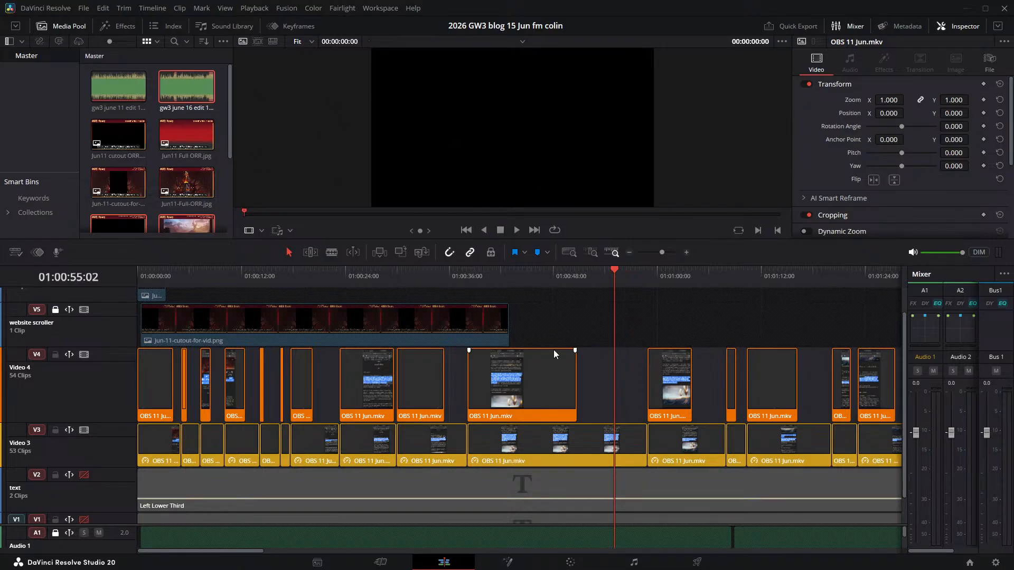
# - Examine the website-scroll recording clips on the timeline, previewing frames at about 46 seconds and 1:01
pyautogui.click(538, 280)
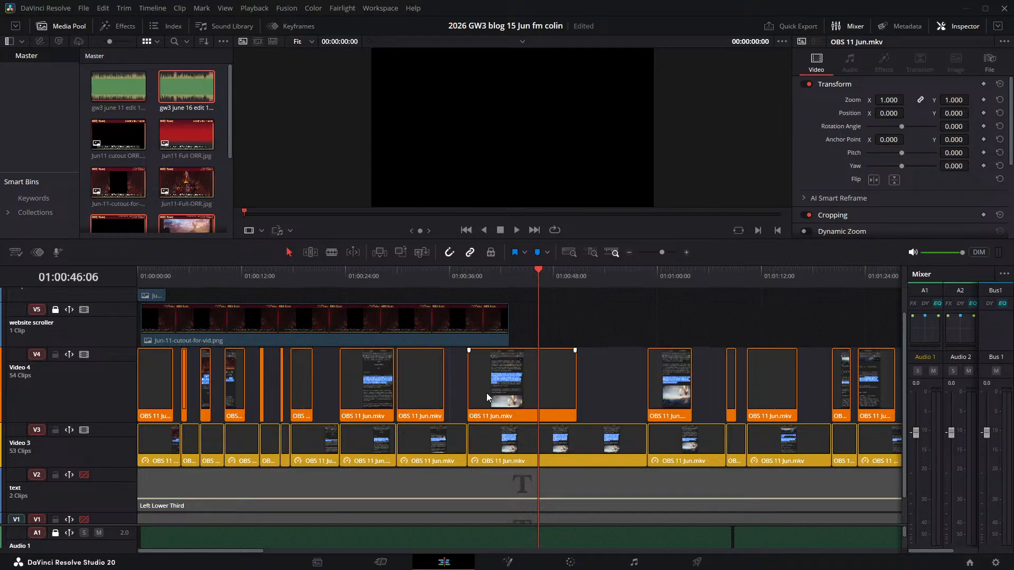
pyautogui.scroll(2, 487, 394)
pyautogui.click(648, 336)
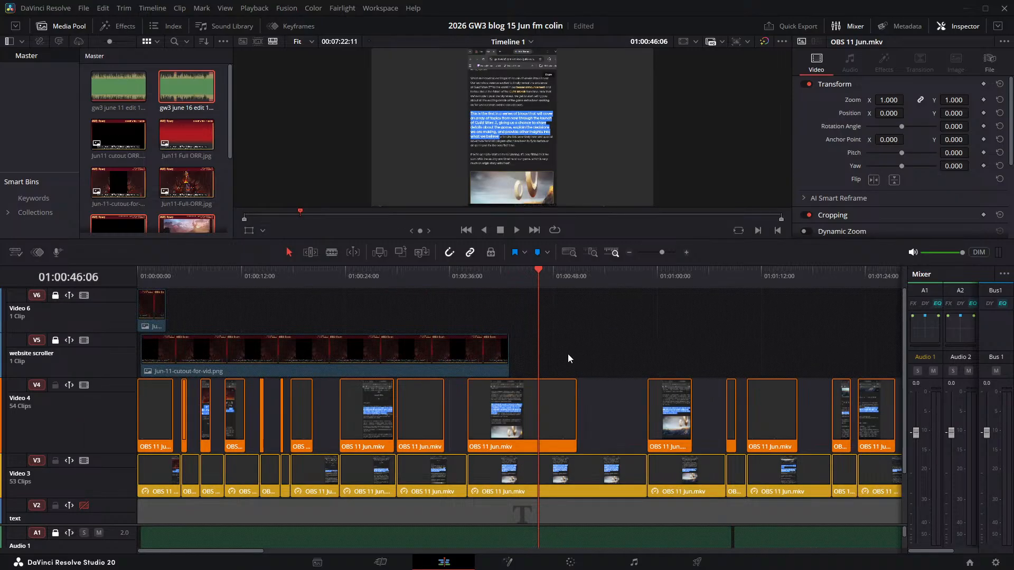
pyautogui.click(570, 275)
pyautogui.click(669, 277)
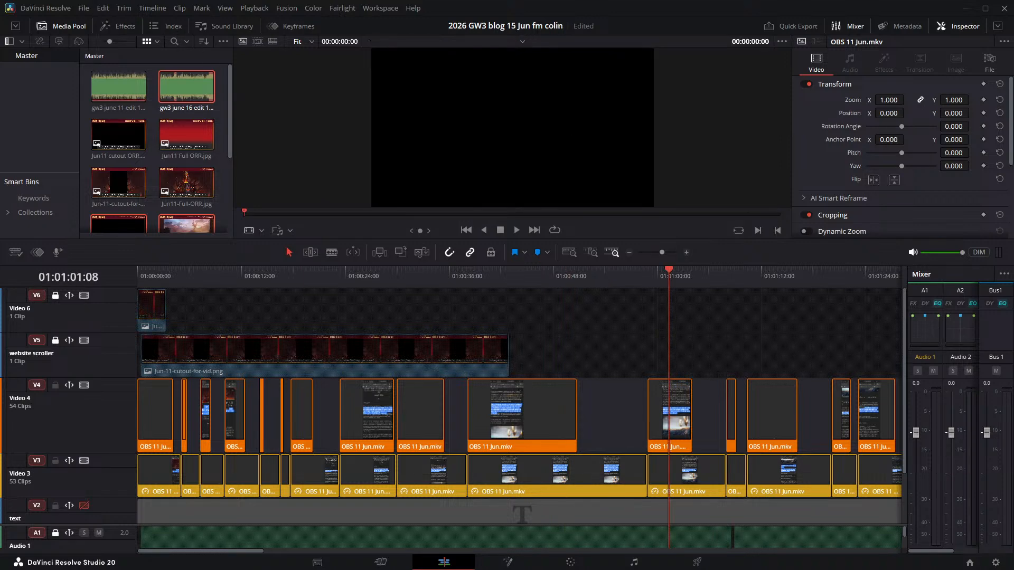
pyautogui.press('q')
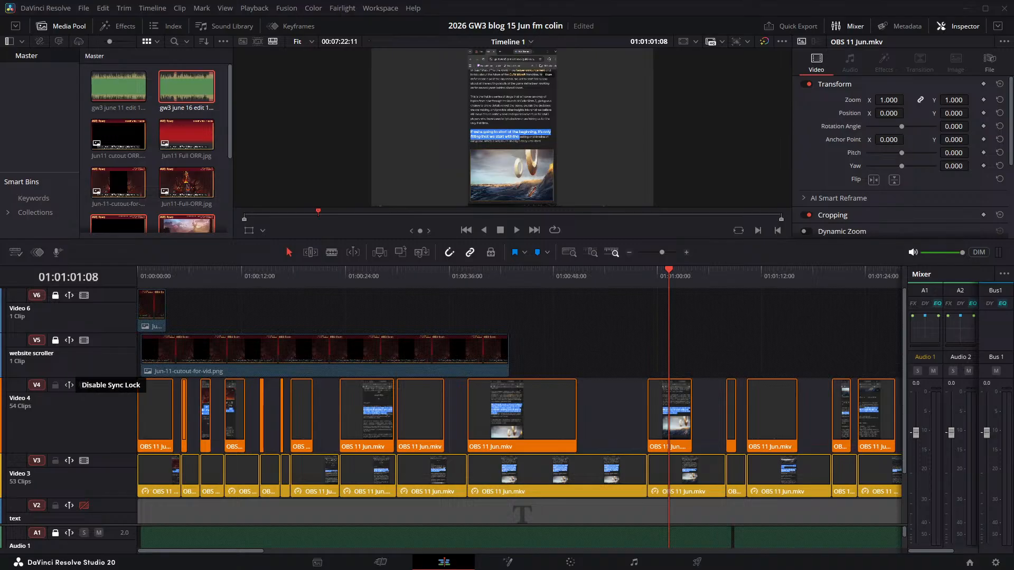
# - Return the playhead to the start of the timeline and view the opening title frame
pyautogui.press('Left')
pyautogui.press('Left')
pyautogui.press('Home')
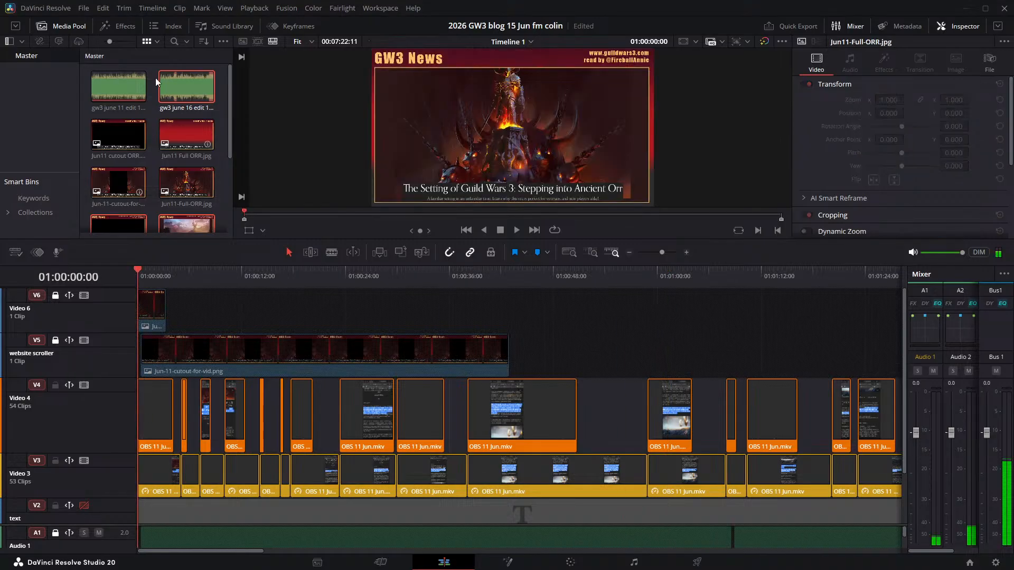
pyautogui.press('q')
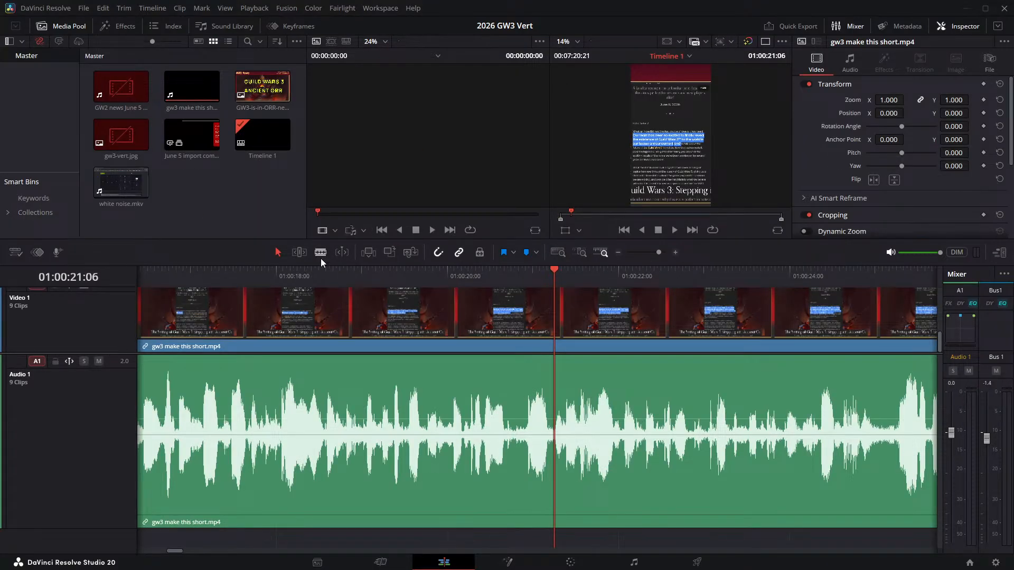
# - Play the vertical project's narration from about 17 seconds onward, showing a longer stretch of the timeline
pyautogui.click(201, 276)
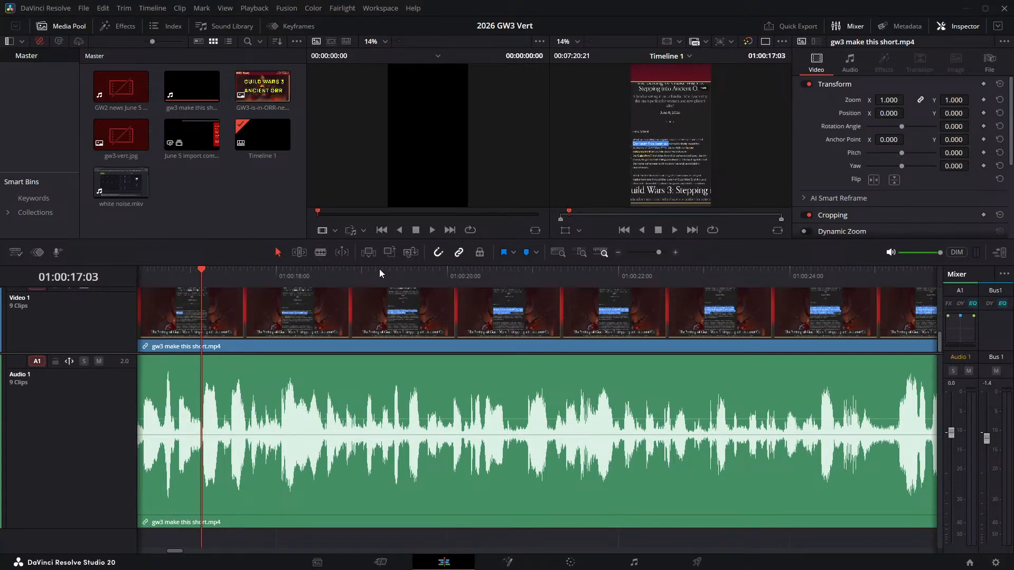
pyautogui.click(673, 230)
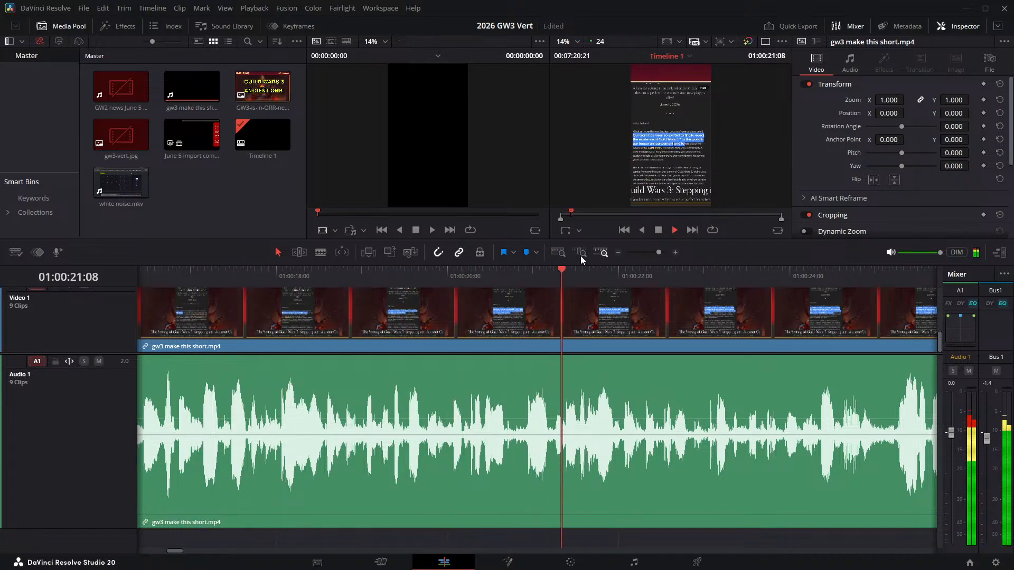
pyautogui.click(657, 231)
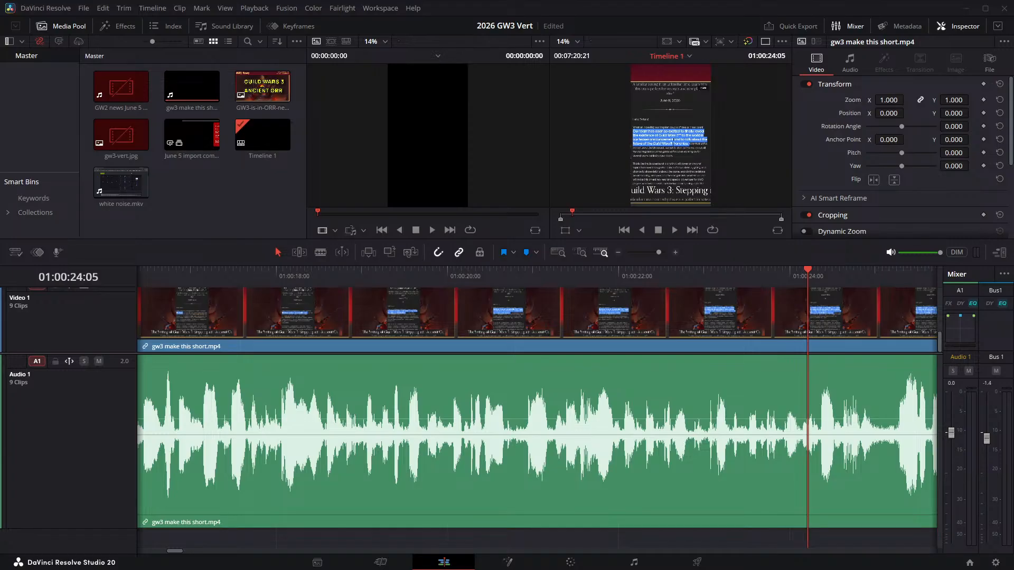
pyautogui.moveTo(658, 253)
pyautogui.mouseDown()
pyautogui.moveTo(671, 251)
pyautogui.moveTo(649, 253)
pyautogui.mouseUp()
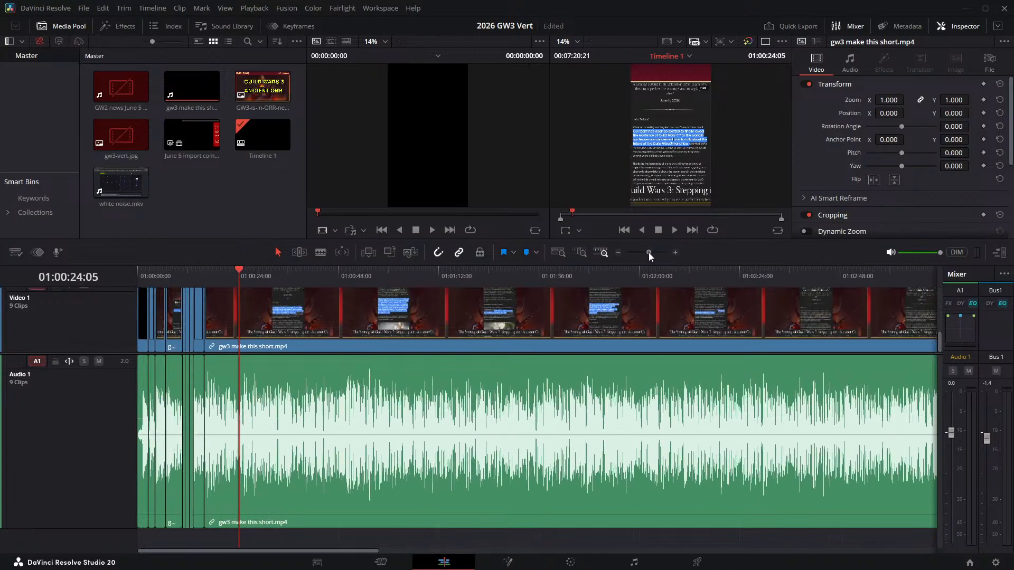
pyautogui.click(675, 231)
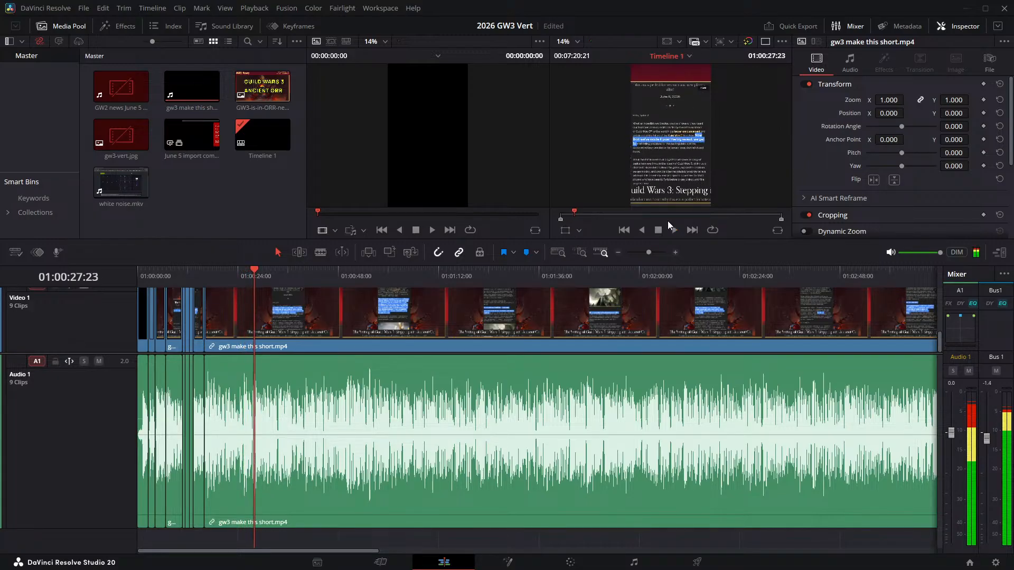
# - Play the vertical timeline from its beginning and stop at about 20 seconds, following the waveform closely
pyautogui.press('Home')
pyautogui.press('space')
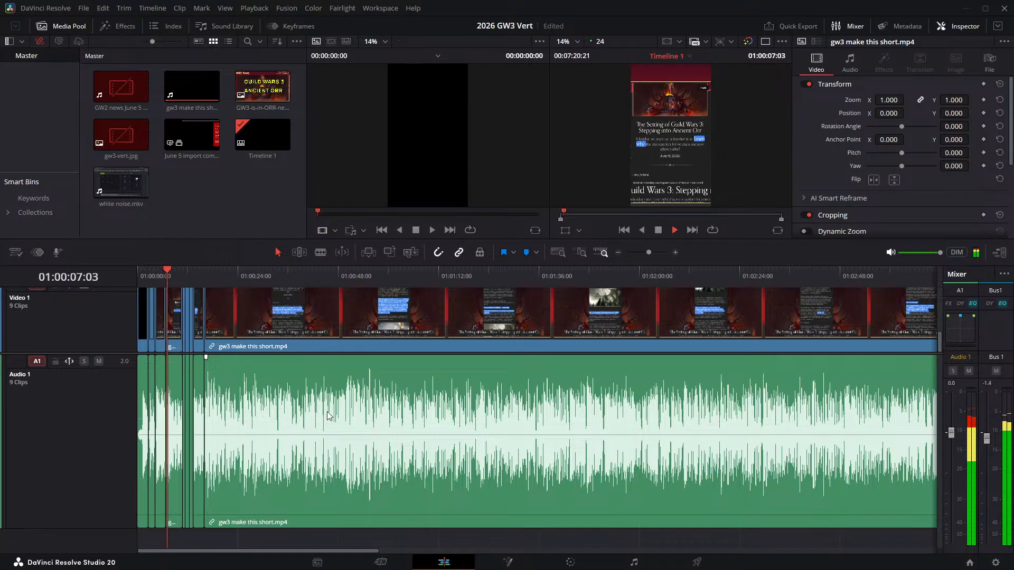
pyautogui.scroll(7, 329, 409)
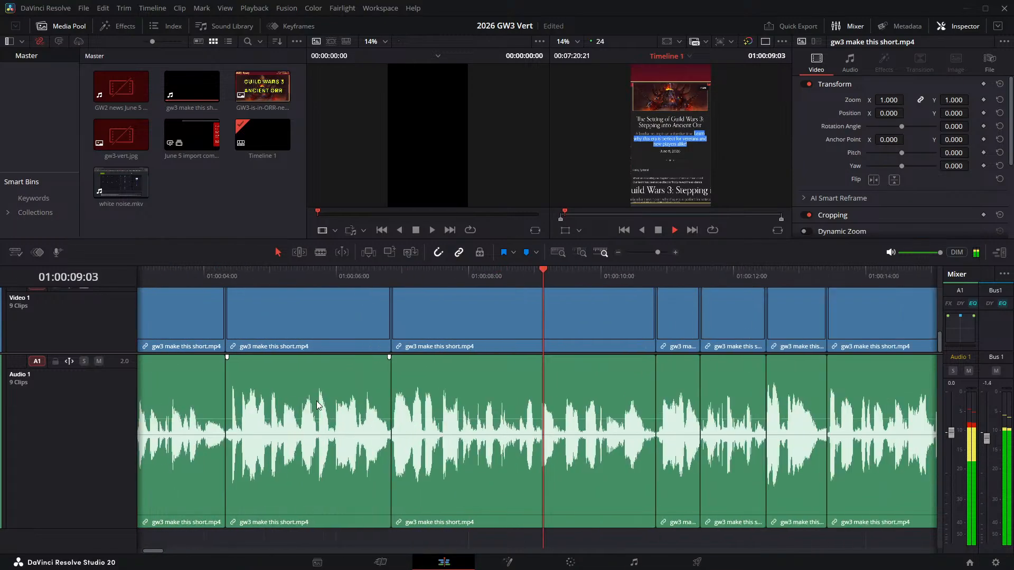
pyautogui.scroll(2, 318, 403)
pyautogui.scroll(-2, 318, 403)
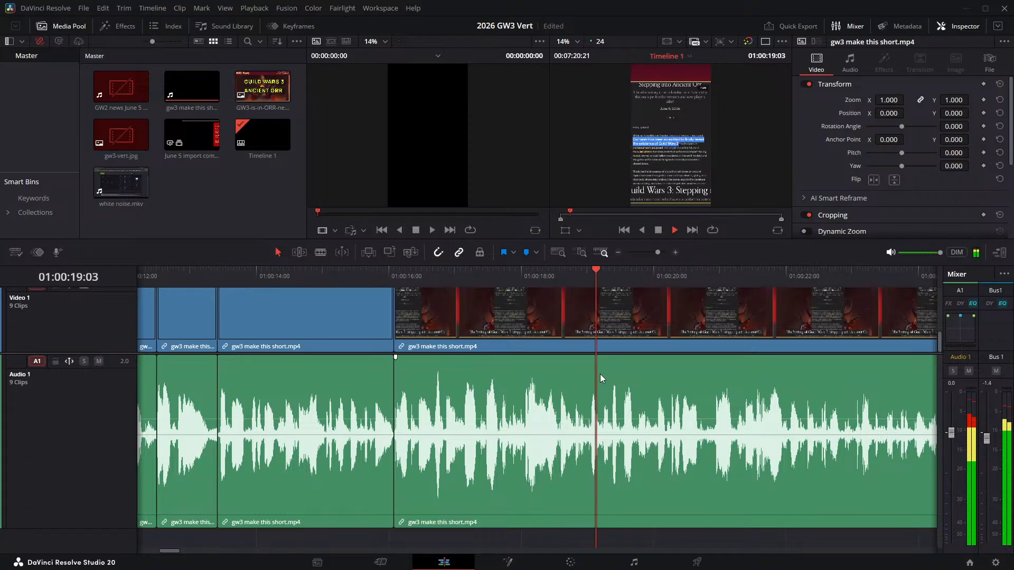
pyautogui.click(659, 231)
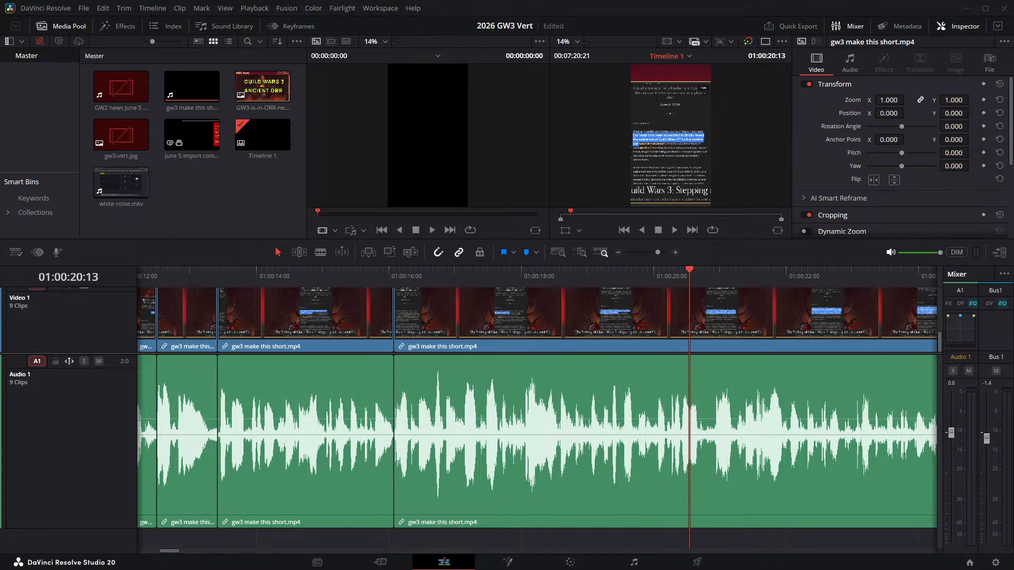
# - Replay the narration from just before the 20-second mark and look over the earlier cut clips
pyautogui.click(675, 235)
pyautogui.click(682, 281)
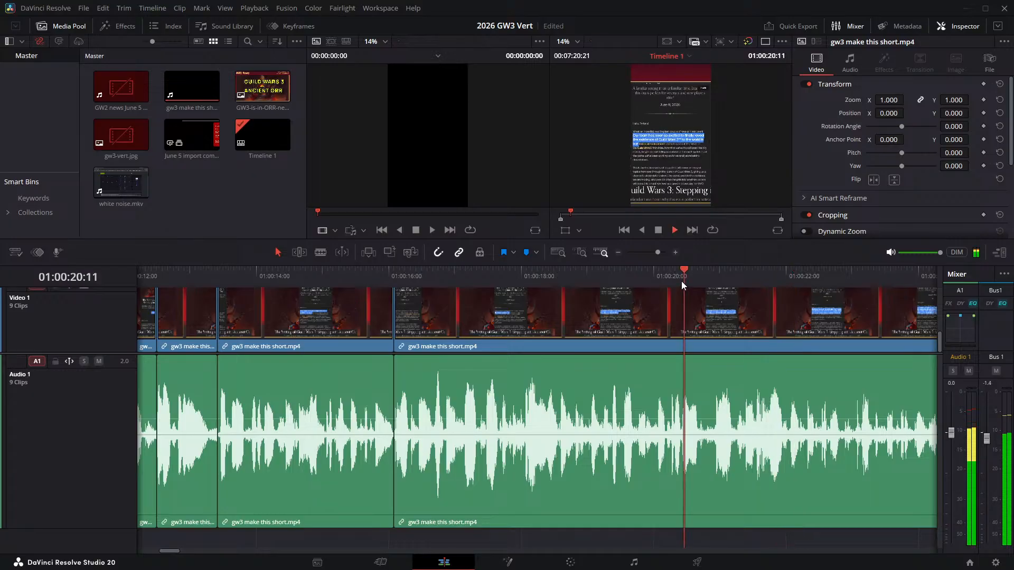
pyautogui.click(651, 279)
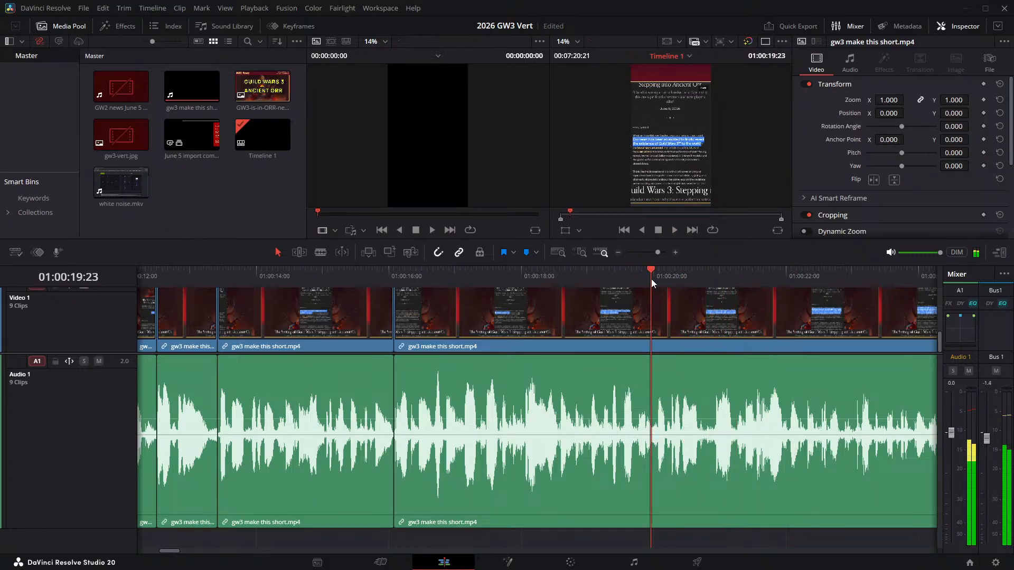
pyautogui.press('space')
pyautogui.hscroll(-3, 708, 402)
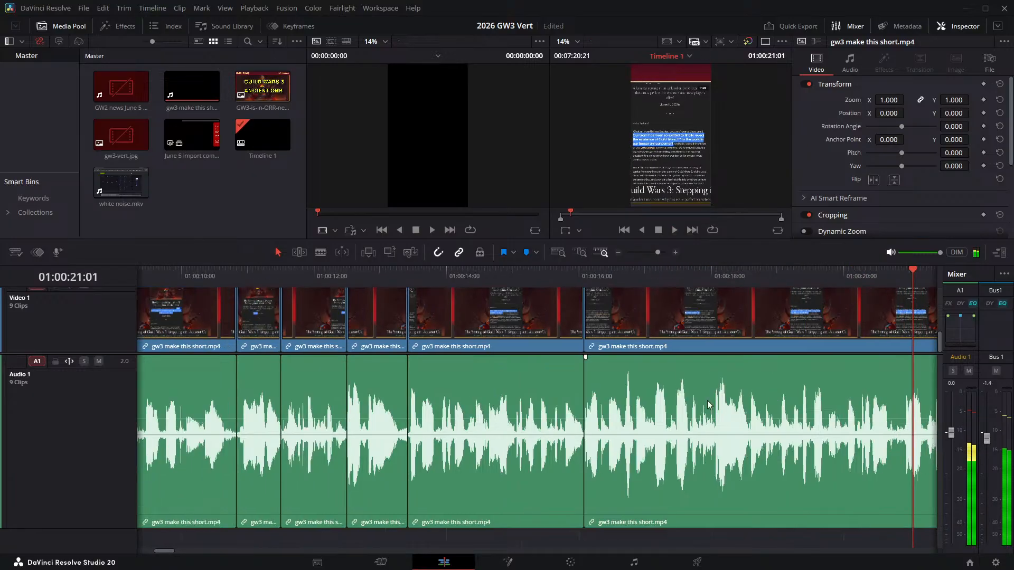
pyautogui.hscroll(-1, 709, 405)
pyautogui.hscroll(-3, 674, 417)
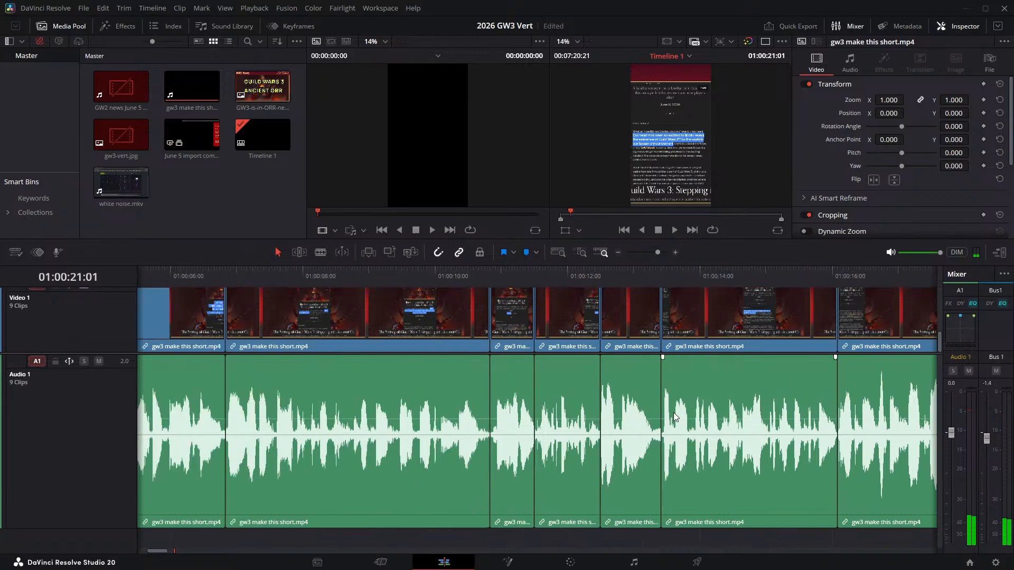
pyautogui.press('space')
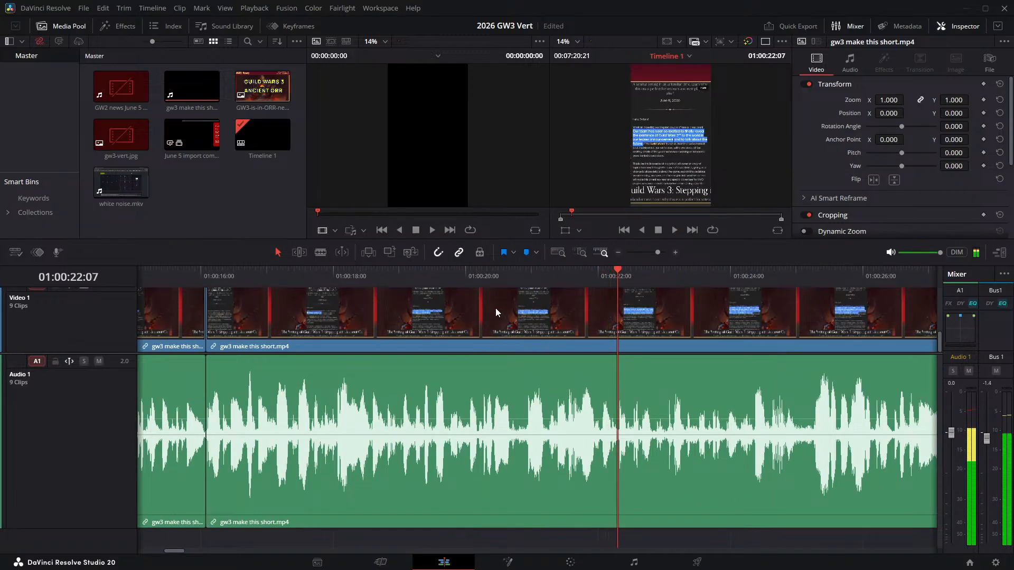
# - Listen repeatedly to the narration between about 19 and 21 seconds to locate the unwanted sound
pyautogui.click(441, 275)
pyautogui.press('space')
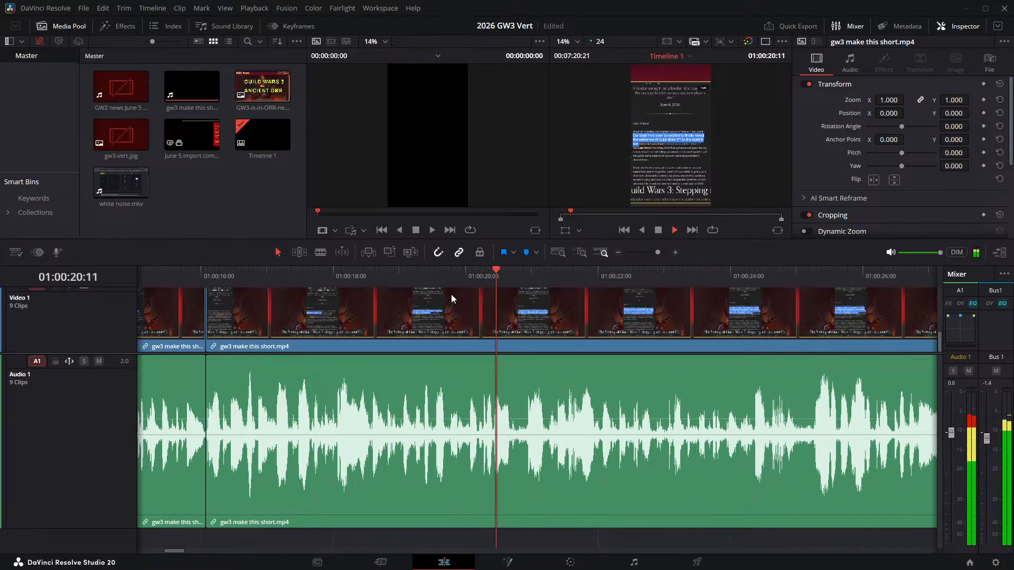
pyautogui.press('space')
pyautogui.click(454, 275)
pyautogui.press('space')
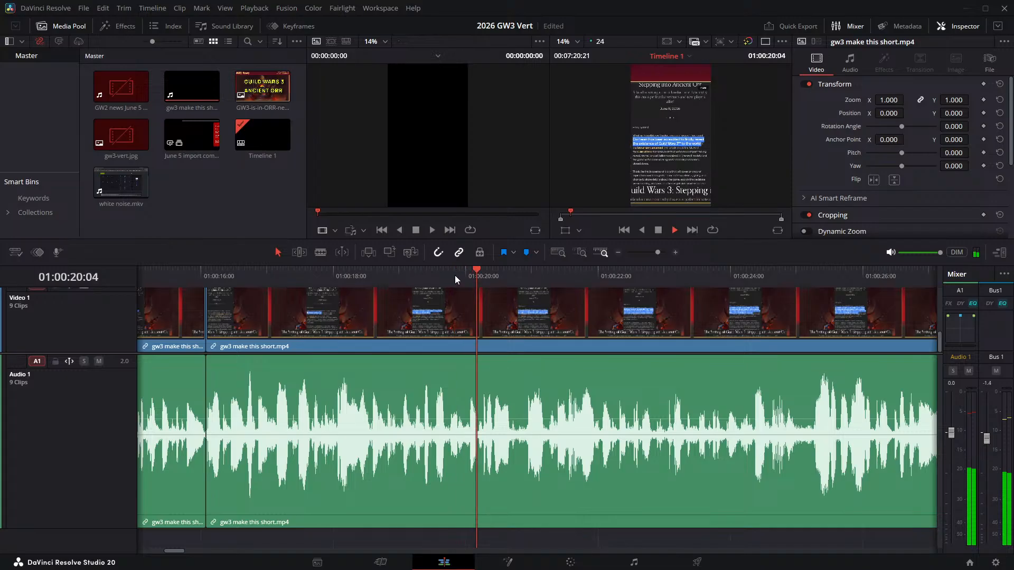
pyautogui.press('space')
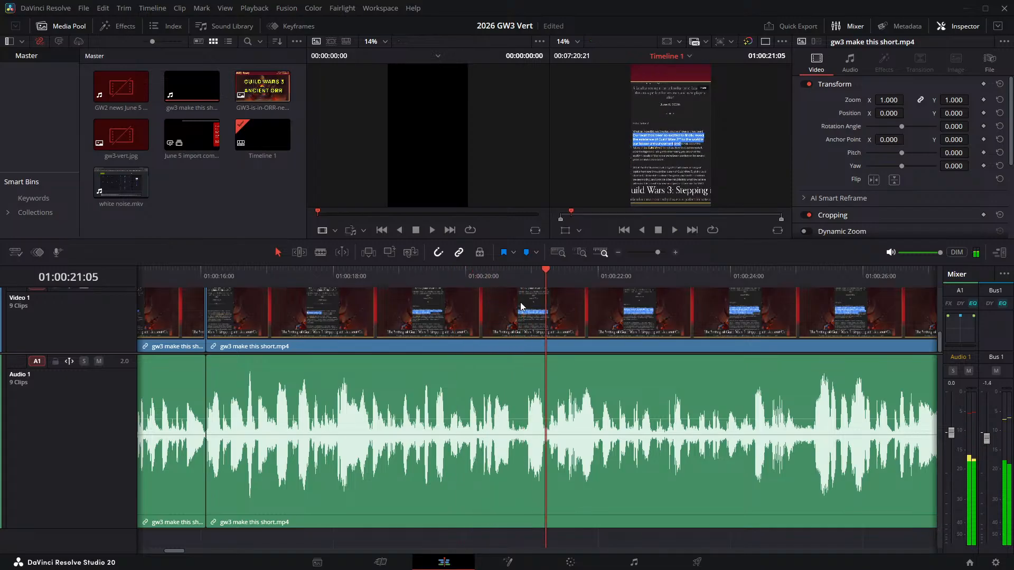
pyautogui.click(513, 273)
pyautogui.press('space')
pyautogui.press('space')
# - Audition the passage starting at 01:00:20:14 to pinpoint where to cut
pyautogui.hscroll(-2, 624, 445)
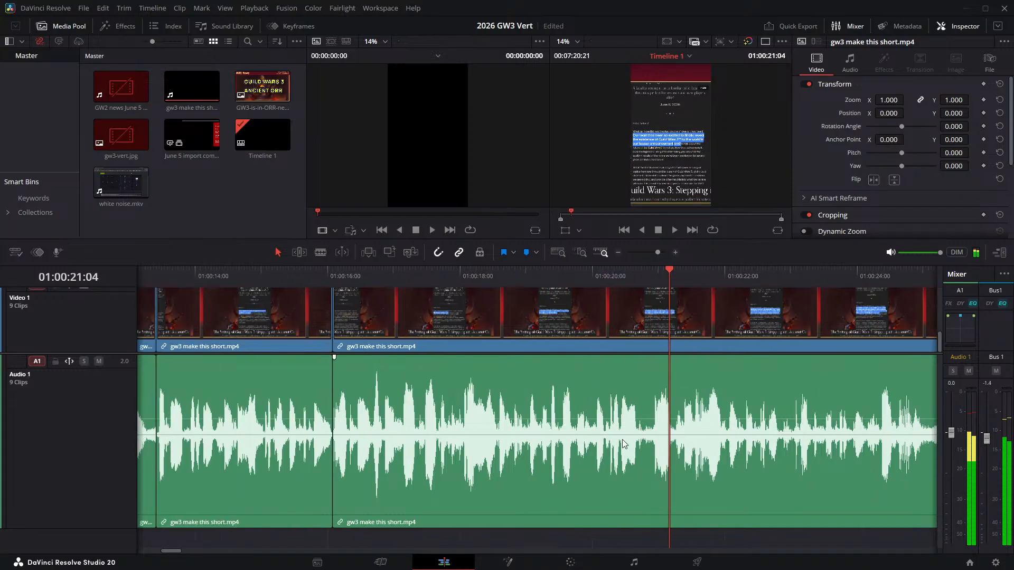
pyautogui.hscroll(-2, 624, 443)
pyautogui.press('space')
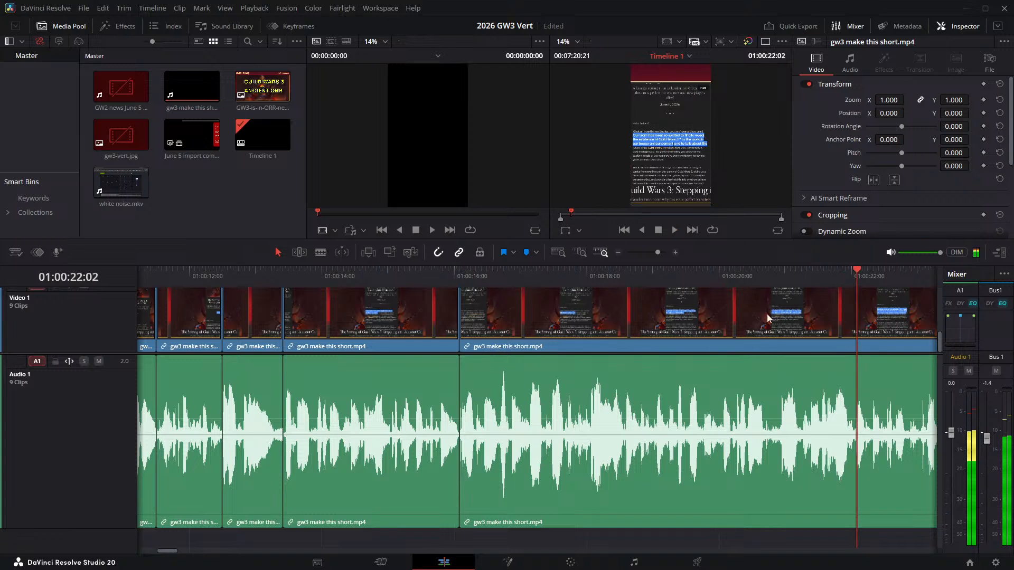
pyautogui.click(757, 270)
pyautogui.press('space')
pyautogui.click(756, 271)
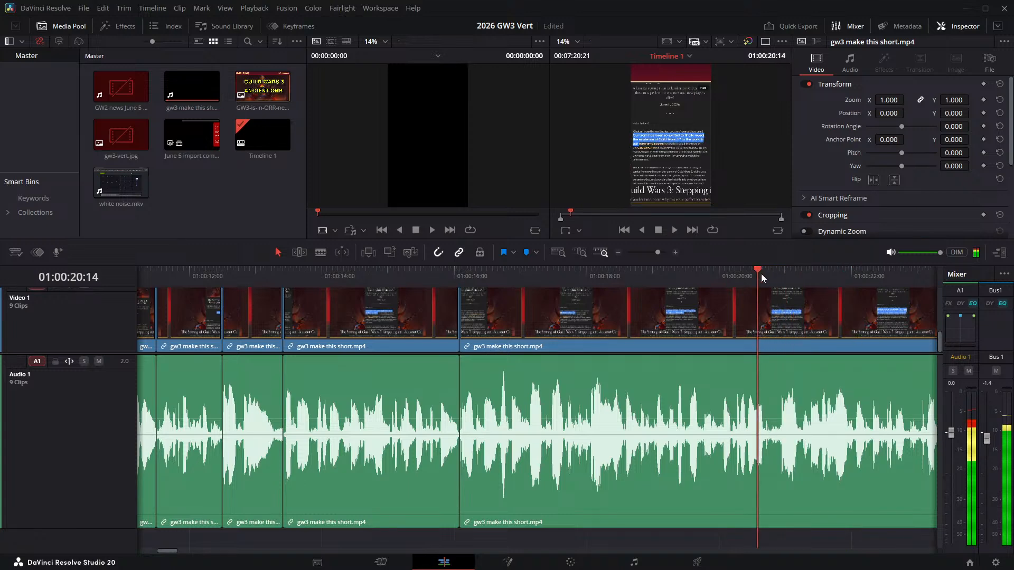
# - Split the linked video and audio of the long narration clip at 01:00:20:20 and 01:00:20:18, isolating a two-frame piece
pyautogui.click(770, 413)
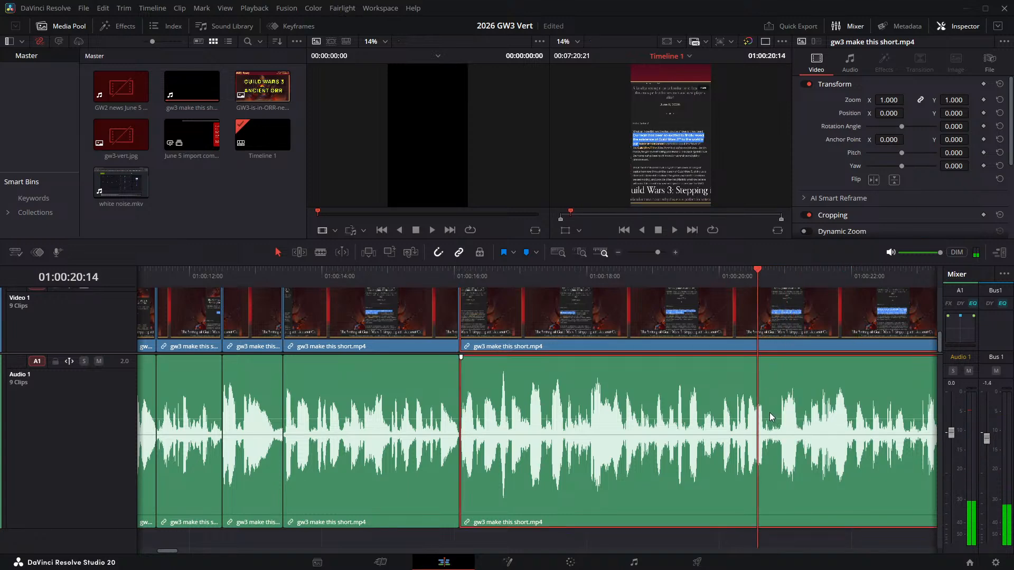
pyautogui.moveTo(756, 269); pyautogui.dragTo(768, 273)
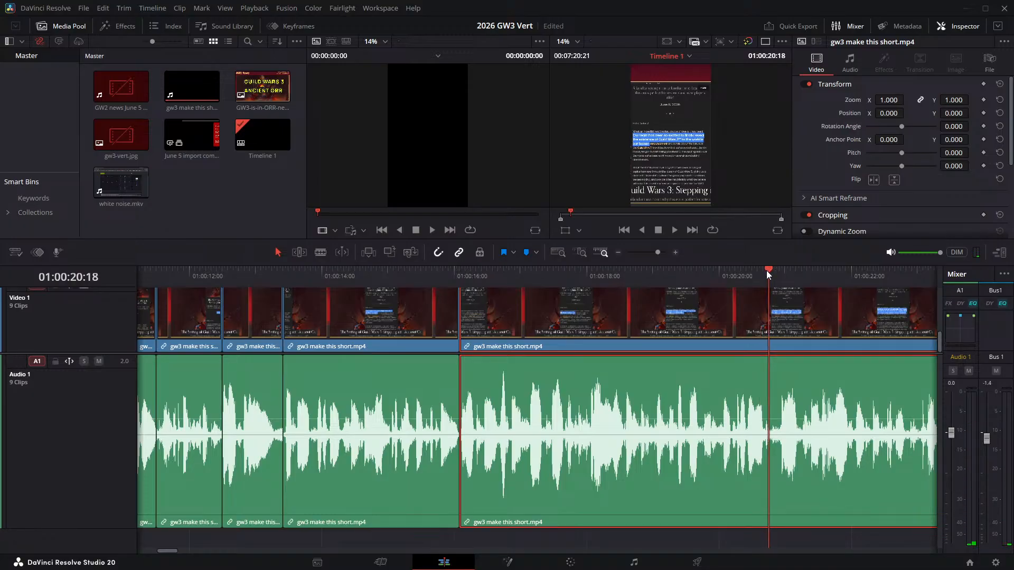
pyautogui.press('Right')
pyautogui.press('Right')
pyautogui.press('Right')
pyautogui.press('Left')
pyautogui.hotkey('ctrl', 'b')
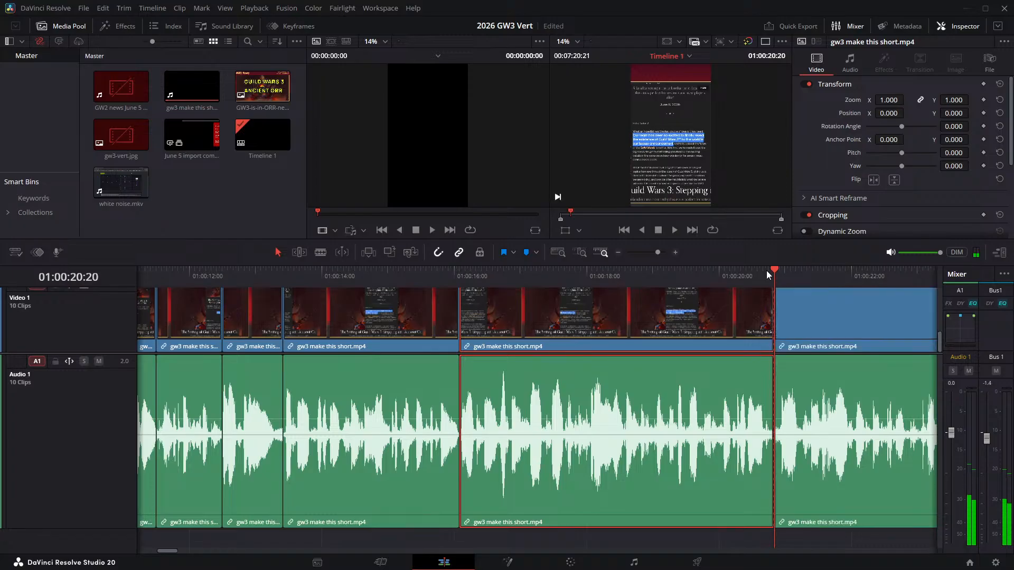
pyautogui.press('Left')
pyautogui.press('Left')
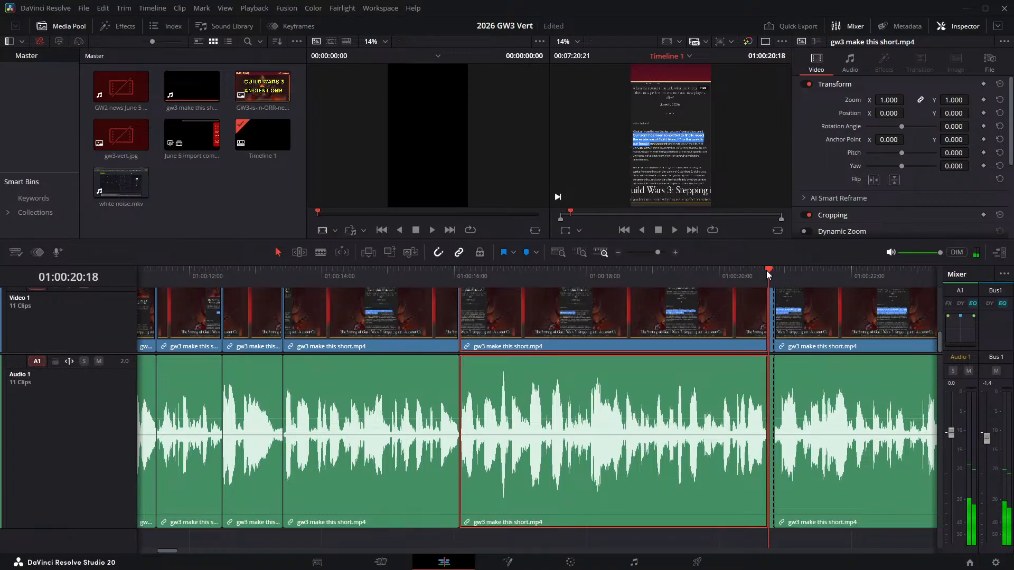
# - Play across the two cuts and ripple delete the two-frame piece between them
pyautogui.hscroll(-5, 682, 432)
pyautogui.press('space')
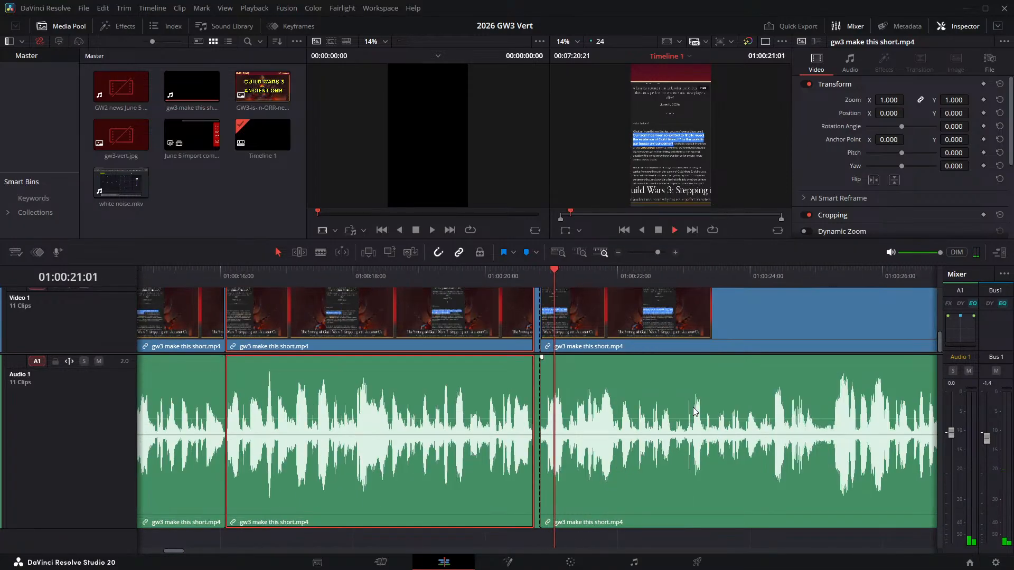
pyautogui.press('space')
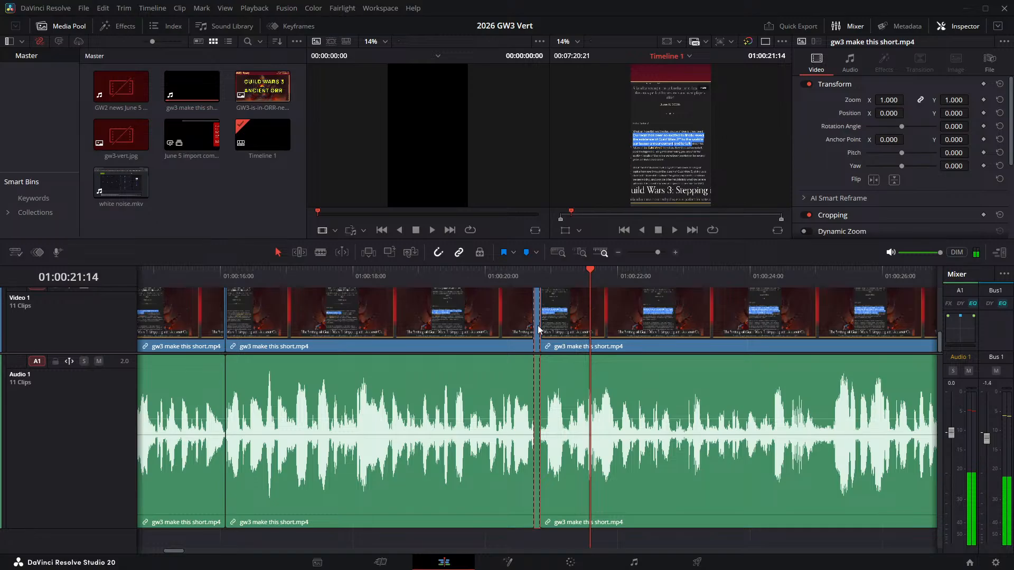
pyautogui.press('Delete')
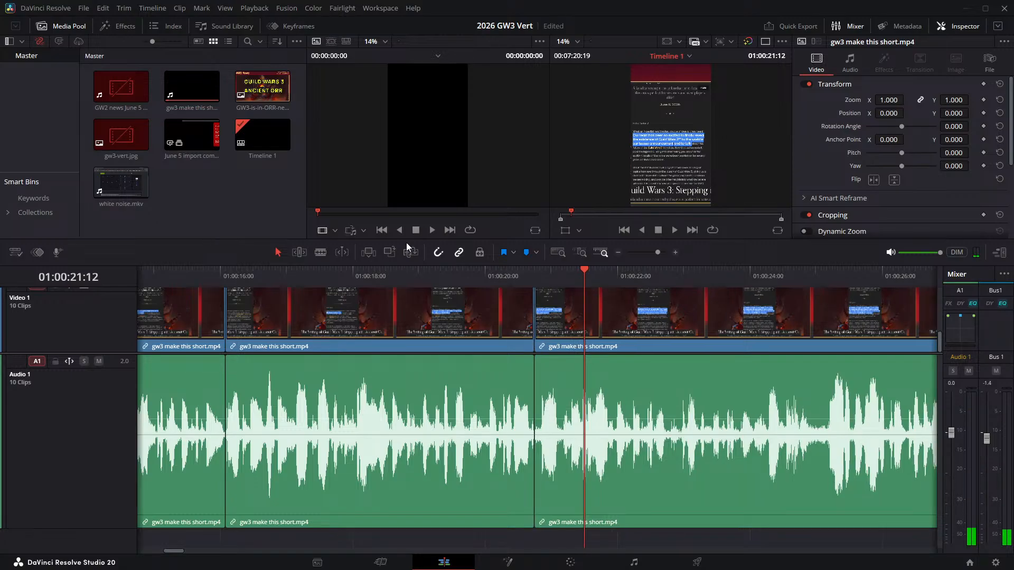
# - Play back the narration across the joined cut near 01:00:20:18 to check the edit
pyautogui.click(511, 276)
pyautogui.press('space')
pyautogui.press('space')
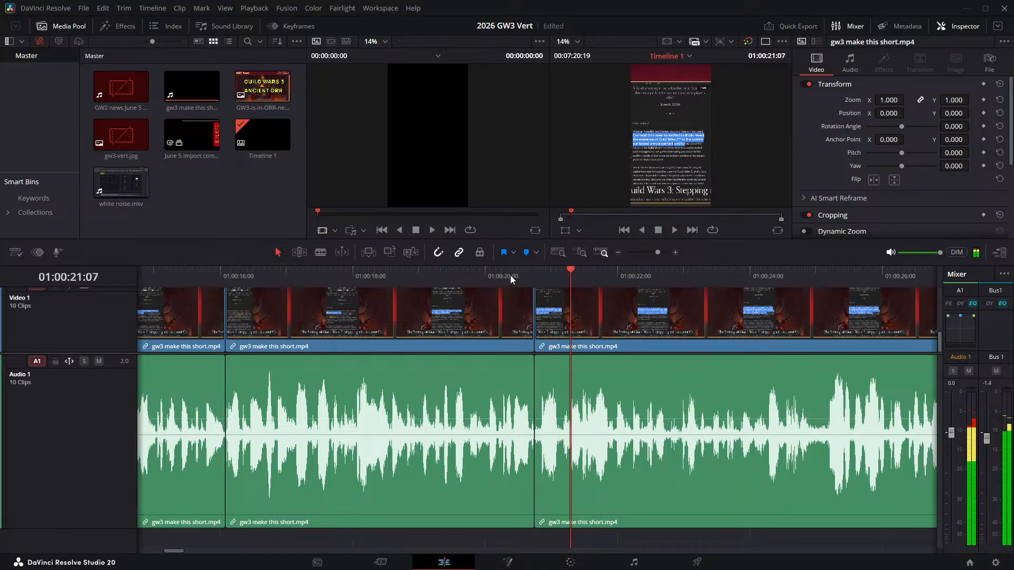
pyautogui.scroll(2, 544, 324)
pyautogui.click(438, 270)
# - Replay the narration from just before the cut near 01:00:20:18 several times to locate any leftover fragment after it
pyautogui.press('space')
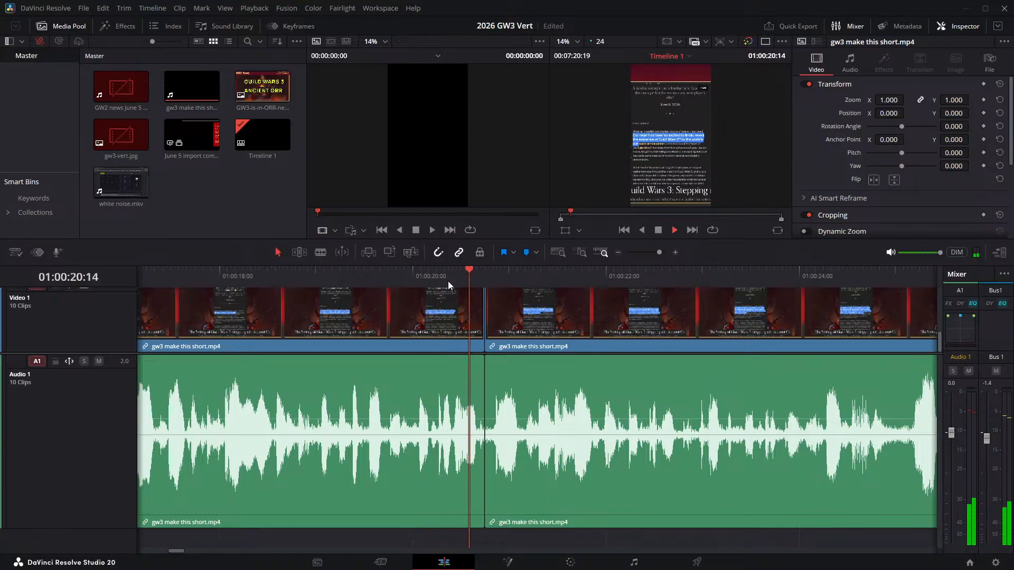
pyautogui.press('space')
pyautogui.click(457, 278)
pyautogui.press('space')
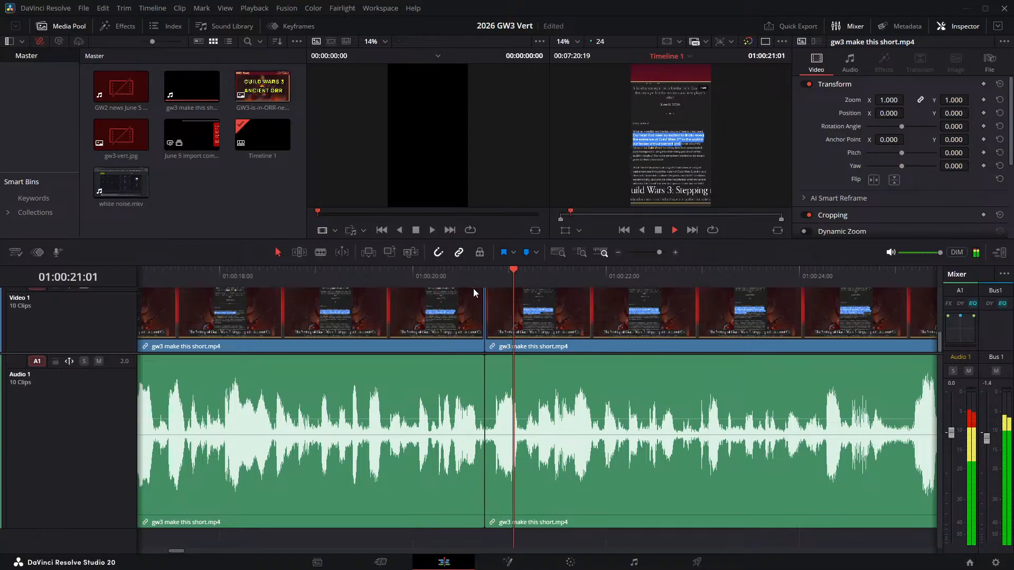
pyautogui.press('space')
pyautogui.click(479, 273)
pyautogui.press('space')
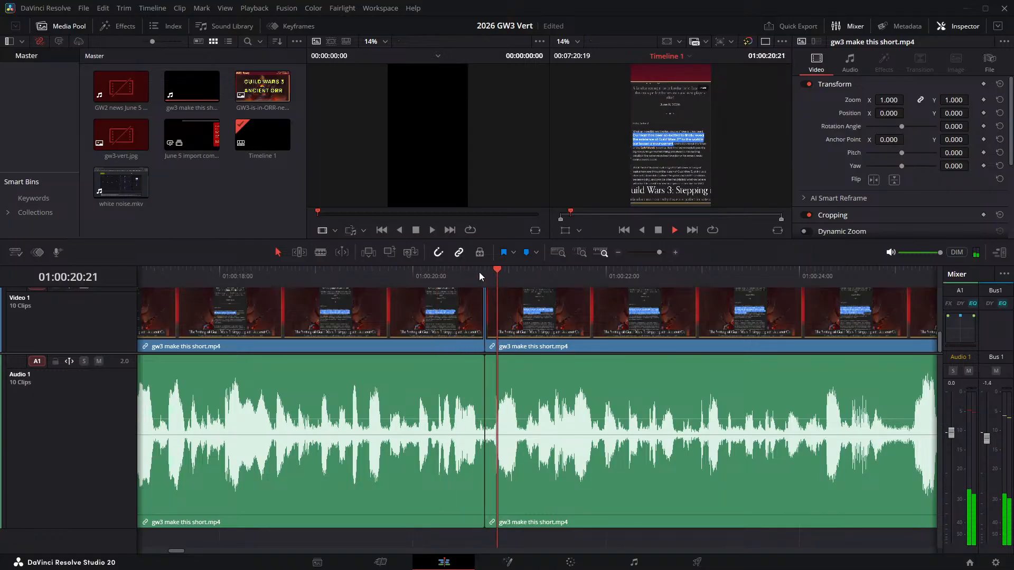
pyautogui.click(480, 272)
pyautogui.click(480, 272)
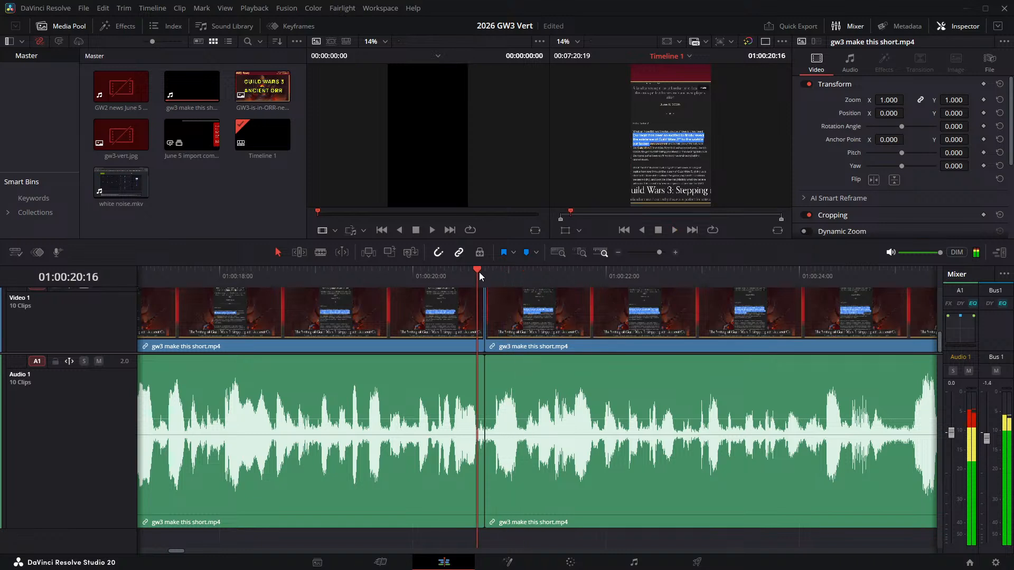
pyautogui.press('space')
pyautogui.click(479, 272)
pyautogui.press('space')
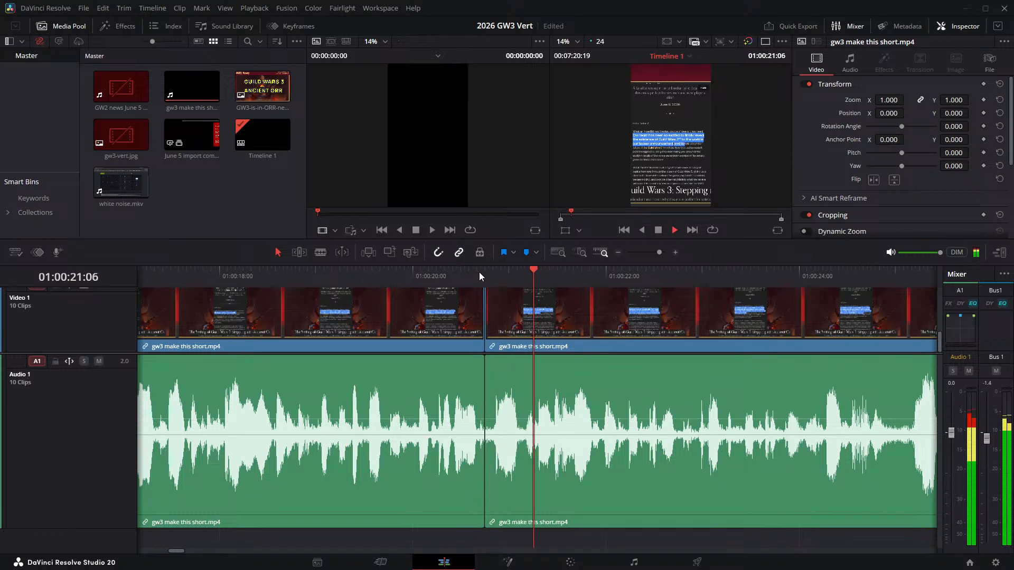
pyautogui.press('space')
pyautogui.click(499, 276)
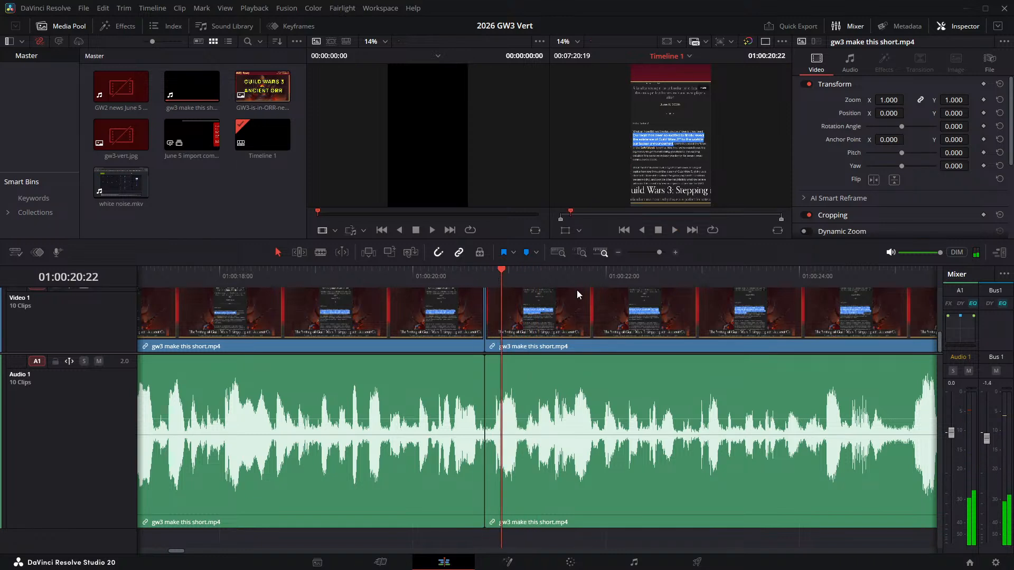
# - Split the narration clip at 01:00:20:20 and ripple delete the two-frame piece between that split and the preceding cut
pyautogui.press('Left')
pyautogui.press('Left')
pyautogui.press('Left')
pyautogui.press('Left')
pyautogui.press('Left')
pyautogui.press('Left')
pyautogui.press('Right')
pyautogui.press('Right')
pyautogui.press('Right')
pyautogui.press('Right')
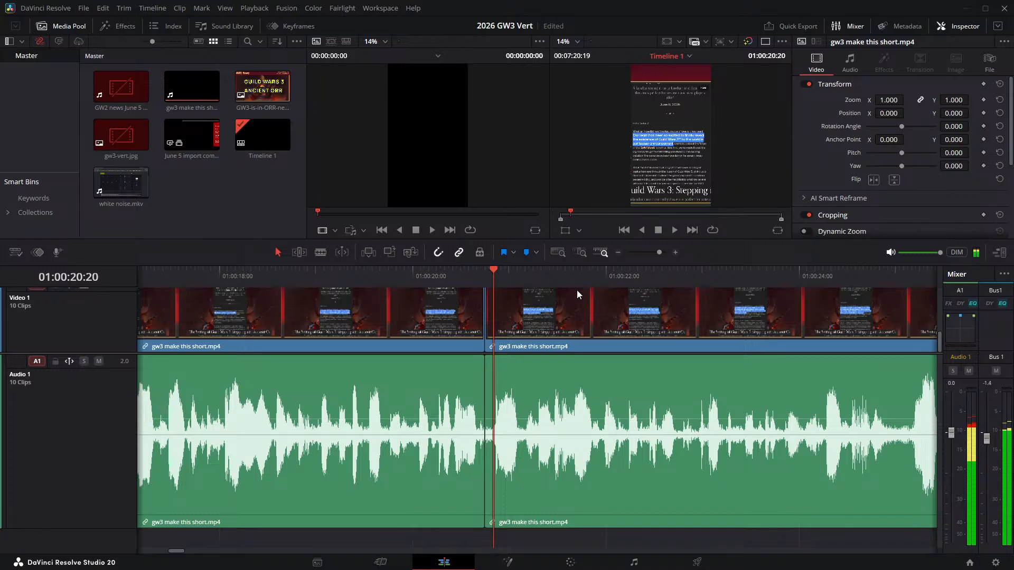
pyautogui.press('Left')
pyautogui.press('Right')
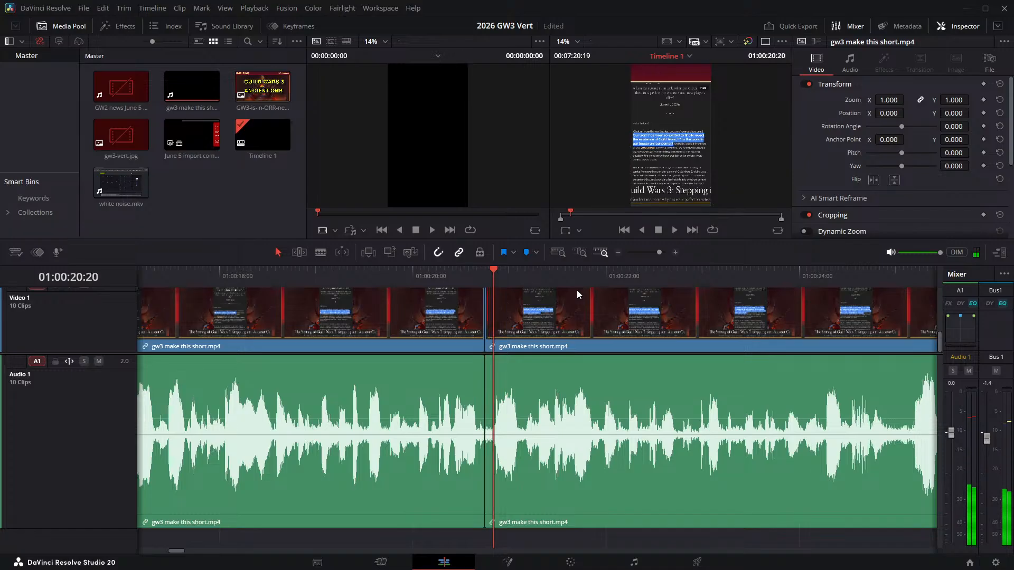
pyautogui.hotkey('ctrl', 'b')
pyautogui.click(491, 332)
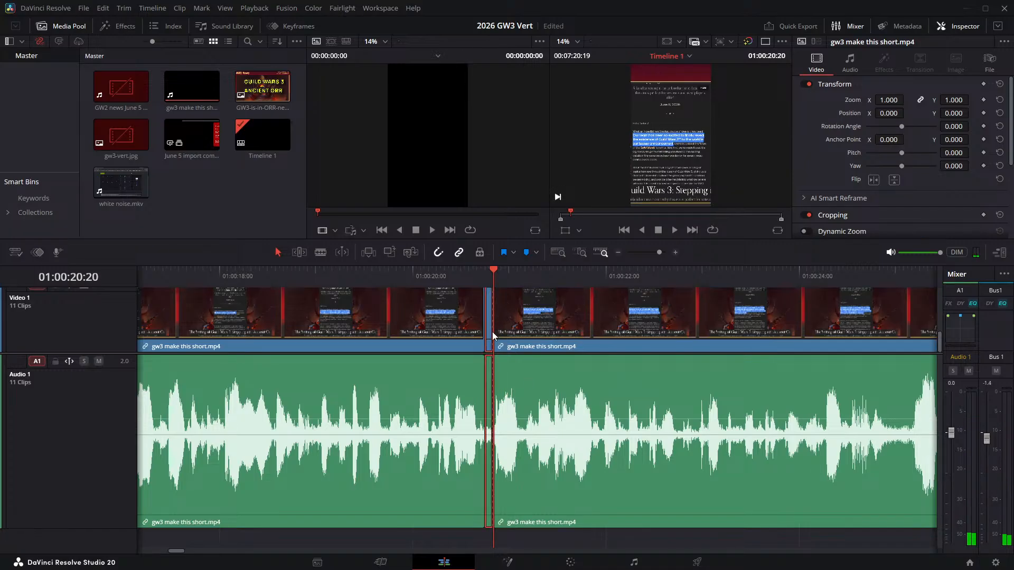
pyautogui.press('Delete')
# - Play the narration on past the joined cut to about 01:00:25:16 to check the edit and find the next pause
pyautogui.press('space')
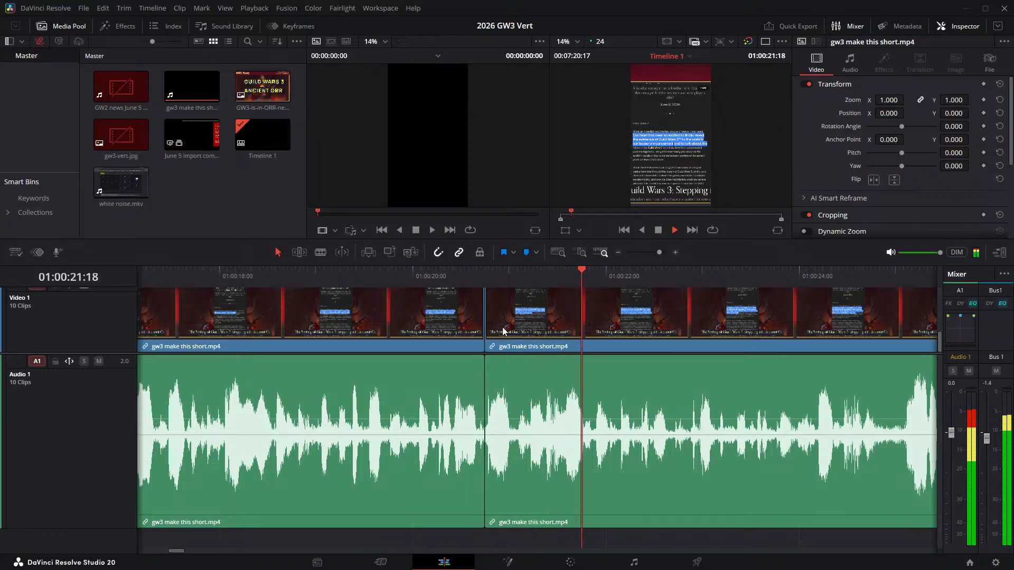
pyautogui.press('space')
pyautogui.click(276, 273)
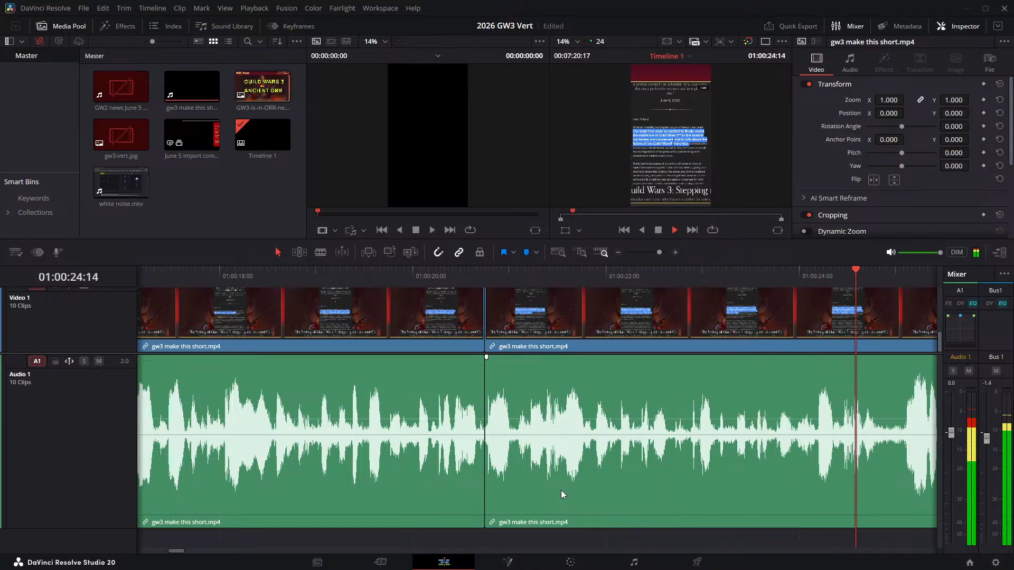
pyautogui.press('space')
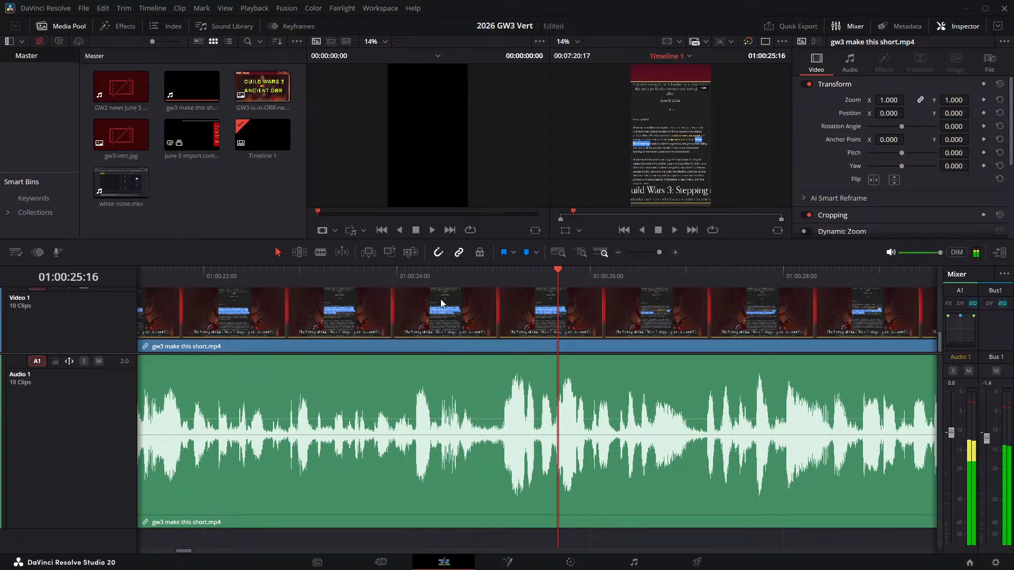
# - Audition the end of the phrase near 01:00:24:13 and split the linked video and audio at 01:00:24:16, where the pause begins
pyautogui.click(451, 273)
pyautogui.press('space')
pyautogui.click(451, 274)
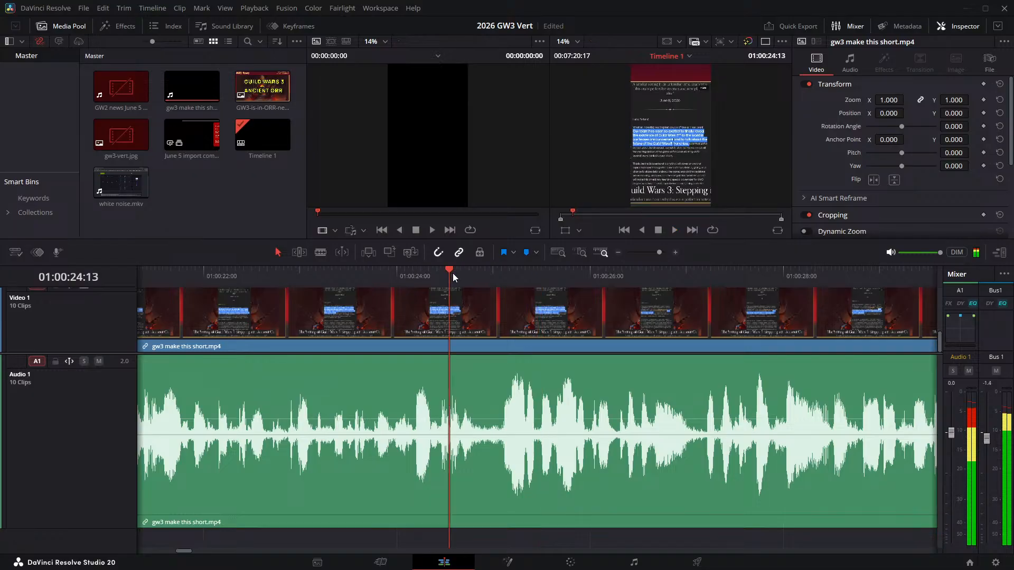
pyautogui.press('Right')
pyautogui.press('Right')
pyautogui.press('Right')
pyautogui.press('Left')
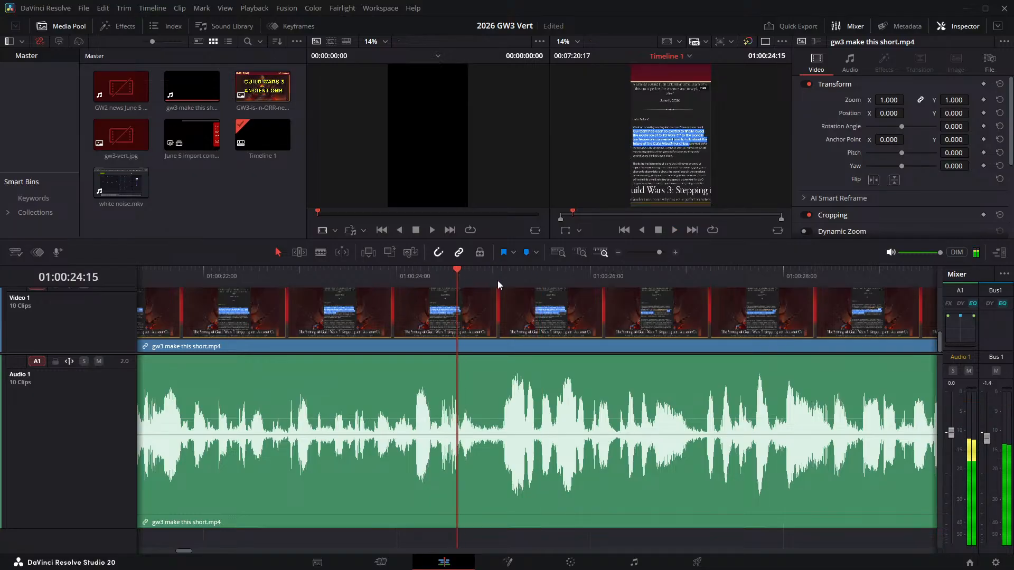
pyautogui.press('Right')
pyautogui.hotkey('ctrl', 'b')
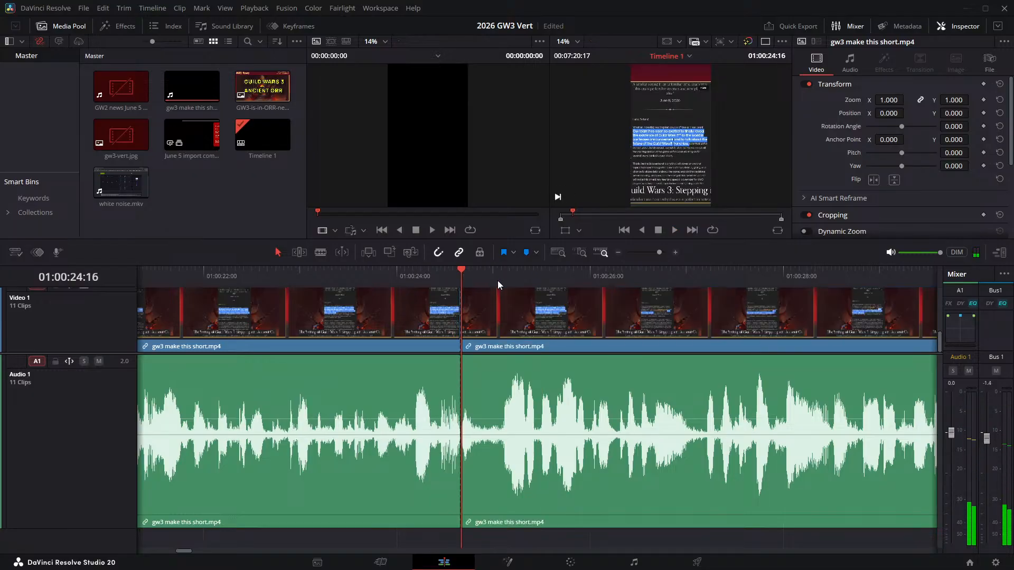
# - Split the clip again at 01:00:25:02, just before speech resumes, and ripple delete the pause between the two cuts
pyautogui.press('Right')
pyautogui.press('space')
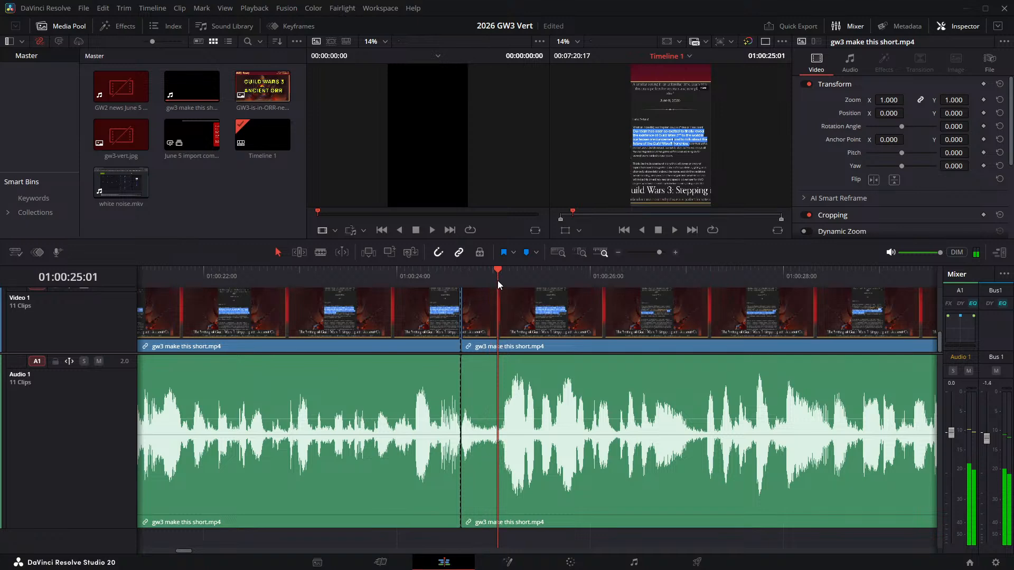
pyautogui.press('space')
pyautogui.hotkey('ctrl', 'b')
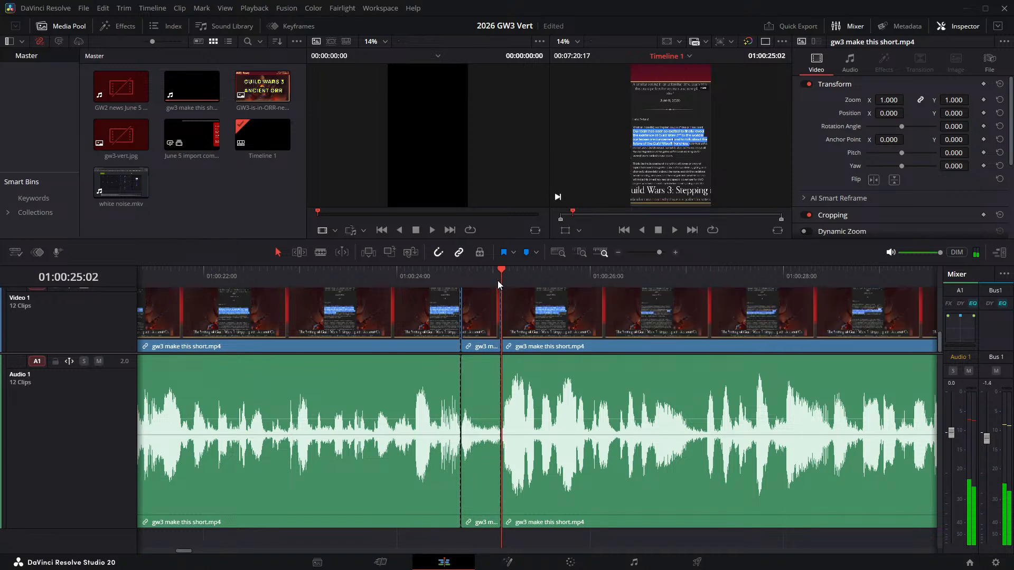
pyautogui.click(482, 314)
pyautogui.press('Delete')
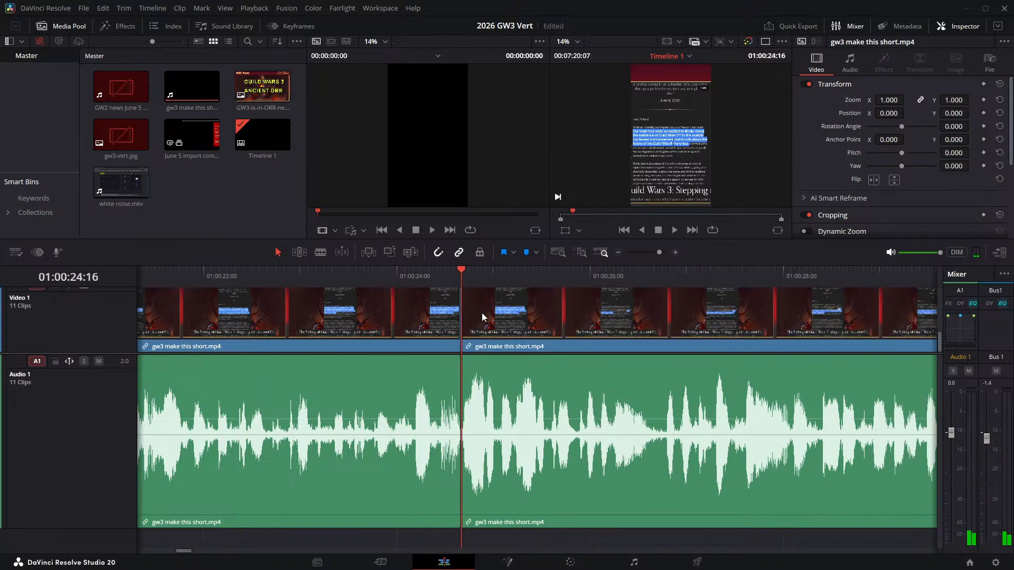
# - Play back the narration across the joined cut at 01:00:24:16 and on to about 01:00:27:01
pyautogui.click(434, 279)
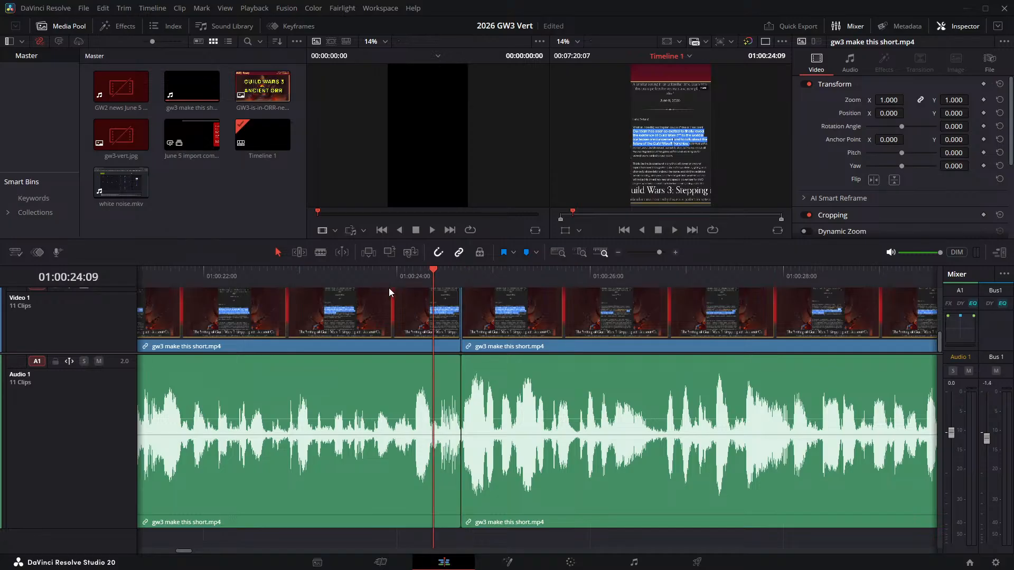
pyautogui.click(387, 278)
pyautogui.press('space')
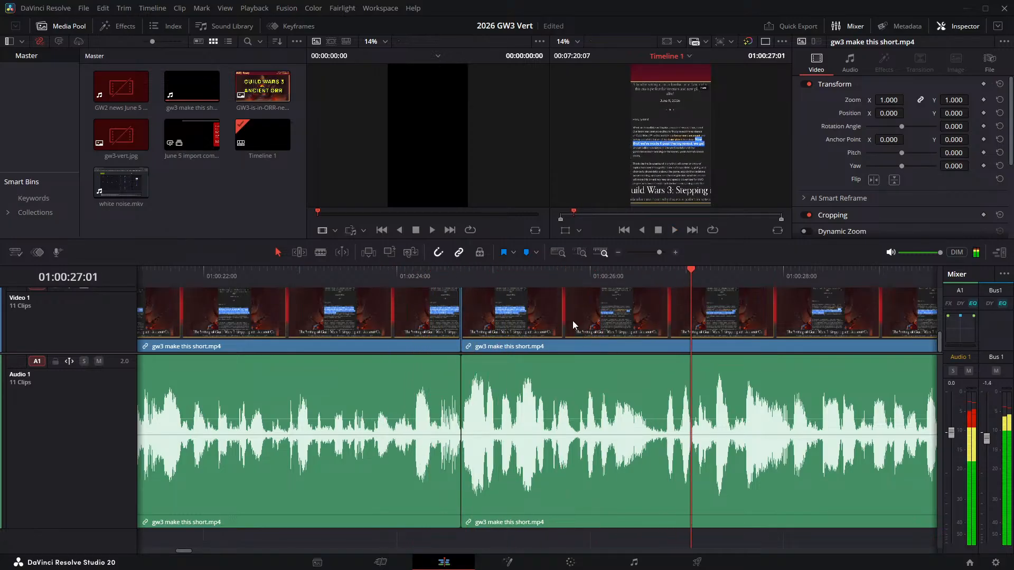
# - Split the narration clip at 01:00:26:15 and 01:00:26:18, and ripple delete the three-frame pause between the cuts
pyautogui.click(649, 283)
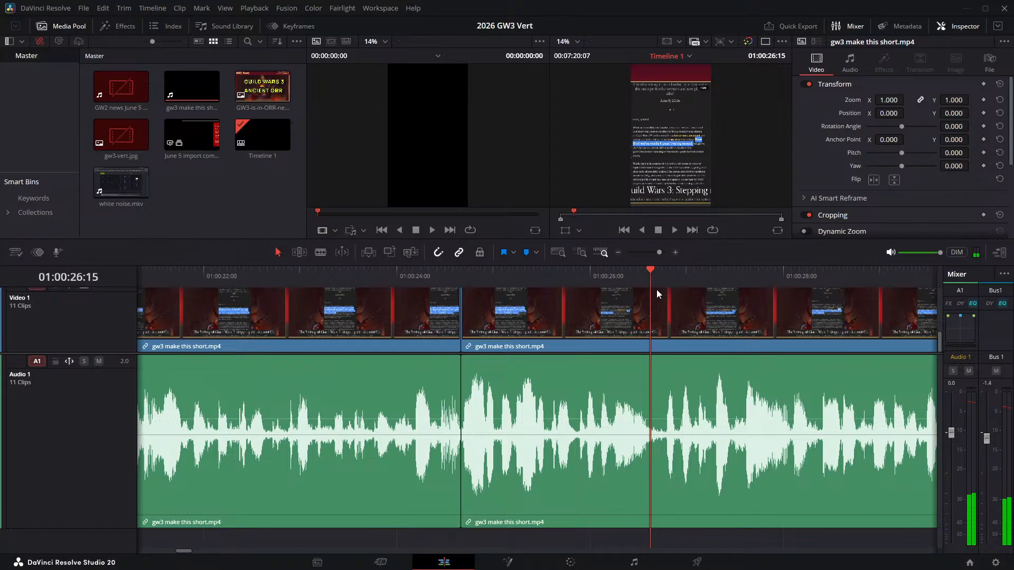
pyautogui.hotkey('ctrl', 'b')
pyautogui.press('space')
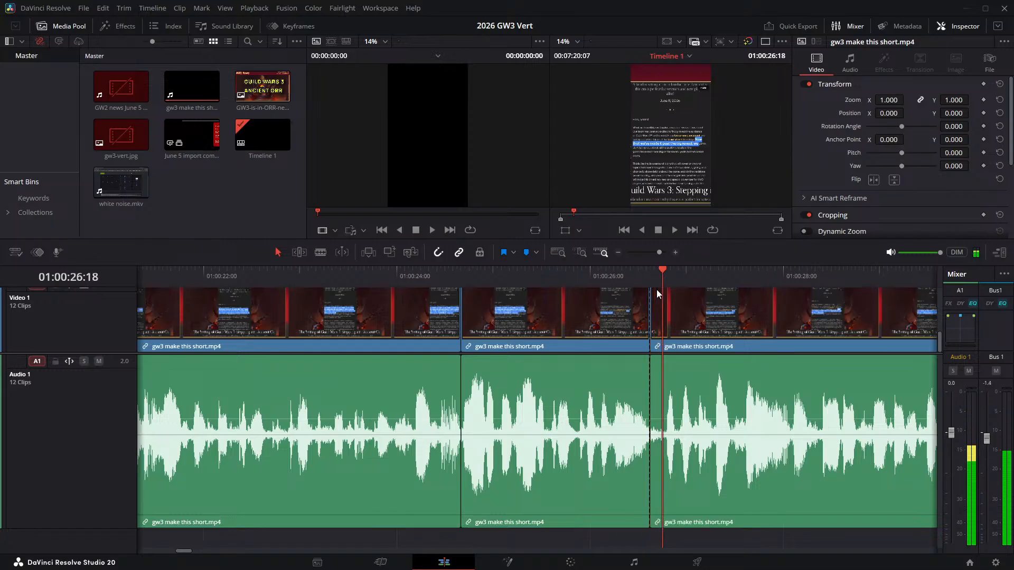
pyautogui.hotkey('ctrl', 'b')
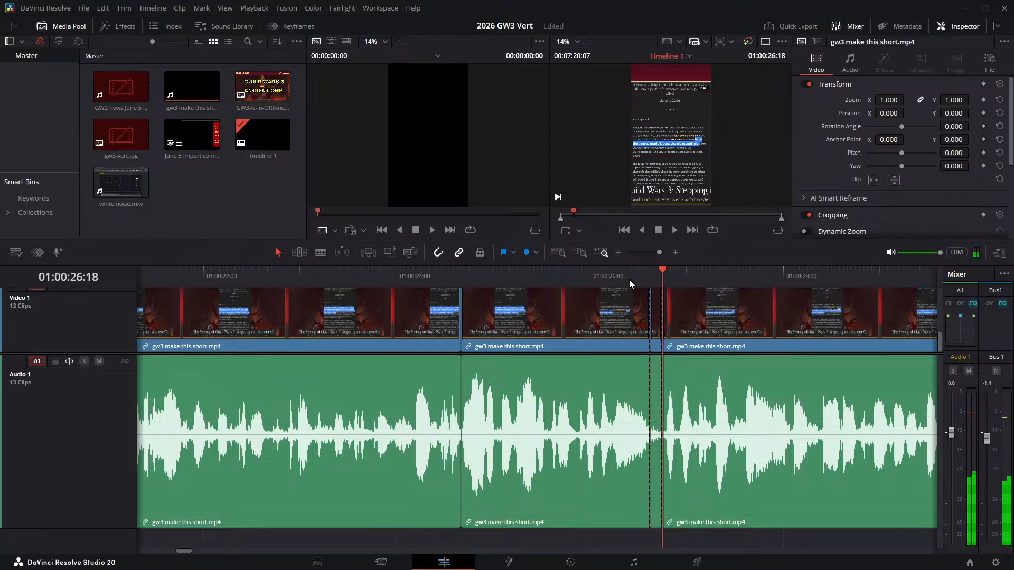
pyautogui.click(660, 305)
pyautogui.press('Delete')
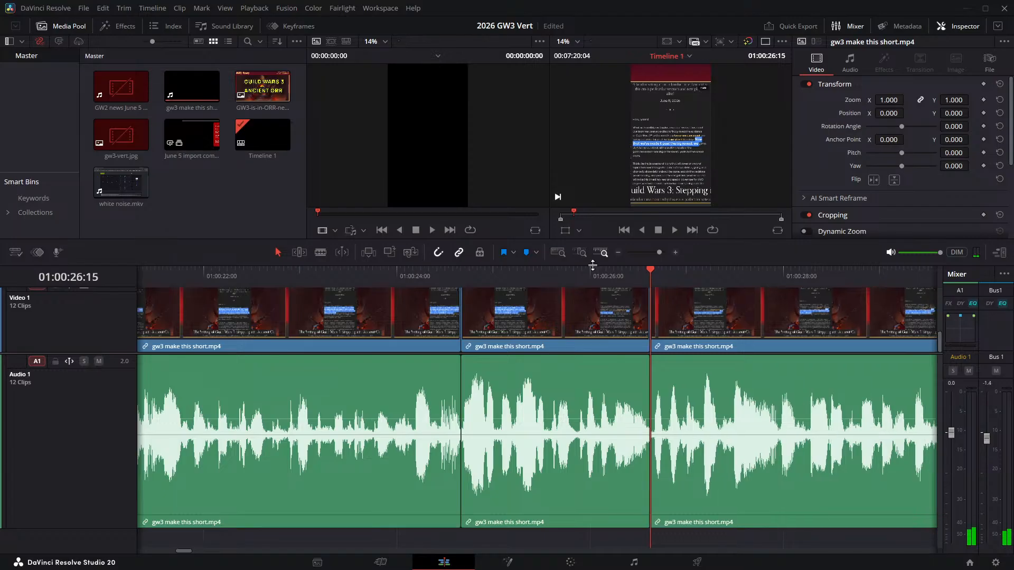
# - Play the narration across the join at 01:00:26:15, return to 01:00:32:09 before the next pause, and save the project
pyautogui.click(531, 274)
pyautogui.press('space')
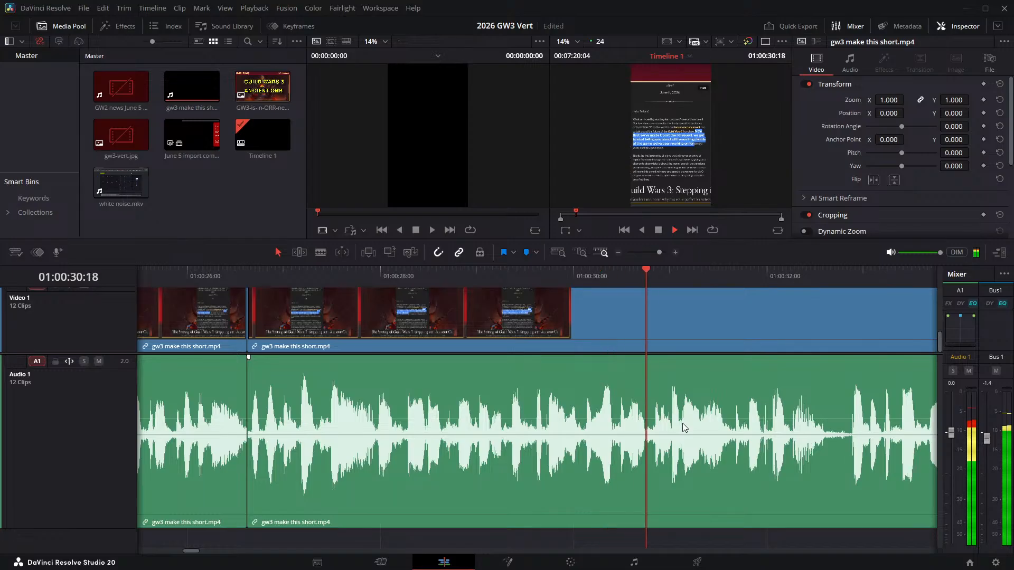
pyautogui.press('space')
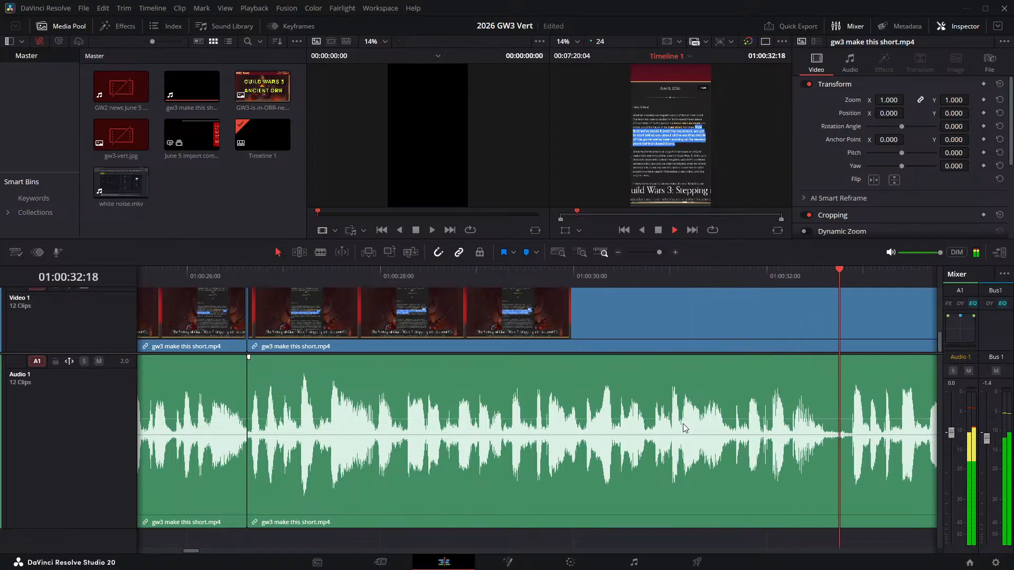
pyautogui.click(802, 275)
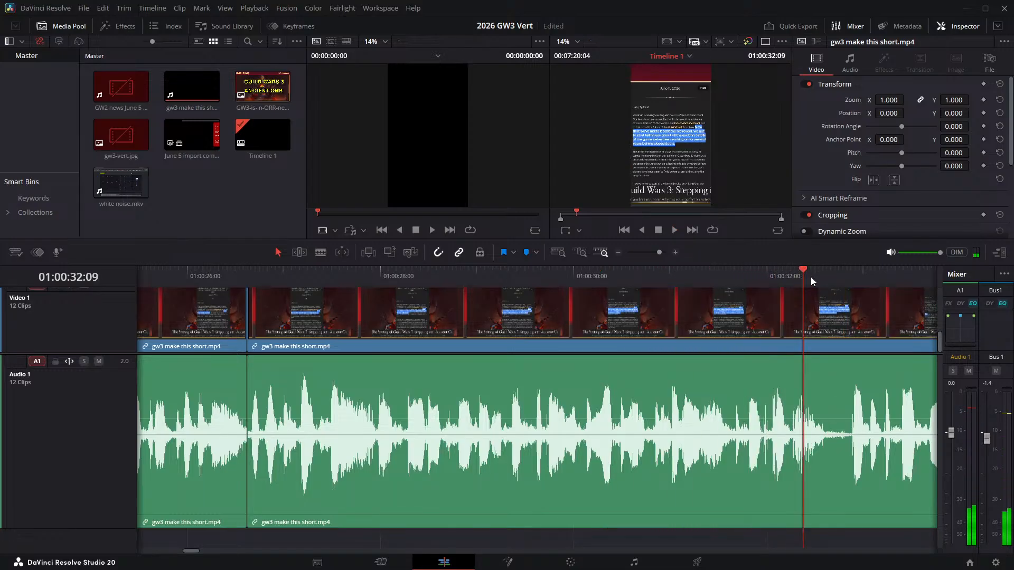
pyautogui.hotkey('ctrl', 's')
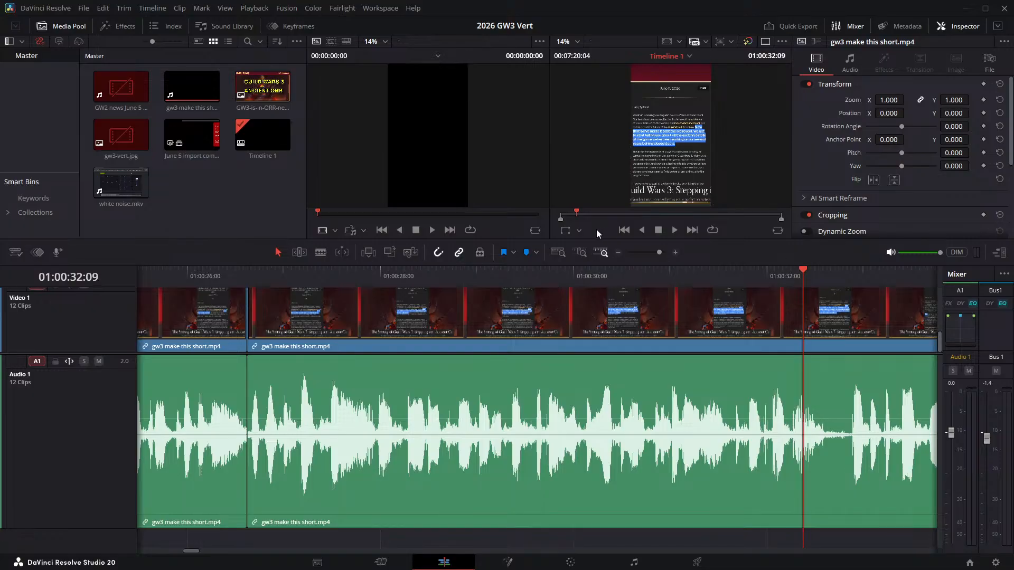
# - Split the narration clip at 01:00:32:14 and 01:00:32:21, and ripple delete the silent piece between the cuts
pyautogui.click(673, 230)
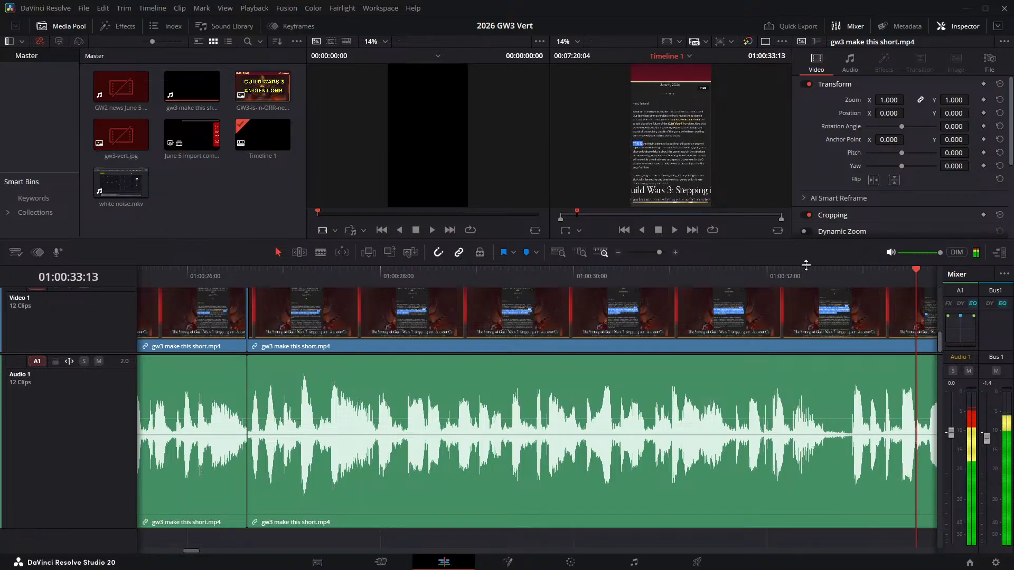
pyautogui.moveTo(812, 272); pyautogui.dragTo(824, 275)
pyautogui.hotkey('ctrl', 'b')
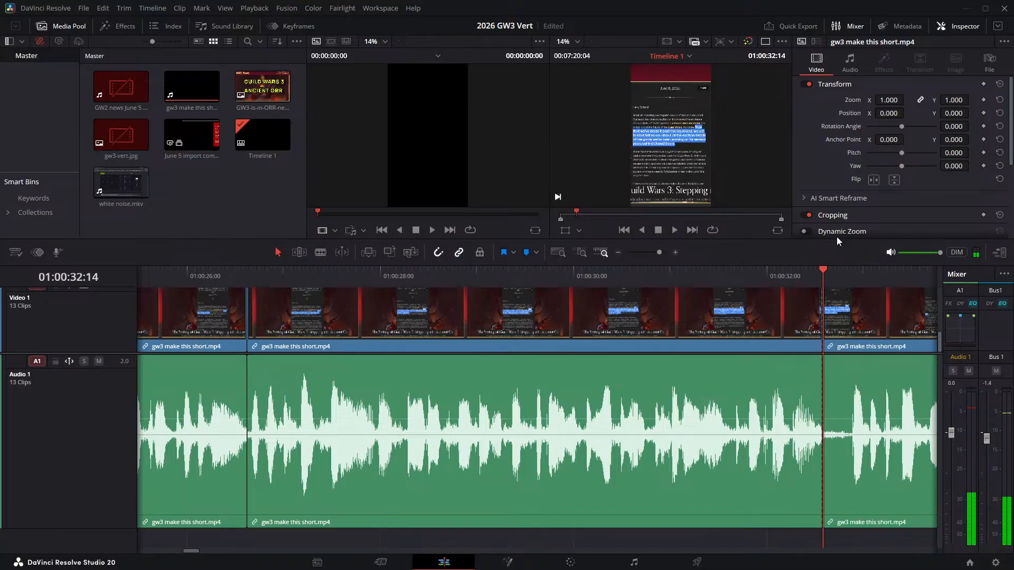
pyautogui.press('space')
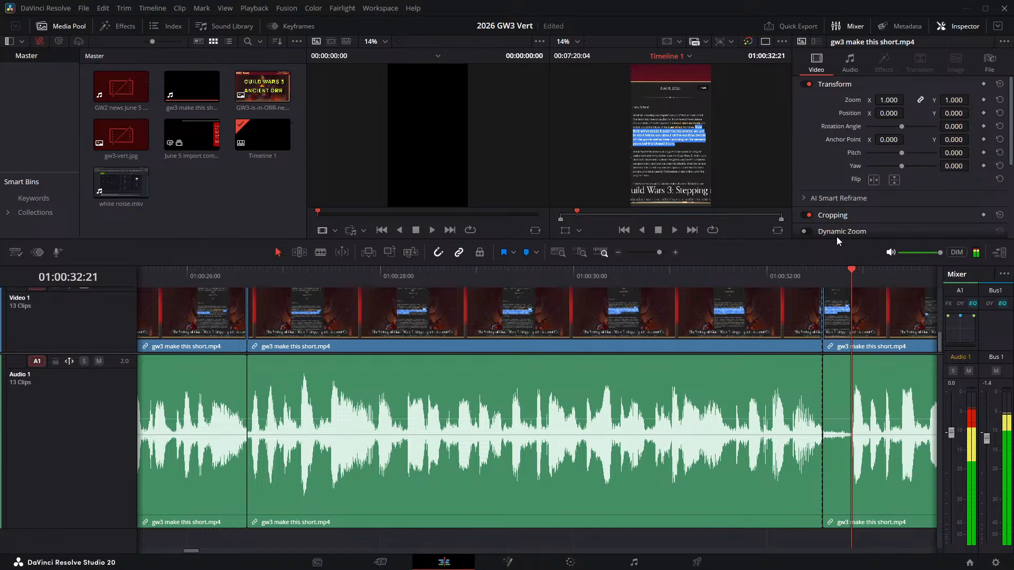
pyautogui.hotkey('ctrl', 'b')
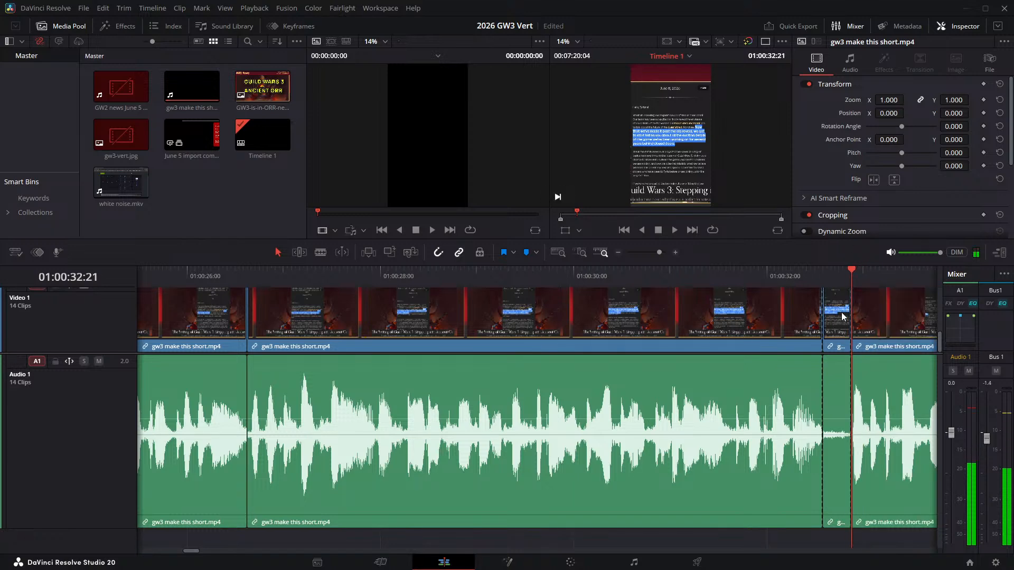
pyautogui.click(844, 317)
pyautogui.press('Delete')
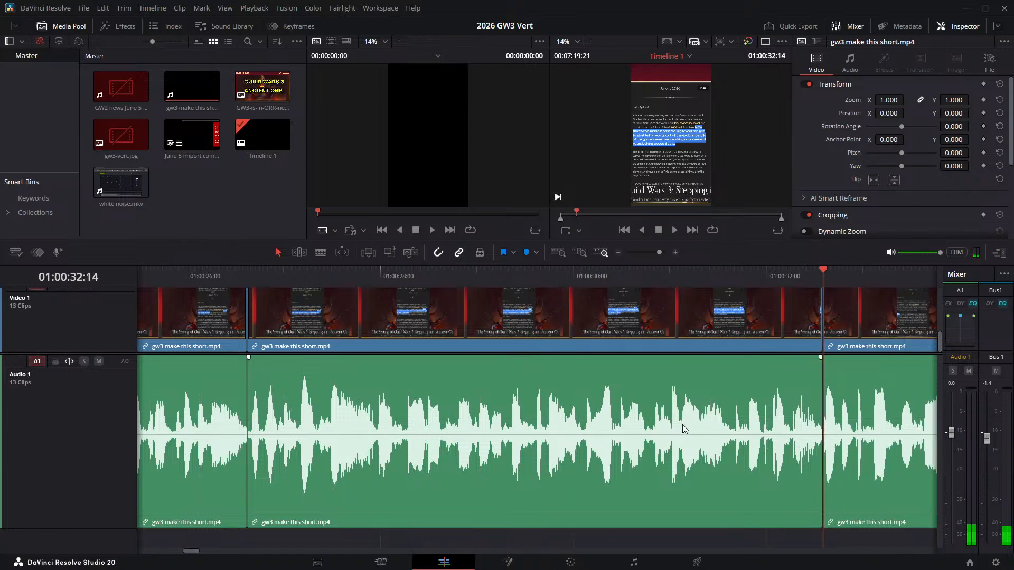
# - Play the narration on from 01:00:32:14 to the next pause and split the linked clip at 01:00:36:16
pyautogui.press('space')
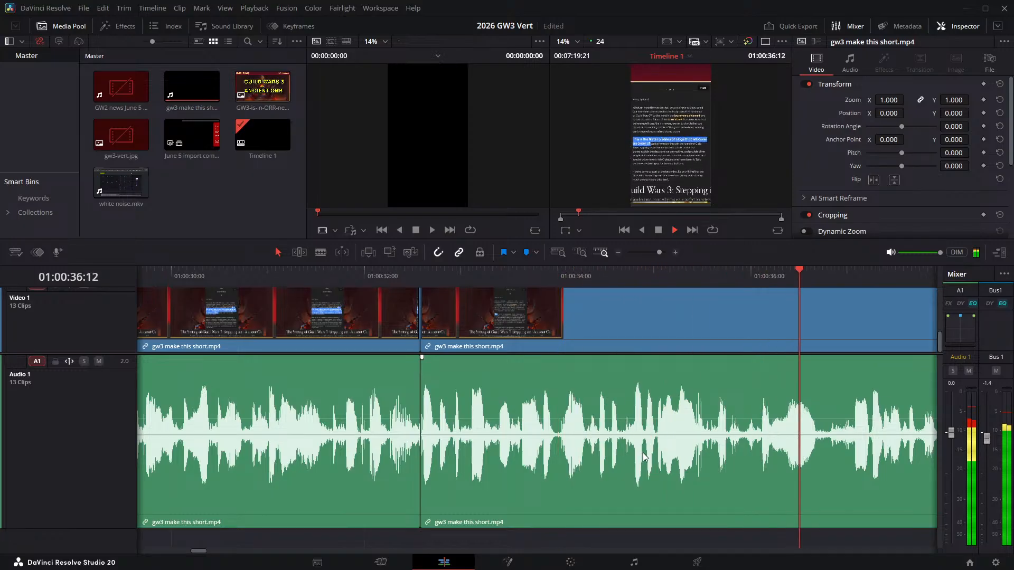
pyautogui.click(801, 277)
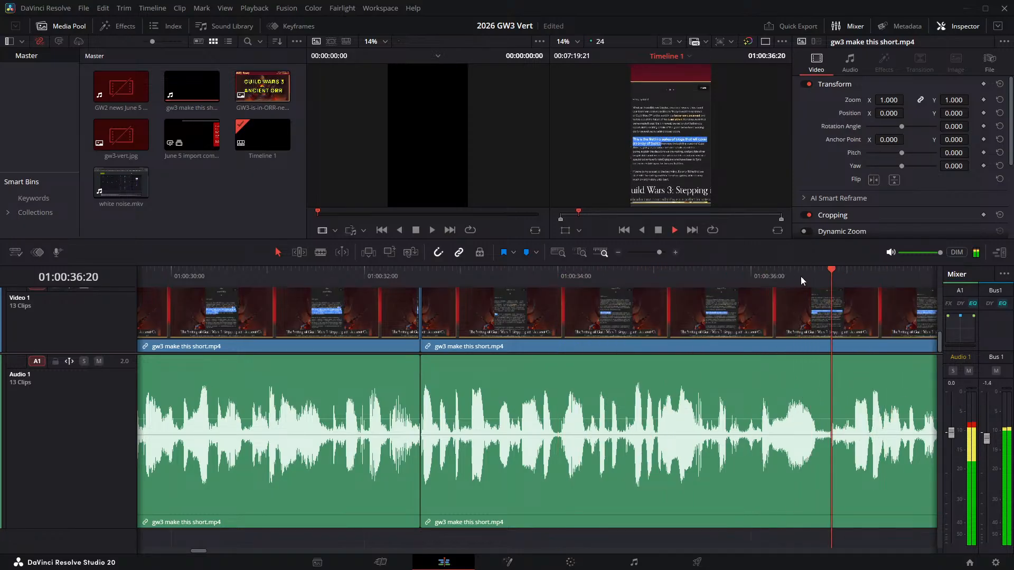
pyautogui.press('space')
pyautogui.click(816, 273)
pyautogui.hotkey('ctrl', 'b')
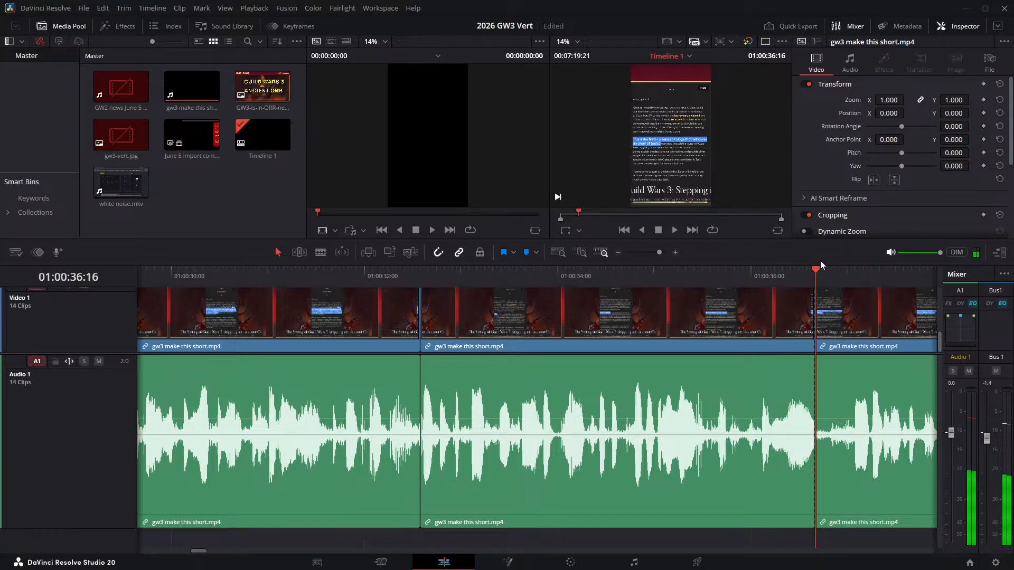
# - Split the linked narration clip at 01:00:36:19 and ripple delete the three-frame pause after the cut at 01:00:36:16
pyautogui.press('Right')
pyautogui.press('Right')
pyautogui.press('Right')
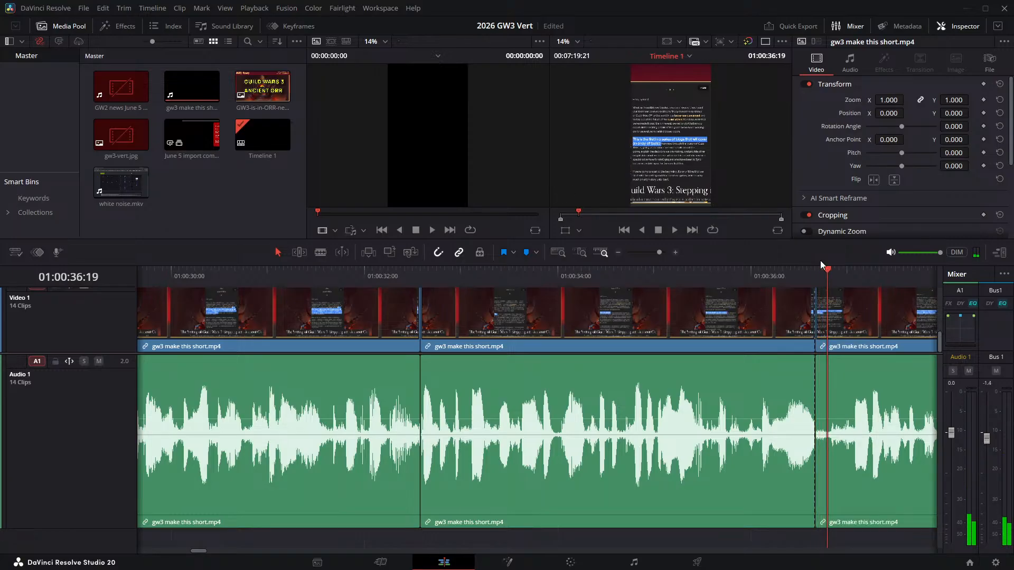
pyautogui.hotkey('ctrl', 'b')
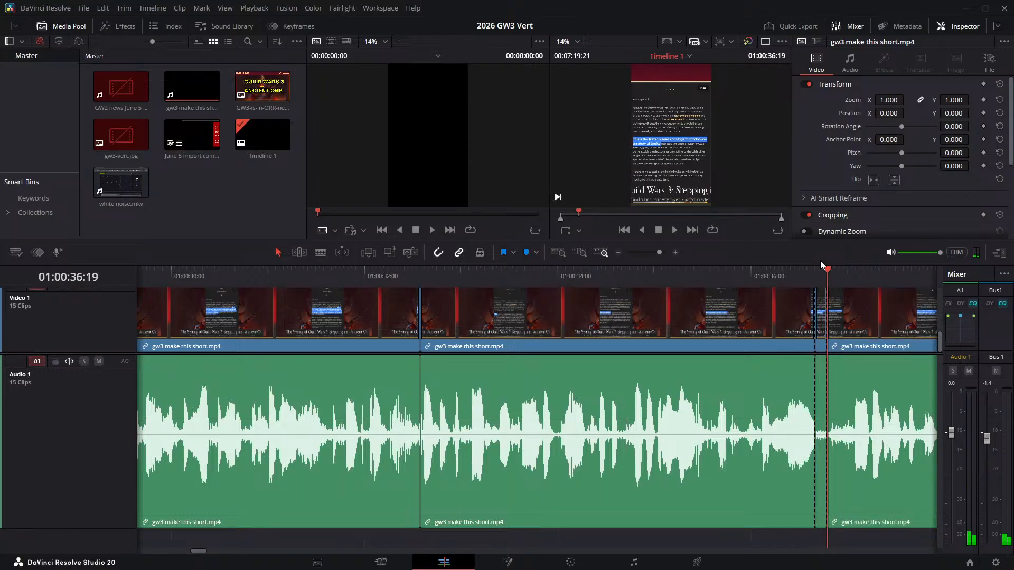
pyautogui.click(820, 319)
pyautogui.press('Delete')
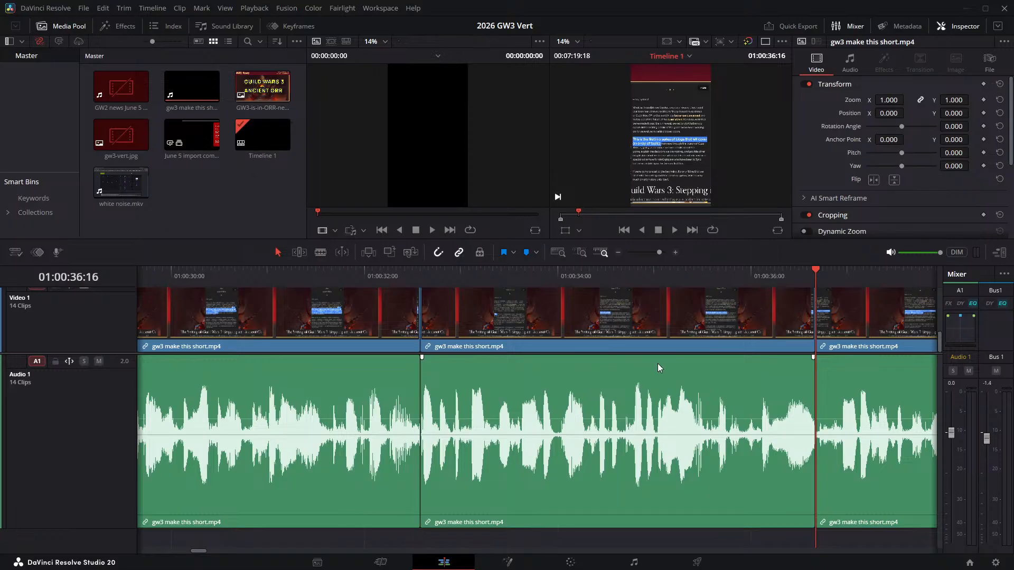
# - Play the narration on from the join at 01:00:36:16 towards the next pause
pyautogui.moveTo(657, 364); pyautogui.dragTo(627, 365)
pyautogui.hotkey('ctrl', 'z')
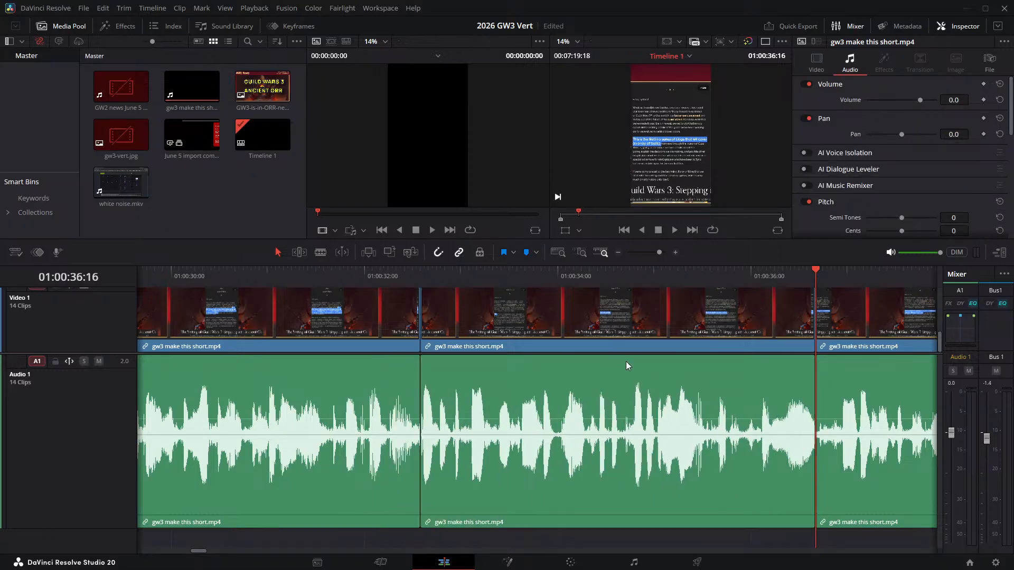
pyautogui.press('space')
pyautogui.press('space')
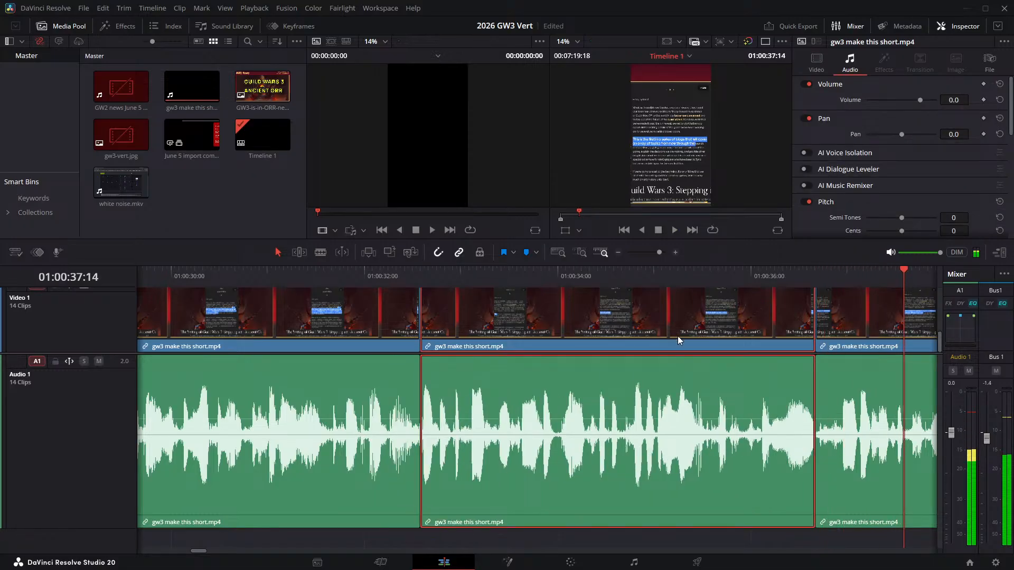
pyautogui.moveTo(678, 336); pyautogui.dragTo(646, 332)
pyautogui.hotkey('ctrl', 'z')
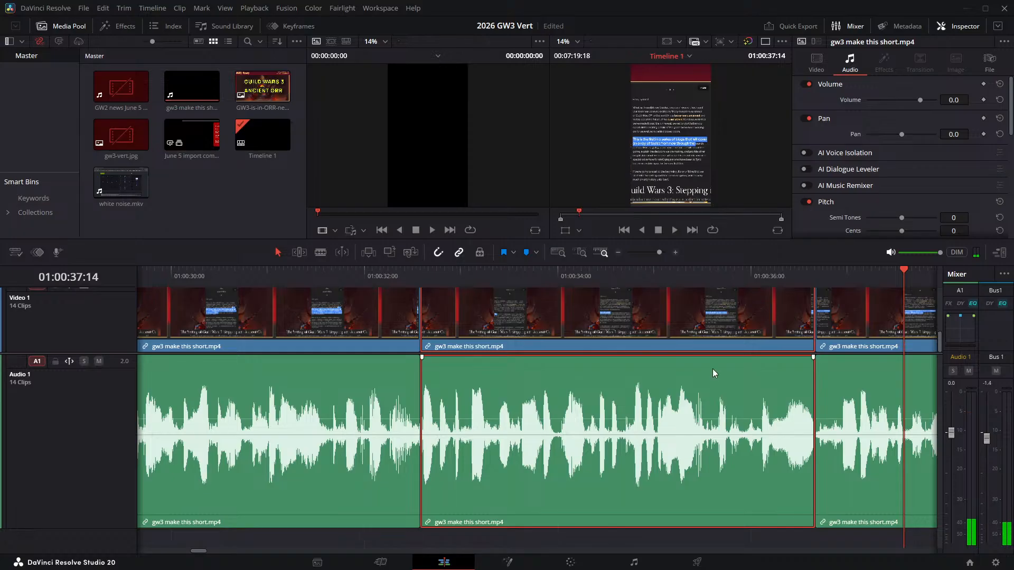
pyautogui.moveTo(712, 368); pyautogui.dragTo(246, 300)
pyautogui.click(253, 276)
pyautogui.press('space')
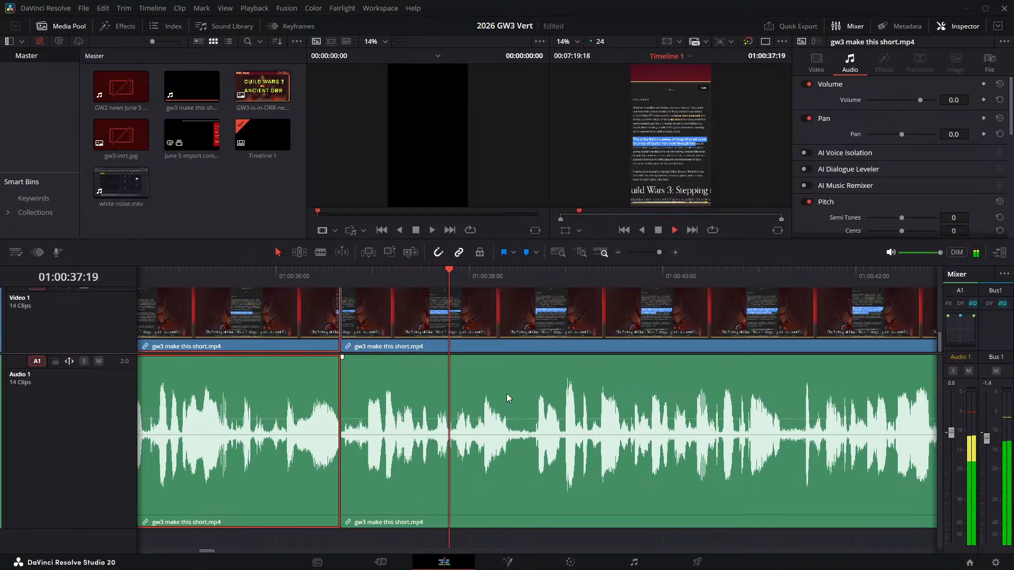
pyautogui.press('space')
# - Split the narration clip at 01:00:38:10 and 01:00:38:15, and ripple delete the silent piece between the cuts
pyautogui.moveTo(506, 275); pyautogui.dragTo(510, 277)
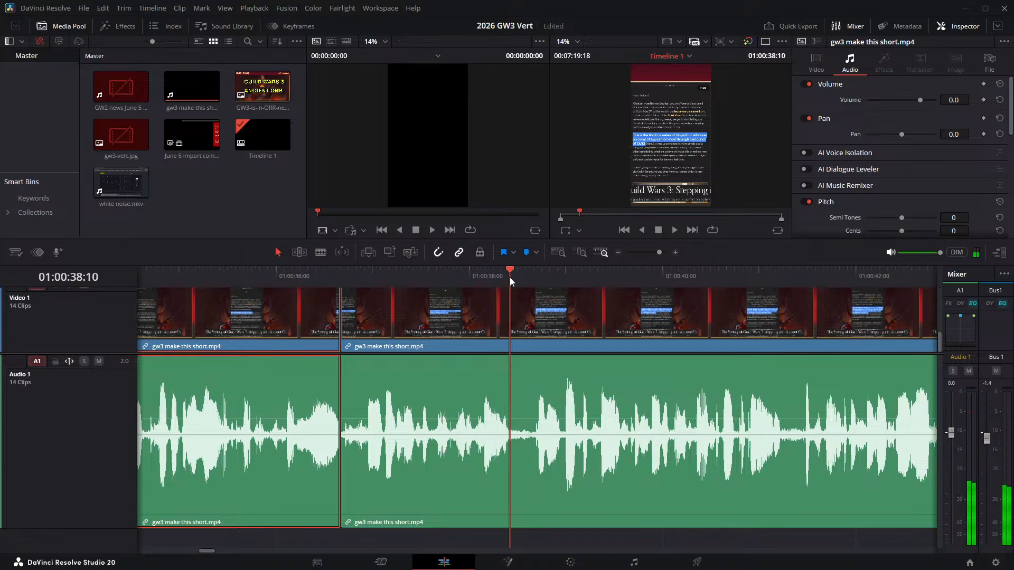
pyautogui.hotkey('ctrl', 'b')
pyautogui.press('Right')
pyautogui.press('Right')
pyautogui.press('Right')
pyautogui.press('Right')
pyautogui.press('Right')
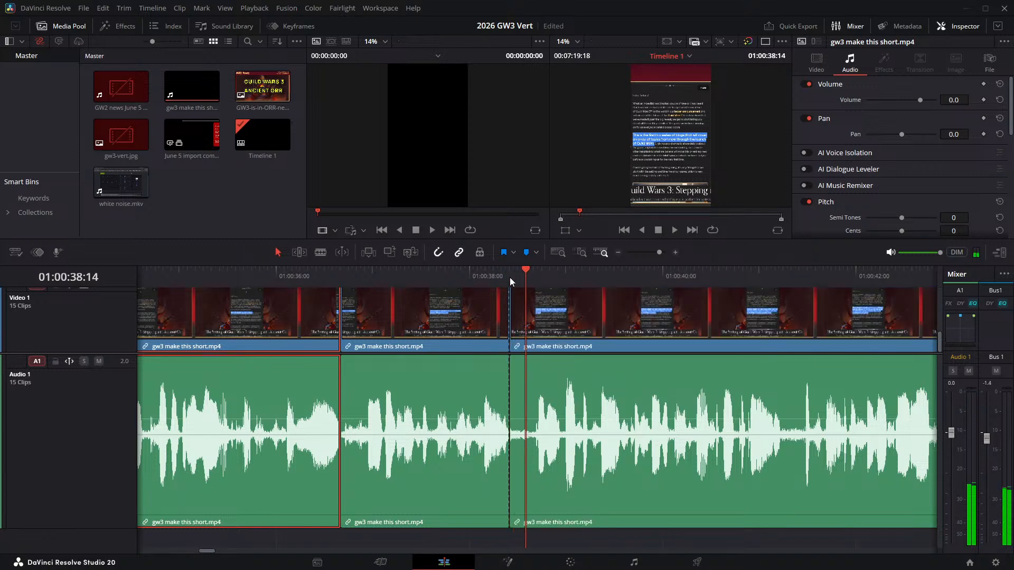
pyautogui.hotkey('ctrl', 'b')
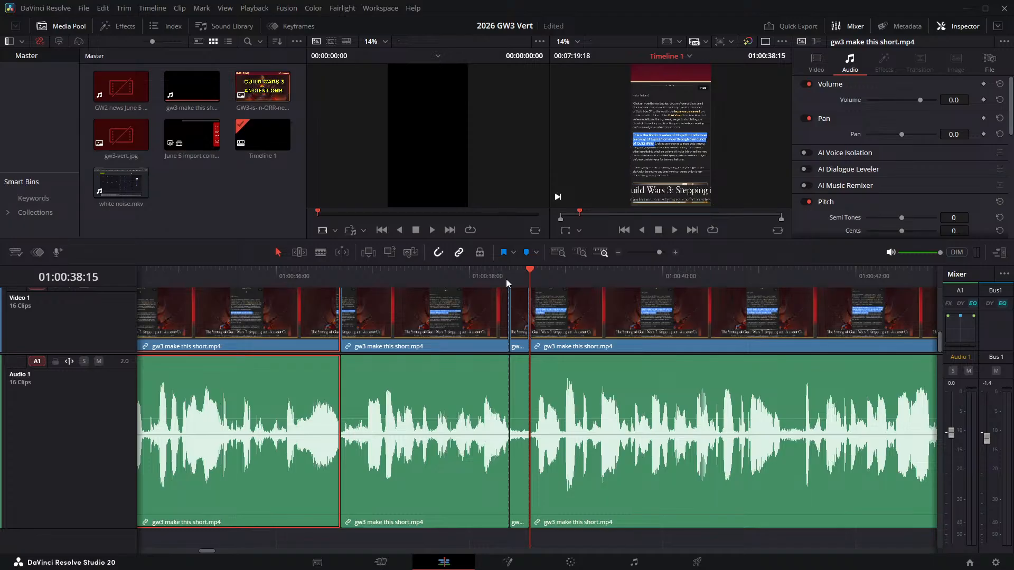
pyautogui.click(519, 291)
pyautogui.press('Delete')
# - Play the narration across the join at 01:00:38:10, then replay it from just after 01:00:36:16 towards the next pause
pyautogui.click(474, 276)
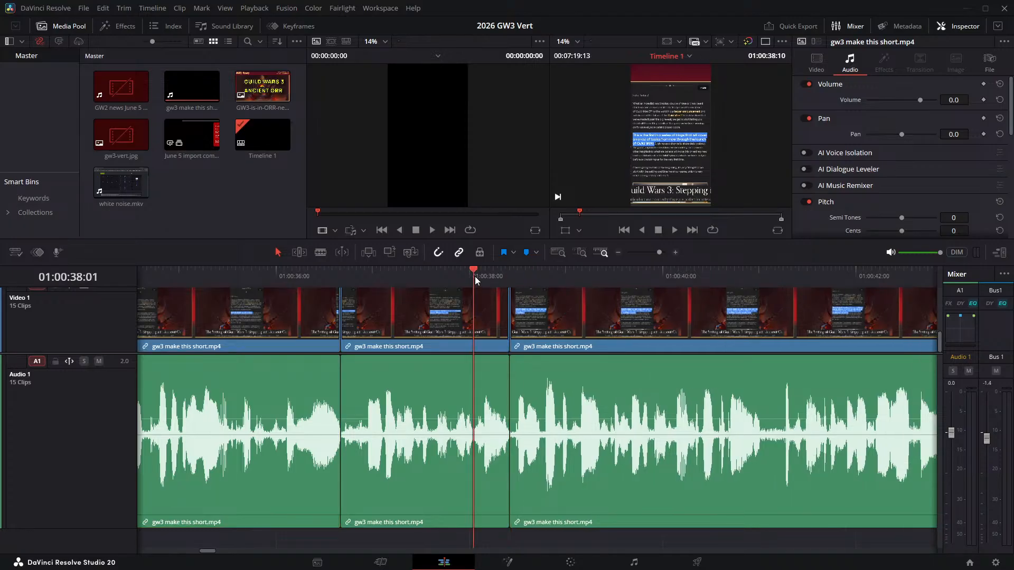
pyautogui.press('space')
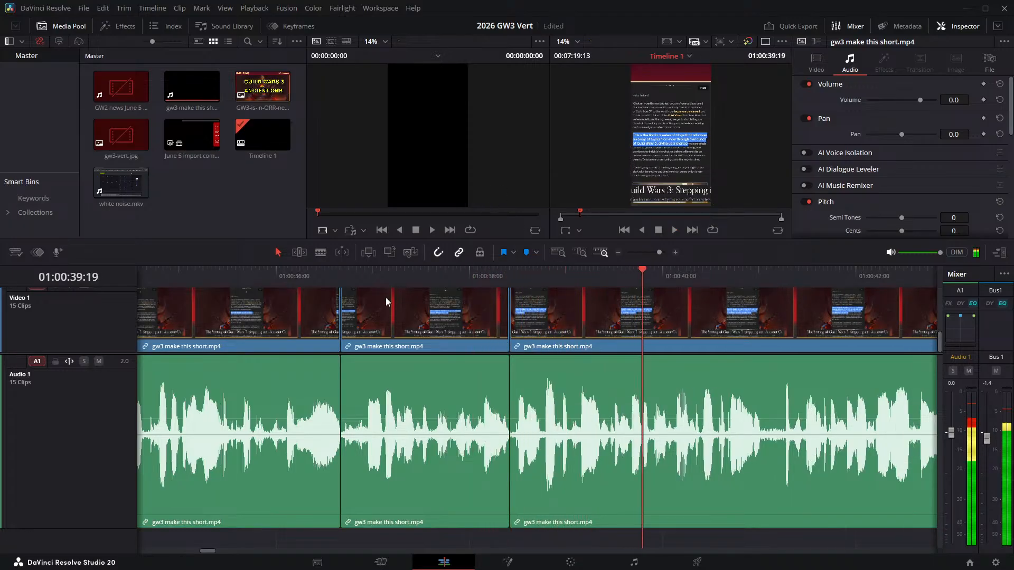
pyautogui.press('space')
pyautogui.click(387, 294)
pyautogui.click(392, 276)
pyautogui.click(679, 484)
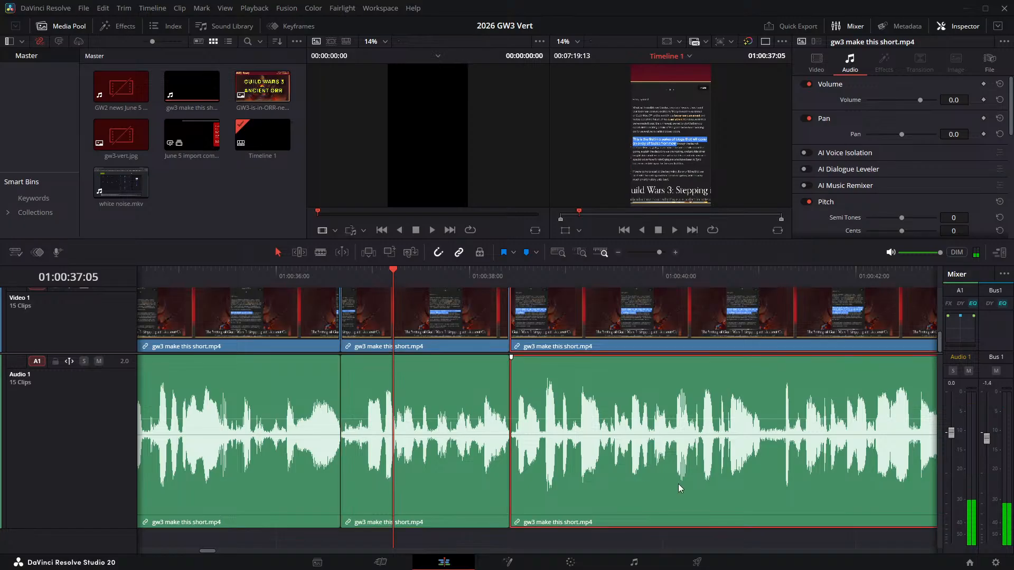
pyautogui.click(446, 299)
pyautogui.click(450, 275)
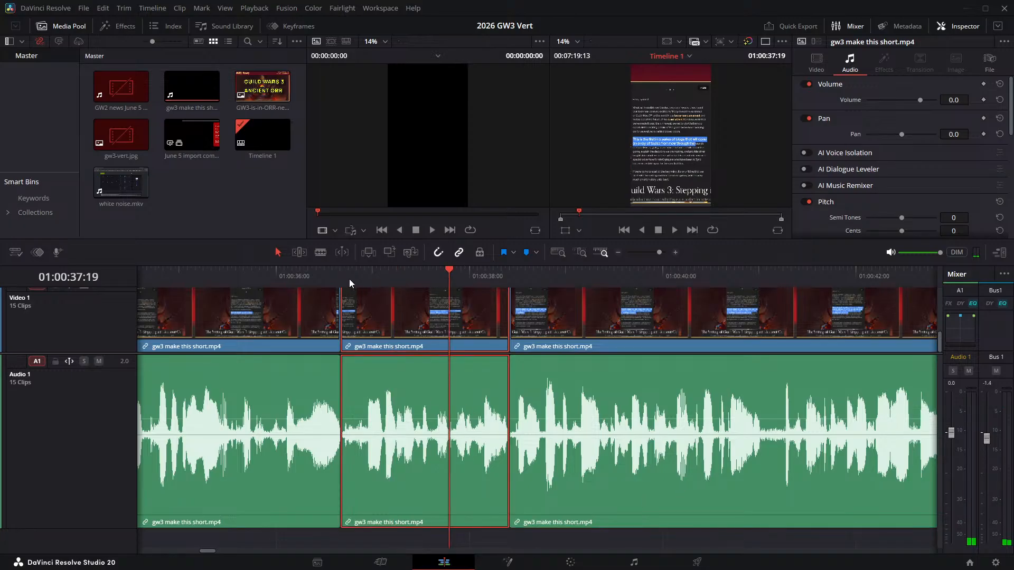
pyautogui.click(364, 277)
pyautogui.press('space')
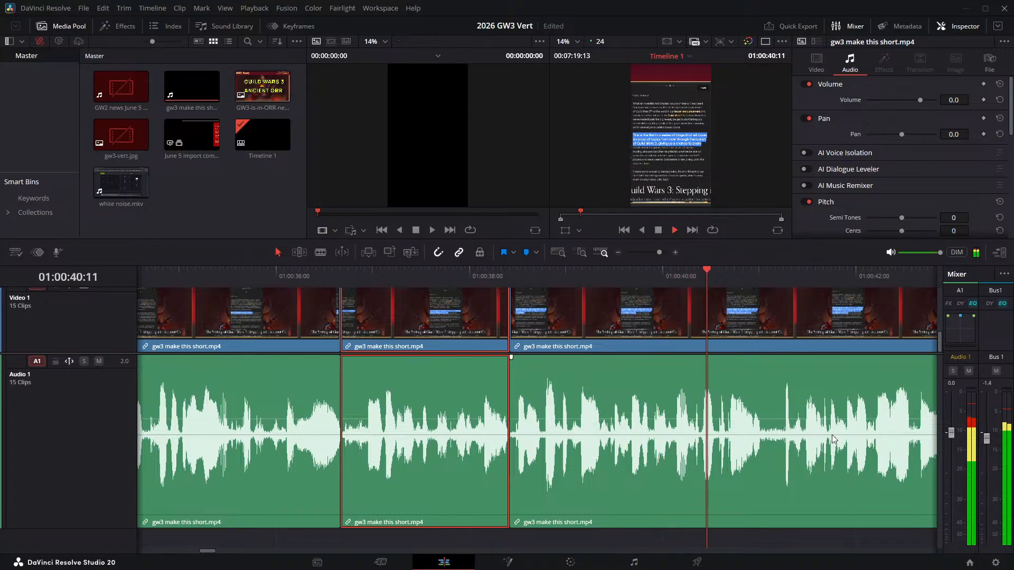
pyautogui.press('space')
# - Split the narration clip at 01:00:41:00 and 01:00:41:06, and ripple delete the silent piece between the cuts
pyautogui.click(761, 280)
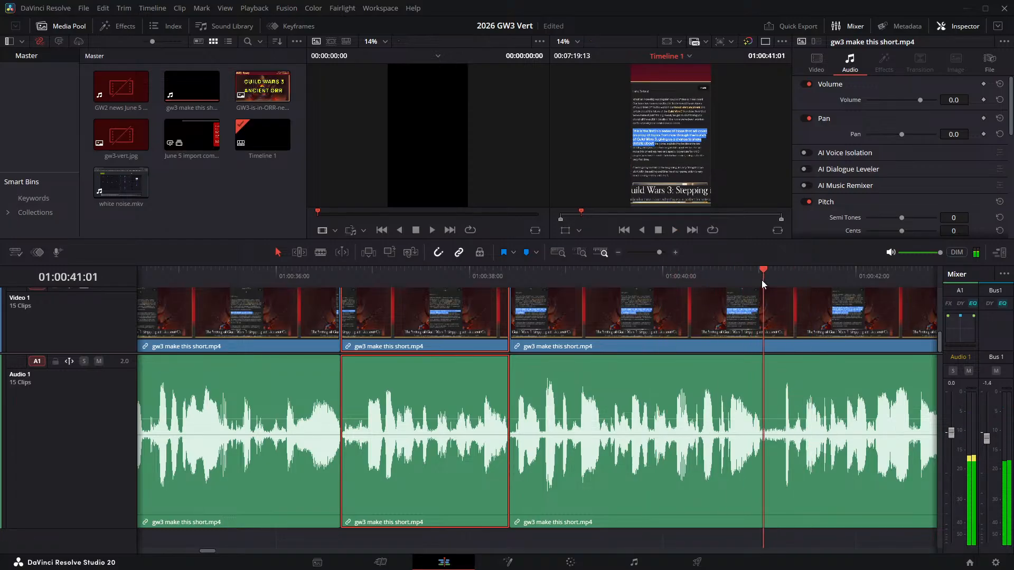
pyautogui.click(760, 278)
pyautogui.hotkey('ctrl', 'b')
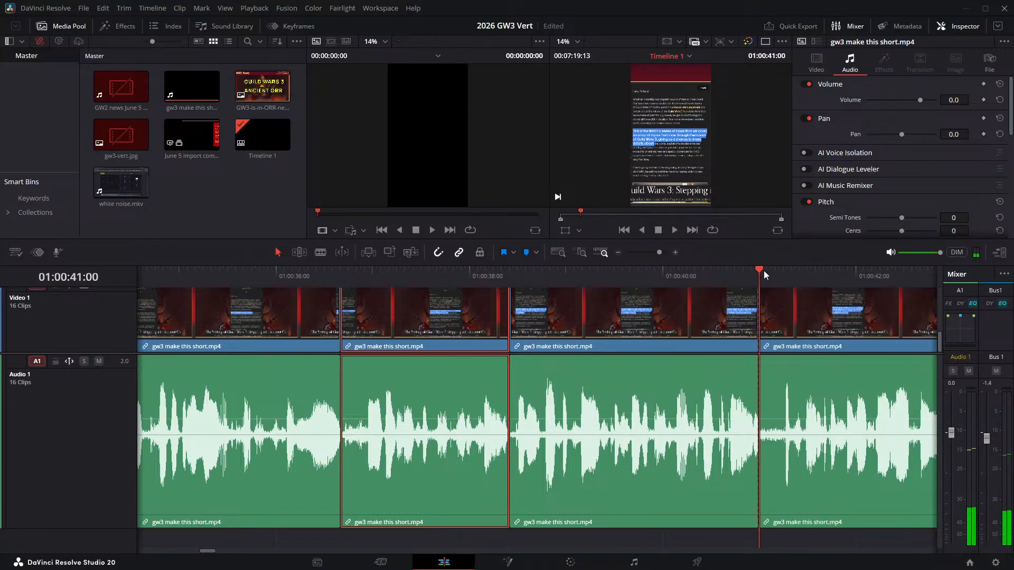
pyautogui.press('Right')
pyautogui.press('Right')
pyautogui.press('Right')
pyautogui.press('Right')
pyautogui.press('Right')
pyautogui.press('Right')
pyautogui.press('Right')
pyautogui.press('Right')
pyautogui.press('Right')
pyautogui.press('Right')
pyautogui.press('Right')
pyautogui.press('Left')
pyautogui.press('Left')
pyautogui.press('Left')
pyautogui.press('Left')
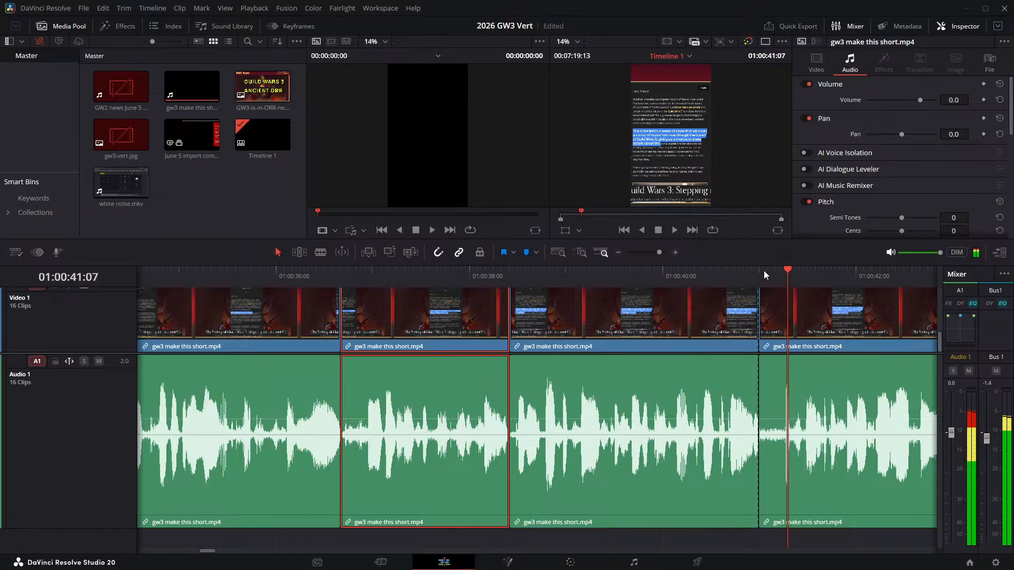
pyautogui.press('Left')
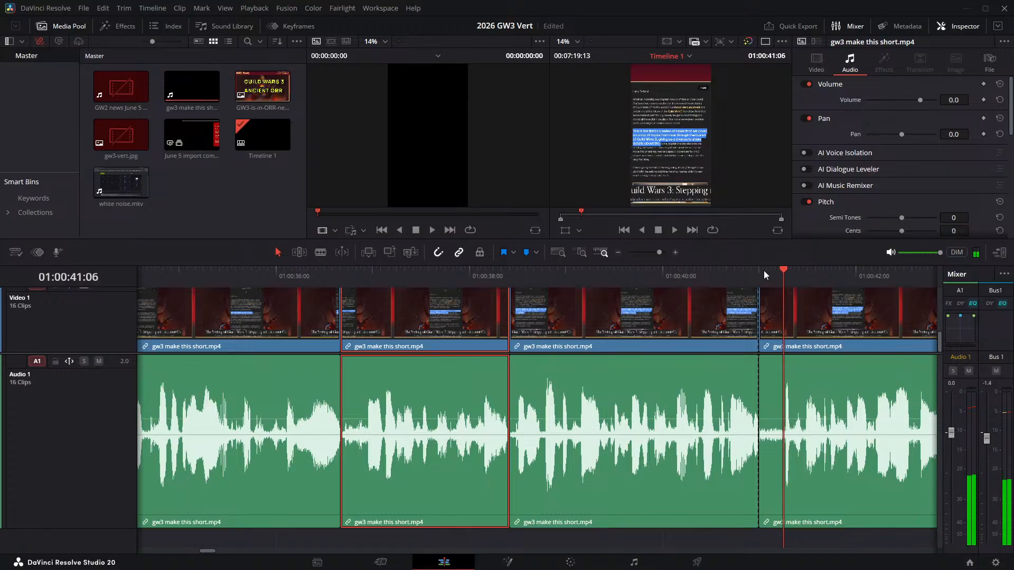
pyautogui.hotkey('ctrl', 'b')
pyautogui.click(769, 312)
pyautogui.press('Delete')
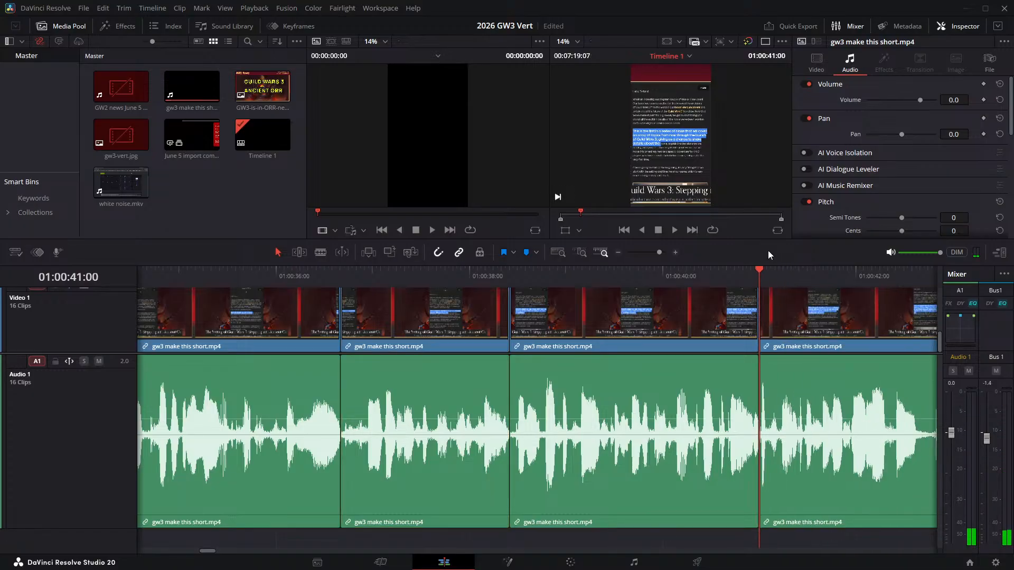
# - Play the narration across the join at 01:00:41:00 to check the cut
pyautogui.click(672, 270)
pyautogui.press('space')
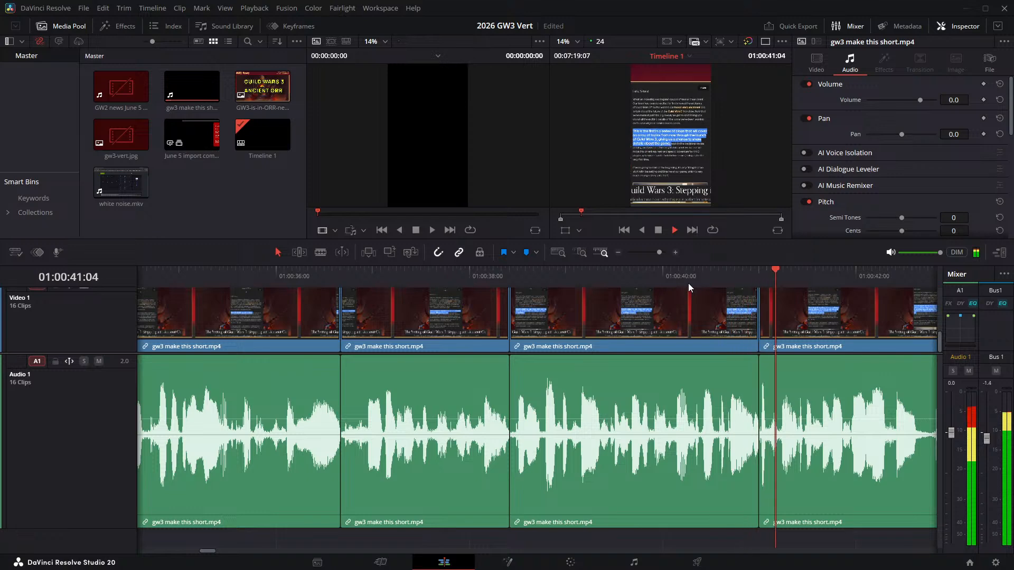
pyautogui.press('space')
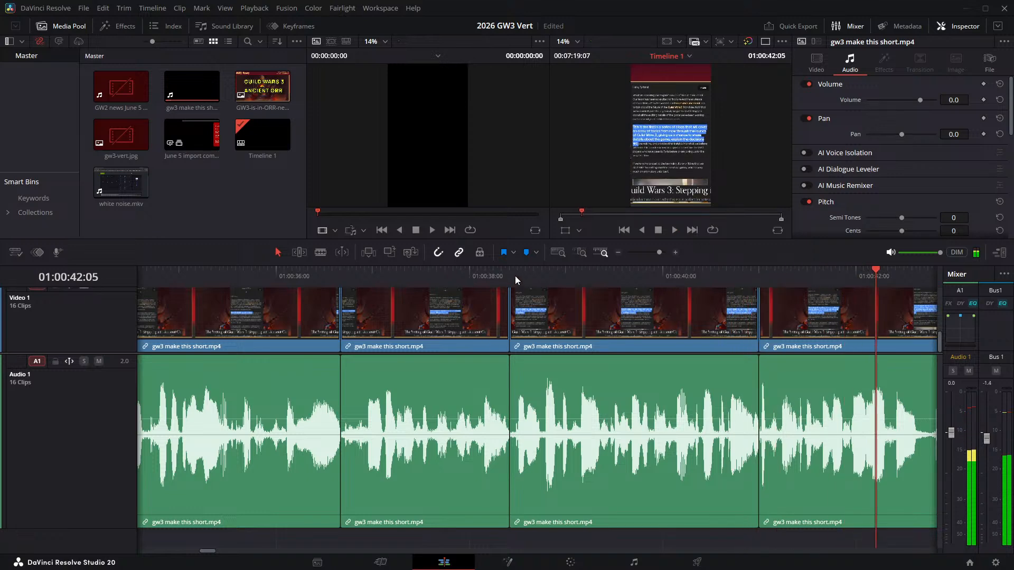
# - Split the narration clip at 01:00:38:11 and ripple delete the one-frame fragment after the join at 01:00:38:10
pyautogui.click(515, 276)
pyautogui.click(518, 270)
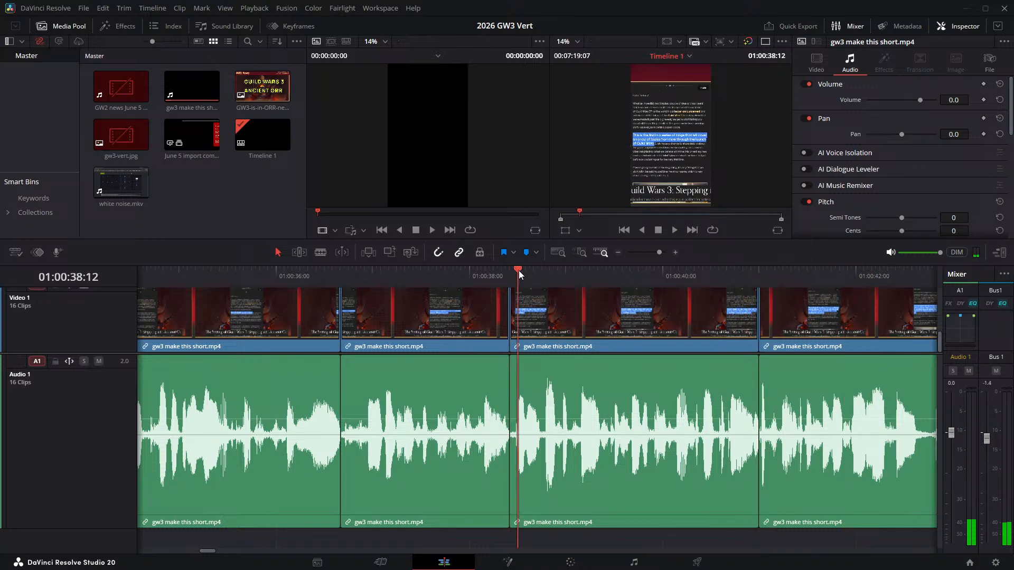
pyautogui.press('Left')
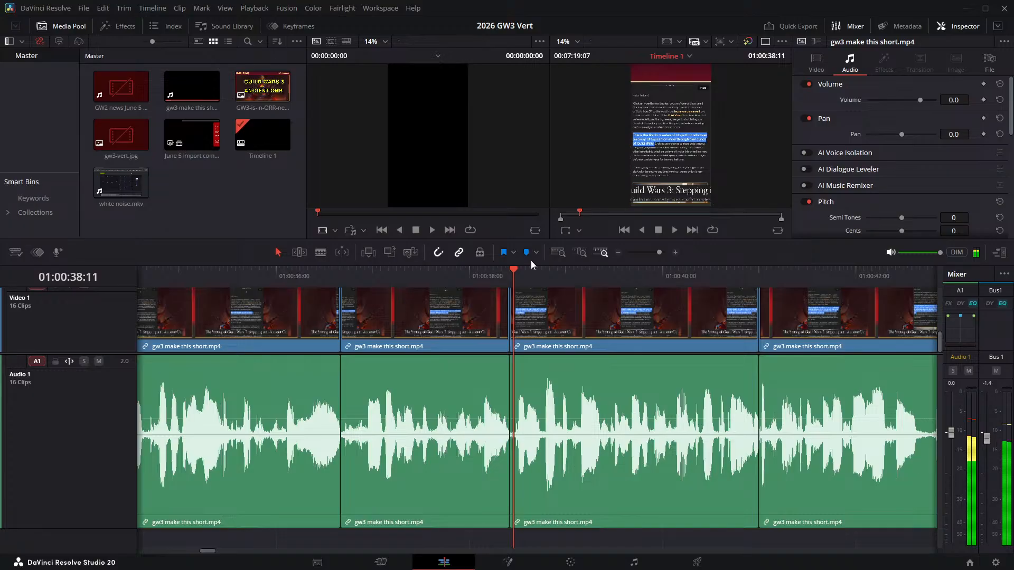
pyautogui.hotkey('ctrl', 'b')
pyautogui.hscroll(-2, 537, 364)
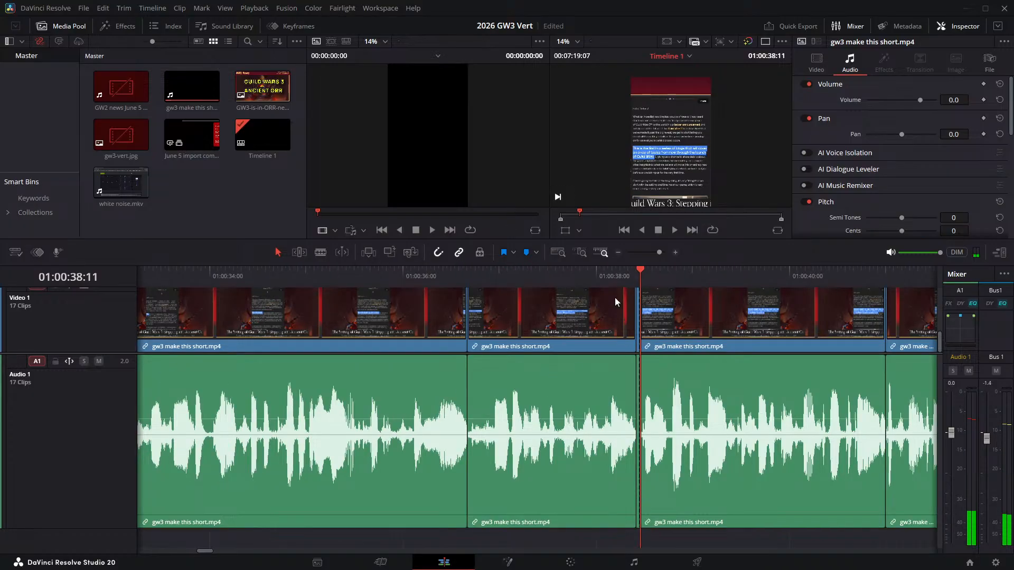
pyautogui.click(638, 300)
pyautogui.press('Delete')
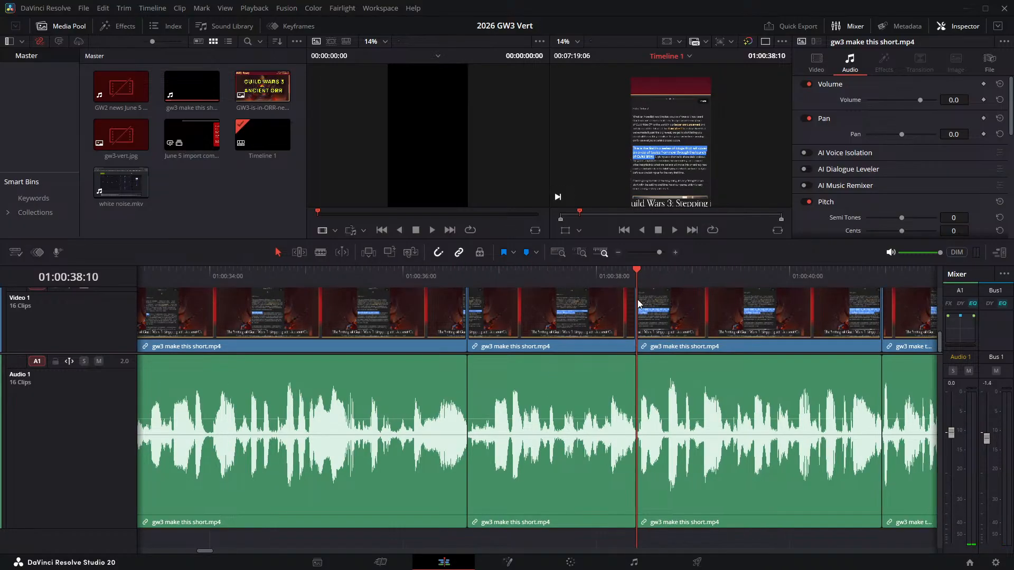
# - Play on to the next pause, split the narration clip at 01:00:42:14 and 01:00:42:18, and ripple delete the piece between the cuts
pyautogui.click(849, 276)
pyautogui.press('space')
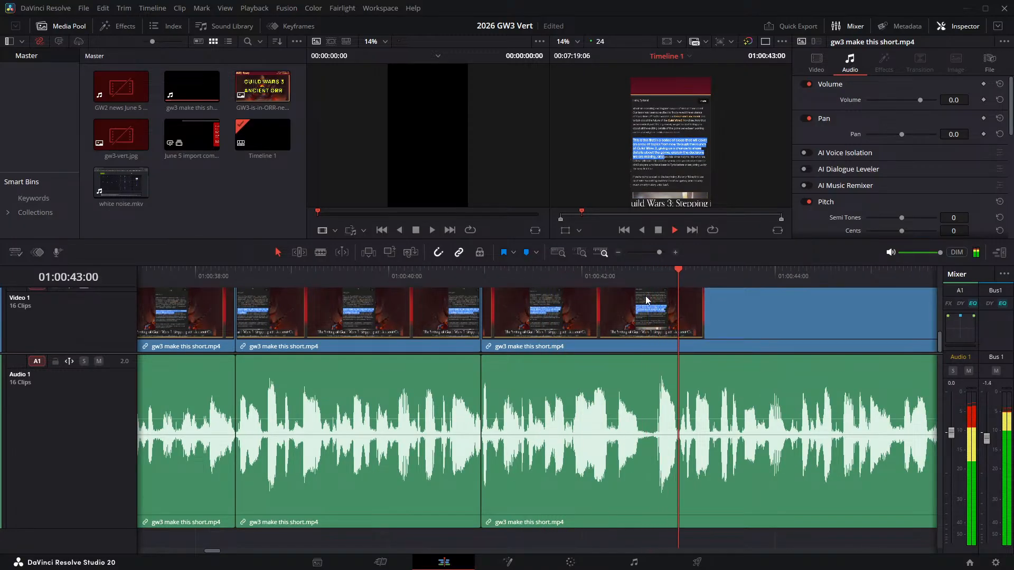
pyautogui.click(639, 278)
pyautogui.hotkey('ctrl', 'b')
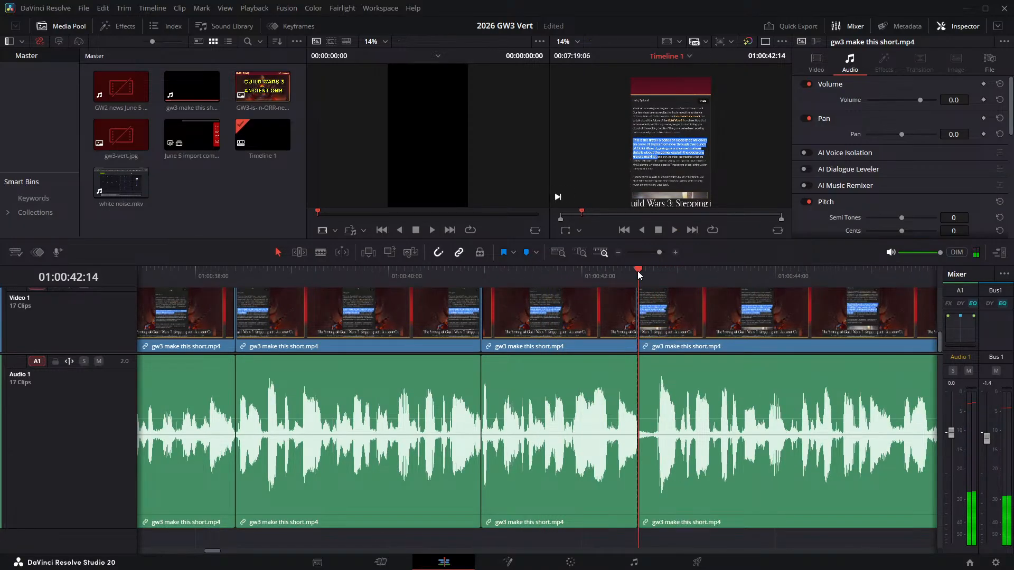
pyautogui.press('Right')
pyautogui.press('Right')
pyautogui.press('Right')
pyautogui.press('Right')
pyautogui.hotkey('ctrl', 'b')
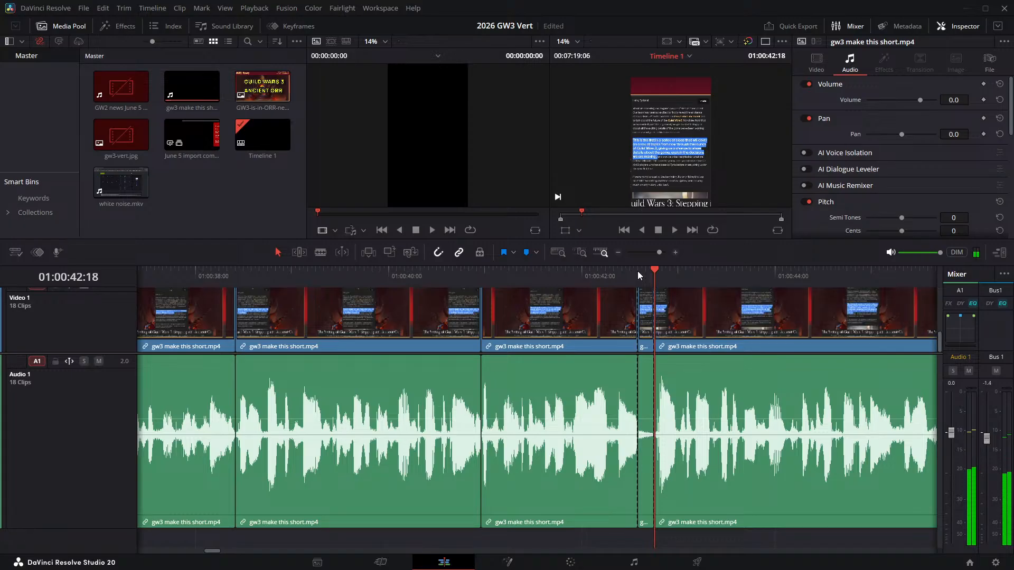
pyautogui.click(655, 308)
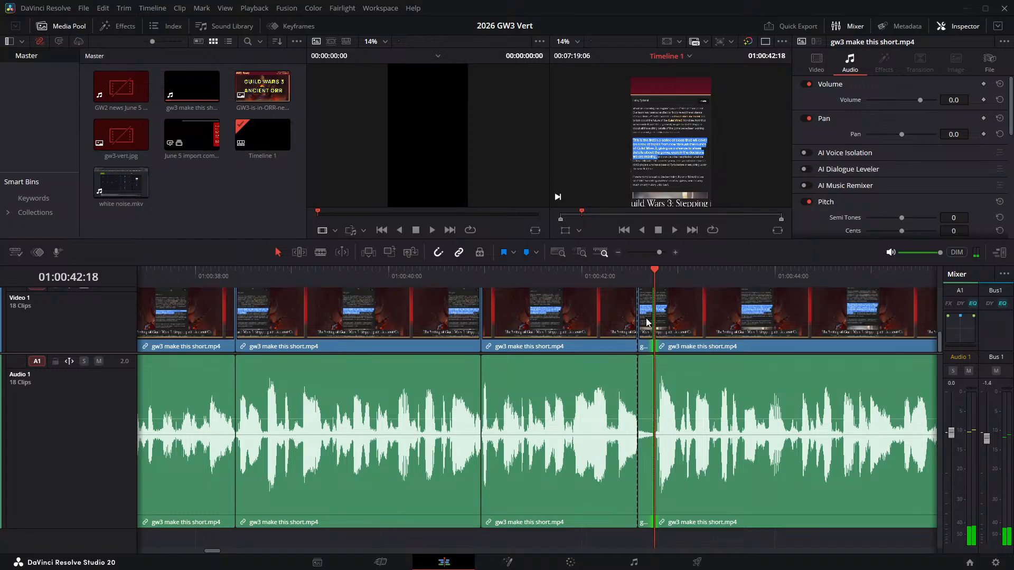
pyautogui.click(647, 323)
pyautogui.press('Delete')
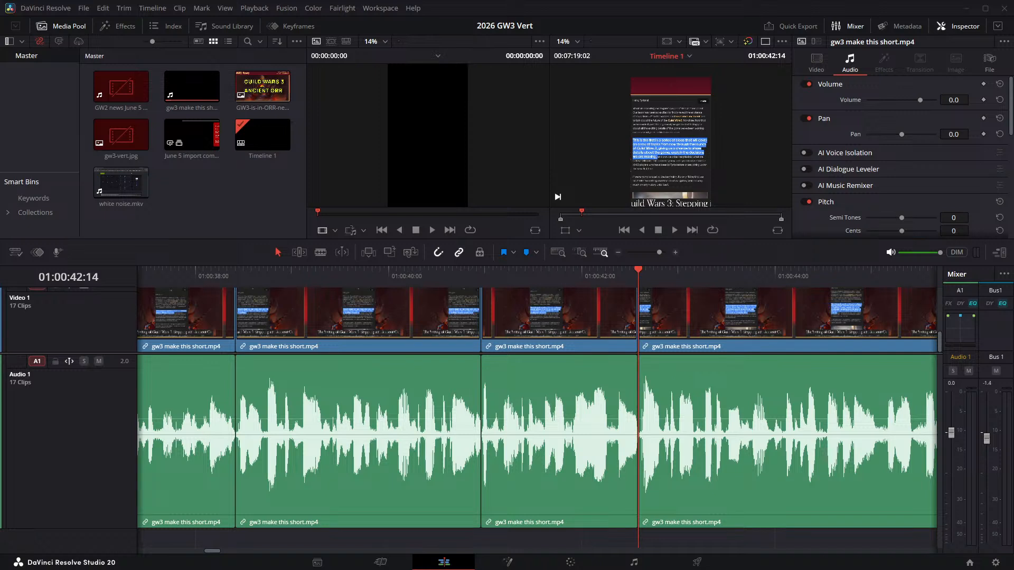
# - Play the narration across the join at 01:00:42:14 and onward, and return the playhead to the pause at 01:00:52:15
pyautogui.click(601, 277)
pyautogui.press('space')
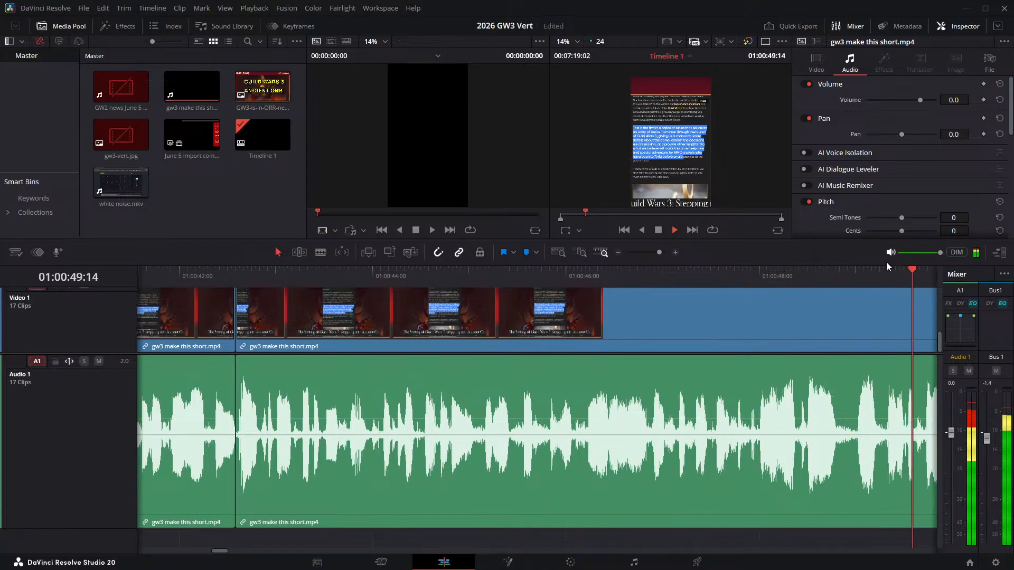
pyautogui.click(794, 270)
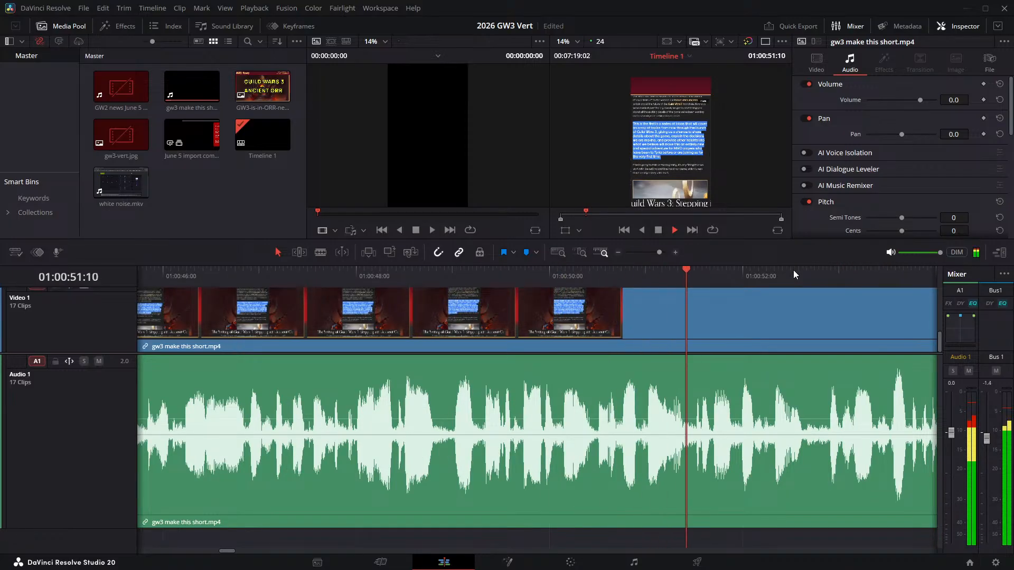
pyautogui.press('space')
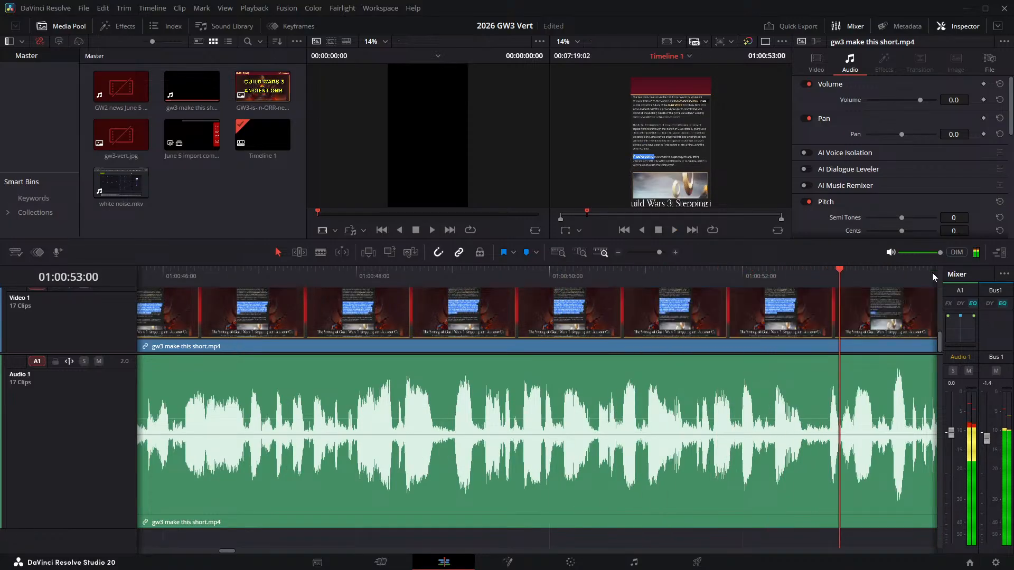
pyautogui.moveTo(812, 272); pyautogui.dragTo(804, 274)
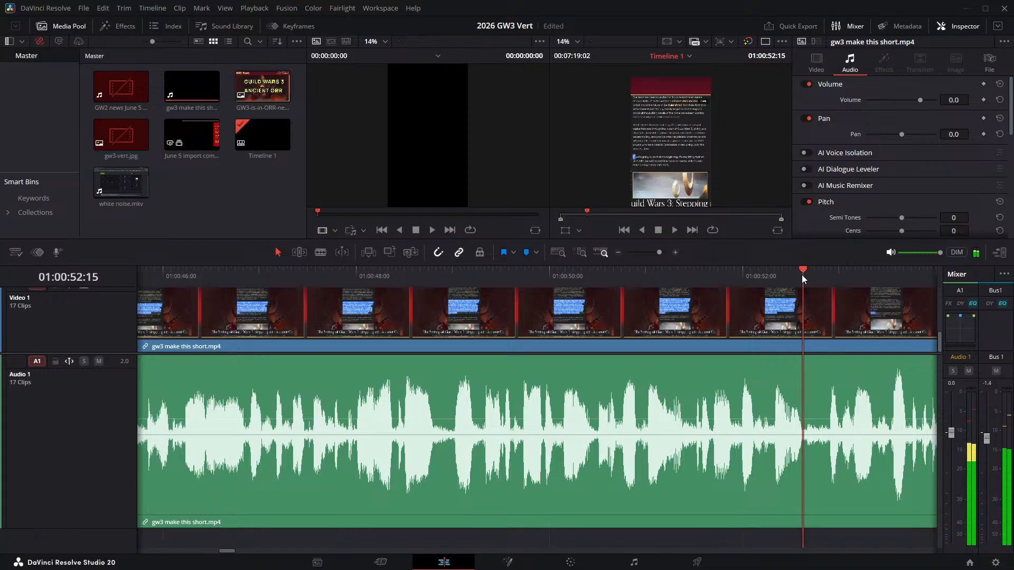
# - Split the narration clip at 01:00:52:15 and play through the pause after it to locate its end
pyautogui.hotkey('ctrl', 'b')
pyautogui.press('space')
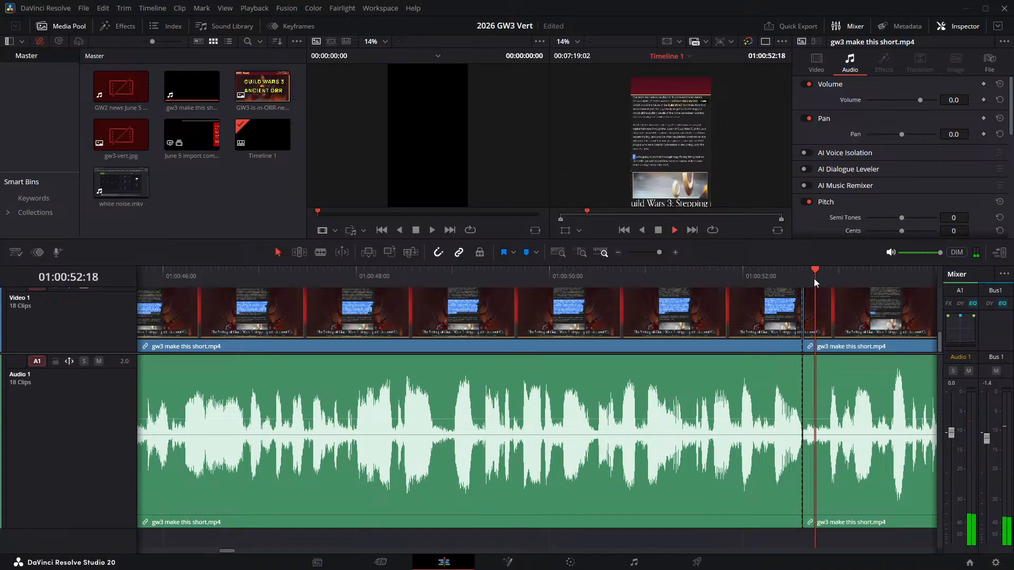
pyautogui.press('space')
pyautogui.press('Left')
pyautogui.press('Left')
pyautogui.press('Left')
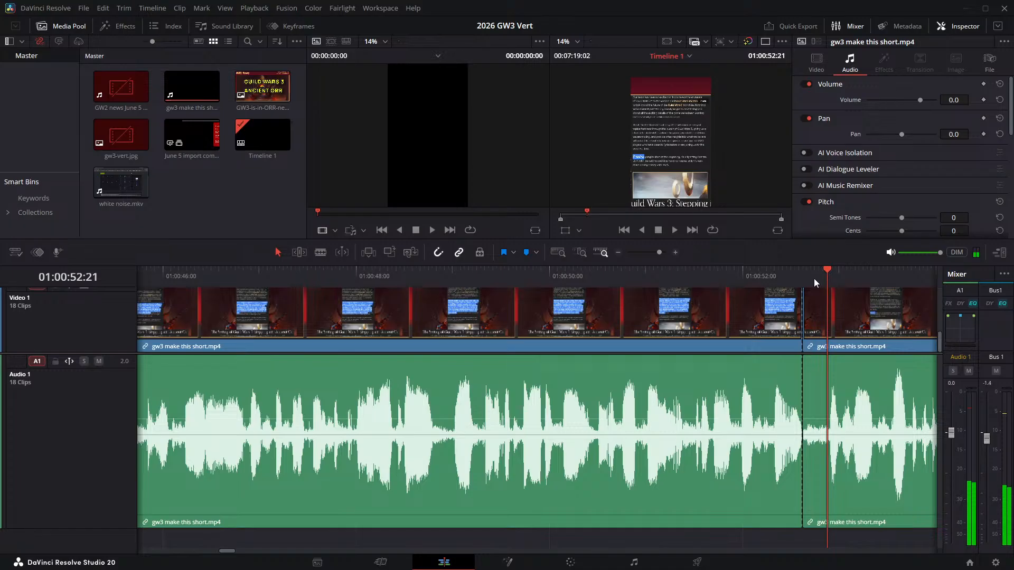
# - Split the narration clip at 01:00:52:22 and ripple delete the piece back to the cut at 01:00:52:15
pyautogui.press('Right')
pyautogui.press('Left')
pyautogui.press('Right')
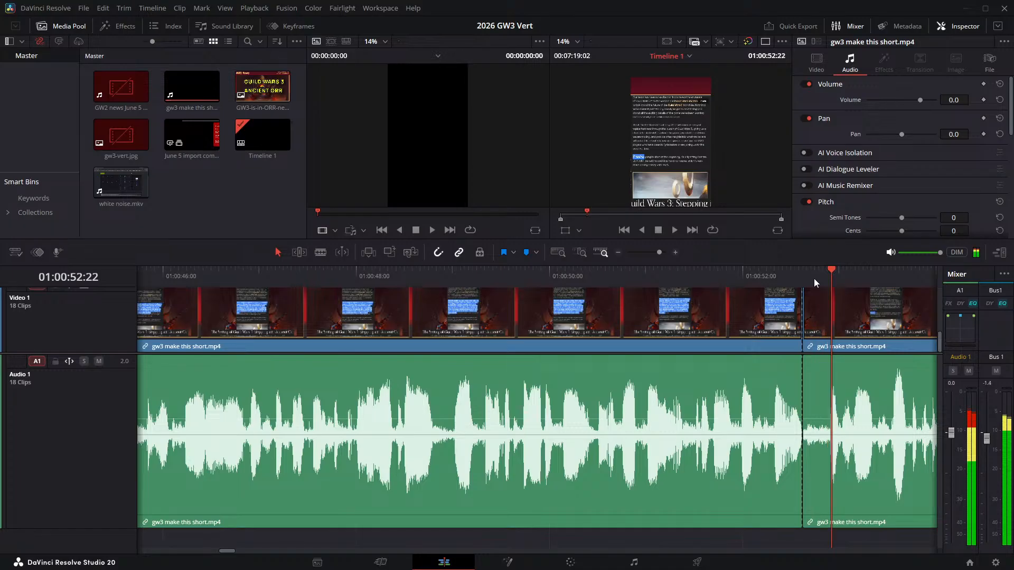
pyautogui.hotkey('ctrl', 'b')
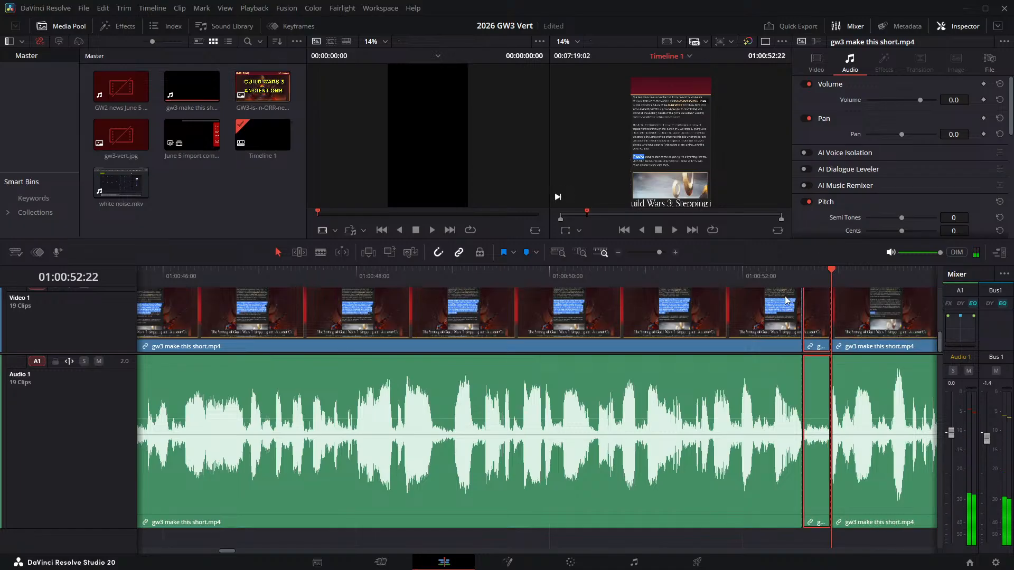
pyautogui.press('Delete')
# - Play the narration across the join at 01:00:52:15, and undo the ripple delete and the split at 01:00:52:22
pyautogui.click(548, 270)
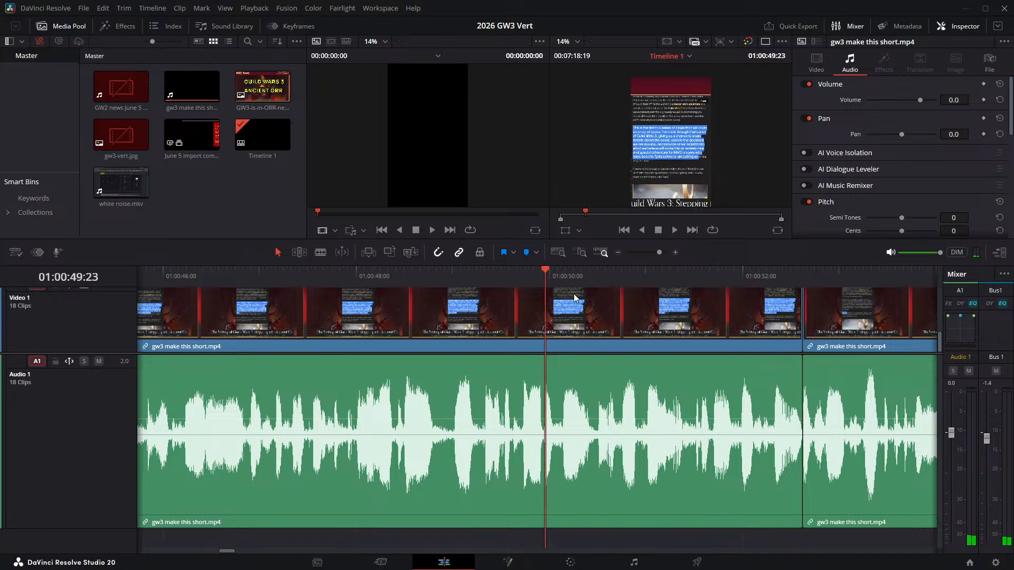
pyautogui.press('space')
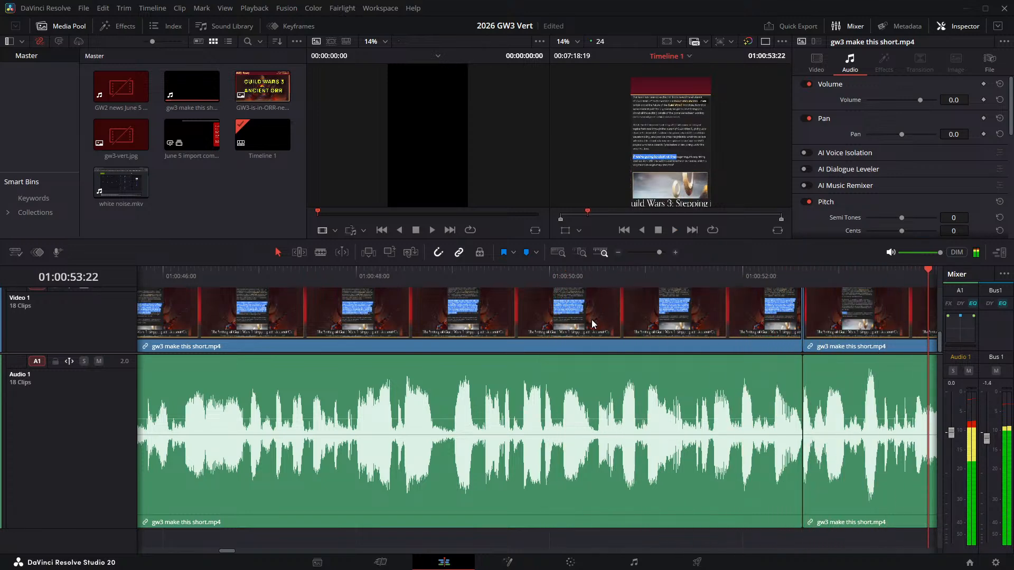
pyautogui.press('space')
pyautogui.hotkey('ctrl', 'z')
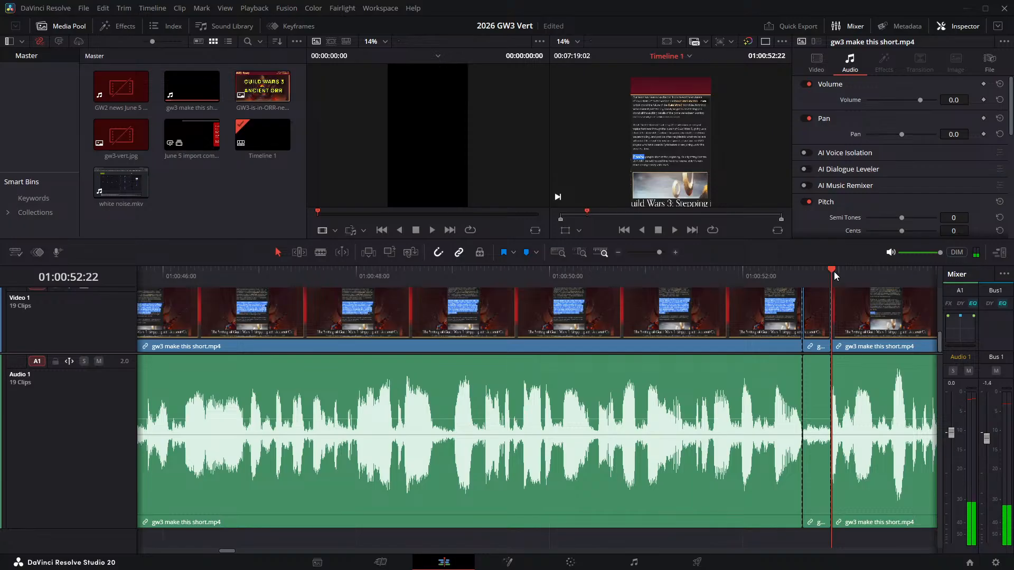
pyautogui.hotkey('ctrl', 'shift', 'z')
# - Split the narration clip at 01:00:52:20 and ripple delete the short piece following the cut at 01:00:52:15
pyautogui.click(824, 277)
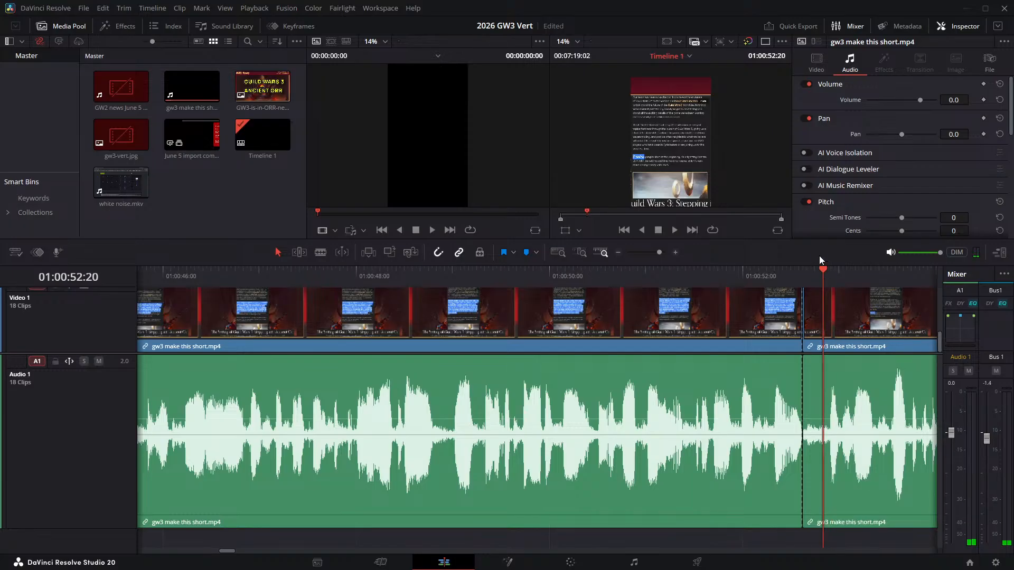
pyautogui.hotkey('ctrl', 'z')
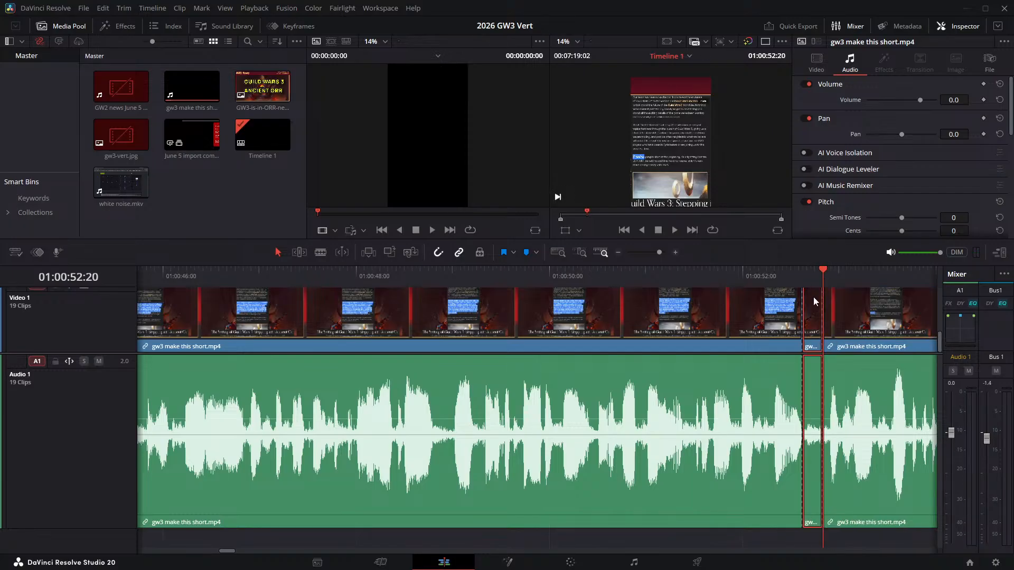
pyautogui.hotkey('ctrl', 'shift', 'z')
# - Play the narration from 01:00:51:10 across the join at 01:00:52:15 and past the next pause
pyautogui.click(685, 282)
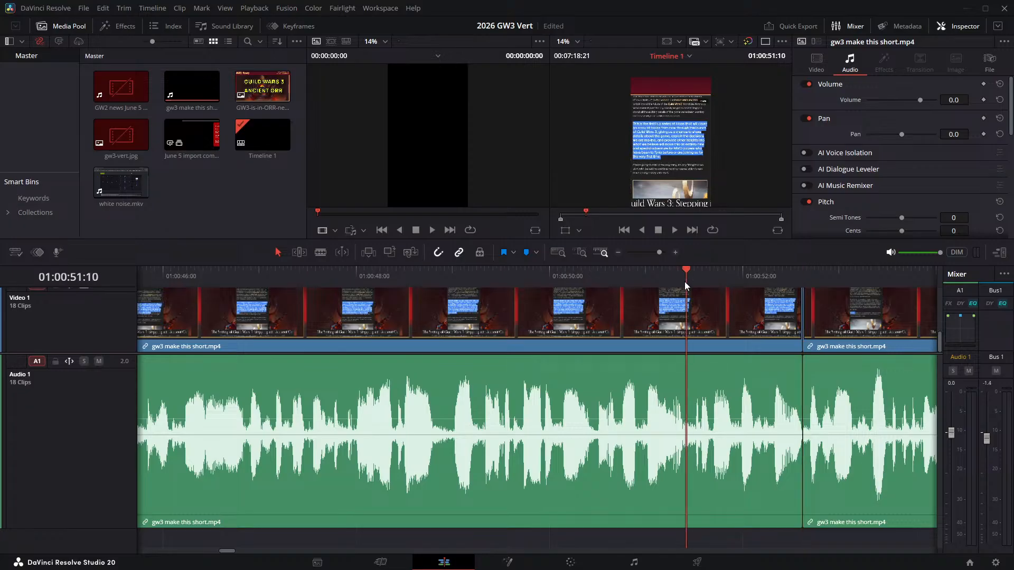
pyautogui.press('space')
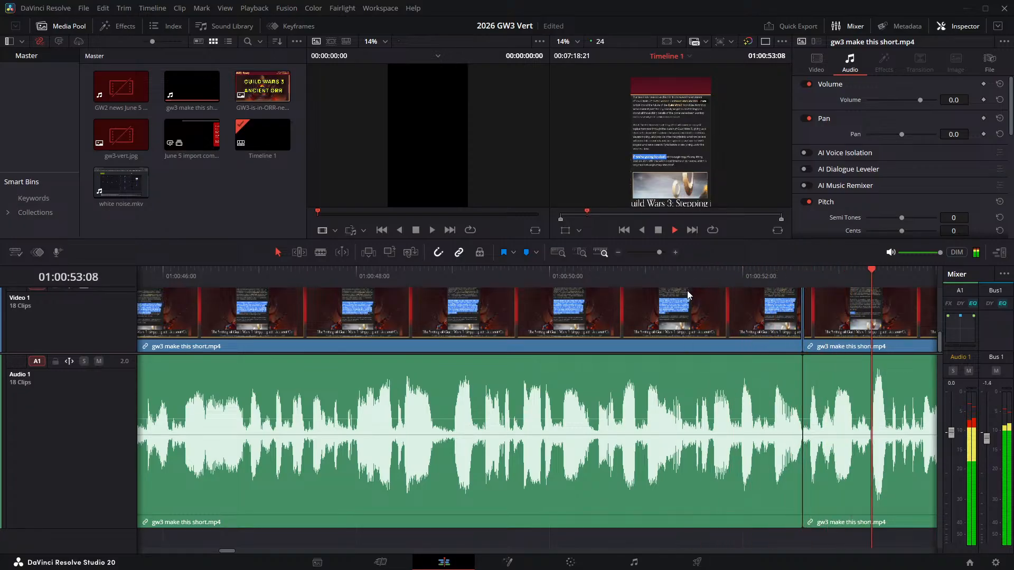
pyautogui.press('space')
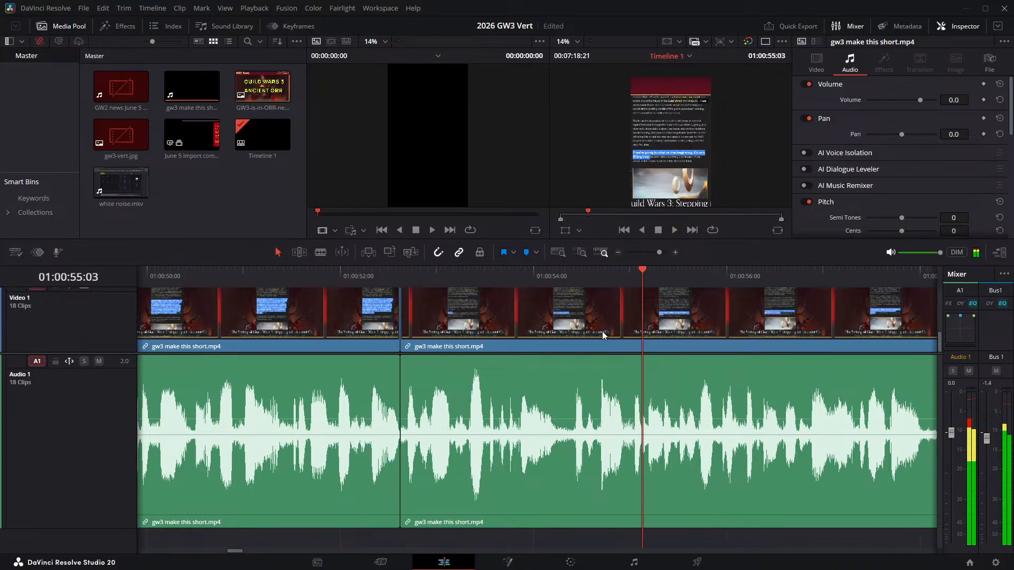
# - Split the narration clip at 01:00:54:05 and step frame by frame through the pause to locate its end
pyautogui.click(557, 273)
pyautogui.press('Left')
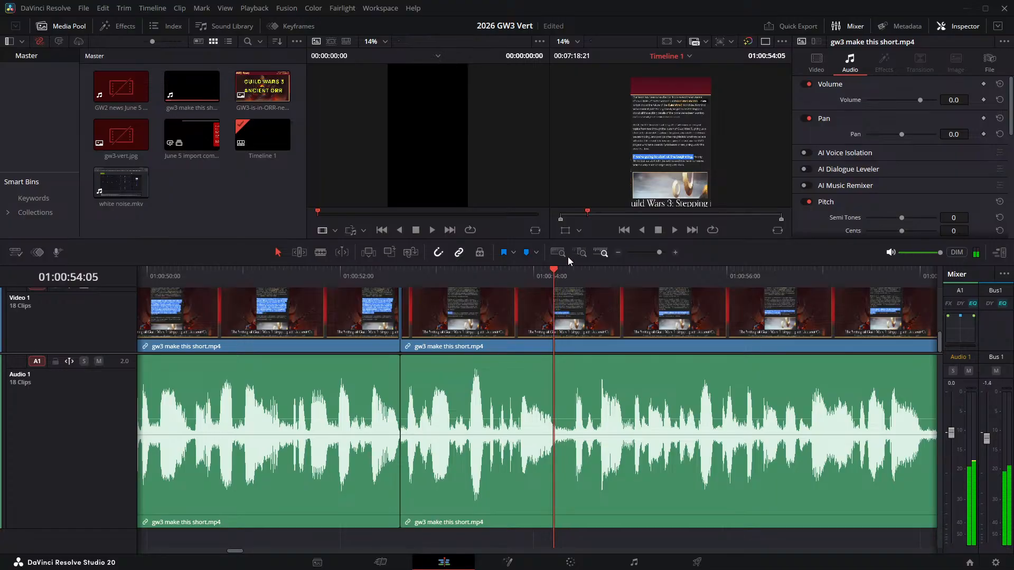
pyautogui.hotkey('ctrl', 'b')
pyautogui.press('Right')
pyautogui.press('Right')
pyautogui.press('Right')
pyautogui.press('Right')
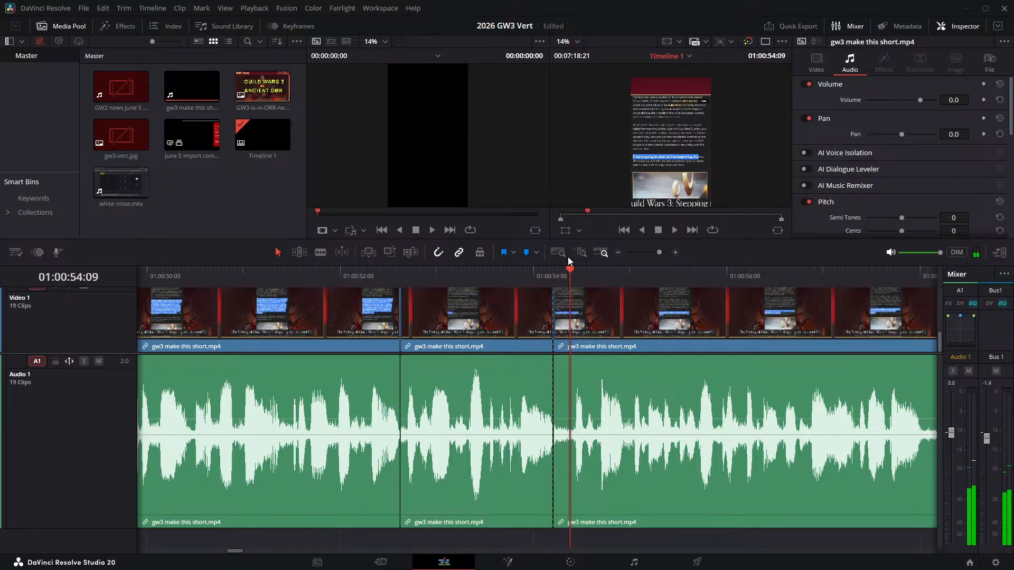
pyautogui.hotkey('ctrl', 'b')
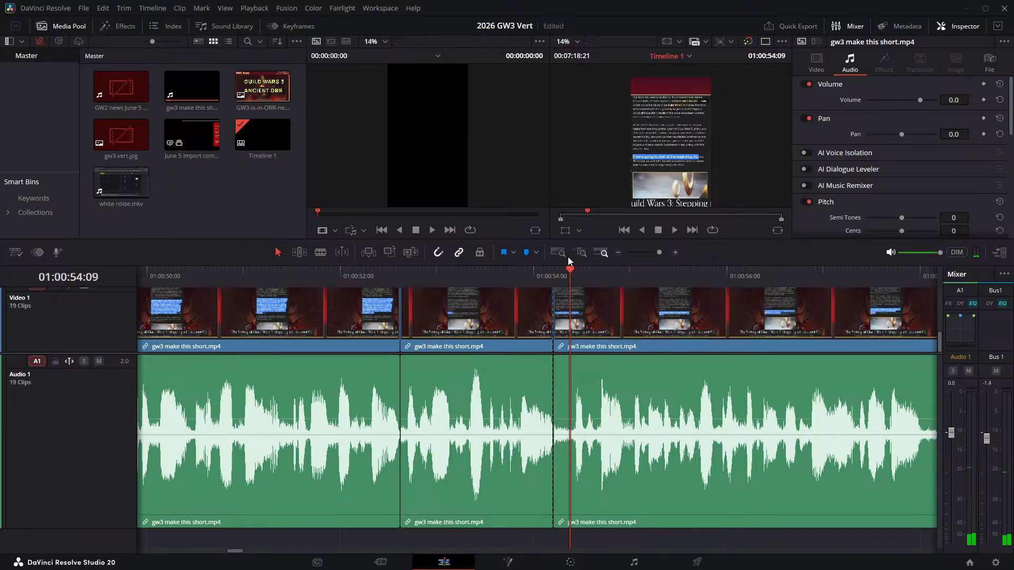
pyautogui.hotkey('shift', 'Delete')
pyautogui.press('Right')
pyautogui.hotkey('ctrl', 'Left')
pyautogui.press('Left')
pyautogui.press('Left')
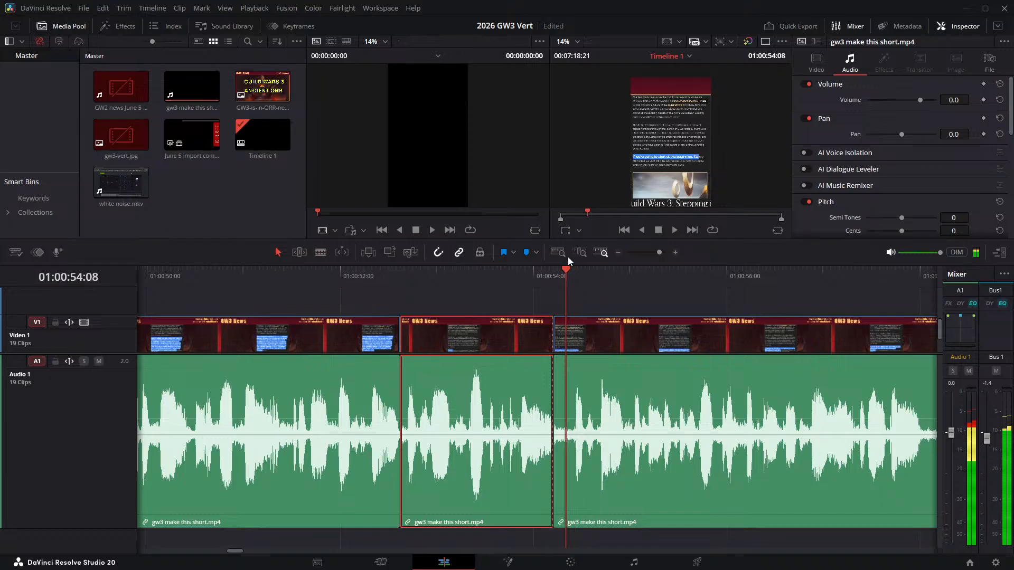
# - Split the narration clip at 01:00:54:10 and ripple delete the piece after the cut at 01:00:54:05
pyautogui.press('Right')
pyautogui.press('Right')
pyautogui.press('Right')
pyautogui.press('Left')
pyautogui.hotkey('ctrl', 'b')
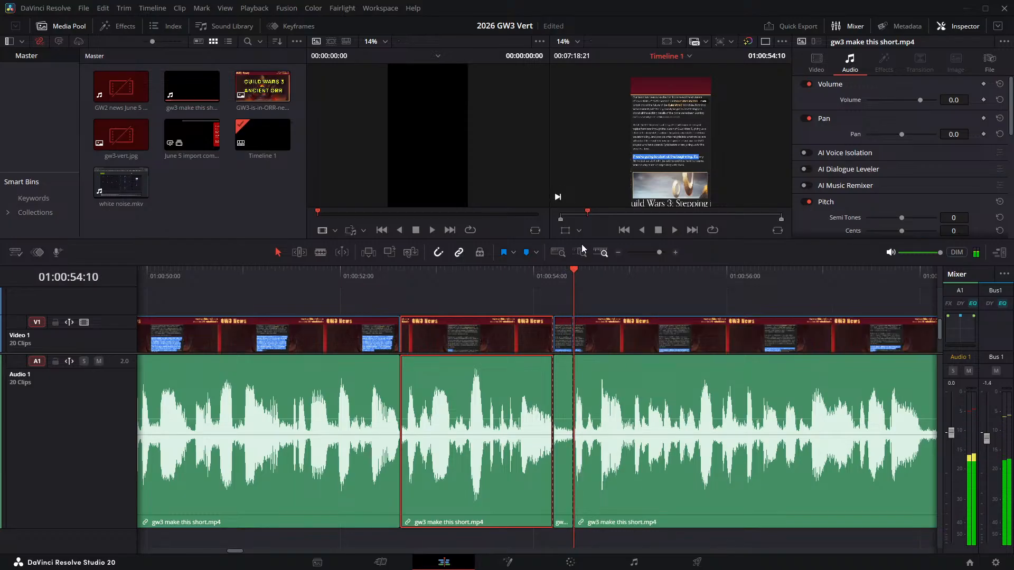
pyautogui.click(562, 335)
pyautogui.hotkey('shift', 'Delete')
# - Play on past the next pause and split the narration clip at its start, 01:00:57:19
pyautogui.press('space')
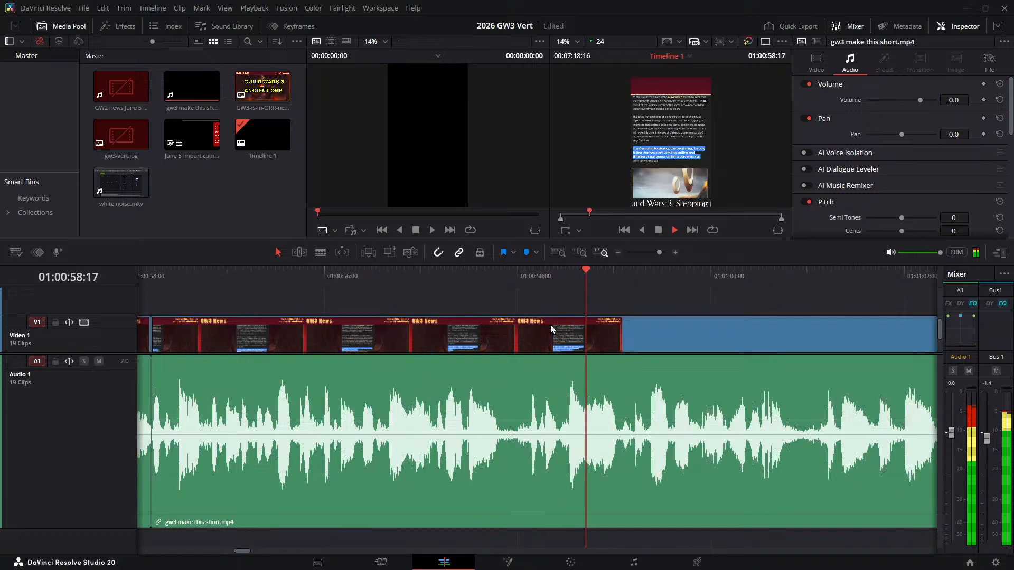
pyautogui.moveTo(483, 277); pyautogui.dragTo(497, 279)
pyautogui.hotkey('ctrl', 'b')
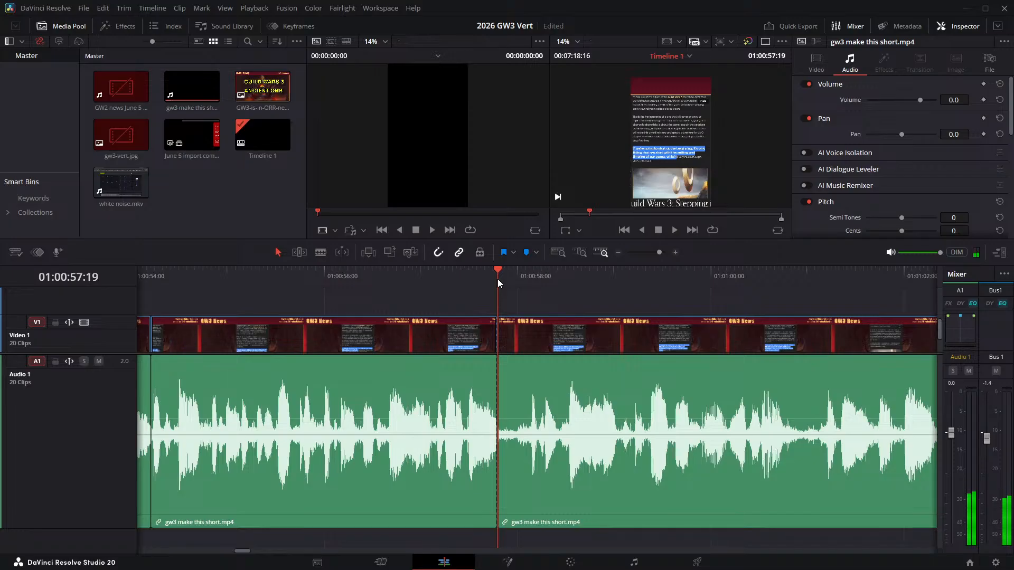
# - Play through the pause after 01:00:57:19 to find its end and split the narration clip at 01:00:58:00
pyautogui.press('space')
pyautogui.press('space')
pyautogui.click(526, 274)
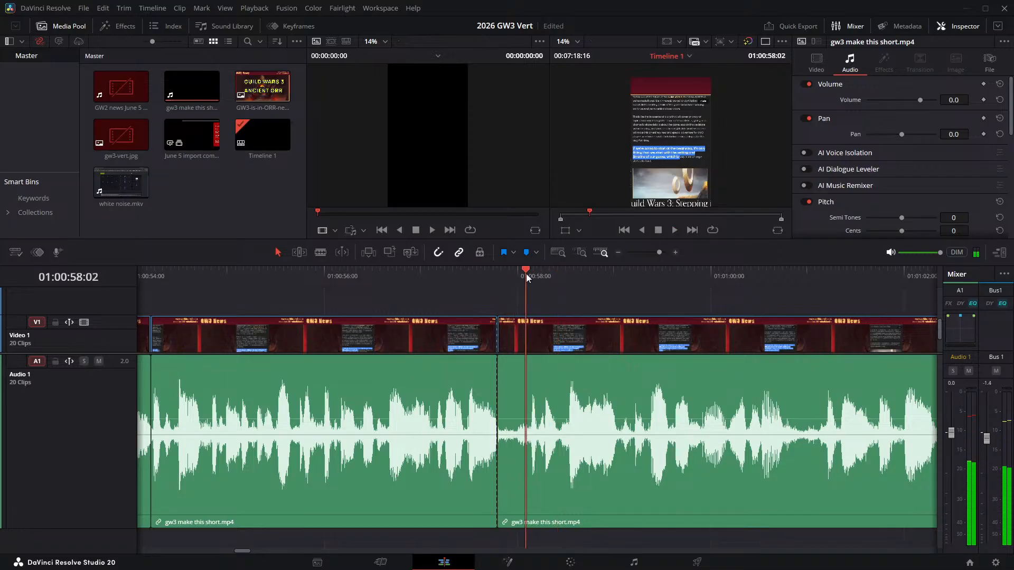
pyautogui.press('space')
pyautogui.click(521, 275)
pyautogui.press('Left')
pyautogui.press('Left')
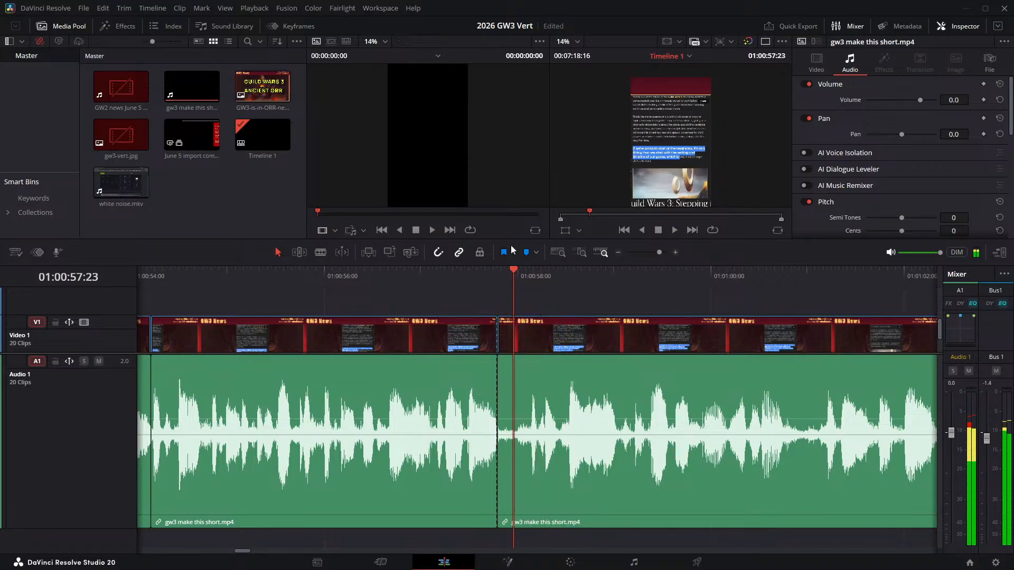
pyautogui.press('Right')
pyautogui.hotkey('ctrl', 'b')
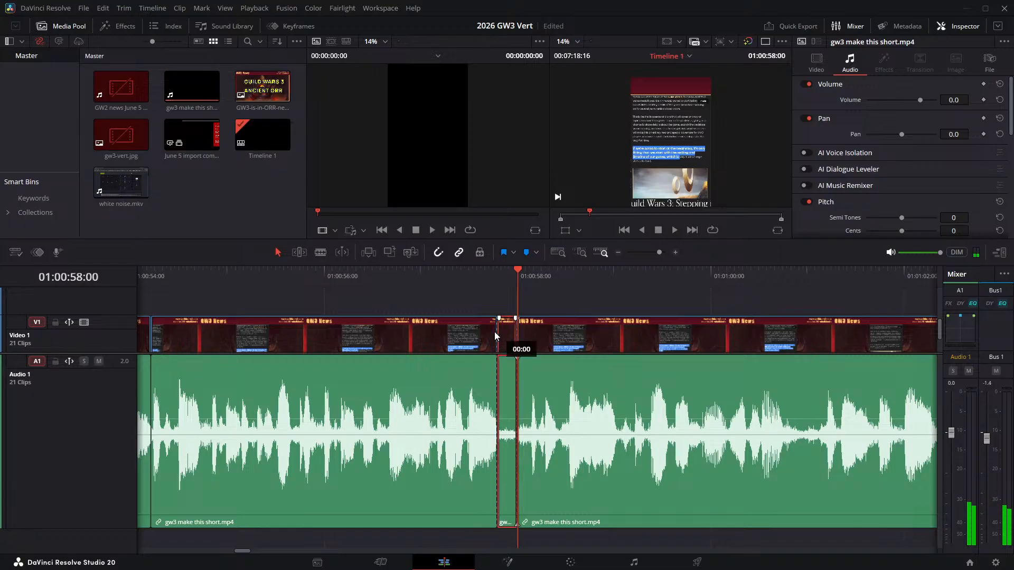
# - Undo the accidental clip shift and ripple delete the piece between 01:00:57:19 and 01:00:58:00
pyautogui.press('Delete')
pyautogui.hotkey('ctrl', 'z')
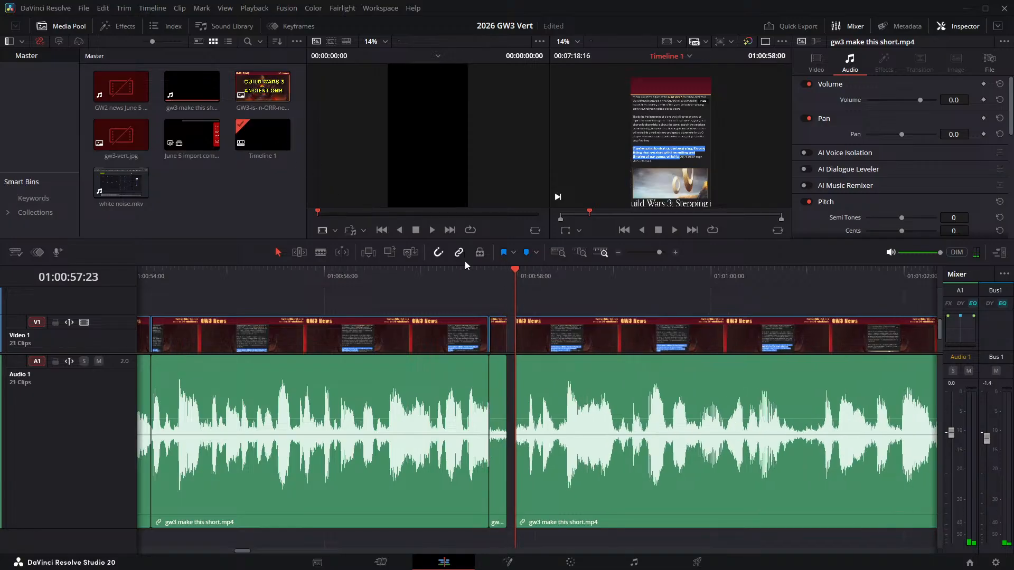
pyautogui.hotkey('ctrl', 'z')
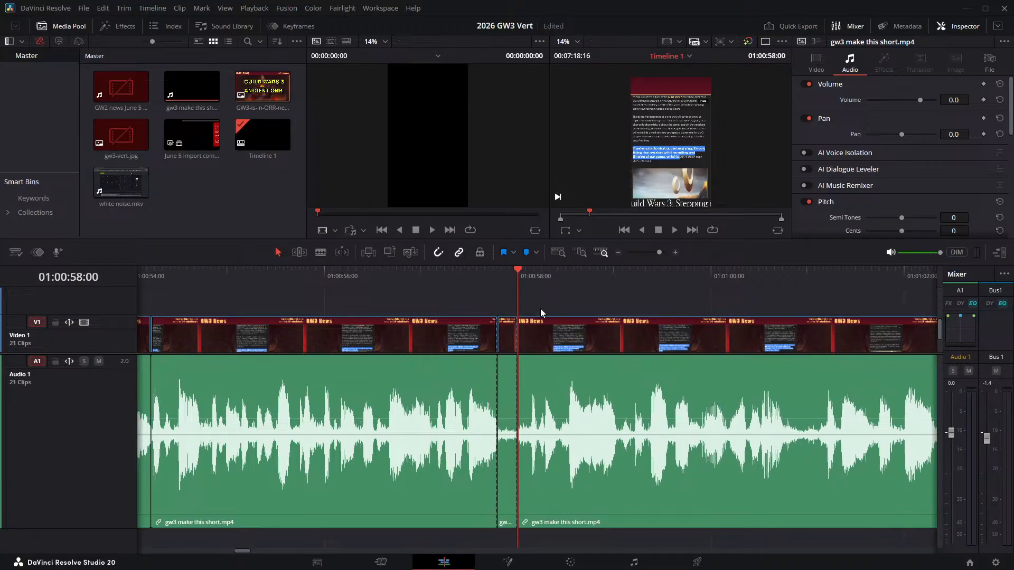
pyautogui.press('Delete')
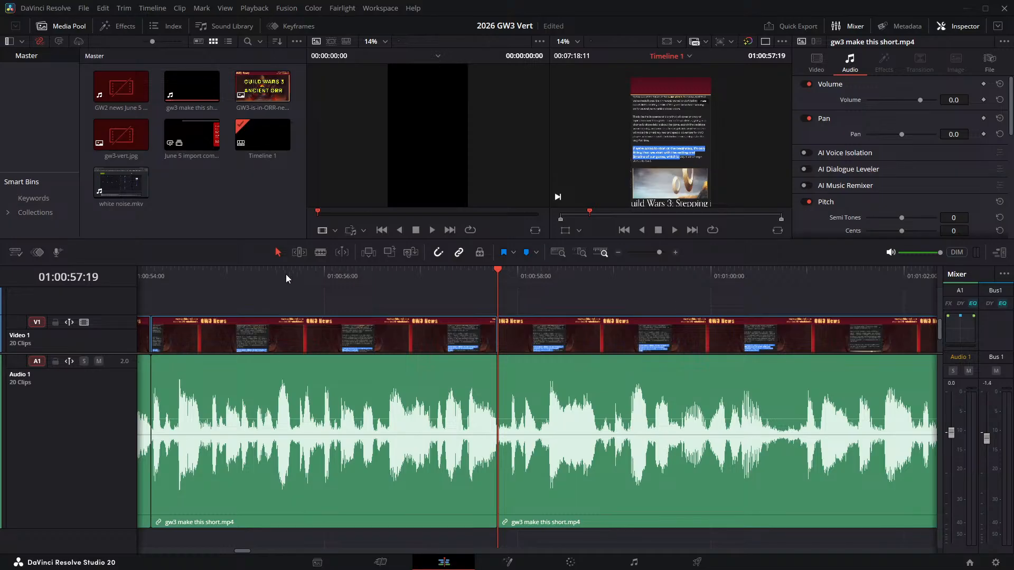
# - Play the narration from 01:00:56:06 across the join at 01:00:57:19 and on past the next pause
pyautogui.click(348, 284)
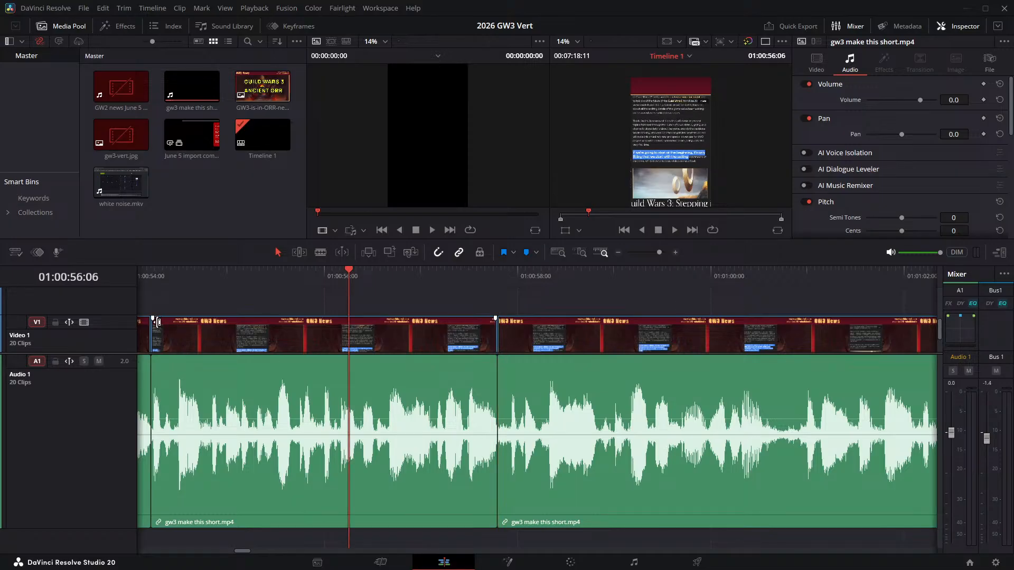
pyautogui.press('space')
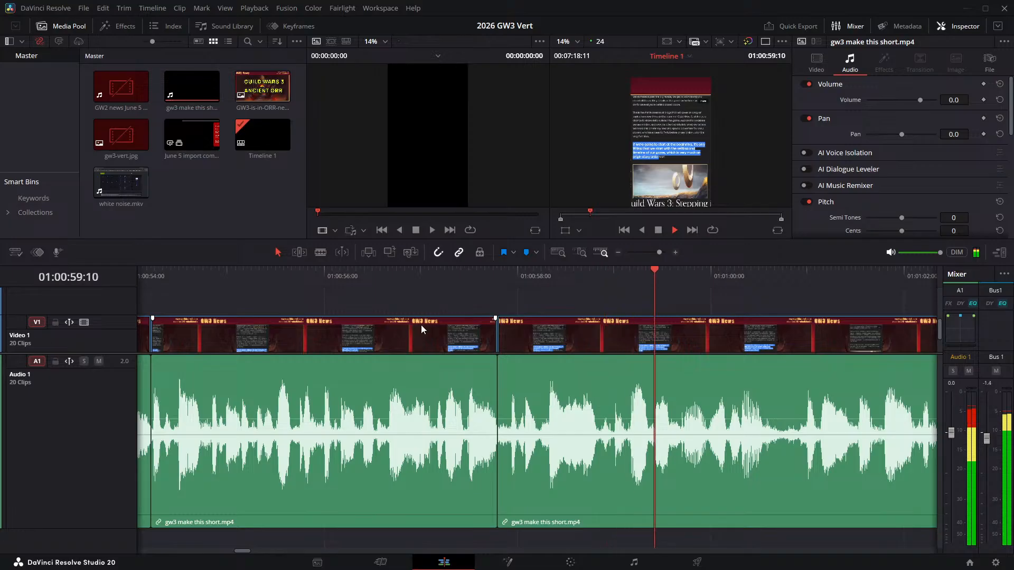
pyautogui.press('space')
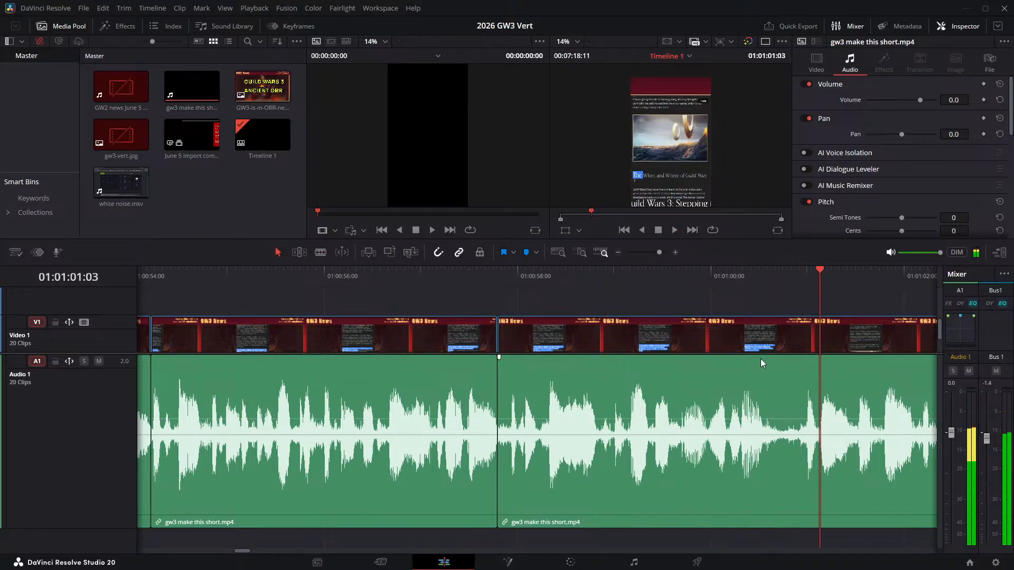
# - Replay the pause before 01:01:01:00 from several points to find its start, and place the playhead at 01:01:00:14
pyautogui.click(759, 280)
pyautogui.press('space')
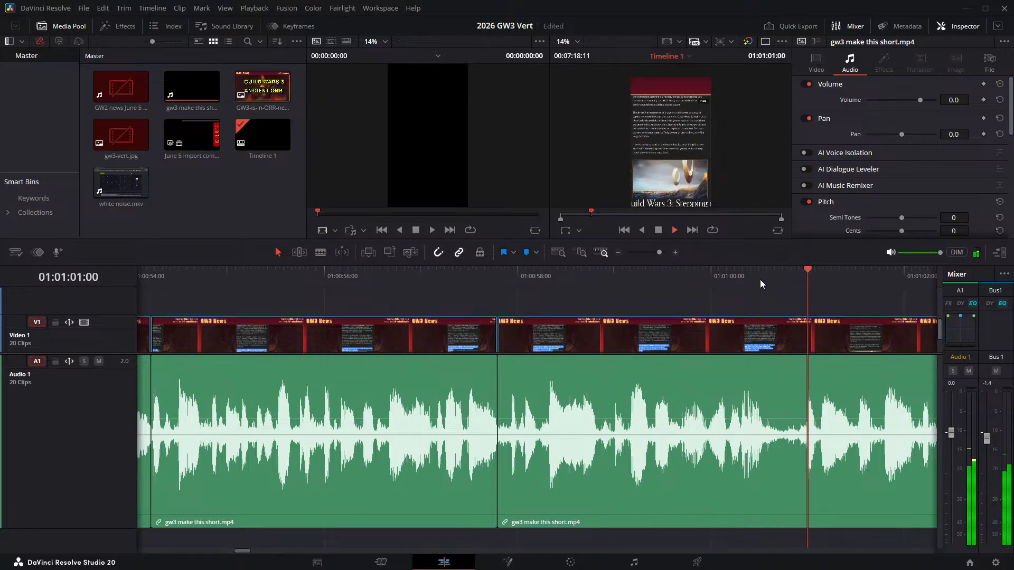
pyautogui.click(767, 282)
pyautogui.press('space')
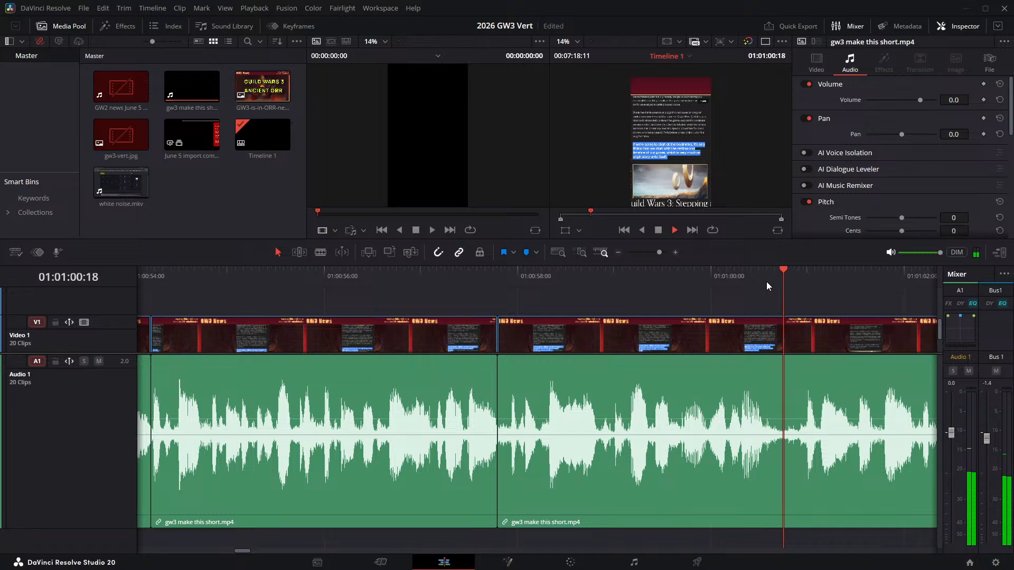
pyautogui.moveTo(767, 282); pyautogui.dragTo(802, 280)
pyautogui.press('space')
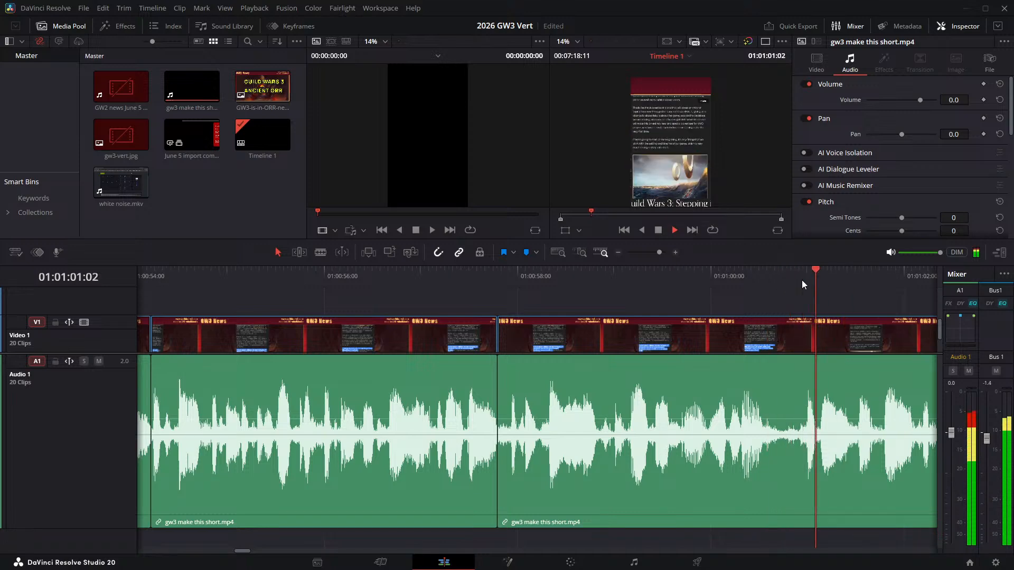
pyautogui.click(802, 280)
pyautogui.click(752, 273)
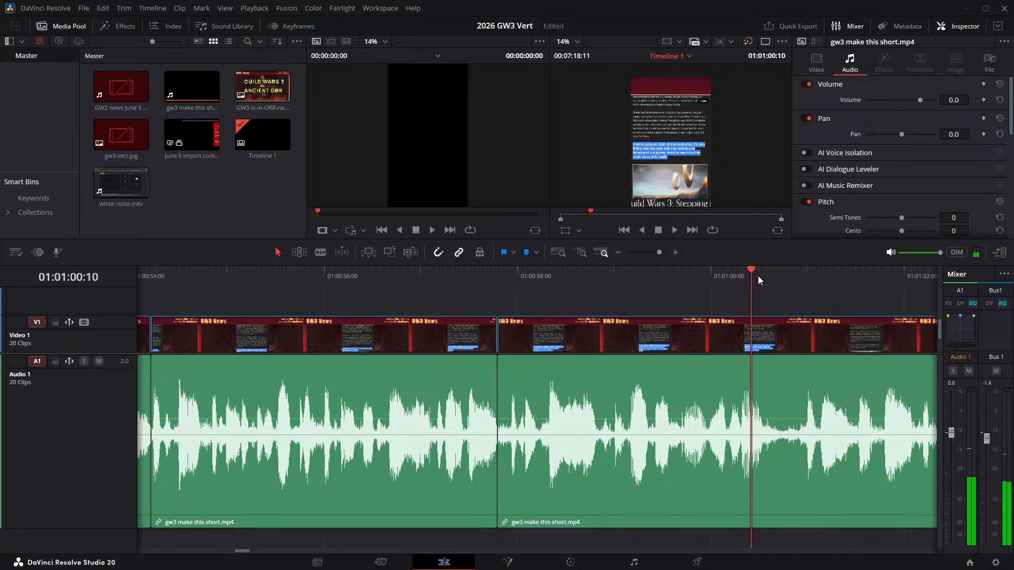
pyautogui.press('space')
pyautogui.click(763, 276)
pyautogui.click(769, 277)
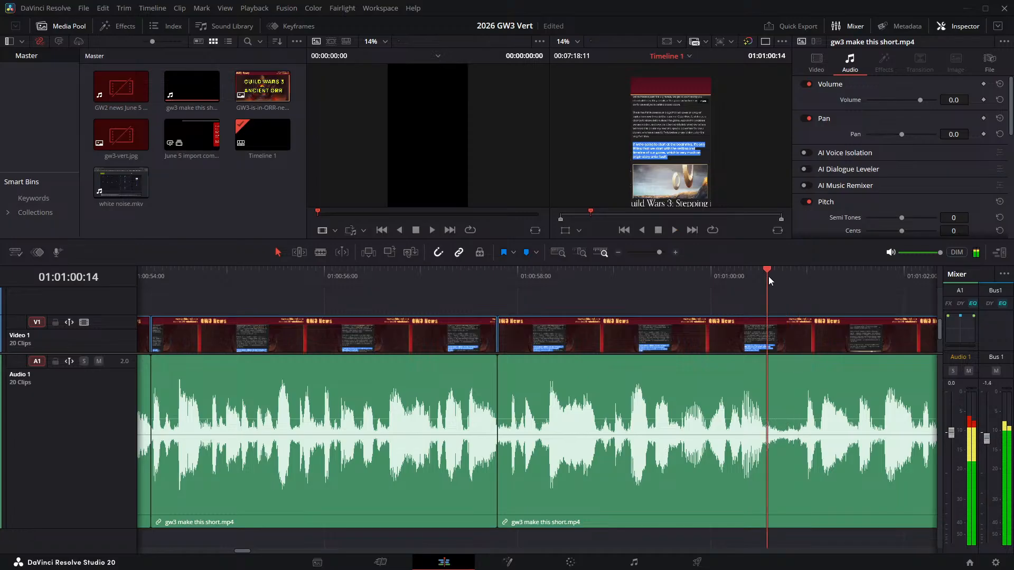
pyautogui.press('space')
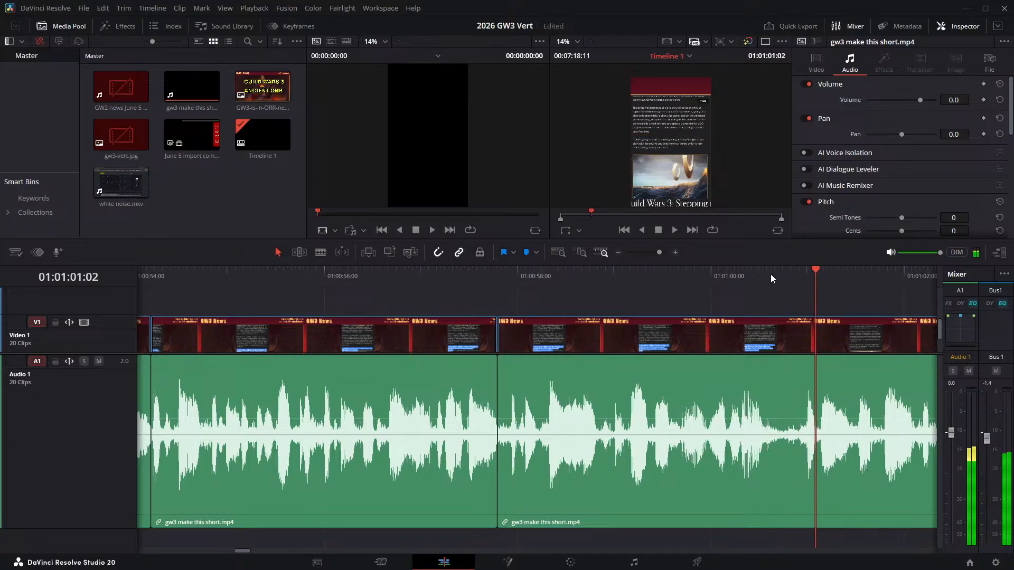
pyautogui.moveTo(771, 274); pyautogui.dragTo(769, 275)
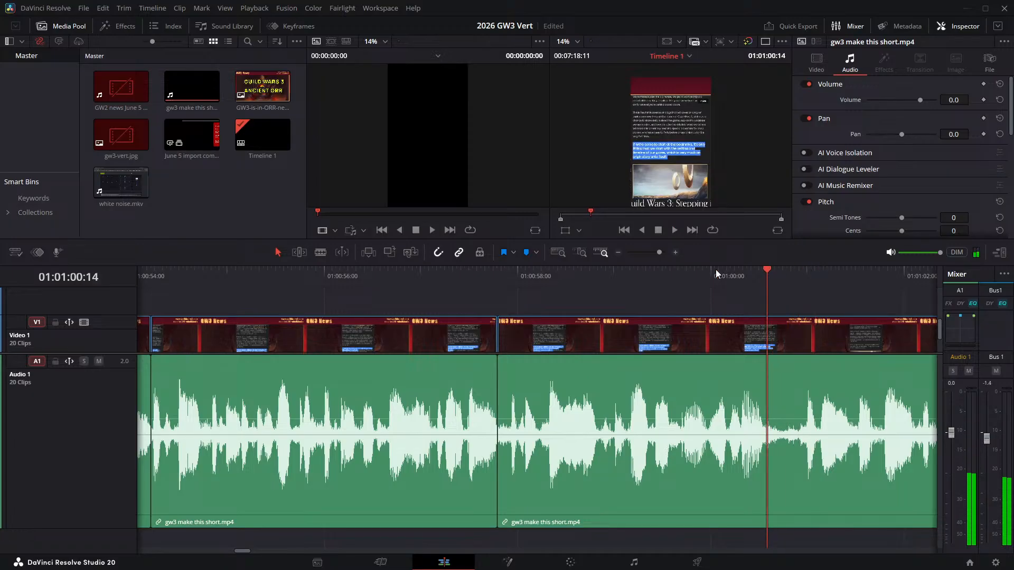
# - Split the narration clip at 01:01:00:14 and 01:01:00:22 and ripple delete the pause between the two cuts
pyautogui.hotkey('ctrl', 'b')
pyautogui.press('space')
pyautogui.press('space')
pyautogui.press('Left')
pyautogui.press('Left')
pyautogui.press('Left')
pyautogui.press('Left')
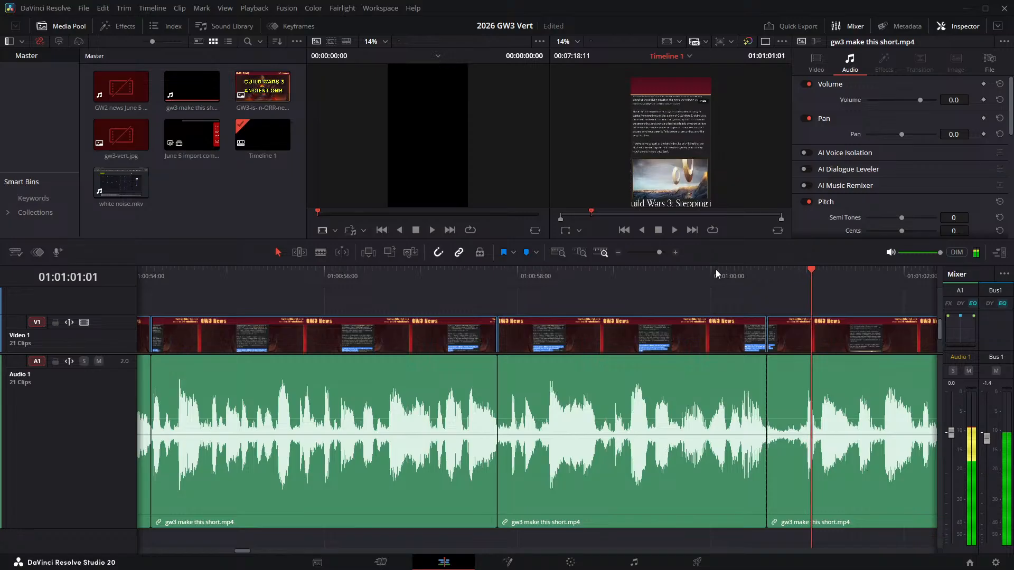
pyautogui.press('Right')
pyautogui.press('Left')
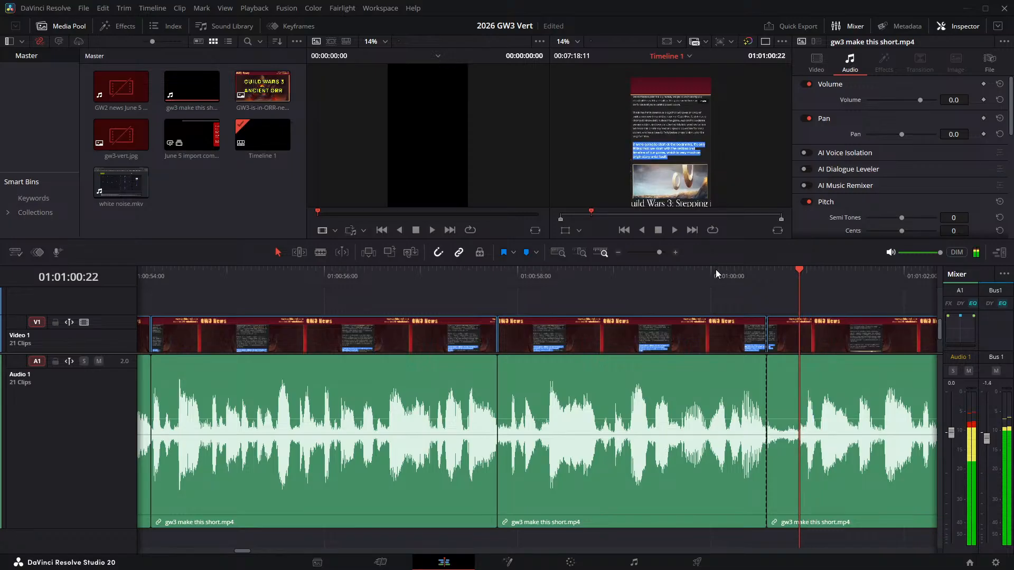
pyautogui.hotkey('ctrl', 'b')
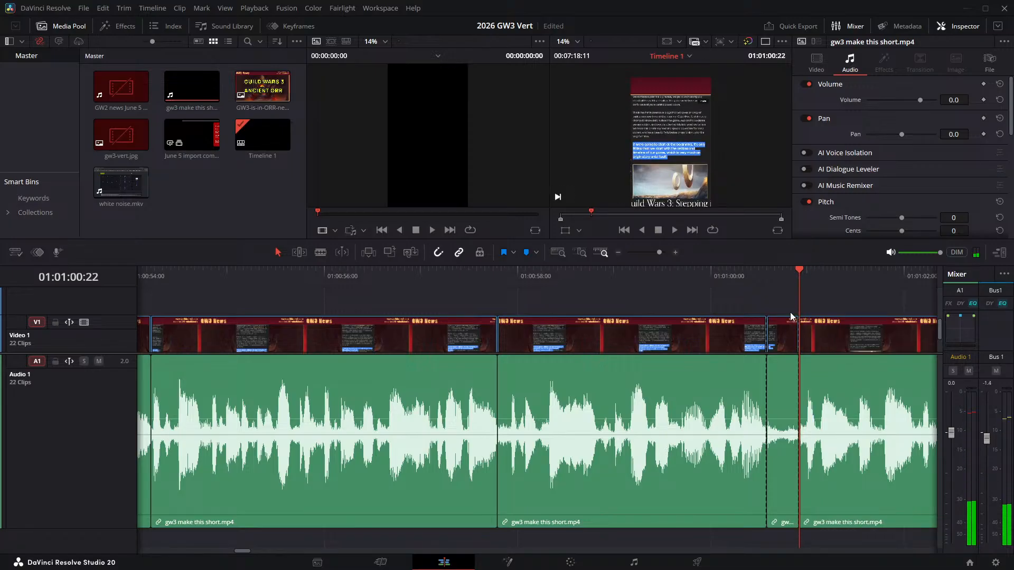
pyautogui.press('Delete')
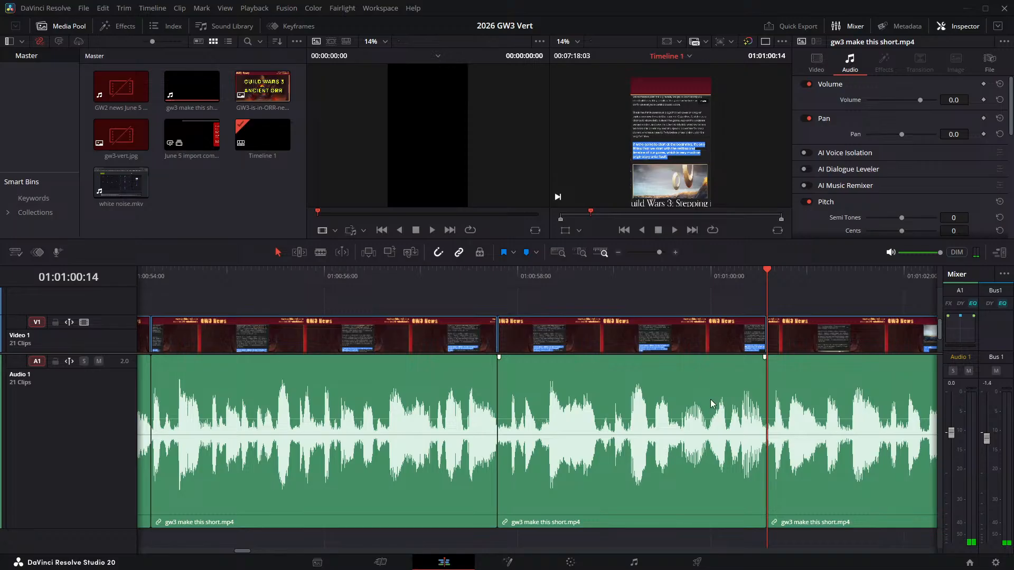
# - Play the narration on from 01:01:00:14 towards the next pause and split the clip where it starts, at 01:01:02:22
pyautogui.hscroll(5, 285, 352)
pyautogui.press('space')
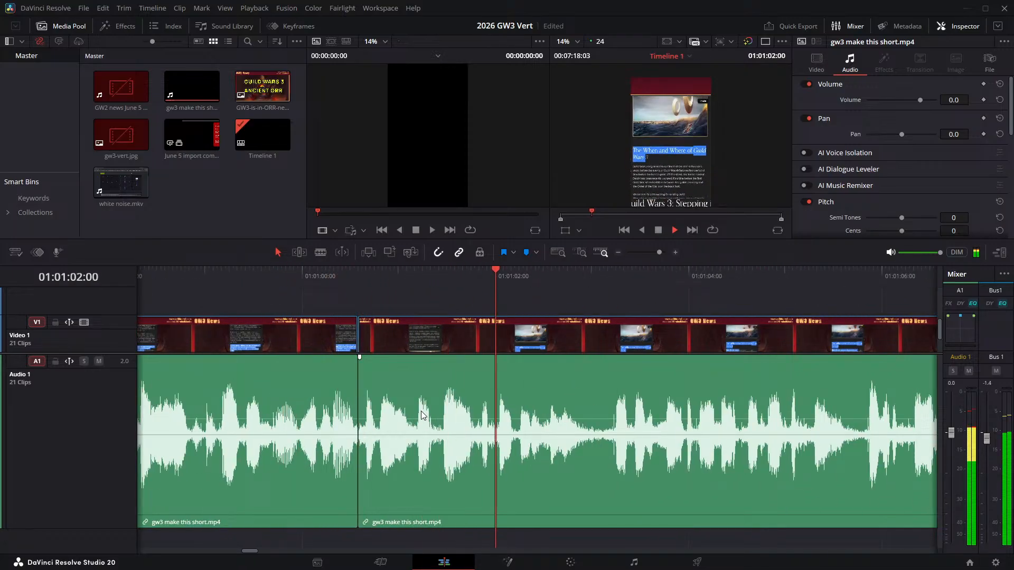
pyautogui.press('space')
pyautogui.click(583, 276)
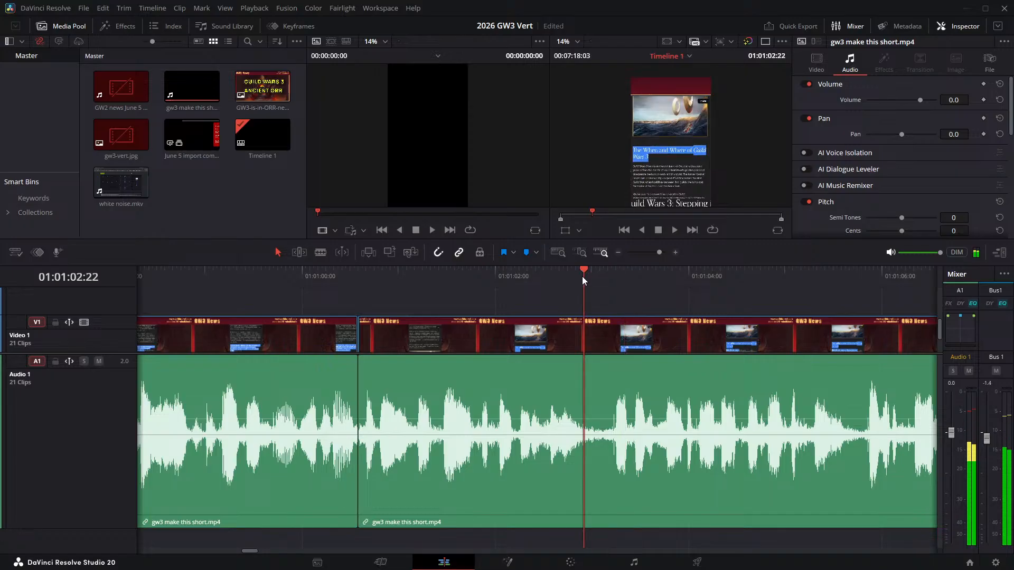
pyautogui.hotkey('ctrl', 'b')
# - Check the end of the timeline, then examine the edited narration from its start up to about 01:00:48 for remaining pauses
pyautogui.press('End')
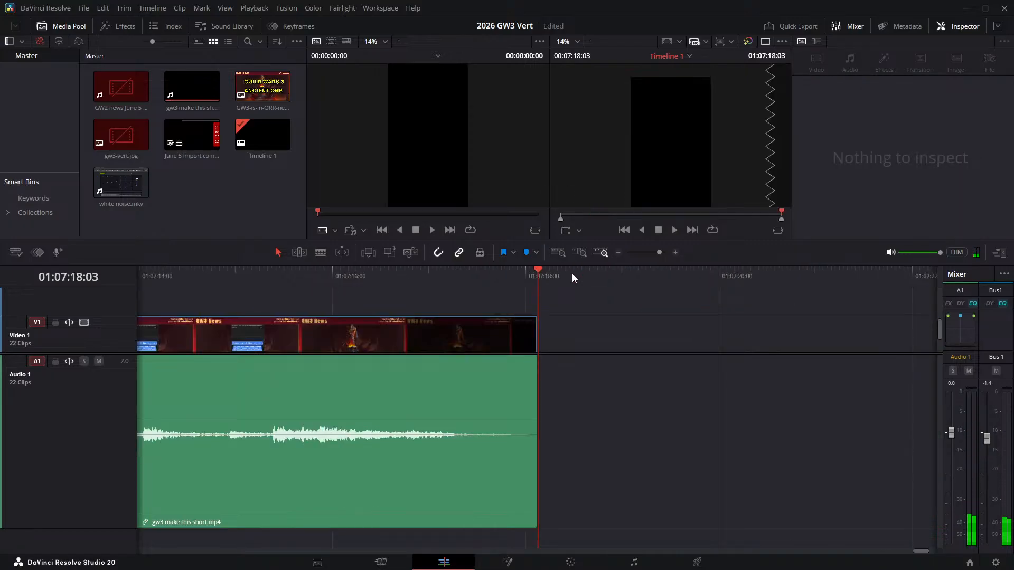
pyautogui.press('Home')
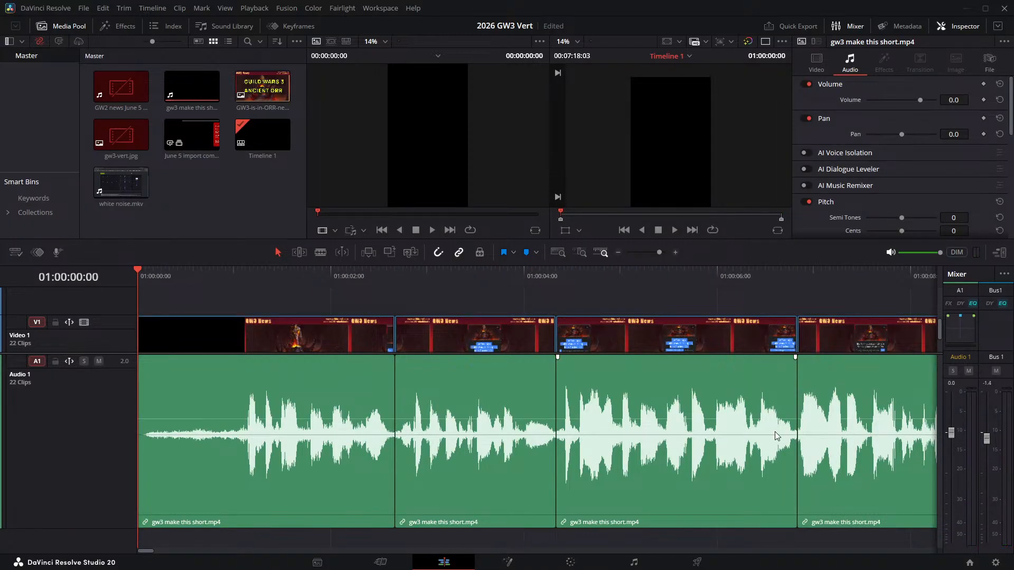
pyautogui.hscroll(5, 777, 436)
pyautogui.hscroll(5, 725, 400)
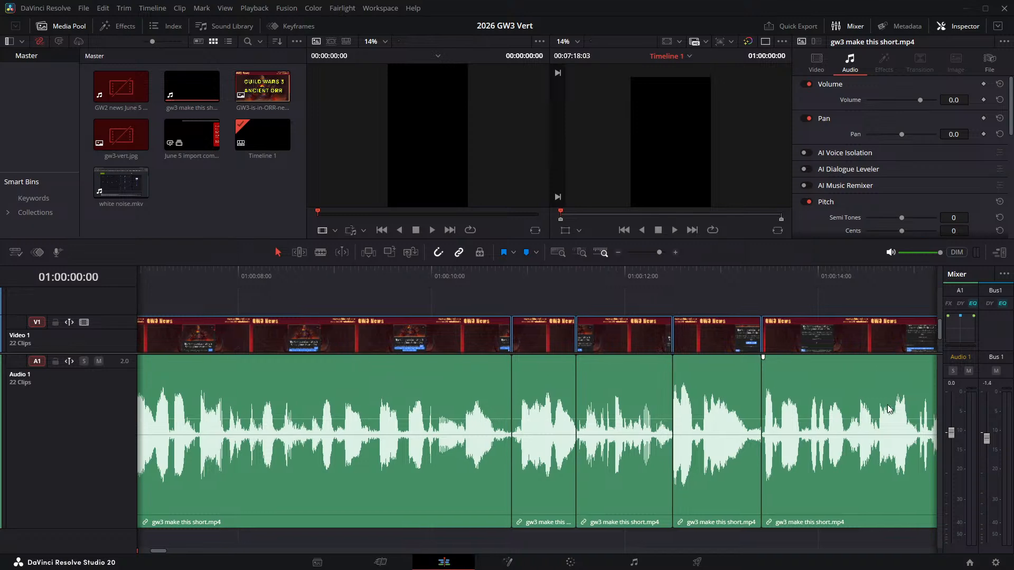
pyautogui.hscroll(3, 237, 384)
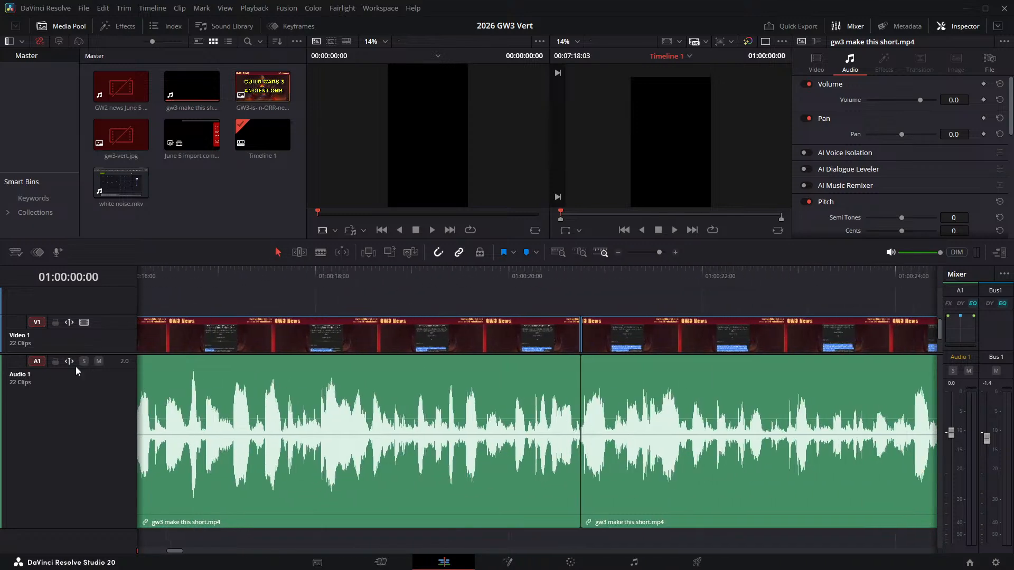
pyautogui.hscroll(6, 621, 390)
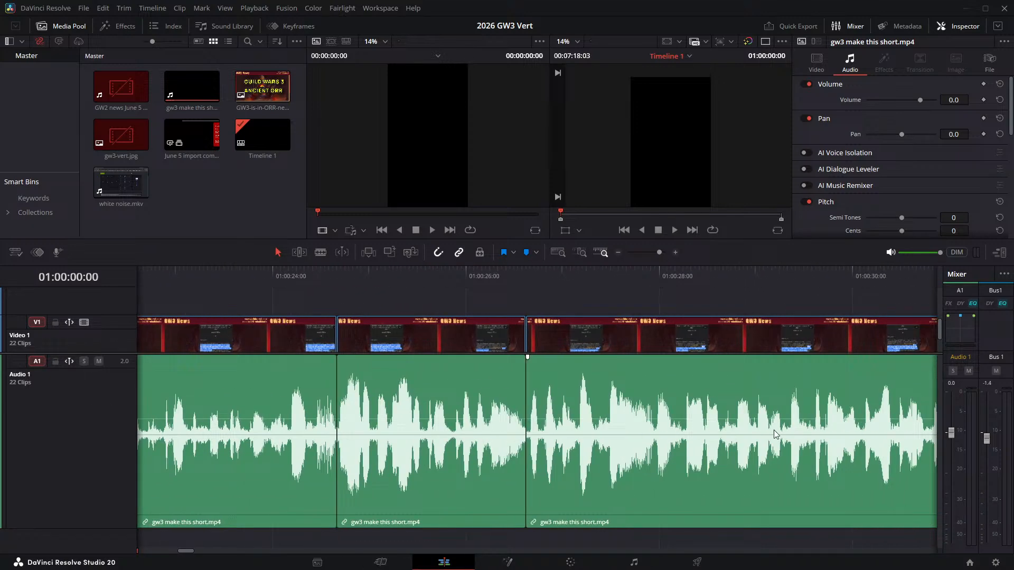
pyautogui.hscroll(5, 775, 434)
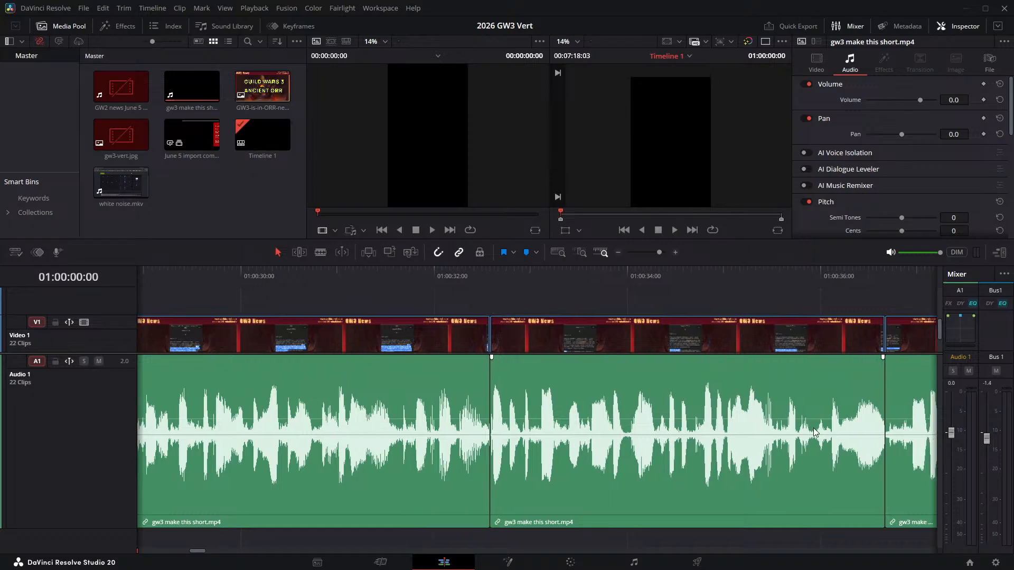
pyautogui.hscroll(5, 815, 434)
pyautogui.hscroll(4, 360, 388)
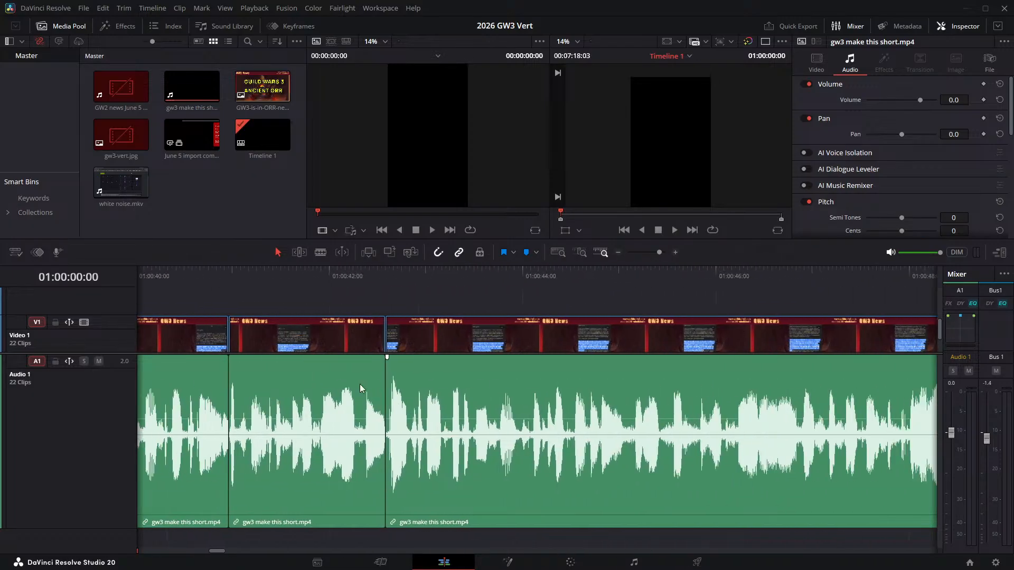
pyautogui.hscroll(2, 360, 389)
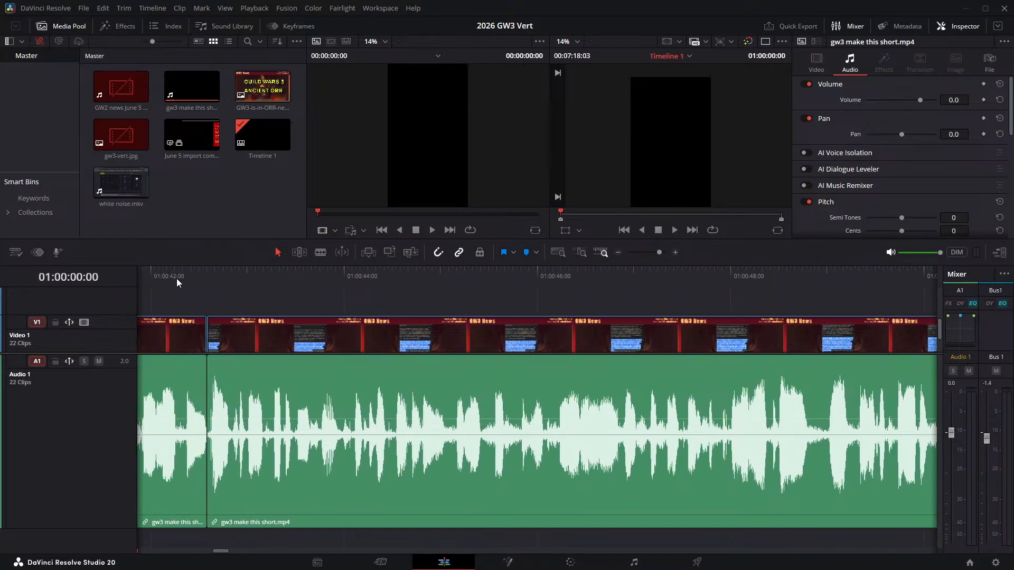
# - Play the edited narration from about 01:00:42:06, 01:00:49:17 and 01:00:51:23 to check the joins through the cut at 01:01:02:22
pyautogui.click(177, 279)
pyautogui.press('space')
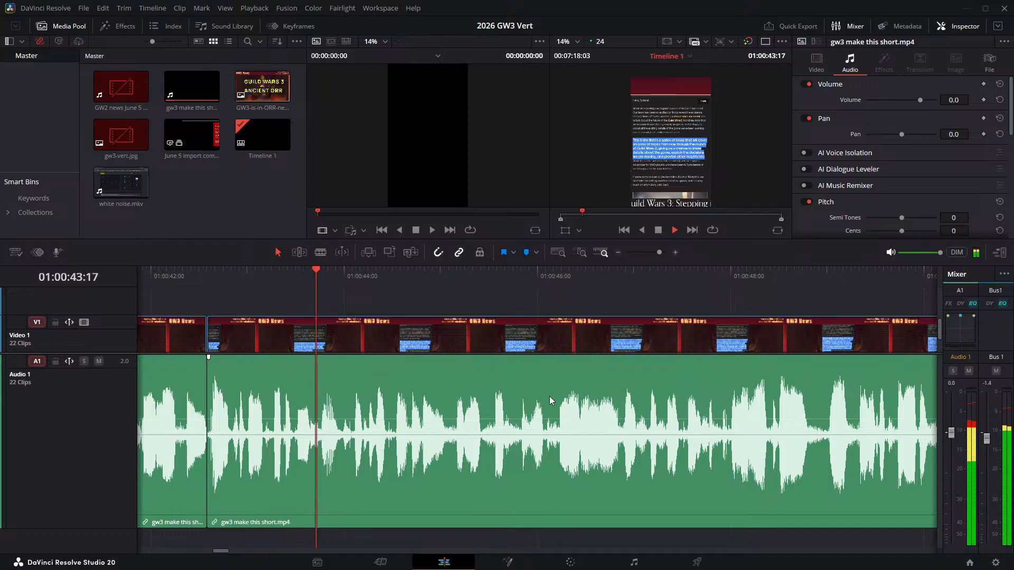
pyautogui.click(896, 275)
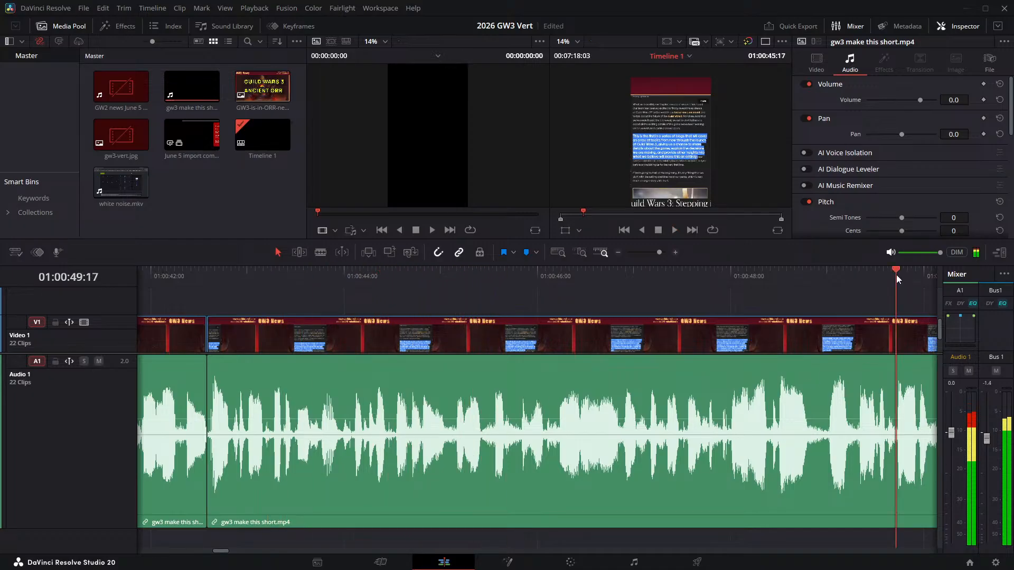
pyautogui.press('space')
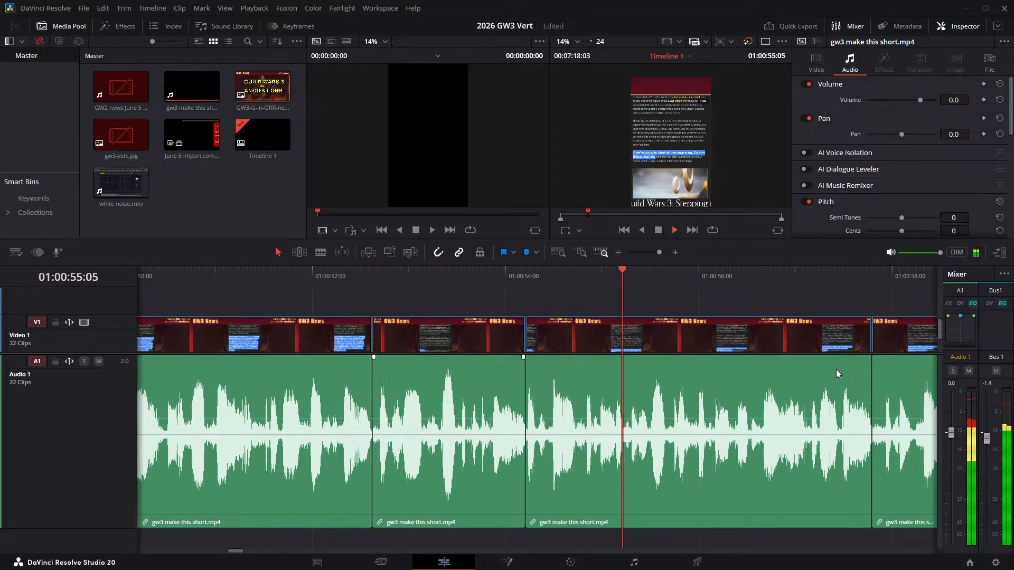
pyautogui.click(308, 273)
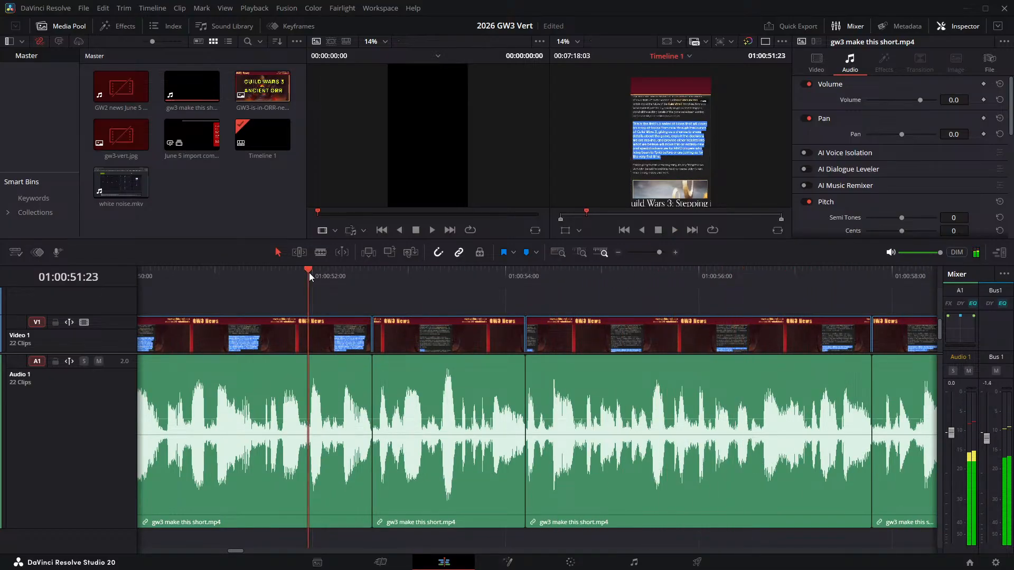
pyautogui.press('space')
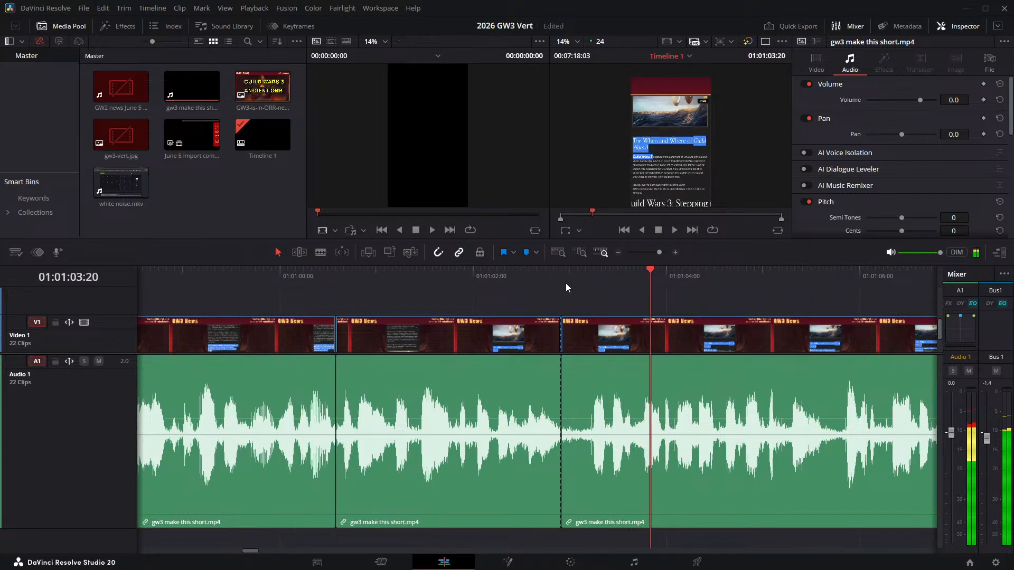
# - Split the narration clip at 01:01:03:05 and ripple delete the short pause between 01:01:02:22 and that cut
pyautogui.click(589, 276)
pyautogui.hotkey('ctrl', 'b')
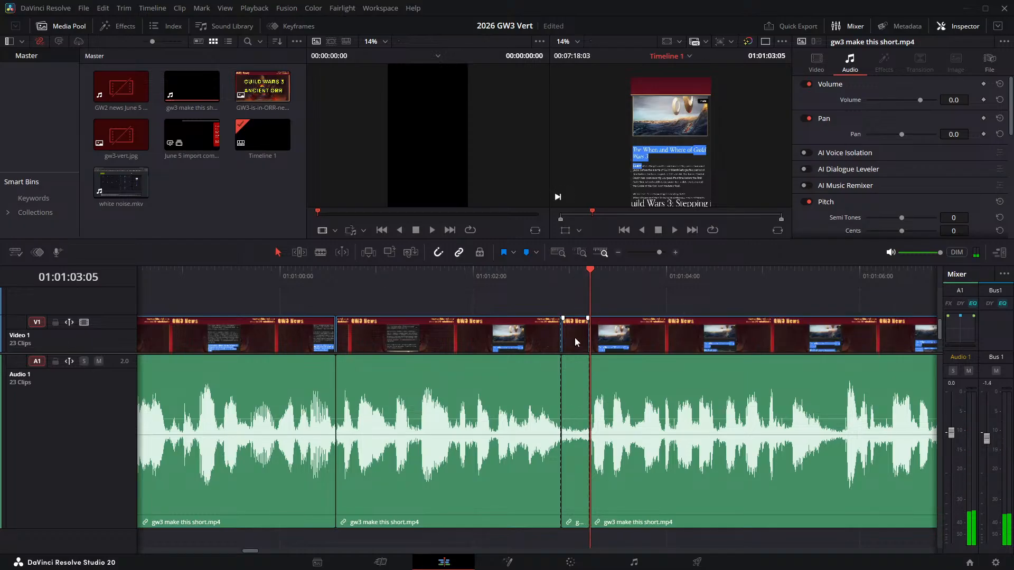
pyautogui.press('Delete')
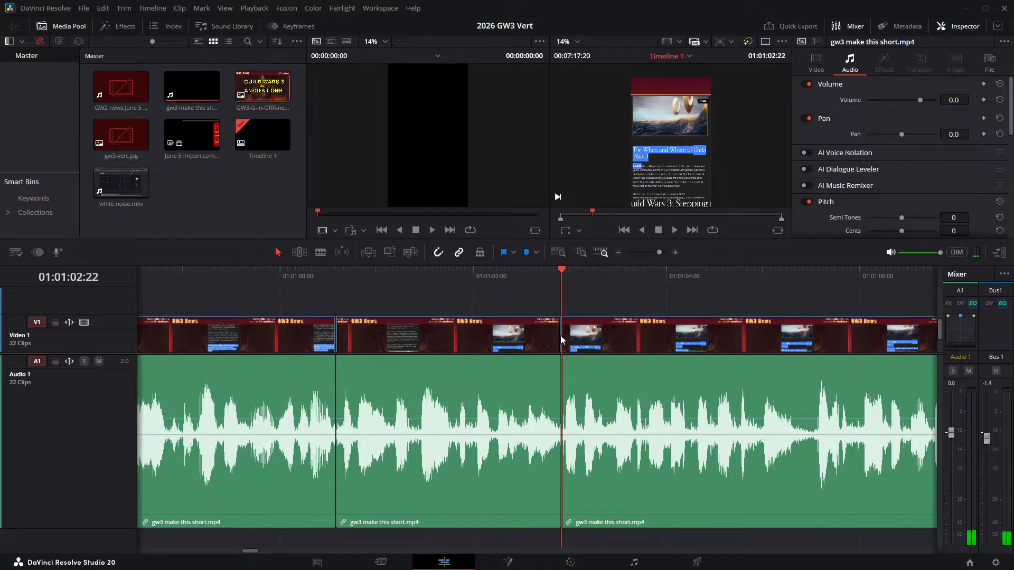
# - Play across the join at 01:01:02:22 and replay the narration up to about 01:01:06:00 to locate the next pause
pyautogui.click(462, 276)
pyautogui.press('space')
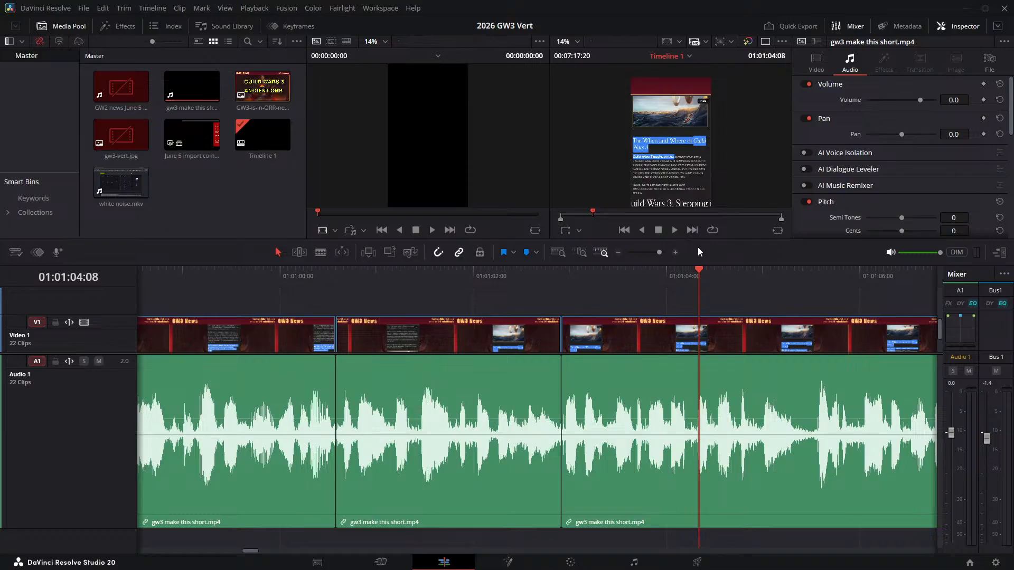
pyautogui.moveTo(655, 290); pyautogui.dragTo(667, 298)
pyautogui.press('space')
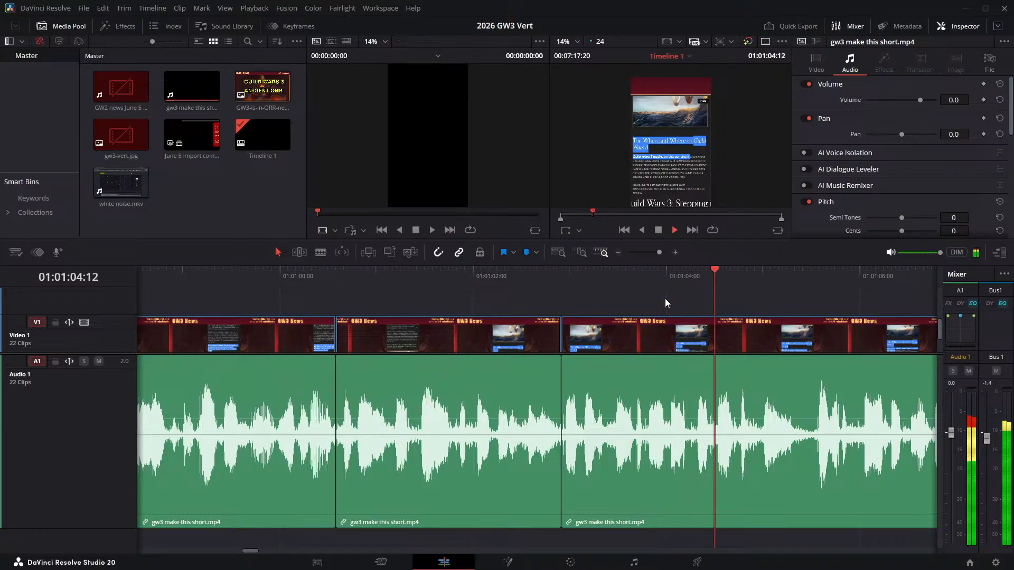
pyautogui.press('space')
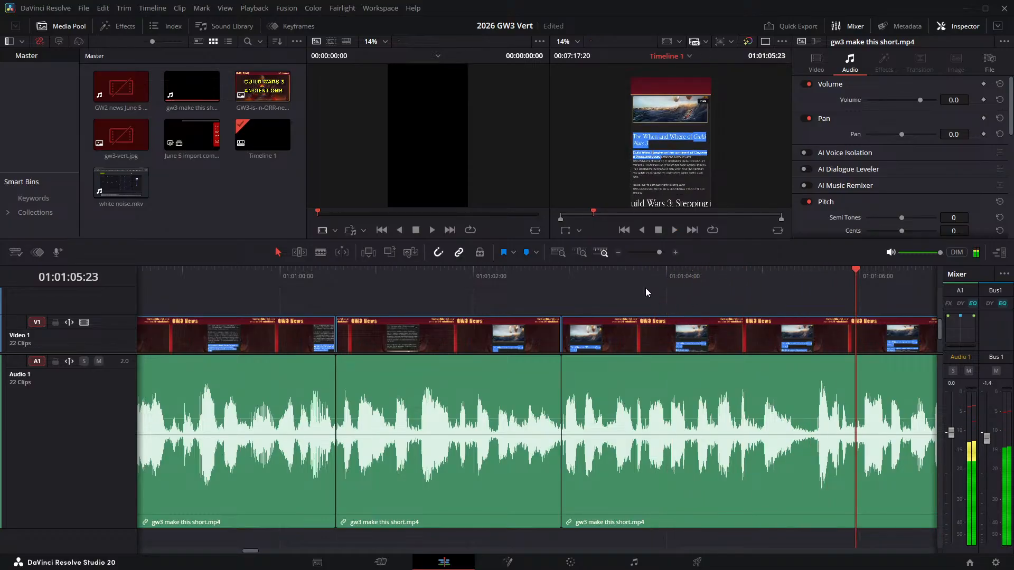
pyautogui.click(646, 281)
pyautogui.press('space')
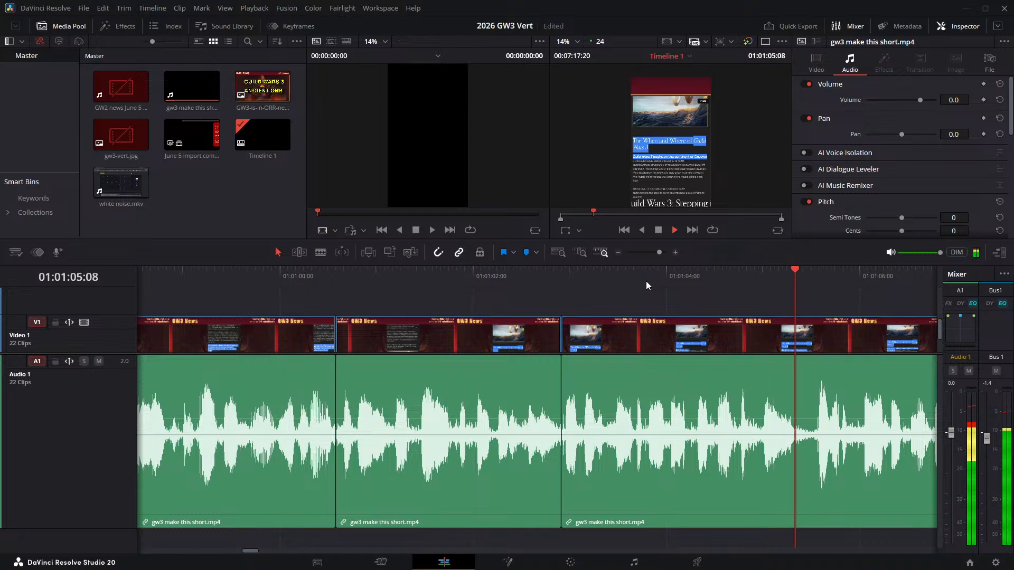
pyautogui.press('space')
pyautogui.click(669, 283)
pyautogui.press('space')
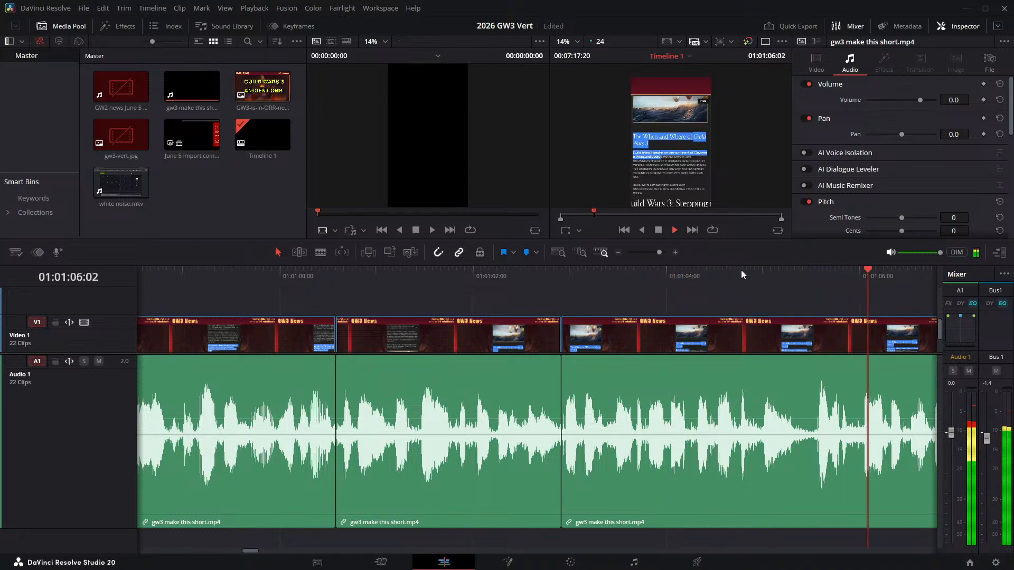
# - Split the narration clip at 01:01:05:07 and 01:01:05:13 and ripple delete the pause between the two cuts
pyautogui.moveTo(768, 273); pyautogui.dragTo(792, 272)
pyautogui.hotkey('ctrl', 'b')
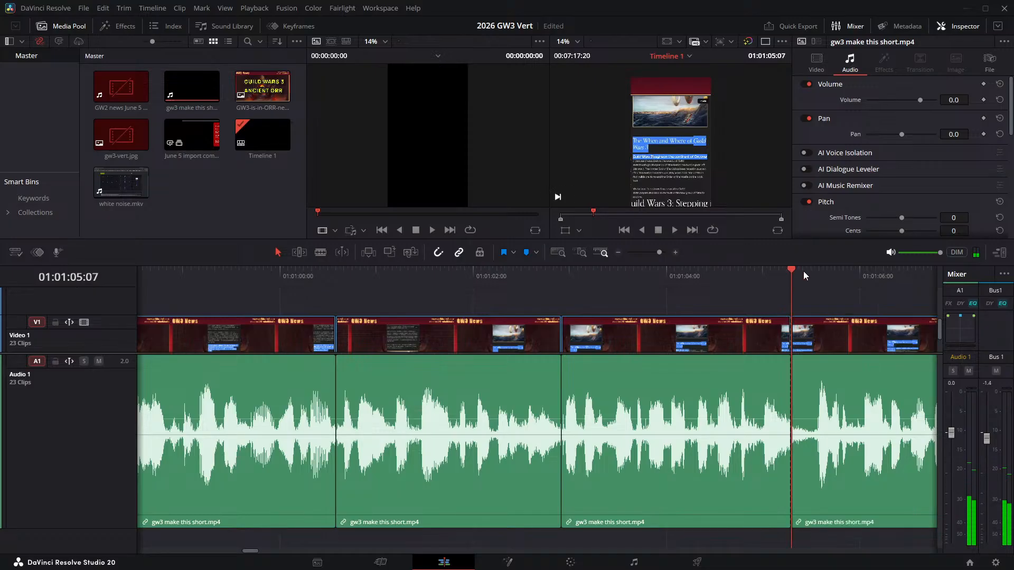
pyautogui.press('space')
pyautogui.press('space')
pyautogui.press('Left')
pyautogui.press('Left')
pyautogui.press('Left')
pyautogui.press('Left')
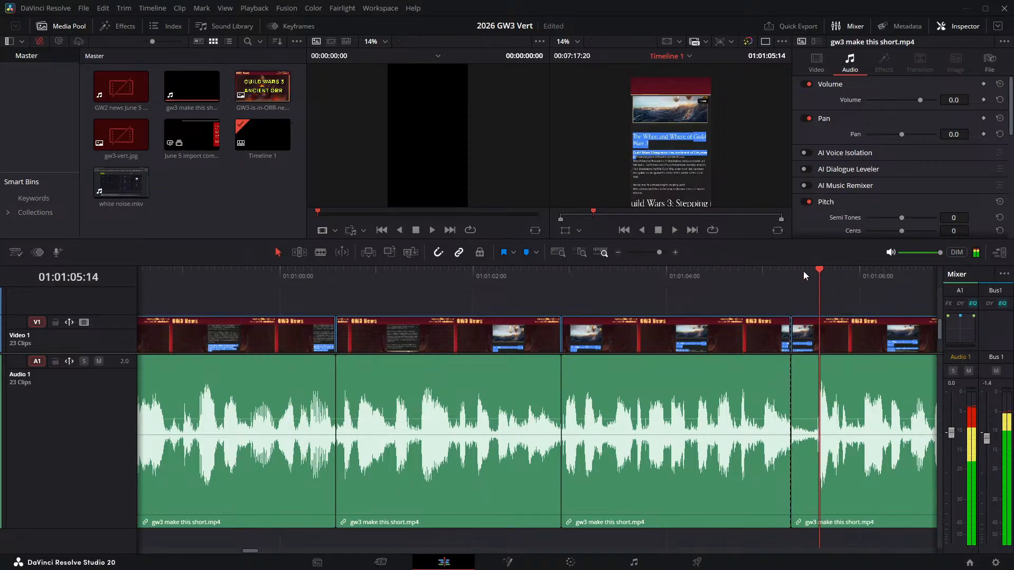
pyautogui.hotkey('ctrl', 'b')
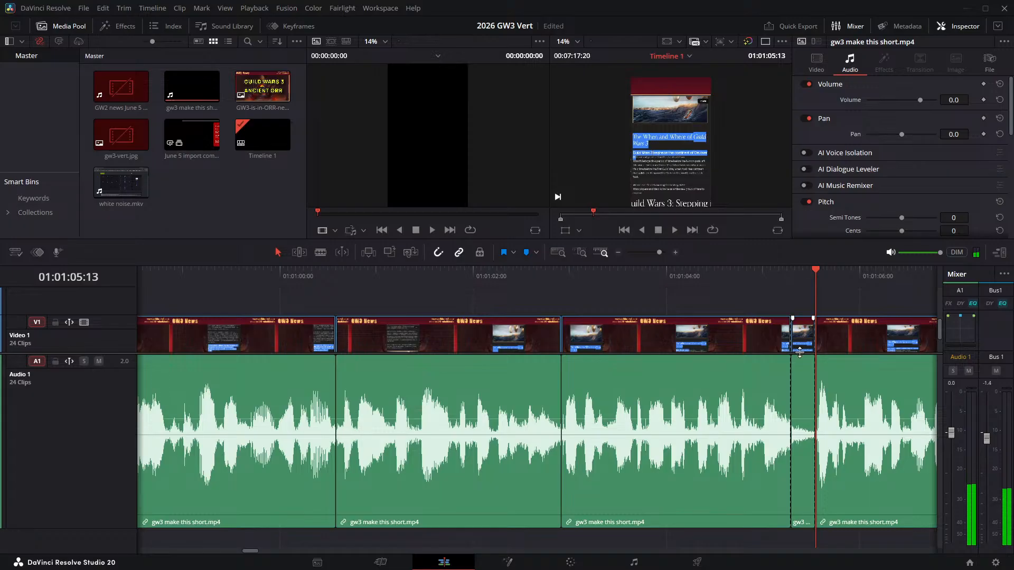
pyautogui.press('Delete')
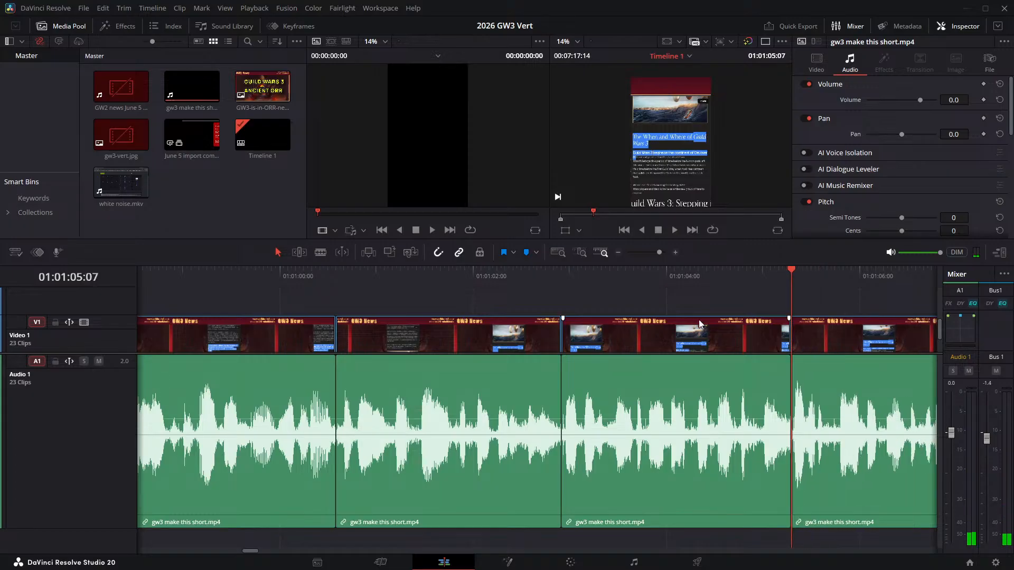
# - Play across the join at 01:01:05:07 and replay the passage after 01:01:08:00 to locate the next pause
pyautogui.click(683, 278)
pyautogui.press('space')
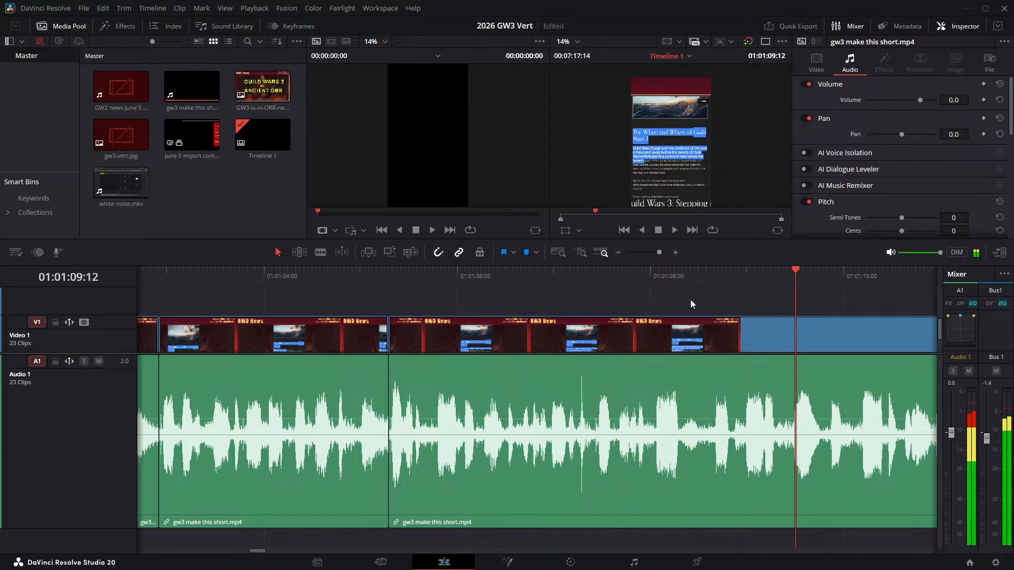
pyautogui.click(674, 282)
pyautogui.press('space')
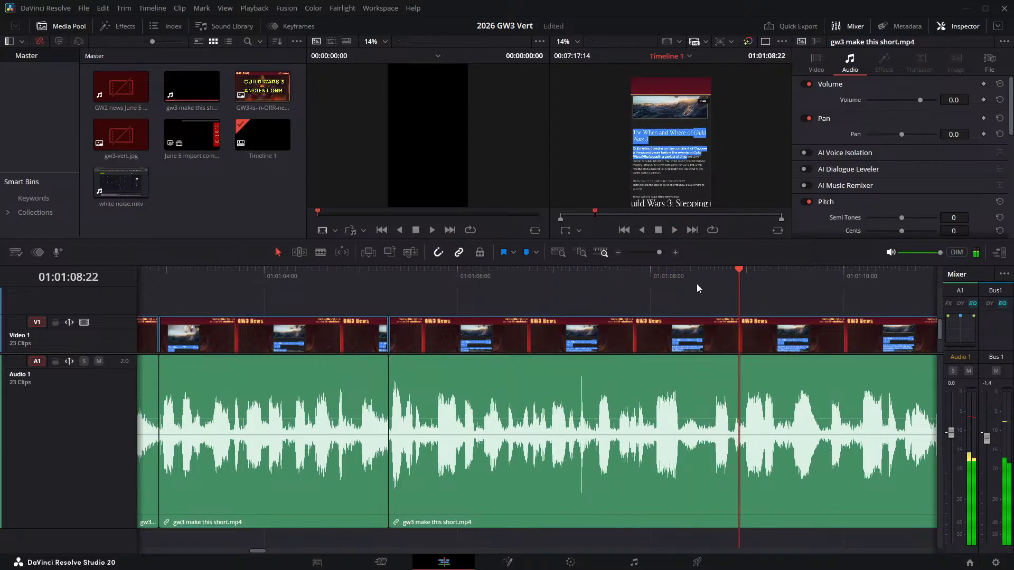
# - Split the narration clip at 01:01:08:12 and 01:01:08:16 and ripple delete the short pause between the two cuts
pyautogui.click(701, 271)
pyautogui.moveTo(701, 272); pyautogui.dragTo(694, 273)
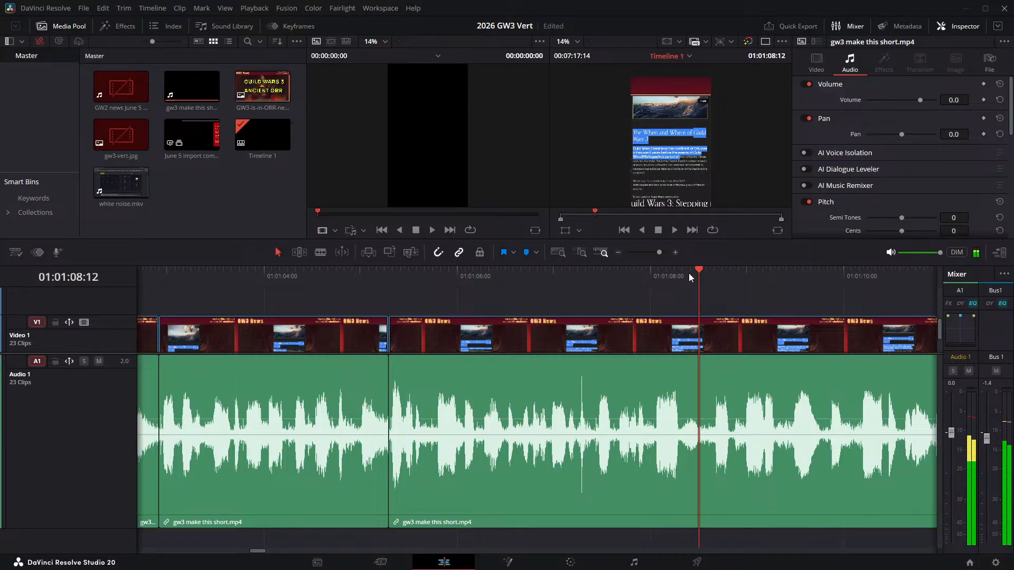
pyautogui.hotkey('ctrl', 'b')
pyautogui.press('Right')
pyautogui.press('Right')
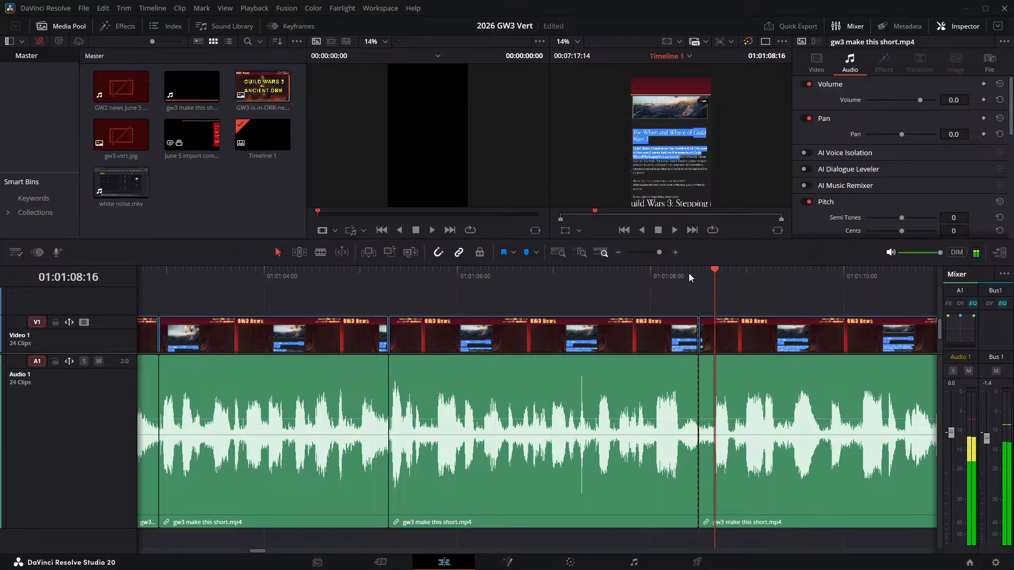
pyautogui.hotkey('ctrl', 'b')
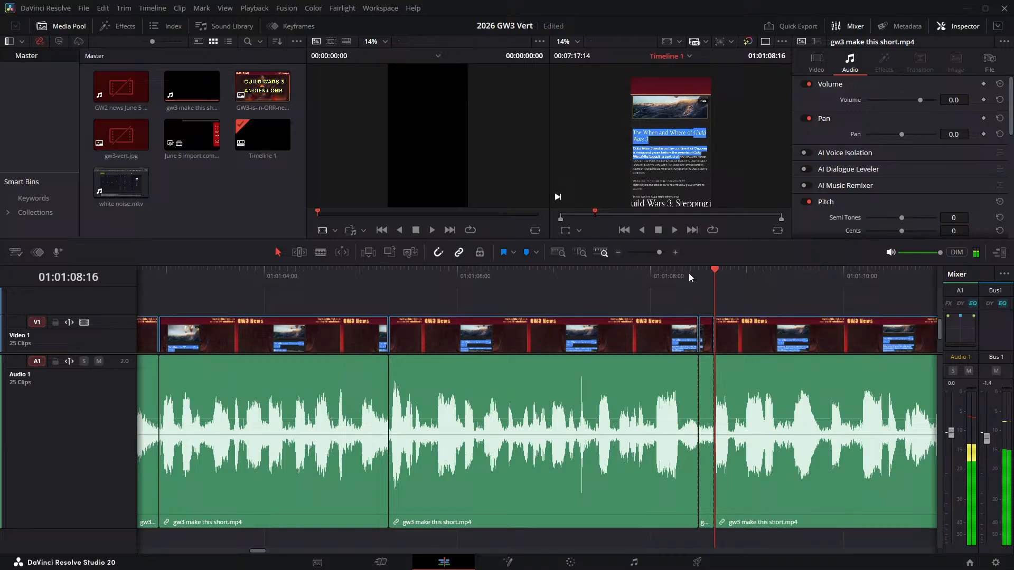
pyautogui.click(710, 338)
pyautogui.press('Delete')
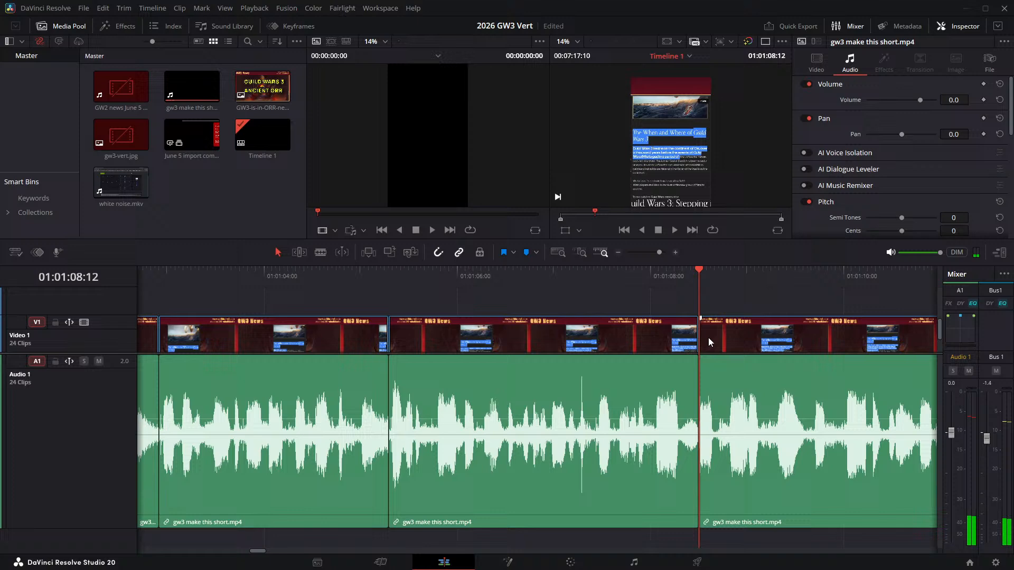
# - Play across the join at 01:01:08:12 to locate the next pause and split the narration clip where it begins, at 01:01:11:19
pyautogui.click(599, 278)
pyautogui.press('space')
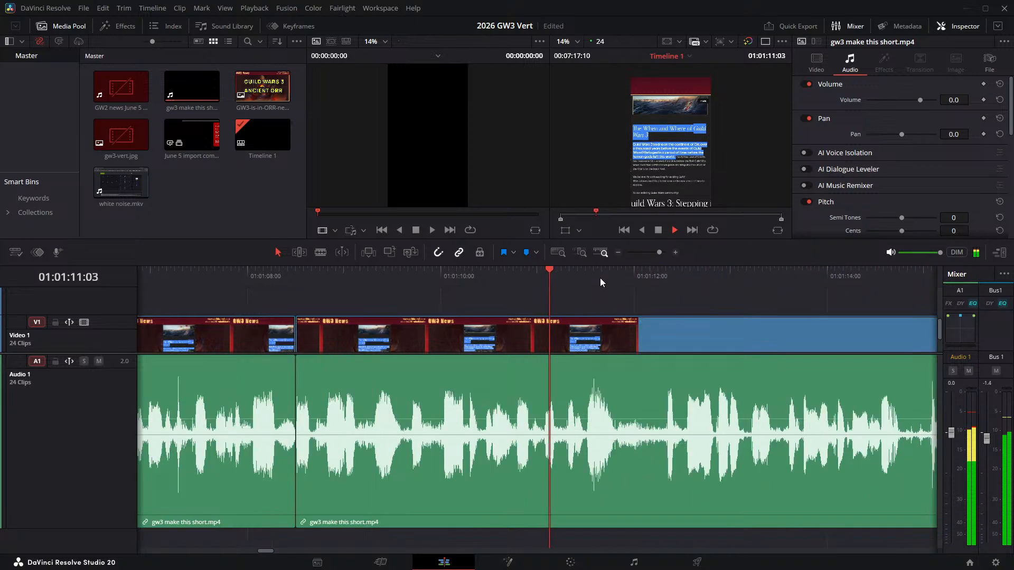
pyautogui.press('space')
pyautogui.moveTo(624, 273); pyautogui.dragTo(619, 275)
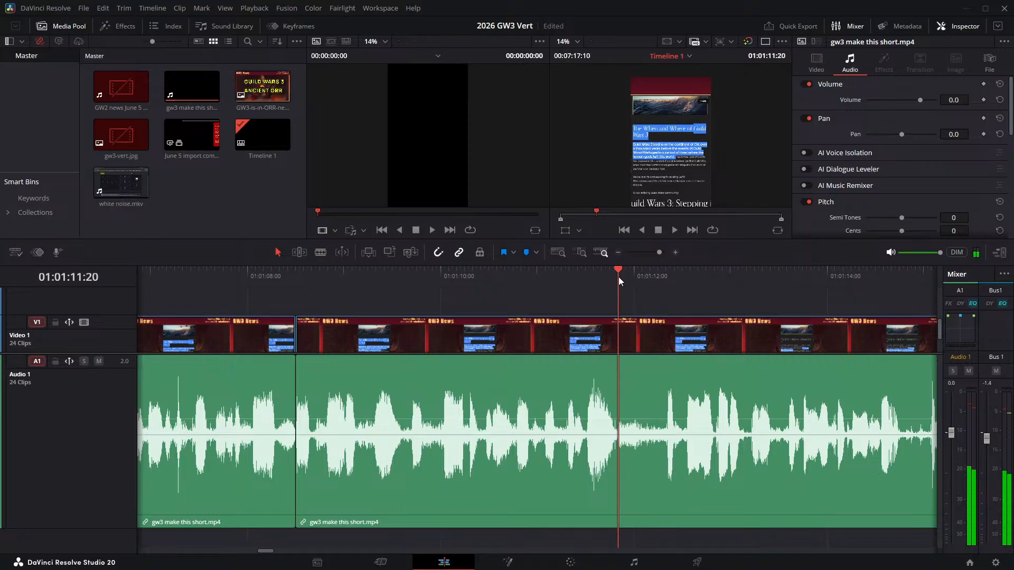
pyautogui.press('Left')
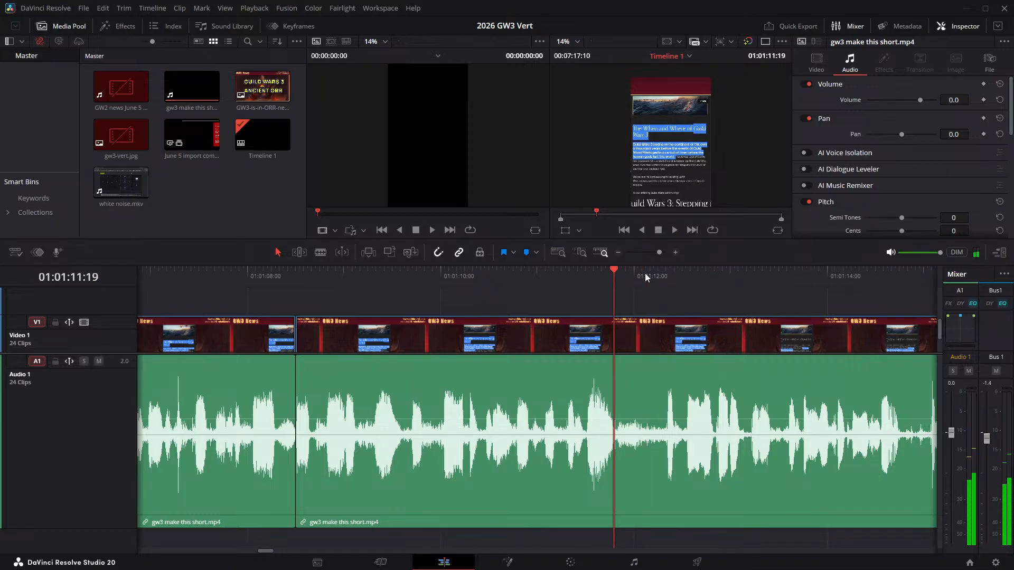
pyautogui.hotkey('ctrl', 'b')
# - Try to split the clip at 01:01:12:08, ripple delete the pause after 01:01:11:19, and play across the join
pyautogui.press('space')
pyautogui.hotkey('ctrl', 'b')
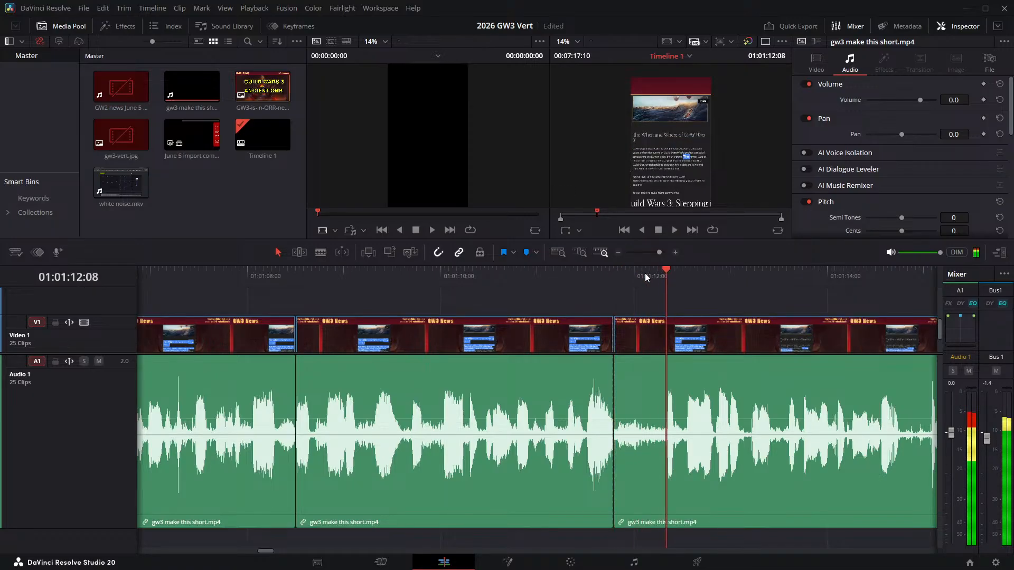
pyautogui.click(637, 343)
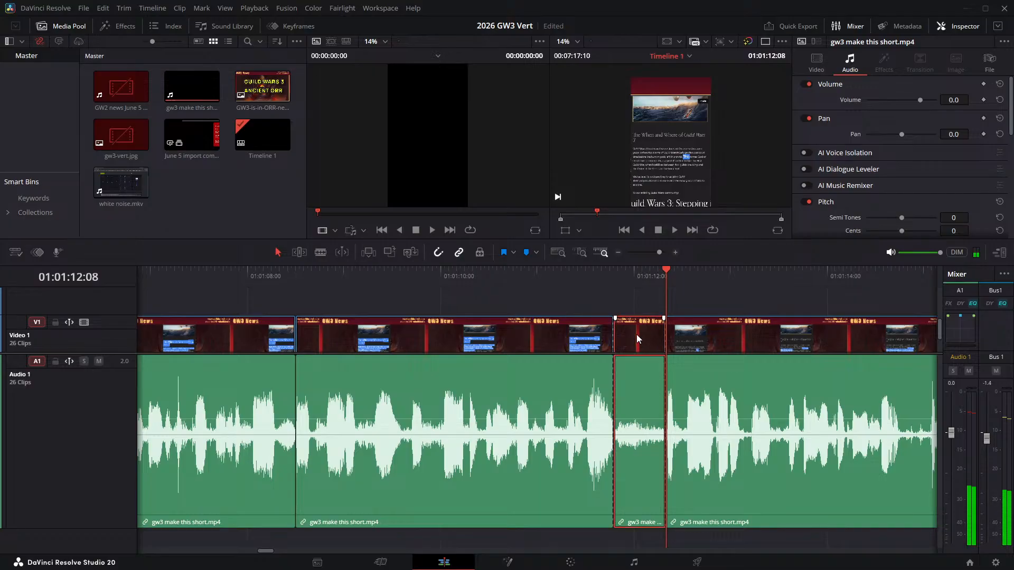
pyautogui.press('Delete')
pyautogui.click(528, 270)
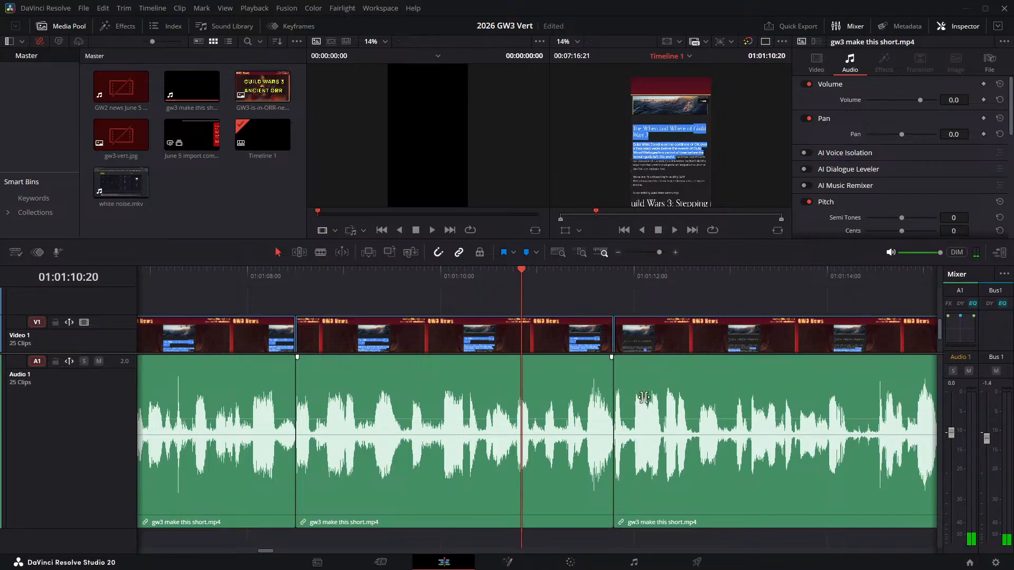
pyautogui.press('space')
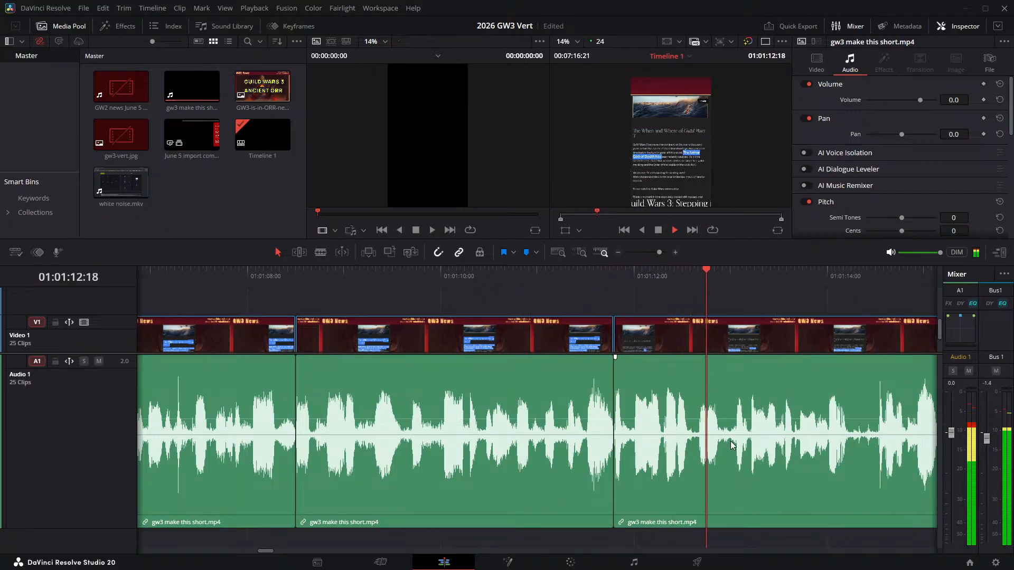
# - Undo the last ripple delete and the split at 01:01:12:08, moving the playhead back to 01:01:12:05
pyautogui.hotkey('ctrl', 'z')
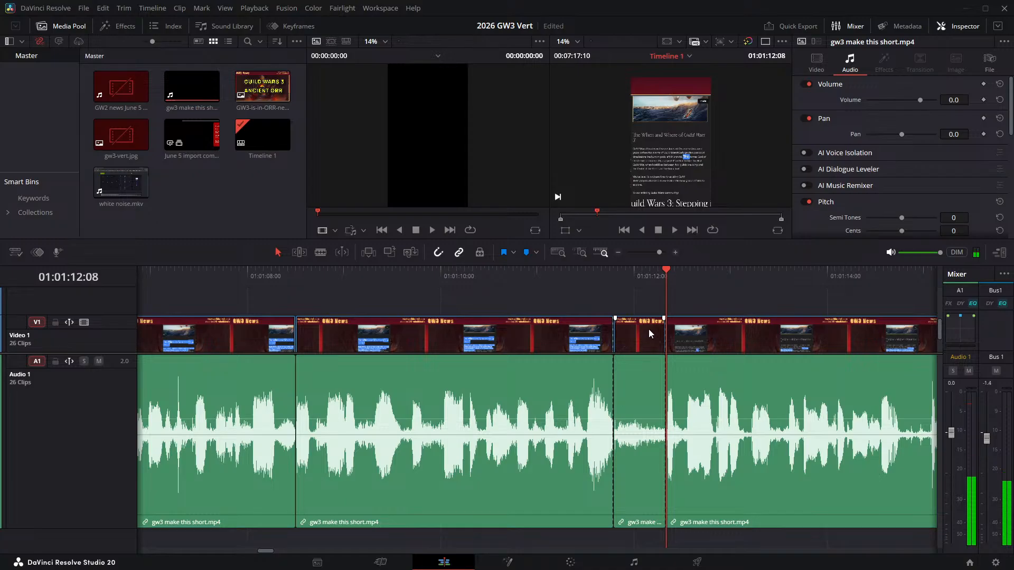
pyautogui.press('Left')
pyautogui.press('Left')
pyautogui.press('Left')
pyautogui.hotkey('ctrl', 'z')
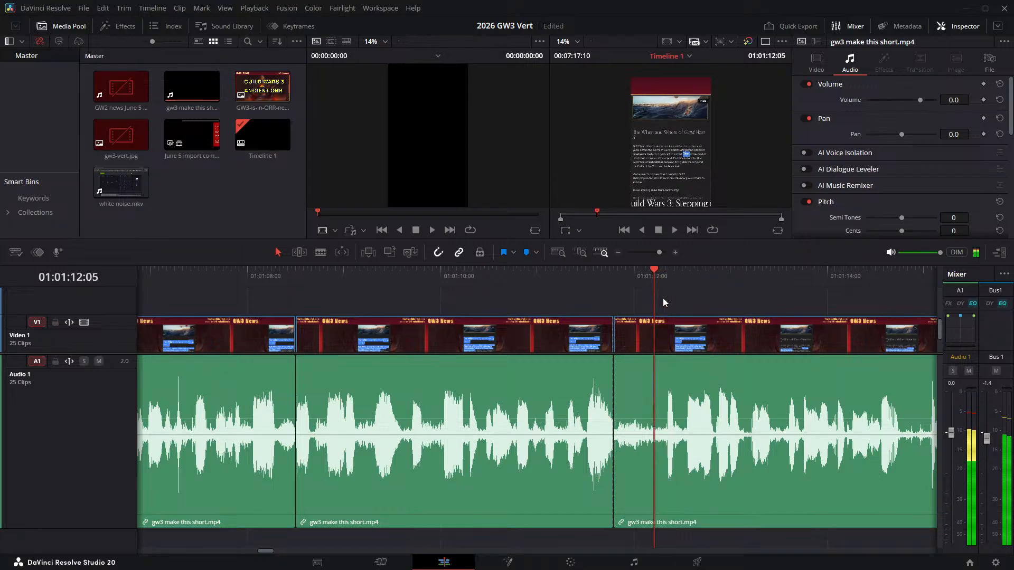
# - Split the narration clip at 01:01:12:06 and ripple delete the pause between 01:01:11:19 and that cut
pyautogui.press('Left')
pyautogui.press('Right')
pyautogui.press('Right')
pyautogui.hotkey('ctrl', 'b')
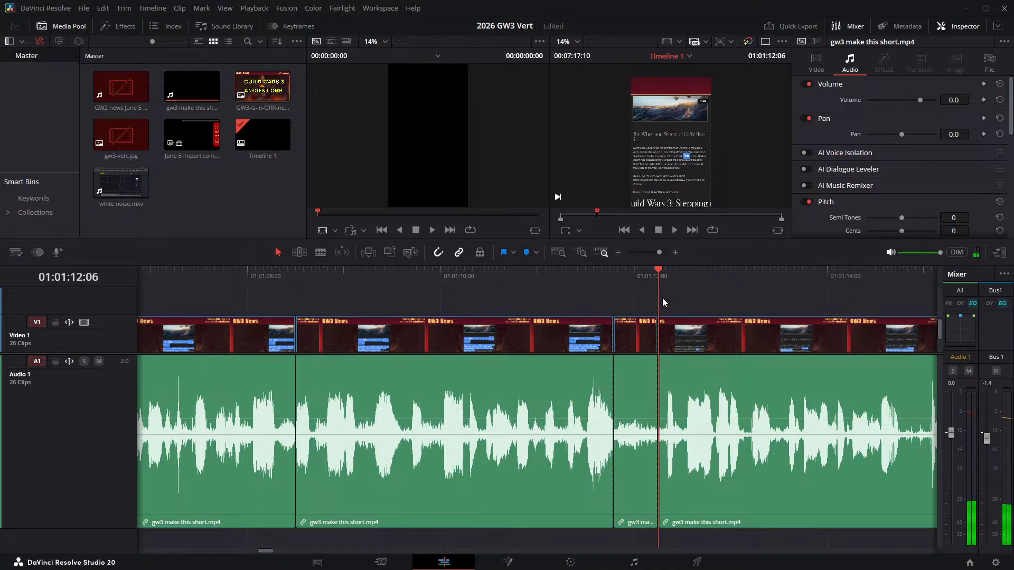
pyautogui.click(637, 343)
pyautogui.press('Delete')
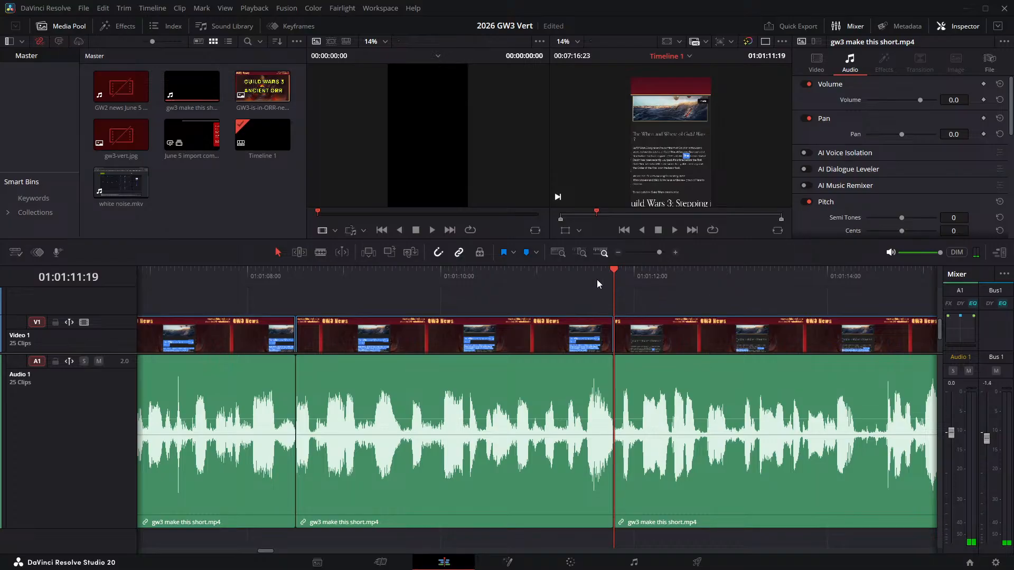
# - Play across the join at 01:01:11:19 and replay the narration up to about 01:01:17:20 to locate the next pause
pyautogui.click(569, 273)
pyautogui.press('space')
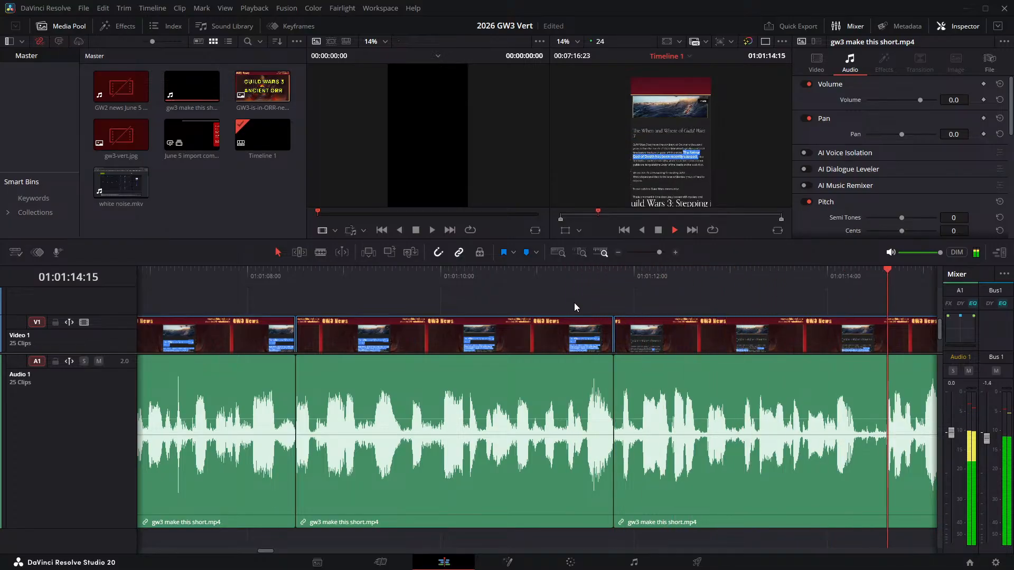
pyautogui.press('space')
pyautogui.click(187, 274)
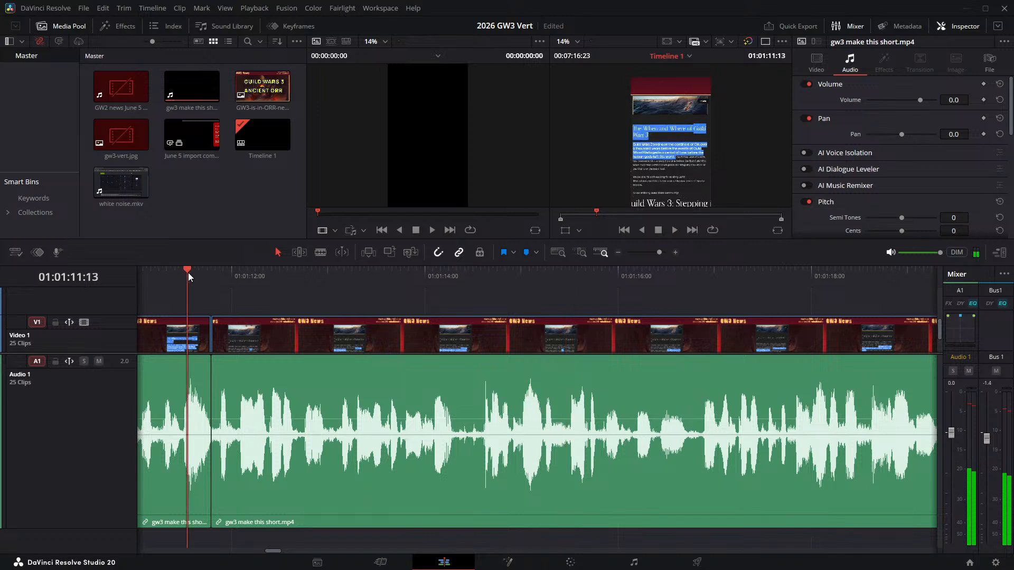
pyautogui.press('space')
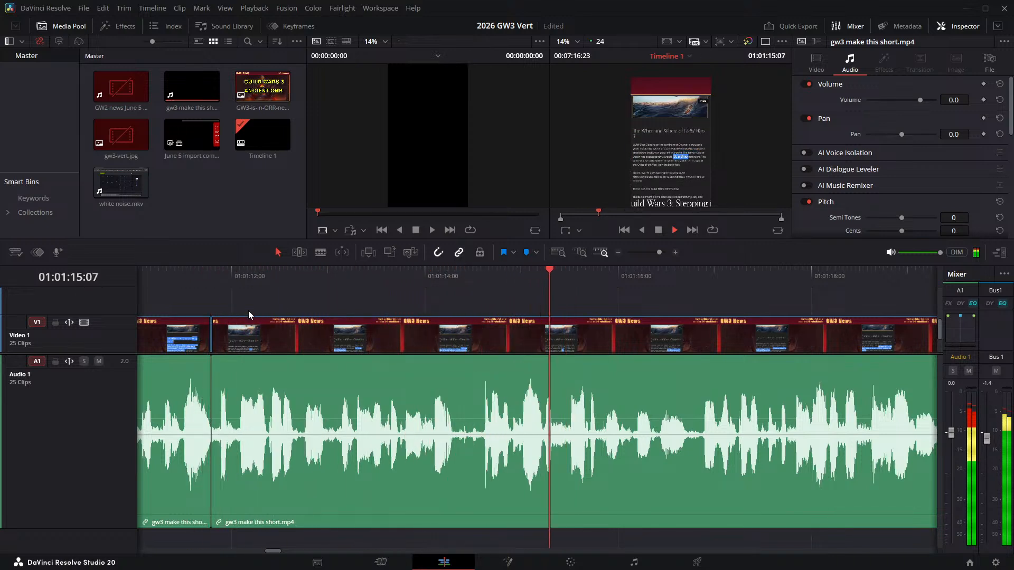
pyautogui.press('space')
pyautogui.click(403, 272)
pyautogui.press('space')
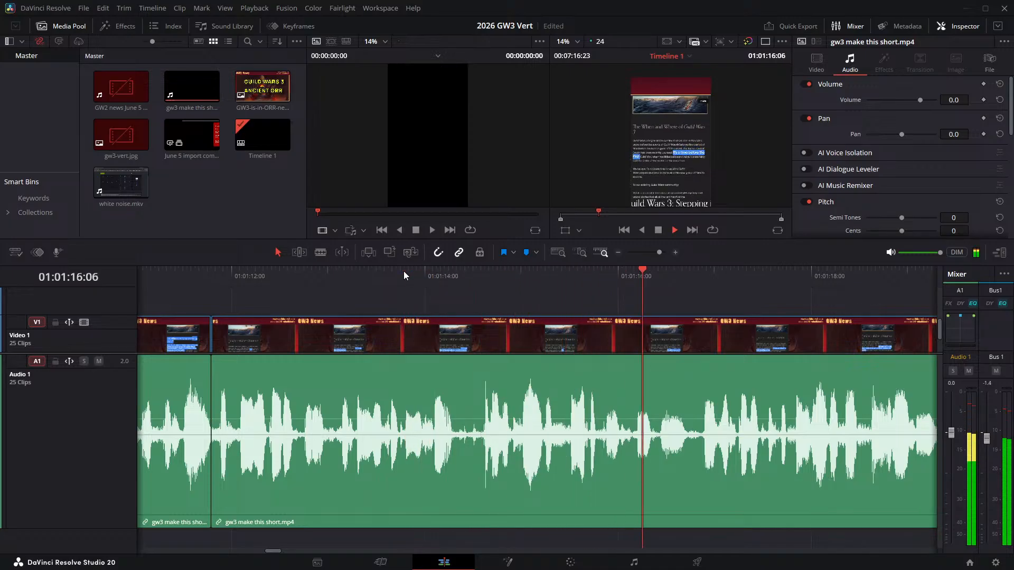
pyautogui.press('space')
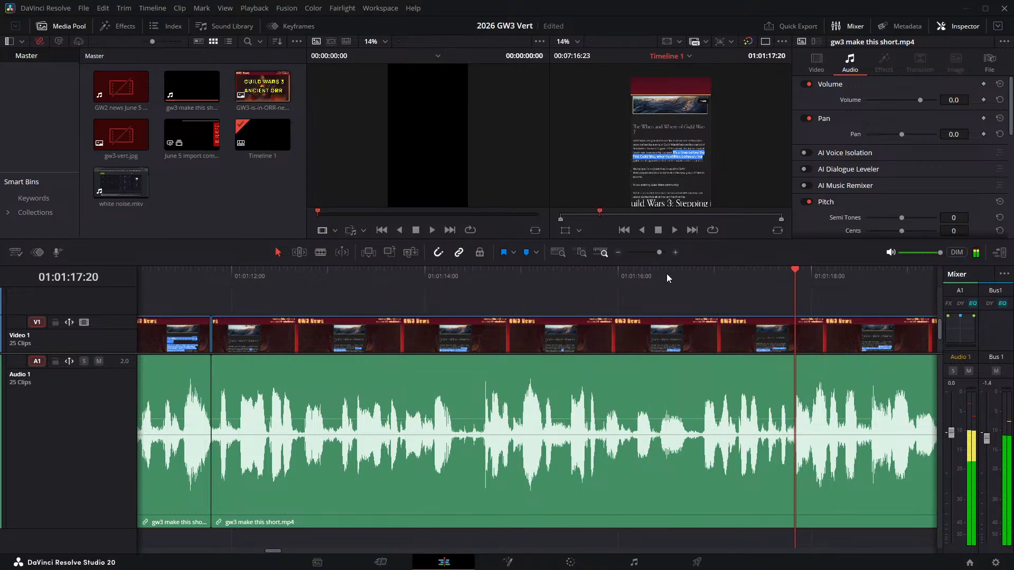
# - Split the narration clip at 01:01:16:17 and 01:01:16:20 and ripple delete the tiny fragment between the two cuts
pyautogui.moveTo(682, 275); pyautogui.dragTo(688, 280)
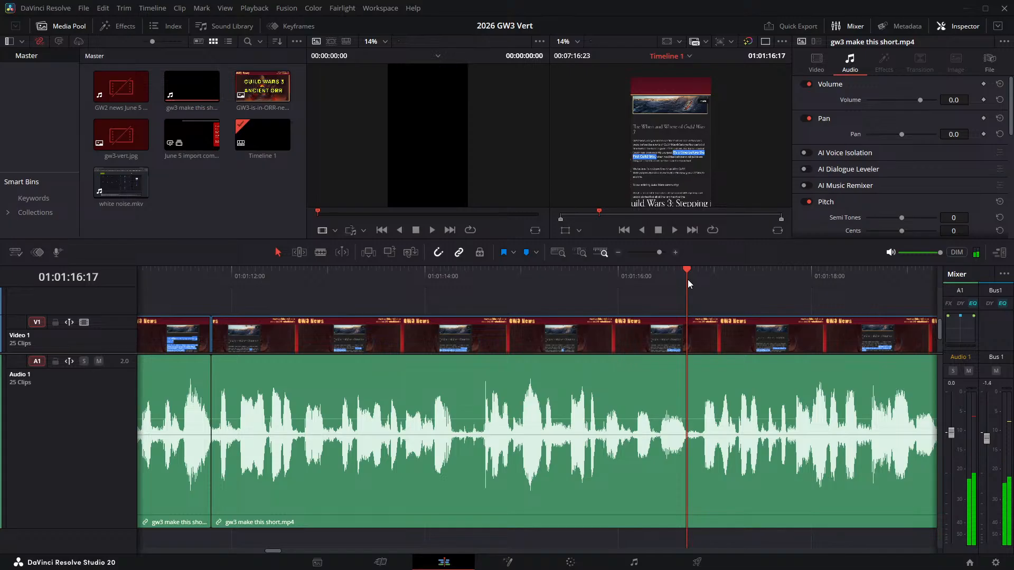
pyautogui.hotkey('ctrl', 'b')
pyautogui.press('Right')
pyautogui.press('Right')
pyautogui.press('Right')
pyautogui.hotkey('ctrl', 'b')
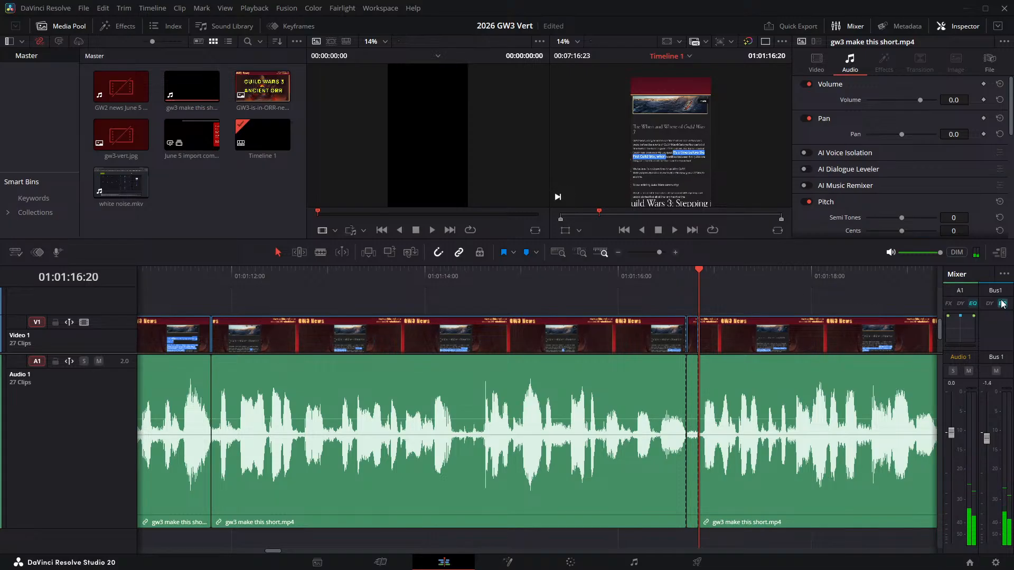
pyautogui.click(692, 335)
pyautogui.press('Delete')
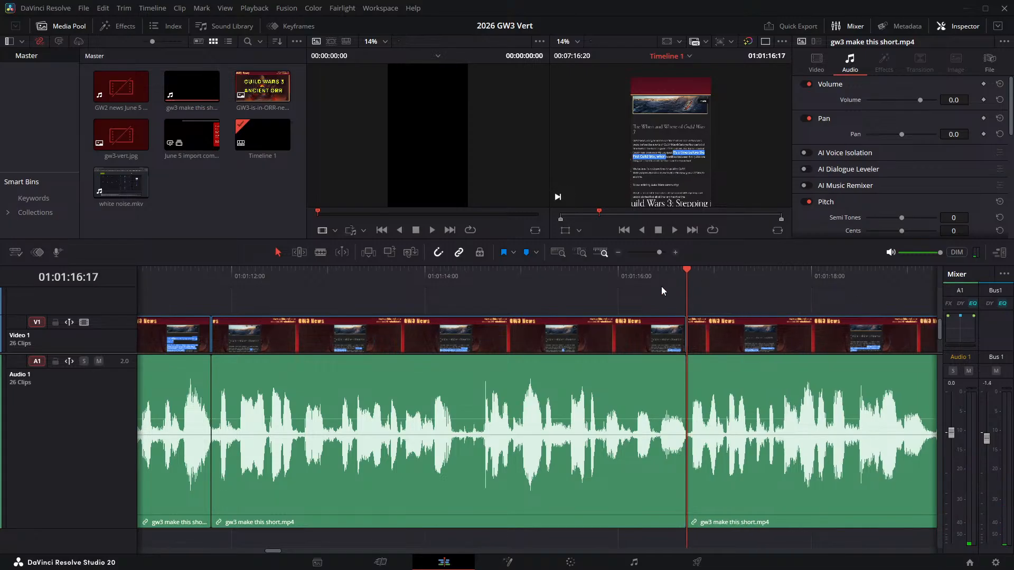
# - Play across the join at 01:01:16:17 and replay the passage around 01:01:21:13 to find where the next pause begins
pyautogui.click(635, 278)
pyautogui.press('space')
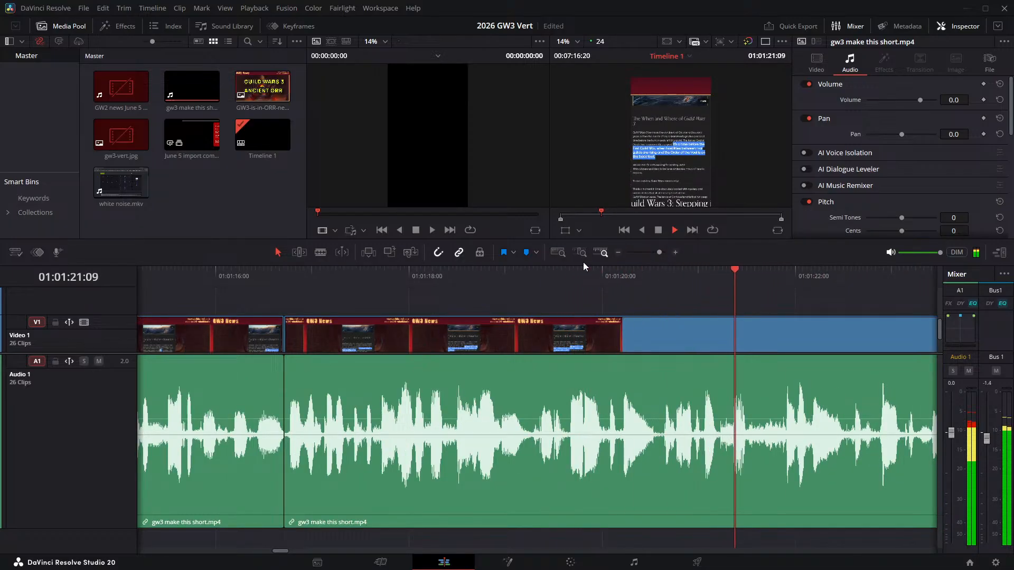
pyautogui.click(740, 272)
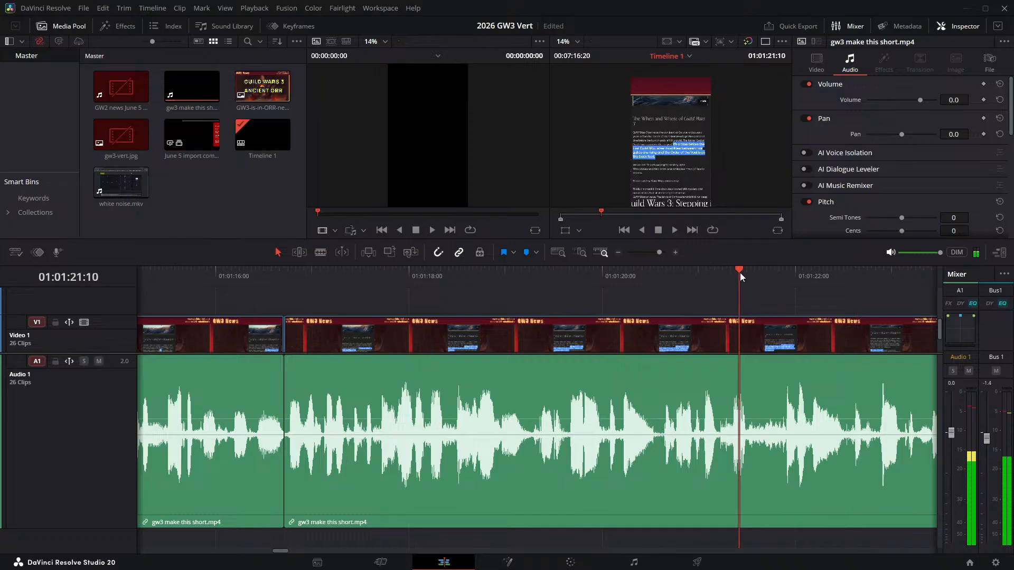
pyautogui.moveTo(750, 275); pyautogui.dragTo(748, 272)
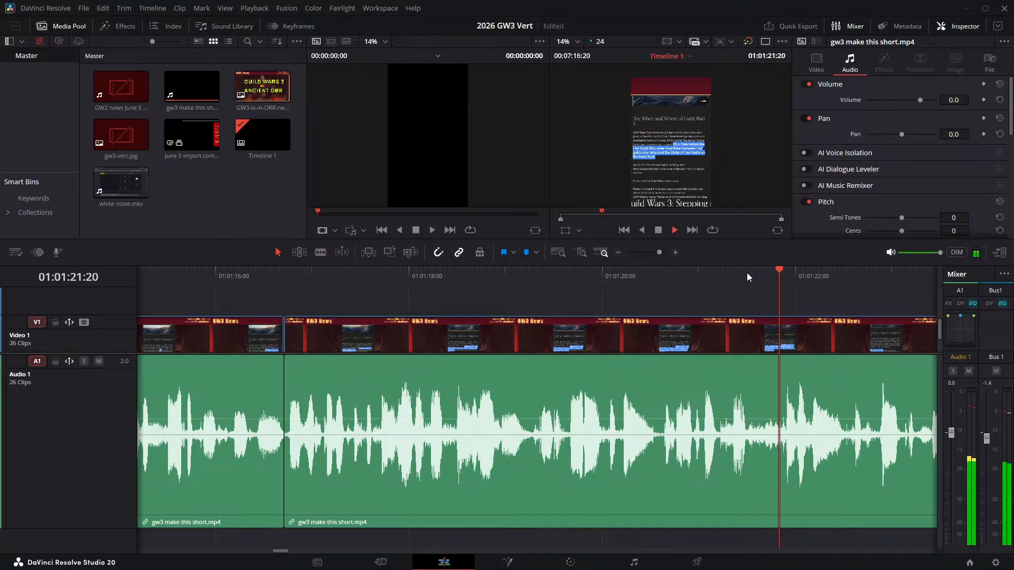
pyautogui.click(747, 273)
pyautogui.click(748, 273)
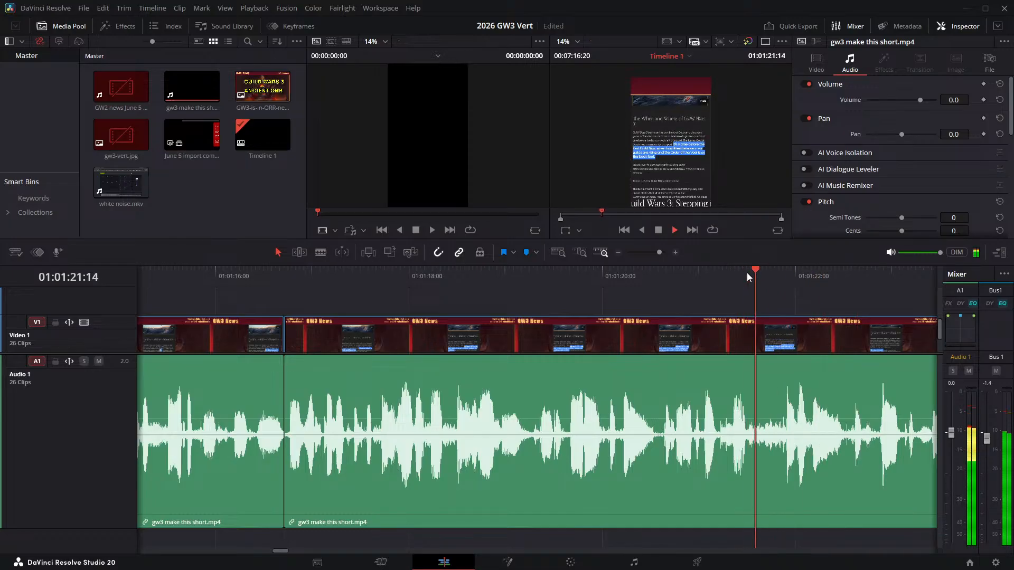
pyautogui.click(747, 273)
pyautogui.click(752, 273)
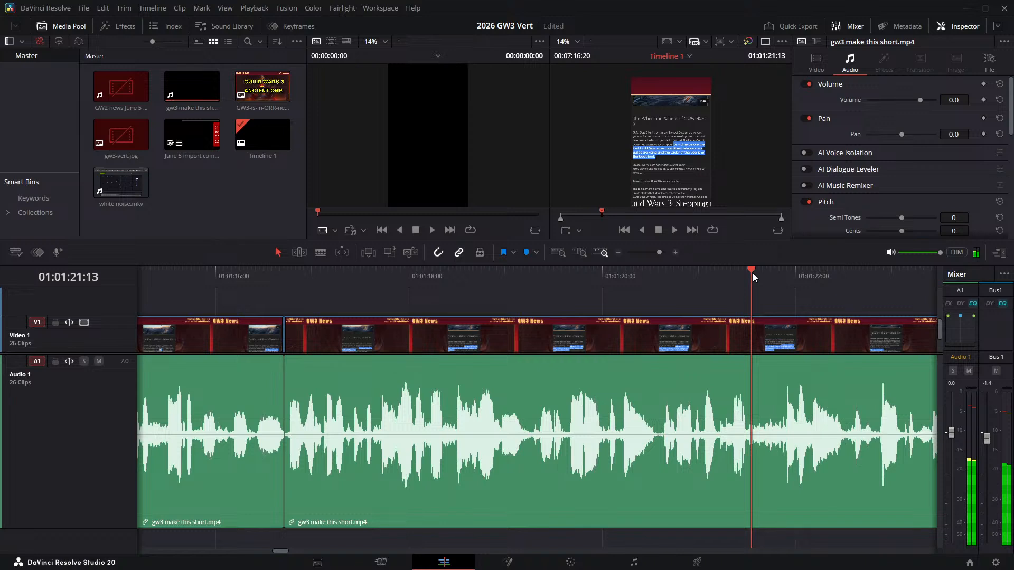
# - Split the narration clip at 01:01:21:13 and 01:01:21:21 and ripple delete the pause between the two cuts
pyautogui.hotkey('ctrl', 'b')
pyautogui.press('space')
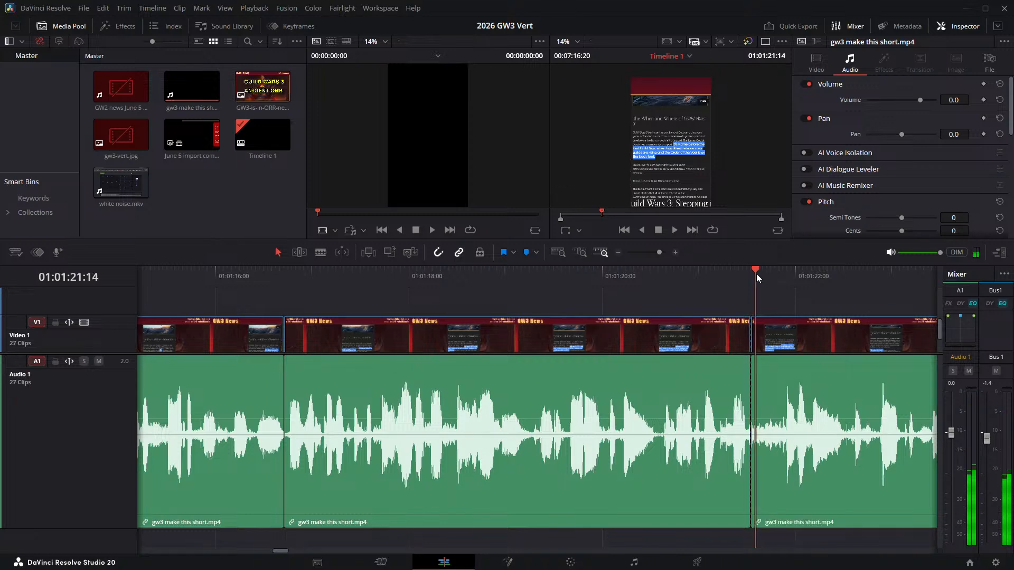
pyautogui.press('Left')
pyautogui.press('Left')
pyautogui.press('Left')
pyautogui.press('Left')
pyautogui.press('Left')
pyautogui.press('Right')
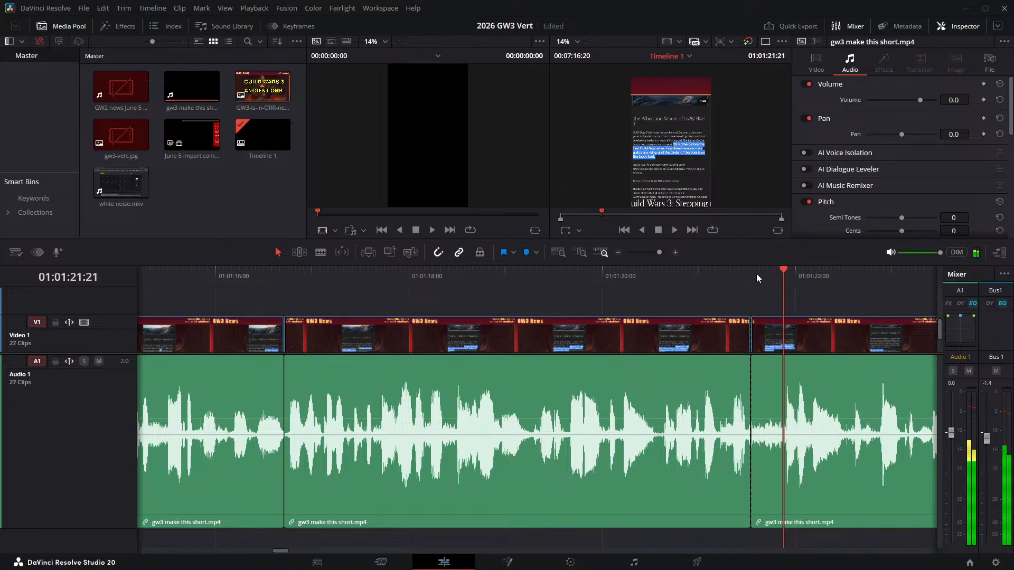
pyautogui.hotkey('ctrl', 'b')
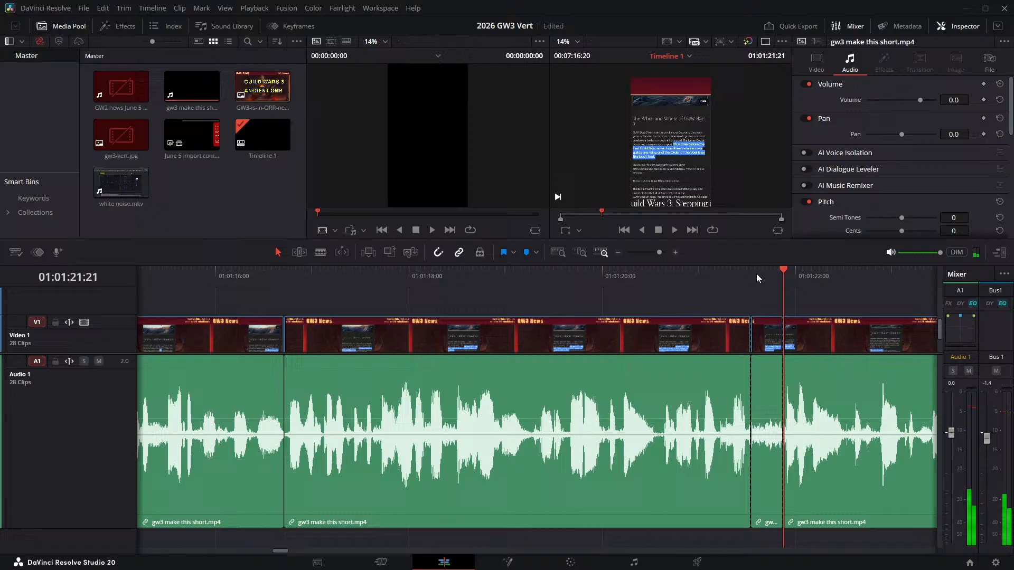
pyautogui.click(760, 319)
pyautogui.press('Delete')
# - Play across the join at 01:01:21:13 and continue to about 01:01:30:21 to locate the next pause
pyautogui.click(686, 280)
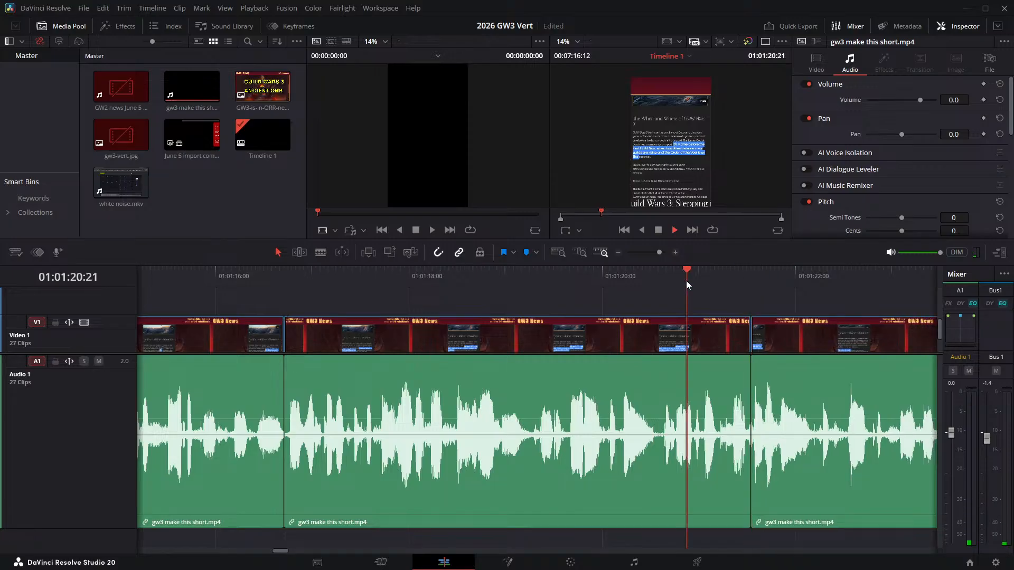
pyautogui.press('space')
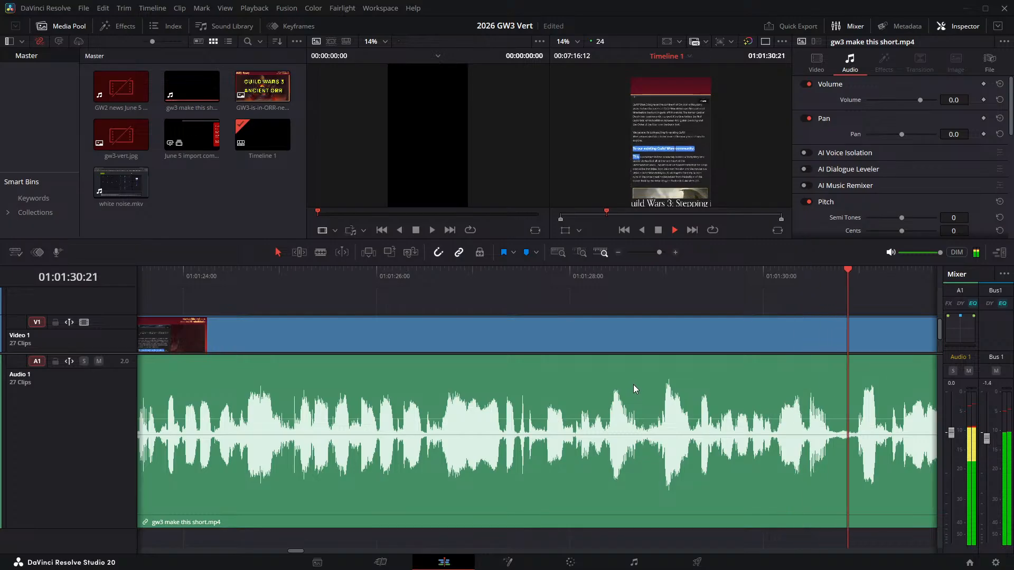
pyautogui.press('space')
# - Split the narration clip at 01:01:30:17 and 01:01:30:23 and ripple delete the pause between the two cuts
pyautogui.moveTo(827, 277); pyautogui.dragTo(831, 275)
pyautogui.hotkey('ctrl', 'b')
pyautogui.press('space')
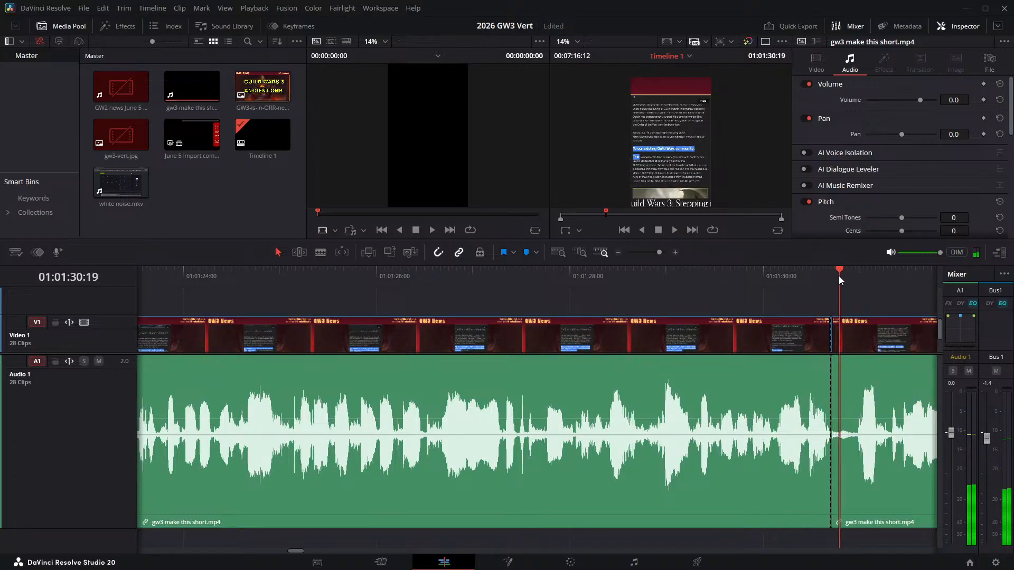
pyautogui.press('space')
pyautogui.hotkey('ctrl', 'b')
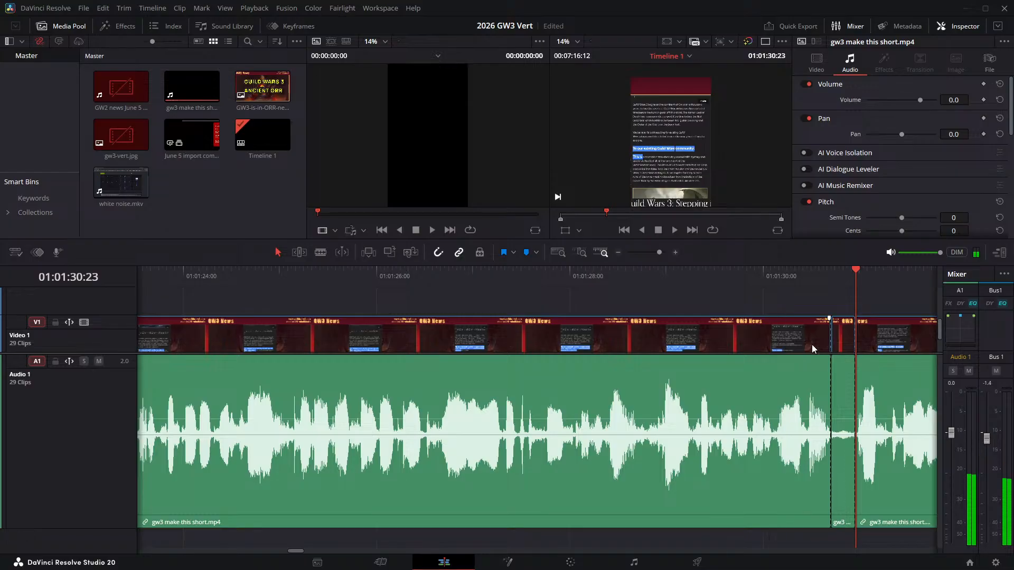
pyautogui.click(847, 338)
pyautogui.press('Delete')
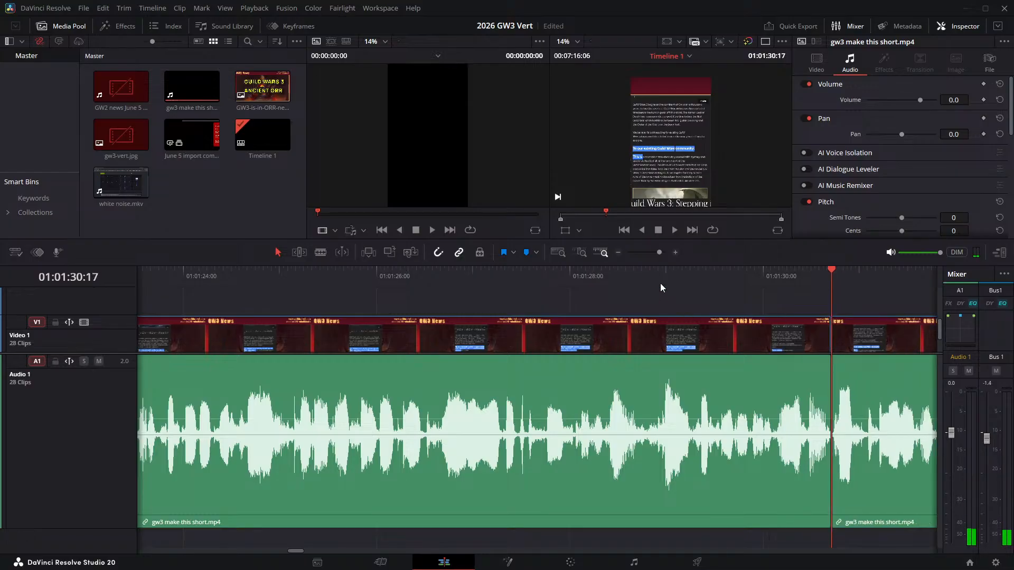
# - Play across the join at 01:01:30:17 and continue to about 01:01:38:07 to find the next pause
pyautogui.click(662, 276)
pyautogui.press('space')
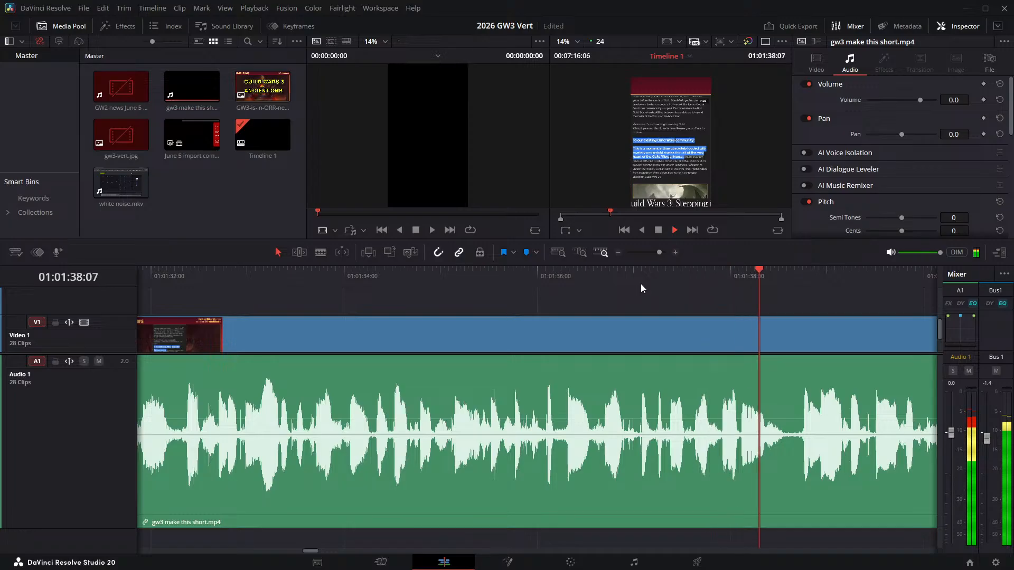
pyautogui.press('space')
# - Split the narration clip at 01:01:38:13 and 01:01:38:17 and ripple delete the short silence between the two cuts
pyautogui.click(780, 270)
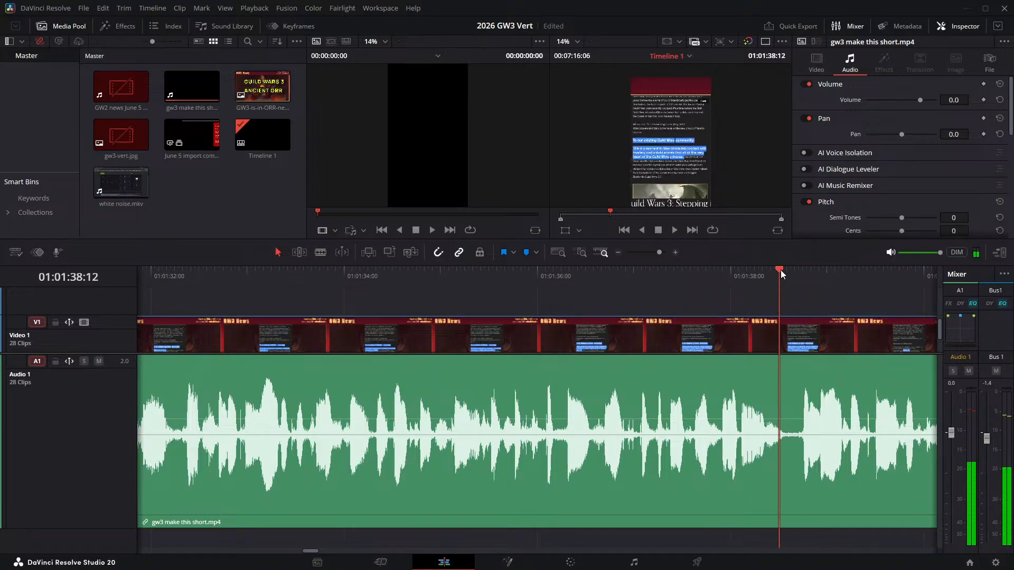
pyautogui.click(782, 271)
pyautogui.hotkey('ctrl', 'b')
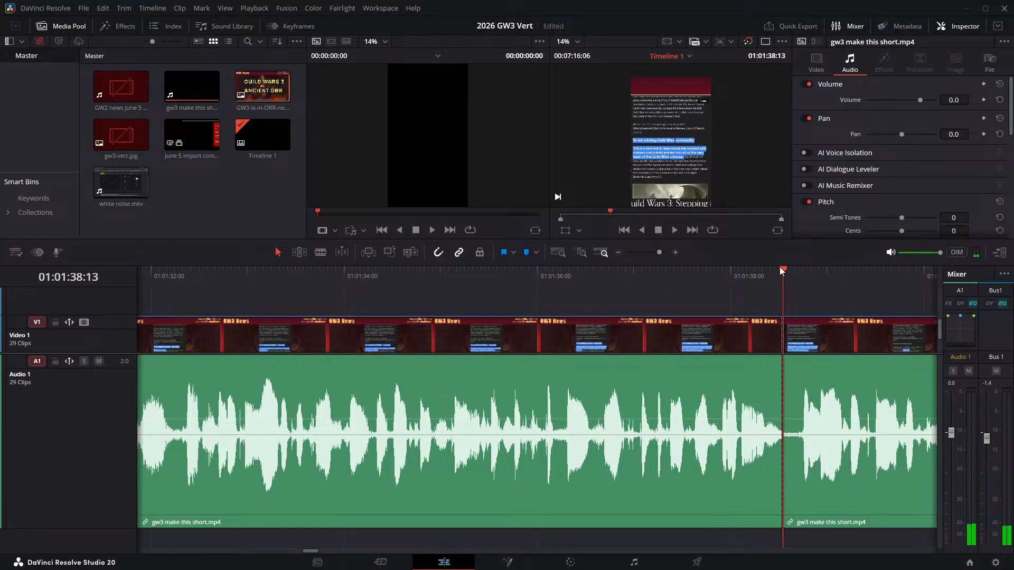
pyautogui.press('Right')
pyautogui.press('Right')
pyautogui.press('Right')
pyautogui.press('Right')
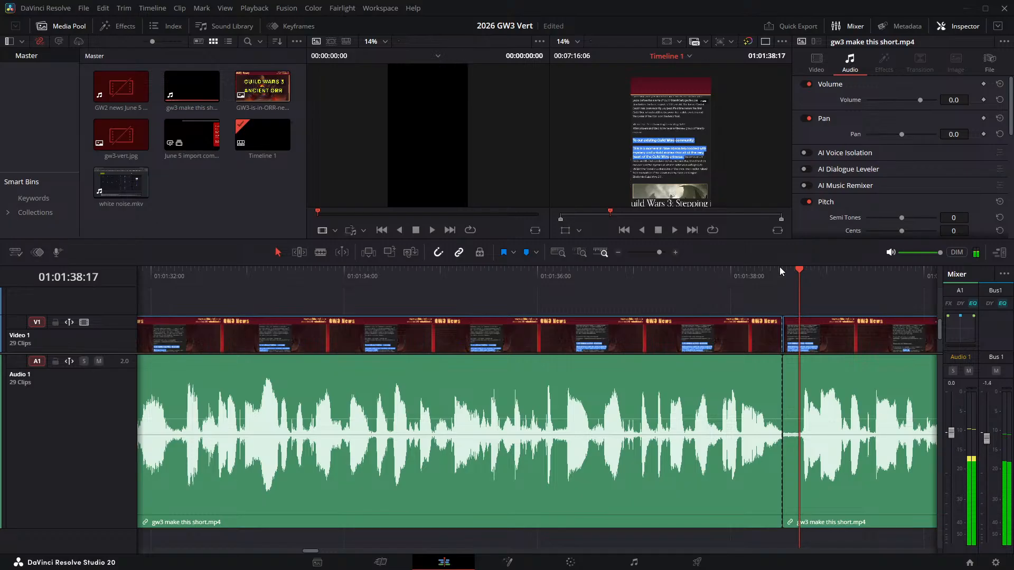
pyautogui.hotkey('ctrl', 'b')
pyautogui.click(792, 334)
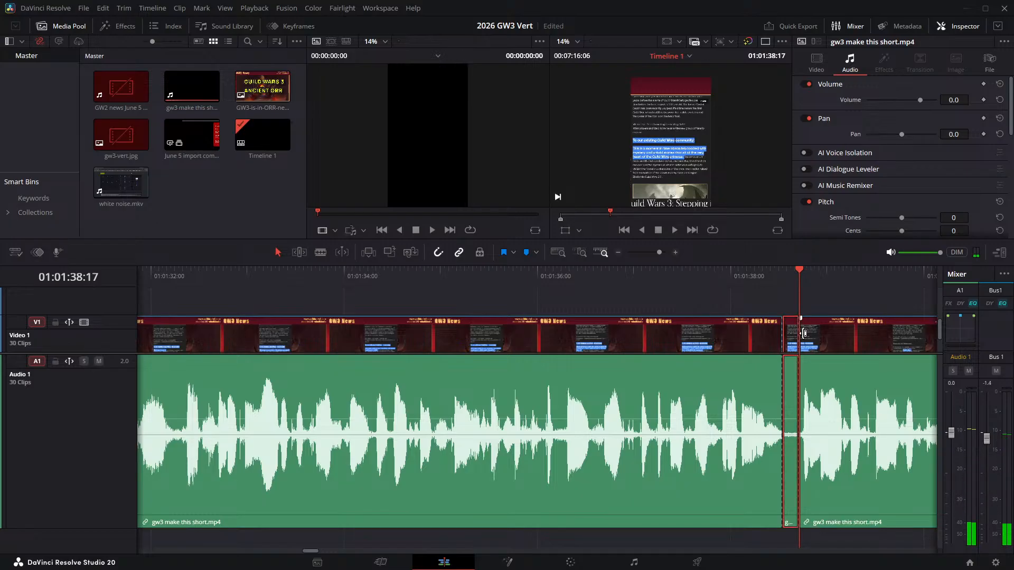
pyautogui.press('Delete')
# - Play across the join at 01:01:38:13 and move on to about 01:01:42:04 to find where the next pause begins
pyautogui.click(647, 275)
pyautogui.press('space')
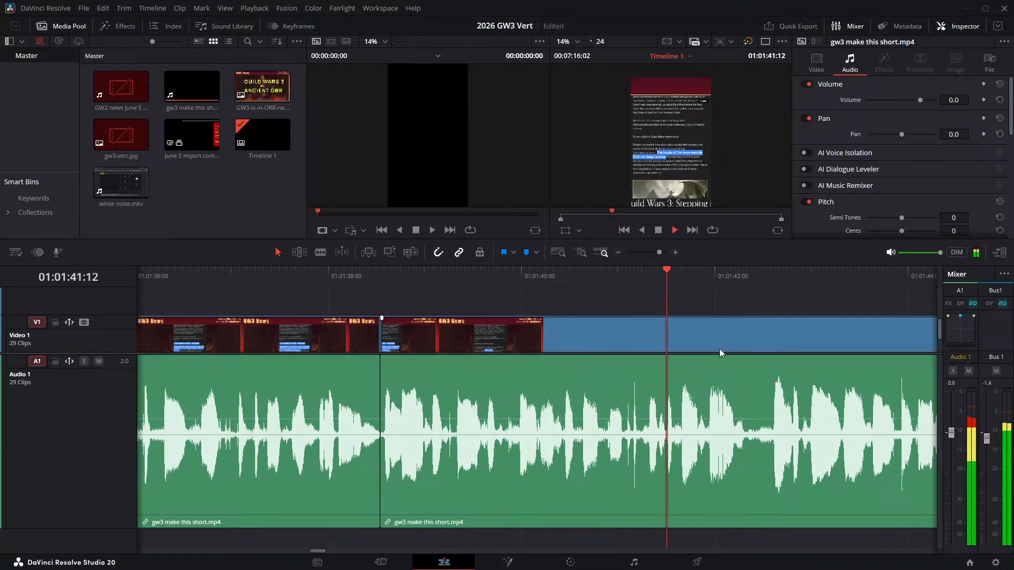
pyautogui.click(733, 273)
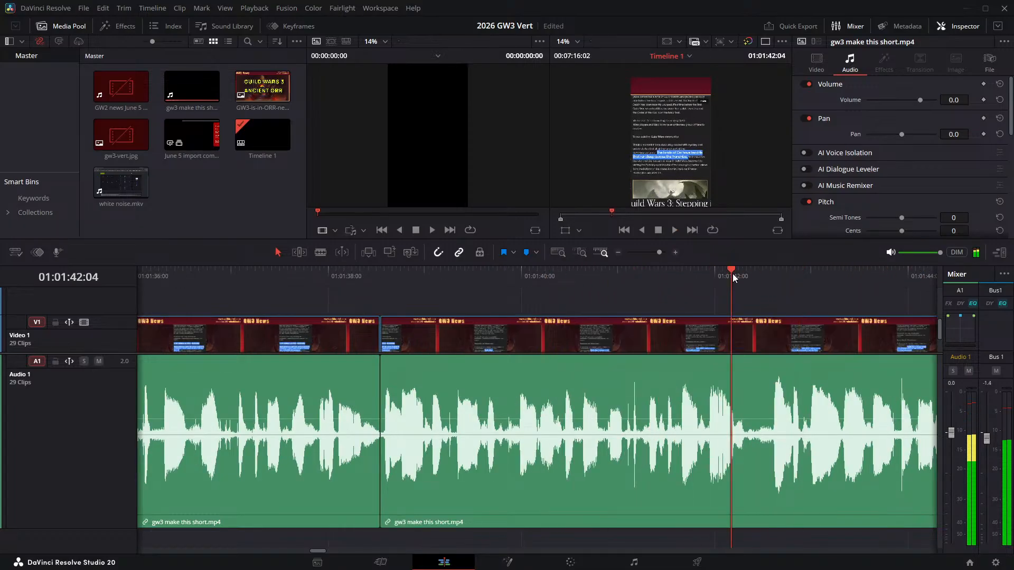
# - Split the narration clip at 01:01:42:07 and 01:01:42:14 and ripple delete the pause between the two cuts
pyautogui.moveTo(740, 279); pyautogui.dragTo(744, 278)
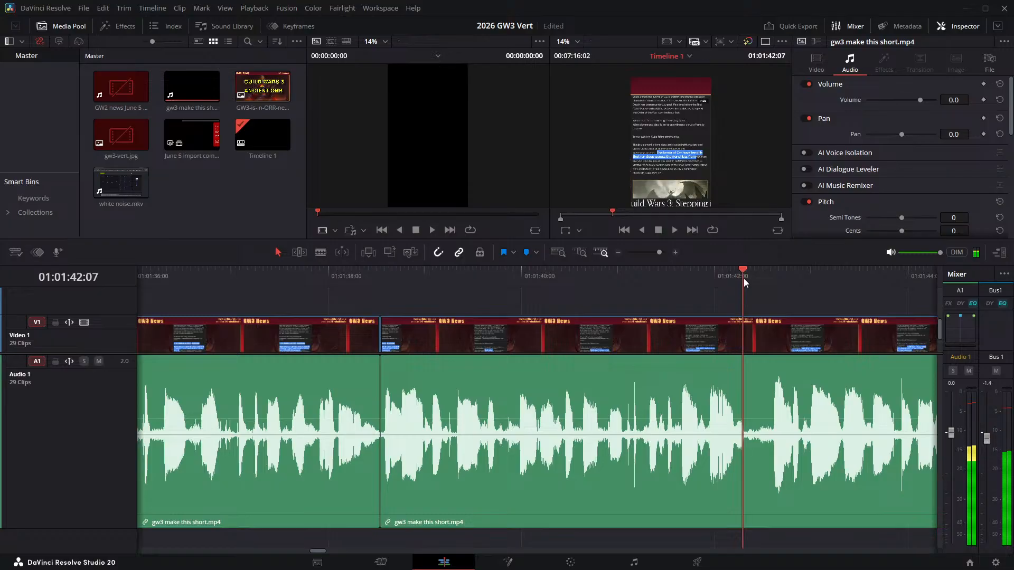
pyautogui.hotkey('ctrl', 'b')
pyautogui.press('Right')
pyautogui.press('Right')
pyautogui.press('Right')
pyautogui.press('Right')
pyautogui.press('Right')
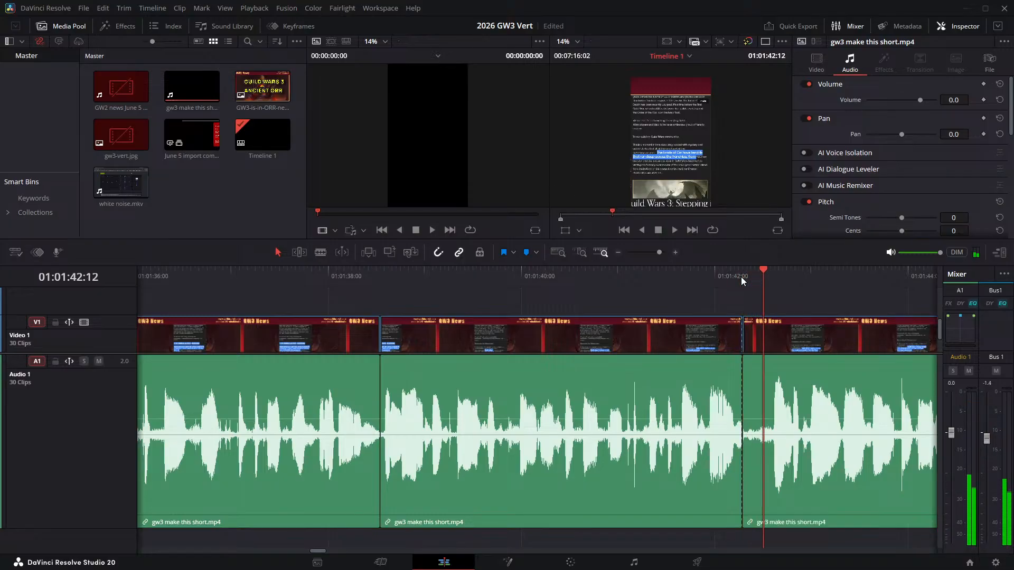
pyautogui.press('Right')
pyautogui.press('Right')
pyautogui.hotkey('ctrl', 'b')
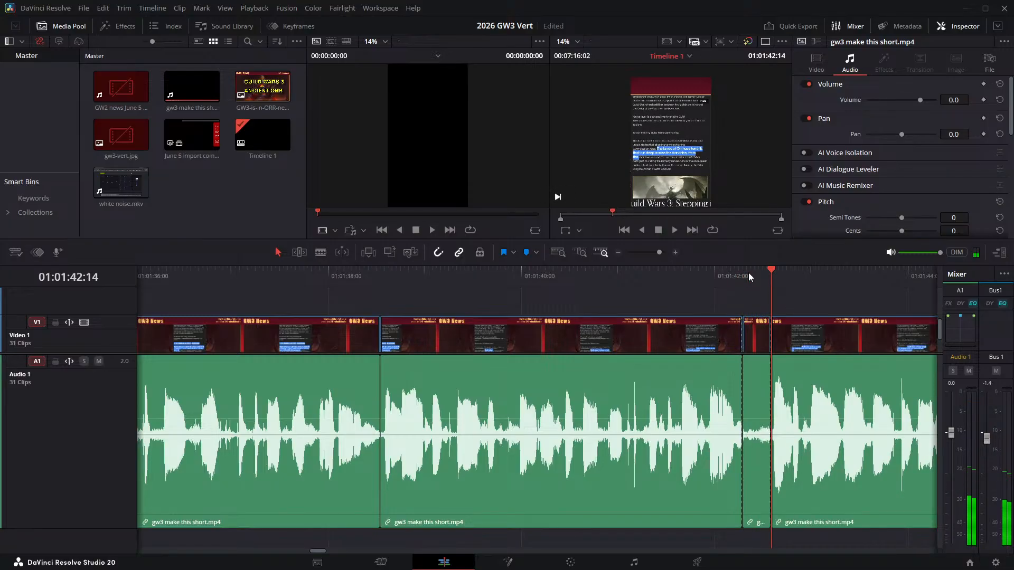
pyautogui.click(760, 347)
pyautogui.press('Delete')
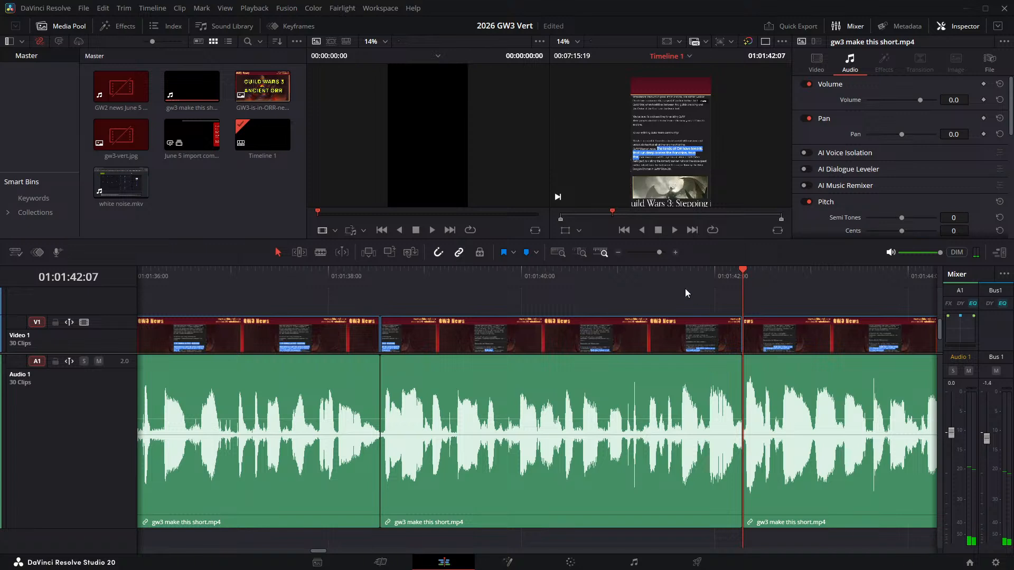
# - Play the narration around the join at 01:01:42:07 and continue to about 01:01:46:03 to locate the next pause
pyautogui.press('/')
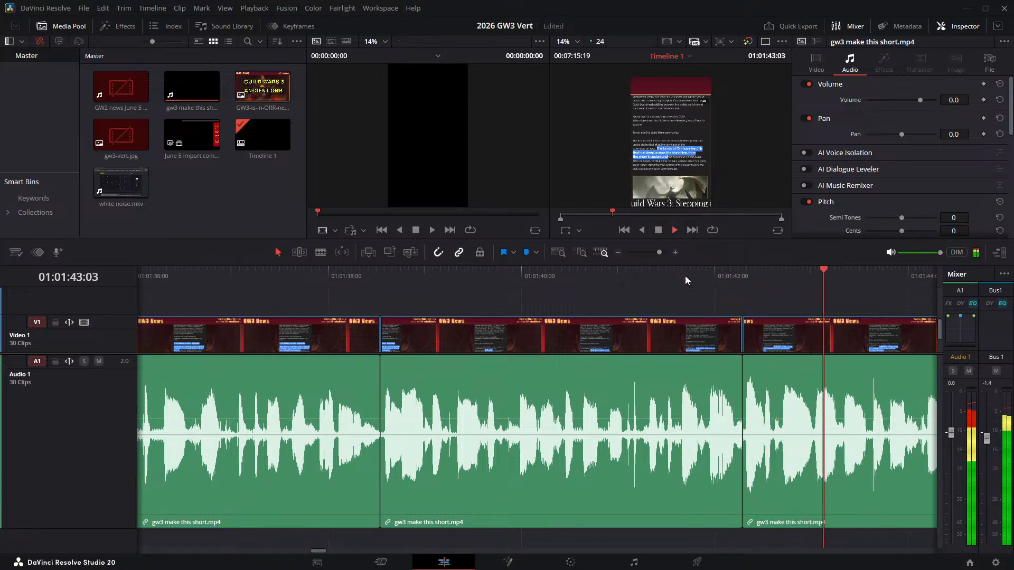
pyautogui.press('space')
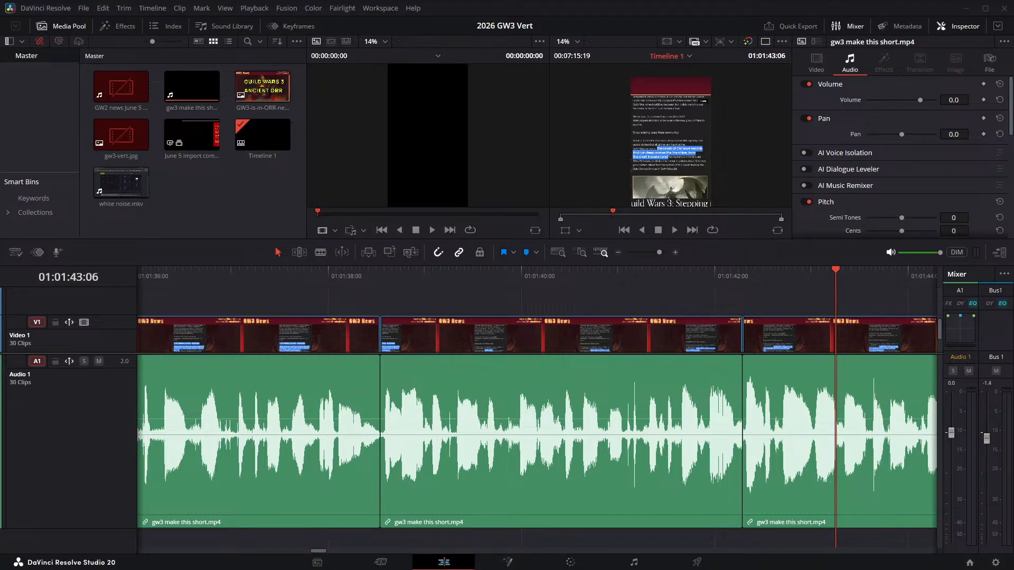
pyautogui.click(674, 230)
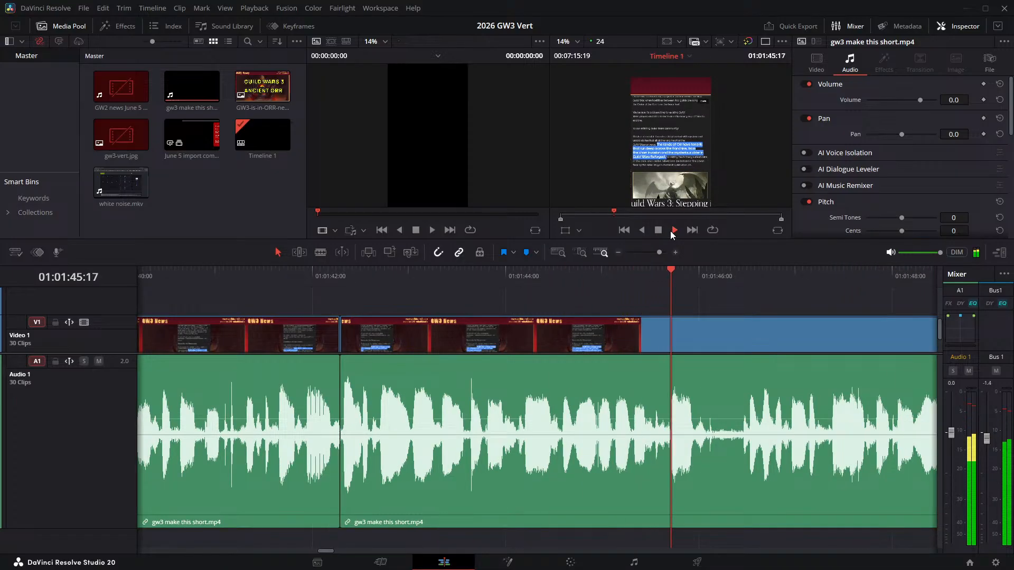
pyautogui.click(670, 231)
# - Split the narration clip at 01:01:46:03 and 01:01:46:11 and ripple delete the pause between the two cuts
pyautogui.hotkey('ctrl', 'b')
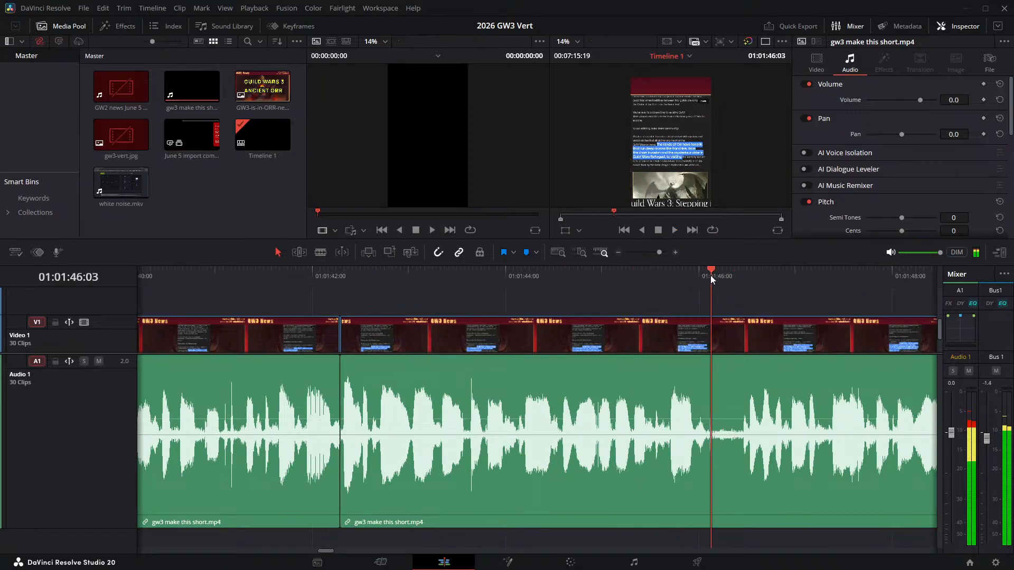
pyautogui.press('space')
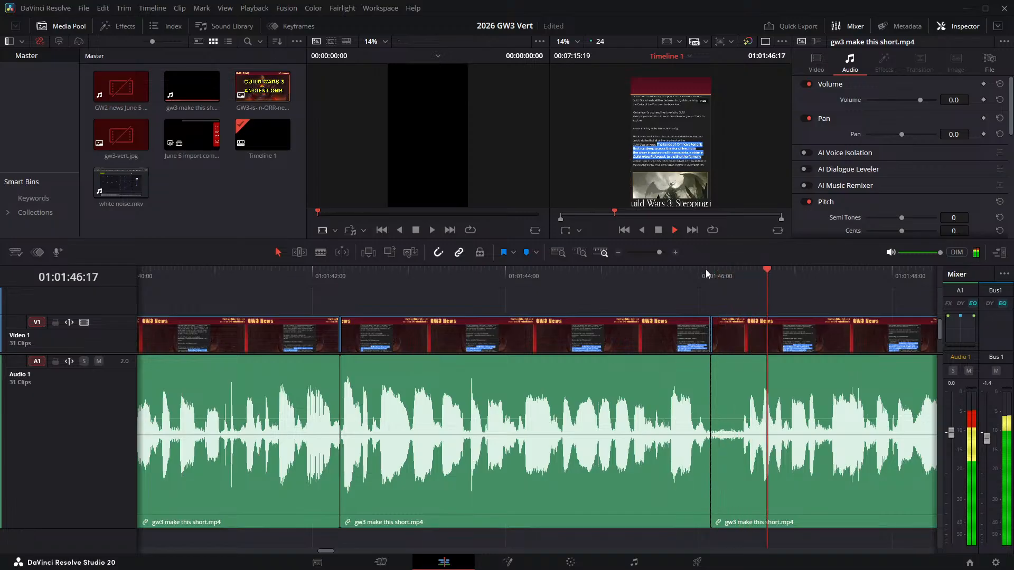
pyautogui.press('space')
pyautogui.press('Left')
pyautogui.press('Left')
pyautogui.press('Left')
pyautogui.press('Left')
pyautogui.press('Left')
pyautogui.press('Left')
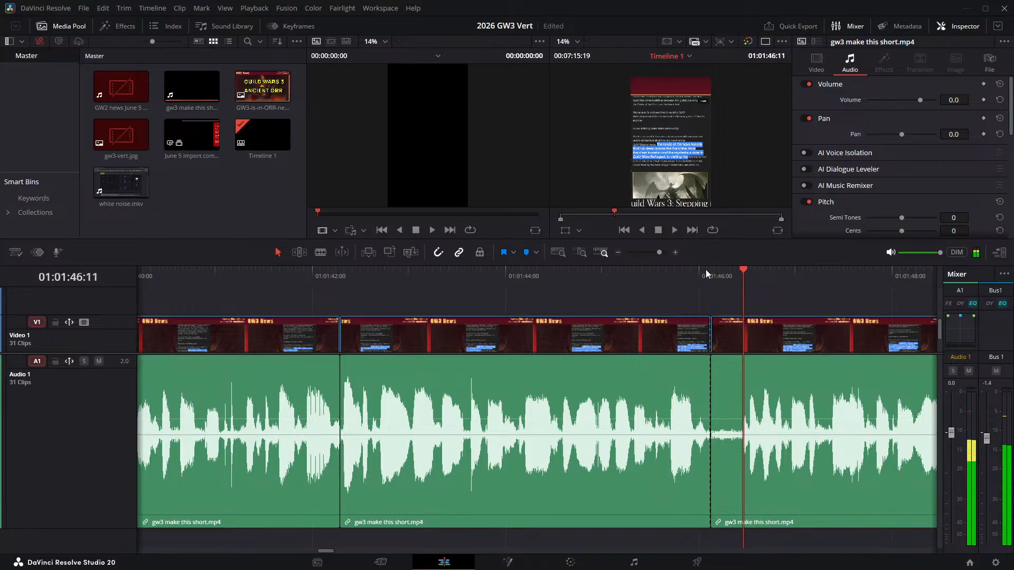
pyautogui.hotkey('ctrl', 'b')
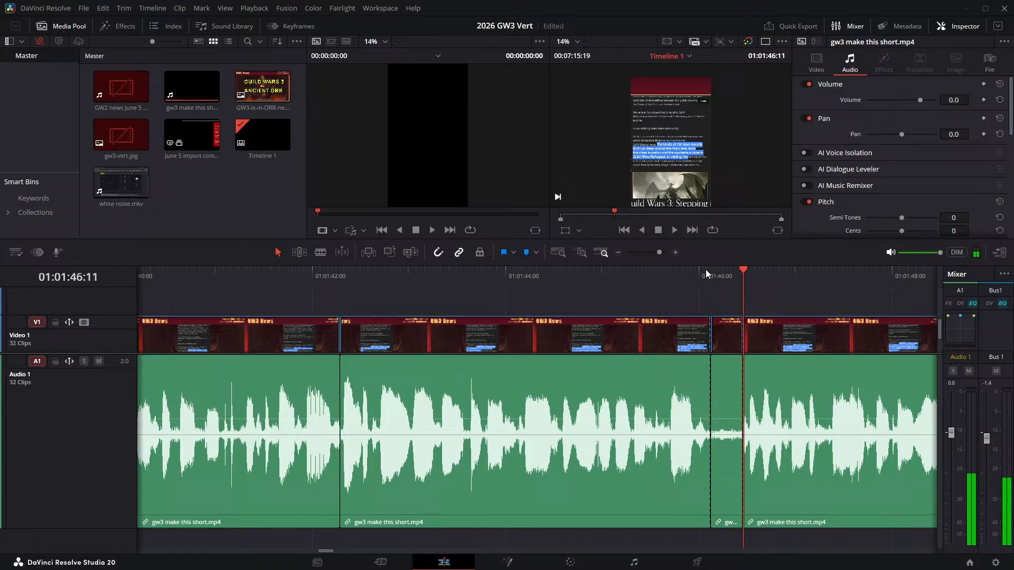
pyautogui.click(728, 333)
pyautogui.press('BackSpace')
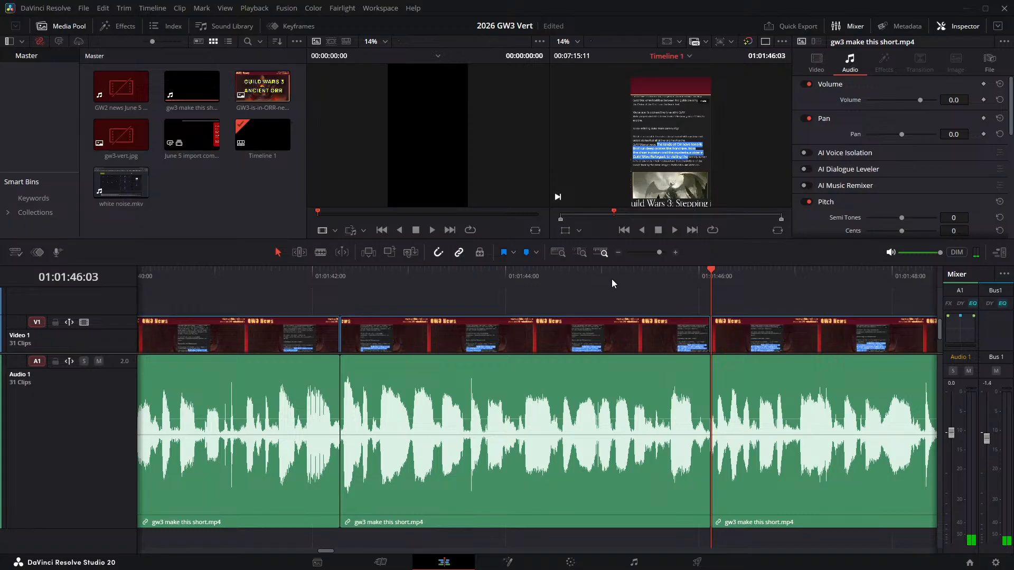
# - Play across the join at 01:01:46:03 and continue to about 01:01:51:17 to find the next pause
pyautogui.click(613, 278)
pyautogui.press('space')
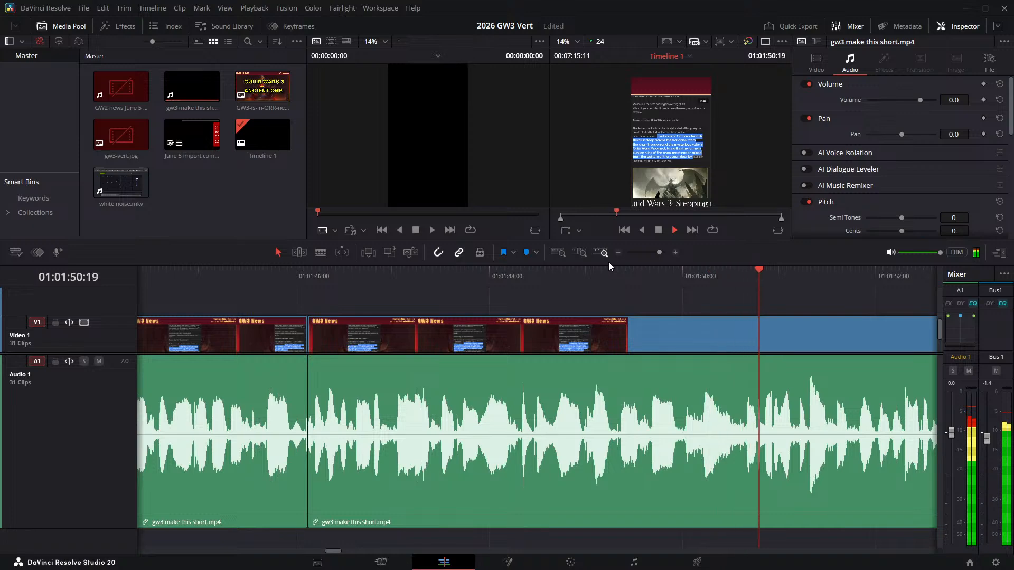
pyautogui.press('space')
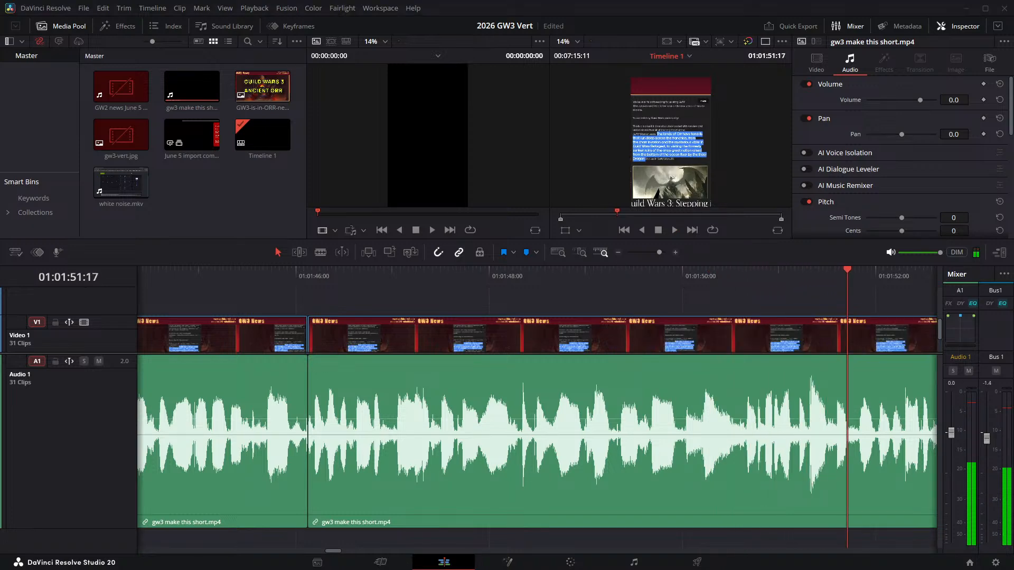
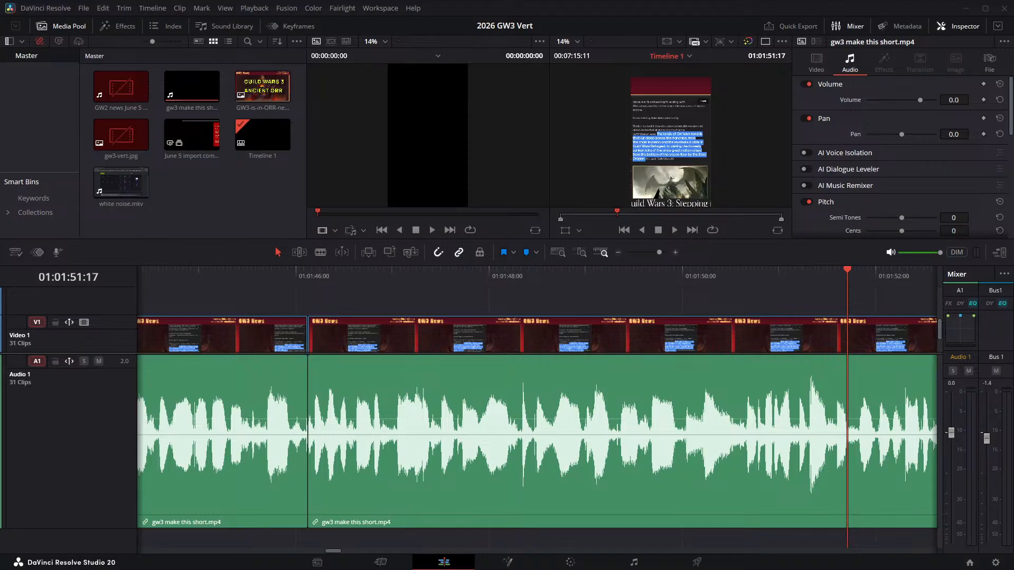
# - Play the narration from just before 01:01:51:15 through to about 01:01:55:12 to find the next pause
pyautogui.click(755, 283)
pyautogui.press('space')
pyautogui.press('space')
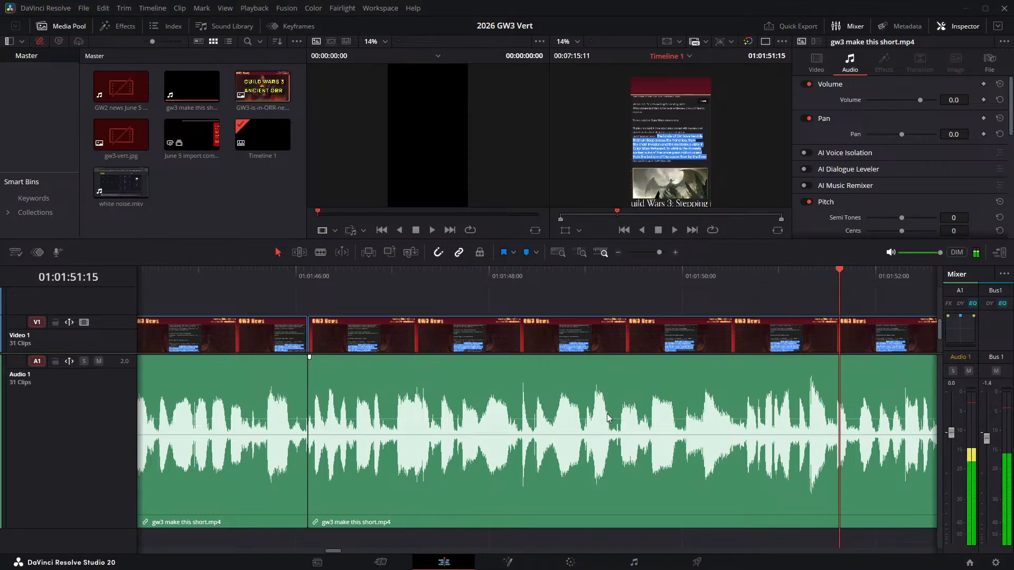
pyautogui.hscroll(5, 230, 299)
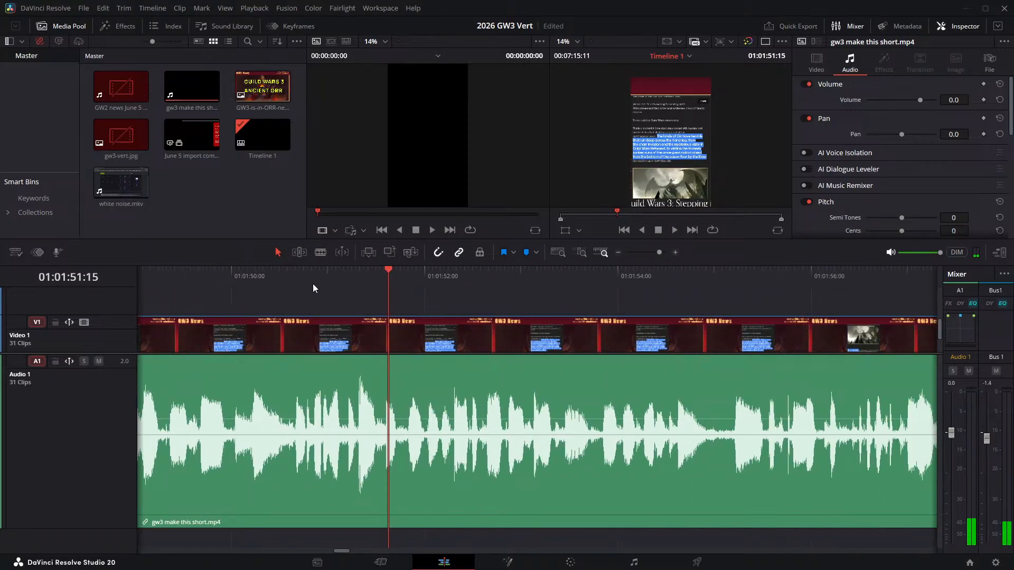
pyautogui.click(314, 284)
pyautogui.press('space')
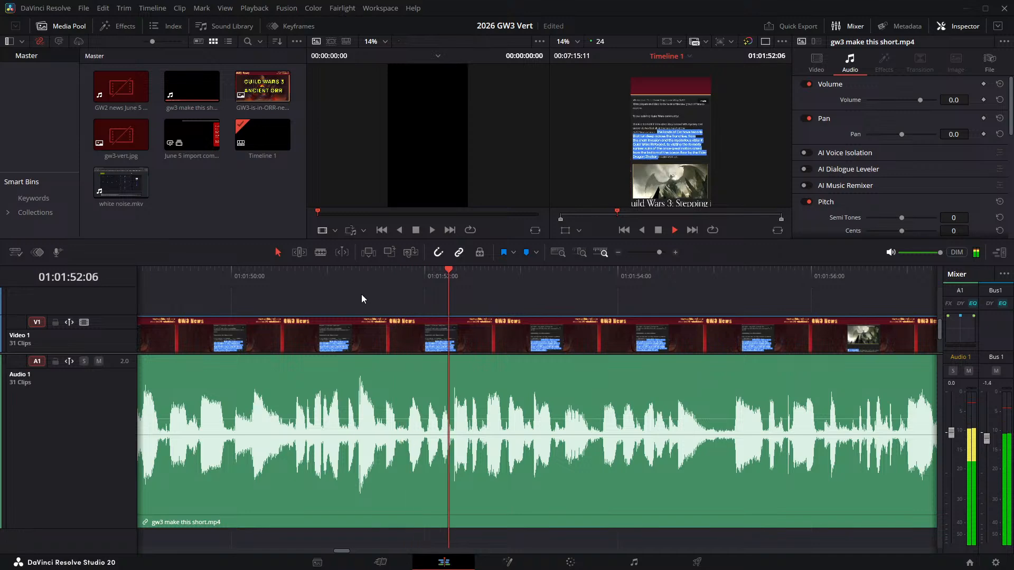
pyautogui.press('space')
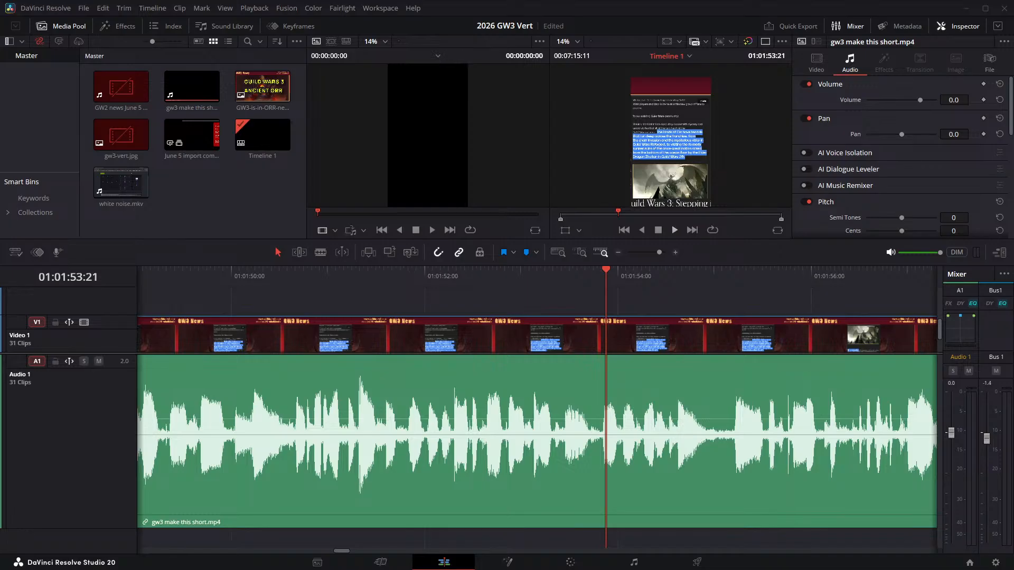
pyautogui.press('space')
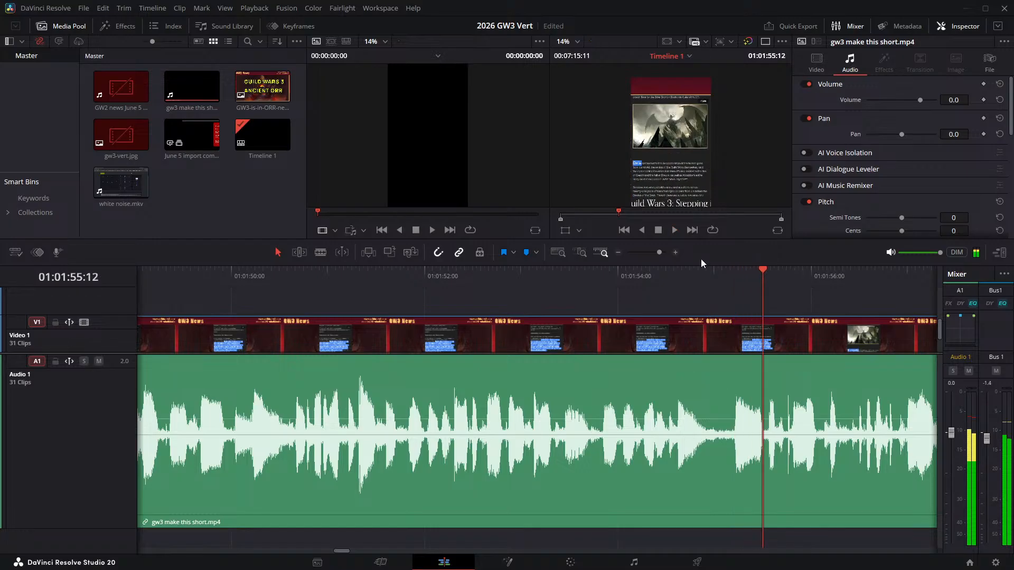
# - Split the narration clip at 01:01:54:22 and 01:01:55:04 and ripple delete the pause between the two cuts
pyautogui.moveTo(695, 267); pyautogui.dragTo(708, 274)
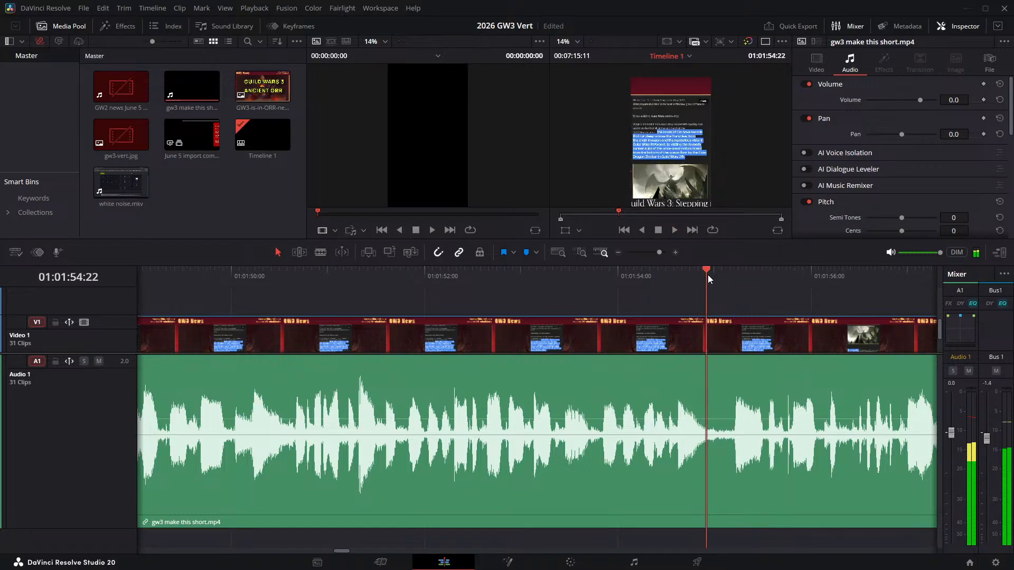
pyautogui.hotkey('ctrl', 'b')
pyautogui.press('Right')
pyautogui.press('Right')
pyautogui.press('Right')
pyautogui.press('Right')
pyautogui.press('Right')
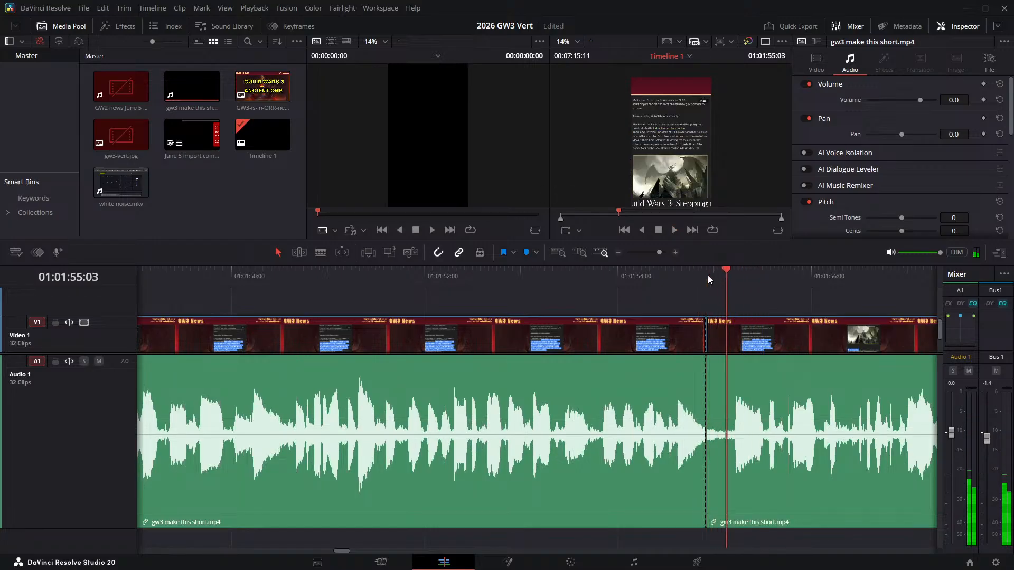
pyautogui.press('Right')
pyautogui.hotkey('ctrl', 'b')
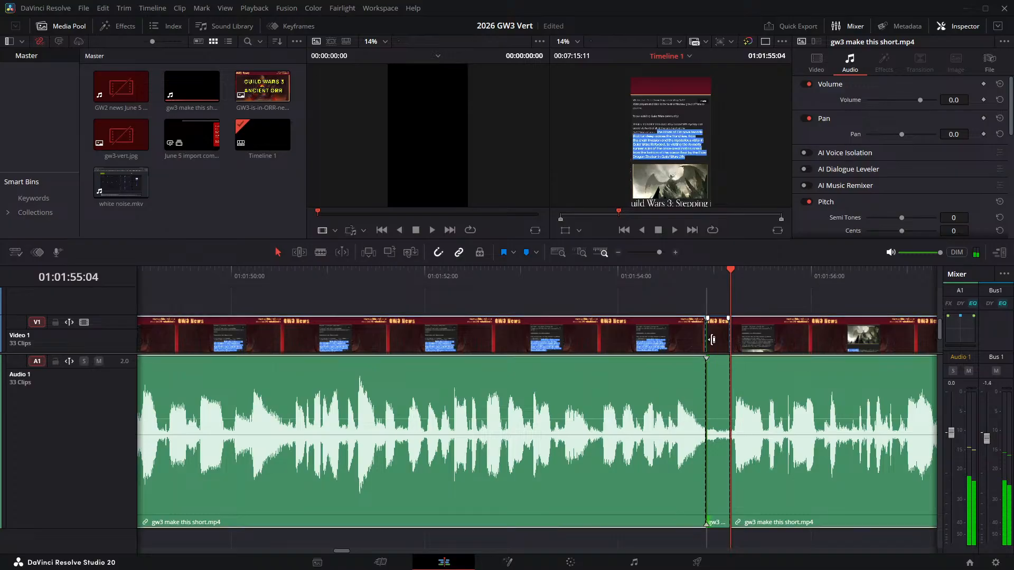
pyautogui.click(714, 338)
pyautogui.press('Delete')
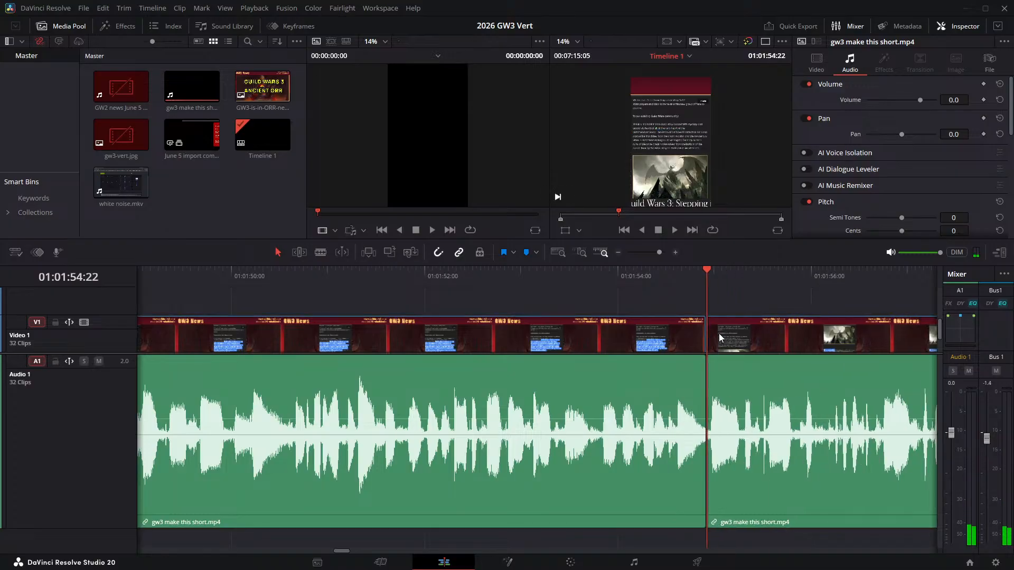
# - Play across the join at 01:01:54:22, then cut out the pause between 01:01:58:19 and 01:01:59:02 with a ripple delete
pyautogui.click(635, 271)
pyautogui.press('space')
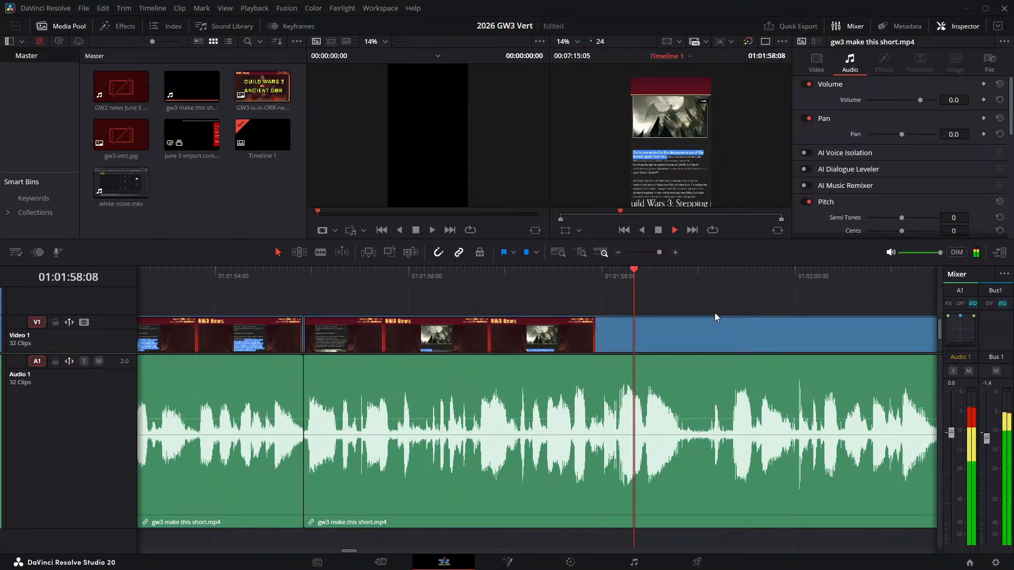
pyautogui.press('space')
pyautogui.click(679, 276)
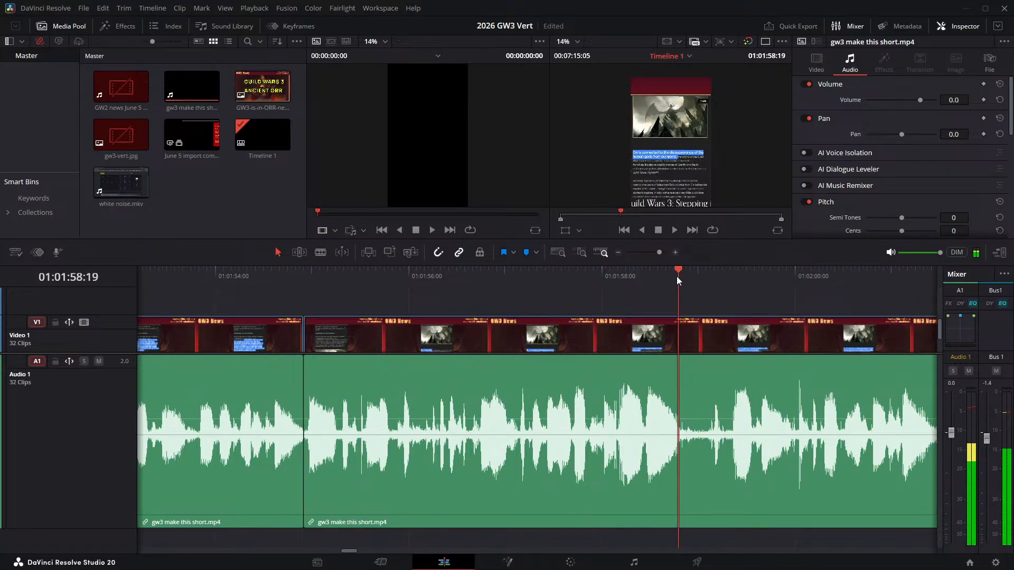
pyautogui.hotkey('ctrl', 'b')
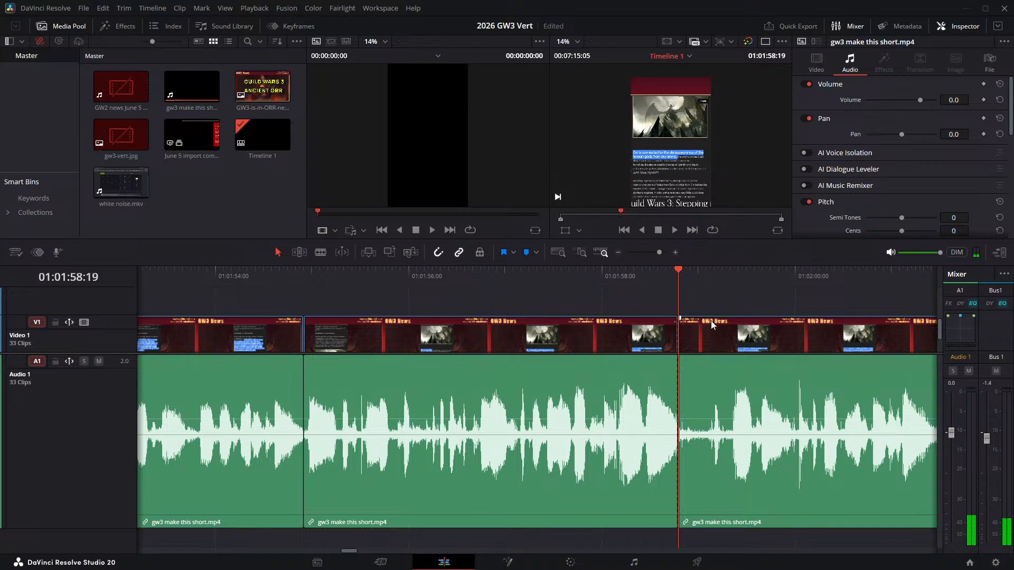
pyautogui.click(708, 274)
pyautogui.hotkey('ctrl', 'b')
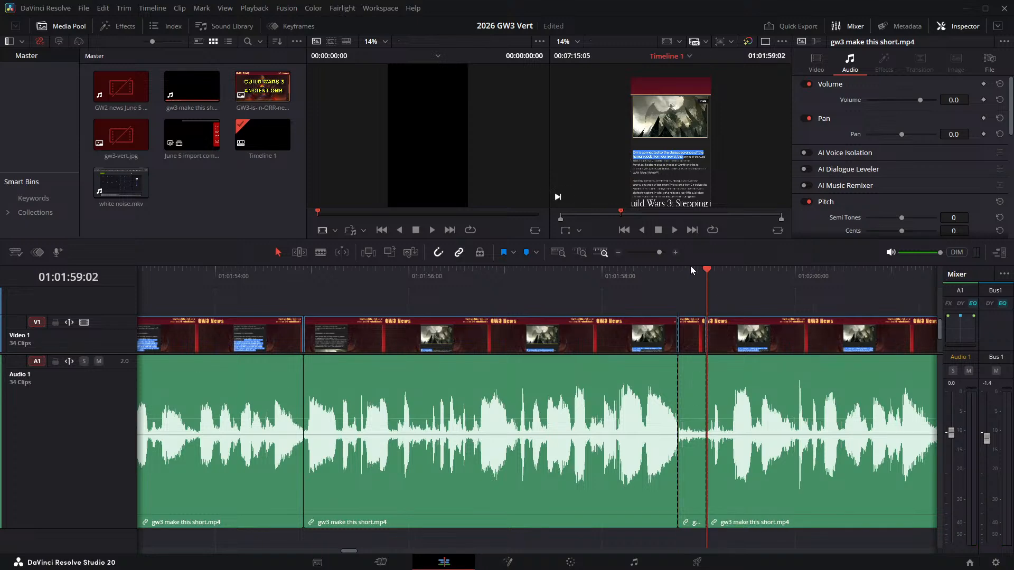
pyautogui.click(697, 340)
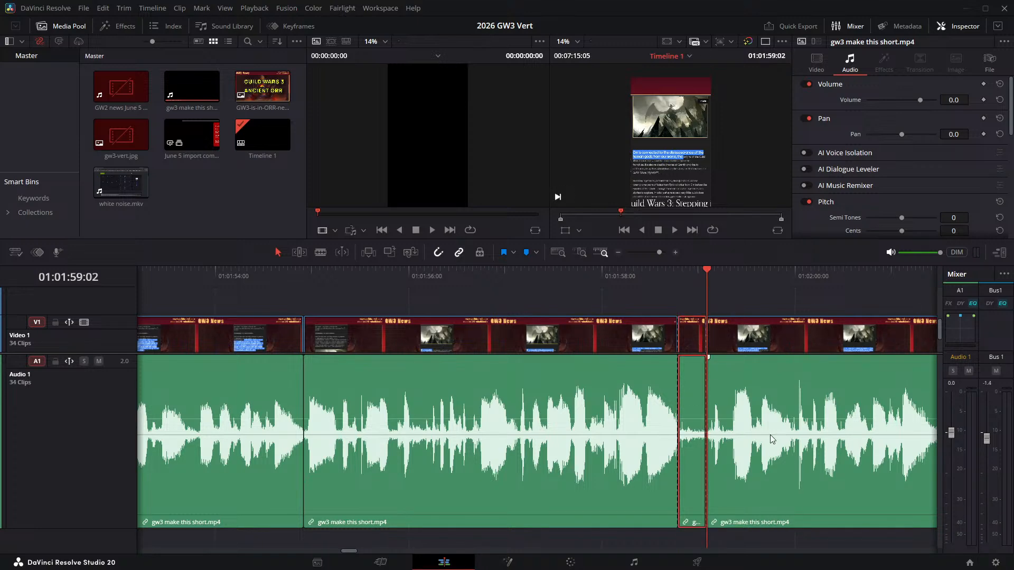
pyautogui.press('Delete')
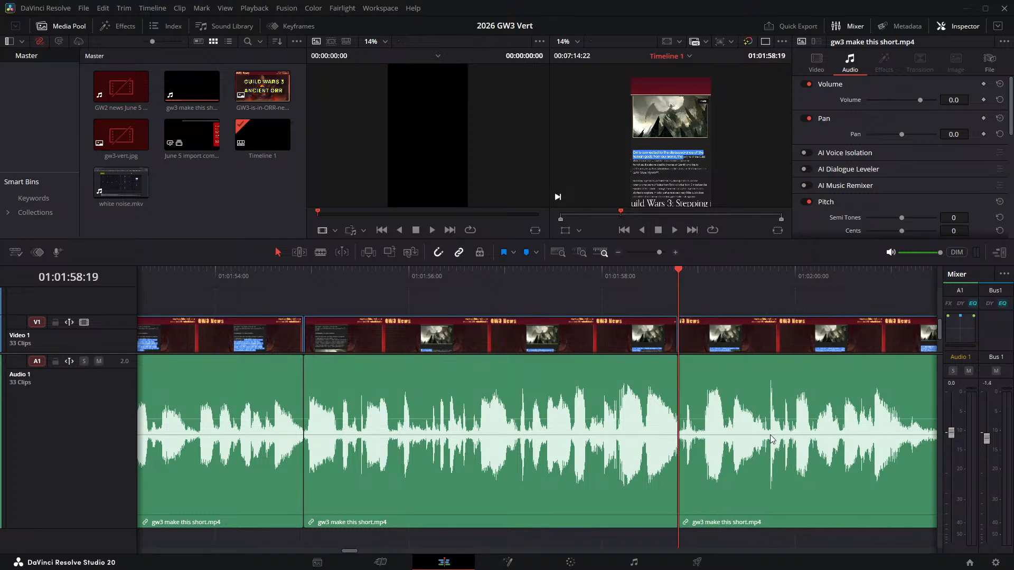
# - Review the join at 01:01:58:19, then split the narration at 01:02:01:07 and 01:02:01:14 and ripple delete the pause between them
pyautogui.click(559, 270)
pyautogui.press('space')
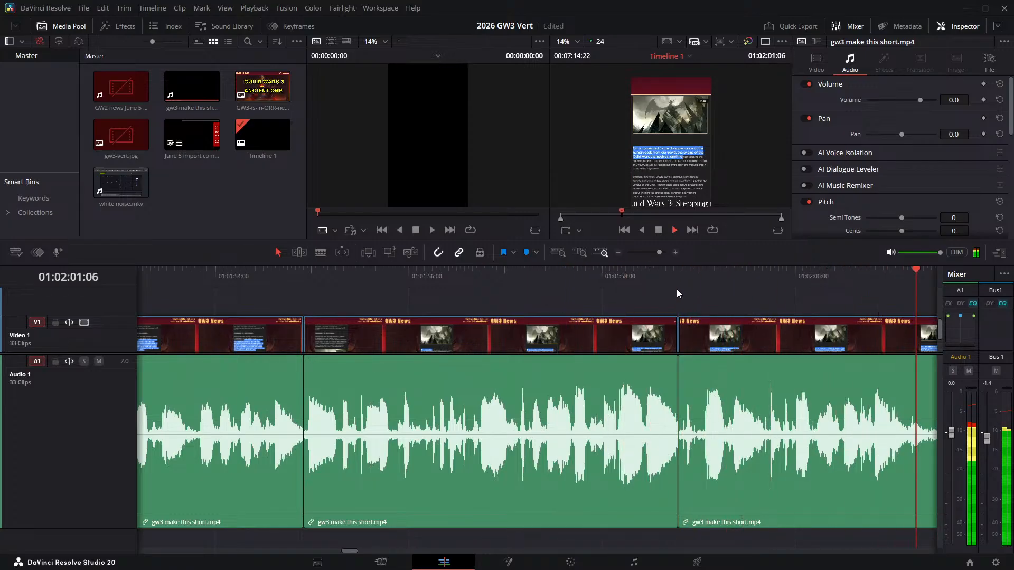
pyautogui.click(459, 274)
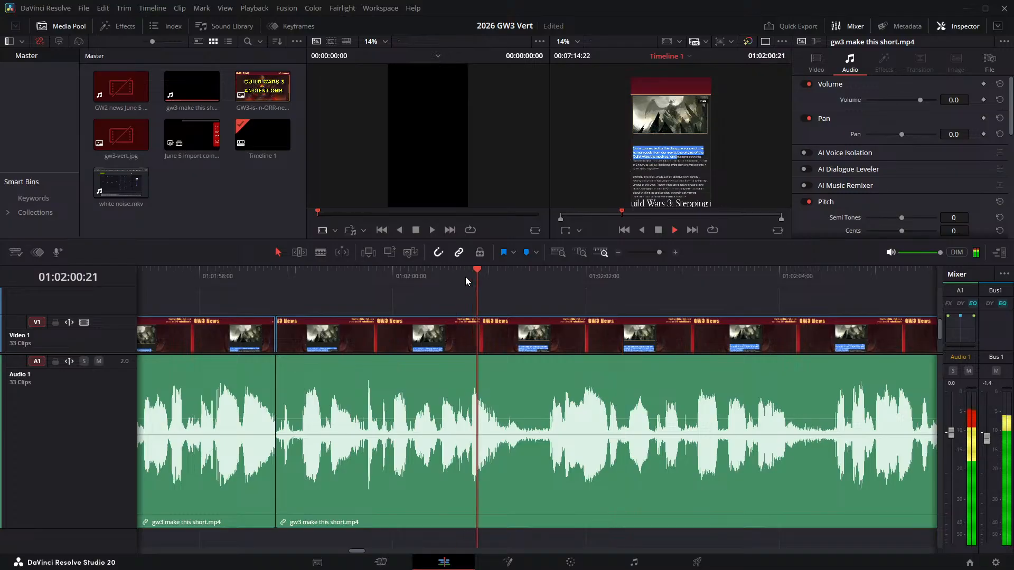
pyautogui.press('space')
pyautogui.click(517, 274)
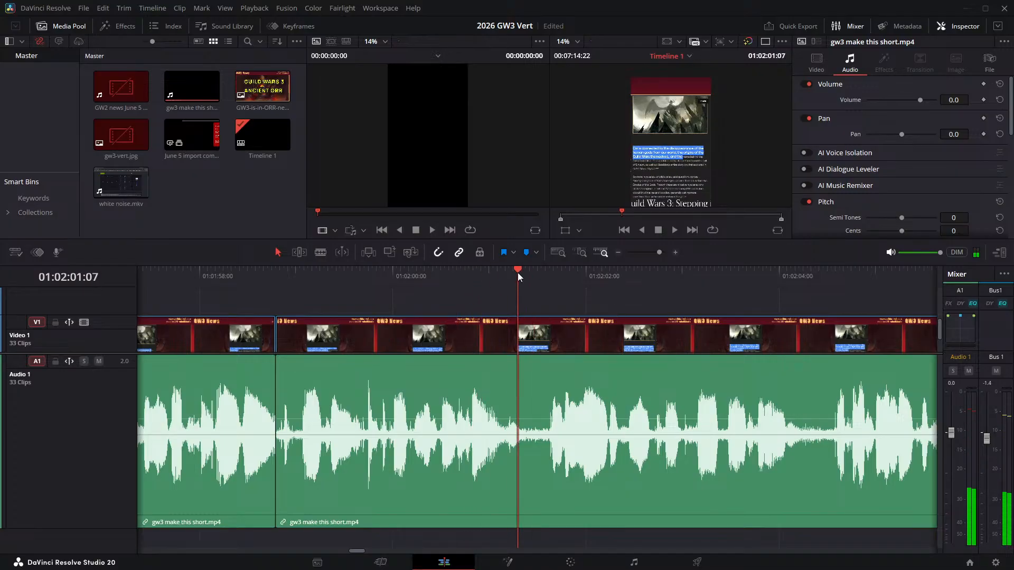
pyautogui.hotkey('ctrl', 'b')
pyautogui.press('space')
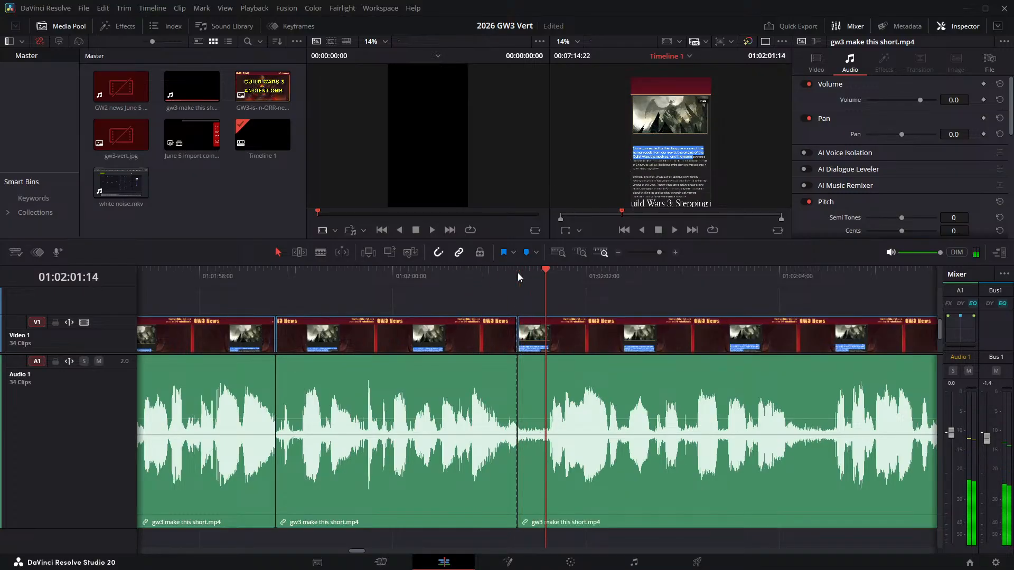
pyautogui.hotkey('ctrl', 'b')
pyautogui.click(524, 347)
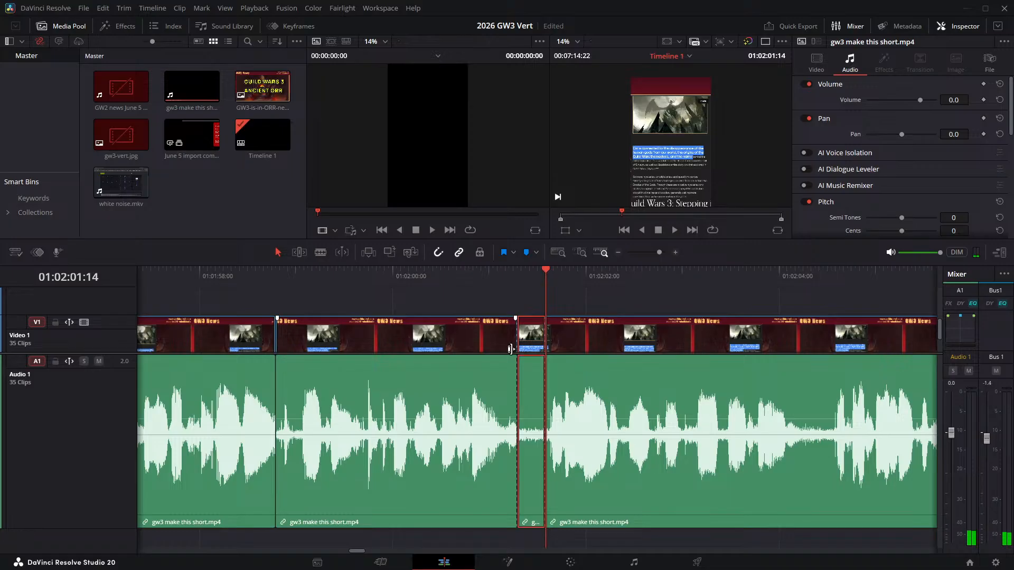
pyautogui.press('BackSpace')
# - Check the join at 01:02:01:07, then split the narration at 01:02:03:22 and 01:02:04:07 and ripple delete the pause between them
pyautogui.click(423, 277)
pyautogui.press('space')
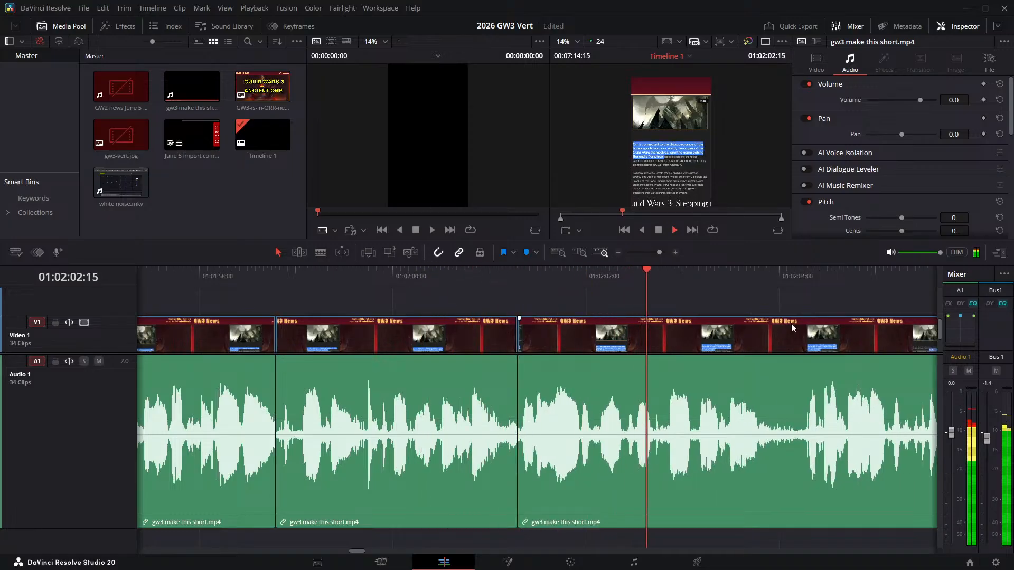
pyautogui.press('space')
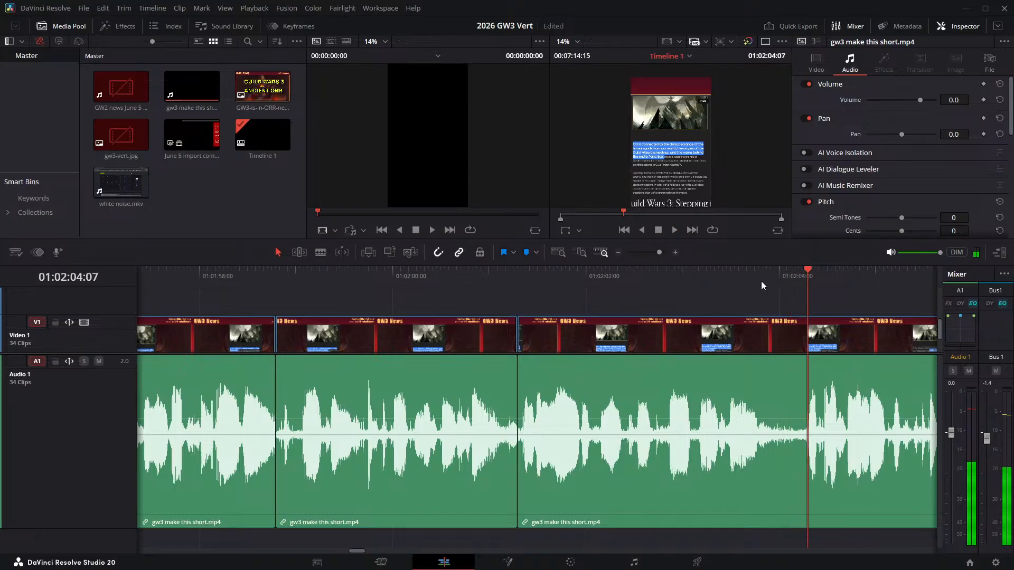
pyautogui.click(772, 279)
pyautogui.hotkey('ctrl', 'b')
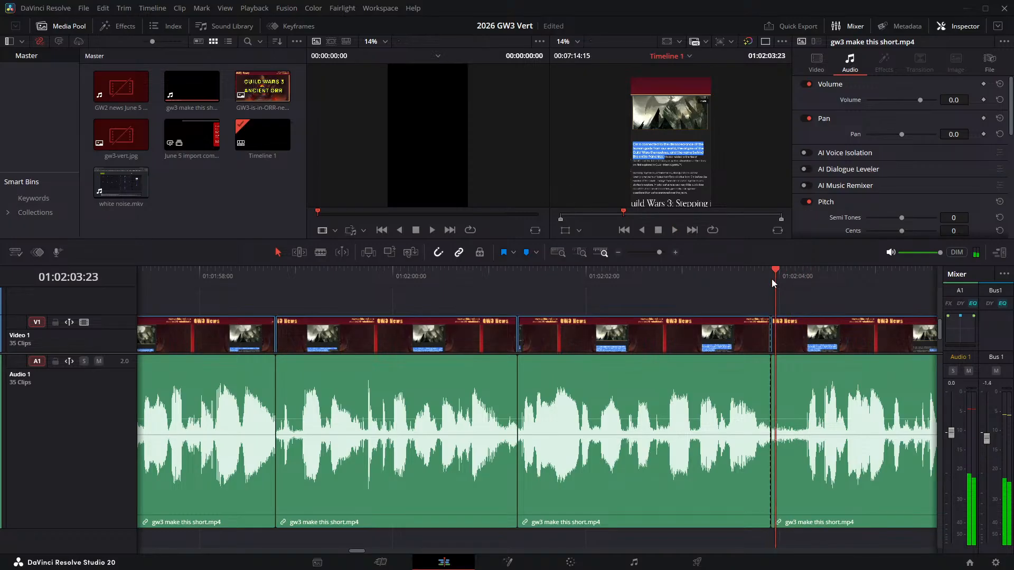
pyautogui.press('Right')
pyautogui.press('Right')
pyautogui.press('Right')
pyautogui.press('Right')
pyautogui.press('Right')
pyautogui.press('Right')
pyautogui.press('Right')
pyautogui.press('Right')
pyautogui.press('Left')
pyautogui.press('Right')
pyautogui.press('Left')
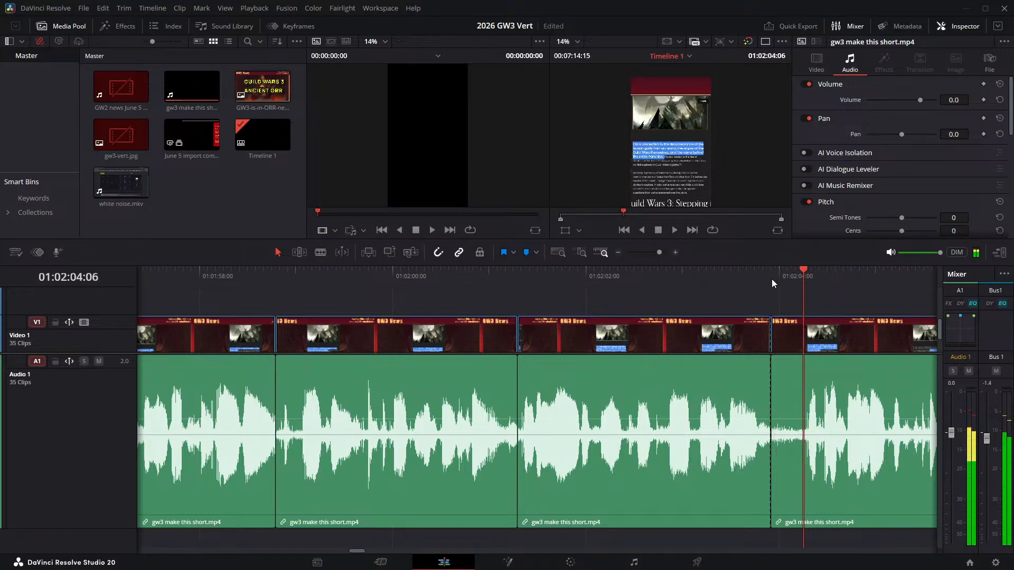
pyautogui.press('Right')
pyautogui.hotkey('ctrl', 'b')
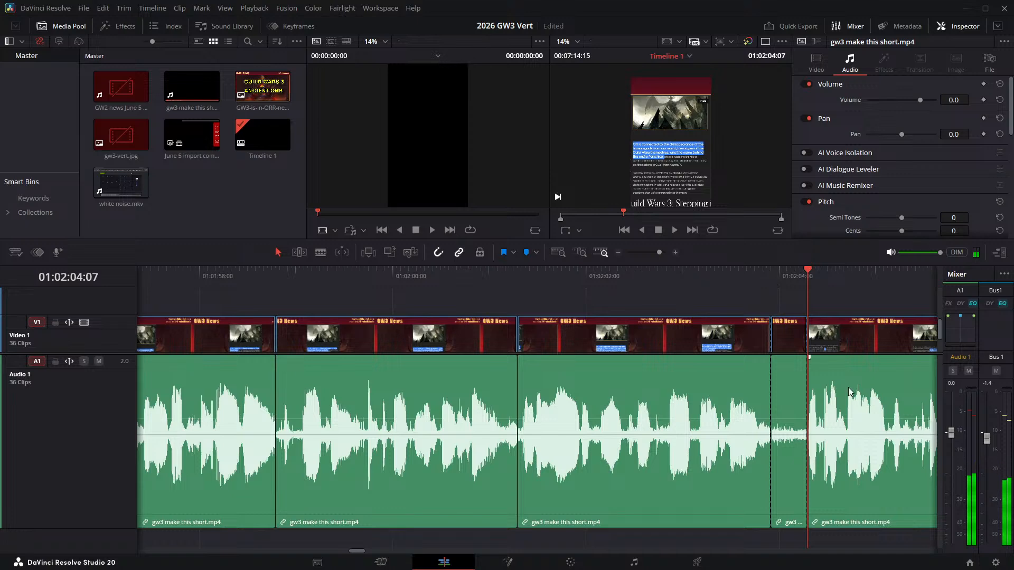
pyautogui.click(794, 329)
pyautogui.press('Delete')
# - Play on from the join at 01:02:03:22 and replay the narration between about 01:02:06 and 01:02:08 to locate the next pause
pyautogui.press('space')
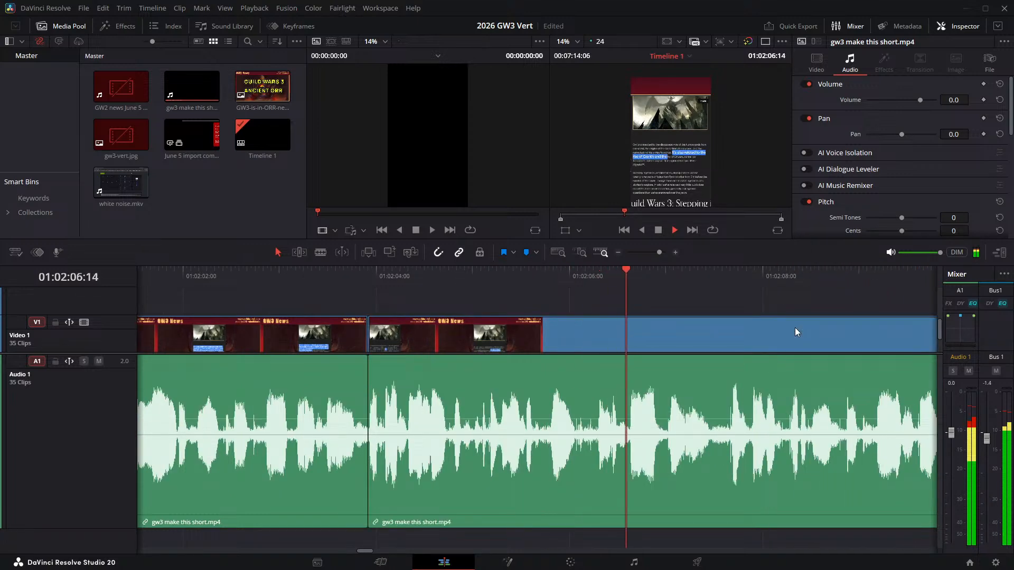
pyautogui.press('space')
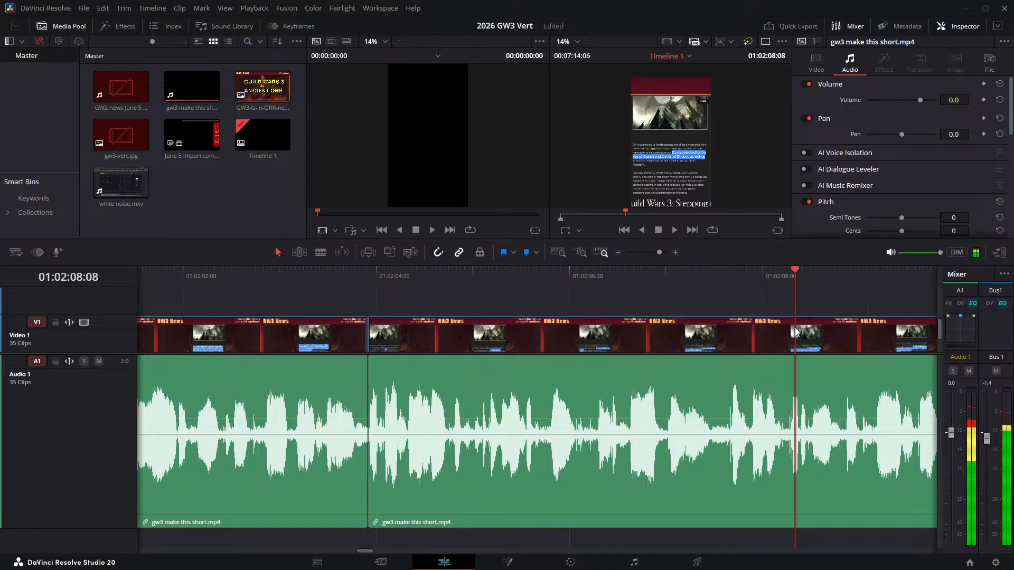
pyautogui.click(577, 277)
pyautogui.press('space')
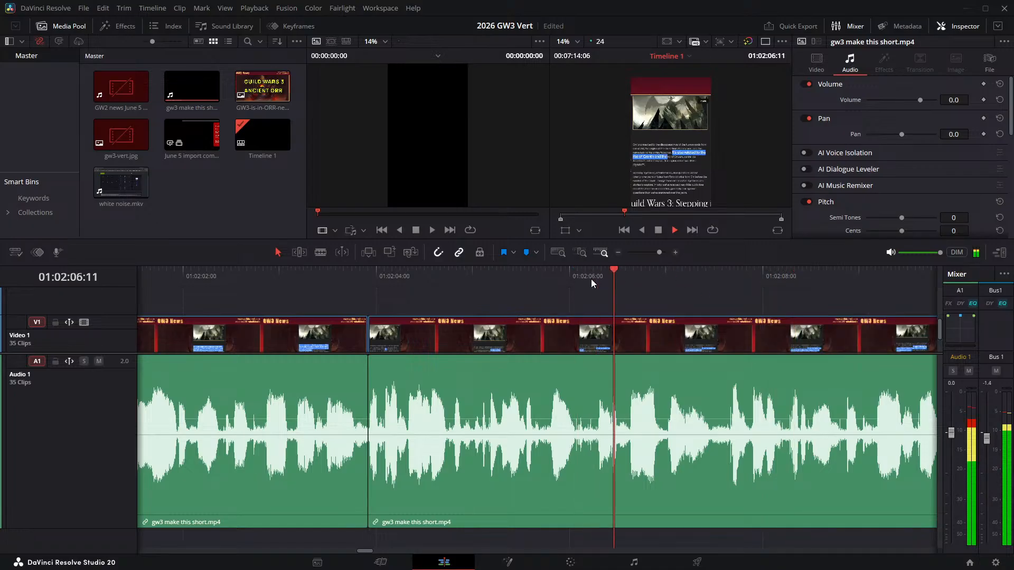
pyautogui.click(550, 275)
pyautogui.press('space')
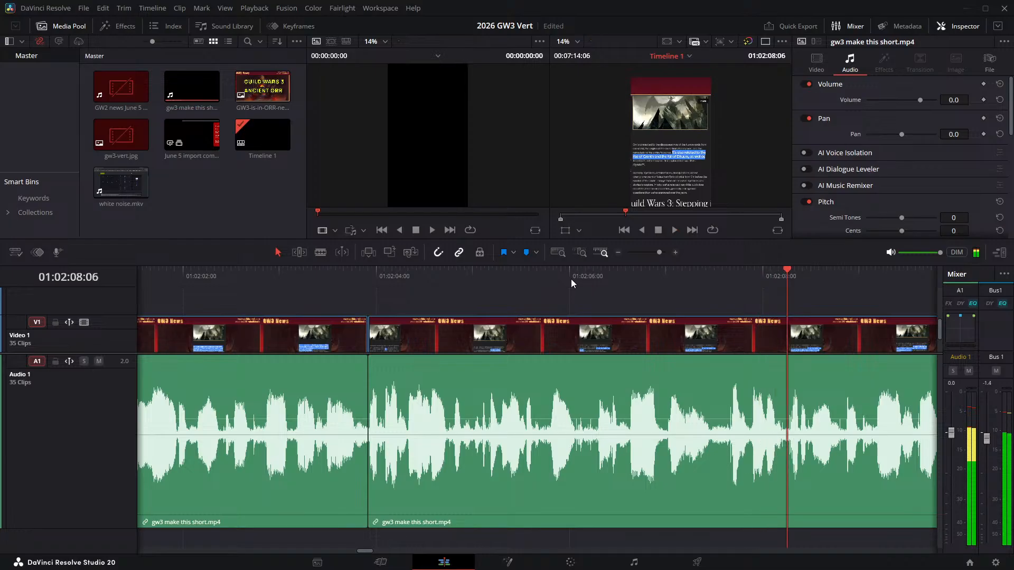
pyautogui.click(663, 273)
pyautogui.press('space')
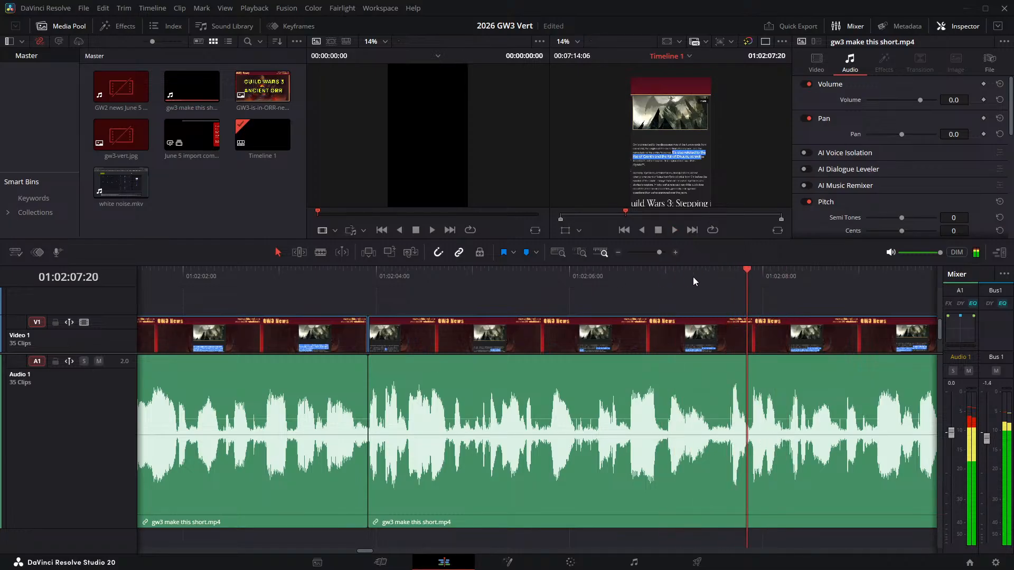
# - Split the narration clip at 01:02:07:11 and 01:02:07:16 and ripple delete the pause between the two cuts
pyautogui.moveTo(703, 274); pyautogui.dragTo(710, 271)
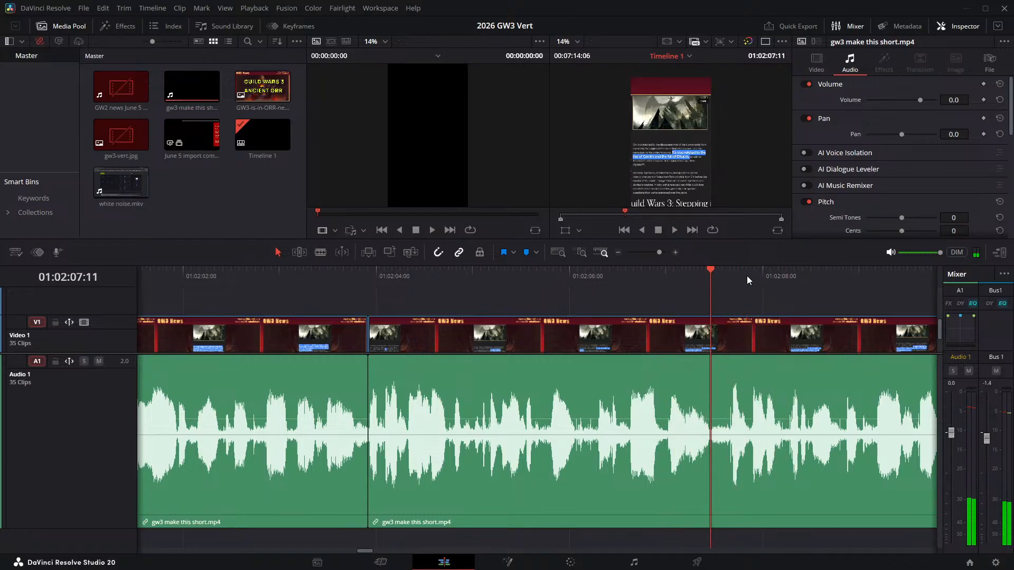
pyautogui.hotkey('ctrl', 'b')
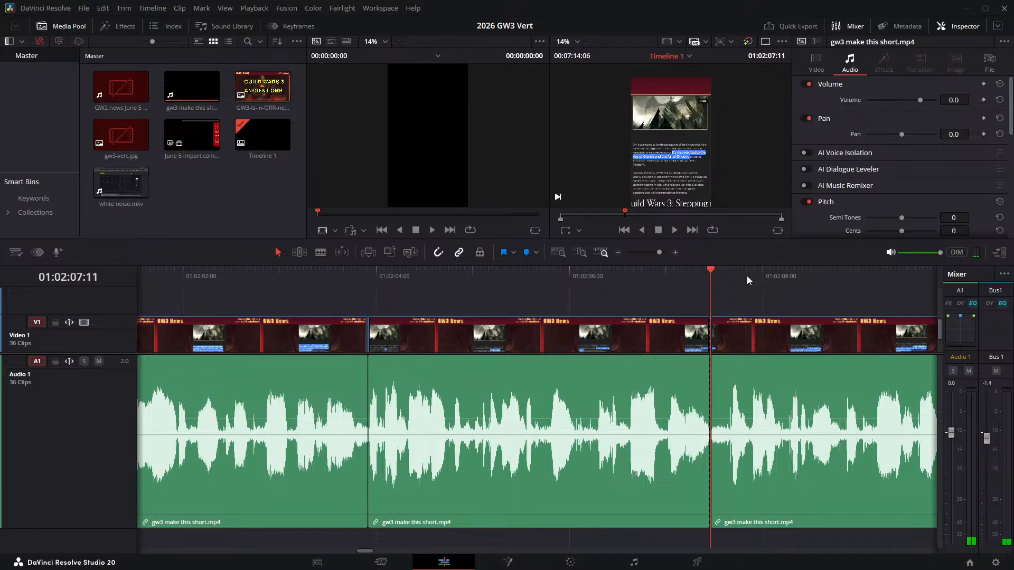
pyautogui.press('space')
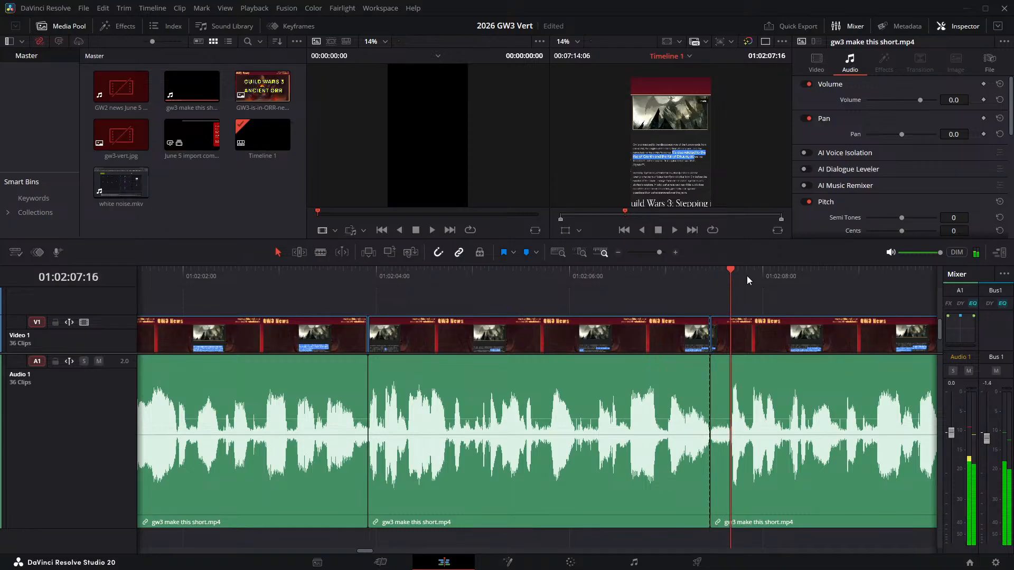
pyautogui.hotkey('ctrl', 'b')
pyautogui.click(724, 341)
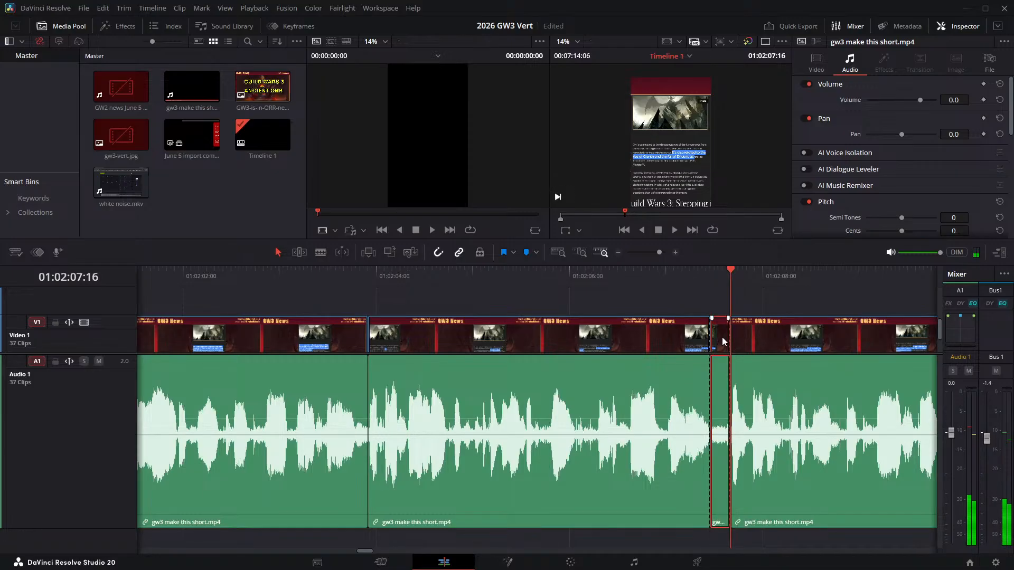
pyautogui.press('Delete')
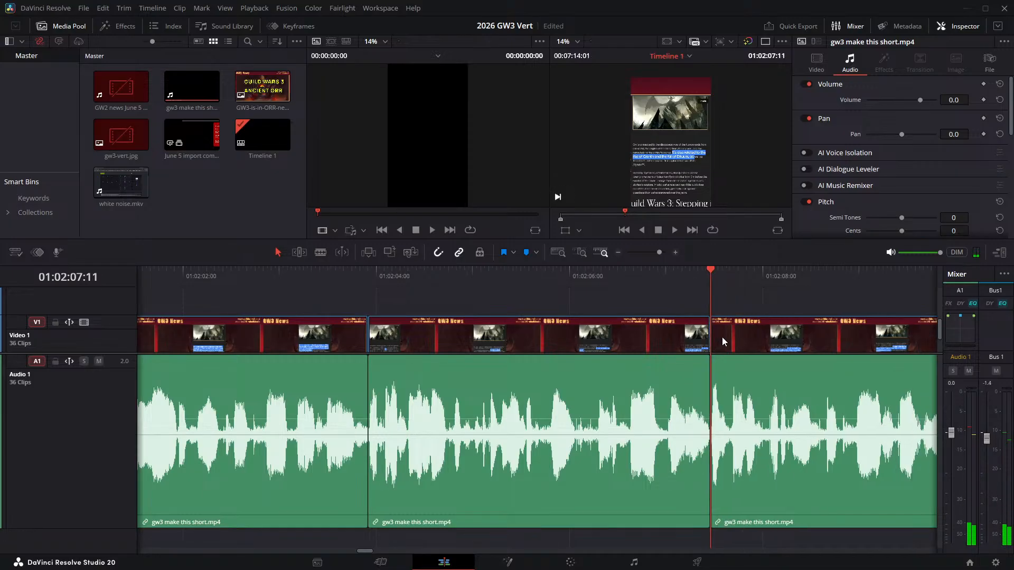
# - Review the join at 01:02:07:11 and play on to locate the next pause in the narration near 01:02:12
pyautogui.click(617, 274)
pyautogui.press('space')
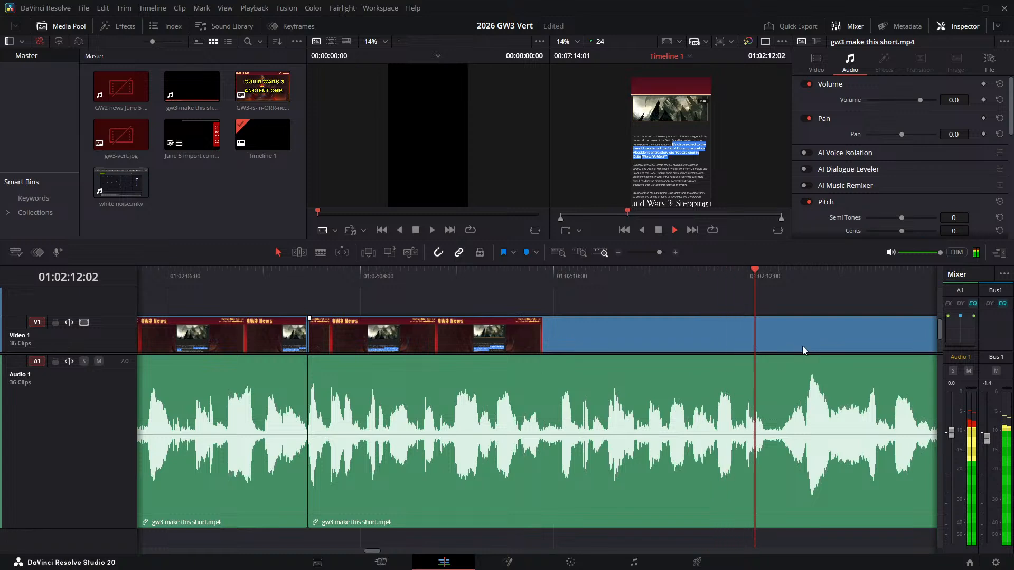
pyautogui.press('space')
pyautogui.click(757, 280)
pyautogui.press('space')
pyautogui.click(757, 280)
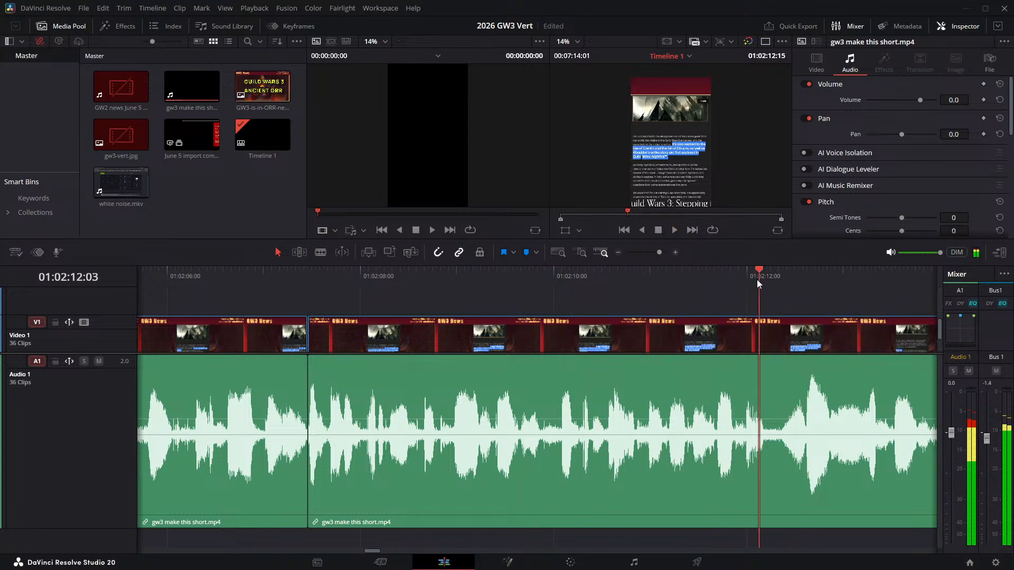
# - Split the narration clip at 01:02:12:04 and 01:02:12:08 and ripple delete the pause between the two cuts
pyautogui.press('Right')
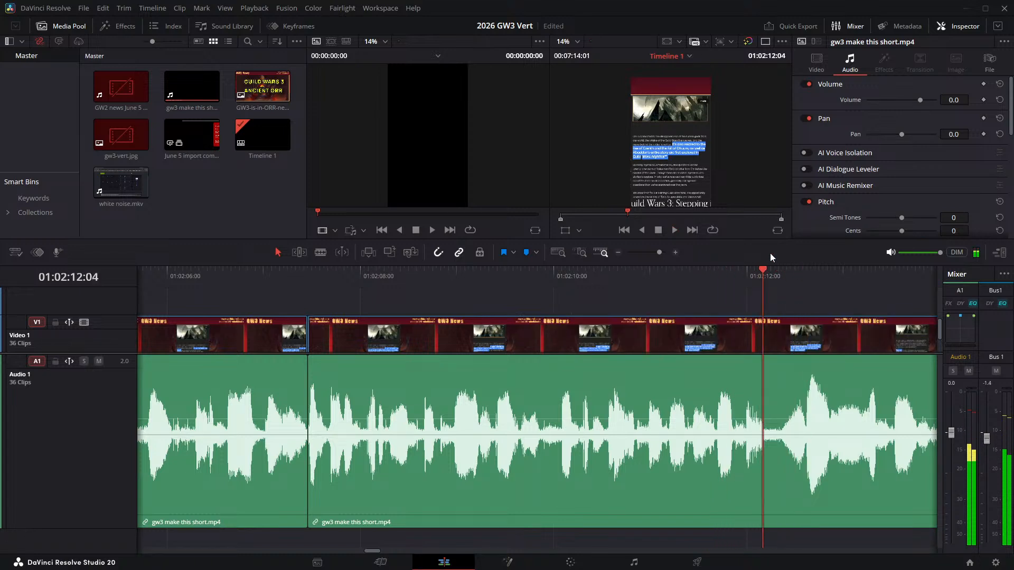
pyautogui.hotkey('ctrl', 'b')
pyautogui.press('Right')
pyautogui.press('Right')
pyautogui.press('Right')
pyautogui.press('Right')
pyautogui.hotkey('ctrl', 'b')
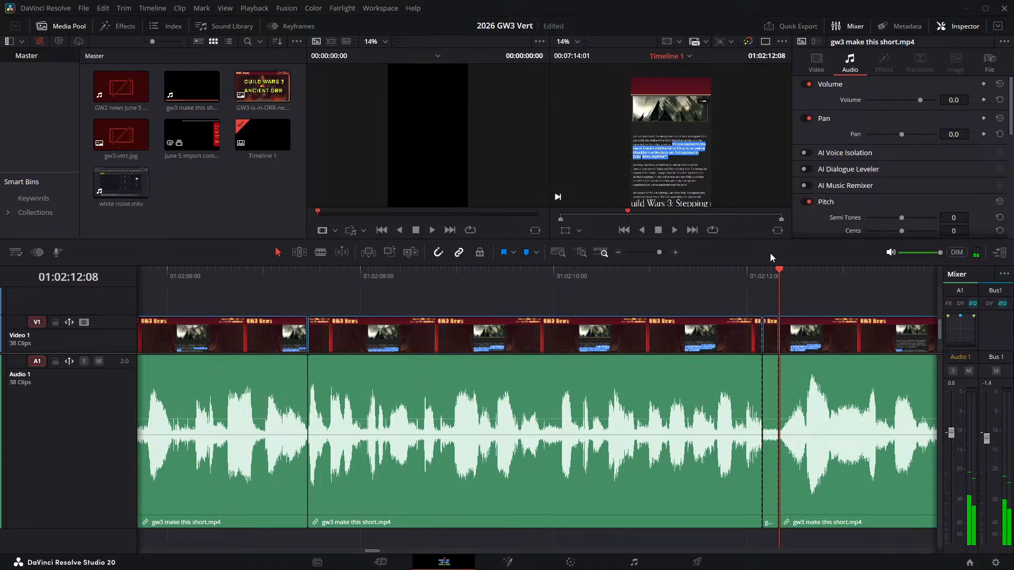
pyautogui.click(771, 329)
pyautogui.press('Delete')
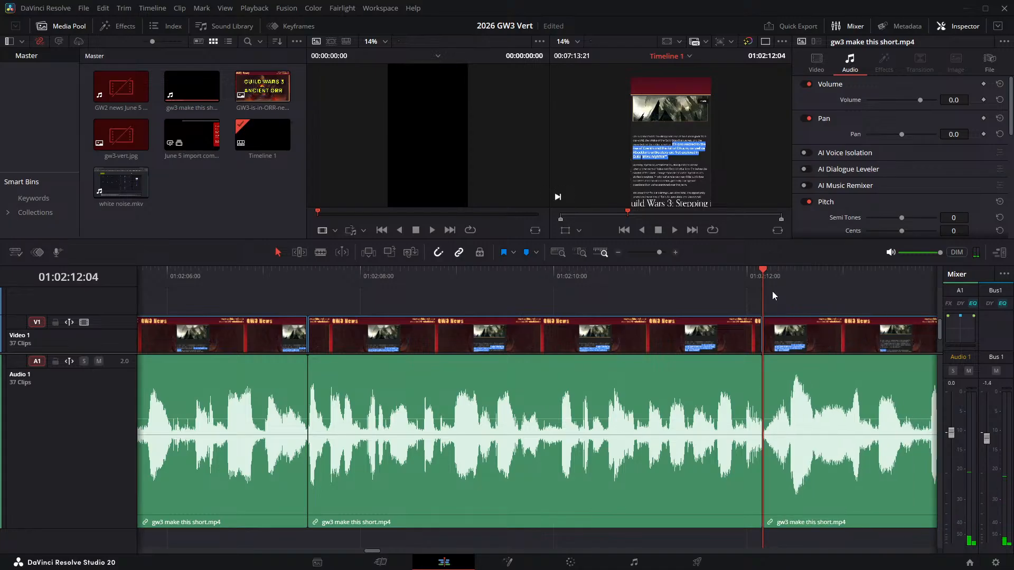
# - Review the join at 01:02:12:04 and replay the narration from about 01:02:12:15 to find the next pause
pyautogui.click(692, 275)
pyautogui.press('space')
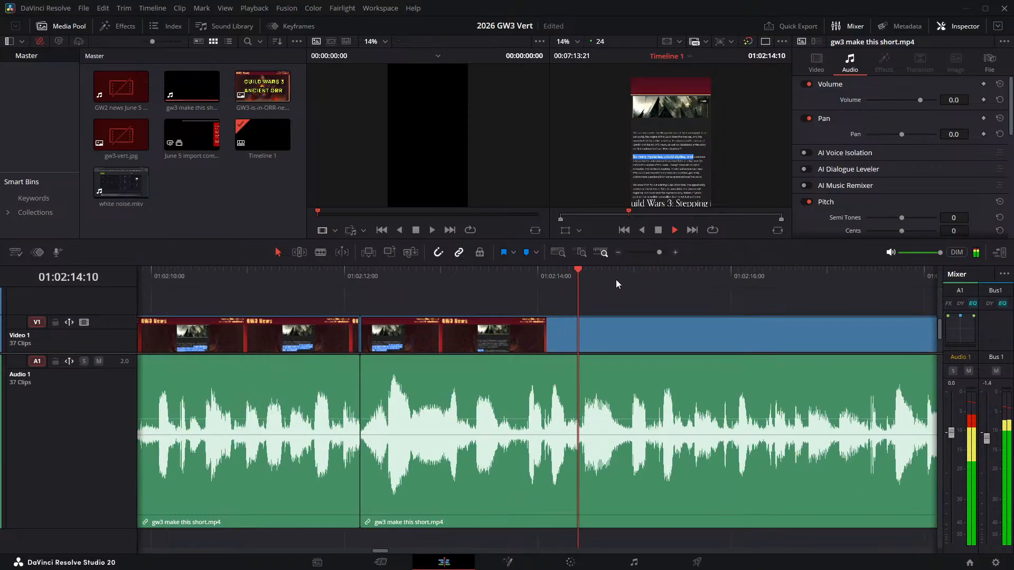
pyautogui.click(403, 271)
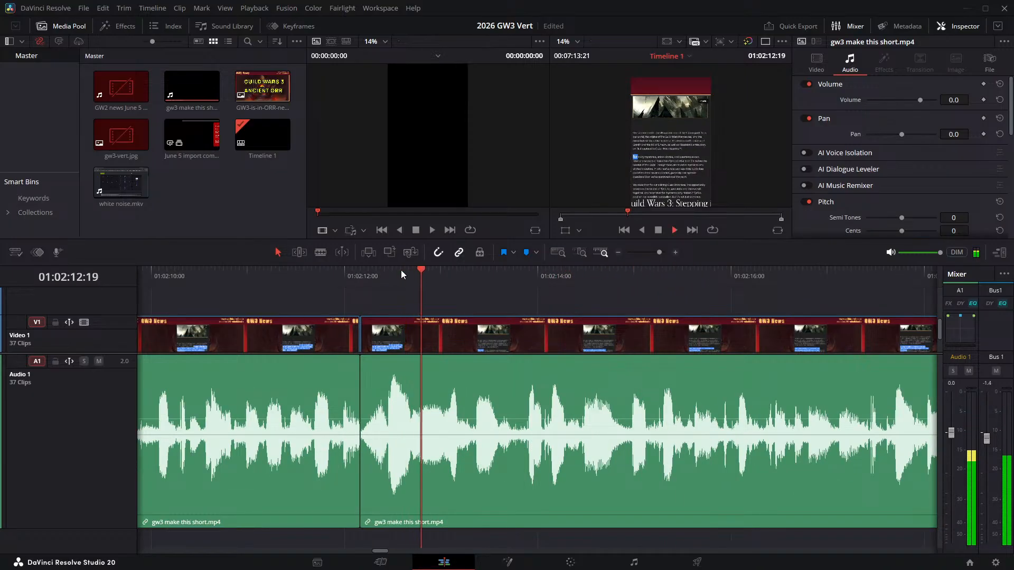
pyautogui.press('space')
# - Split the narration clip at 01:02:13:17 and 01:02:13:21 and ripple delete the pause between the two cuts
pyautogui.moveTo(496, 264); pyautogui.dragTo(508, 275)
pyautogui.click(498, 272)
pyautogui.hotkey('ctrl', 'b')
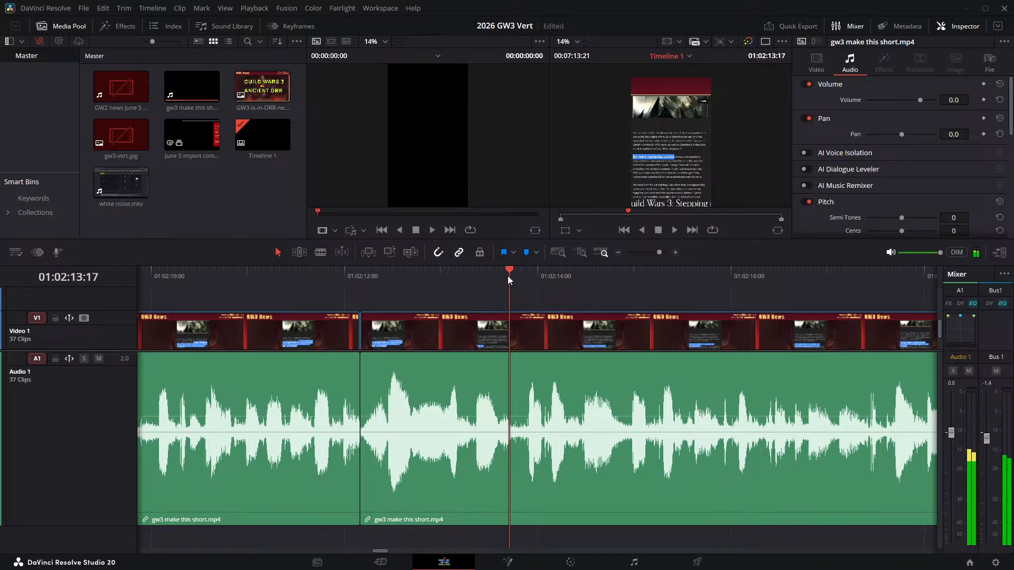
pyautogui.press('Right')
pyautogui.press('Right')
pyautogui.press('Right')
pyautogui.press('Right')
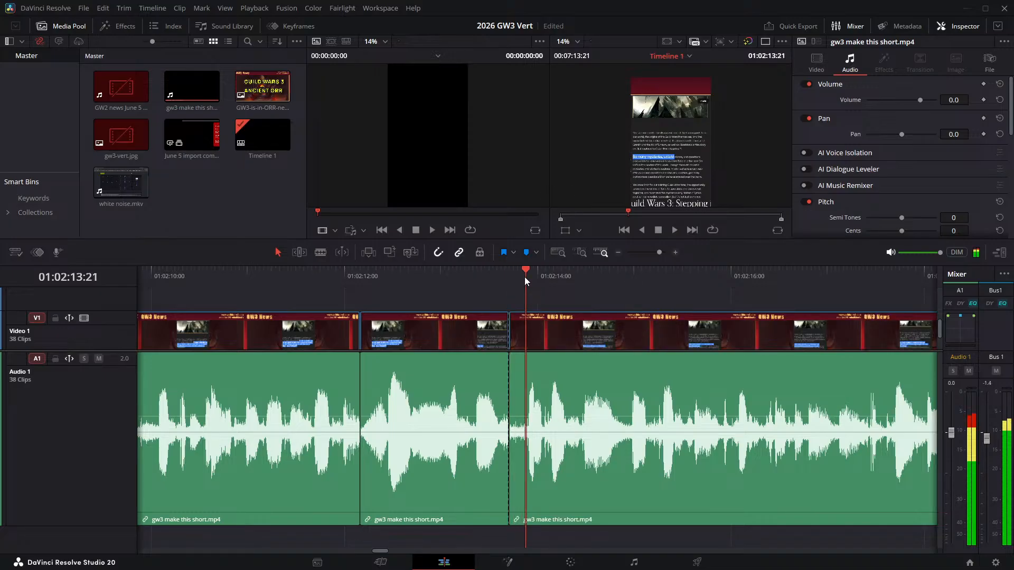
pyautogui.hotkey('ctrl', 'b')
pyautogui.click(519, 323)
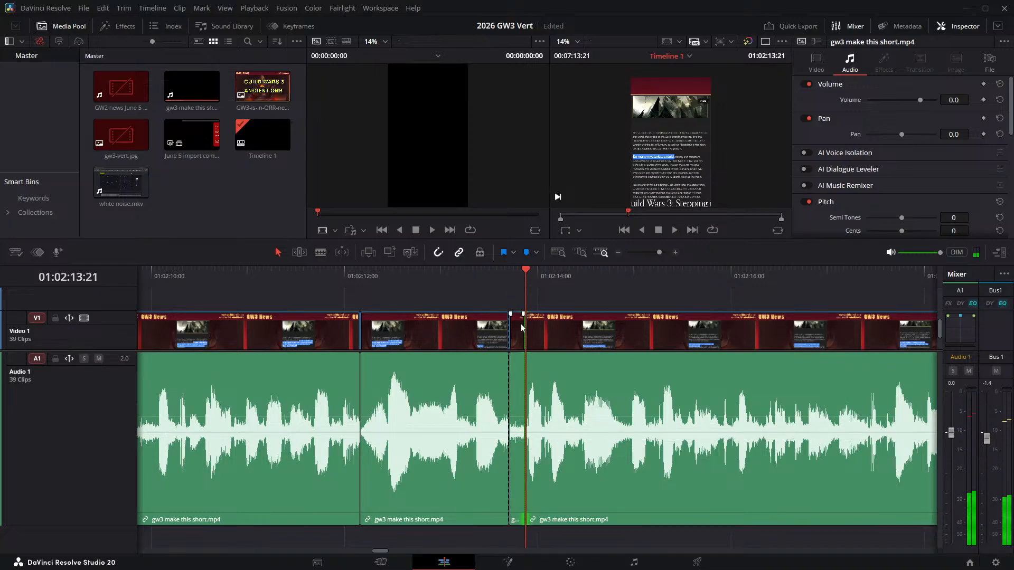
pyautogui.press('Delete')
# - Check the join at 01:02:13:17, then split the narration at 01:02:18:13 and 01:02:18:18 and ripple delete the pause between them
pyautogui.click(433, 272)
pyautogui.press('space')
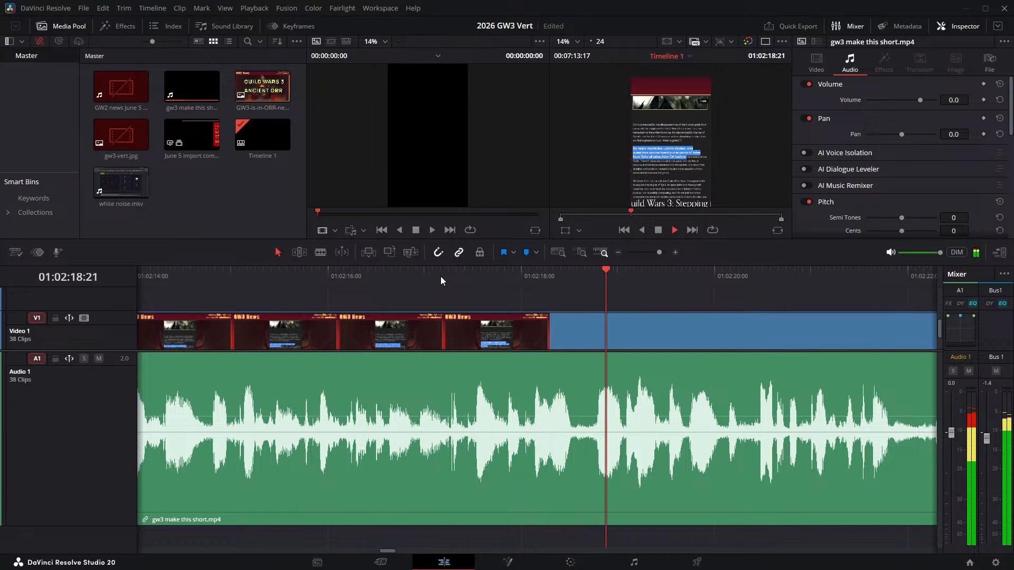
pyautogui.click(570, 283)
pyautogui.click(572, 285)
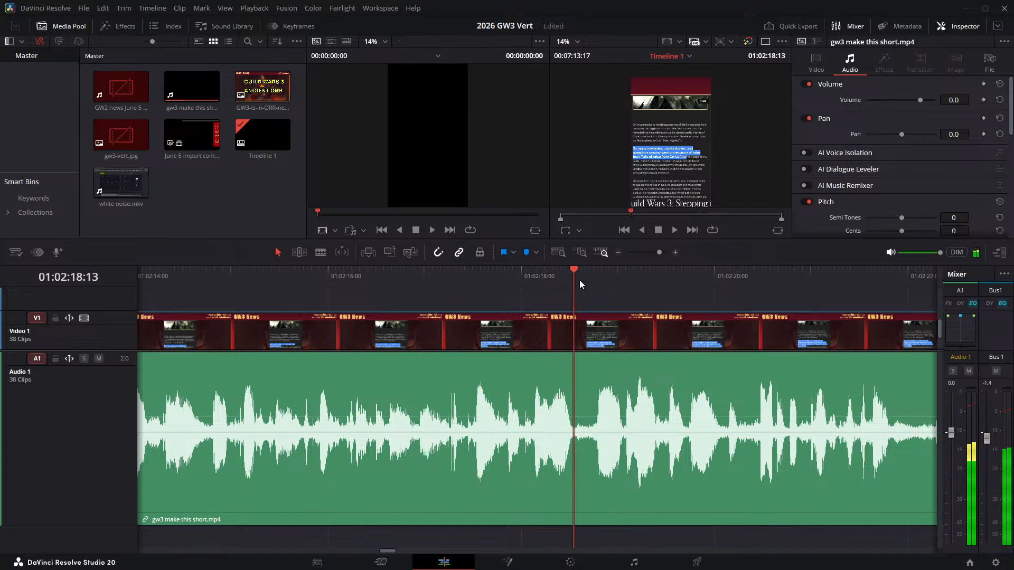
pyautogui.hotkey('ctrl', 'b')
pyautogui.press('Right')
pyautogui.press('Right')
pyautogui.press('Right')
pyautogui.press('Right')
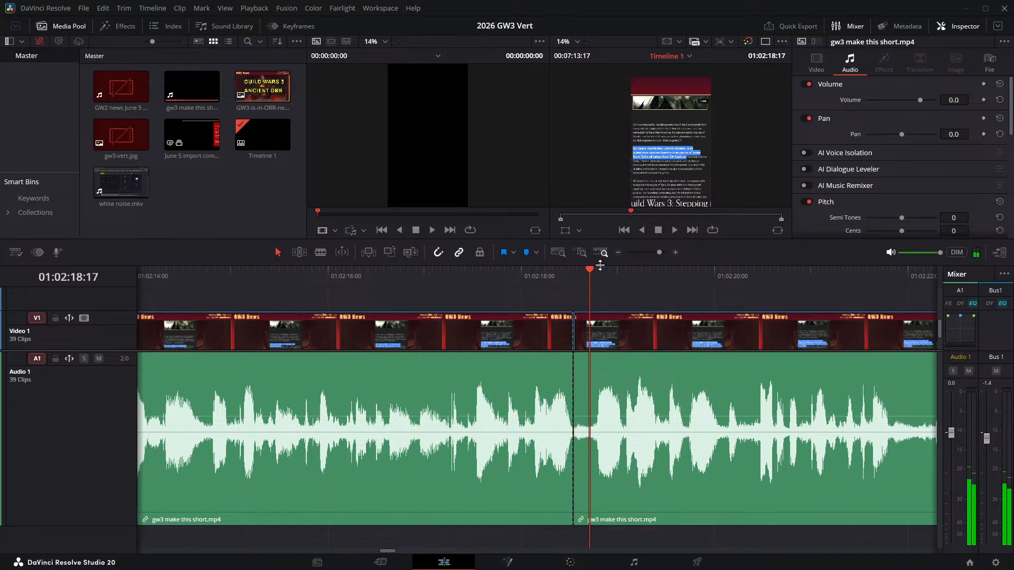
pyautogui.press('Right')
pyautogui.hotkey('ctrl', 'b')
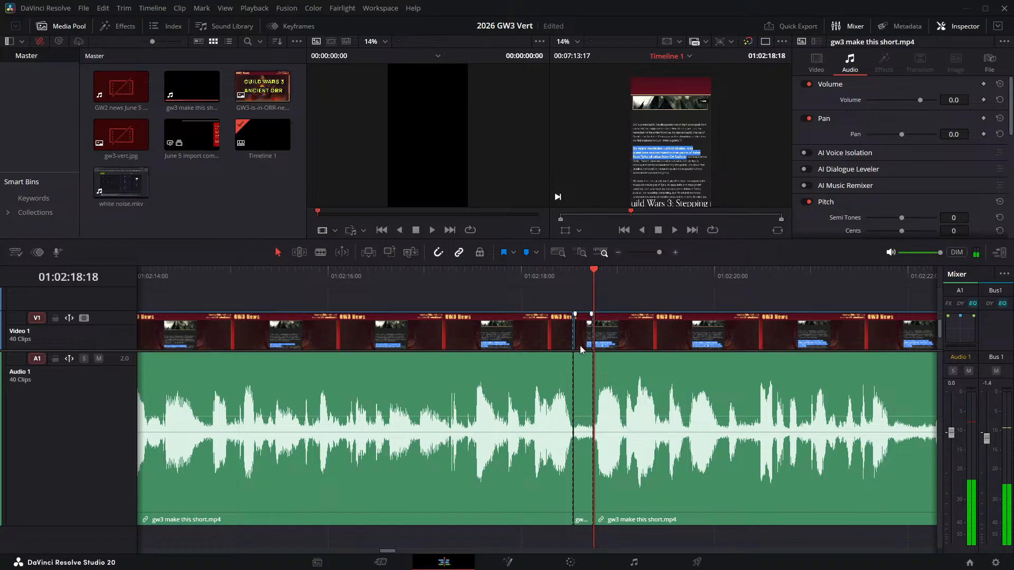
pyautogui.press('Delete')
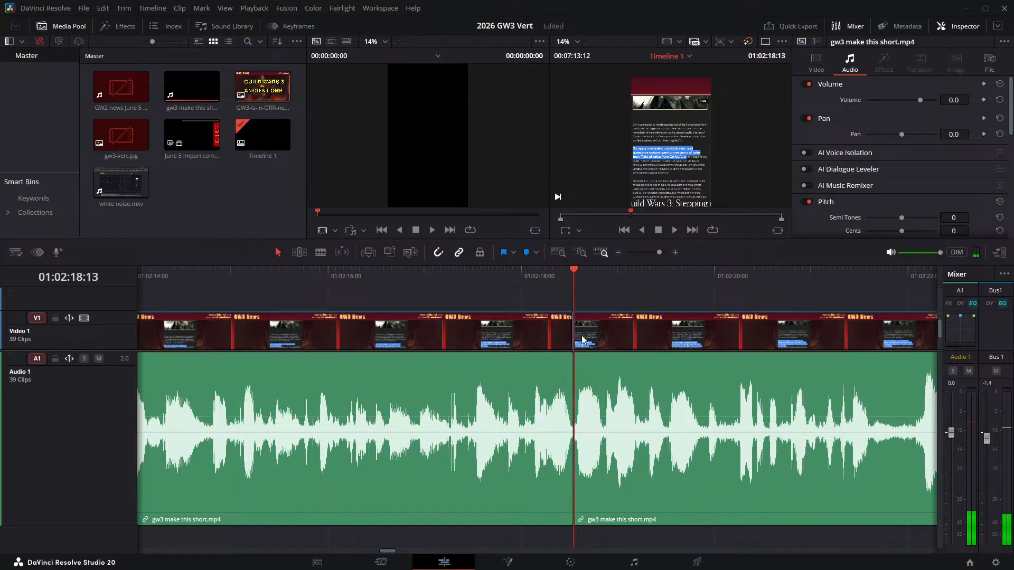
# - Review the join at 01:02:18:13 and replay the narration around 01:02:20 to locate the start of the next pause
pyautogui.click(480, 277)
pyautogui.press('space')
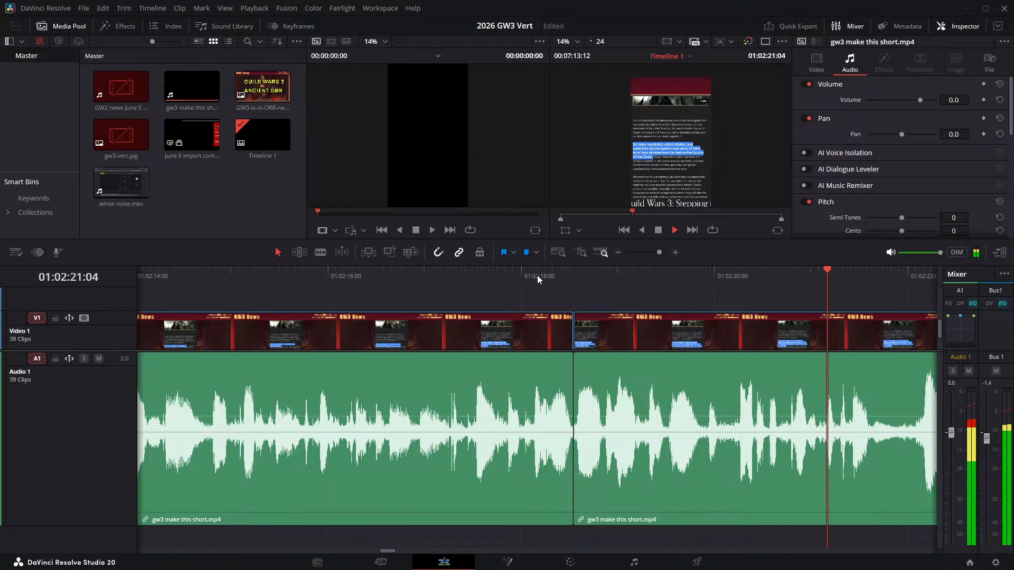
pyautogui.click(718, 274)
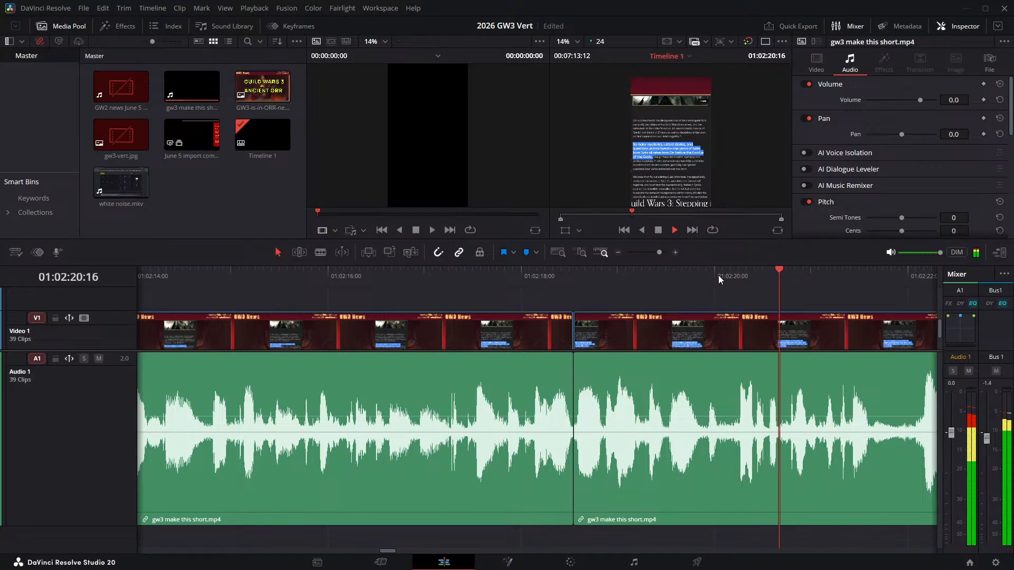
pyautogui.click(718, 274)
pyautogui.click(683, 276)
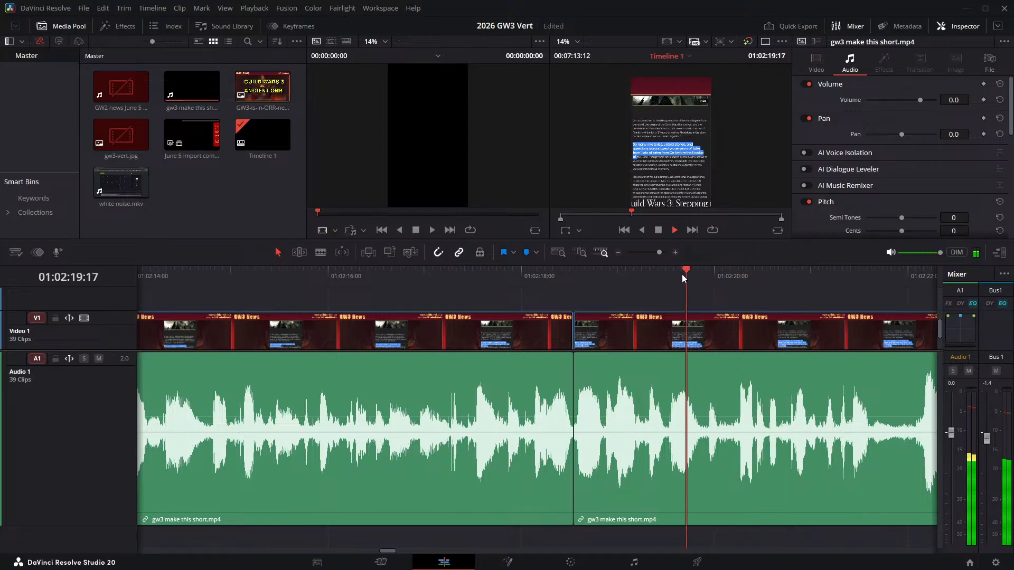
pyautogui.moveTo(698, 275); pyautogui.dragTo(718, 276)
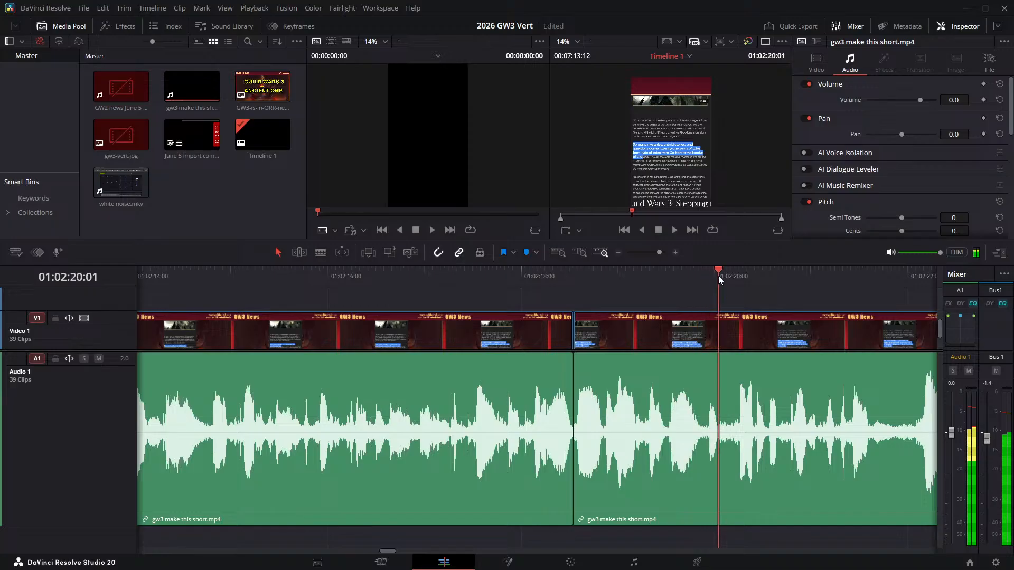
# - Split the narration clip at 01:02:20:01 and 01:02:20:04 and ripple delete the pause between the two cuts
pyautogui.hotkey('ctrl', 'b')
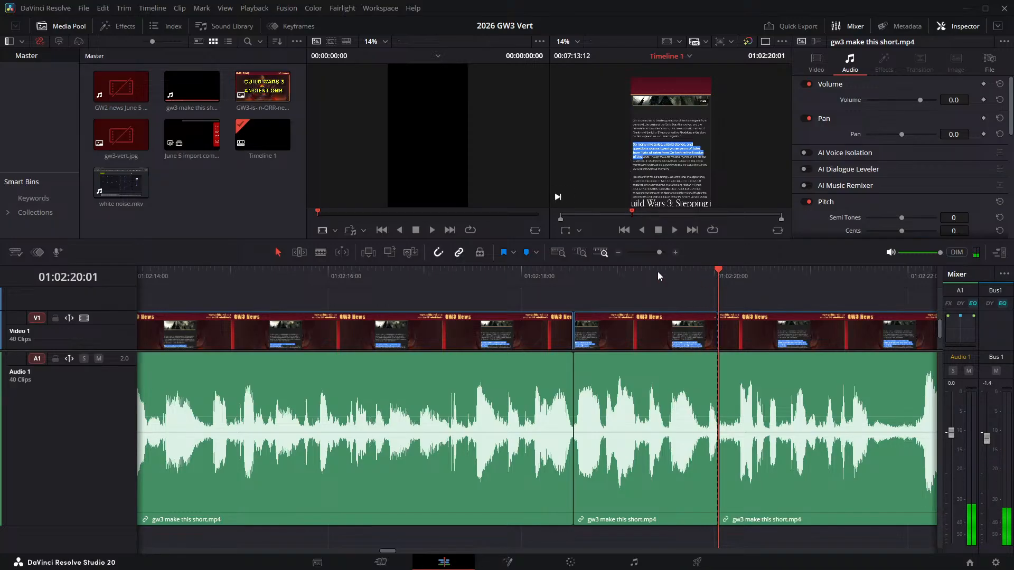
pyautogui.press('Right')
pyautogui.press('Right')
pyautogui.press('Right')
pyautogui.hotkey('ctrl', 'b')
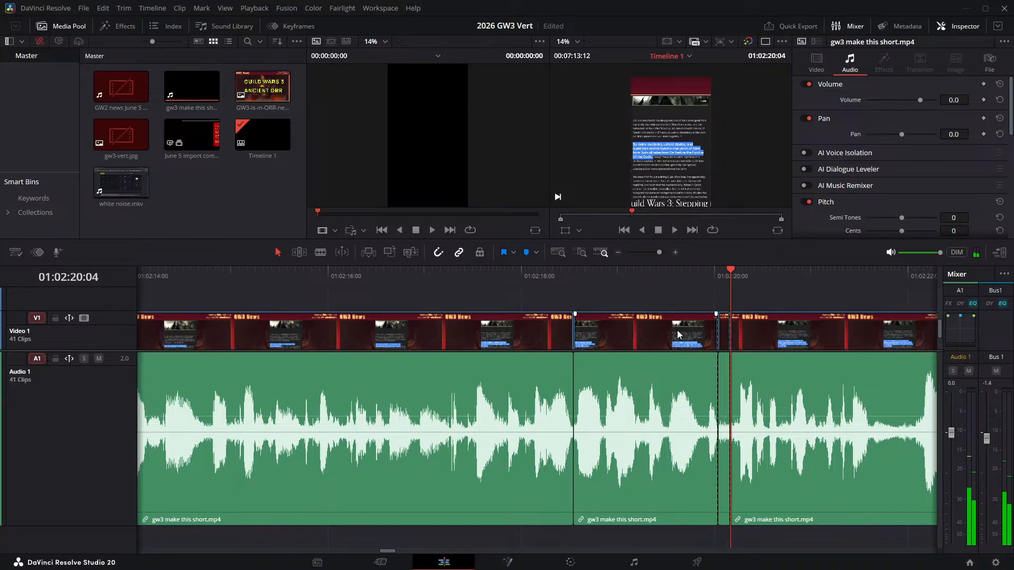
pyautogui.click(724, 328)
pyautogui.press('Delete')
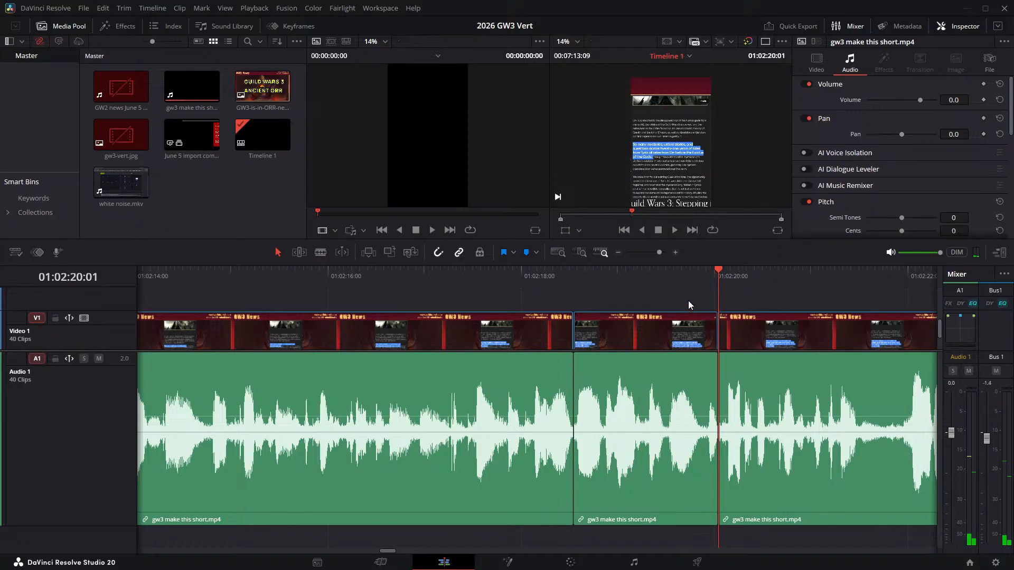
# - Check the join at 01:02:20:01, then split the narration at 01:02:21:15 and 01:02:21:22 and ripple delete the pause between them
pyautogui.click(680, 276)
pyautogui.press('space')
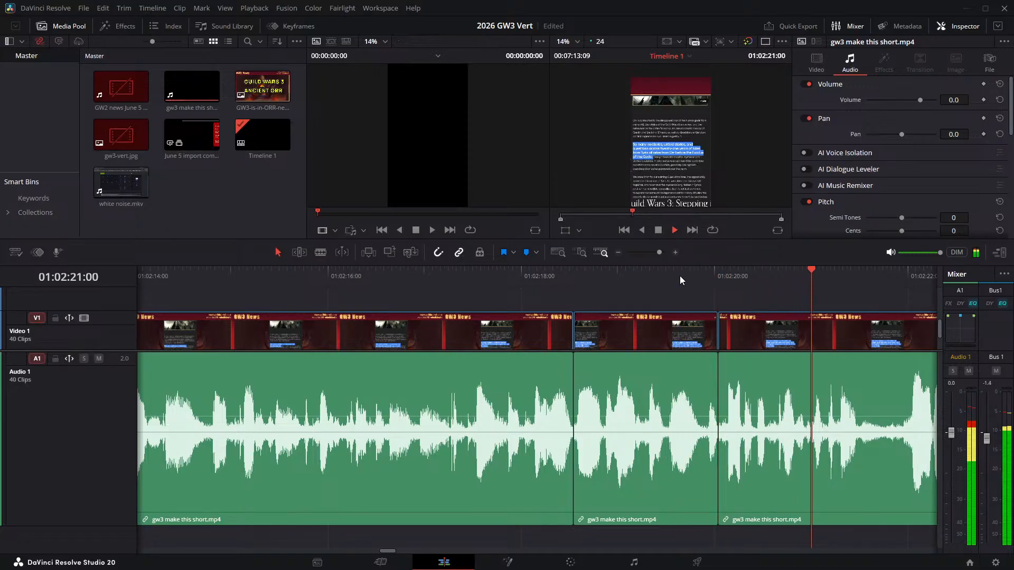
pyautogui.click(822, 280)
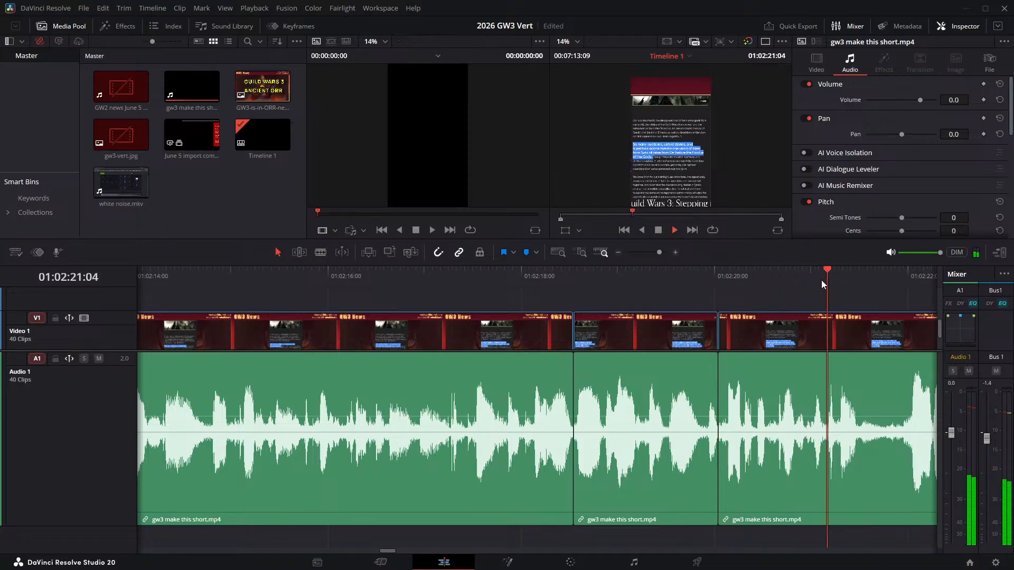
pyautogui.click(866, 273)
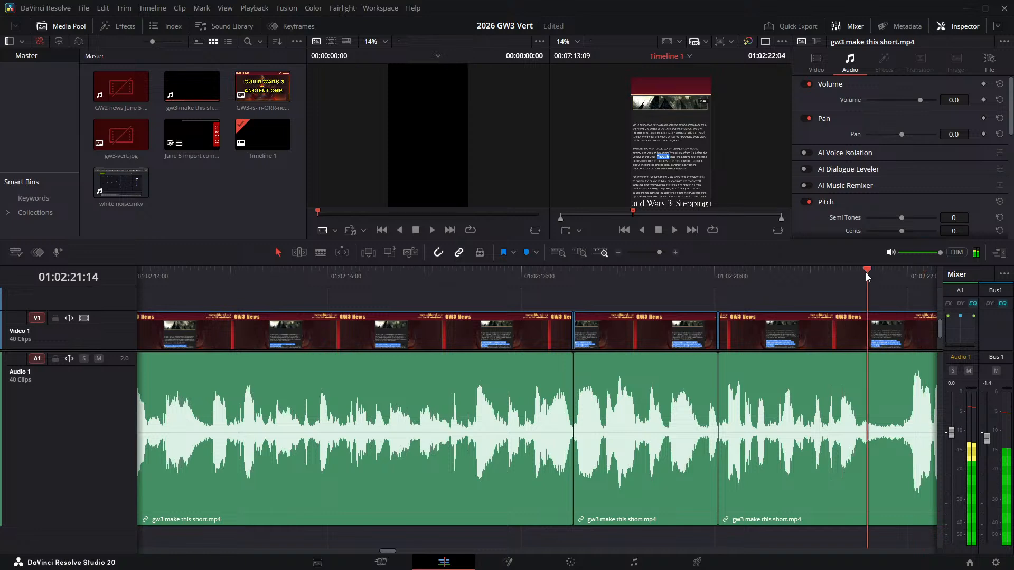
pyautogui.click(871, 273)
pyautogui.hotkey('ctrl', '\\')
pyautogui.press('space')
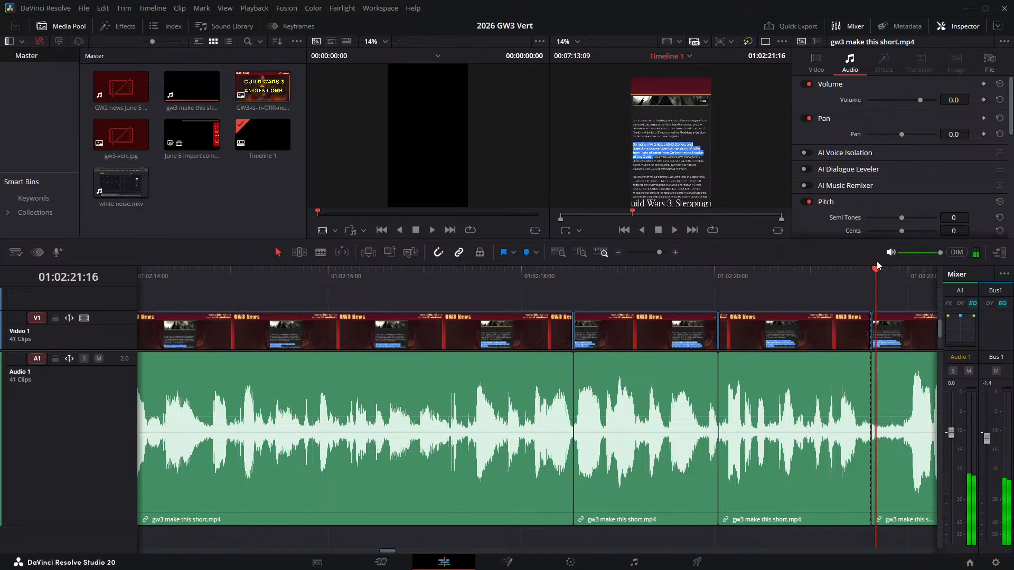
pyautogui.hotkey('ctrl', '\\')
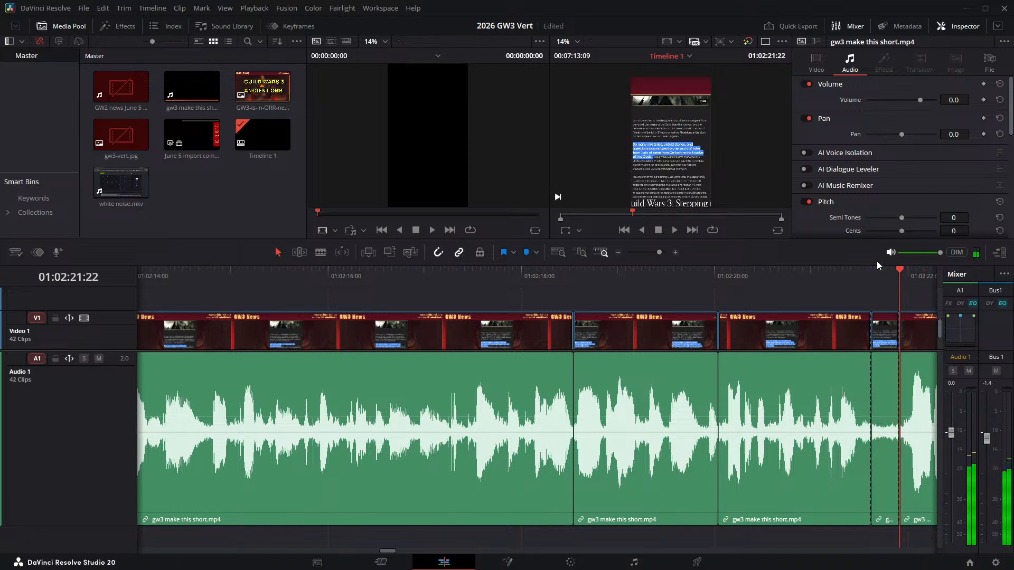
pyautogui.click(886, 329)
pyautogui.hotkey('shift', 'Delete')
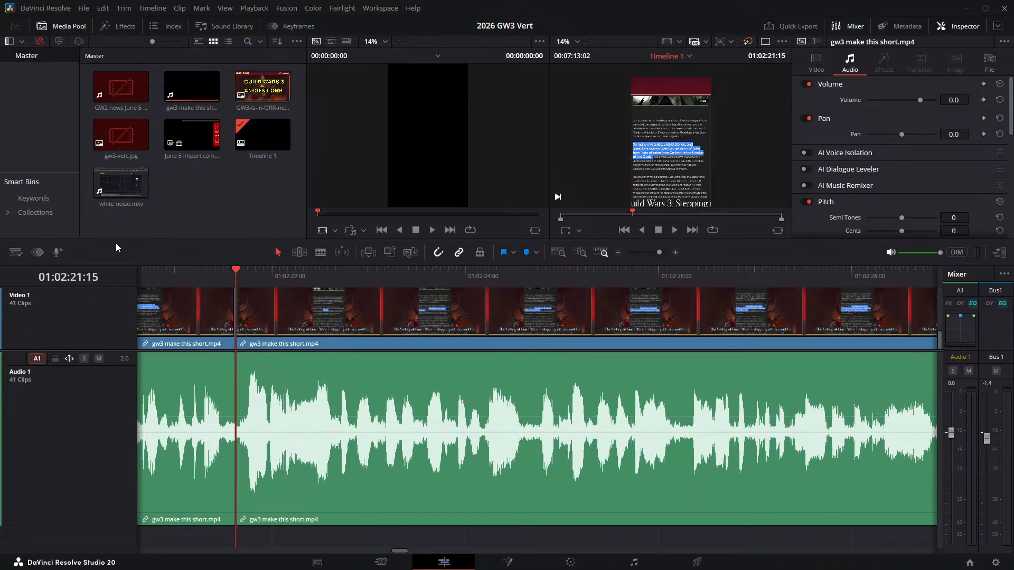
# - Check the join at 01:02:21:15, then split the narration at 01:02:24:14 and 01:02:24:17 and delete the pause between them, closing the gap
pyautogui.click(187, 273)
pyautogui.press('space')
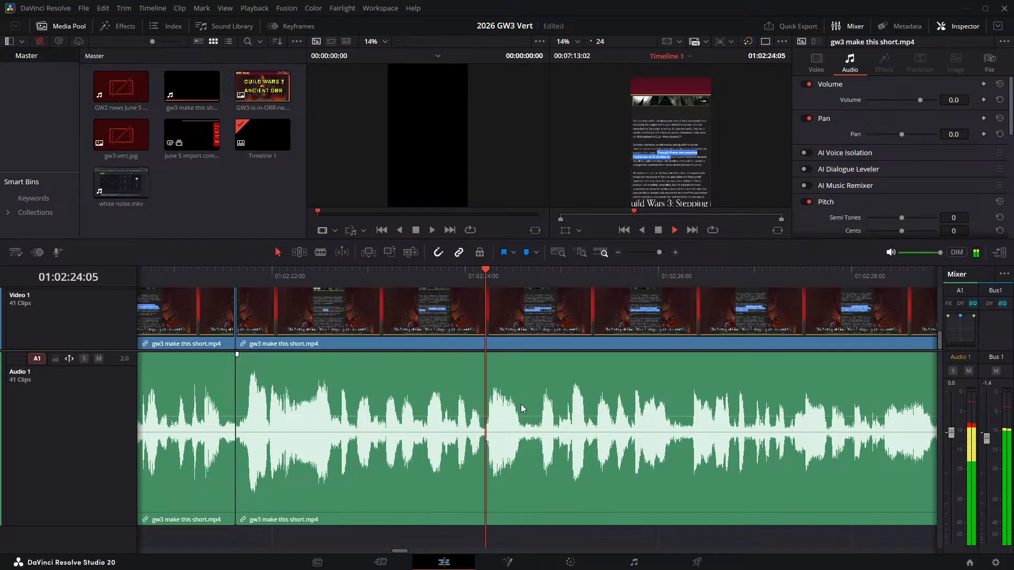
pyautogui.press('space')
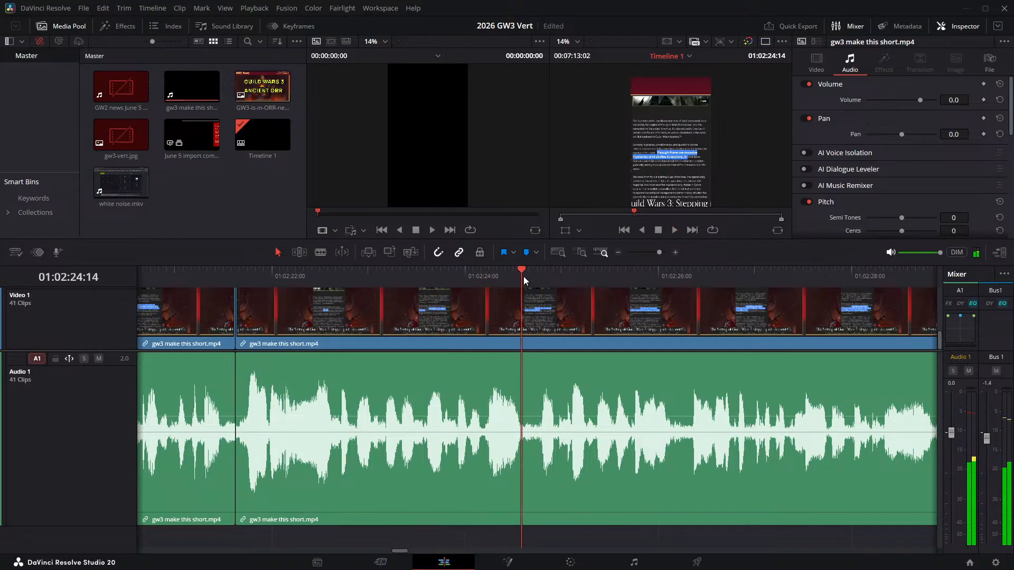
pyautogui.hotkey('ctrl', 'b')
pyautogui.press('Right')
pyautogui.press('Right')
pyautogui.press('Right')
pyautogui.hotkey('ctrl', 'b')
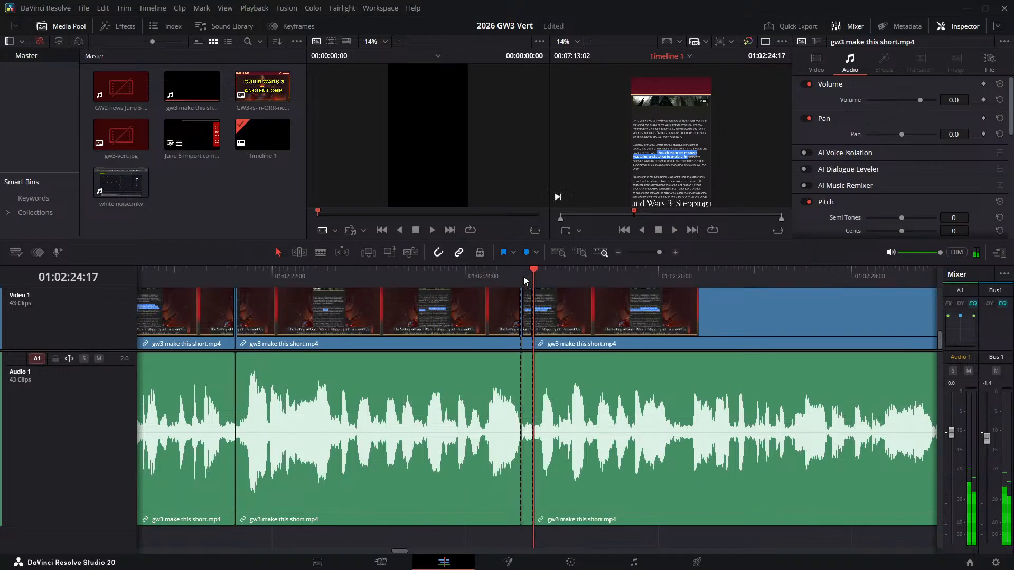
pyautogui.press('Delete')
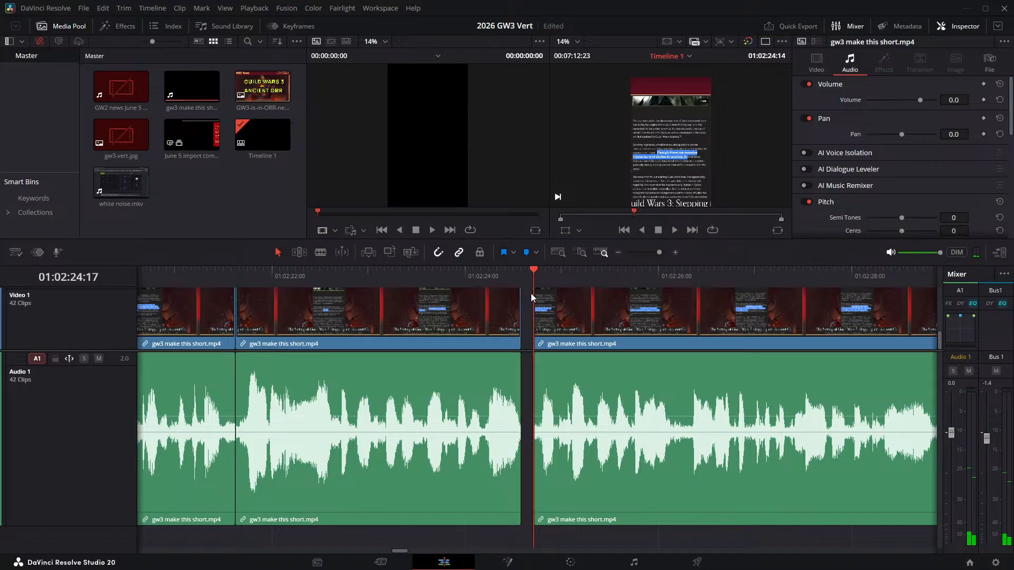
# - Check the join at 01:02:24:14, then split the narration at 01:02:26:00 and 01:02:26:05 and ripple delete the pause between them
pyautogui.click(412, 270)
pyautogui.press('space')
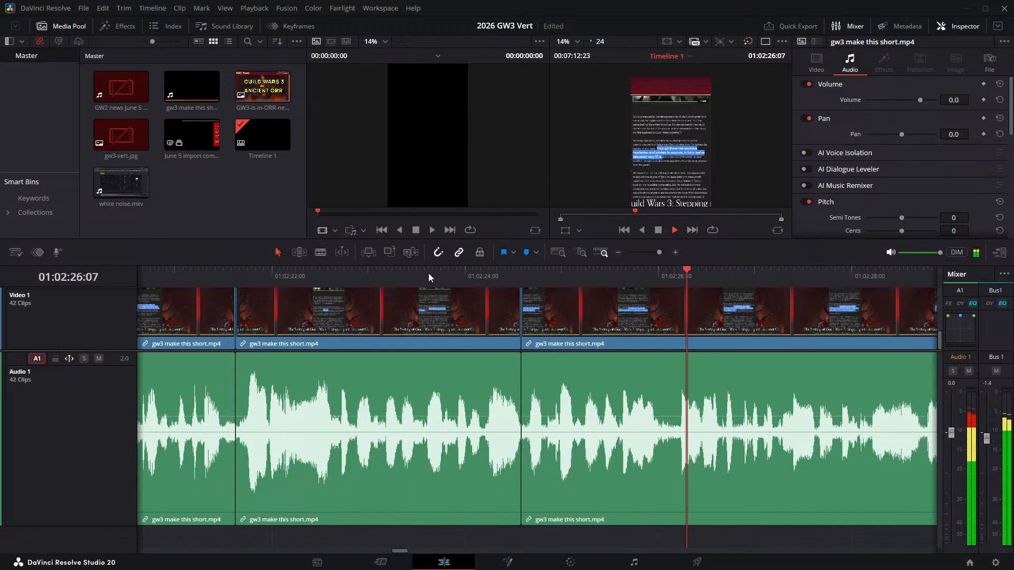
pyautogui.click(658, 276)
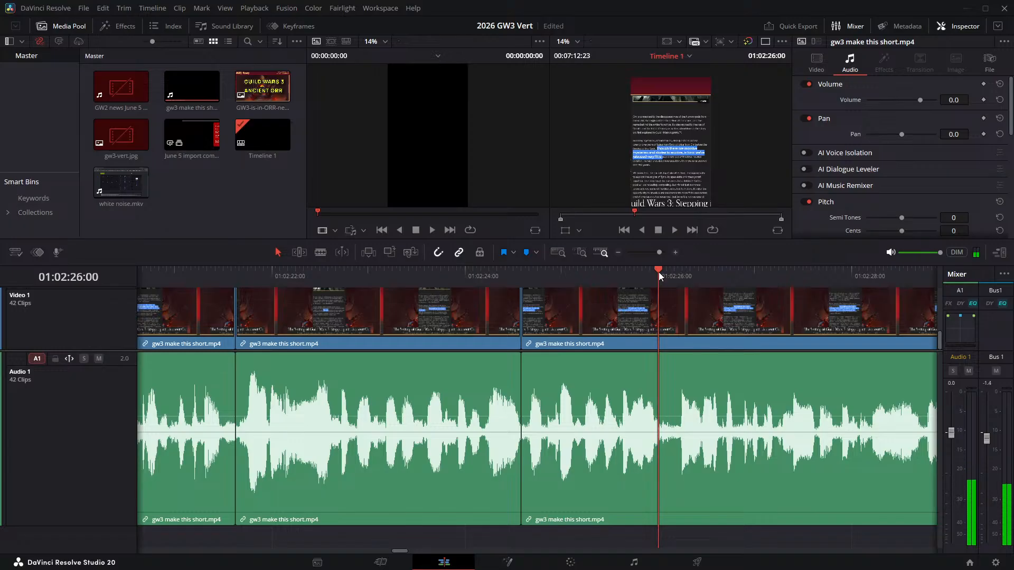
pyautogui.hotkey('ctrl', 'b')
pyautogui.press('space')
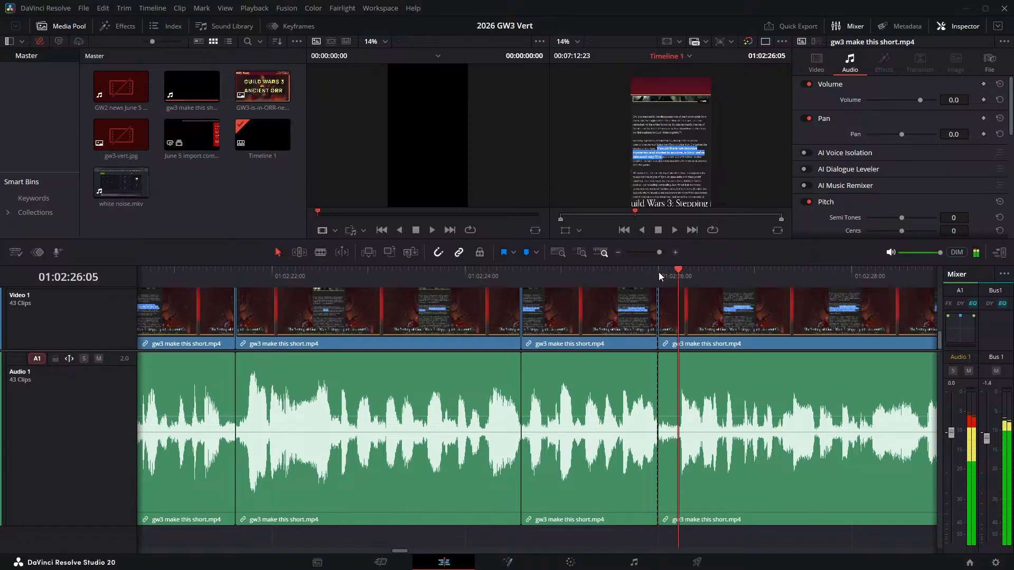
pyautogui.hotkey('ctrl', 'b')
pyautogui.click(667, 316)
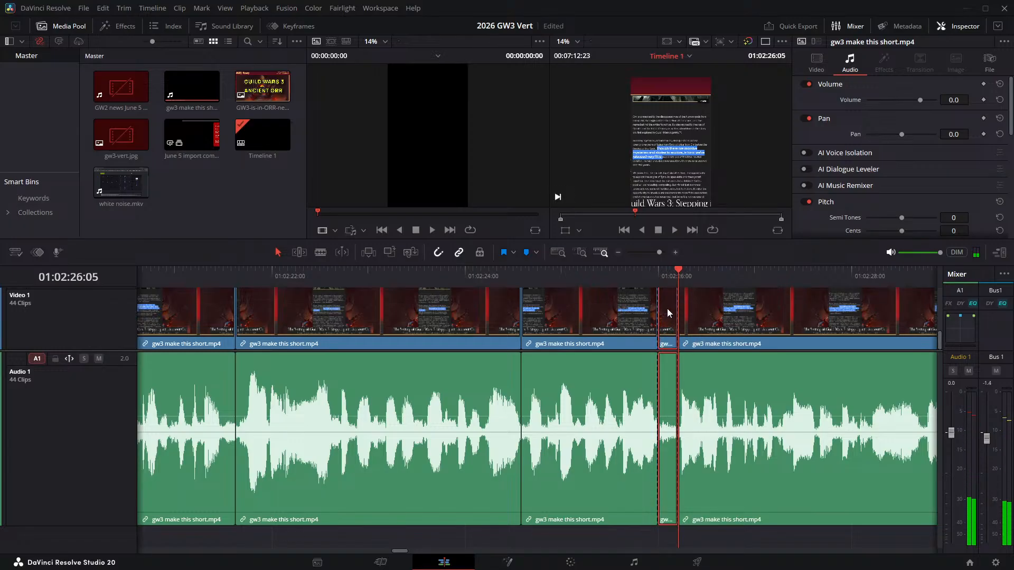
pyautogui.press('Delete')
# - Check the join at 01:02:26:00, then split the narration at 01:02:29:11 and 01:02:29:14 and ripple delete the pause between them
pyautogui.click(618, 275)
pyautogui.press('space')
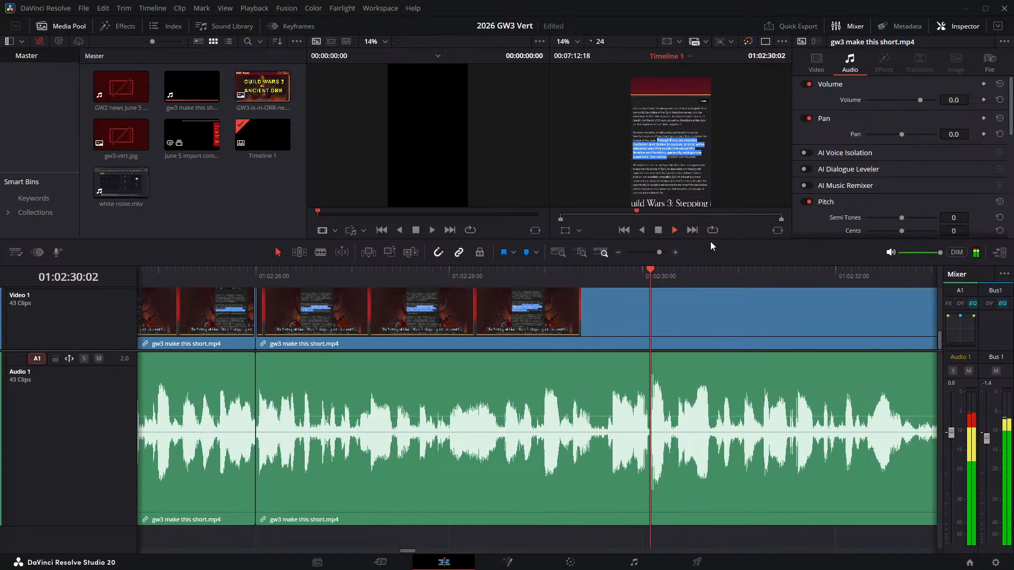
pyautogui.click(590, 276)
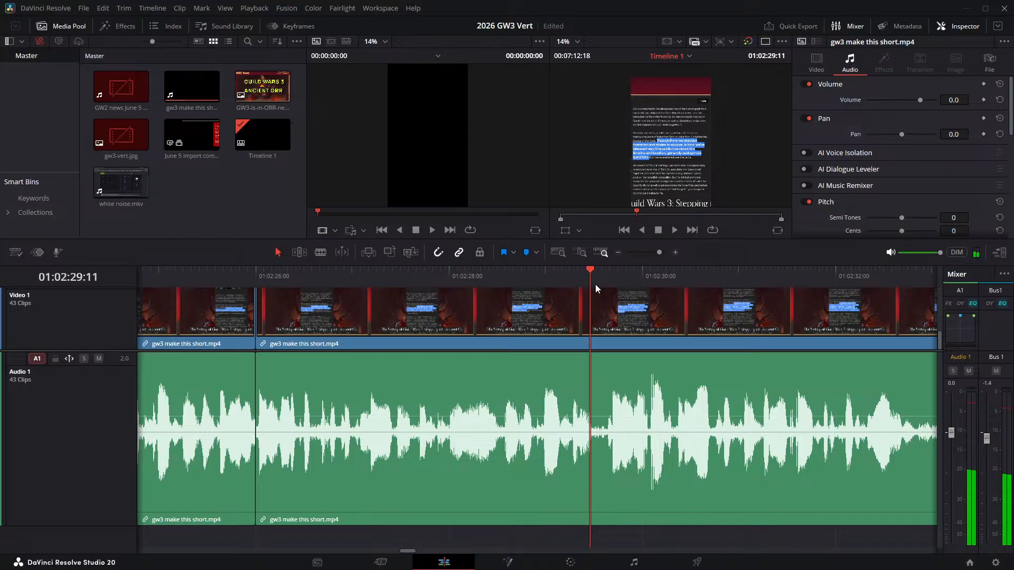
pyautogui.hotkey('ctrl', 'b')
pyautogui.press('Right')
pyautogui.press('Right')
pyautogui.press('Right')
pyautogui.hotkey('ctrl', 'b')
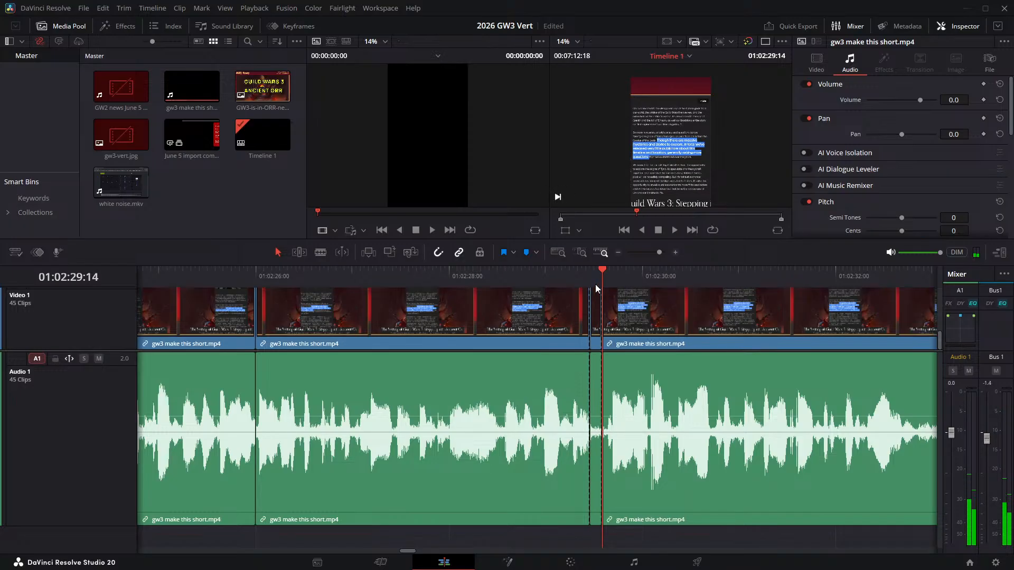
pyautogui.click(597, 296)
pyautogui.press('Delete')
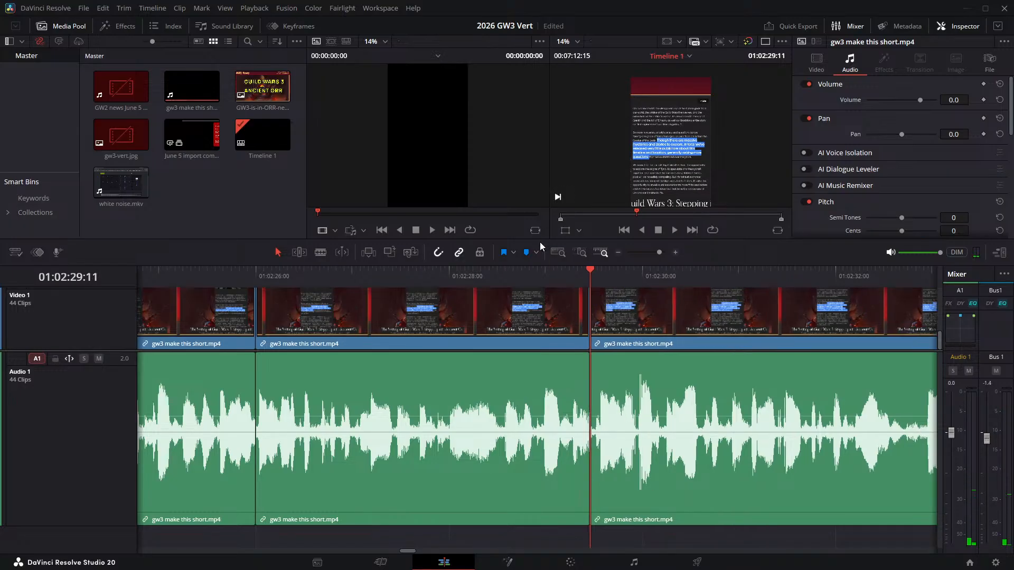
# - Review the join at 01:02:29:11 and replay the narration from 01:02:32:13 to locate the next pause
pyautogui.click(532, 277)
pyautogui.press('space')
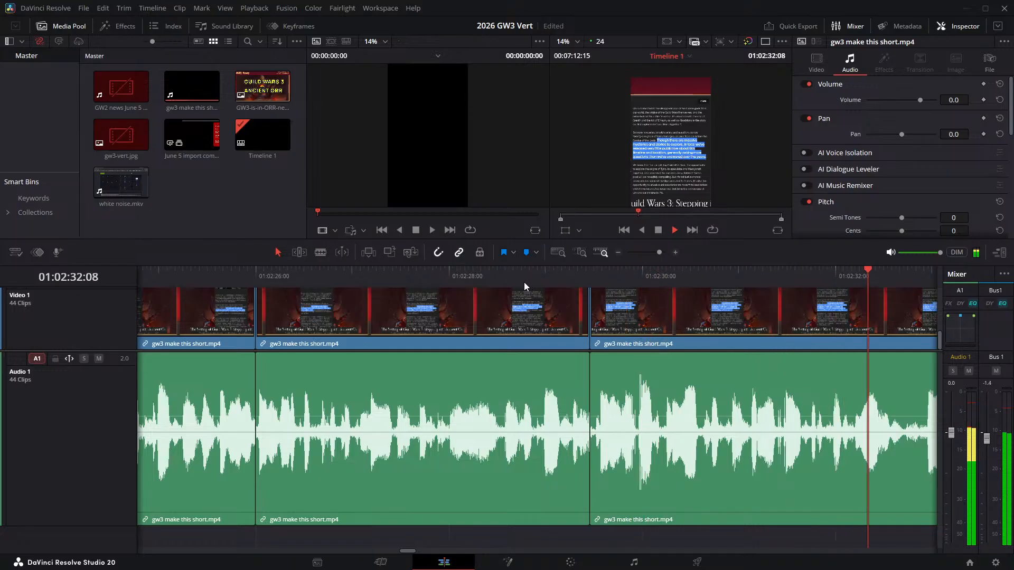
pyautogui.click(889, 276)
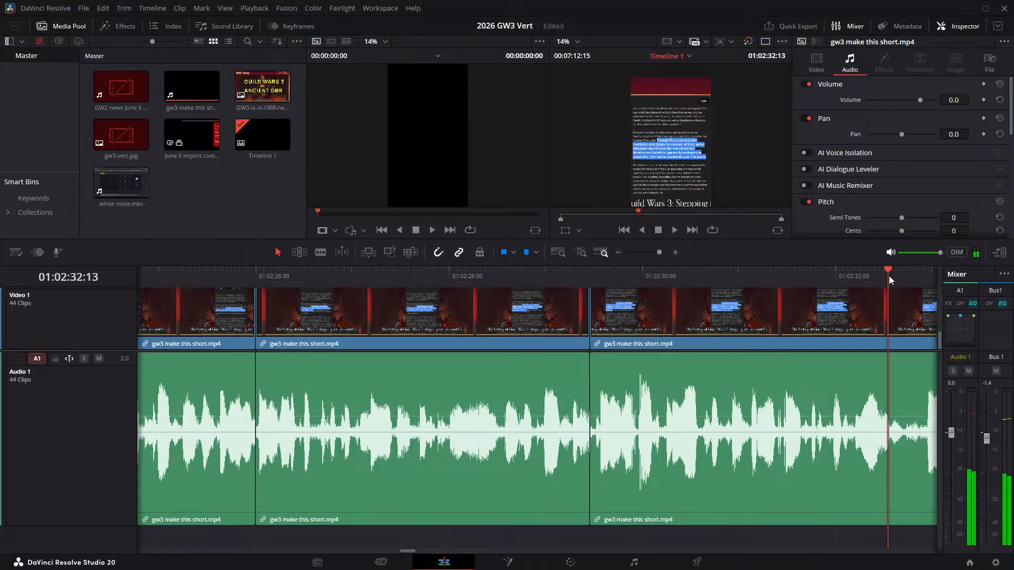
pyautogui.press('space')
pyautogui.press('space')
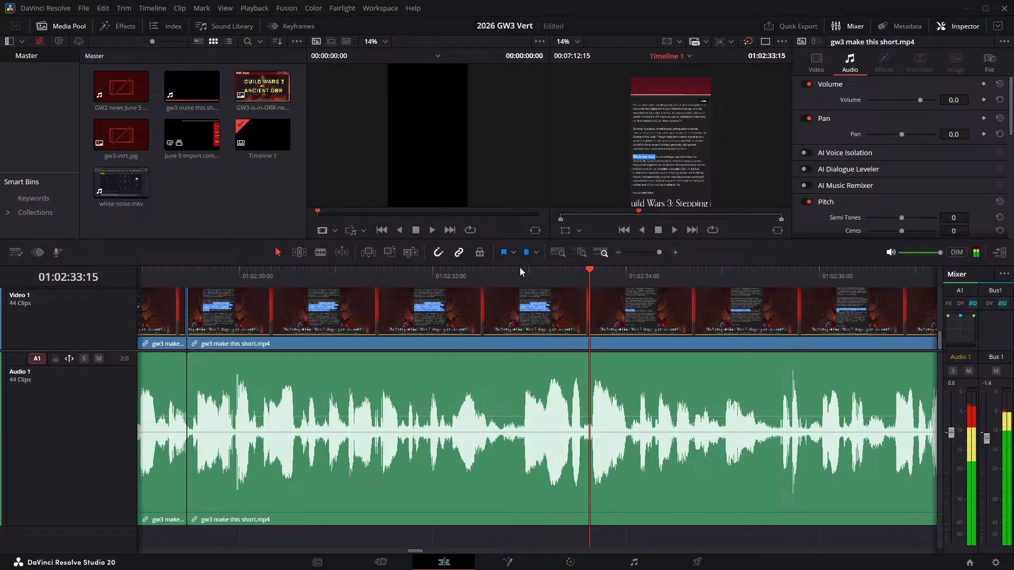
# - Split the narration clip at 01:02:32:15 and 01:02:32:21 and ripple delete the pause between the two cuts
pyautogui.click(494, 271)
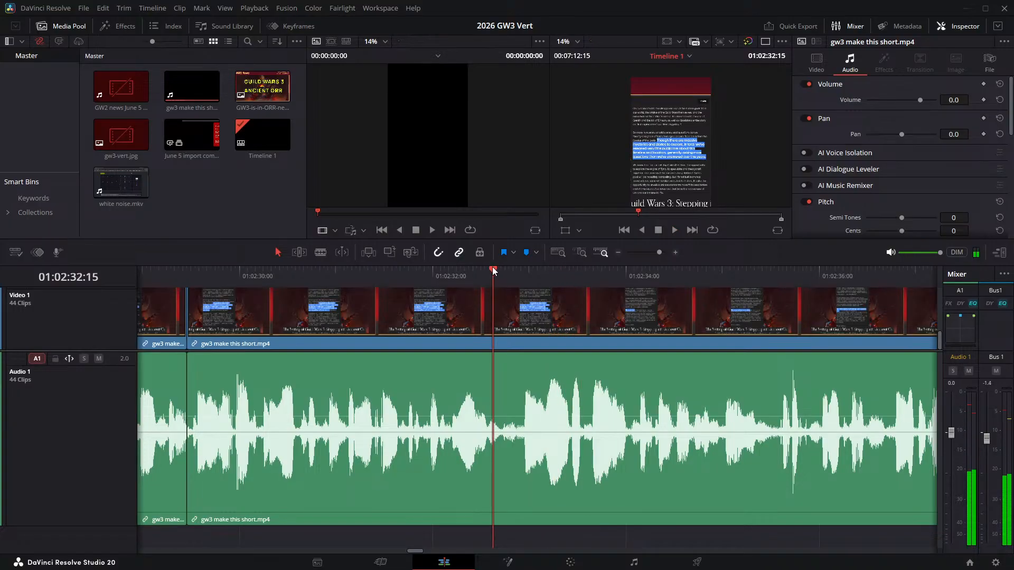
pyautogui.hotkey('ctrl', 'b')
pyautogui.press('Right')
pyautogui.press('Right')
pyautogui.press('Right')
pyautogui.press('Right')
pyautogui.press('Right')
pyautogui.press('Right')
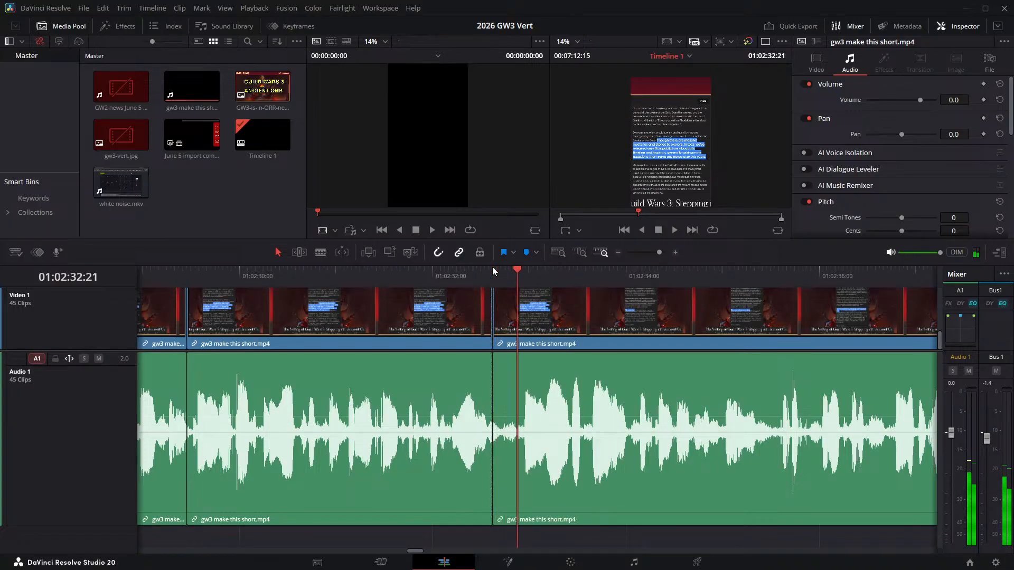
pyautogui.hotkey('ctrl', 'b')
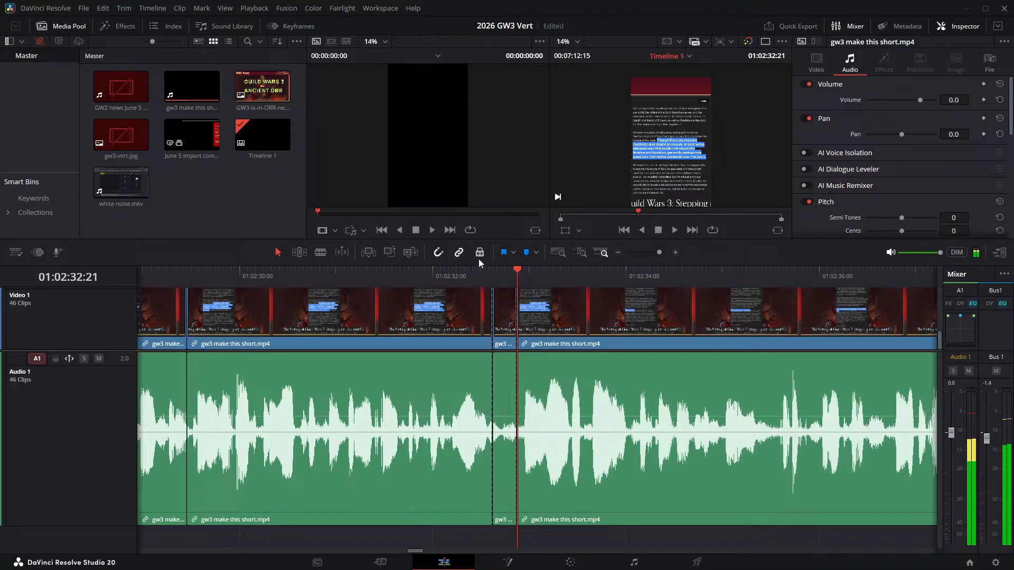
pyautogui.press('Delete')
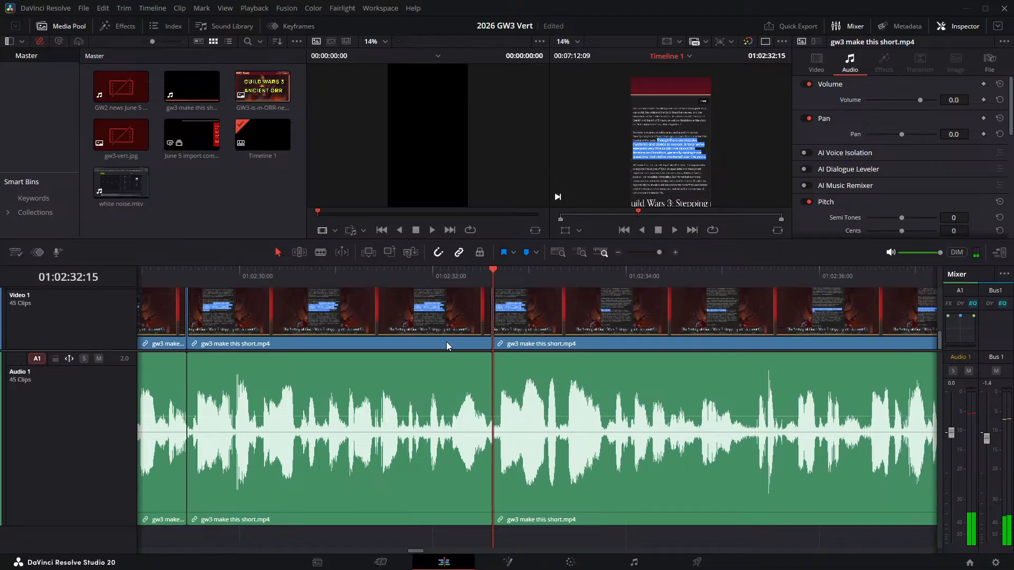
# - Check the join at 01:02:32:15, then split the narration at 01:02:35:05 and 01:02:35:08 and ripple delete the pause between them
pyautogui.click(437, 275)
pyautogui.press('space')
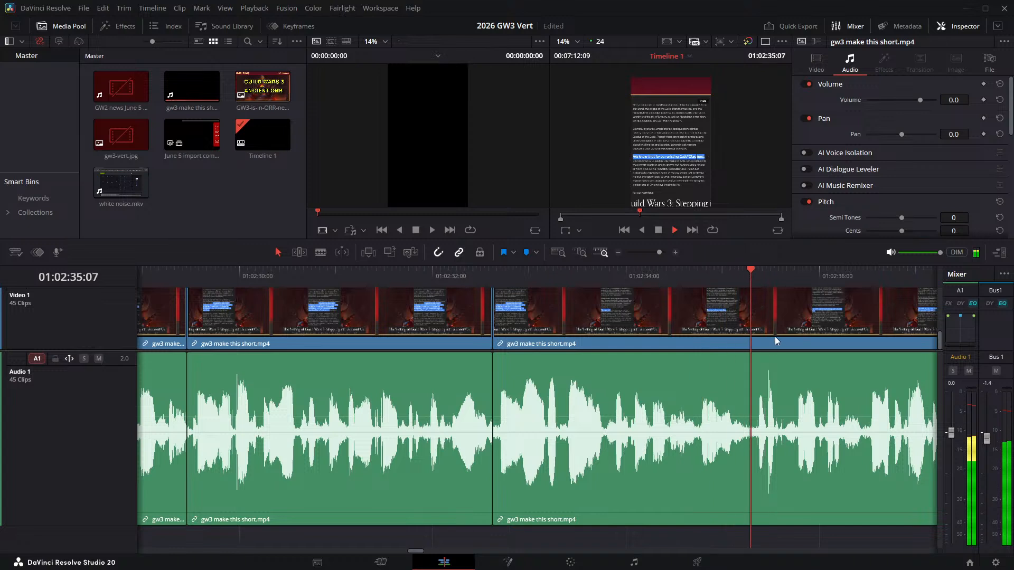
pyautogui.press('space')
pyautogui.click(743, 271)
pyautogui.hotkey('ctrl', 'b')
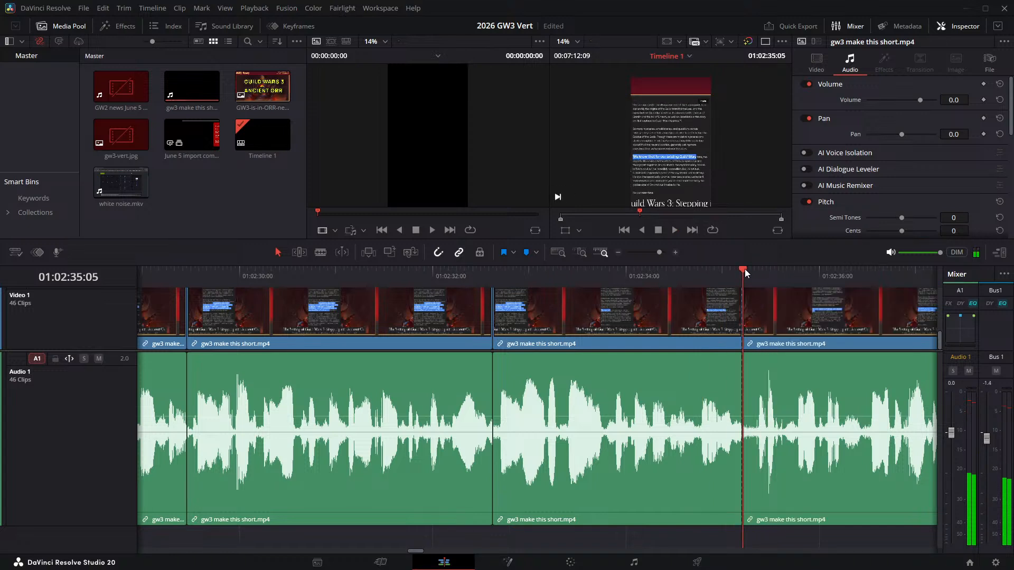
pyautogui.click(746, 269)
pyautogui.press('Right')
pyautogui.press('Right')
pyautogui.hotkey('ctrl', 'b')
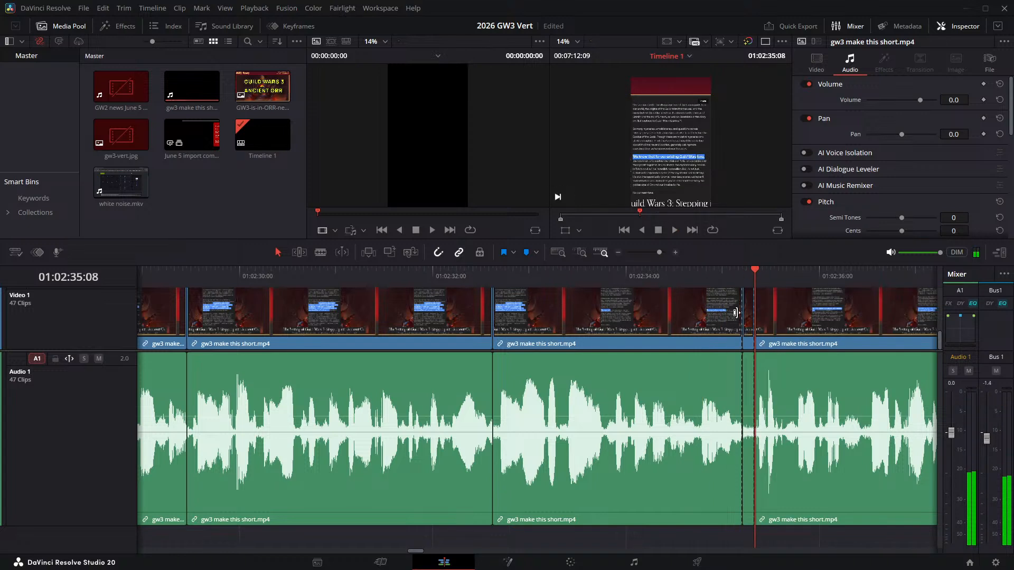
pyautogui.press('Delete')
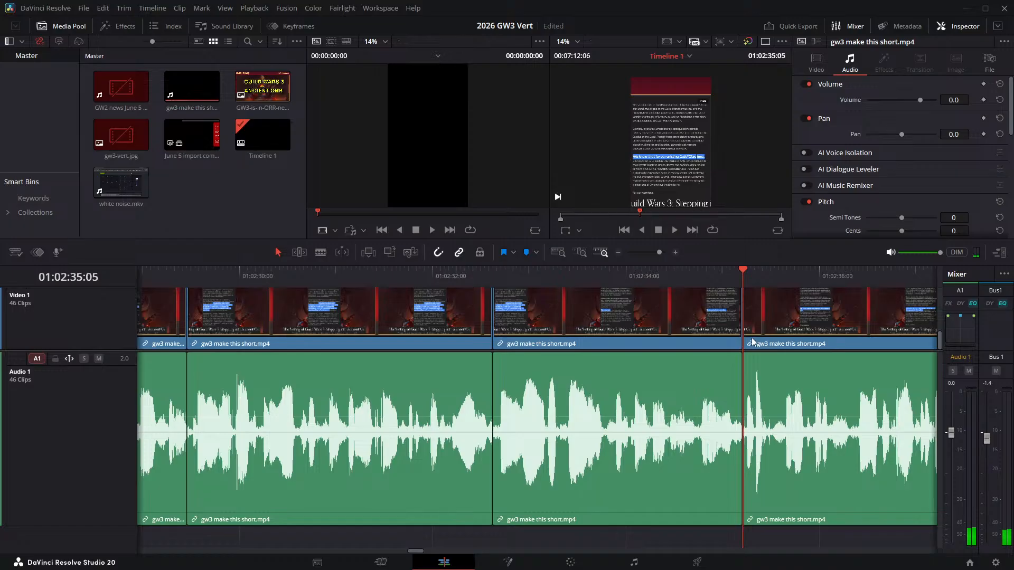
# - Check the join at 01:02:35:05, then split the narration at 01:02:37:23 and 01:02:38:01 and ripple delete the pause between them
pyautogui.click(675, 272)
pyautogui.press('space')
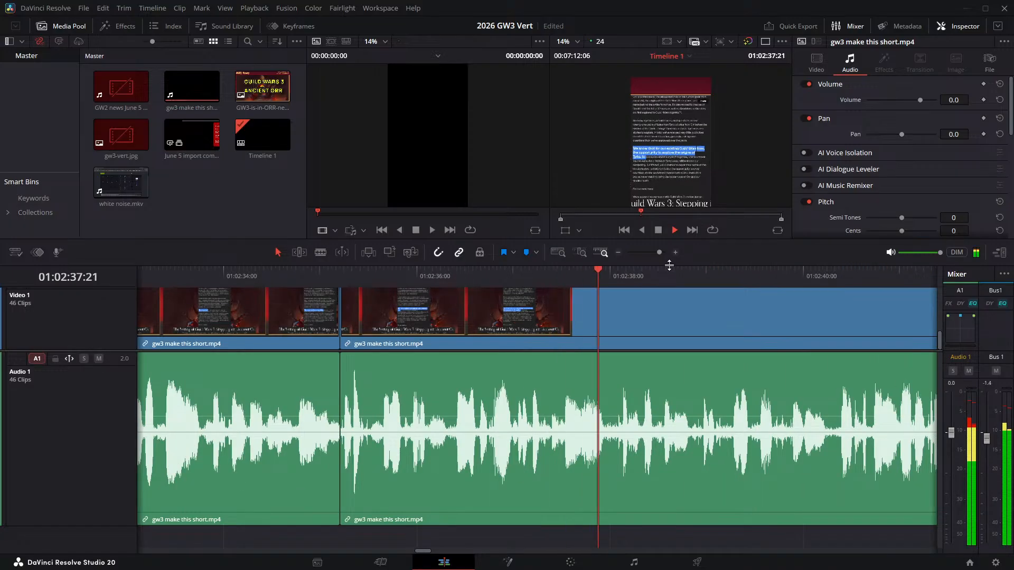
pyautogui.moveTo(601, 276); pyautogui.dragTo(607, 280)
pyautogui.hotkey('ctrl', 'b')
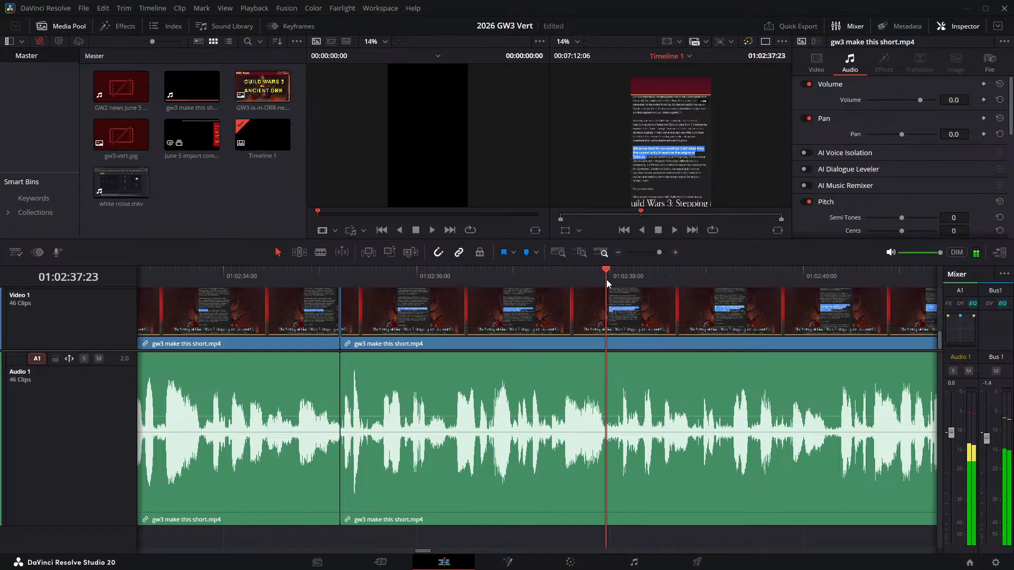
pyautogui.press('Right')
pyautogui.press('Right')
pyautogui.hotkey('ctrl', 'b')
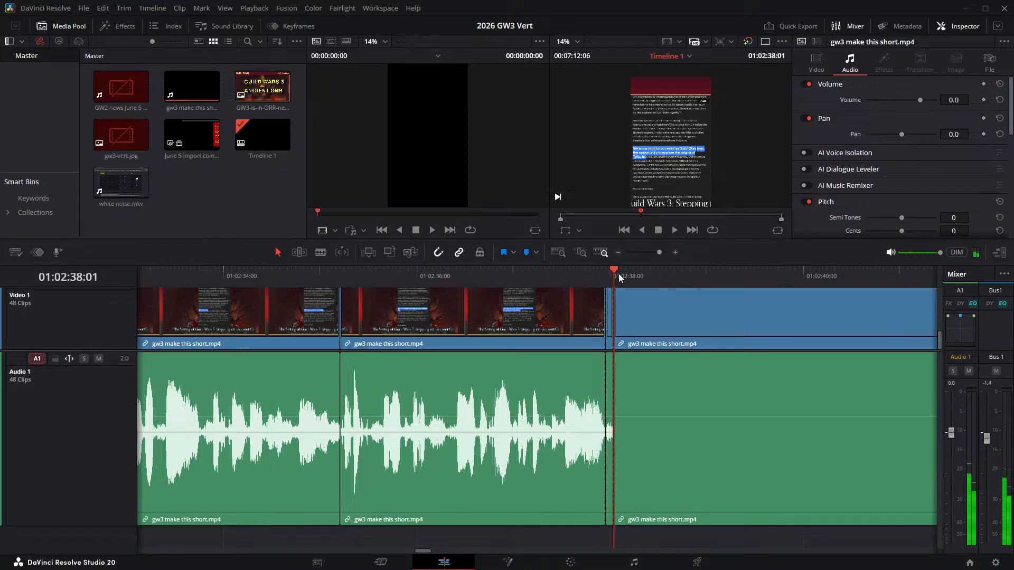
pyautogui.click(609, 319)
pyautogui.press('Delete')
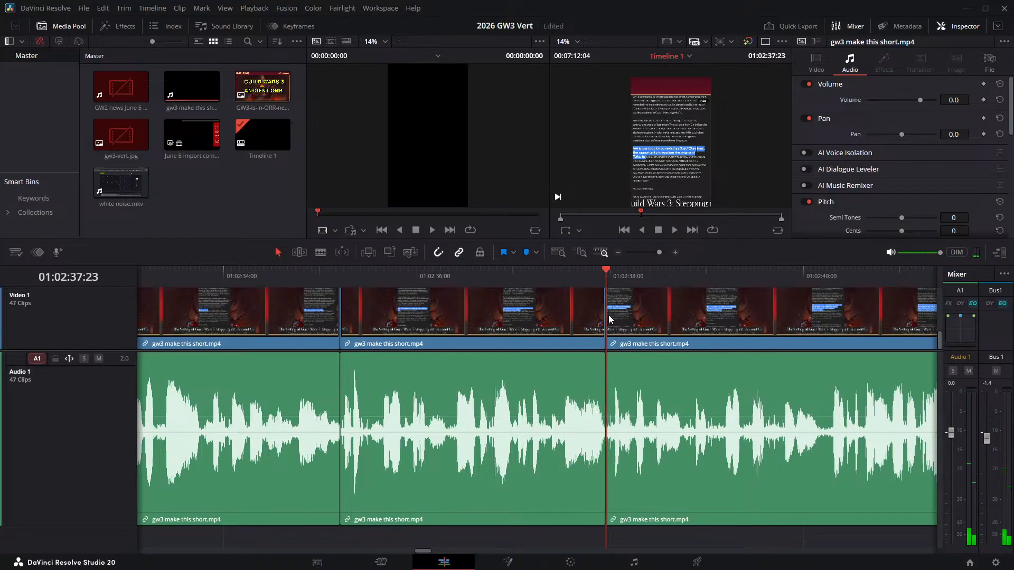
# - Check the join at 01:02:37:23, then split the narration at 01:02:49:07 and 01:02:49:11 and ripple delete the pause between them
pyautogui.click(484, 271)
pyautogui.press('space')
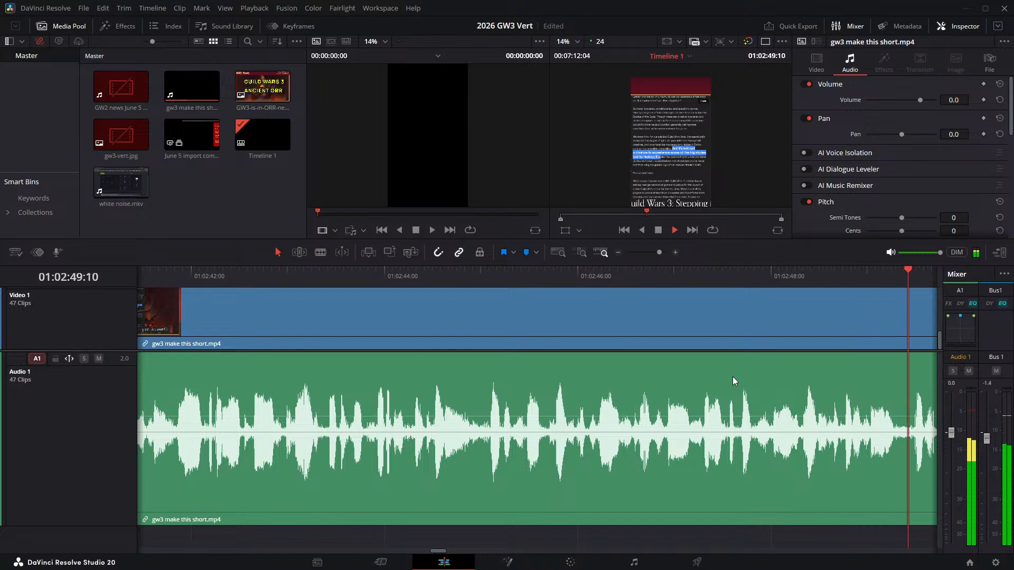
pyautogui.press('space')
pyautogui.moveTo(496, 272); pyautogui.dragTo(494, 274)
pyautogui.hotkey('ctrl', 'b')
pyautogui.press('Right')
pyautogui.press('Right')
pyautogui.press('Right')
pyautogui.press('Right')
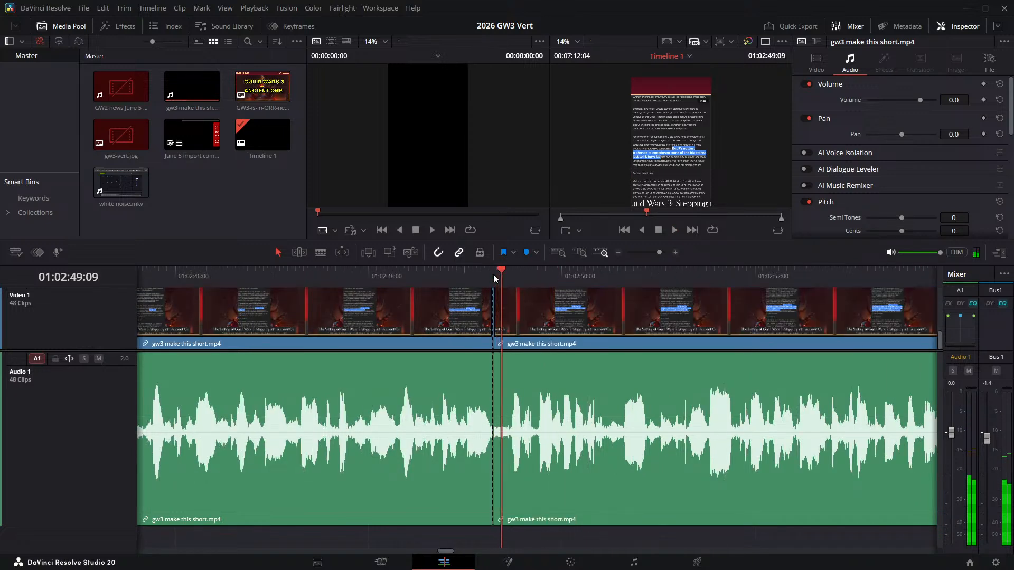
pyautogui.hotkey('ctrl', 'b')
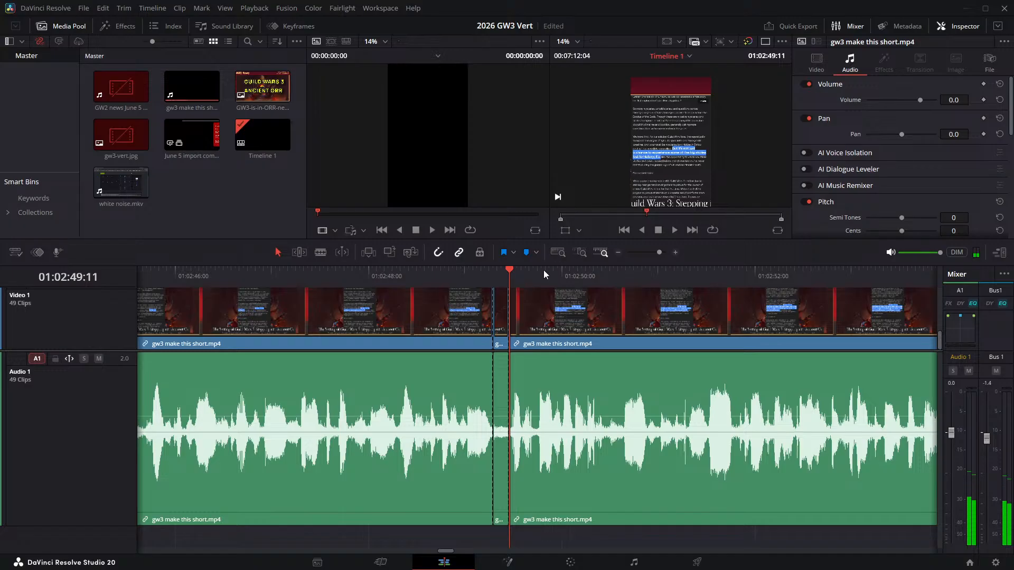
pyautogui.click(496, 312)
pyautogui.press('Delete')
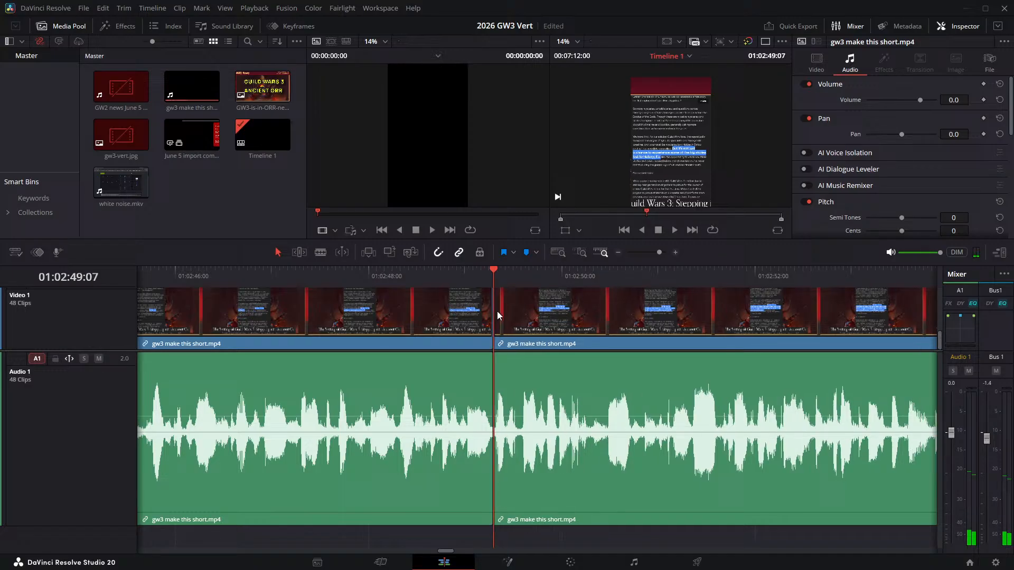
# - Check the join at 01:02:49:07, then split the narration at 01:02:57:16 and 01:02:57:20 and ripple delete the pause between them
pyautogui.click(410, 271)
pyautogui.press('space')
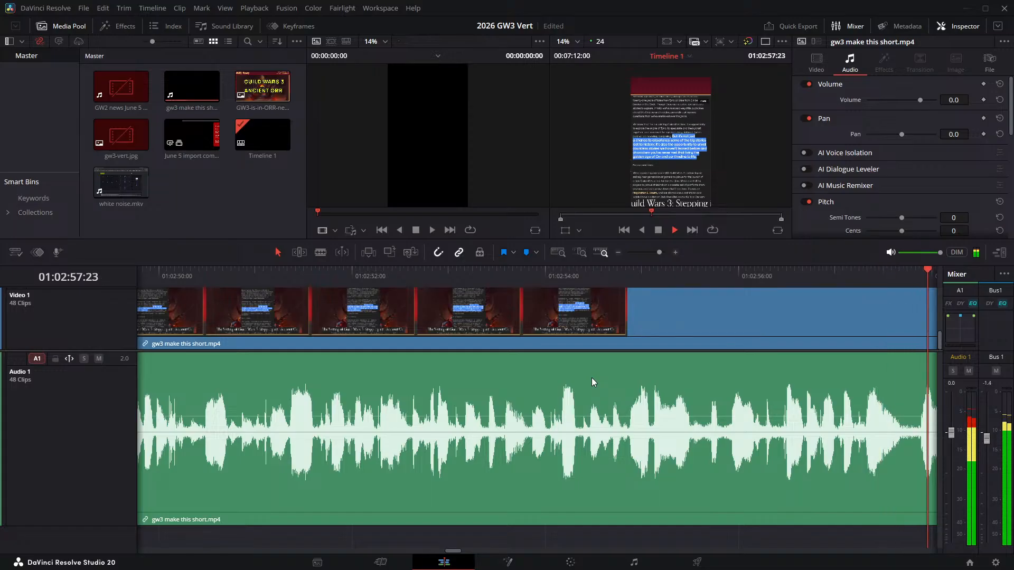
pyautogui.moveTo(493, 275); pyautogui.dragTo(497, 277)
pyautogui.hotkey('ctrl', 'b')
pyautogui.press('space')
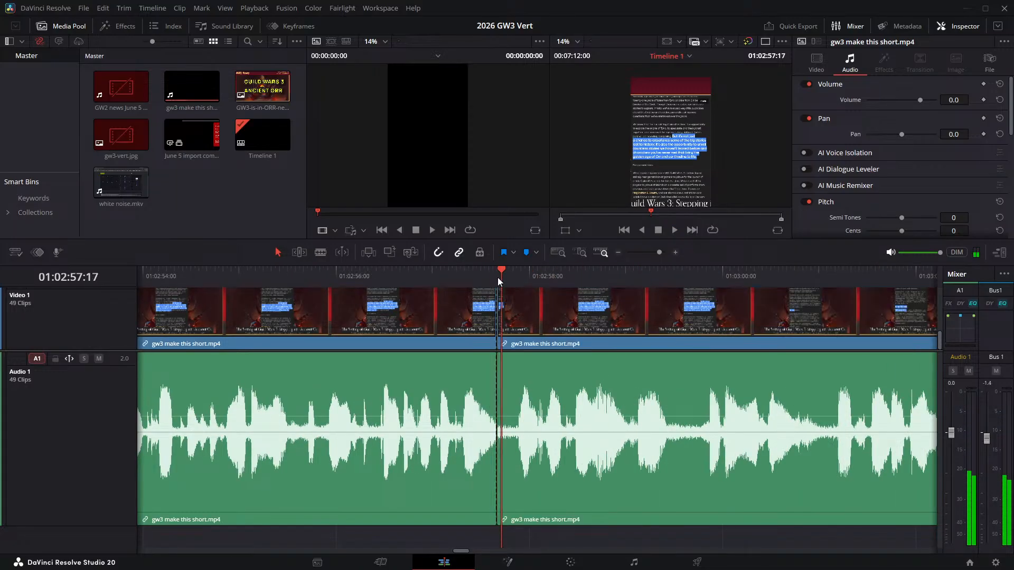
pyautogui.hotkey('ctrl', 'b')
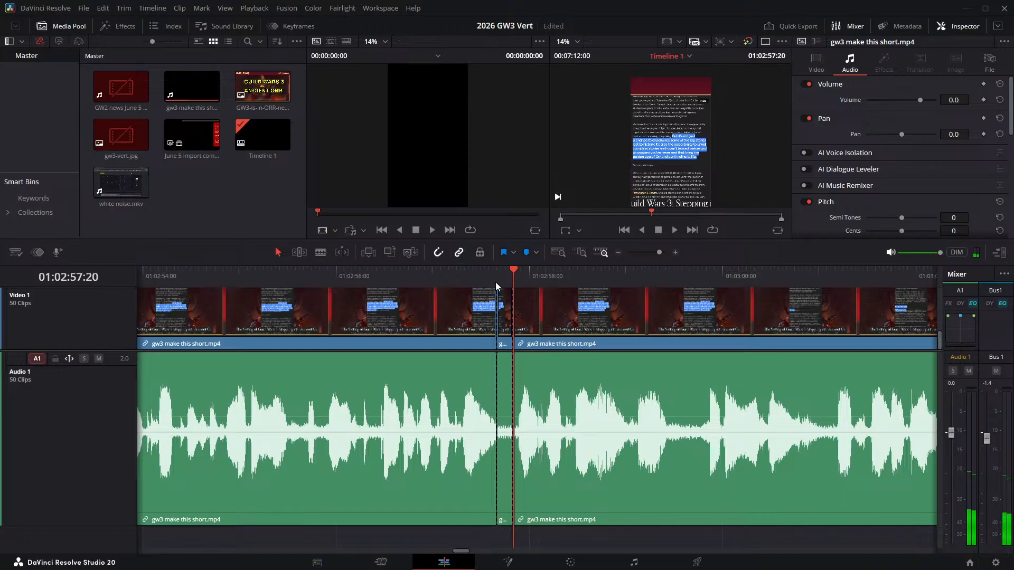
pyautogui.click(505, 313)
pyautogui.press('Delete')
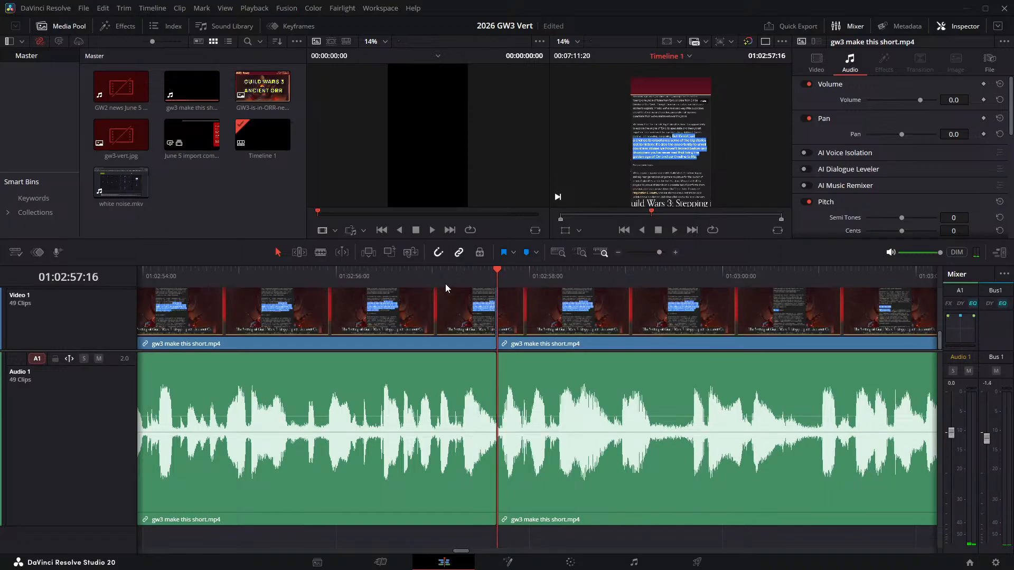
# - Check the join at 01:02:57:16, then split the narration at 01:02:59:06 where the pause begins
pyautogui.press('space')
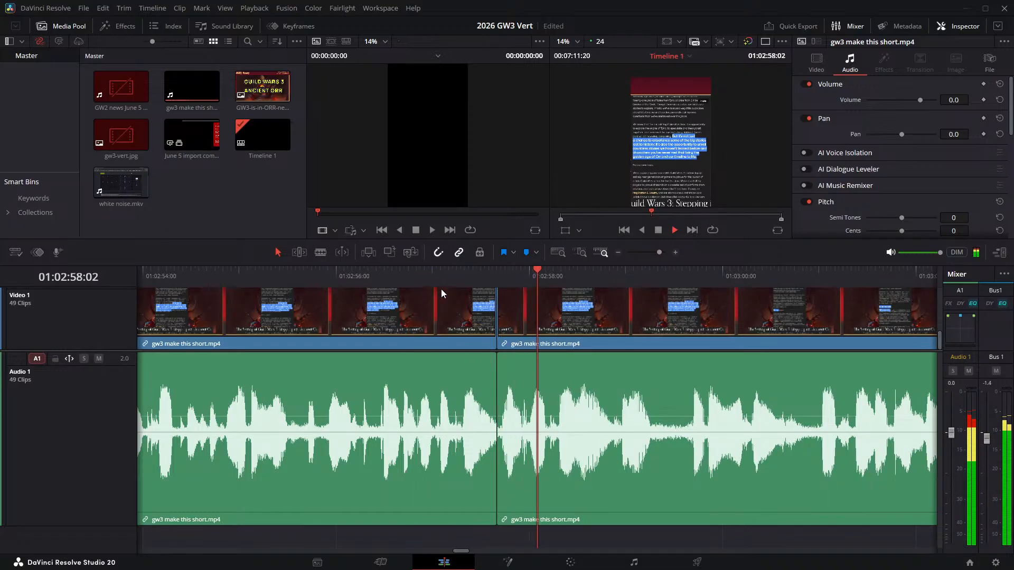
pyautogui.click(650, 284)
pyautogui.hotkey('ctrl', 'b')
pyautogui.press('space')
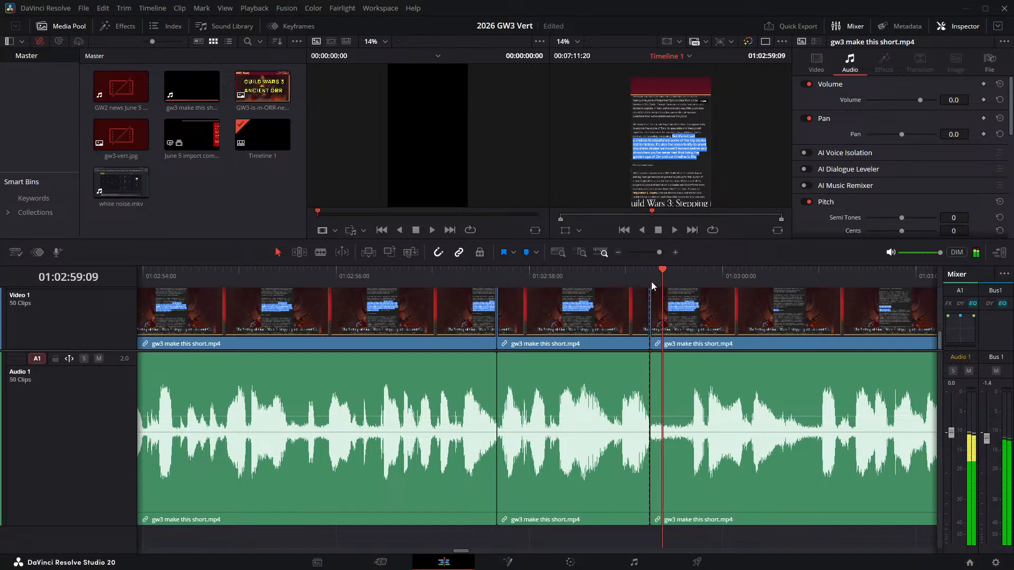
# - Try splitting the narration at 01:02:59:15 and ripple deleting the pause, then undo the deletion and that split
pyautogui.press('space')
pyautogui.hotkey('ctrl', 'b')
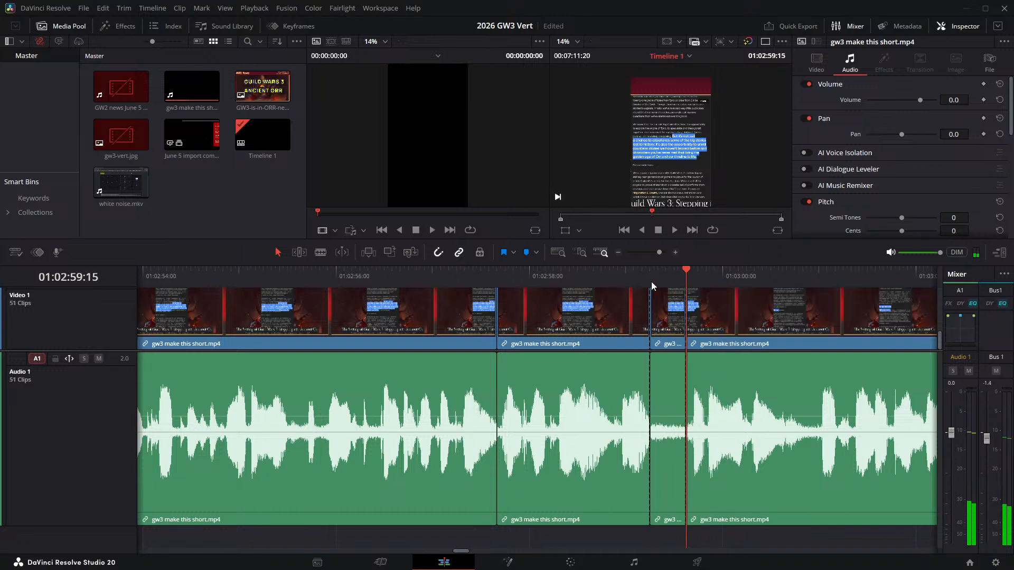
pyautogui.click(659, 328)
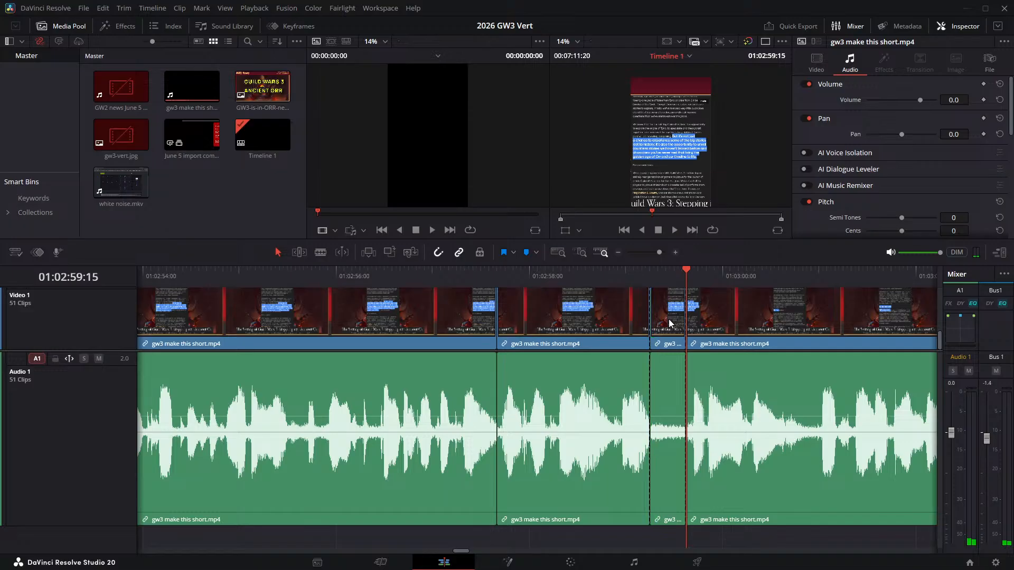
pyautogui.click(669, 319)
pyautogui.press('Delete')
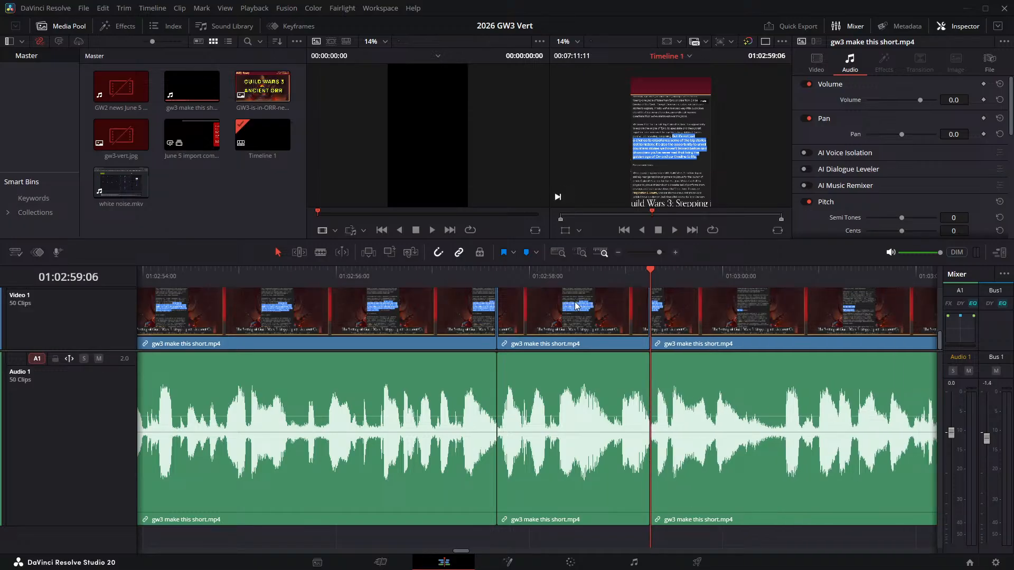
pyautogui.click(575, 275)
pyautogui.press('space')
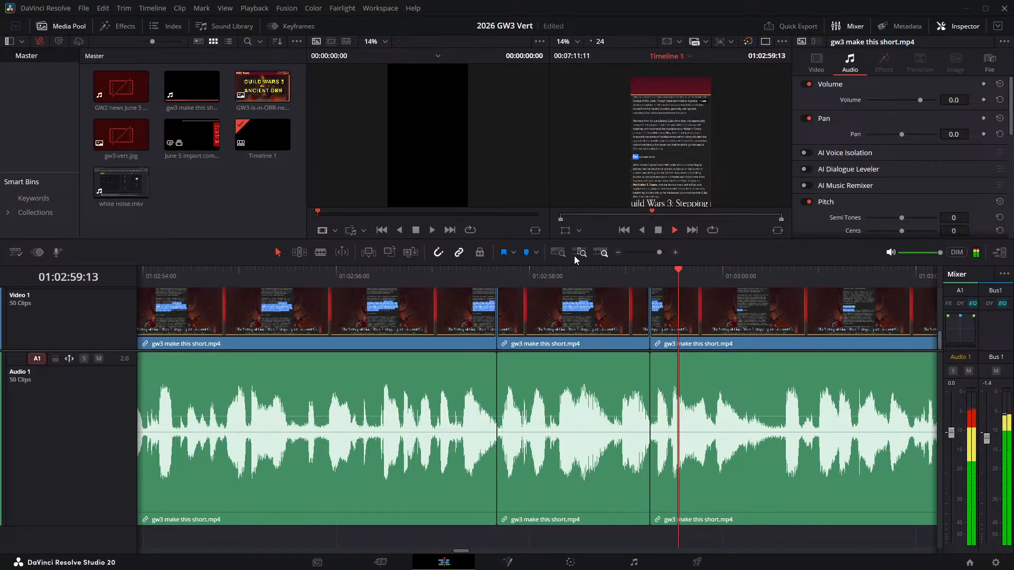
pyautogui.press('space')
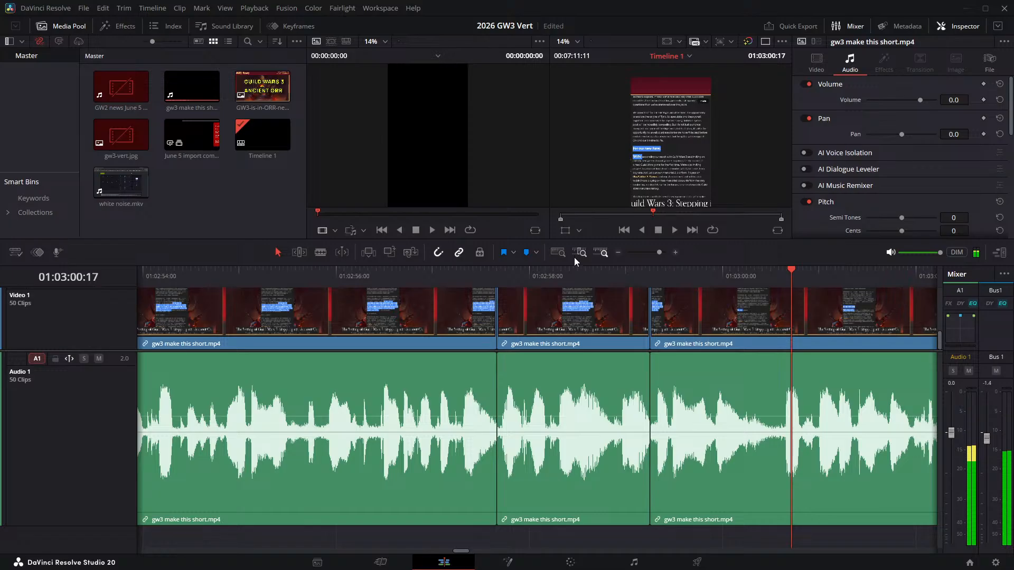
pyautogui.hotkey('ctrl', 'z')
pyautogui.hotkey('ctrl', 'shift', 'z')
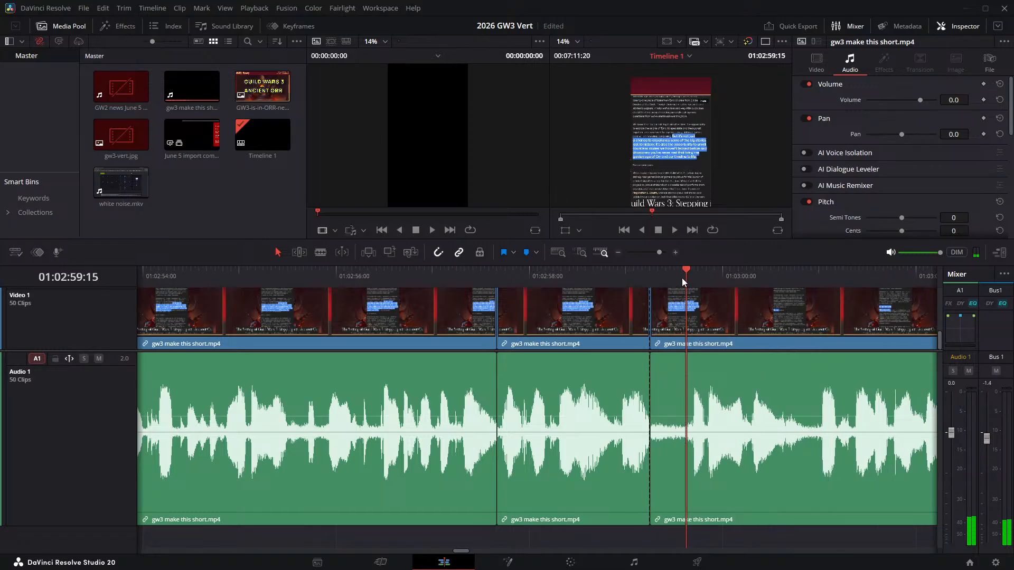
# - Split the narration at 01:02:59:13 and ripple delete the pause that starts at 01:02:59:06
pyautogui.click(678, 275)
pyautogui.hotkey('ctrl', 'b')
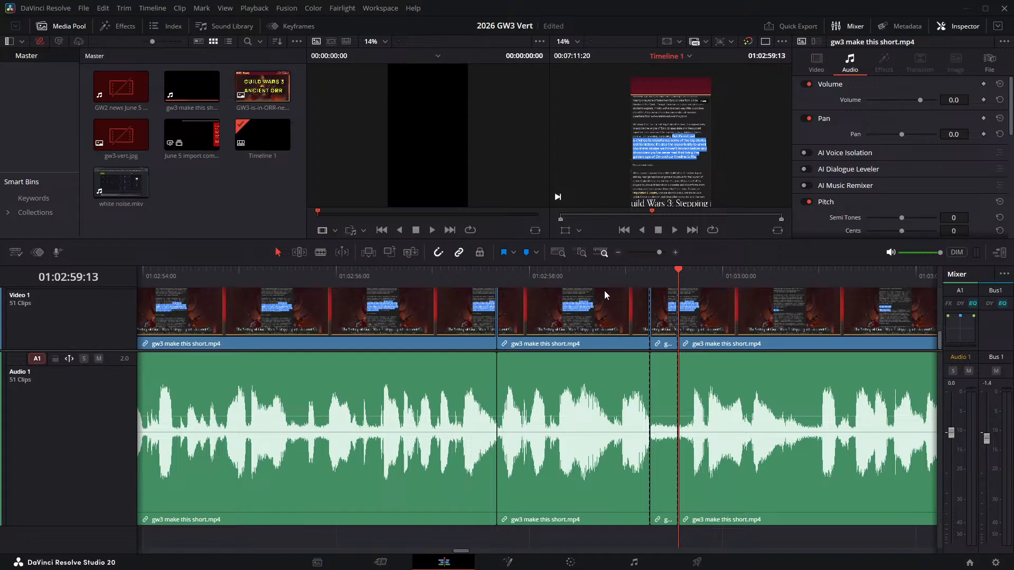
pyautogui.press('Delete')
# - Check the join at 01:02:59:06, then split the narration at 01:03:00:13 and 01:03:00:17 and ripple delete the pause between them
pyautogui.click(557, 275)
pyautogui.press('space')
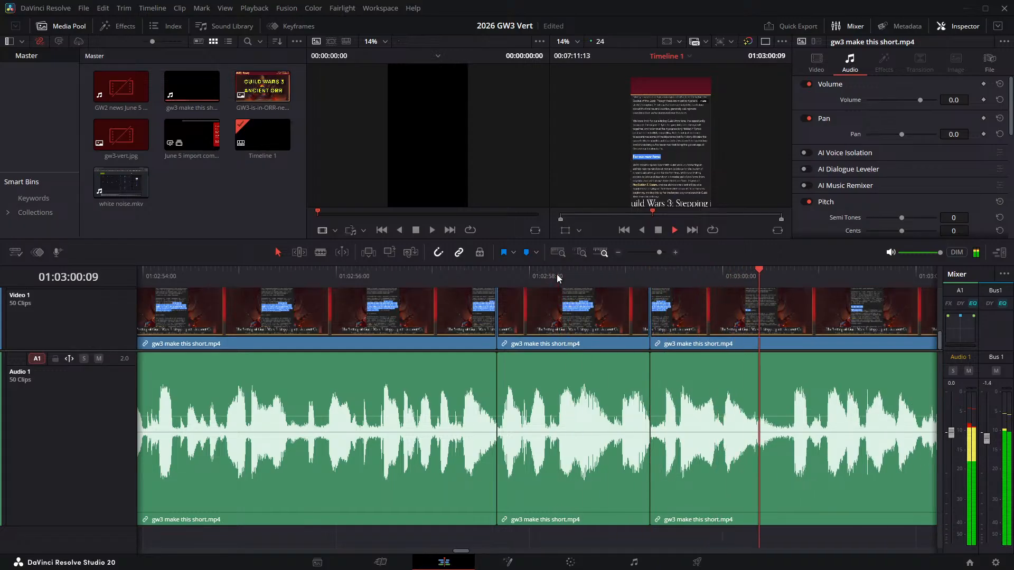
pyautogui.press('space')
pyautogui.moveTo(759, 275); pyautogui.dragTo(774, 281)
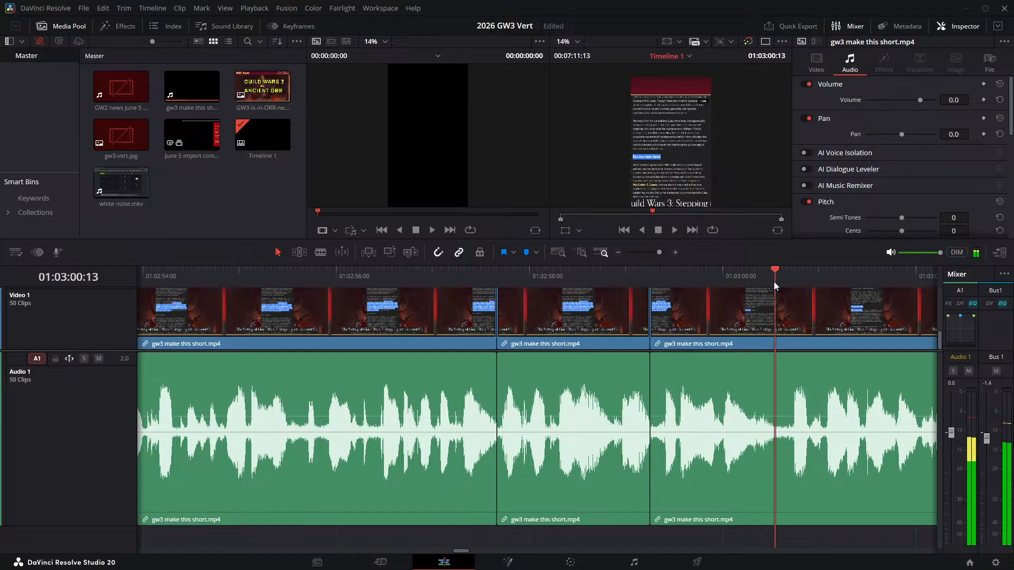
pyautogui.hotkey('ctrl', 'b')
pyautogui.press('Right')
pyautogui.press('Right')
pyautogui.press('Right')
pyautogui.press('Right')
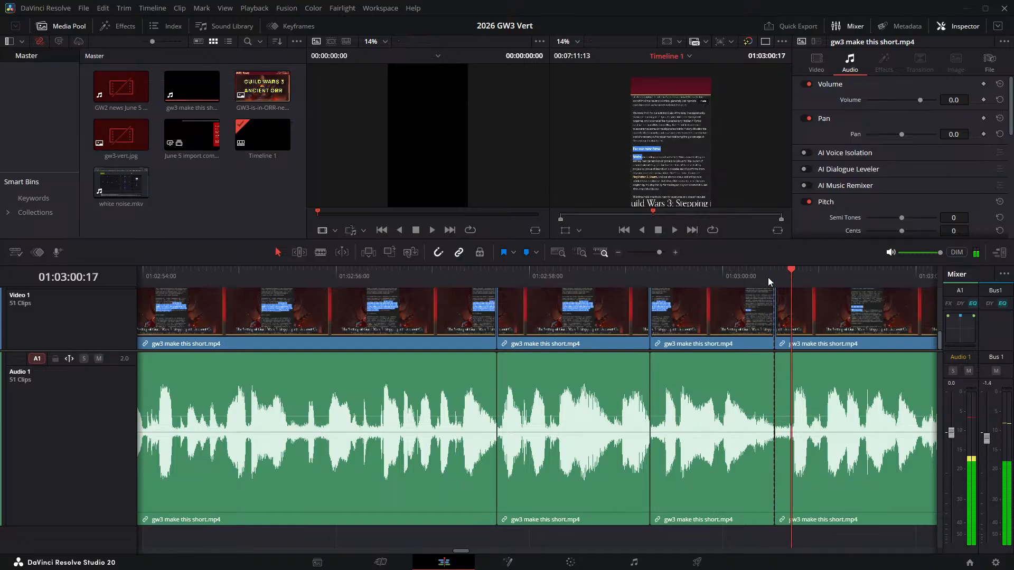
pyautogui.hotkey('ctrl', 'b')
pyautogui.click(781, 322)
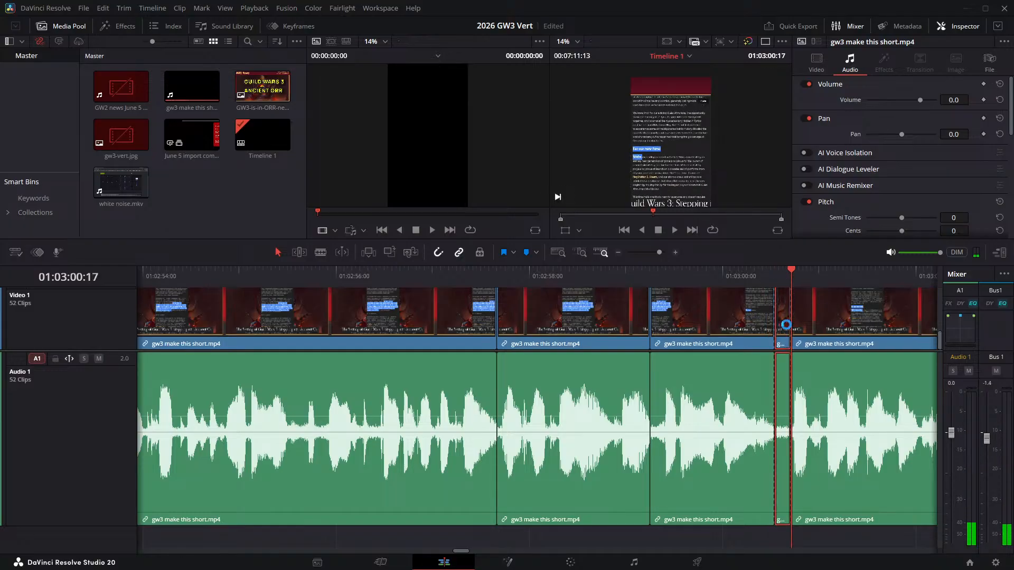
pyautogui.press('Delete')
# - Check the join at 01:03:00:13, then split the narration at 01:03:06:21 and 01:03:07:03 and ripple delete the pause between them
pyautogui.press('/')
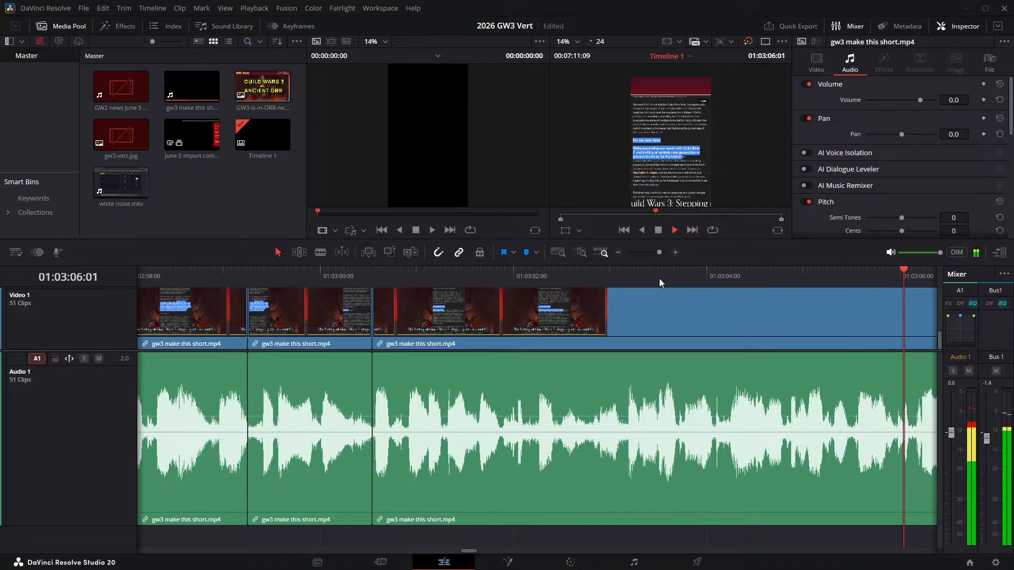
pyautogui.press('space')
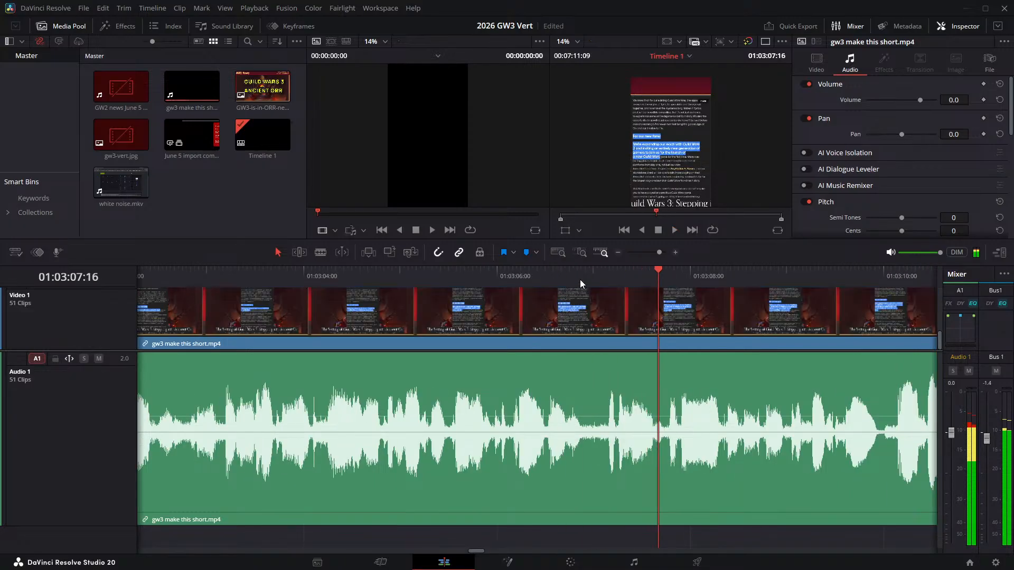
pyautogui.click(580, 279)
pyautogui.hotkey('ctrl', 'b')
pyautogui.press('space')
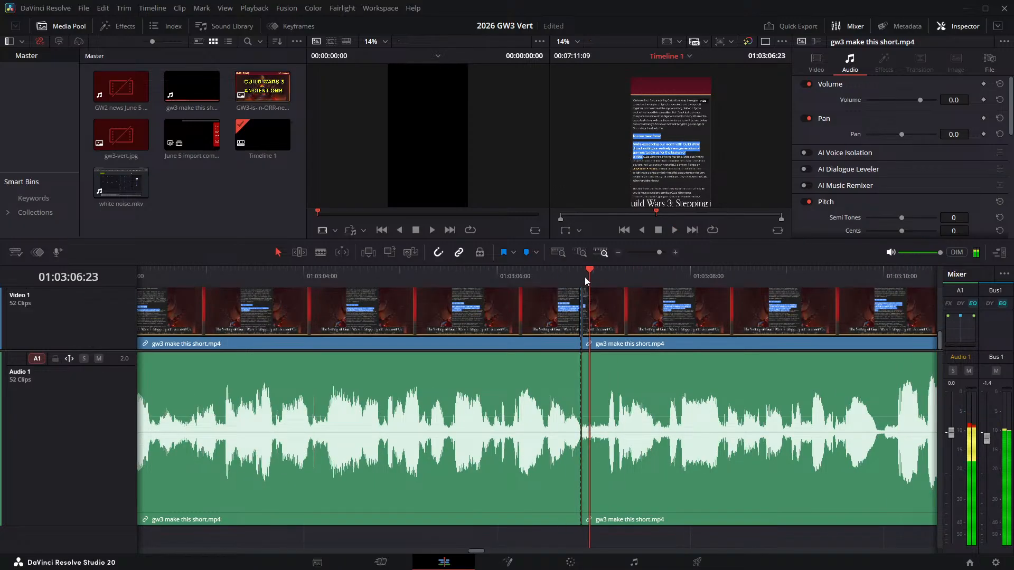
pyautogui.hotkey('ctrl', 'b')
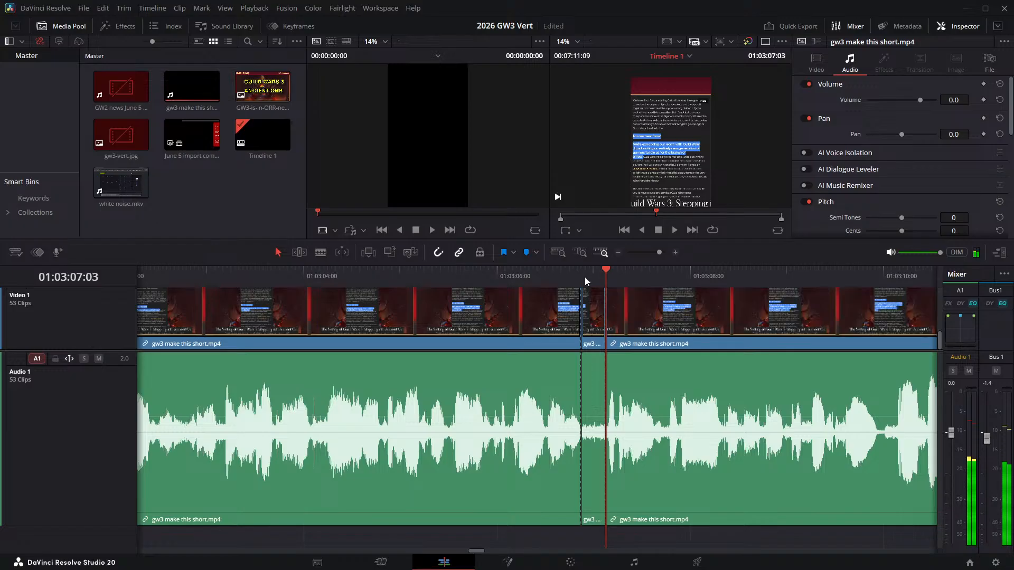
pyautogui.click(588, 318)
pyautogui.press('Delete')
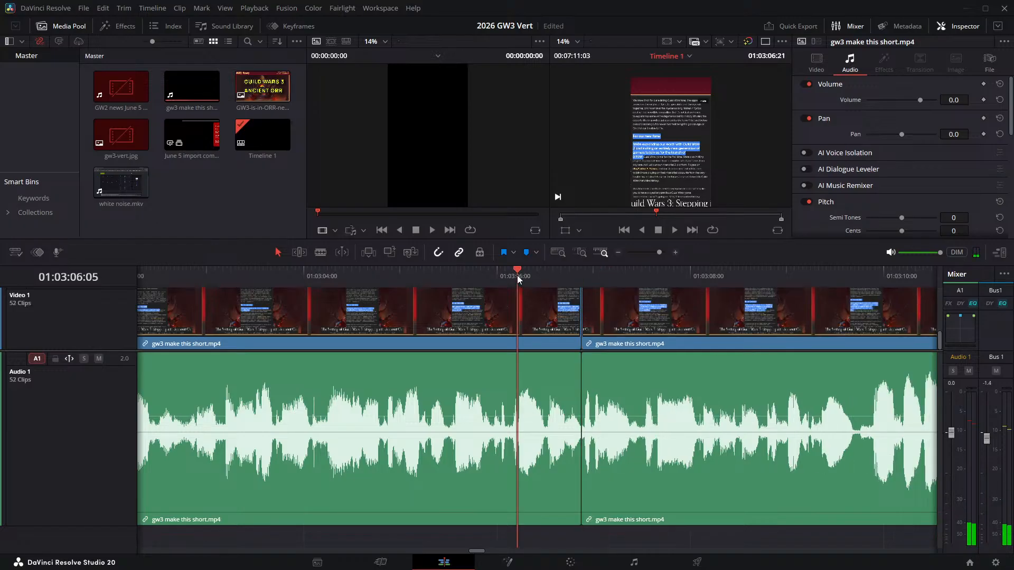
# - Check the join at 01:03:06:21, then listen around 01:03:09:15 to find where the next pause begins
pyautogui.press('space')
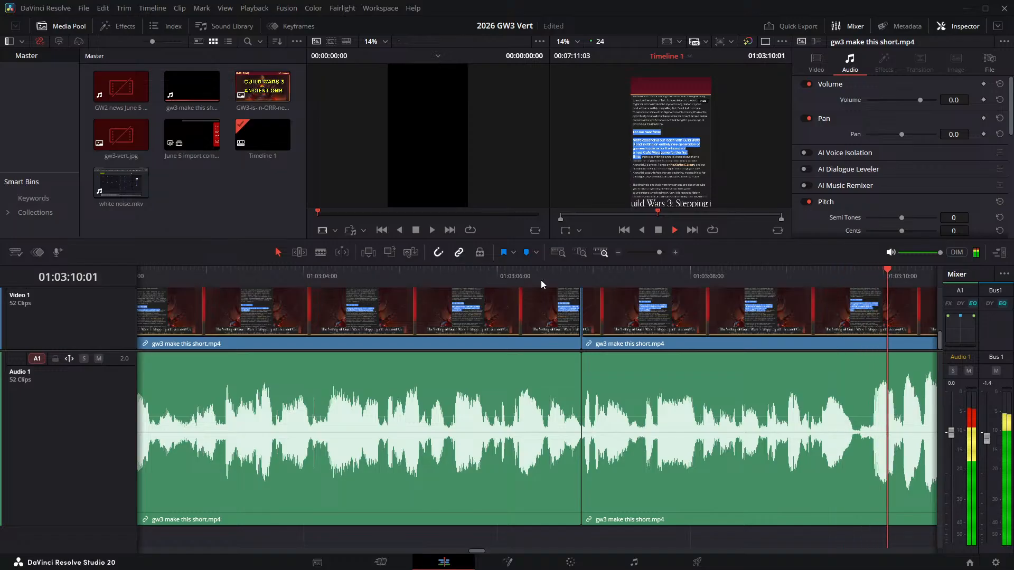
pyautogui.click(860, 274)
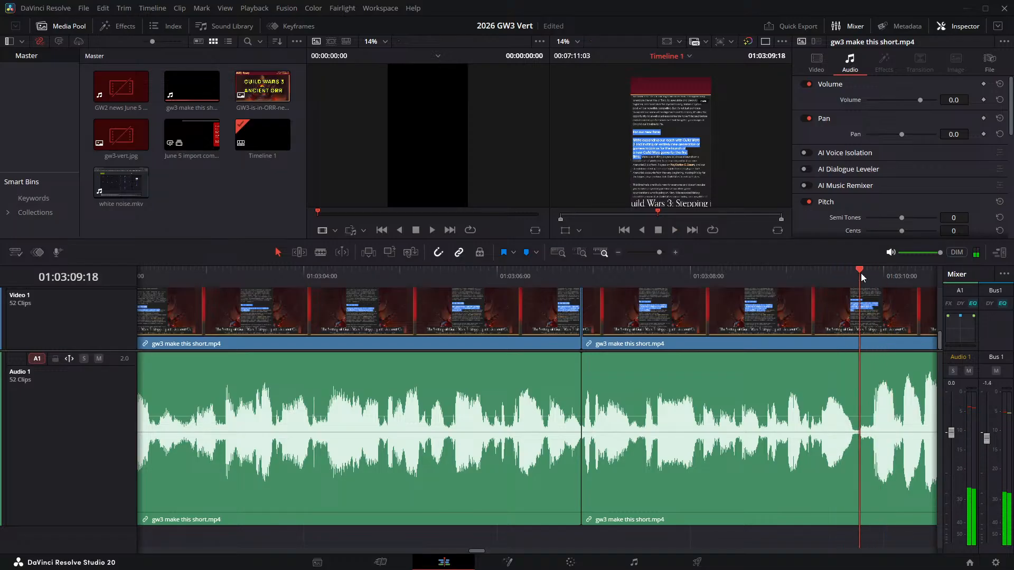
pyautogui.press('space')
pyautogui.press('space')
pyautogui.click(857, 271)
pyautogui.hscroll(-3, 851, 396)
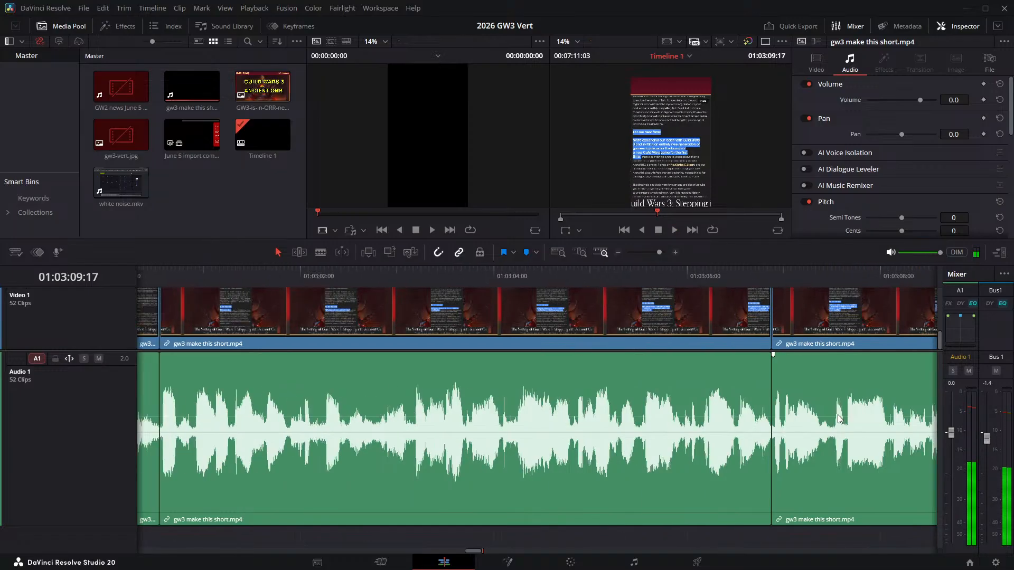
pyautogui.press('space')
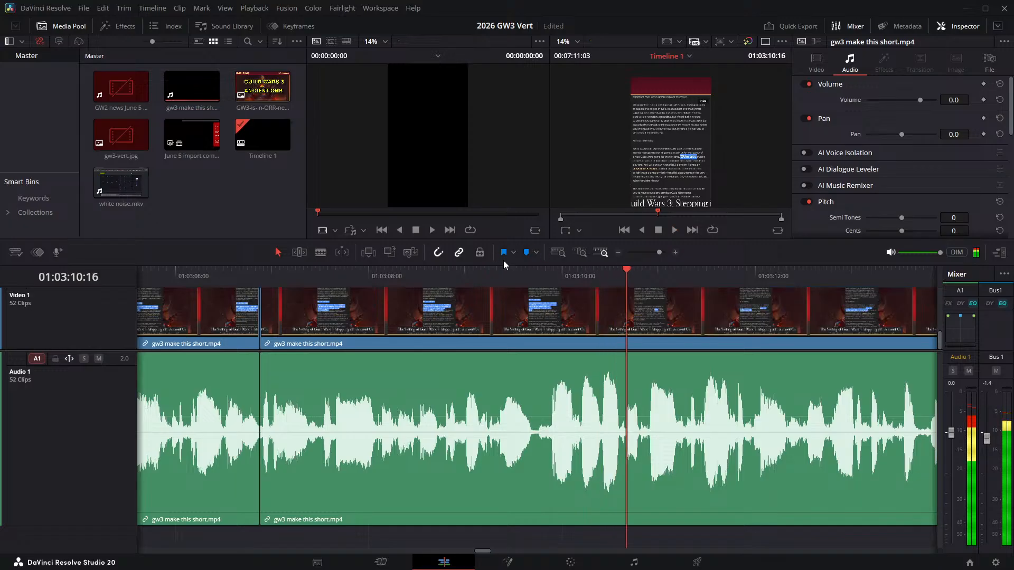
pyautogui.click(525, 274)
pyautogui.press('space')
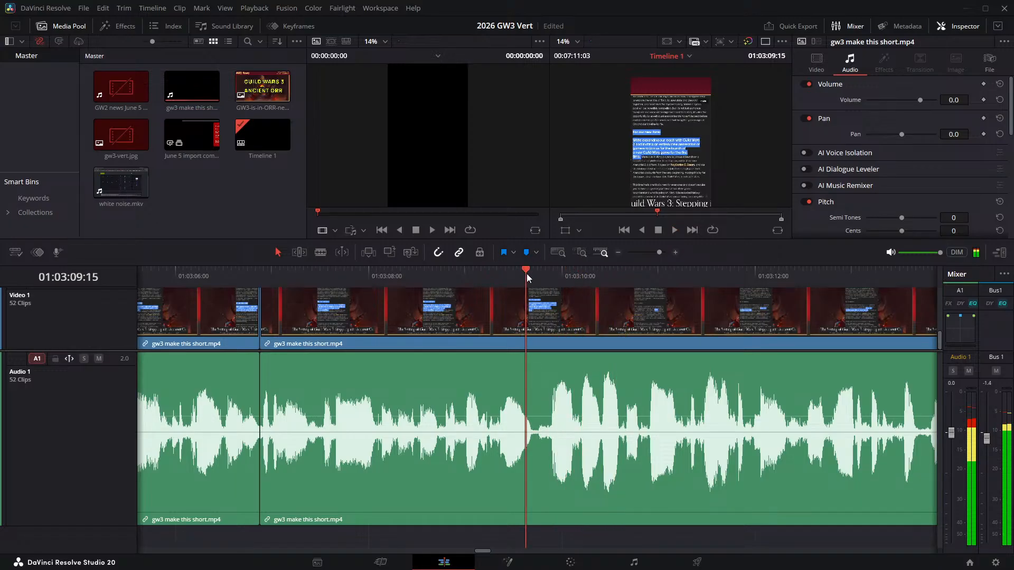
pyautogui.press('space')
# - Split the narration at 01:03:09:16 and 01:03:09:20 and ripple delete the pause between them
pyautogui.click(531, 274)
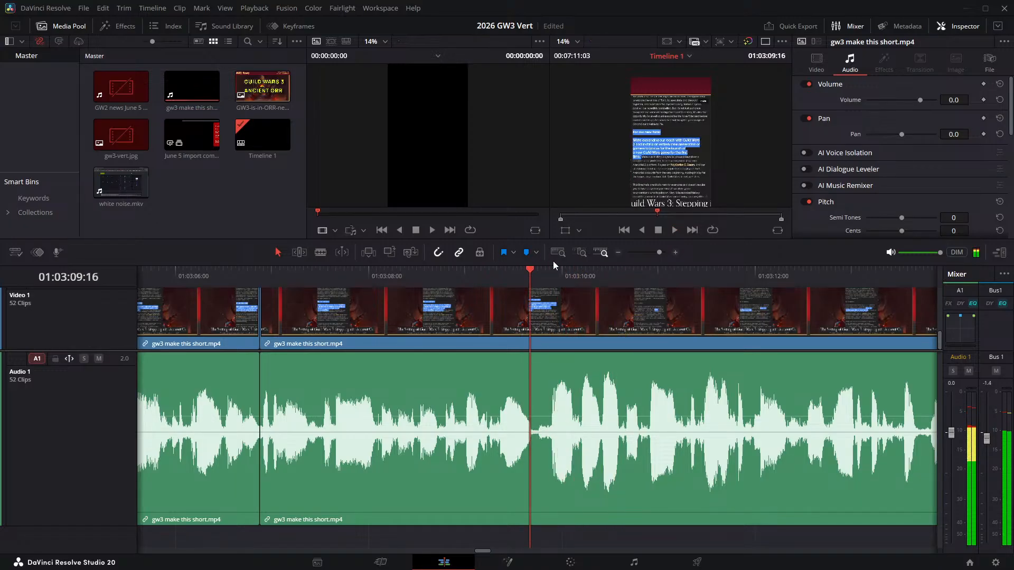
pyautogui.hotkey('ctrl', 'b')
pyautogui.press('space')
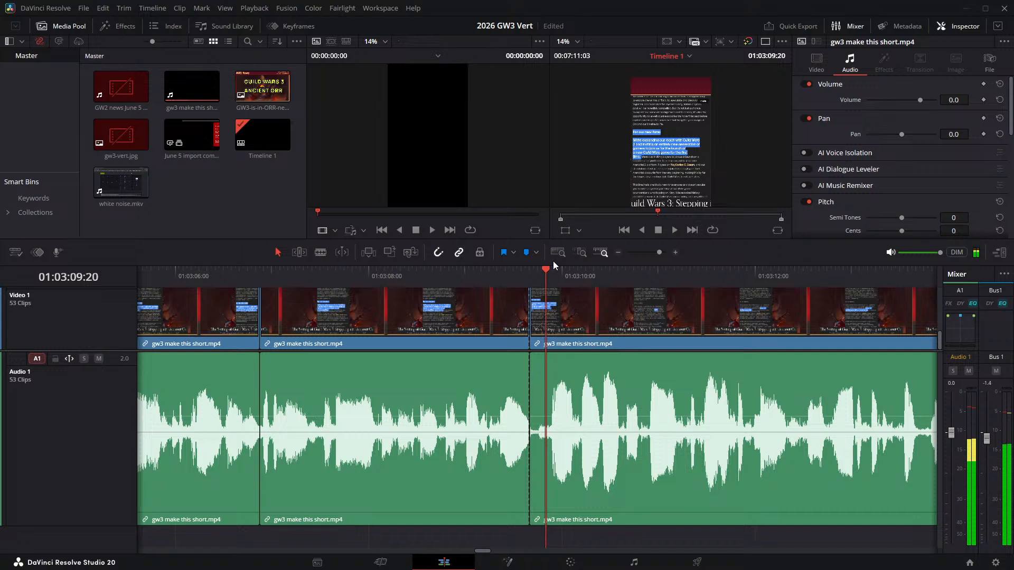
pyautogui.hotkey('ctrl', 'b')
pyautogui.click(541, 312)
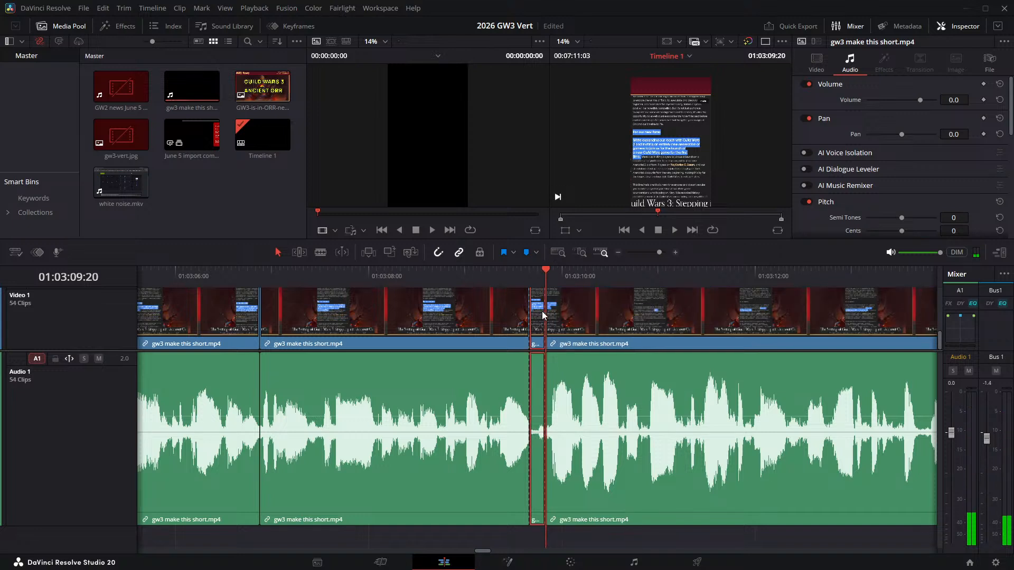
pyautogui.press('Delete')
# - Check the join at 01:03:09:16, then listen around 01:03:14:23 to find where the next pause begins
pyautogui.press('space')
pyautogui.press('space')
pyautogui.click(440, 273)
pyautogui.press('space')
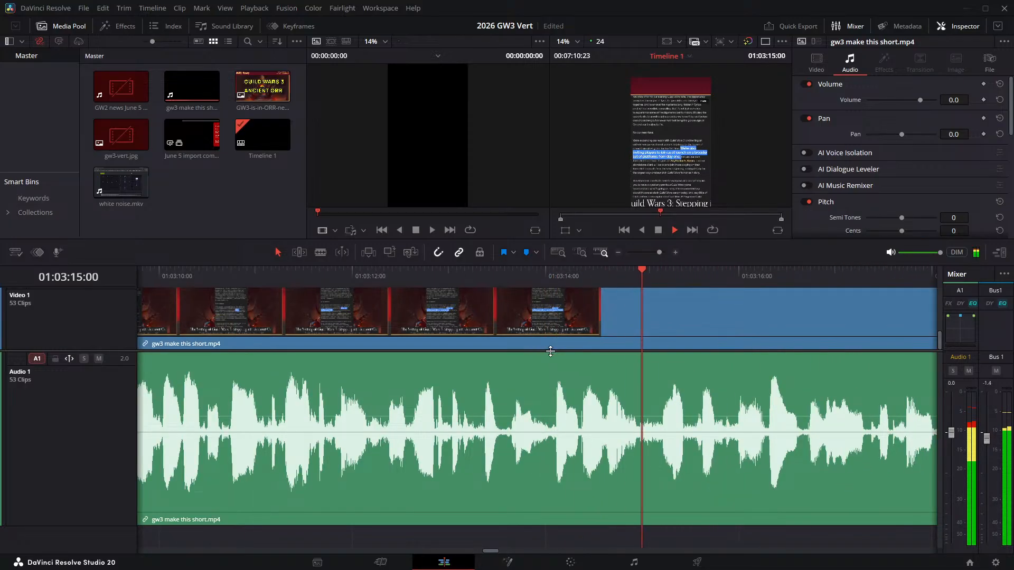
pyautogui.press('space')
pyautogui.click(636, 280)
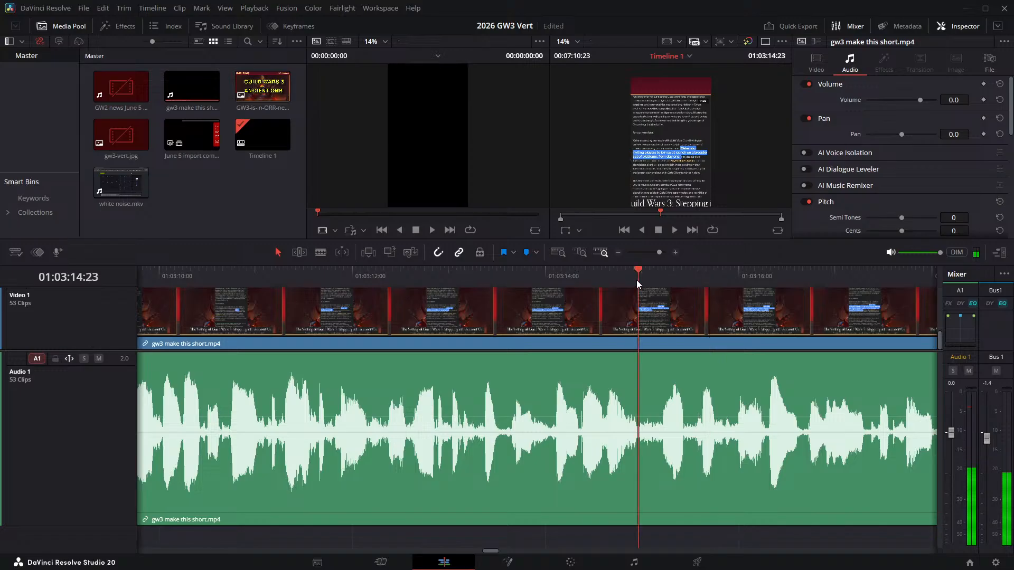
pyautogui.press('space')
pyautogui.press('space')
# - Split the narration at 01:03:14:23 and 01:03:15:04 and ripple delete the pause between them
pyautogui.click(634, 280)
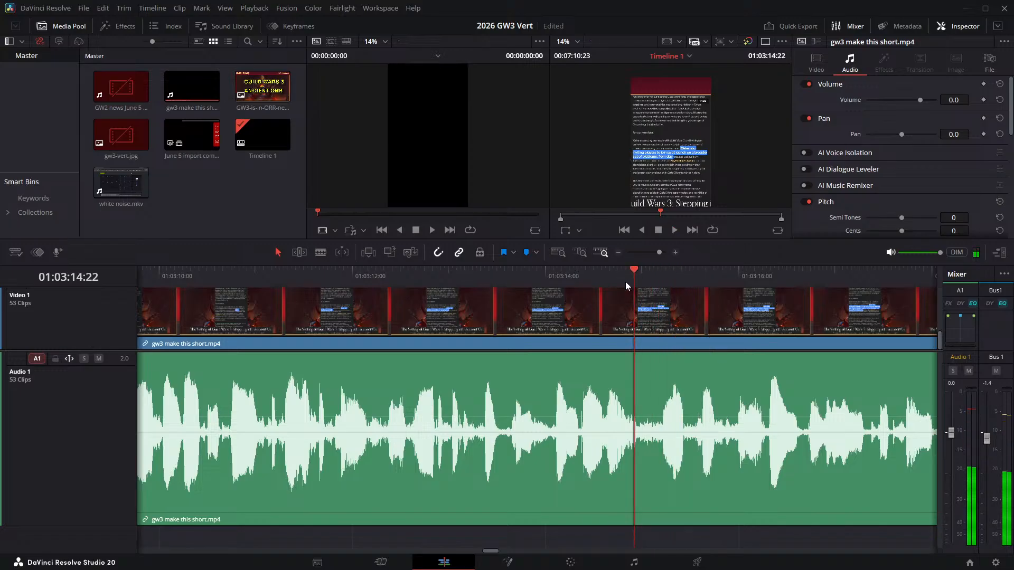
pyautogui.press('Right')
pyautogui.hotkey('ctrl', 'b')
pyautogui.press('Right')
pyautogui.press('Right')
pyautogui.press('Right')
pyautogui.press('Right')
pyautogui.press('Right')
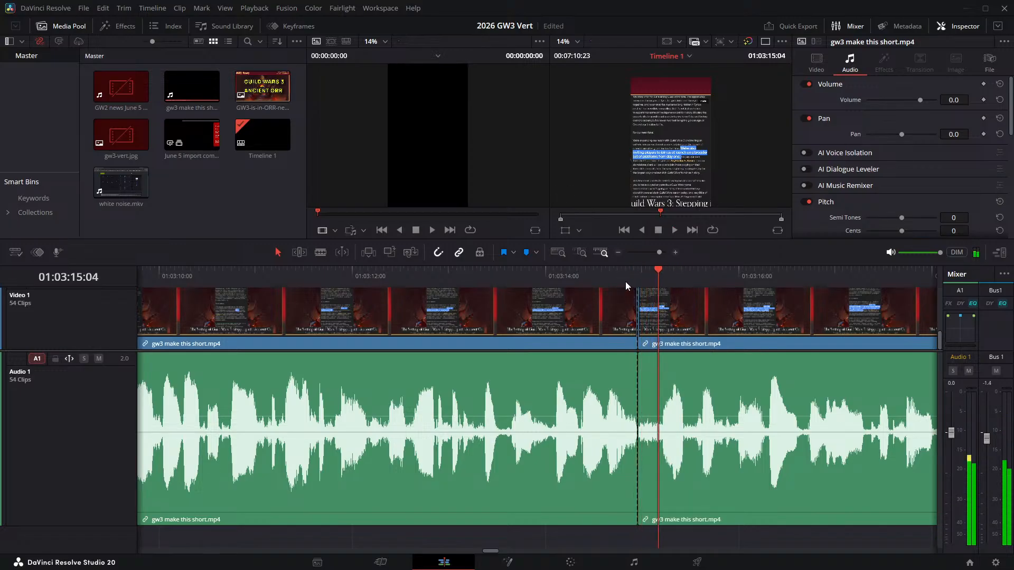
pyautogui.hotkey('ctrl', 'b')
pyautogui.click(649, 317)
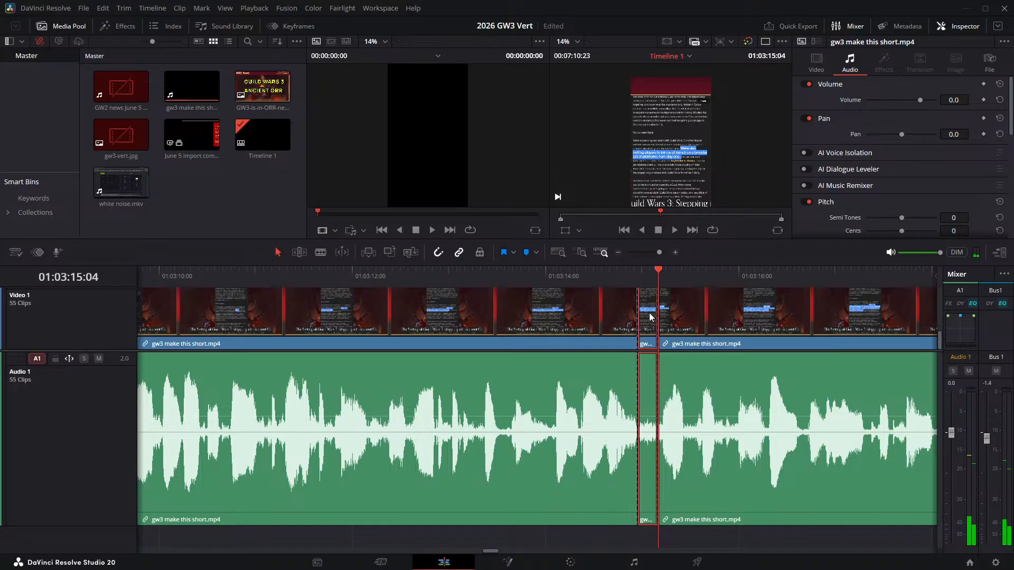
pyautogui.press('Delete')
# - Check the join at 01:03:14:23, then listen around 01:03:17:19 to find where the next pause begins
pyautogui.click(520, 276)
pyautogui.press('space')
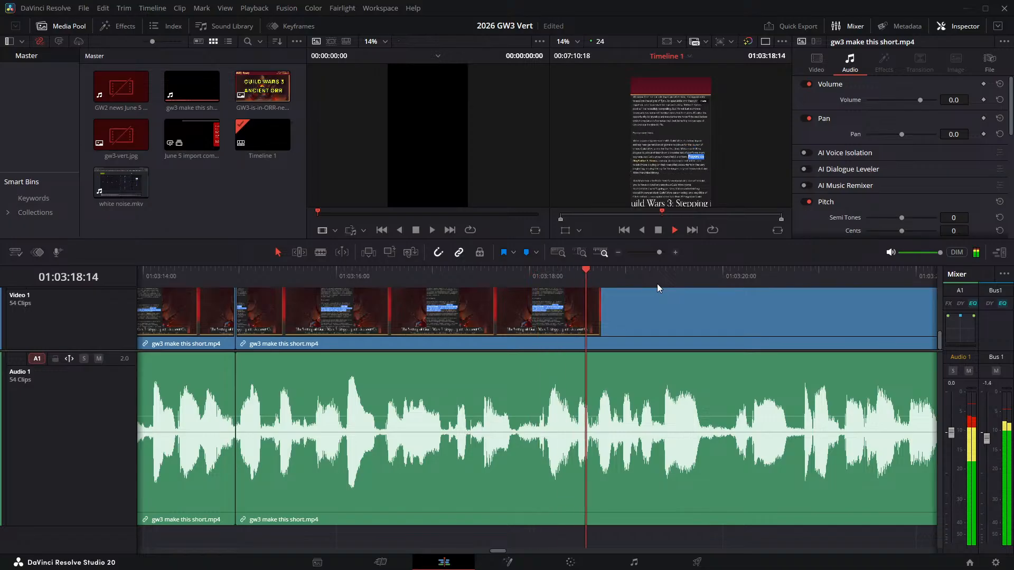
pyautogui.press('space')
pyautogui.click(490, 270)
pyautogui.press('space')
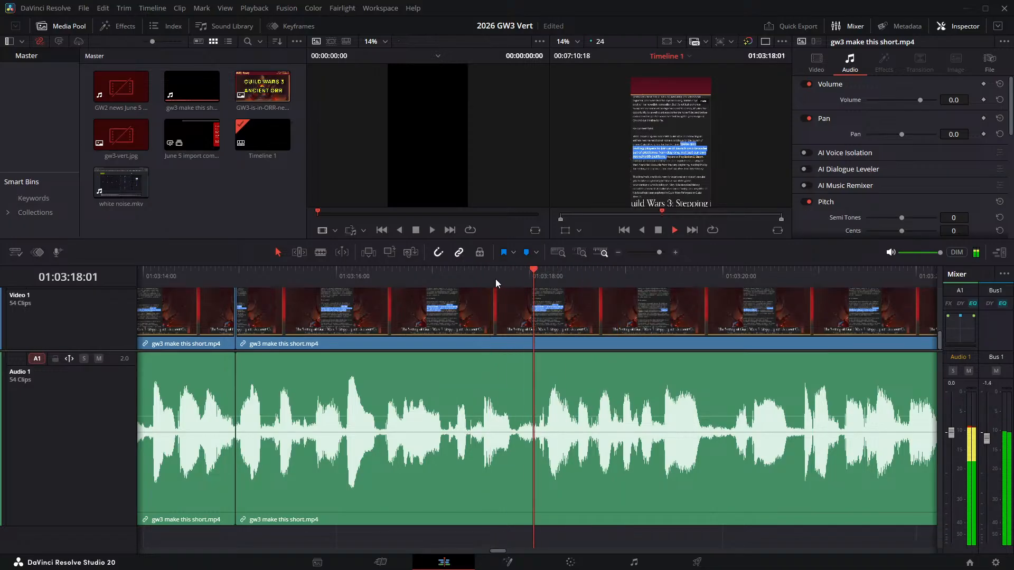
pyautogui.press('space')
pyautogui.moveTo(500, 276); pyautogui.dragTo(510, 276)
# - Split the narration at 01:03:17:19 and 01:03:18:01 and ripple delete the pause between them
pyautogui.hotkey('ctrl', 'b')
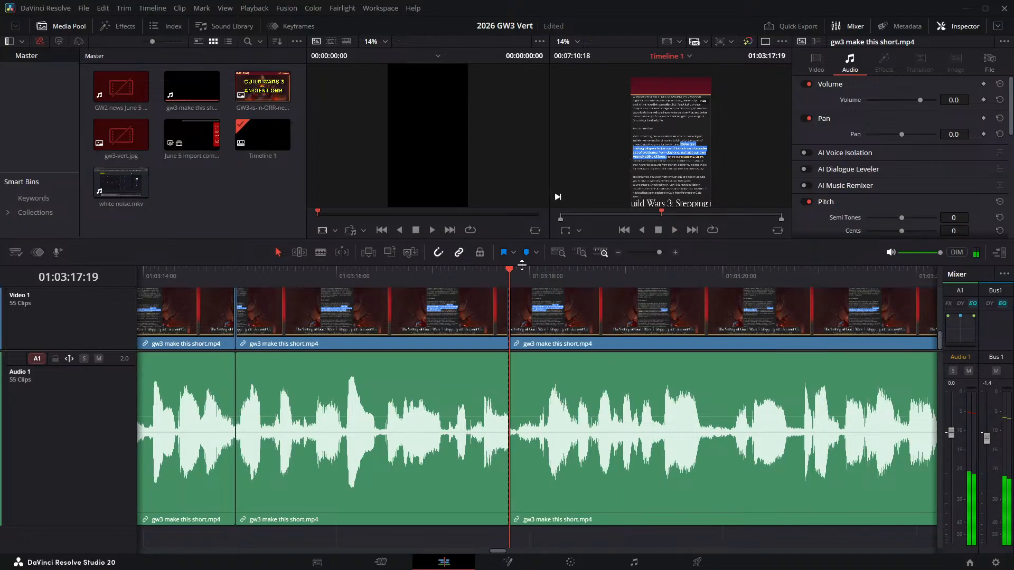
pyautogui.press('Right')
pyautogui.press('Right')
pyautogui.press('Right')
pyautogui.press('Right')
pyautogui.press('Right')
pyautogui.press('Right')
pyautogui.press('Right')
pyautogui.press('Left')
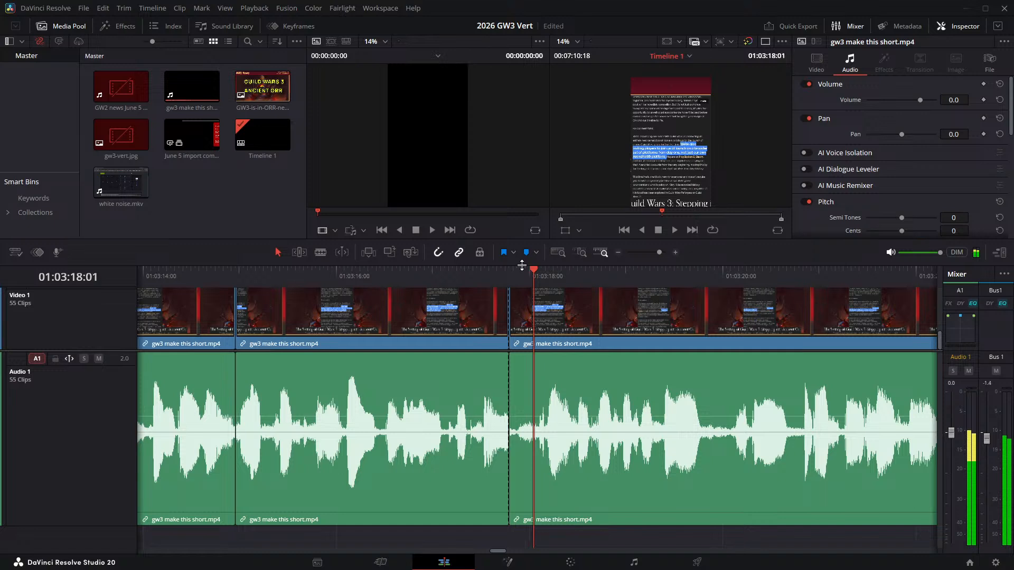
pyautogui.hotkey('ctrl', 'b')
pyautogui.click(521, 309)
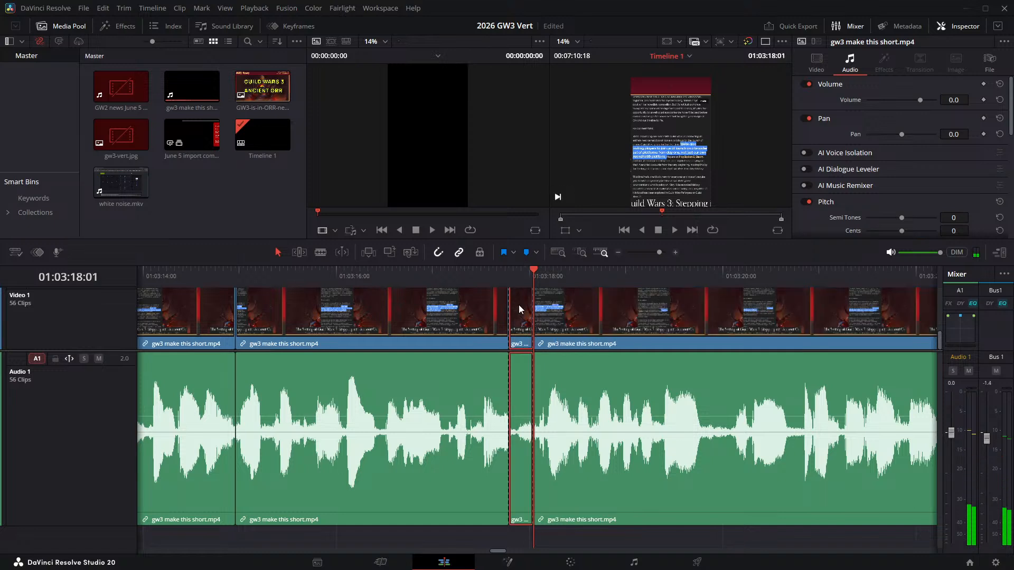
pyautogui.press('Delete')
# - Check the join at 01:03:17:19, then listen up to the start of the next pause at 01:03:19:12
pyautogui.click(379, 272)
pyautogui.press('space')
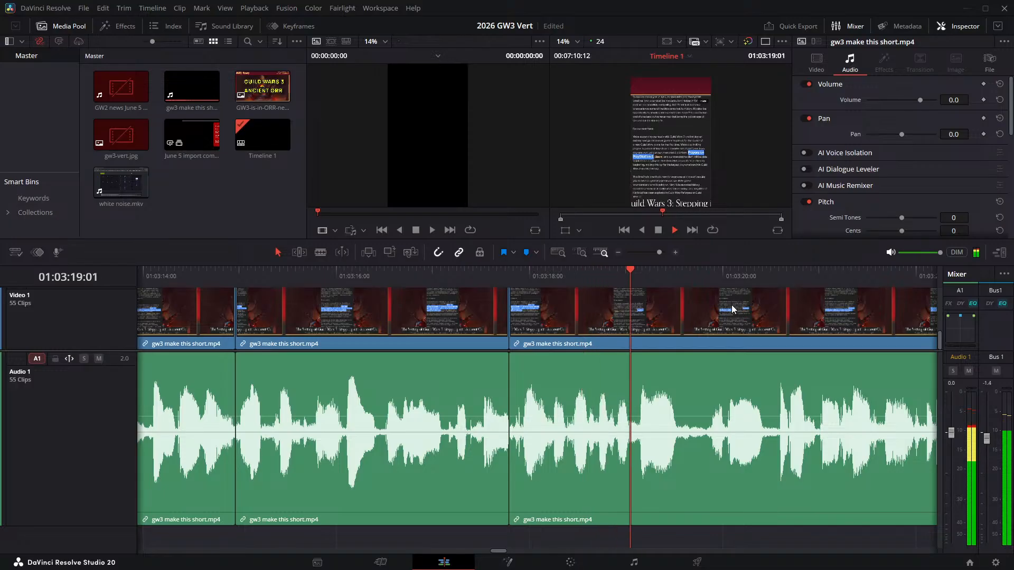
pyautogui.click(669, 277)
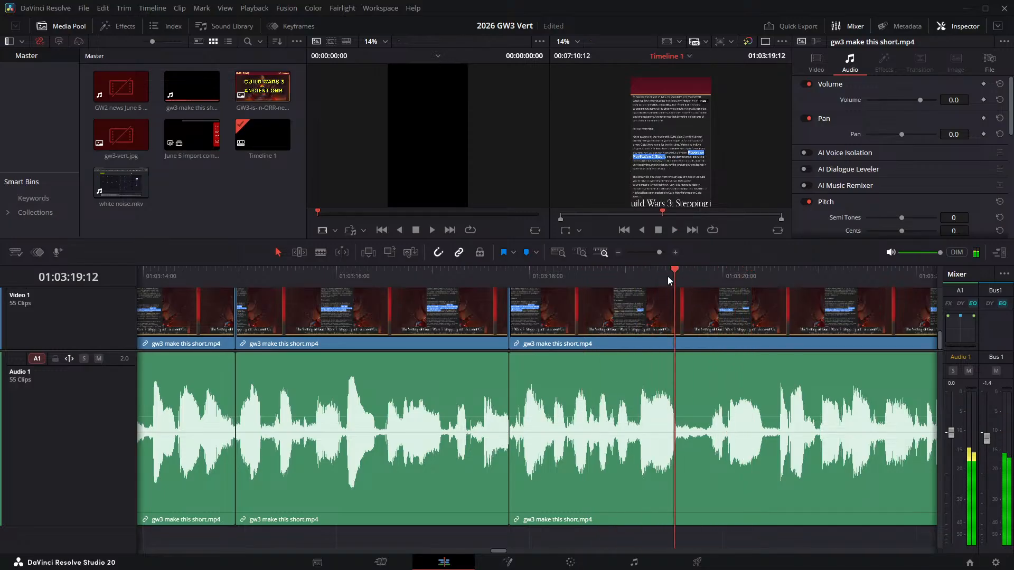
# - Split the narration at 01:03:19:12 and 01:03:19:19 and ripple delete the pause between them
pyautogui.hotkey('ctrl', 'b')
pyautogui.press('Right')
pyautogui.press('Right')
pyautogui.press('Right')
pyautogui.press('Right')
pyautogui.press('Right')
pyautogui.press('Right')
pyautogui.press('Right')
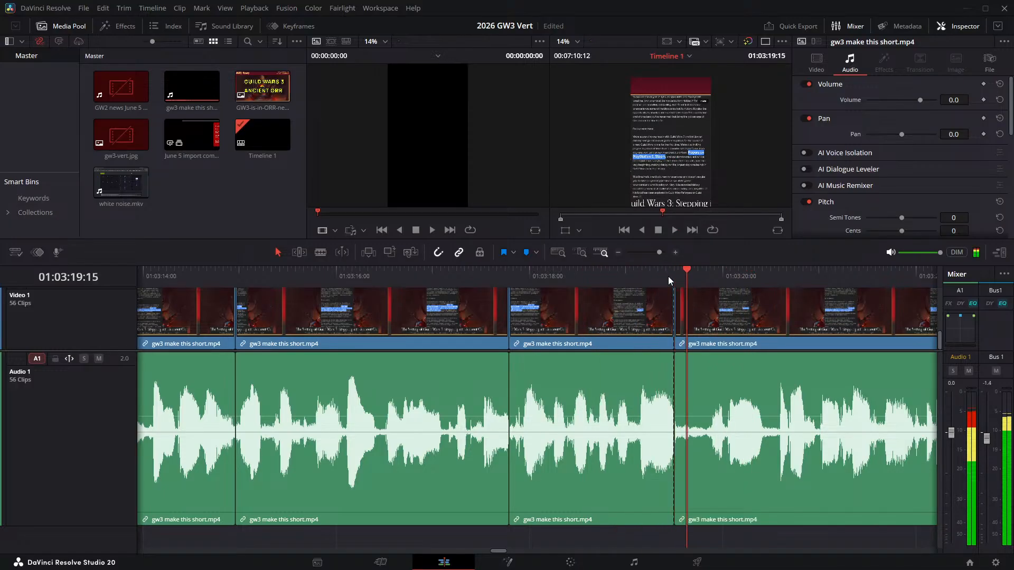
pyautogui.hotkey('ctrl', 'b')
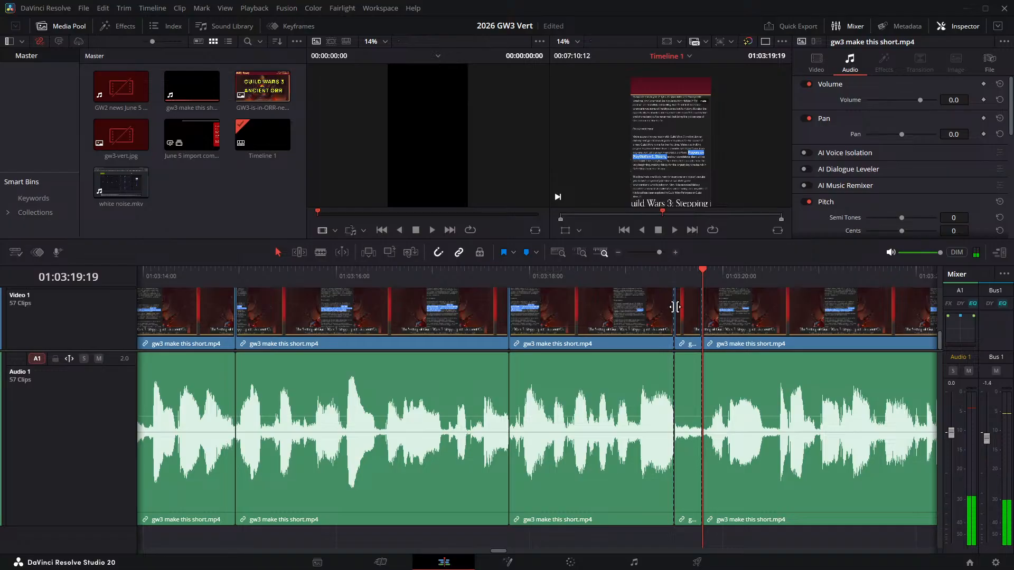
pyautogui.click(689, 331)
pyautogui.press('Delete')
# - Check the join at 01:03:19:12, then find the start of the next short pause at 01:03:20:04
pyautogui.click(616, 270)
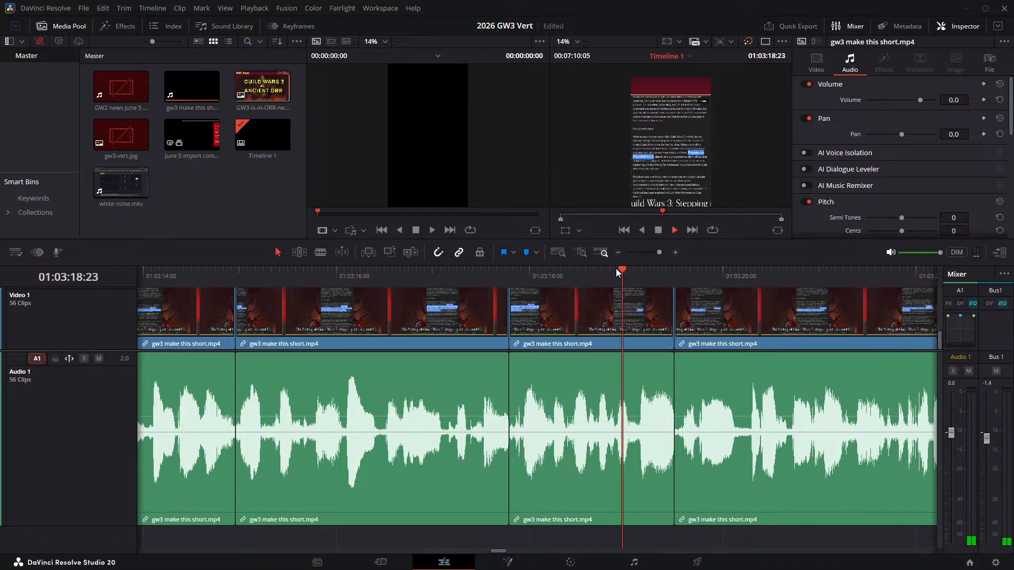
pyautogui.press('space')
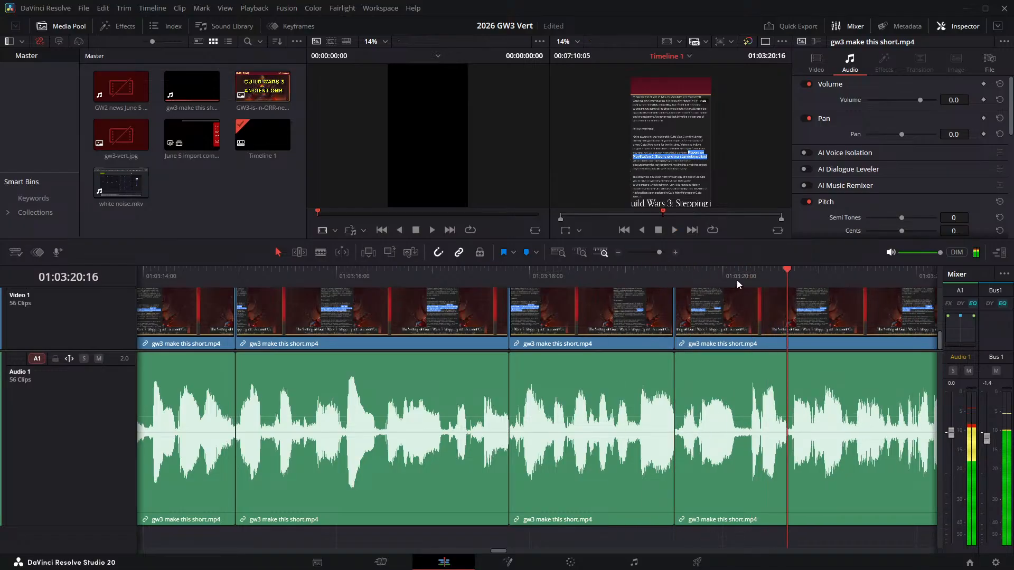
pyautogui.click(738, 277)
# - Split the narration at 01:03:20:04 and 01:03:20:06 and ripple delete the tiny pause between them
pyautogui.hotkey('ctrl', 'b')
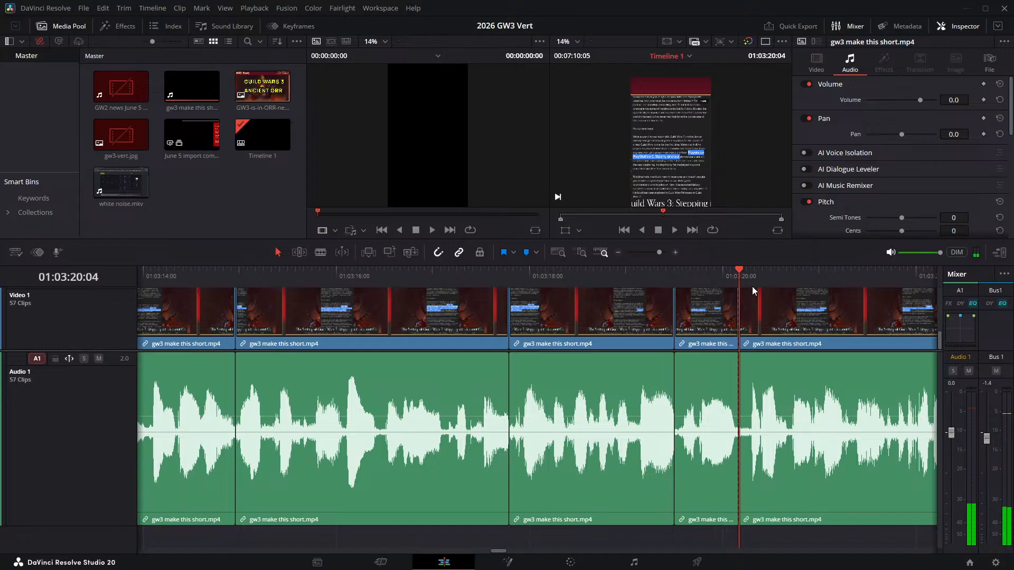
pyautogui.press('Right')
pyautogui.press('Right')
pyautogui.press('Right')
pyautogui.press('Left')
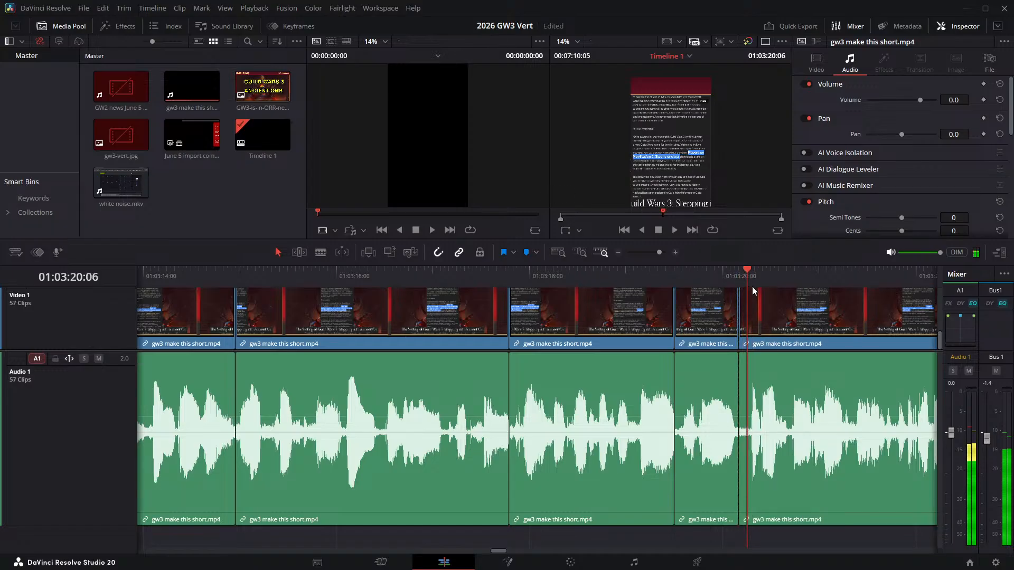
pyautogui.hotkey('ctrl', 'b')
pyautogui.click(743, 300)
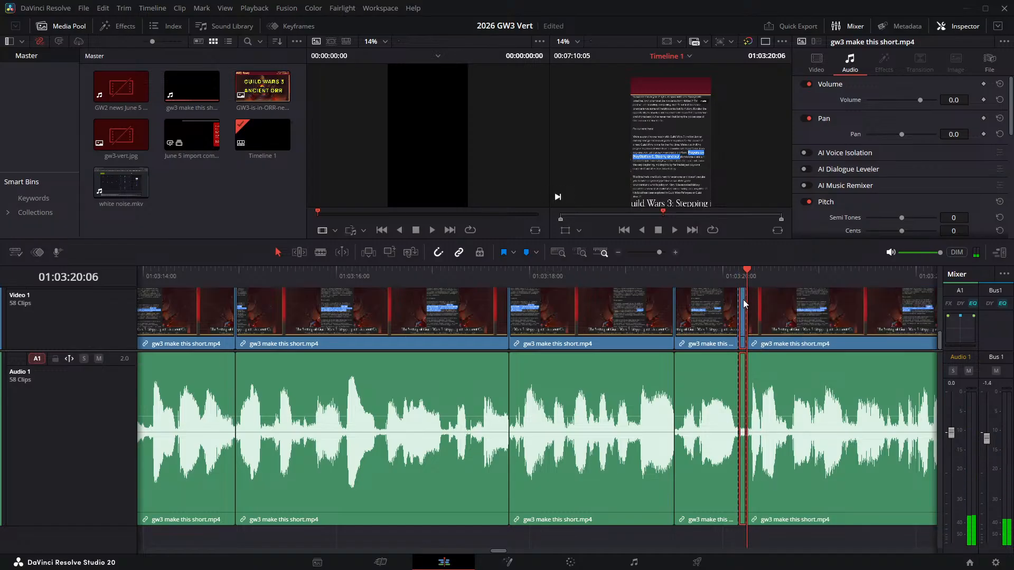
pyautogui.press('Delete')
# - Check the join at 01:03:20:04, then listen on and locate the start of the next pause at 01:03:25:10
pyautogui.click(682, 277)
pyautogui.press('space')
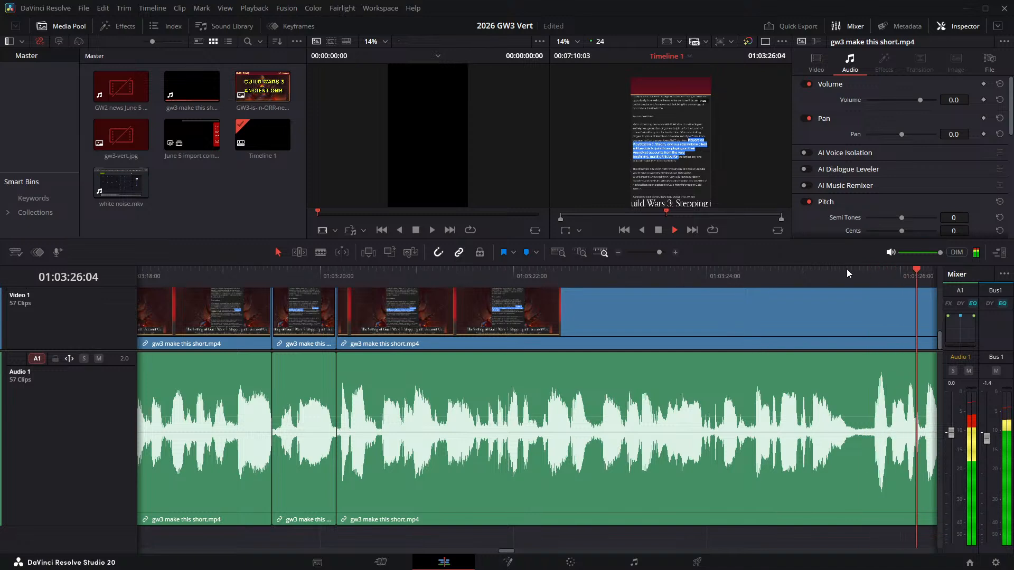
pyautogui.click(823, 271)
pyautogui.moveTo(822, 271); pyautogui.dragTo(852, 276)
pyautogui.press('Left')
pyautogui.press('Left')
pyautogui.press('Left')
pyautogui.press('Left')
pyautogui.press('Left')
pyautogui.press('Left')
pyautogui.press('Left')
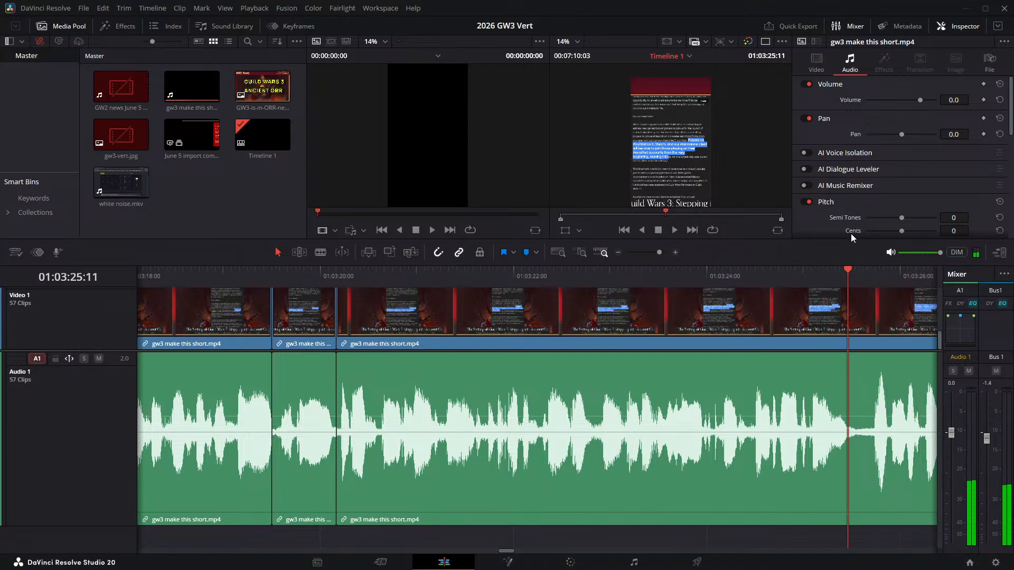
pyautogui.press('Left')
pyautogui.press('Left')
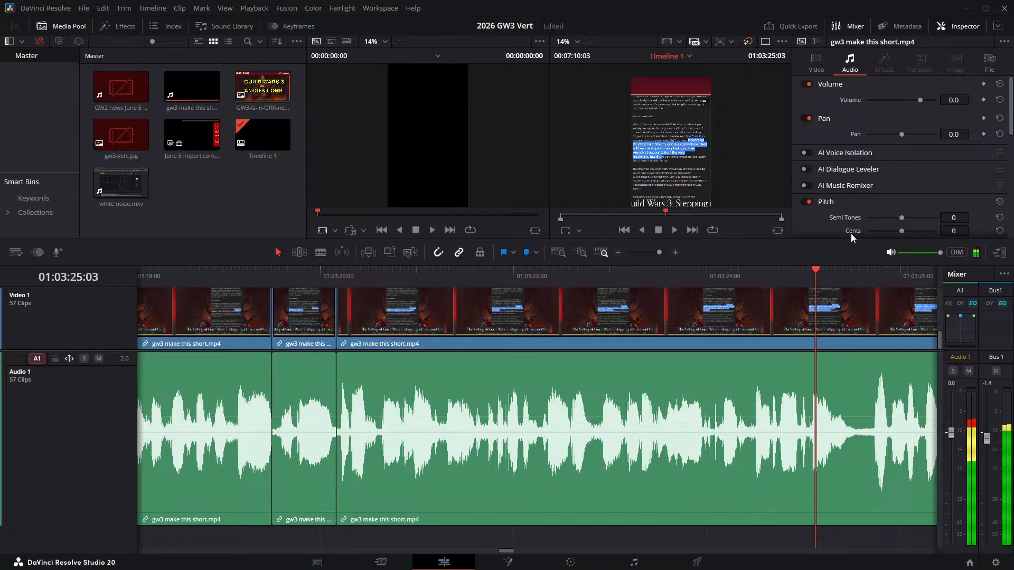
pyautogui.press('Right')
pyautogui.press('Right')
pyautogui.press('Right')
pyautogui.press('Right')
pyautogui.press('Right')
pyautogui.press('Right')
pyautogui.press('Right')
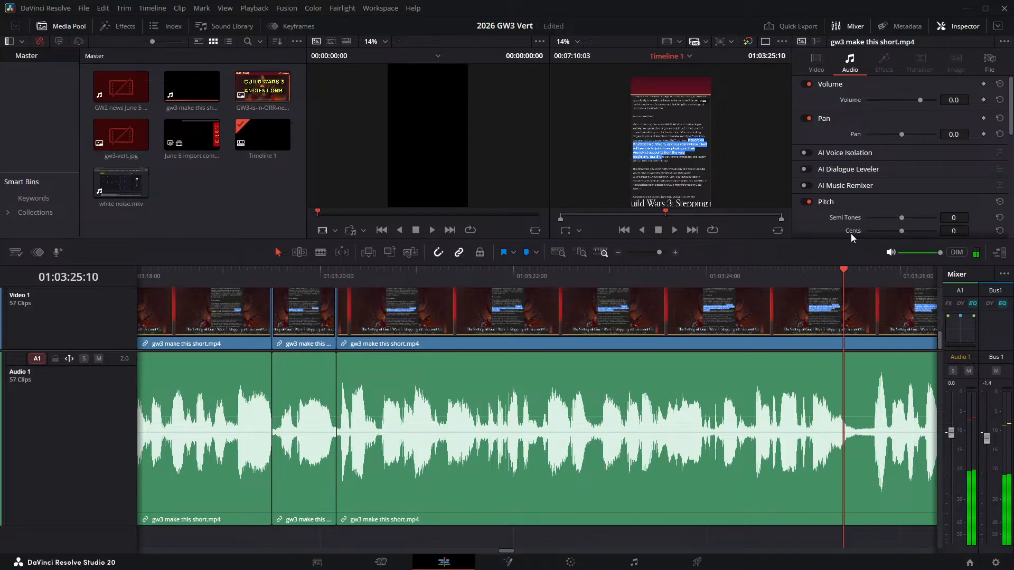
# - Split the narration at 01:03:25:10 and 01:03:25:17 and ripple delete the pause between them
pyautogui.hotkey('ctrl', 'b')
pyautogui.press('Right')
pyautogui.press('Right')
pyautogui.press('Right')
pyautogui.press('Right')
pyautogui.press('Right')
pyautogui.press('Right')
pyautogui.press('Right')
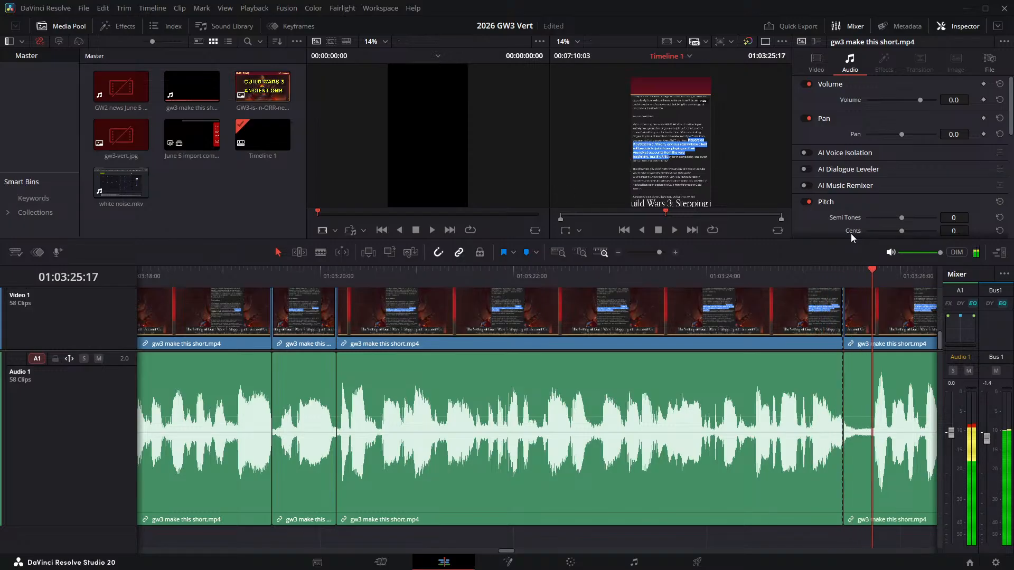
pyautogui.hotkey('ctrl', 'b')
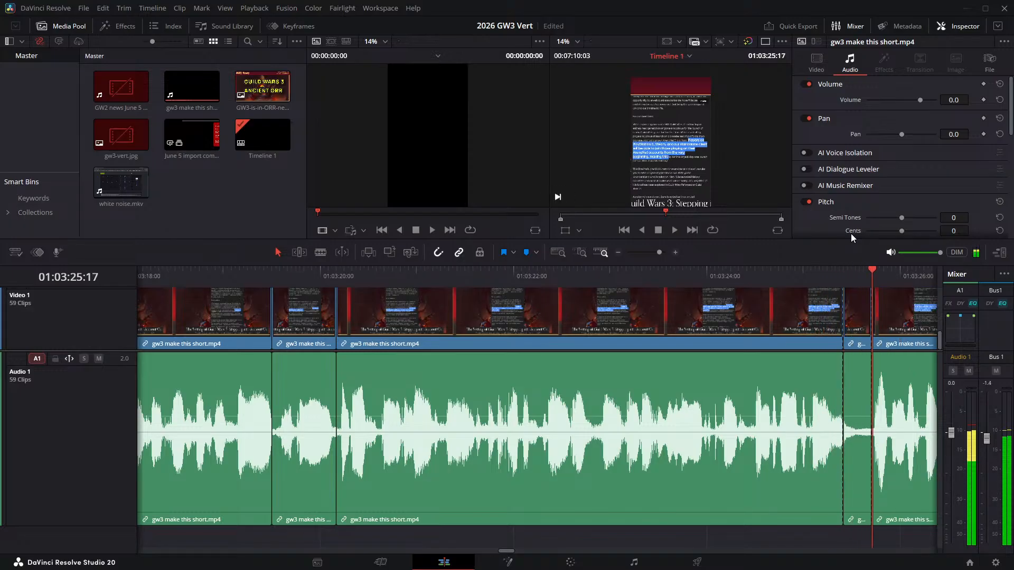
pyautogui.click(860, 321)
pyautogui.press('Delete')
# - Check the join at 01:03:25:10, then locate the start of the next pause at 01:03:29:18
pyautogui.click(779, 270)
pyautogui.press('space')
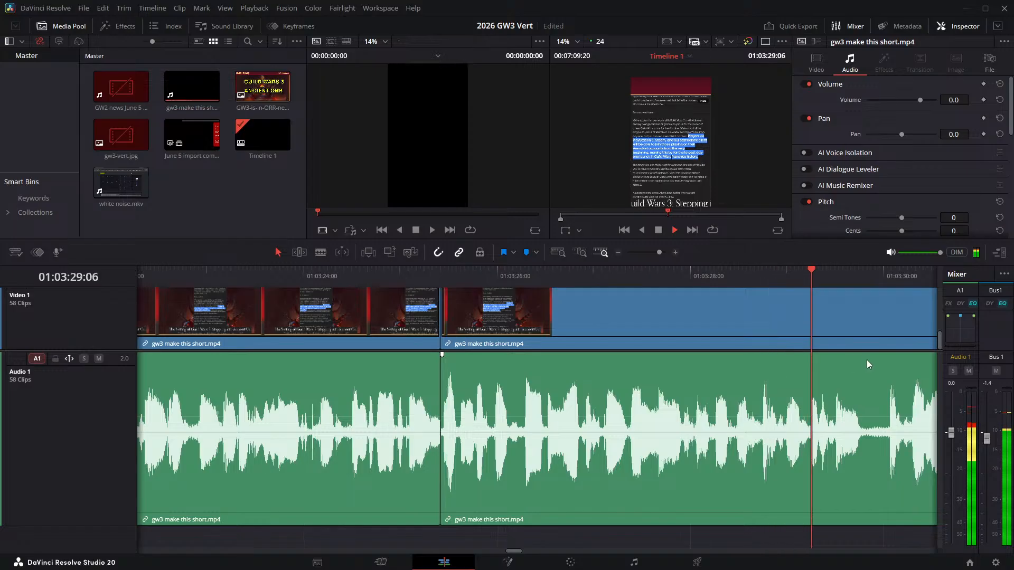
pyautogui.press('space')
pyautogui.moveTo(835, 375); pyautogui.dragTo(344, 326)
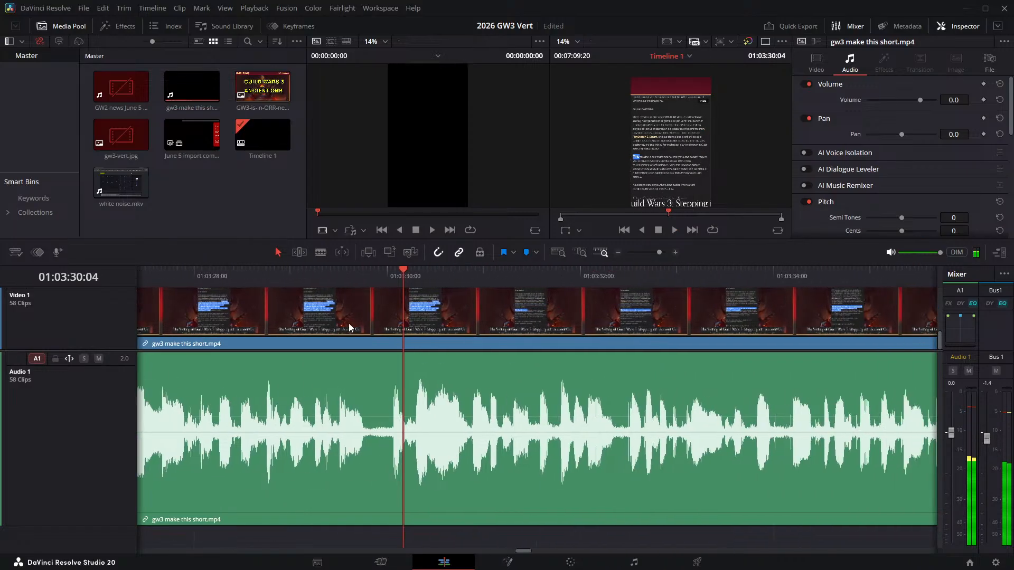
pyautogui.scroll(1, 347, 324)
pyautogui.moveTo(342, 273); pyautogui.dragTo(365, 269)
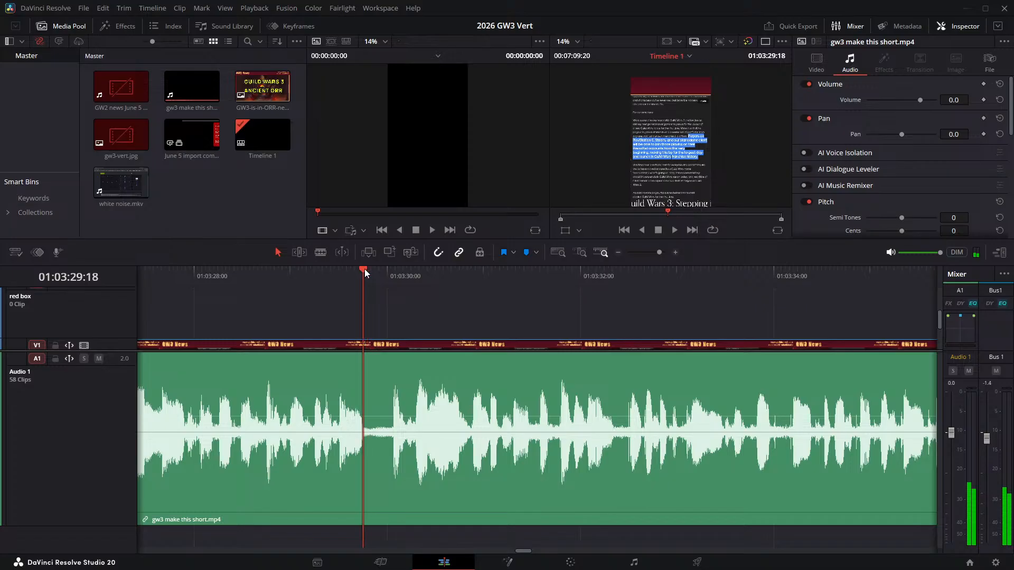
# - Split the narration at 01:03:29:18 and 01:03:30:01 and ripple delete the pause between them
pyautogui.hotkey('ctrl', 'b')
pyautogui.press('Right')
pyautogui.press('Right')
pyautogui.press('Right')
pyautogui.press('Right')
pyautogui.press('Right')
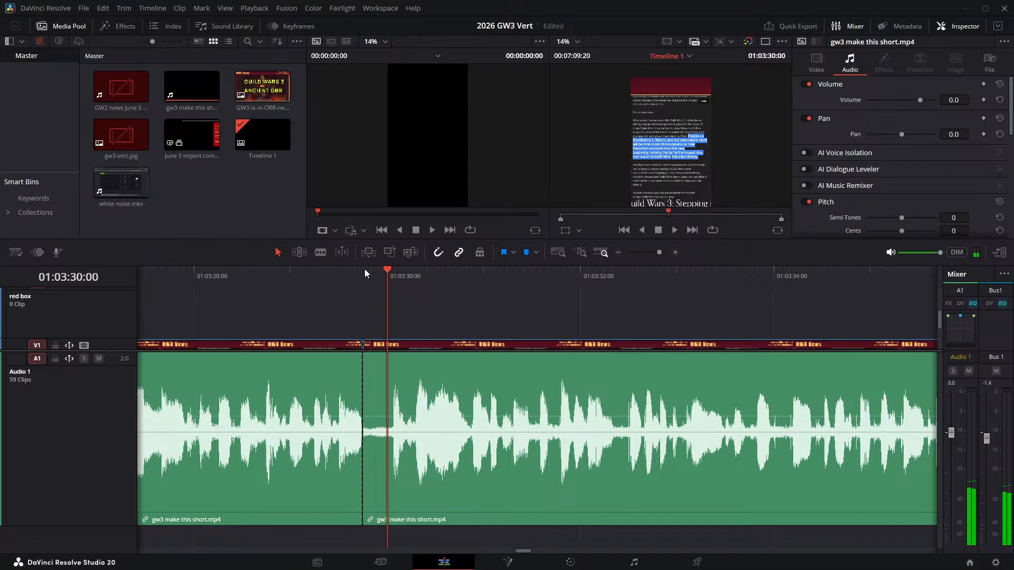
pyautogui.press('Right')
pyautogui.hotkey('ctrl', 'b')
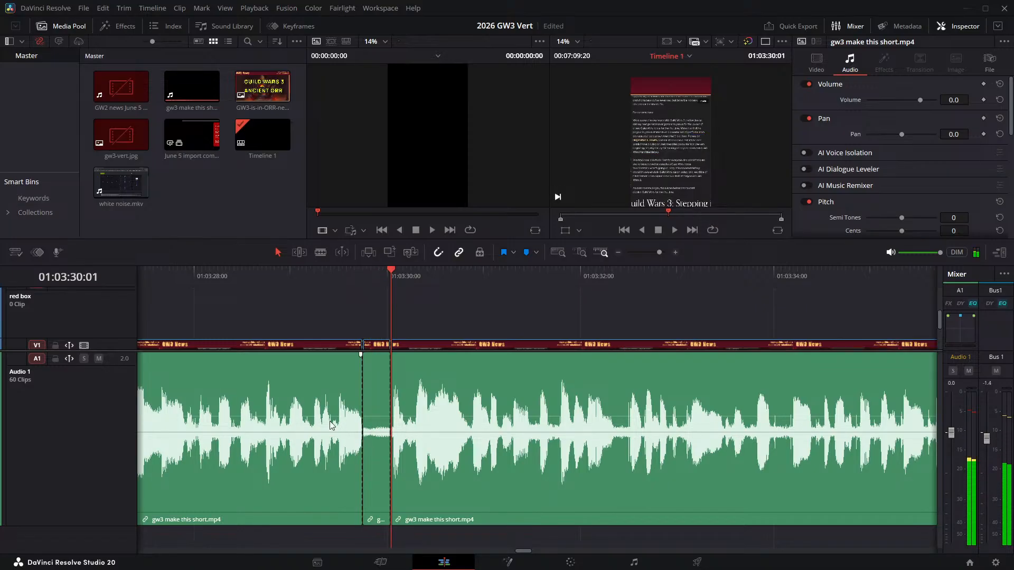
pyautogui.click(371, 400)
pyautogui.press('BackSpace')
pyautogui.click(371, 401)
pyautogui.press('BackSpace')
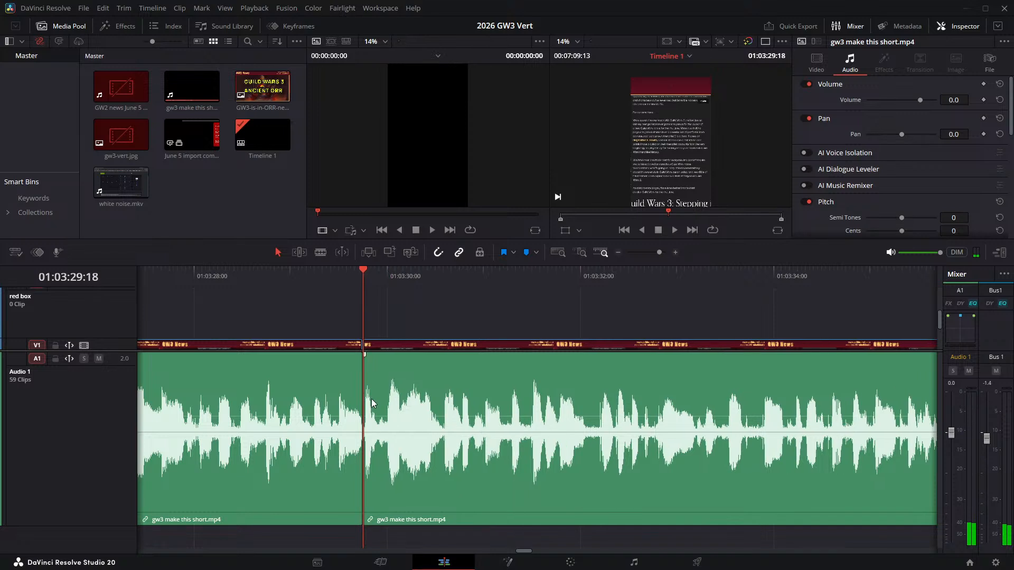
# - Check the join at 01:03:29:18, then listen up to the start of the next pause at 01:03:32:01
pyautogui.click(262, 273)
pyautogui.press('space')
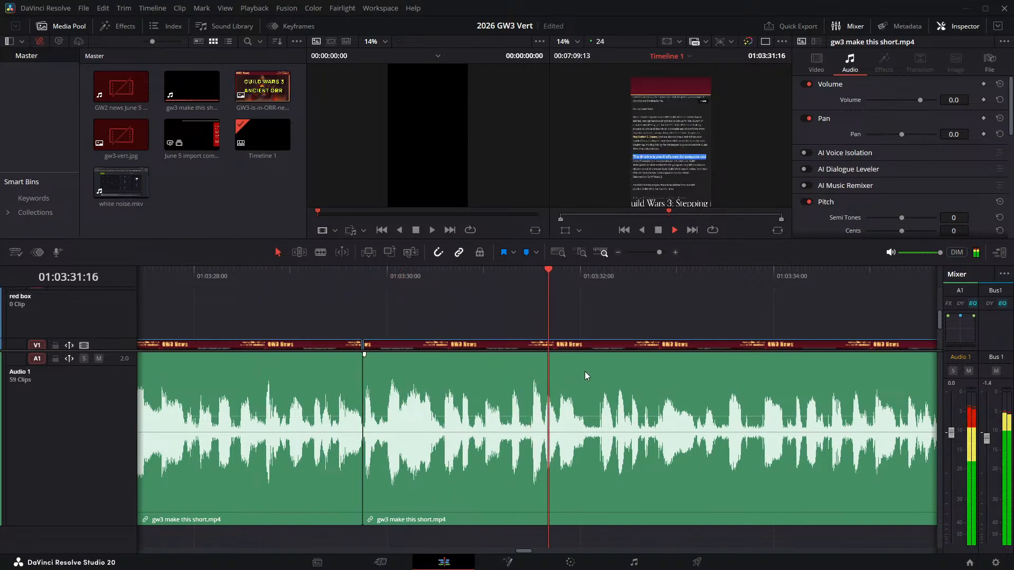
pyautogui.click(581, 277)
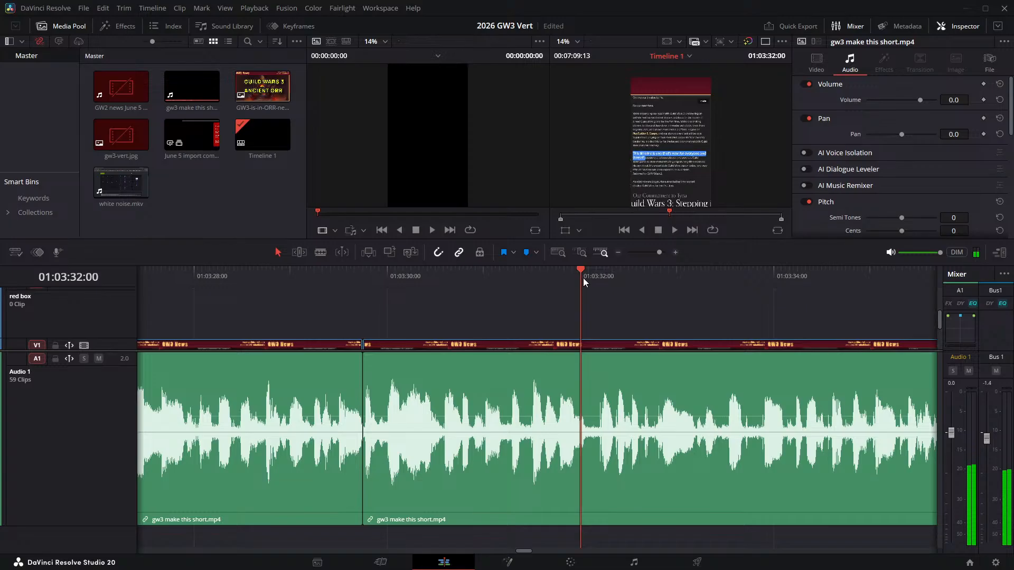
pyautogui.click(584, 277)
# - Split the narration at 01:03:32:01 and 01:03:32:04 and ripple delete the short pause between them
pyautogui.hotkey('ctrl', 'b')
pyautogui.press('Right')
pyautogui.press('Right')
pyautogui.press('Right')
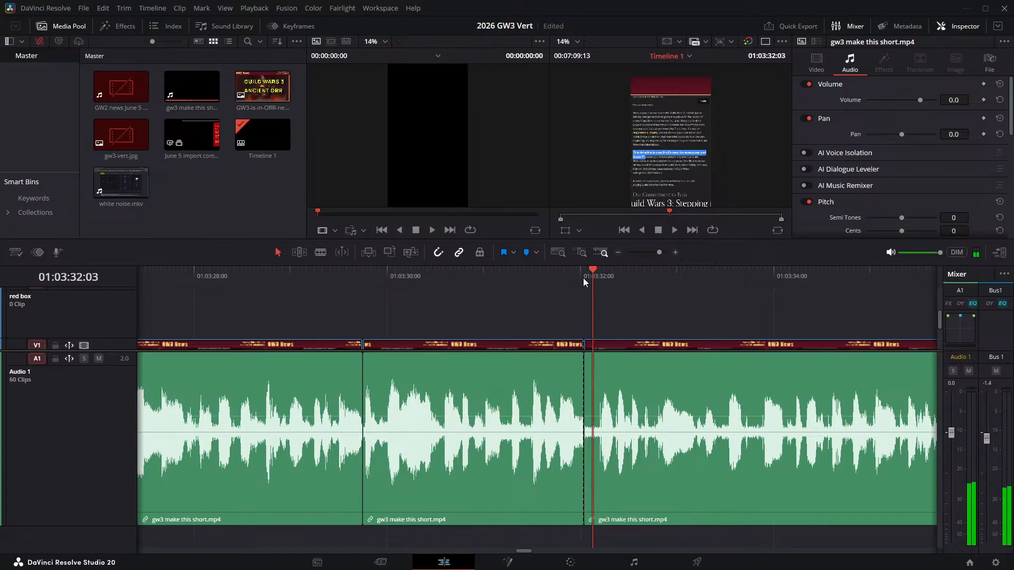
pyautogui.hotkey('ctrl', 'b')
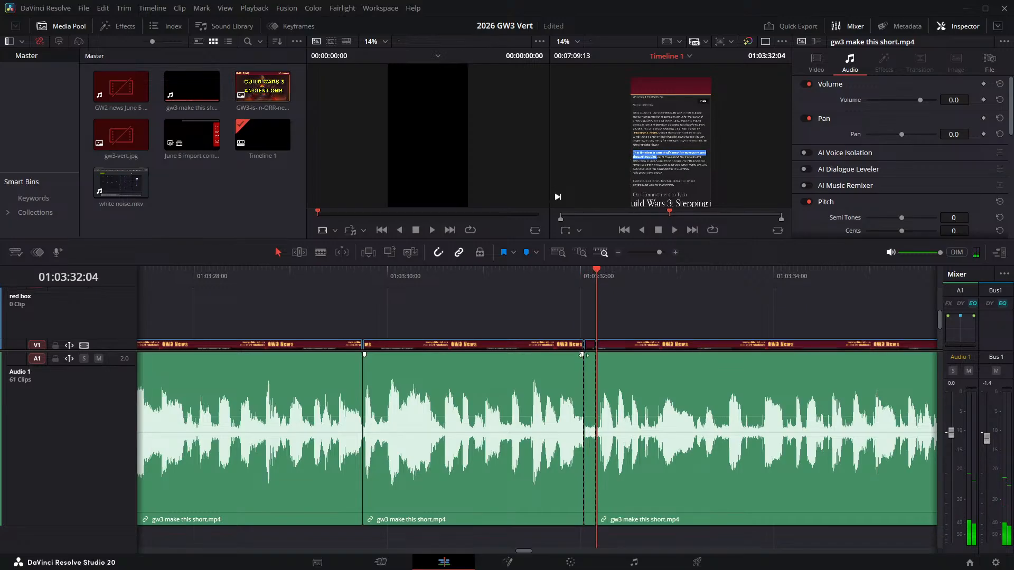
pyautogui.click(589, 374)
pyautogui.press('Delete')
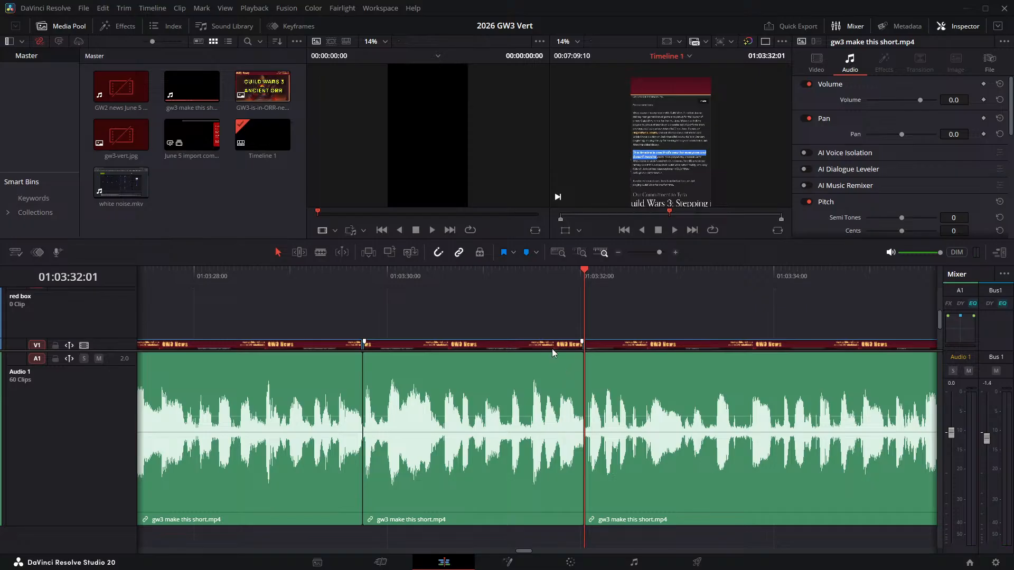
# - Replay the join at 01:03:32:01, then listen on to find where the next pause begins at 01:03:36:10
pyautogui.click(537, 281)
pyautogui.press('space')
pyautogui.press('space')
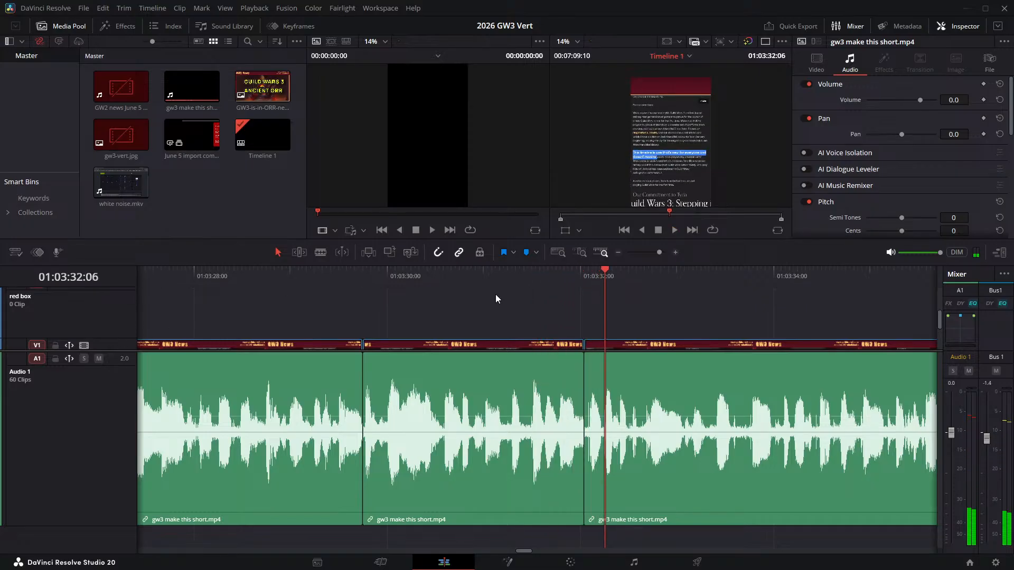
pyautogui.click(524, 271)
pyautogui.press('space')
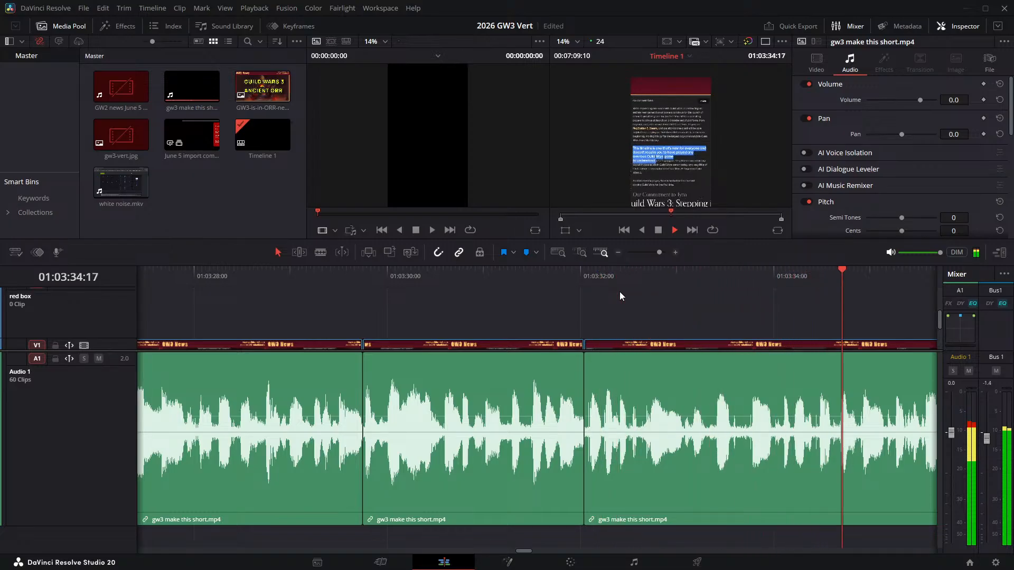
pyautogui.click(509, 275)
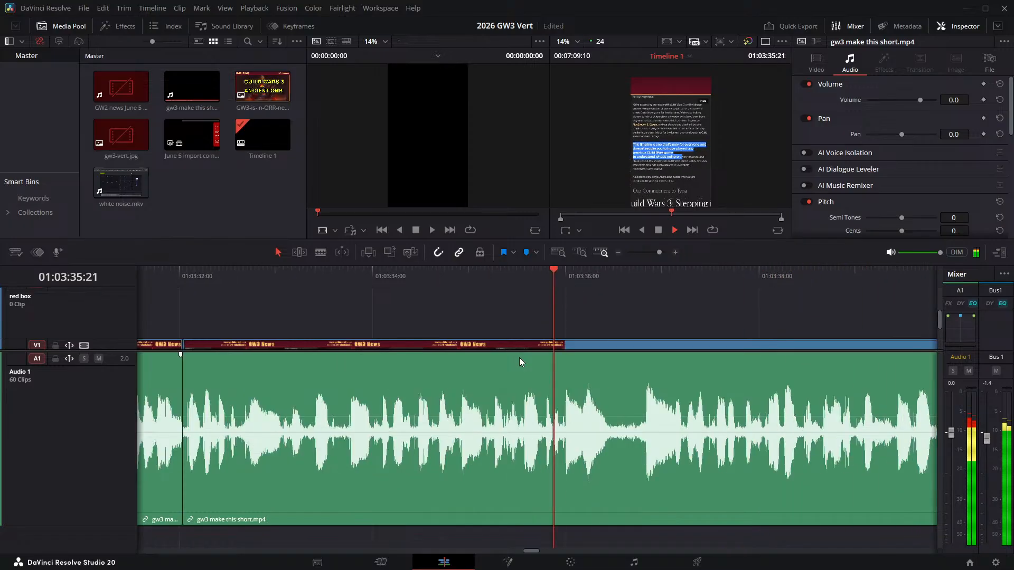
pyautogui.click(606, 275)
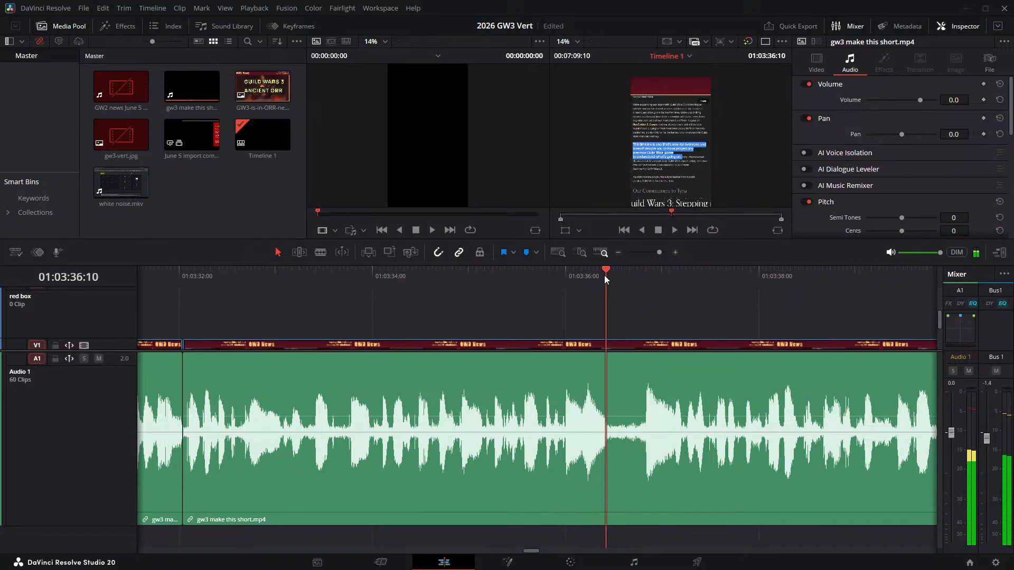
# - Split the narration at 01:03:36:10 and 01:03:36:17 and ripple delete the pause between them
pyautogui.hotkey('ctrl', 'b')
pyautogui.press('Right')
pyautogui.press('Right')
pyautogui.press('Right')
pyautogui.press('Right')
pyautogui.press('Right')
pyautogui.press('Right')
pyautogui.press('Right')
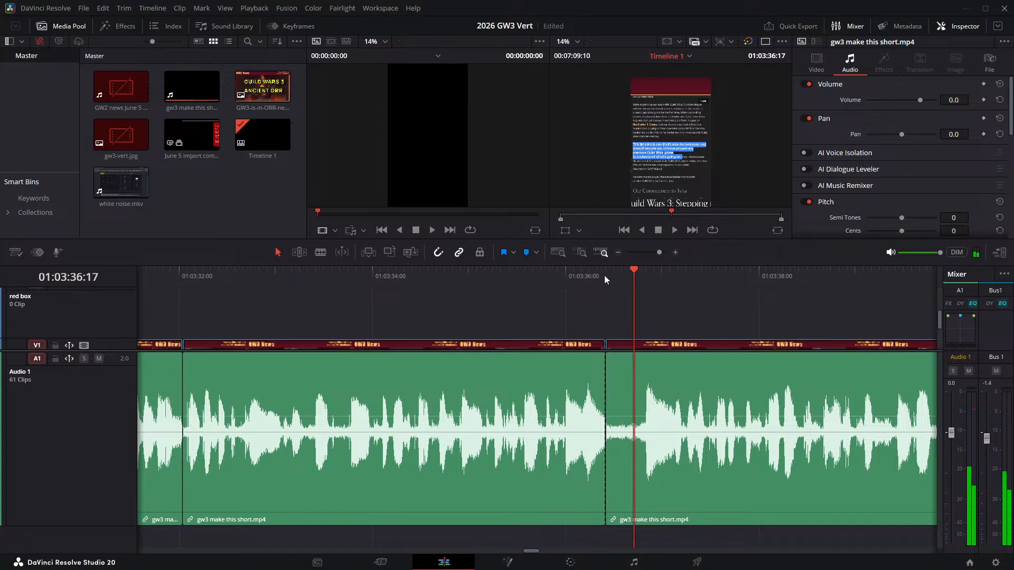
pyautogui.press('Right')
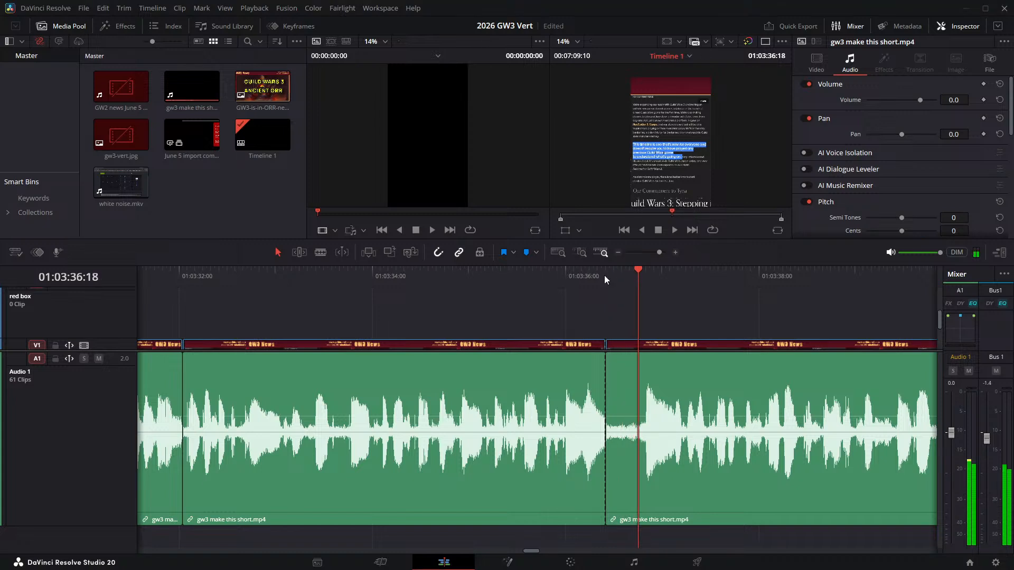
pyautogui.press('Right')
pyautogui.press('Left')
pyautogui.press('Left')
pyautogui.hotkey('ctrl', 'b')
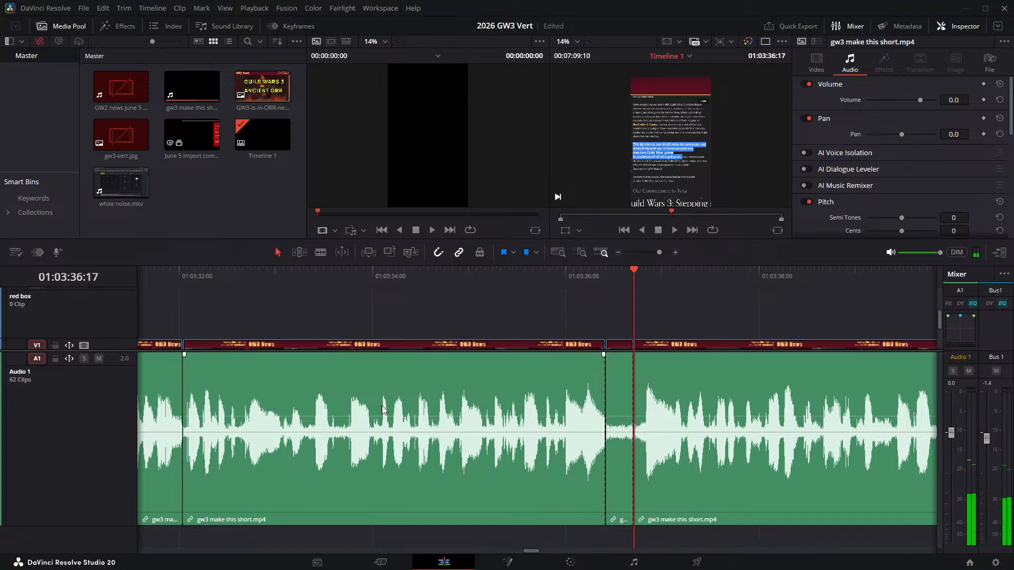
pyautogui.click(626, 382)
pyautogui.press('Delete')
pyautogui.click(625, 382)
pyautogui.press('Delete')
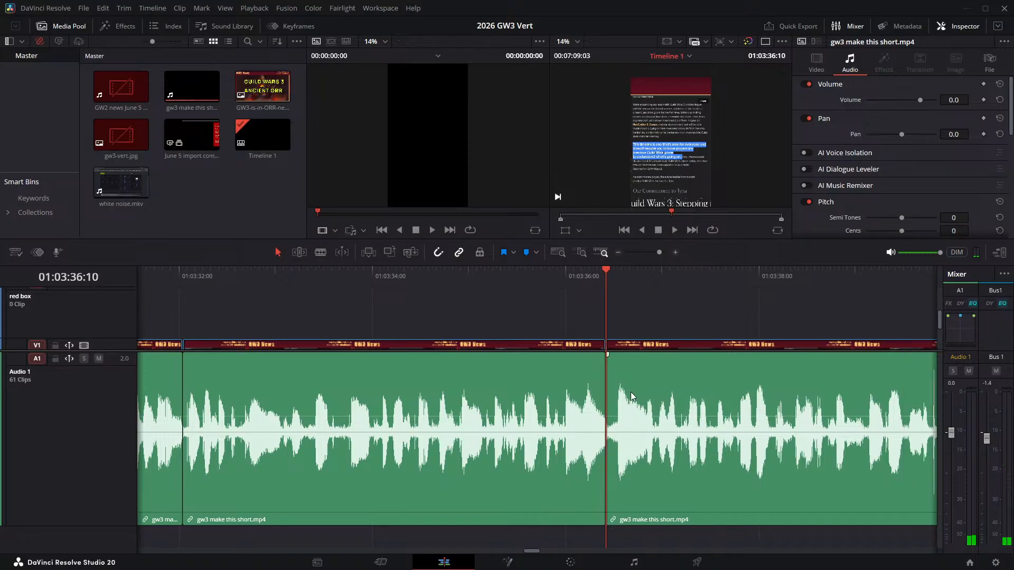
# - Replay the join at 01:03:36:10 twice and save the project
pyautogui.click(509, 270)
pyautogui.press('space')
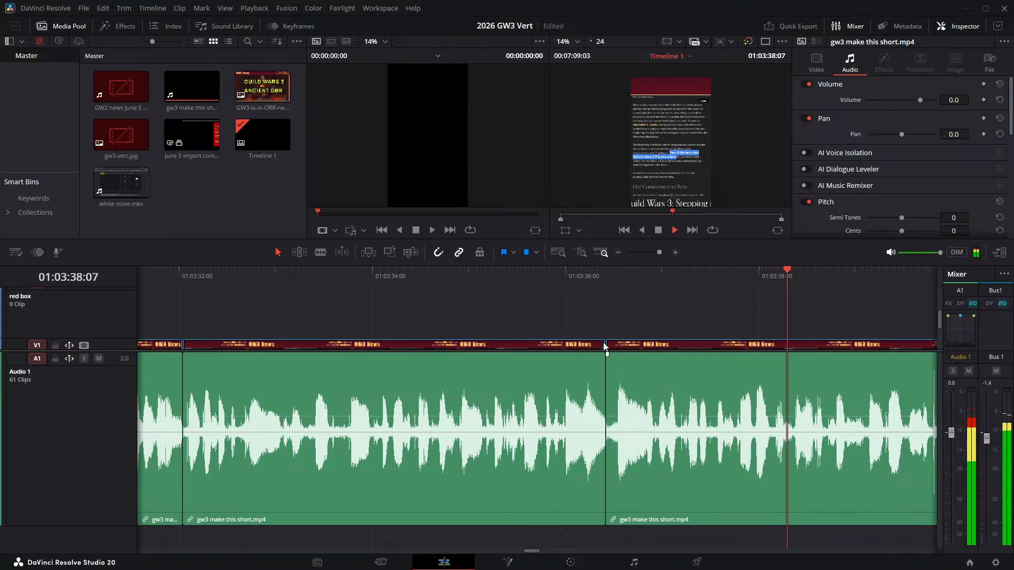
pyautogui.click(526, 277)
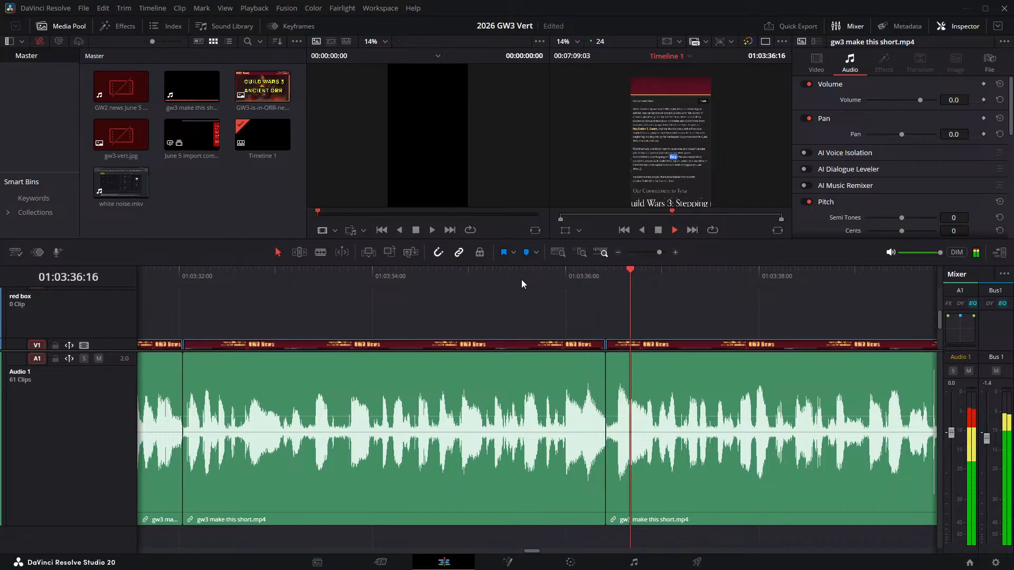
pyautogui.press('space')
pyautogui.hotkey('ctrl', 's')
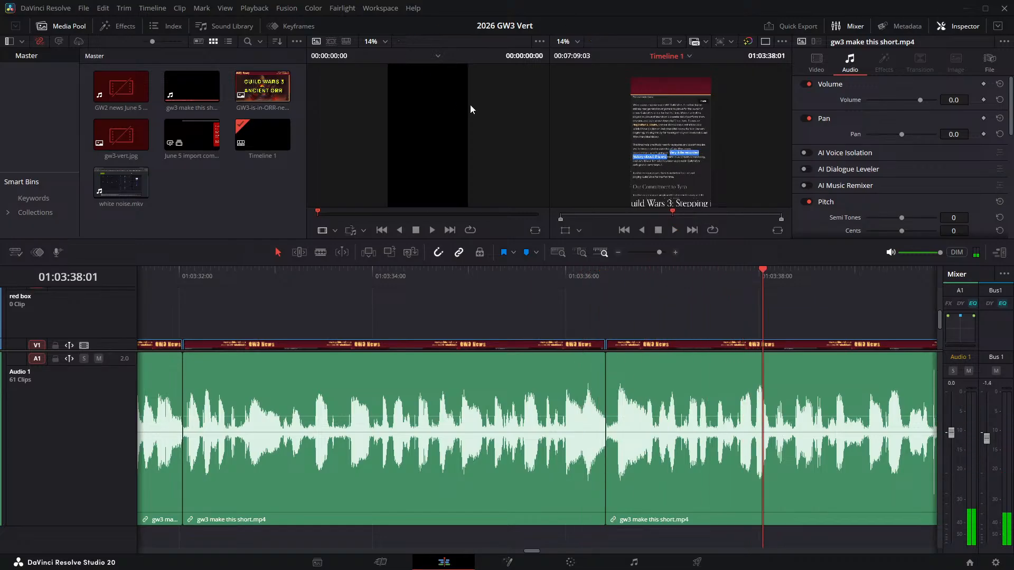
# - Listen on from 01:03:38:01 and place the playhead at the start of the next pause at 01:03:40:13
pyautogui.scroll(-2, 711, 144)
pyautogui.scroll(1, 701, 149)
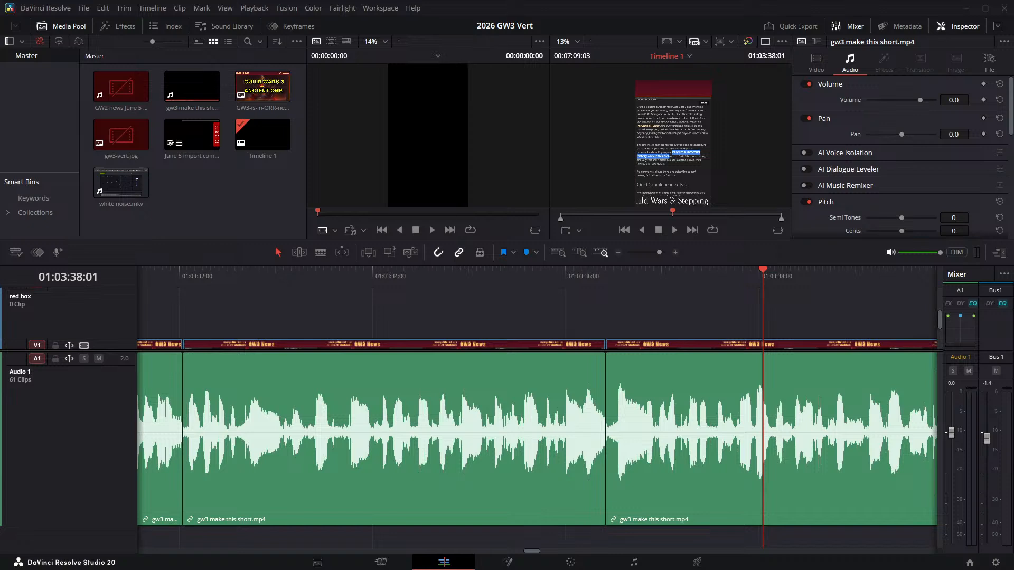
pyautogui.click(676, 230)
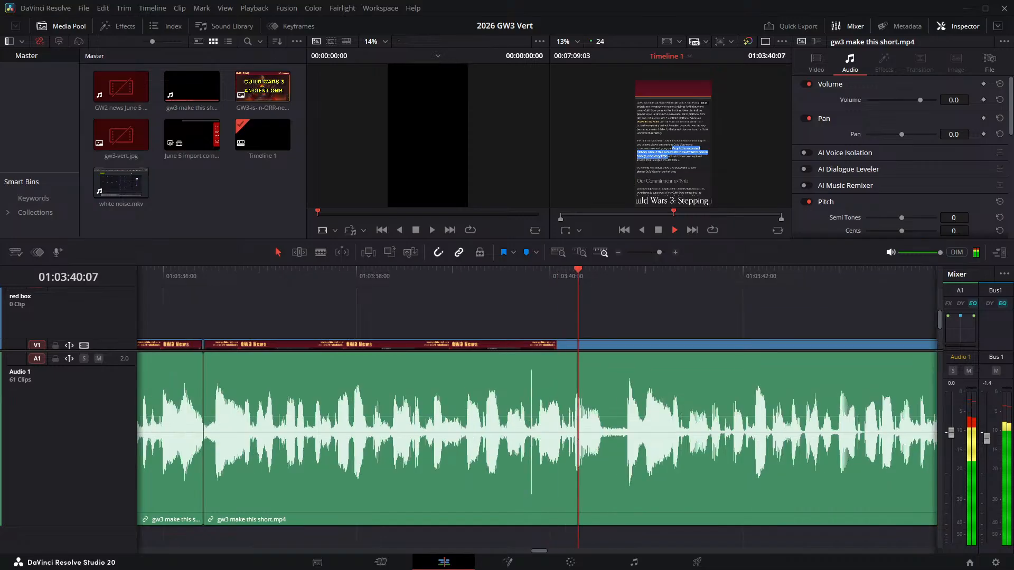
pyautogui.press('space')
pyautogui.moveTo(594, 272); pyautogui.dragTo(603, 278)
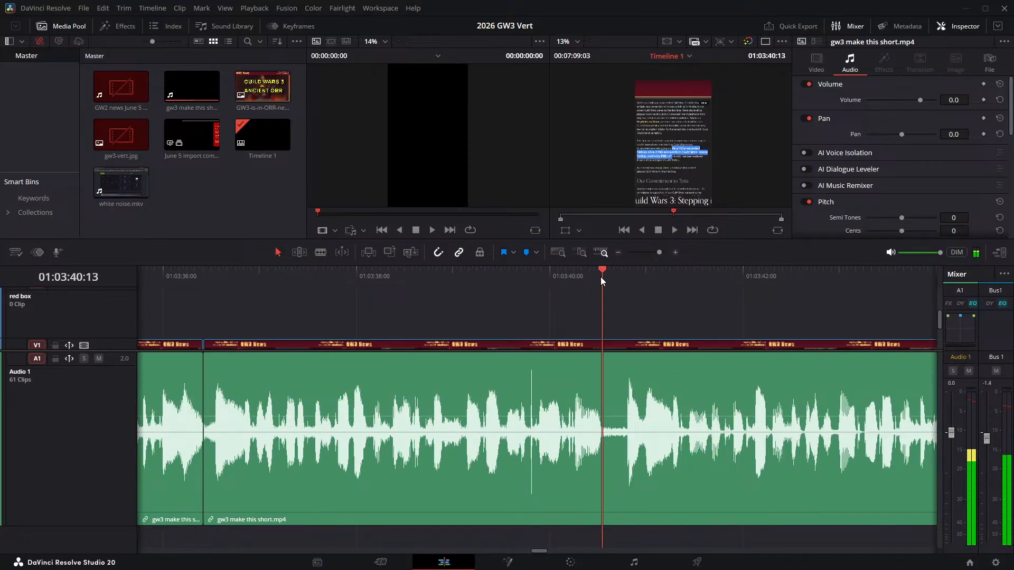
# - Split the narration at 01:03:40:13 and 01:03:40:19 and ripple delete the pause between them
pyautogui.hotkey('ctrl', 'b')
pyautogui.press('Right')
pyautogui.press('Right')
pyautogui.press('Right')
pyautogui.press('Right')
pyautogui.press('Right')
pyautogui.press('Right')
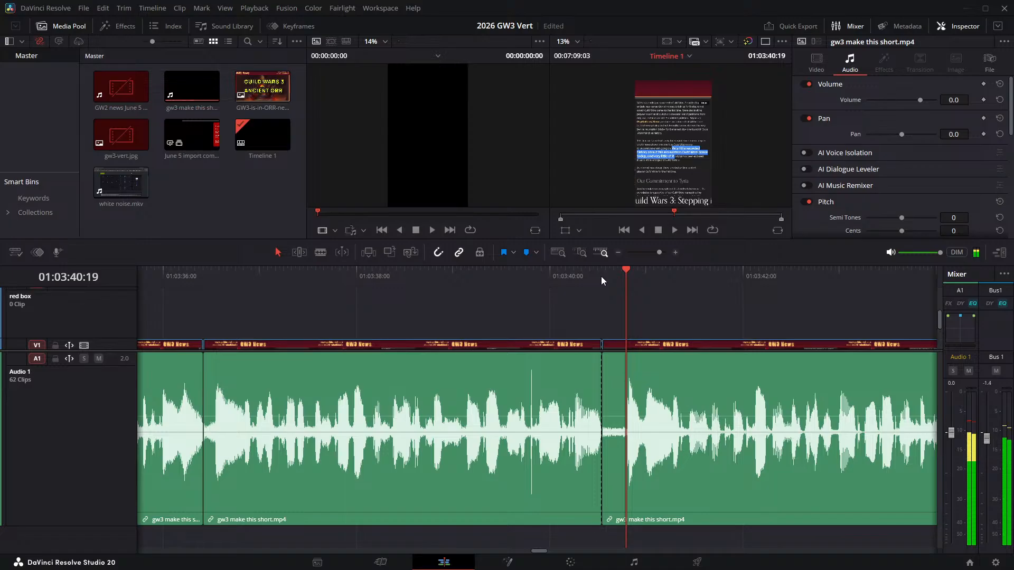
pyautogui.hotkey('ctrl', 'b')
pyautogui.click(611, 358)
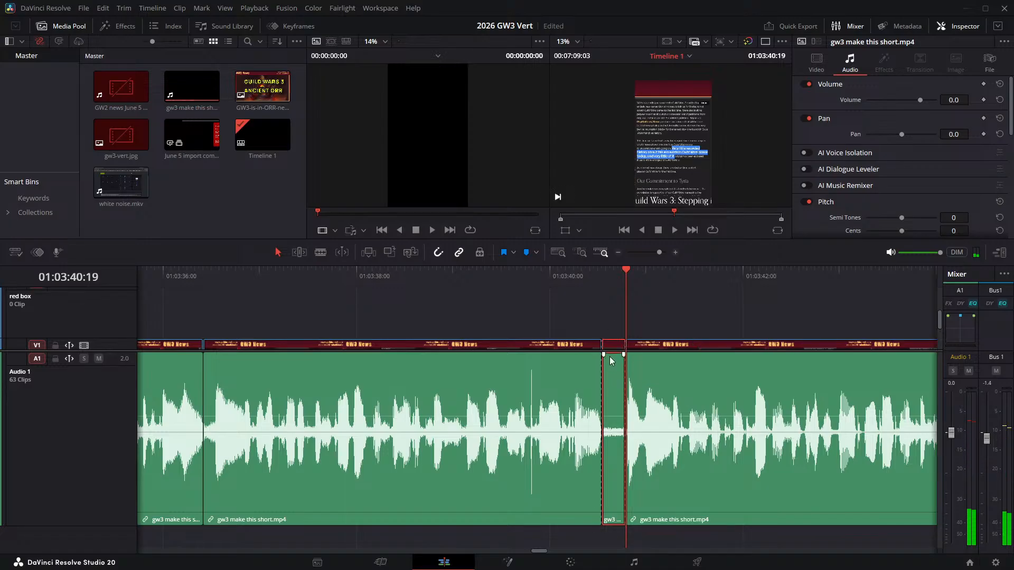
pyautogui.press('Delete')
# - Check the join at 01:03:40:13, then listen on and park the playhead at the next pause at 01:03:45:05
pyautogui.click(526, 275)
pyautogui.press('space')
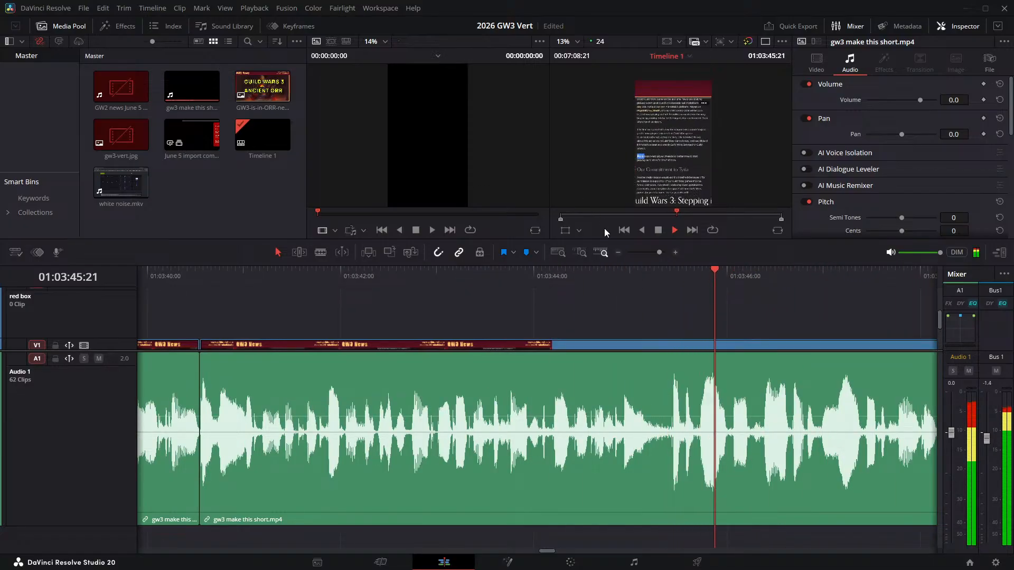
pyautogui.press('space')
pyautogui.click(631, 280)
pyautogui.press('space')
pyautogui.press('space')
pyautogui.click(633, 280)
pyautogui.moveTo(632, 280); pyautogui.dragTo(651, 277)
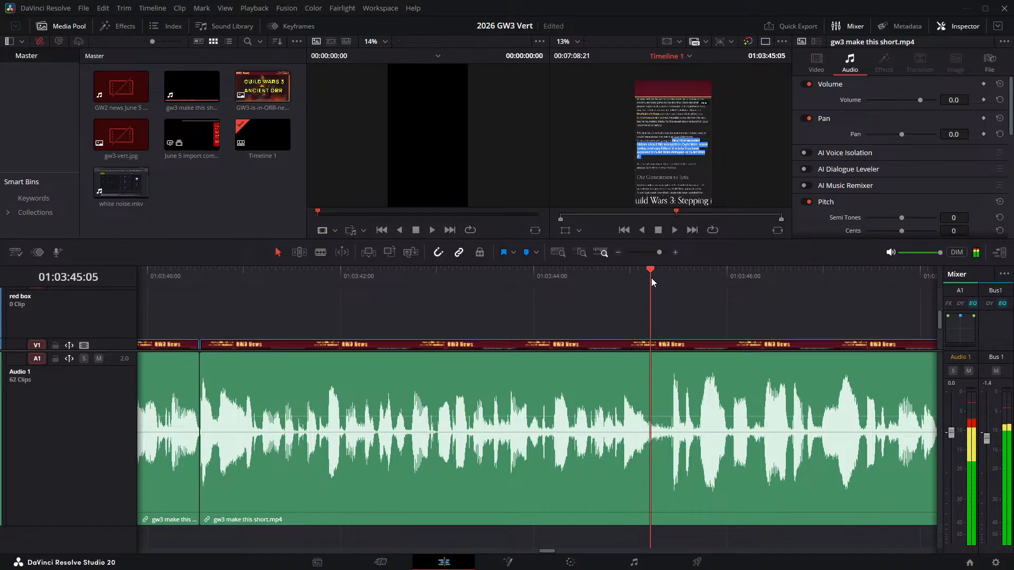
# - Split the narration at 01:03:45:05 and 01:03:45:09 and ripple delete the short pause between them
pyautogui.hotkey('ctrl', 'b')
pyautogui.press('Right')
pyautogui.press('Right')
pyautogui.press('Right')
pyautogui.press('Right')
pyautogui.press('Right')
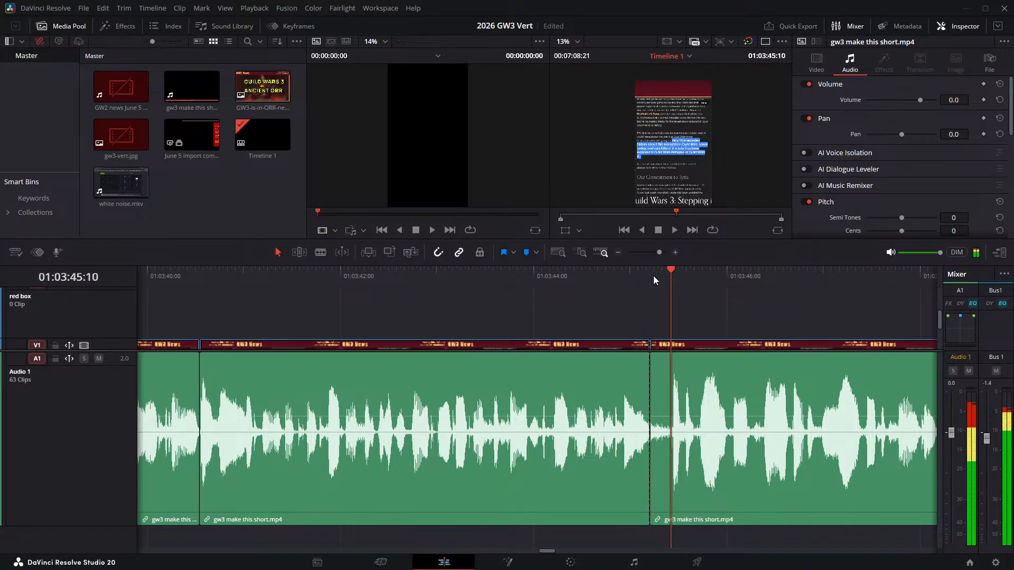
pyautogui.press('Left')
pyautogui.hotkey('ctrl', 'b')
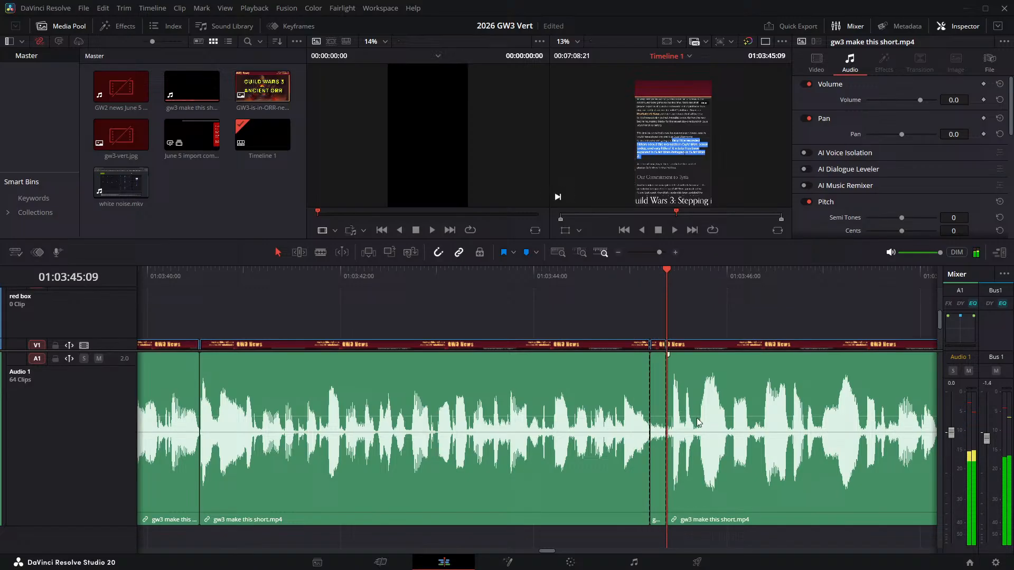
pyautogui.click(658, 372)
pyautogui.press('BackSpace')
# - Replay the join at 01:03:45:05 and listen up to the next pause, placing the playhead at 01:03:50:05
pyautogui.click(606, 277)
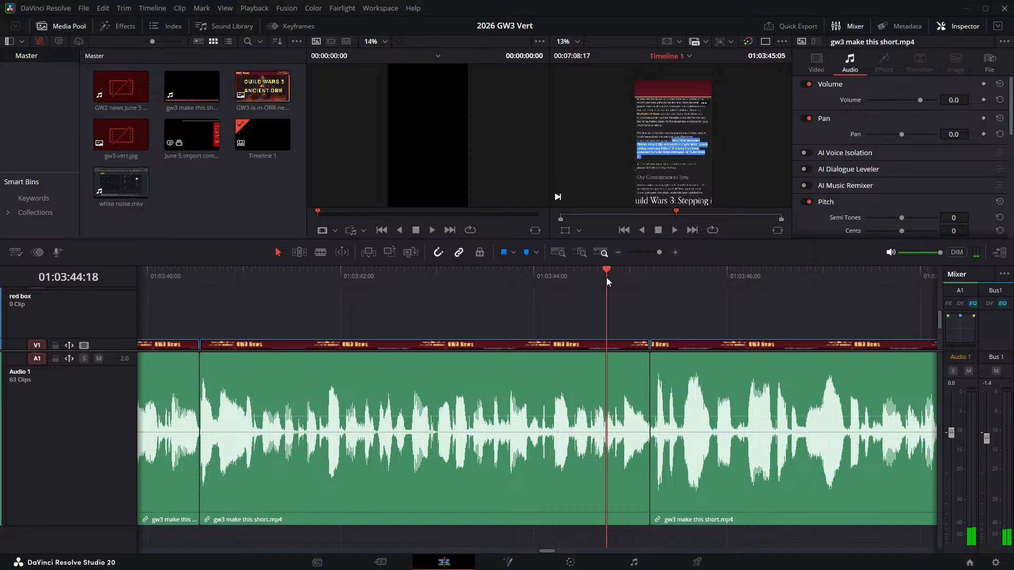
pyautogui.press('space')
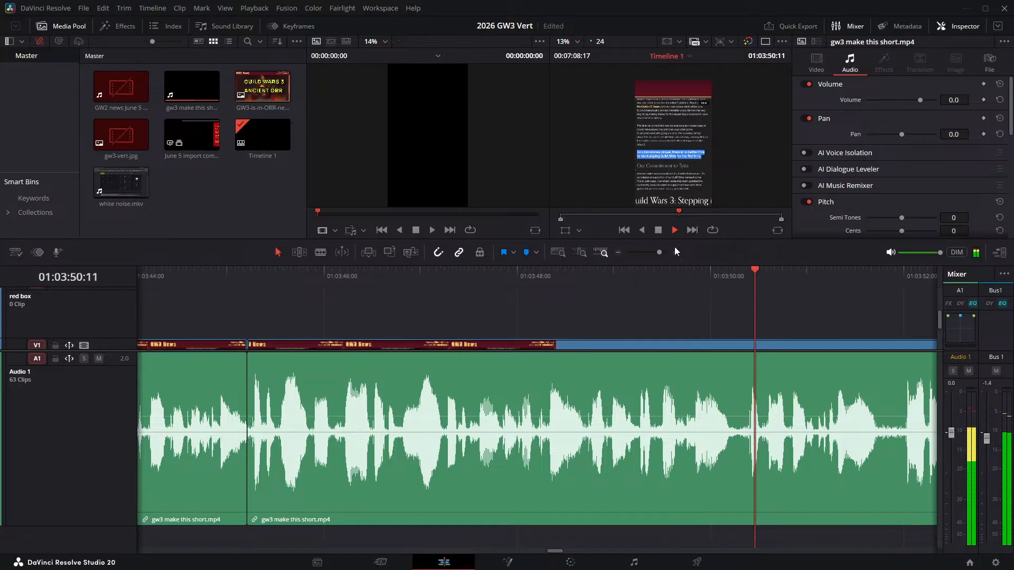
pyautogui.moveTo(721, 292); pyautogui.dragTo(732, 300)
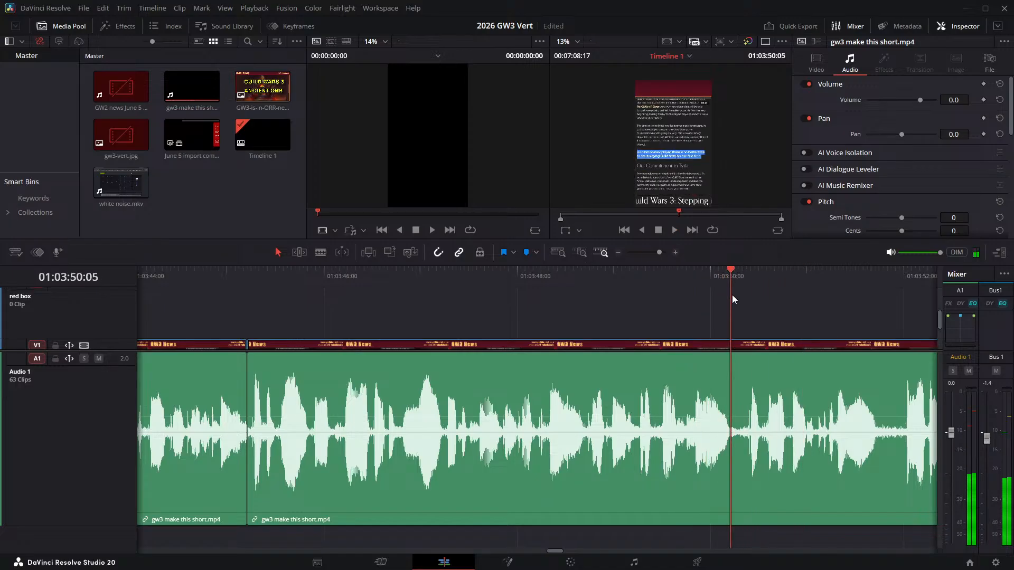
# - Split the narration at 01:03:50:05 and 01:03:50:09 and ripple delete the pause between them
pyautogui.hotkey('ctrl', 'b')
pyautogui.press('Right')
pyautogui.press('Right')
pyautogui.press('Right')
pyautogui.press('Right')
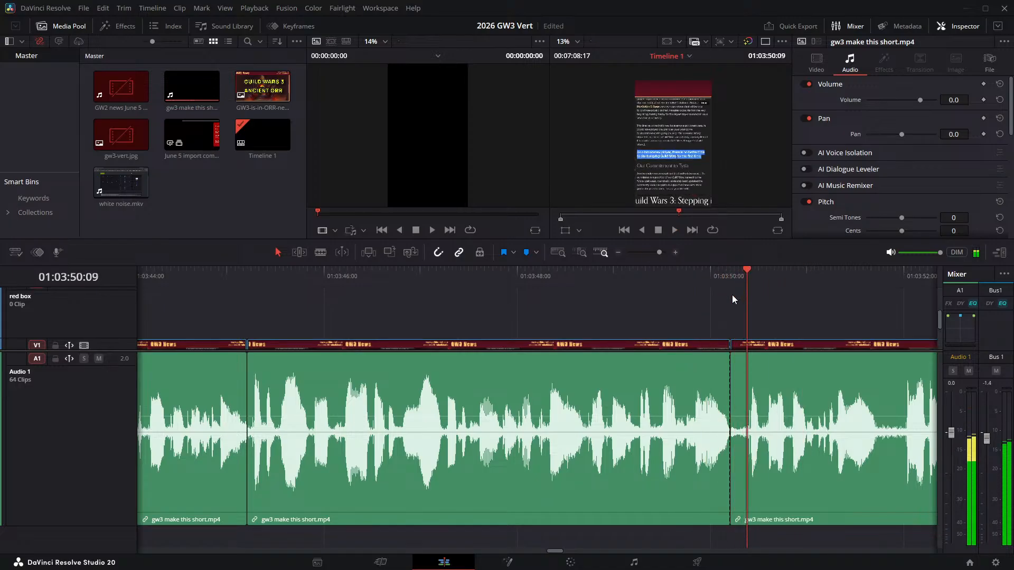
pyautogui.hotkey('ctrl', 'b')
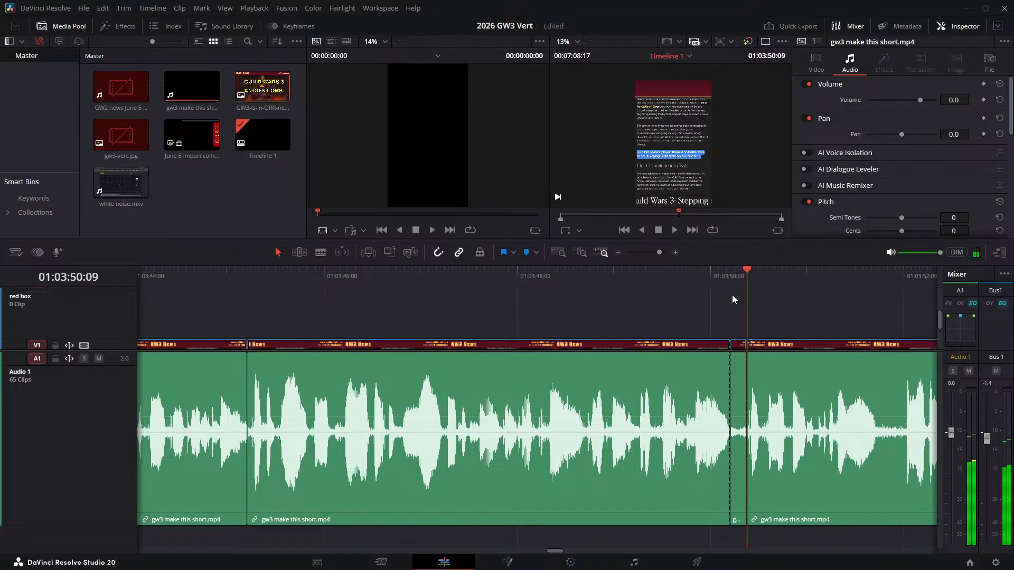
pyautogui.click(739, 351)
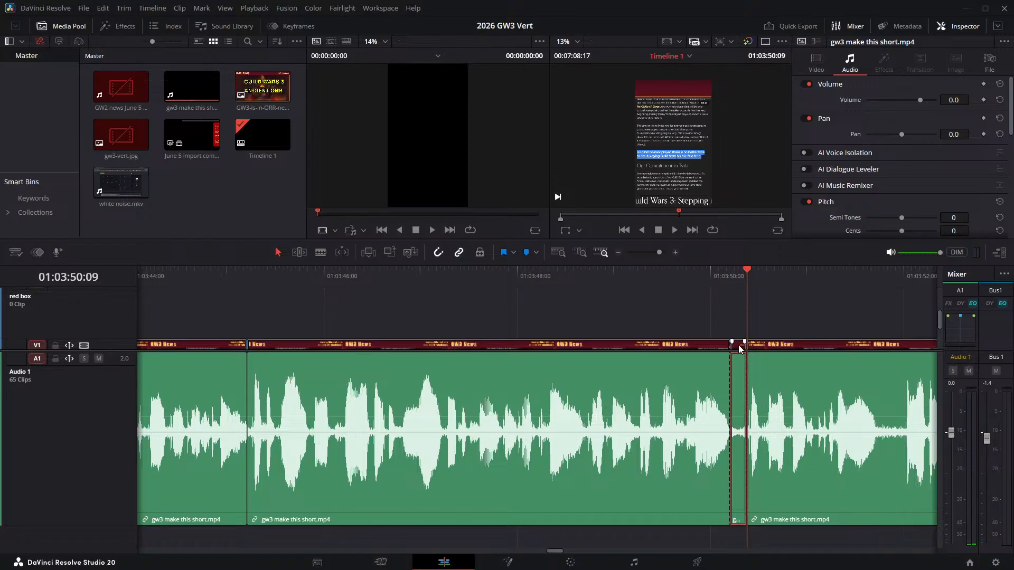
pyautogui.press('Delete')
# - Check the join at 01:03:50:05 and place the playhead at the start of the following pause at 01:03:51:13
pyautogui.click(648, 275)
pyautogui.press('space')
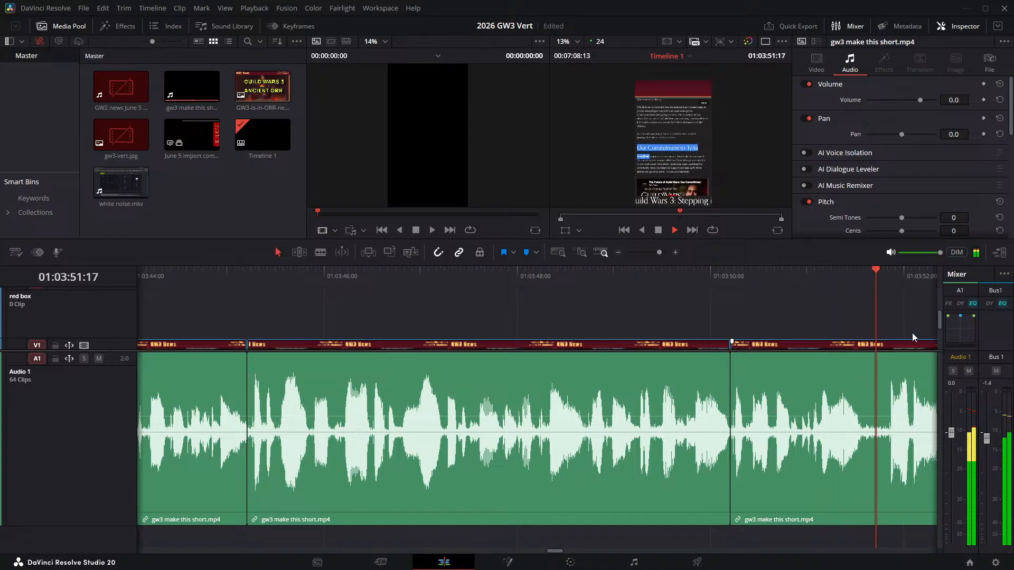
pyautogui.press('space')
pyautogui.click(856, 275)
pyautogui.click(860, 275)
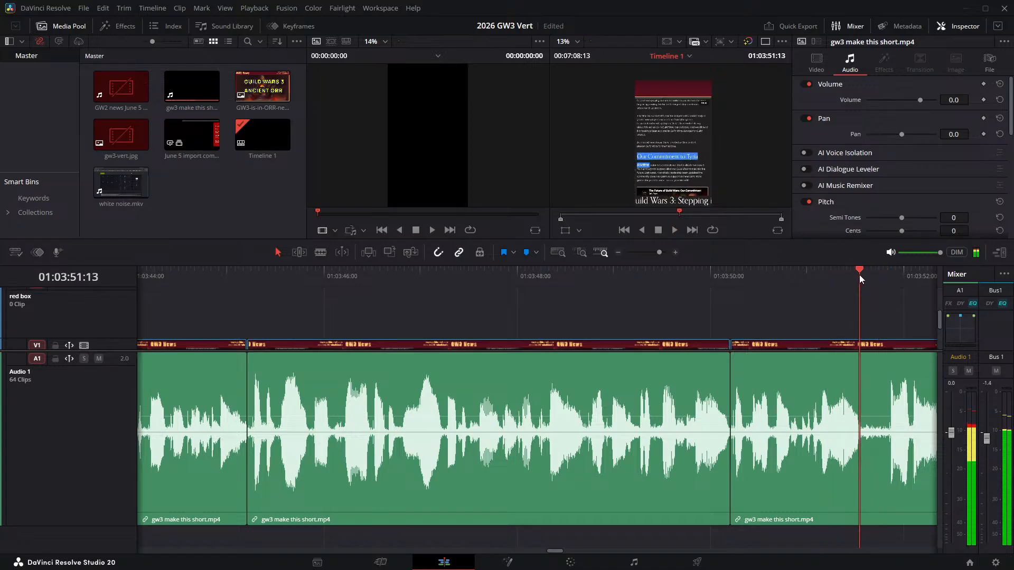
# - Split the narration at 01:03:51:13 and 01:03:51:20 and ripple delete the pause between them
pyautogui.hotkey('ctrl', 'b')
pyautogui.press('space')
pyautogui.press('space')
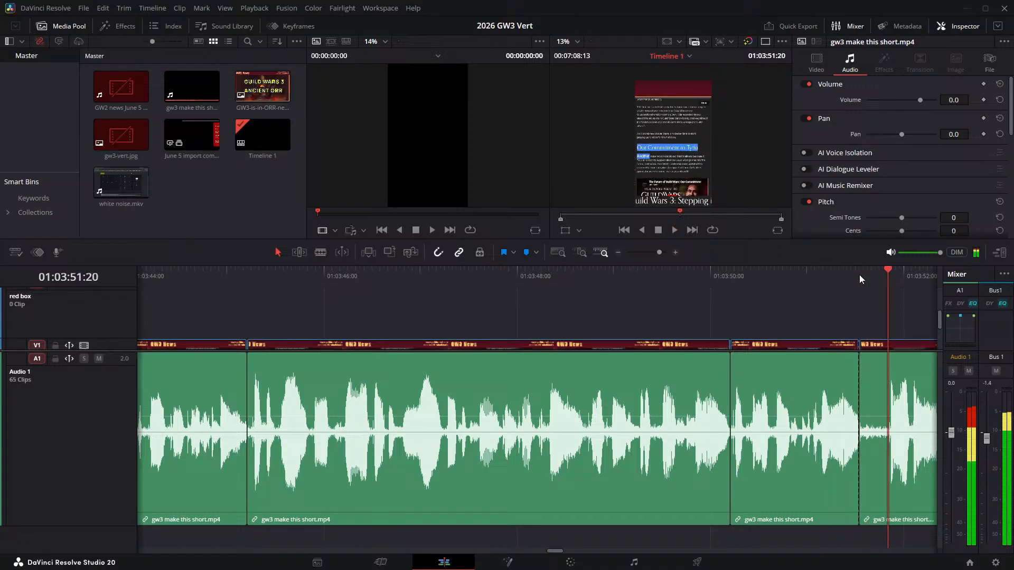
pyautogui.hotkey('ctrl', 'b')
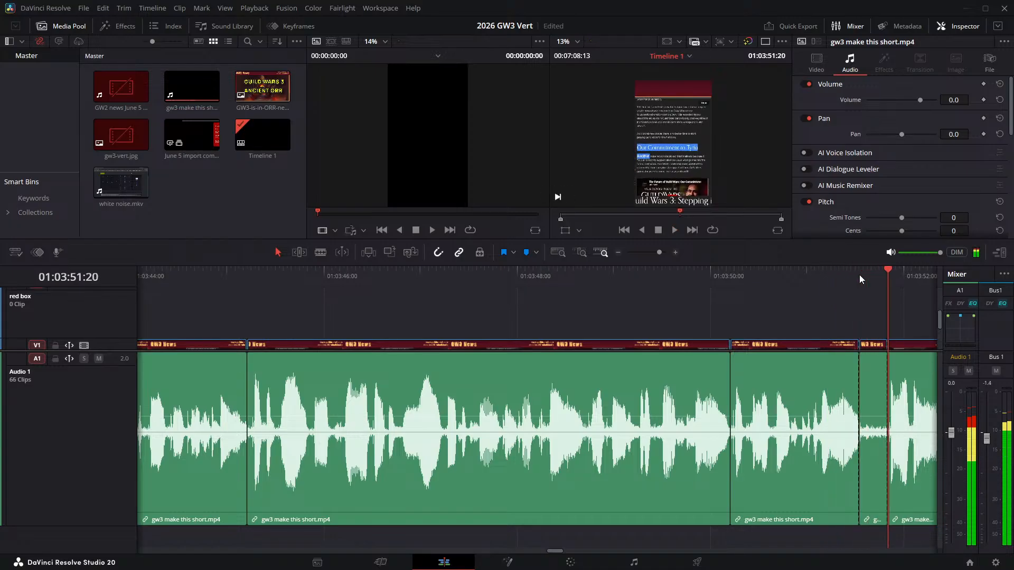
pyautogui.click(868, 370)
pyautogui.press('Delete')
# - Replay the join at 01:03:51:13, then listen on to the start of the next pause at 01:03:58:10
pyautogui.press('space')
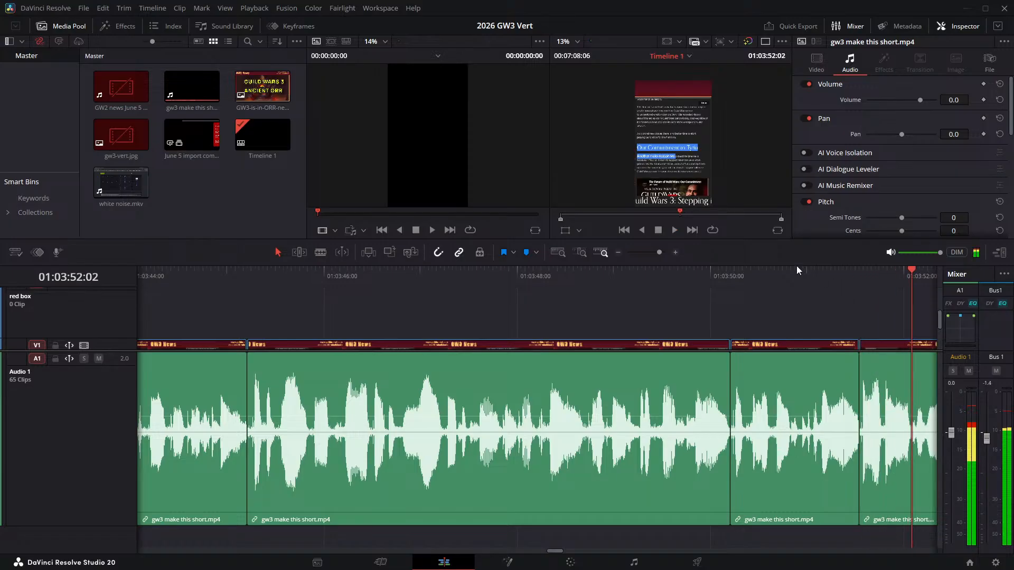
pyautogui.click(794, 272)
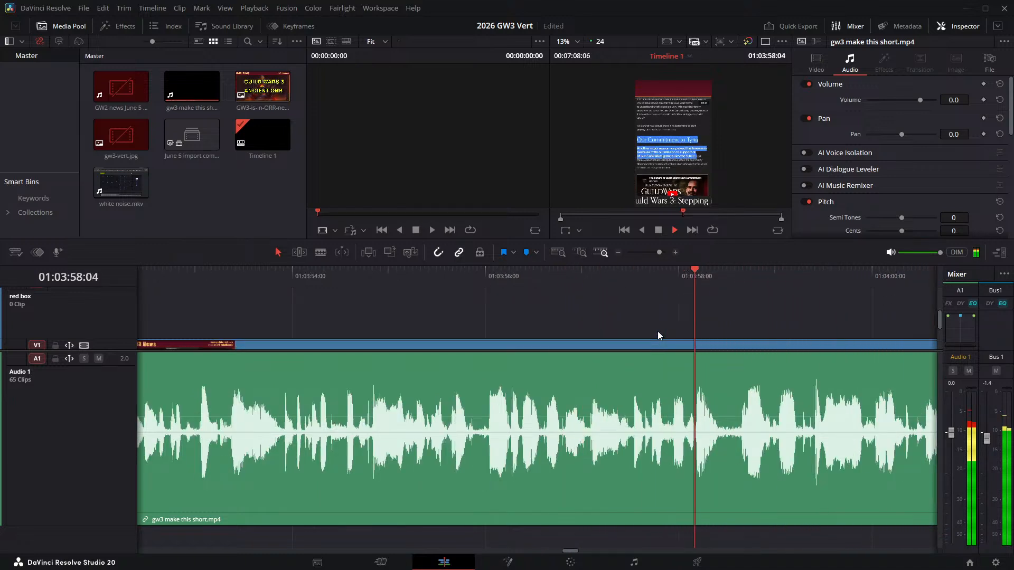
pyautogui.press('space')
pyautogui.moveTo(736, 283); pyautogui.dragTo(717, 282)
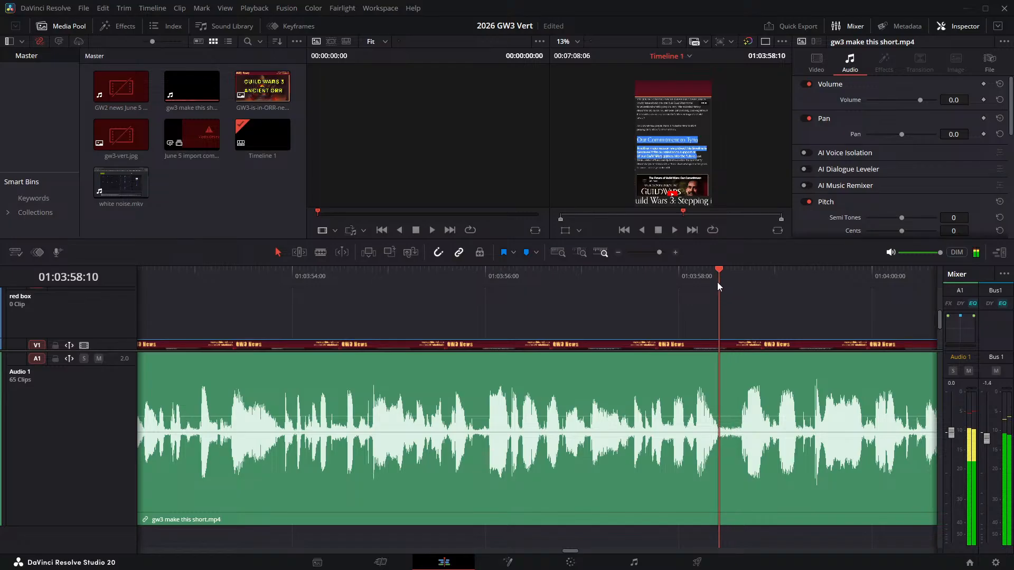
# - Split the narration at 01:03:58:10 and 01:03:58:15 and ripple delete the pause between them
pyautogui.hotkey('ctrl', 'b')
pyautogui.press('Right')
pyautogui.press('Right')
pyautogui.press('Right')
pyautogui.press('Right')
pyautogui.press('Right')
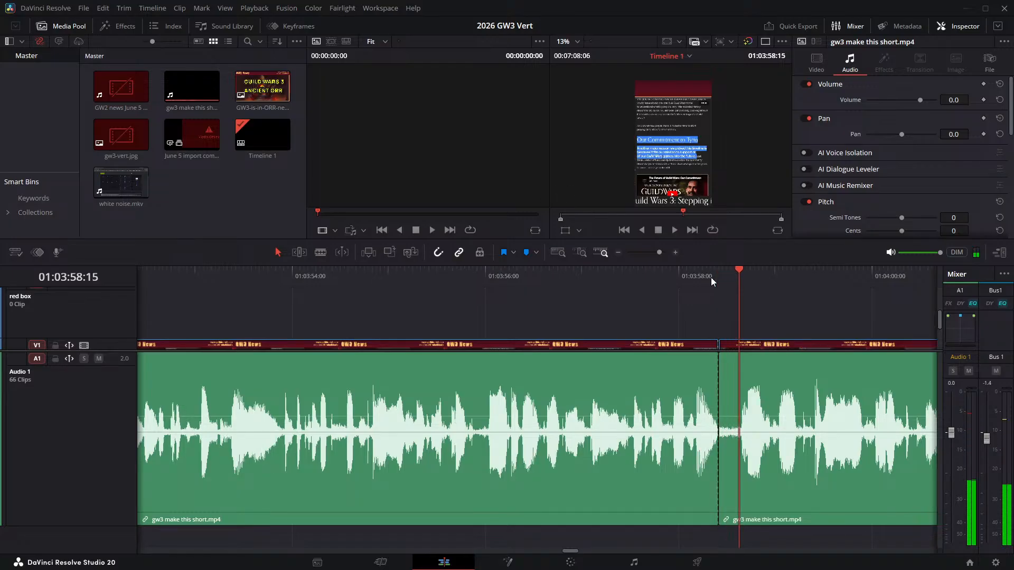
pyautogui.hotkey('ctrl', 'b')
pyautogui.click(732, 366)
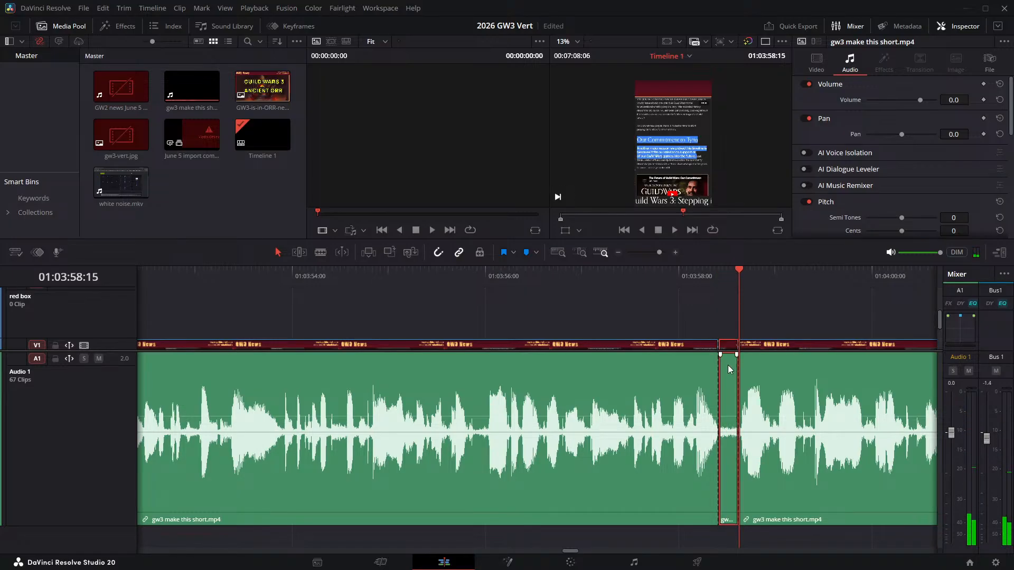
pyautogui.press('Delete')
# - Replay the join at 01:03:58:10 from 01:03:57:06 and listen on to the next pause at 01:04:07:02
pyautogui.moveTo(645, 323); pyautogui.dragTo(271, 296)
pyautogui.click(265, 275)
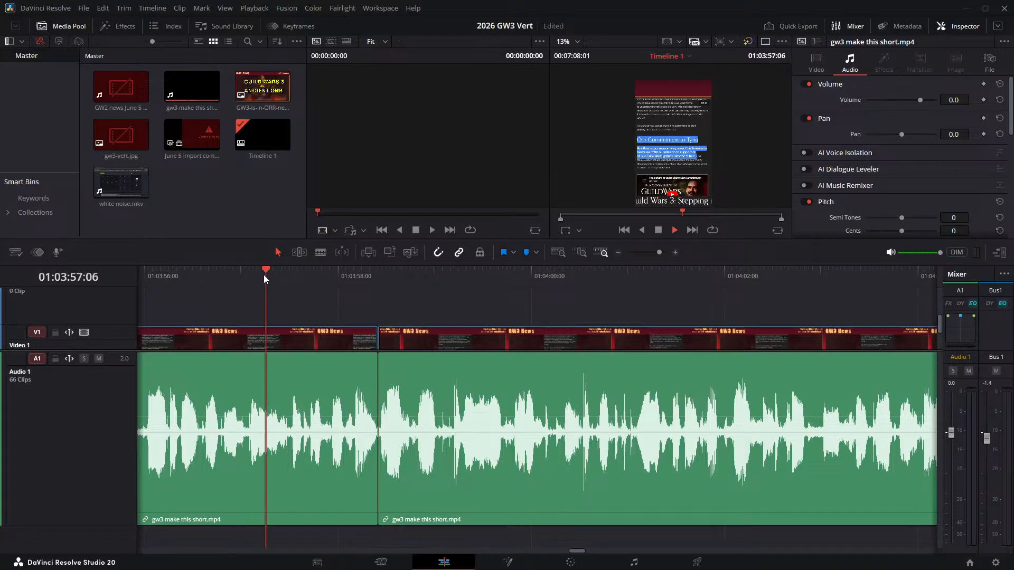
pyautogui.press('space')
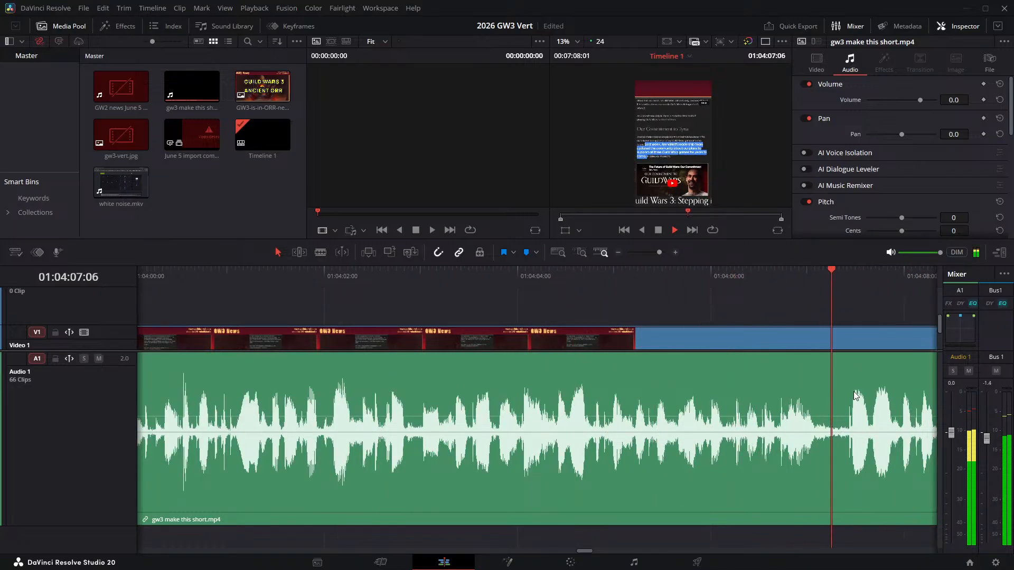
pyautogui.press('space')
pyautogui.click(814, 276)
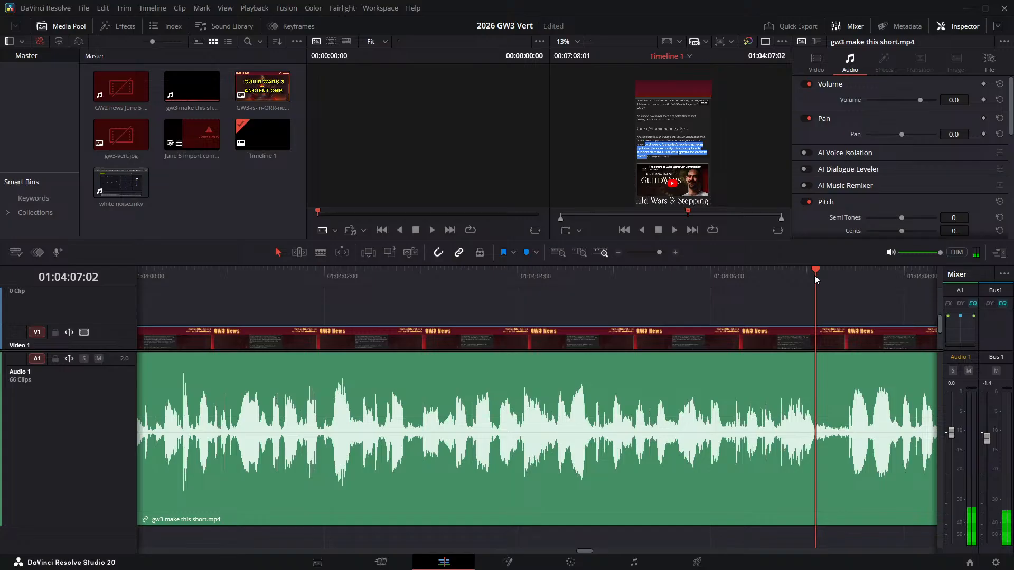
# - Split the narration at 01:04:07:02 and 01:04:07:10 and ripple delete the pause between them
pyautogui.hotkey('ctrl', 'b')
pyautogui.press('space')
pyautogui.press('space')
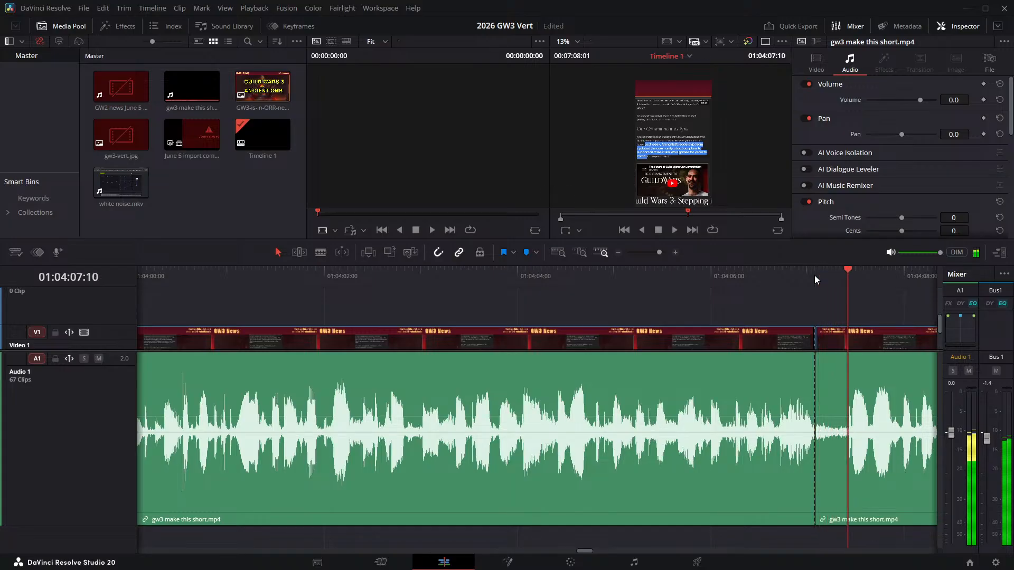
pyautogui.hotkey('ctrl', 'b')
pyautogui.click(826, 369)
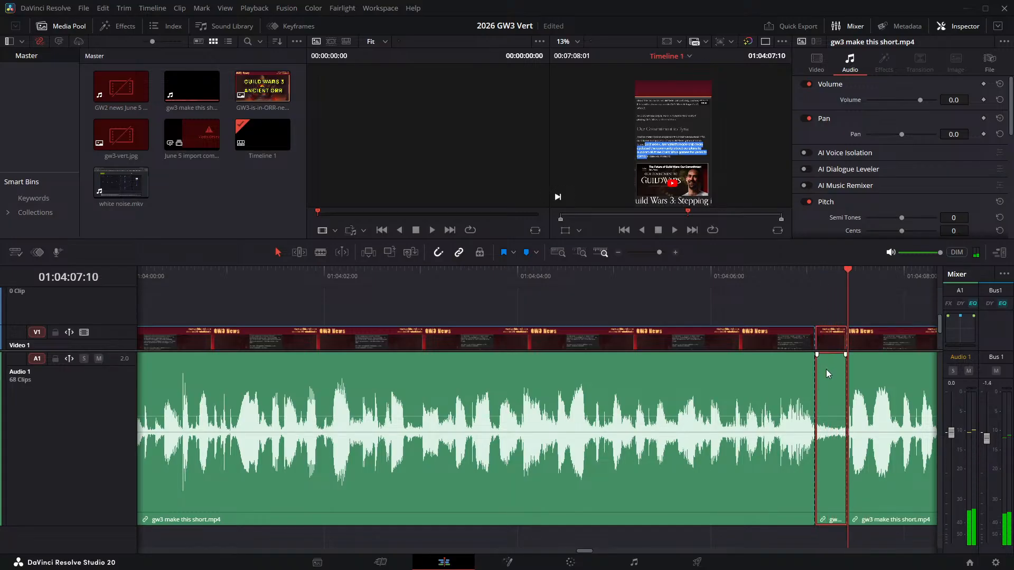
pyautogui.press('Delete')
# - Replay the join at 01:04:07:02 from 01:04:04:09 and listen on, repeating the passages from about 01:04:09 and 01:04:10, up to 01:04:12:16
pyautogui.click(553, 284)
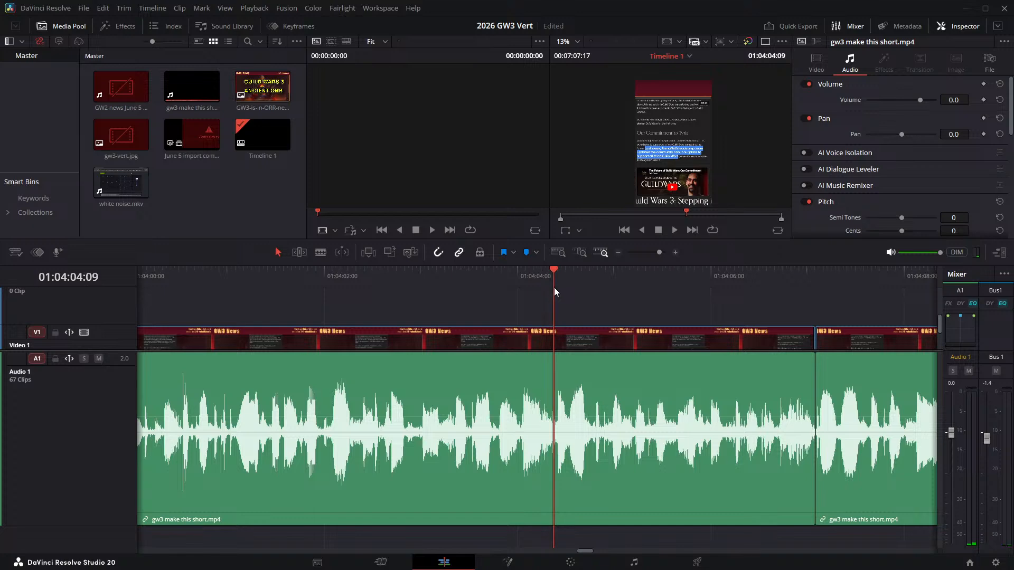
pyautogui.moveTo(591, 344); pyautogui.dragTo(164, 242)
pyautogui.press('space')
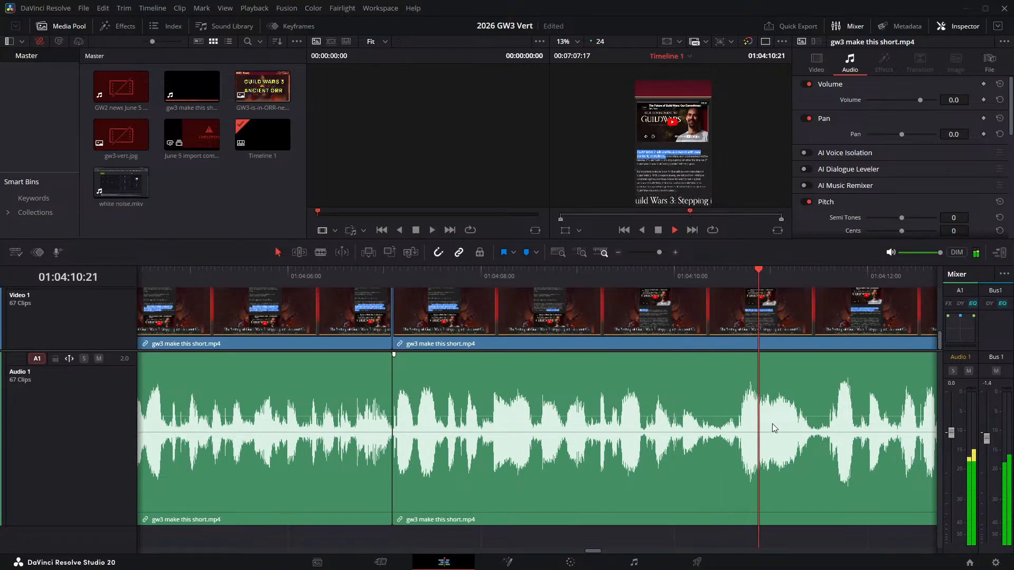
pyautogui.press('space')
pyautogui.click(575, 278)
pyautogui.press('space')
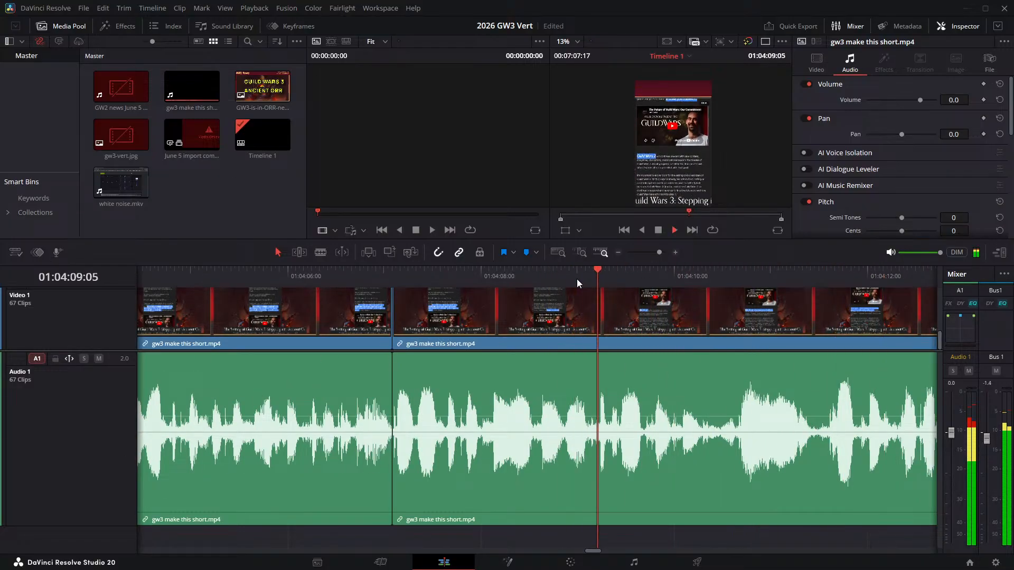
pyautogui.click(694, 276)
pyautogui.press('space')
pyautogui.click(694, 276)
pyautogui.press('space')
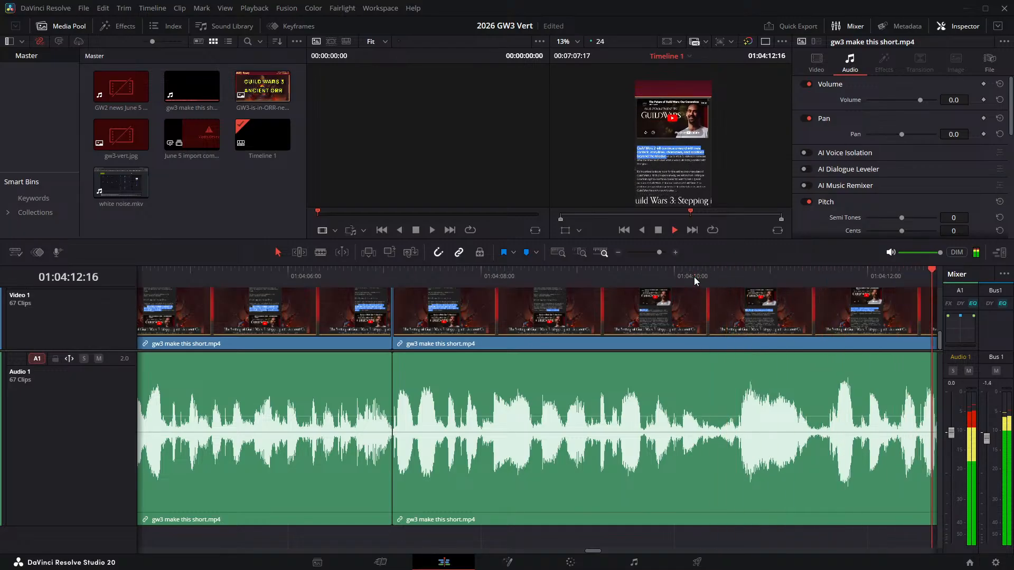
pyautogui.press('space')
# - Listen repeatedly to the narration around 01:04:10:00, stepping back frame by frame, to find where the phrase ends and the pause begins
pyautogui.click(461, 274)
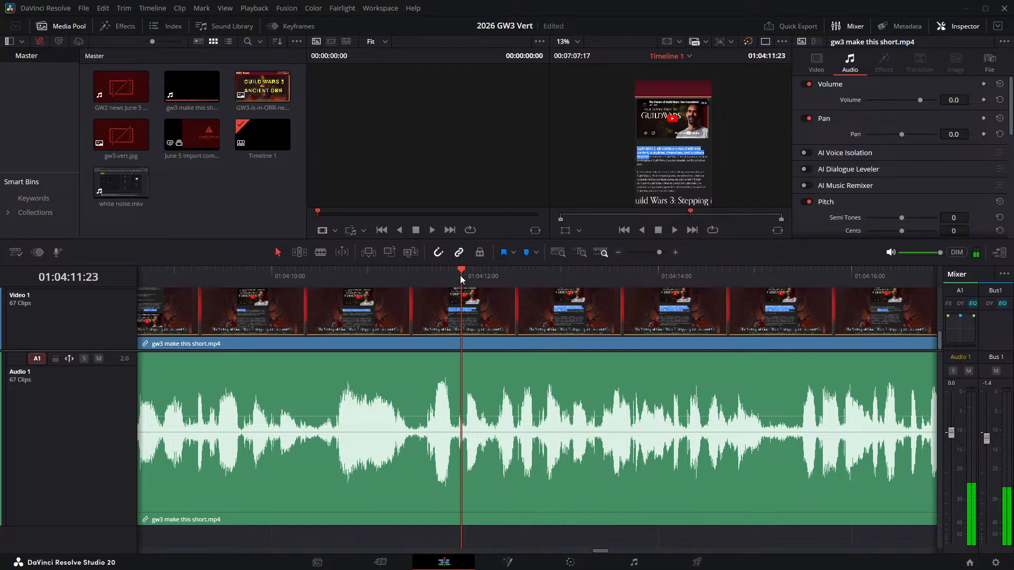
pyautogui.press('space')
pyautogui.click(281, 277)
pyautogui.press('space')
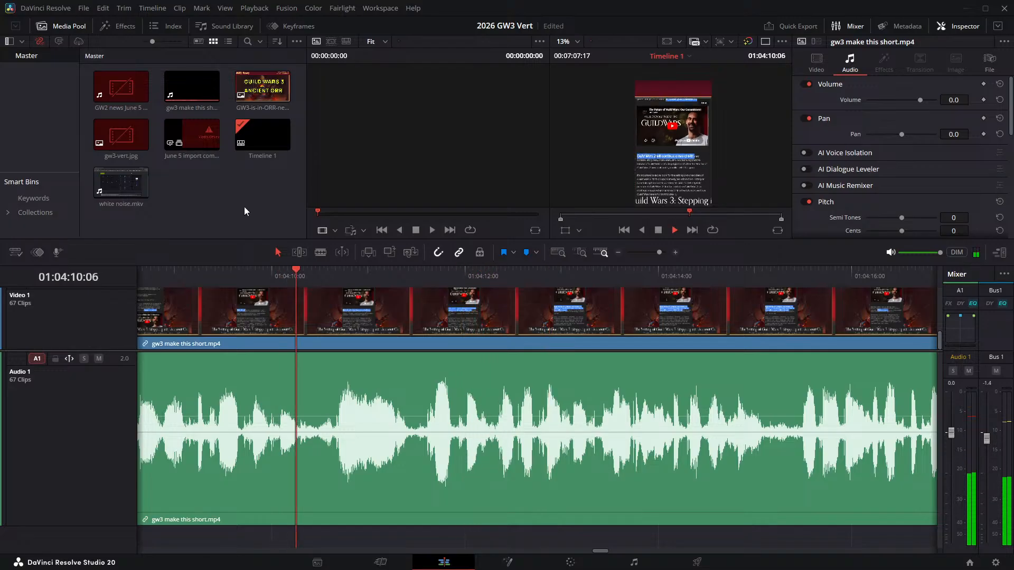
pyautogui.press('space')
pyautogui.press('Left')
pyautogui.press('Left')
pyautogui.press('Left')
pyautogui.press('Left')
pyautogui.press('Left')
pyautogui.press('Left')
pyautogui.press('Left')
pyautogui.press('Left')
pyautogui.press('Left')
pyautogui.press('Left')
pyautogui.press('Left')
pyautogui.press('Left')
pyautogui.press('Left')
pyautogui.press('Left')
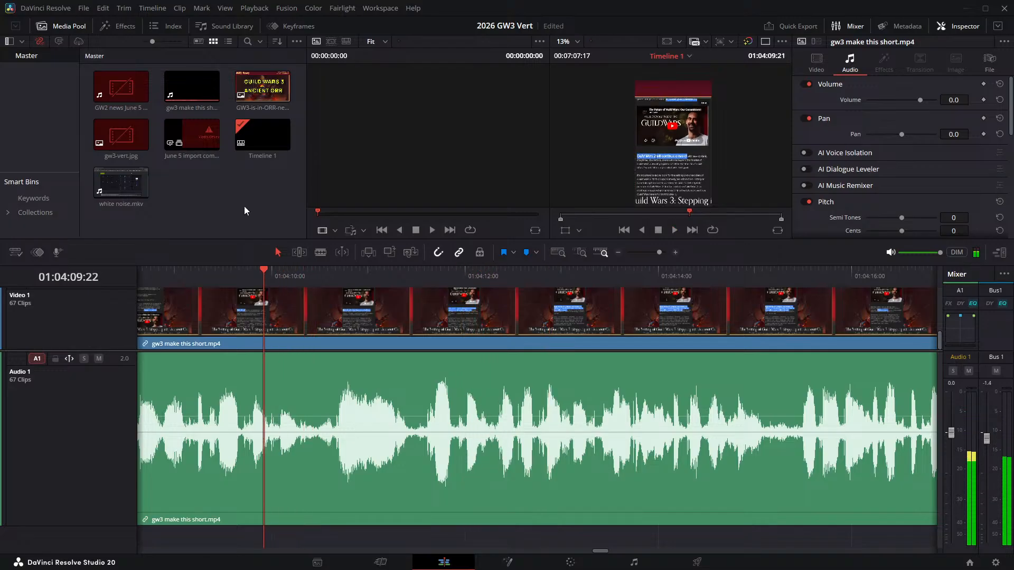
pyautogui.press('space')
pyautogui.press('space')
# - Split the narration at 01:04:10:09 and 01:04:10:12 and ripple delete the short pause between them
pyautogui.press('Left')
pyautogui.press('Left')
pyautogui.press('Left')
pyautogui.press('Left')
pyautogui.press('Left')
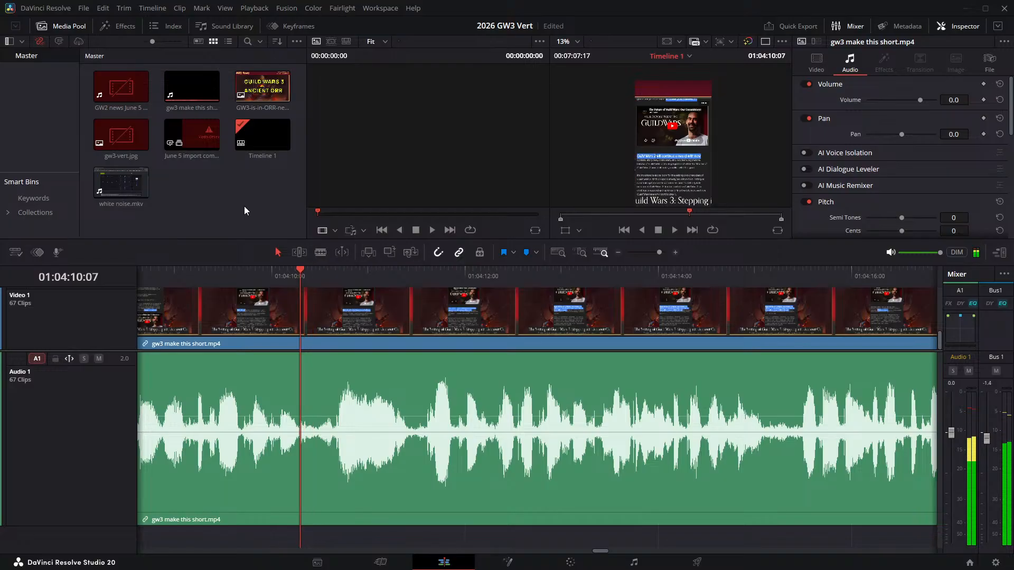
pyautogui.press('Right')
pyautogui.press('Right')
pyautogui.press('Left')
pyautogui.press('Right')
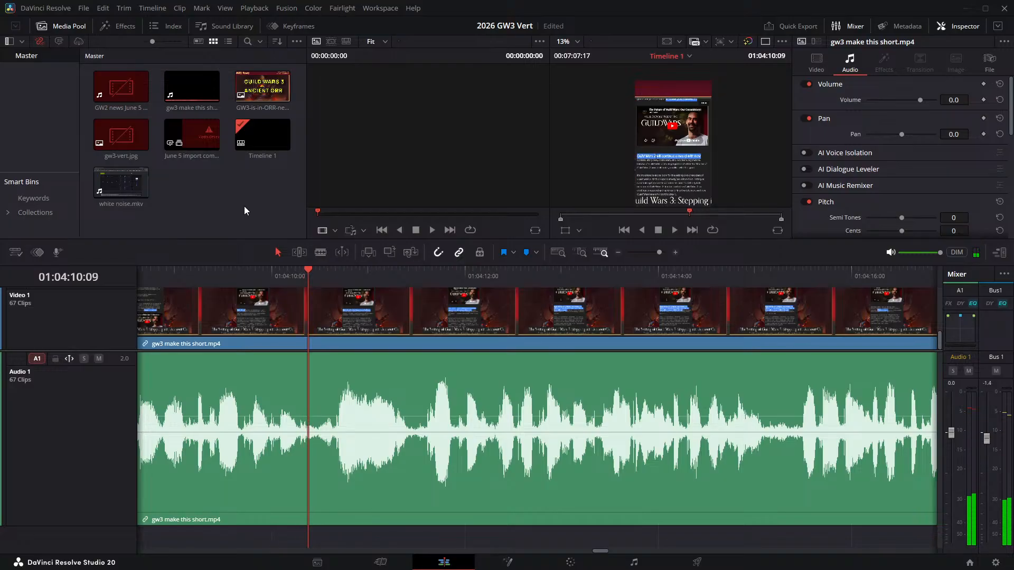
pyautogui.hotkey('ctrl', 'b')
pyautogui.press('Right')
pyautogui.press('Right')
pyautogui.press('Right')
pyautogui.hotkey('ctrl', 'b')
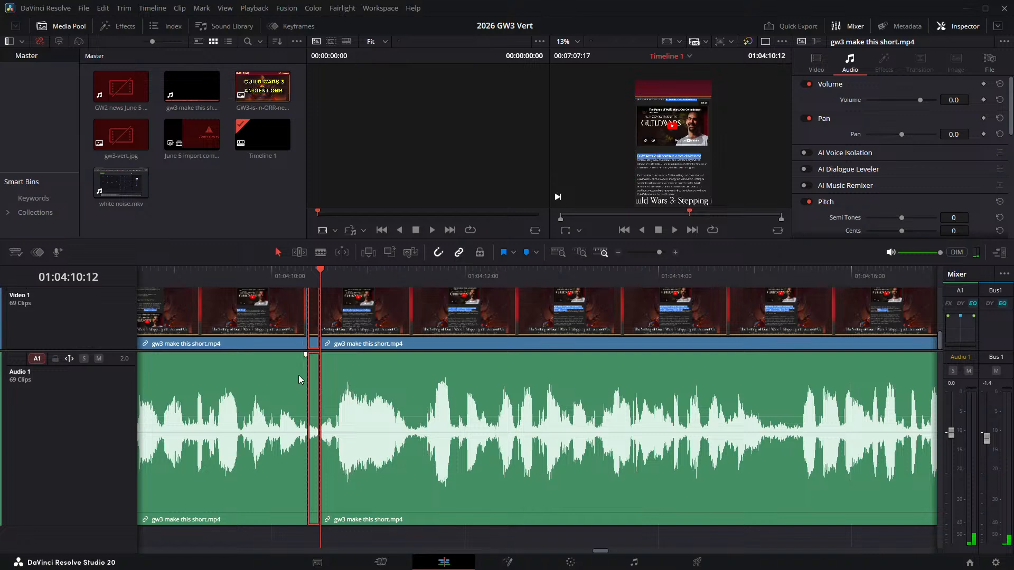
pyautogui.press('Delete')
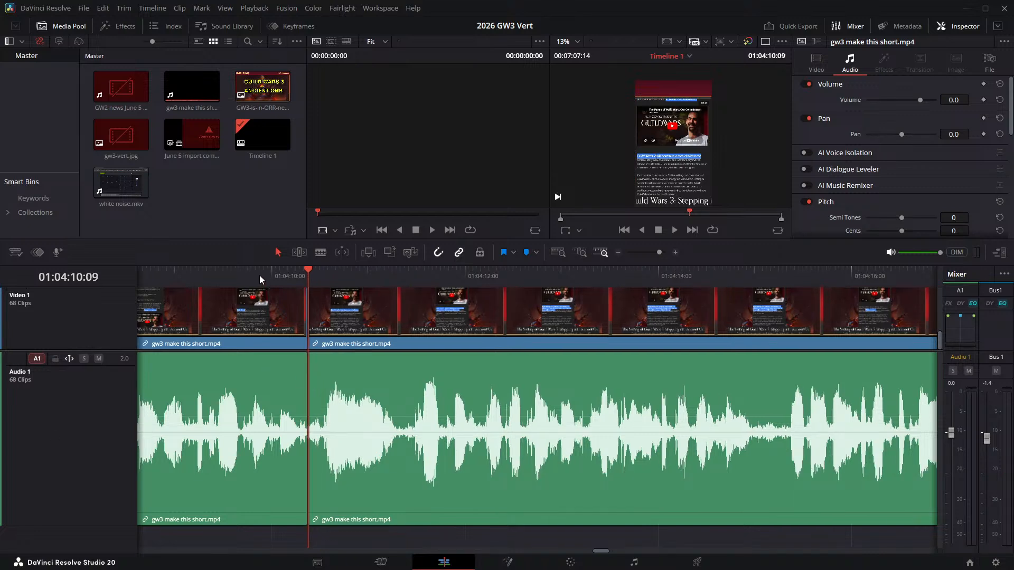
# - Listen past the join at 01:04:10:09 and ripple delete the next pause by splitting the narration at 01:04:11:07 and 01:04:11:10
pyautogui.click(259, 275)
pyautogui.press('space')
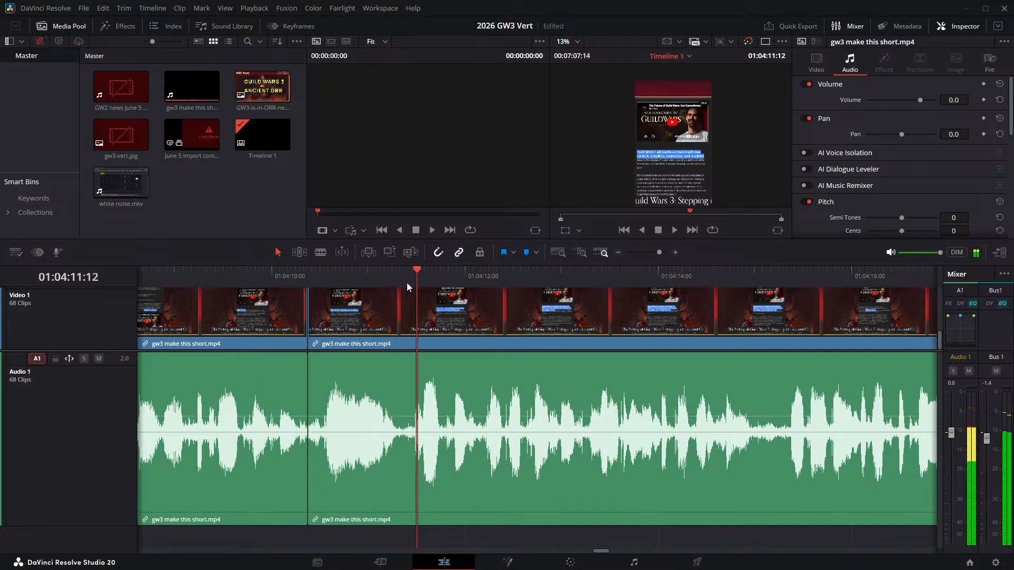
pyautogui.click(400, 276)
pyautogui.hotkey('ctrl', 'b')
pyautogui.press('Right')
pyautogui.press('Right')
pyautogui.press('Right')
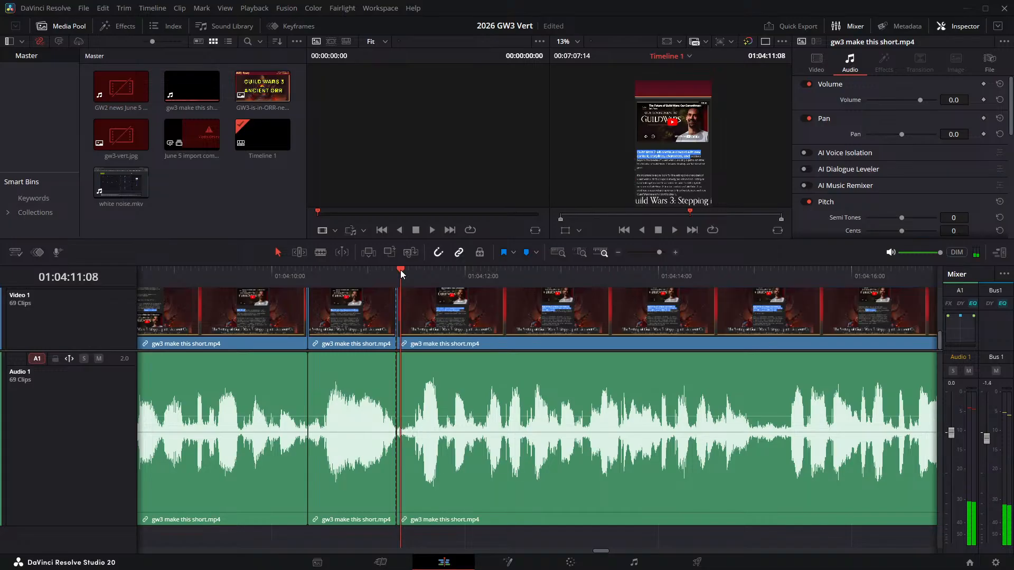
pyautogui.hotkey('ctrl', 'b')
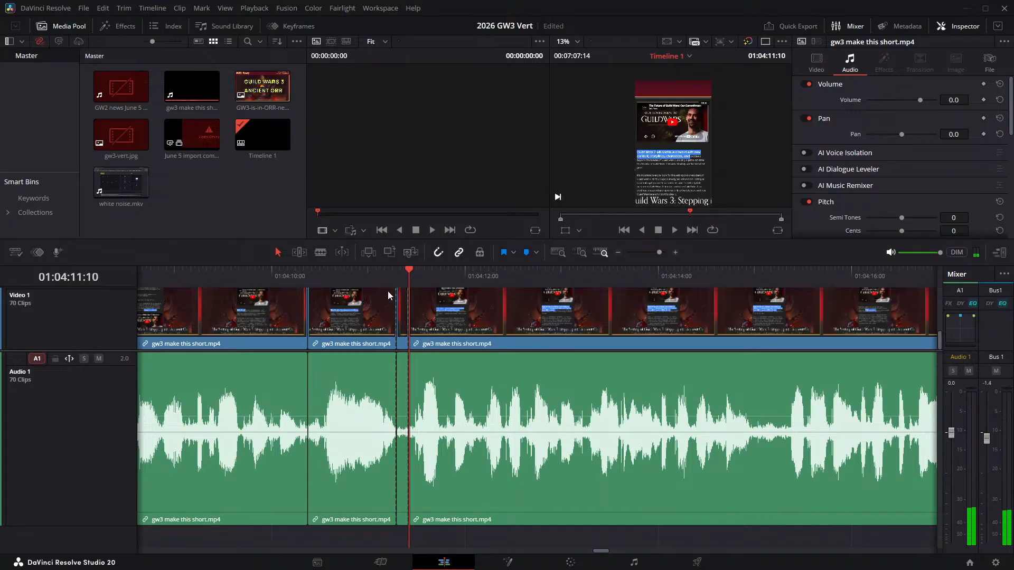
pyautogui.press('Delete')
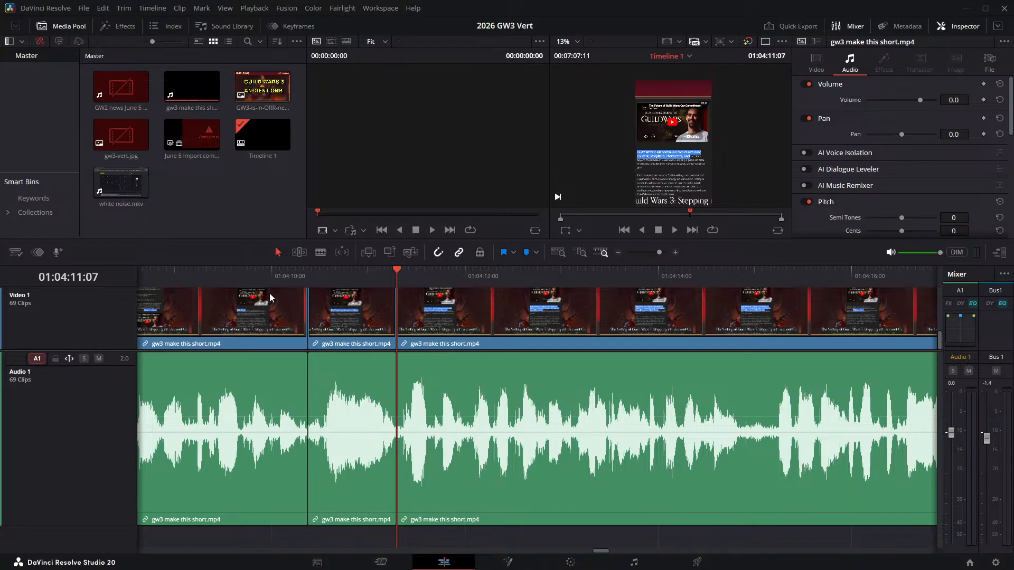
# - Listen past the join at 01:04:11:07 and ripple delete the next pause by splitting the narration at 01:04:14:20 and 01:04:15:06
pyautogui.click(357, 278)
pyautogui.press('space')
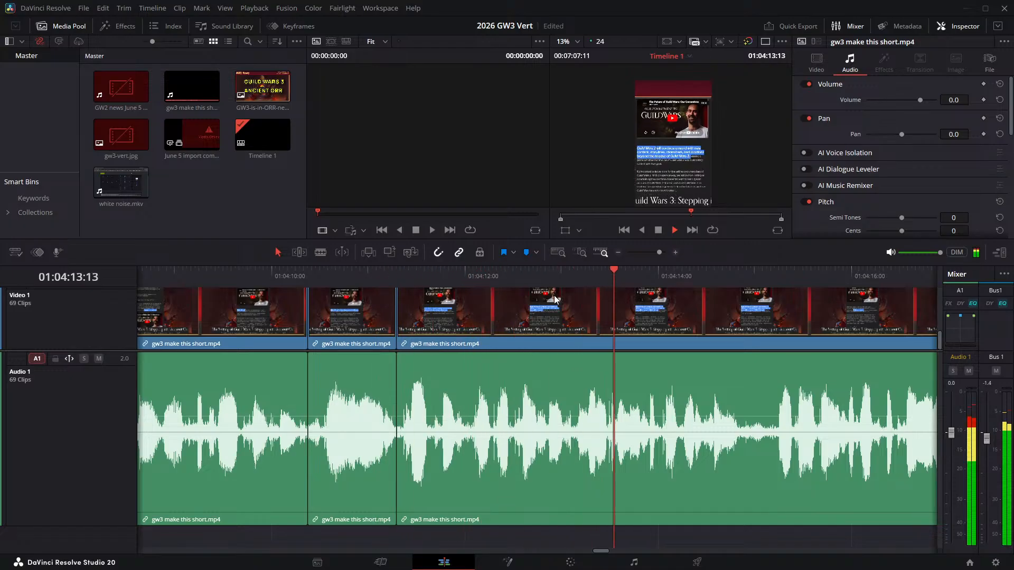
pyautogui.click(738, 272)
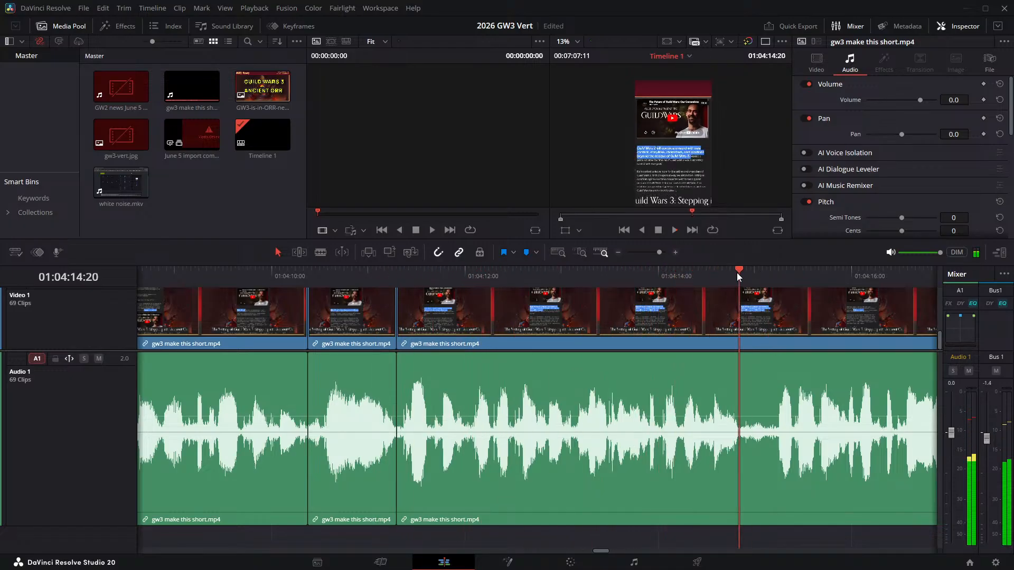
pyautogui.hotkey('ctrl', 'b')
pyautogui.press('space')
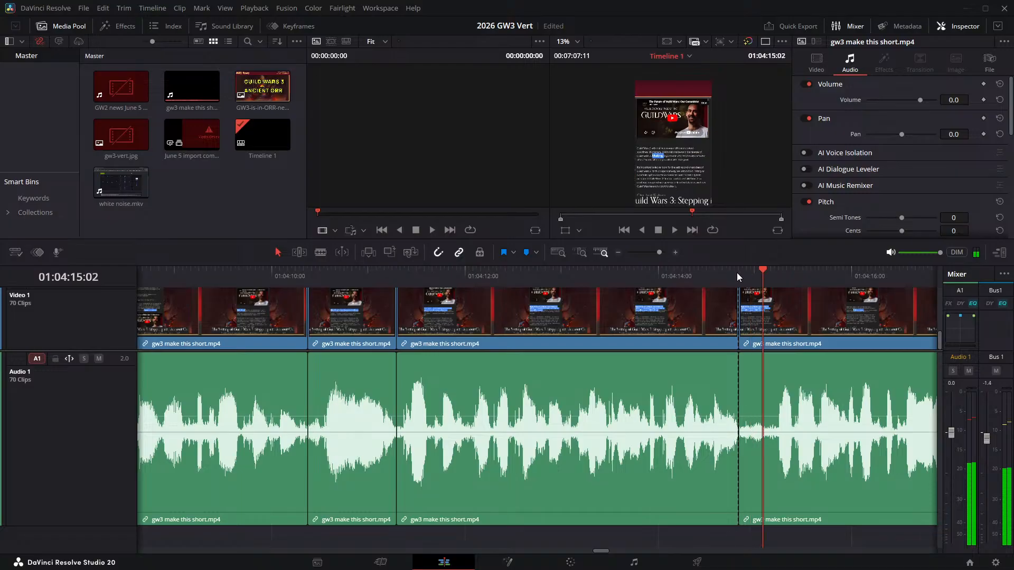
pyautogui.press('space')
pyautogui.hotkey('ctrl', 'b')
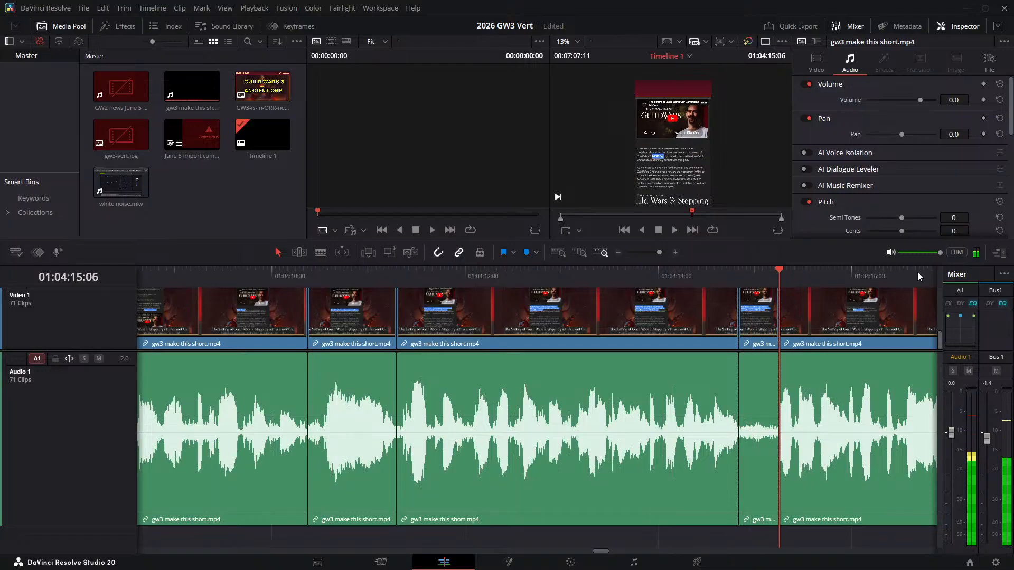
pyautogui.press('Delete')
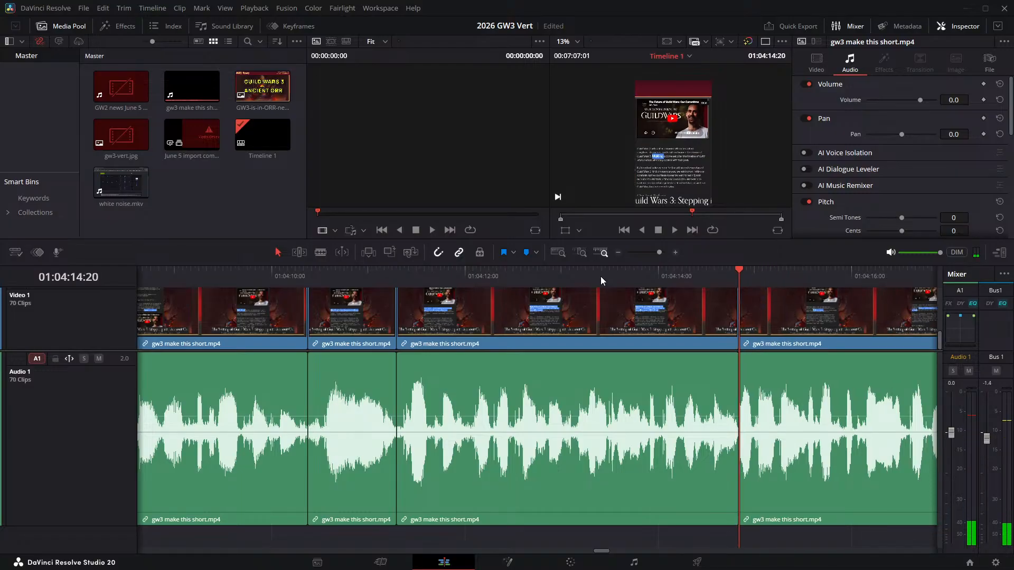
# - Listen to the narration following the 01:04:14:20 join and recheck the next pause just before 01:04:19:03
pyautogui.hscroll(5, 538, 297)
pyautogui.click(347, 272)
pyautogui.press('space')
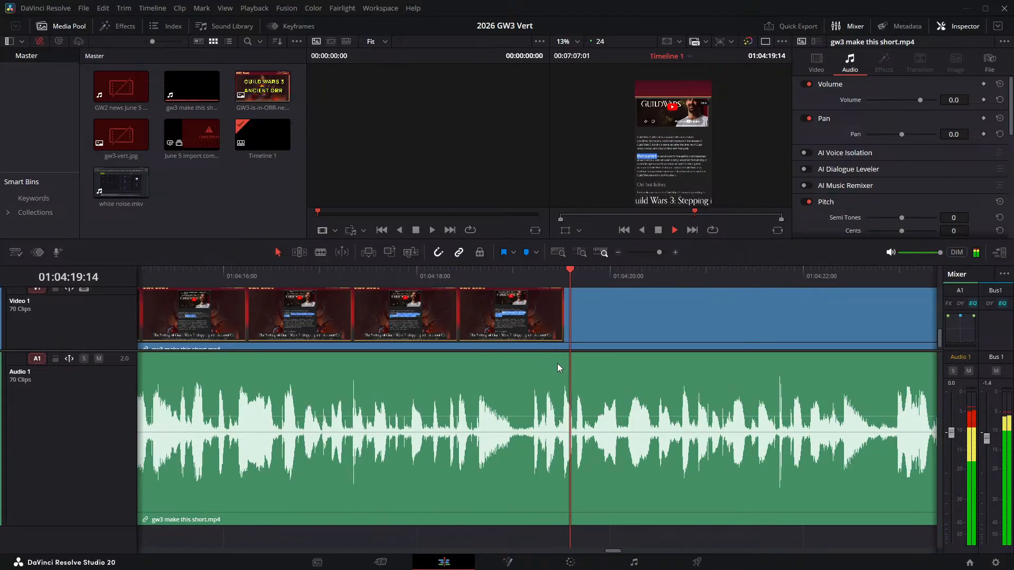
pyautogui.click(467, 269)
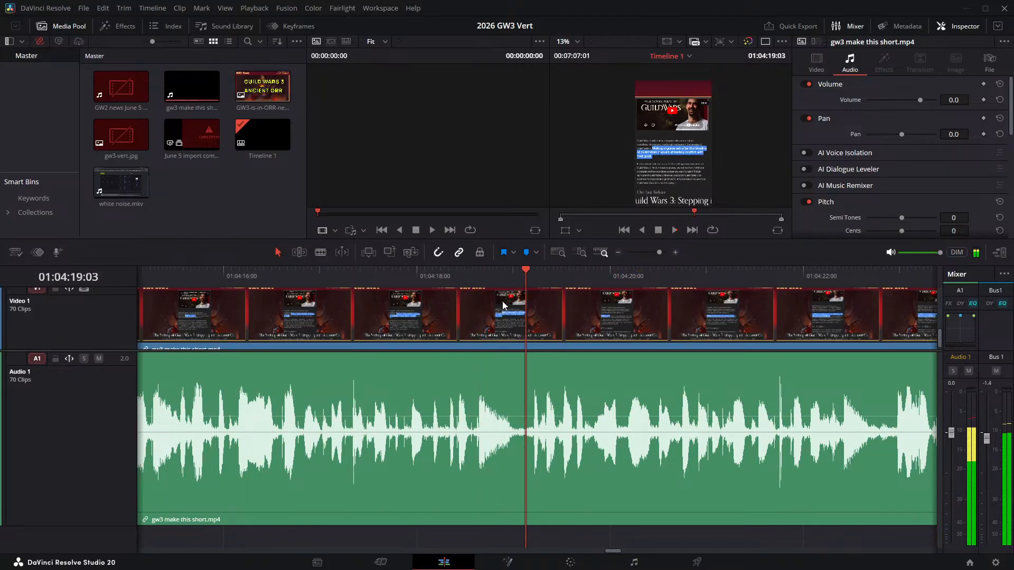
# - Split the narration at 01:04:18:23 and 01:04:19:04 and ripple delete the pause between them
pyautogui.click(510, 274)
pyautogui.hotkey('ctrl', 'b')
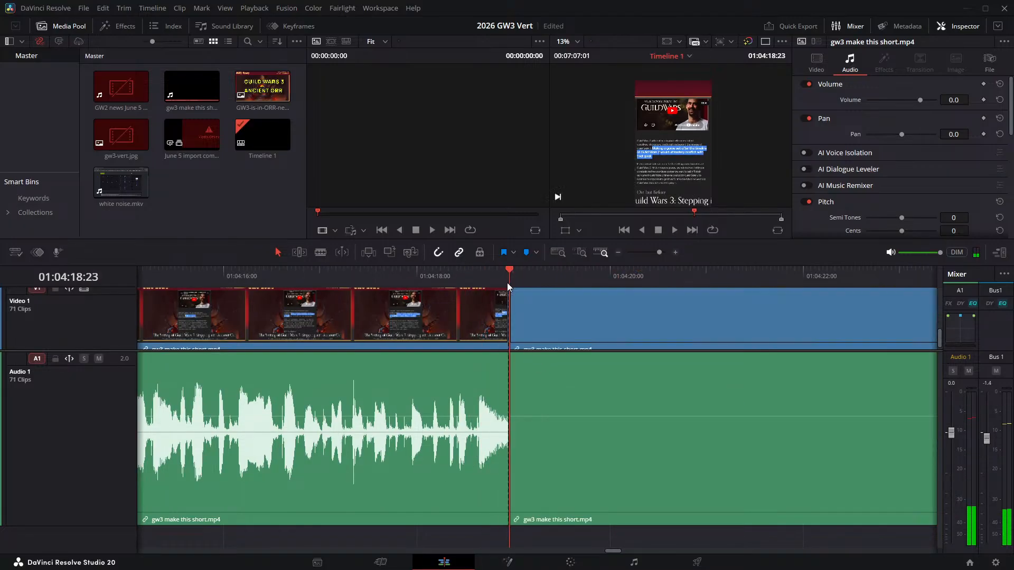
pyautogui.hotkey('ctrl', 'b')
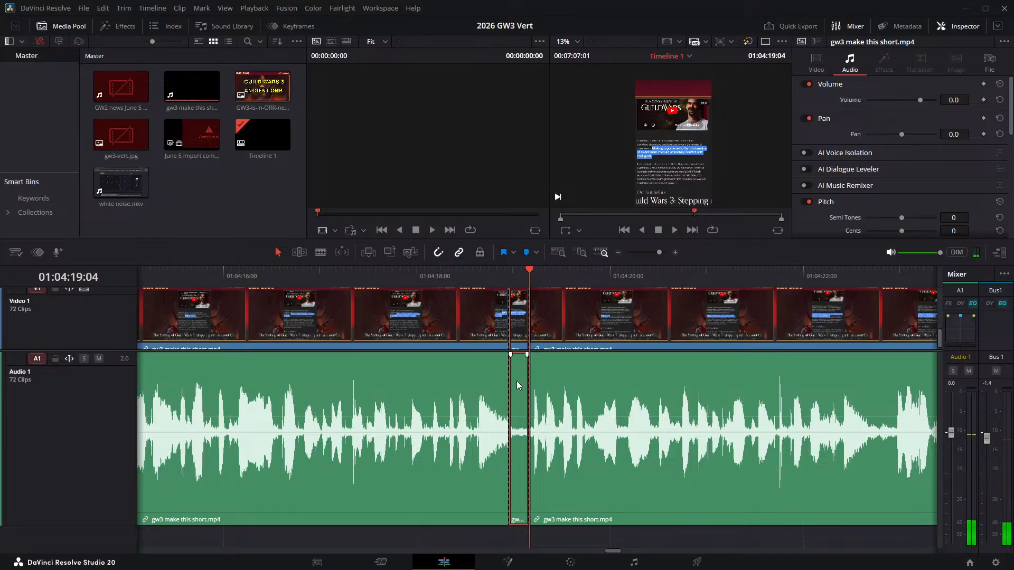
pyautogui.press('Delete')
# - Replay the join at 01:04:18:23 up to 01:04:20:05 and enlarge the viewer area above the timeline
pyautogui.click(440, 269)
pyautogui.press('space')
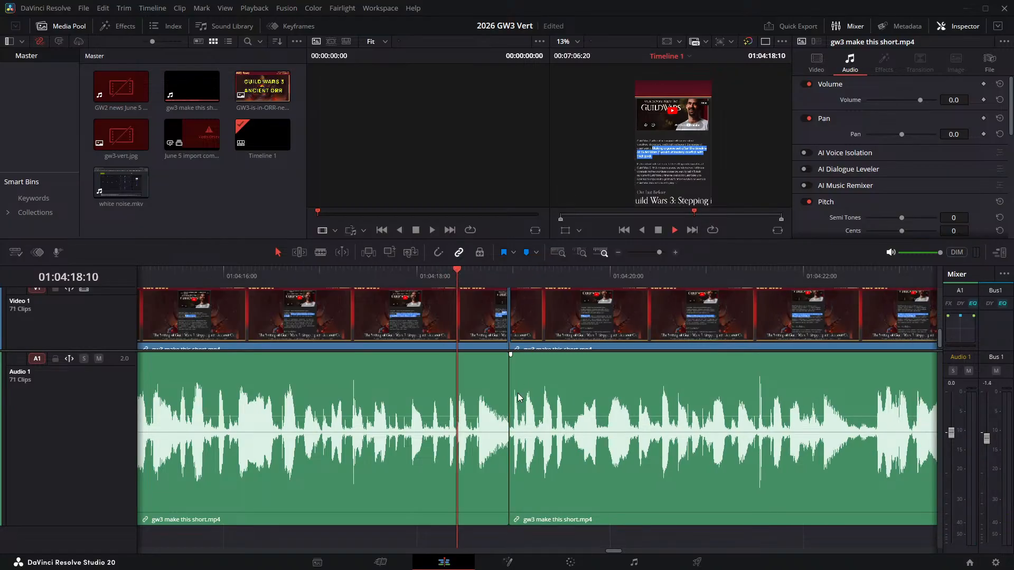
pyautogui.press('space')
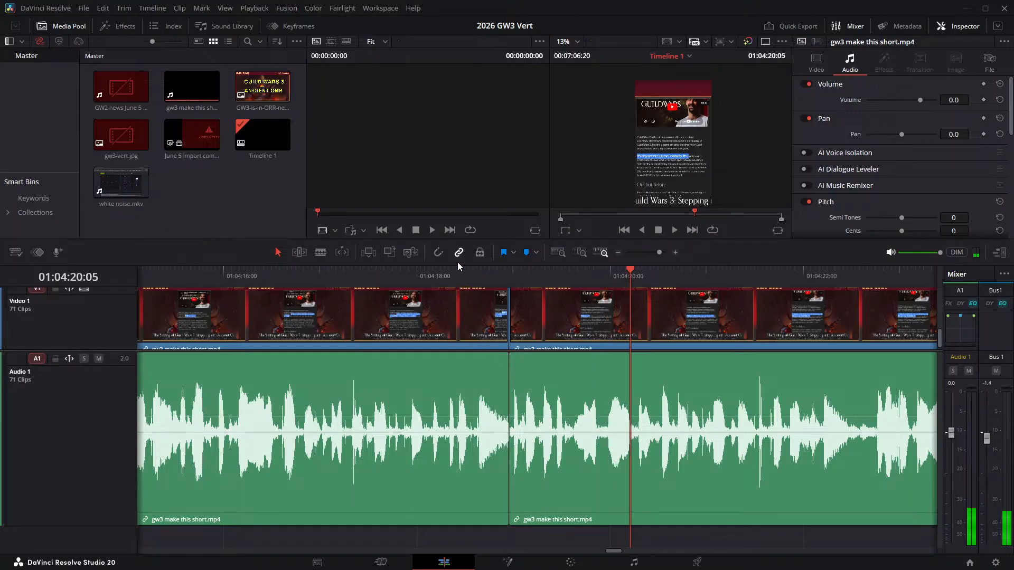
pyautogui.moveTo(456, 265); pyautogui.dragTo(119, 375)
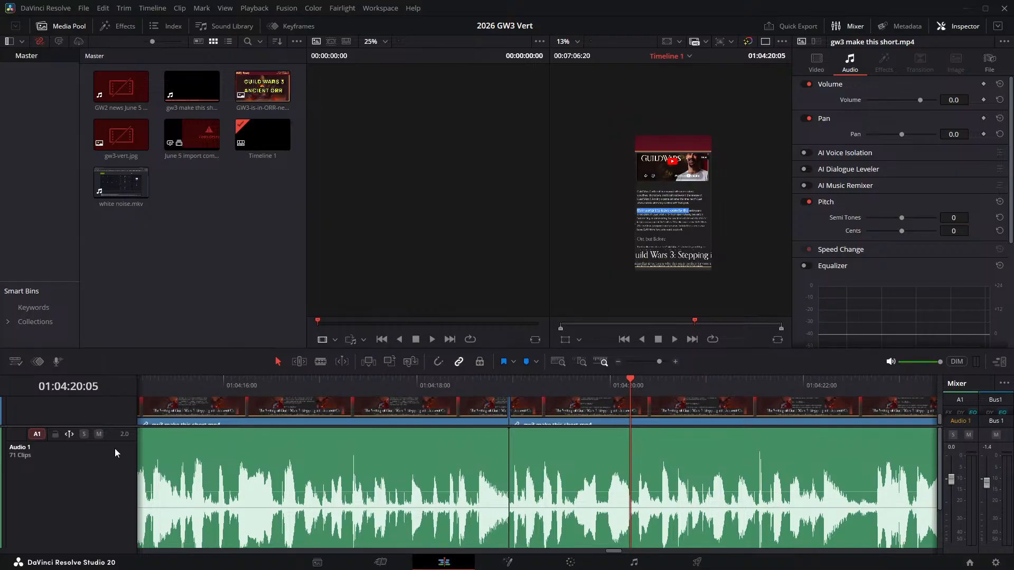
# - Listen on from 01:04:20:05 and replay the passage around the next pause, up to 01:04:22:19
pyautogui.press('space')
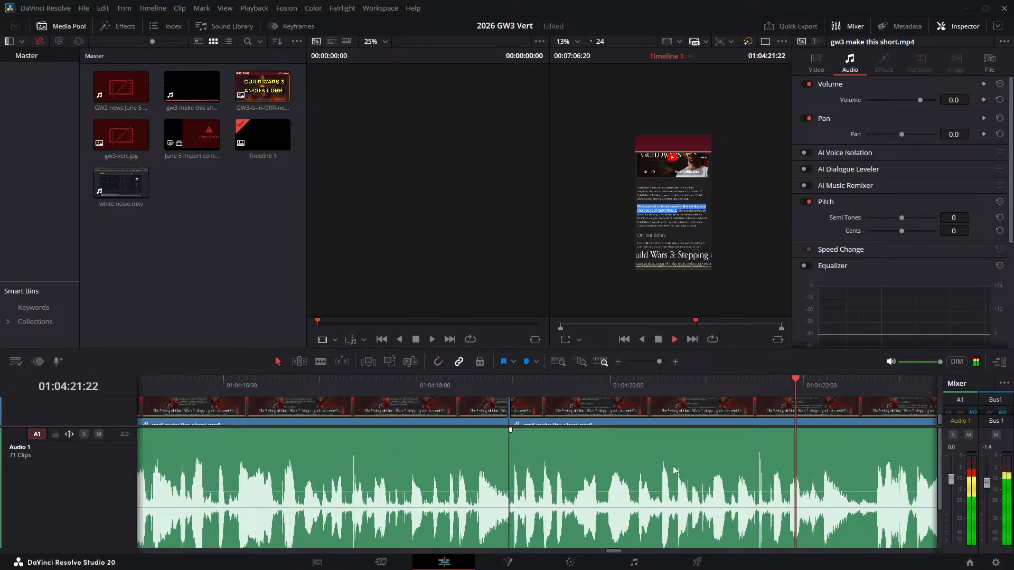
pyautogui.press('space')
pyautogui.moveTo(732, 465); pyautogui.dragTo(264, 417)
pyautogui.press('space')
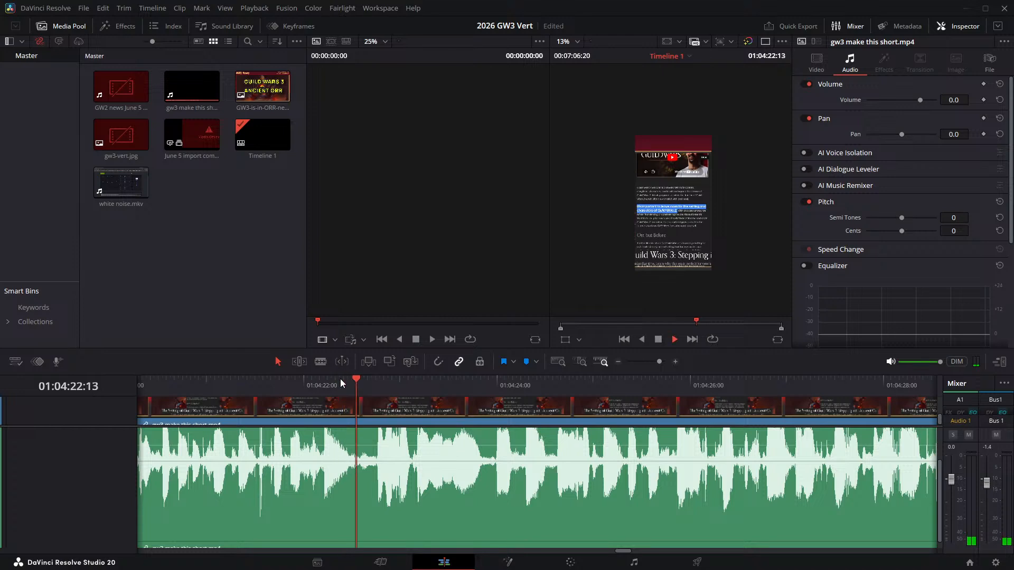
pyautogui.click(320, 380)
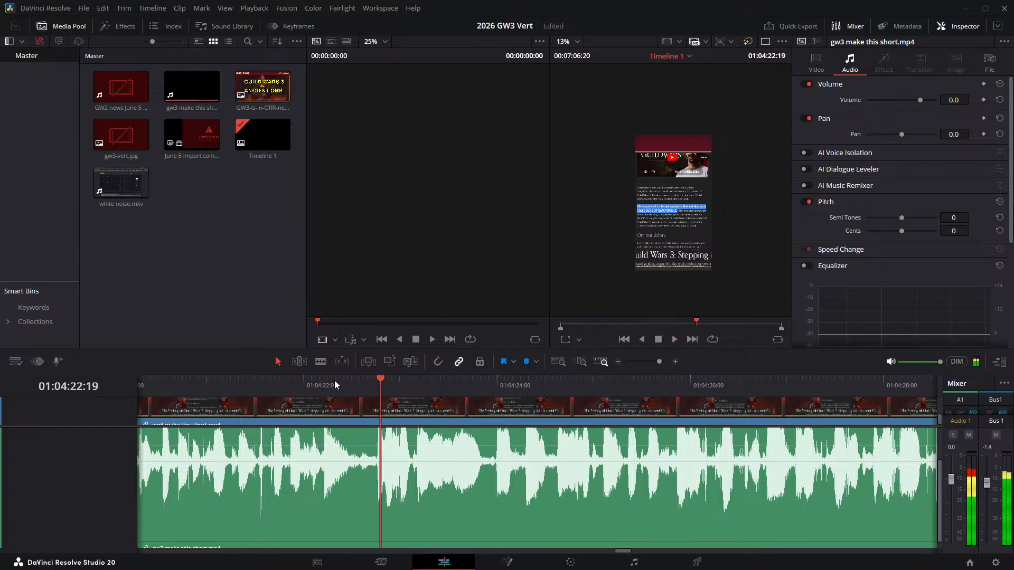
# - Split the narration at 01:04:22:12 and 01:04:22:17 and ripple delete the pause between them
pyautogui.click(334, 380)
pyautogui.hotkey('ctrl', 'b')
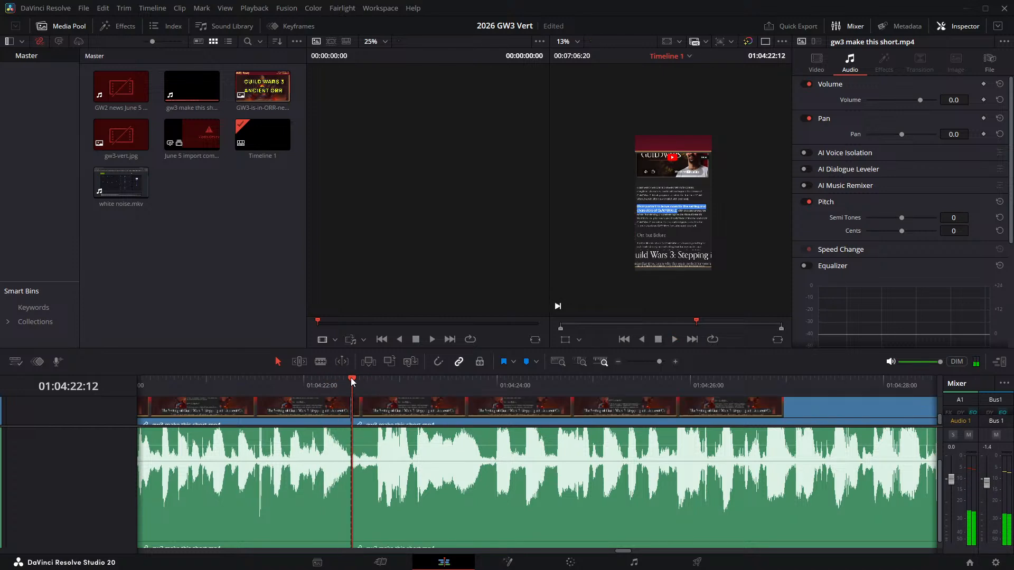
pyautogui.press('Left')
pyautogui.press('Left')
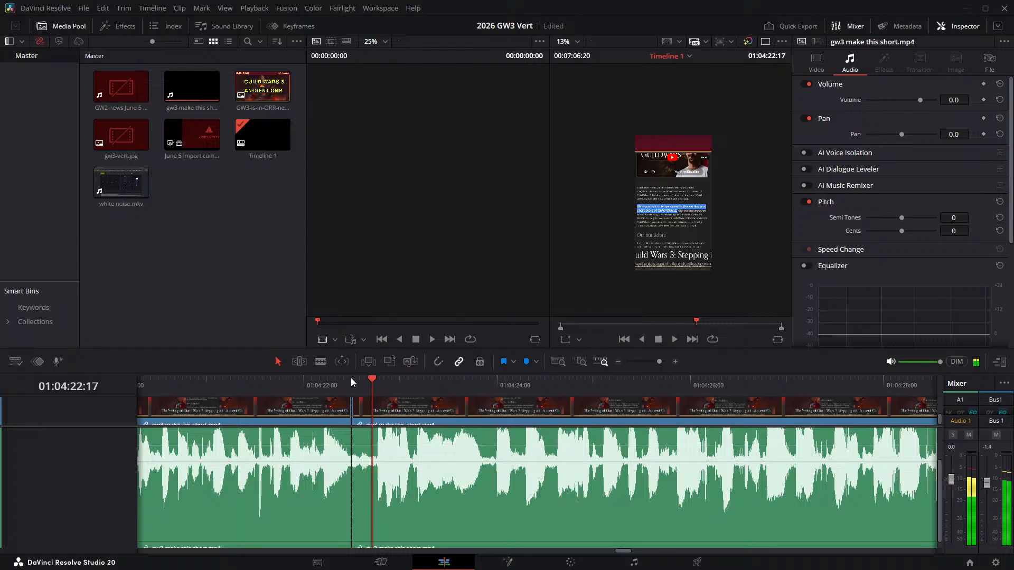
pyautogui.hotkey('ctrl', 'b')
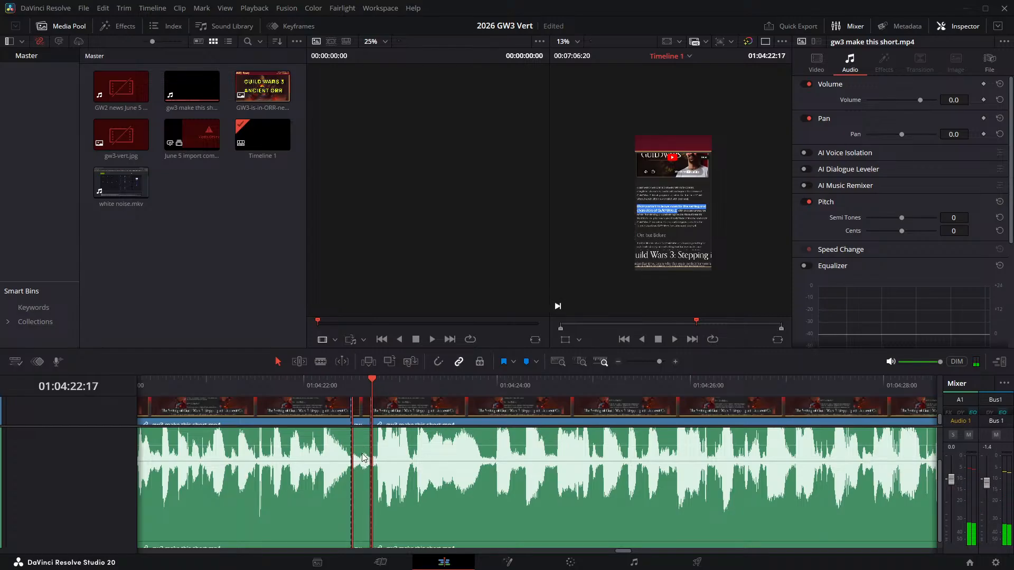
pyautogui.click(364, 458)
pyautogui.press('Delete')
# - Enlarge the timeline viewer image to 28%, reposition it, and play the narration on from the 01:04:22:12 join
pyautogui.scroll(5, 683, 246)
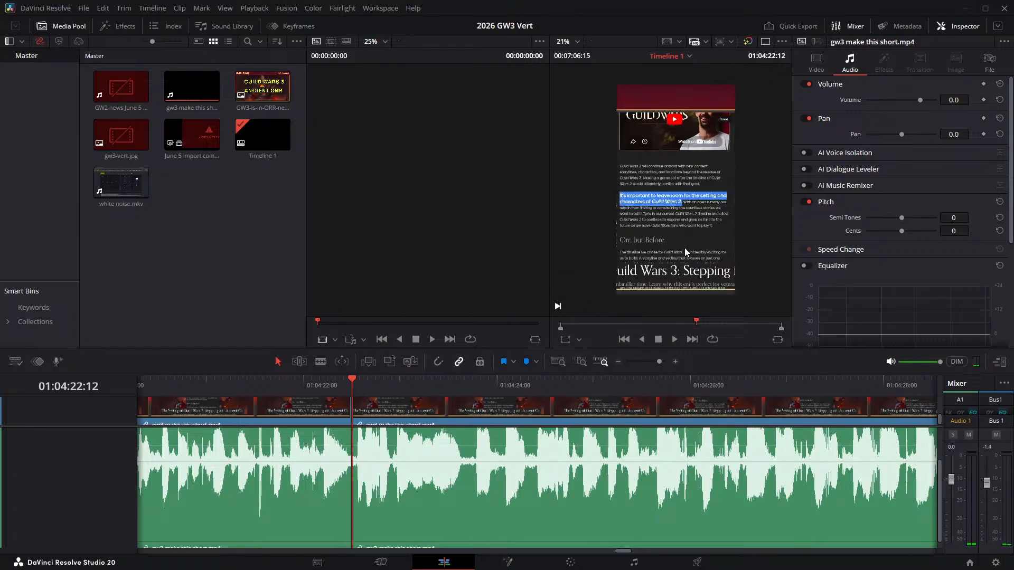
pyautogui.moveTo(691, 166)
pyautogui.mouseDown()
pyautogui.moveTo(674, 205)
pyautogui.moveTo(683, 181)
pyautogui.mouseUp()
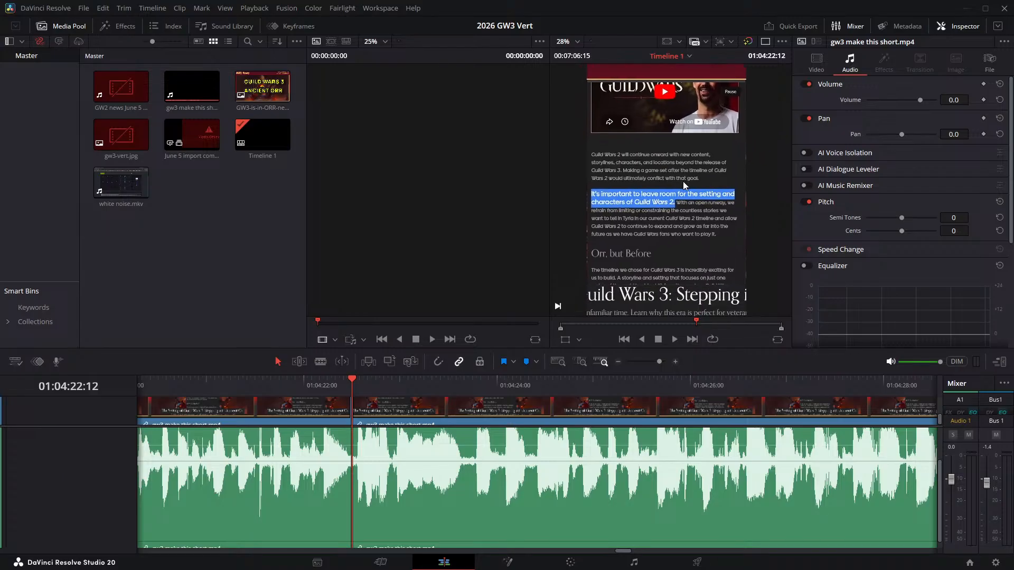
pyautogui.click(431, 340)
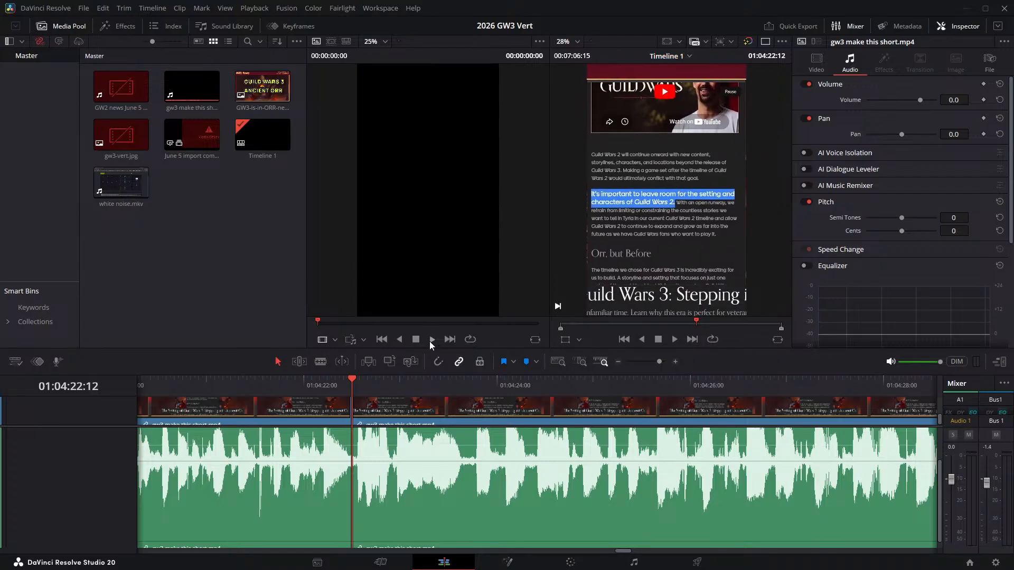
pyautogui.click(675, 339)
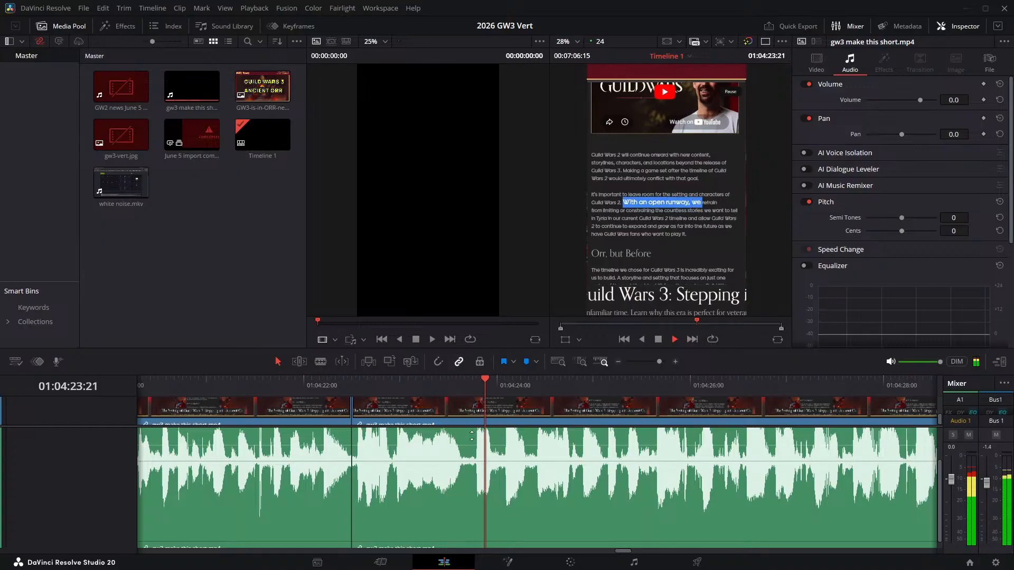
# - Split the narration at 01:04:23:15 and 01:04:23:18 and ripple delete the short pause between them
pyautogui.click(471, 381)
pyautogui.press('Left')
pyautogui.press('Left')
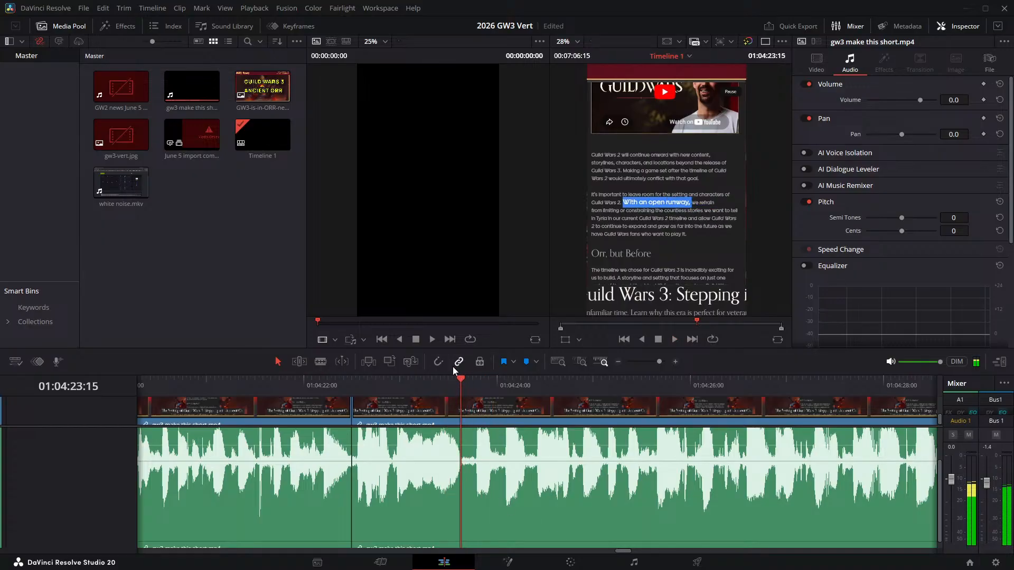
pyautogui.hotkey('ctrl', 'b')
pyautogui.press('Right')
pyautogui.press('Right')
pyautogui.press('Right')
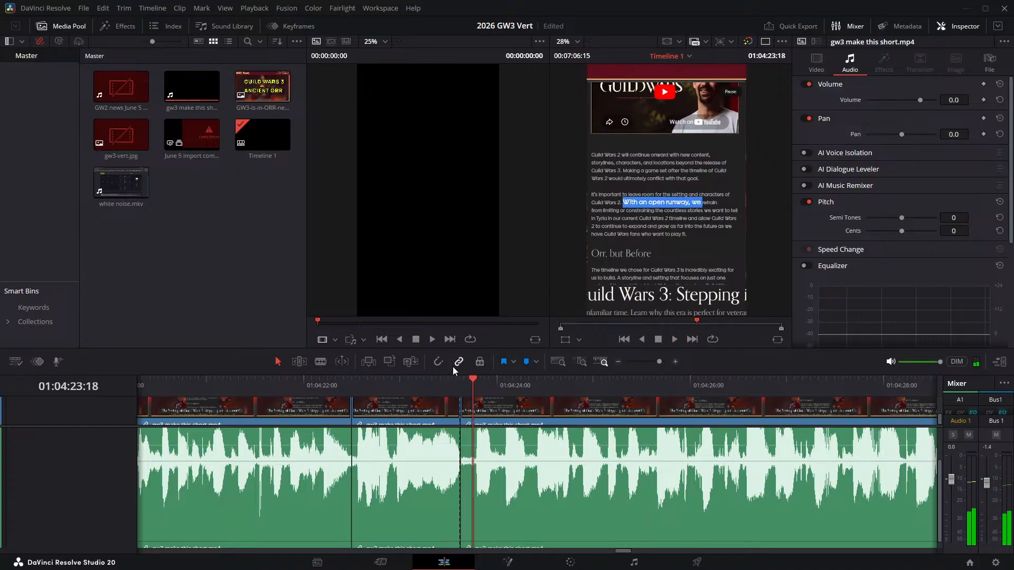
pyautogui.hotkey('ctrl', 'b')
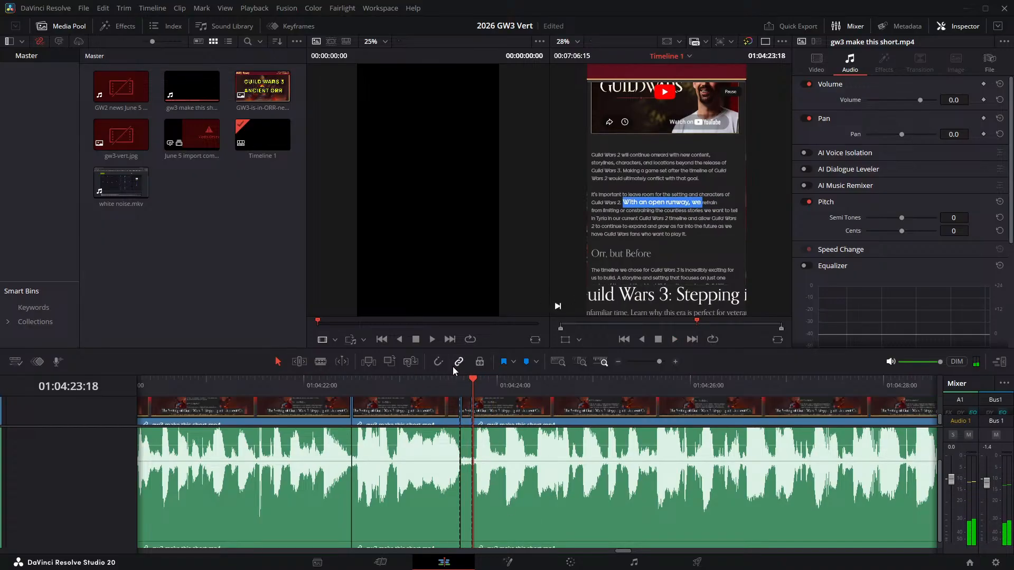
pyautogui.click(462, 417)
pyautogui.press('Delete')
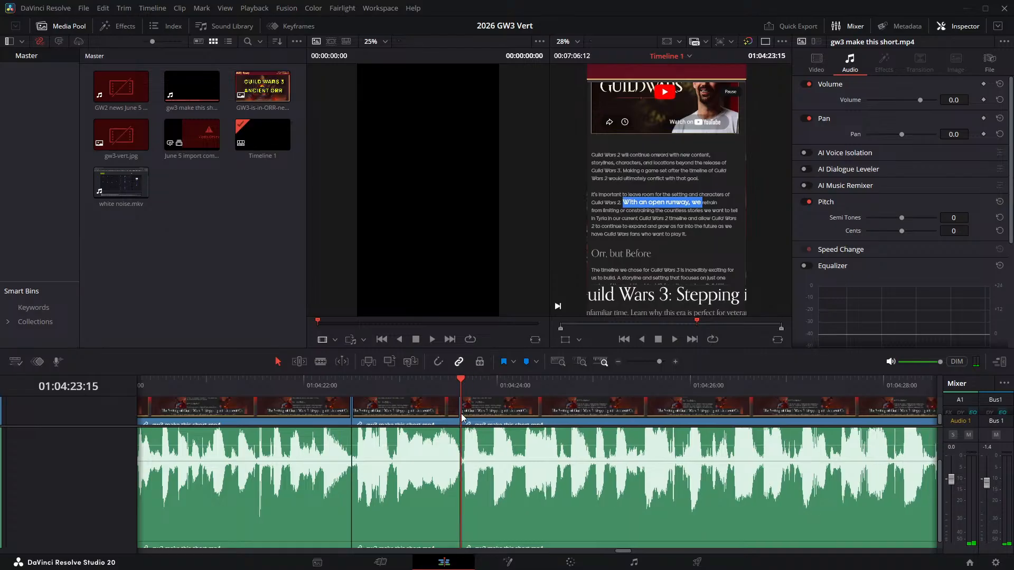
# - Replay the narration from shortly before the 01:04:23:15 join to check the cut
pyautogui.click(416, 382)
pyautogui.press('space')
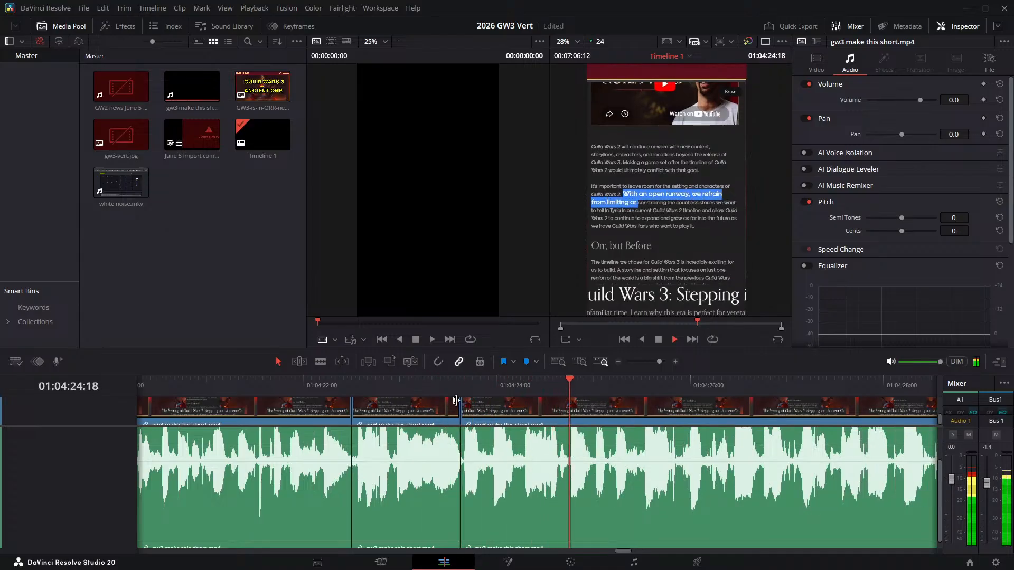
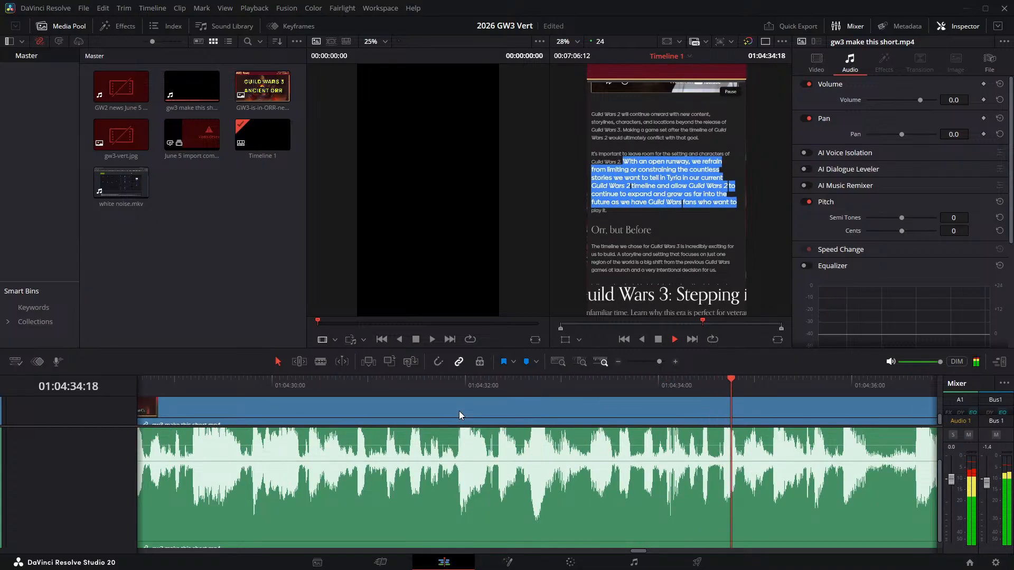
# - Split the narration at 01:04:36:04 and 01:04:36:15 and ripple delete the pause between them
pyautogui.press('space')
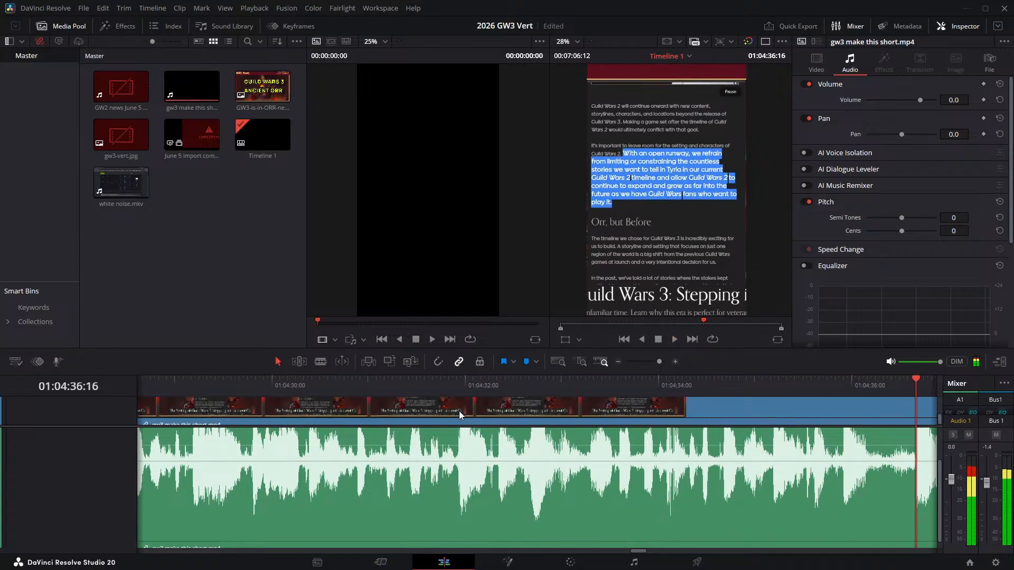
pyautogui.moveTo(845, 489); pyautogui.dragTo(441, 516)
pyautogui.click(463, 385)
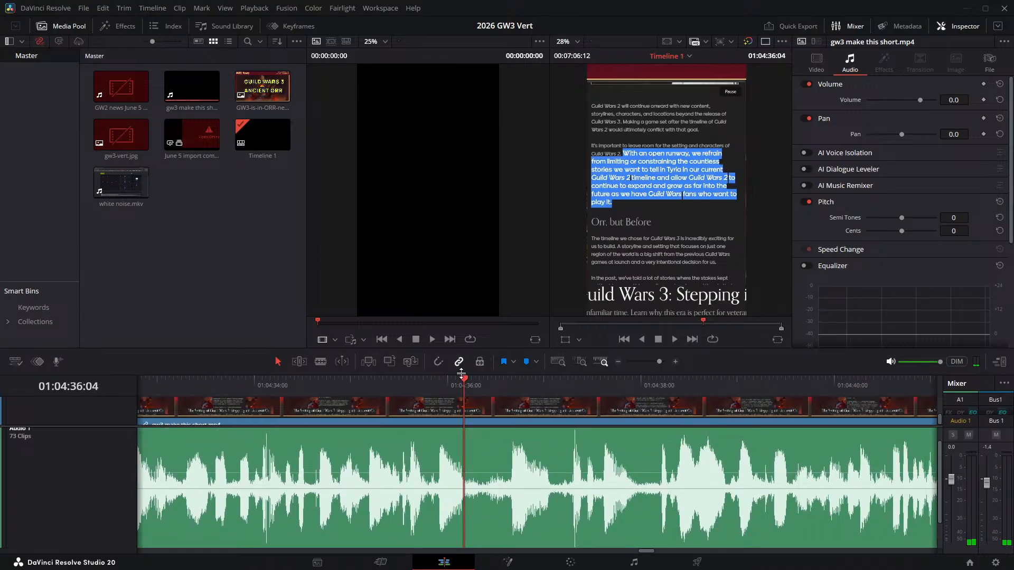
pyautogui.hotkey('ctrl', 'b')
pyautogui.press('space')
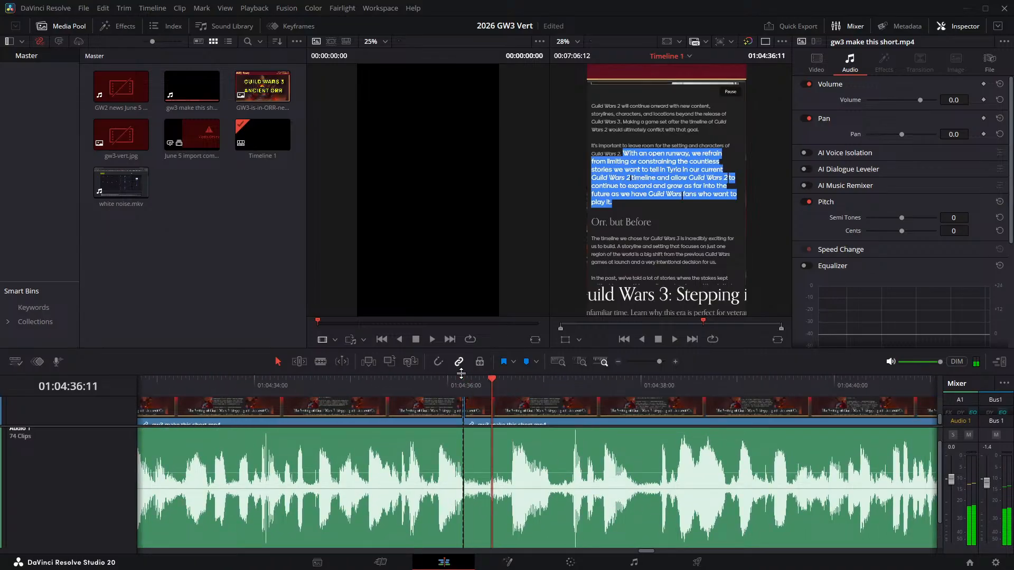
pyautogui.press('space')
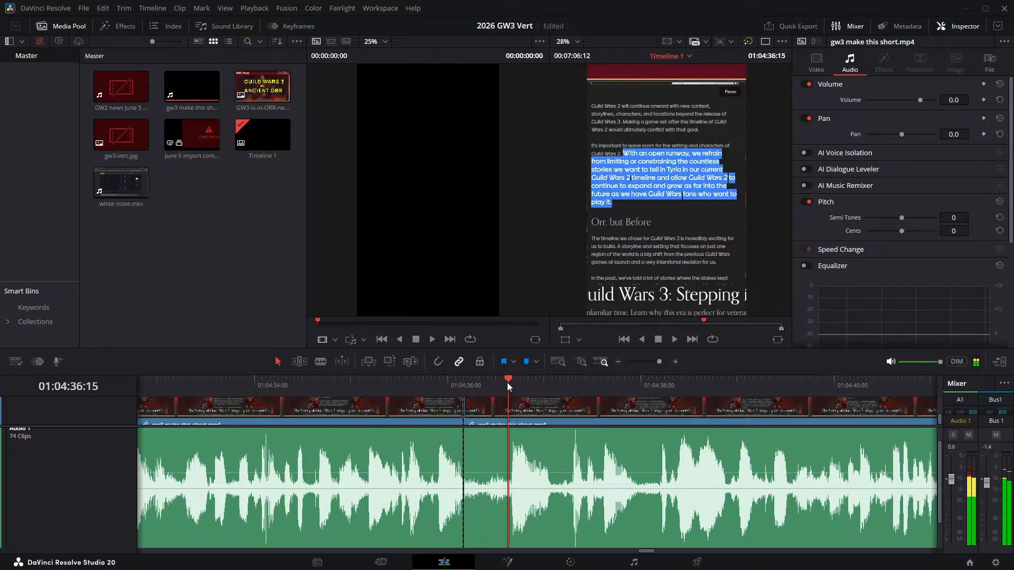
pyautogui.hotkey('ctrl', 'b')
pyautogui.click(488, 449)
pyautogui.press('Delete')
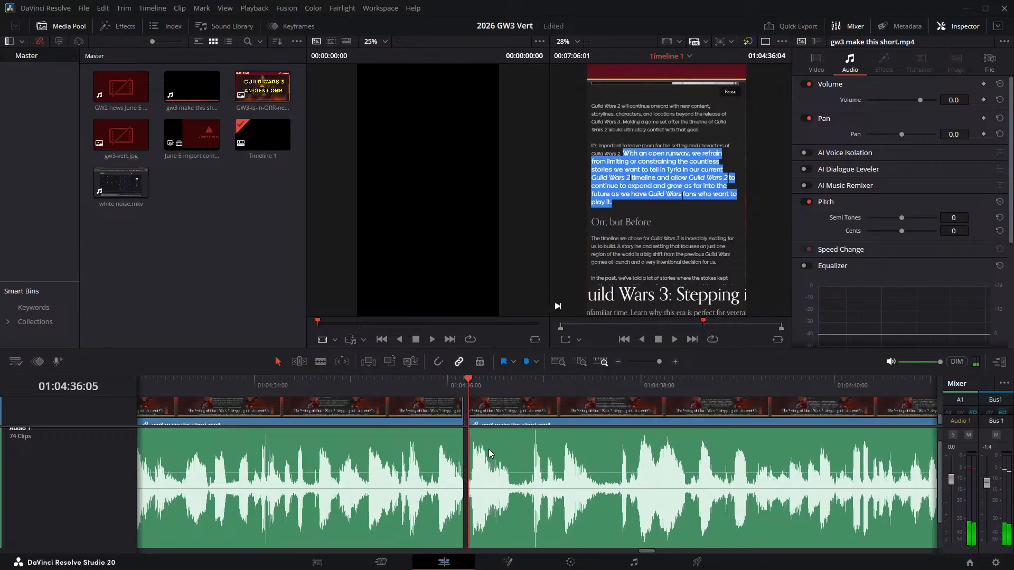
# - Replay the narration from shortly before the 01:04:36:04 join to check the cut and the speech following it
pyautogui.click(305, 384)
pyautogui.press('space')
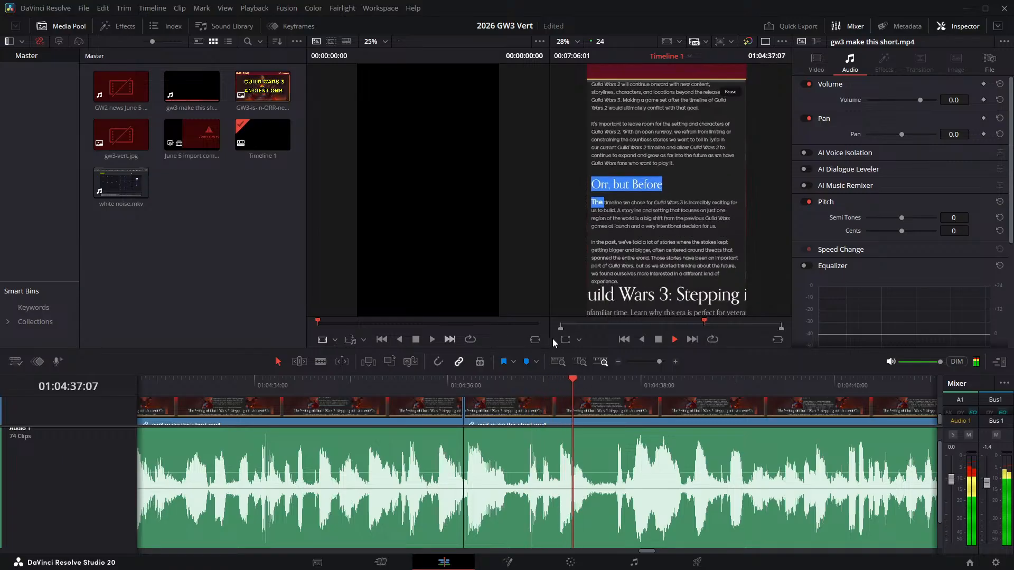
pyautogui.click(420, 386)
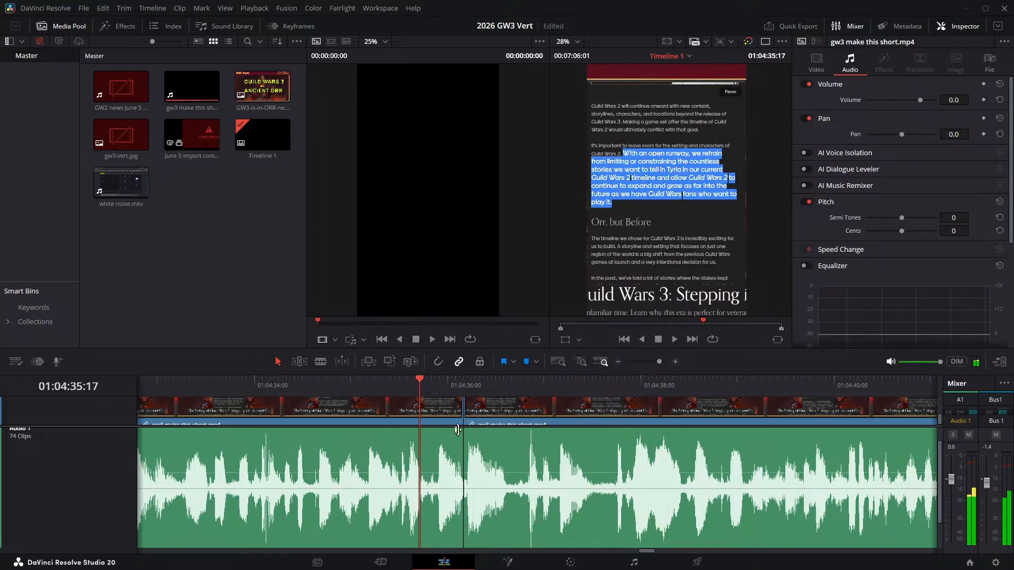
pyautogui.press('space')
pyautogui.press('space')
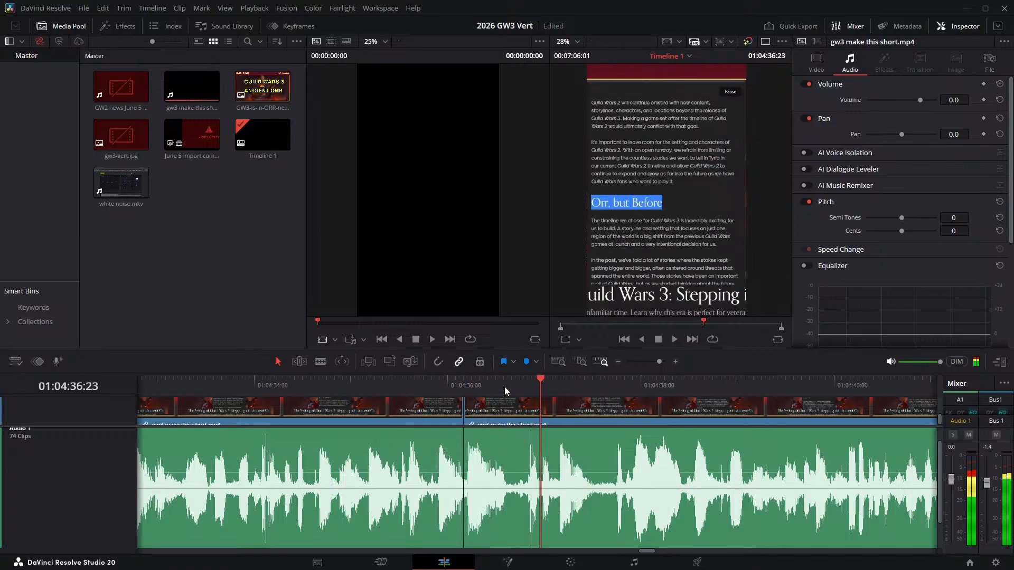
# - Split the narration at 01:04:36:14 and 01:04:36:17 and ripple delete the short pause between them
pyautogui.click(502, 386)
pyautogui.hotkey('ctrl', 'b')
pyautogui.press('Right')
pyautogui.press('Right')
pyautogui.press('Right')
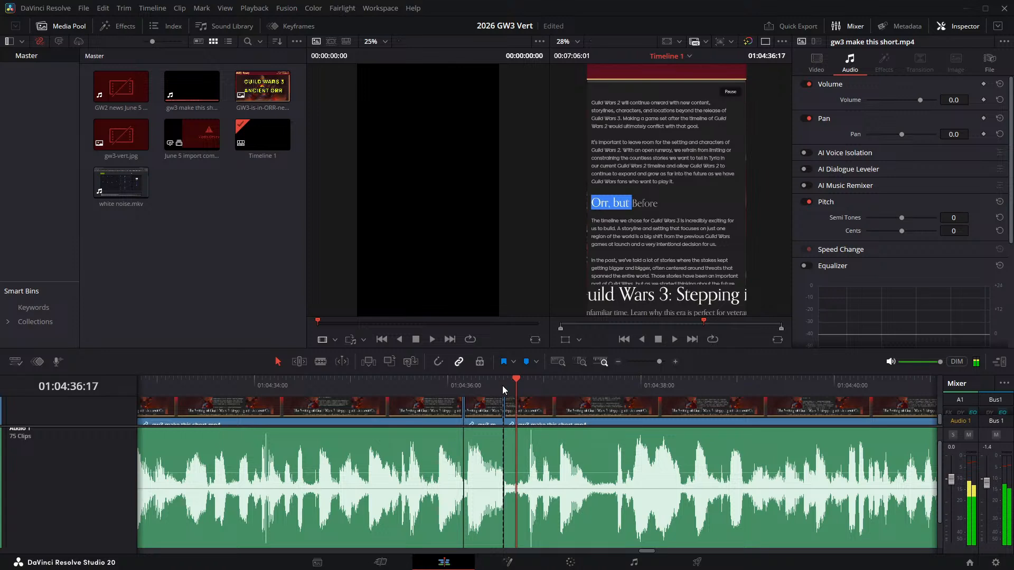
pyautogui.hotkey('ctrl', 'b')
pyautogui.click(509, 407)
pyautogui.press('Delete')
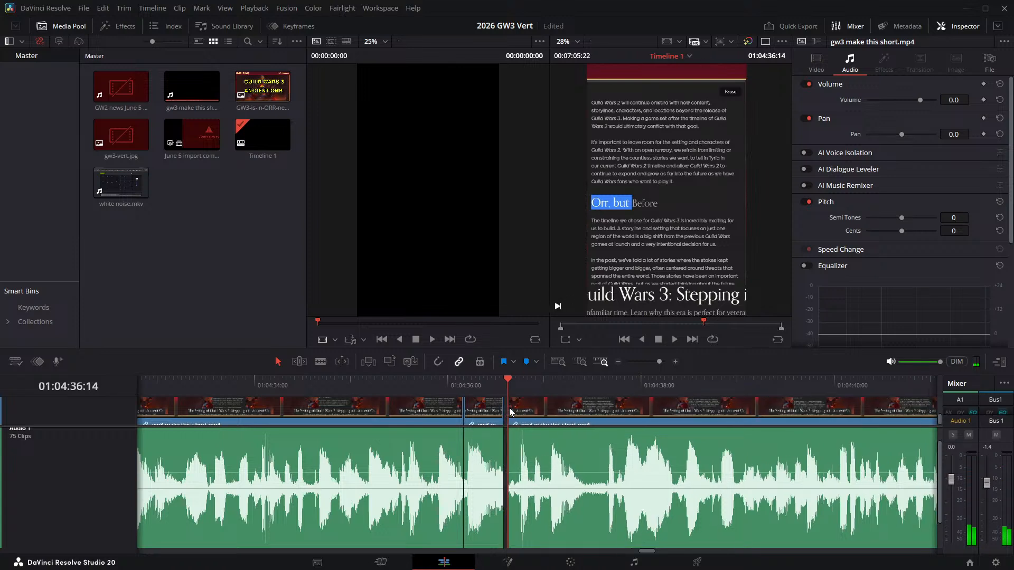
# - Split the narration at 01:04:37:10 and 01:04:37:14 and ripple delete the short pause between them
pyautogui.click(588, 394)
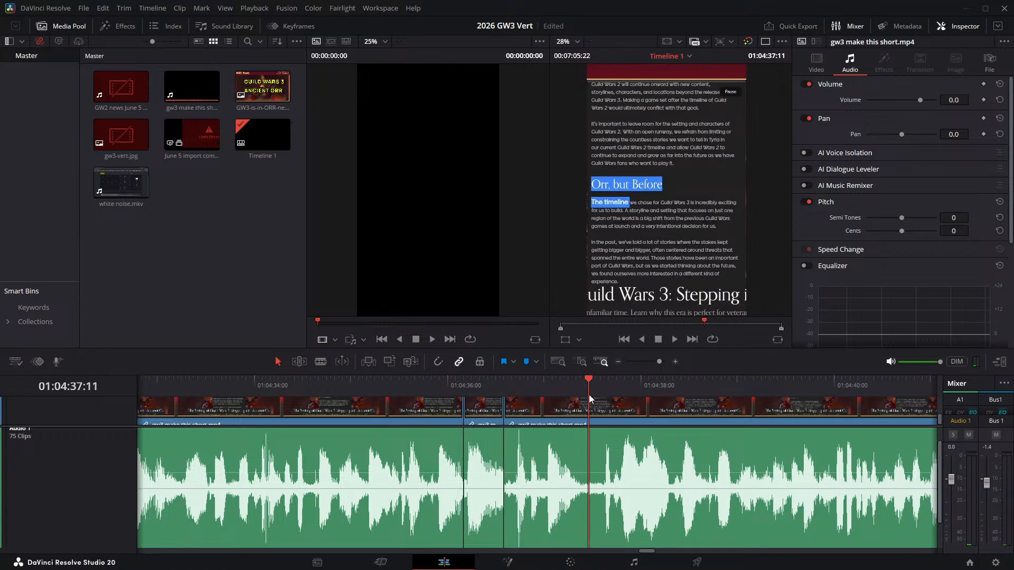
pyautogui.press('Left')
pyautogui.hotkey('ctrl', 'b')
pyautogui.press('Right')
pyautogui.press('Right')
pyautogui.press('Right')
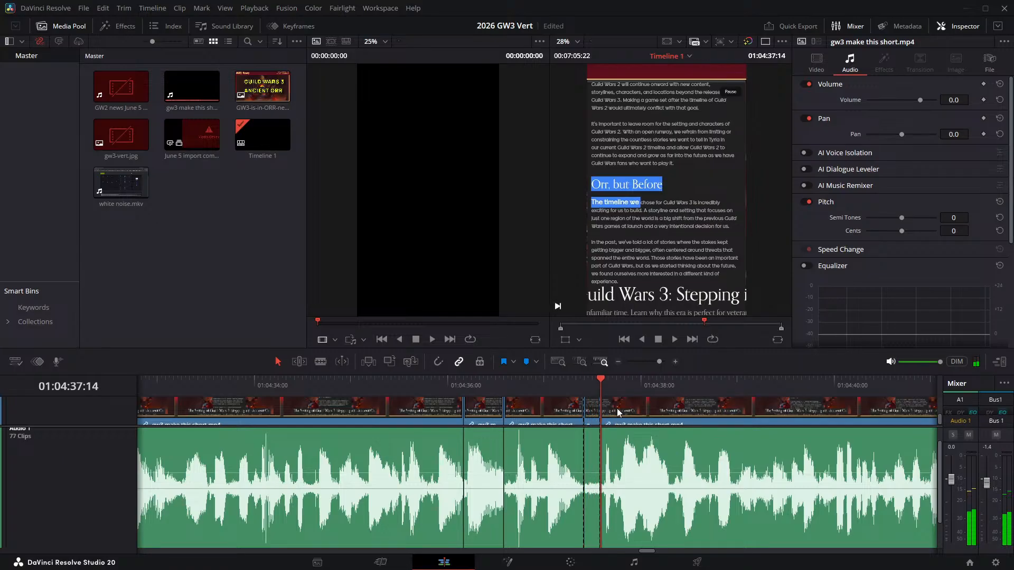
pyautogui.press('Delete')
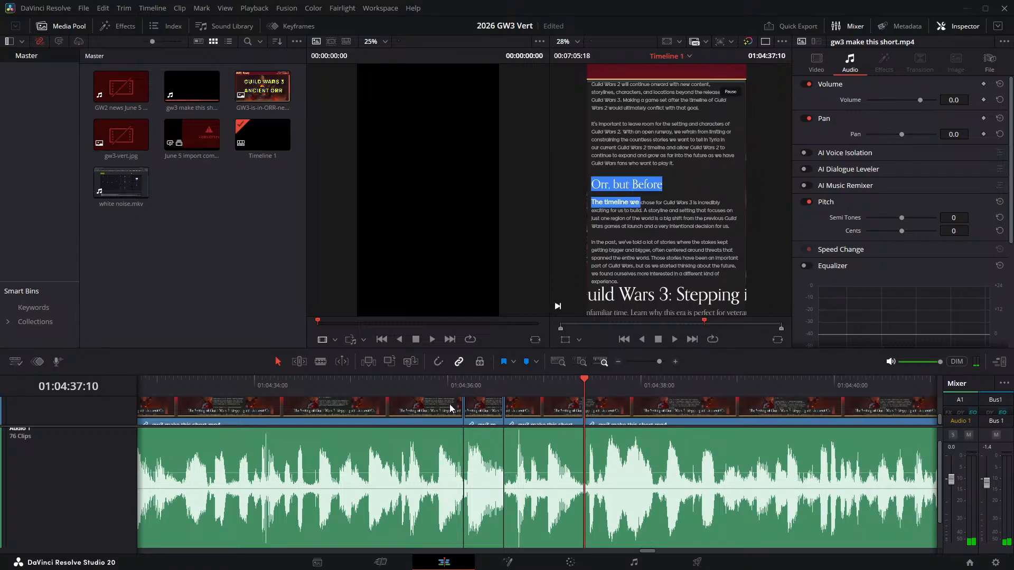
# - Replay the narration across the recent joins up to 01:04:37:10 and on past the next pause
pyautogui.click(350, 387)
pyautogui.press('space')
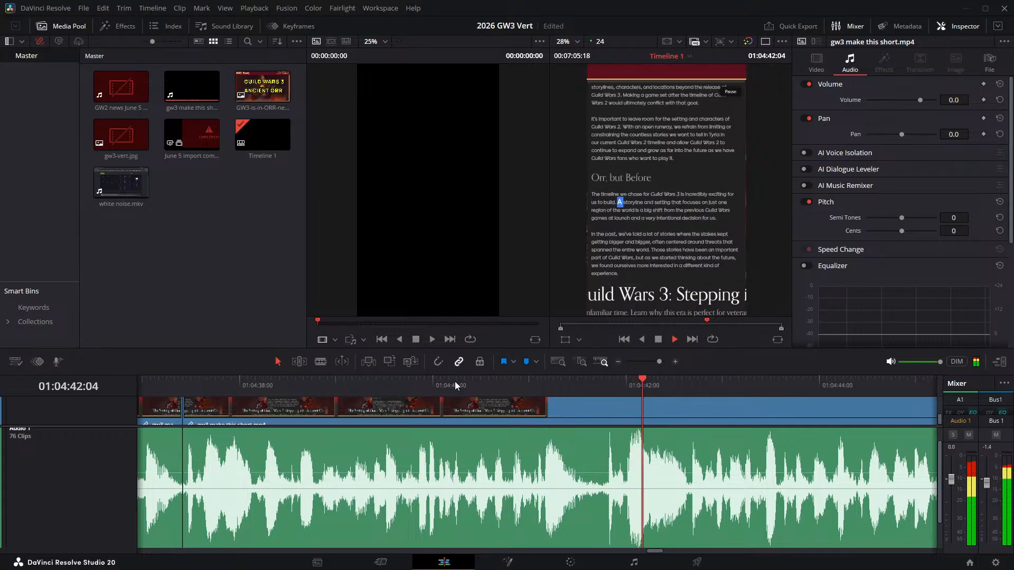
pyautogui.press('space')
# - Split the narration at 01:04:41:13 and 01:04:41:18 and ripple delete the pause between them
pyautogui.moveTo(542, 385); pyautogui.dragTo(581, 383)
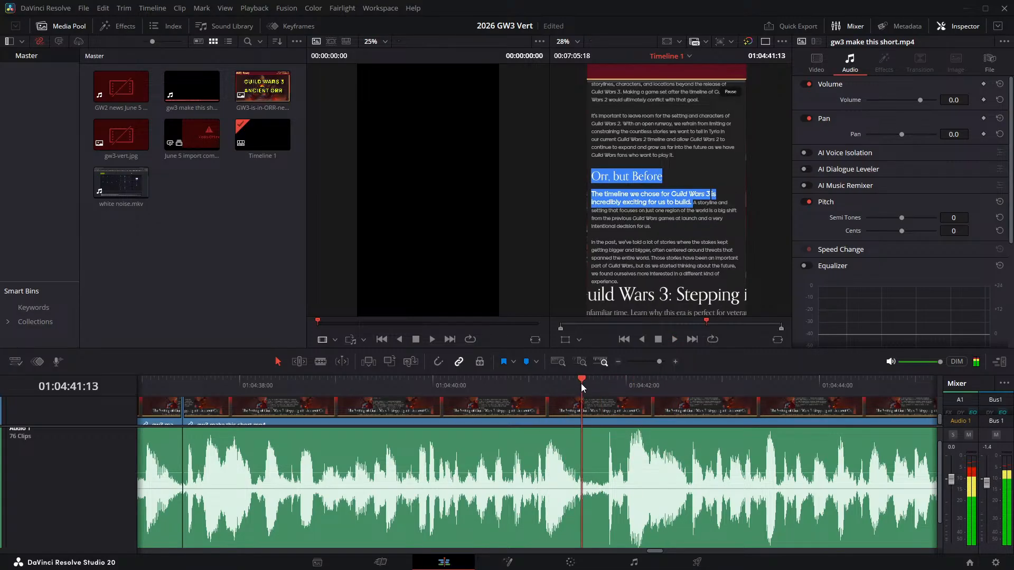
pyautogui.hotkey('ctrl', 'b')
pyautogui.press('space')
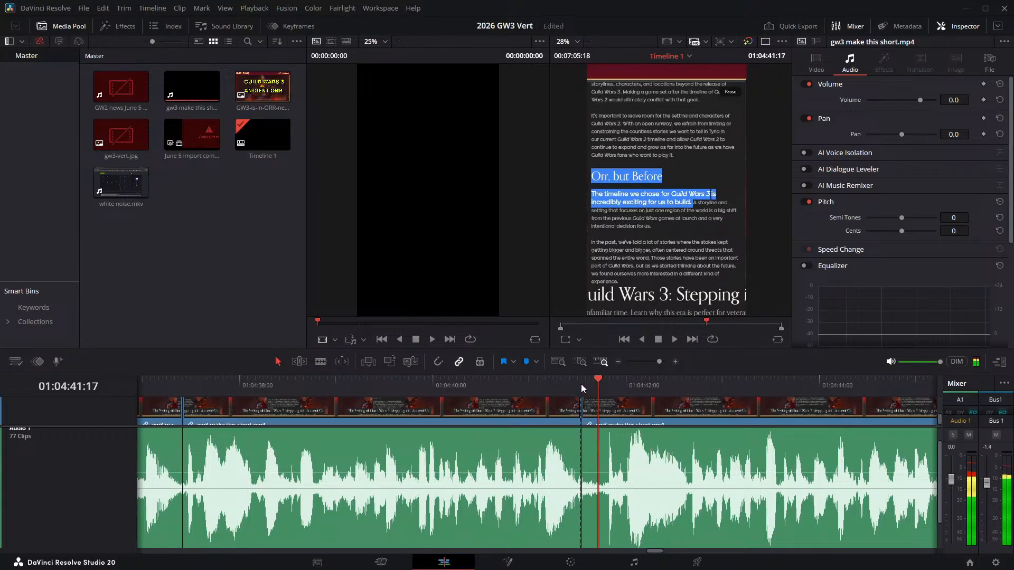
pyautogui.press('Left')
pyautogui.hotkey('ctrl', 'b')
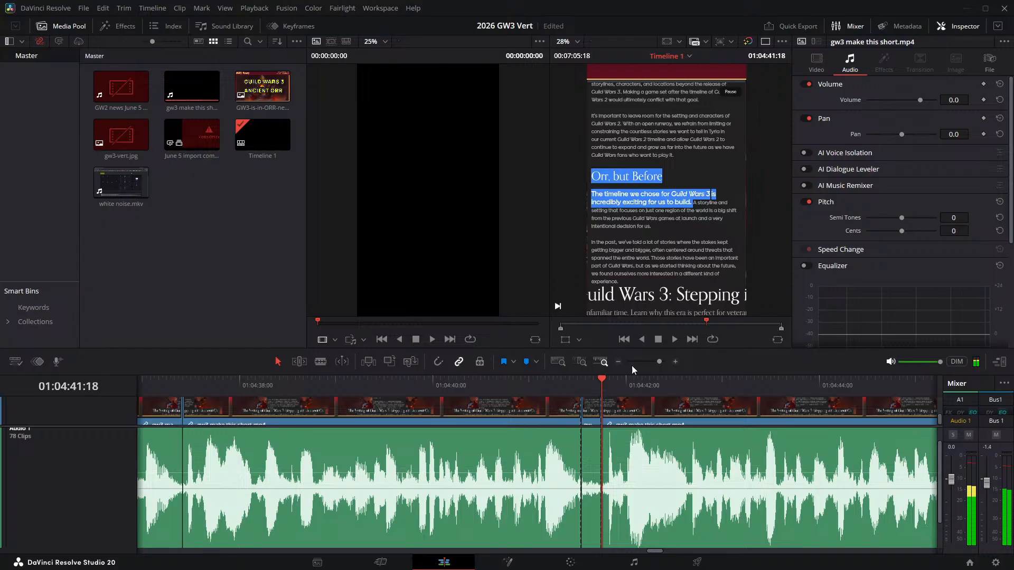
pyautogui.press('Delete')
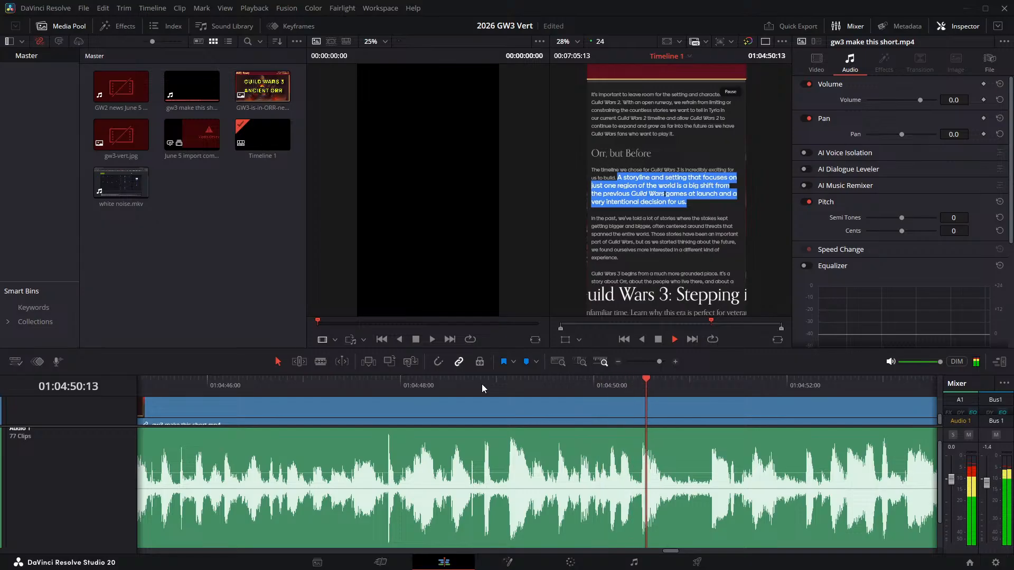
# - Listen to the pause after "a very intentional decision for us" and split the narration at its start, 01:04:50:20
pyautogui.press('space')
pyautogui.click(664, 391)
pyautogui.press('space')
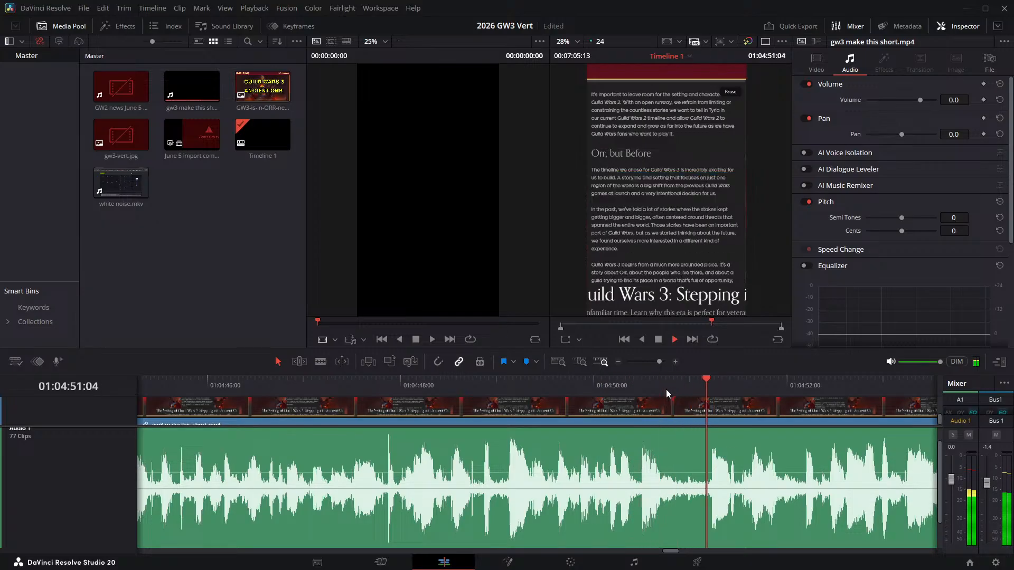
pyautogui.press('space')
pyautogui.click(678, 393)
pyautogui.moveTo(679, 394); pyautogui.dragTo(676, 393)
pyautogui.hotkey('ctrl', 'b')
# - Split the narration at 01:04:51:04, the end of the pause, and ripple delete the piece between the two cuts
pyautogui.press('Right')
pyautogui.press('Right')
pyautogui.press('Right')
pyautogui.press('Right')
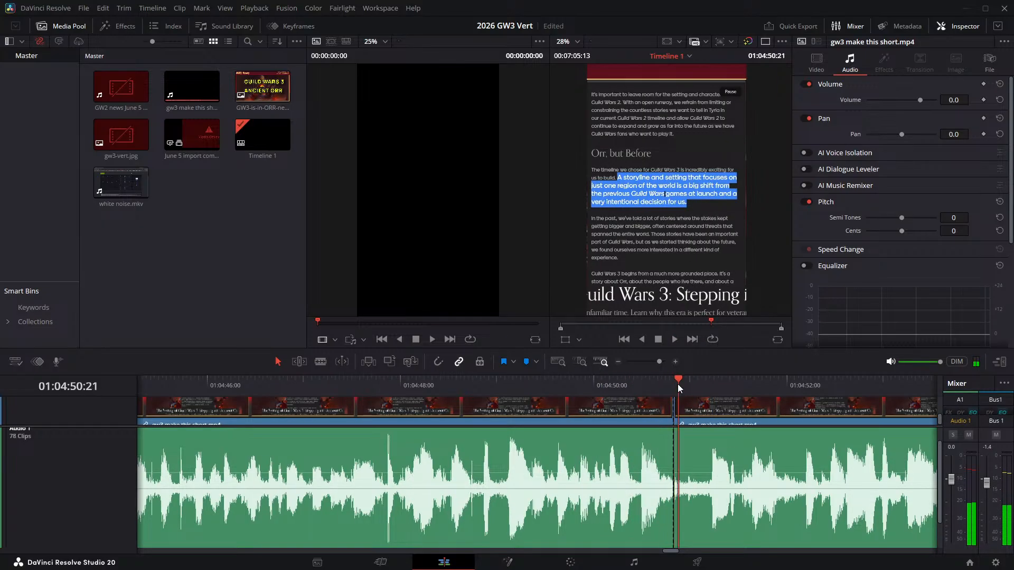
pyautogui.press('Right')
pyautogui.press('Right')
pyautogui.press('Right')
pyautogui.press('Right')
pyautogui.hotkey('ctrl', 'b')
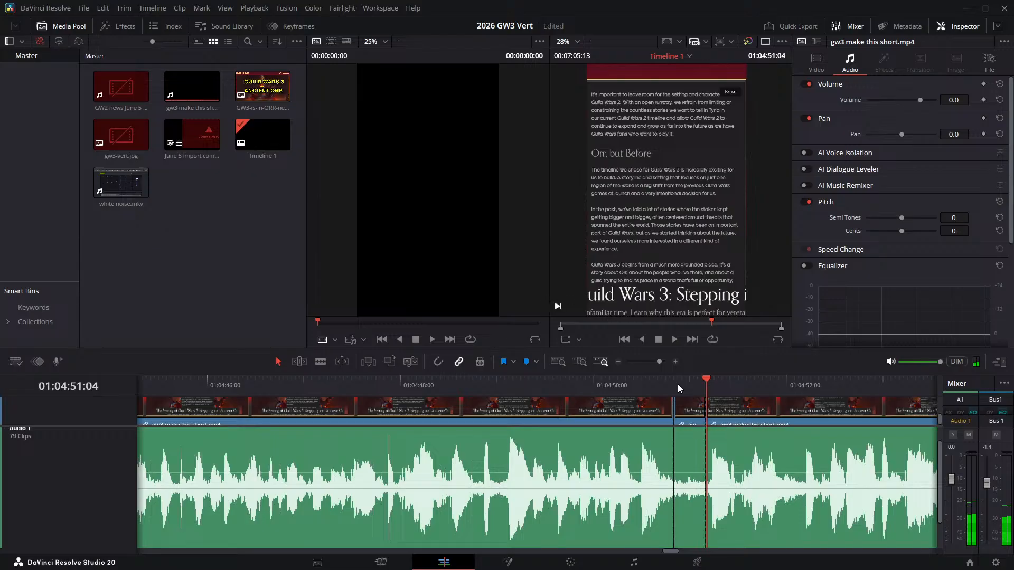
pyautogui.click(692, 408)
pyautogui.press('BackSpace')
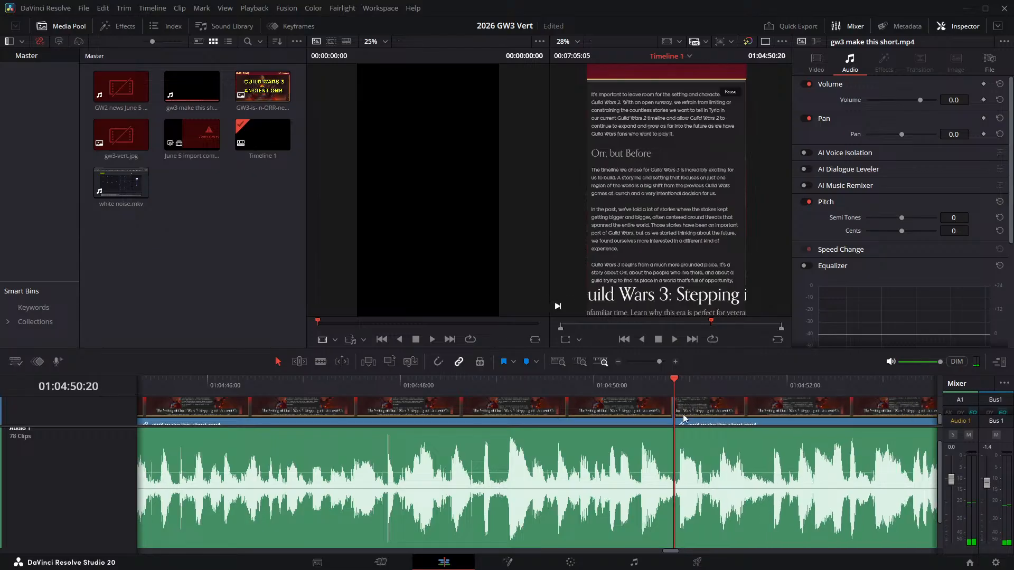
# - Replay the narration across the 01:04:50:20 join and listen on to the end of "spanned the entire world"
pyautogui.click(575, 391)
pyautogui.press('space')
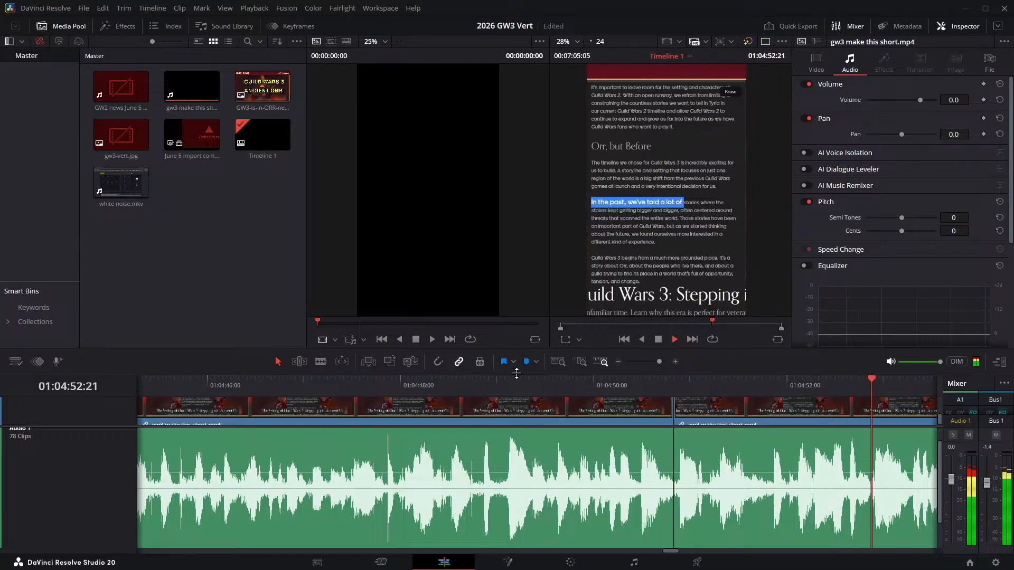
pyautogui.click(245, 392)
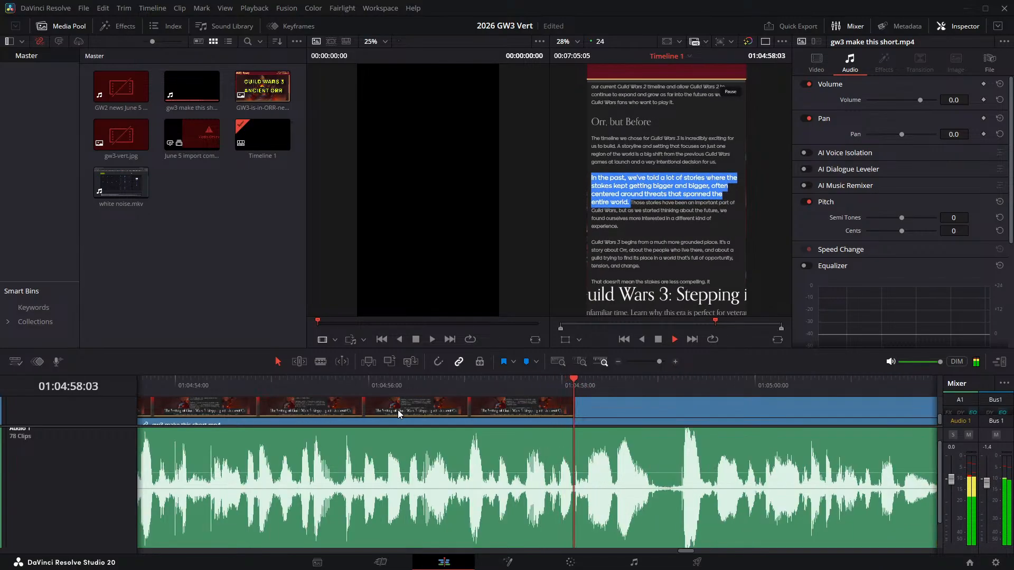
pyautogui.press('space')
# - Split the narration at 01:04:58:21 and 01:04:59:05 and ripple delete the pause between them
pyautogui.click(647, 385)
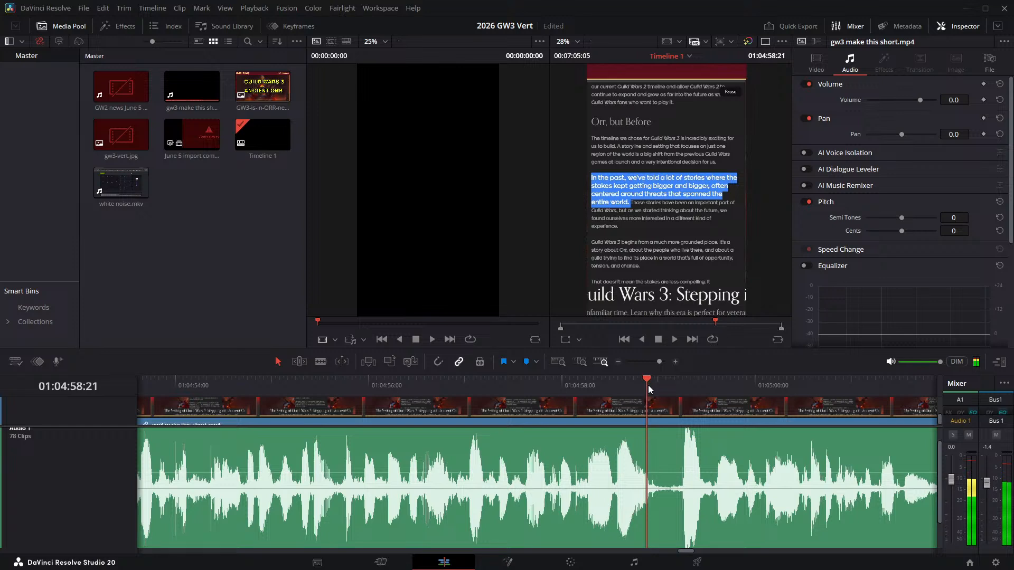
pyautogui.hotkey('ctrl', 'b')
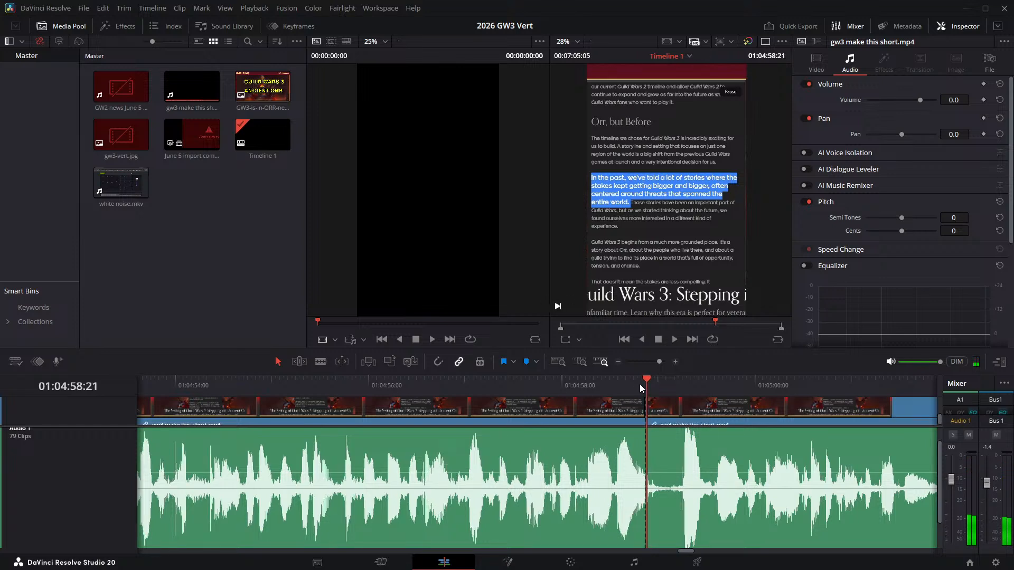
pyautogui.press('space')
pyautogui.hotkey('ctrl', 'b')
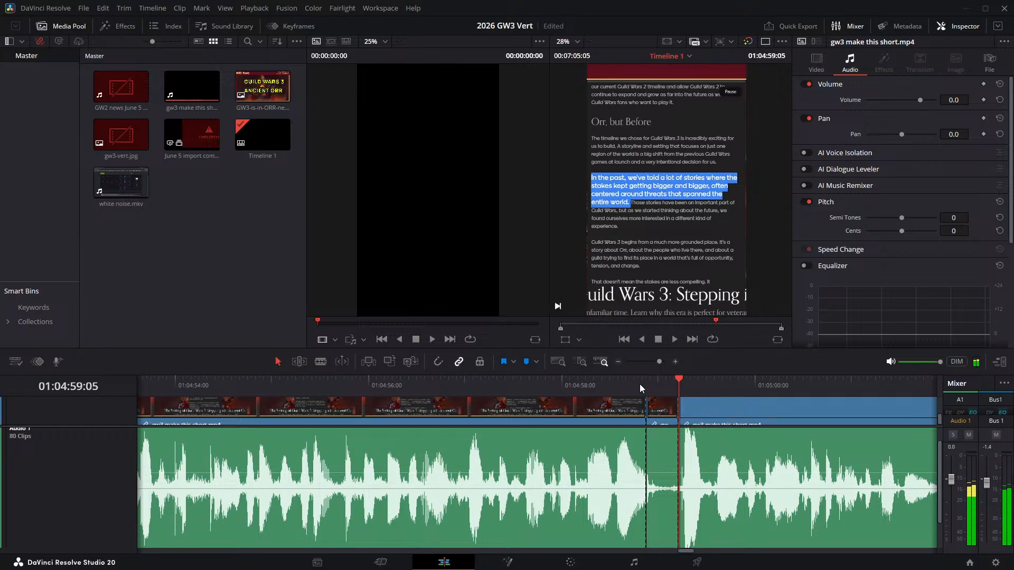
pyautogui.click(655, 432)
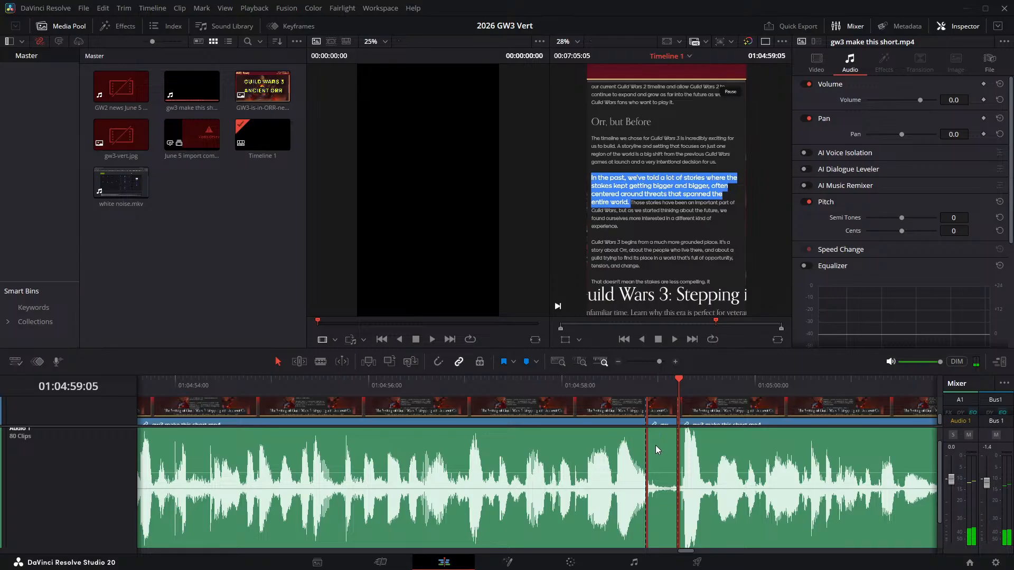
pyautogui.press('Delete')
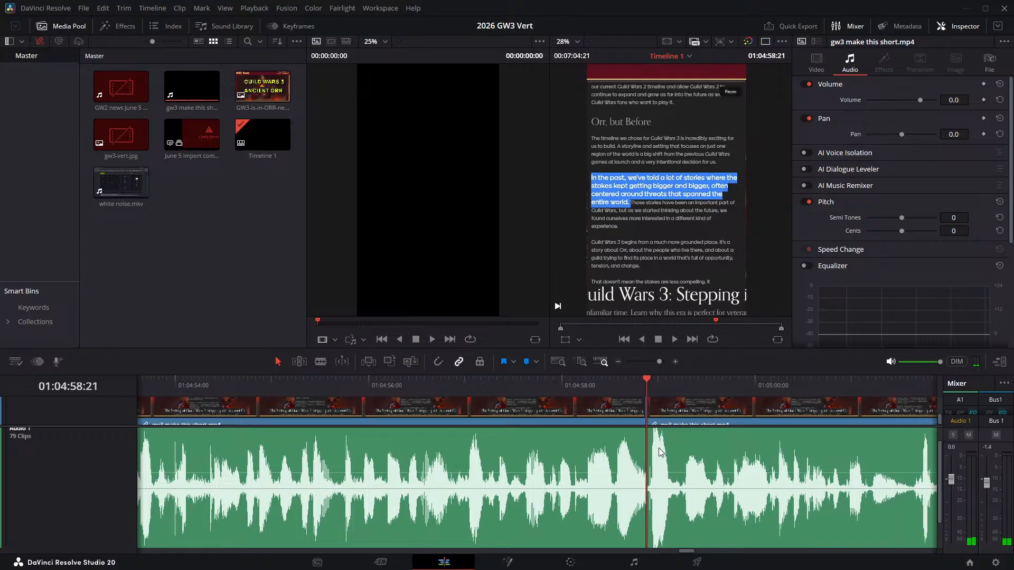
# - Play the narration on across the 01:04:58:21 join and split it at 01:05:04:04, where a short pause starts
pyautogui.click(597, 386)
pyautogui.press('space')
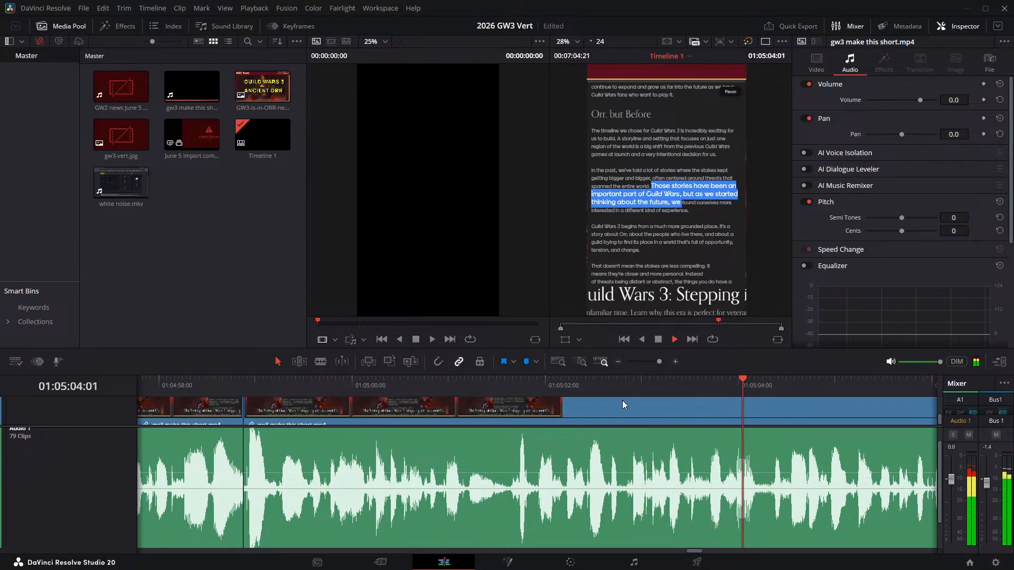
pyautogui.click(751, 382)
pyautogui.press('Left')
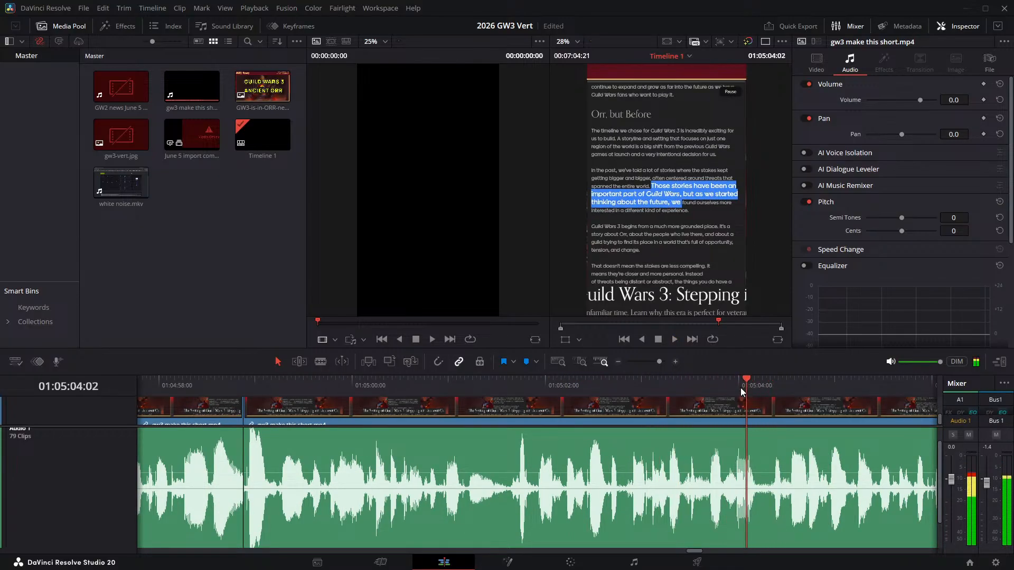
pyautogui.press('Right')
pyautogui.press('Right')
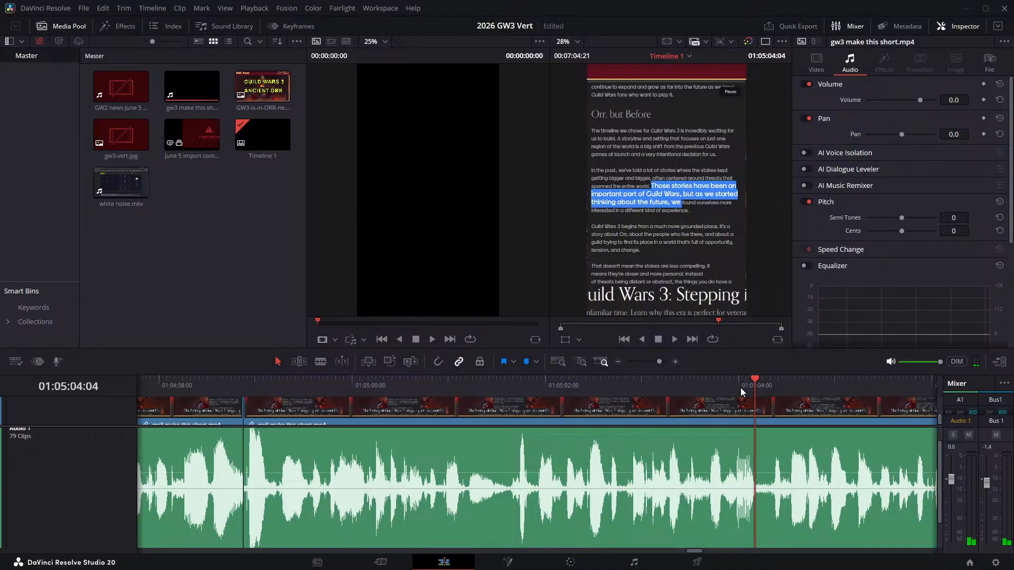
pyautogui.hotkey('ctrl', 'b')
# - Split the narration at 01:05:04:08 and ripple delete the short pause between the two cuts
pyautogui.press('Right')
pyautogui.press('Right')
pyautogui.press('Right')
pyautogui.press('Right')
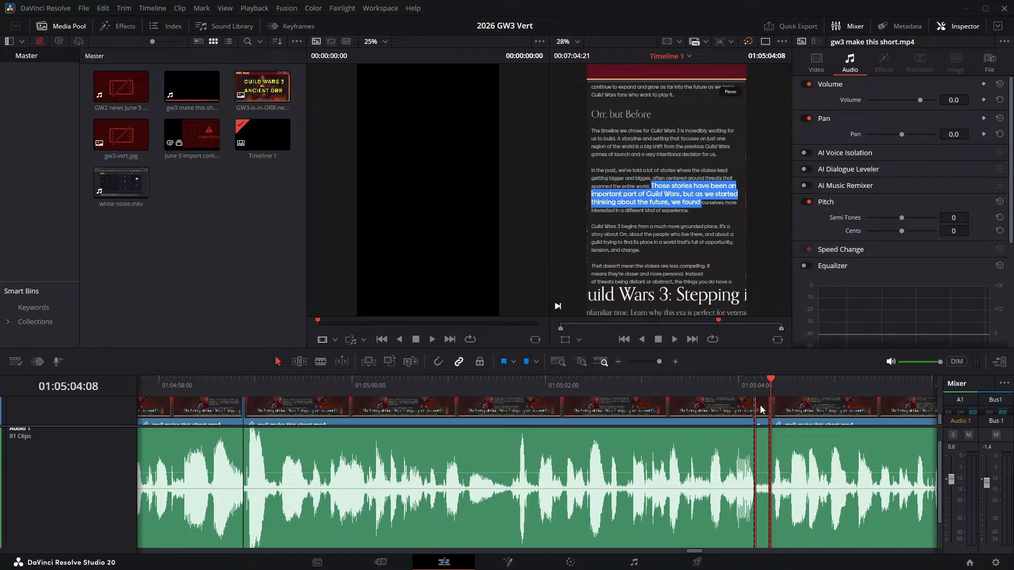
pyautogui.click(760, 409)
pyautogui.press('Delete')
# - Play the narration on and try cutting out the pause after "a different kind of experience", from 01:05:07:09 to 01:05:07:17, with ripple delete
pyautogui.click(707, 386)
pyautogui.press('space')
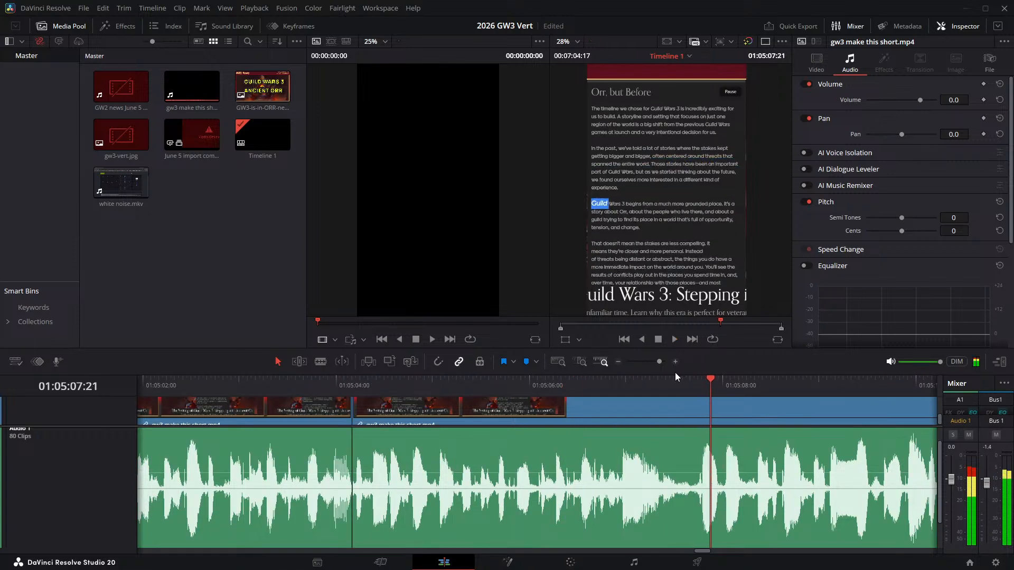
pyautogui.moveTo(655, 388); pyautogui.dragTo(663, 393)
pyautogui.hotkey('ctrl', 'b')
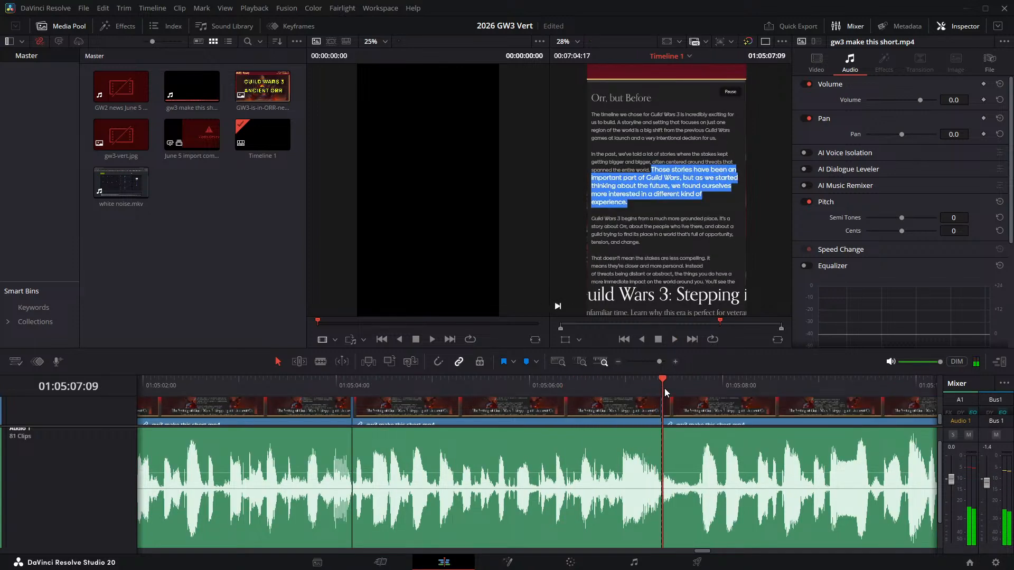
pyautogui.press('space')
pyautogui.hotkey('ctrl', 'b')
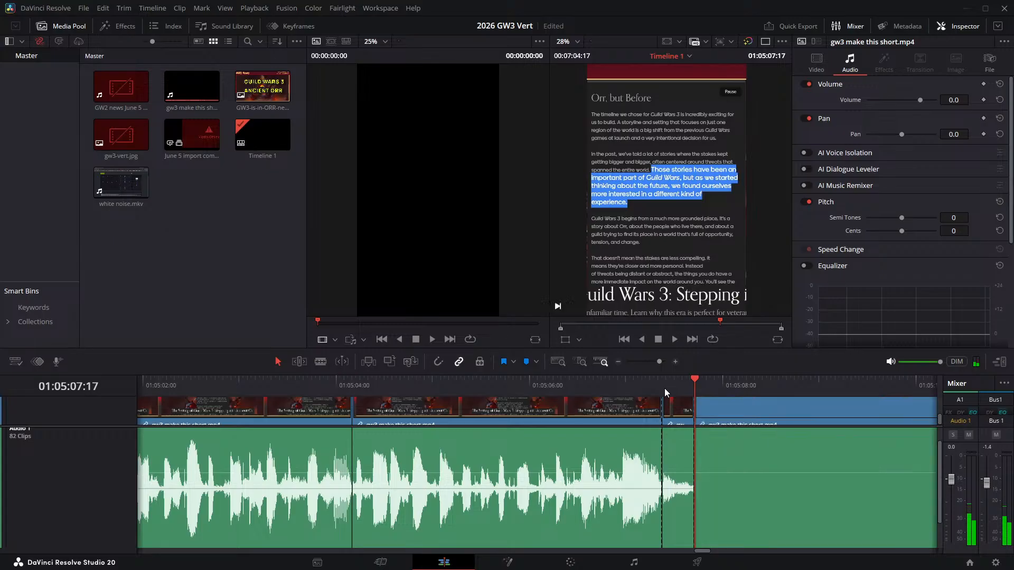
pyautogui.click(681, 424)
pyautogui.press('Delete')
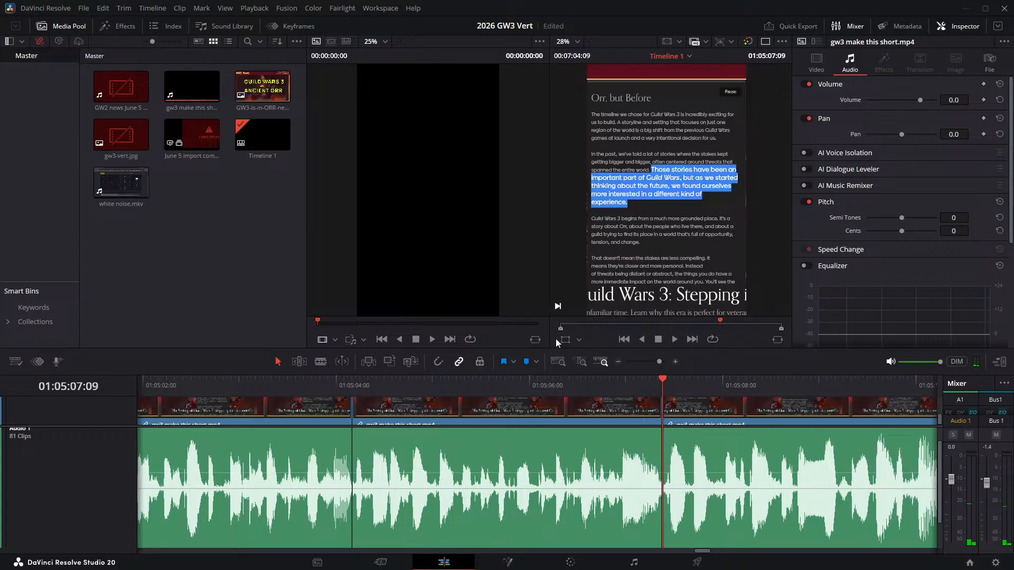
# - Replay the join at 01:05:07:09, undo that pause deletion and both of its splits
pyautogui.click(582, 382)
pyautogui.press('space')
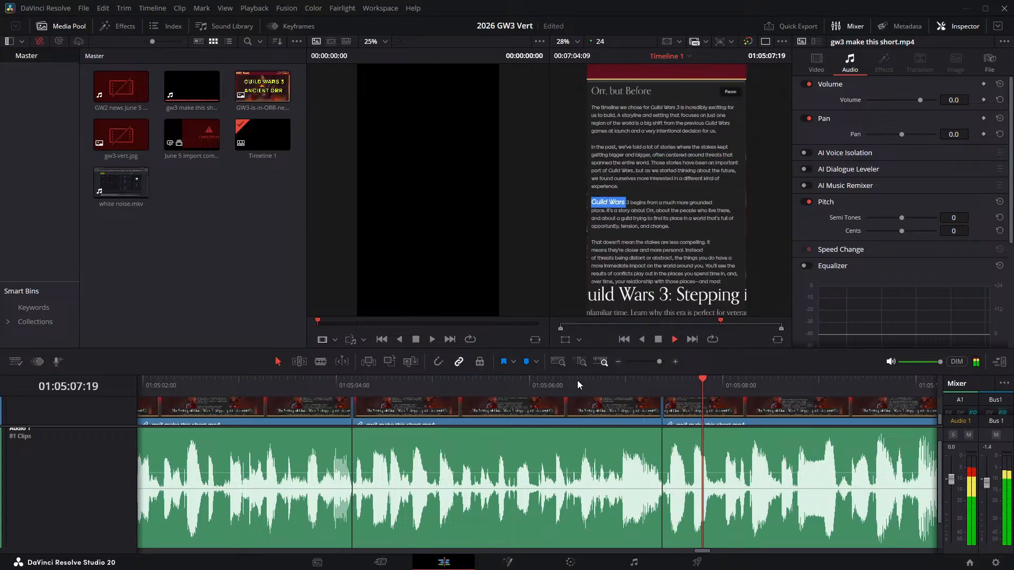
pyautogui.press('space')
pyautogui.hotkey('ctrl', 'b')
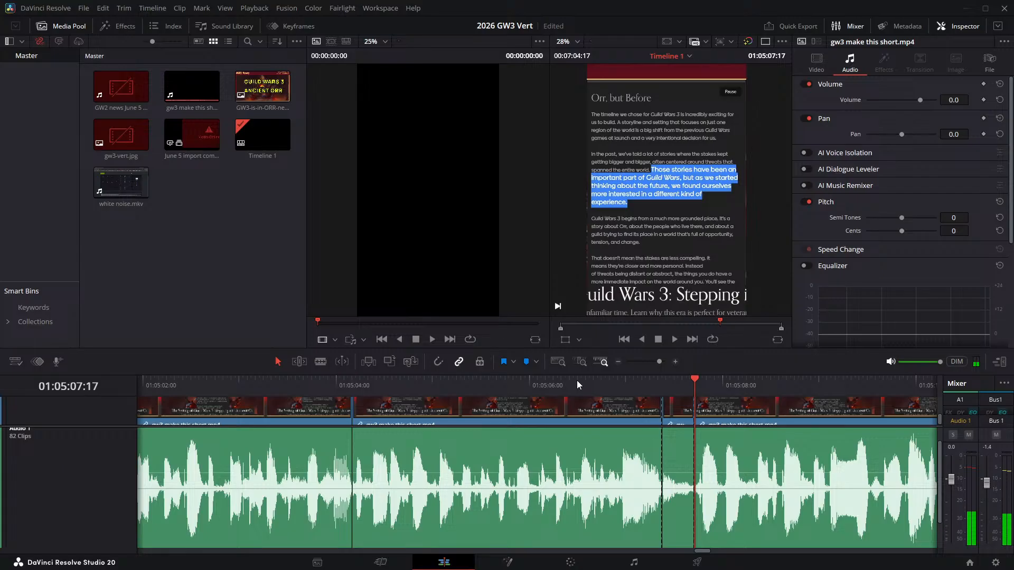
pyautogui.hotkey('ctrl', 'z')
pyautogui.press('space')
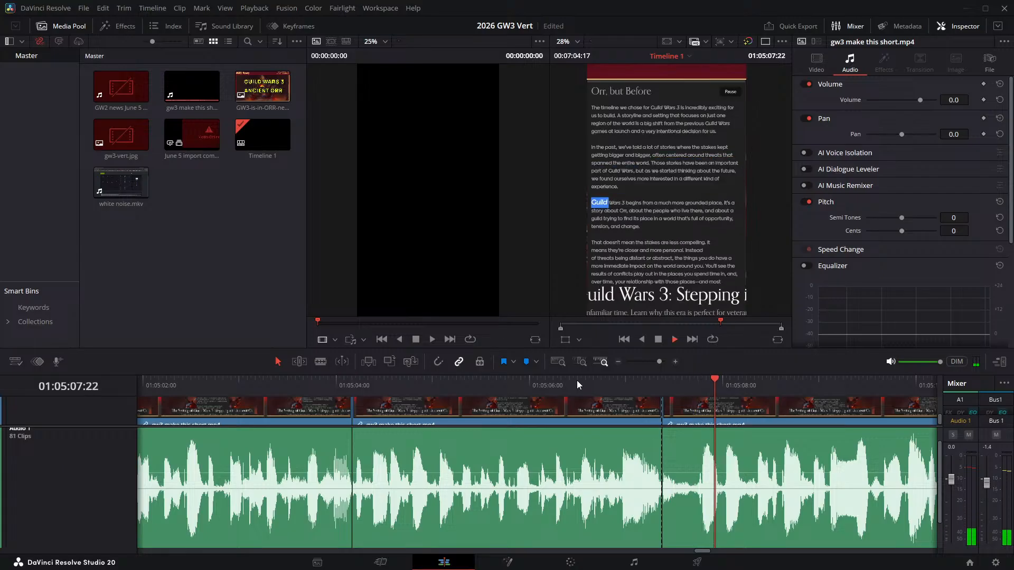
pyautogui.click(664, 419)
pyautogui.press('Delete')
# - Split the narration at 01:05:07:12 and 01:05:07:18 and ripple delete the shorter pause between the two cuts
pyautogui.click(610, 384)
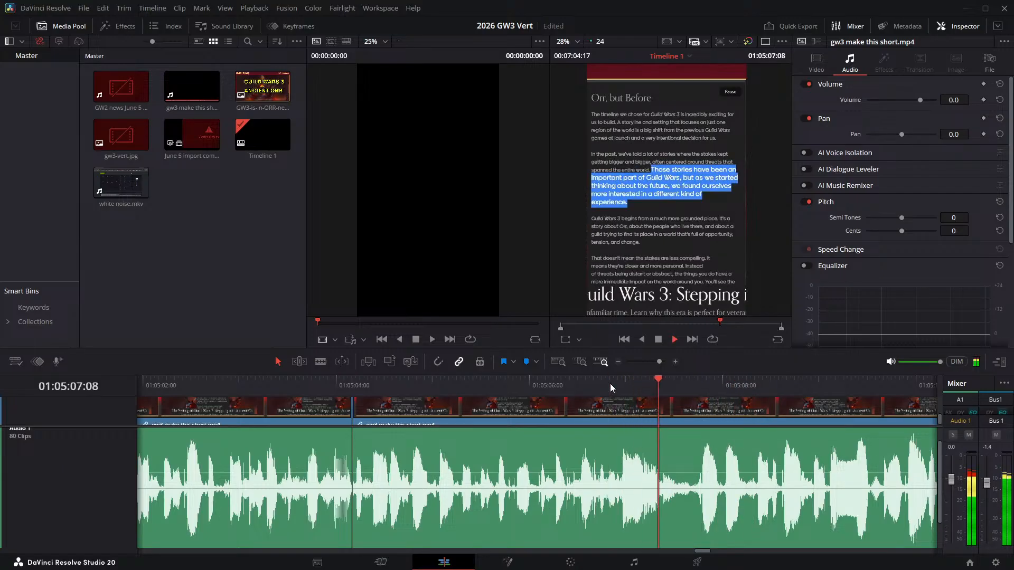
pyautogui.click(655, 385)
pyautogui.moveTo(657, 392); pyautogui.dragTo(675, 393)
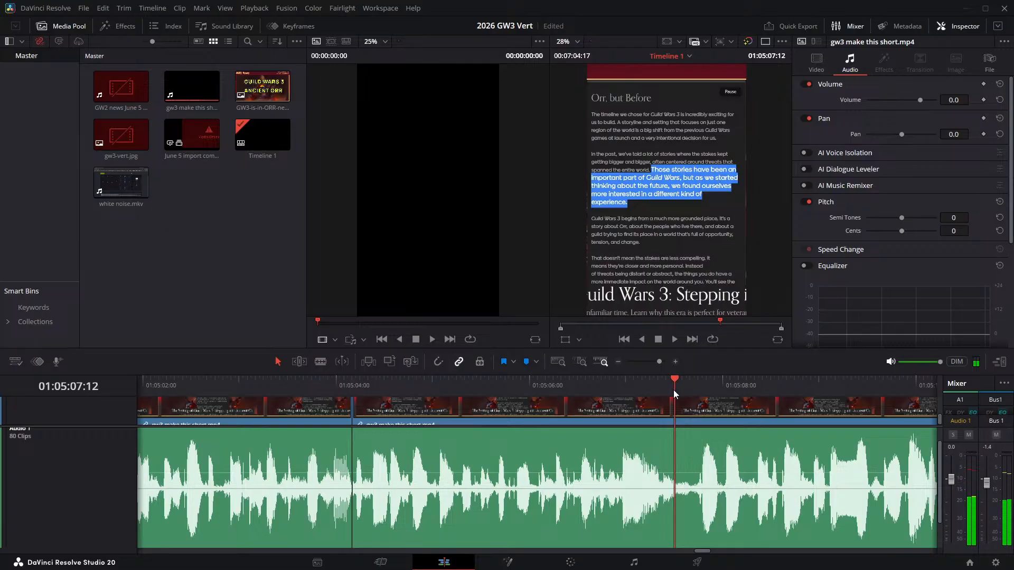
pyautogui.hotkey('ctrl', 'b')
pyautogui.press('space')
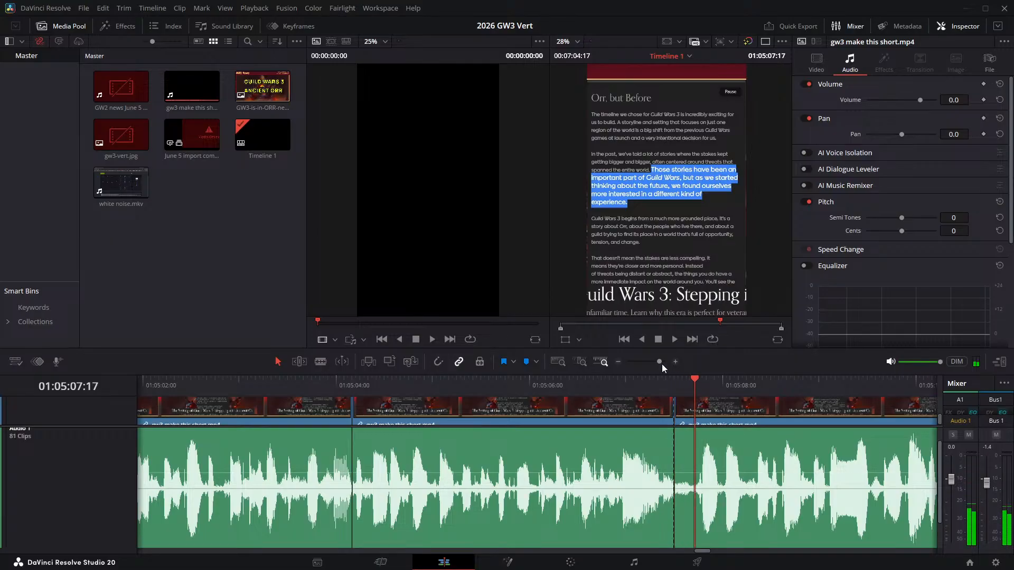
pyautogui.hotkey('ctrl', 'b')
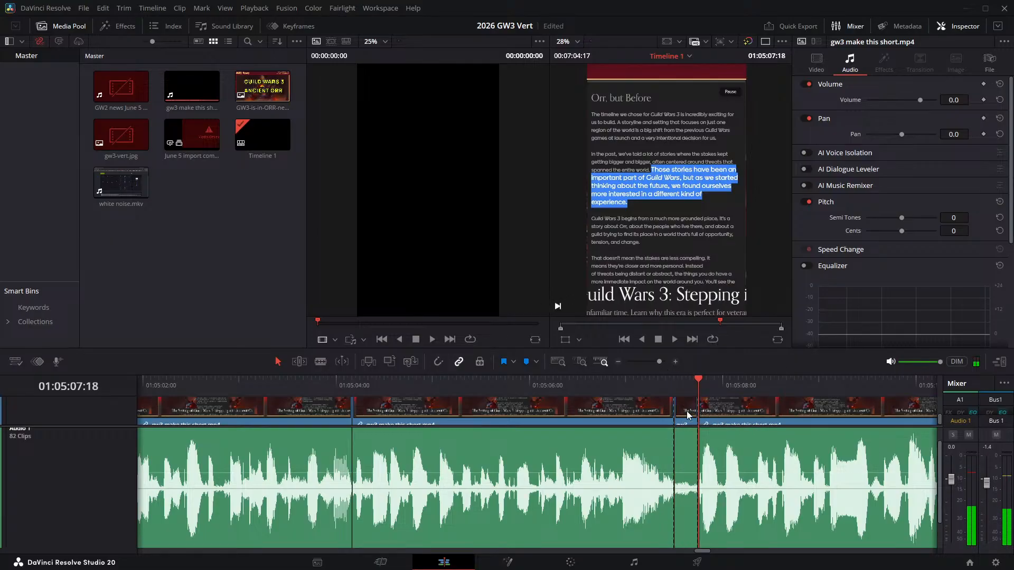
pyautogui.click(684, 409)
pyautogui.press('Delete')
# - Play the narration across the 01:05:07:12 join and replay the phrase "It's a story about Orr" to locate its pauses
pyautogui.click(594, 384)
pyautogui.press('space')
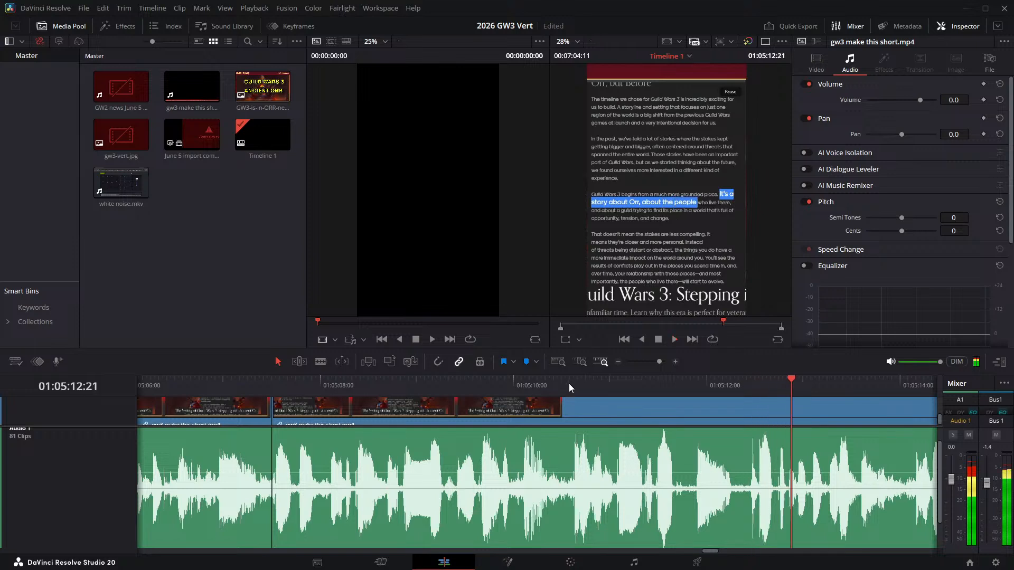
pyautogui.click(597, 383)
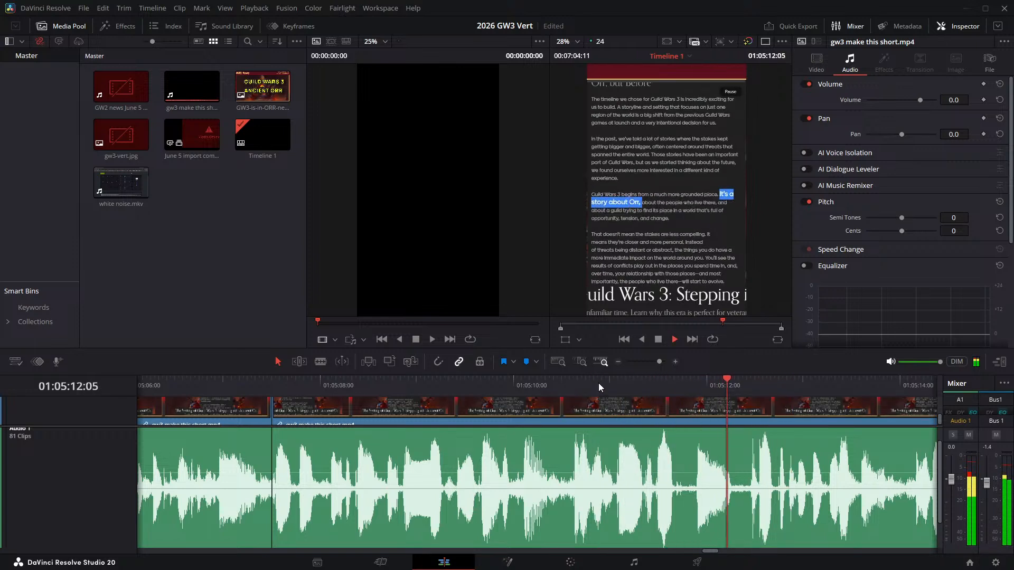
pyautogui.click(598, 383)
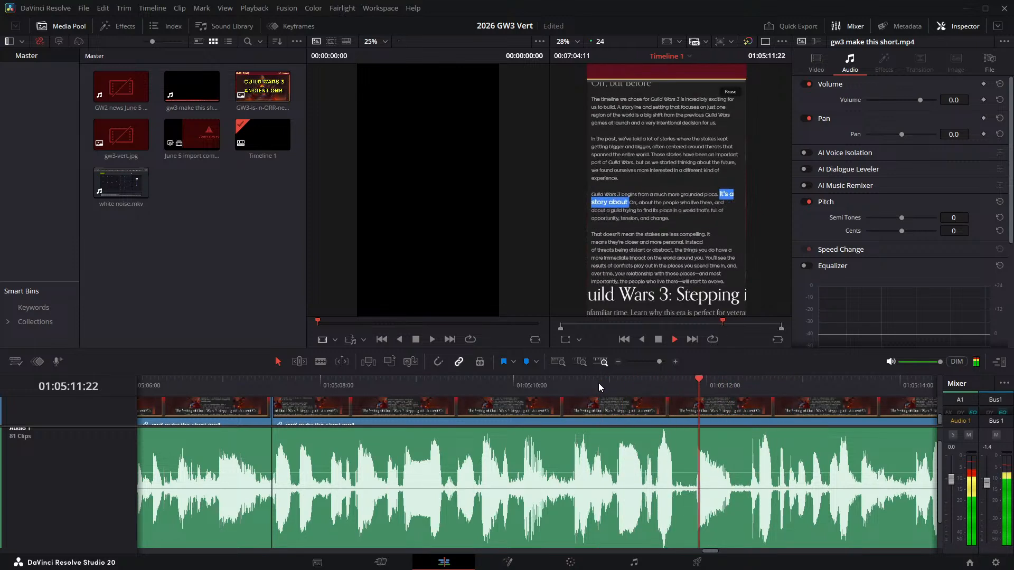
pyautogui.press('space')
# - Split the narration at 01:05:11:18 and 01:05:11:21 and ripple delete the short pause just before "Orr"
pyautogui.click(679, 385)
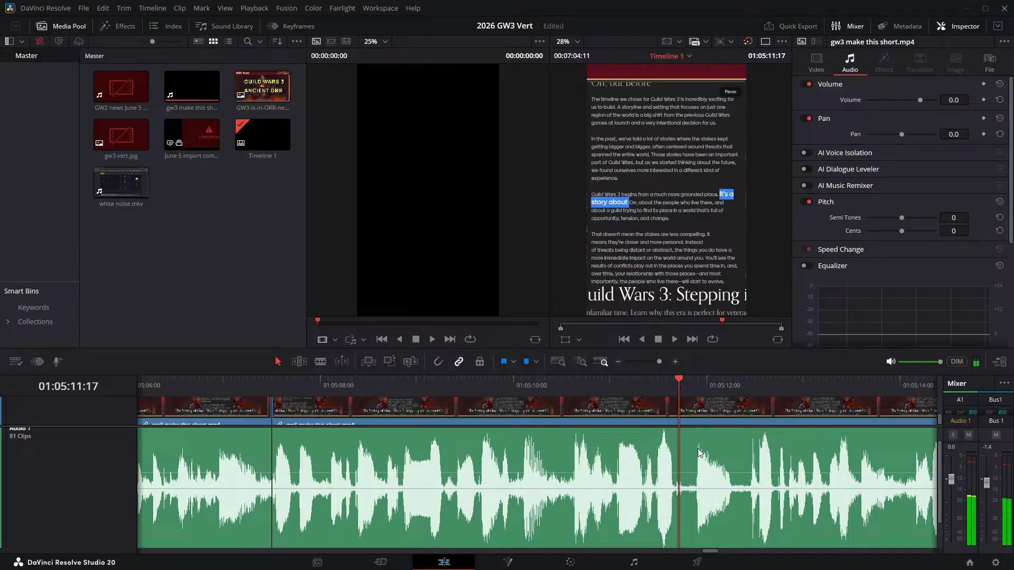
pyautogui.press('Right')
pyautogui.hotkey('ctrl', 'b')
pyautogui.press('Right')
pyautogui.press('Right')
pyautogui.press('Right')
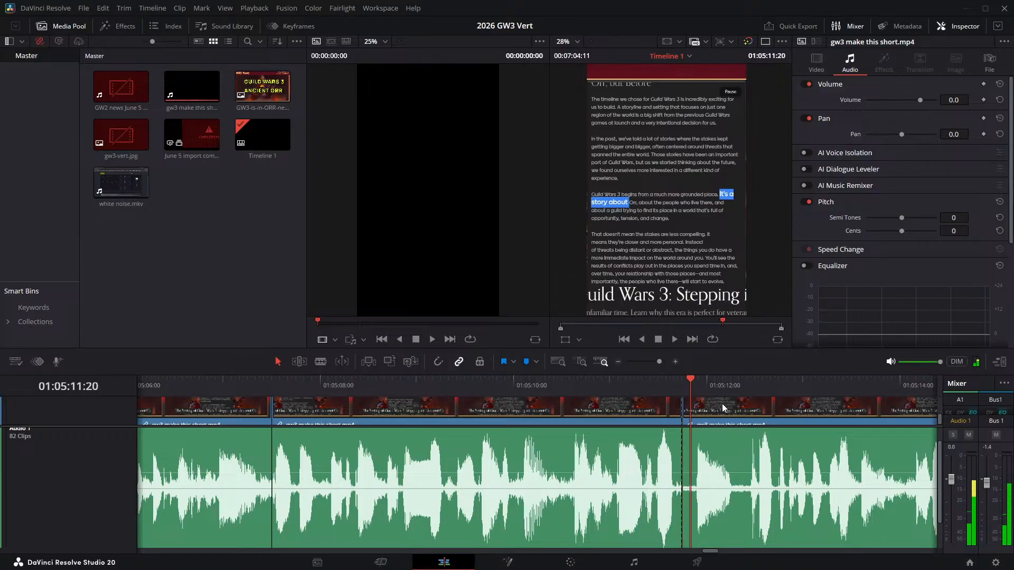
pyautogui.hotkey('ctrl', 'b')
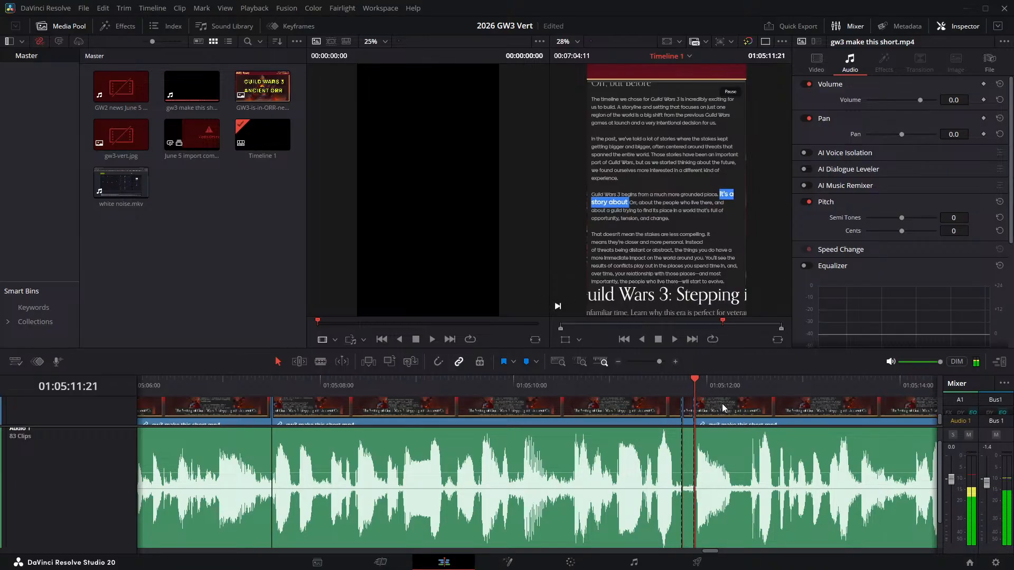
pyautogui.click(688, 469)
pyautogui.press('Delete')
# - Split the narration at 01:05:12:03 and 01:05:12:07 and ripple delete the pause right after "Orr"
pyautogui.click(718, 391)
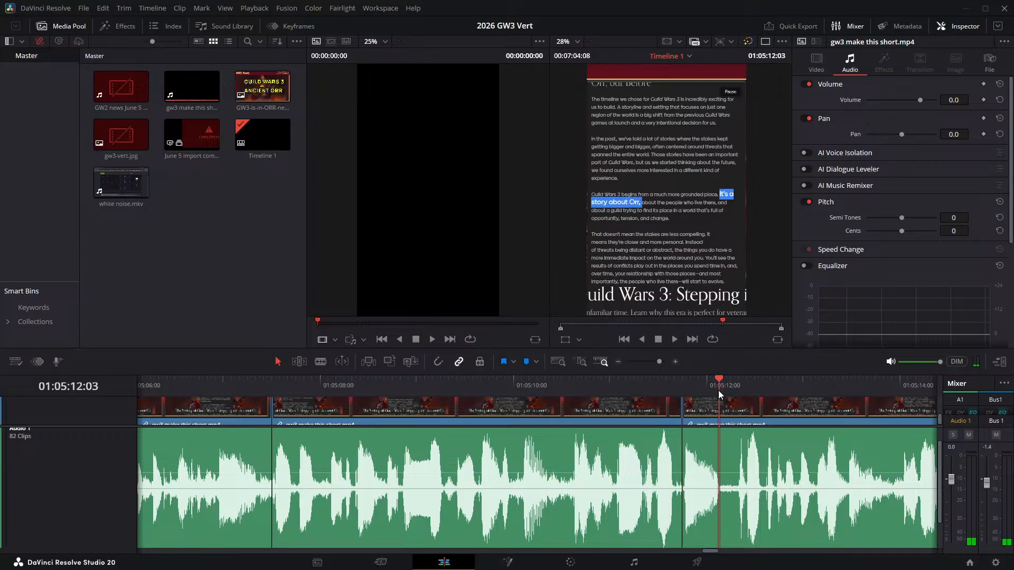
pyautogui.hotkey('ctrl', 'b')
pyautogui.press('space')
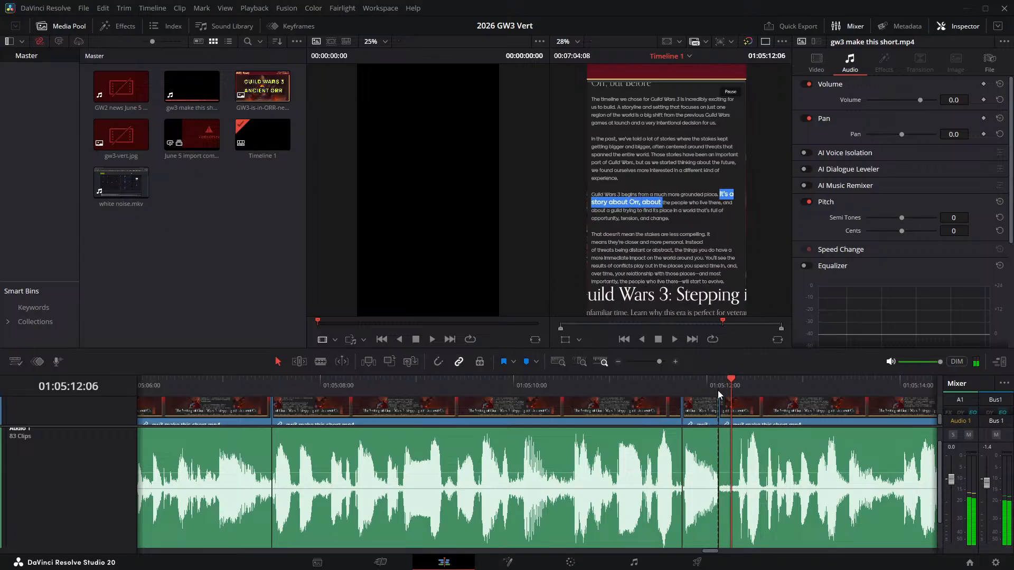
pyautogui.hotkey('ctrl', 'b')
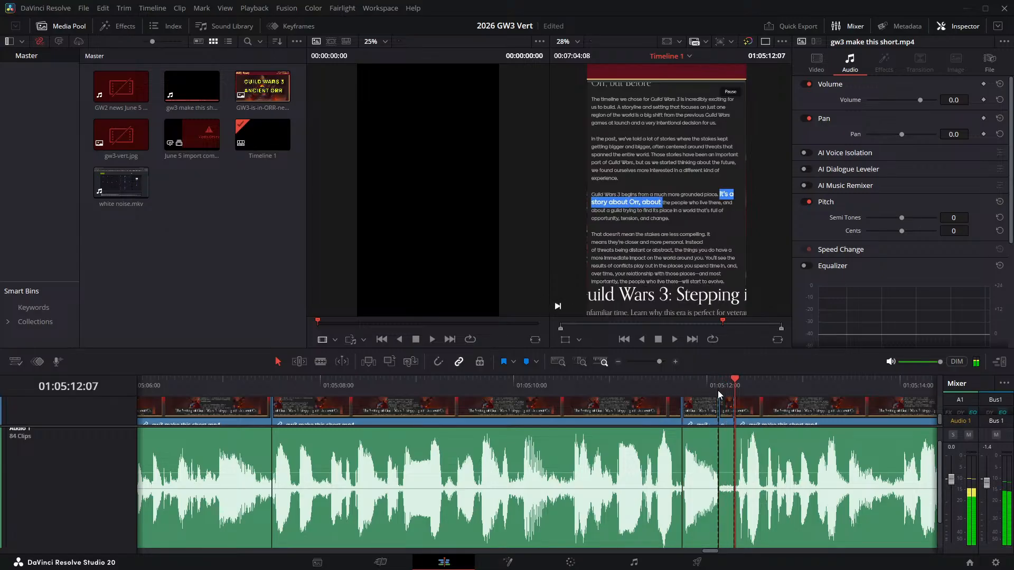
pyautogui.press('Delete')
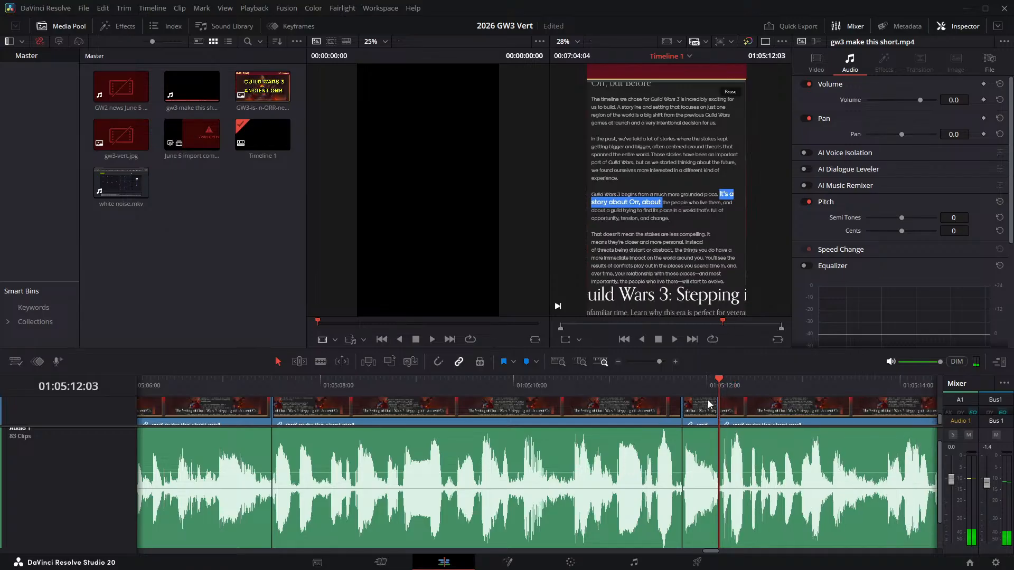
# - Replay the narration across the joins around "Orr" and listen on through "the people who live there"
pyautogui.click(631, 392)
pyautogui.press('space')
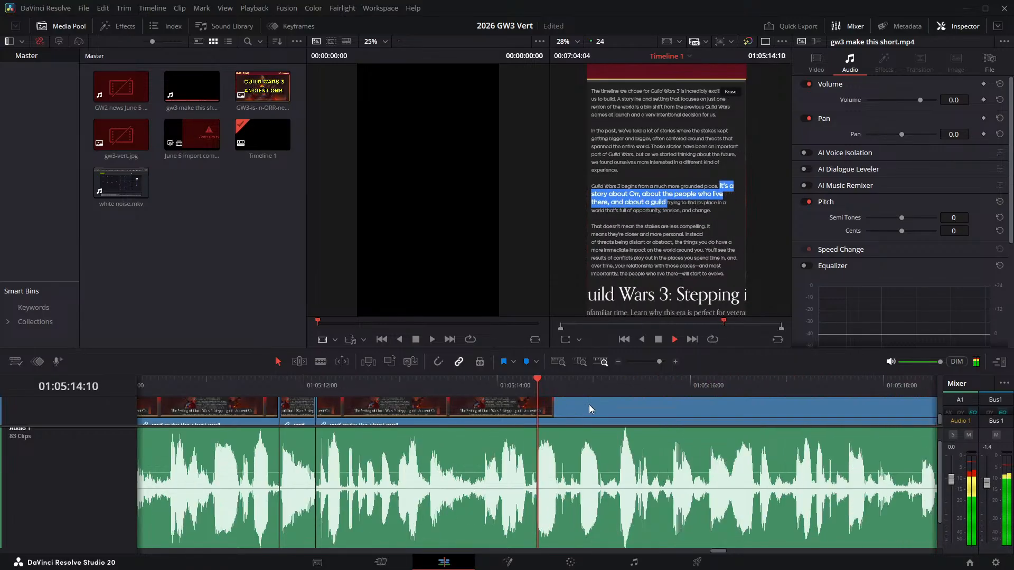
pyautogui.click(248, 385)
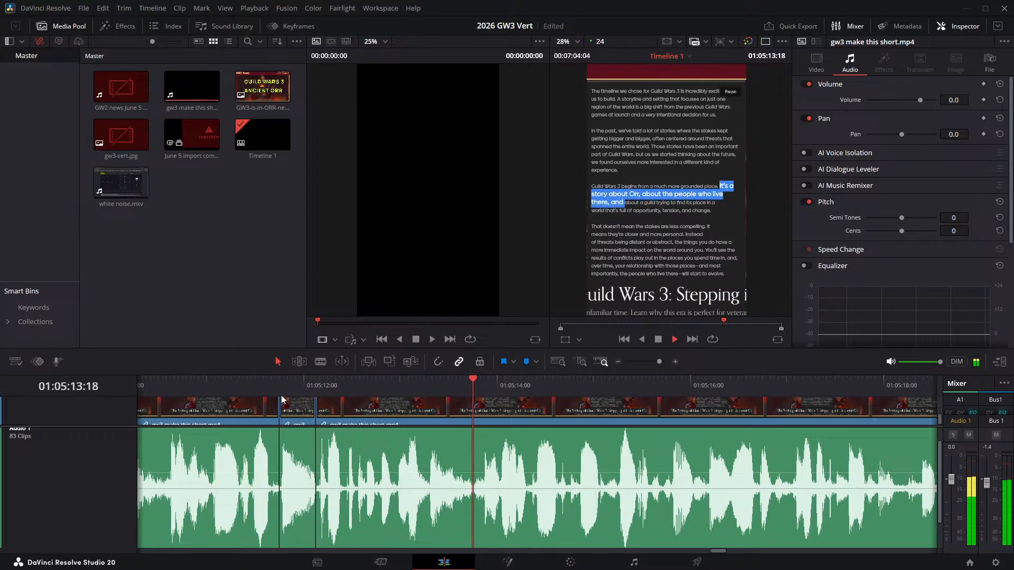
# - Split the narration at 01:05:13:13 and 01:05:13:20 and ripple delete the section between the two cuts
pyautogui.click(435, 386)
pyautogui.moveTo(438, 387); pyautogui.dragTo(453, 388)
pyautogui.hotkey('ctrl', 'b')
pyautogui.press('space')
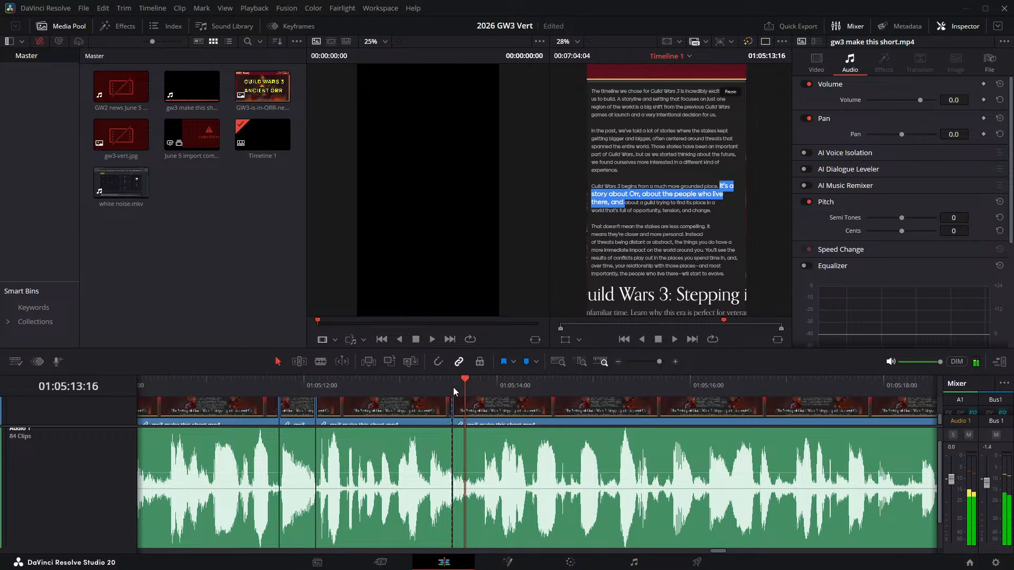
pyautogui.hotkey('ctrl', 'b')
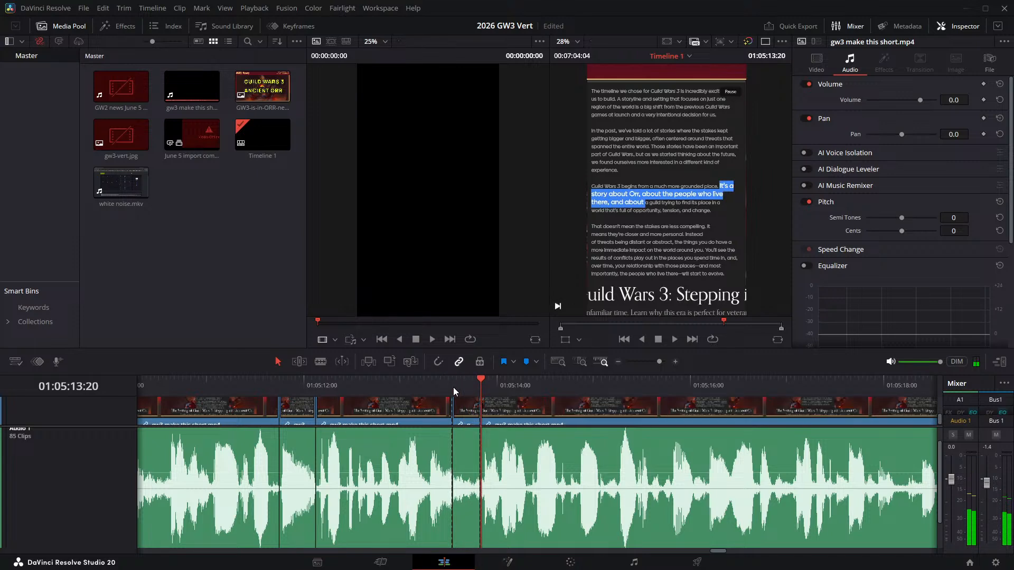
pyautogui.click(473, 418)
pyautogui.press('Delete')
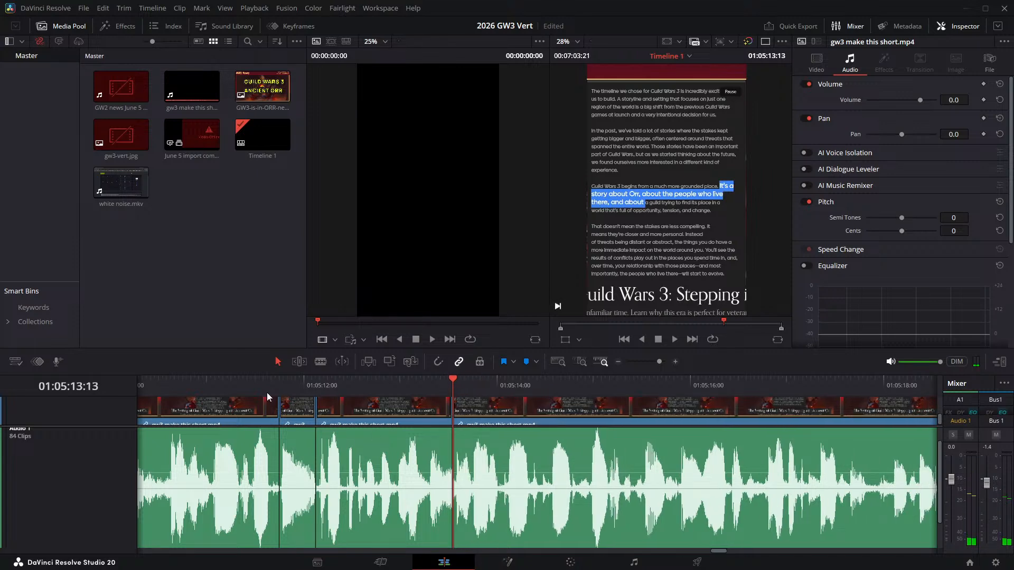
# - Play the narration on across the 01:05:13:13 join and split it at 01:05:19:06, where the pause after "tension, and change" starts
pyautogui.click(184, 387)
pyautogui.press('space')
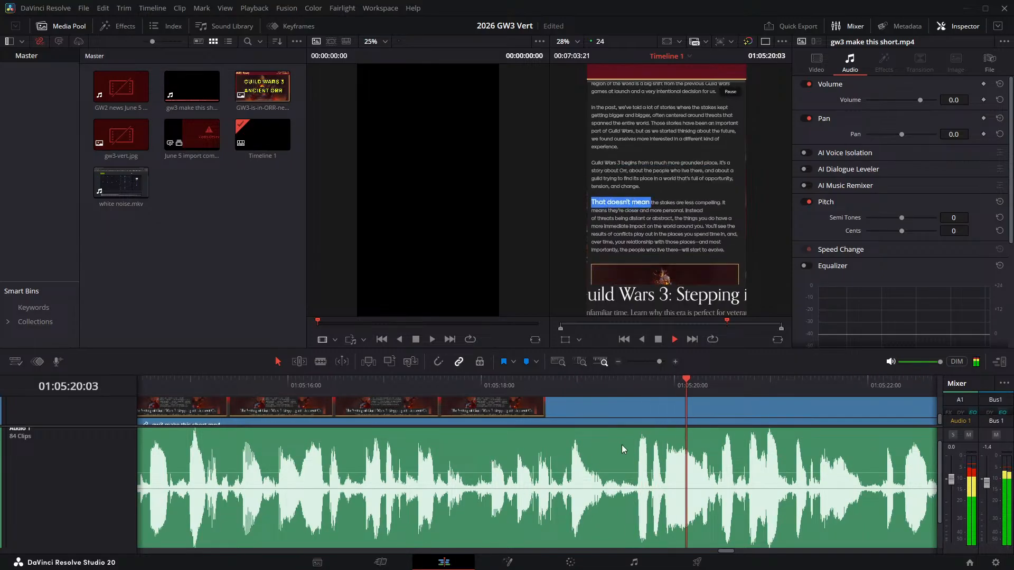
pyautogui.press('space')
pyautogui.click(598, 382)
pyautogui.press('space')
pyautogui.press('space')
pyautogui.moveTo(598, 382); pyautogui.dragTo(604, 385)
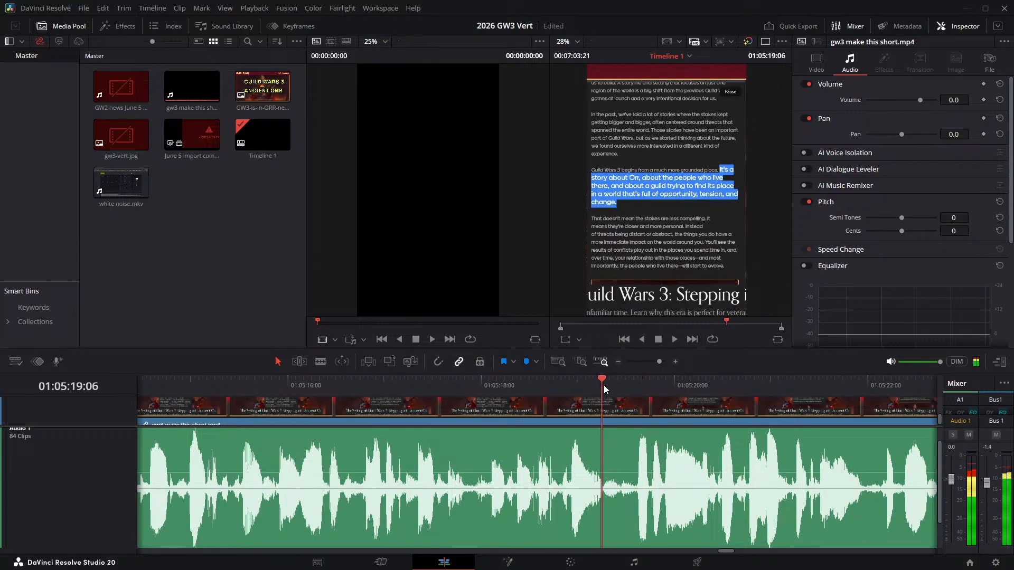
pyautogui.hotkey('ctrl', 'b')
pyautogui.press('space')
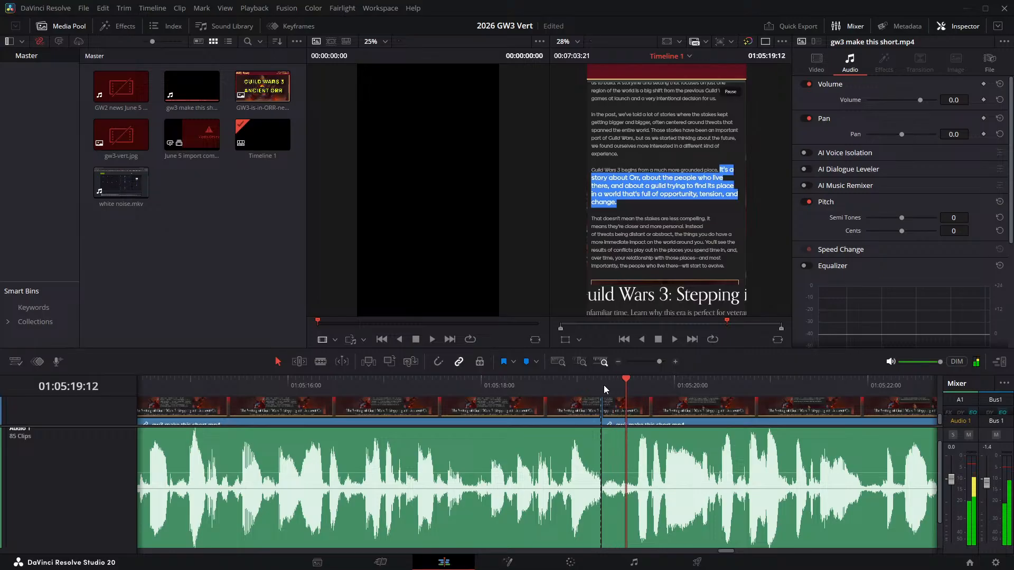
pyautogui.press('space')
pyautogui.hotkey('ctrl', 'b')
pyautogui.hotkey('ctrl', 'z')
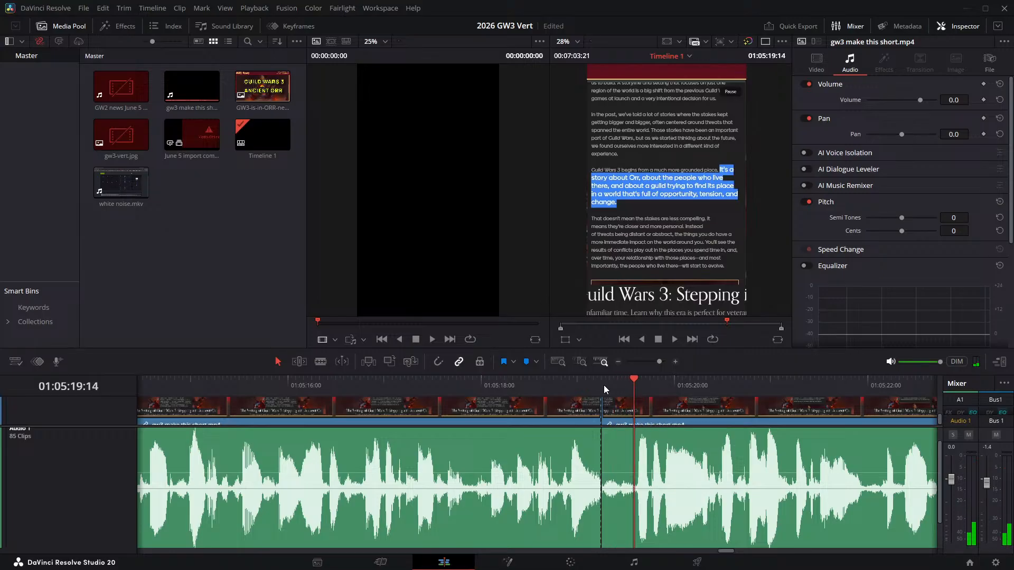
# - Split the narration at 01:05:19:14, ripple delete the pause between 01:05:19:06 and that cut, and replay the join
pyautogui.hotkey('shift', 'v')
pyautogui.click(604, 385)
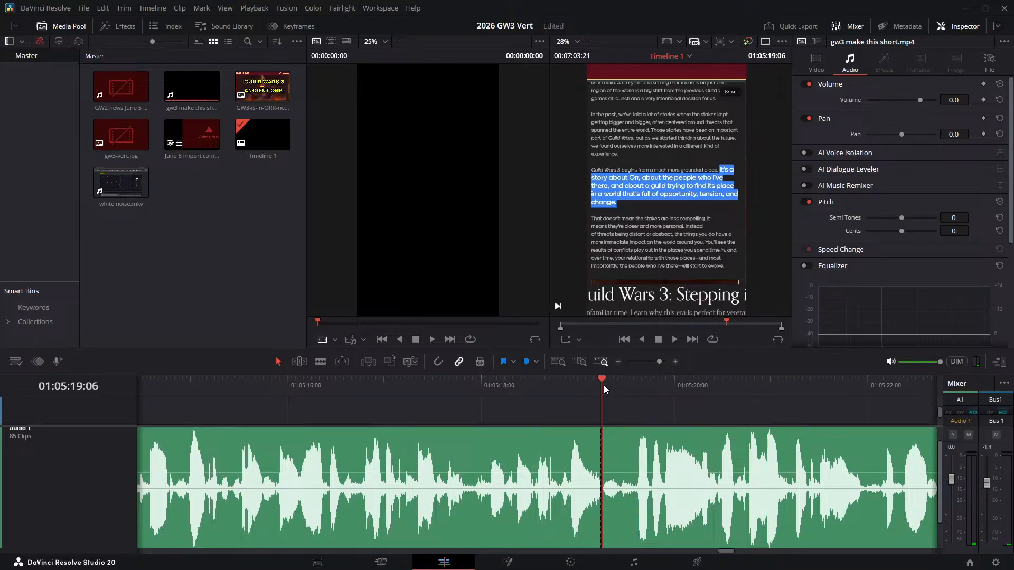
pyautogui.press('space')
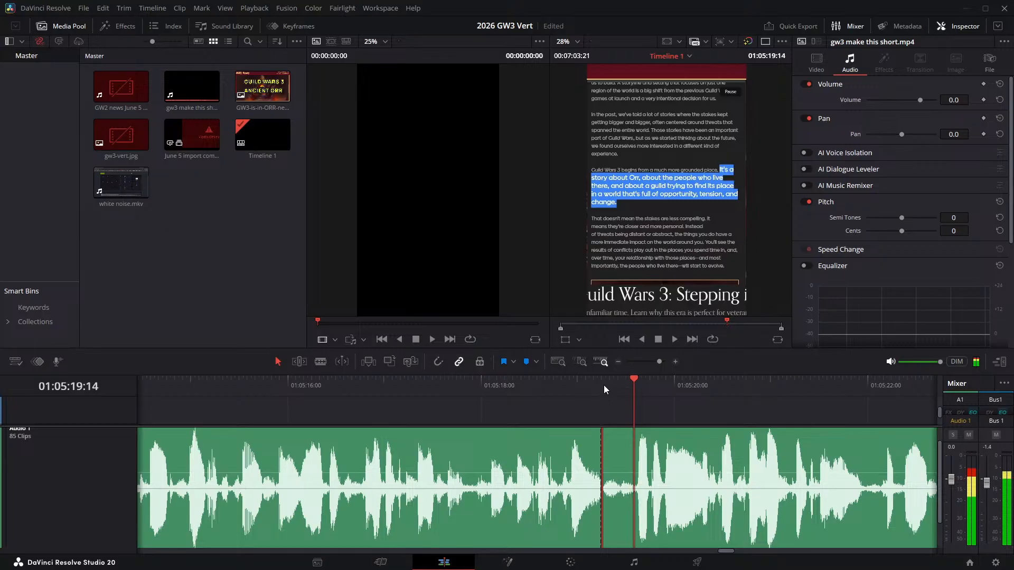
pyautogui.press('Right')
pyautogui.press('Left')
pyautogui.hotkey('ctrl', 'b')
pyautogui.click(624, 472)
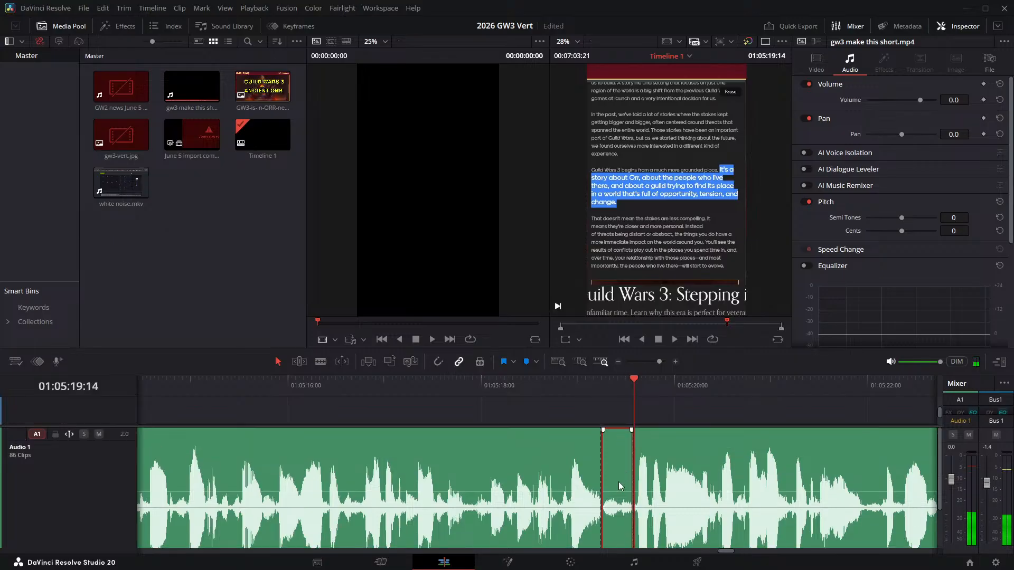
pyautogui.scroll(-2, 259, 423)
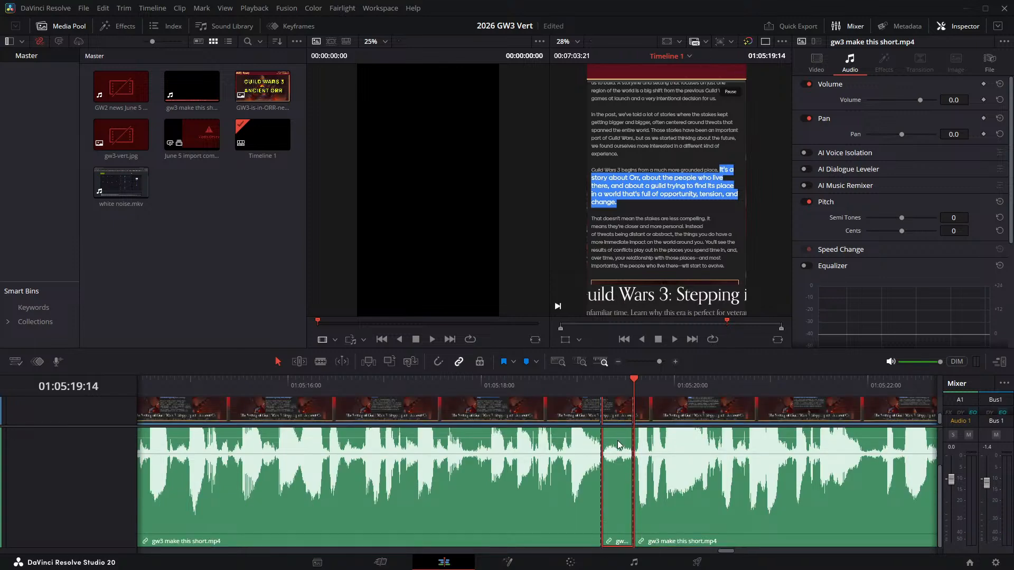
pyautogui.press('Delete')
pyautogui.click(512, 389)
pyautogui.press('space')
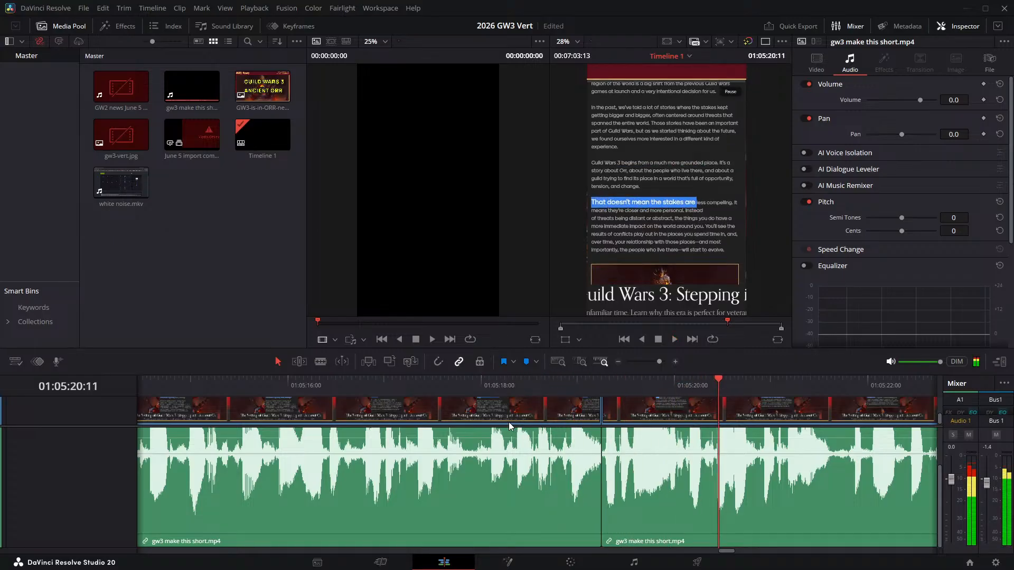
# - Undo the ripple delete of the pause after "tension, and change" along with the two cuts made around it
pyautogui.hotkey('ctrl', 'z')
pyautogui.press('space')
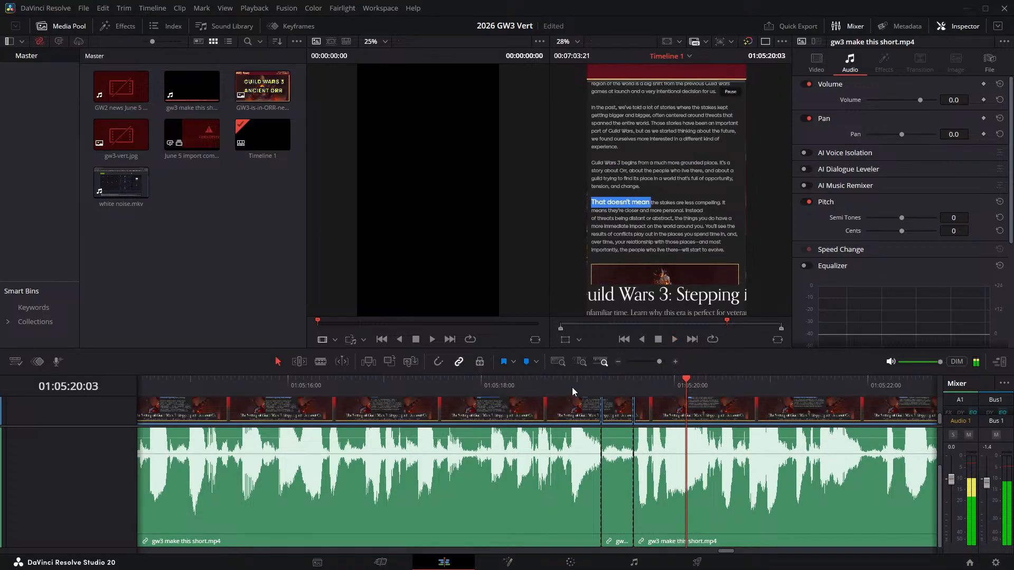
pyautogui.hotkey('ctrl', 'z')
pyautogui.hotkey('ctrl', 'z')
# - Replay the pause after "tension, and change" and split the narration at 01:05:19:10
pyautogui.click(575, 381)
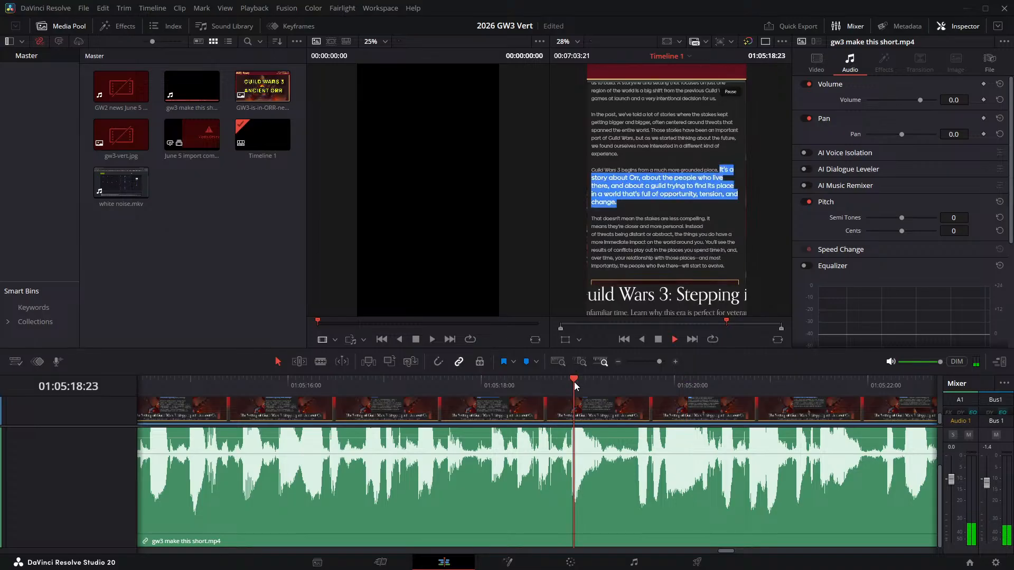
pyautogui.press('space')
pyautogui.click(573, 383)
pyautogui.moveTo(586, 384); pyautogui.dragTo(614, 382)
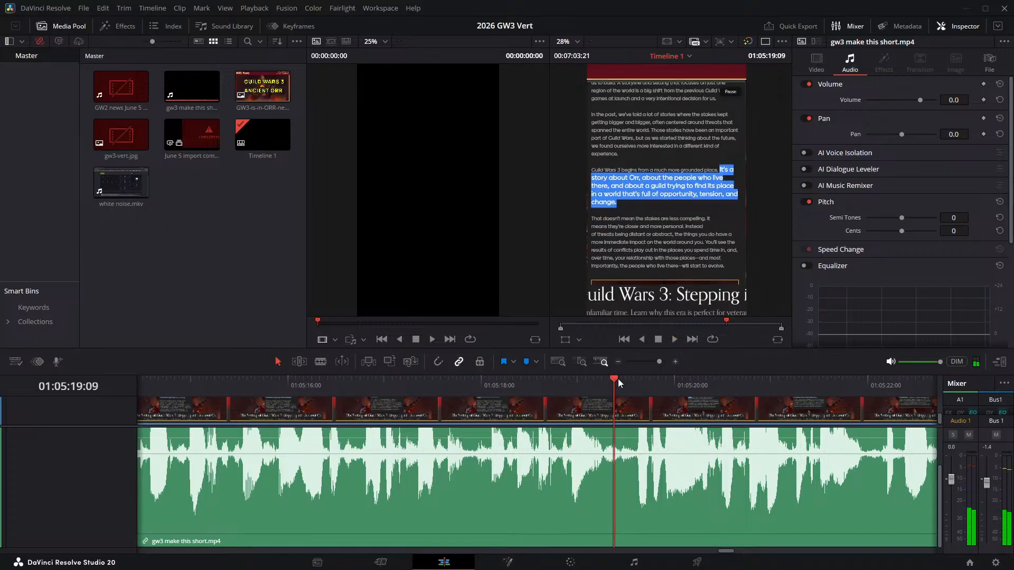
pyautogui.press('Right')
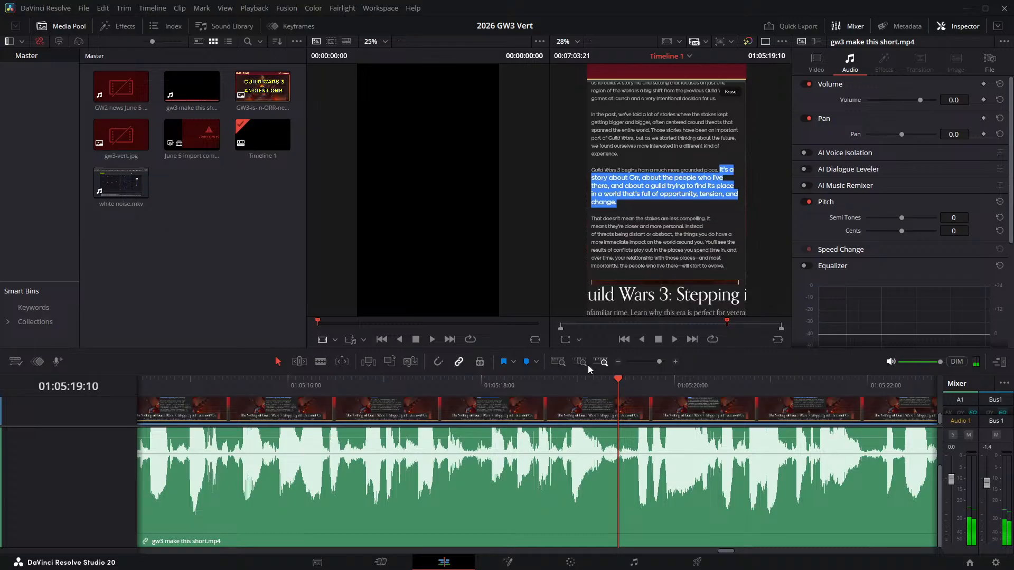
pyautogui.hotkey('ctrl', 'b')
# - Split the narration at 01:05:19:14 and ripple delete the short section between 01:05:19:10 and that cut
pyautogui.press('Right')
pyautogui.press('Right')
pyautogui.press('Right')
pyautogui.press('Right')
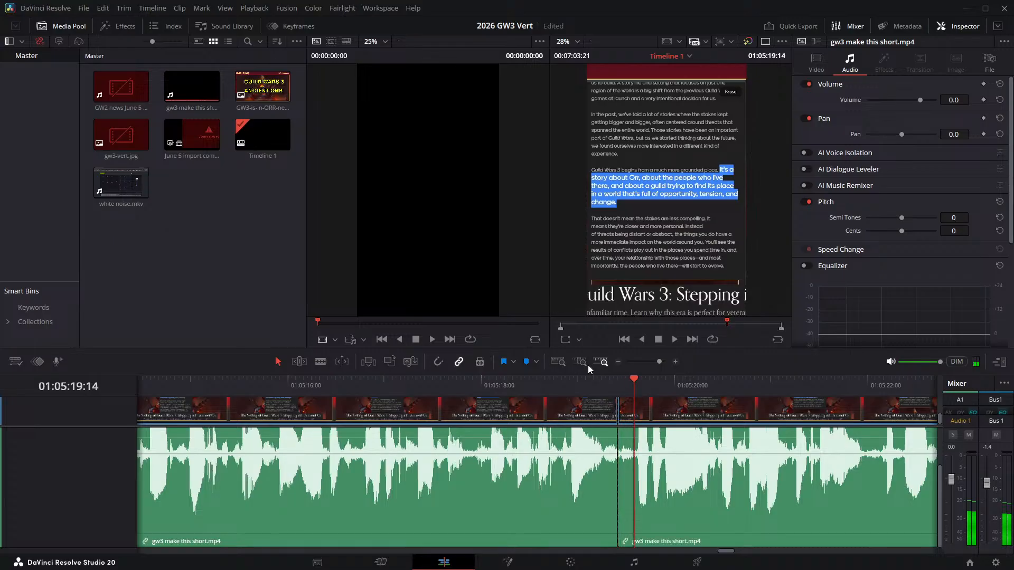
pyautogui.hotkey('ctrl', 'b')
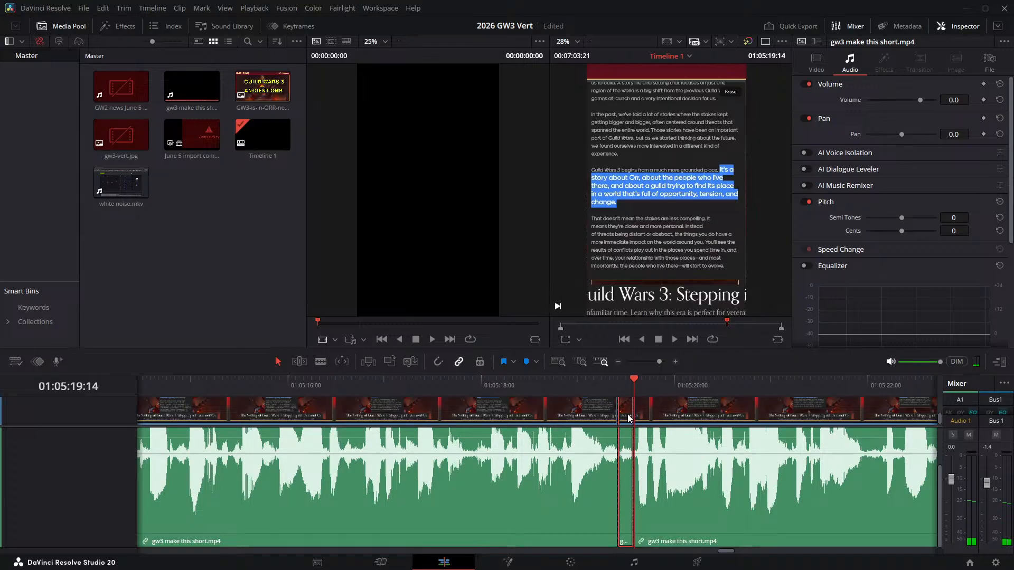
pyautogui.press('Delete')
# - Play the narration across the 01:05:19:10 join, then replay "That doesn't mean the stakes are less compelling" to locate the following pause
pyautogui.click(537, 384)
pyautogui.press('space')
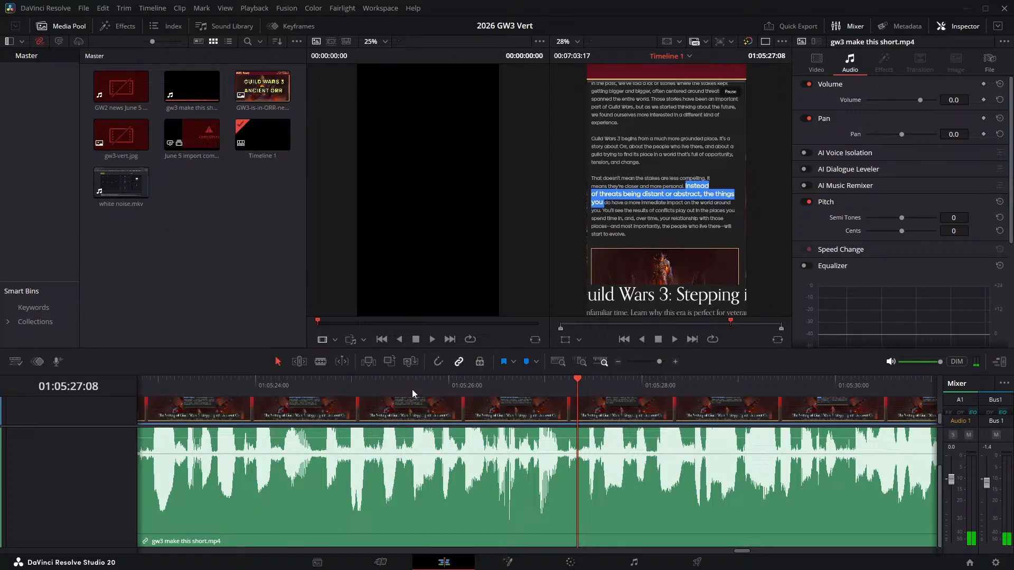
pyautogui.click(262, 379)
pyautogui.press('space')
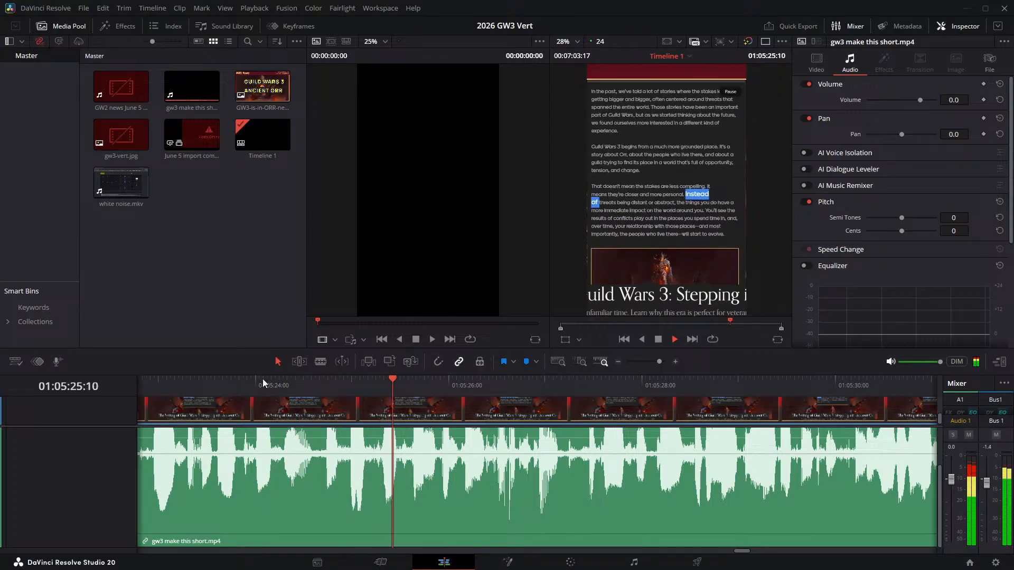
pyautogui.click(170, 385)
pyautogui.press('space')
pyautogui.press('Left')
pyautogui.press('Left')
pyautogui.press('Left')
pyautogui.press('Left')
pyautogui.press('Left')
pyautogui.press('Left')
pyautogui.press('Left')
pyautogui.press('Left')
pyautogui.press('Left')
pyautogui.press('Left')
pyautogui.press('Left')
pyautogui.press('Left')
pyautogui.press('Left')
pyautogui.press('Left')
pyautogui.press('Left')
pyautogui.press('Left')
pyautogui.press('Left')
pyautogui.press('Left')
pyautogui.press('Left')
pyautogui.press('Left')
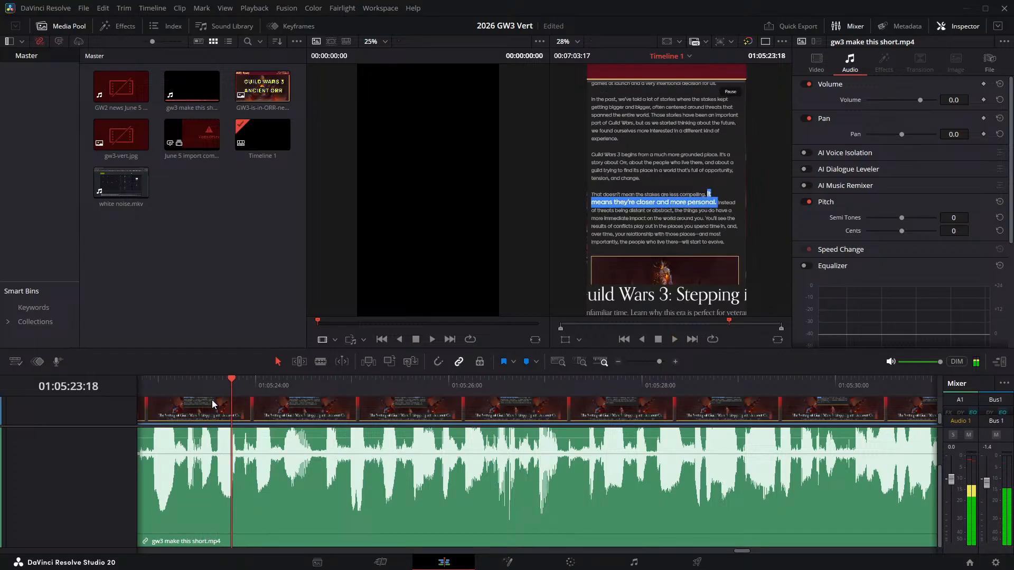
pyautogui.press('Left')
pyautogui.press('Left')
pyautogui.press('Left')
pyautogui.press('Left')
pyautogui.press('Left')
pyautogui.press('Left')
pyautogui.press('Left')
pyautogui.press('Left')
pyautogui.press('Left')
pyautogui.press('Left')
pyautogui.press('Left')
pyautogui.press('Left')
pyautogui.press('Left')
pyautogui.press('Left')
pyautogui.press('Left')
pyautogui.press('Left')
pyautogui.press('Left')
pyautogui.press('Left')
pyautogui.press('Left')
pyautogui.press('Left')
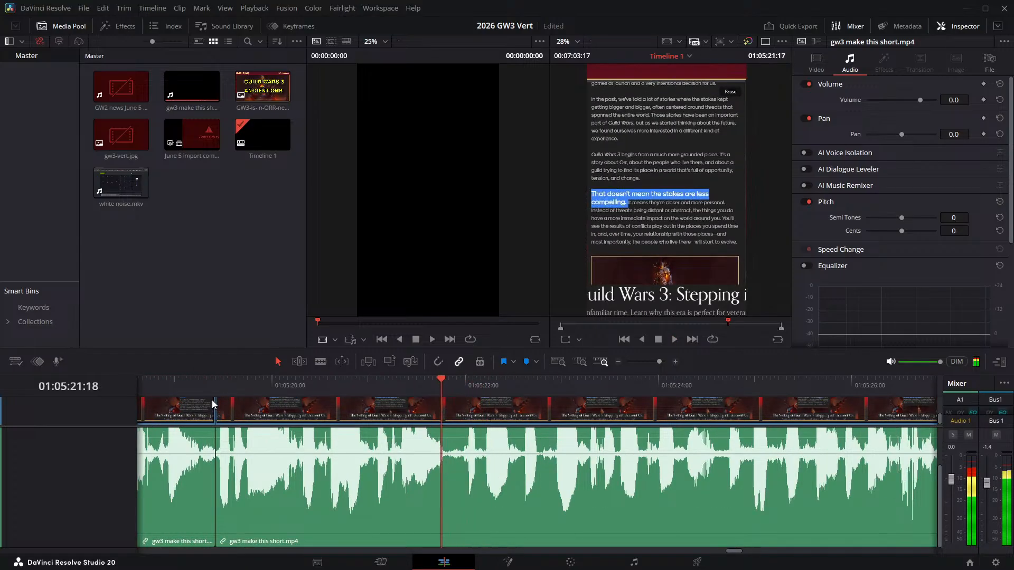
pyautogui.press('space')
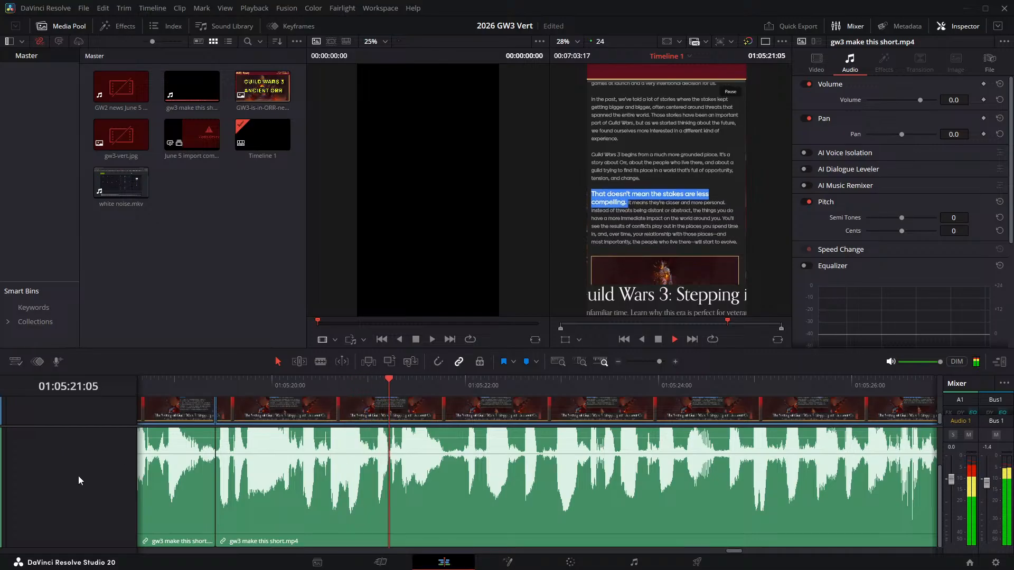
pyautogui.click(192, 388)
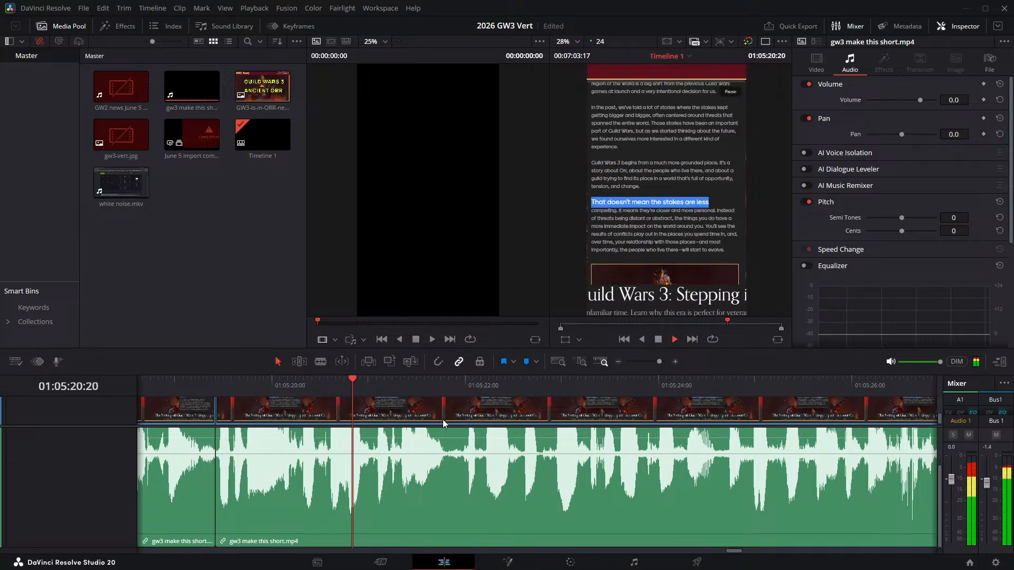
pyautogui.press('space')
# - Split the narration at 01:05:21:19 and 01:05:21:23 and ripple delete the pause between the cuts after "less compelling"
pyautogui.click(445, 386)
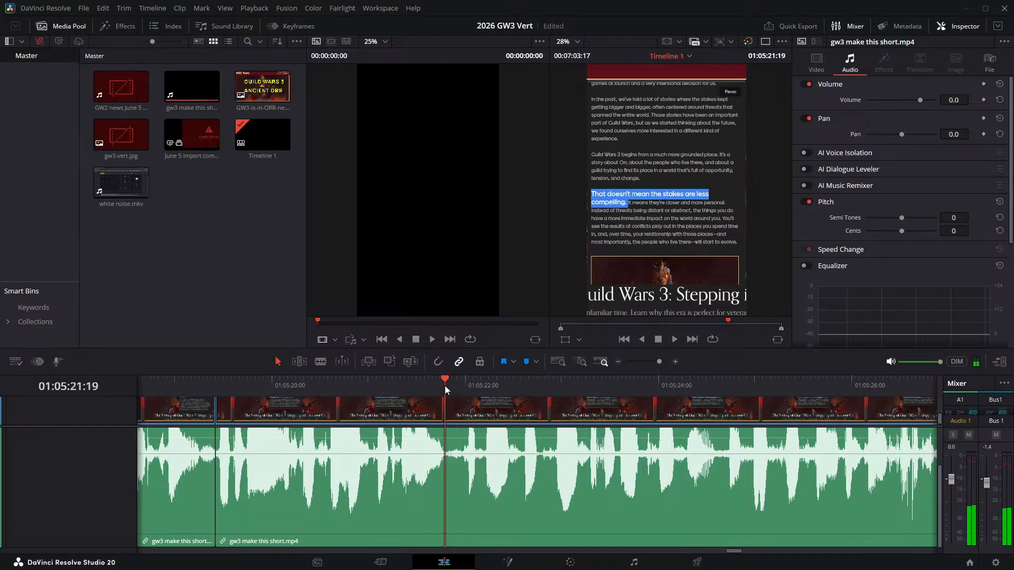
pyautogui.hotkey('ctrl', 'b')
pyautogui.press('Right')
pyautogui.press('Right')
pyautogui.press('Right')
pyautogui.press('Right')
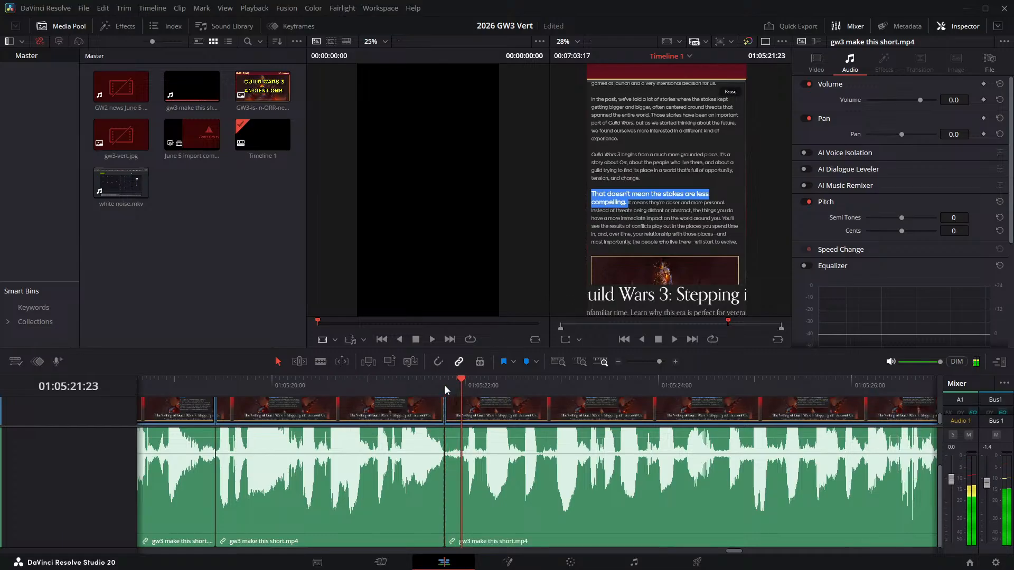
pyautogui.click(452, 415)
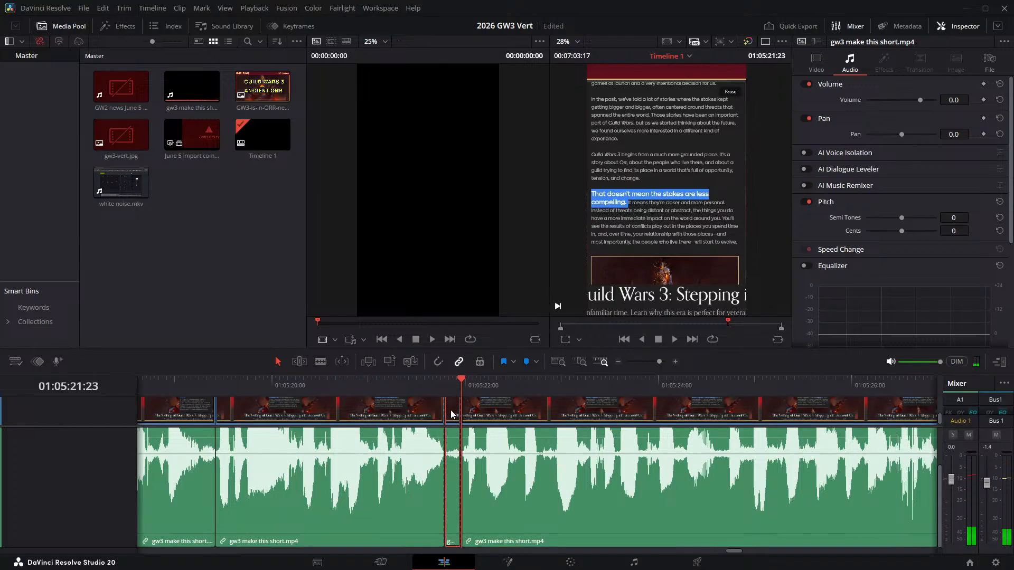
pyautogui.press('Delete')
# - Replay the 01:05:21:19 join and split the narration at 01:05:24:10, where the pause after "closer and more personal" starts
pyautogui.click(402, 385)
pyautogui.press('space')
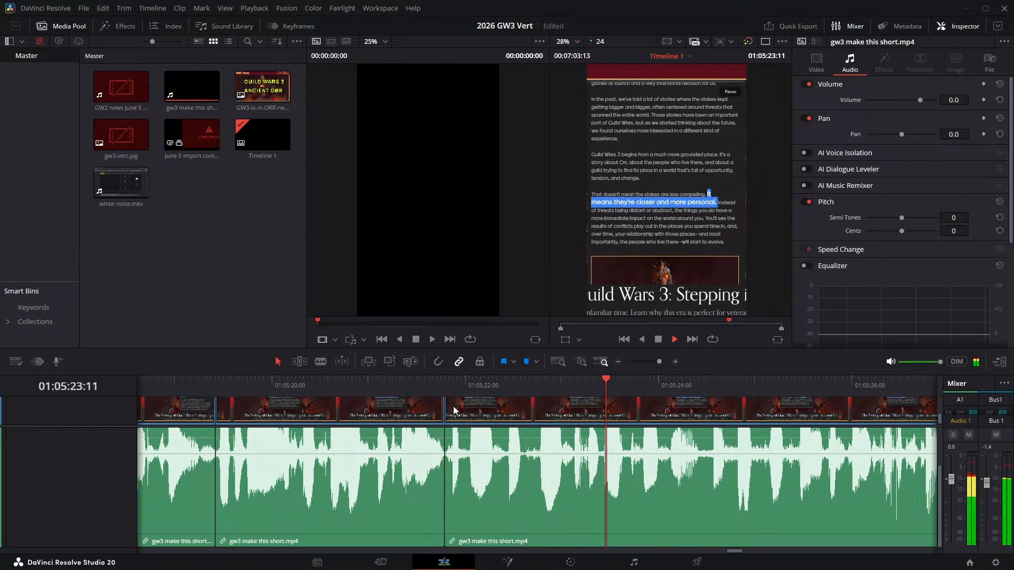
pyautogui.click(677, 386)
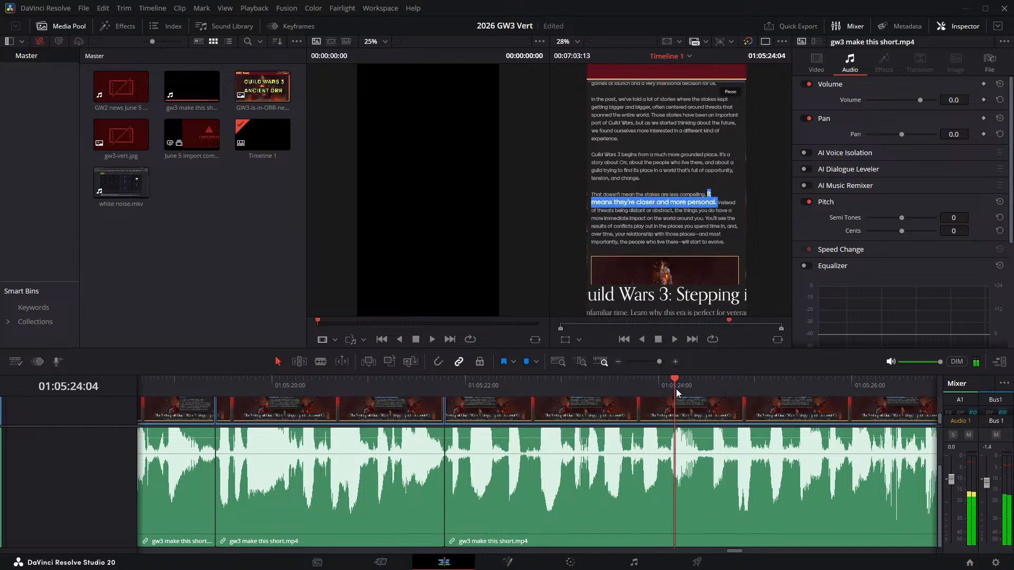
pyautogui.moveTo(682, 385); pyautogui.dragTo(700, 385)
pyautogui.hotkey('ctrl', 'b')
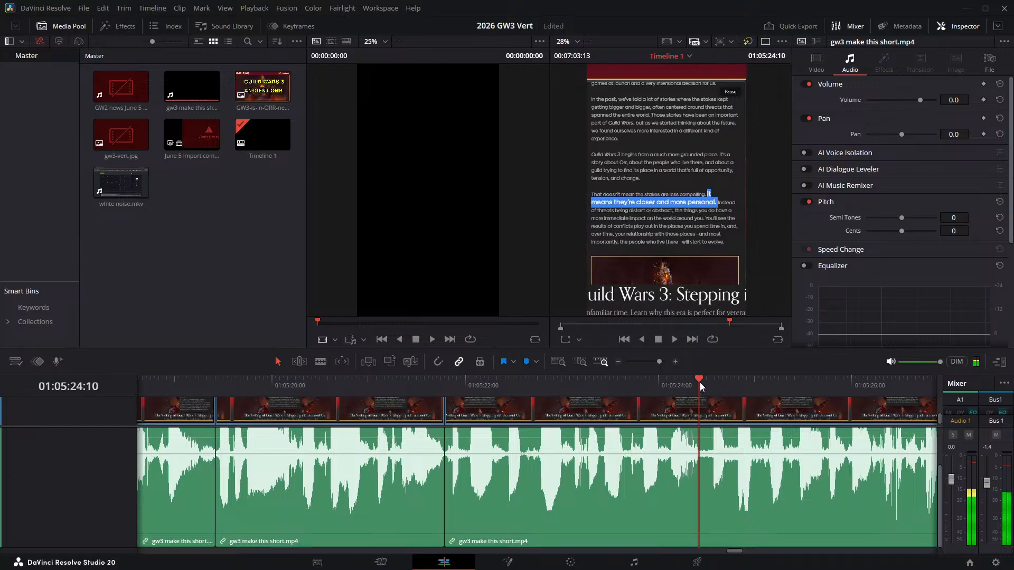
# - Split the narration at 01:05:24:13, ripple delete the pause between 01:05:24:10 and that cut, and replay the join
pyautogui.press('Right')
pyautogui.press('Right')
pyautogui.press('Right')
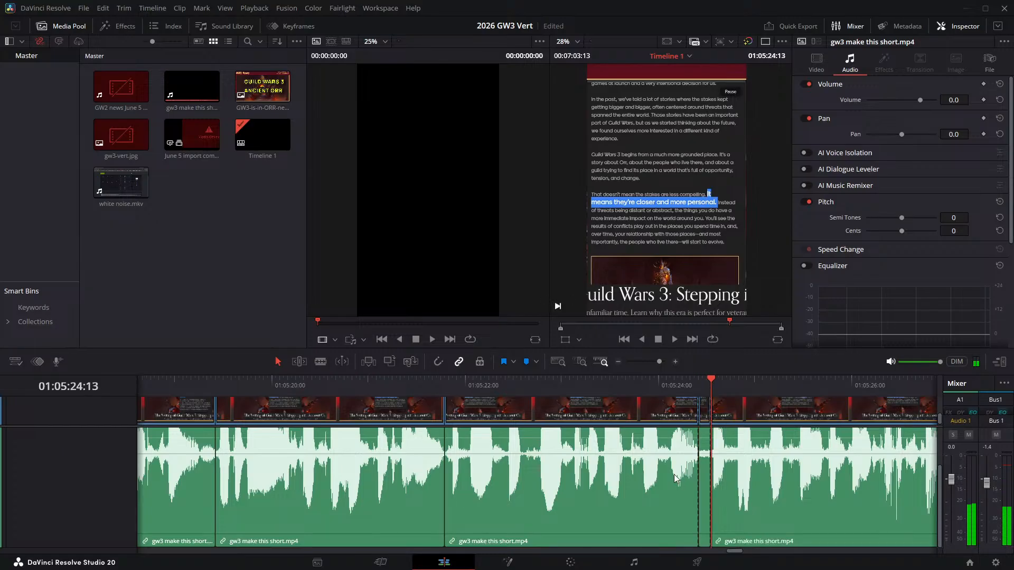
pyautogui.press('Delete')
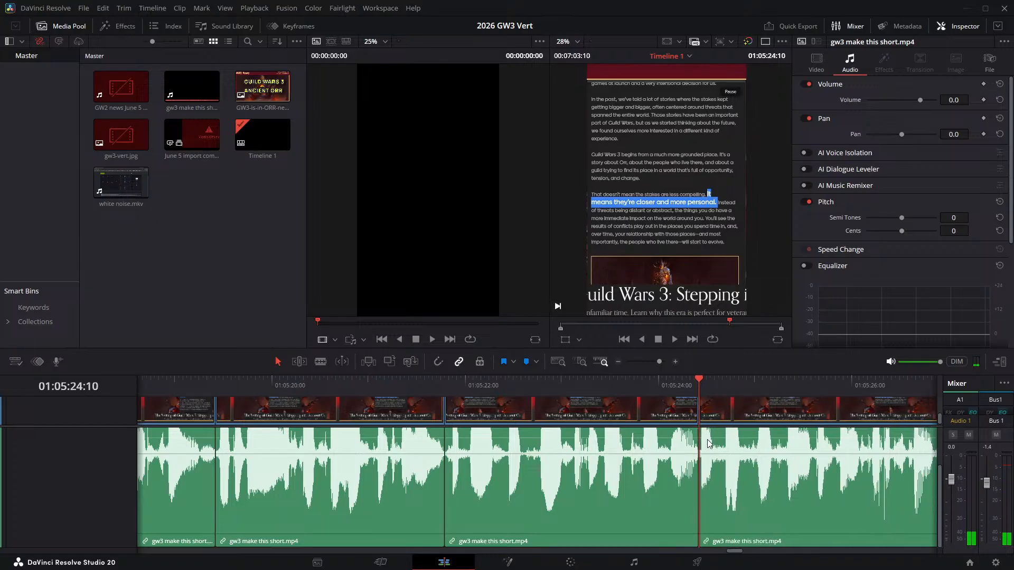
pyautogui.click(642, 388)
pyautogui.press('space')
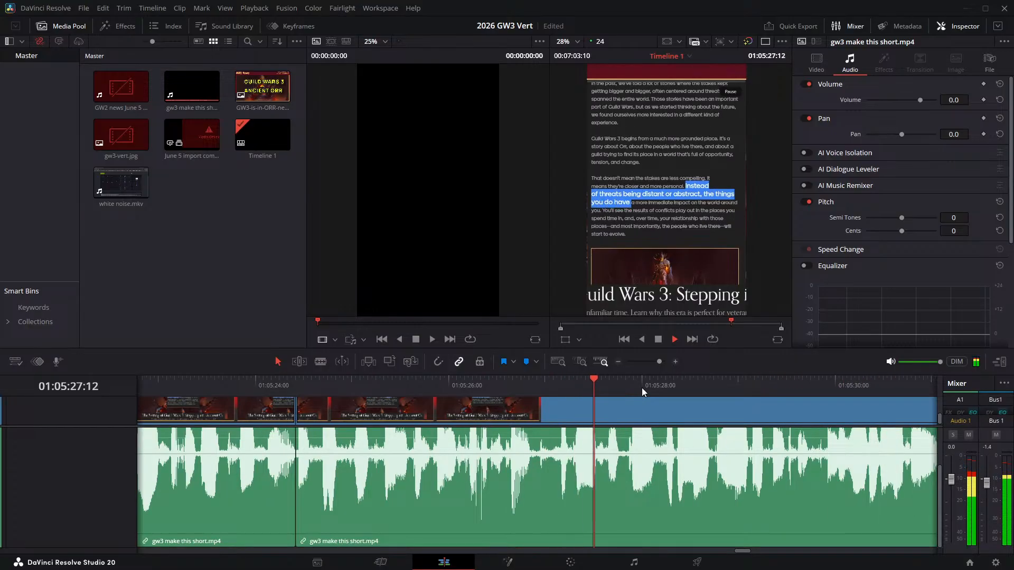
# - Replay the narration leading up to the next pause and split it at 01:05:27:00
pyautogui.click(501, 383)
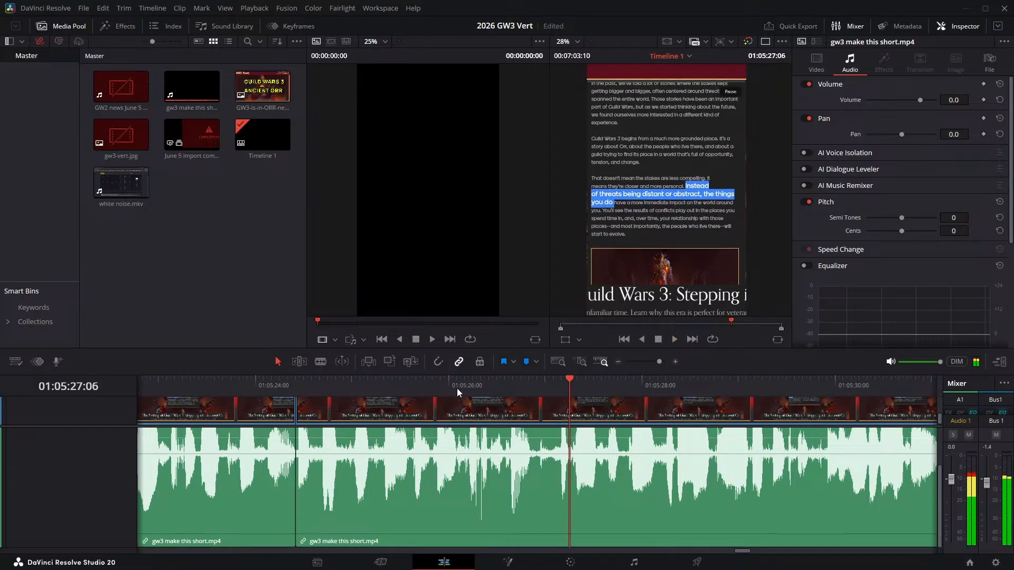
pyautogui.click(391, 389)
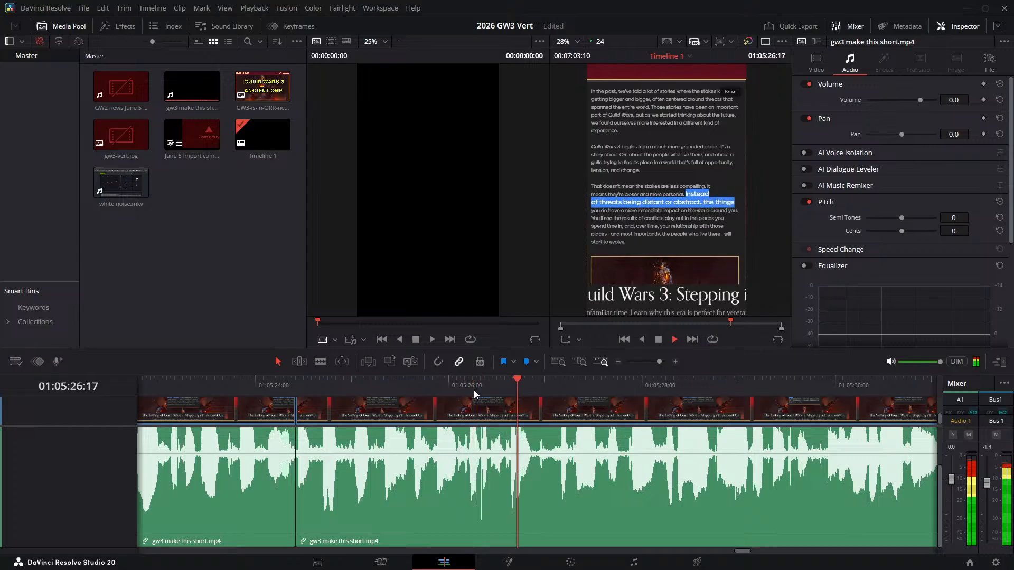
pyautogui.click(496, 386)
pyautogui.moveTo(496, 386); pyautogui.dragTo(544, 380)
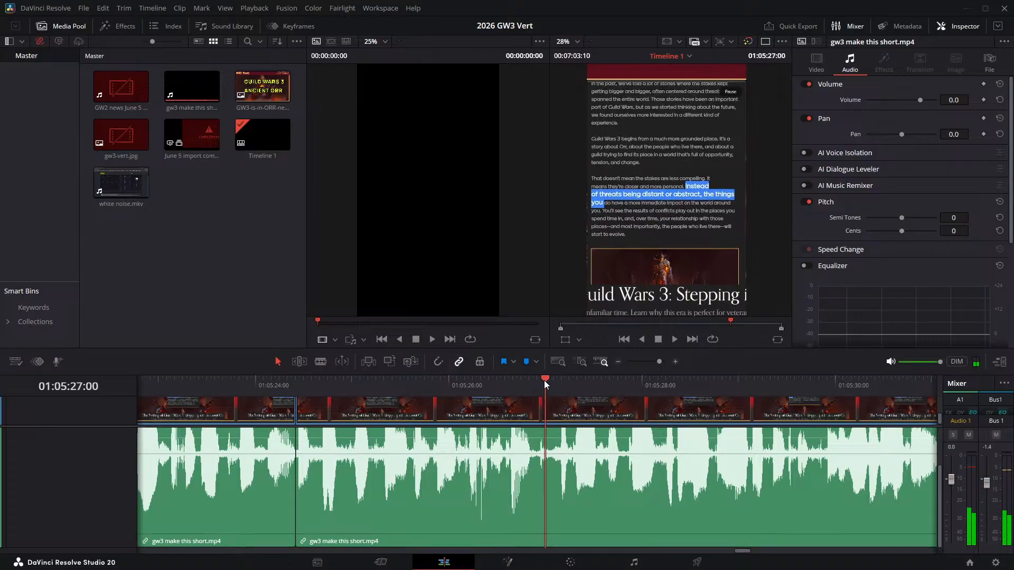
pyautogui.hotkey('ctrl', 'b')
# - Split the narration at 01:05:27:04 and ripple delete the short pause between 01:05:27:00 and that cut
pyautogui.press('Right')
pyautogui.press('Right')
pyautogui.press('Right')
pyautogui.press('Right')
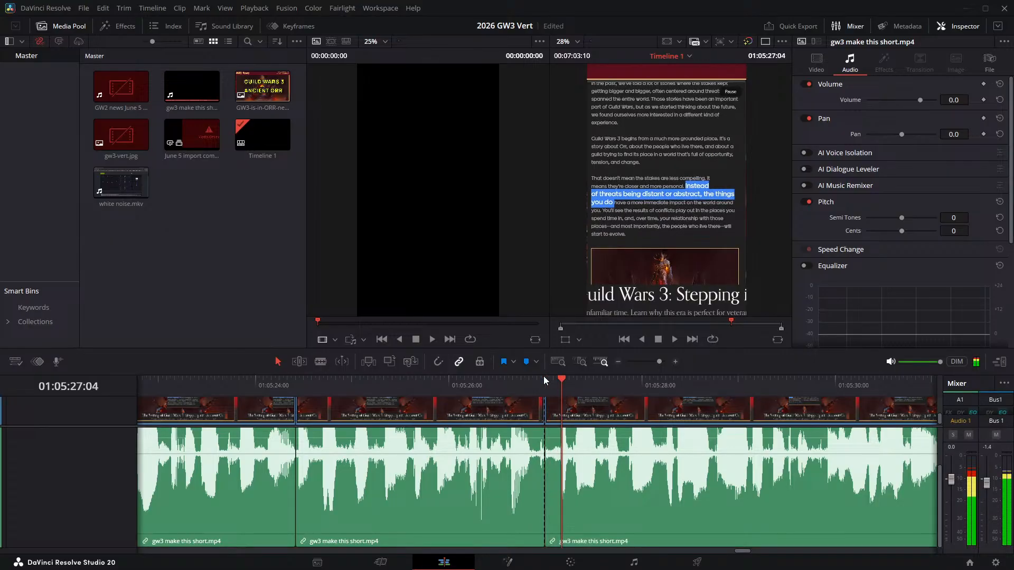
pyautogui.press('Left')
pyautogui.press('Right')
pyautogui.hotkey('ctrl', 'b')
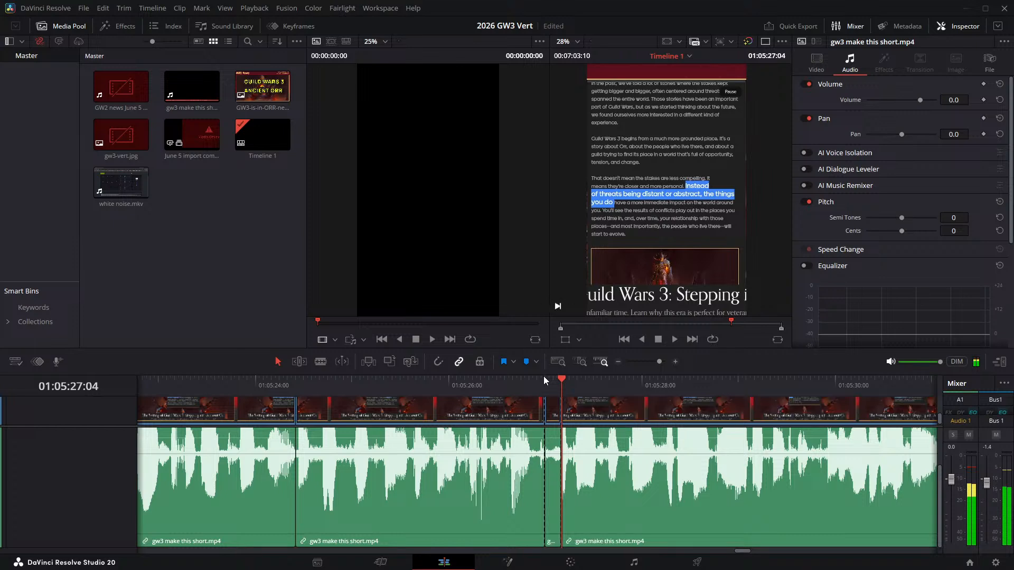
pyautogui.press('Delete')
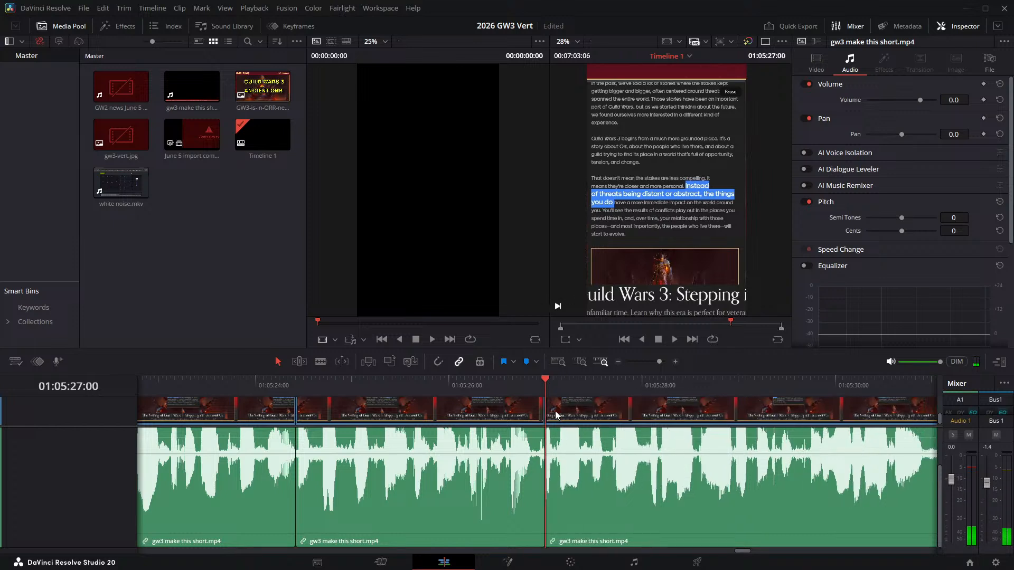
# - Play the narration across the 01:05:27:00 join and split it at 01:05:30:21, where the pause after "the world around you" starts
pyautogui.click(466, 384)
pyautogui.press('space')
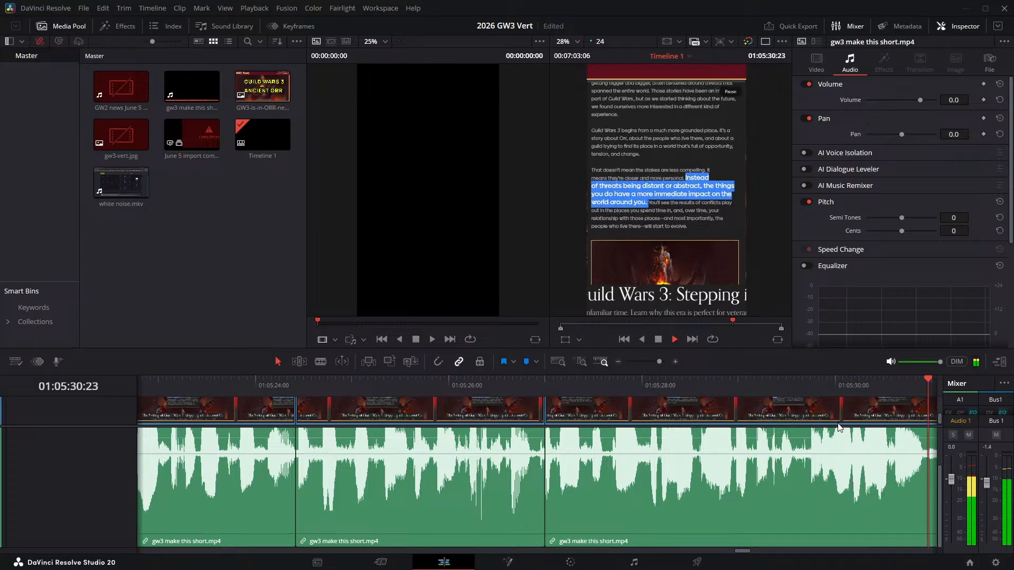
pyautogui.press('space')
pyautogui.click(500, 382)
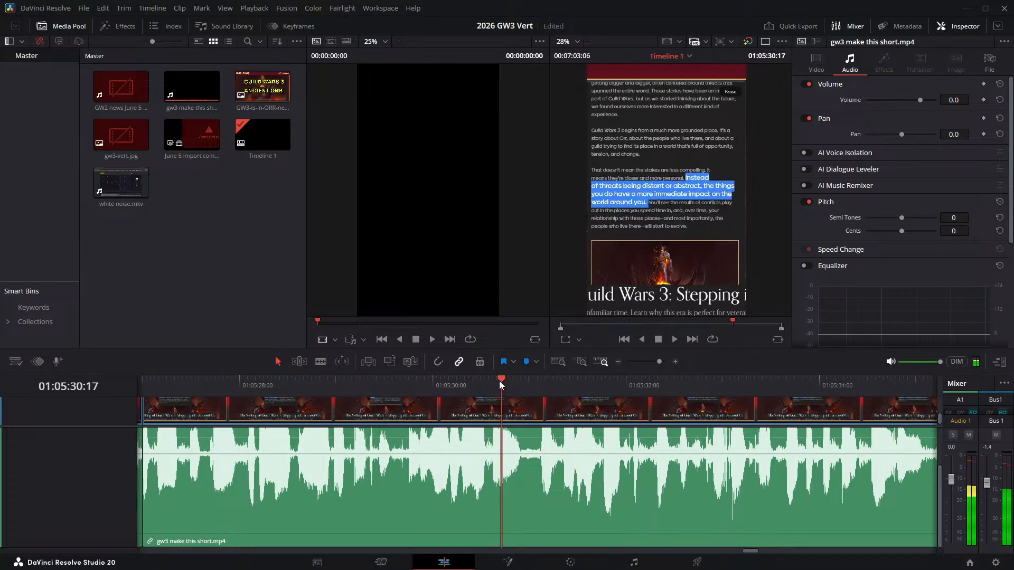
pyautogui.press('space')
pyautogui.press('space')
pyautogui.moveTo(513, 384); pyautogui.dragTo(518, 385)
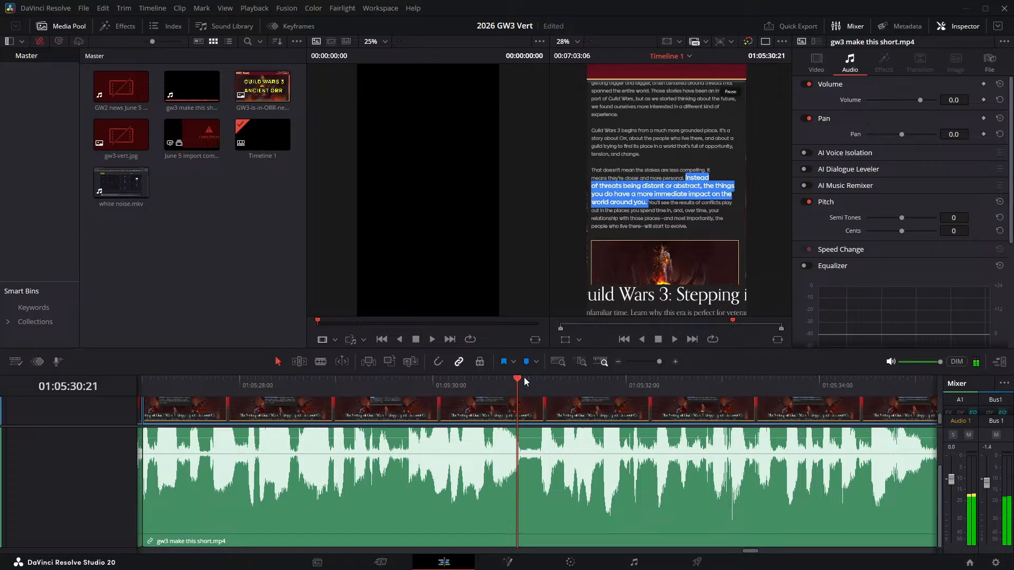
pyautogui.hotkey('ctrl', 'b')
# - Split the narration at 01:05:31:03 and ripple delete the pause between 01:05:30:21 and that cut
pyautogui.press('space')
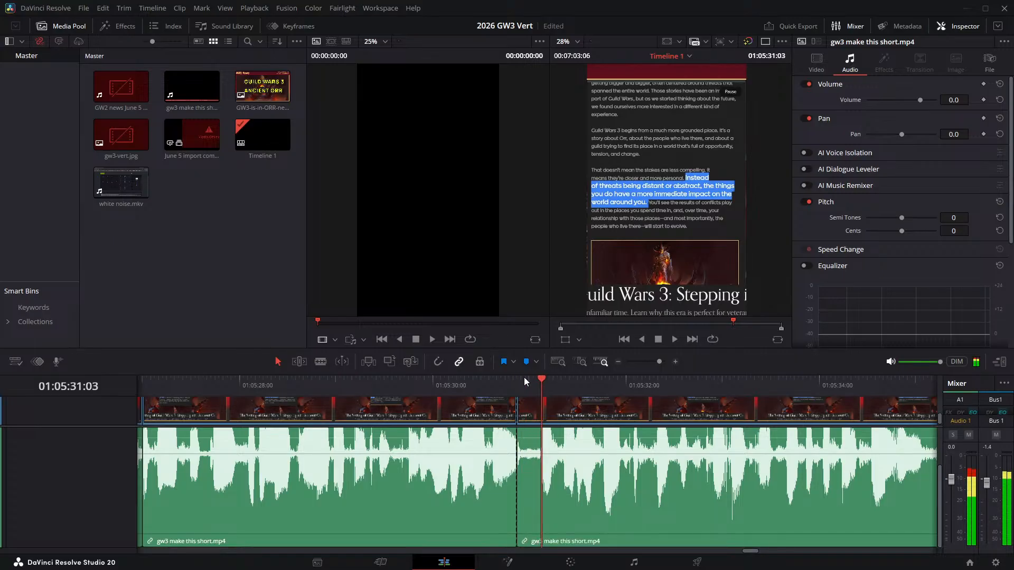
pyautogui.hotkey('ctrl', 'b')
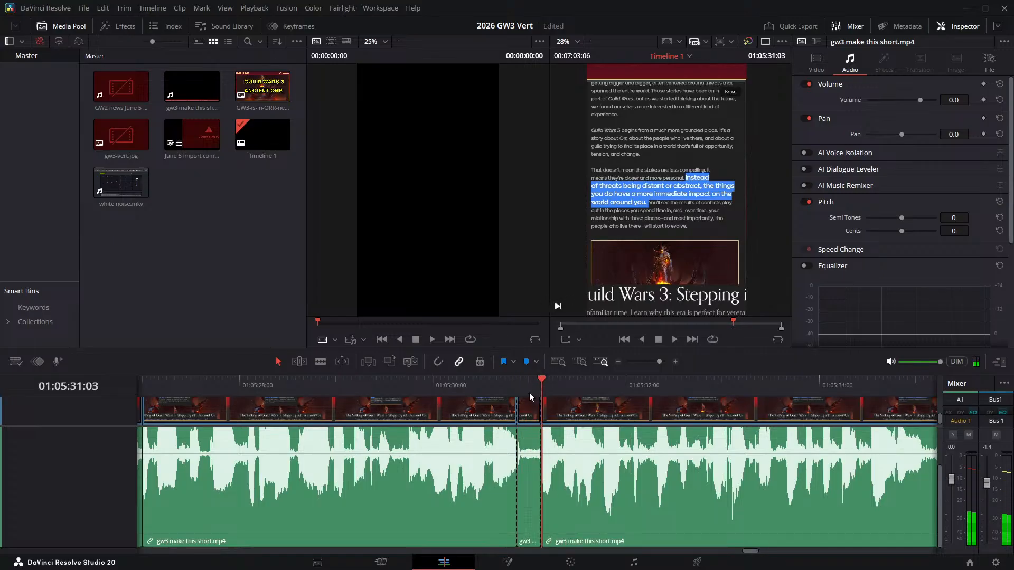
pyautogui.click(522, 407)
pyautogui.press('Delete')
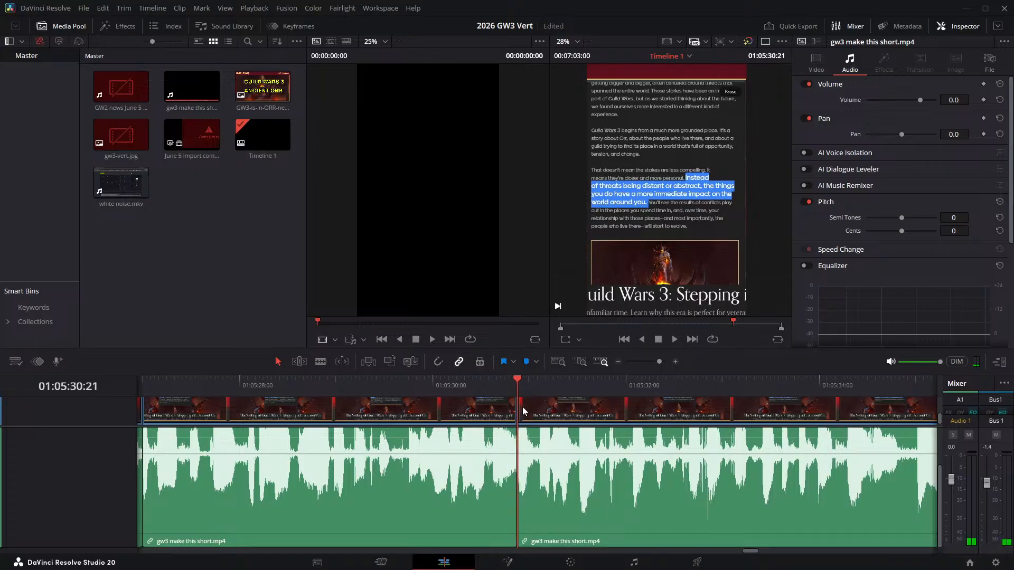
# - Play the narration across the 01:05:30:21 join and split it at 01:05:34:20, where the pause after "the places you spend" starts
pyautogui.click(410, 386)
pyautogui.press('space')
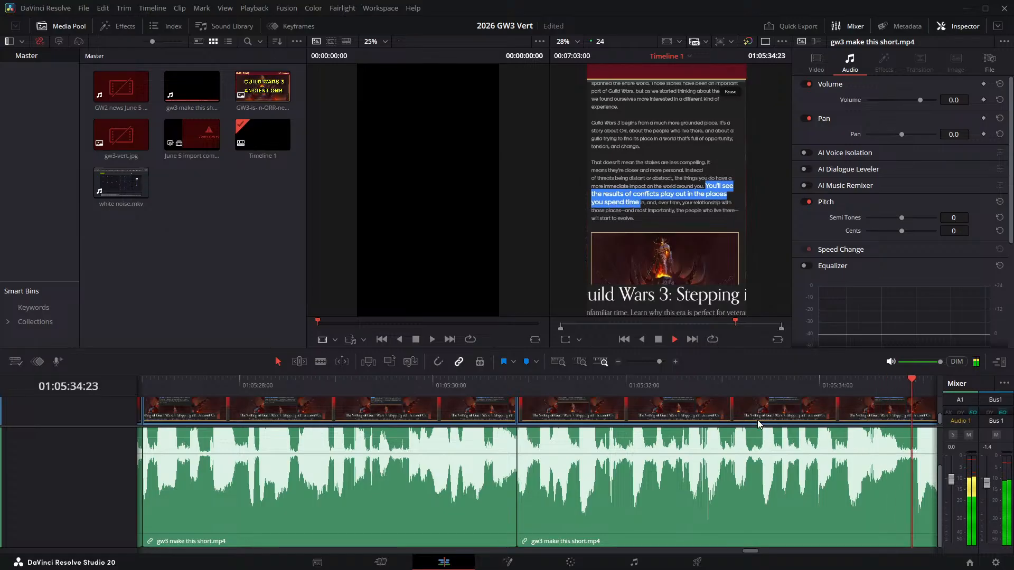
pyautogui.moveTo(894, 390); pyautogui.dragTo(899, 391)
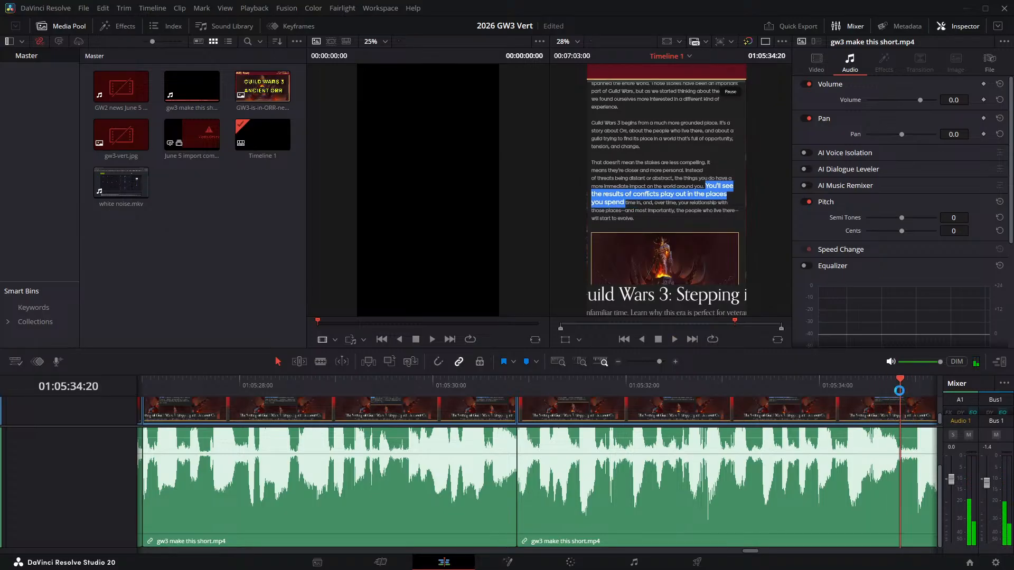
pyautogui.hotkey('ctrl', 'b')
# - Split the narration at 01:05:35:00 and ripple delete the pause between 01:05:34:20 and that cut
pyautogui.press('Right')
pyautogui.press('Right')
pyautogui.press('Right')
pyautogui.press('Right')
pyautogui.hotkey('ctrl', 'b')
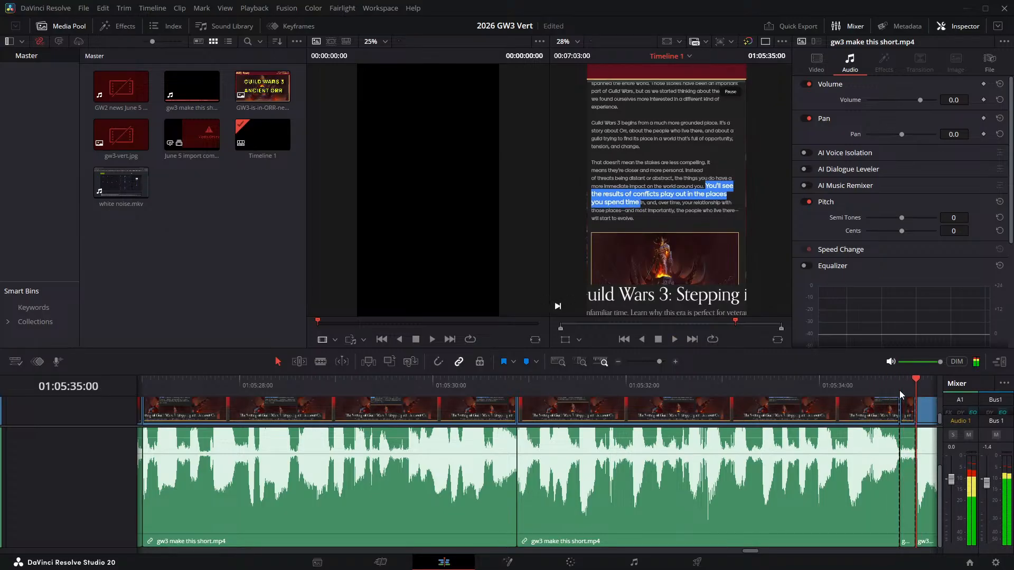
pyautogui.click(907, 454)
pyautogui.press('Delete')
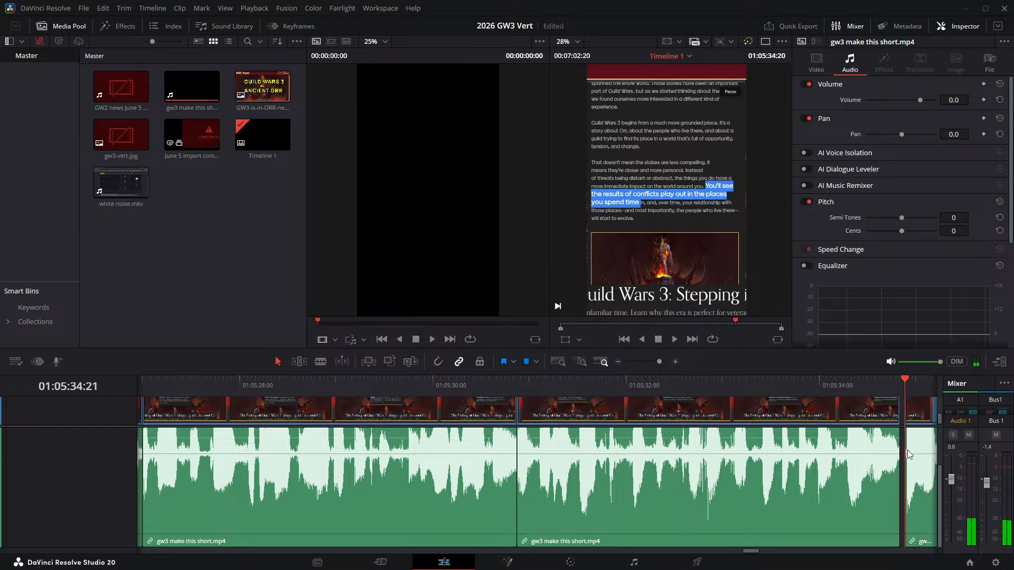
# - Play the narration across the 01:05:34:20 join and split it at 01:05:35:22, where the next short pause starts
pyautogui.press('Left')
pyautogui.press('/')
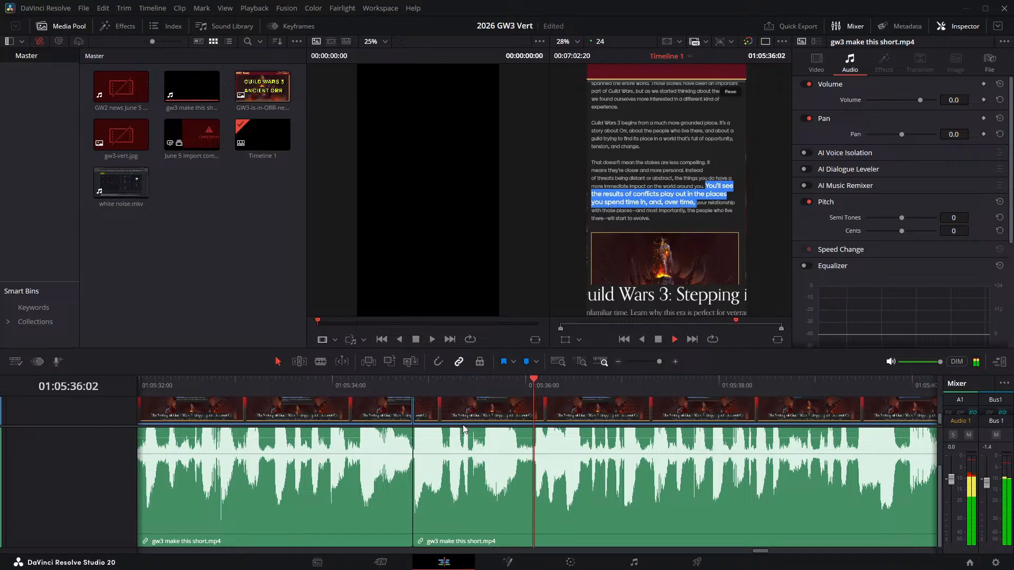
pyautogui.click(372, 389)
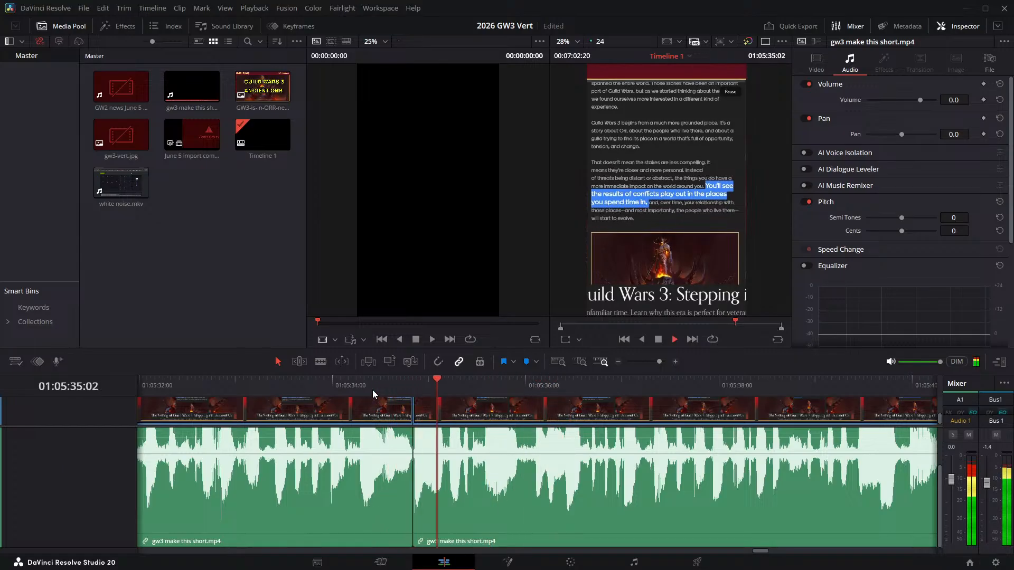
pyautogui.press('space')
pyautogui.moveTo(501, 386); pyautogui.dragTo(519, 383)
pyautogui.hotkey('ctrl', 'b')
# - Split the narration at 01:05:36:02 and ripple delete the pause between 01:05:35:22 and that cut
pyautogui.press('Right')
pyautogui.press('Right')
pyautogui.press('Right')
pyautogui.press('Right')
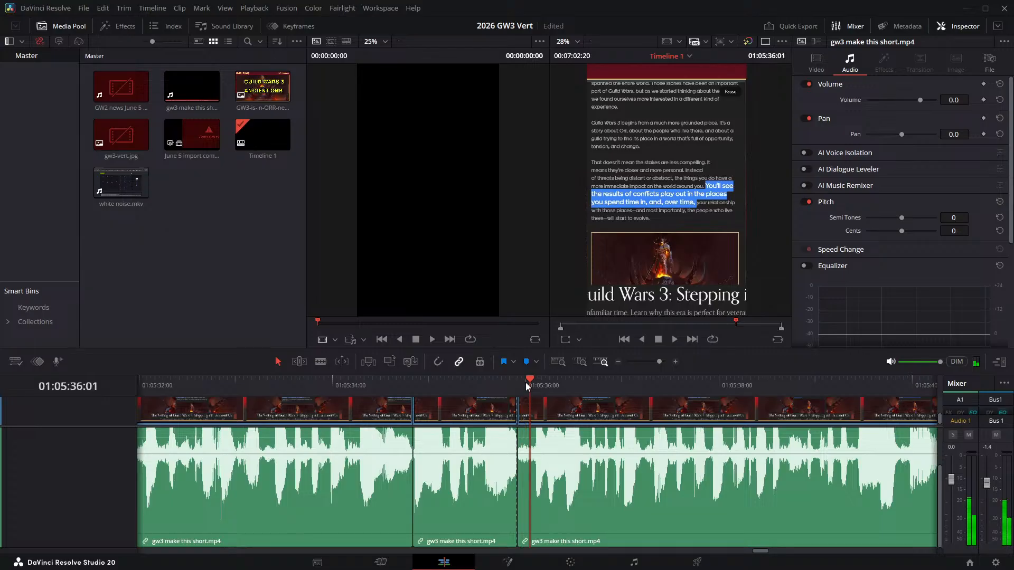
pyautogui.hotkey('ctrl', 'b')
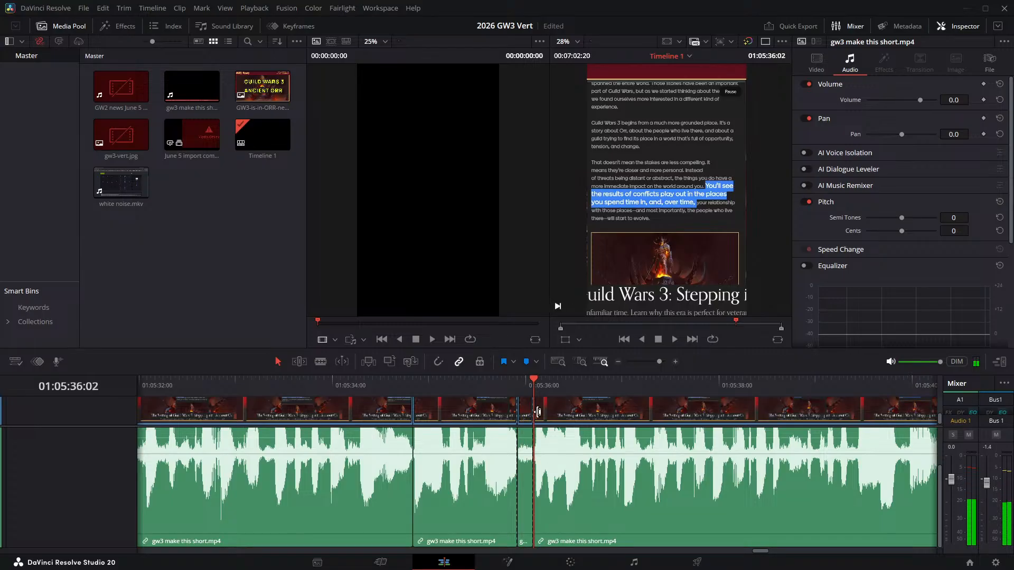
pyautogui.press('Delete')
# - Play the narration across the 01:05:35:22 join, replay the part before "evolve", and split it at 01:05:40:03
pyautogui.click(489, 382)
pyautogui.press('space')
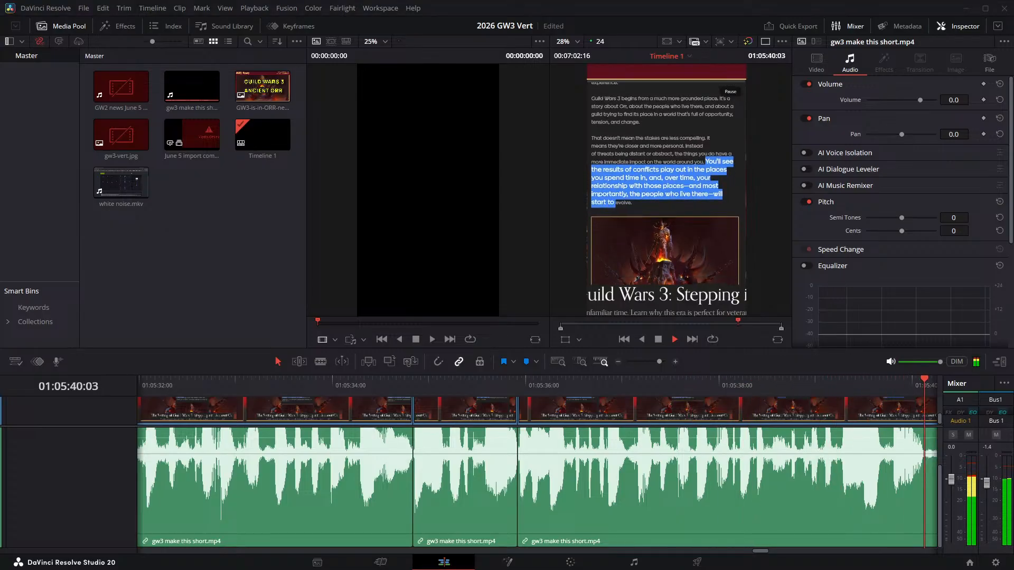
pyautogui.click(494, 382)
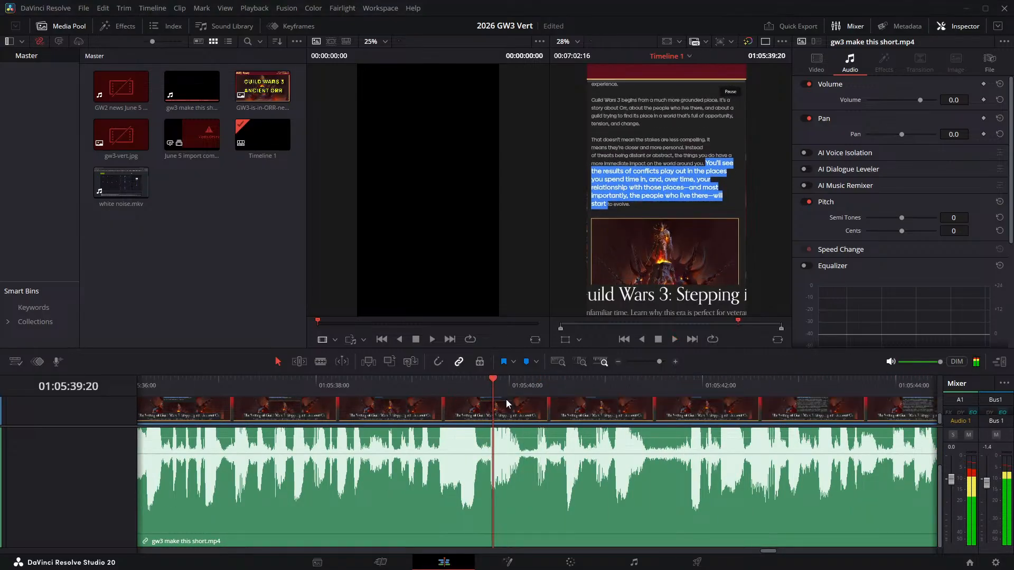
pyautogui.click(435, 380)
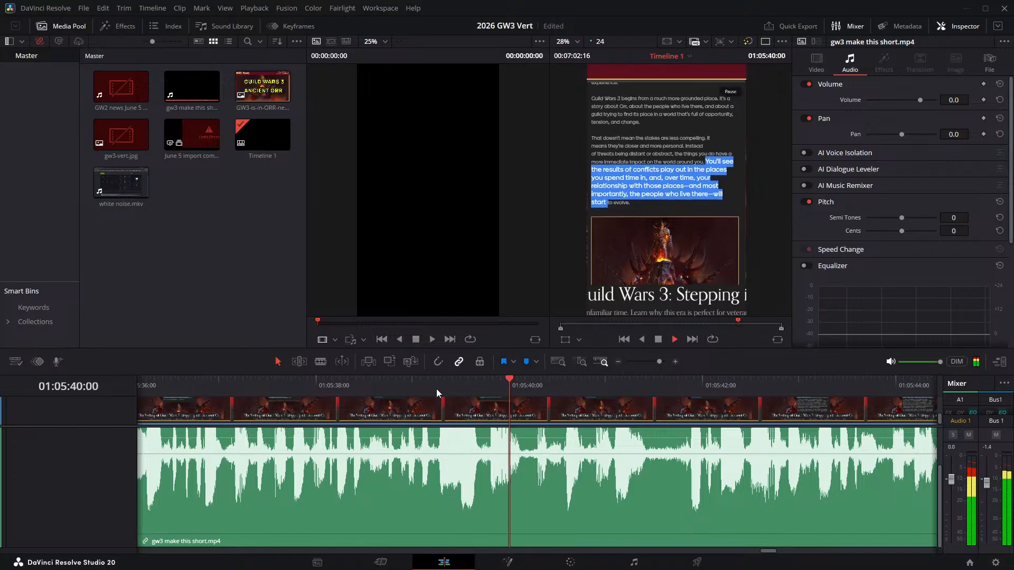
pyautogui.click(404, 388)
pyautogui.click(516, 390)
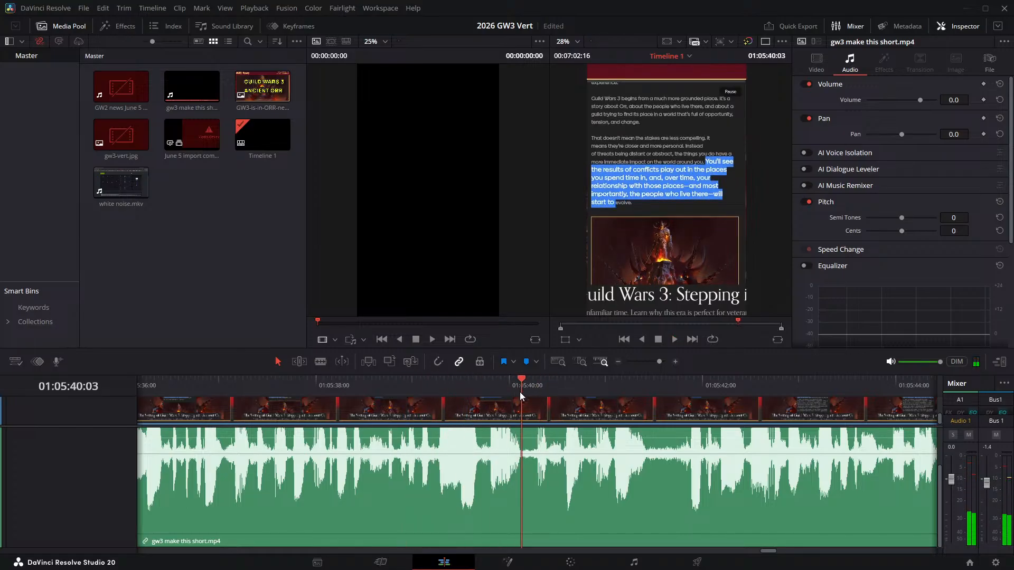
pyautogui.hotkey('ctrl', 'b')
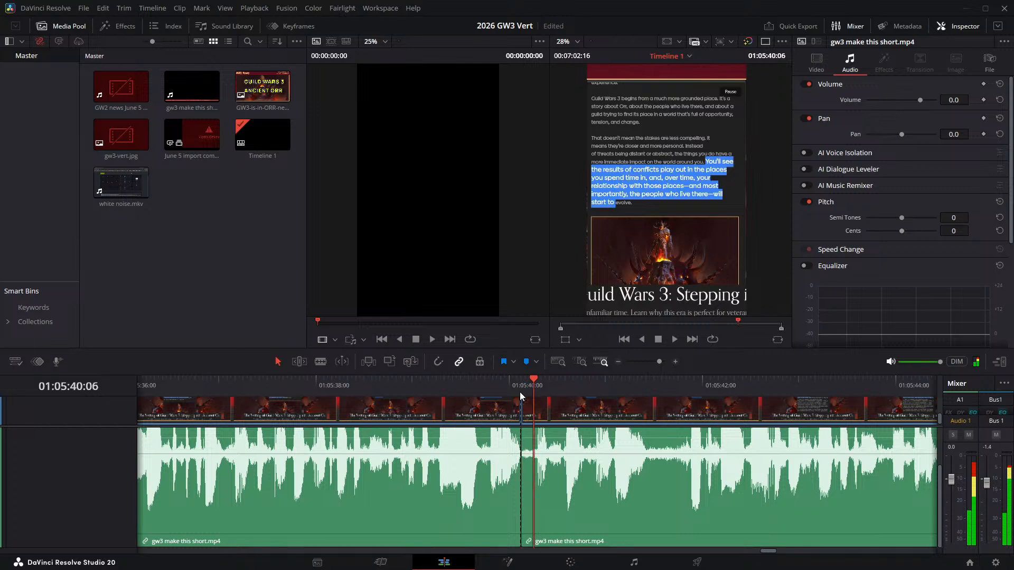
# - Split the narration at 01:05:40:06 and ripple delete the short pause between 01:05:40:03 and that cut
pyautogui.press('Right')
pyautogui.press('Left')
pyautogui.hotkey('ctrl', 'b')
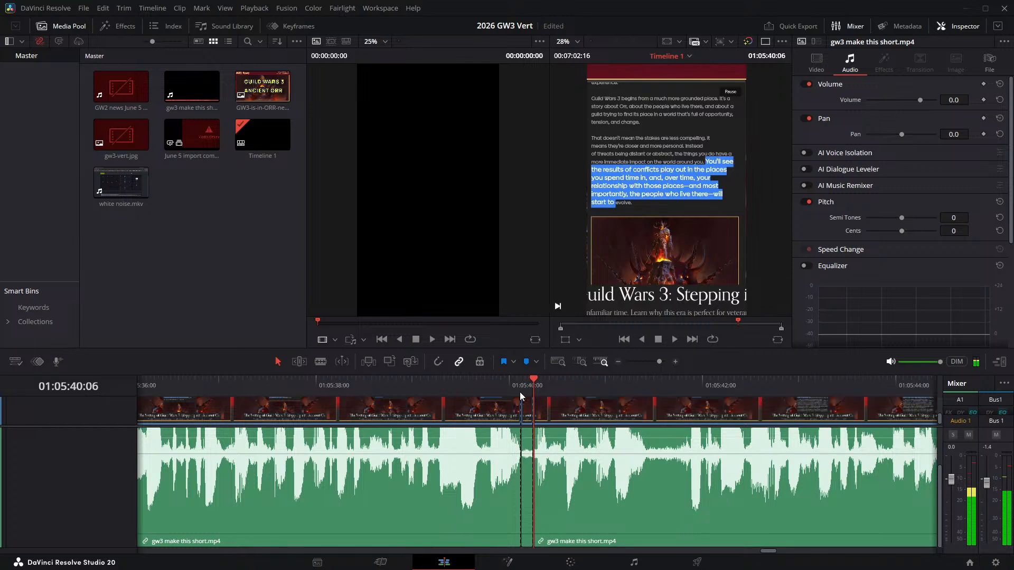
pyautogui.click(523, 414)
pyautogui.press('Delete')
# - Play the narration across the 01:05:40:03 join and split it at 01:05:41:07, where the pause after "start to evolve" begins
pyautogui.click(479, 381)
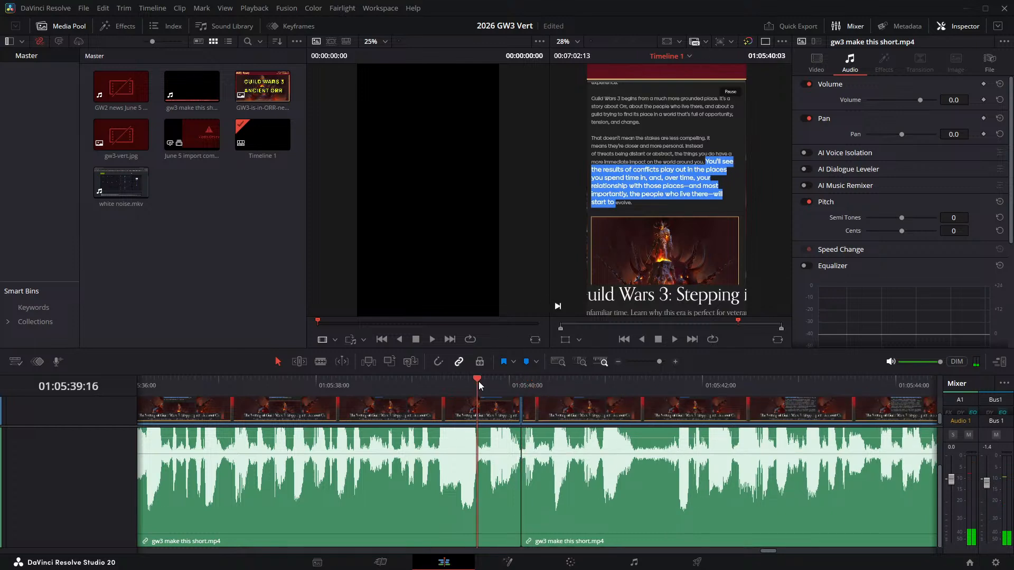
pyautogui.press('space')
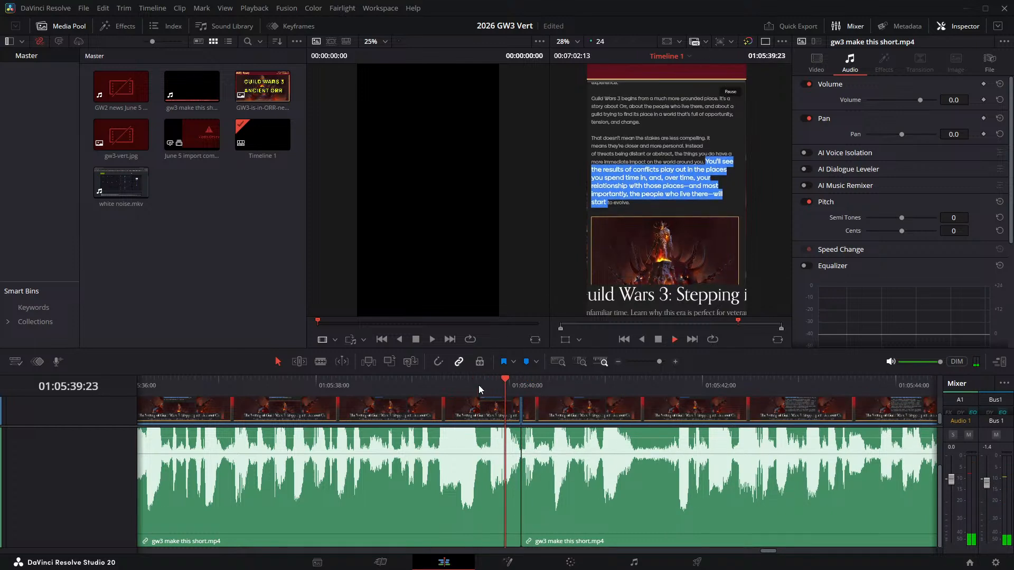
pyautogui.click(633, 381)
pyautogui.hotkey('ctrl', 'b')
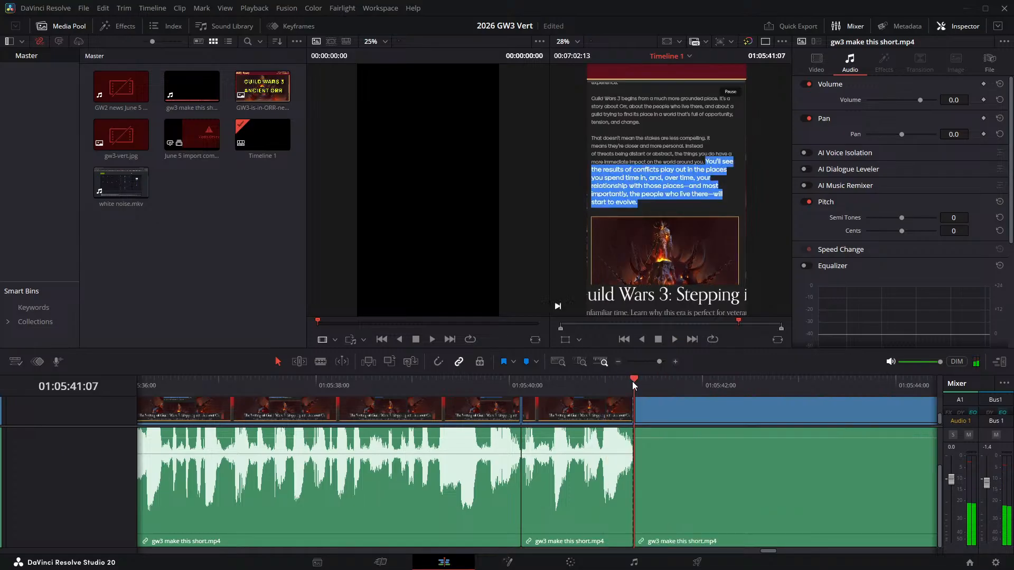
# - Try splitting the narration at 01:05:41:17 and ripple deleting the pause between 01:05:41:07 and that cut
pyautogui.press('space')
pyautogui.press('Right')
pyautogui.press('Right')
pyautogui.press('Right')
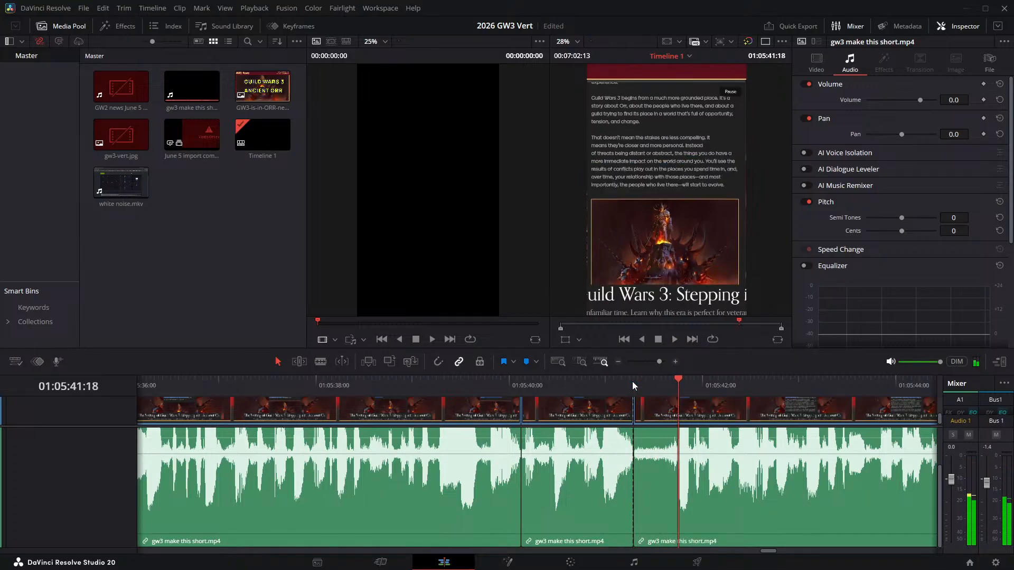
pyautogui.press('Left')
pyautogui.press('Left')
pyautogui.press('Left')
pyautogui.press('Right')
pyautogui.press('Right')
pyautogui.press('Right')
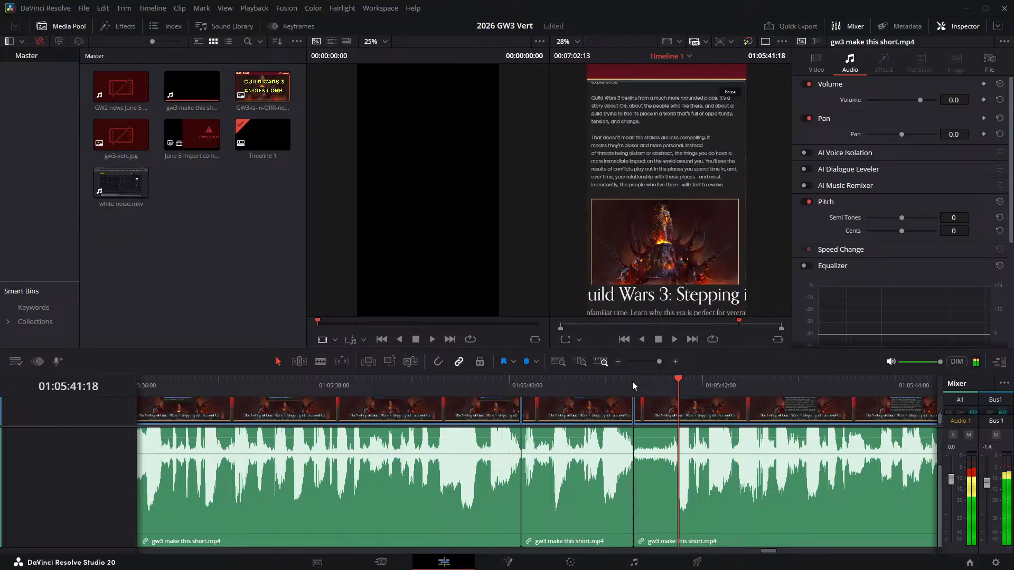
pyautogui.press('Left')
pyautogui.hotkey('ctrl', 'b')
pyautogui.click(663, 414)
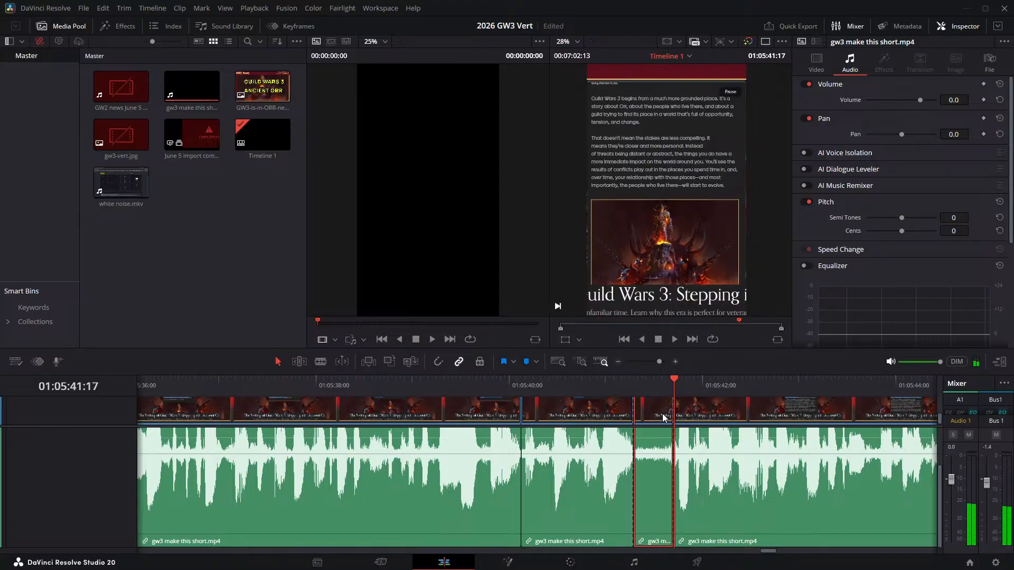
pyautogui.press('Delete')
# - Play the narration across the 01:05:41:07 join, then undo the last ripple delete and the split at 01:05:41:17
pyautogui.click(577, 384)
pyautogui.press('space')
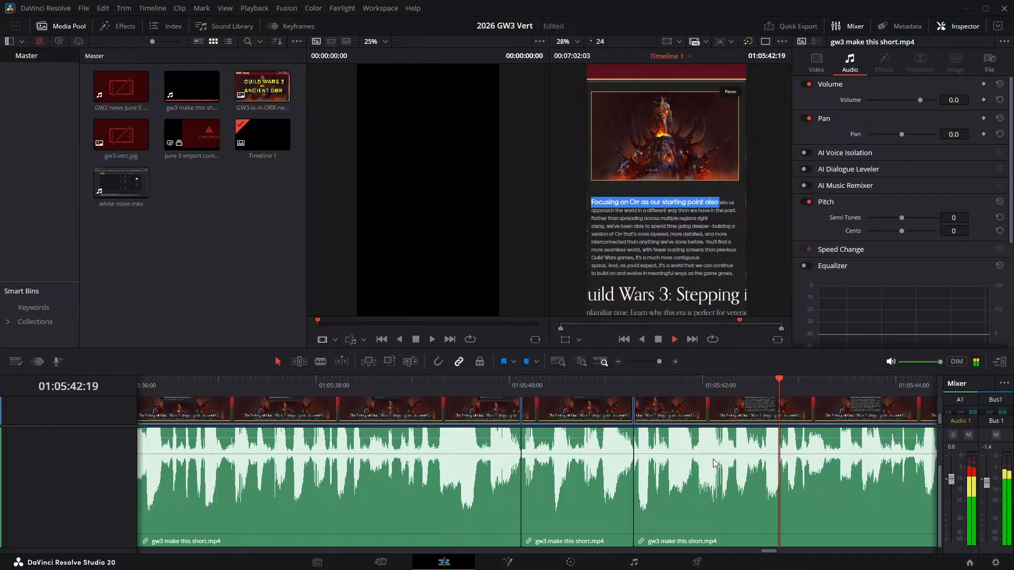
pyautogui.press('space')
pyautogui.hotkey('ctrl', 'z')
pyautogui.hotkey('ctrl', 'z')
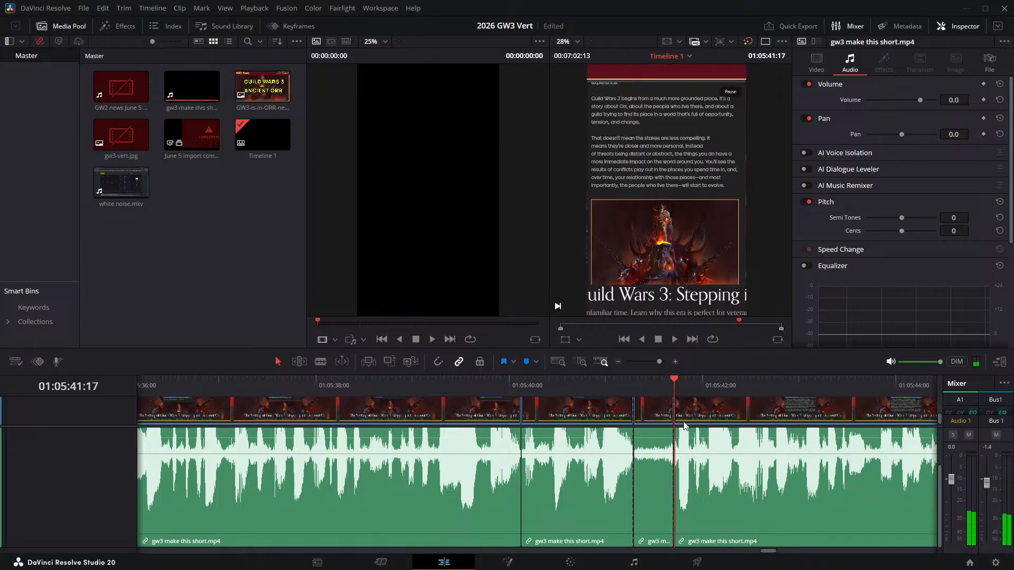
# - Split the narration at 01:05:41:14 and ripple delete the part of the pause between 01:05:41:07 and that cut
pyautogui.click(661, 388)
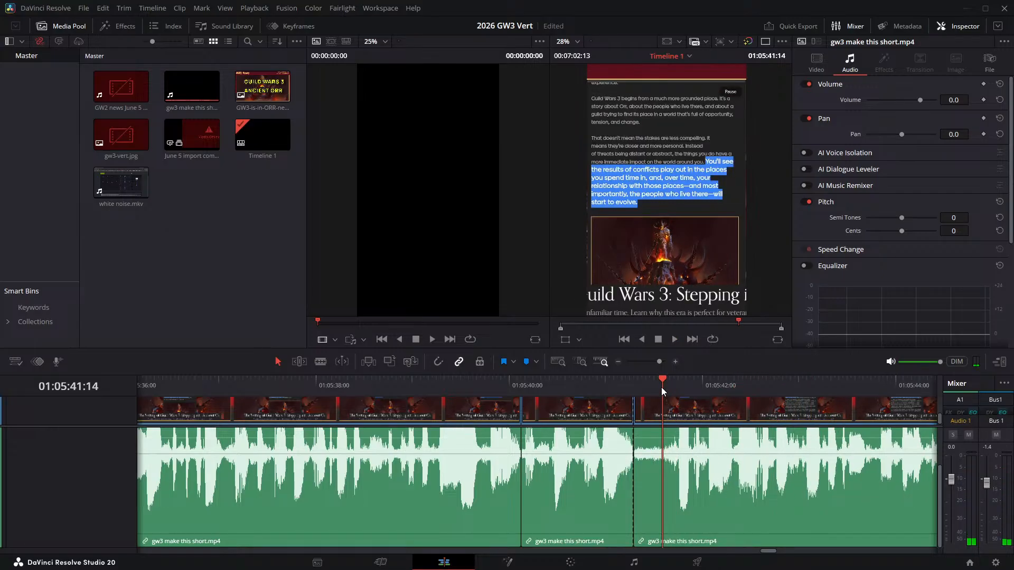
pyautogui.hotkey('ctrl', 'b')
pyautogui.click(660, 429)
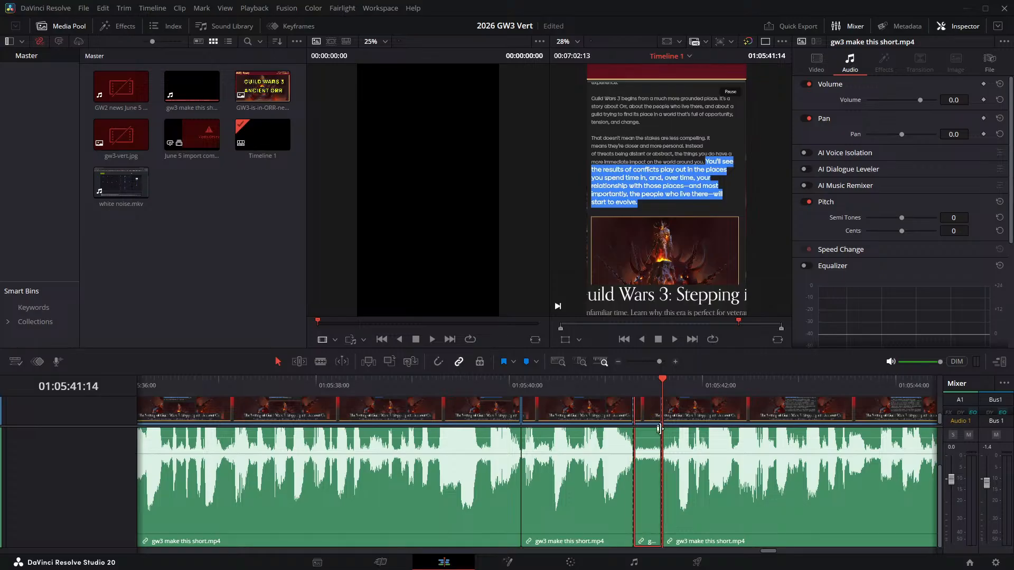
pyautogui.press('Delete')
# - Play the narration onward from the 01:05:41:07 join and locate the start of the pause after "than we have in the past"
pyautogui.press('space')
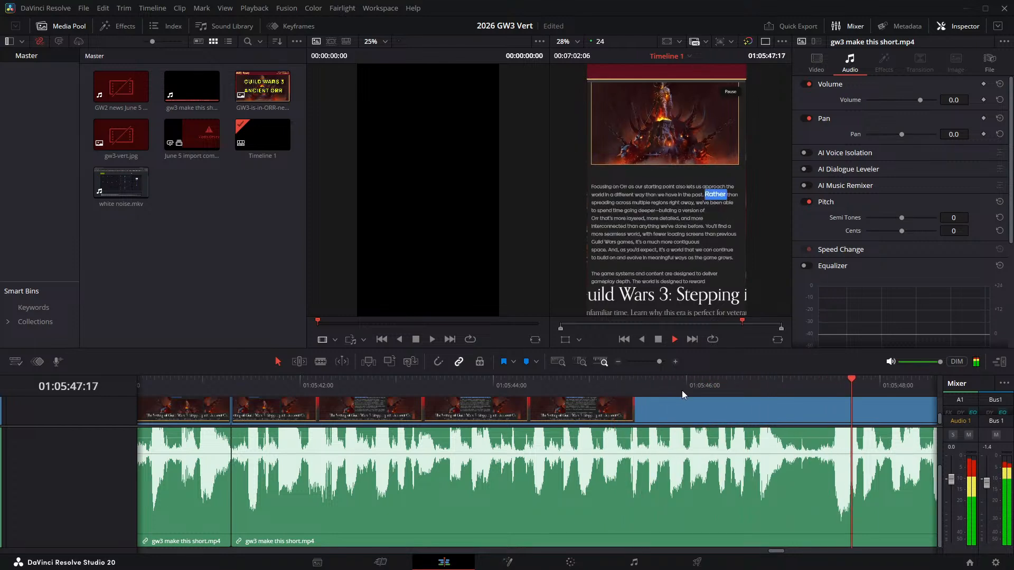
pyautogui.press('space')
pyautogui.press('space')
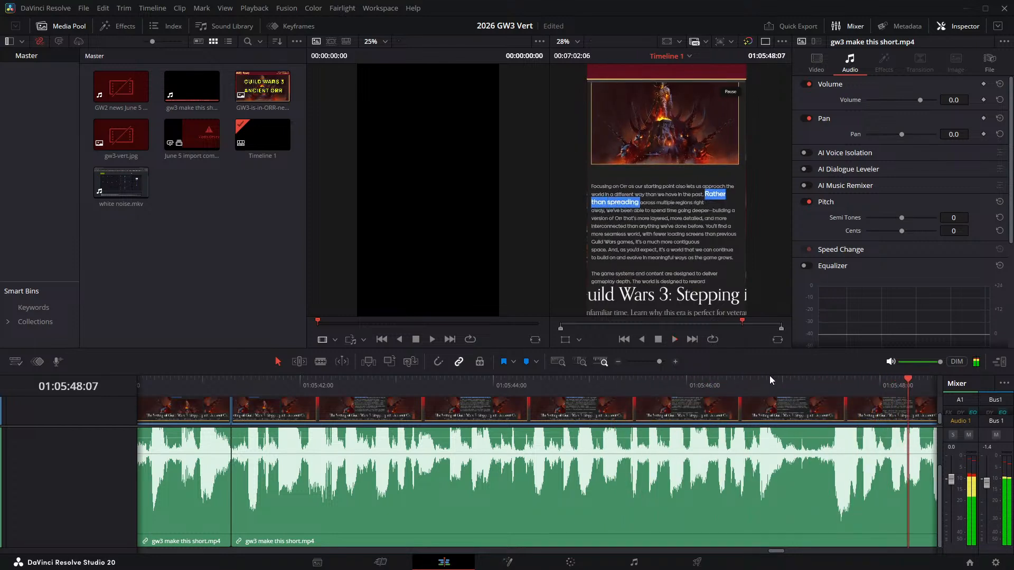
pyautogui.click(775, 385)
pyautogui.click(775, 385)
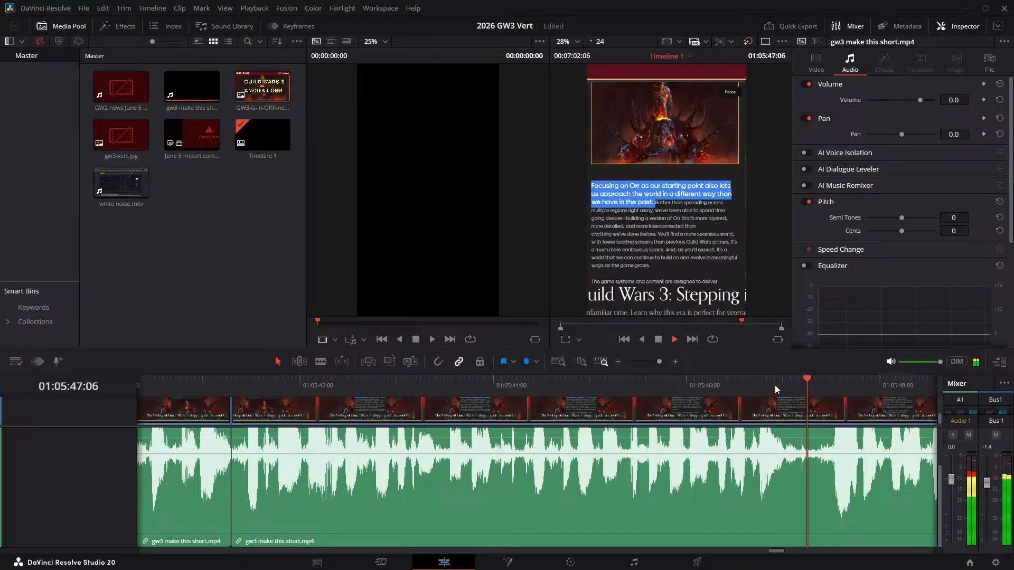
pyautogui.moveTo(775, 385); pyautogui.dragTo(787, 382)
pyautogui.click(792, 382)
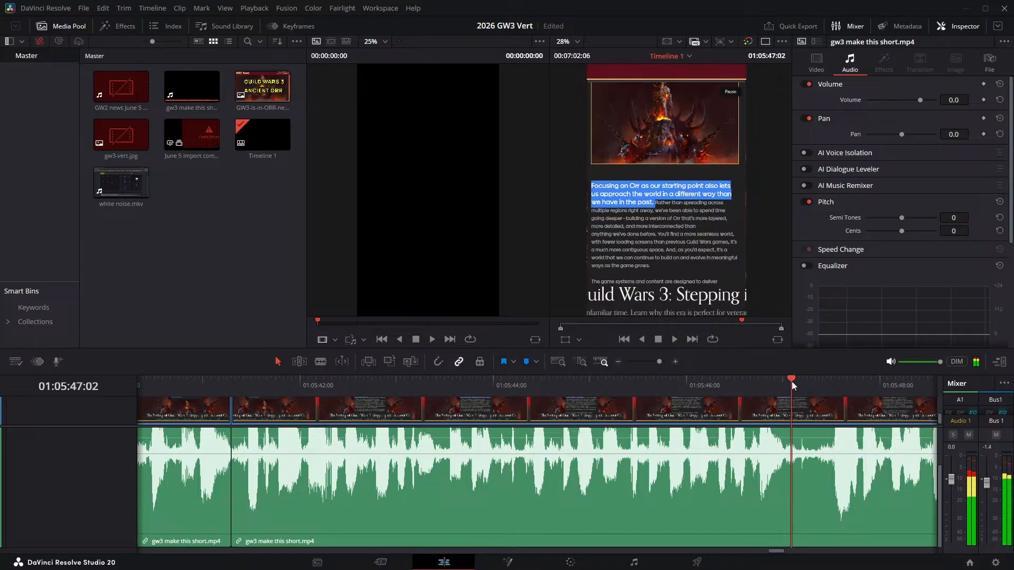
pyautogui.click(795, 380)
pyautogui.press('space')
# - Split the narration at 01:05:47:05 and 01:05:47:12 and ripple delete the pause between the two cuts
pyautogui.moveTo(794, 381); pyautogui.dragTo(803, 382)
pyautogui.hotkey('ctrl', 'b')
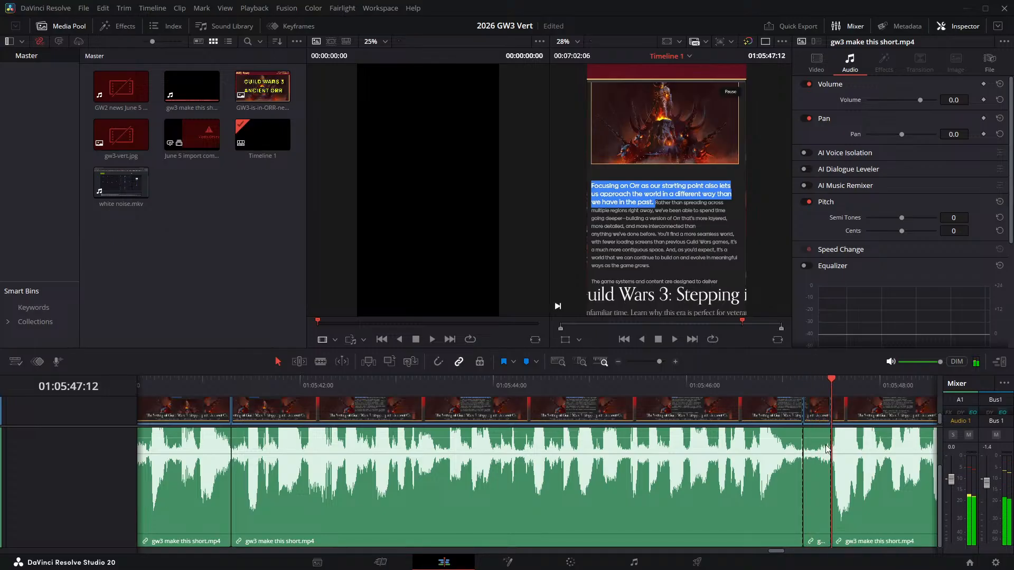
pyautogui.press('Delete')
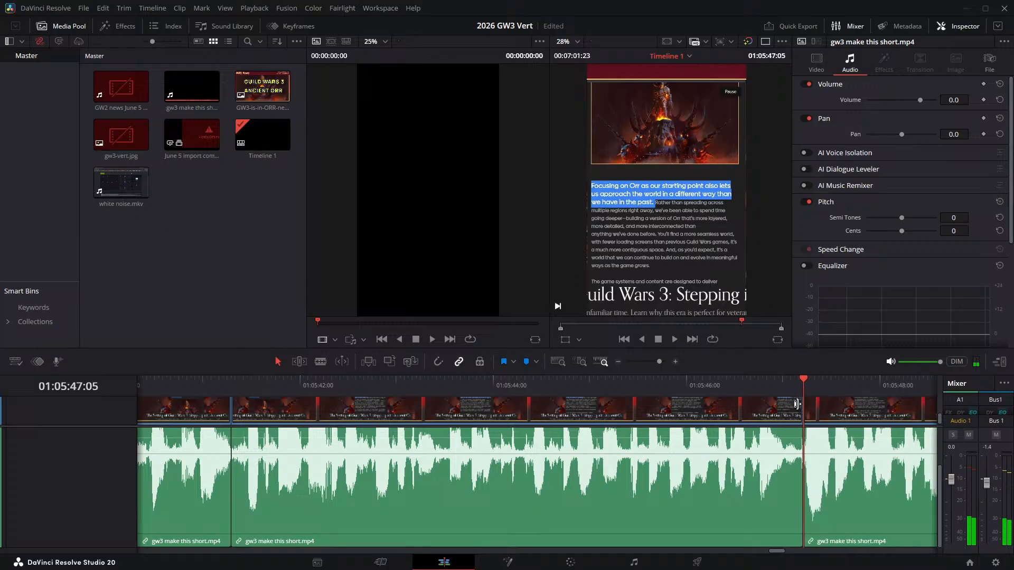
# - Play the narration across the 01:05:47:05 join and split it at 01:05:50:00, at the short pause after "right away"
pyautogui.click(663, 390)
pyautogui.press('space')
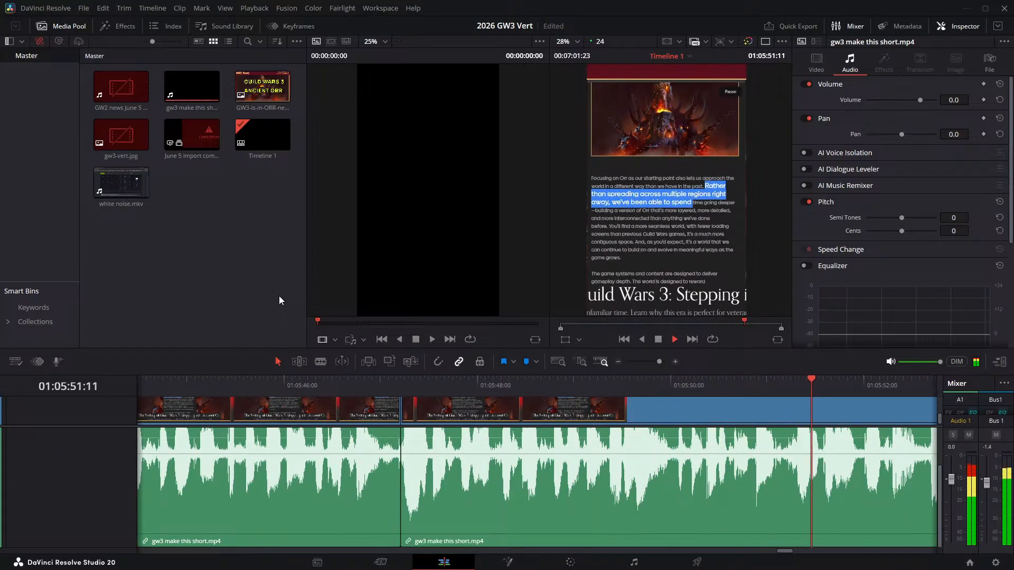
pyautogui.press('space')
pyautogui.click(638, 382)
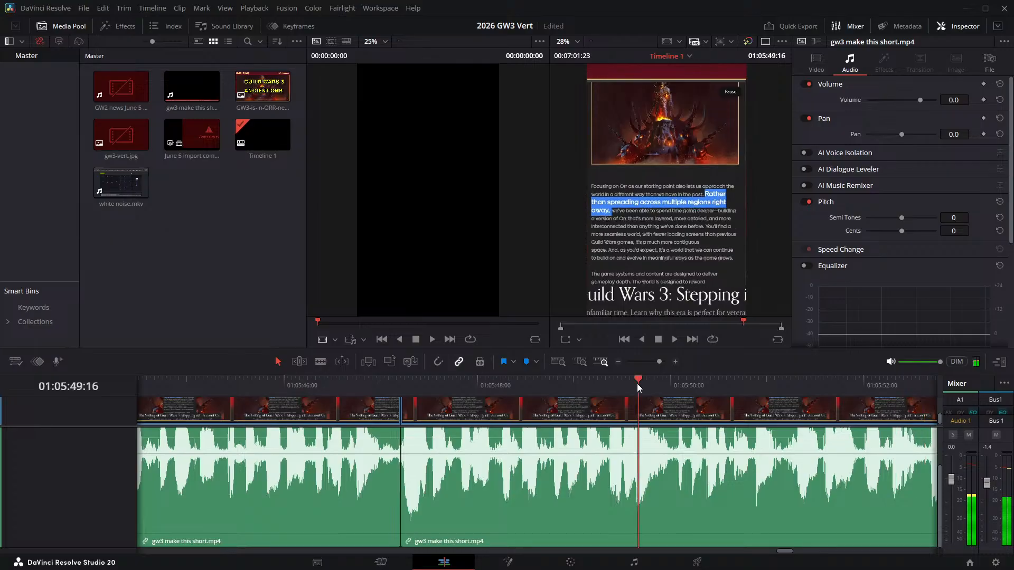
pyautogui.moveTo(637, 383); pyautogui.dragTo(670, 384)
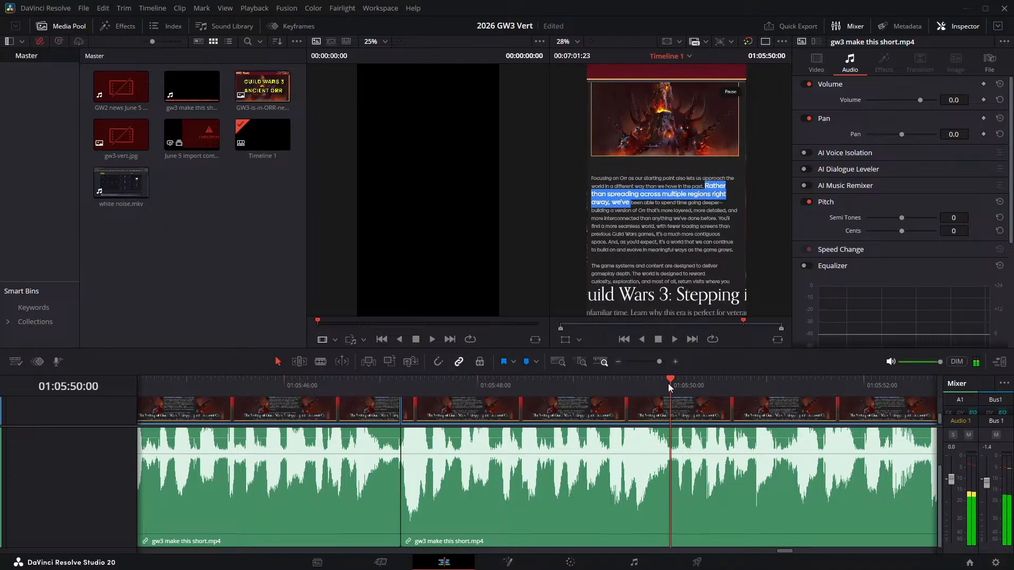
pyautogui.hotkey('ctrl', 'b')
# - Split the narration at 01:05:50:02 and remove the edit point at 01:05:50:00
pyautogui.press('Right')
pyautogui.press('Right')
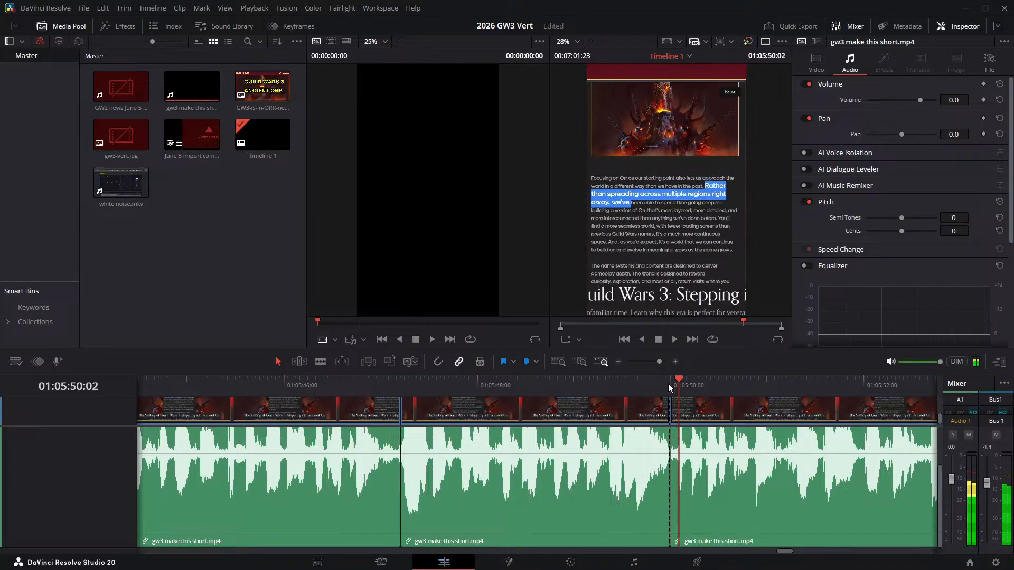
pyautogui.hotkey('ctrl', 'b')
pyautogui.click(671, 411)
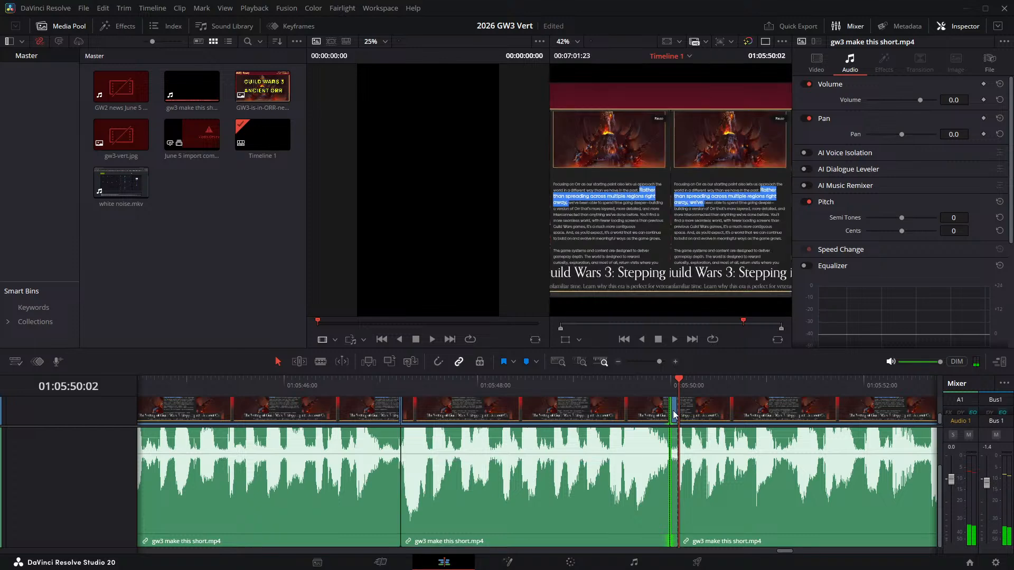
pyautogui.press('Delete')
# - Play the narration onward from 01:05:49:08, split both ends of the short pause ending at 01:05:55:07, and ripple delete that pause
pyautogui.click(607, 385)
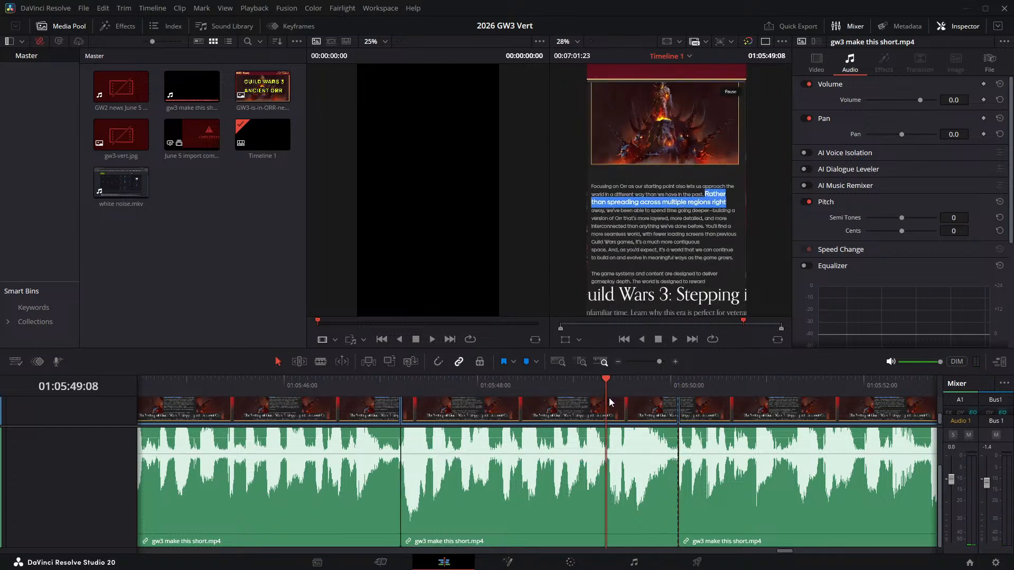
pyautogui.press('space')
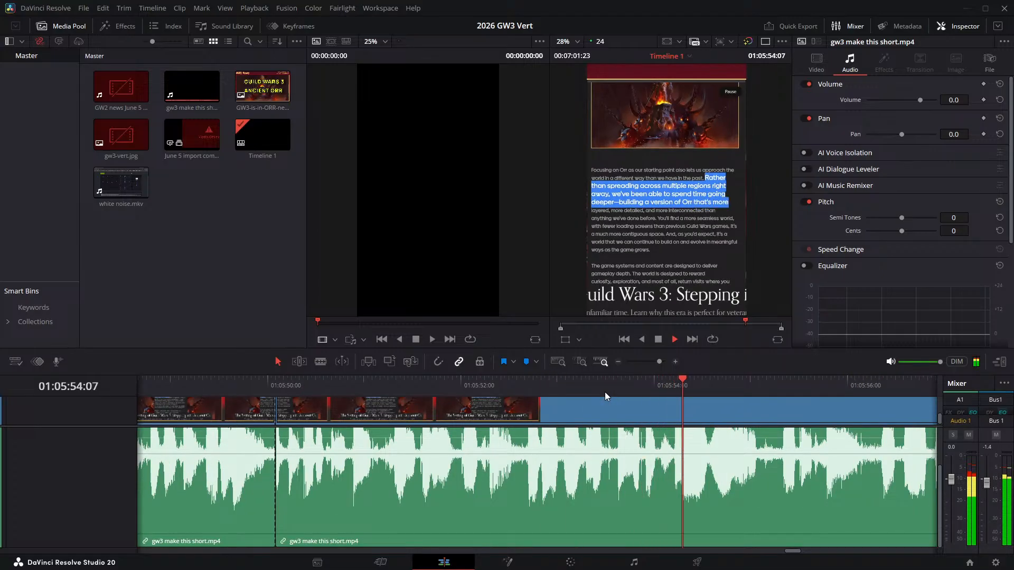
pyautogui.moveTo(782, 388); pyautogui.dragTo(759, 388)
pyautogui.hotkey('ctrl', 'b')
pyautogui.press('space')
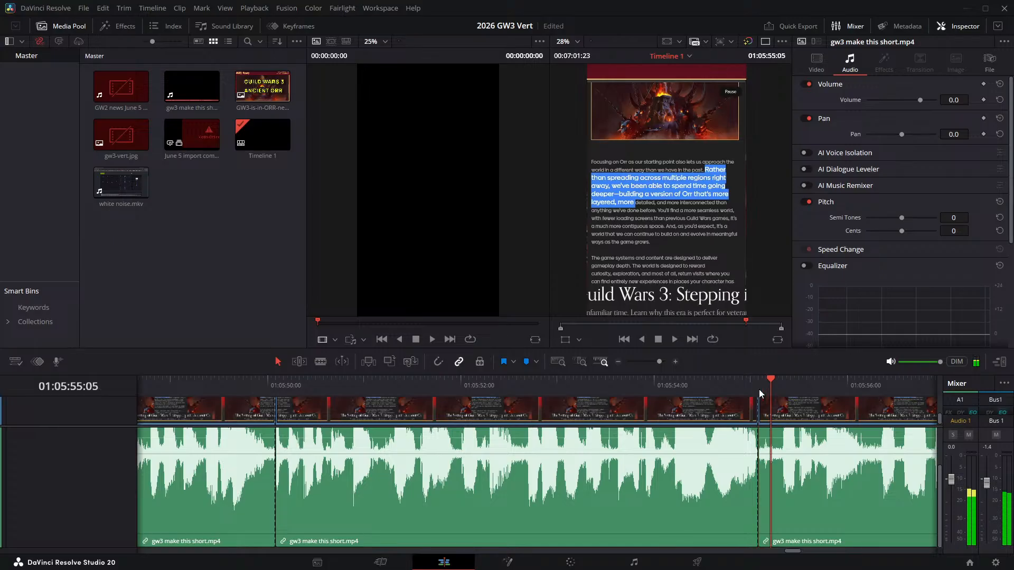
pyautogui.hotkey('ctrl', 'b')
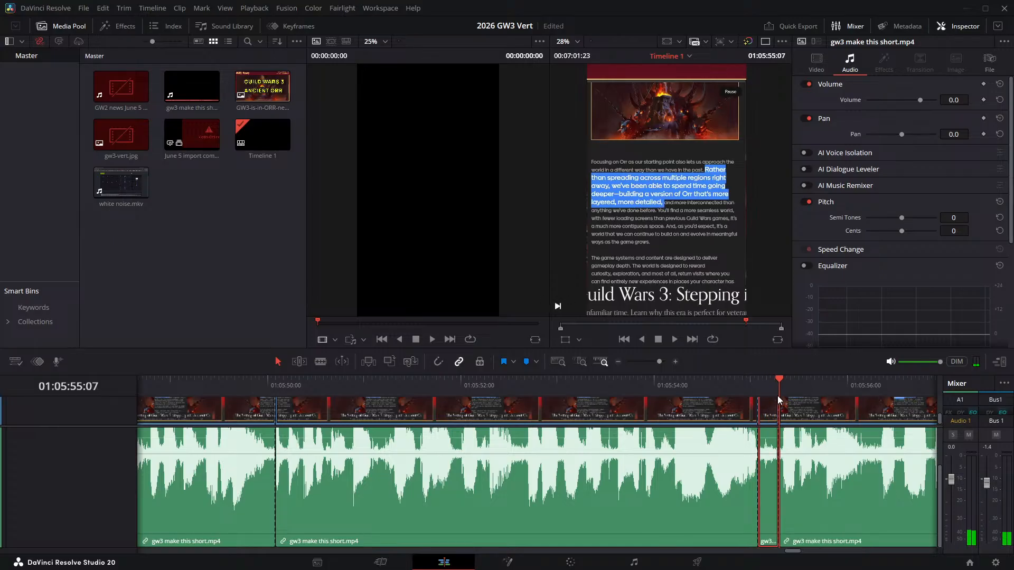
pyautogui.press('Delete')
# - Play the narration across the newest join and split it at 01:05:55:22, at the start of the pause around "and more interconnected"
pyautogui.click(709, 379)
pyautogui.press('space')
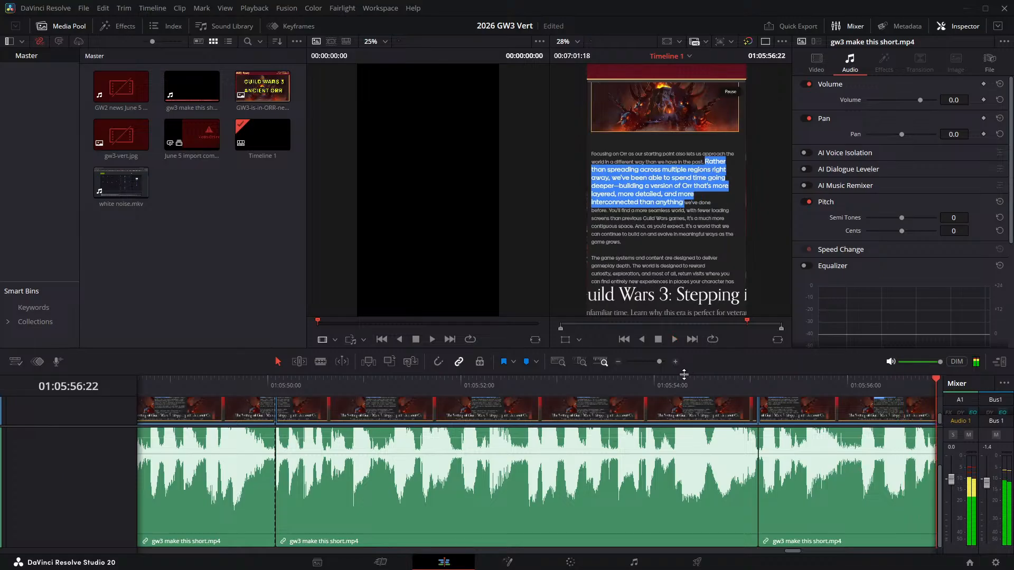
pyautogui.click(405, 386)
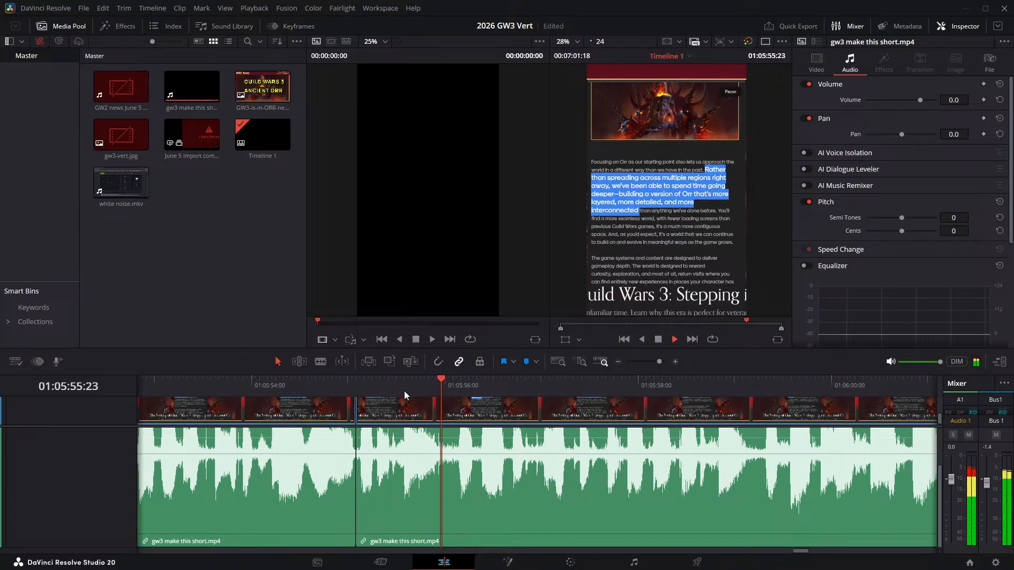
pyautogui.moveTo(405, 390); pyautogui.dragTo(440, 386)
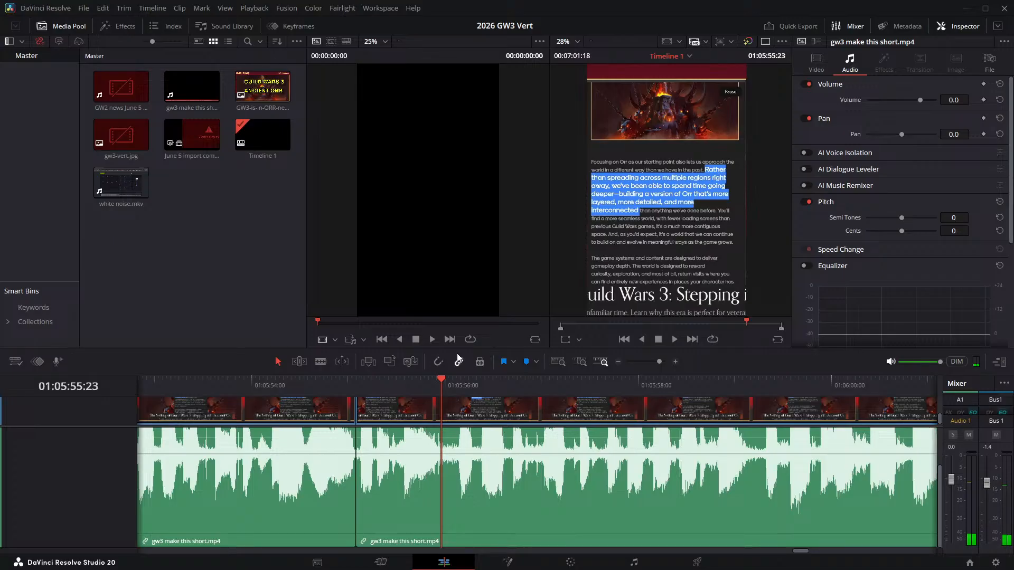
pyautogui.moveTo(438, 400); pyautogui.dragTo(436, 392)
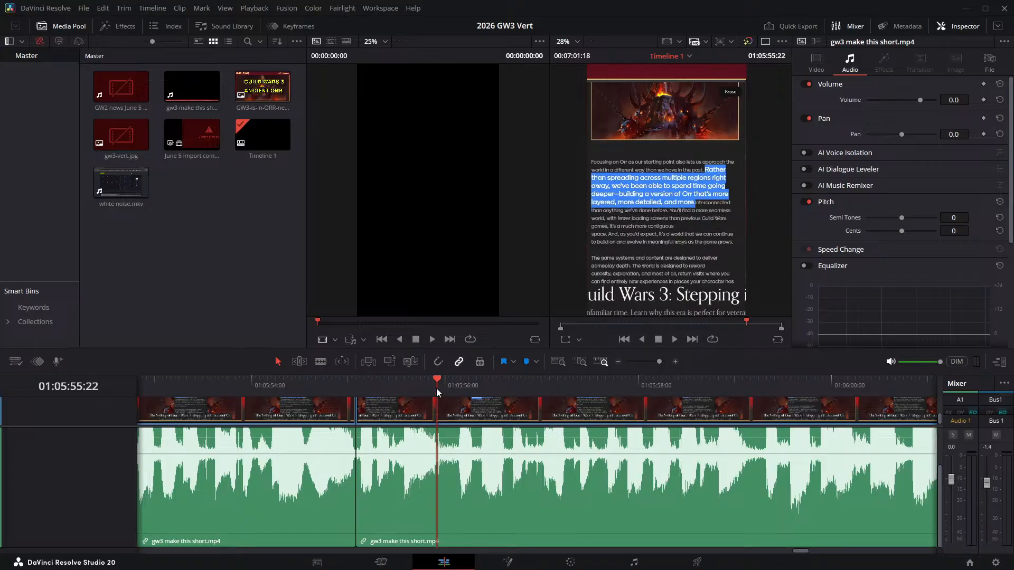
pyautogui.hotkey('ctrl', 'b')
# - Split the narration at 01:05:56:03 and ripple delete the pause between 01:05:55:22 and that cut
pyautogui.press('space')
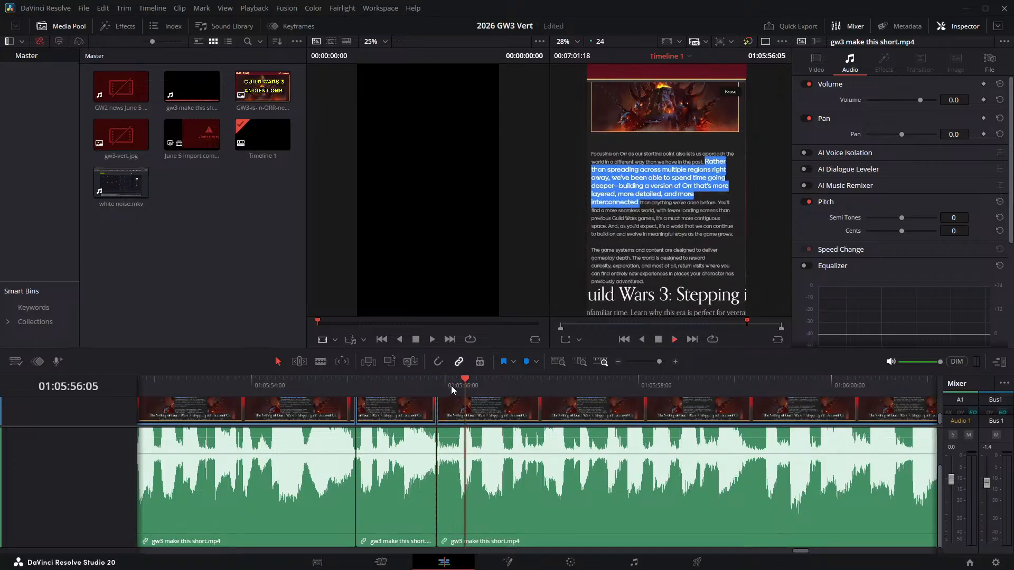
pyautogui.moveTo(462, 392); pyautogui.dragTo(455, 384)
pyautogui.hotkey('ctrl', 'b')
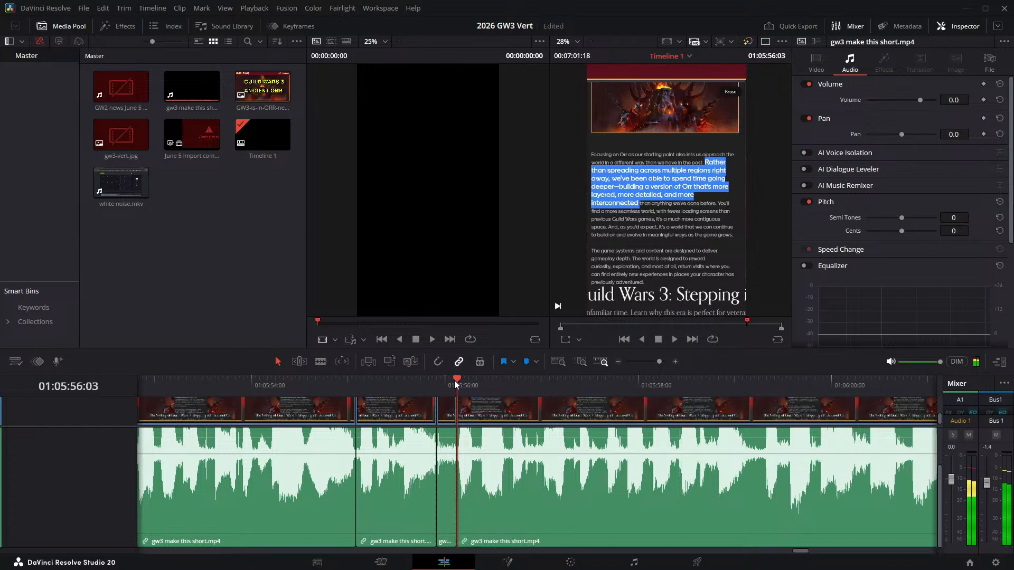
pyautogui.press('Delete')
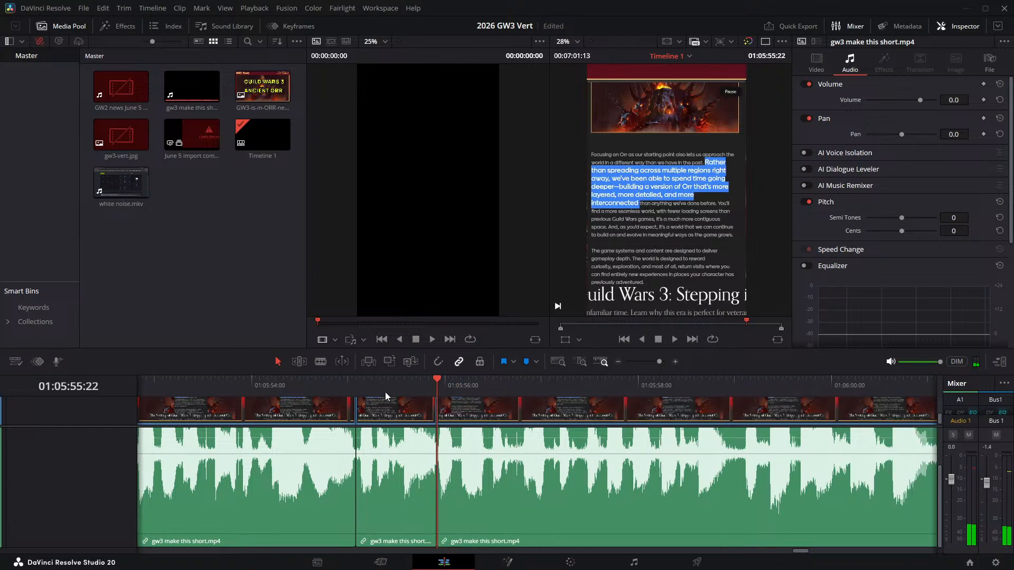
# - Play the narration across the 01:05:55:22 join and split it at 01:05:58:22, at the pause after "anything we've done before"
pyautogui.click(381, 392)
pyautogui.press('space')
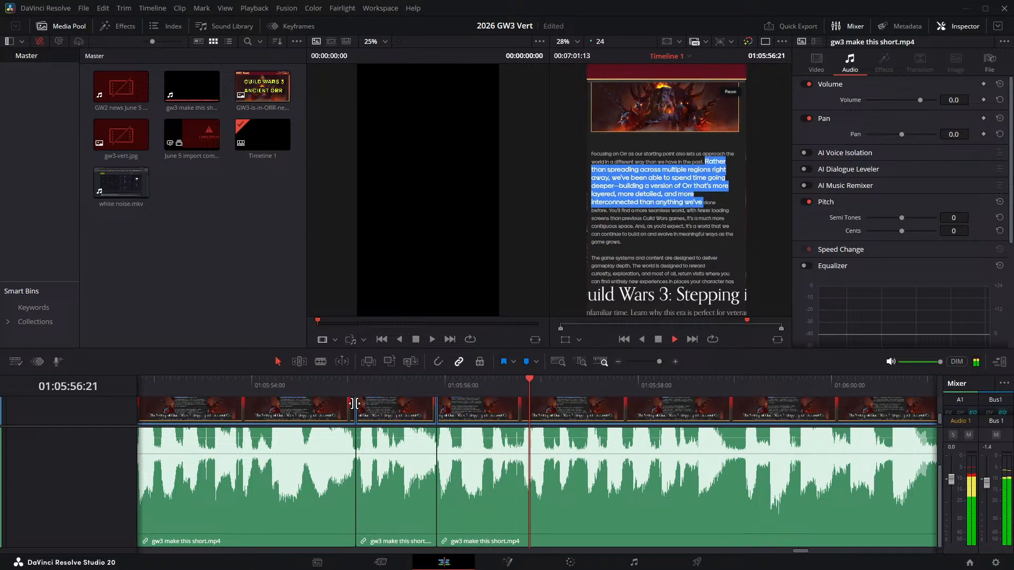
pyautogui.click(303, 384)
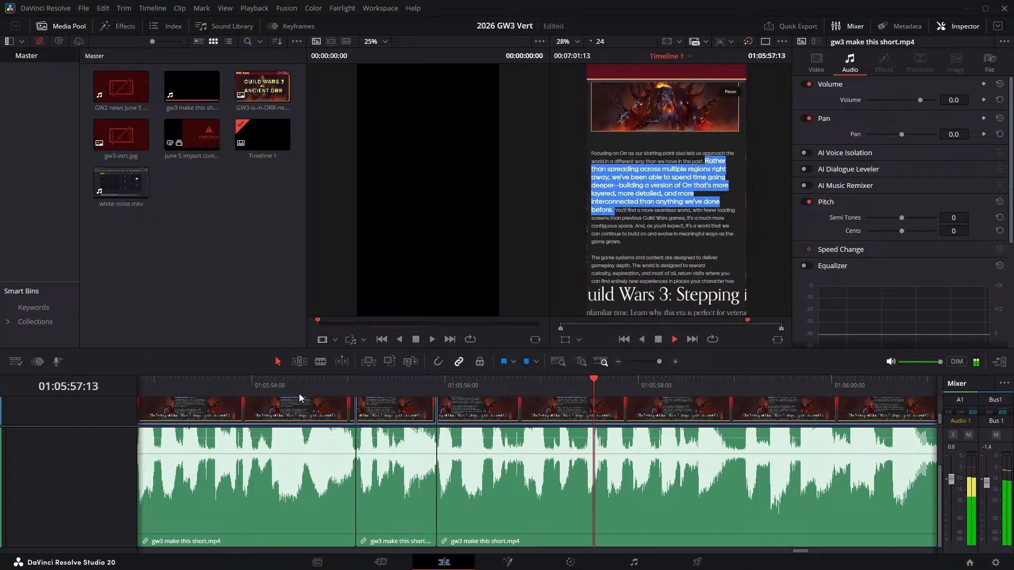
pyautogui.press('space')
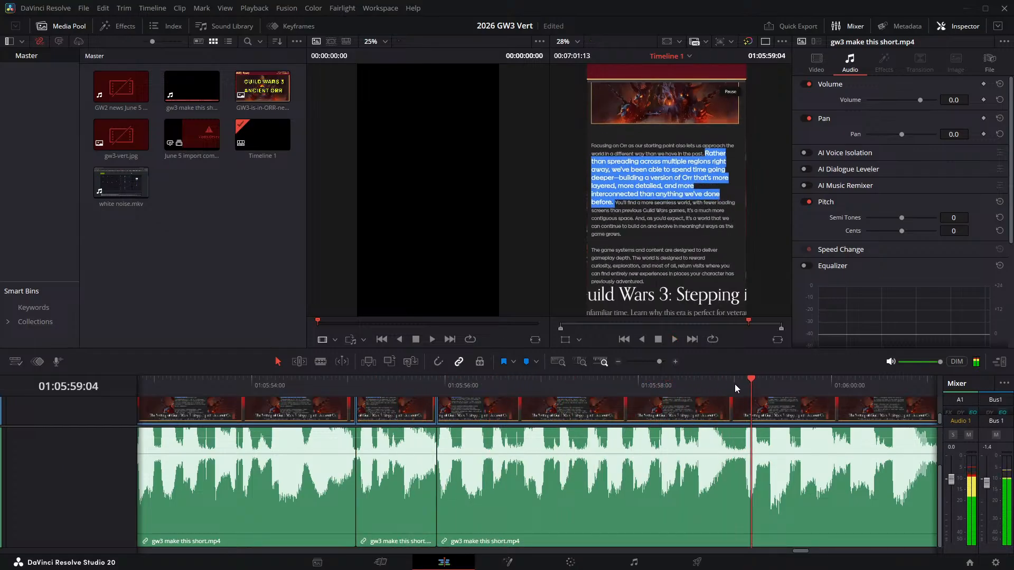
pyautogui.moveTo(733, 387); pyautogui.dragTo(729, 390)
pyautogui.hotkey('ctrl', 'b')
# - Split the narration at 01:05:59:02 and ripple delete the pause between 01:05:58:22 and that cut
pyautogui.press('Right')
pyautogui.press('Right')
pyautogui.press('Right')
pyautogui.press('Right')
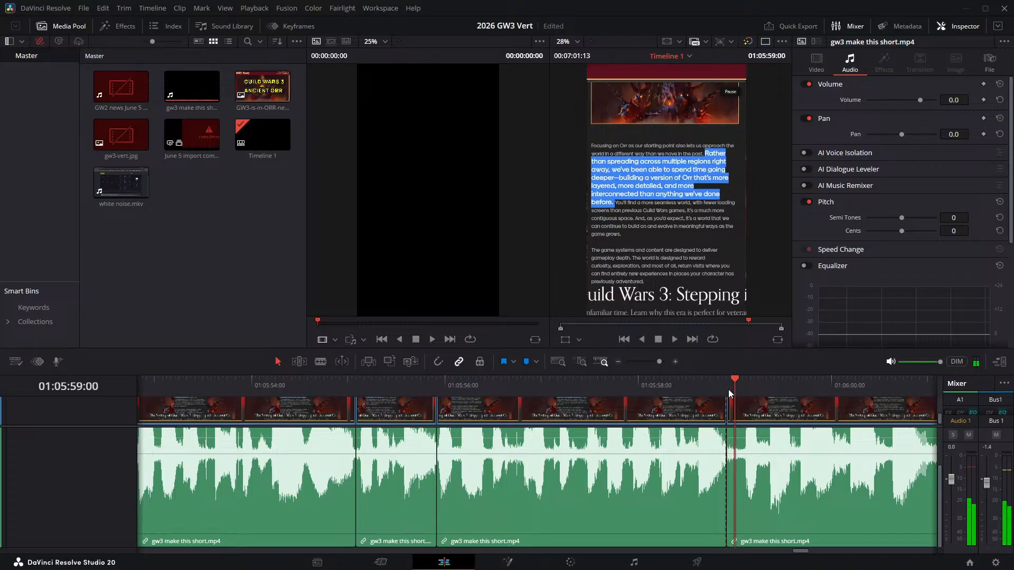
pyautogui.hotkey('ctrl', 'b')
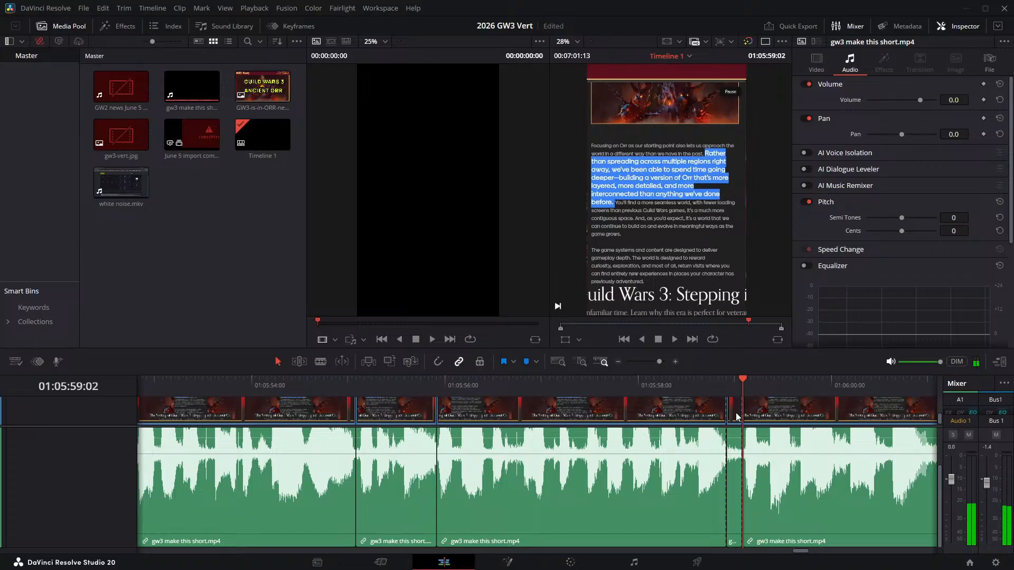
pyautogui.press('Delete')
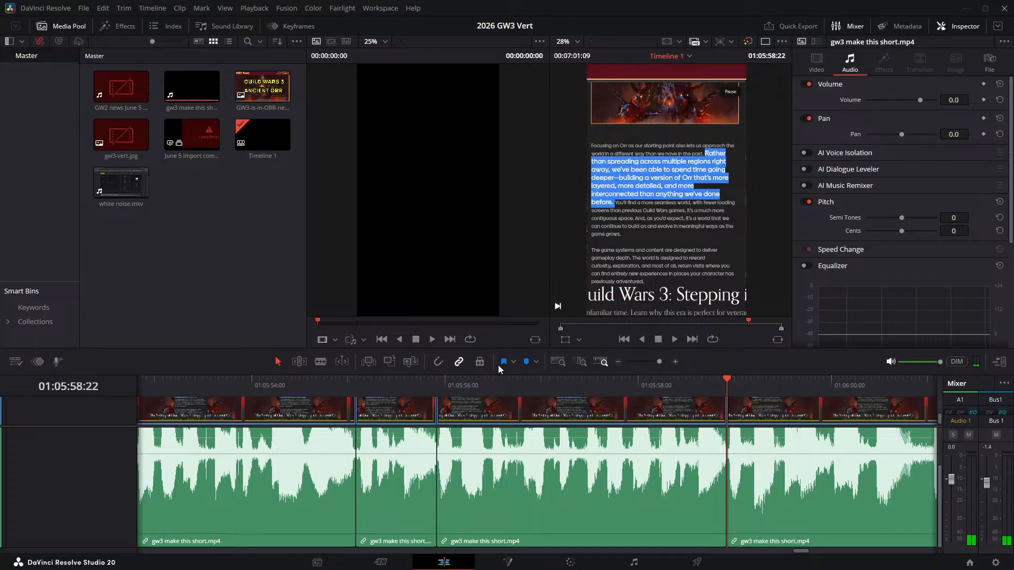
# - Play the narration across the 01:05:58:22 join and split it at 01:06:00:20, at the pause after "a more seamless world"
pyautogui.click(491, 381)
pyautogui.press('space')
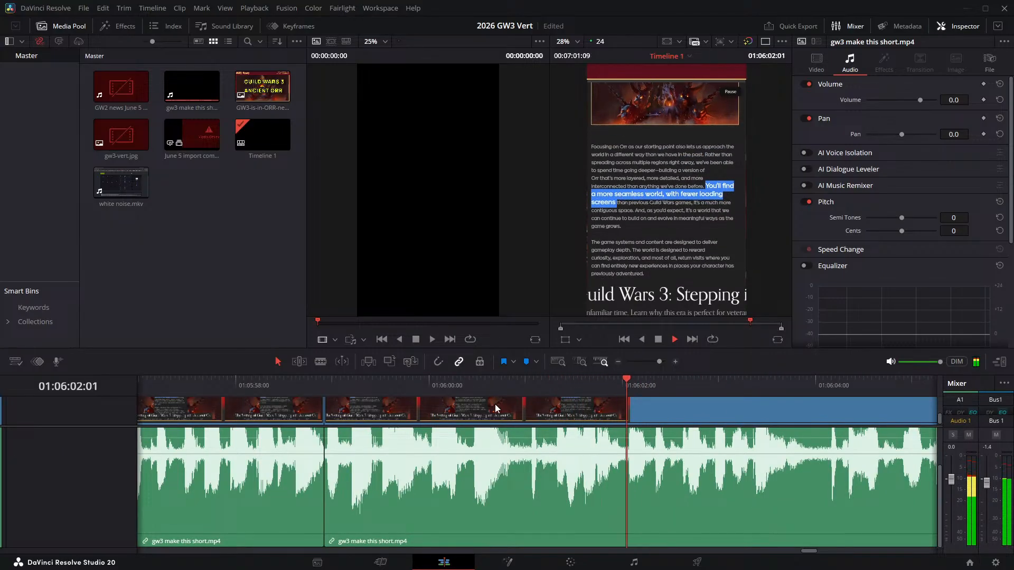
pyautogui.click(492, 385)
pyautogui.moveTo(492, 385); pyautogui.dragTo(509, 375)
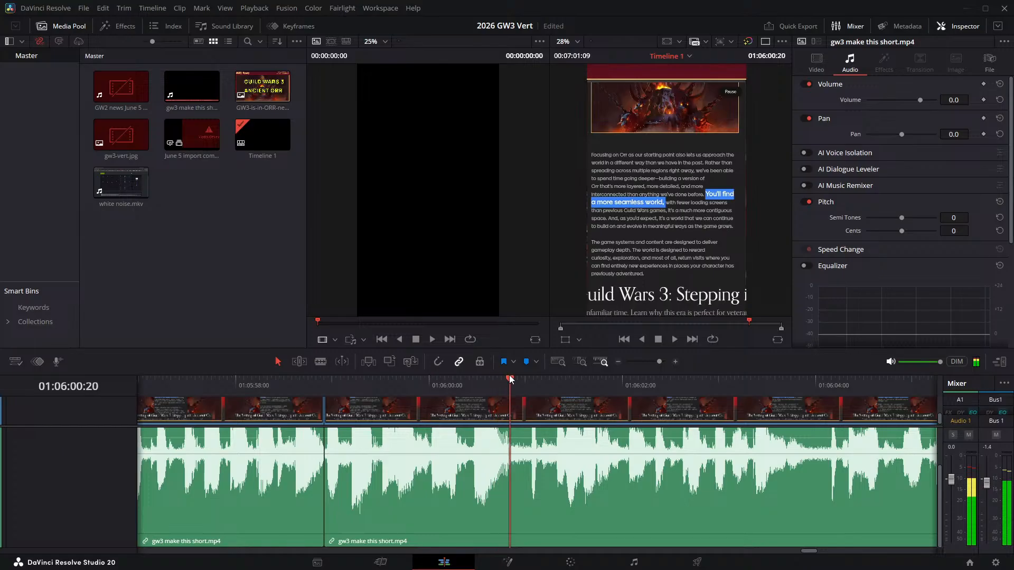
pyautogui.hotkey('ctrl', 'b')
# - Split the narration at 01:06:01:01 and ripple delete the pause between 01:06:00:20 and that cut
pyautogui.press('space')
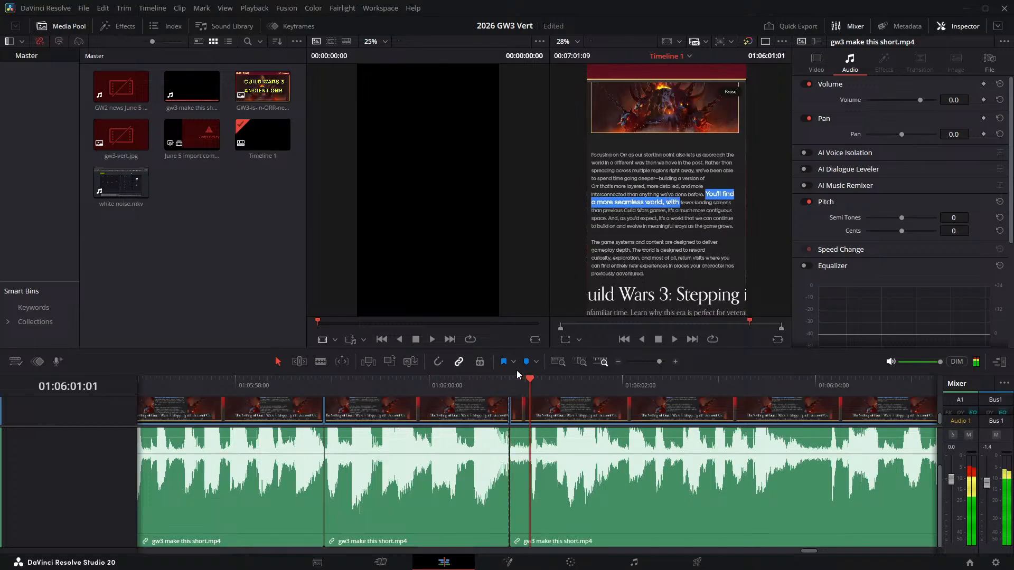
pyautogui.press('Right')
pyautogui.hotkey('ctrl', 'b')
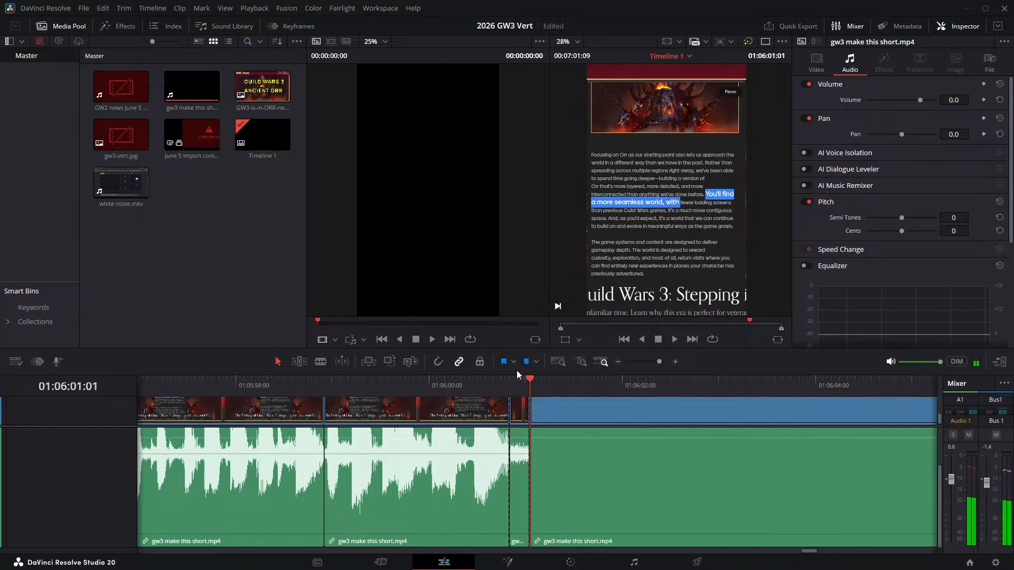
pyautogui.click(523, 406)
pyautogui.press('Delete')
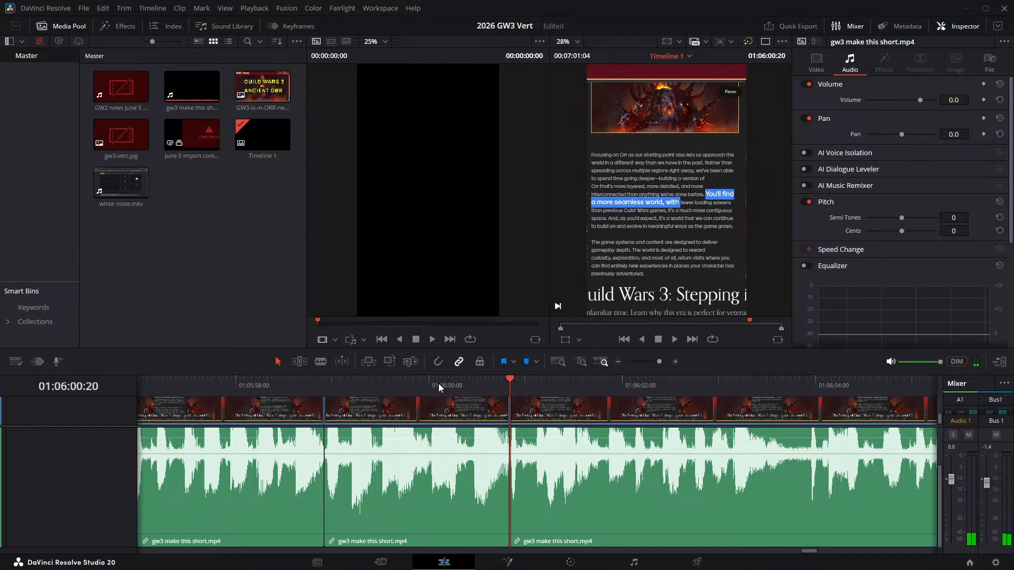
# - Play the narration across the 01:06:00:20 join to check how the cut sounds
pyautogui.click(438, 383)
pyautogui.press('space')
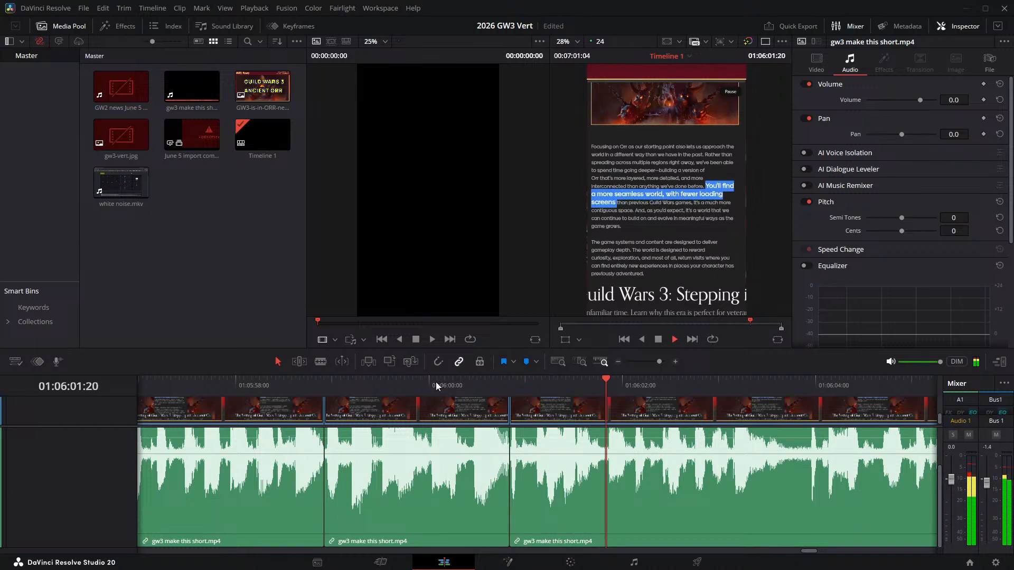
pyautogui.click(452, 387)
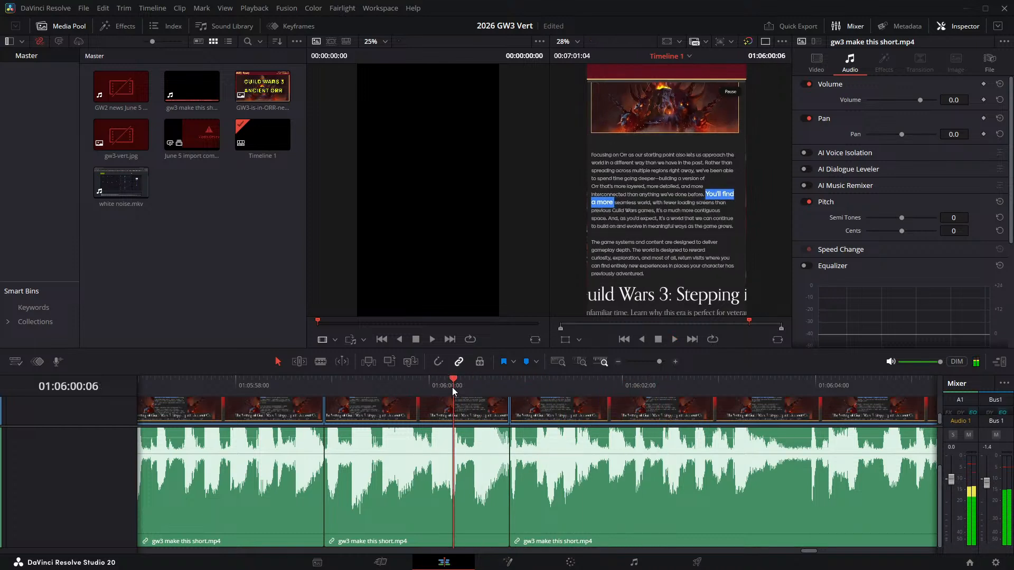
# - Try splitting the narration at 01:06:00:22 and 01:06:01:02 and ripple deleting the section between the two cuts
pyautogui.click(521, 384)
pyautogui.press('Left')
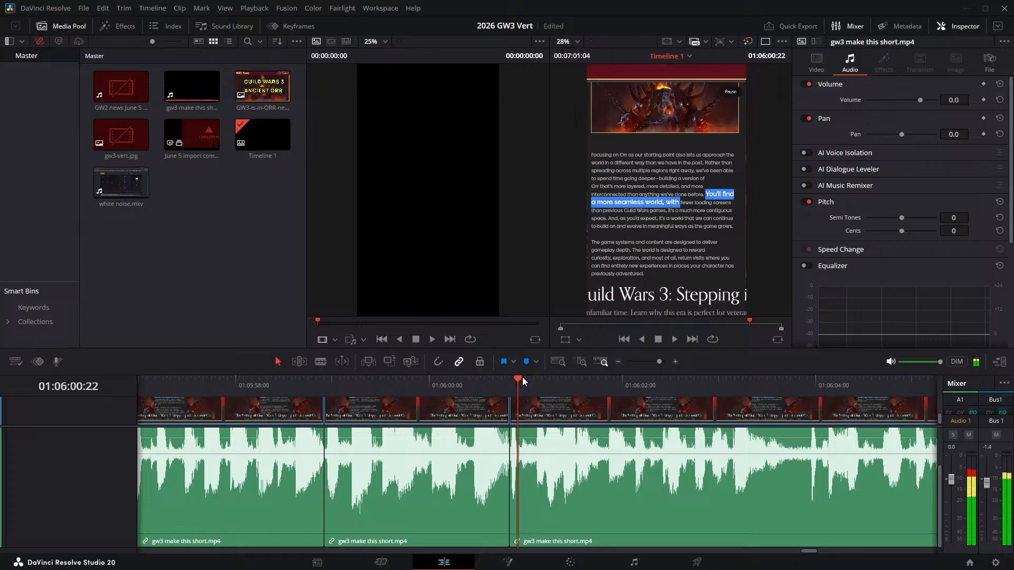
pyautogui.hotkey('ctrl', 'b')
pyautogui.press('Right')
pyautogui.press('Right')
pyautogui.press('Right')
pyautogui.press('Right')
pyautogui.press('Right')
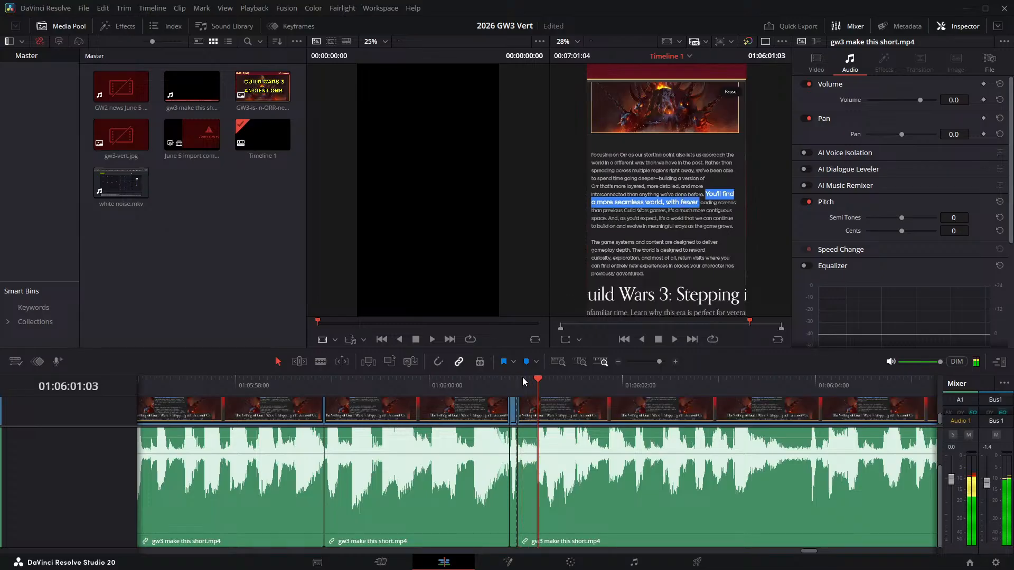
pyautogui.press('Left')
pyautogui.press('Left')
pyautogui.press('Left')
pyautogui.press('Left')
pyautogui.press('Left')
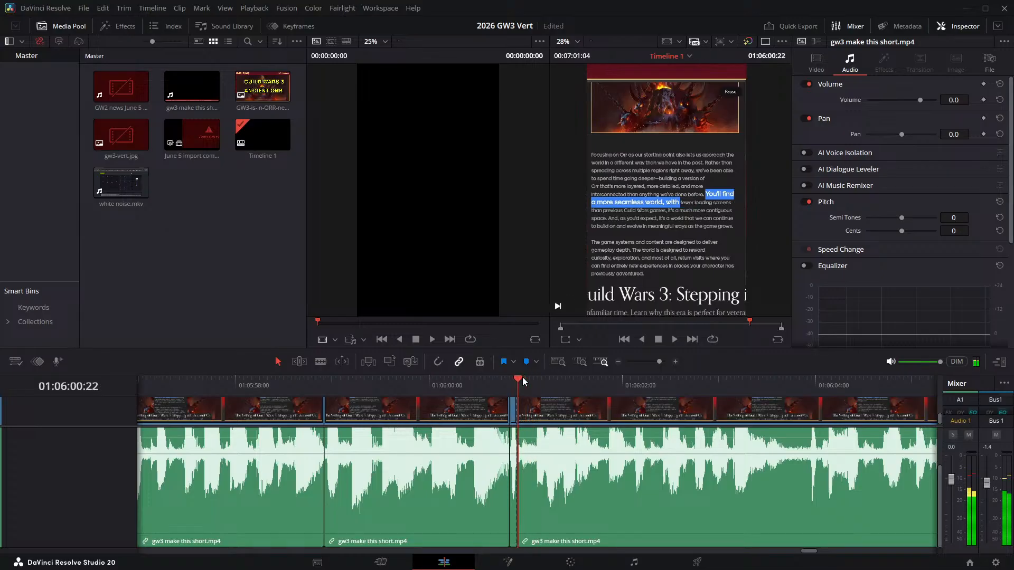
pyautogui.press('Right')
pyautogui.press('Right')
pyautogui.press('Right')
pyautogui.press('Right')
pyautogui.hotkey('ctrl', 'b')
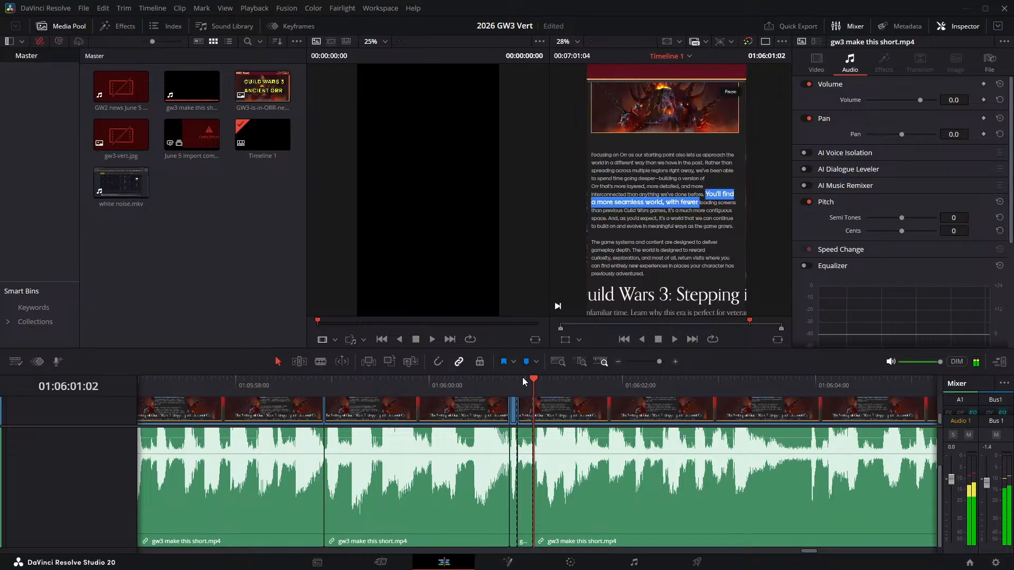
pyautogui.press('BackSpace')
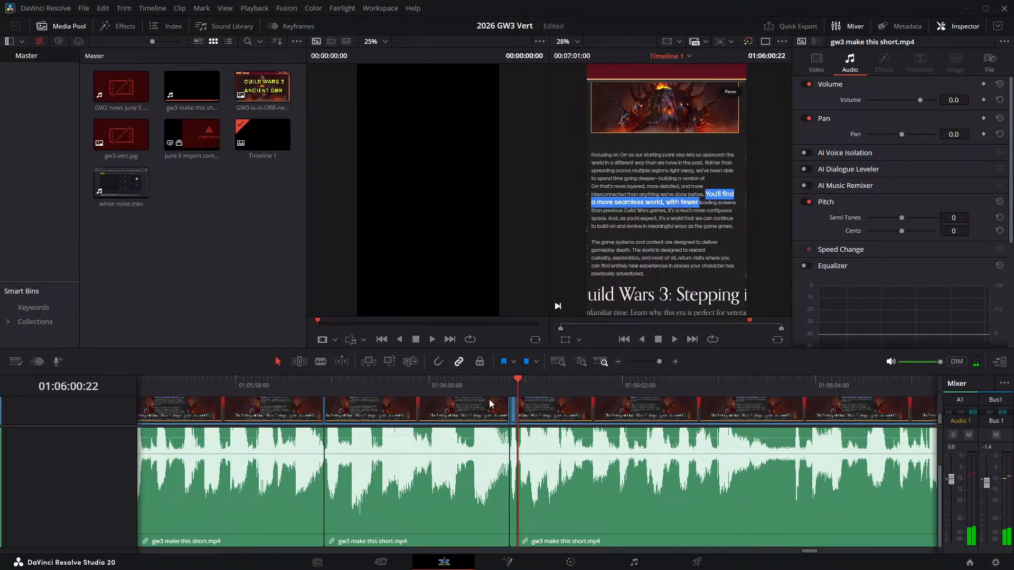
# - Play the narration across the 01:06:00:22 join and undo the ripple delete along with its two splits
pyautogui.click(474, 386)
pyautogui.press('space')
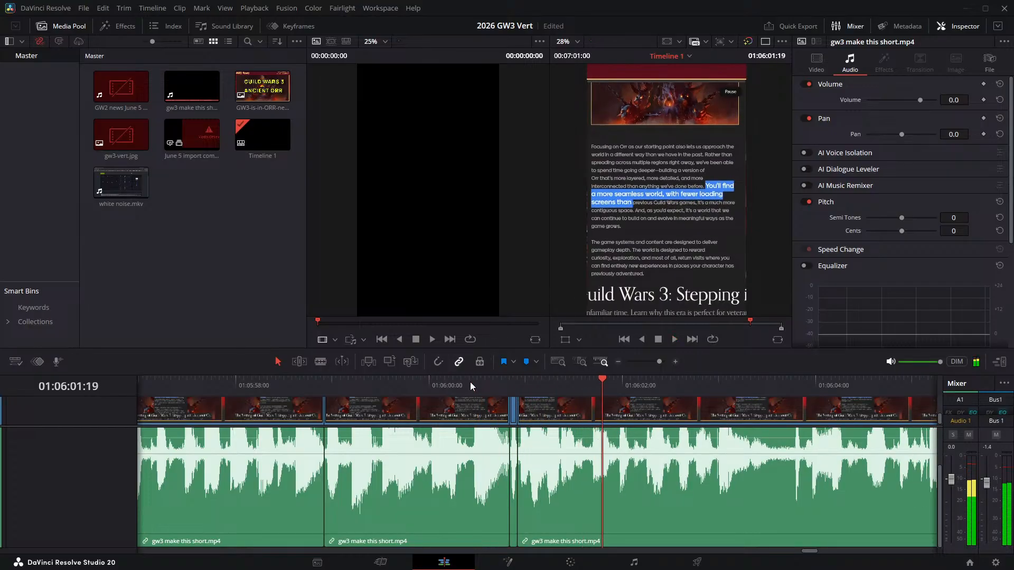
pyautogui.hotkey('ctrl', 'z')
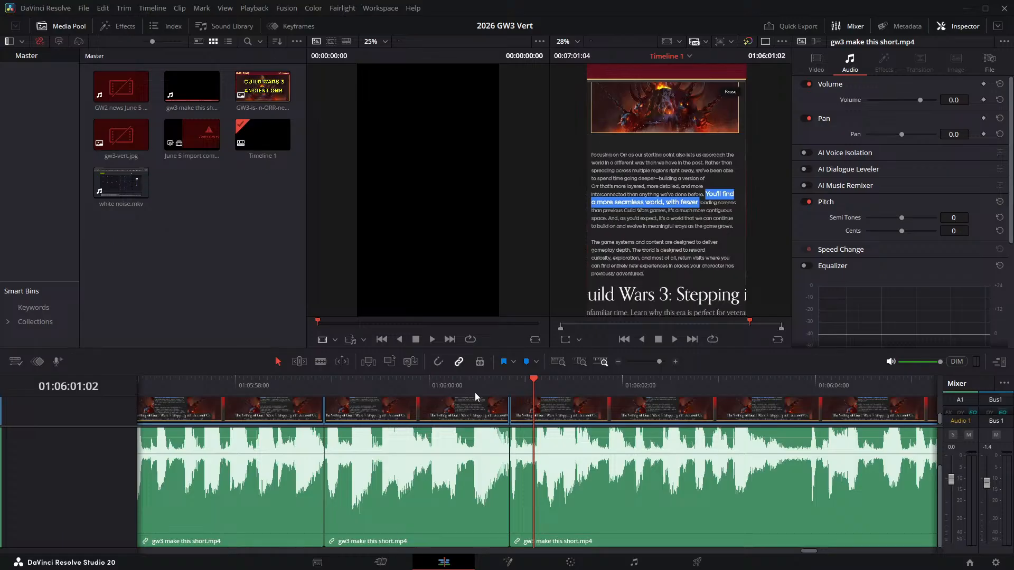
# - Split the narration at 01:06:03:16 and 01:06:03:22 and ripple delete the pause between the two cuts
pyautogui.click(477, 382)
pyautogui.press('space')
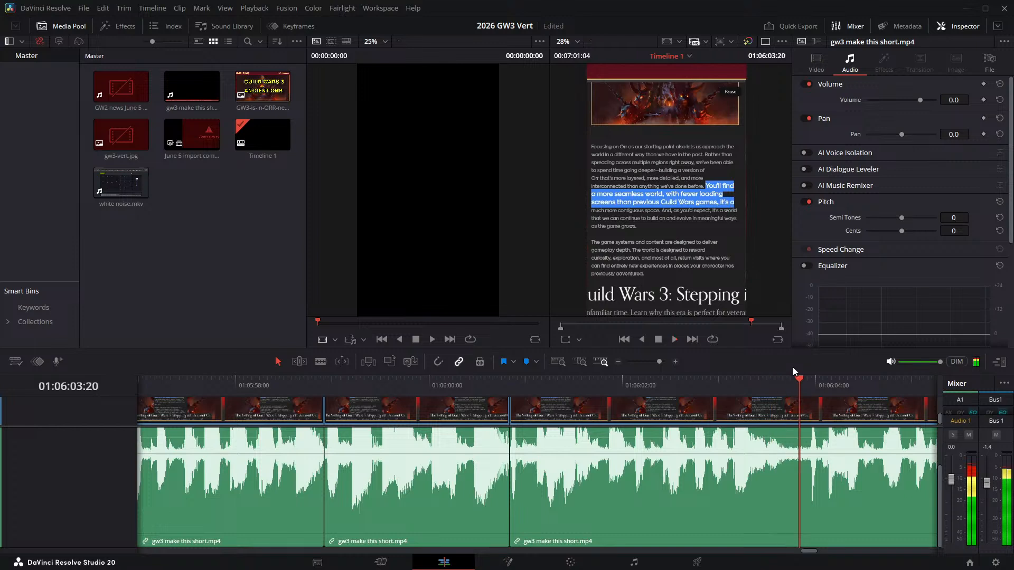
pyautogui.press('space')
pyautogui.moveTo(787, 382); pyautogui.dragTo(782, 382)
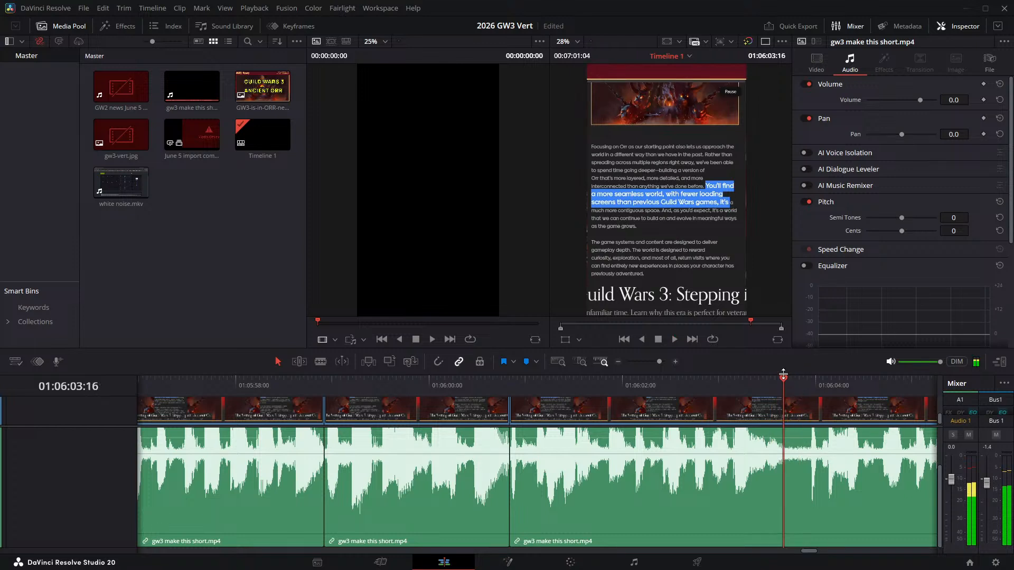
pyautogui.hotkey('ctrl', 'b')
pyautogui.press('Right')
pyautogui.press('Right')
pyautogui.press('Right')
pyautogui.press('Right')
pyautogui.press('Right')
pyautogui.press('Right')
pyautogui.press('Right')
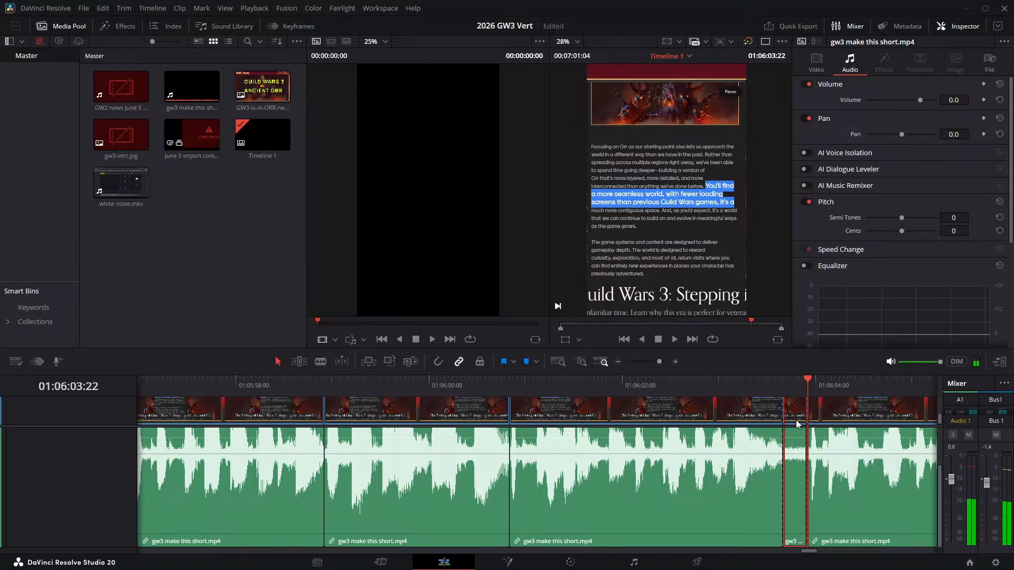
pyautogui.press('Delete')
# - Play across the 01:06:03:16 join, split the narration at 01:06:05:16 and 01:06:06:02, and ripple delete the pause between those cuts
pyautogui.click(724, 388)
pyautogui.press('space')
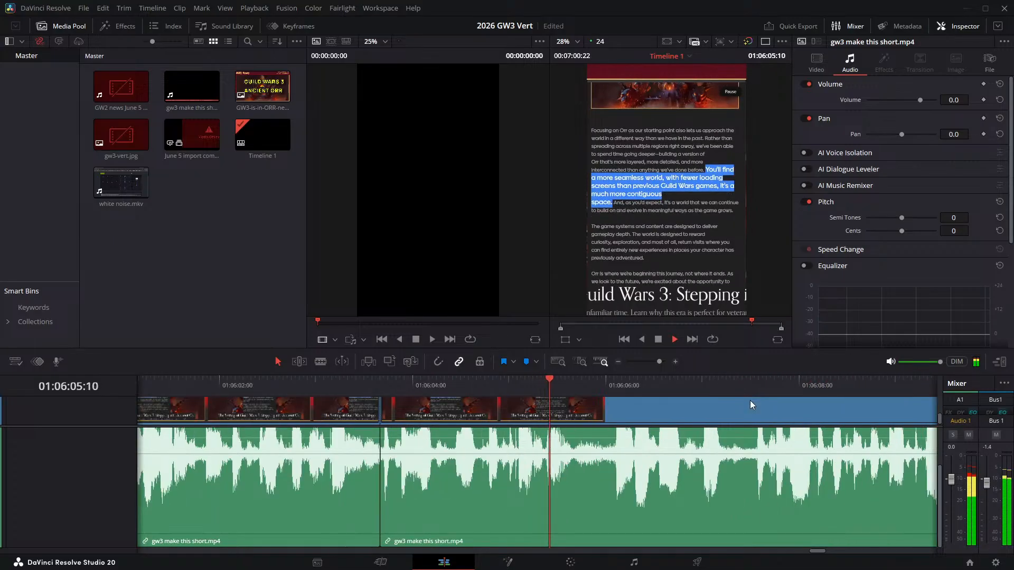
pyautogui.press('space')
pyautogui.click(573, 390)
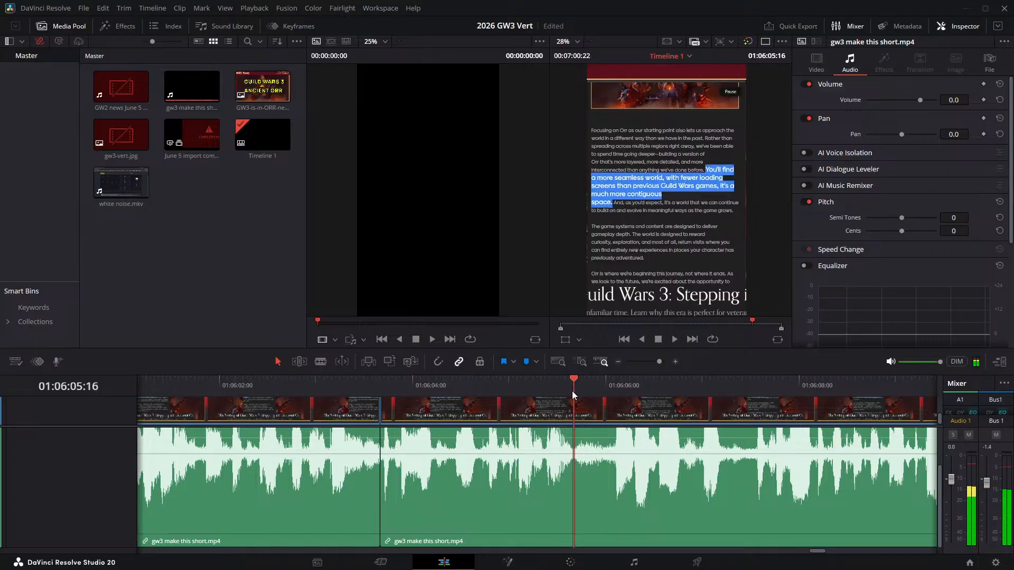
pyautogui.hotkey('ctrl', 'b')
pyautogui.press('space')
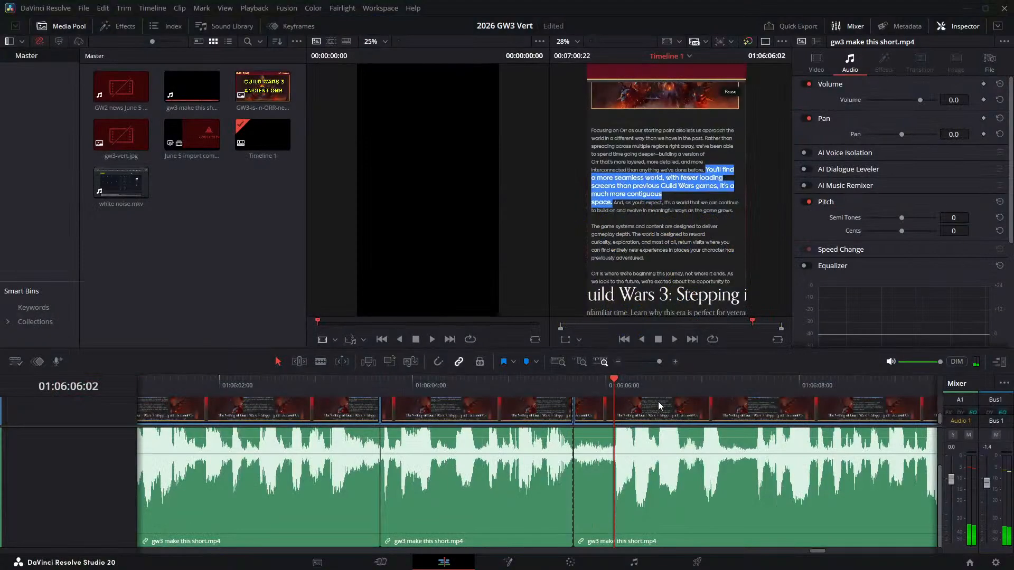
pyautogui.hotkey('ctrl', 'b')
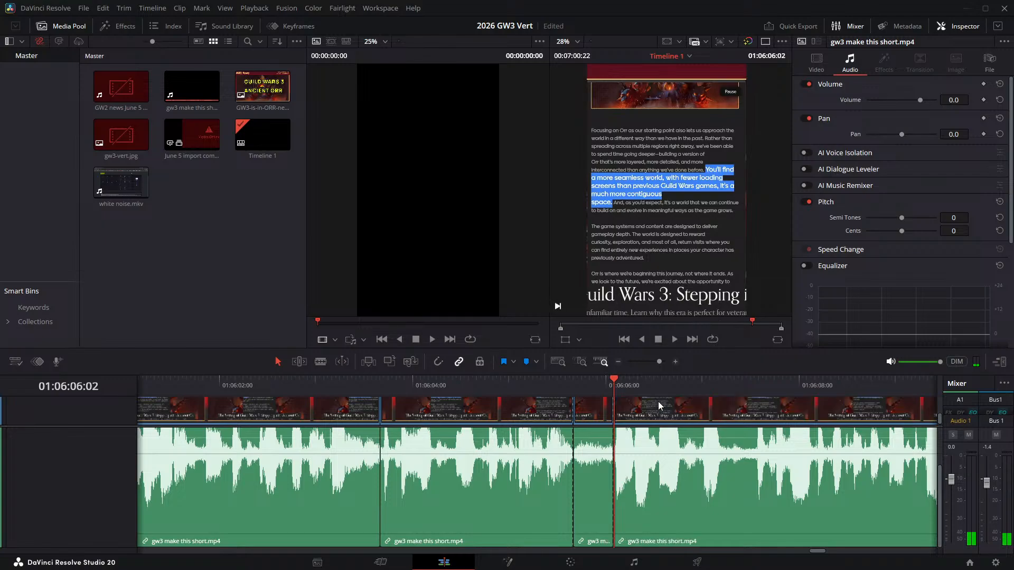
pyautogui.click(585, 407)
pyautogui.press('BackSpace')
pyautogui.click(585, 408)
pyautogui.press('BackSpace')
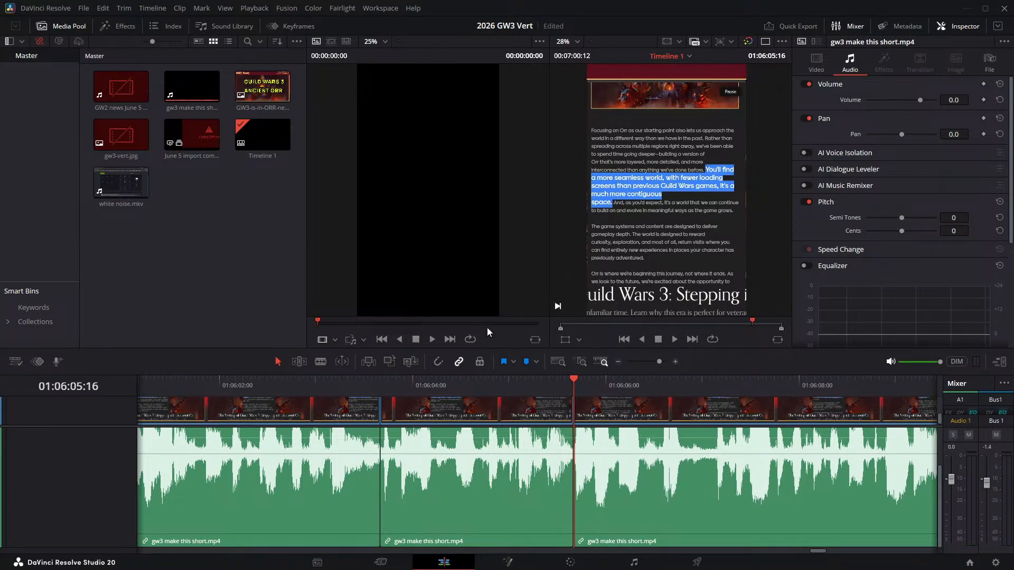
# - Play the narration across the 01:06:05:16 join and split it at 01:06:06:19, where the following pause begins
pyautogui.click(476, 378)
pyautogui.press('space')
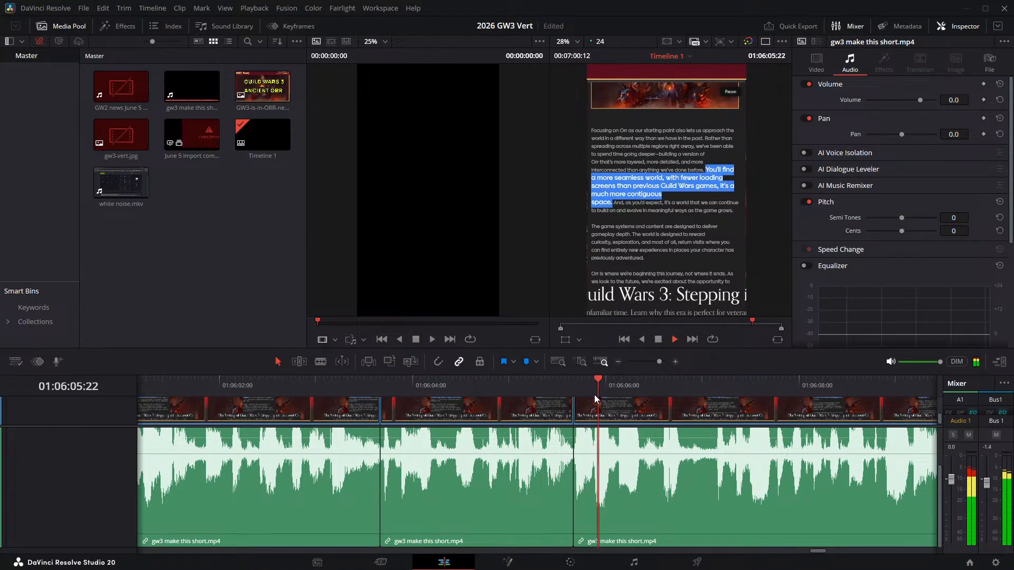
pyautogui.click(686, 392)
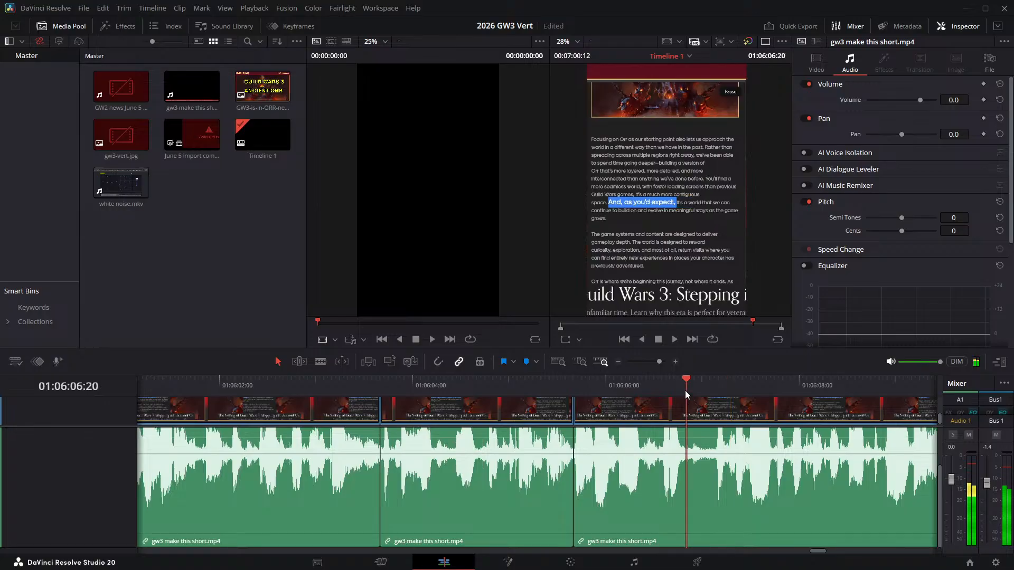
pyautogui.press('Left')
# - Split the narration at 01:06:07:04 and ripple delete the pause between 01:06:06:19 and that cut
pyautogui.press('Left')
pyautogui.press('Right')
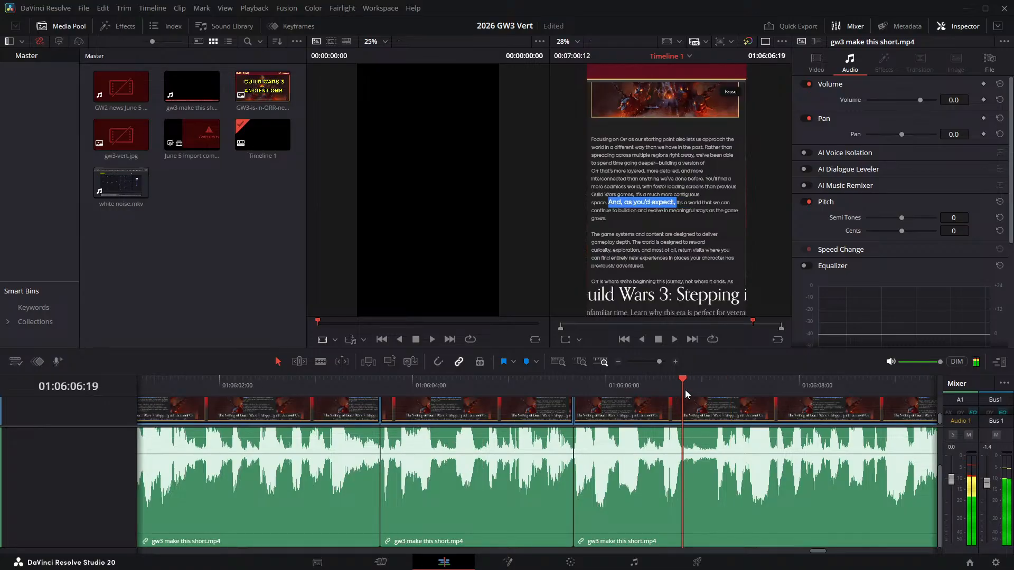
pyautogui.hotkey('ctrl', 'b')
pyautogui.press('Right')
pyautogui.press('space')
pyautogui.press('space')
pyautogui.press('Left')
pyautogui.press('Left')
pyautogui.press('Left')
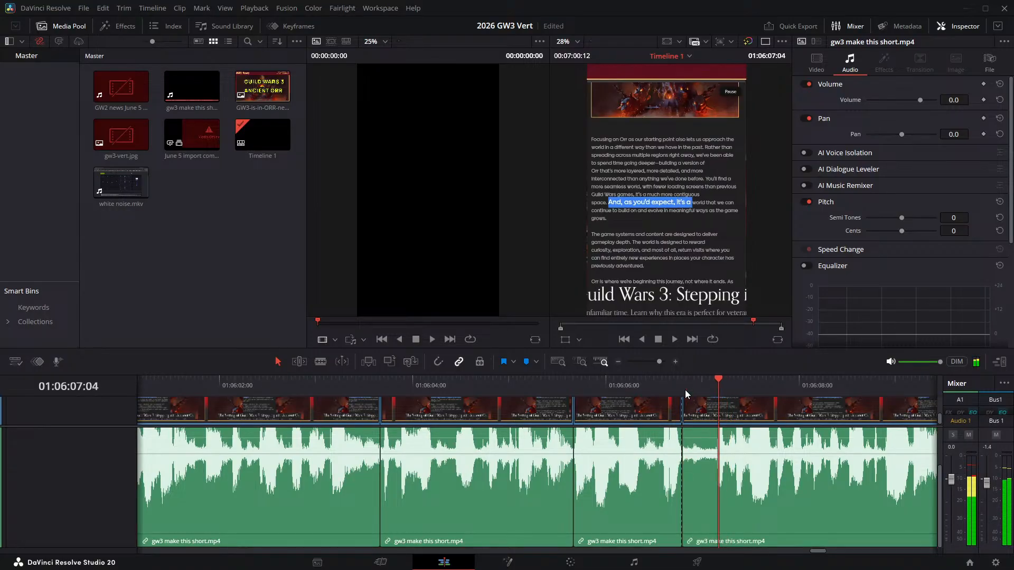
pyautogui.hotkey('ctrl', 'b')
pyautogui.click(703, 417)
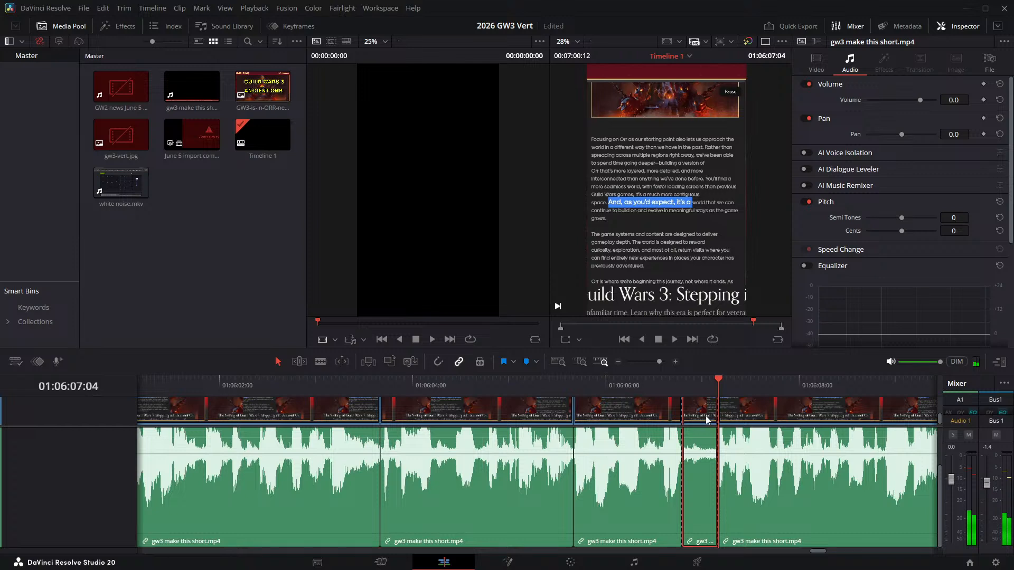
pyautogui.press('Delete')
# - Play across the 01:06:06:19 join, split the narration at 01:06:12:01 and 01:06:12:08, and ripple delete the section between those cuts
pyautogui.click(626, 383)
pyautogui.press('space')
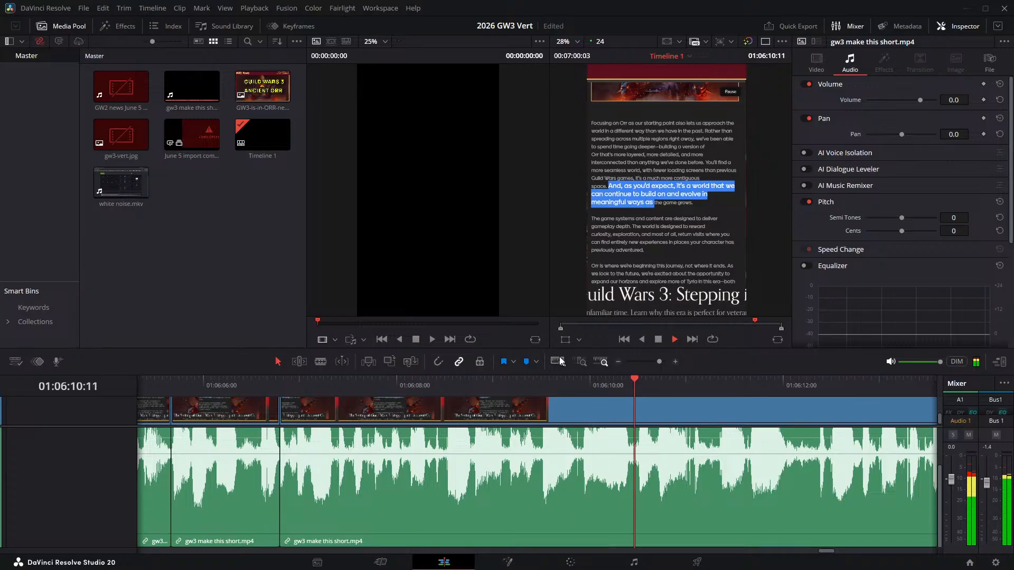
pyautogui.press('space')
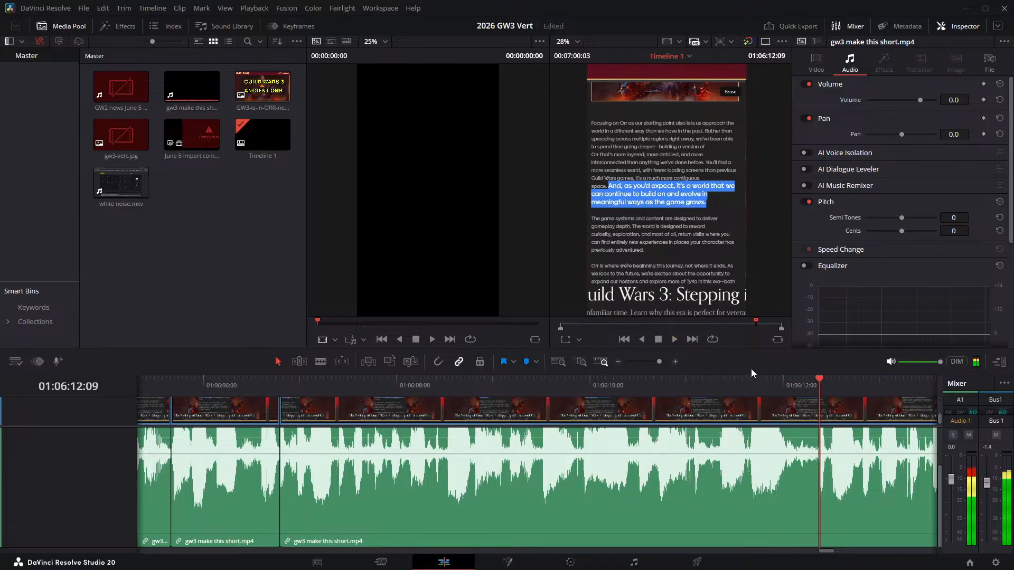
pyautogui.moveTo(790, 384); pyautogui.dragTo(789, 384)
pyautogui.hotkey('ctrl', 'b')
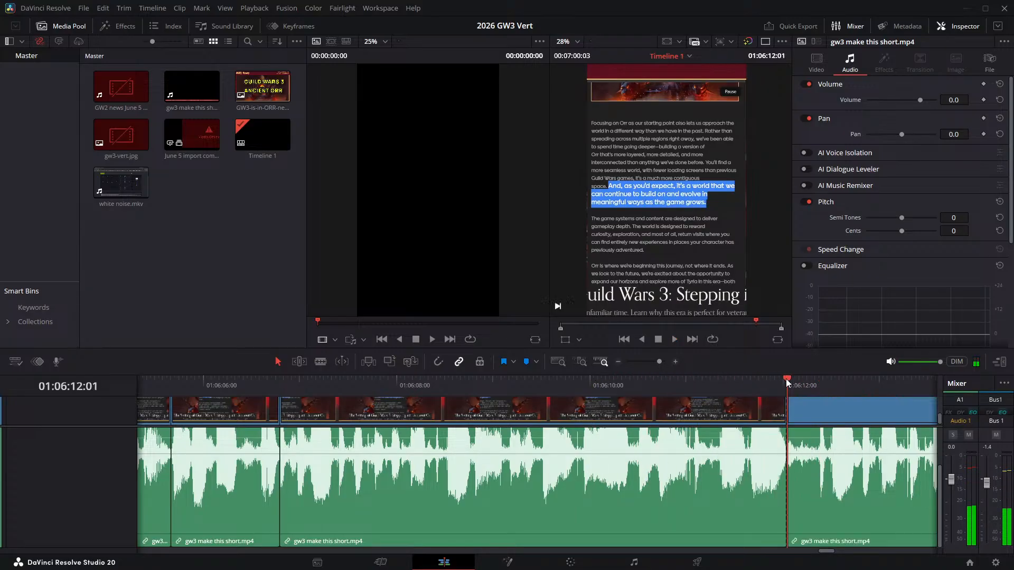
pyautogui.press('Right')
pyautogui.press('Right')
pyautogui.press('Right')
pyautogui.press('Right')
pyautogui.press('Right')
pyautogui.press('Right')
pyautogui.press('Right')
pyautogui.hotkey('ctrl', 'b')
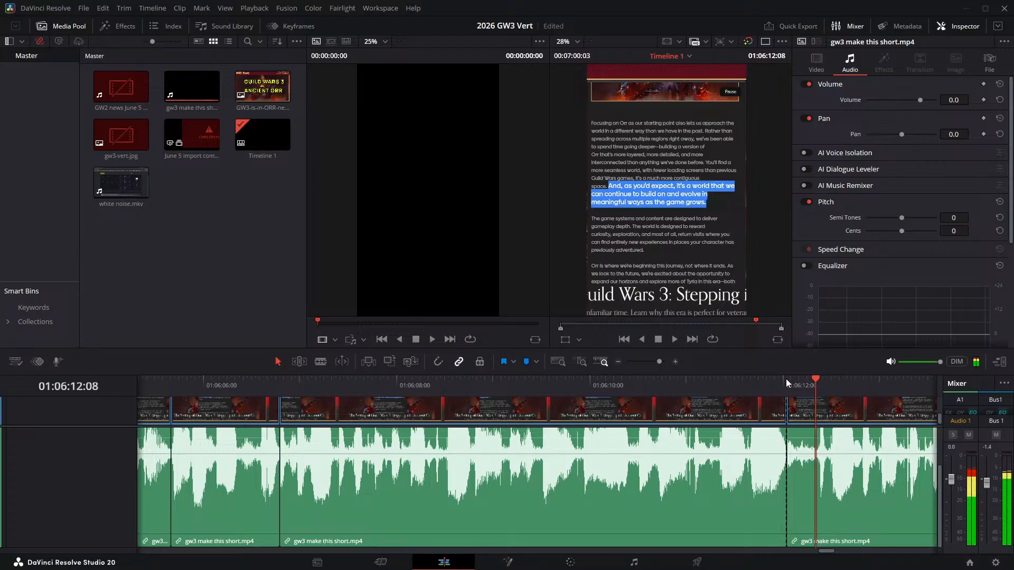
pyautogui.click(803, 412)
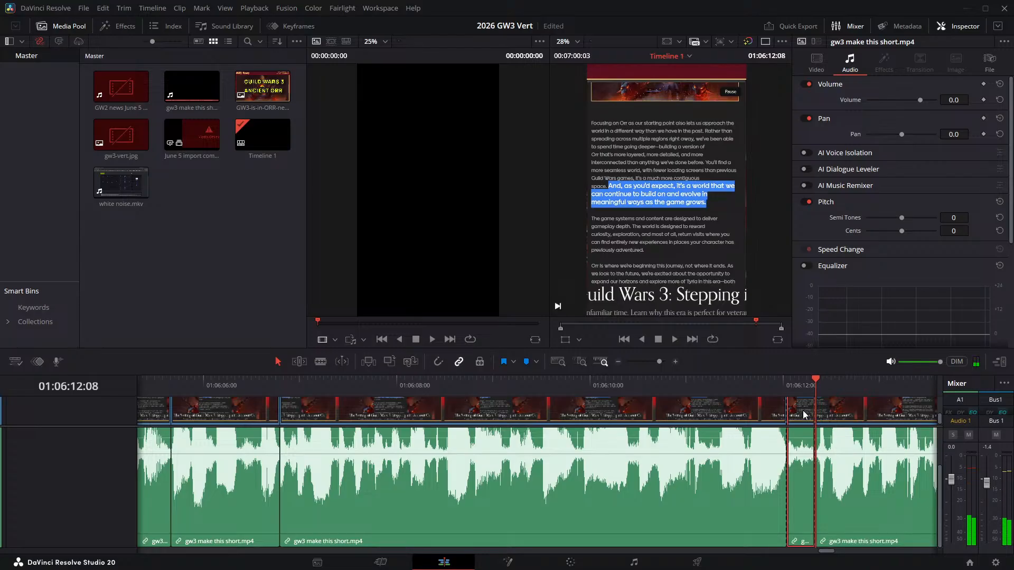
pyautogui.press('Delete')
# - Split the narration at 01:06:16:02 and 01:06:16:09 and ripple delete the pause between the two cuts
pyautogui.press('space')
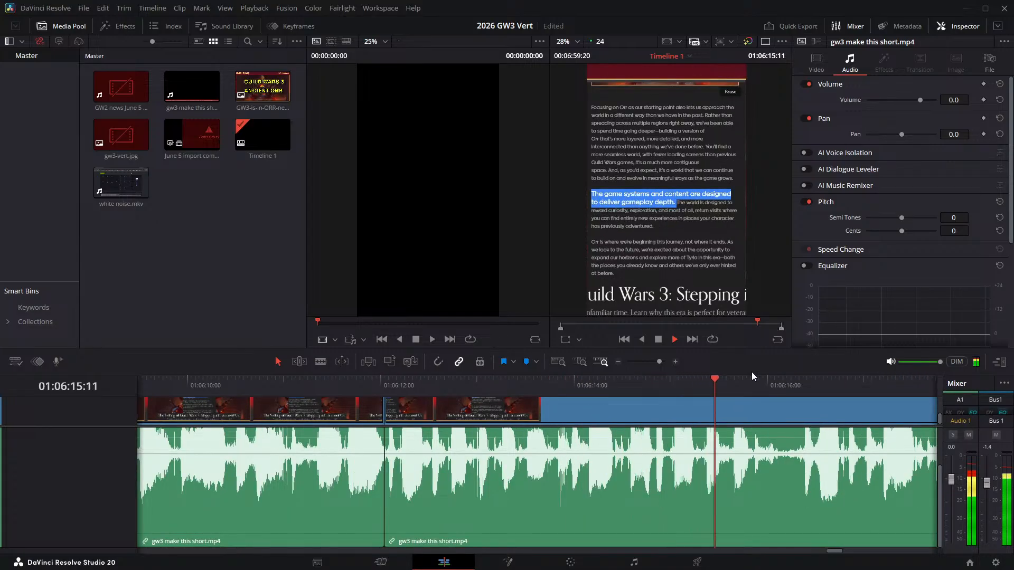
pyautogui.press('space')
pyautogui.moveTo(753, 387); pyautogui.dragTo(775, 385)
pyautogui.hotkey('ctrl', 'b')
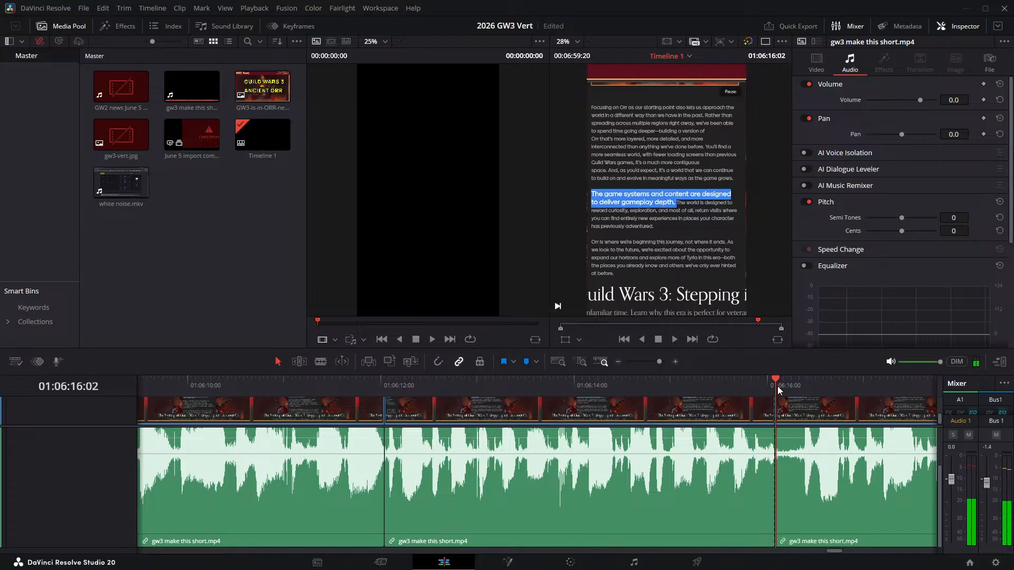
pyautogui.press('space')
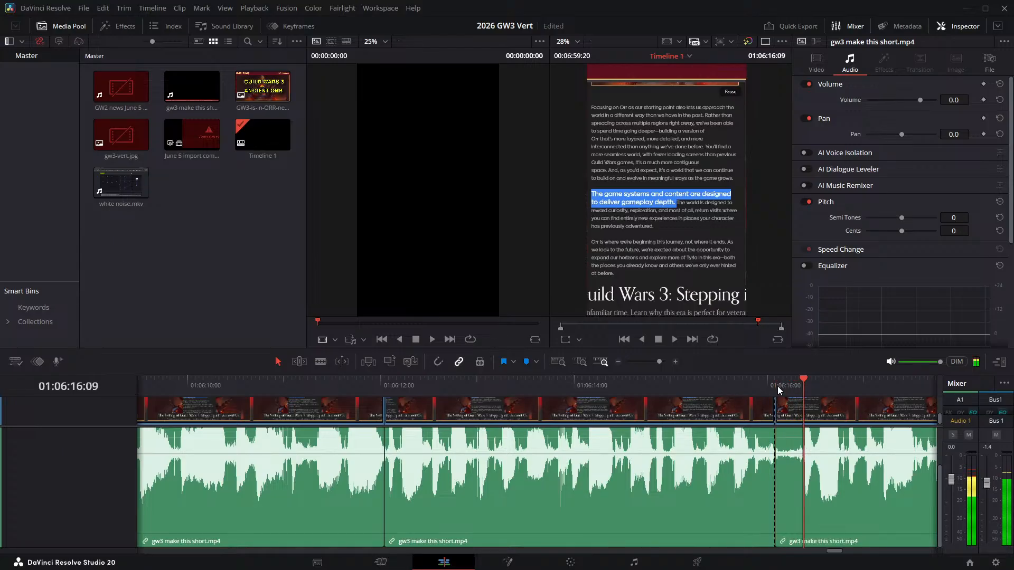
pyautogui.hotkey('ctrl', 'b')
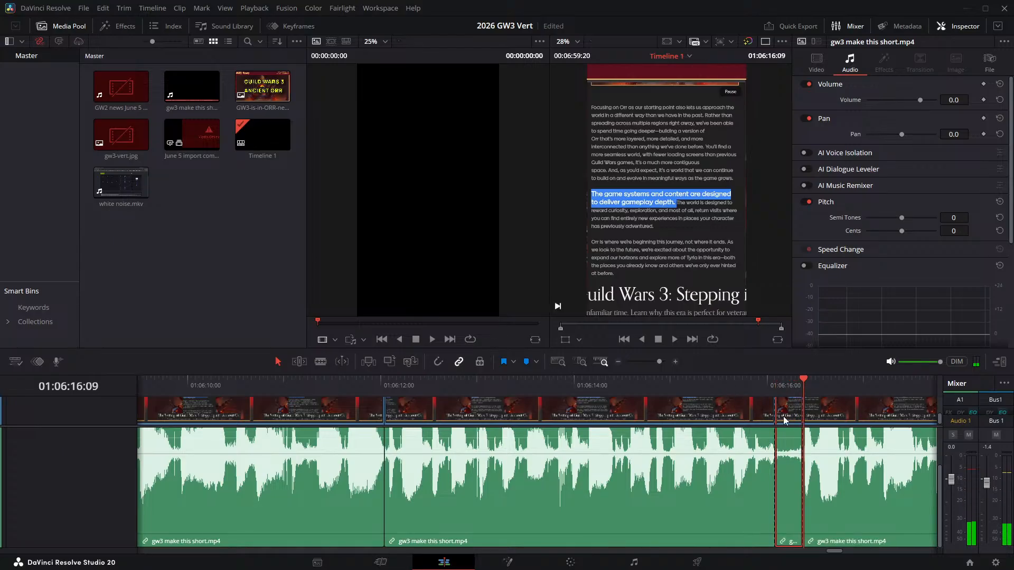
pyautogui.press('Delete')
# - Play across the 01:06:16:02 join, split the narration at 01:06:18:19 and 01:06:18:23, and ripple delete the short pause between those cuts
pyautogui.click(735, 387)
pyautogui.press('space')
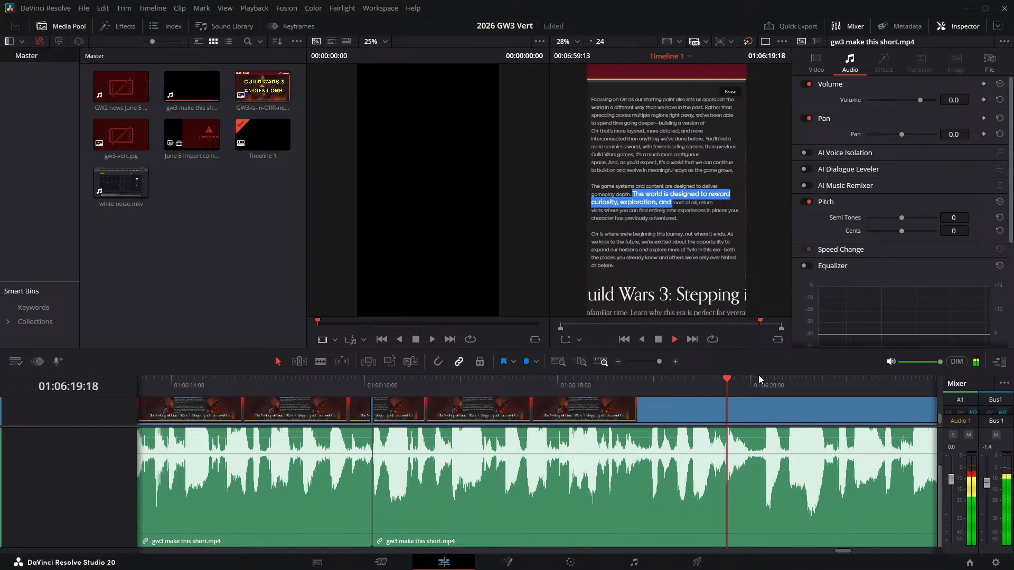
pyautogui.moveTo(631, 388); pyautogui.dragTo(633, 391)
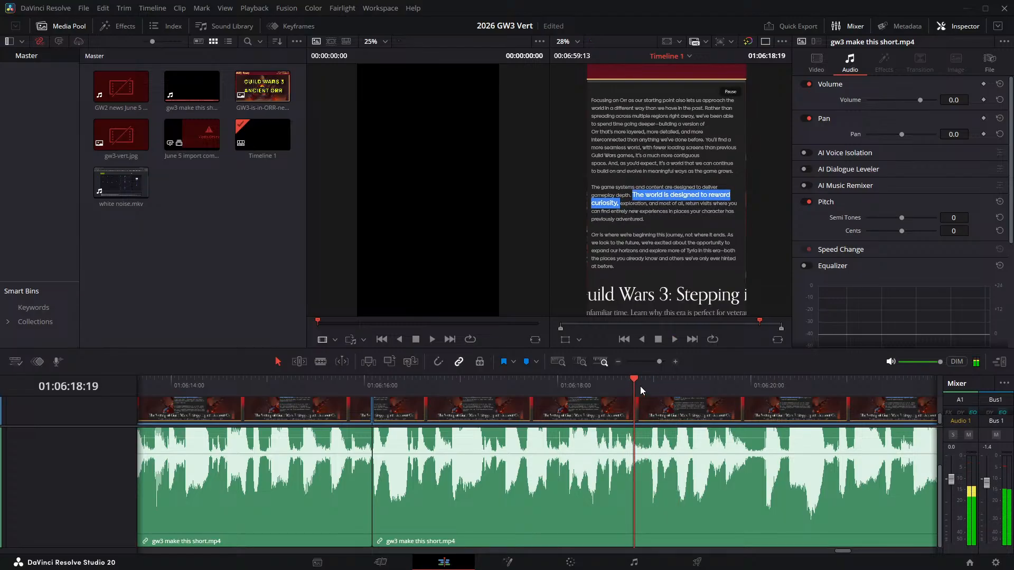
pyautogui.hotkey('ctrl', 'b')
pyautogui.press('Right')
pyautogui.press('Right')
pyautogui.press('Right')
pyautogui.press('Right')
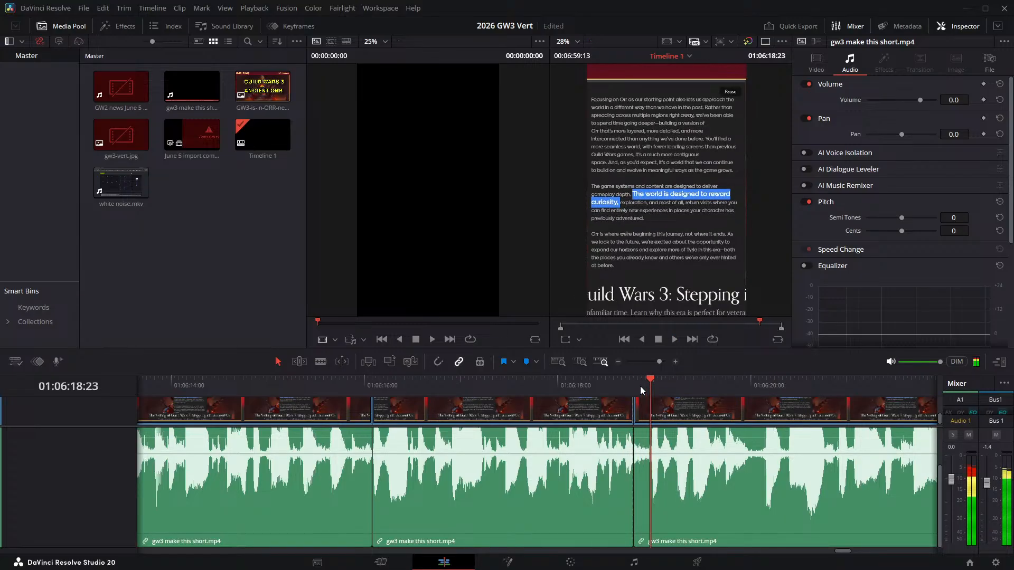
pyautogui.hotkey('ctrl', 'b')
pyautogui.click(640, 416)
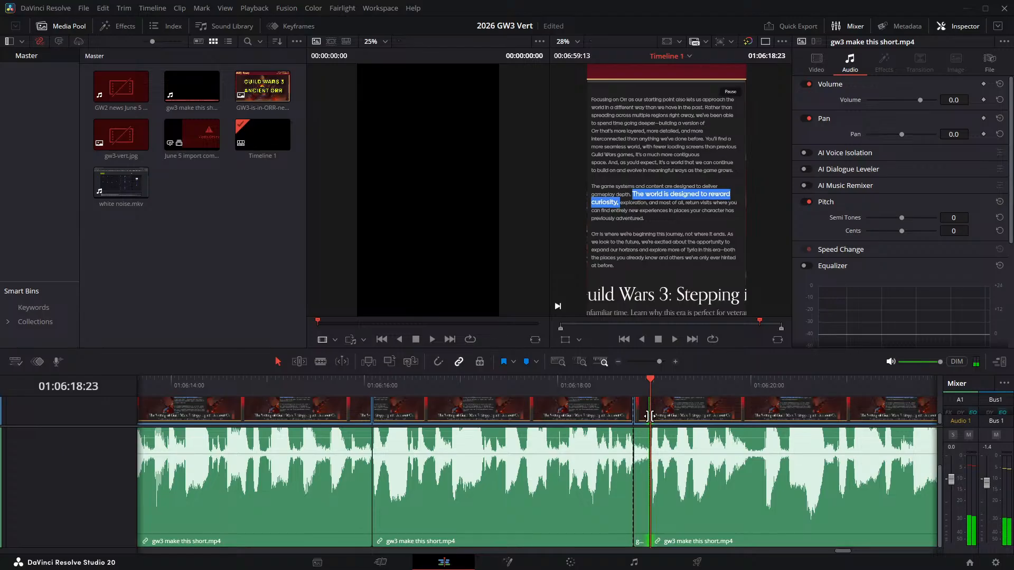
pyautogui.press('Delete')
# - Play across the 01:06:18:19 join, split the narration at 01:06:19:19 and 01:06:19:23, and ripple delete the pause between those cuts
pyautogui.click(580, 388)
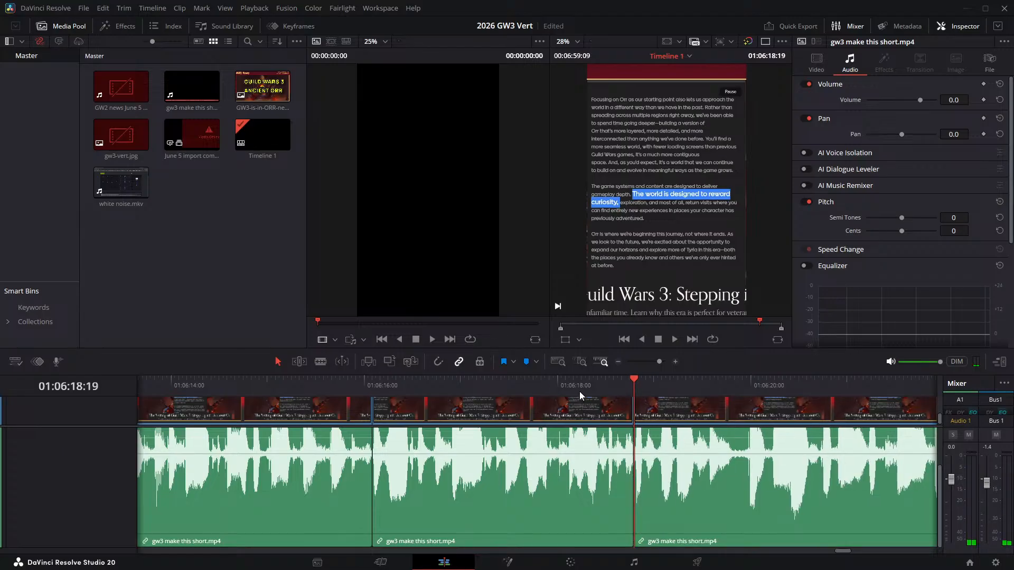
pyautogui.press('space')
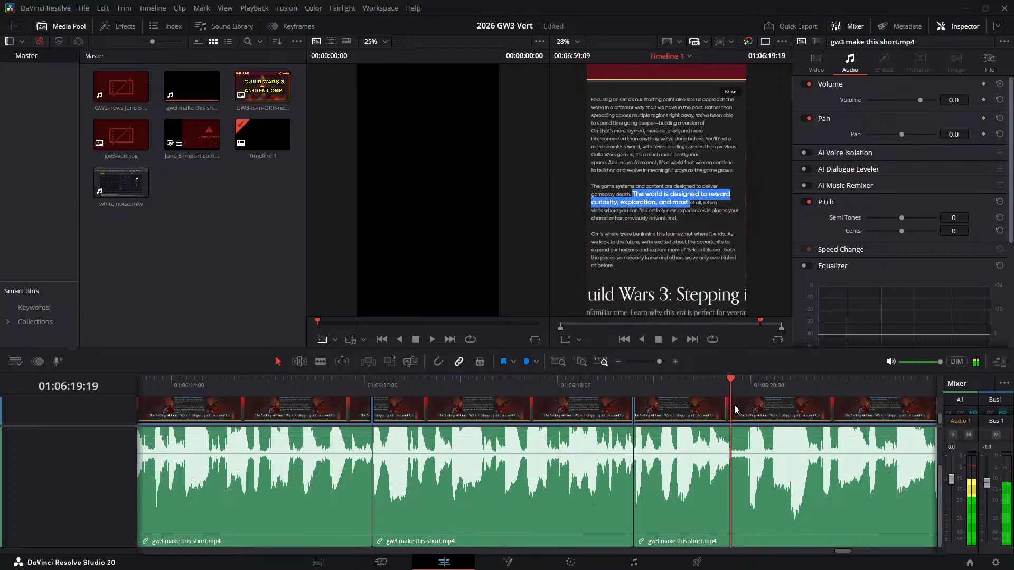
pyautogui.moveTo(730, 391); pyautogui.dragTo(732, 391)
pyautogui.hotkey('ctrl', 'b')
pyautogui.press('Right')
pyautogui.press('Right')
pyautogui.press('Right')
pyautogui.press('Right')
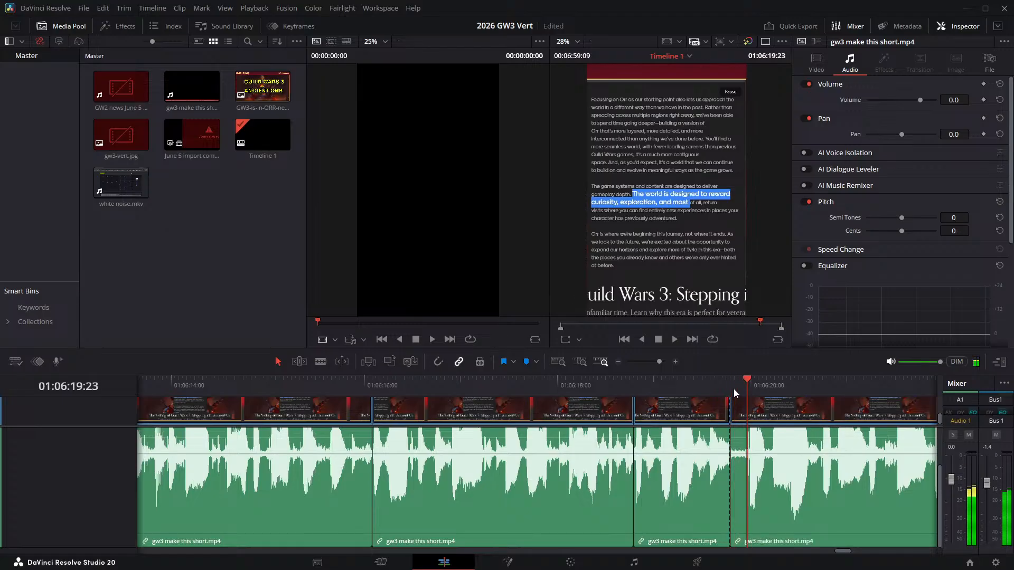
pyautogui.hotkey('ctrl', 'b')
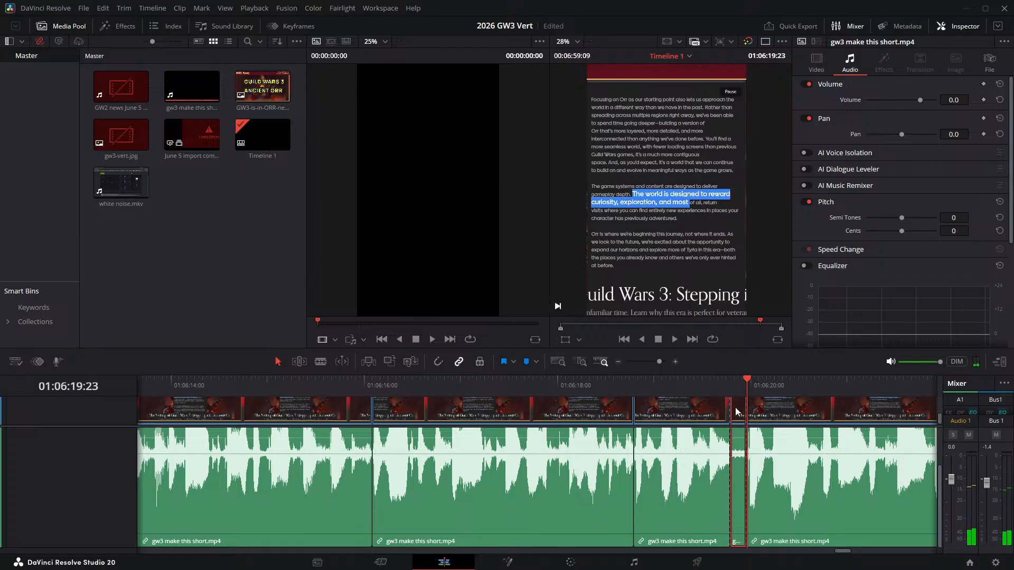
pyautogui.press('Delete')
# - Split the narration at 01:06:27:17 and 01:06:27:22, ripple delete the pause between the cuts, and play across the join
pyautogui.click(598, 393)
pyautogui.press('space')
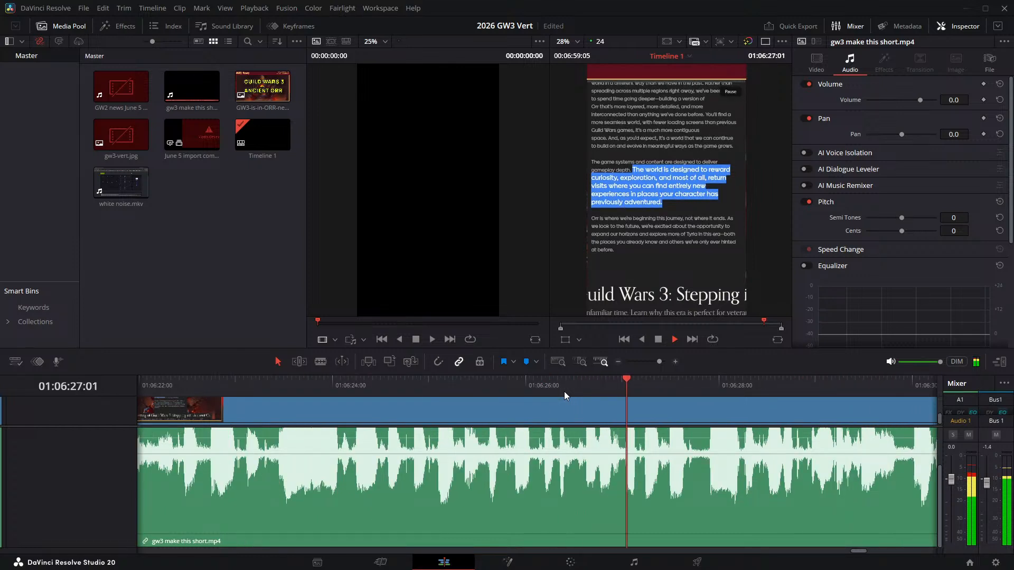
pyautogui.moveTo(705, 387); pyautogui.dragTo(693, 381)
pyautogui.hotkey('ctrl', 'b')
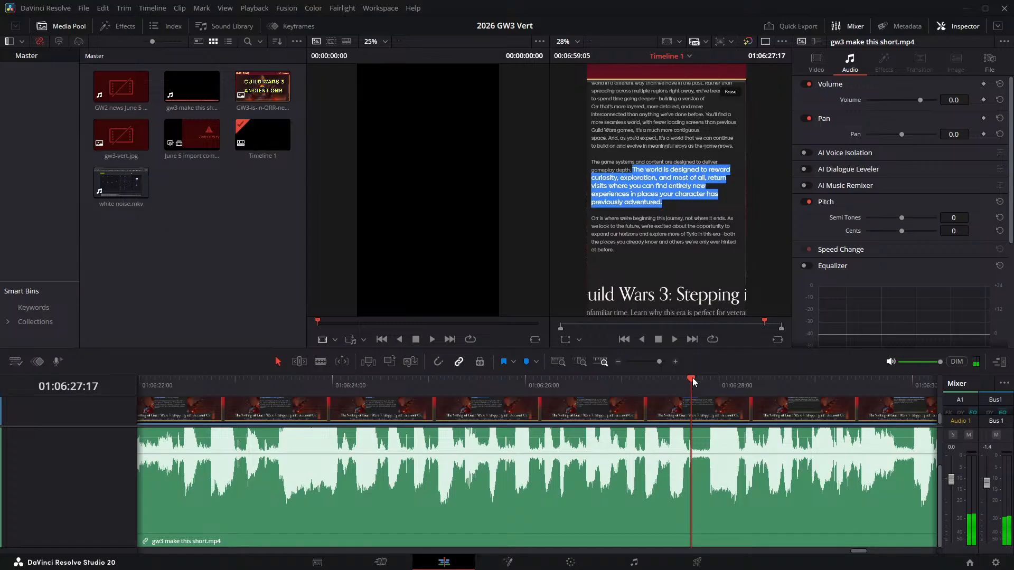
pyautogui.press('space')
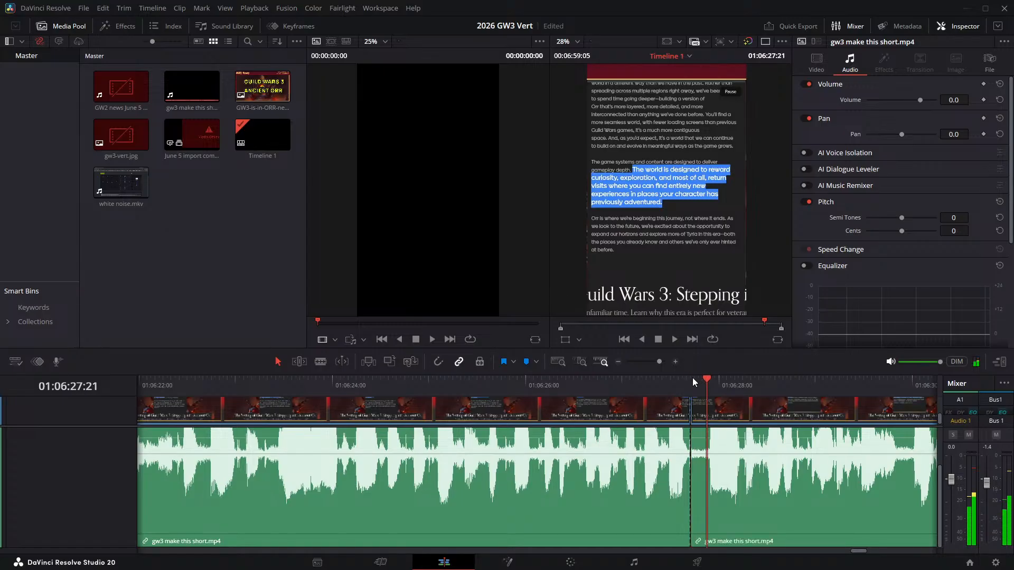
pyautogui.hotkey('ctrl', 'b')
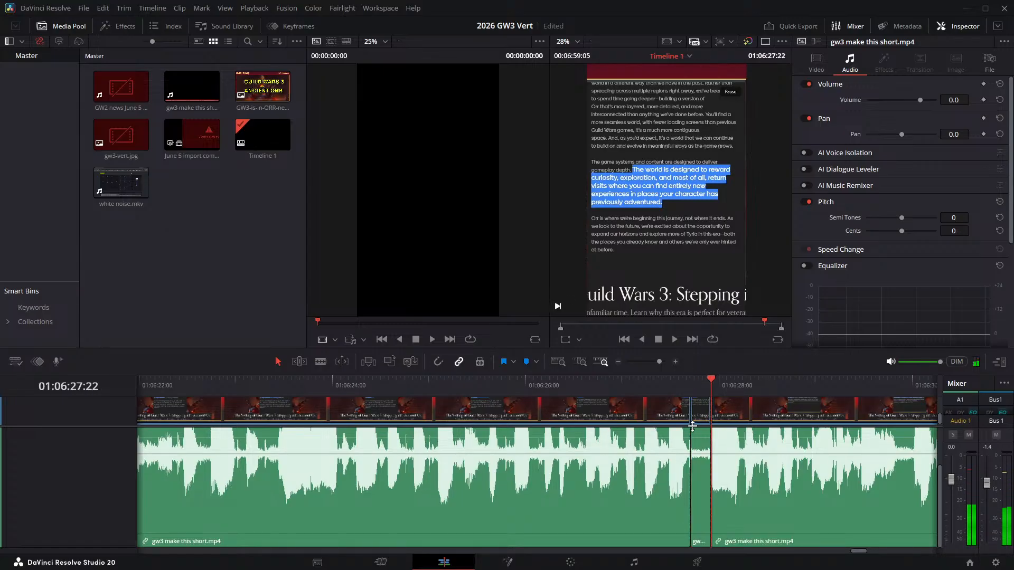
pyautogui.click(698, 412)
pyautogui.press('BackSpace')
pyautogui.click(648, 388)
pyautogui.press('space')
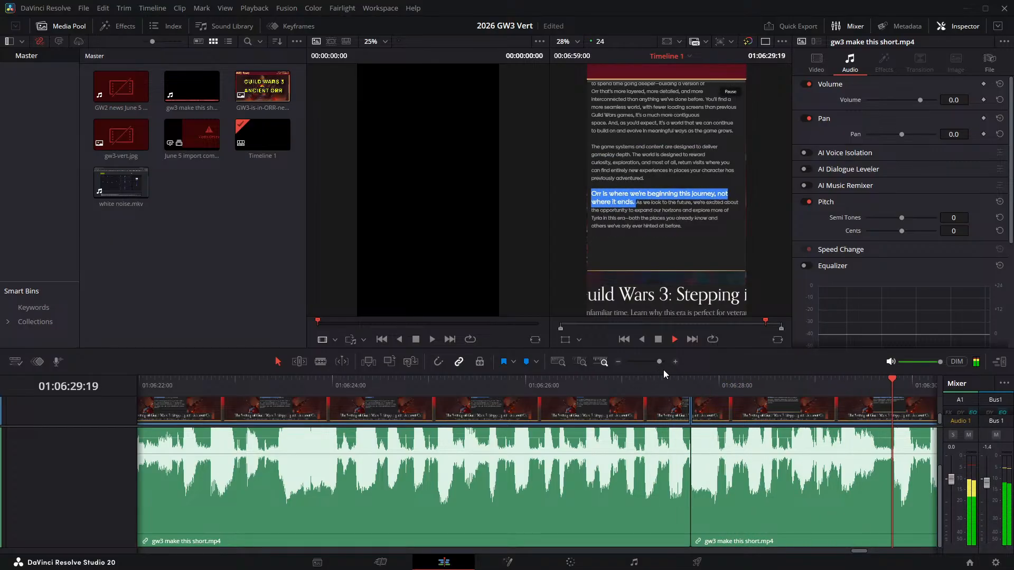
# - Split the narration at 01:06:29:14 and 01:06:29:19 and ripple delete the pause between the two cuts
pyautogui.moveTo(860, 382); pyautogui.dragTo(875, 390)
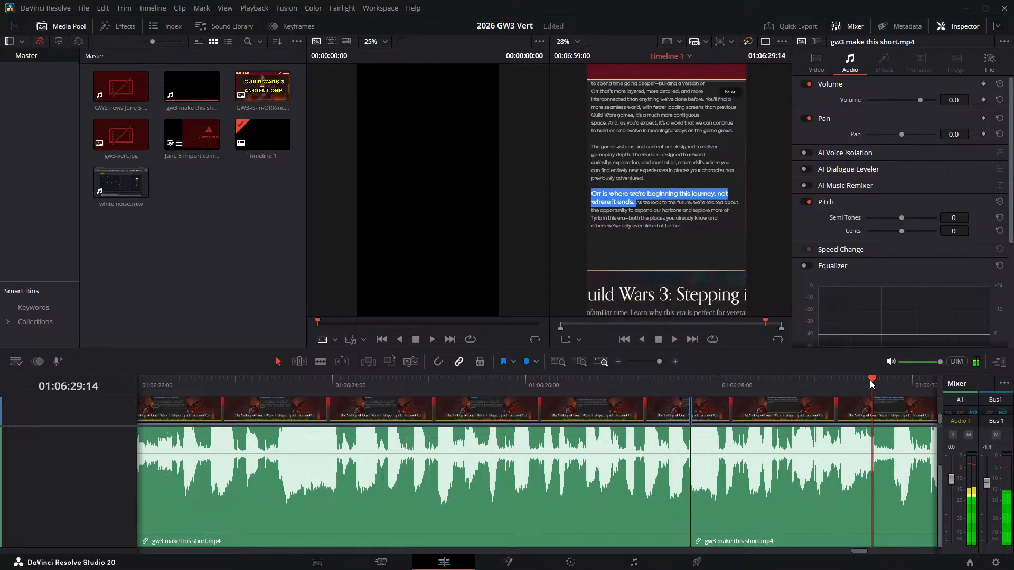
pyautogui.hotkey('ctrl', 'b')
pyautogui.press('Right')
pyautogui.press('Right')
pyautogui.press('Right')
pyautogui.press('Right')
pyautogui.press('Right')
pyautogui.hotkey('ctrl', 'b')
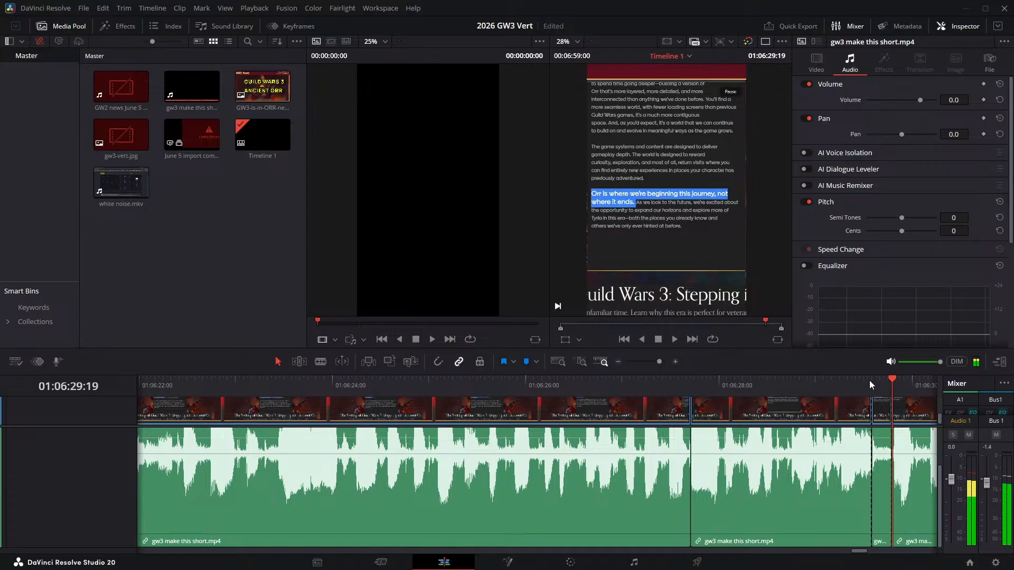
pyautogui.click(879, 413)
pyautogui.hotkey('shift', 'Delete')
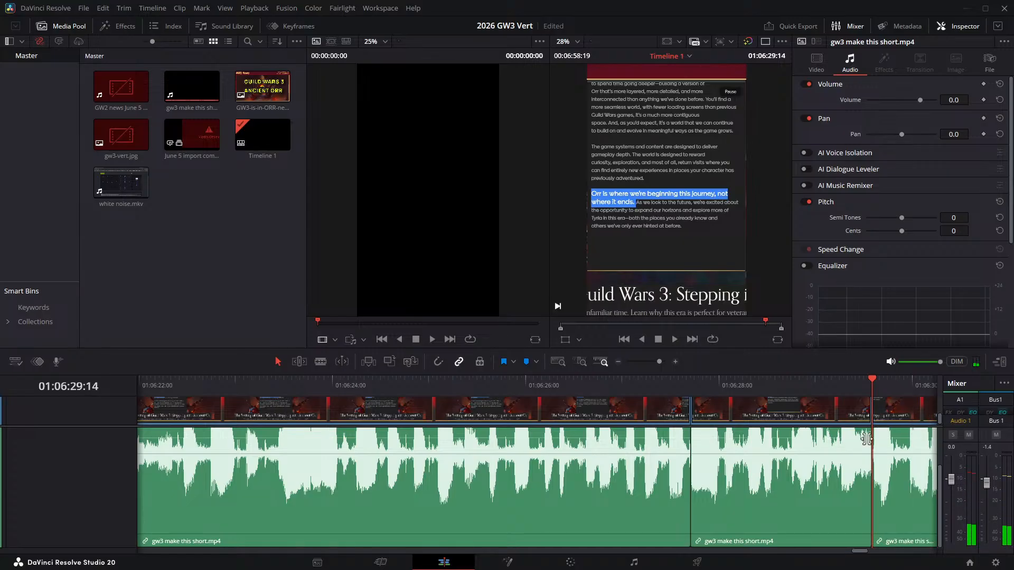
# - Replay the narration from about 01:06:28 across the 01:06:29:14 join several times to check how the cut sounds
pyautogui.hscroll(10, 735, 469)
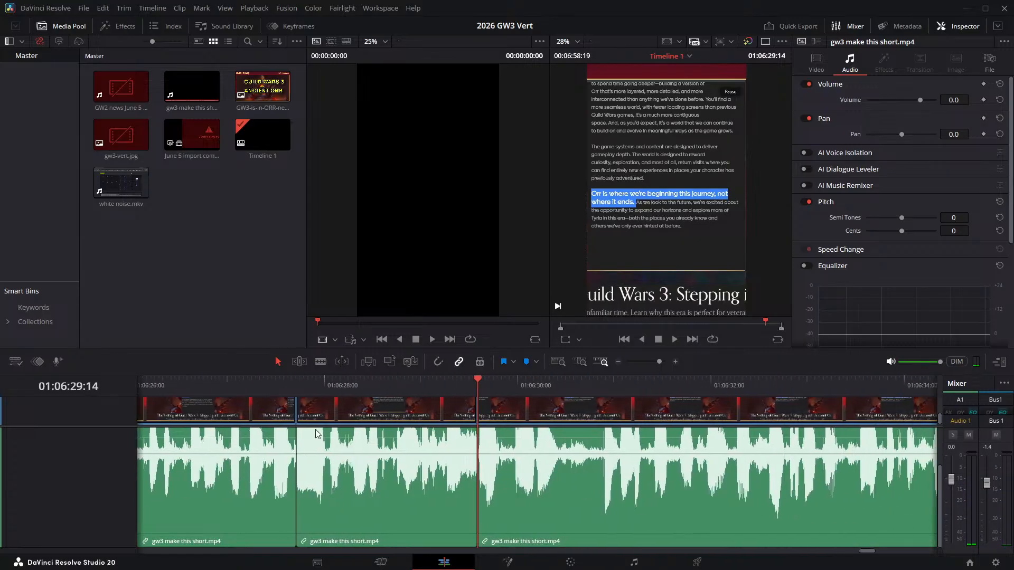
pyautogui.click(285, 385)
pyautogui.press('space')
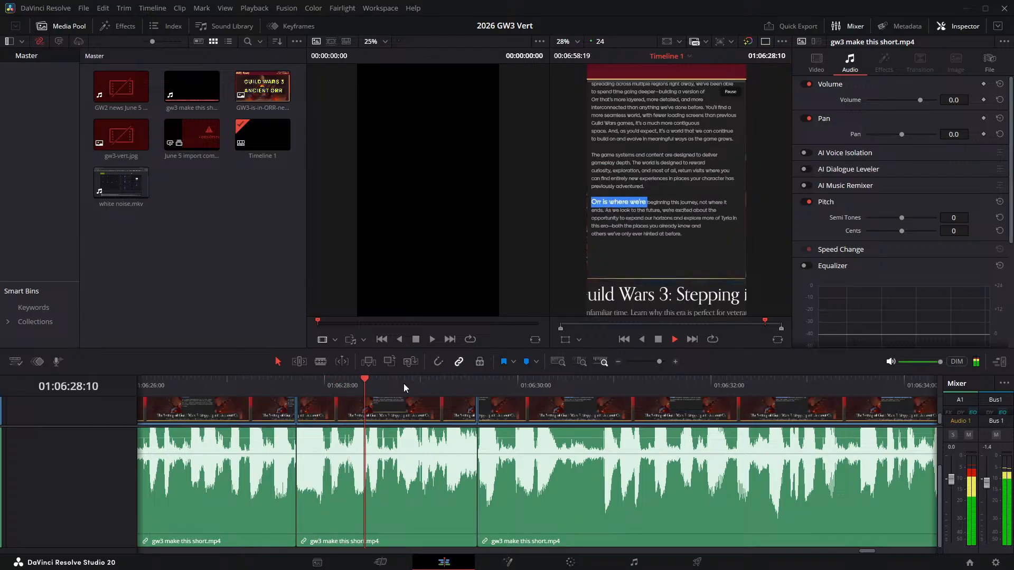
pyautogui.click(390, 385)
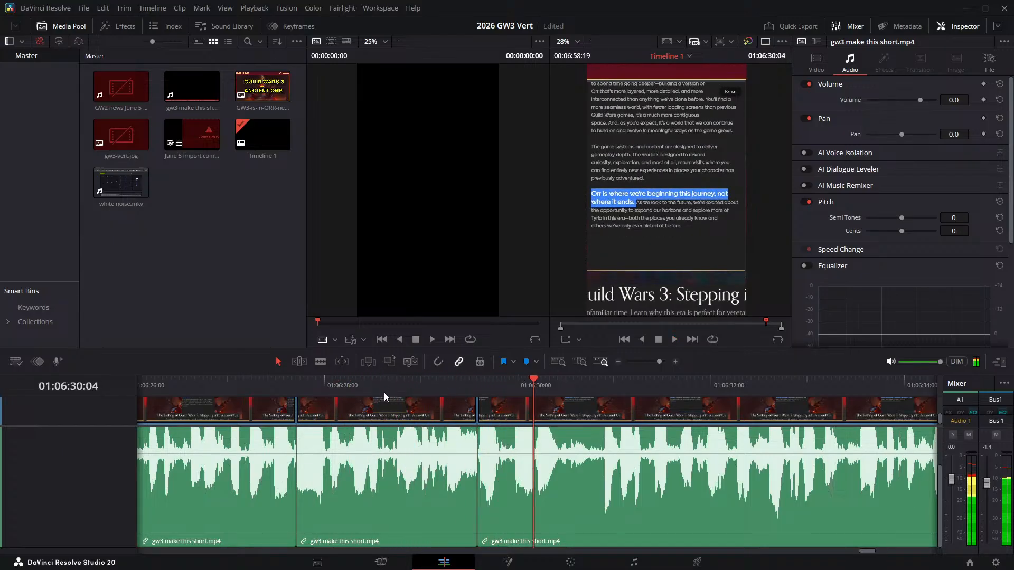
pyautogui.click(386, 381)
pyautogui.click(387, 382)
pyautogui.click(360, 386)
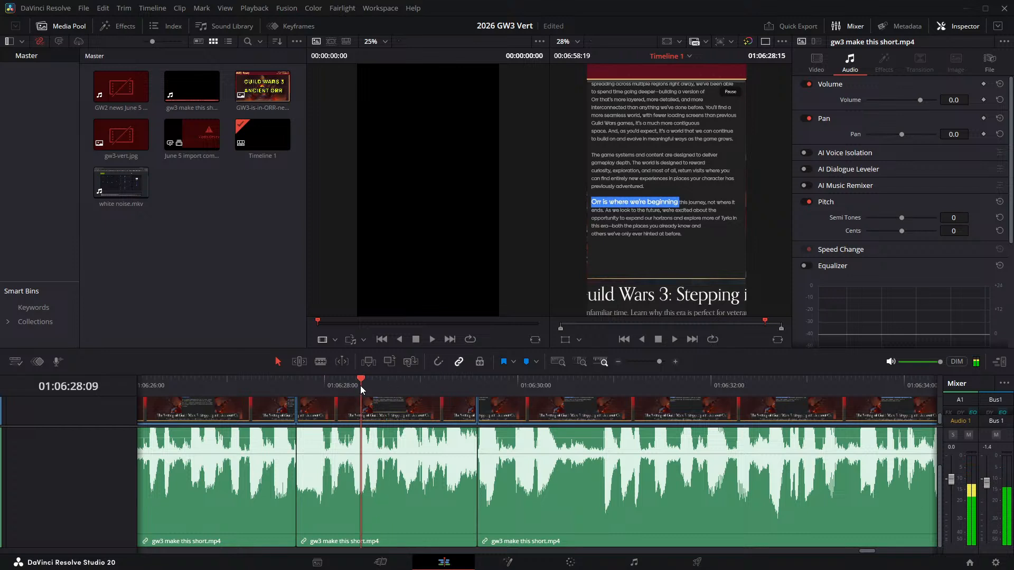
pyautogui.click(362, 386)
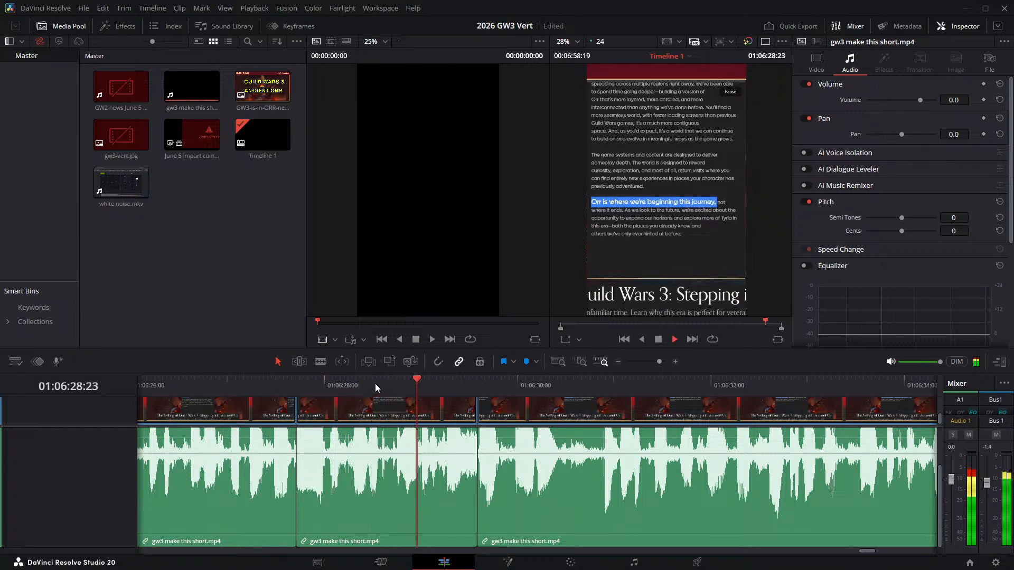
pyautogui.click(437, 380)
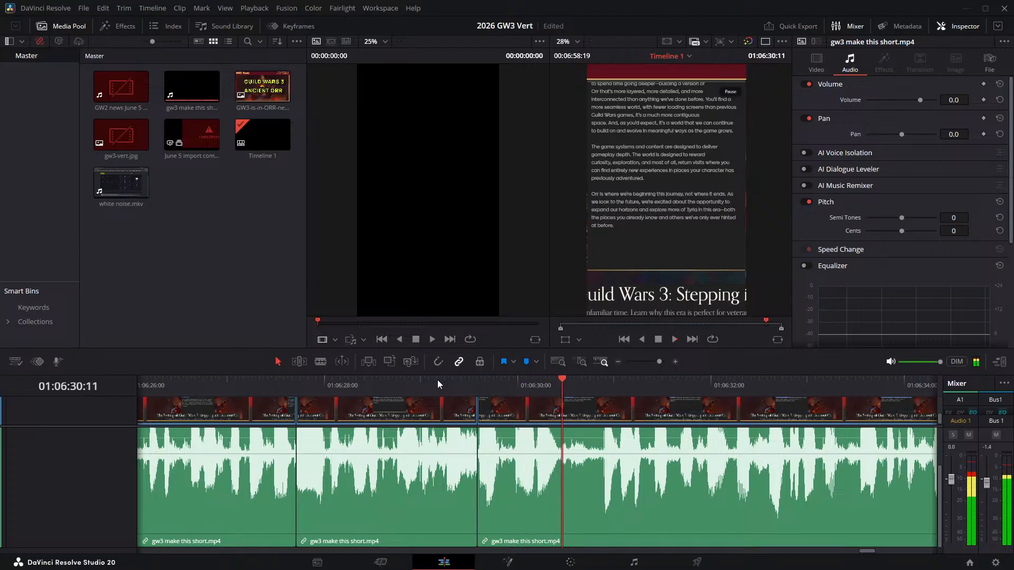
pyautogui.click(438, 379)
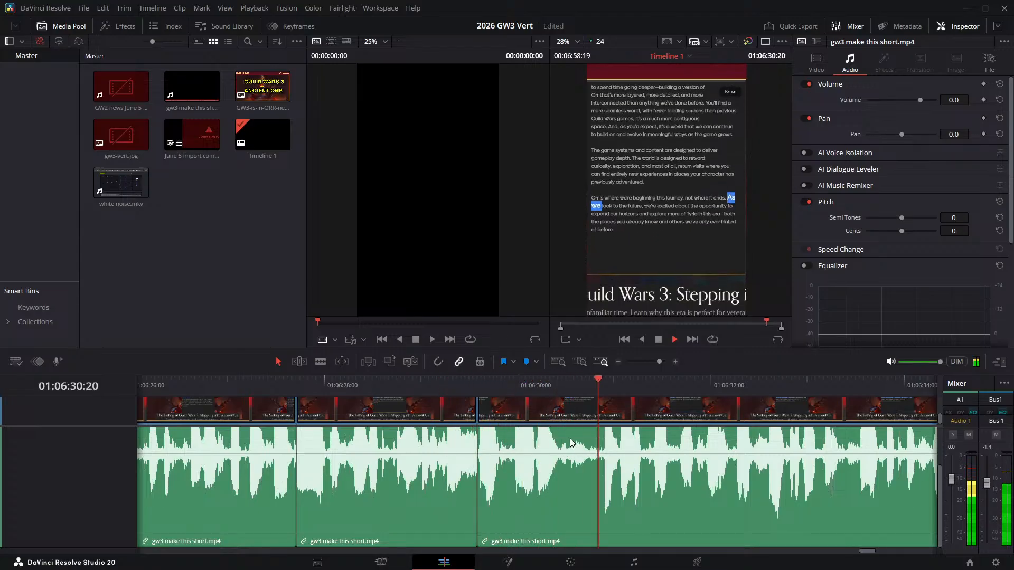
# - Split the narration at 01:06:30:14 and 01:06:30:21 and ripple delete the pause between those cuts
pyautogui.click(546, 389)
pyautogui.moveTo(546, 389); pyautogui.dragTo(575, 383)
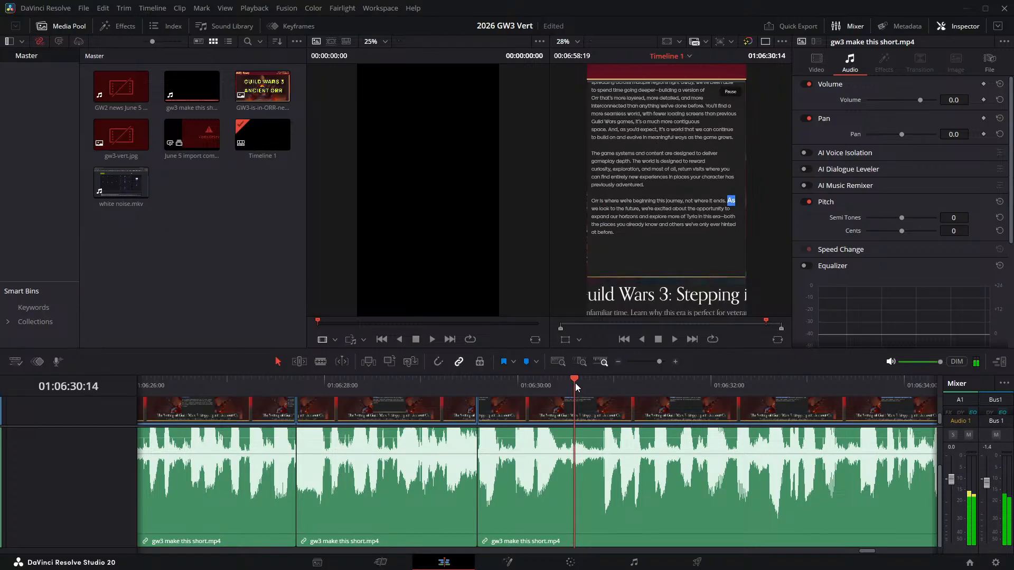
pyautogui.hotkey('ctrl', 'b')
pyautogui.press('Right')
pyautogui.press('Right')
pyautogui.press('Right')
pyautogui.press('Right')
pyautogui.press('Right')
pyautogui.press('Right')
pyautogui.press('Right')
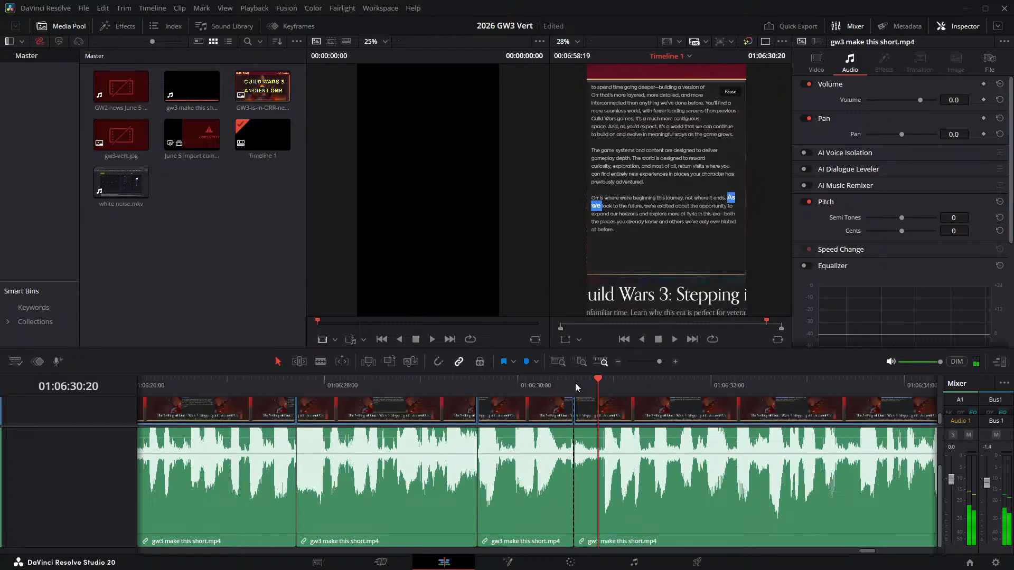
pyautogui.hotkey('ctrl', 'b')
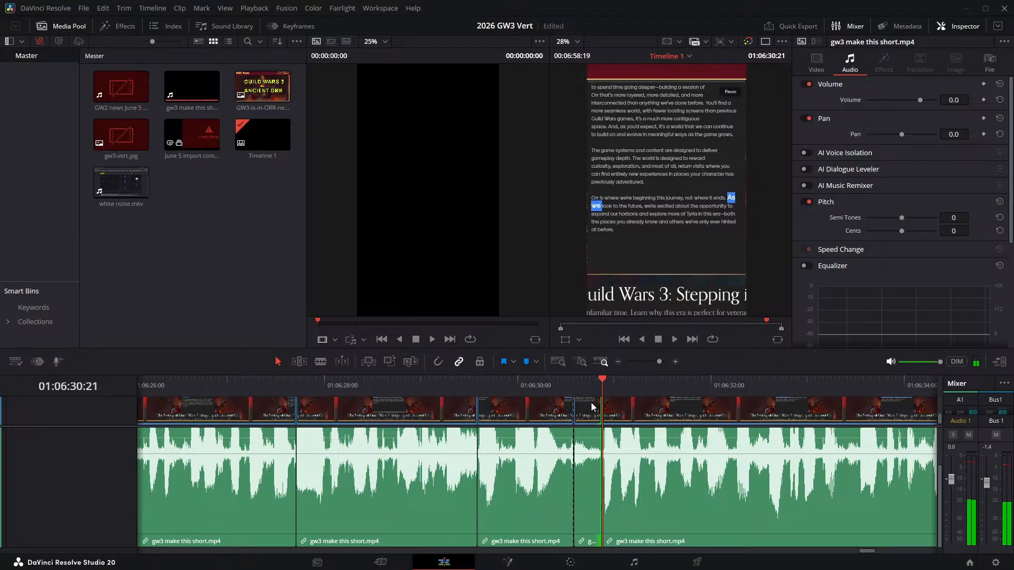
pyautogui.click(589, 406)
pyautogui.press('Delete')
# - Play across the 01:06:30:14 join, split the narration at 01:06:37:20 and 01:06:38:01, and ripple delete the pause between those cuts
pyautogui.click(505, 391)
pyautogui.press('space')
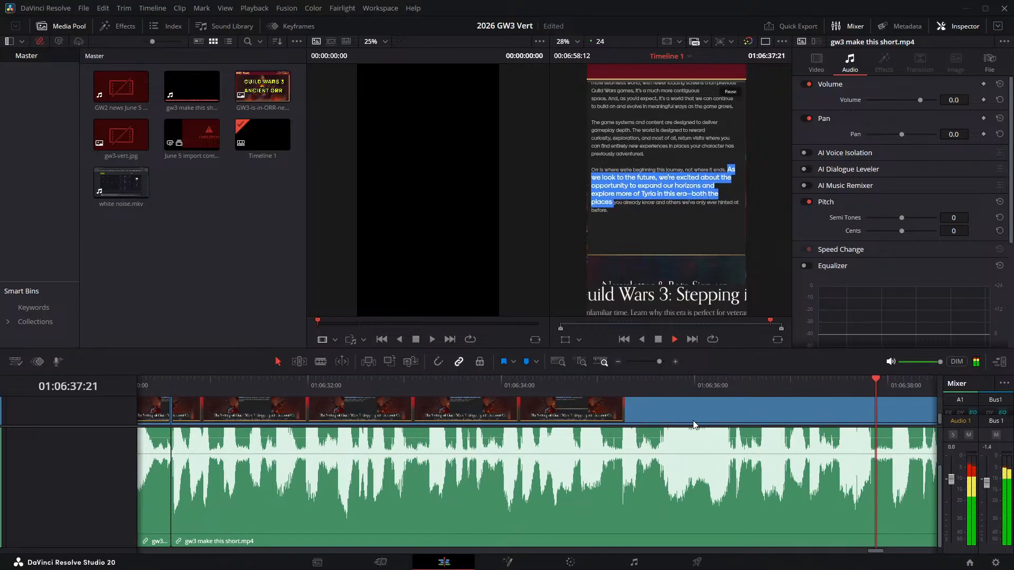
pyautogui.press('space')
pyautogui.click(872, 387)
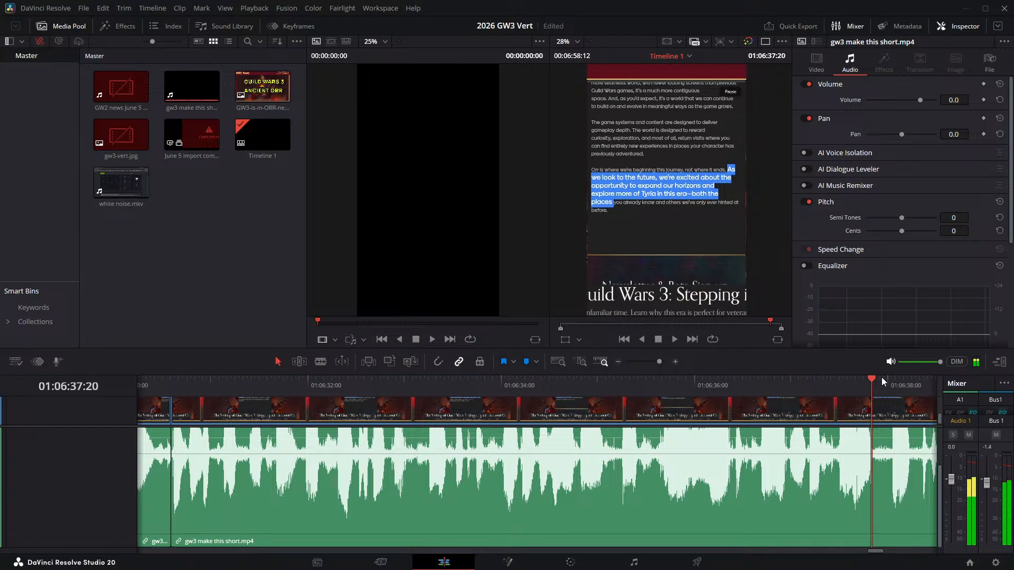
pyautogui.hotkey('ctrl', 'b')
pyautogui.press('space')
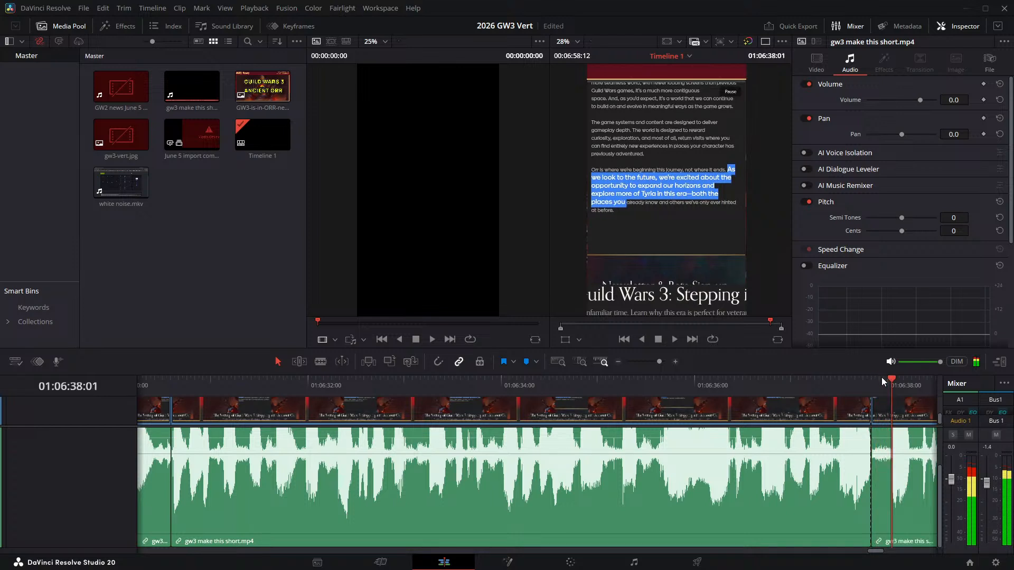
pyautogui.hotkey('ctrl', 'b')
pyautogui.press('Delete')
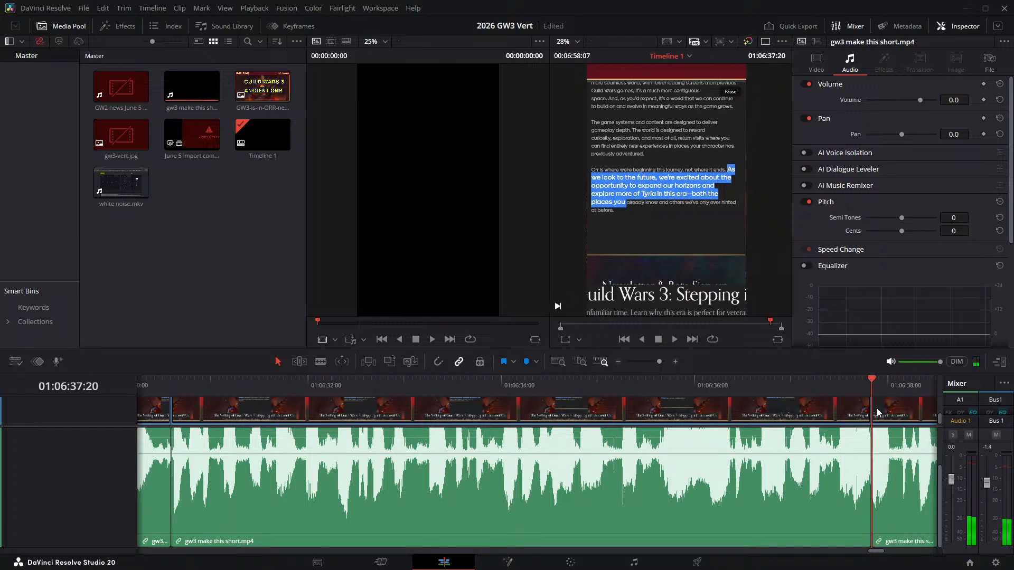
# - Play on from the 01:06:37:20 join, split the narration at 01:06:42:05 and 01:06:42:12, and ripple delete the pause between those cuts
pyautogui.press('space')
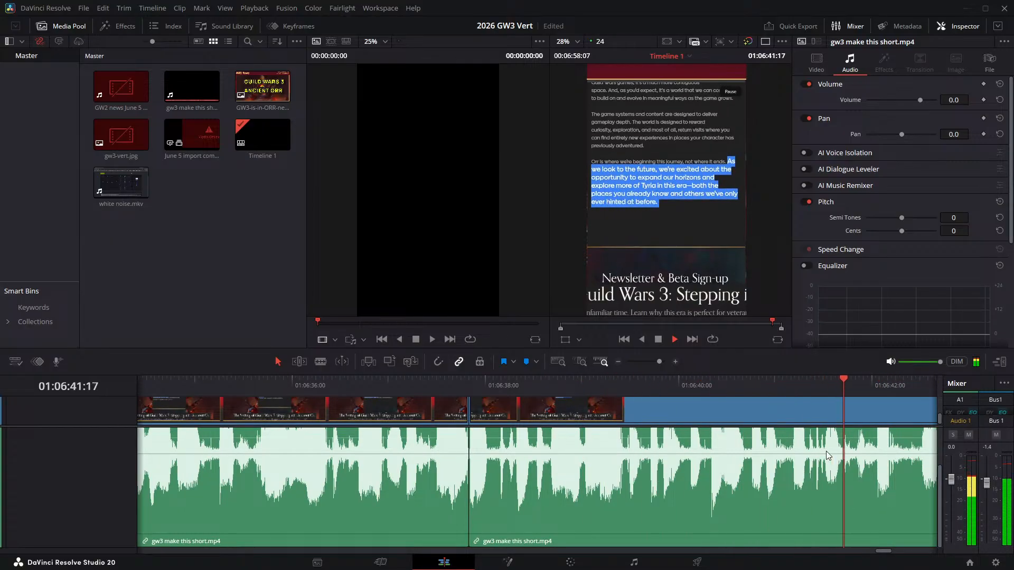
pyautogui.press('space')
pyautogui.hscroll(10, 866, 433)
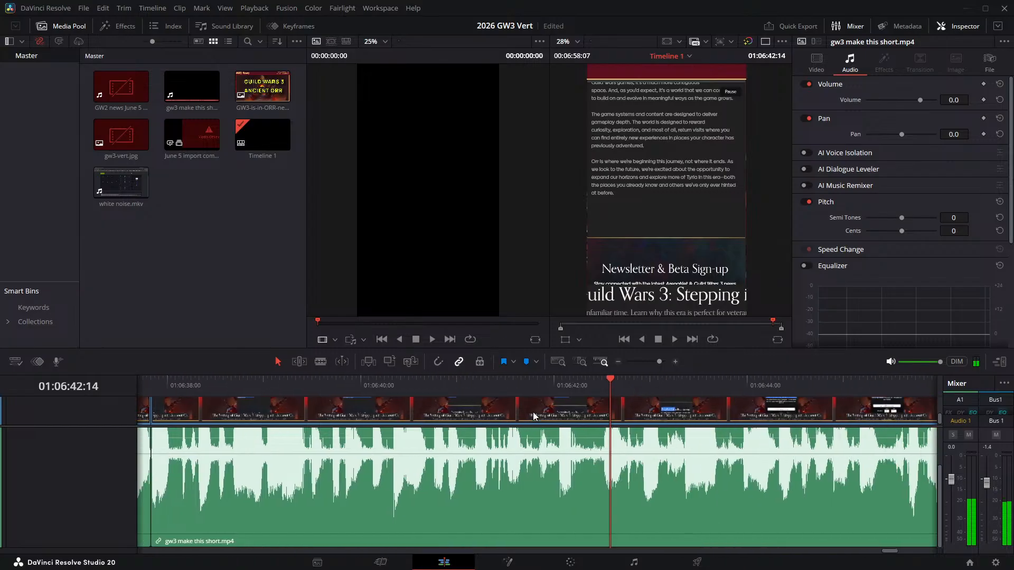
pyautogui.click(514, 380)
pyautogui.press('Left')
pyautogui.press('Left')
pyautogui.press('Left')
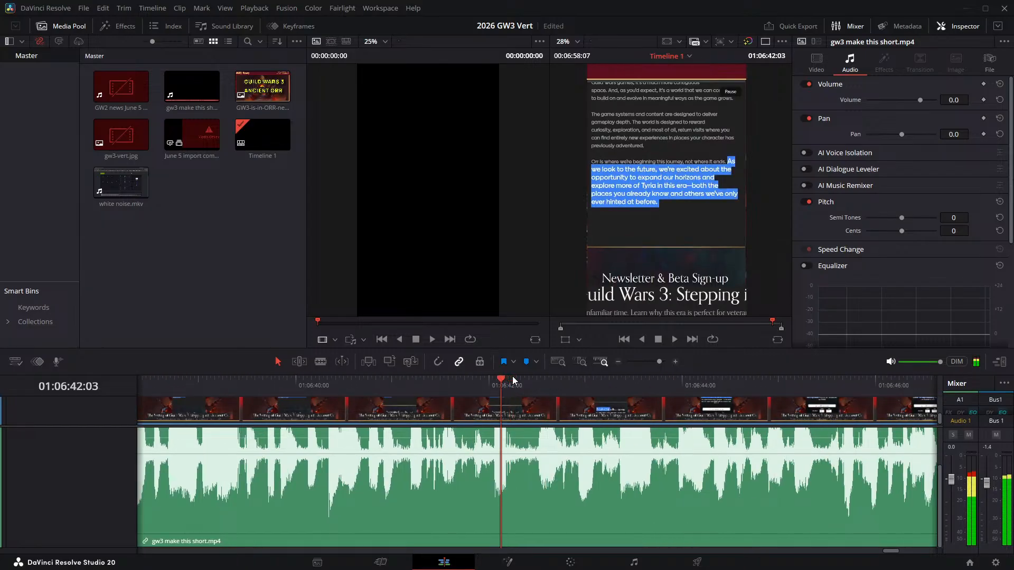
pyautogui.press('space')
pyautogui.press('Left')
pyautogui.press('Left')
pyautogui.press('Left')
pyautogui.press('Left')
pyautogui.press('Left')
pyautogui.press('Left')
pyautogui.press('Left')
pyautogui.press('Left')
pyautogui.press('Left')
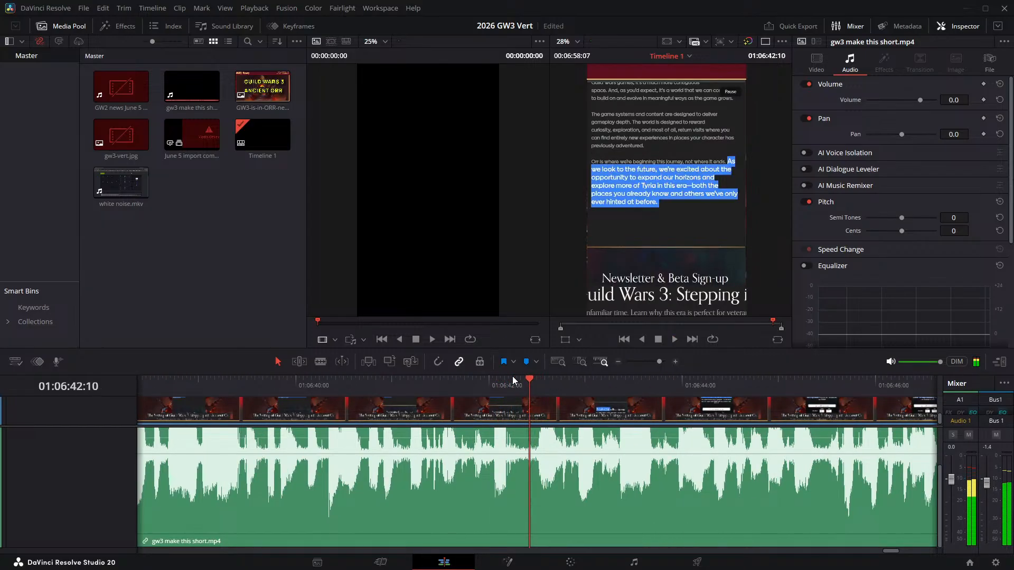
pyautogui.hotkey('ctrl', 'b')
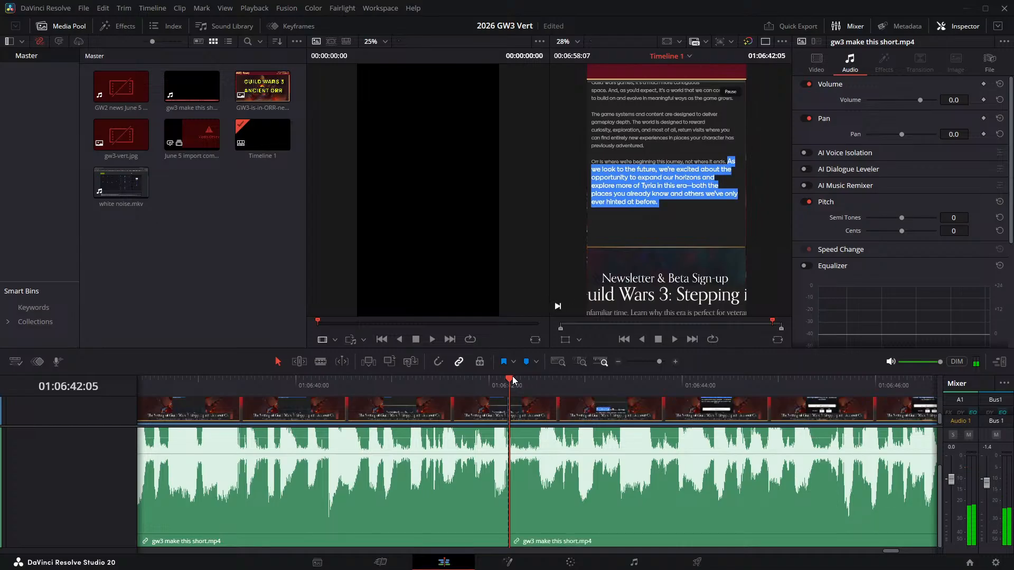
pyautogui.press('Right')
pyautogui.press('Right')
pyautogui.press('Right')
pyautogui.press('Right')
pyautogui.press('Right')
pyautogui.press('Right')
pyautogui.press('Right')
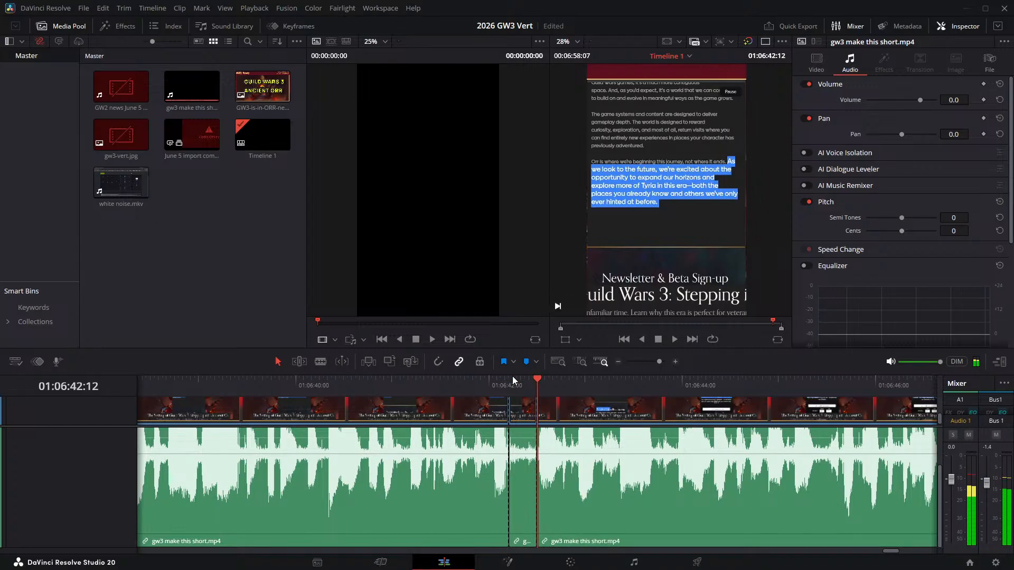
pyautogui.press('Delete')
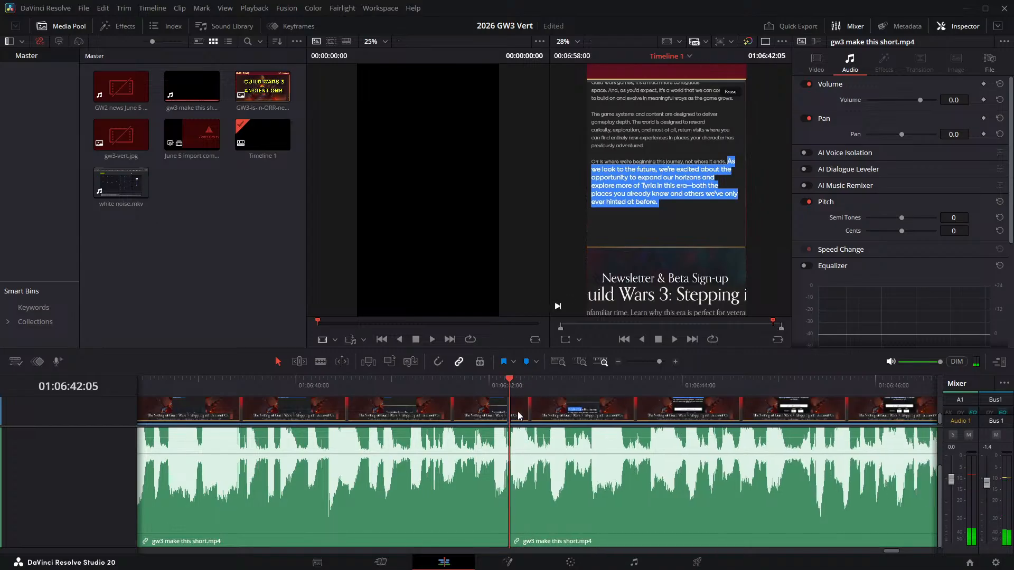
# - Play across the 01:06:42:05 join, split the narration at 01:06:47:02 and 01:06:47:05, and ripple delete the tiny fragment between those cuts
pyautogui.click(468, 385)
pyautogui.press('space')
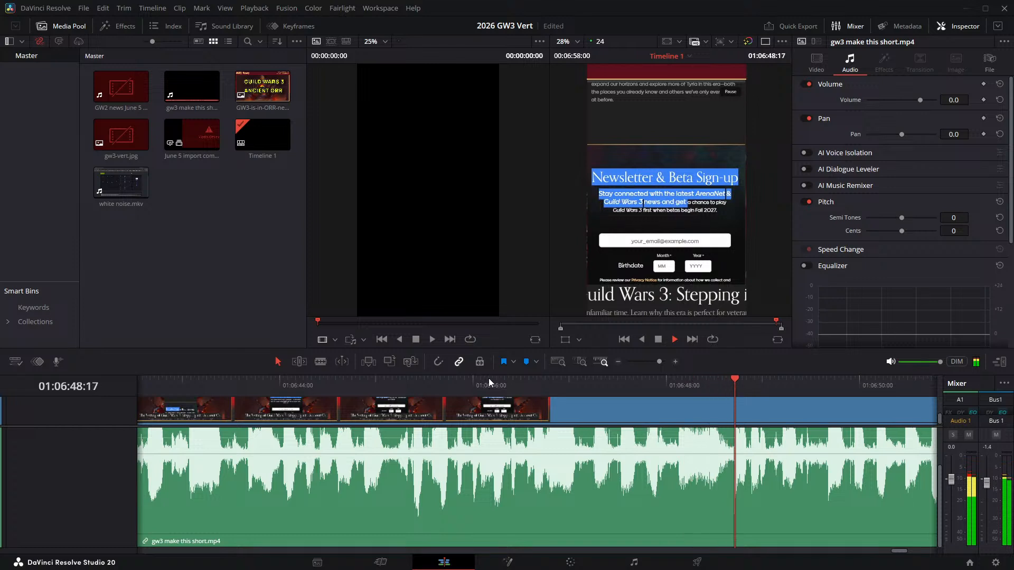
pyautogui.click(502, 383)
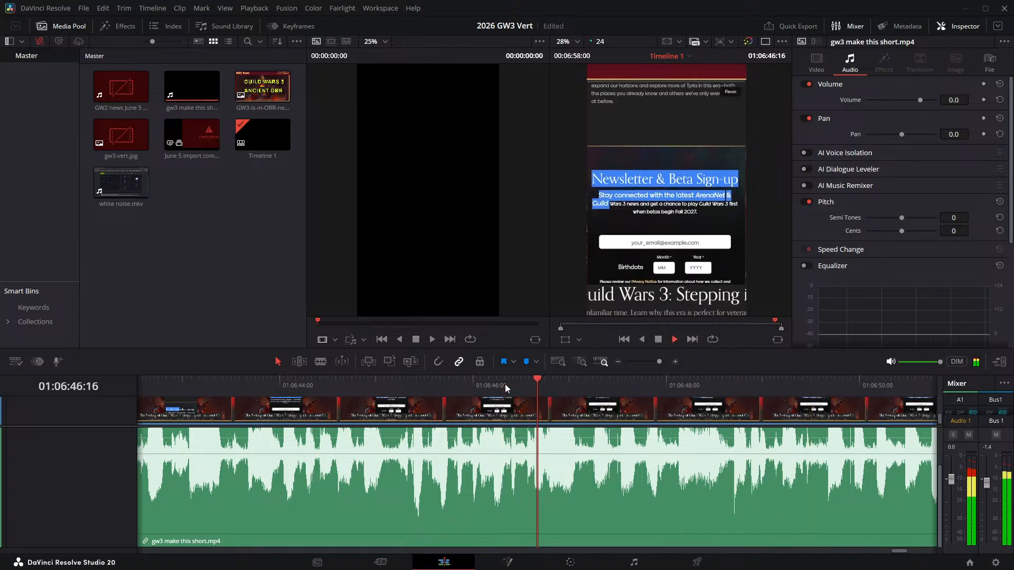
pyautogui.click(505, 385)
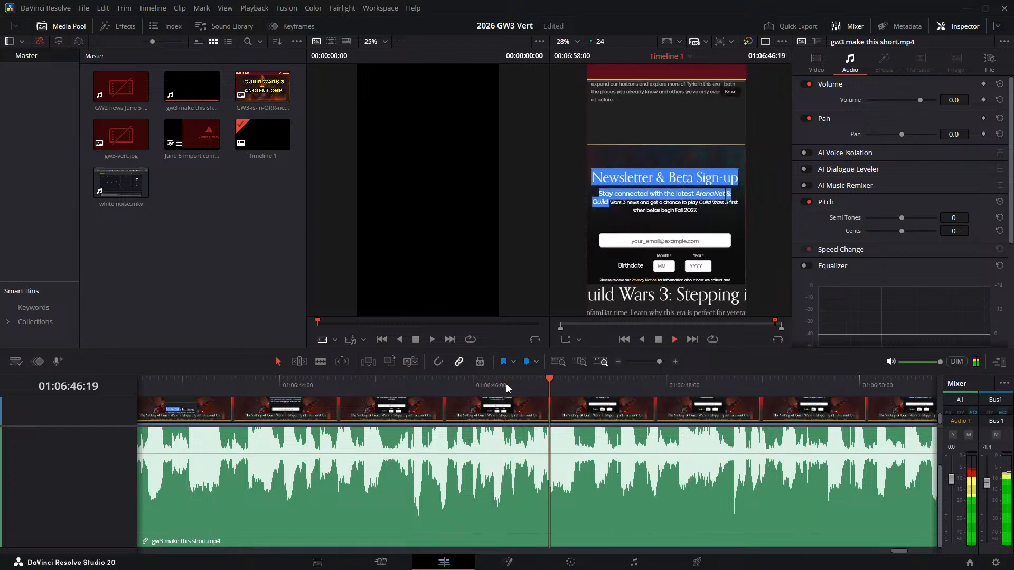
pyautogui.click(506, 385)
pyautogui.click(576, 383)
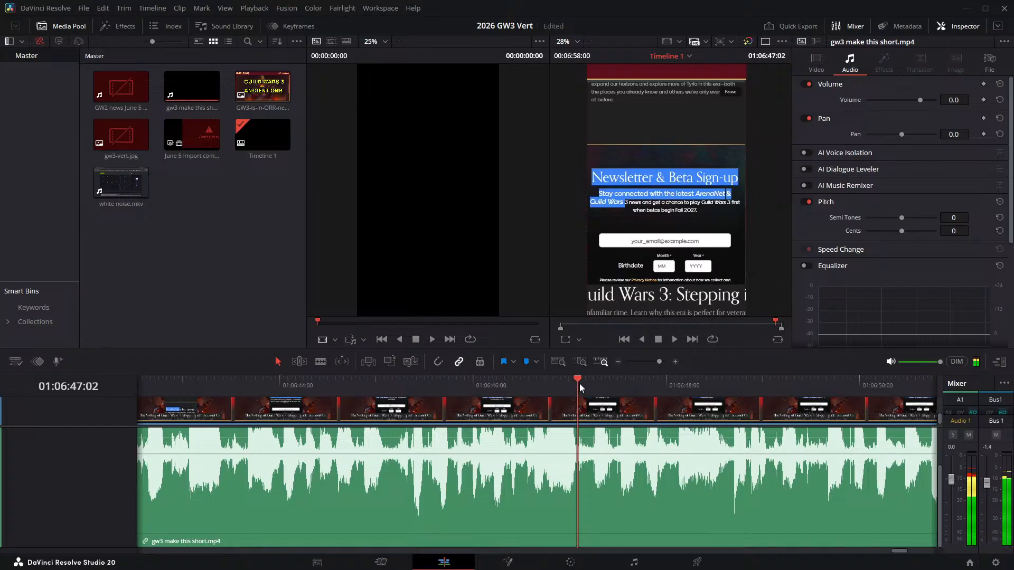
pyautogui.press('Right')
pyautogui.press('Left')
pyautogui.hotkey('ctrl', '\\')
pyautogui.press('Right')
pyautogui.press('Right')
pyautogui.press('Right')
pyautogui.hotkey('ctrl', '\\')
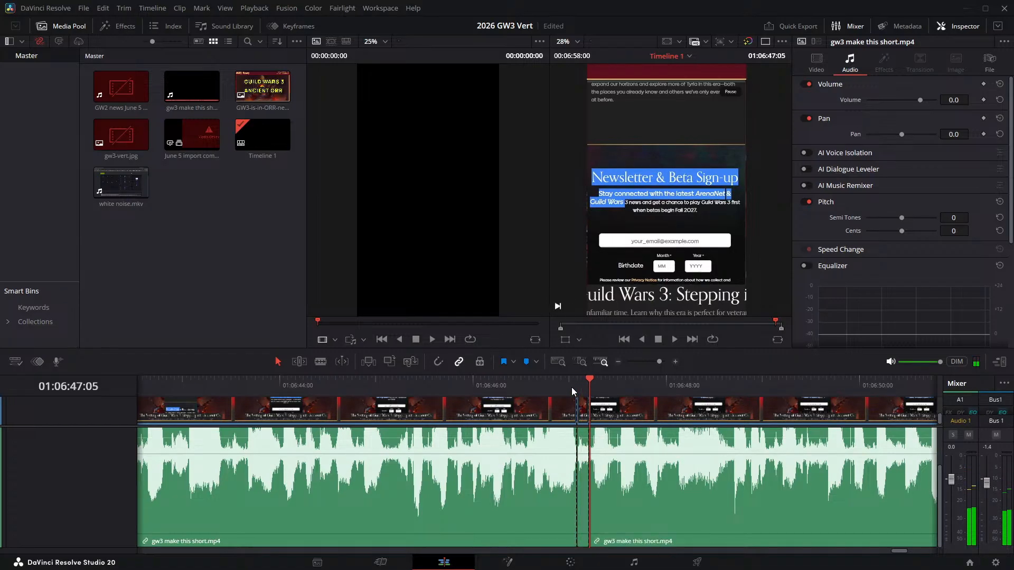
pyautogui.click(583, 414)
pyautogui.press('Delete')
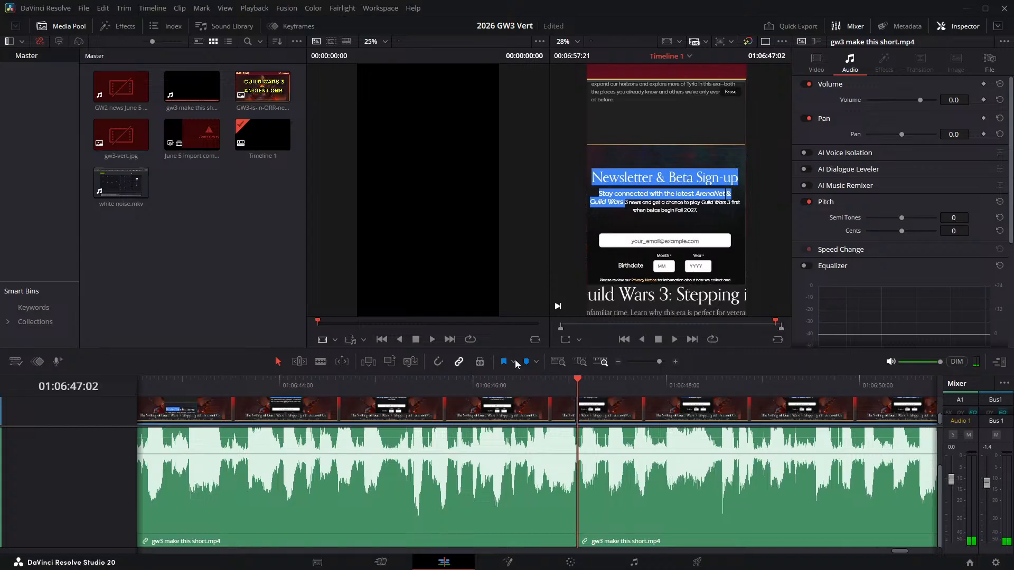
# - Play from before the 01:06:47:02 join through to the closing fade-out at the end of the timeline
pyautogui.hotkey('shift', 'Left')
pyautogui.press('space')
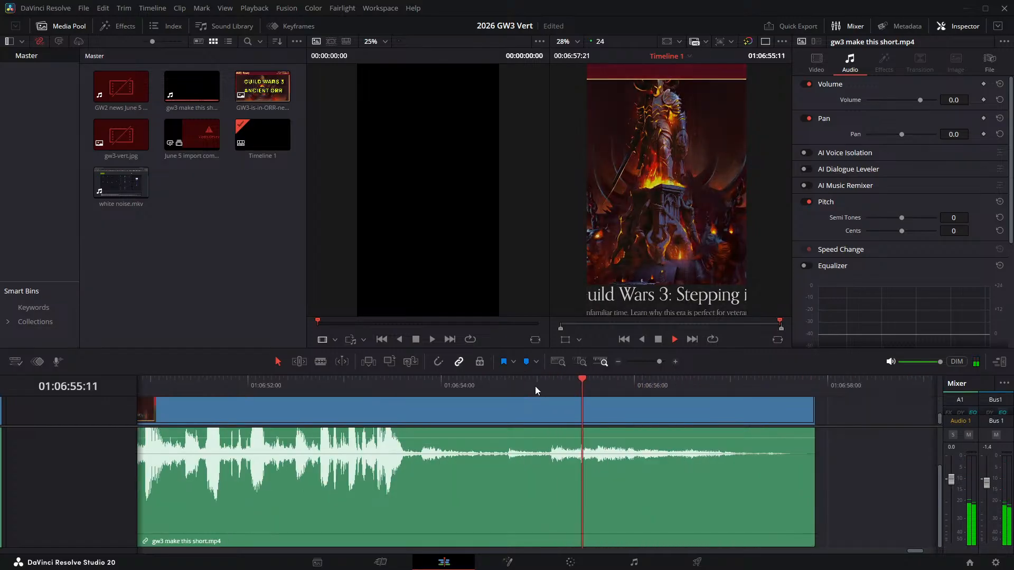
pyautogui.press('space')
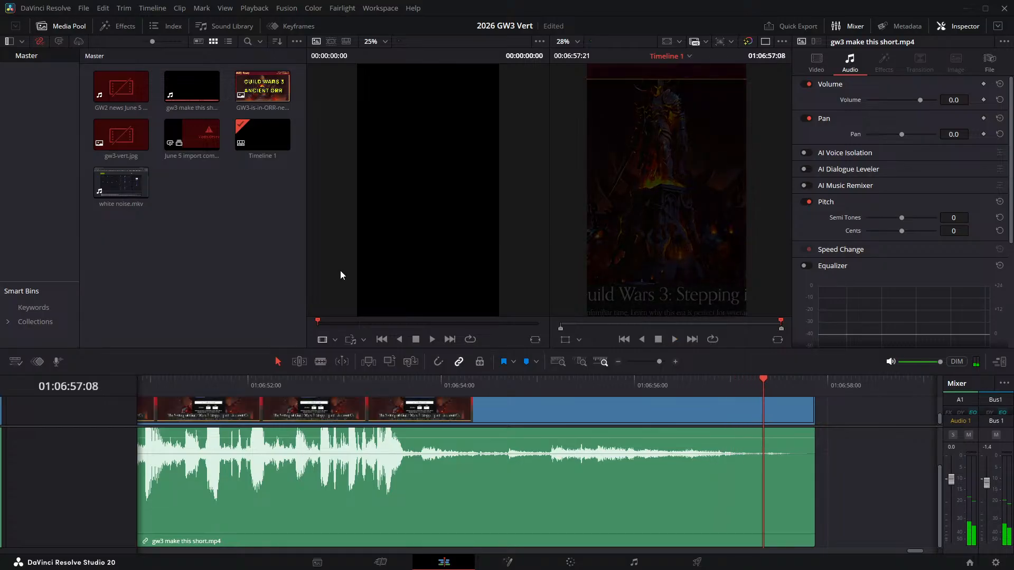
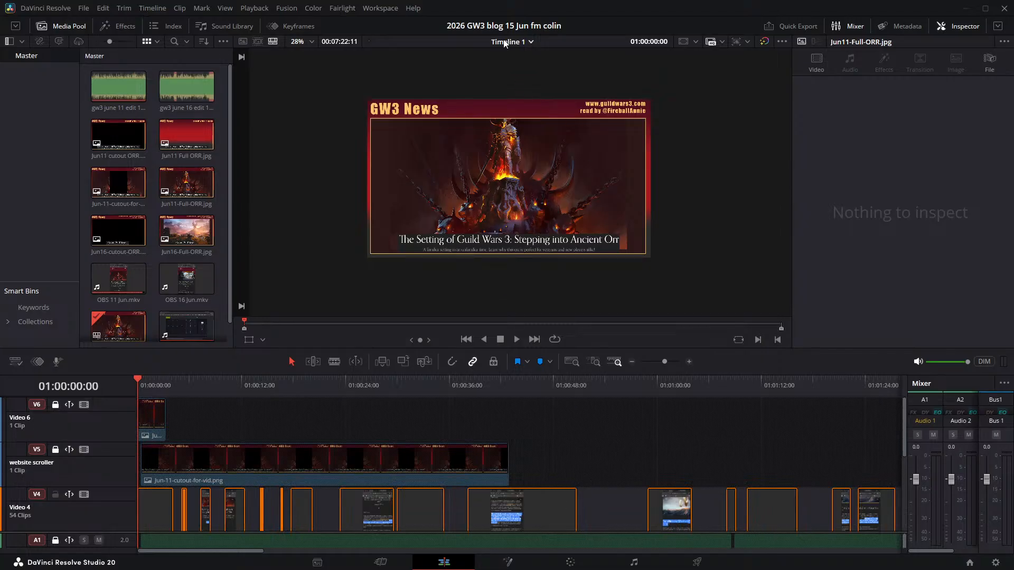
# - Enlarge the timeline area and bring the Audio 1 and Audio 2 tracks into view
pyautogui.click(202, 381)
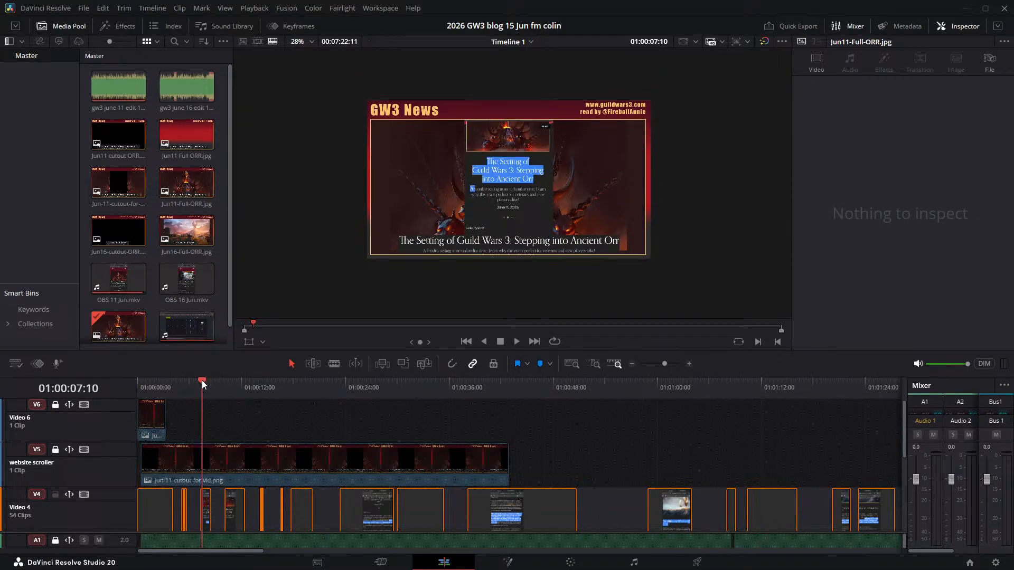
pyautogui.moveTo(203, 384)
pyautogui.mouseDown()
pyautogui.moveTo(217, 383)
pyautogui.moveTo(203, 384)
pyautogui.mouseUp()
pyautogui.moveTo(317, 351); pyautogui.dragTo(321, 127)
pyautogui.scroll(-1, 285, 349)
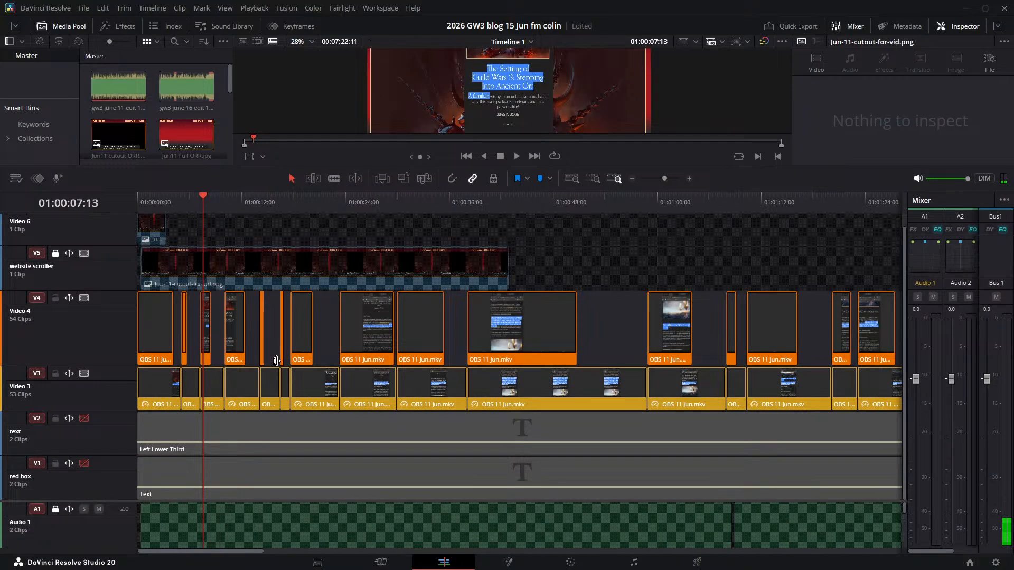
pyautogui.scroll(1, 276, 360)
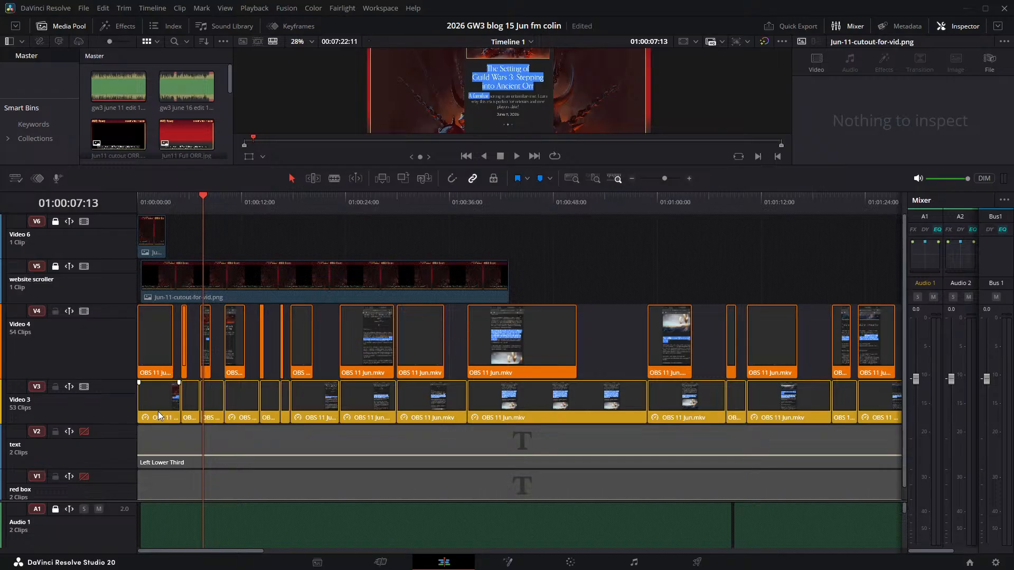
pyautogui.scroll(-1, 119, 445)
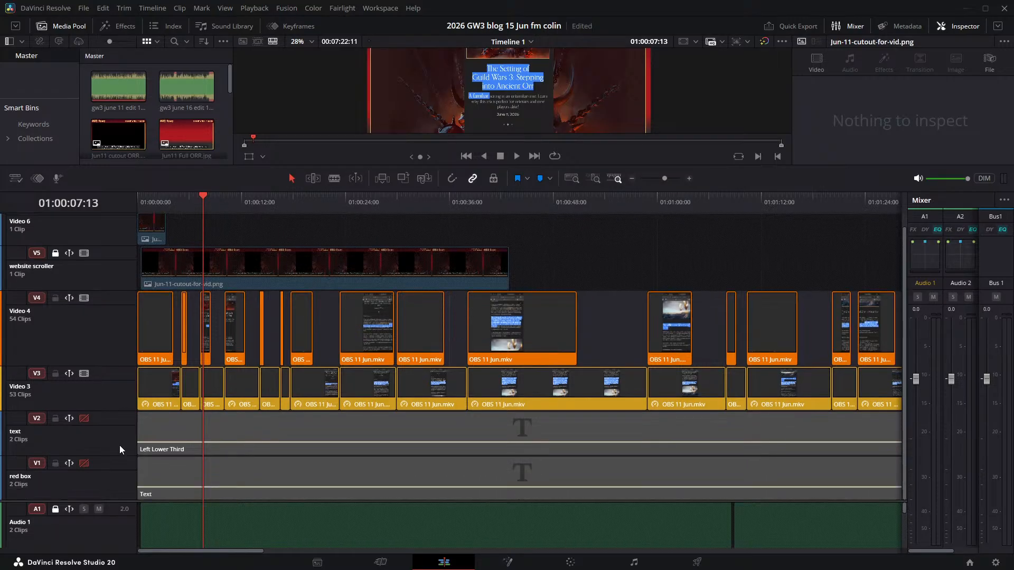
pyautogui.scroll(-10, 108, 502)
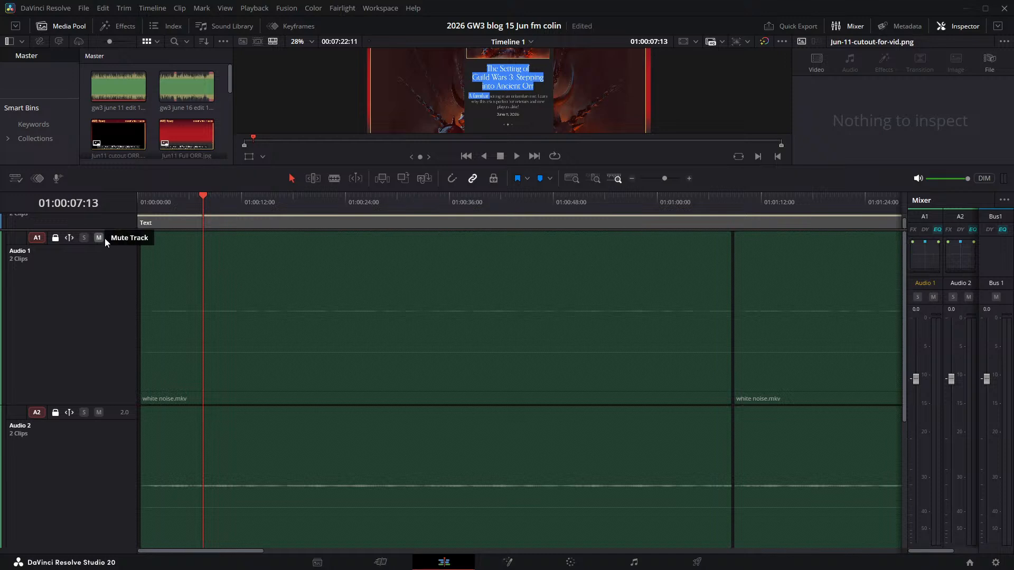
pyautogui.click(99, 238)
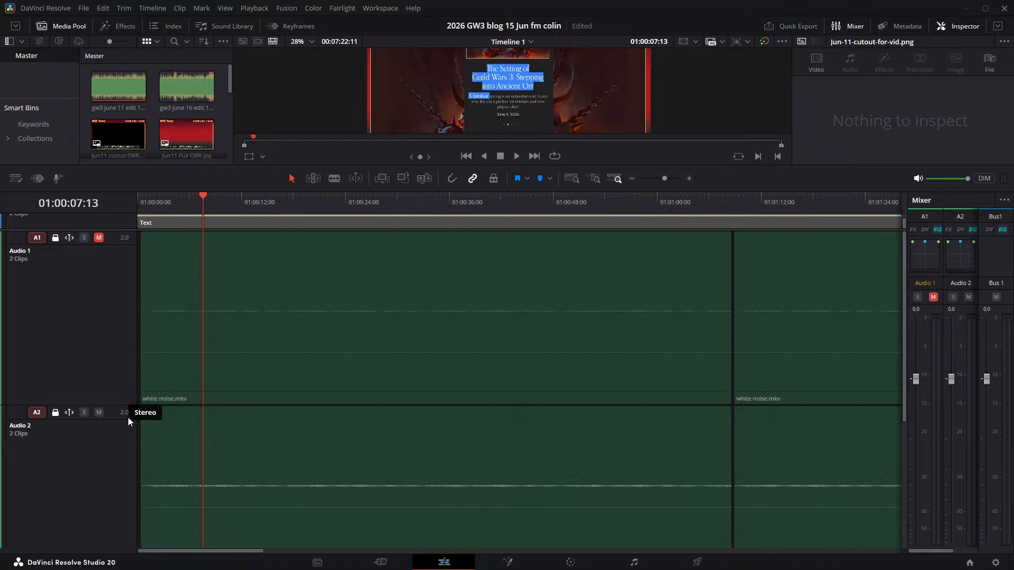
pyautogui.click(101, 413)
pyautogui.click(101, 238)
# - Collapse the Audio 1 and Audio 2 tracks to minimum height and mute both white noise tracks
pyautogui.moveTo(107, 405); pyautogui.dragTo(144, 224)
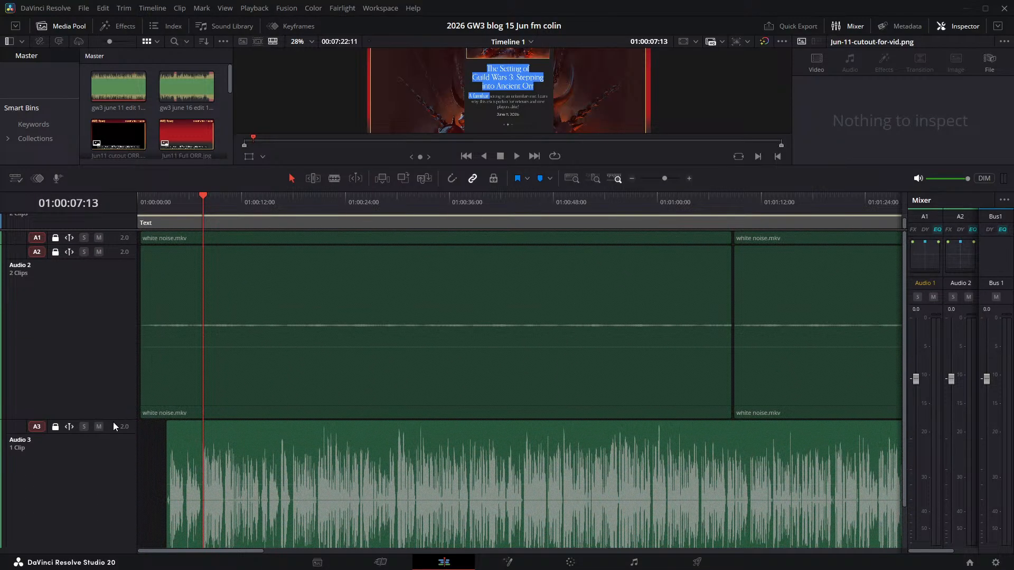
pyautogui.moveTo(113, 419); pyautogui.dragTo(105, 260)
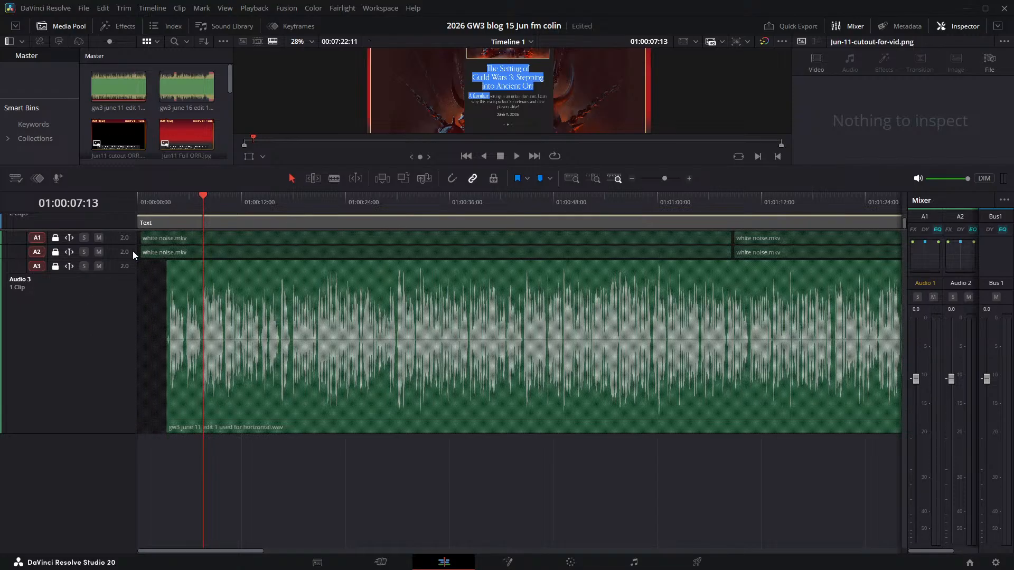
pyautogui.click(99, 237)
pyautogui.click(98, 252)
# - Play the Audio 3 narration from the timeline start to about 01:00:07:12 with the whole preview frame in view
pyautogui.click(500, 378)
pyautogui.press('Home')
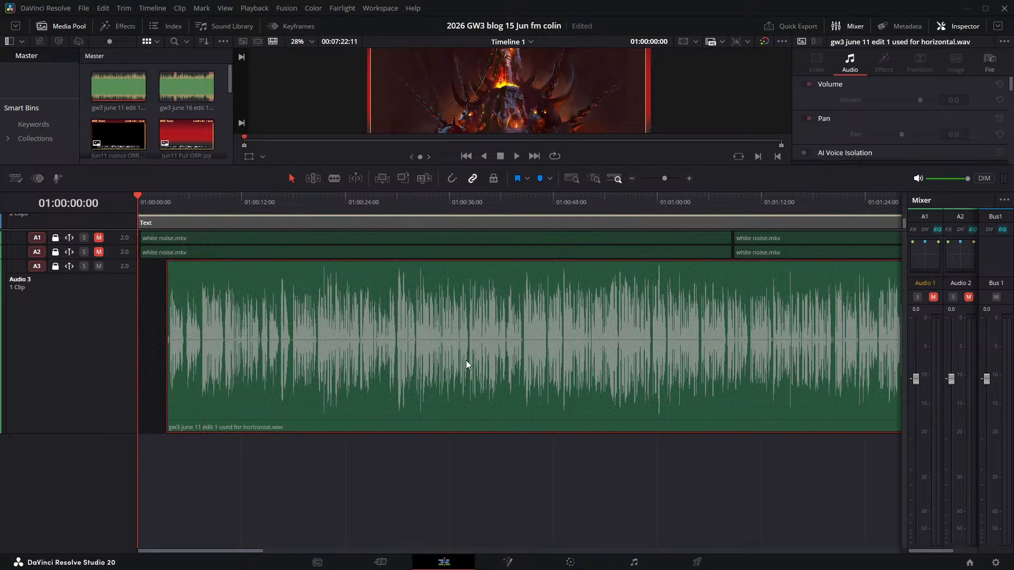
pyautogui.press('space')
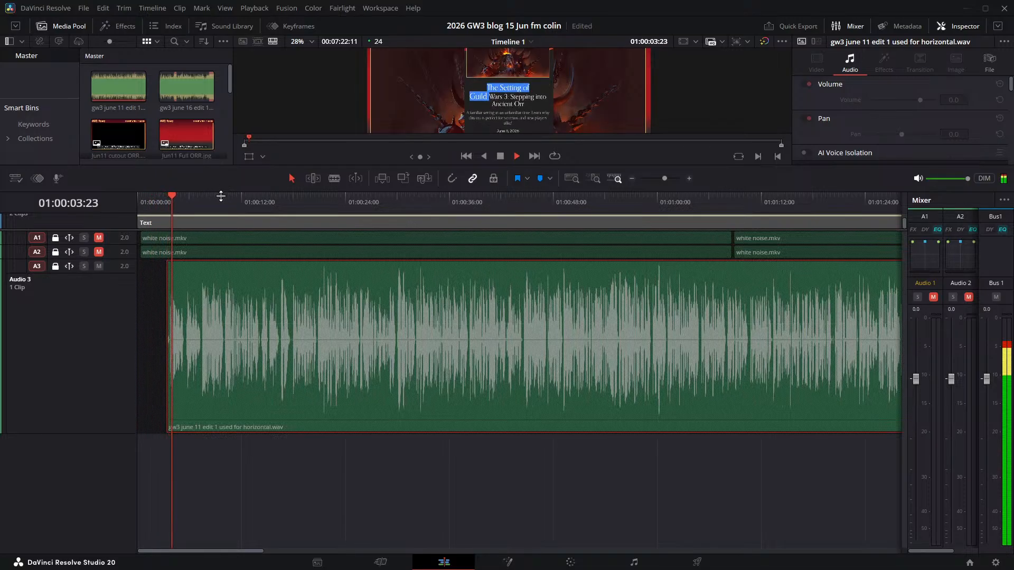
pyautogui.moveTo(221, 196); pyautogui.dragTo(221, 308)
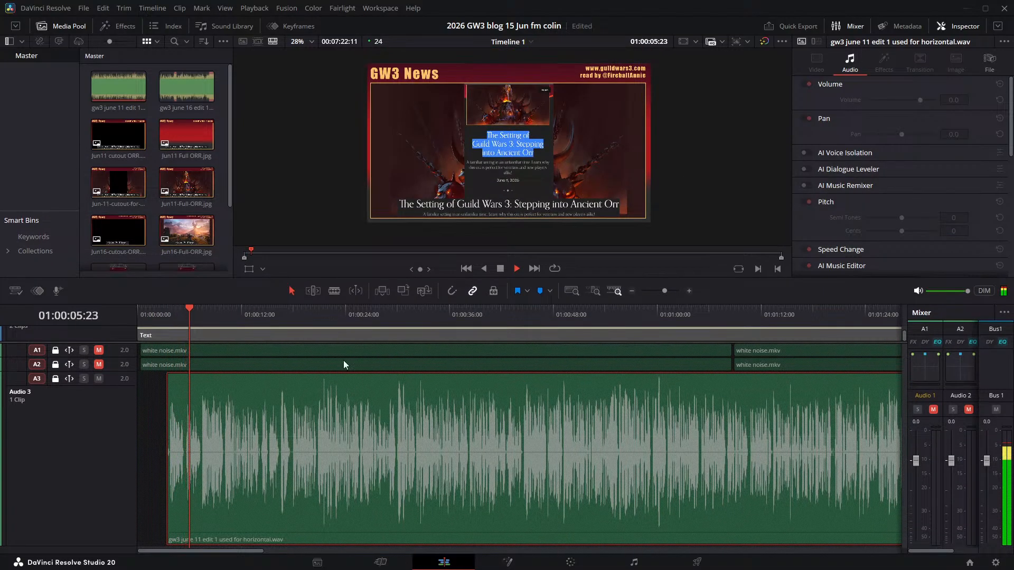
pyautogui.click(502, 270)
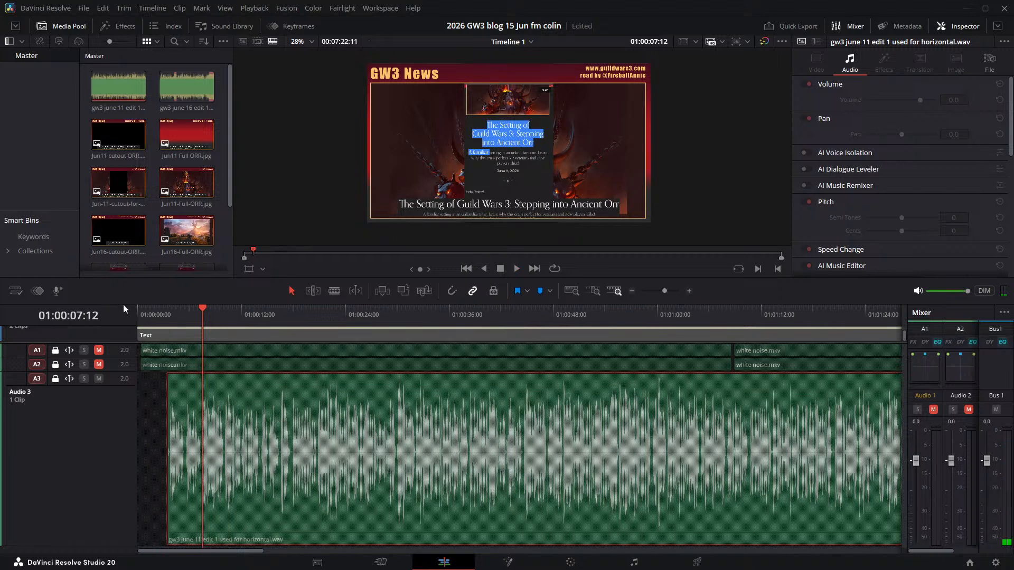
# - Enlarge the timeline area again, collapse the text and red box tracks, and reduce the height of Video 4
pyautogui.moveTo(144, 305); pyautogui.dragTo(204, 117)
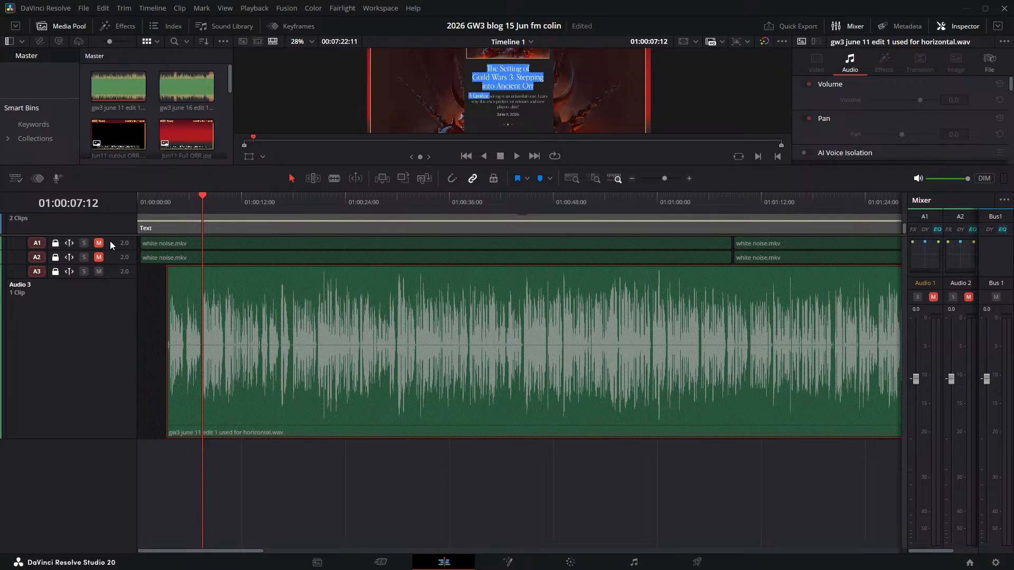
pyautogui.moveTo(114, 234); pyautogui.dragTo(114, 389)
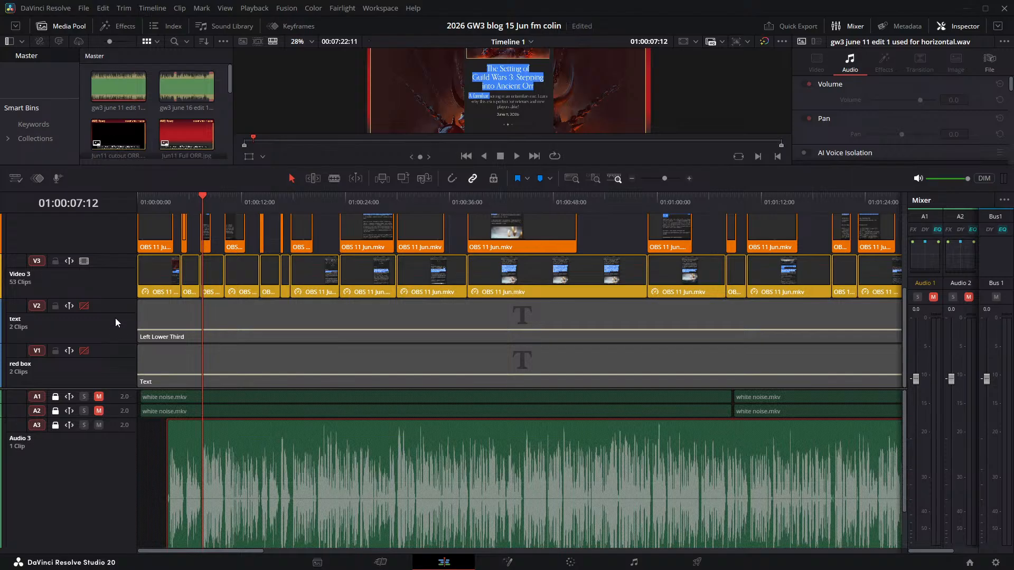
pyautogui.moveTo(115, 299); pyautogui.dragTo(110, 334)
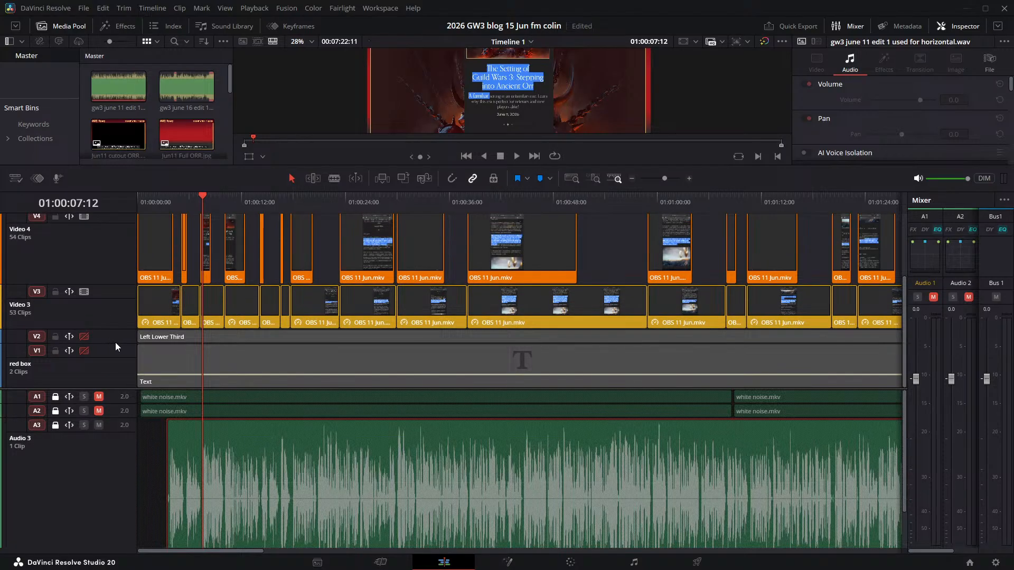
pyautogui.scroll(5, 137, 334)
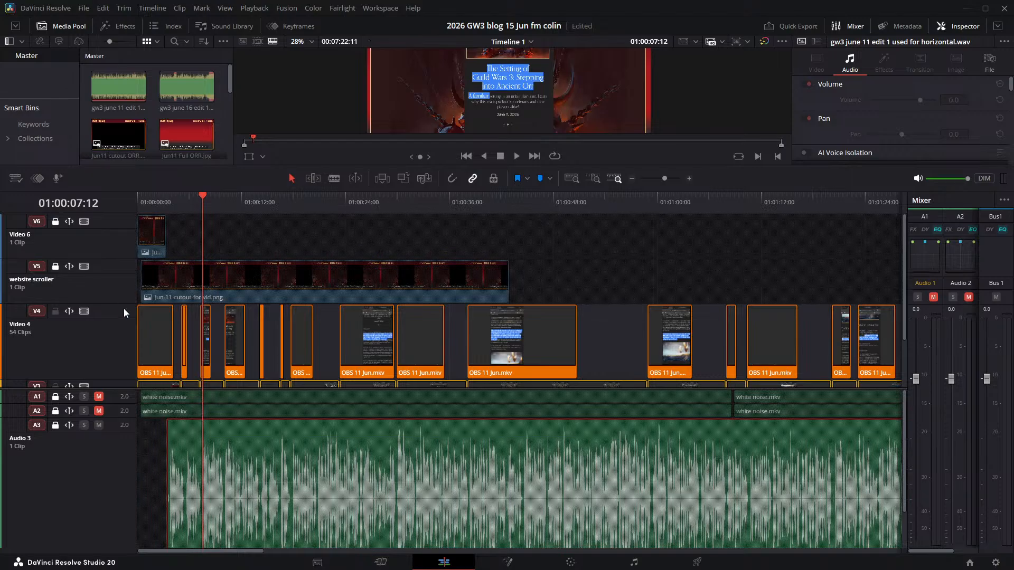
pyautogui.moveTo(123, 306); pyautogui.dragTo(116, 345)
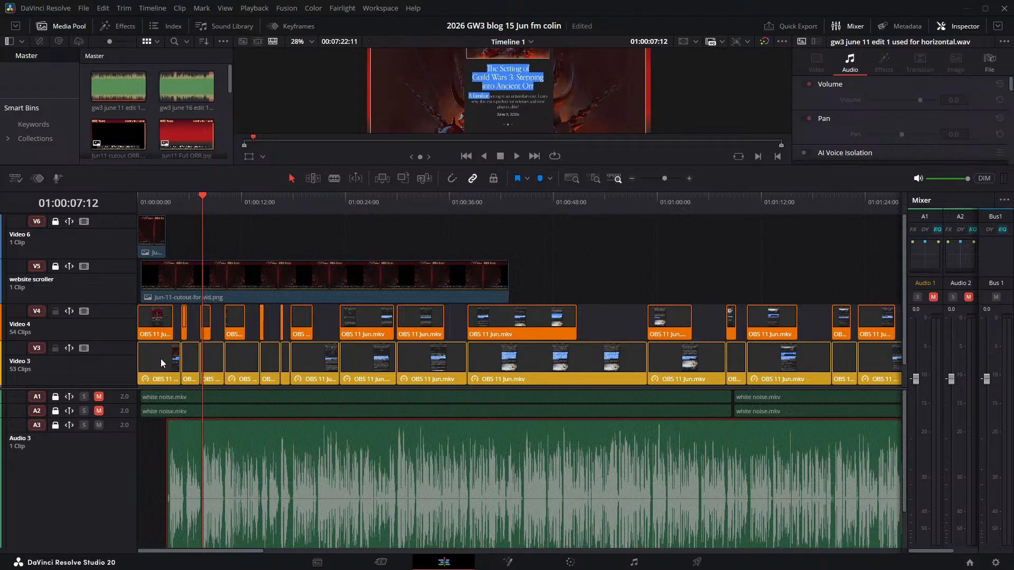
# - Move the Video 4 clips up to Video 5 and the Video 3 clips up to Video 4
pyautogui.scroll(-3, 197, 373)
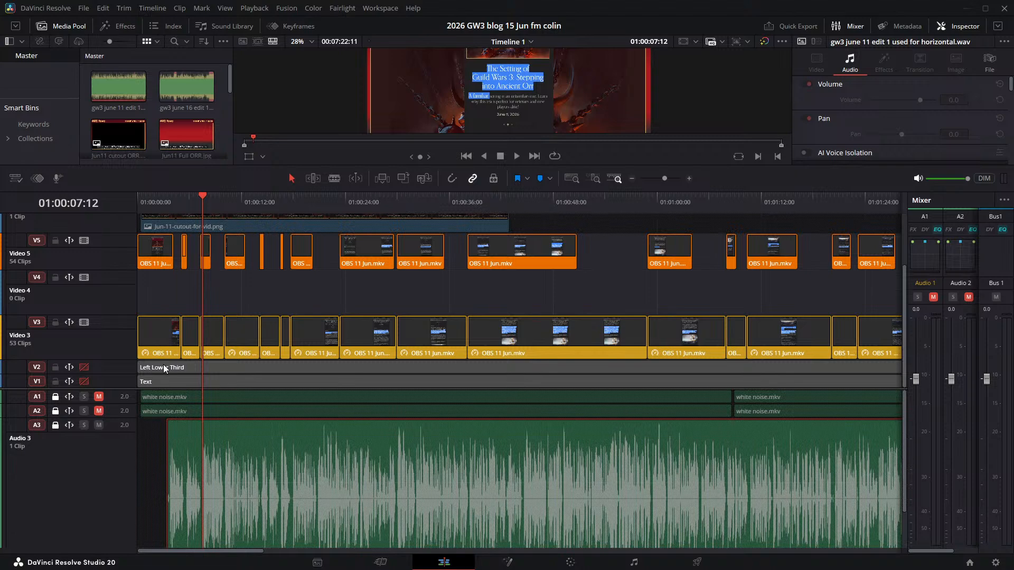
pyautogui.hotkey('alt', 'Up')
pyautogui.click(259, 335)
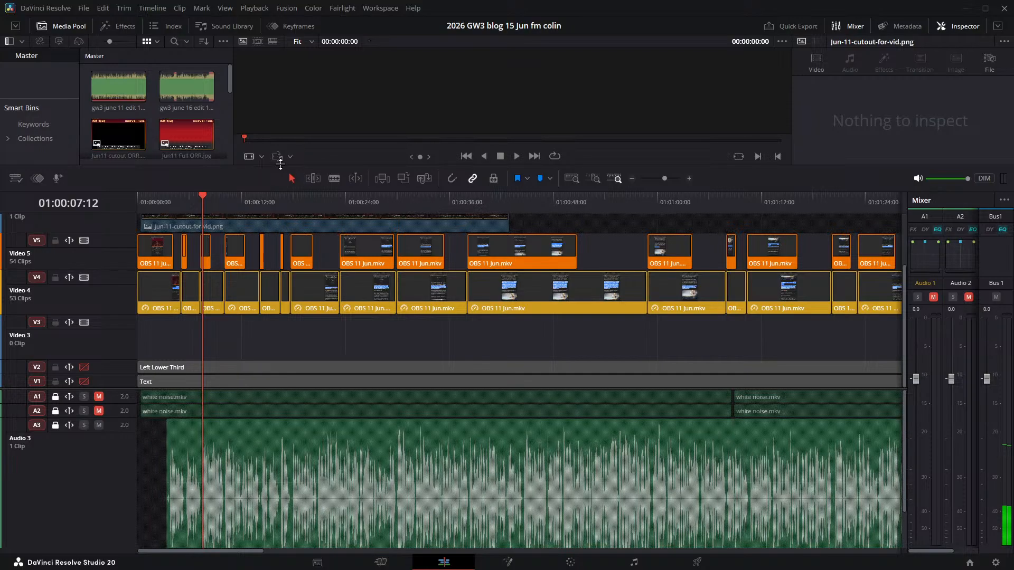
# - Enlarge the preview area and place Jun16-Full-ORR.jpg near the start of the empty Video 3 track
pyautogui.moveTo(281, 165); pyautogui.dragTo(280, 266)
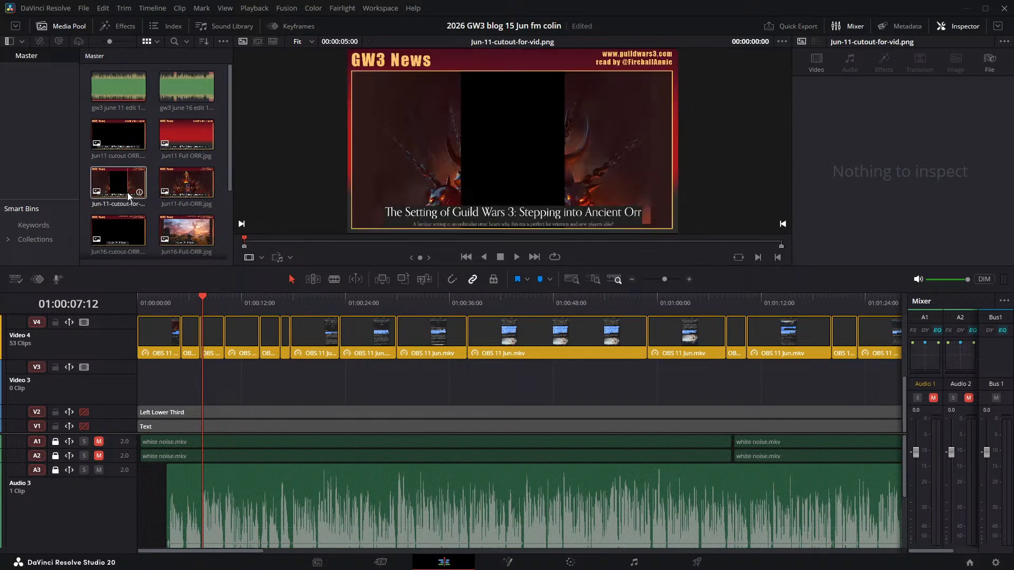
pyautogui.scroll(-1, 188, 185)
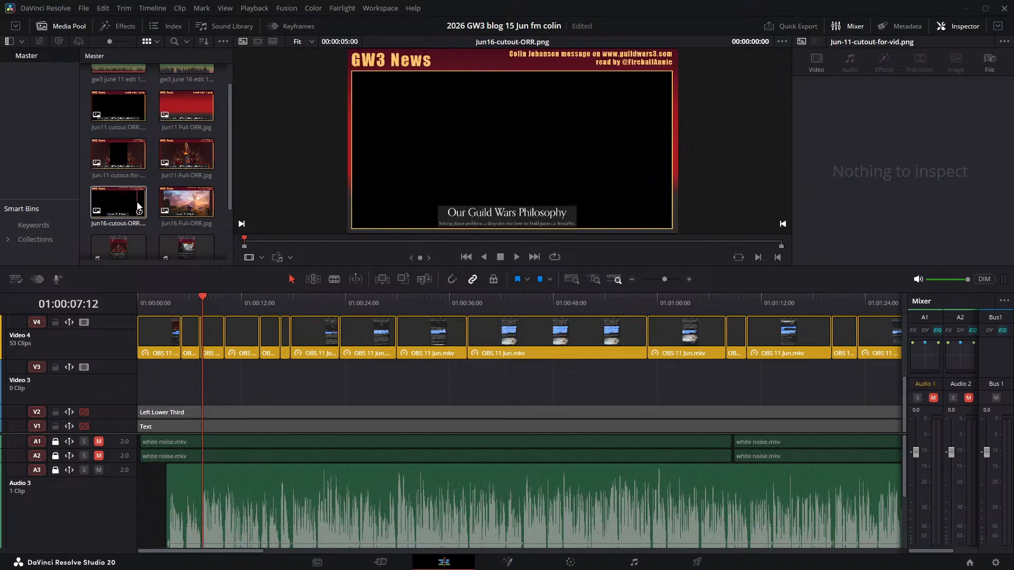
pyautogui.click(125, 207)
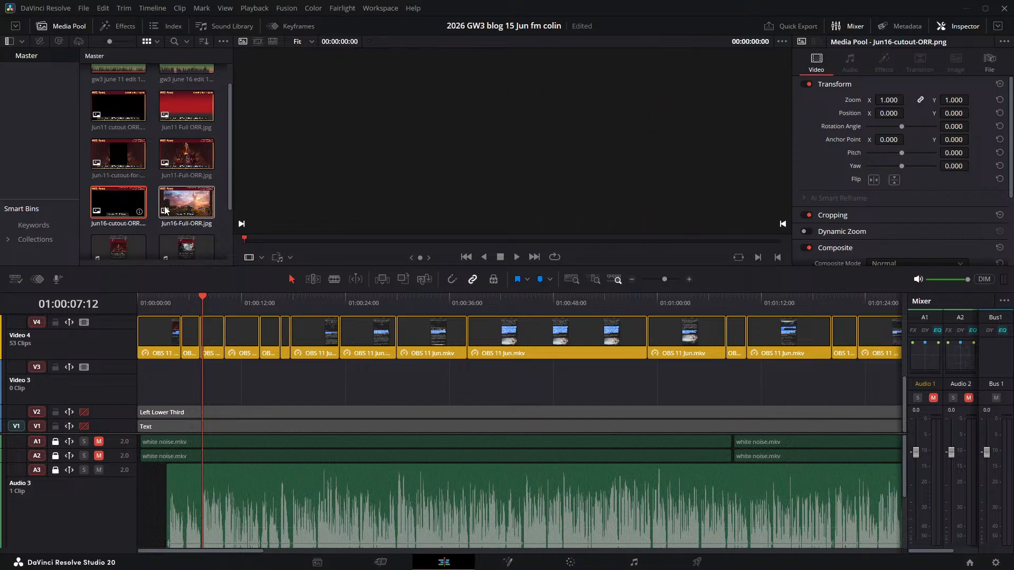
pyautogui.click(184, 209)
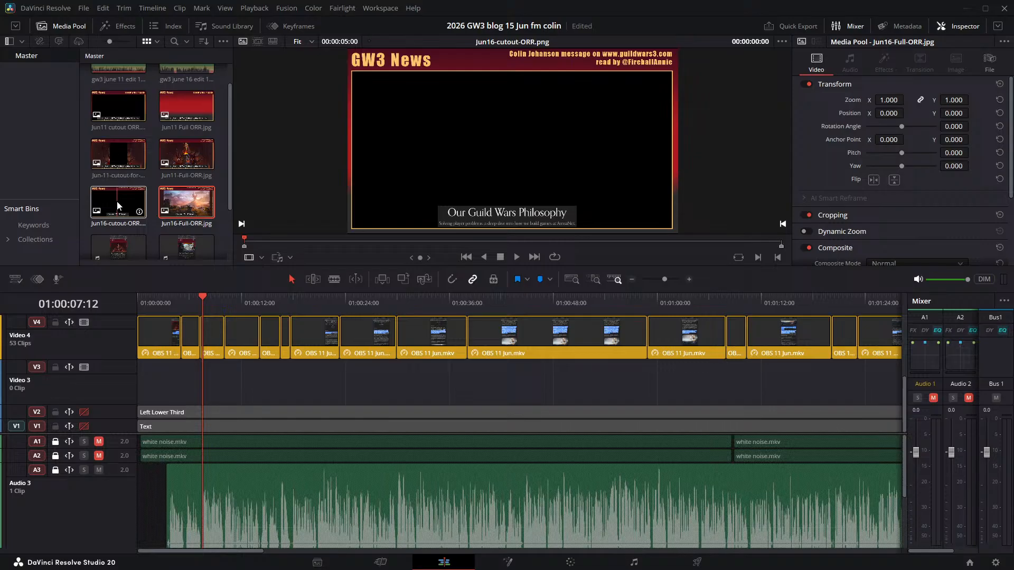
pyautogui.moveTo(185, 205); pyautogui.dragTo(139, 384)
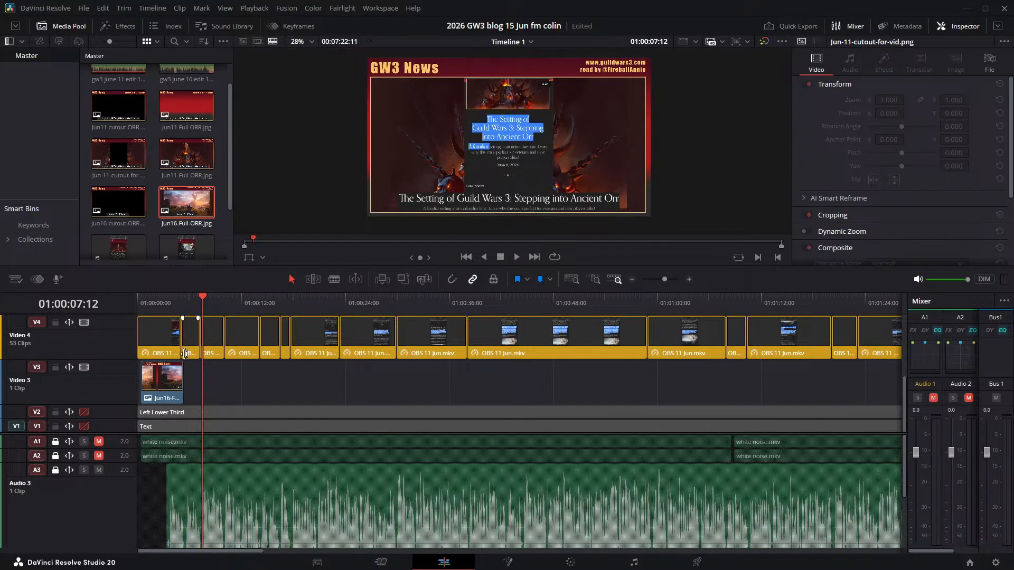
# - Play the opening from 01:00:02:01 to 01:00:04:18, then return the playhead to 01:00:02:00
pyautogui.moveTo(206, 290); pyautogui.dragTo(157, 305)
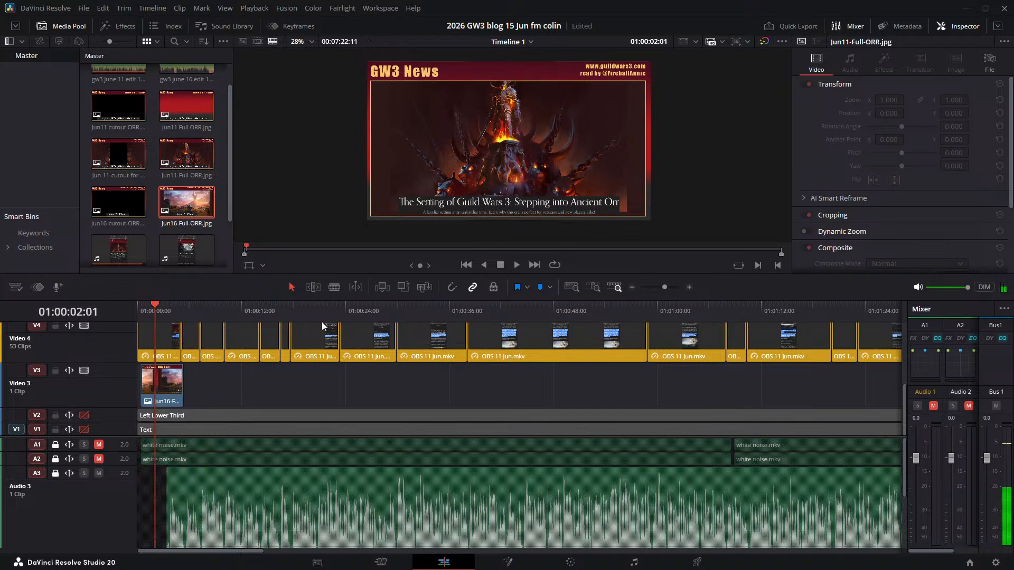
pyautogui.click(516, 265)
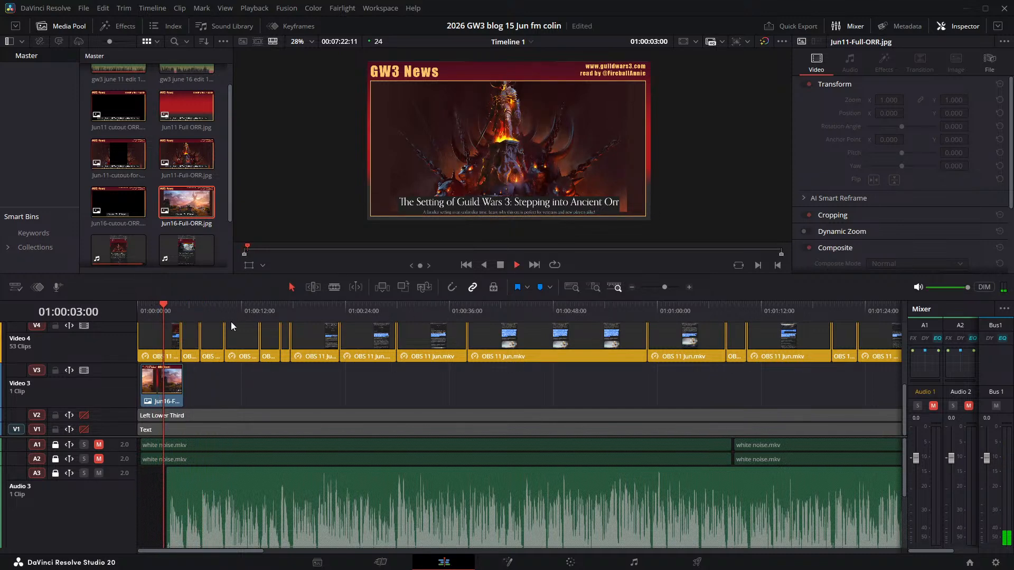
pyautogui.click(502, 266)
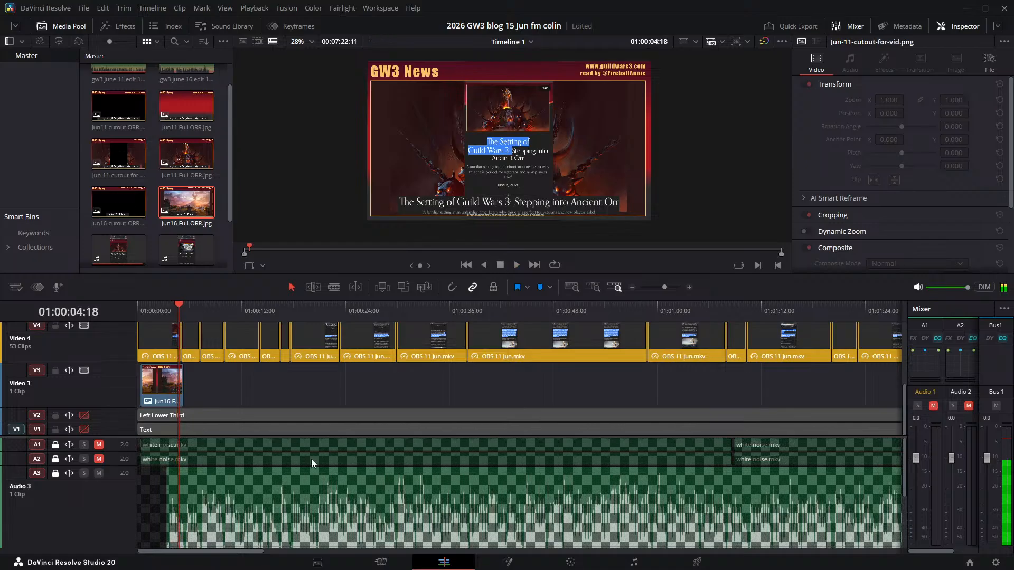
pyautogui.click(314, 473)
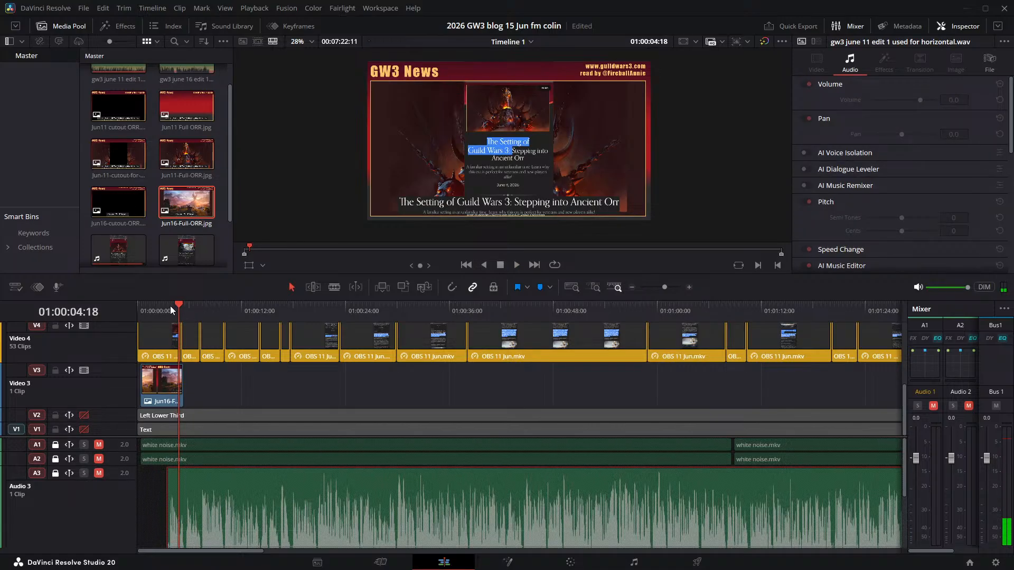
pyautogui.moveTo(175, 310); pyautogui.dragTo(154, 310)
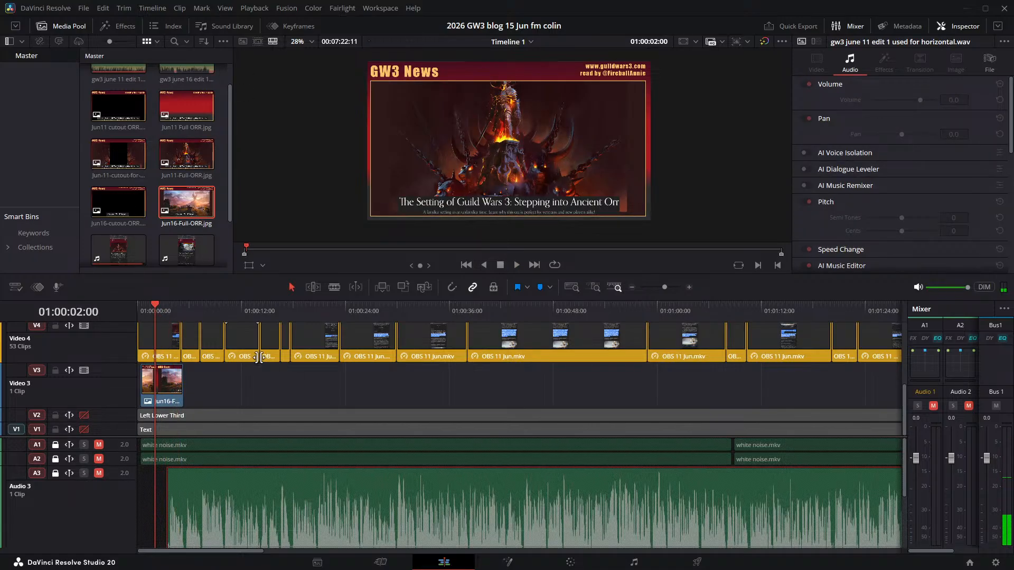
# - Delete the Jun16-Full-ORR.jpg clip from Video 3
pyautogui.scroll(1, 199, 393)
pyautogui.scroll(-1, 222, 398)
pyautogui.click(172, 394)
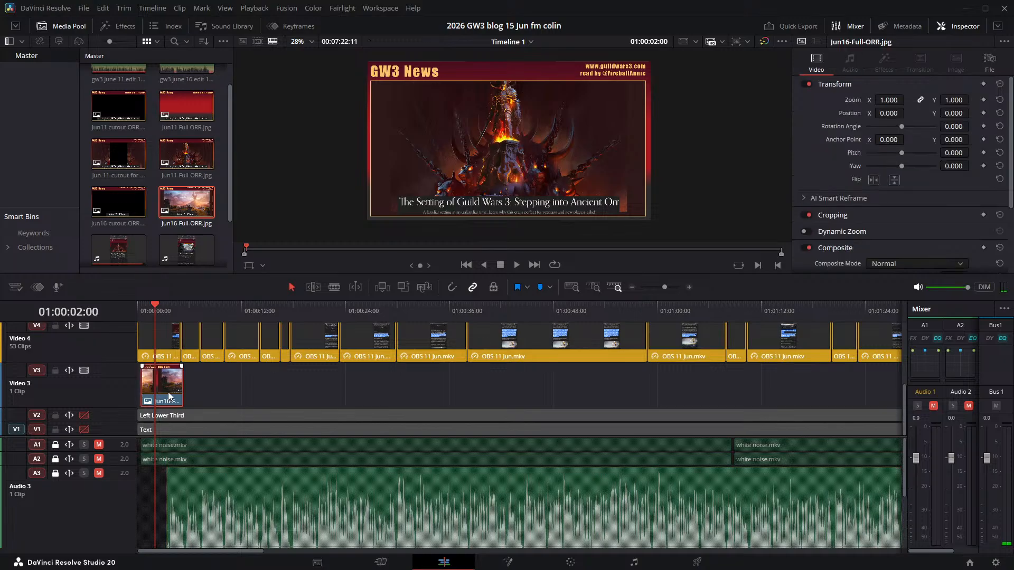
pyautogui.press('Delete')
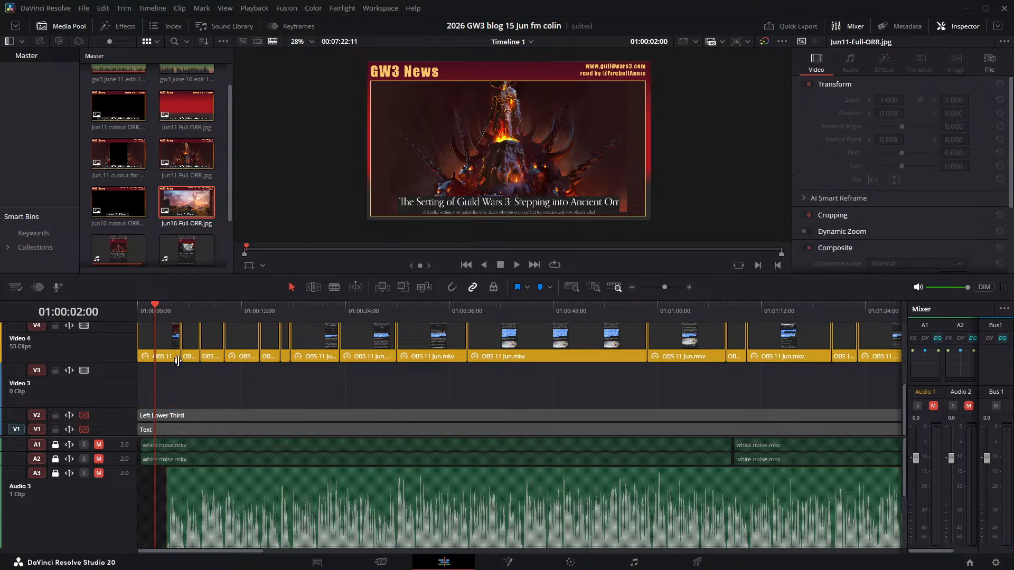
# - Add the "gw3 june 16 edit 1 used for horizontal.wav" narration to a new audio track beneath Audio 3
pyautogui.click(165, 102)
pyautogui.scroll(-2, 164, 109)
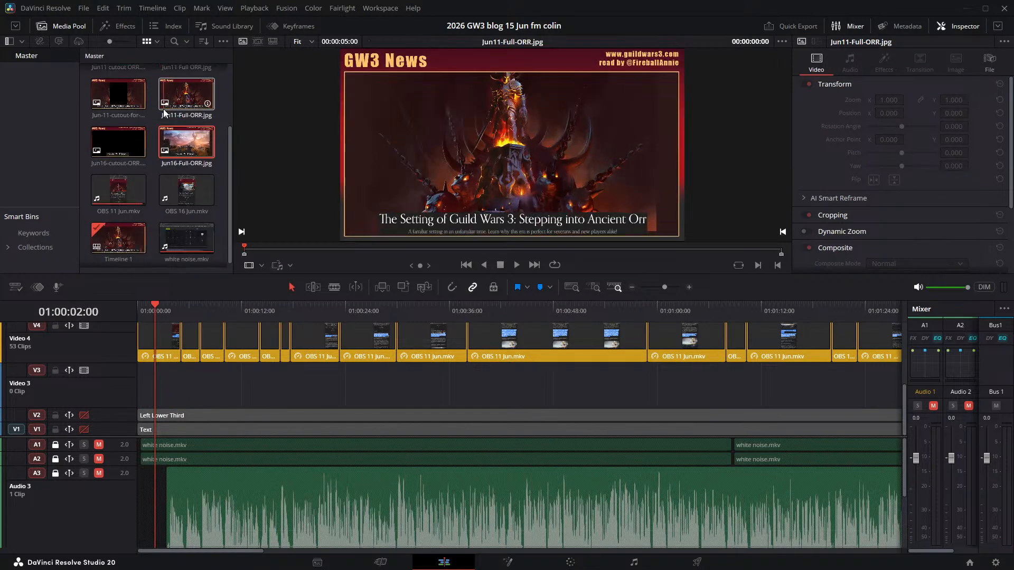
pyautogui.scroll(3, 165, 113)
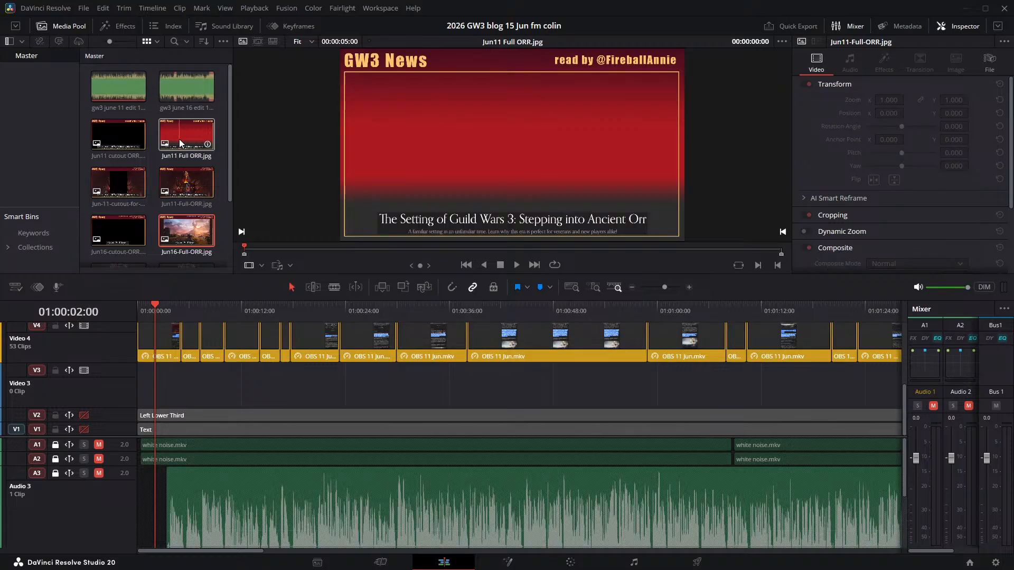
pyautogui.click(191, 94)
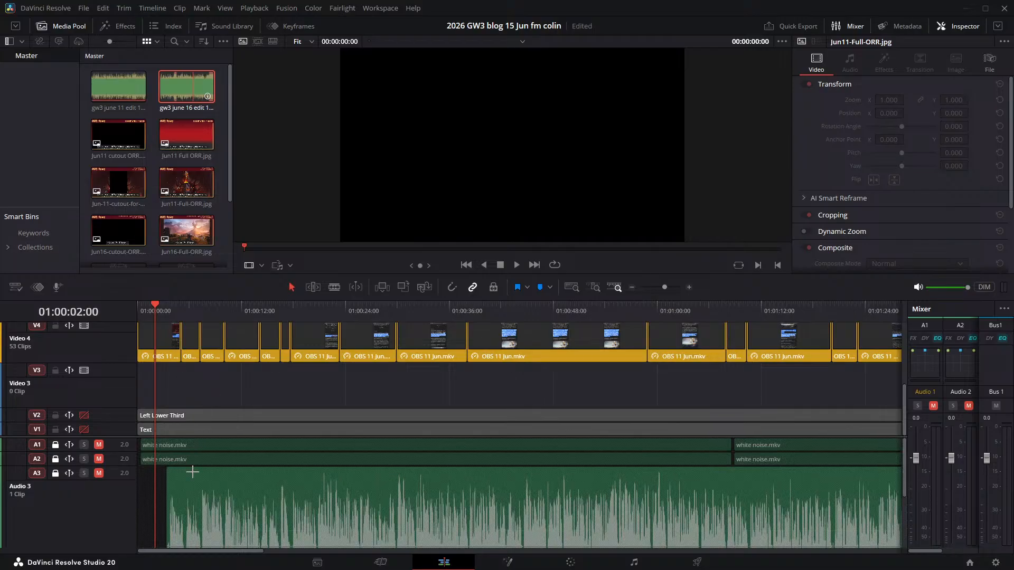
pyautogui.scroll(-1, 192, 472)
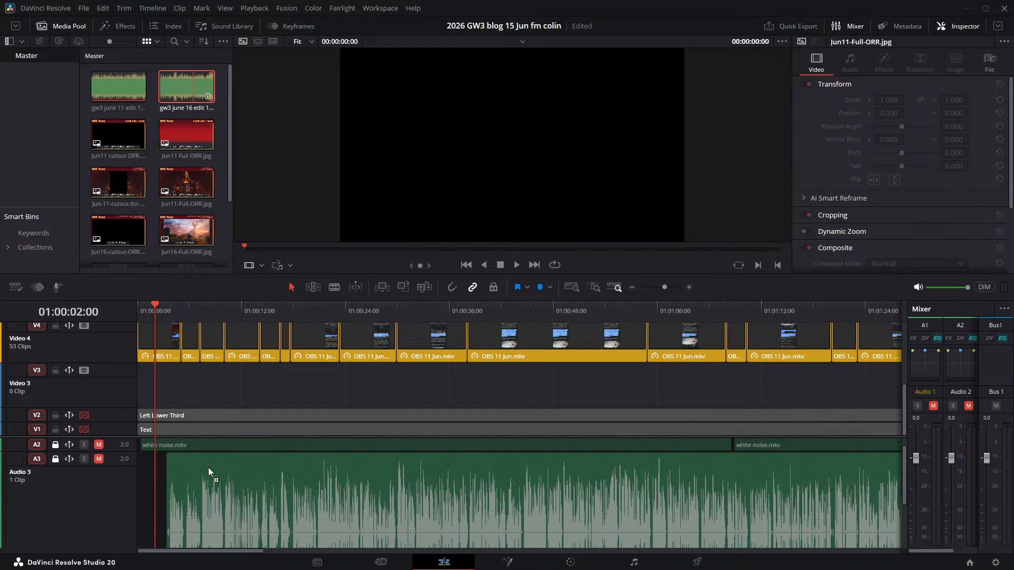
pyautogui.scroll(-1, 209, 471)
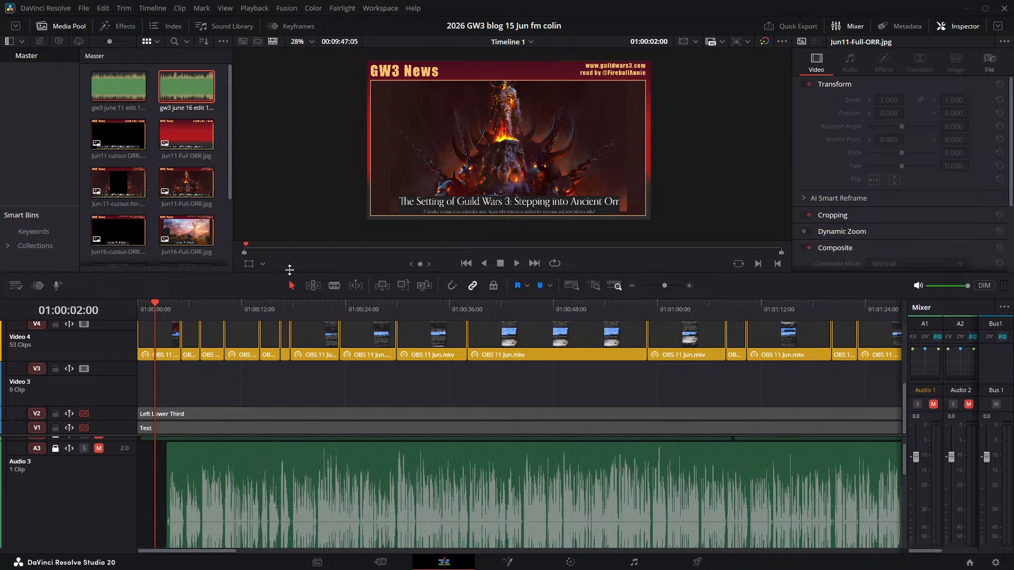
# - Enlarge the timeline area and play samples of the June 16 narration around 01:02:57:14 and from 01:00:08:17 to 01:00:15:01
pyautogui.moveTo(292, 275); pyautogui.dragTo(293, 143)
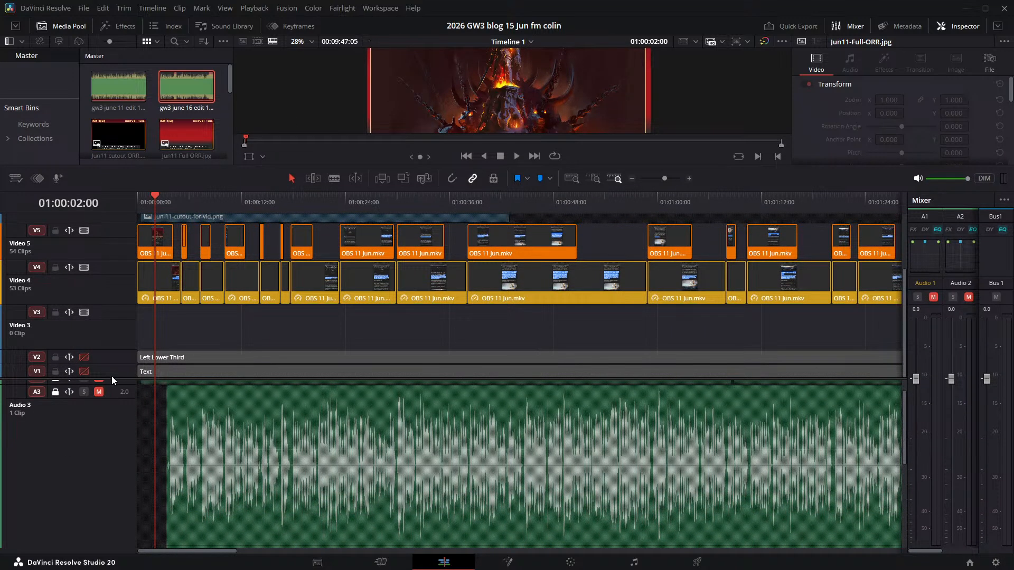
pyautogui.scroll(-3, 132, 525)
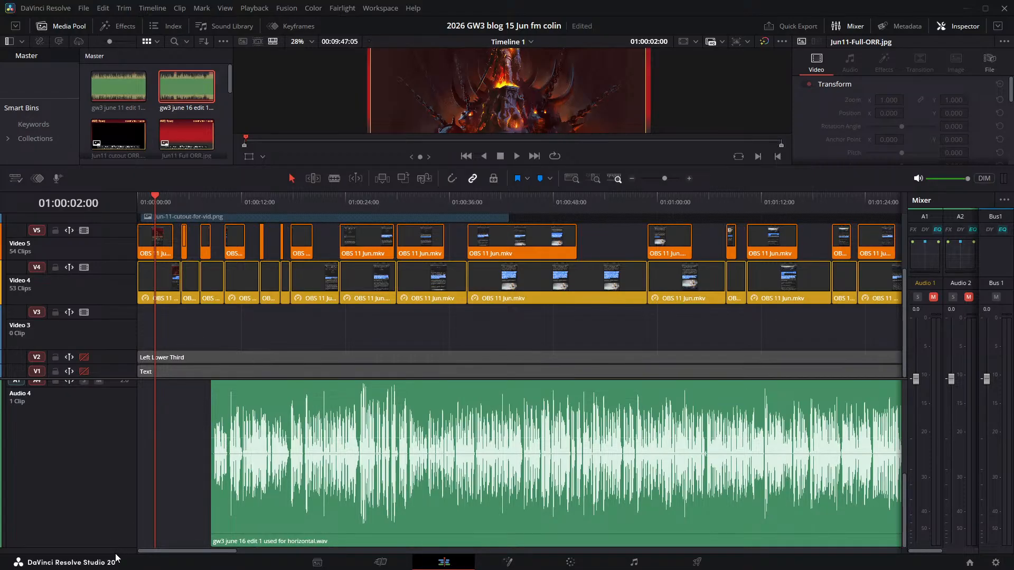
pyautogui.moveTo(141, 553); pyautogui.dragTo(304, 552)
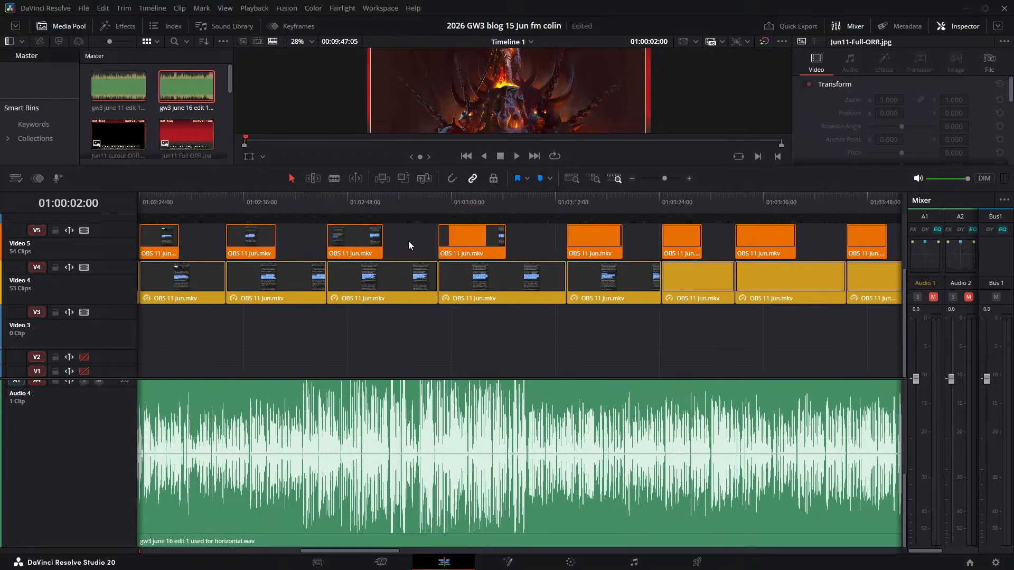
pyautogui.click(421, 198)
pyautogui.press('space')
pyautogui.press('space')
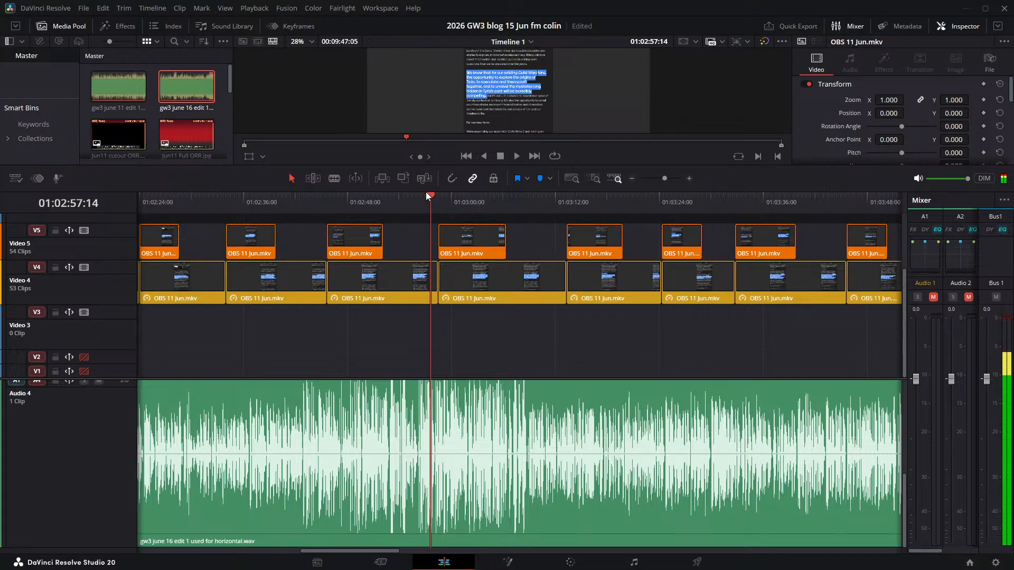
pyautogui.moveTo(428, 195); pyautogui.dragTo(76, 203)
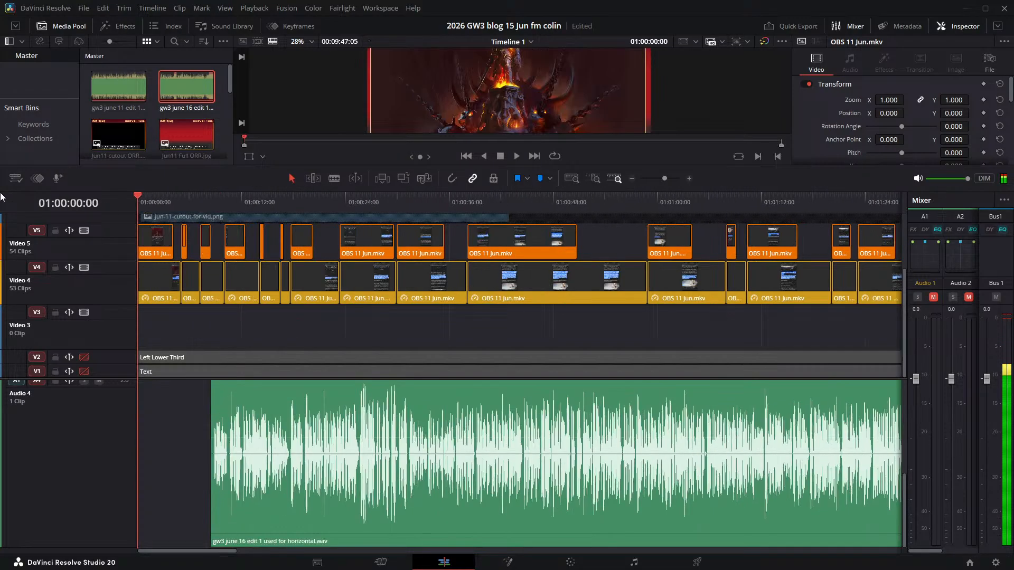
pyautogui.click(212, 202)
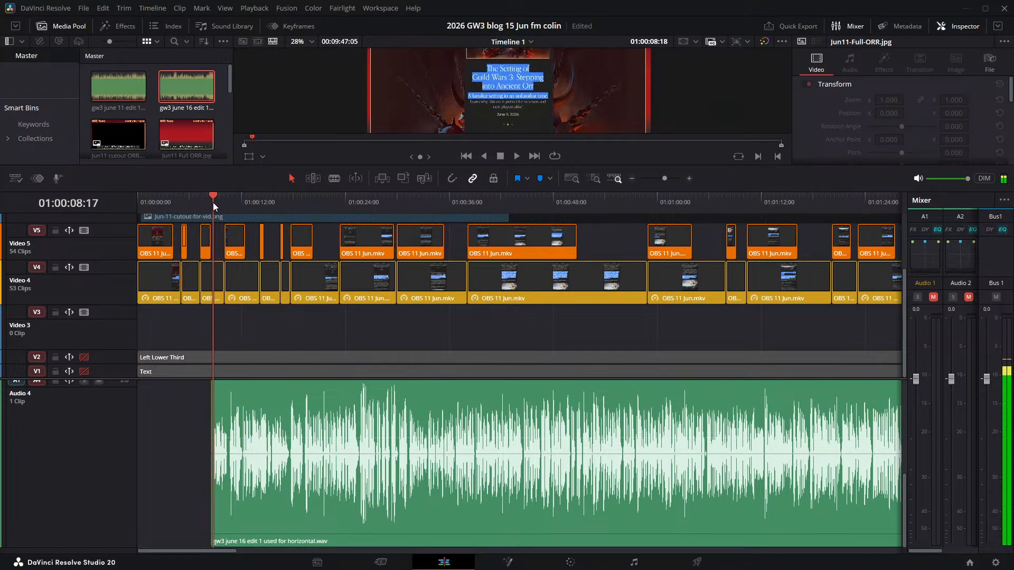
pyautogui.press('space')
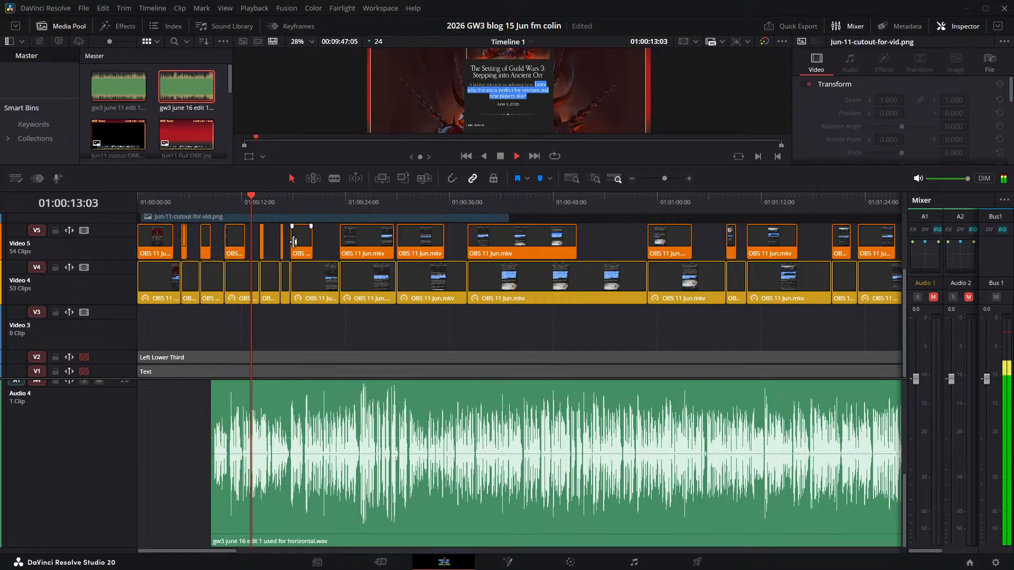
pyautogui.press('space')
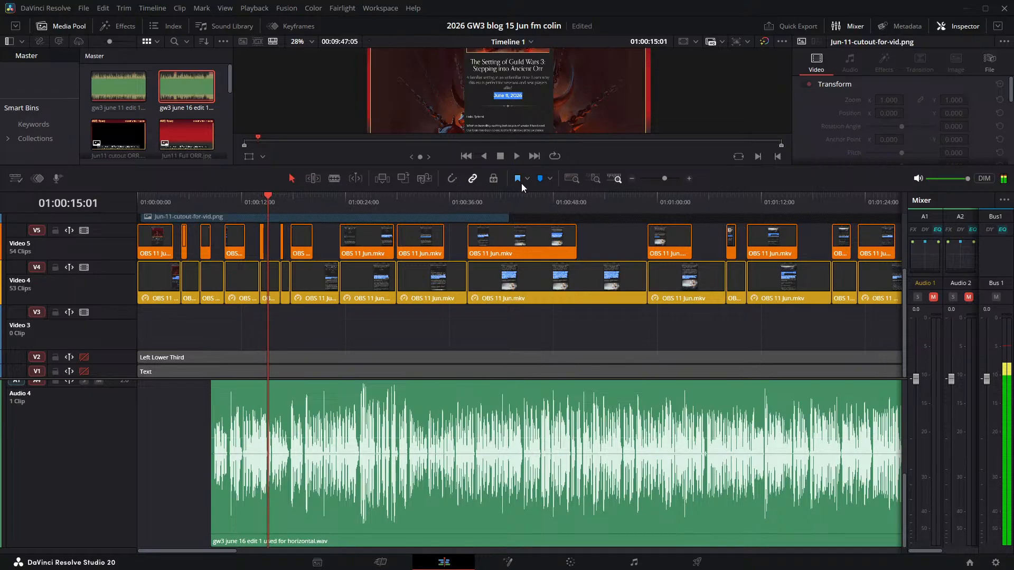
# - Shift the June 16 narration on Audio 4 about 3 seconds later and increase the height of the Video 2 text track
pyautogui.moveTo(393, 430); pyautogui.dragTo(441, 429)
pyautogui.moveTo(118, 376); pyautogui.dragTo(101, 544)
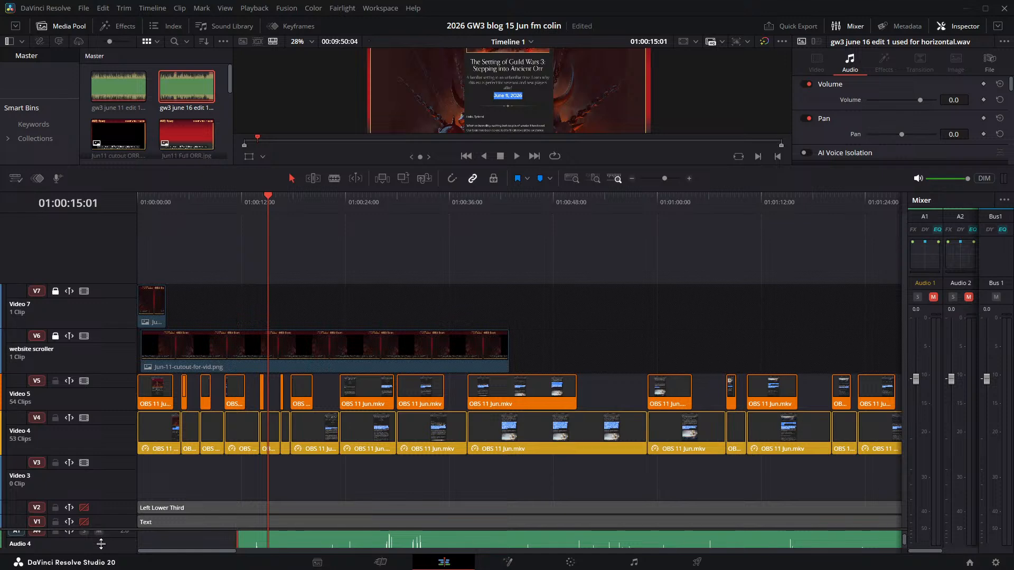
pyautogui.scroll(-2, 549, 539)
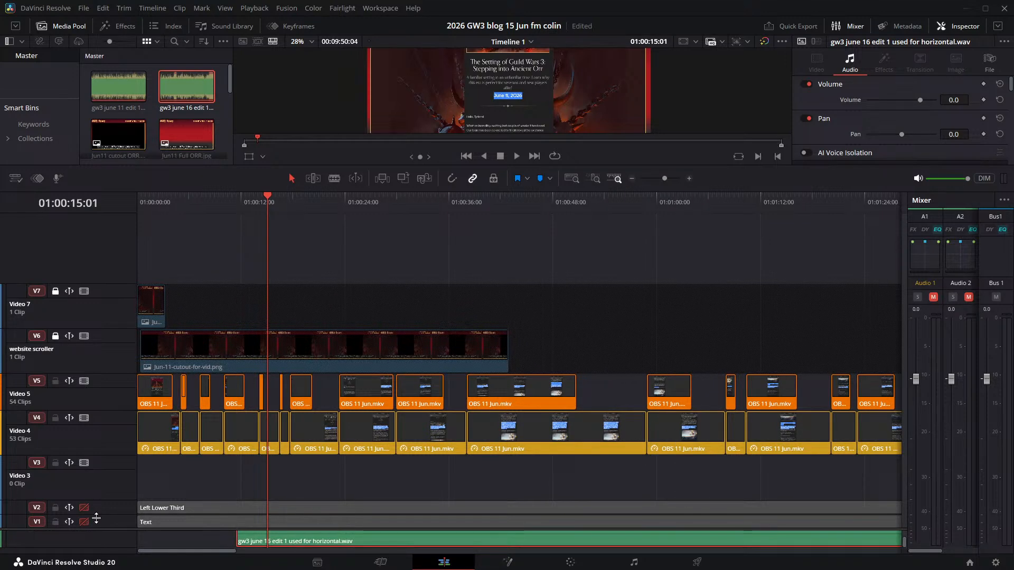
pyautogui.moveTo(106, 529); pyautogui.dragTo(106, 491)
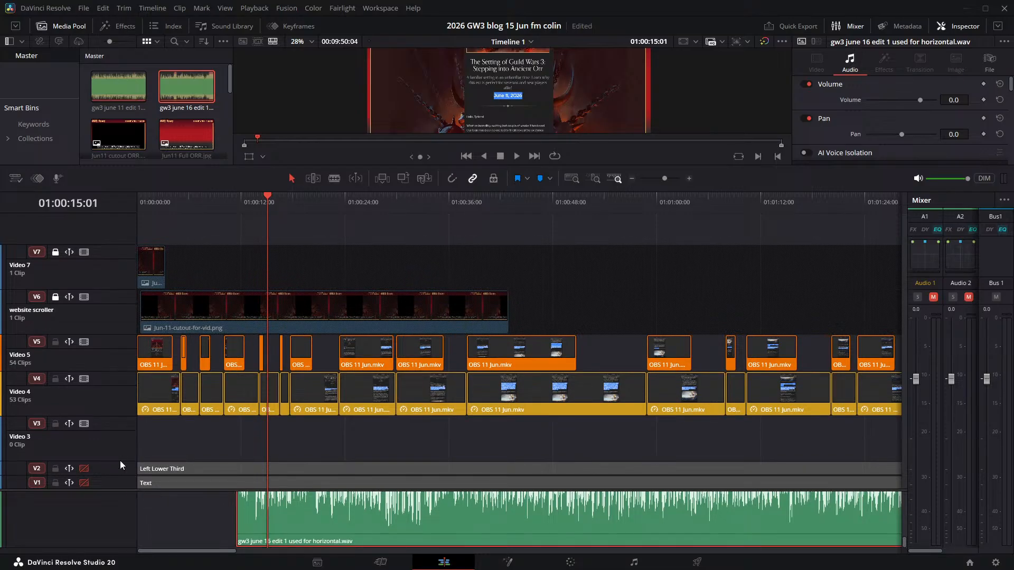
pyautogui.moveTo(117, 463); pyautogui.dragTo(139, 364)
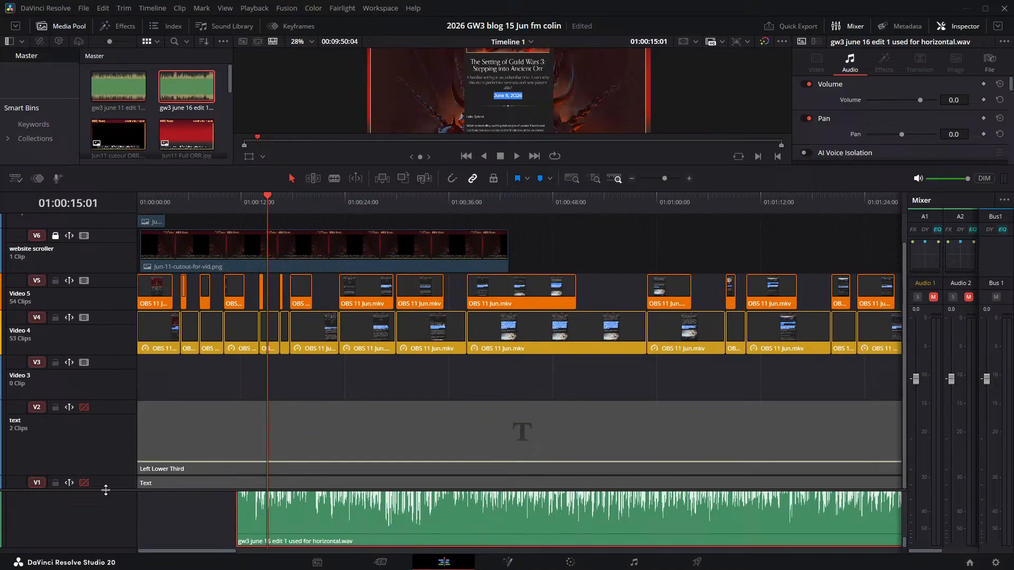
# - Enlarge the audio track area and reduce the Audio 3 track height so both narration waveforms fit in view
pyautogui.moveTo(106, 489); pyautogui.dragTo(147, 282)
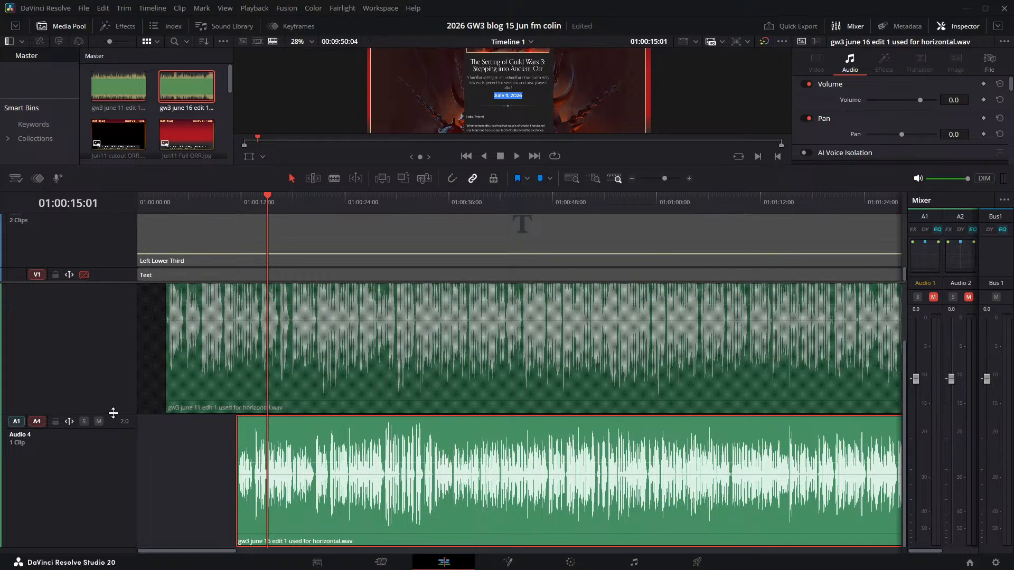
pyautogui.scroll(3, 111, 388)
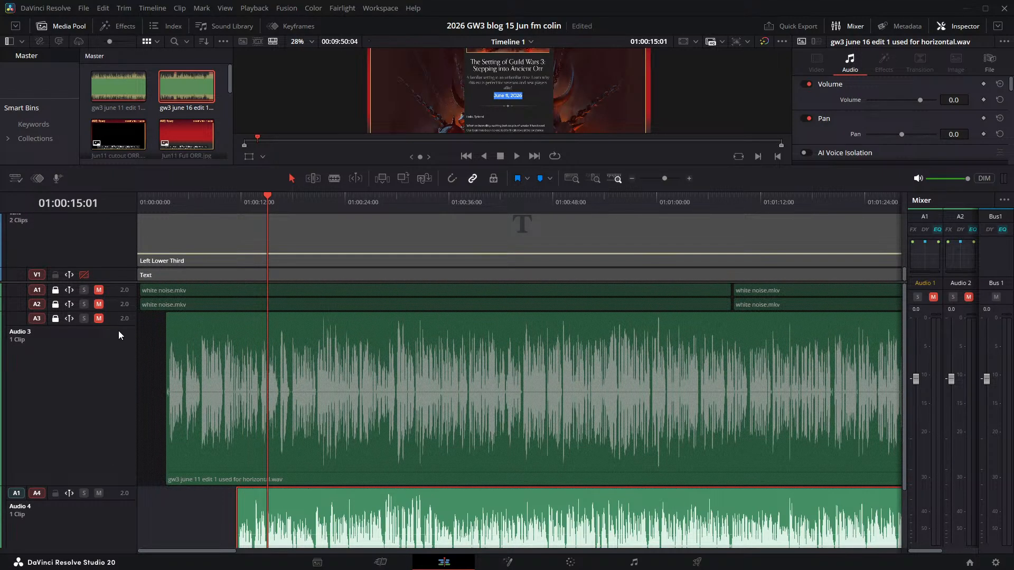
pyautogui.click(126, 486)
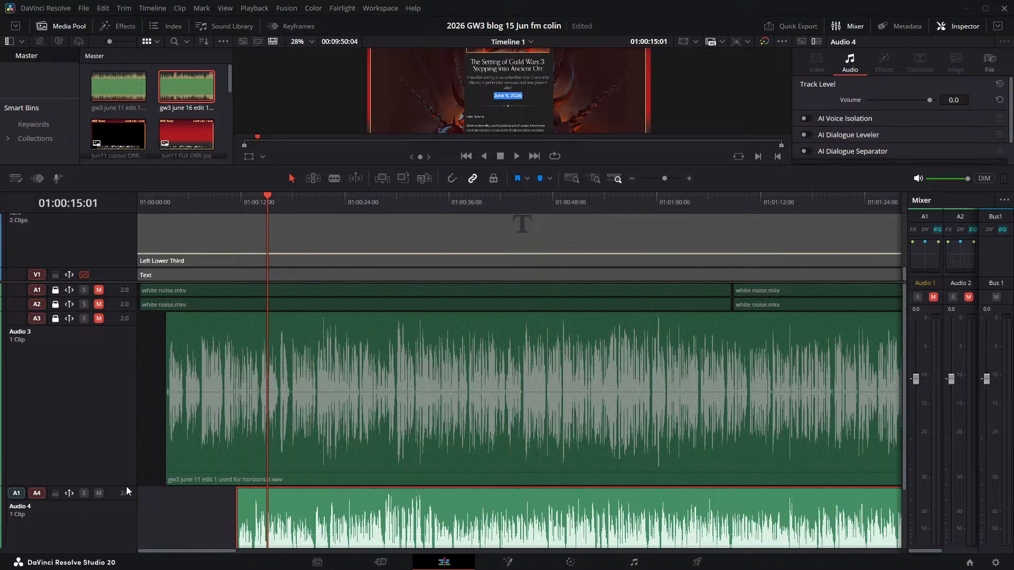
pyautogui.moveTo(126, 486); pyautogui.dragTo(147, 360)
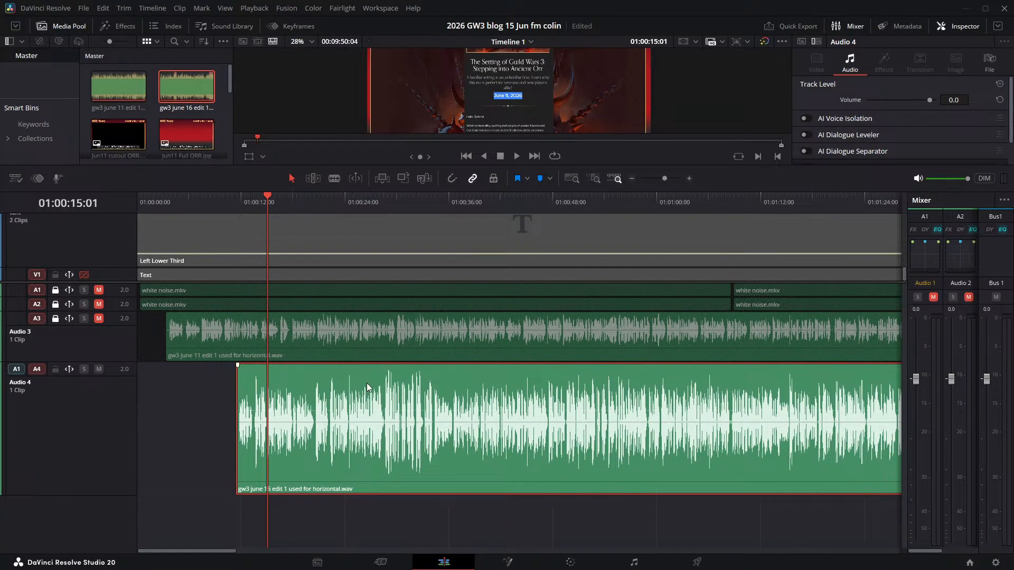
# - Align the start of the June 16 narration on Audio 4 with the June 11 narration at 01:00:03:09
pyautogui.moveTo(368, 388); pyautogui.dragTo(300, 389)
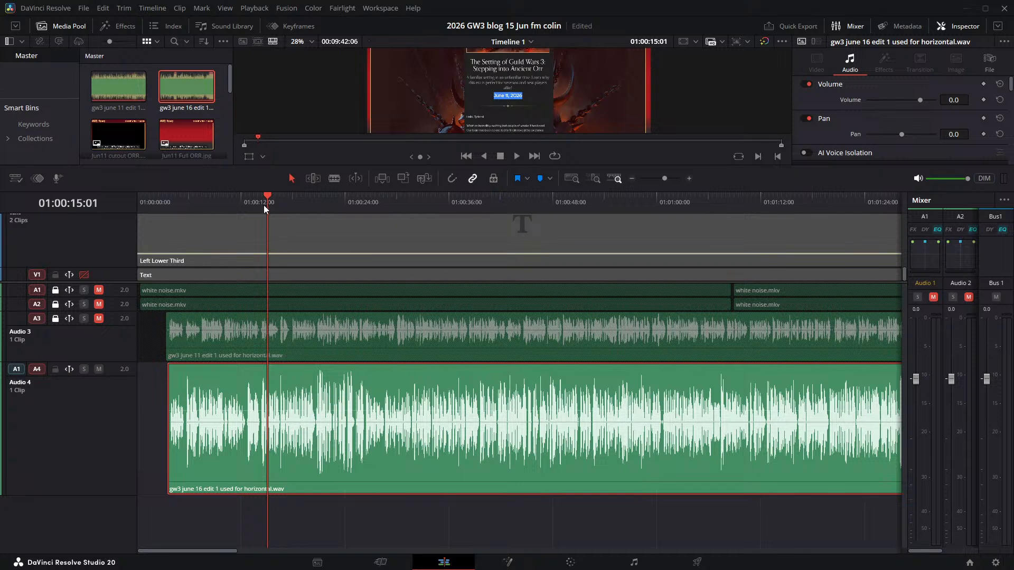
pyautogui.moveTo(269, 195); pyautogui.dragTo(165, 201)
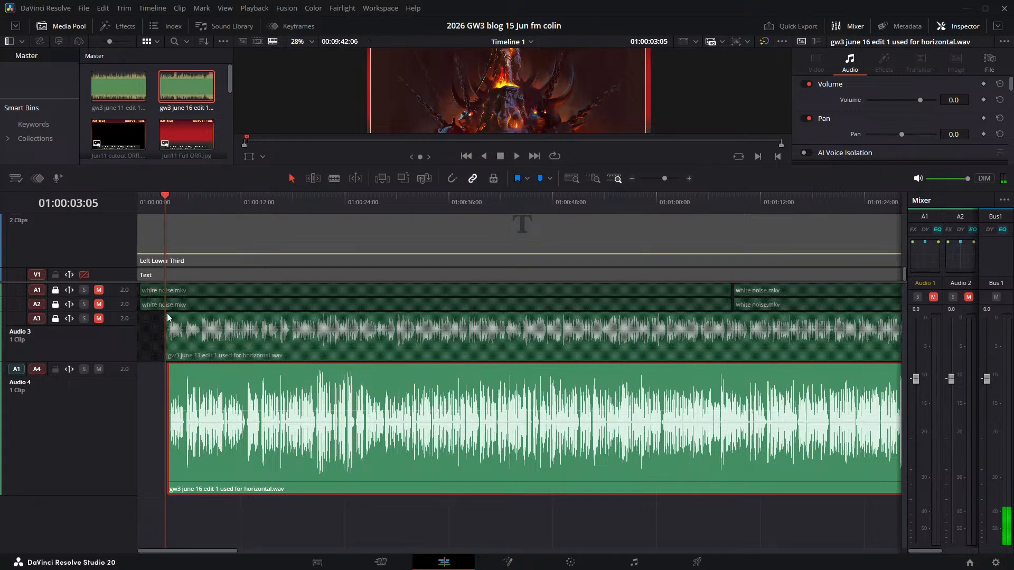
pyautogui.scroll(8, 196, 359)
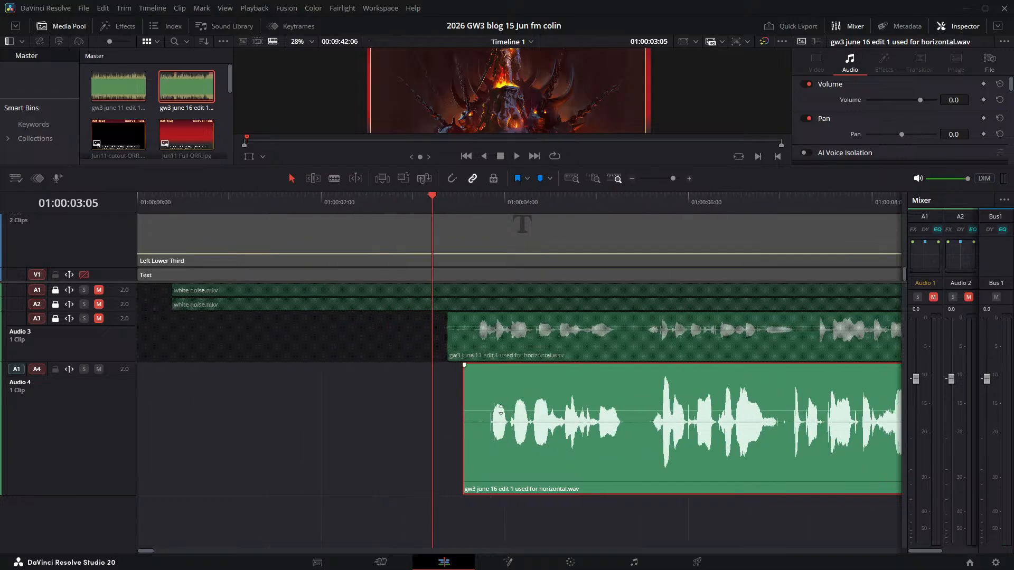
pyautogui.moveTo(432, 198); pyautogui.dragTo(447, 197)
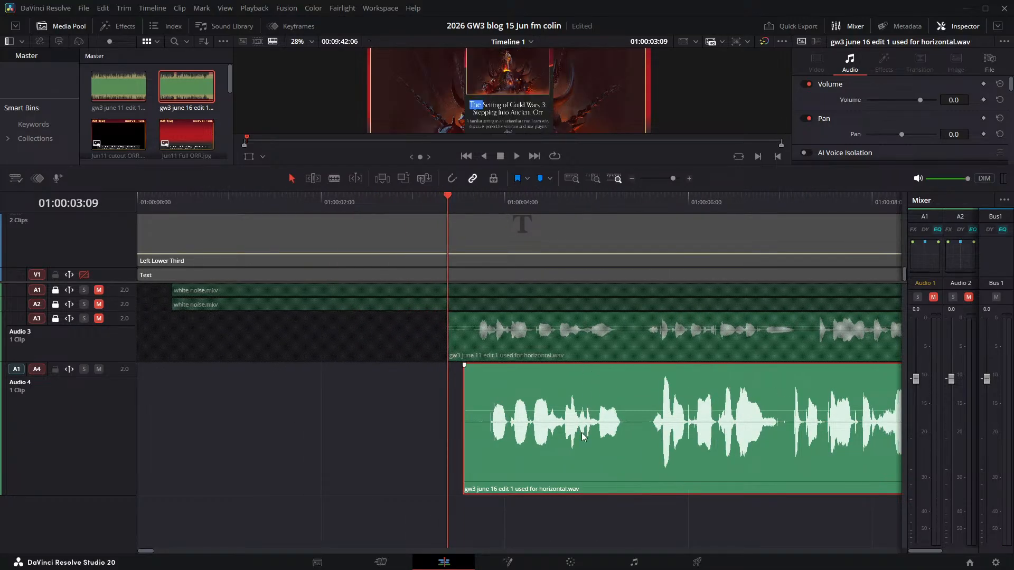
pyautogui.moveTo(602, 441); pyautogui.dragTo(587, 442)
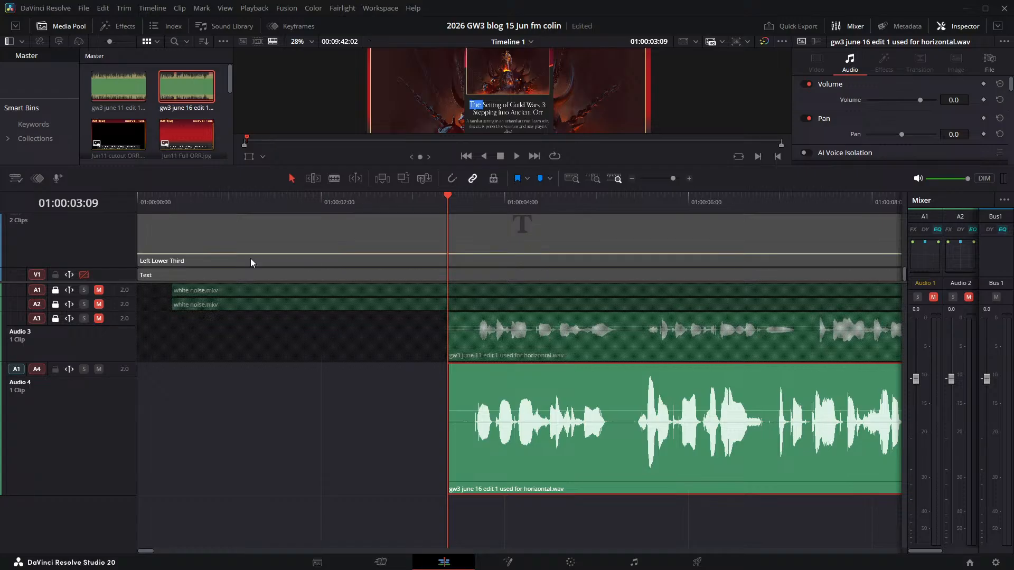
# - Unmute Audio 3, play the opening with both narrations up to 01:00:05:11, and return the playhead to 01:00:03:09
pyautogui.click(99, 318)
pyautogui.press('space')
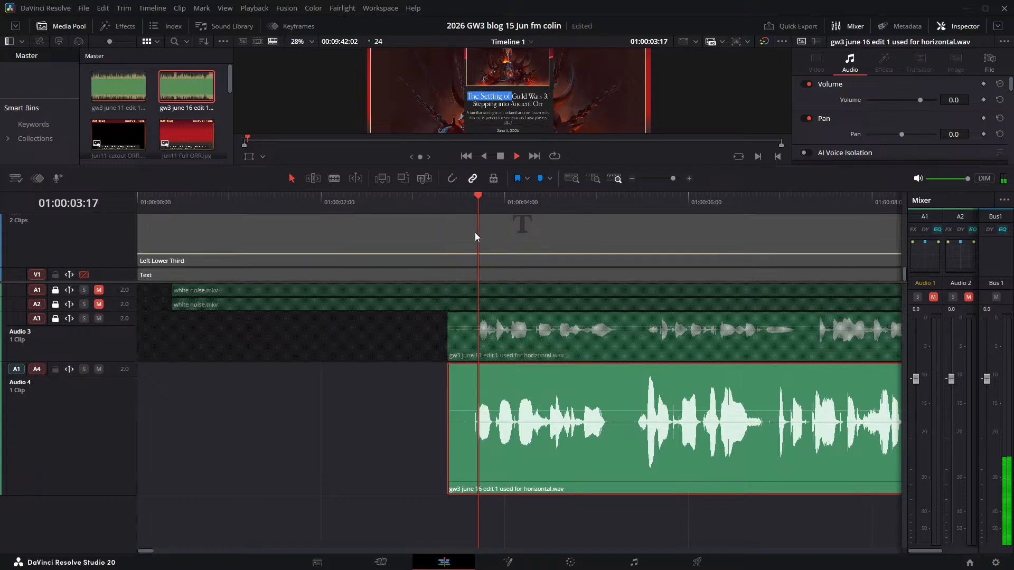
pyautogui.press('space')
pyautogui.moveTo(563, 195); pyautogui.dragTo(222, 202)
pyautogui.press('space')
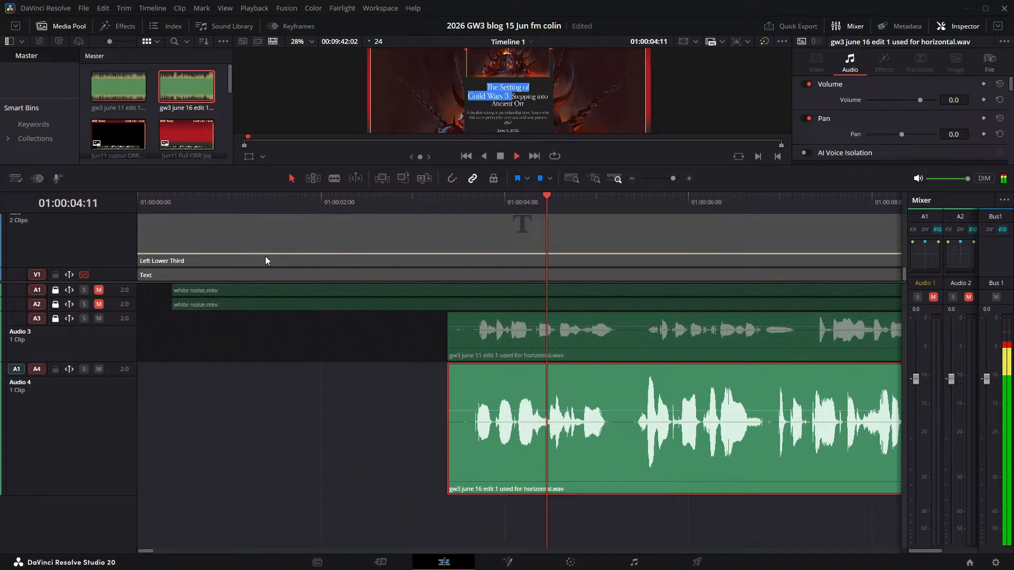
pyautogui.press('space')
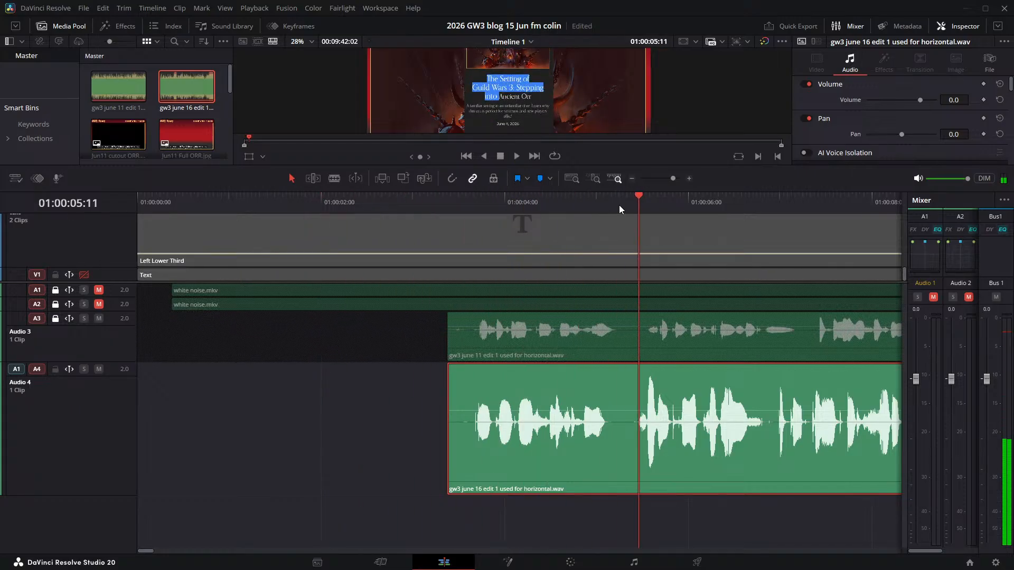
pyautogui.moveTo(640, 195); pyautogui.dragTo(448, 203)
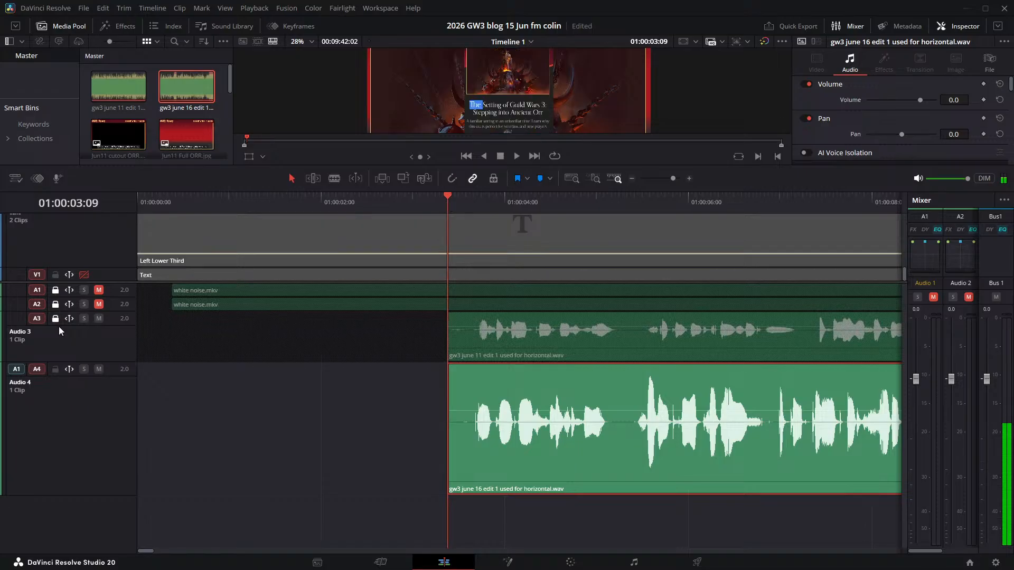
# - Mute Audio 3 again and save the project
pyautogui.click(99, 319)
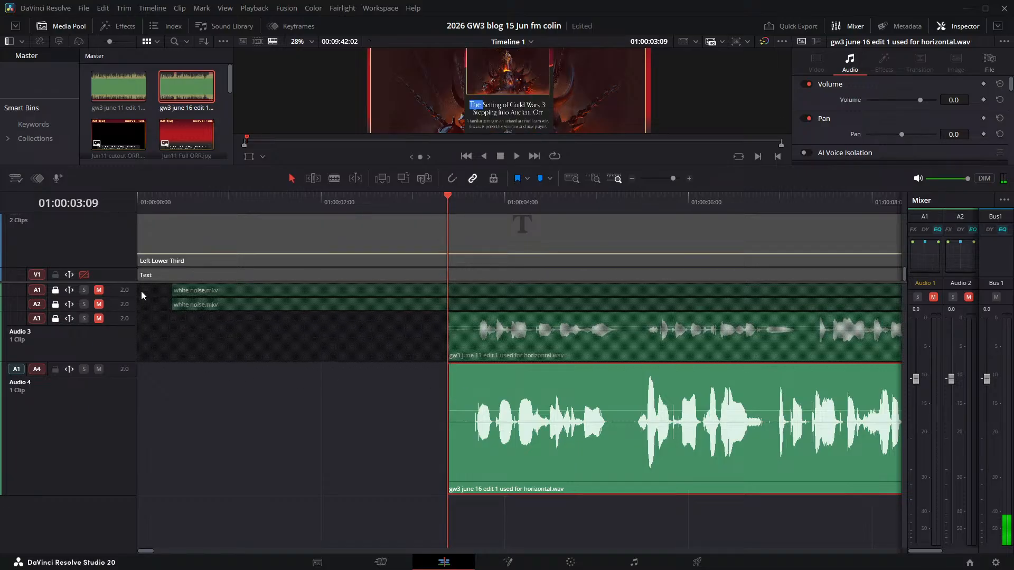
pyautogui.hotkey('ctrl', 's')
# - Enlarge the media pool area and add the OBS 16 Jun.mkv recording to the empty Video 3 track
pyautogui.scroll(5, 80, 431)
pyautogui.scroll(3, 79, 431)
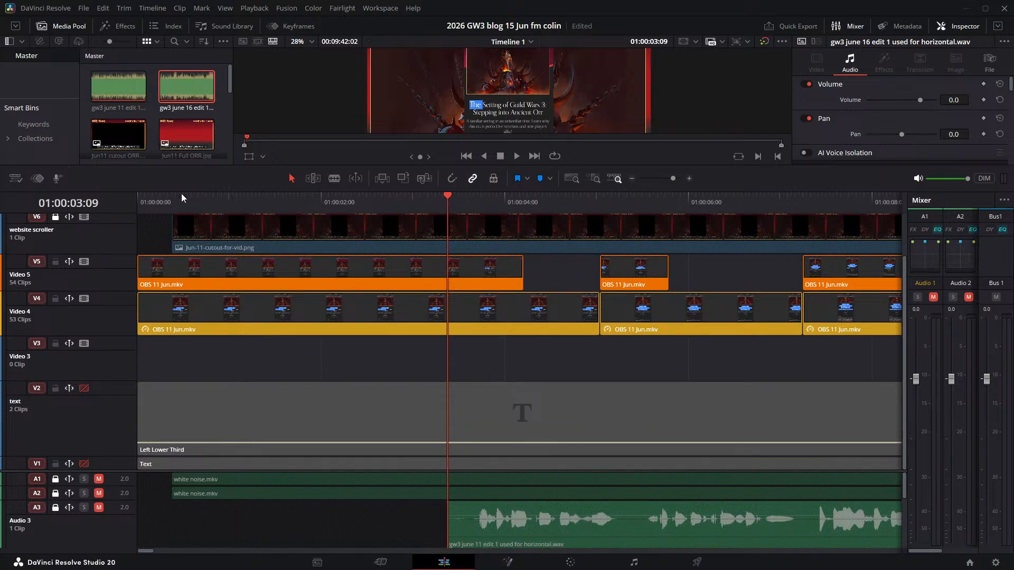
pyautogui.moveTo(182, 191); pyautogui.dragTo(131, 321)
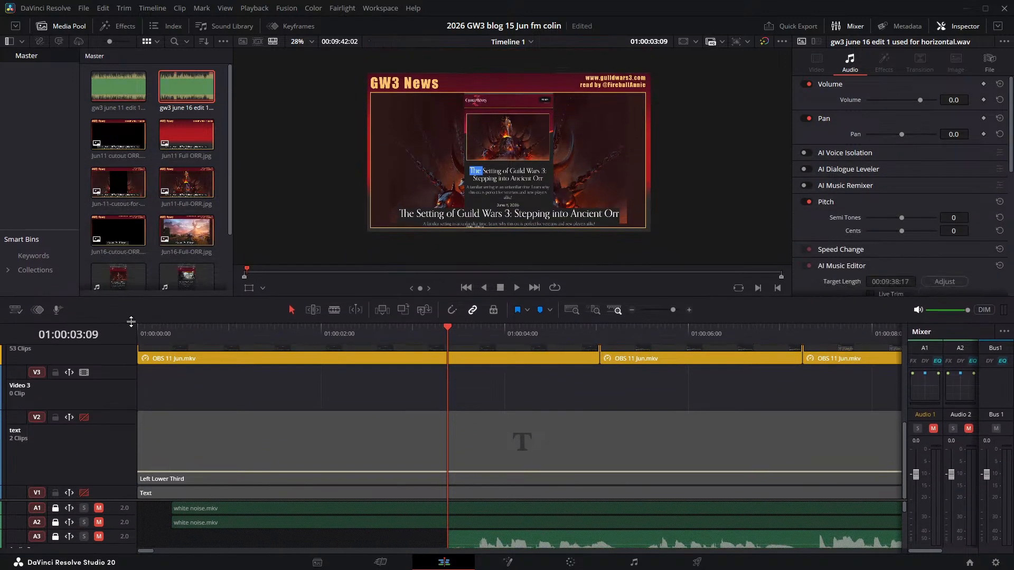
pyautogui.click(173, 193)
pyautogui.scroll(-3, 182, 109)
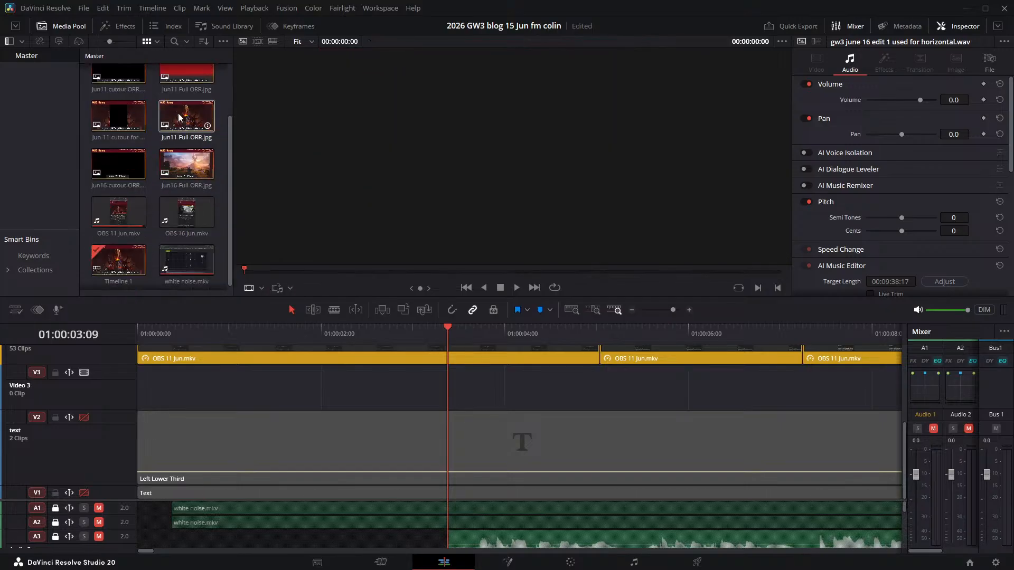
pyautogui.click(137, 252)
pyautogui.click(191, 213)
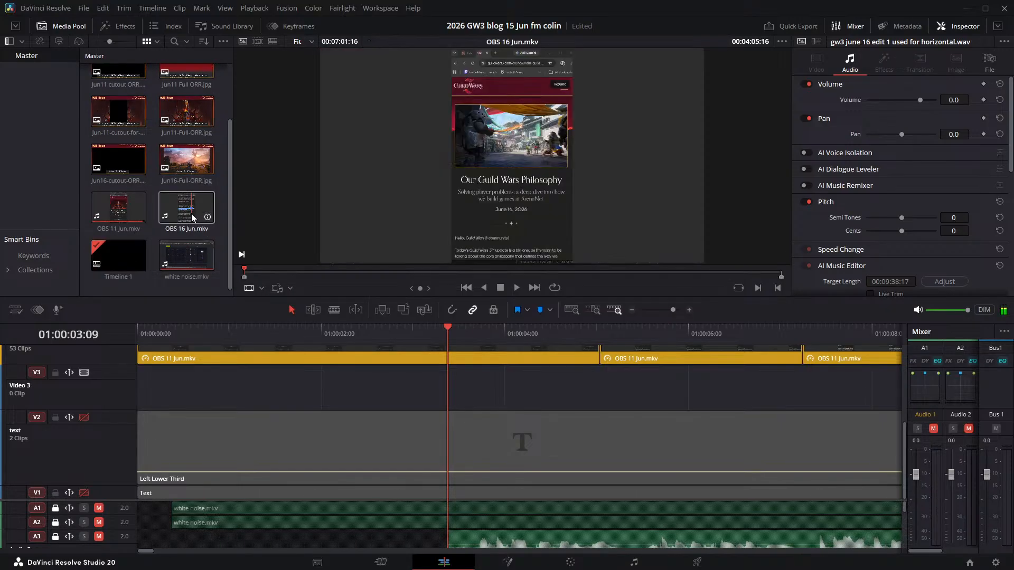
pyautogui.moveTo(192, 208); pyautogui.dragTo(209, 382)
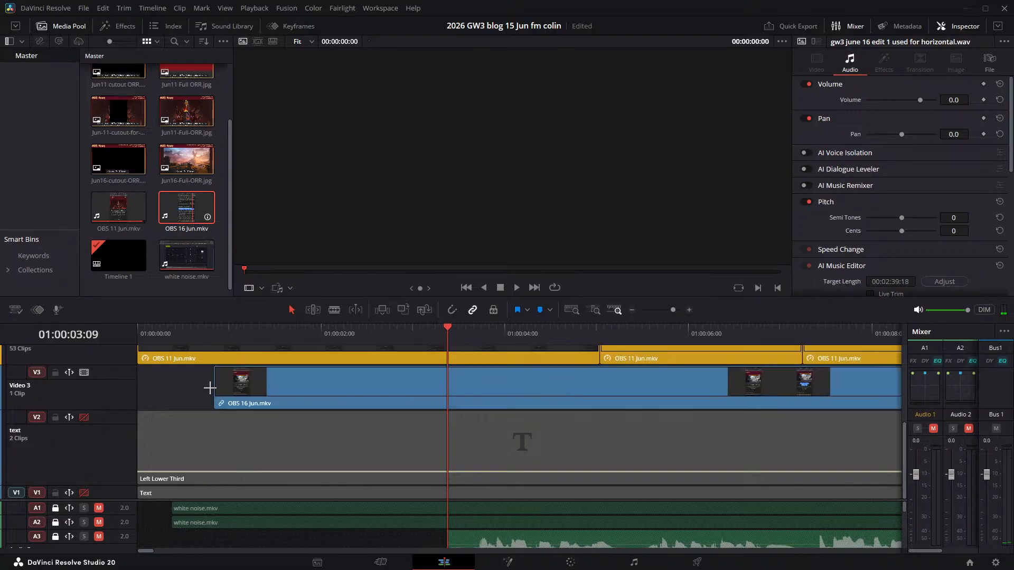
# - Align the start of OBS 16 Jun.mkv on Video 3 with 01:00:00:09 and play the opening up to 01:00:04:18
pyautogui.moveTo(360, 380); pyautogui.dragTo(330, 380)
pyautogui.moveTo(449, 328); pyautogui.dragTo(170, 323)
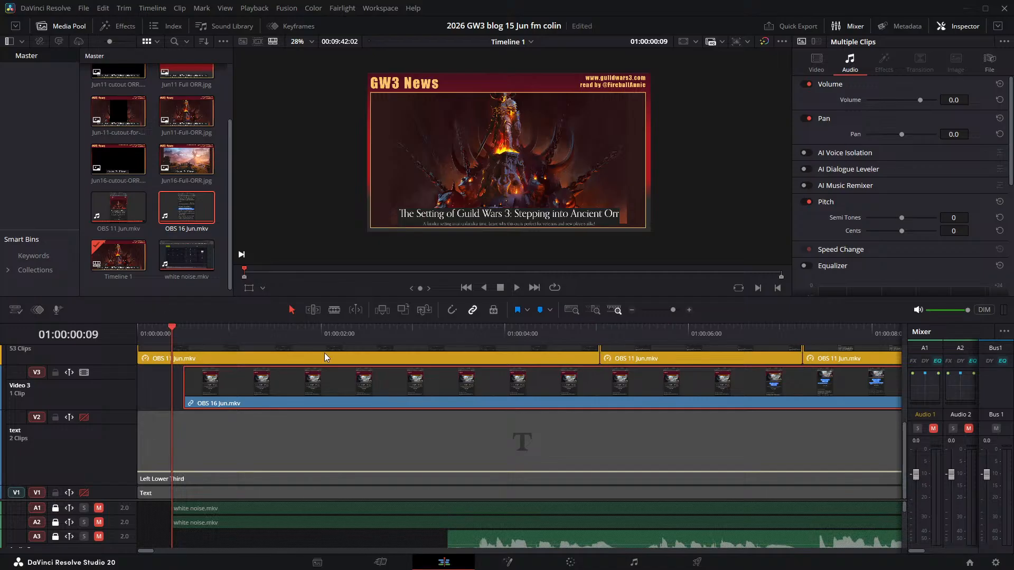
pyautogui.moveTo(340, 378); pyautogui.dragTo(330, 376)
pyautogui.click(515, 290)
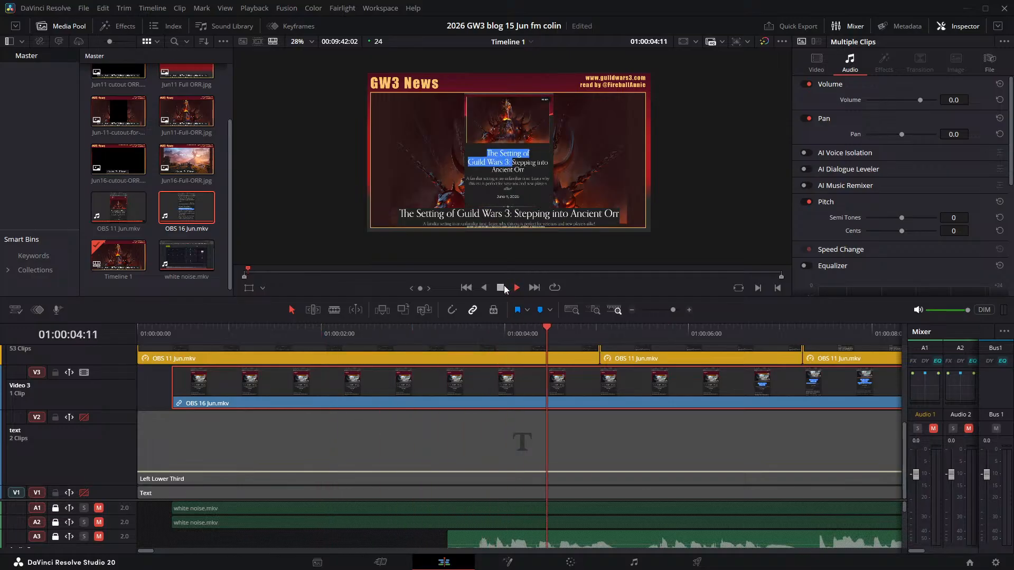
pyautogui.click(502, 288)
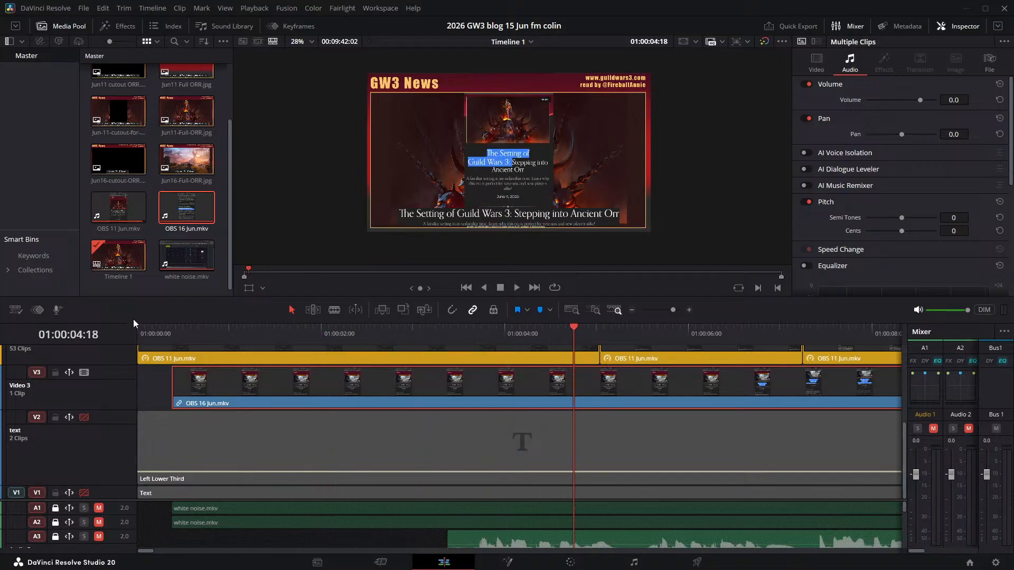
# - Enlarge the timeline area and disable the Video 5 and Video 4 tracks so the June 16 recording shows
pyautogui.moveTo(129, 299); pyautogui.dragTo(173, 130)
pyautogui.click(84, 252)
pyautogui.click(84, 289)
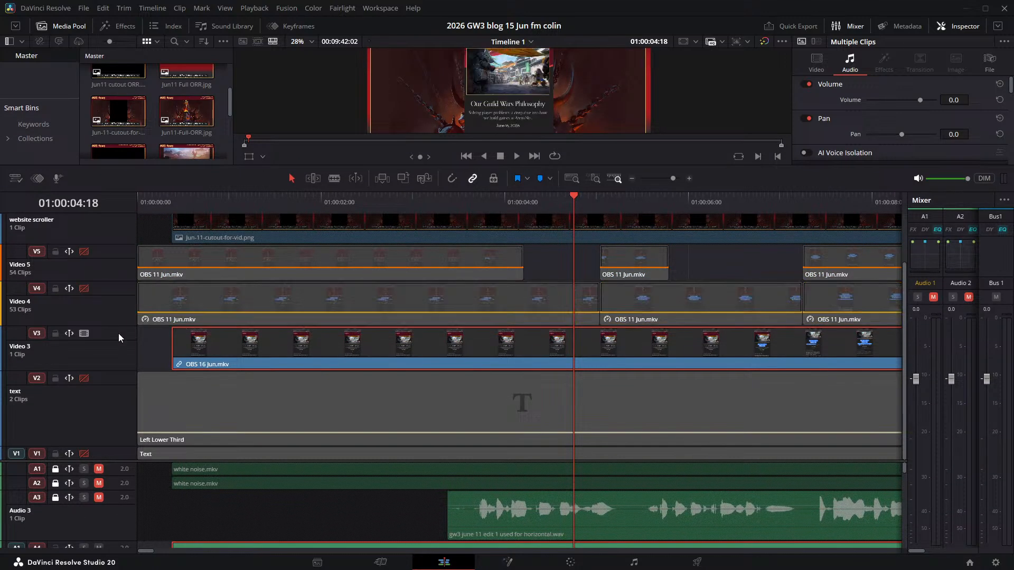
# - Enlarge the audio track area, return the playhead to 01:00:00:00 and inspect the recording's audio clips from Audio 4 downwards
pyautogui.scroll(-3, 352, 495)
pyautogui.scroll(3, 389, 487)
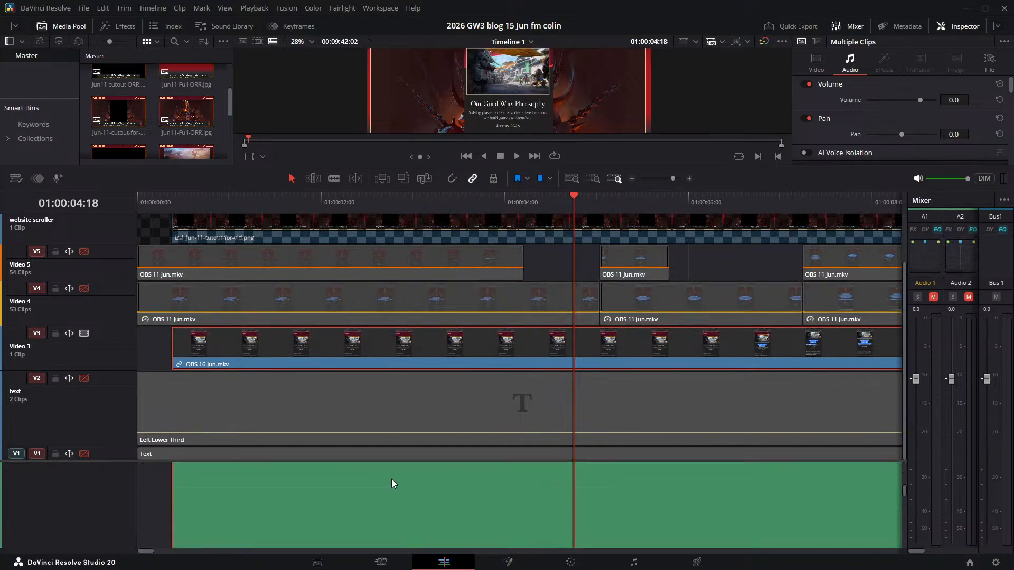
pyautogui.scroll(-5, 315, 484)
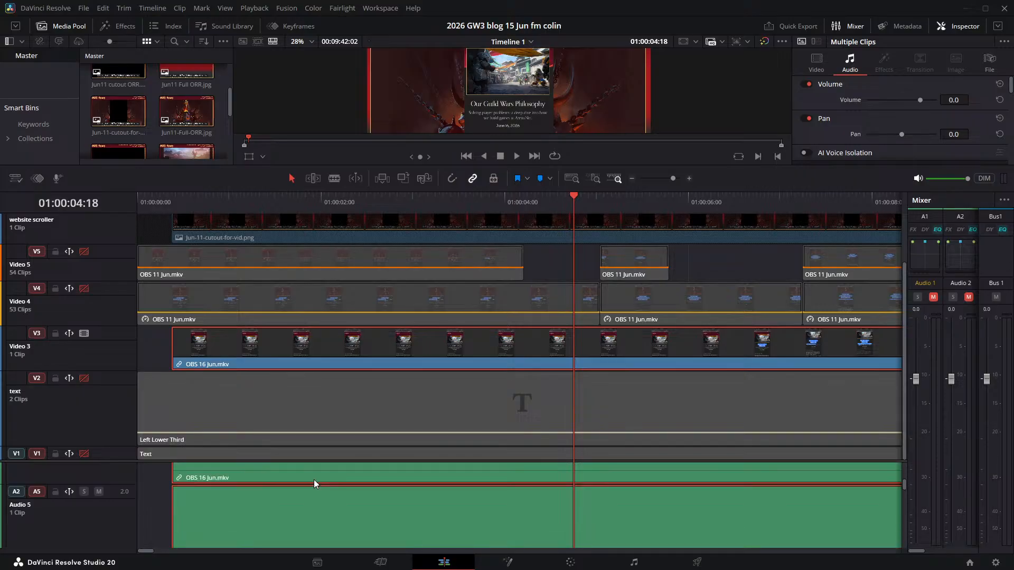
pyautogui.moveTo(104, 461); pyautogui.dragTo(129, 213)
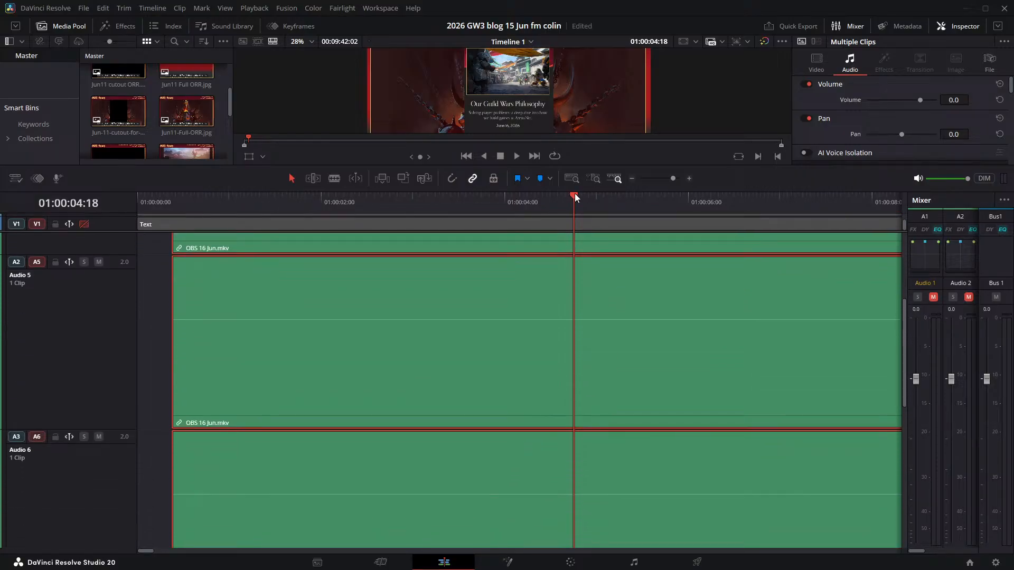
pyautogui.moveTo(575, 193); pyautogui.dragTo(114, 219)
pyautogui.scroll(5, 404, 353)
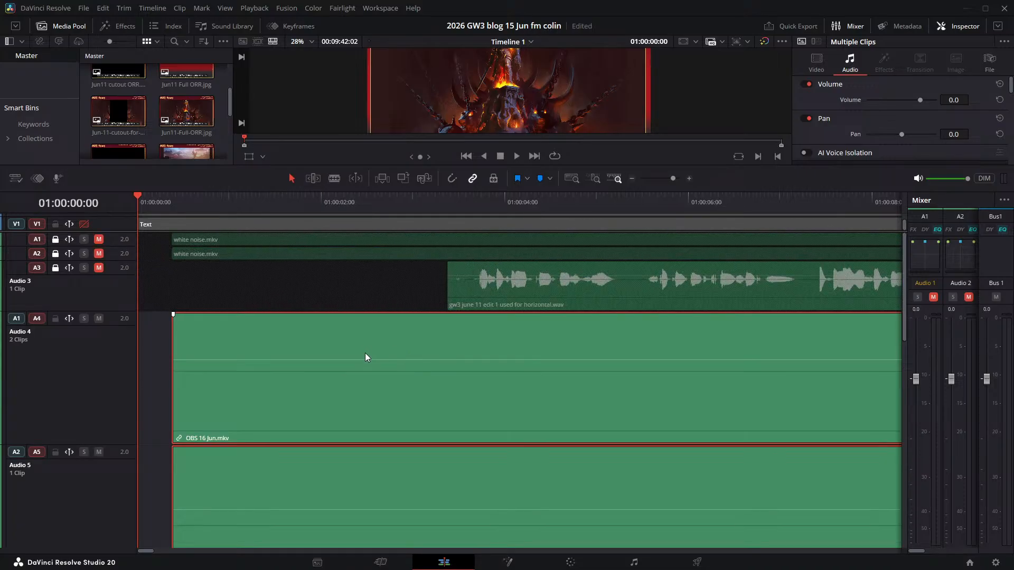
pyautogui.scroll(-2, 366, 353)
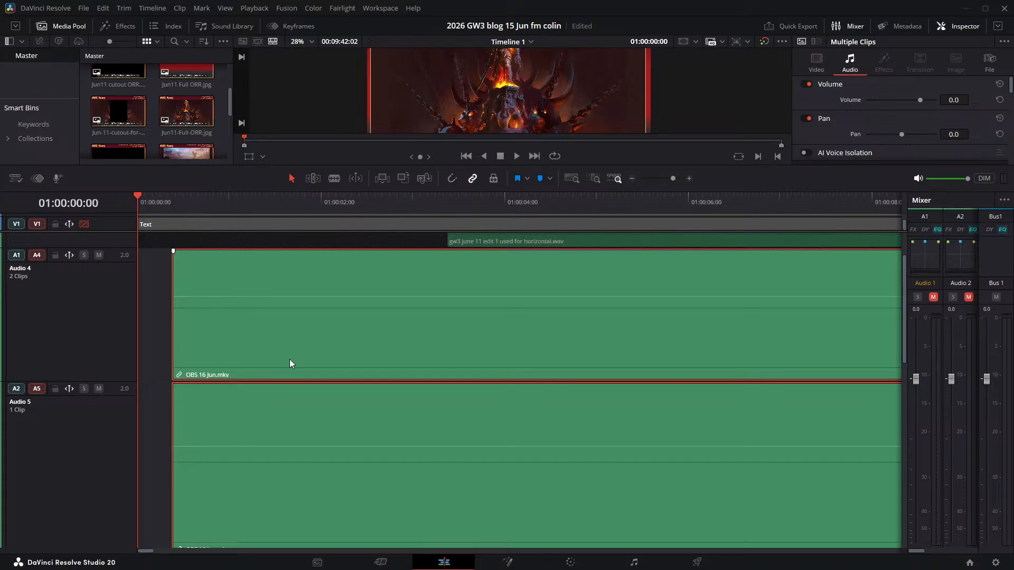
# - Unlink the OBS 16 Jun.mkv clips and delete the recording's audio clip from Audio 4
pyautogui.hotkey('ctrl', 'alt', 'l')
pyautogui.click(150, 297)
pyautogui.click(226, 284)
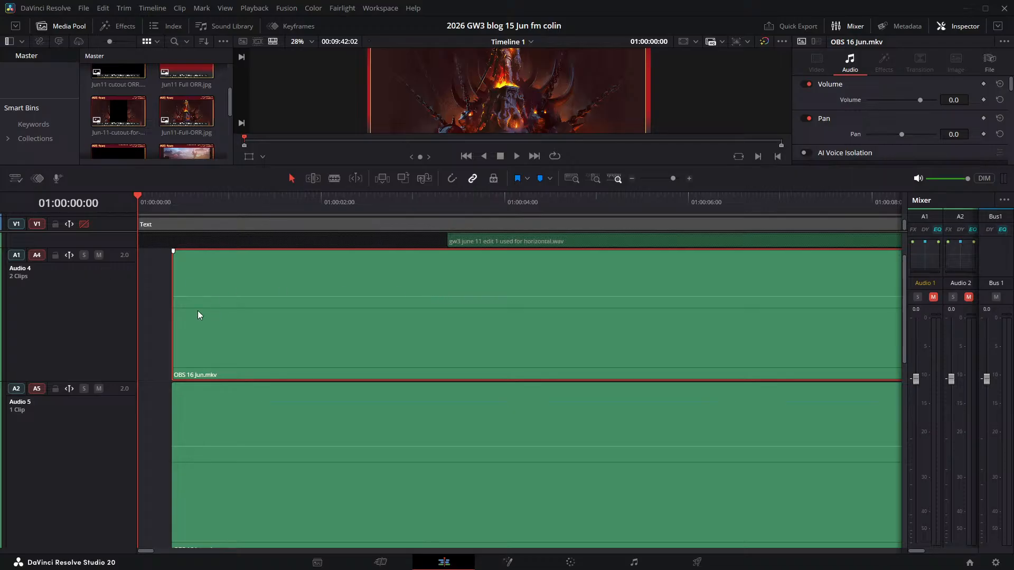
pyautogui.press('Delete')
# - Delete the remaining OBS 16 Jun.mkv audio clips from Audio 5, Audio 6, Audio 7 and Audio 8
pyautogui.click(225, 410)
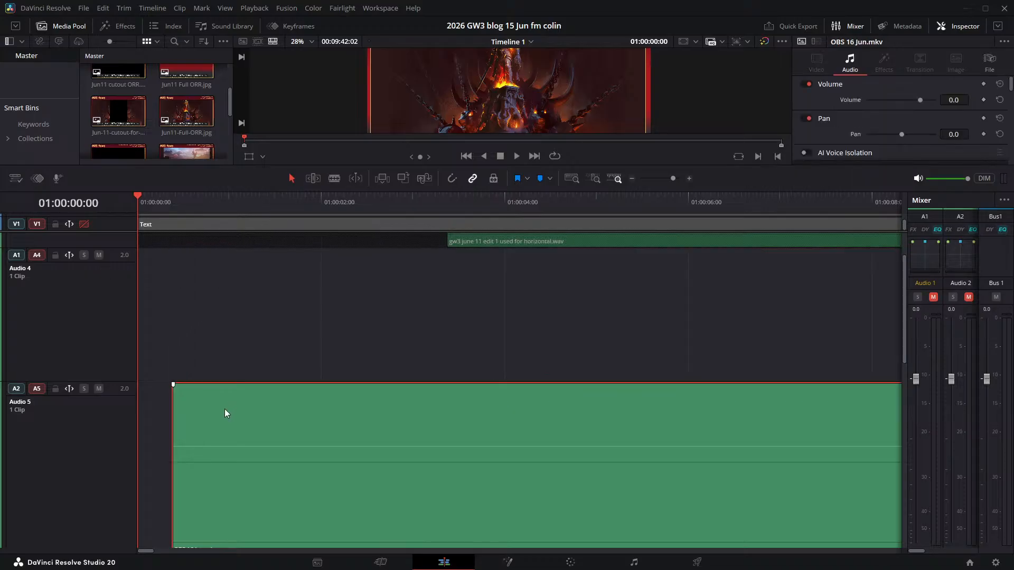
pyautogui.press('Delete')
pyautogui.scroll(-5, 240, 402)
pyautogui.click(246, 328)
pyautogui.press('Delete')
pyautogui.click(227, 451)
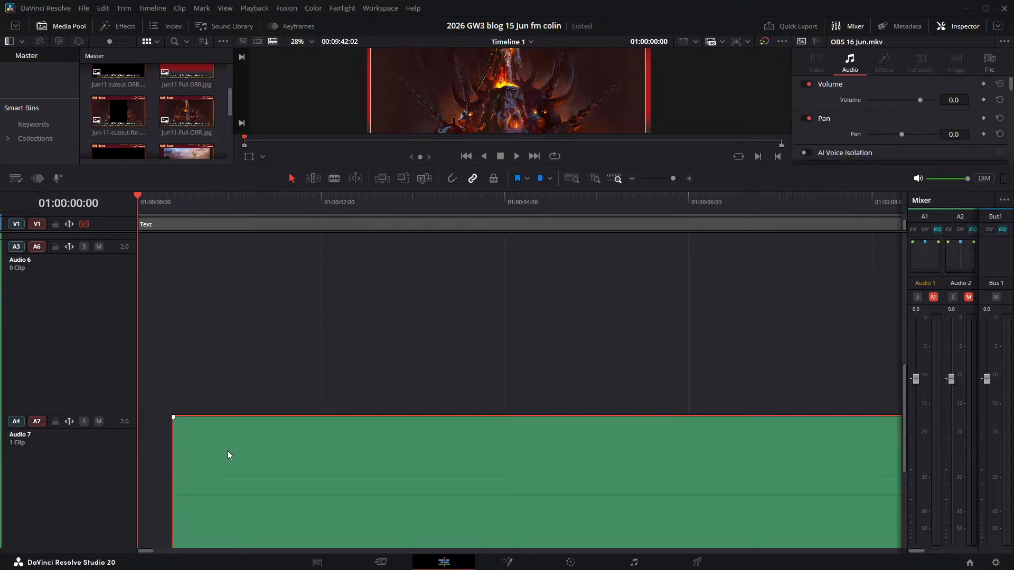
pyautogui.press('Delete')
pyautogui.scroll(-5, 280, 428)
pyautogui.click(279, 405)
pyautogui.press('Delete')
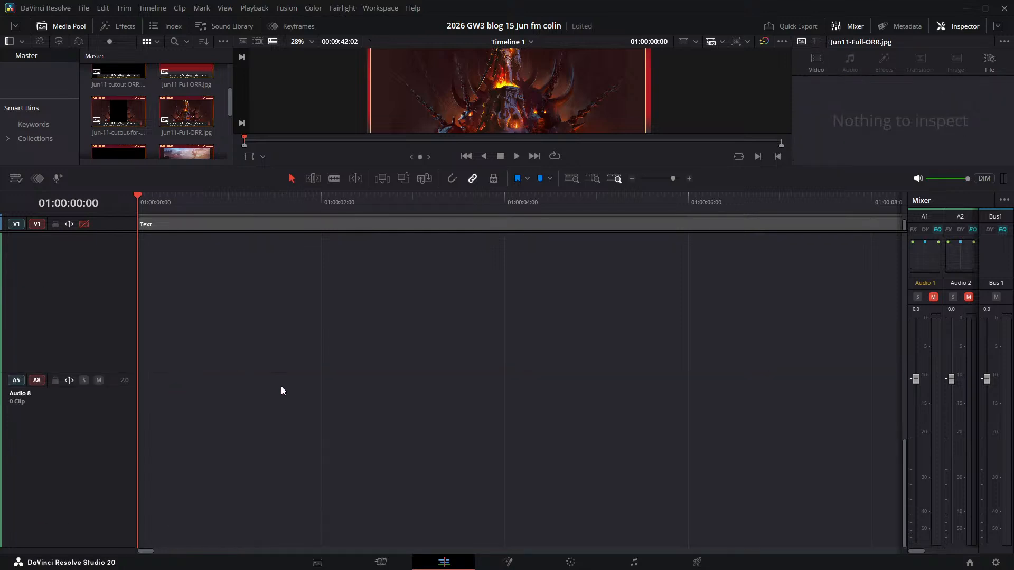
# - Increase the Audio 3 track height to enlarge the June 11 narration waveform
pyautogui.scroll(5, 281, 386)
pyautogui.scroll(3, 89, 295)
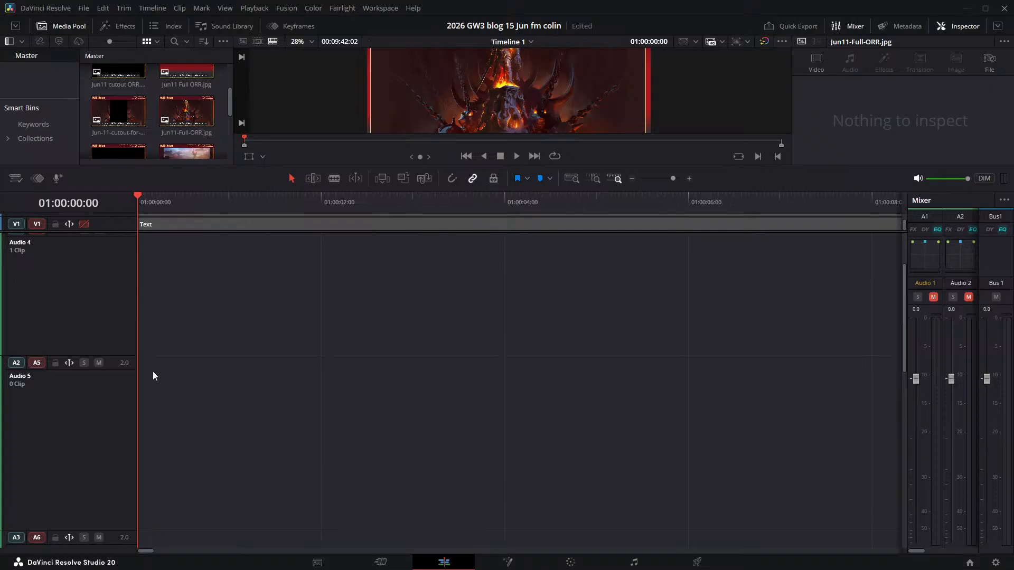
pyautogui.scroll(3, 161, 385)
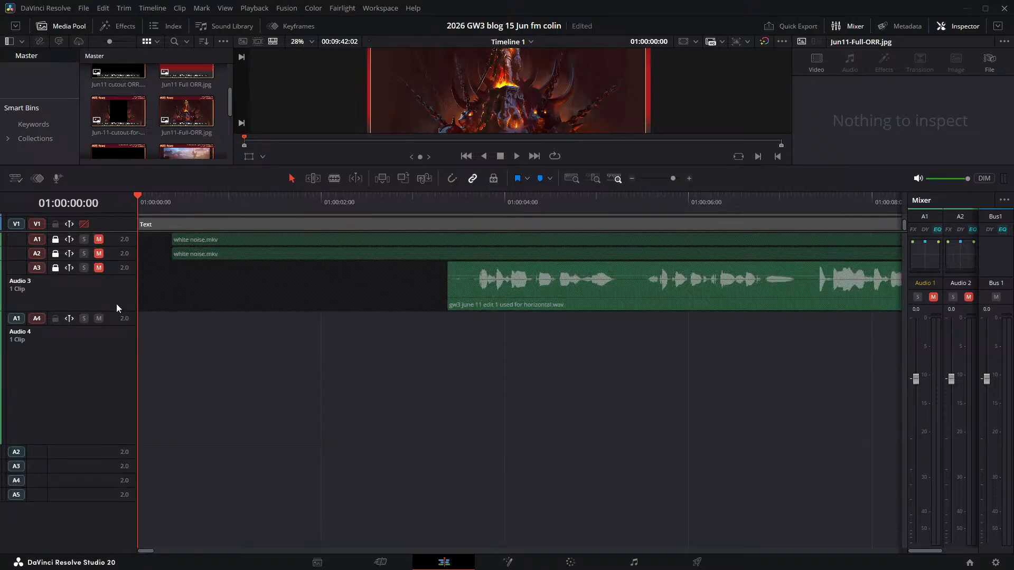
pyautogui.click(116, 285)
pyautogui.click(169, 288)
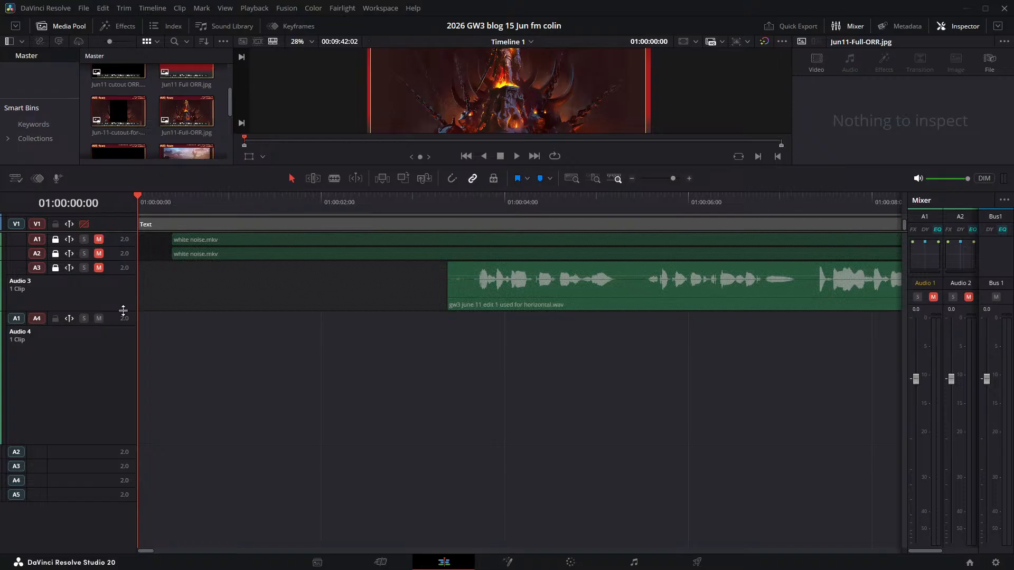
pyautogui.moveTo(122, 312); pyautogui.dragTo(115, 381)
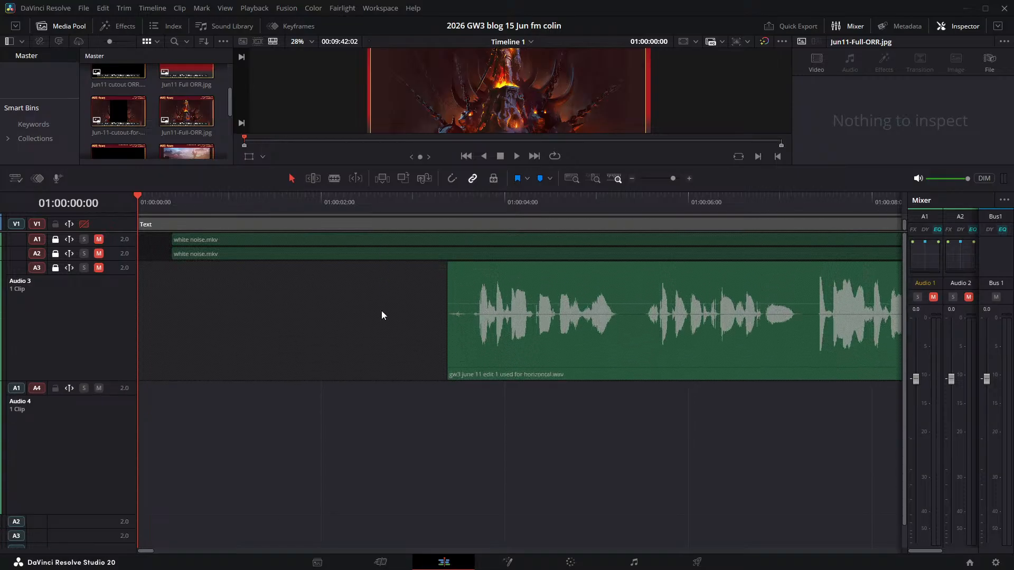
# - Examine the extent and placement of both narration clips on Audio 3 and Audio 4 across the whole timeline
pyautogui.scroll(-1, 284, 413)
pyautogui.scroll(1, 102, 389)
pyautogui.scroll(-5, 548, 439)
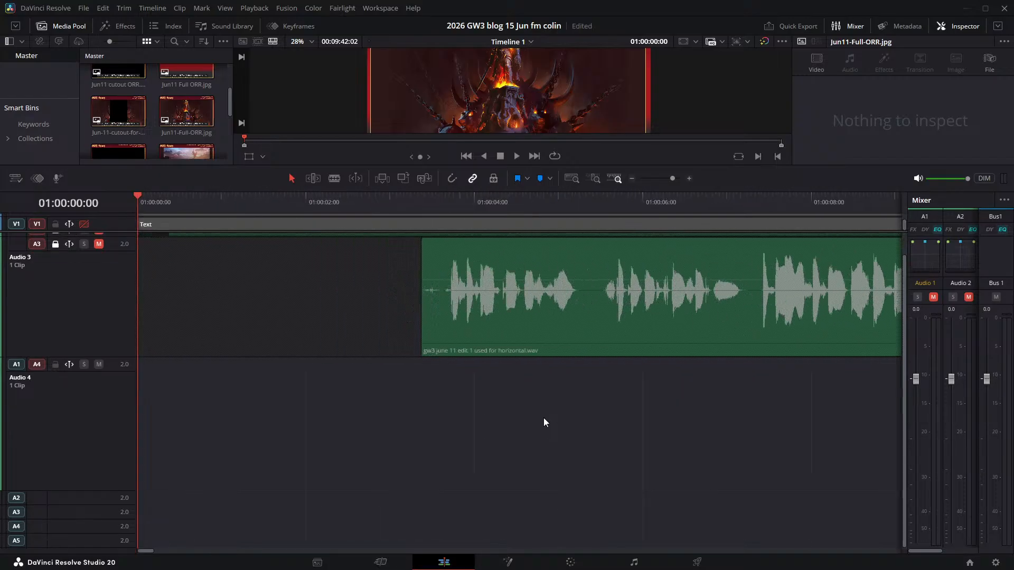
pyautogui.scroll(-1, 533, 431)
pyautogui.scroll(-1, 531, 432)
pyautogui.scroll(1, 532, 432)
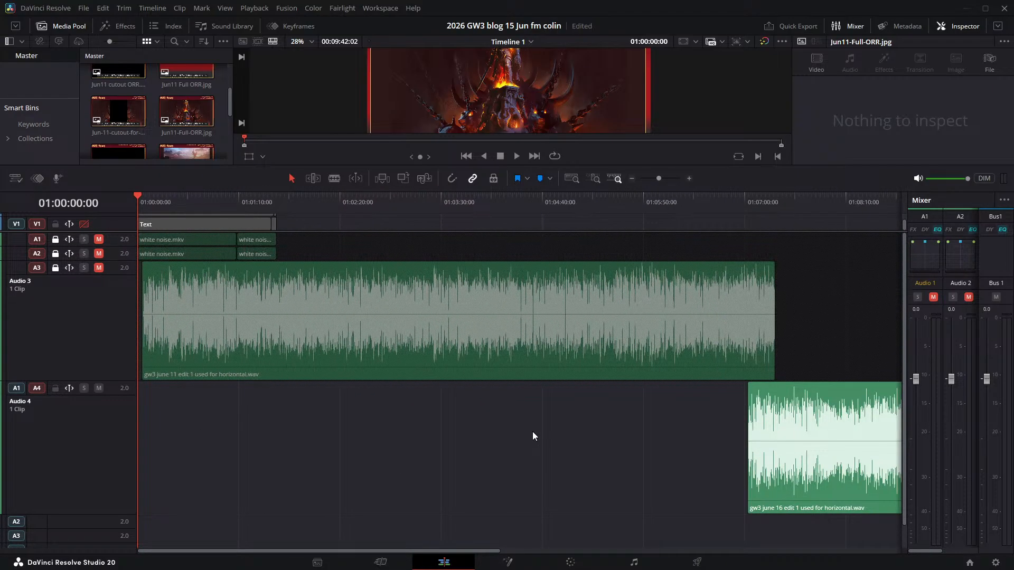
pyautogui.scroll(-1, 545, 430)
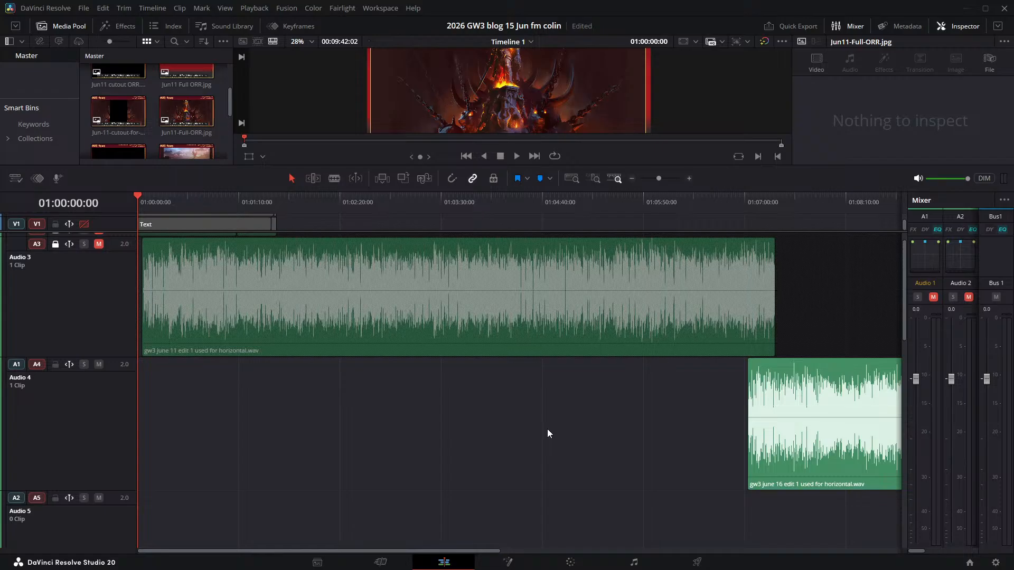
# - Undo the audio clip deletions and the insertion of OBS 16 Jun.mkv to restore the full June 16 narration on Audio 4
pyautogui.hotkey('ctrl', 'z')
pyautogui.hotkey('ctrl', 'z')
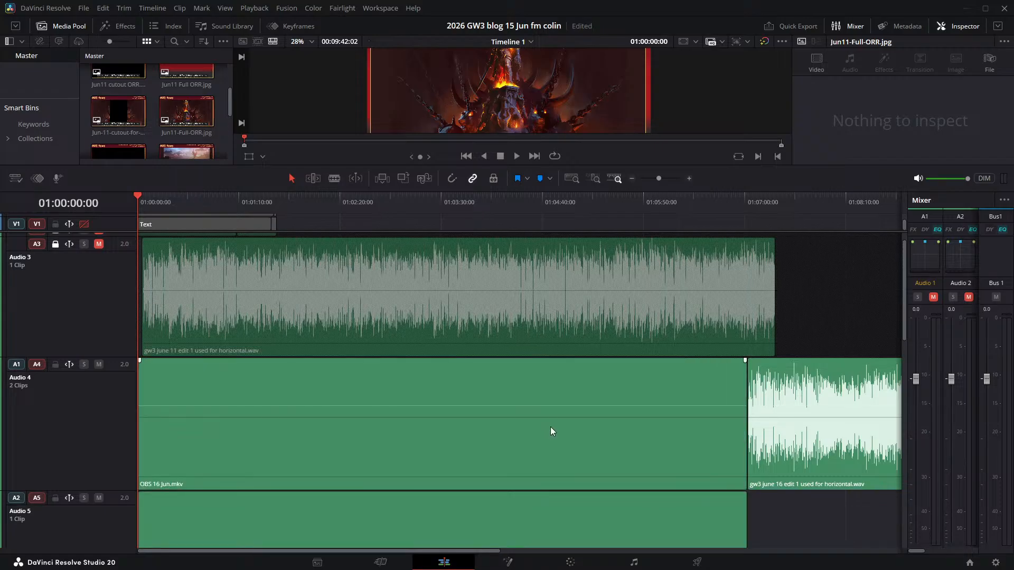
pyautogui.hotkey('ctrl', 'z')
pyautogui.hotkey('ctrl', 'z')
pyautogui.hotkey('ctrl', 'z')
pyautogui.hotkey('ctrl', 'z')
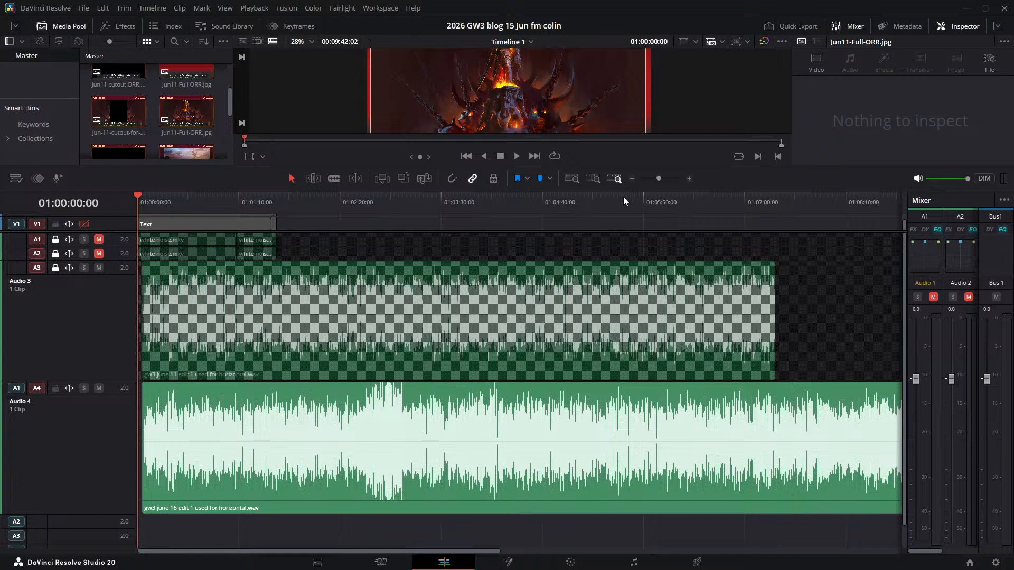
# - Play the start of the narrations on Audio 3 and Audio 4 up to 01:00:05:08
pyautogui.scroll(10, 363, 354)
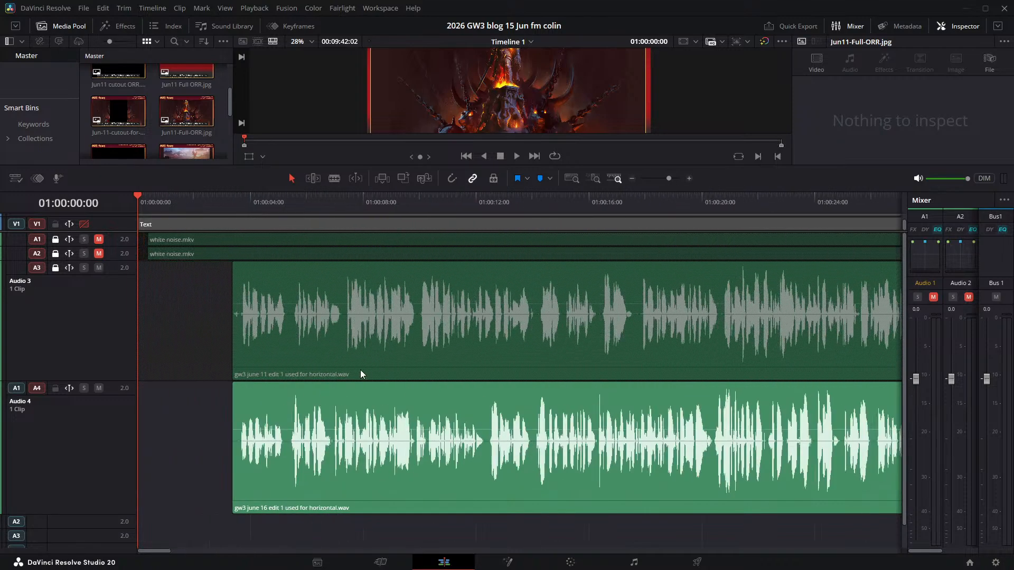
pyautogui.moveTo(389, 201); pyautogui.dragTo(395, 201)
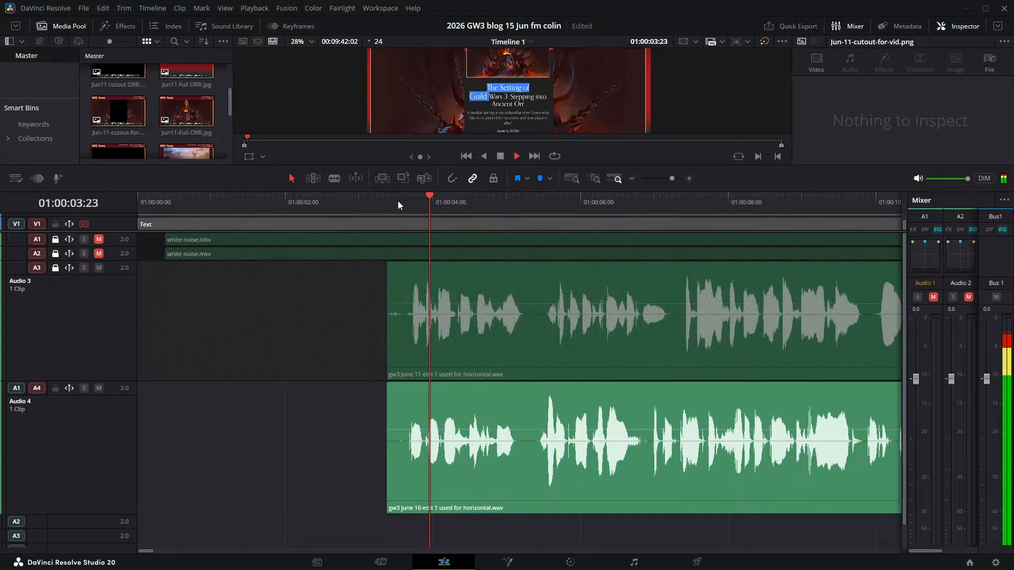
pyautogui.press('space')
# - Mute both narration tracks, Audio 3 and Audio 4
pyautogui.click(99, 268)
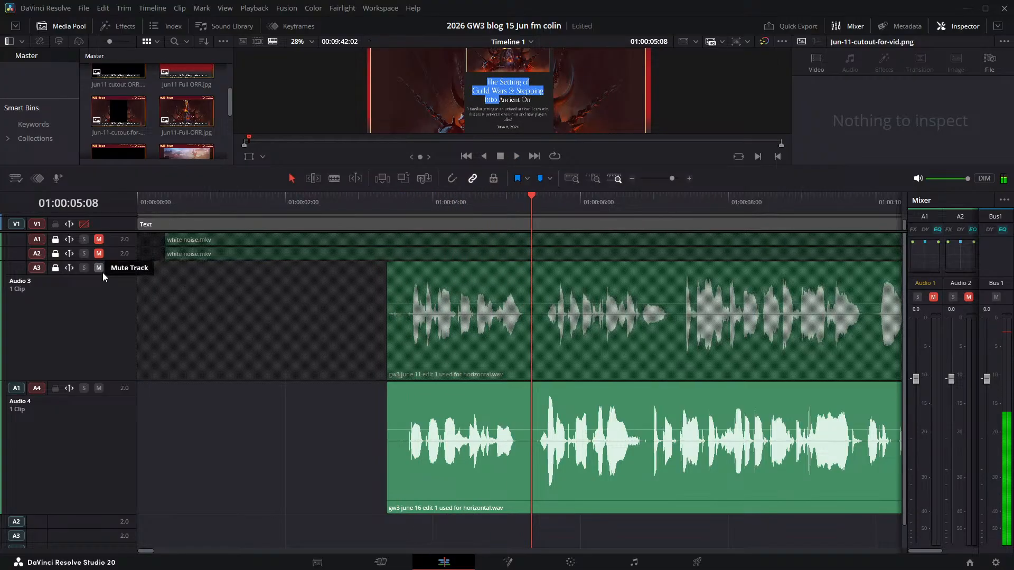
pyautogui.click(98, 388)
pyautogui.scroll(-1, 299, 446)
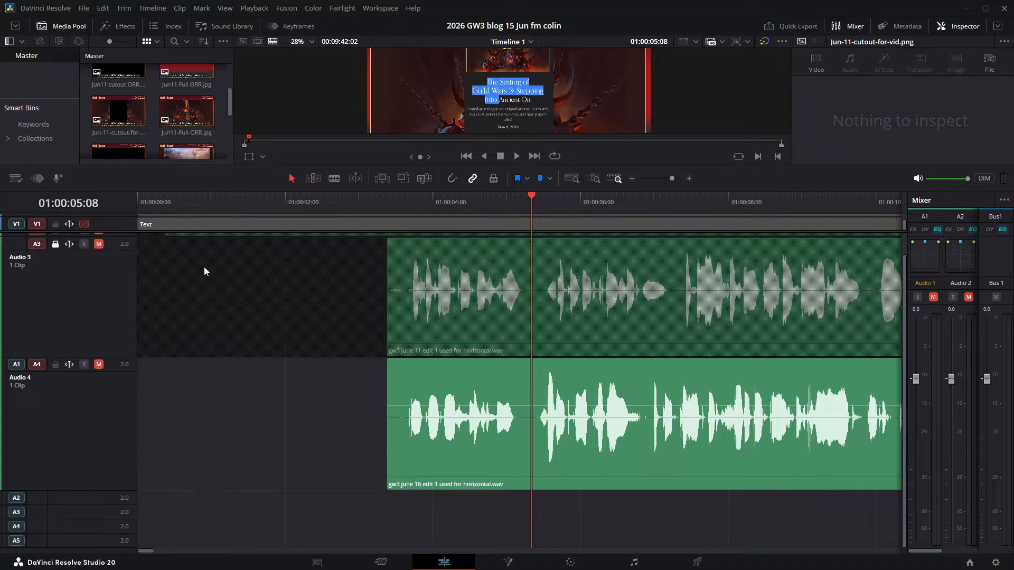
pyautogui.scroll(1, 212, 274)
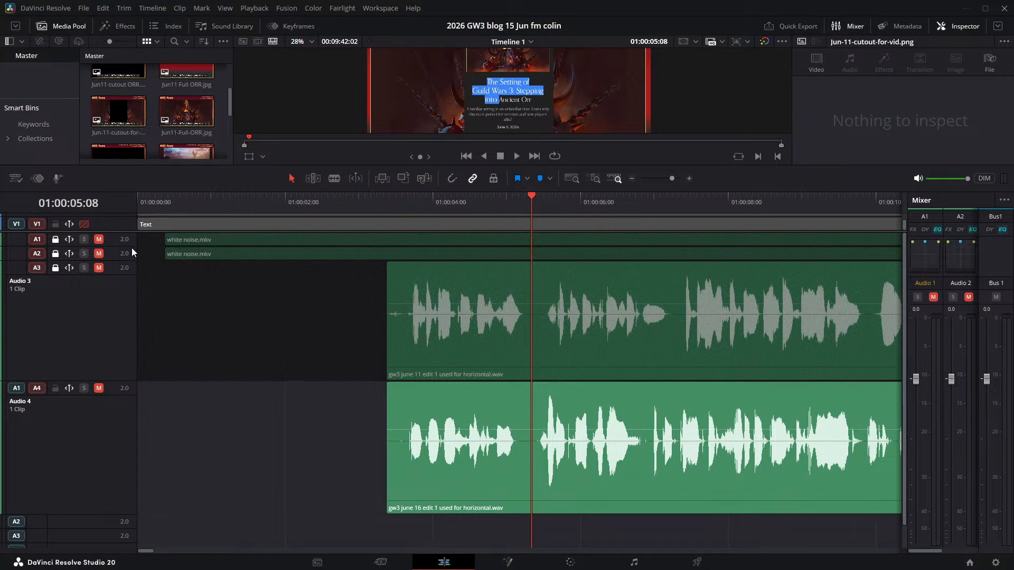
# - Place the OBS 16 Jun.mkv recording on Video 3 again, starting about one second into the timeline
pyautogui.scroll(8, 140, 319)
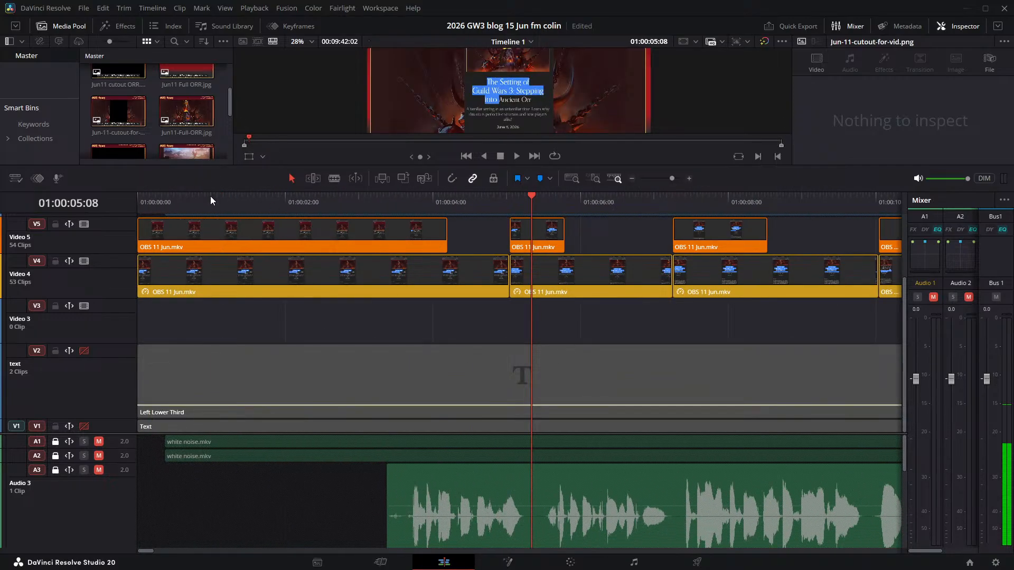
pyautogui.moveTo(210, 190); pyautogui.dragTo(210, 310)
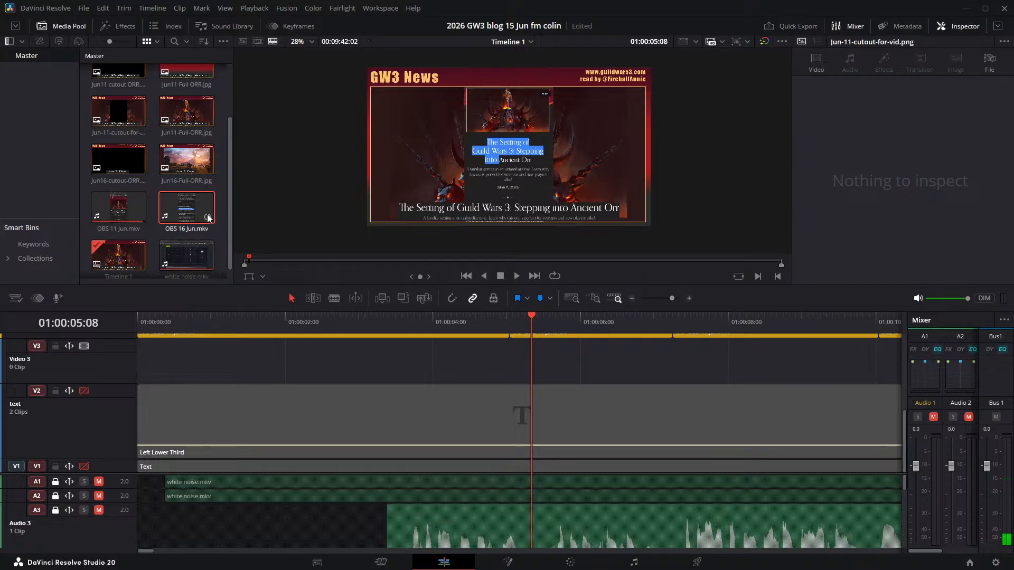
pyautogui.moveTo(197, 214); pyautogui.dragTo(225, 361)
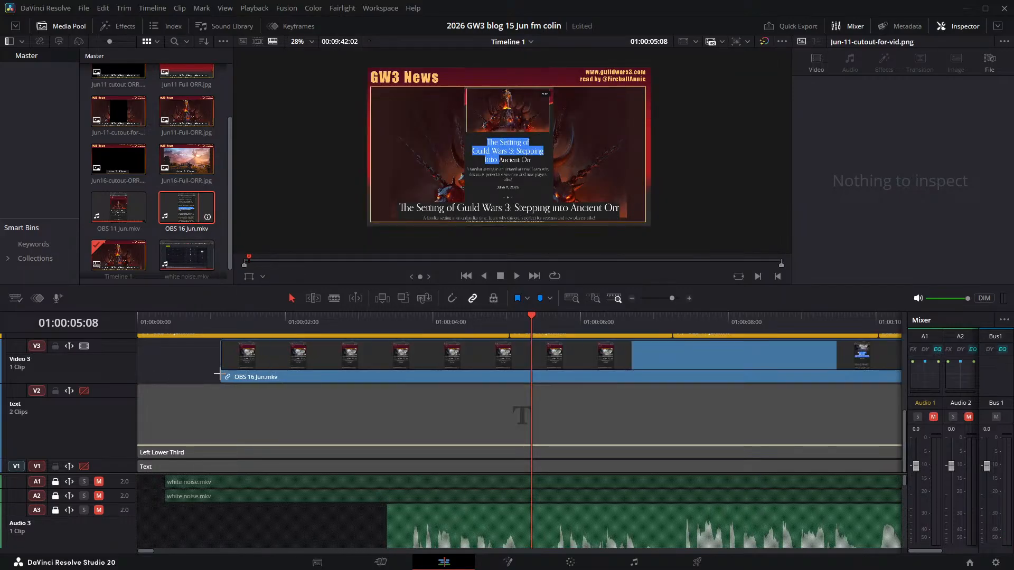
# - Move the playhead to 01:00:03:09 and shift the OBS 16 Jun.mkv clip on Video 3 to start about six seconds in
pyautogui.moveTo(312, 369); pyautogui.dragTo(247, 369)
pyautogui.moveTo(531, 315); pyautogui.dragTo(387, 326)
pyautogui.moveTo(432, 373); pyautogui.dragTo(864, 380)
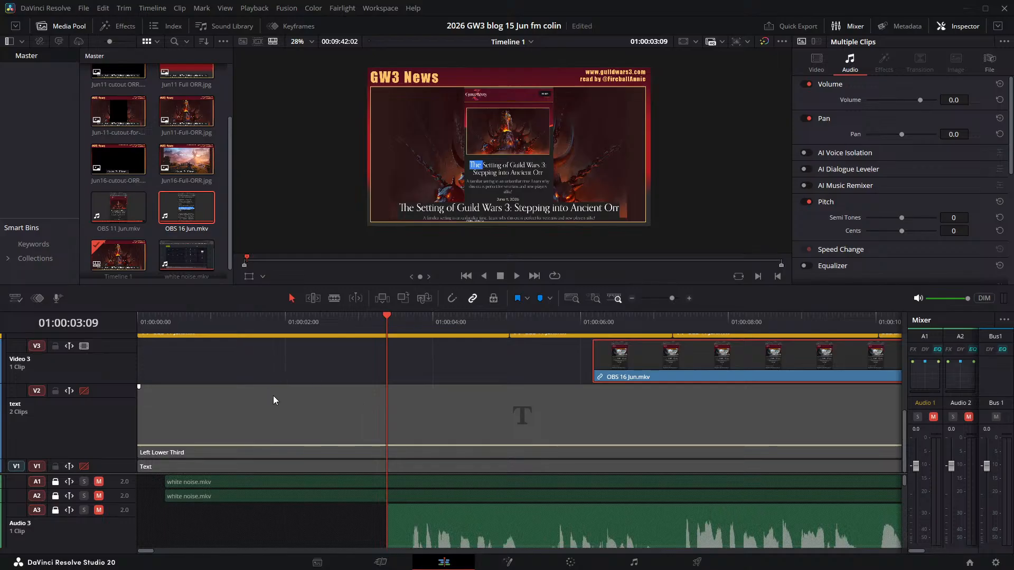
# - Enlarge the timeline area so that more video and audio tracks fit in view together
pyautogui.scroll(4, 277, 401)
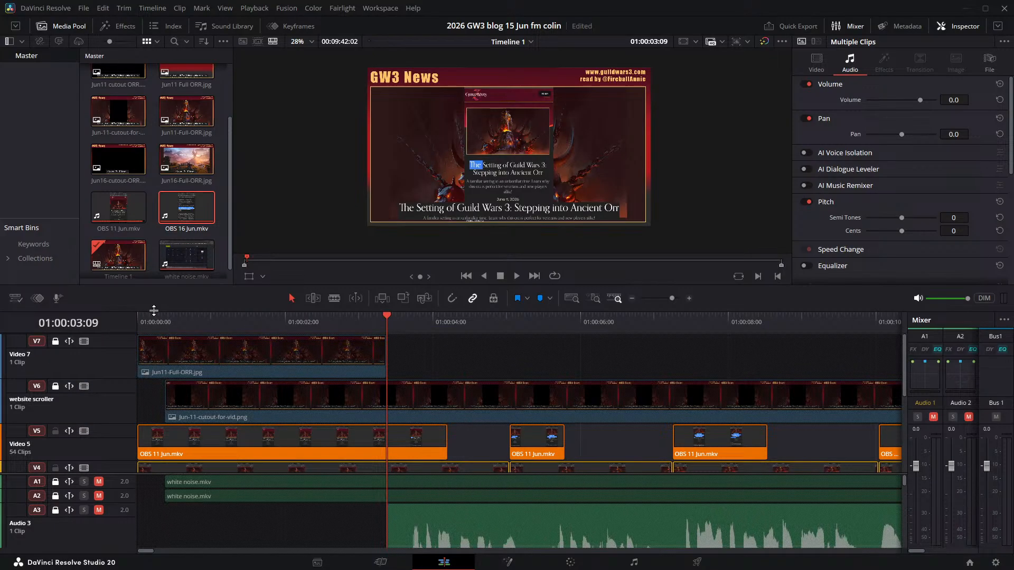
pyautogui.moveTo(154, 310); pyautogui.dragTo(153, 191)
pyautogui.scroll(-2, 356, 430)
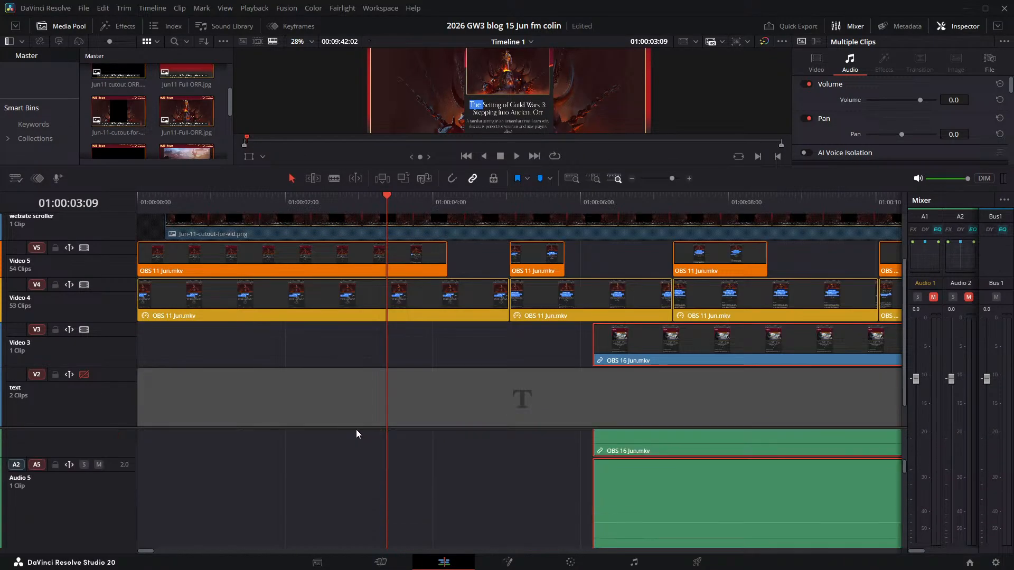
pyautogui.scroll(2, 361, 435)
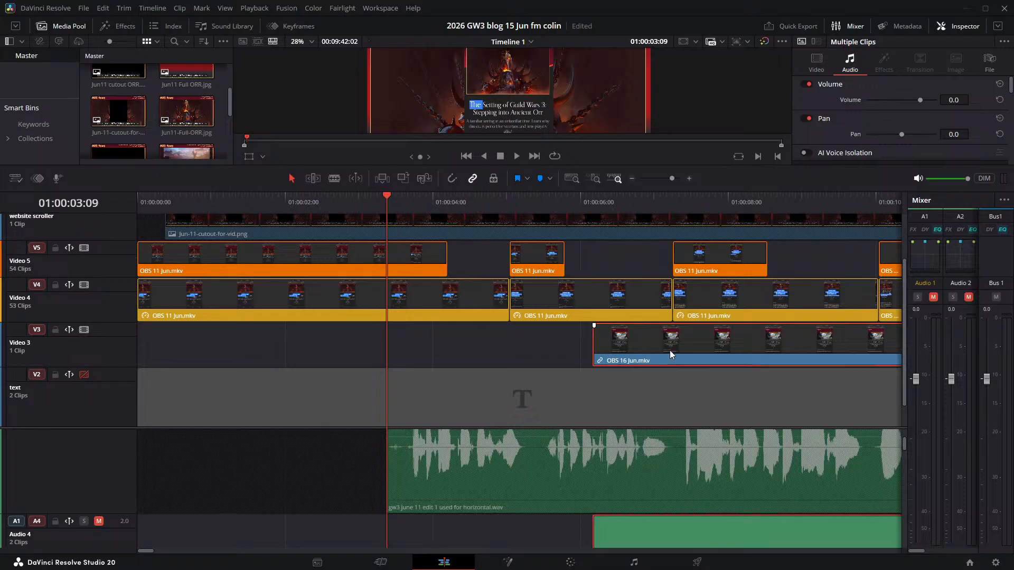
# - Unlink the OBS 16 Jun.mkv clip and delete its separate audio clips from Audio 4 and the tracks below it
pyautogui.hotkey('ctrl', 'alt', 'l')
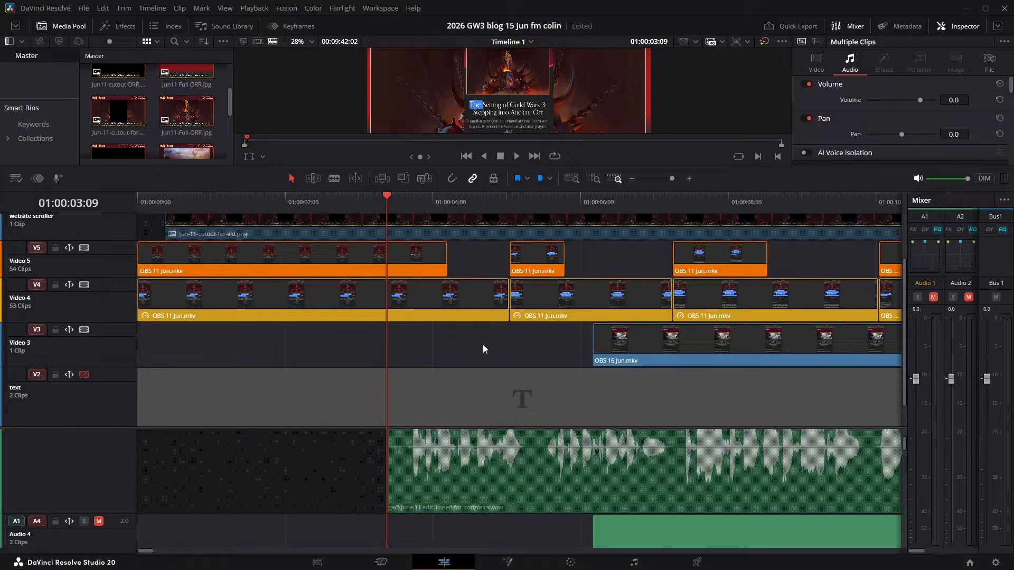
pyautogui.click(482, 344)
pyautogui.click(617, 531)
pyautogui.scroll(-3, 633, 529)
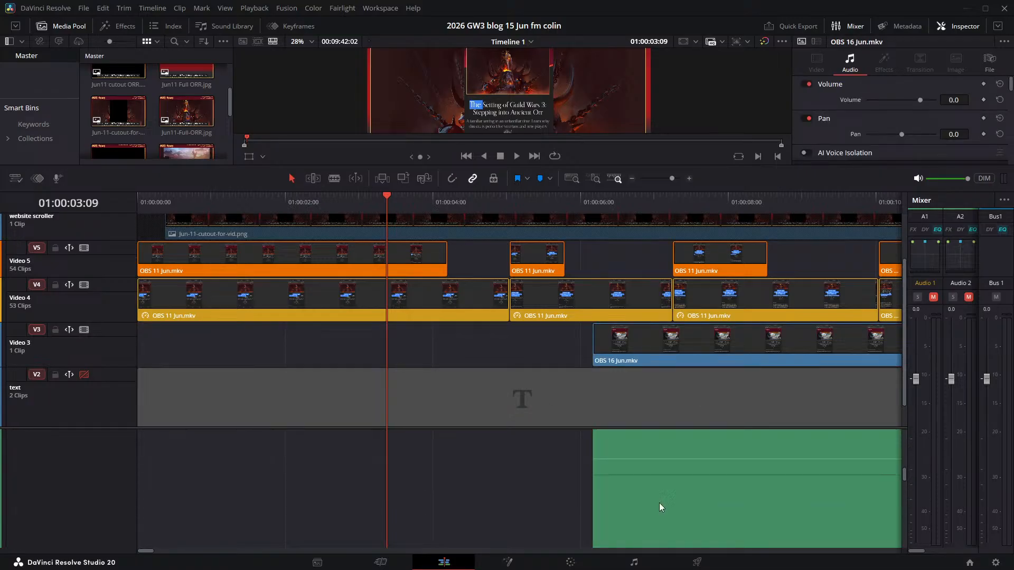
pyautogui.press('Delete')
pyautogui.scroll(-2, 668, 474)
pyautogui.click(668, 470)
pyautogui.press('Delete')
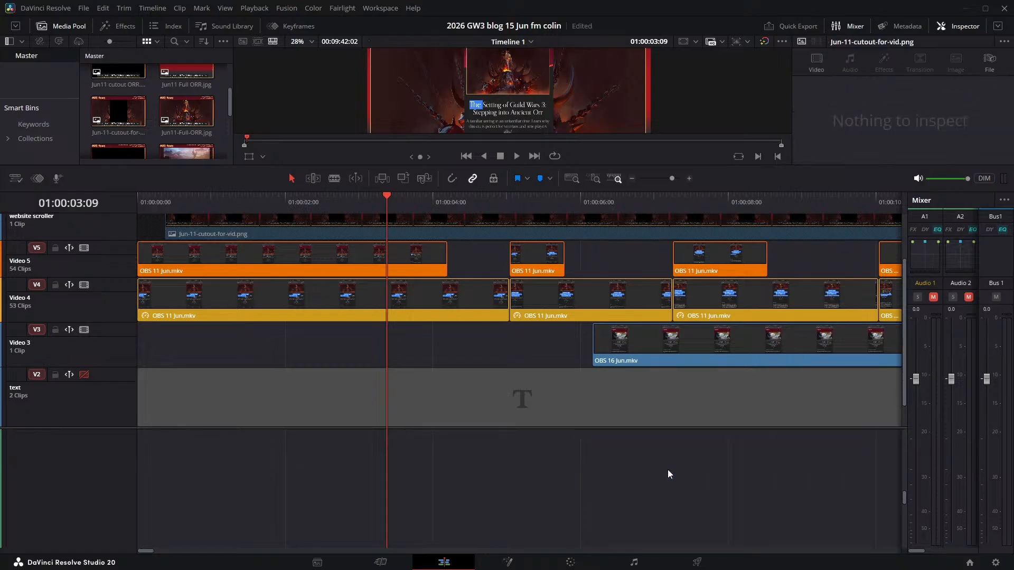
pyautogui.scroll(-3, 668, 471)
pyautogui.click(673, 471)
pyautogui.press('Delete')
pyautogui.click(666, 500)
pyautogui.press('Delete')
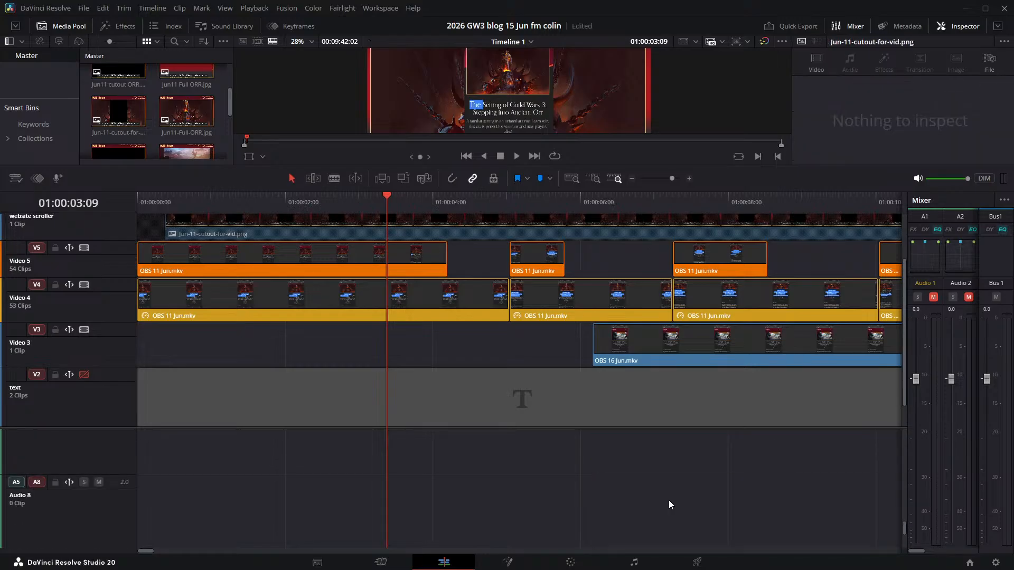
# - Check the audio tracks below the Audio 3 narration for leftover OBS 16 Jun.mkv clips
pyautogui.scroll(-3, 668, 501)
pyautogui.scroll(5, 421, 465)
pyautogui.scroll(2, 110, 433)
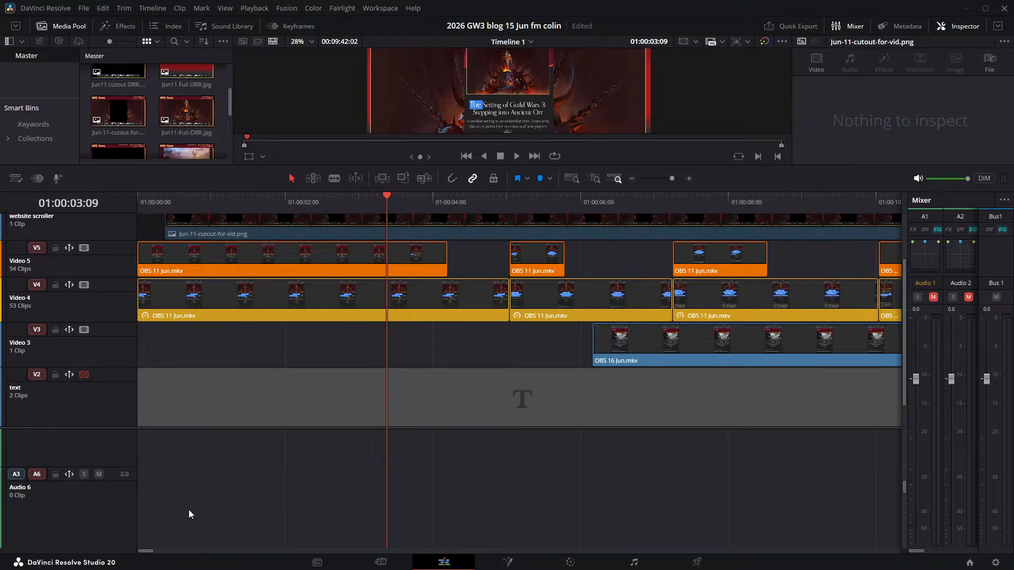
pyautogui.scroll(3, 546, 523)
pyautogui.scroll(-2, 560, 491)
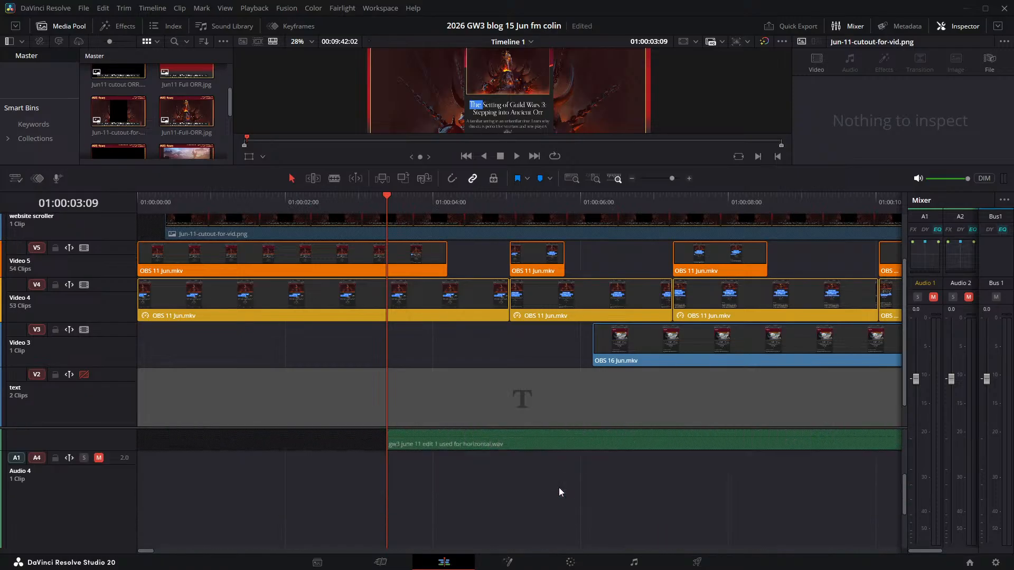
pyautogui.scroll(2, 560, 492)
pyautogui.scroll(-2, 558, 487)
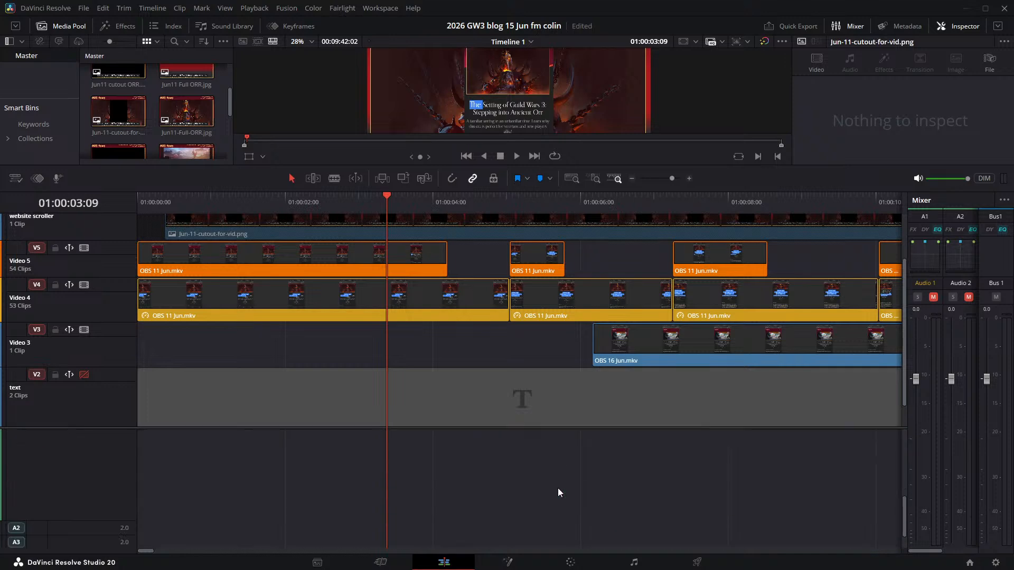
pyautogui.scroll(2, 558, 488)
pyautogui.scroll(-2, 567, 436)
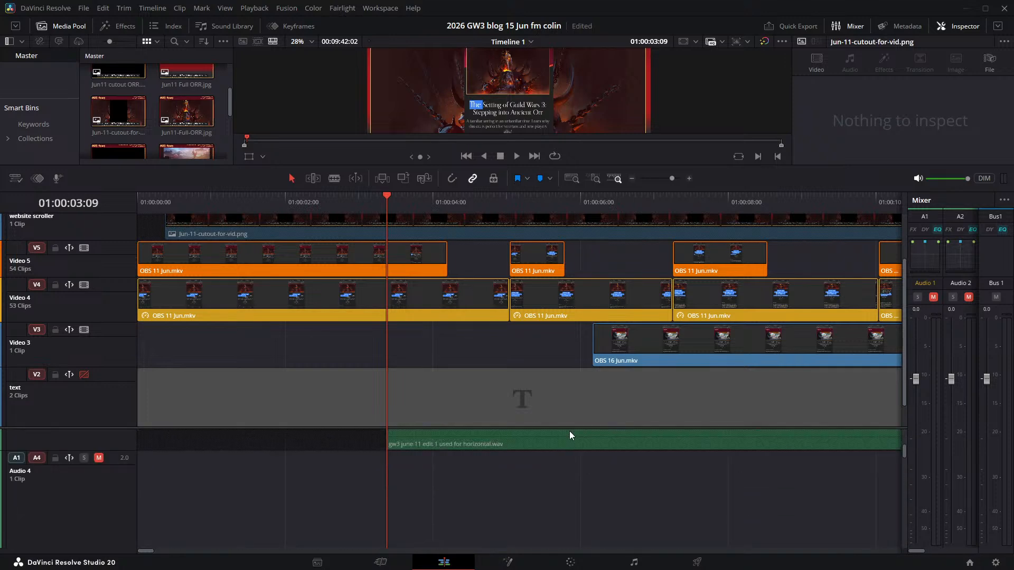
pyautogui.scroll(2, 569, 432)
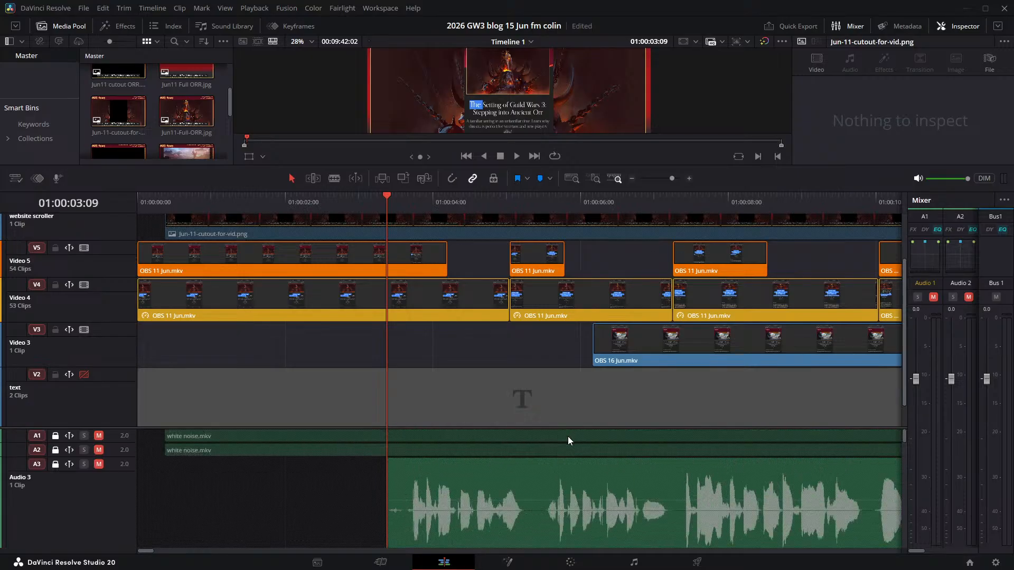
pyautogui.scroll(-2, 568, 437)
pyautogui.scroll(2, 569, 436)
# - Enlarge the audio track area and delete the OBS 16 Jun.mkv audio clips on Audio 4 and Audio 5
pyautogui.moveTo(115, 427); pyautogui.dragTo(126, 231)
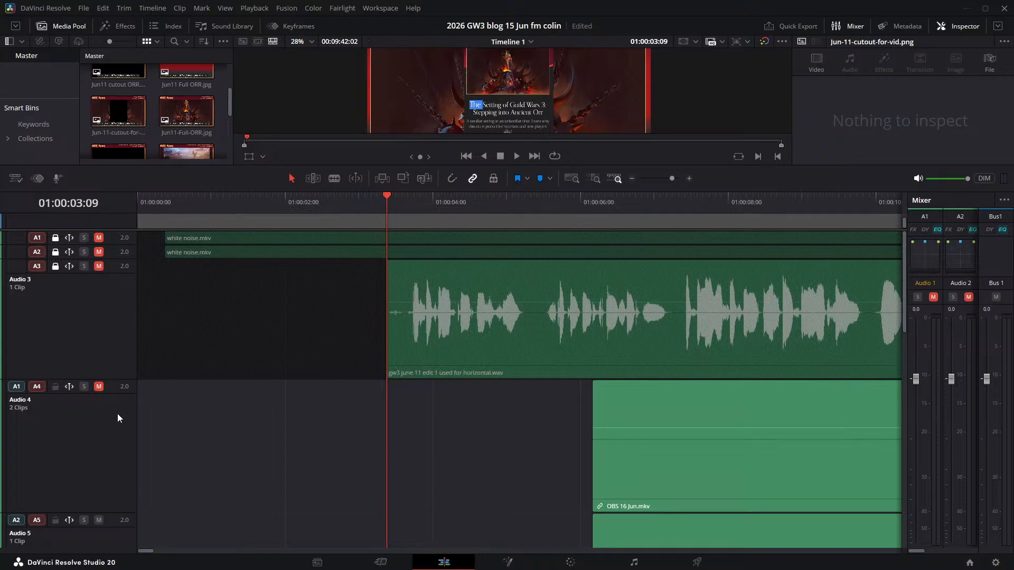
pyautogui.scroll(-3, 256, 418)
pyautogui.scroll(3, 260, 417)
pyautogui.click(722, 426)
pyautogui.press('Delete')
pyautogui.scroll(-5, 722, 426)
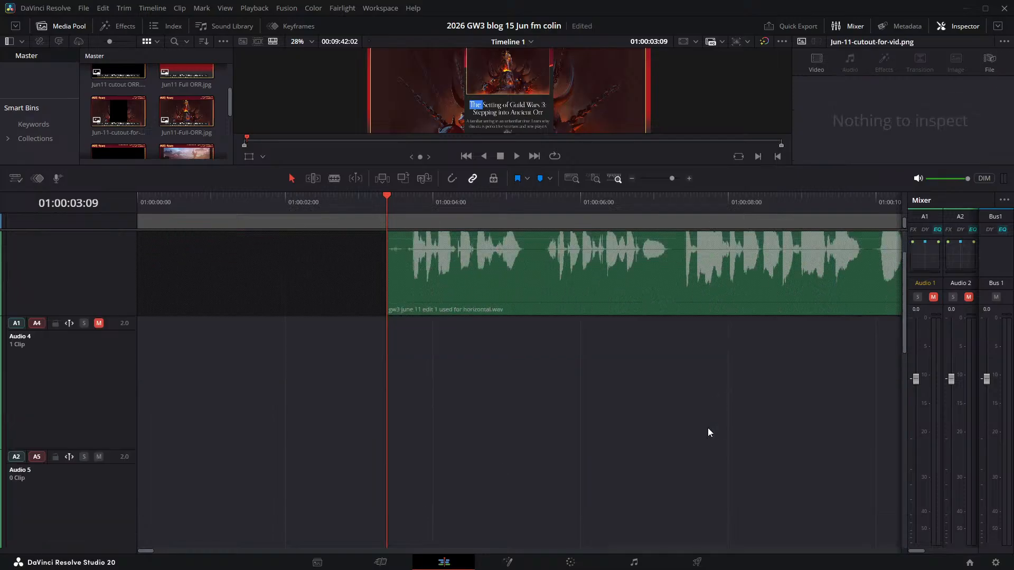
# - Remove Audio 4 through Audio 8 and the added Video 3 track from the timeline
pyautogui.scroll(-2, 532, 428)
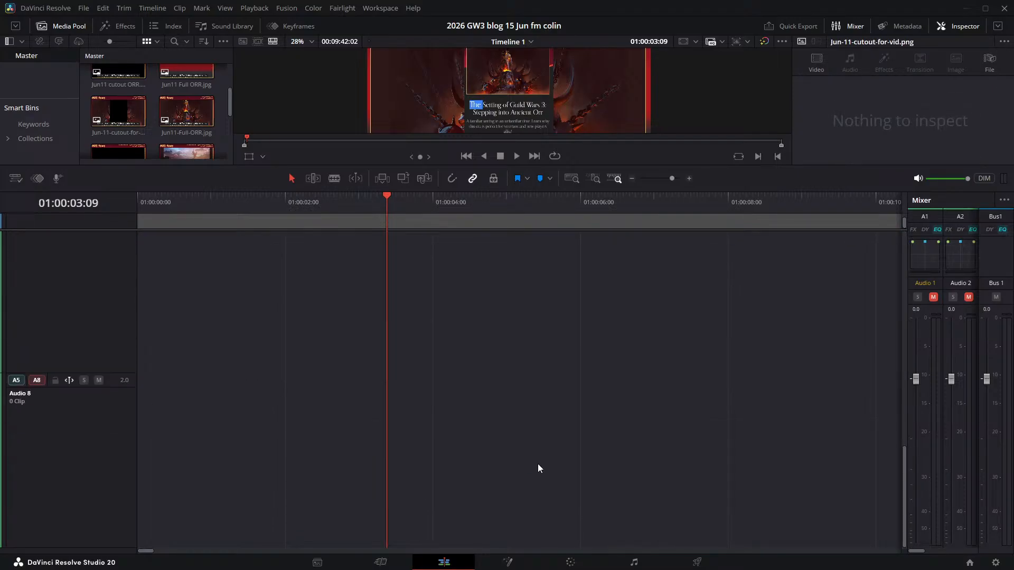
pyautogui.scroll(5, 85, 344)
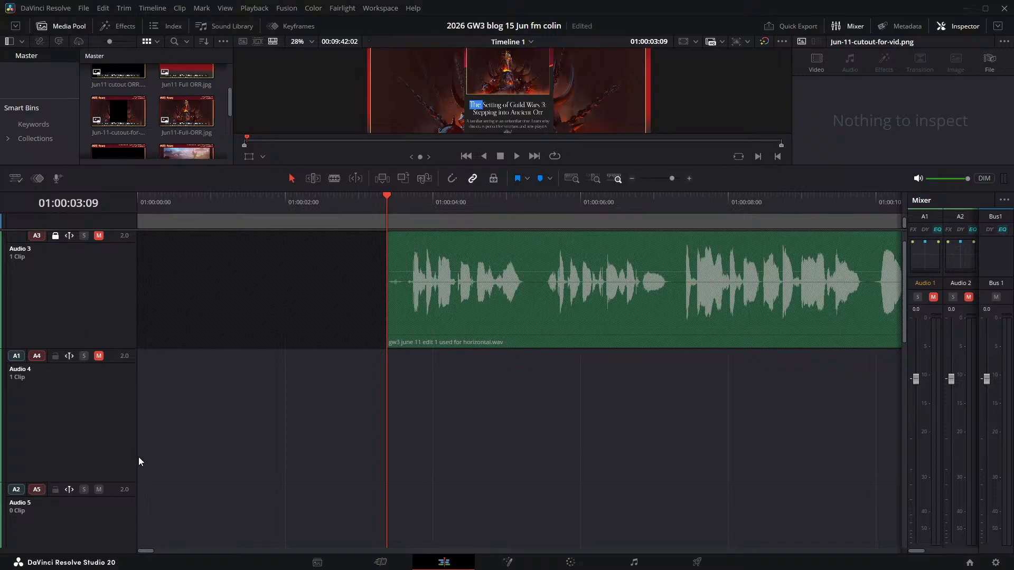
pyautogui.scroll(1, 140, 455)
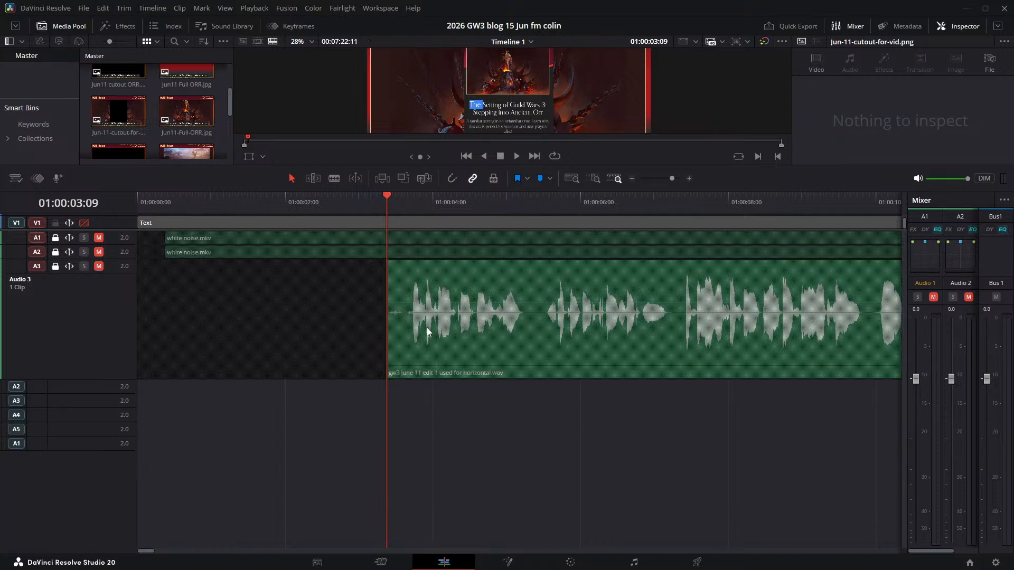
# - Enlarge the video track area of the timeline and move the playhead to 01:00:01:09
pyautogui.moveTo(115, 231); pyautogui.dragTo(678, 438)
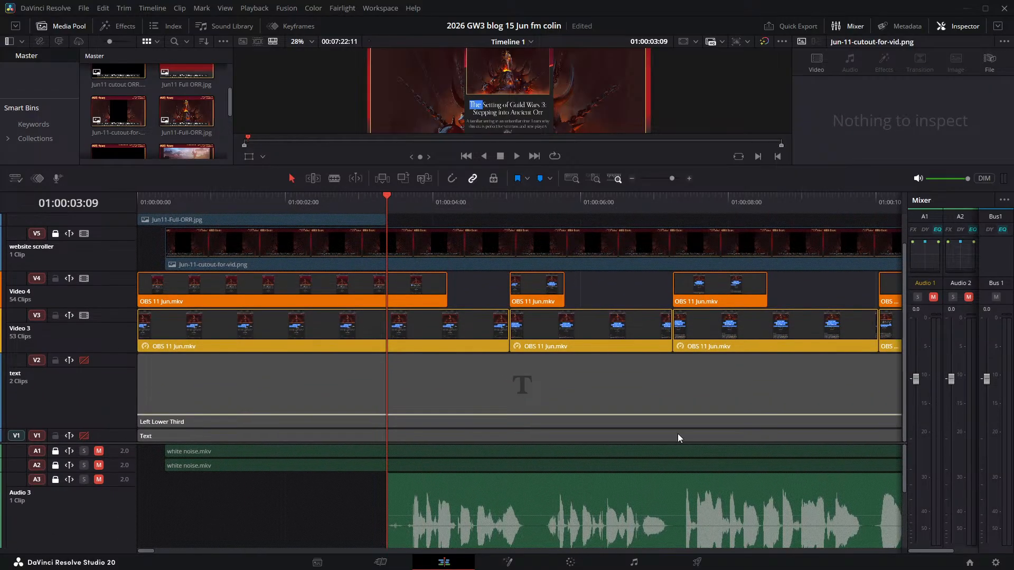
pyautogui.scroll(1, 539, 304)
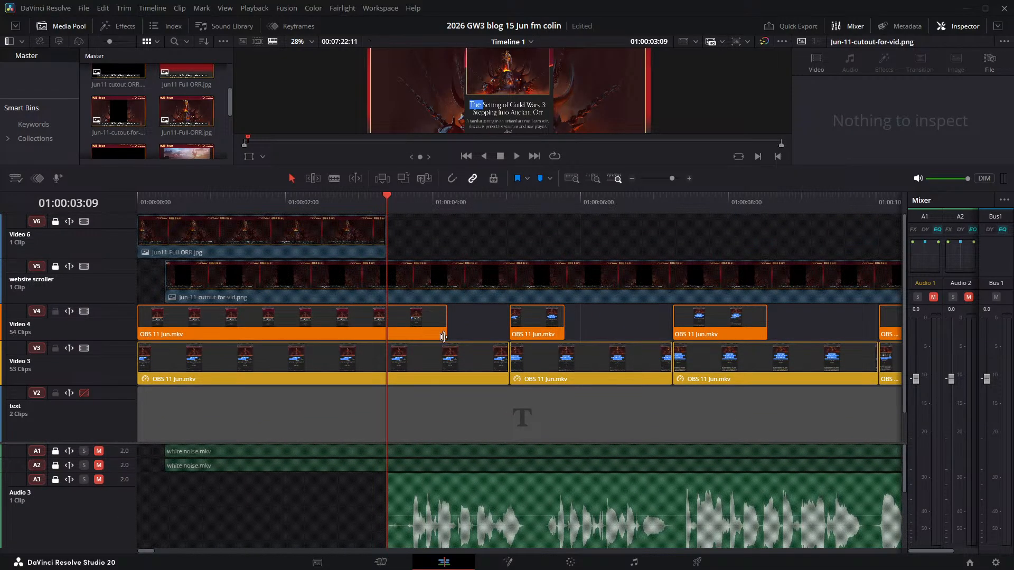
pyautogui.click(257, 288)
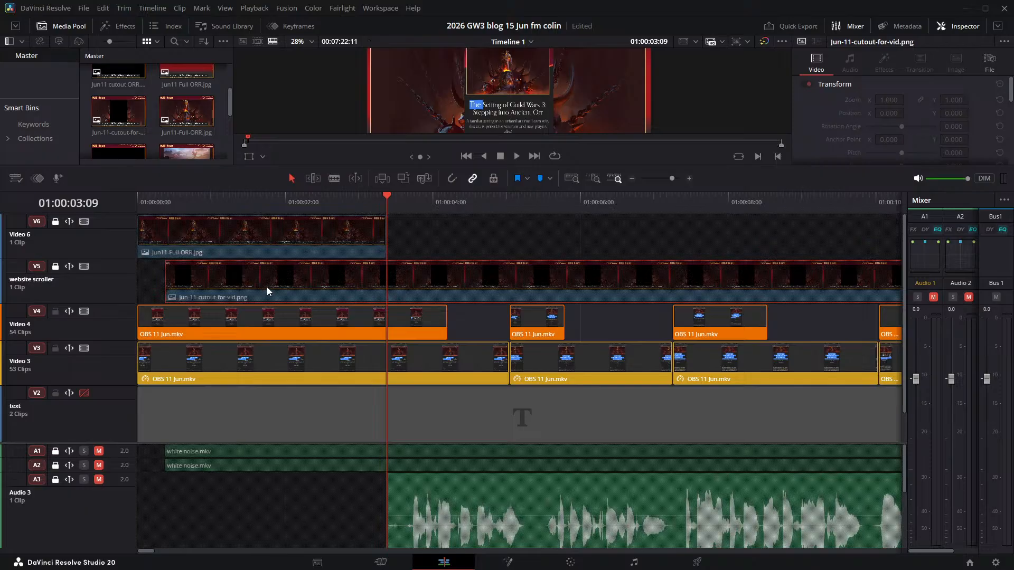
pyautogui.scroll(-1, 537, 332)
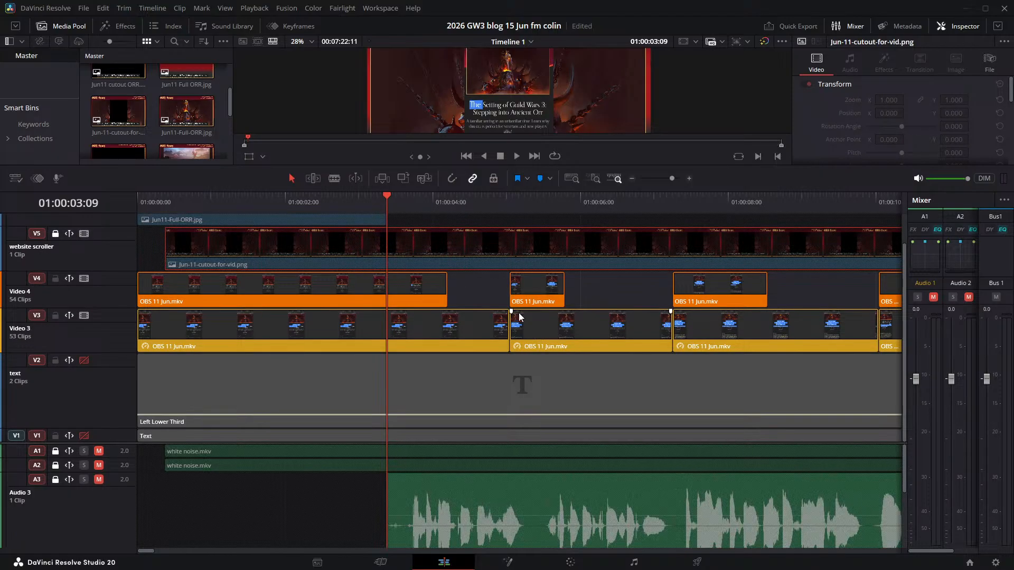
pyautogui.moveTo(386, 191); pyautogui.dragTo(379, 55)
pyautogui.moveTo(388, 195); pyautogui.dragTo(239, 201)
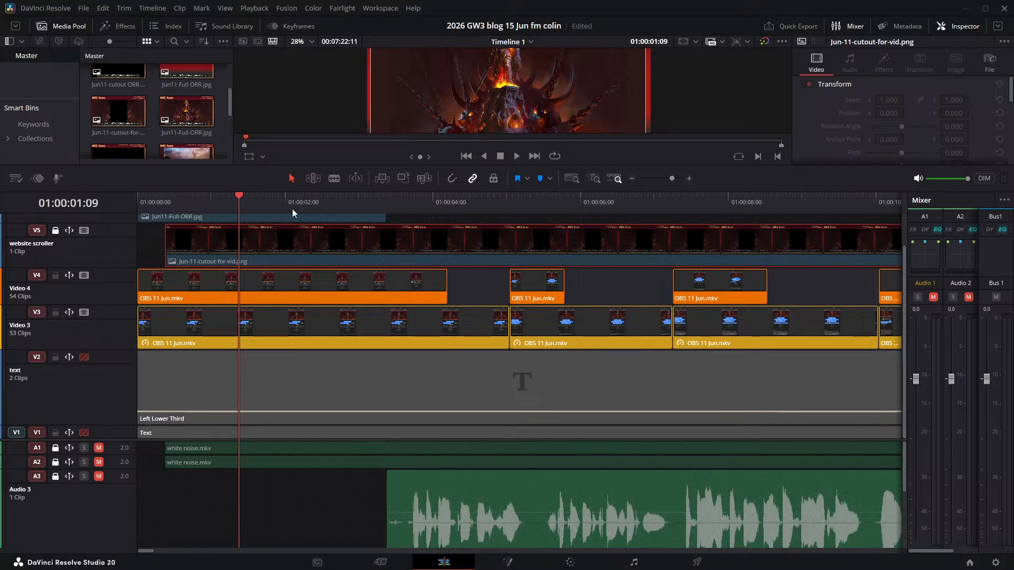
# - Add an empty video track above the text track and disable the two OBS 11 Jun.mkv tracks, Video 4 and Video 5
pyautogui.scroll(1, 337, 327)
pyautogui.click(305, 247)
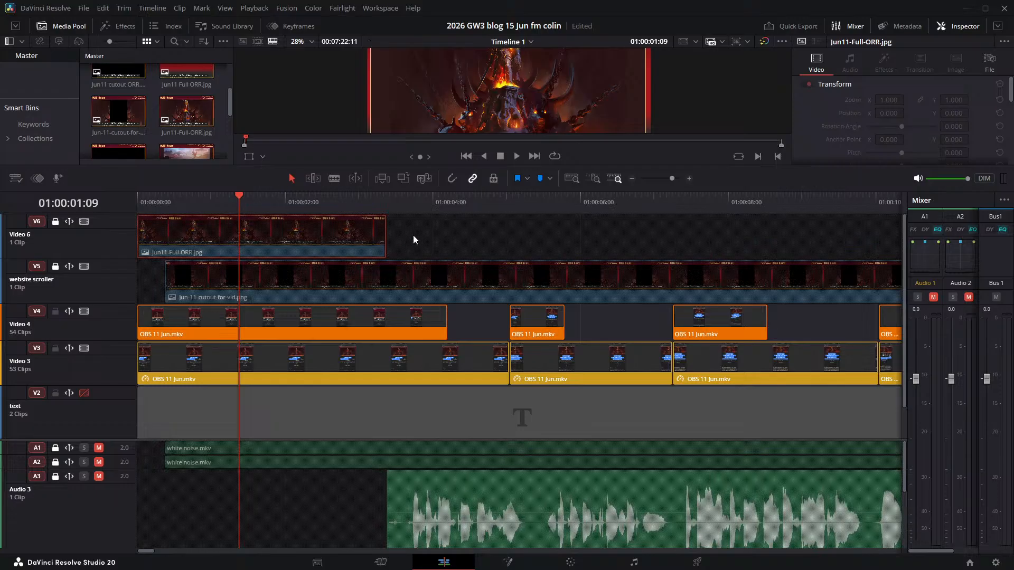
pyautogui.click(321, 285)
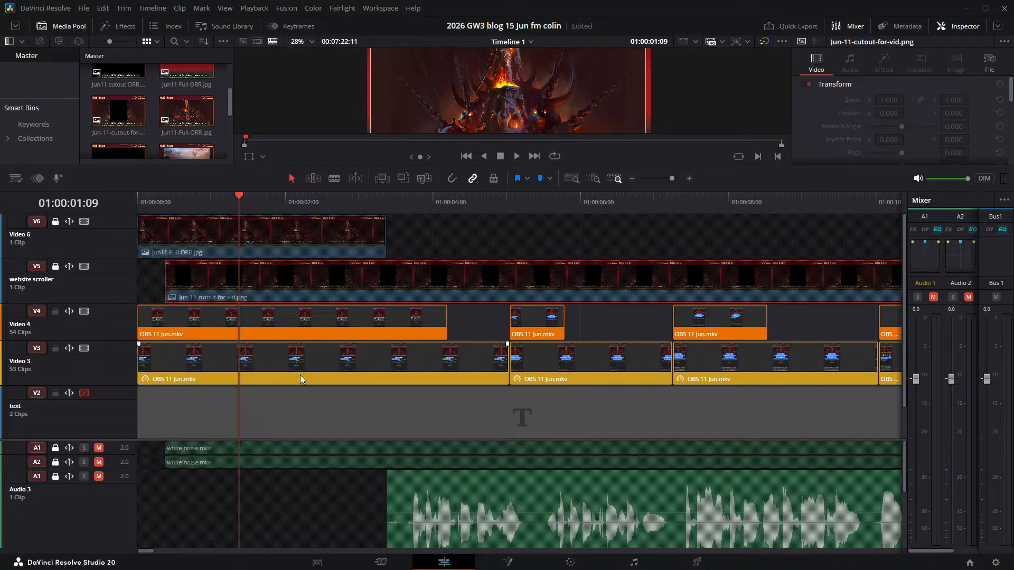
pyautogui.scroll(-1, 163, 403)
pyautogui.scroll(1, 164, 386)
pyautogui.click(84, 311)
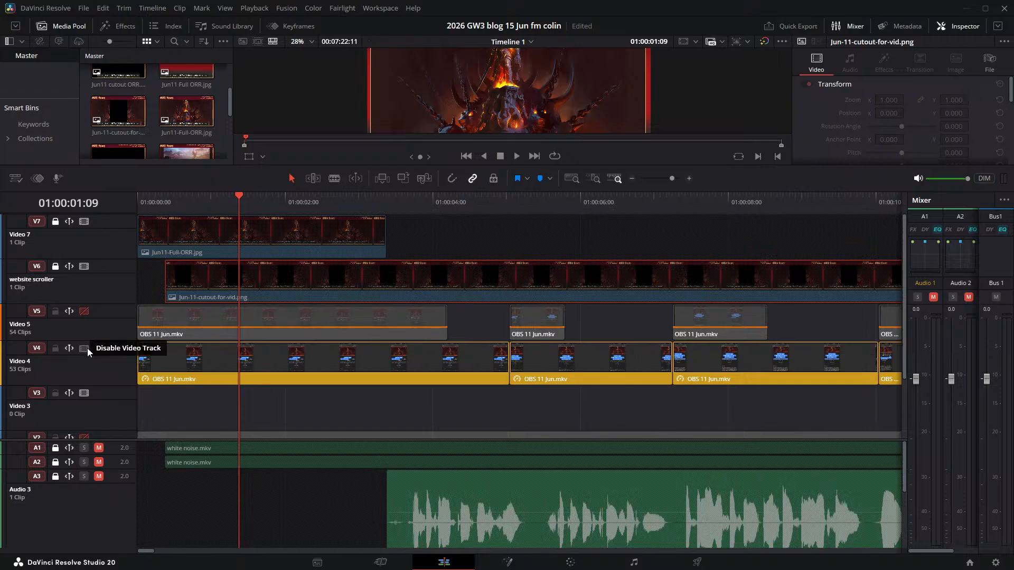
pyautogui.click(84, 348)
# - Place the OBS 16 Jun.mkv recording on the empty Video 3 track, starting at the playhead at 01:00:01:09
pyautogui.scroll(-2, 418, 407)
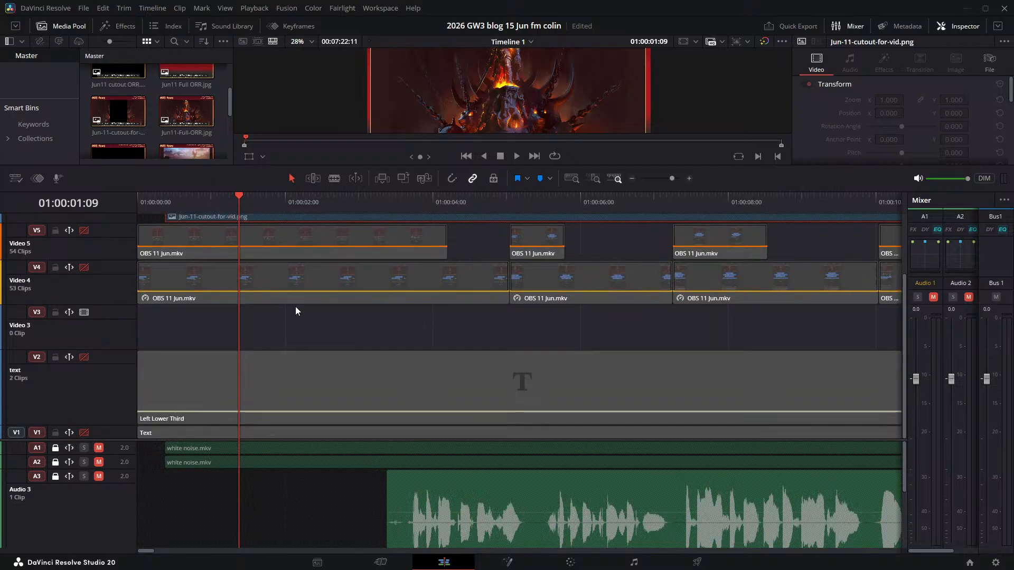
pyautogui.scroll(-5, 177, 127)
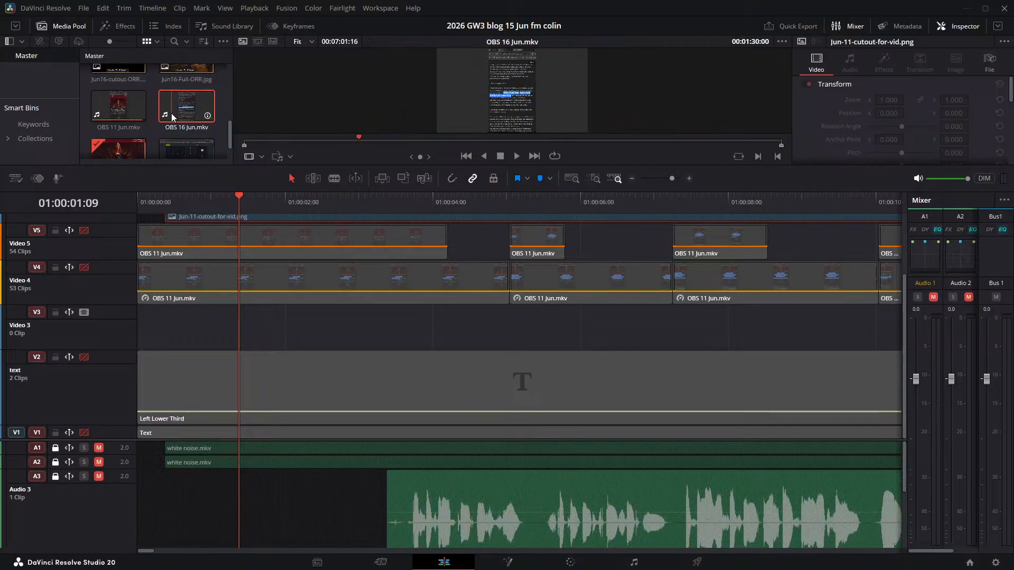
pyautogui.moveTo(176, 136); pyautogui.dragTo(243, 335)
pyautogui.moveTo(333, 325); pyautogui.dragTo(327, 327)
pyautogui.scroll(-3, 325, 476)
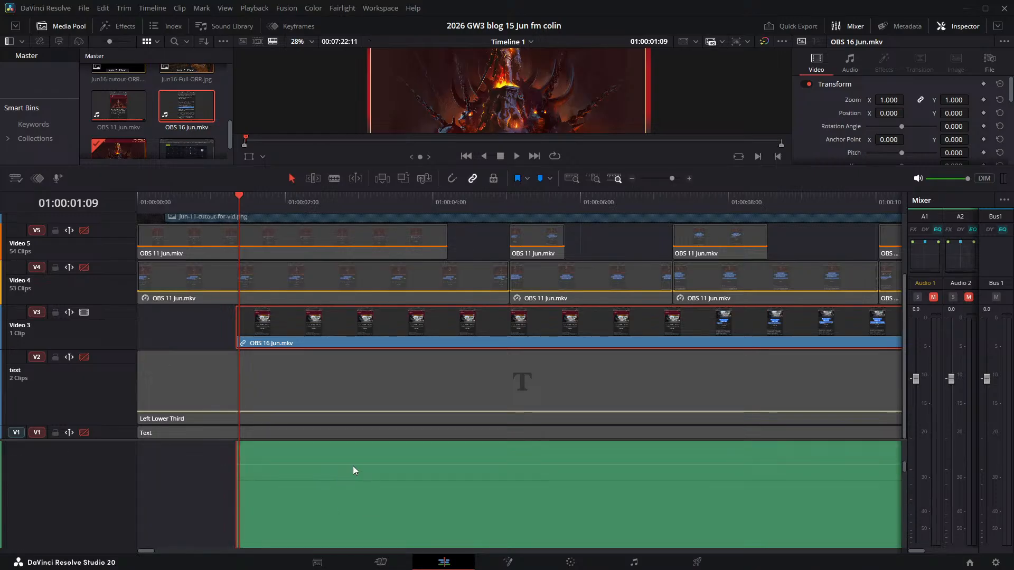
# - Unlink OBS 16 Jun.mkv from its audio and move only the video clip to start about four seconds into the timeline
pyautogui.hotkey('ctrl', 'alt', 'l')
pyautogui.press('Delete')
pyautogui.hotkey('ctrl', 'z')
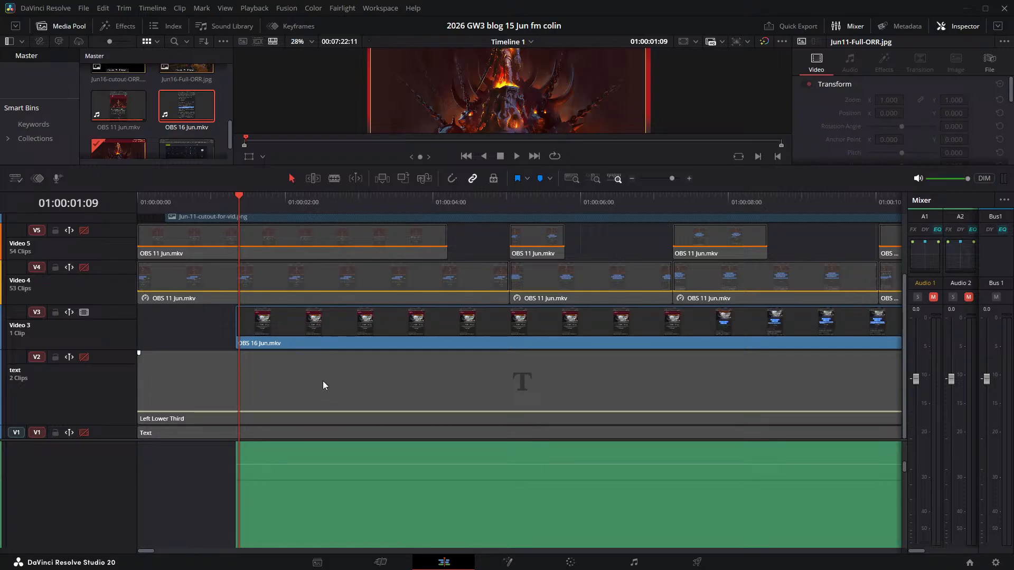
pyautogui.click(263, 320)
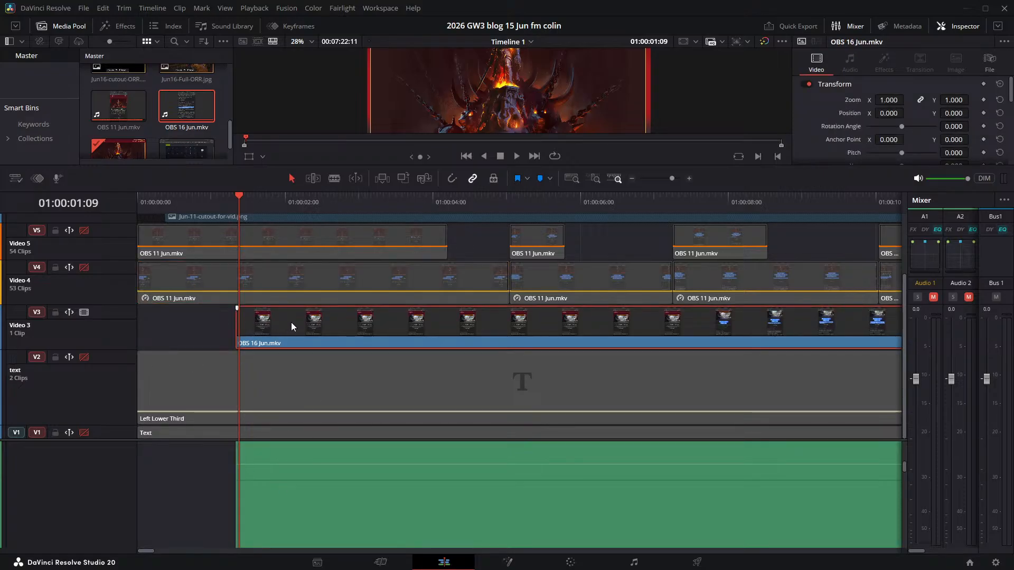
pyautogui.moveTo(291, 326); pyautogui.dragTo(507, 343)
# - Delete all the unlinked OBS 16 Jun.mkv audio clips and move its video clip back to start at 01:00:01:09 on Video 3
pyautogui.click(303, 480)
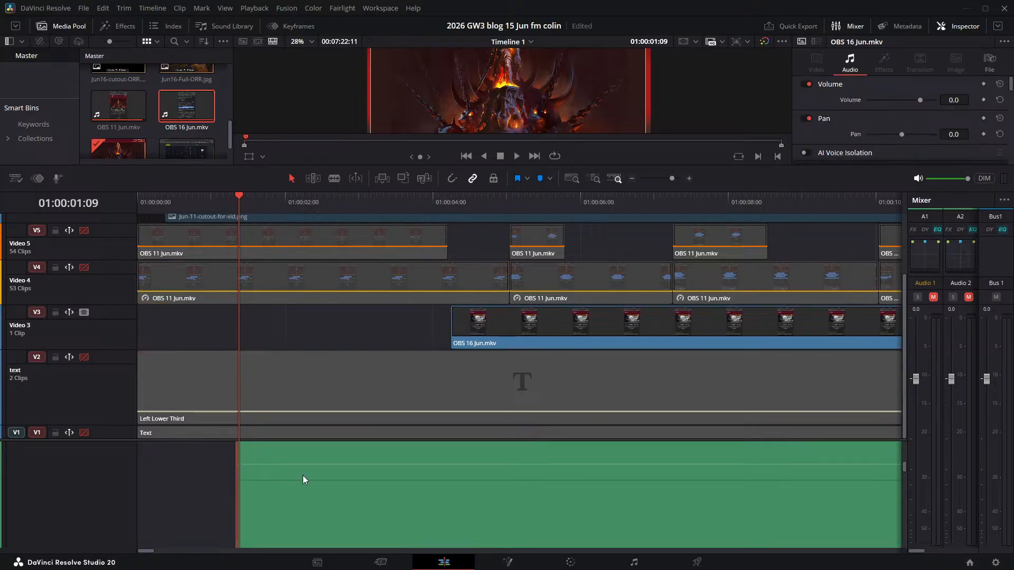
pyautogui.press('Delete')
pyautogui.hotkey('ctrl', 'z')
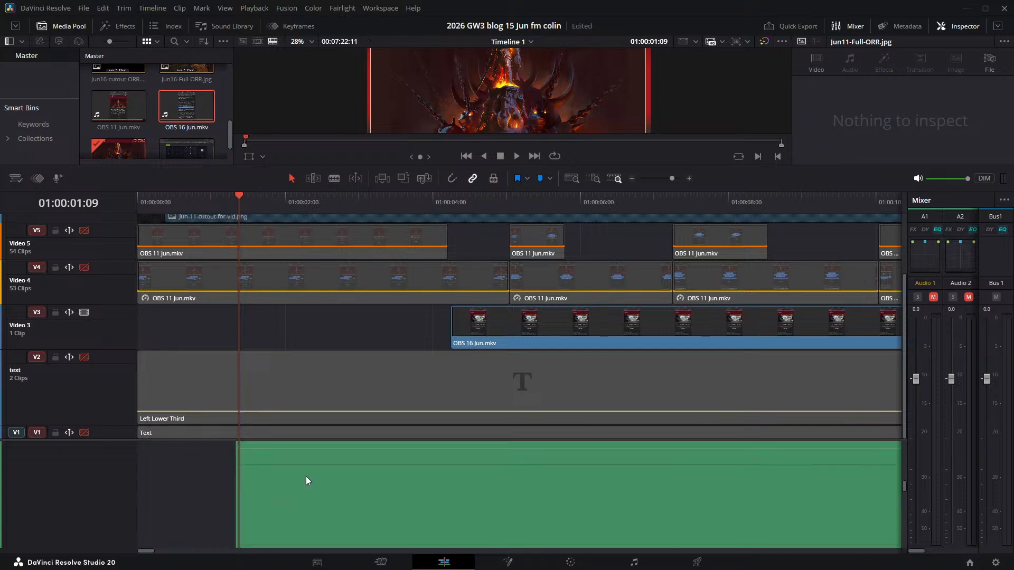
pyautogui.press('Delete')
pyautogui.hotkey('ctrl', 'z')
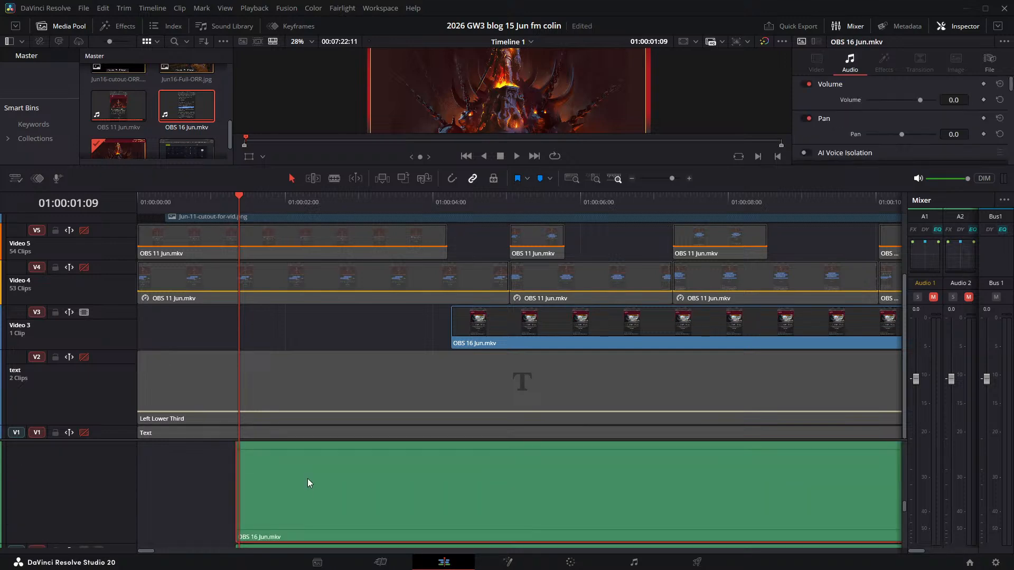
pyautogui.press('Delete')
pyautogui.hotkey('ctrl', 'z')
pyautogui.press('Delete')
pyautogui.hotkey('ctrl', 'z')
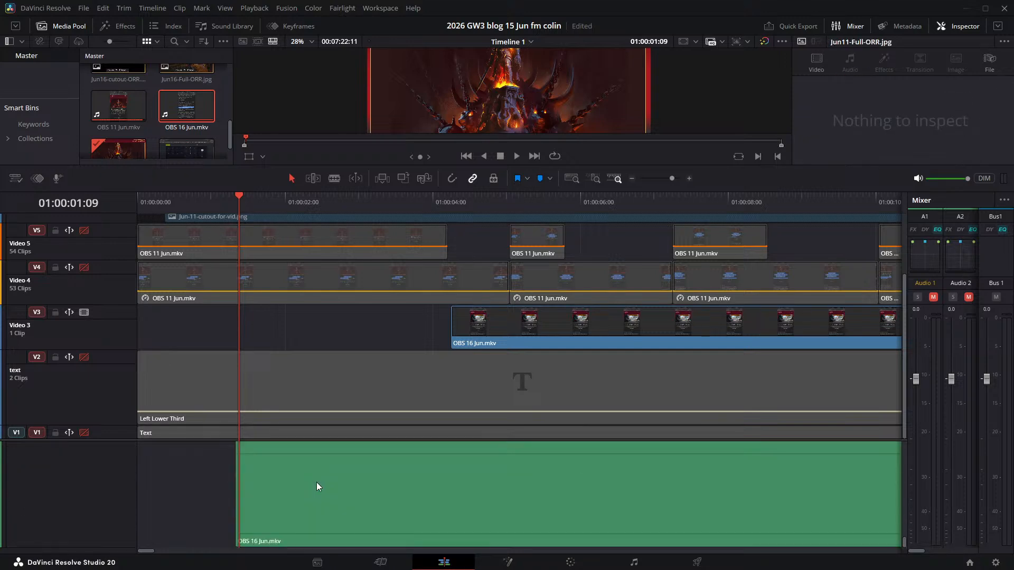
pyautogui.press('Delete')
pyautogui.moveTo(524, 334); pyautogui.dragTo(311, 326)
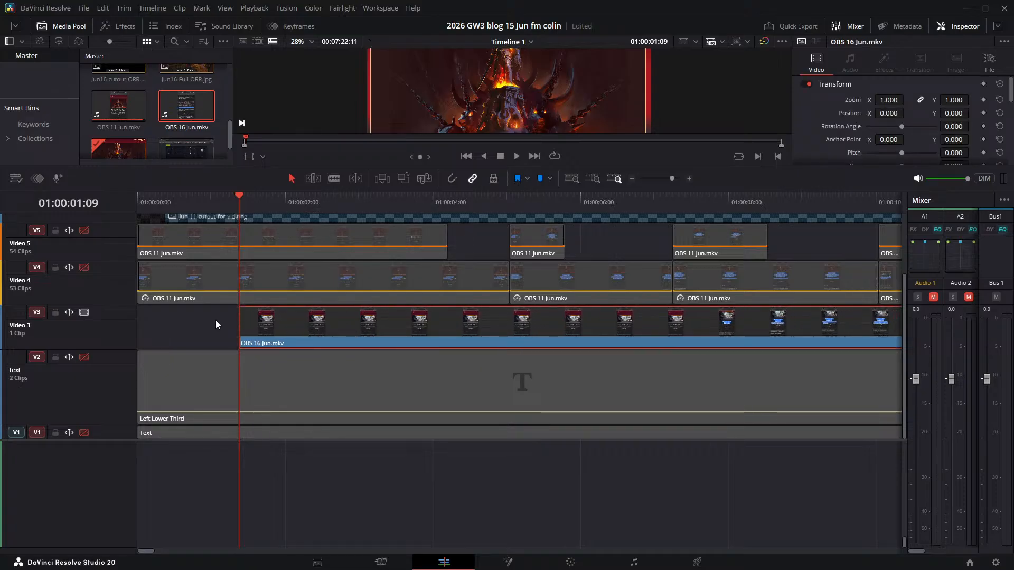
# - Add gw3 june 16 edit 1 used for horizontal.wav from the media pool to Audio 4, starting at about 01:00:01:09
pyautogui.scroll(3, 218, 338)
pyautogui.scroll(-3, 228, 377)
pyautogui.moveTo(110, 440); pyautogui.dragTo(159, 416)
pyautogui.scroll(5, 125, 452)
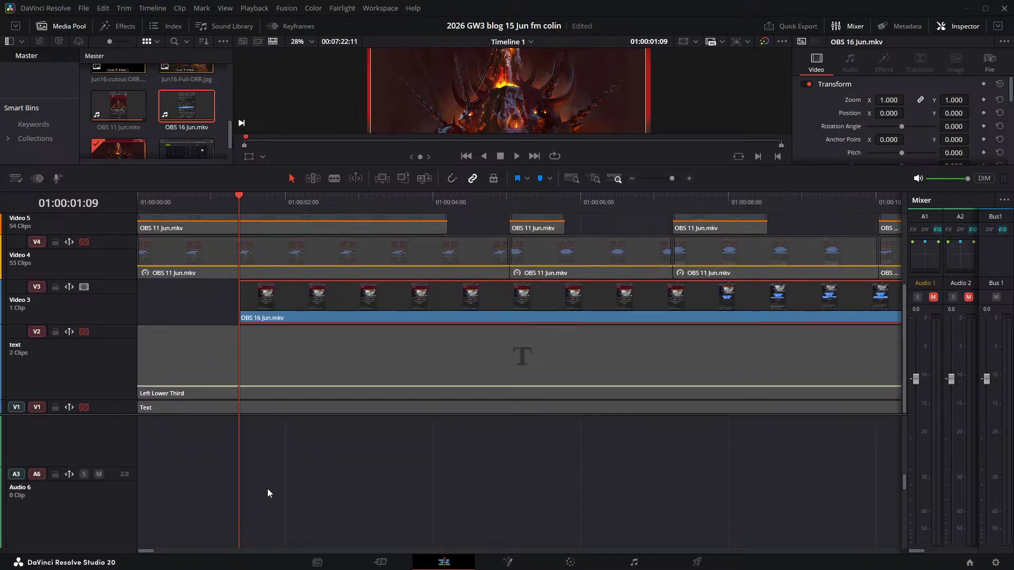
pyautogui.scroll(-5, 459, 487)
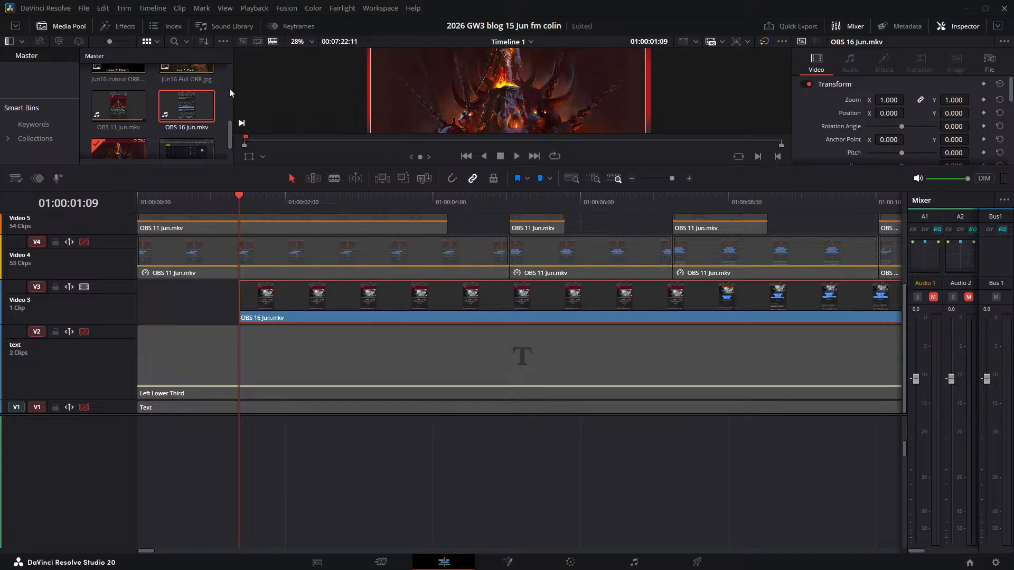
pyautogui.click(198, 123)
pyautogui.scroll(5, 167, 139)
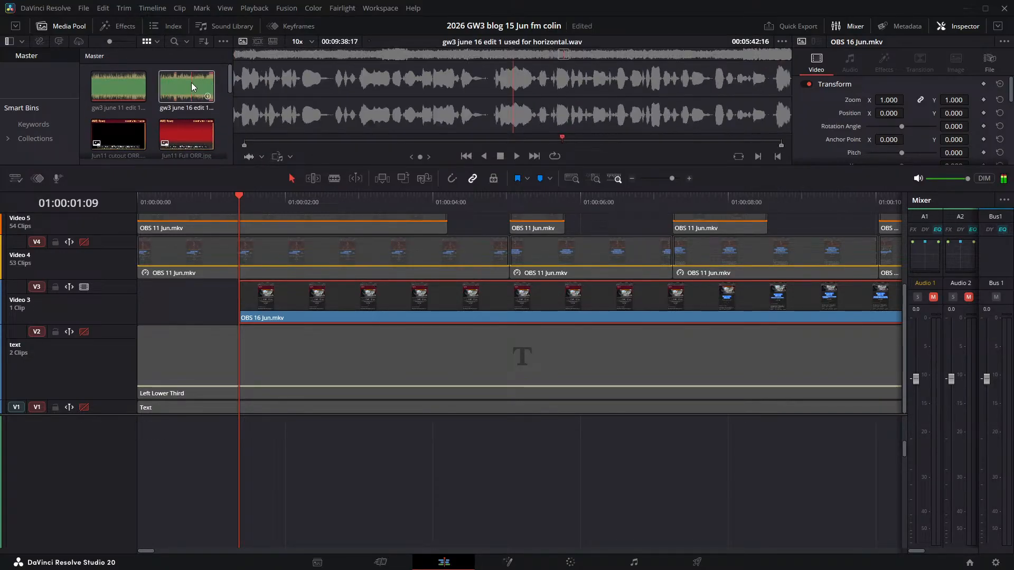
pyautogui.moveTo(192, 82); pyautogui.dragTo(242, 357)
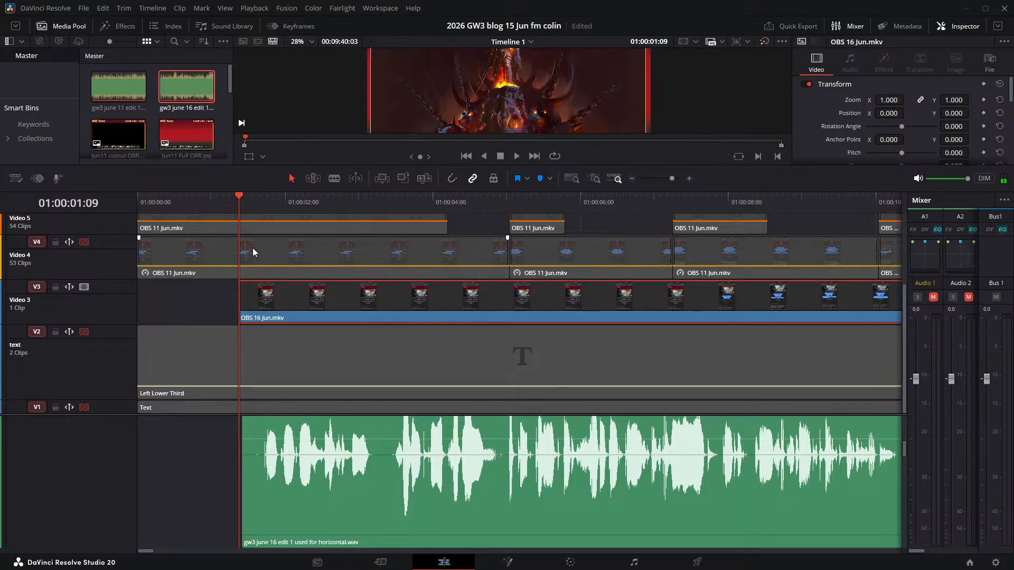
# - Enlarge the audio area of the timeline and reduce the Audio 4 track height so several audio tracks fit
pyautogui.scroll(3, 283, 326)
pyautogui.scroll(-3, 251, 328)
pyautogui.moveTo(119, 416); pyautogui.dragTo(124, 443)
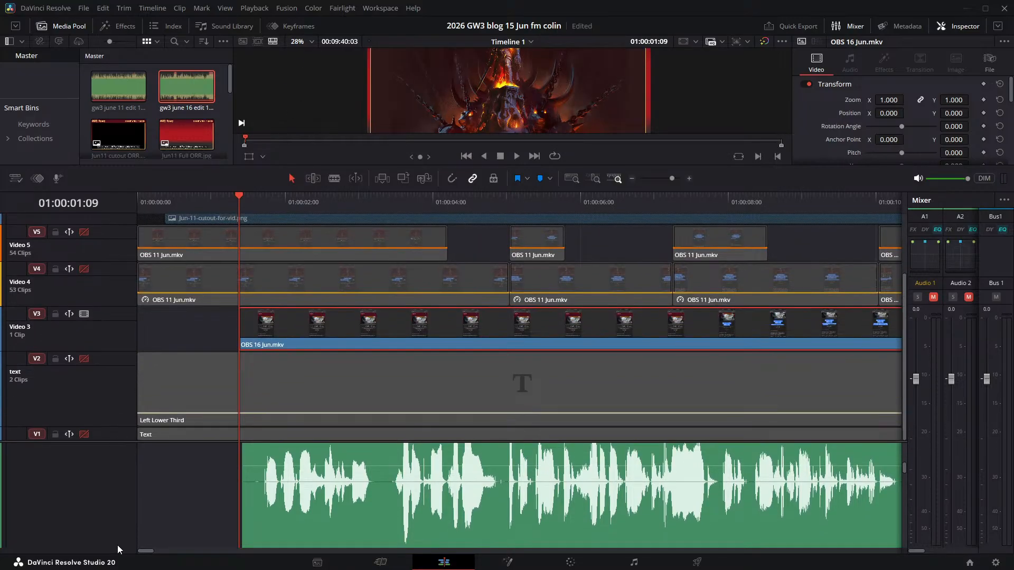
pyautogui.scroll(-3, 274, 507)
pyautogui.scroll(2, 117, 460)
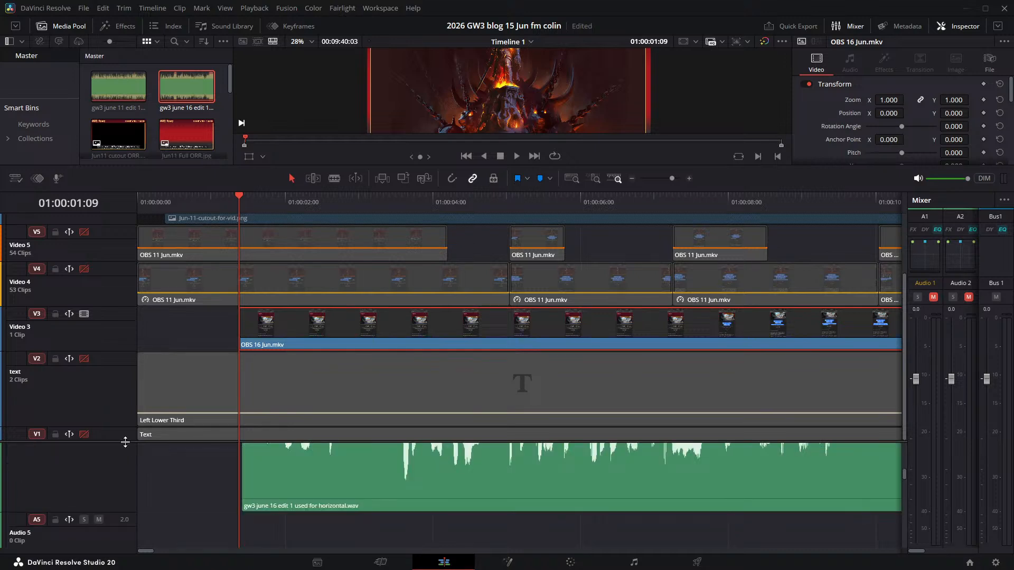
pyautogui.moveTo(125, 441); pyautogui.dragTo(127, 232)
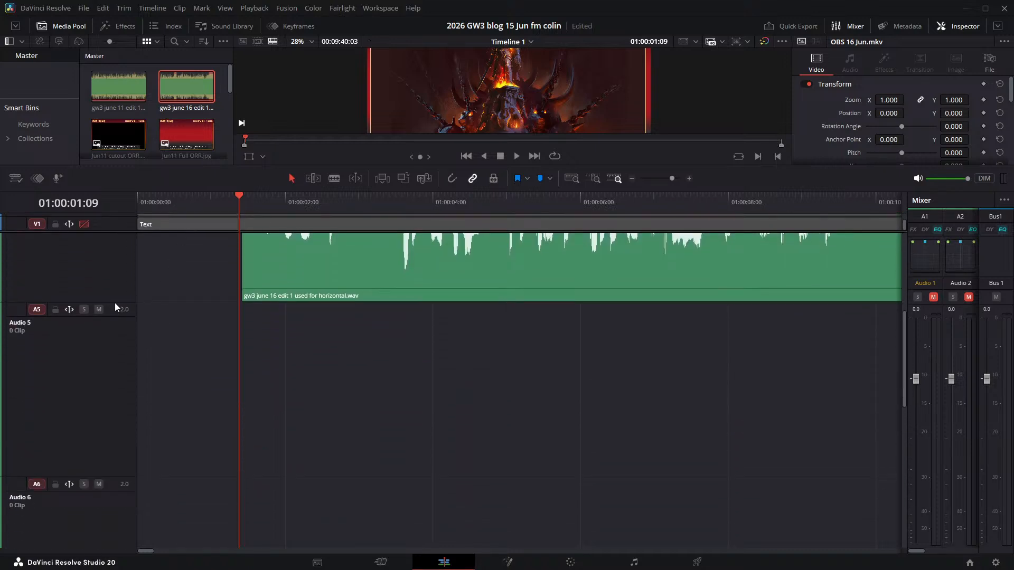
pyautogui.moveTo(119, 312); pyautogui.dragTo(142, 296)
pyautogui.scroll(3, 475, 427)
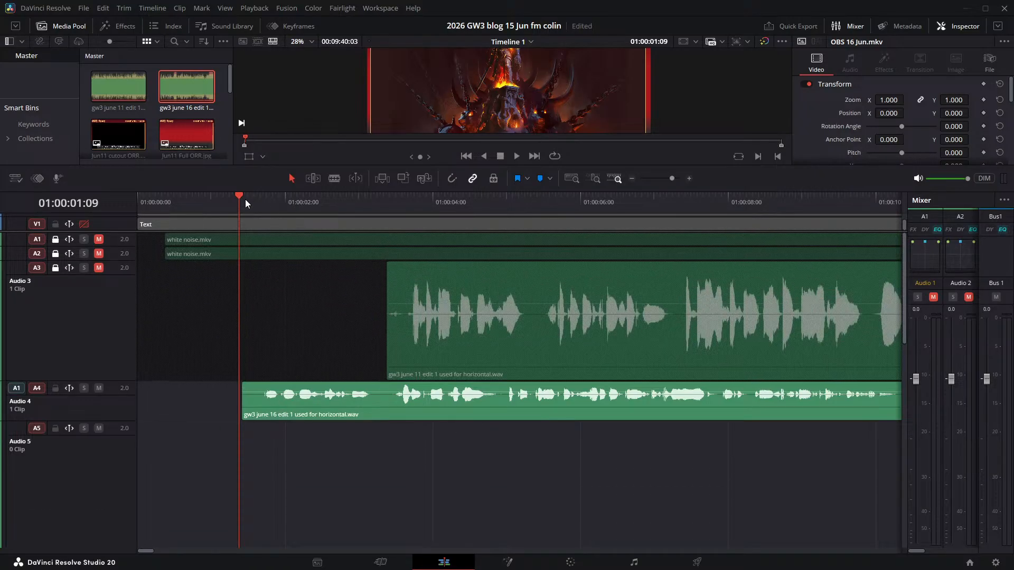
# - Align the June 16 narration with the June 11 narration's start at 01:00:03:09 and play the result in an enlarged viewer
pyautogui.moveTo(406, 211); pyautogui.dragTo(386, 218)
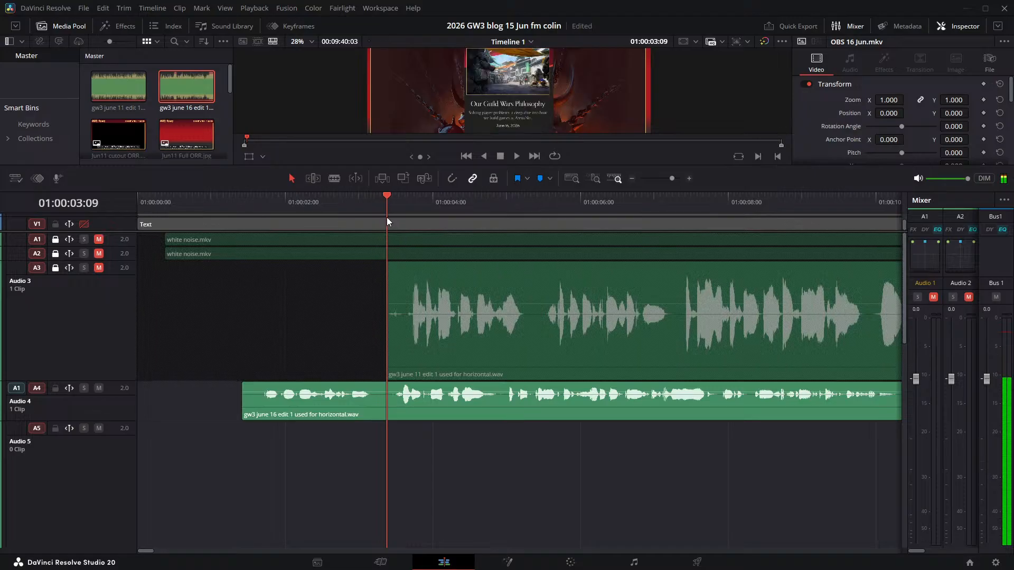
pyautogui.moveTo(425, 400); pyautogui.dragTo(570, 401)
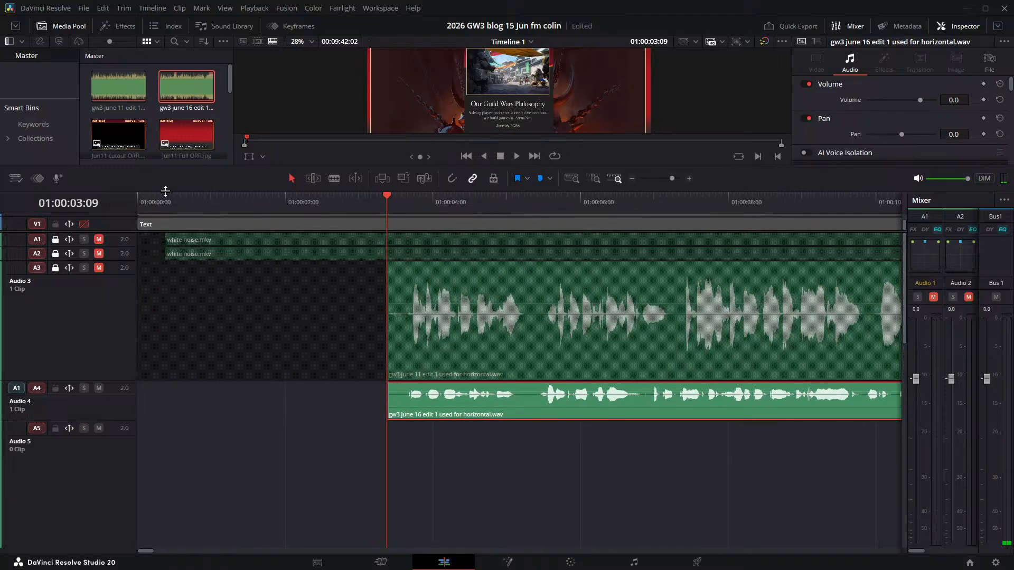
pyautogui.moveTo(165, 192); pyautogui.dragTo(549, 358)
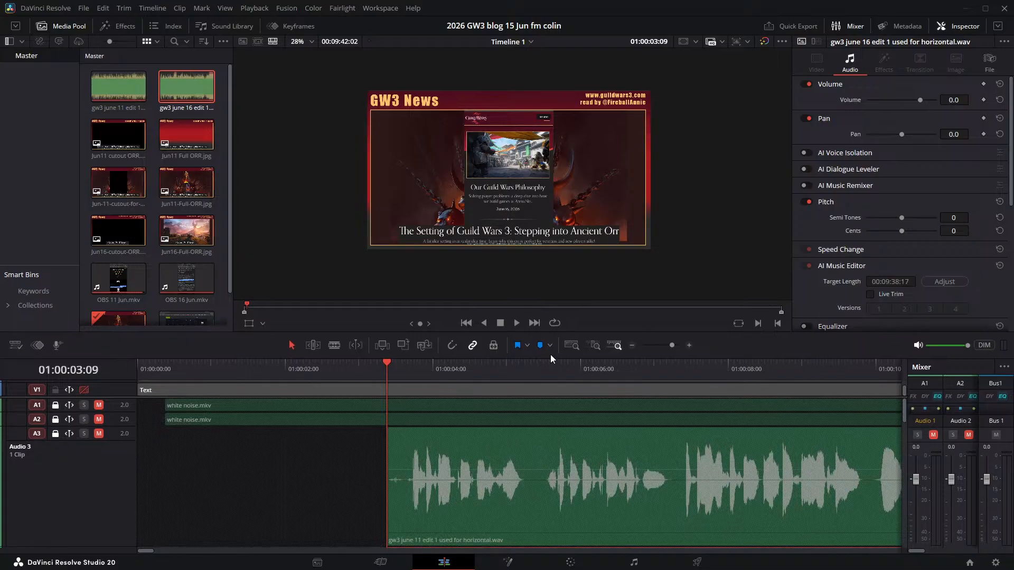
pyautogui.click(518, 323)
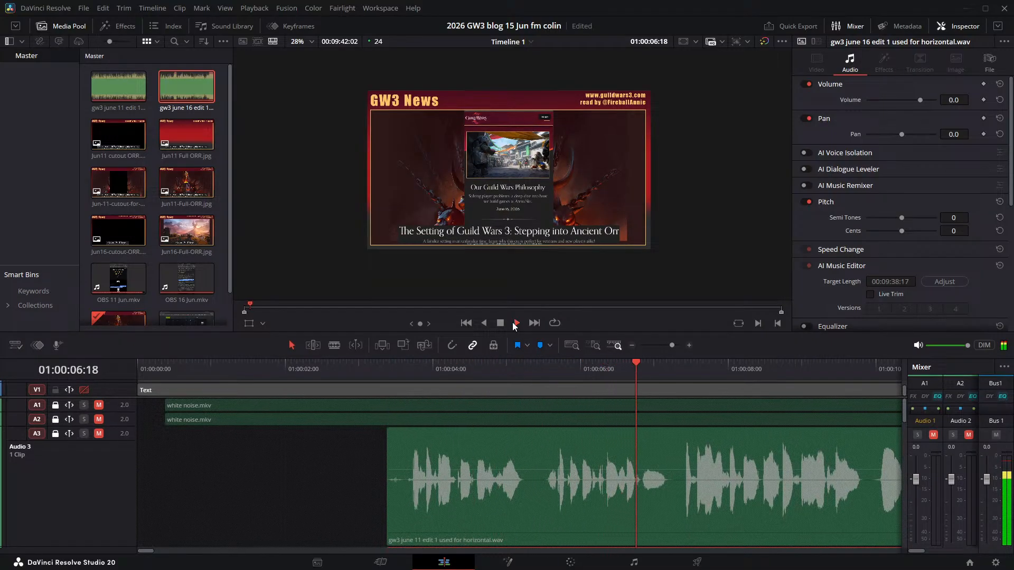
pyautogui.press('space')
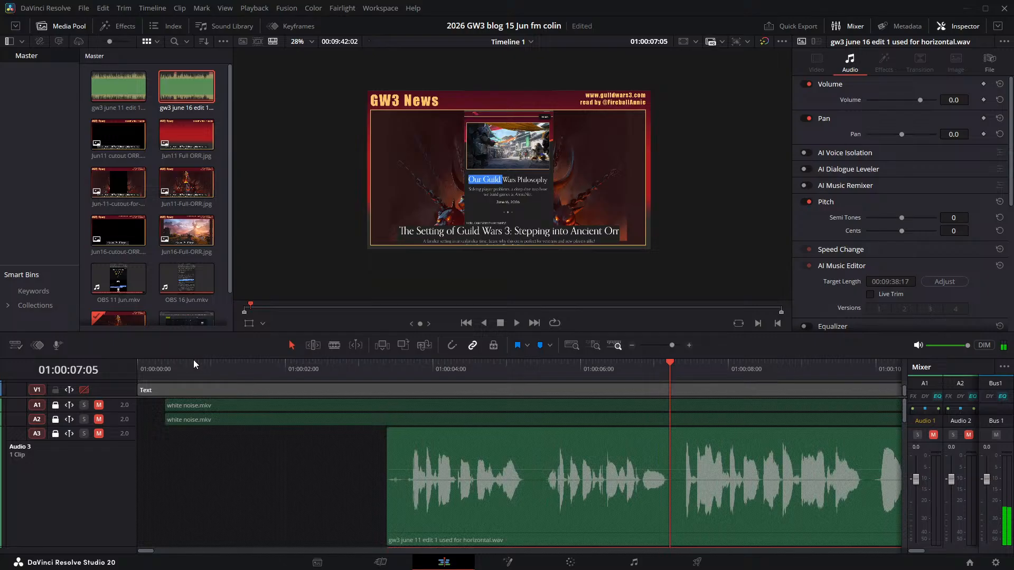
# - Resize the timeline area so the upper video tracks and the full viewer frame show, with the playhead at 01:00:01:19
pyautogui.moveTo(194, 359); pyautogui.dragTo(191, 446)
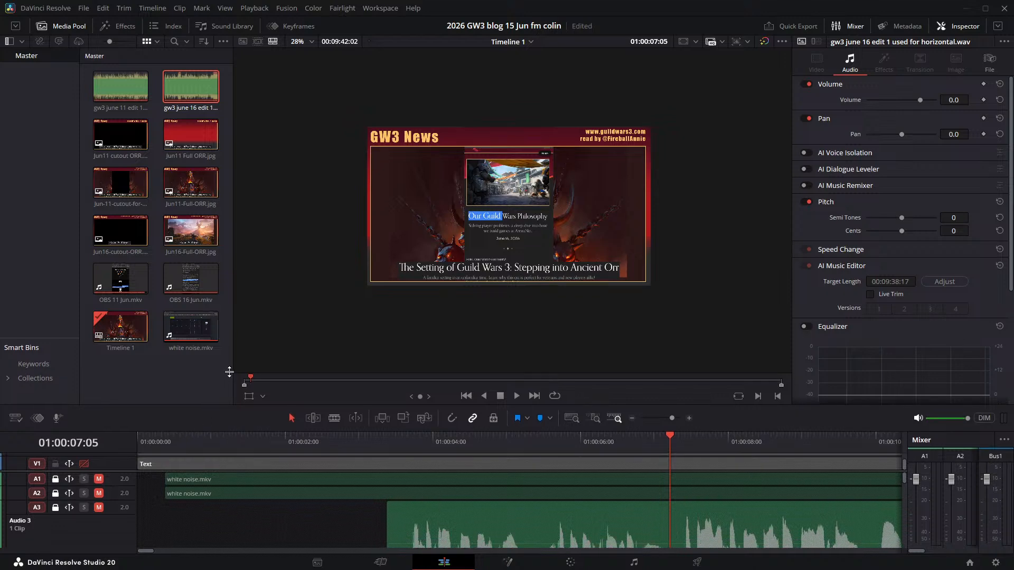
pyautogui.moveTo(199, 444); pyautogui.dragTo(195, 165)
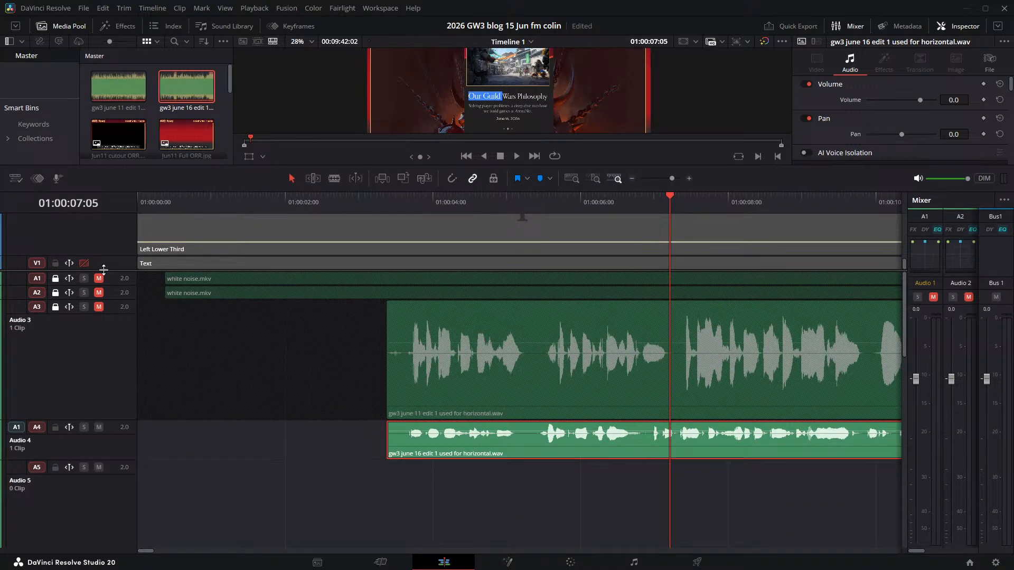
pyautogui.scroll(5, 545, 408)
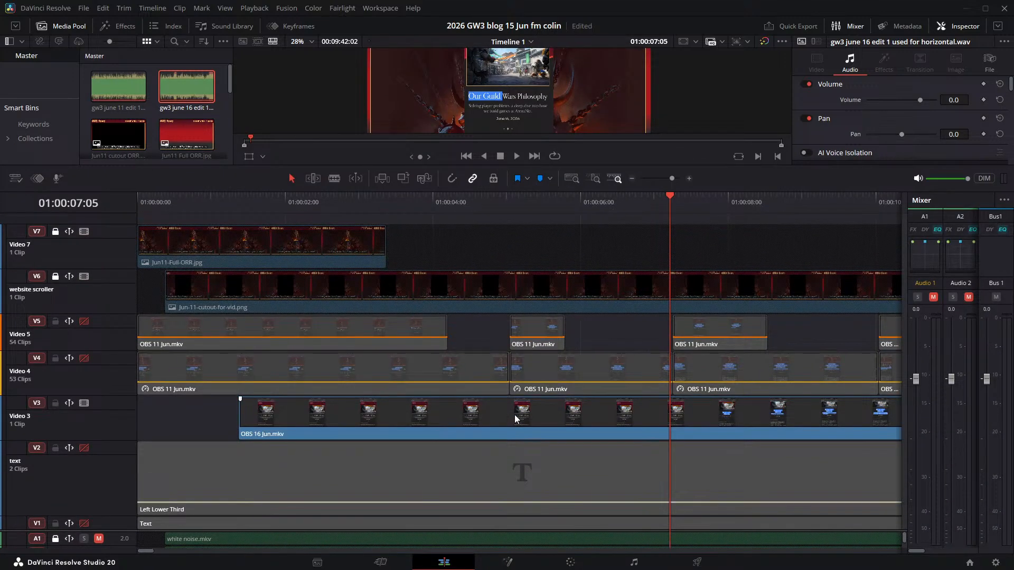
pyautogui.click(492, 238)
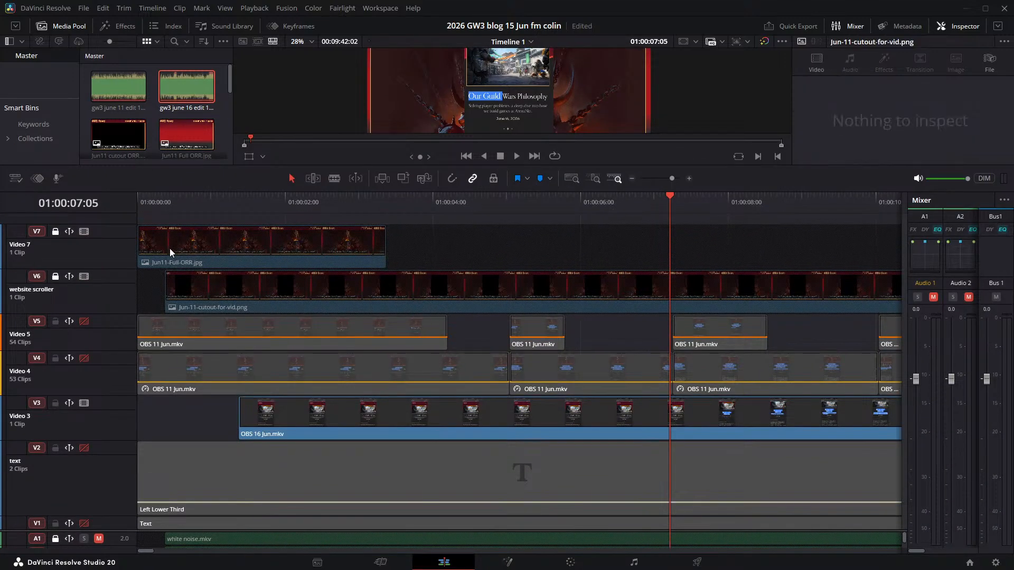
pyautogui.click(268, 202)
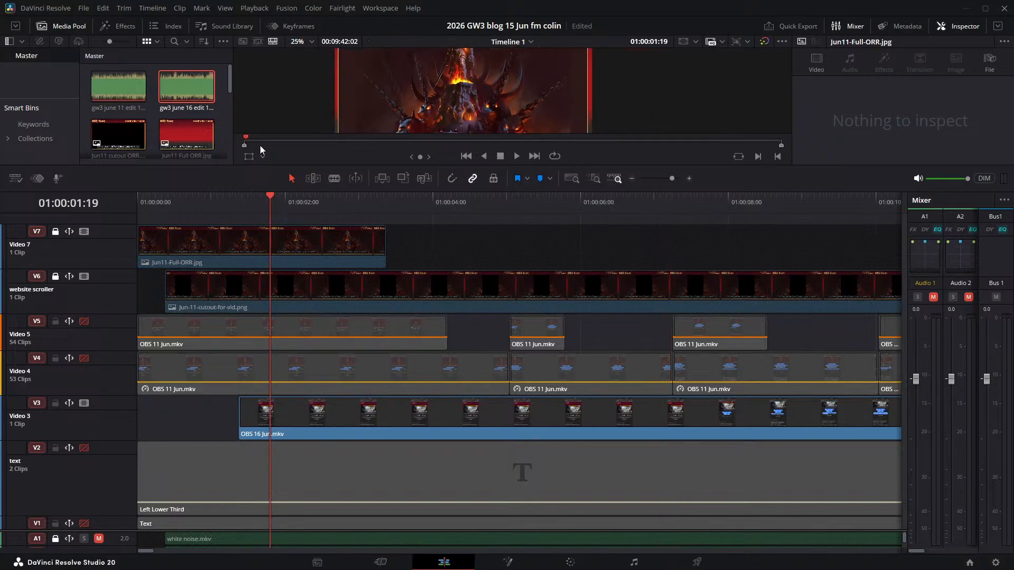
pyautogui.moveTo(247, 191); pyautogui.dragTo(229, 292)
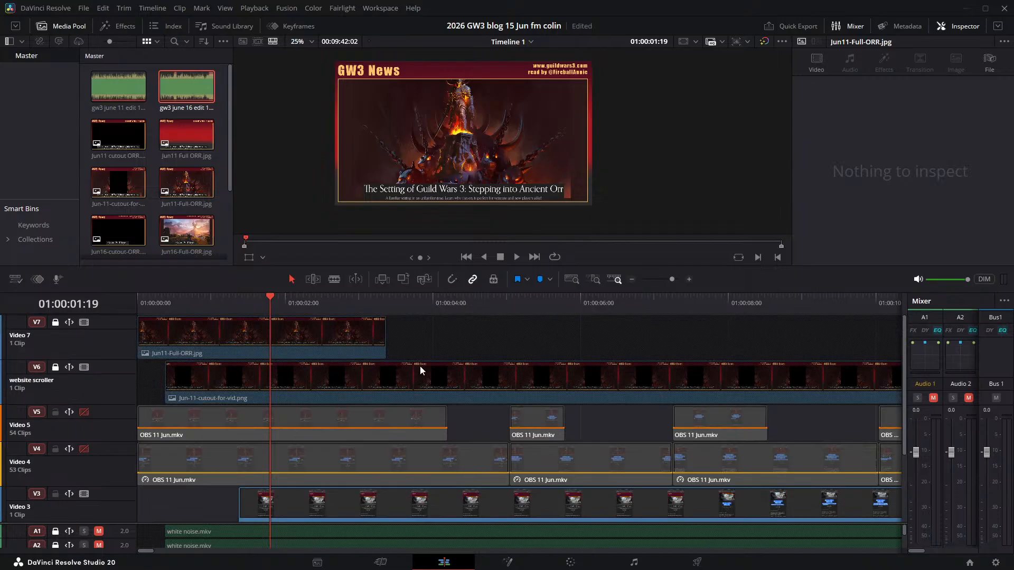
# - Add a new video track above Video 7 and place the Jun16-Full-ORR.jpg image on it
pyautogui.click(210, 241)
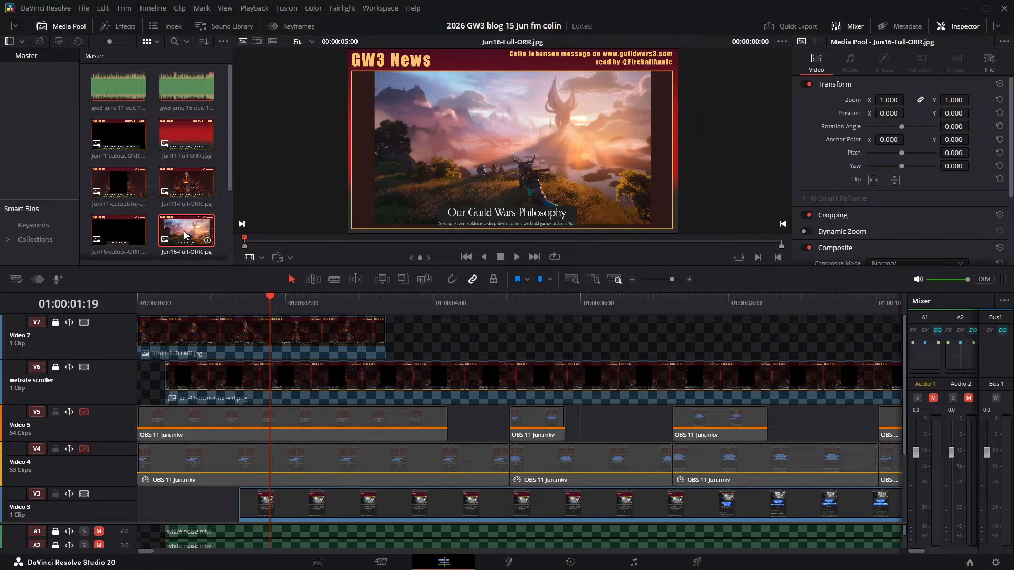
pyautogui.click(450, 338)
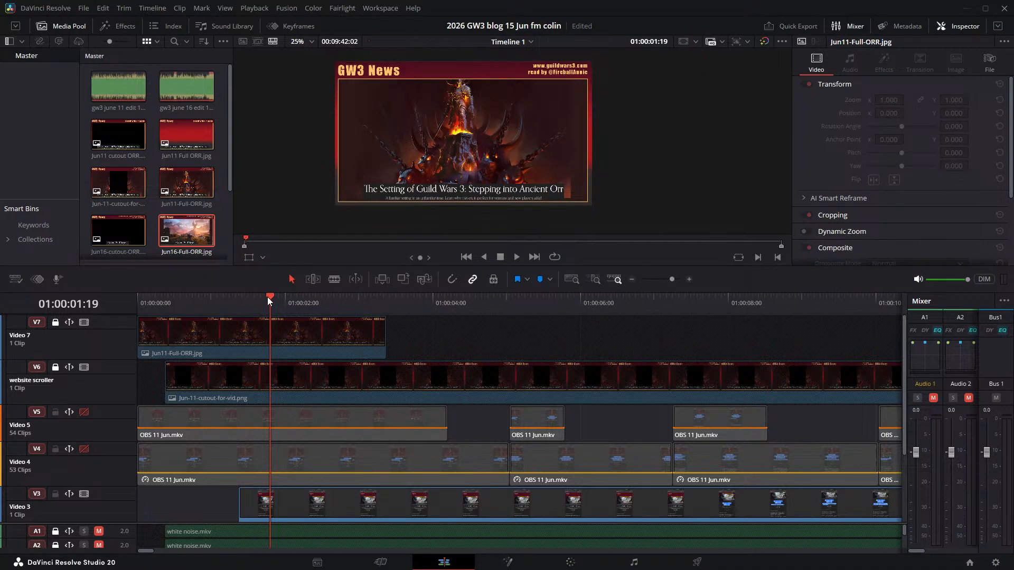
pyautogui.press('Home')
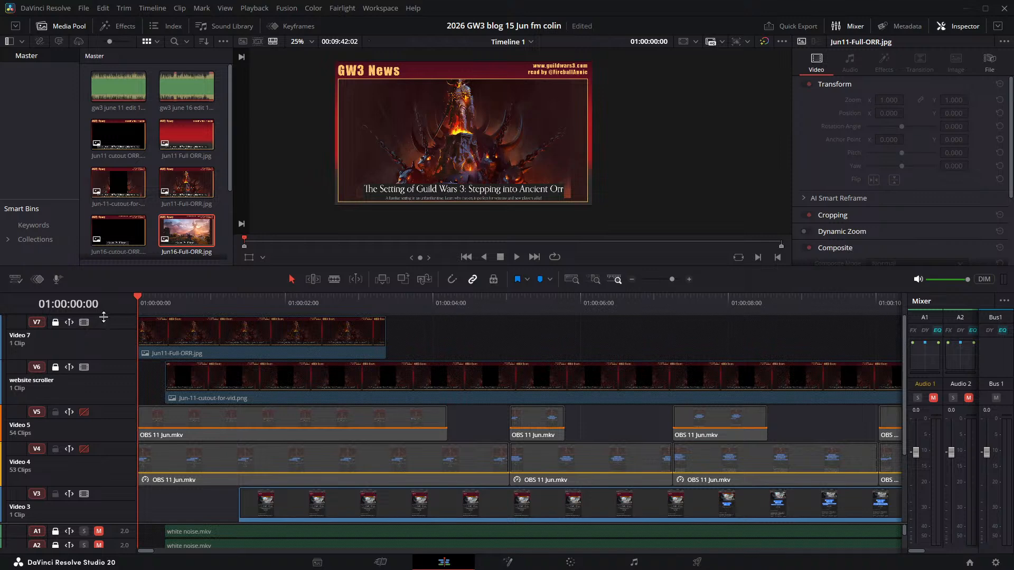
pyautogui.hotkey('ctrl', 'z')
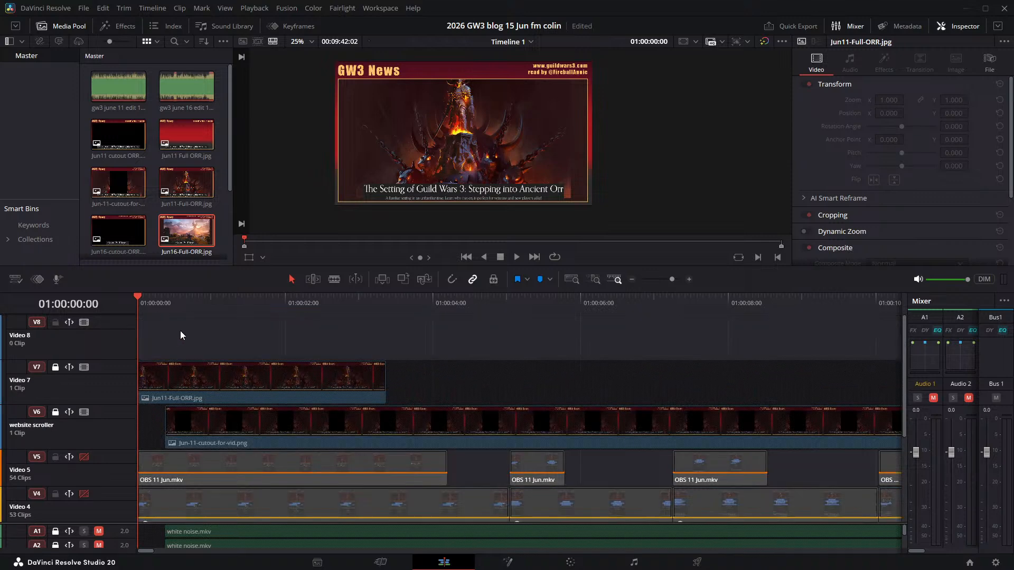
pyautogui.moveTo(187, 236); pyautogui.dragTo(181, 335)
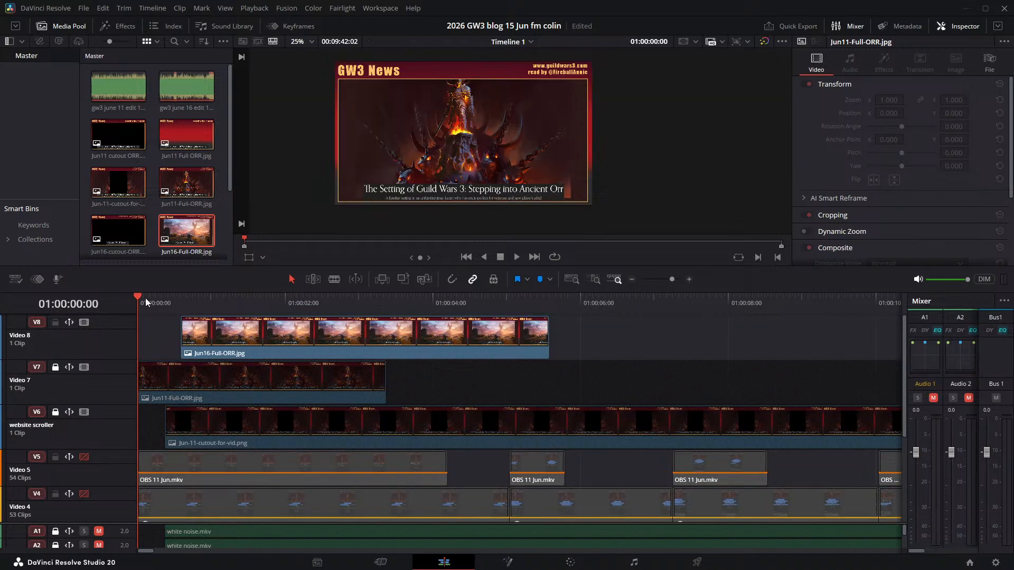
# - Move and trim Jun16-Full-ORR.jpg to match the start and end of Jun11-Full-ORR.jpg below, then save the project
pyautogui.moveTo(146, 300); pyautogui.dragTo(84, 272)
pyautogui.moveTo(139, 301); pyautogui.dragTo(166, 299)
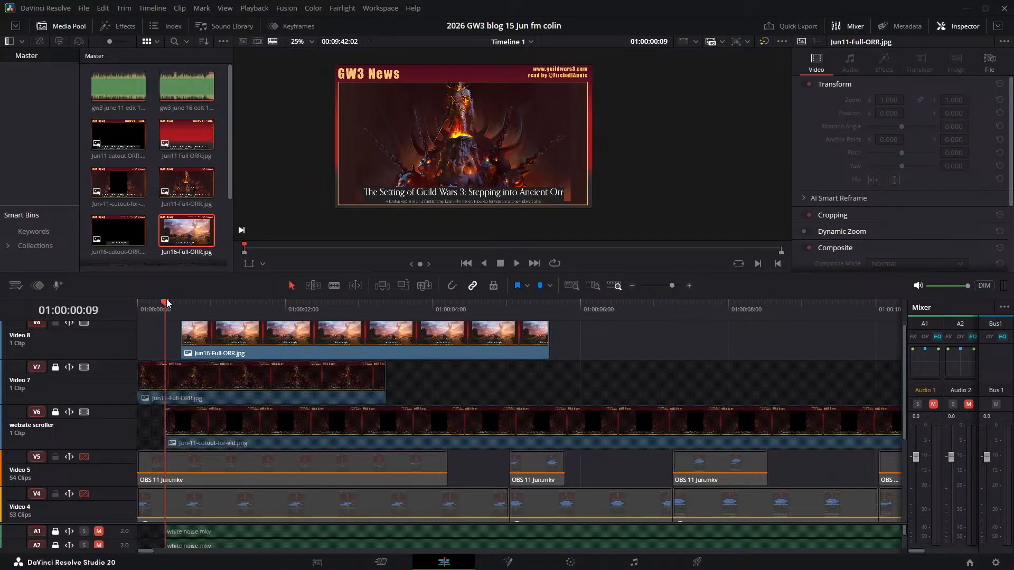
pyautogui.moveTo(213, 356); pyautogui.dragTo(178, 350)
pyautogui.click(158, 376)
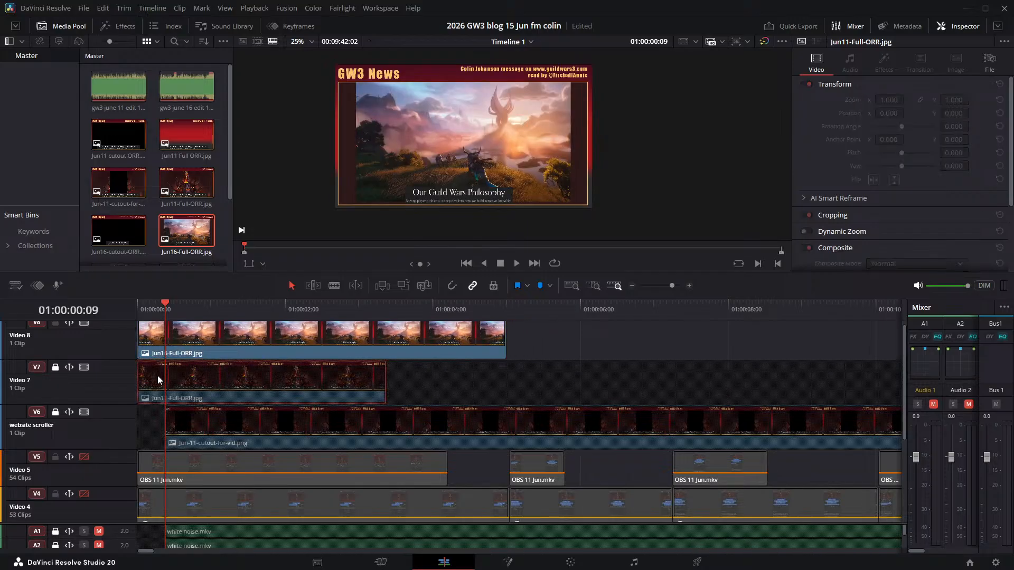
pyautogui.moveTo(505, 343); pyautogui.dragTo(386, 344)
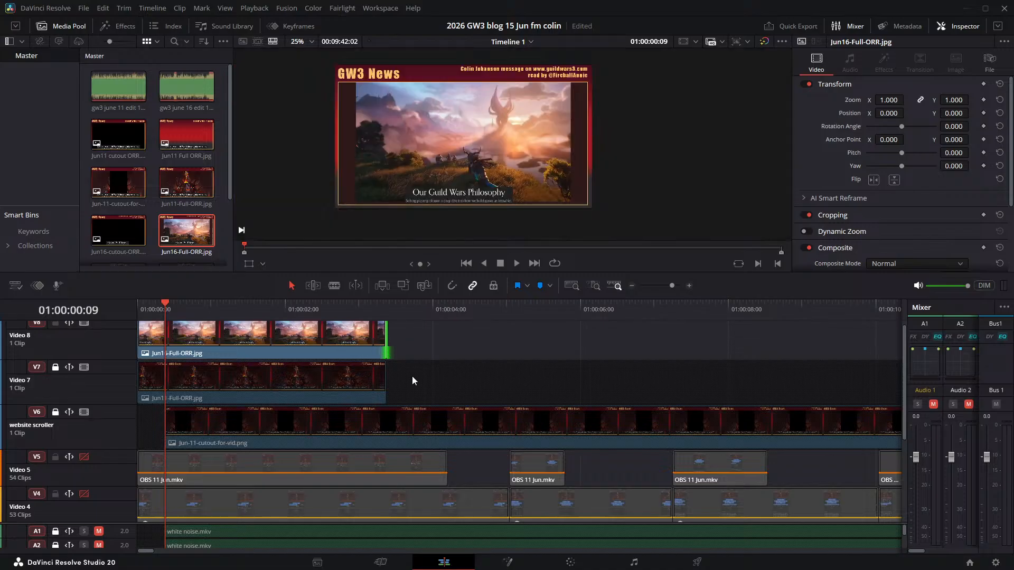
pyautogui.hotkey('ctrl', 's')
# - Place the Jun16-cutout-ORR.png image on Video 8 directly after Jun16-Full-ORR.jpg
pyautogui.scroll(-2, 170, 250)
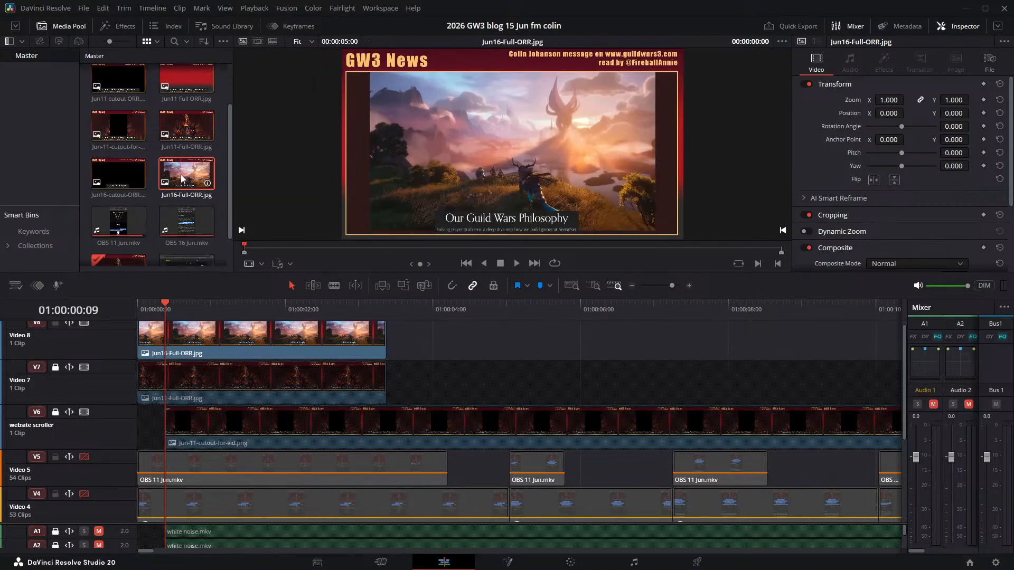
pyautogui.scroll(-2, 441, 440)
pyautogui.scroll(2, 438, 397)
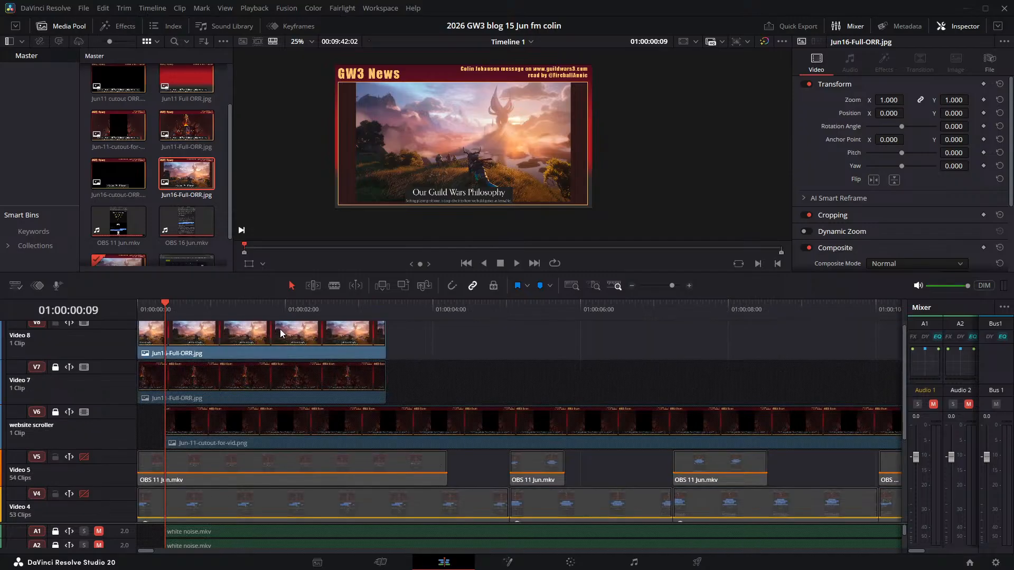
pyautogui.scroll(1, 175, 227)
pyautogui.click(174, 228)
pyautogui.click(129, 233)
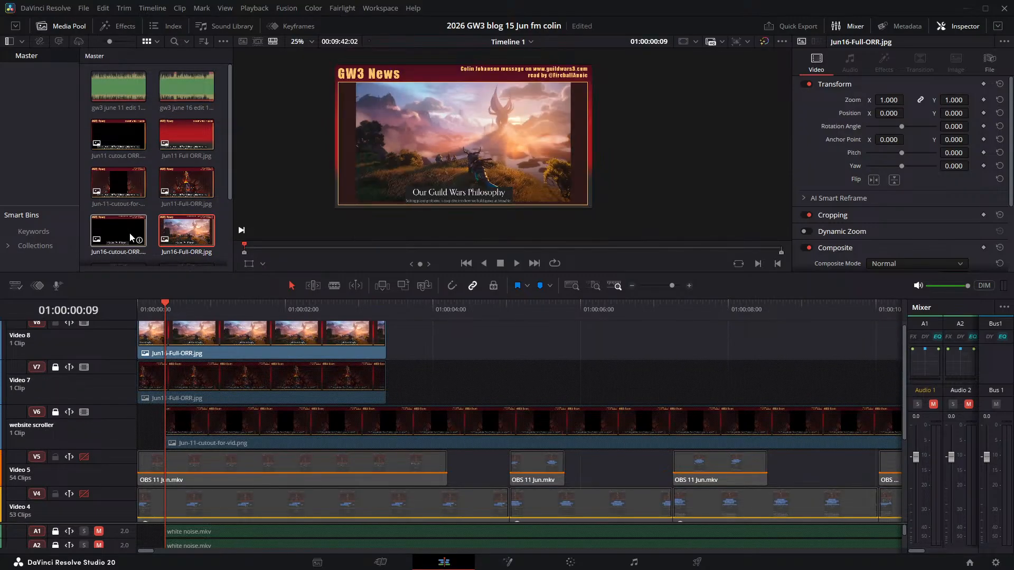
pyautogui.moveTo(132, 237); pyautogui.dragTo(447, 333)
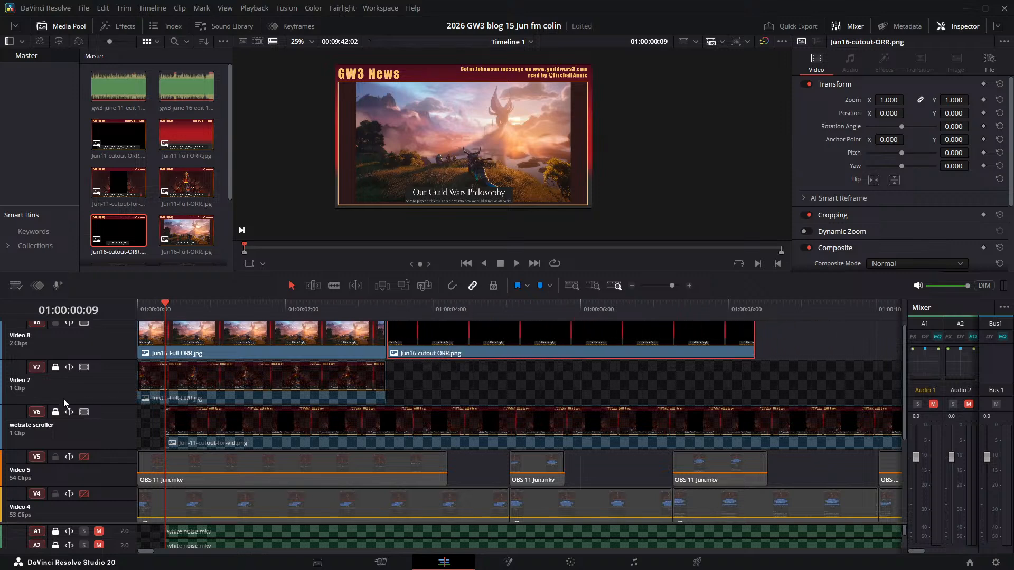
# - Disable the website scroller and Video 7 tracks and play the timeline to check the June 16 overlay images, returning to the start
pyautogui.click(84, 412)
pyautogui.click(84, 367)
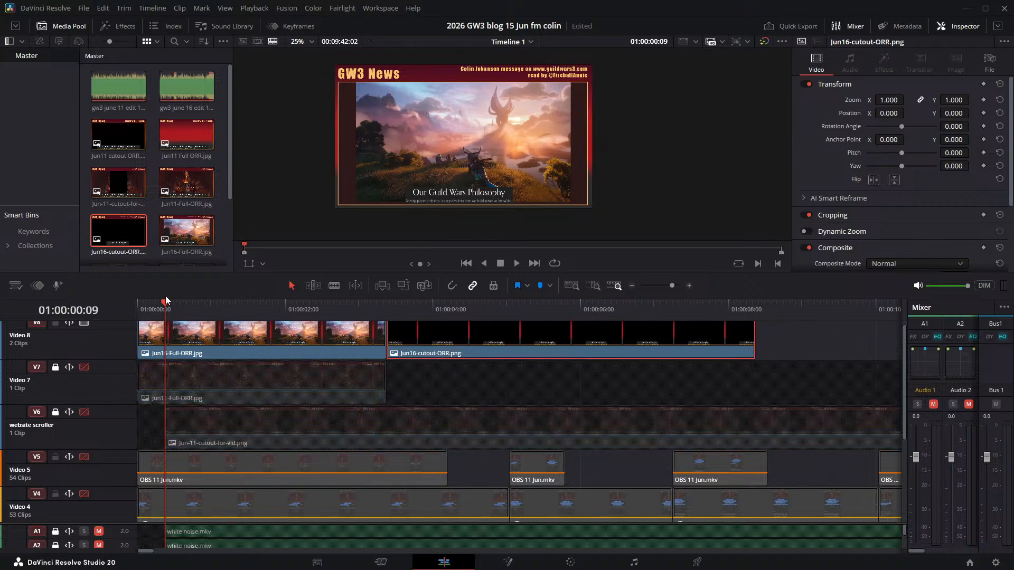
pyautogui.moveTo(165, 297); pyautogui.dragTo(222, 292)
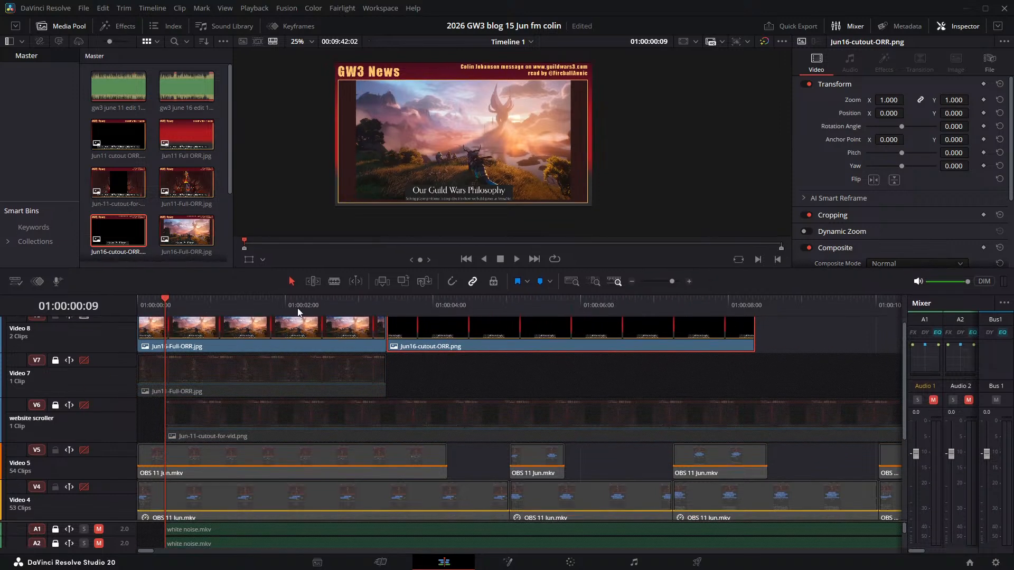
pyautogui.click(517, 260)
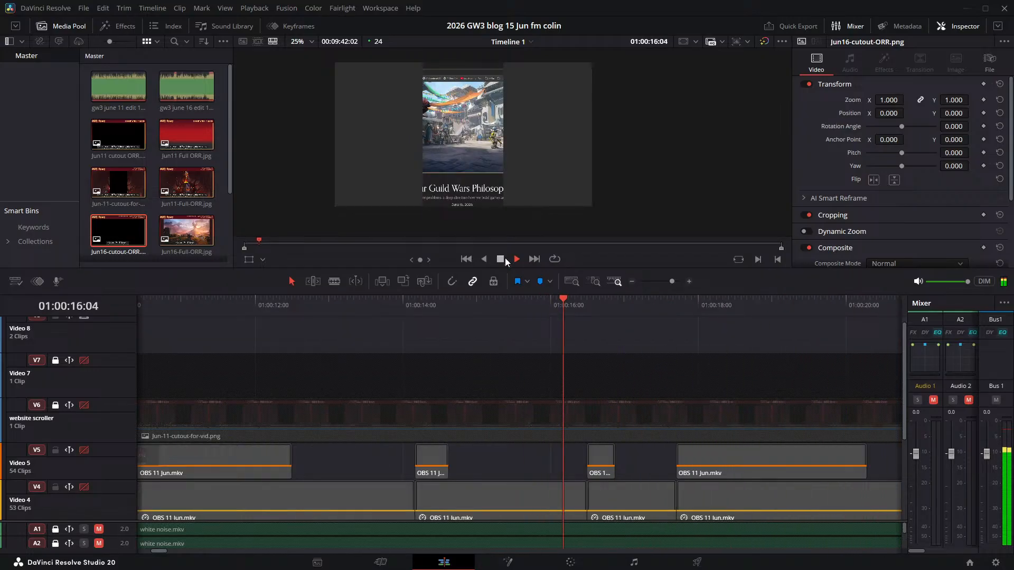
pyautogui.click(505, 258)
pyautogui.click(504, 301)
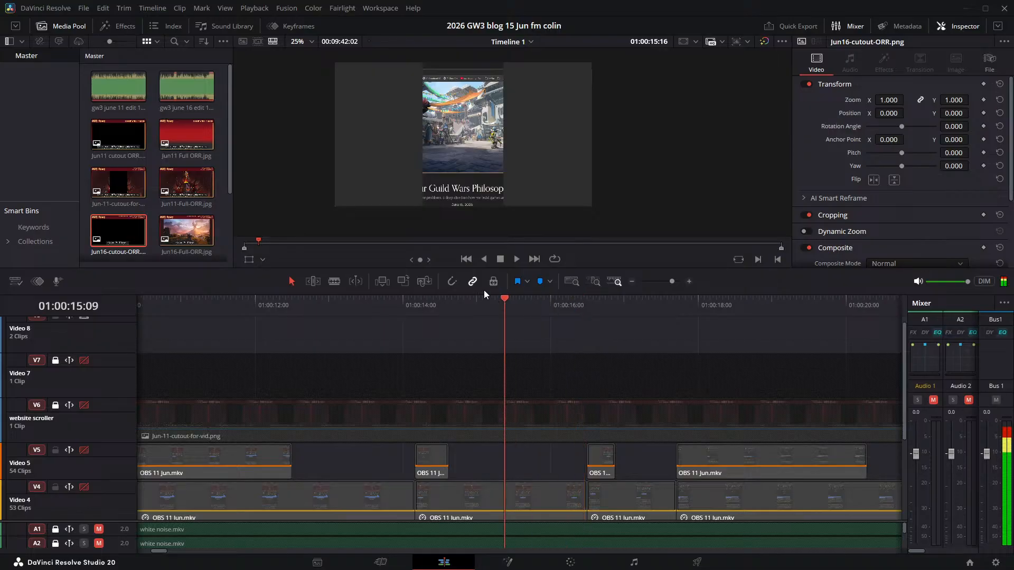
pyautogui.press('Home')
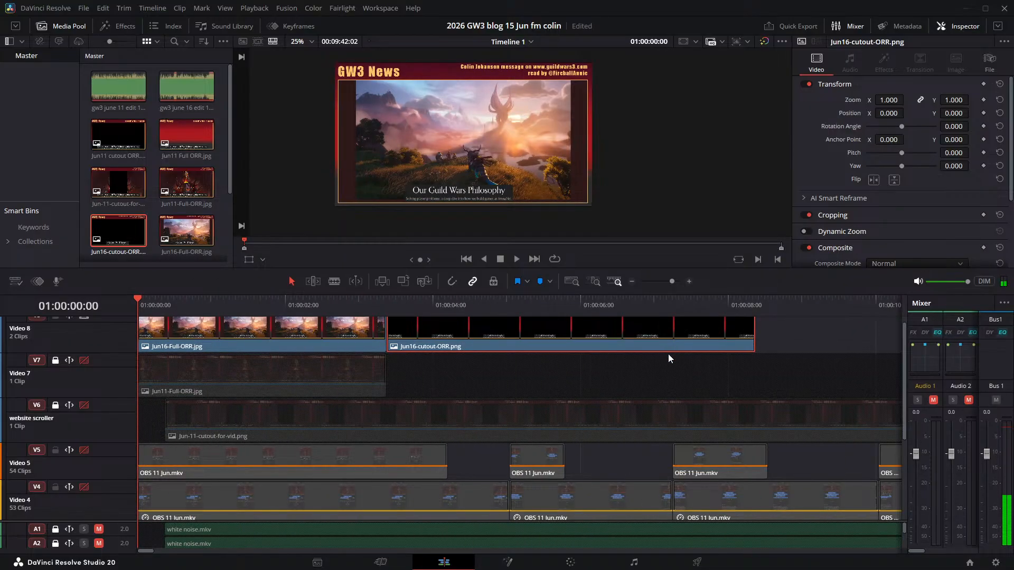
# - Extend the end of Jun16-cutout-ORR.png on Video 8 to about 01:12:48 on the timeline
pyautogui.scroll(-2, 627, 453)
pyautogui.hscroll(2, 627, 453)
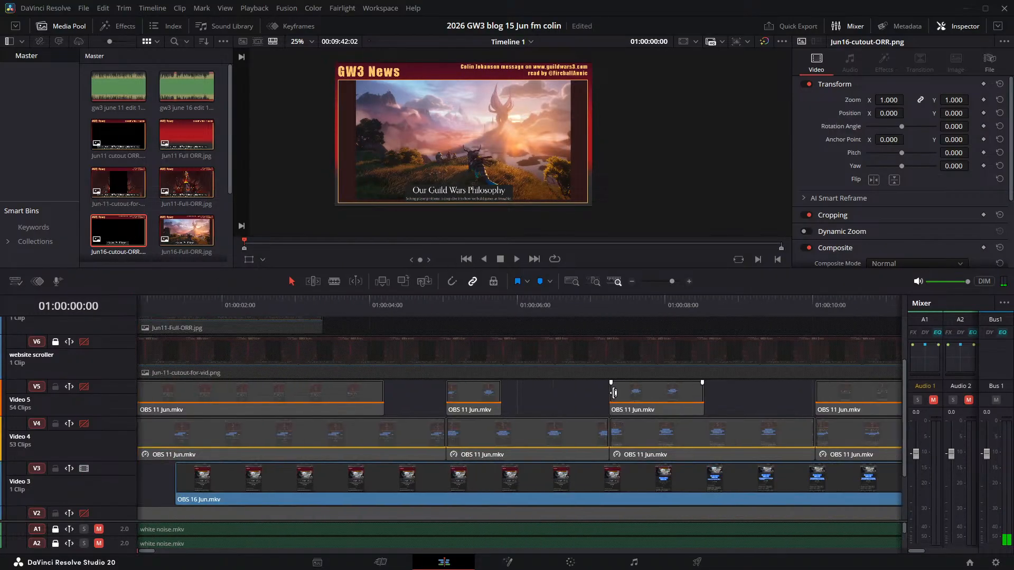
pyautogui.scroll(-5, 611, 393)
pyautogui.hscroll(4, 611, 393)
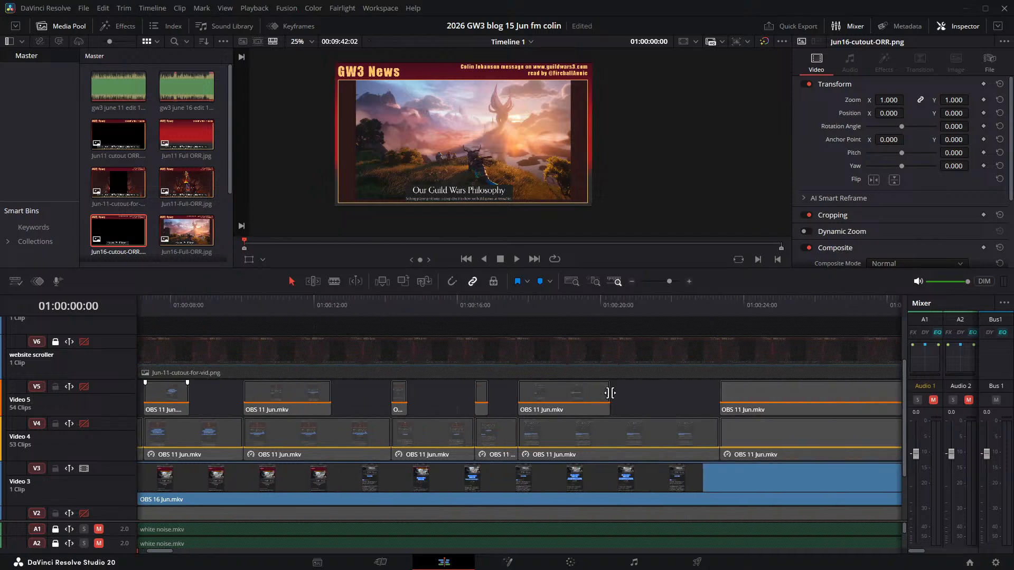
pyautogui.scroll(-6, 610, 393)
pyautogui.scroll(3, 358, 351)
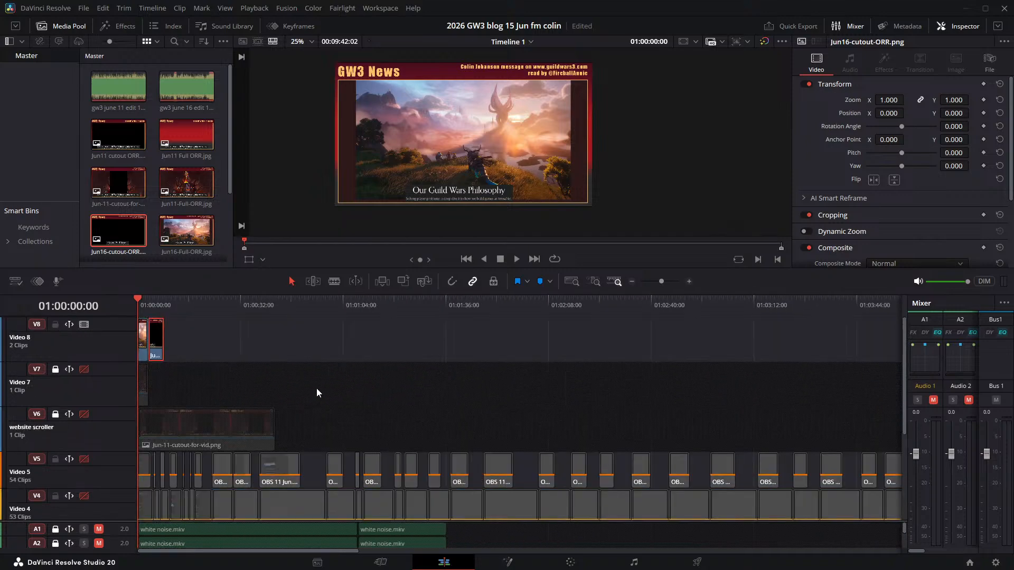
pyautogui.click(147, 336)
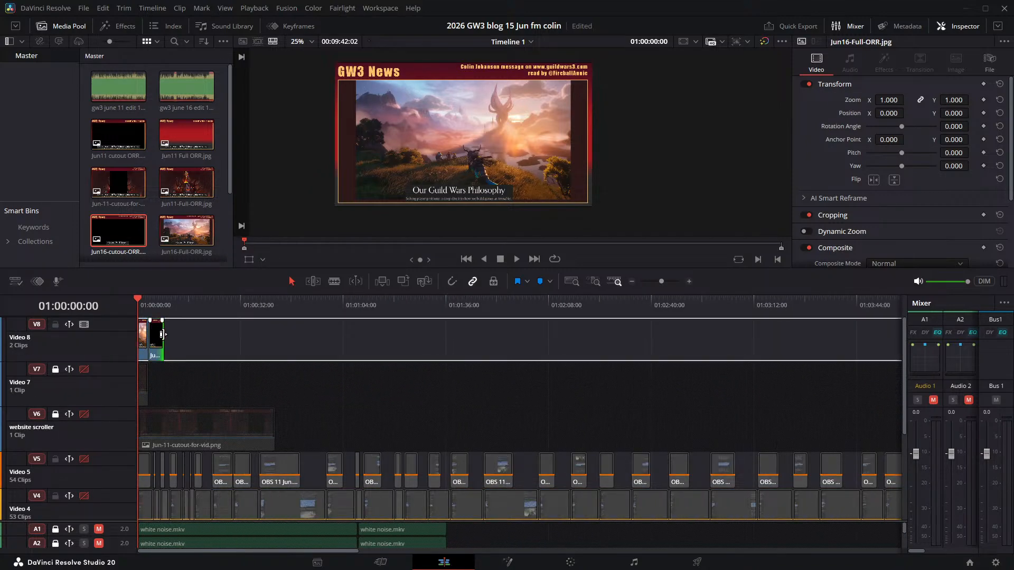
pyautogui.moveTo(161, 334); pyautogui.dragTo(733, 334)
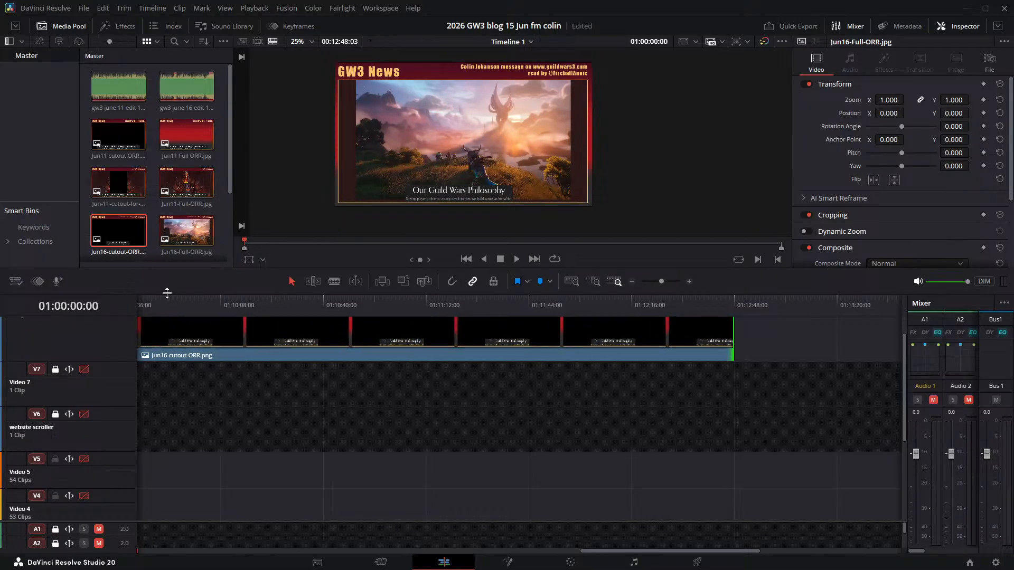
# - Enlarge the timeline area to show more video tracks and play the opening seconds, returning the playhead to 01:00:00:00
pyautogui.moveTo(167, 293); pyautogui.dragTo(220, 166)
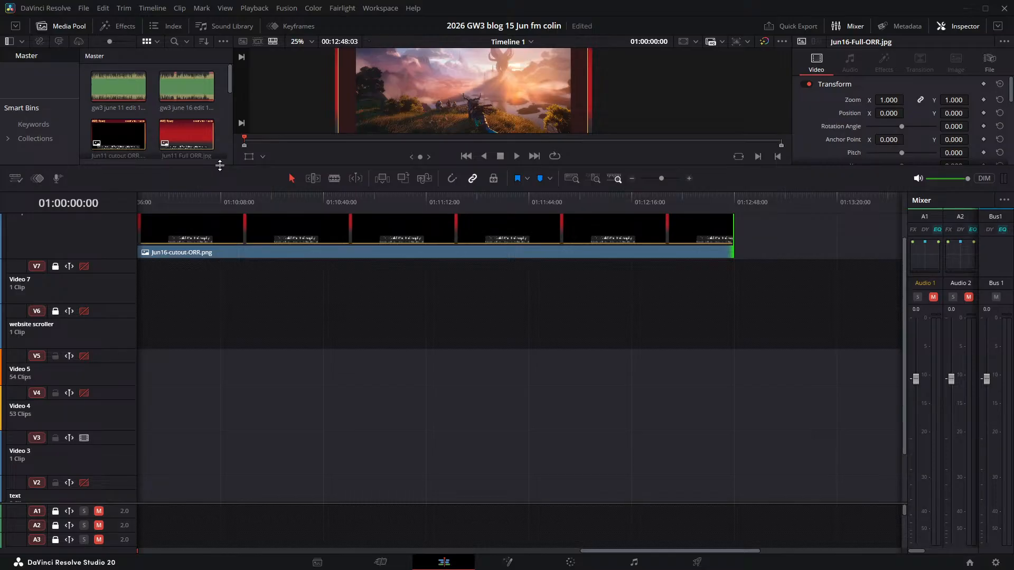
pyautogui.press('space')
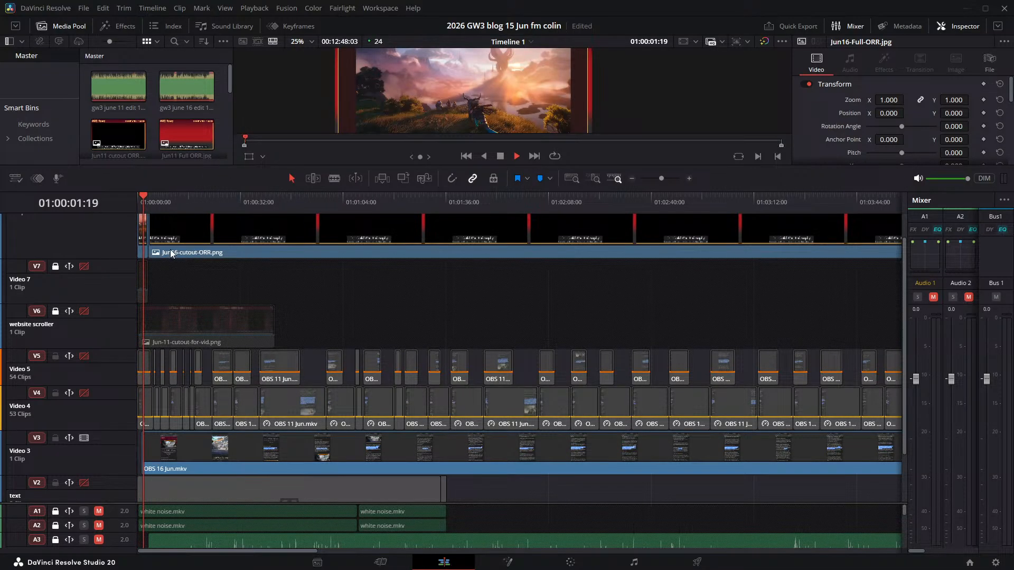
pyautogui.press('space')
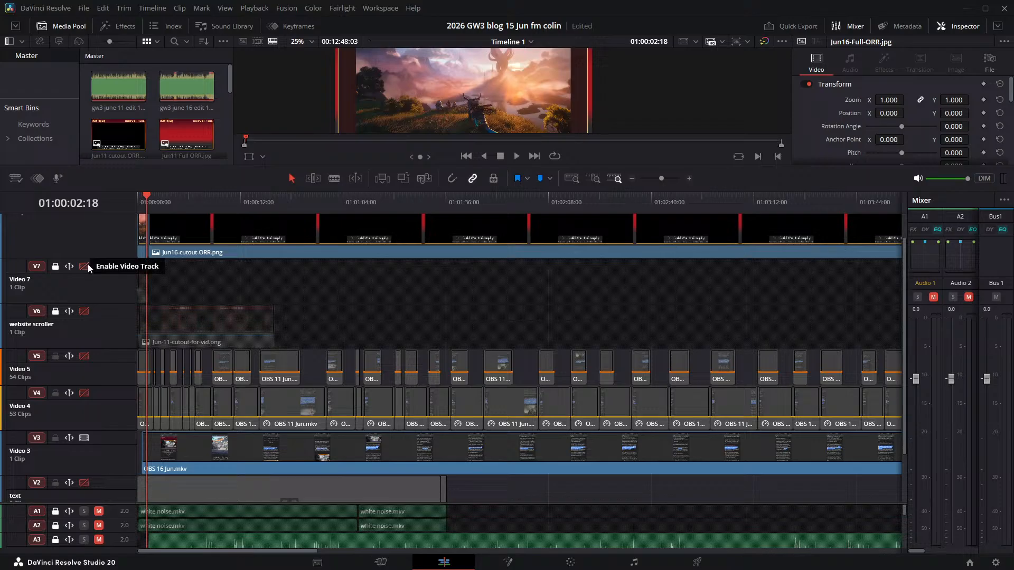
pyautogui.scroll(2, 211, 306)
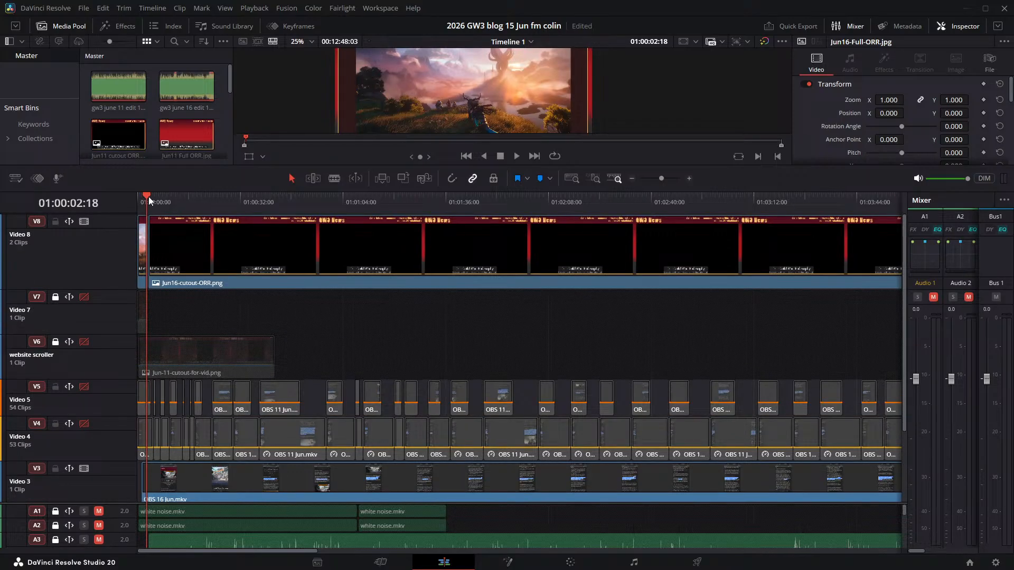
pyautogui.moveTo(148, 196); pyautogui.dragTo(114, 189)
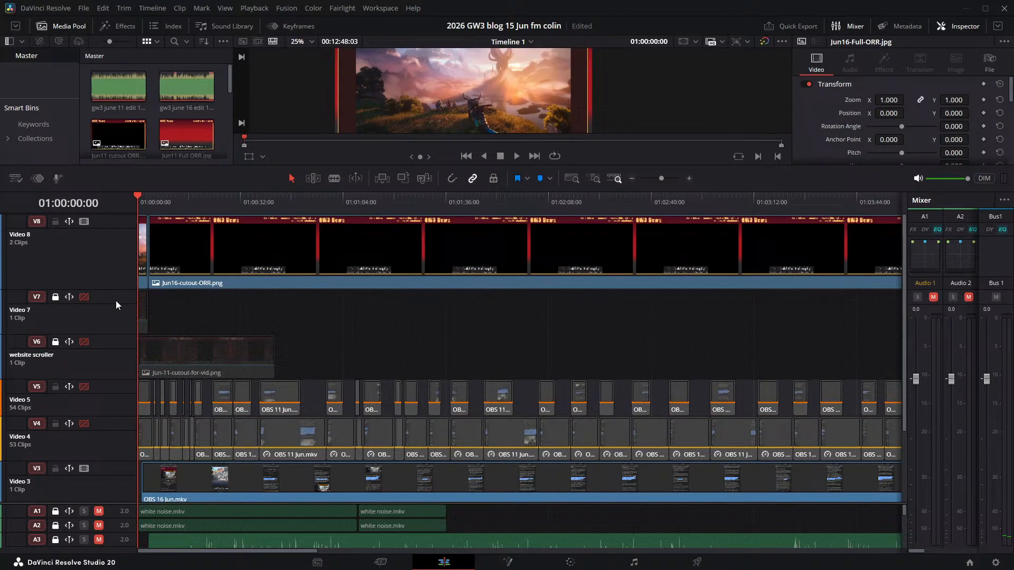
# - Enable and unlock Video 7 and the website scroller track, and delete the June 11 full and cutout image clips from them
pyautogui.click(84, 298)
pyautogui.click(84, 342)
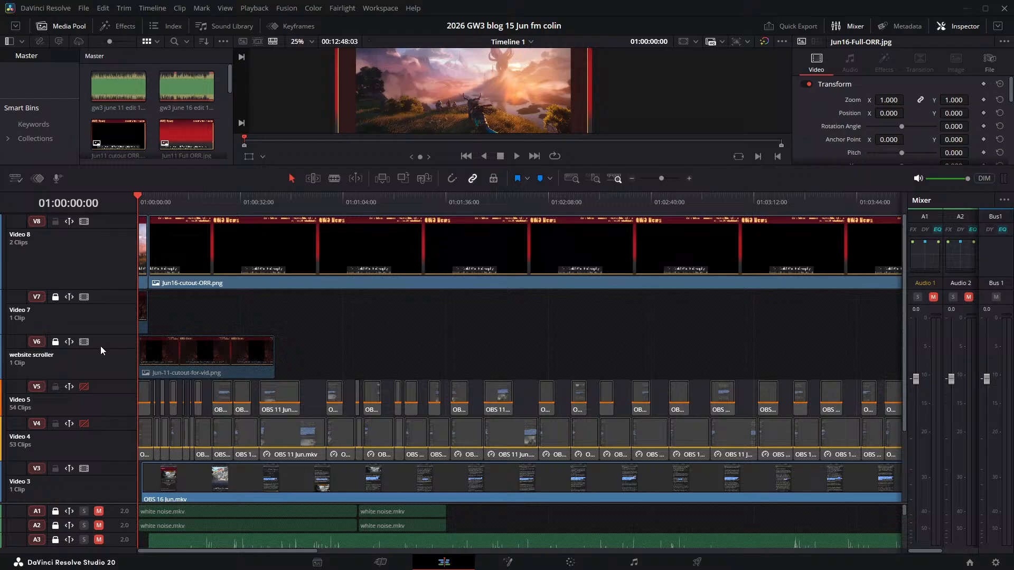
pyautogui.click(56, 342)
pyautogui.click(55, 297)
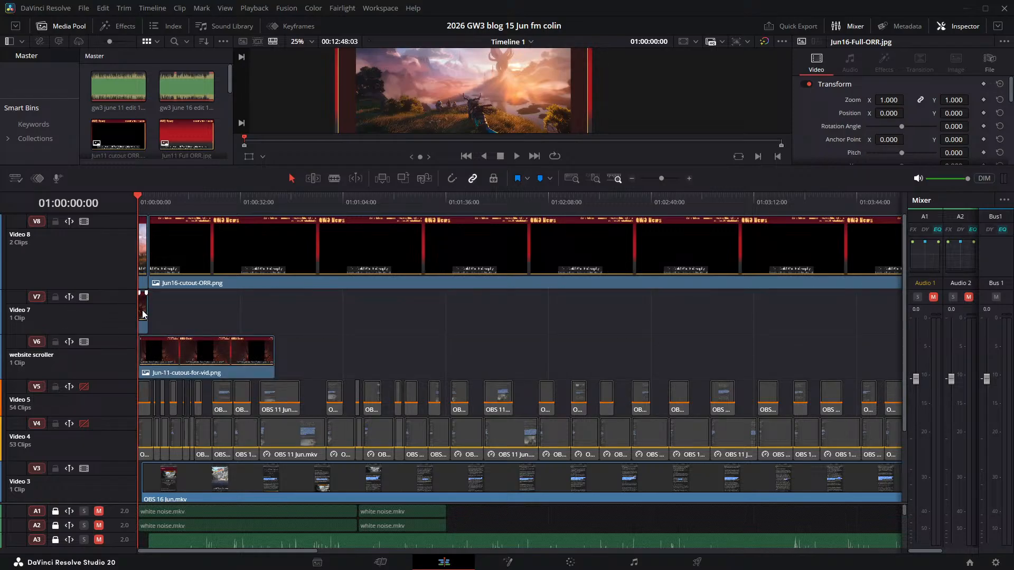
pyautogui.press('Delete')
pyautogui.click(162, 343)
pyautogui.press('Delete')
# - Adjust the heights of the text tracks and enlarge the audio area so both narration tracks show in full
pyautogui.scroll(-3, 264, 375)
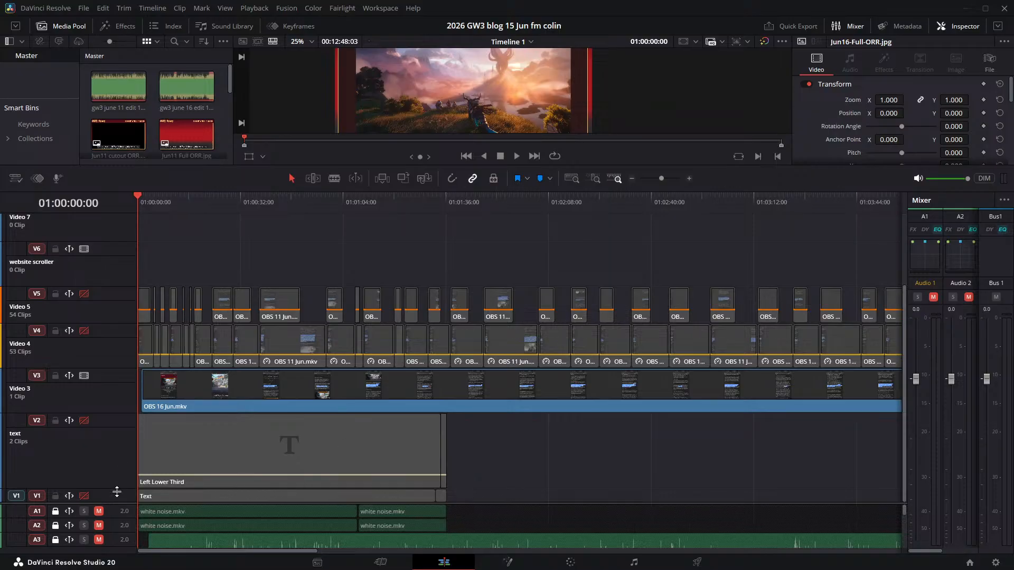
pyautogui.moveTo(117, 491)
pyautogui.mouseDown()
pyautogui.moveTo(126, 427)
pyautogui.moveTo(116, 482)
pyautogui.mouseUp()
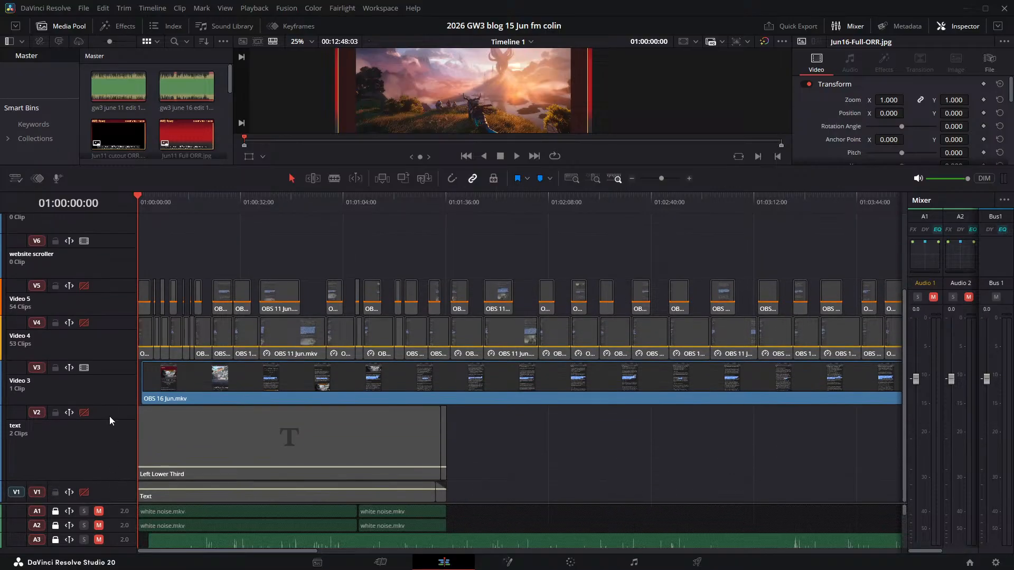
pyautogui.moveTo(113, 406); pyautogui.dragTo(122, 199)
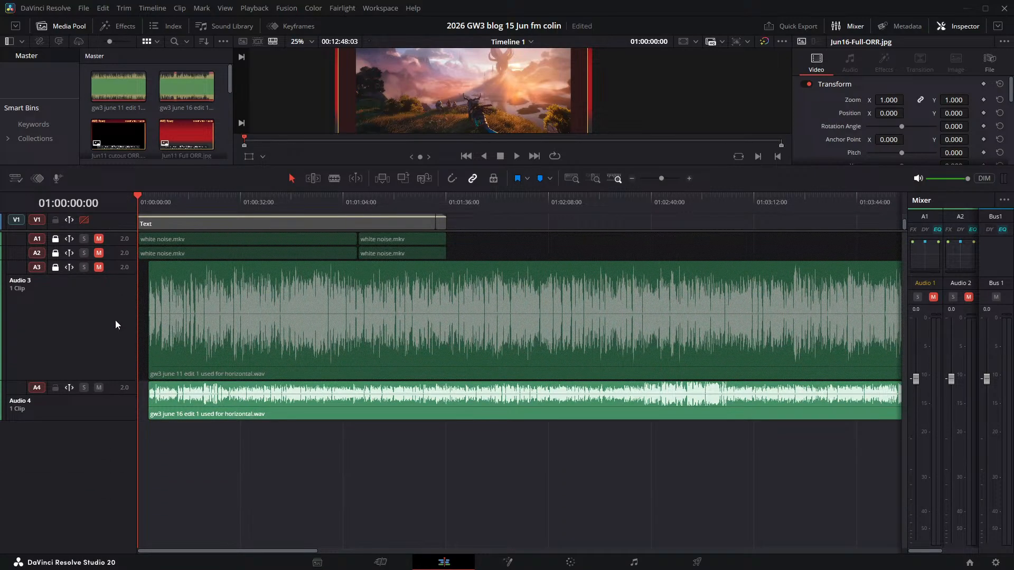
# - Unlock the June 11 narration track, lock the June 16 narration track and delete the June 11 track from the timeline
pyautogui.click(99, 388)
pyautogui.click(99, 267)
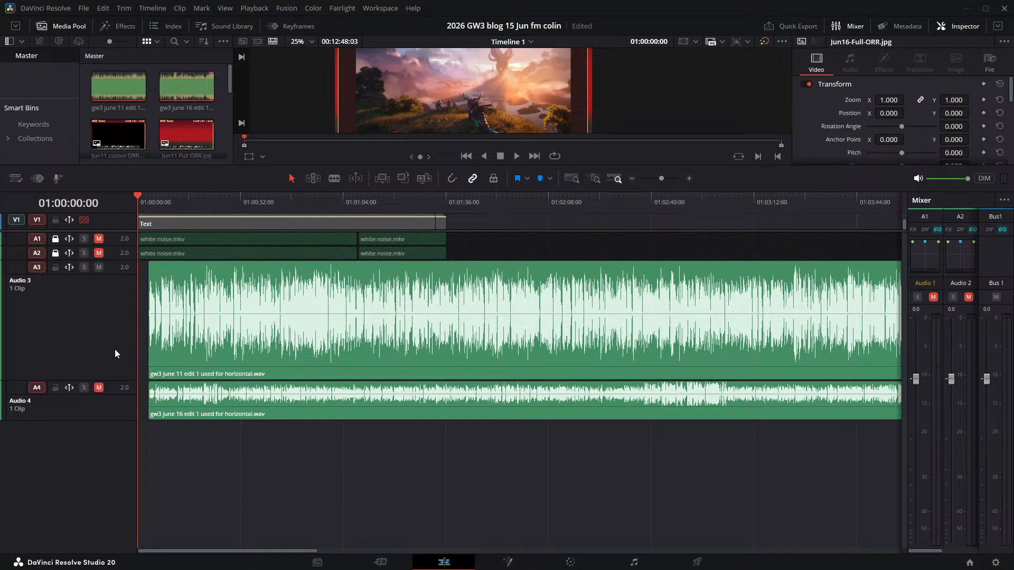
pyautogui.click(158, 357)
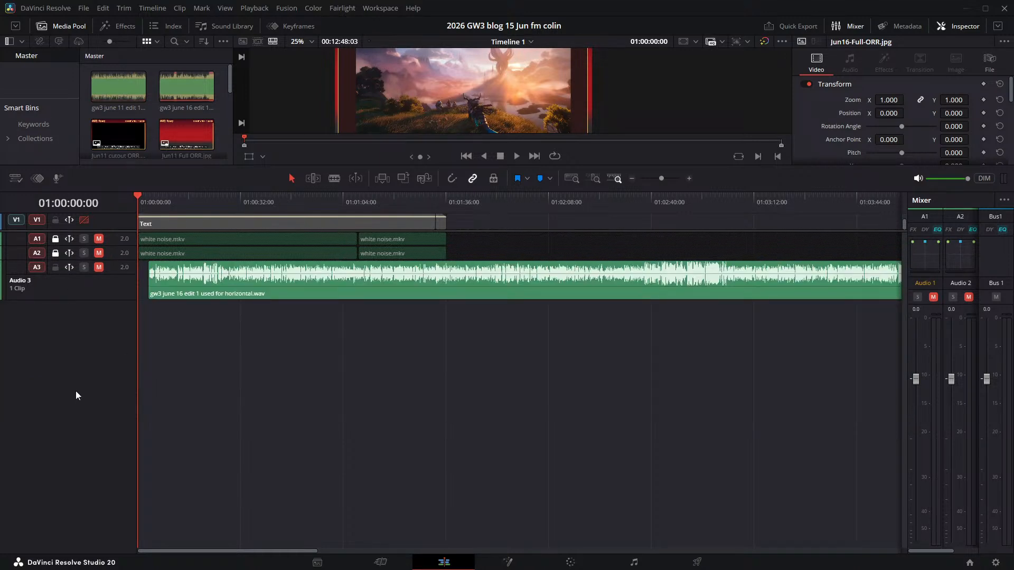
pyautogui.hotkey('ctrl', 'z')
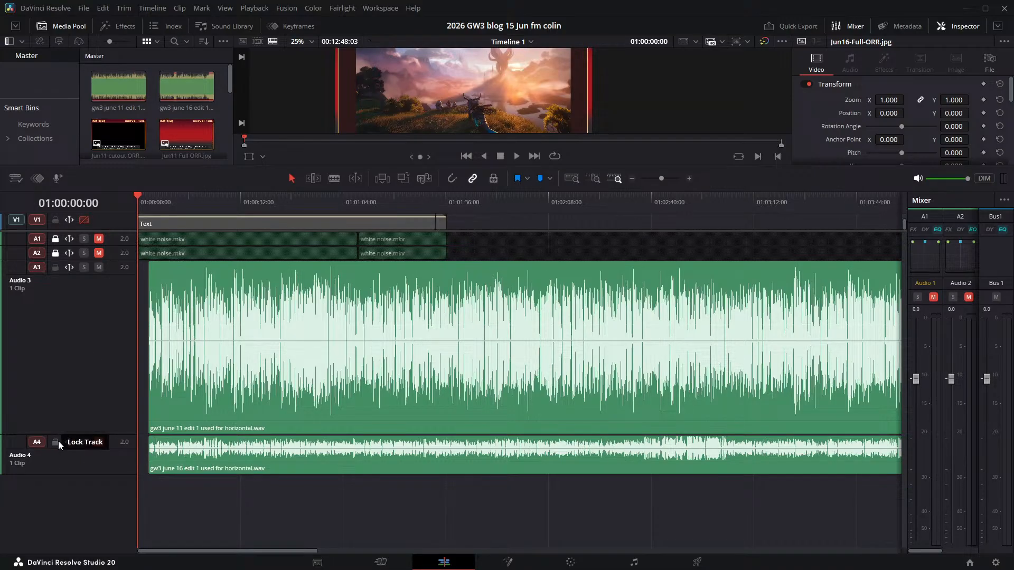
pyautogui.click(55, 442)
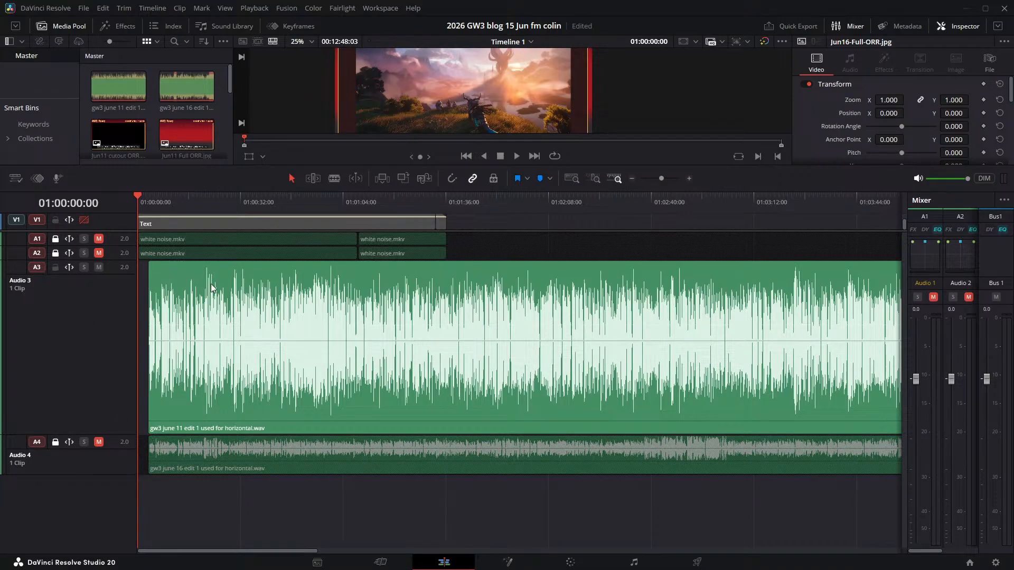
pyautogui.hotkey('ctrl', 's')
pyautogui.hotkey('ctrl', 'shift', 'z')
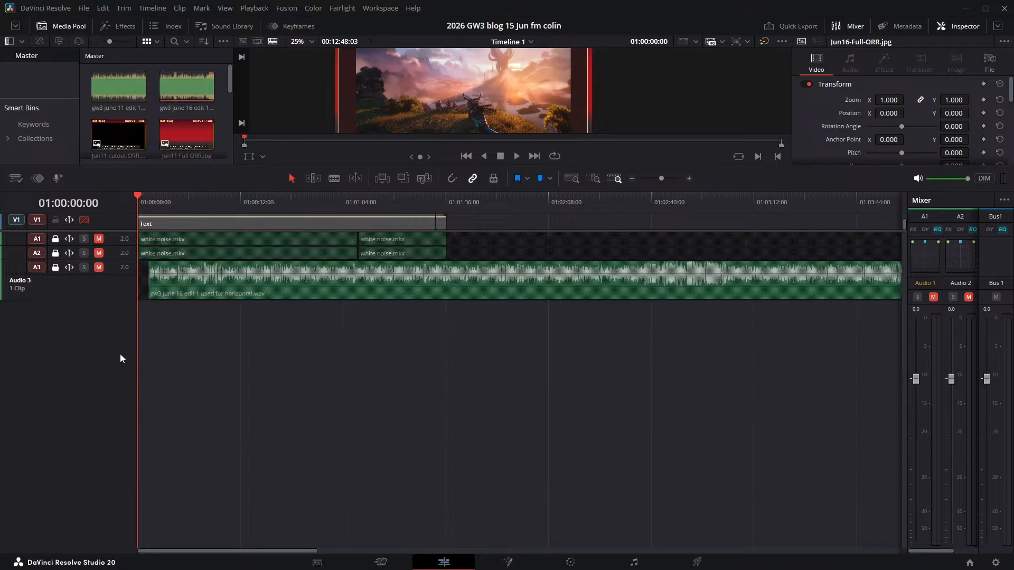
# - Unmute the remaining June 16 narration track and play the opening with it to check picture and sound
pyautogui.click(98, 268)
pyautogui.press('space')
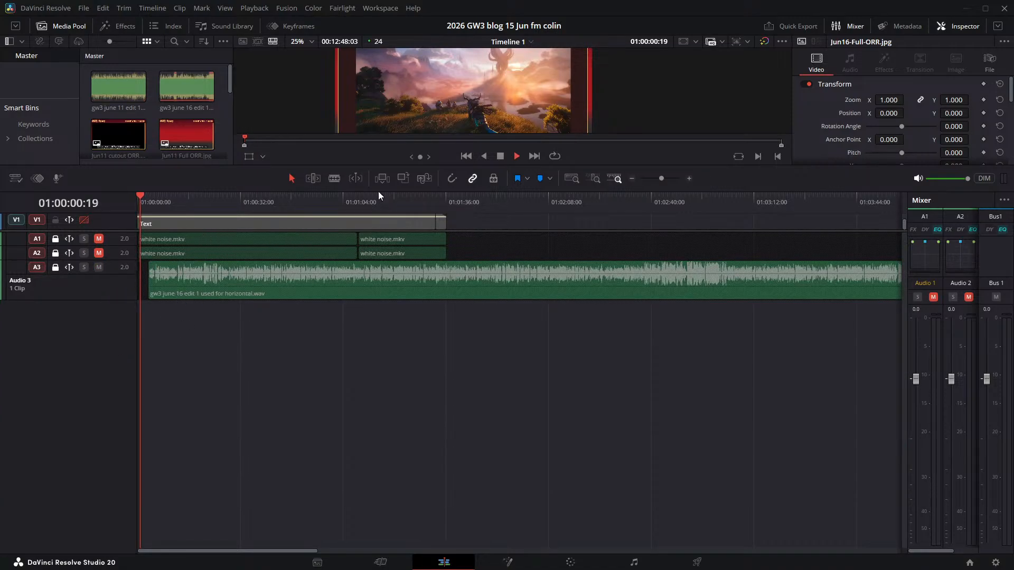
pyautogui.click(161, 202)
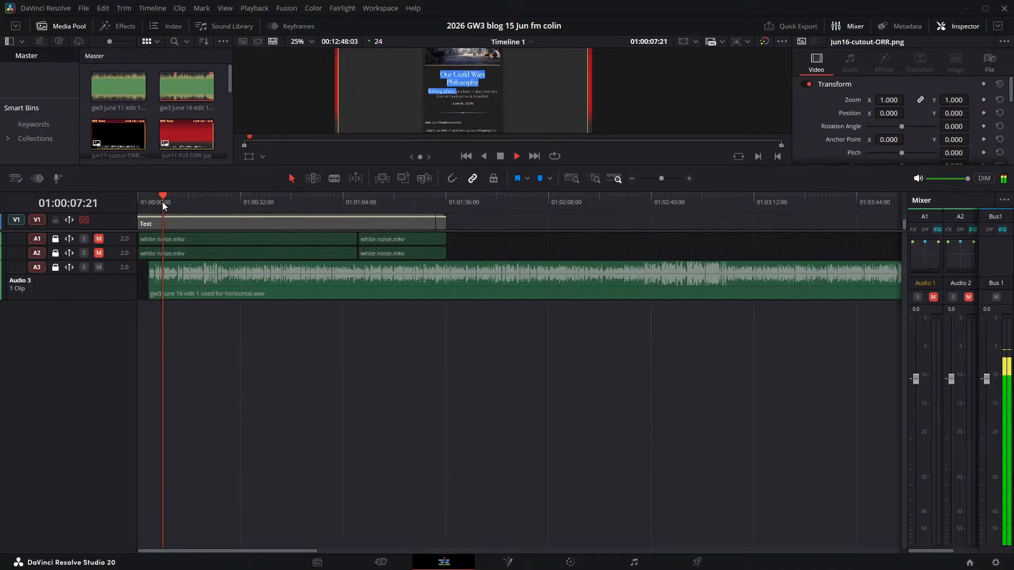
pyautogui.press('space')
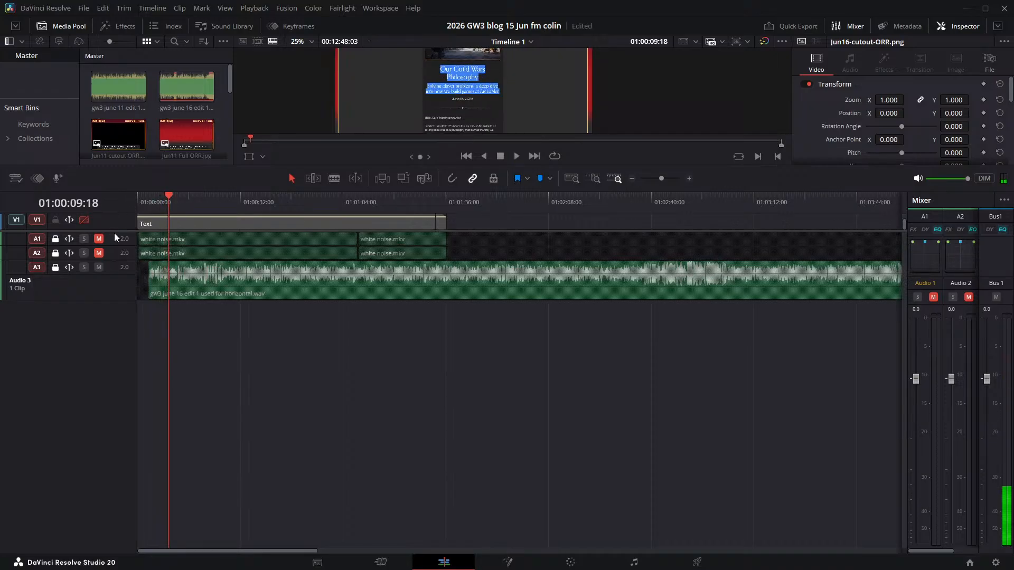
# - Enlarge the video track area and delete the empty Video 7 and website scroller tracks, with the playhead back at 01:00:00:00
pyautogui.moveTo(117, 229); pyautogui.dragTo(98, 495)
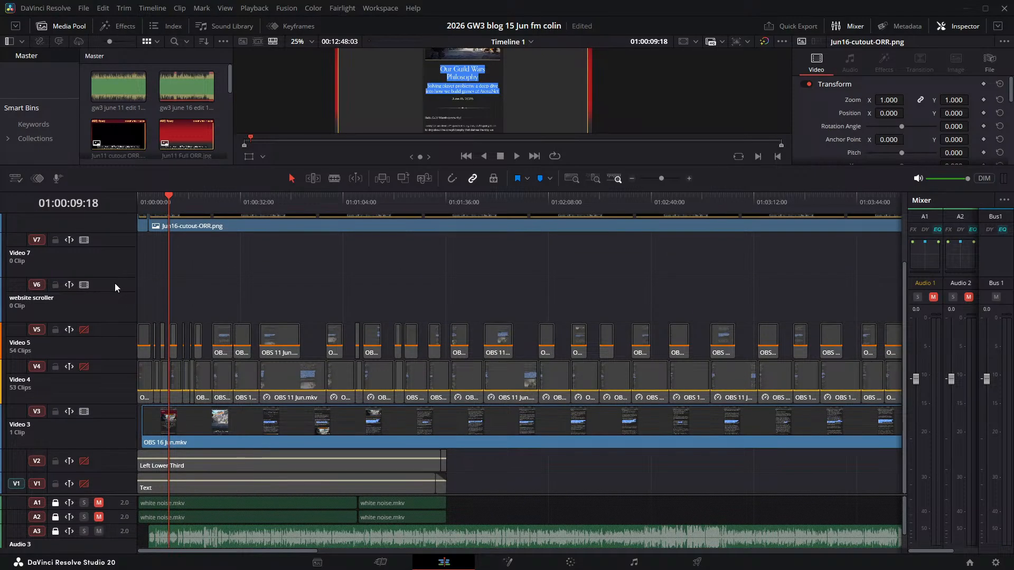
pyautogui.click(157, 354)
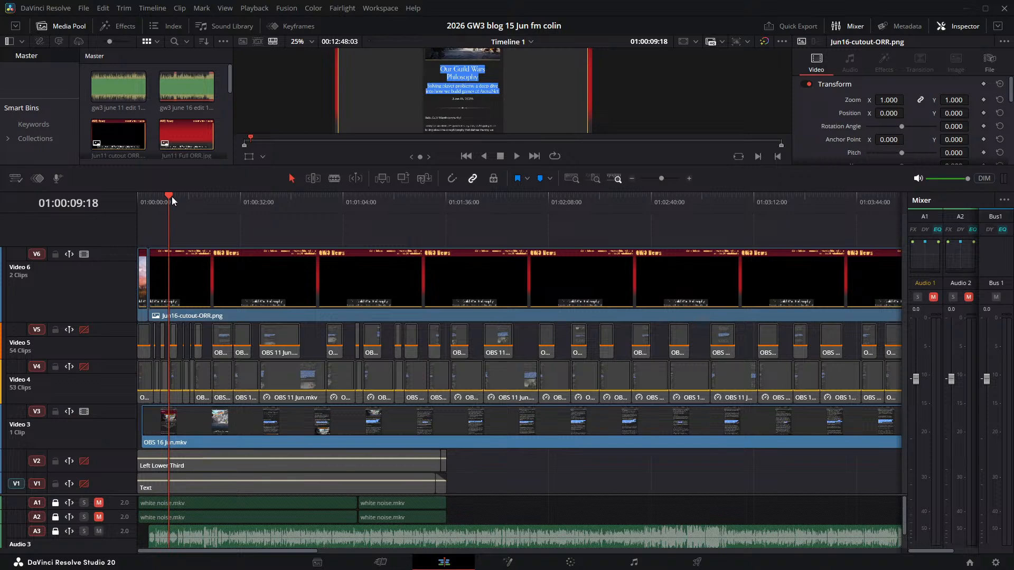
pyautogui.moveTo(172, 197); pyautogui.dragTo(130, 193)
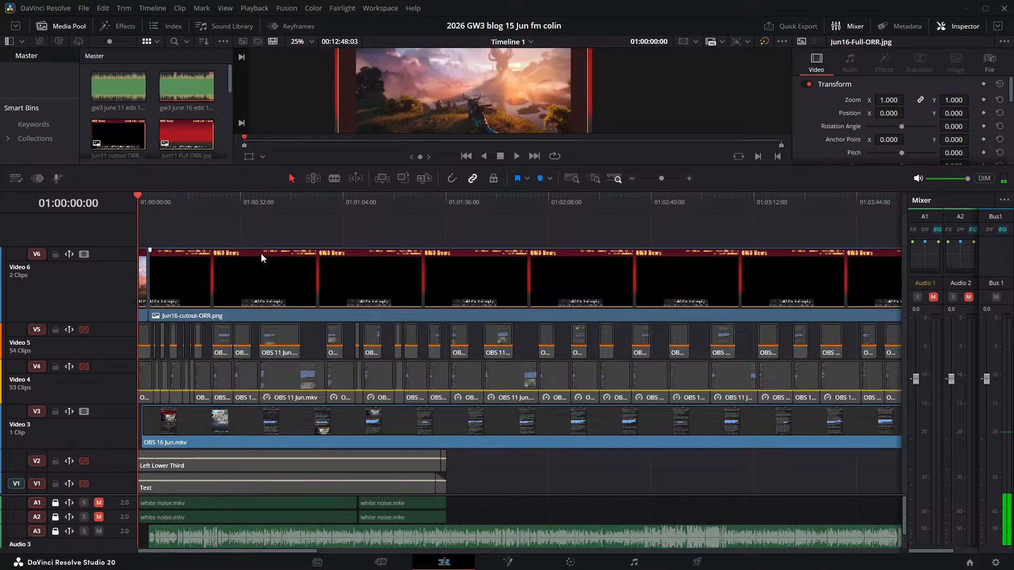
# - Play the opening in an enlarged viewer to check how the June 16 images and recording line up with the narration
pyautogui.press('space')
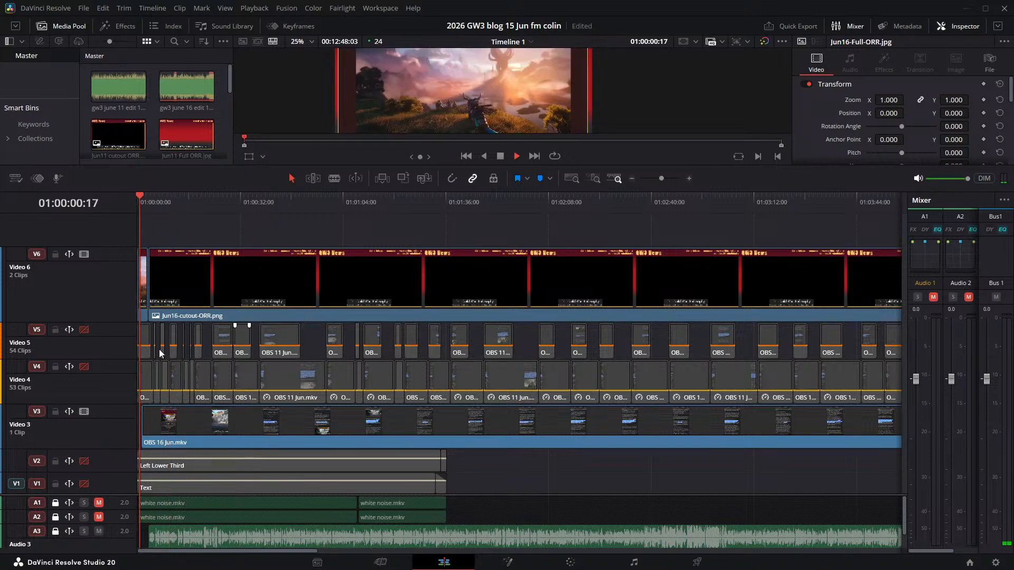
pyautogui.scroll(12, 355, 385)
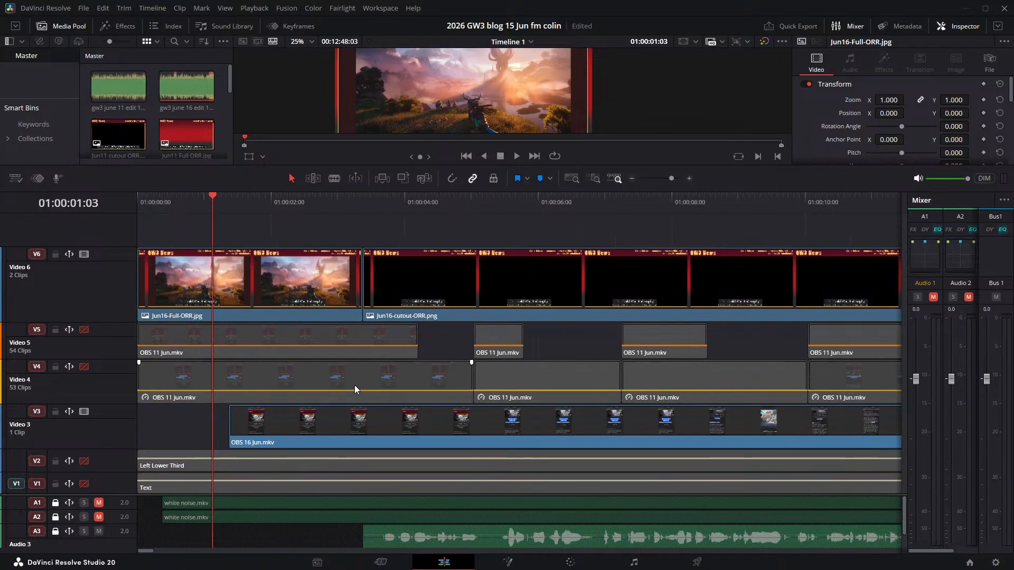
pyautogui.scroll(4, 354, 386)
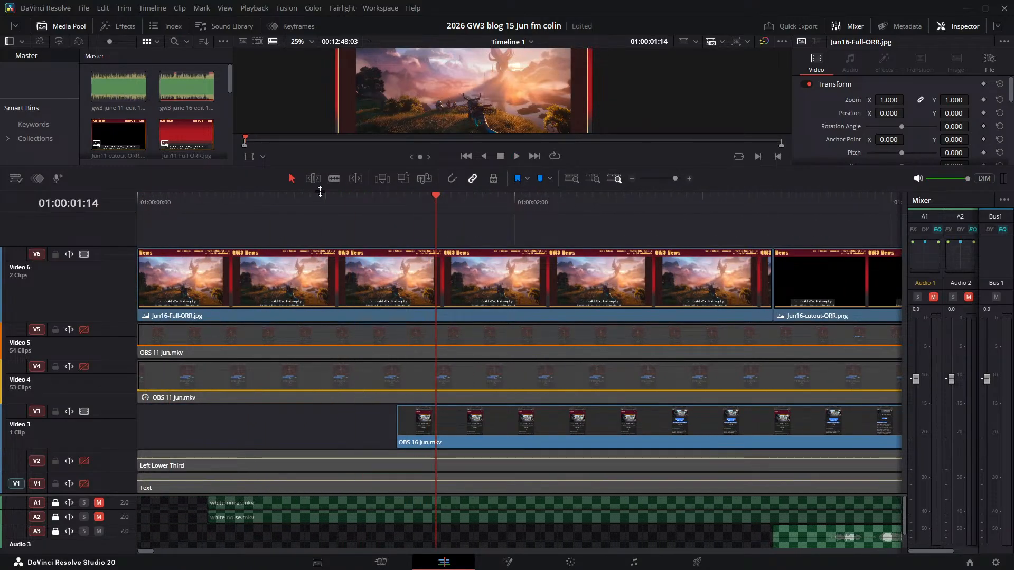
pyautogui.moveTo(320, 192); pyautogui.dragTo(345, 346)
pyautogui.scroll(5, 507, 239)
pyautogui.scroll(1, 475, 244)
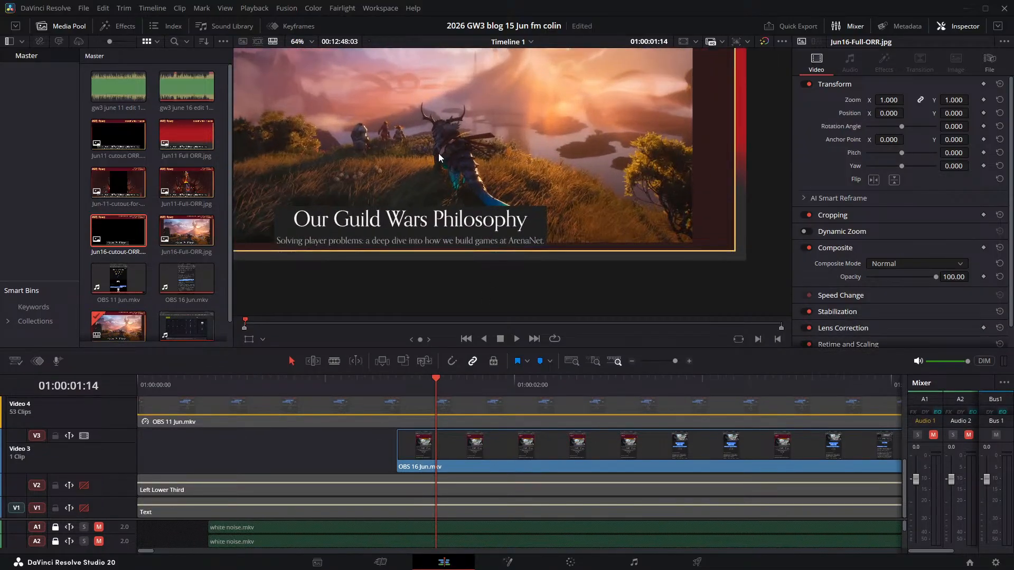
pyautogui.moveTo(438, 154); pyautogui.dragTo(551, 237)
pyautogui.press('space')
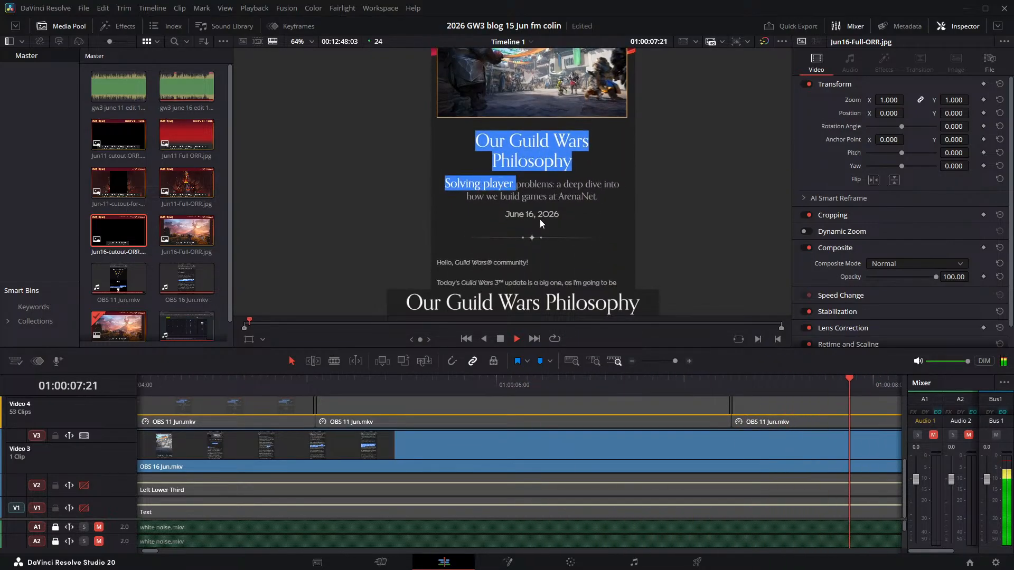
pyautogui.press('space')
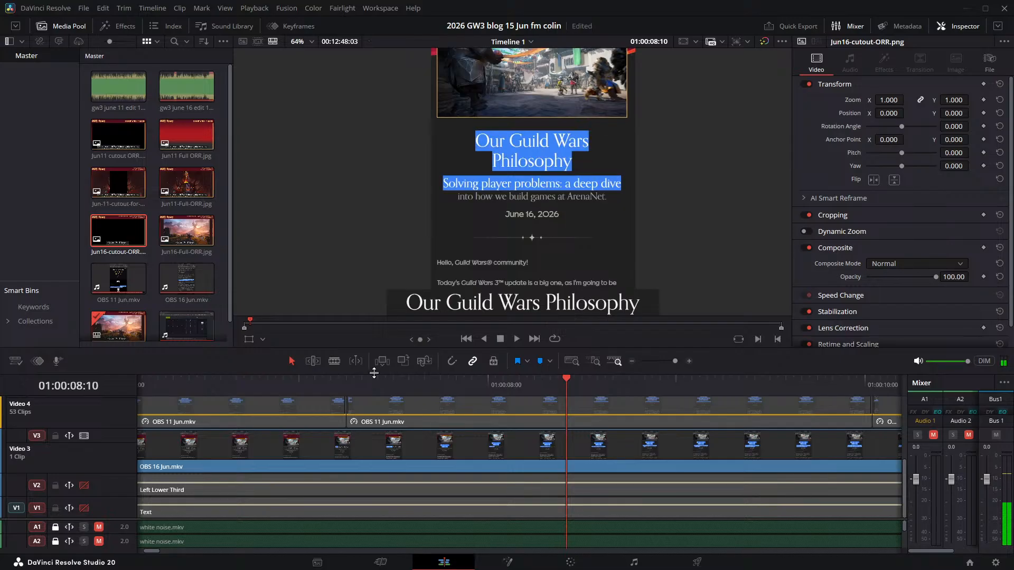
# - Enlarge the timeline area, split the Jun16-cutout-ORR.png clip on Video 6 at 01:00:06:20 and delete the part before the cut
pyautogui.moveTo(374, 350); pyautogui.dragTo(397, 212)
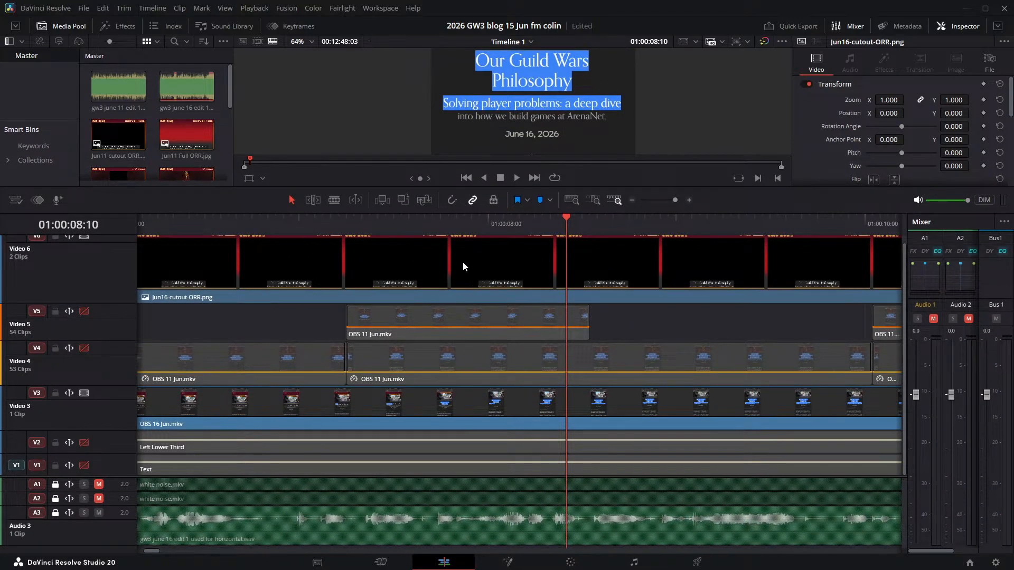
pyautogui.click(403, 267)
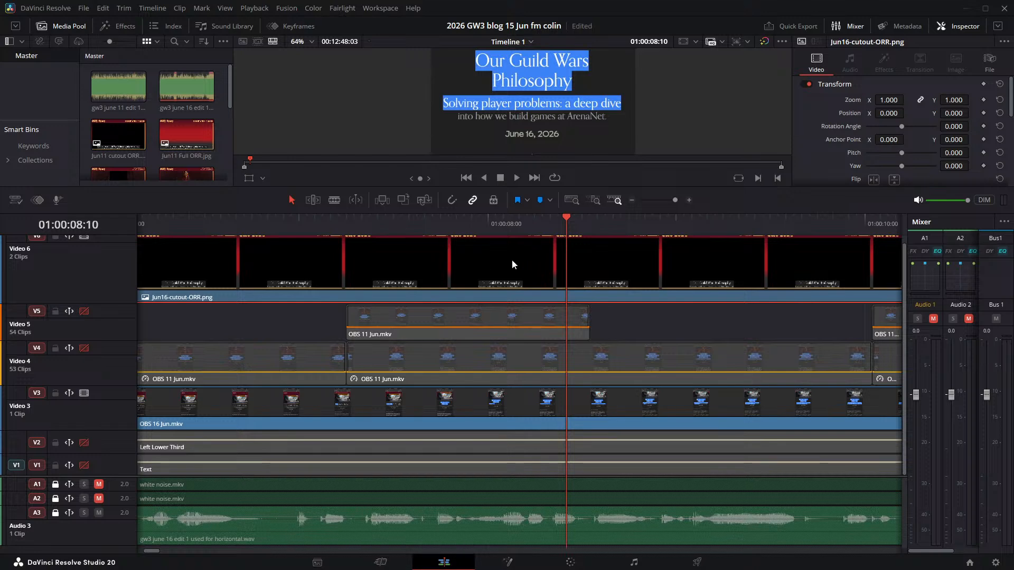
pyautogui.click(441, 224)
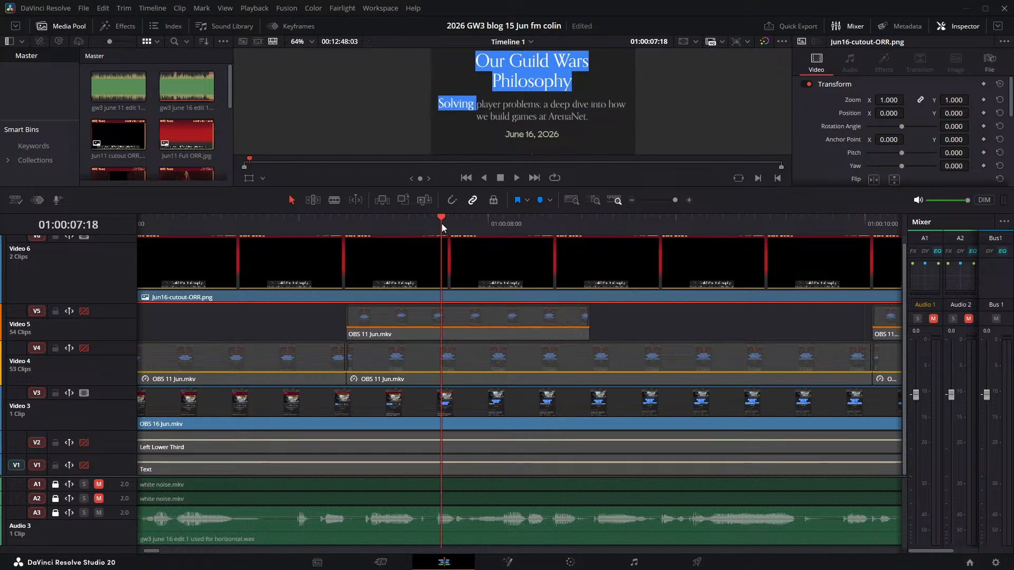
pyautogui.click(321, 217)
pyautogui.click(279, 218)
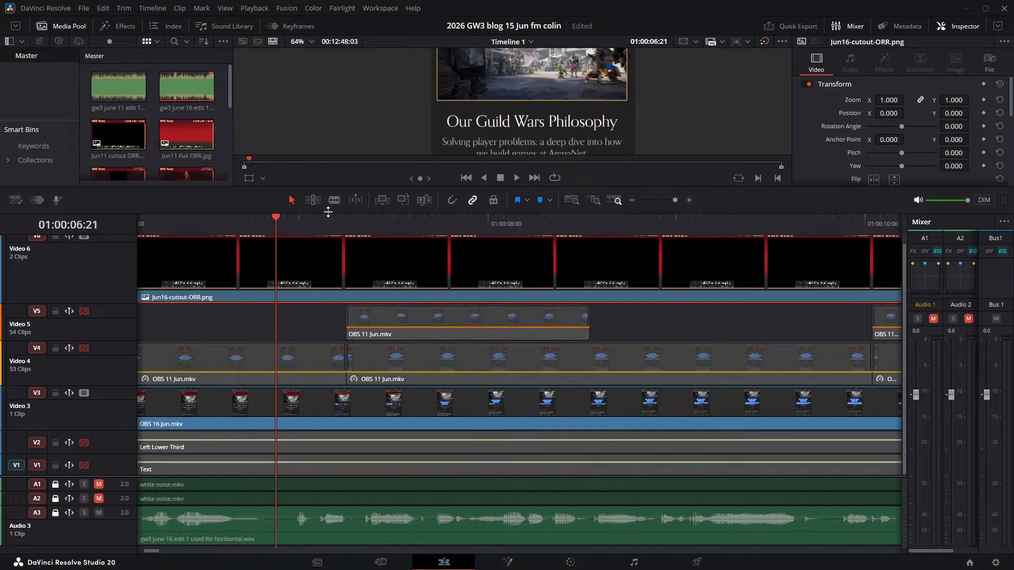
pyautogui.press('Right')
pyautogui.press('Right')
pyautogui.press('Left')
pyautogui.press('Left')
pyautogui.press('Left')
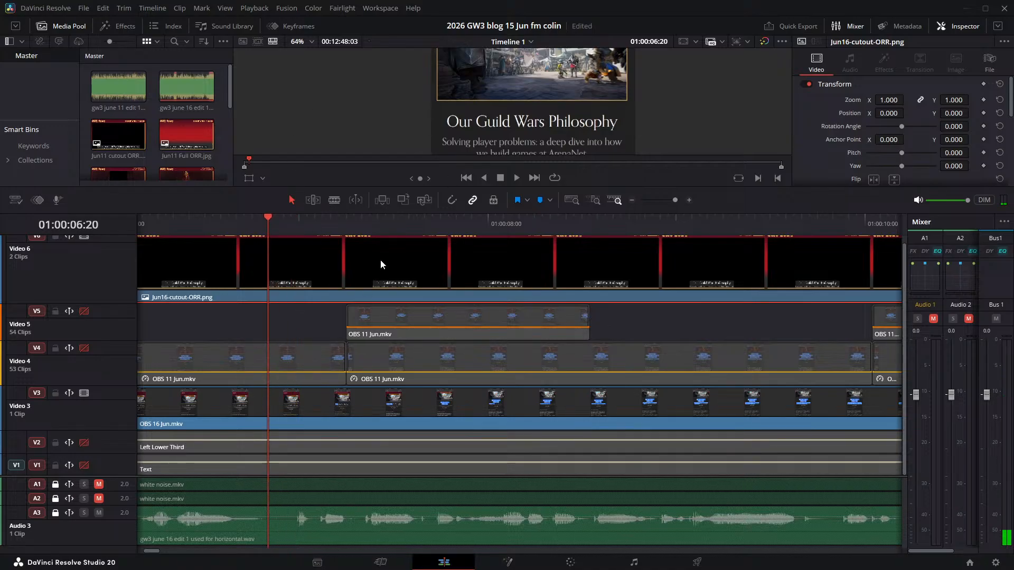
pyautogui.hotkey('ctrl', 'b')
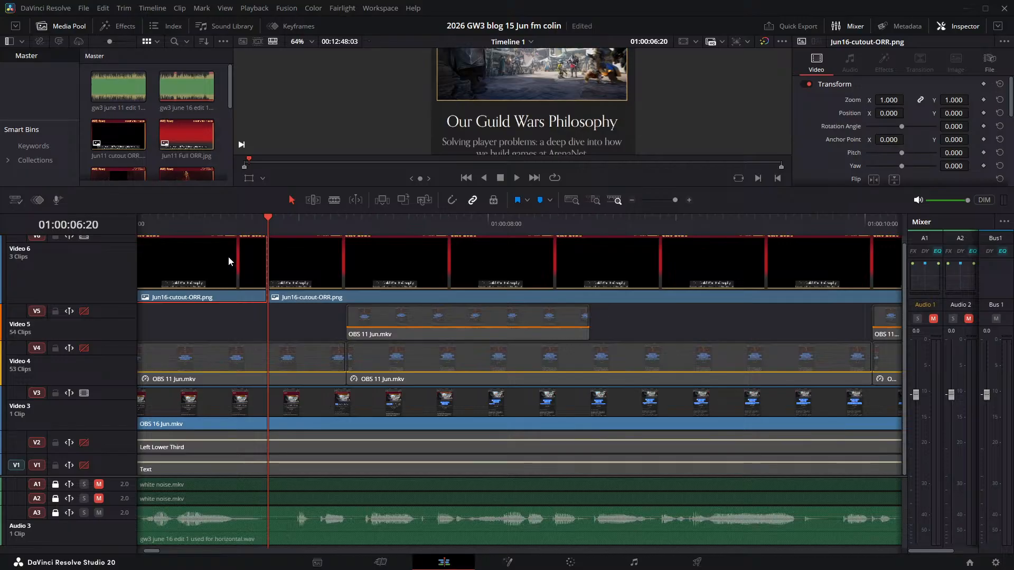
pyautogui.press('BackSpace')
# - Shift the trimmed Jun16-cutout-ORR.png clip about one second earlier on Video 6 and replay the opening from the timeline start
pyautogui.press('space')
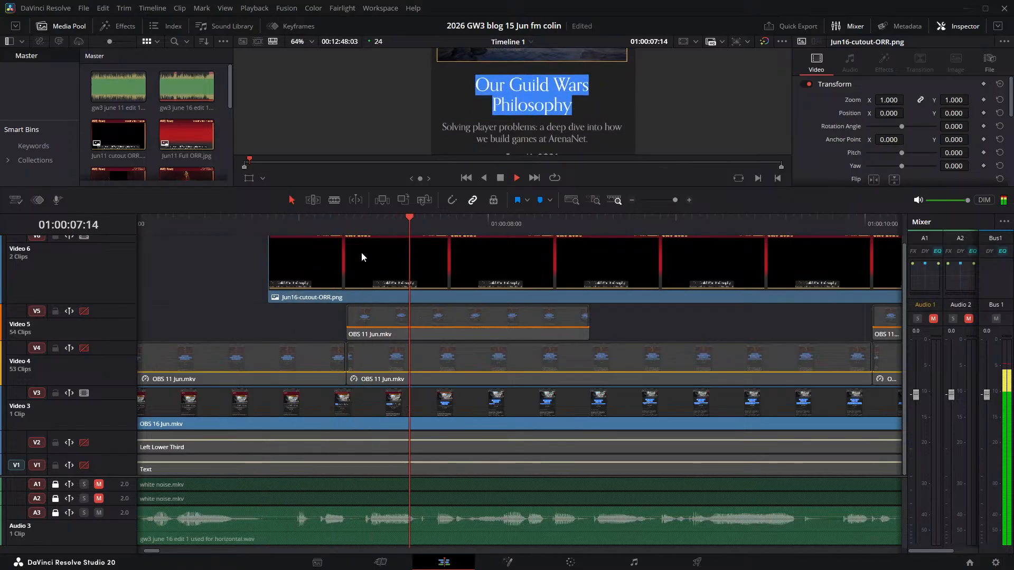
pyautogui.click(631, 268)
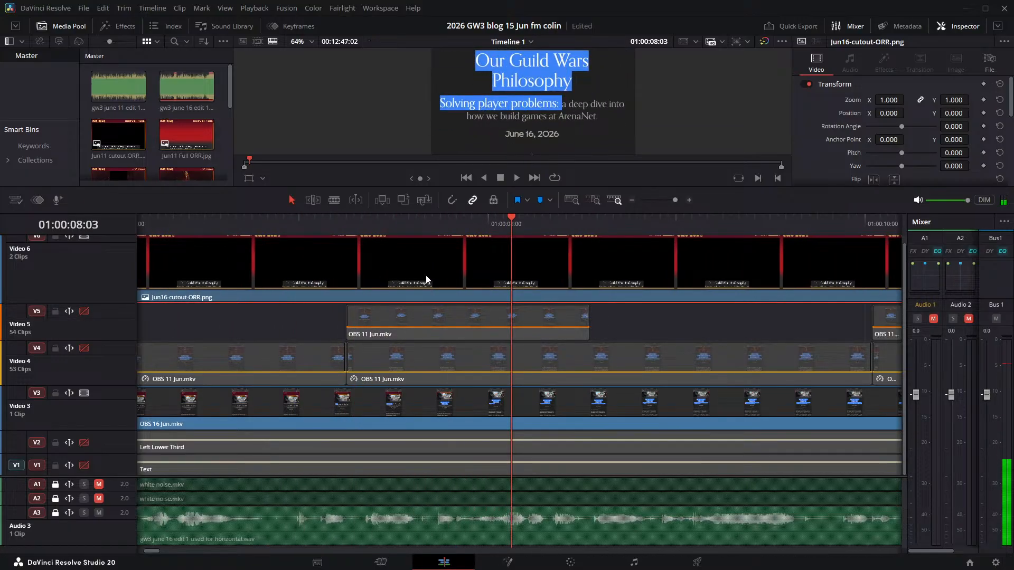
pyautogui.press('Home')
pyautogui.press('space')
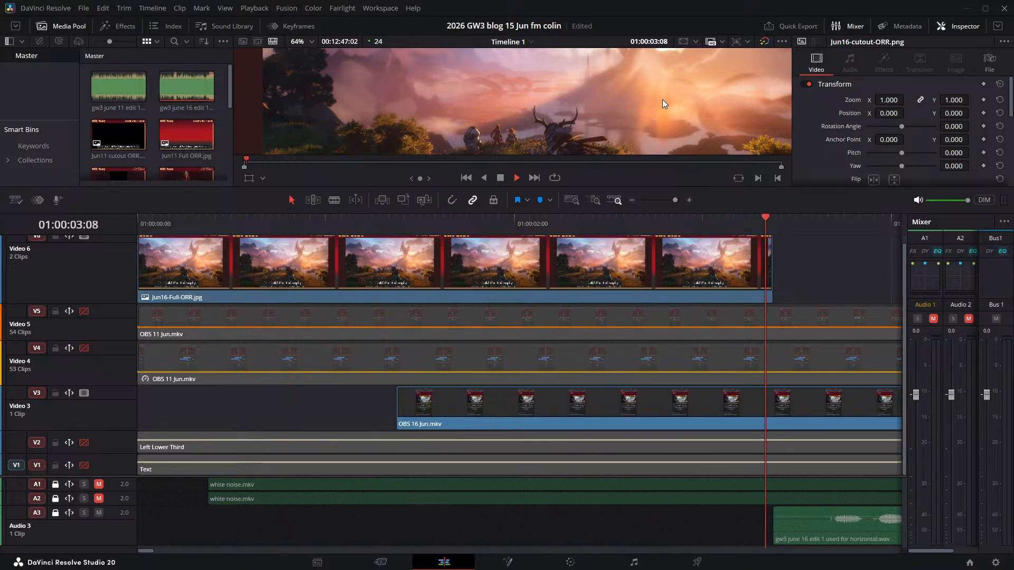
pyautogui.press('space')
# - Move the OBS 16 Jun.mkv clip on Video 3 out of the opening, past 01:00:13:00, and play the start without it
pyautogui.moveTo(396, 414); pyautogui.dragTo(688, 412)
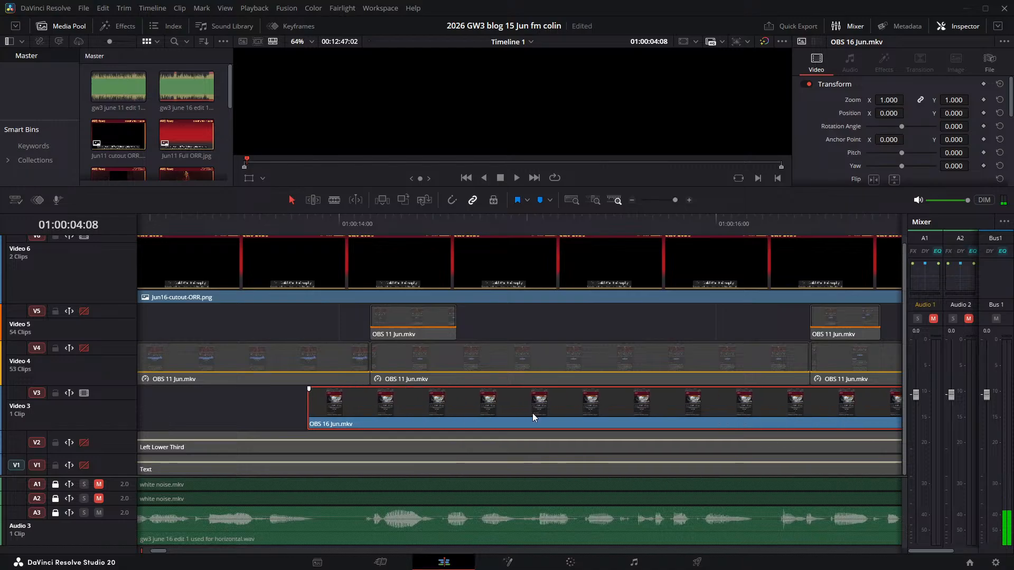
pyautogui.hotkey('ctrl', 'z')
pyautogui.hotkey('ctrl', 'z')
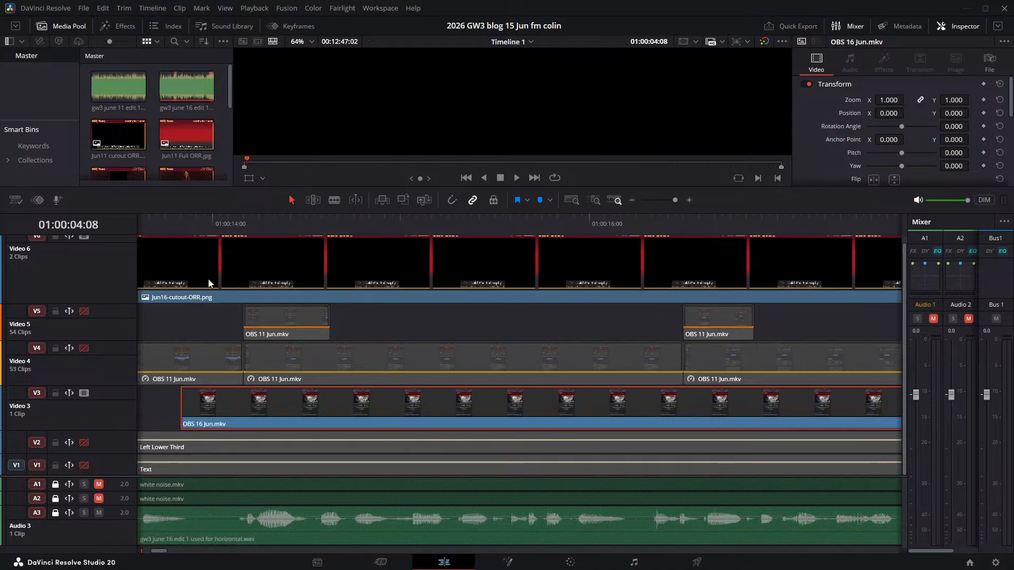
pyautogui.press('Home')
pyautogui.press('space')
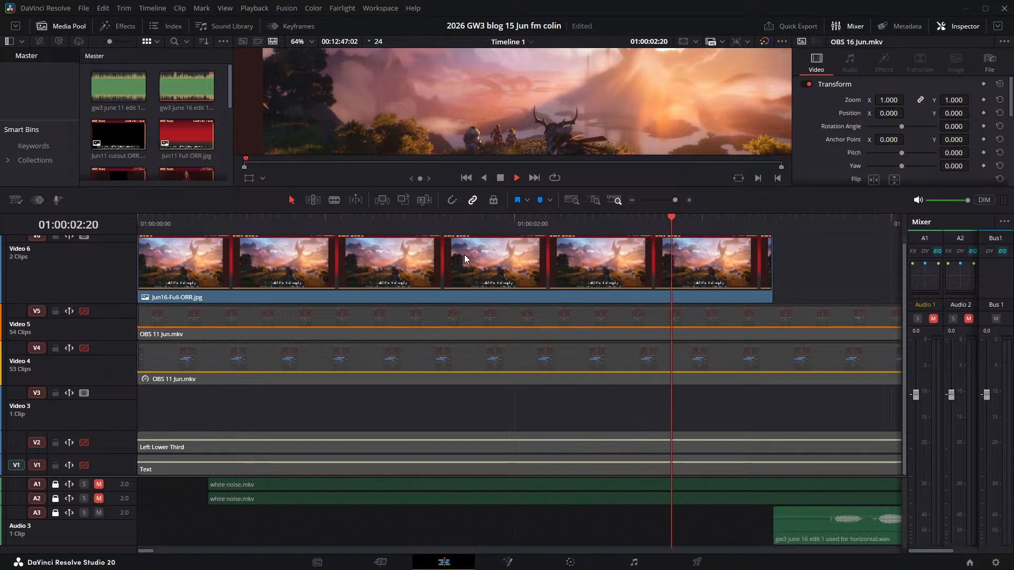
pyautogui.press('space')
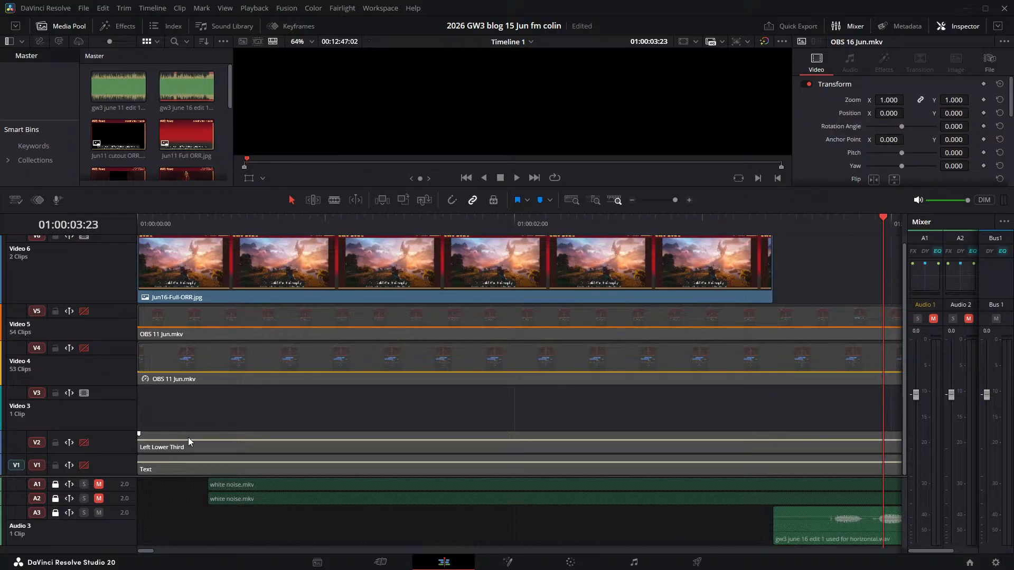
pyautogui.press('space')
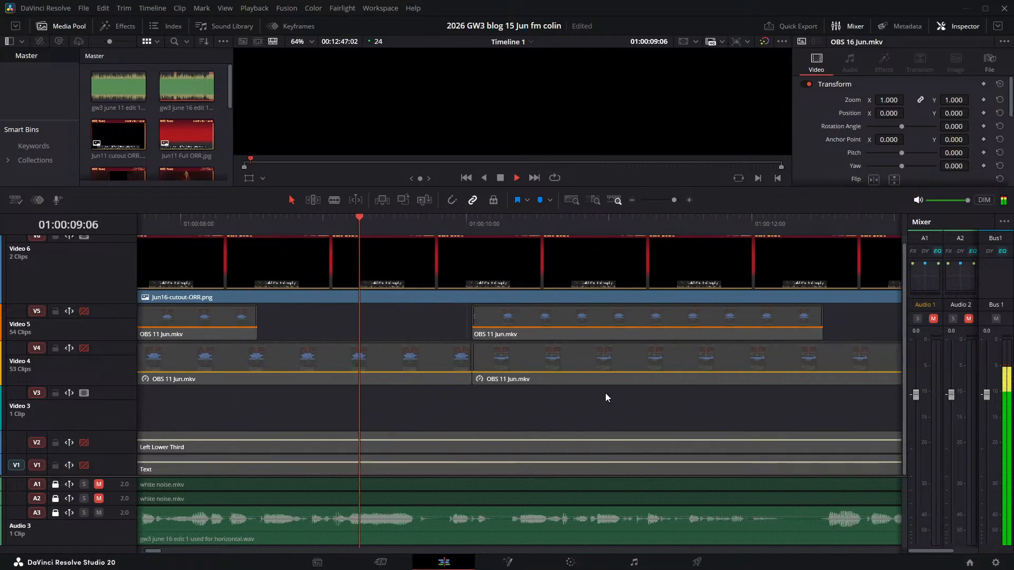
pyautogui.press('space')
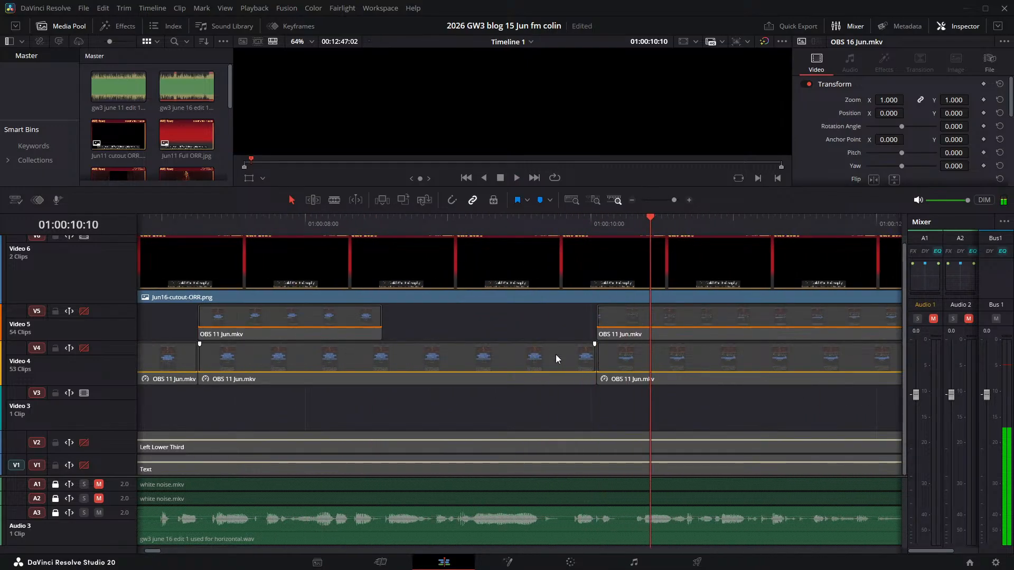
# - Move the OBS 16 Jun.mkv clip to the start of the timeline on Video 3 and recolour it lime green
pyautogui.scroll(-3, 557, 356)
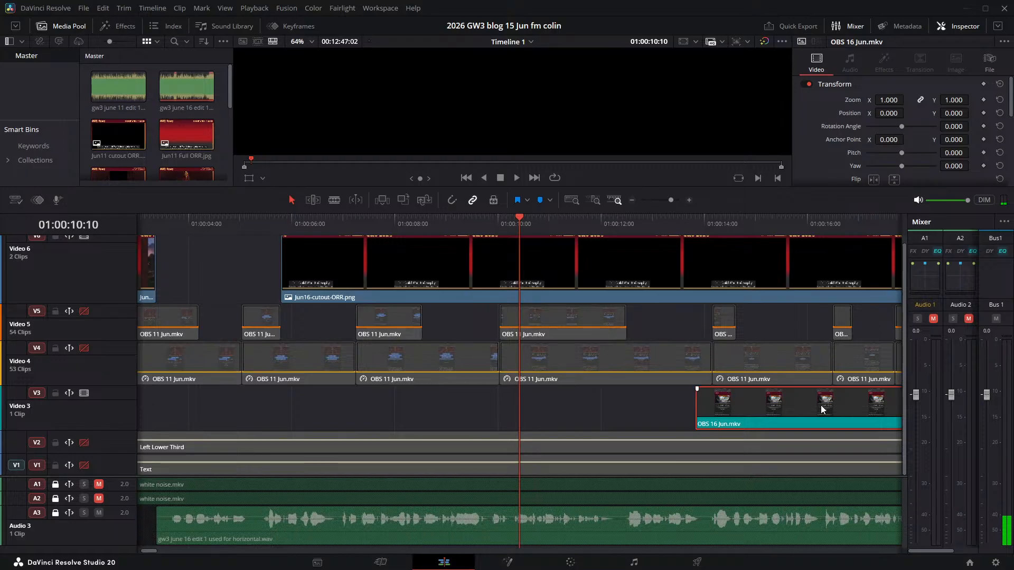
pyautogui.moveTo(821, 405); pyautogui.dragTo(227, 404)
pyautogui.press('Home')
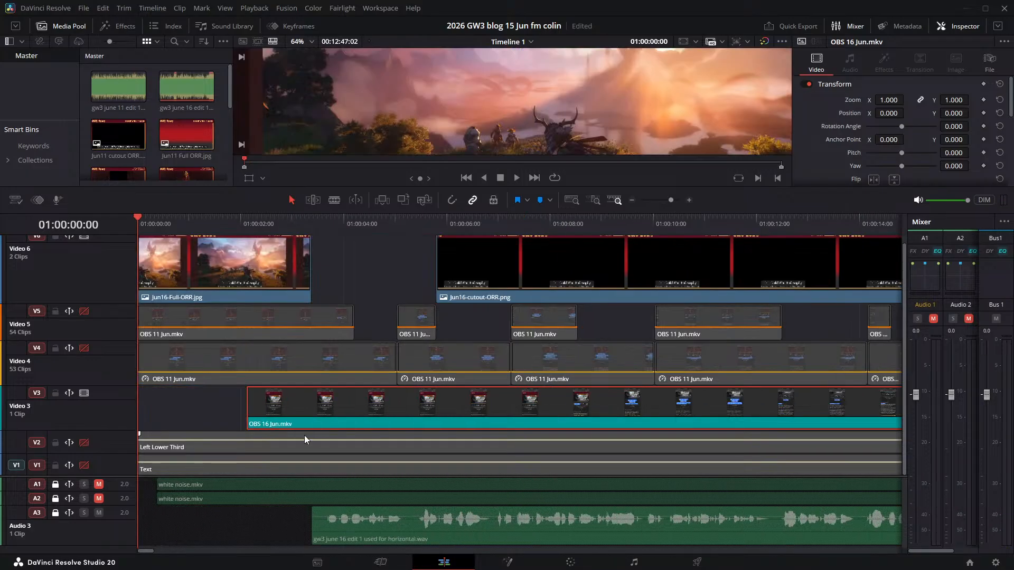
pyautogui.scroll(-6, 286, 440)
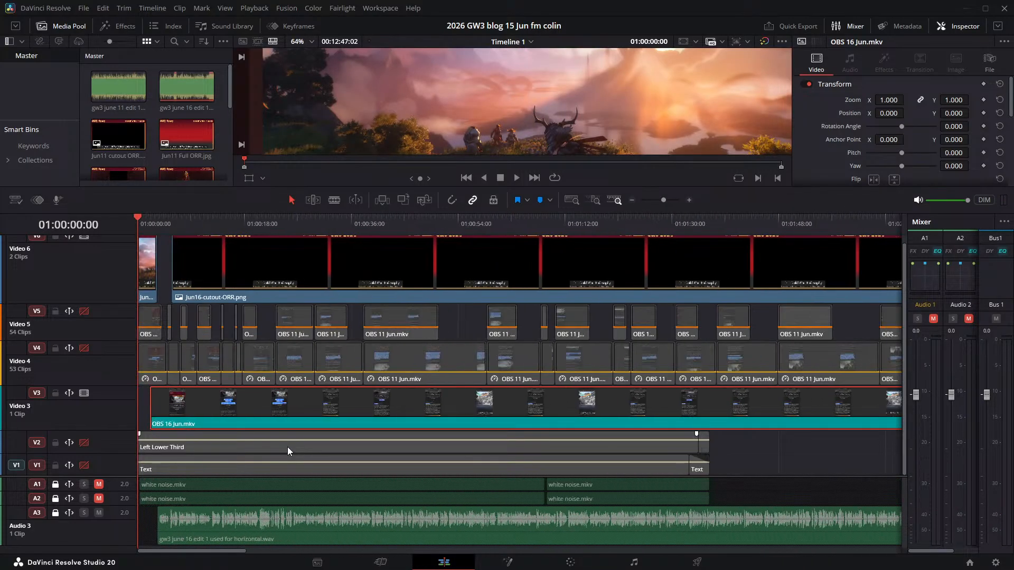
pyautogui.scroll(1, 286, 451)
pyautogui.moveTo(322, 405); pyautogui.dragTo(284, 403)
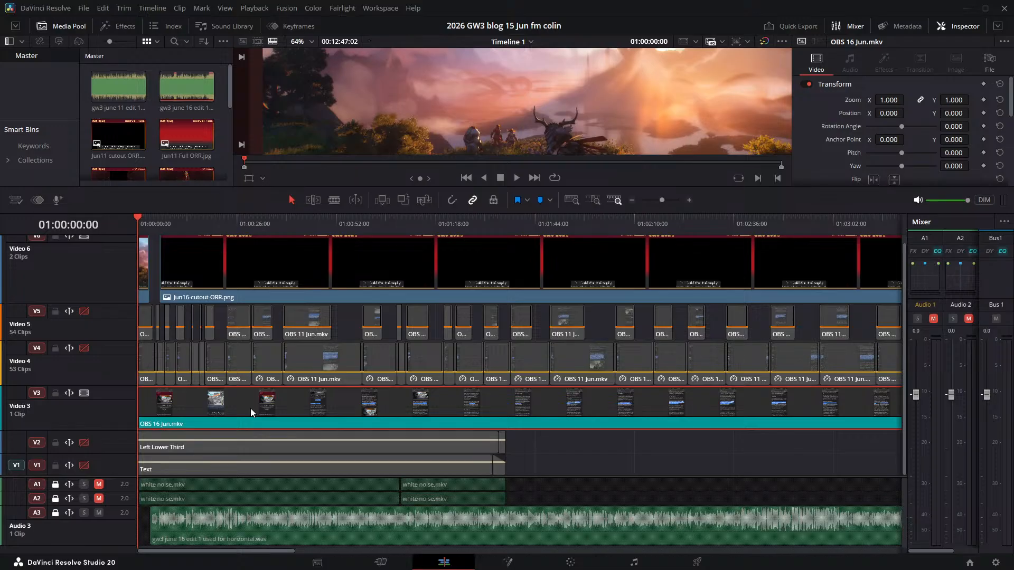
pyautogui.hotkey('ctrl', 'z')
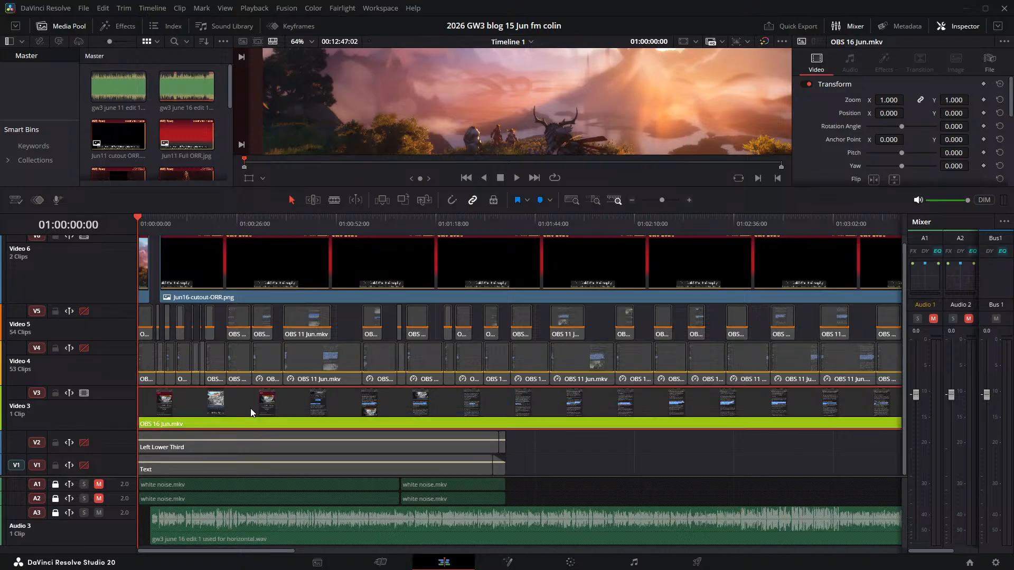
pyautogui.click(555, 466)
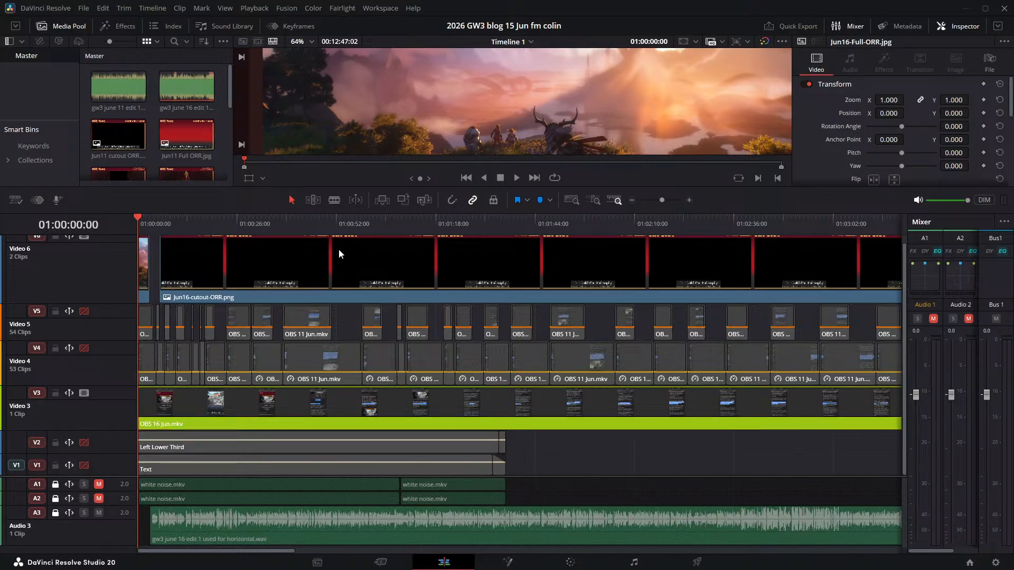
# - Play the opening with a larger viewer to check the OBS 16 Jun.mkv recording's timing against the narration
pyautogui.press('space')
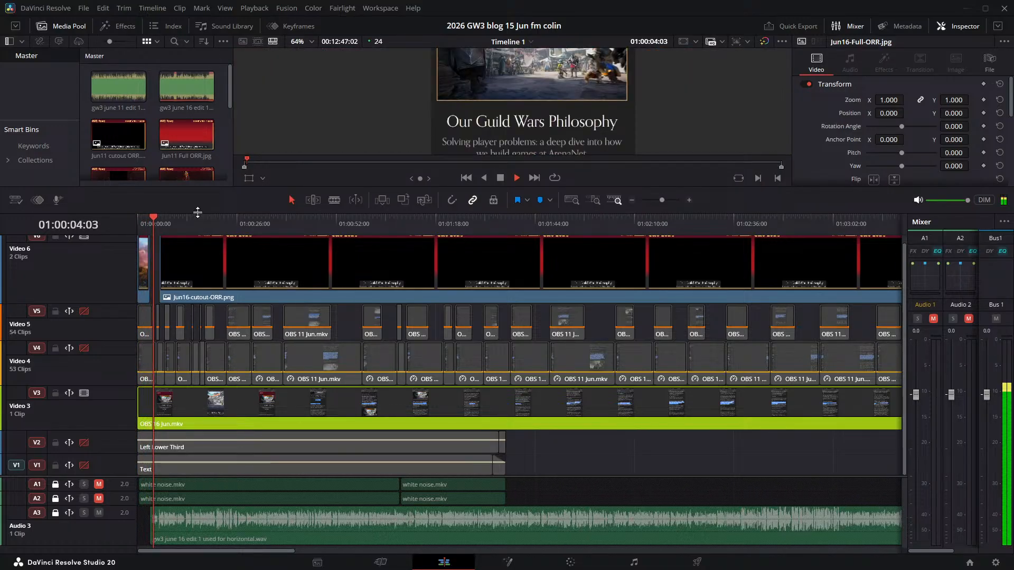
pyautogui.moveTo(198, 212); pyautogui.dragTo(197, 254)
pyautogui.press('space')
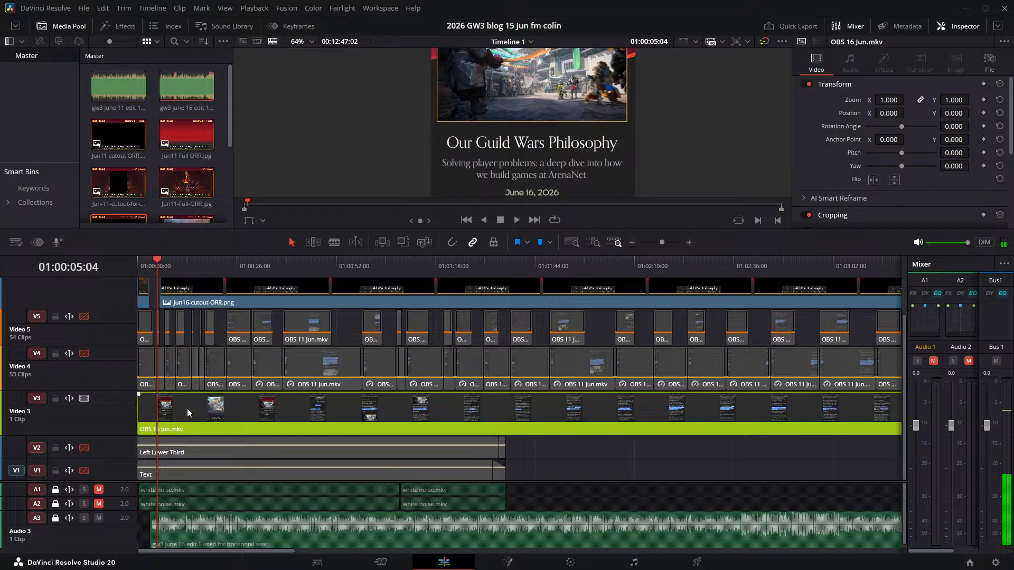
pyautogui.press('space')
pyautogui.press('space')
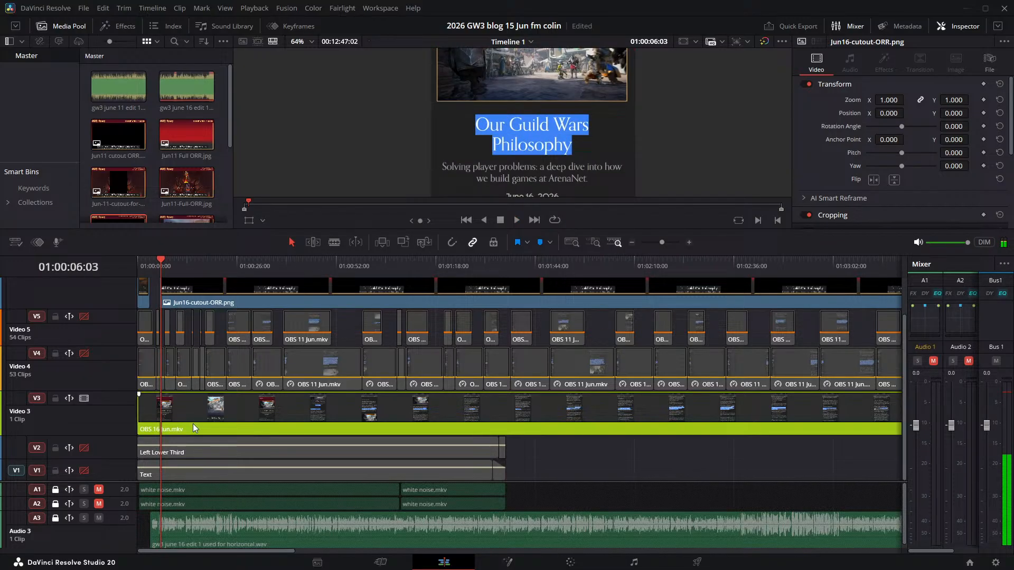
# - Split OBS 16 Jun.mkv at 01:00:02:21, delete the part before the cut and move the rest to the timeline start
pyautogui.click(206, 409)
pyautogui.press('Home')
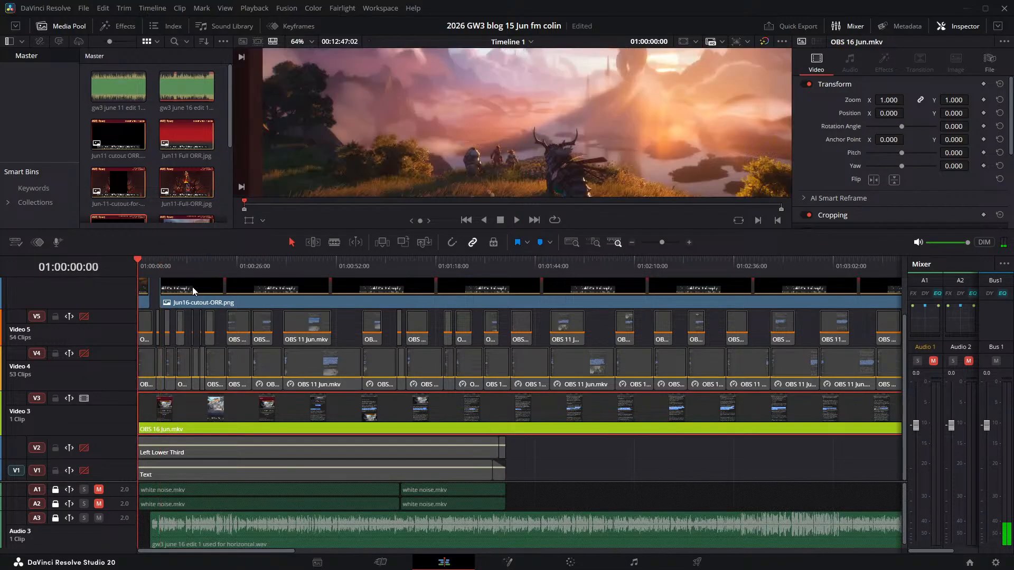
pyautogui.press('space')
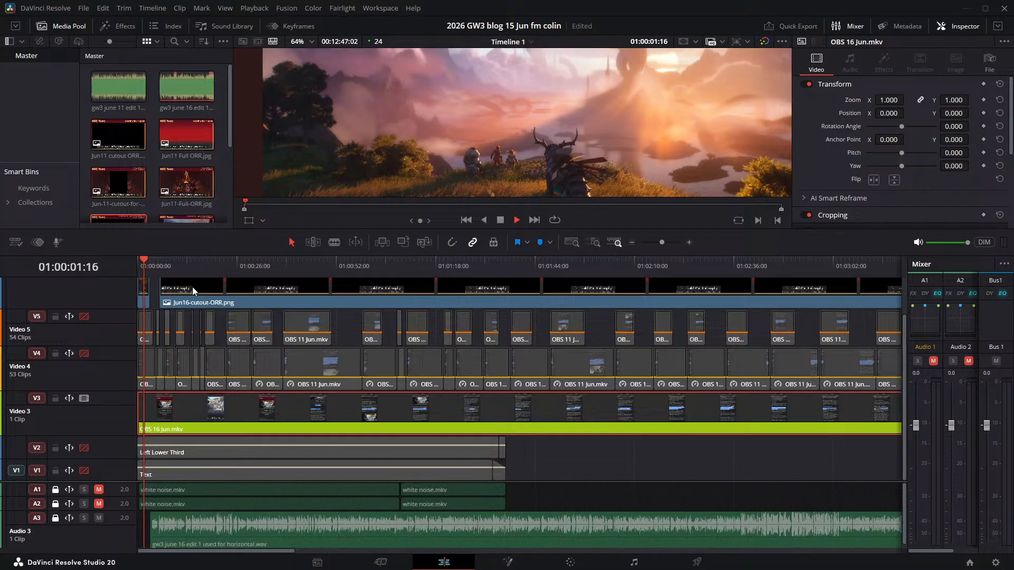
pyautogui.press('space')
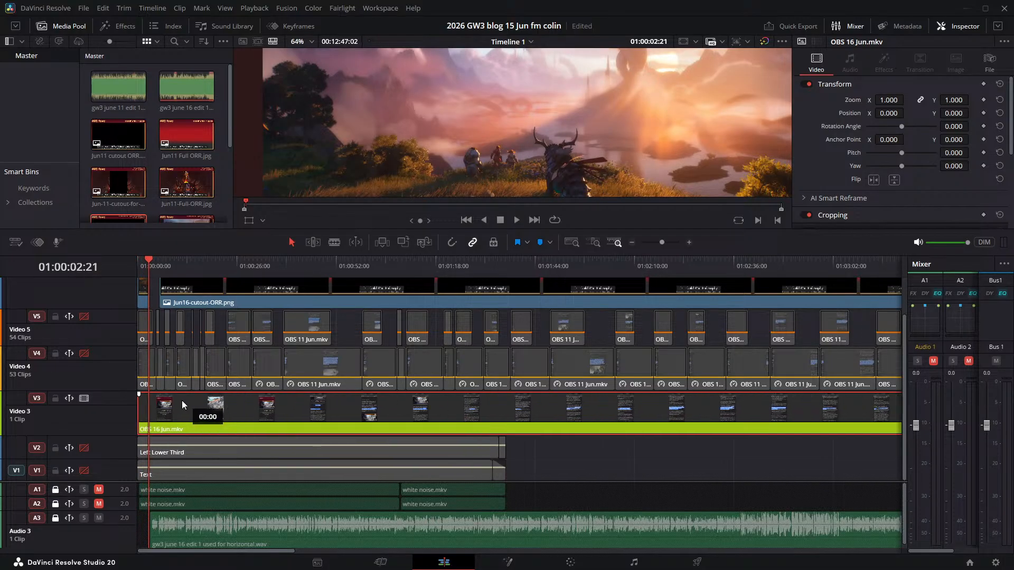
pyautogui.hotkey('ctrl', 'b')
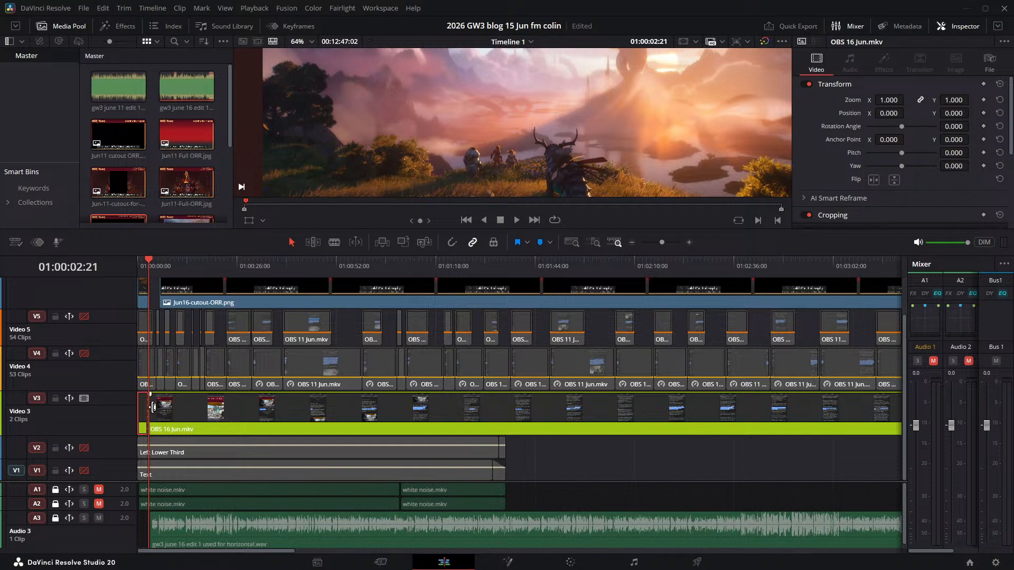
pyautogui.click(143, 409)
pyautogui.press('Delete')
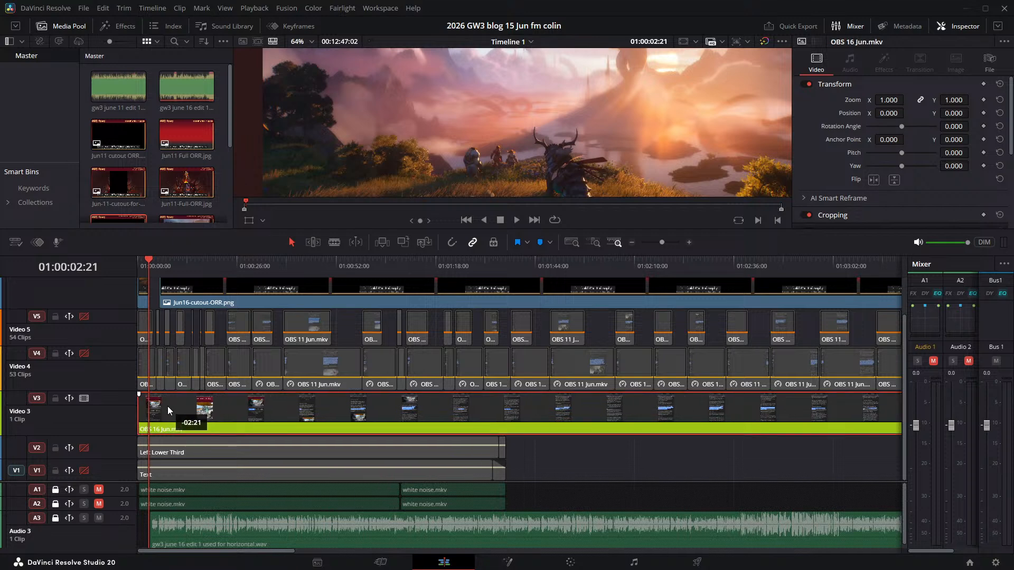
# - Play the opening, move OBS 16 Jun.mkv to about 01:00:04:23 on Video 3 and extend its start back to about 01:00:04:16
pyautogui.press('space')
pyautogui.press('Home')
pyautogui.press('space')
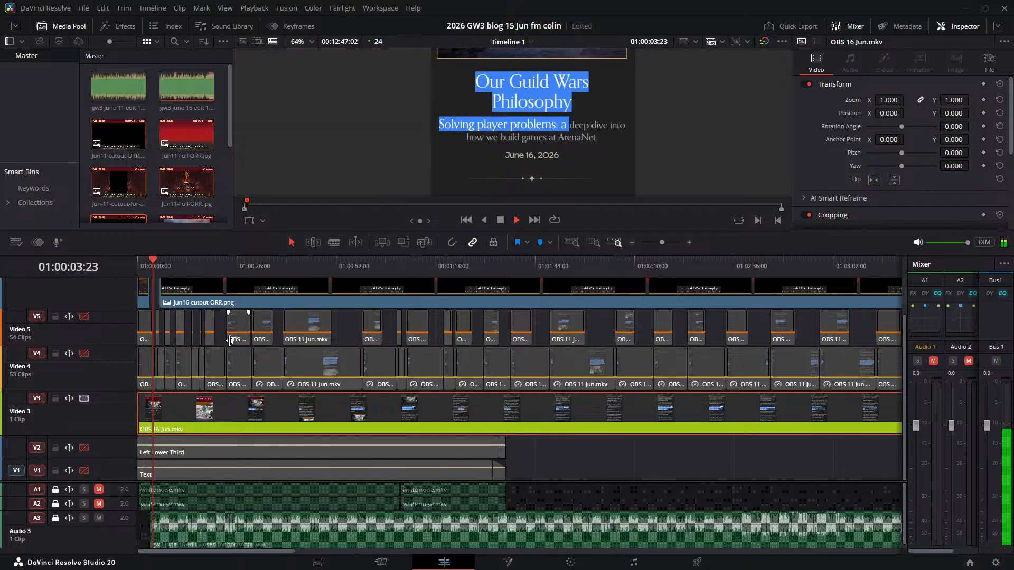
pyautogui.press('space')
pyautogui.moveTo(205, 413); pyautogui.dragTo(223, 409)
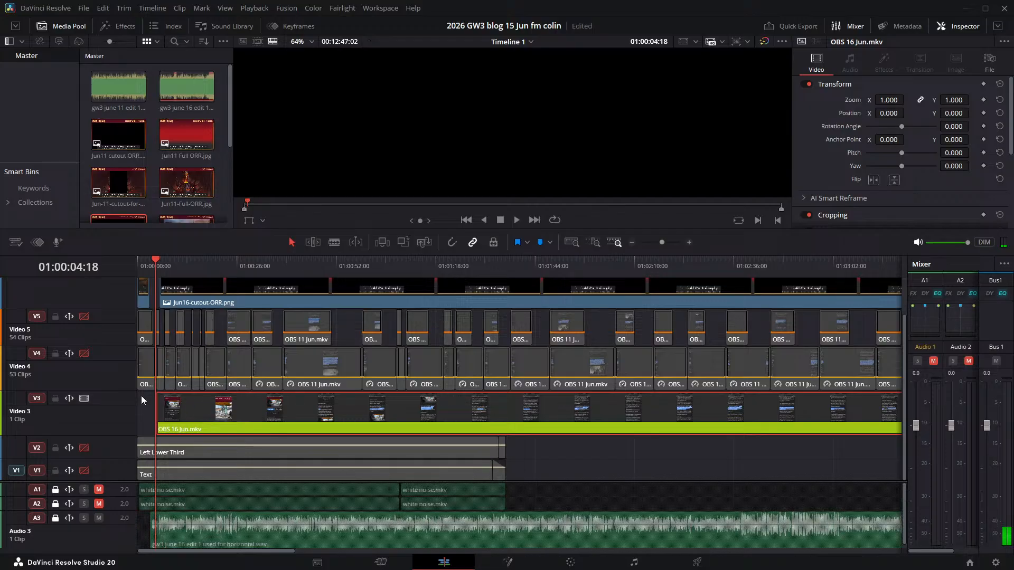
pyautogui.scroll(10, 163, 418)
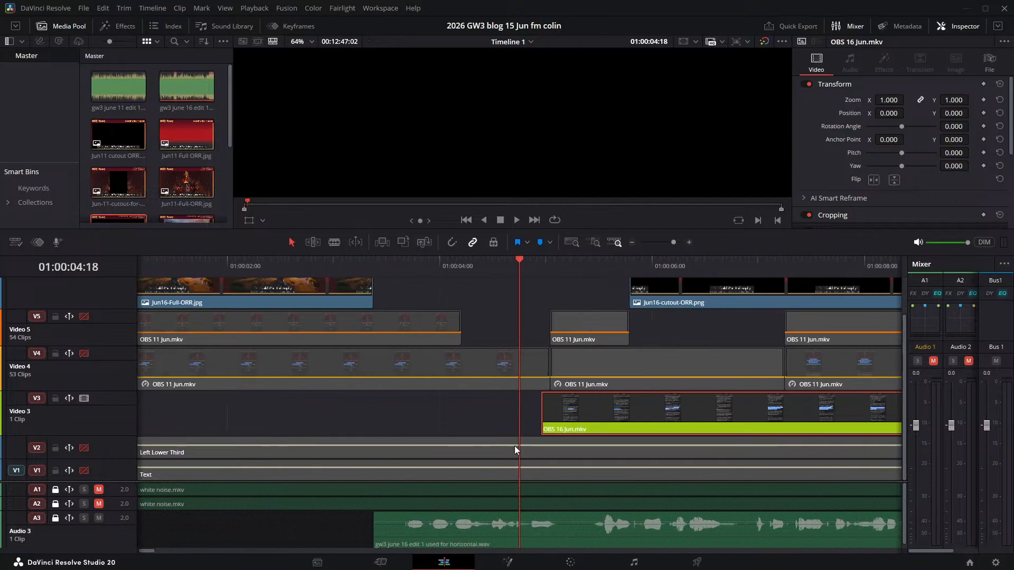
pyautogui.moveTo(538, 408); pyautogui.dragTo(508, 404)
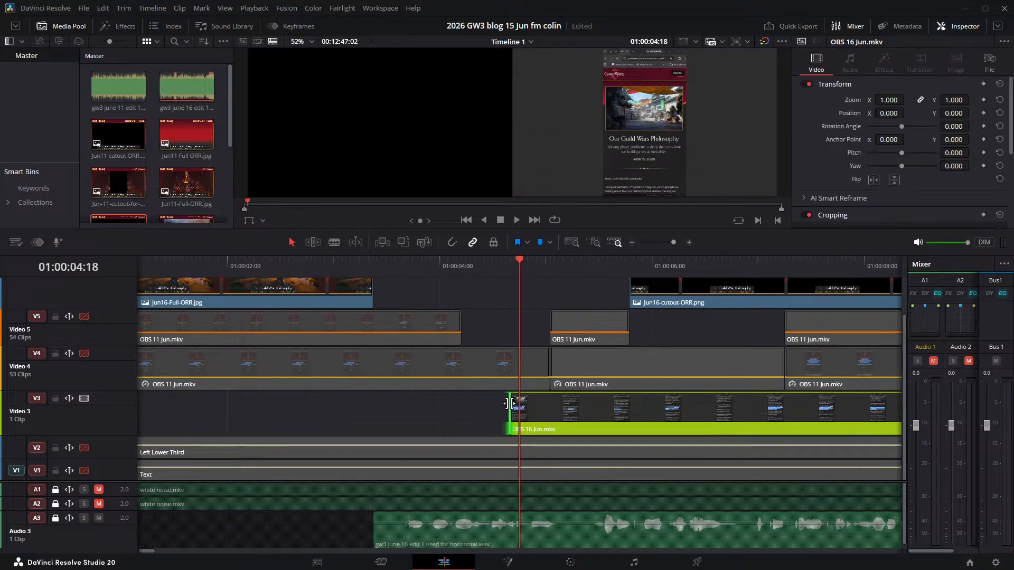
# - Split OBS 16 Jun.mkv at 01:00:07:11, delete the part before the cut and move the rest back to about 01:00:04:01
pyautogui.press('space')
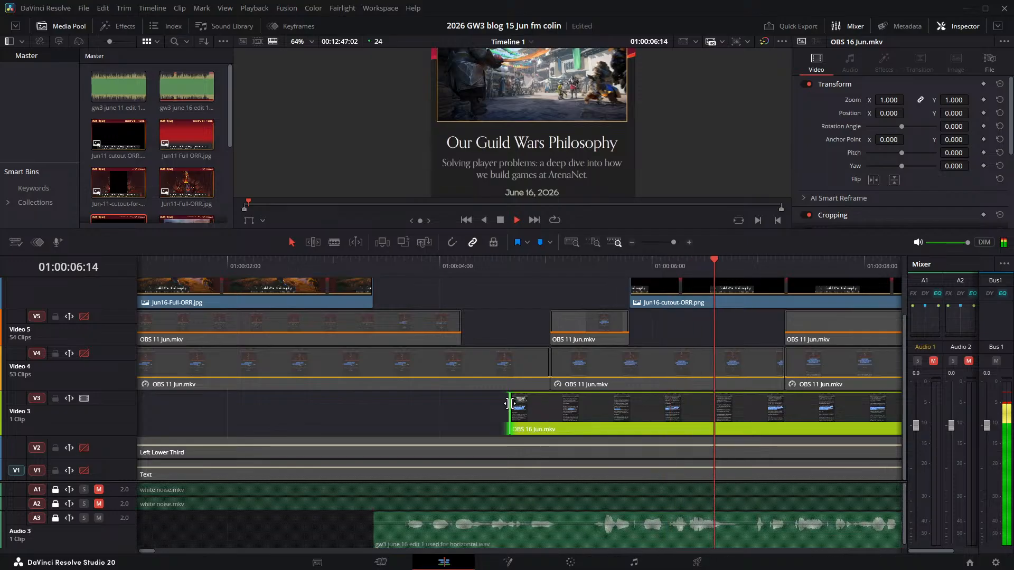
pyautogui.press('space')
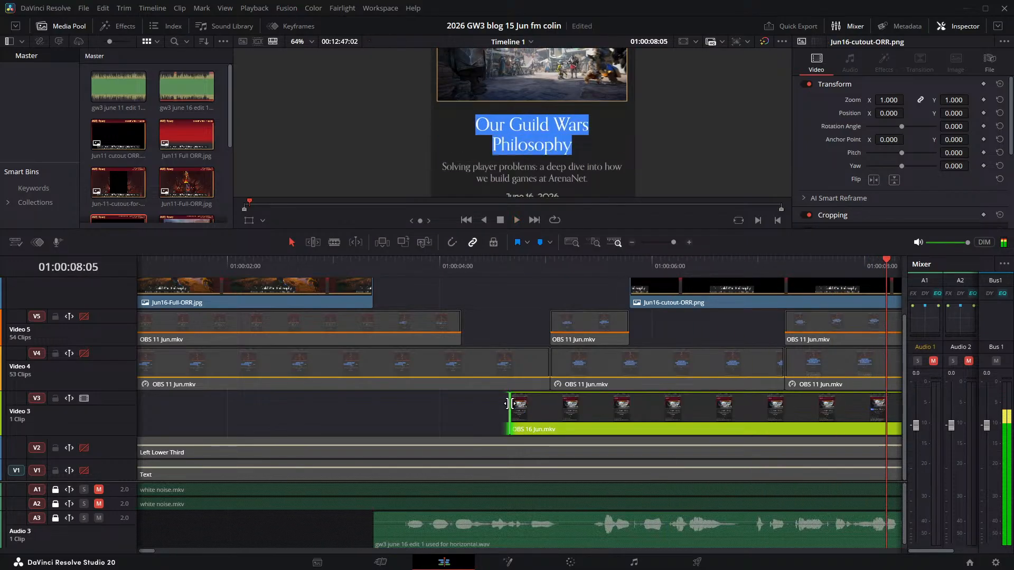
pyautogui.press('j')
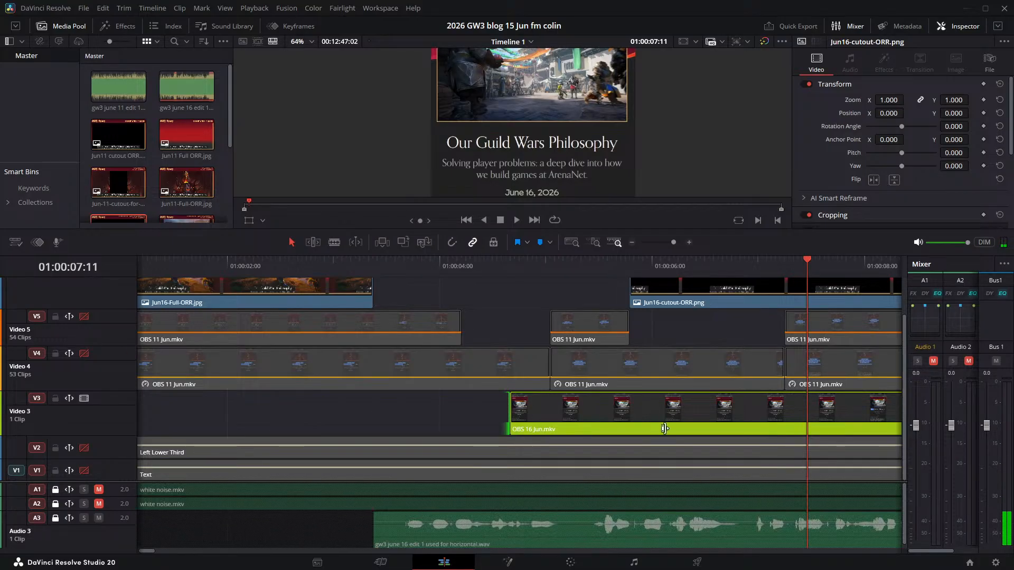
pyautogui.click(753, 414)
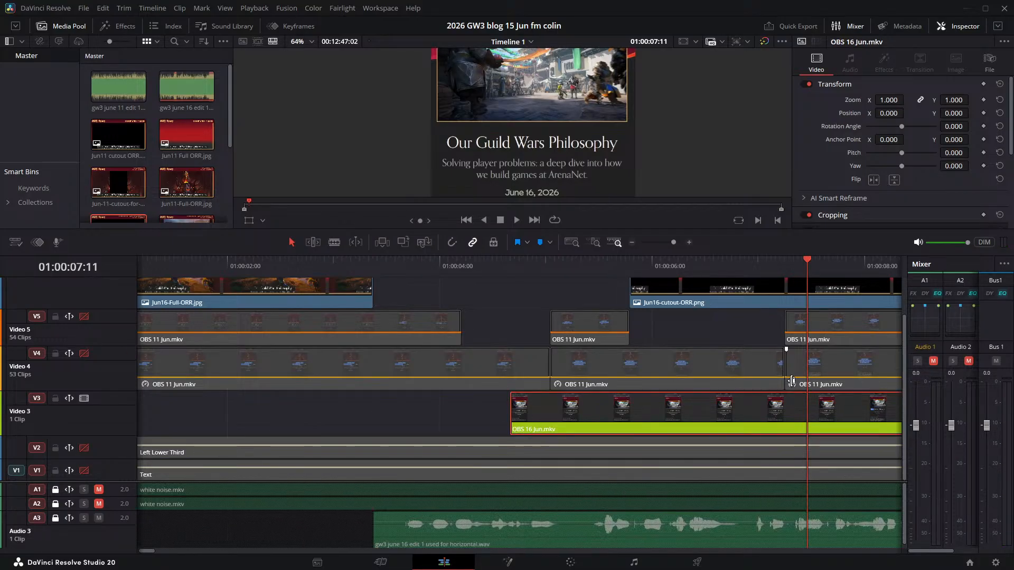
pyautogui.hotkey('ctrl', 'b')
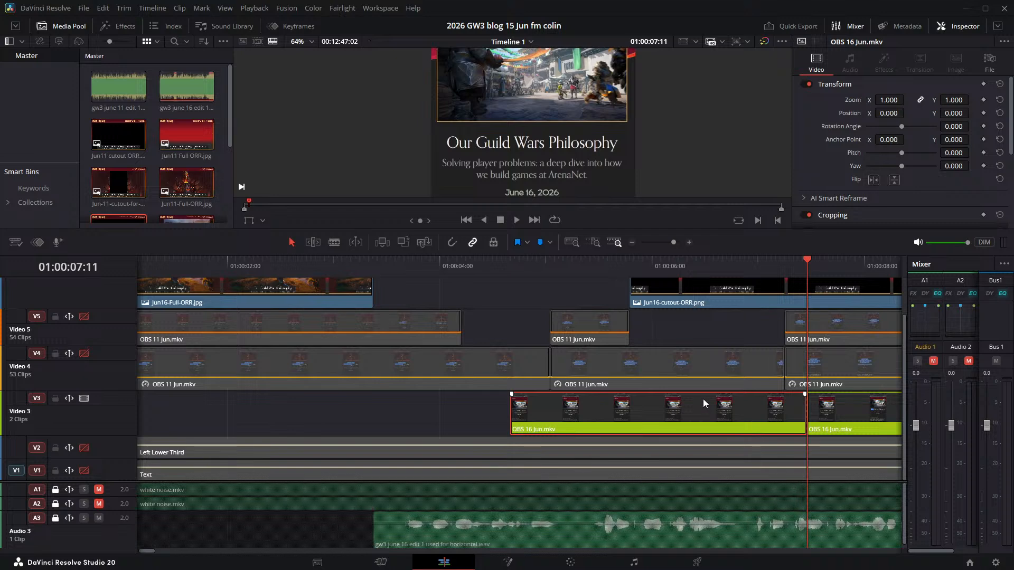
pyautogui.press('Delete')
pyautogui.moveTo(875, 404); pyautogui.dragTo(513, 404)
# - Play from 01:00:03:17 to check the narration timing and shift OBS 16 Jun.mkv earlier to start at about 01:00:03:14
pyautogui.click(409, 261)
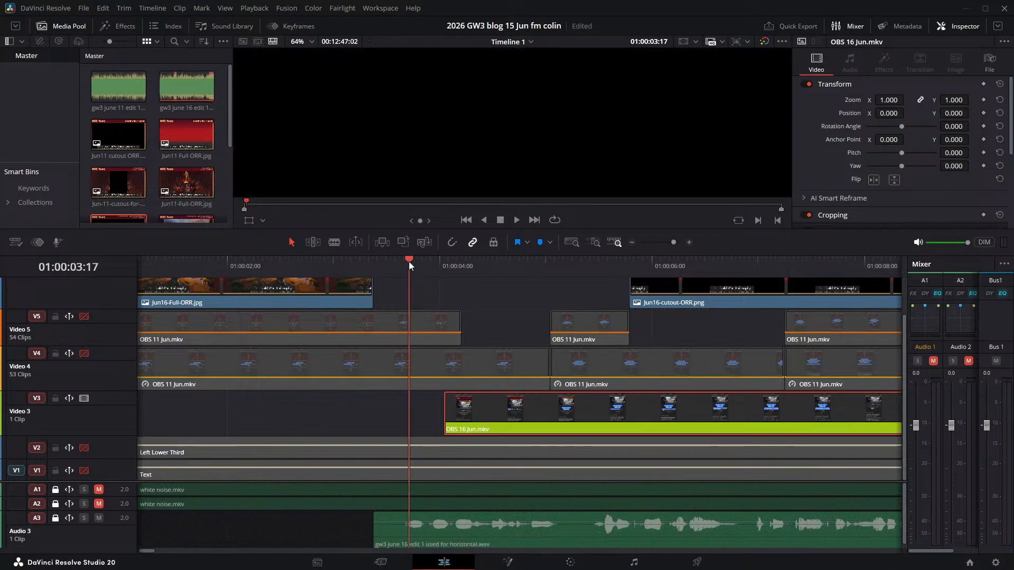
pyautogui.press('space')
pyautogui.press('space')
# - Replay the first narrated words and nudge OBS 16 Jun.mkv earlier to start at about 01:00:03:11
pyautogui.press('space')
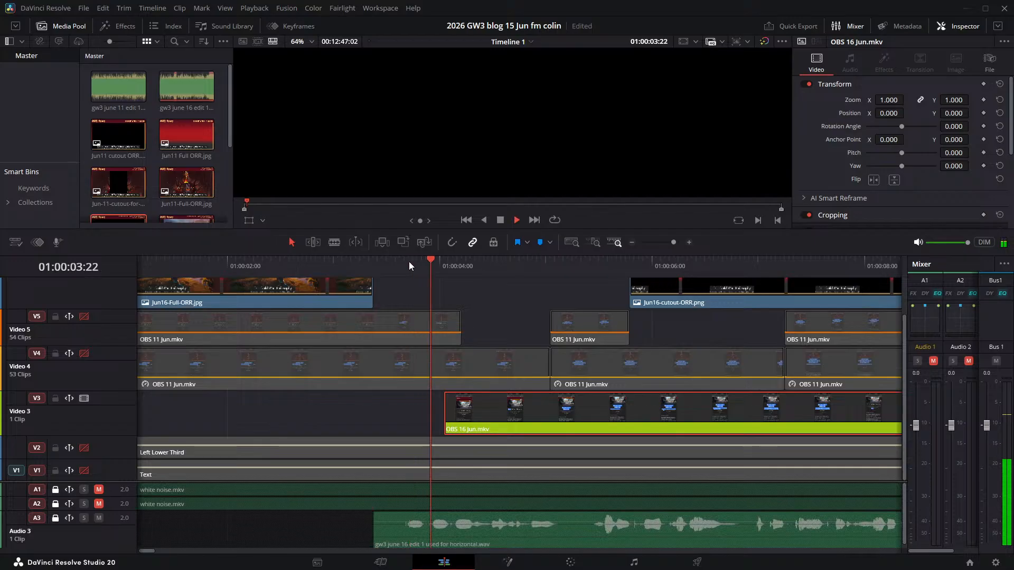
pyautogui.press('space')
pyautogui.moveTo(554, 418); pyautogui.dragTo(530, 415)
pyautogui.press('space')
pyautogui.press('space')
pyautogui.click(439, 268)
pyautogui.press('space')
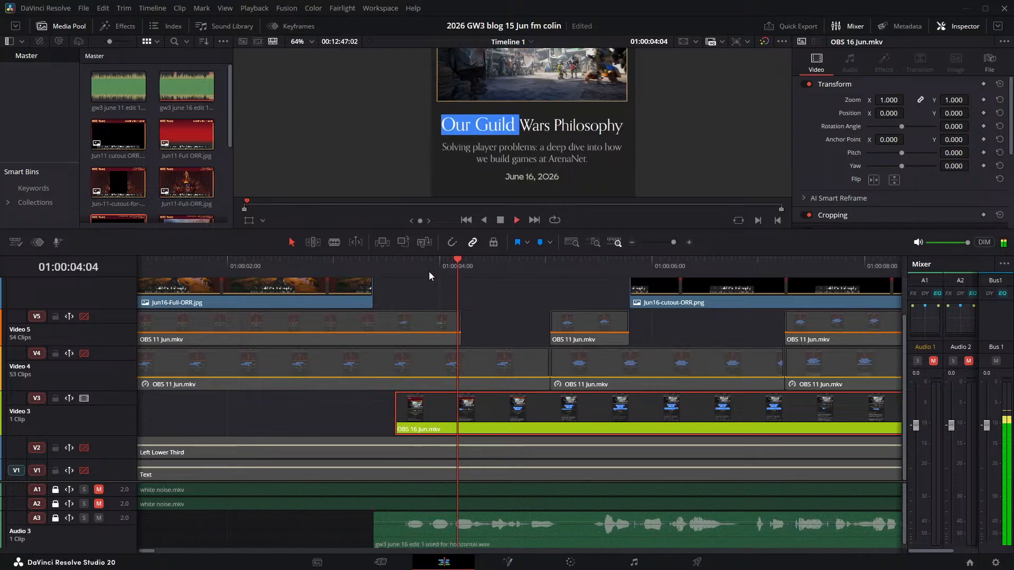
pyautogui.click(376, 262)
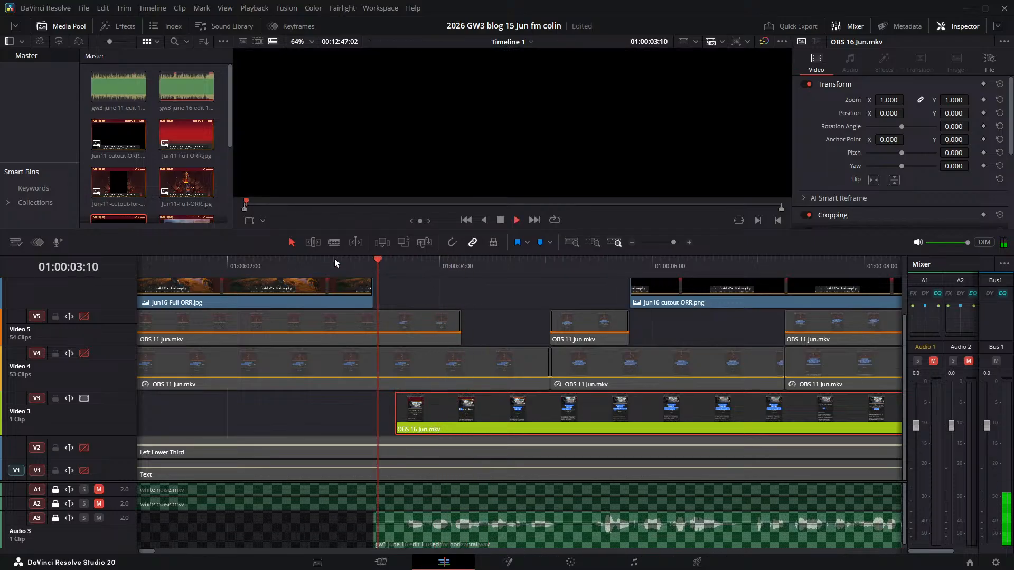
pyautogui.press('space')
pyautogui.moveTo(415, 410); pyautogui.dragTo(402, 411)
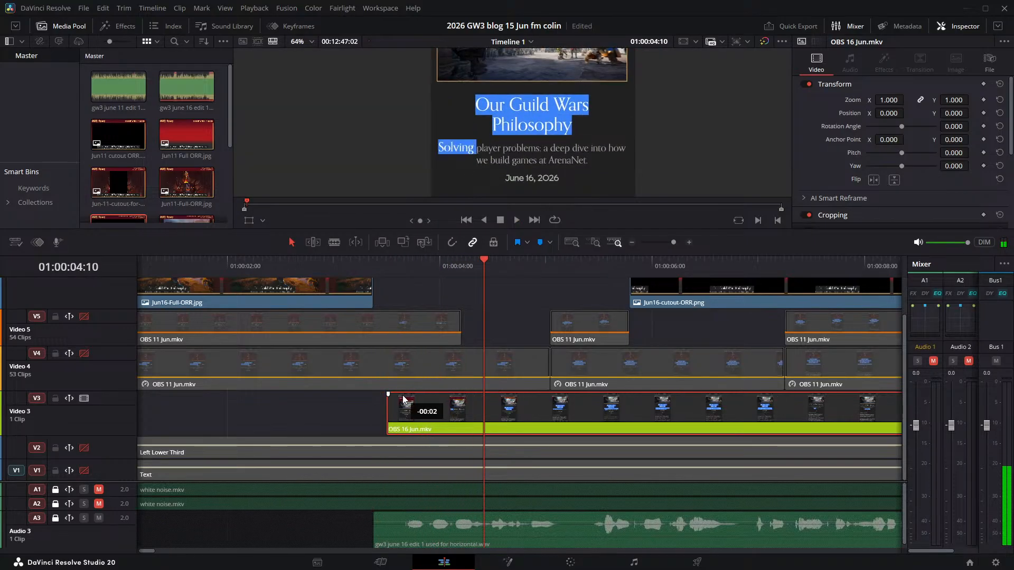
# - Play the aligned section through the article greeting and move OBS 16 Jun.mkv later to start at about 01:00:05:15
pyautogui.click(394, 260)
pyautogui.press('space')
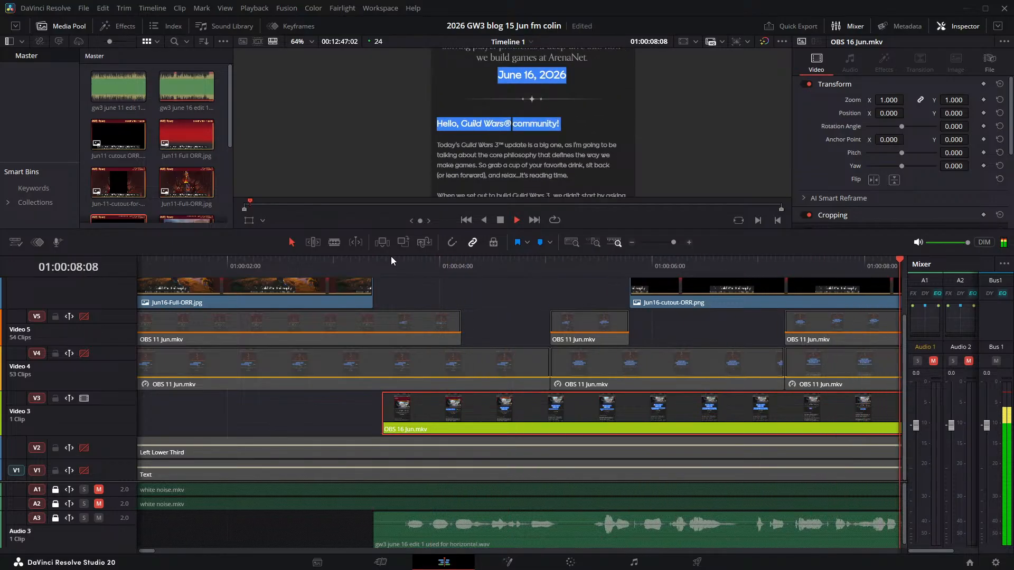
pyautogui.press('space')
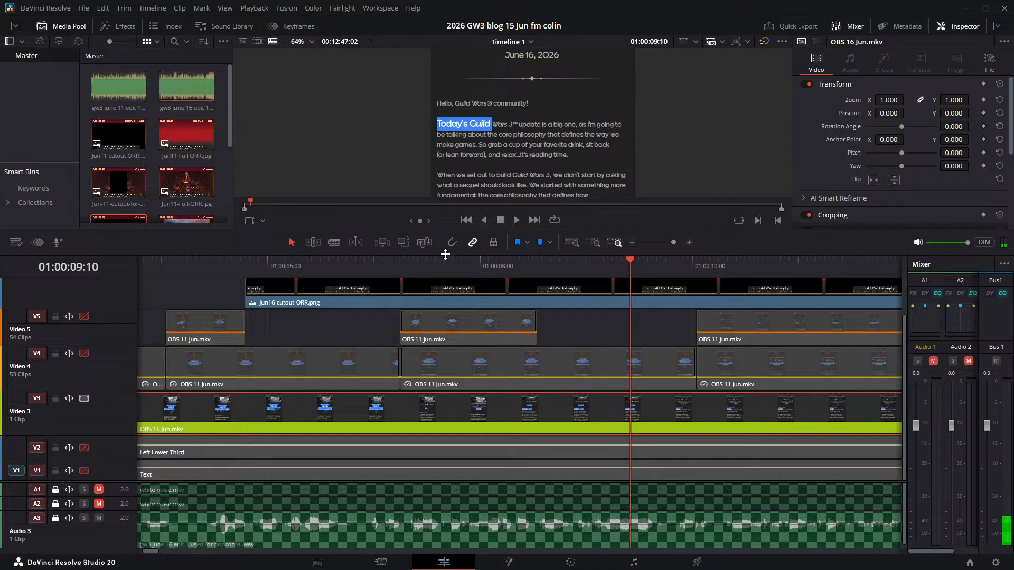
pyautogui.moveTo(445, 254); pyautogui.dragTo(473, 149)
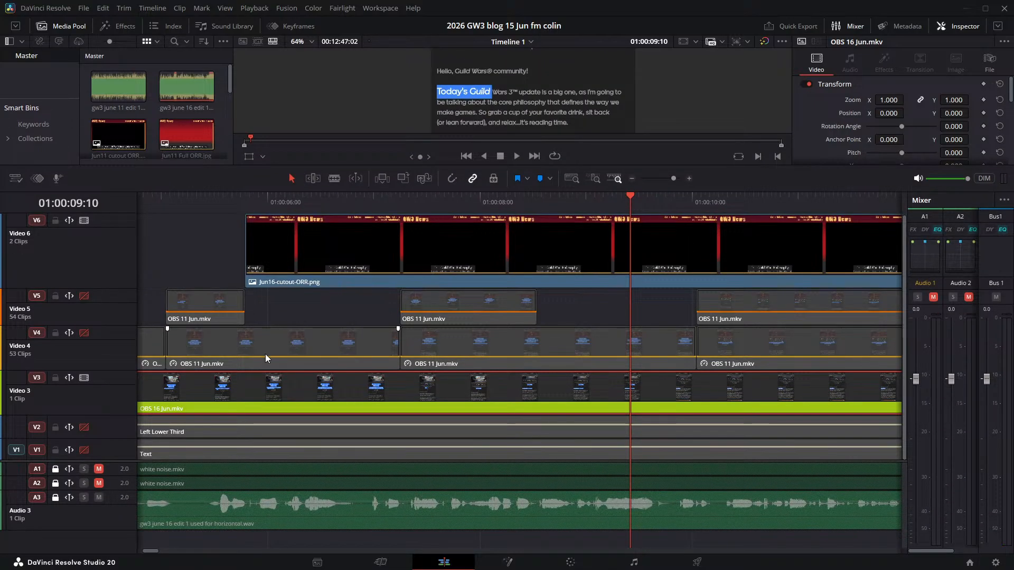
pyautogui.moveTo(222, 397); pyautogui.dragTo(431, 401)
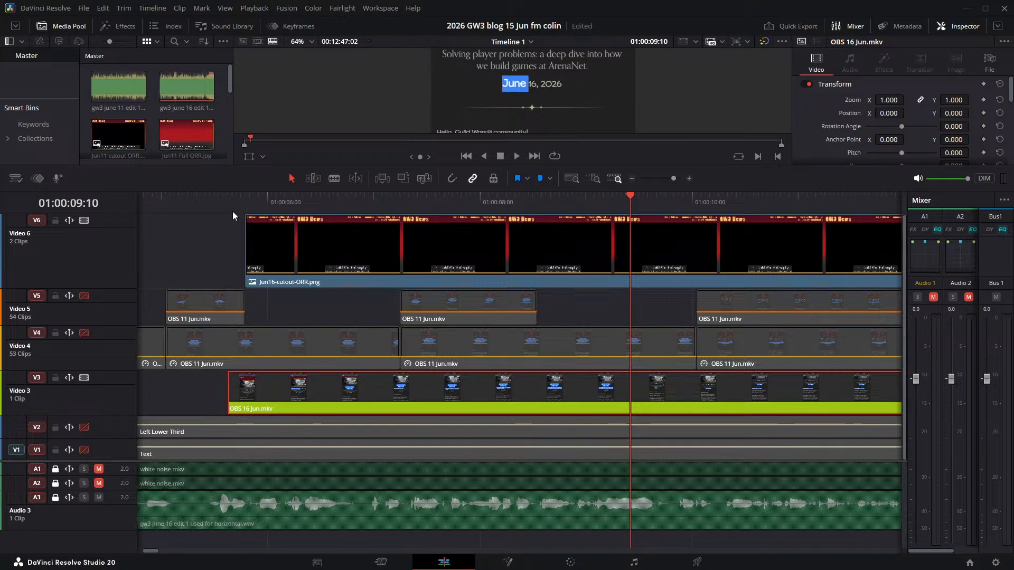
# - Split OBS 16 Jun.mkv at 01:00:05:21 and delete the short piece before the cut
pyautogui.click(242, 198)
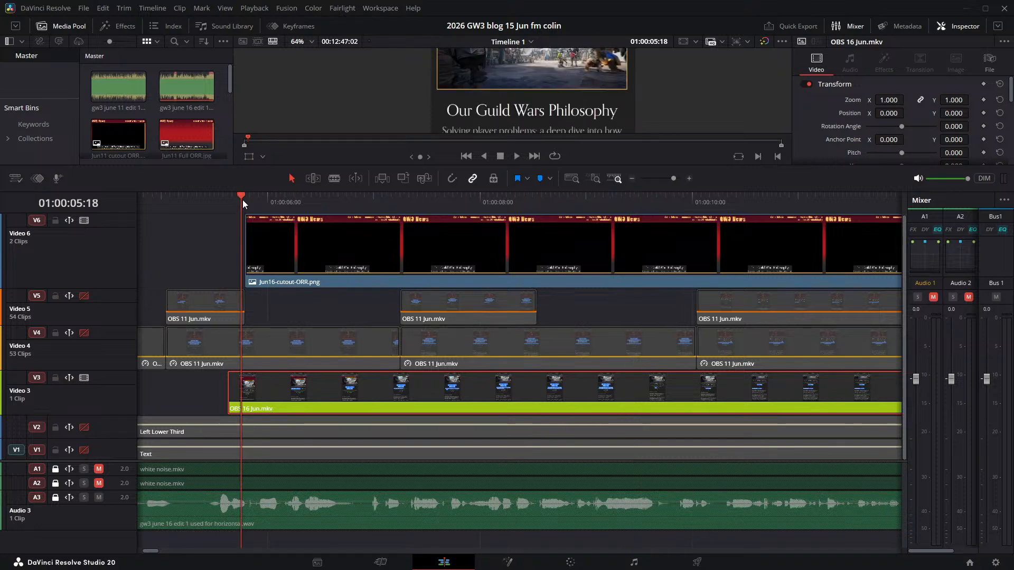
pyautogui.press('space')
pyautogui.press('j')
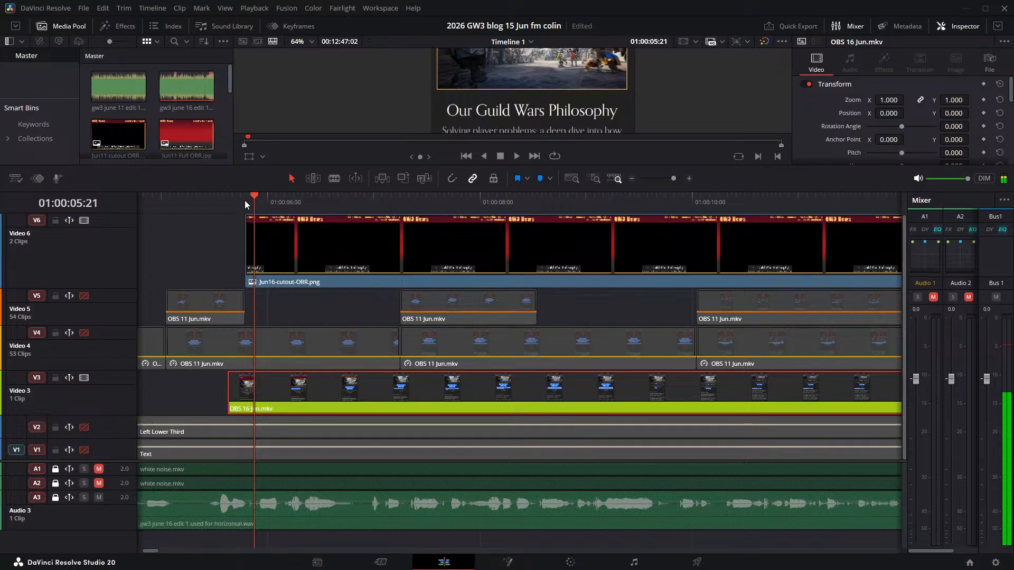
pyautogui.hotkey('ctrl', 'b')
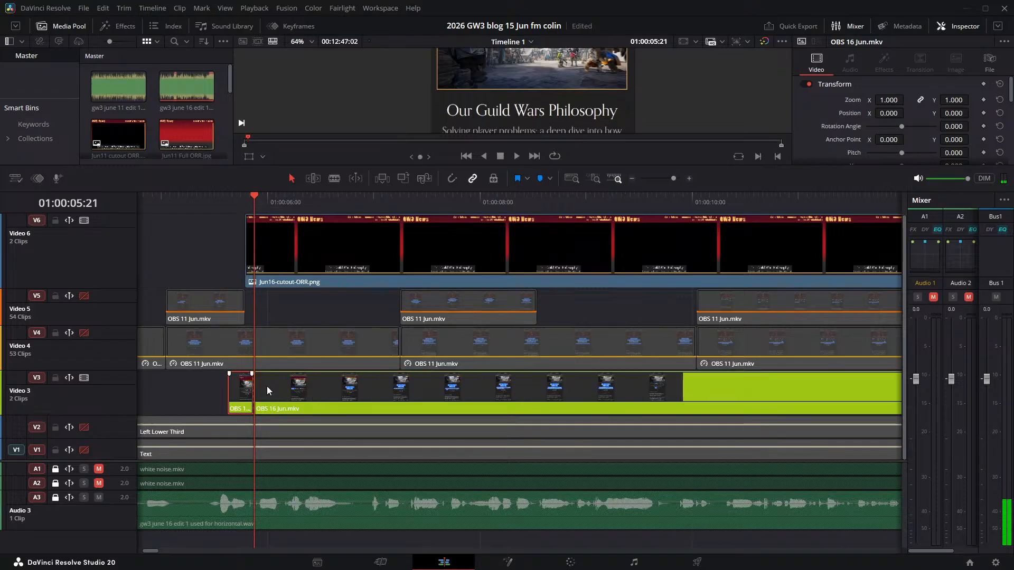
pyautogui.press('BackSpace')
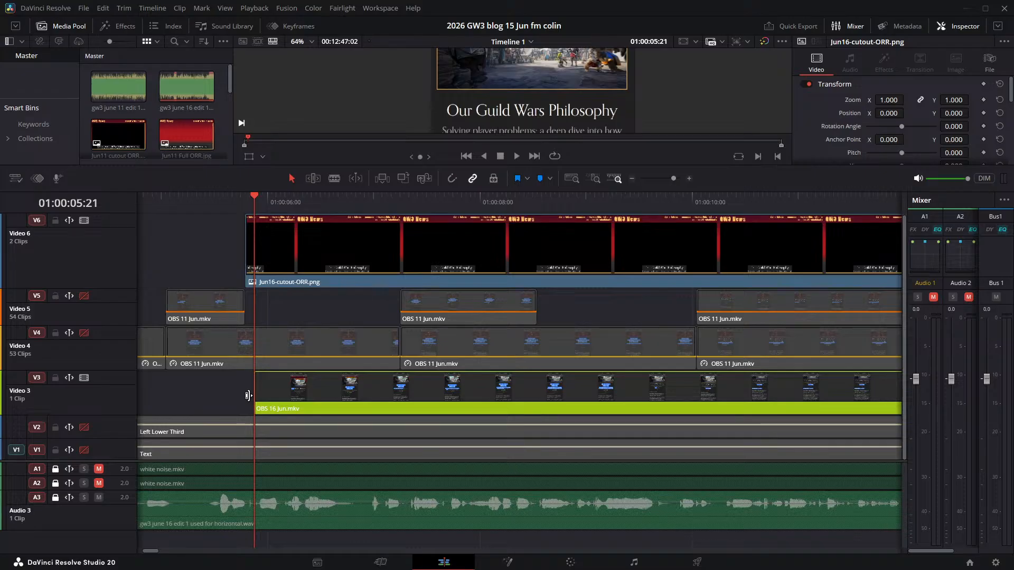
# - Check the trimmed recording against the narration and move OBS 16 Jun.mkv slightly later to start at about 01:00:06:01
pyautogui.press('space')
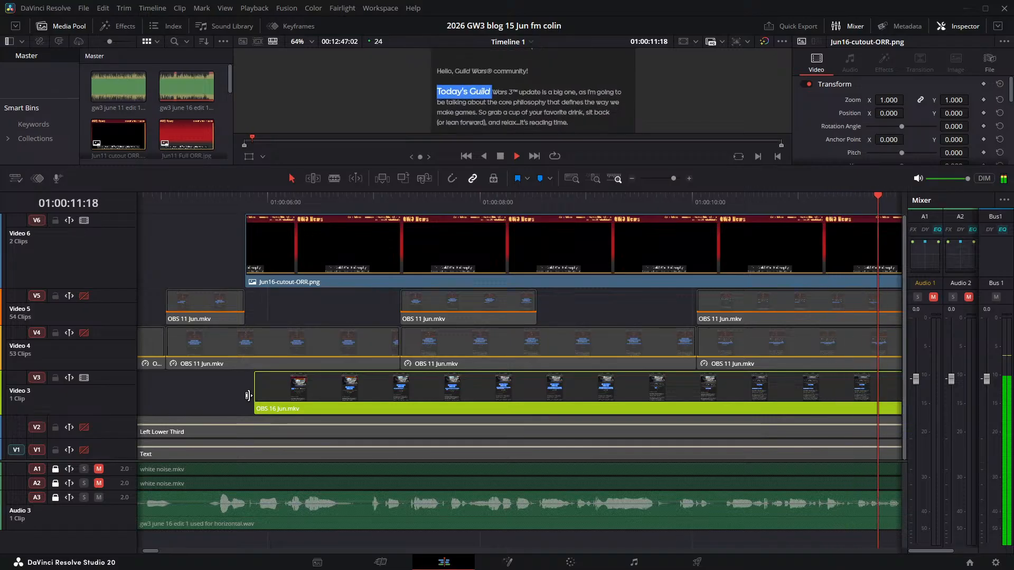
pyautogui.press('space')
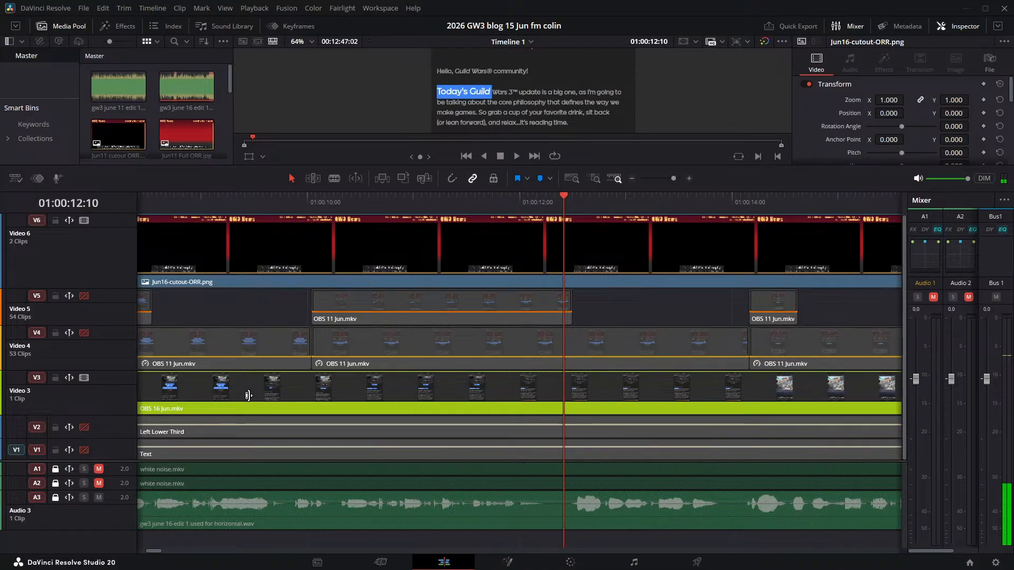
pyautogui.press('j')
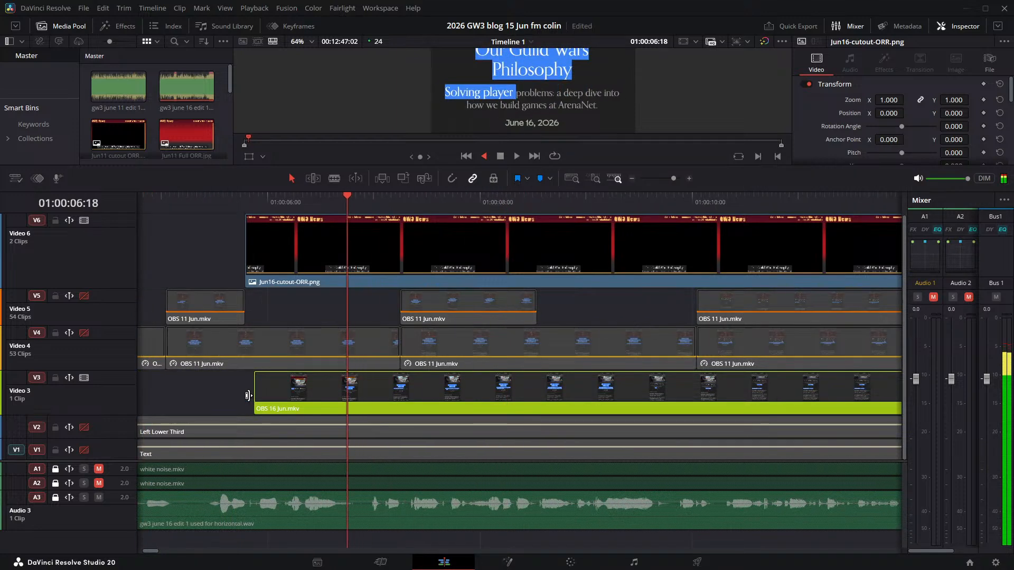
pyautogui.press('k')
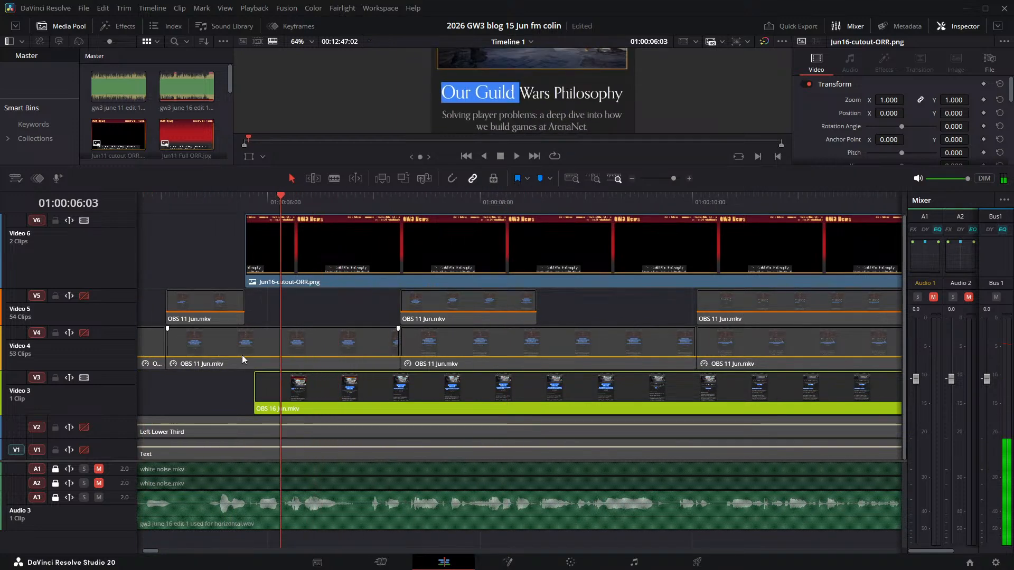
pyautogui.click(251, 198)
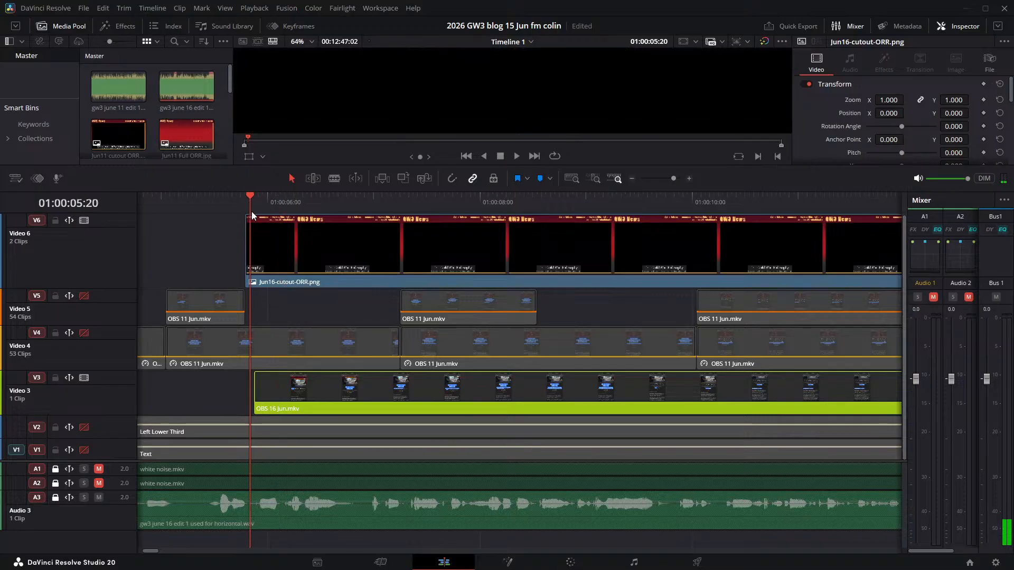
pyautogui.press('space')
pyautogui.press('space')
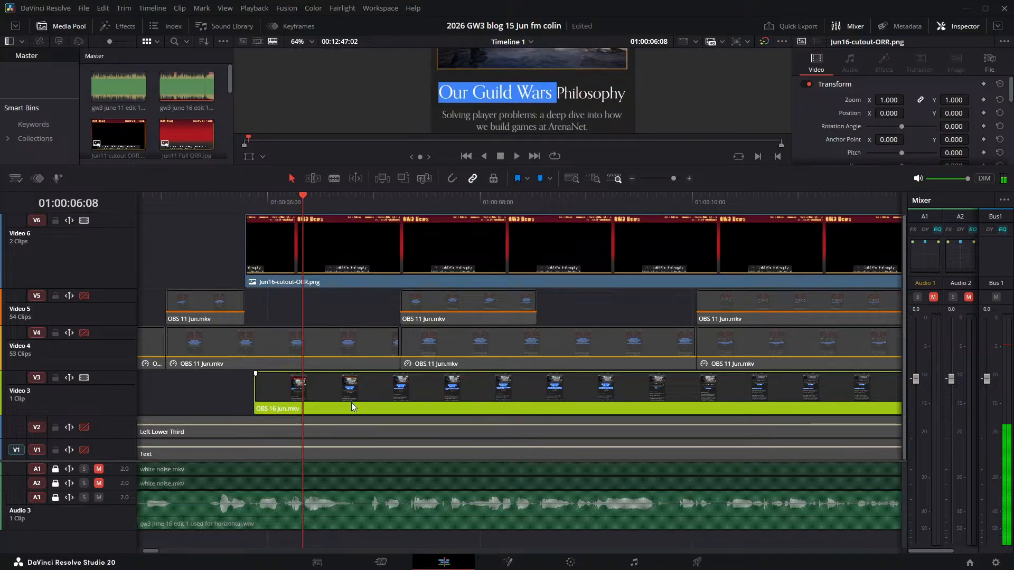
pyautogui.moveTo(353, 407); pyautogui.dragTo(373, 394)
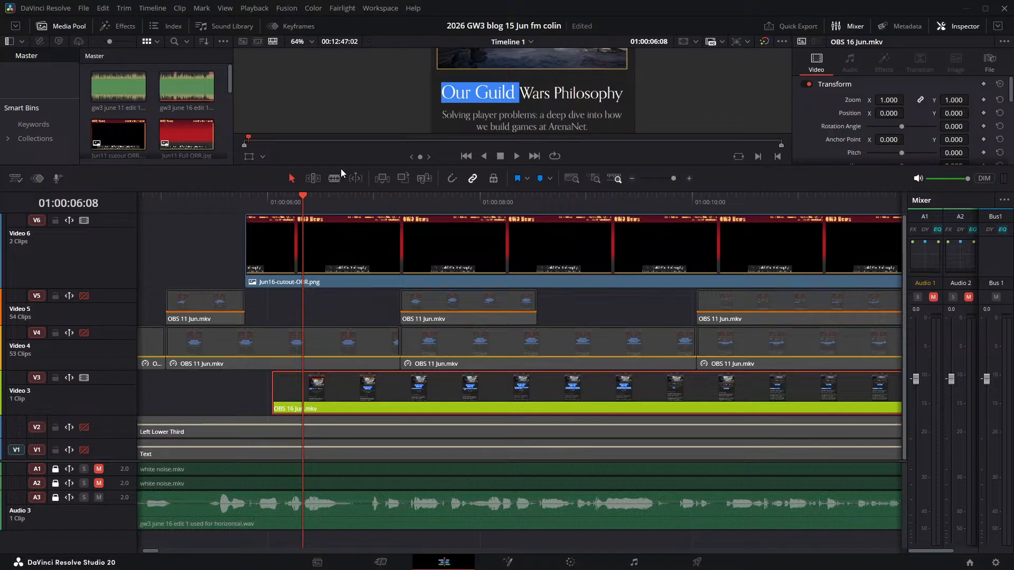
# - Enlarge the viewer and replay the clip's start and the opening to check the recording's alignment with the narration
pyautogui.moveTo(339, 166); pyautogui.dragTo(324, 228)
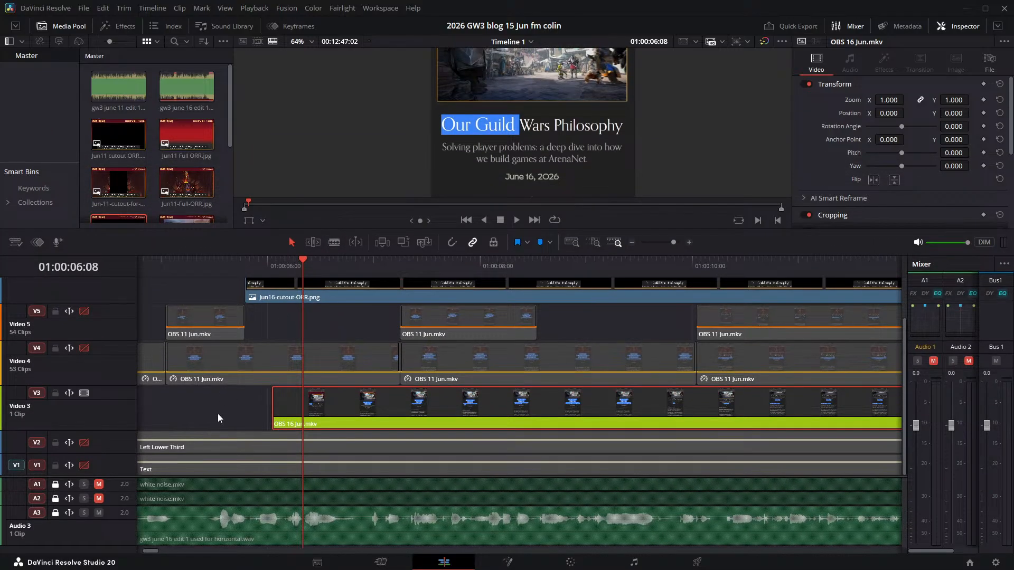
pyautogui.click(274, 258)
pyautogui.press('space')
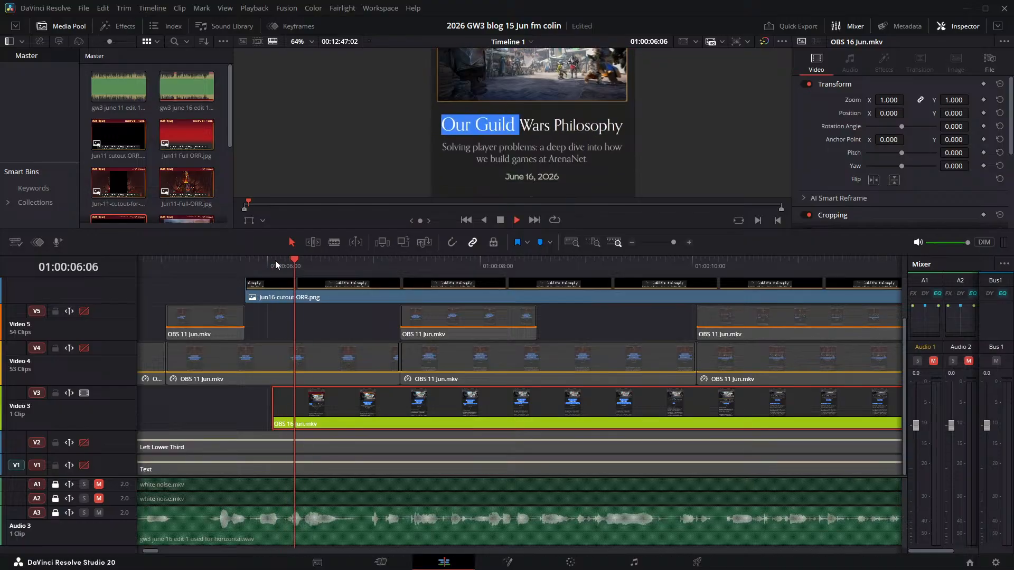
pyautogui.click(254, 265)
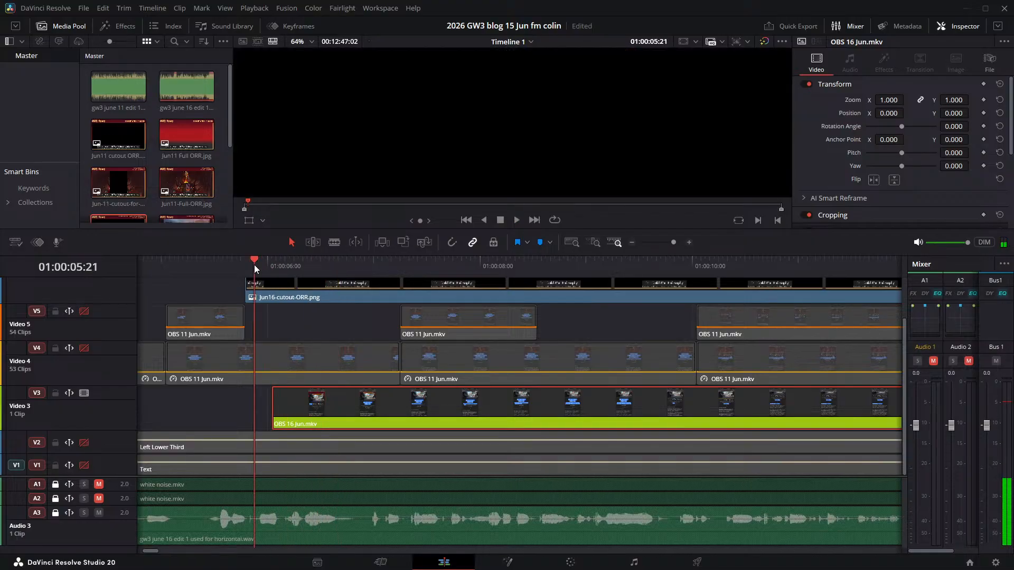
pyautogui.press('space')
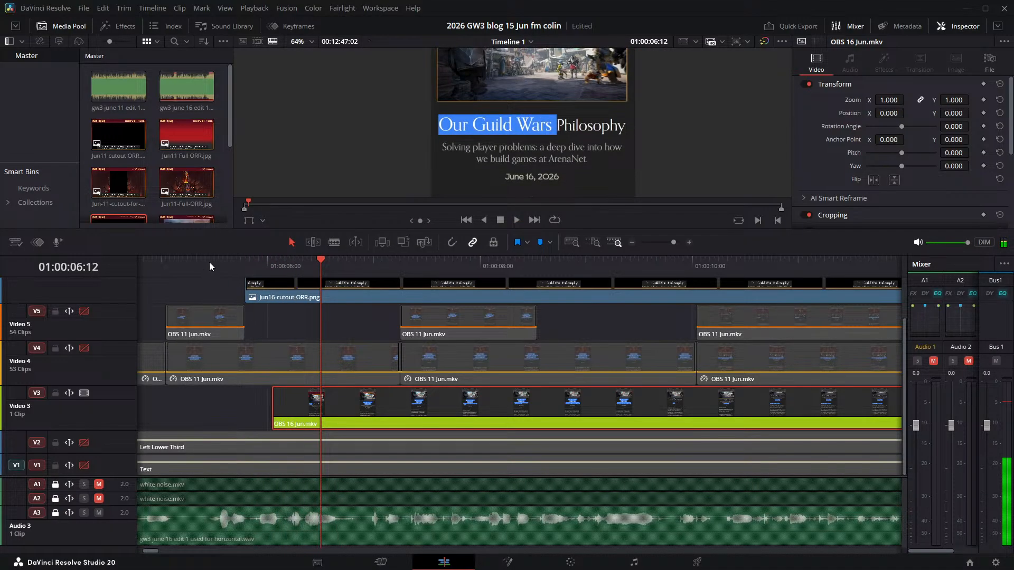
pyautogui.click(226, 263)
pyautogui.press('space')
pyautogui.press('Home')
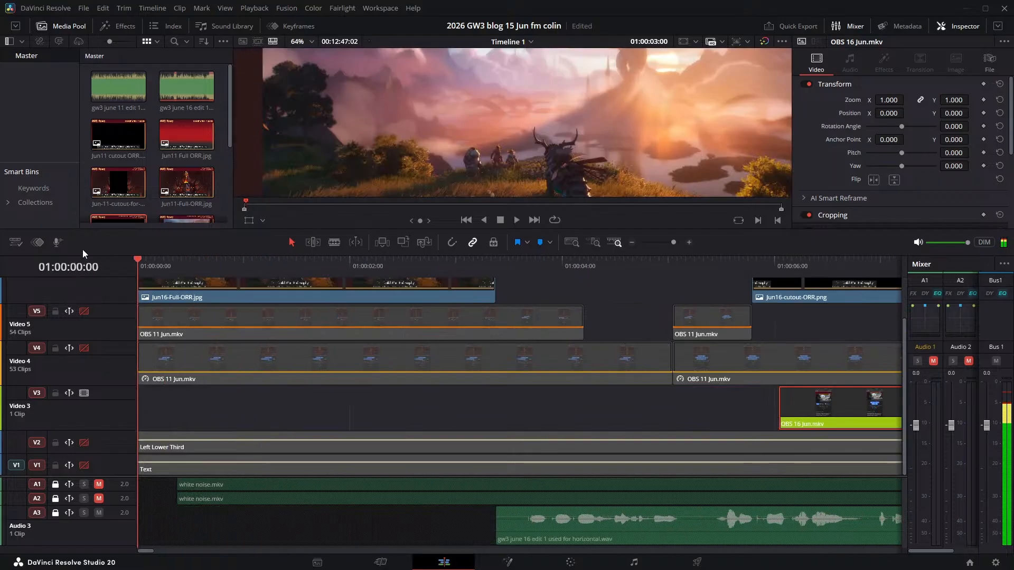
pyautogui.press('space')
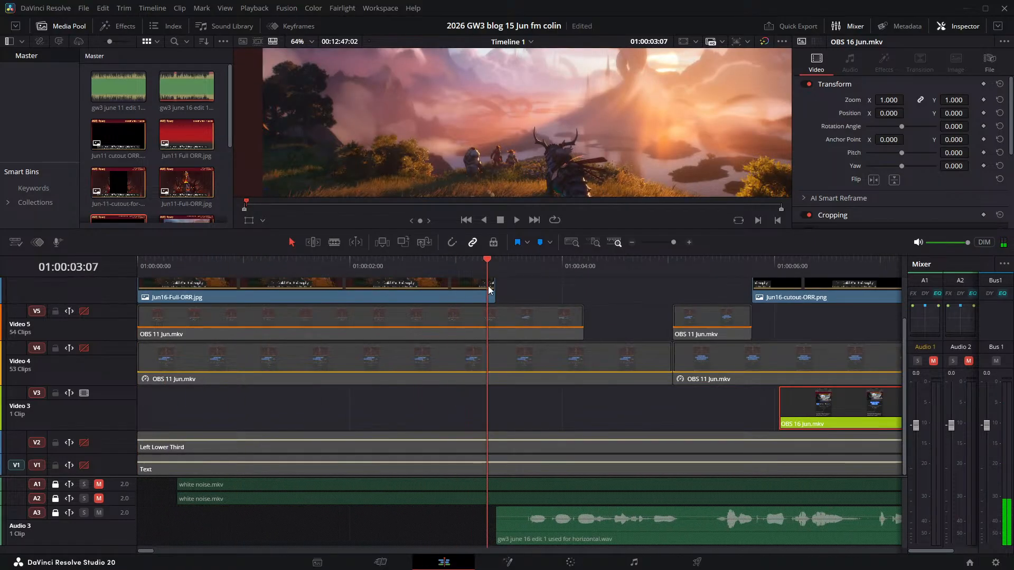
# - Move OBS 16 Jun.mkv earlier to start at 01:00:03:07 and play it against the narration through the title and date highlights
pyautogui.moveTo(827, 405); pyautogui.dragTo(534, 405)
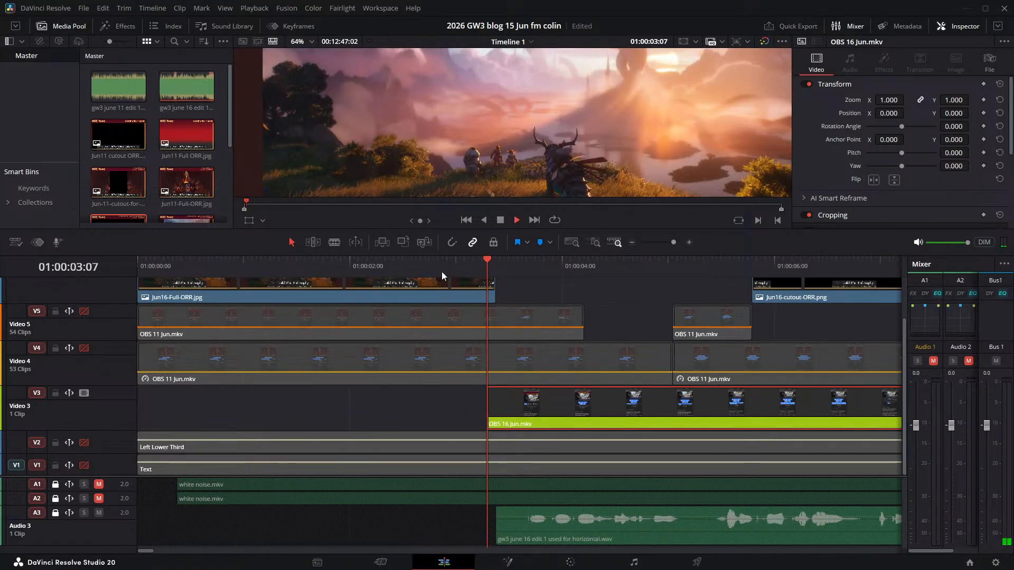
pyautogui.press('space')
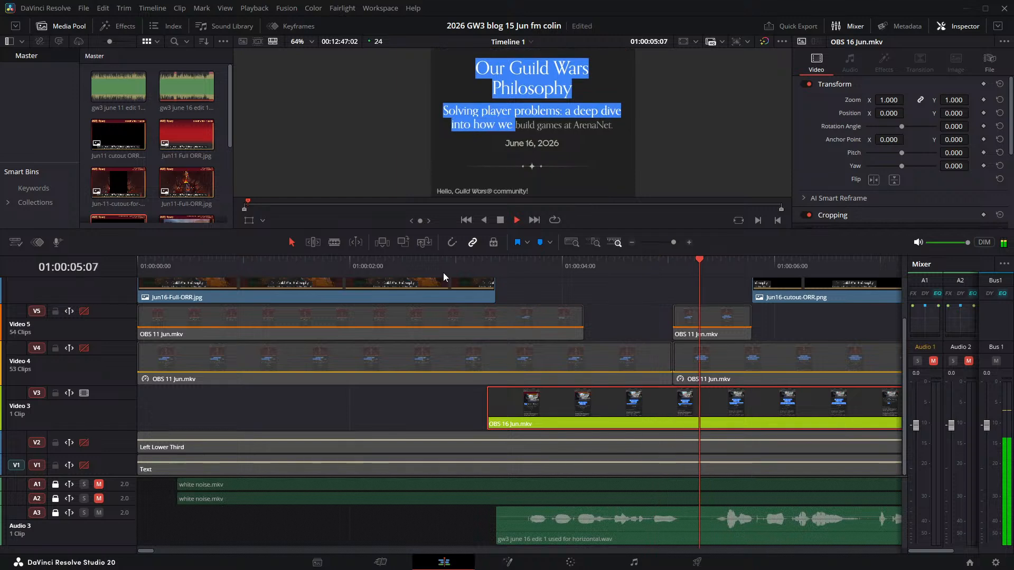
pyautogui.press('space')
pyautogui.press('space')
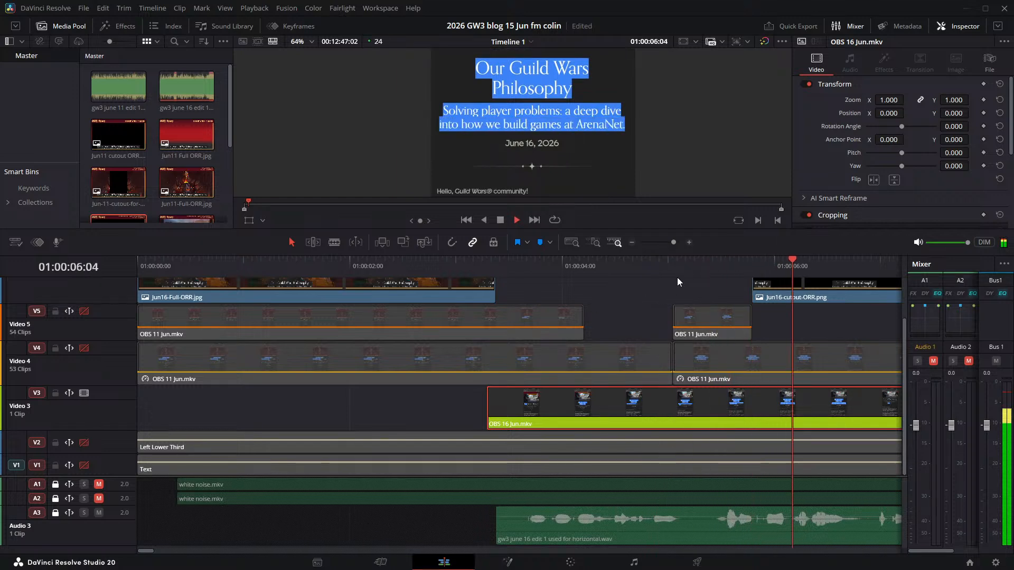
pyautogui.press('space')
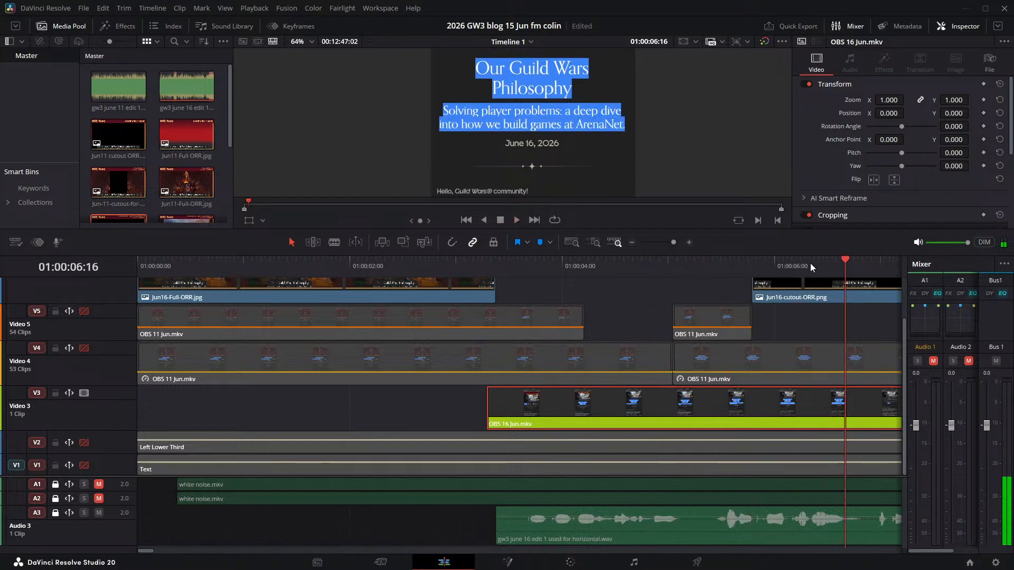
pyautogui.press('space')
pyautogui.press('space')
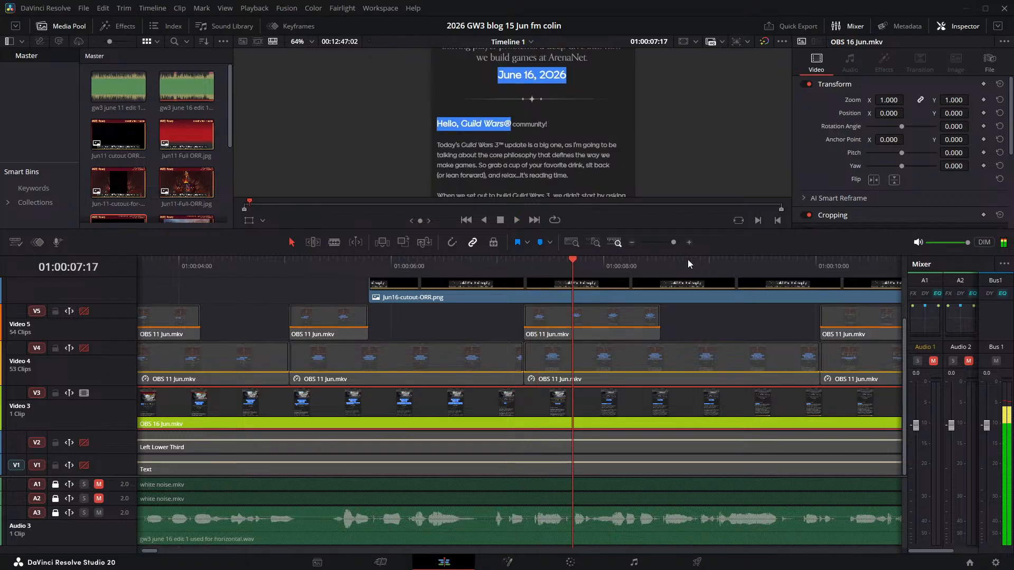
# - Step frame by frame to about 01:00:06:20 in OBS 16 Jun.mkv to locate where the article's date highlight starts
pyautogui.click(510, 264)
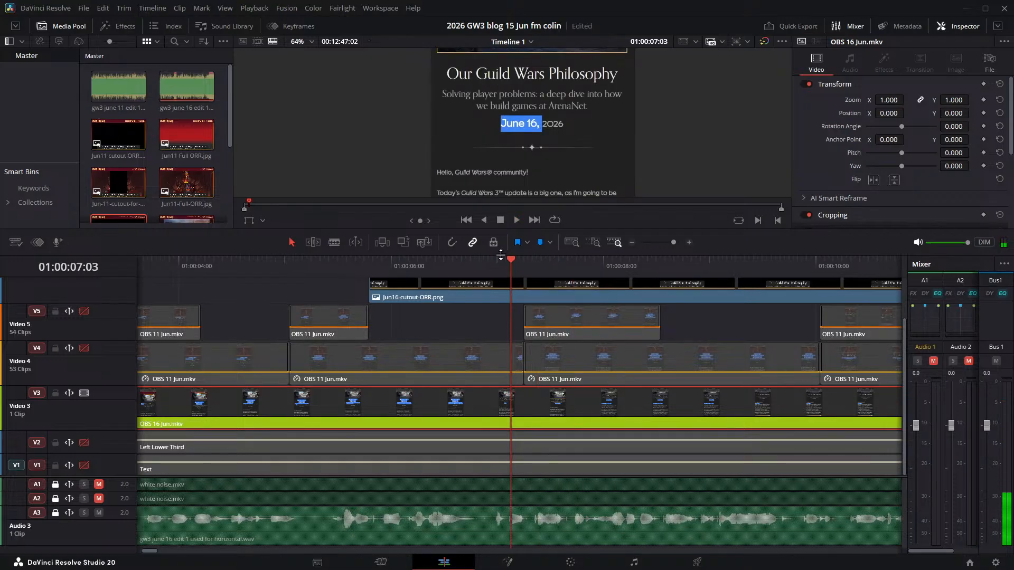
pyautogui.press('Left')
pyautogui.press('Left')
pyautogui.press('Left')
pyautogui.press('Left')
pyautogui.press('Left')
pyautogui.press('Left')
pyautogui.press('Left')
pyautogui.press('Left')
pyautogui.press('Left')
pyautogui.press('Left')
pyautogui.press('Left')
pyautogui.press('Left')
pyautogui.press('Left')
pyautogui.press('Left')
pyautogui.press('Left')
pyautogui.press('Left')
pyautogui.press('Left')
pyautogui.press('Left')
pyautogui.press('Left')
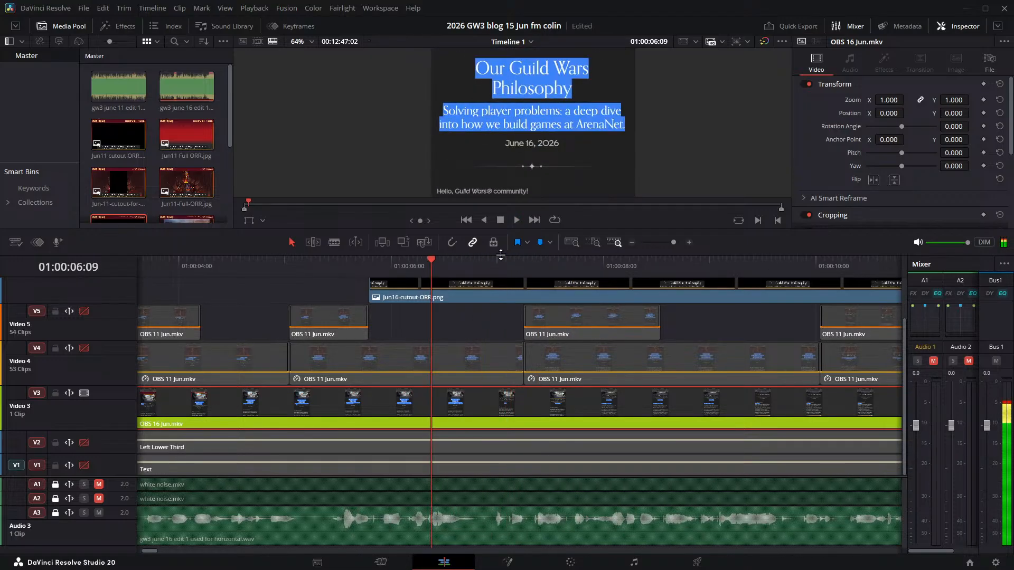
pyautogui.press('Right')
pyautogui.press('Right')
pyautogui.press('Right')
pyautogui.press('Right')
pyautogui.press('Right')
pyautogui.press('Right')
pyautogui.press('Right')
pyautogui.press('Right')
pyautogui.press('Right')
pyautogui.press('Right')
pyautogui.press('Right')
pyautogui.press('Right')
pyautogui.press('Right')
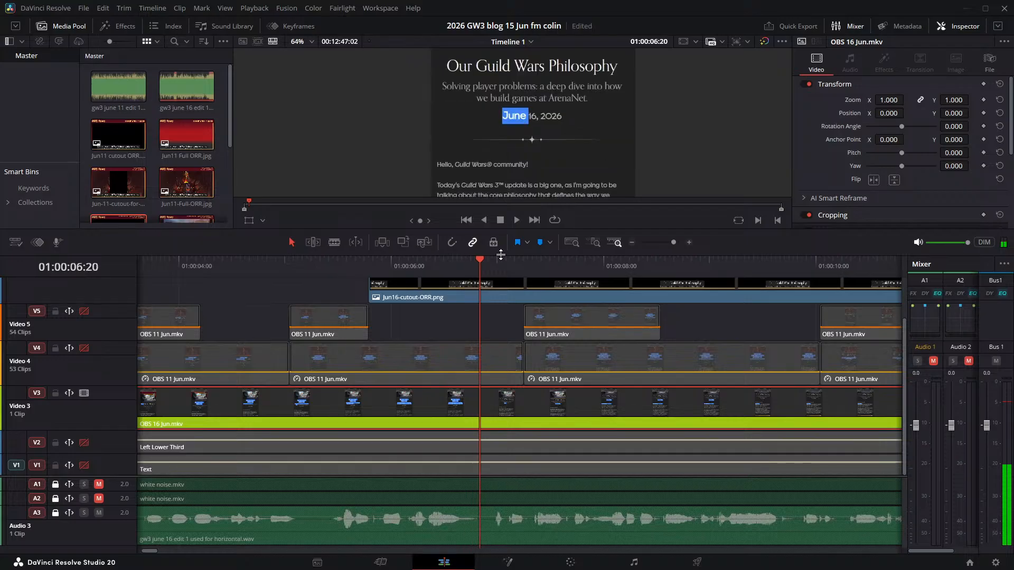
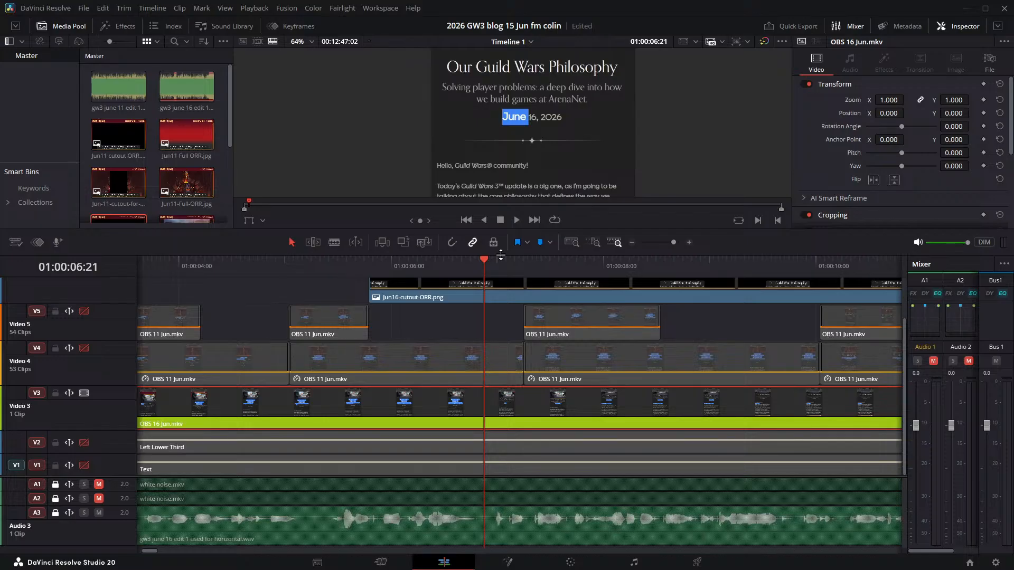
# - Locate the frame where the "June" highlight starts and split the Jun16-cutout-ORR.png clip on Video 6 at 01:00:06:20
pyautogui.press('Left')
pyautogui.press('Left')
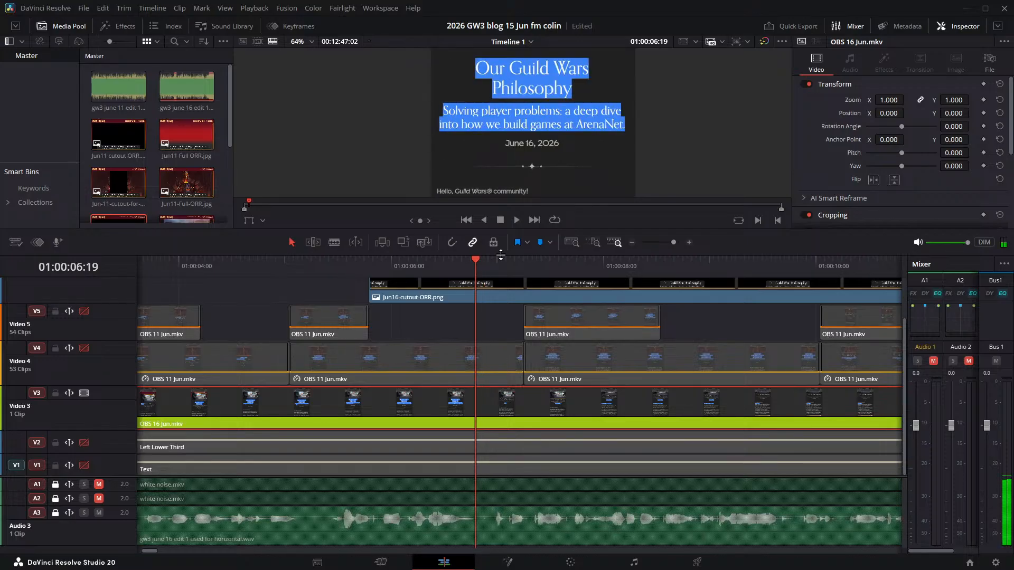
pyautogui.press('Right')
pyautogui.press('Left')
pyautogui.press('Right')
pyautogui.press('Left')
pyautogui.press('Left')
pyautogui.press('Left')
pyautogui.press('Left')
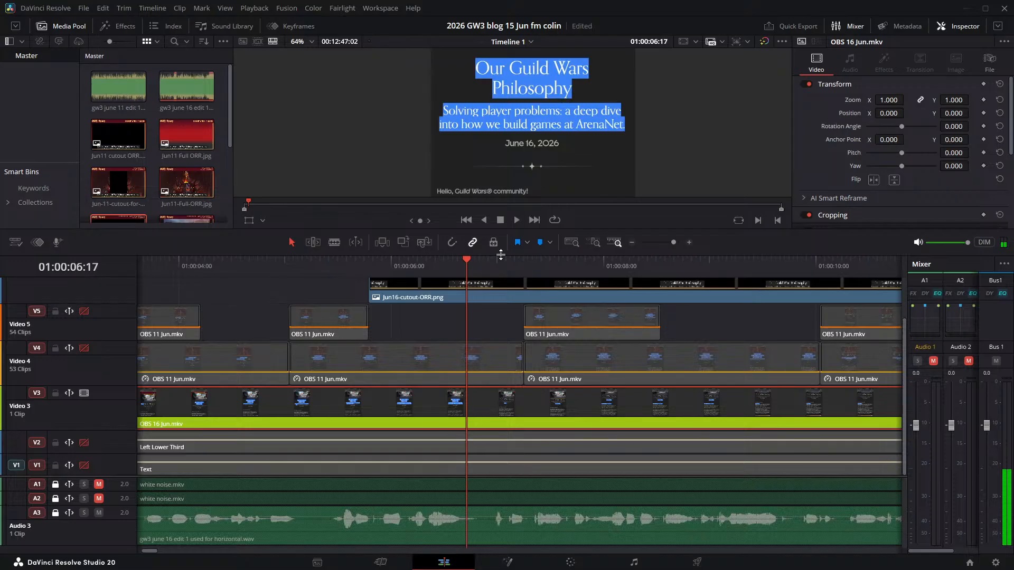
pyautogui.press('Right')
pyautogui.press('Right')
pyautogui.press('Right')
pyautogui.press('Right')
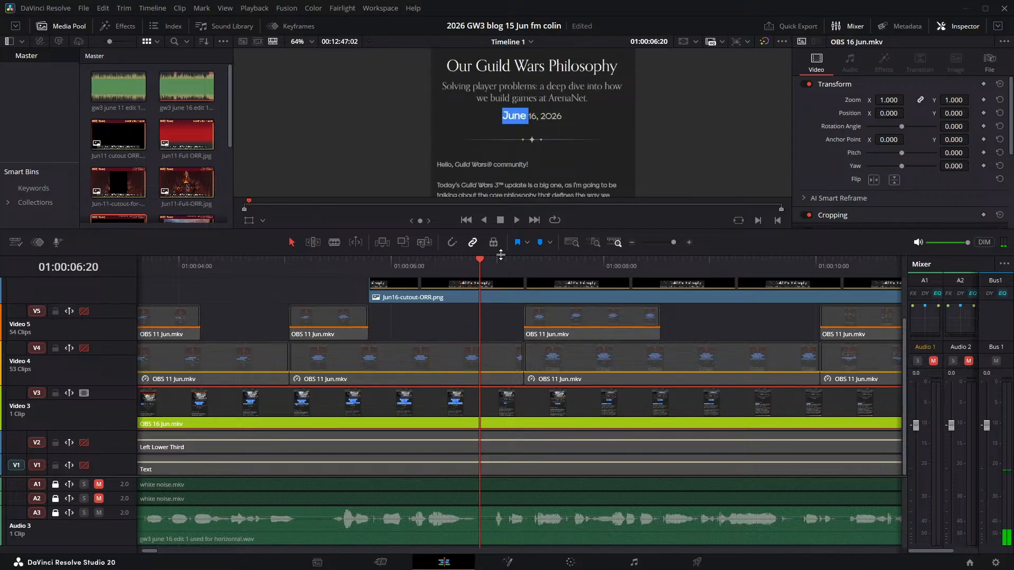
pyautogui.press('Left')
pyautogui.press('Right')
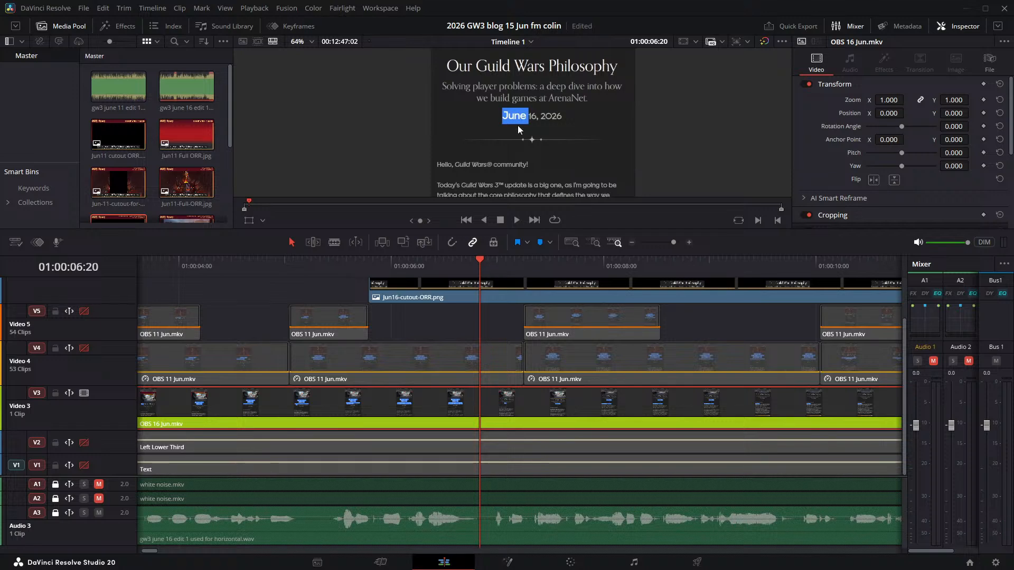
pyautogui.scroll(2, 669, 398)
pyautogui.click(522, 318)
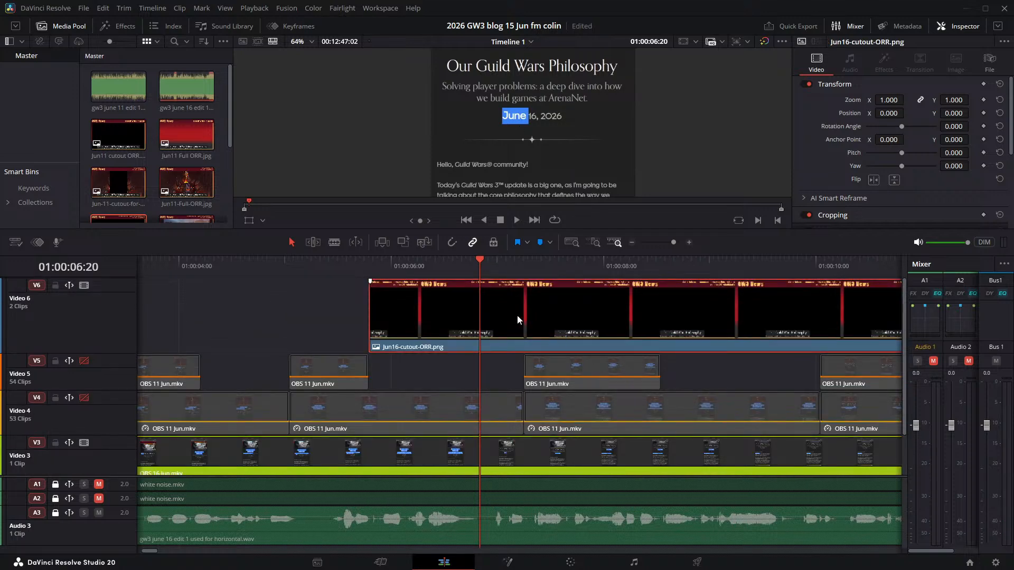
pyautogui.hotkey('ctrl', 'b')
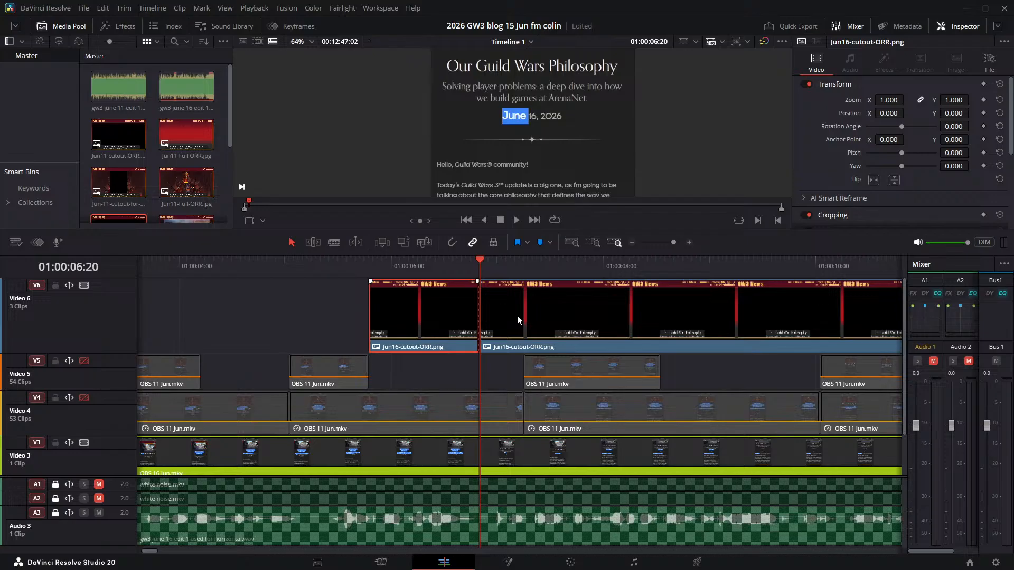
# - Move the second part of the split Jun16-cutout-ORR.png clip on Video 6 so it starts at about 01:00:09:14
pyautogui.press('space')
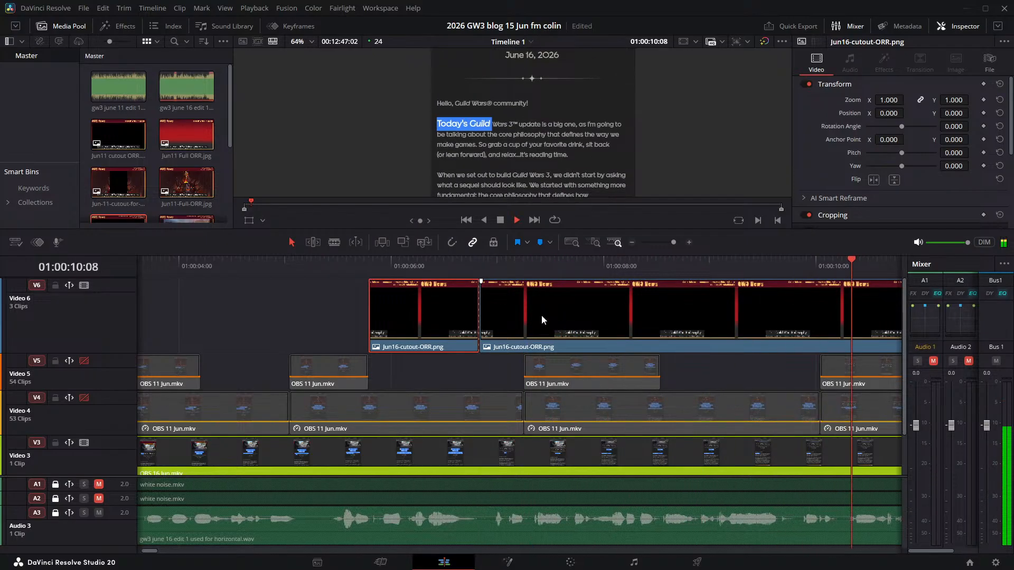
pyautogui.press('space')
pyautogui.moveTo(539, 315); pyautogui.dragTo(761, 321)
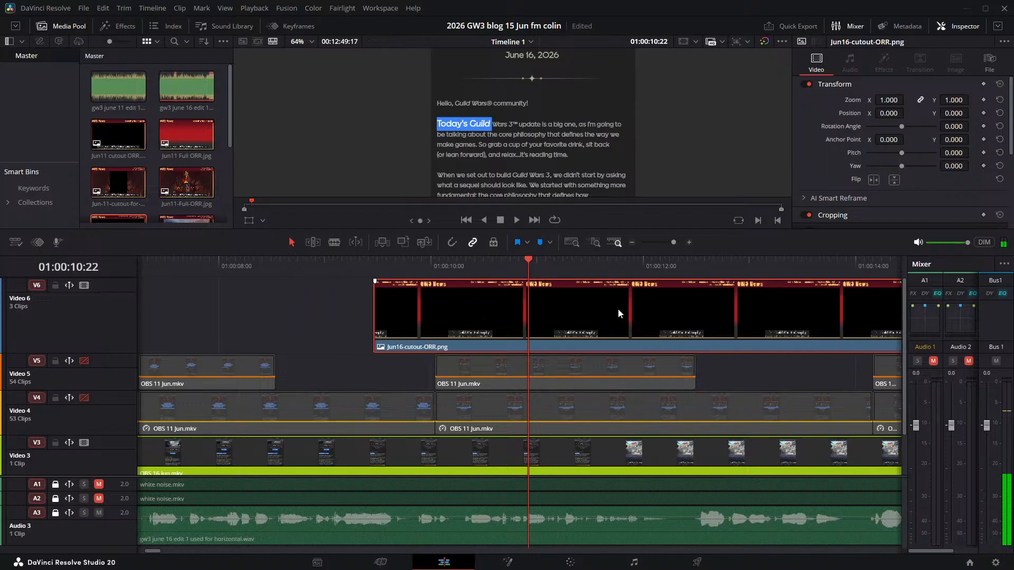
pyautogui.click(434, 263)
pyautogui.press('space')
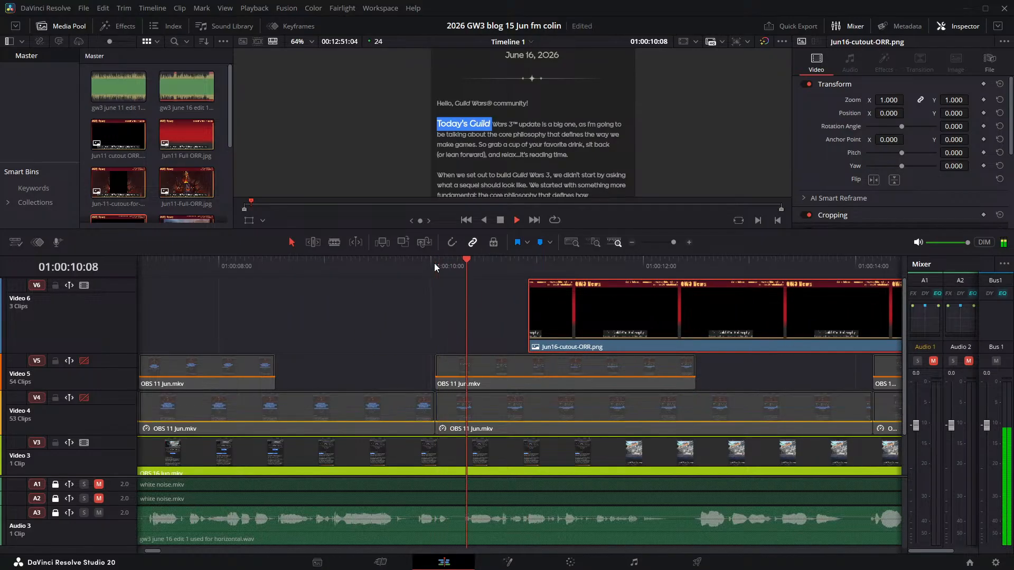
pyautogui.press('space')
pyautogui.moveTo(665, 307); pyautogui.dragTo(537, 306)
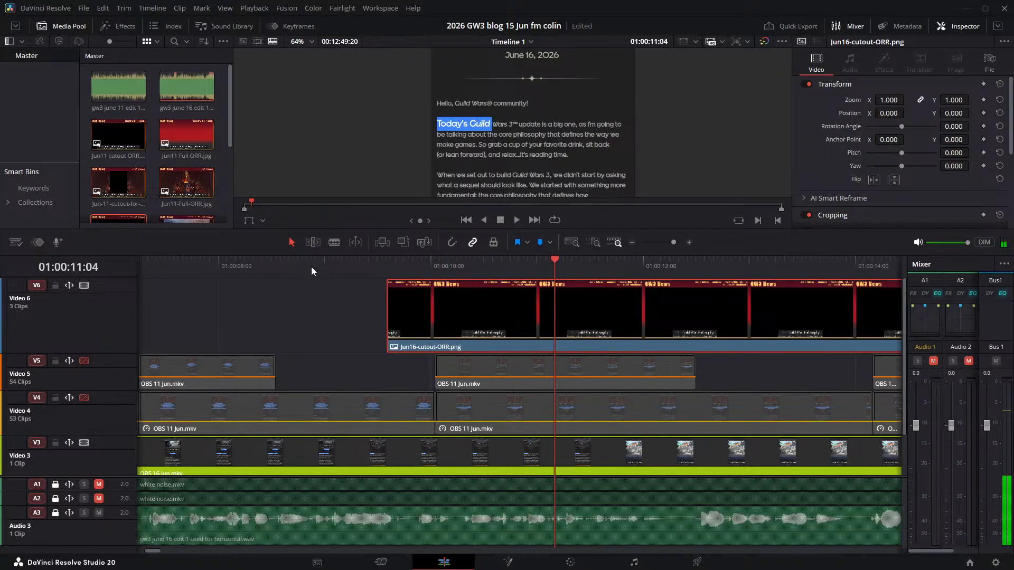
pyautogui.click(314, 268)
pyautogui.press('space')
pyautogui.press('space')
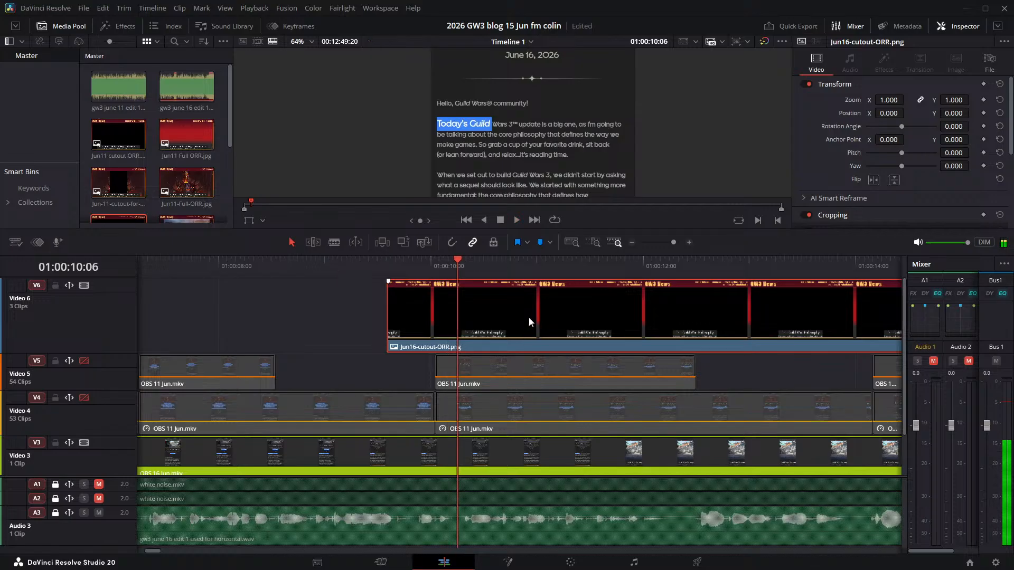
pyautogui.click(392, 262)
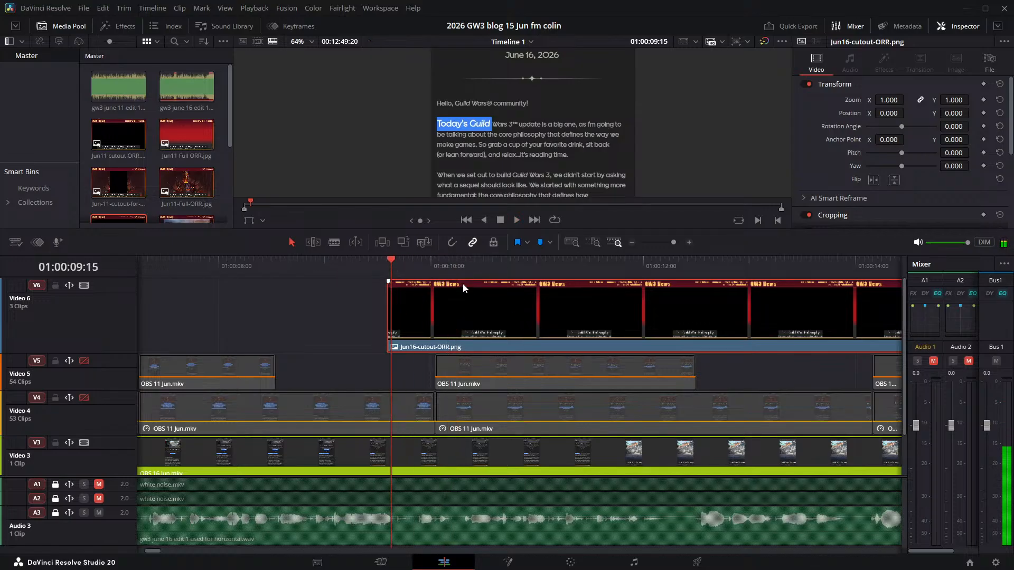
# - Play the timeline from the beginning to about 01:00:08:08 to check the overlay timing against the narration
pyautogui.press('Home')
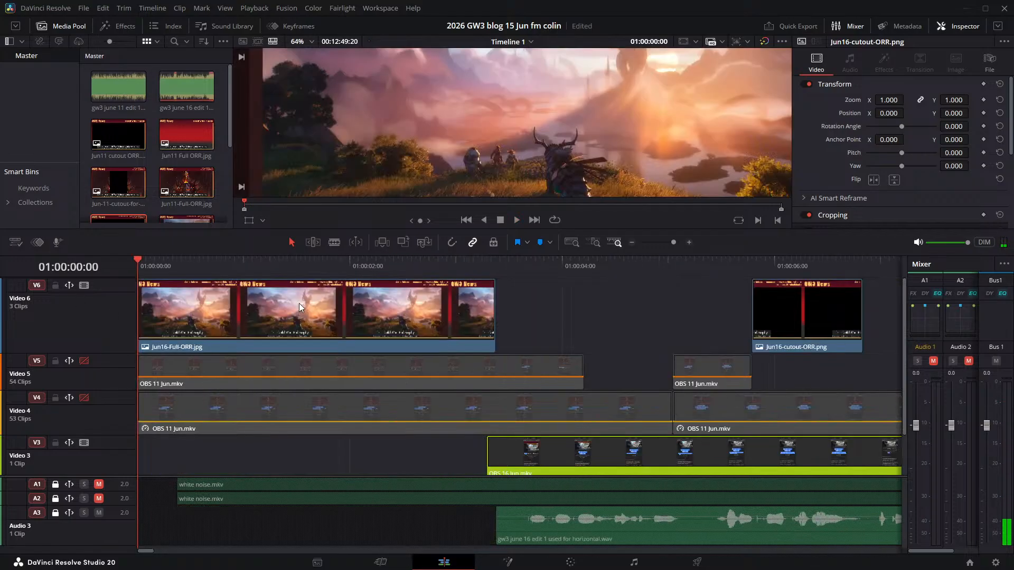
pyautogui.press('space')
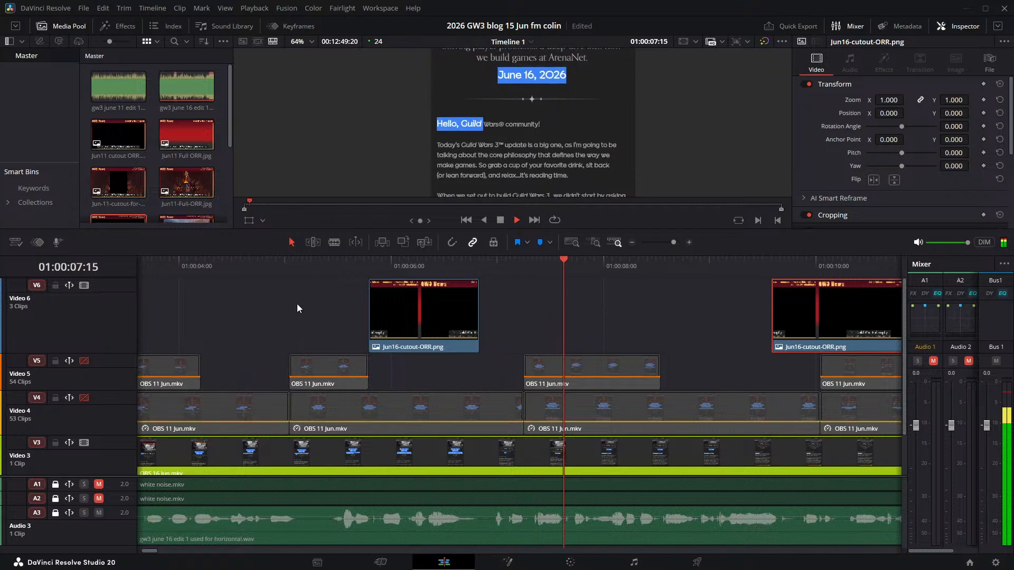
pyautogui.press('space')
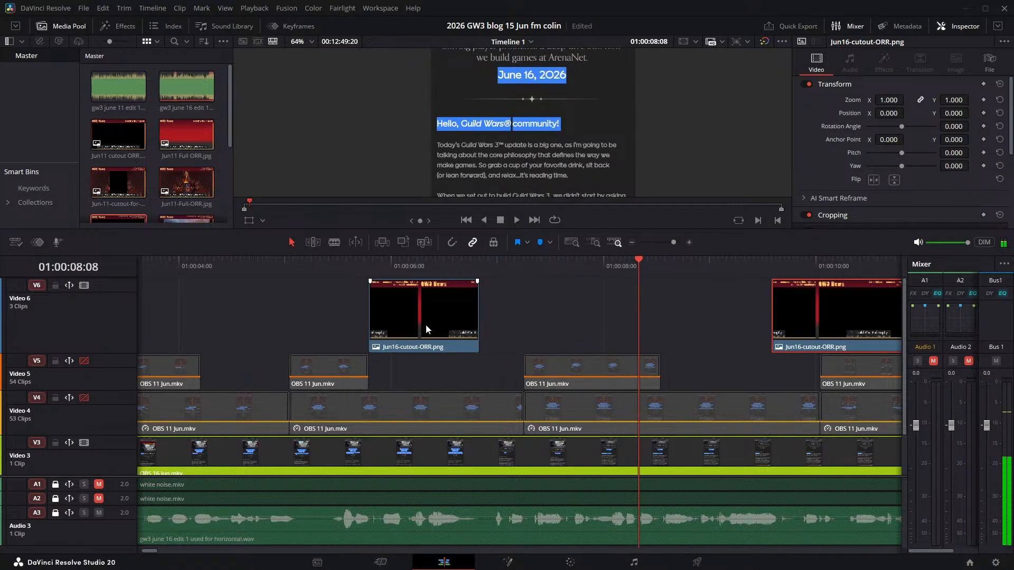
# - Undo the moves and the split of the Jun16-cutout-ORR.png clip on Video 6
pyautogui.hotkey('ctrl', 'z')
pyautogui.hotkey('ctrl', 'z')
pyautogui.hotkey('ctrl', 'z')
pyautogui.hotkey('ctrl', 'z')
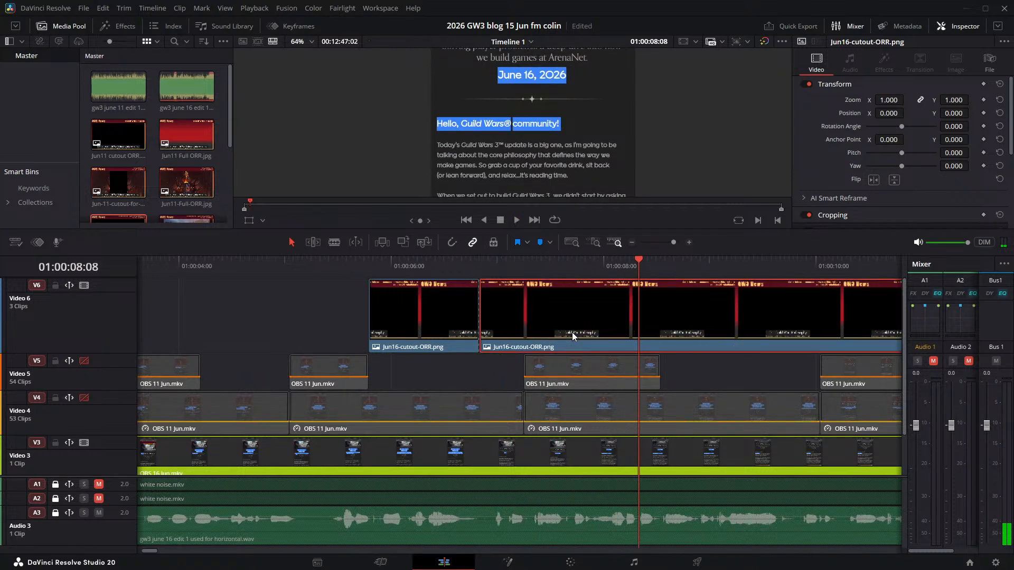
# - Listen to the narration and move the whole Jun16-cutout-ORR.png clip on Video 6 to start at about 01:00:10:07
pyautogui.click(360, 258)
pyautogui.press('space')
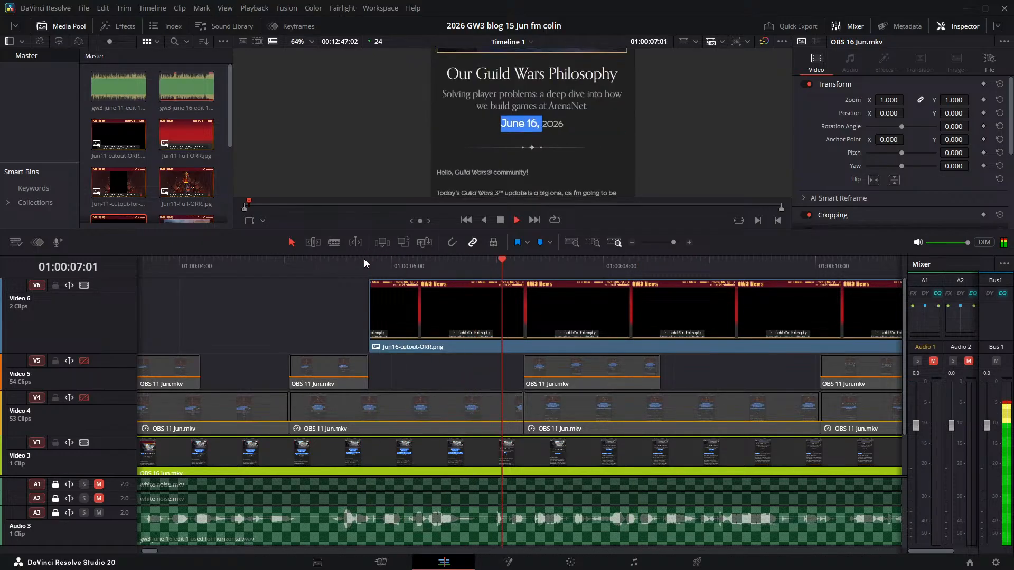
pyautogui.press('space')
pyautogui.moveTo(455, 297); pyautogui.dragTo(718, 313)
pyautogui.press('space')
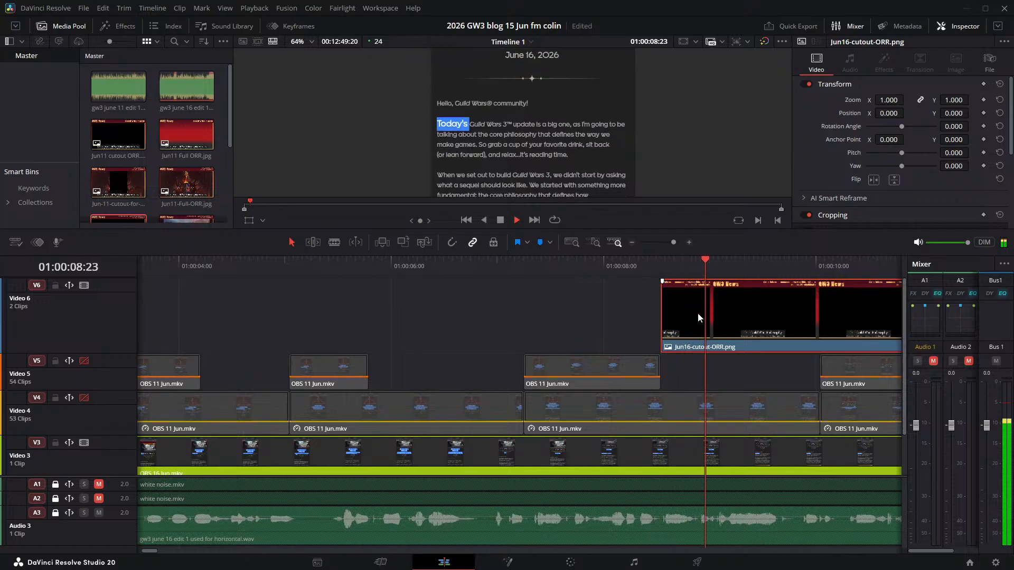
pyautogui.press('space')
pyautogui.moveTo(686, 309); pyautogui.dragTo(874, 312)
pyautogui.press('space')
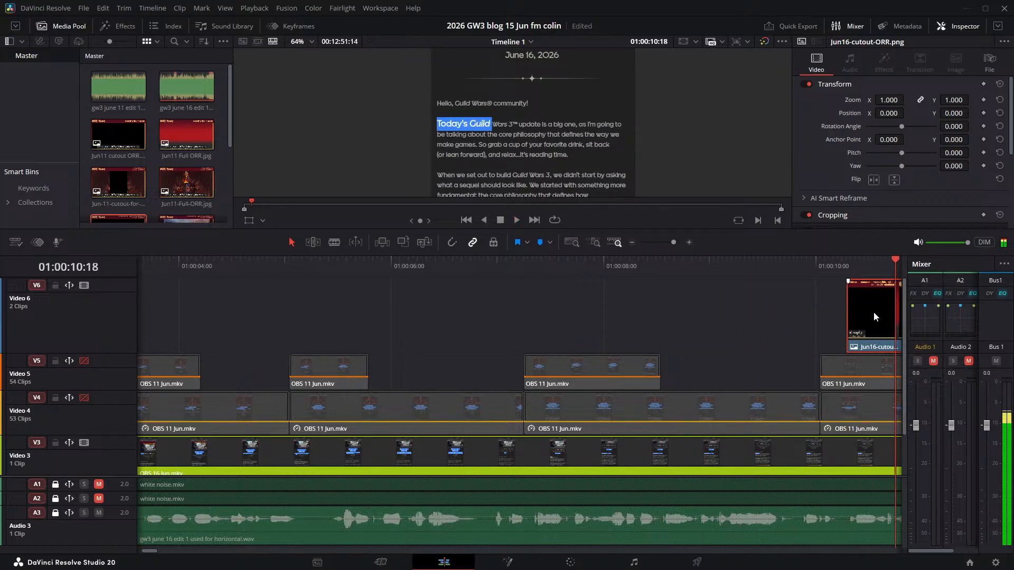
# - Play the timeline from the beginning to about 01:00:08:10 to review the opening with the repositioned cutout clip
pyautogui.scroll(-1, 616, 319)
pyautogui.scroll(-2, 613, 319)
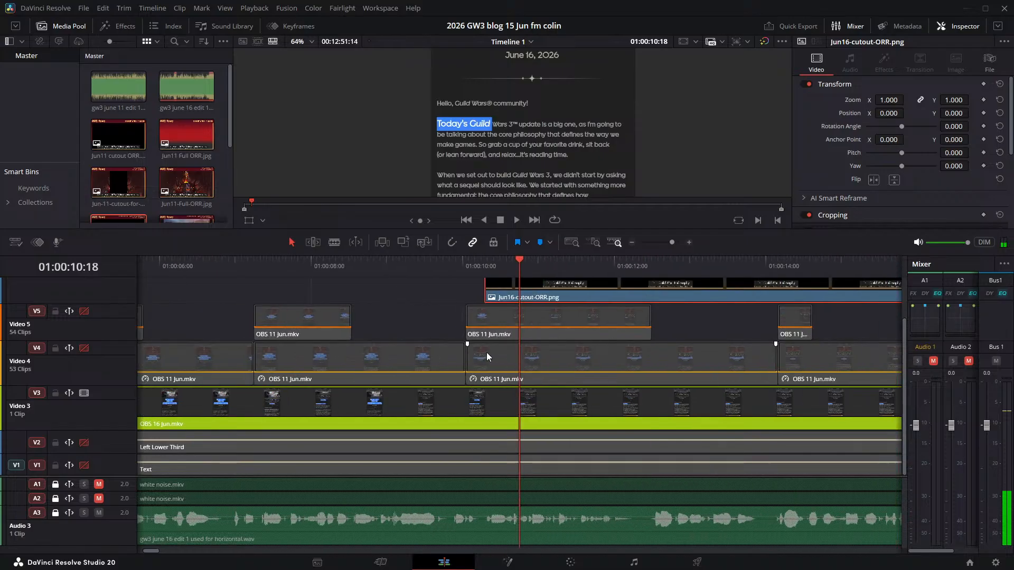
pyautogui.scroll(1, 484, 353)
pyautogui.press('Home')
pyautogui.press('space')
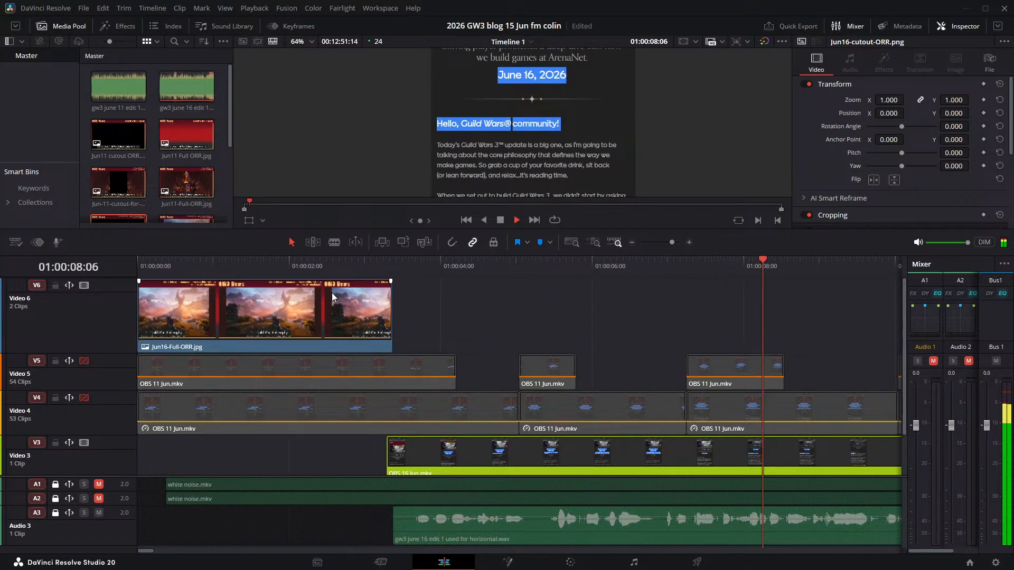
pyautogui.press('space')
# - Reduce the height of the Video 6 track so the tracks below it fit in the timeline
pyautogui.scroll(-2, 443, 331)
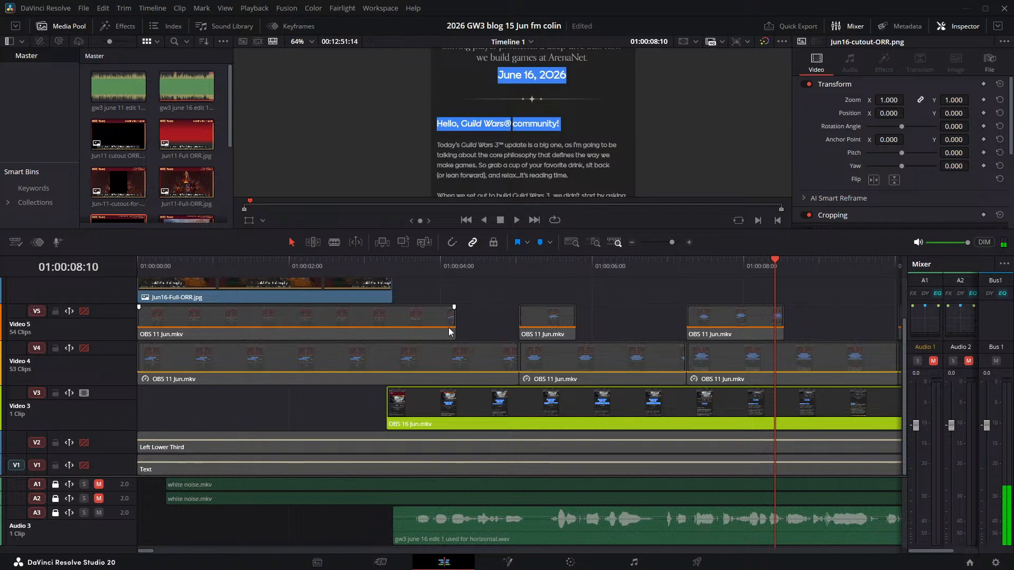
pyautogui.scroll(2, 449, 329)
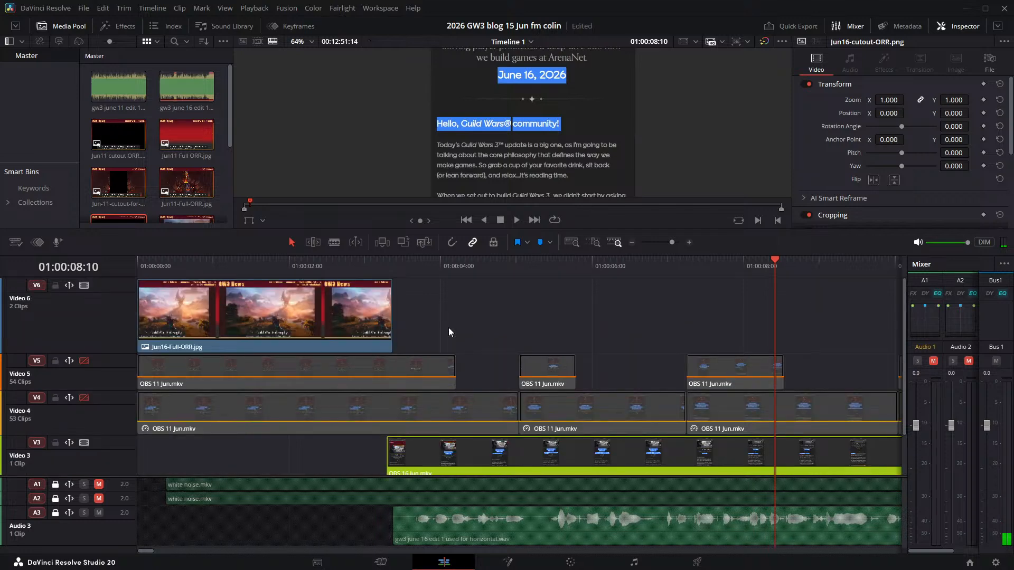
pyautogui.scroll(-2, 449, 328)
pyautogui.scroll(2, 449, 327)
pyautogui.moveTo(121, 279); pyautogui.dragTo(113, 323)
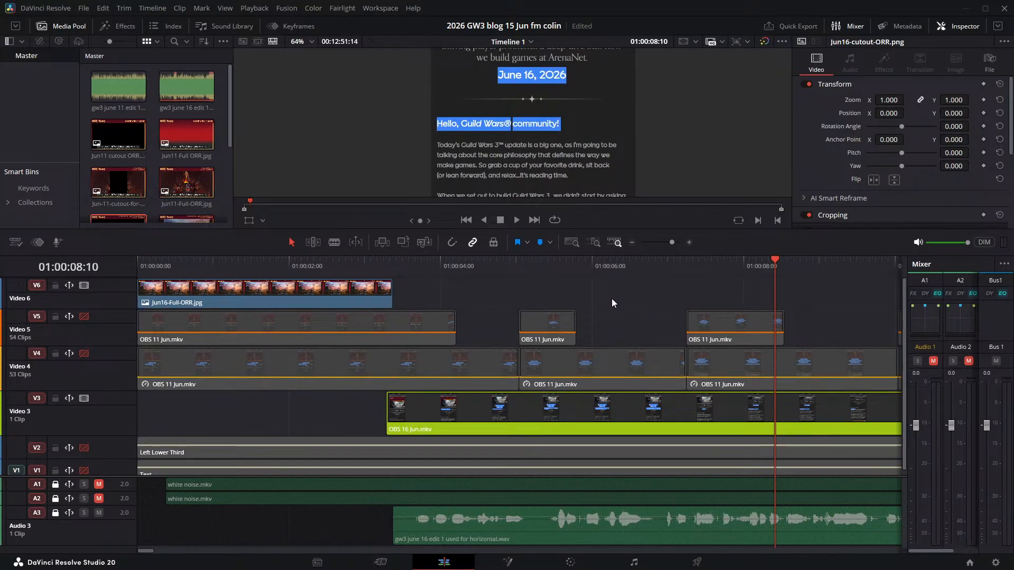
# - Find the last frame before the date highlight and split the OBS 16 Jun.mkv clip on Video 3 at 01:00:06:19
pyautogui.moveTo(582, 264)
pyautogui.mouseDown()
pyautogui.moveTo(602, 264)
pyautogui.moveTo(562, 262)
pyautogui.moveTo(600, 262)
pyautogui.mouseUp()
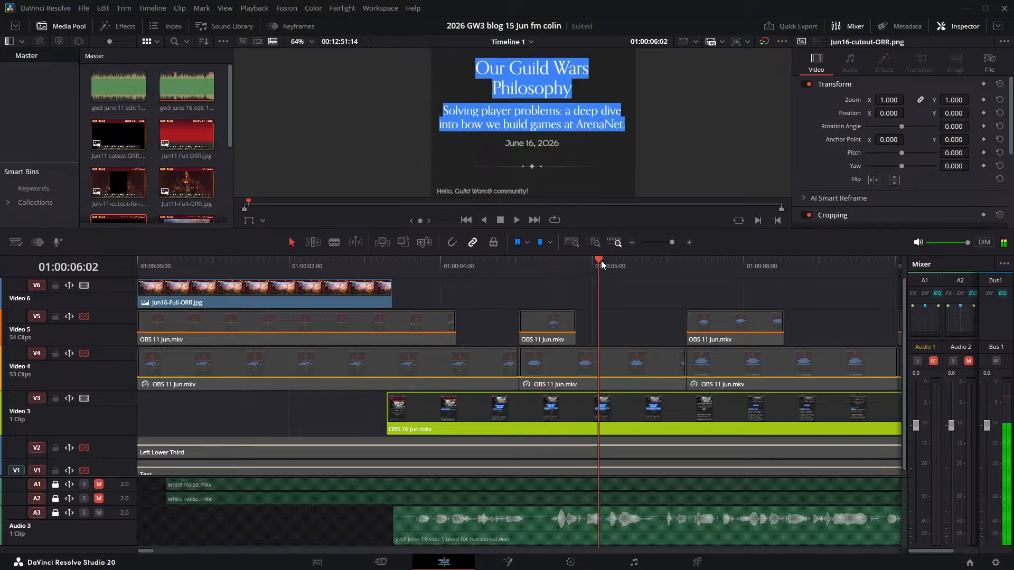
pyautogui.press('space')
pyautogui.press('space')
pyautogui.press('Left')
pyautogui.press('Left')
pyautogui.press('Left')
pyautogui.press('Left')
pyautogui.press('Left')
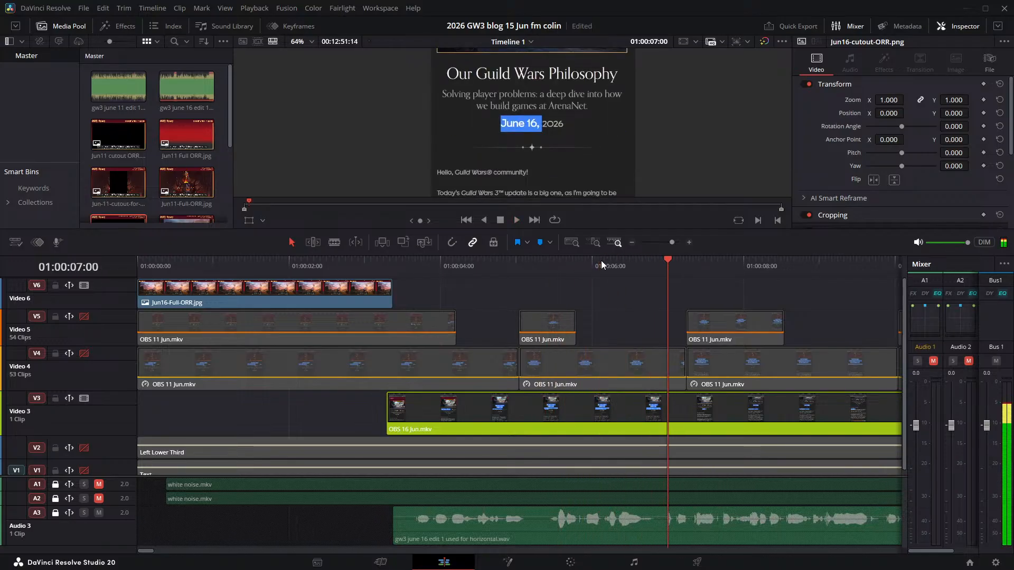
pyautogui.press('Left')
pyautogui.press('Left')
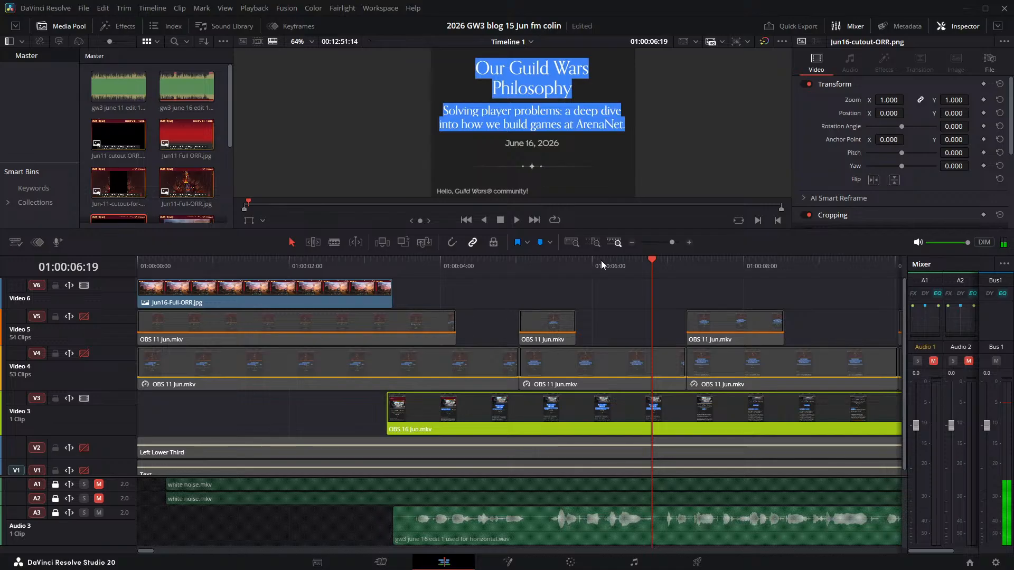
pyautogui.press('Left')
pyautogui.press('Left')
pyautogui.press('Left')
pyautogui.press('Right')
pyautogui.press('Right')
pyautogui.press('Right')
pyautogui.press('Right')
pyautogui.press('Left')
pyautogui.hotkey('ctrl', 'b')
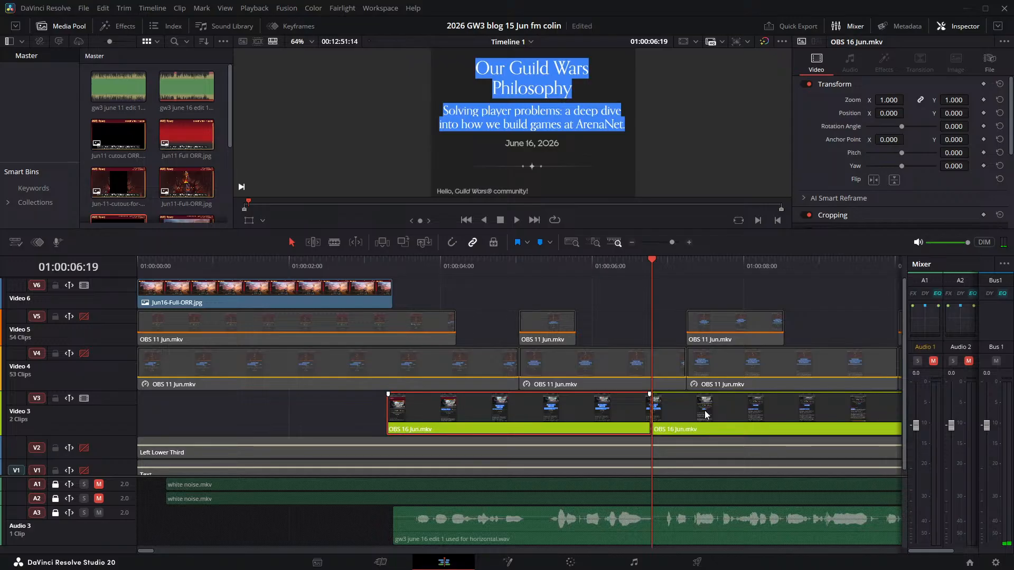
# - Move the second part of the OBS 16 Jun.mkv clip on Video 3 to start at about 01:00:10:09 and play it
pyautogui.press('space')
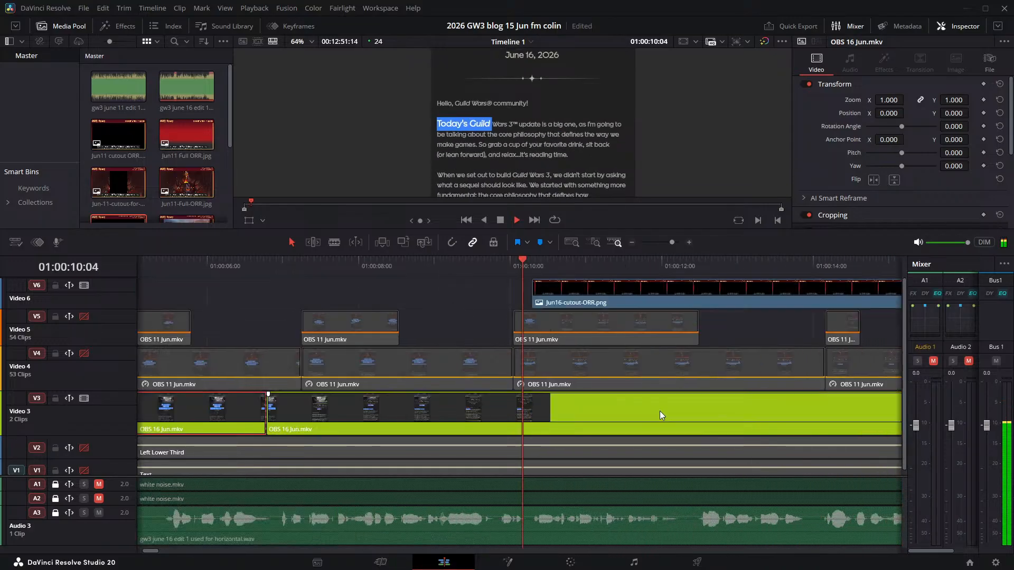
pyautogui.press('space')
pyautogui.moveTo(350, 416); pyautogui.dragTo(631, 394)
pyautogui.press('space')
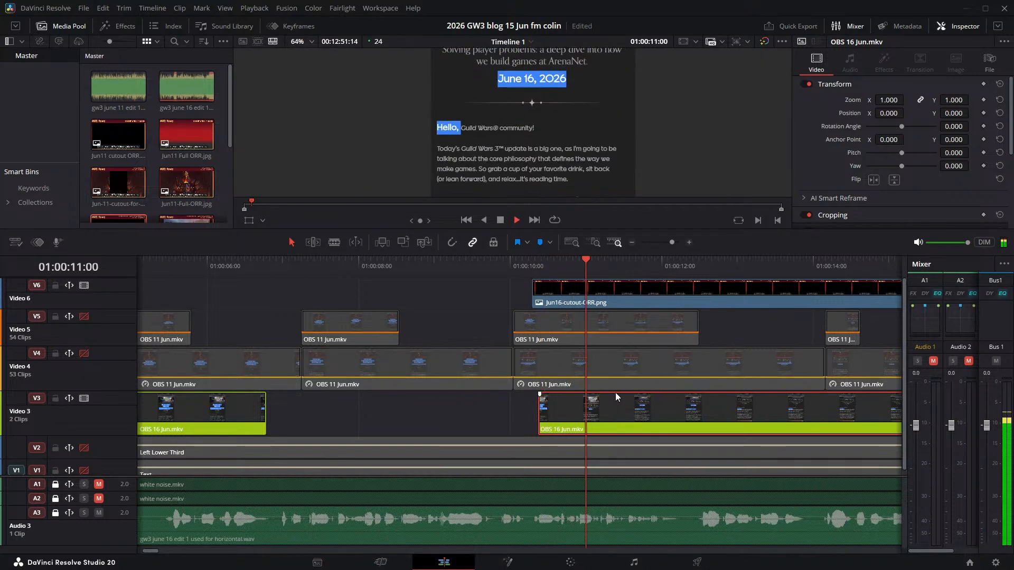
pyautogui.press('space')
# - Replay the narration and extend the start of the second OBS 16 Jun.mkv clip back to the cutout clip's start
pyautogui.click(498, 265)
pyautogui.press('space')
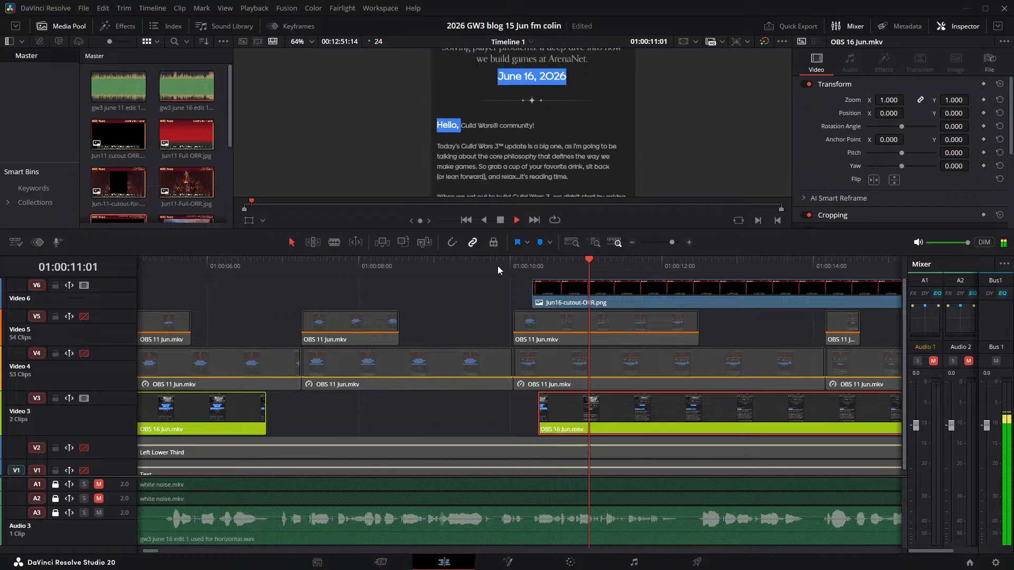
pyautogui.click(498, 265)
pyautogui.press('space')
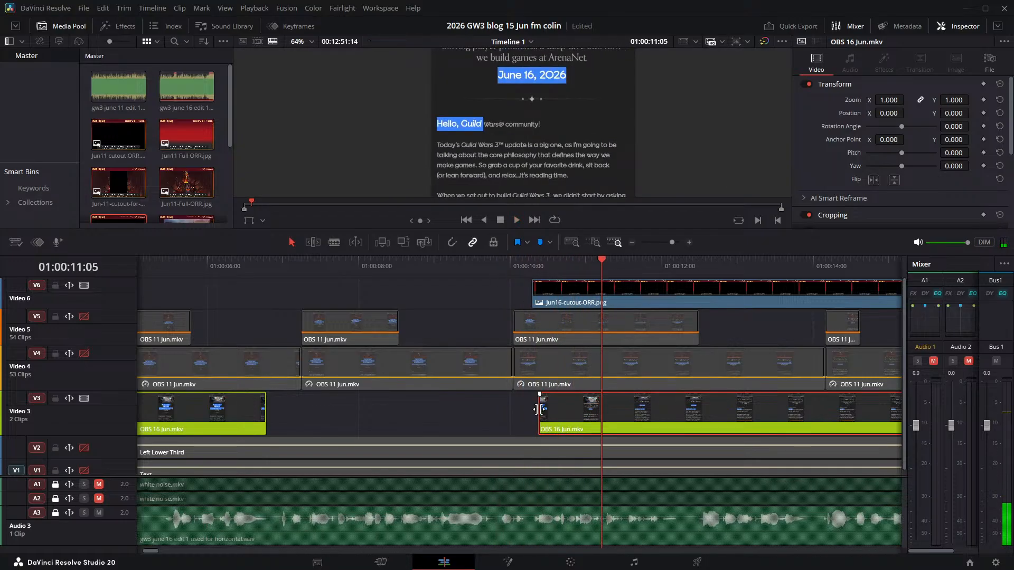
pyautogui.moveTo(538, 408); pyautogui.dragTo(530, 409)
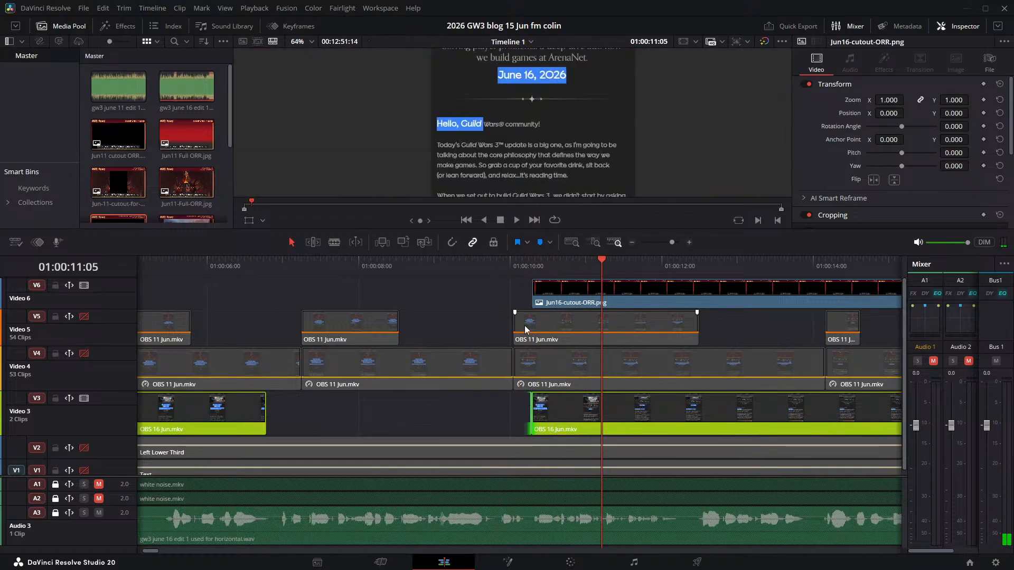
# - Play the section from about 01:00:10:00 to 01:00:12:03 to check the highlights against the narration
pyautogui.click(516, 284)
pyautogui.press('space')
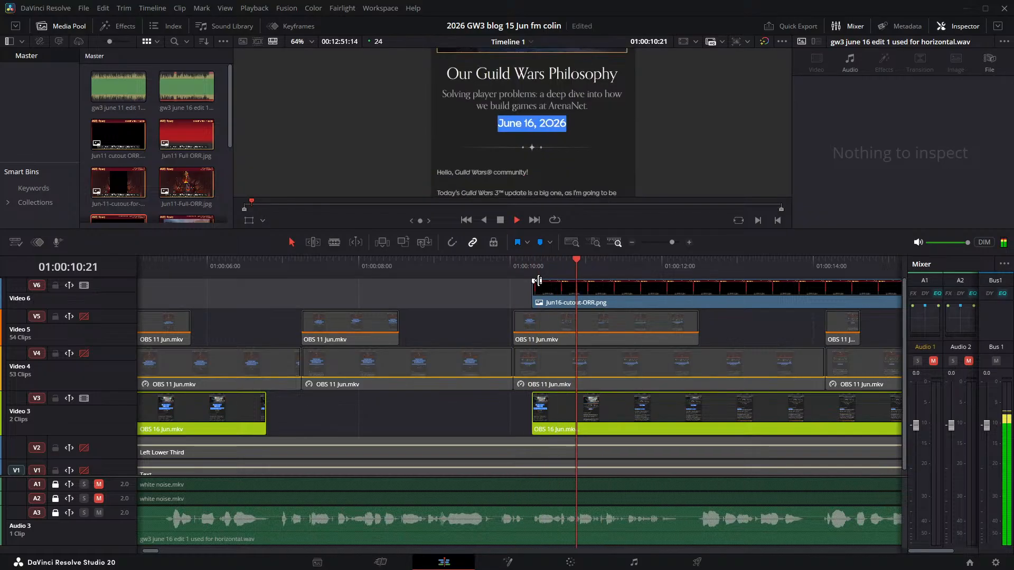
pyautogui.press('space')
pyautogui.click(542, 287)
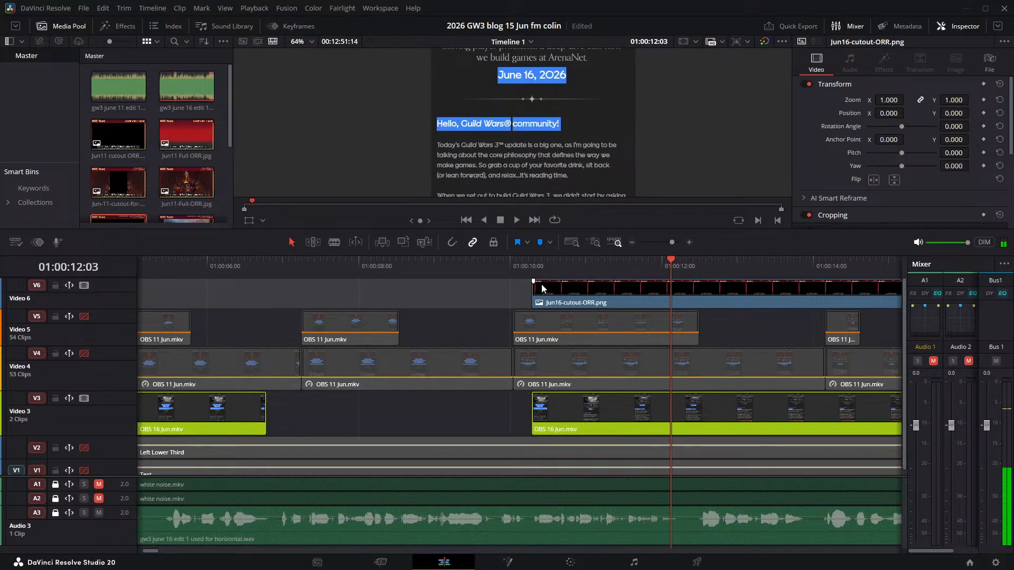
# - Replay from the cutout clip's start, find the last date-highlight frame, and split the second OBS 16 Jun.mkv clip on Video 3 at 01:00:10:18
pyautogui.moveTo(673, 260); pyautogui.dragTo(532, 259)
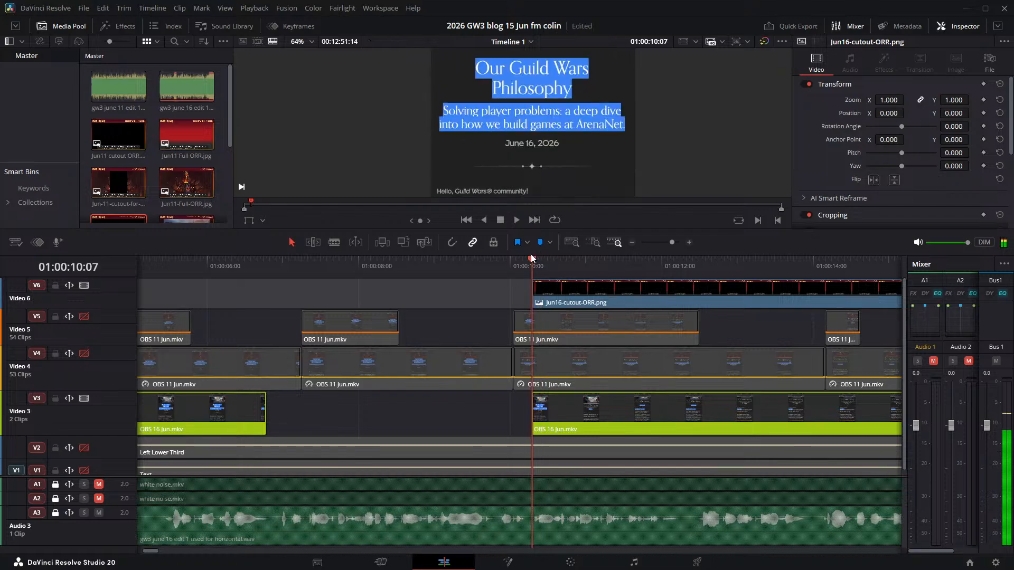
pyautogui.press('space')
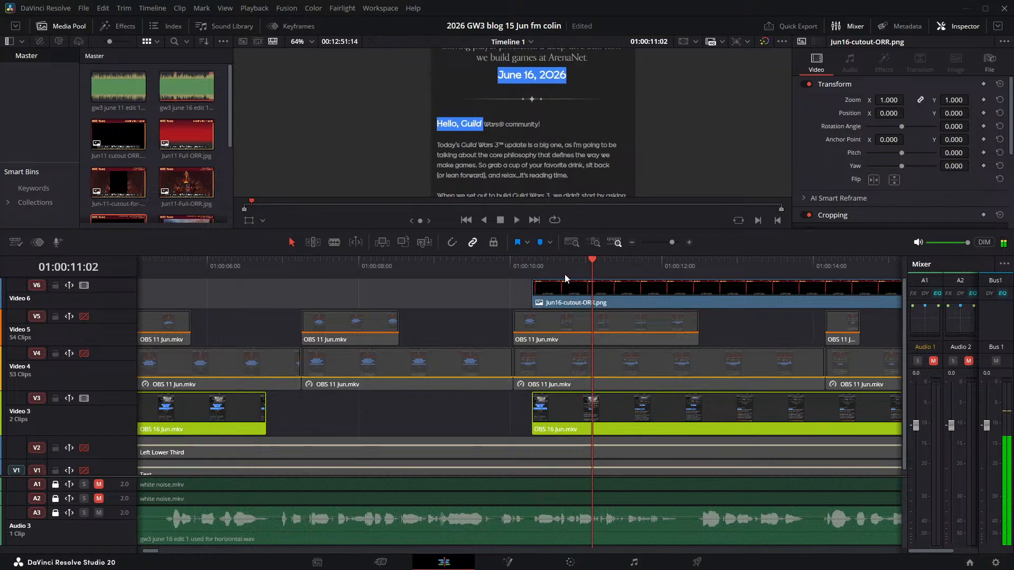
pyautogui.press('Left')
pyautogui.press('Left')
pyautogui.press('Left')
pyautogui.press('Left')
pyautogui.press('Left')
pyautogui.press('Left')
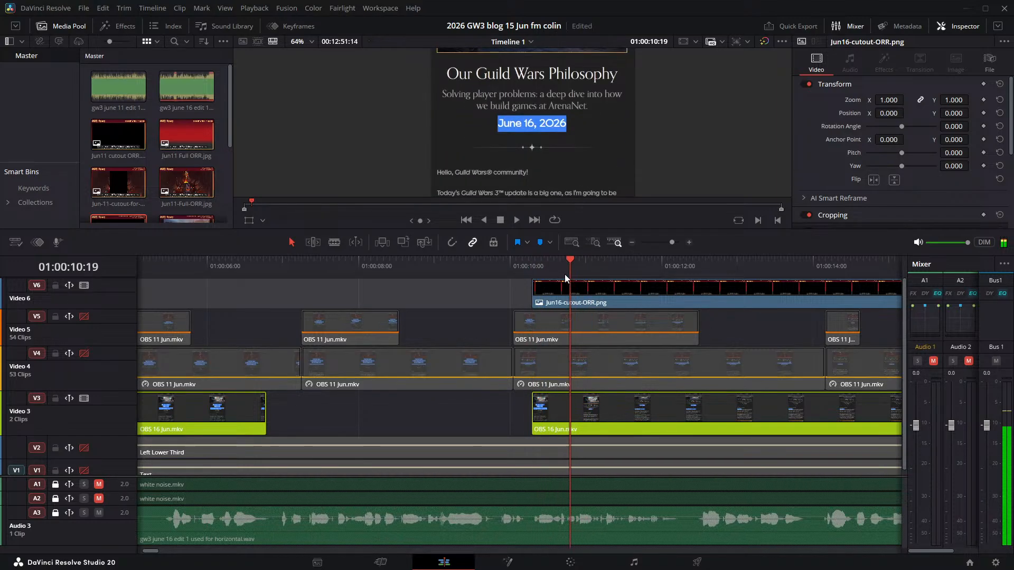
pyautogui.press('Right')
pyautogui.press('Right')
pyautogui.press('Right')
pyautogui.press('Left')
pyautogui.press('Left')
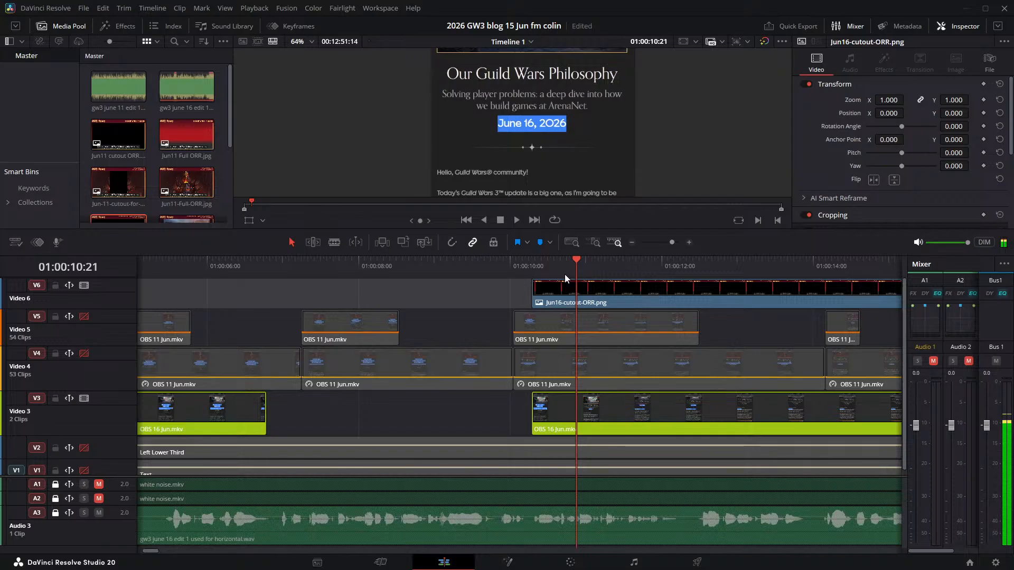
pyautogui.press('Left')
pyautogui.press('Left')
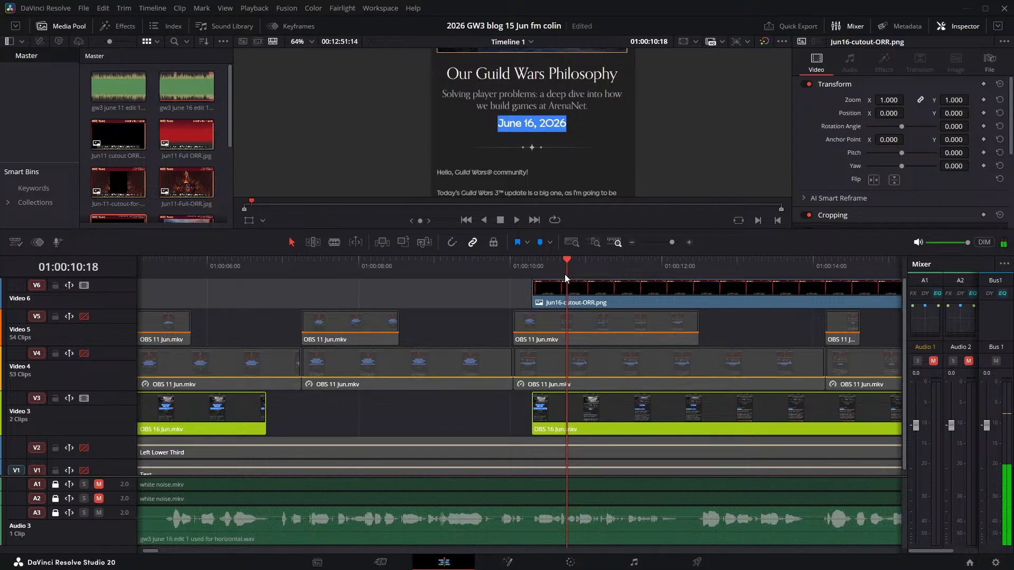
pyautogui.click(618, 410)
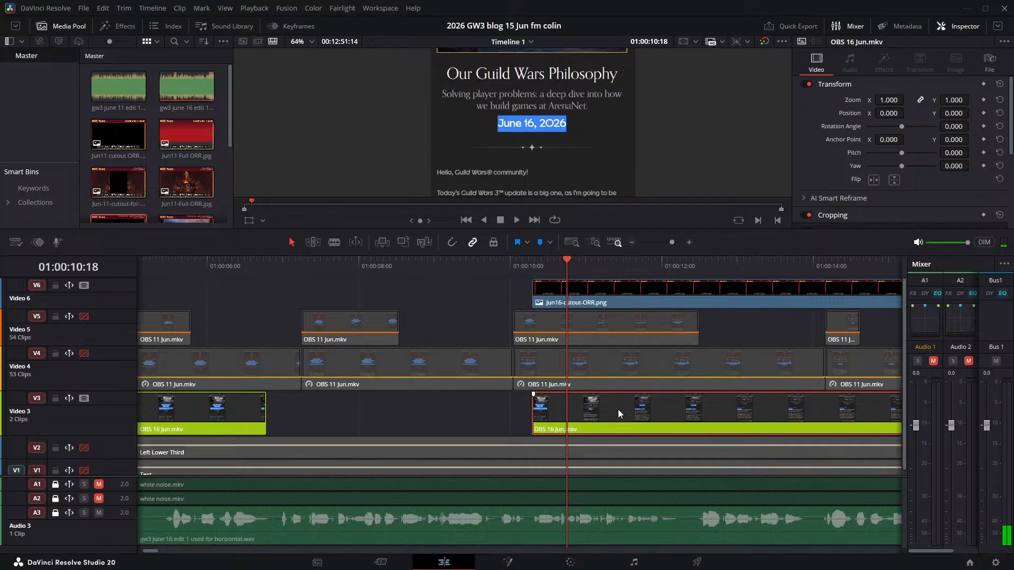
pyautogui.hotkey('ctrl', '\\')
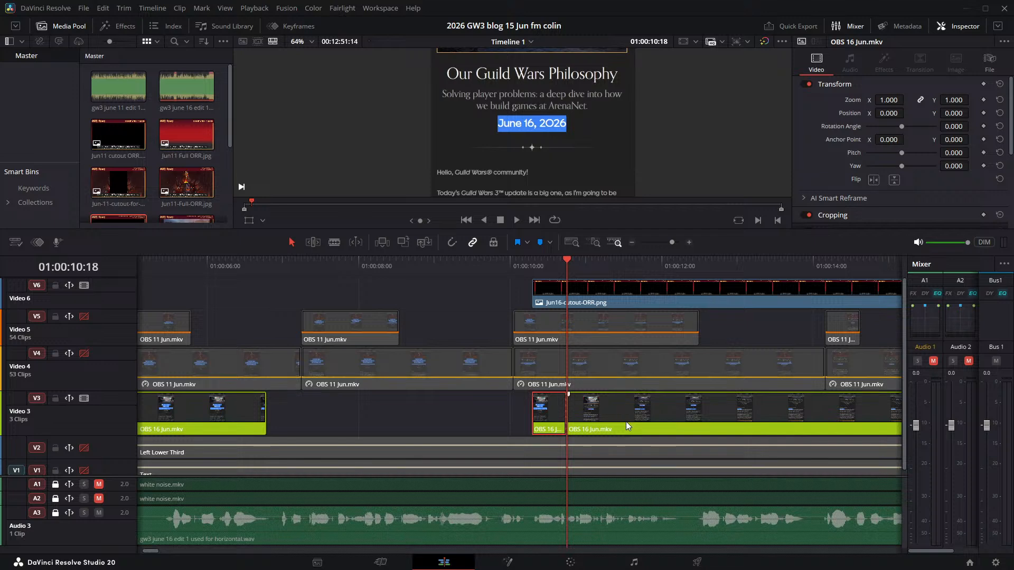
# - Play on past the new cut to about 01:00:11:13 and mute the Audio 3 narration track
pyautogui.press('space')
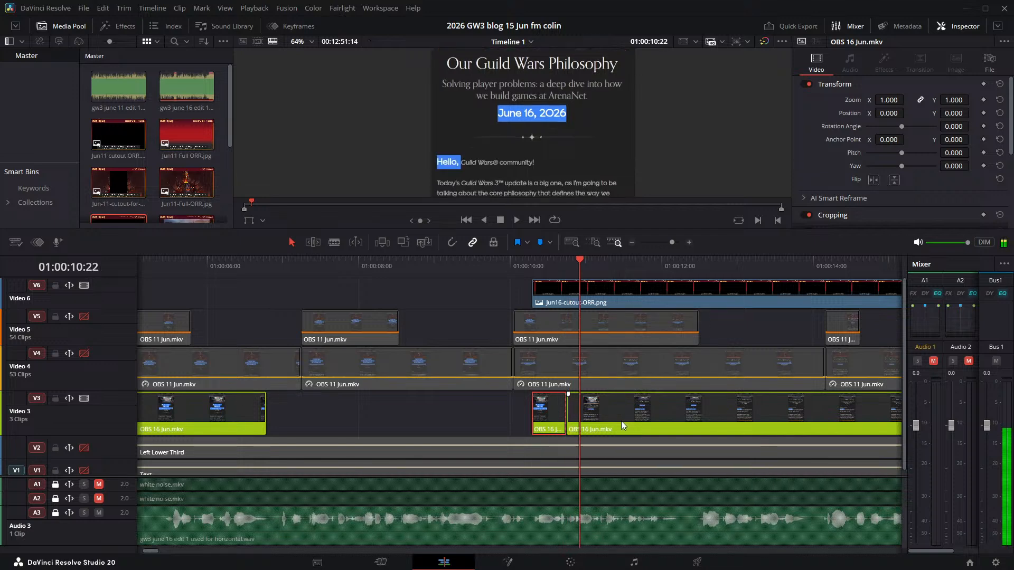
pyautogui.press('space')
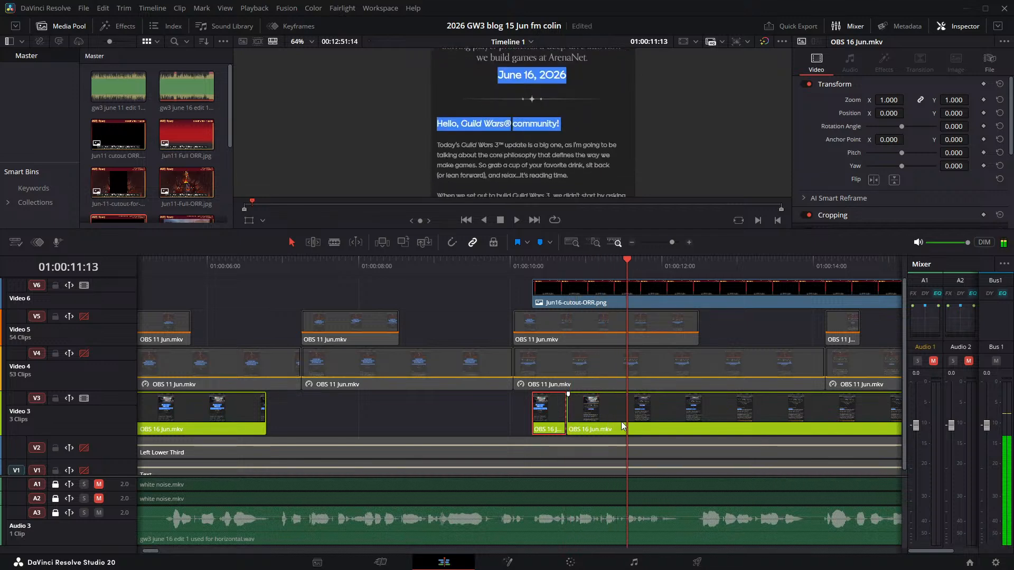
pyautogui.click(98, 513)
pyautogui.press('space')
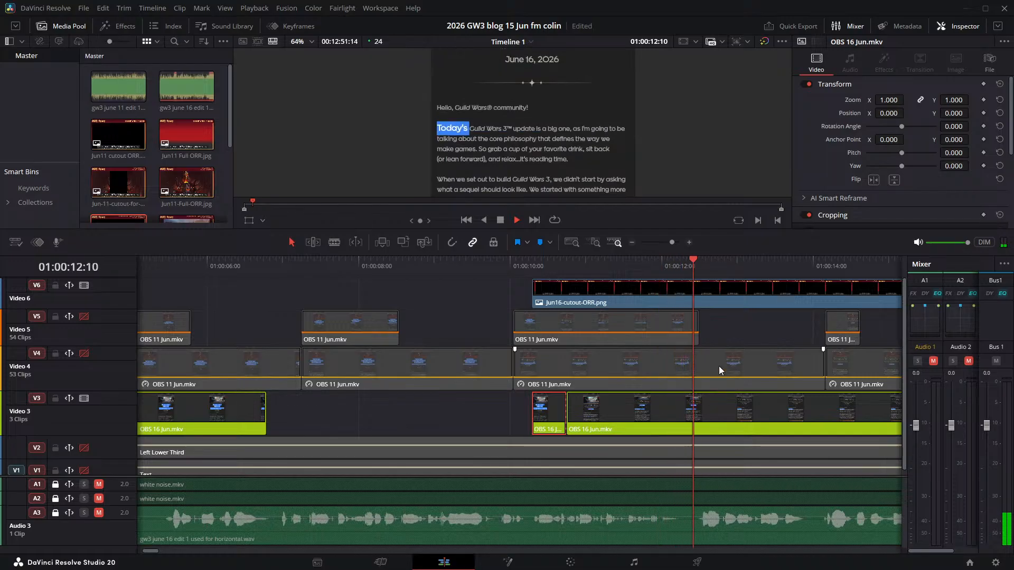
# - Find the last frame before the "Today's" highlight and split the OBS 16 Jun.mkv clip on Video 3 at 01:00:12:09
pyautogui.press('space')
pyautogui.press('Left')
pyautogui.press('Left')
pyautogui.press('Left')
pyautogui.press('Left')
pyautogui.press('Left')
pyautogui.press('Left')
pyautogui.press('Left')
pyautogui.press('Left')
pyautogui.press('Left')
pyautogui.press('Left')
pyautogui.press('Left')
pyautogui.press('Left')
pyautogui.press('Left')
pyautogui.press('Left')
pyautogui.press('Left')
pyautogui.press('Left')
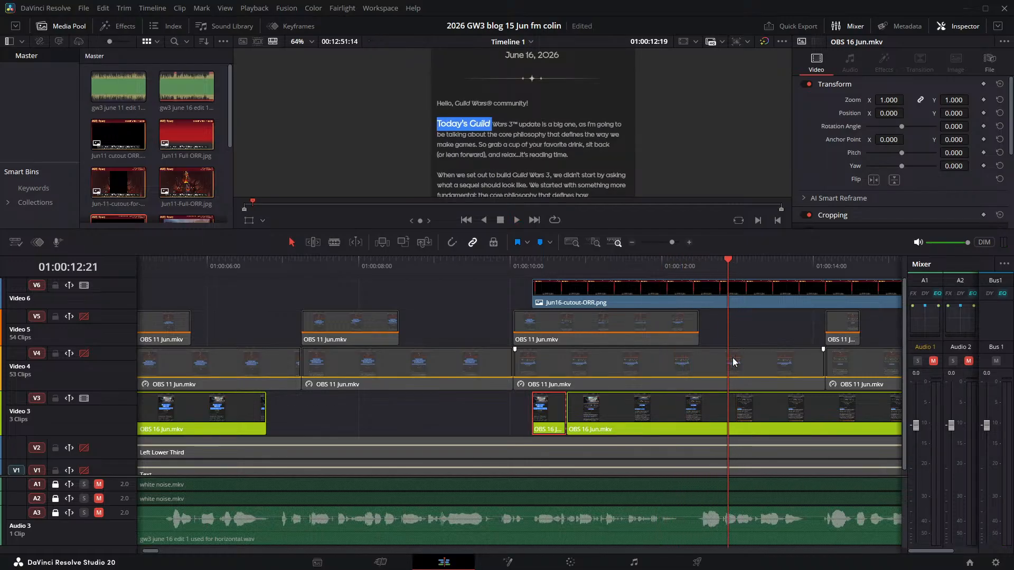
pyautogui.press('Right')
pyautogui.press('Right')
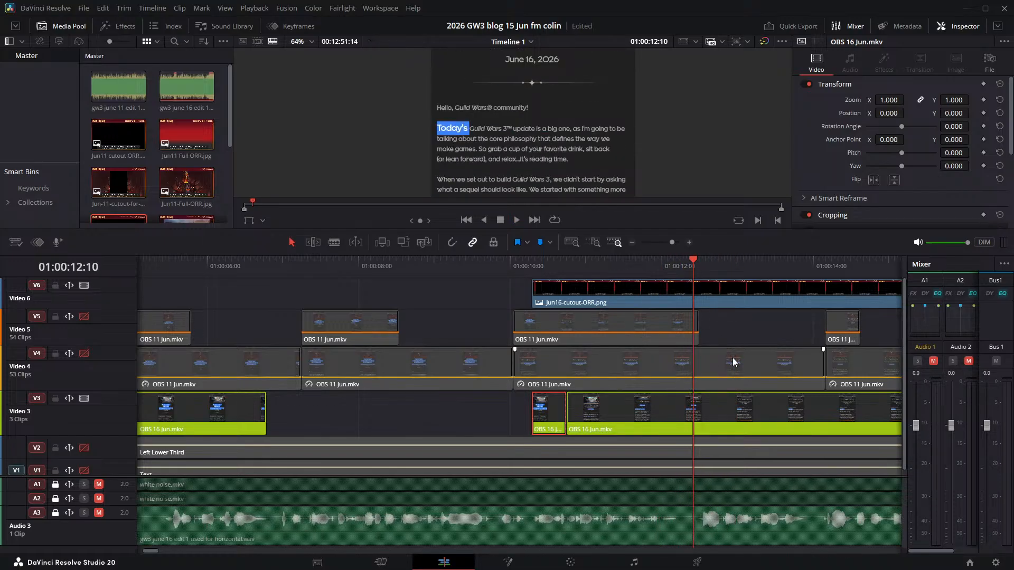
pyautogui.press('Left')
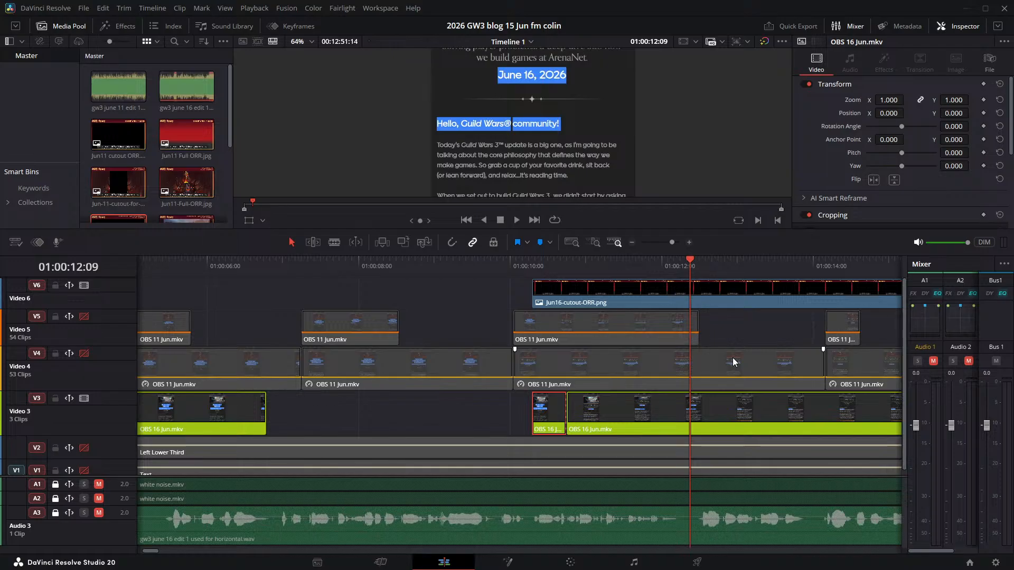
pyautogui.click(783, 407)
pyautogui.hotkey('ctrl', 'b')
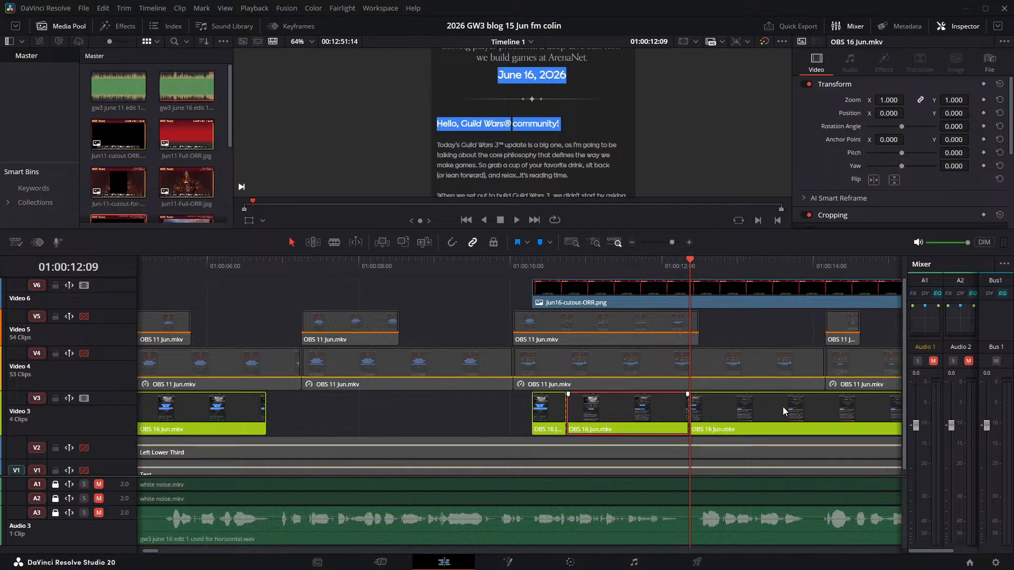
# - Play the recording after the new cut up to 01:00:16:21 and save the project
pyautogui.press('space')
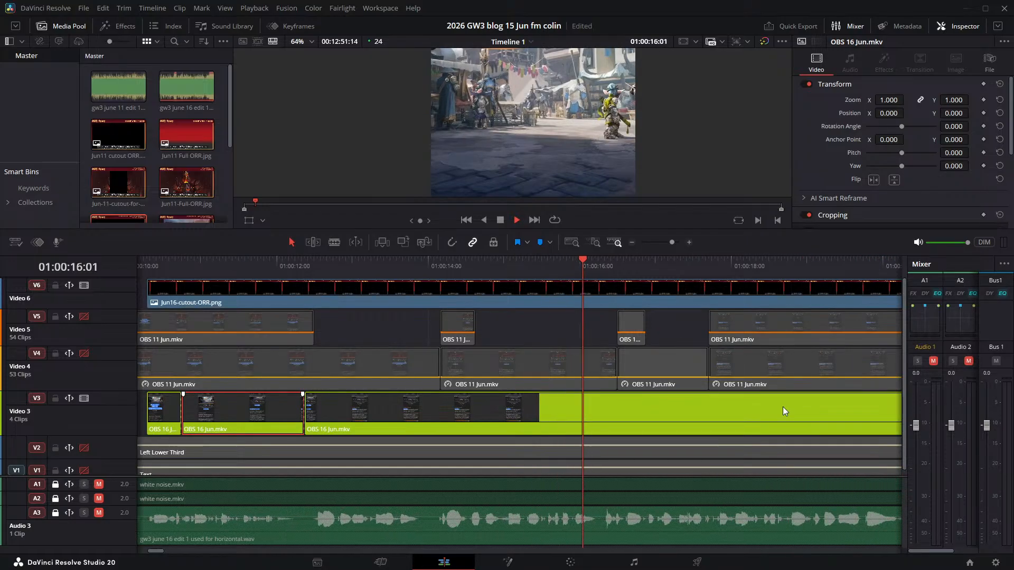
pyautogui.press('space')
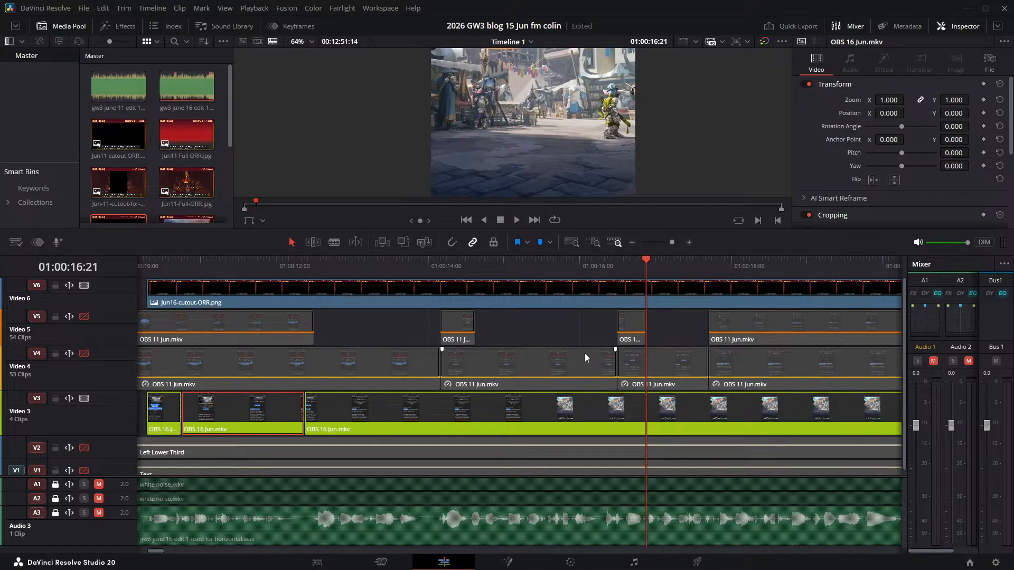
pyautogui.hotkey('ctrl', 's')
# - Play through the repeated reading, split the OBS 16 Jun.mkv clip on Video 3 at 01:00:43:16, and delete the part before the cut
pyautogui.press('space')
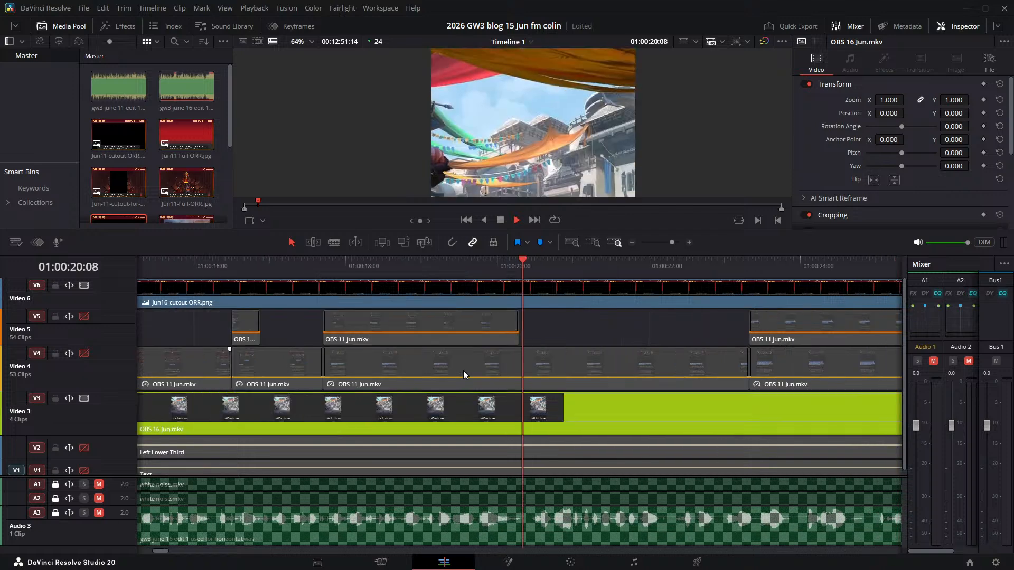
pyautogui.scroll(-1, 593, 192)
pyautogui.scroll(-1, 638, 370)
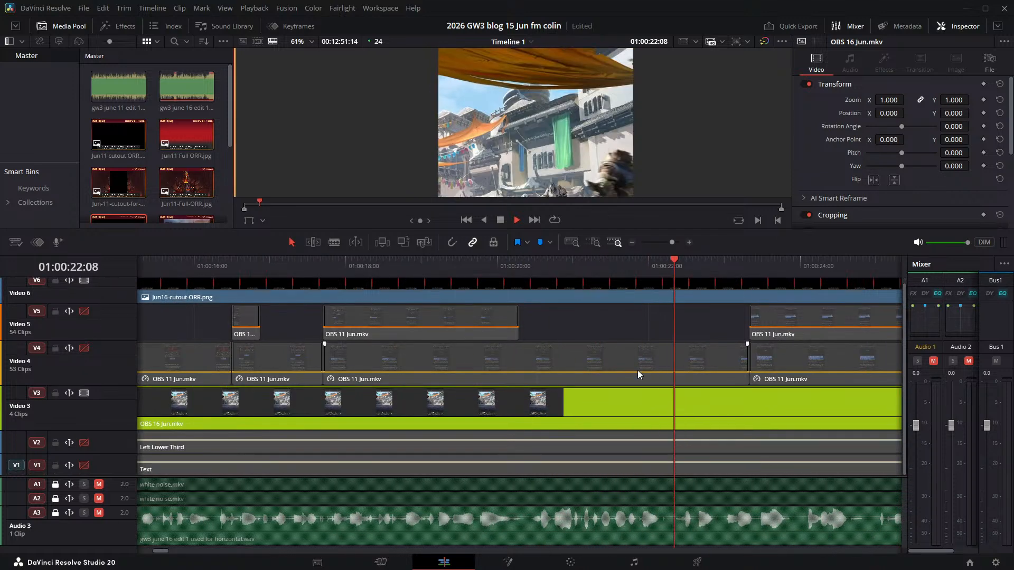
pyautogui.scroll(-5, 515, 149)
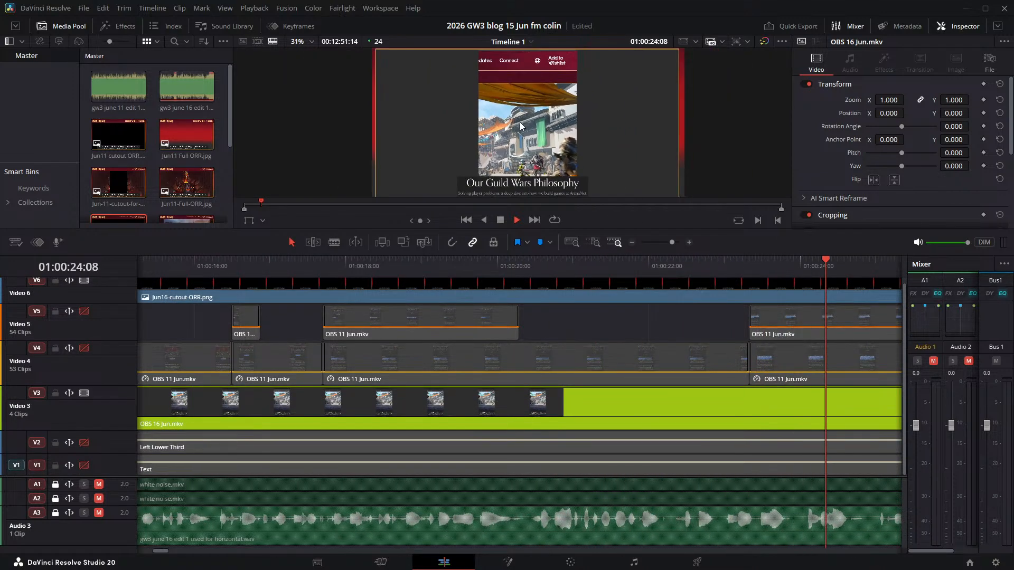
pyautogui.scroll(-1, 520, 127)
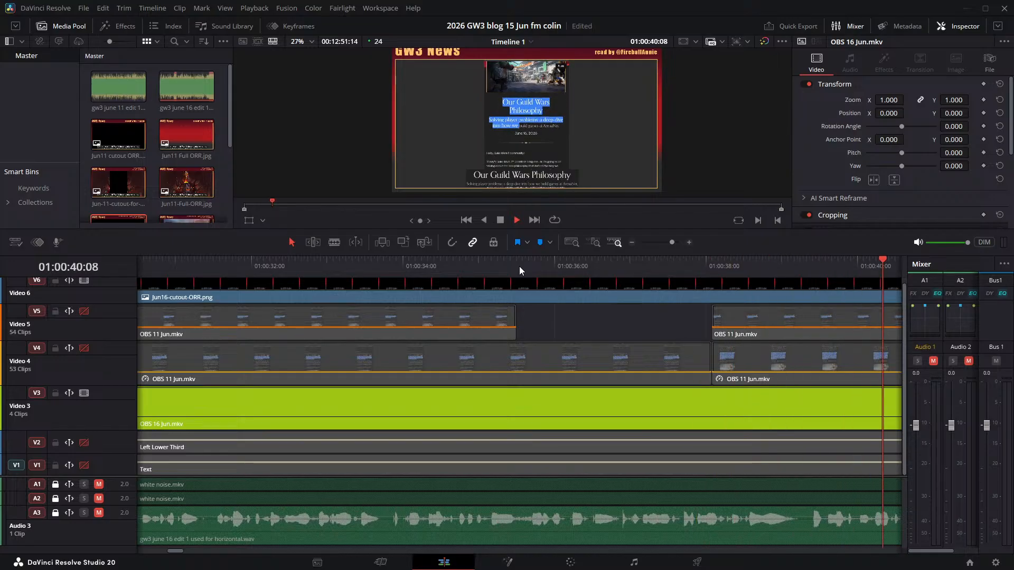
pyautogui.press('space')
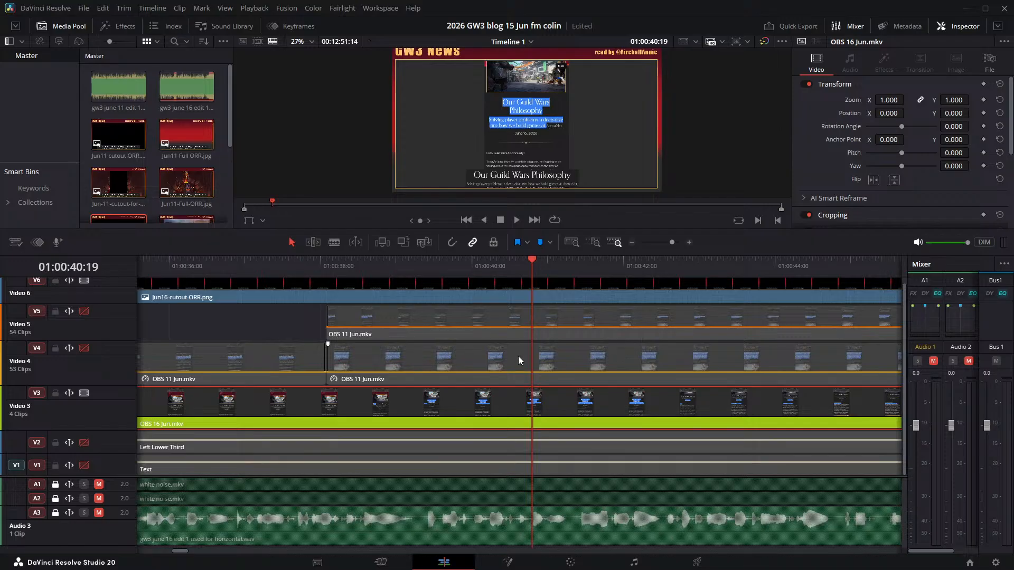
pyautogui.press('space')
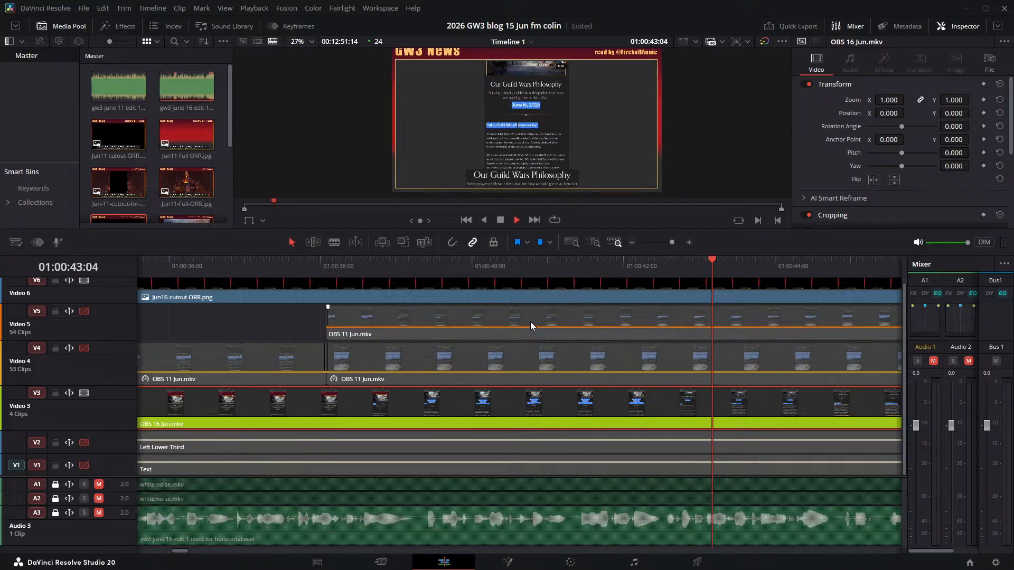
pyautogui.press('space')
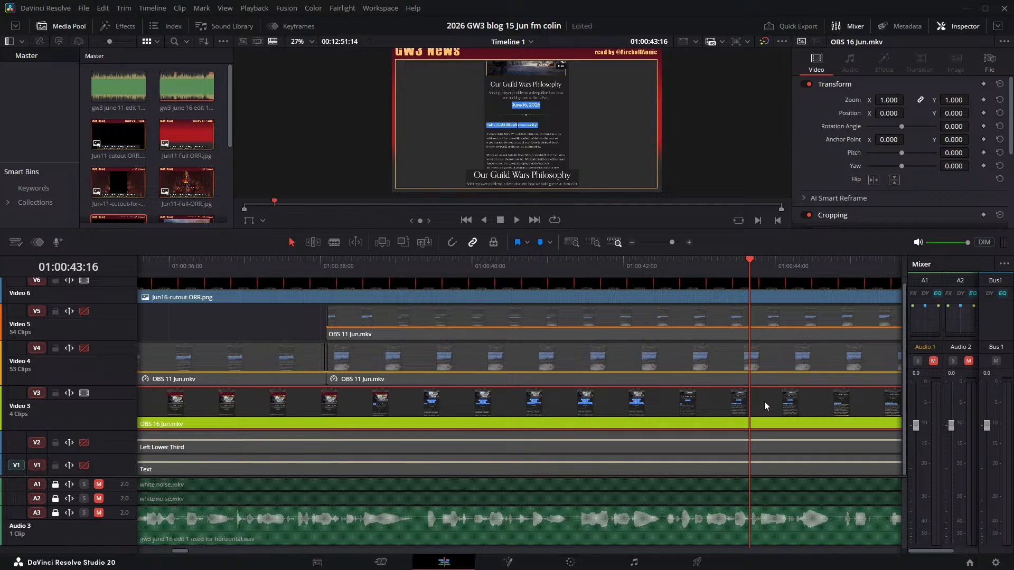
pyautogui.hotkey('ctrl', 'b')
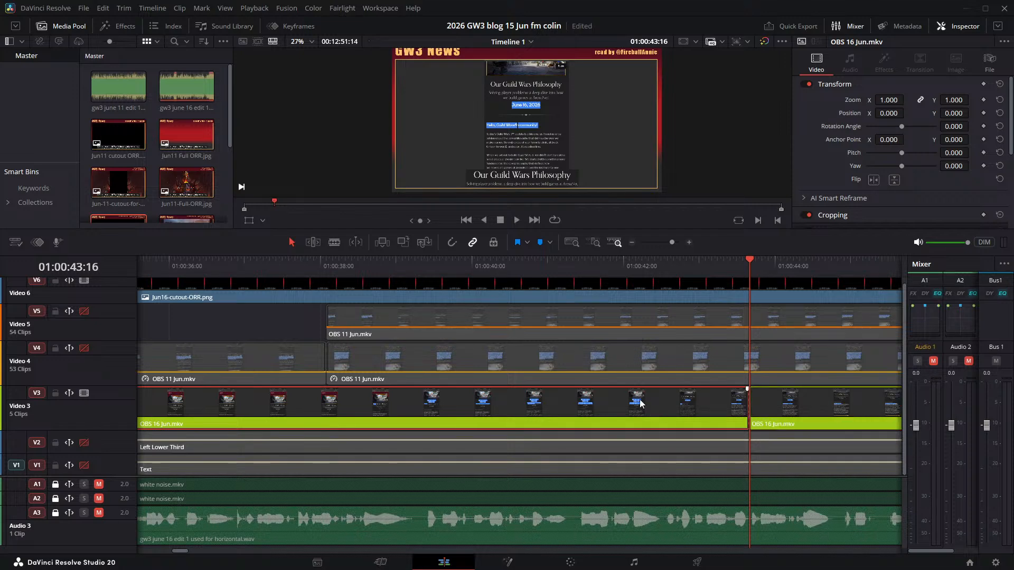
pyautogui.press('BackSpace')
# - Move the remaining long OBS 16 Jun.mkv clip on Video 3 earlier to start at about 01:00:14:00
pyautogui.moveTo(753, 259); pyautogui.dragTo(444, 284)
pyautogui.hscroll(3, 484, 341)
pyautogui.scroll(-6, 484, 341)
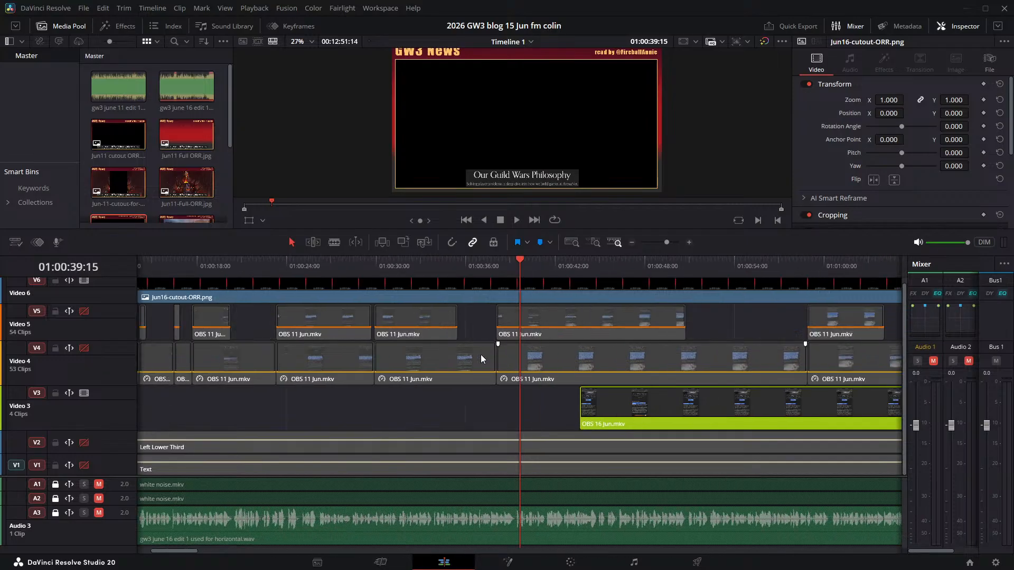
pyautogui.moveTo(536, 412); pyautogui.dragTo(321, 398)
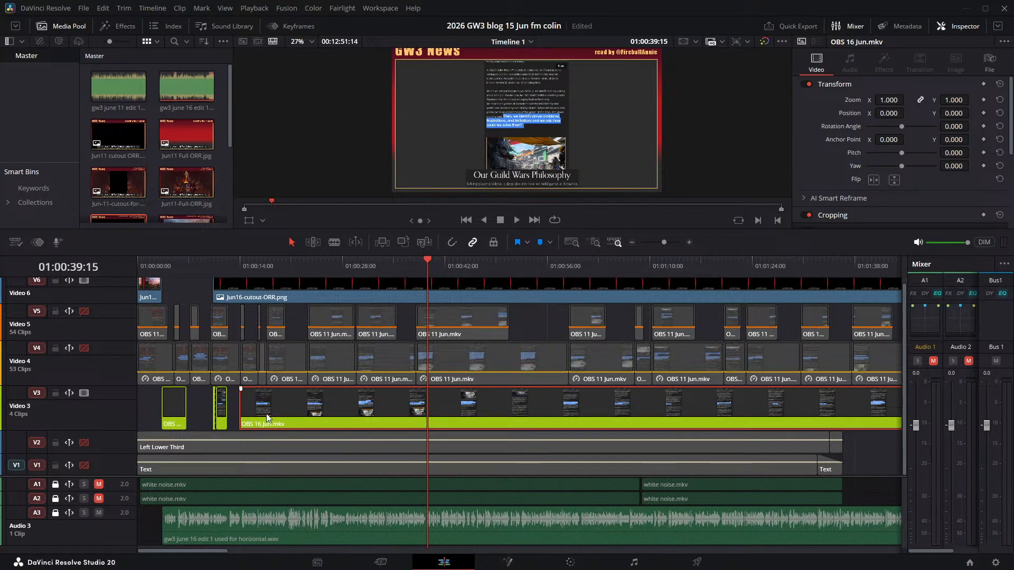
# - Play the section from about 01:00:12:00 to 01:00:15:03 and its first phrase again to check the "Today's Guild Wars" highlight against the narration
pyautogui.scroll(4, 268, 414)
pyautogui.press('Home')
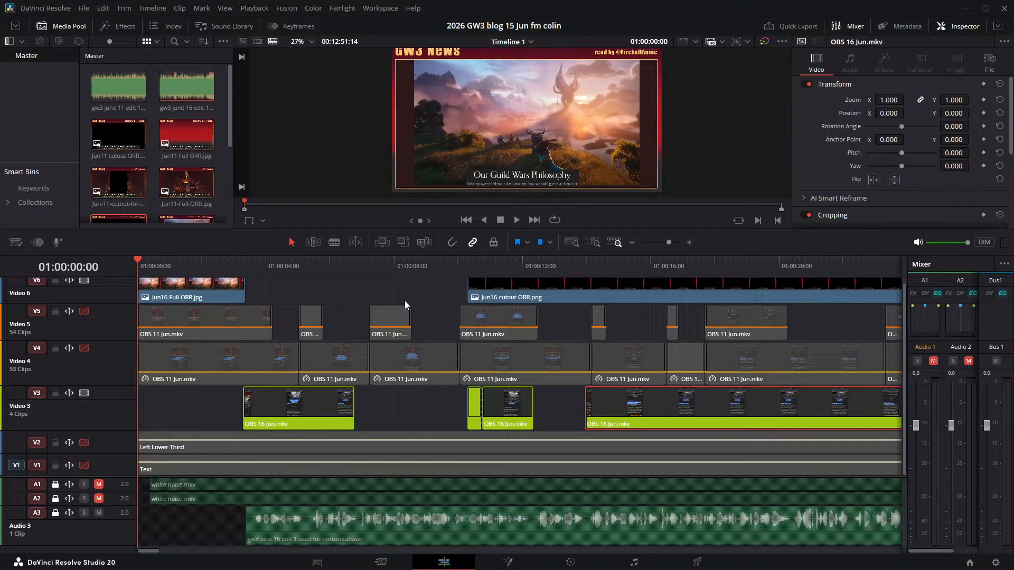
pyautogui.click(528, 260)
pyautogui.press('space')
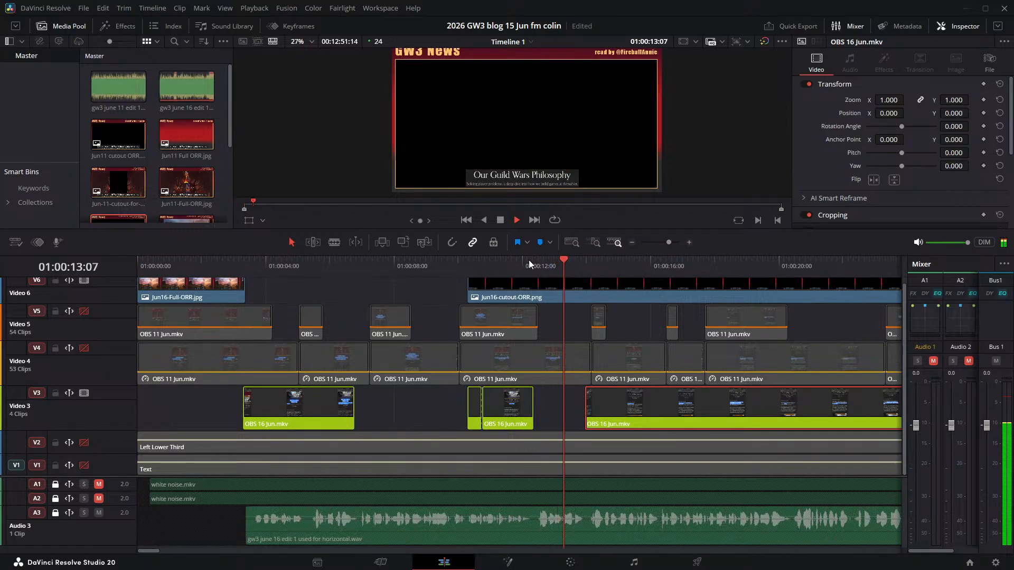
pyautogui.press('space')
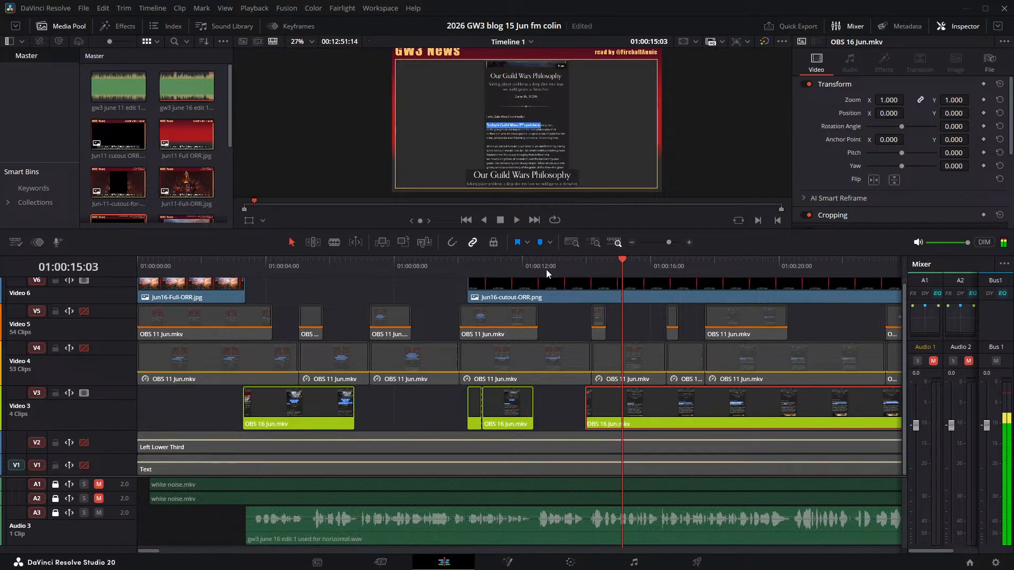
pyautogui.scroll(3, 524, 329)
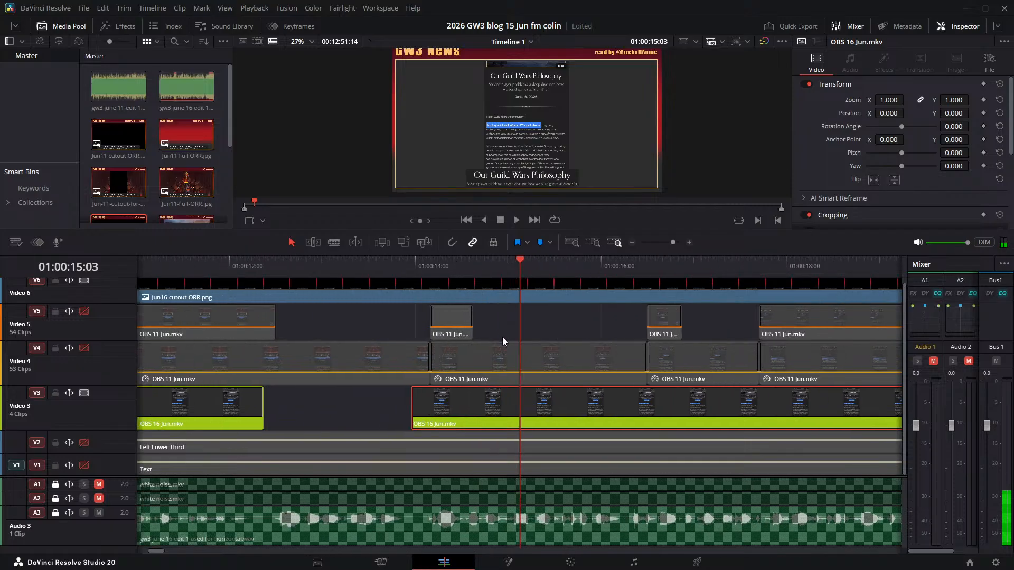
pyautogui.scroll(1, 502, 338)
pyautogui.click(352, 259)
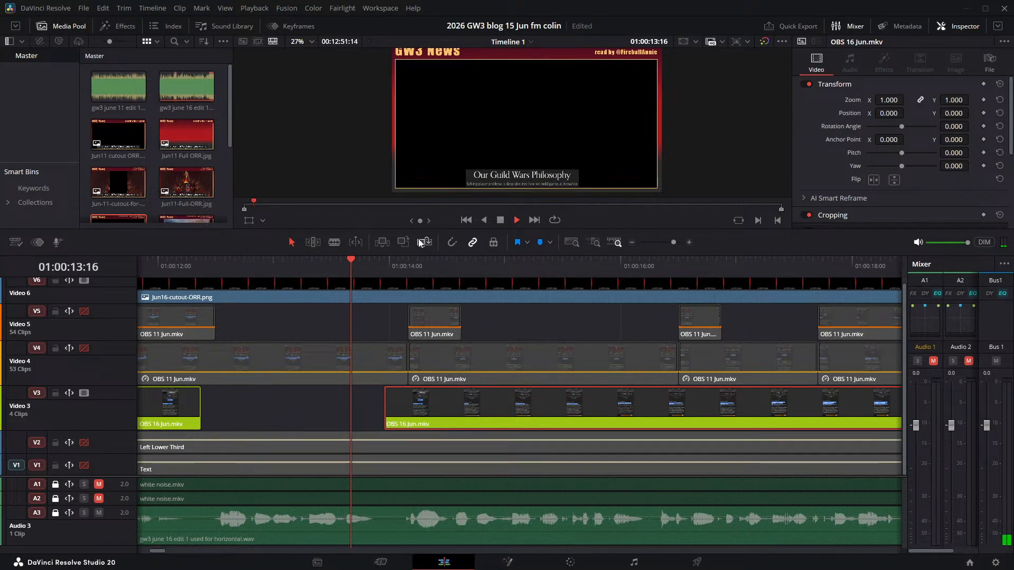
pyautogui.press('space')
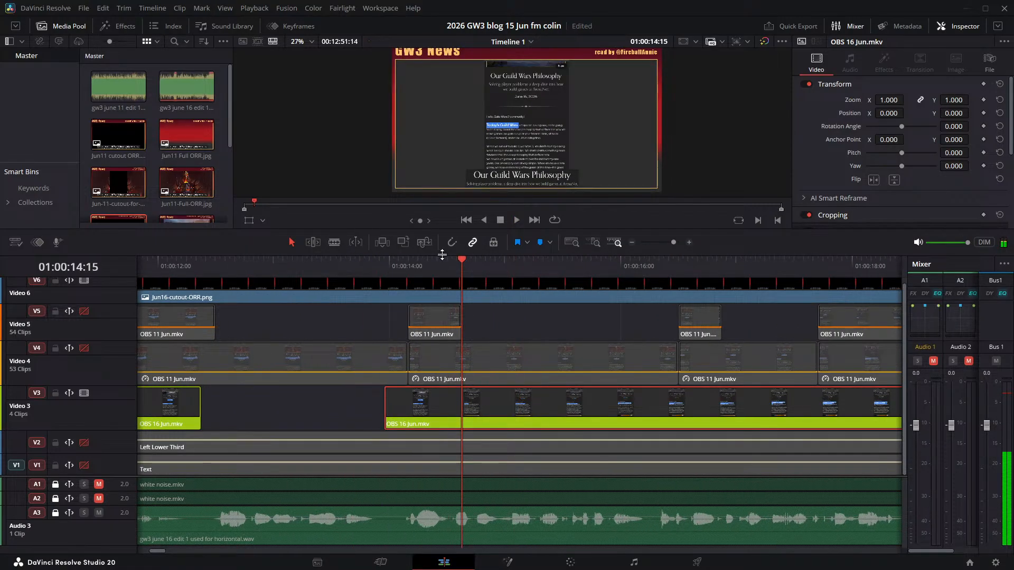
# - Enlarge the viewer by shrinking the timeline area, reduce the height of the Video 2 track, and make the Video 3 track taller
pyautogui.moveTo(442, 253); pyautogui.dragTo(419, 411)
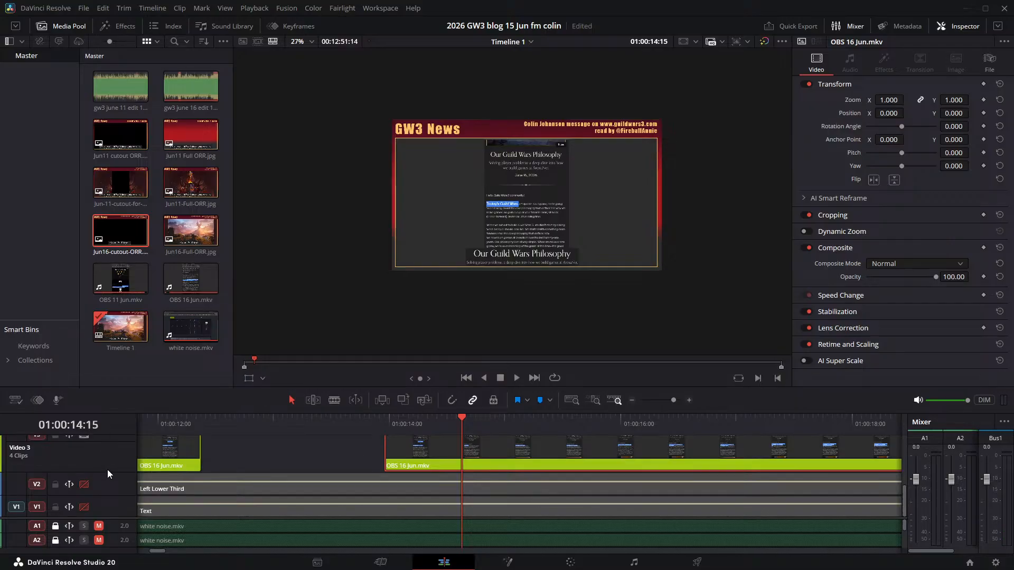
pyautogui.scroll(3, 119, 487)
pyautogui.scroll(-3, 119, 486)
pyautogui.moveTo(115, 518); pyautogui.dragTo(108, 543)
pyautogui.moveTo(120, 487); pyautogui.dragTo(118, 497)
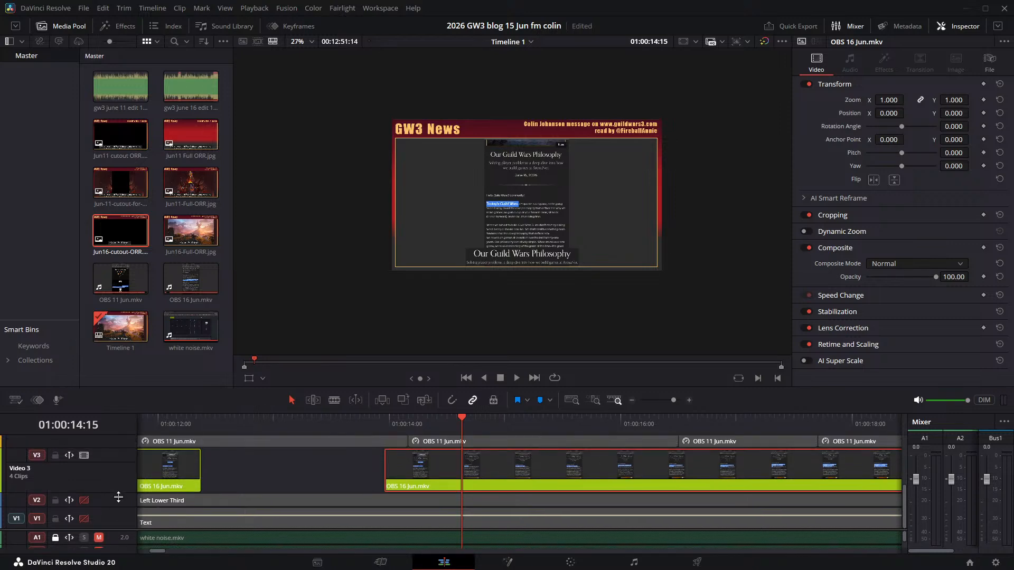
pyautogui.moveTo(121, 449); pyautogui.dragTo(122, 437)
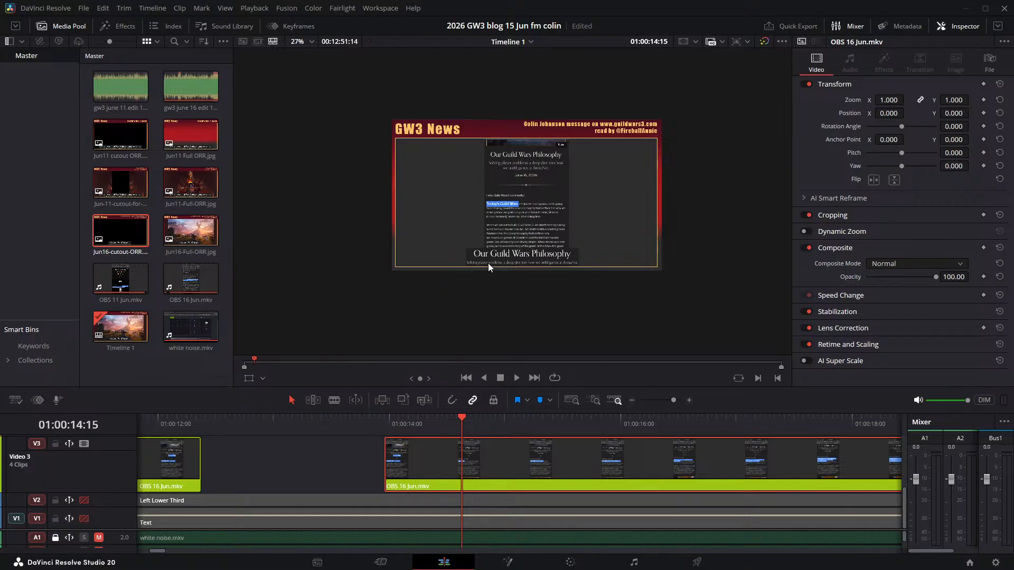
# - Play from 01:00:14:15, find the frame just before the "So grab a cup" highlight, and split the Video 3 clip at 01:00:19:05
pyautogui.scroll(6, 511, 182)
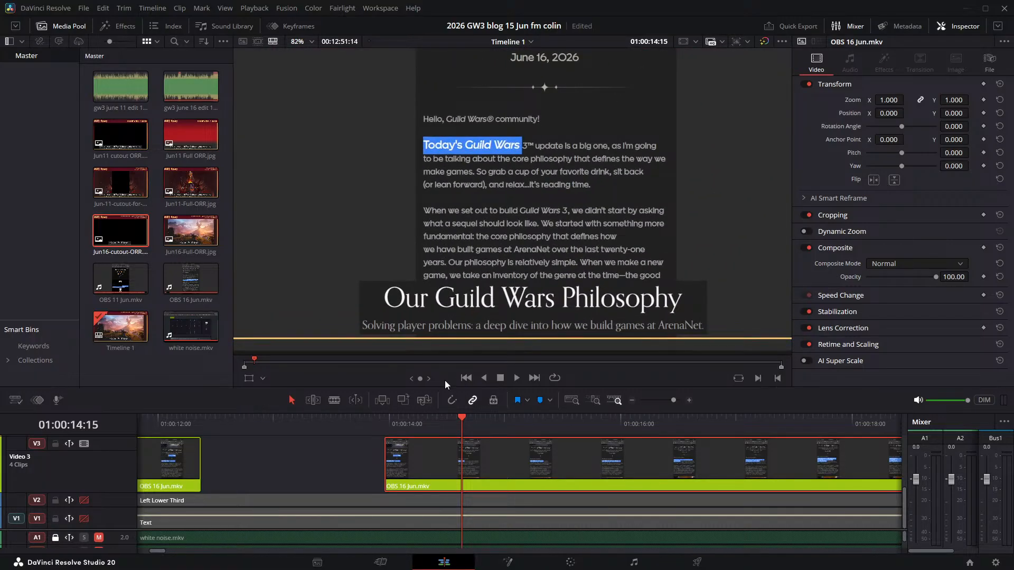
pyautogui.press('space')
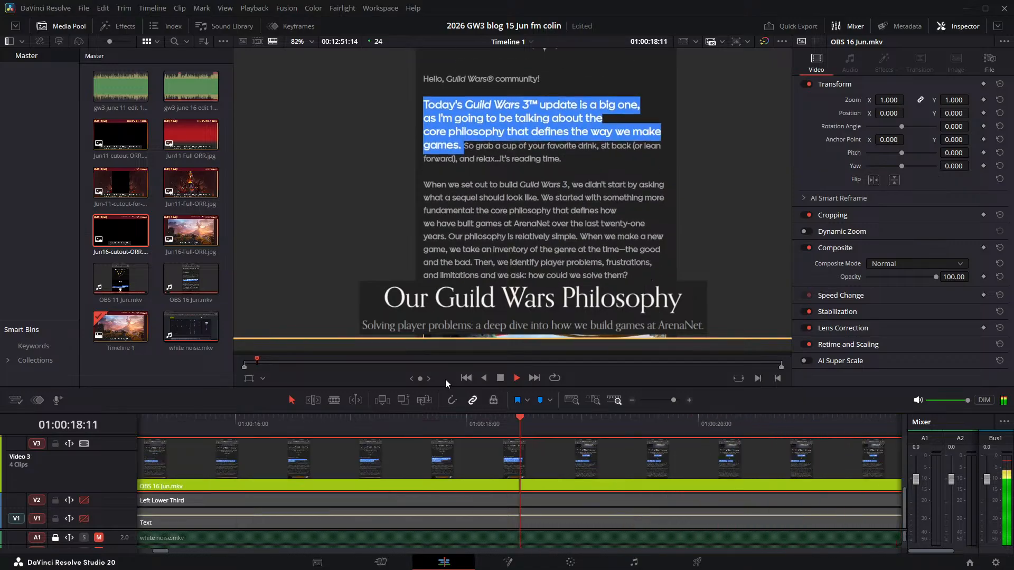
pyautogui.press('space')
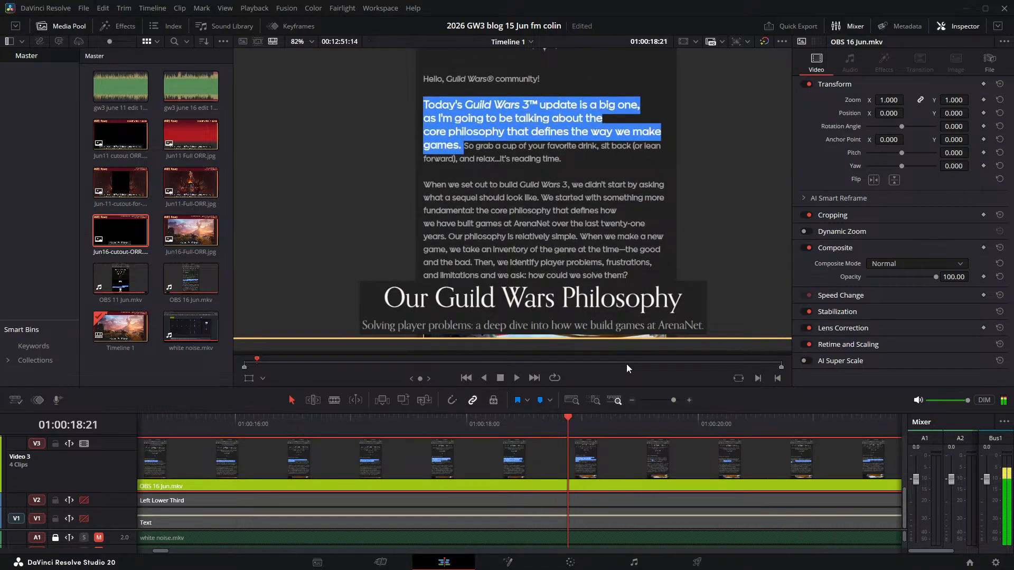
pyautogui.press('Left')
pyautogui.press('Left')
pyautogui.press('Left')
pyautogui.press('Left')
pyautogui.press('Right')
pyautogui.press('Right')
pyautogui.press('Right')
pyautogui.press('Right')
pyautogui.press('Right')
pyautogui.press('Right')
pyautogui.press('Right')
pyautogui.press('Right')
pyautogui.press('Right')
pyautogui.press('Right')
pyautogui.press('Right')
pyautogui.press('Right')
pyautogui.press('Right')
pyautogui.press('Right')
pyautogui.press('Right')
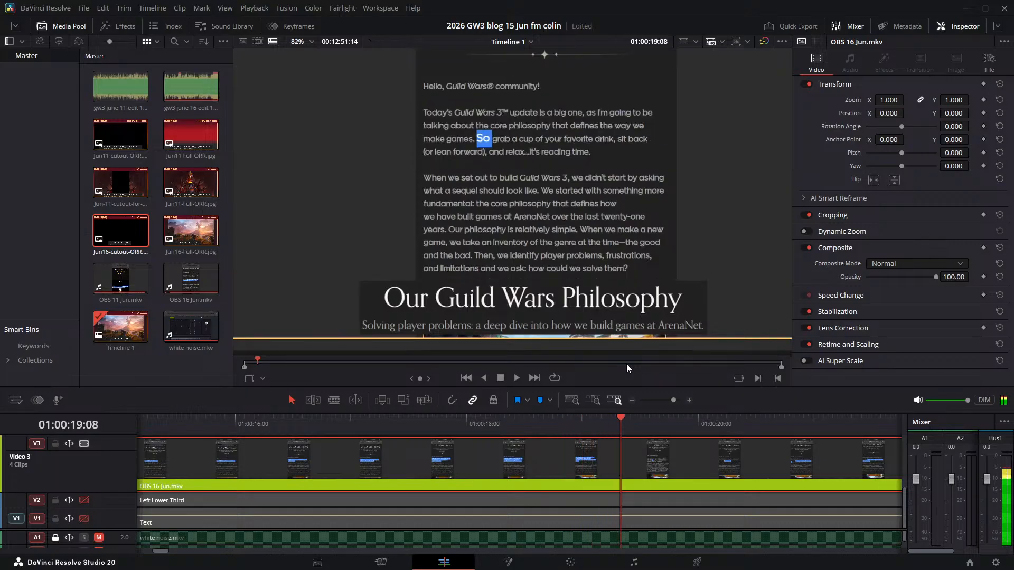
pyautogui.press('Left')
pyautogui.press('Left')
pyautogui.press('Left')
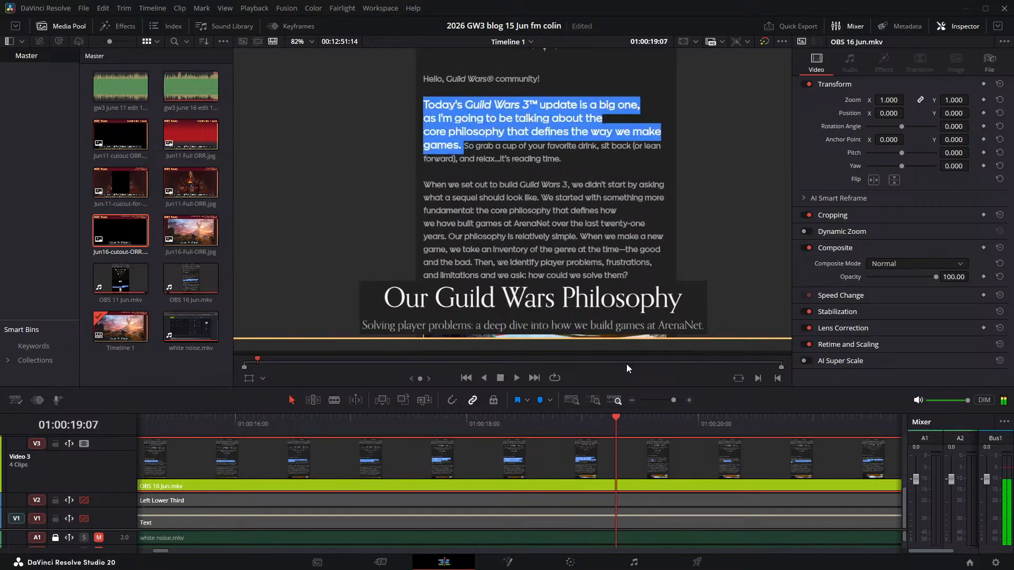
pyautogui.press('Right')
pyautogui.press('Right')
pyautogui.press('Right')
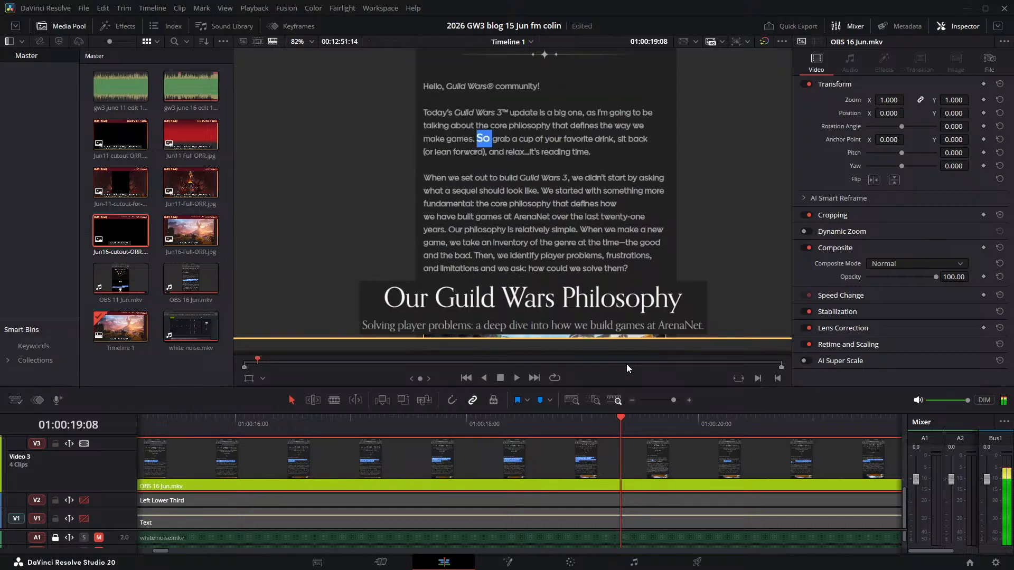
pyautogui.press('Left')
pyautogui.press('Left')
pyautogui.press('Left')
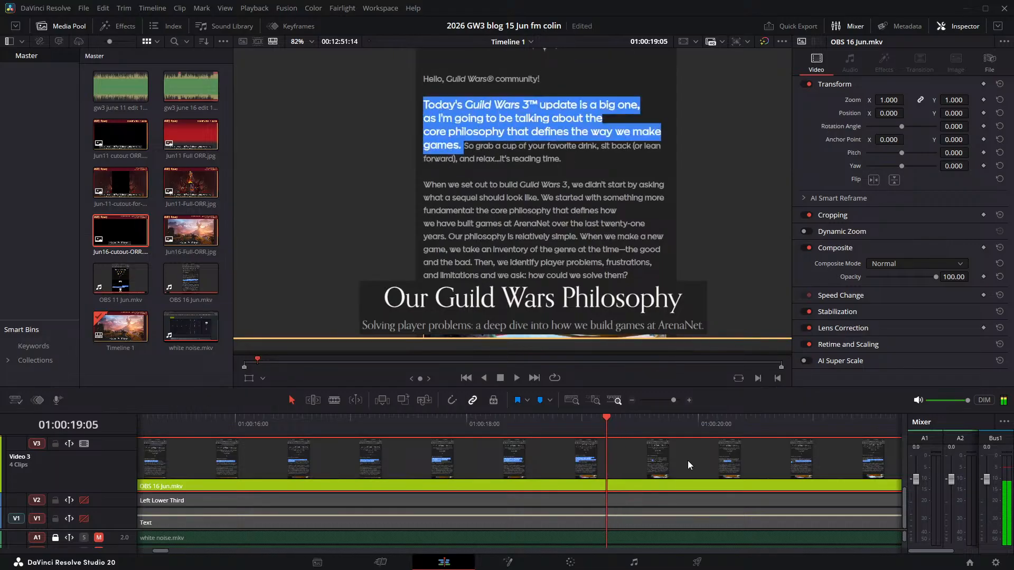
pyautogui.hotkey('ctrl', 'b')
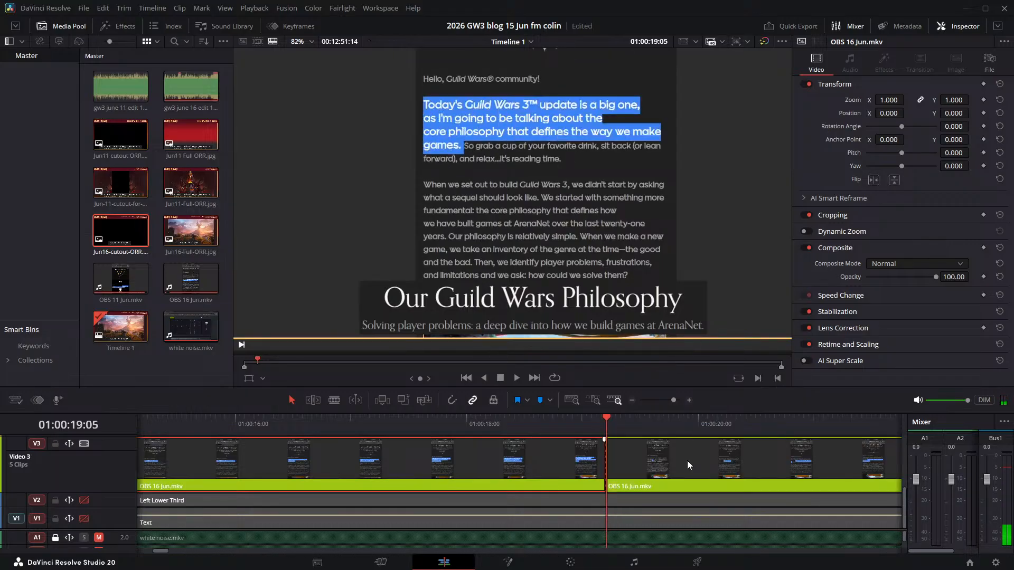
# - Play past the cut and move the OBS 16 Jun.mkv part after it later to start at about 01:00:20:09
pyautogui.press('space')
# - Check the narration around the gap frame by frame and move the "So grab a cup" clip earlier to start at about 01:00:20:06
pyautogui.press('space')
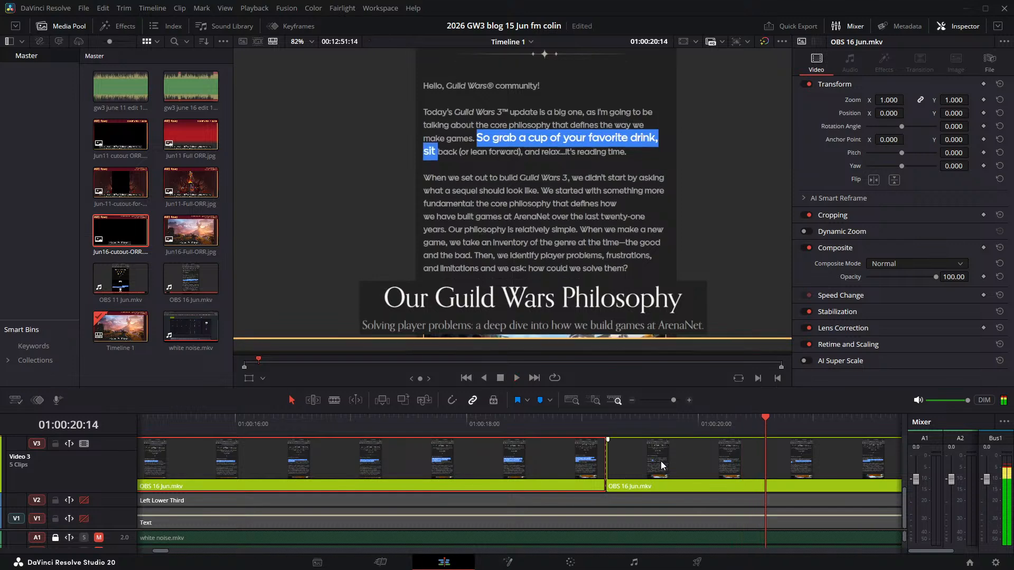
pyautogui.moveTo(661, 462); pyautogui.dragTo(796, 461)
pyautogui.click(720, 417)
pyautogui.press('space')
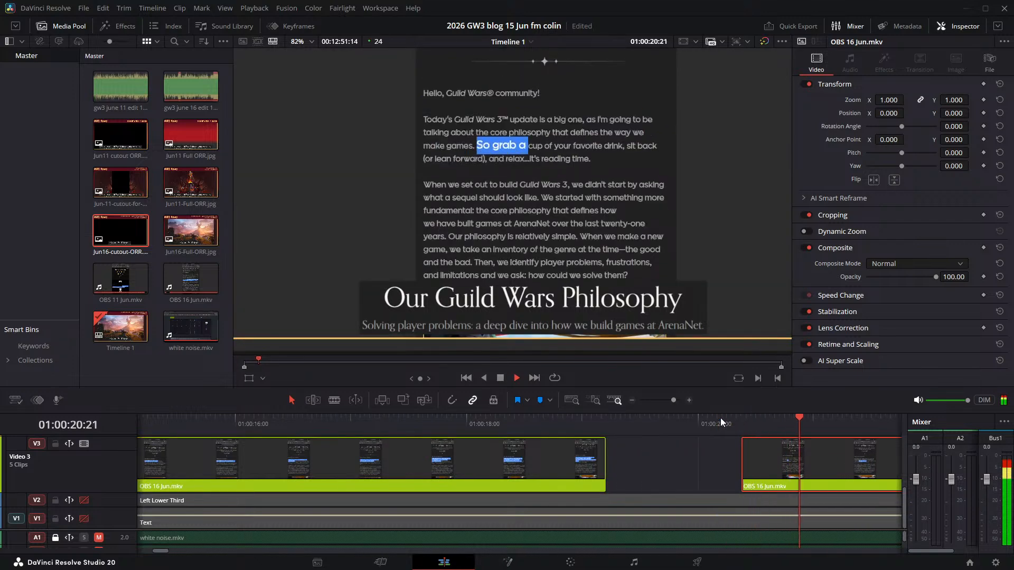
pyautogui.click(724, 419)
pyautogui.click(732, 419)
pyautogui.press('Left')
pyautogui.press('Left')
pyautogui.press('Left')
pyautogui.press('Left')
pyautogui.press('Left')
pyautogui.press('Left')
pyautogui.press('Left')
pyautogui.press('Left')
pyautogui.press('Left')
pyautogui.press('Left')
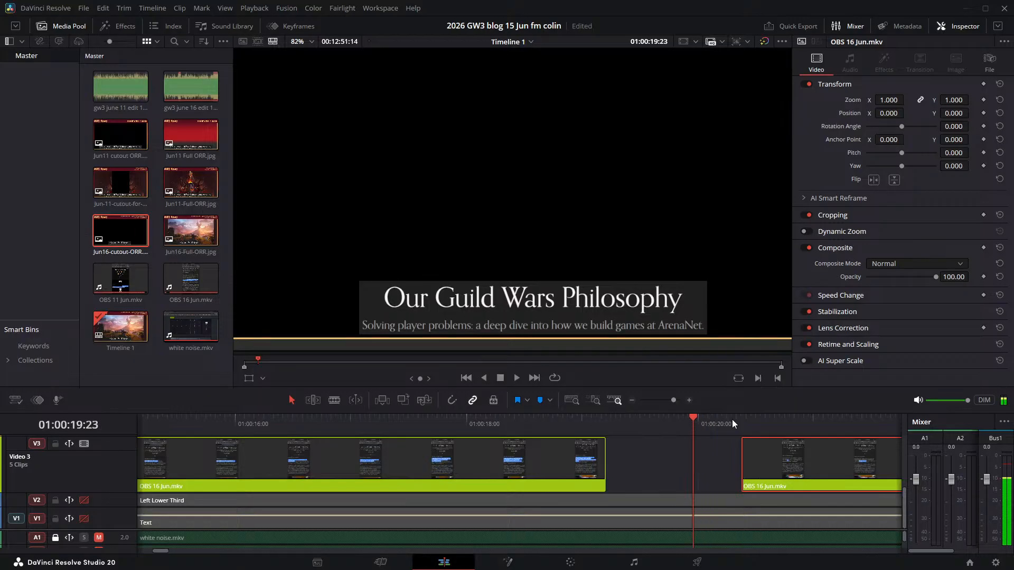
pyautogui.press('Right')
pyautogui.press('Right')
pyautogui.press('Right')
pyautogui.press('Right')
pyautogui.press('Right')
pyautogui.press('Right')
pyautogui.press('Right')
pyautogui.press('Right')
pyautogui.press('Right')
pyautogui.press('Right')
pyautogui.press('Right')
pyautogui.press('Right')
pyautogui.press('Right')
pyautogui.press('Right')
pyautogui.press('Left')
pyautogui.press('Left')
pyautogui.press('Left')
pyautogui.press('Left')
pyautogui.press('Left')
pyautogui.press('Left')
pyautogui.press('Left')
pyautogui.press('Left')
pyautogui.press('Left')
pyautogui.press('Left')
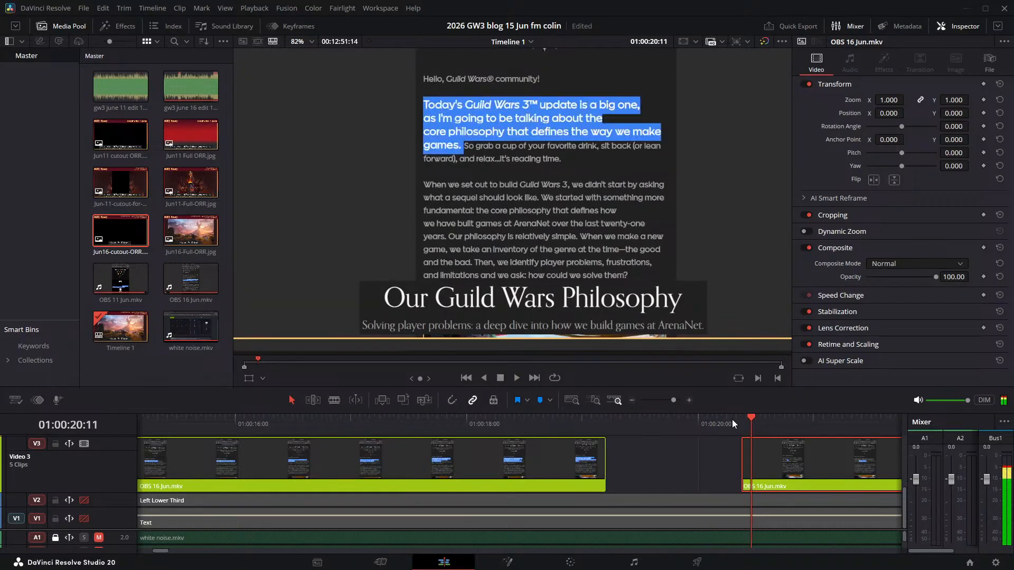
pyautogui.press('space')
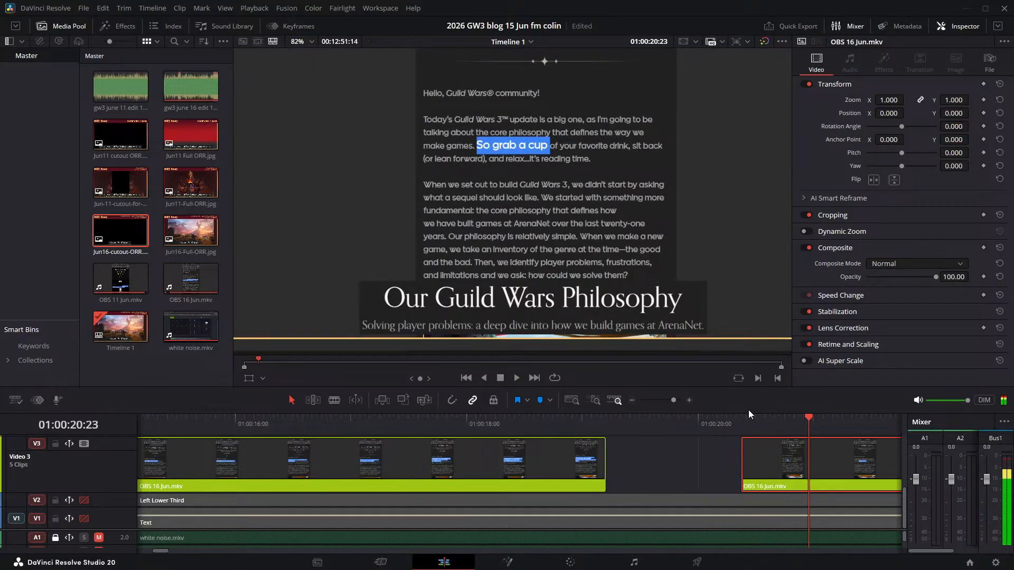
pyautogui.moveTo(763, 451); pyautogui.dragTo(749, 457)
# - Play the "So grab a cup" sentence, find its last frames before "When" is highlighted, and split the Video 3 clip at 01:00:23:17
pyautogui.click(697, 422)
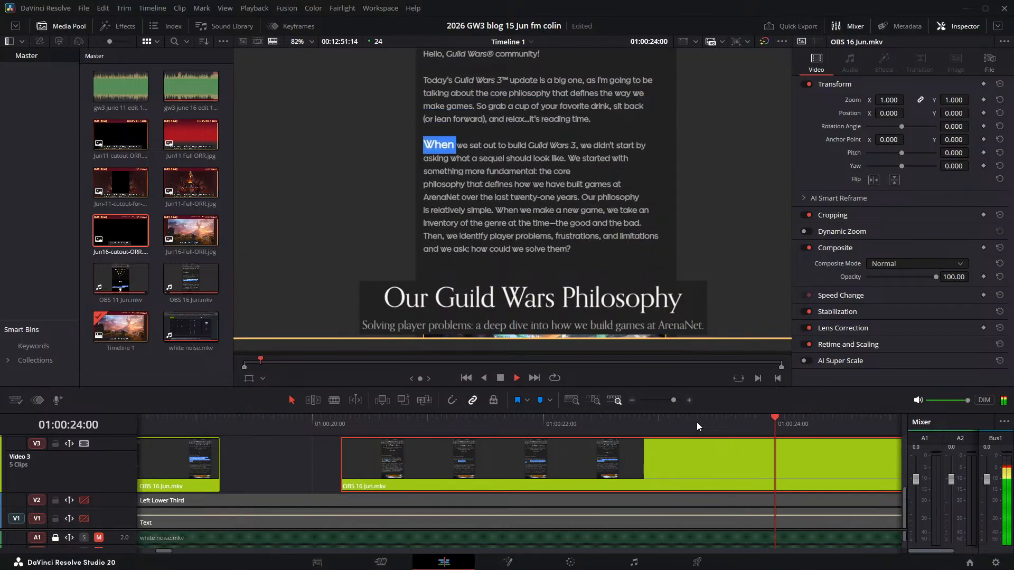
pyautogui.click(696, 423)
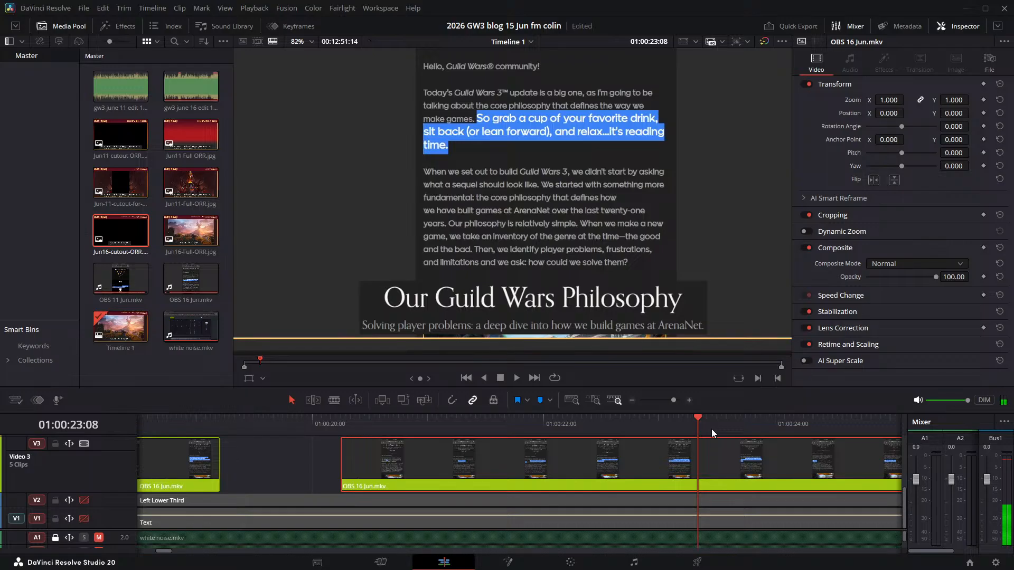
pyautogui.click(711, 429)
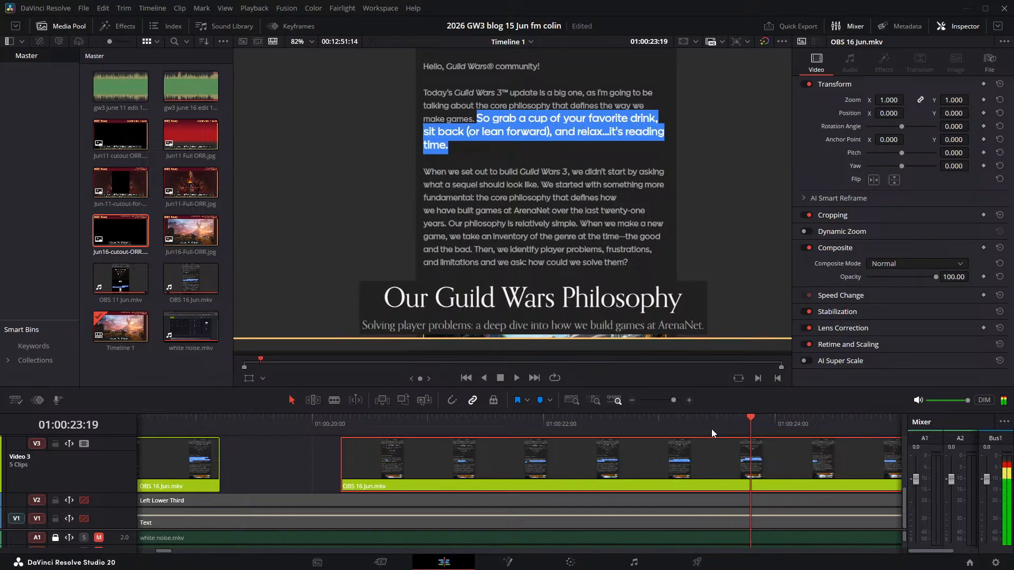
pyautogui.press('Right')
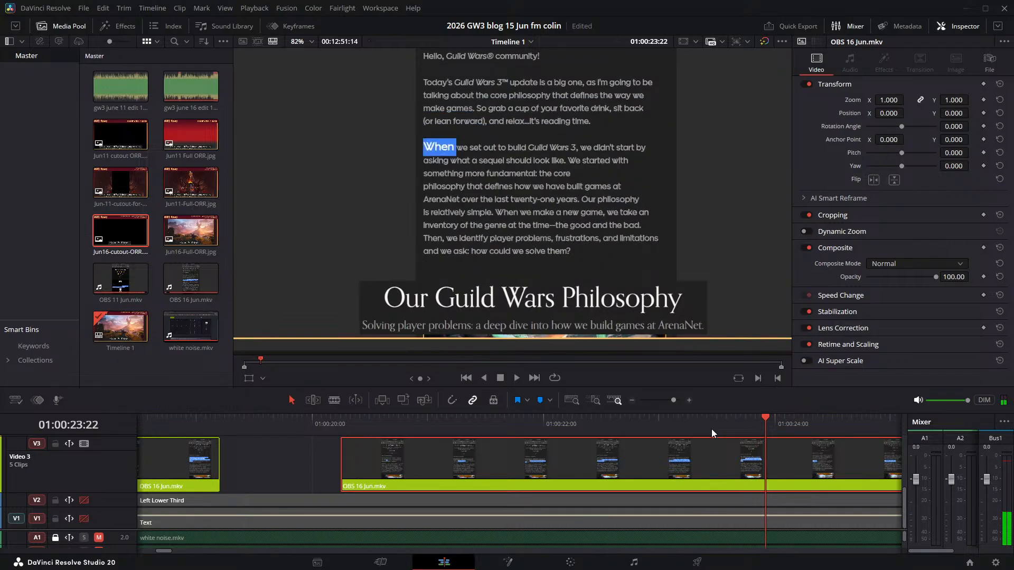
pyautogui.press('Left')
pyautogui.press('Right')
pyautogui.press('Left')
pyautogui.press('Left')
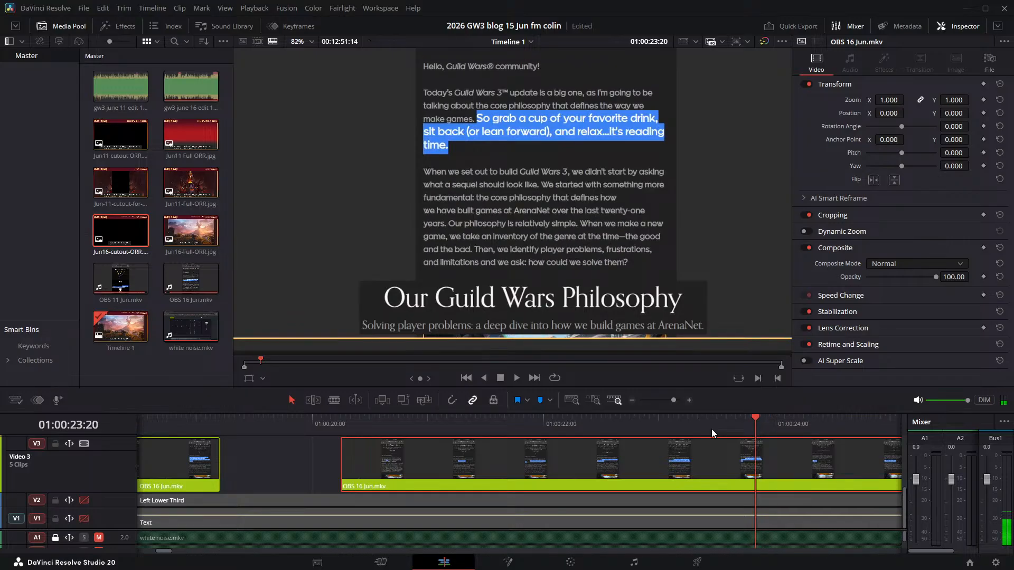
pyautogui.press('Left')
pyautogui.press('Left')
pyautogui.press('Left')
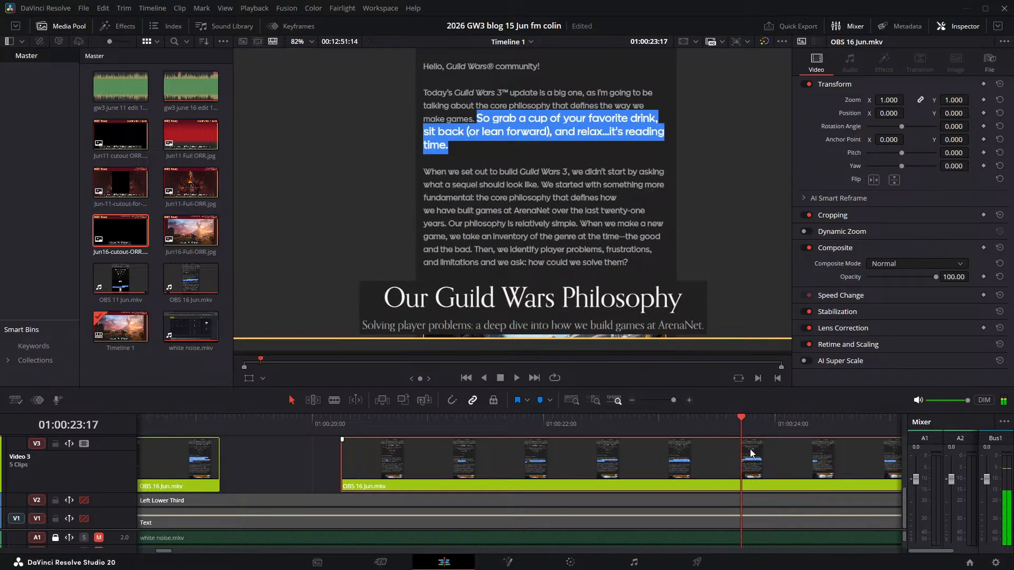
pyautogui.hotkey('ctrl', 'b')
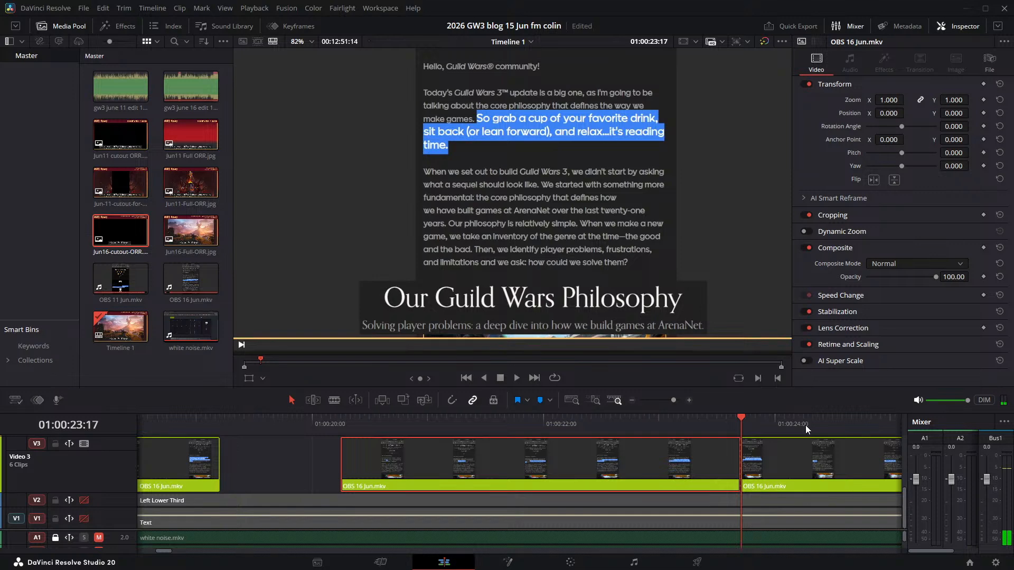
# - Play the start of the "When we set out" part and move that Video 3 clip later to start at about 01:00:26:10
pyautogui.press('space')
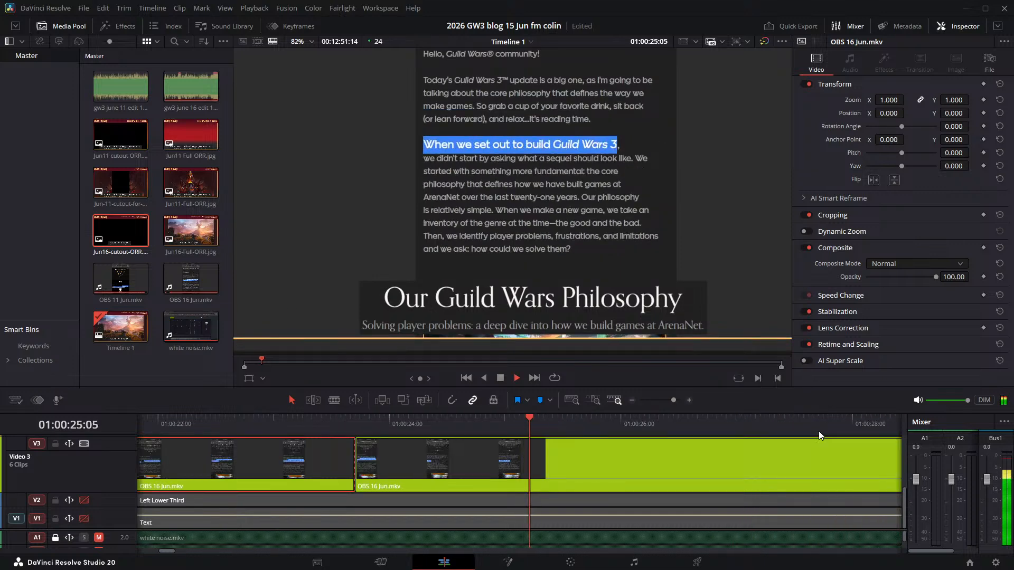
pyautogui.press('space')
pyautogui.moveTo(436, 457); pyautogui.dragTo(673, 441)
# - Find where the "When we set out" narration begins and move its Video 3 clip earlier to start at 01:00:26:05
pyautogui.press('space')
pyautogui.press('space')
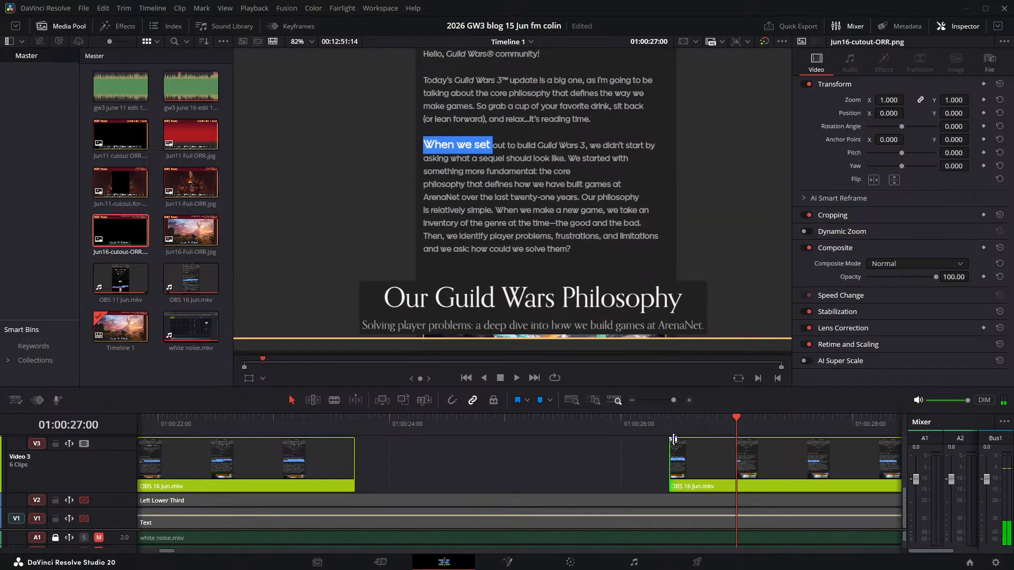
pyautogui.click(699, 458)
pyautogui.click(659, 423)
pyautogui.press('space')
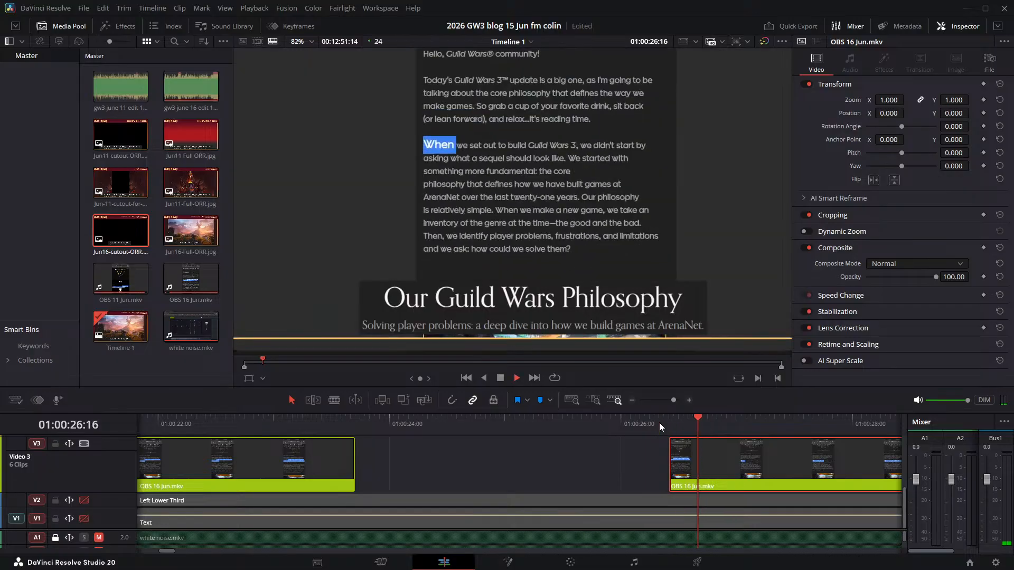
pyautogui.press('space')
pyautogui.press('Left')
pyautogui.press('Left')
pyautogui.press('Left')
pyautogui.press('Left')
pyautogui.press('Left')
pyautogui.press('Left')
pyautogui.press('Left')
pyautogui.press('Left')
pyautogui.press('Left')
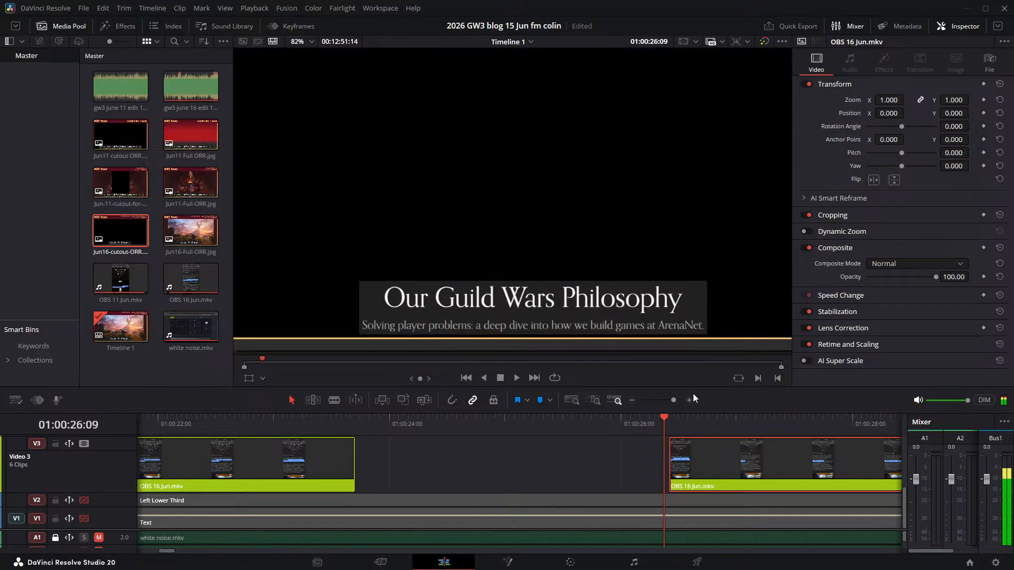
pyautogui.press('Left')
pyautogui.press('Left')
pyautogui.press('Left')
pyautogui.press('Left')
pyautogui.press('Left')
pyautogui.press('Left')
pyautogui.press('Left')
pyautogui.press('Left')
pyautogui.press('Right')
pyautogui.press('Right')
pyautogui.press('Right')
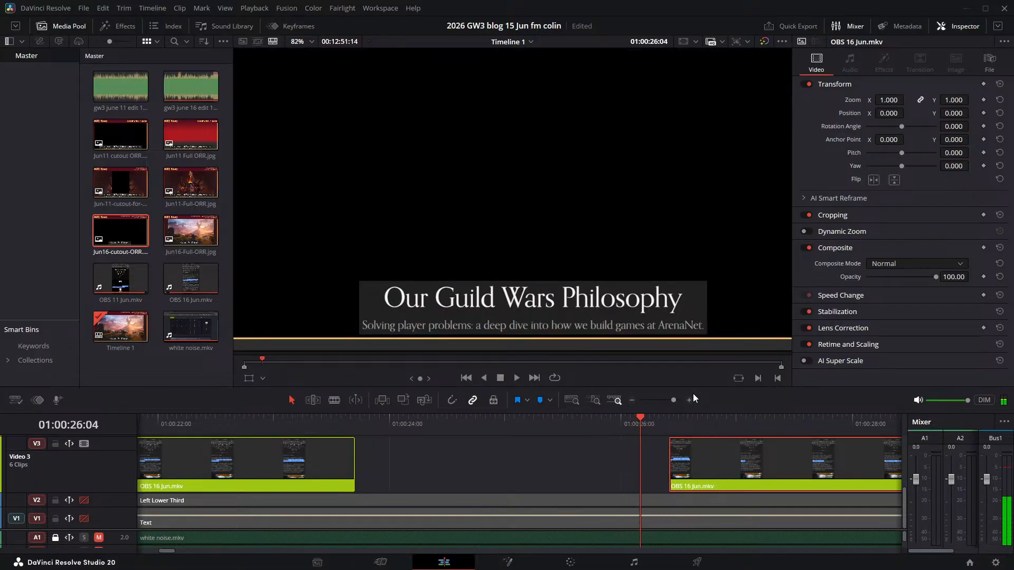
pyautogui.press('Right')
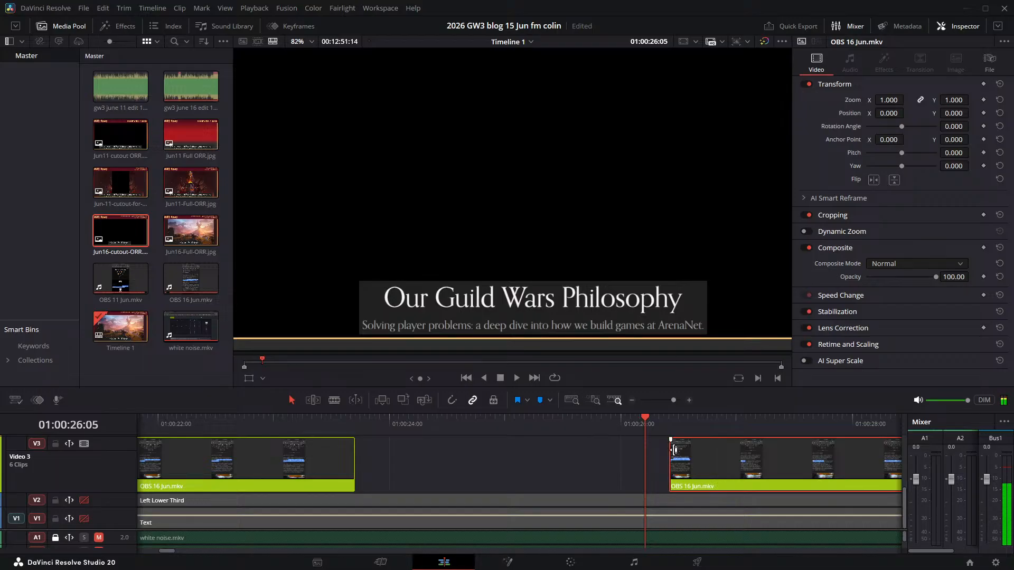
pyautogui.moveTo(682, 465); pyautogui.dragTo(659, 468)
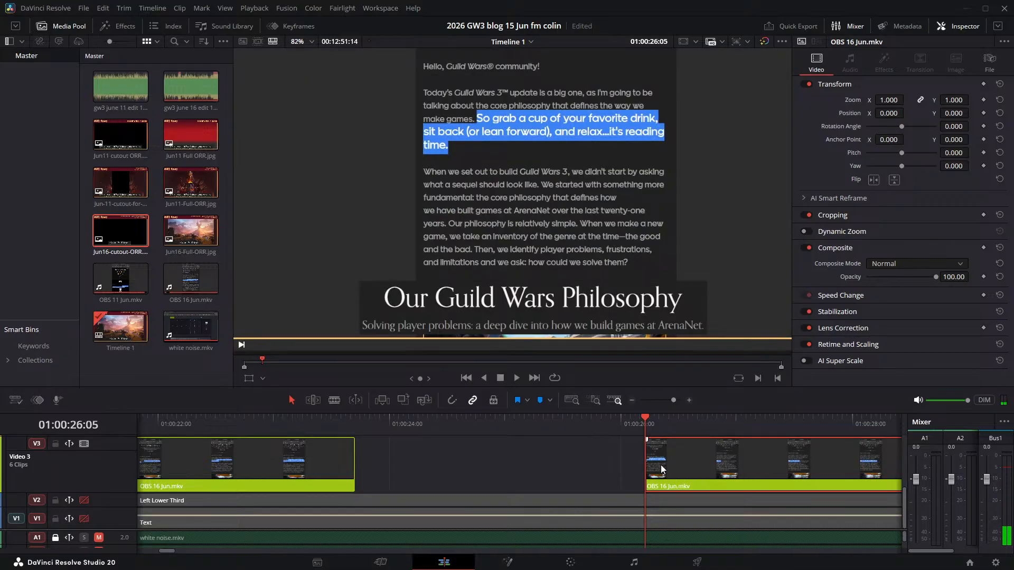
# - Play the "When we set out" sentence, find the frames before "We started" is highlighted, and split the Video 3 clip at 01:00:30:09
pyautogui.press('space')
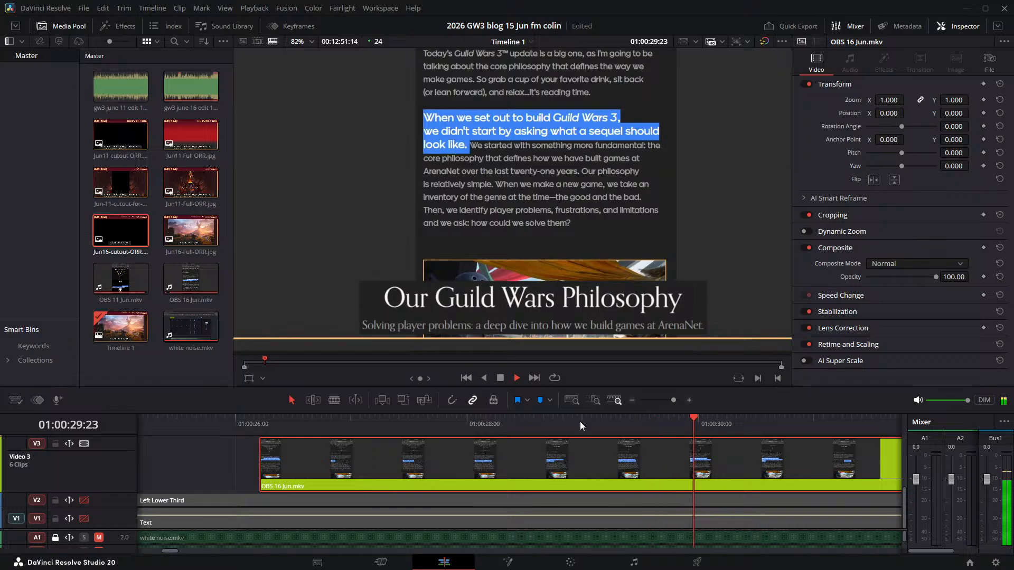
pyautogui.press('space')
pyautogui.click(694, 420)
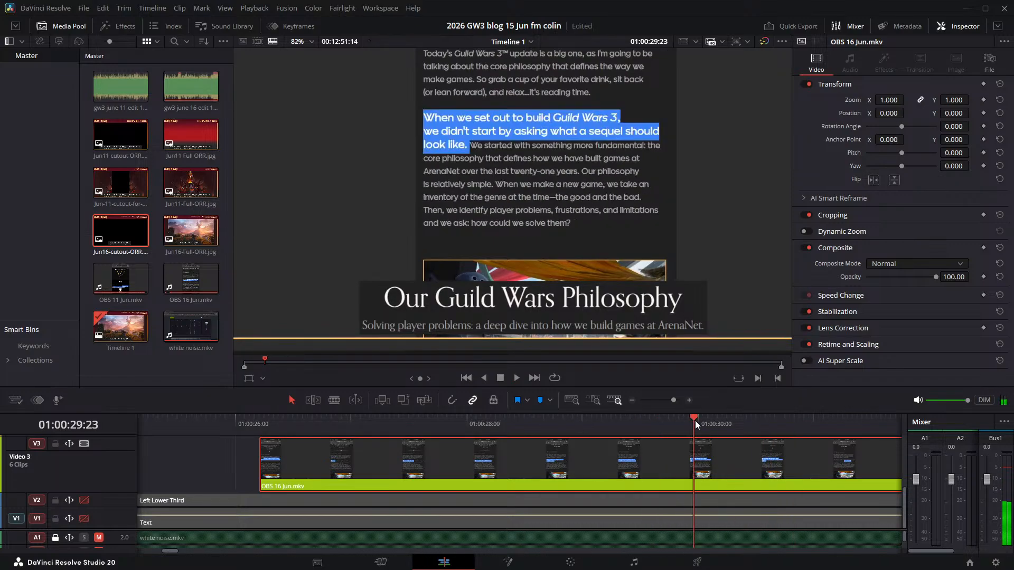
pyautogui.press('space')
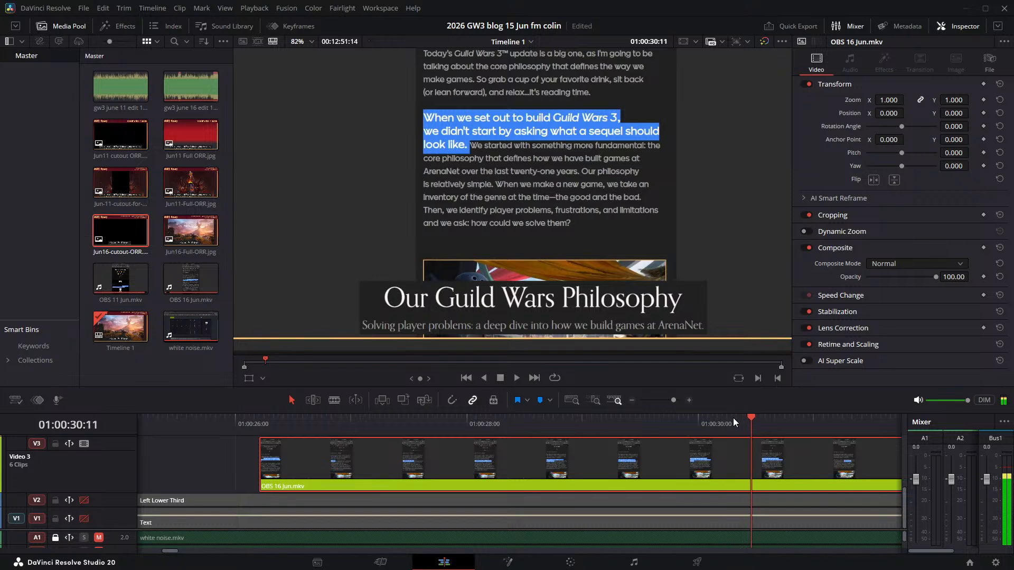
pyautogui.press('Right')
pyautogui.press('Right')
pyautogui.press('Right')
pyautogui.press('Right')
pyautogui.press('Right')
pyautogui.press('Right')
pyautogui.press('Right')
pyautogui.press('Left')
pyautogui.press('Left')
pyautogui.press('Left')
pyautogui.press('Left')
pyautogui.press('Left')
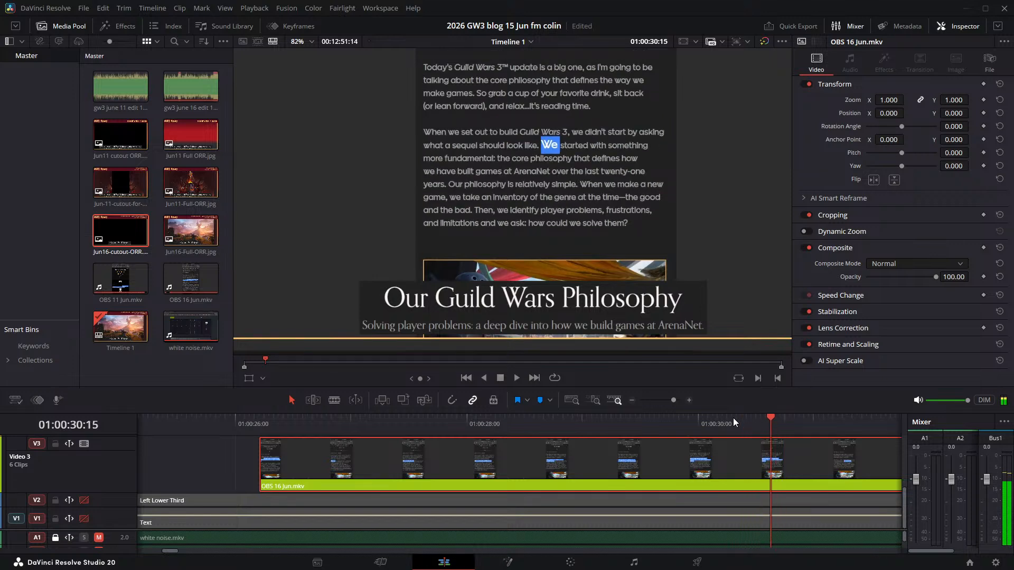
pyautogui.press('Left')
pyautogui.press('Right')
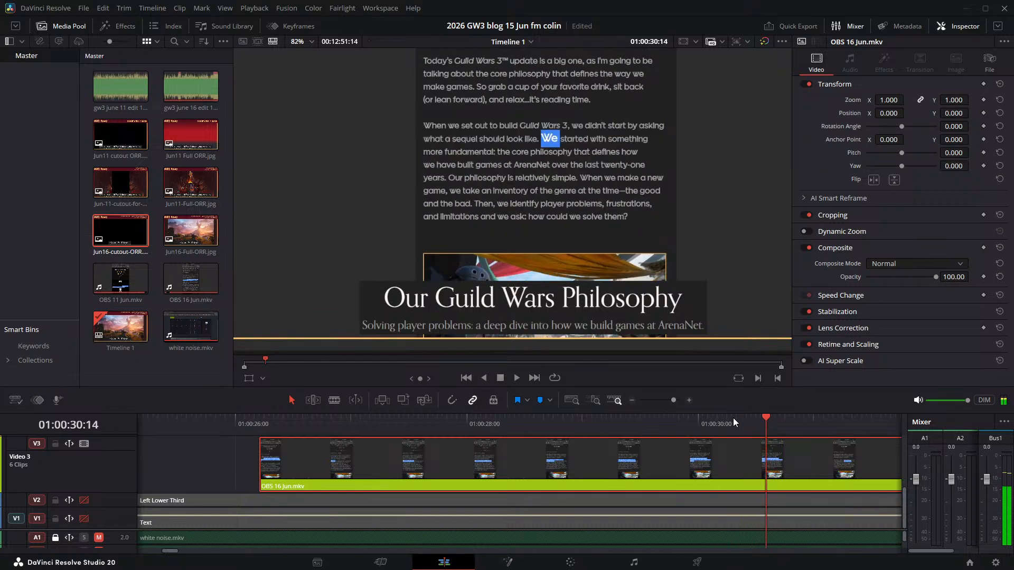
pyautogui.press('Left')
pyautogui.press('Left')
pyautogui.press('Left')
pyautogui.press('Left')
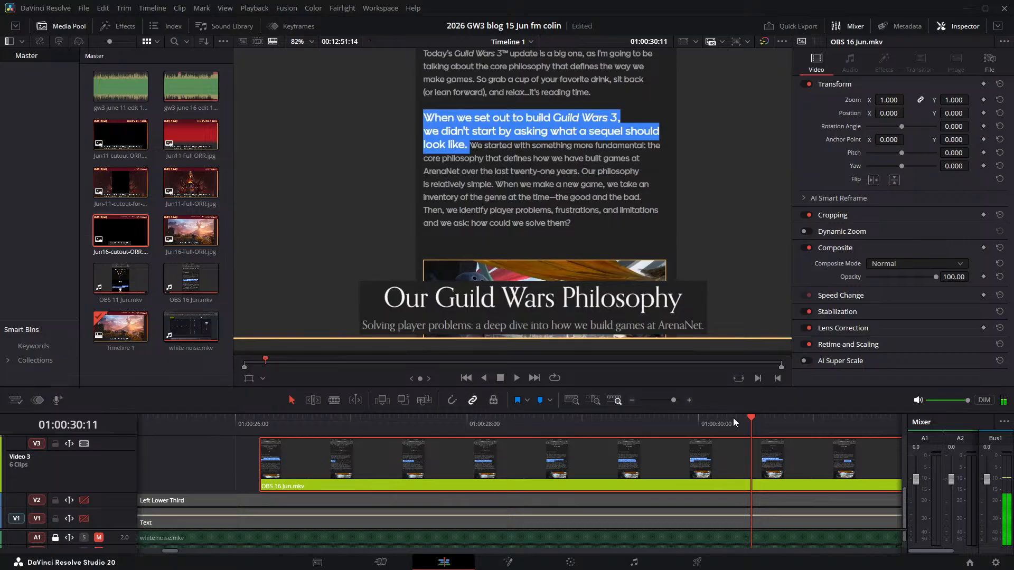
pyautogui.press('Left')
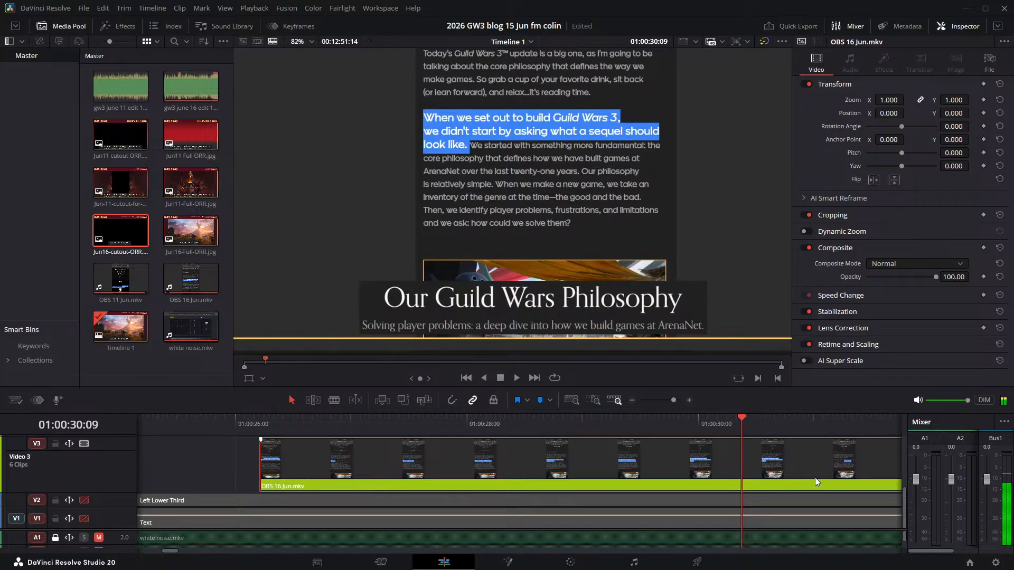
pyautogui.hotkey('ctrl', 'b')
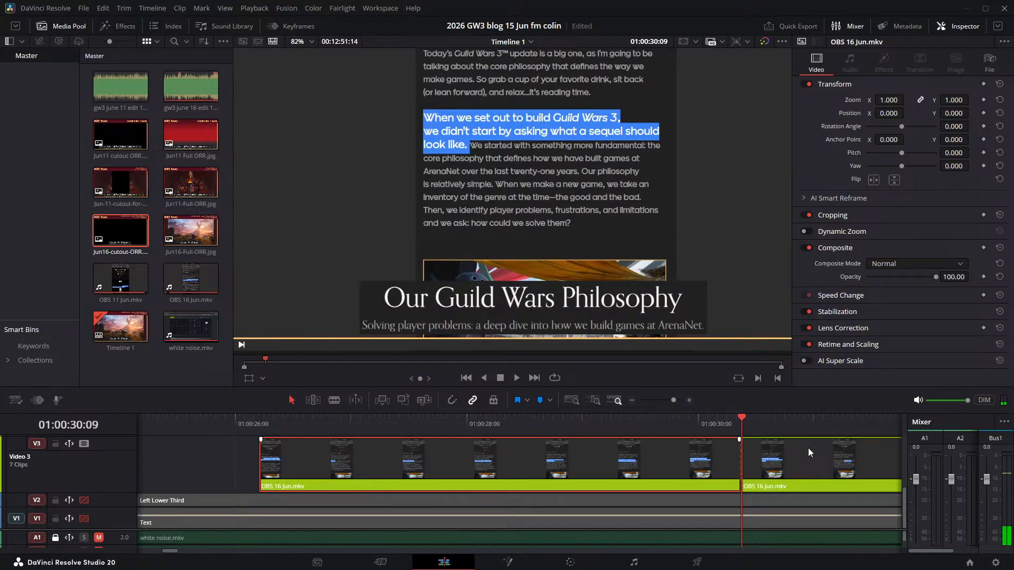
pyautogui.press('space')
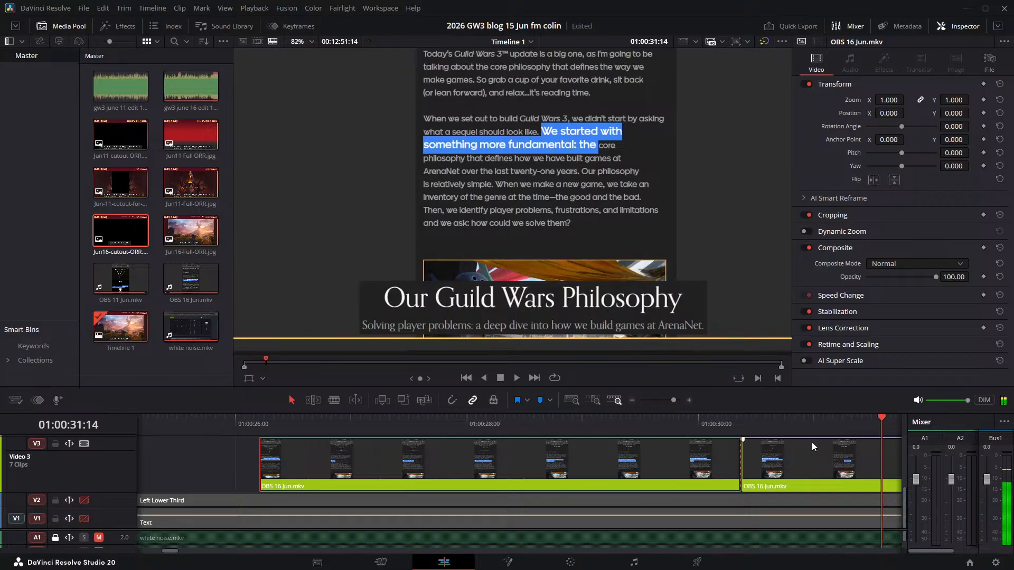
pyautogui.moveTo(803, 469); pyautogui.dragTo(744, 473)
pyautogui.hotkey('ctrl', 'z')
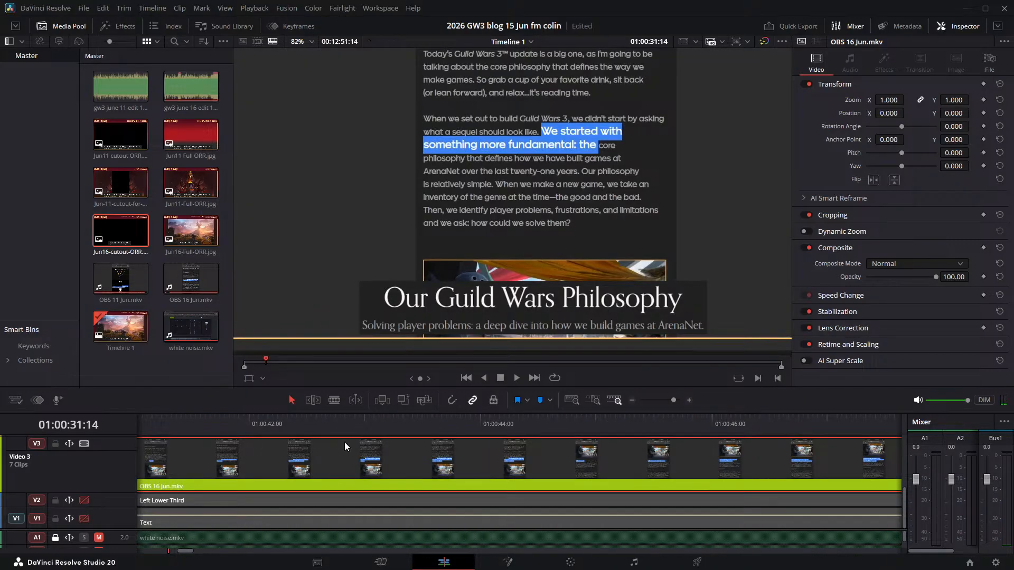
pyautogui.press('Left')
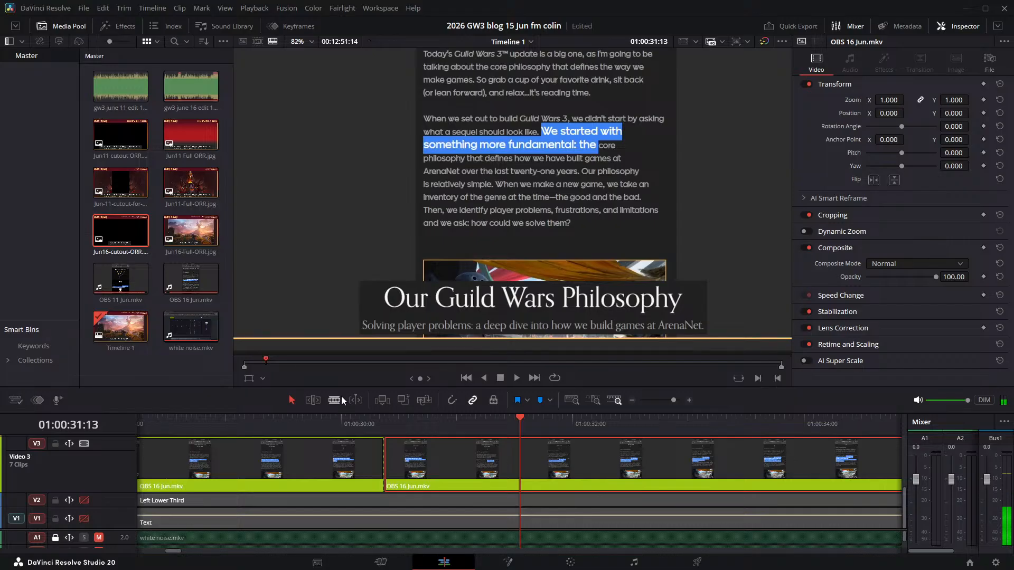
# - Find where the "We started" narration begins, move its Video 3 clip later to start at 01:00:31:10, and play its opening
pyautogui.click(343, 423)
pyautogui.press('space')
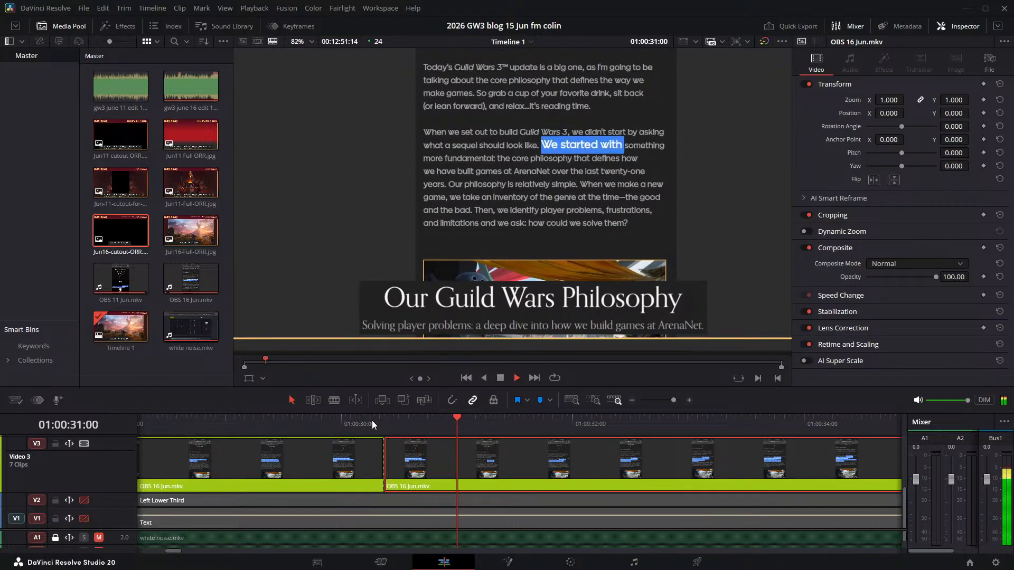
pyautogui.moveTo(527, 465); pyautogui.dragTo(651, 468)
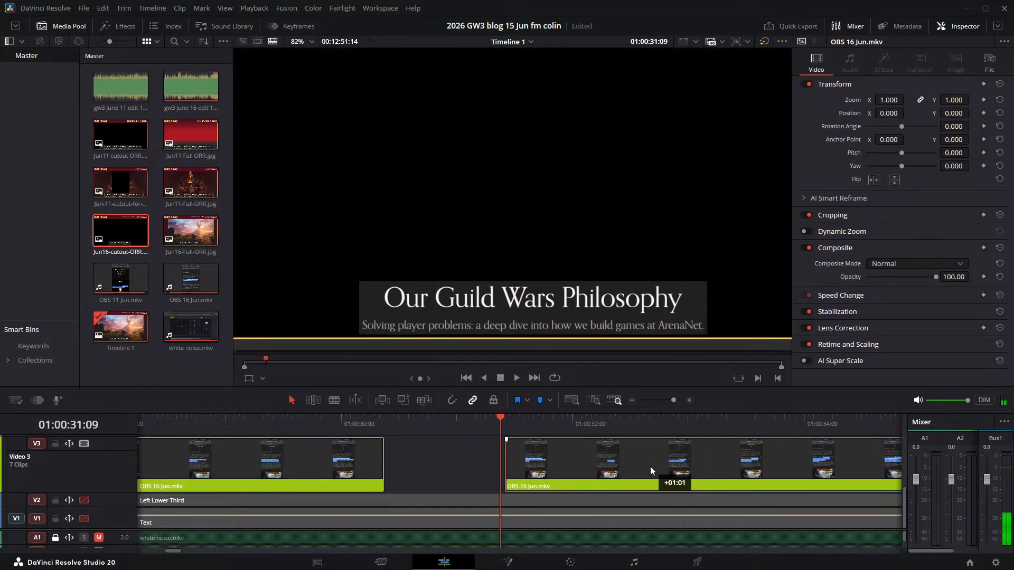
pyautogui.press('space')
# - Play the "We started" sentence, find the frames before "Our" is highlighted, and split the Video 3 clip at 01:00:35:20
pyautogui.press('space')
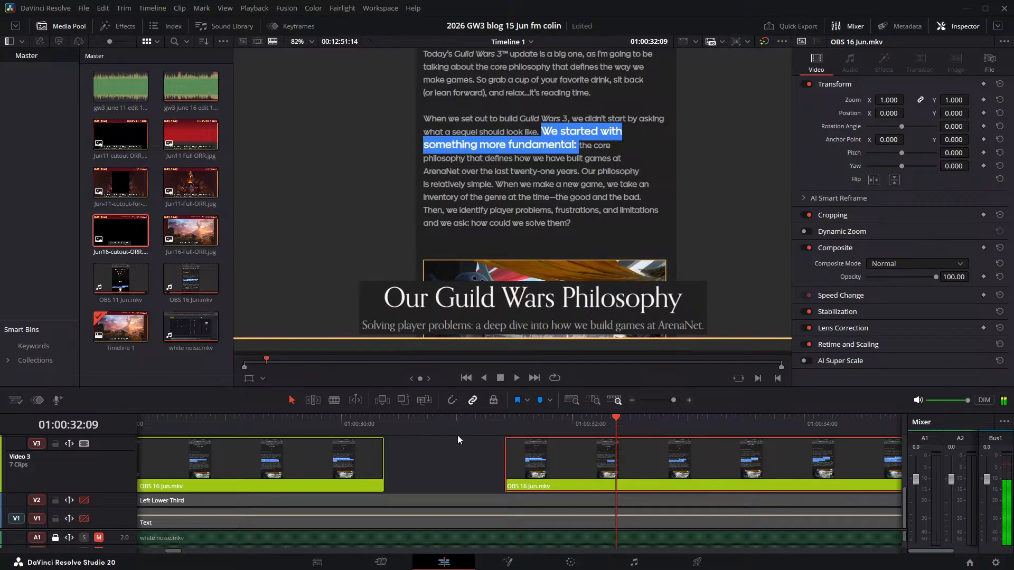
pyautogui.click(505, 420)
pyautogui.press('space')
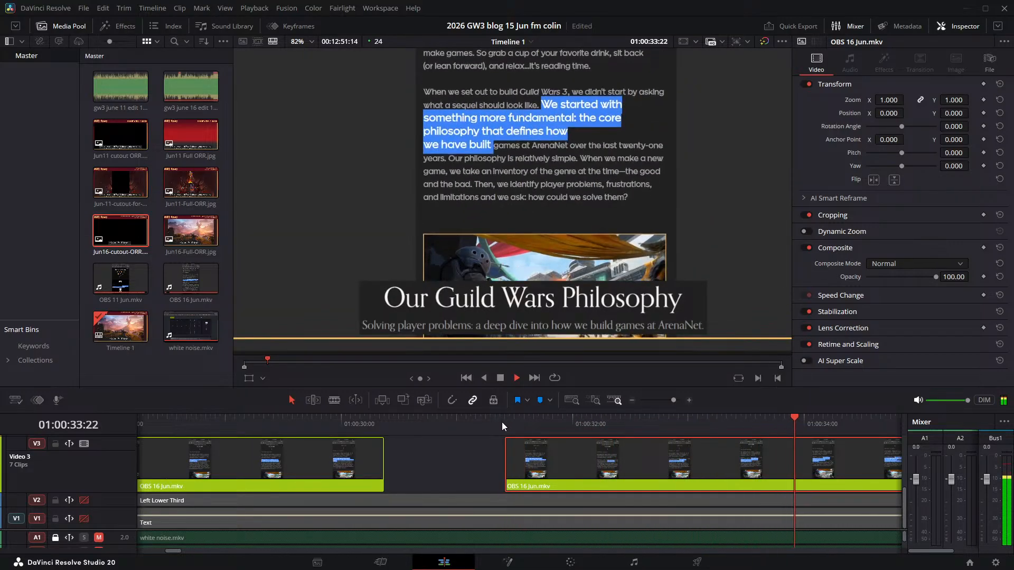
pyautogui.press('space')
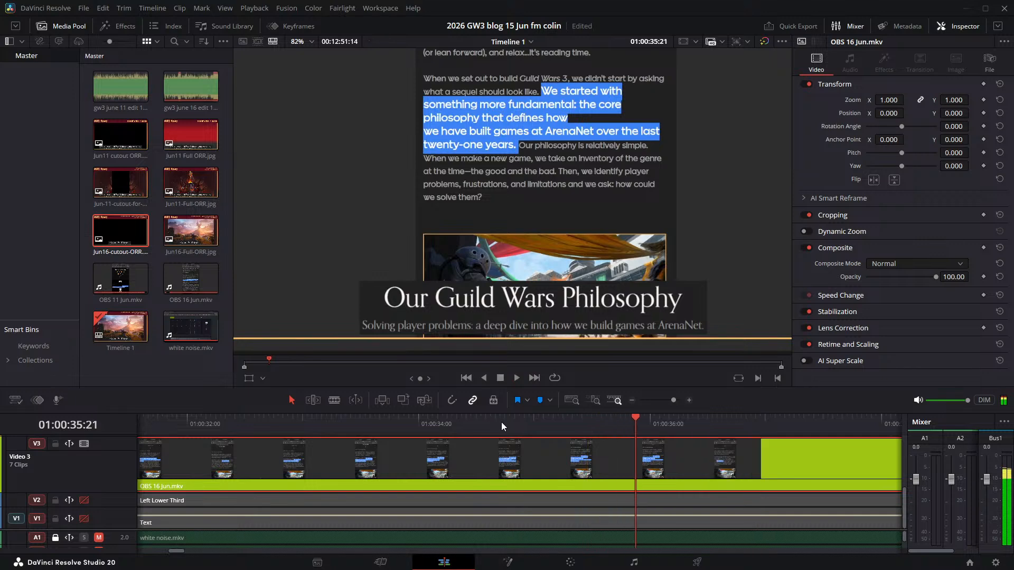
pyautogui.press('Right')
pyautogui.press('Right')
pyautogui.press('Right')
pyautogui.press('Right')
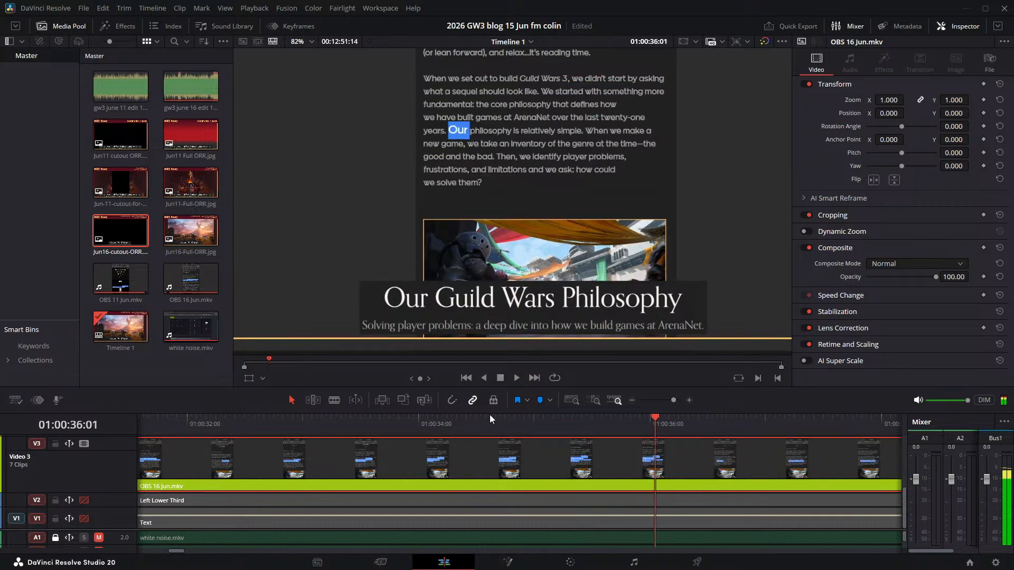
pyautogui.press('Left')
pyautogui.press('Left')
pyautogui.press('Left')
pyautogui.press('Left')
pyautogui.press('Left')
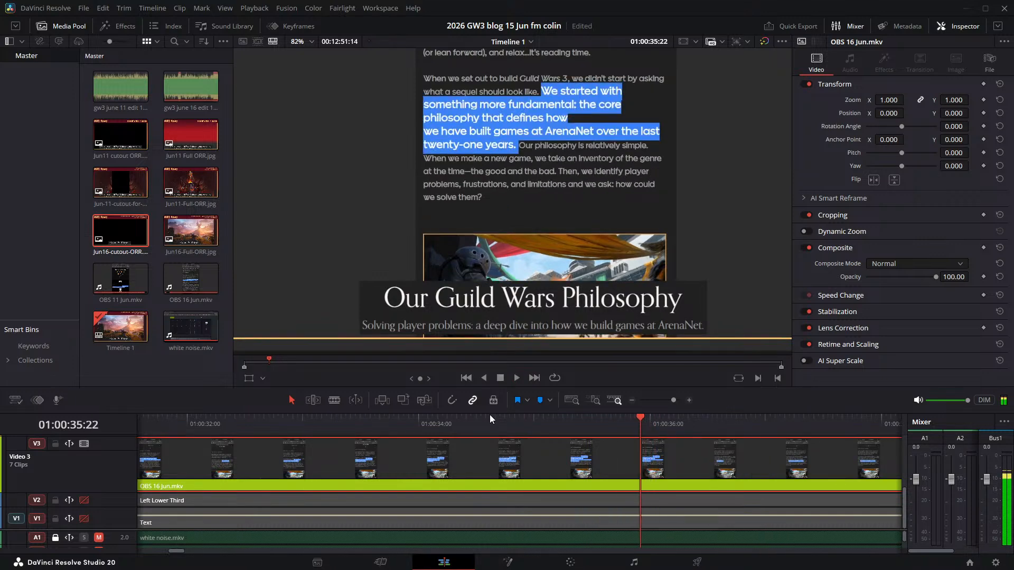
pyautogui.hotkey('ctrl', 'b')
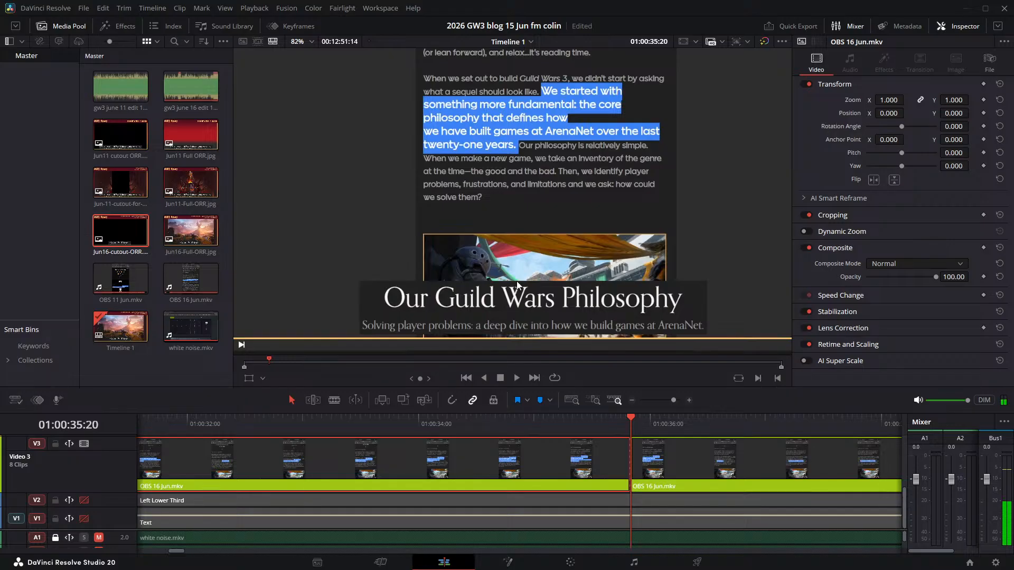
# - Move the "Our philosophy" Video 3 clip later to start at about 01:00:36:19 and play the gap before it
pyautogui.moveTo(703, 469); pyautogui.dragTo(813, 466)
pyautogui.press('space')
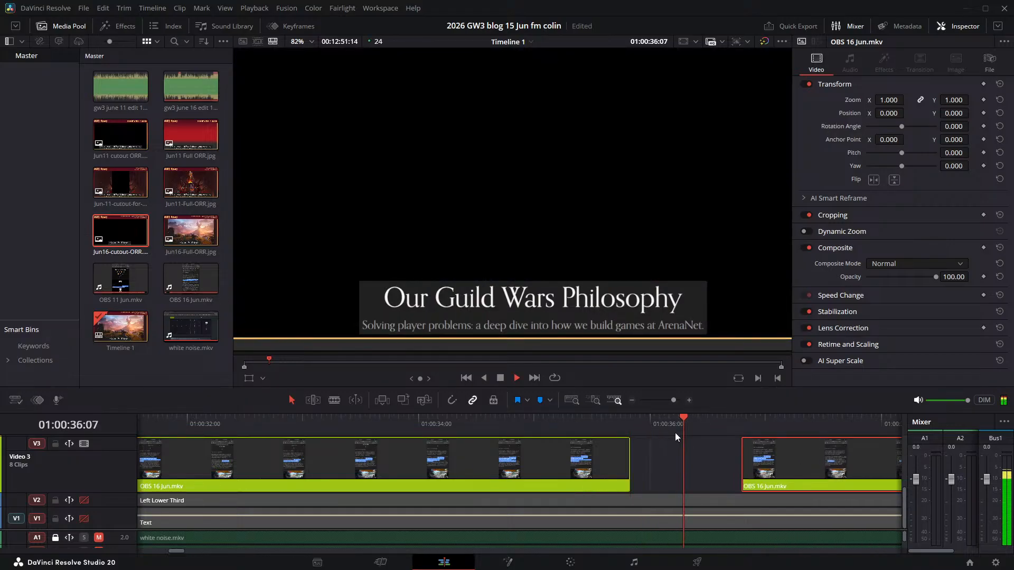
pyautogui.press('space')
pyautogui.click(609, 418)
pyautogui.press('space')
pyautogui.press('space')
# - Play from 01:00:34:13 to hear where "Our philosophy" begins and move its Video 3 clip later to start at about 01:00:39:05
pyautogui.click(483, 418)
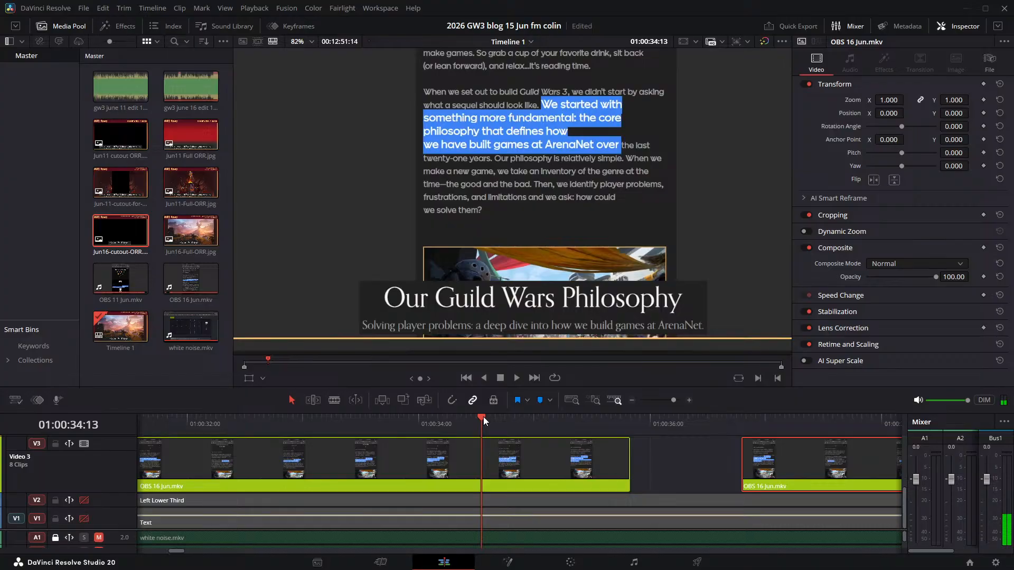
pyautogui.press('space')
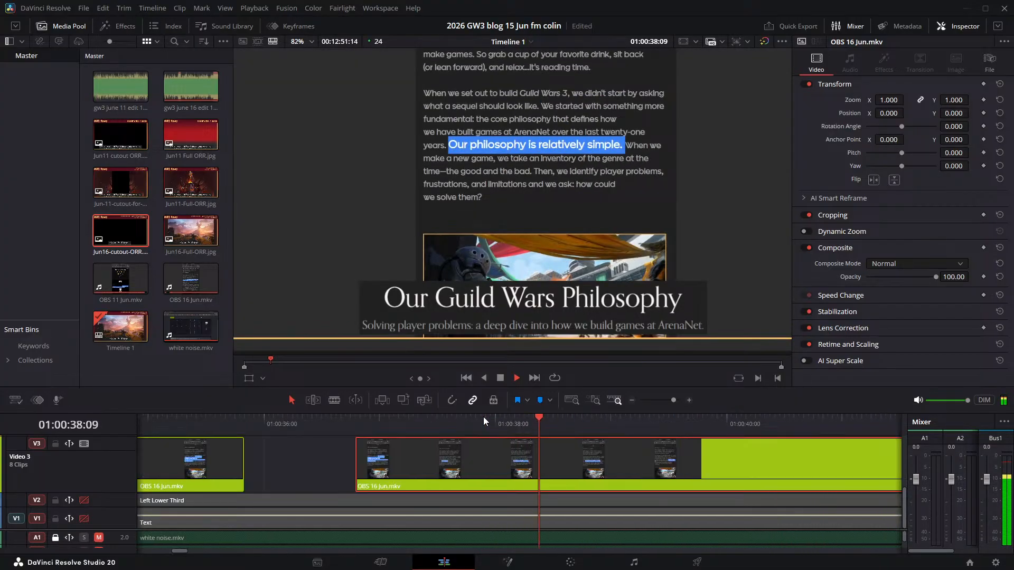
pyautogui.moveTo(438, 447); pyautogui.dragTo(708, 471)
# - Play the "Our philosophy" sentence, find the frames before "When" is highlighted, and split the Video 3 clip at 01:00:40:20
pyautogui.press('space')
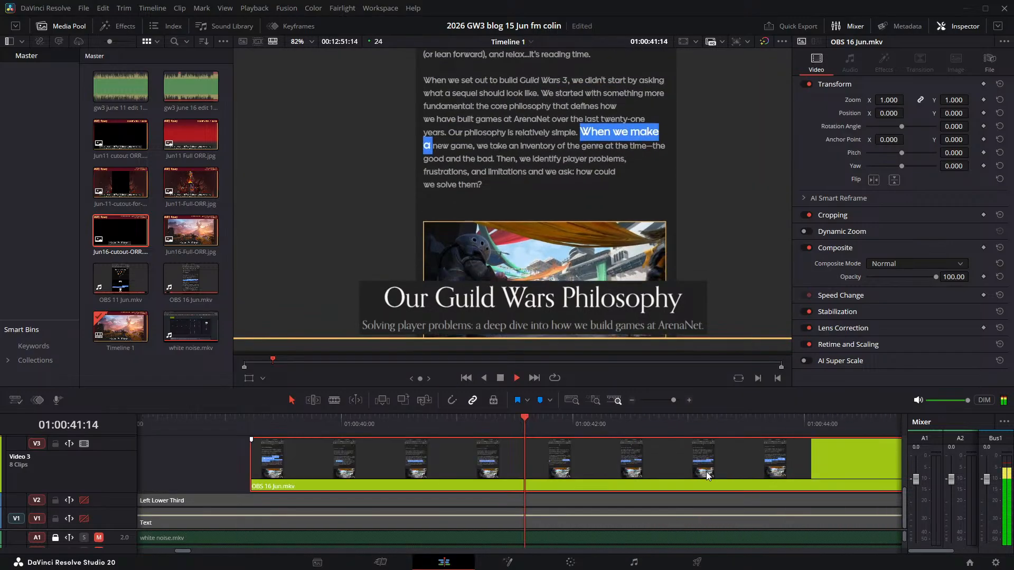
pyautogui.press('space')
pyautogui.moveTo(246, 420); pyautogui.dragTo(388, 420)
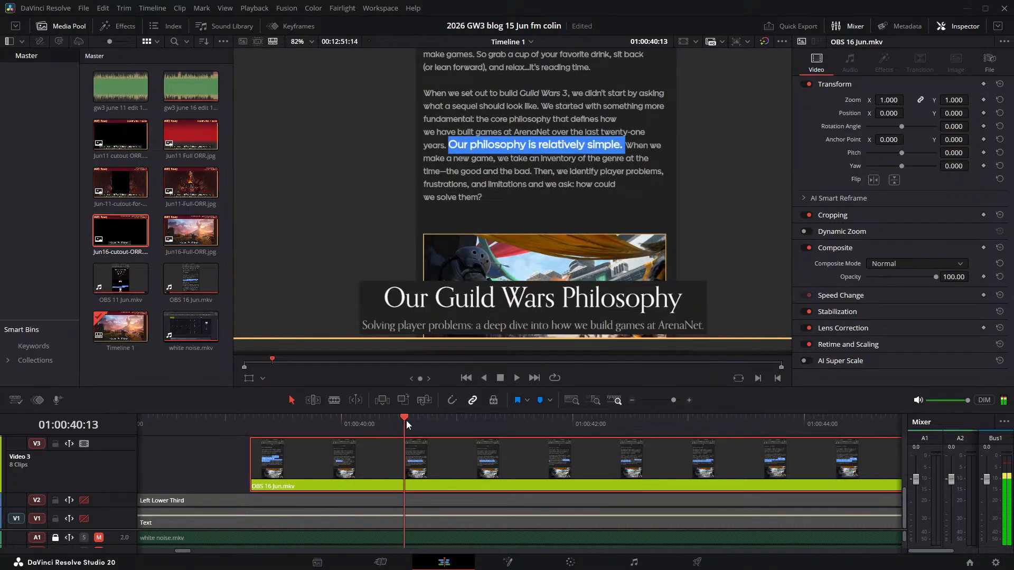
pyautogui.press('Right')
pyautogui.press('Right')
pyautogui.press('Right')
pyautogui.press('Right')
pyautogui.press('Right')
pyautogui.press('Right')
pyautogui.press('Right')
pyautogui.press('Right')
pyautogui.press('Right')
pyautogui.press('Right')
pyautogui.press('Right')
pyautogui.press('Right')
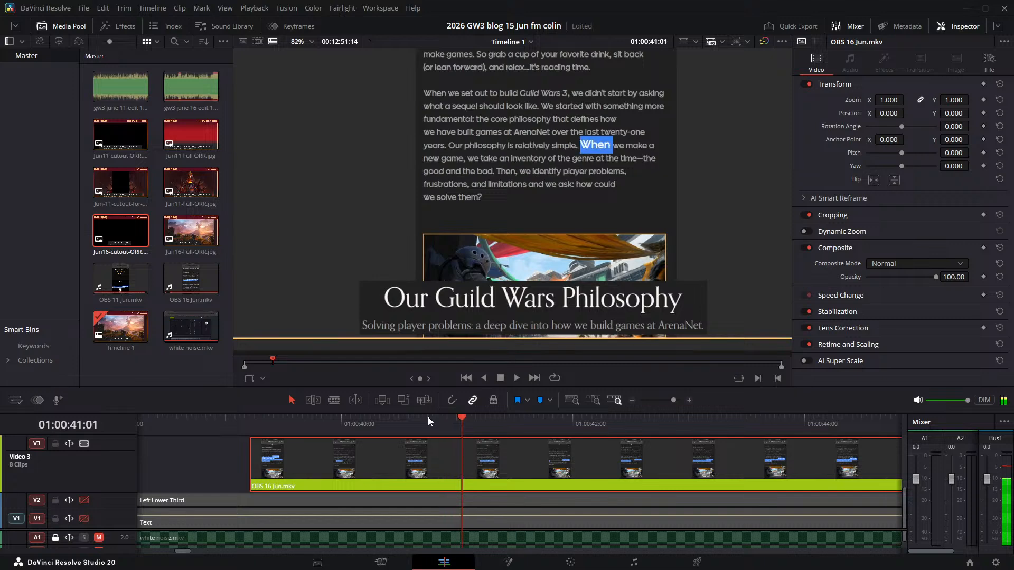
pyautogui.press('Left')
pyautogui.press('Left')
pyautogui.press('Left')
pyautogui.press('Left')
pyautogui.press('Left')
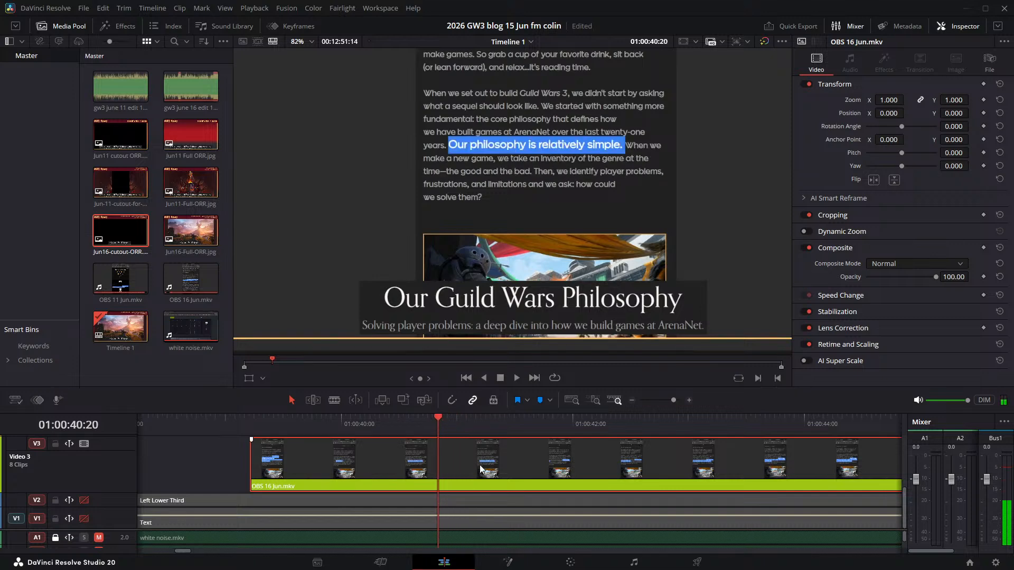
pyautogui.hotkey('ctrl', 'b')
# - Play the start of the "When we make" part and move its Video 3 clip later to start at about 01:00:41:09
pyautogui.press('space')
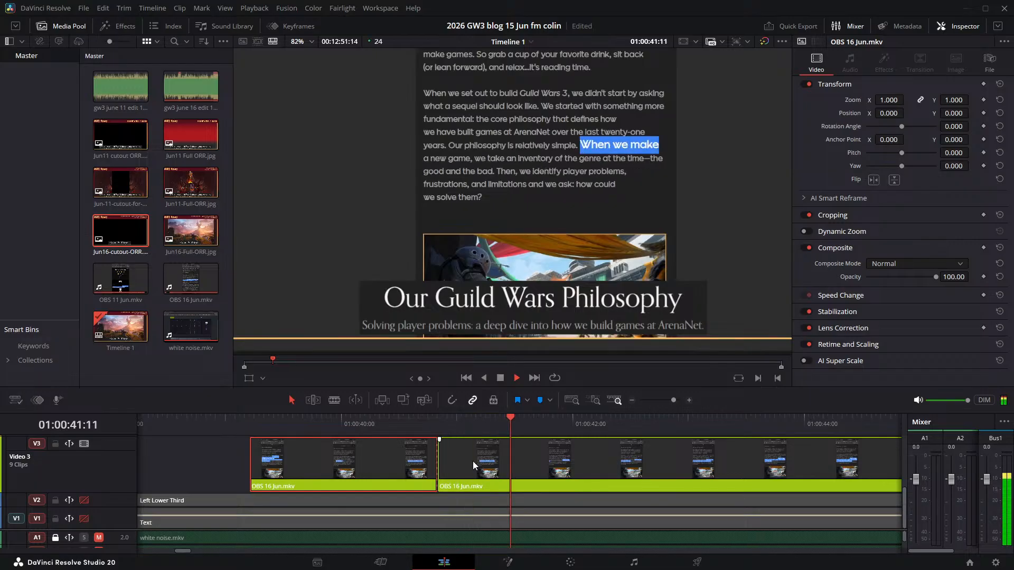
pyautogui.press('space')
pyautogui.moveTo(492, 471); pyautogui.dragTo(556, 471)
# - Check frame by frame where the "When we make" narration begins relative to the start of its Video 3 clip
pyautogui.click(486, 424)
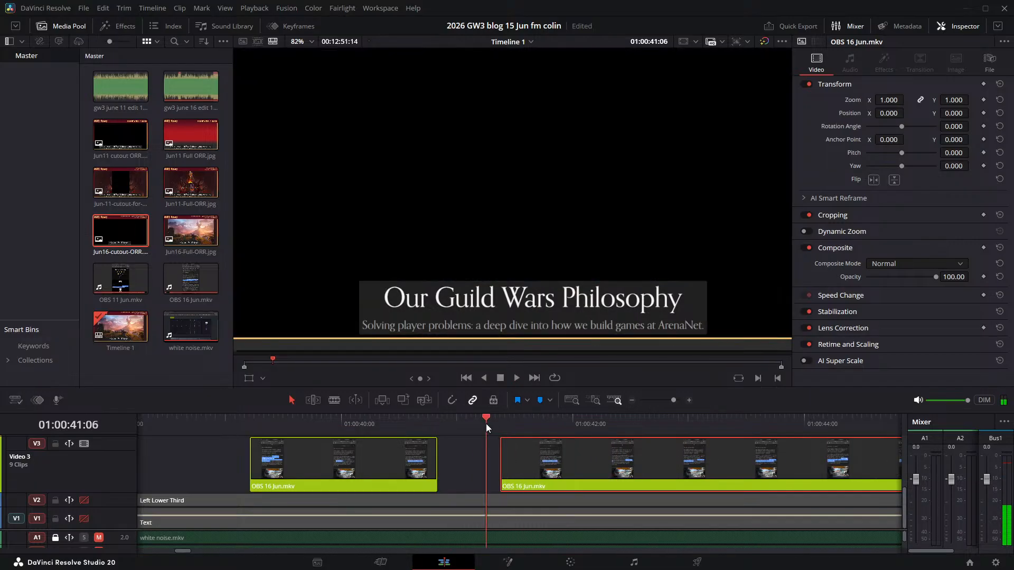
pyautogui.press('space')
pyautogui.click(492, 423)
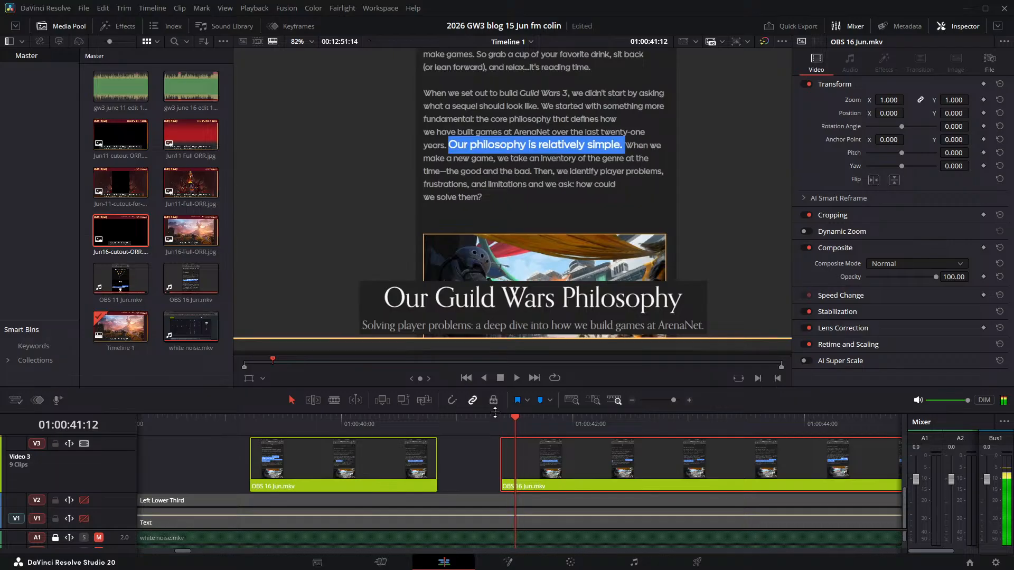
pyautogui.press('Left')
pyautogui.press('Left')
pyautogui.press('Right')
pyautogui.press('Right')
pyautogui.press('Right')
pyautogui.press('Right')
pyautogui.press('Left')
pyautogui.press('Left')
pyautogui.press('Left')
pyautogui.press('Left')
pyautogui.press('Left')
pyautogui.press('Left')
pyautogui.press('Left')
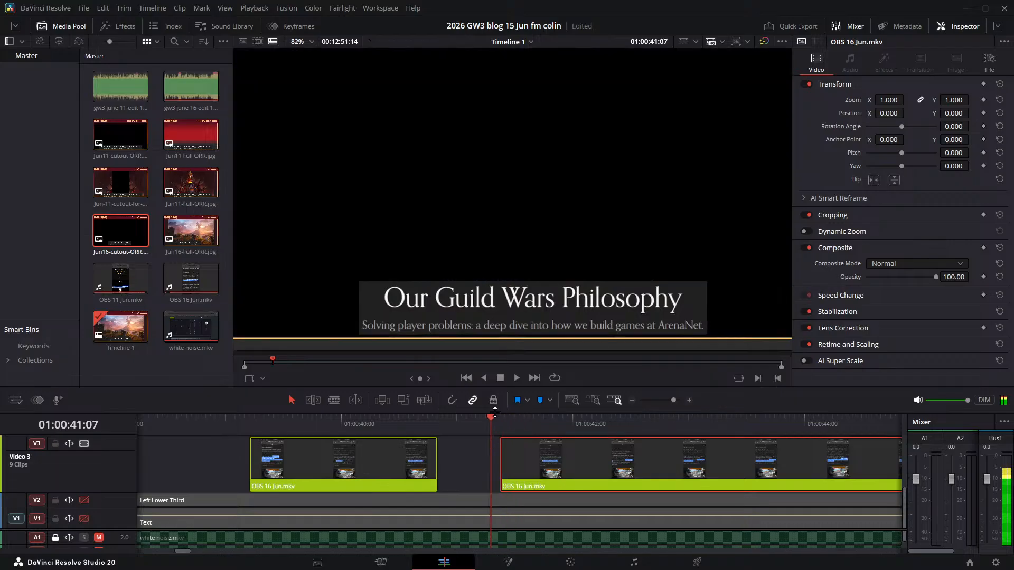
# - Play the "When we make" sentence, find the frames before "Then" is highlighted, and split the Video 3 clip at 01:00:45:08
pyautogui.press('space')
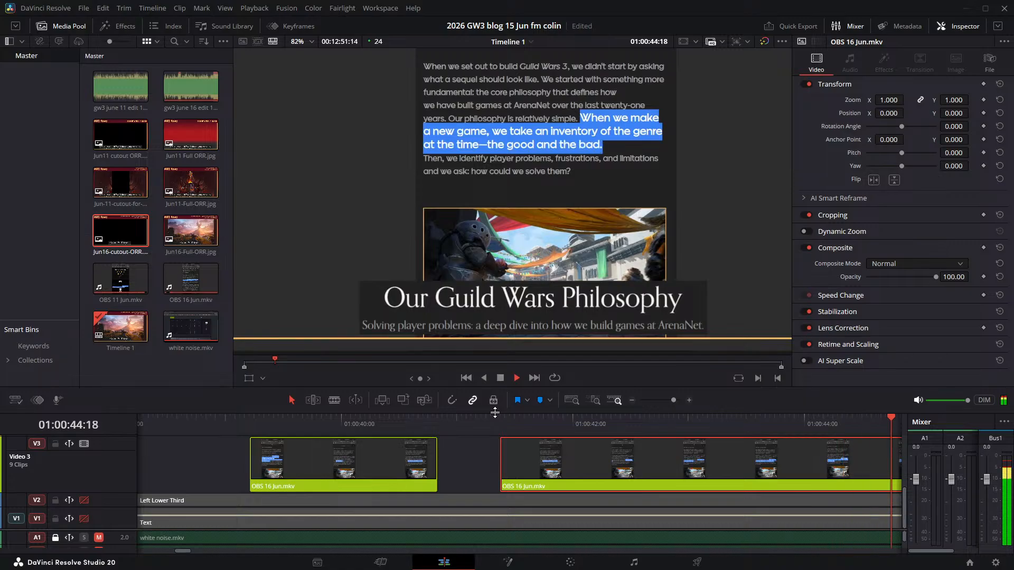
pyautogui.press('space')
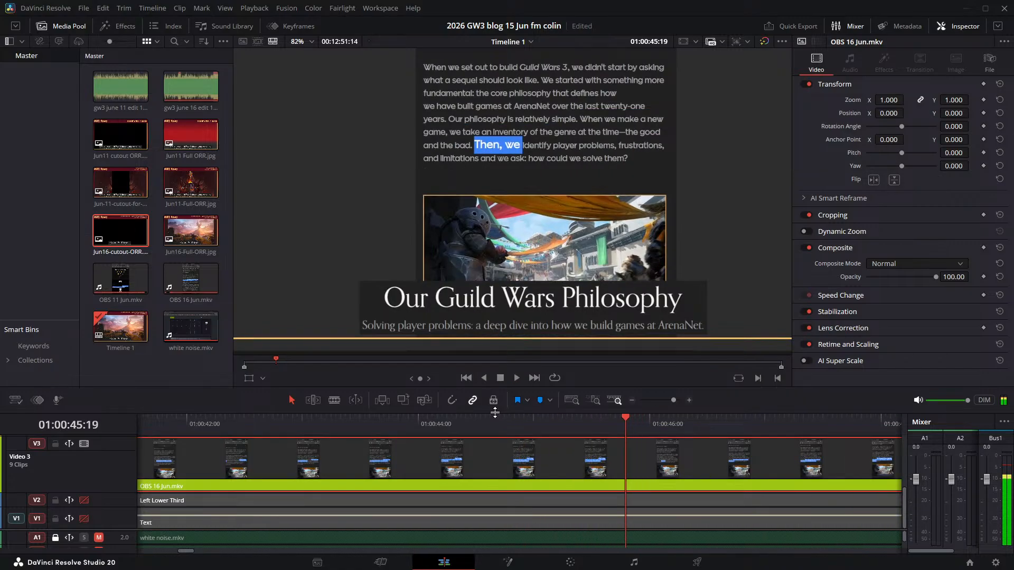
pyautogui.press('Left')
pyautogui.press('Left')
pyautogui.press('Left')
pyautogui.press('Left')
pyautogui.press('Left')
pyautogui.press('Left')
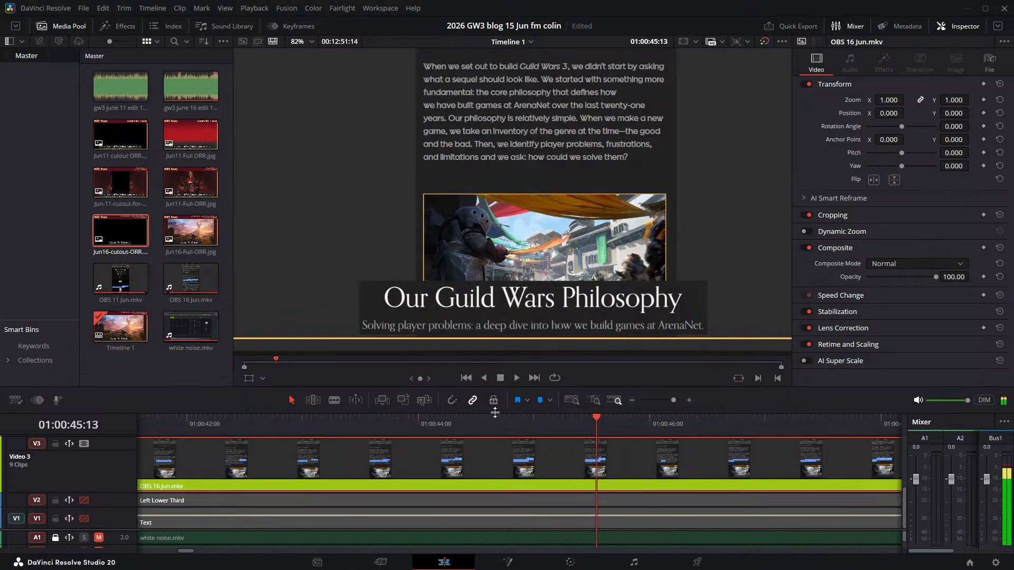
pyautogui.press('Left')
pyautogui.press('Left')
pyautogui.press('Left')
pyautogui.press('Left')
pyautogui.press('Left')
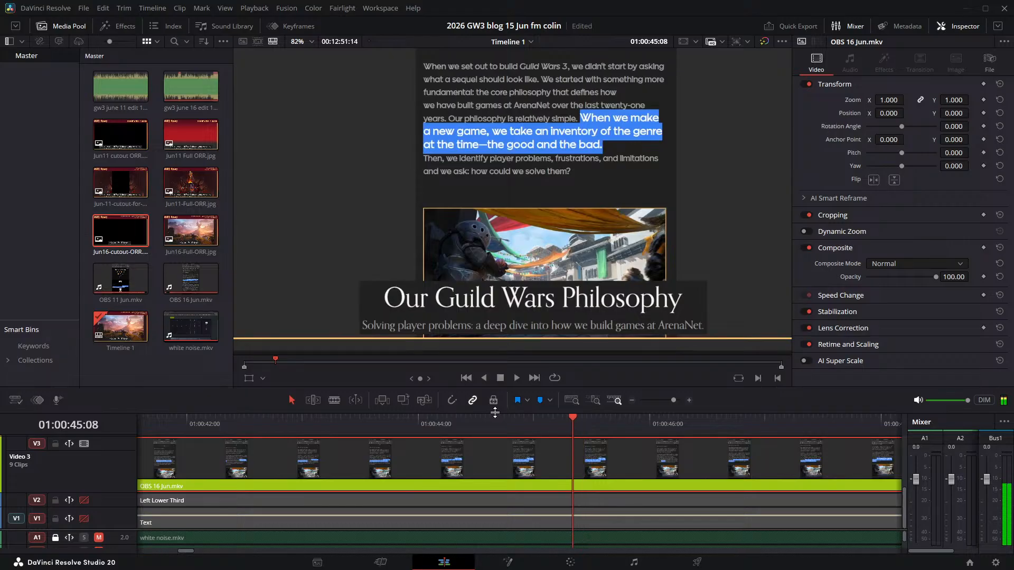
pyautogui.hotkey('ctrl', 'b')
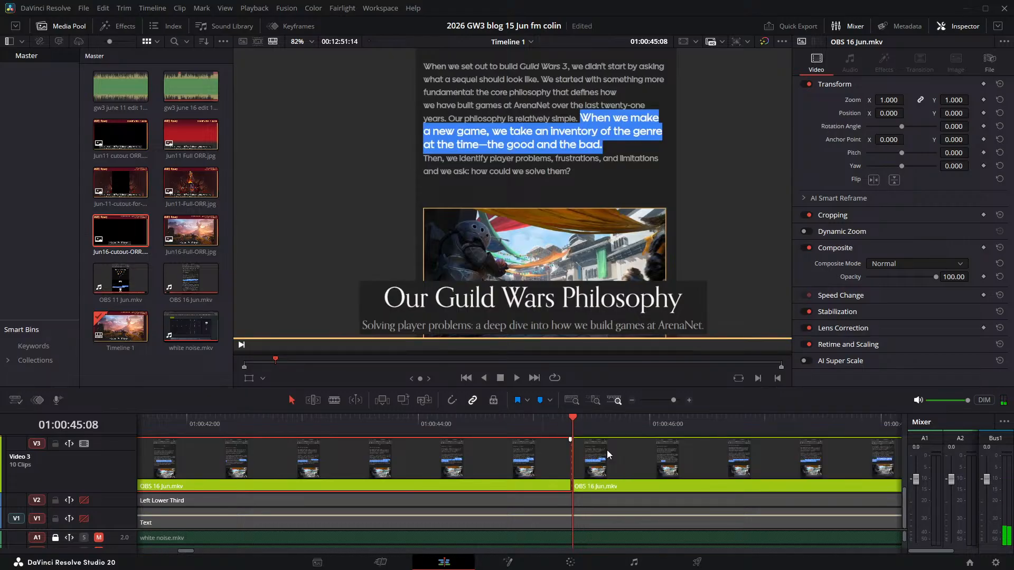
# - Find where the "Then, we identify" narration begins and move its Video 3 clip later to start at about 01:00:46:05
pyautogui.press('space')
pyautogui.press('space')
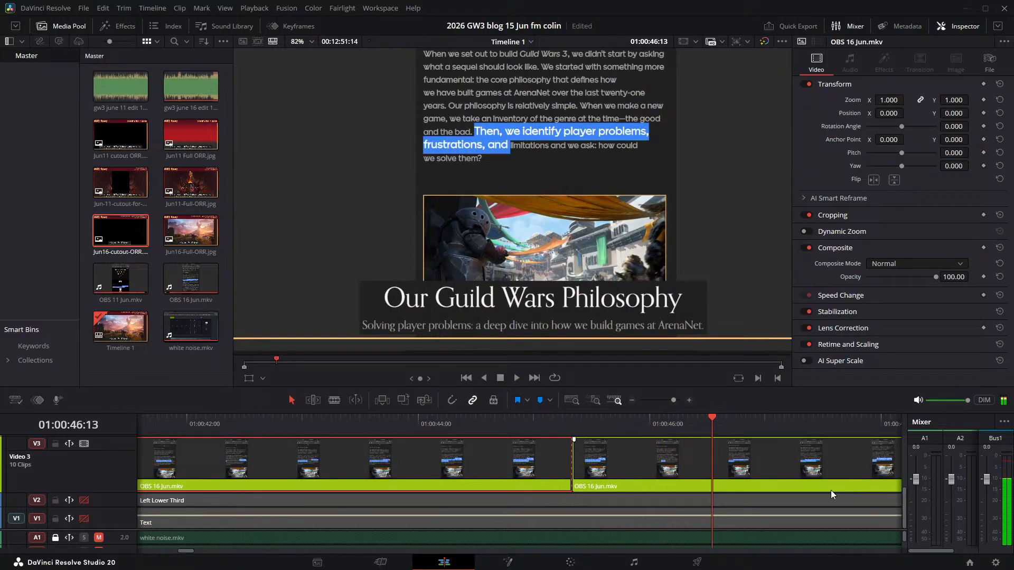
pyautogui.press('Left')
pyautogui.press('Left')
pyautogui.press('Left')
pyautogui.press('Left')
pyautogui.press('Left')
pyautogui.press('Left')
pyautogui.press('Left')
pyautogui.press('Left')
pyautogui.press('Left')
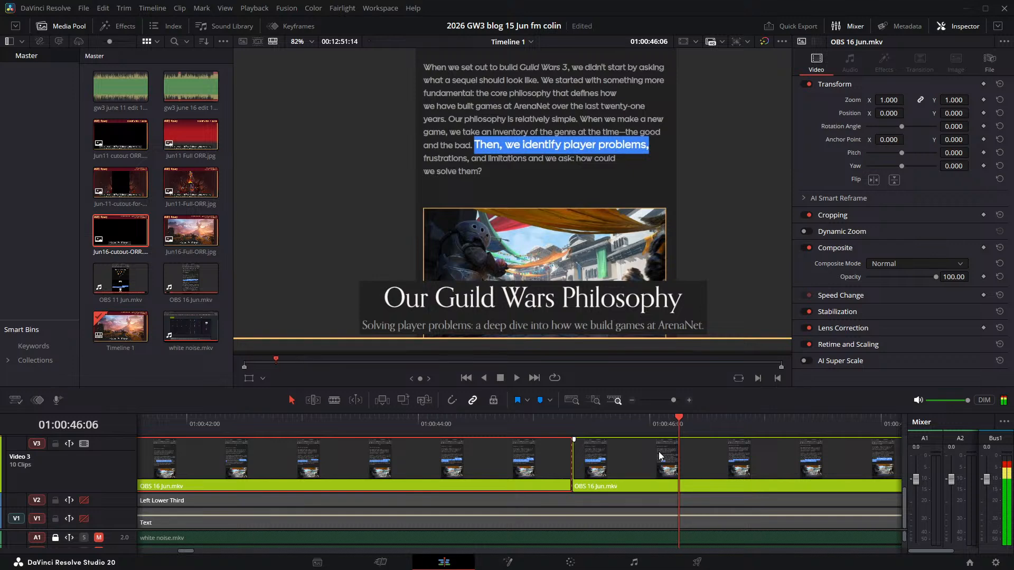
pyautogui.moveTo(594, 453); pyautogui.dragTo(694, 451)
# - Replay the start of "Then, we identify" and move its Video 3 clip one frame earlier to start at about 01:00:46:04
pyautogui.click(585, 418)
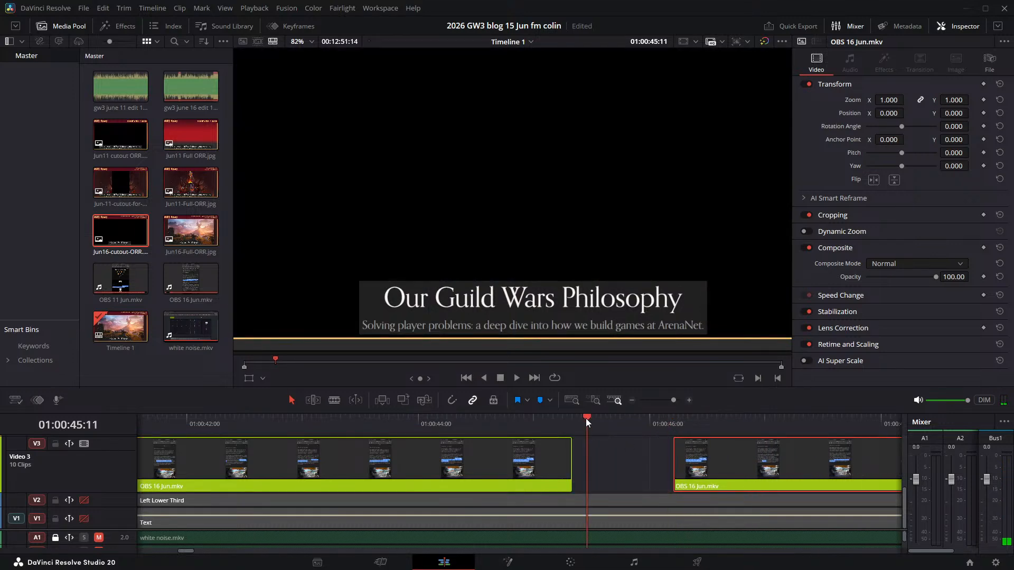
pyautogui.press('space')
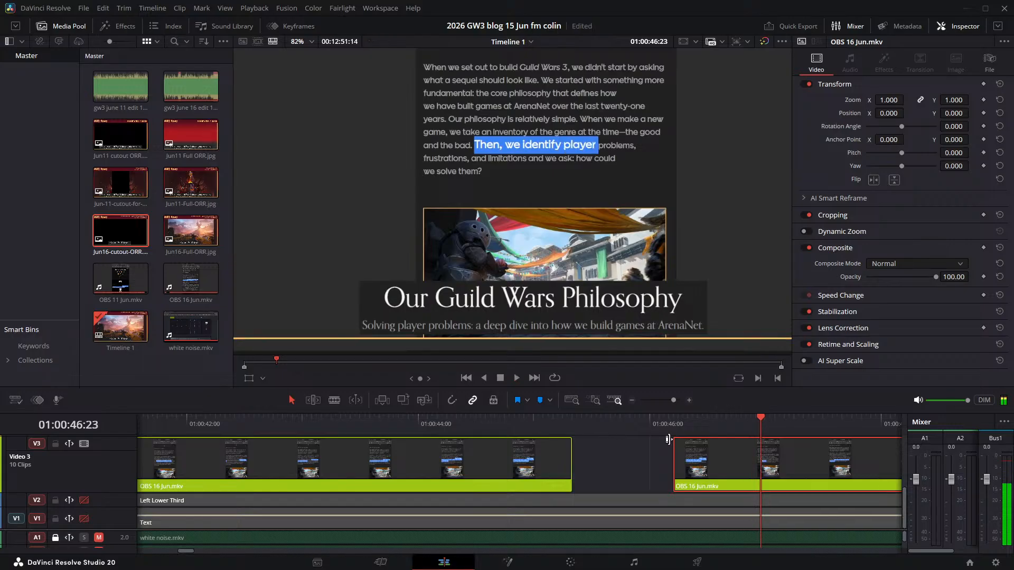
pyautogui.click(679, 420)
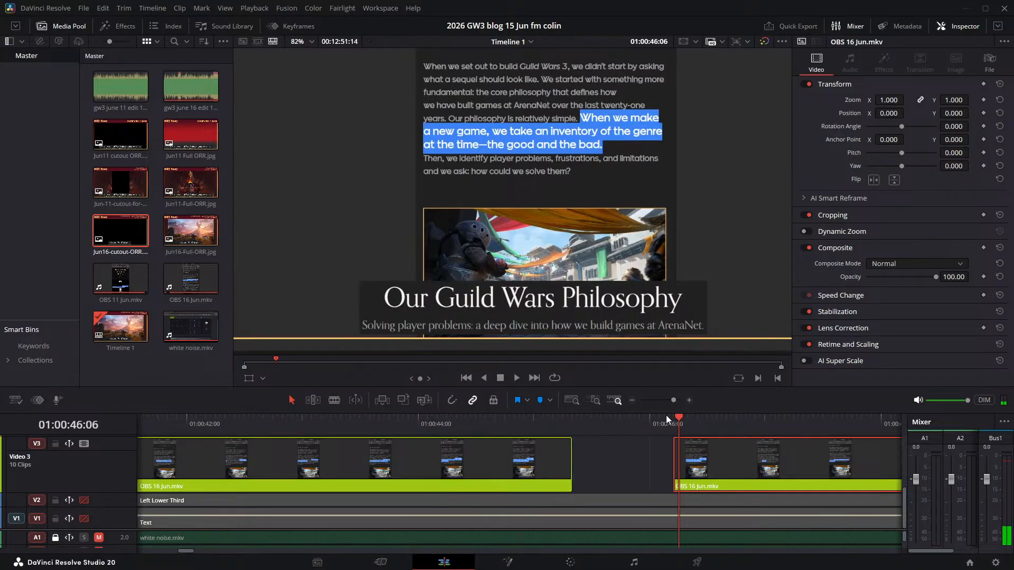
pyautogui.click(665, 418)
pyautogui.press('space')
pyautogui.press('space')
pyautogui.moveTo(691, 455); pyautogui.dragTo(685, 456)
pyautogui.click(668, 421)
pyautogui.press('space')
pyautogui.press('space')
pyautogui.press('space')
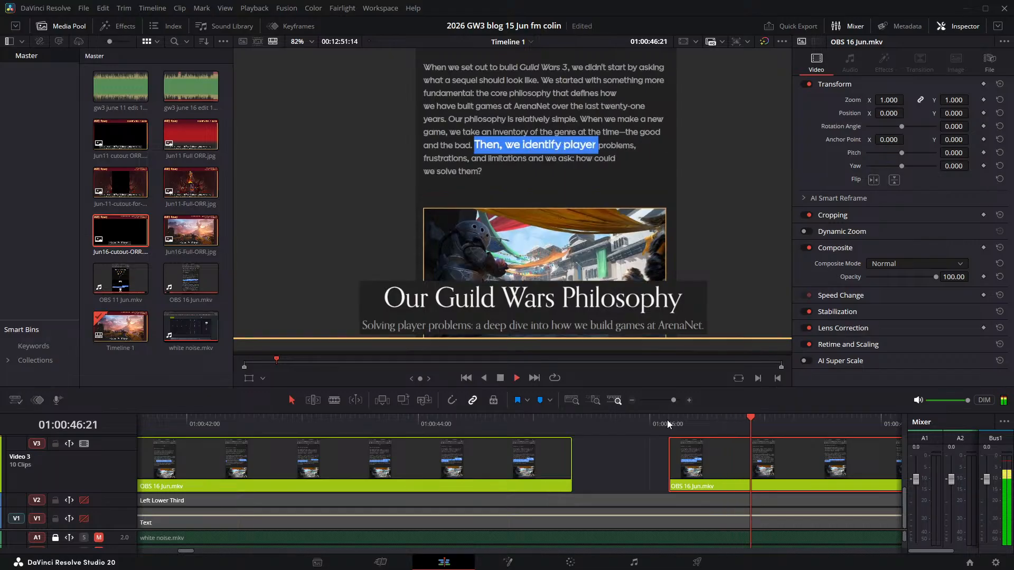
# - Play the "Then, we identify" sentence, find the frames before "Today" is highlighted, and split the Video 3 clip at 01:00:49:13
pyautogui.click(667, 420)
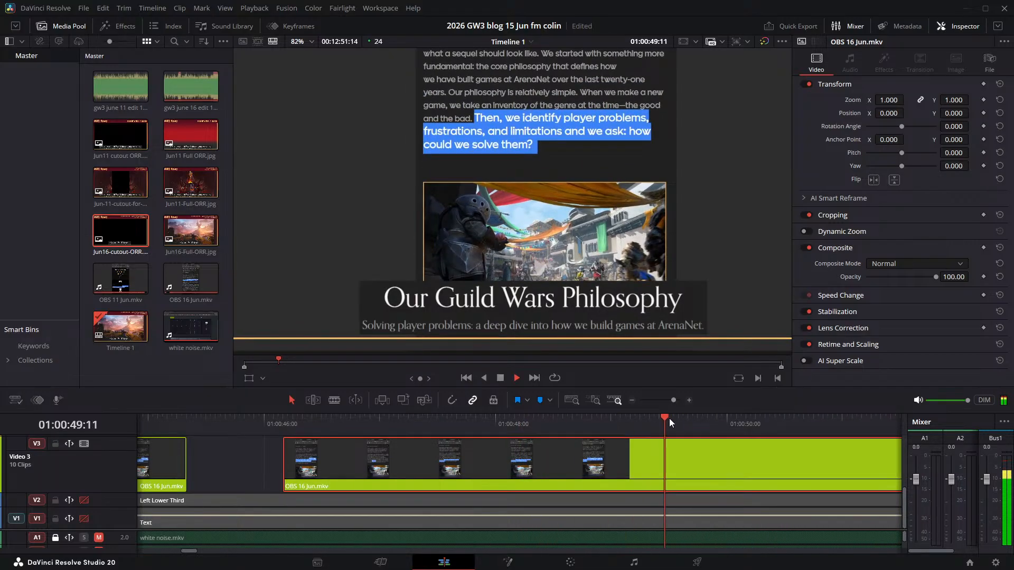
pyautogui.press('space')
pyautogui.moveTo(696, 420); pyautogui.dragTo(689, 420)
pyautogui.press('Right')
pyautogui.press('Right')
pyautogui.press('Right')
pyautogui.press('Right')
pyautogui.press('Right')
pyautogui.press('Right')
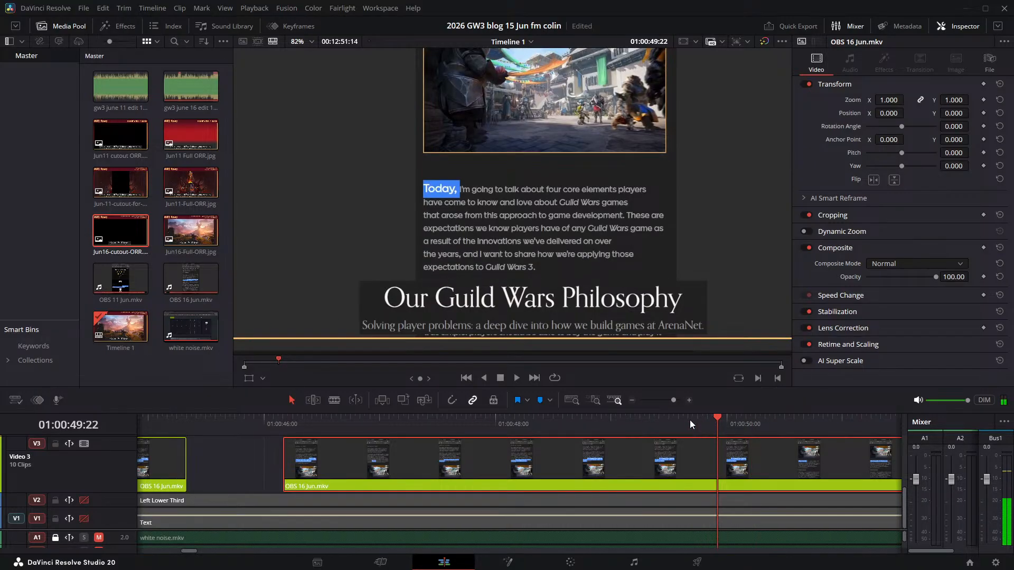
pyautogui.press('Left')
pyautogui.press('Left')
pyautogui.press('Left')
pyautogui.press('Left')
pyautogui.press('Left')
pyautogui.press('Left')
pyautogui.press('Left')
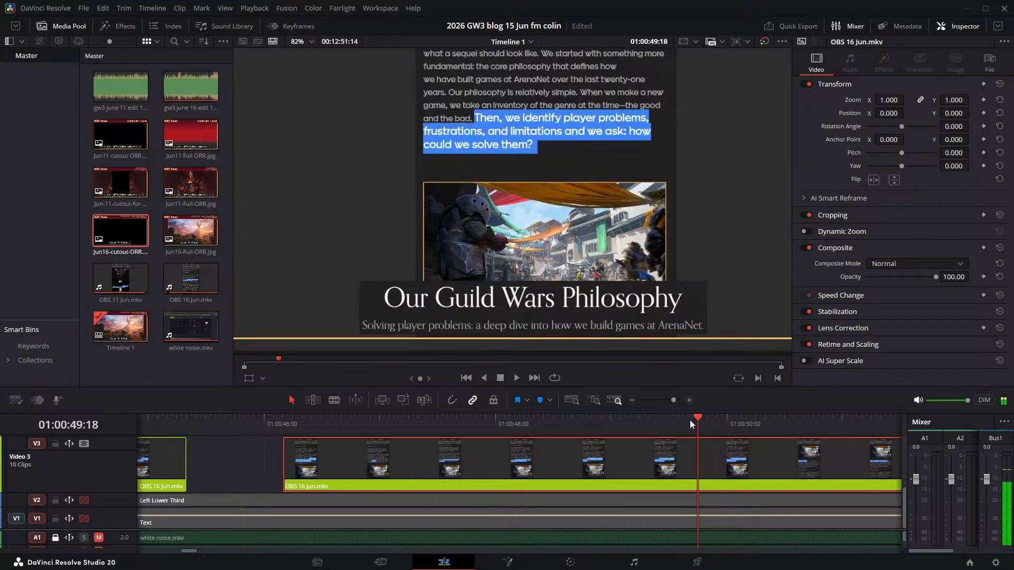
pyautogui.press('Left')
pyautogui.press('Left')
pyautogui.hotkey('ctrl', 'b')
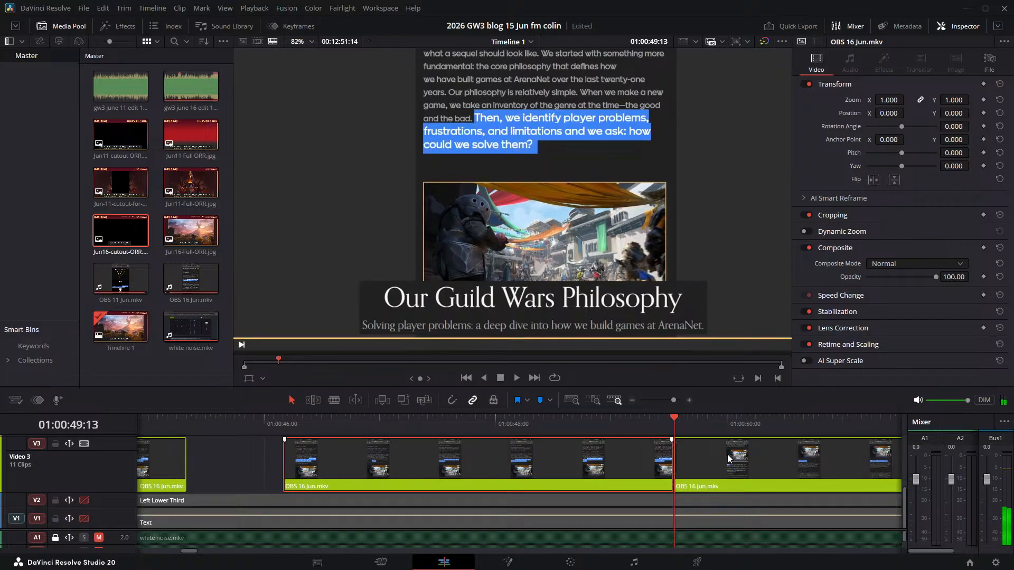
# - Find where the "Today, I'm going to talk" narration begins and move its Video 3 clip later to start at about 01:00:52:10
pyautogui.press('space')
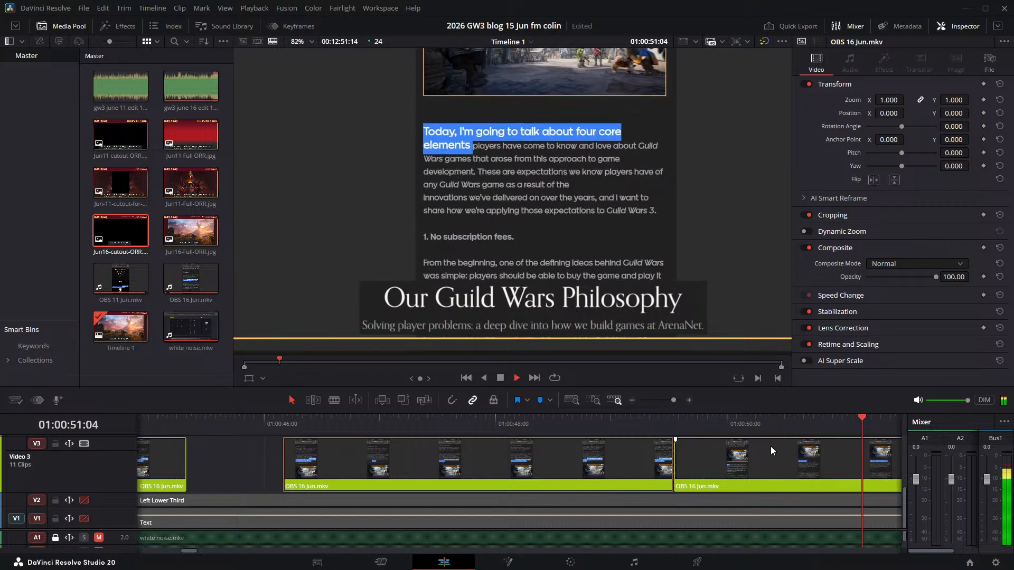
pyautogui.press('space')
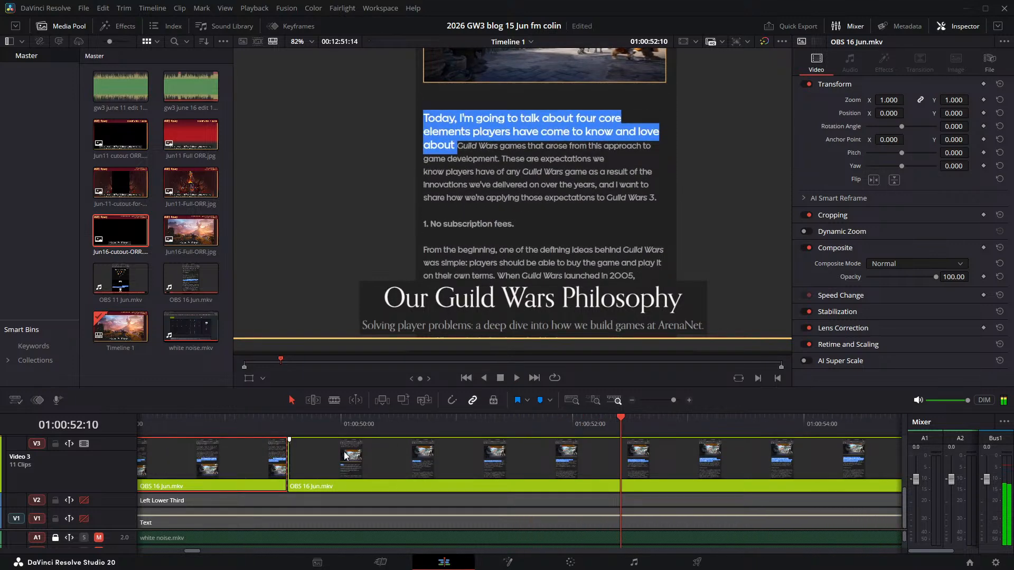
pyautogui.moveTo(345, 455); pyautogui.dragTo(676, 464)
# - Replay the start of "Today, I'm going to talk" and fine-tune its Video 3 clip to start at 01:00:52:09
pyautogui.press('space')
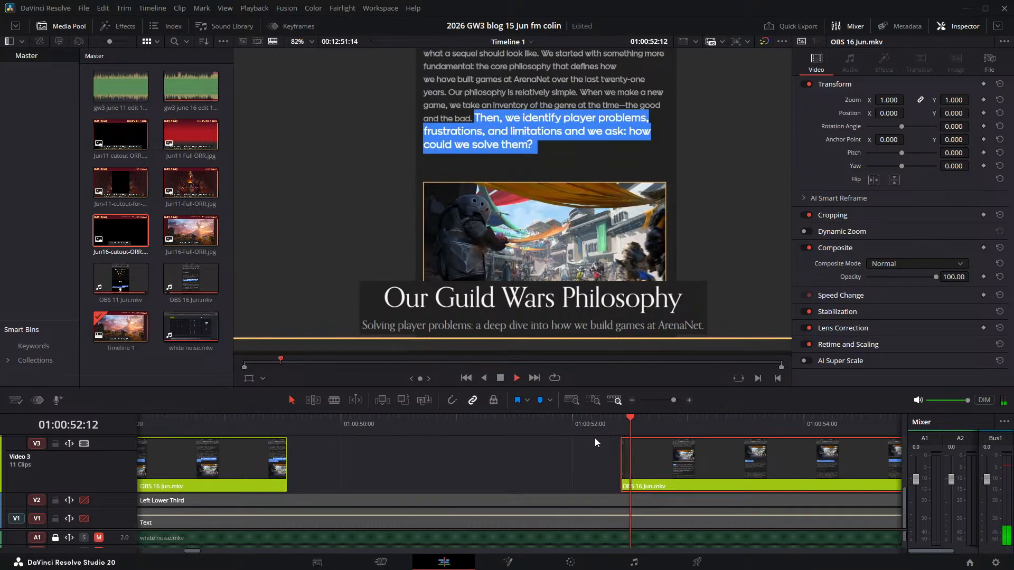
pyautogui.press('space')
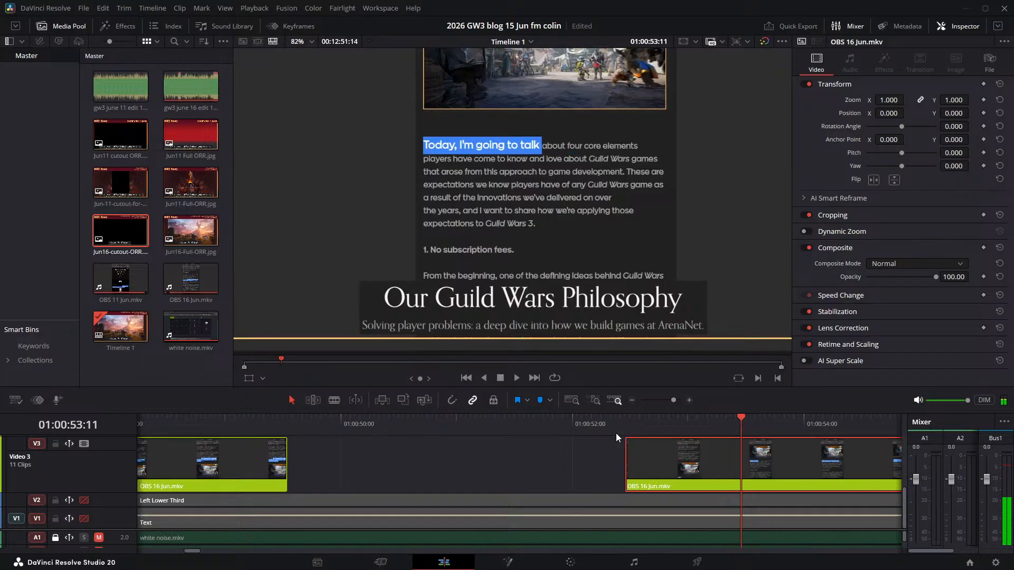
pyautogui.click(626, 424)
pyautogui.press('space')
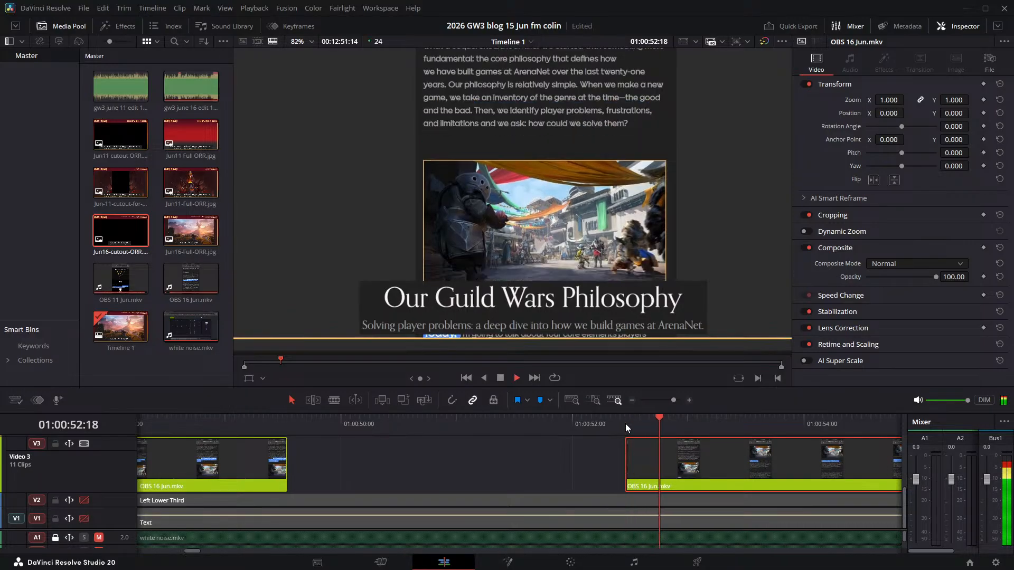
pyautogui.click(617, 420)
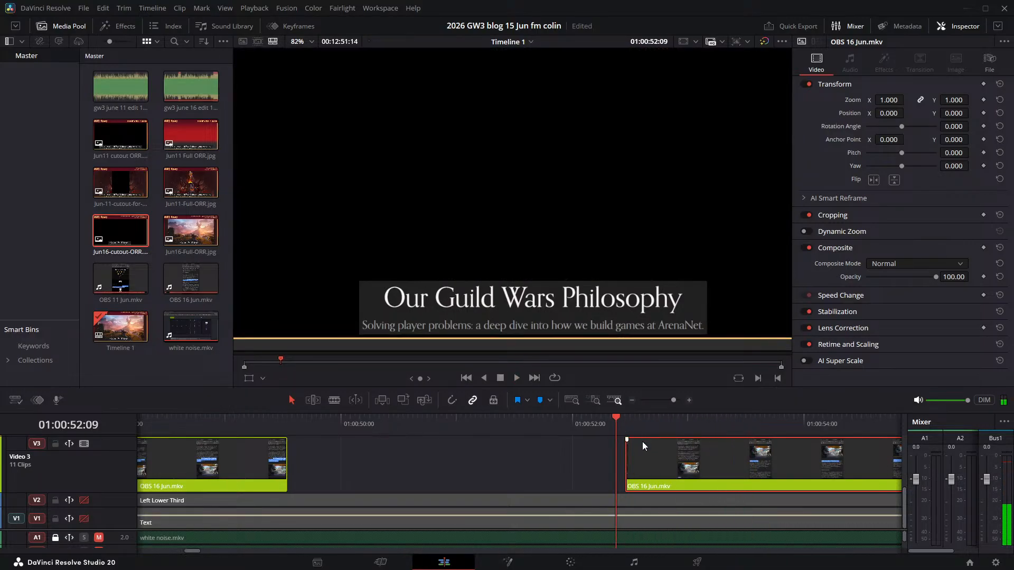
pyautogui.moveTo(643, 441)
pyautogui.mouseDown()
pyautogui.moveTo(622, 427)
pyautogui.moveTo(647, 460)
pyautogui.mouseUp()
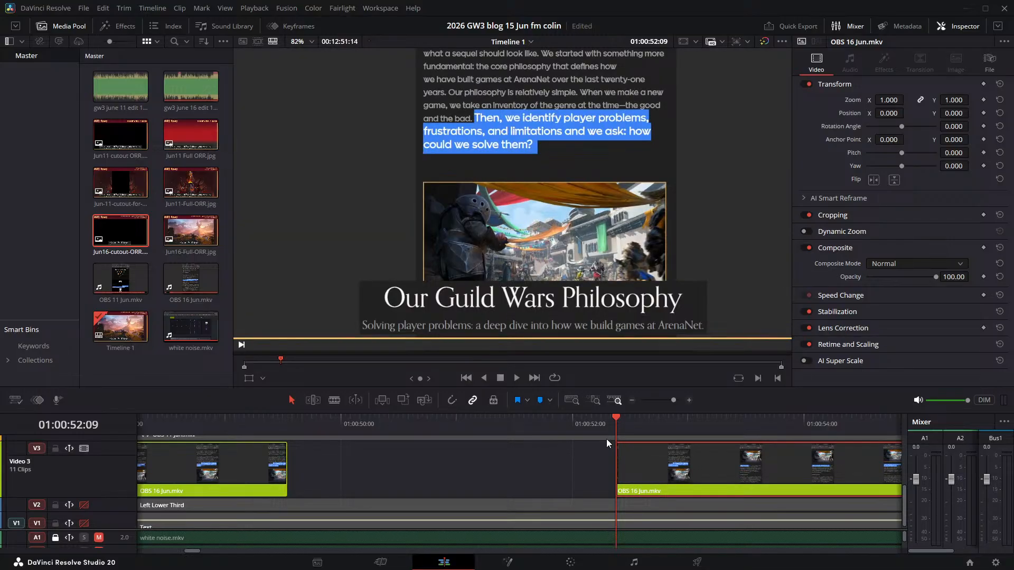
# - Play the "Today" sentence, find the frames before "These are" is highlighted, and split the Video 3 clip at about 01:00:57:16
pyautogui.press('space')
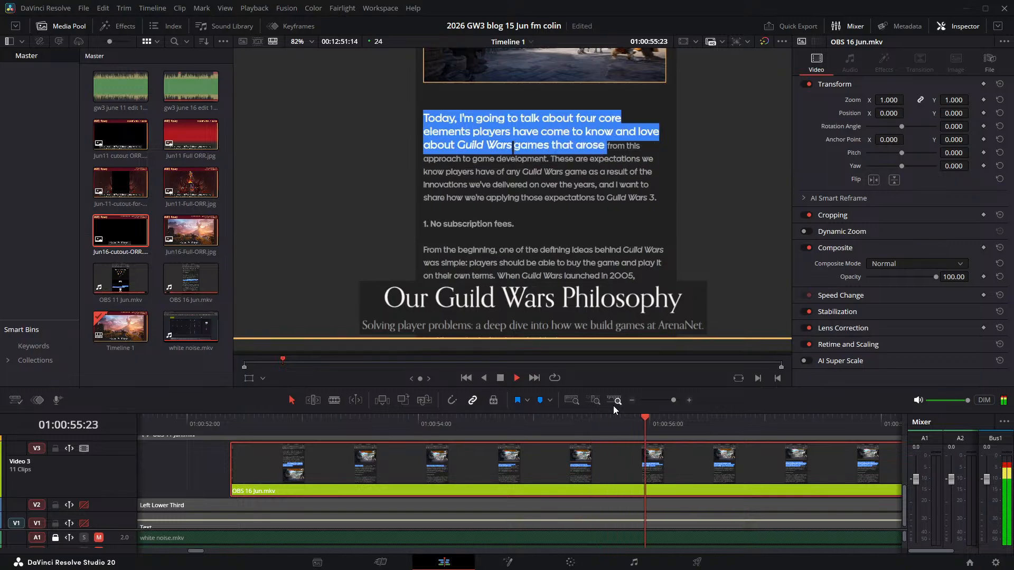
pyautogui.press('space')
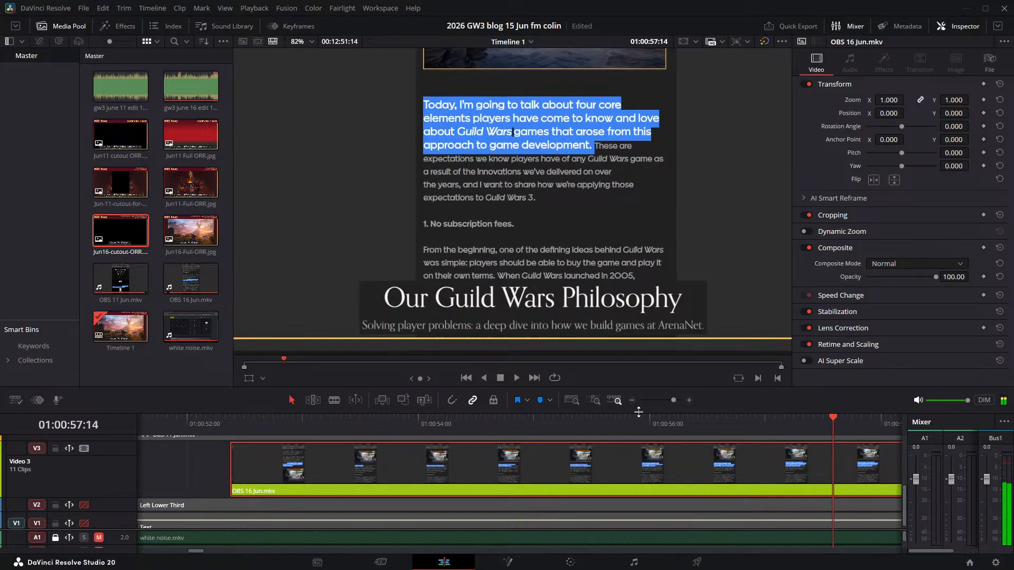
pyautogui.press('Right')
pyautogui.press('Right')
pyautogui.press('Right')
pyautogui.press('Right')
pyautogui.press('Right')
pyautogui.press('Right')
pyautogui.press('Left')
pyautogui.press('Left')
pyautogui.press('Left')
pyautogui.press('Left')
pyautogui.hotkey('ctrl', 'b')
# - Find where the "These are expectations" narration begins and move its Video 3 clip later to start at 01:01:00:17
pyautogui.press('space')
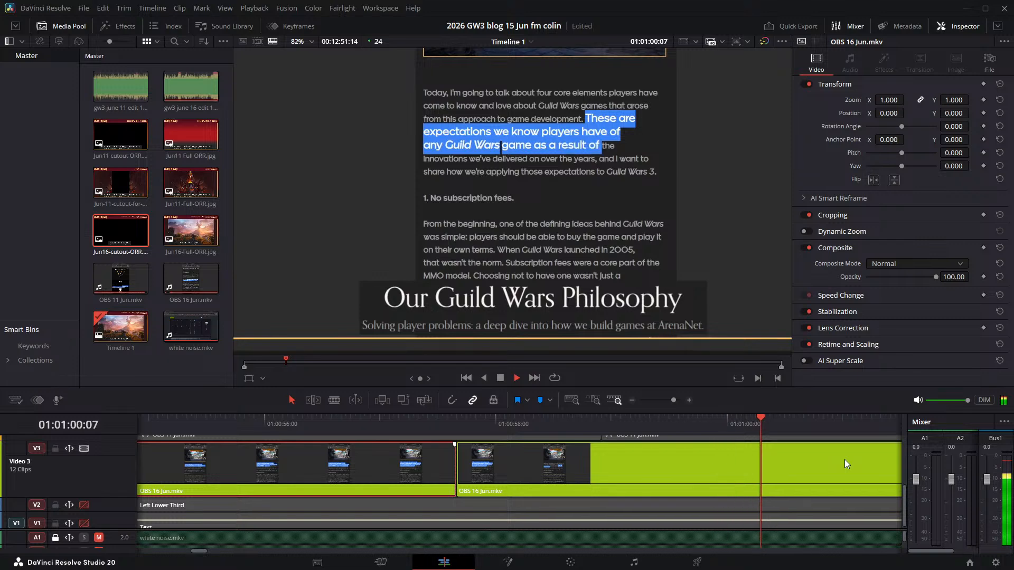
pyautogui.press('space')
pyautogui.hscroll(5, 713, 484)
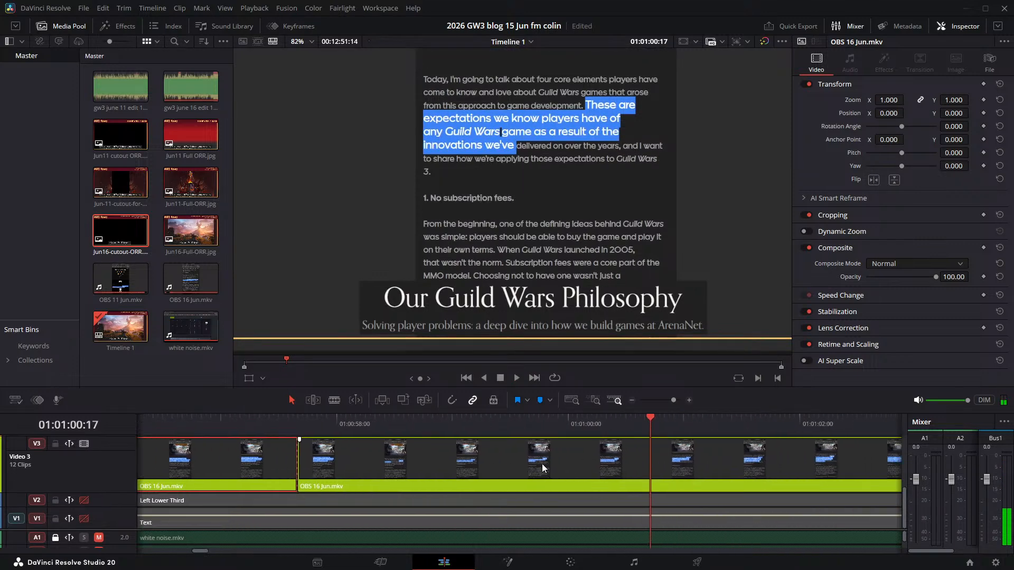
pyautogui.moveTo(242, 453); pyautogui.dragTo(608, 442)
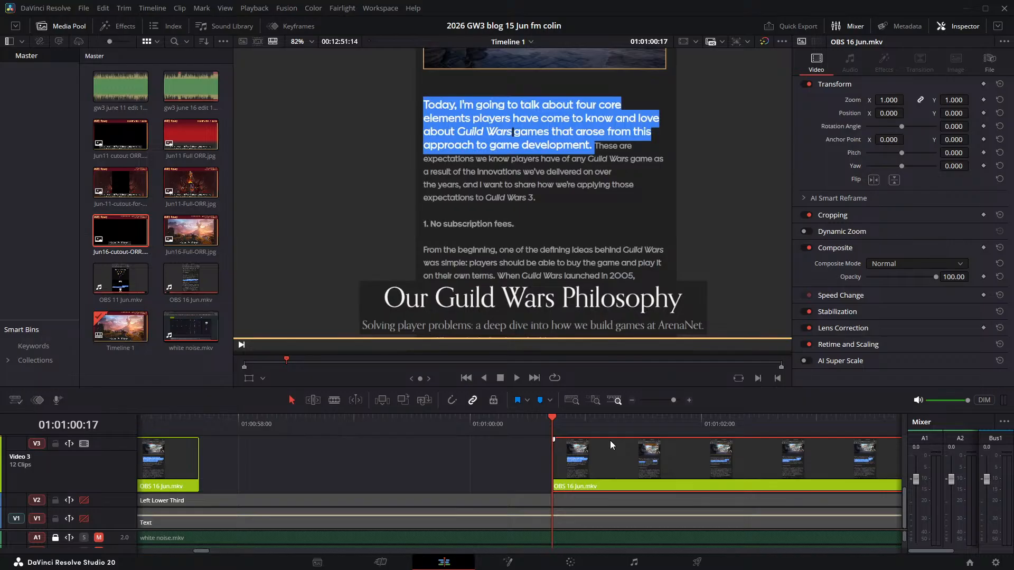
# - Play the "These are expectations" sentence, find the frames before the "1." heading is highlighted, and split the Video 3 clip at 01:01:07:15
pyautogui.click(479, 423)
pyautogui.press('space')
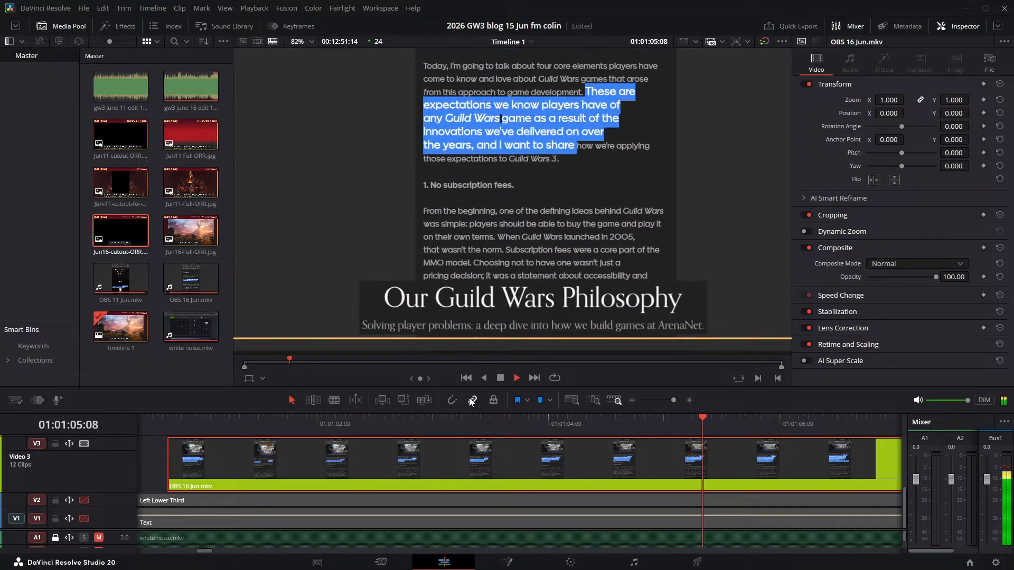
pyautogui.press('space')
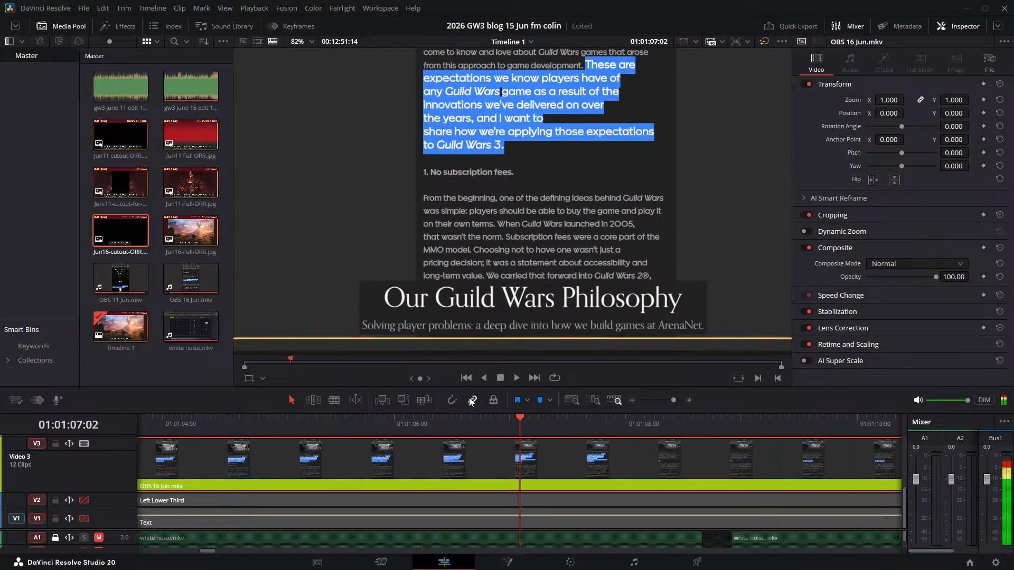
pyautogui.press('space')
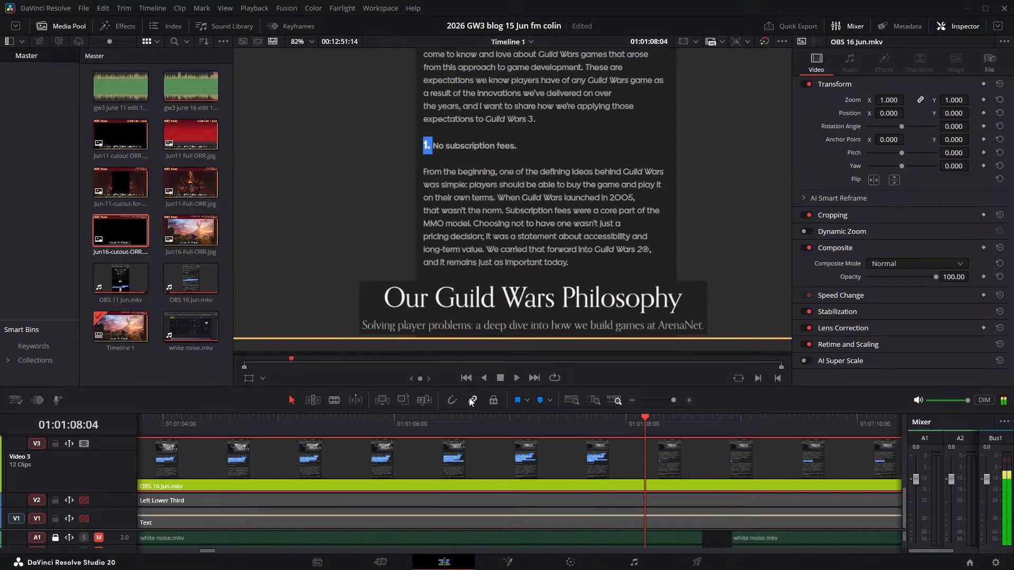
pyautogui.press('Left')
pyautogui.press('Left')
pyautogui.press('Left')
pyautogui.press('Left')
pyautogui.press('Left')
pyautogui.press('Left')
pyautogui.press('Left')
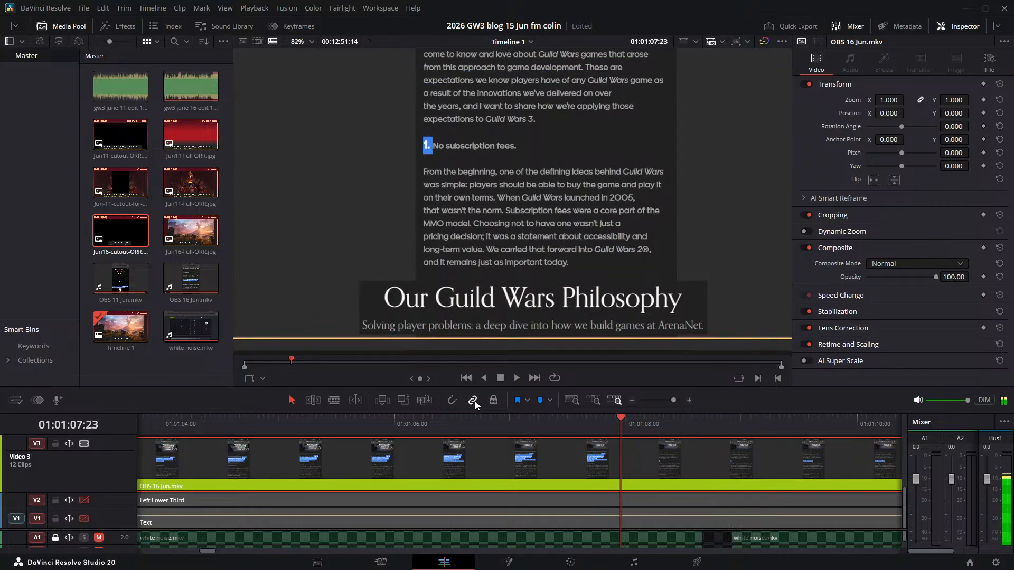
pyautogui.press('Left')
pyautogui.press('Left')
pyautogui.press('Left')
pyautogui.press('Left')
pyautogui.press('Left')
pyautogui.press('Left')
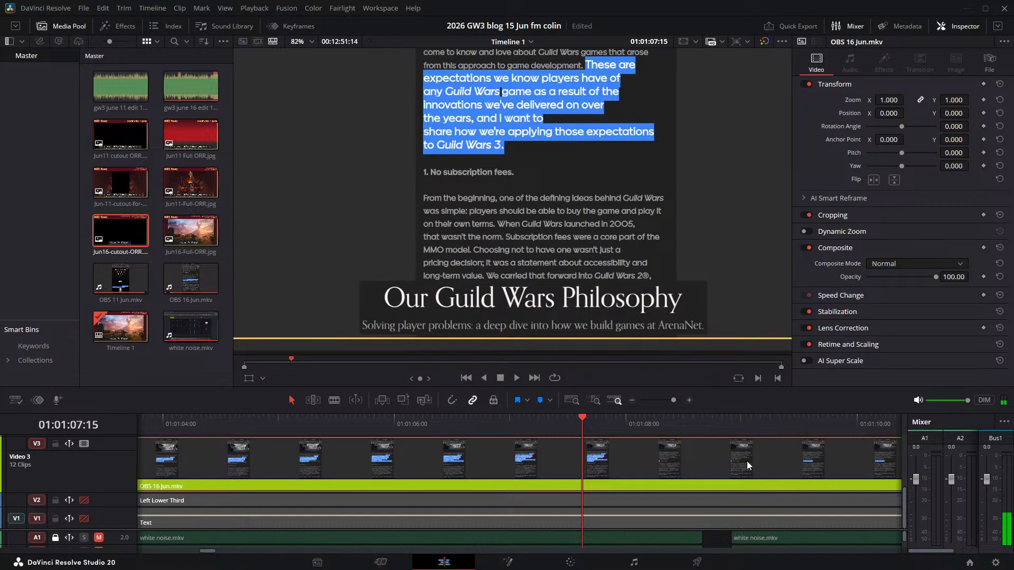
pyautogui.hotkey('ctrl', 'b')
# - Find where the "1. No subscription fees." narration begins and move its Video 3 clip later to start at about 01:01:10:12
pyautogui.press('space')
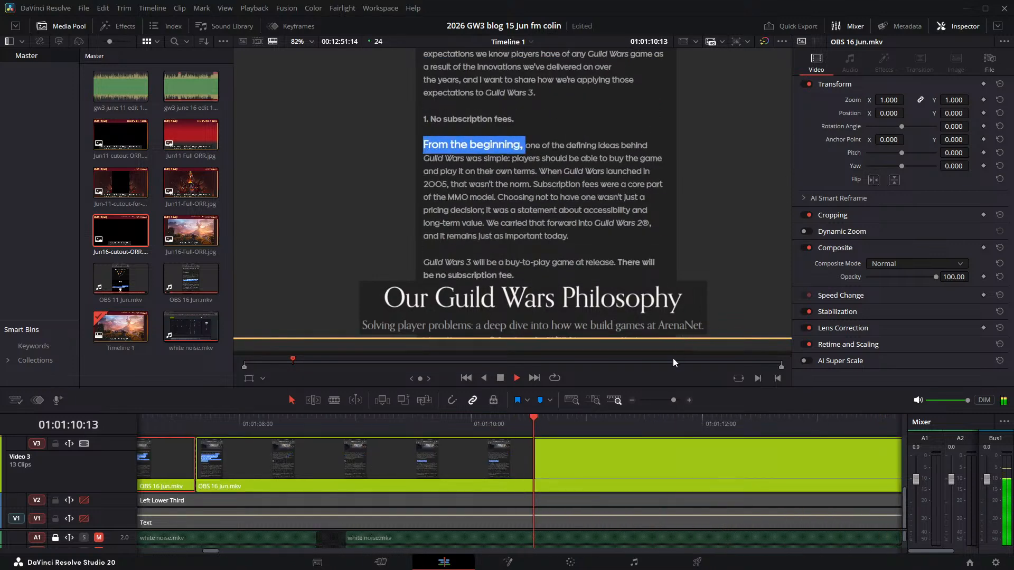
pyautogui.press('space')
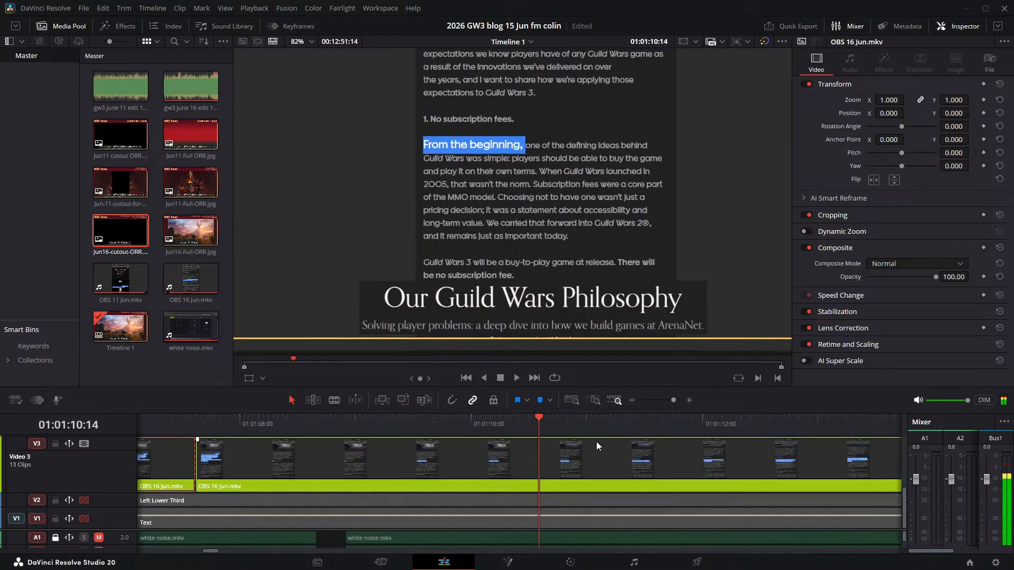
pyautogui.click(527, 419)
pyautogui.moveTo(254, 451); pyautogui.dragTo(594, 464)
pyautogui.press('space')
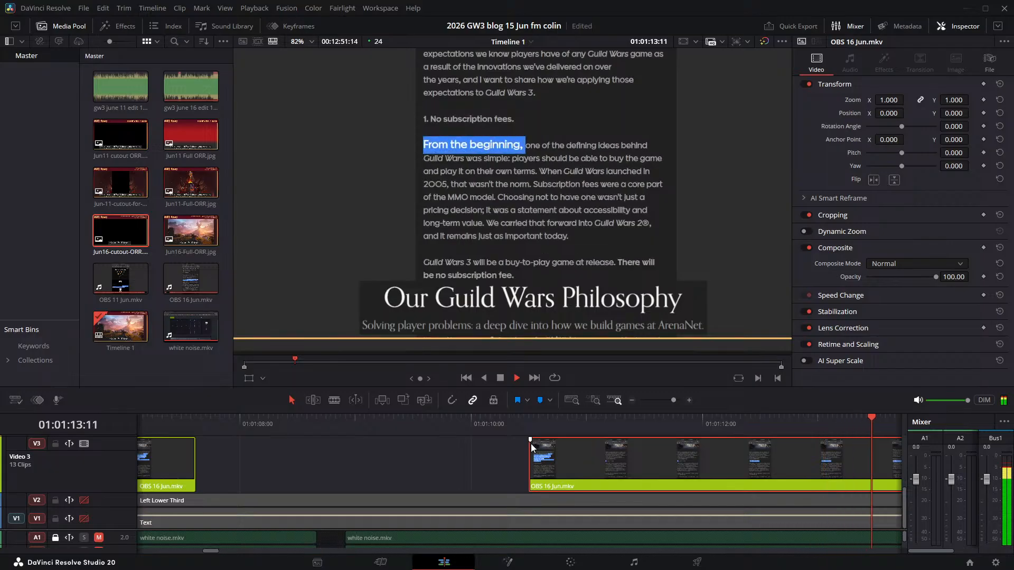
pyautogui.press('space')
# - Play the "No subscription fees" heading, find the frames before "From" is highlighted, and split the Video 3 clip at 01:01:12:21
pyautogui.click(526, 419)
pyautogui.press('space')
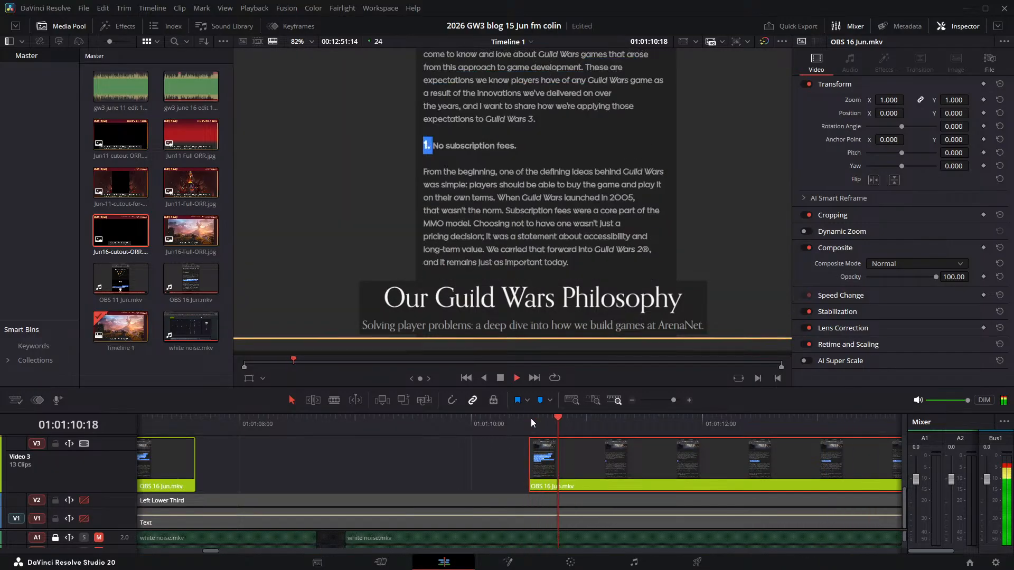
pyautogui.press('space')
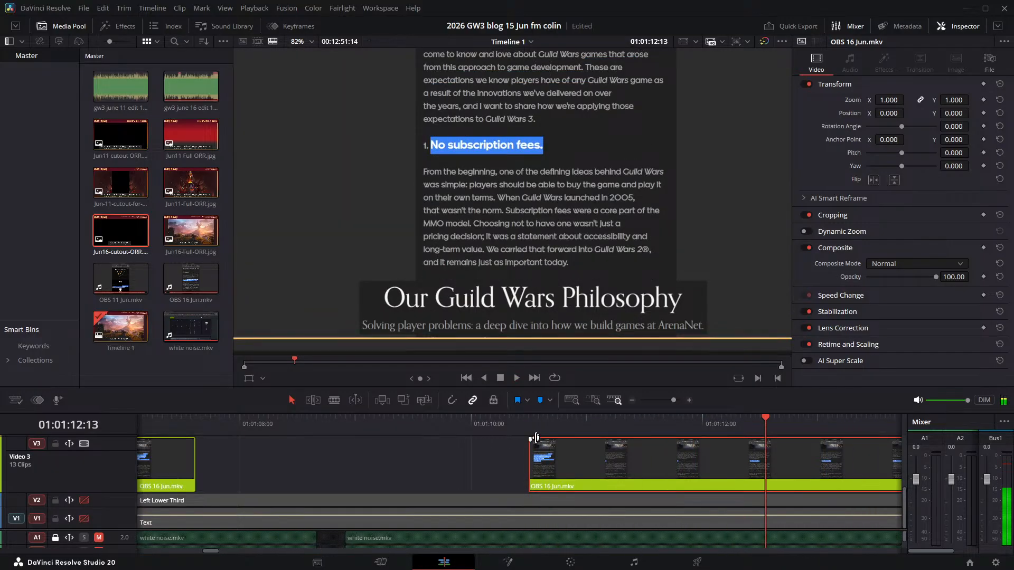
pyautogui.press('Right')
pyautogui.press('Right')
pyautogui.press('Right')
pyautogui.press('Right')
pyautogui.press('Right')
pyautogui.press('Right')
pyautogui.press('Right')
pyautogui.press('Right')
pyautogui.press('Right')
pyautogui.press('Right')
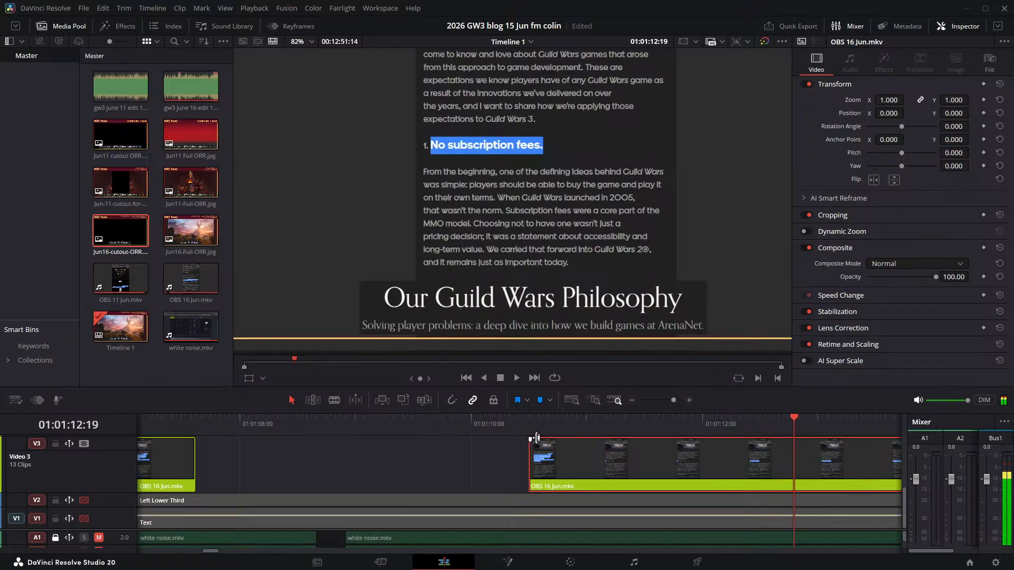
pyautogui.press('Right')
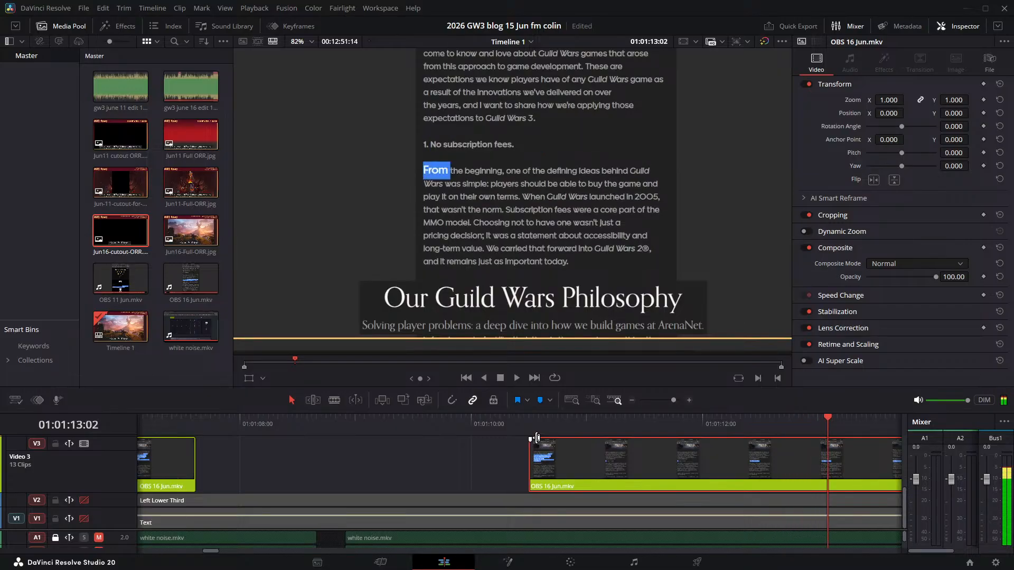
pyautogui.press('Left')
pyautogui.press('Left')
pyautogui.press('Left')
pyautogui.press('Left')
pyautogui.press('Left')
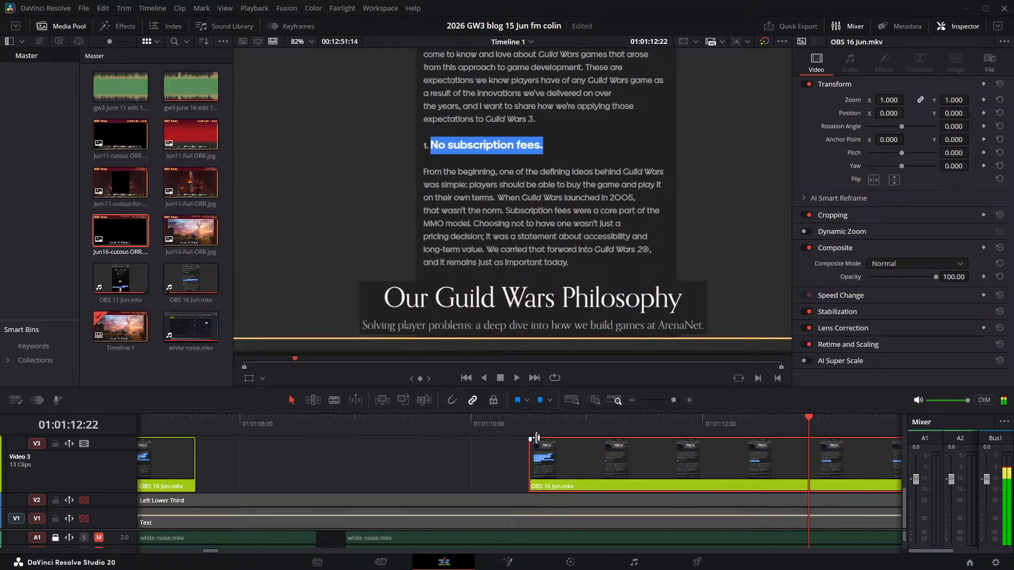
pyautogui.hotkey('ctrl', 'b')
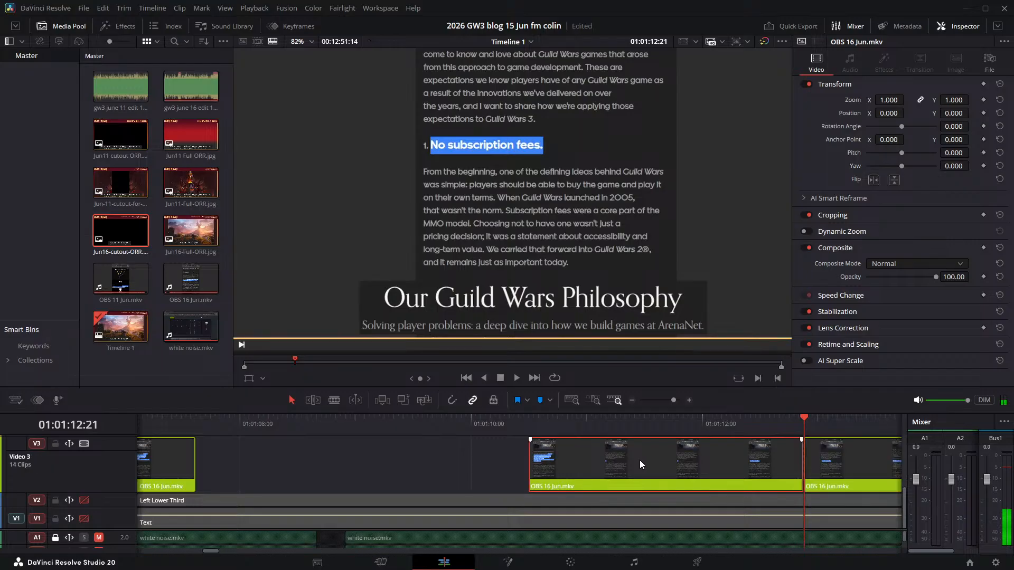
# - Replay the "No subscription fees" clip several times to check its sync and where the "From the beginning" narration begins
pyautogui.press('space')
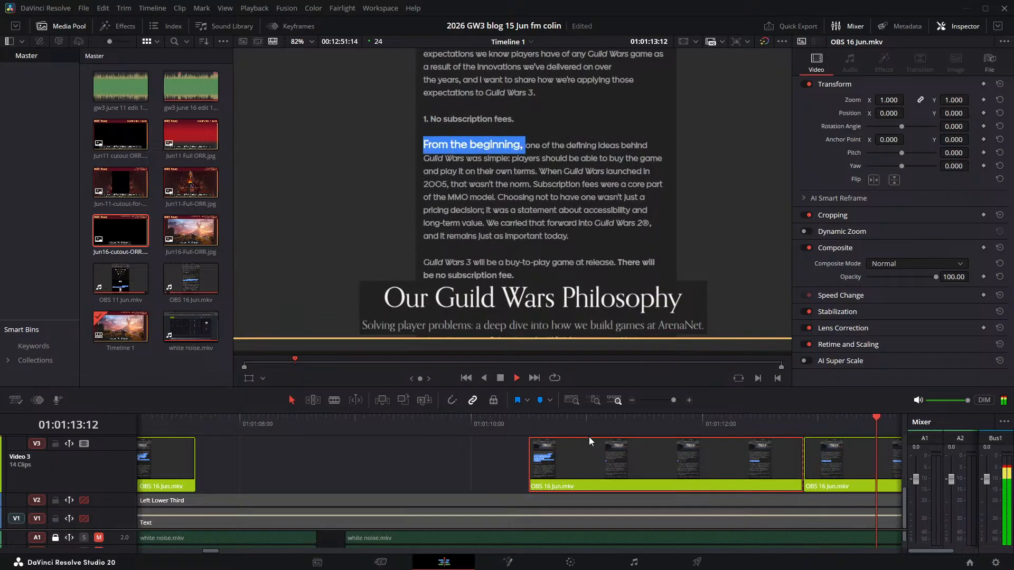
pyautogui.click(309, 422)
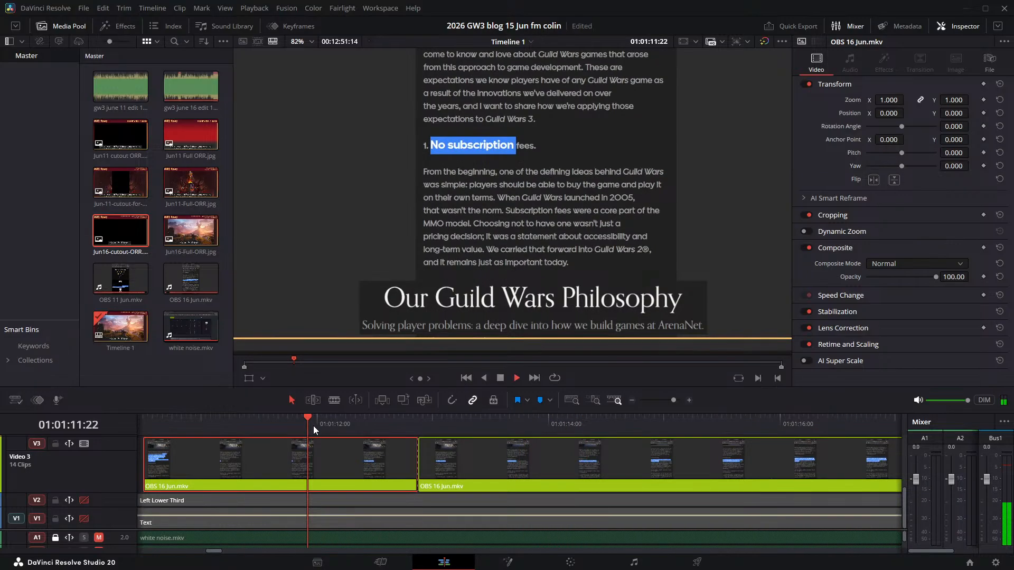
pyautogui.click(207, 420)
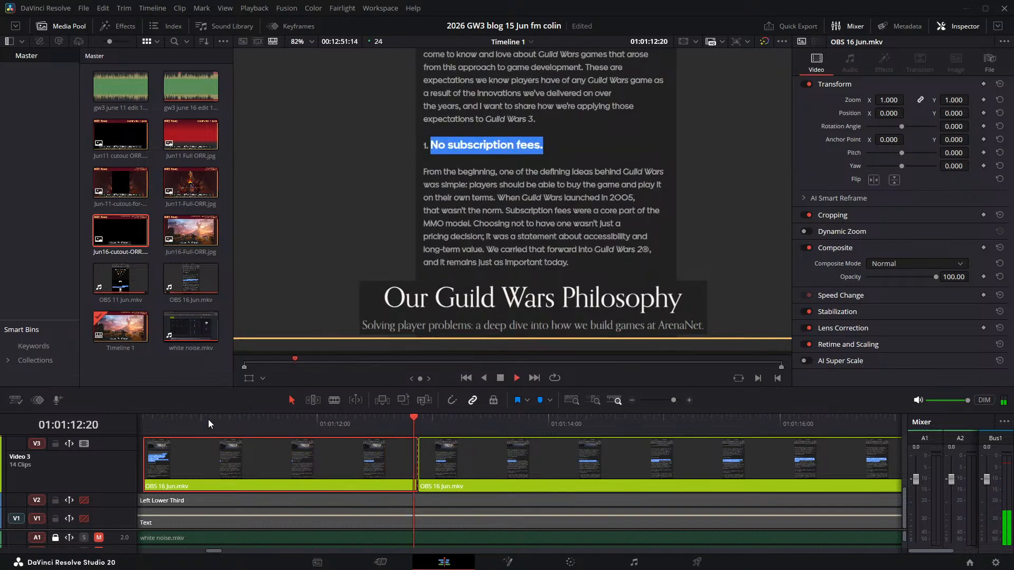
pyautogui.click(198, 420)
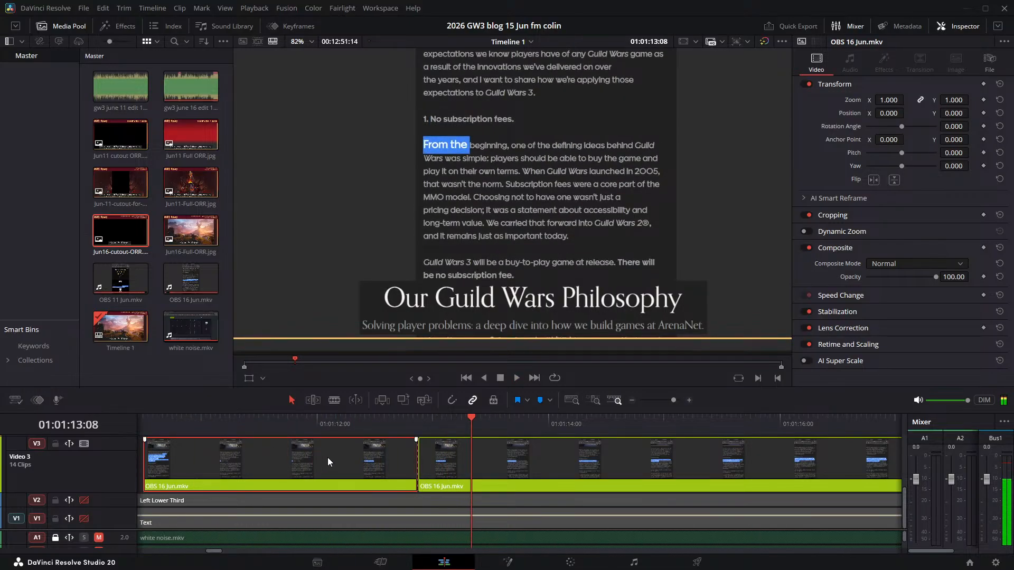
pyautogui.click(371, 419)
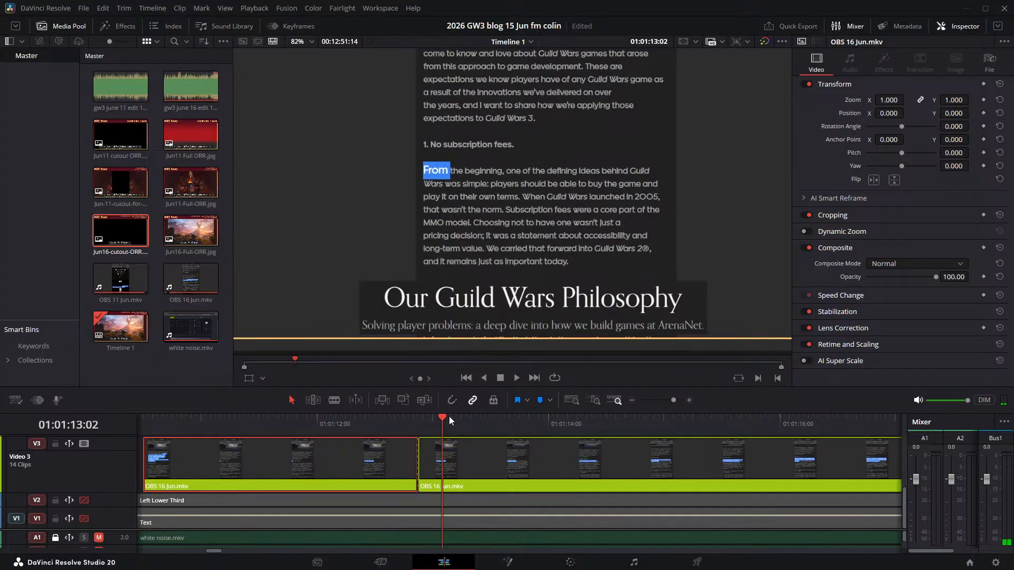
# - Find where the "From the beginning" narration begins and split the "No subscription fees" clip on Video 3 at 01:01:12:08
pyautogui.moveTo(445, 417); pyautogui.dragTo(312, 420)
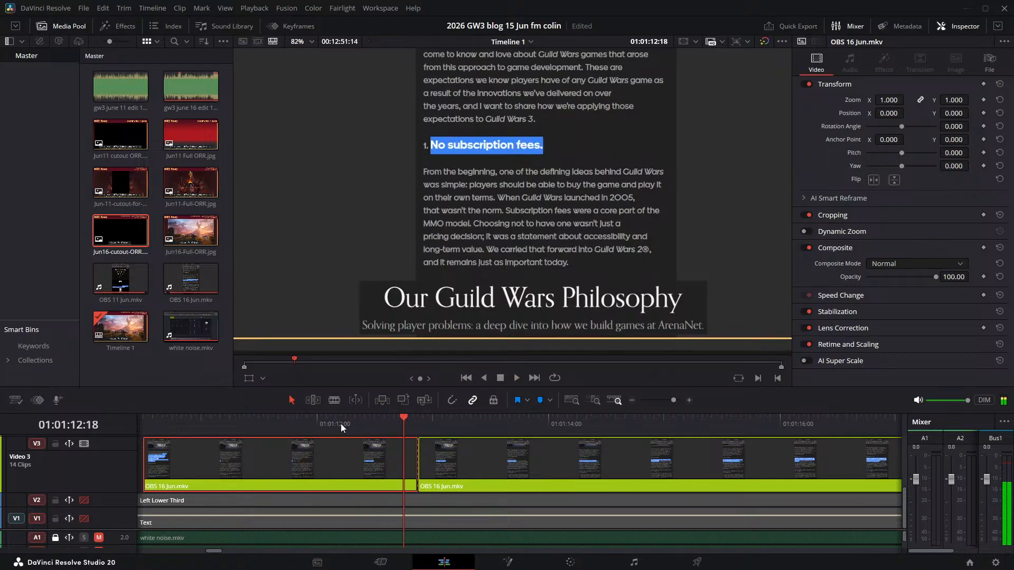
pyautogui.click(396, 418)
pyautogui.click(384, 422)
pyautogui.click(363, 423)
pyautogui.click(353, 417)
pyautogui.click(354, 417)
pyautogui.hotkey('ctrl', 'b')
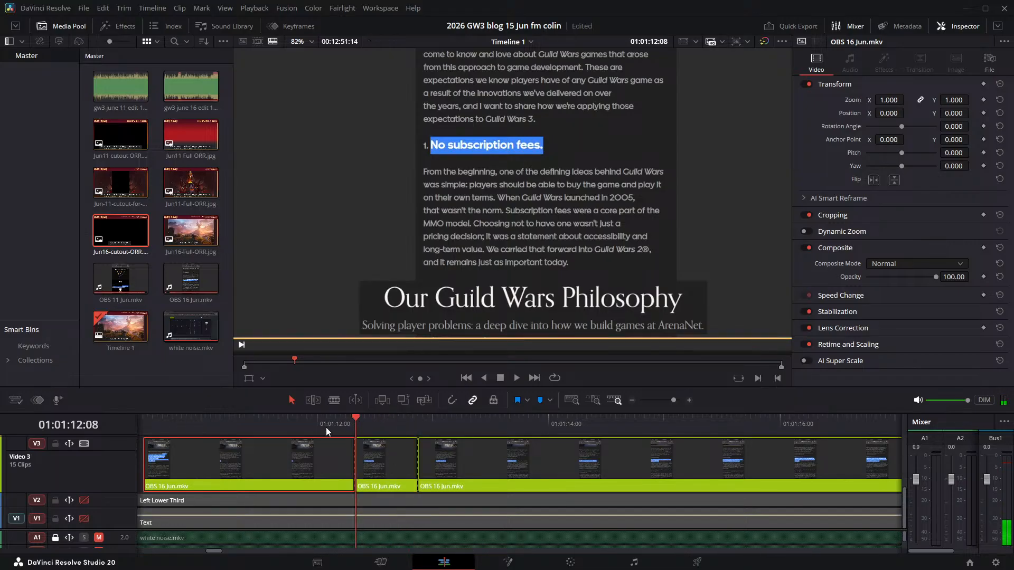
# - Delete the short leftover Video 3 piece after 01:01:12:08 and move the "From the beginning" clip earlier to start there
pyautogui.click(379, 458)
pyautogui.press('BackSpace')
pyautogui.click(467, 452)
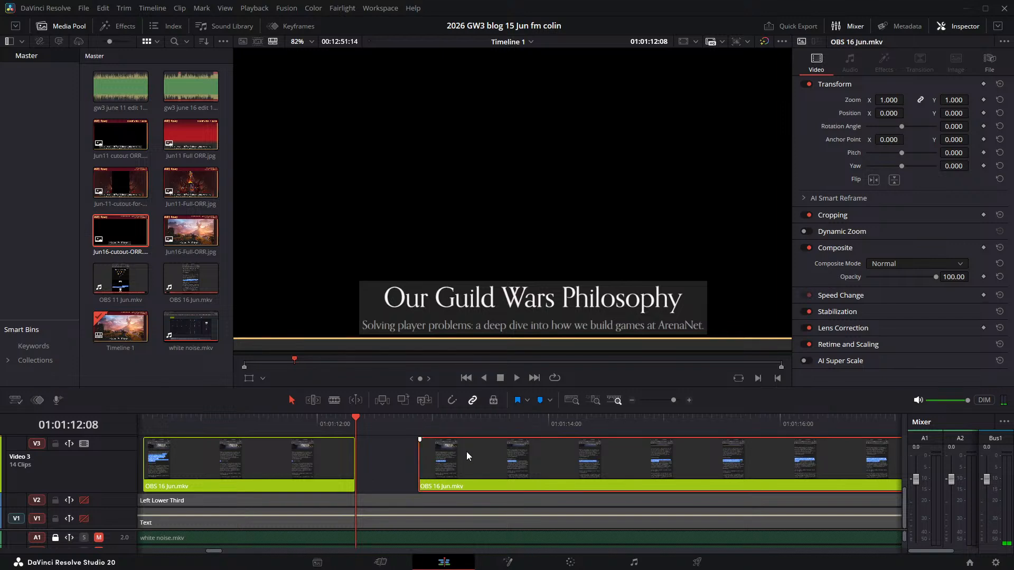
pyautogui.moveTo(467, 452); pyautogui.dragTo(404, 457)
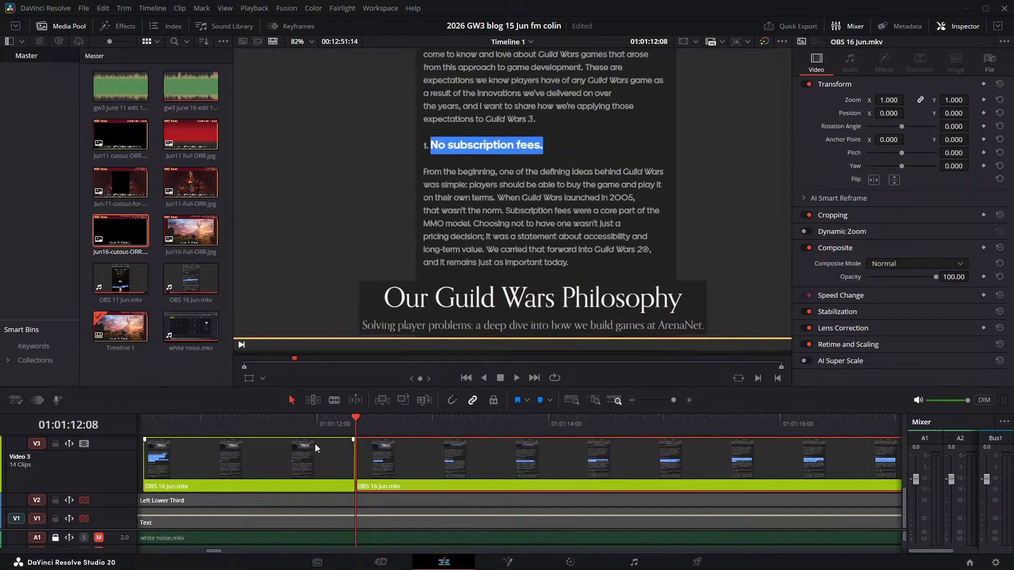
# - Play the "From the beginning" sentence, find the frames before "When" is highlighted, and split the Video 3 clip at 01:01:17:15
pyautogui.click(265, 428)
pyautogui.press('space')
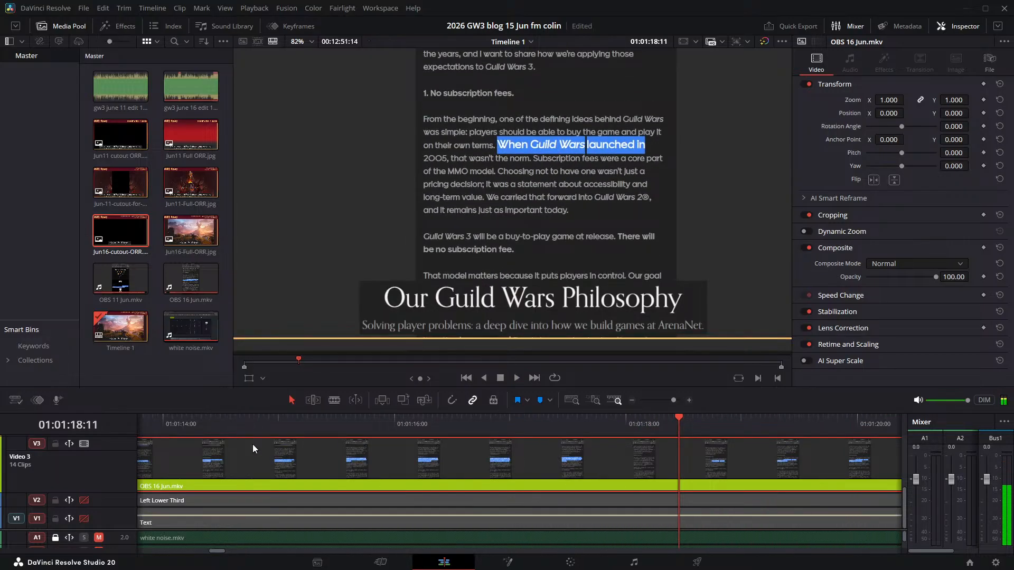
pyautogui.click(434, 417)
pyautogui.press('space')
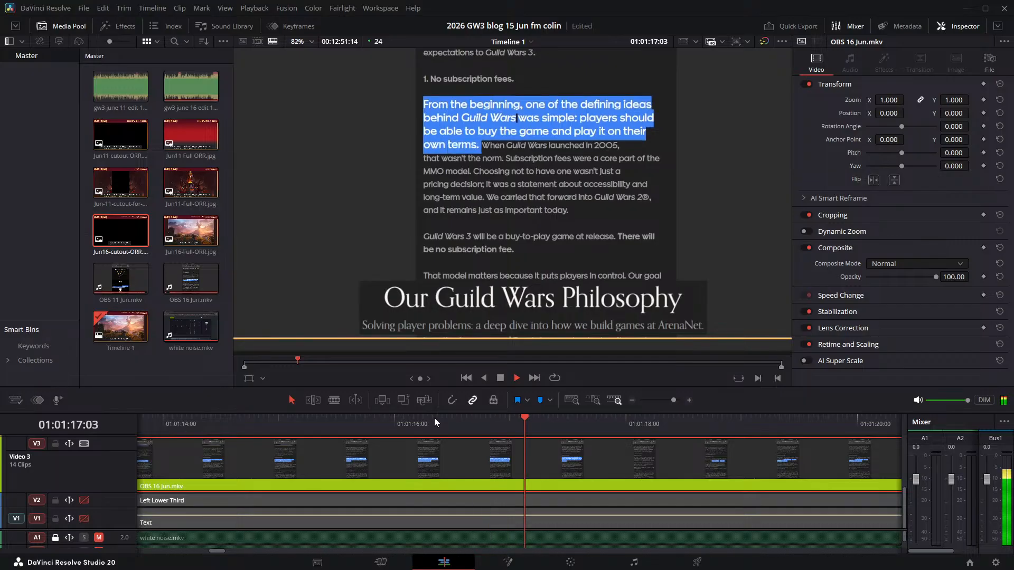
pyautogui.press('space')
pyautogui.press('Left')
pyautogui.press('Left')
pyautogui.press('Left')
pyautogui.press('Left')
pyautogui.press('Left')
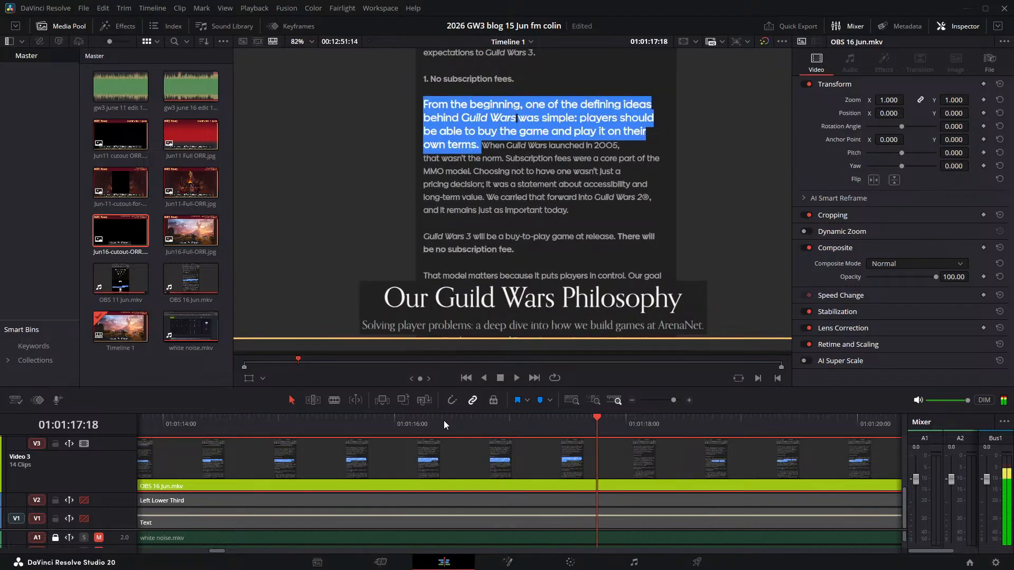
pyautogui.press('Left')
pyautogui.press('Left')
pyautogui.press('Left')
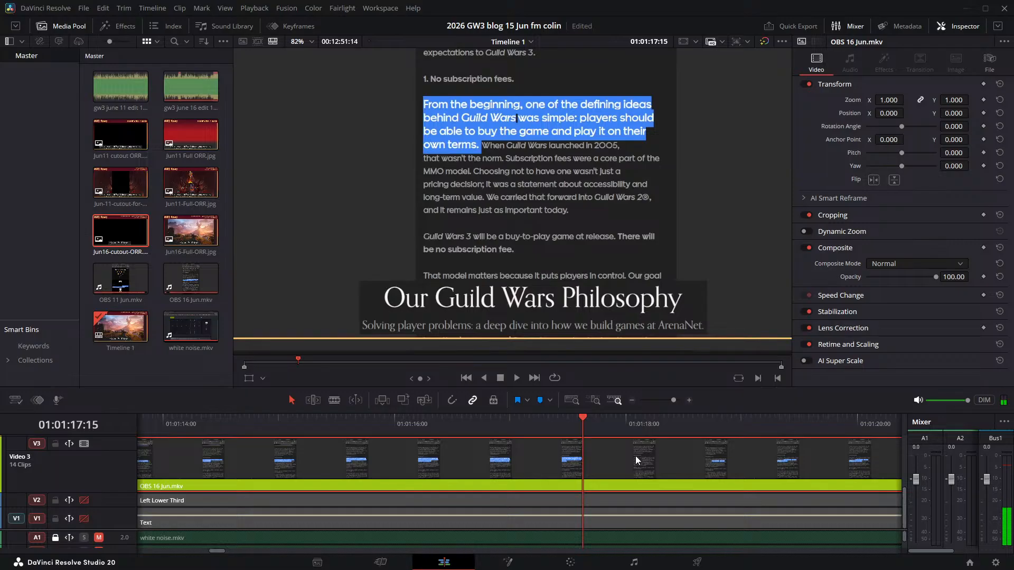
pyautogui.hotkey('ctrl', 'b')
# - Find where the "When Guild Wars launched" narration begins and move its Video 3 clip later to start at about 01:01:19:14
pyautogui.press('space')
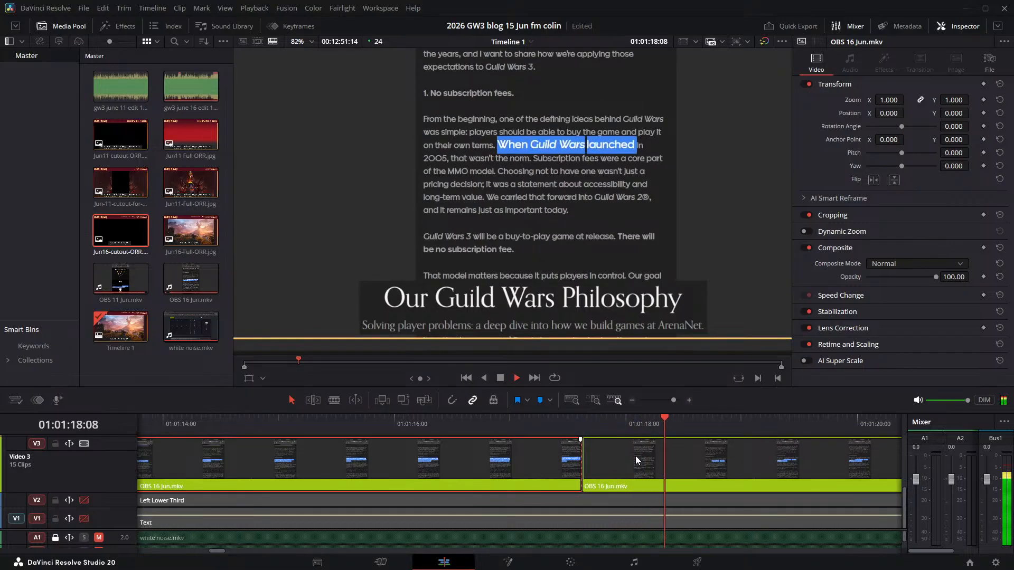
pyautogui.press('space')
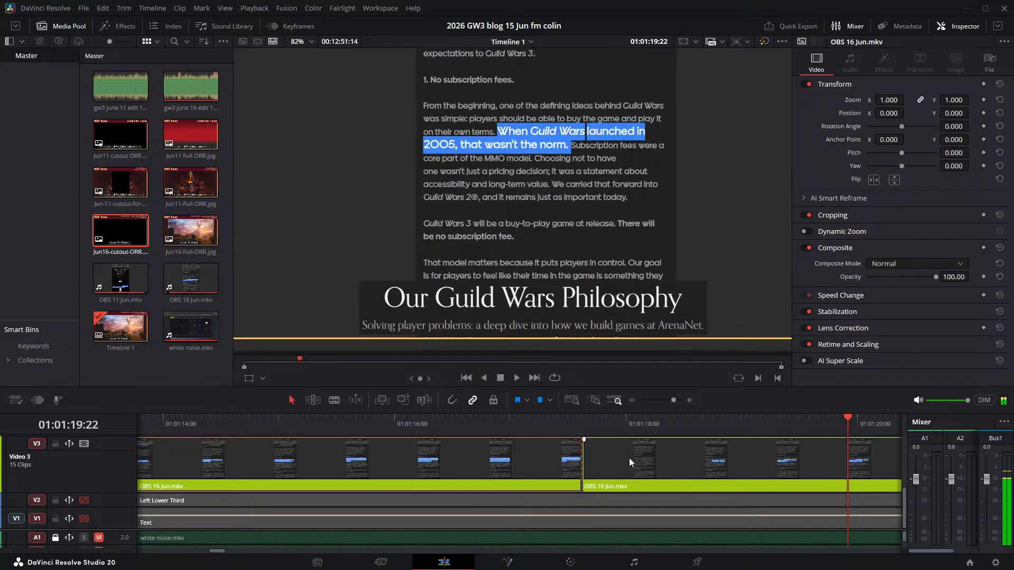
pyautogui.moveTo(629, 458); pyautogui.dragTo(575, 476)
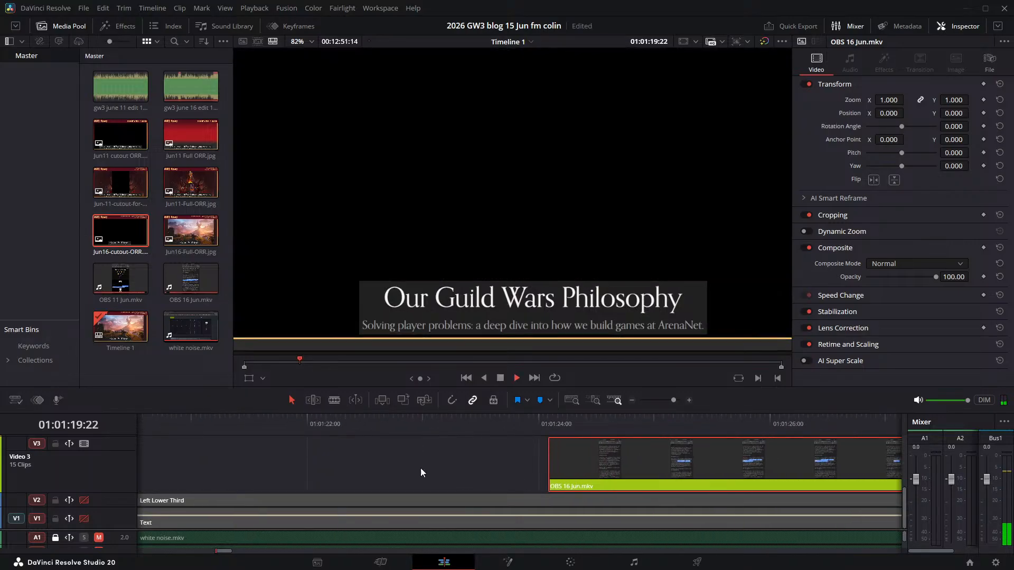
pyautogui.press('space')
pyautogui.press('space')
pyautogui.hscroll(3, 691, 481)
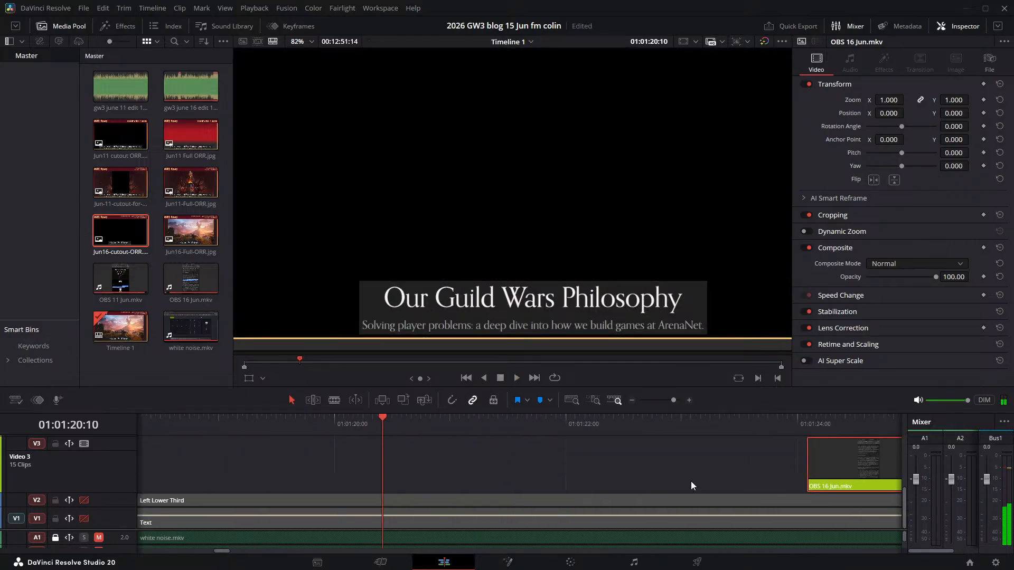
pyautogui.moveTo(829, 458); pyautogui.dragTo(317, 452)
# - Replay the start of the "When Guild Wars launched" clip several times to check its highlighting against the narration
pyautogui.click(321, 424)
pyautogui.press('space')
pyautogui.press('space')
pyautogui.click(271, 421)
pyautogui.press('space')
pyautogui.click(287, 421)
pyautogui.press('space')
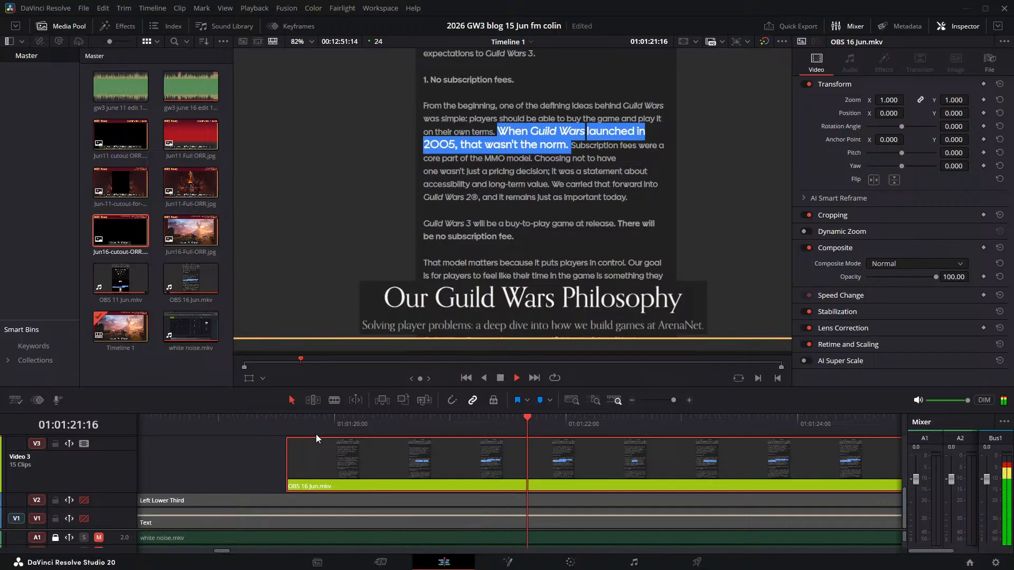
pyautogui.press('space')
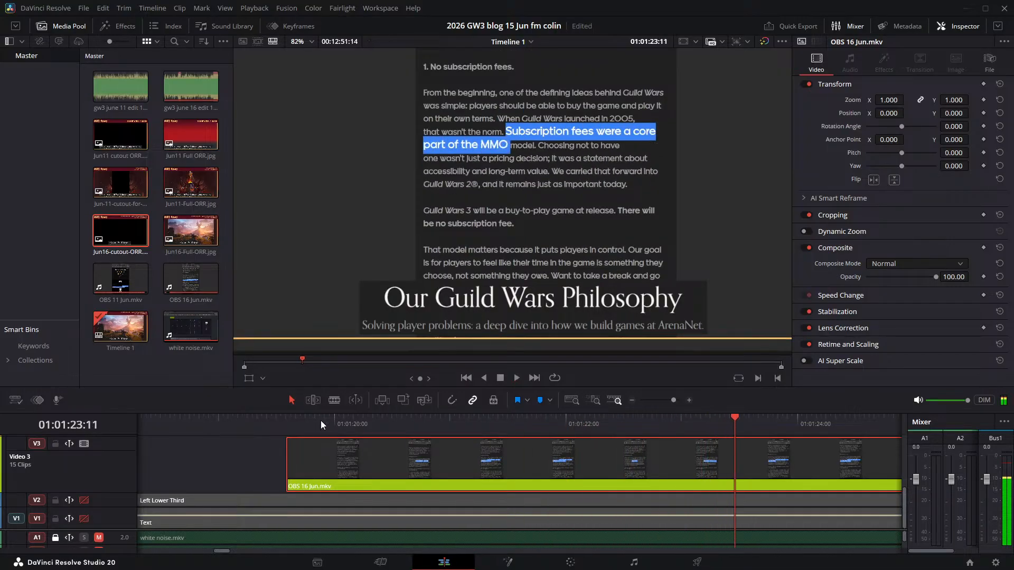
pyautogui.click(286, 421)
pyautogui.press('space')
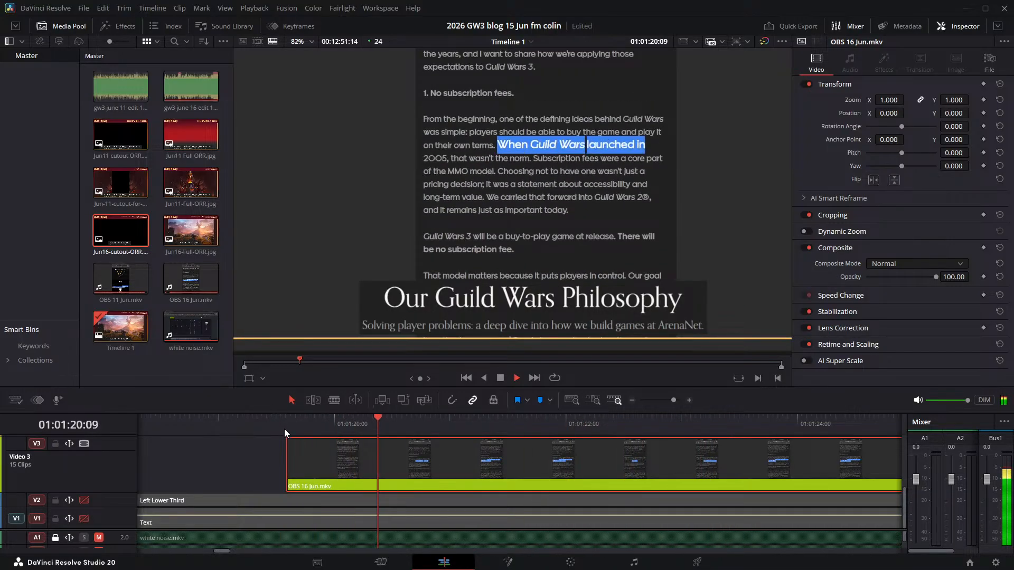
pyautogui.press('space')
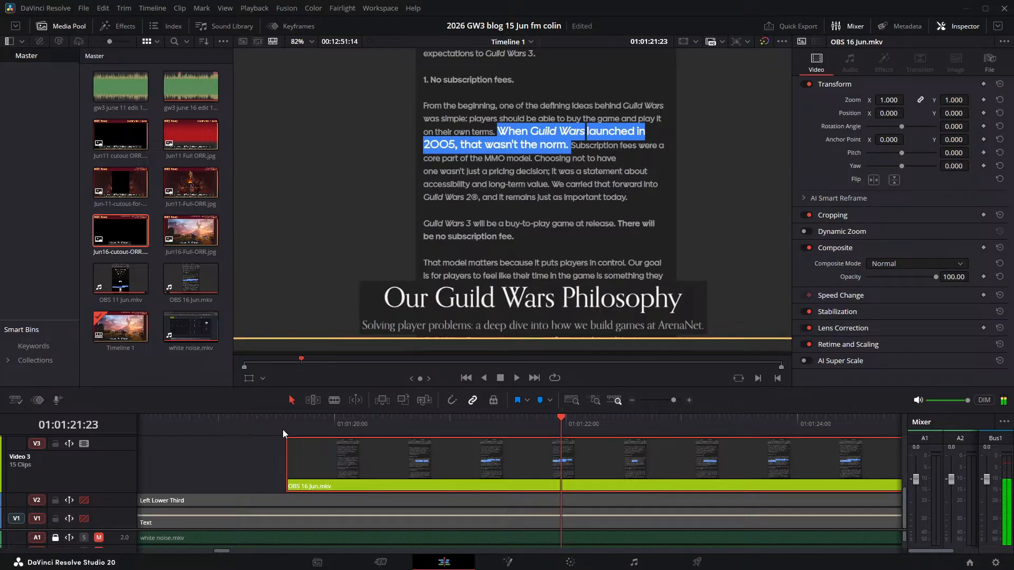
# - Step through the frames before "Subscription" is highlighted and split the Video 3 clip at 01:01:22:00
pyautogui.press('Right')
pyautogui.press('Right')
pyautogui.press('Right')
pyautogui.press('Right')
pyautogui.press('Right')
pyautogui.press('Right')
pyautogui.press('Right')
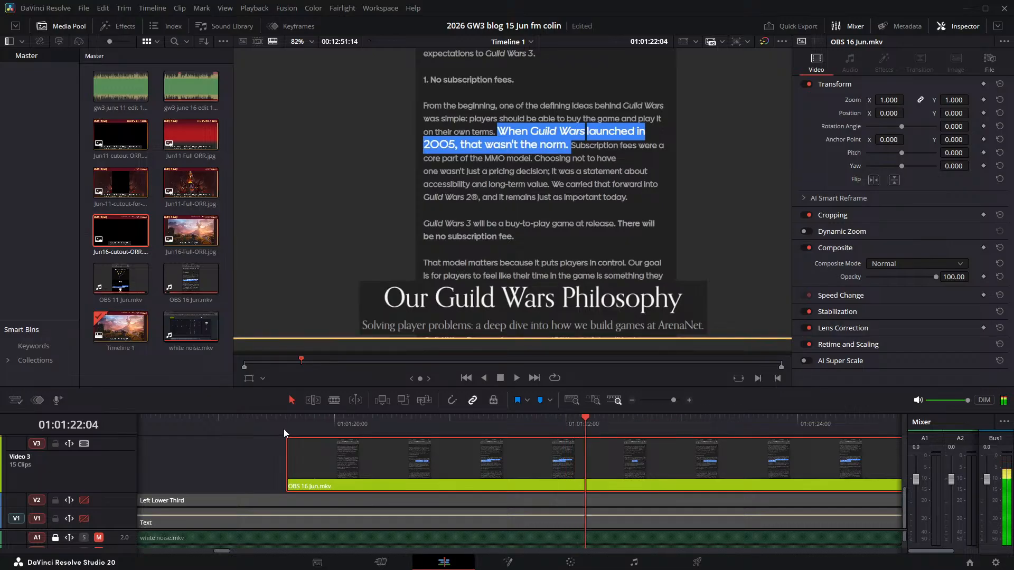
pyautogui.press('Left')
pyautogui.press('Left')
pyautogui.press('Left')
pyautogui.press('Left')
pyautogui.press('Left')
pyautogui.press('Left')
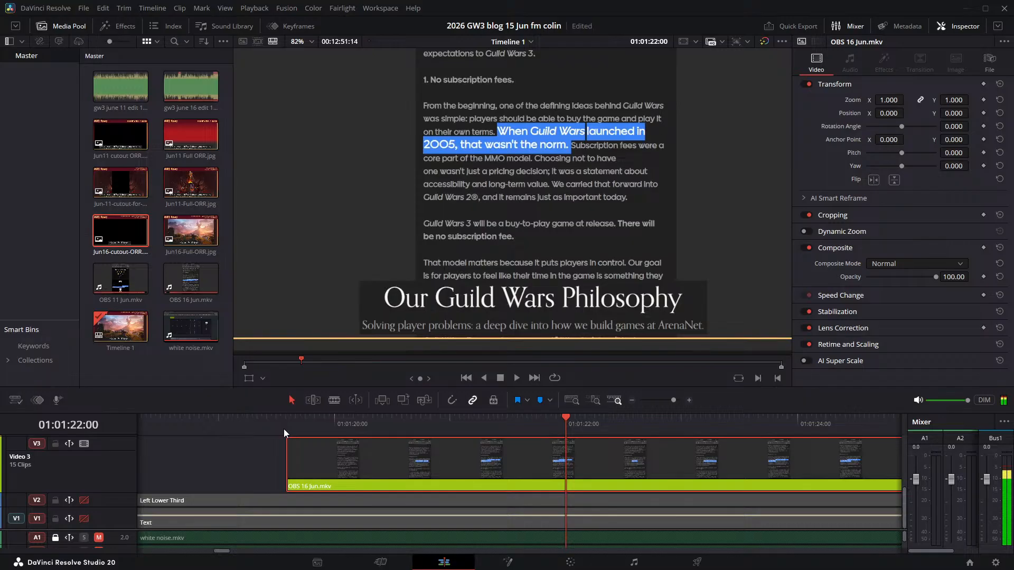
pyautogui.hotkey('ctrl', 'b')
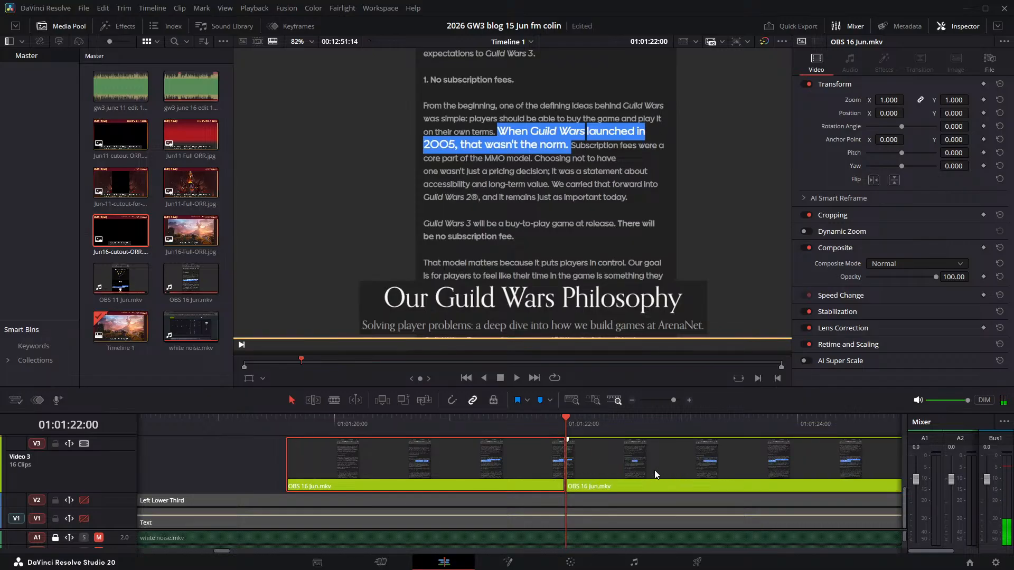
# - Find where the "Subscription fees were a core part" narration begins and move its Video 3 clip later to start at 01:01:22:19
pyautogui.press('space')
pyautogui.press('space')
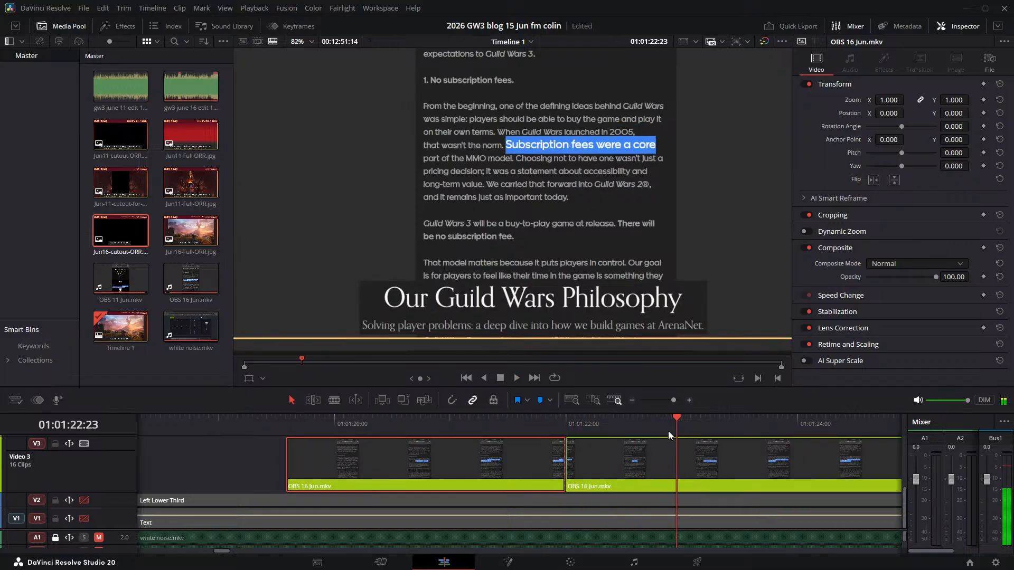
pyautogui.moveTo(675, 417); pyautogui.dragTo(698, 464)
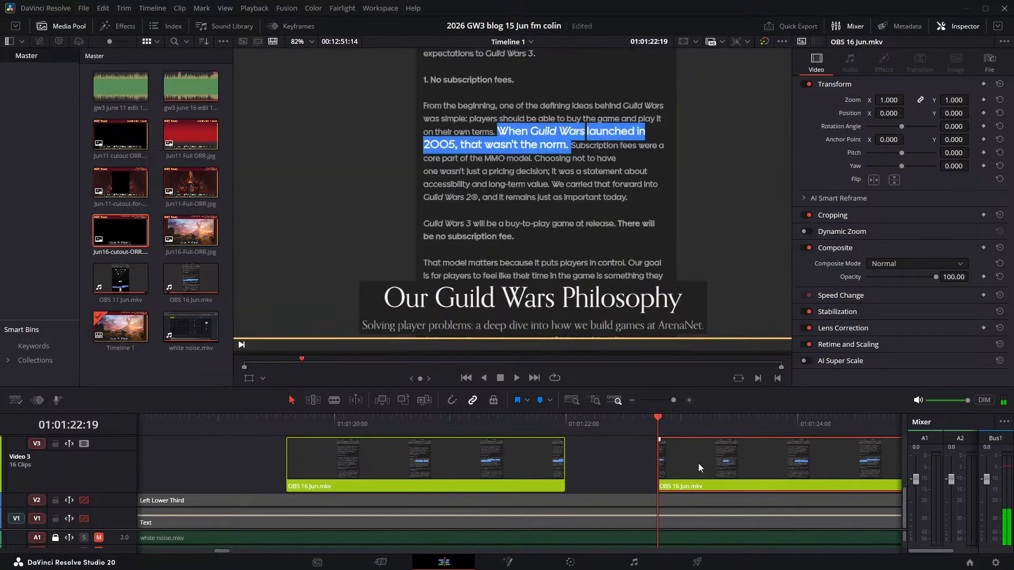
# - Play the "Subscription fees" sentence and step through the frames where "Choosing" becomes highlighted to check the sync
pyautogui.click(550, 417)
pyautogui.press('space')
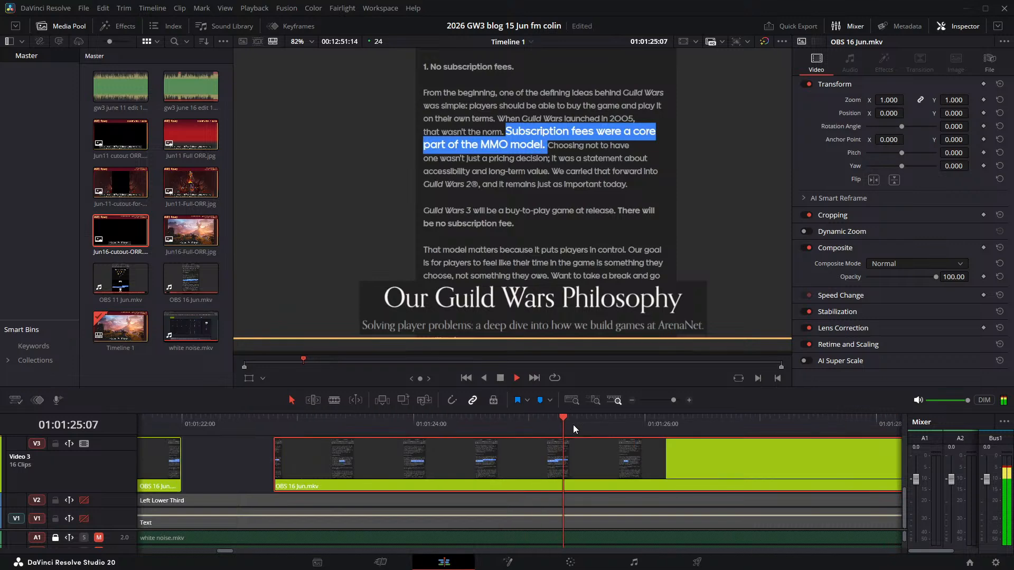
pyautogui.press('space')
pyautogui.press('Left')
pyautogui.press('Left')
pyautogui.press('Left')
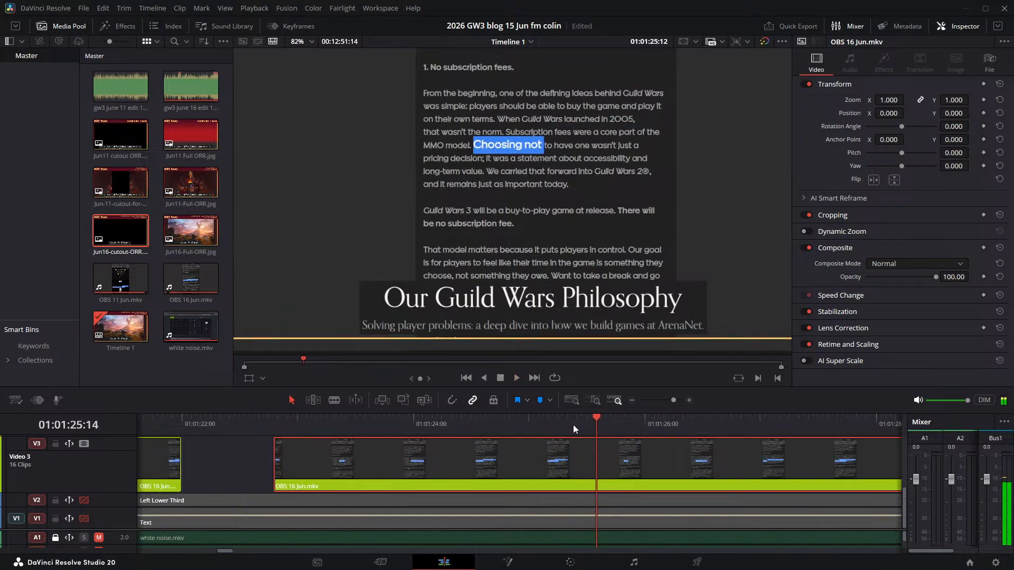
pyautogui.press('Left')
pyautogui.press('Left')
pyautogui.press('Left')
pyautogui.press('Left')
pyautogui.press('Left')
pyautogui.press('Left')
pyautogui.press('Left')
pyautogui.press('Left')
pyautogui.press('Left')
pyautogui.press('Left')
pyautogui.press('Left')
pyautogui.press('Left')
pyautogui.press('Left')
pyautogui.press('Left')
pyautogui.press('Left')
pyautogui.press('Left')
pyautogui.press('Left')
pyautogui.press('Left')
pyautogui.press('Left')
pyautogui.press('Left')
pyautogui.press('space')
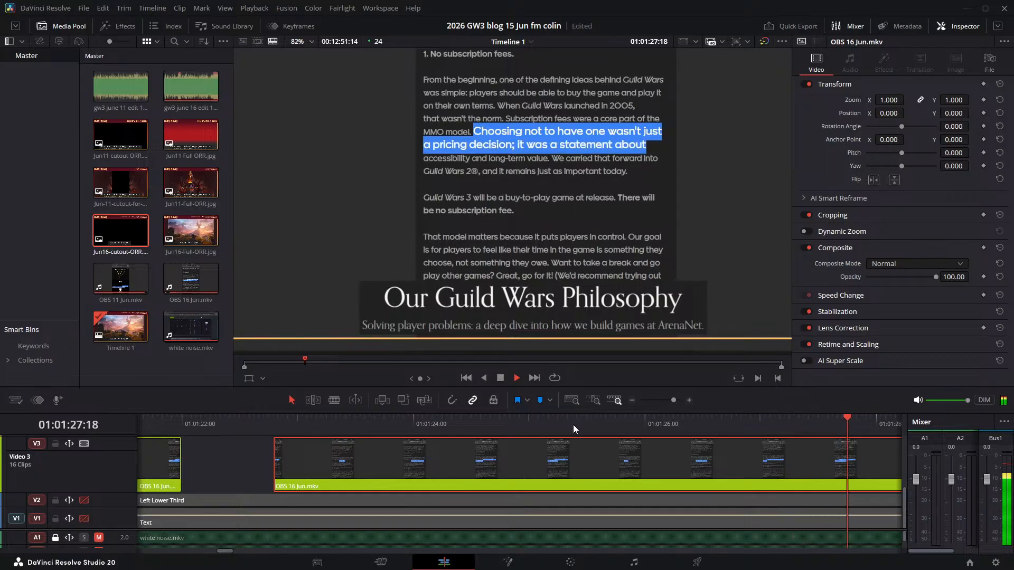
# - Find the frames between the "Choosing not to have one" sentence and the "We carried" highlight, and split the Video 3 clip at 01:01:29:02
pyautogui.press('space')
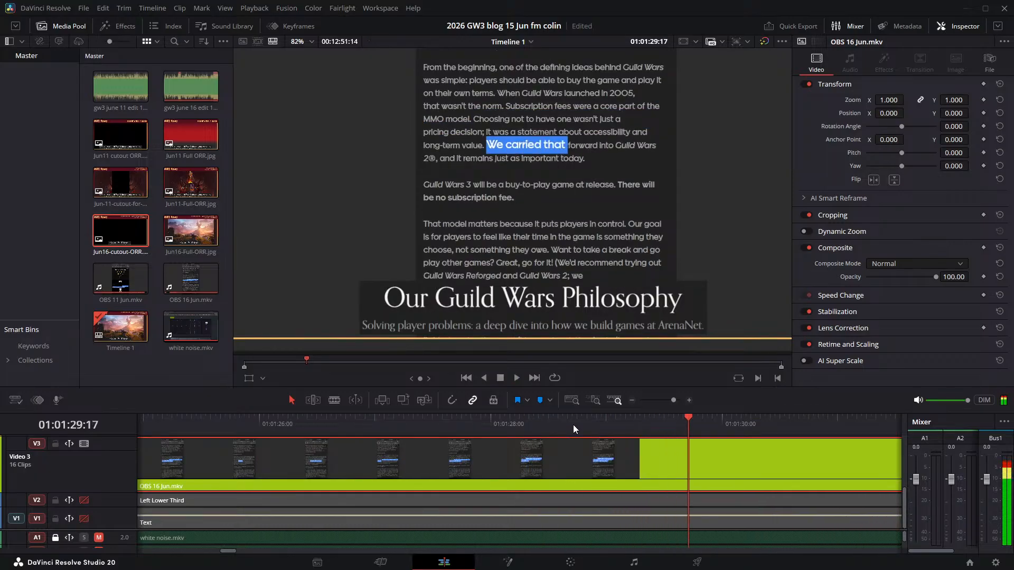
pyautogui.press('Left')
pyautogui.press('Left')
pyautogui.press('Left')
pyautogui.press('Left')
pyautogui.press('Left')
pyautogui.press('Left')
pyautogui.press('Left')
pyautogui.press('Left')
pyautogui.press('Left')
pyautogui.press('Left')
pyautogui.press('Left')
pyautogui.press('Left')
pyautogui.press('Left')
pyautogui.press('Left')
pyautogui.press('Left')
pyautogui.press('Right')
pyautogui.press('Right')
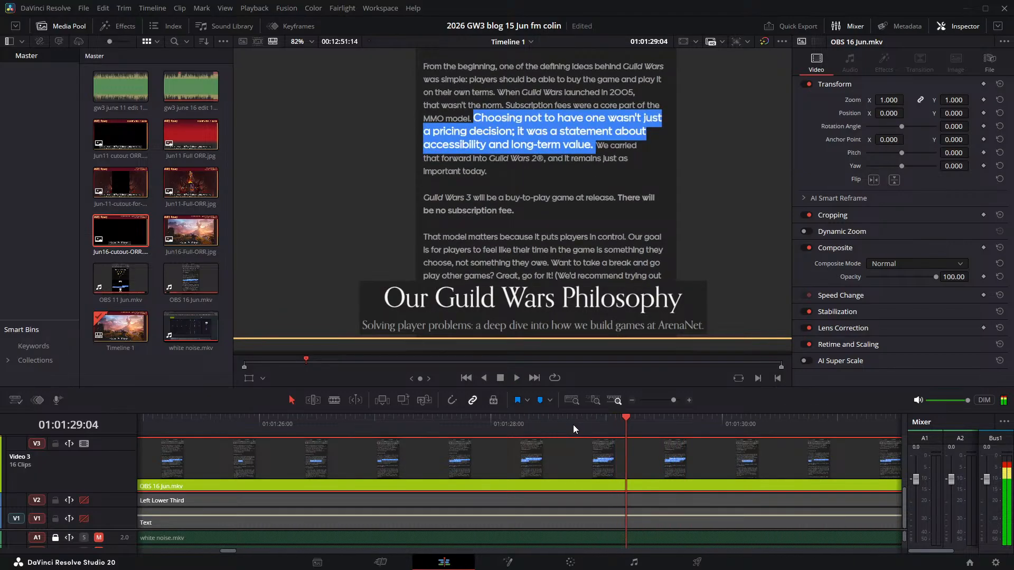
pyautogui.press('Right')
pyautogui.press('Right')
pyautogui.press('Right')
pyautogui.press('Right')
pyautogui.press('Left')
pyautogui.press('Left')
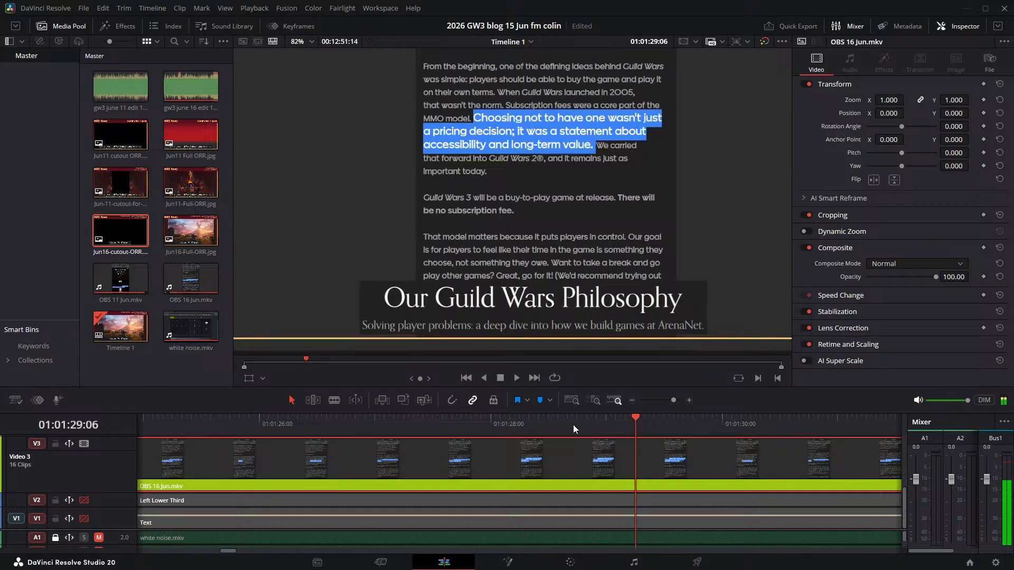
pyautogui.press('Left')
pyautogui.press('Left')
pyautogui.press('Left')
pyautogui.press('Left')
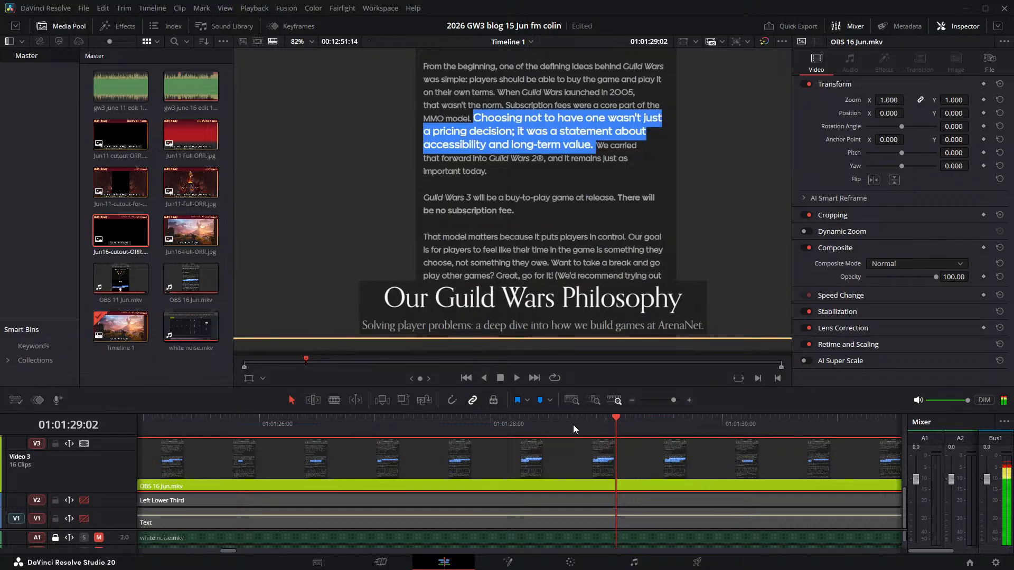
pyautogui.hotkey('ctrl', 'b')
# - Find where the "We carried that forward" narration begins and move its Video 3 clip later to start at 01:01:32:18
pyautogui.press('space')
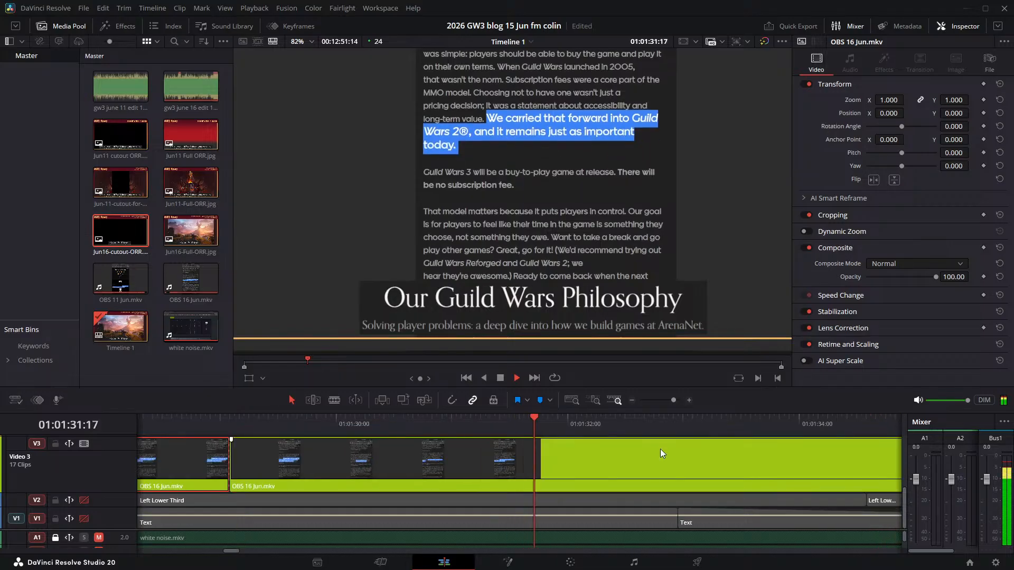
pyautogui.press('space')
pyautogui.moveTo(332, 457); pyautogui.dragTo(720, 472)
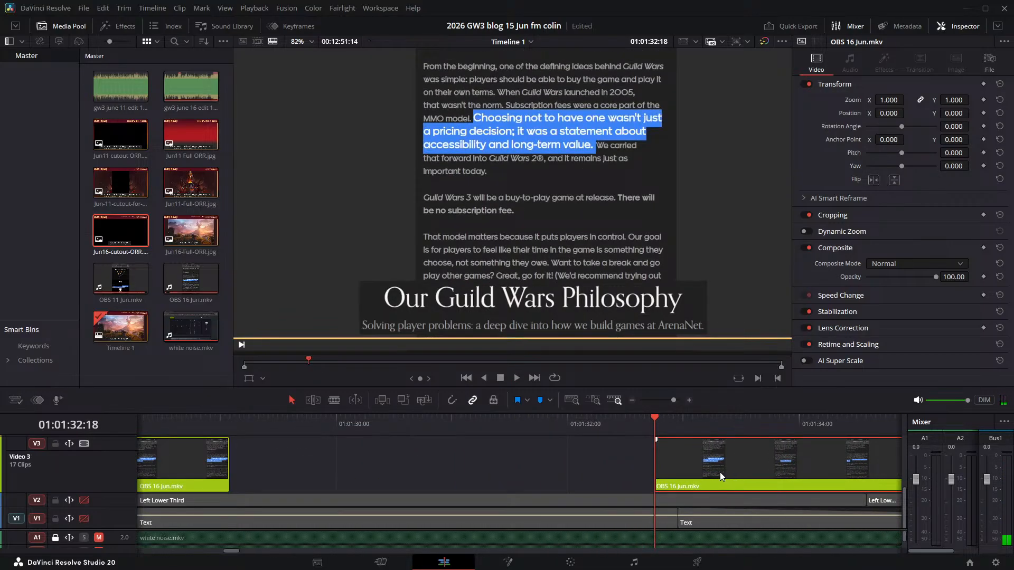
# - Play the "We carried that forward" sentence, find the frames before "Guild" is highlighted, and split the Video 3 clip at about 01:01:36:03
pyautogui.press('space')
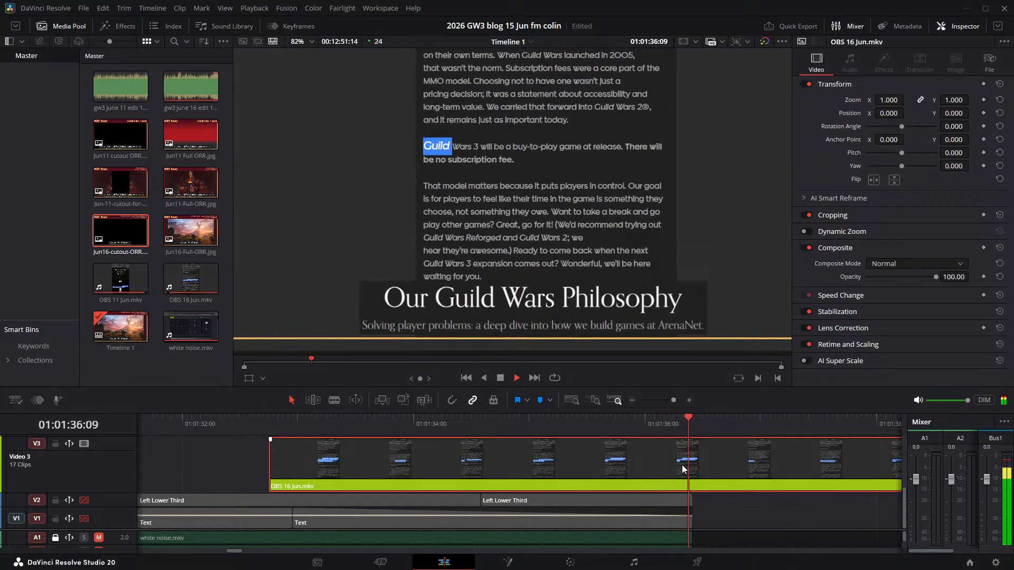
pyautogui.press('space')
pyautogui.press('Left')
pyautogui.press('Left')
pyautogui.press('Left')
pyautogui.press('Left')
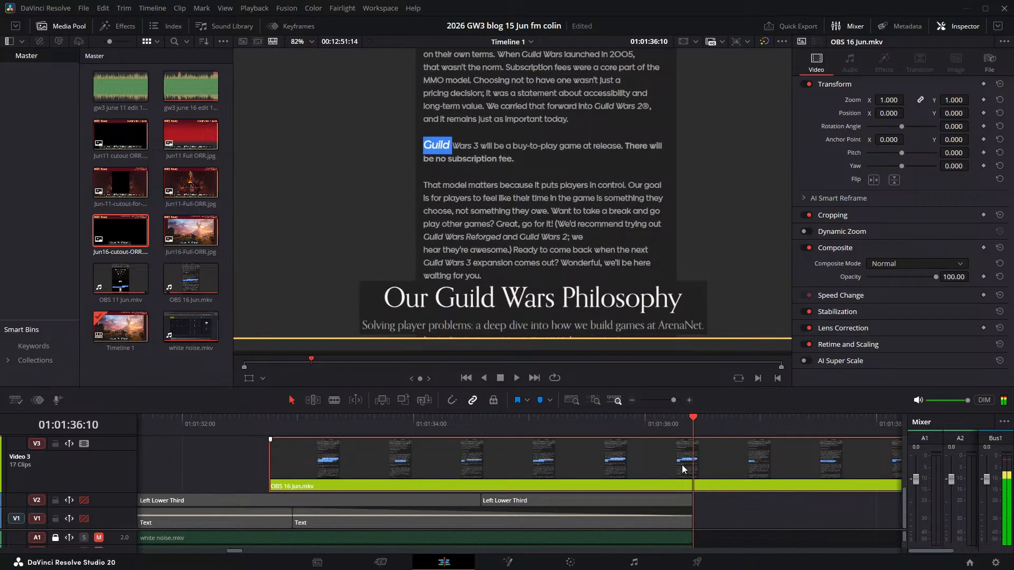
pyautogui.press('Left')
pyautogui.press('Left')
pyautogui.press('Left')
pyautogui.press('Left')
pyautogui.press('Left')
pyautogui.press('Left')
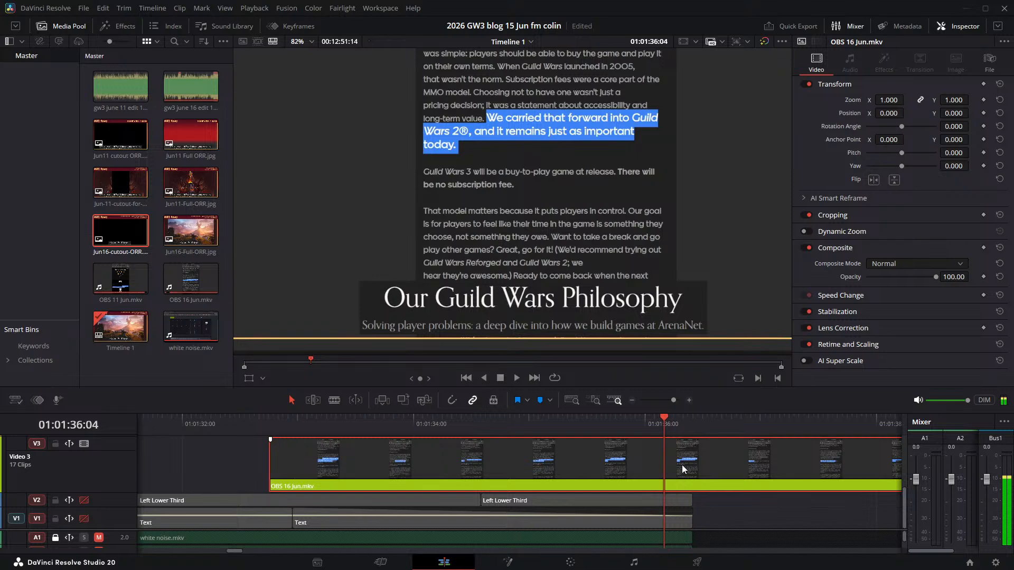
pyautogui.hotkey('ctrl', 'b')
# - Find where the "Guild Wars 3 will be" narration begins and move its Video 3 clip later to start at about 01:01:37:08
pyautogui.press('space')
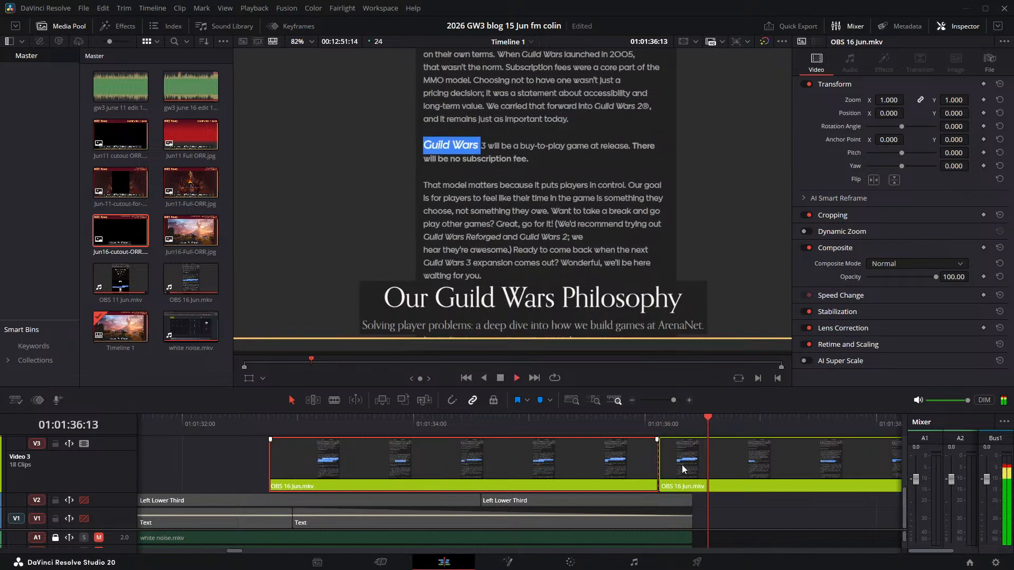
pyautogui.press('space')
pyautogui.moveTo(686, 468); pyautogui.dragTo(832, 480)
pyautogui.press('space')
pyautogui.click(777, 426)
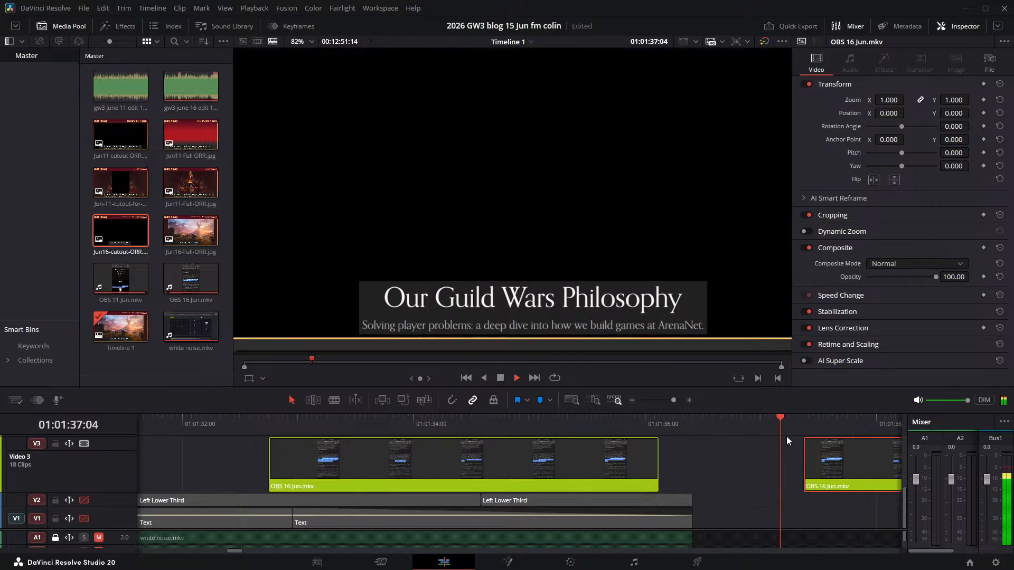
pyautogui.press('space')
pyautogui.click(804, 422)
pyautogui.press('space')
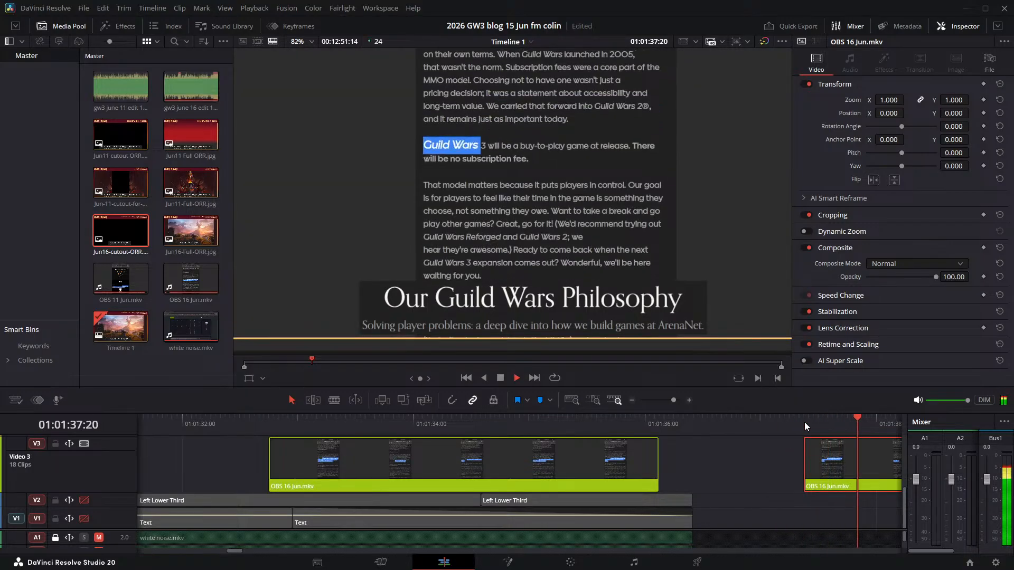
pyautogui.press('space')
pyautogui.moveTo(584, 461); pyautogui.dragTo(579, 461)
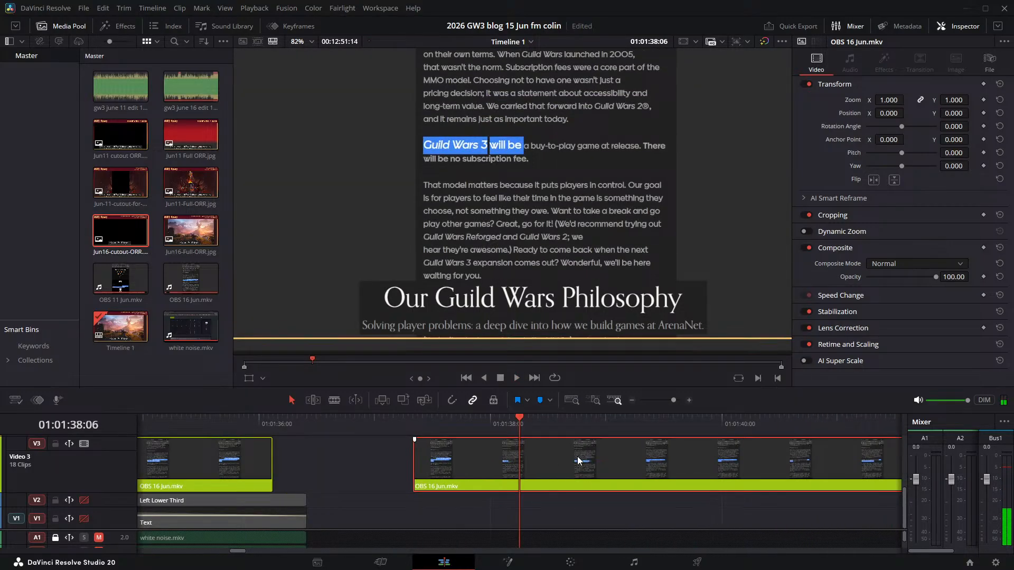
# - Play the "Guild Wars 3 will be a buy-to-play game" sentence from its clip start to check the sync
pyautogui.click(413, 426)
pyautogui.press('space')
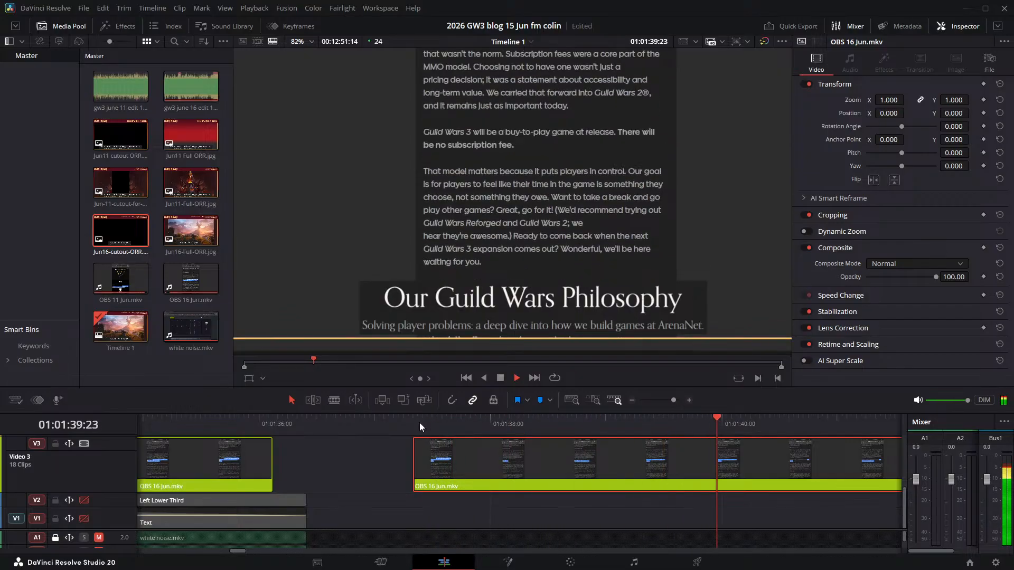
pyautogui.press('space')
pyautogui.click(418, 423)
pyautogui.press('space')
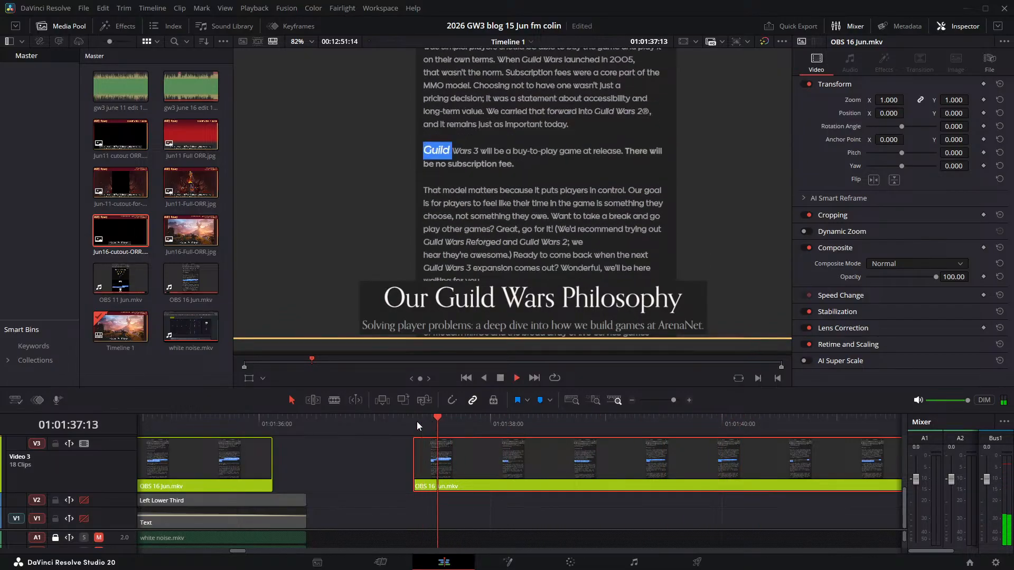
pyautogui.press('space')
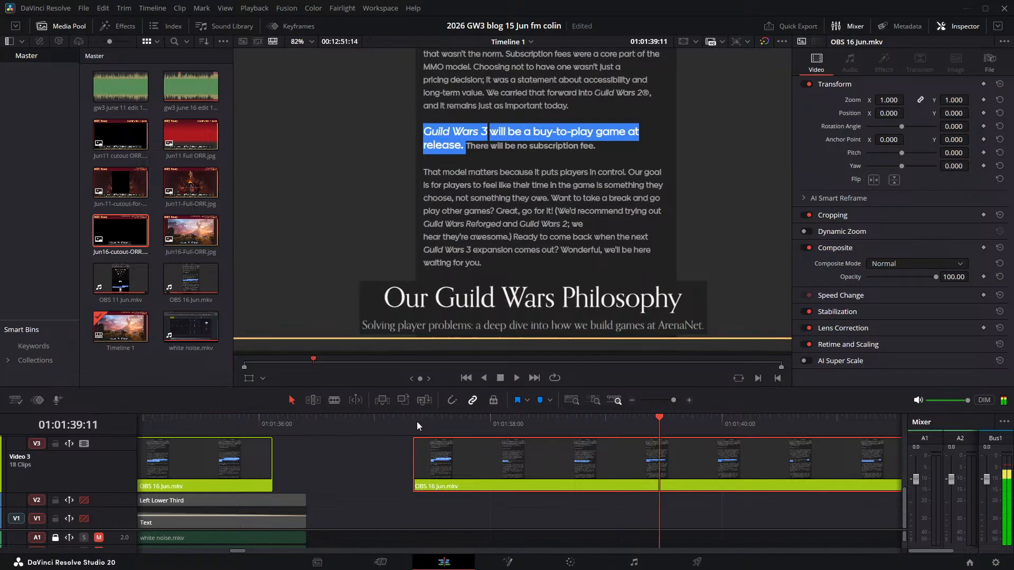
# - Find the frames before "There" is highlighted, split the Video 3 clip at 01:01:39:18, and save the project
pyautogui.press('Right')
pyautogui.press('Right')
pyautogui.press('Right')
pyautogui.press('Right')
pyautogui.press('Right')
pyautogui.press('Right')
pyautogui.press('Right')
pyautogui.press('Right')
pyautogui.press('Right')
pyautogui.press('Right')
pyautogui.press('Right')
pyautogui.press('Right')
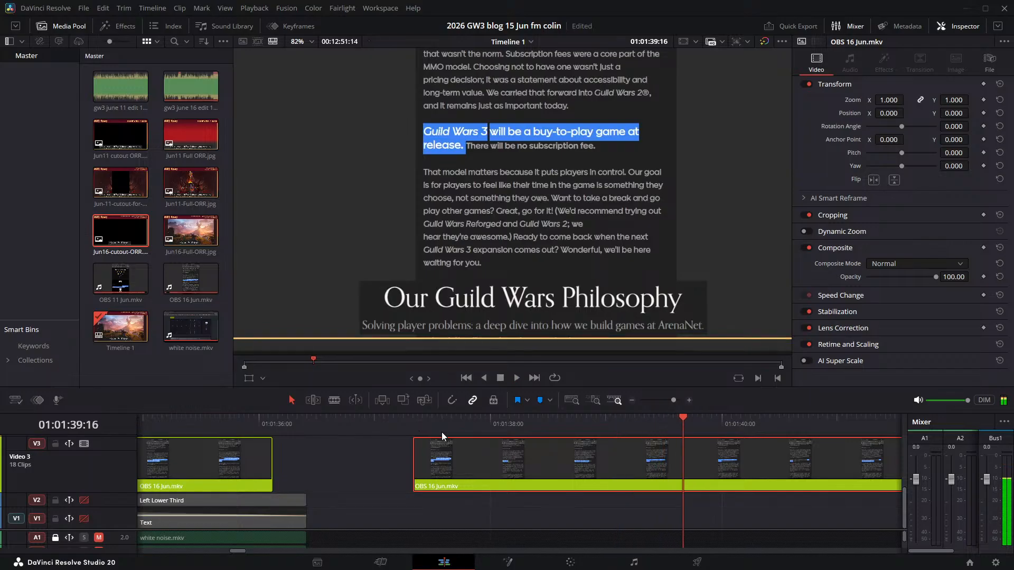
pyautogui.press('Right')
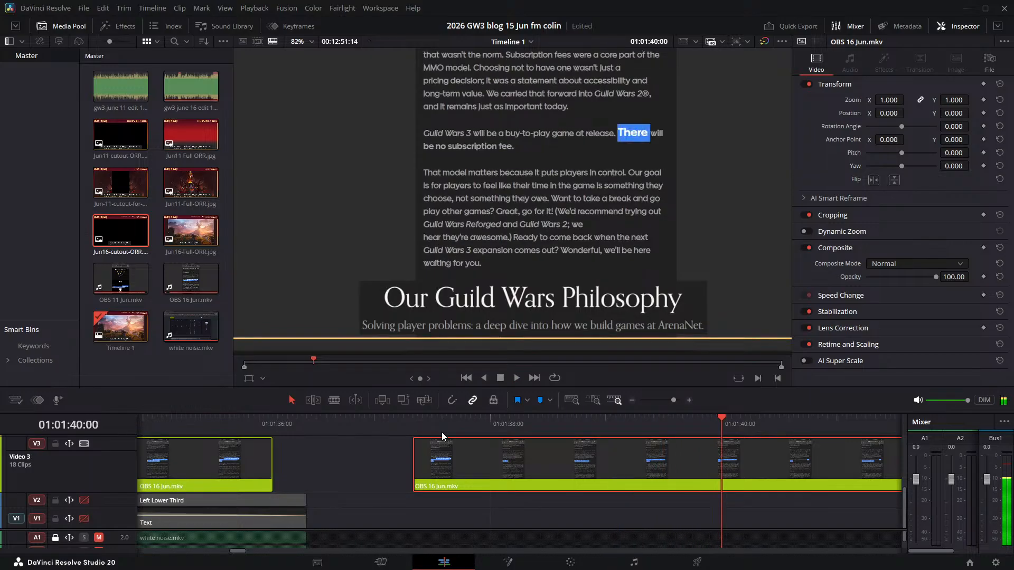
pyautogui.press('Left')
pyautogui.press('Left')
pyautogui.press('Left')
pyautogui.press('Left')
pyautogui.press('Left')
pyautogui.press('Left')
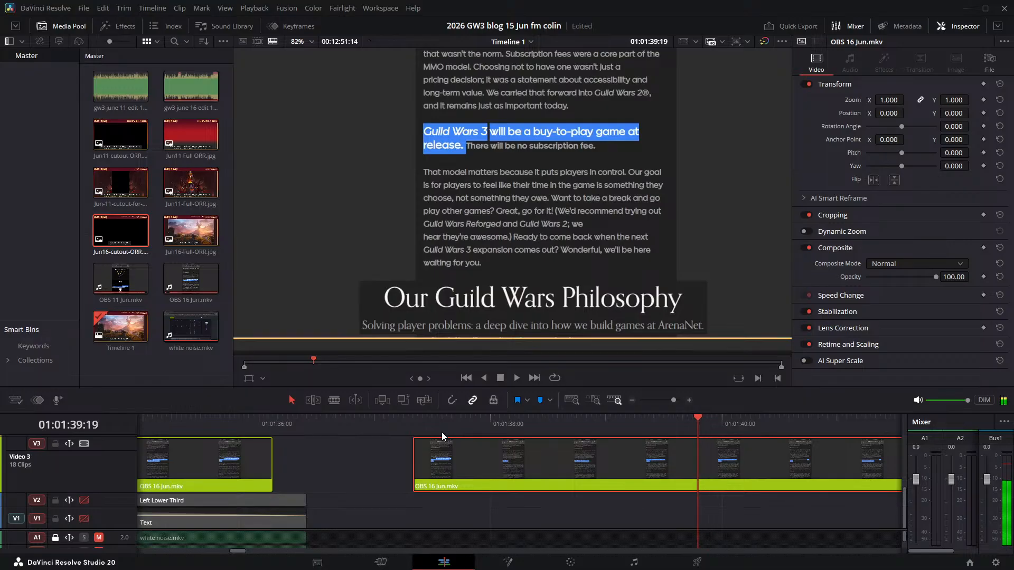
pyautogui.hotkey('ctrl', 'b')
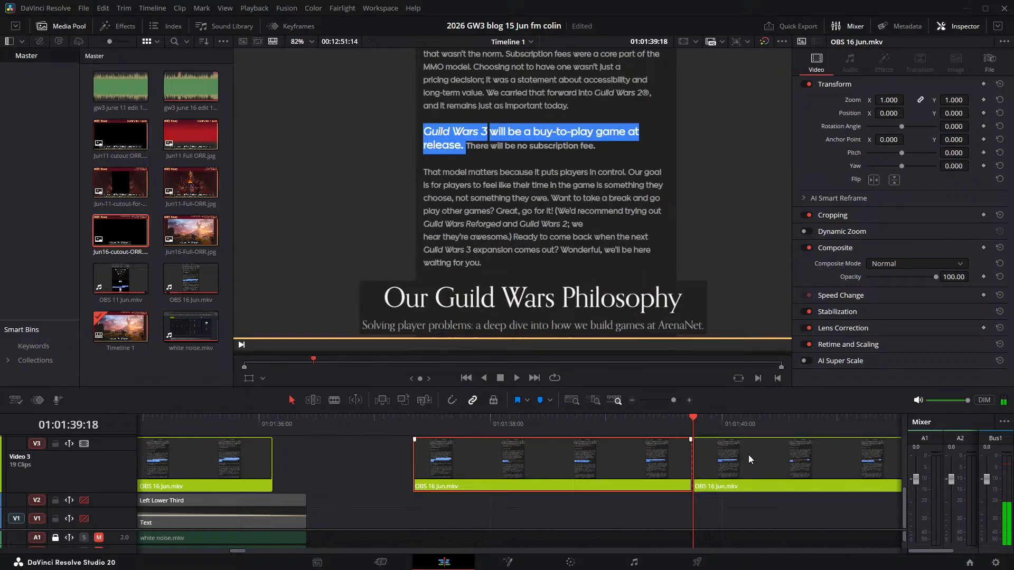
pyautogui.hotkey('ctrl', 's')
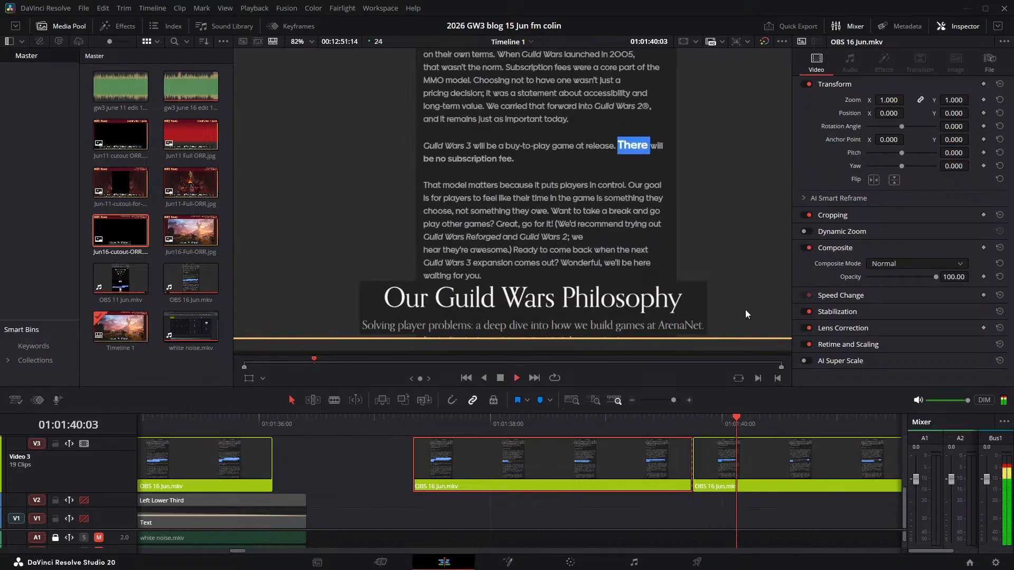
# - Try starting the "There will be no subscription fee" clip on Video 3 at 01:01:40:10, then shift it to 01:01:40:13
pyautogui.click(696, 421)
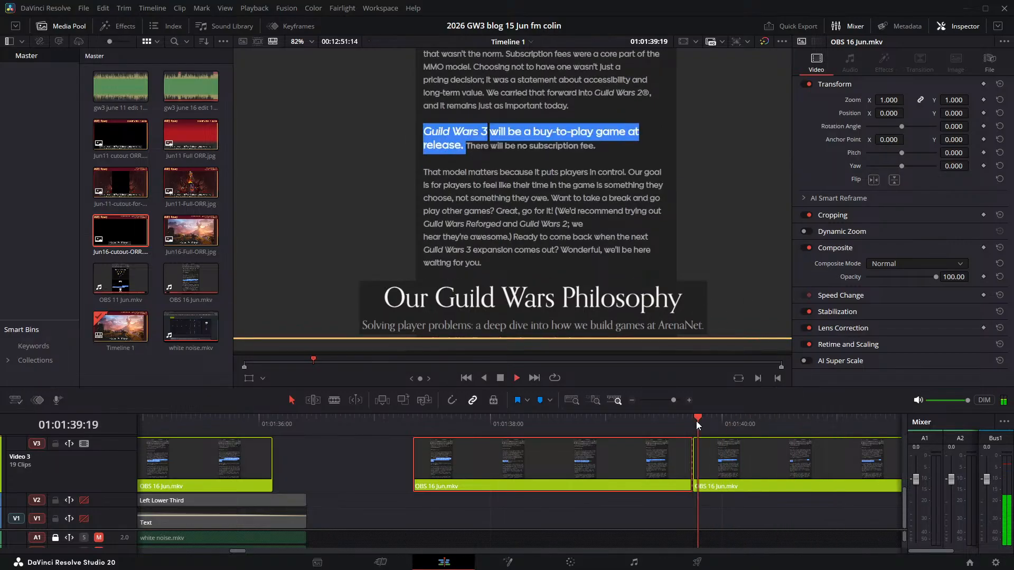
pyautogui.press('space')
pyautogui.click(772, 417)
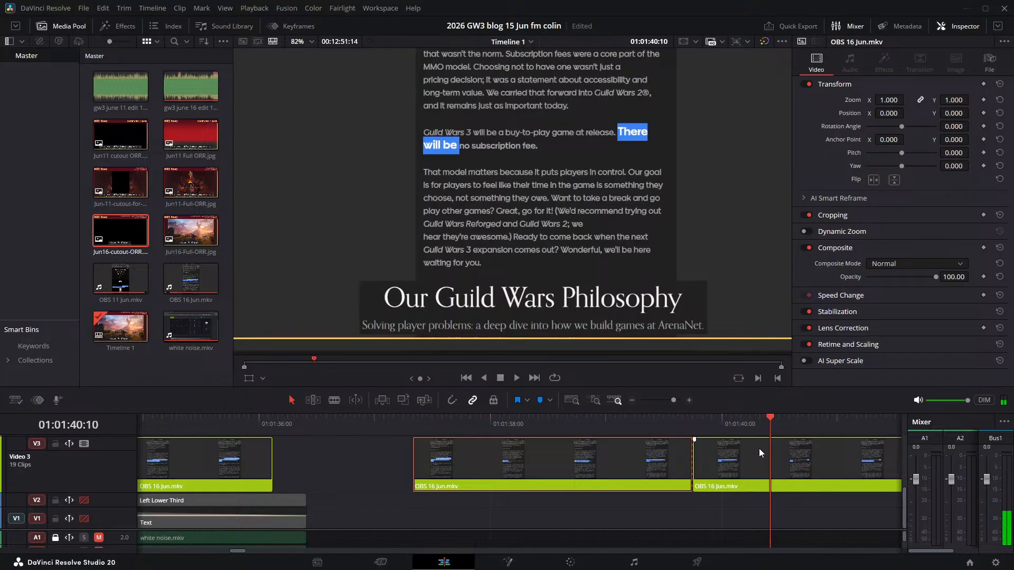
pyautogui.moveTo(759, 448); pyautogui.dragTo(818, 454)
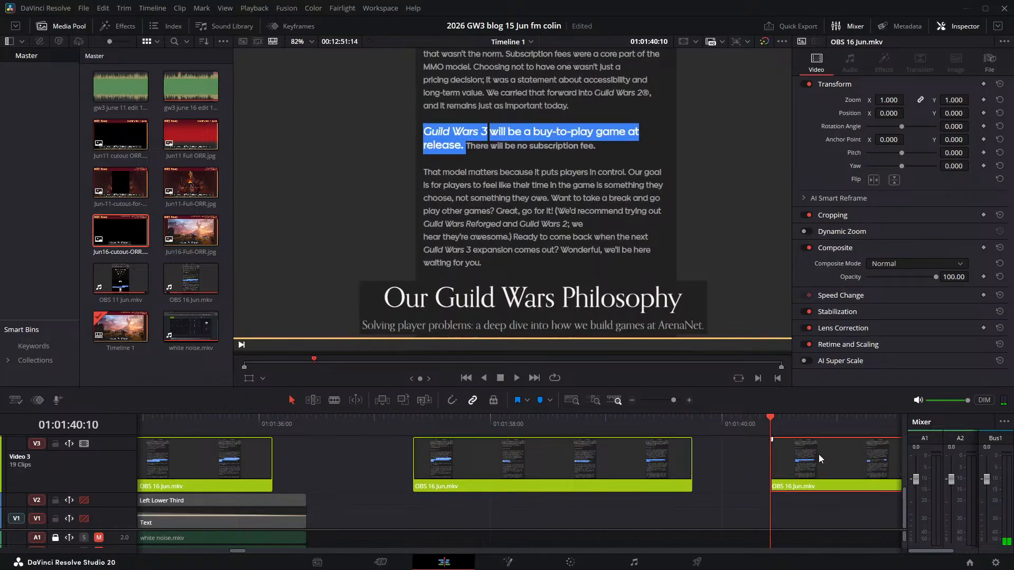
pyautogui.press('space')
pyautogui.click(791, 429)
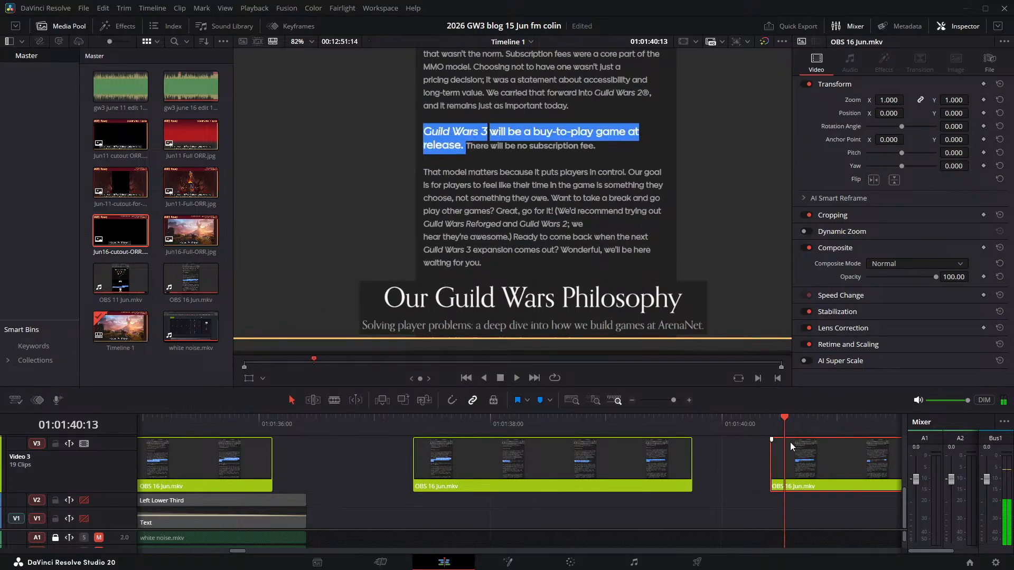
pyautogui.moveTo(790, 442); pyautogui.dragTo(809, 446)
# - Play the start of the "There will be no subscription fee" sentence and move its clip back to start at 01:01:40:10
pyautogui.press('space')
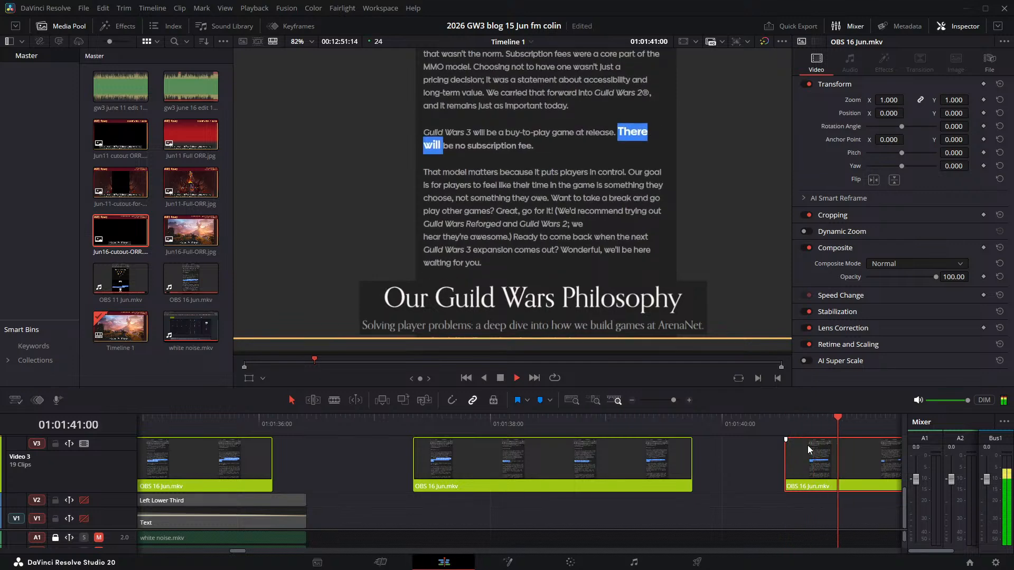
pyautogui.press('space')
pyautogui.click(785, 418)
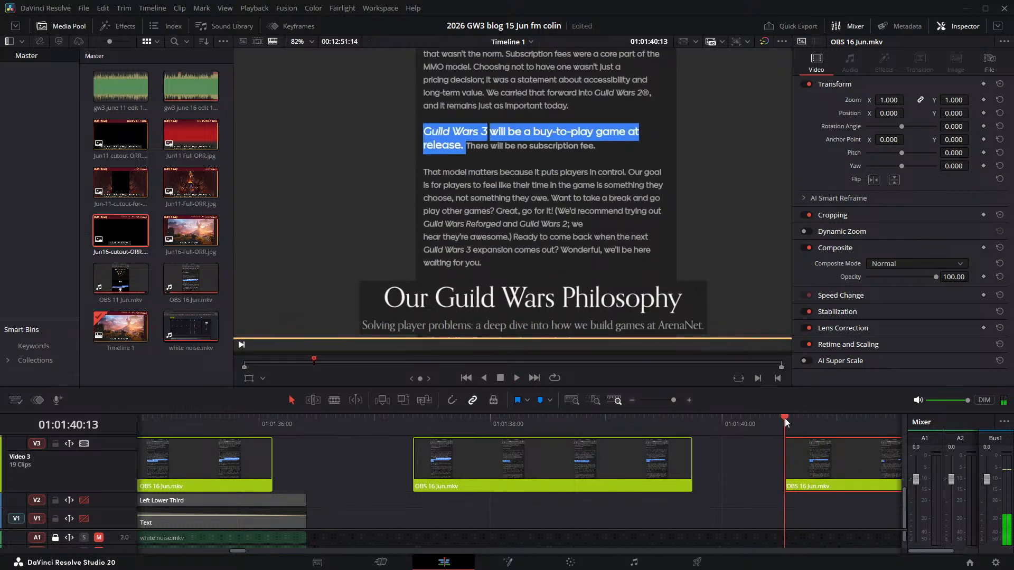
pyautogui.click(790, 426)
pyautogui.press('space')
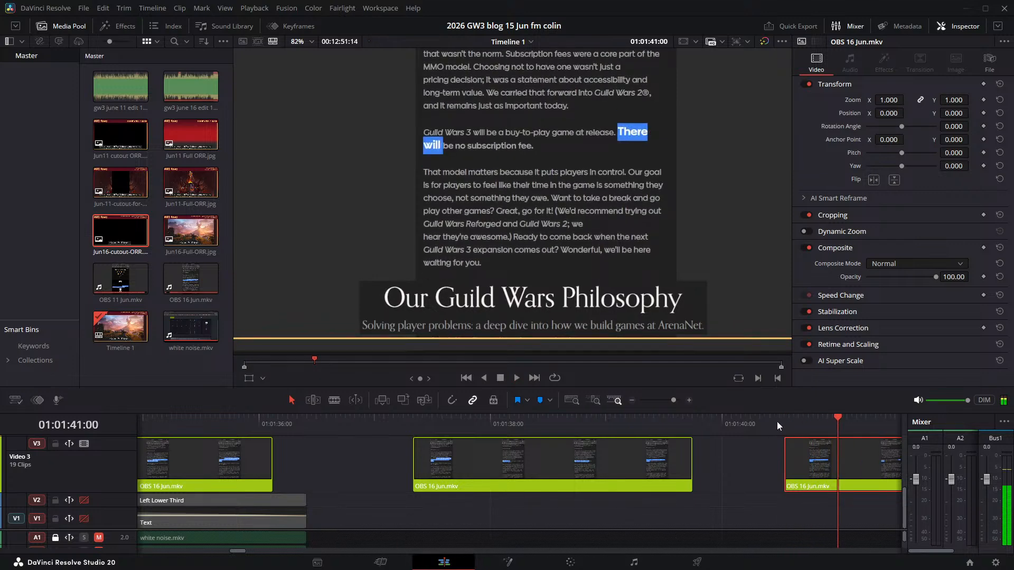
pyautogui.click(771, 419)
pyautogui.moveTo(806, 455); pyautogui.dragTo(788, 452)
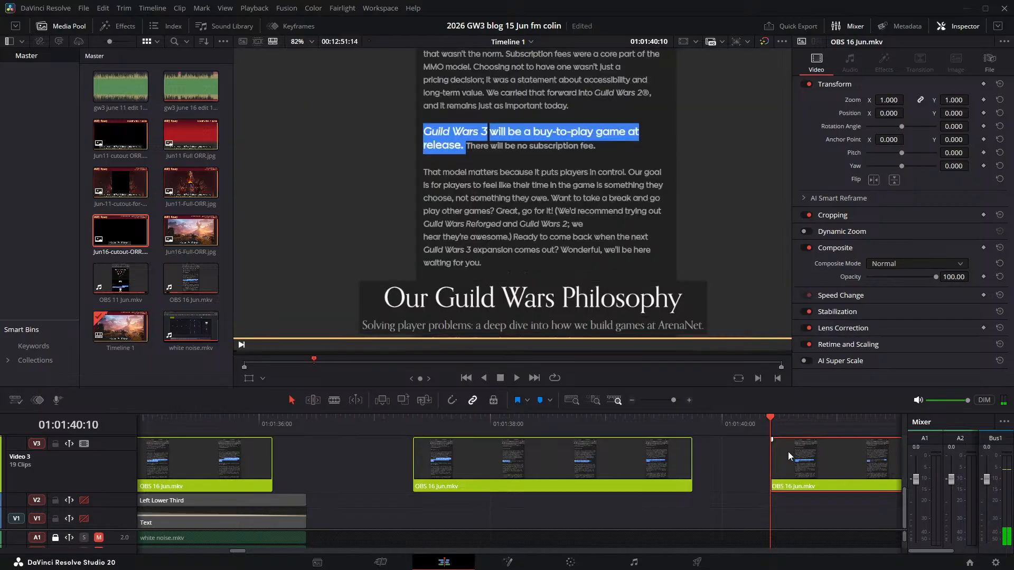
# - Replay the narration around "There will be" and move its Video 3 clip earlier to start at 01:01:40:06
pyautogui.press('space')
pyautogui.press('space')
pyautogui.click(778, 423)
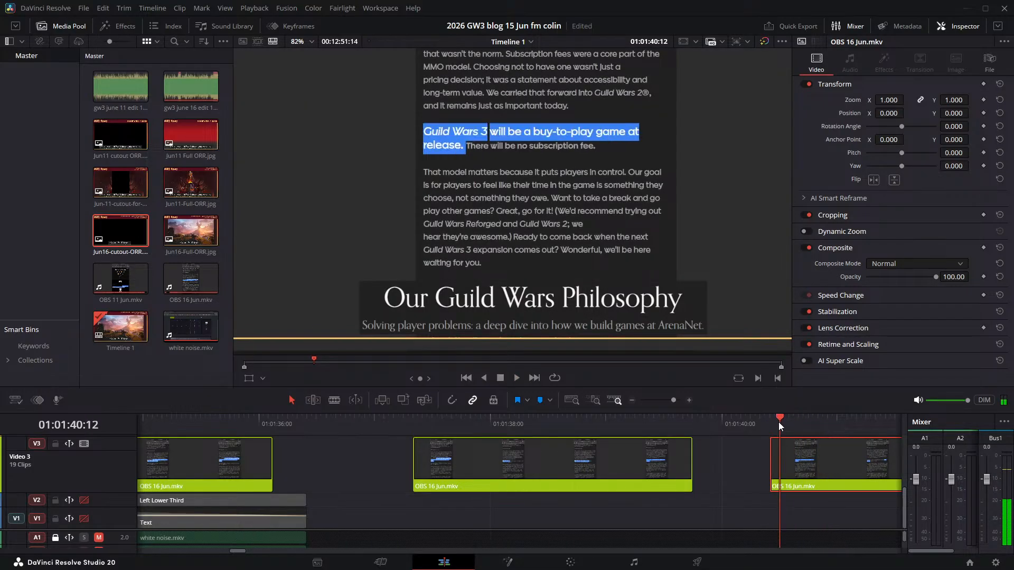
pyautogui.press('space')
pyautogui.press('space')
pyautogui.click(750, 420)
pyautogui.press('space')
pyautogui.press('space')
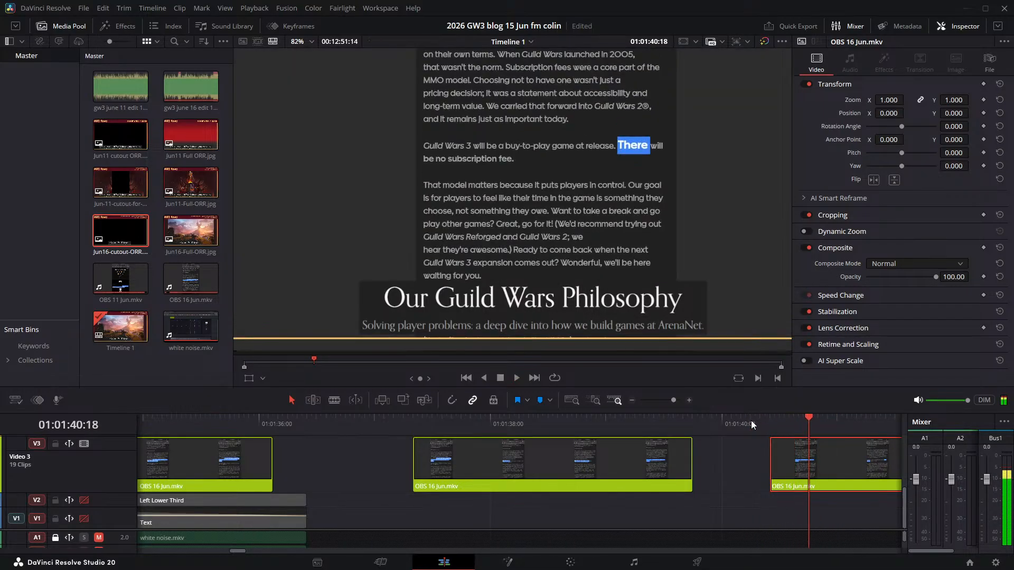
pyautogui.moveTo(777, 455); pyautogui.dragTo(757, 453)
pyautogui.click(749, 423)
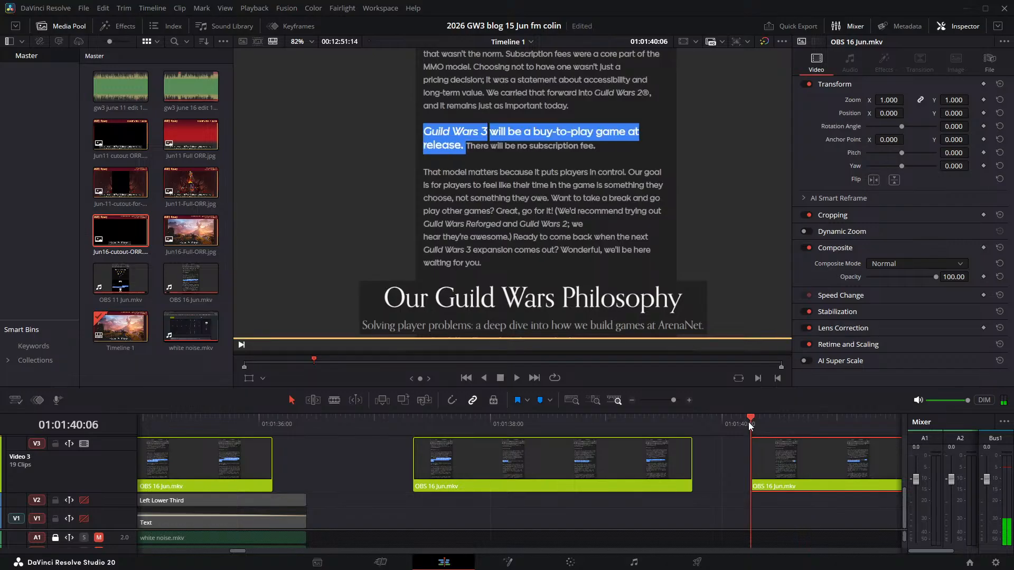
# - Play the "There will be no subscription fee" sentence from 01:01:40:06 to check the sync
pyautogui.press('space')
pyautogui.press('space')
pyautogui.click(749, 423)
pyautogui.press('space')
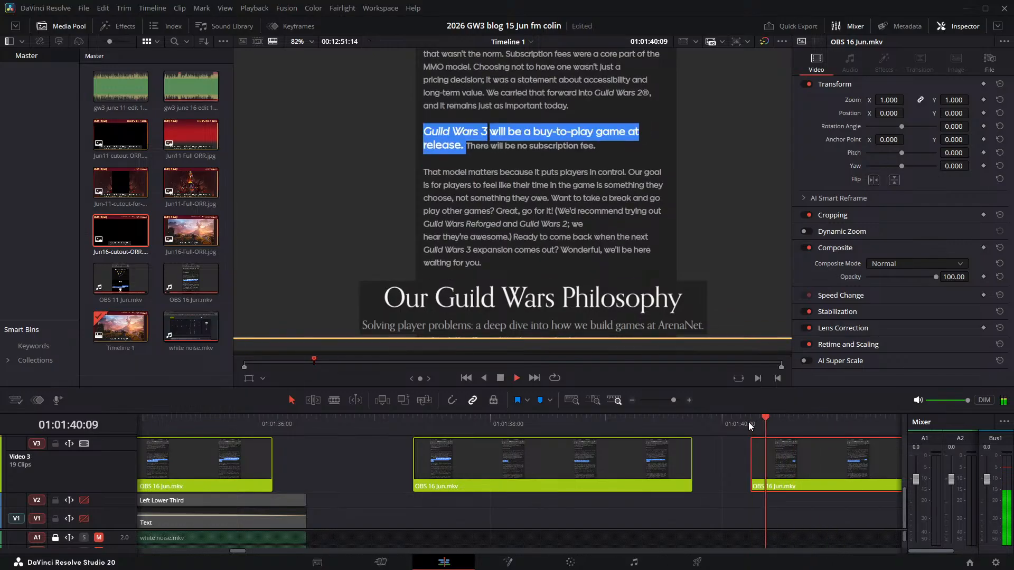
pyautogui.press('space')
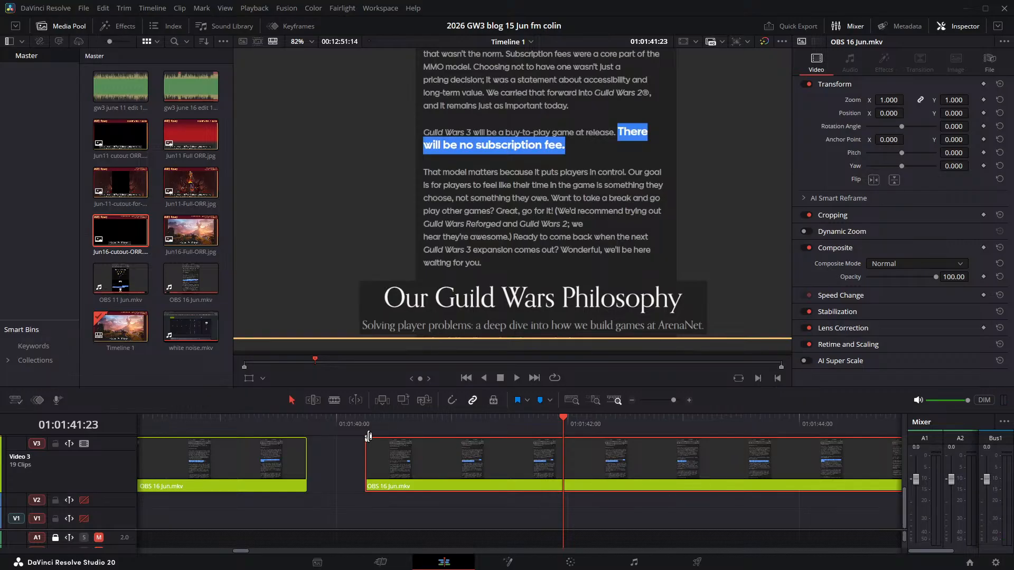
# - Replay the sentence, step through the frames after "subscription fee" is fully highlighted, and split the Video 3 clip at 01:01:42:02
pyautogui.click(365, 418)
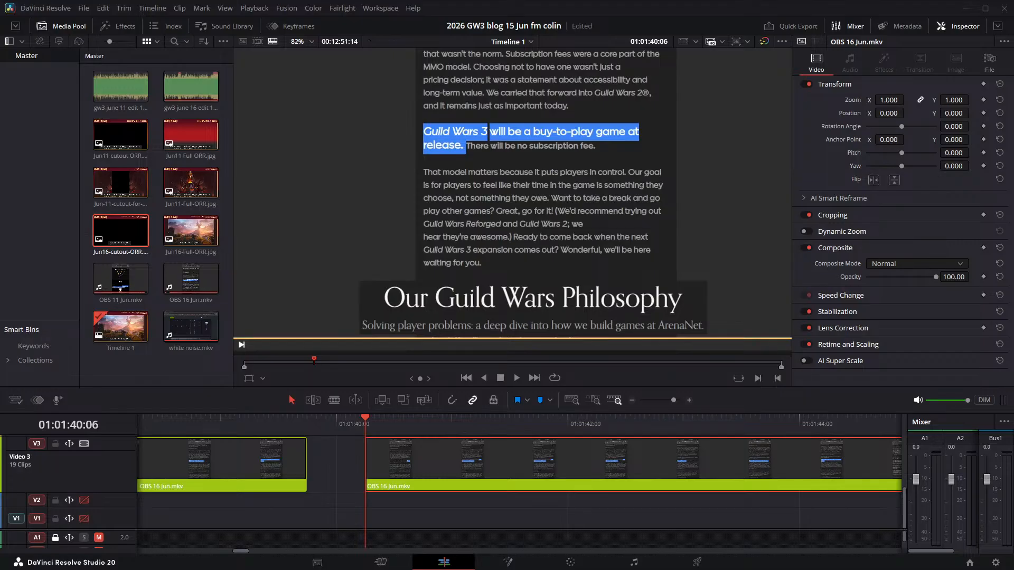
pyautogui.click(335, 417)
pyautogui.press('space')
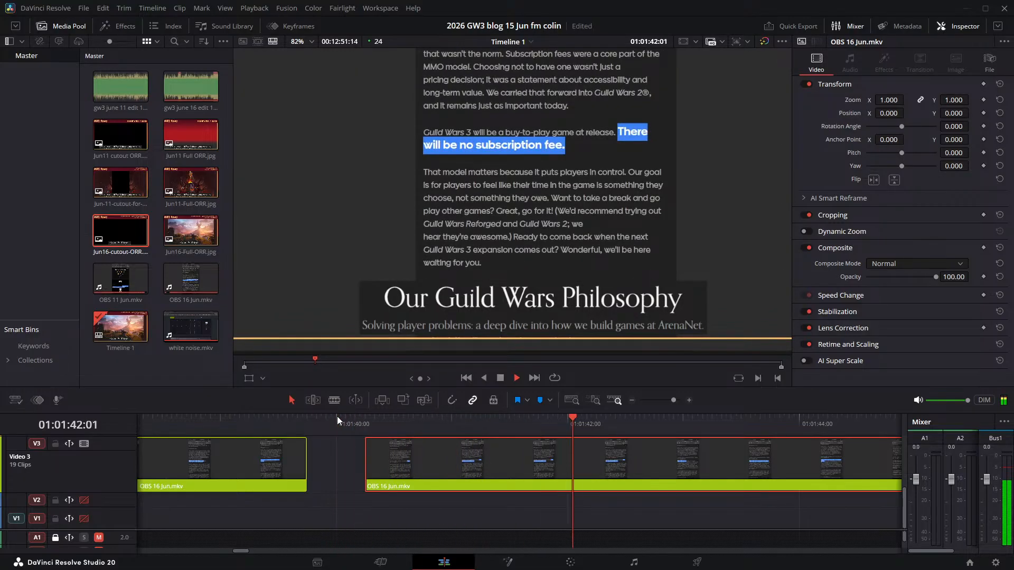
pyautogui.press('space')
pyautogui.press('Right')
pyautogui.press('Right')
pyautogui.press('Right')
pyautogui.press('Right')
pyautogui.press('Right')
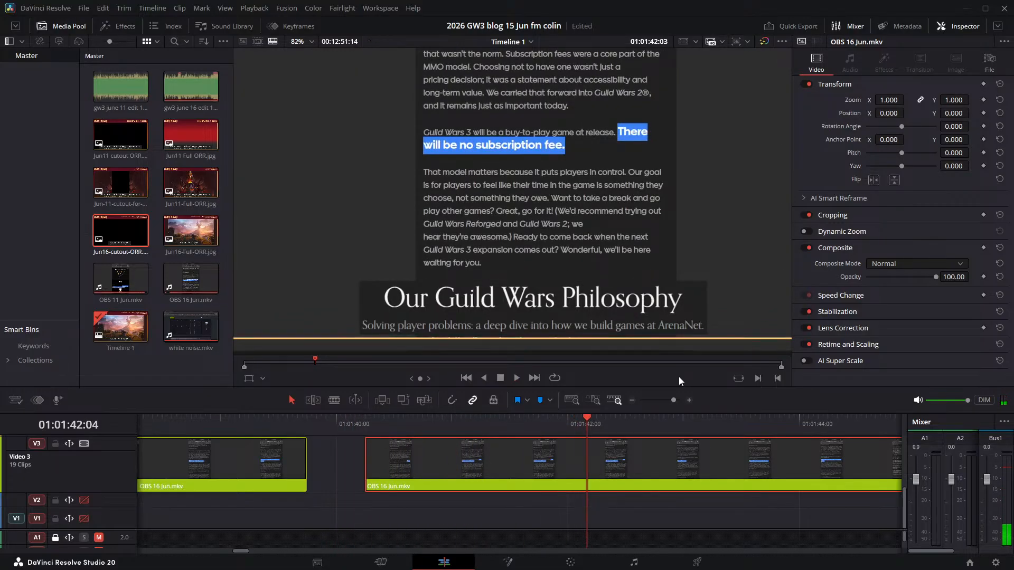
pyautogui.press('Left')
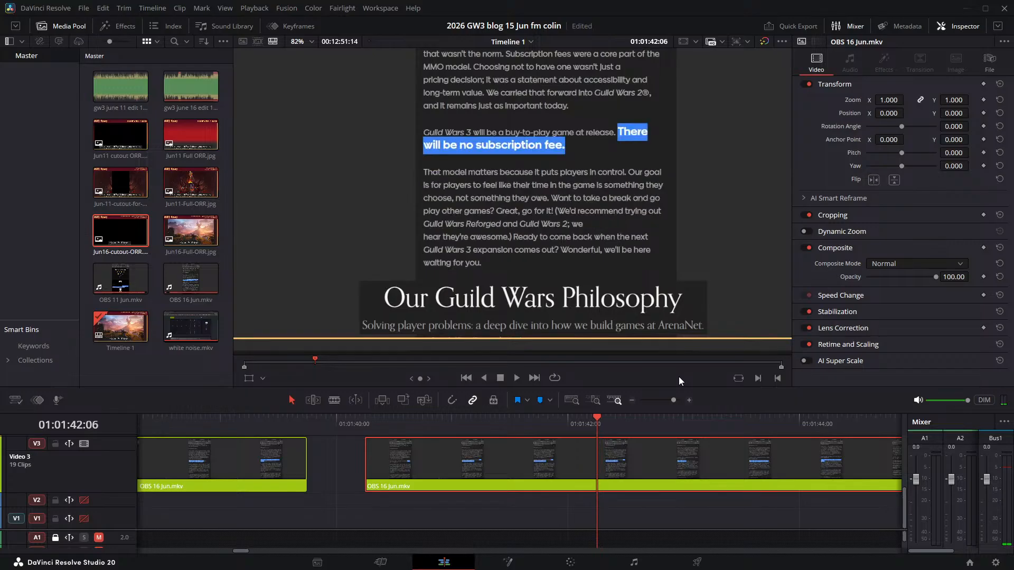
pyautogui.press('Left')
pyautogui.press('Left')
pyautogui.press('Left')
pyautogui.press('Left')
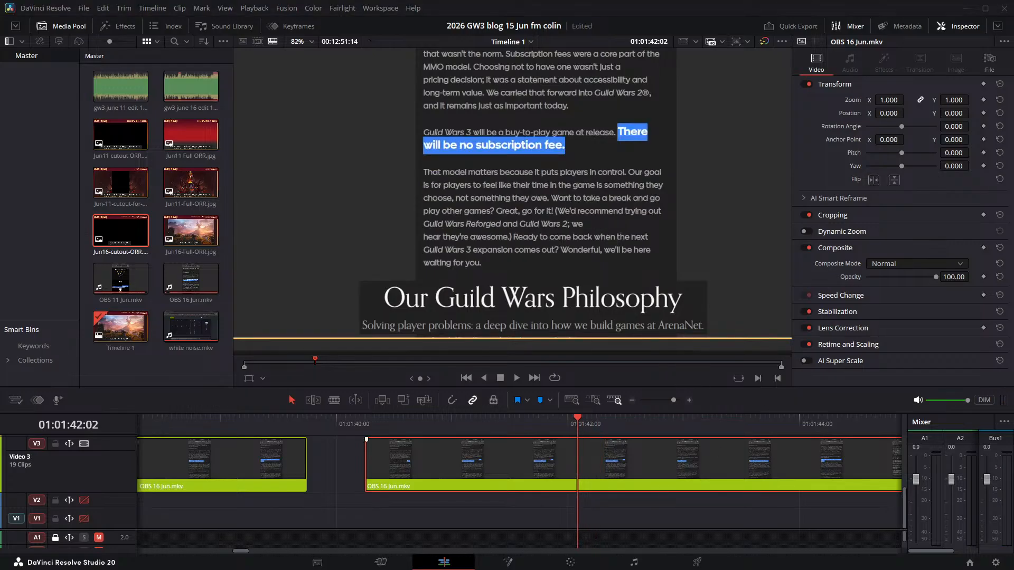
pyautogui.hotkey('ctrl', 'b')
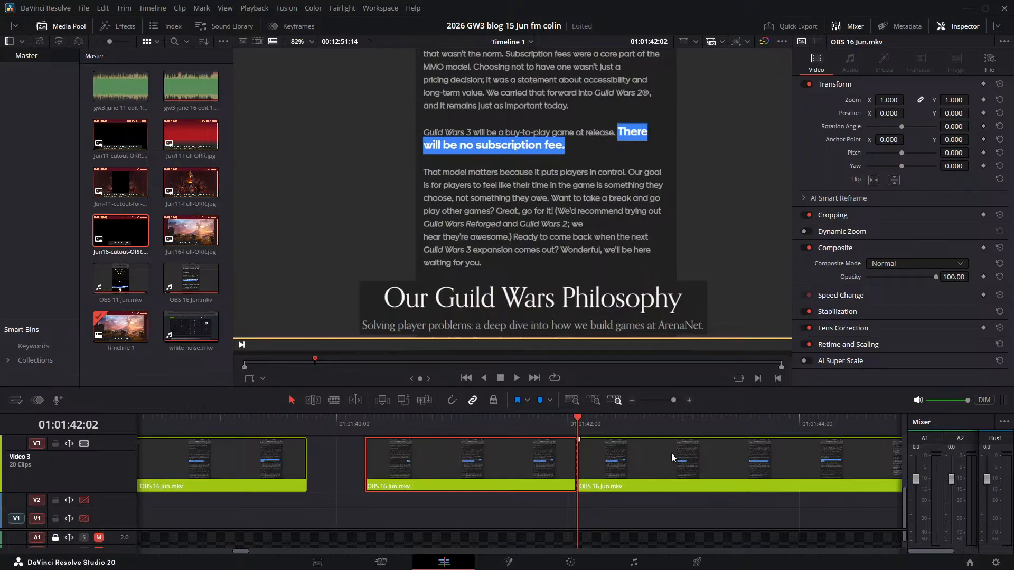
# - Play across the cut into the "That model matters" sentence to compare narration and highlight, and undo the split
pyautogui.press('space')
pyautogui.press('space')
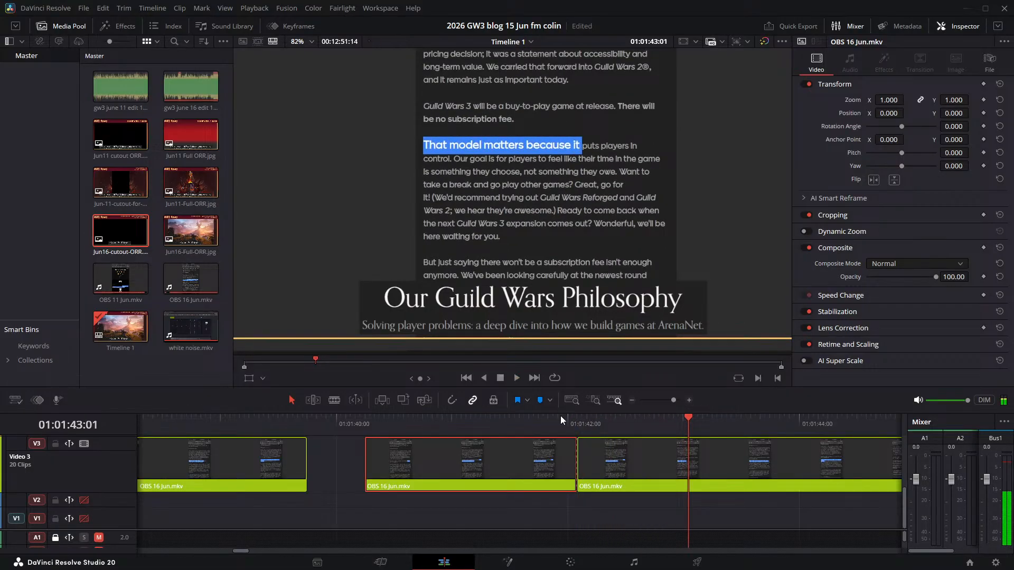
pyautogui.click(557, 418)
pyautogui.press('space')
pyautogui.press('space')
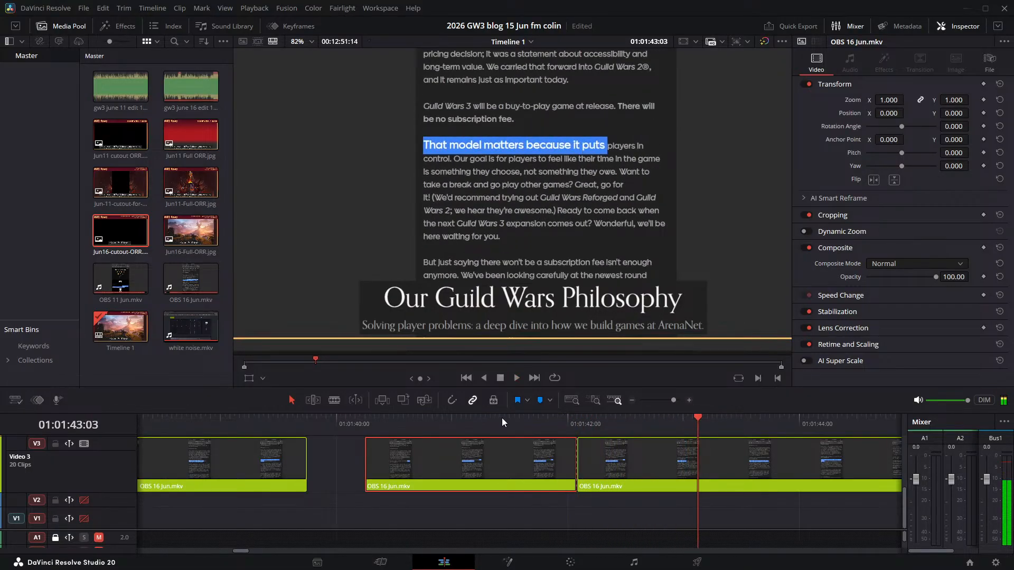
pyautogui.click(501, 417)
pyautogui.press('space')
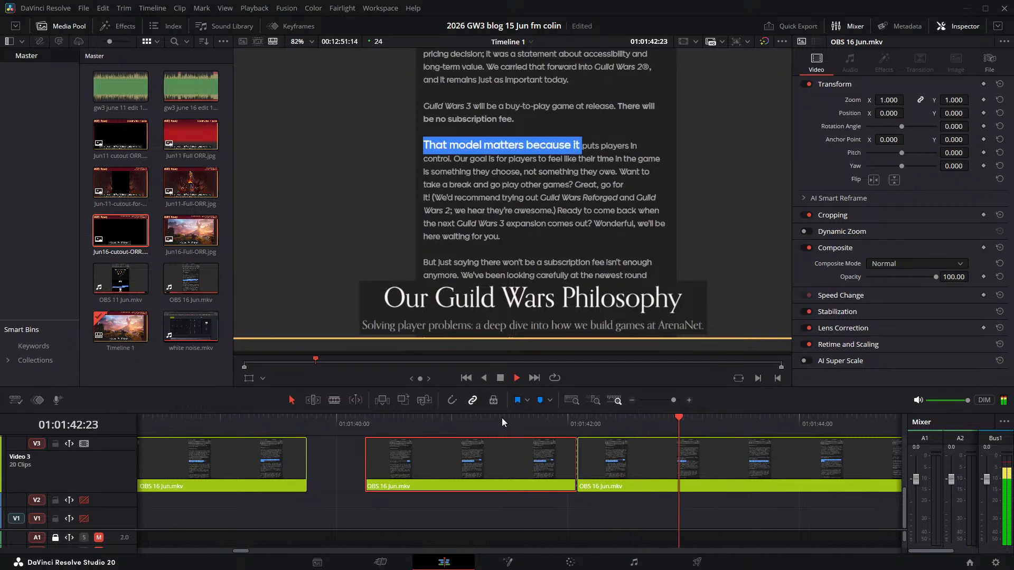
pyautogui.press('space')
pyautogui.hotkey('ctrl', 'z')
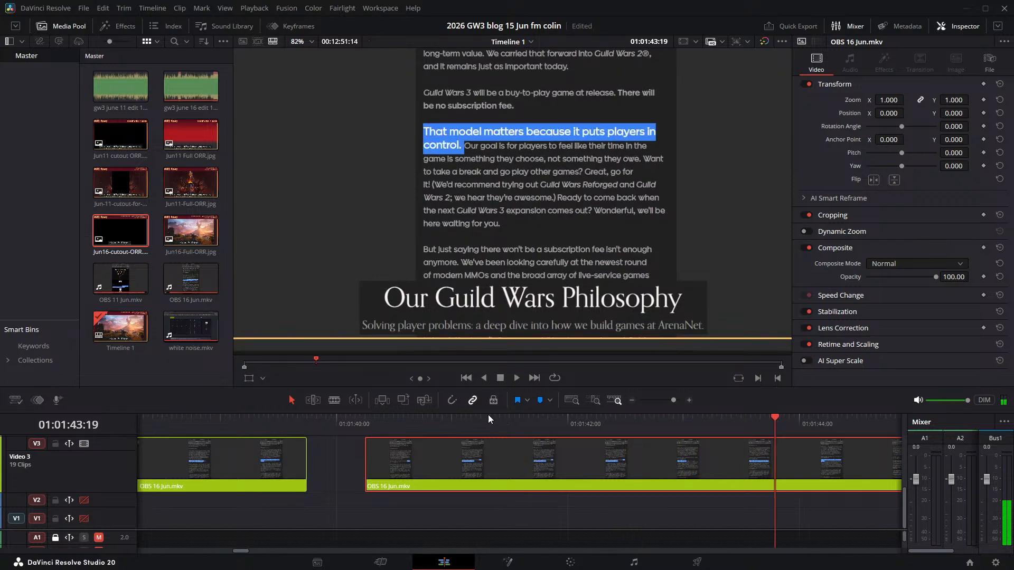
# - Play the "That model matters" sentence through to where the "Our goal" highlight begins
pyautogui.click(507, 422)
pyautogui.press('space')
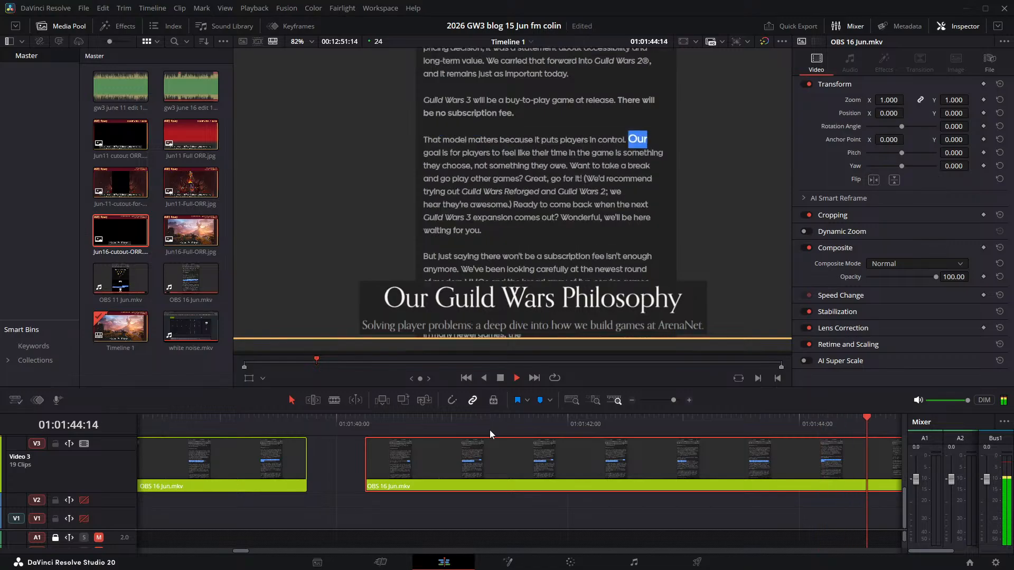
pyautogui.press('space')
pyautogui.click(479, 420)
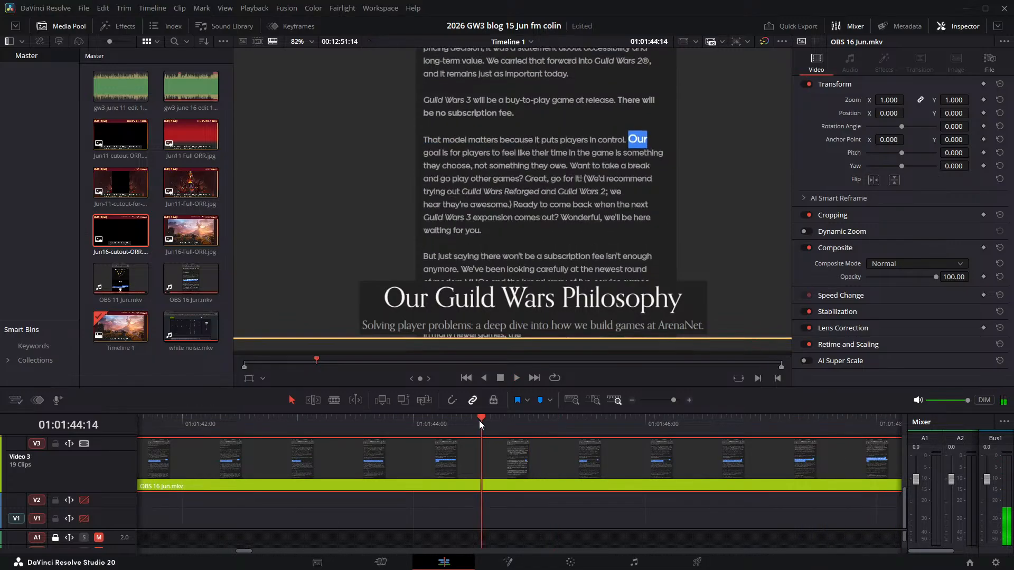
# - Step to the last frames with "That model matters" fully highlighted and split the Video 3 clip at 01:01:44:09
pyautogui.click(468, 422)
pyautogui.press('Right')
pyautogui.press('Right')
pyautogui.press('Right')
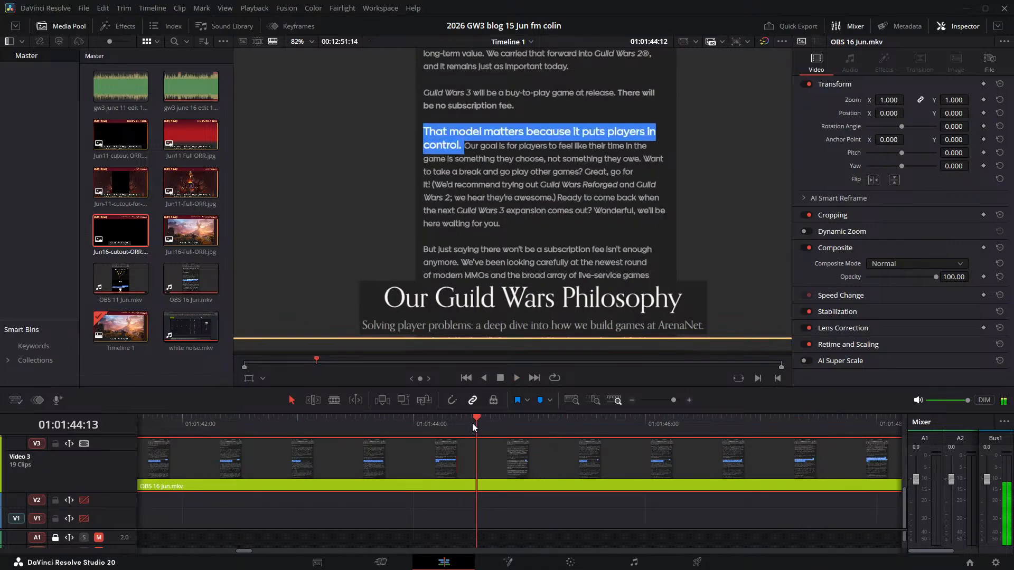
pyautogui.press('Right')
pyautogui.press('Left')
pyautogui.press('Left')
pyautogui.press('Right')
pyautogui.press('Left')
pyautogui.press('Left')
pyautogui.press('Left')
pyautogui.press('Left')
pyautogui.press('Left')
pyautogui.hotkey('ctrl', 'b')
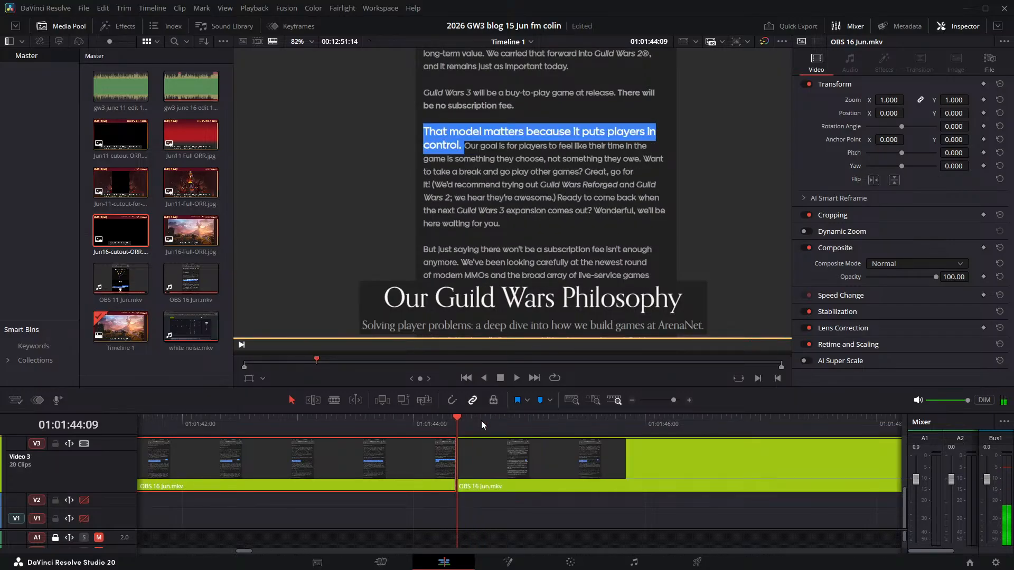
# - Play across the cut and move the "Our goal" clip on Video 3 later to start at about 01:01:45:13
pyautogui.press('space')
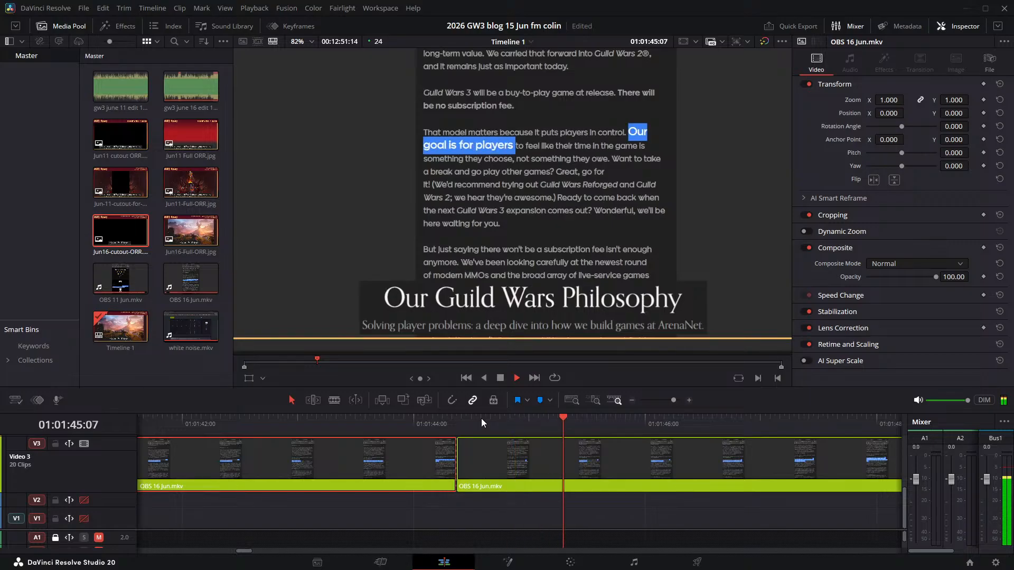
pyautogui.moveTo(607, 458); pyautogui.dragTo(730, 467)
pyautogui.press('space')
# - Play the "Our goal" sentence, step back to its last fully highlighted frames, and split the Video 3 clip at 01:01:49:16
pyautogui.press('space')
pyautogui.moveTo(591, 421); pyautogui.dragTo(594, 422)
pyautogui.press('space')
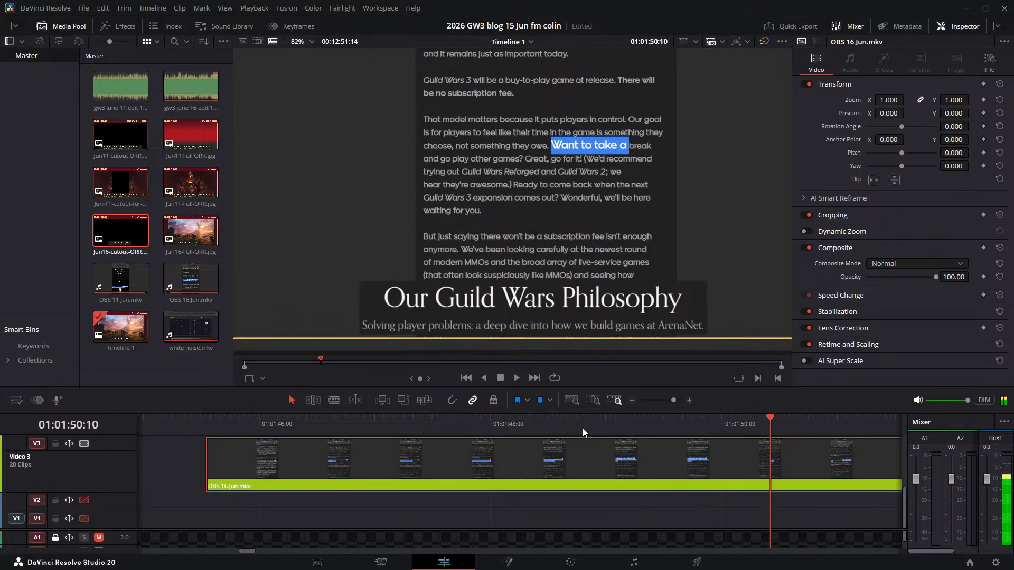
pyautogui.click(583, 423)
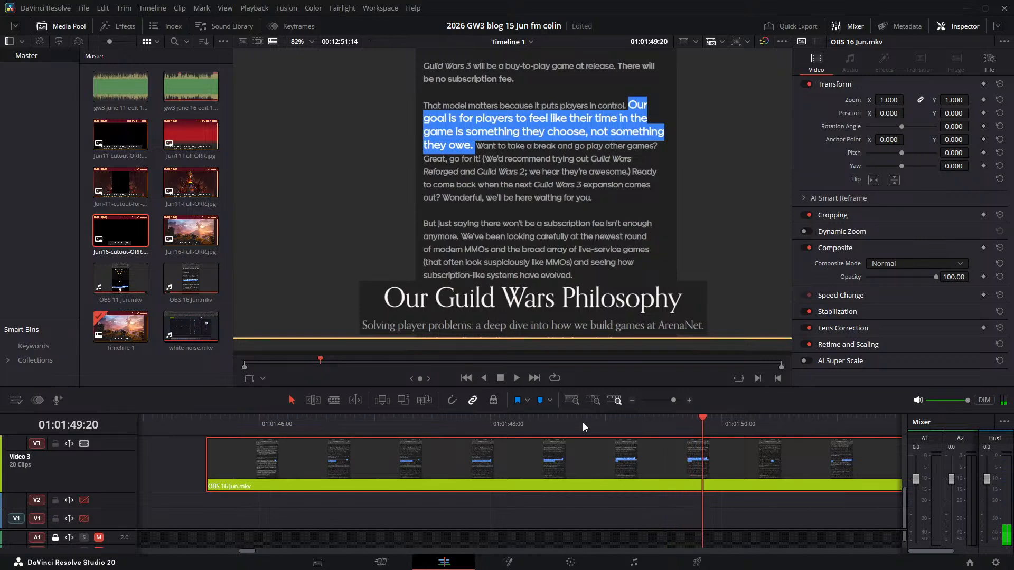
pyautogui.press('Left')
pyautogui.press('Left')
pyautogui.press('Left')
pyautogui.press('Left')
pyautogui.press('Left')
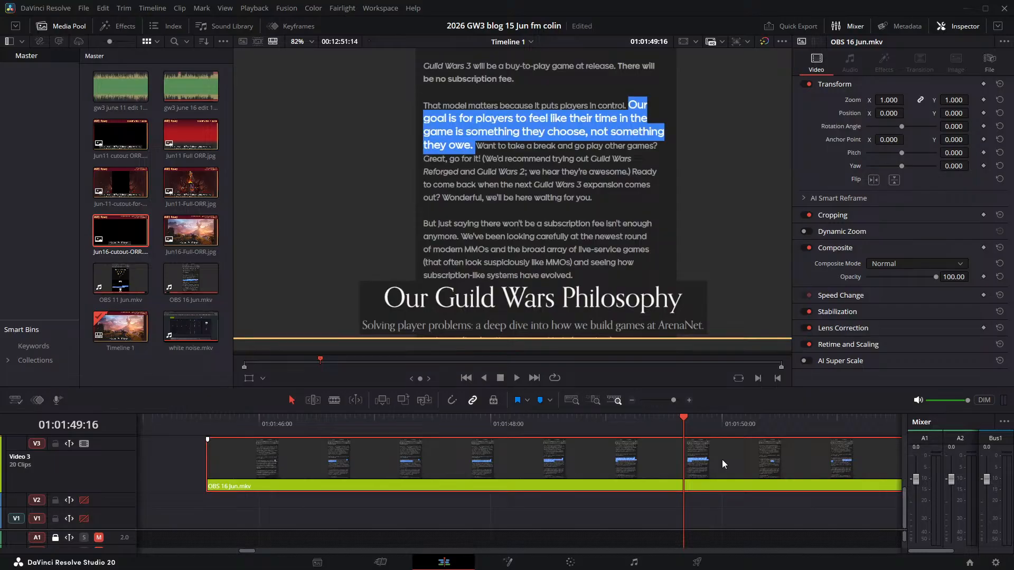
pyautogui.hotkey('ctrl', 'b')
# - Play into the "Want to take a break" sentence and move its Video 3 clip later to start at about 01:01:51:10
pyautogui.press('space')
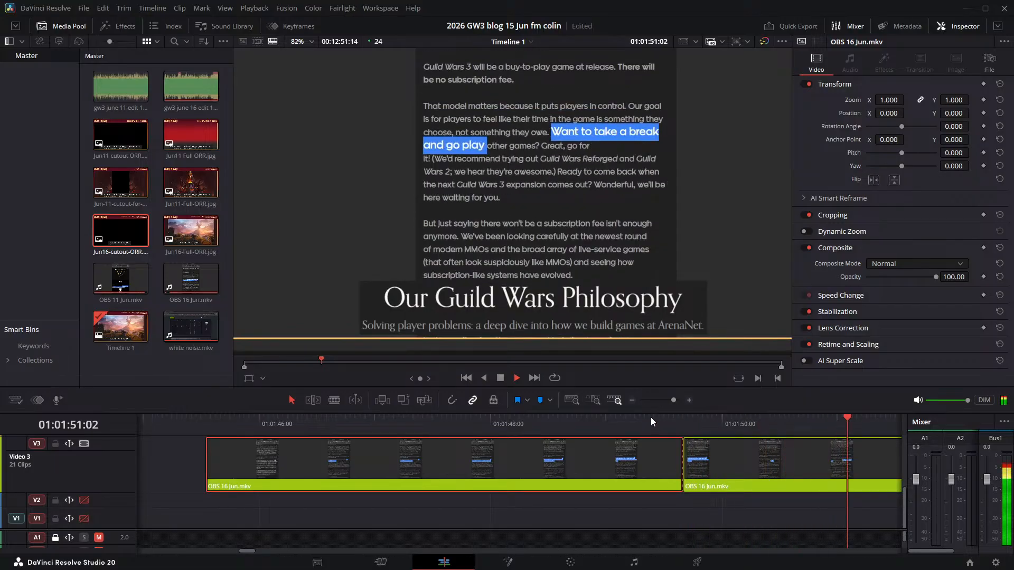
pyautogui.press('space')
pyautogui.moveTo(685, 458); pyautogui.dragTo(835, 455)
pyautogui.hscroll(6, 718, 448)
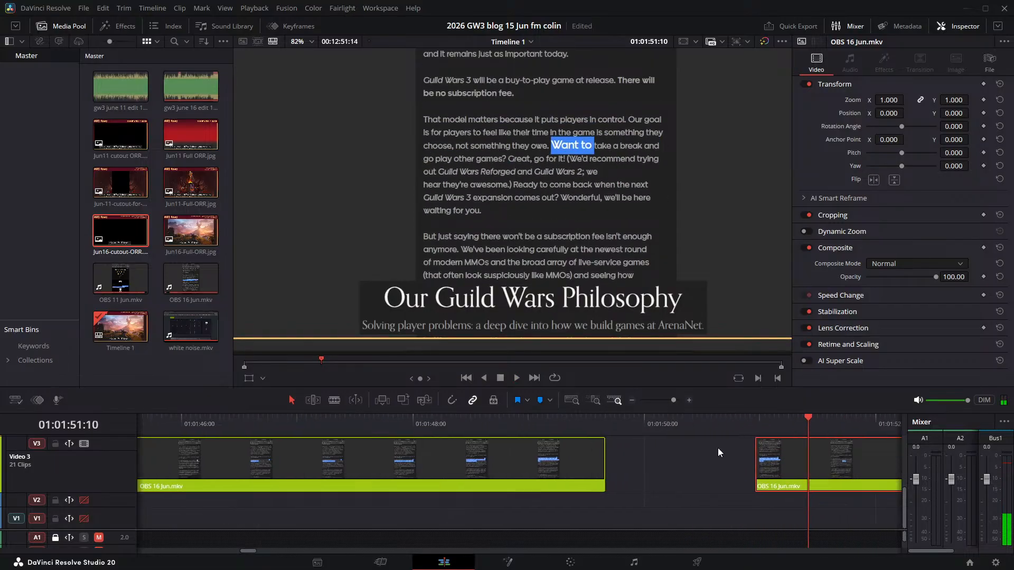
pyautogui.moveTo(452, 454); pyautogui.dragTo(508, 458)
# - Replay the "Want to take a break" sentence and step forward to the frame where the "Great," highlight begins
pyautogui.press('space')
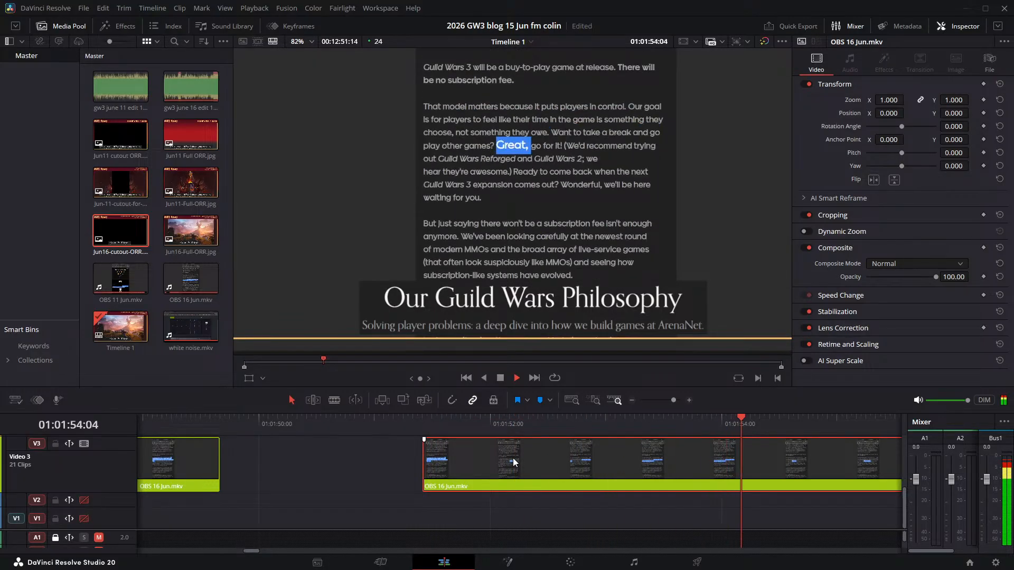
pyautogui.press('space')
pyautogui.click(424, 418)
pyautogui.press('space')
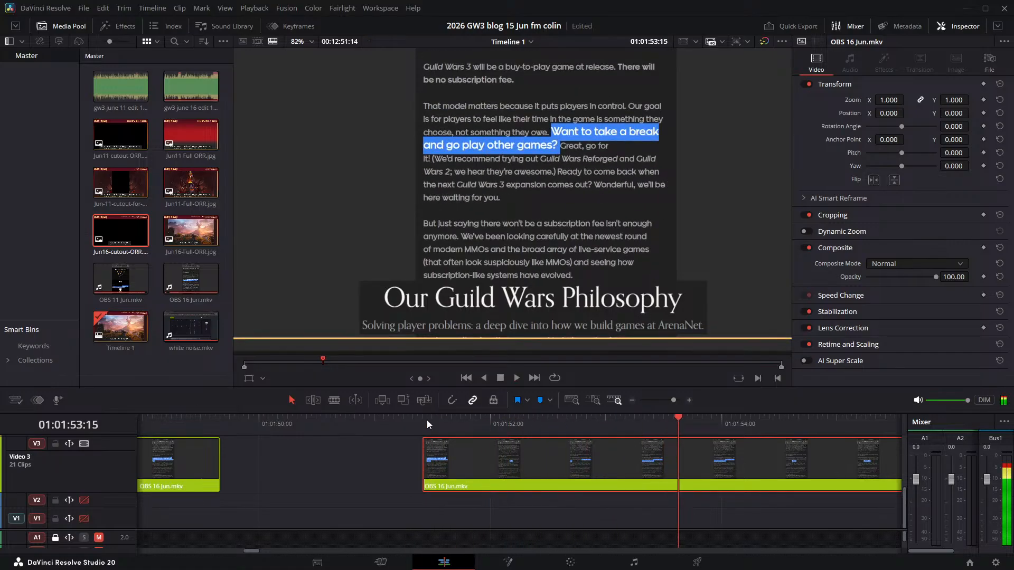
pyautogui.press('space')
pyautogui.press('Right')
pyautogui.press('Right')
pyautogui.press('Right')
pyautogui.press('Right')
pyautogui.press('Right')
pyautogui.press('Right')
pyautogui.press('Right')
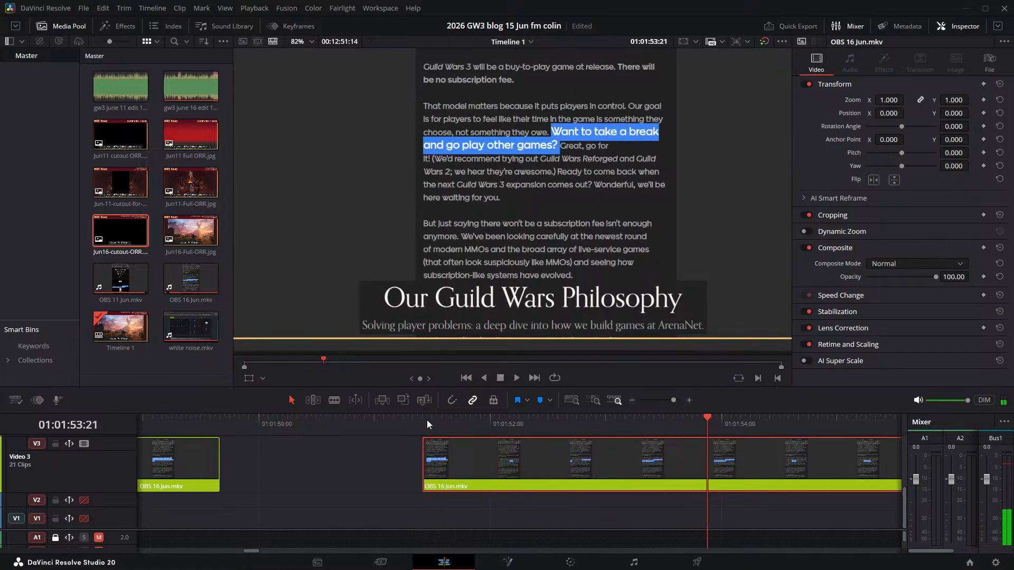
pyautogui.press('Right')
pyautogui.press('Right')
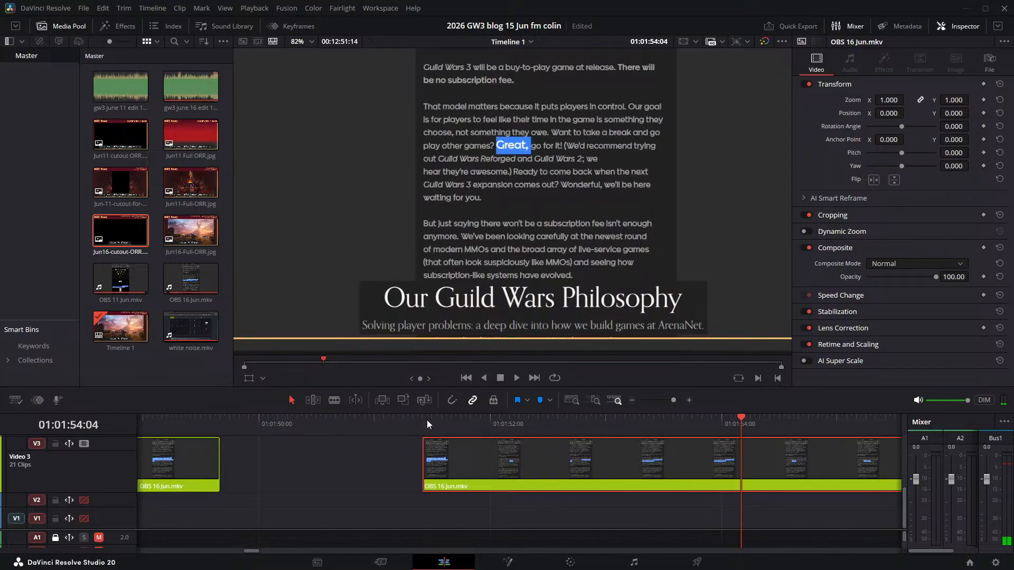
# - Step back before the "Great," highlight and replay the narration at the end of "other games?"
pyautogui.press('Left')
pyautogui.press('Left')
pyautogui.press('Left')
pyautogui.press('Left')
pyautogui.press('Left')
pyautogui.press('Left')
pyautogui.press('Left')
pyautogui.press('Left')
pyautogui.press('Left')
pyautogui.press('Left')
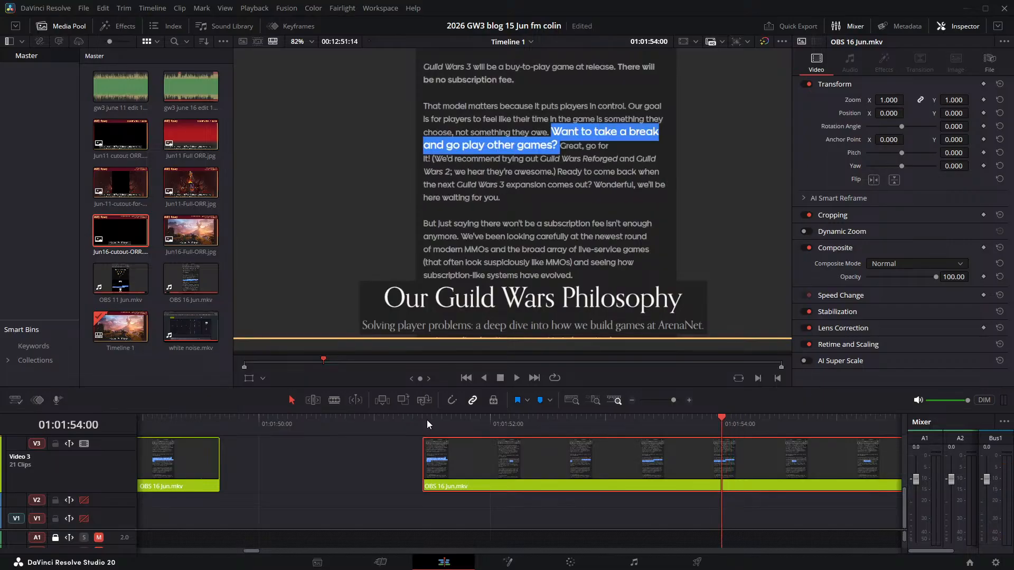
pyautogui.press('Left')
pyautogui.press('Left')
pyautogui.press('Left')
pyautogui.press('Left')
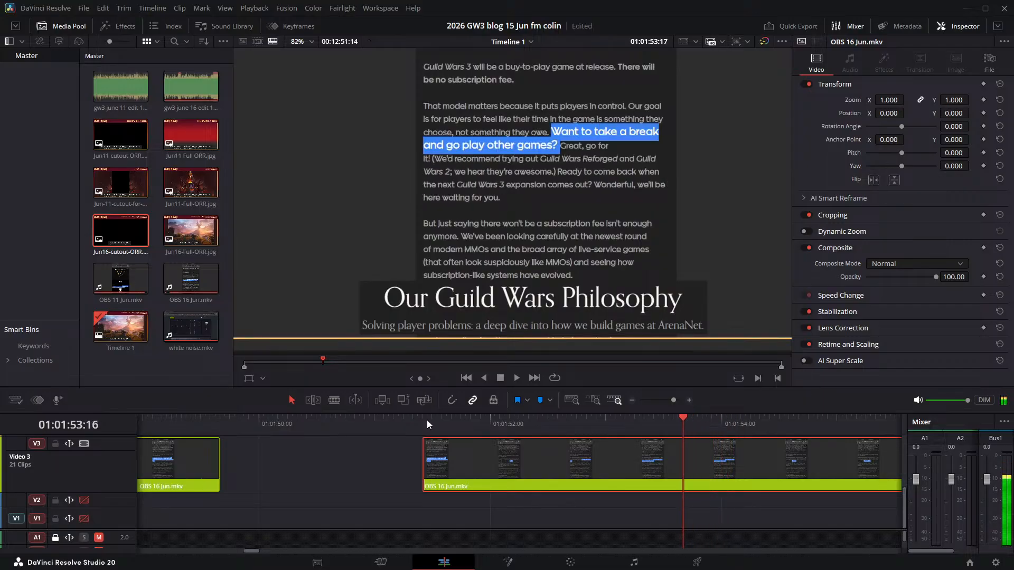
pyautogui.press('space')
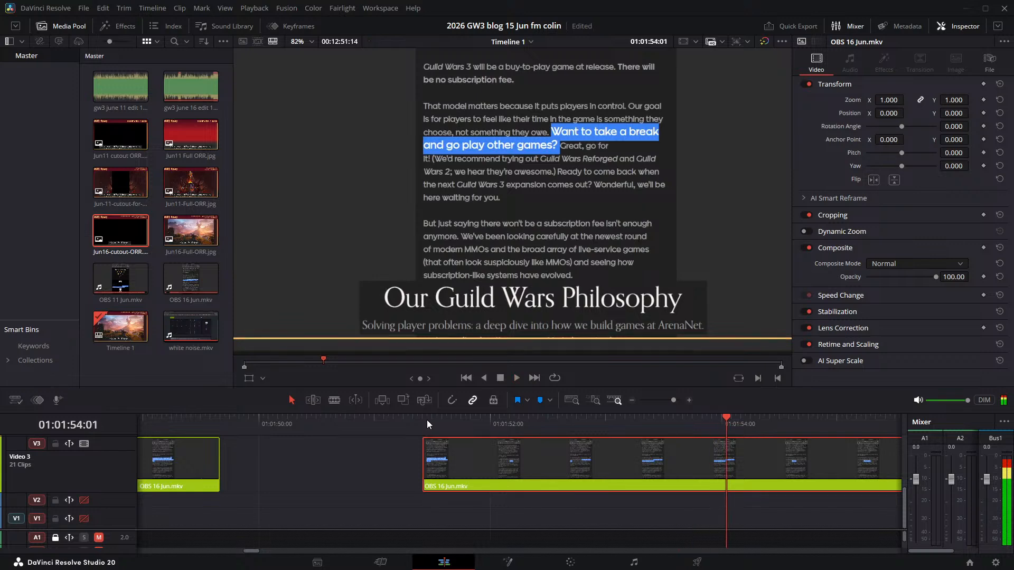
pyautogui.press('space')
# - Find where "Great" starts in the narration and split the Video 3 clip at 01:01:53:09
pyautogui.press('Left')
pyautogui.press('Left')
pyautogui.press('Left')
pyautogui.press('Left')
pyautogui.press('Left')
pyautogui.press('Left')
pyautogui.press('Left')
pyautogui.press('Left')
pyautogui.press('Left')
pyautogui.press('Left')
pyautogui.press('Left')
pyautogui.press('Left')
pyautogui.press('Left')
pyautogui.press('space')
pyautogui.press('space')
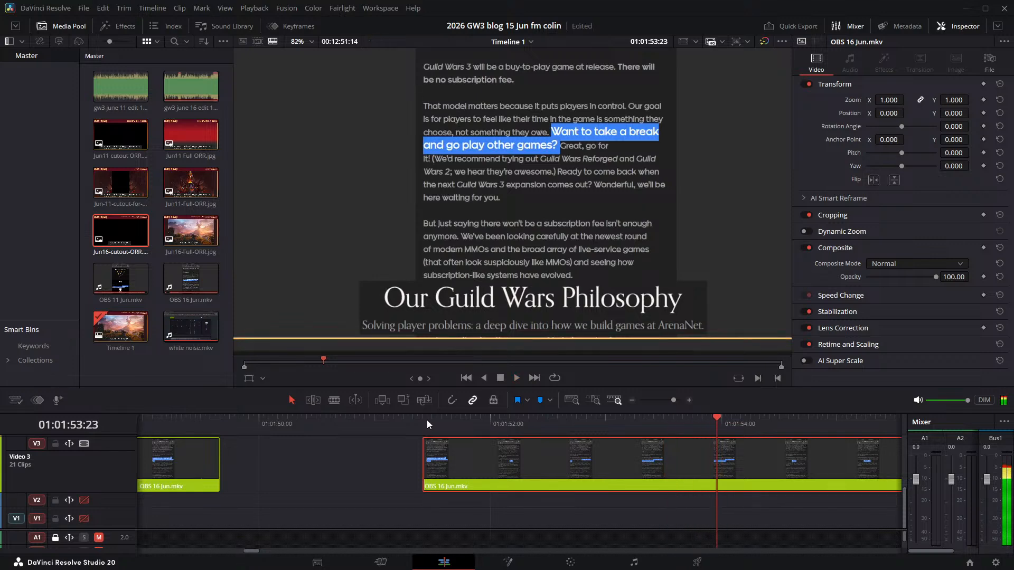
pyautogui.press('Left')
pyautogui.press('Left')
pyautogui.press('Left')
pyautogui.press('Left')
pyautogui.press('Left')
pyautogui.press('Left')
pyautogui.press('Left')
pyautogui.press('Left')
pyautogui.press('Left')
pyautogui.press('Left')
pyautogui.press('Left')
pyautogui.press('Left')
pyautogui.press('Left')
pyautogui.press('Left')
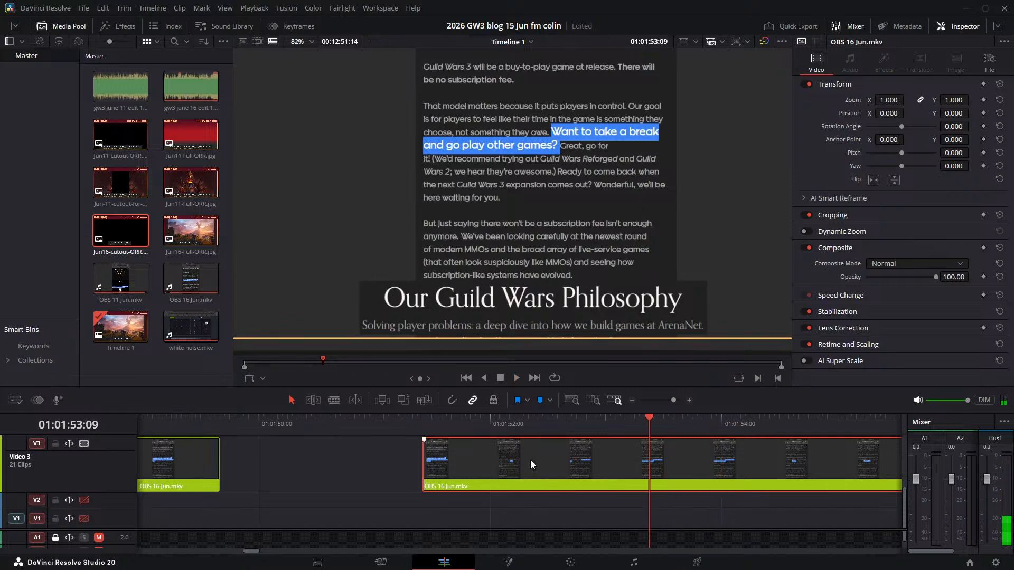
pyautogui.hotkey('ctrl', 'b')
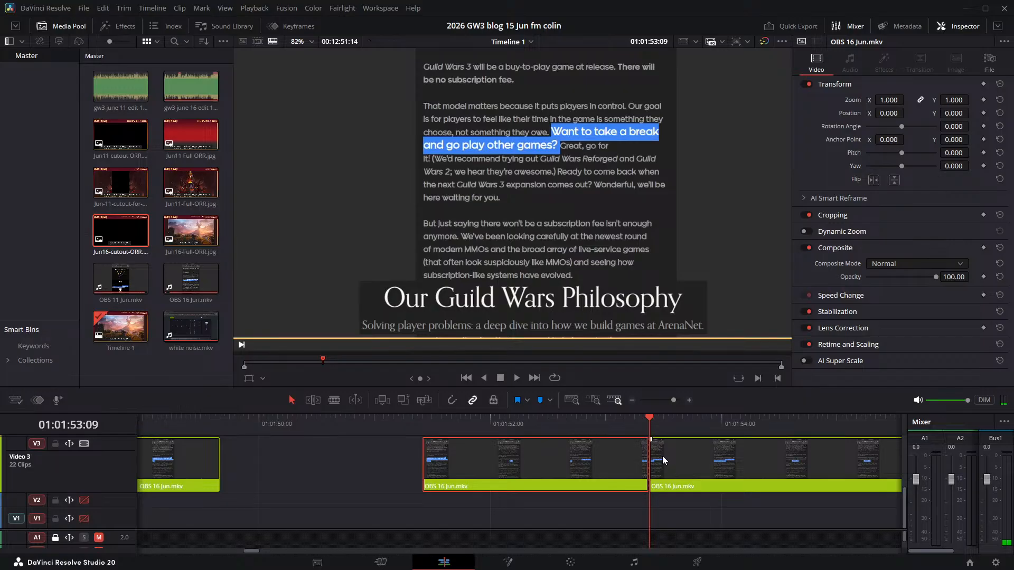
# - Find the first frame with "Great," highlighted and split the Video 3 clip again at 01:01:54:03
pyautogui.press('space')
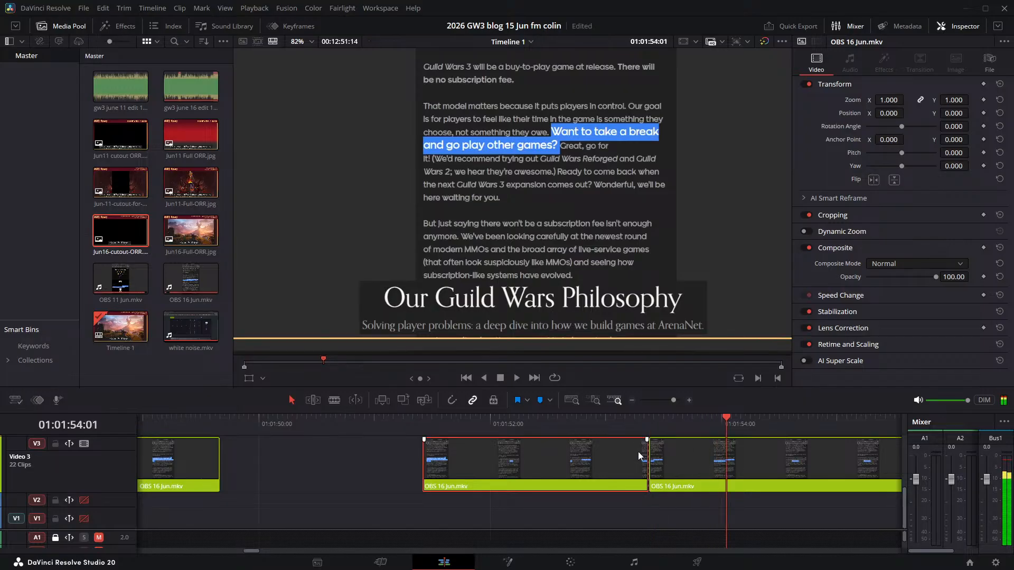
pyautogui.press('j')
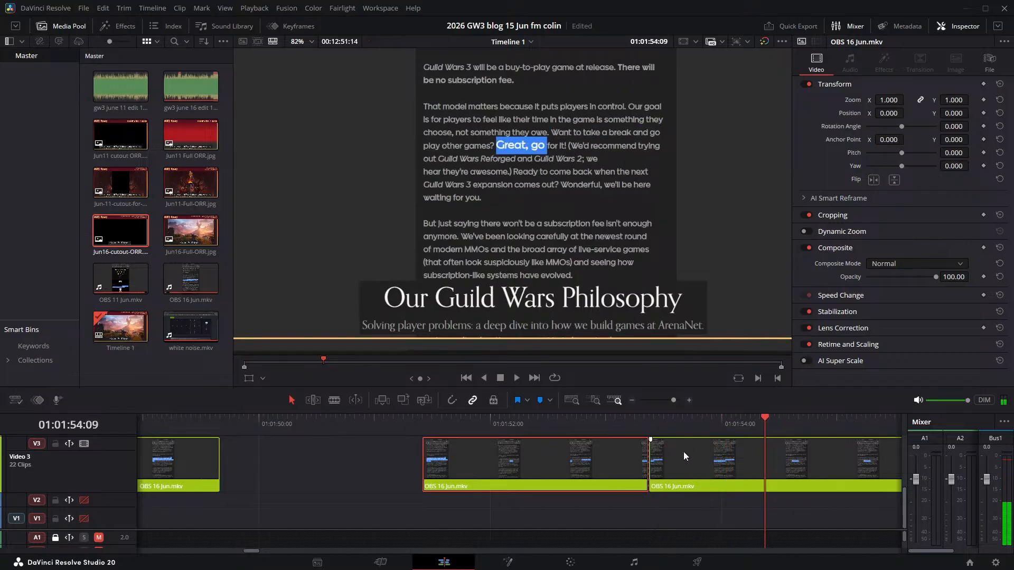
pyautogui.press('Right')
pyautogui.press('Right')
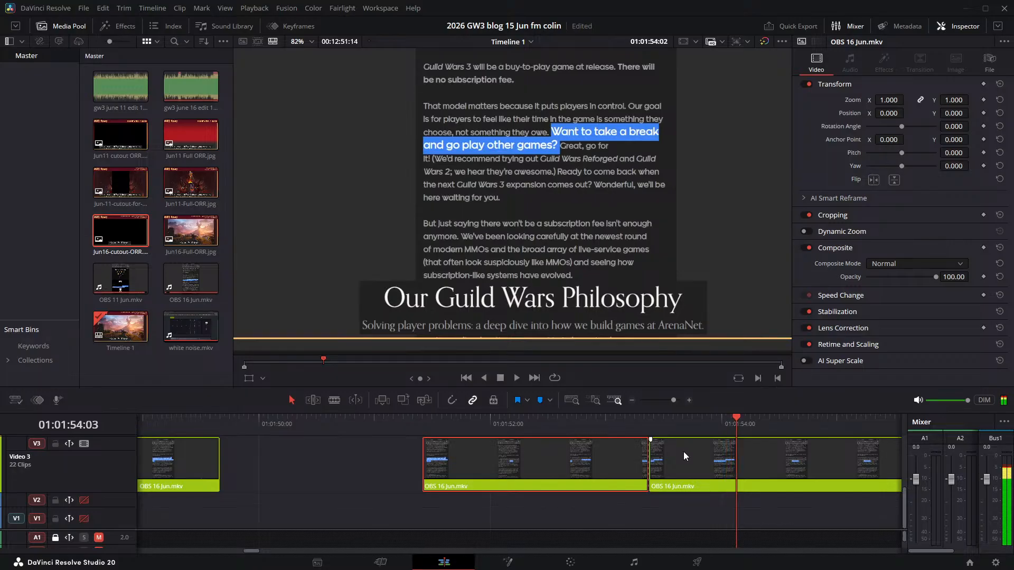
pyautogui.hotkey('ctrl', 'b')
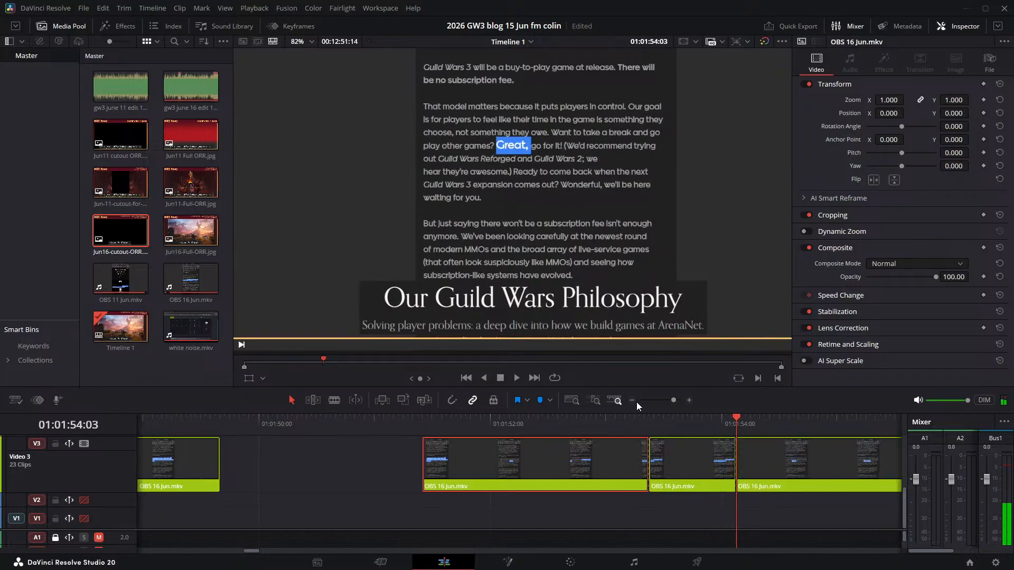
# - Delete the short piece between the two cuts and move the "Great, go for it!" clip earlier to about 01:01:53:08
pyautogui.click(703, 457)
pyautogui.press('BackSpace')
pyautogui.moveTo(774, 462); pyautogui.dragTo(679, 463)
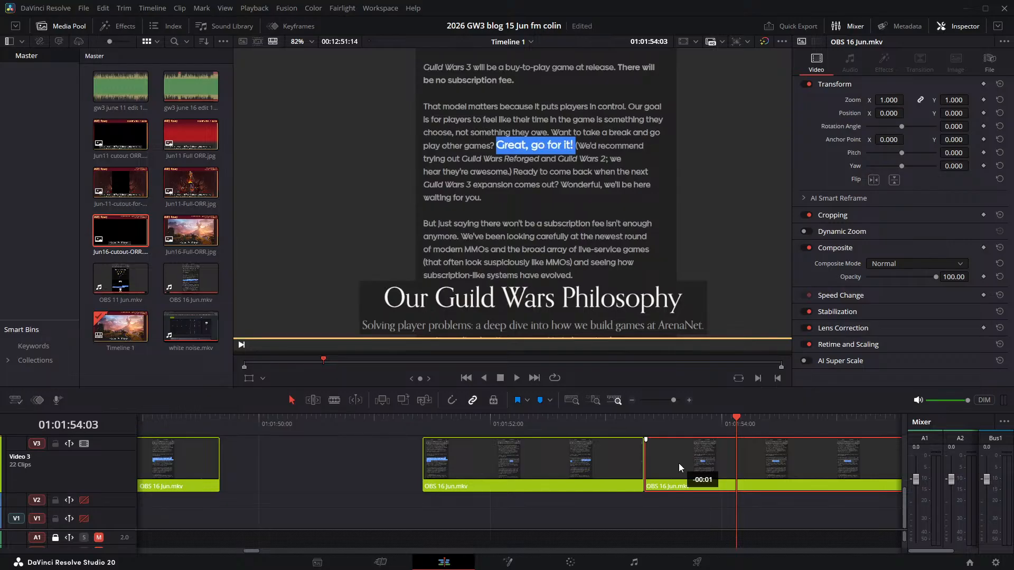
# - Play across the new cut into "Great, go for it!" to check the sync
pyautogui.click(554, 417)
pyautogui.press('space')
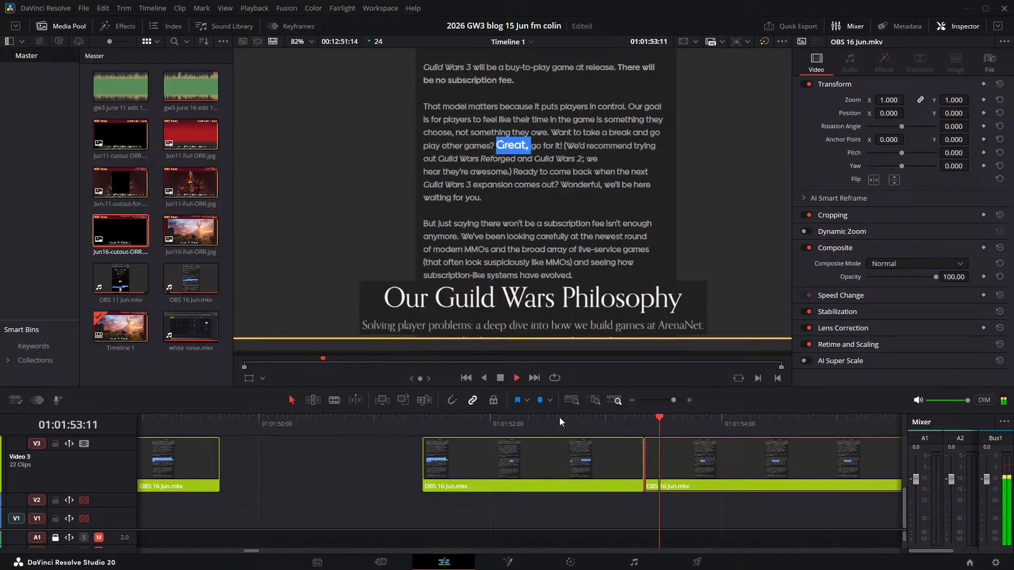
pyautogui.press('space')
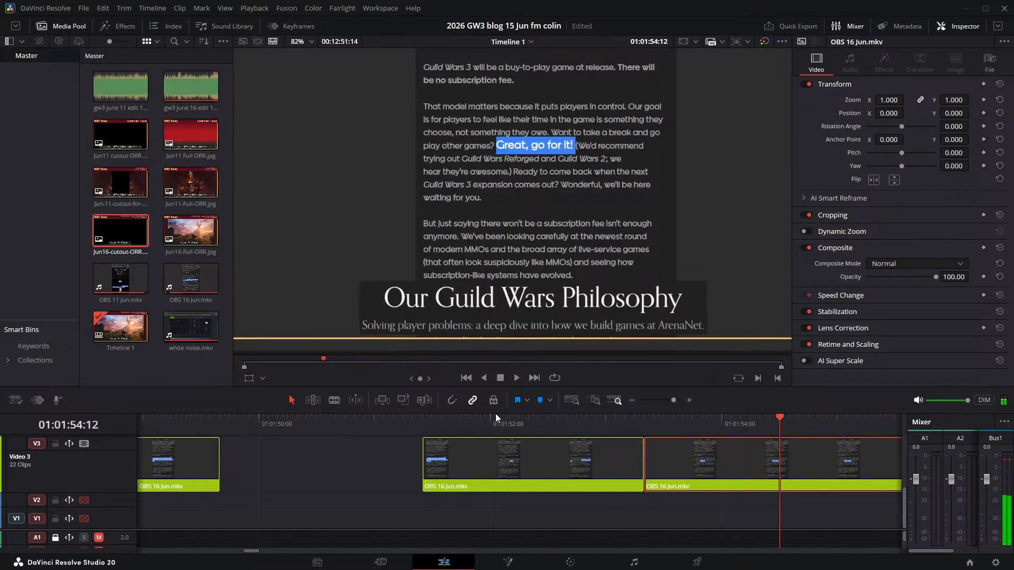
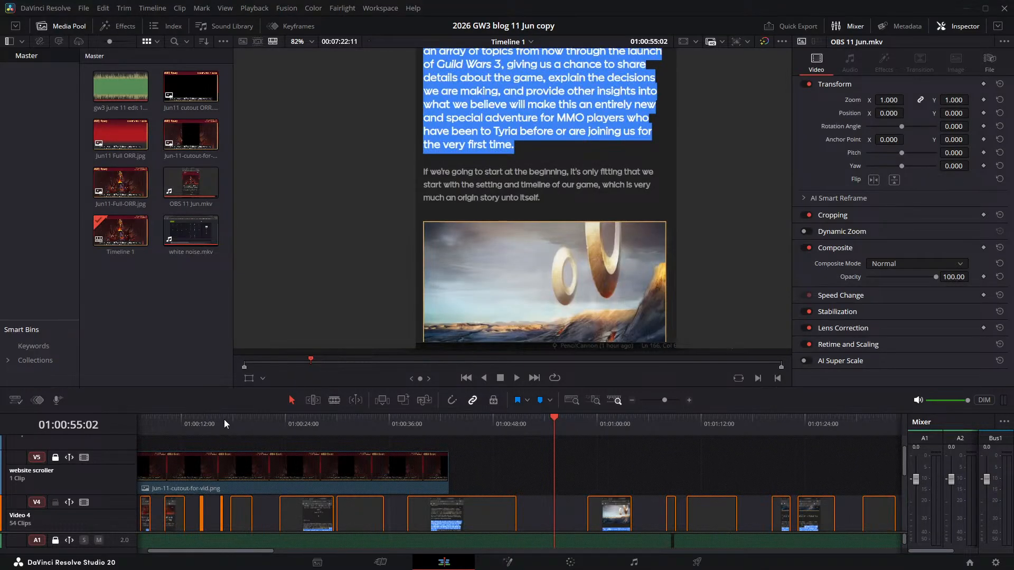
# - Enlarge the timeline area to show the Video 3 and Video 4 clips and move the playhead to 01:00:47:16
pyautogui.moveTo(227, 413); pyautogui.dragTo(271, 168)
pyautogui.scroll(2, 560, 380)
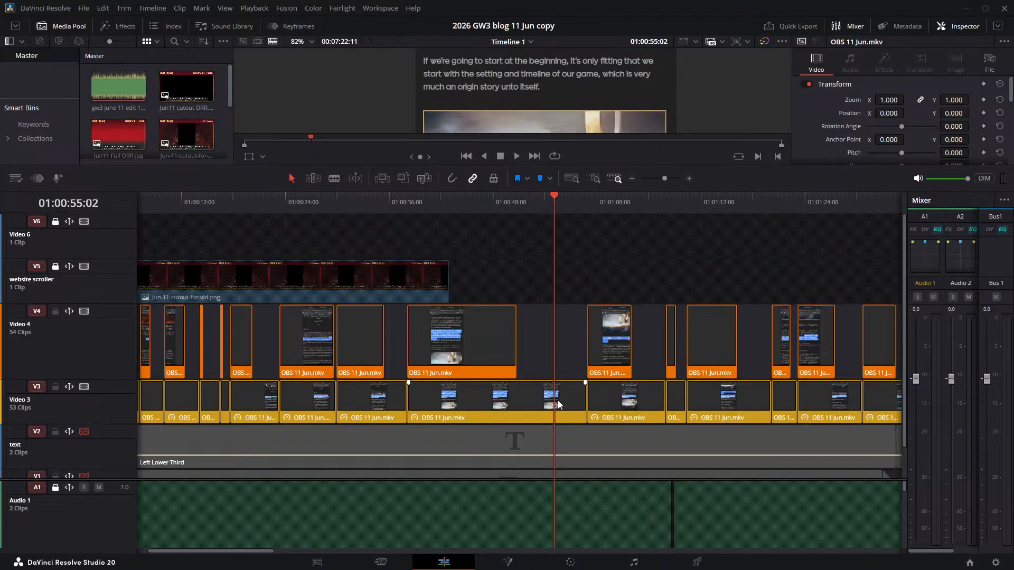
pyautogui.scroll(-1, 536, 390)
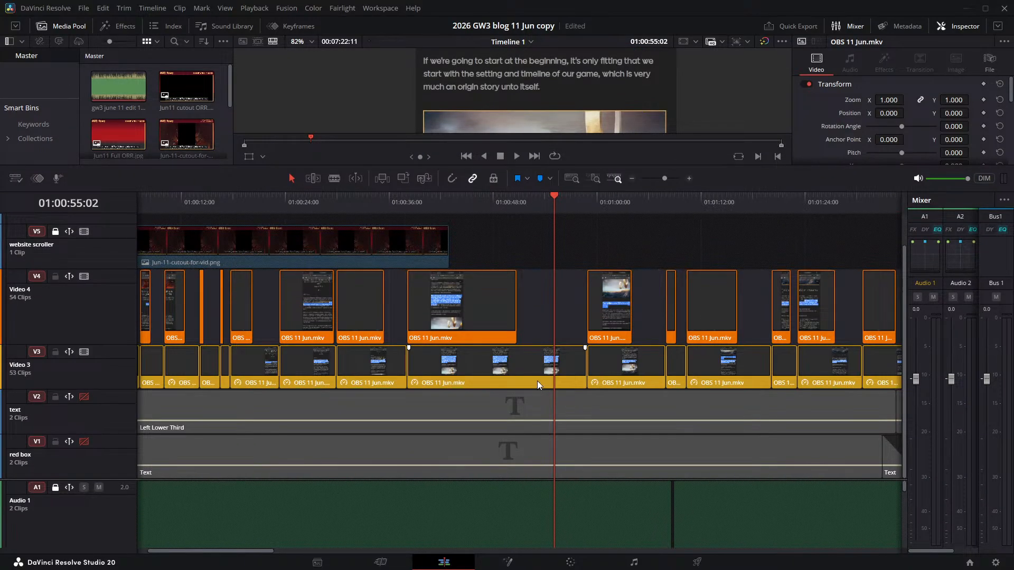
pyautogui.scroll(1, 537, 384)
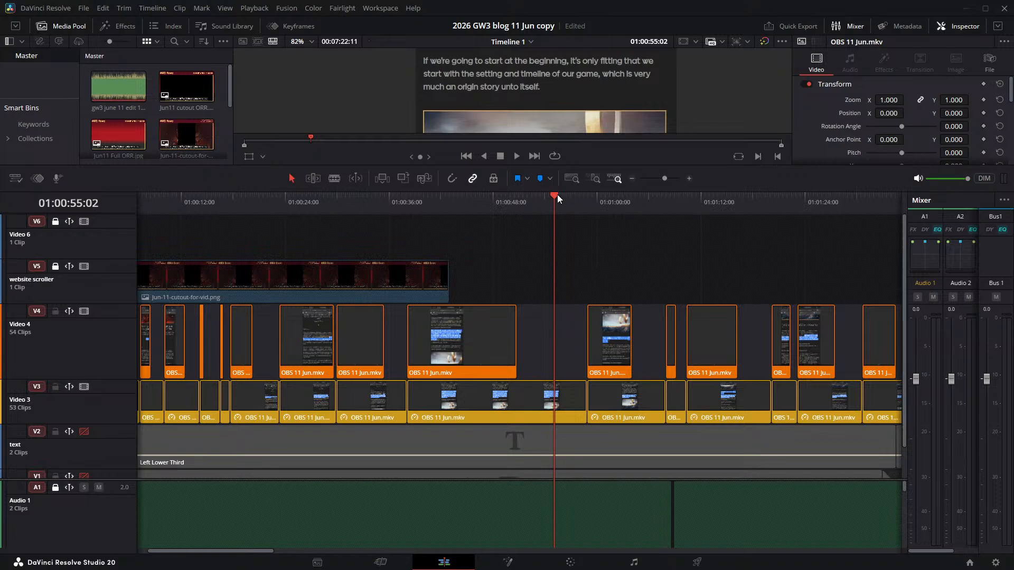
pyautogui.click(490, 200)
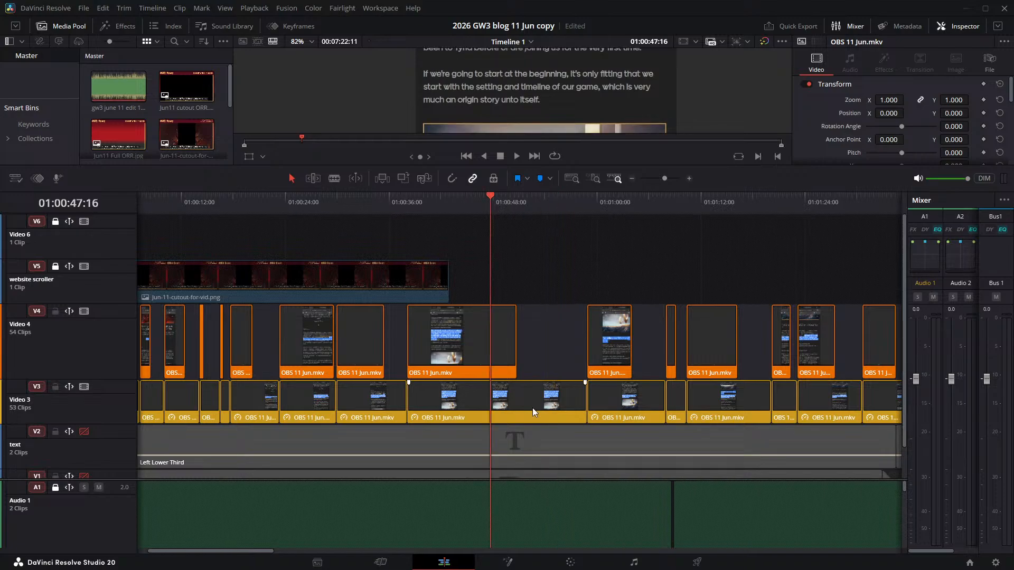
# - Disable the Video 3 track, play the timeline to about 01:00:53:09 to see what it contributes, and enable the track again
pyautogui.click(84, 387)
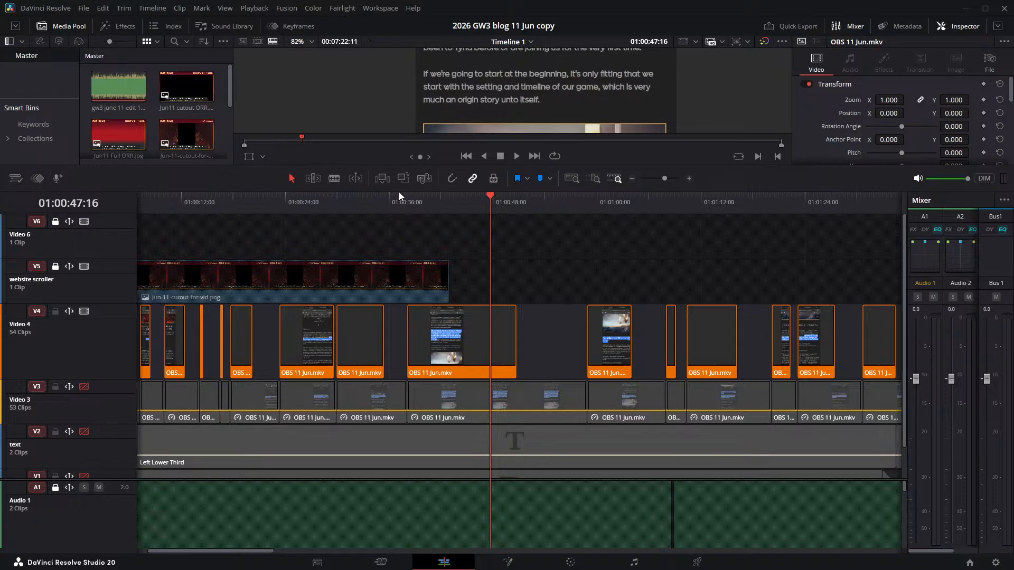
pyautogui.moveTo(398, 191); pyautogui.dragTo(401, 363)
pyautogui.click(519, 330)
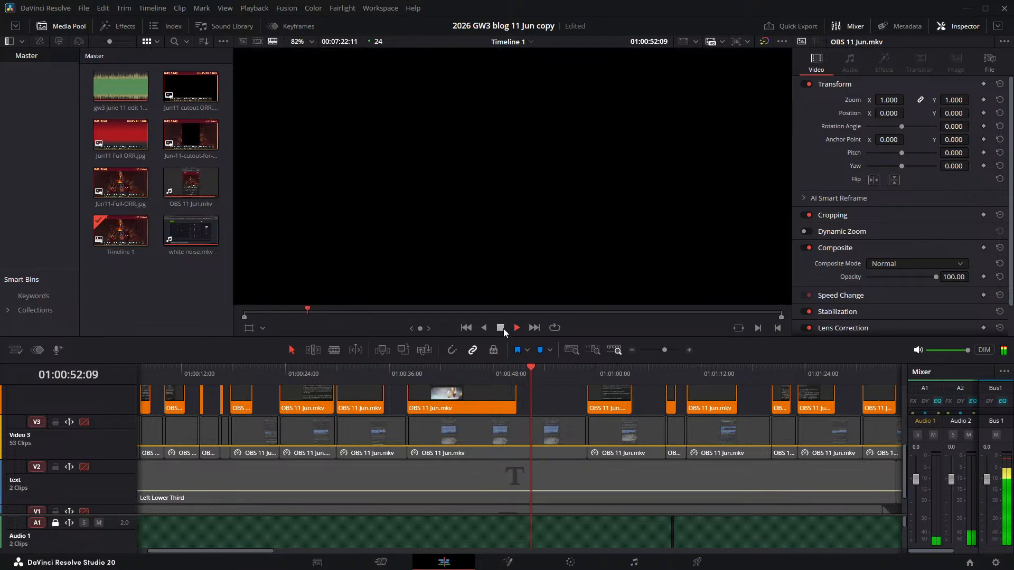
pyautogui.click(500, 328)
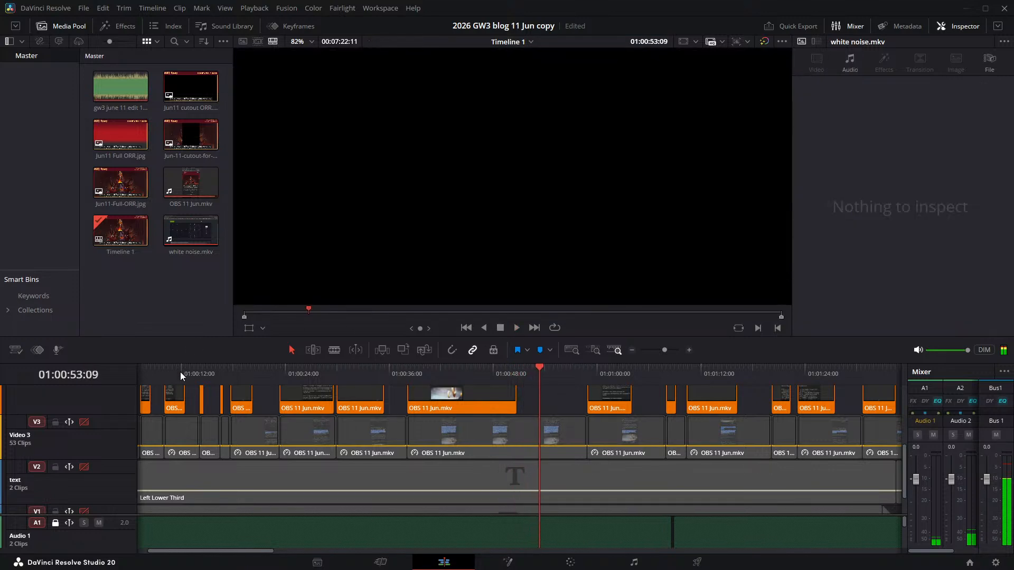
pyautogui.click(84, 422)
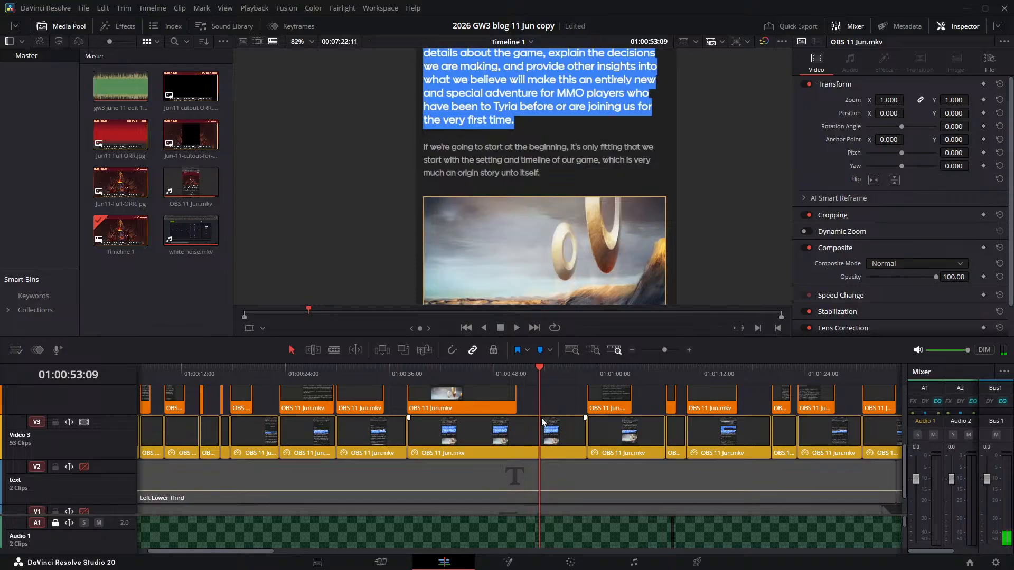
# - Make the Video 3 track taller, enlarge the timeline area and select the Video 3 clip at 01:00:51:05
pyautogui.click(521, 374)
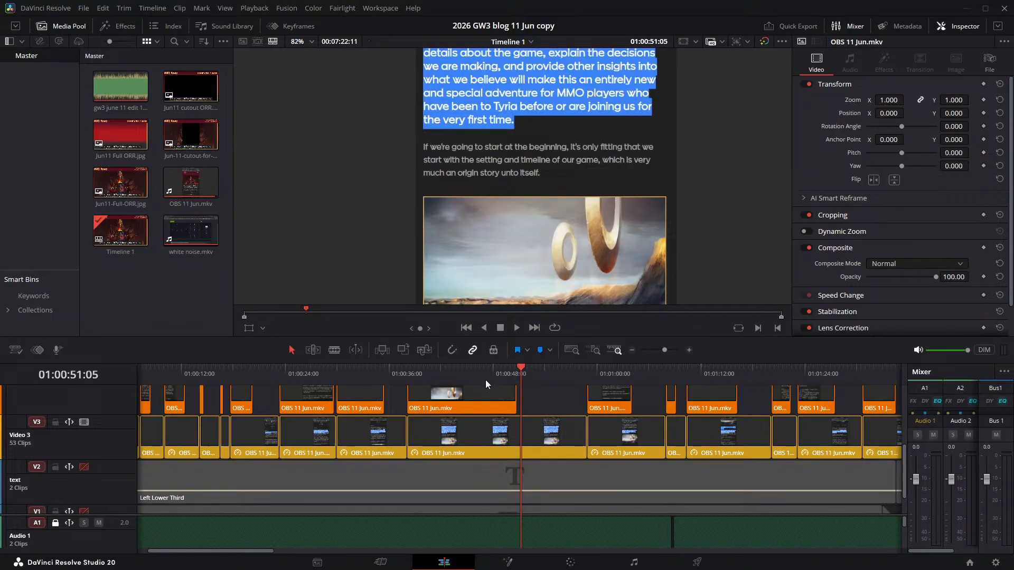
pyautogui.moveTo(121, 414); pyautogui.dragTo(133, 365)
pyautogui.scroll(2, 500, 428)
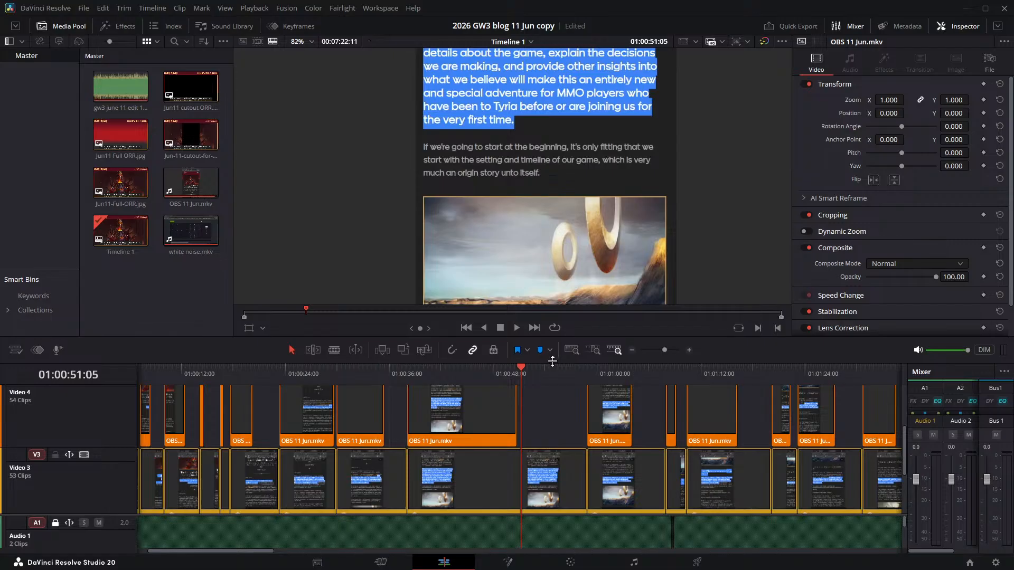
pyautogui.moveTo(552, 363); pyautogui.dragTo(553, 234)
pyautogui.click(564, 364)
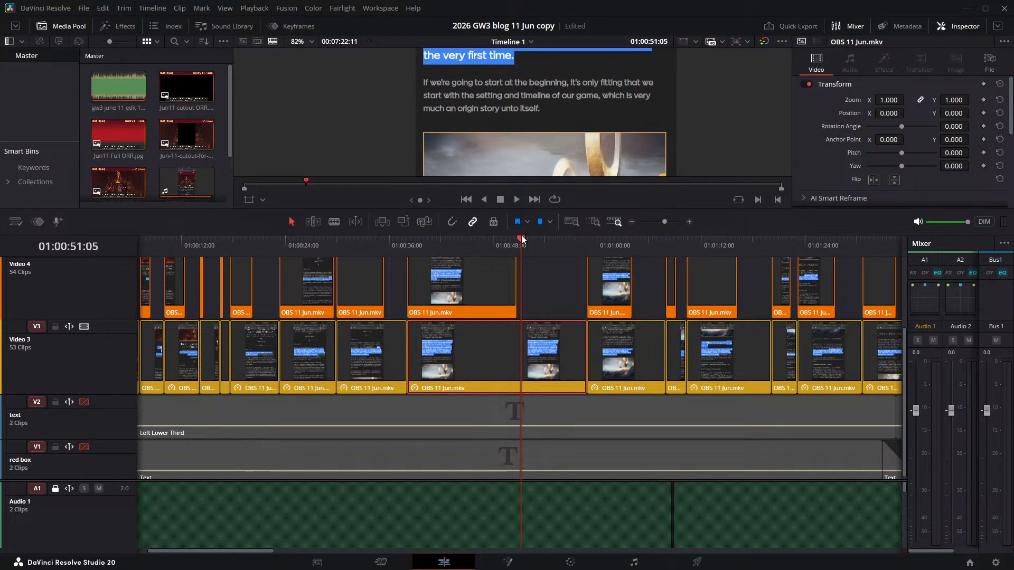
pyautogui.moveTo(550, 235); pyautogui.dragTo(550, 241)
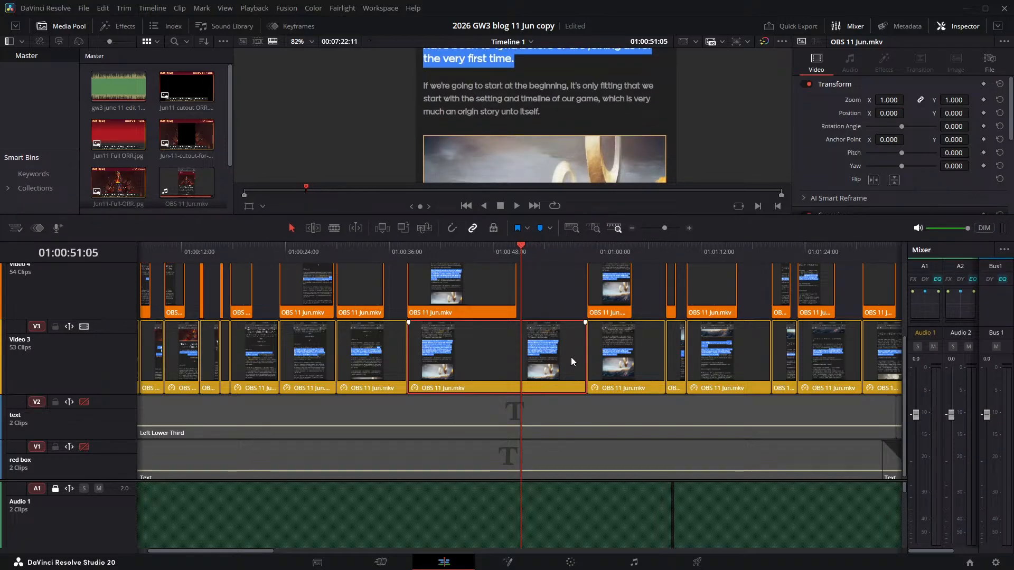
# - Show the retime controls on the selected Video 3 clip and examine its speed around 01:00:48:11
pyautogui.hotkey('ctrl', 'r')
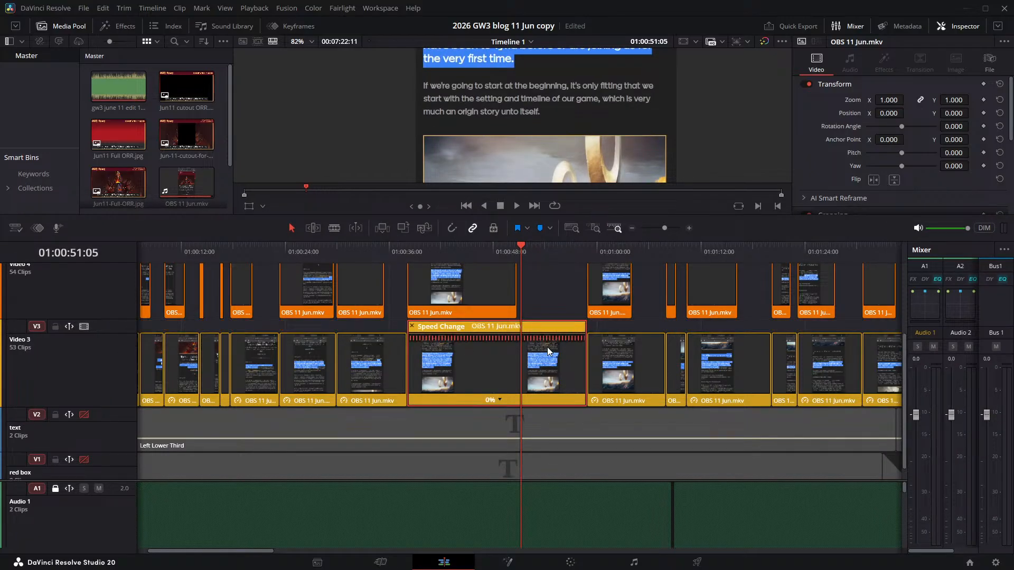
pyautogui.scroll(-1, 539, 345)
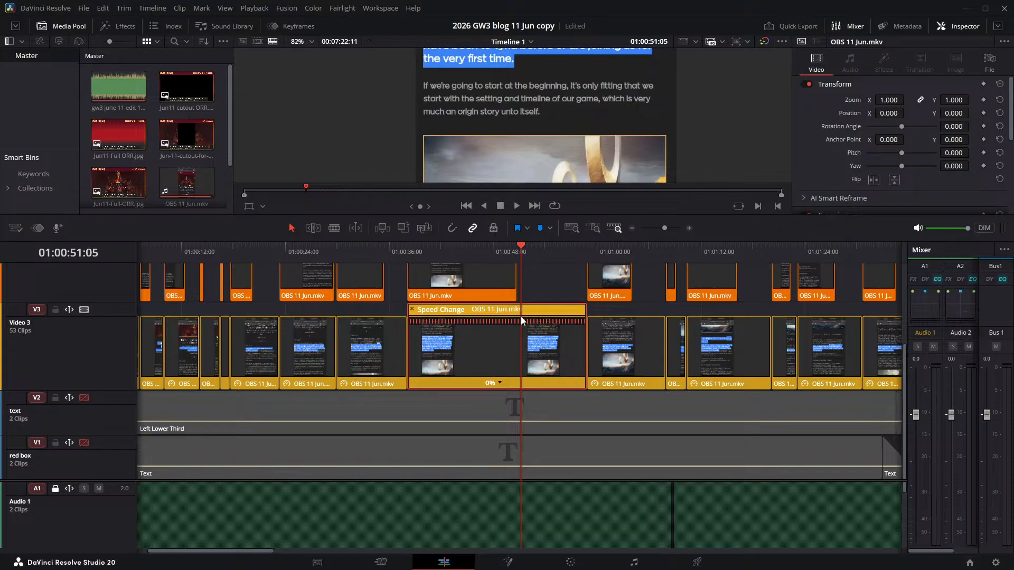
pyautogui.moveTo(515, 246)
pyautogui.mouseDown()
pyautogui.moveTo(586, 247)
pyautogui.moveTo(496, 247)
pyautogui.mouseUp()
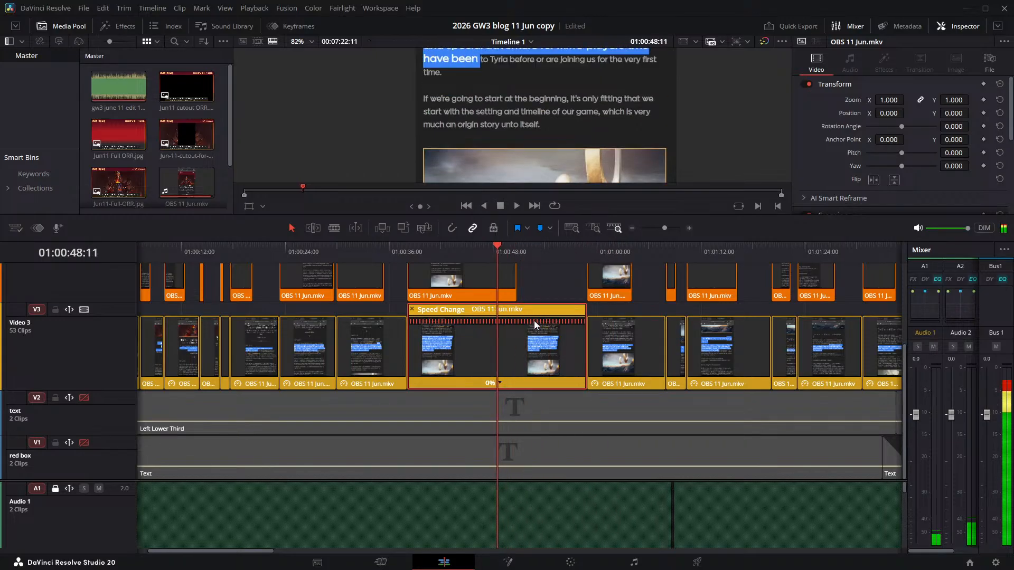
pyautogui.moveTo(534, 321)
pyautogui.mouseDown()
pyautogui.moveTo(568, 321)
pyautogui.moveTo(532, 319)
pyautogui.moveTo(551, 320)
pyautogui.moveTo(539, 323)
pyautogui.mouseUp()
pyautogui.hotkey('ctrl', 'z')
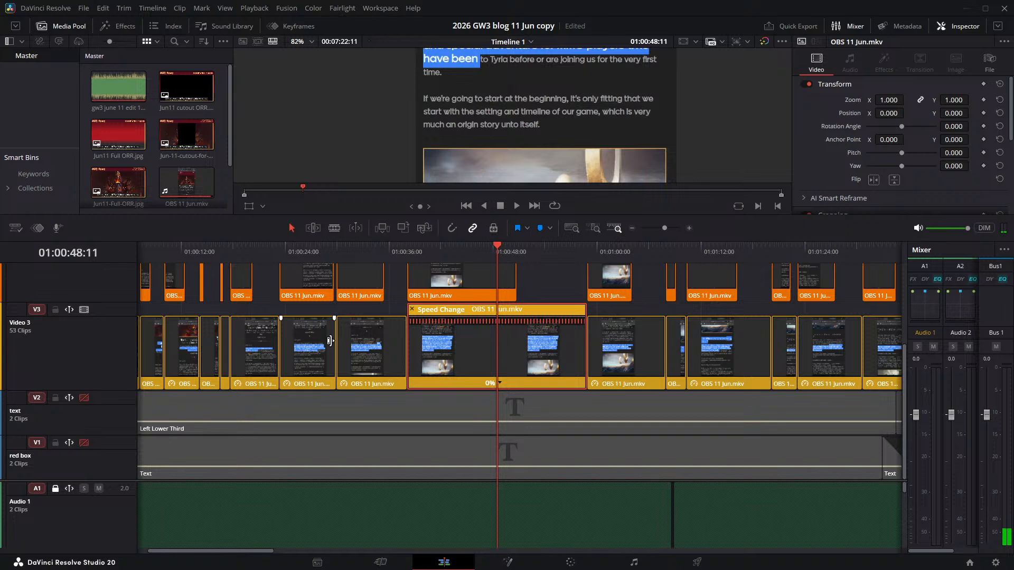
# - Look over the clip layout on the Video 3 to Video 6 tracks from the start of the timeline
pyautogui.scroll(3, 86, 340)
pyautogui.scroll(-3, 87, 340)
pyautogui.hscroll(-2, 578, 345)
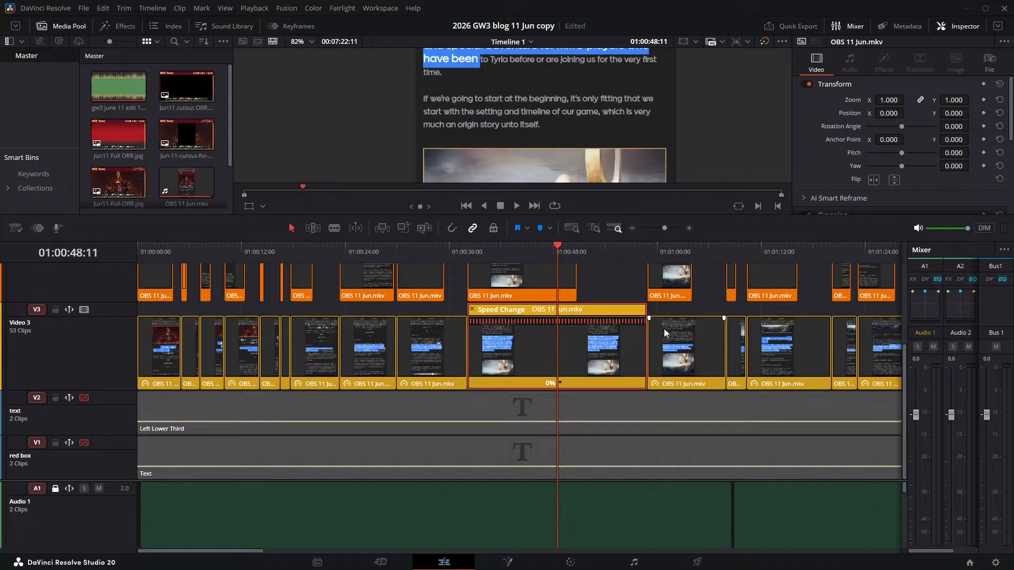
pyautogui.scroll(4, 678, 337)
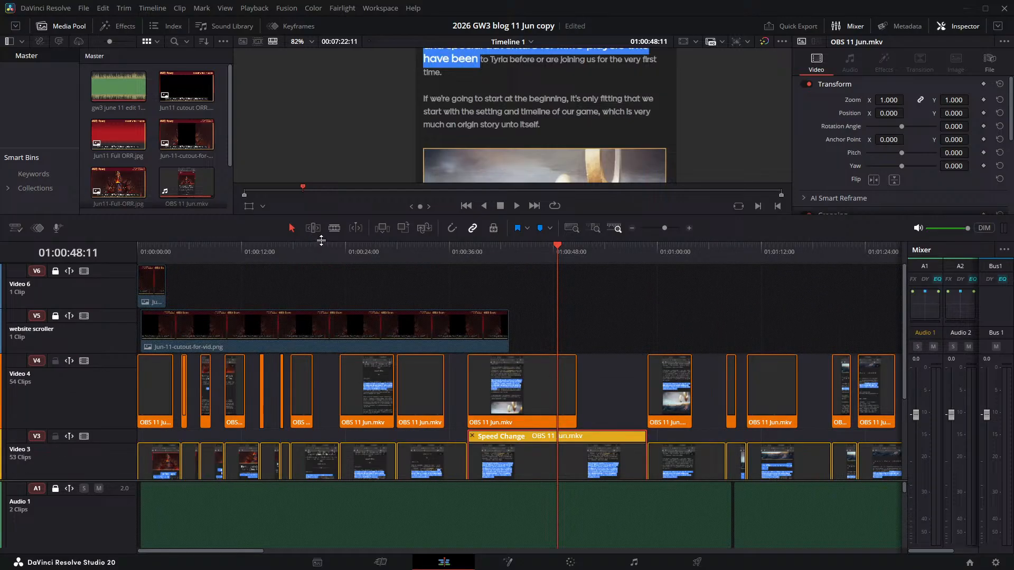
pyautogui.moveTo(314, 239); pyautogui.dragTo(327, 327)
pyautogui.scroll(3, 631, 424)
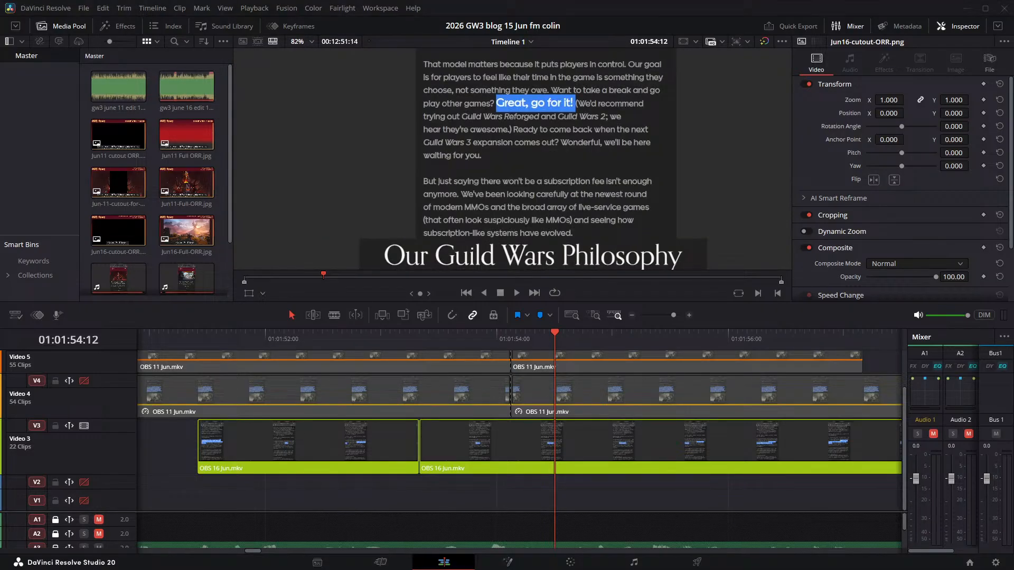
# - In the June 15 project, play the timeline from 01:01:54:12 through "We'd recommend trying out Guild Wars Reforged"
pyautogui.press('q')
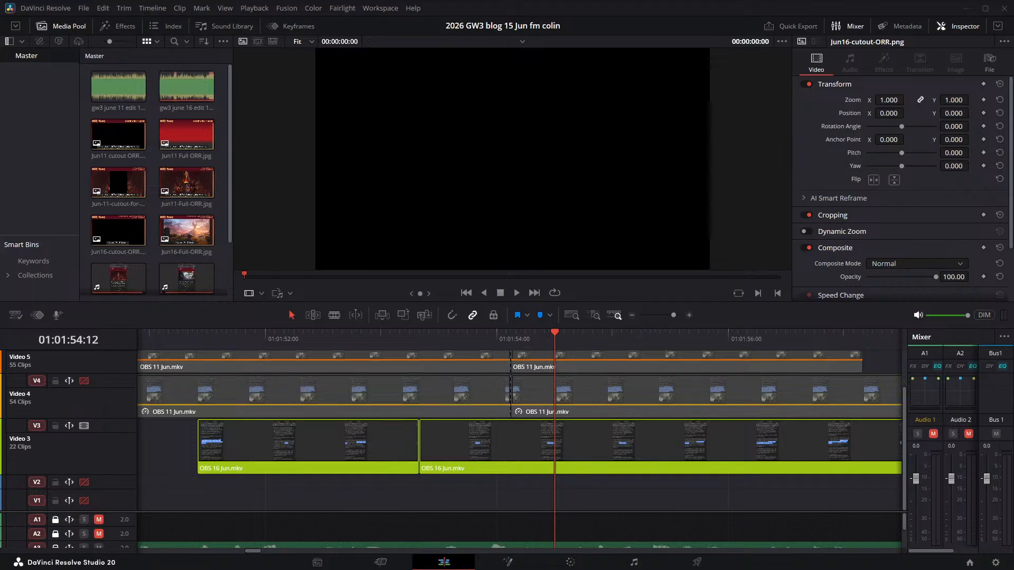
pyautogui.click(517, 292)
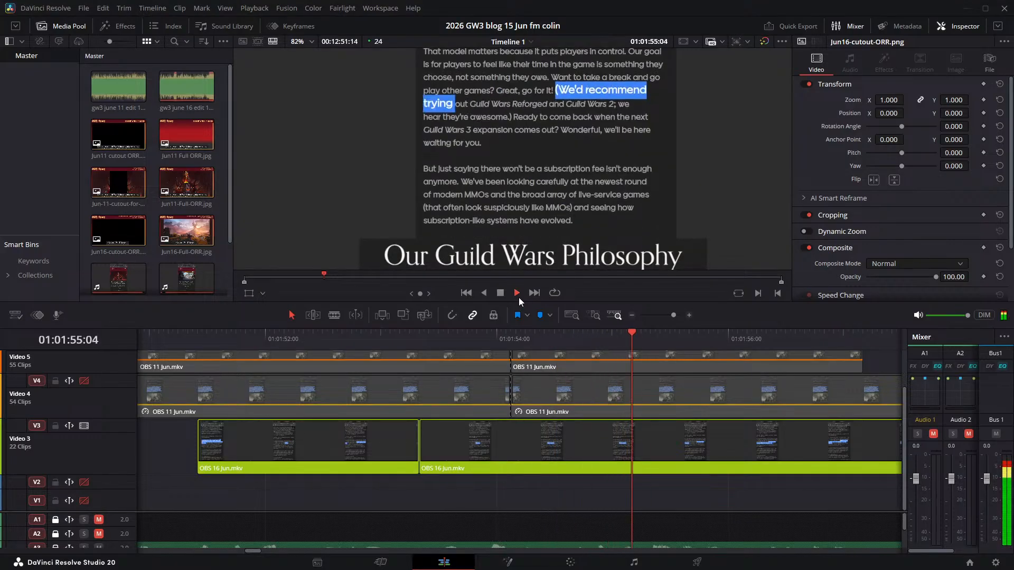
pyautogui.click(500, 293)
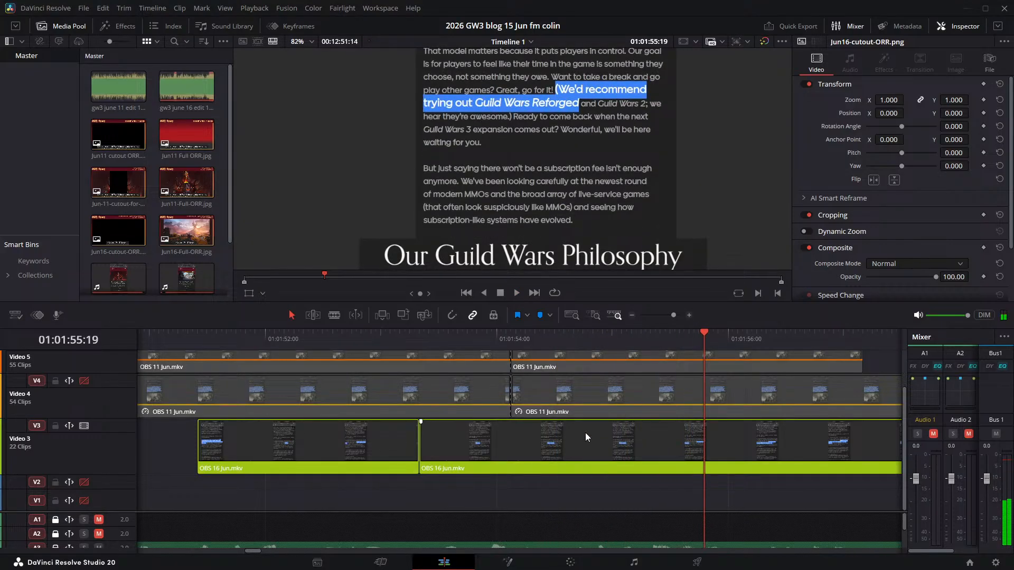
pyautogui.scroll(2, 590, 429)
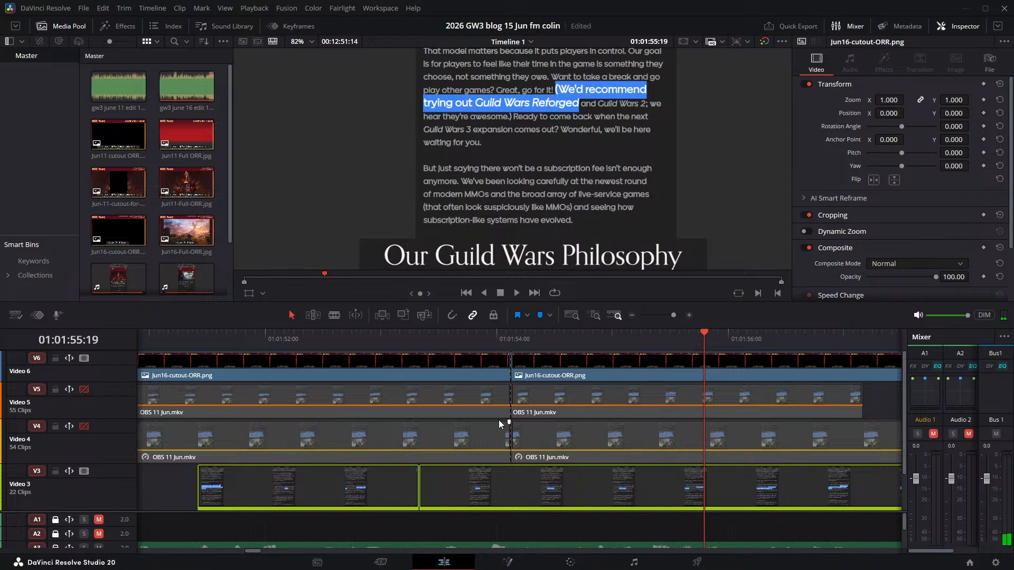
pyautogui.scroll(-2, 499, 421)
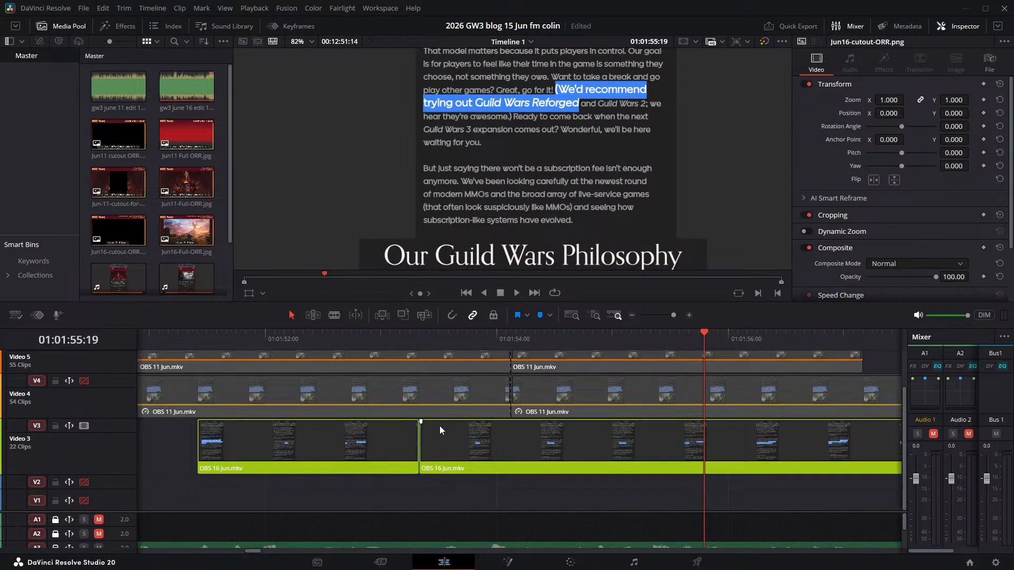
pyautogui.scroll(-2, 664, 391)
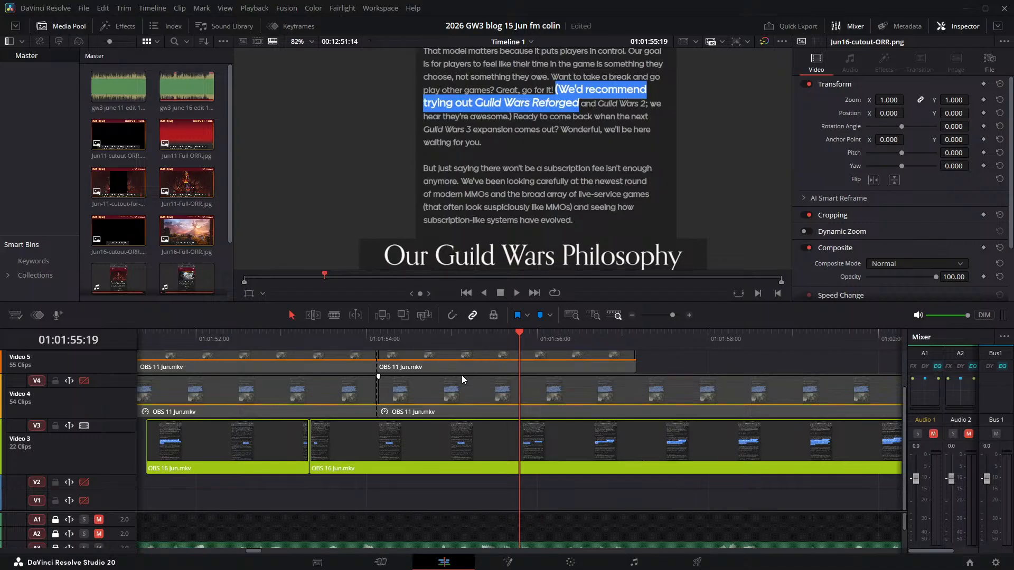
# - Replay Video 3 from just after 01:01:52:00 through "Great, go for it!" into the next sentence to check the sync
pyautogui.click(223, 332)
pyautogui.press('space')
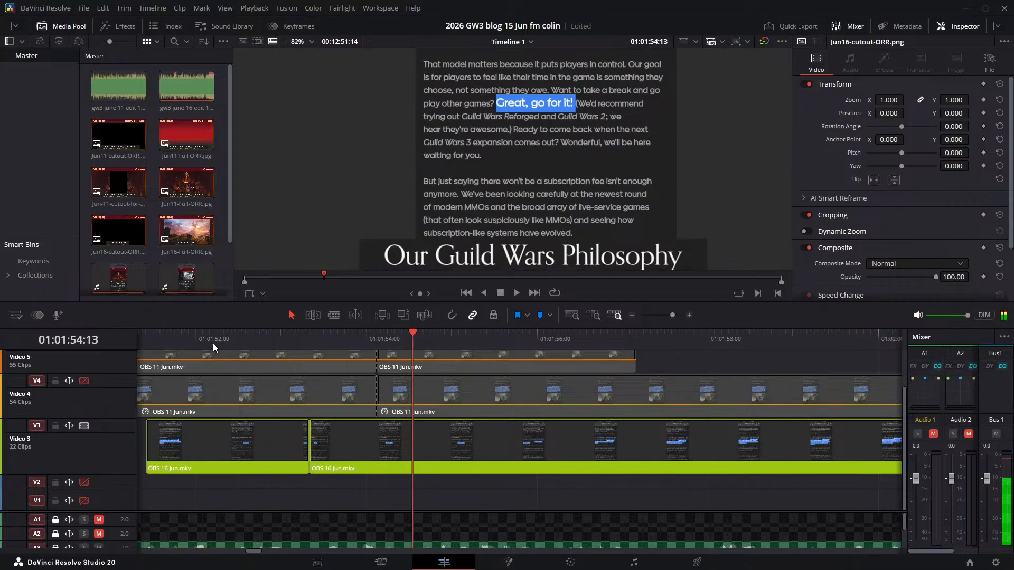
pyautogui.click(219, 332)
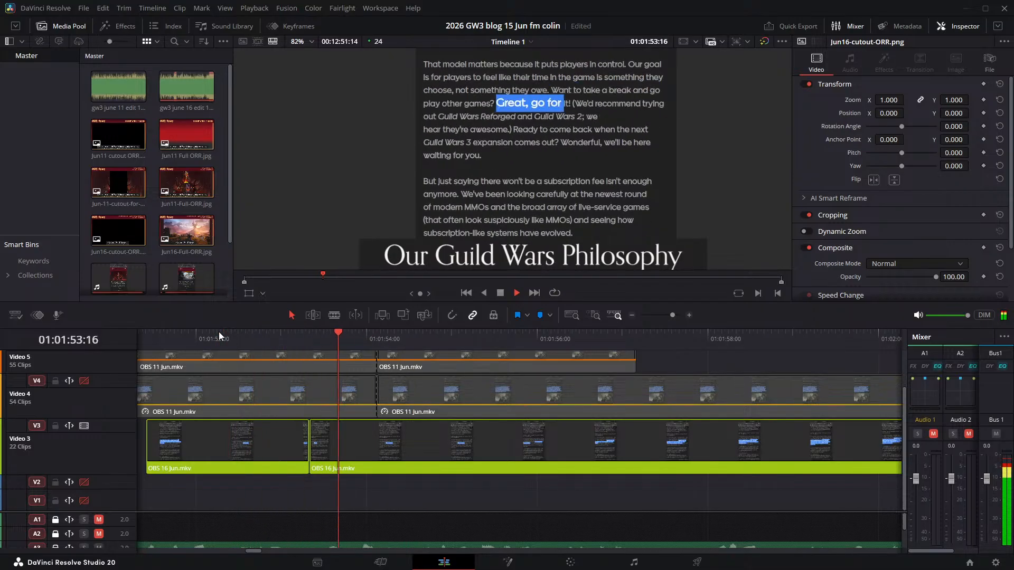
pyautogui.press('space')
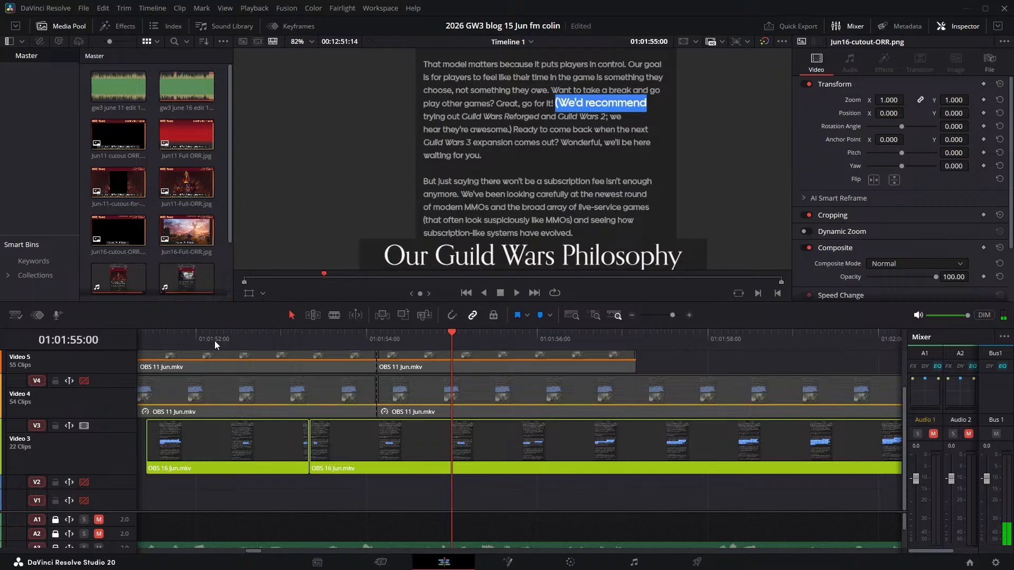
pyautogui.press('space')
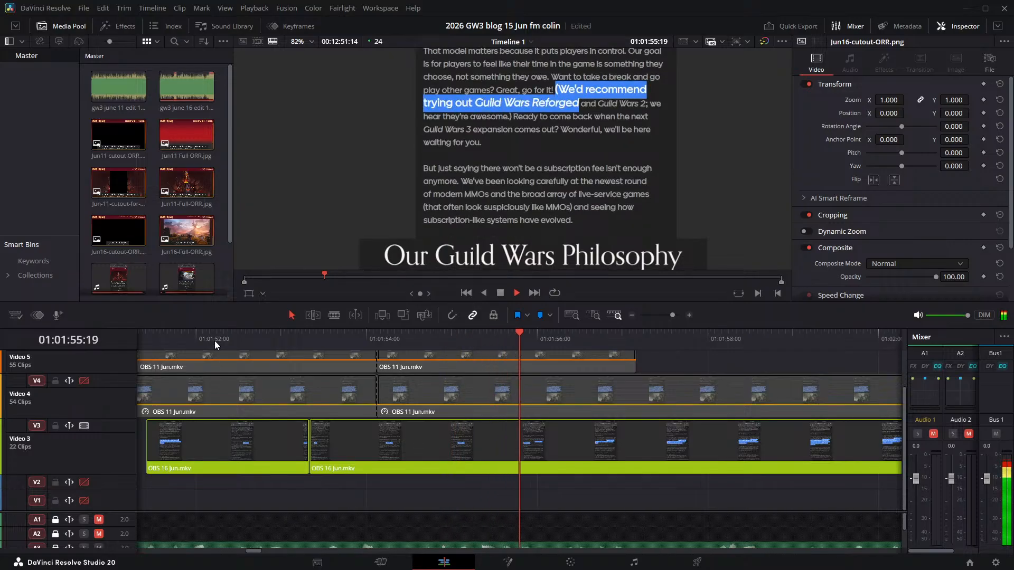
# - Rewind to 01:01:50:04 and play through to "expansion comes out?" at 01:01:59:15 to compare the narration with the highlight
pyautogui.press('j')
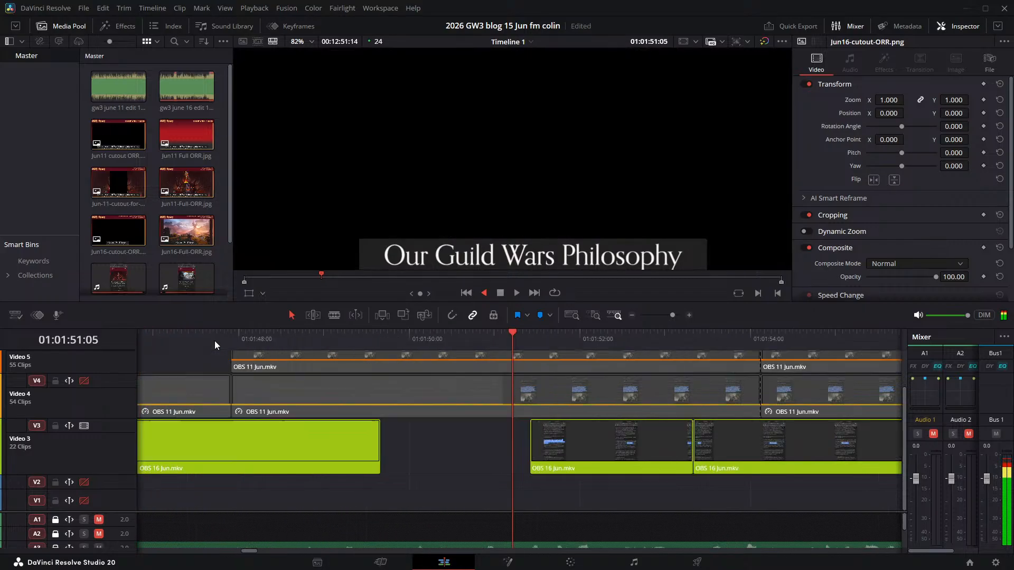
pyautogui.press('k')
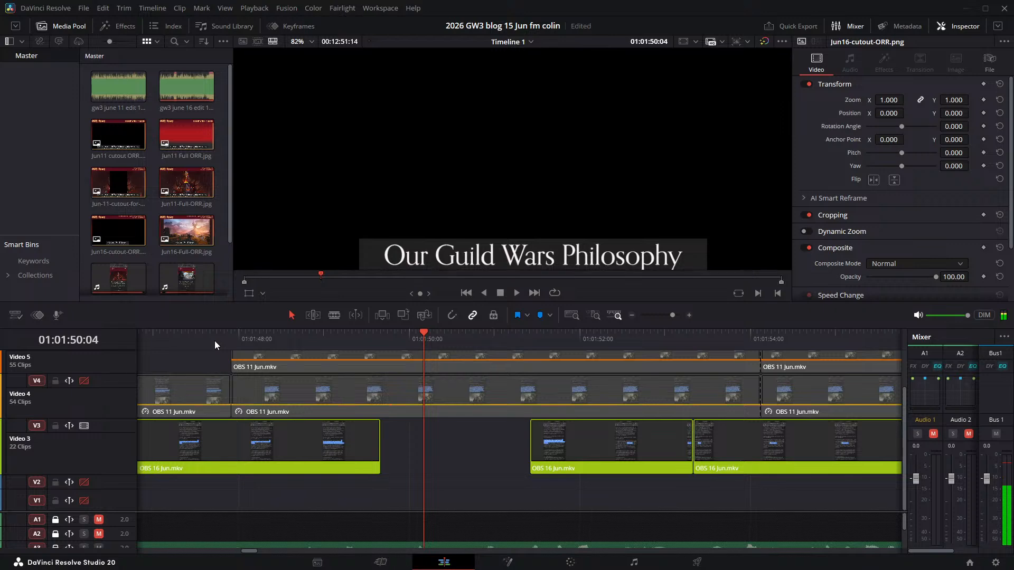
pyautogui.press('l')
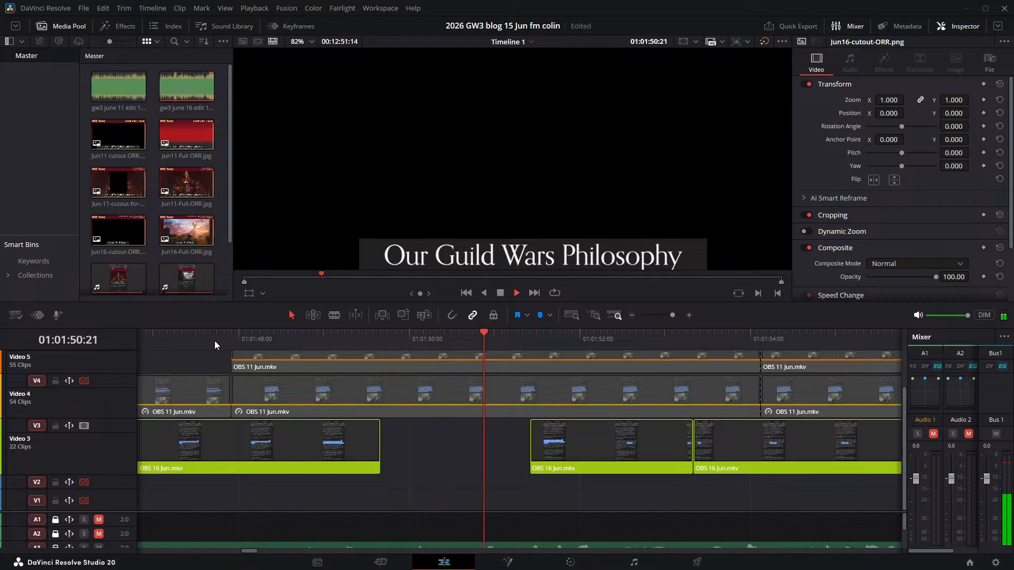
pyautogui.press('l')
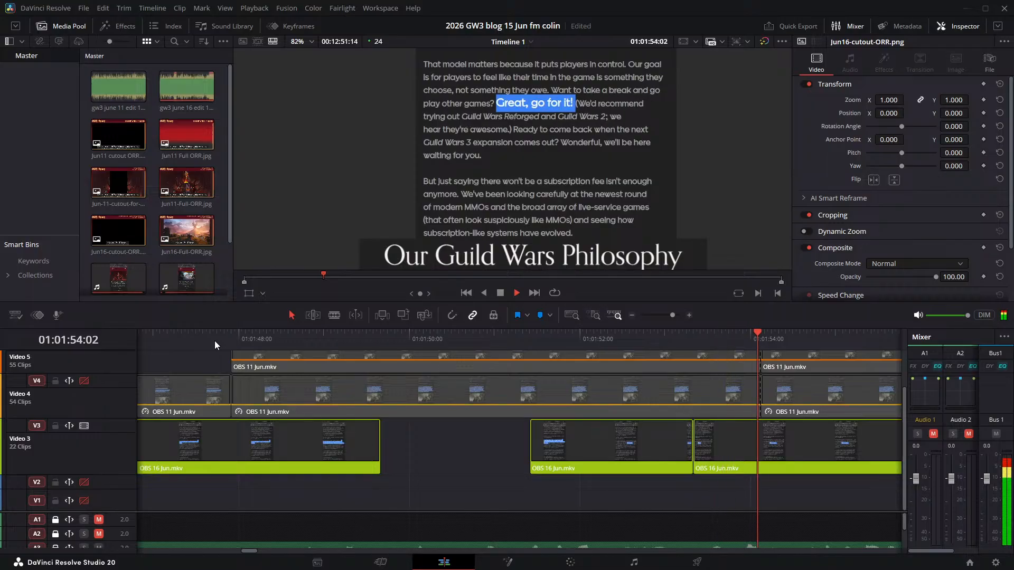
pyautogui.press('k')
pyautogui.press('l')
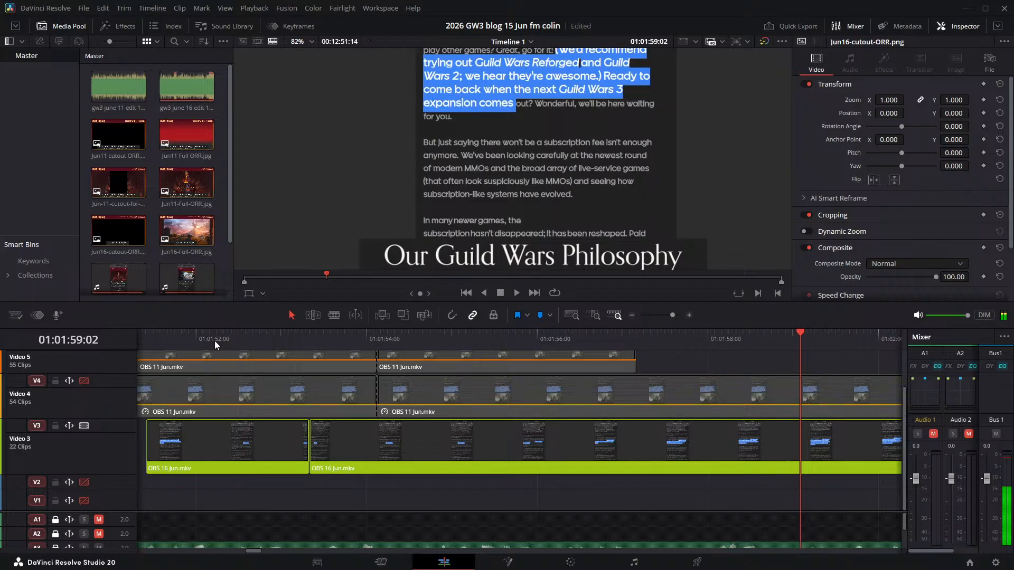
pyautogui.press('k')
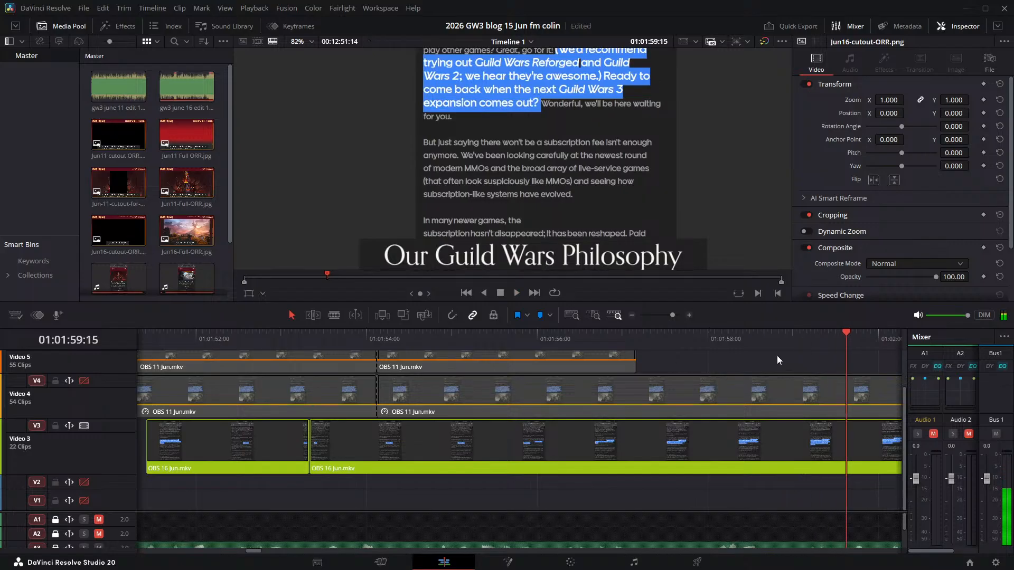
# - Play on from 01:01:59:15 through "Wonderful, we'll be here waiting for you" to compare the highlight with the narration
pyautogui.click(787, 338)
pyautogui.press('space')
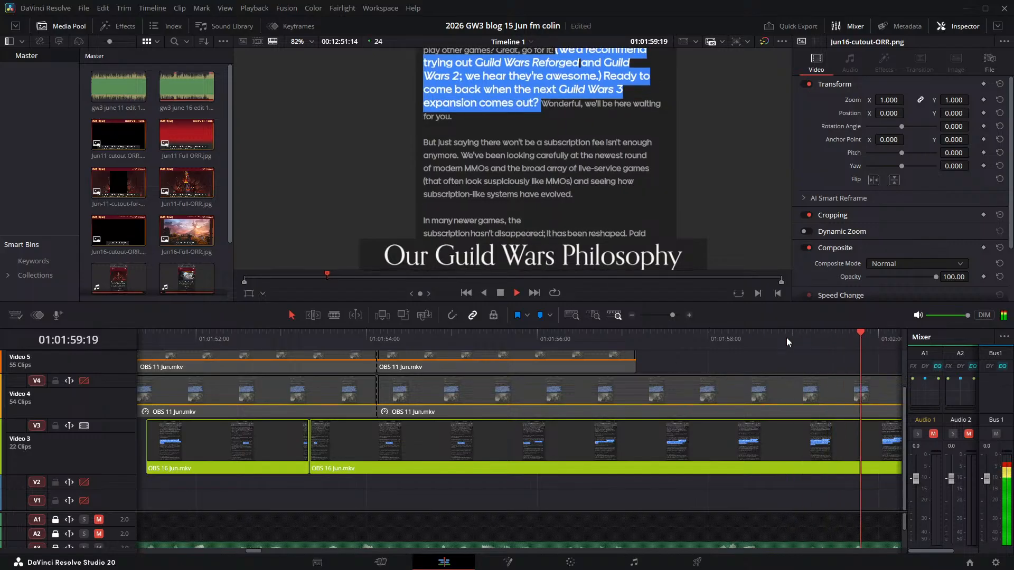
pyautogui.press('space')
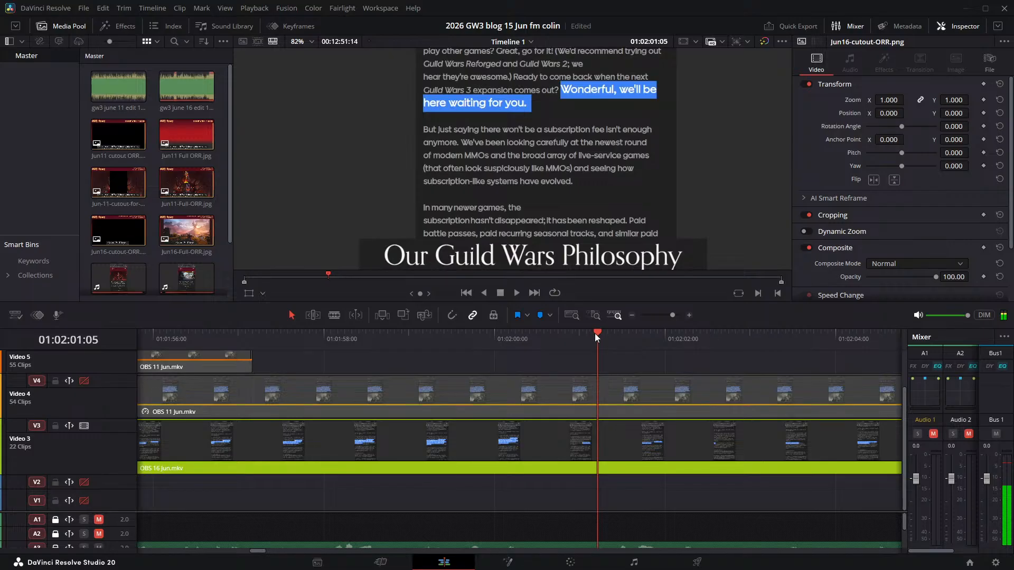
# - Split the OBS 16 Jun clip on Video 3 at 01:01:59:23, just before "Wonderful," becomes highlighted
pyautogui.moveTo(595, 334); pyautogui.dragTo(548, 335)
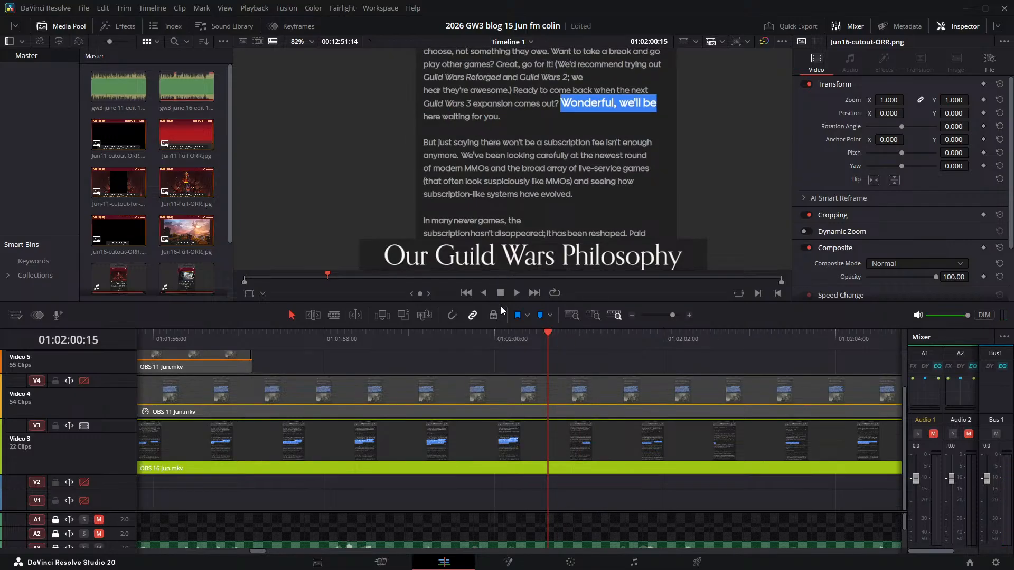
pyautogui.click(532, 332)
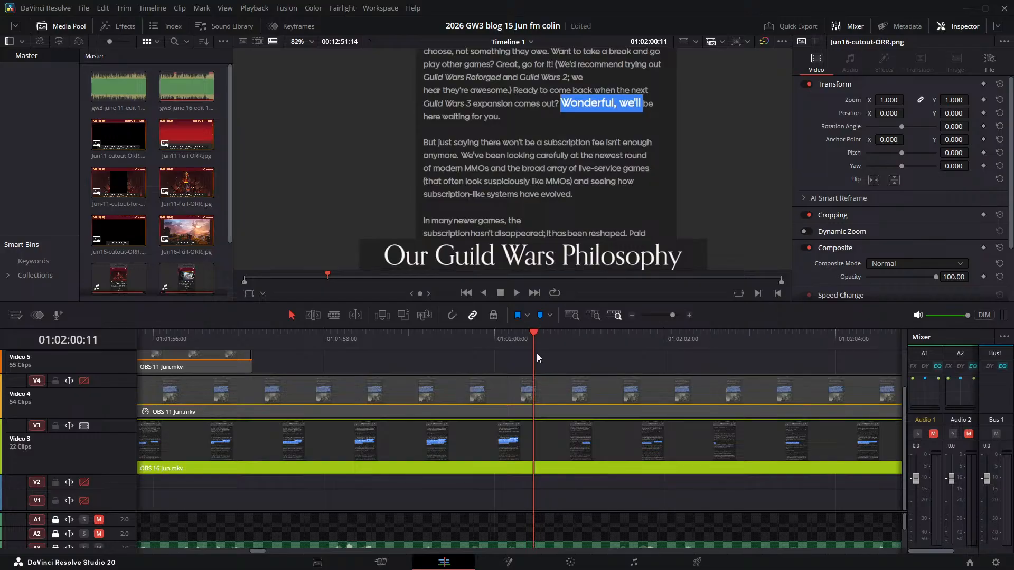
pyautogui.click(510, 333)
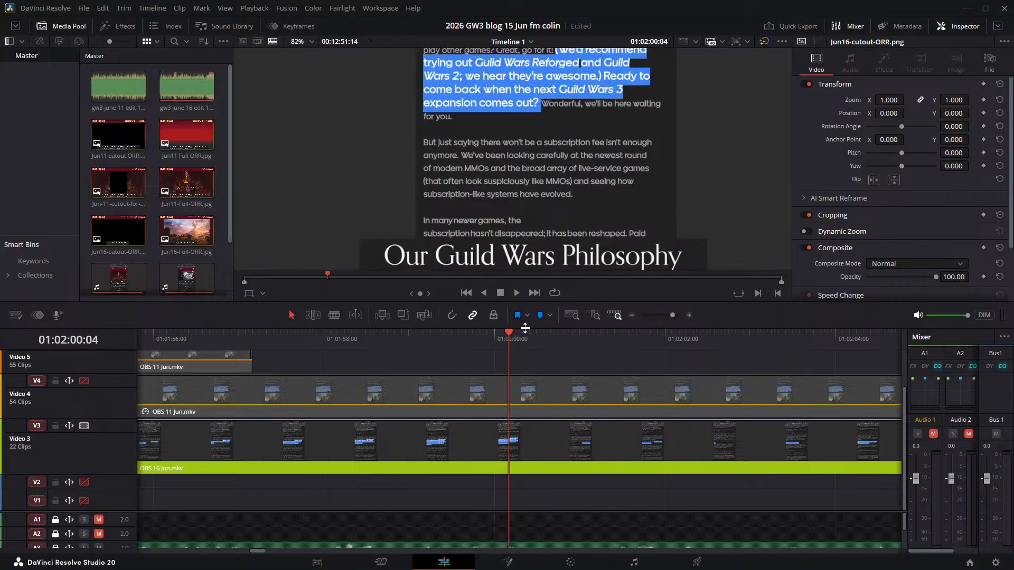
pyautogui.press('Right')
pyautogui.press('Left')
pyautogui.press('Right')
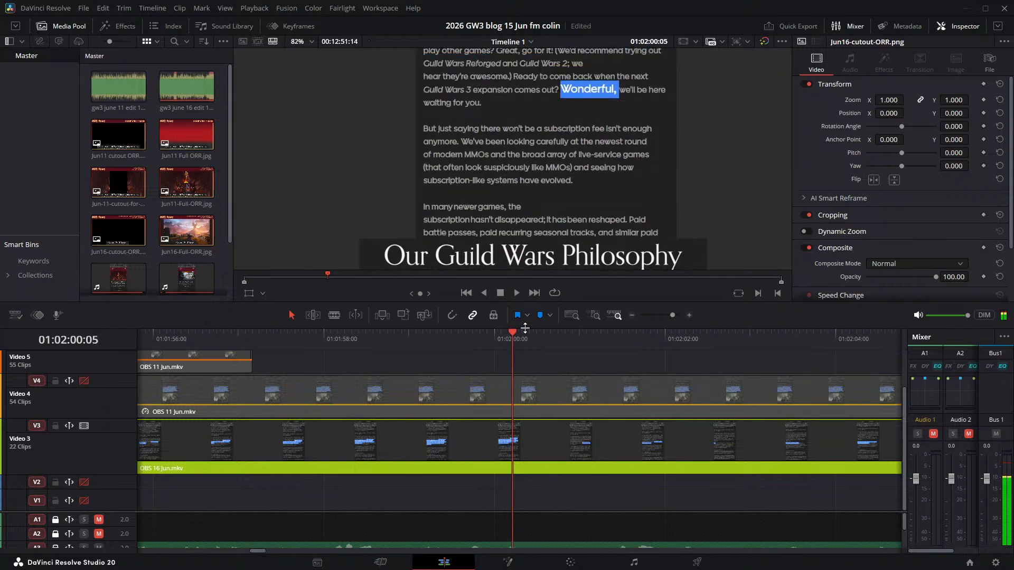
pyautogui.press('Left')
pyautogui.press('Left')
pyautogui.press('Left')
pyautogui.press('Left')
pyautogui.press('Left')
pyautogui.press('Left')
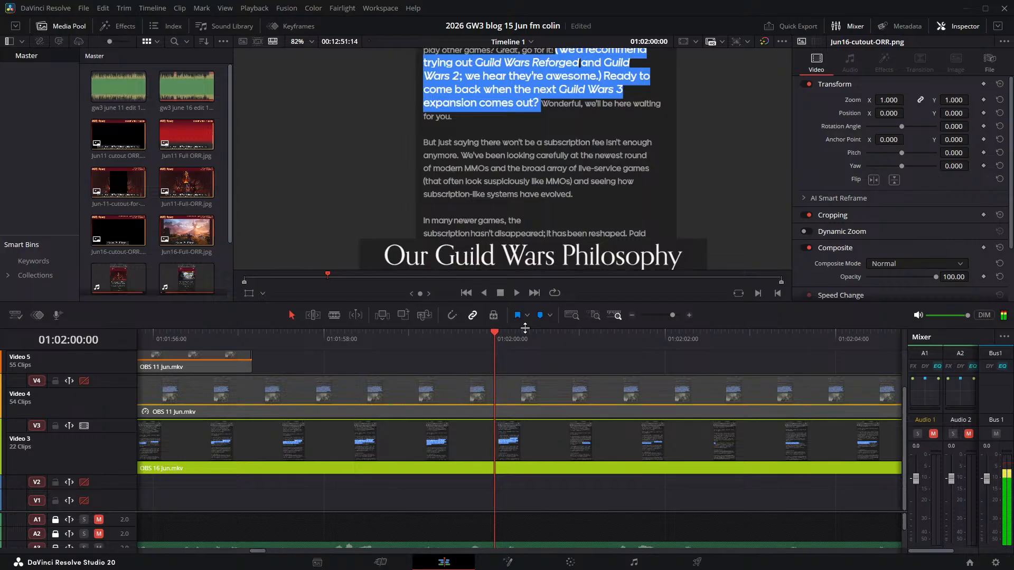
pyautogui.click(582, 442)
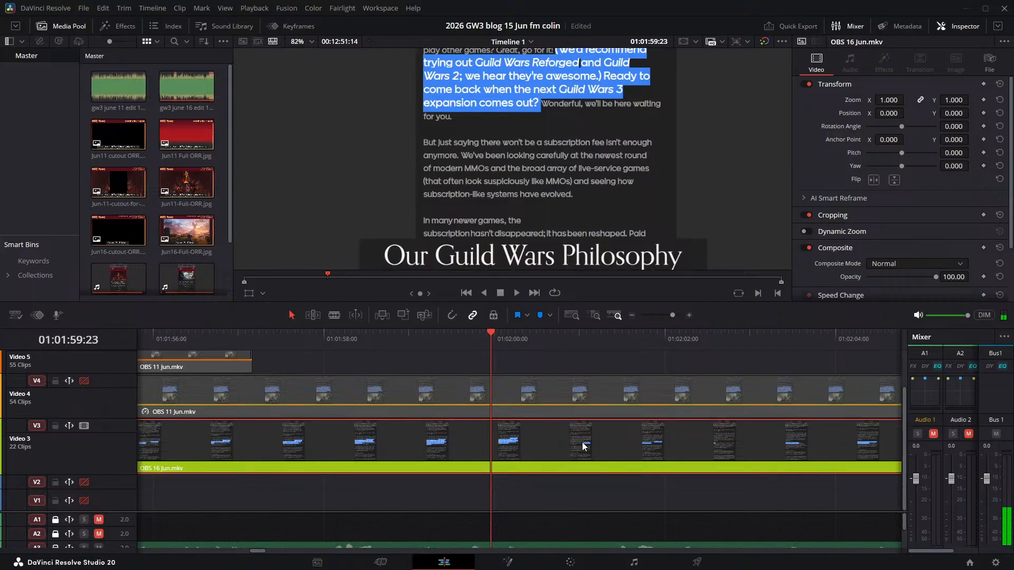
pyautogui.hotkey('ctrl', 'b')
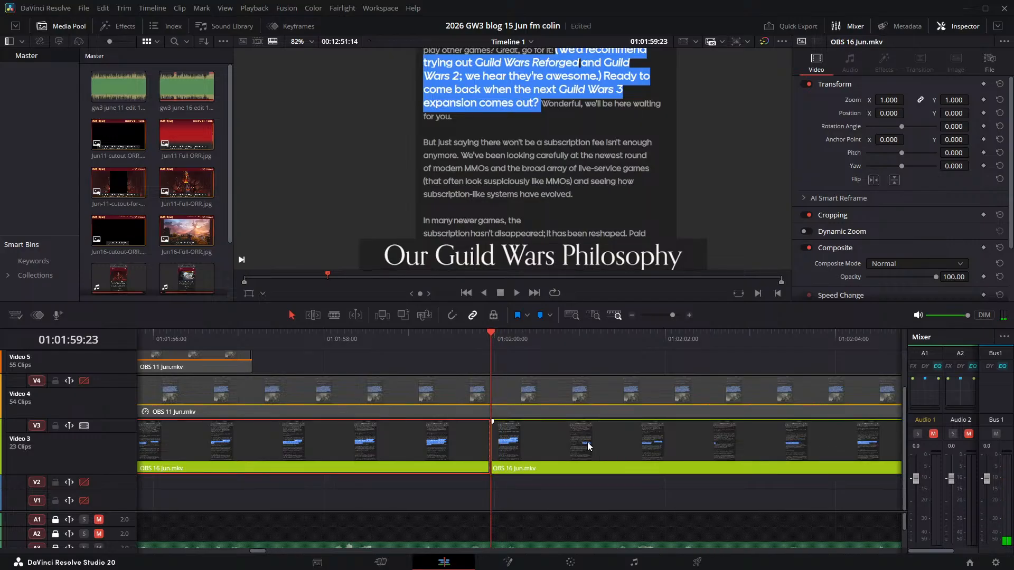
# - Play past the new cut and shift the second part of the Video 3 clip forward to start at about 01:02:02:13
pyautogui.press('space')
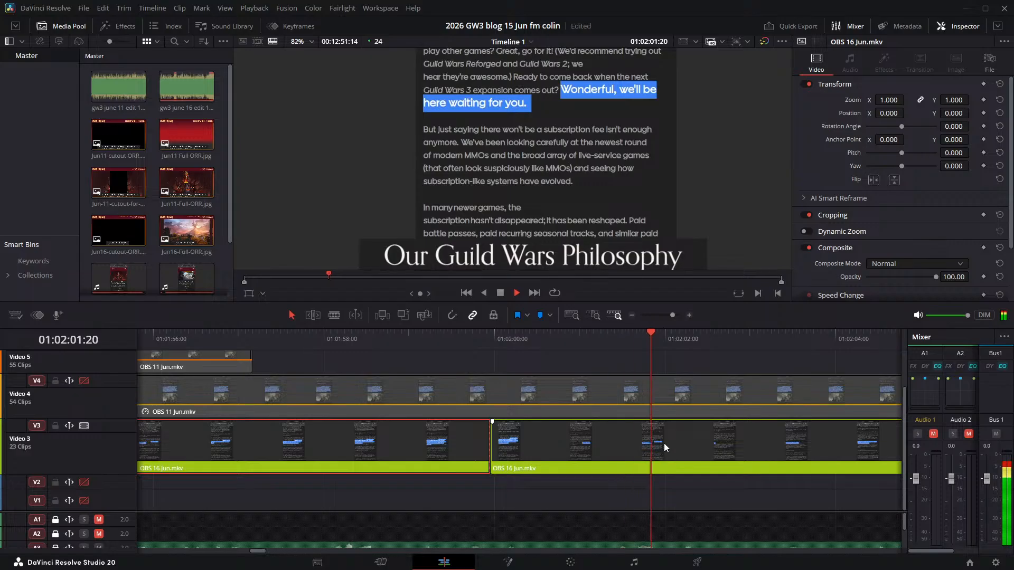
pyautogui.press('space')
pyautogui.moveTo(556, 441); pyautogui.dragTo(736, 444)
# - Find the narration cue around 01:02:02:05, move the shifted Video 3 clip back to start right beside it, and save the project
pyautogui.click(709, 335)
pyautogui.press('space')
pyautogui.click(702, 337)
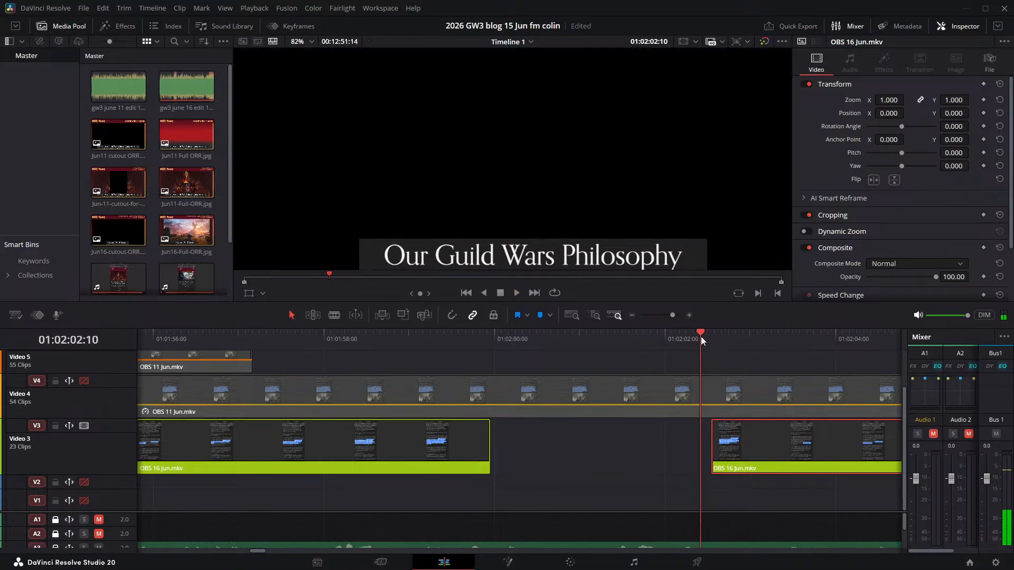
pyautogui.press('space')
pyautogui.moveTo(702, 337); pyautogui.dragTo(676, 338)
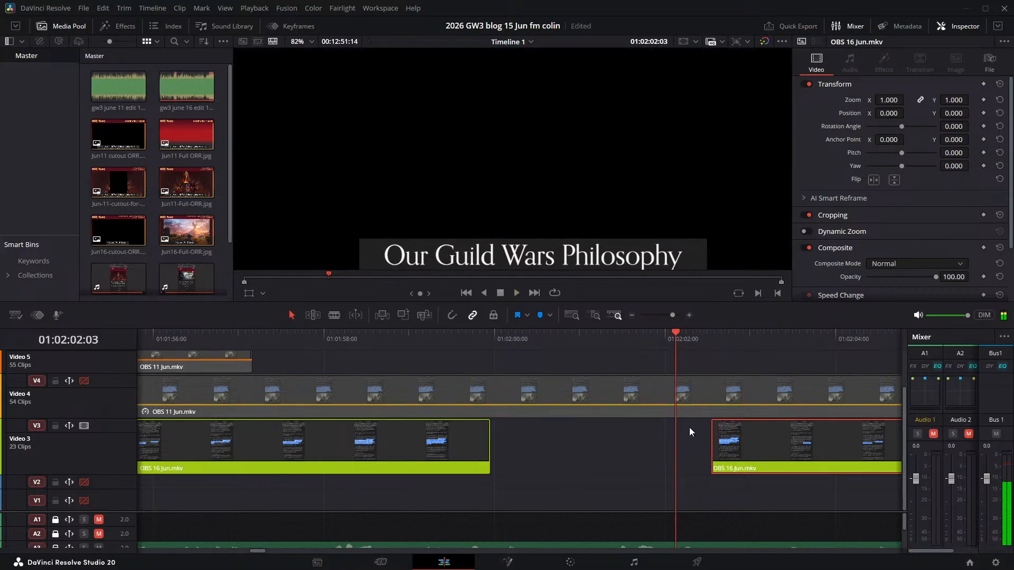
pyautogui.press('Left')
pyautogui.press('Left')
pyautogui.press('Left')
pyautogui.press('Left')
pyautogui.press('Left')
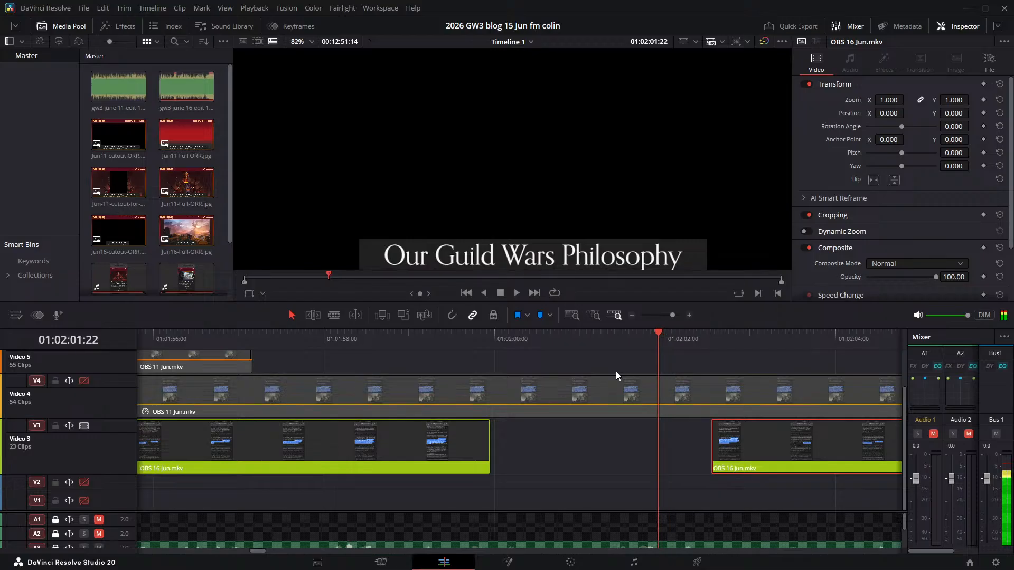
pyautogui.press('Right')
pyautogui.press('Right')
pyautogui.press('Right')
pyautogui.press('Right')
pyautogui.press('Right')
pyautogui.press('Right')
pyautogui.press('Right')
pyautogui.press('Right')
pyautogui.press('Left')
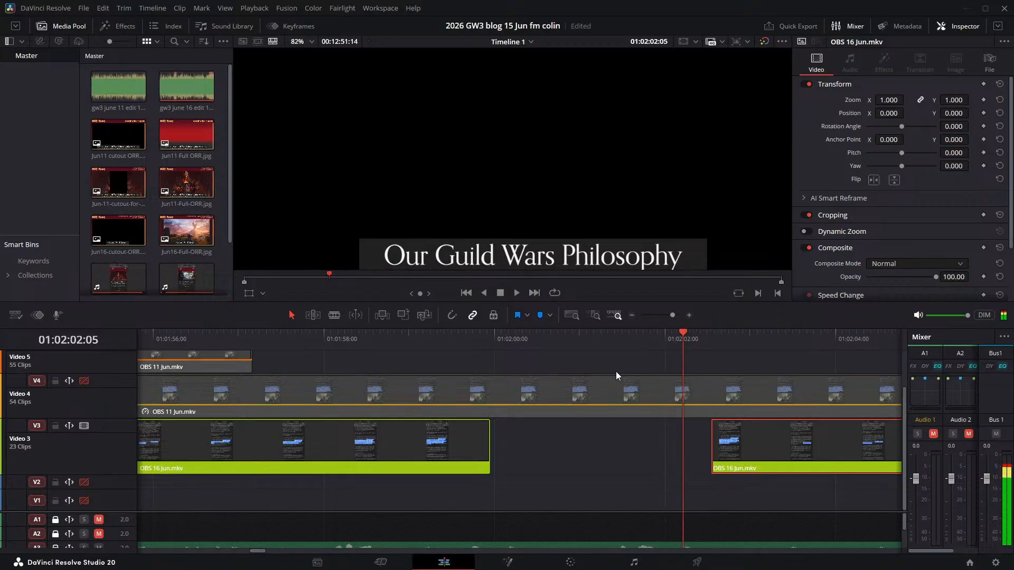
pyautogui.moveTo(747, 436); pyautogui.dragTo(721, 430)
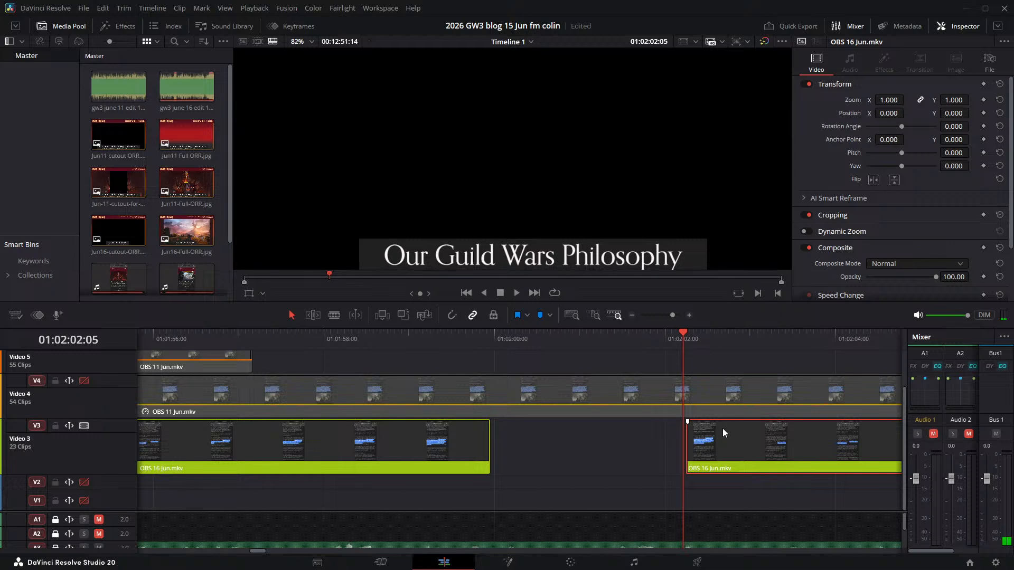
pyautogui.hotkey('ctrl', 's')
# - Play from 01:02:01:18 across the moved clip to "But just saying there won't be a subscription" to check the sync
pyautogui.click(644, 333)
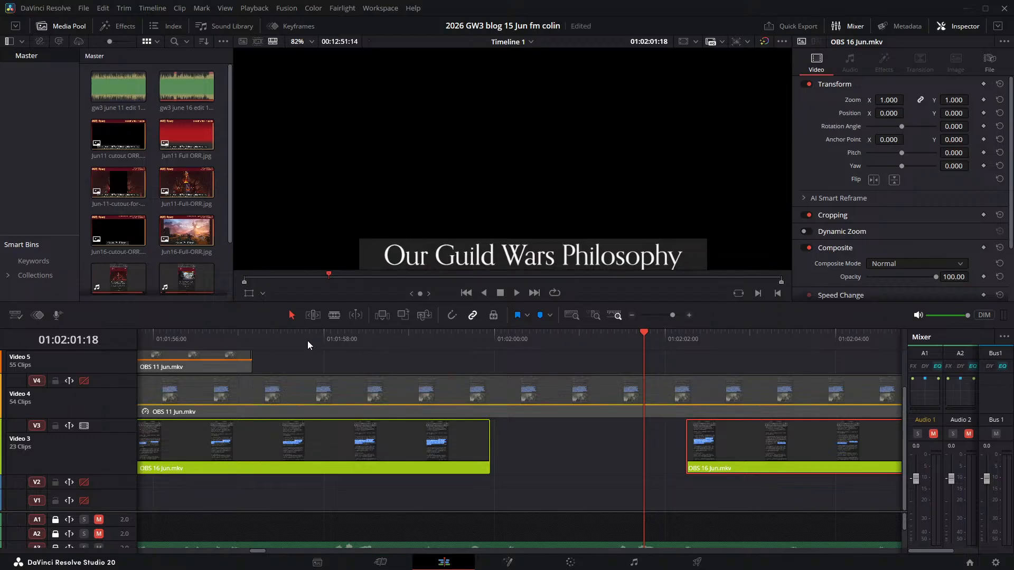
pyautogui.press('space')
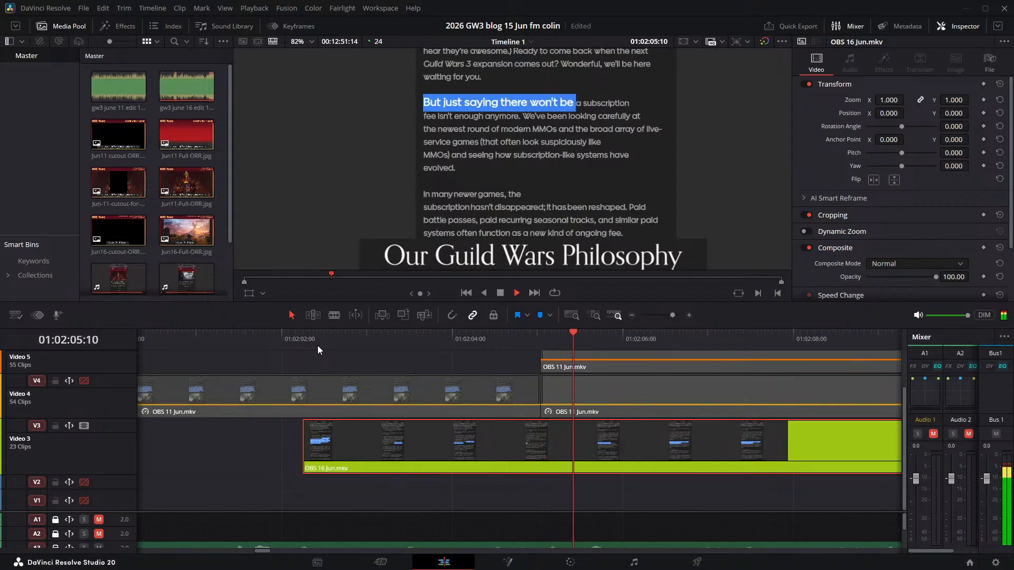
pyautogui.press('space')
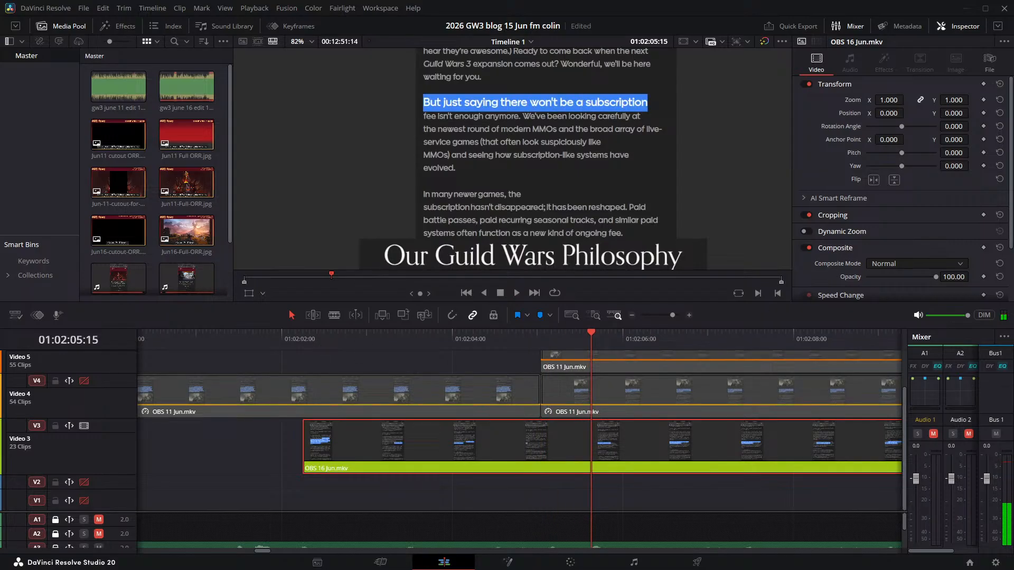
# - Replay the start of the moved clip around 01:02:02:00 through "here waiting for you" at 01:02:04:10, comparing highlight and narration
pyautogui.click(269, 334)
pyautogui.press('space')
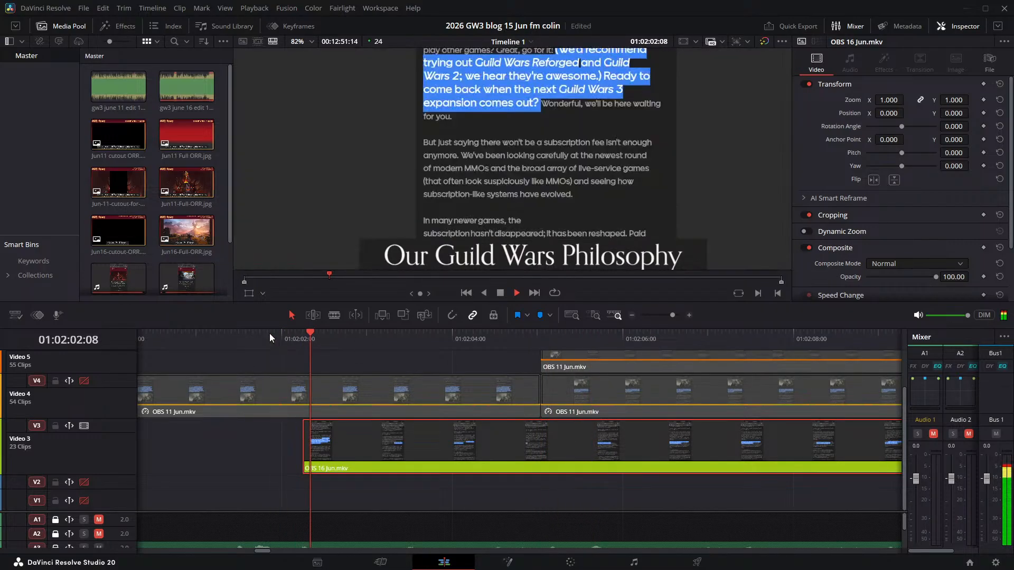
pyautogui.moveTo(270, 334); pyautogui.dragTo(302, 334)
pyautogui.press('space')
pyautogui.press('space')
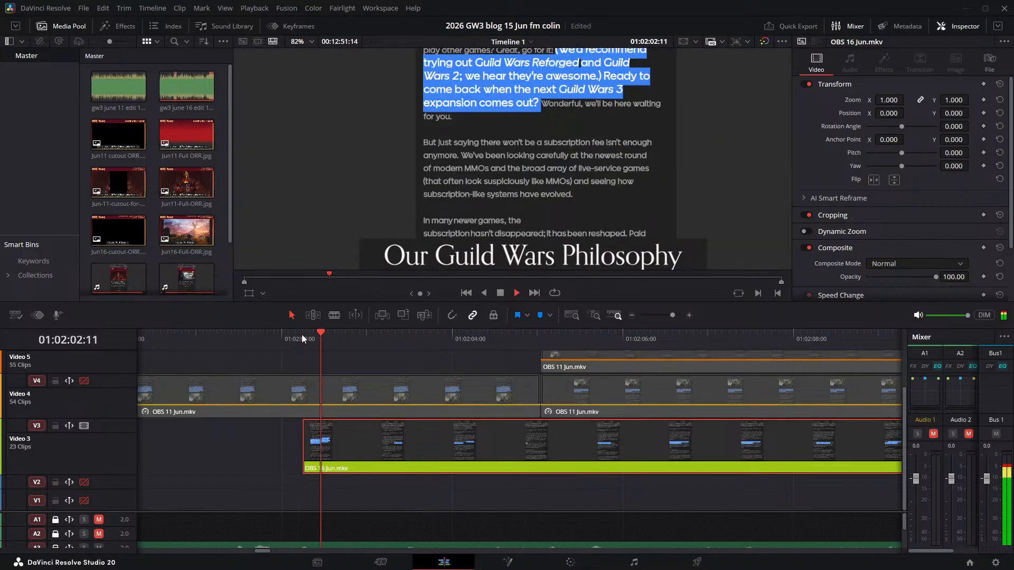
pyautogui.press('space')
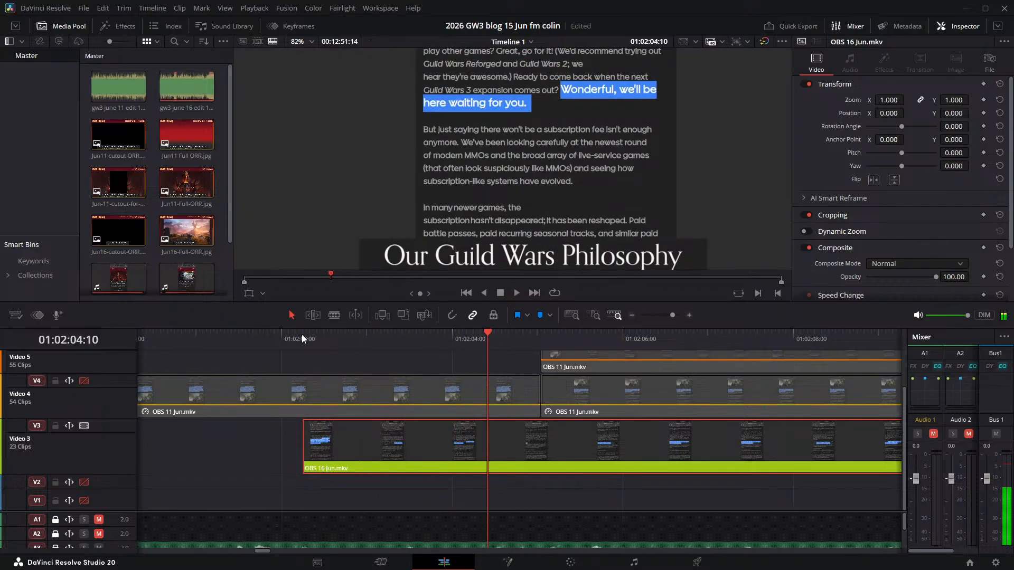
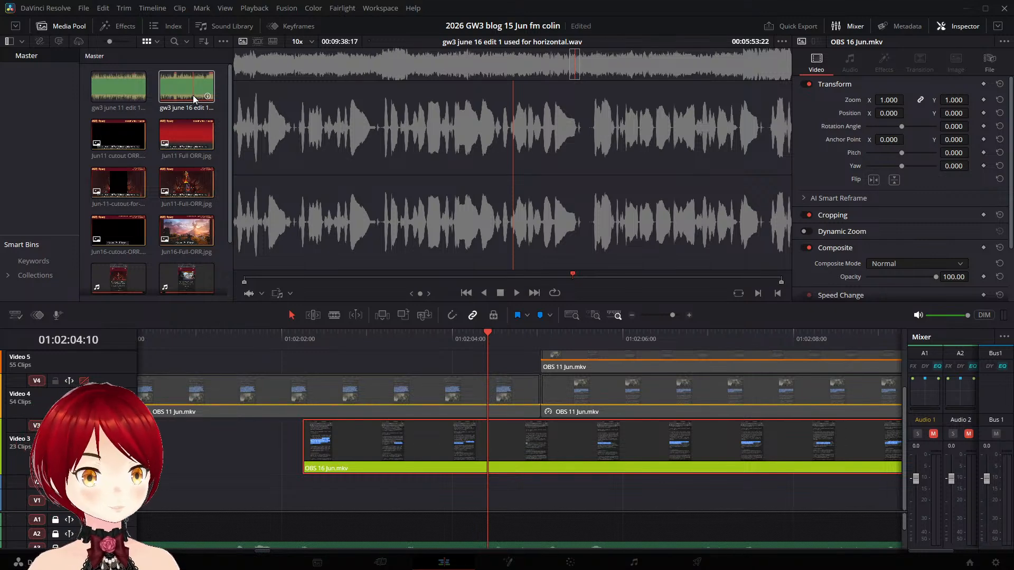
# - Compare the frame at 01:02:04:02 with the opening title image, inspecting the latter's GW3 News heading and credit text up close
pyautogui.click(459, 337)
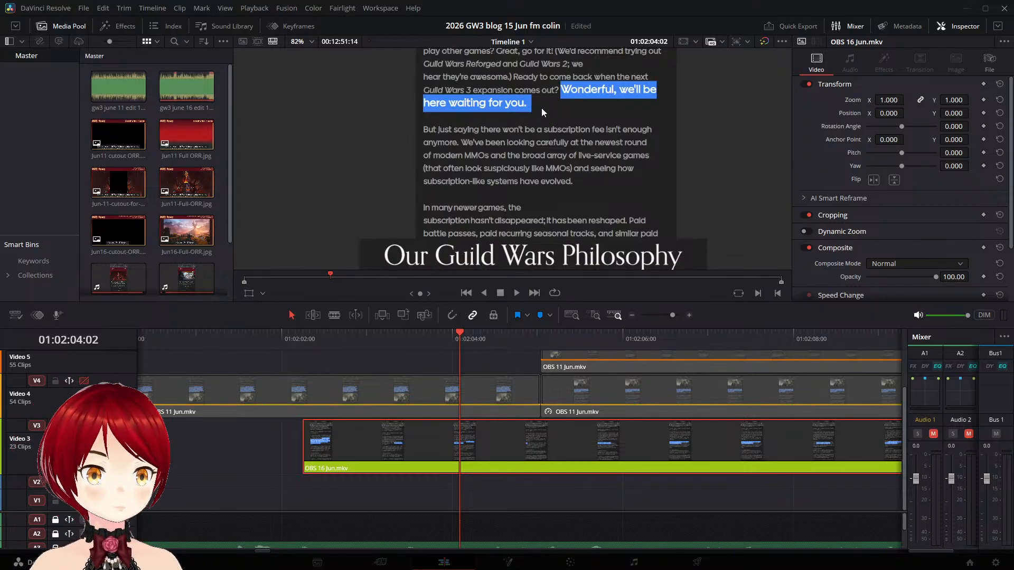
pyautogui.scroll(2, 193, 371)
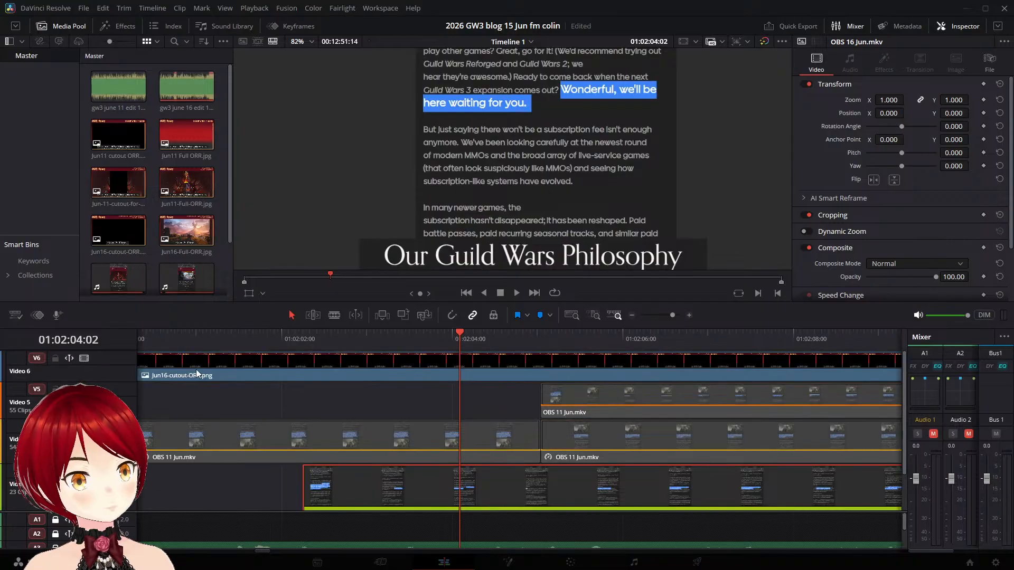
pyautogui.click(203, 345)
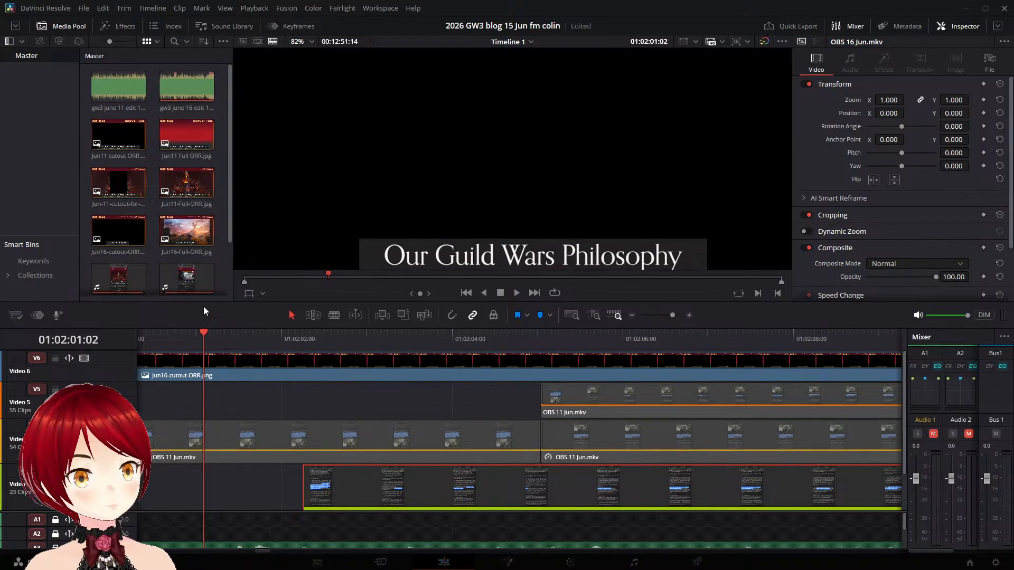
pyautogui.press('Home')
pyautogui.scroll(1, 283, 228)
pyautogui.scroll(-3, 421, 154)
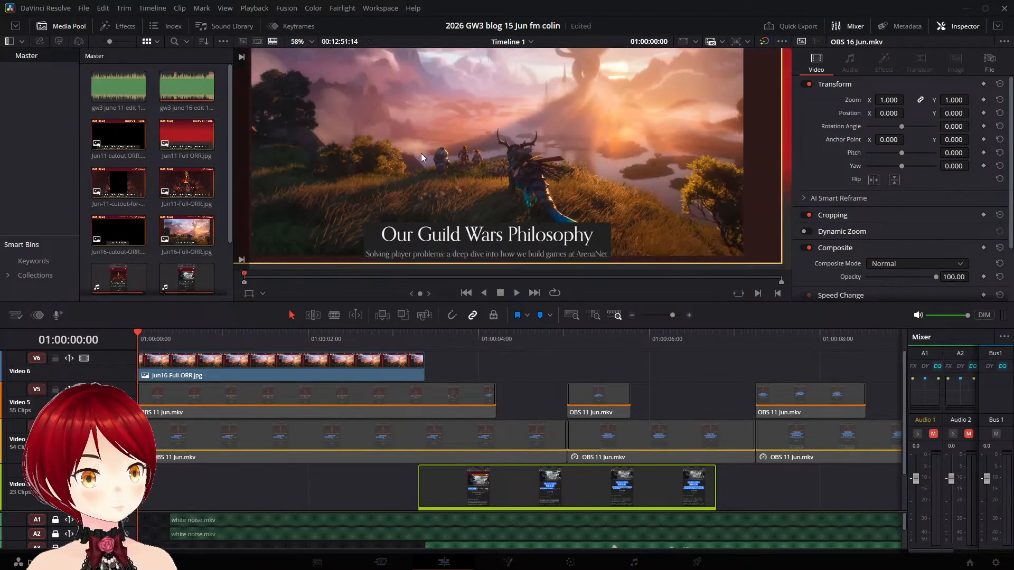
pyautogui.scroll(-2, 420, 158)
pyautogui.moveTo(471, 80); pyautogui.dragTo(510, 118)
pyautogui.scroll(2, 510, 118)
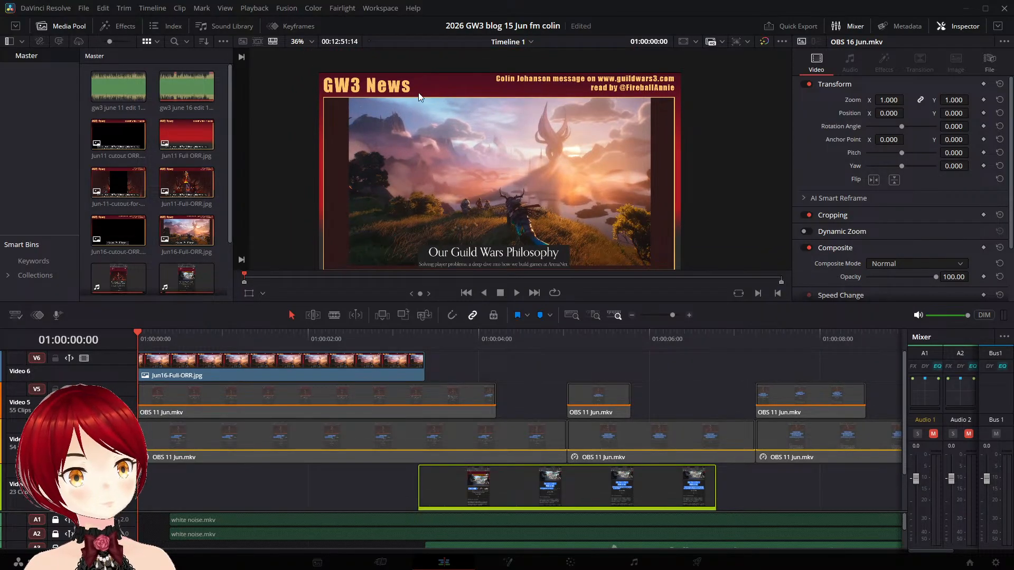
pyautogui.scroll(4, 510, 80)
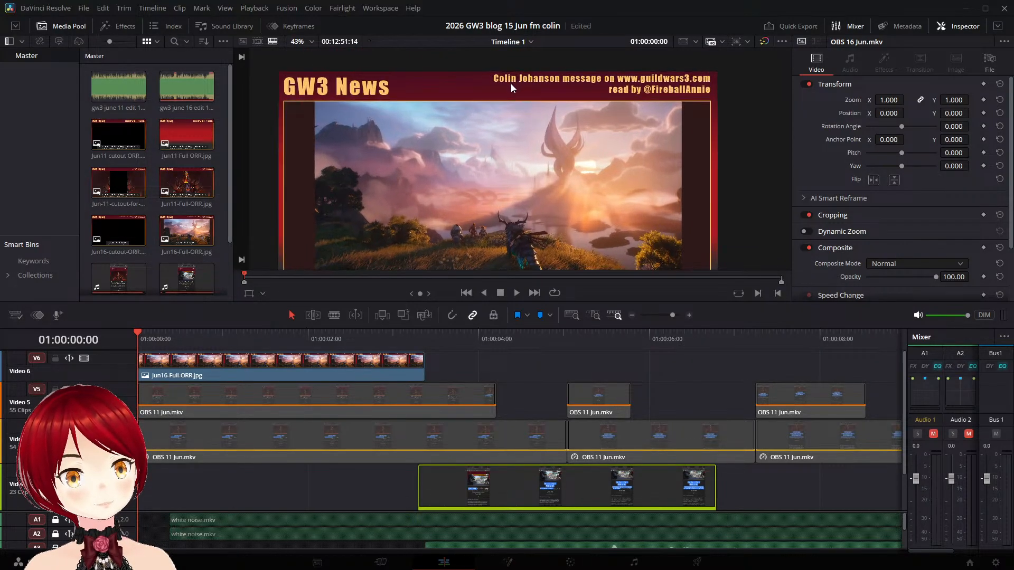
pyautogui.scroll(1, 560, 104)
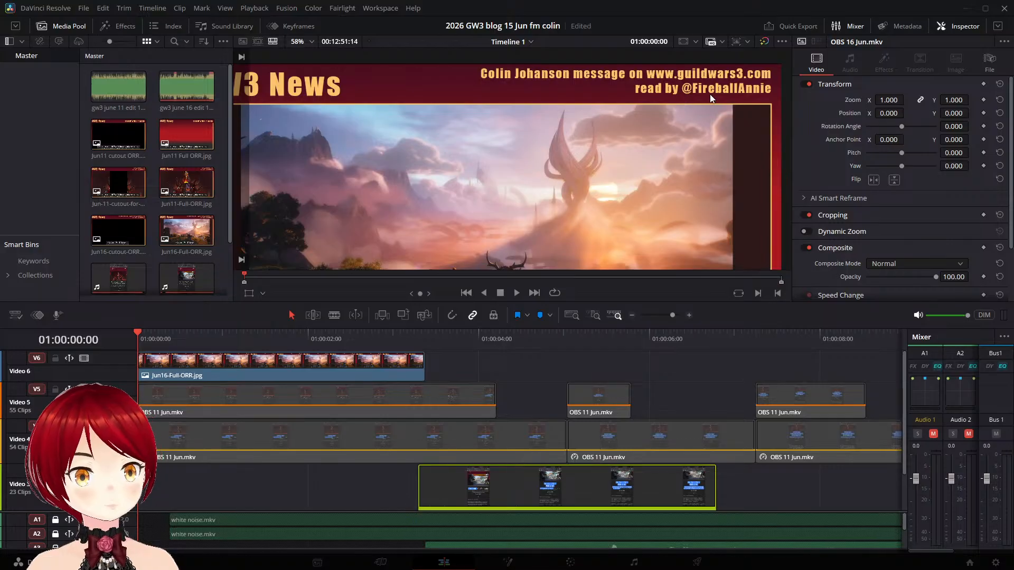
pyautogui.scroll(-4, 308, 179)
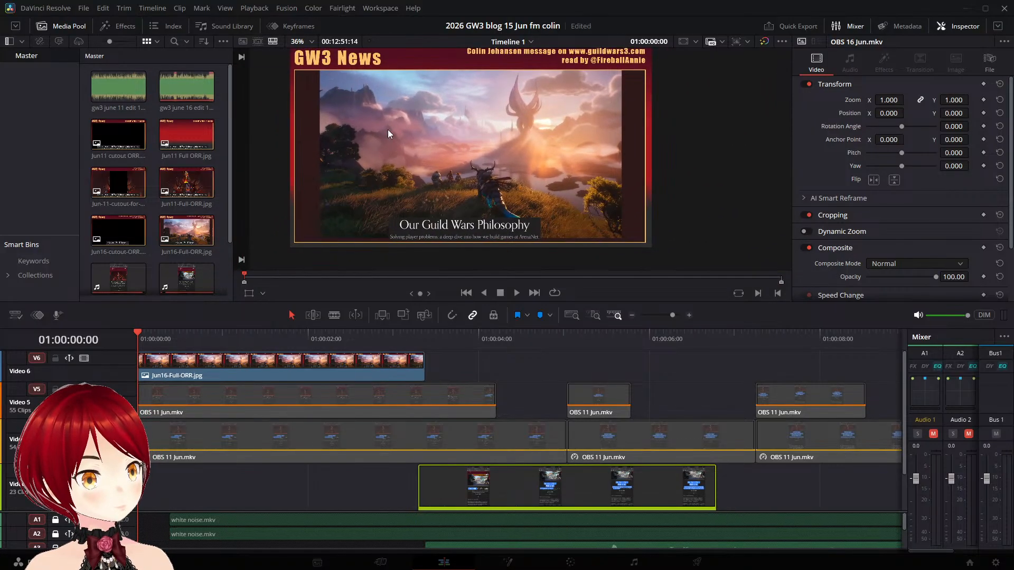
# - Shorten the opening Jun16-Full-ORR.jpg clip on Video 6 to about 2.5 seconds
pyautogui.doubleClick(126, 142)
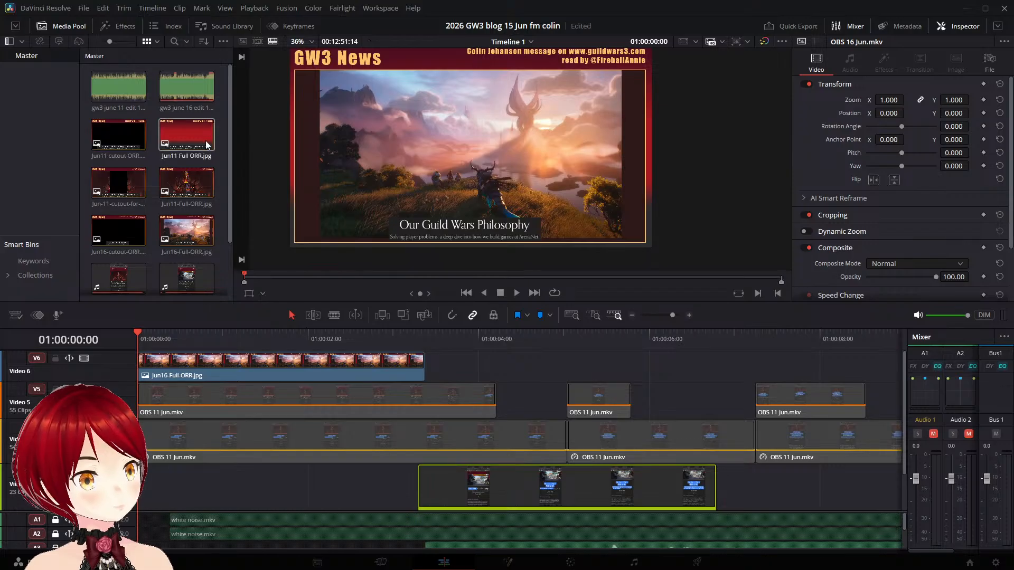
pyautogui.click(129, 139)
pyautogui.click(114, 141)
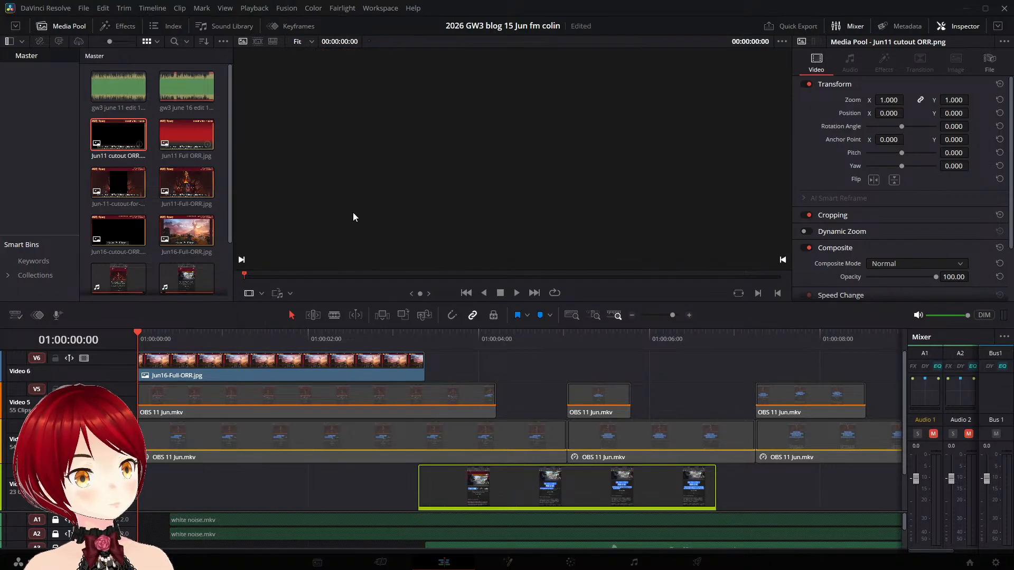
pyautogui.click(395, 361)
pyautogui.click(408, 335)
pyautogui.moveTo(423, 364); pyautogui.dragTo(354, 368)
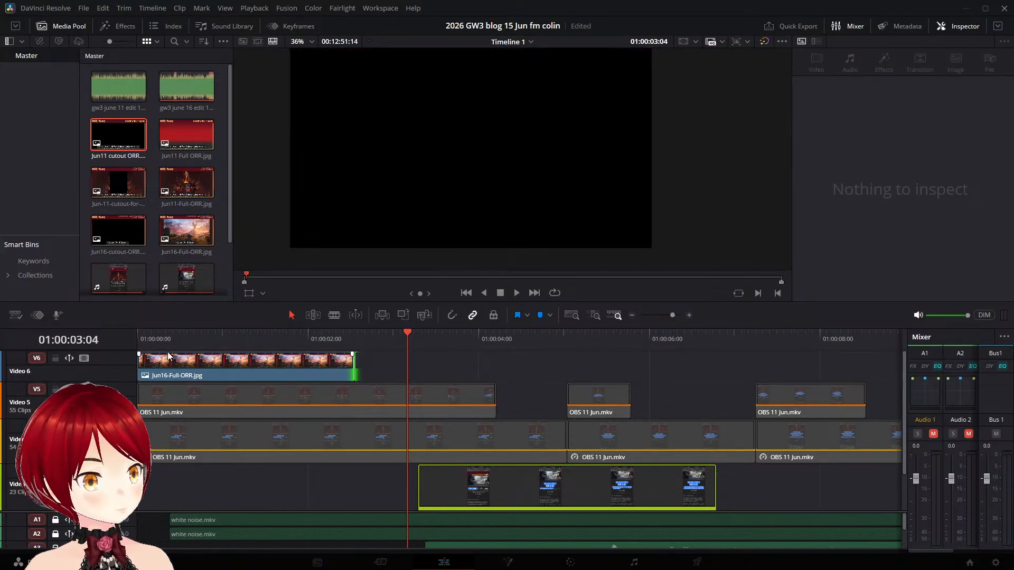
# - Place Jun16-cutout-ORR.png on a new Video 7 track, starting at 01:00:00:00 above the full title image
pyautogui.scroll(-1, 158, 394)
pyautogui.scroll(1, 164, 396)
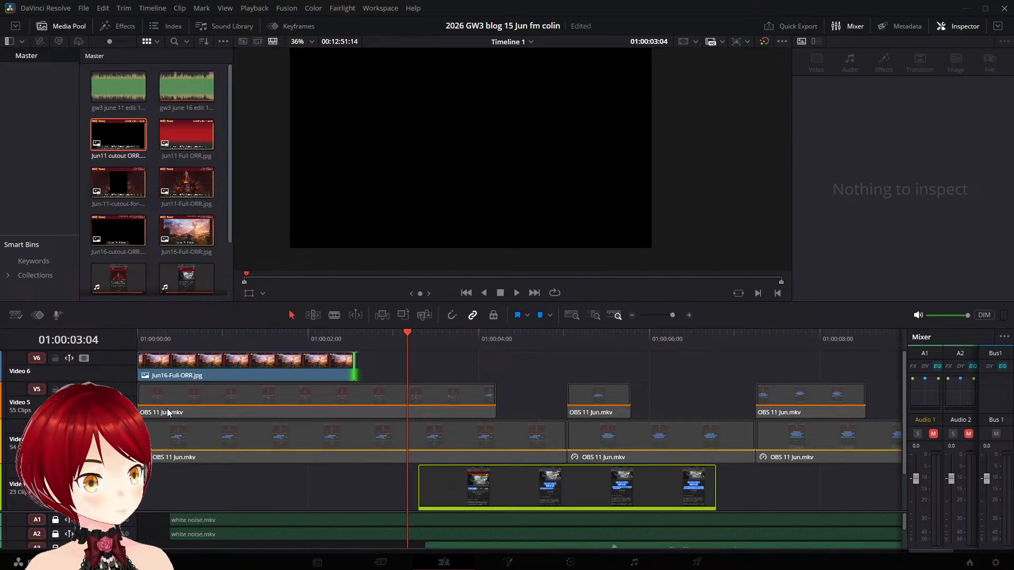
pyautogui.scroll(1, 170, 374)
pyautogui.click(127, 232)
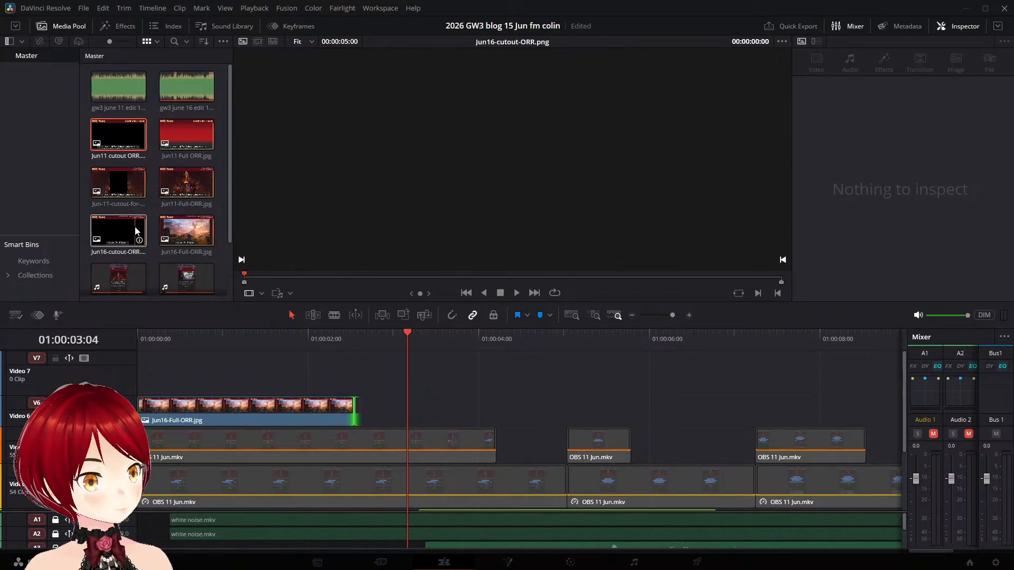
pyautogui.moveTo(126, 234); pyautogui.dragTo(411, 376)
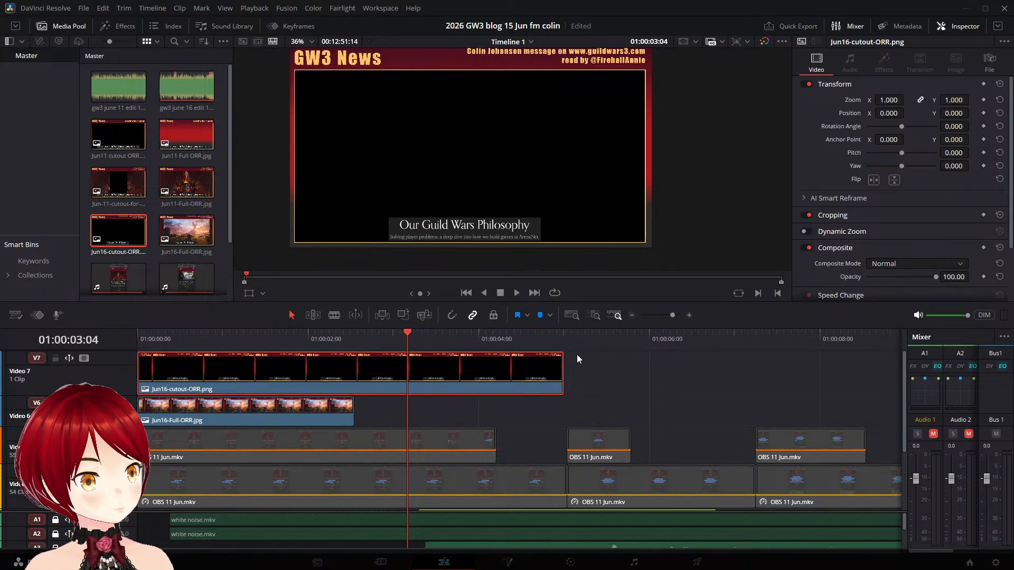
# - Trim the Video 7 cutout to about 3.5 seconds and inspect the uncovered blog recording at 01:00:04:05
pyautogui.click(497, 337)
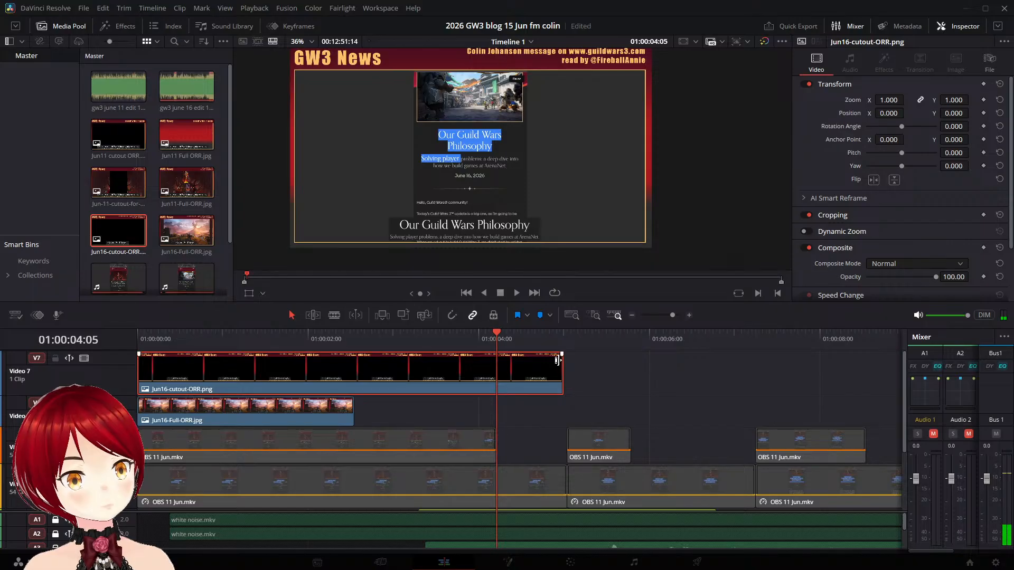
pyautogui.moveTo(562, 376); pyautogui.dragTo(441, 378)
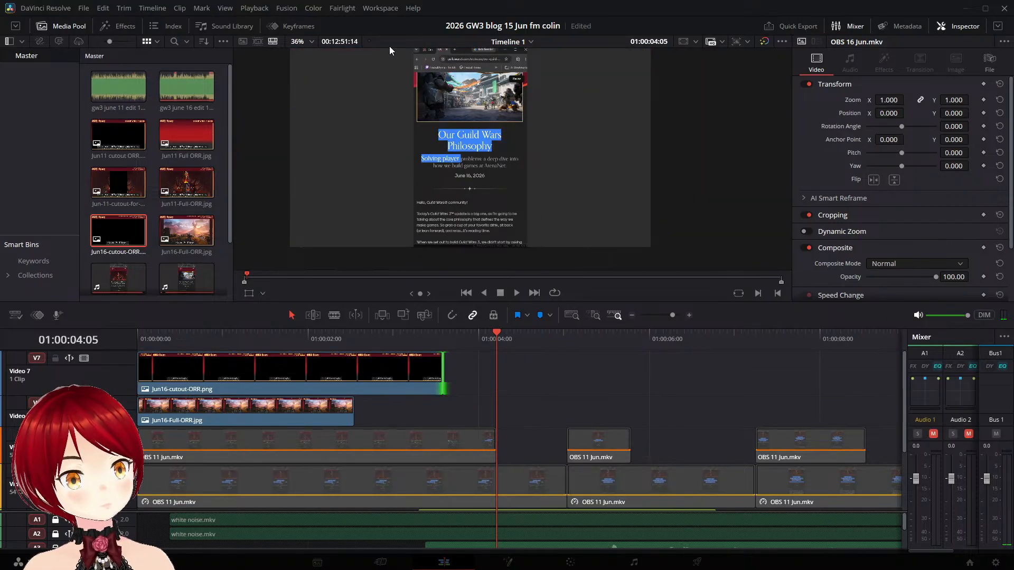
pyautogui.scroll(-2, 519, 148)
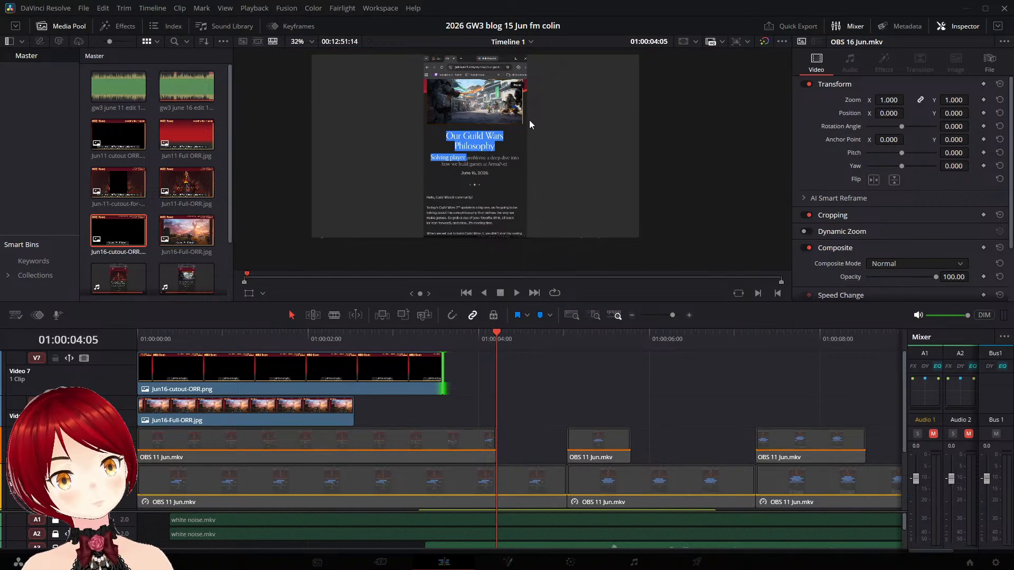
pyautogui.moveTo(573, 90); pyautogui.dragTo(631, 110)
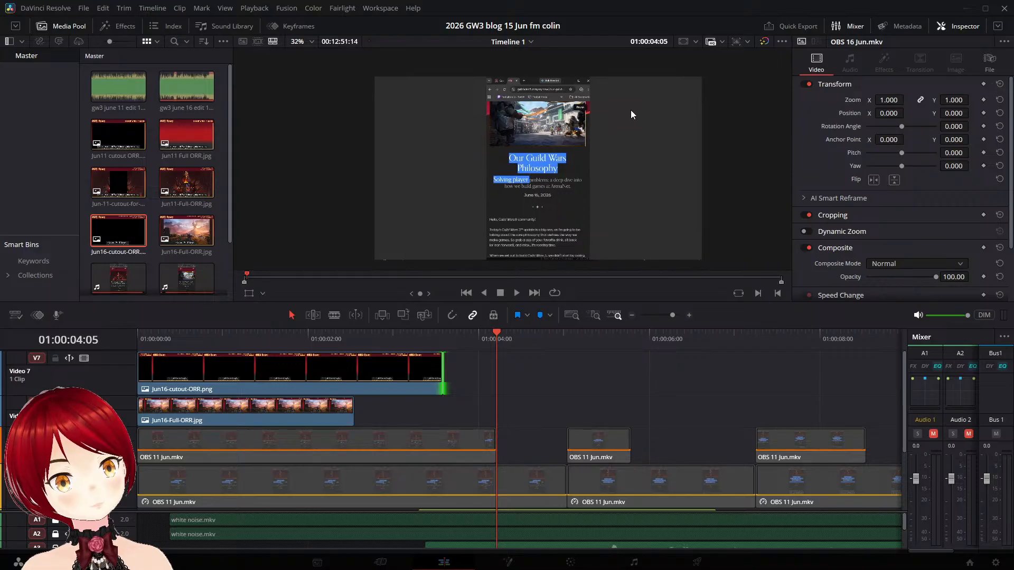
pyautogui.scroll(1, 630, 112)
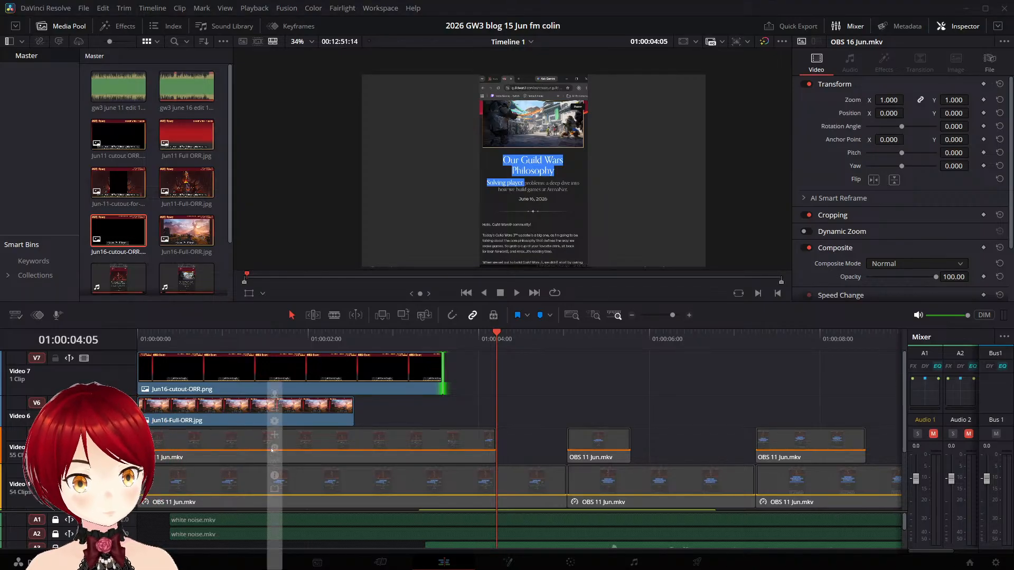
pyautogui.moveTo(273, 449)
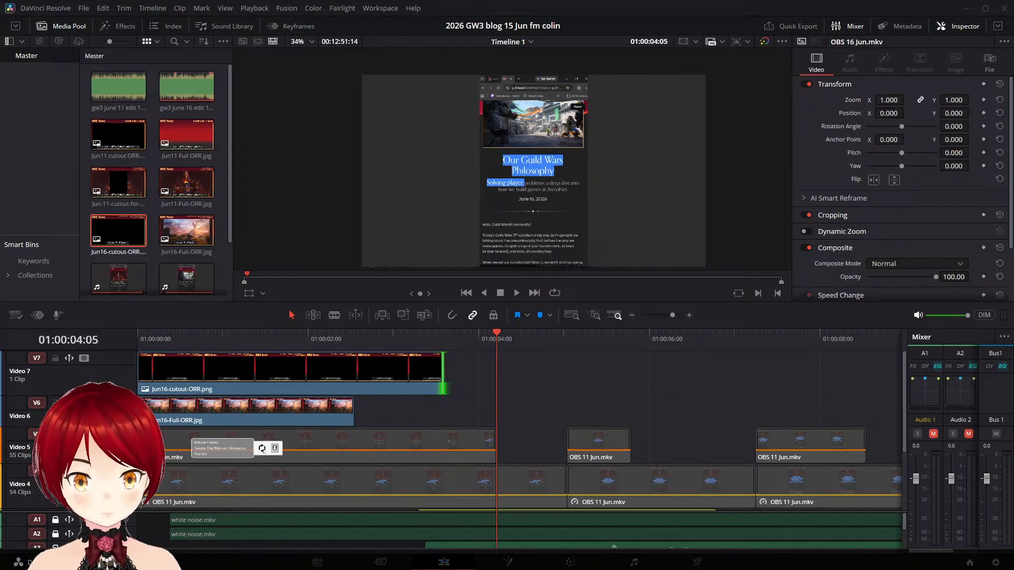
pyautogui.click(263, 450)
pyautogui.moveTo(236, 442)
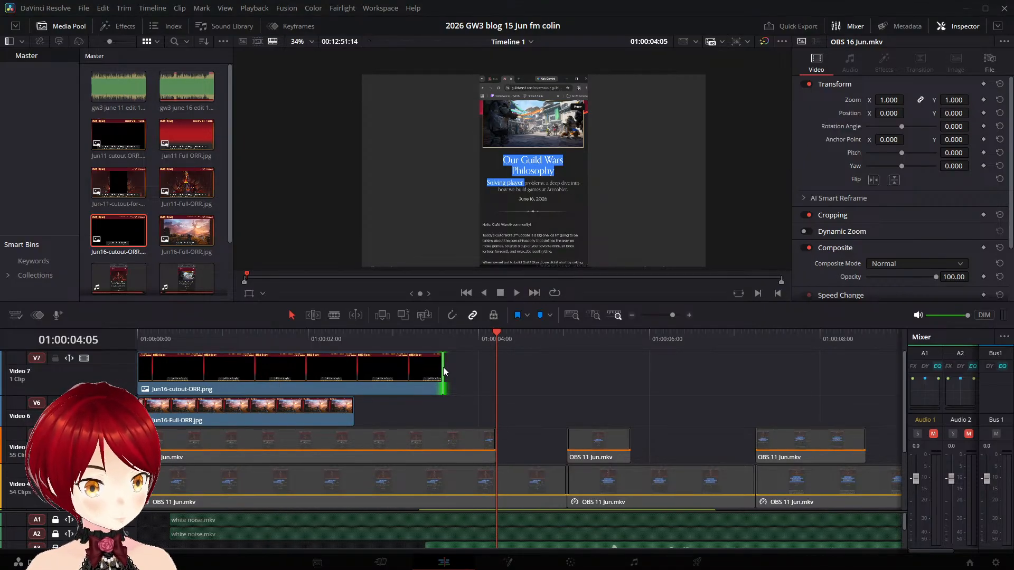
# - Extend the Jun16-cutout-ORR.png clip on Video 7 to about 10.5 seconds, overlapping the start of the cutout on Video 6
pyautogui.moveTo(442, 369); pyautogui.dragTo(551, 375)
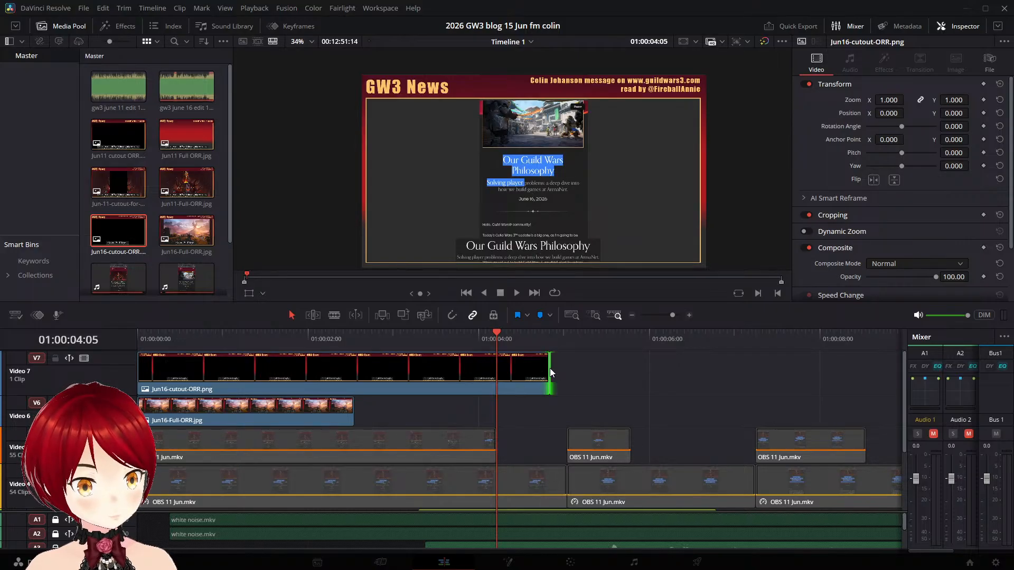
pyautogui.click(738, 338)
pyautogui.click(780, 335)
pyautogui.scroll(-3, 771, 373)
pyautogui.scroll(2, 772, 370)
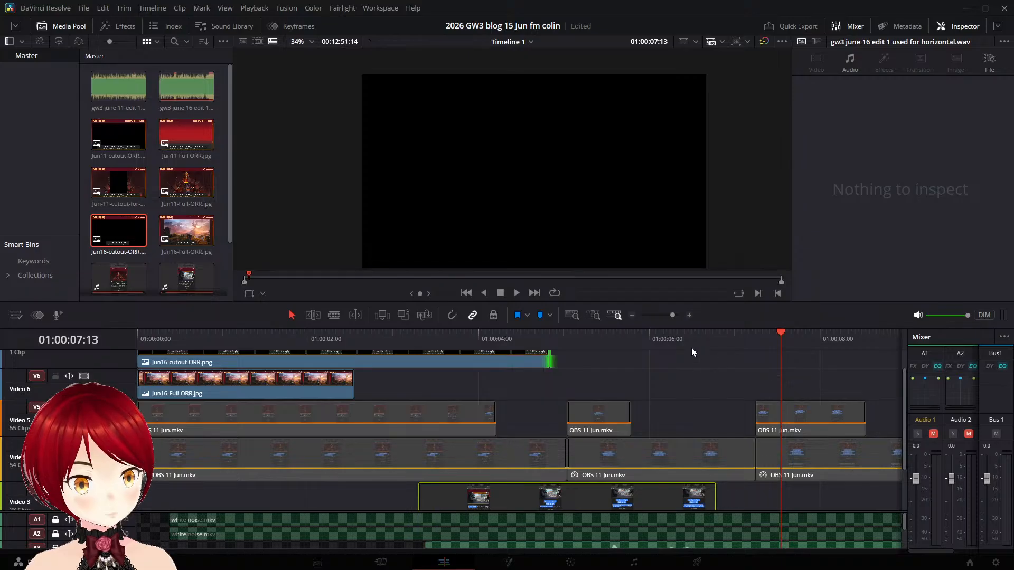
pyautogui.click(692, 347)
pyautogui.scroll(2, 553, 359)
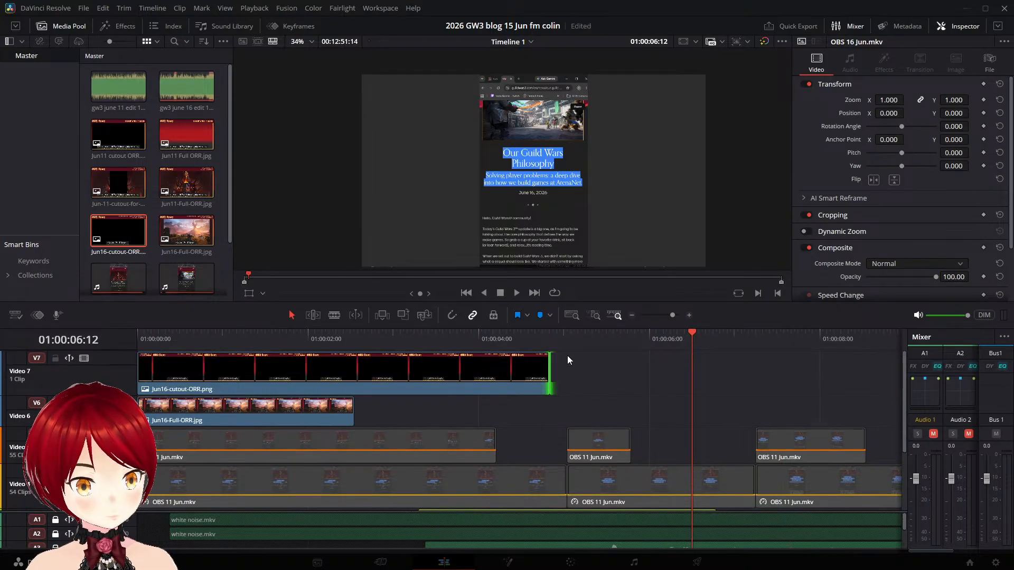
pyautogui.scroll(-2, 636, 413)
pyautogui.scroll(-1, 475, 388)
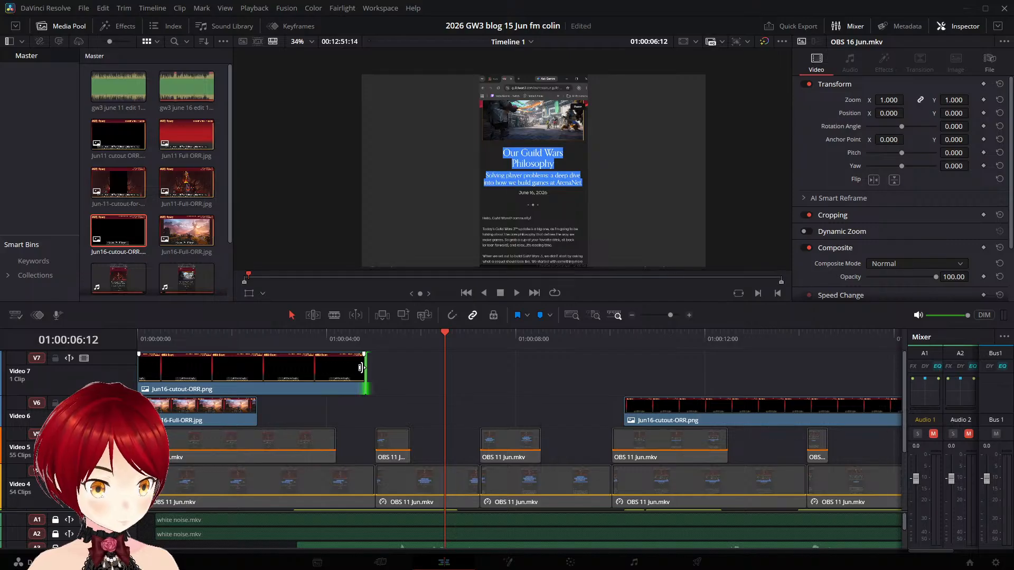
pyautogui.moveTo(364, 367); pyautogui.dragTo(638, 368)
# - Check the cutout frame overlay at 01:00:13:01 and over the highlighted blog text at 01:00:15:16
pyautogui.moveTo(747, 345); pyautogui.dragTo(754, 341)
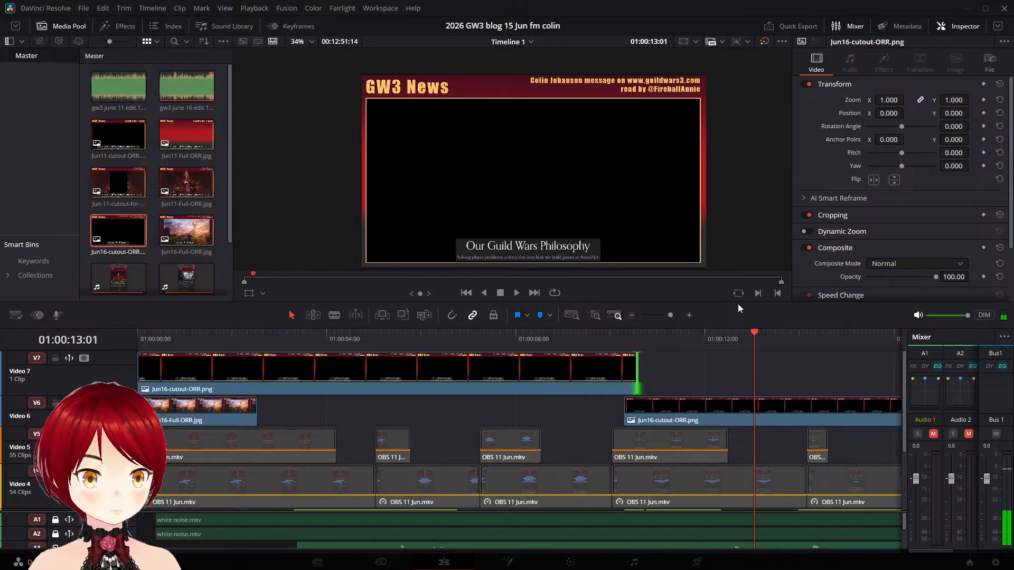
pyautogui.scroll(-3, 798, 382)
pyautogui.scroll(3, 798, 382)
pyautogui.click(879, 331)
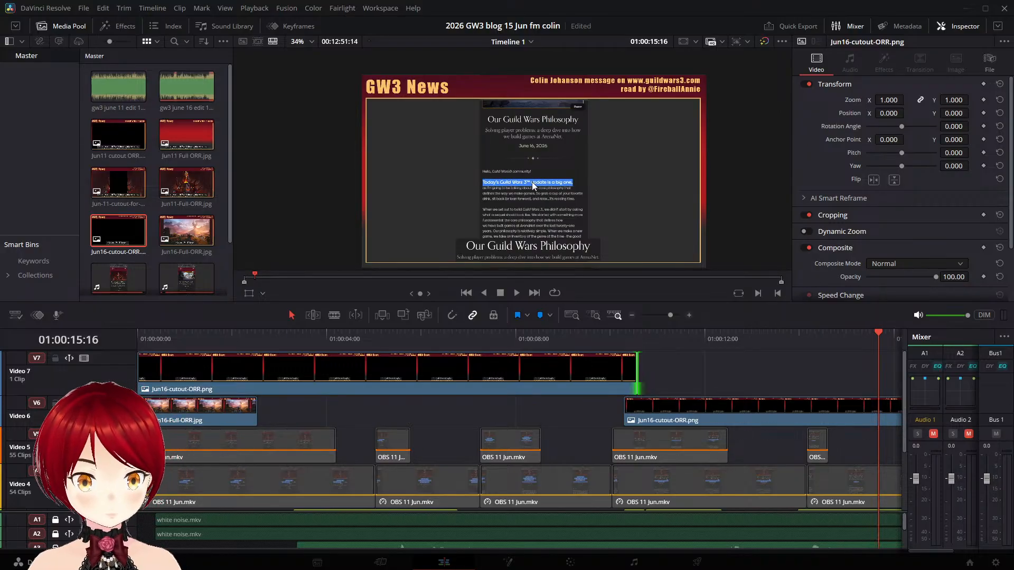
pyautogui.scroll(1, 532, 191)
pyautogui.scroll(1, 533, 191)
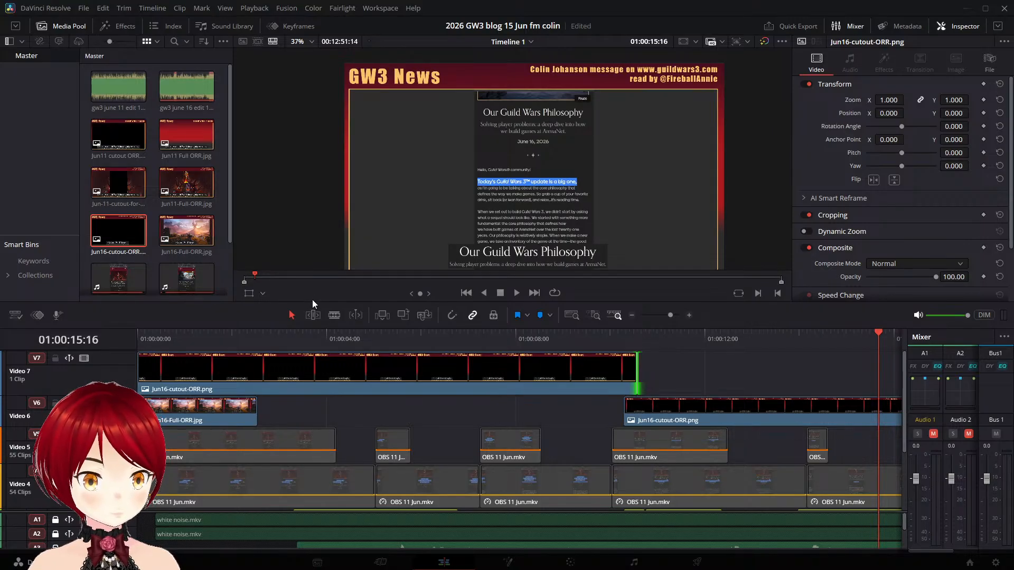
# - Enlarge the viewer and media pool area by shrinking the timeline, and open the Jun16-Full-ORR.jpg image
pyautogui.moveTo(311, 301); pyautogui.dragTo(311, 371)
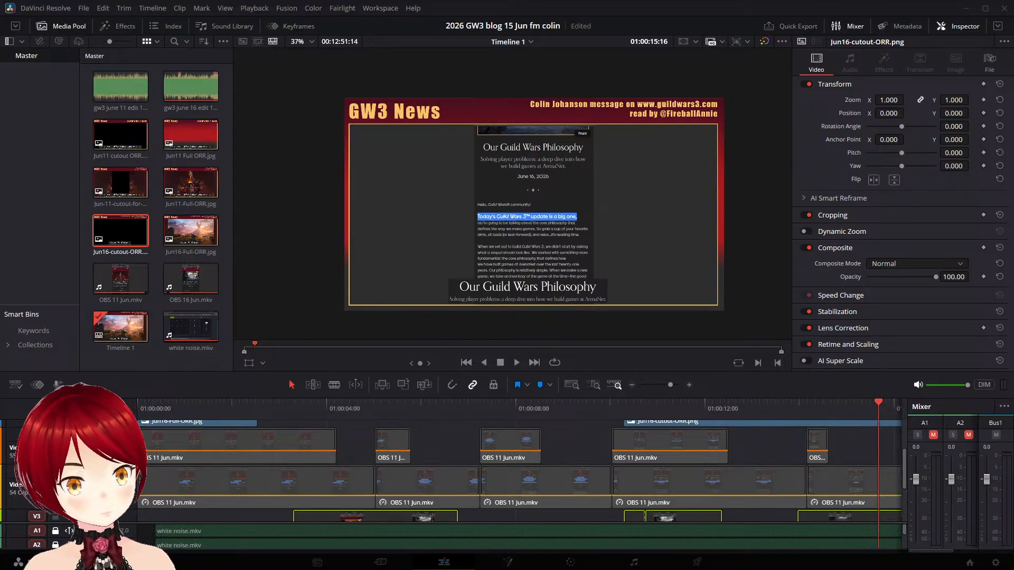
pyautogui.scroll(2, 427, 192)
pyautogui.scroll(-1, 427, 192)
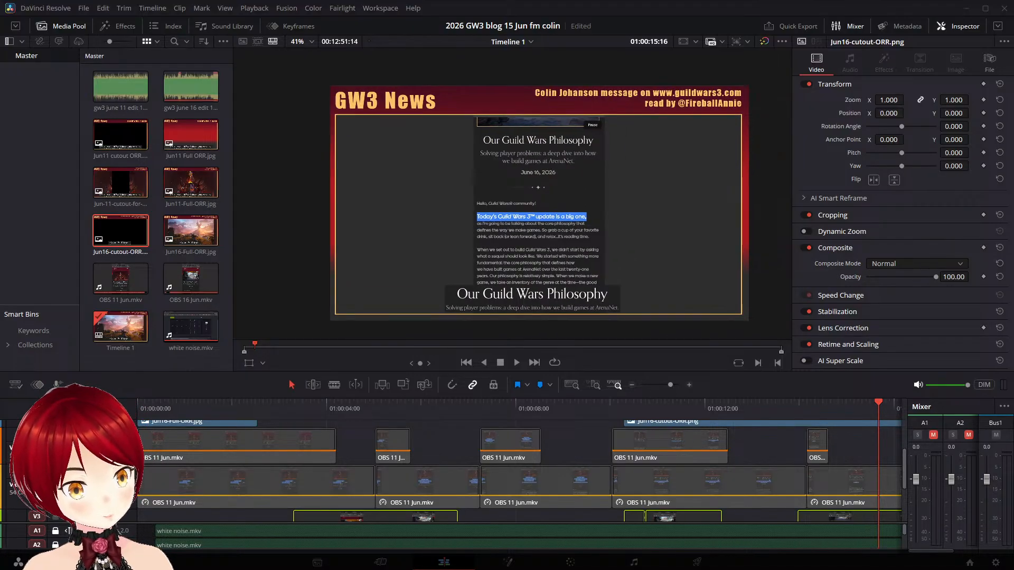
pyautogui.doubleClick(190, 230)
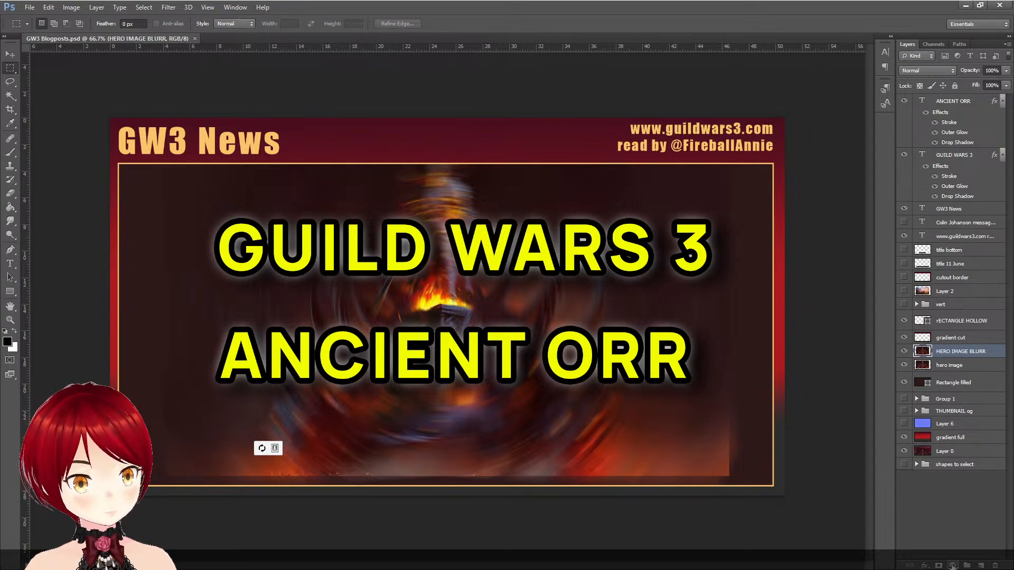
pyautogui.click(963, 518)
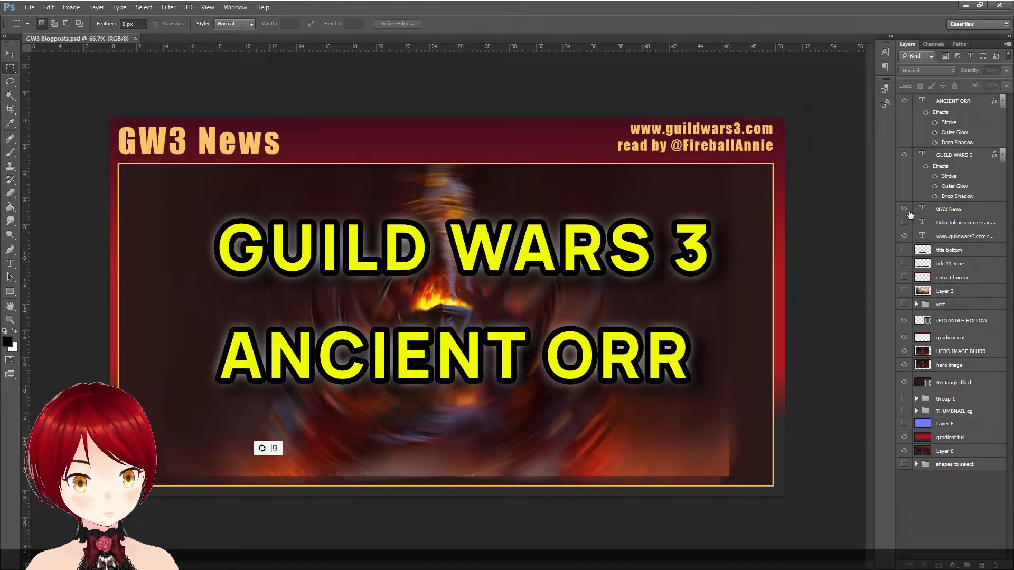
pyautogui.click(904, 209)
pyautogui.click(905, 223)
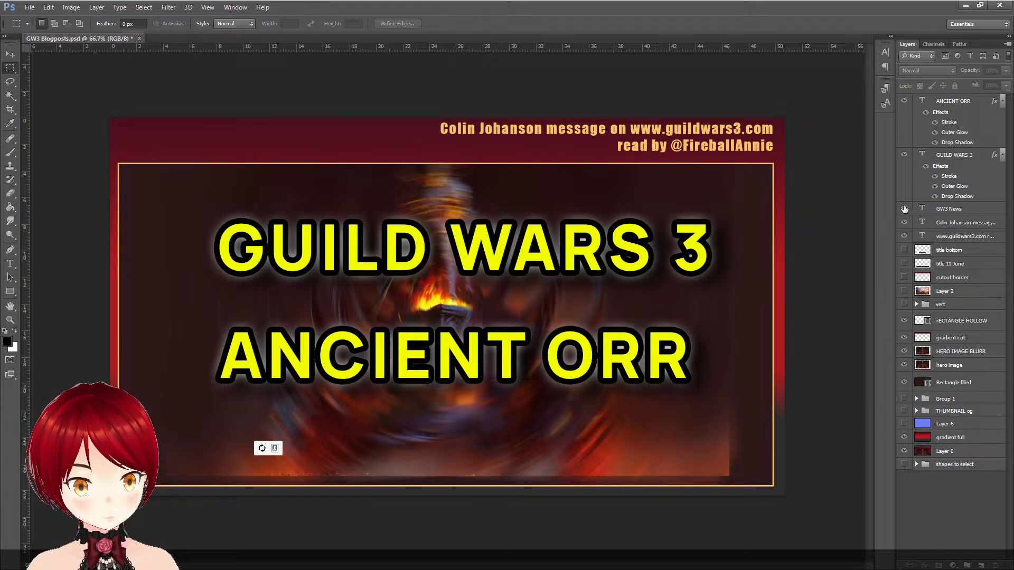
pyautogui.click(905, 209)
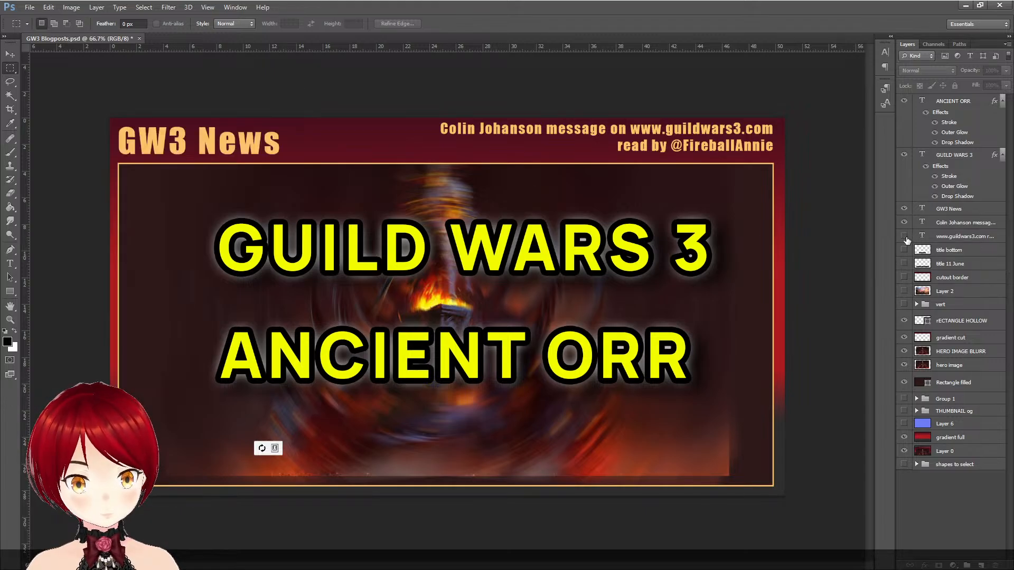
pyautogui.click(904, 222)
pyautogui.click(905, 209)
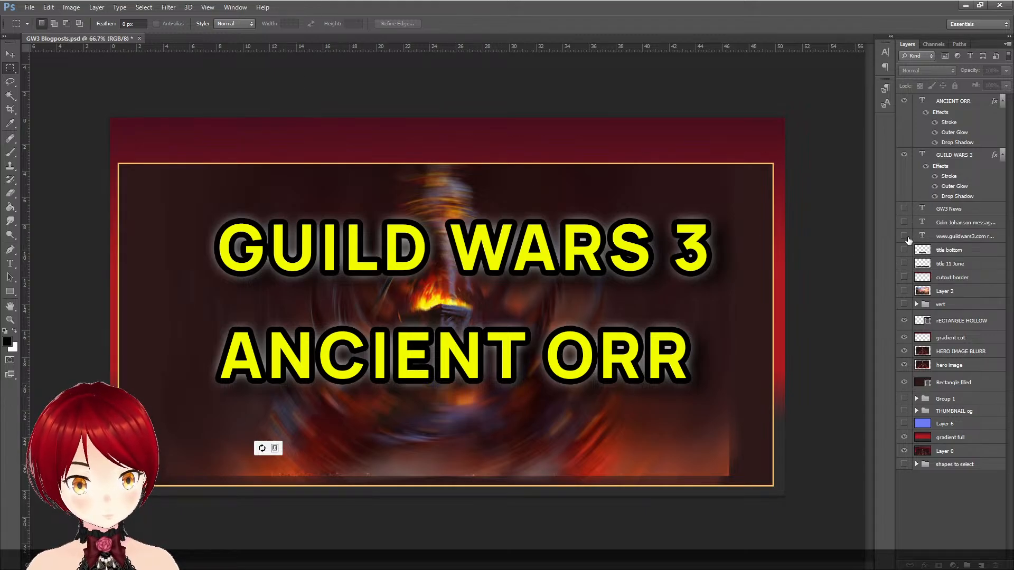
pyautogui.click(904, 236)
pyautogui.click(905, 236)
pyautogui.click(904, 222)
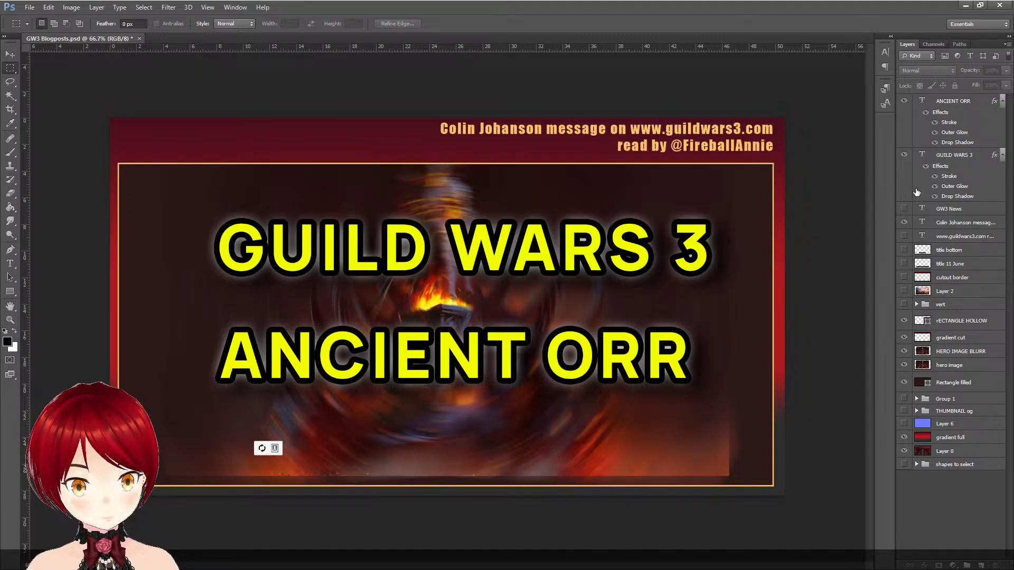
pyautogui.click(904, 208)
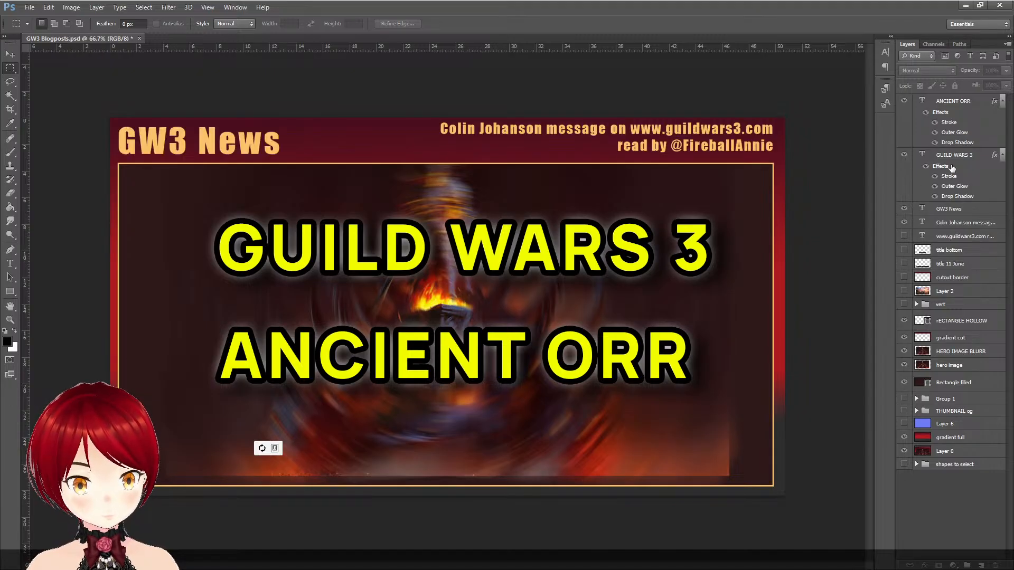
# - Hide the ANCIENT ORR and GUILD WARS 3 title layers and the HERO IMAGE BLURR layer, leaving the sharp hero image shown
pyautogui.click(904, 101)
pyautogui.click(905, 101)
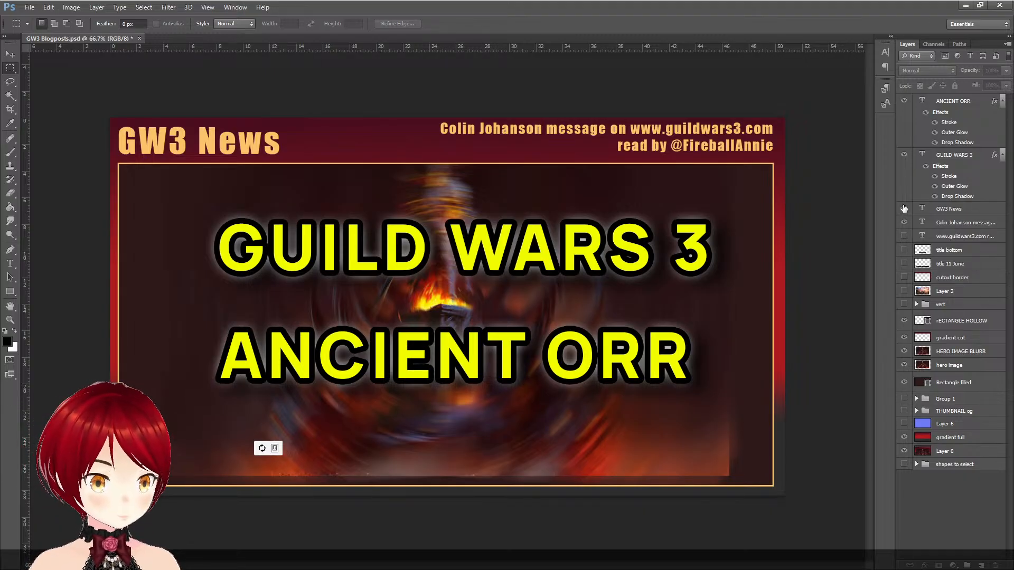
pyautogui.click(904, 101)
pyautogui.click(904, 154)
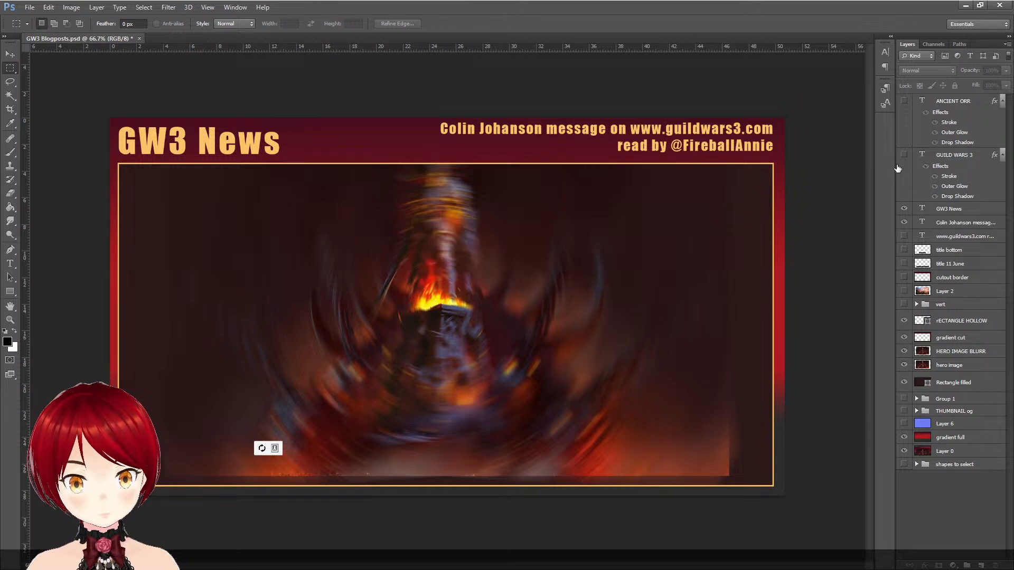
pyautogui.click(907, 351)
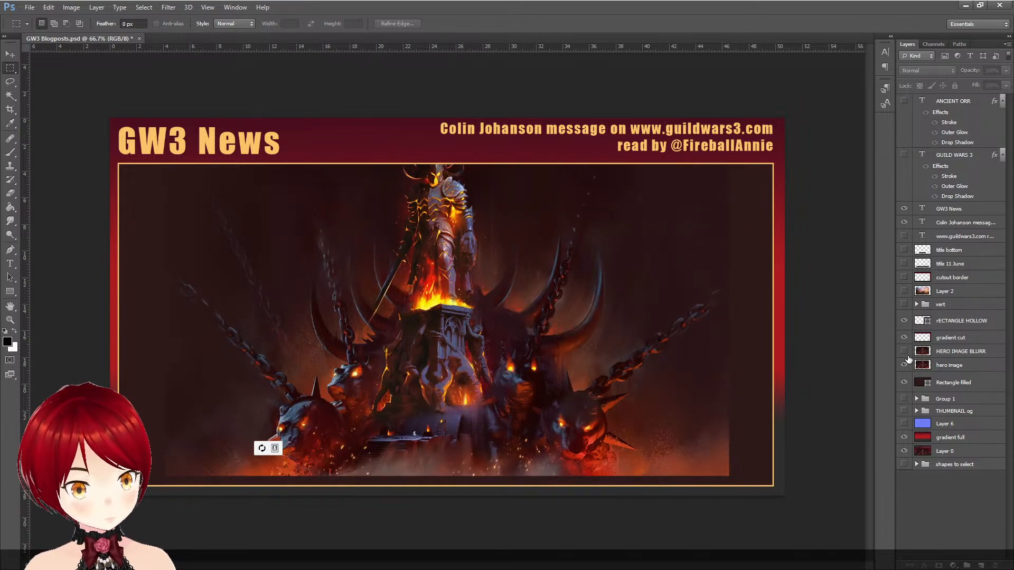
pyautogui.click(909, 365)
pyautogui.click(909, 365)
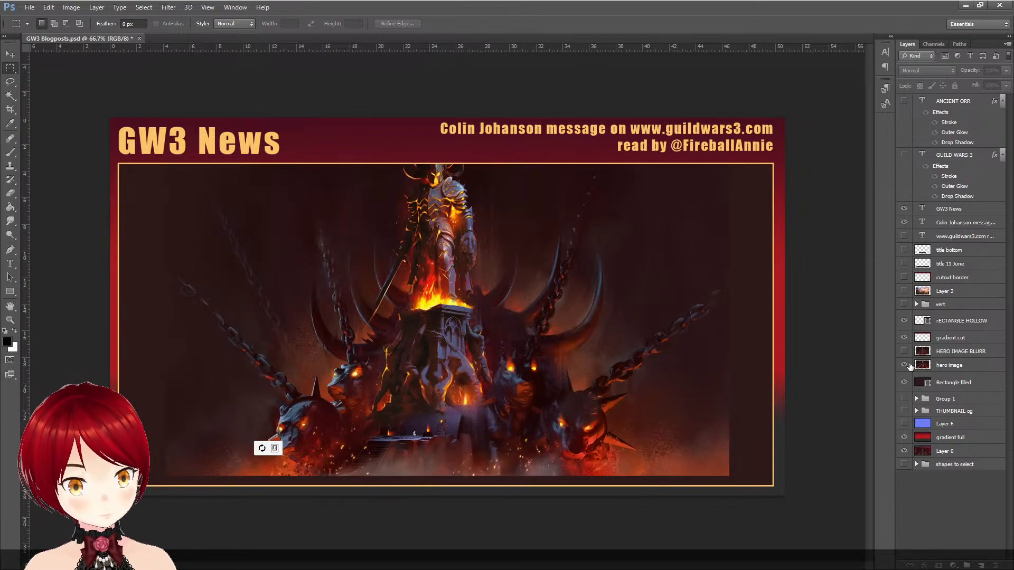
# - Compare the frame with the gradient cut layer hidden and shown
pyautogui.click(903, 337)
pyautogui.click(903, 338)
pyautogui.click(903, 337)
pyautogui.click(903, 337)
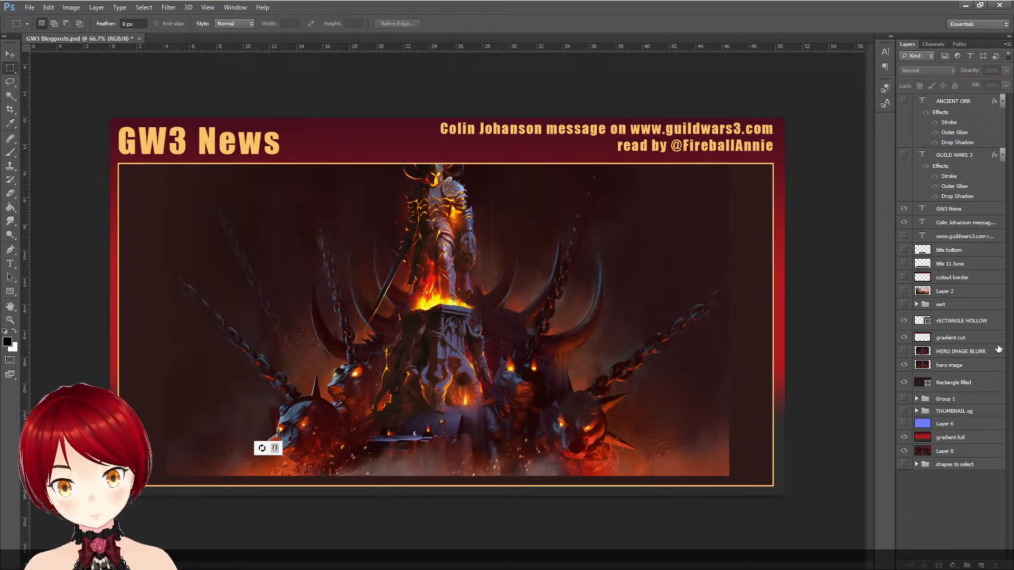
pyautogui.click(904, 339)
pyautogui.click(905, 339)
pyautogui.click(904, 340)
pyautogui.click(904, 339)
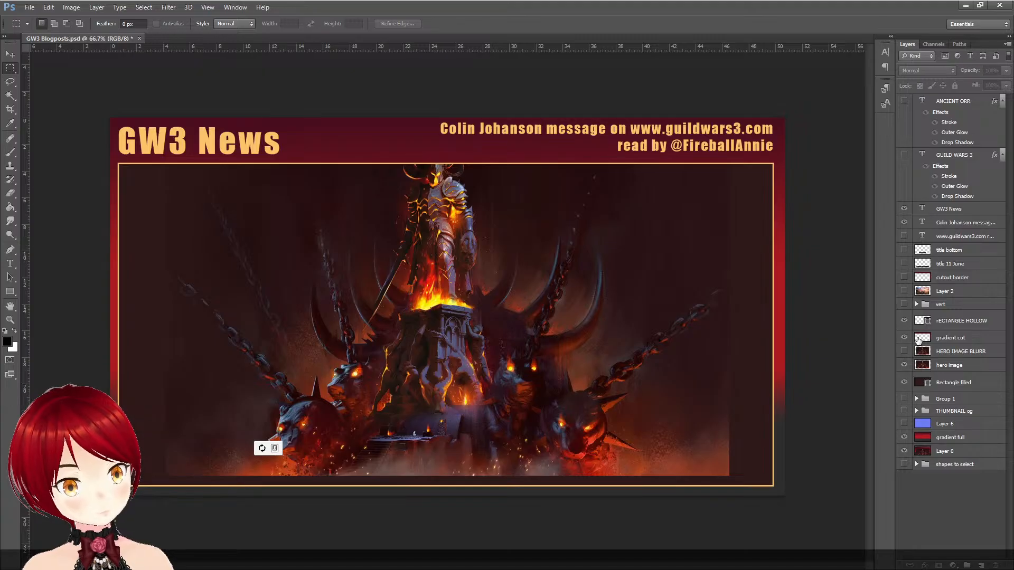
# - Rename the gradient cut layer as header color and save the document
pyautogui.doubleClick(960, 338)
pyautogui.write('header color')
pyautogui.press('Return')
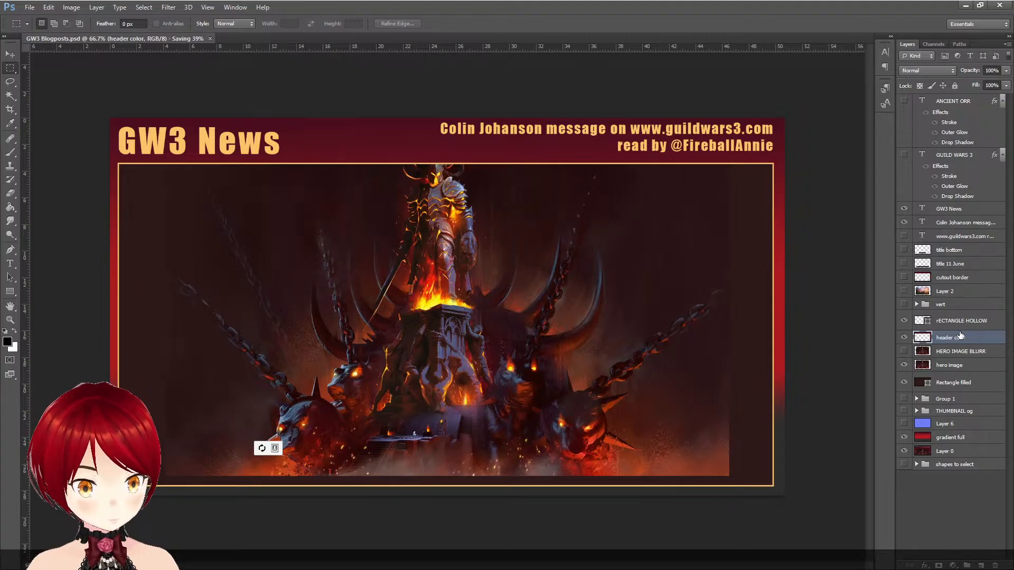
# - Hide the RECTANGLE HOLLOW outline layer and compare the frame with and without the Rectangle filled layer
pyautogui.click(904, 322)
pyautogui.click(905, 321)
pyautogui.click(905, 321)
pyautogui.click(905, 321)
pyautogui.click(905, 321)
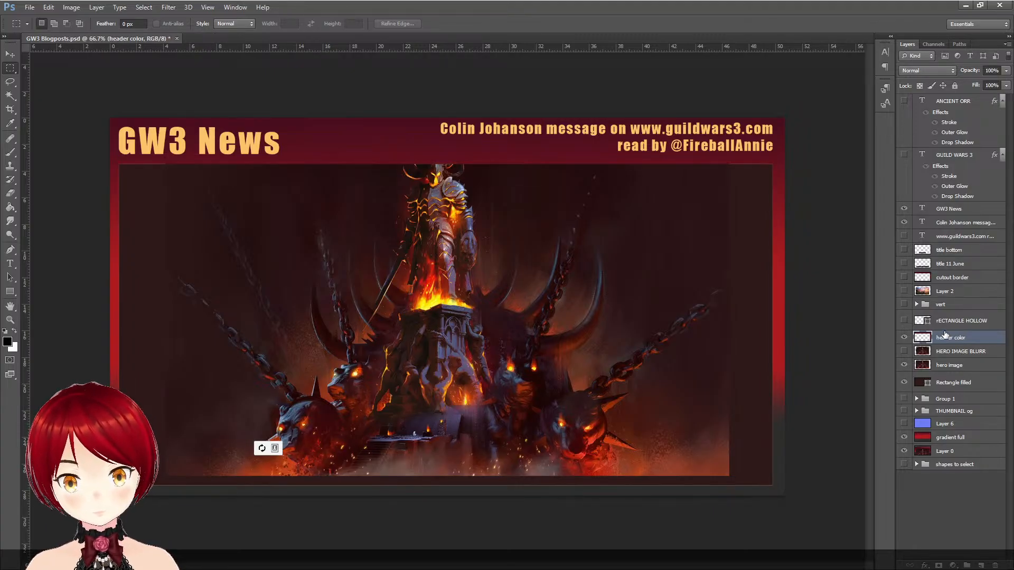
pyautogui.click(904, 382)
pyautogui.click(905, 382)
pyautogui.click(905, 382)
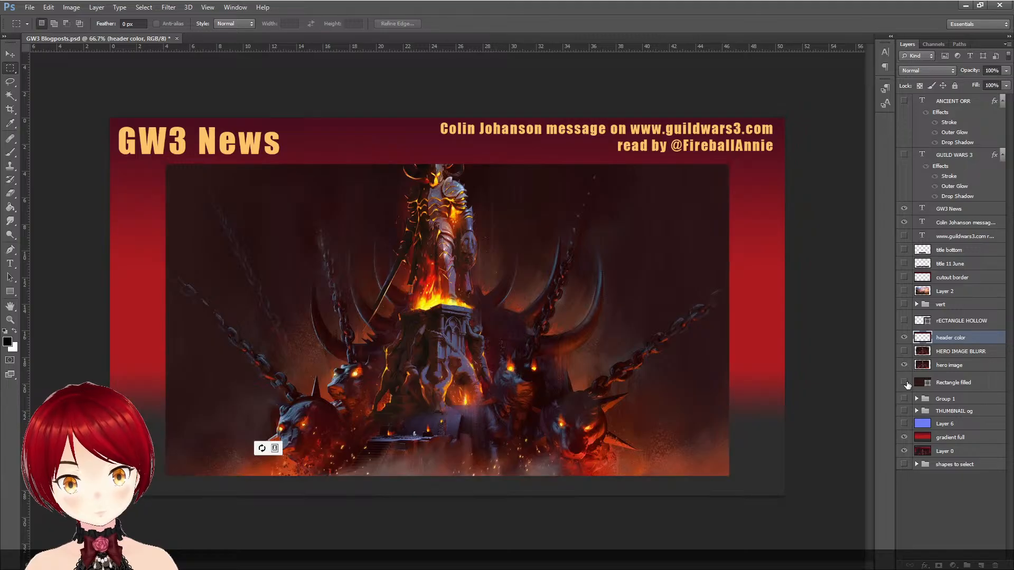
pyautogui.click(905, 383)
# - Hide the hero image and header color layers, and check the Rectangle filled layer against the red gradient background
pyautogui.click(905, 352)
pyautogui.click(905, 365)
pyautogui.click(905, 352)
pyautogui.click(905, 351)
pyautogui.click(905, 352)
pyautogui.click(905, 338)
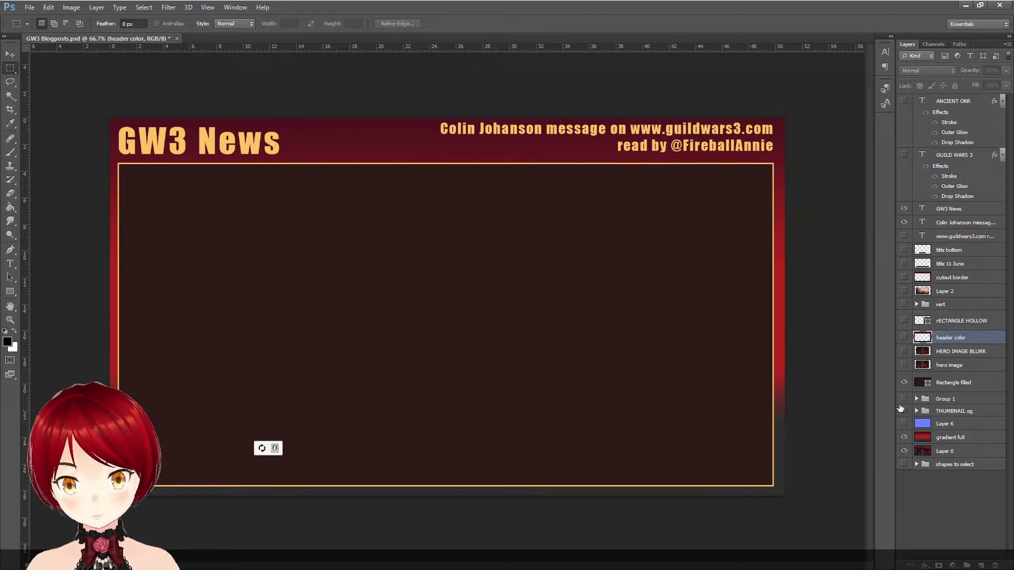
pyautogui.click(905, 383)
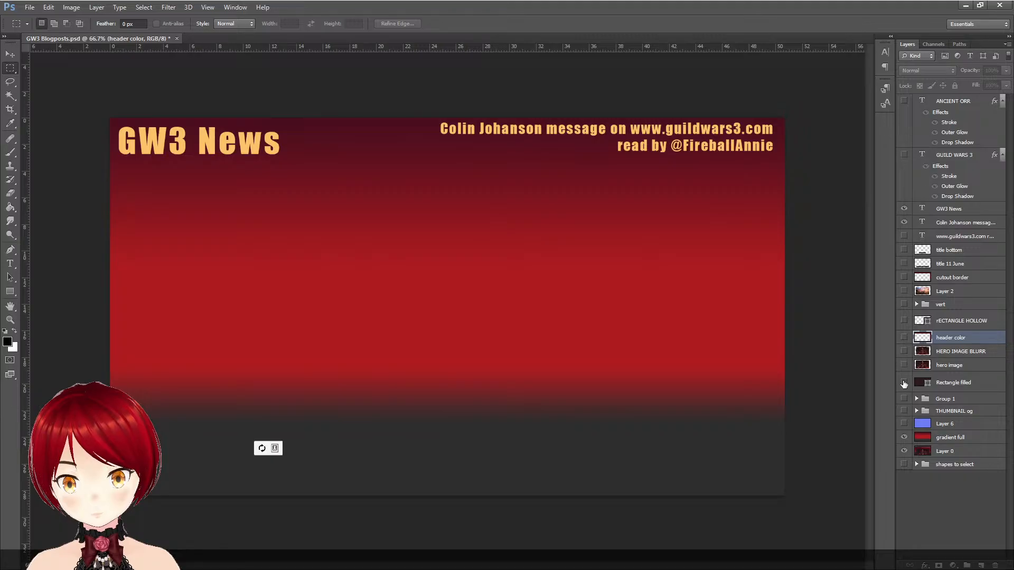
pyautogui.click(905, 383)
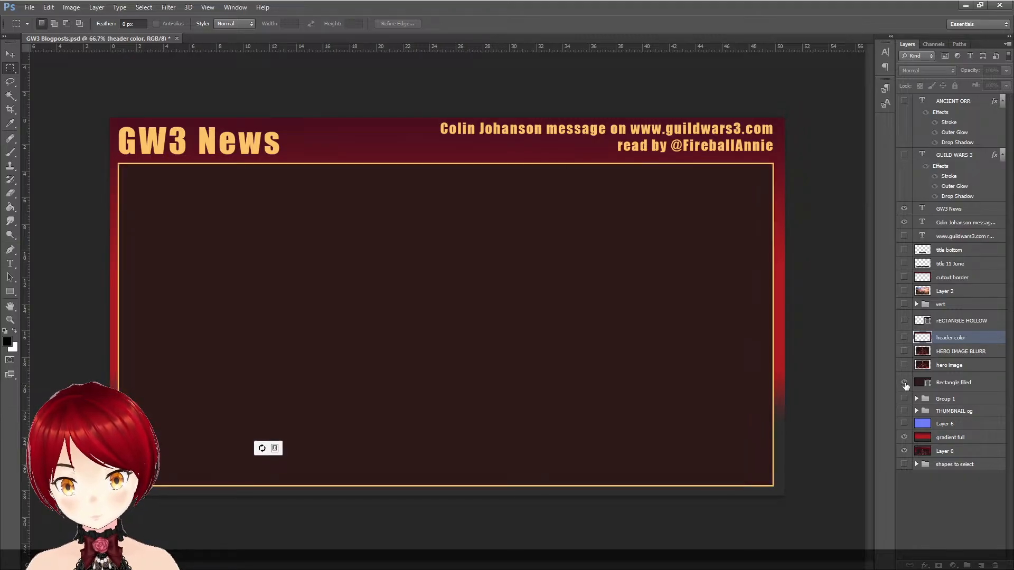
# - Replace the Rectangle filled background with the split artwork of Group 1, expanding the group's layers
pyautogui.click(917, 398)
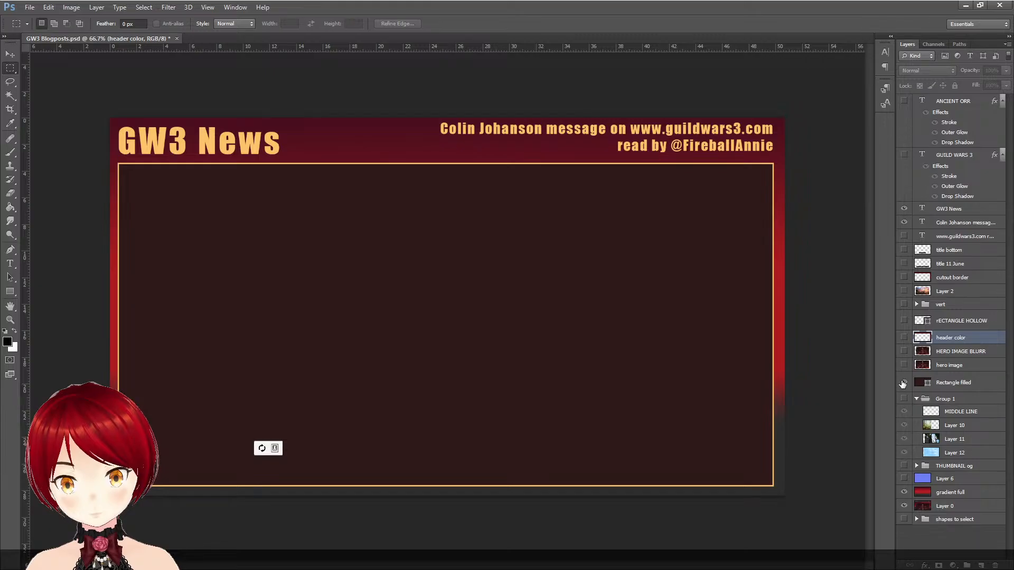
pyautogui.click(905, 382)
pyautogui.click(903, 399)
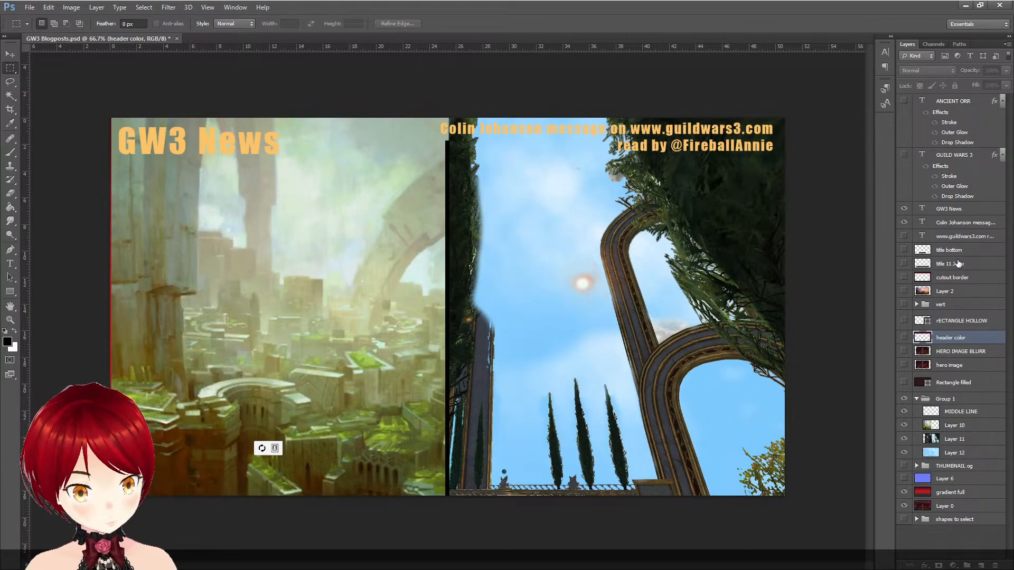
# - Show the GUILD WARS 3 and ANCIENT ORR titles, the header color and the RECTANGLE HOLLOW outline over the split artwork, keeping the blurred image hidden
pyautogui.click(905, 155)
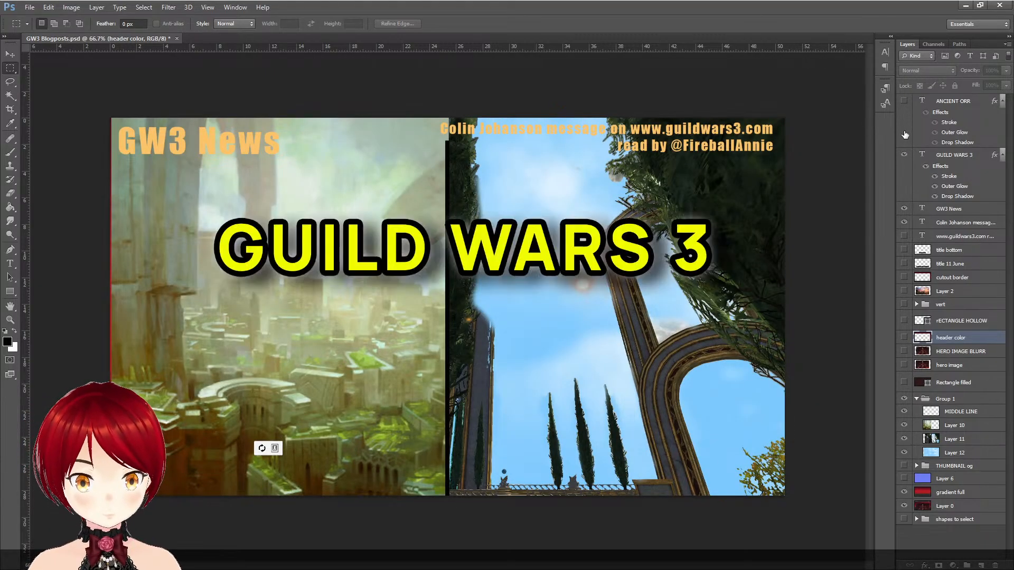
pyautogui.click(904, 101)
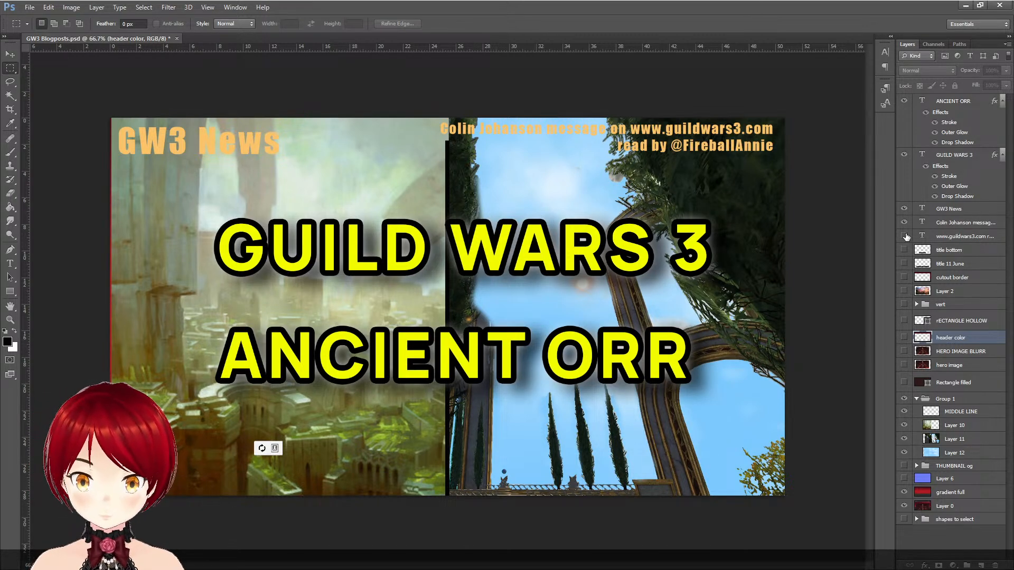
pyautogui.click(904, 351)
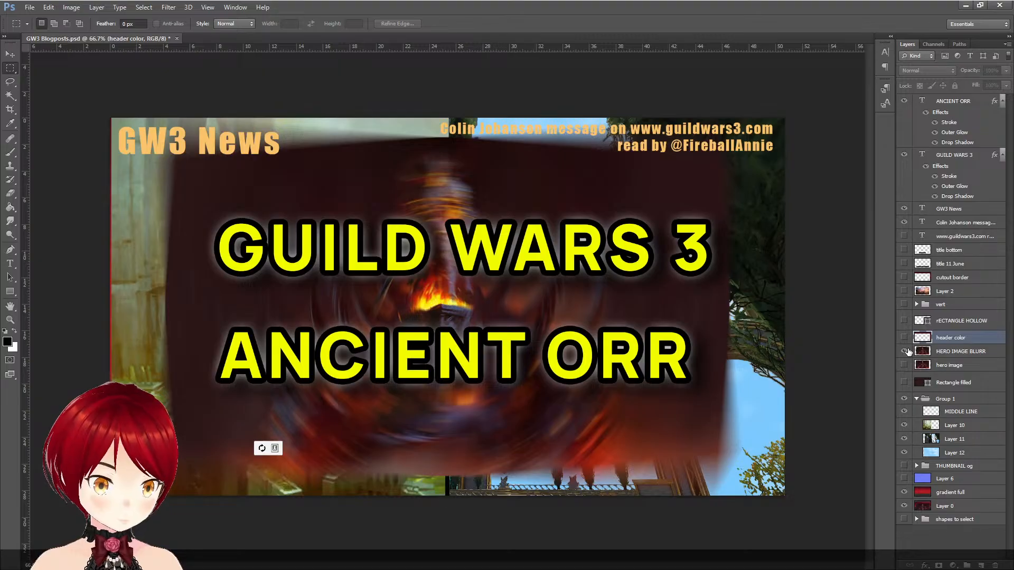
pyautogui.click(904, 351)
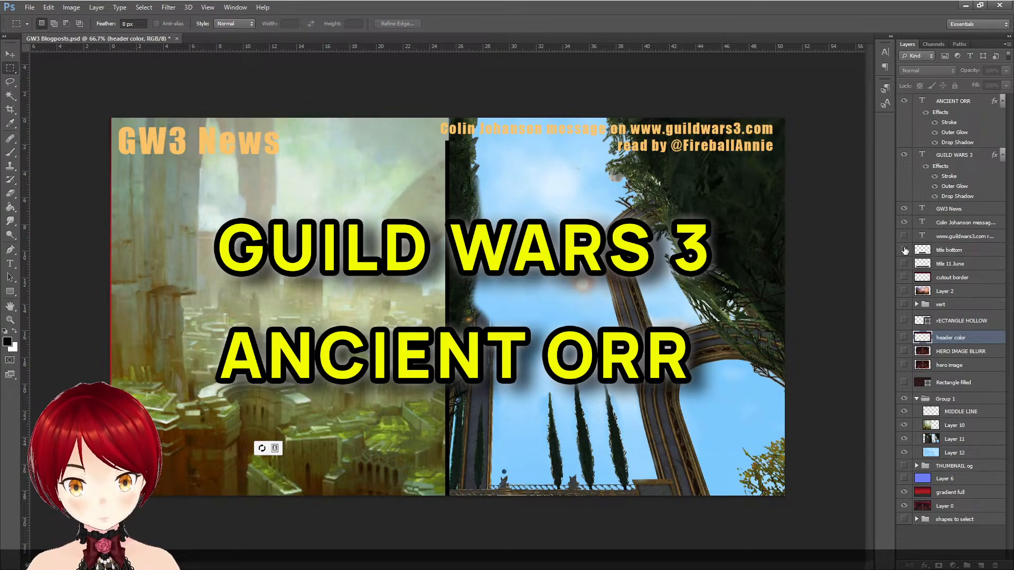
pyautogui.click(904, 337)
pyautogui.click(905, 321)
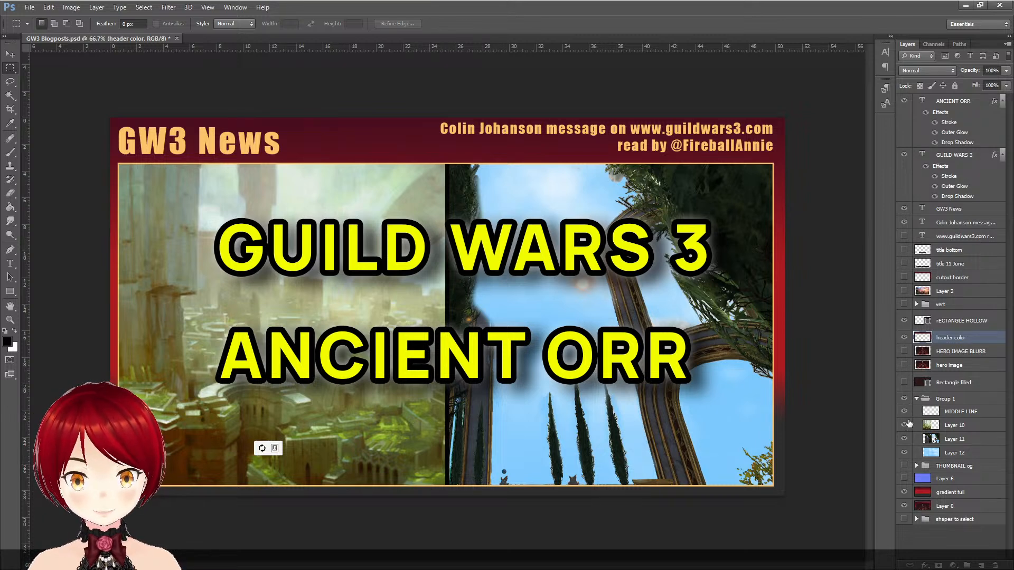
# - Check Group 1 without MIDDLE LINE and Layer 10, restore both, and show and expand the THUMBNAIL og group
pyautogui.click(904, 411)
pyautogui.click(905, 424)
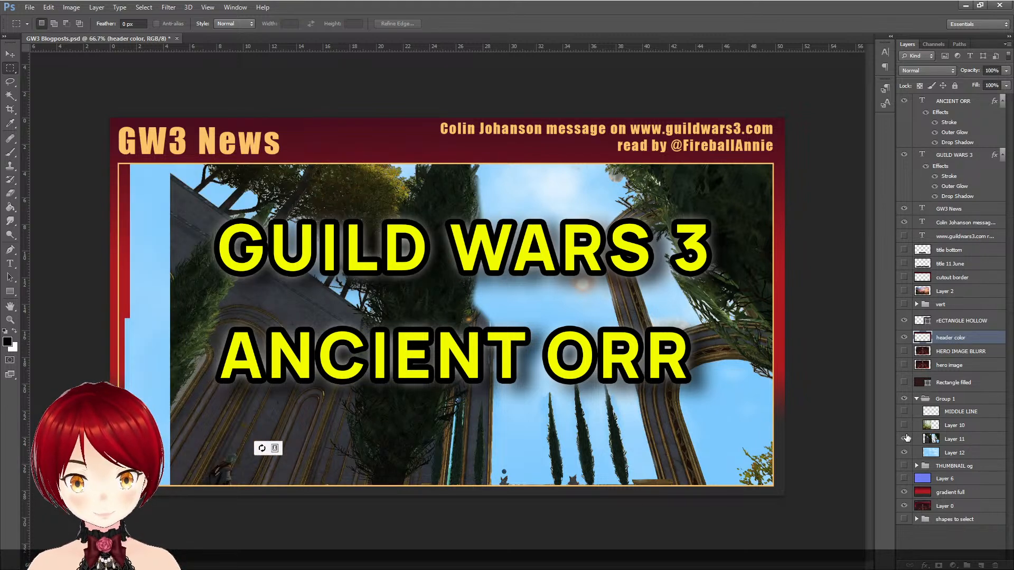
pyautogui.click(904, 466)
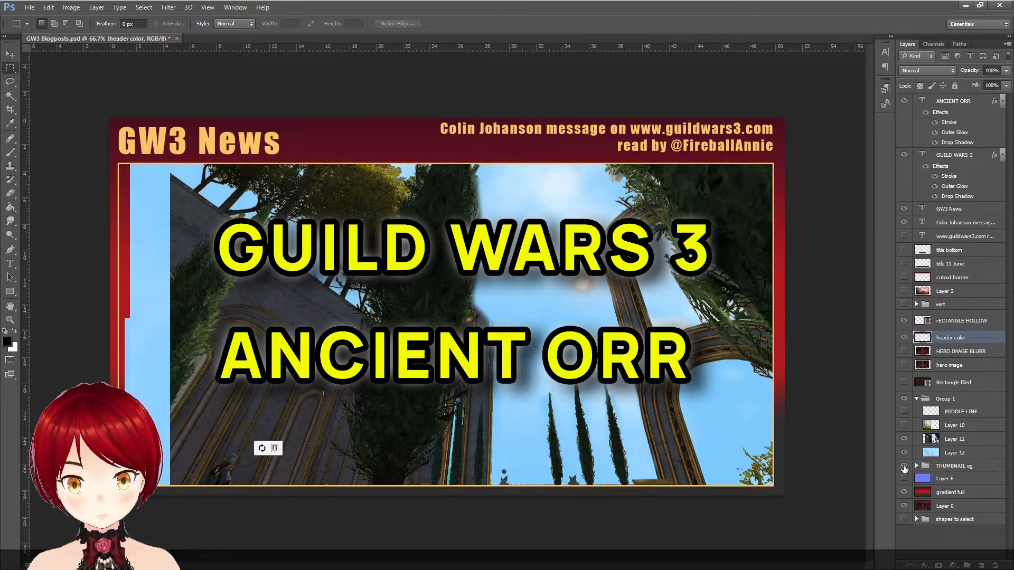
pyautogui.click(917, 466)
pyautogui.click(904, 412)
pyautogui.click(905, 425)
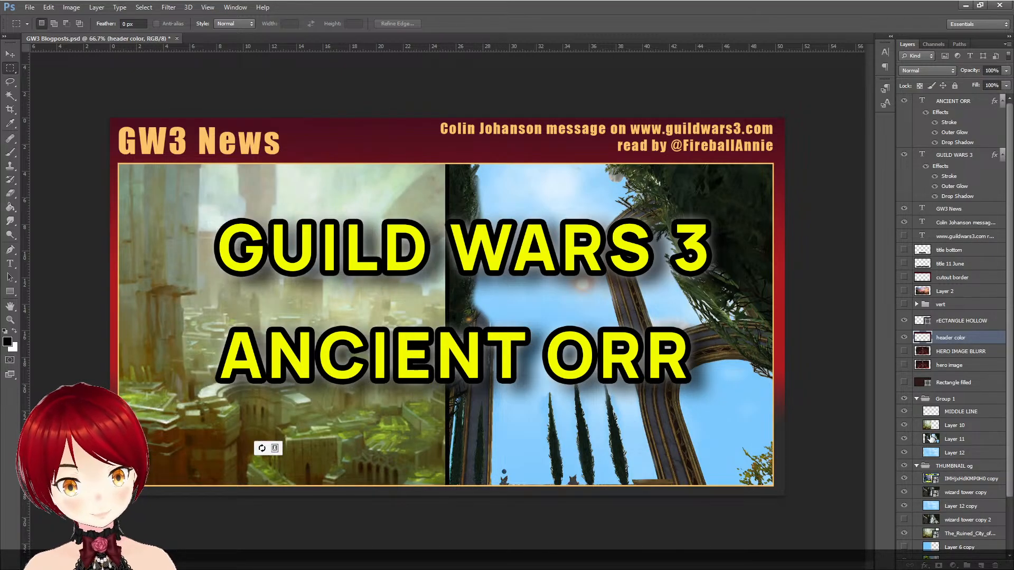
# - Collapse and hide Group 1, and switch THUMBNAIL og to wizard tower copy 2 by hiding the three layers above it
pyautogui.click(917, 399)
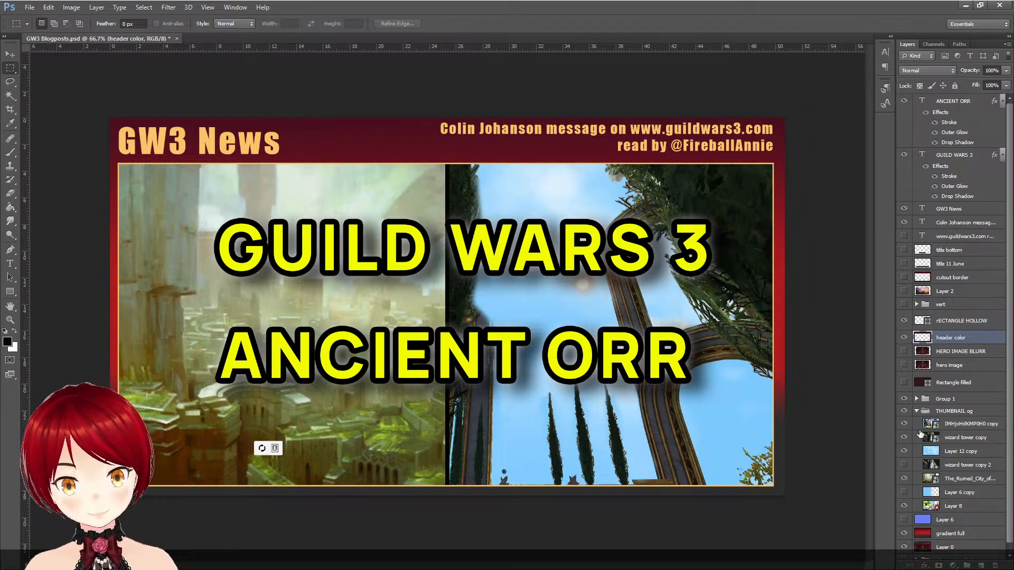
pyautogui.click(904, 422)
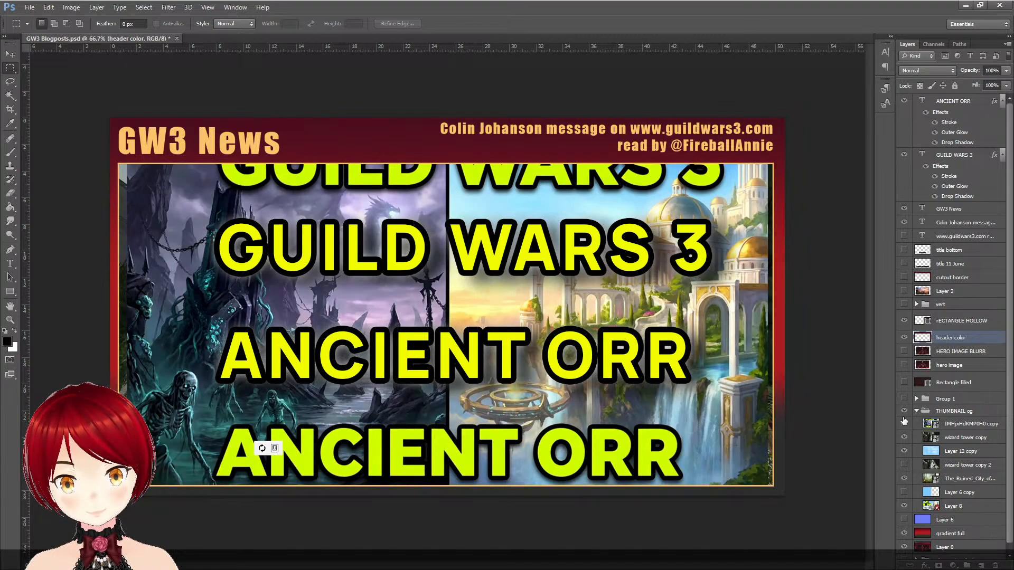
pyautogui.click(905, 423)
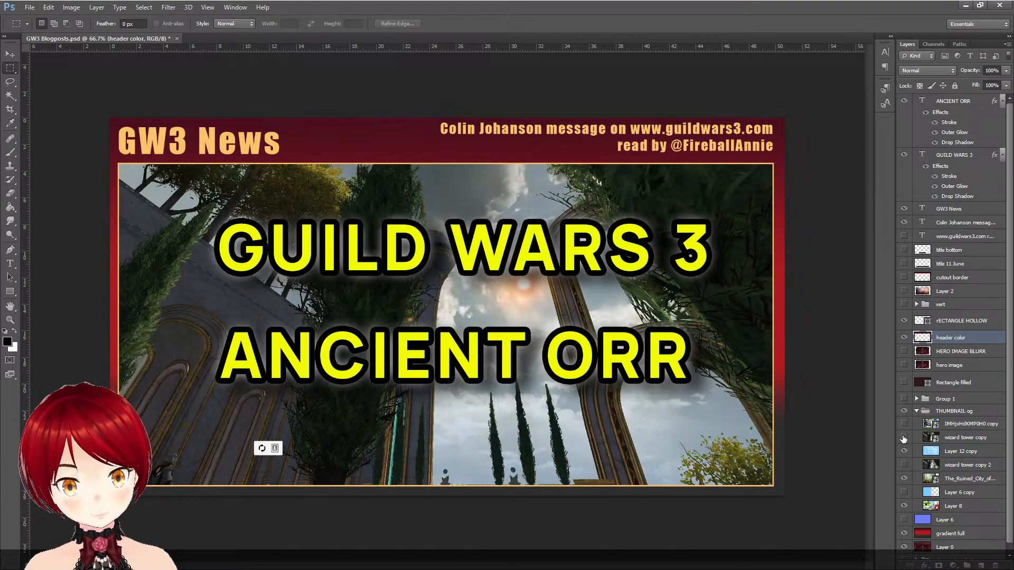
pyautogui.click(904, 438)
pyautogui.click(904, 451)
pyautogui.click(905, 465)
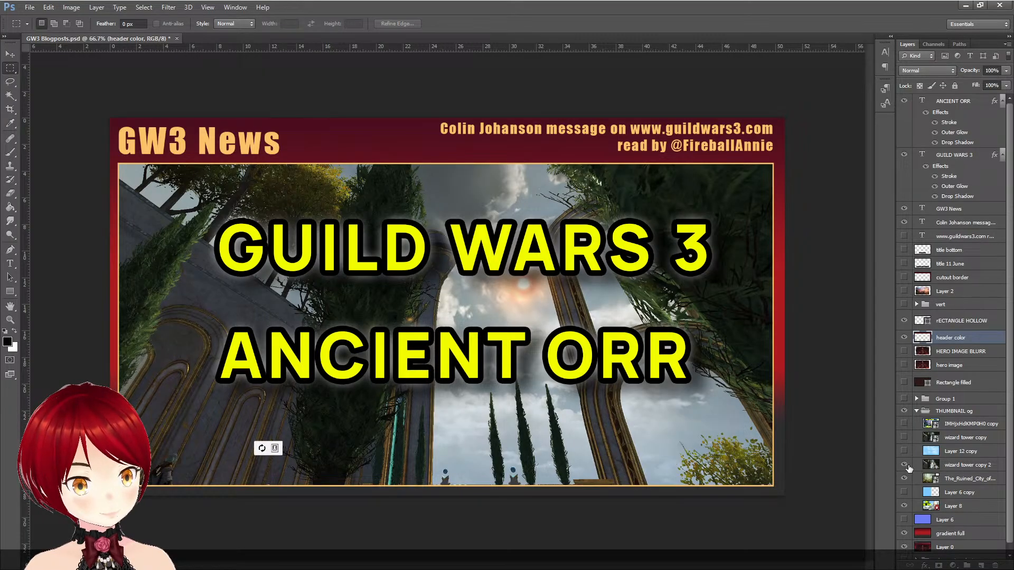
# - Hide the GUILD WARS 3 and ANCIENT ORR titles and compare the wizard tower image with Group 1's split artwork, leaving Group 1 shown
pyautogui.click(904, 155)
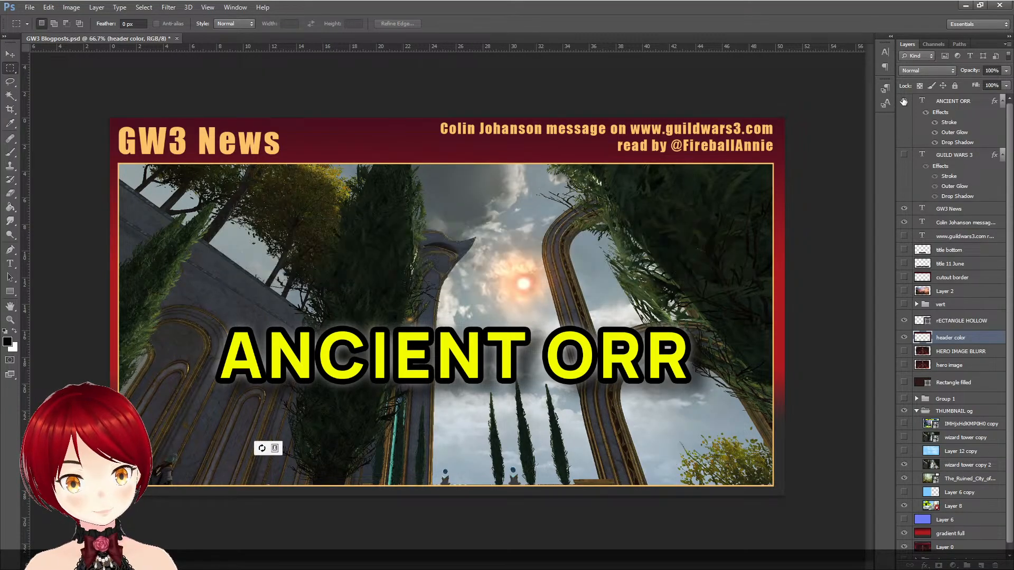
pyautogui.click(904, 100)
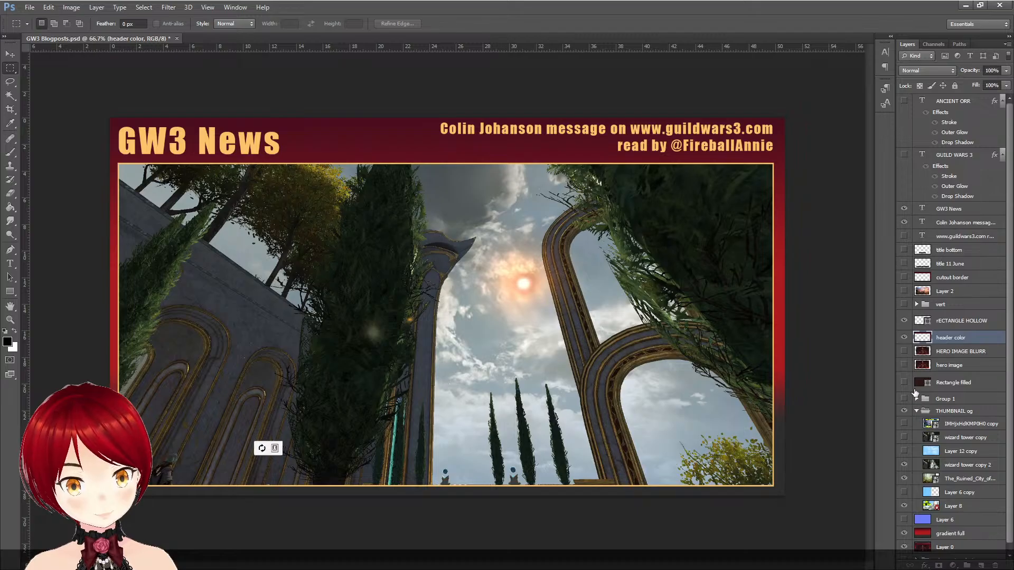
pyautogui.click(904, 399)
pyautogui.click(904, 400)
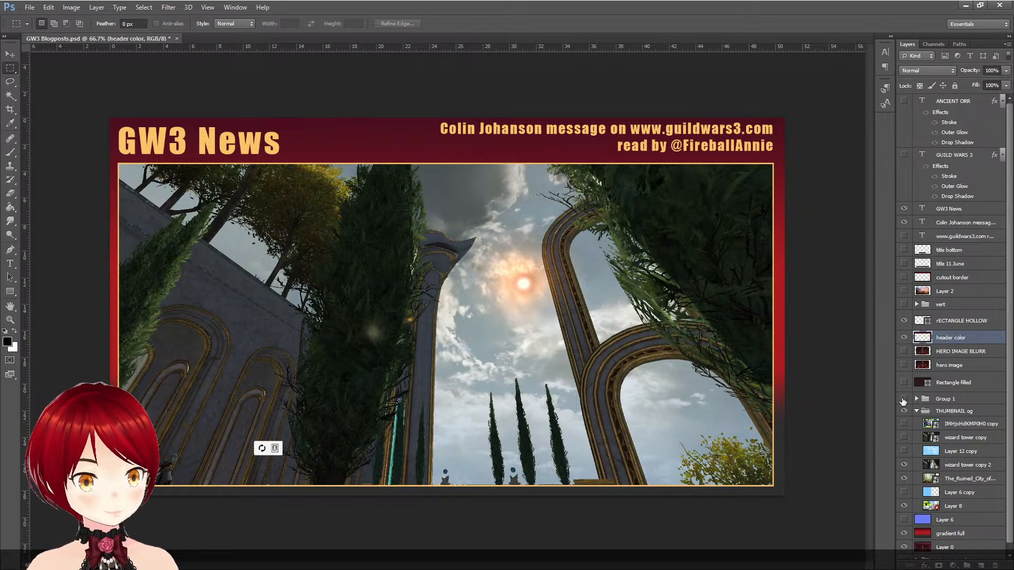
pyautogui.click(904, 399)
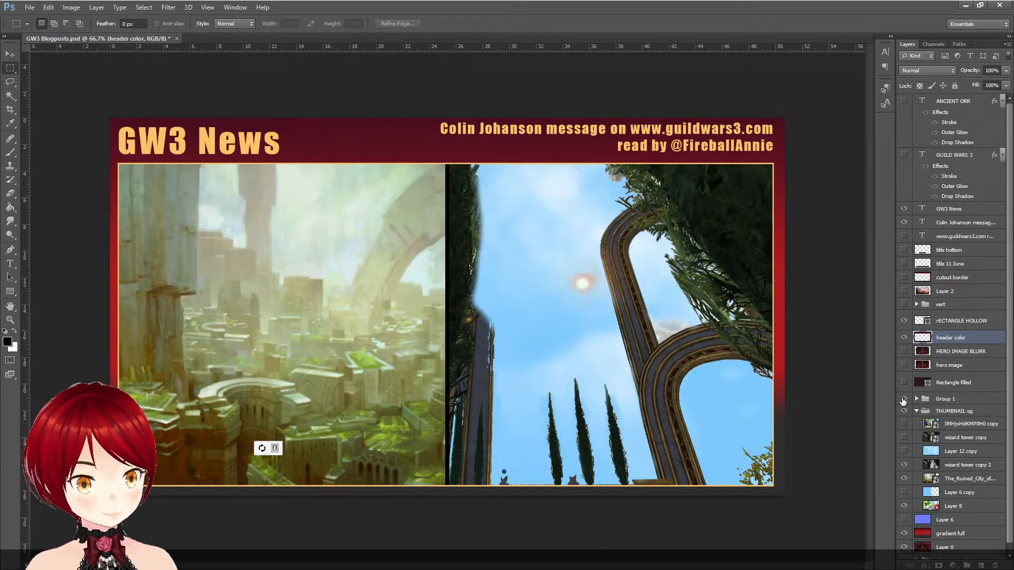
pyautogui.click(904, 400)
pyautogui.click(903, 400)
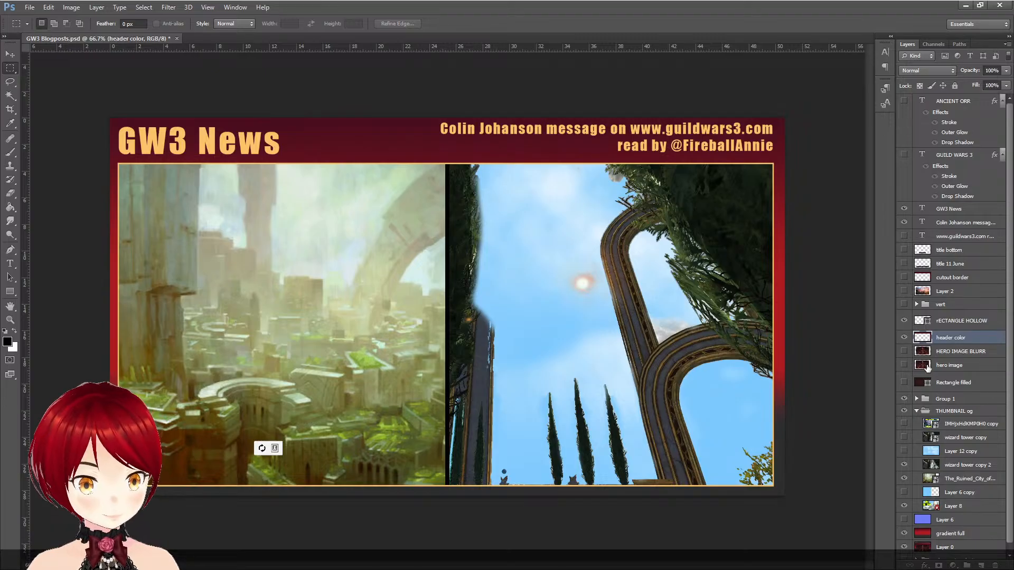
pyautogui.click(905, 399)
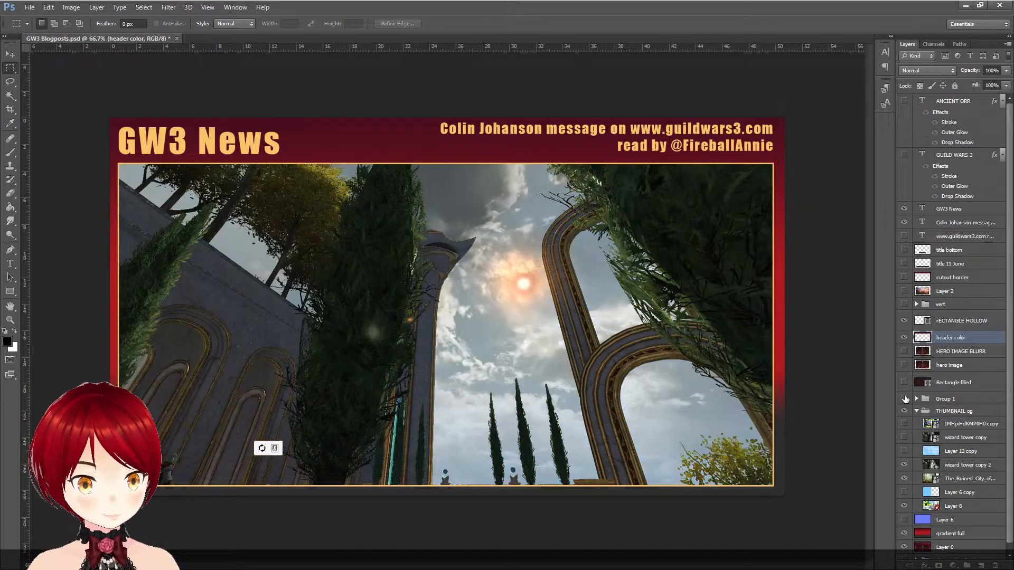
pyautogui.click(905, 399)
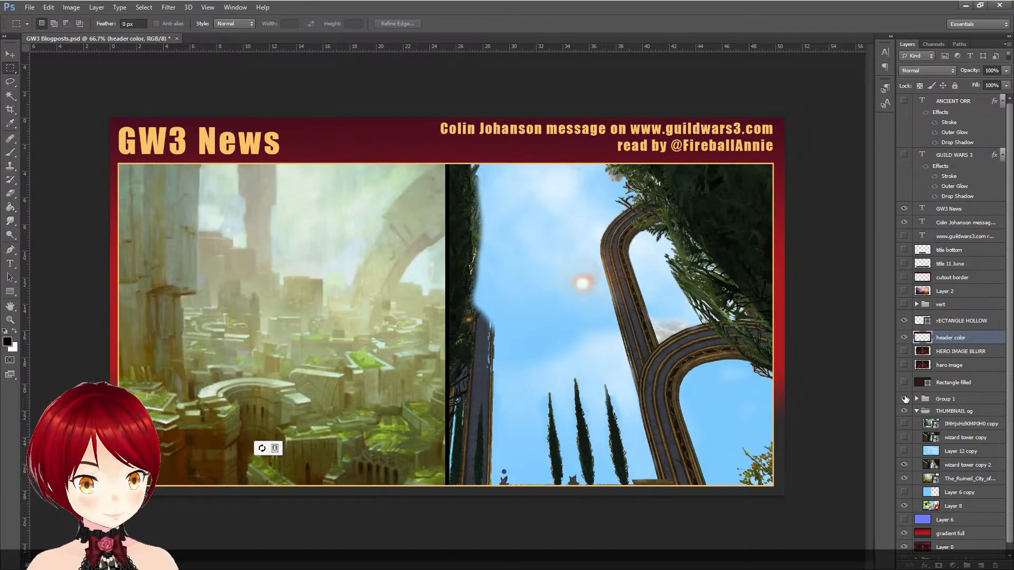
# - Recheck Group 1's split artwork by toggling it, and show the ANCIENT ORR and GUILD WARS 3 titles over it
pyautogui.click(905, 399)
pyautogui.click(905, 399)
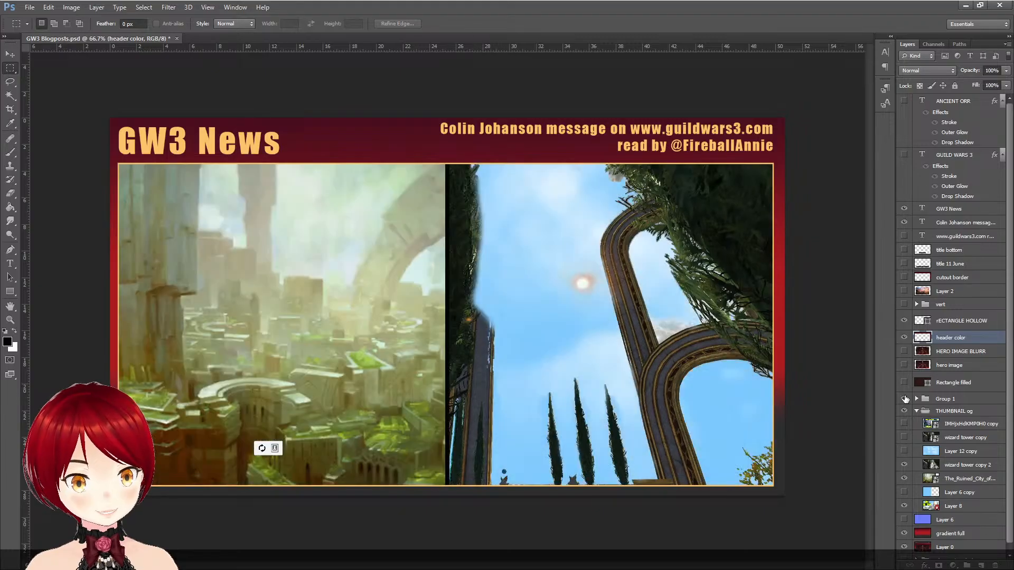
pyautogui.click(904, 101)
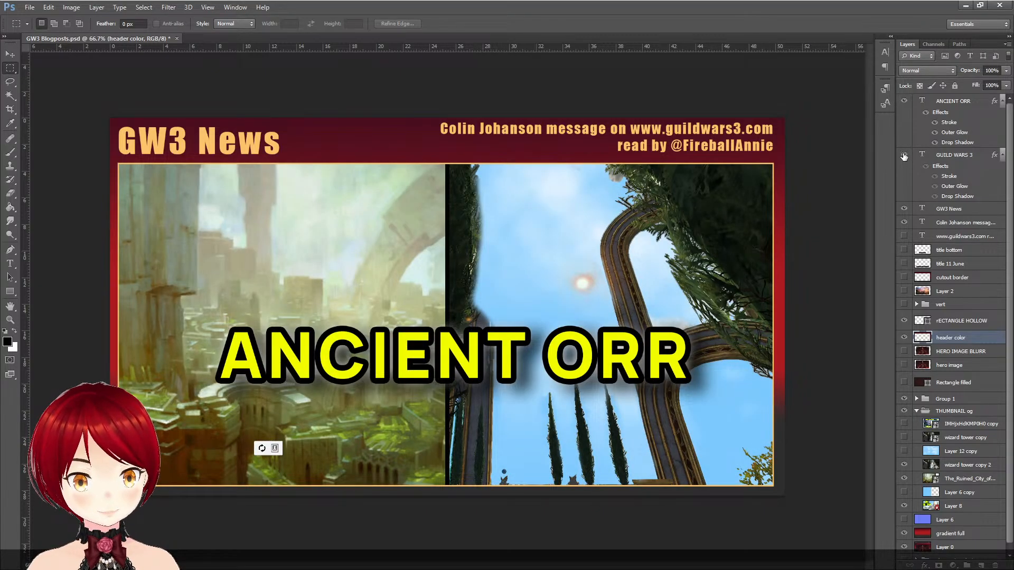
pyautogui.click(905, 155)
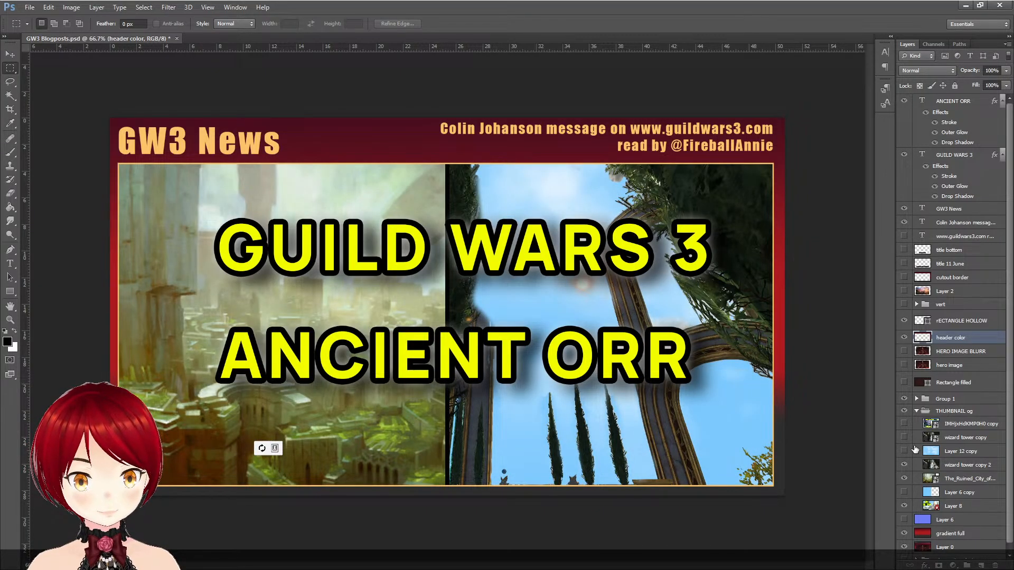
# - Collapse THUMBNAIL og and preview HERO IMAGE BLURR with Rectangle filled behind it in place of Group 1
pyautogui.click(917, 412)
pyautogui.click(904, 352)
pyautogui.click(904, 399)
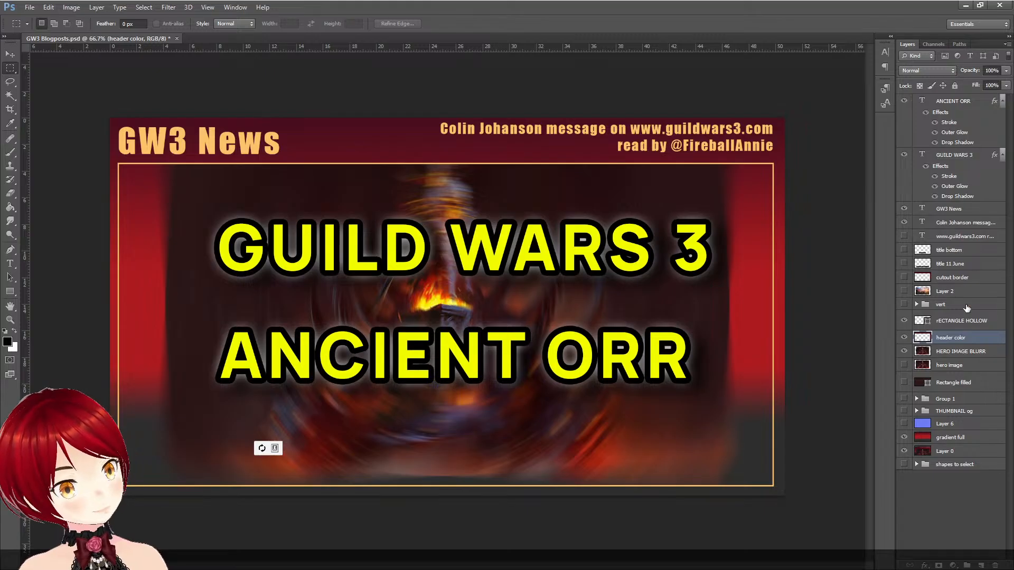
pyautogui.click(904, 383)
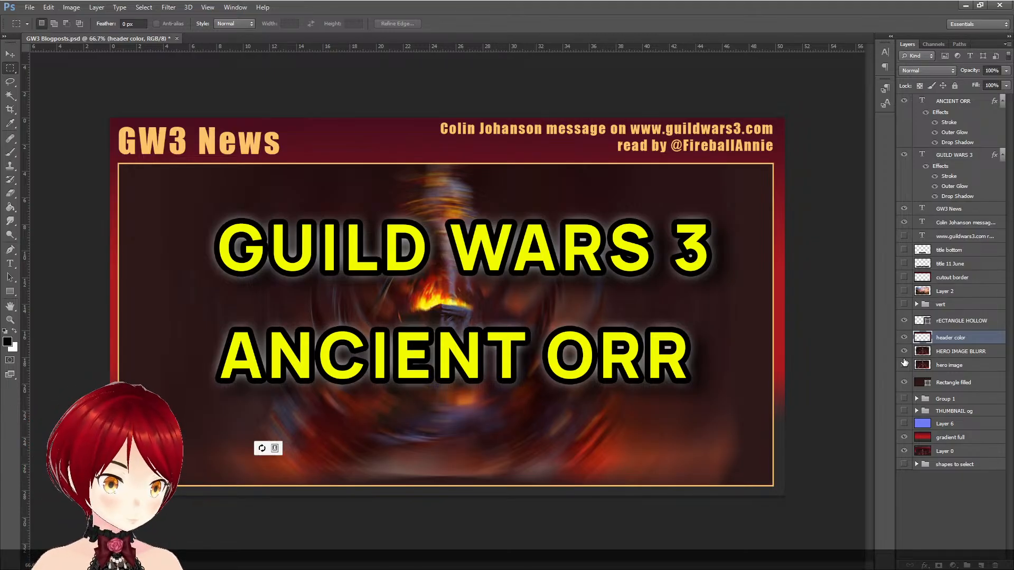
pyautogui.click(904, 365)
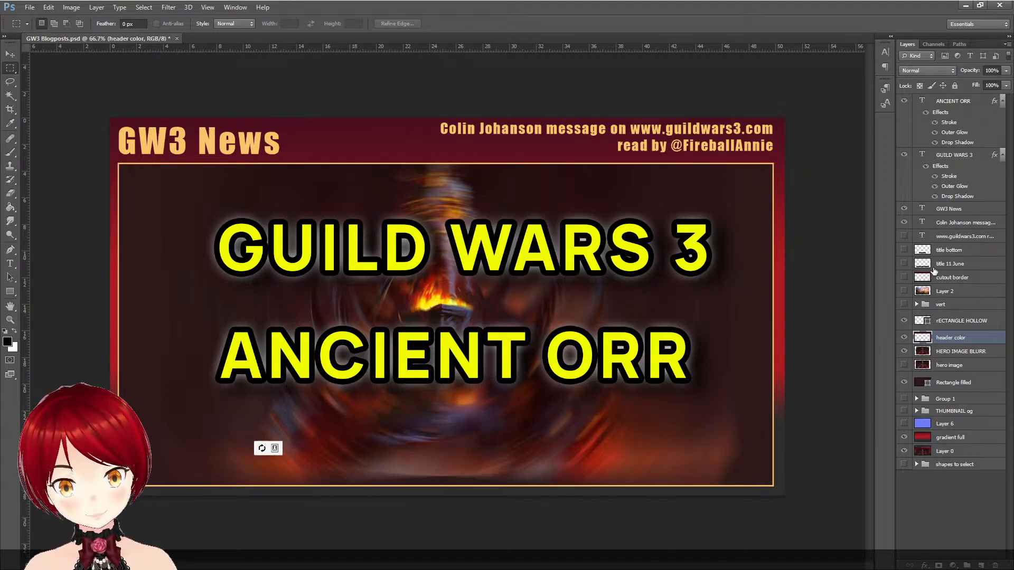
# - Hide HERO IMAGE BLURR, hero image and Rectangle filled, and hide Group 1 after checking it with the header color
pyautogui.click(904, 351)
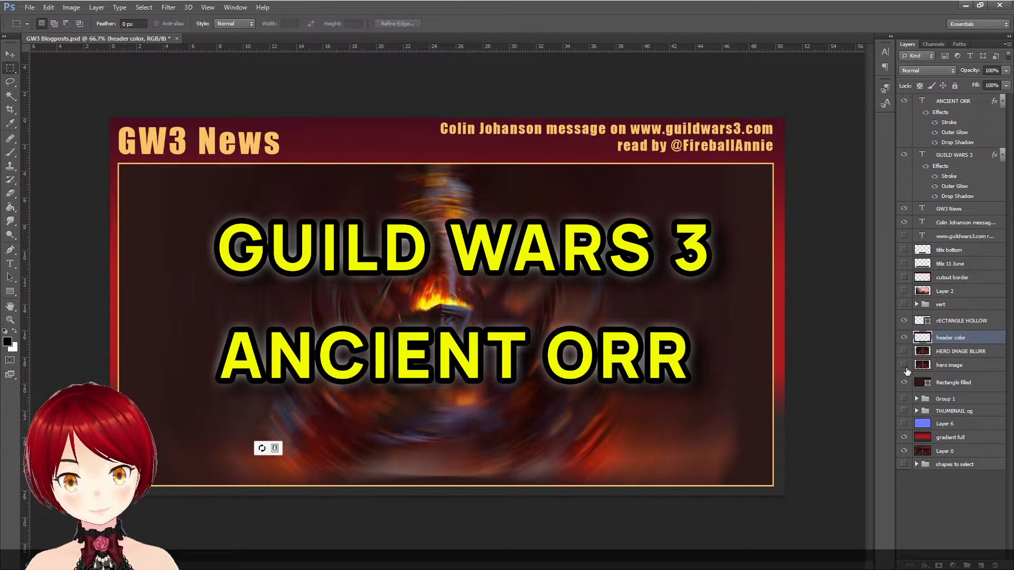
pyautogui.click(904, 365)
pyautogui.click(904, 383)
pyautogui.click(904, 398)
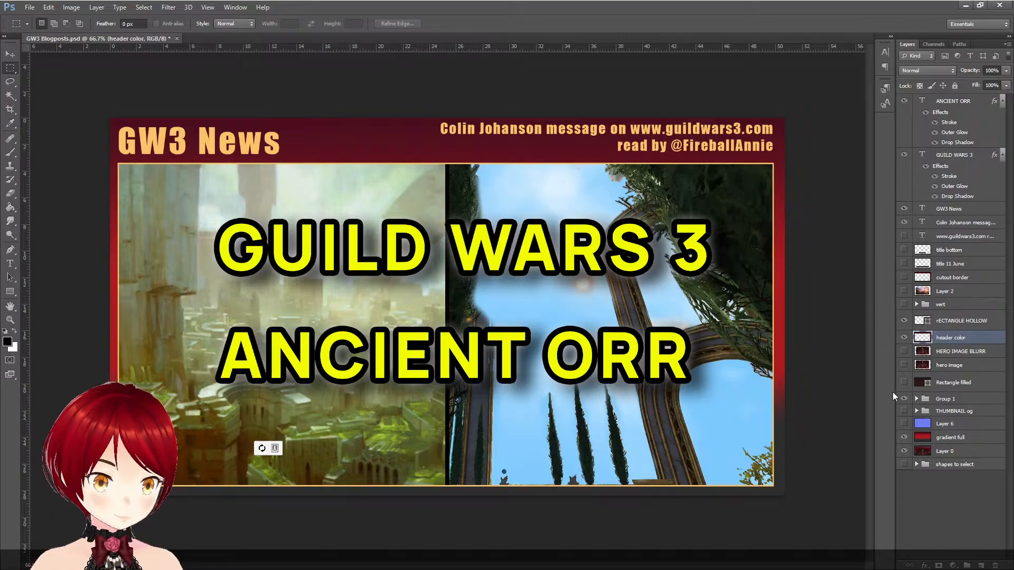
pyautogui.click(904, 338)
pyautogui.click(904, 338)
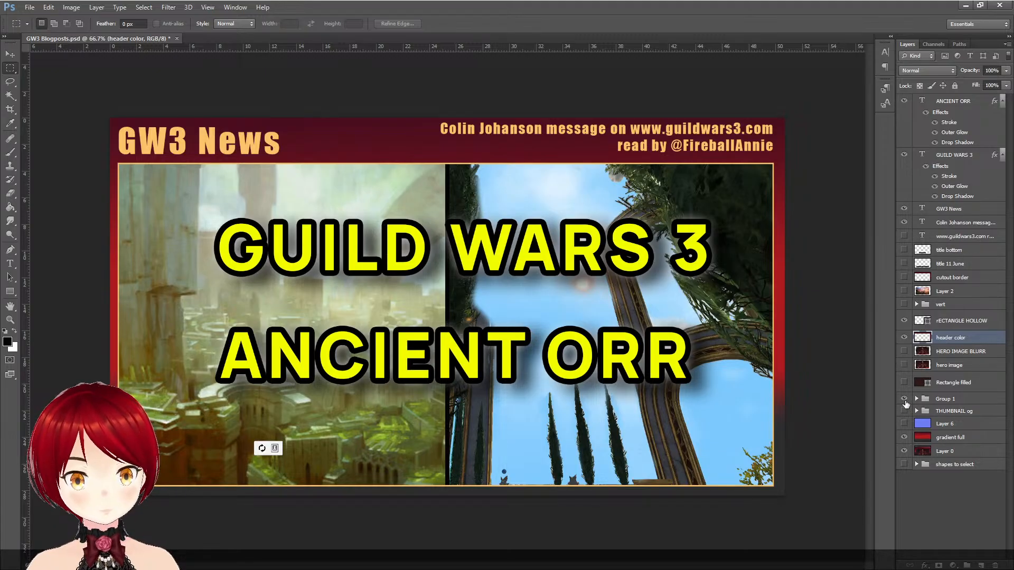
pyautogui.click(904, 399)
# - Examine the contents of the THUMBNAIL og and shapes to select groups, leaving both collapsed and hidden
pyautogui.click(917, 412)
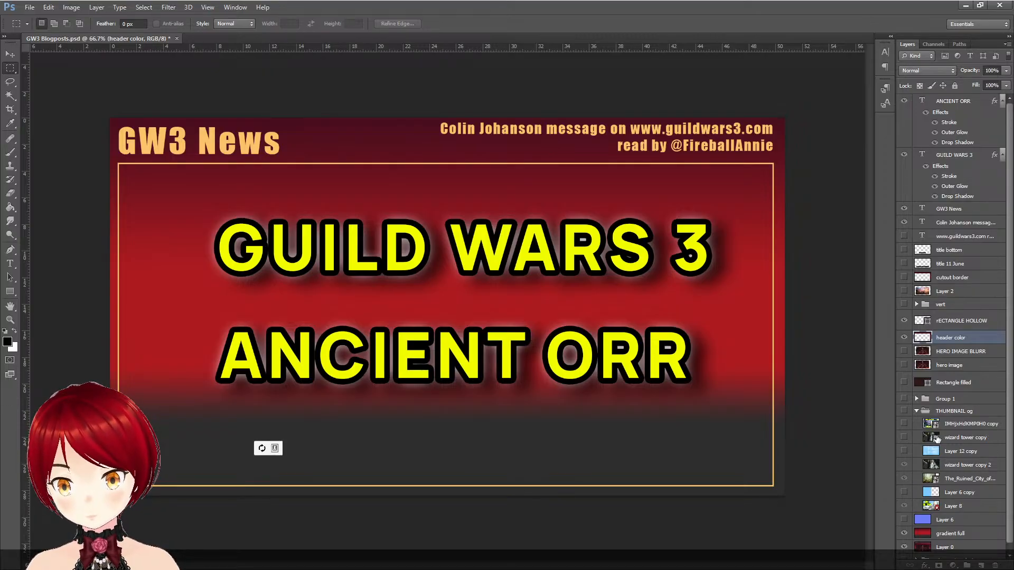
pyautogui.click(917, 411)
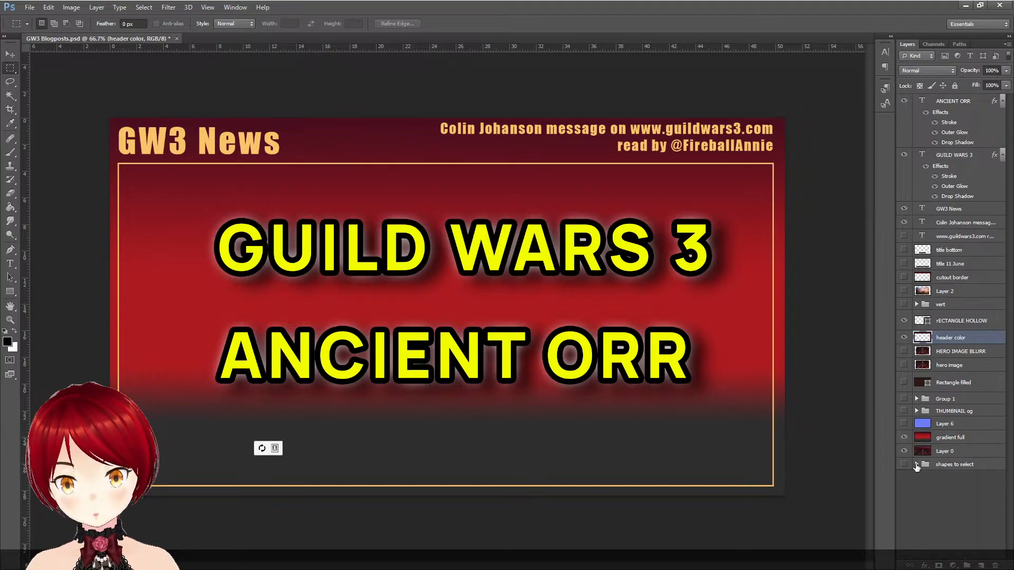
pyautogui.click(917, 465)
pyautogui.click(906, 467)
pyautogui.click(906, 480)
pyautogui.click(906, 467)
pyautogui.click(917, 465)
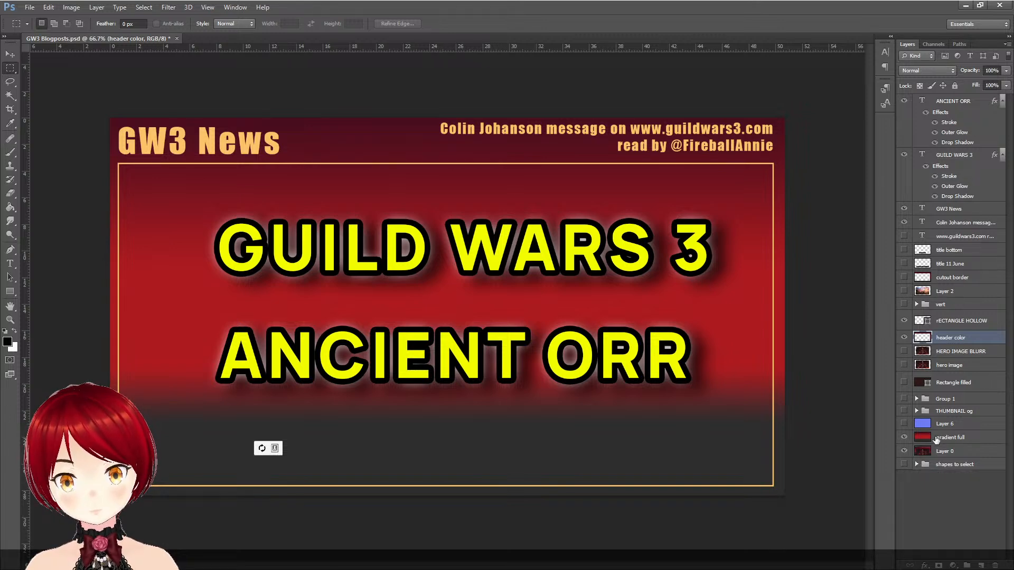
# - Expand and show the vert group, check its vert layer, and show and select the upper img cut layer
pyautogui.click(916, 305)
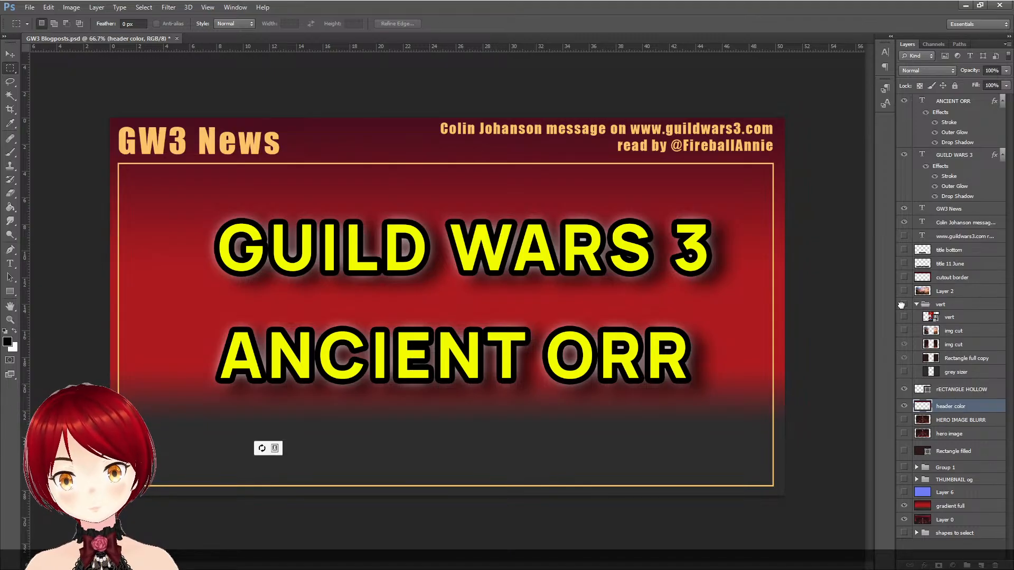
pyautogui.click(904, 305)
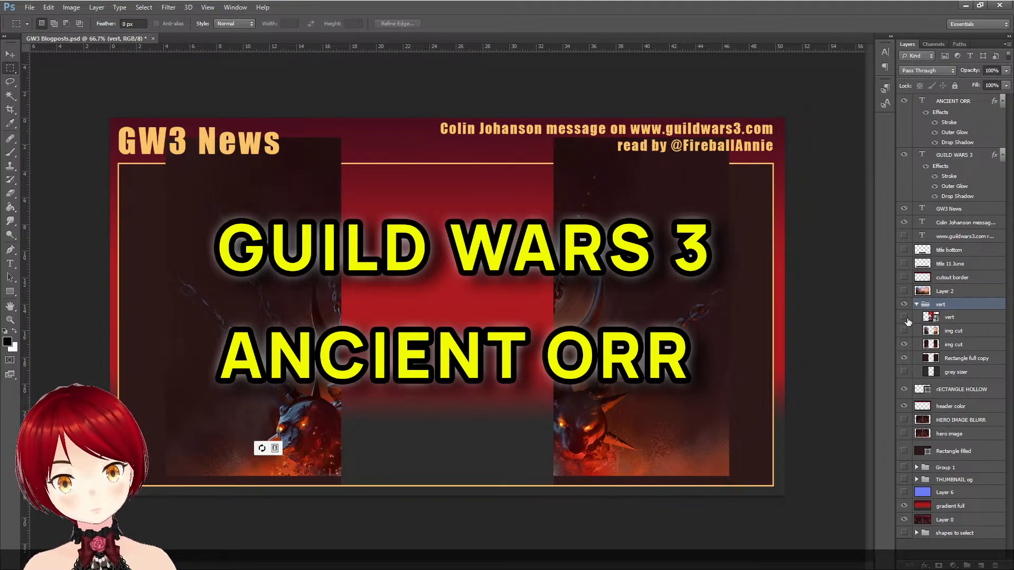
pyautogui.click(905, 317)
pyautogui.click(905, 318)
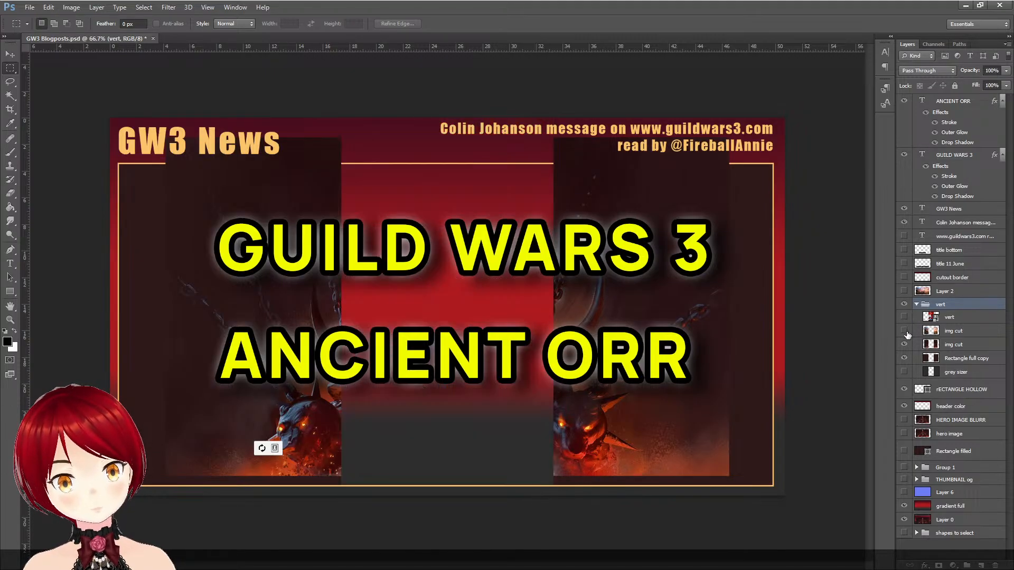
pyautogui.click(905, 331)
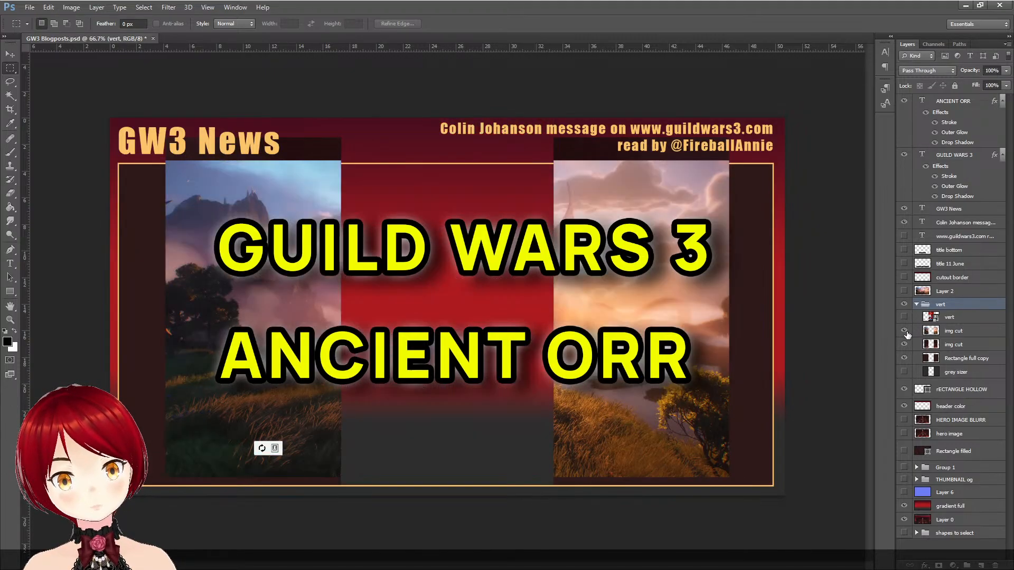
pyautogui.click(968, 332)
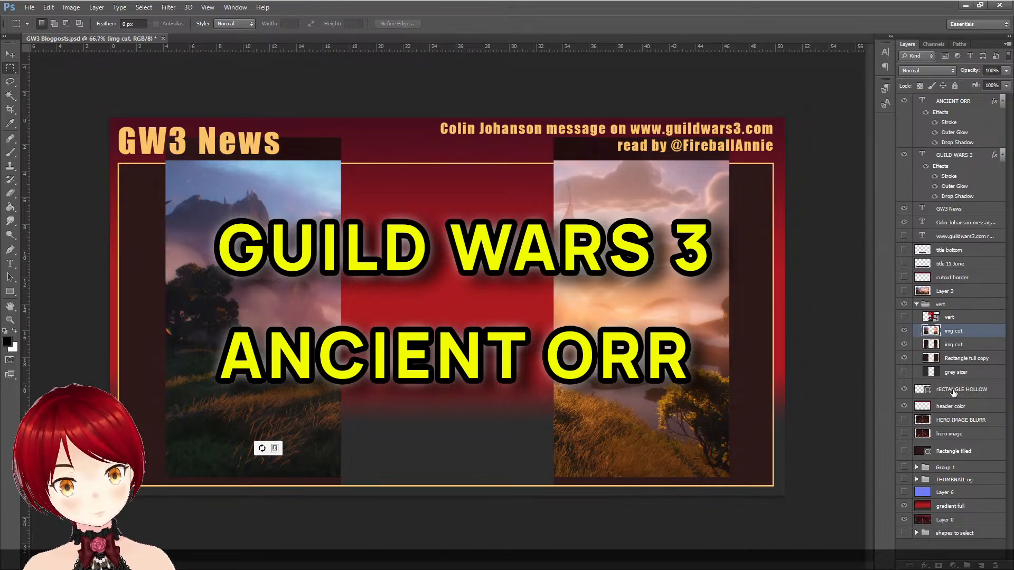
# - Expand Group 1 and THUMBNAIL og and look through the layer list up to Layer 2
pyautogui.click(917, 468)
pyautogui.click(917, 534)
pyautogui.scroll(-3, 961, 460)
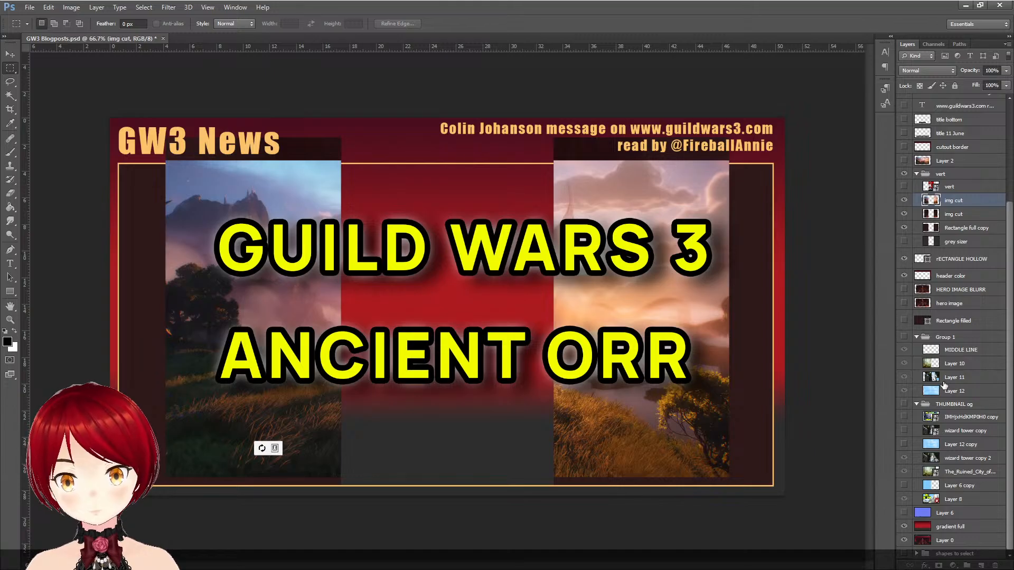
pyautogui.scroll(1, 945, 385)
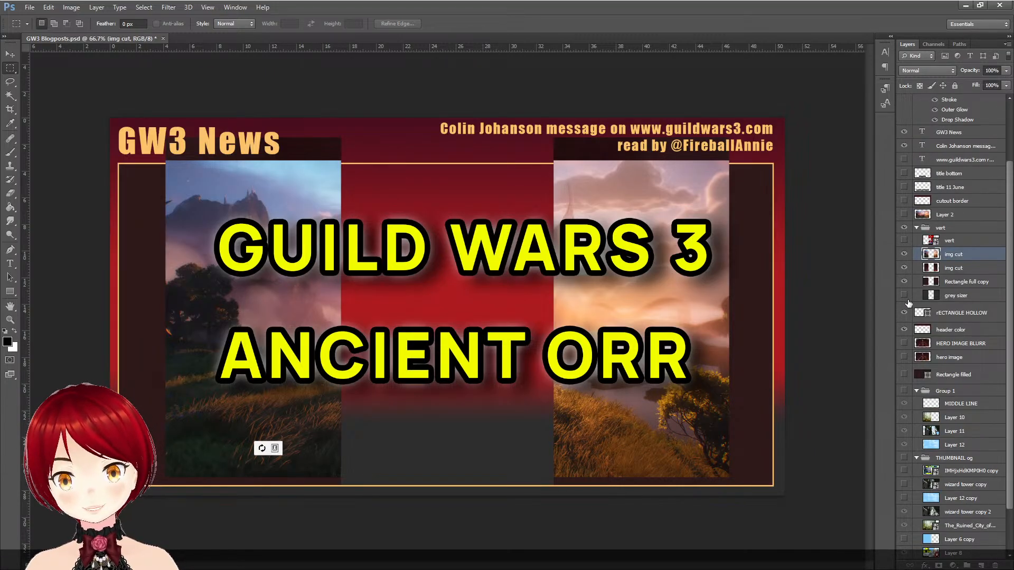
pyautogui.scroll(1, 957, 236)
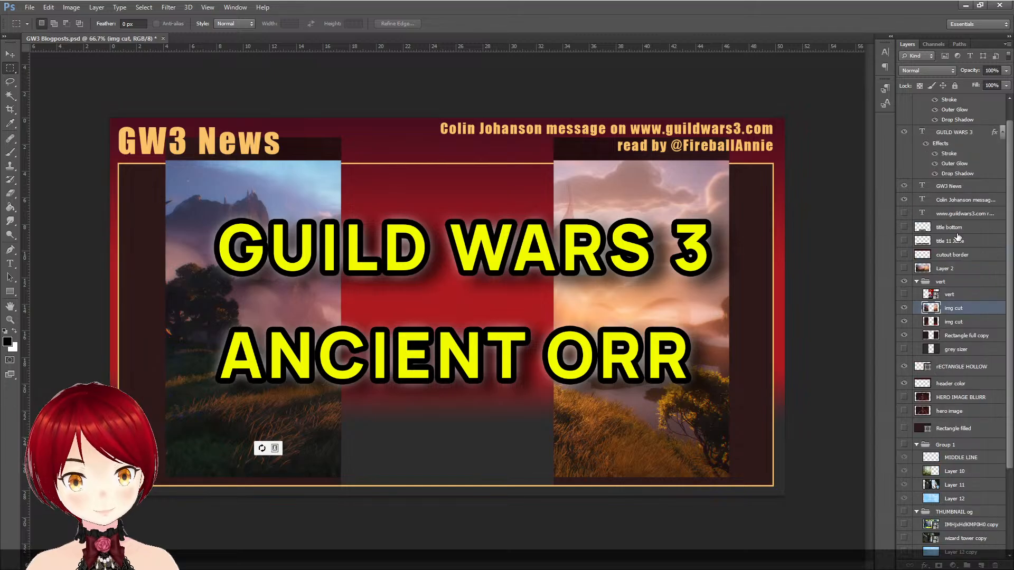
# - Show Layer 2's landscape image over the artwork and rename the layer "news 15 june image"
pyautogui.click(904, 269)
pyautogui.click(904, 269)
pyautogui.click(904, 268)
pyautogui.click(904, 269)
pyautogui.click(903, 269)
pyautogui.doubleClick(945, 269)
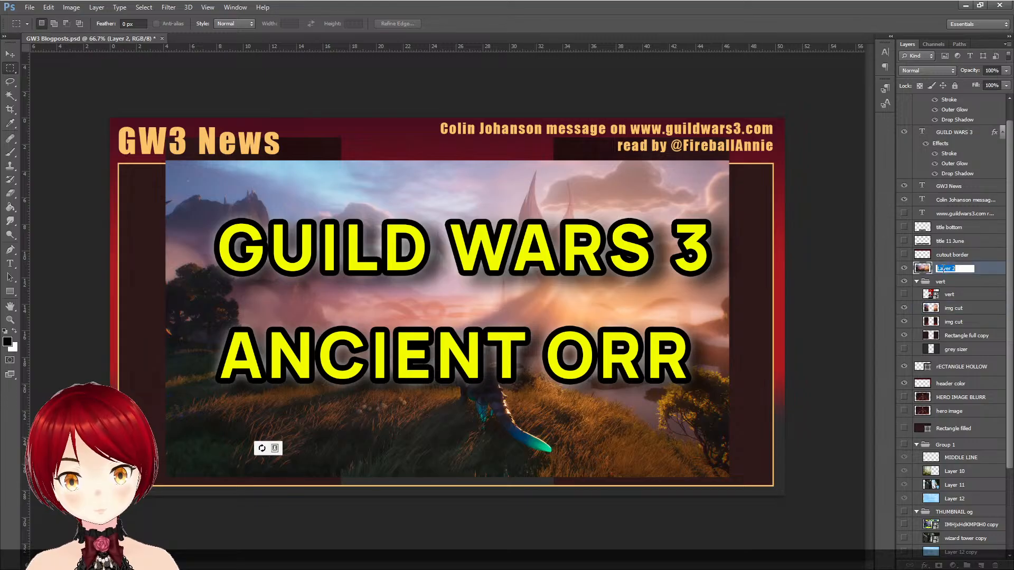
pyautogui.write('news 1')
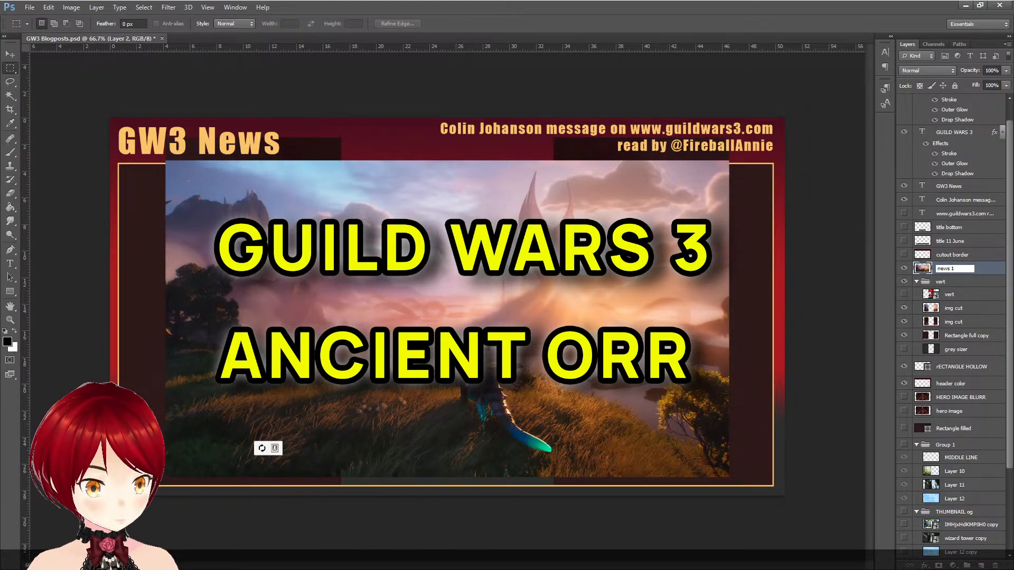
pyautogui.write('5 june image')
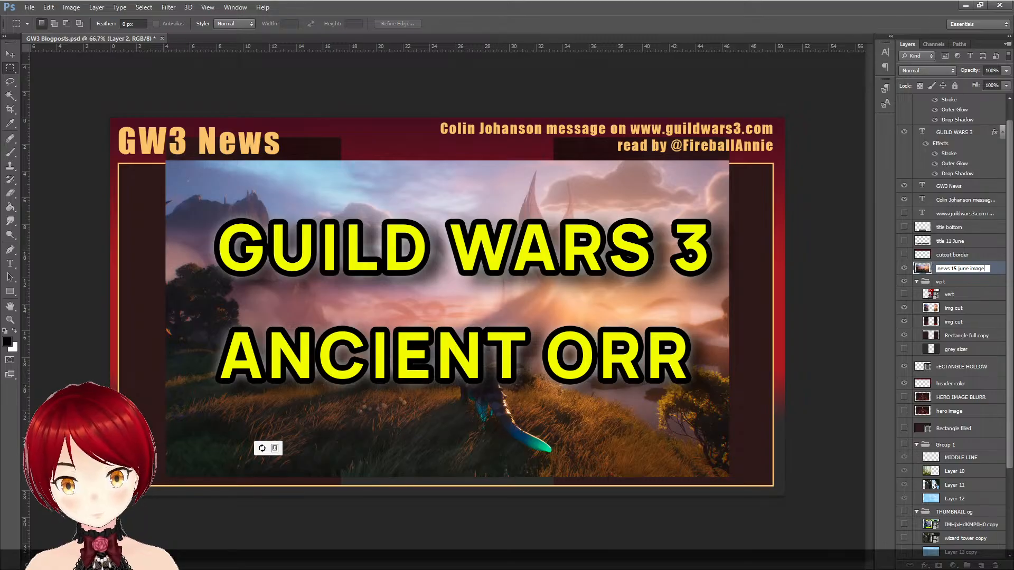
pyautogui.press('Return')
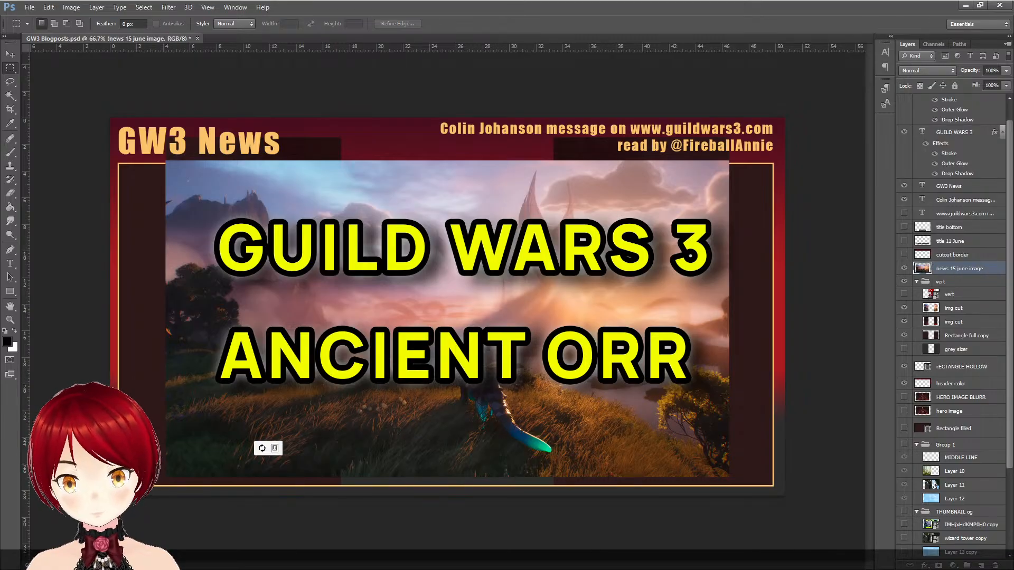
# - Show the cutout border over the news 15 june image and check the title 11 June and title bottom overlays
pyautogui.click(905, 255)
pyautogui.click(906, 256)
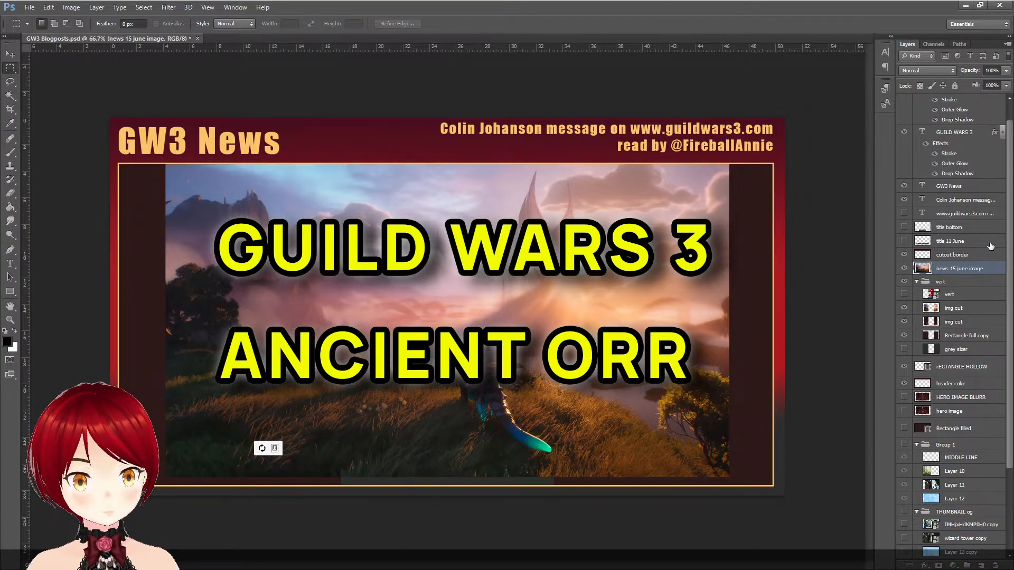
pyautogui.click(905, 240)
pyautogui.click(905, 228)
pyautogui.click(904, 228)
pyautogui.click(904, 242)
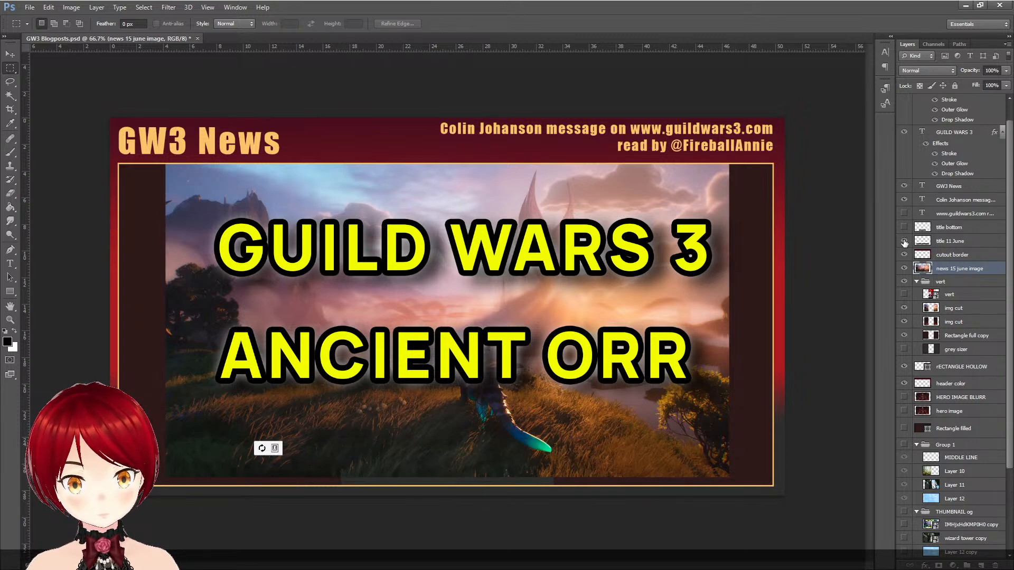
# - Leave title 11 June hidden and hide the GUILD WARS 3 and ANCIENT ORR titles
pyautogui.click(904, 242)
pyautogui.click(905, 241)
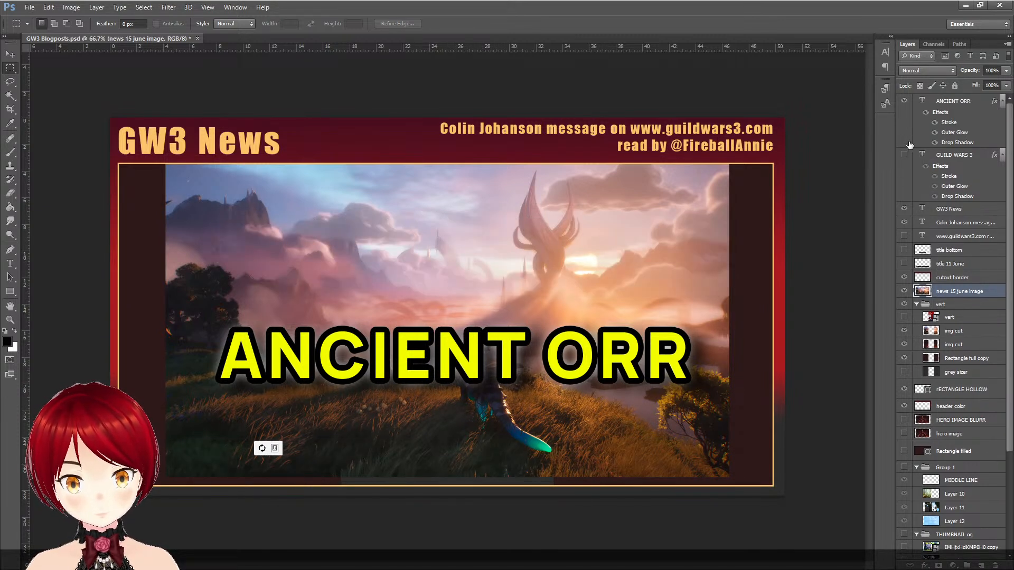
pyautogui.click(904, 101)
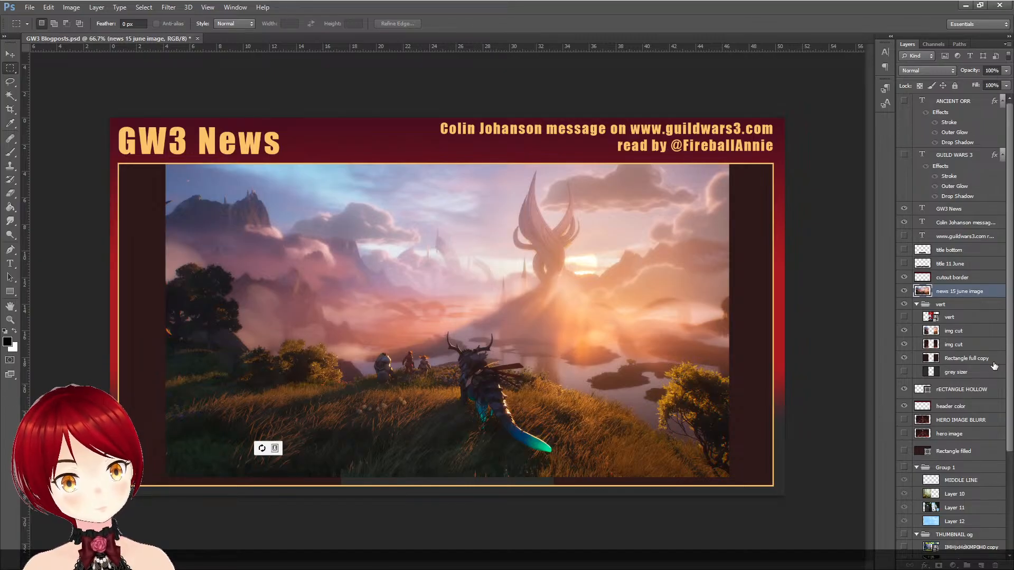
# - Check the header text lines and the title 11 June overlay, leaving title bottom shown instead of title 11 June
pyautogui.click(904, 236)
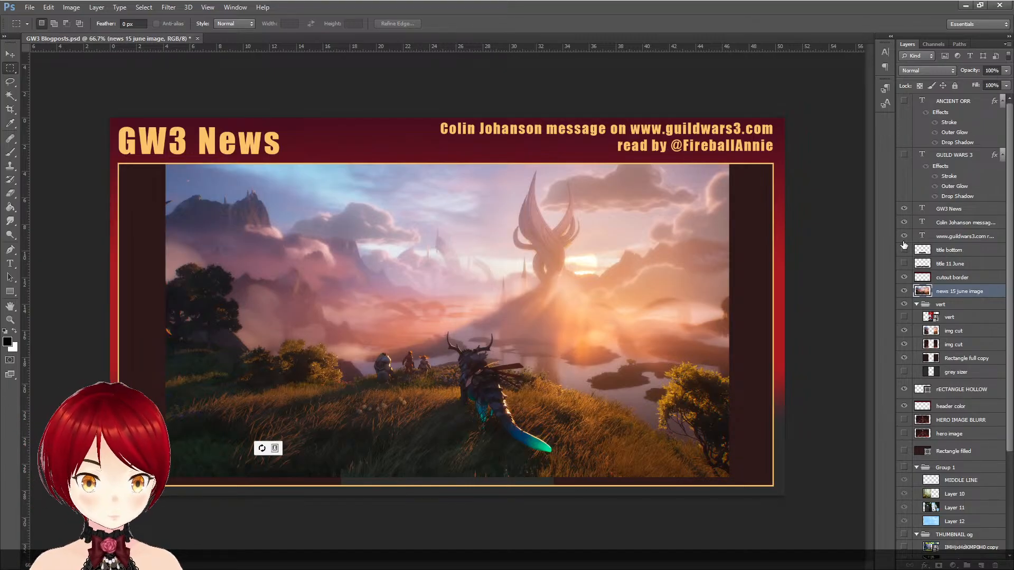
pyautogui.click(904, 237)
pyautogui.click(904, 223)
pyautogui.click(904, 223)
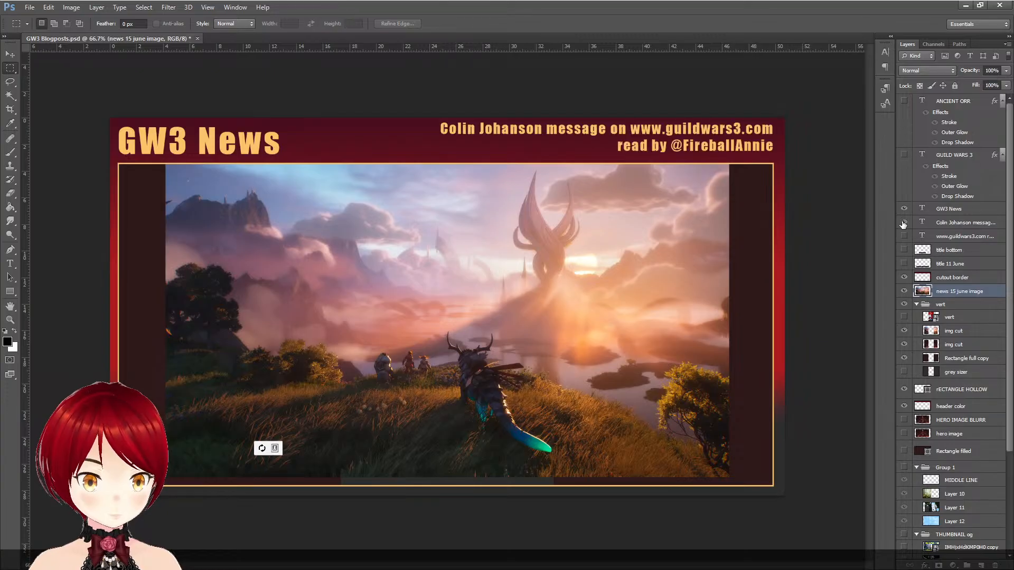
pyautogui.click(904, 264)
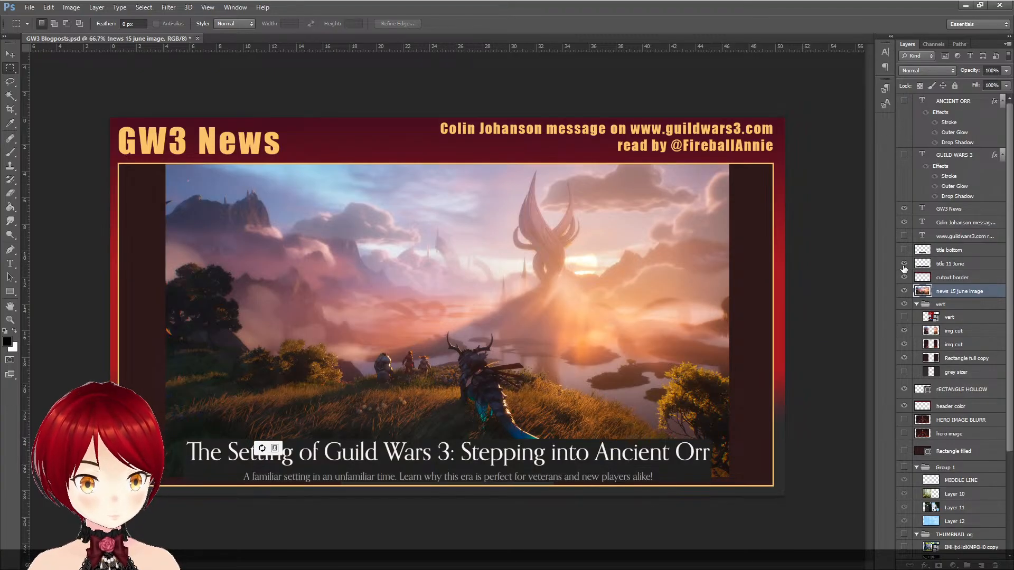
pyautogui.click(904, 263)
pyautogui.click(904, 249)
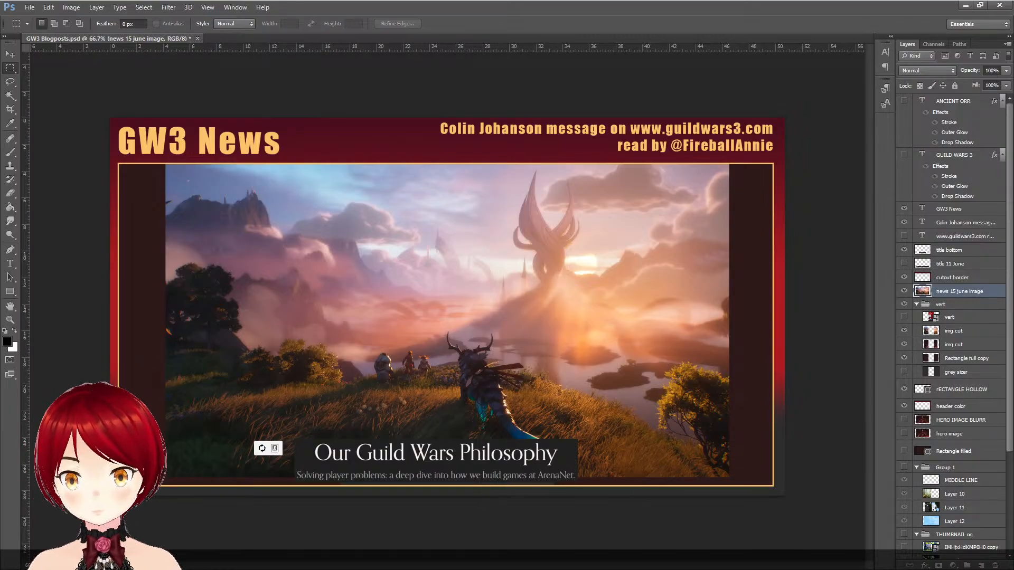
# - Duplicate the news 15 june image layer and scale the copy proportionally to 115.56%, filling the width of the frame
pyautogui.hotkey('ctrl', 'j')
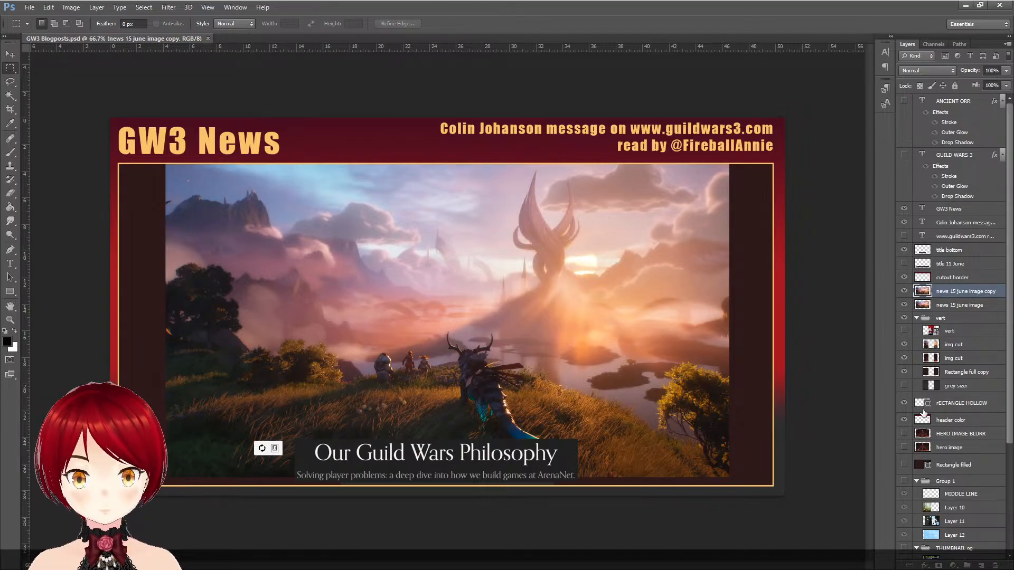
pyautogui.click(10, 54)
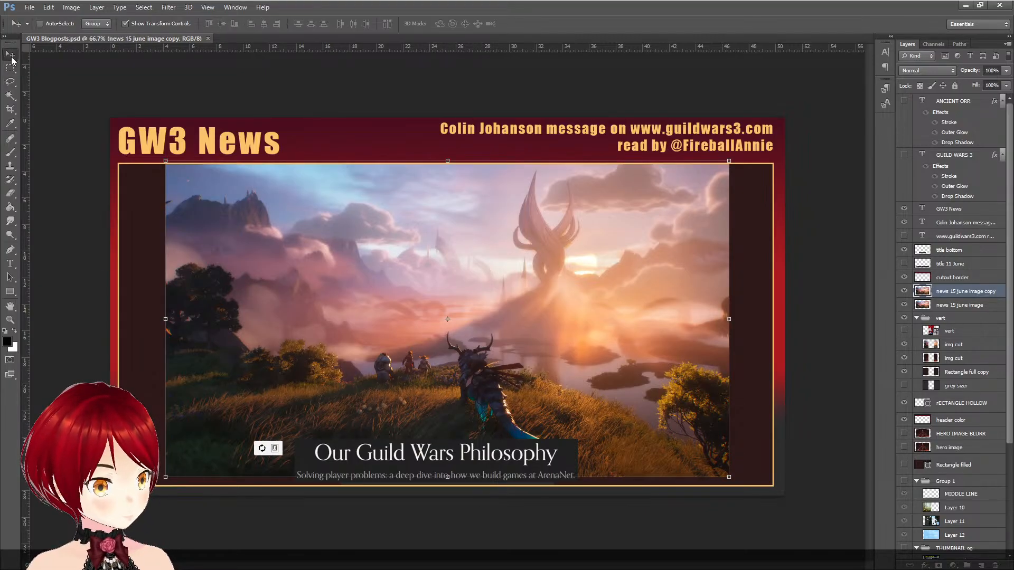
pyautogui.hotkey('ctrl', 't')
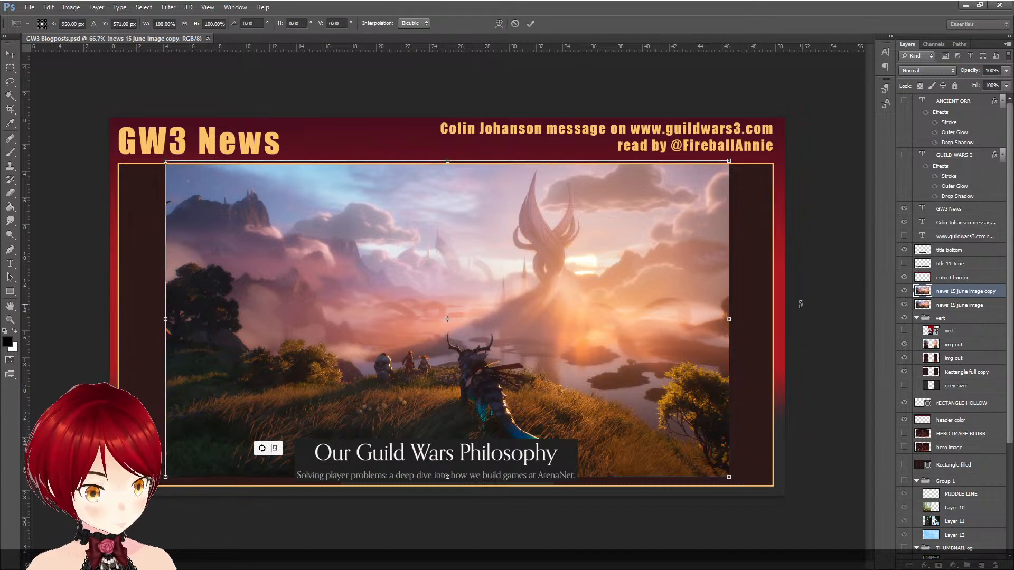
pyautogui.moveTo(731, 475); pyautogui.dragTo(785, 475)
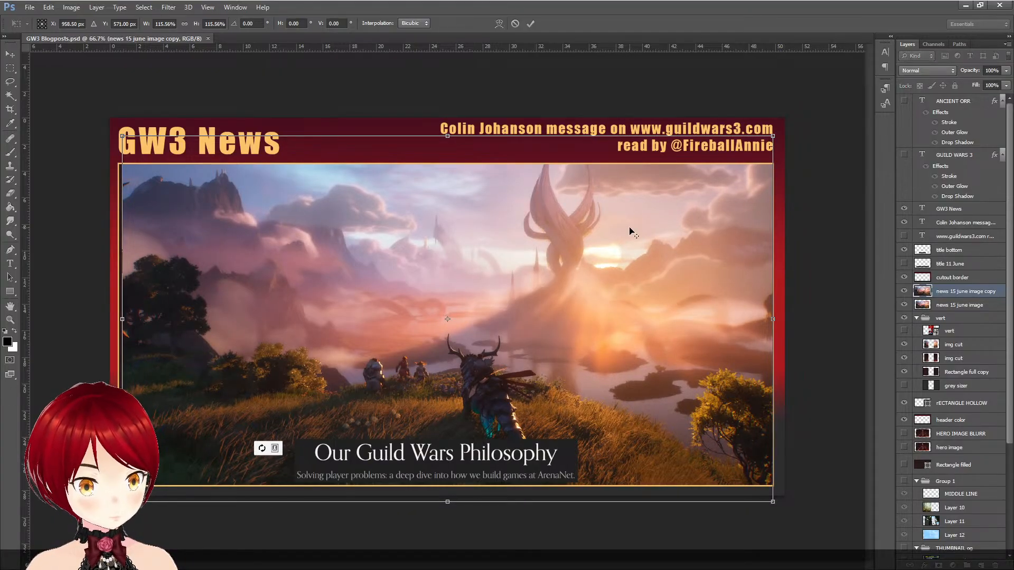
pyautogui.click(530, 23)
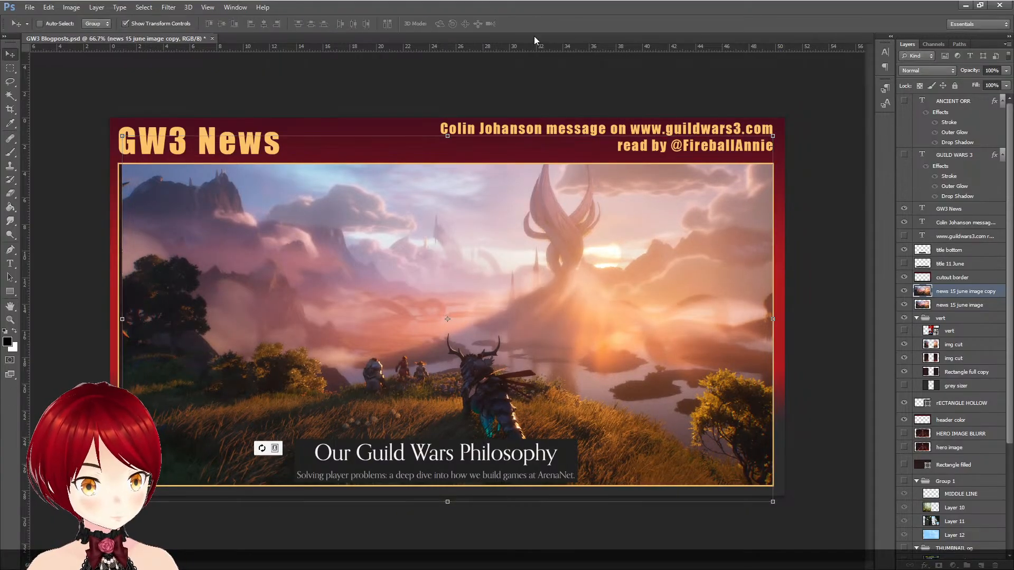
# - Hide the enlarged copy and the original news 15 june image, and check the upper img cut layer beneath them
pyautogui.click(905, 291)
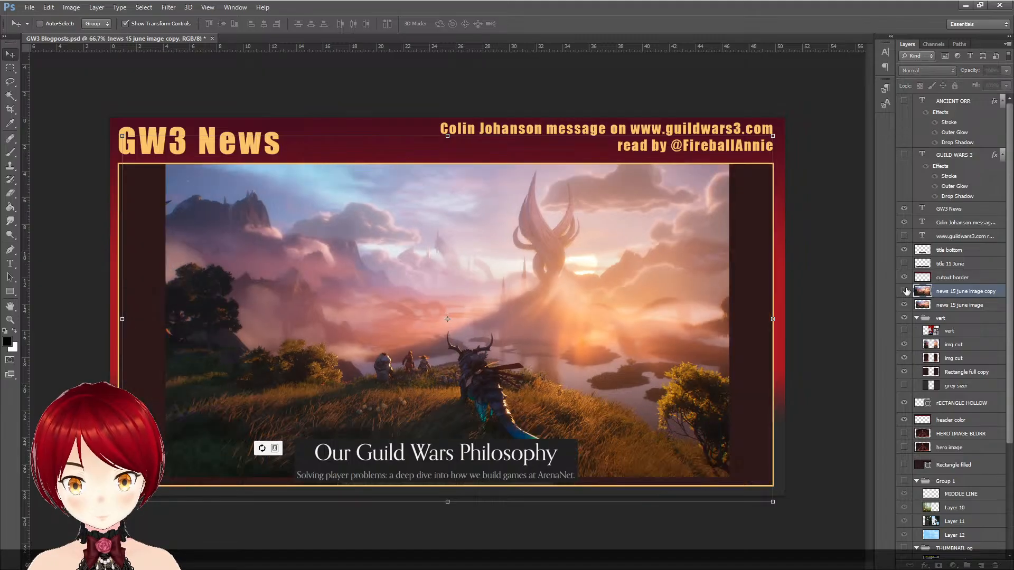
pyautogui.click(904, 304)
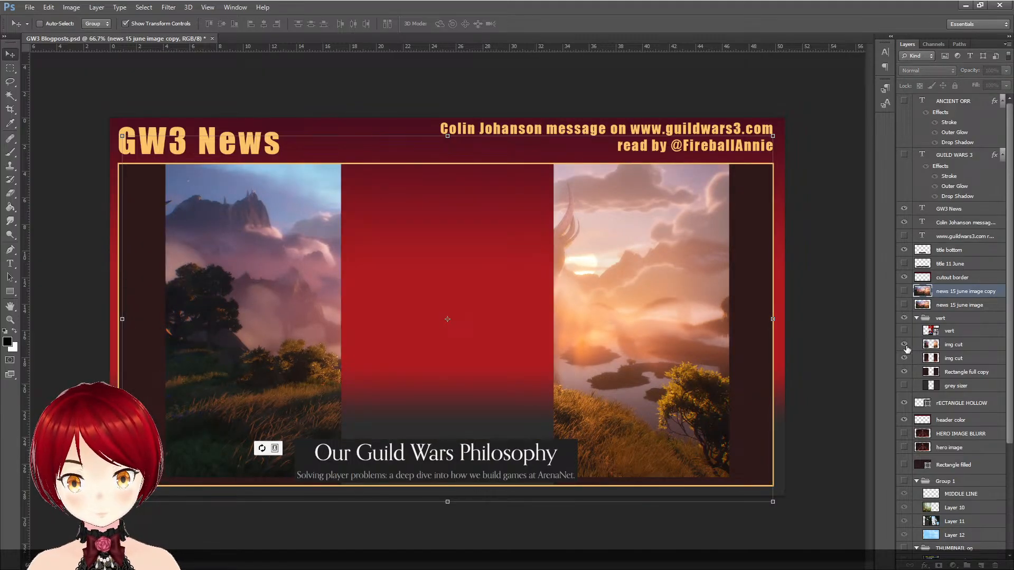
pyautogui.click(905, 345)
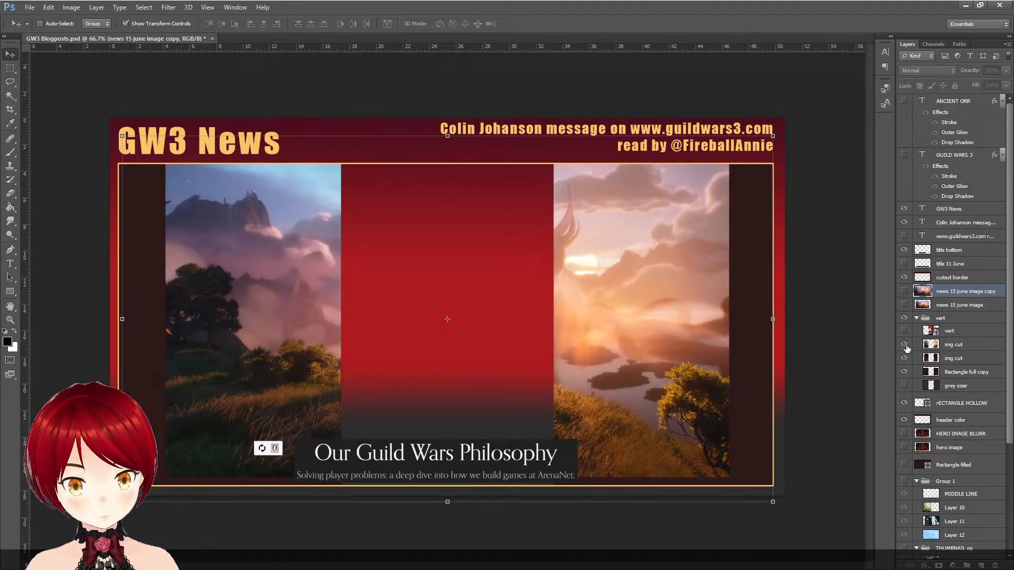
pyautogui.click(906, 346)
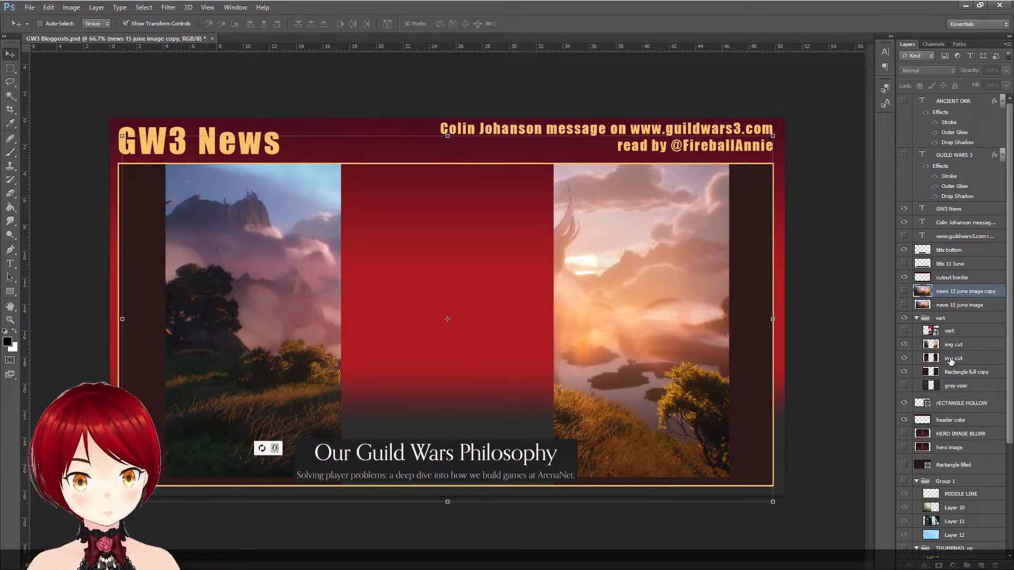
pyautogui.click(975, 346)
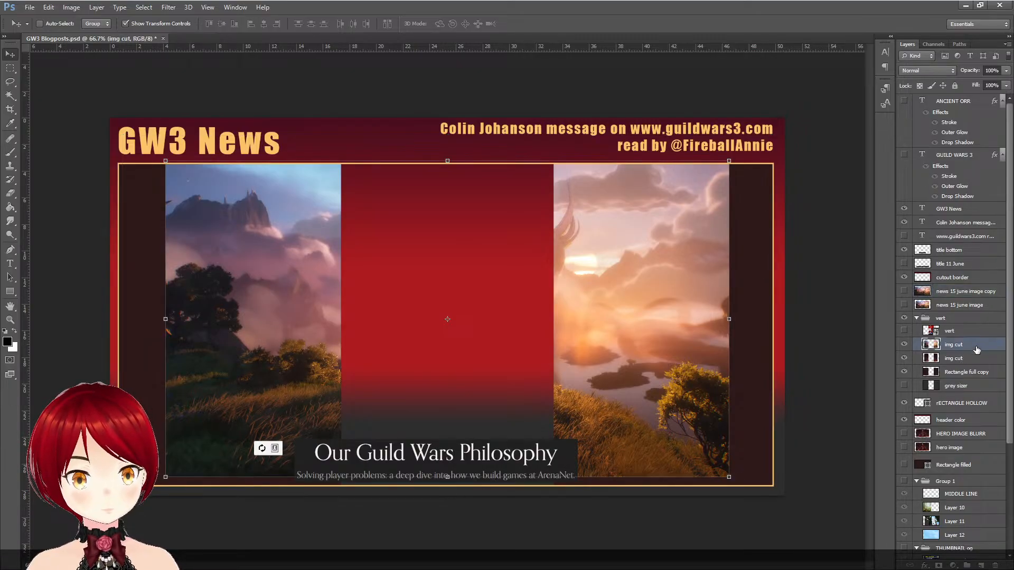
pyautogui.click(6, 94)
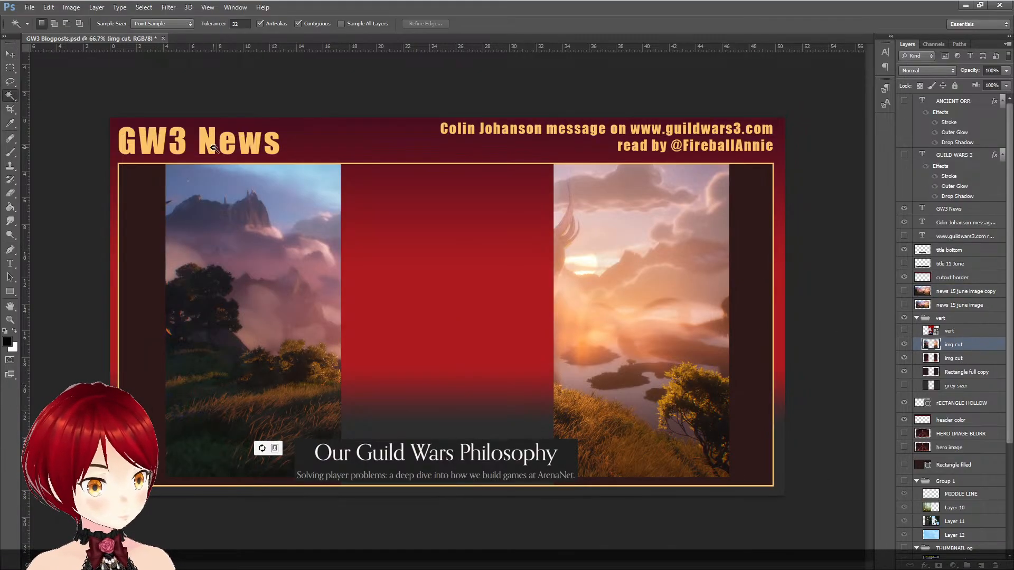
pyautogui.click(378, 194)
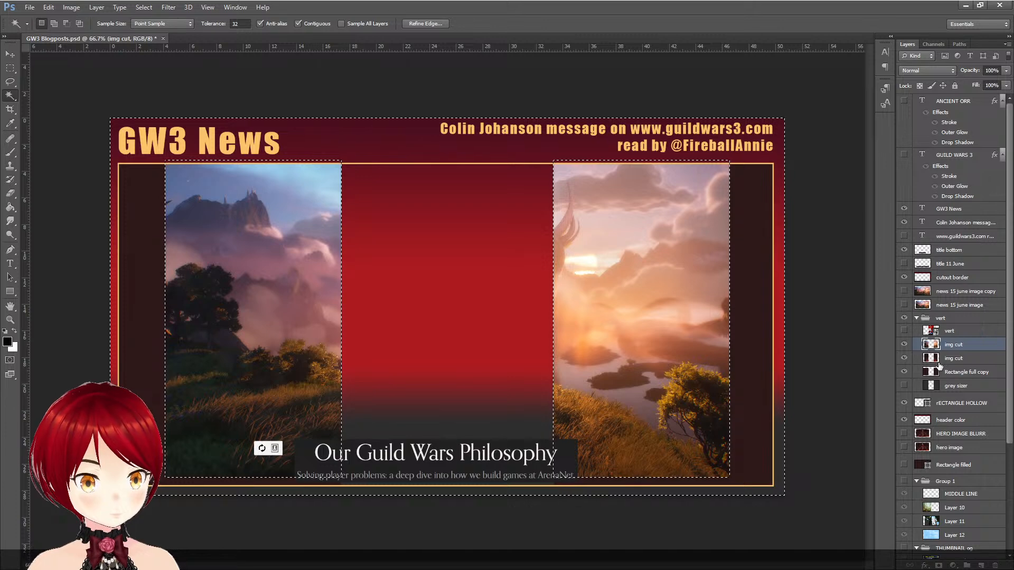
# - Show the vert layer, hide title bottom and cutout border, and clear the selection
pyautogui.click(904, 331)
pyautogui.hotkey('ctrl', 'd')
pyautogui.click(905, 250)
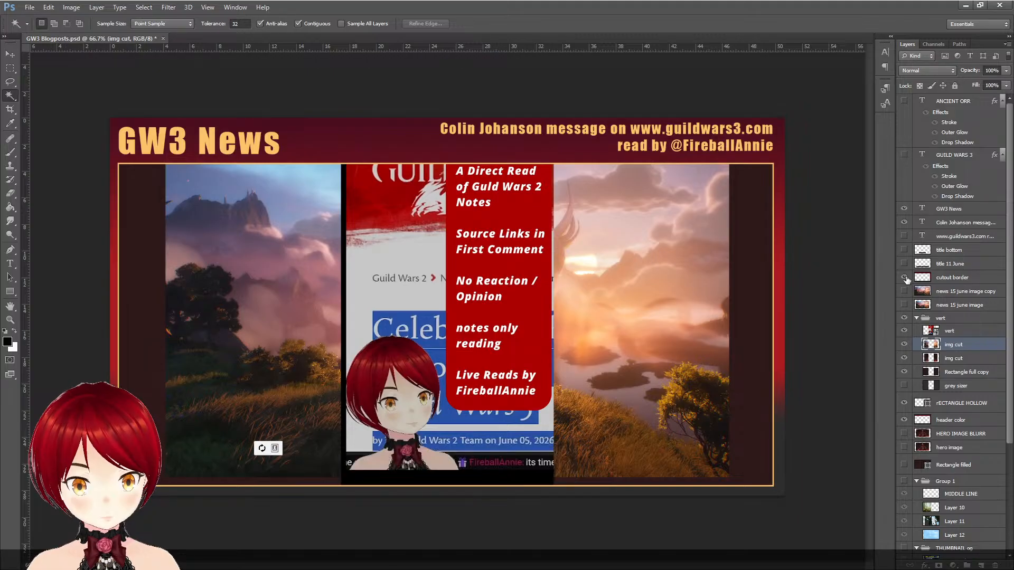
pyautogui.click(904, 277)
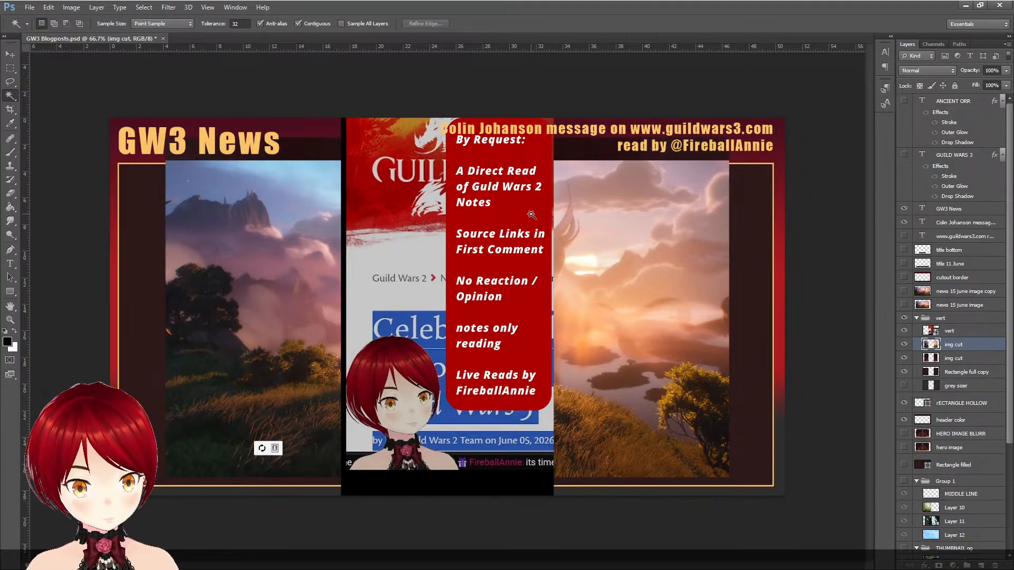
pyautogui.click(402, 204)
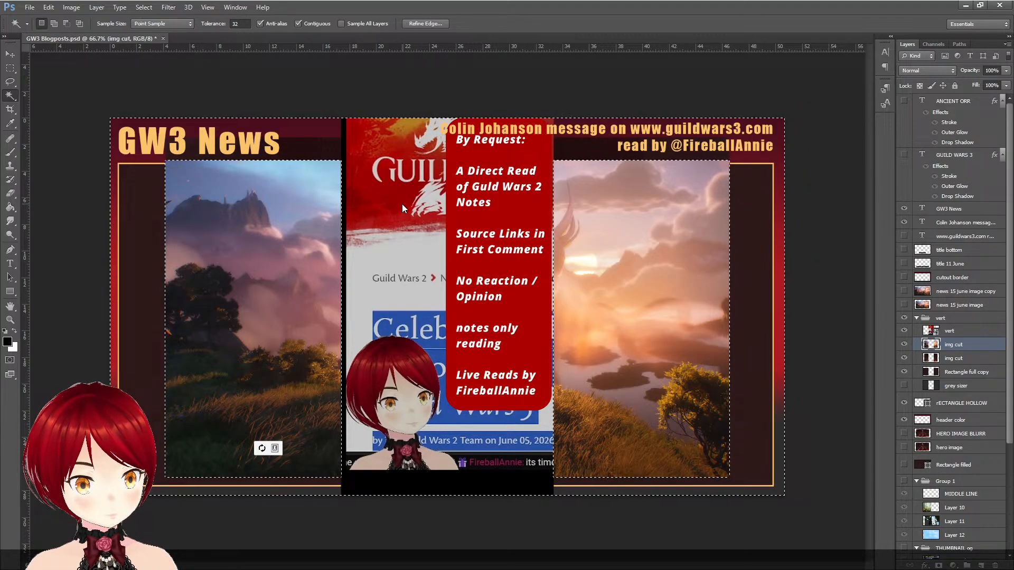
pyautogui.hotkey('ctrl', 'd')
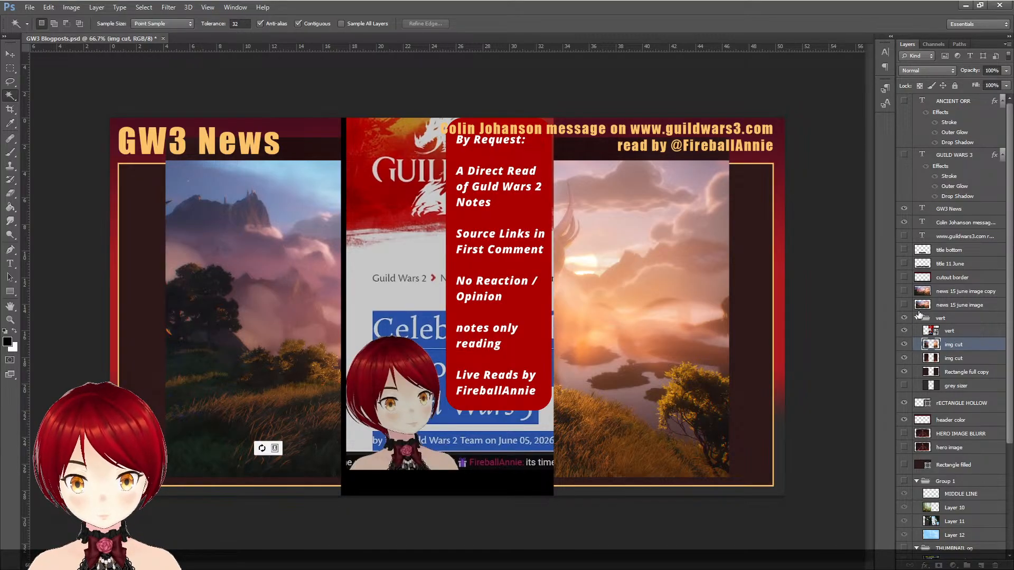
# - Hide both img cut layers and Rectangle full copy, and show the solid blue Layer 6 as the background
pyautogui.click(904, 345)
pyautogui.moveTo(905, 358); pyautogui.dragTo(904, 372)
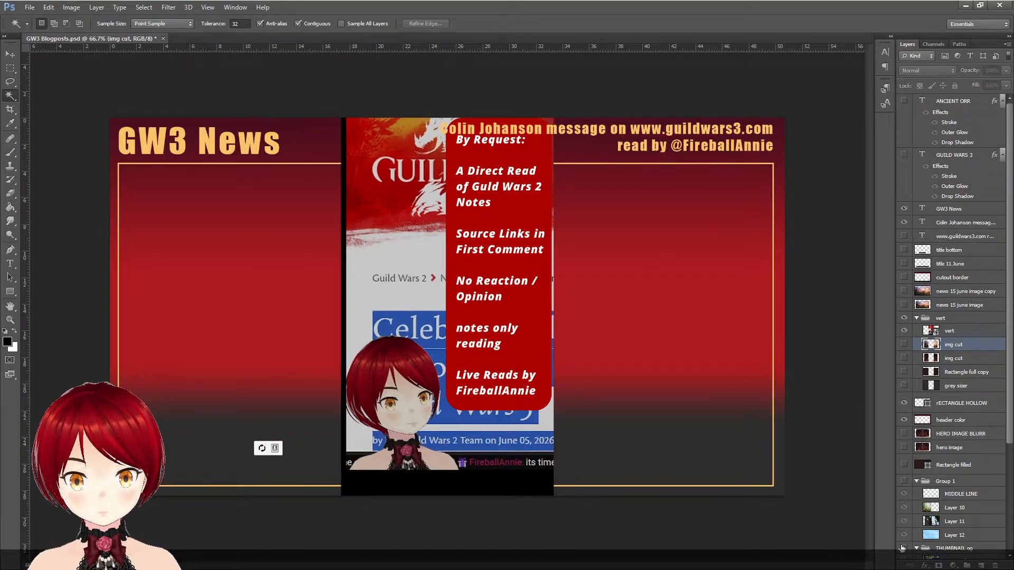
pyautogui.click(917, 481)
pyautogui.scroll(-3, 955, 477)
pyautogui.click(905, 513)
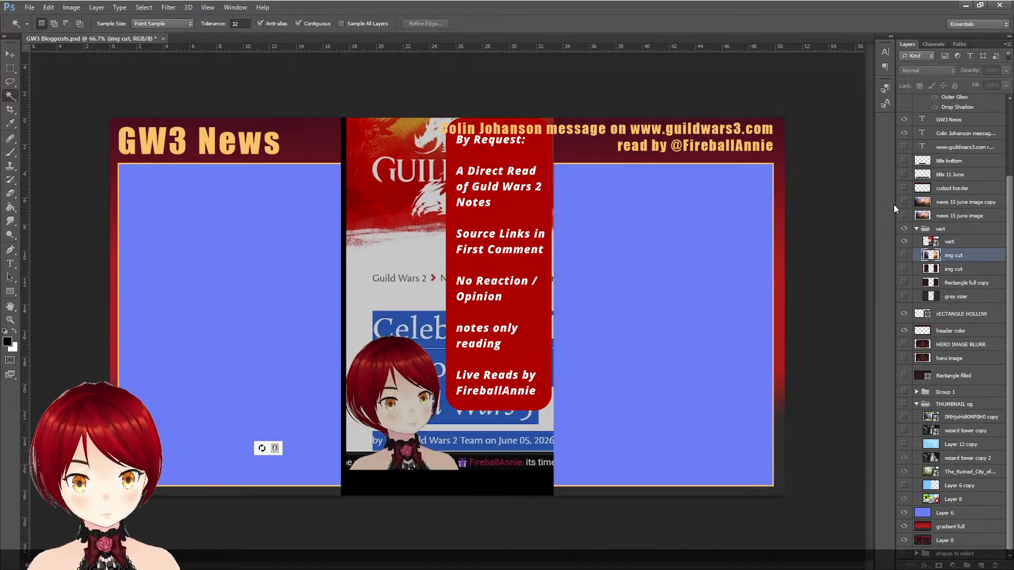
# - Hide the RECTANGLE HOLLOW and header color layers, leaving the vert group and its vert layer shown
pyautogui.click(904, 313)
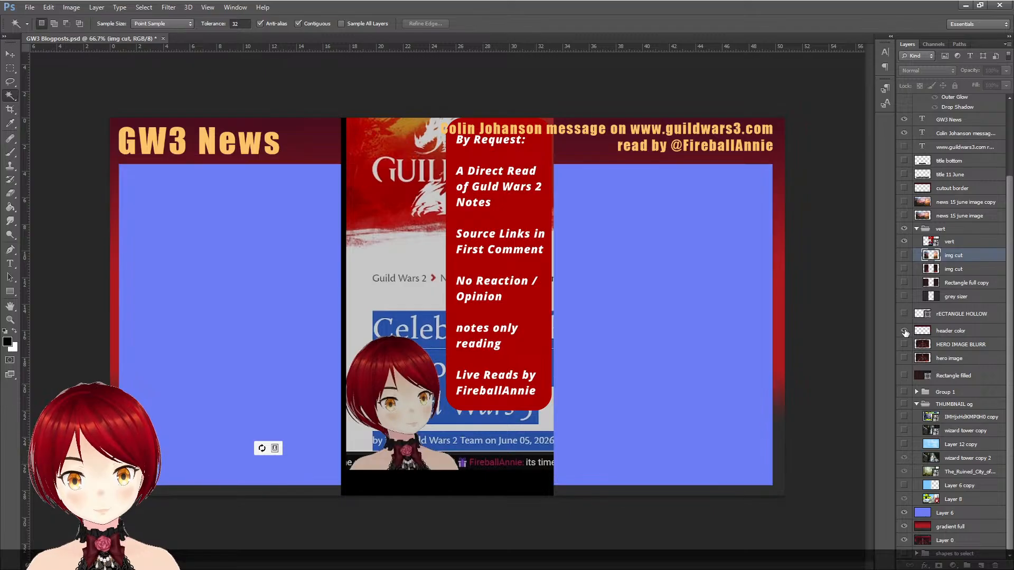
pyautogui.click(904, 331)
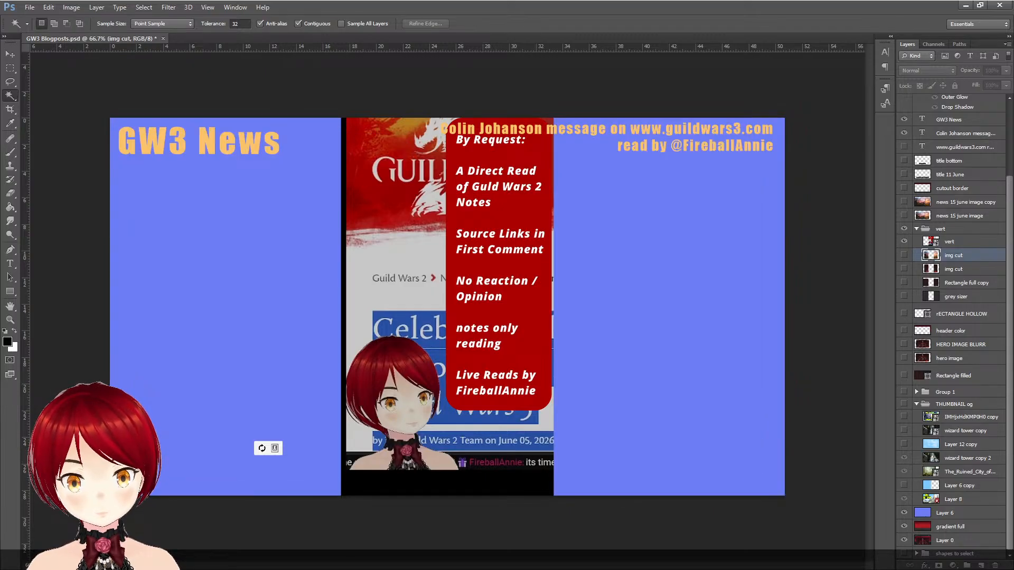
pyautogui.click(904, 242)
pyautogui.click(904, 228)
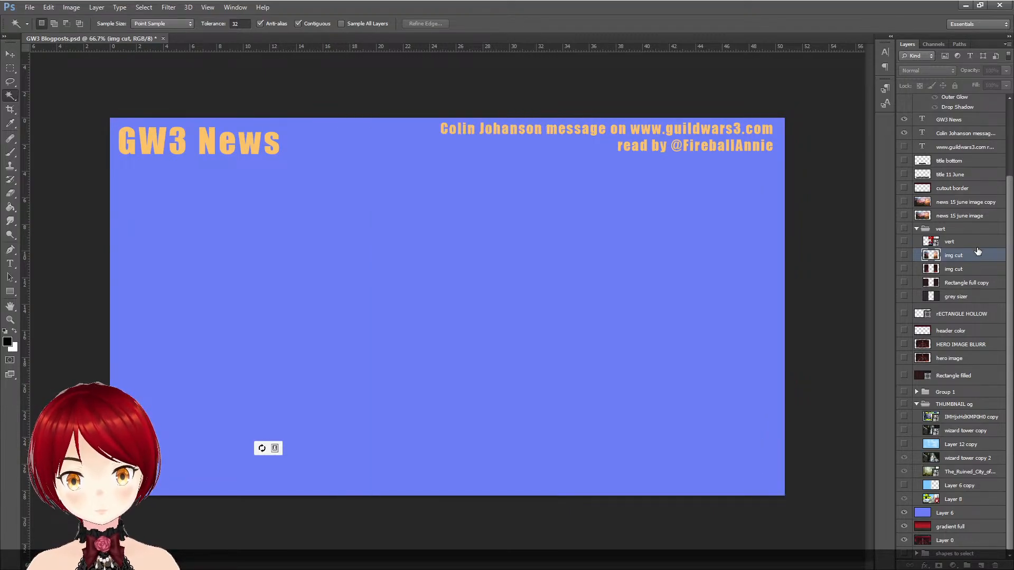
pyautogui.click(904, 230)
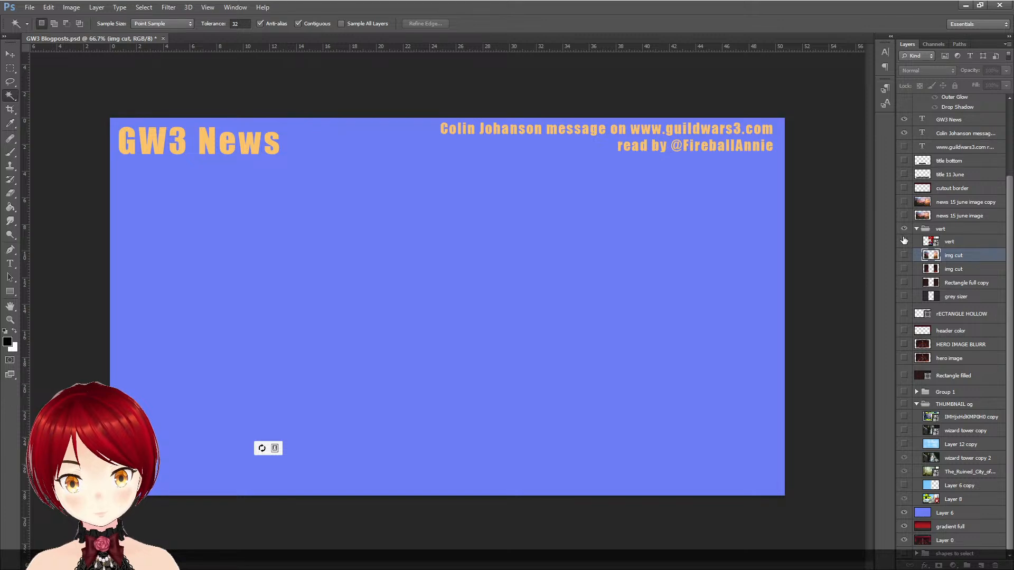
pyautogui.click(904, 241)
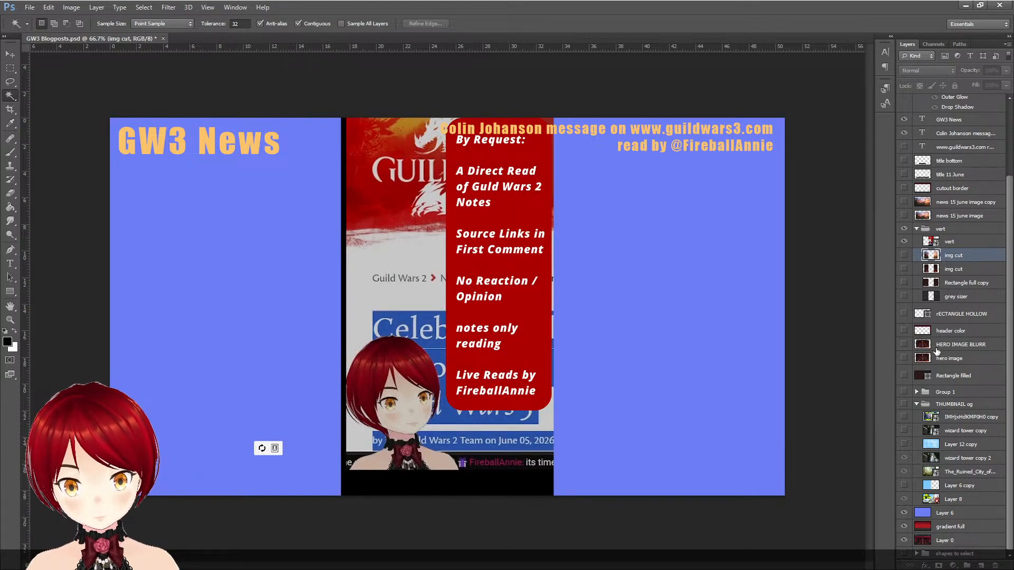
# - Hide the GW3 News title and the message header text above the artwork
pyautogui.scroll(3, 928, 391)
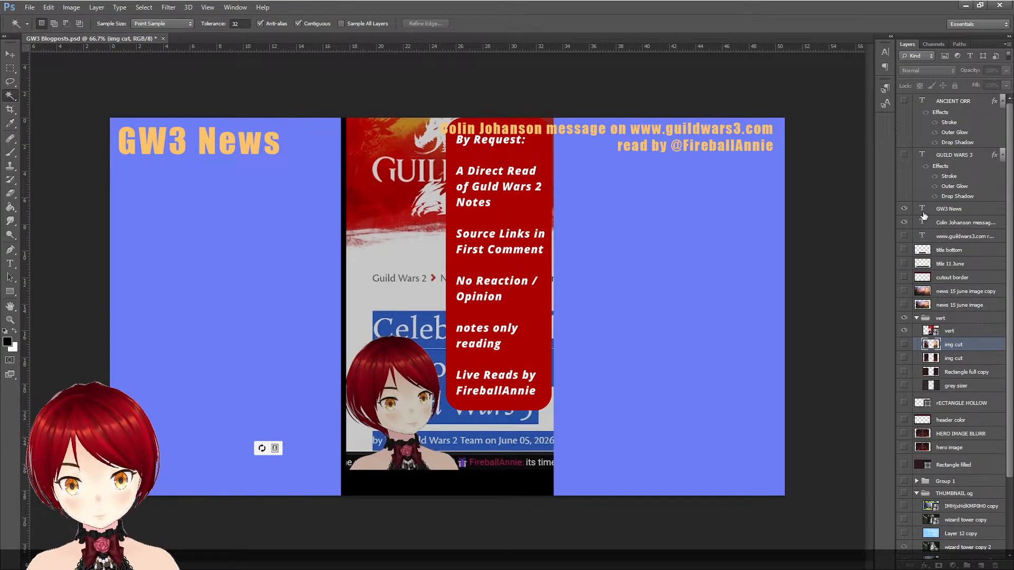
pyautogui.click(905, 209)
pyautogui.click(904, 224)
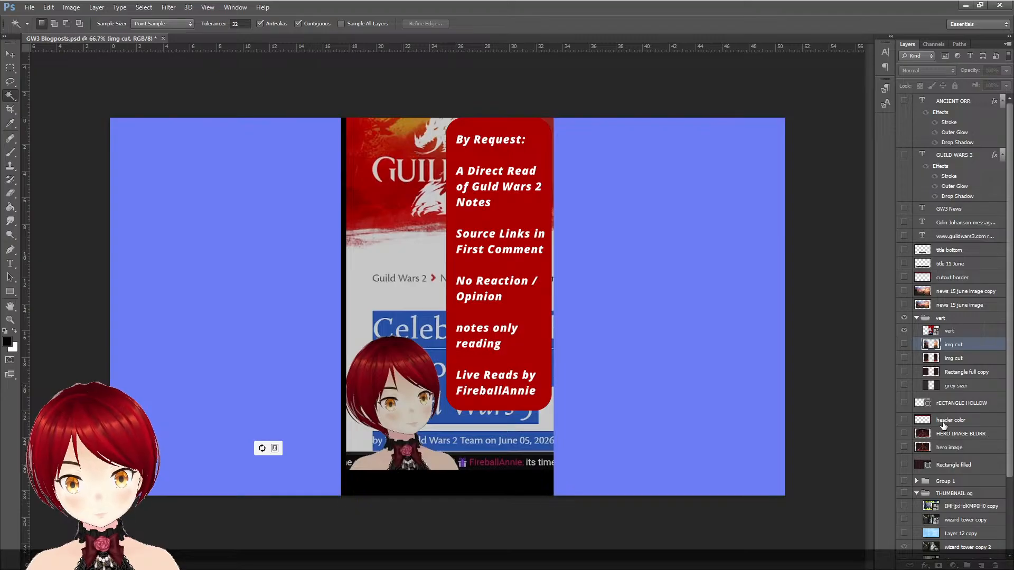
# - Select the empty areas on both sides of the vert layer's central strip with the Magic Wand
pyautogui.click(683, 269)
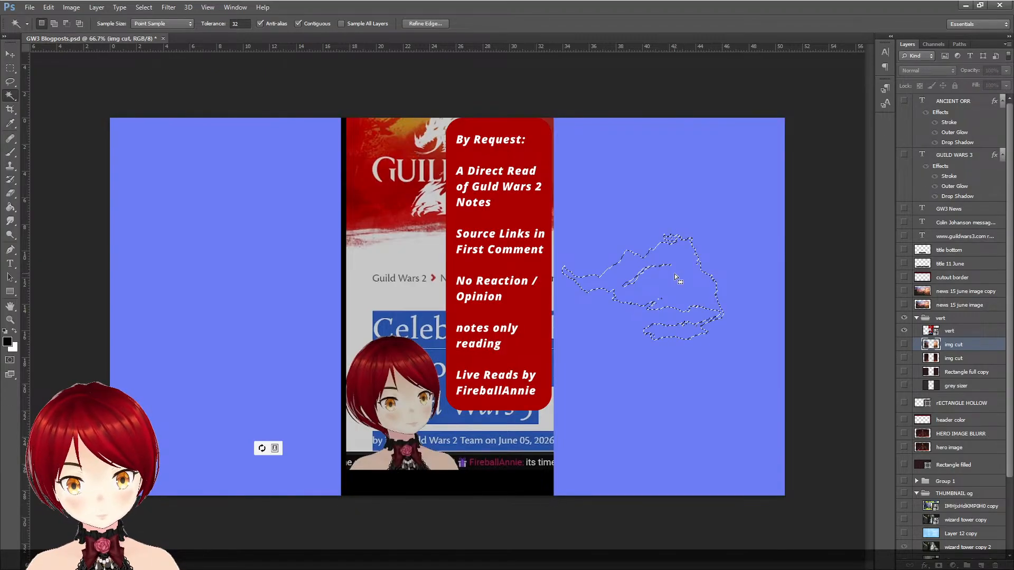
pyautogui.hotkey('ctrl', 'd')
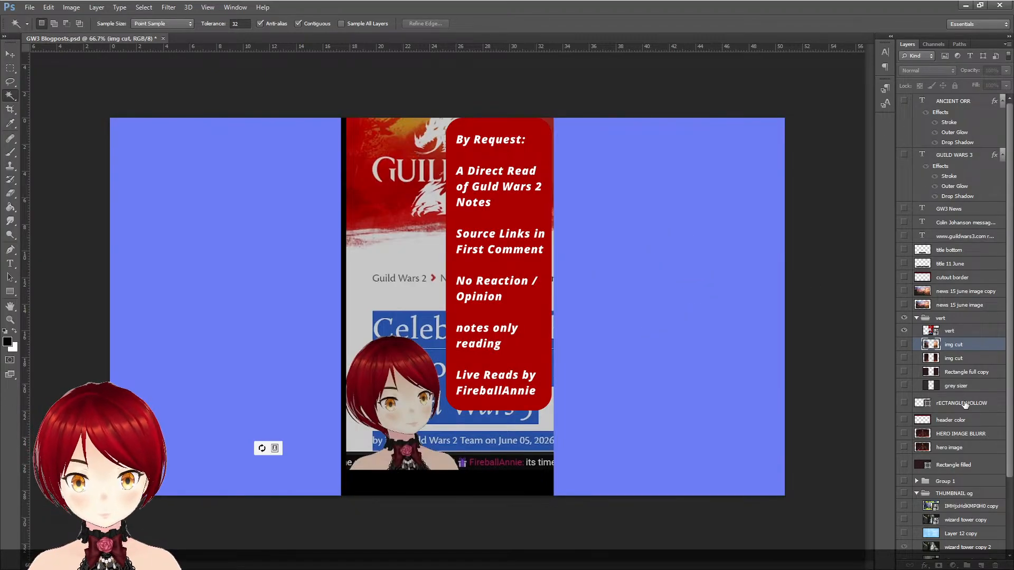
pyautogui.click(976, 333)
pyautogui.click(680, 223)
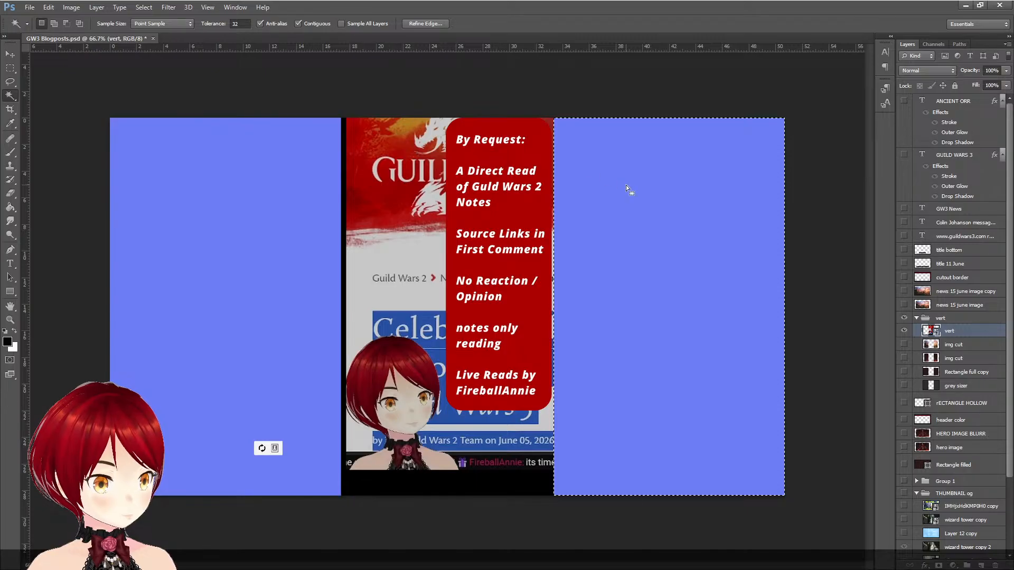
pyautogui.click(200, 222)
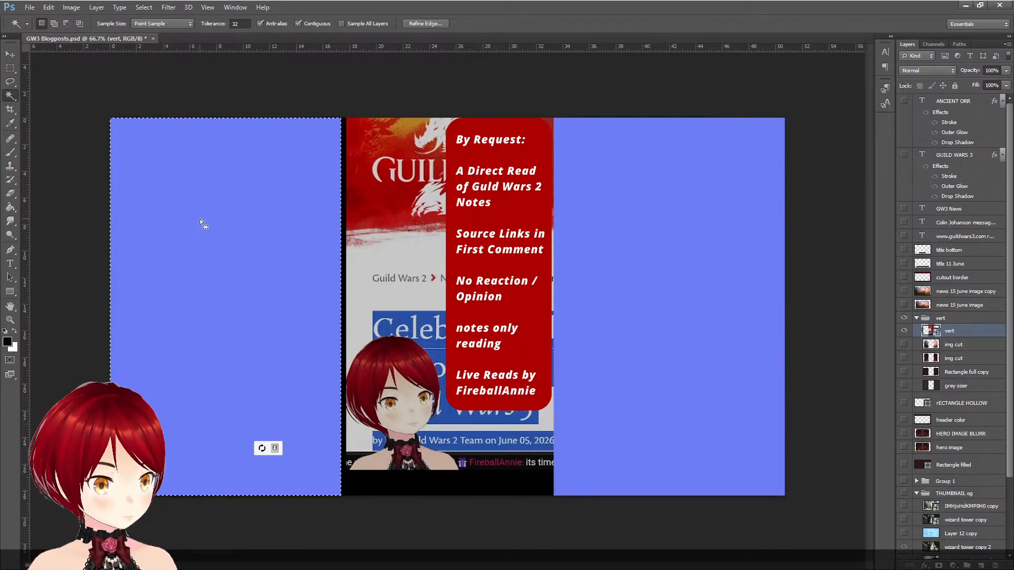
pyautogui.press('shift')
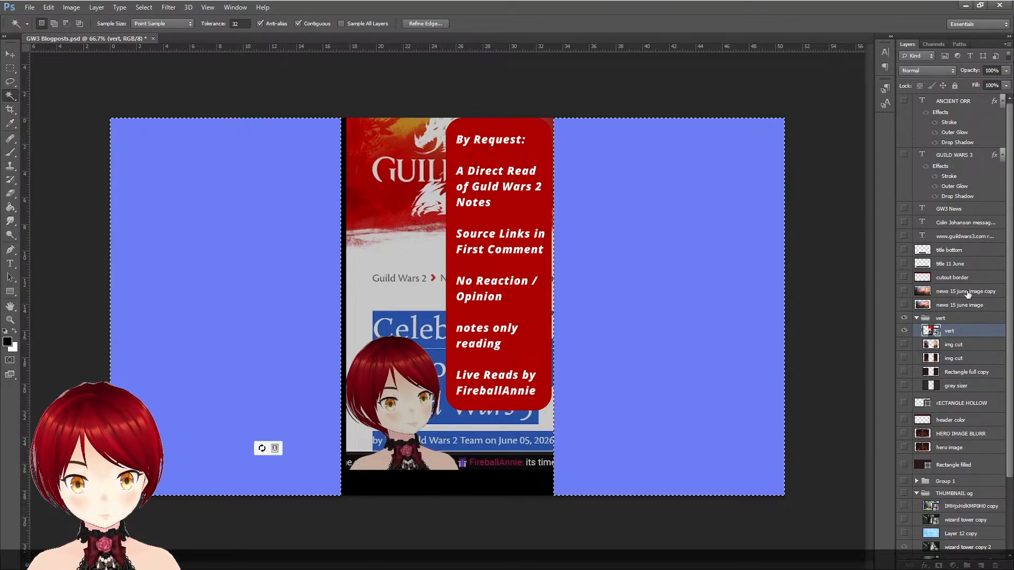
# - Rename the enlarged news 15 june image copy layer "stretched 16 jun"
pyautogui.click(966, 292)
pyautogui.doubleClick(945, 291)
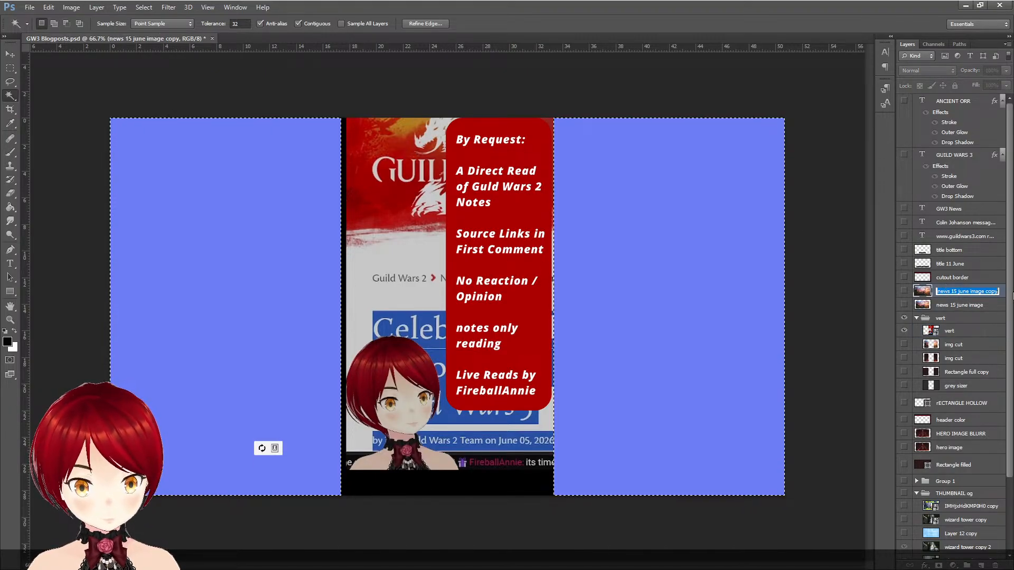
pyautogui.write('stretched')
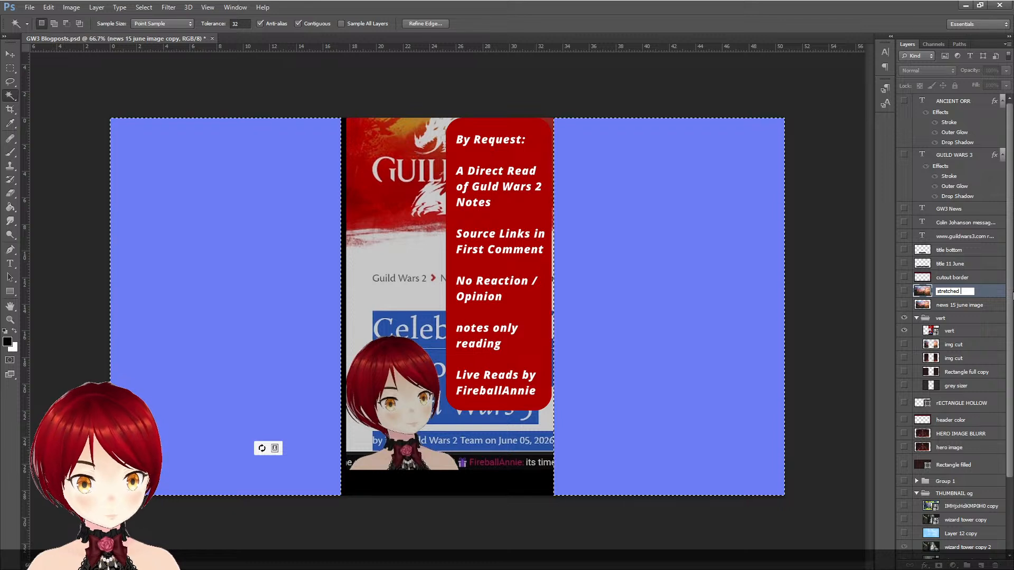
pyautogui.write(' 16 jun')
pyautogui.press('Return')
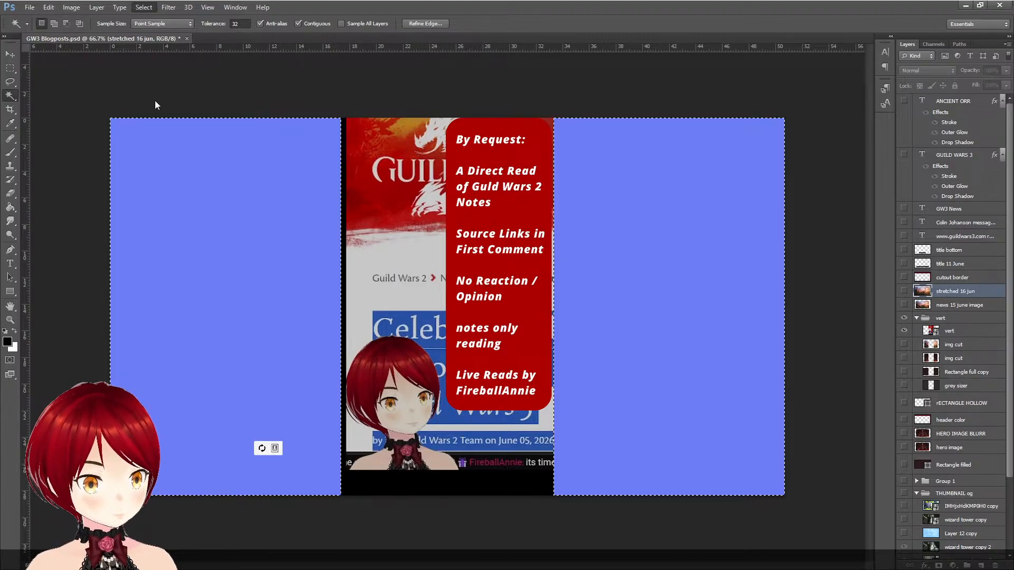
# - Invert the selection and delete the central strip from the stretched 16 jun layer
pyautogui.hotkey('shift', 'ctrl', 'i')
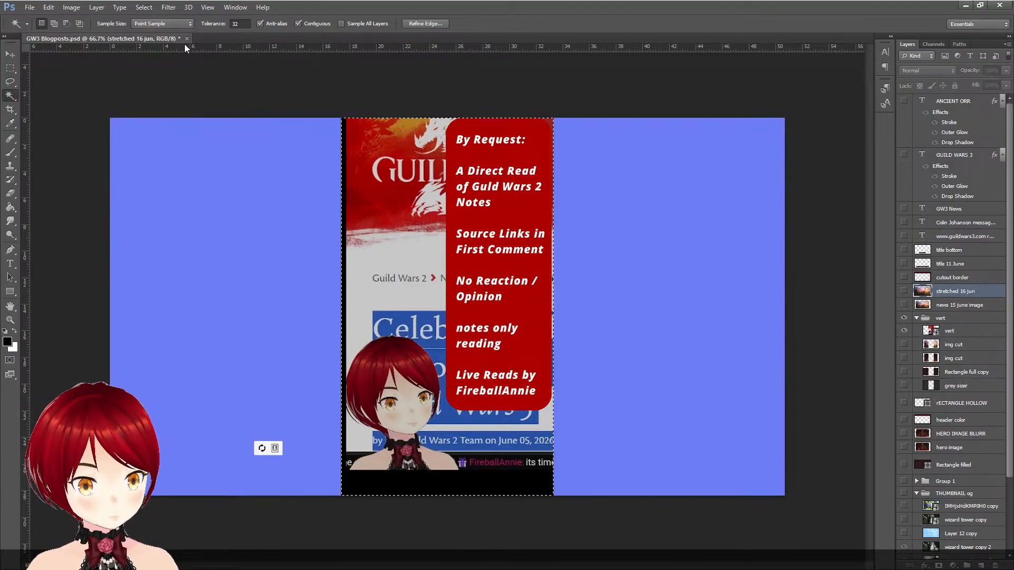
pyautogui.click(904, 291)
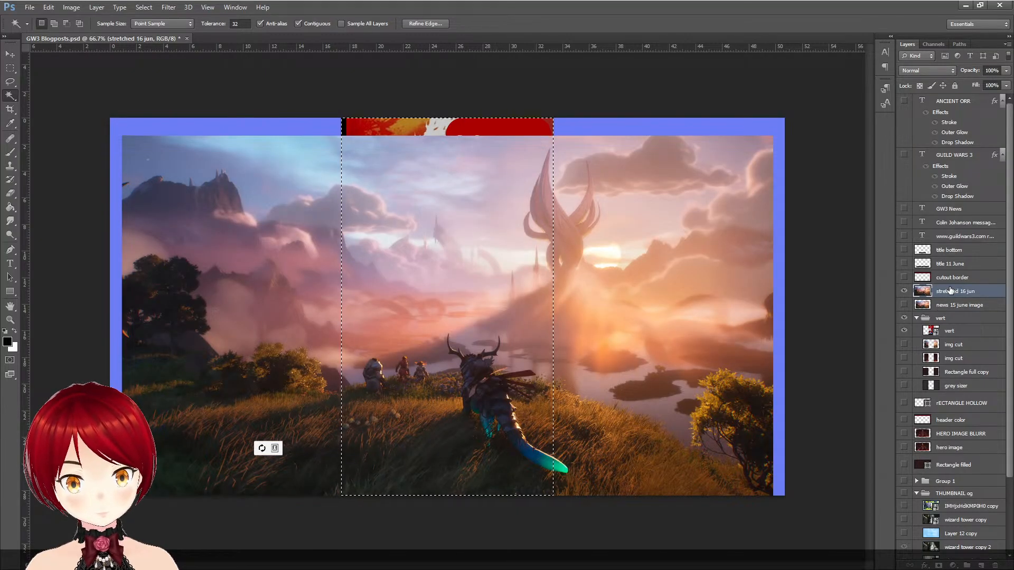
pyautogui.press('Delete')
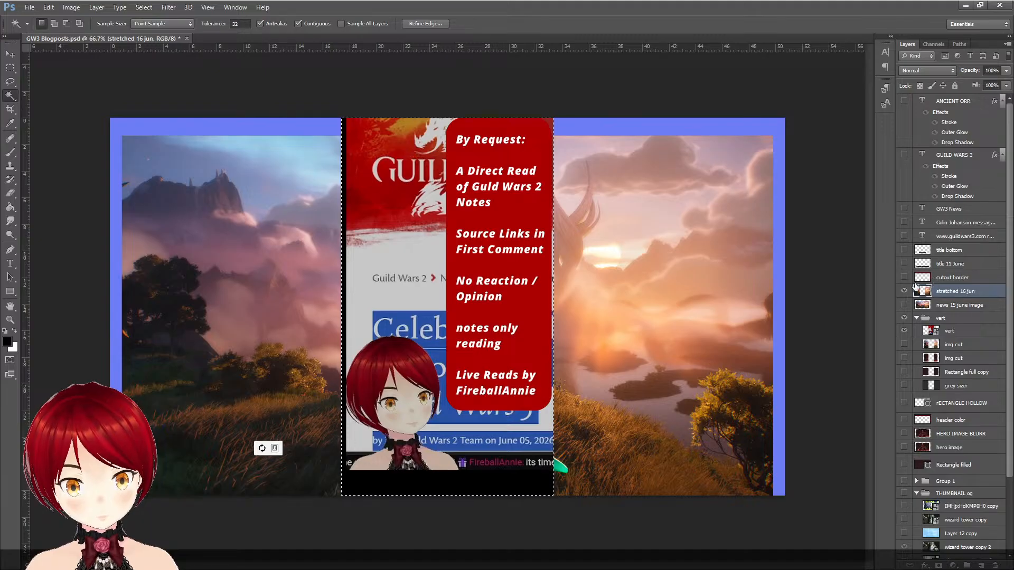
# - Move the stretched 16 jun layer into the vert group above vert, checking the cutout with the vert layer hidden
pyautogui.moveTo(930, 291); pyautogui.dragTo(924, 319)
pyautogui.click(904, 331)
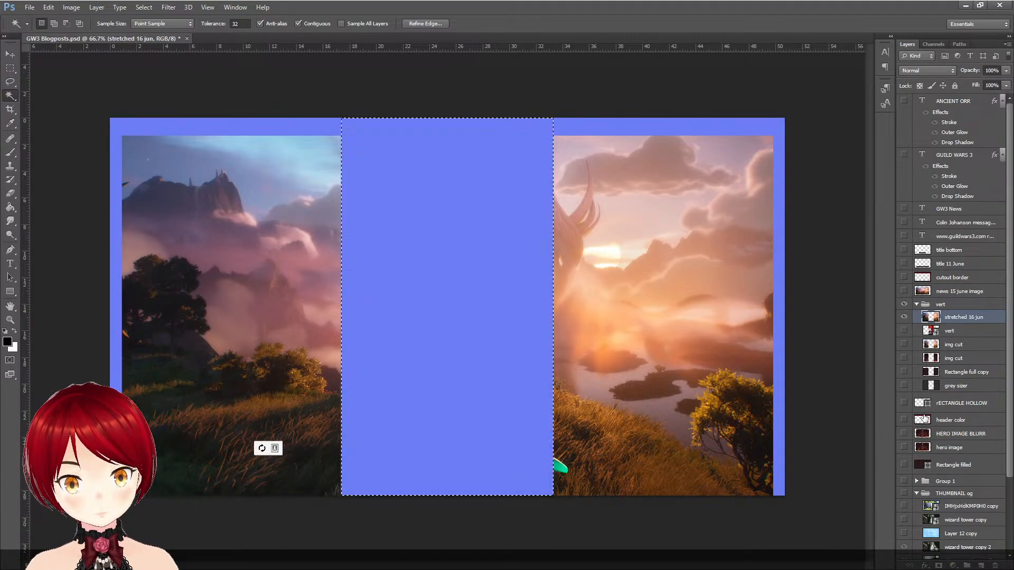
pyautogui.click(903, 331)
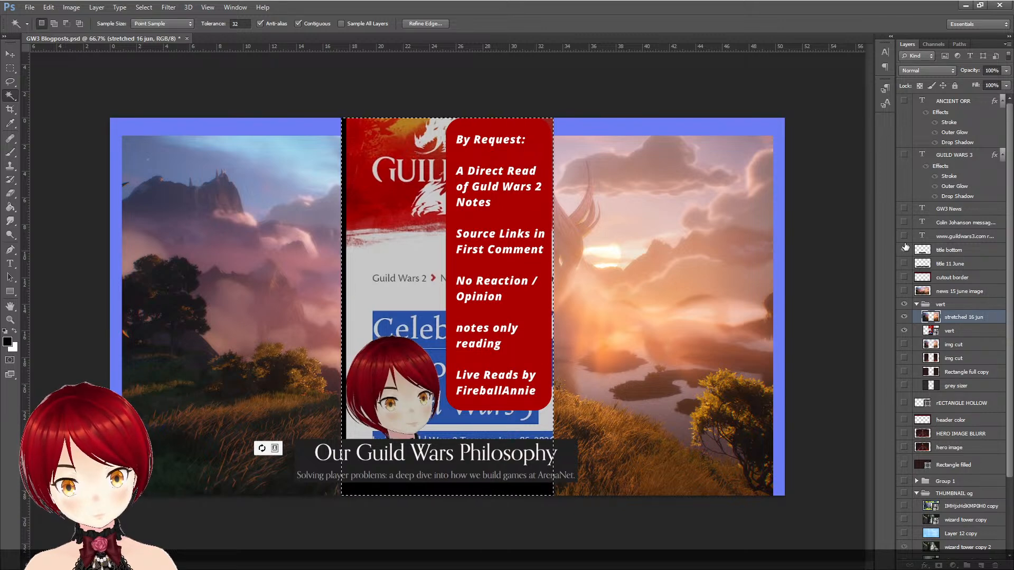
# - Compare the title bottom and title 11 June overlays on the artwork, leaving both hidden
pyautogui.click(904, 250)
pyautogui.click(904, 250)
pyautogui.click(904, 250)
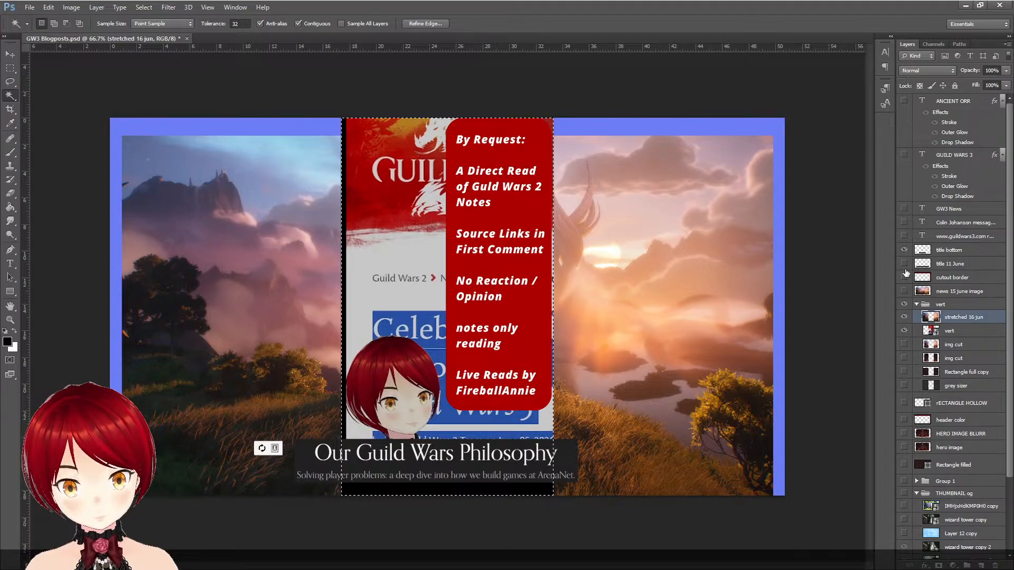
pyautogui.click(905, 250)
pyautogui.click(904, 263)
pyautogui.click(905, 266)
pyautogui.click(904, 267)
pyautogui.click(904, 264)
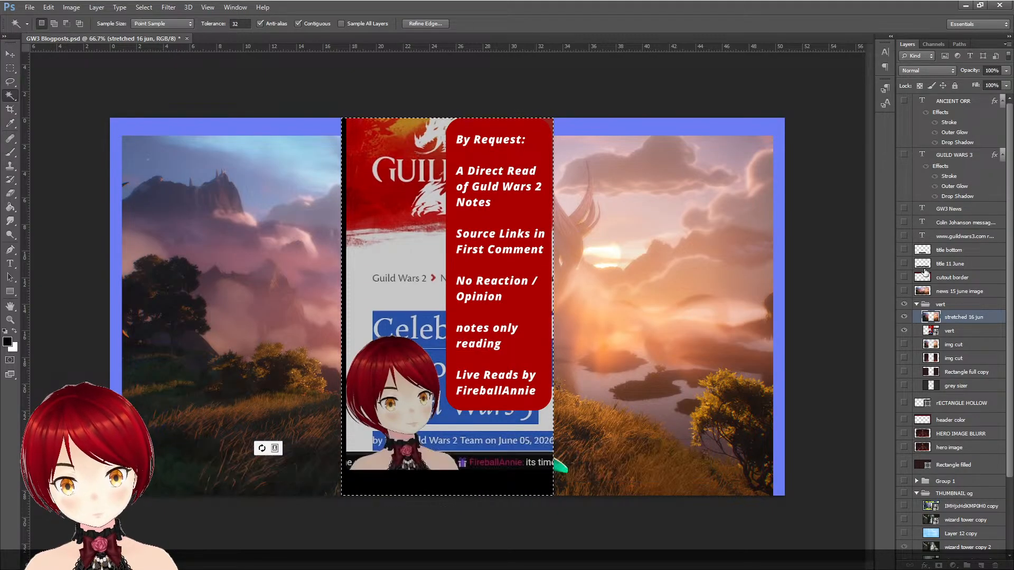
# - Show the cutout border and both text layers of the message header
pyautogui.click(905, 277)
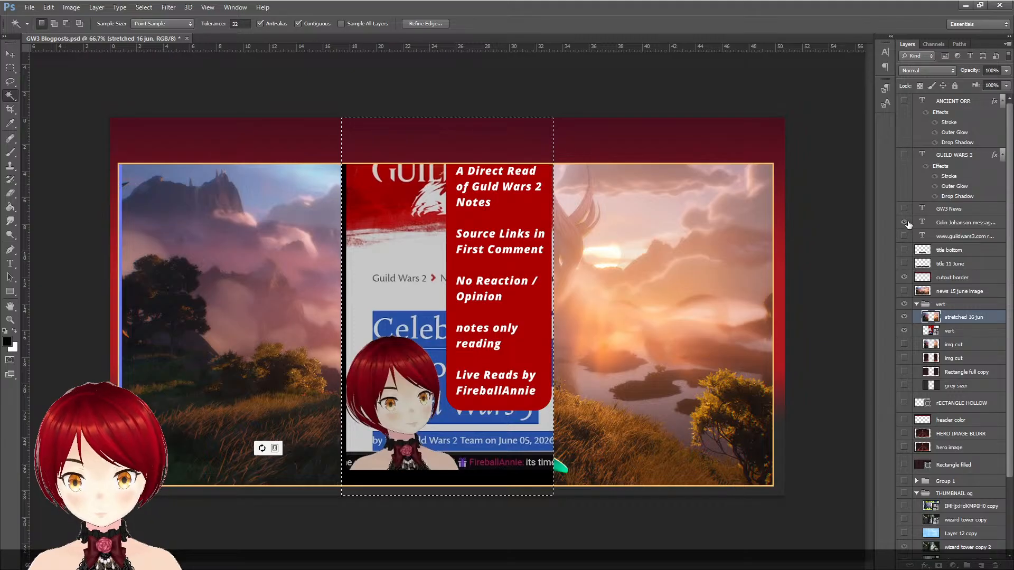
pyautogui.click(905, 222)
pyautogui.click(905, 236)
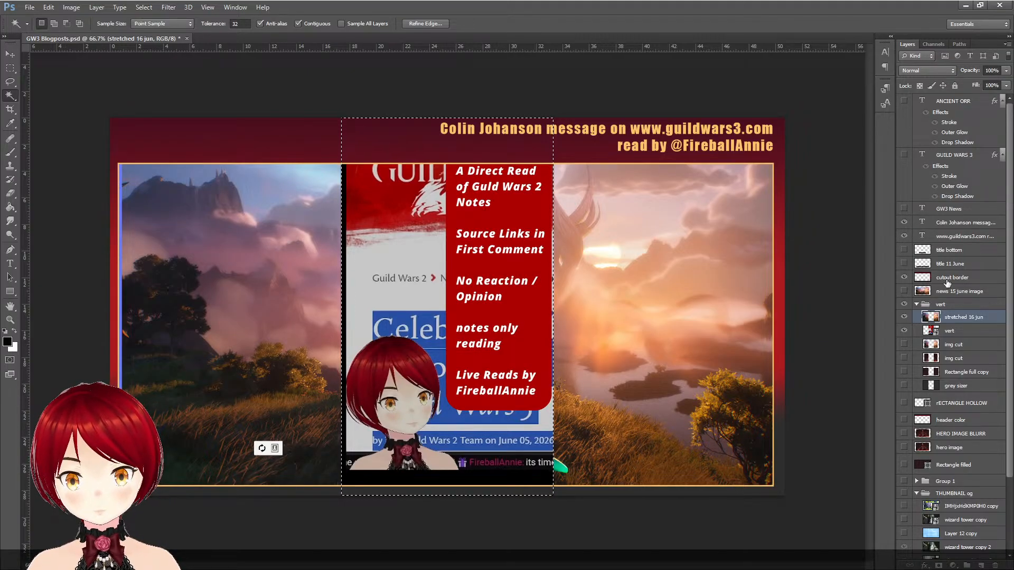
# - Hide the vert layer and the Layer 6, gradient full and Layer 0 backgrounds to leave the central strip transparent
pyautogui.click(904, 331)
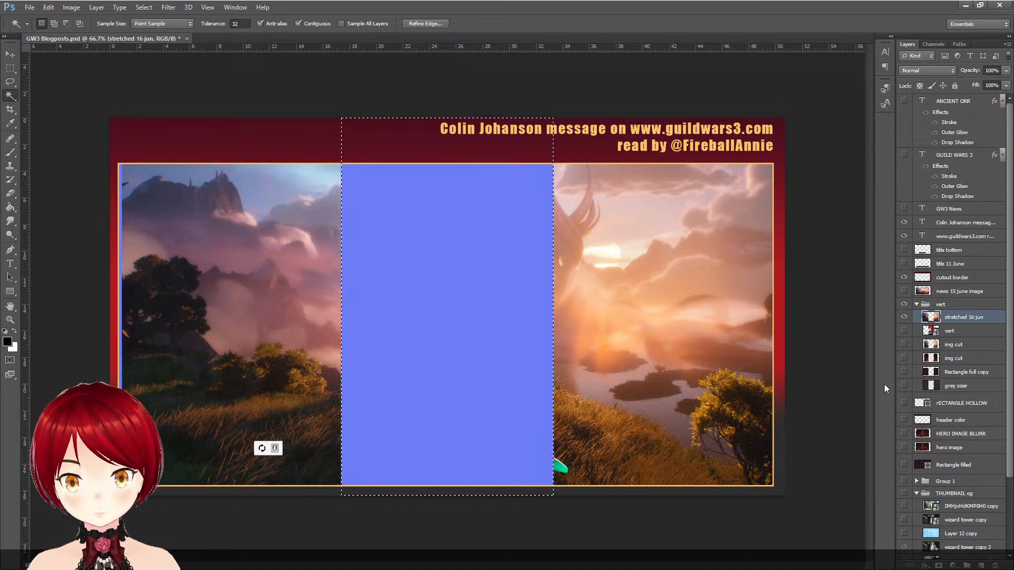
pyautogui.scroll(-3, 903, 523)
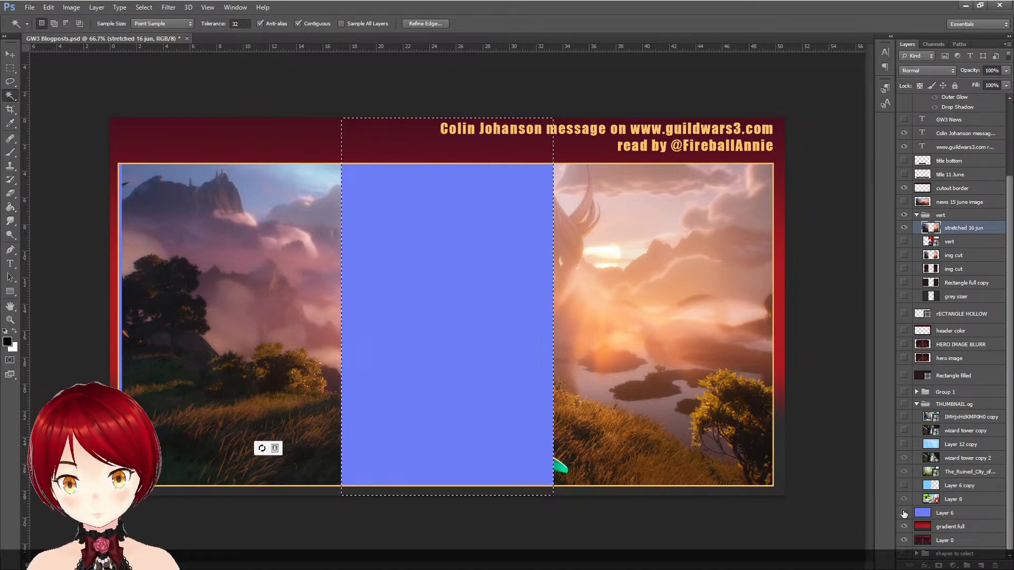
pyautogui.click(905, 514)
pyautogui.click(904, 527)
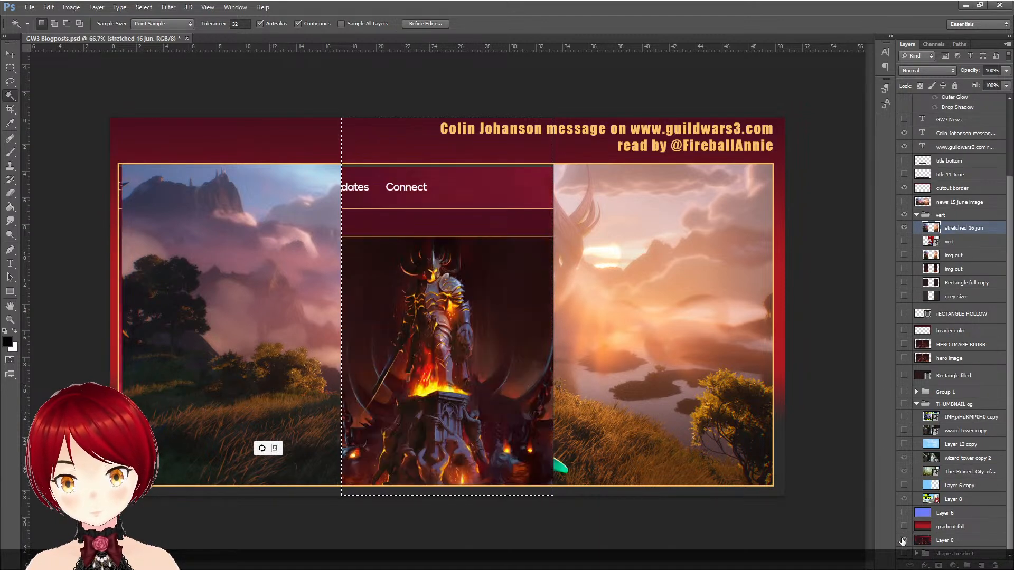
pyautogui.click(904, 541)
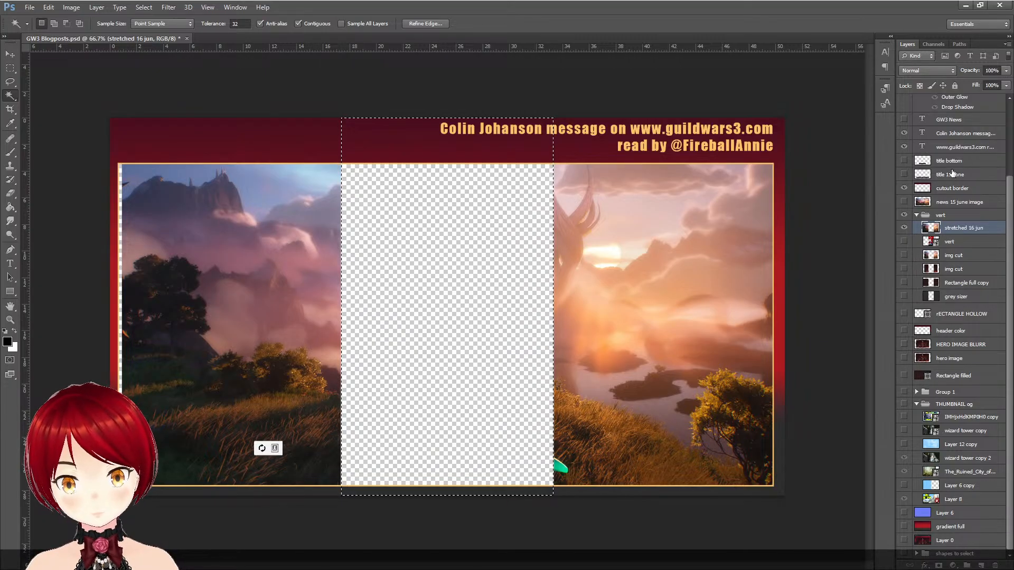
# - Check the title 11 June overlay, leave it hidden, and show the GW3 News title
pyautogui.click(904, 174)
pyautogui.click(904, 174)
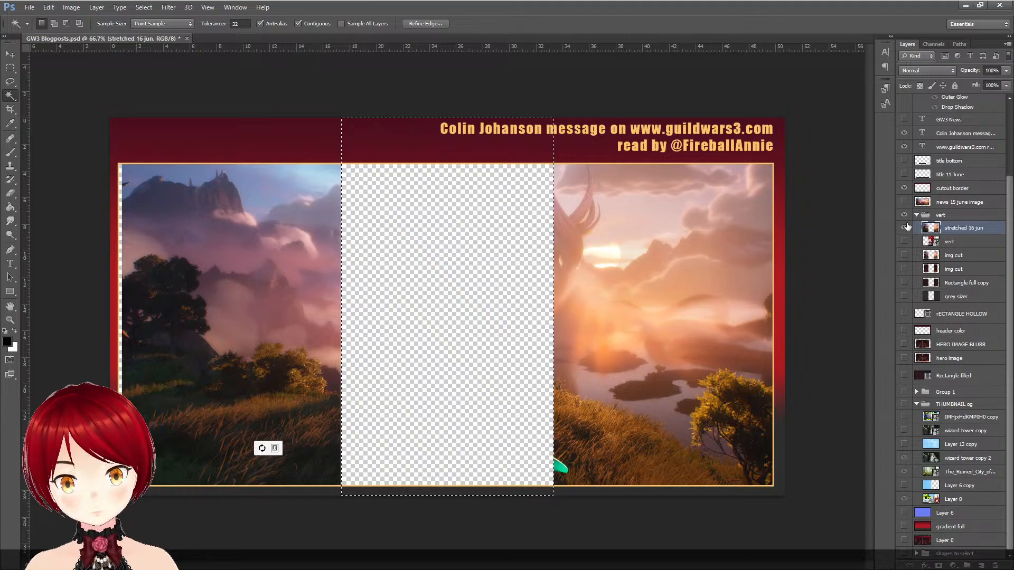
pyautogui.click(904, 120)
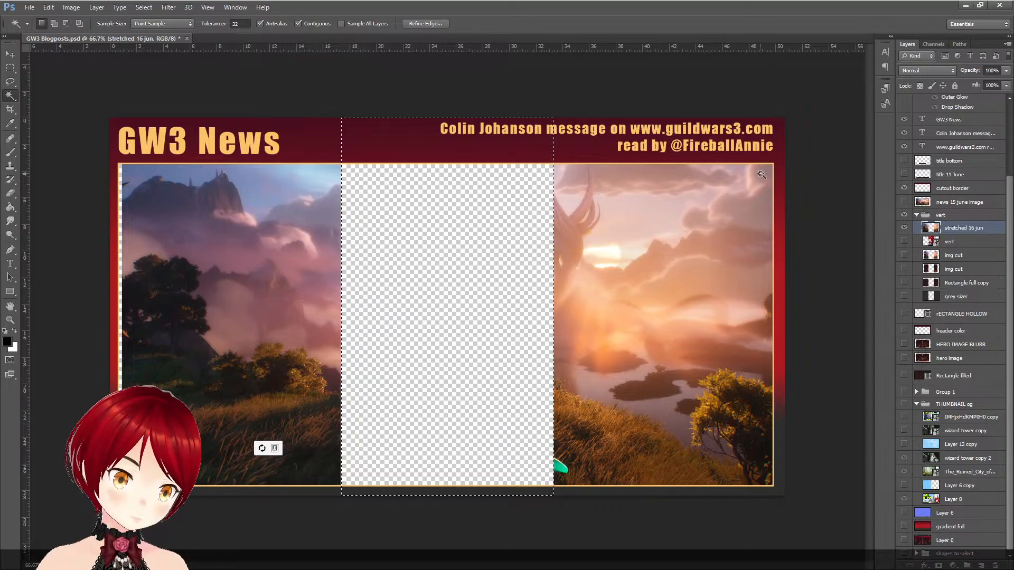
pyautogui.click(963, 315)
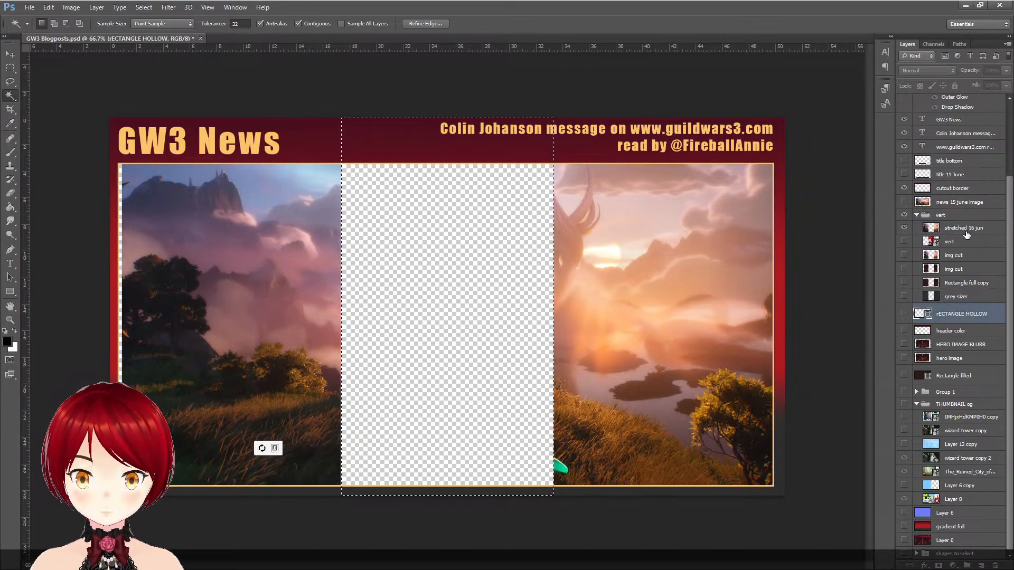
pyautogui.click(965, 232)
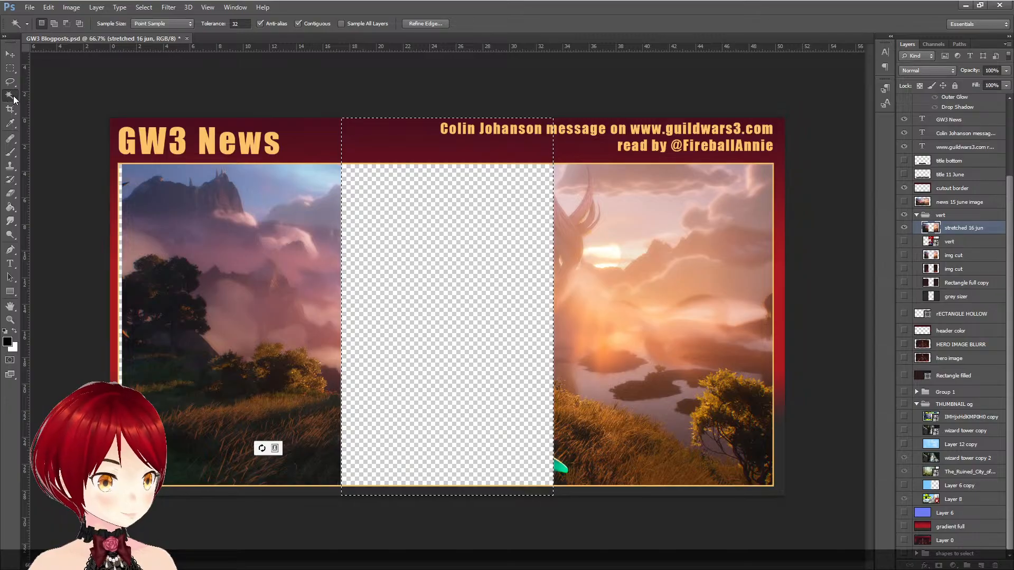
pyautogui.click(185, 207)
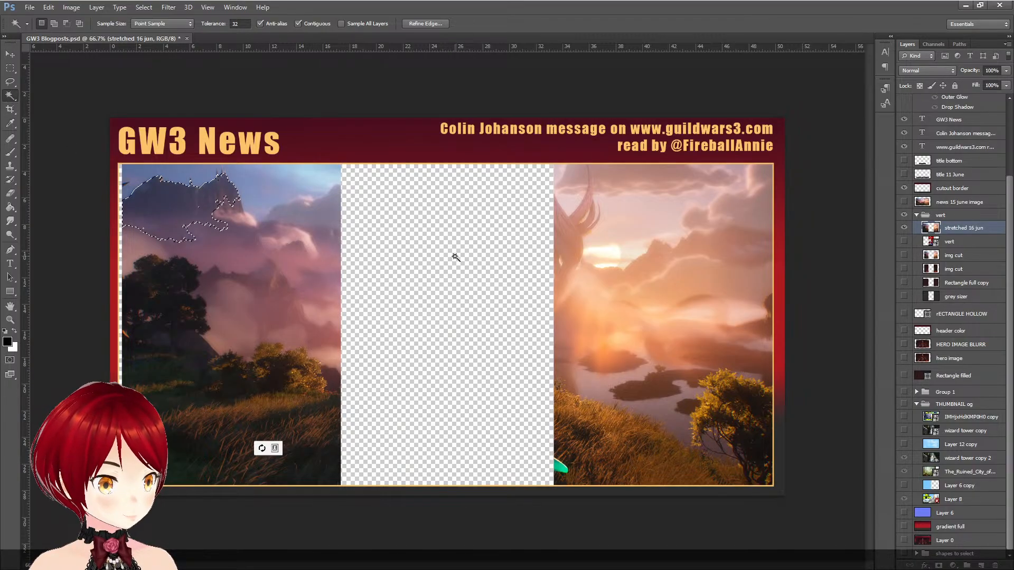
pyautogui.click(459, 266)
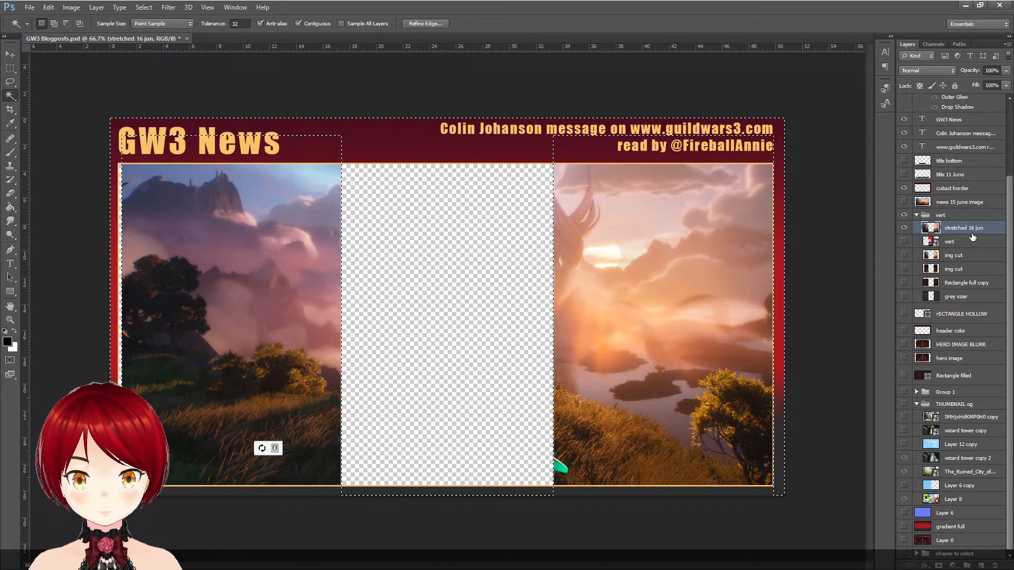
pyautogui.click(16, 59)
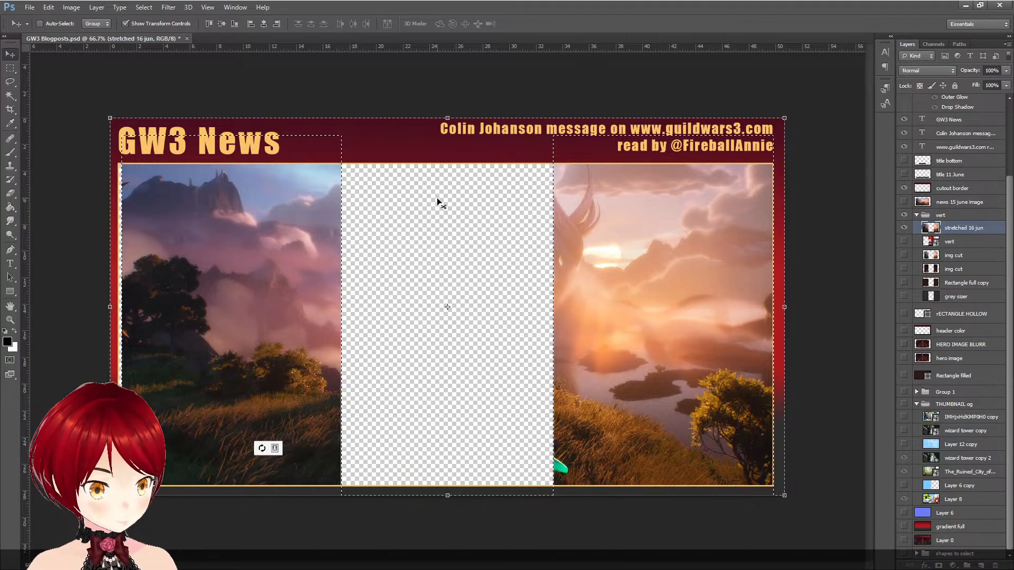
pyautogui.hotkey('alt', 'Tab')
pyautogui.hotkey('alt', 'Tab')
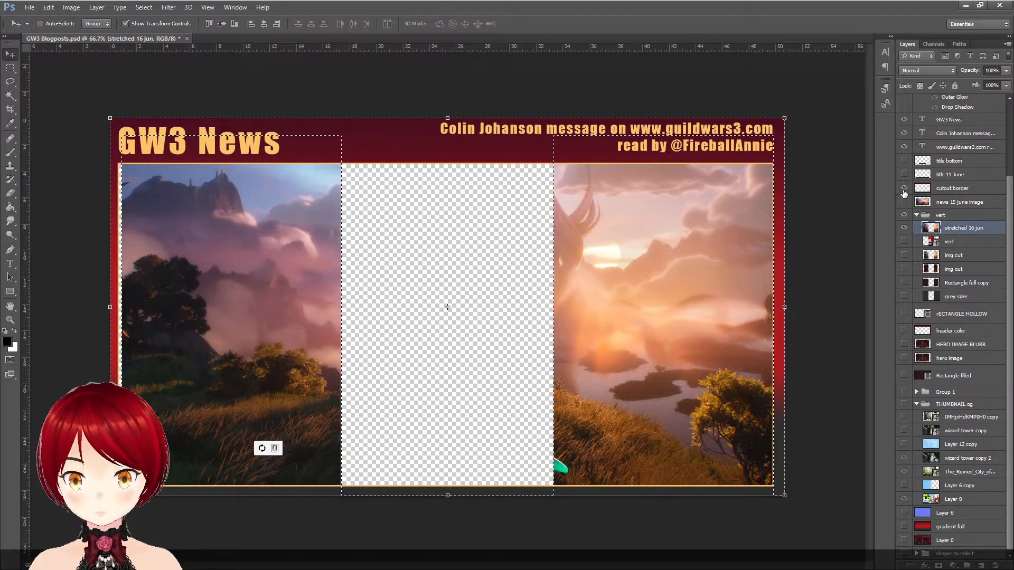
# - Hide the cutout border, the message header texts and the GW3 News title, and clear the selection
pyautogui.click(904, 190)
pyautogui.click(905, 148)
pyautogui.click(906, 134)
pyautogui.click(906, 119)
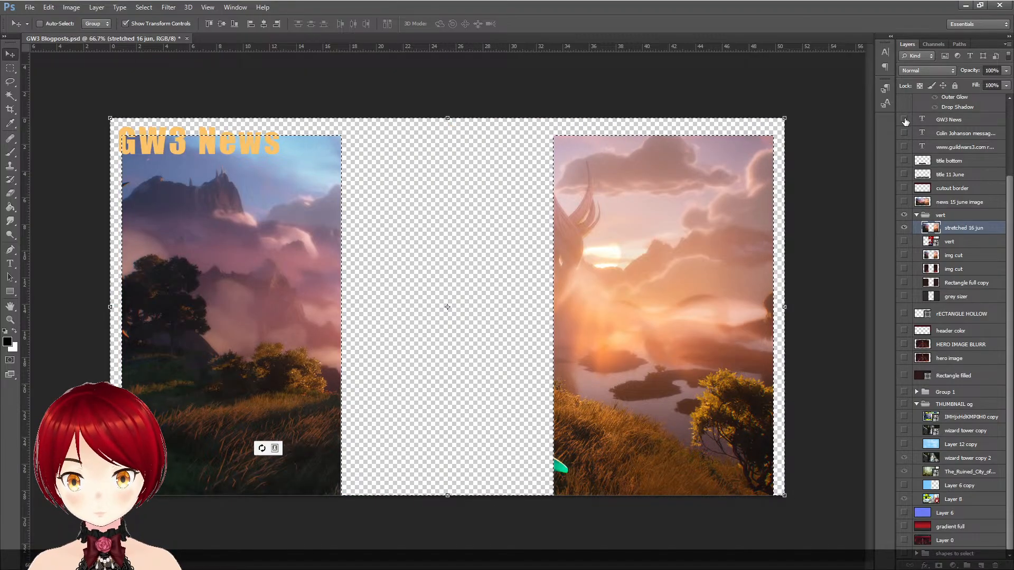
pyautogui.hotkey('ctrl', 'd')
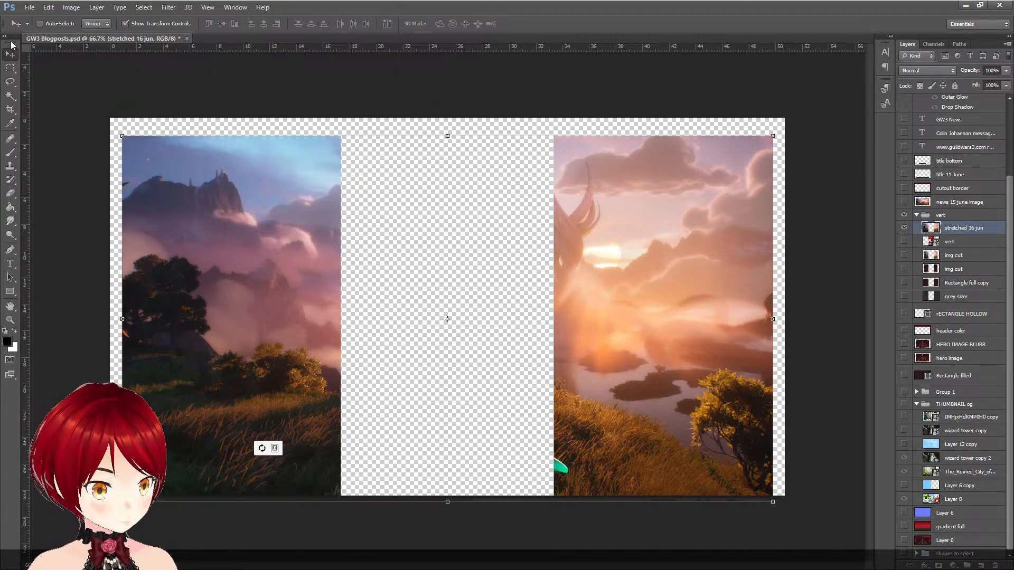
# - Select the left half of the stretched 16 jun layer and widen it outward to 102.18% with Free Transform
pyautogui.click(10, 68)
pyautogui.moveTo(311, 379); pyautogui.dragTo(56, 115)
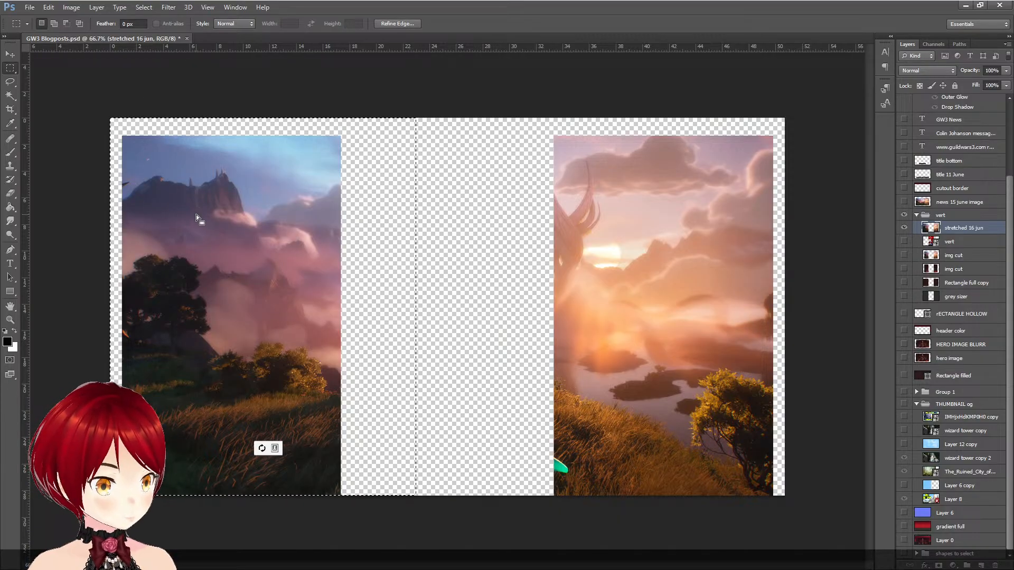
pyautogui.hotkey('ctrl', 't')
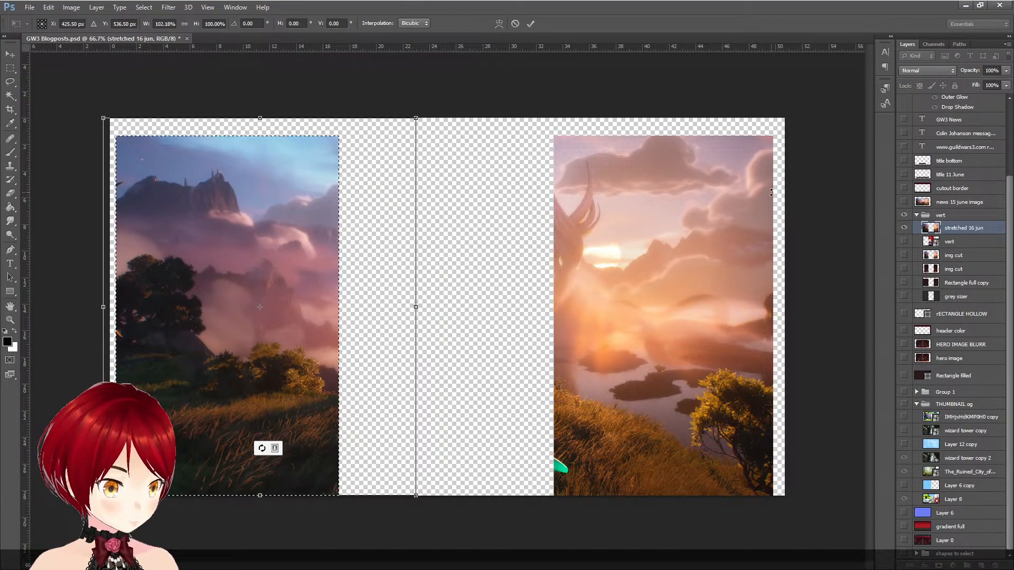
pyautogui.click(515, 22)
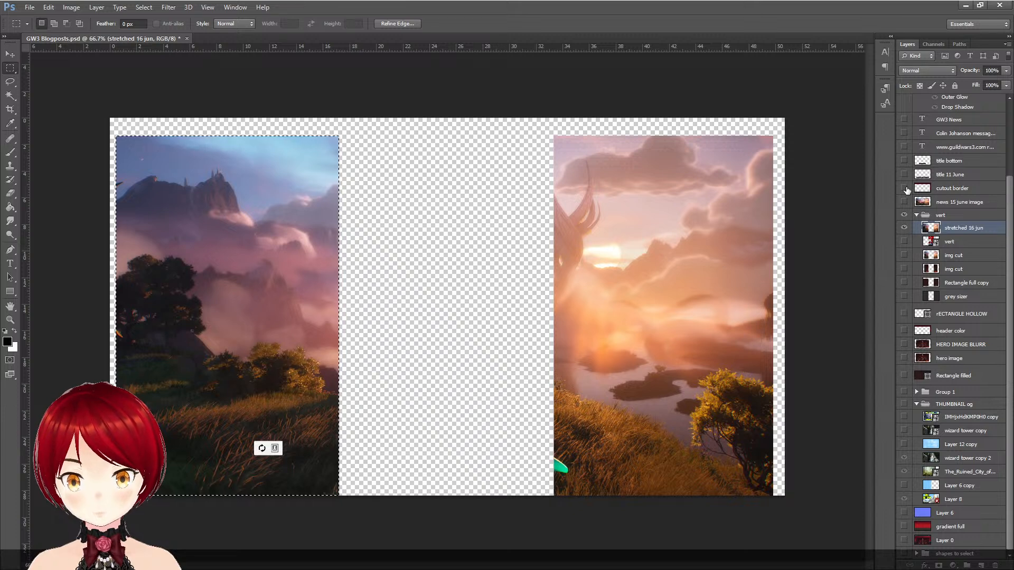
# - Show the cutout border and the title bottom overlay, keeping title 11 June hidden
pyautogui.click(905, 189)
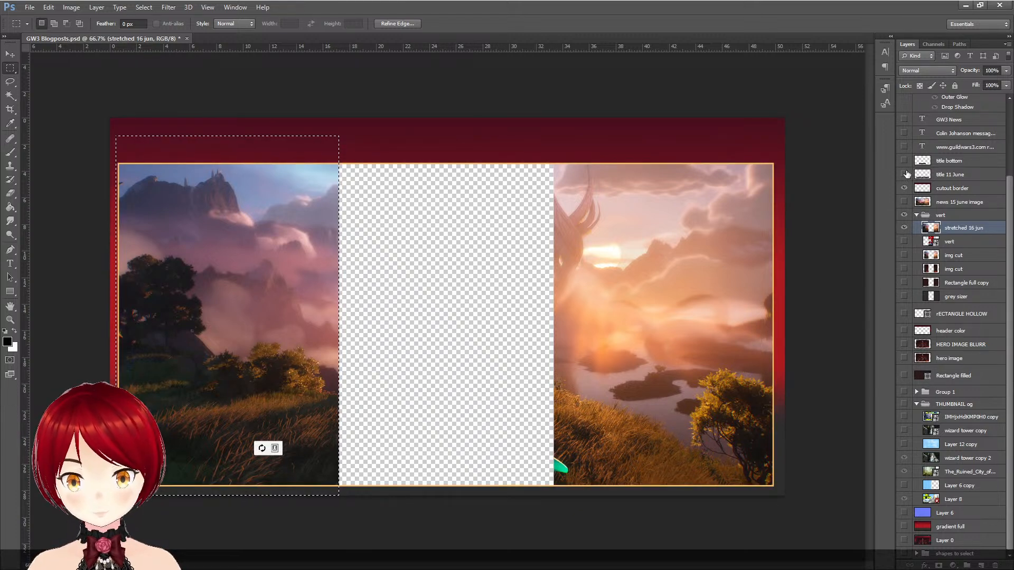
pyautogui.click(905, 174)
pyautogui.click(905, 174)
pyautogui.click(904, 161)
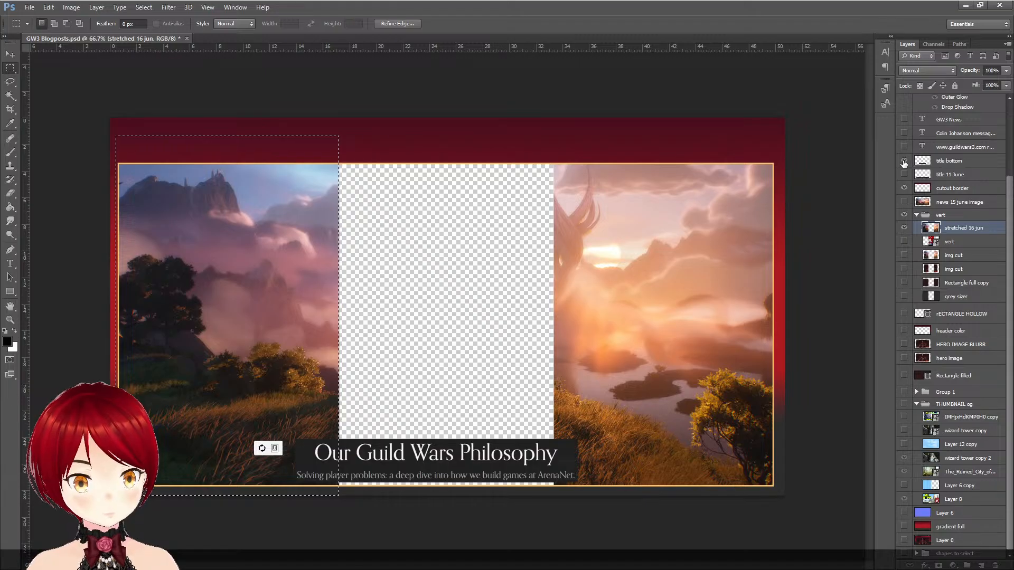
# - Show the GW3 News title and the upper message header text, and clear the selection
pyautogui.scroll(2, 933, 142)
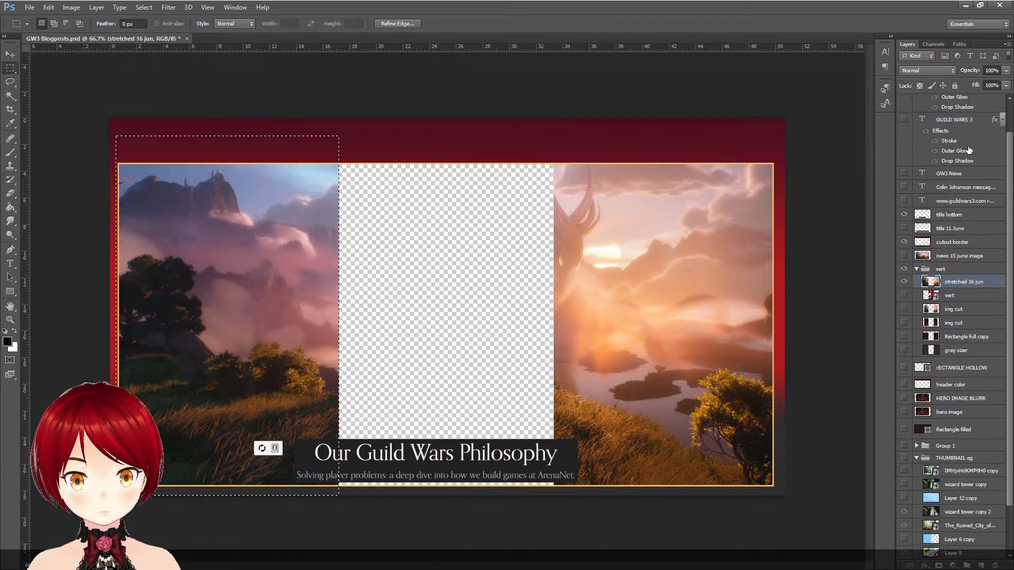
pyautogui.click(905, 173)
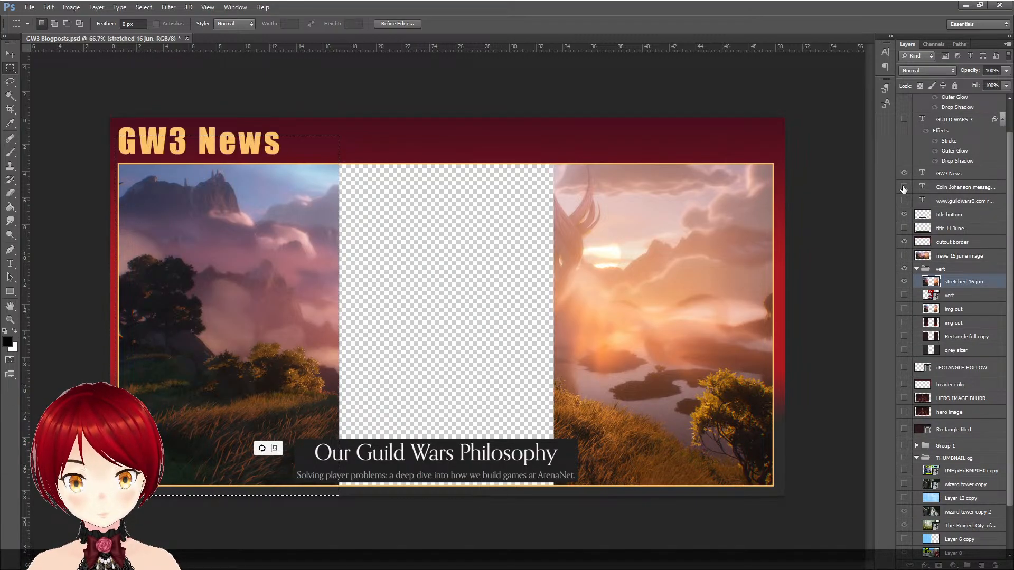
pyautogui.click(904, 187)
pyautogui.hotkey('ctrl', 'd')
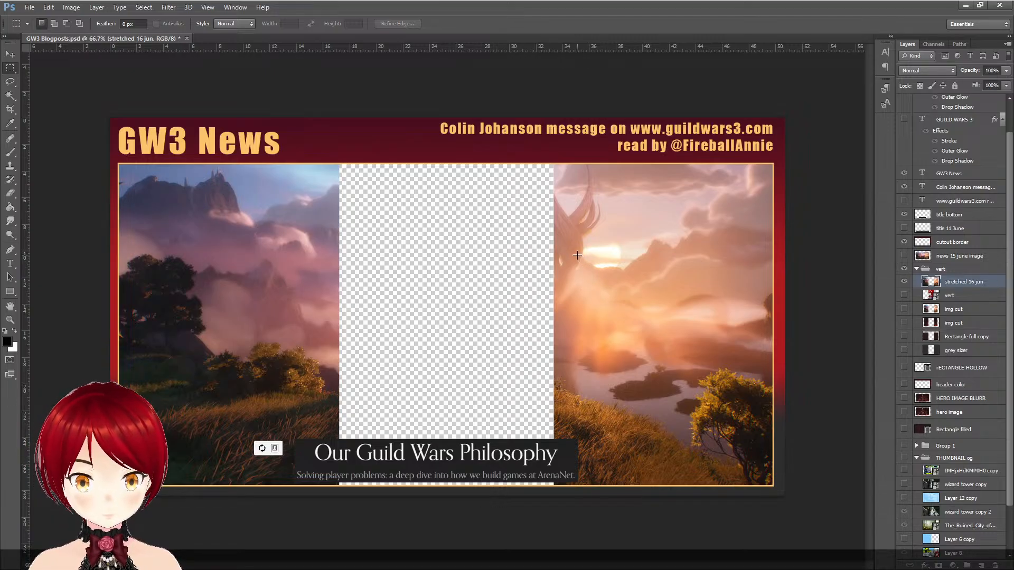
# - Switch to DaVinci Resolve and import Jun-16-cutout-for-vid.png into the media pool
pyautogui.click(966, 7)
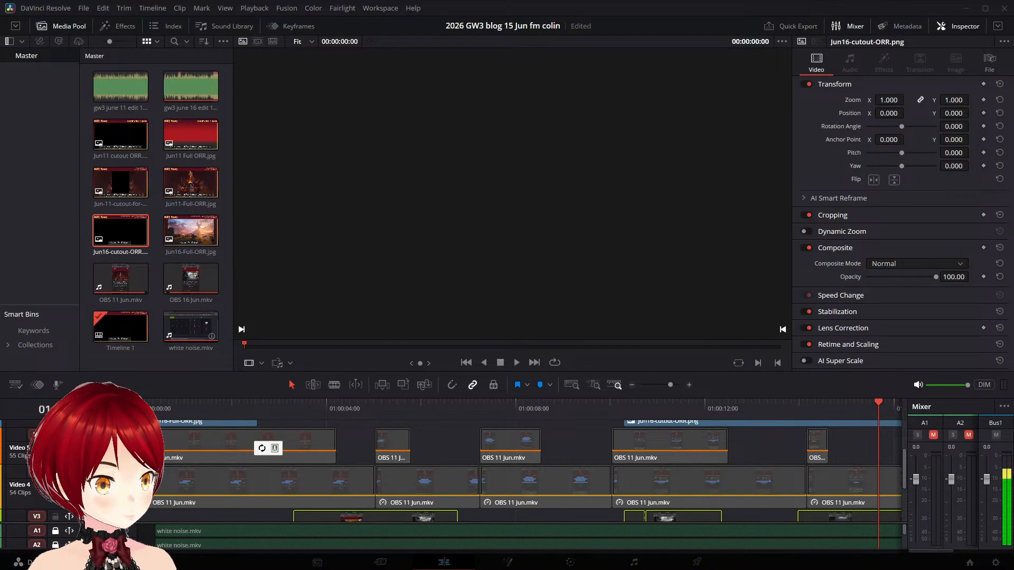
pyautogui.click(53, 22)
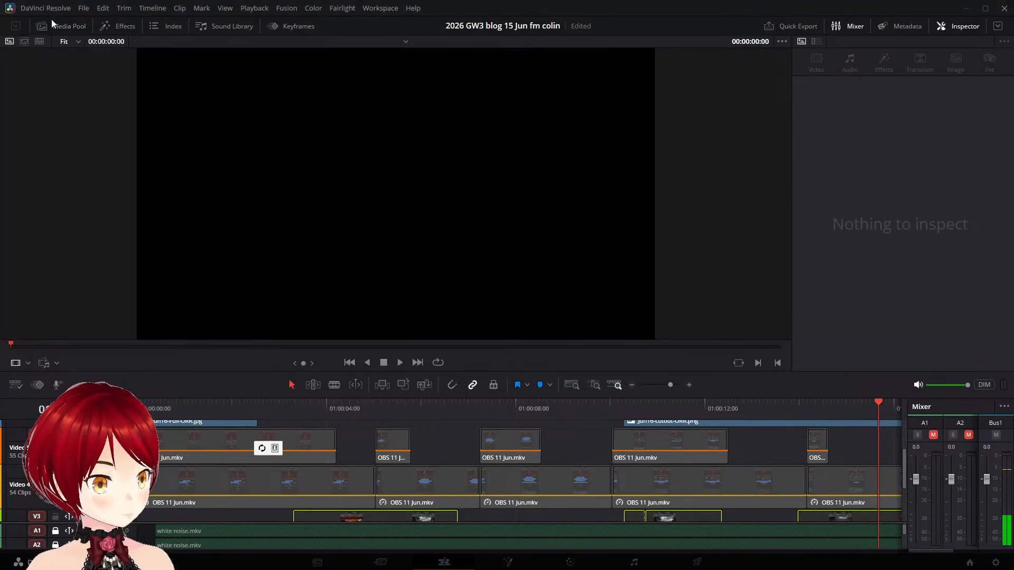
pyautogui.click(52, 23)
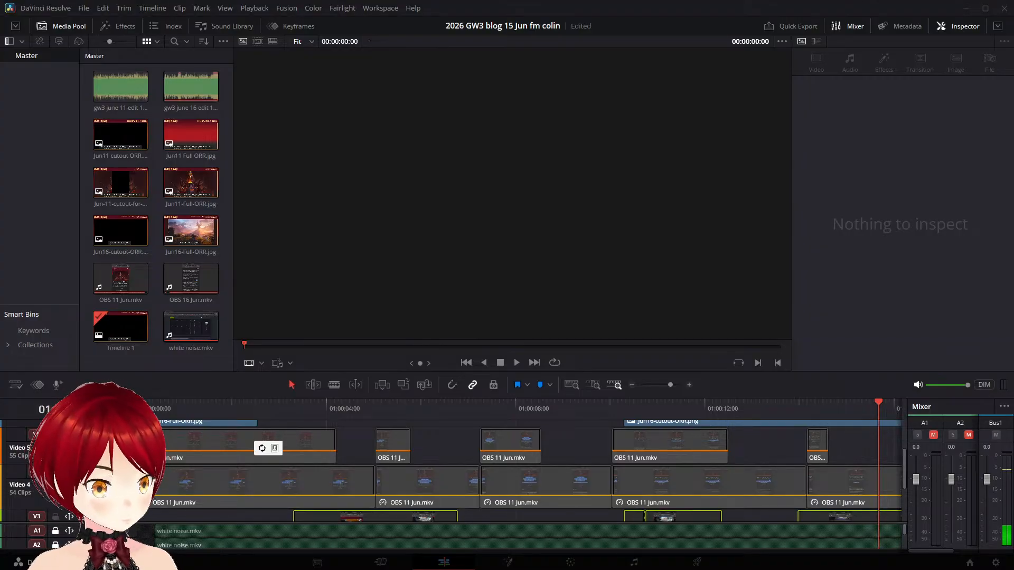
pyautogui.doubleClick(206, 335)
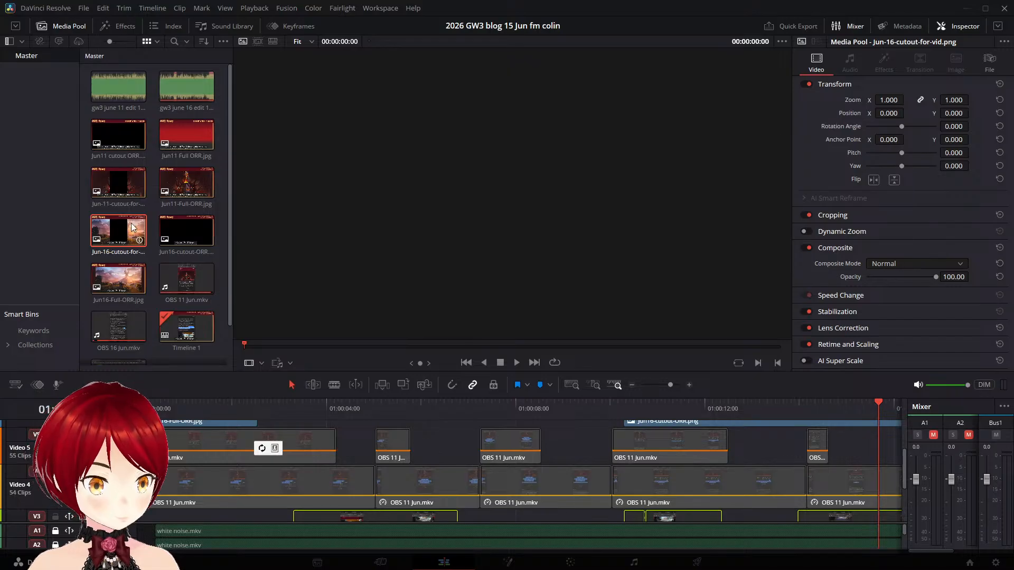
# - Preview Jun-16-cutout-for-vid.png, then delete the Jun16-cutout-ORR.png clip that begins near 01:00:10 on Video 6
pyautogui.click(115, 239)
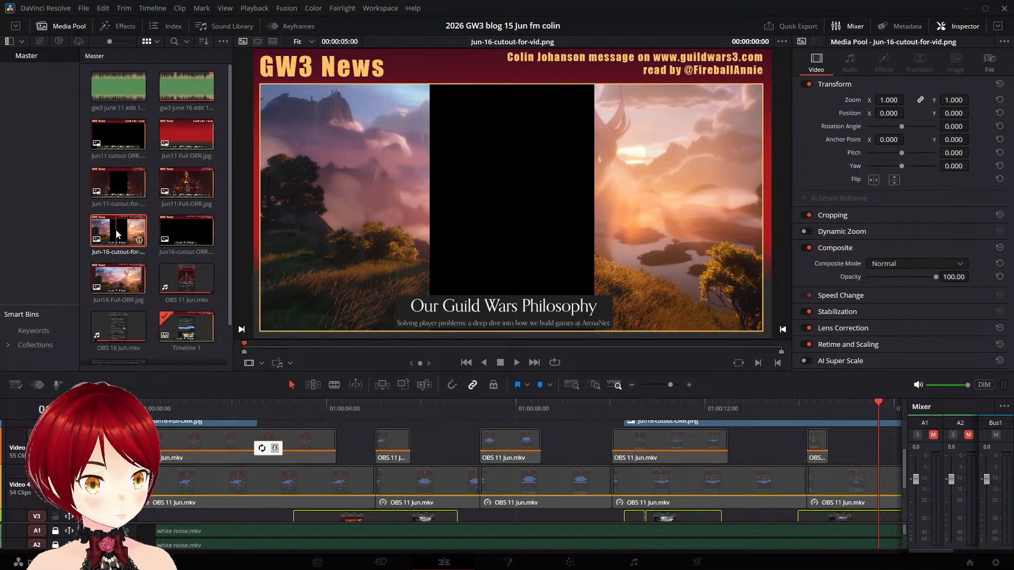
pyautogui.scroll(3, 495, 455)
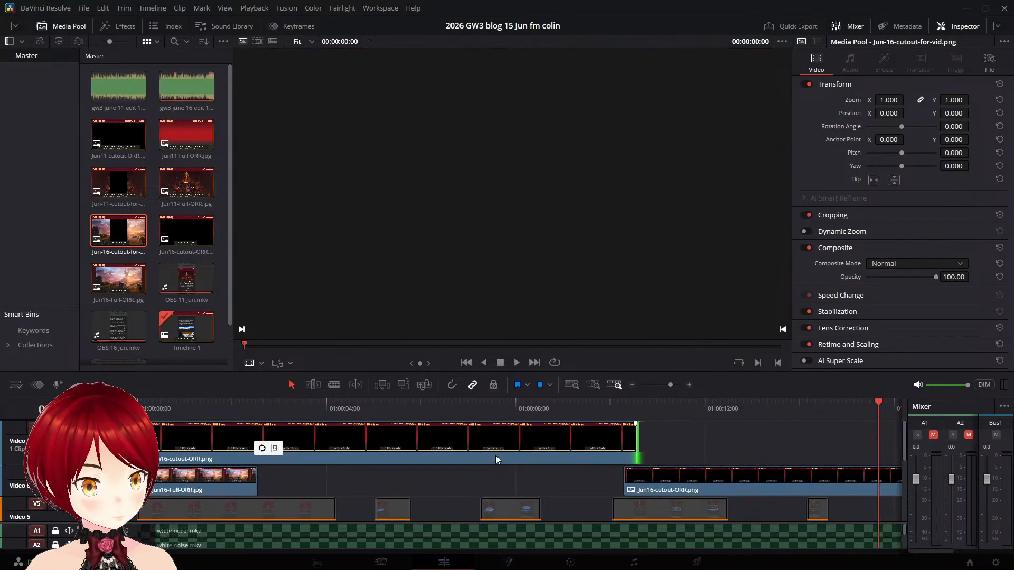
pyautogui.click(668, 445)
pyautogui.click(657, 482)
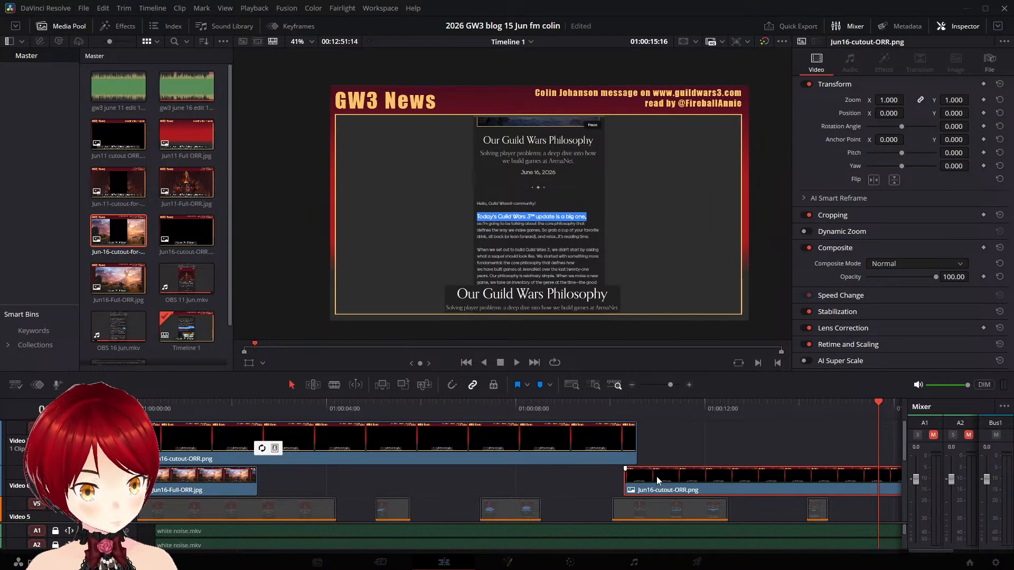
pyautogui.hotkey('ctrl', 'z')
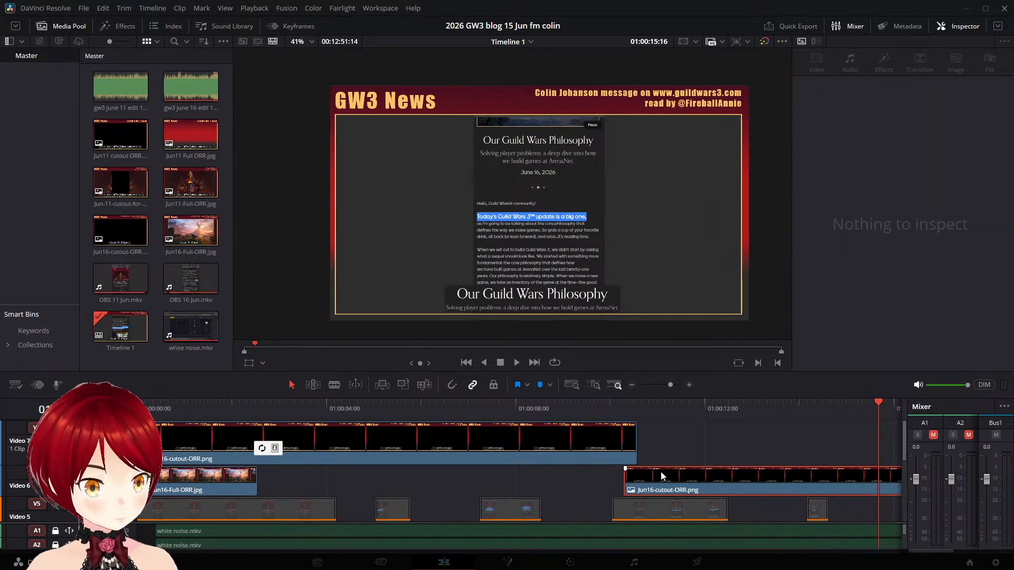
pyautogui.click(659, 443)
pyautogui.click(660, 481)
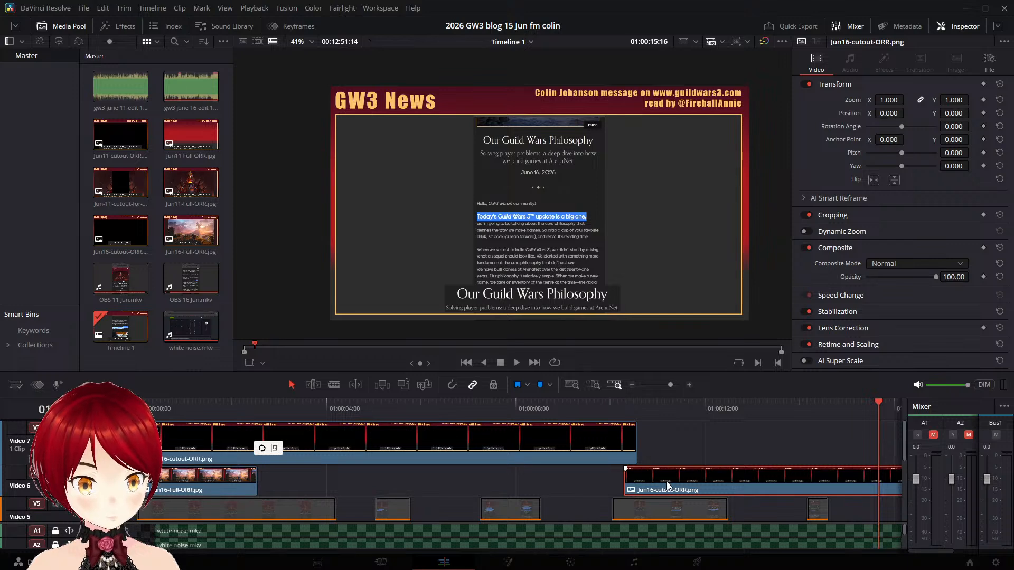
pyautogui.press('Delete')
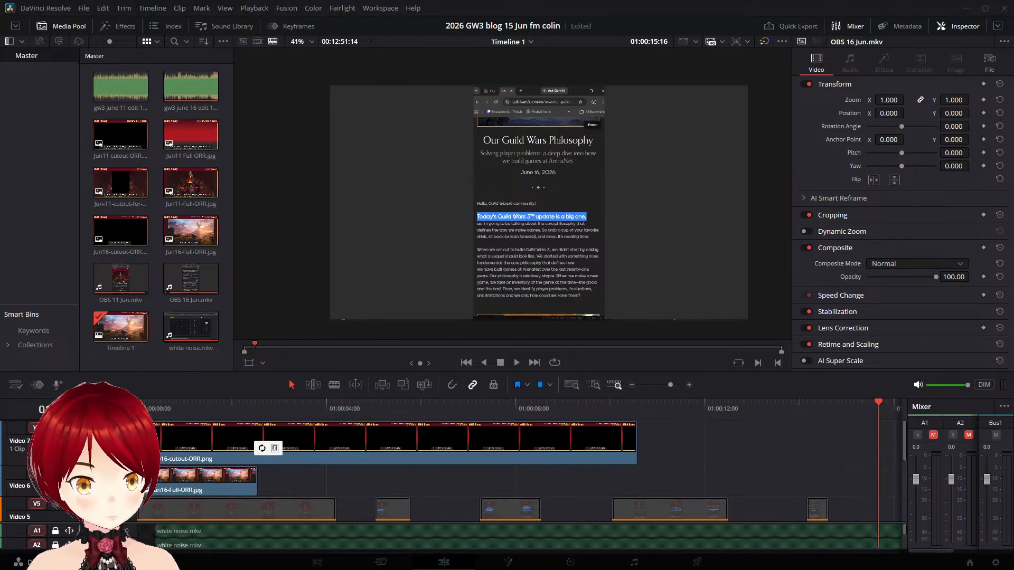
pyautogui.moveTo(124, 230); pyautogui.dragTo(662, 423)
pyautogui.click(717, 437)
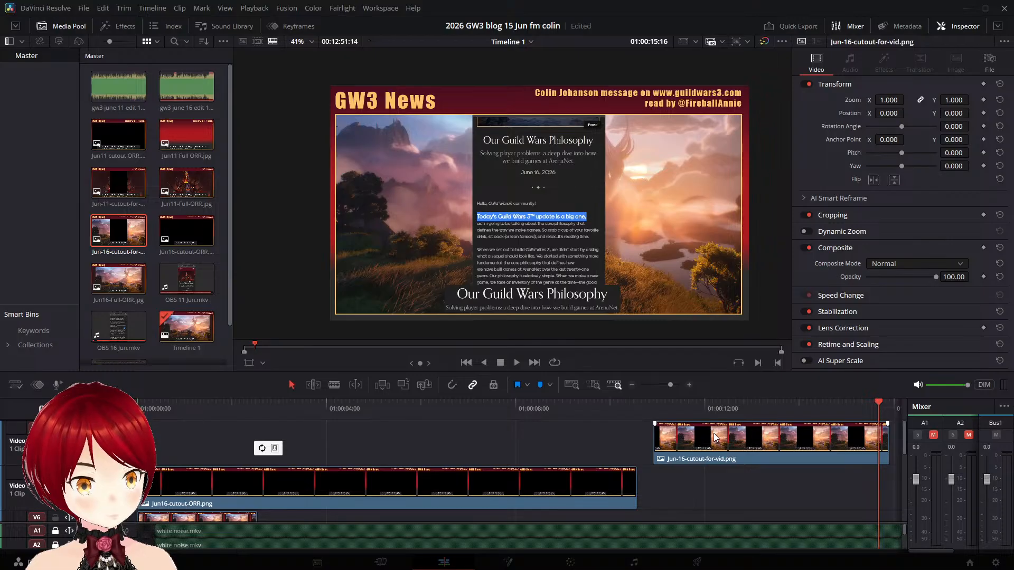
pyautogui.hotkey('ctrl', 'z')
# - Shorten the Jun16-cutout-ORR.png clip on Video 7 to about 6.5 seconds and place Jun-16-cutout-for-vid.png directly after it
pyautogui.moveTo(116, 231); pyautogui.dragTo(452, 443)
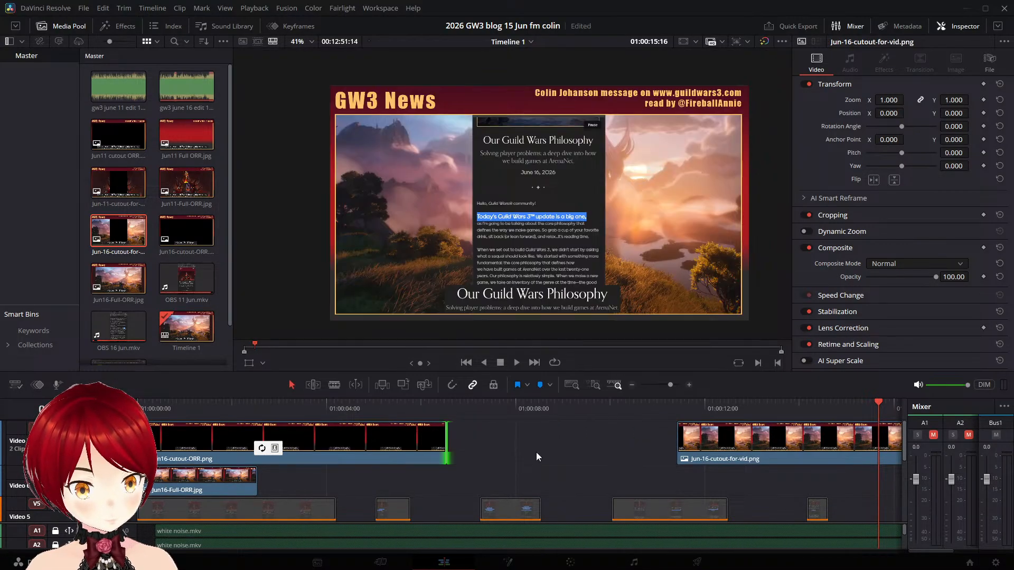
pyautogui.moveTo(762, 450); pyautogui.dragTo(534, 449)
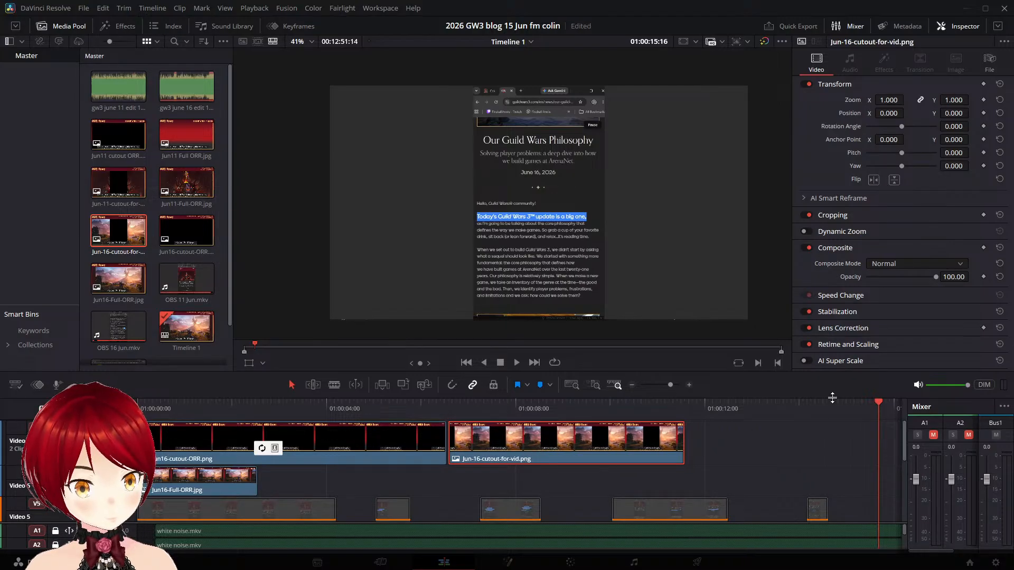
pyautogui.moveTo(877, 396); pyautogui.dragTo(740, 323)
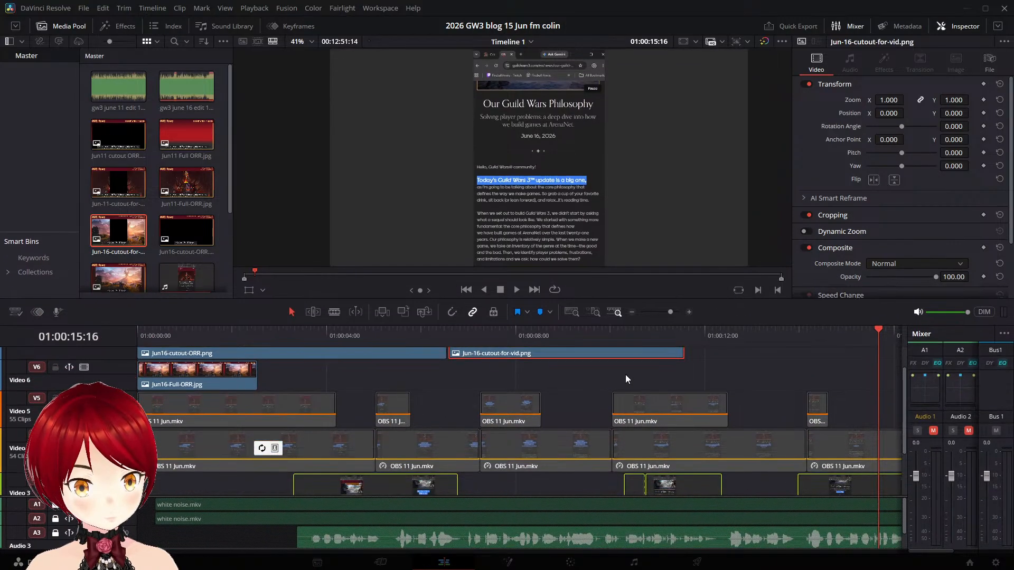
# - Play and scrub the opening 20 seconds to check how the new cutout frame sits over the OBS recordings
pyautogui.moveTo(878, 331); pyautogui.dragTo(569, 333)
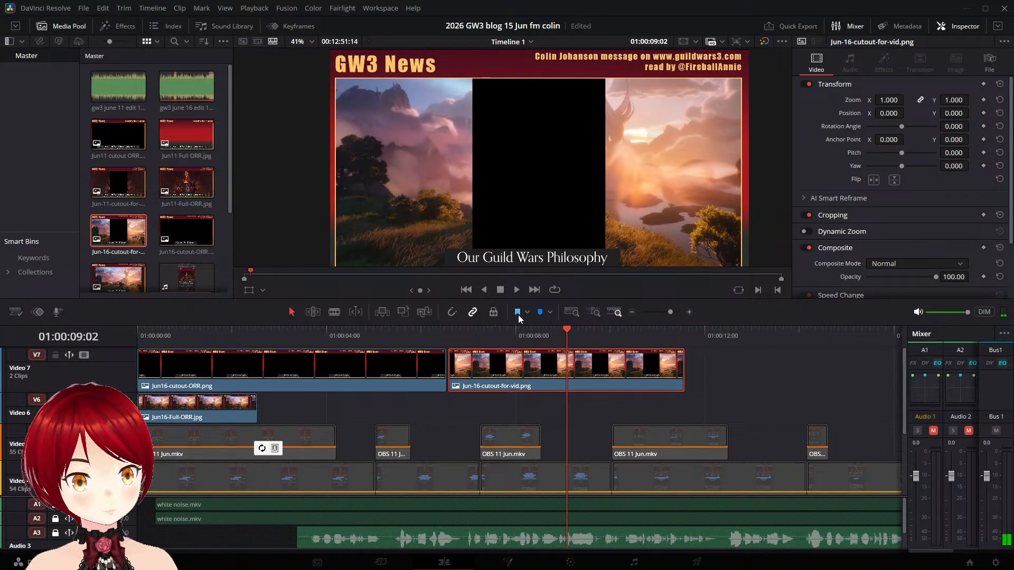
pyautogui.moveTo(570, 336); pyautogui.dragTo(501, 333)
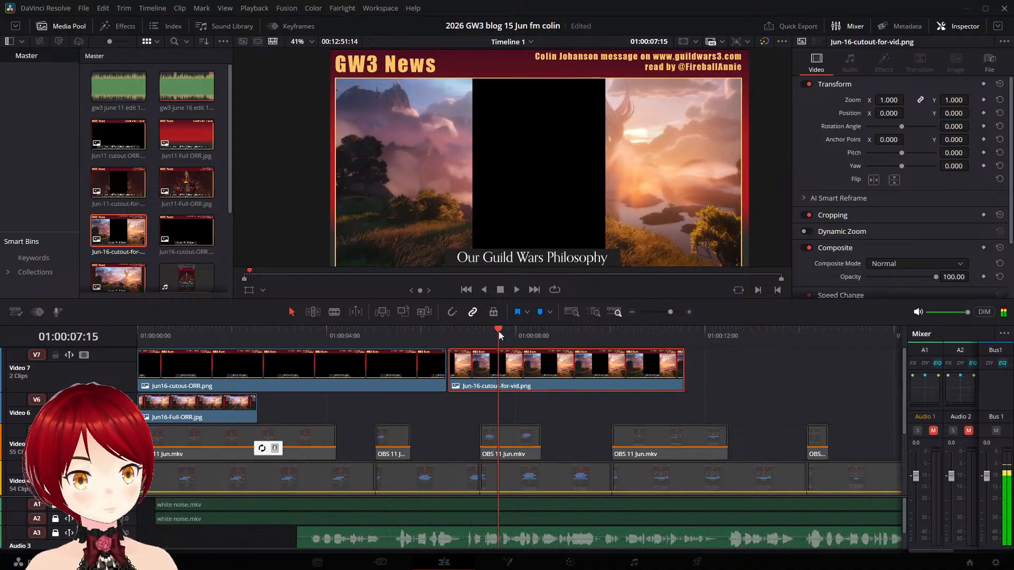
pyautogui.click(517, 290)
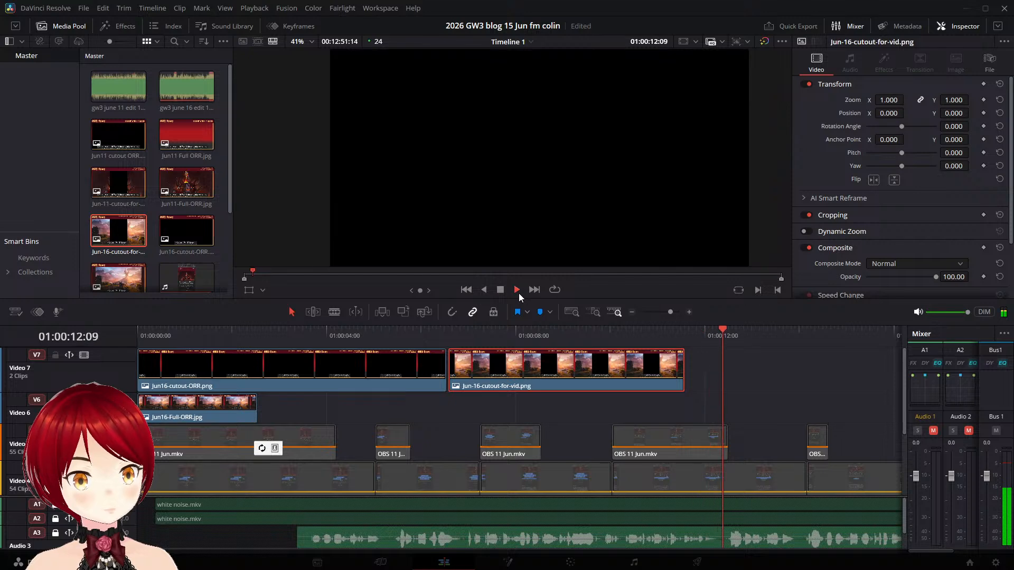
pyautogui.click(570, 330)
pyautogui.press('space')
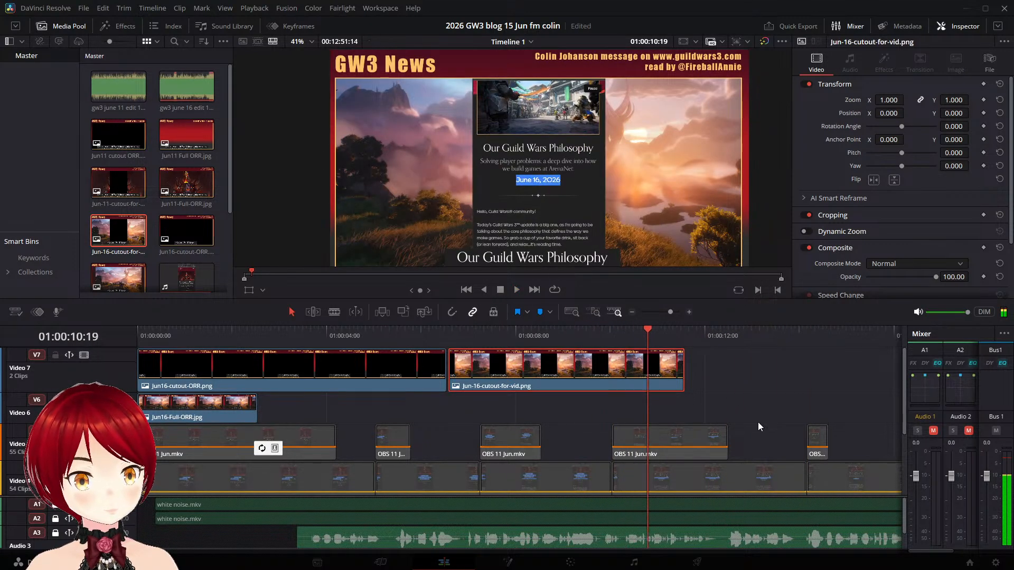
pyautogui.scroll(-4, 675, 398)
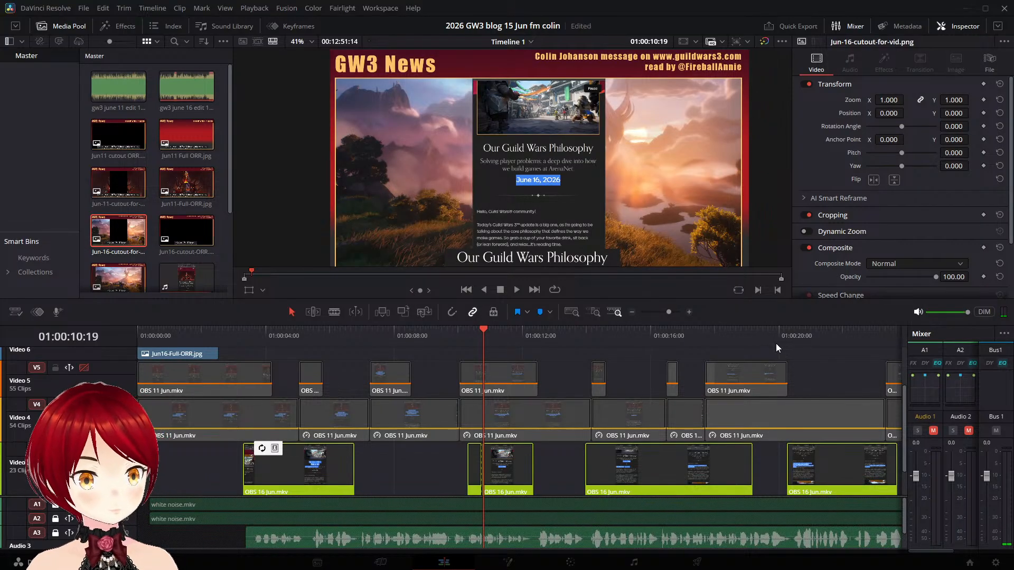
pyautogui.scroll(-2, 715, 199)
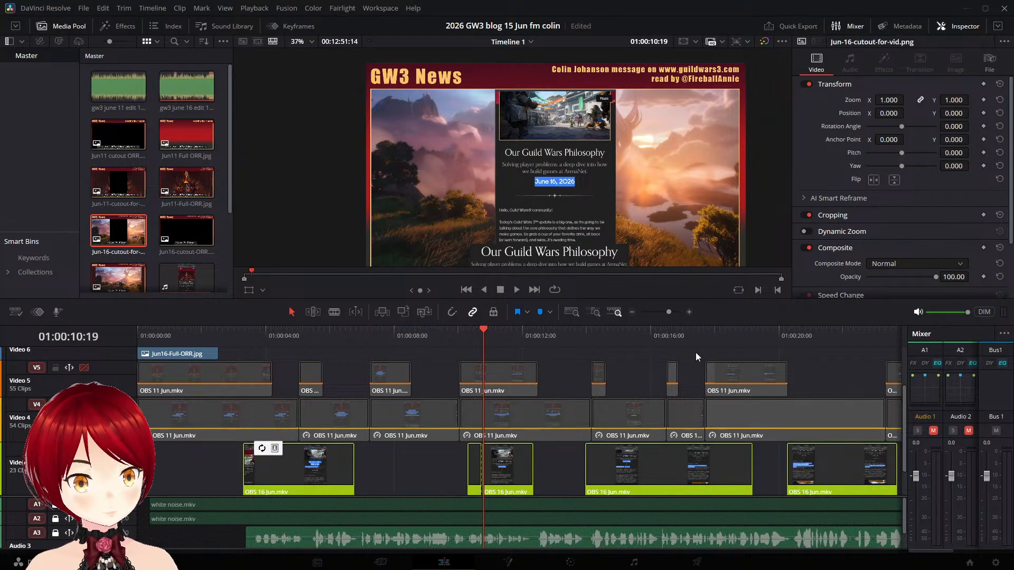
pyautogui.scroll(2, 663, 395)
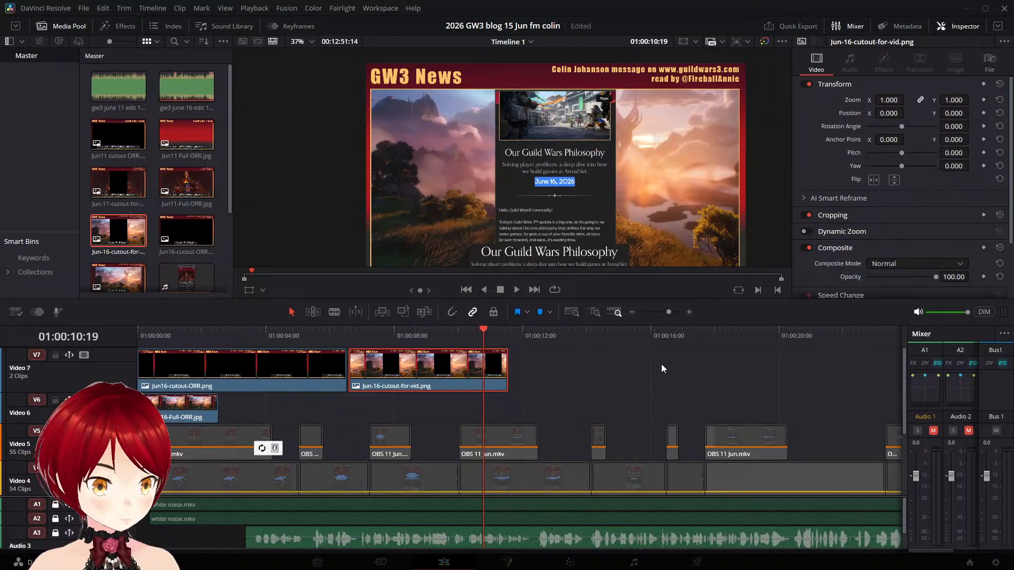
pyautogui.moveTo(677, 338); pyautogui.dragTo(745, 338)
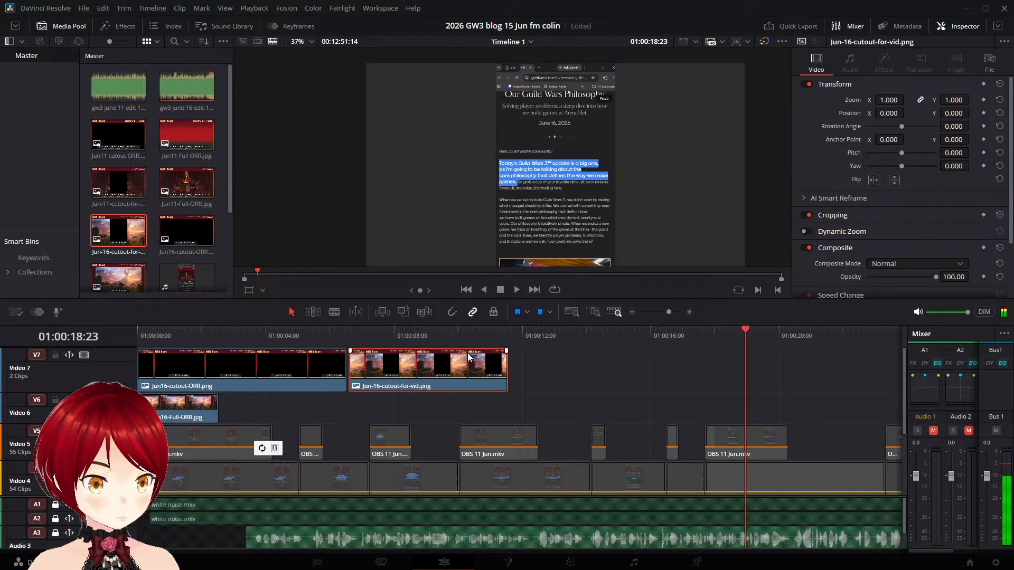
pyautogui.click(474, 330)
# - Extend the end of the Jun-16-cutout-for-vid.png clip on Video 7 to about 01:14:53 and save the project
pyautogui.scroll(-5, 549, 385)
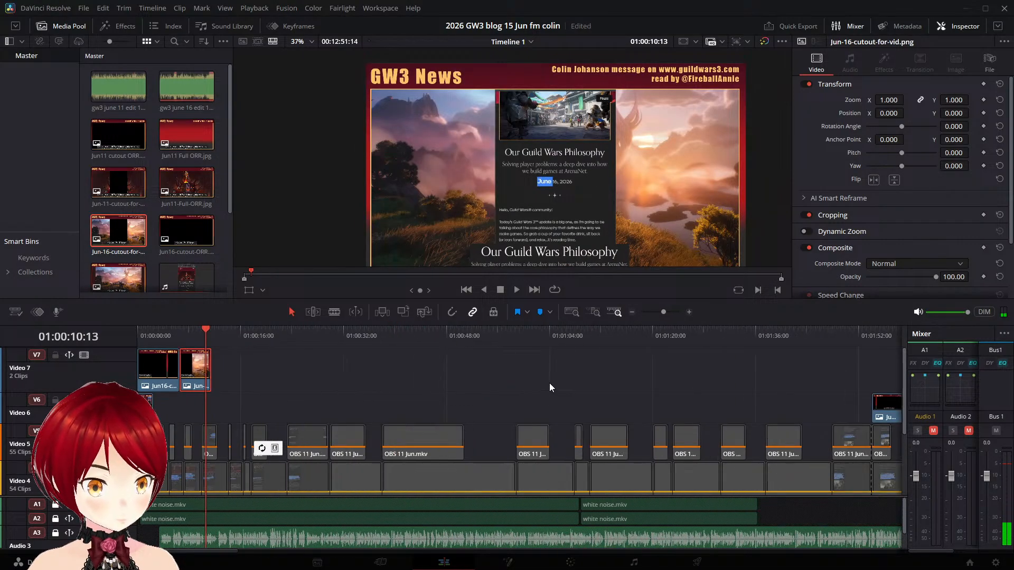
pyautogui.hscroll(2, 549, 390)
pyautogui.press('Home')
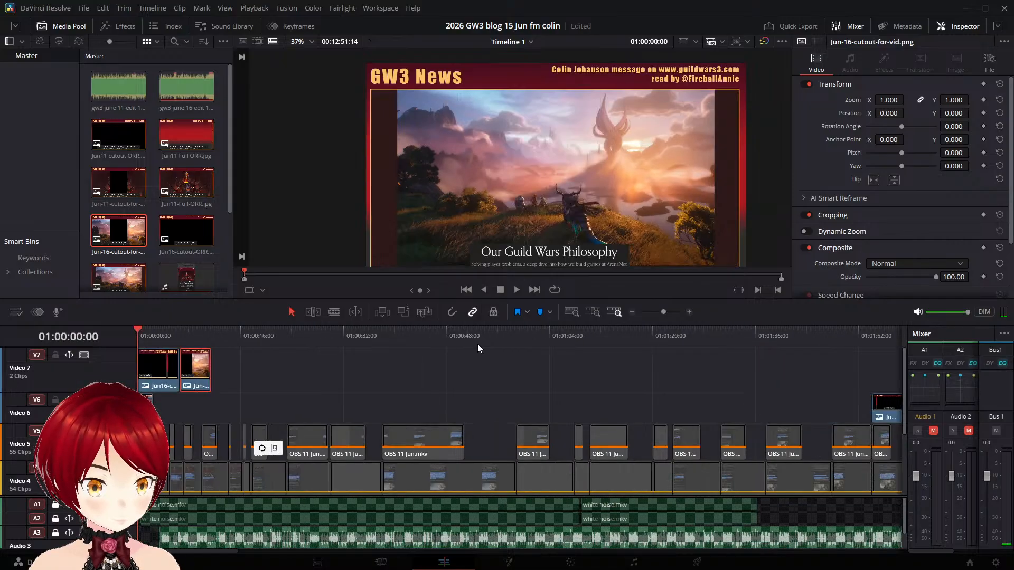
pyautogui.scroll(-3, 327, 380)
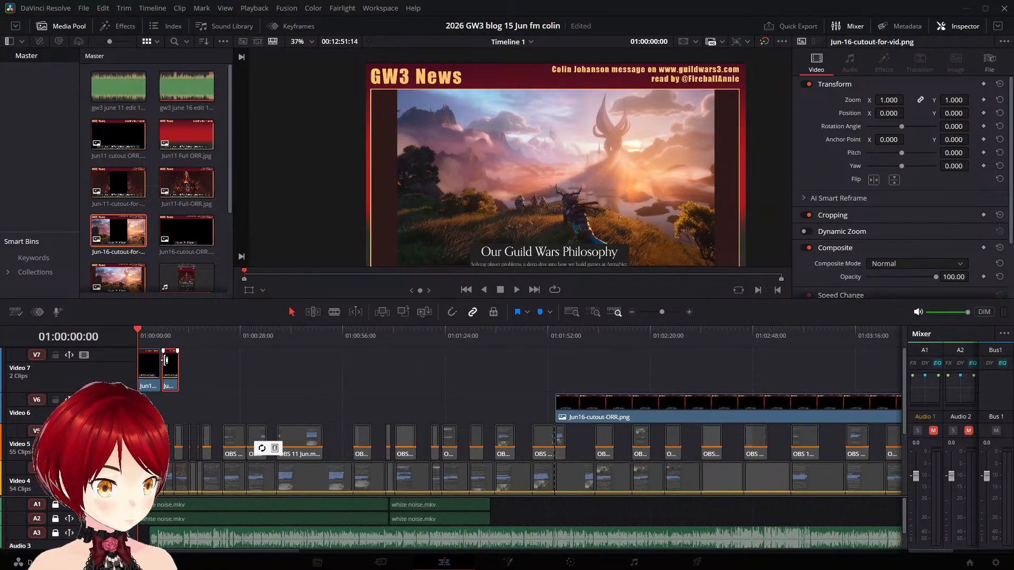
pyautogui.moveTo(178, 371); pyautogui.dragTo(919, 410)
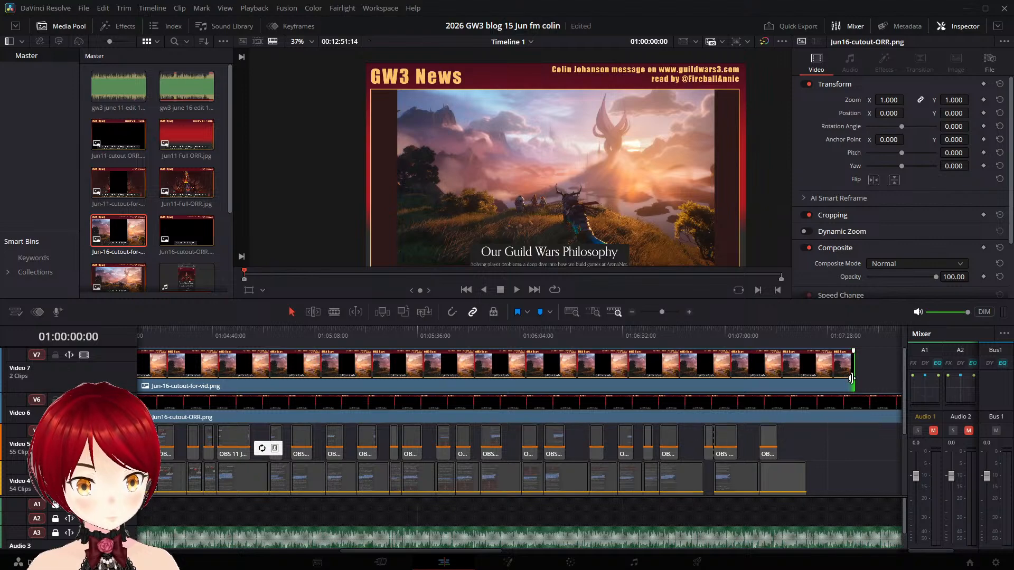
pyautogui.scroll(-1, 851, 380)
pyautogui.scroll(-2, 851, 376)
pyautogui.scroll(2, 442, 398)
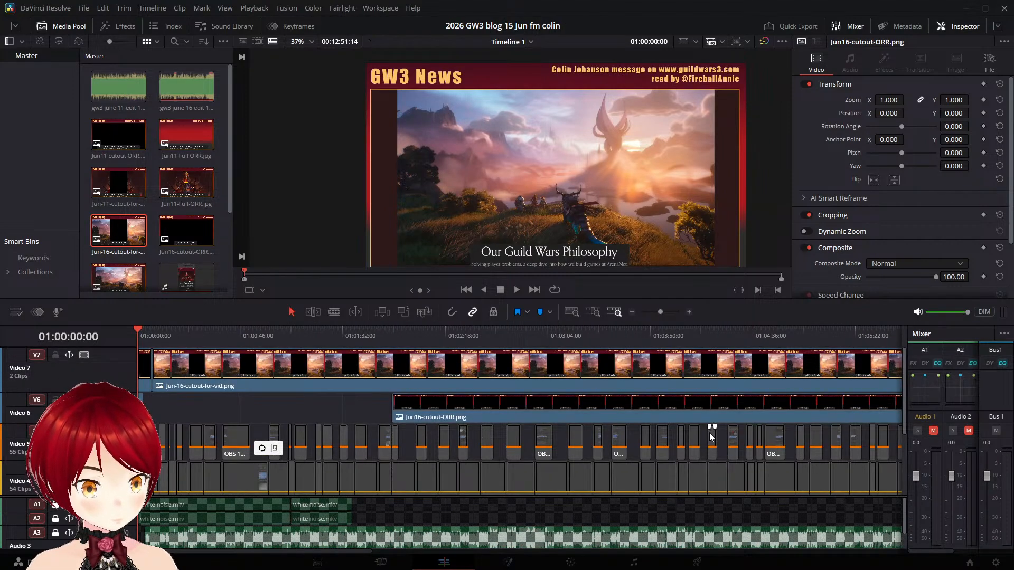
pyautogui.scroll(-3, 708, 430)
pyautogui.hscroll(3, 676, 421)
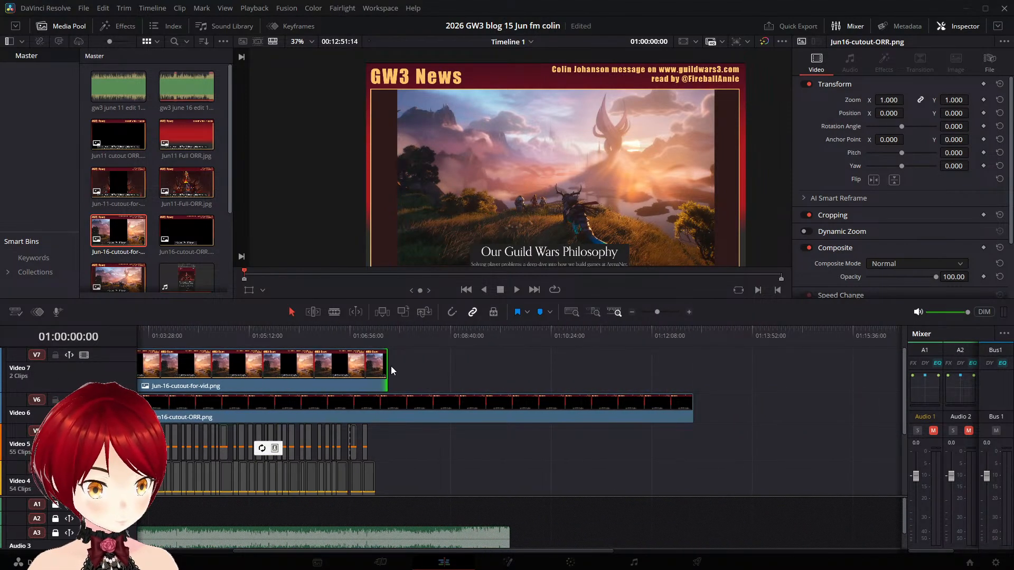
pyautogui.moveTo(390, 363); pyautogui.dragTo(811, 364)
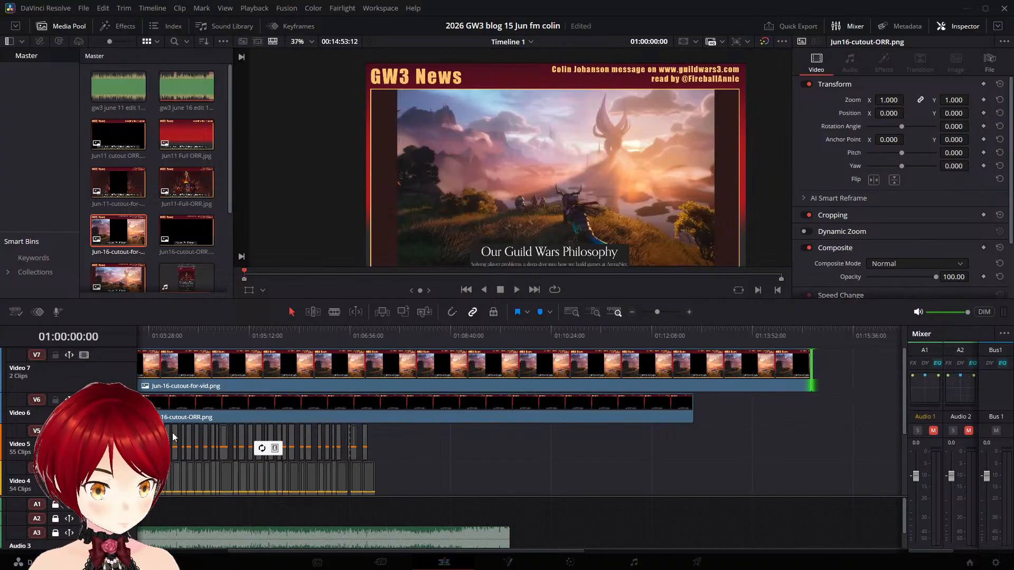
pyautogui.hotkey('ctrl', 's')
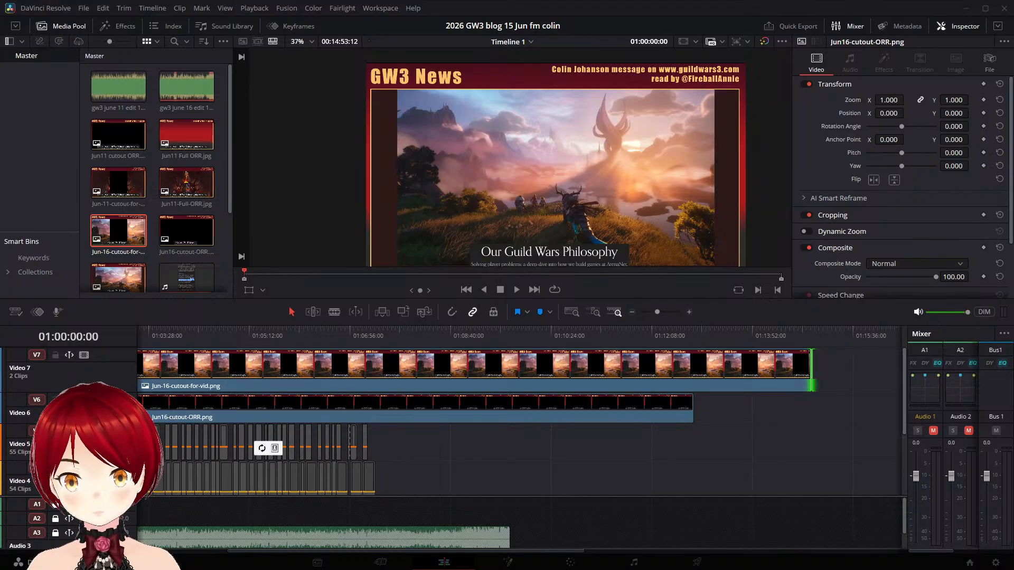
# - Check the cutout frame over the blog recording at 01:04:05:14 and inspect the clips beneath it
pyautogui.click(185, 332)
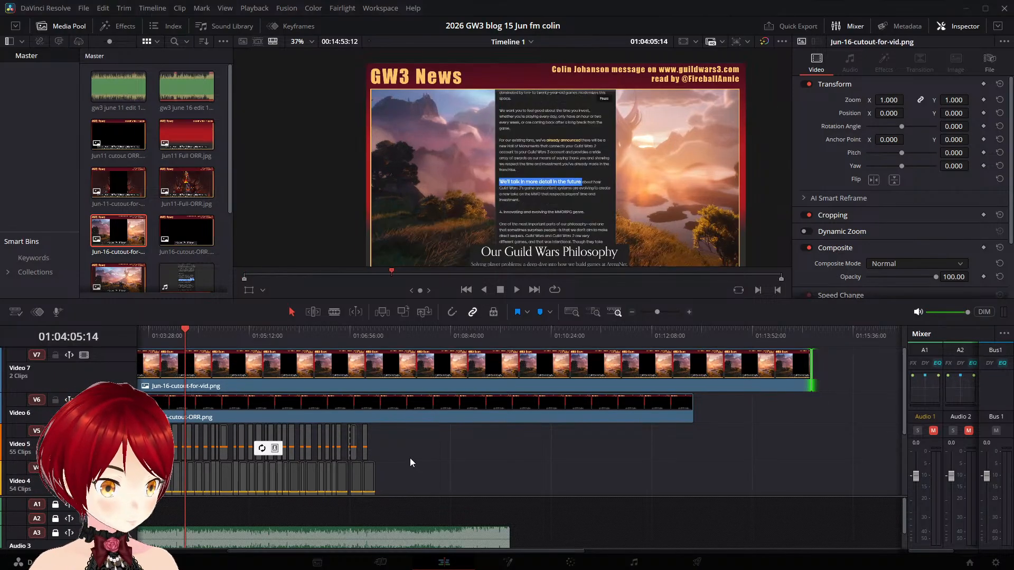
pyautogui.scroll(5, 500, 466)
pyautogui.scroll(6, 504, 468)
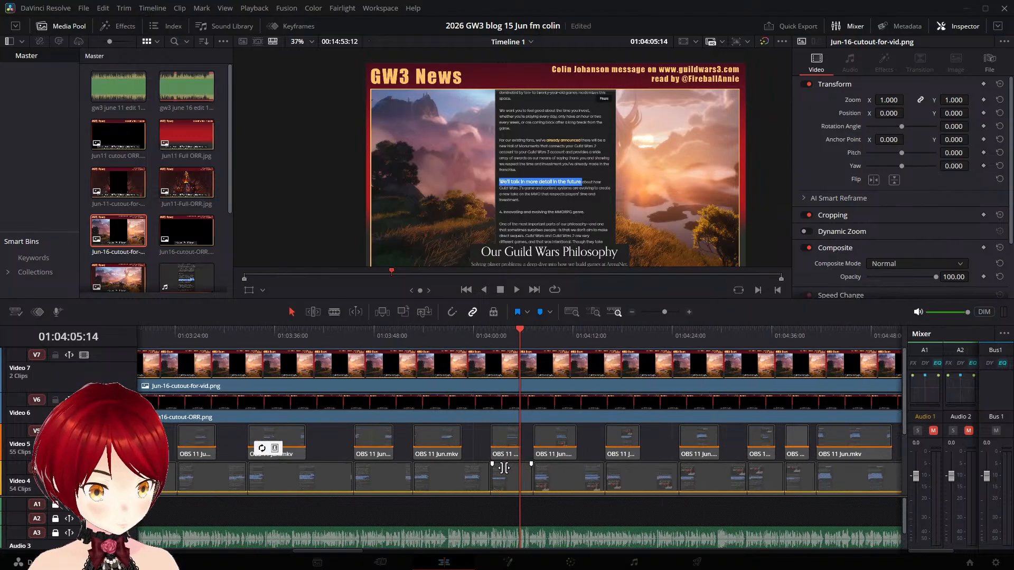
pyautogui.scroll(2, 510, 473)
pyautogui.scroll(-3, 253, 450)
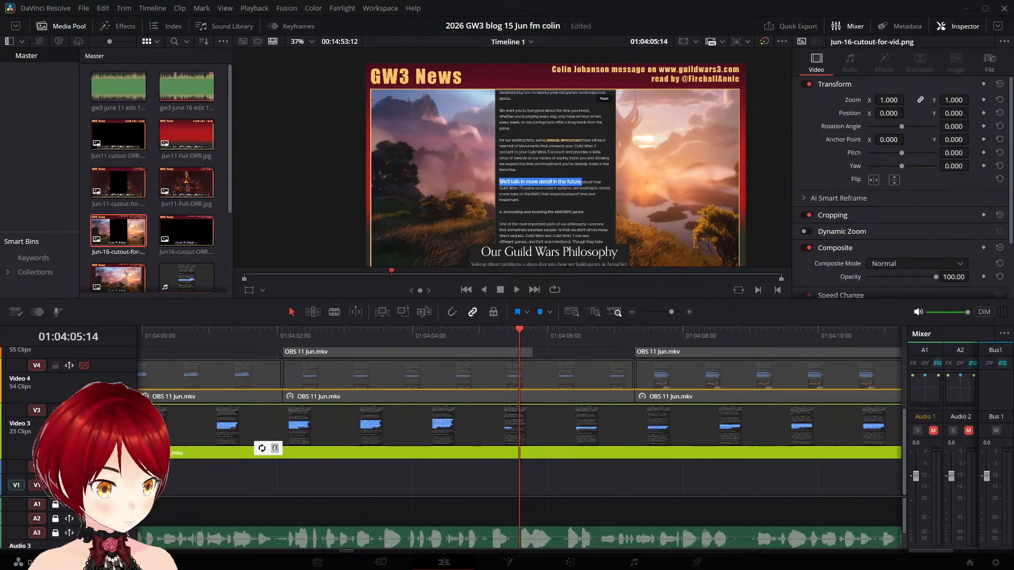
# - Look through the Video 3 clips from the timeline start and park the playhead at 01:02:02:16, where the long OBS 16 Jun.mkv clip begins
pyautogui.press('Home')
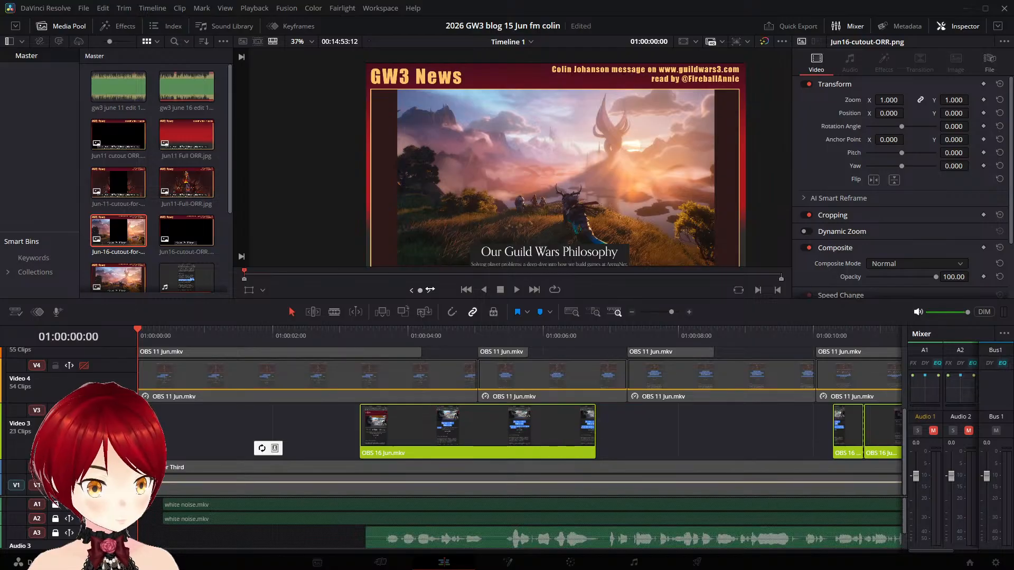
pyautogui.scroll(-4, 585, 433)
pyautogui.scroll(-4, 584, 433)
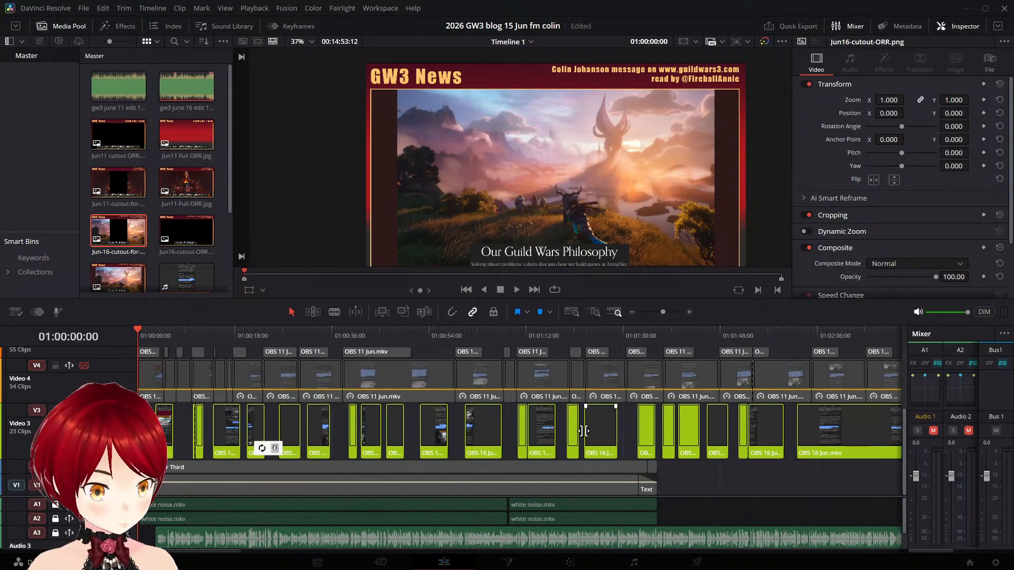
pyautogui.hscroll(10, 714, 386)
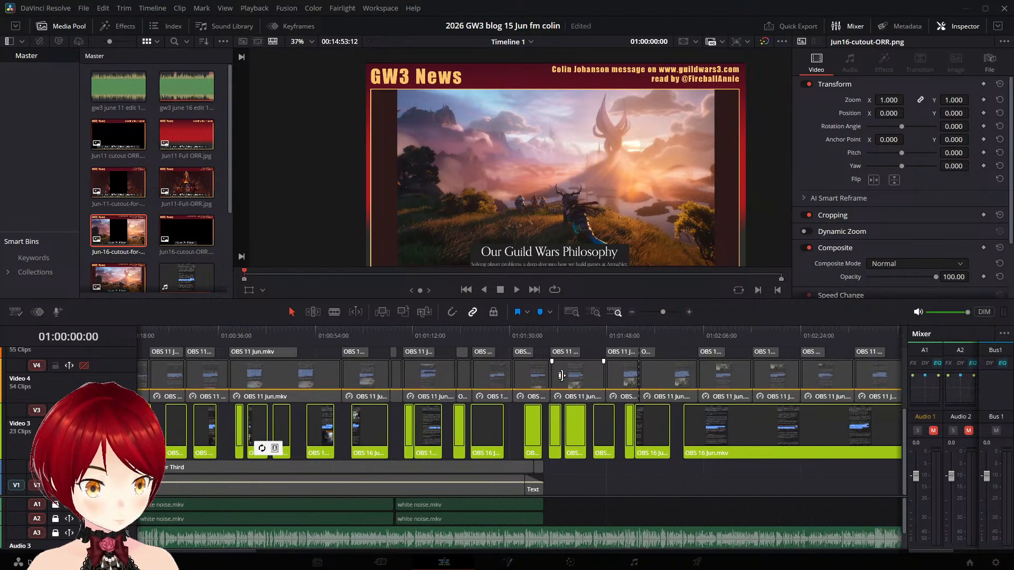
pyautogui.click(386, 329)
pyautogui.moveTo(386, 329); pyautogui.dragTo(355, 393)
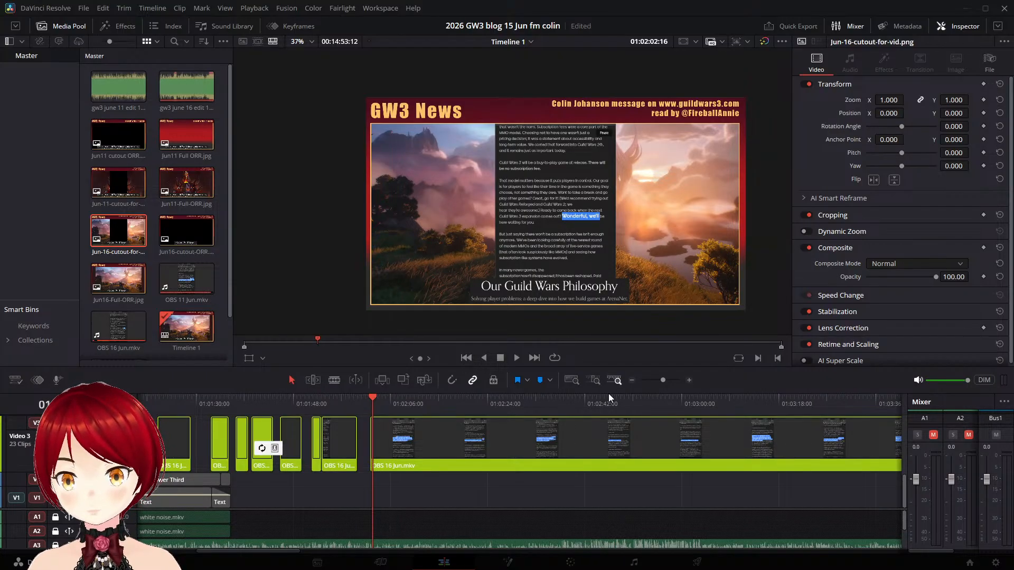
pyautogui.scroll(4, 443, 458)
pyautogui.scroll(-4, 447, 456)
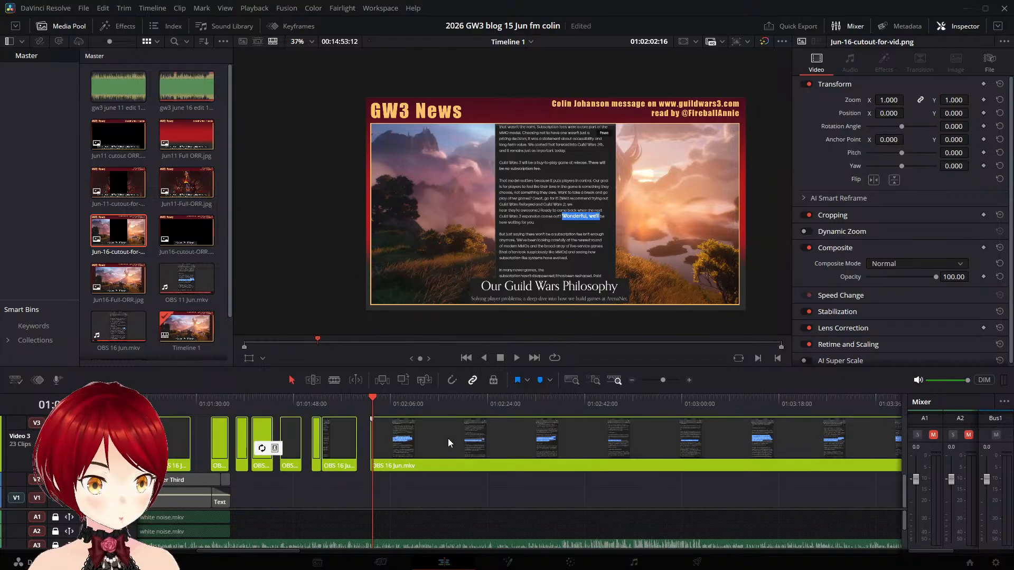
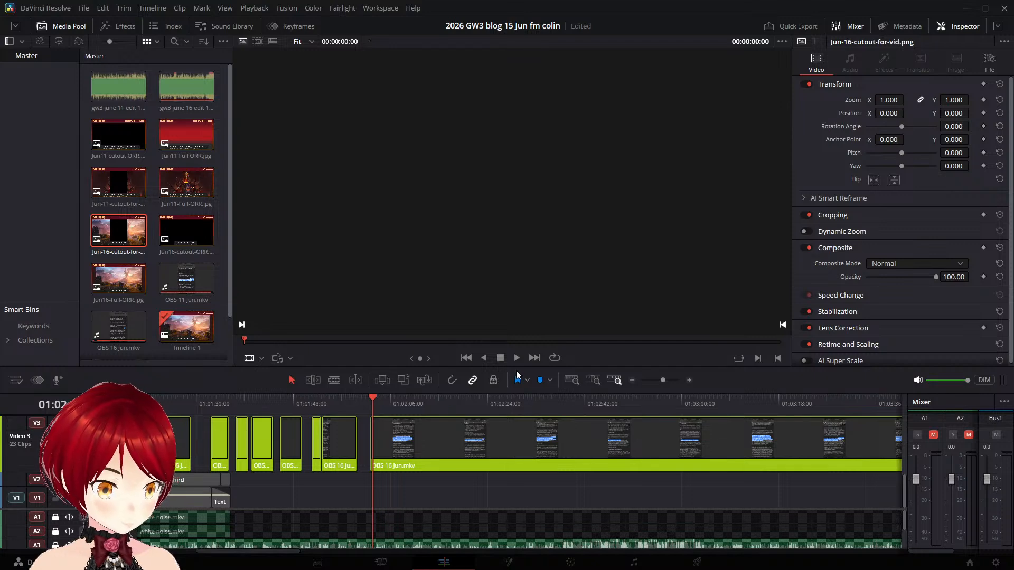
# - Play from about 01:01:55 across the gap before the long OBS 16 Jun.mkv clip and inspect the clips on Video 4 to Video 7
pyautogui.click(329, 440)
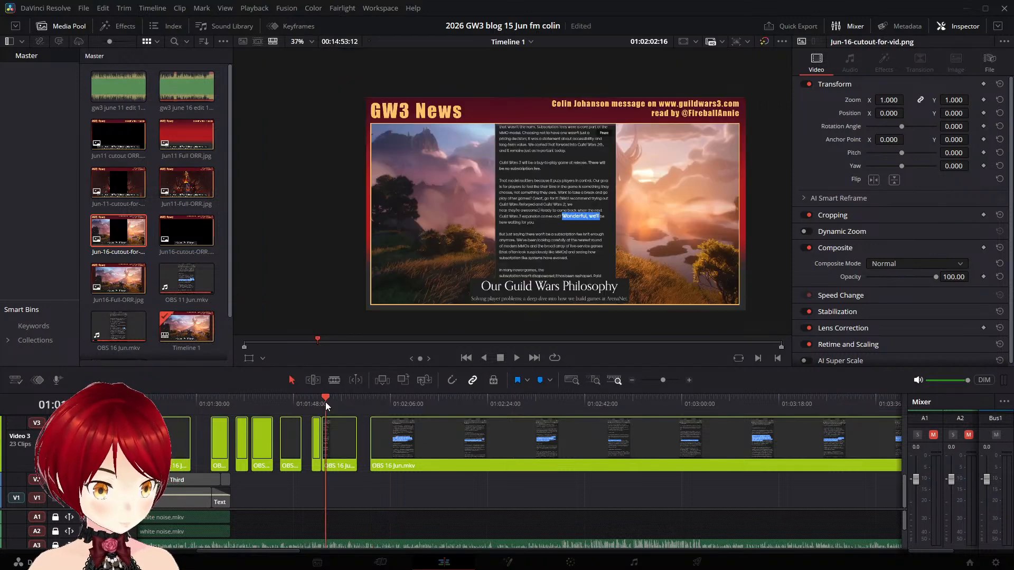
pyautogui.click(335, 396)
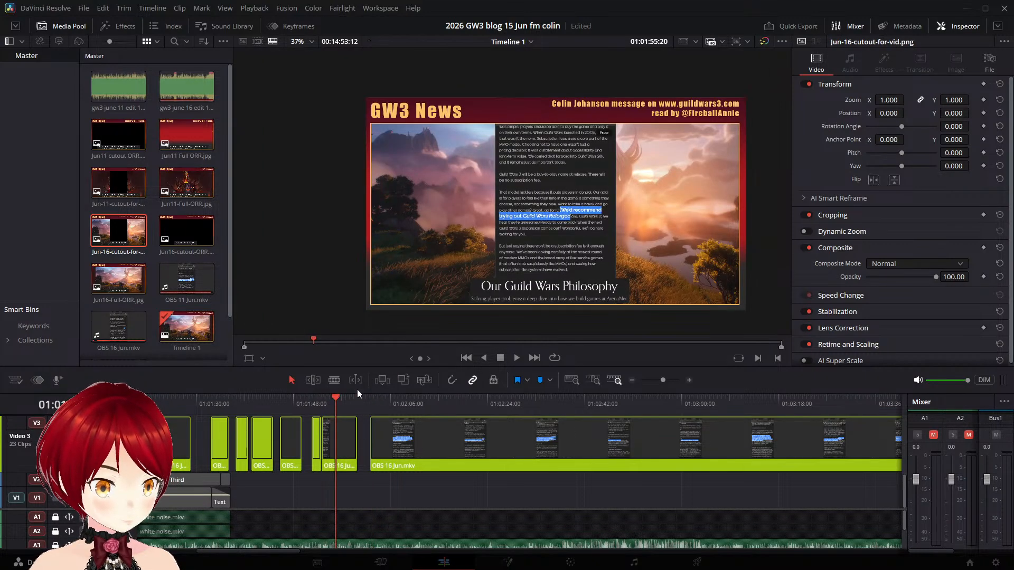
pyautogui.press('space')
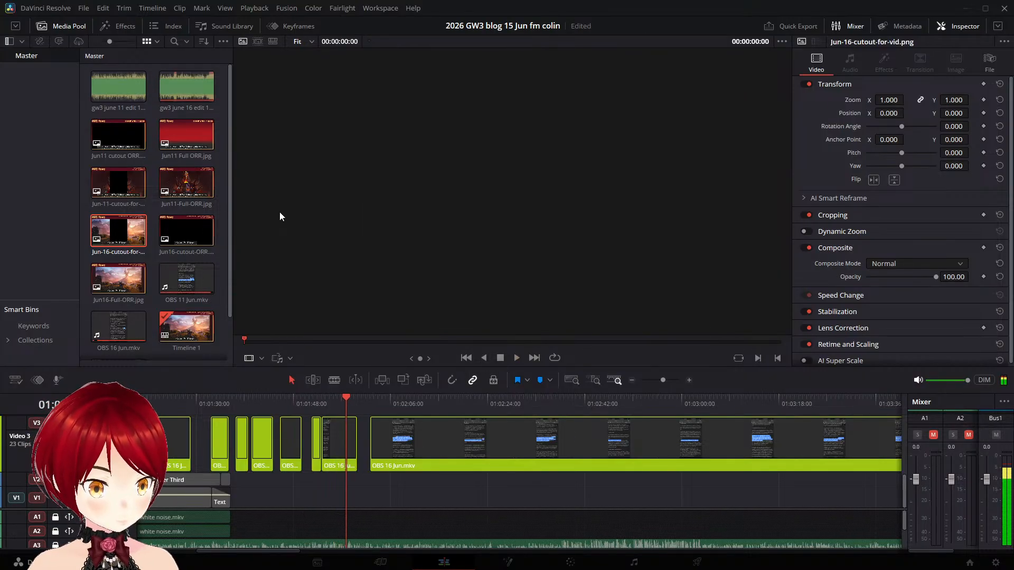
pyautogui.scroll(4, 394, 421)
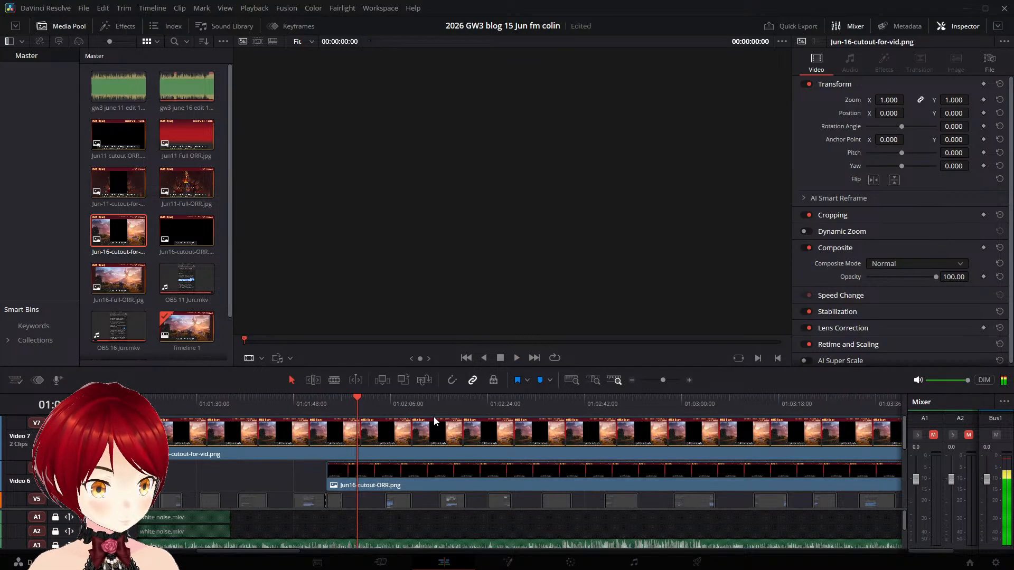
pyautogui.scroll(-4, 502, 434)
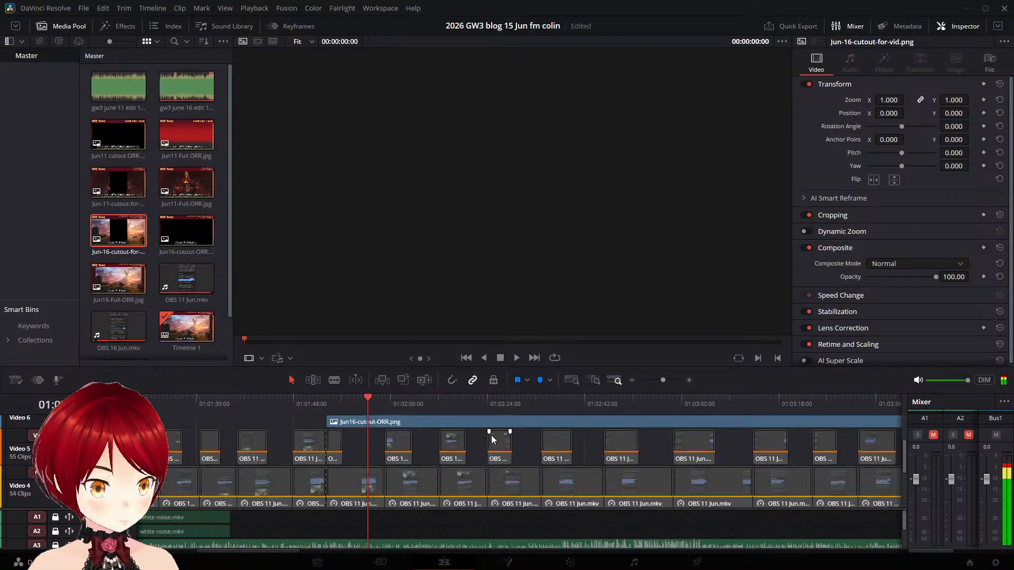
pyautogui.scroll(4, 484, 435)
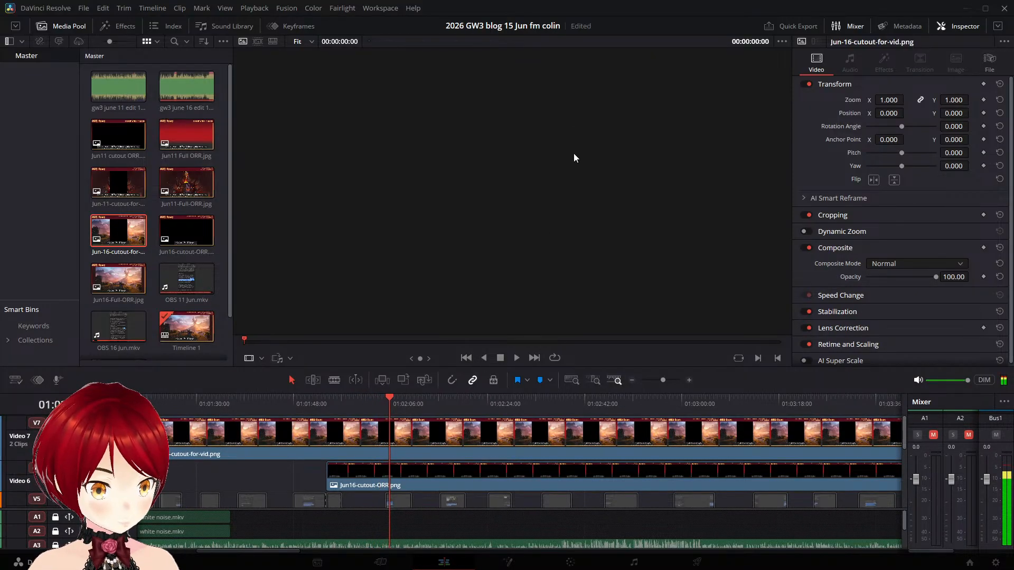
pyautogui.click(500, 358)
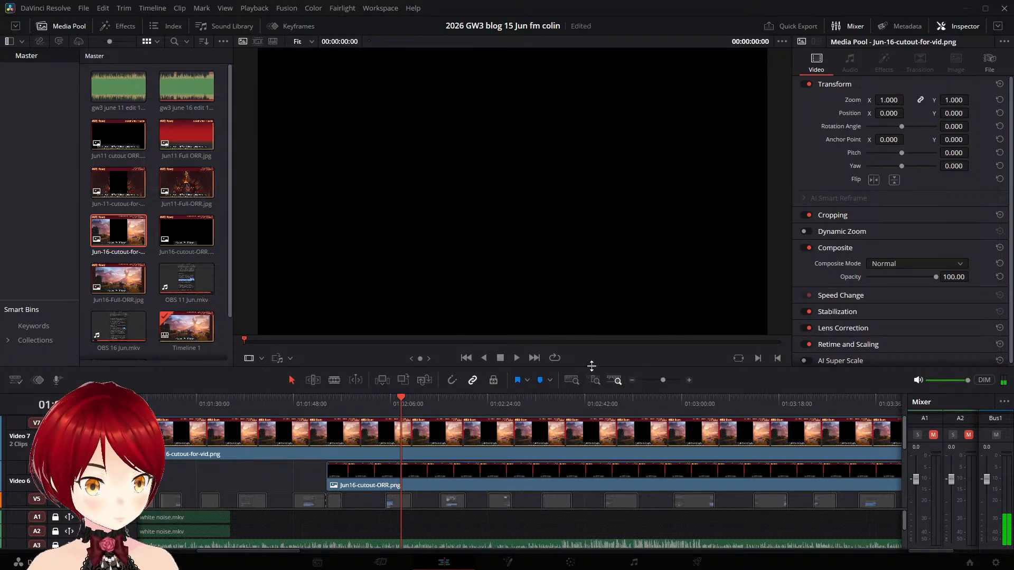
# - Play the passage from about 01:01:47 and remove the Jun16-cutout-ORR.png clip from Video 6
pyautogui.scroll(-5, 514, 406)
pyautogui.scroll(1, 507, 418)
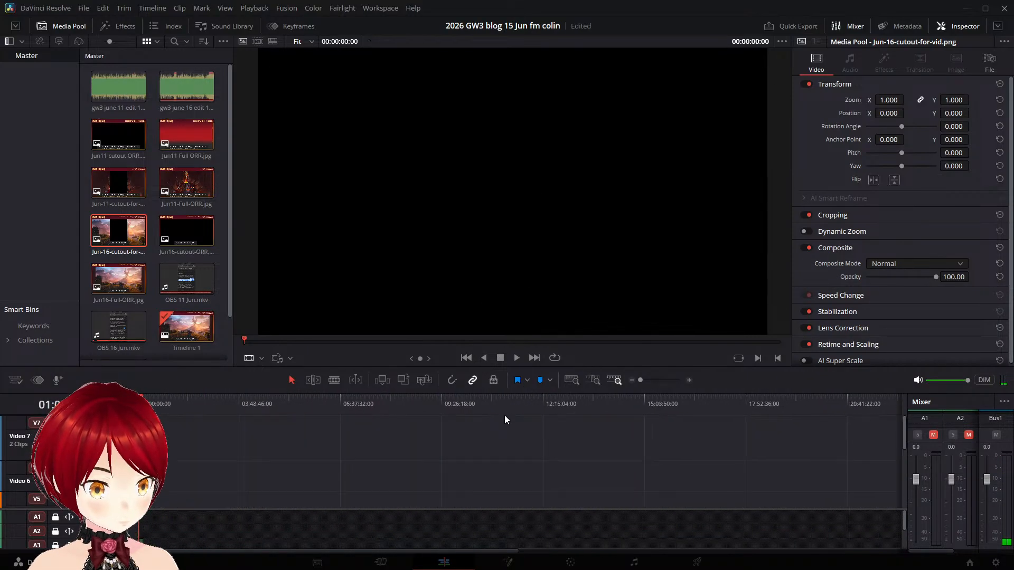
pyautogui.click(473, 379)
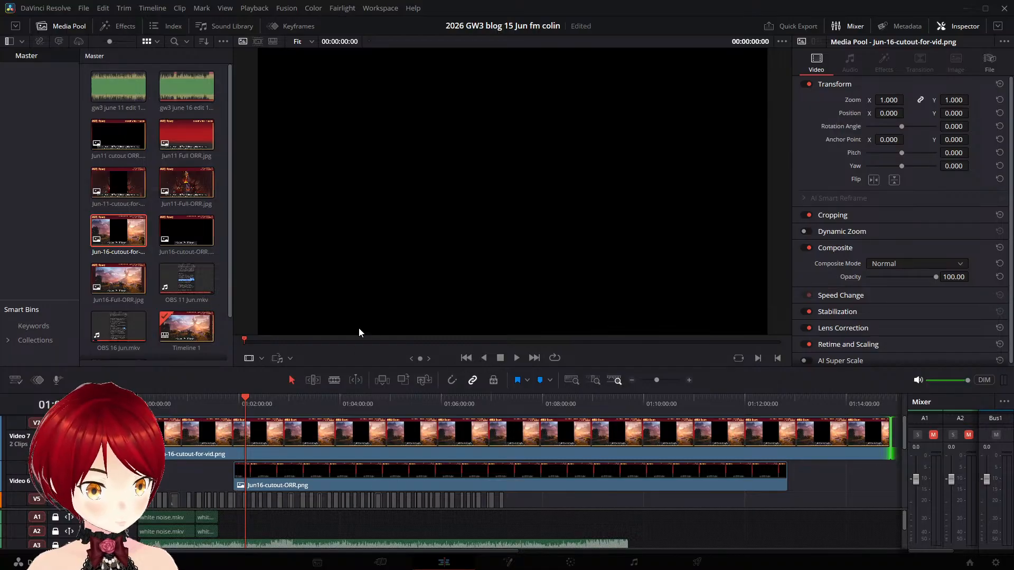
pyautogui.click(238, 413)
pyautogui.press('space')
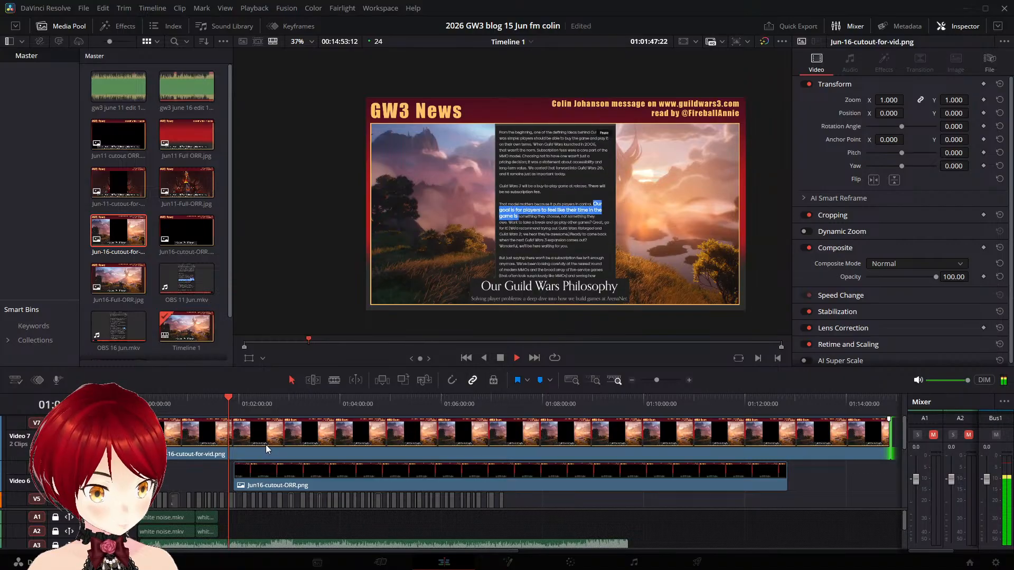
pyautogui.click(263, 478)
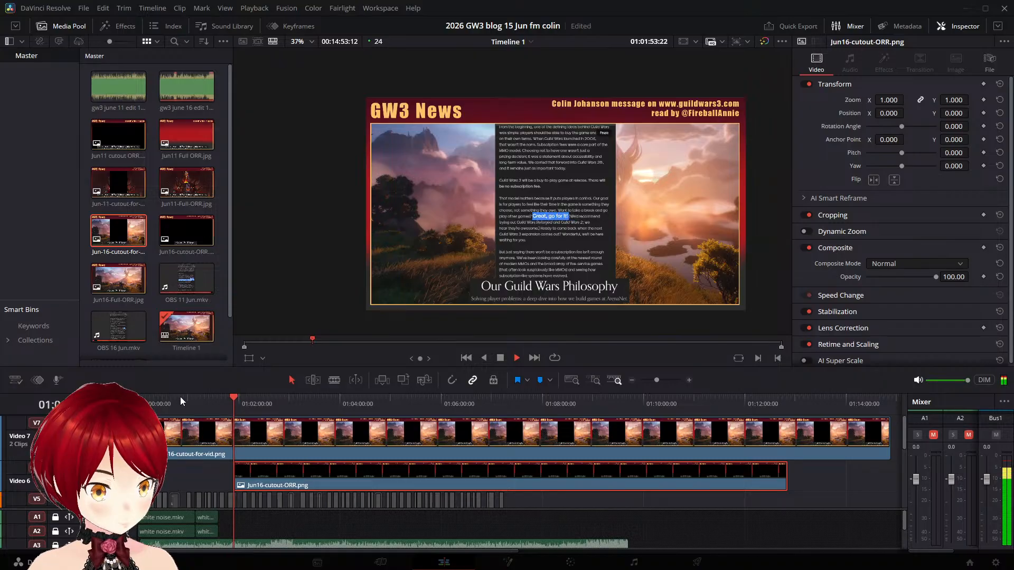
pyautogui.moveTo(182, 394); pyautogui.dragTo(226, 242)
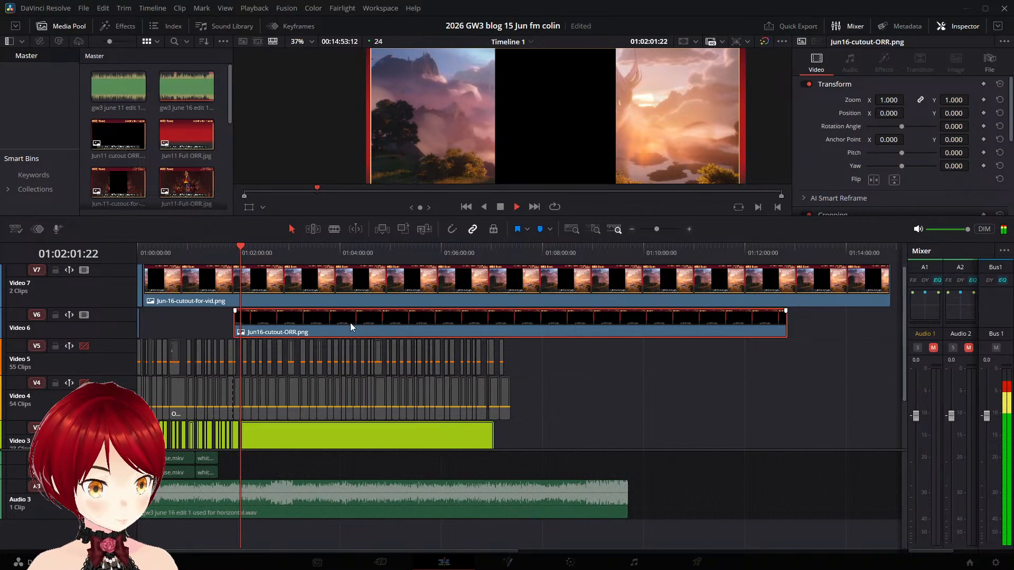
pyautogui.press('space')
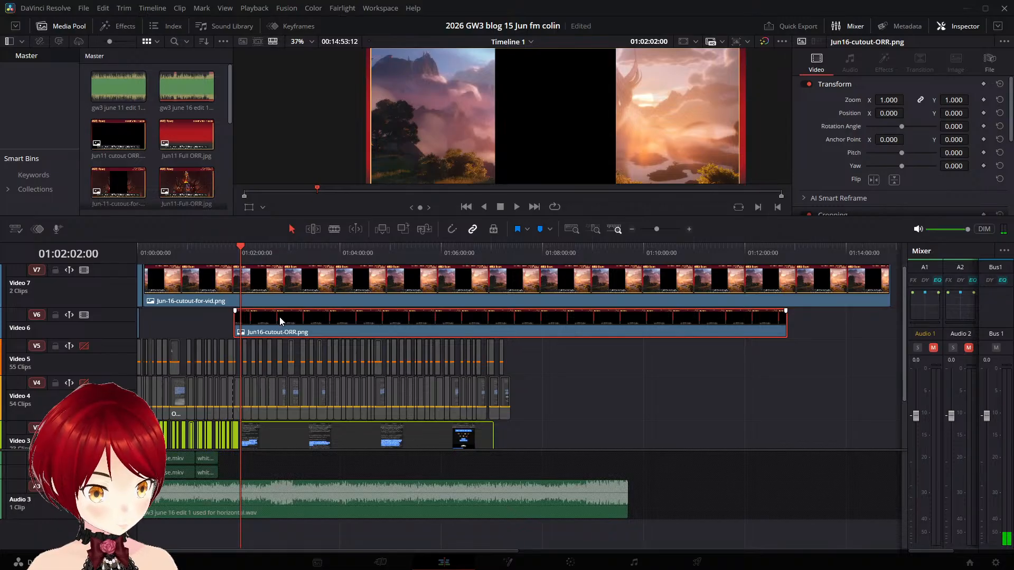
pyautogui.moveTo(280, 321); pyautogui.dragTo(616, 317)
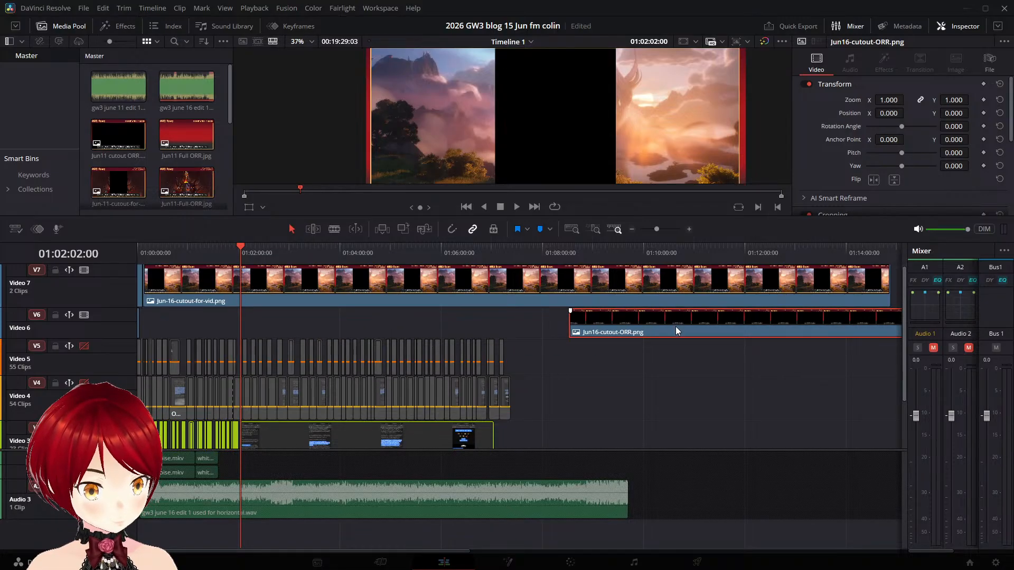
pyautogui.press('Delete')
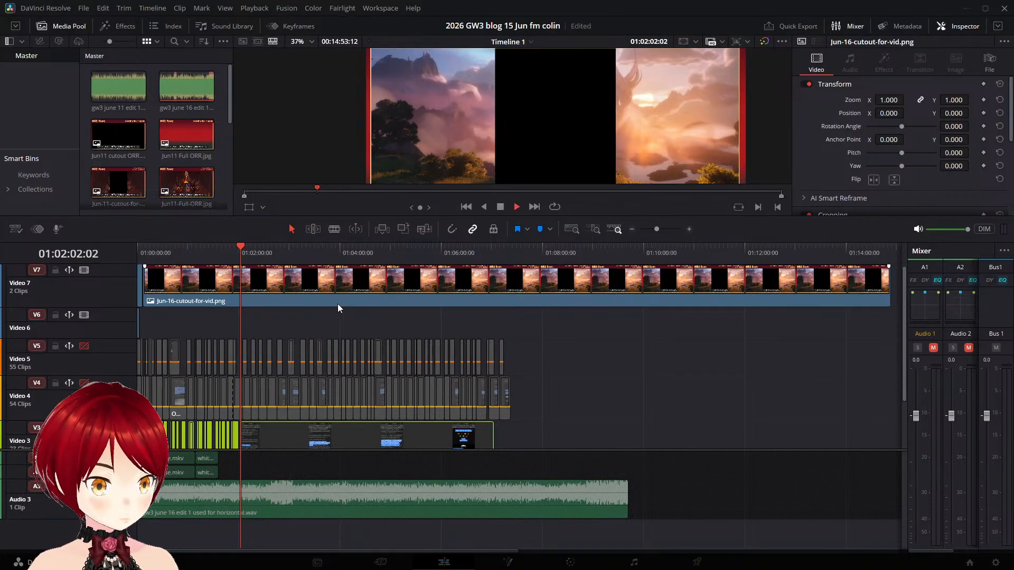
# - Play the start of the long OBS 16 Jun.mkv clip from 01:02:02 to 01:02:07:21, checking its text highlights against the narration
pyautogui.press('space')
pyautogui.press('space')
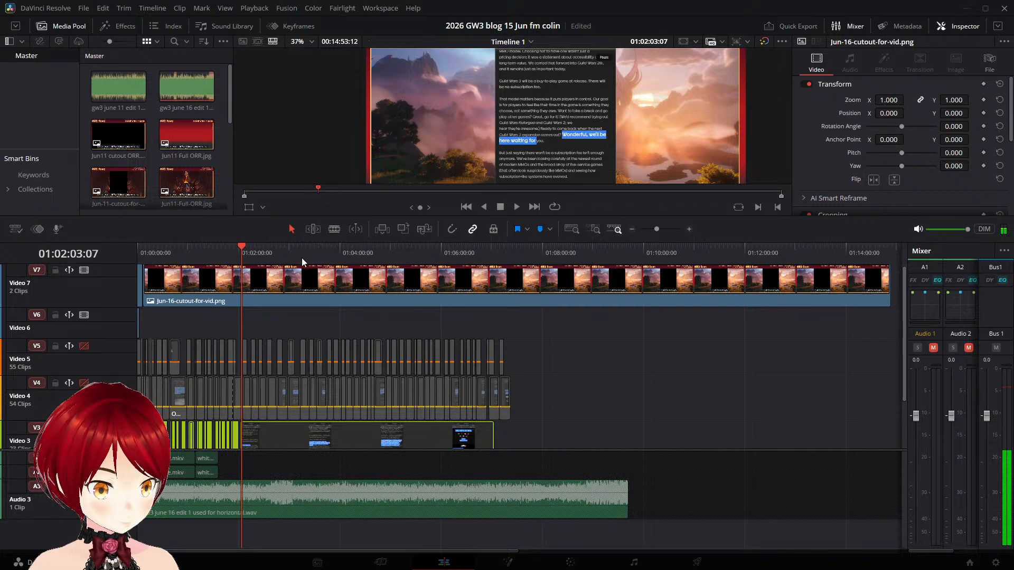
pyautogui.scroll(-3, 222, 275)
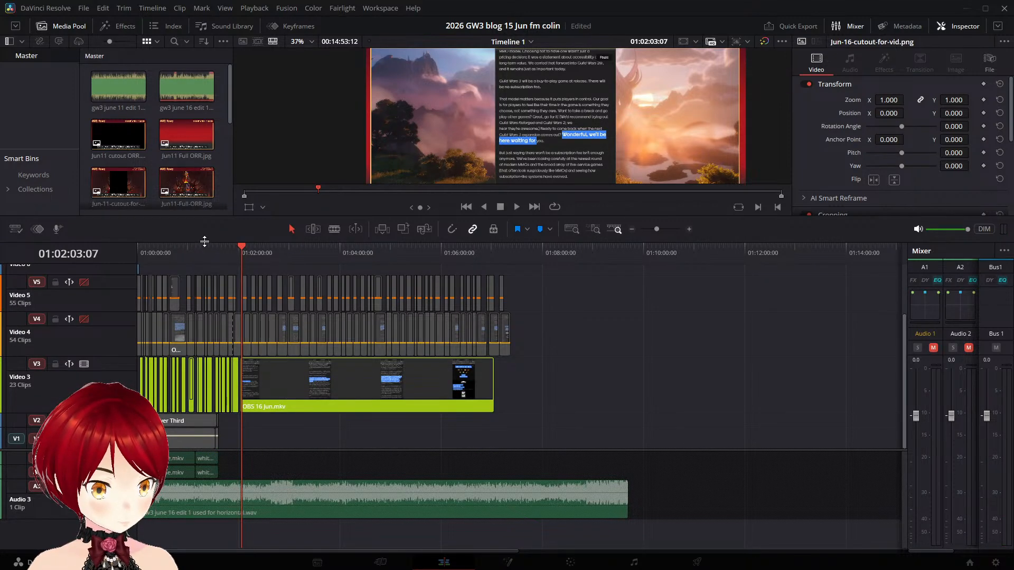
pyautogui.moveTo(204, 244); pyautogui.dragTo(170, 384)
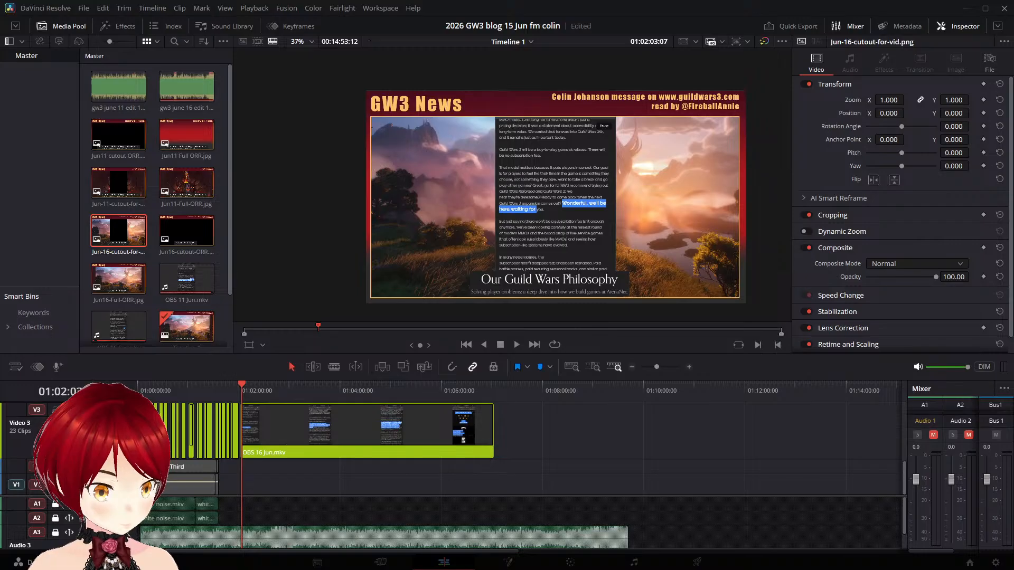
pyautogui.scroll(3, 406, 472)
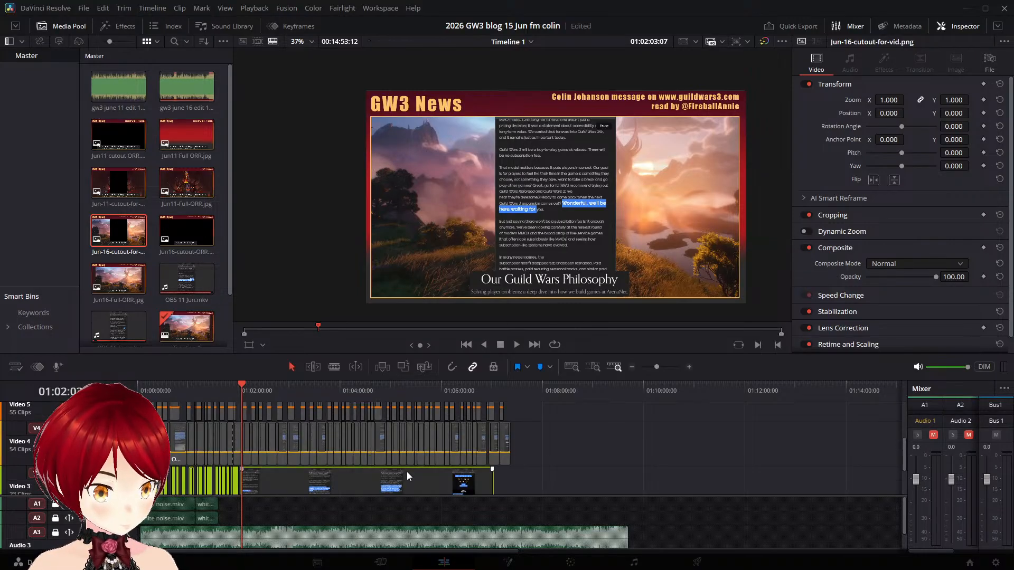
pyautogui.press('space')
pyautogui.press('space')
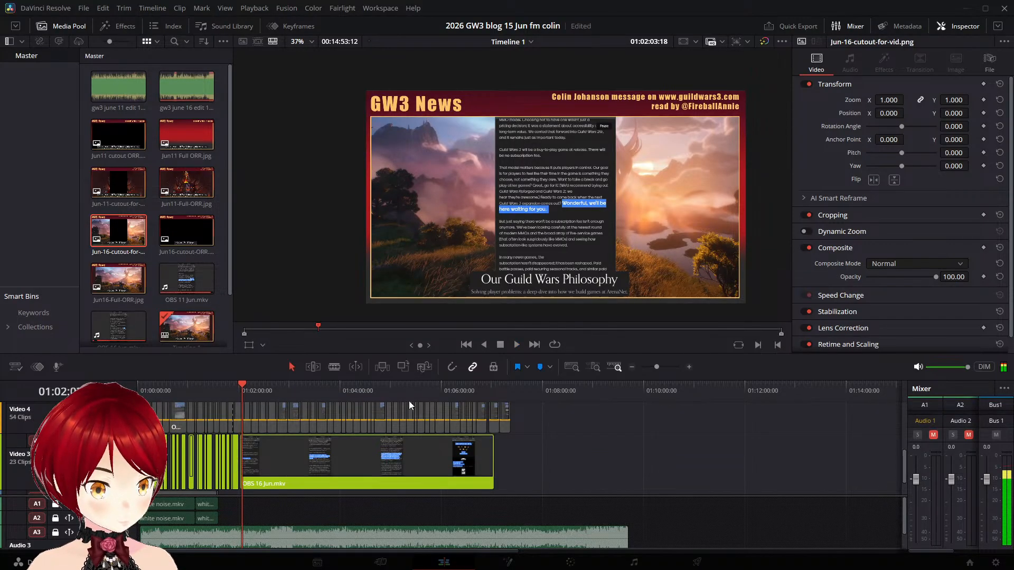
pyautogui.scroll(4, 577, 193)
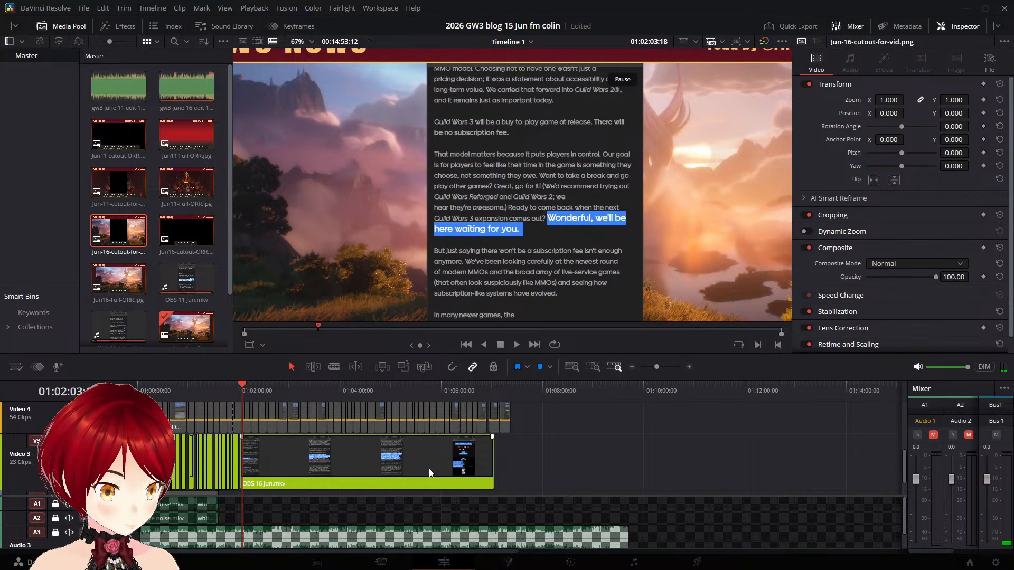
pyautogui.scroll(3, 377, 466)
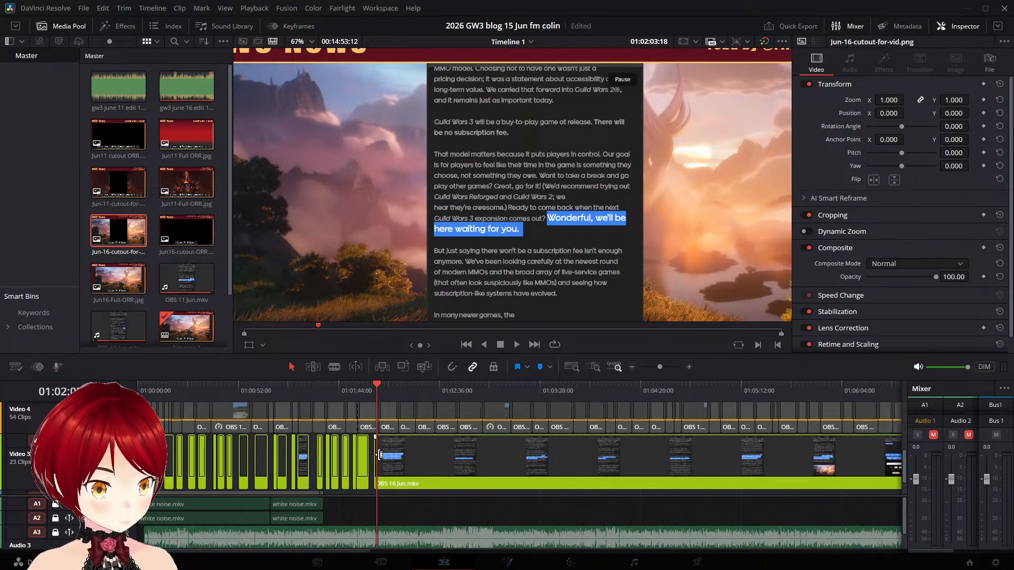
pyautogui.press('space')
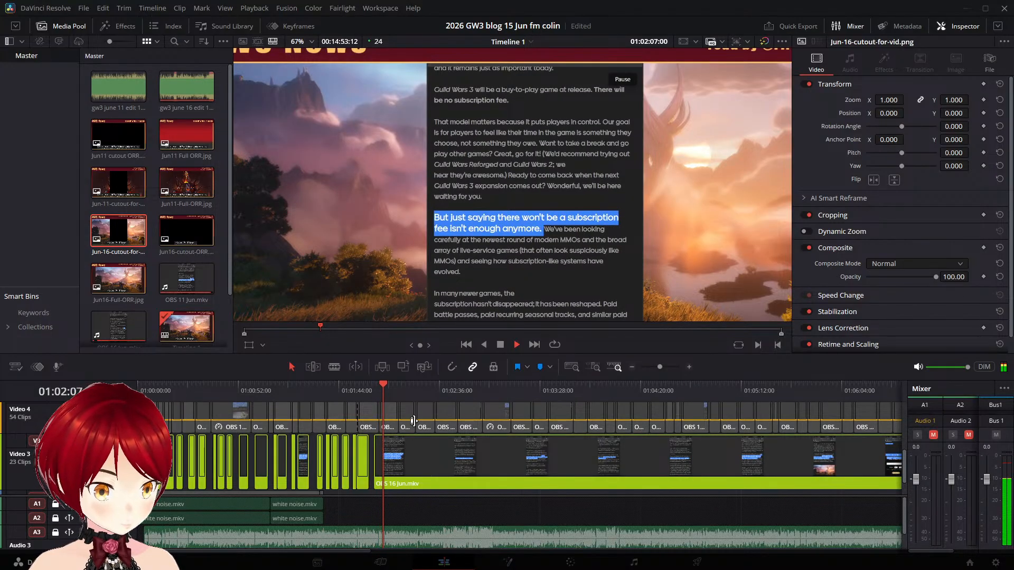
pyautogui.press('space')
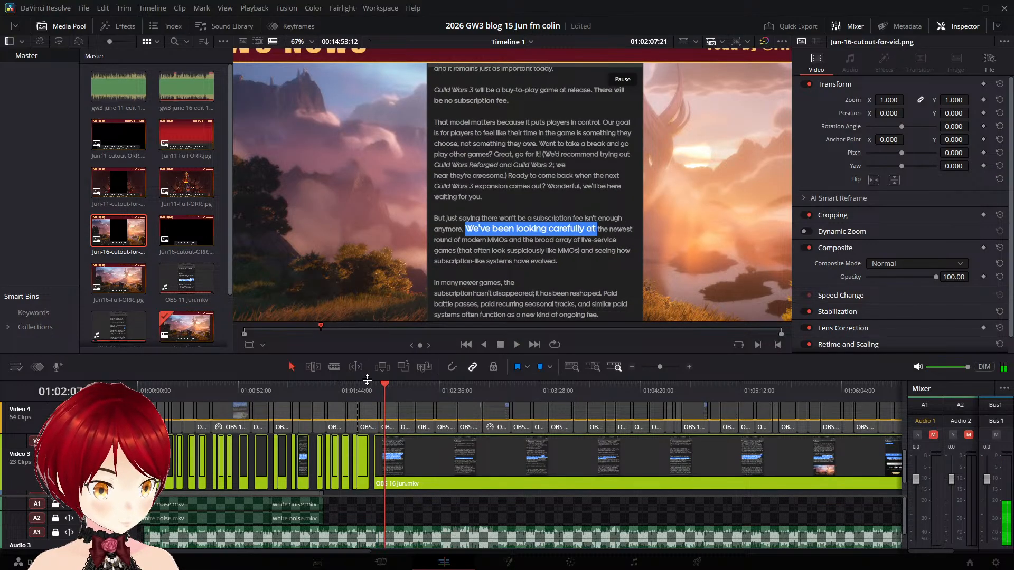
# - Enlarge the timeline area and make the Video 3 track taller
pyautogui.moveTo(382, 353); pyautogui.dragTo(381, 327)
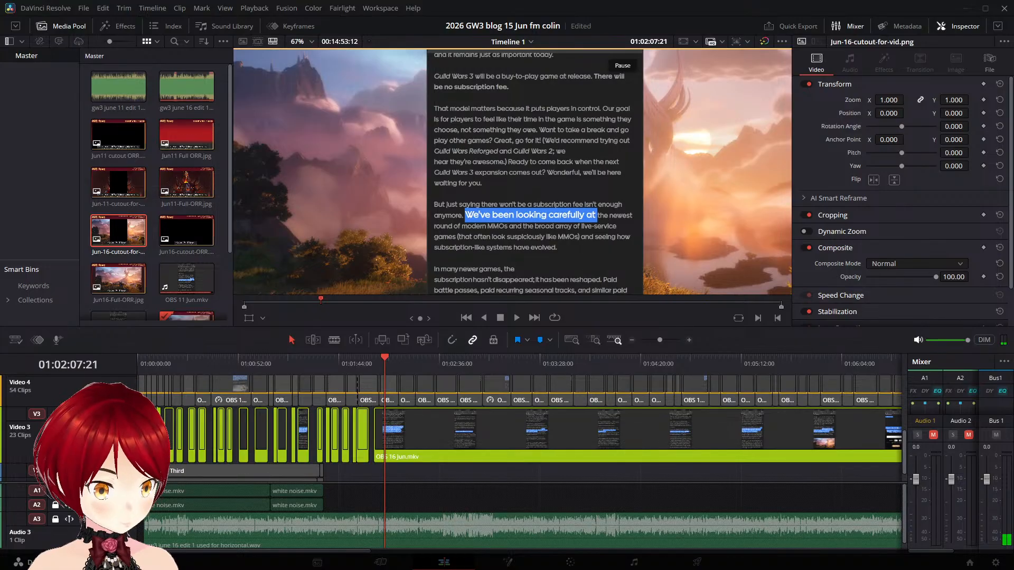
pyautogui.moveTo(245, 405); pyautogui.dragTo(247, 388)
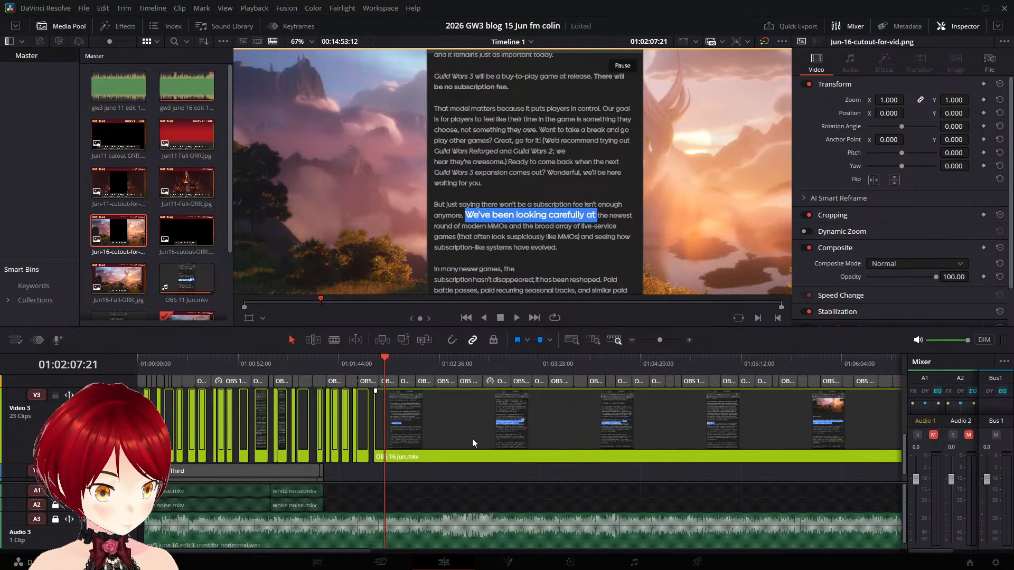
pyautogui.scroll(10, 479, 440)
pyautogui.scroll(-1, 542, 457)
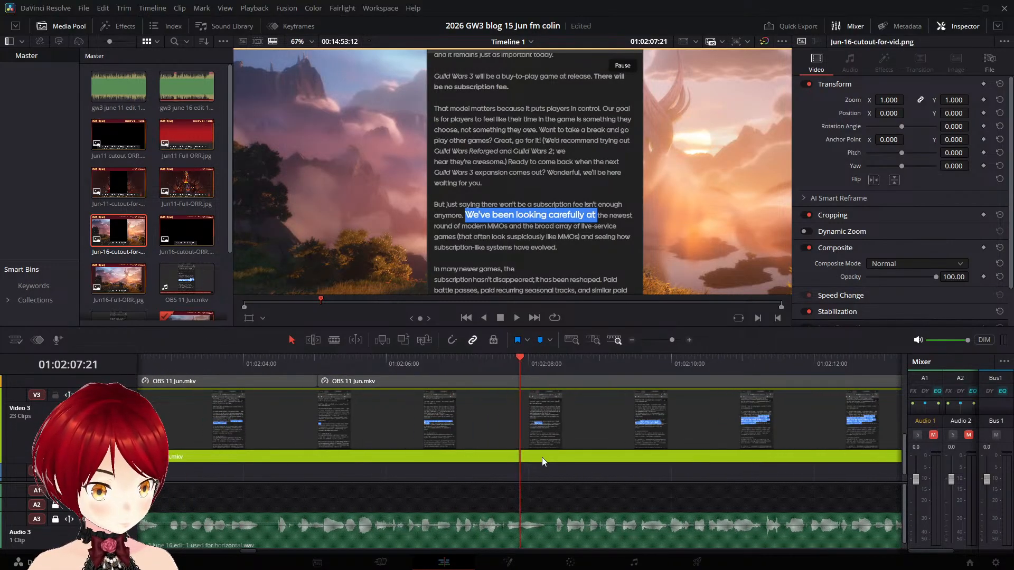
# - Replay the passage around 01:02:04 and split the long OBS 16 Jun.mkv clip on Video 3 at 01:02:04:05, just before "But just saying" is highlighted
pyautogui.press('space')
pyautogui.press('space')
pyautogui.click(323, 361)
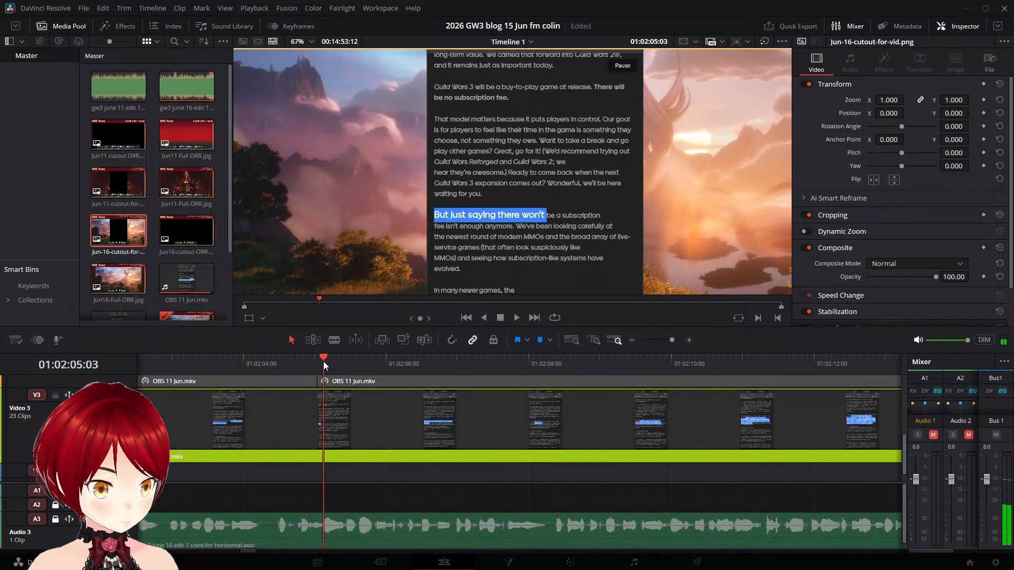
pyautogui.press('space')
pyautogui.click(260, 357)
pyautogui.press('space')
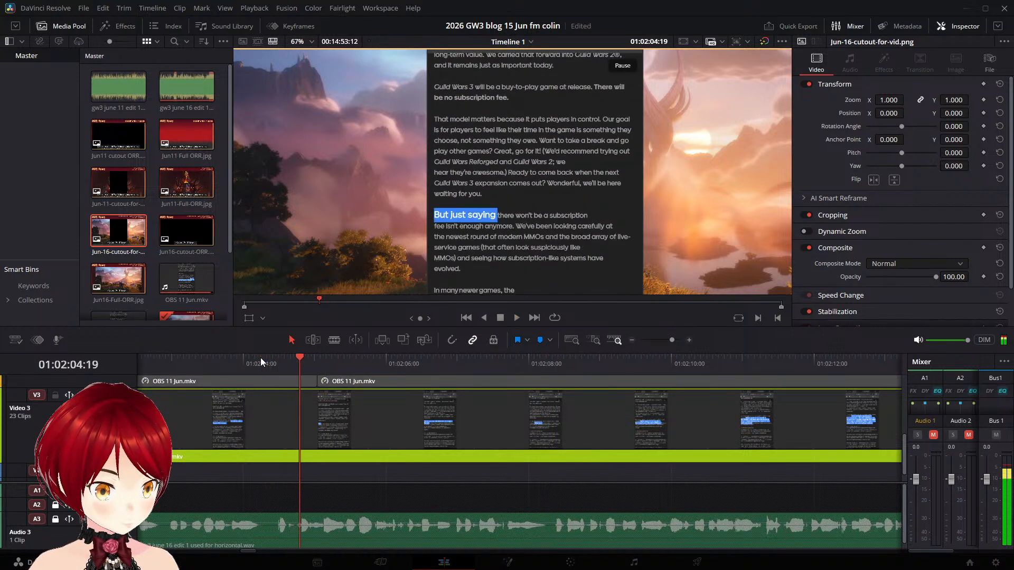
pyautogui.click(237, 358)
pyautogui.press('space')
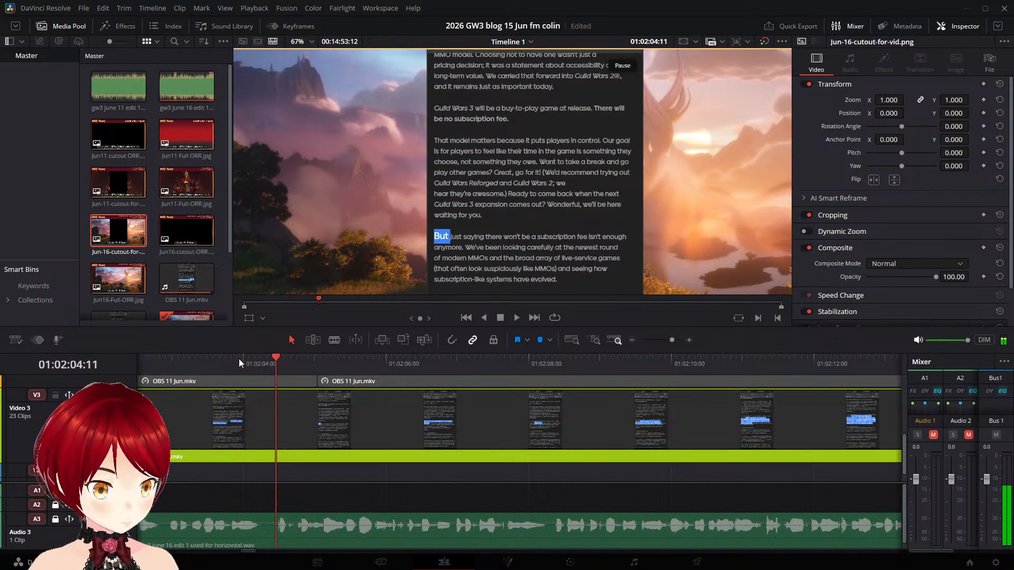
pyautogui.press('space')
pyautogui.press('Left')
pyautogui.press('Left')
pyautogui.press('Left')
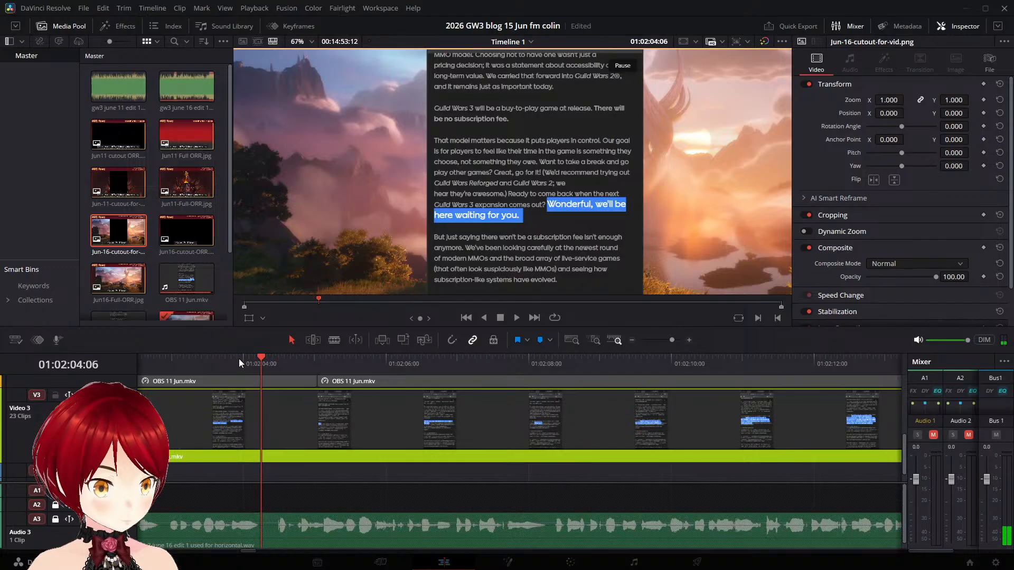
pyautogui.click(331, 413)
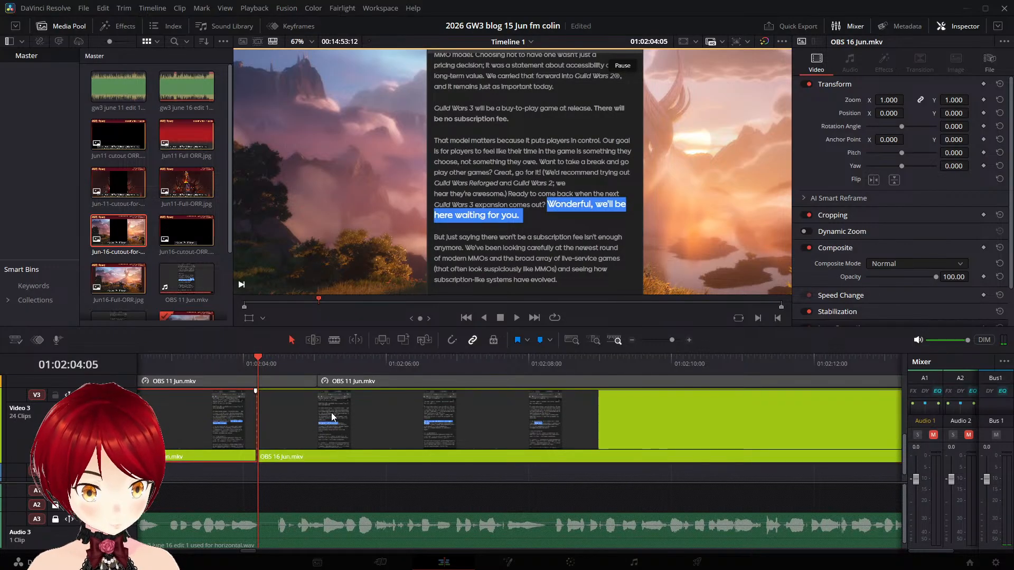
pyautogui.hotkey('ctrl', 'b')
# - Move the part after the split on Video 3 to start at about 01:02:04:11, lining up its "But" highlight with the narration
pyautogui.press('space')
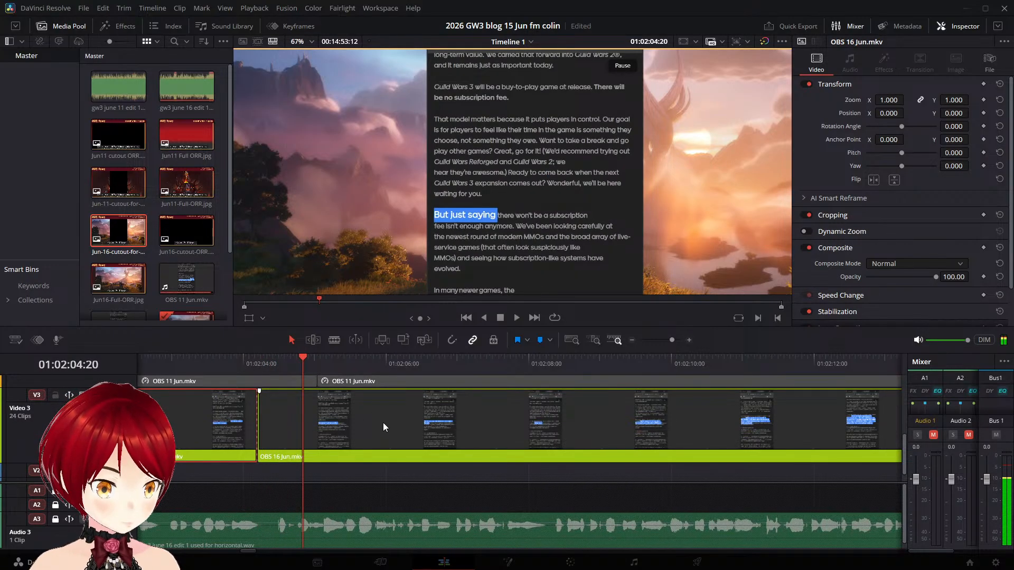
pyautogui.moveTo(383, 423); pyautogui.dragTo(432, 427)
pyautogui.click(272, 358)
pyautogui.press('space')
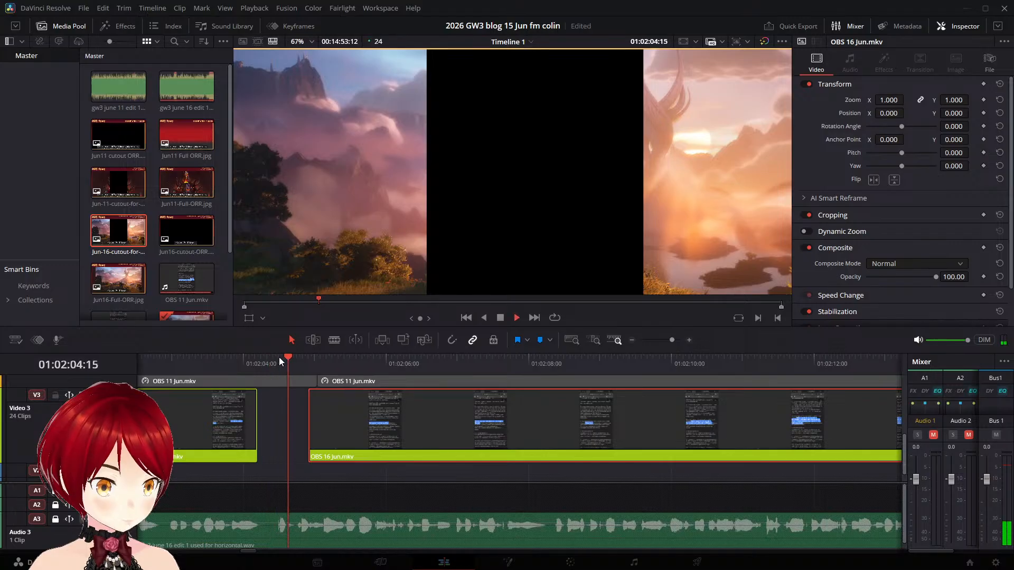
pyautogui.moveTo(360, 404); pyautogui.dragTo(333, 410)
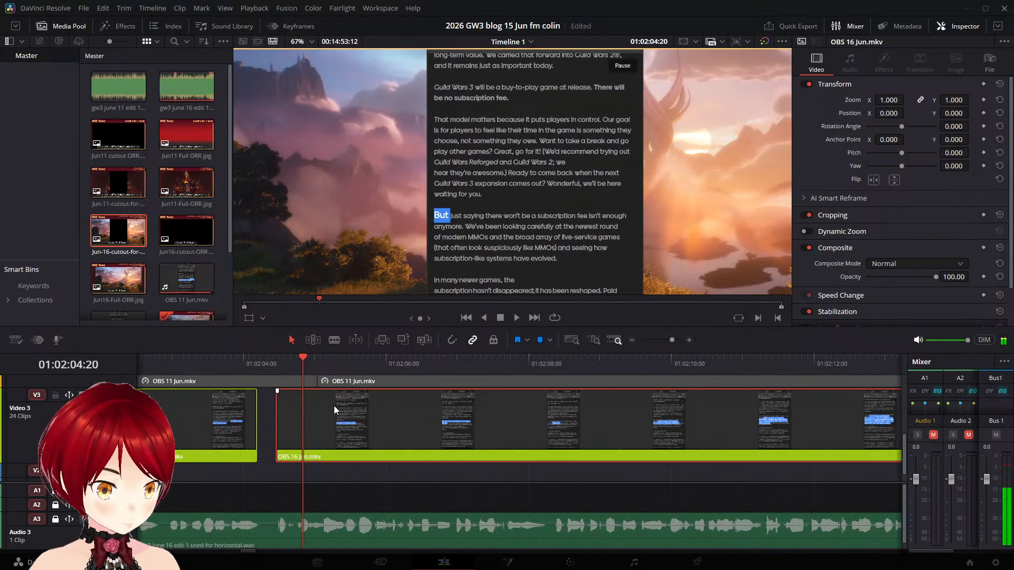
# - Replay the moved OBS 16 Jun.mkv part from about 01:02:04:12, checking its "But just saying" highlight against the narration
pyautogui.click(278, 361)
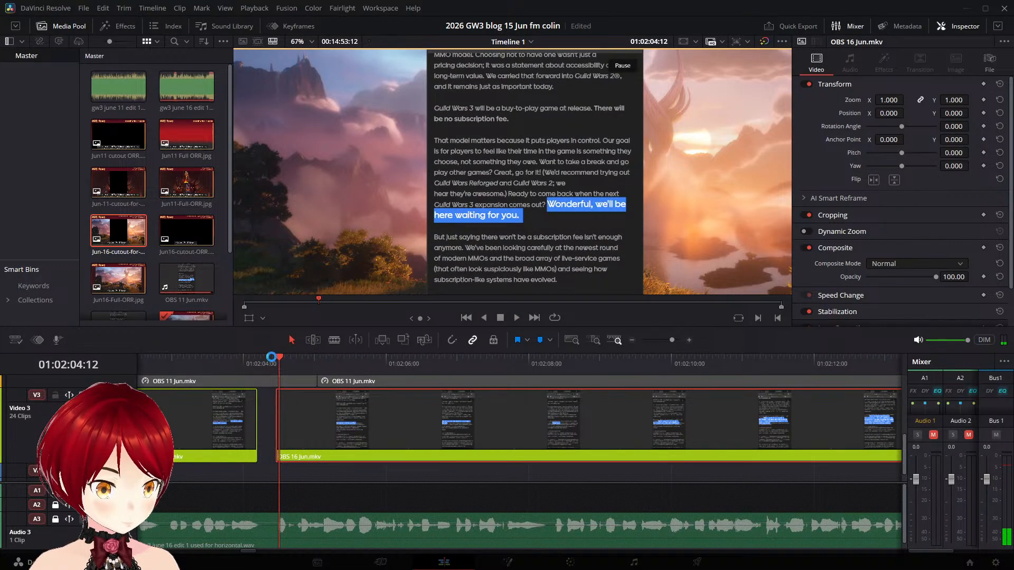
pyautogui.click(272, 358)
pyautogui.press('space')
pyautogui.click(273, 364)
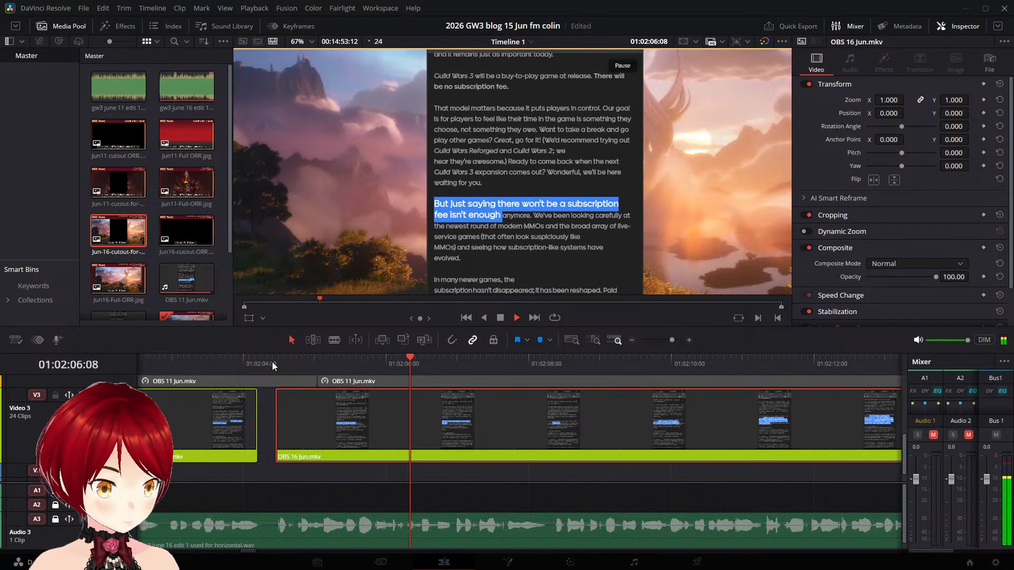
# - Find the end of the "fee isn't enough anymore" highlight and split the OBS 16 Jun.mkv clip on Video 3 at 01:02:07:05
pyautogui.press('space')
pyautogui.press('Right')
pyautogui.press('Right')
pyautogui.press('Right')
pyautogui.press('Right')
pyautogui.press('Right')
pyautogui.press('Right')
pyautogui.press('Right')
pyautogui.press('Right')
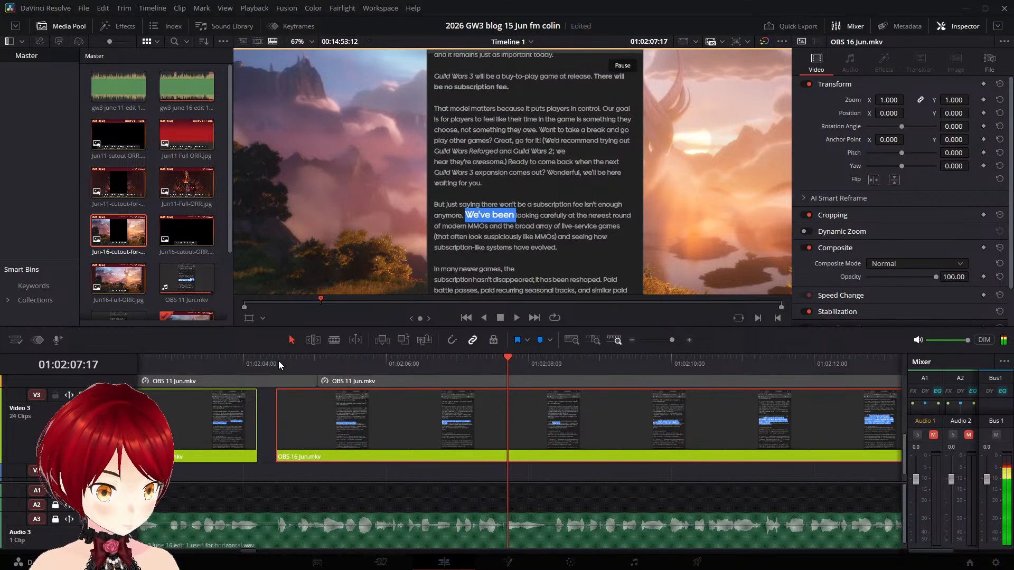
pyautogui.press('Left')
pyautogui.press('Left')
pyautogui.press('Left')
pyautogui.press('Left')
pyautogui.press('Left')
pyautogui.press('Left')
pyautogui.press('Left')
pyautogui.press('Left')
pyautogui.press('Left')
pyautogui.press('Left')
pyautogui.press('Left')
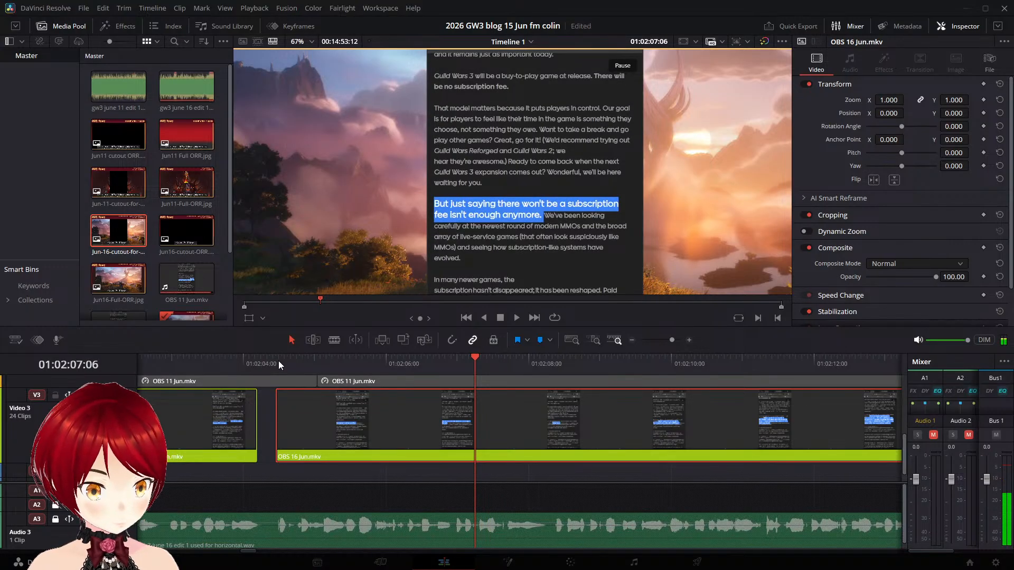
pyautogui.press('Left')
pyautogui.press('f')
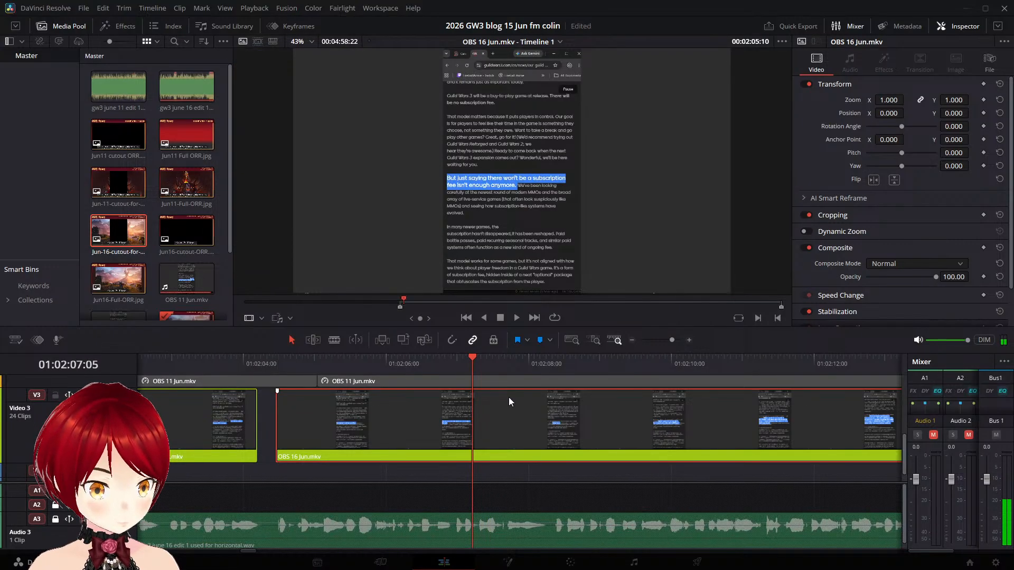
pyautogui.click(531, 453)
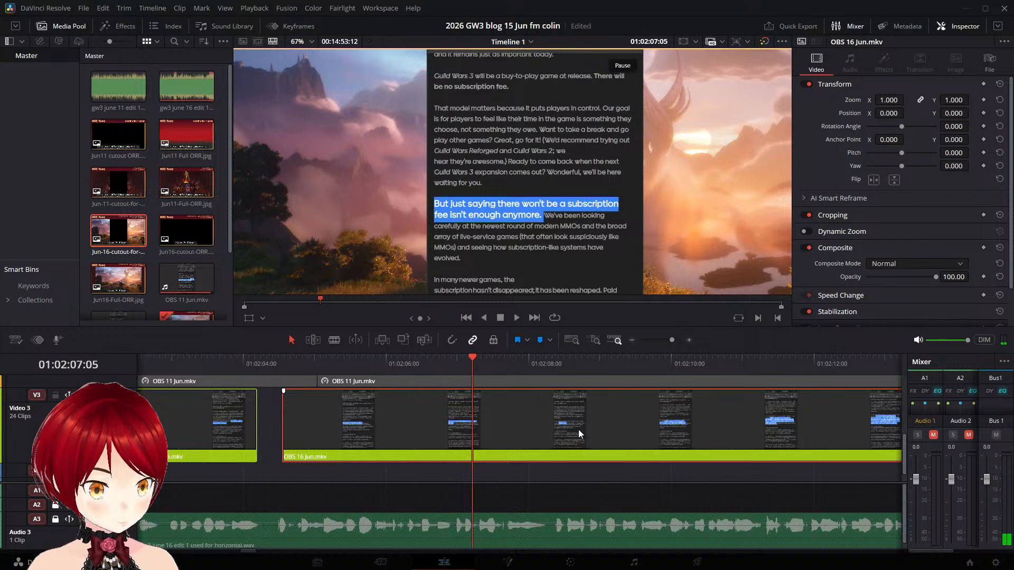
pyautogui.hotkey('ctrl', 'b')
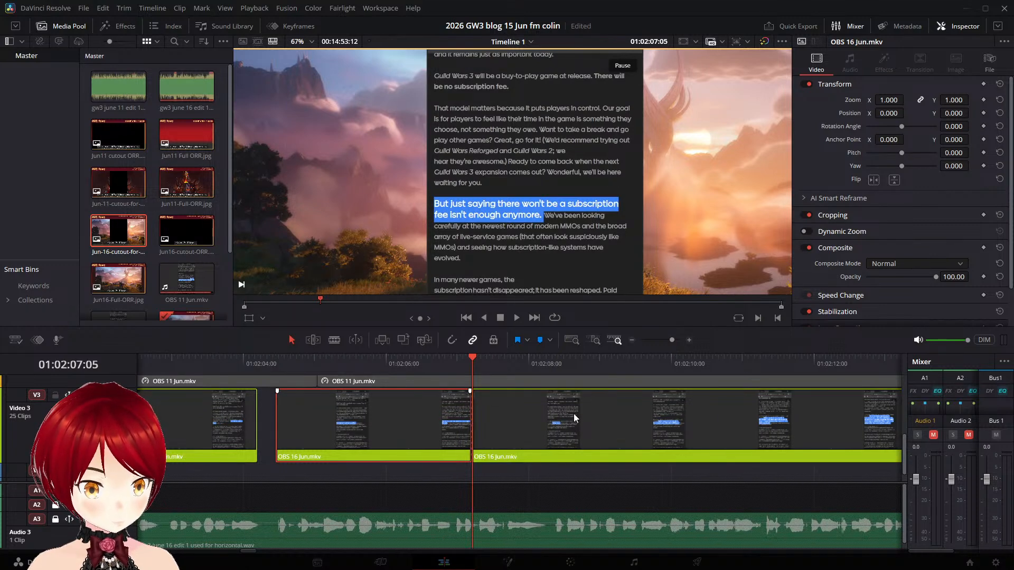
# - Move the part after the split on Video 3 to start at 01:02:08:08, matching its "We've been looking" highlight to the narration
pyautogui.press('space')
pyautogui.press('space')
pyautogui.moveTo(563, 407); pyautogui.dragTo(682, 427)
pyautogui.press('space')
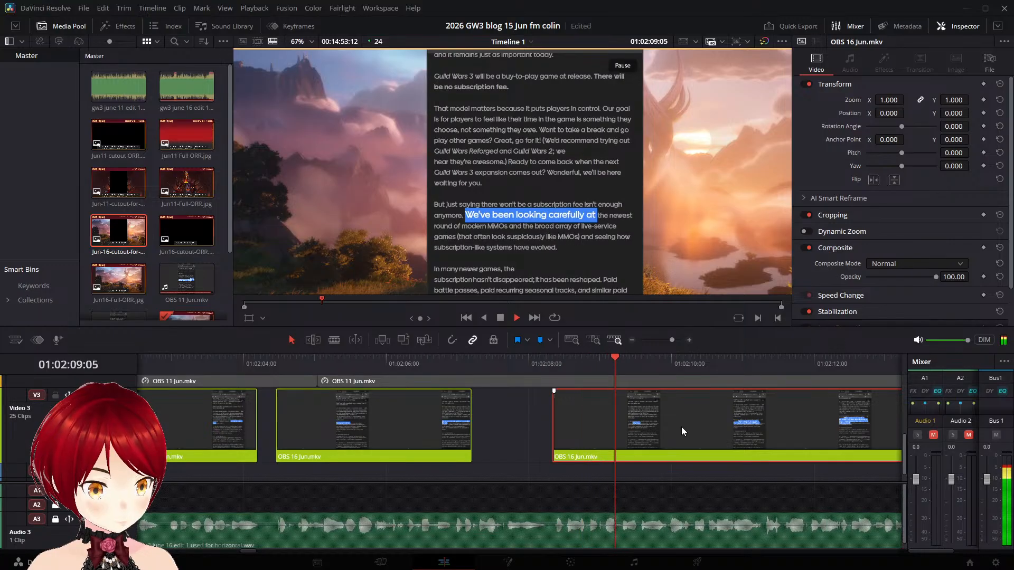
pyautogui.click(552, 364)
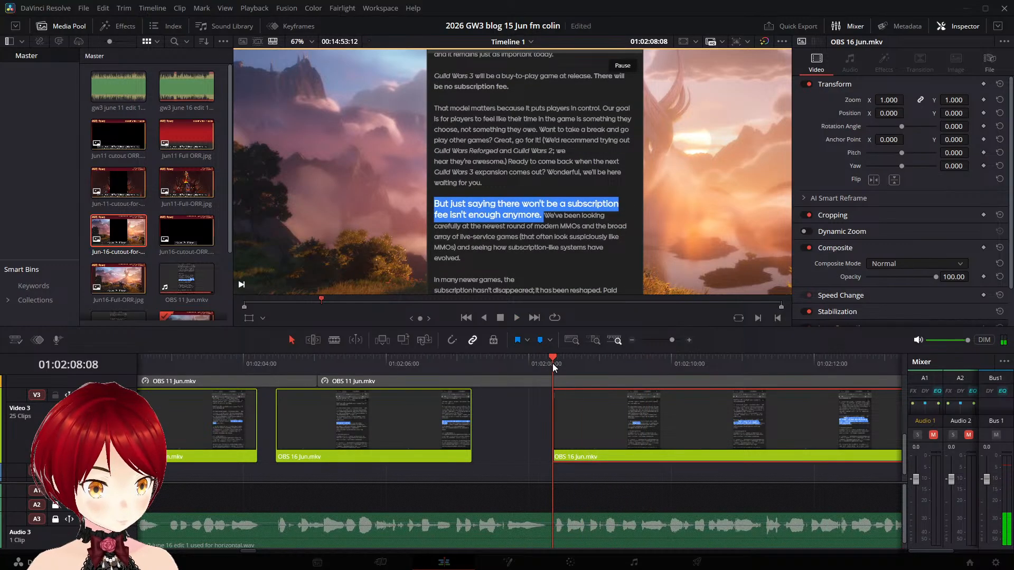
pyautogui.press('space')
pyautogui.click(552, 364)
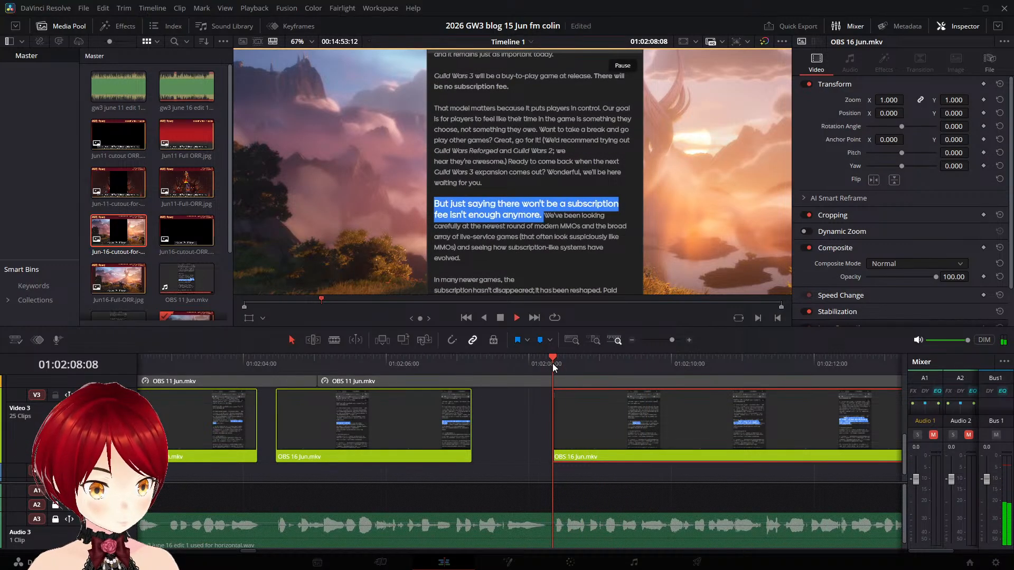
# - Play on from 01:02:08:08 and split the OBS 16 Jun.mkv clip on Video 3 at 01:02:14:01, just before "In many newer games" is highlighted
pyautogui.press('space')
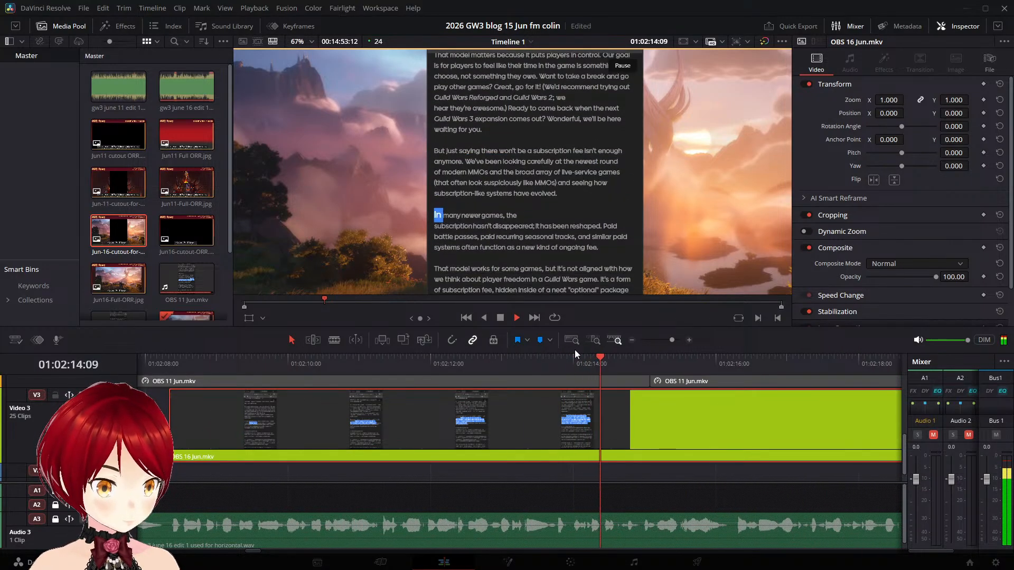
pyautogui.press('Left')
pyautogui.press('Left')
pyautogui.press('Left')
pyautogui.press('Left')
pyautogui.press('Left')
pyautogui.press('Left')
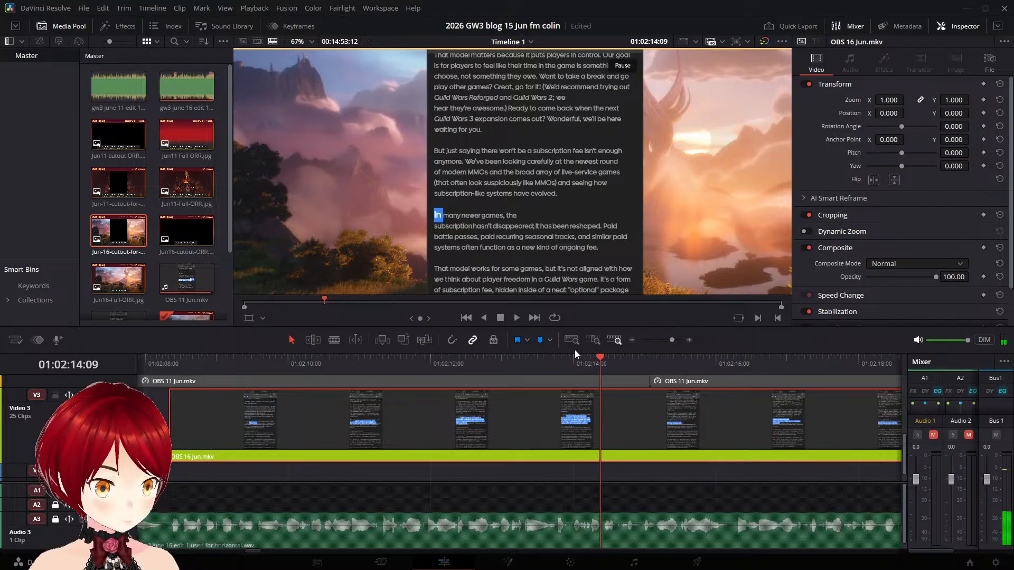
pyautogui.press('Left')
pyautogui.press('Left')
pyautogui.press('Left')
pyautogui.press('Left')
pyautogui.press('Left')
pyautogui.press('Left')
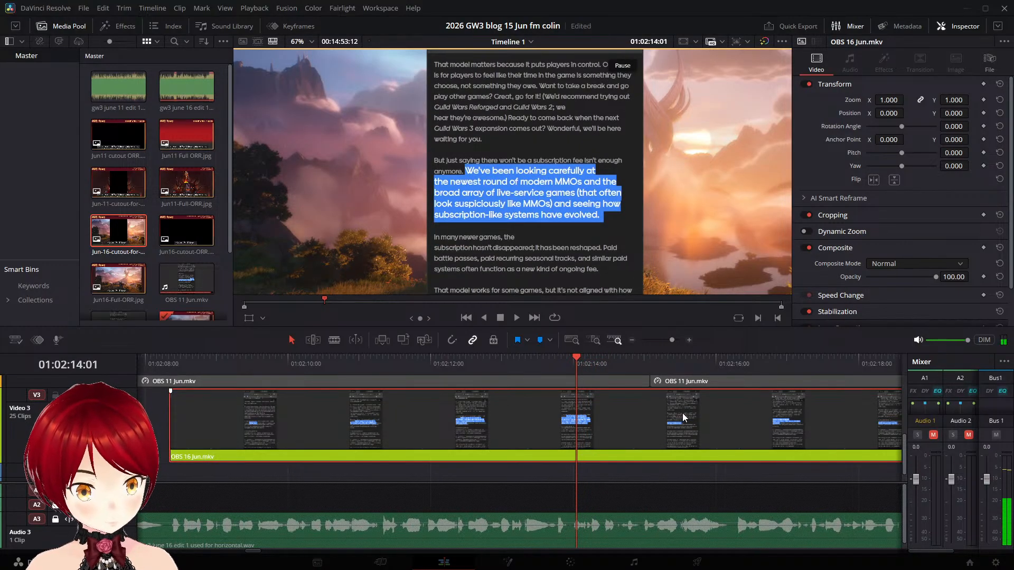
pyautogui.hotkey('ctrl', 'b')
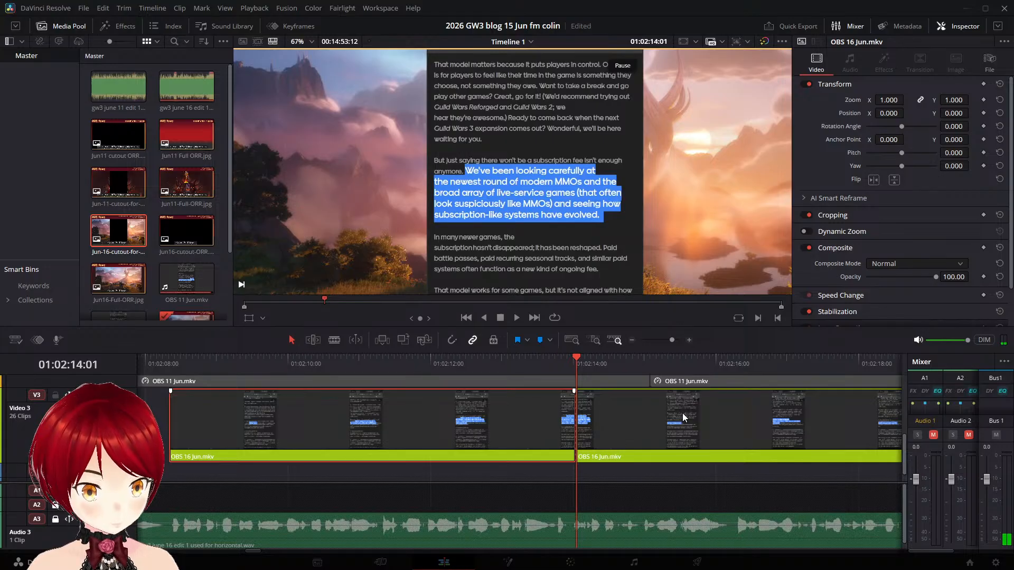
# - Step frame by frame around the 01:02:14:01 split, comparing the change to the "In many newer games" highlight with the narration
pyautogui.press('Right')
pyautogui.press('Right')
pyautogui.press('Right')
pyautogui.press('Right')
pyautogui.press('Right')
pyautogui.press('Right')
pyautogui.press('Right')
pyautogui.press('Right')
pyautogui.press('Right')
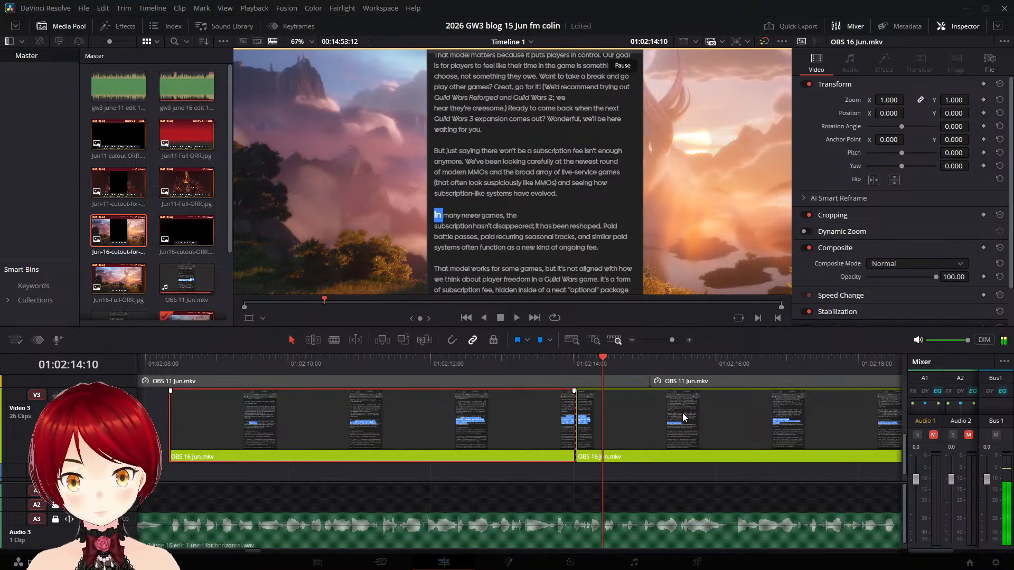
pyautogui.press('Left')
pyautogui.press('Left')
pyautogui.press('Left')
pyautogui.press('Left')
pyautogui.press('Left')
pyautogui.press('Left')
pyautogui.press('Left')
pyautogui.press('Left')
pyautogui.press('Left')
pyautogui.press('Left')
pyautogui.press('Left')
pyautogui.press('Left')
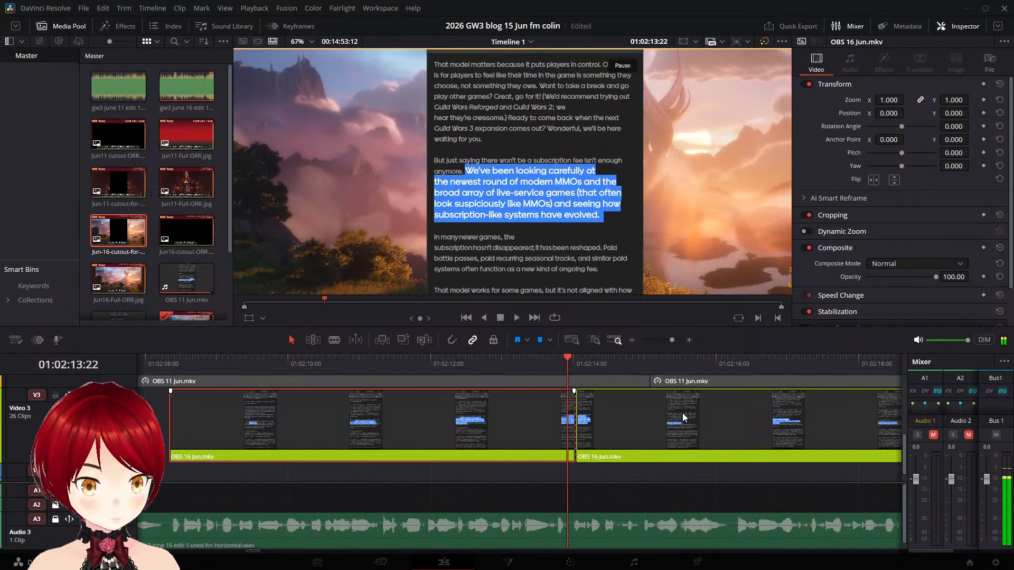
pyautogui.press('Right')
pyautogui.press('Right')
pyautogui.press('Right')
pyautogui.press('Right')
pyautogui.press('Right')
pyautogui.press('Right')
pyautogui.press('Right')
pyautogui.press('Right')
pyautogui.press('Right')
pyautogui.press('Right')
pyautogui.press('Right')
pyautogui.press('Right')
pyautogui.press('Right')
pyautogui.press('Right')
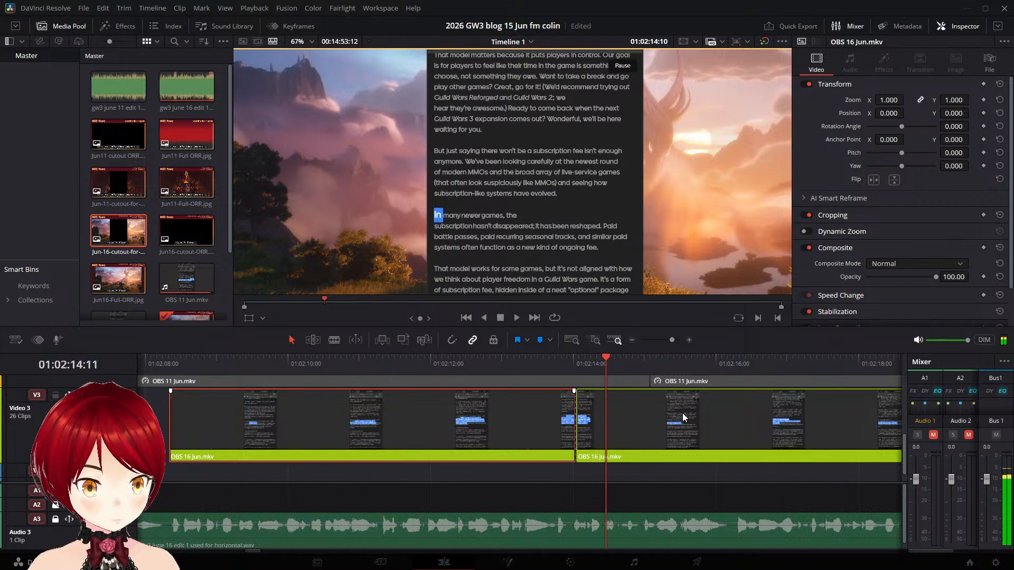
pyautogui.press('Left')
pyautogui.press('Left')
pyautogui.press('Left')
pyautogui.press('Left')
pyautogui.press('Left')
pyautogui.press('Left')
pyautogui.press('Left')
pyautogui.press('Left')
pyautogui.press('Left')
pyautogui.press('Left')
pyautogui.press('Left')
pyautogui.press('Left')
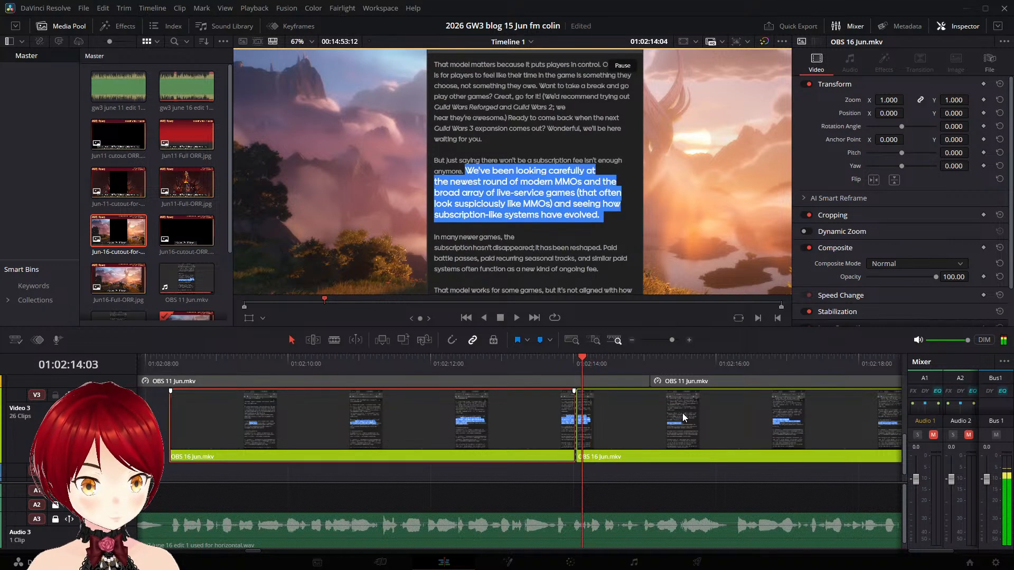
pyautogui.press('Left')
pyautogui.press('Left')
pyautogui.press('Left')
pyautogui.press('Right')
pyautogui.press('Right')
pyautogui.press('Right')
pyautogui.press('Right')
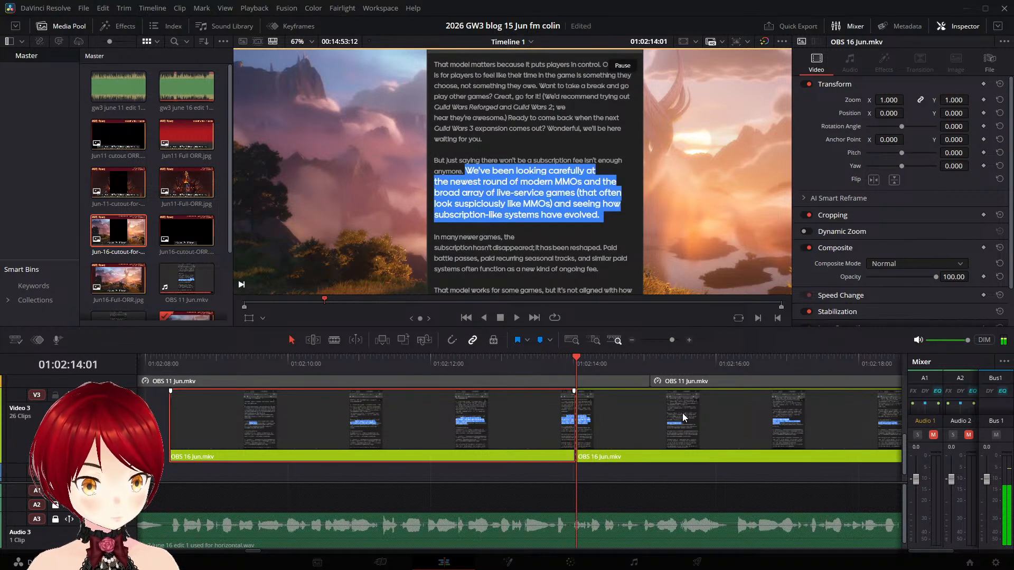
pyautogui.press('Left')
pyautogui.press('Left')
pyautogui.press('Left')
pyautogui.press('Left')
pyautogui.press('Left')
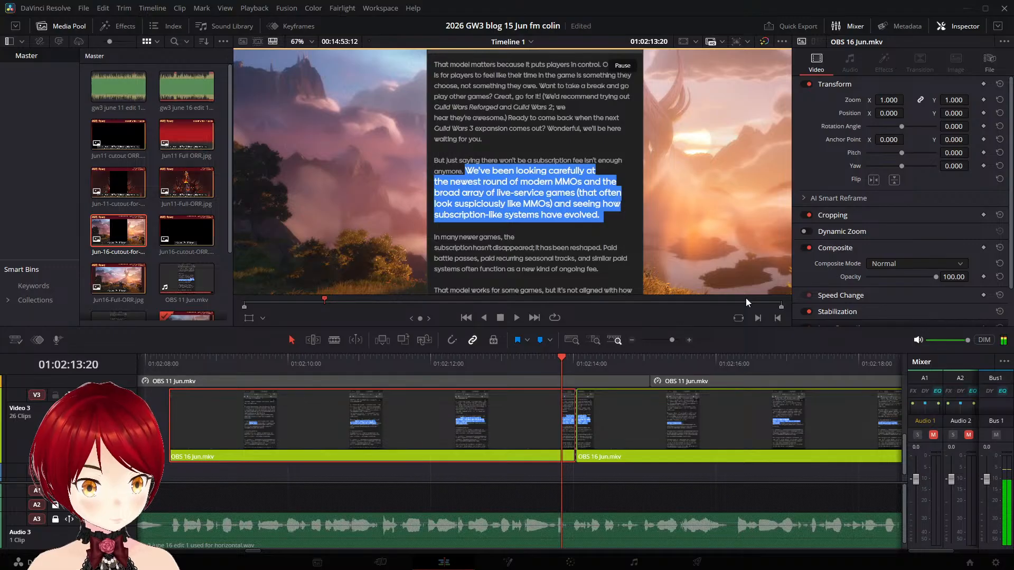
pyautogui.click(585, 363)
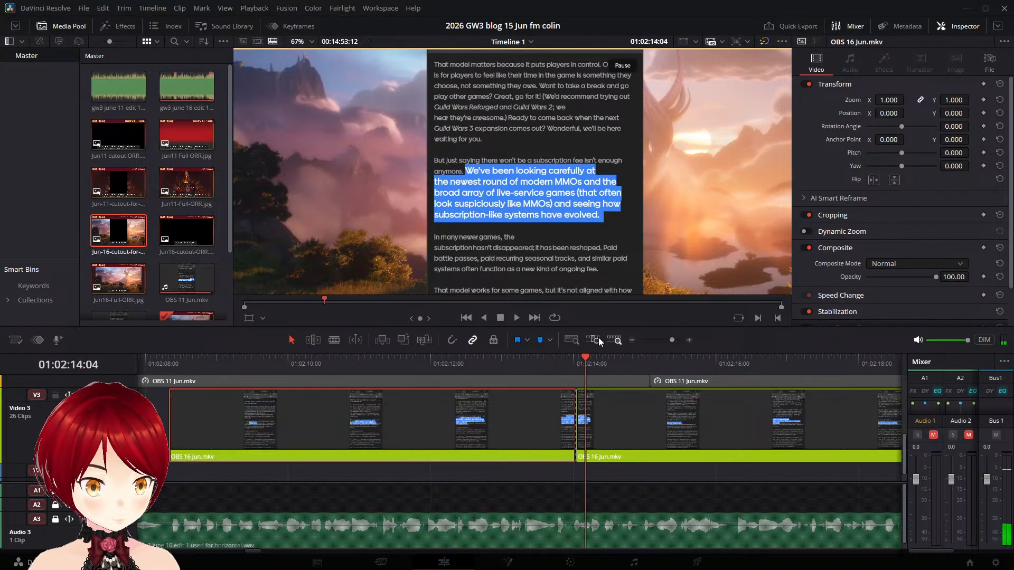
pyautogui.press('Left')
pyautogui.press('Left')
pyautogui.press('Left')
pyautogui.press('Left')
pyautogui.press('Left')
pyautogui.press('Left')
pyautogui.press('Left')
pyautogui.press('Right')
pyautogui.press('Right')
pyautogui.press('Right')
pyautogui.press('Right')
pyautogui.press('Right')
pyautogui.press('Right')
pyautogui.press('Right')
pyautogui.press('Right')
pyautogui.press('Right')
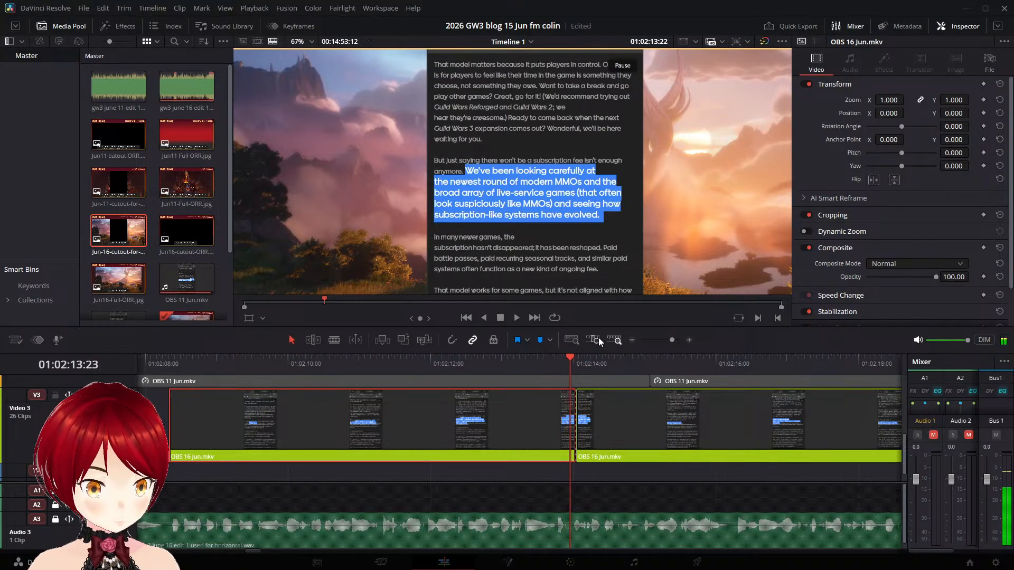
pyautogui.press('Left')
pyautogui.press('Left')
pyautogui.press('Left')
pyautogui.press('Left')
pyautogui.press('Left')
pyautogui.press('Left')
pyautogui.press('Left')
pyautogui.press('Left')
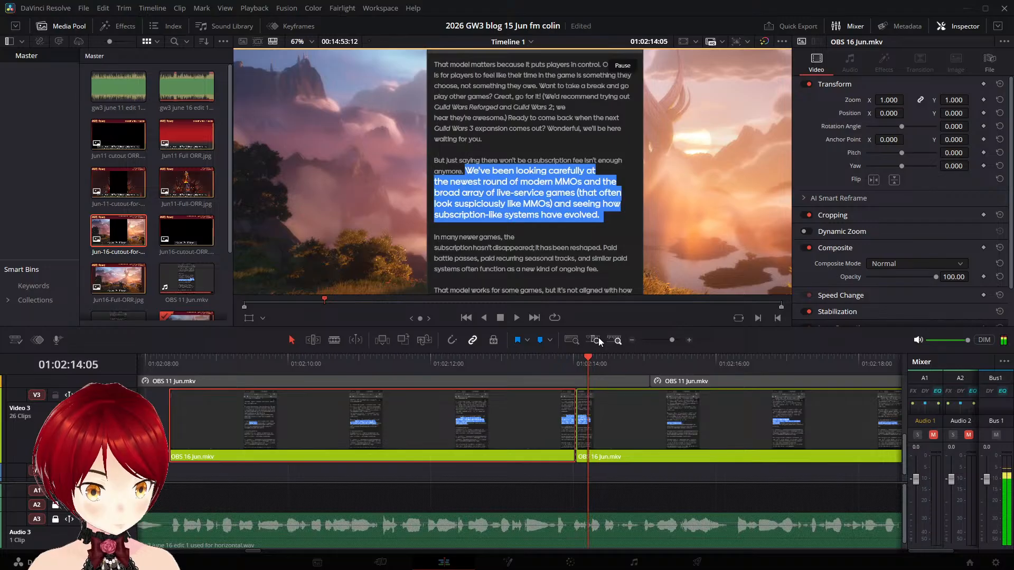
pyautogui.press('Left')
pyautogui.press('Left')
pyautogui.press('Left')
pyautogui.press('Left')
pyautogui.press('Left')
pyautogui.press('Left')
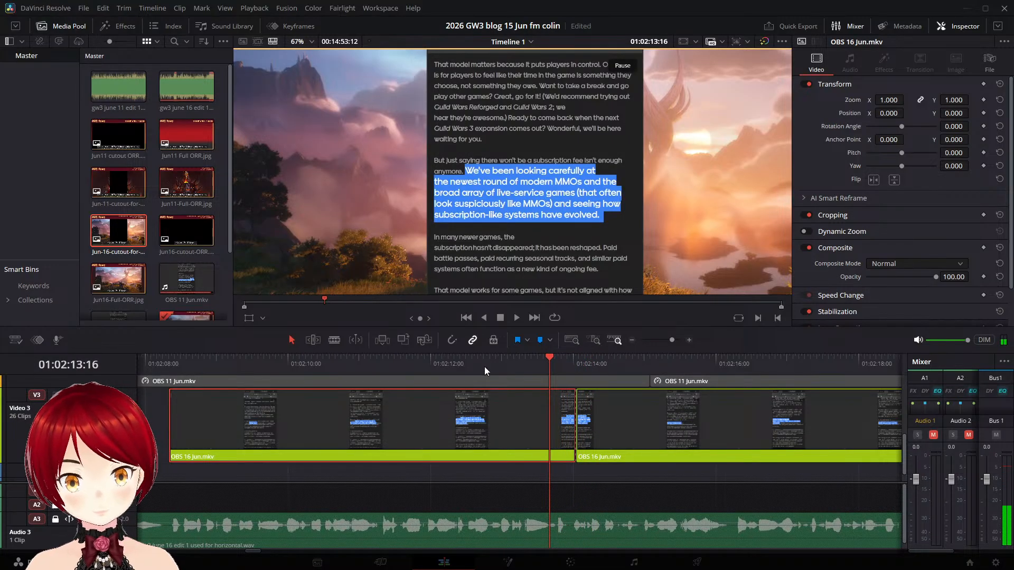
# - Play the narration from 01:02:12:10 and move the part after the 01:02:14:01 split on Video 3 to start at 01:02:19:06
pyautogui.click(460, 357)
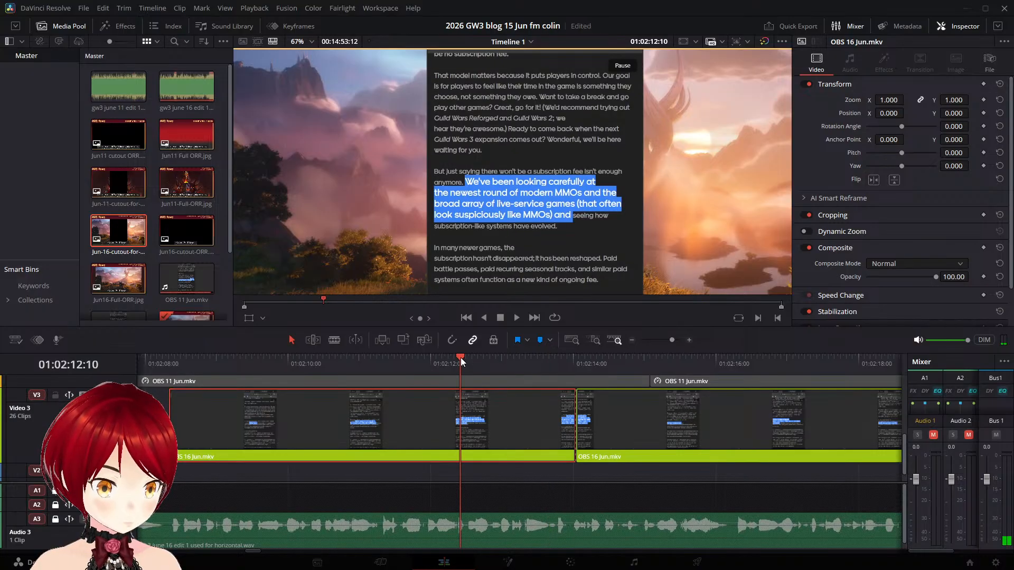
pyautogui.press('space')
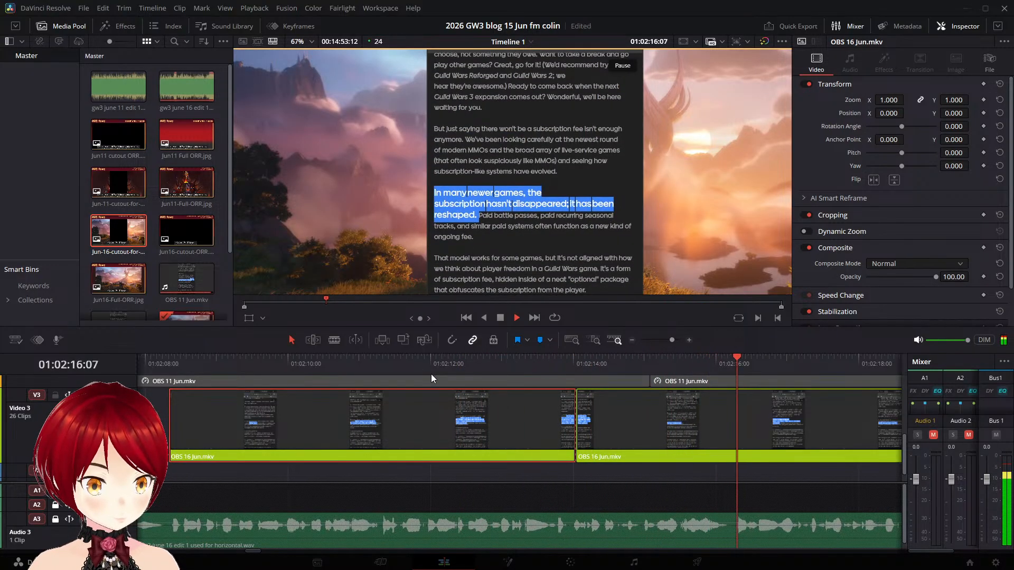
pyautogui.press('space')
pyautogui.press('space')
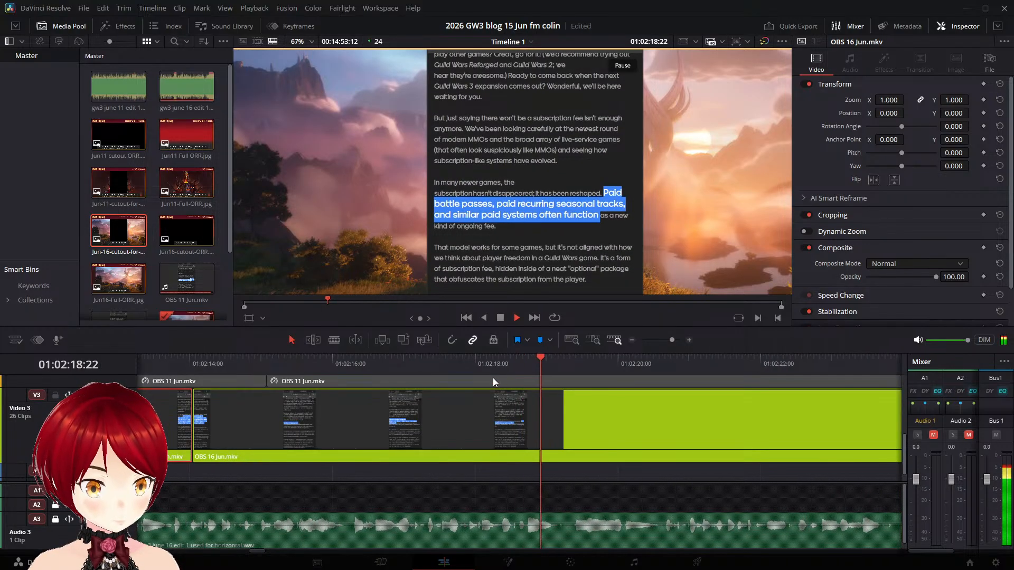
pyautogui.press('space')
pyautogui.click(435, 415)
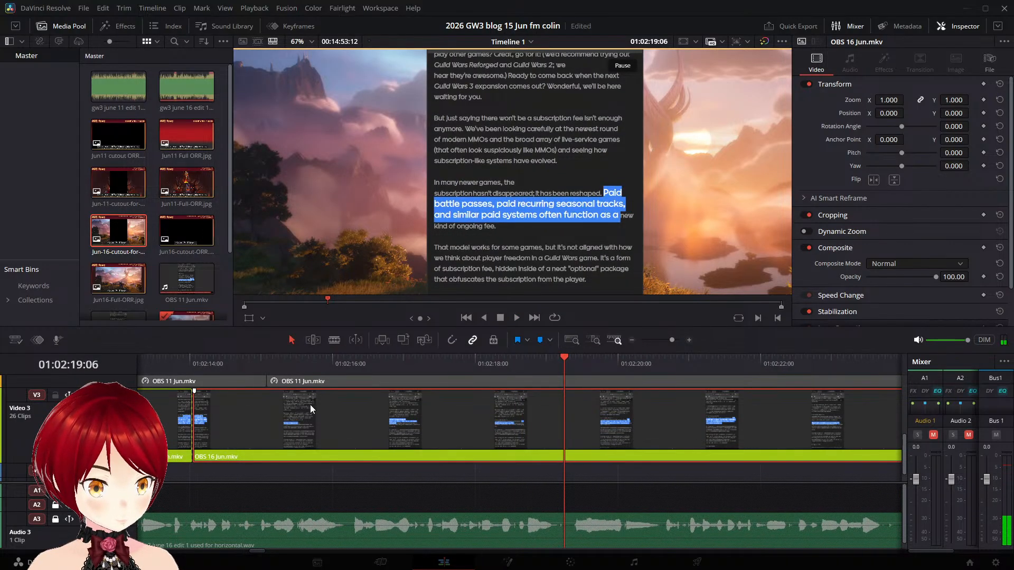
pyautogui.moveTo(310, 405); pyautogui.dragTo(670, 426)
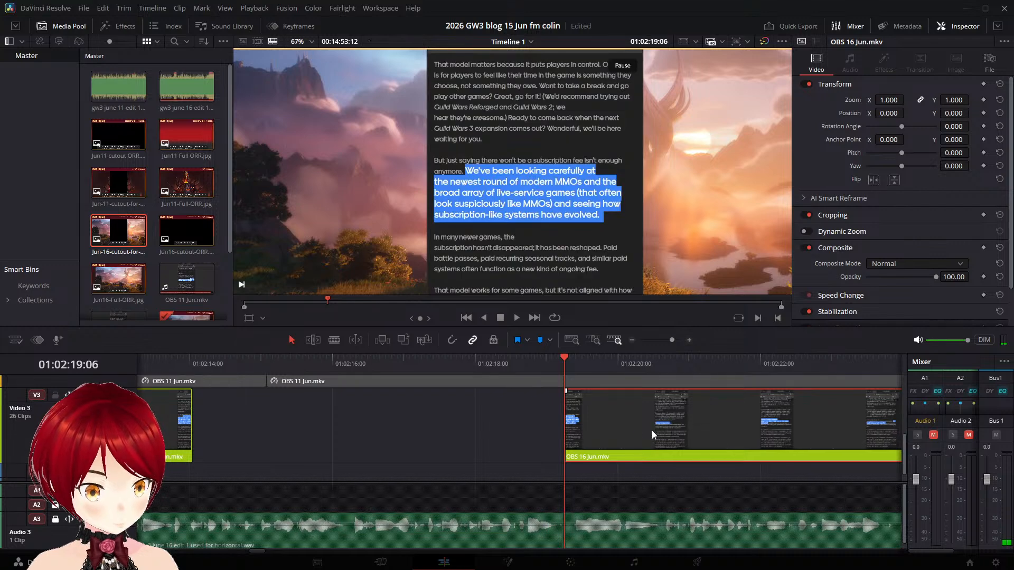
# - Play on from 01:02:19:06 and split the OBS 16 Jun.mkv clip on Video 3 at 01:02:22:00, just before "Paid battle passes" is highlighted
pyautogui.press('space')
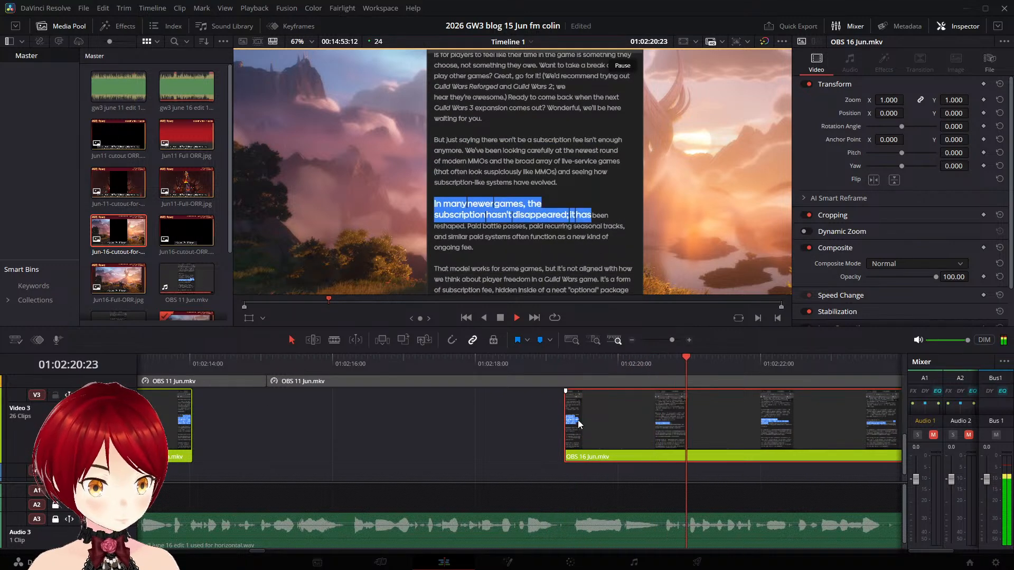
pyautogui.press('space')
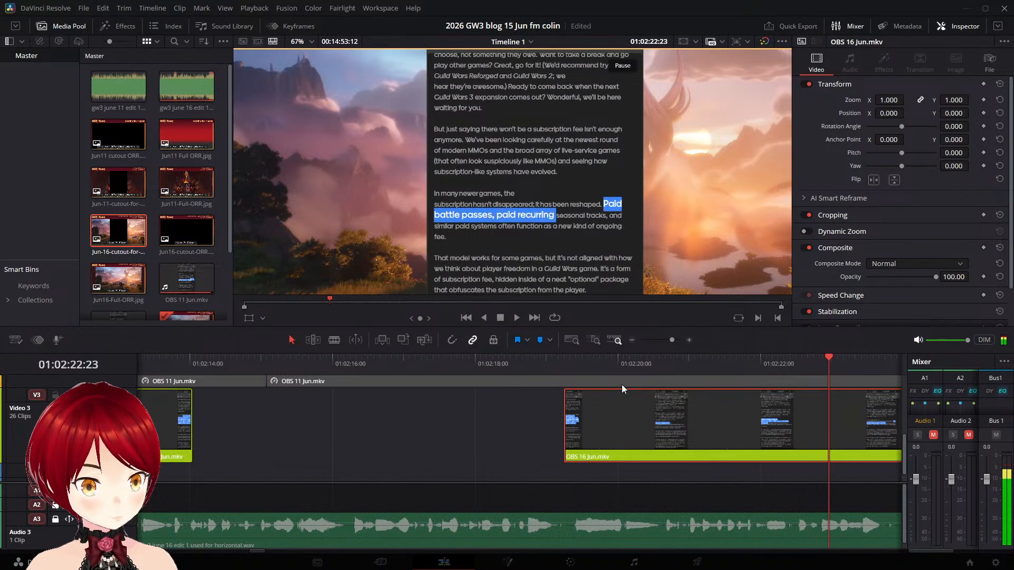
pyautogui.click(694, 356)
pyautogui.press('space')
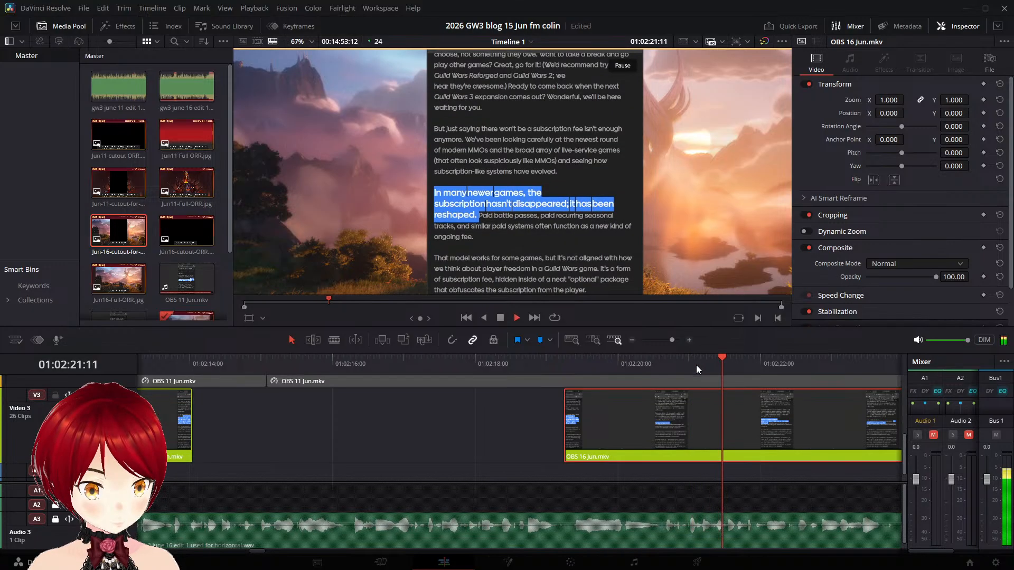
pyautogui.click(696, 367)
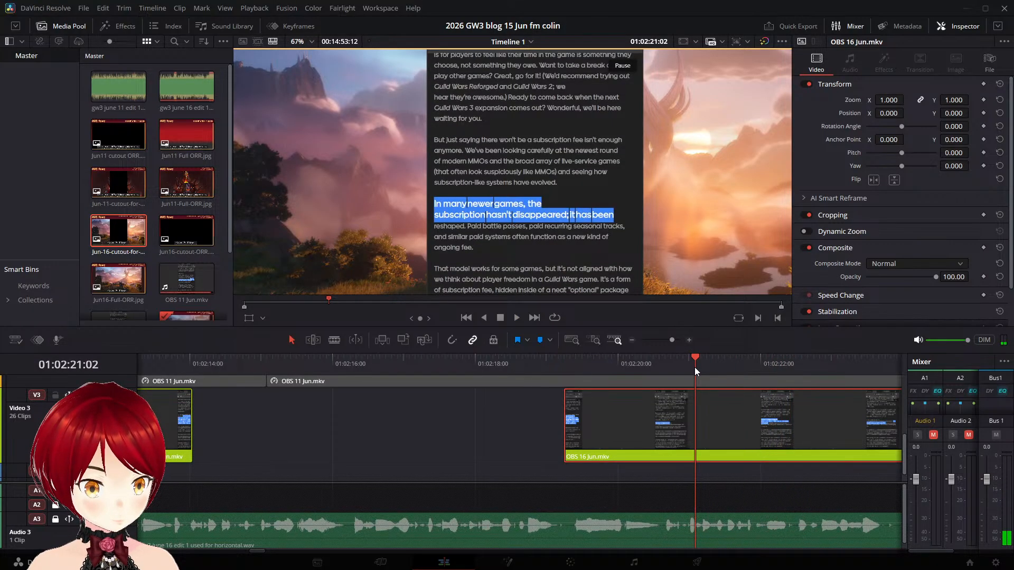
pyautogui.press('space')
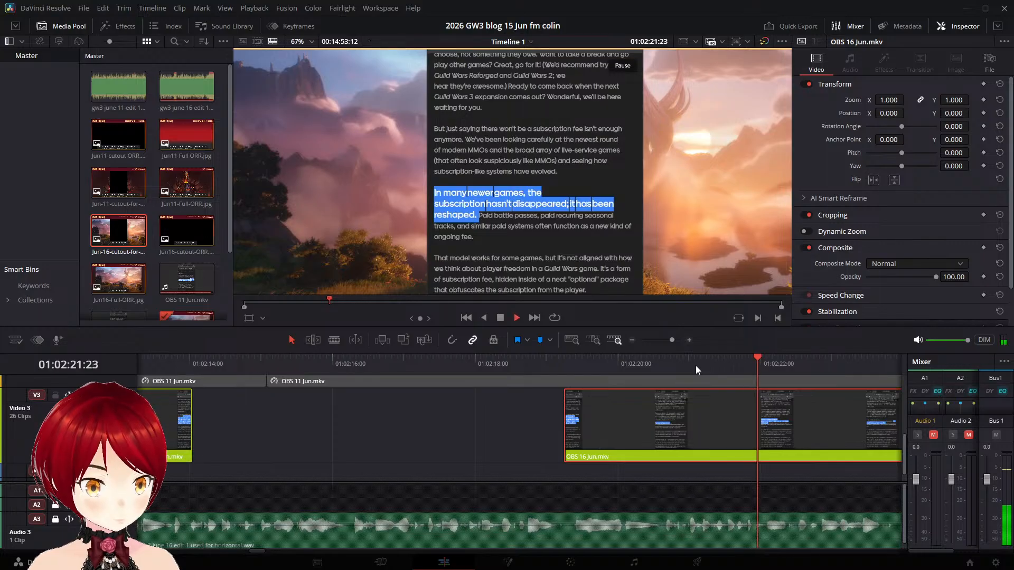
pyautogui.press('Left')
pyautogui.press('Left')
pyautogui.press('Left')
pyautogui.press('Left')
pyautogui.press('Left')
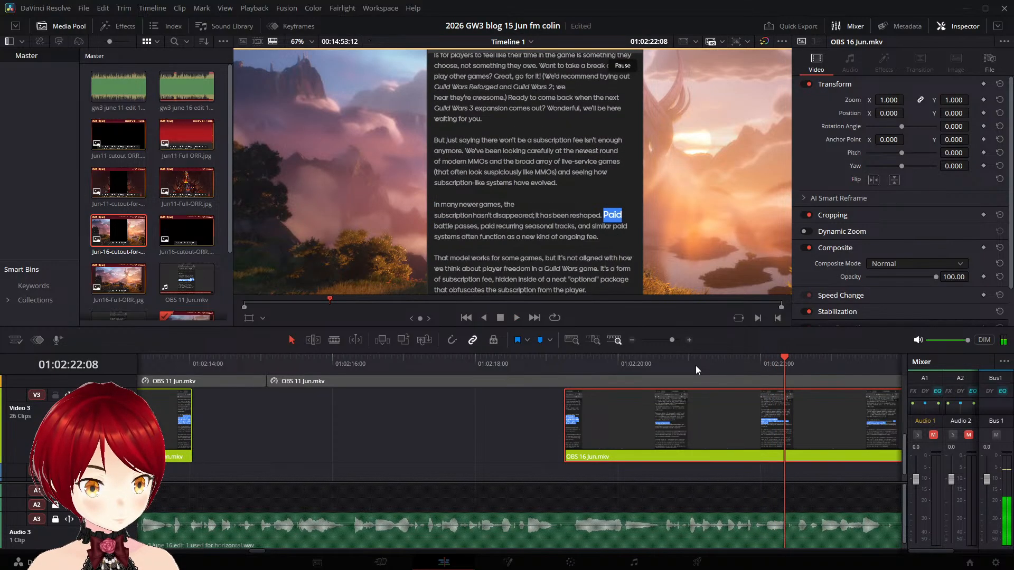
pyautogui.press('Left')
pyautogui.press('Left')
pyautogui.press('Left')
pyautogui.press('Left')
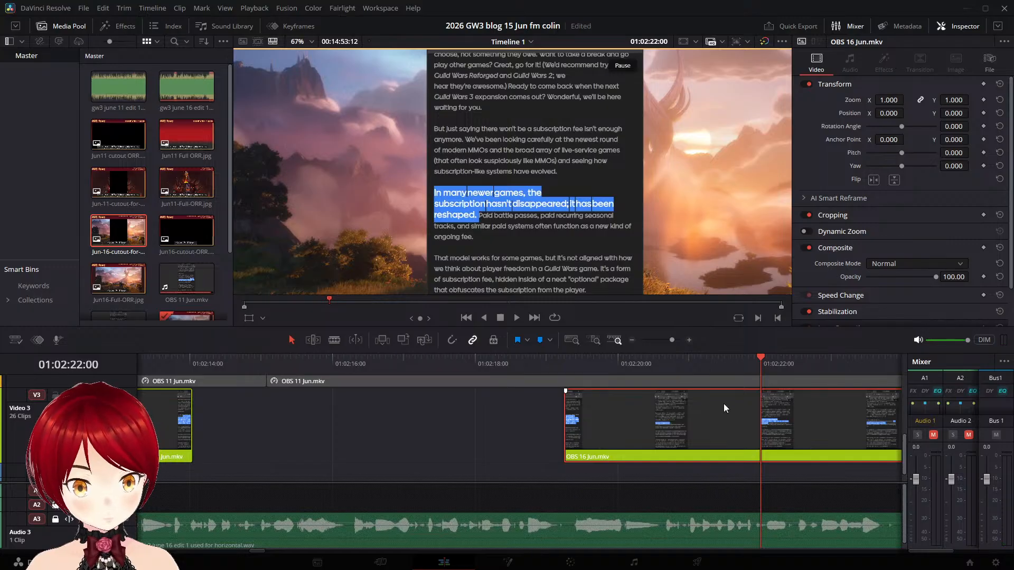
pyautogui.hotkey('ctrl', 'b')
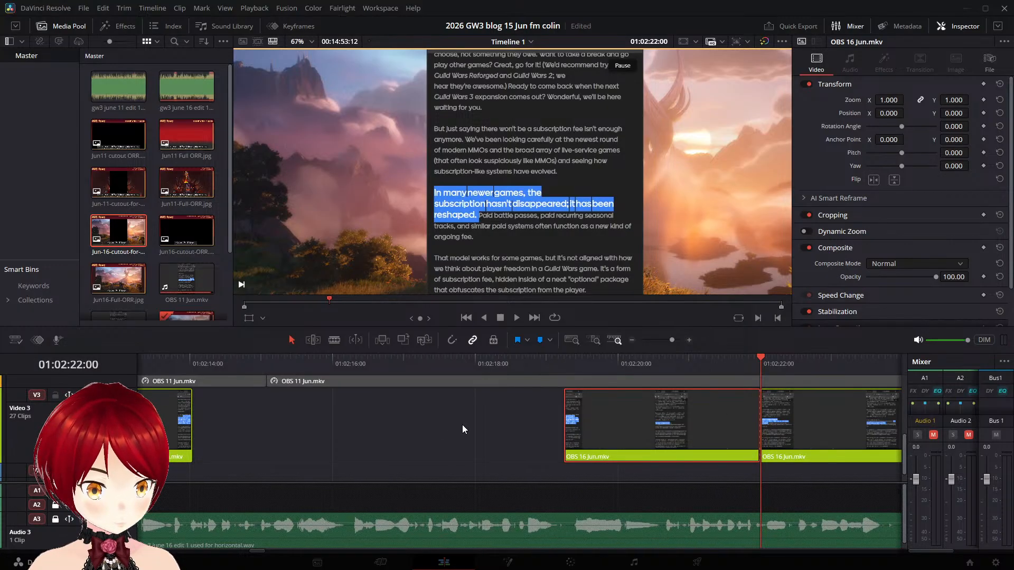
# - Play the narration from 01:02:22:00 and move the part after the split on Video 3 to start at 01:02:23:20
pyautogui.hscroll(3, 462, 425)
pyautogui.hscroll(2, 268, 421)
pyautogui.press('space')
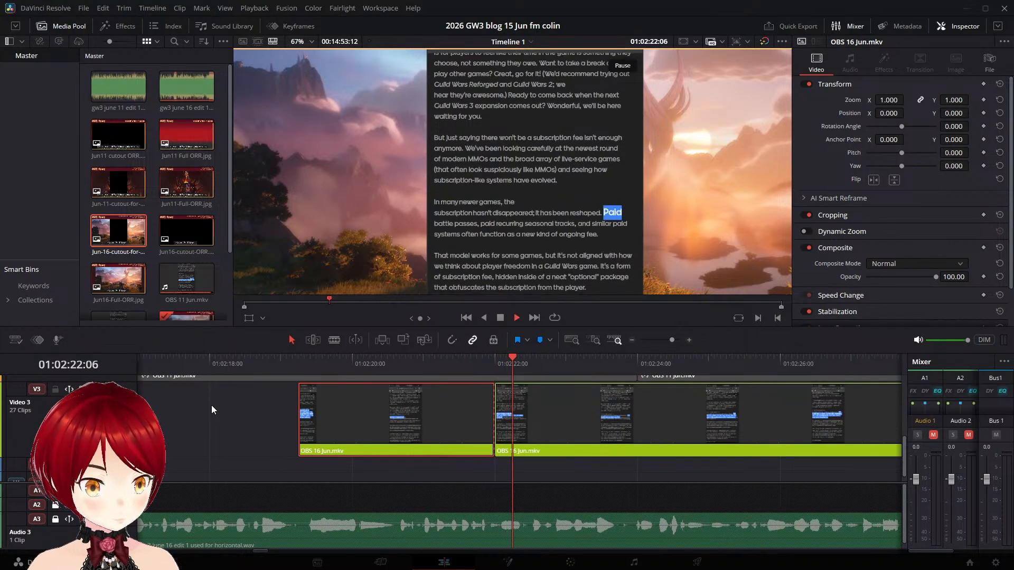
pyautogui.press('space')
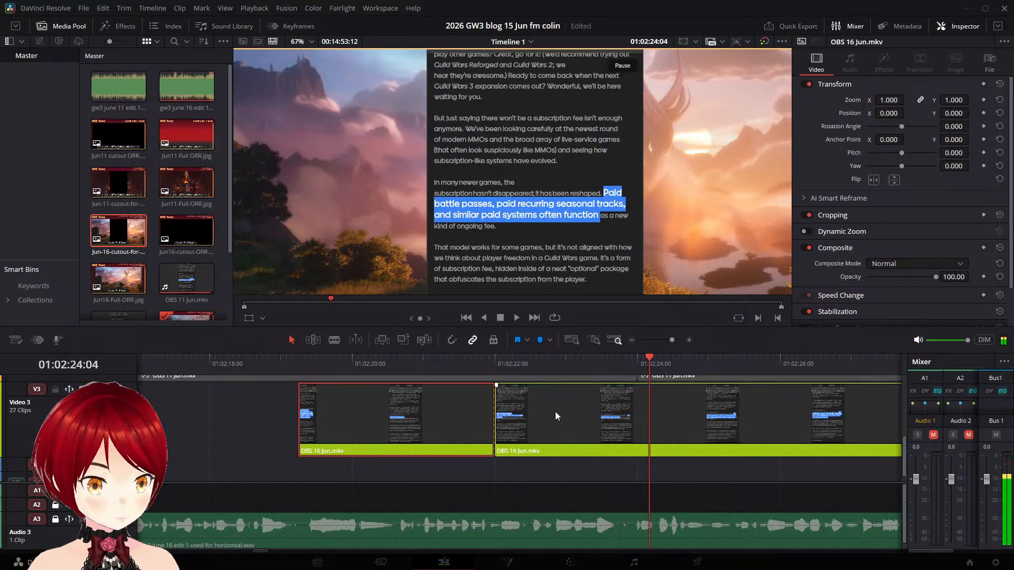
pyautogui.press('Left')
pyautogui.press('Left')
pyautogui.press('Left')
pyautogui.press('Left')
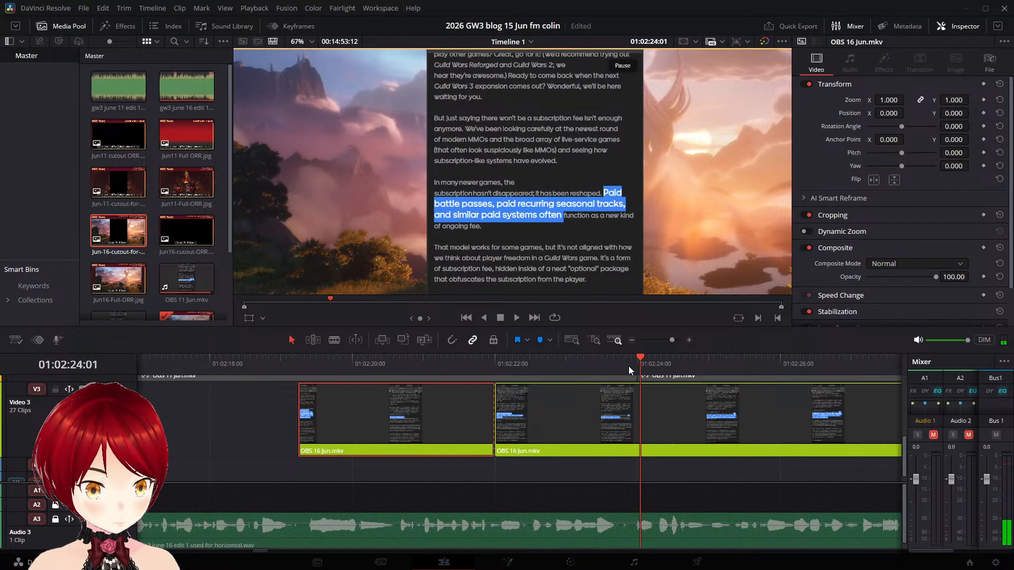
pyautogui.press('Left')
pyautogui.press('Left')
pyautogui.press('Left')
pyautogui.press('Left')
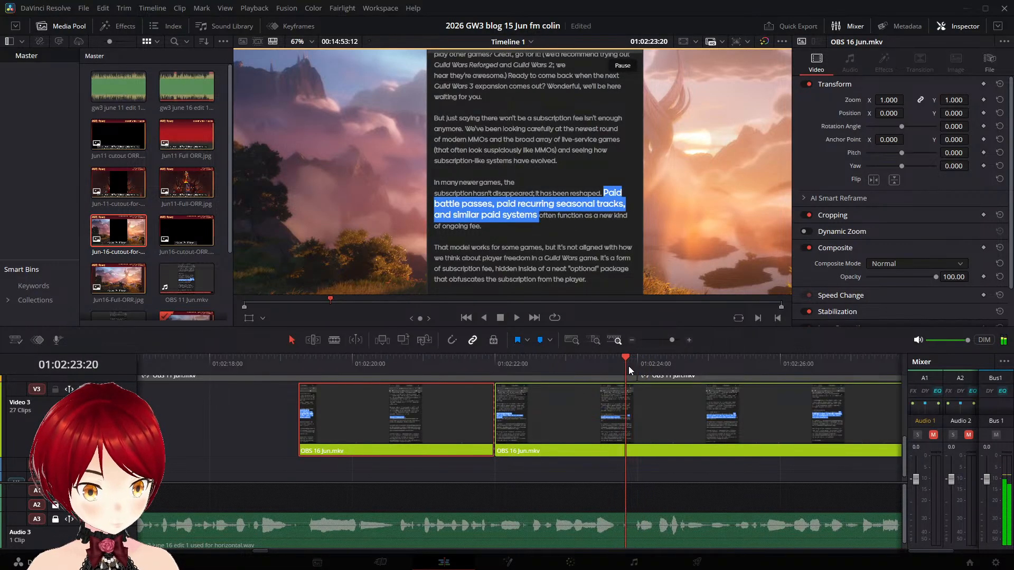
pyautogui.moveTo(585, 412); pyautogui.dragTo(698, 406)
# - Play on from 01:02:23:20 and split the OBS 16 Jun.mkv clip on Video 3 at 01:02:27:20, just before "That model works" is highlighted
pyautogui.press('space')
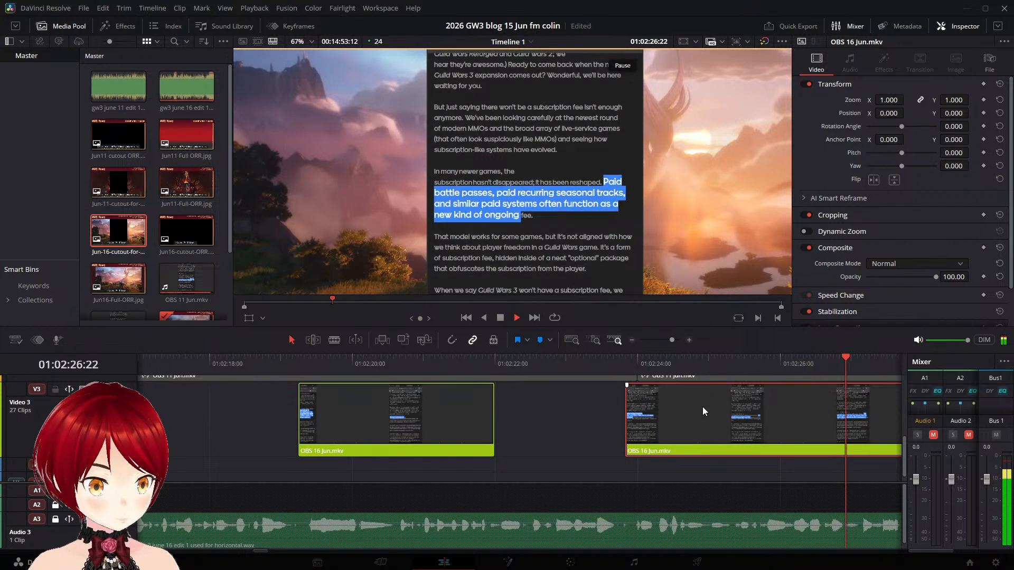
pyautogui.press('space')
pyautogui.press('Left')
pyautogui.press('Left')
pyautogui.press('Left')
pyautogui.press('Left')
pyautogui.press('Left')
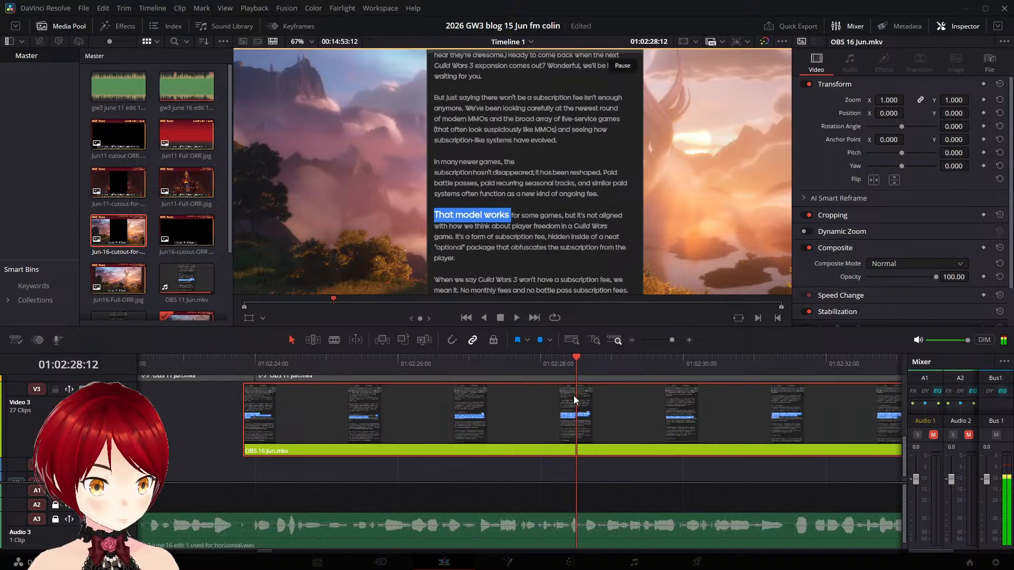
pyautogui.press('Left')
pyautogui.press('Left')
pyautogui.press('Left')
pyautogui.press('Left')
pyautogui.press('Left')
pyautogui.press('Left')
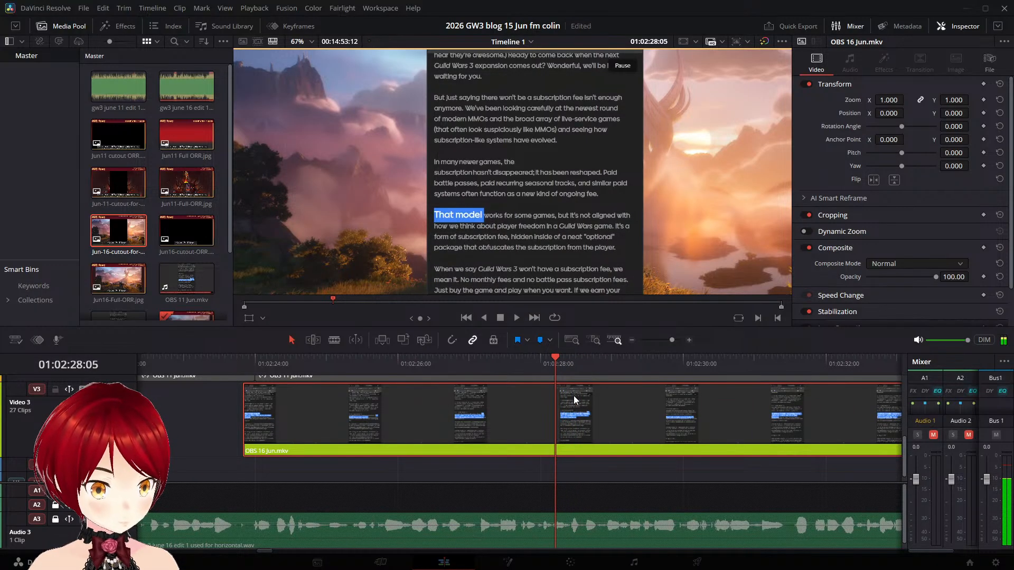
pyautogui.press('Left')
pyautogui.press('Left')
pyautogui.press('Left')
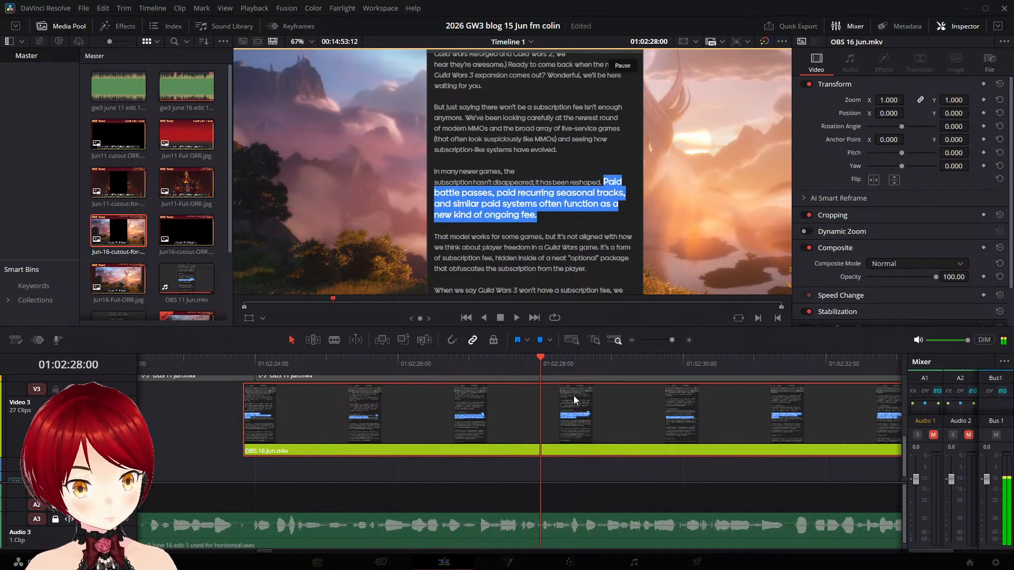
pyautogui.press('Left')
pyautogui.press('Left')
pyautogui.press('Left')
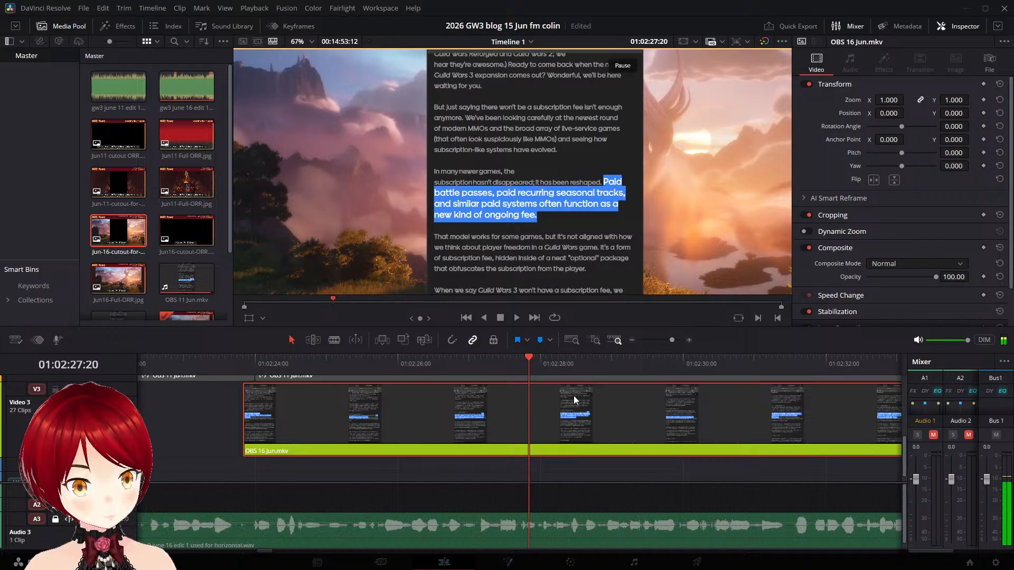
pyautogui.hotkey('ctrl', 'b')
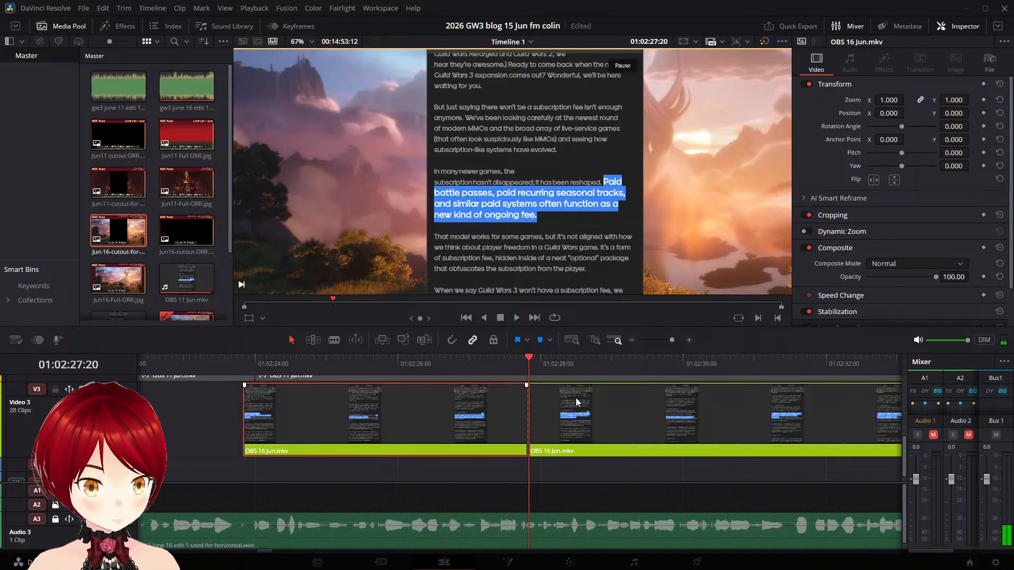
# - Play the narration from 01:02:27:20 and move the part after the split on Video 3 to start at 01:02:31:12
pyautogui.press('space')
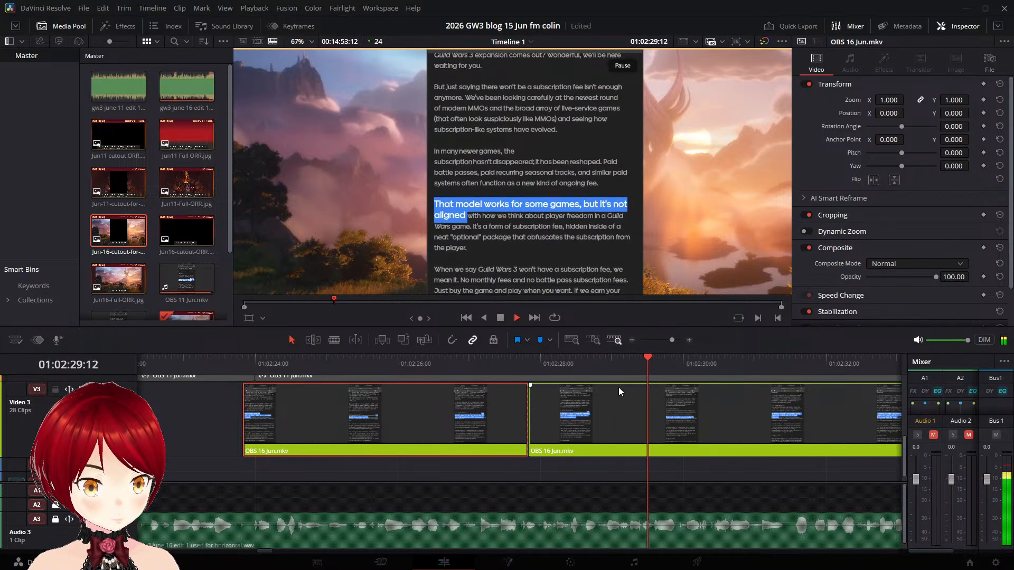
pyautogui.press('space')
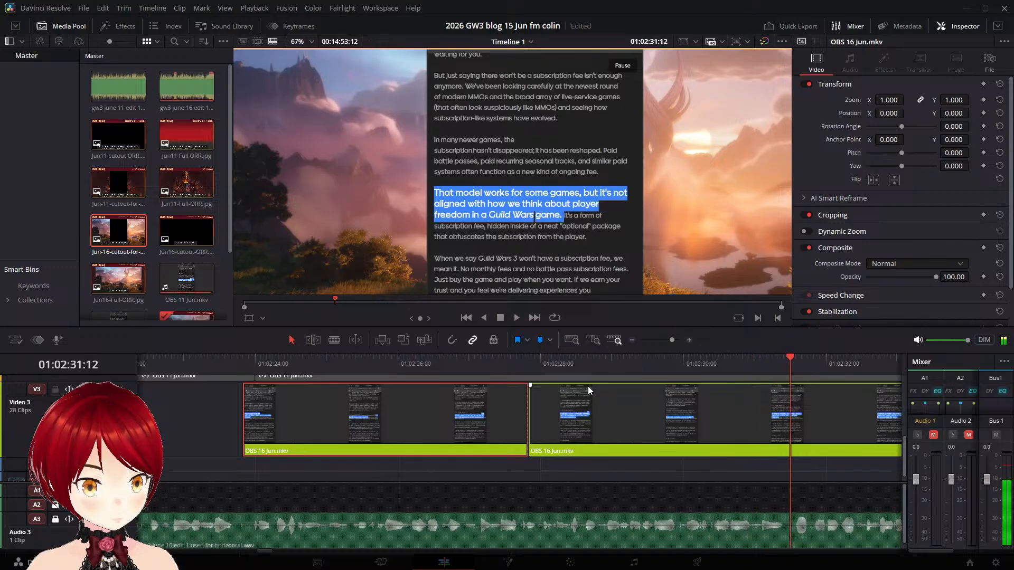
pyautogui.moveTo(588, 386); pyautogui.dragTo(823, 405)
# - Replay from about 01:02:31:12 and split the OBS 16 Jun.mkv clip on Video 3 at 01:02:35:19, just before "It's a form" is highlighted
pyautogui.press('space')
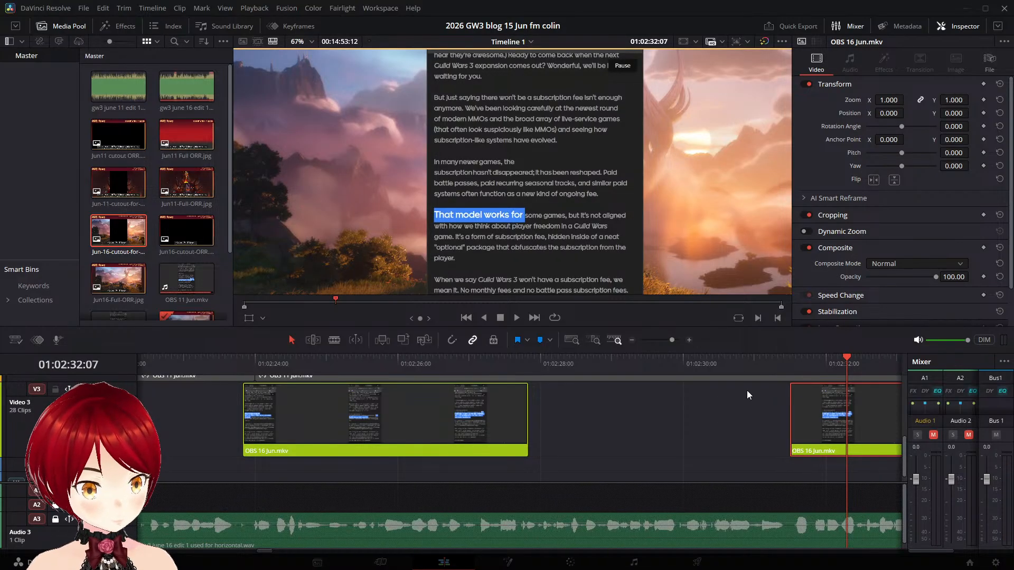
pyautogui.click(782, 366)
pyautogui.press('space')
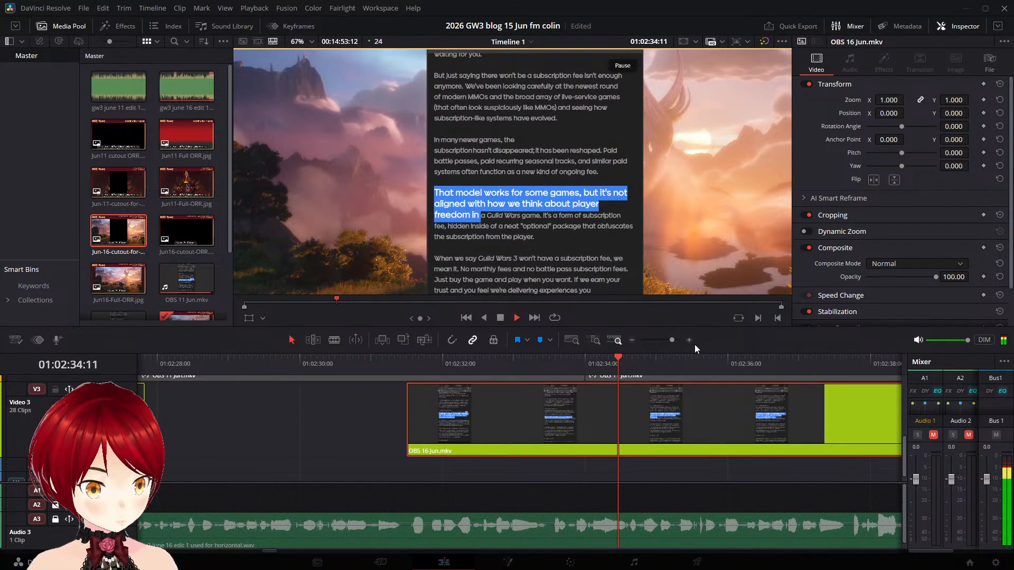
pyautogui.press('space')
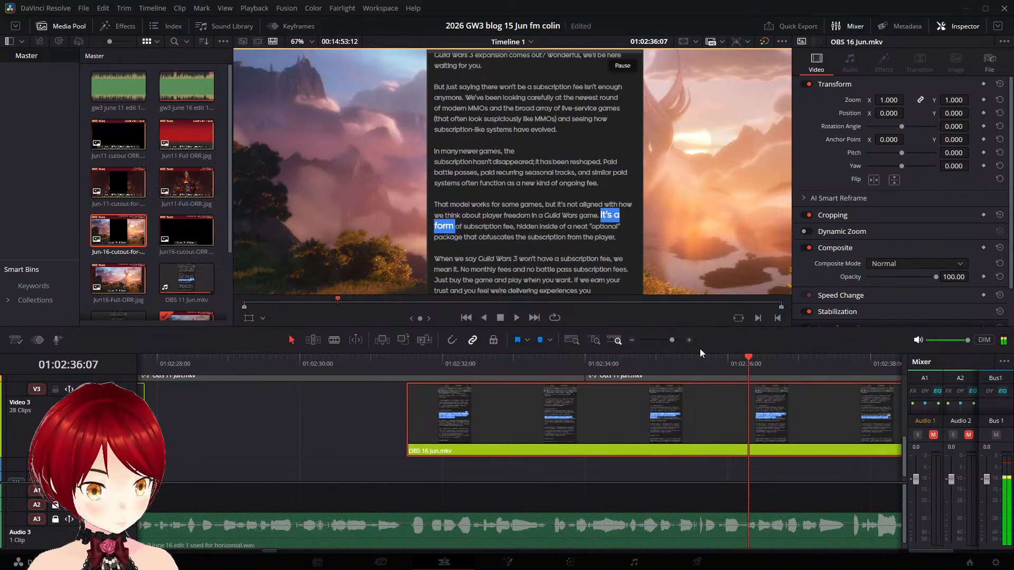
pyautogui.press('Left')
pyautogui.press('Left')
pyautogui.press('Left')
pyautogui.press('Left')
pyautogui.press('Left')
pyautogui.press('Left')
pyautogui.press('Left')
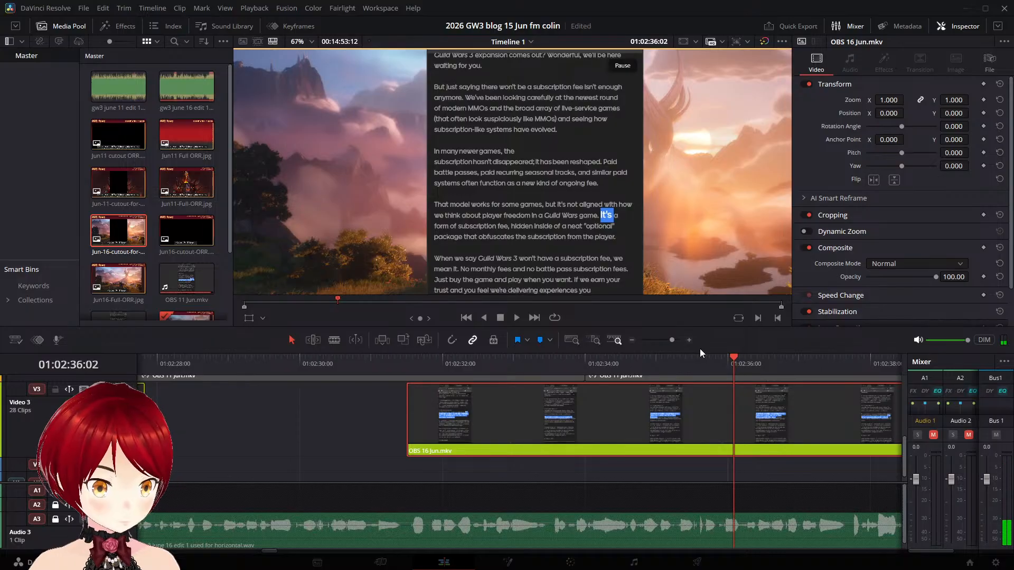
pyautogui.press('Left')
pyautogui.press('Left')
pyautogui.press('Left')
pyautogui.press('Left')
pyautogui.press('Left')
pyautogui.press('Left')
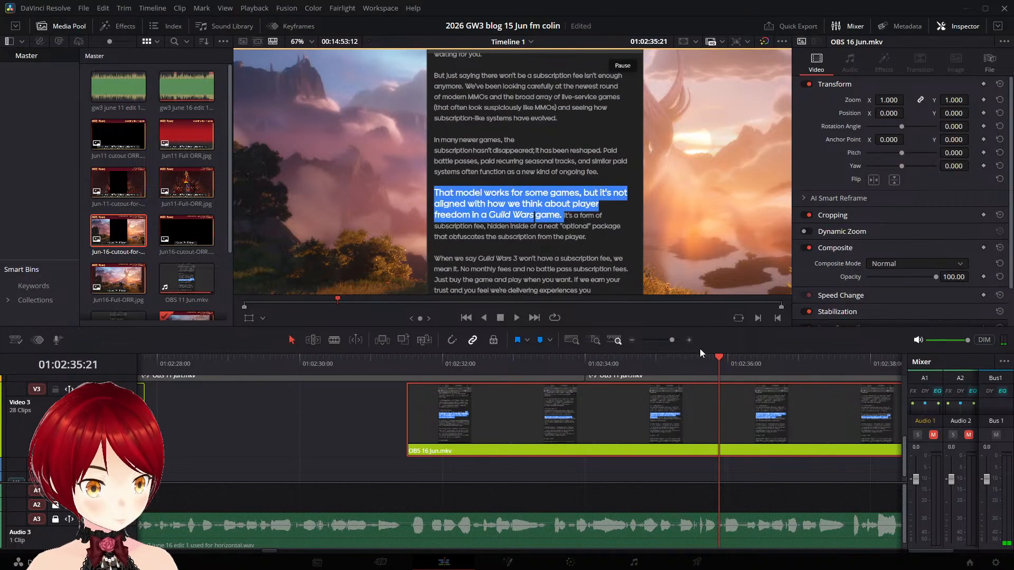
pyautogui.hotkey('ctrl', 'b')
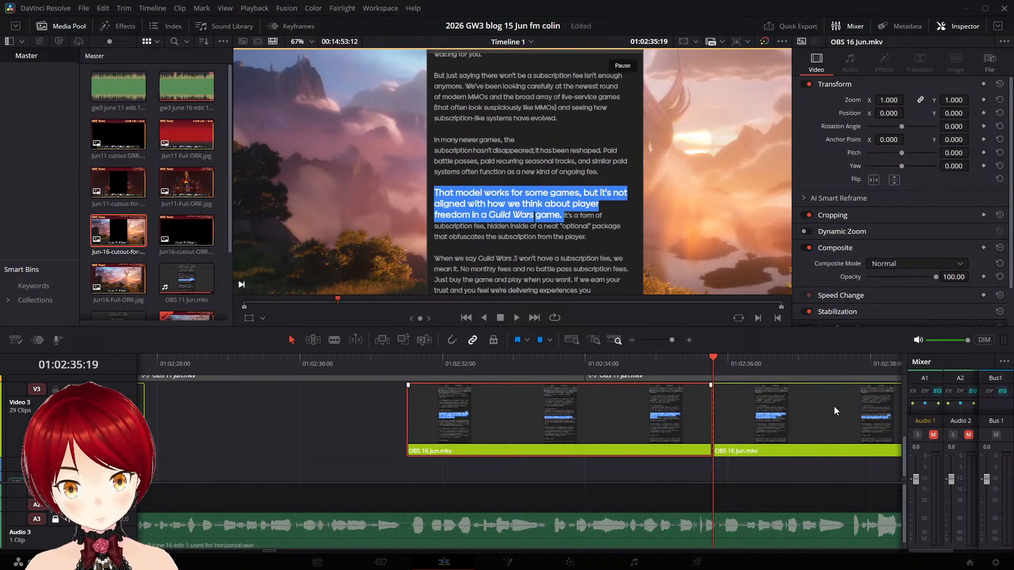
# - Play the narration from 01:02:35:19 and move the part after the split on Video 3 to start at about 01:02:37:17
pyautogui.press('space')
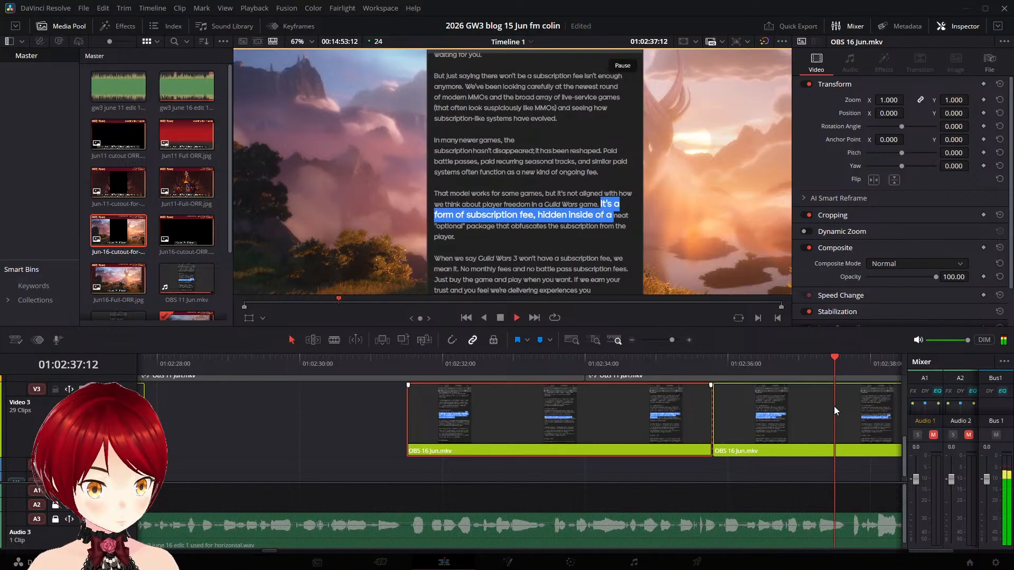
pyautogui.press('space')
pyautogui.moveTo(743, 402); pyautogui.dragTo(881, 412)
# - Replay the moved "It's a form" part and split it on Video 3 at 01:02:41:16, after "subscription from the player." is fully highlighted
pyautogui.press('space')
pyautogui.moveTo(840, 369); pyautogui.dragTo(465, 367)
pyautogui.press('space')
pyautogui.press('space')
pyautogui.click(842, 364)
pyautogui.press('space')
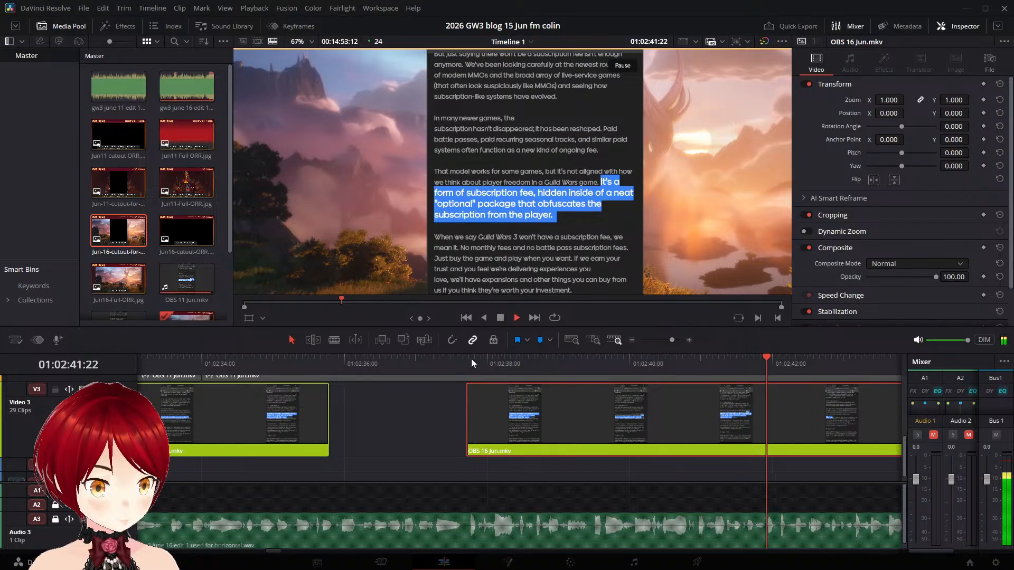
pyautogui.press('Left')
pyautogui.press('Left')
pyautogui.press('Left')
pyautogui.press('Left')
pyautogui.press('Left')
pyautogui.press('Left')
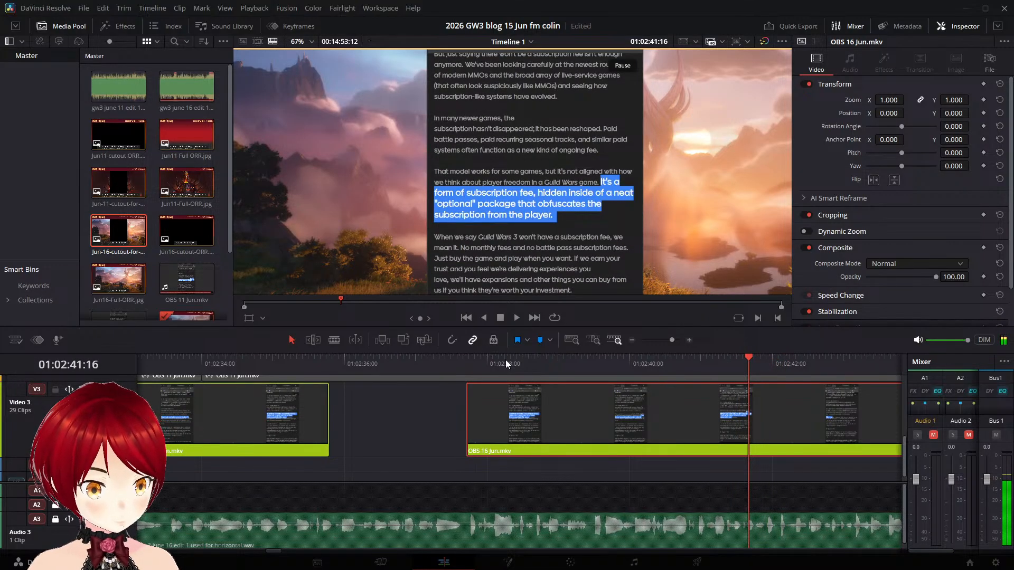
pyautogui.hotkey('ctrl', 'b')
# - Play the narration from 01:02:41:16 and move the part after the split on Video 3 to start at about 01:02:44:20
pyautogui.hscroll(3, 534, 400)
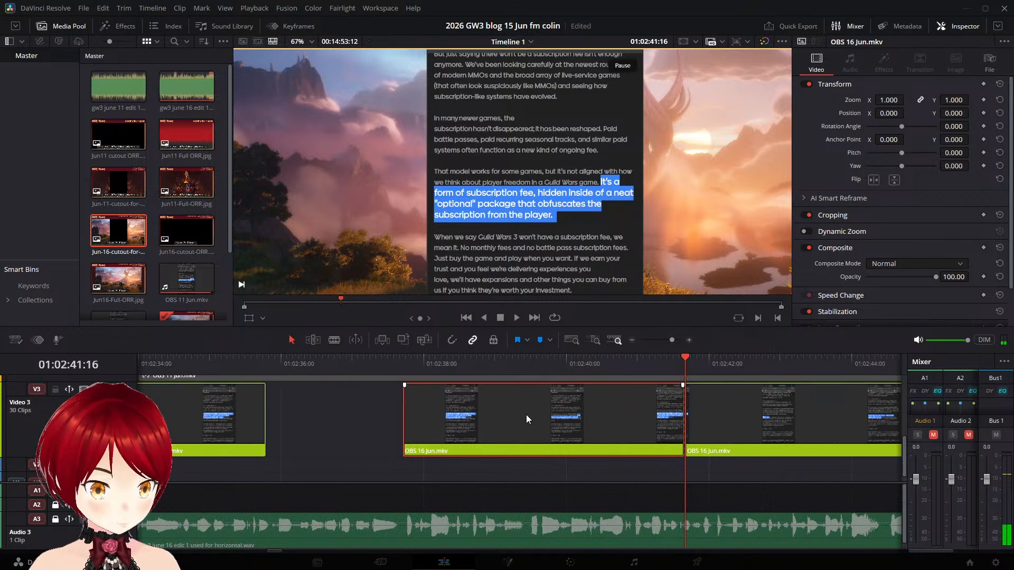
pyautogui.press('space')
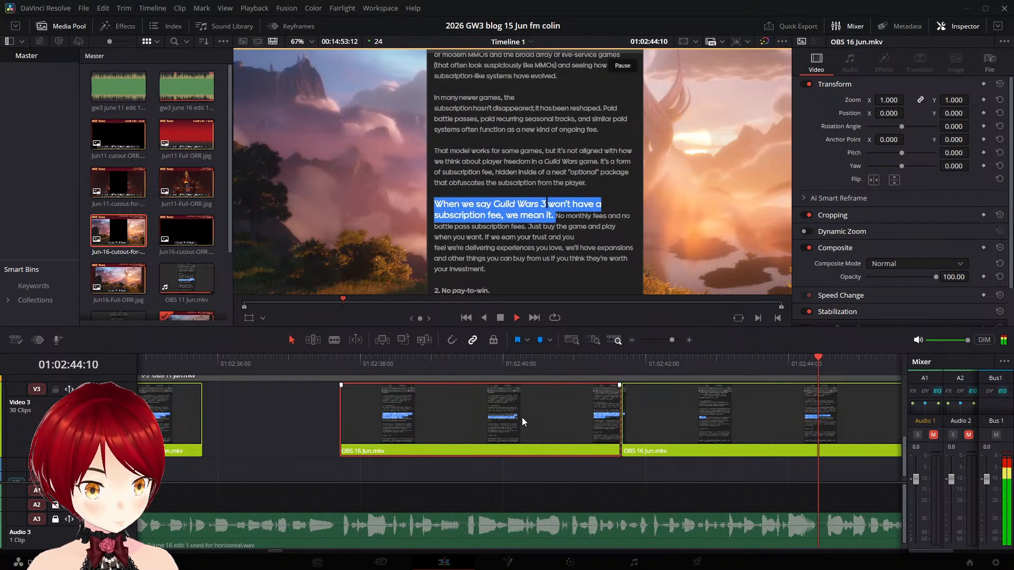
pyautogui.moveTo(698, 421); pyautogui.dragTo(588, 422)
pyautogui.scroll(-1, 338, 425)
pyautogui.scroll(3, 339, 425)
pyautogui.hscroll(3, 339, 425)
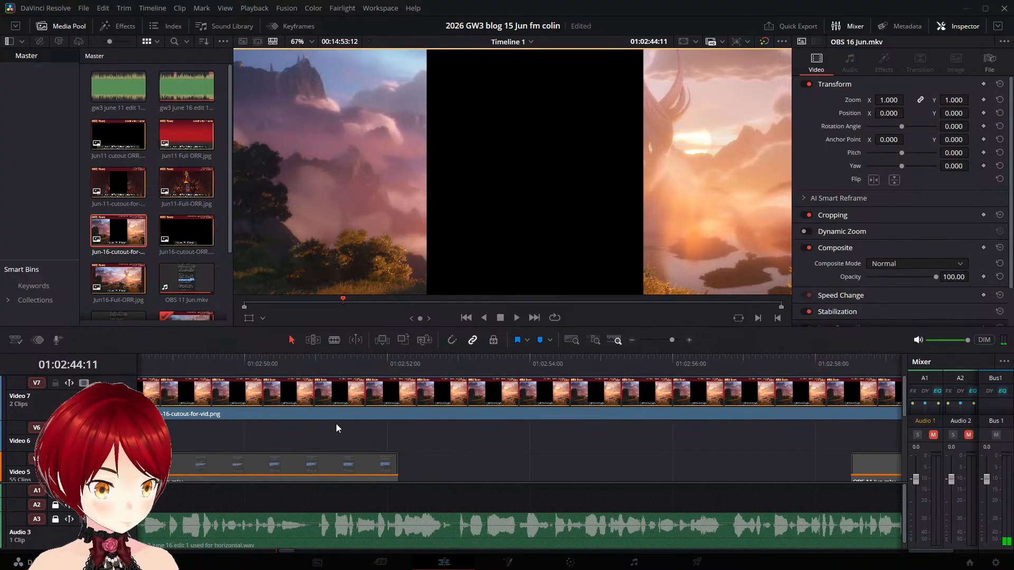
pyautogui.scroll(-3, 339, 424)
pyautogui.scroll(3, 342, 426)
pyautogui.scroll(-3, 342, 426)
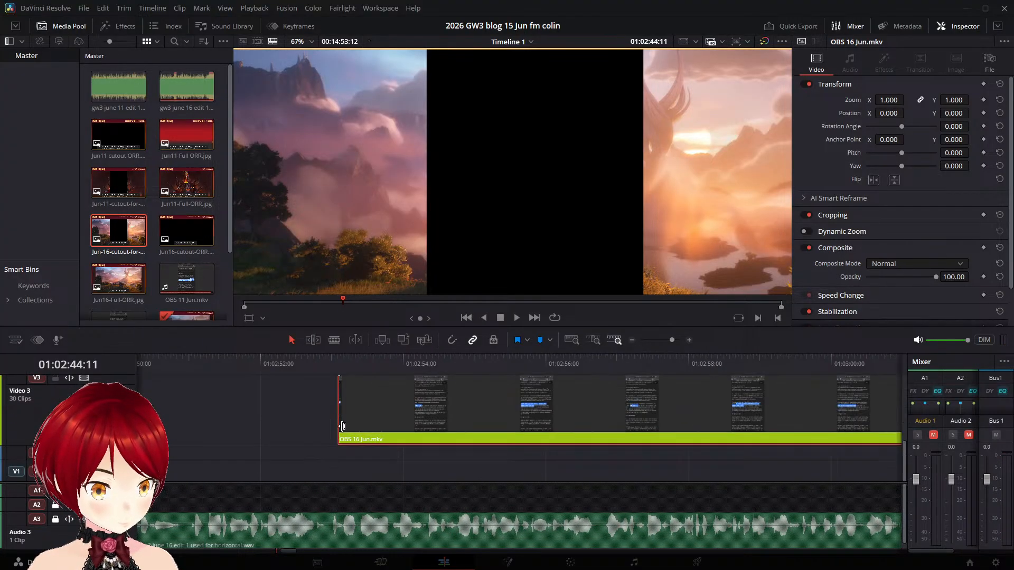
pyautogui.press('space')
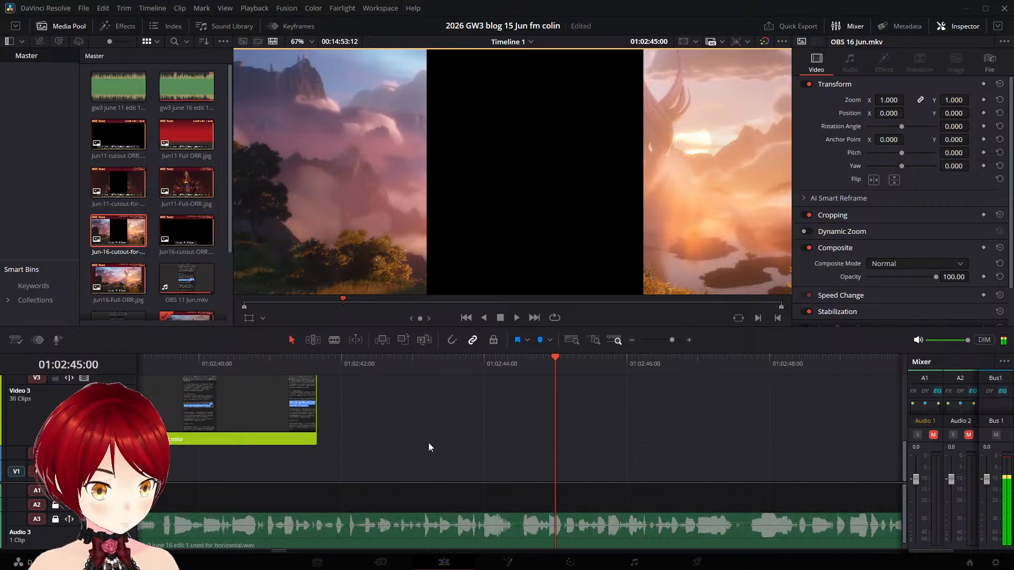
pyautogui.hscroll(3, 429, 447)
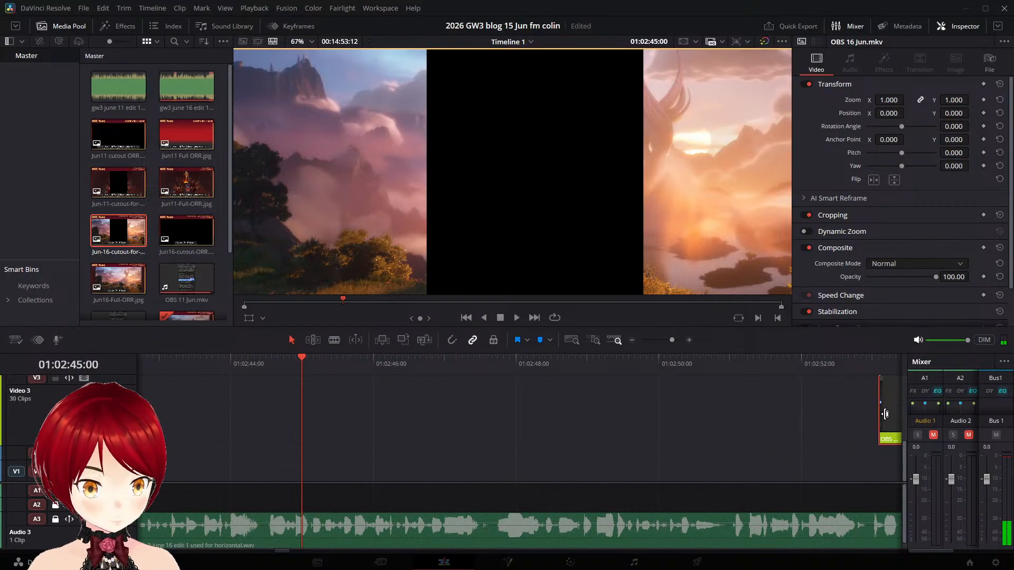
pyautogui.moveTo(893, 423); pyautogui.dragTo(241, 421)
# - Replay from 01:02:44:09 and fine-tune the "When we say" part on Video 3 to start at about 01:02:44:09
pyautogui.click(194, 364)
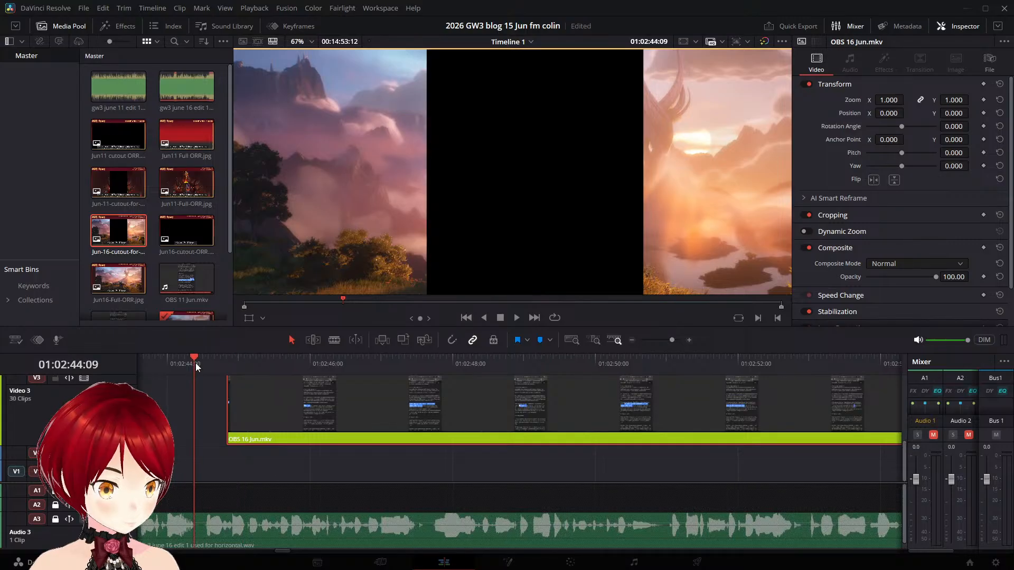
pyautogui.press('space')
pyautogui.press('space')
pyautogui.moveTo(310, 399); pyautogui.dragTo(279, 396)
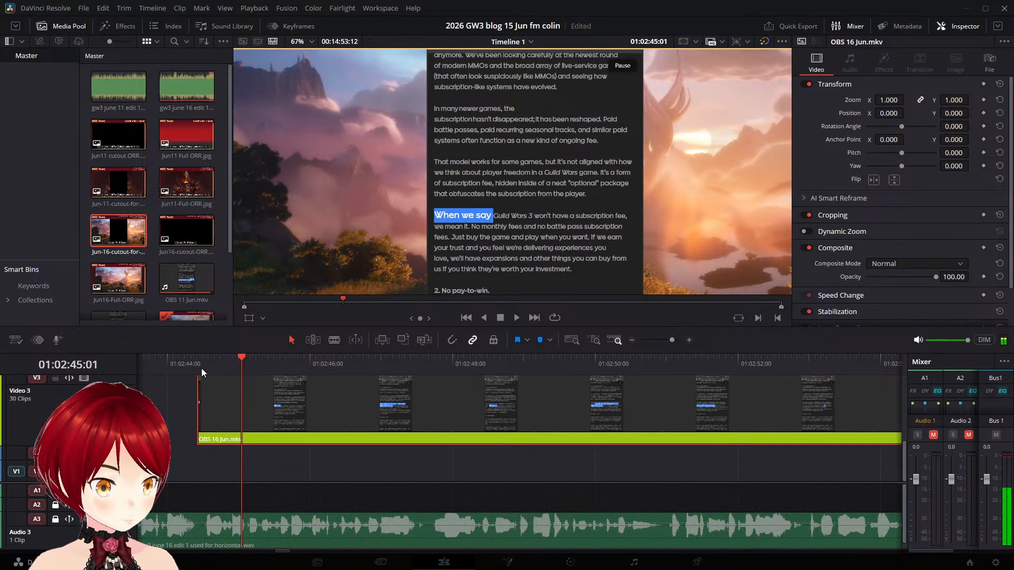
pyautogui.click(167, 362)
pyautogui.click(164, 362)
pyautogui.press('space')
pyautogui.press('space')
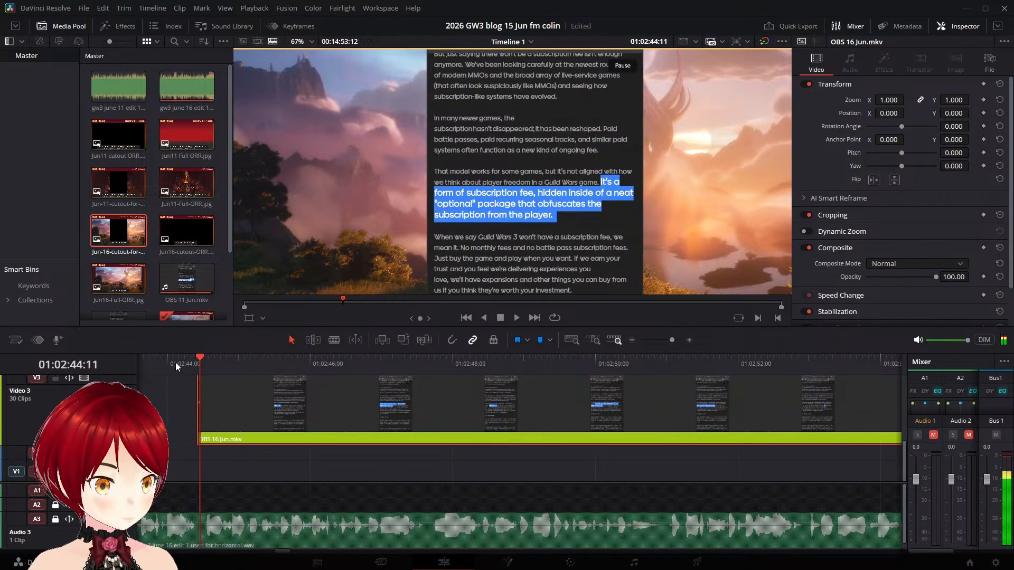
pyautogui.moveTo(279, 393); pyautogui.dragTo(298, 386)
pyautogui.press('space')
# - Play the repositioned "When we say" part through to the "Just buy the game" highlight to check its timing against the narration
pyautogui.press('space')
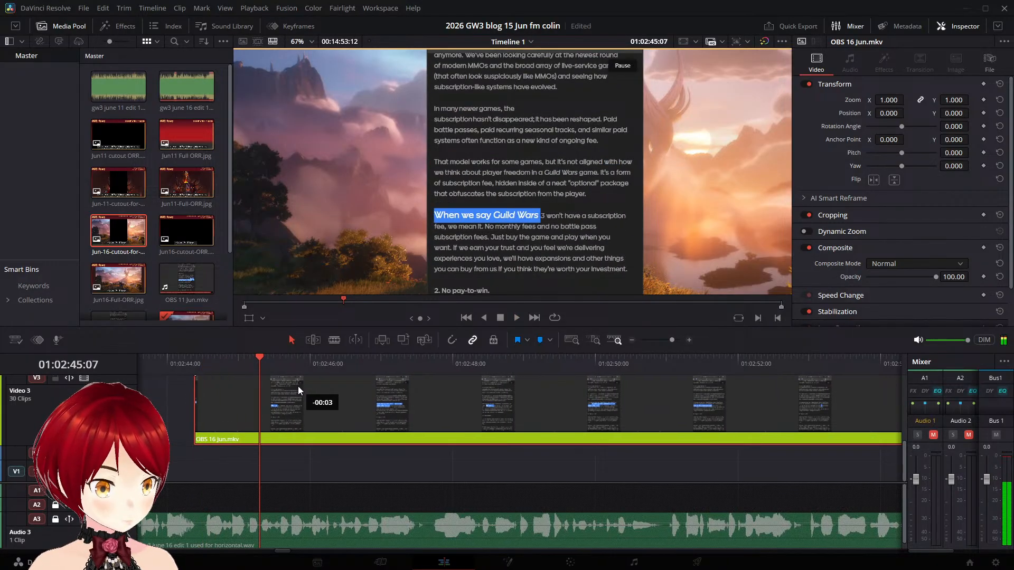
pyautogui.click(192, 363)
pyautogui.press('space')
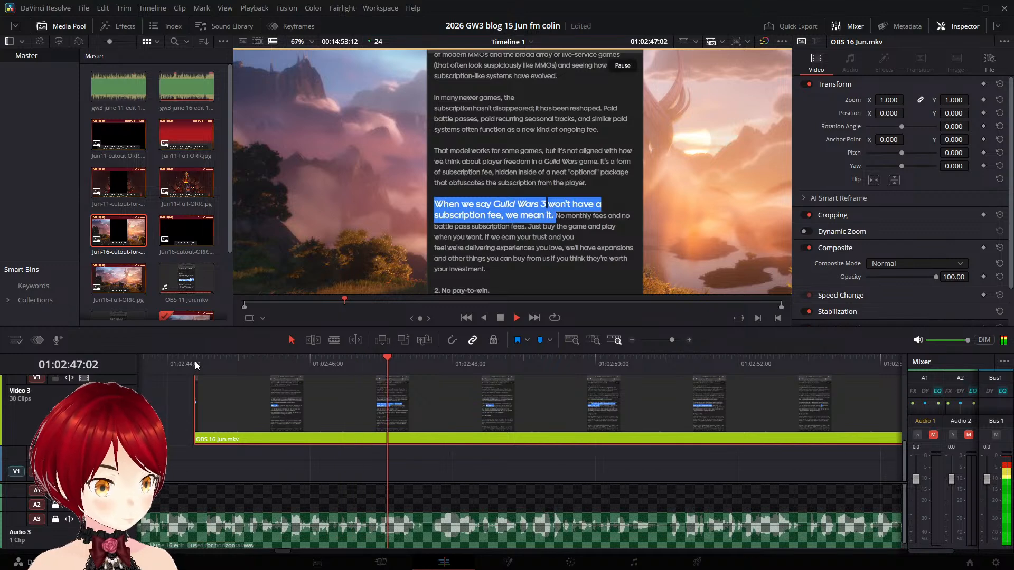
pyautogui.press('space')
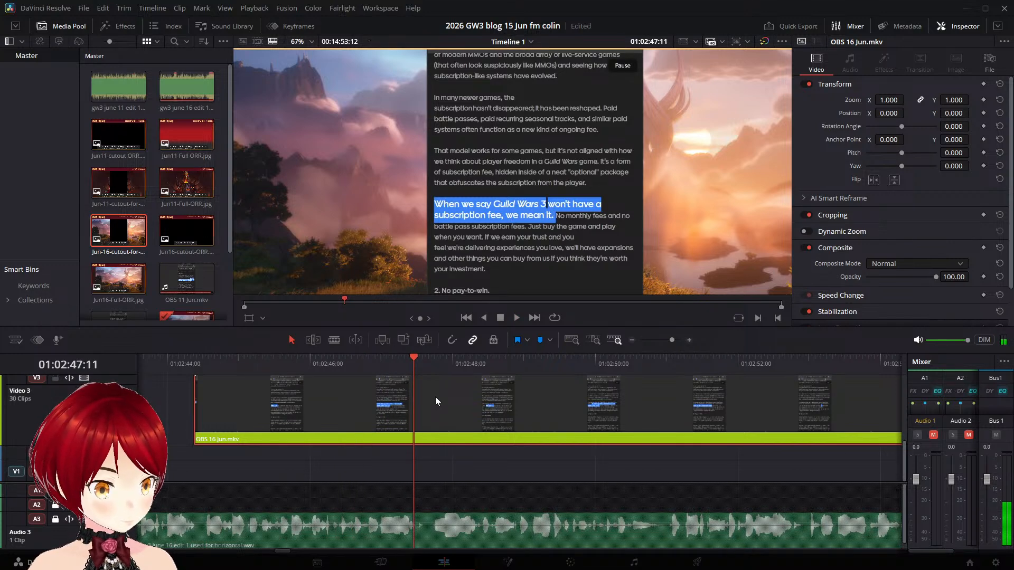
pyautogui.press('space')
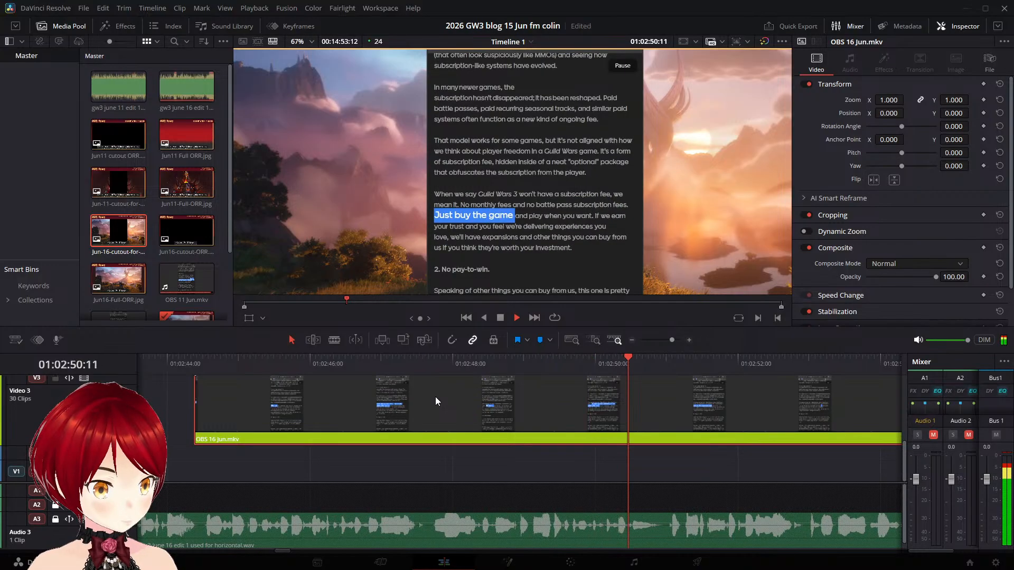
pyautogui.press('space')
pyautogui.press('Left')
pyautogui.press('Left')
pyautogui.press('Left')
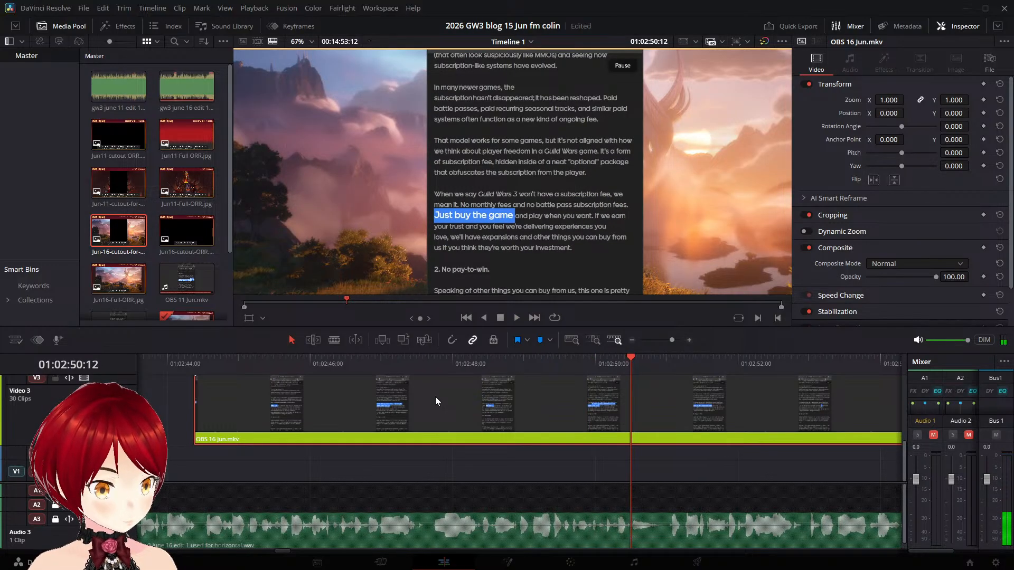
# - Replay from 01:02:47:14 and split the clip on Video 3 at 01:02:49:18, after "subscription fees." is fully highlighted
pyautogui.click(419, 364)
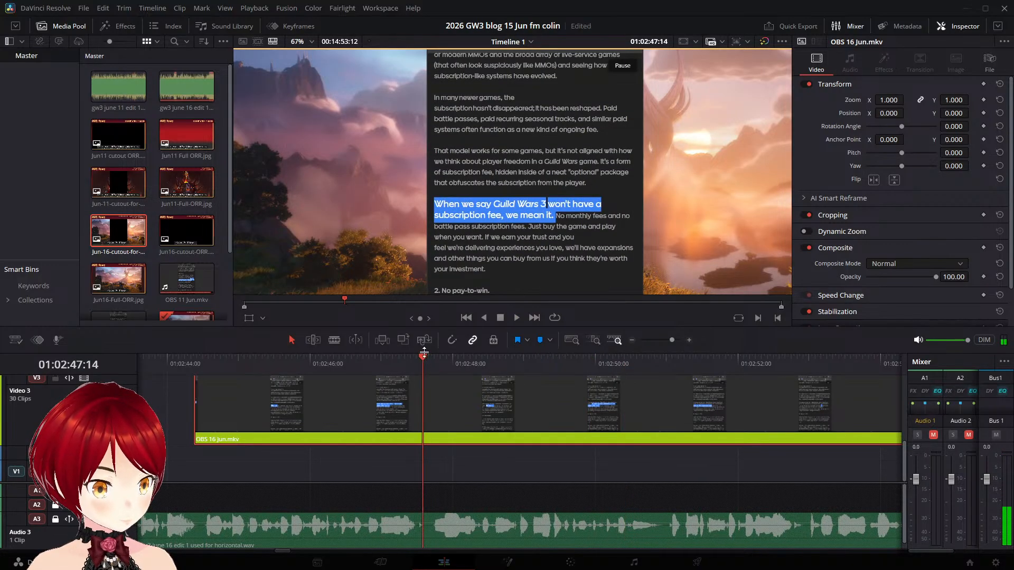
pyautogui.press('space')
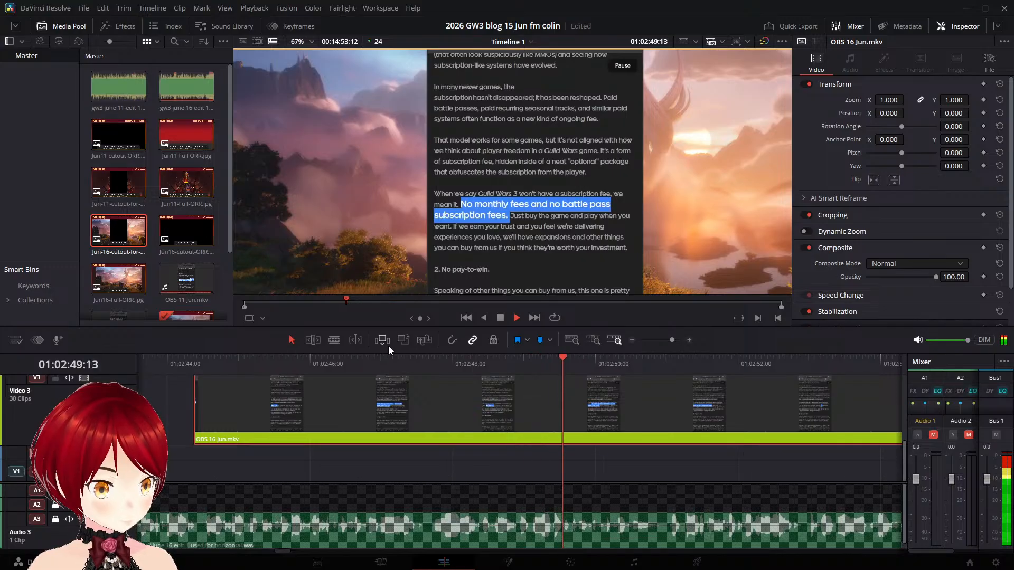
pyautogui.press('space')
pyautogui.press('Left')
pyautogui.press('Left')
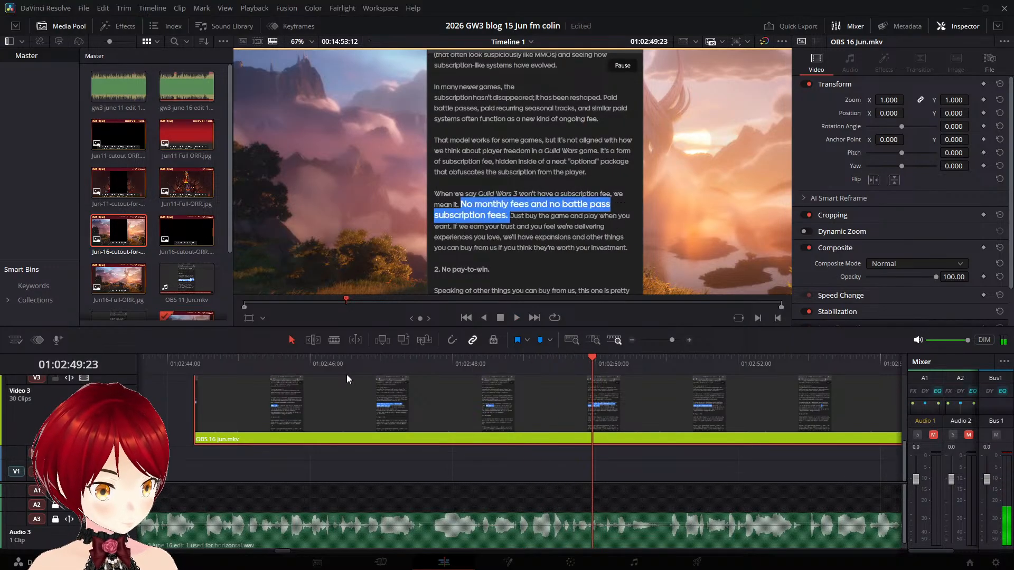
pyautogui.press('Left')
pyautogui.press('Left')
pyautogui.press('Left')
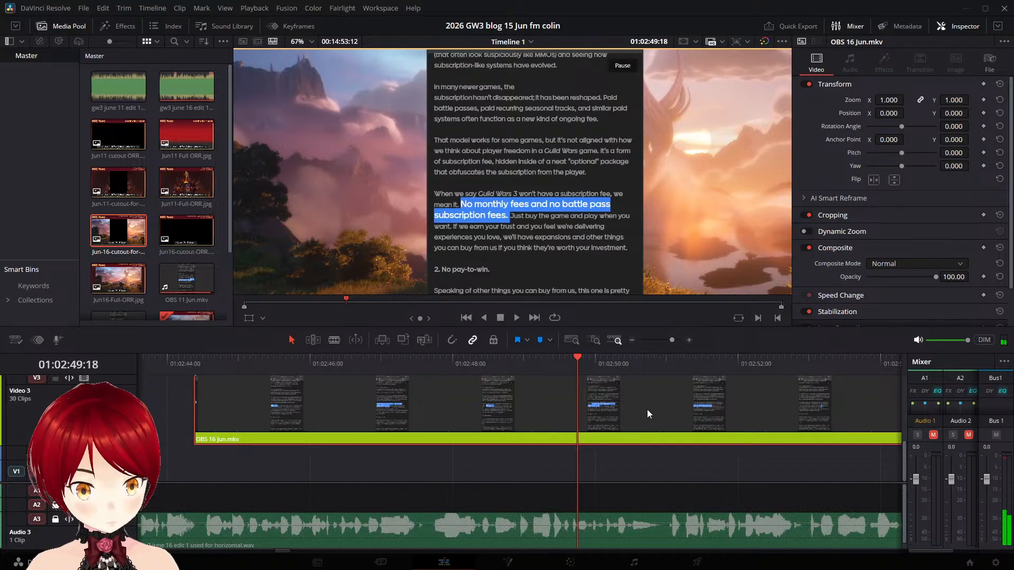
pyautogui.hotkey('ctrl', 'b')
# - Play the narration from 01:02:49:18 and move the part after the split on Video 3 to start at 01:02:51:02
pyautogui.press('space')
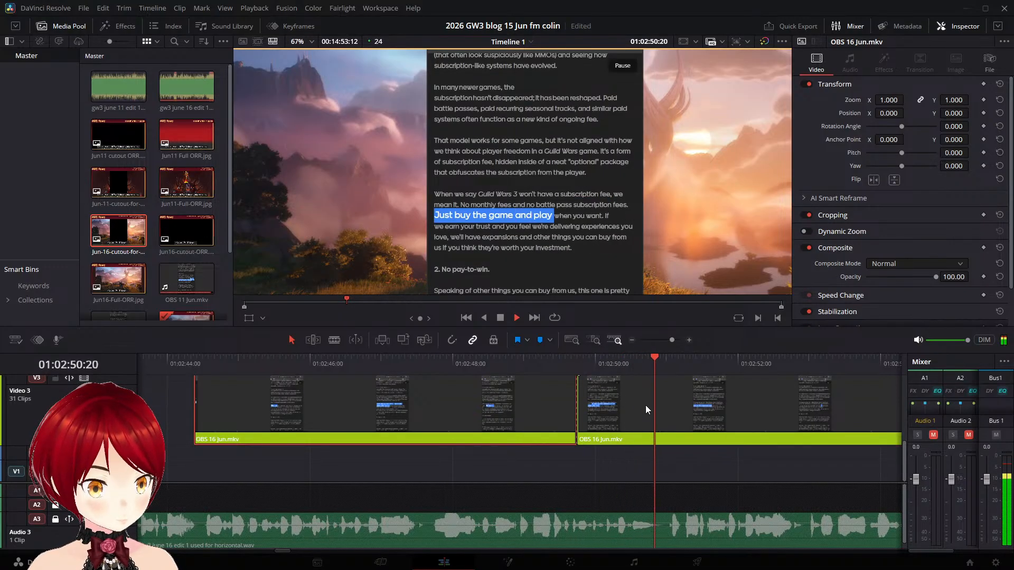
pyautogui.moveTo(619, 399); pyautogui.dragTo(716, 402)
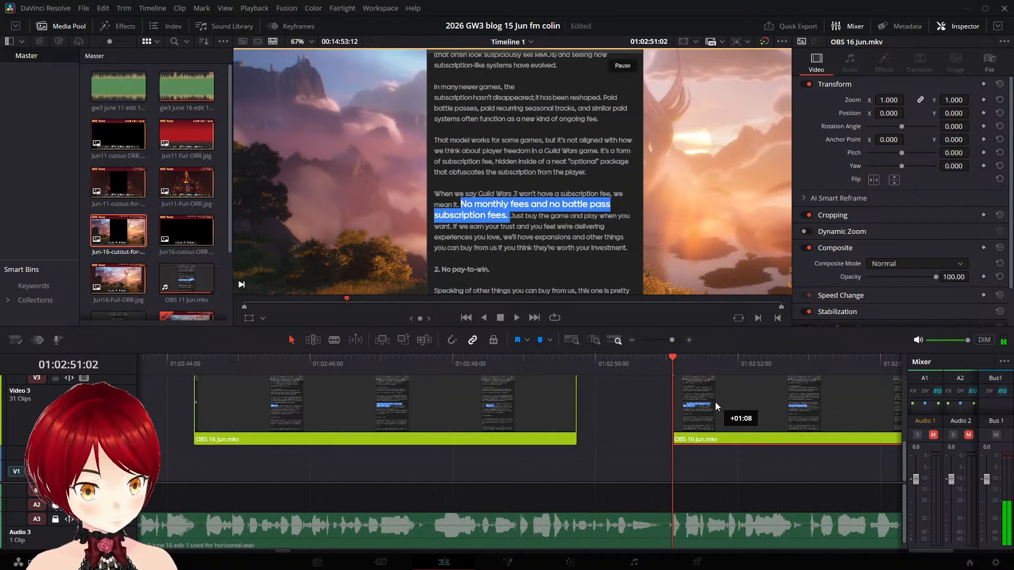
pyautogui.press('space')
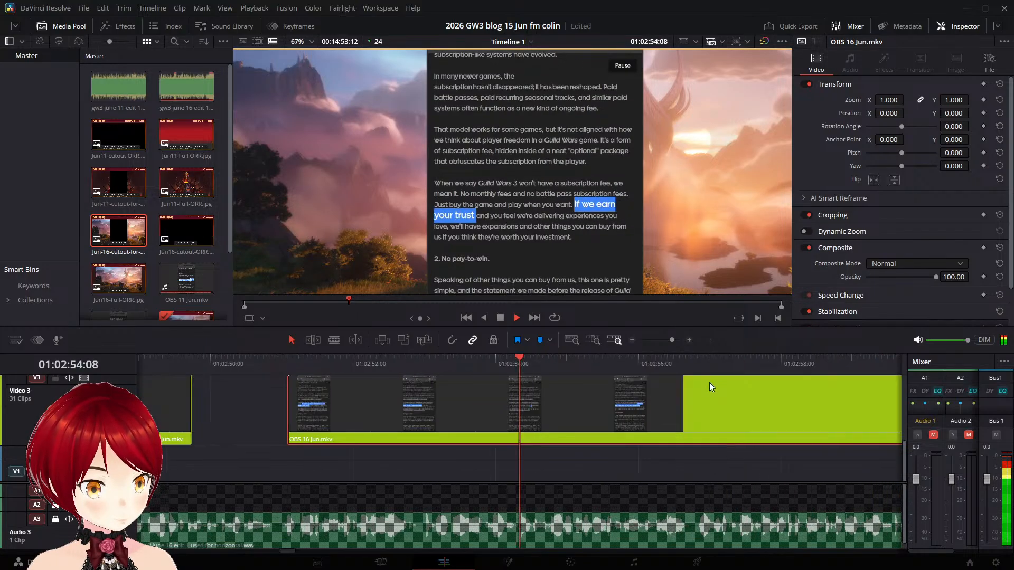
# - Replay the moved "Just buy the game" part and split it on Video 3 at 01:02:53:08, after "play when you want." is fully highlighted
pyautogui.click(282, 359)
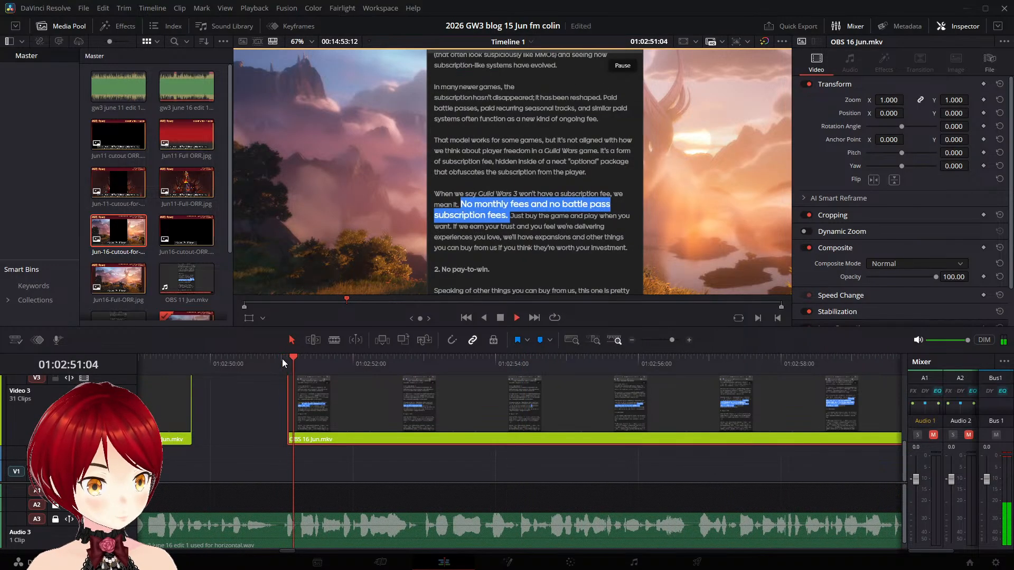
pyautogui.press('space')
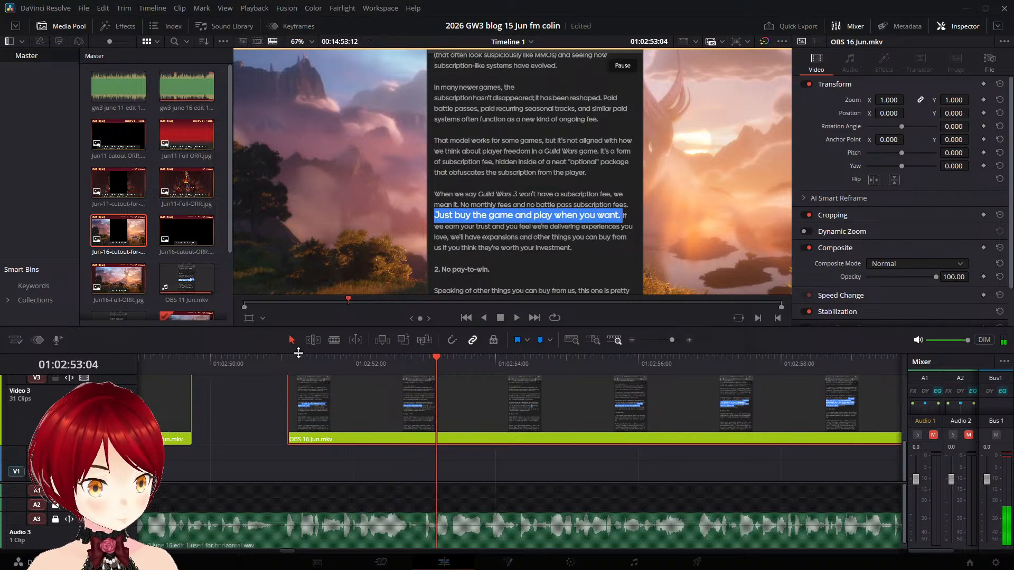
pyautogui.press('Right')
pyautogui.press('Right')
pyautogui.press('Right')
pyautogui.press('Right')
pyautogui.press('Right')
pyautogui.press('Right')
pyautogui.press('Right')
pyautogui.press('Right')
pyautogui.press('Right')
pyautogui.press('Right')
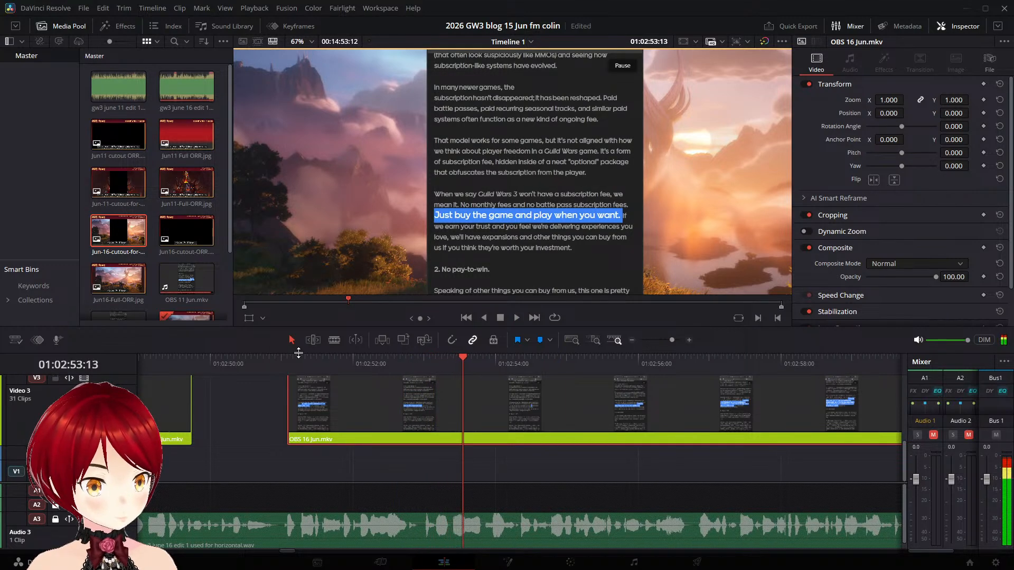
pyautogui.press('Left')
pyautogui.press('Left')
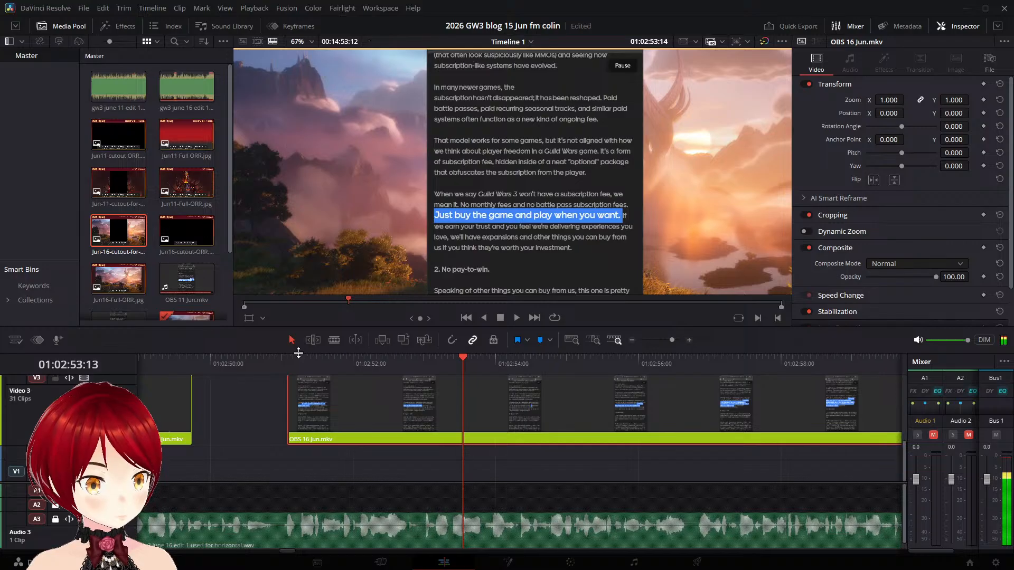
pyautogui.press('Left')
pyautogui.press('Left')
pyautogui.press('Left')
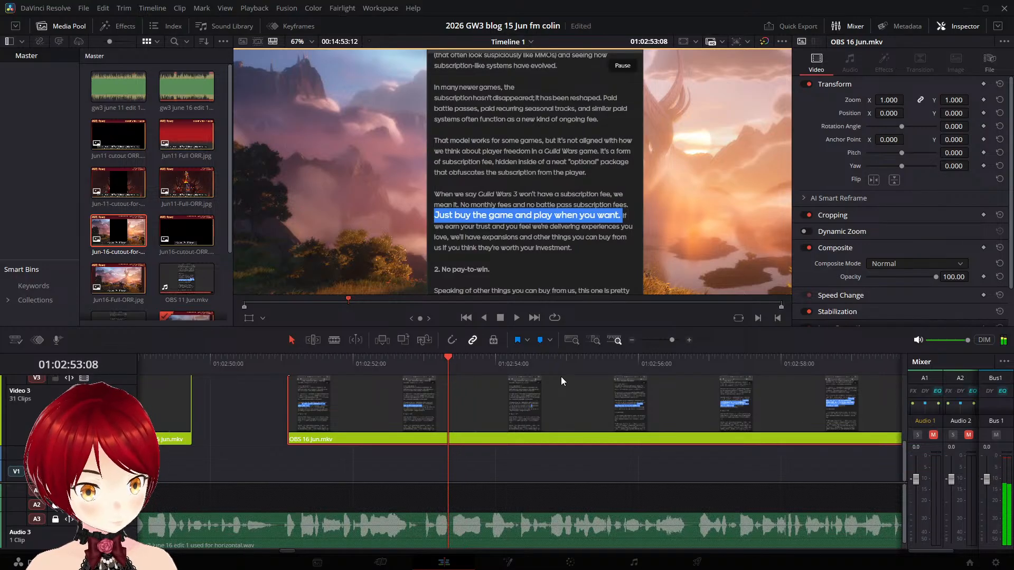
pyautogui.hotkey('ctrl', 'b')
# - Move the part after the 01:02:53:08 split on Video 3 to start at 01:02:53:17
pyautogui.press('Right')
pyautogui.press('Right')
pyautogui.press('Right')
pyautogui.press('Right')
pyautogui.press('Right')
pyautogui.press('Right')
pyautogui.press('Right')
pyautogui.press('Right')
pyautogui.press('Right')
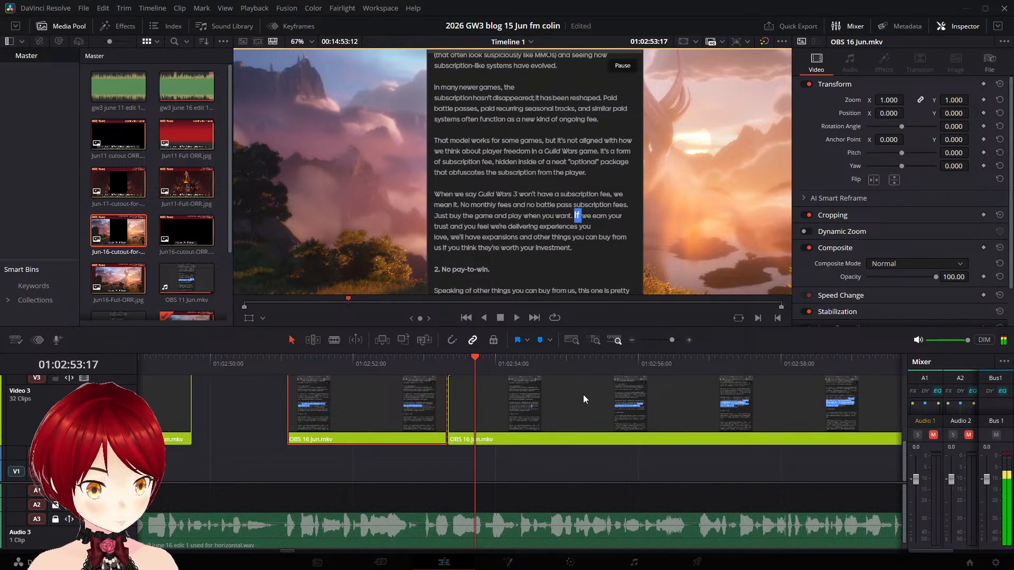
pyautogui.click(537, 404)
pyautogui.hotkey('shift', '[')
# - Replay the narration around the gap, split the "Just buy the game" part at 01:02:52:23 and delete the short piece after the cut
pyautogui.click(460, 364)
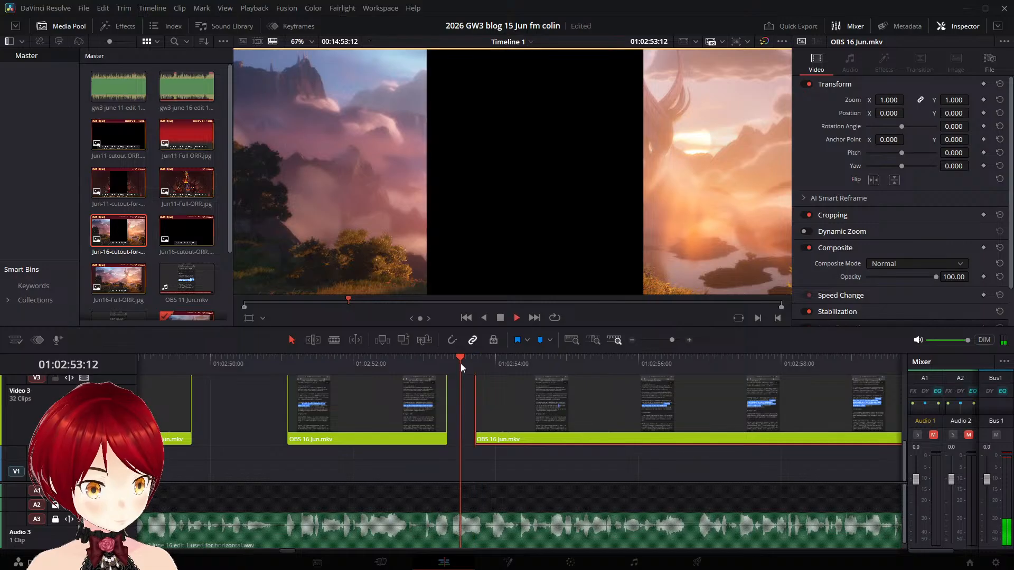
pyautogui.press('space')
pyautogui.click(449, 360)
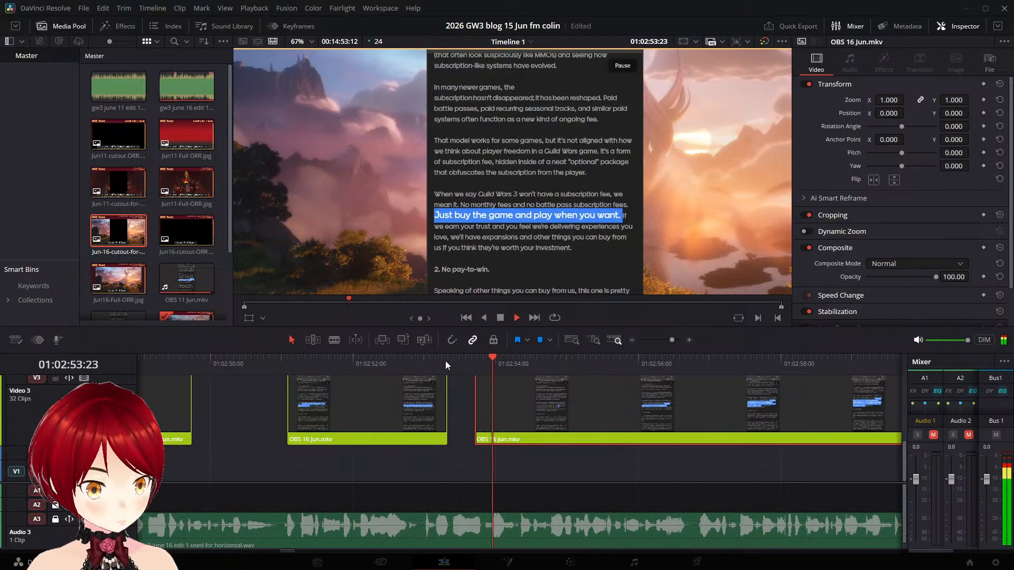
pyautogui.click(410, 362)
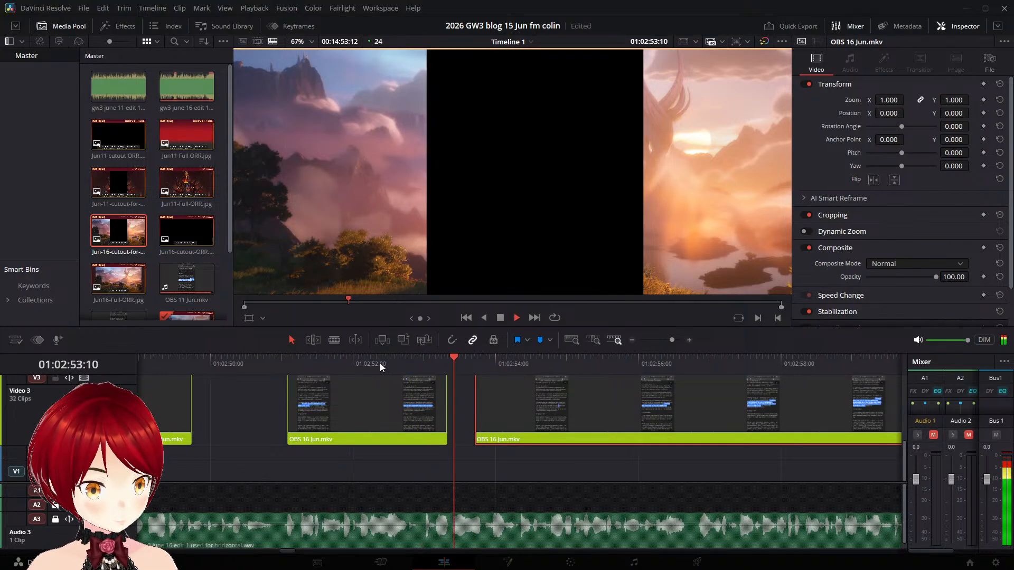
pyautogui.click(363, 365)
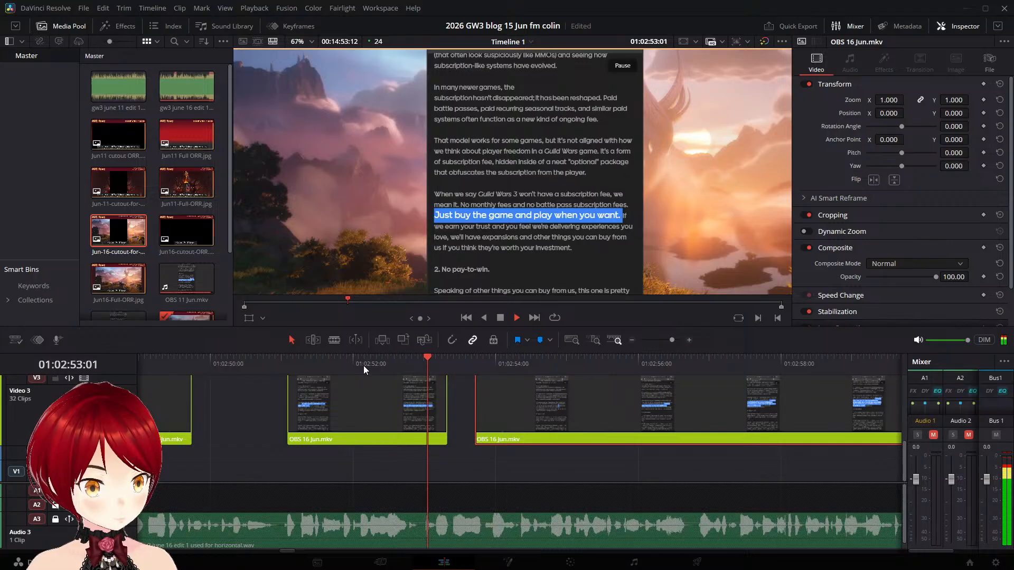
pyautogui.click(363, 365)
pyautogui.press('space')
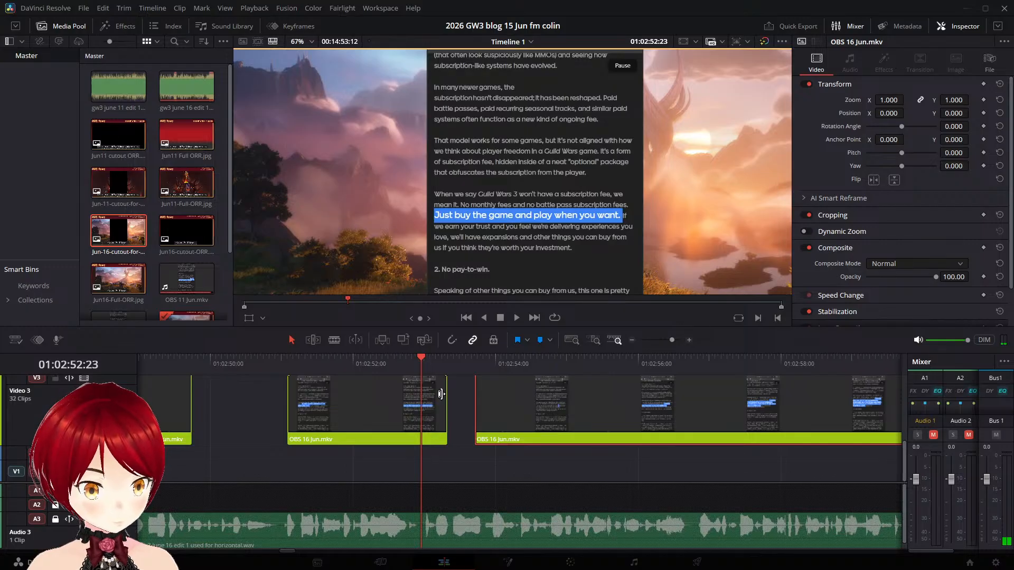
pyautogui.click(371, 402)
pyautogui.hotkey('ctrl', 'b')
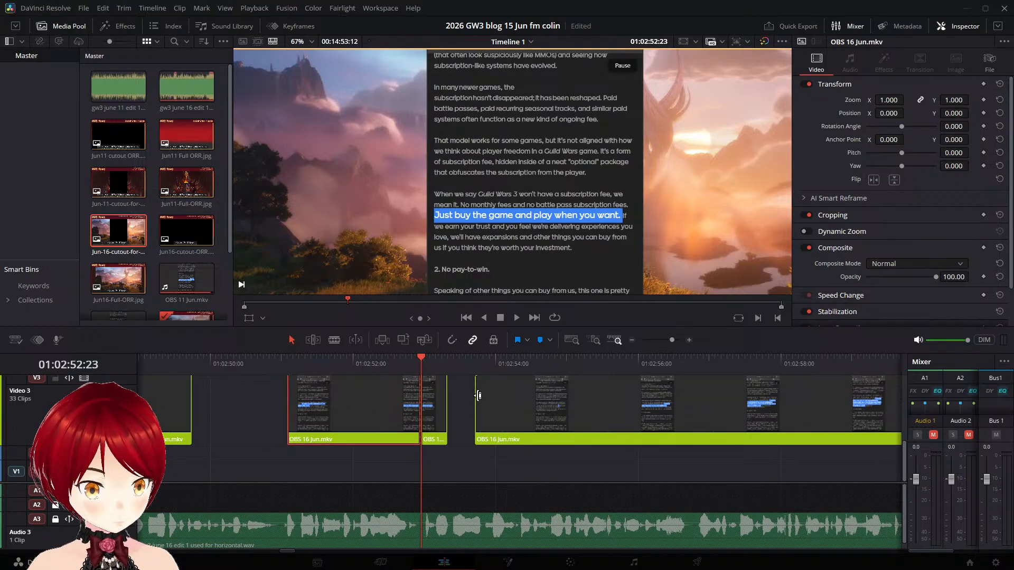
pyautogui.click(432, 396)
pyautogui.press('BackSpace')
# - Move the following part on Video 3 back to start at 01:02:52:23, closing the gap, and replay through to 01:03:01:20
pyautogui.moveTo(530, 395); pyautogui.dragTo(477, 408)
pyautogui.click(348, 368)
pyautogui.press('space')
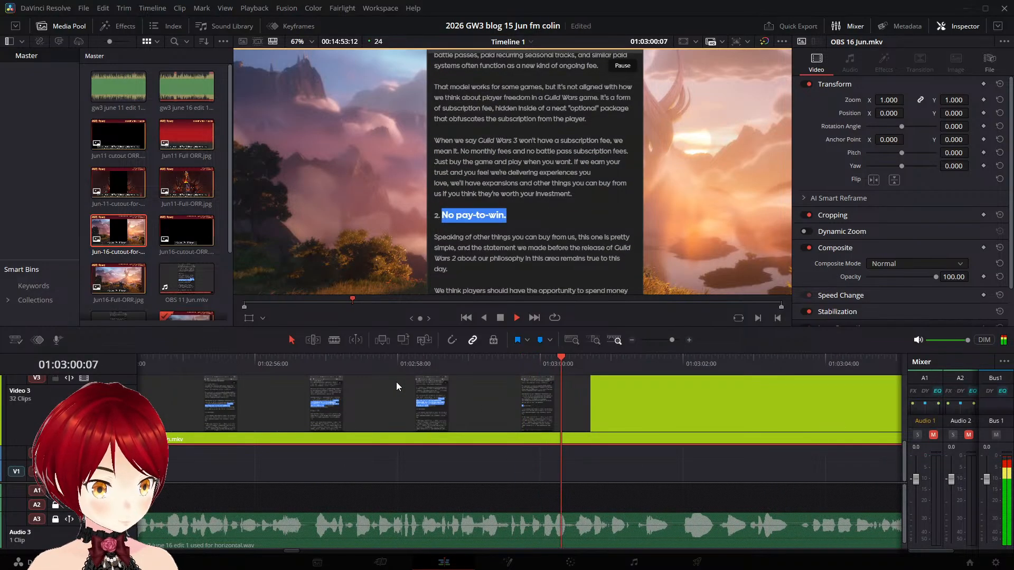
pyautogui.press('space')
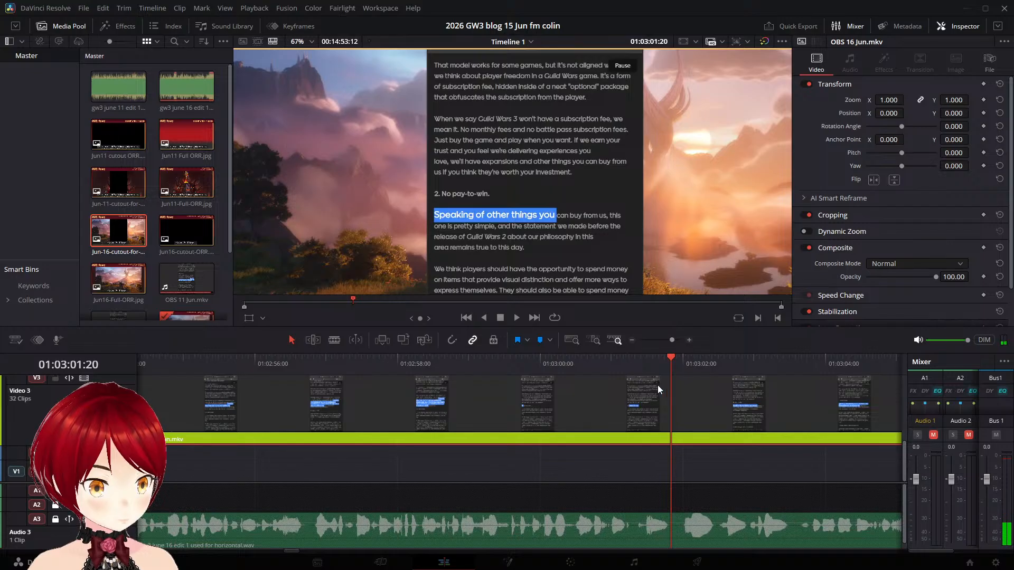
# - Split the OBS 16 Jun.mkv clip on Video 3 at 01:02:58:18, after "think they're worth your investment." is fully highlighted
pyautogui.click(650, 358)
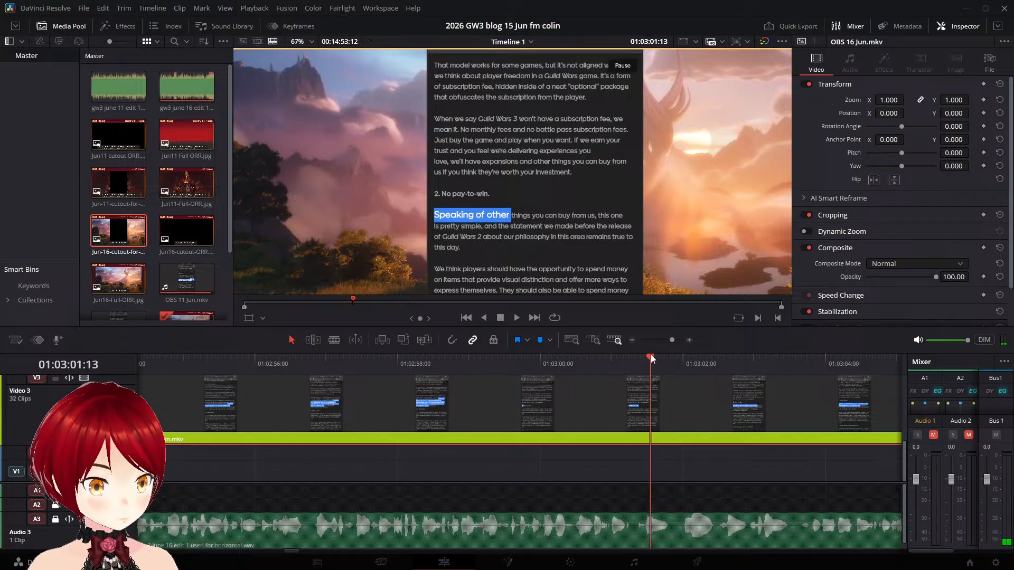
pyautogui.click(608, 363)
pyautogui.moveTo(561, 367); pyautogui.dragTo(441, 359)
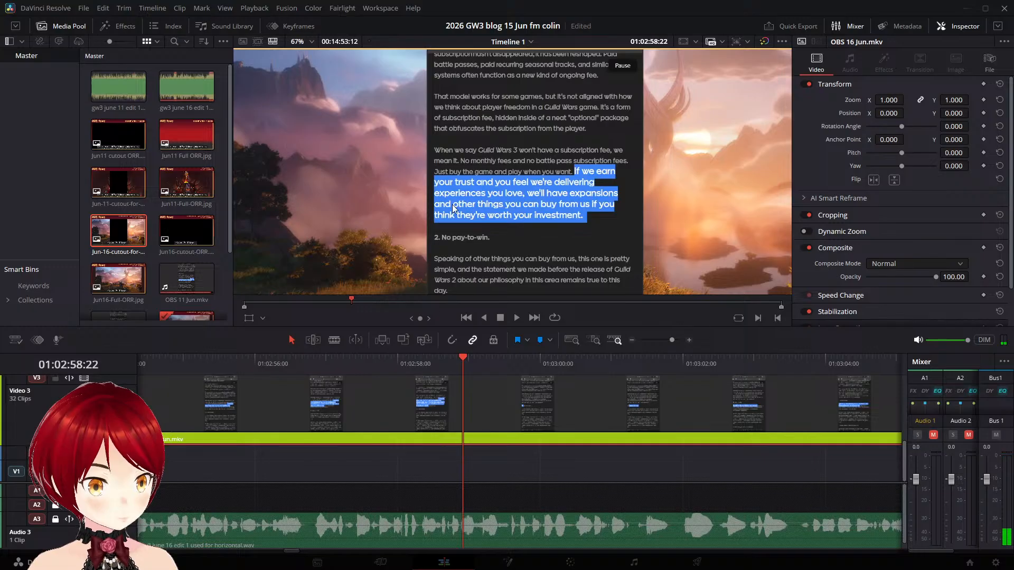
pyautogui.press('Right')
pyautogui.press('Right')
pyautogui.press('Left')
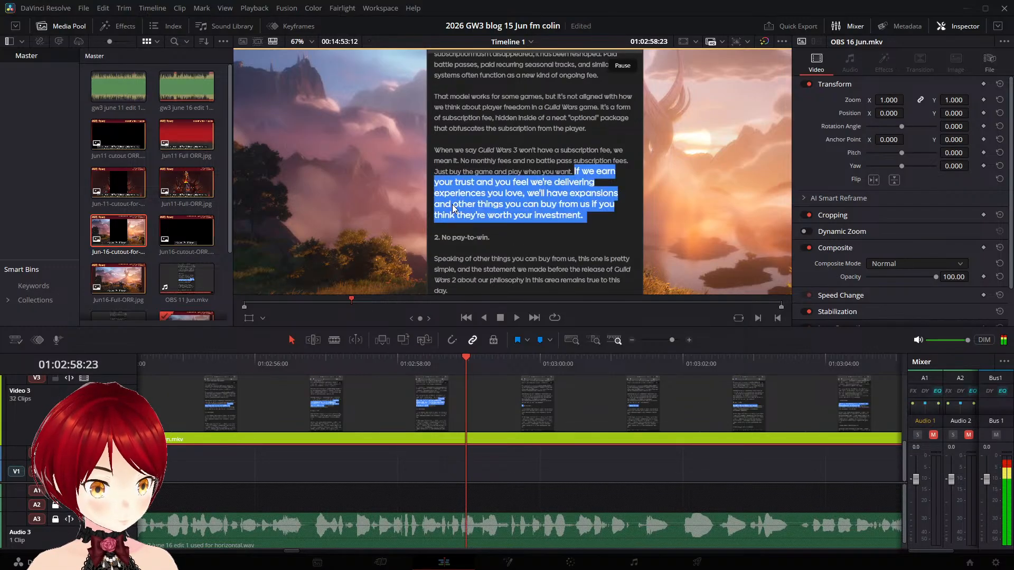
pyautogui.press('Left')
pyautogui.press('Left')
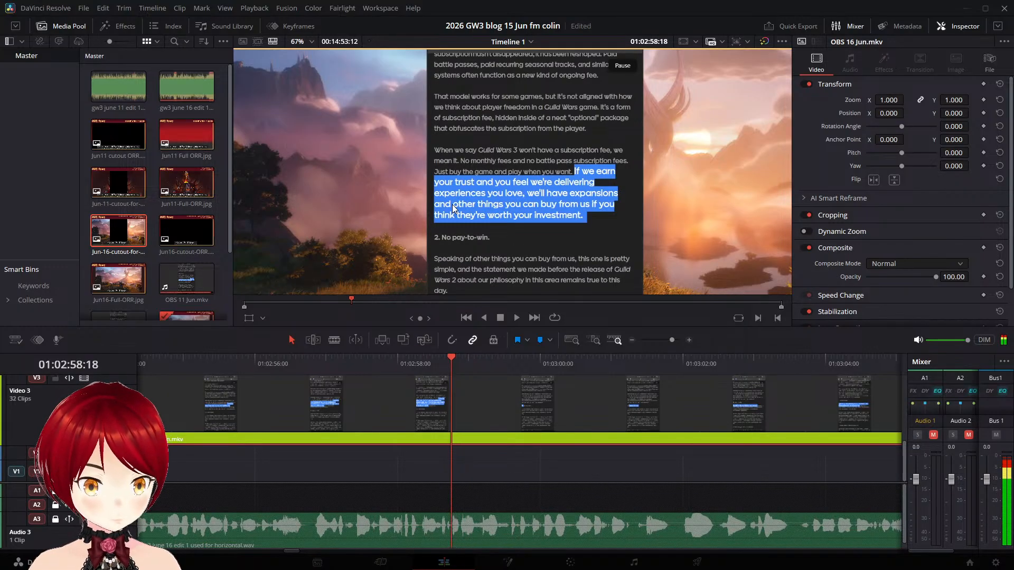
pyautogui.hotkey('ctrl', 'b')
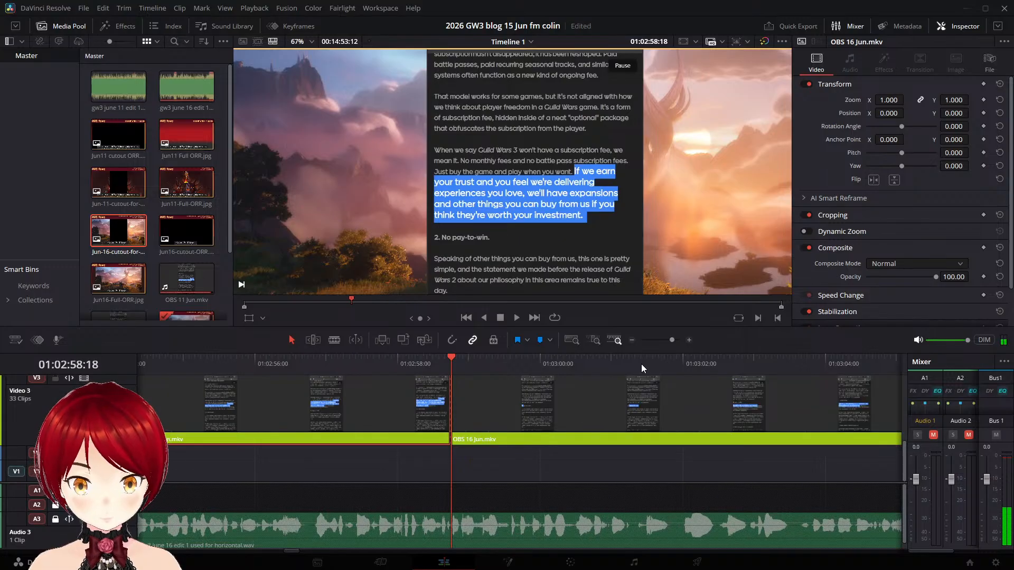
# - Move the "No pay-to-win" part on Video 3 to start at about 01:03:01:08 and replay it against the narration
pyautogui.press('space')
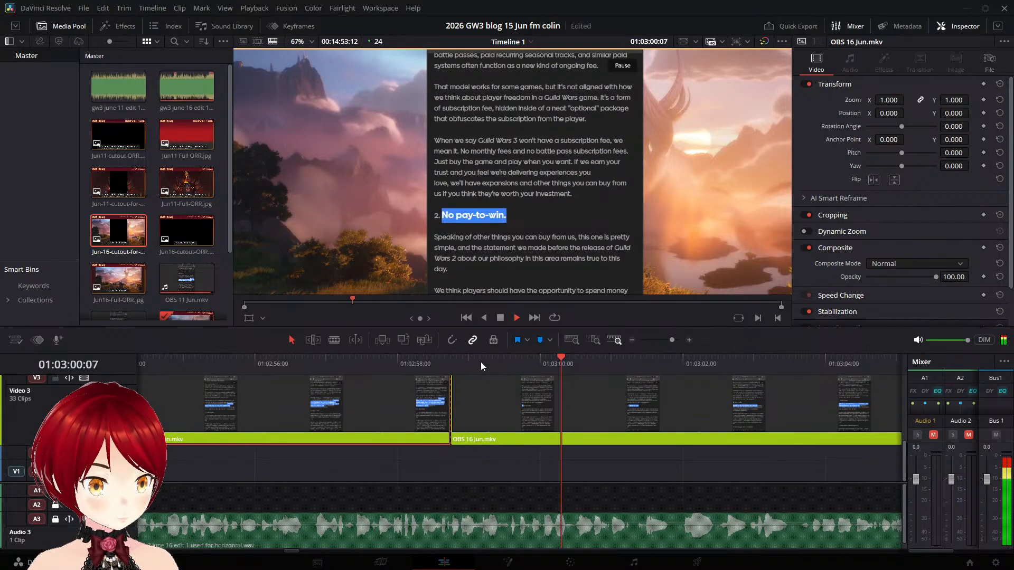
pyautogui.moveTo(492, 374); pyautogui.dragTo(669, 386)
pyautogui.press('space')
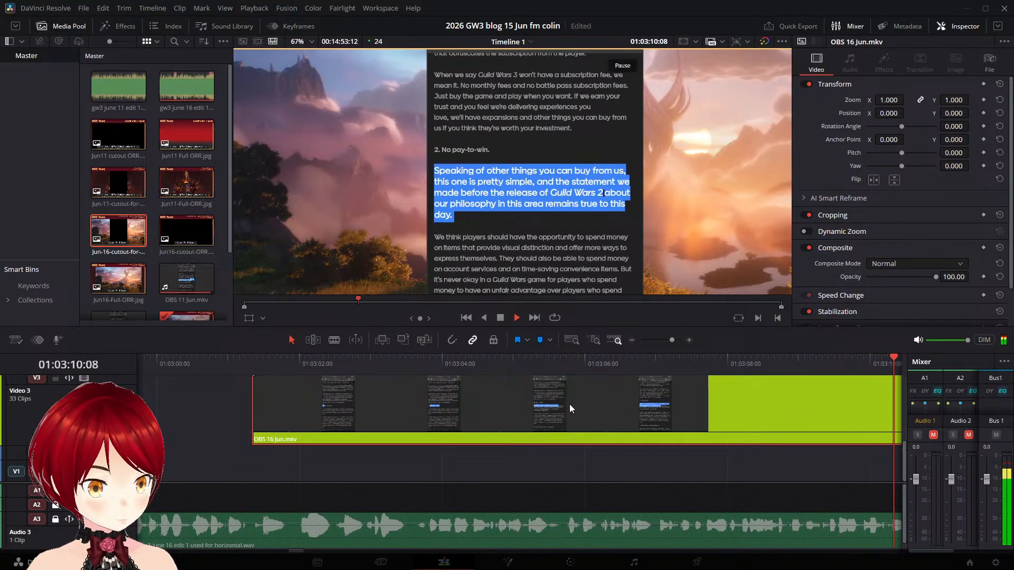
pyautogui.press('space')
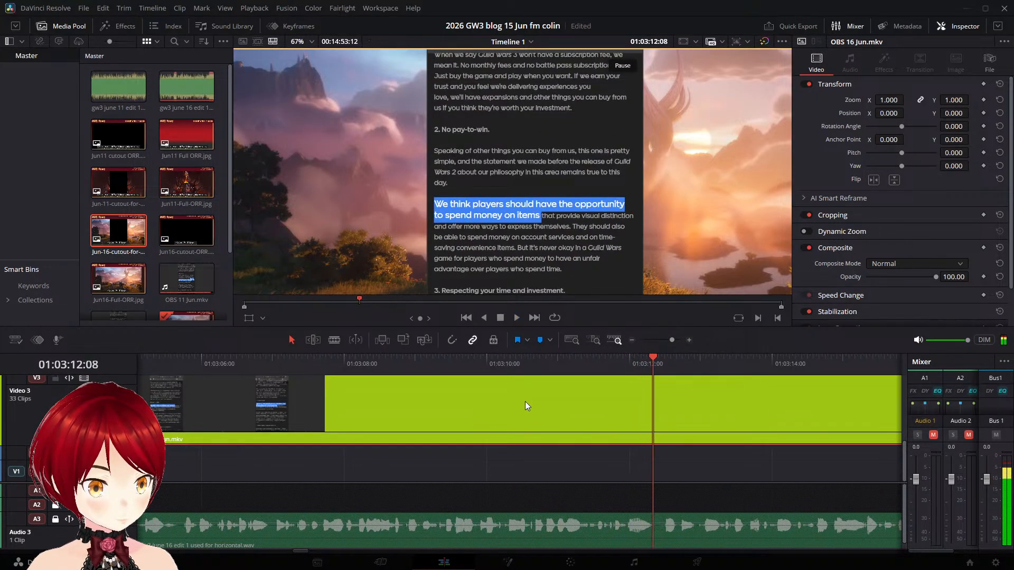
# - Replay from 01:03:07:09 and split the clip on Video 3 at 01:03:10:06, before the "We think players" highlight starts
pyautogui.click(301, 367)
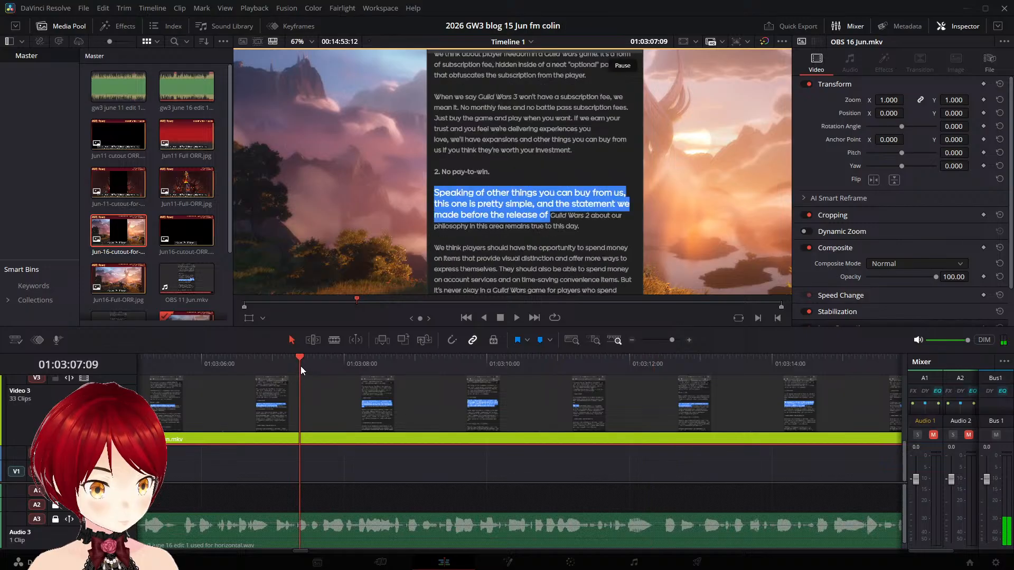
pyautogui.press('space')
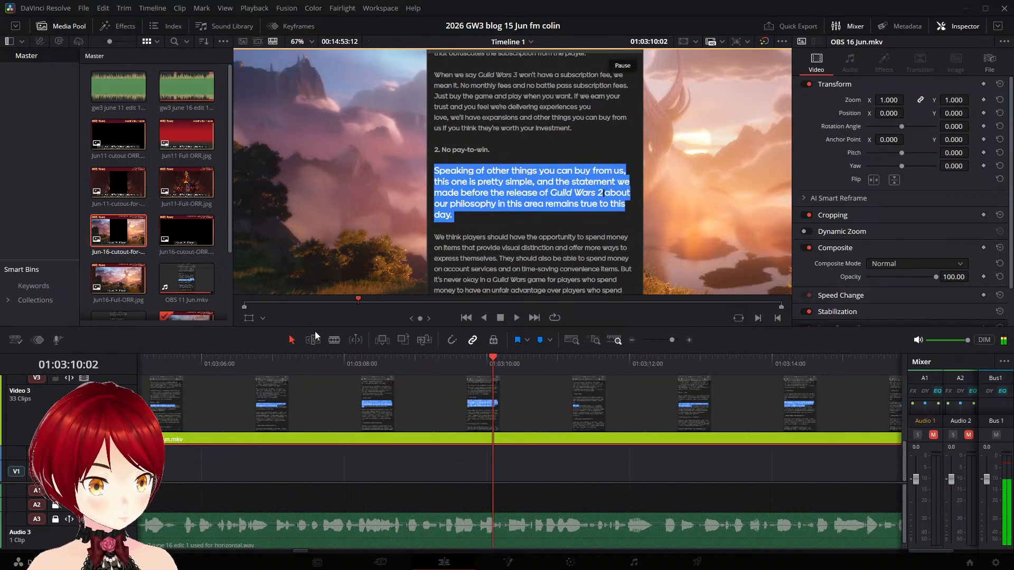
pyautogui.press('space')
pyautogui.press('Right')
pyautogui.press('Right')
pyautogui.press('Right')
pyautogui.press('Right')
pyautogui.press('Right')
pyautogui.press('Right')
pyautogui.press('Right')
pyautogui.press('Right')
pyautogui.press('Right')
pyautogui.press('Right')
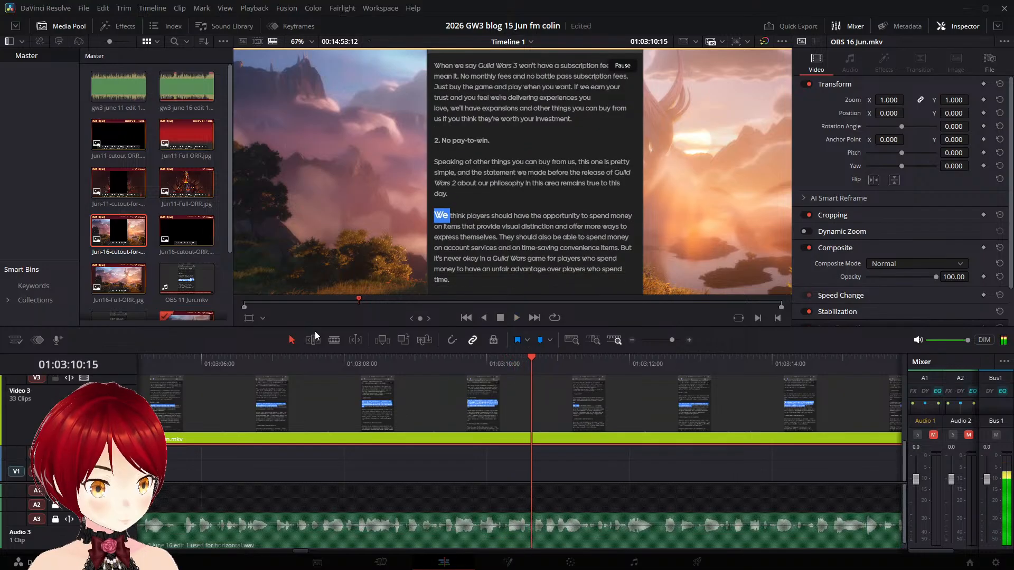
pyautogui.press('Left')
pyautogui.press('Left')
pyautogui.press('Left')
pyautogui.press('Left')
pyautogui.press('Left')
pyautogui.press('Left')
pyautogui.press('Left')
pyautogui.press('Left')
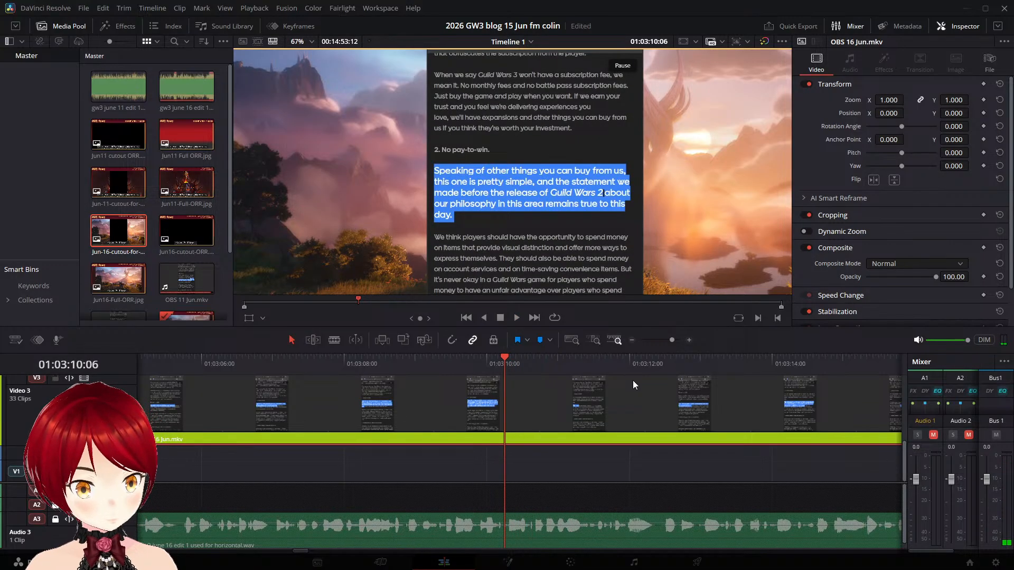
pyautogui.hotkey('ctrl', 'b')
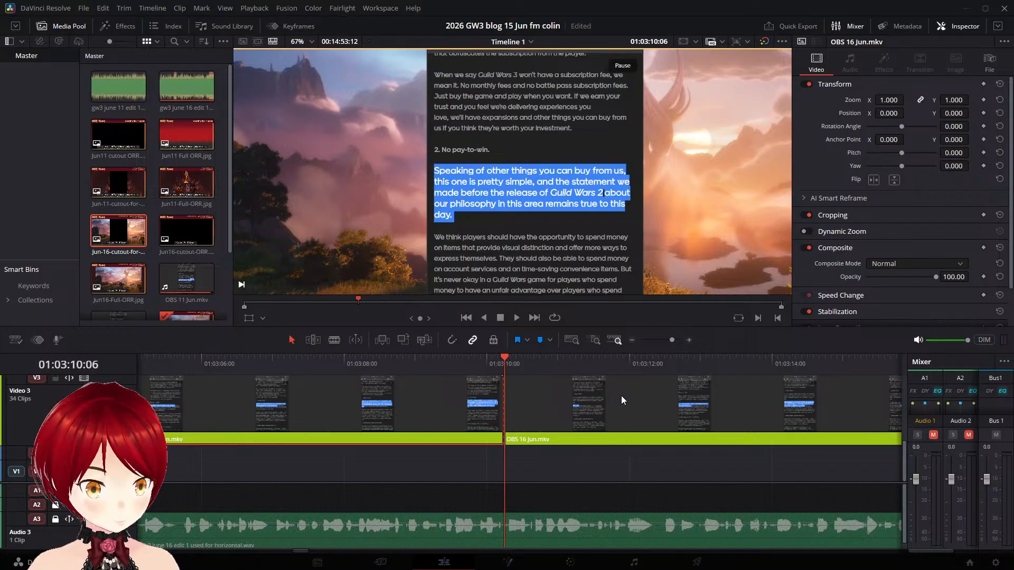
# - Move the "We think players" part on Video 3 to start at about 01:03:12:10 and replay it
pyautogui.press('space')
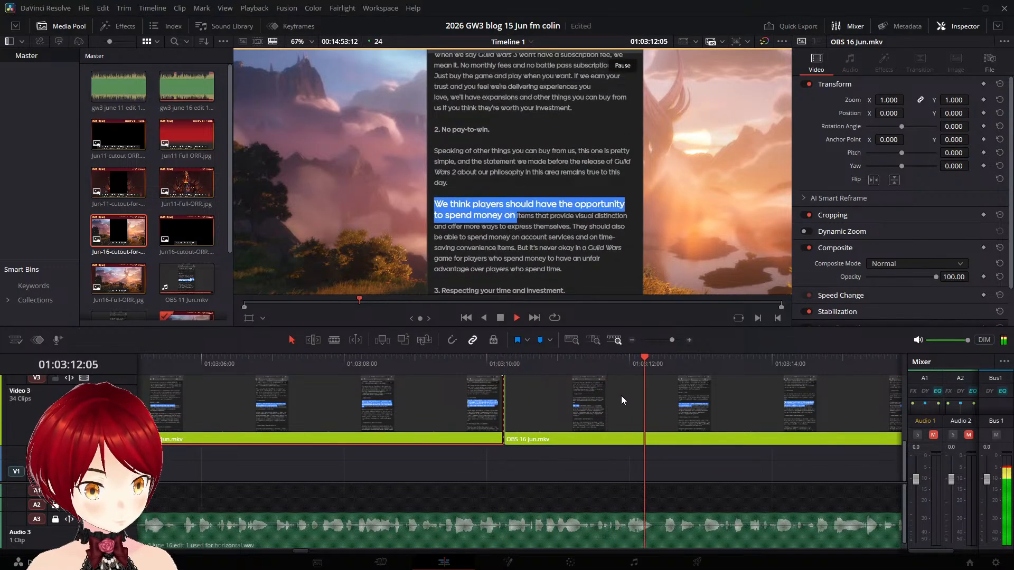
pyautogui.press('space')
pyautogui.moveTo(584, 401); pyautogui.dragTo(710, 411)
pyautogui.press('space')
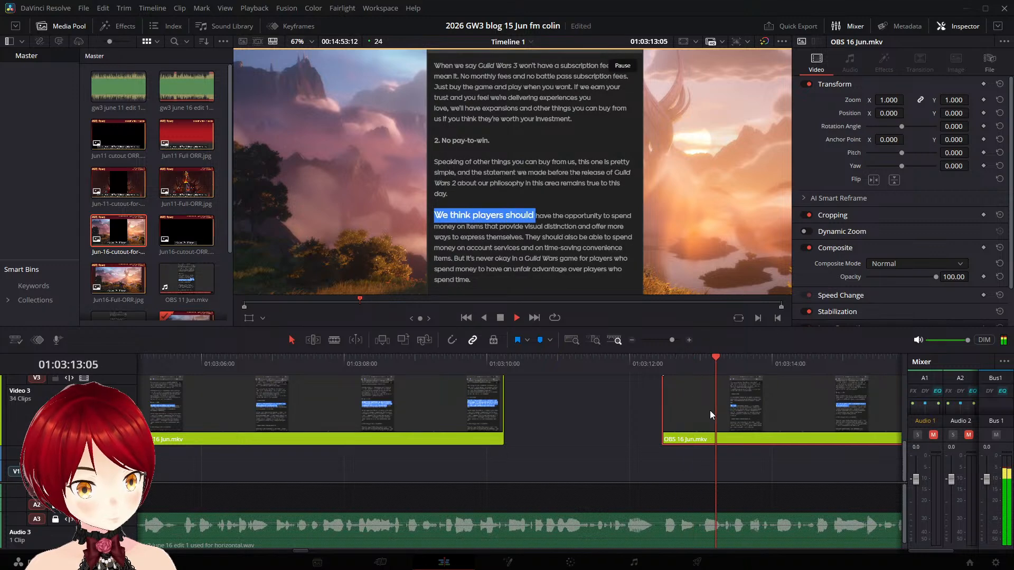
pyautogui.press(',')
pyautogui.click(646, 371)
pyautogui.press('space')
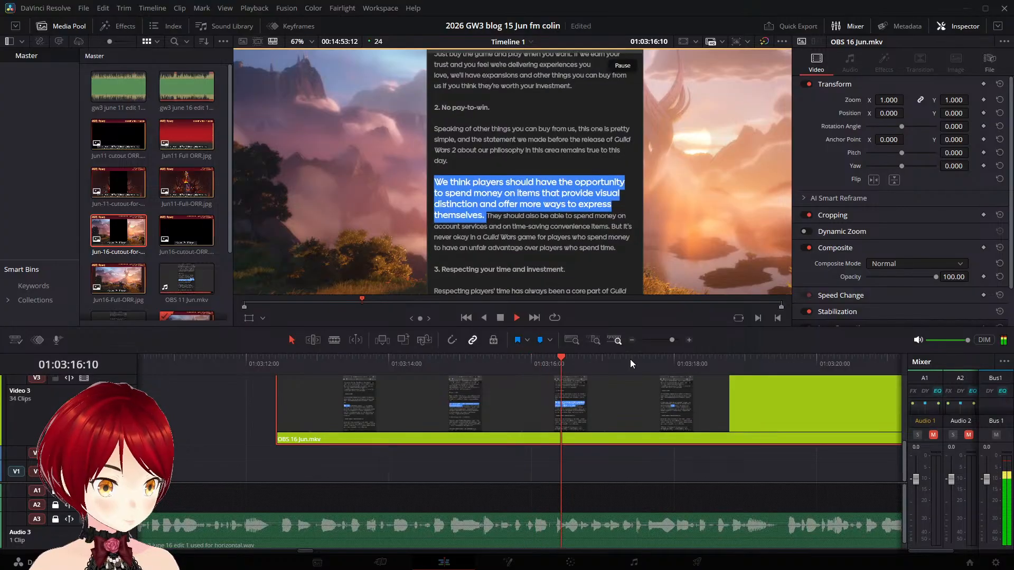
# - Split the "We think players" part on Video 3 at 01:03:16:22, after "more ways to express themselves." is fully highlighted
pyautogui.press('space')
pyautogui.click(572, 363)
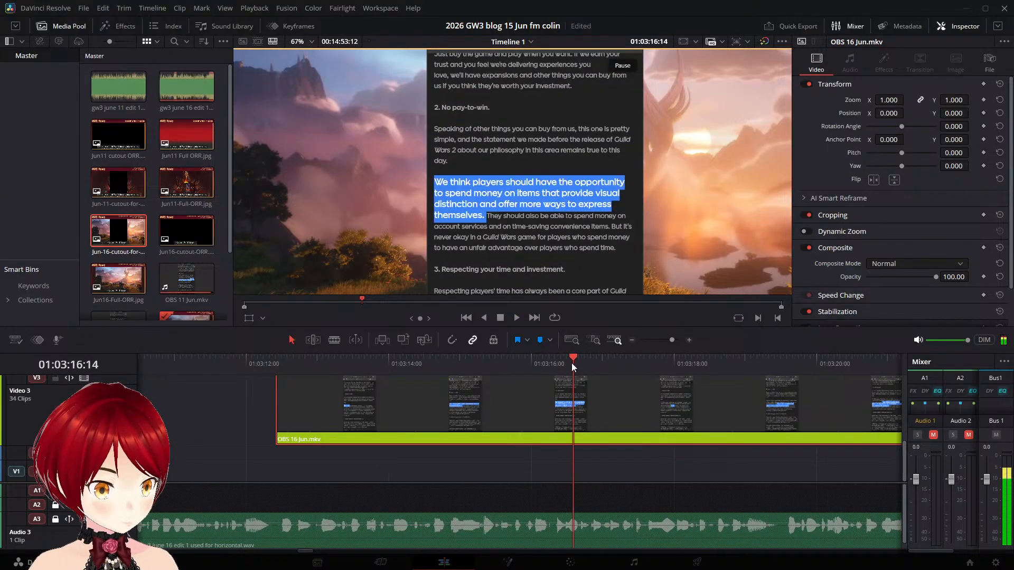
pyautogui.press('Right')
pyautogui.press('Right')
pyautogui.press('Right')
pyautogui.press('Right')
pyautogui.press('Right')
pyautogui.press('Right')
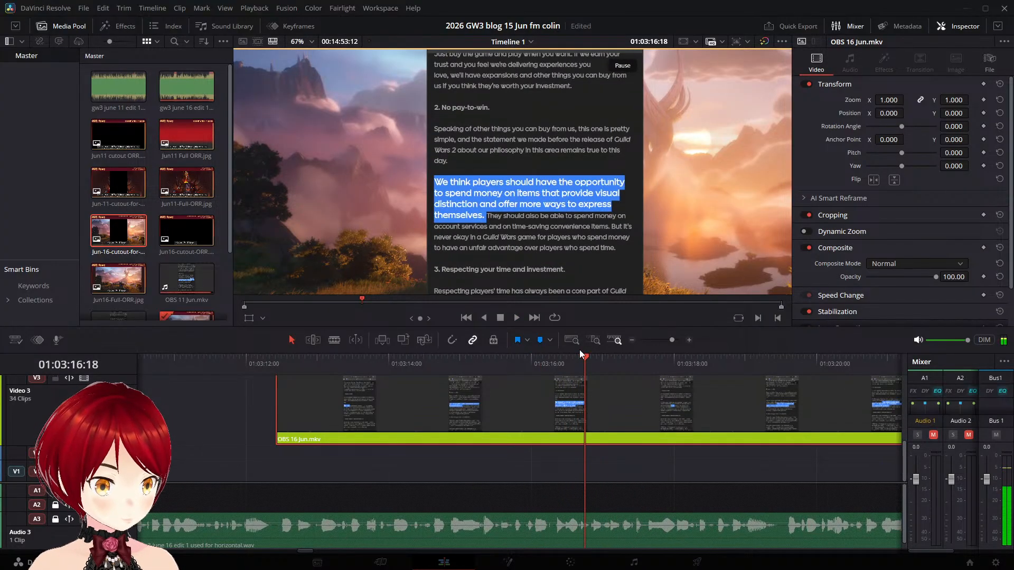
pyautogui.press('space')
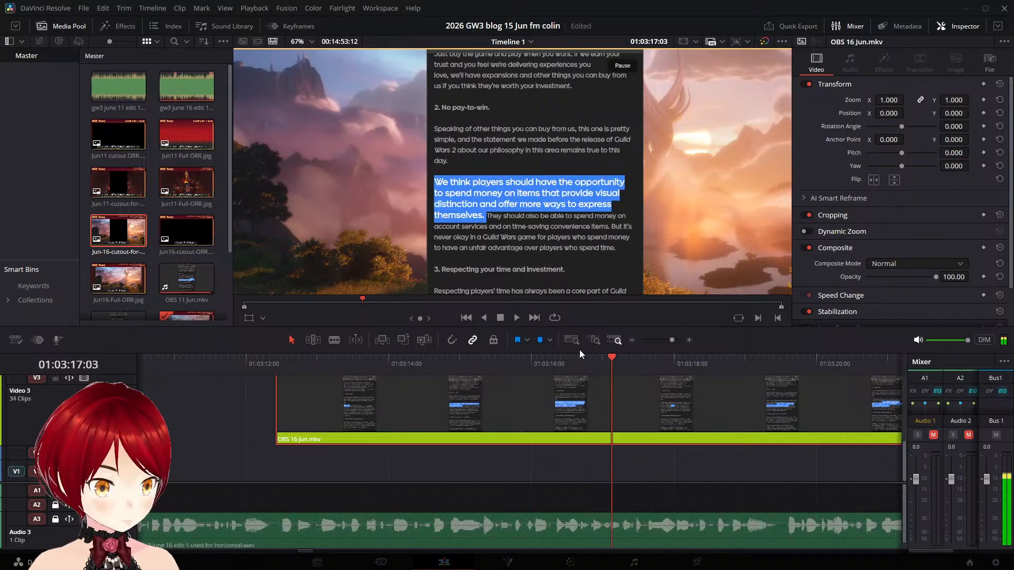
pyautogui.press('space')
pyautogui.press('Left')
pyautogui.press('Left')
pyautogui.press('Left')
pyautogui.press('Left')
pyautogui.press('Left')
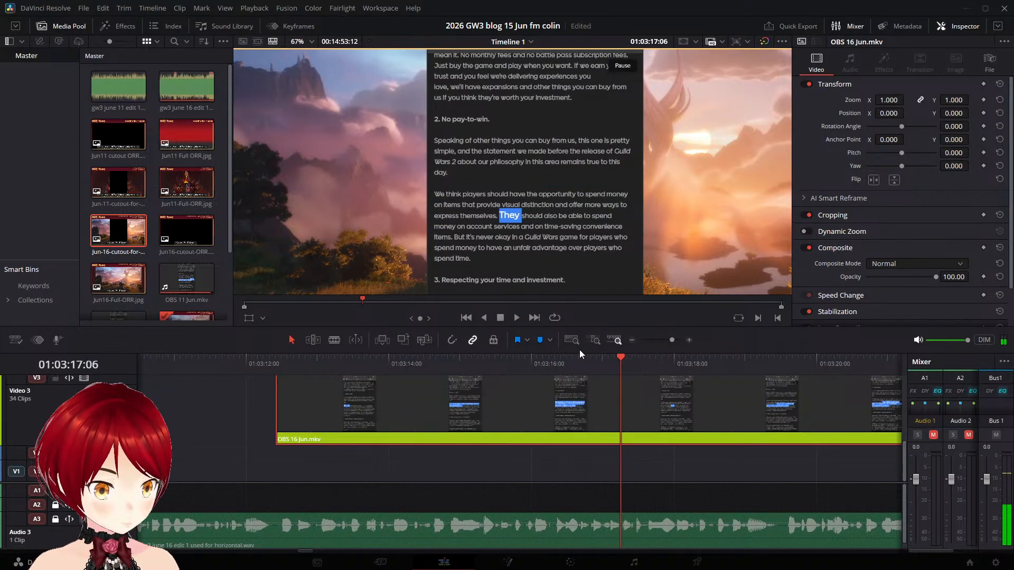
pyautogui.press('Left')
pyautogui.press('Left')
pyautogui.press('Left')
pyautogui.press('Left')
pyautogui.press('Left')
pyautogui.press('Left')
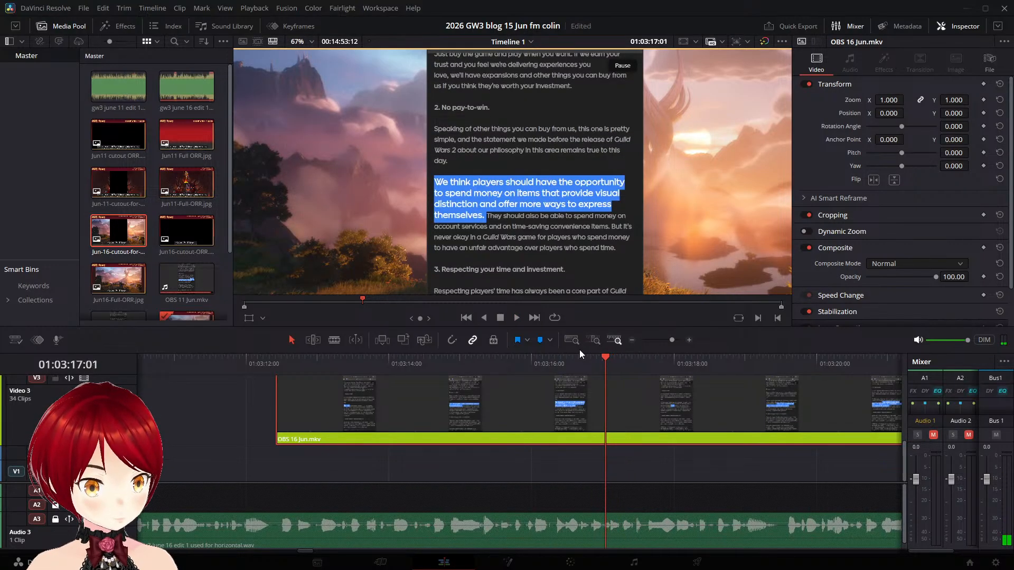
pyautogui.press('Left')
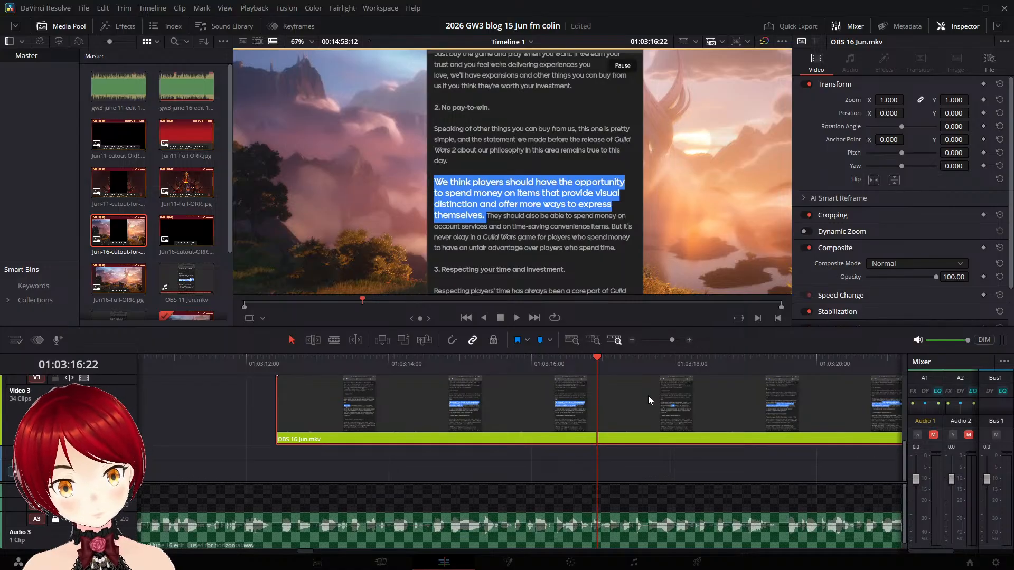
pyautogui.hotkey('ctrl', 'b')
# - Move the "They should also be able to" part on Video 3 to start at about 01:03:19:12 and replay it
pyautogui.press('space')
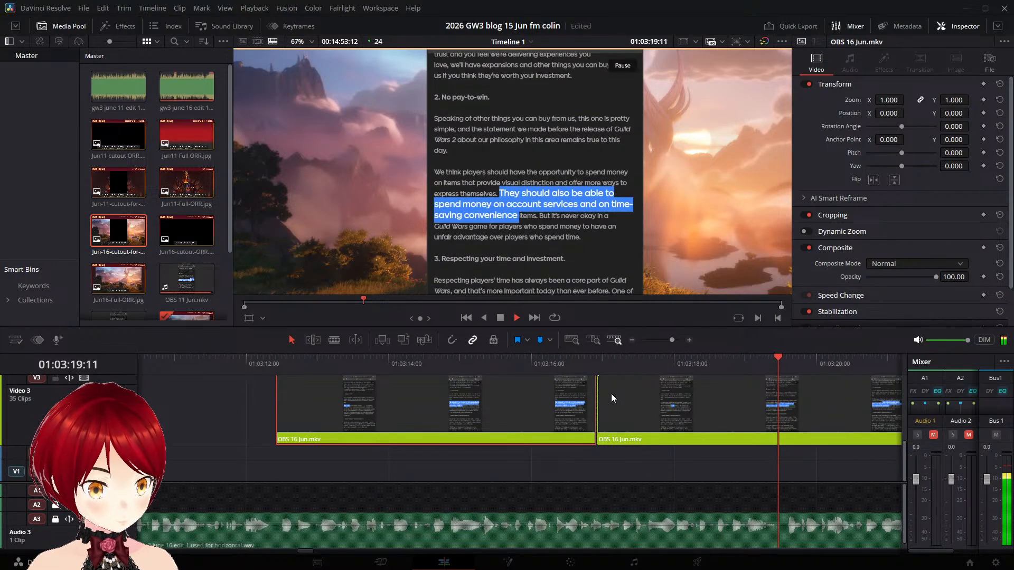
pyautogui.press('space')
pyautogui.moveTo(784, 353); pyautogui.dragTo(786, 364)
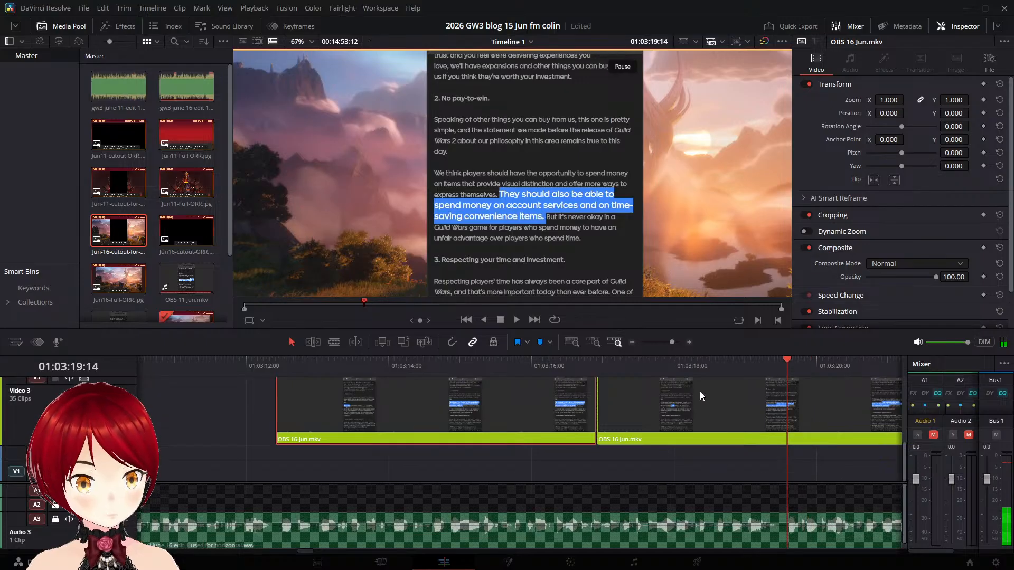
pyautogui.moveTo(700, 392); pyautogui.dragTo(869, 398)
pyautogui.press('space')
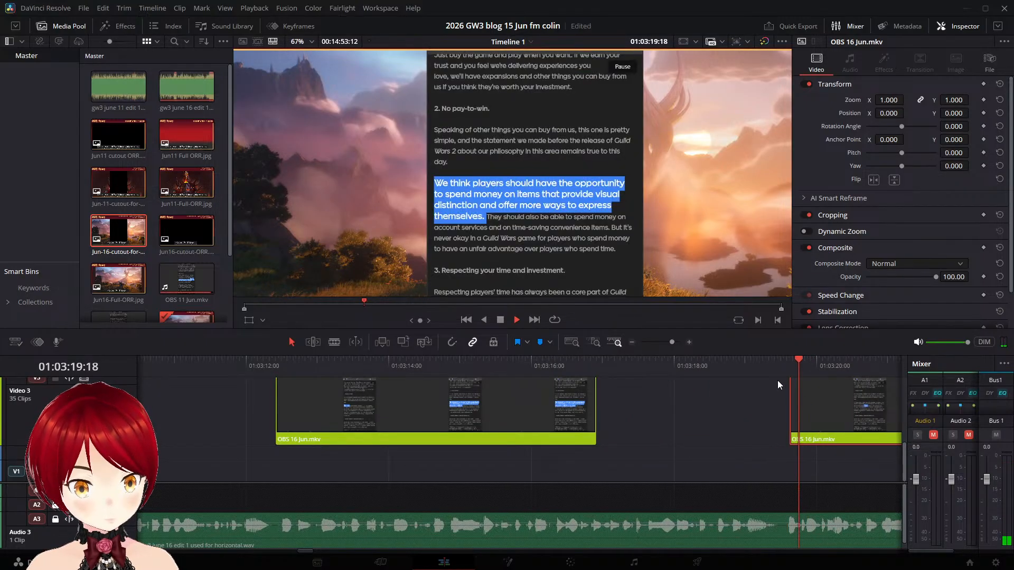
pyautogui.click(782, 369)
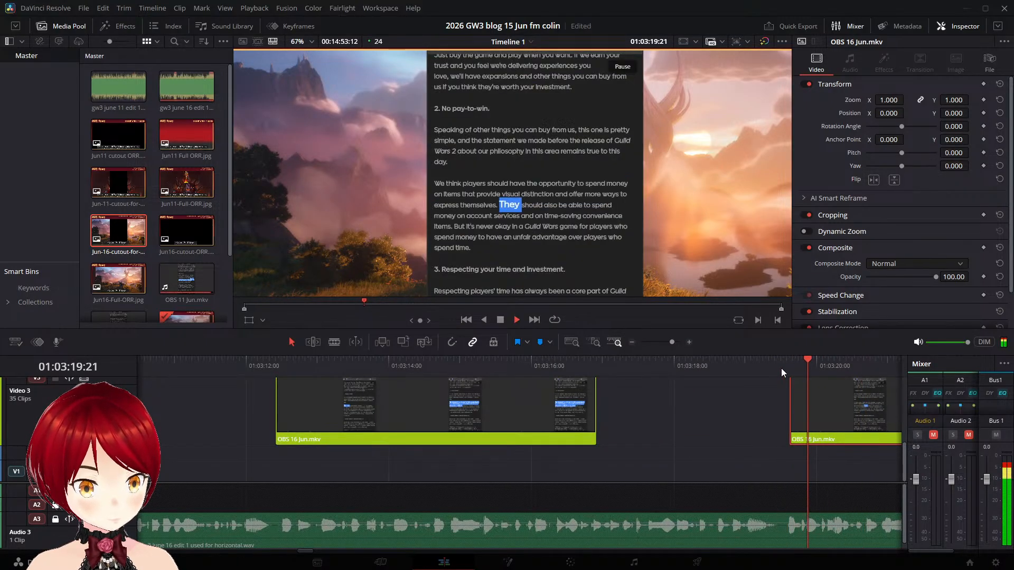
pyautogui.press('space')
pyautogui.moveTo(809, 394); pyautogui.dragTo(798, 396)
pyautogui.click(773, 370)
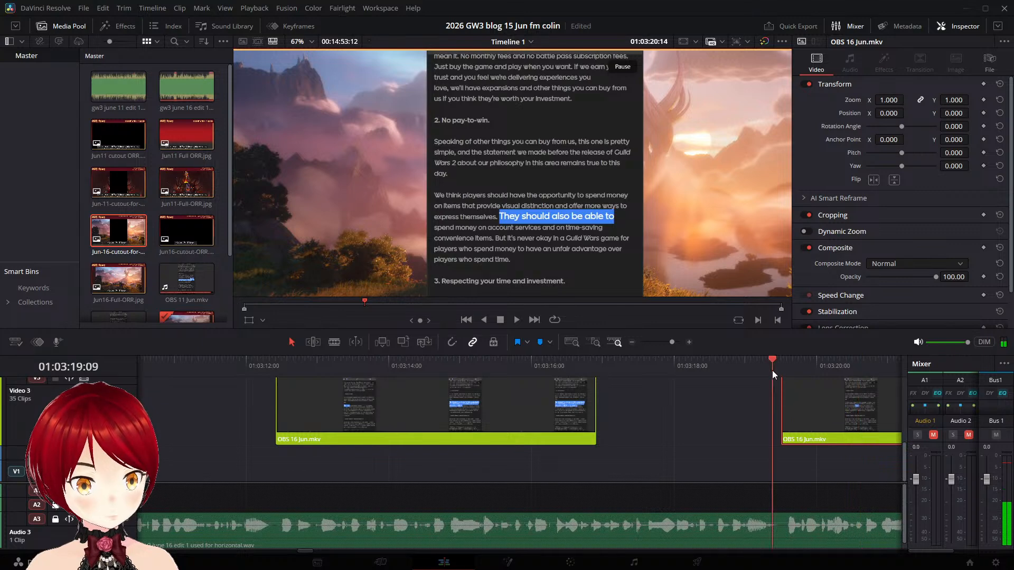
pyautogui.press('space')
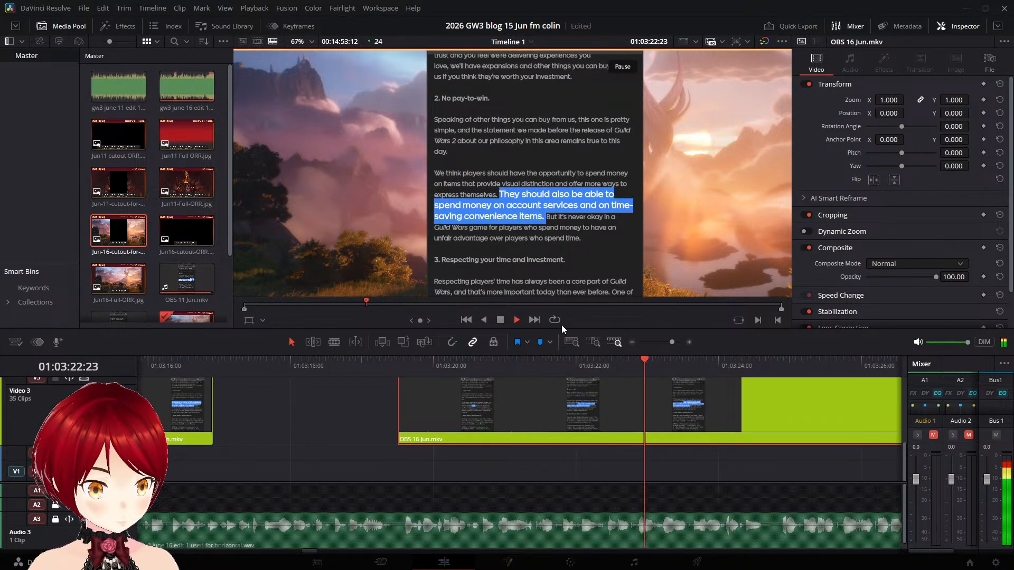
# - Split the moved part on Video 3 at 01:03:22:22, after "time-saving convenience items." is highlighted and before "But it's" begins
pyautogui.press('space')
pyautogui.press('space')
pyautogui.press('space')
pyautogui.press('Left')
pyautogui.press('Left')
pyautogui.press('Left')
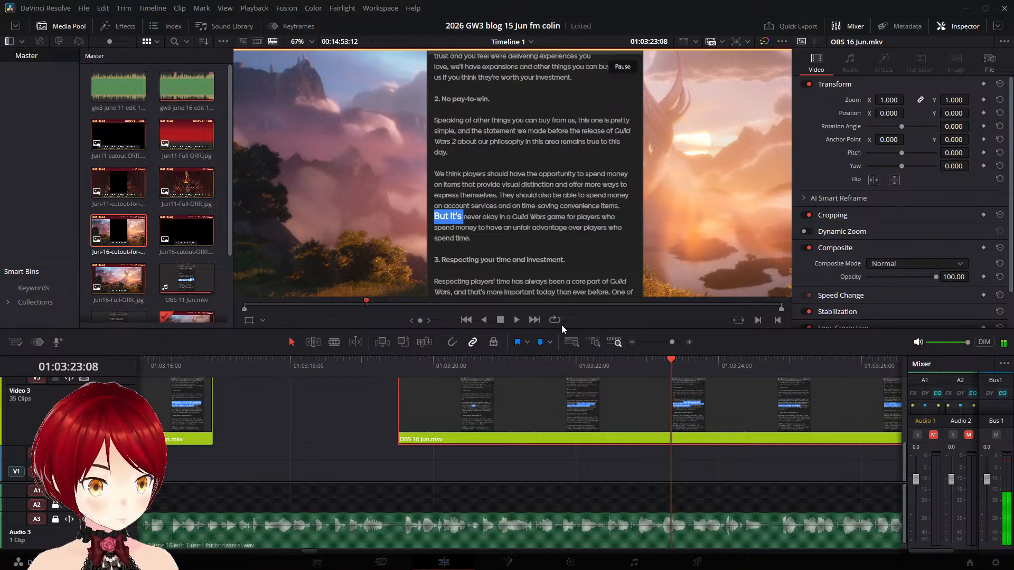
pyautogui.press('Left')
pyautogui.press('Left')
pyautogui.press('Left')
pyautogui.press('Left')
pyautogui.press('Left')
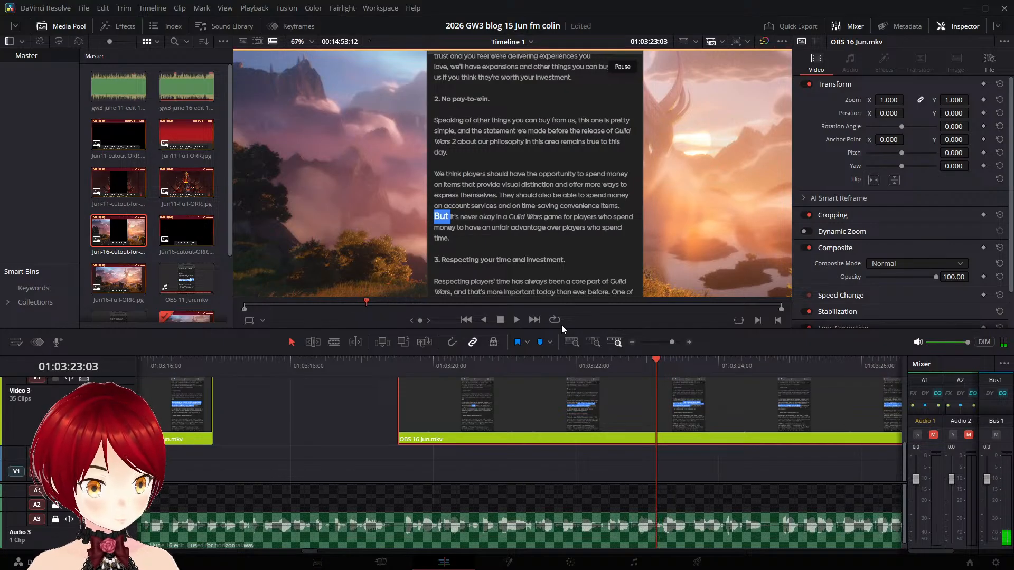
pyautogui.press('Left')
pyautogui.press('Left')
pyautogui.press('Left')
pyautogui.press('Left')
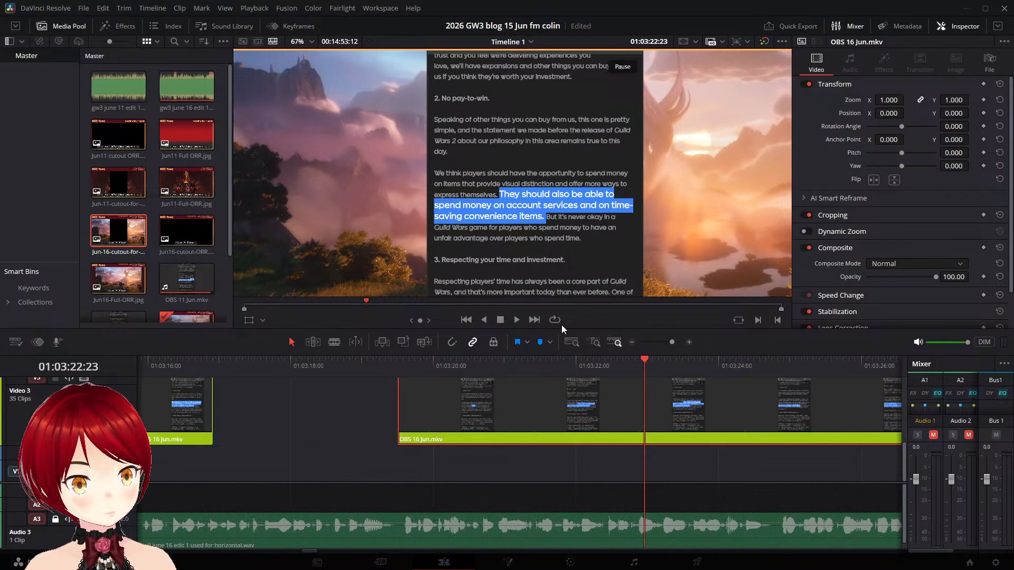
pyautogui.press('Left')
pyautogui.hotkey('ctrl', 'b')
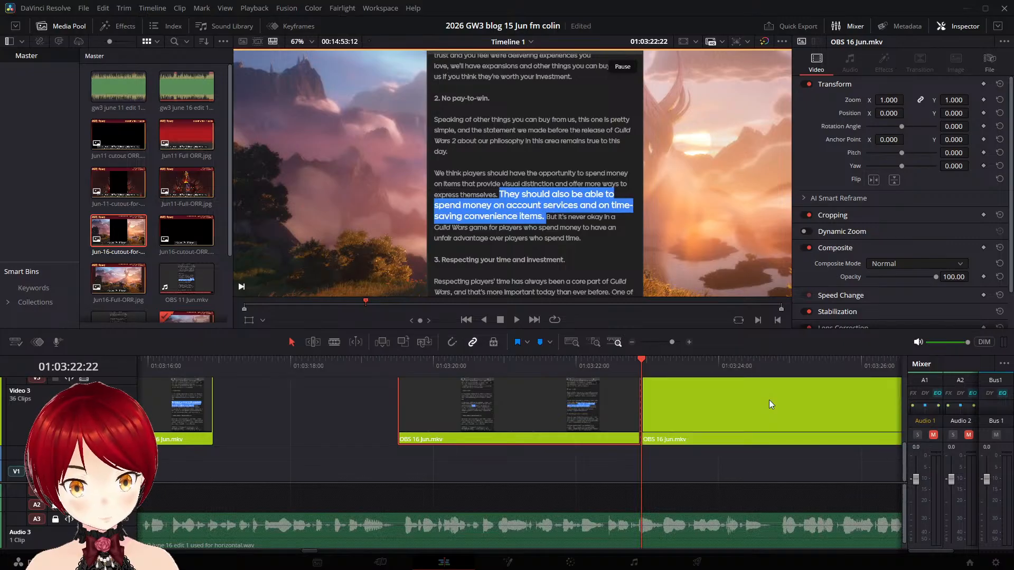
# - Move the "But it's never okay" part on Video 3 to start at 01:03:25:00 and replay it
pyautogui.press('space')
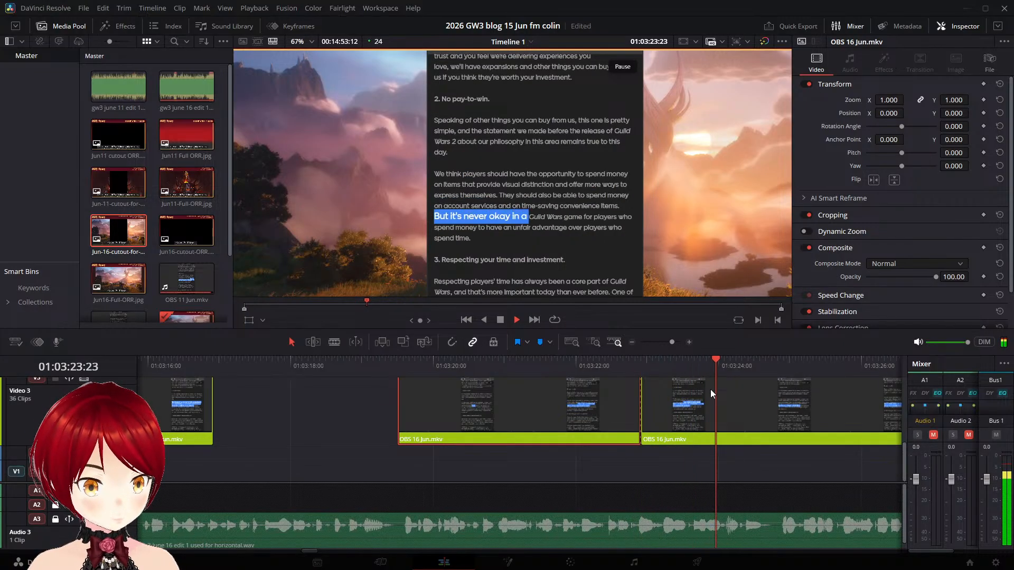
pyautogui.press('space')
pyautogui.click(791, 366)
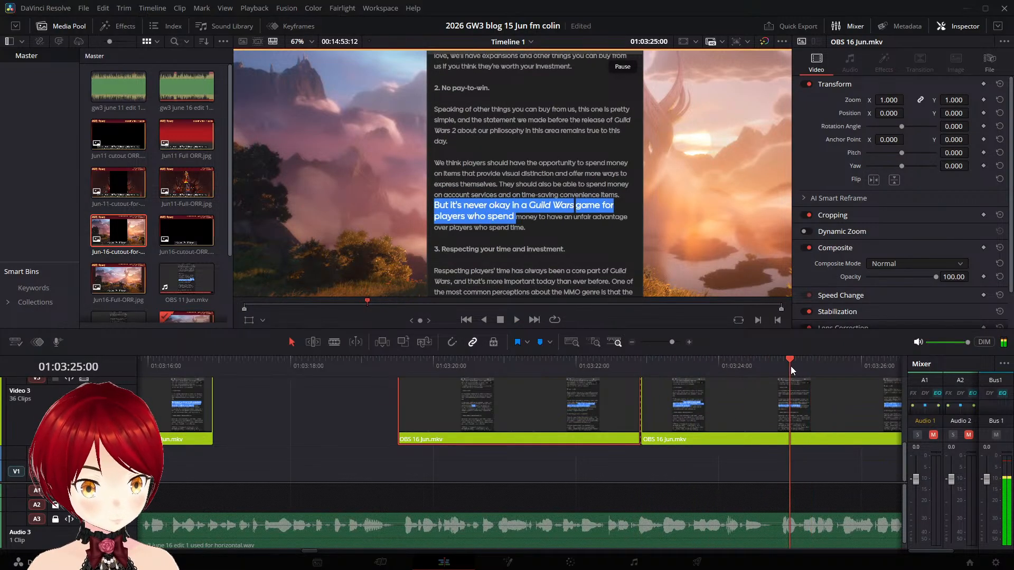
pyautogui.moveTo(703, 395); pyautogui.dragTo(840, 396)
pyautogui.press('space')
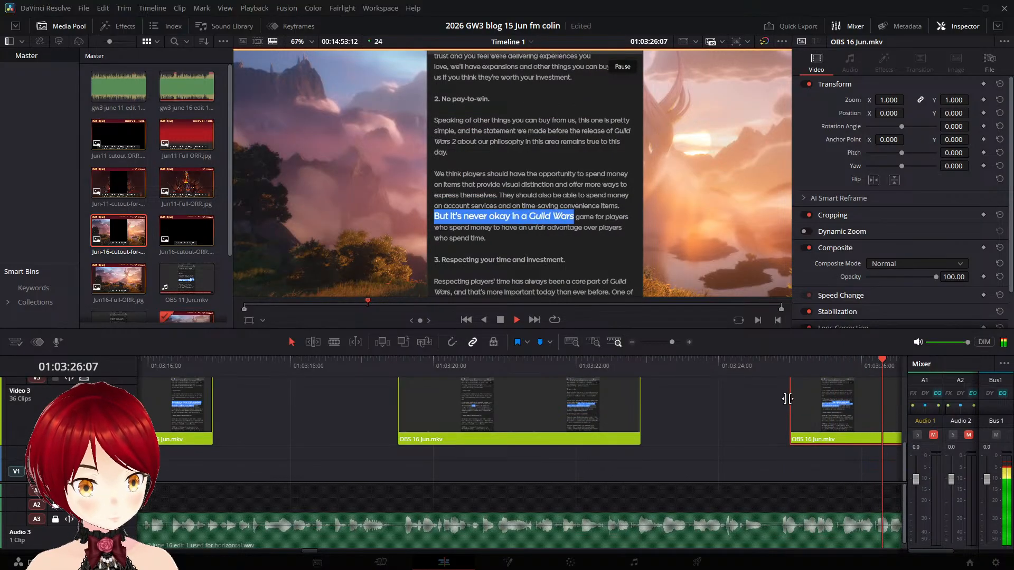
# - Shift the "But it's never okay" part on Video 3 earlier to start at about 01:03:24:20 and replay it
pyautogui.click(778, 360)
pyautogui.moveTo(807, 396); pyautogui.dragTo(795, 394)
pyautogui.click(762, 365)
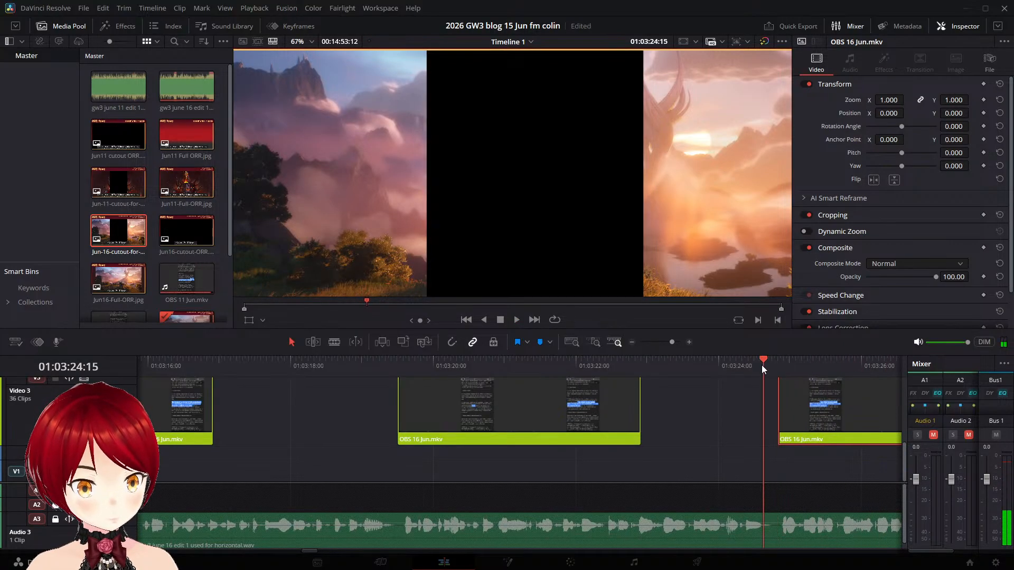
pyautogui.press('space')
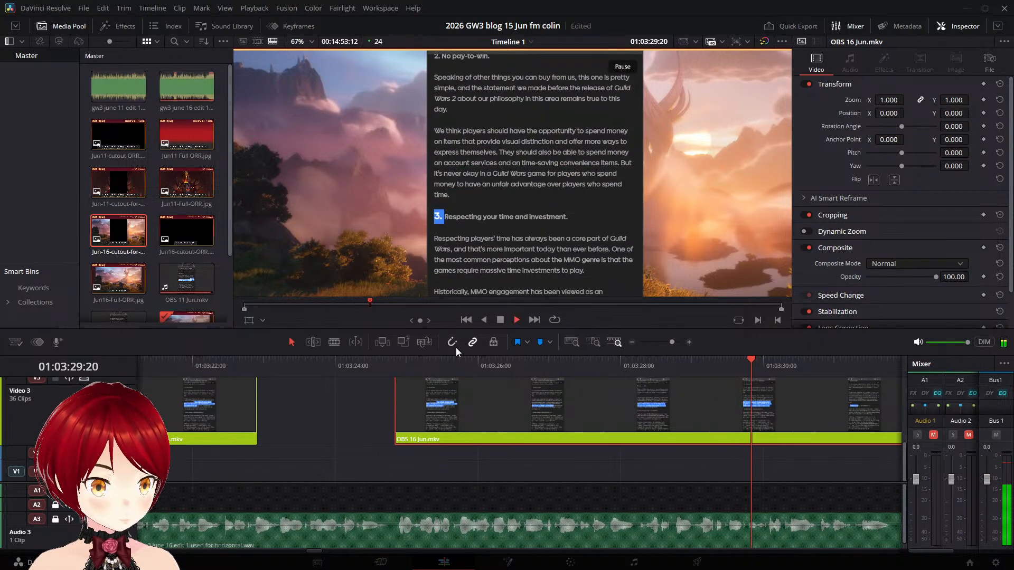
# - Split the "But it's never okay" part on Video 3 at 01:03:29:10, after "players who spend time." is fully highlighted
pyautogui.press('space')
pyautogui.press('Left')
pyautogui.press('Left')
pyautogui.press('Left')
pyautogui.press('Left')
pyautogui.press('Left')
pyautogui.press('Left')
pyautogui.press('Left')
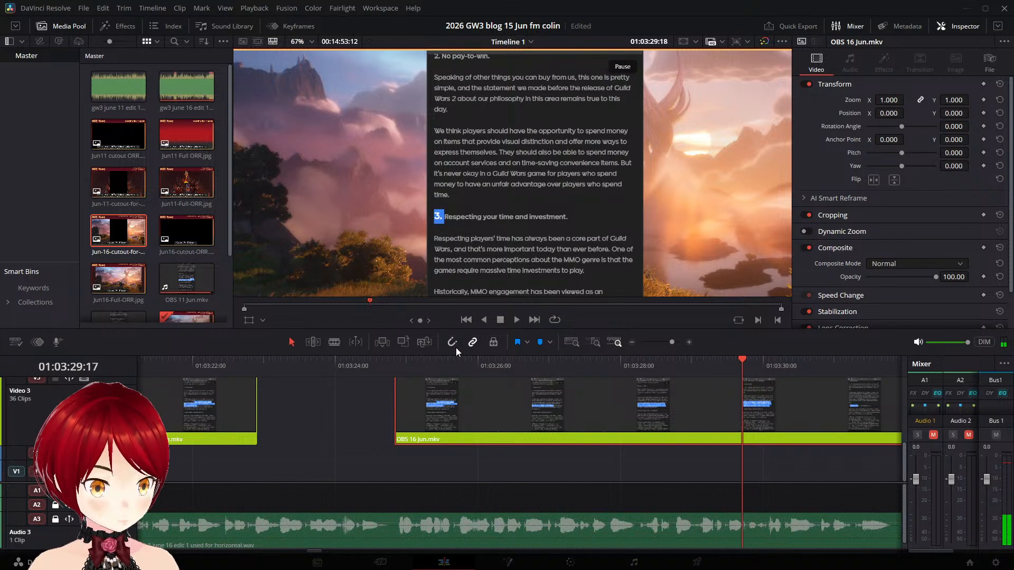
pyautogui.press('Left')
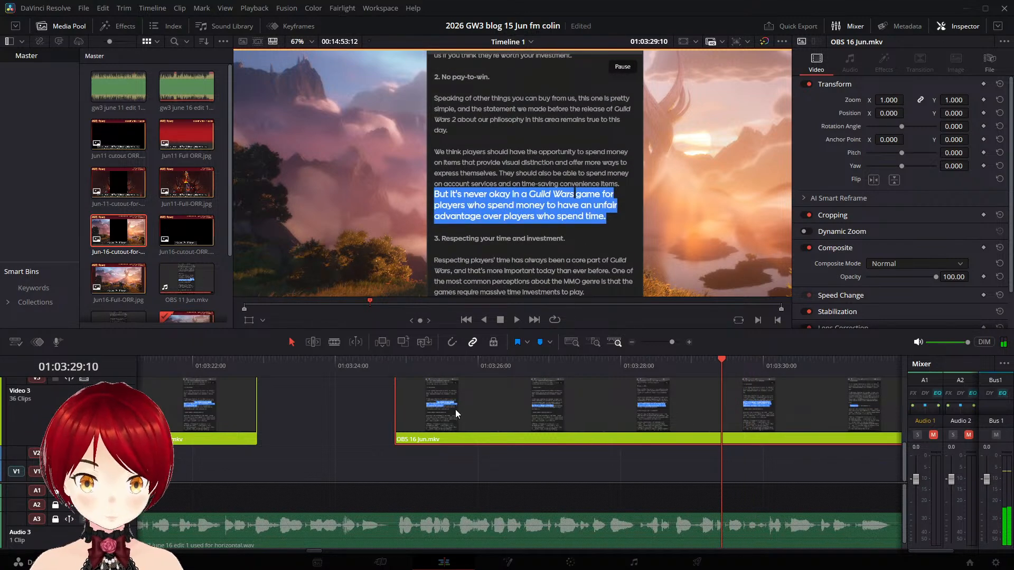
pyautogui.hotkey('ctrl', 'b')
# - Move the "3. Respecting your time and investment." part on Video 3 to start at about 01:03:31:14 and replay it
pyautogui.press('space')
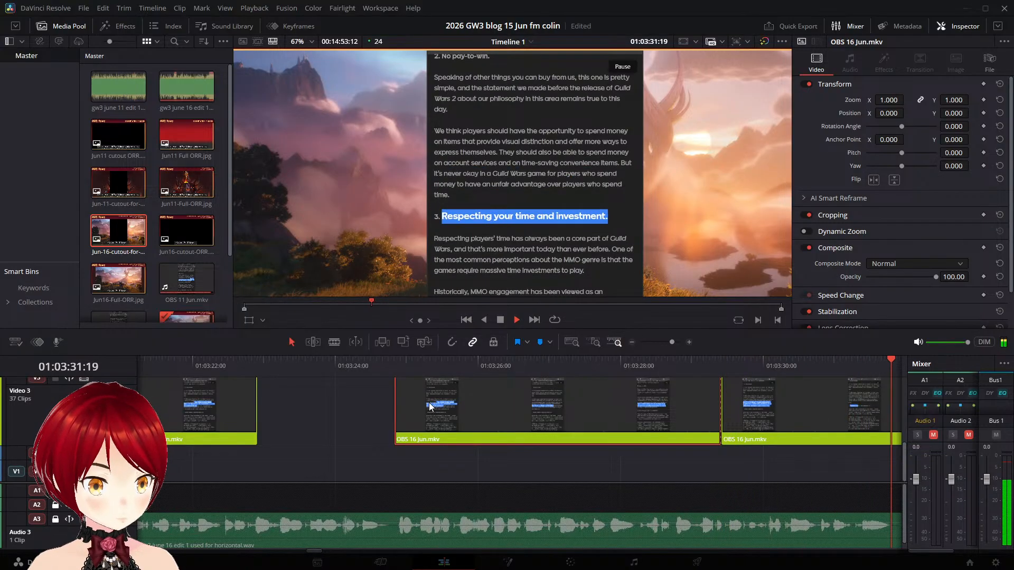
pyautogui.click(513, 365)
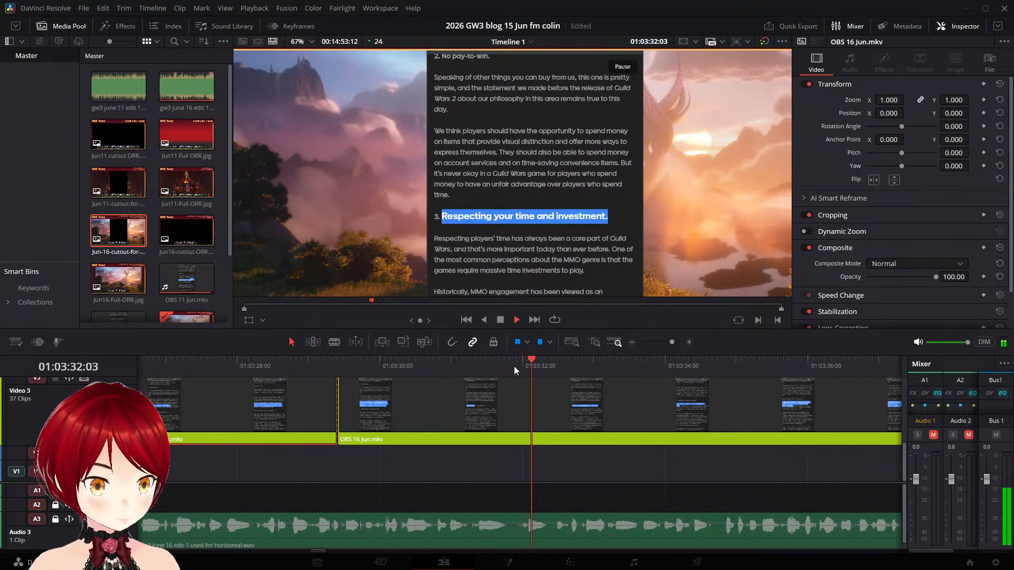
pyautogui.moveTo(434, 417); pyautogui.dragTo(570, 421)
pyautogui.click(467, 368)
pyautogui.press('space')
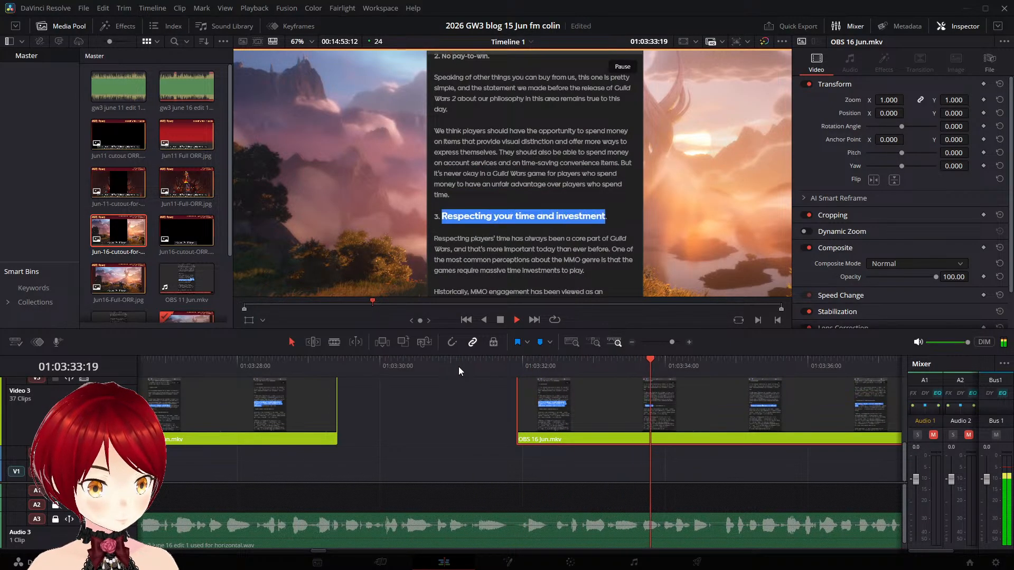
pyautogui.press('space')
pyautogui.moveTo(578, 401); pyautogui.dragTo(554, 400)
pyautogui.click(471, 366)
pyautogui.press('space')
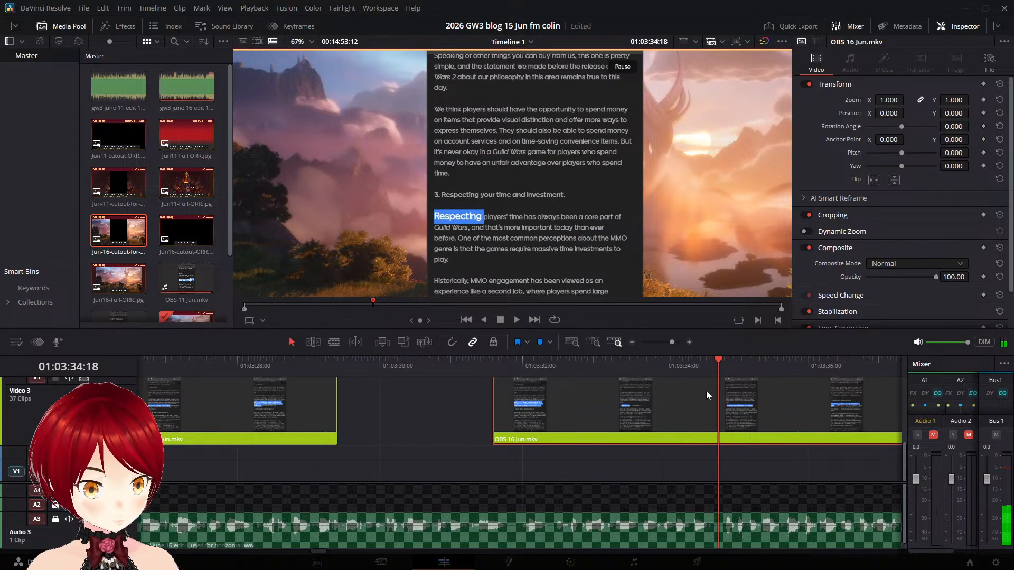
# - Split the moved part on Video 3 at 01:03:34:14, while the section 3 heading is highlighted and before "Respecting players'" begins
pyautogui.press('Right')
pyautogui.press('Right')
pyautogui.press('Left')
pyautogui.press('Left')
pyautogui.press('Left')
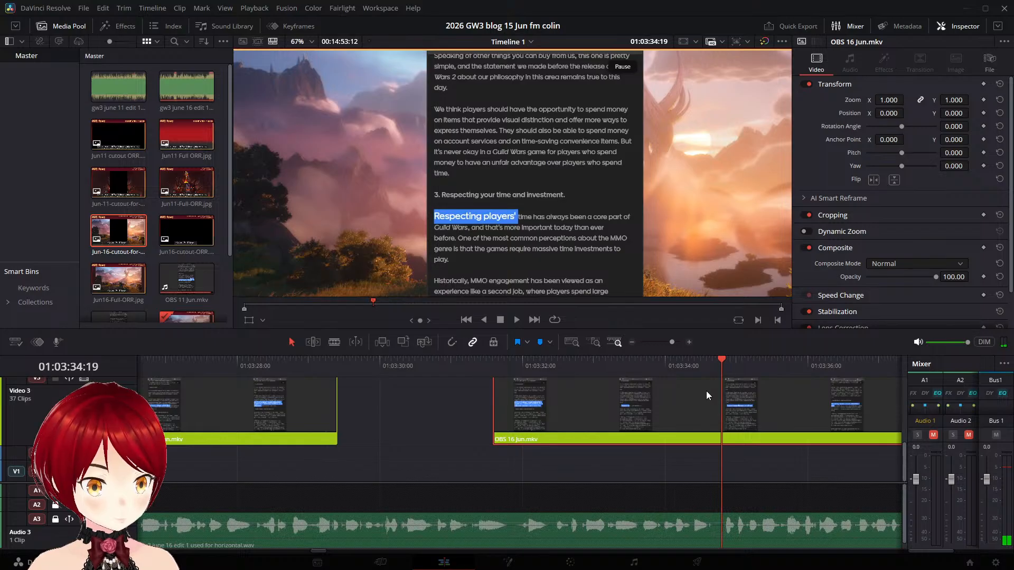
pyautogui.press('Left')
pyautogui.press('Left')
pyautogui.press('Left')
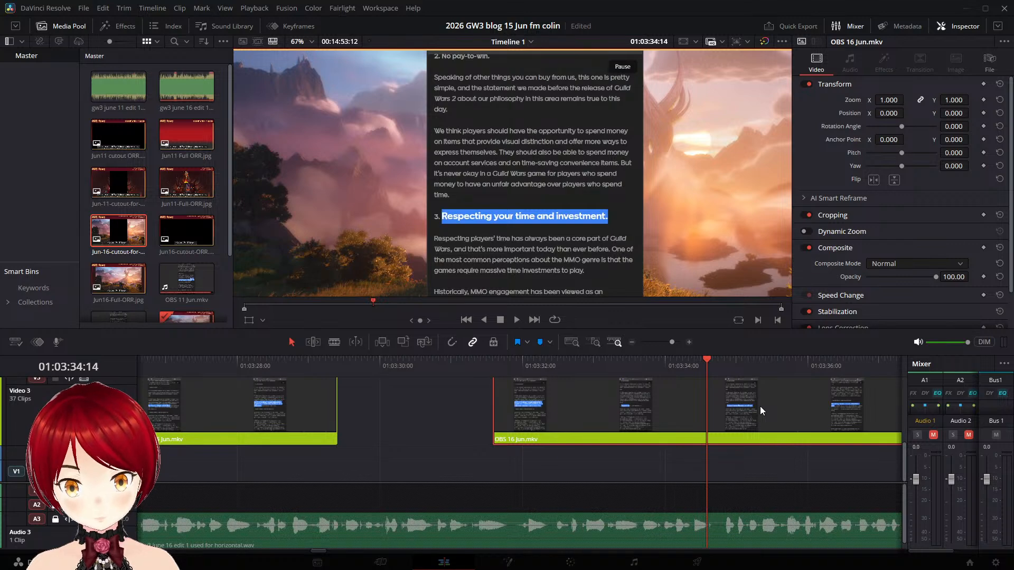
pyautogui.hotkey('ctrl', 'b')
# - Play the "Respecting players' time" part on Video 3 and split it at 01:03:38:14, after "ever before." is highlighted
pyautogui.press('space')
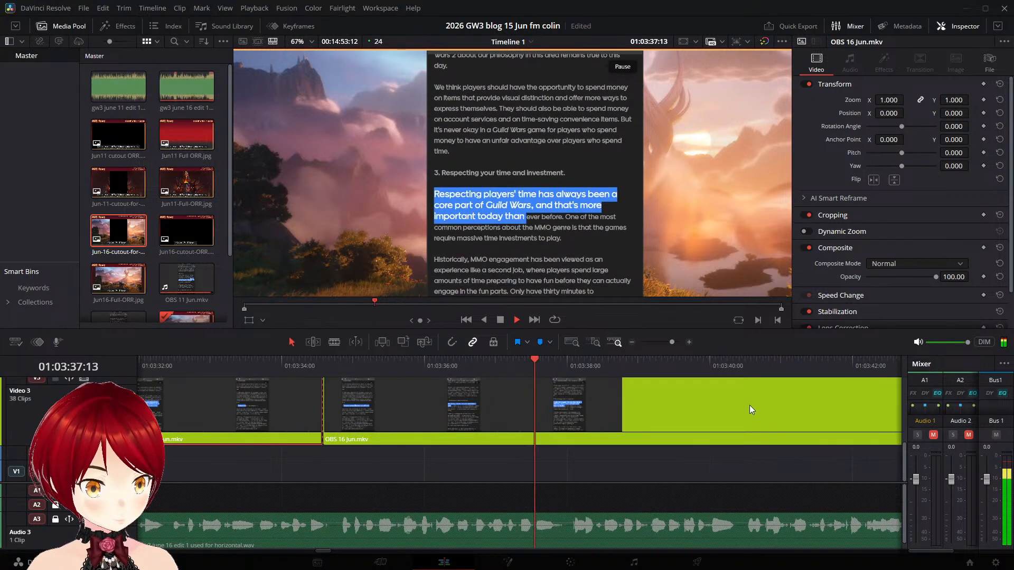
pyautogui.press('space')
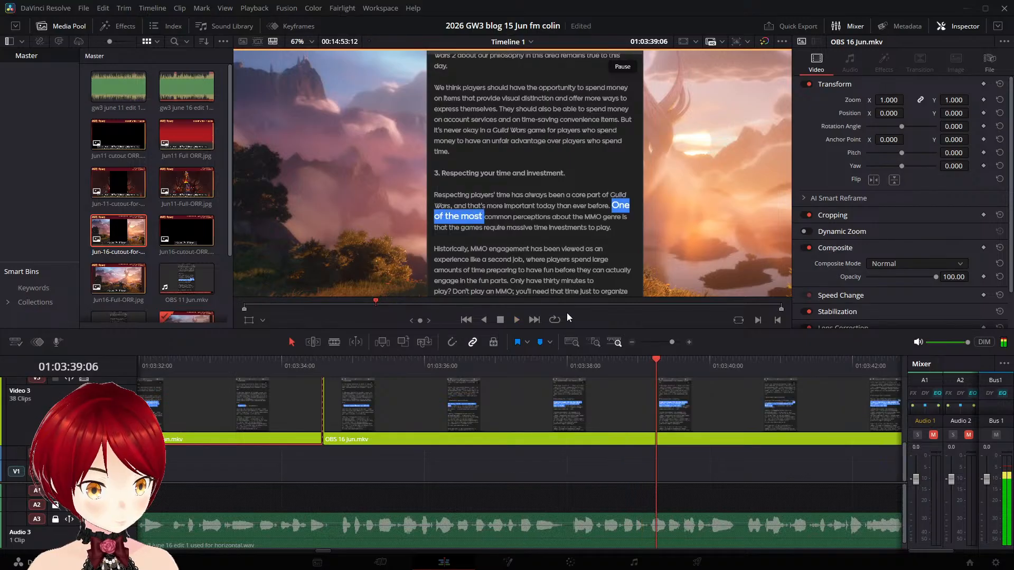
pyautogui.press('Left')
pyautogui.press('Left')
pyautogui.press('Left')
pyautogui.press('Left')
pyautogui.press('Left')
pyautogui.press('Left')
pyautogui.press('Left')
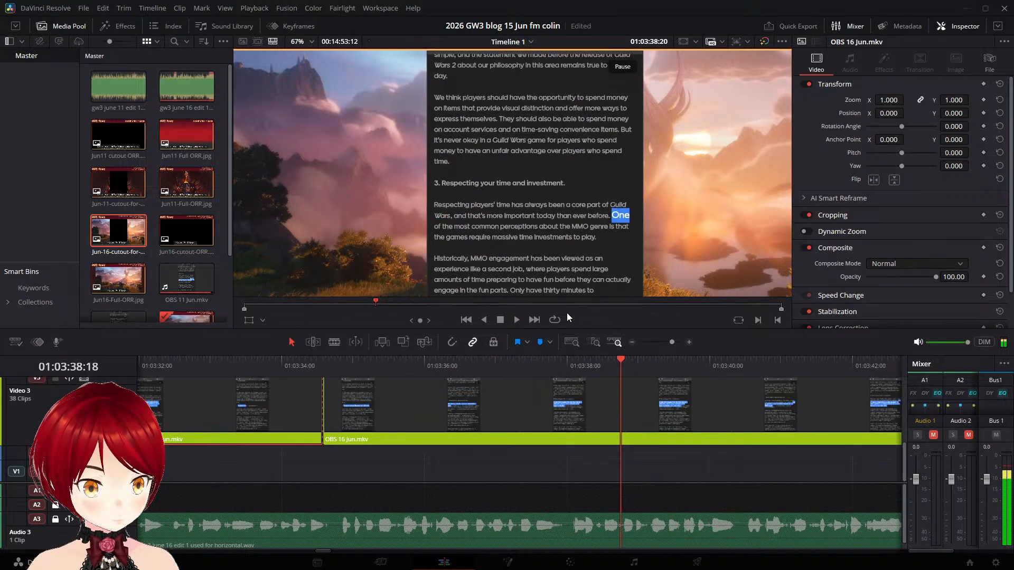
pyautogui.press('Right')
pyautogui.press('Left')
pyautogui.press('Left')
pyautogui.press('Left')
pyautogui.press('Left')
pyautogui.press('Left')
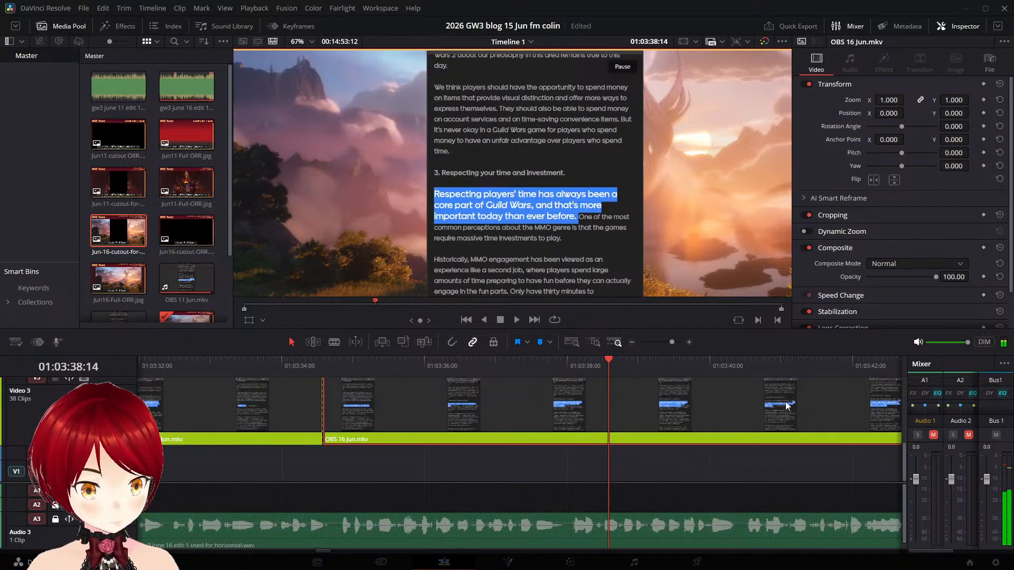
pyautogui.hotkey('ctrl', 'b')
# - Move the "One of the most common perceptions" part on Video 3 to start at about 01:03:40:13 and replay it
pyautogui.press('space')
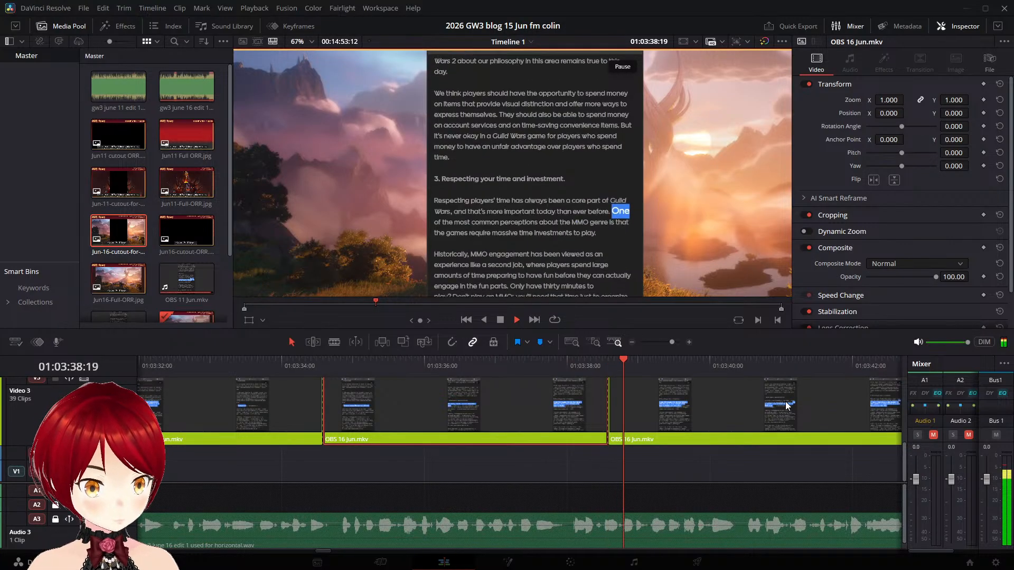
pyautogui.press('space')
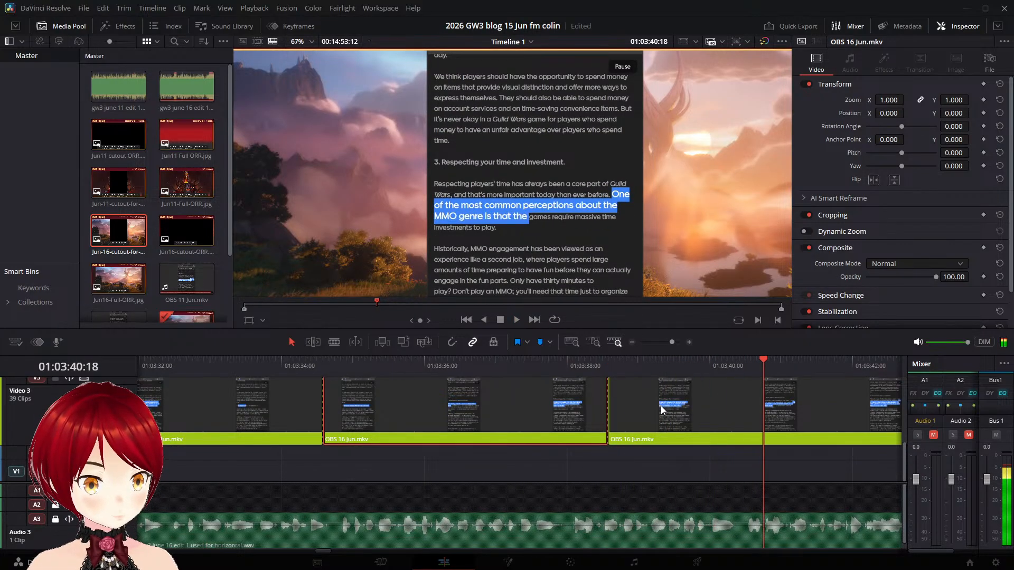
pyautogui.click(652, 404)
pyautogui.moveTo(653, 405); pyautogui.dragTo(796, 410)
pyautogui.press('space')
pyautogui.press('space')
pyautogui.click(743, 369)
pyautogui.press('space')
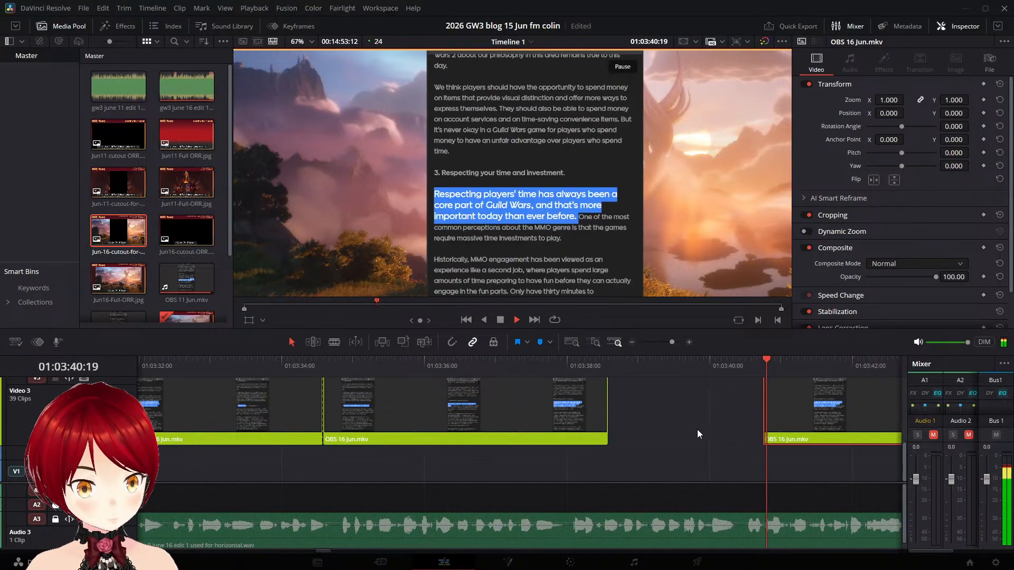
pyautogui.press('space')
pyautogui.moveTo(821, 397); pyautogui.dragTo(807, 419)
pyautogui.click(731, 374)
pyautogui.press('space')
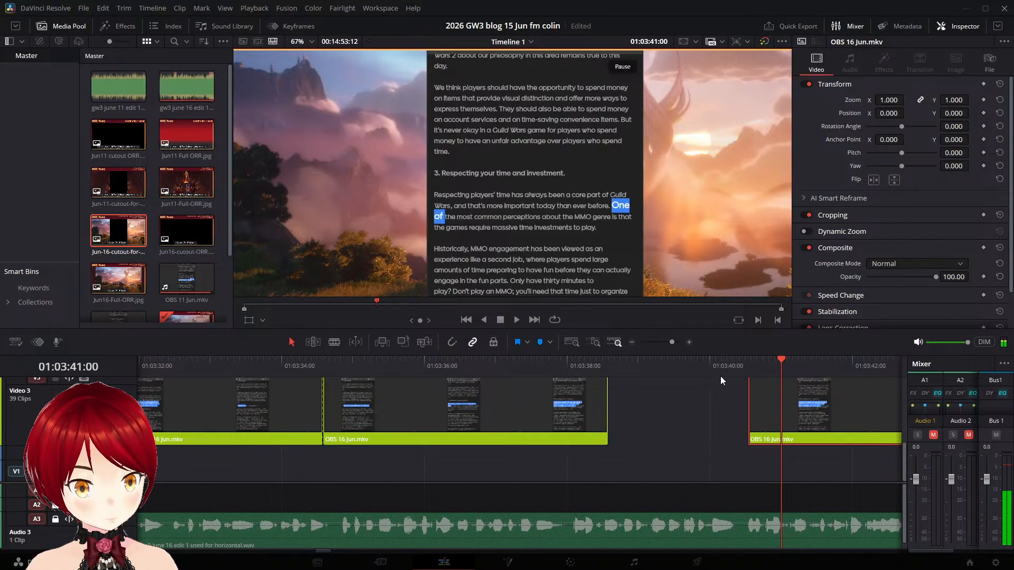
pyautogui.click(712, 369)
pyautogui.press('space')
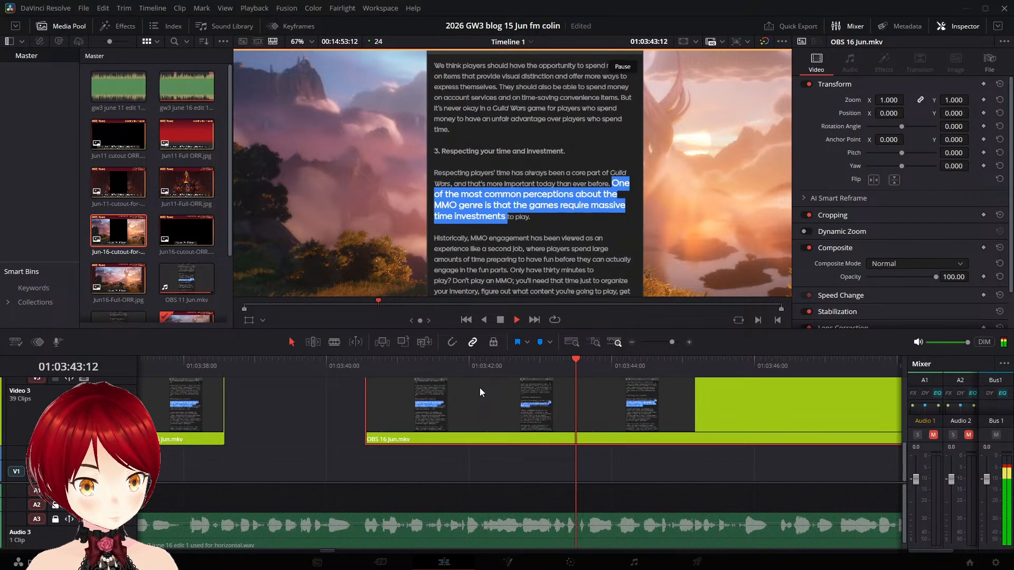
# - Split the "One of the most common perceptions" part on Video 3 at 01:03:44:10, after "time investments to play." is fully highlighted
pyautogui.press('space')
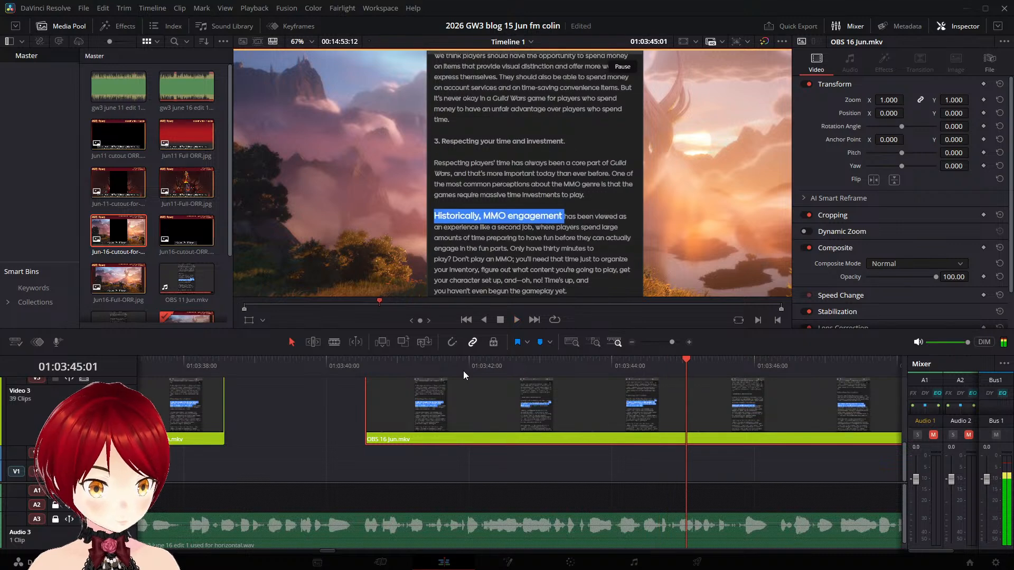
pyautogui.press('Left')
pyautogui.press('Left')
pyautogui.press('Left')
pyautogui.press('Left')
pyautogui.press('Left')
pyautogui.press('Left')
pyautogui.press('Left')
pyautogui.press('Left')
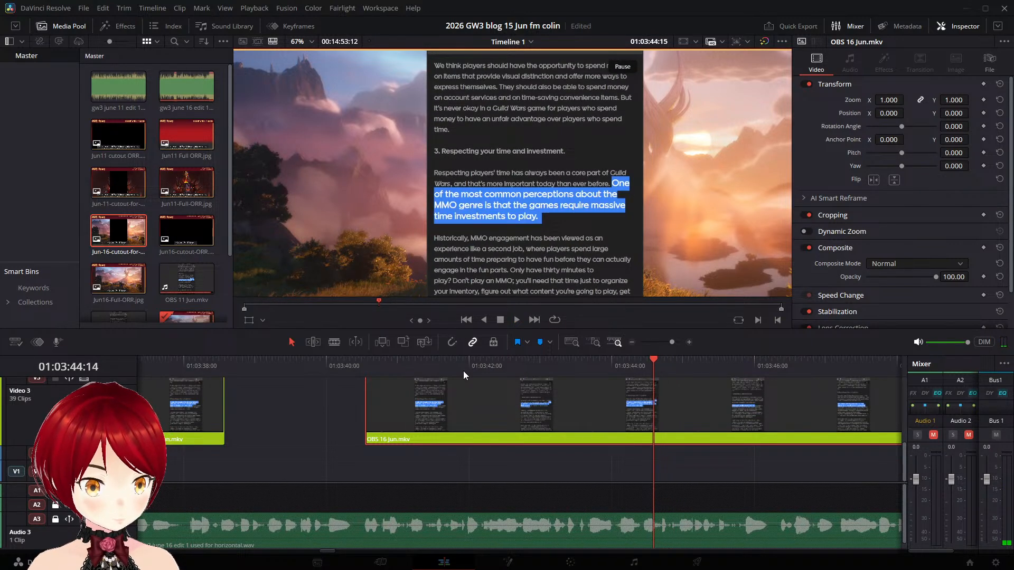
pyautogui.press('Left')
pyautogui.press('Left')
pyautogui.press('Left')
pyautogui.press('Left')
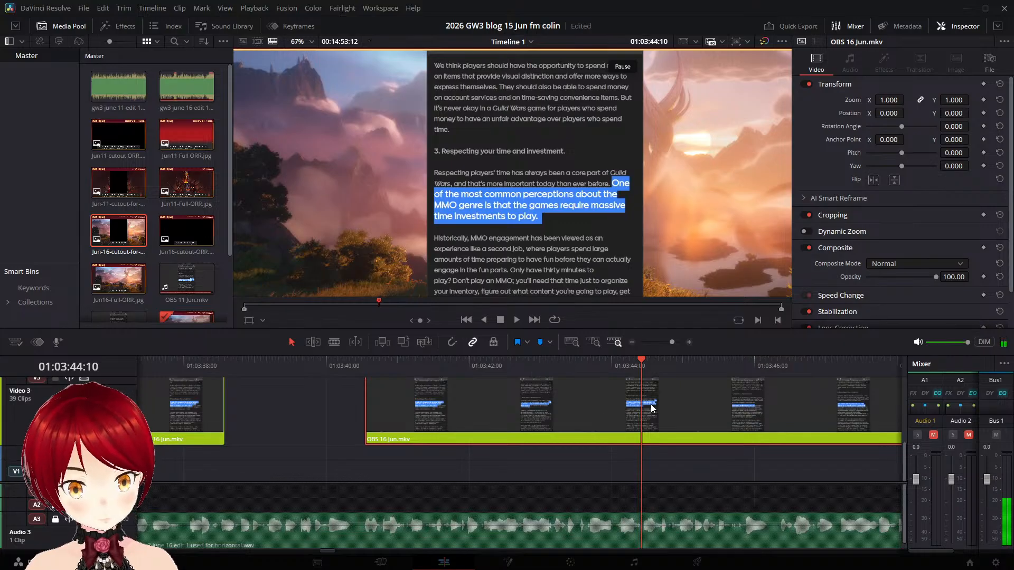
pyautogui.hotkey('ctrl', 'b')
# - Move the "Historically, MMO engagement" part on Video 3 to start at about 01:03:46:11 and replay it
pyautogui.press('space')
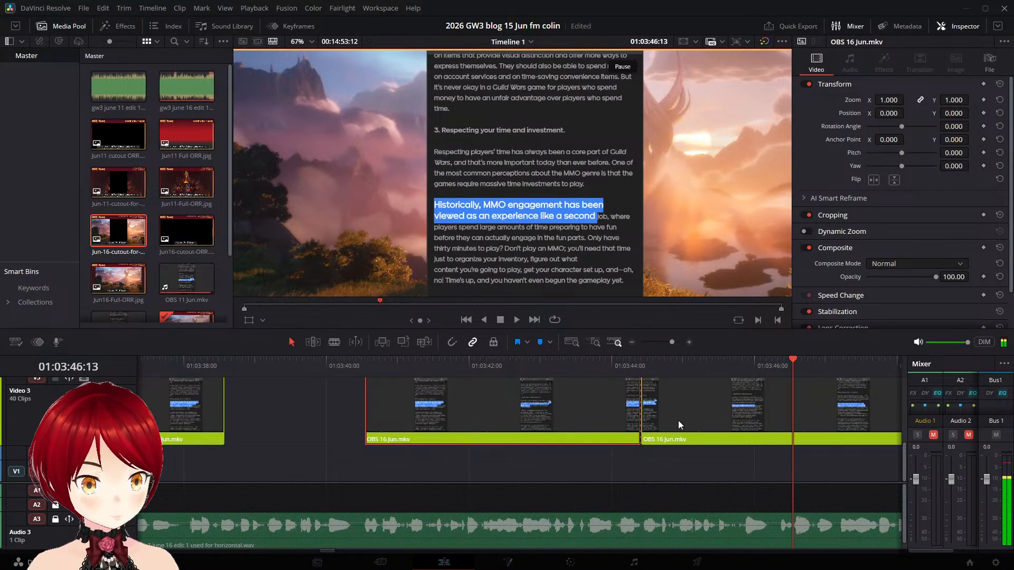
pyautogui.moveTo(726, 420); pyautogui.dragTo(798, 405)
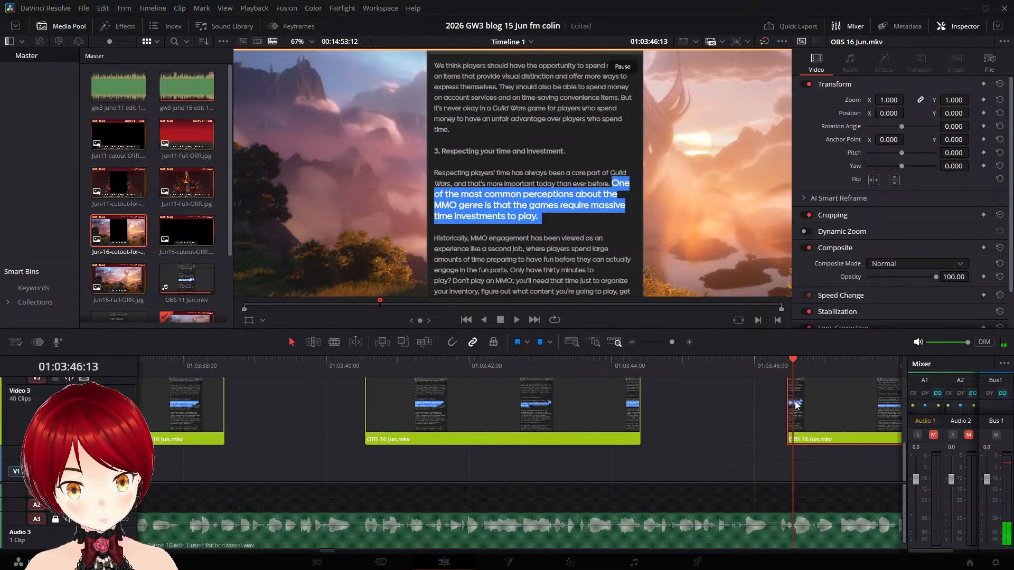
pyautogui.click(772, 366)
pyautogui.press('space')
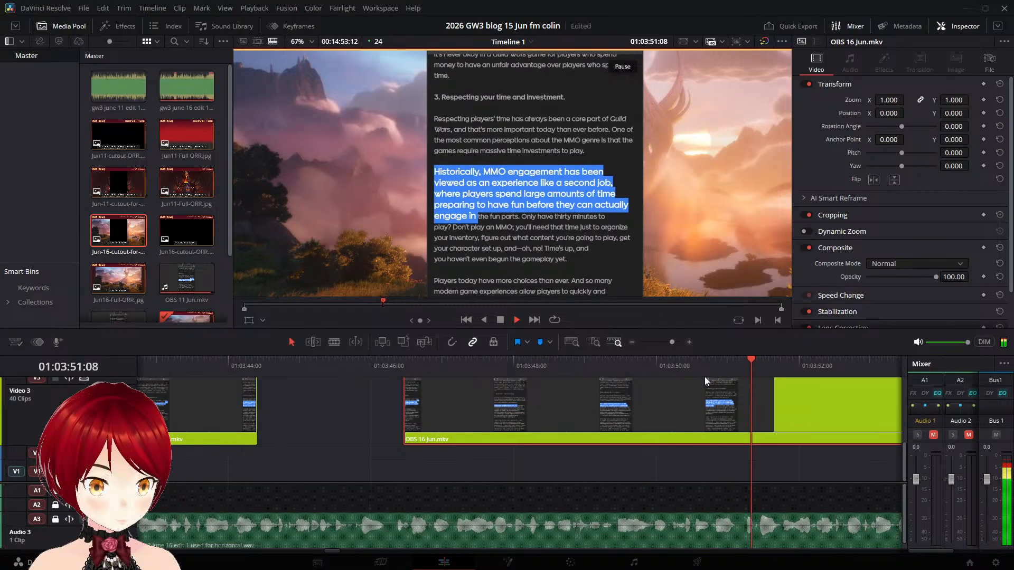
# - Split the "Historically, MMO engagement" part on Video 3 at 01:03:52:12, after "engage in the fun parts." is fully highlighted
pyautogui.press('space')
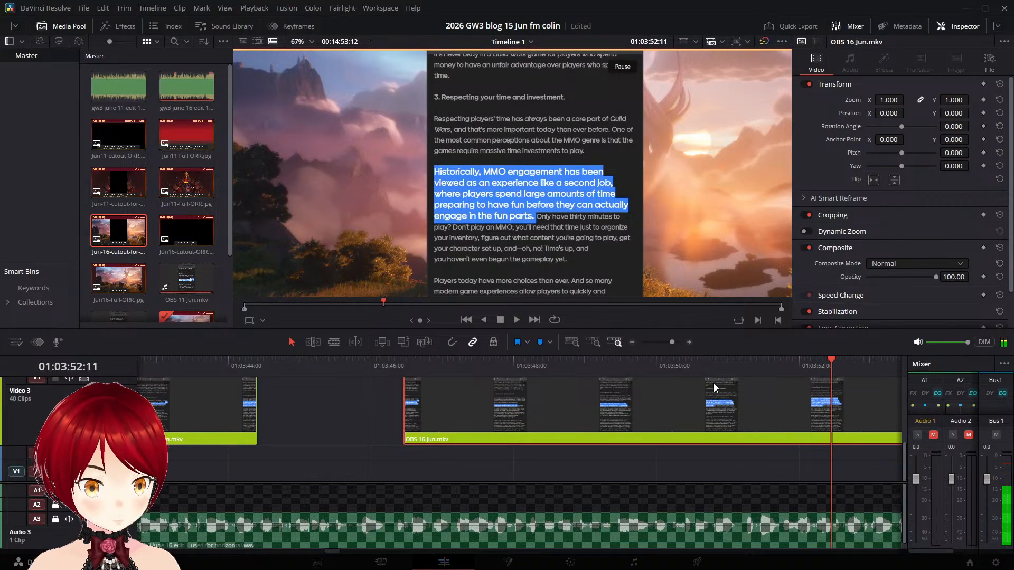
pyautogui.press('Right')
pyautogui.press('Right')
pyautogui.press('Right')
pyautogui.press('Right')
pyautogui.press('Right')
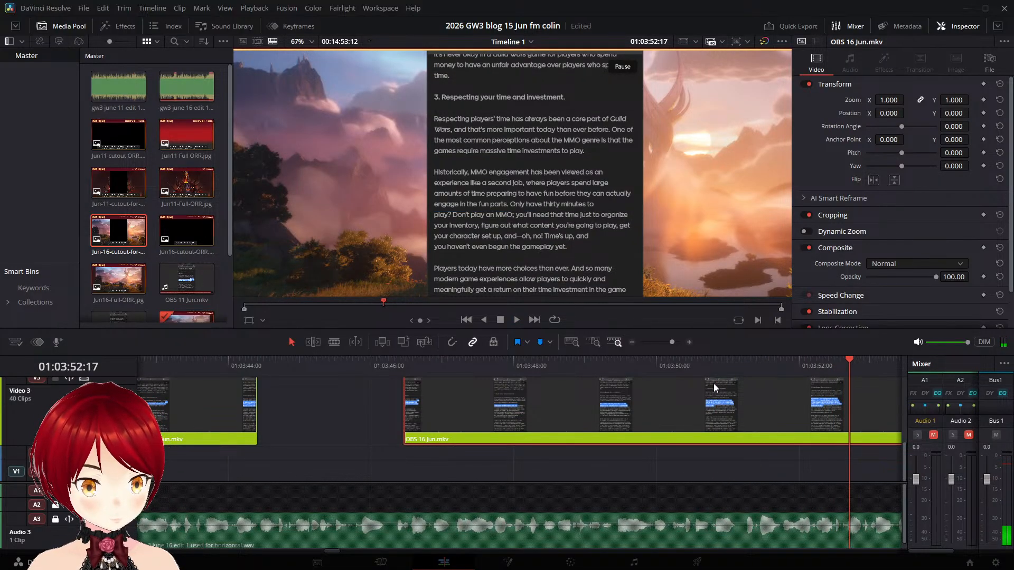
pyautogui.press('Left')
pyautogui.press('Left')
pyautogui.press('Left')
pyautogui.press('Left')
pyautogui.press('Left')
pyautogui.press('Left')
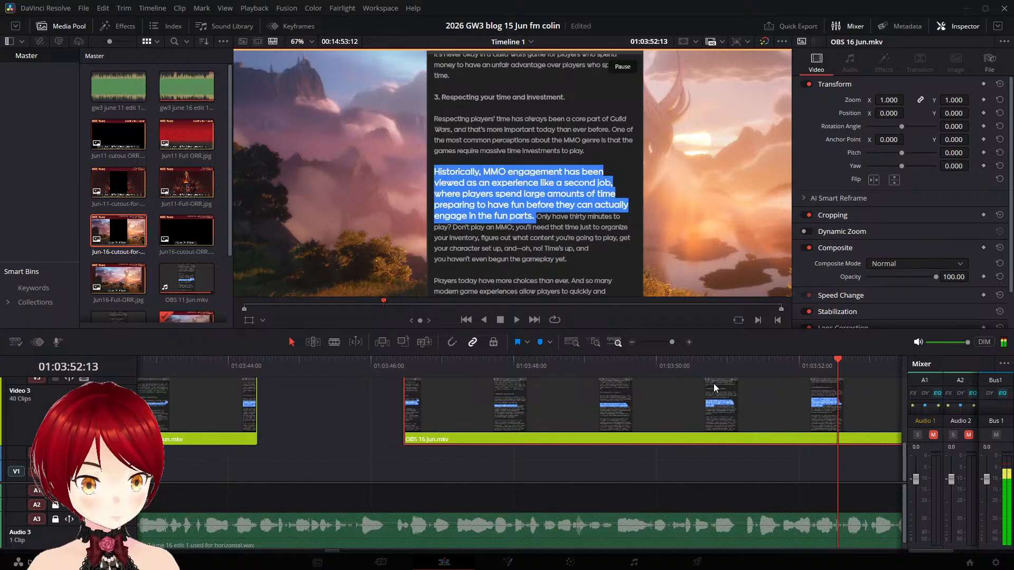
pyautogui.hotkey('ctrl', 'b')
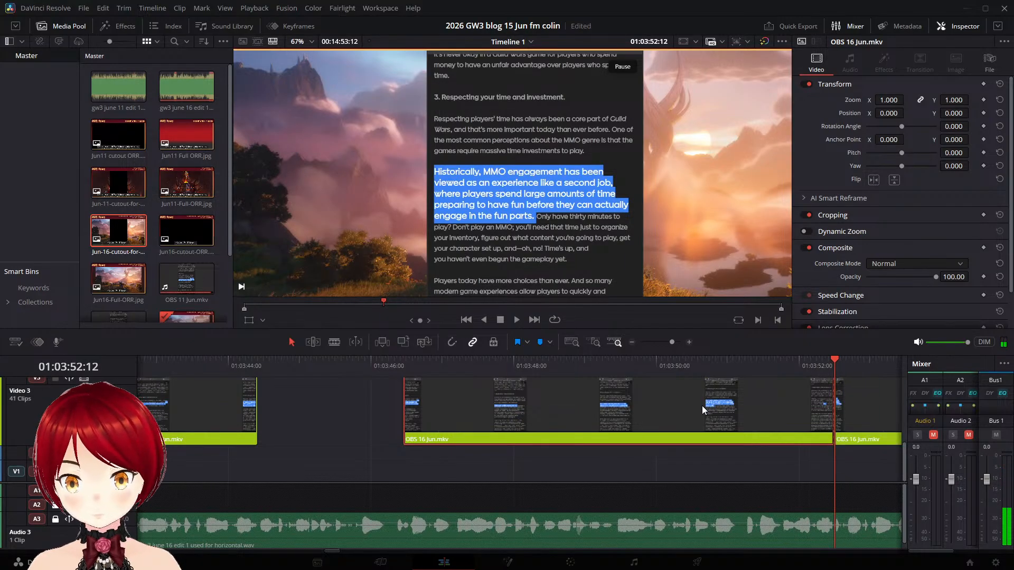
# - Move the "Only have thirty minutes to play?" part on Video 3 to start at about 01:03:56:20 and replay it
pyautogui.press('space')
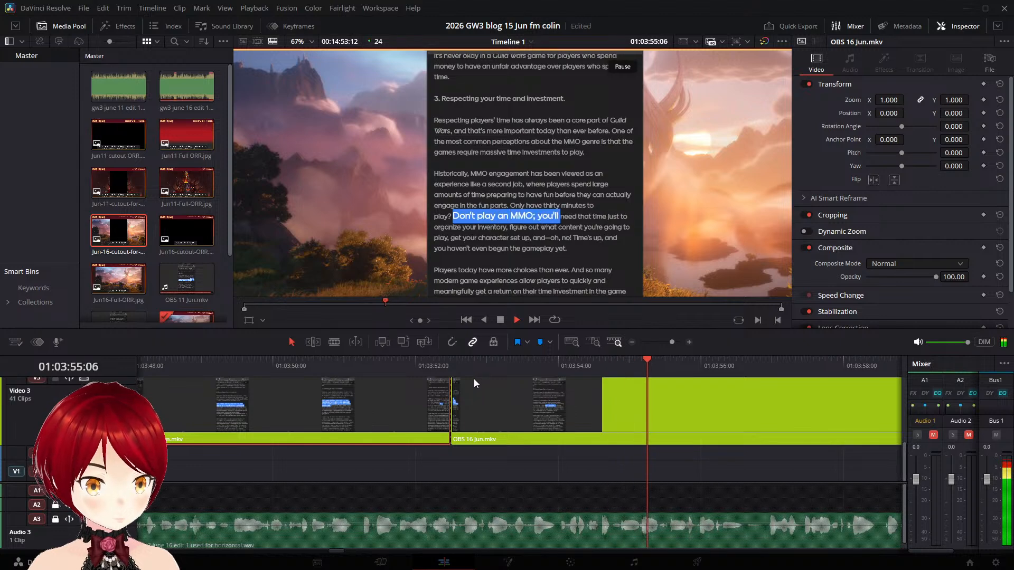
pyautogui.press('space')
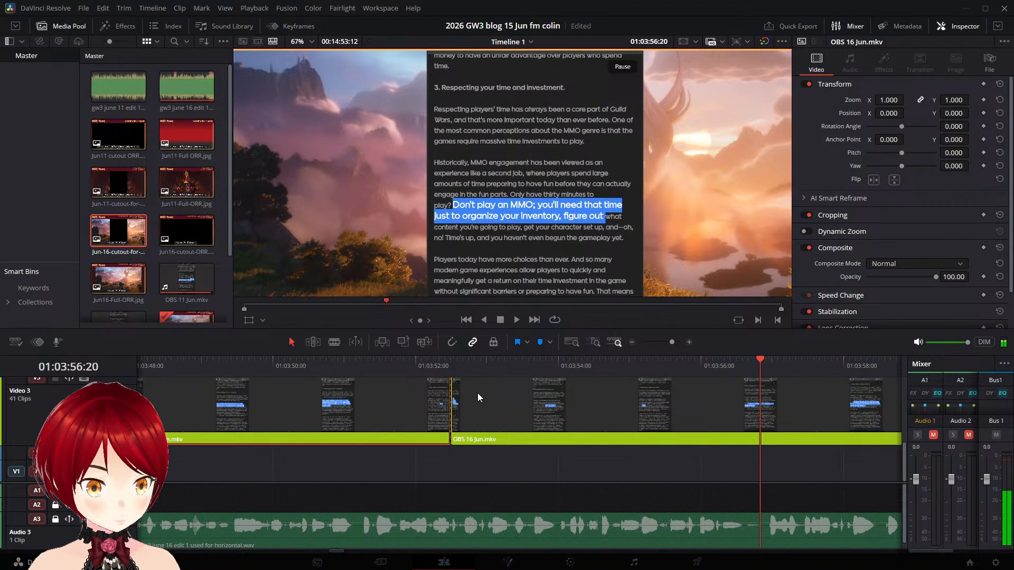
pyautogui.moveTo(478, 393); pyautogui.dragTo(789, 414)
pyautogui.press('space')
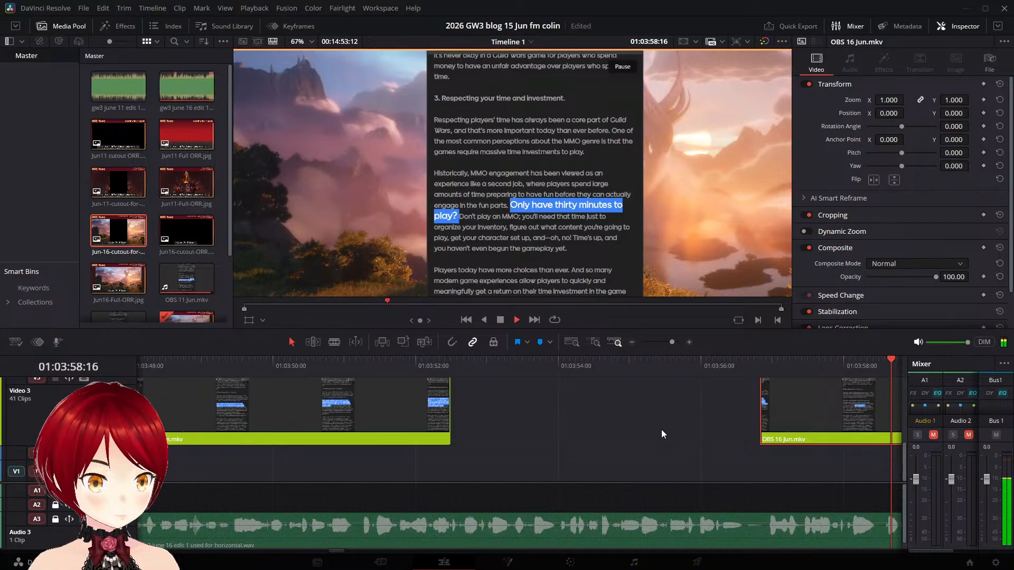
pyautogui.click(382, 361)
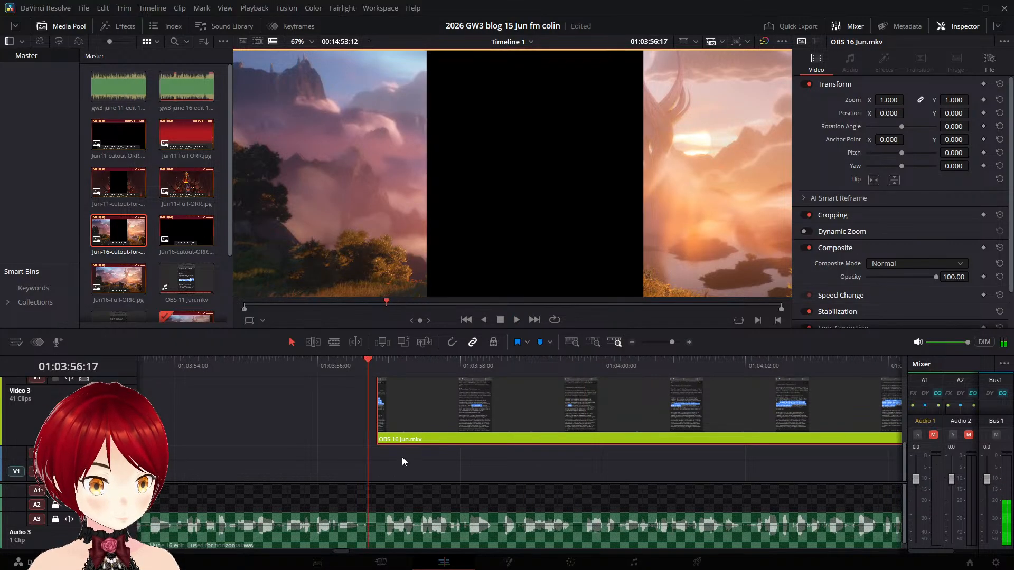
pyautogui.press('space')
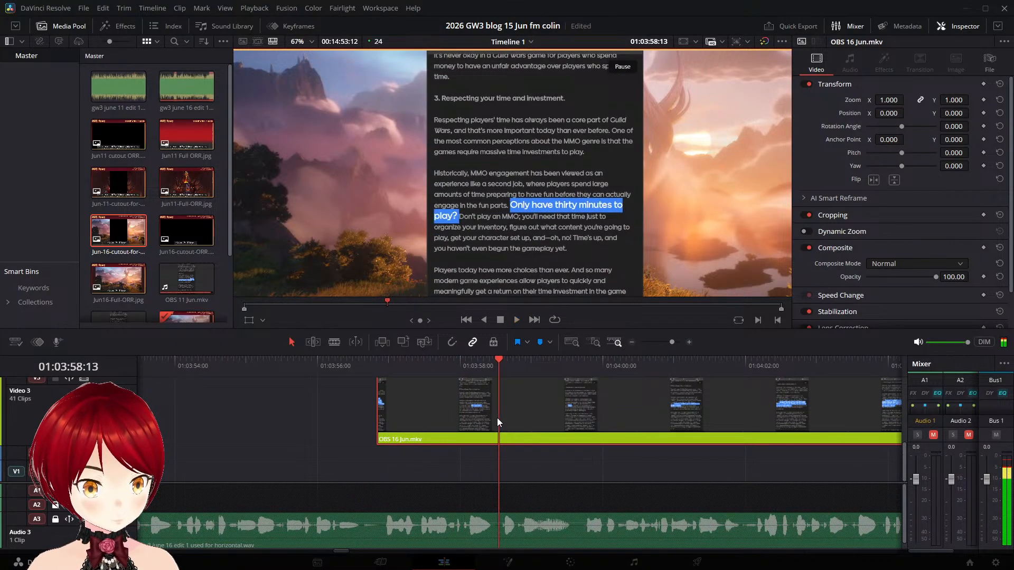
# - Split the "Only have thirty minutes to play?" part on Video 3 at 01:03:58:20, just before "Don't play" becomes highlighted
pyautogui.press('Right')
pyautogui.press('Right')
pyautogui.press('Right')
pyautogui.press('Right')
pyautogui.press('Right')
pyautogui.press('Right')
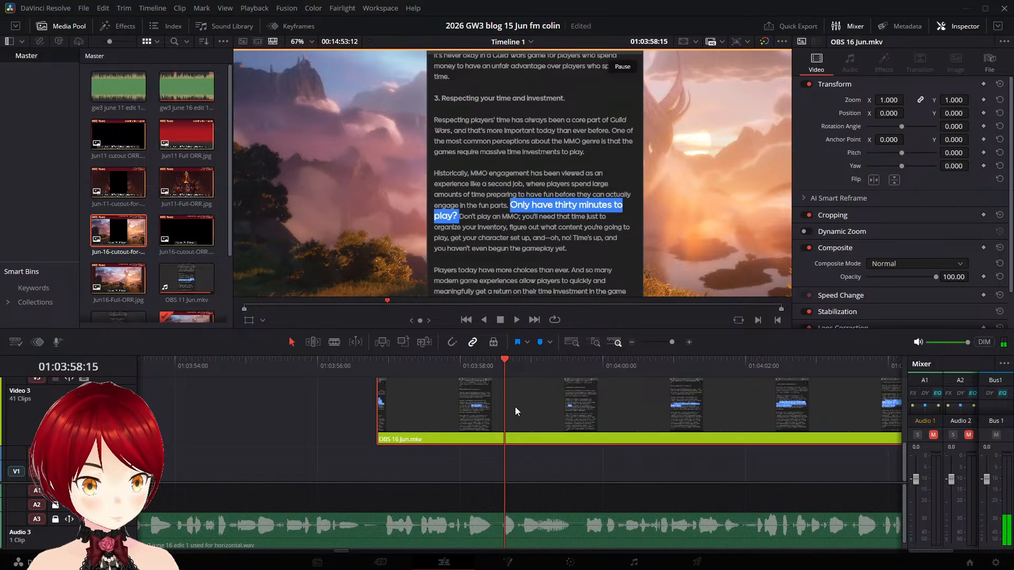
pyautogui.press('Right')
pyautogui.press('Right')
pyautogui.press('Right')
pyautogui.press('Left')
pyautogui.press('Left')
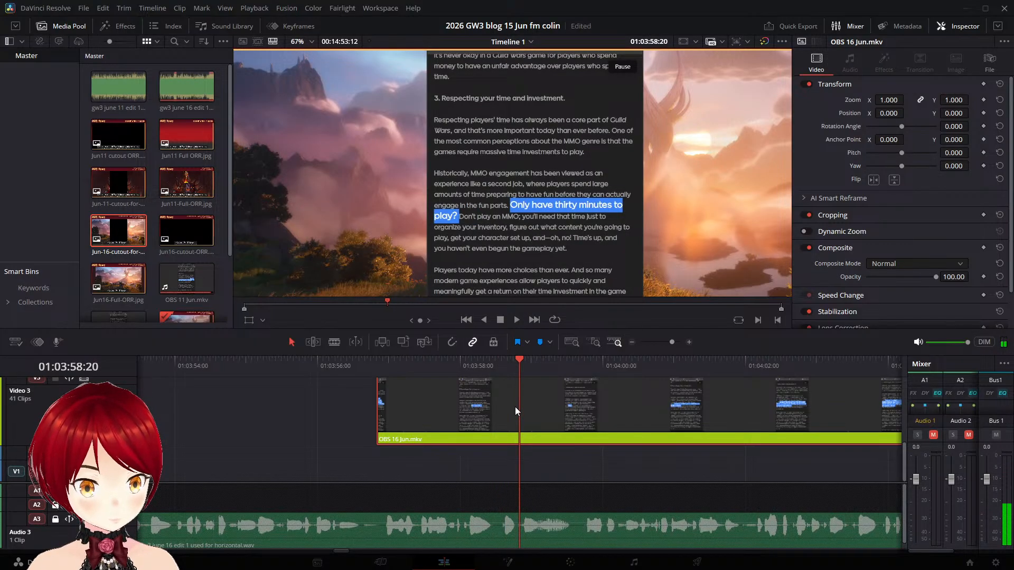
pyautogui.press('Left')
pyautogui.press('Left')
pyautogui.press('Left')
pyautogui.press('Left')
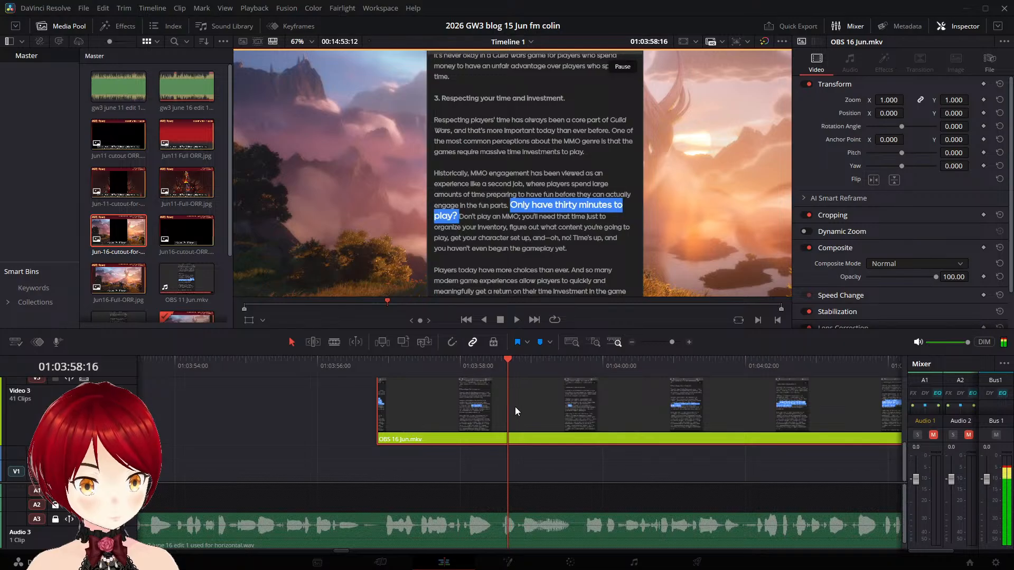
pyautogui.press('Left')
pyautogui.press('Left')
pyautogui.press('Left')
pyautogui.press('Left')
pyautogui.press('Left')
pyautogui.press('Left')
pyautogui.press('Left')
pyautogui.press('Left')
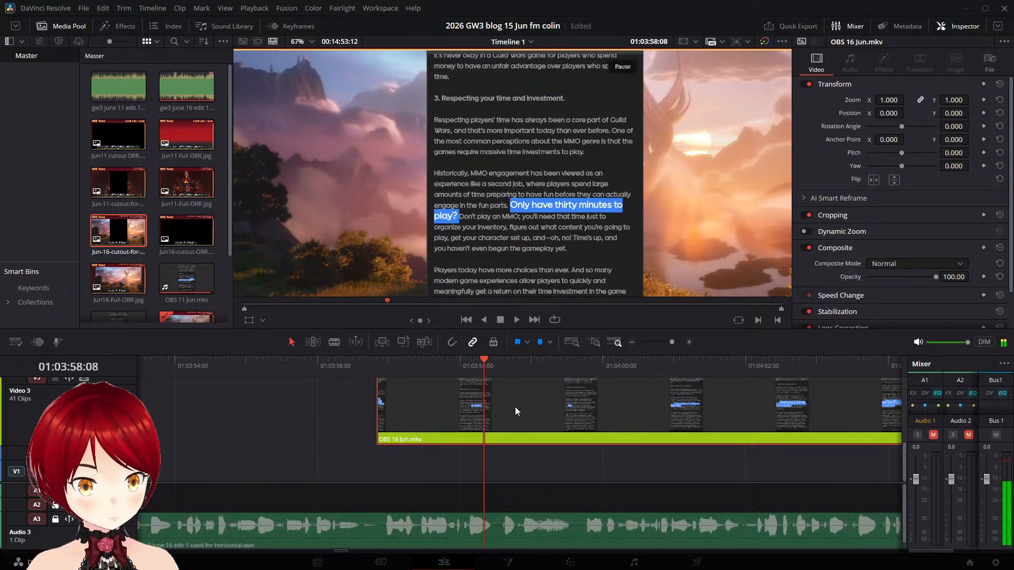
pyautogui.press('Left')
pyautogui.press('Left')
pyautogui.press('Left')
pyautogui.press('Right')
pyautogui.press('Right')
pyautogui.press('Right')
pyautogui.press('Right')
pyautogui.press('Right')
pyautogui.press('Right')
pyautogui.press('Right')
pyautogui.press('Right')
pyautogui.press('Right')
pyautogui.press('Right')
pyautogui.press('Right')
pyautogui.press('Right')
pyautogui.press('Right')
pyautogui.press('Right')
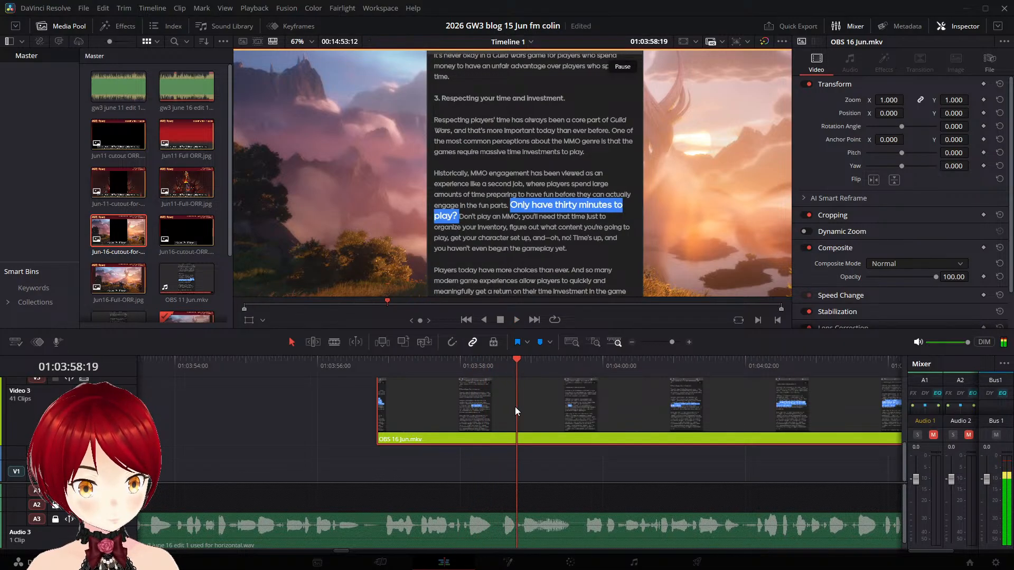
pyautogui.press('Right')
pyautogui.press('Right')
pyautogui.press('Right')
pyautogui.press('Right')
pyautogui.press('Right')
pyautogui.press('Right')
pyautogui.press('Right')
pyautogui.press('Right')
pyautogui.press('Right')
pyautogui.press('Right')
pyautogui.press('Right')
pyautogui.press('Right')
pyautogui.press('Right')
pyautogui.press('Left')
pyautogui.press('Left')
pyautogui.press('Left')
pyautogui.press('Left')
pyautogui.press('Left')
pyautogui.press('Left')
pyautogui.press('Left')
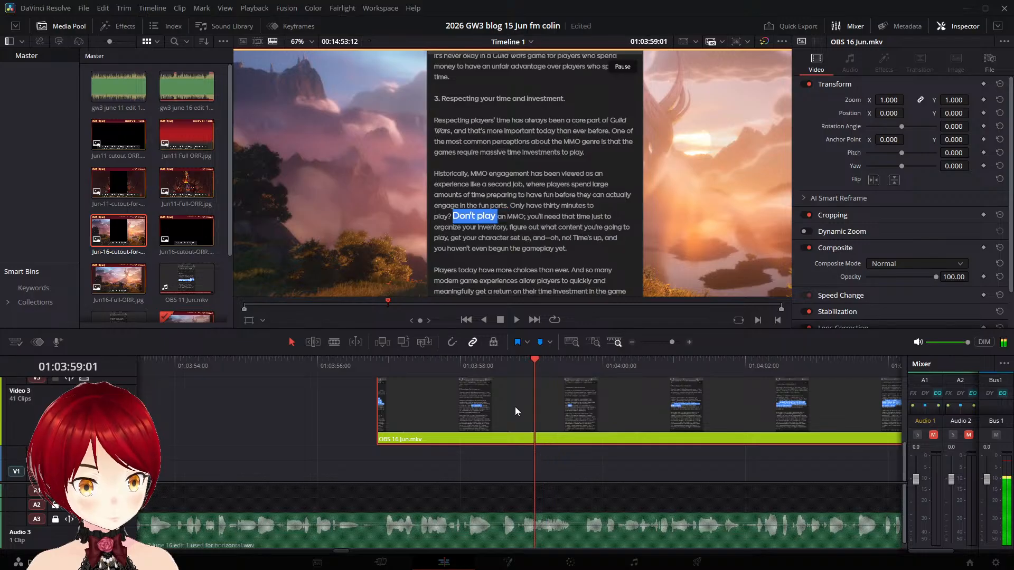
pyautogui.press('Left')
pyautogui.press('Left')
pyautogui.press('Left')
pyautogui.press('Left')
pyautogui.press('Left')
pyautogui.press('Left')
pyautogui.press('Left')
pyautogui.press('Left')
pyautogui.press('Left')
pyautogui.press('Left')
pyautogui.press('Left')
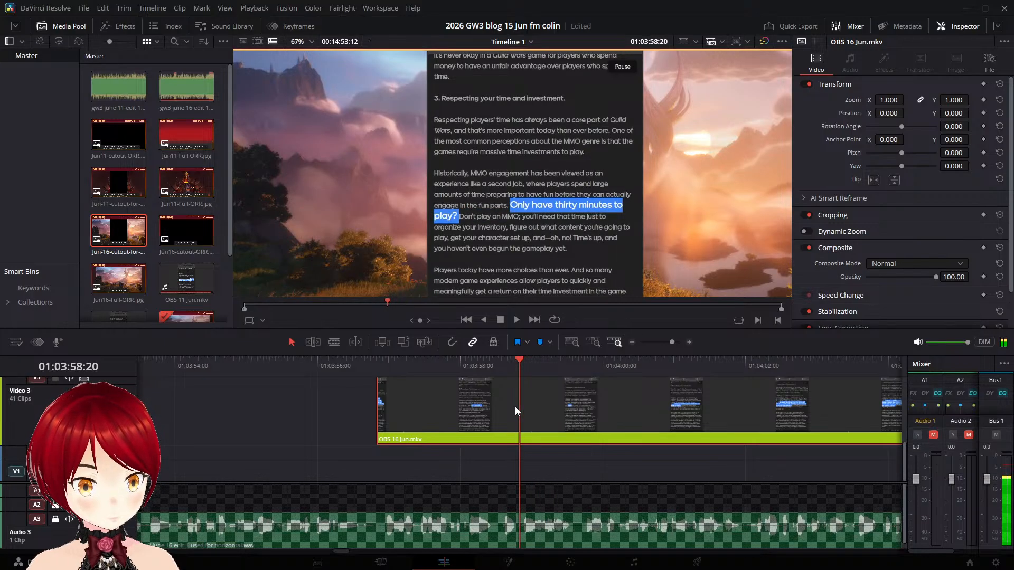
pyautogui.press('Right')
pyautogui.press('Left')
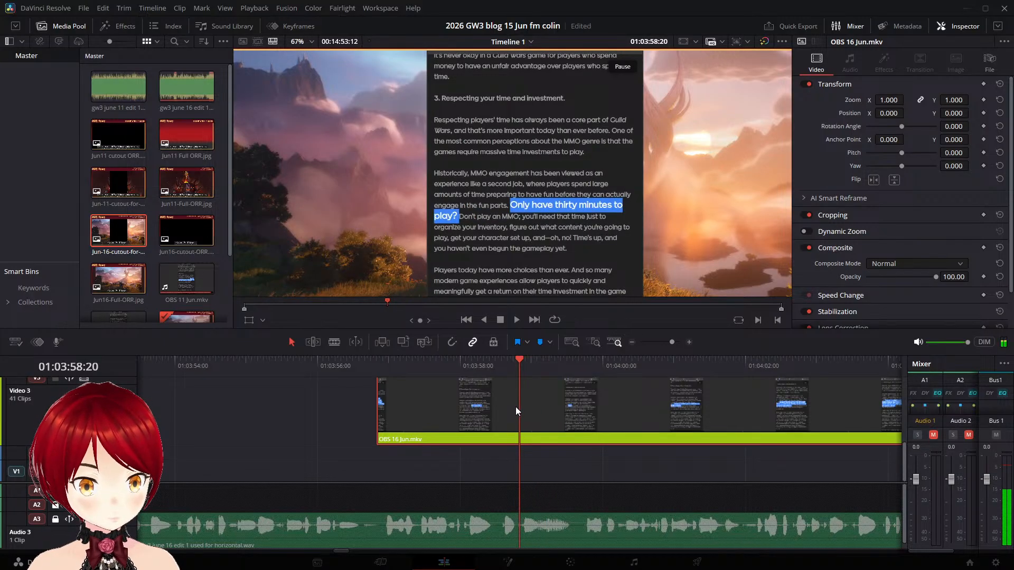
pyautogui.hotkey('ctrl', 'b')
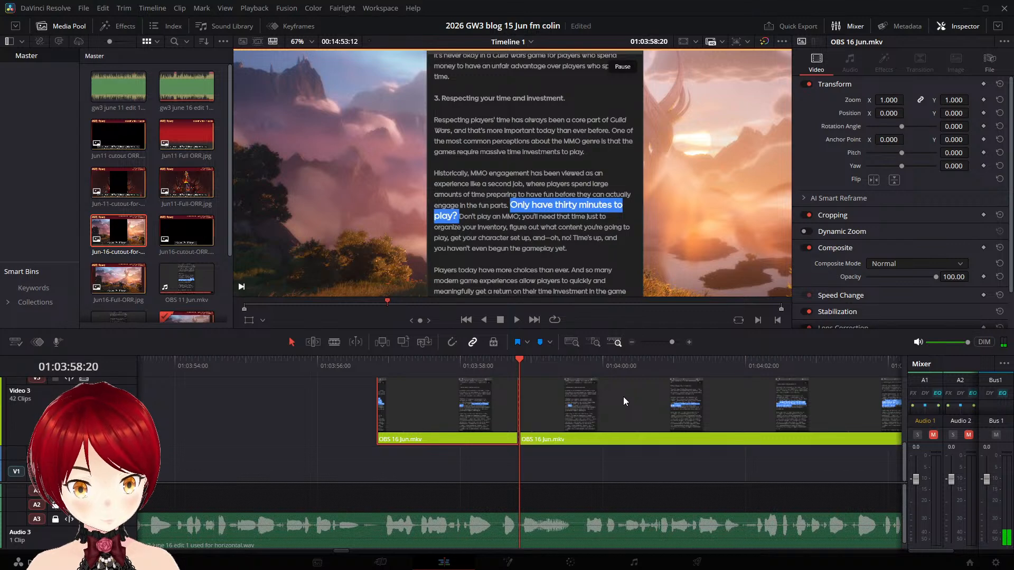
# - Move the "Don't play an MMO" part on Video 3 to start at about 01:03:58:16 and replay it
pyautogui.click(503, 363)
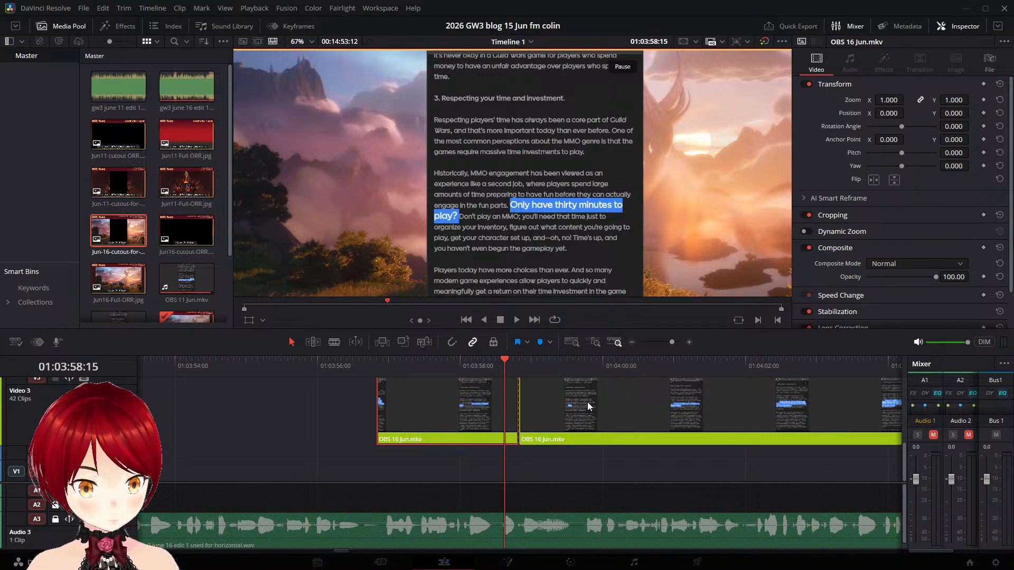
pyautogui.moveTo(588, 402); pyautogui.dragTo(573, 406)
pyautogui.click(462, 369)
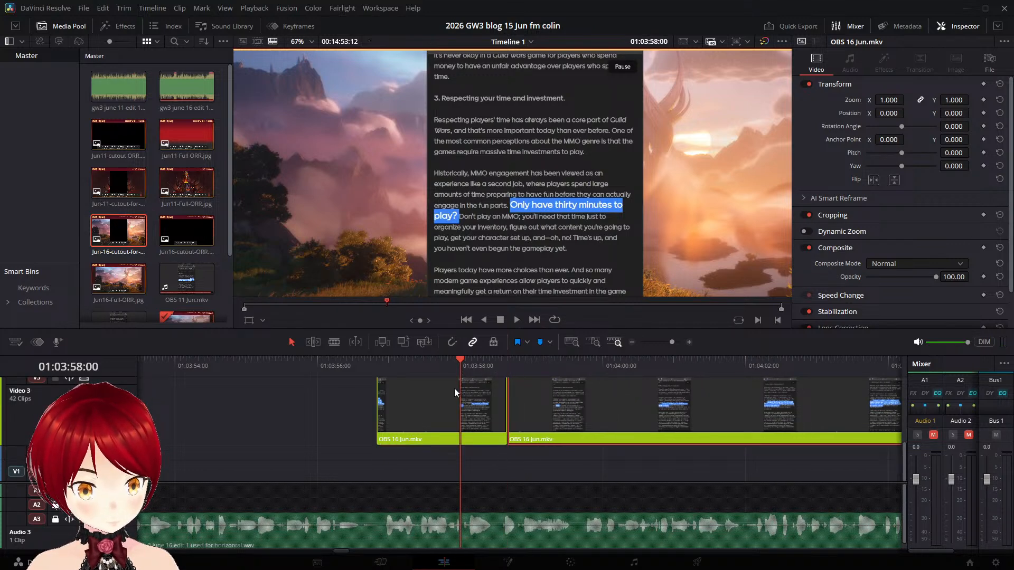
pyautogui.press('space')
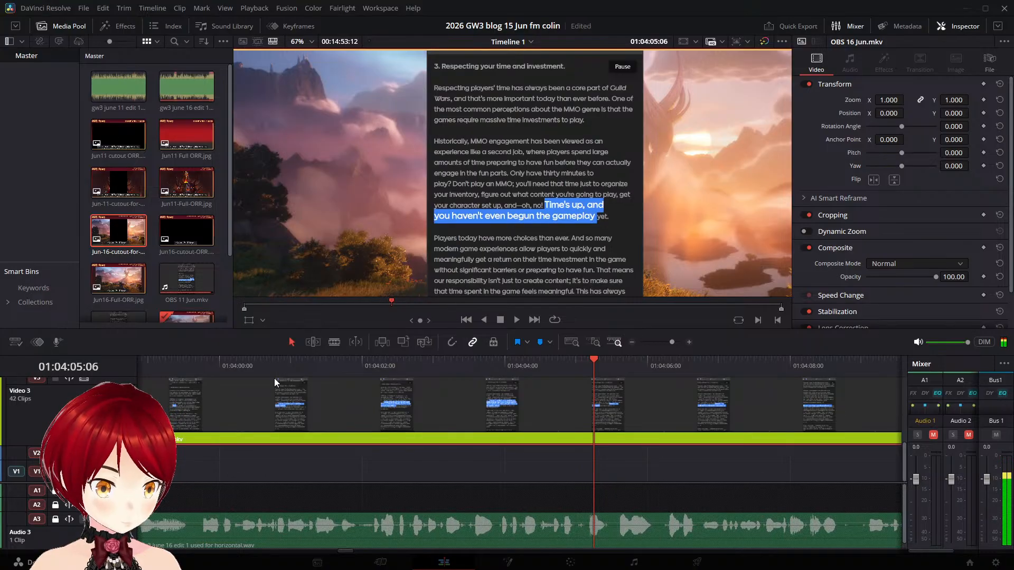
# - Split the "Don't play an MMO" part on Video 3 at 01:04:03:17, after "and—oh, no!" is fully highlighted
pyautogui.press('j')
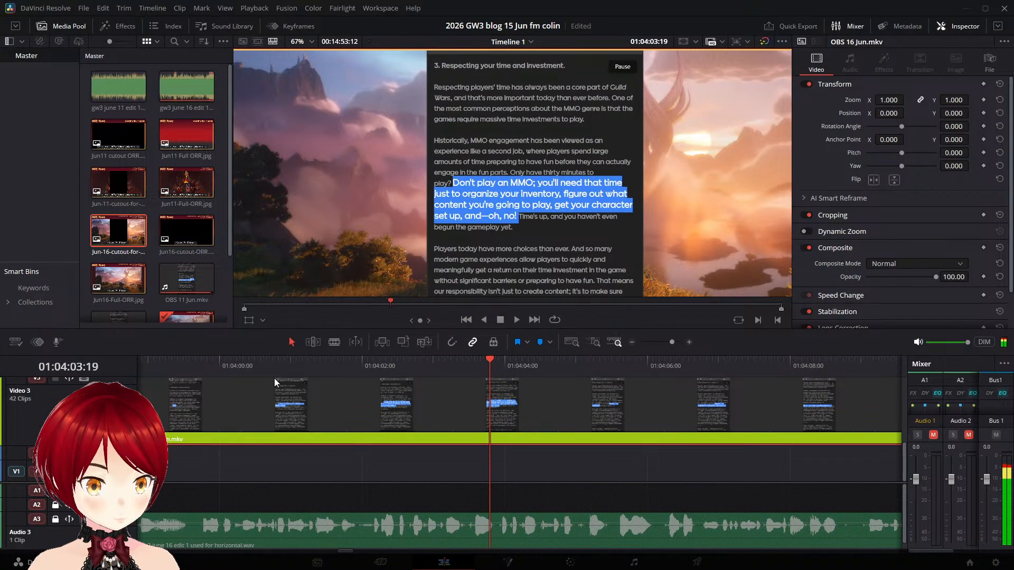
pyautogui.press('Right')
pyautogui.press('Left')
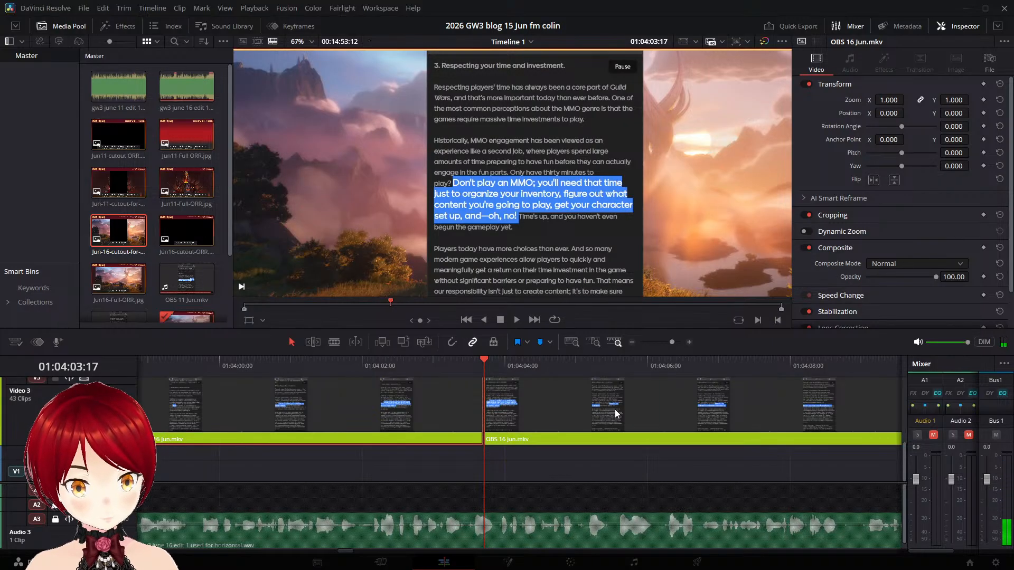
pyautogui.hotkey('ctrl', 'b')
# - Move the "Time's up" part on Video 3 to start at about 01:04:05:23 and replay it
pyautogui.press('space')
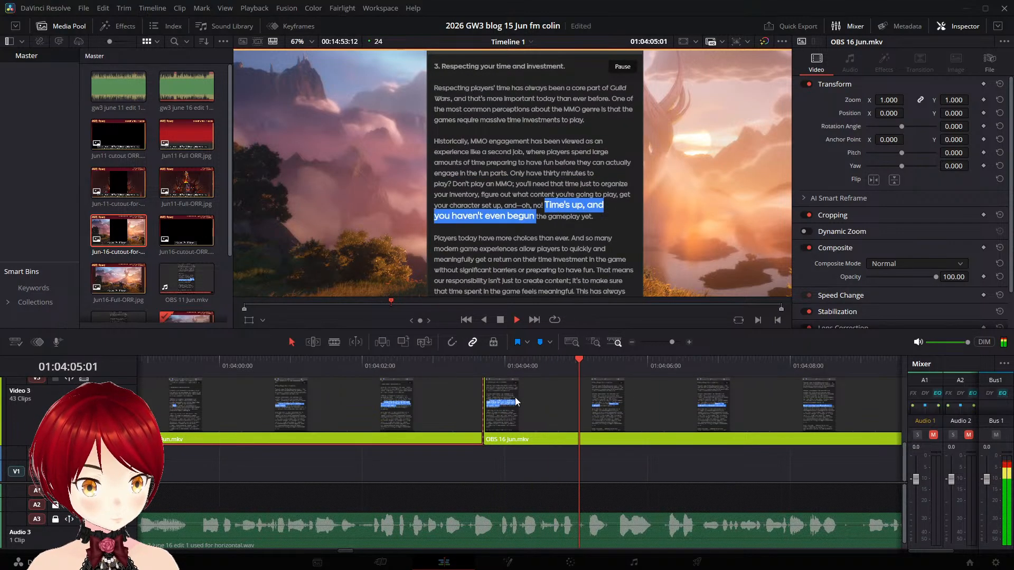
pyautogui.press('space')
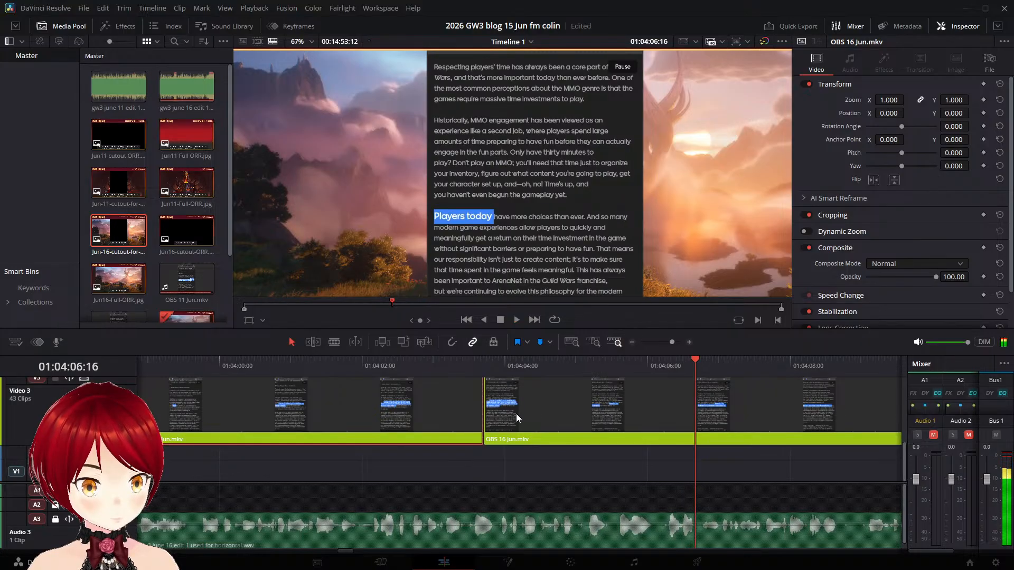
pyautogui.moveTo(516, 414); pyautogui.dragTo(688, 420)
pyautogui.click(622, 384)
pyautogui.press('space')
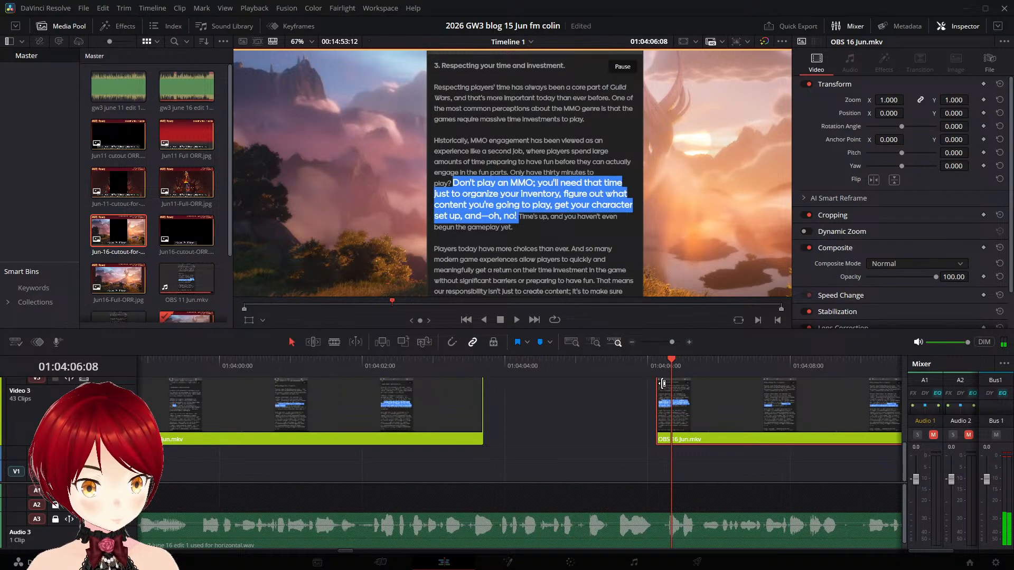
pyautogui.click(615, 369)
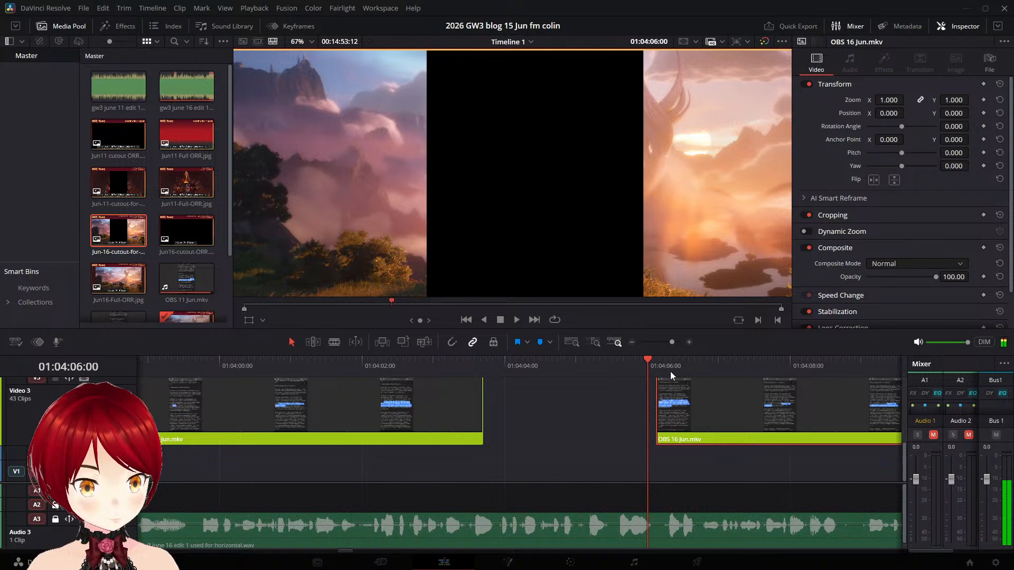
pyautogui.click(674, 372)
pyautogui.moveTo(748, 402); pyautogui.dragTo(736, 401)
pyautogui.click(634, 375)
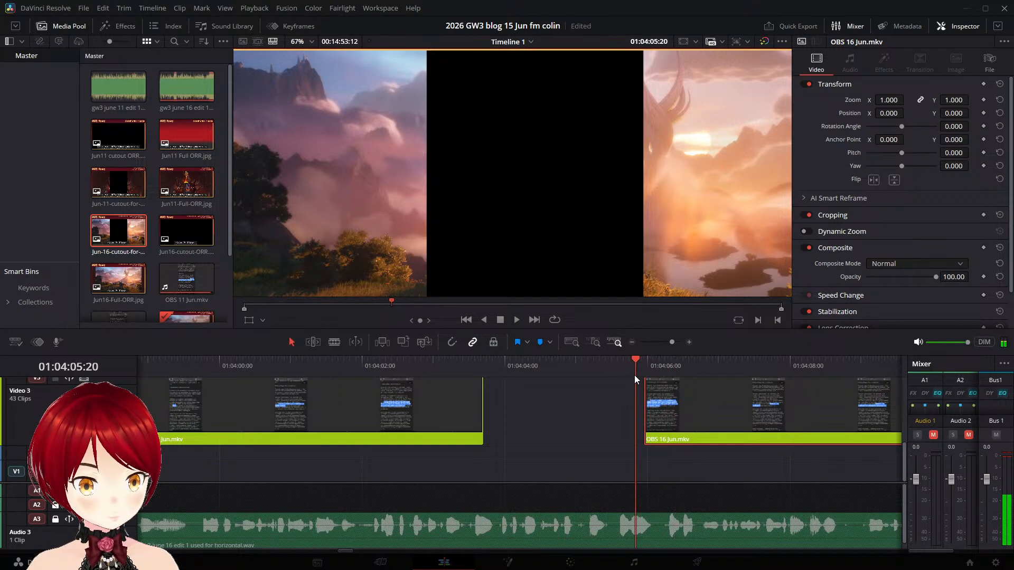
pyautogui.press('space')
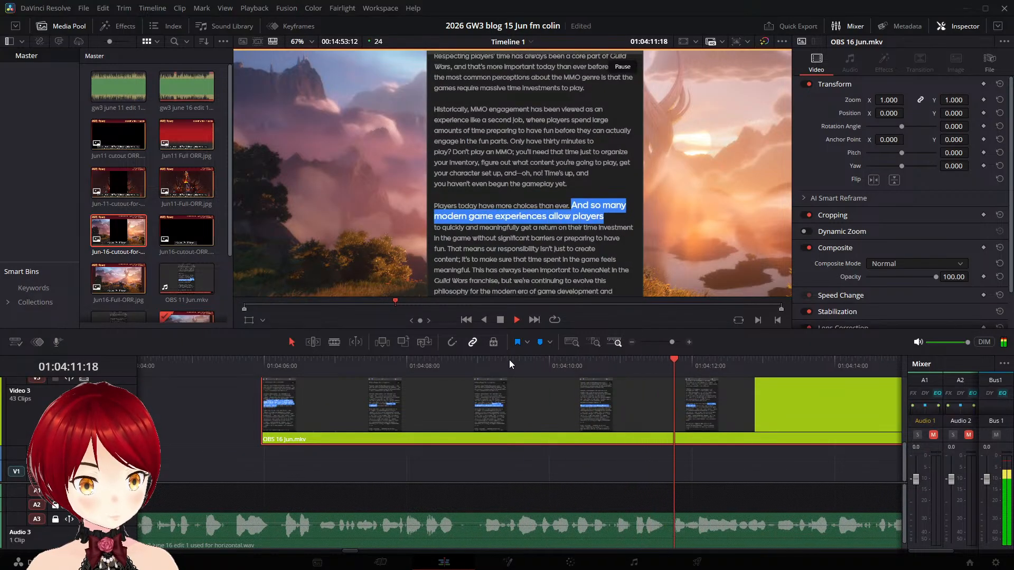
# - Examine the frames around 01:04:10:14, where the highlight changes from "Players today have more choices than ever." to "And so many"
pyautogui.press('space')
pyautogui.click(568, 364)
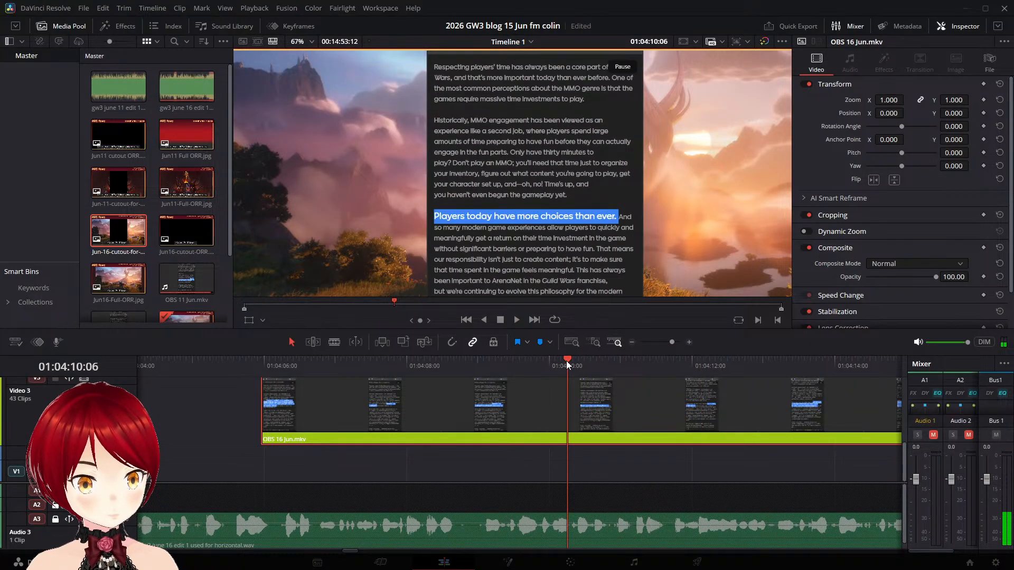
pyautogui.press('space')
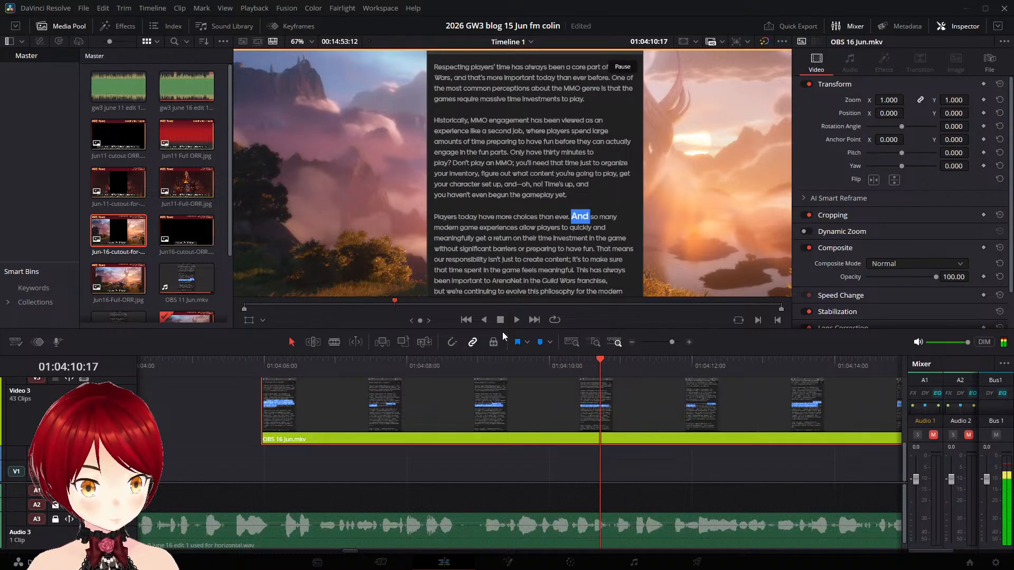
pyautogui.press('Left')
pyautogui.press('Left')
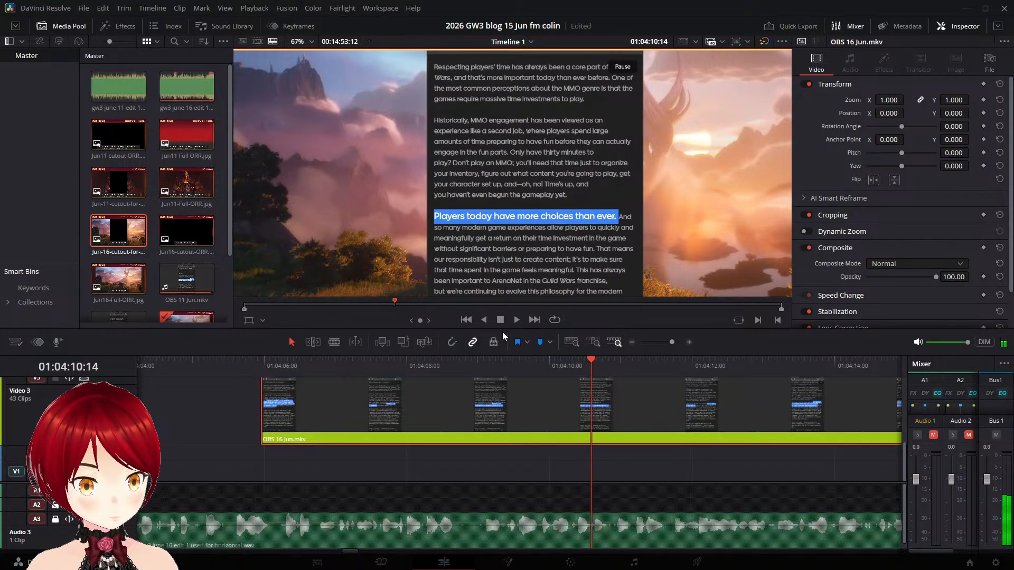
pyautogui.press('Right')
pyautogui.press('Right')
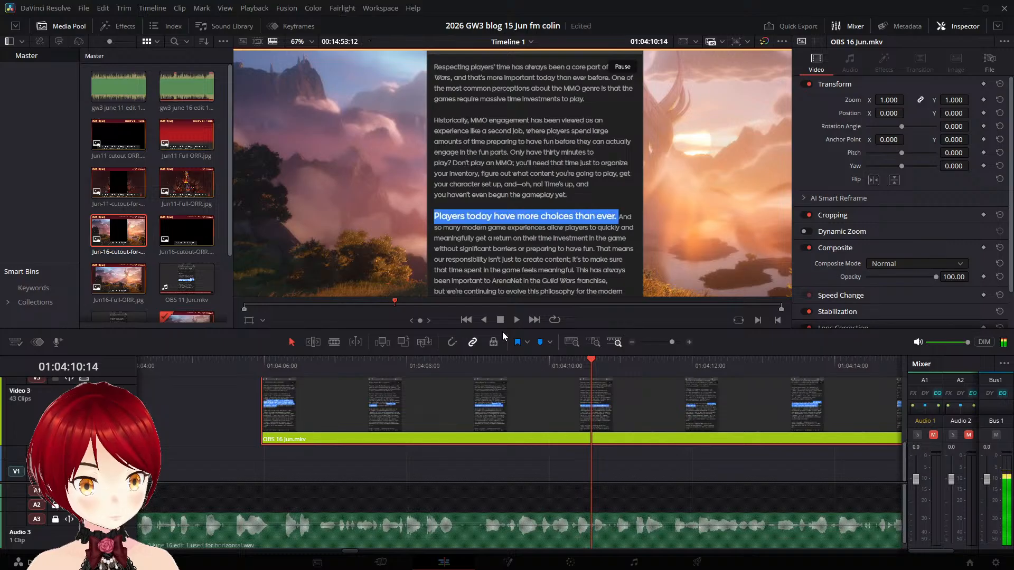
pyautogui.press('Left')
pyautogui.press('Left')
pyautogui.press('Left')
pyautogui.press('Left')
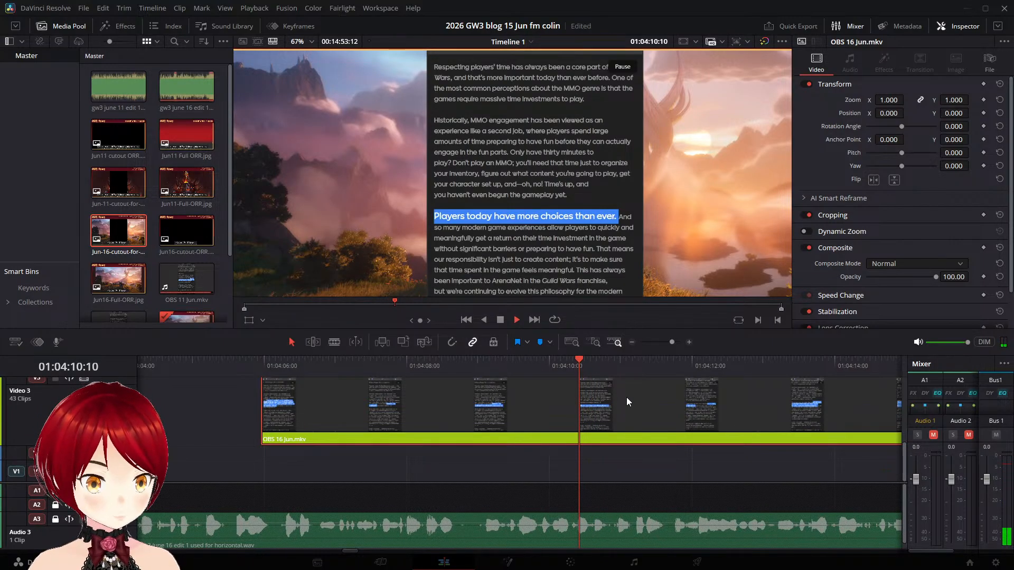
# - Split the OBS 16 Jun.mkv part on Video 3 at 01:04:12:00, where the highlight reaches "allow players to"
pyautogui.press('space')
pyautogui.press('space')
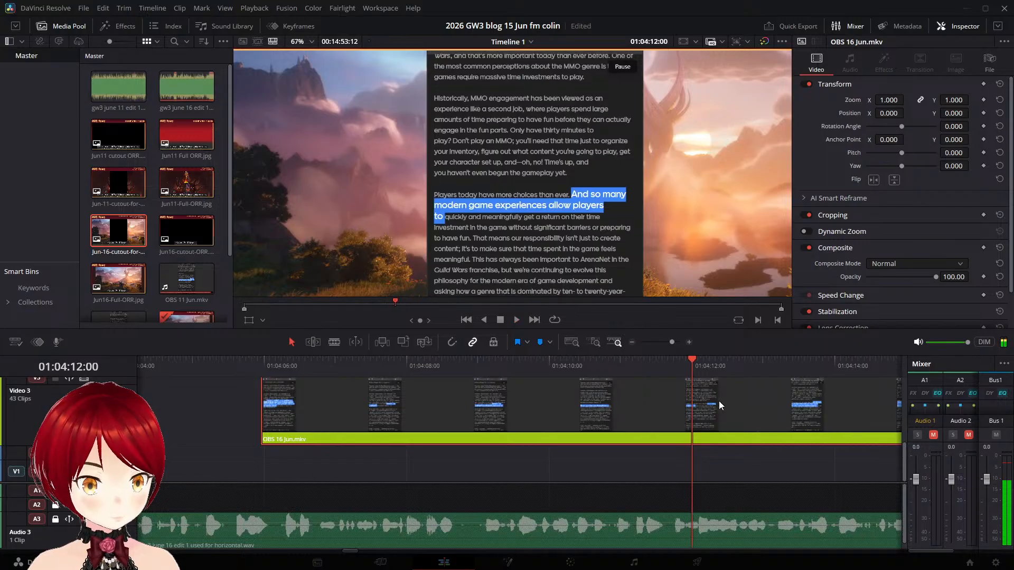
pyautogui.moveTo(787, 402); pyautogui.dragTo(910, 404)
pyautogui.hotkey('ctrl', 'z')
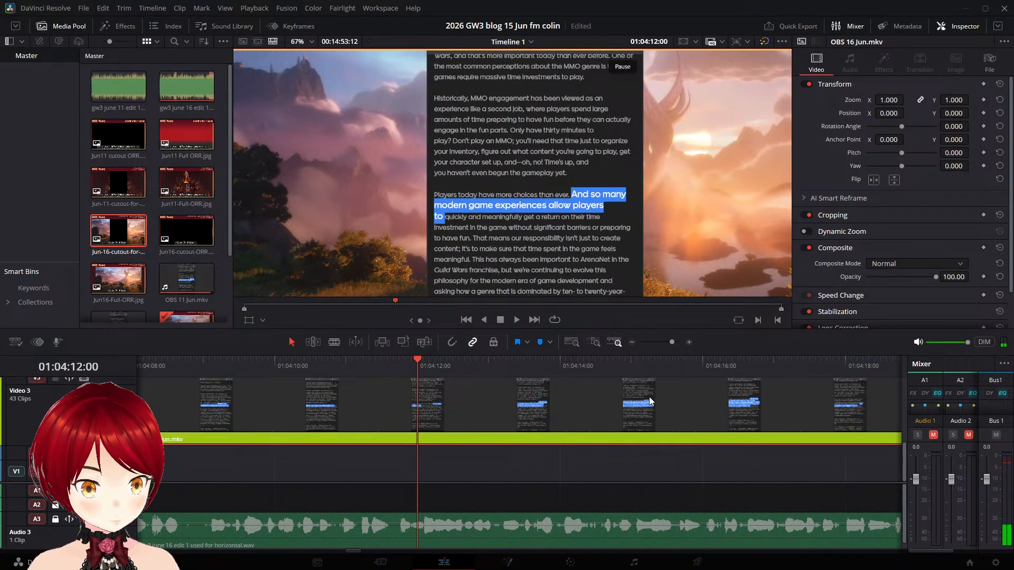
pyautogui.hotkey('ctrl', 'b')
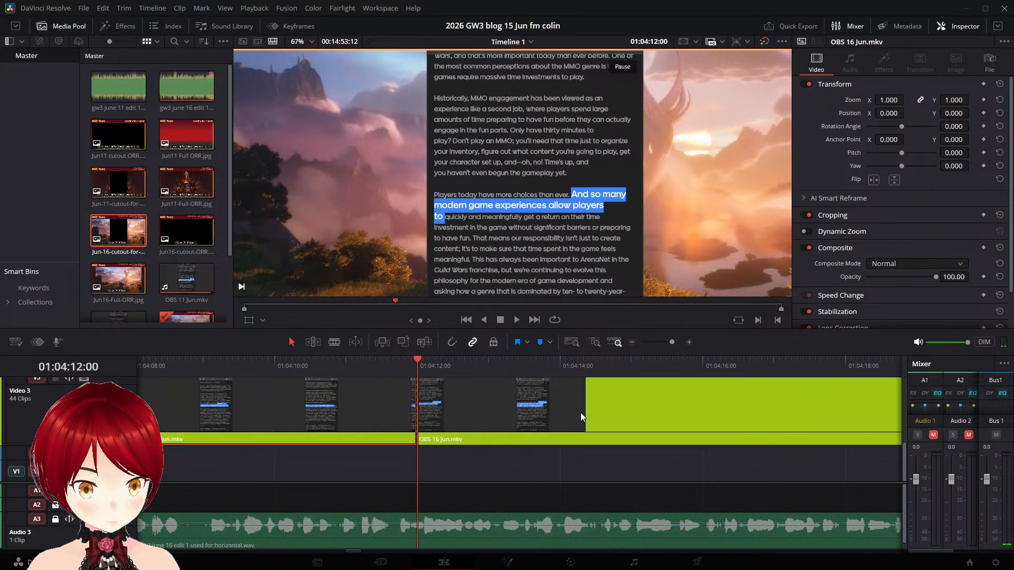
# - Move the part after the 01:04:12:00 cut on Video 3 to start at about 01:04:12:06
pyautogui.press('space')
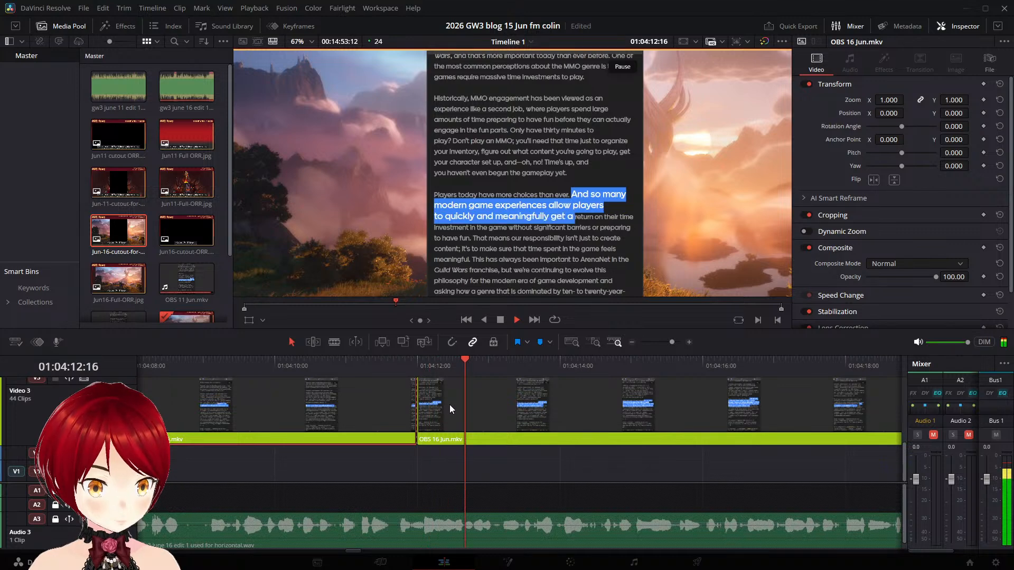
pyautogui.click(349, 366)
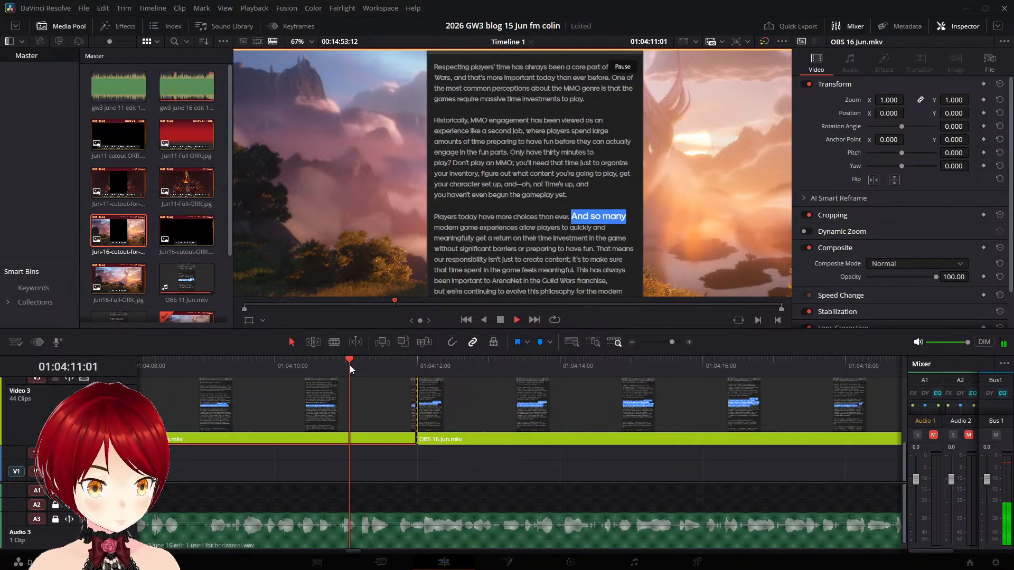
pyautogui.click(331, 366)
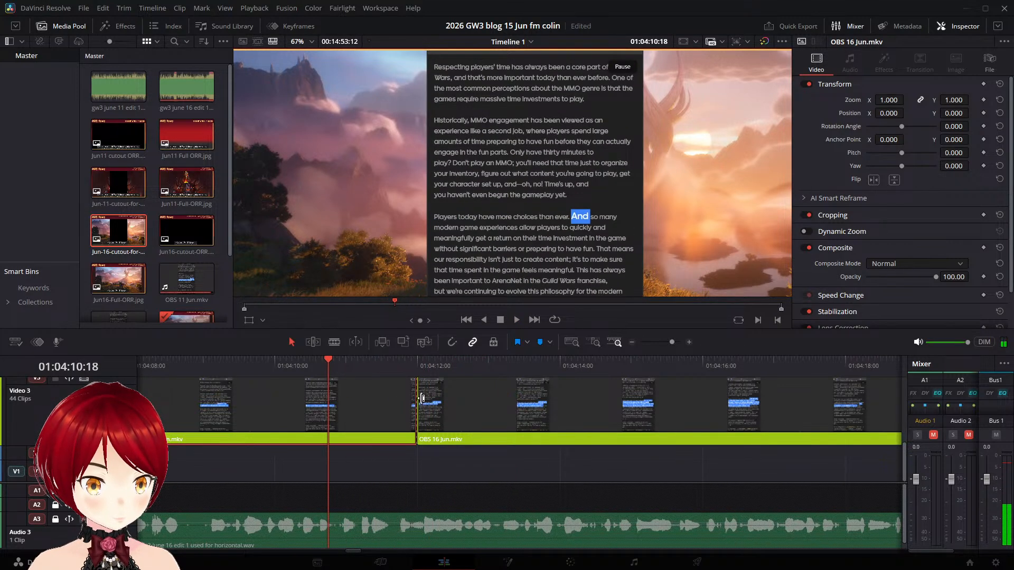
pyautogui.moveTo(446, 399); pyautogui.dragTo(465, 399)
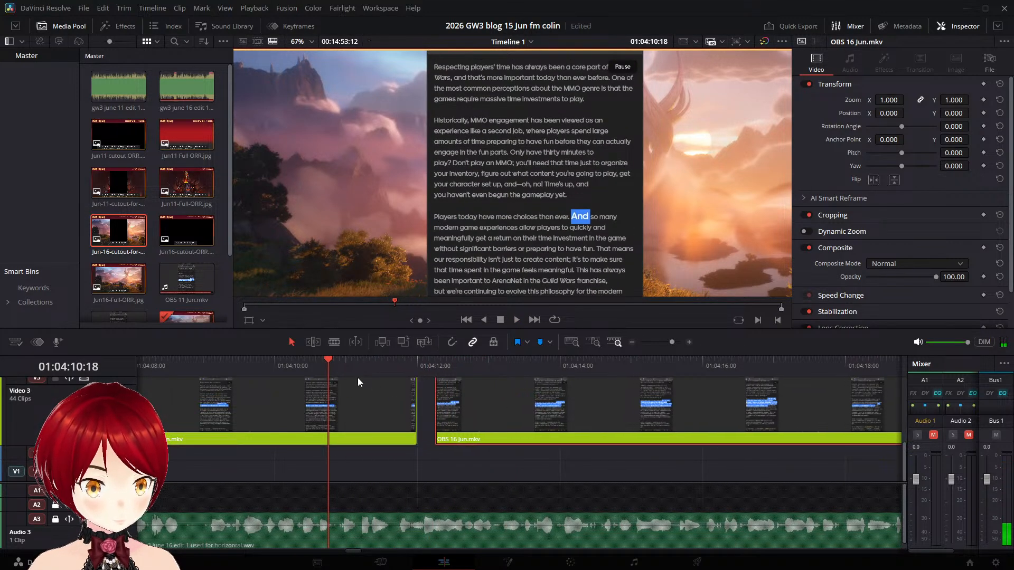
# - Trim the end of the "Players today have more choices than ever." part back to about 01:04:10:12 and replay the cut
pyautogui.click(311, 365)
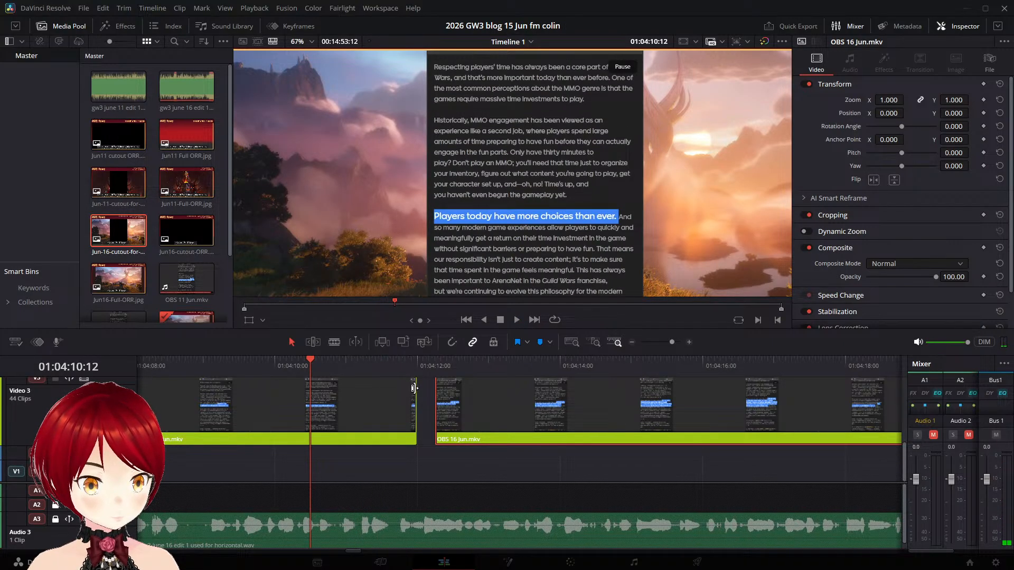
pyautogui.moveTo(416, 389); pyautogui.dragTo(313, 390)
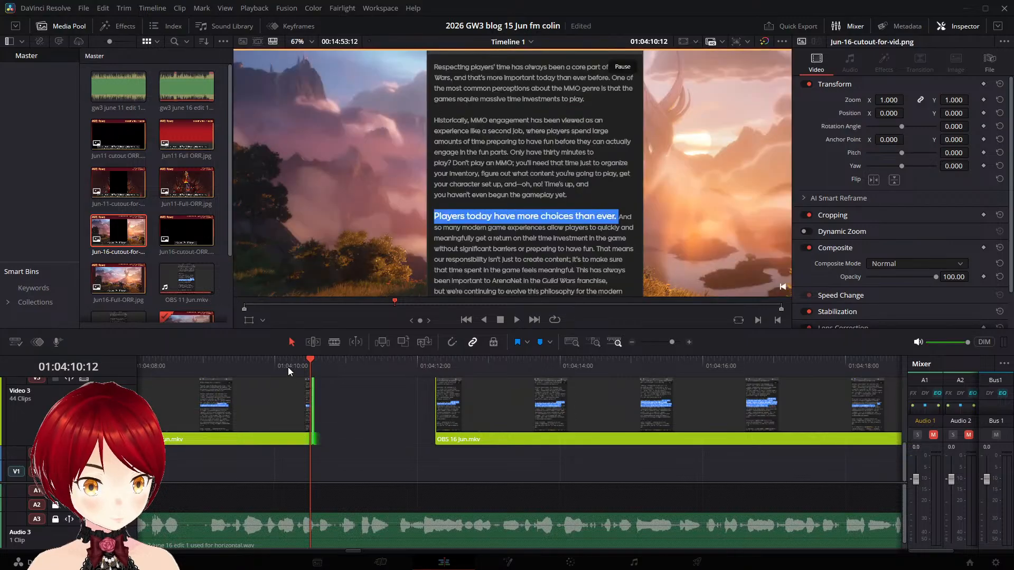
pyautogui.click(288, 367)
pyautogui.press('space')
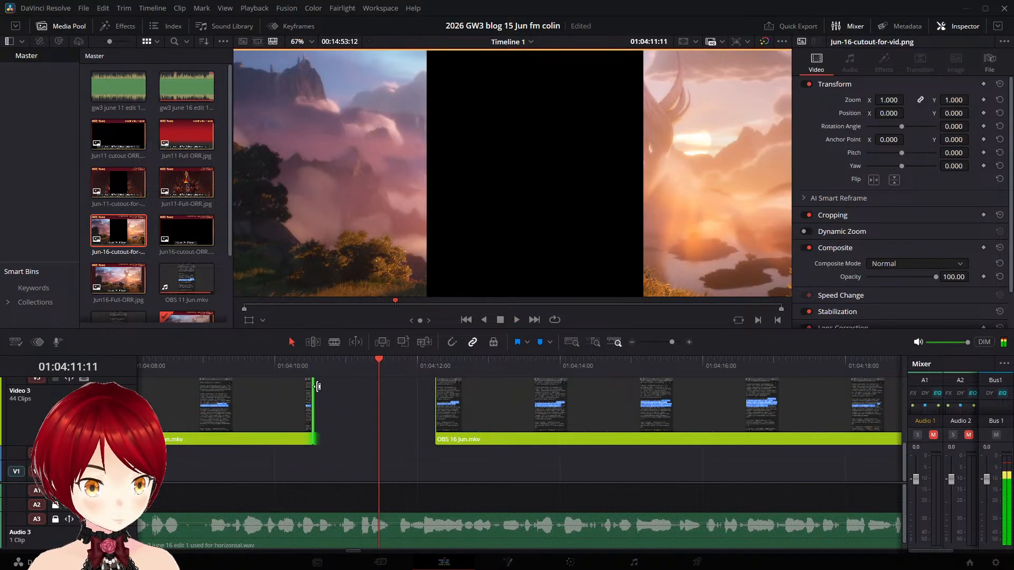
# - Extend the end of the "Players today have more choices than ever." part on Video 3 to about 01:04:10:14 and replay it
pyautogui.moveTo(310, 390)
pyautogui.mouseDown()
pyautogui.moveTo(375, 394)
pyautogui.moveTo(316, 397)
pyautogui.mouseUp()
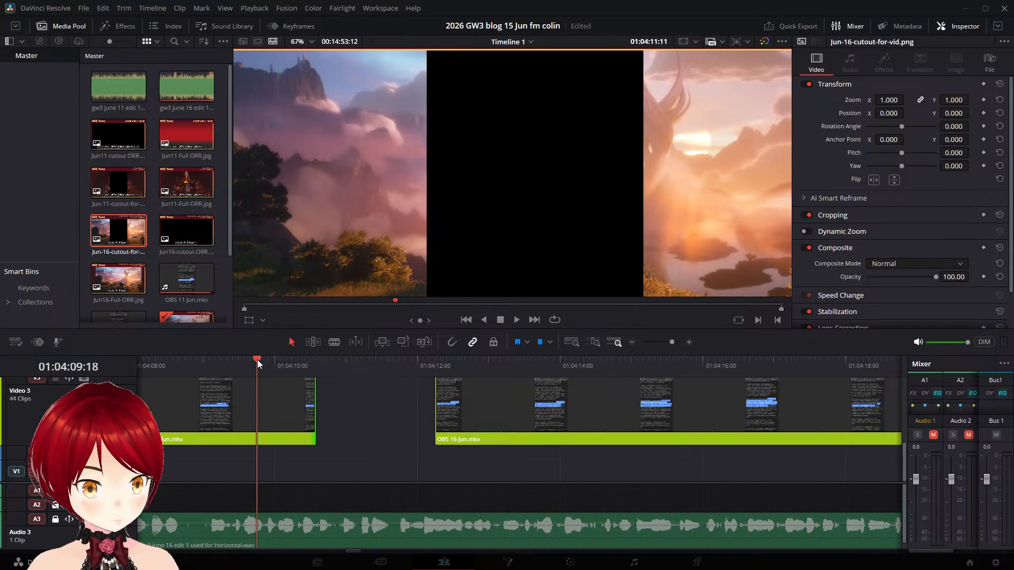
pyautogui.press('space')
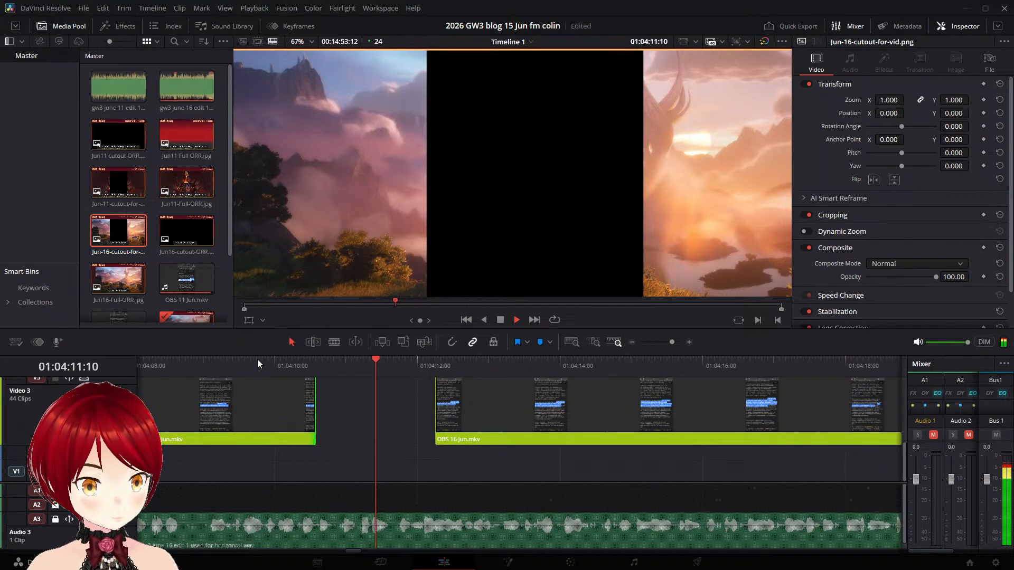
pyautogui.press('space')
# - Move the part after the gap on Video 3 earlier to start at about 01:04:11:12, checking it against the narration
pyautogui.moveTo(505, 418); pyautogui.dragTo(476, 417)
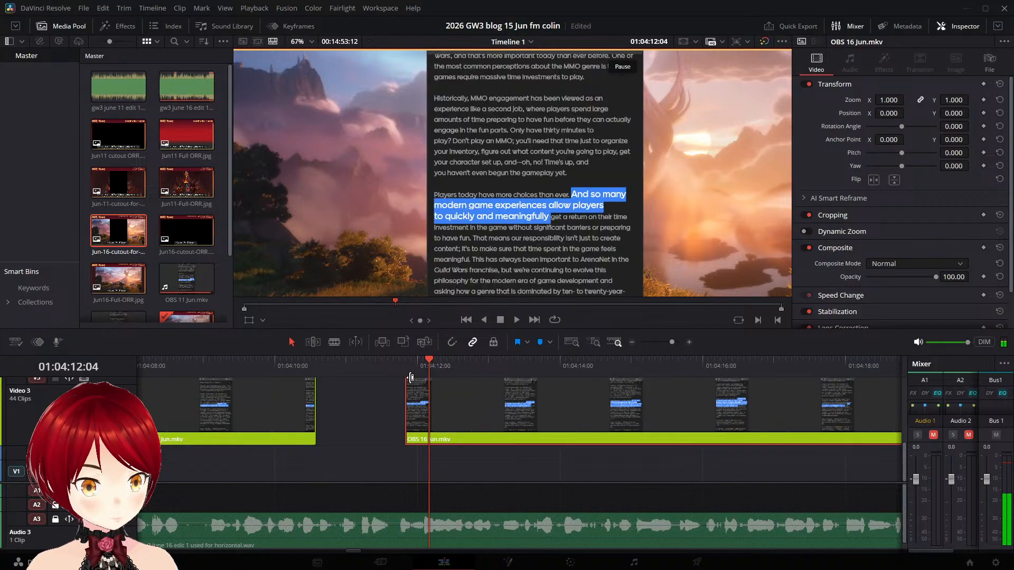
pyautogui.click(395, 368)
pyautogui.press('space')
pyautogui.click(387, 367)
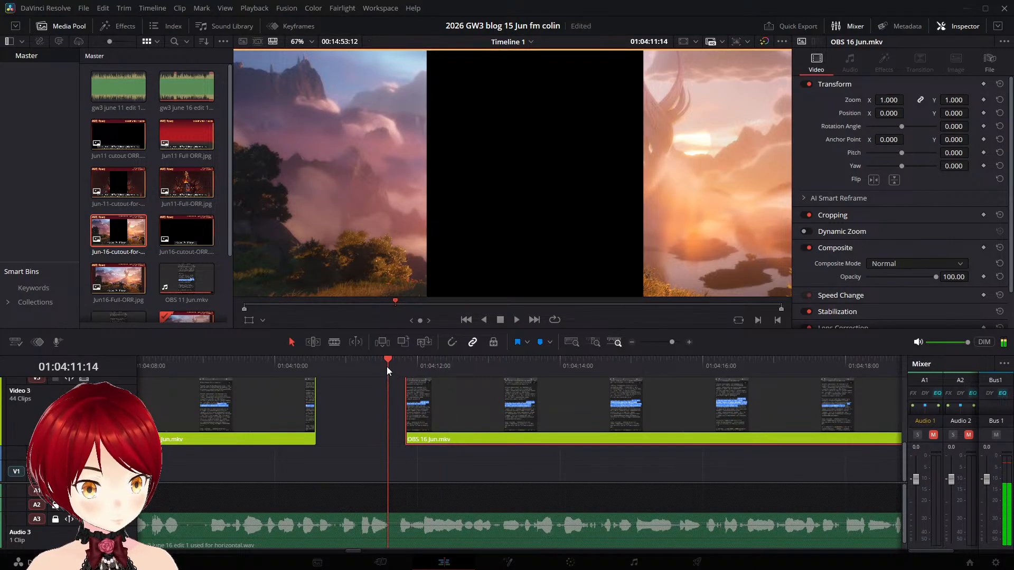
pyautogui.press('space')
pyautogui.press('space')
pyautogui.moveTo(475, 392); pyautogui.dragTo(452, 392)
pyautogui.click(368, 367)
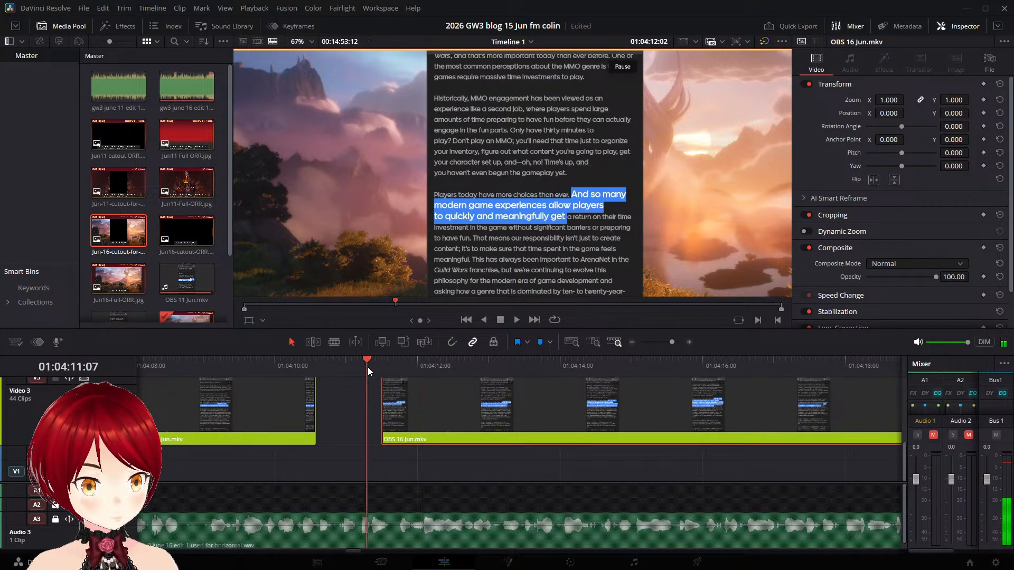
pyautogui.press('space')
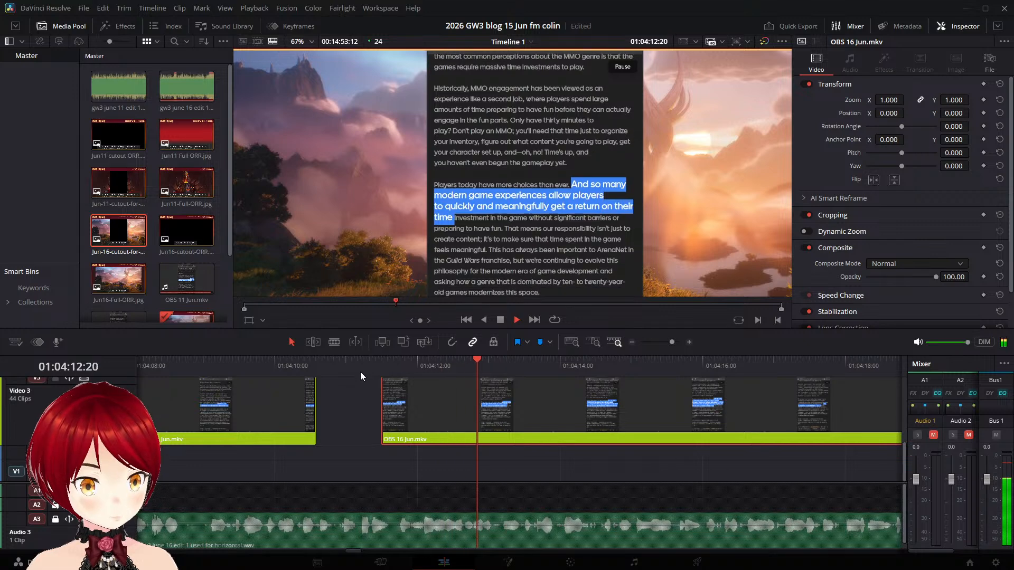
pyautogui.press('space')
# - Rework the second part's start so it begins at about 01:04:12:02 on the "Players today have more choices than ever." highlight
pyautogui.click(374, 364)
pyautogui.moveTo(382, 398); pyautogui.dragTo(459, 376)
pyautogui.press('space')
pyautogui.press('space')
pyautogui.click(390, 371)
pyautogui.press('space')
pyautogui.press('space')
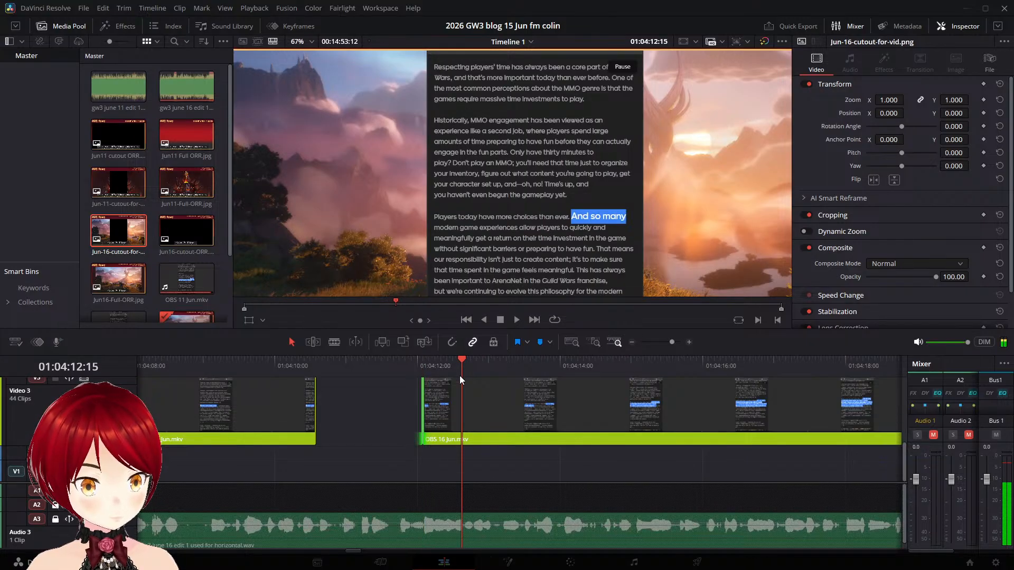
# - Examine the frames from 01:04:12:15 back to 01:04:12:02 for the point where the highlight changes to "And"
pyautogui.press('Left')
pyautogui.press('Left')
pyautogui.press('Left')
pyautogui.press('Left')
pyautogui.press('Left')
pyautogui.press('Left')
pyautogui.press('Left')
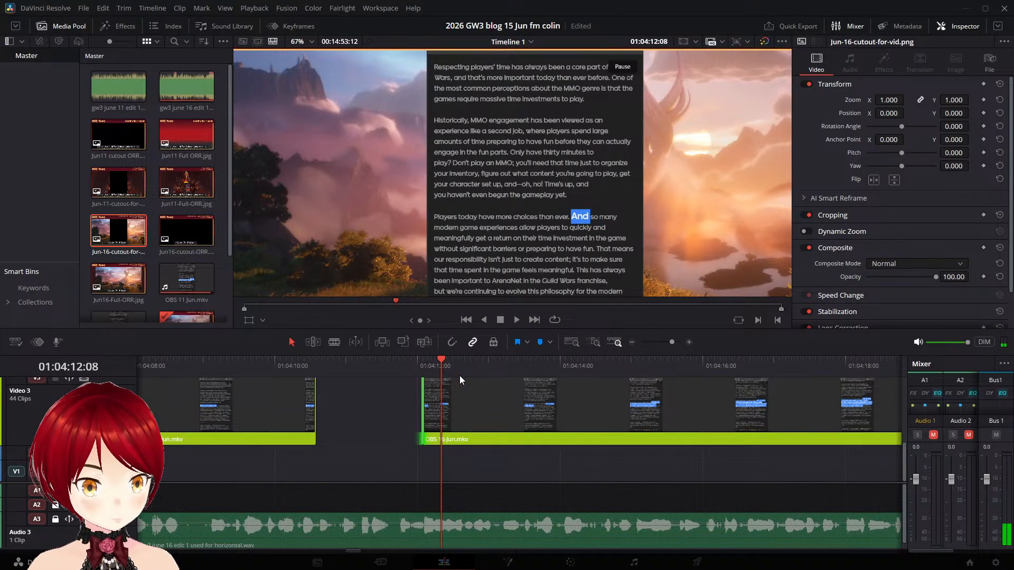
pyautogui.press('Left')
pyautogui.press('Left')
pyautogui.press('Left')
pyautogui.press('Left')
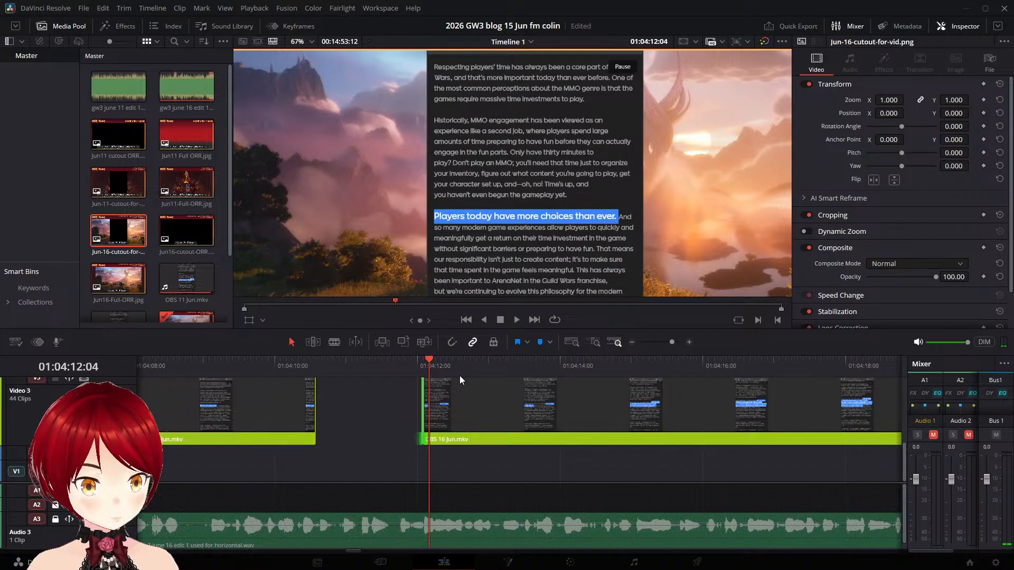
pyautogui.press('Left')
pyautogui.press('Left')
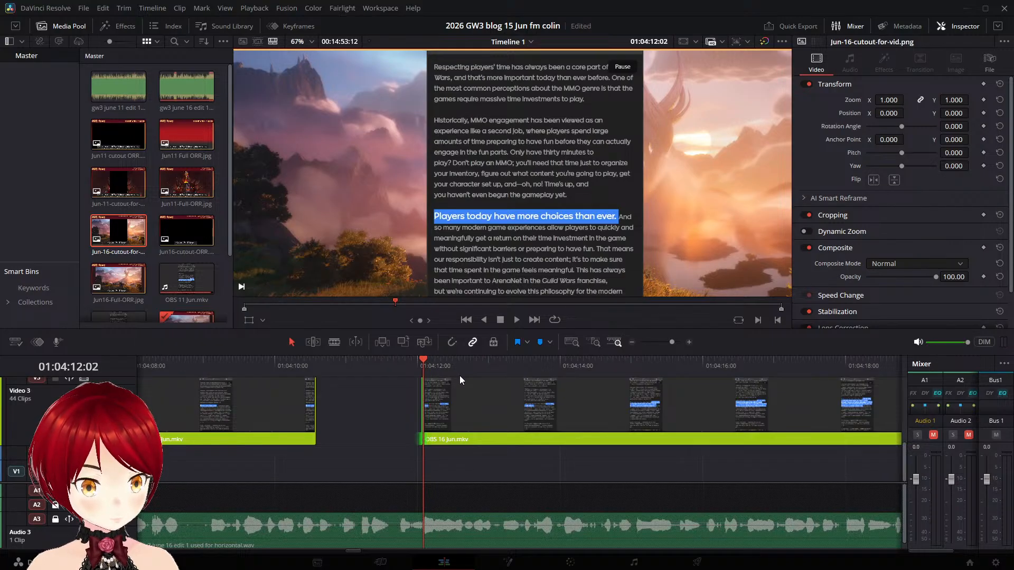
pyautogui.scroll(5, 460, 405)
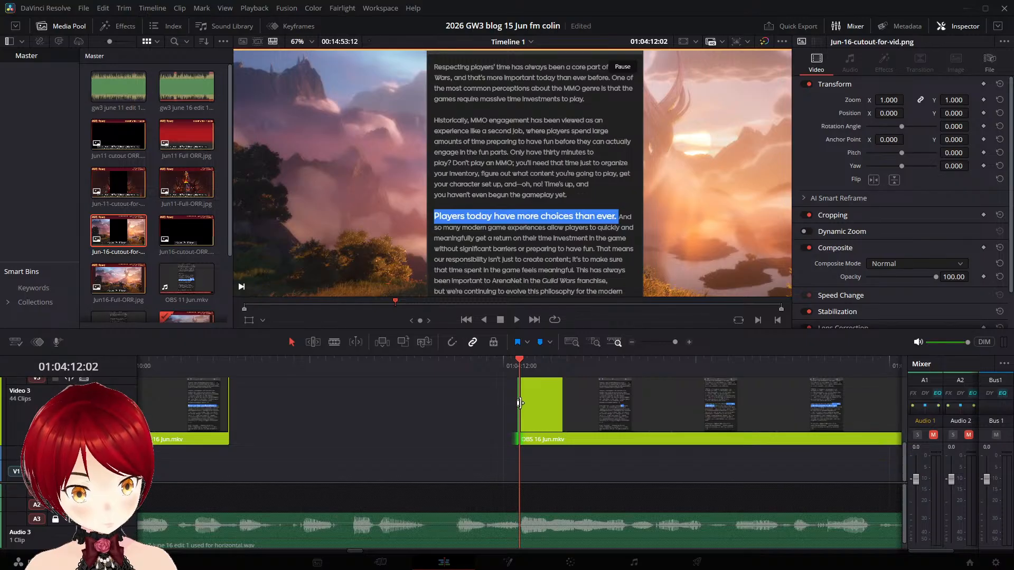
# - Extend the start of the second part on Video 3 back to about 01:04:11:15 and replay it
pyautogui.press('Left')
pyautogui.press('Left')
pyautogui.press('Left')
pyautogui.press('Left')
pyautogui.press('Left')
pyautogui.press('Left')
pyautogui.press('Left')
pyautogui.press('Left')
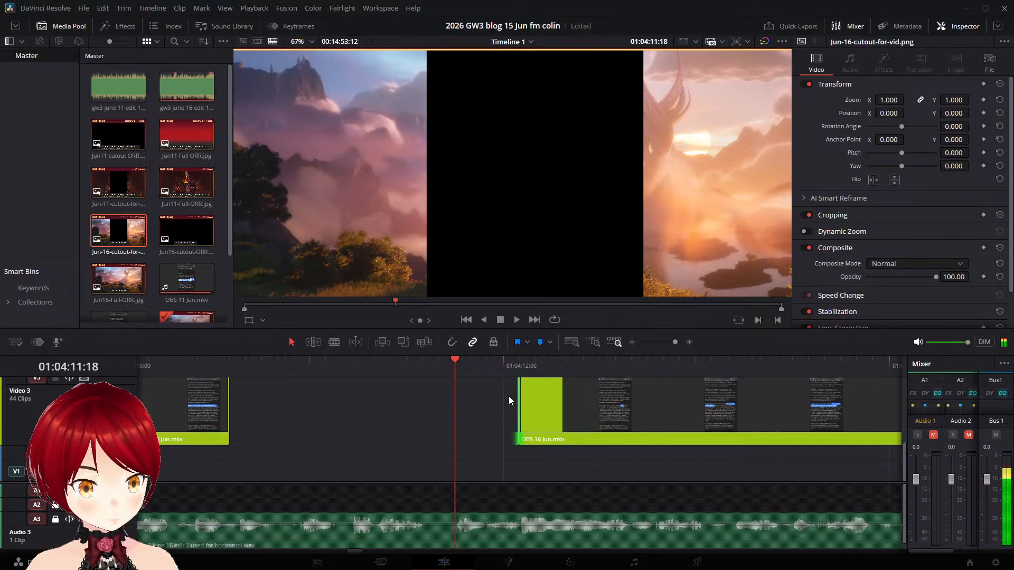
pyautogui.moveTo(506, 403); pyautogui.dragTo(449, 391)
pyautogui.press('space')
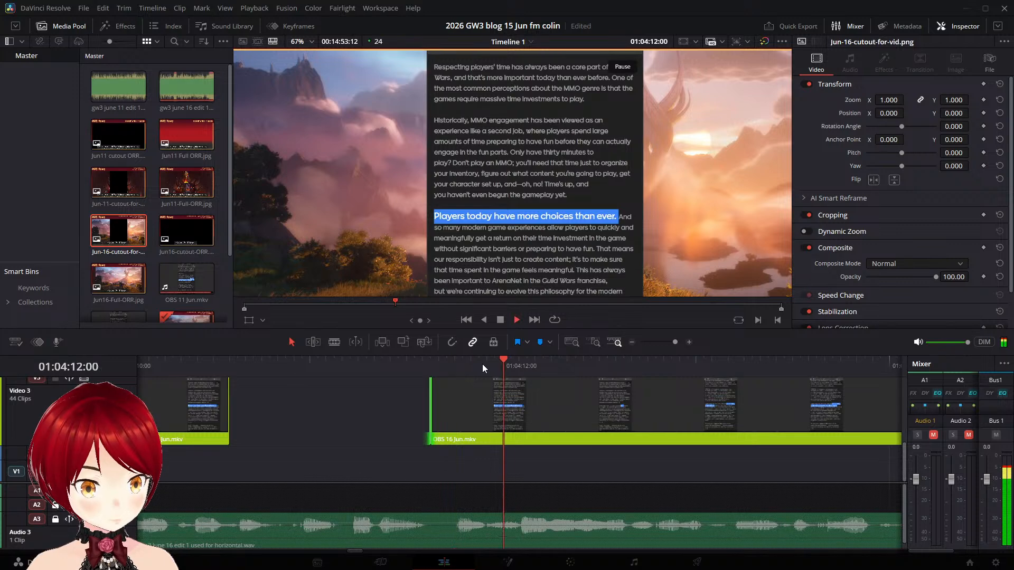
# - Split the second part at 01:04:12:00, just before the "And" highlight, and delete the short piece before the cut
pyautogui.press('space')
pyautogui.press('Left')
pyautogui.press('Left')
pyautogui.press('Left')
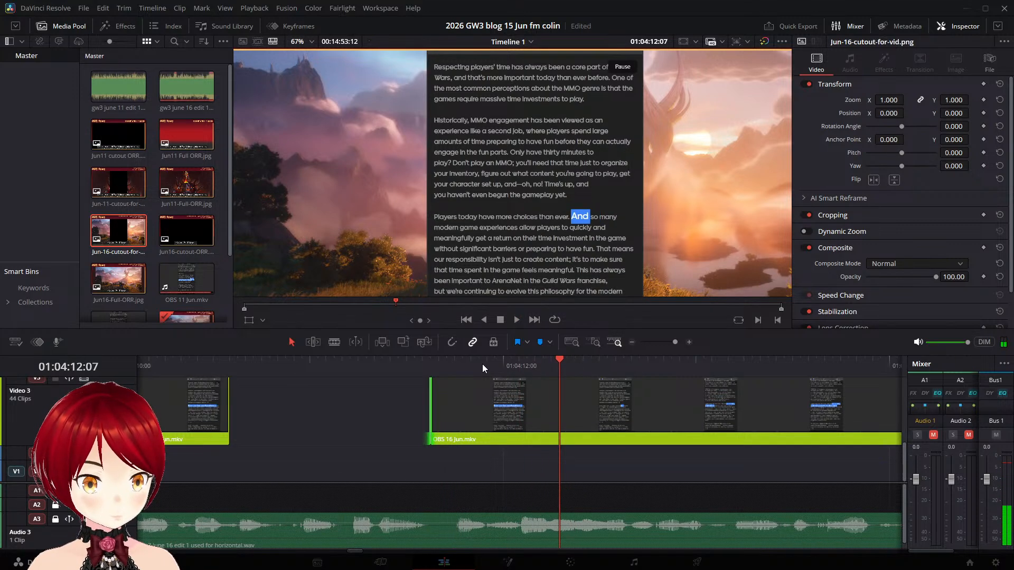
pyautogui.press('Left')
pyautogui.press('Left')
pyautogui.press('Left')
pyautogui.press('Left')
pyautogui.press('Left')
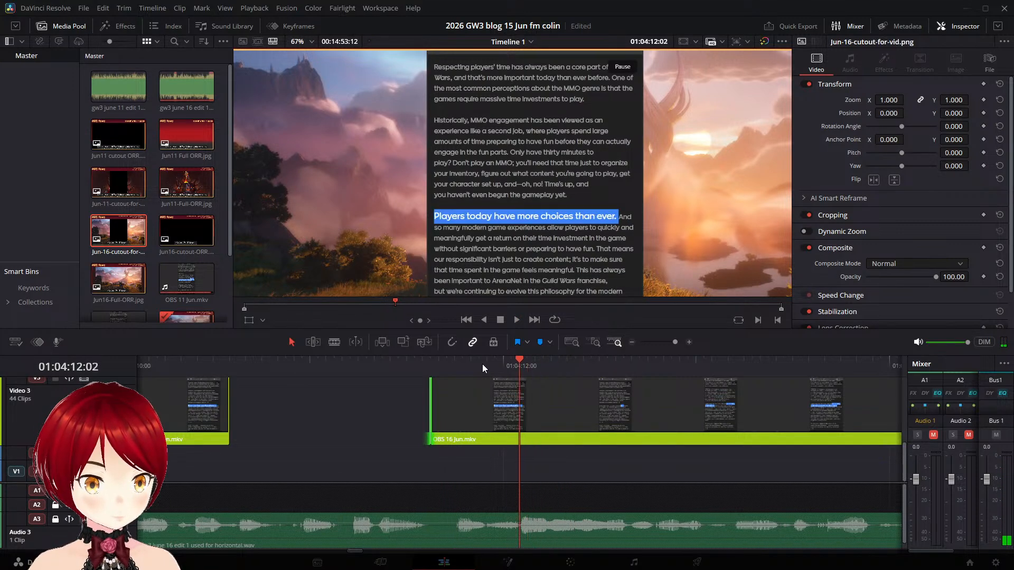
pyautogui.press('Left')
pyautogui.press('Left')
pyautogui.click(576, 406)
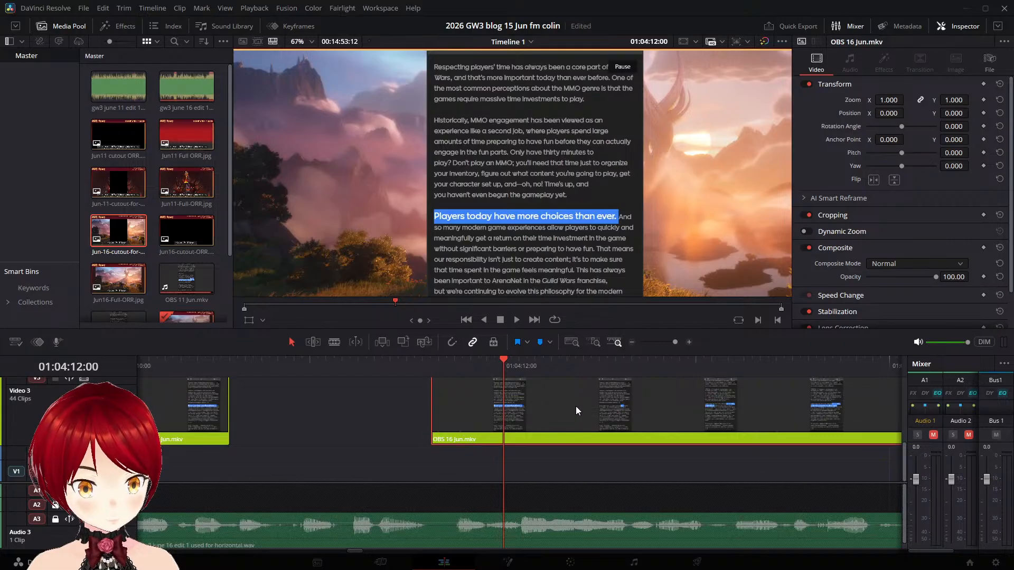
pyautogui.hotkey('ctrl', 'b')
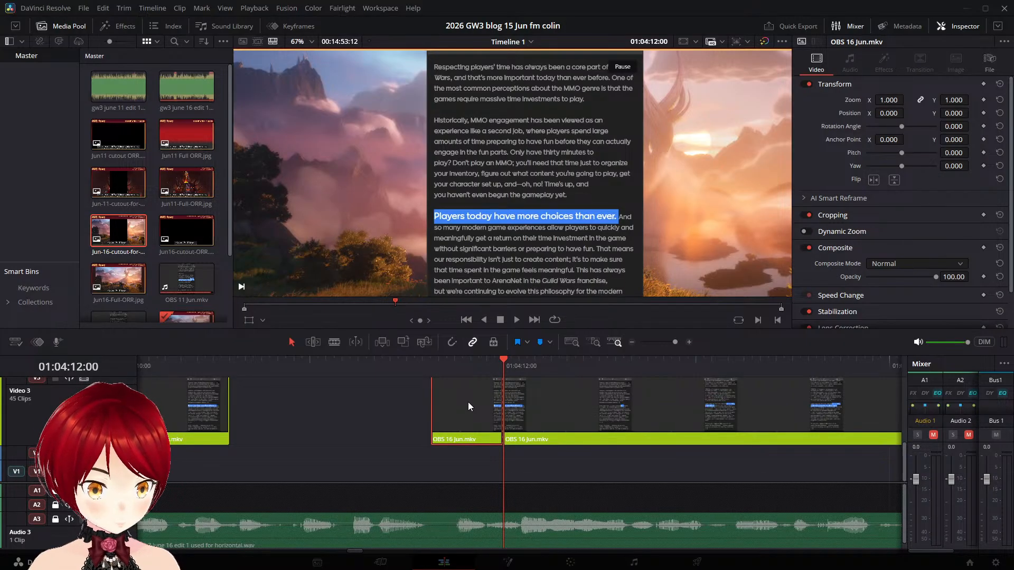
pyautogui.press('Delete')
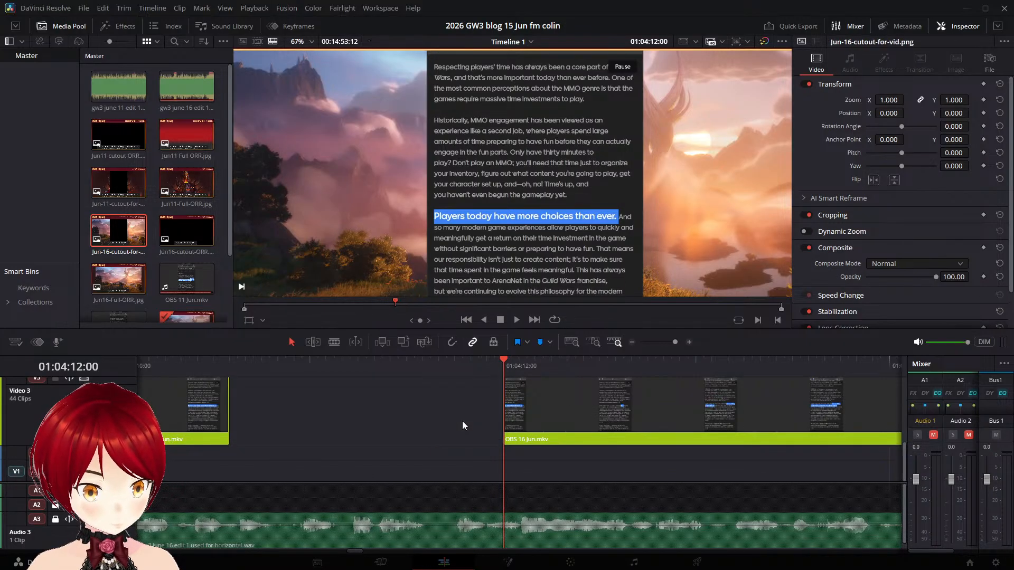
# - Move the remaining "And so many" part to start at about 01:04:12:01 and replay it against the narration
pyautogui.press('space')
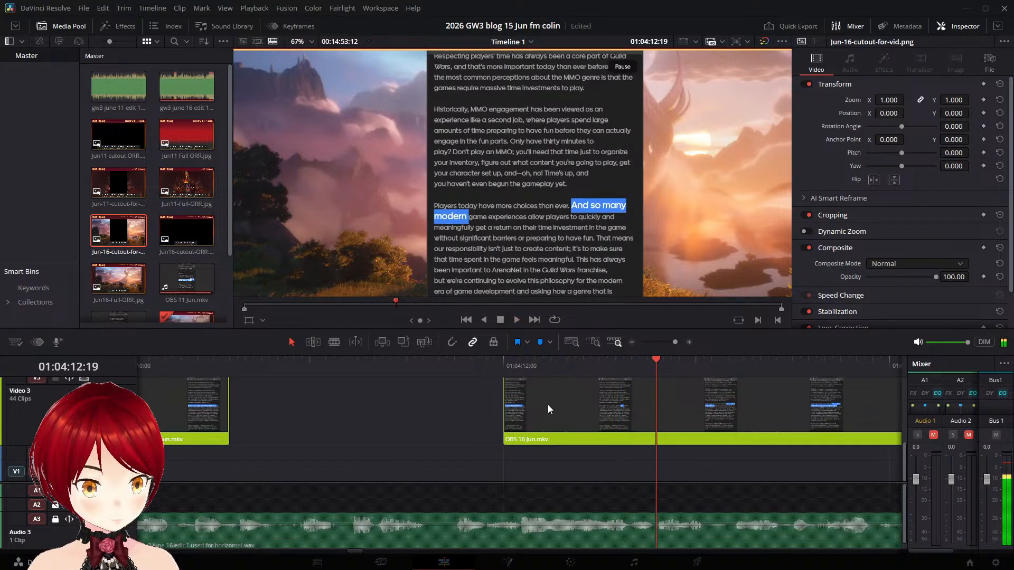
pyautogui.moveTo(548, 407); pyautogui.dragTo(584, 407)
pyautogui.click(536, 372)
pyautogui.press('space')
pyautogui.click(454, 371)
pyautogui.press('space')
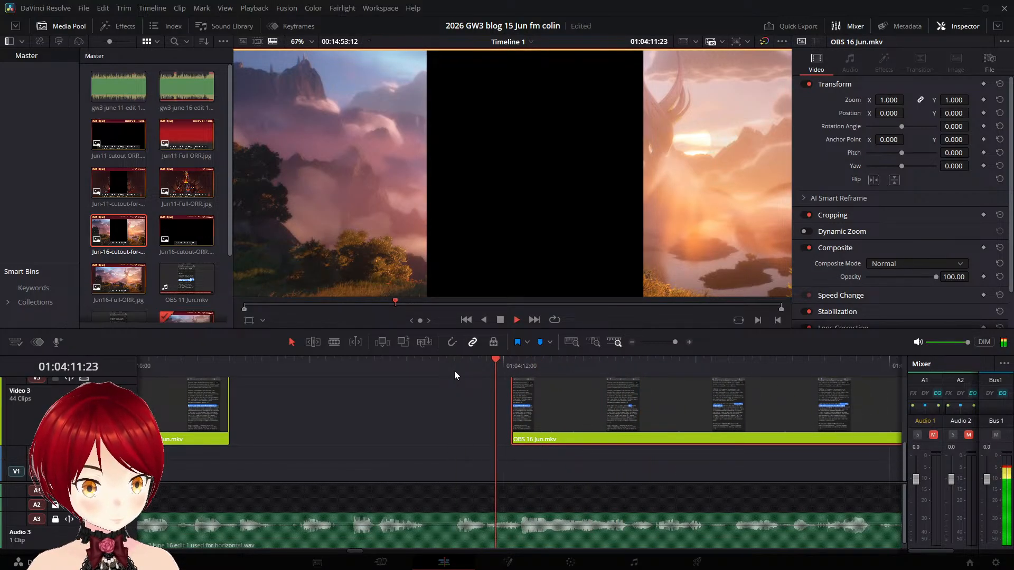
pyautogui.click(408, 364)
pyautogui.press('space')
# - Move the "And so many" part earlier to start at about 01:04:11:15, replaying it to match the narration
pyautogui.moveTo(582, 403); pyautogui.dragTo(518, 403)
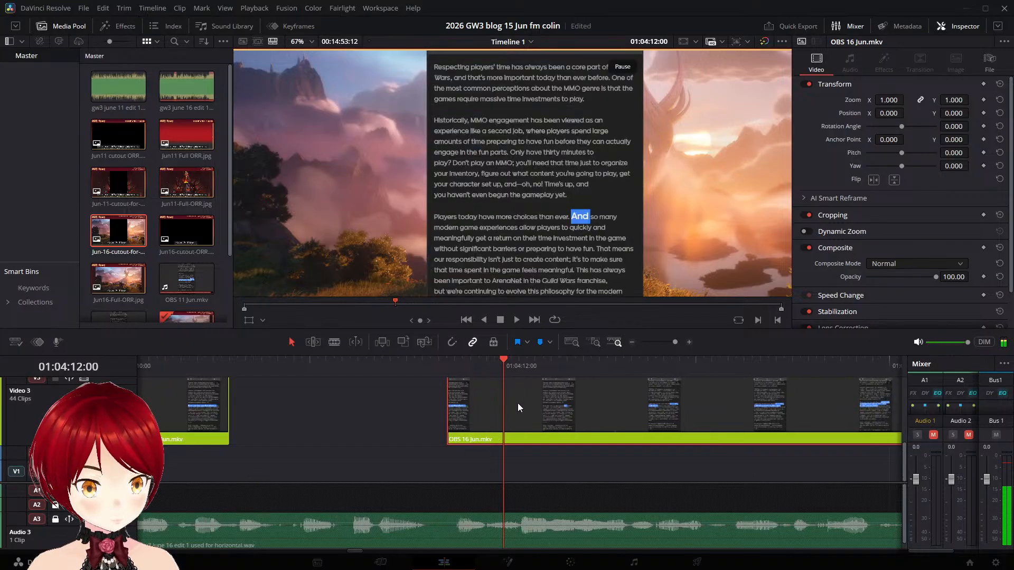
pyautogui.click(397, 365)
pyautogui.press('space')
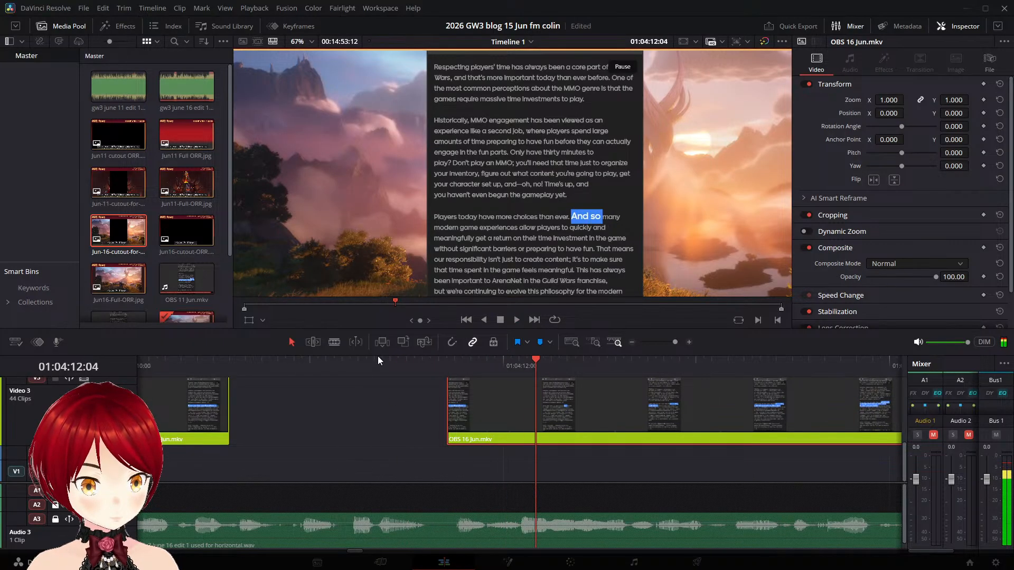
pyautogui.click(381, 364)
pyautogui.press('space')
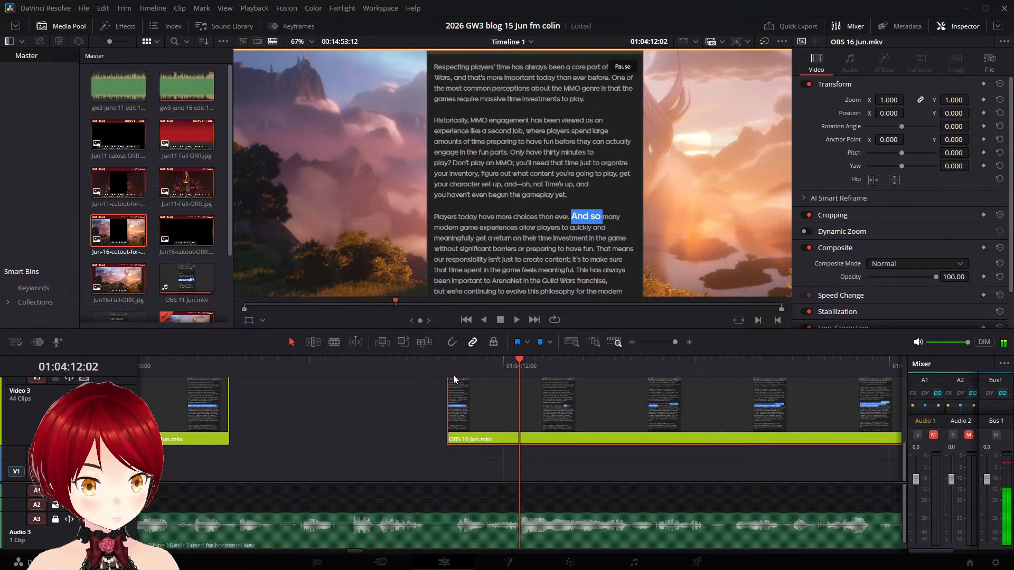
pyautogui.click(365, 367)
pyautogui.press('space')
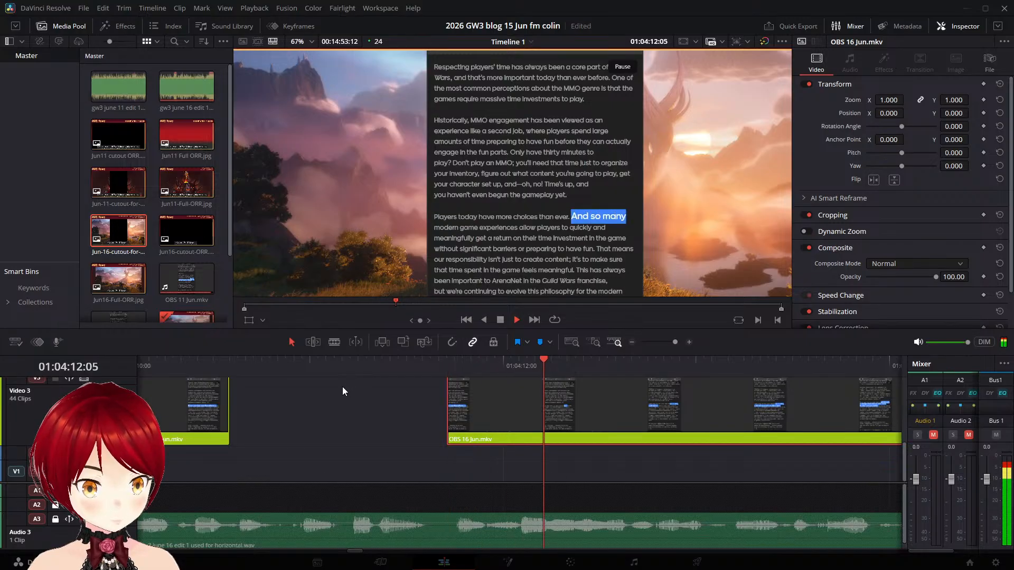
pyautogui.press('space')
pyautogui.moveTo(493, 388); pyautogui.dragTo(476, 388)
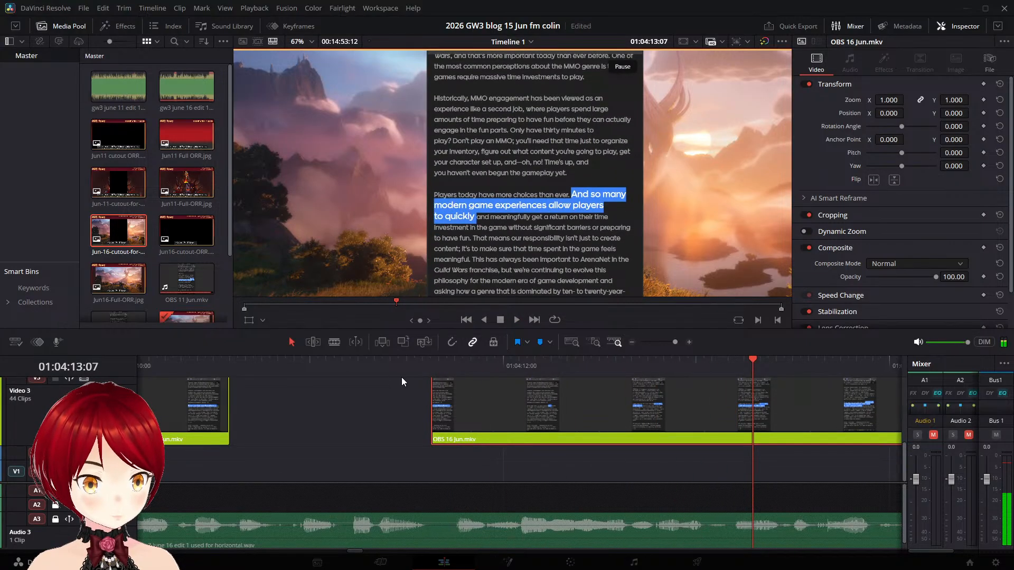
pyautogui.click(382, 366)
pyautogui.press('space')
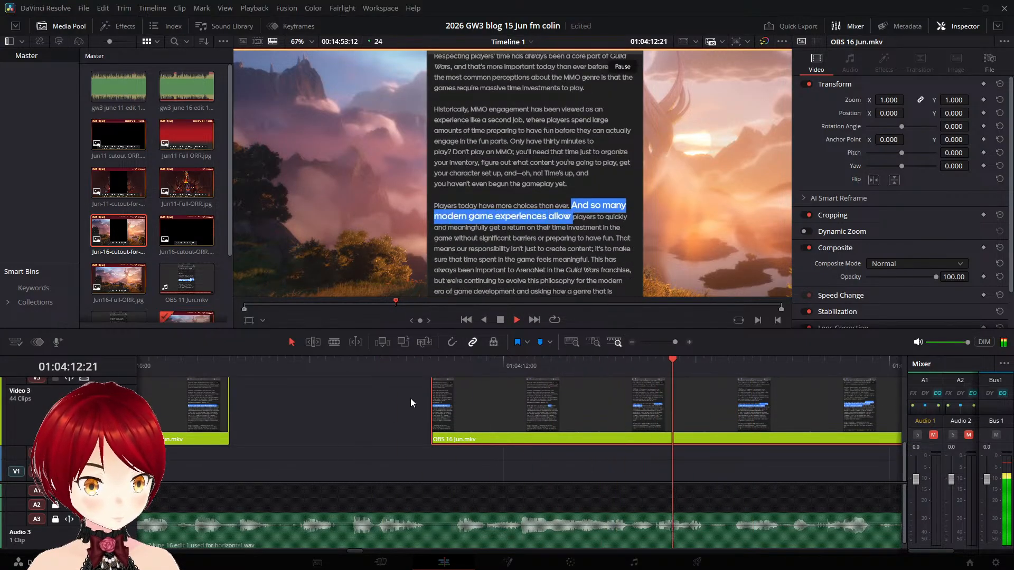
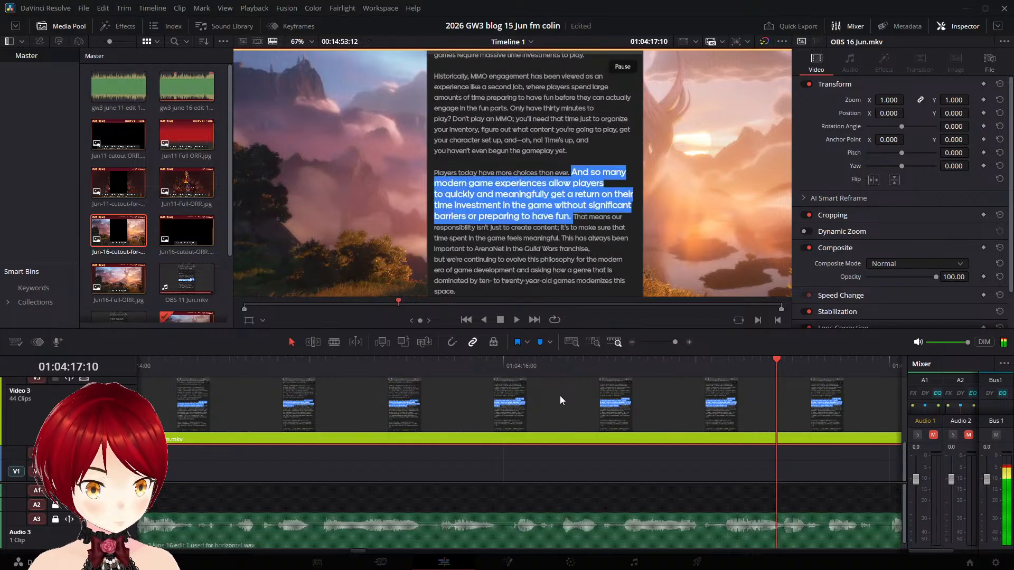
# - Split OBS 16 Jun.mkv on Video 3 at 01:04:17:05, before the "That means" highlight, and move the second part to start at 01:04:22:05
pyautogui.press('Left')
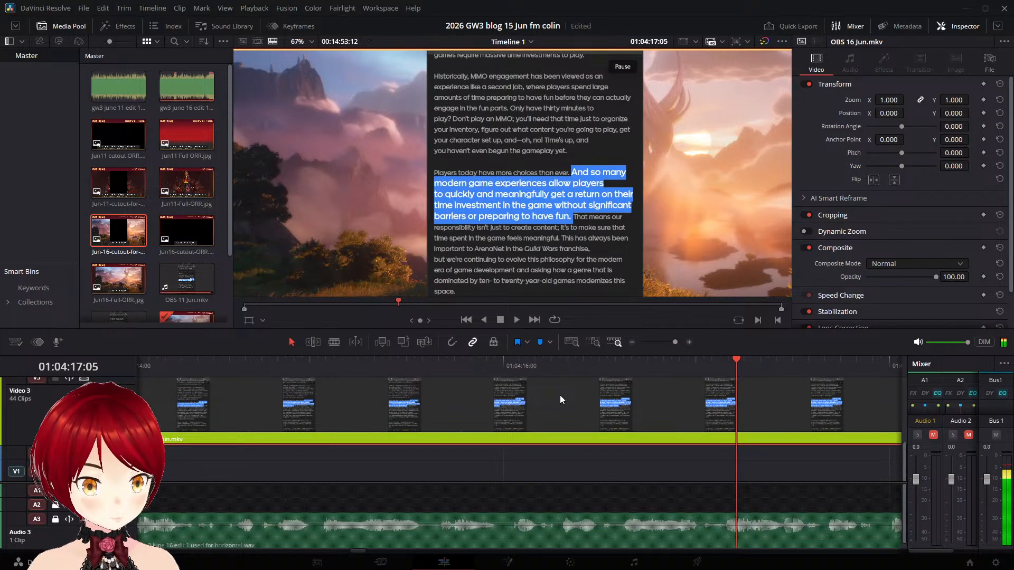
pyautogui.hotkey('ctrl', 'b')
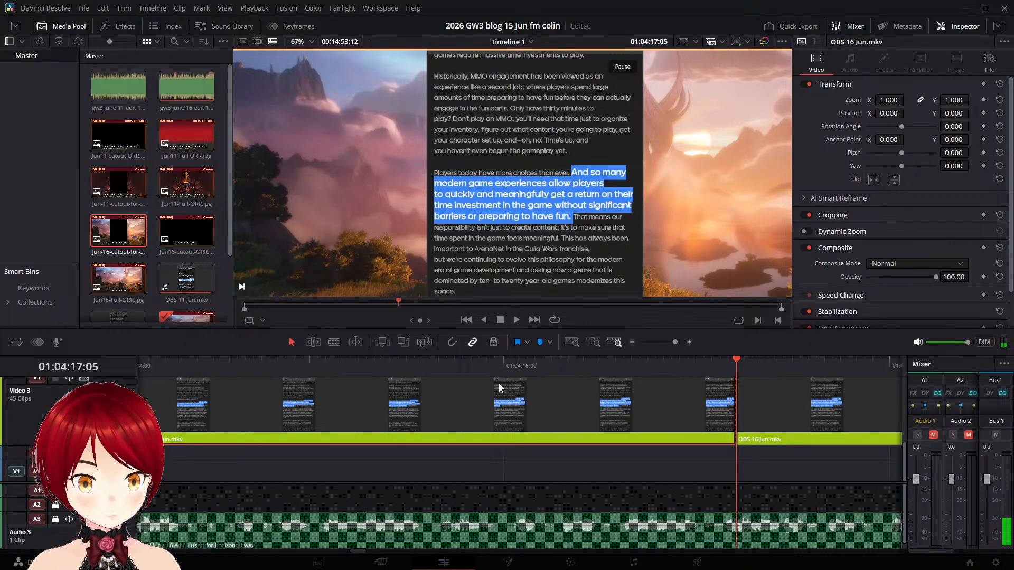
pyautogui.press('space')
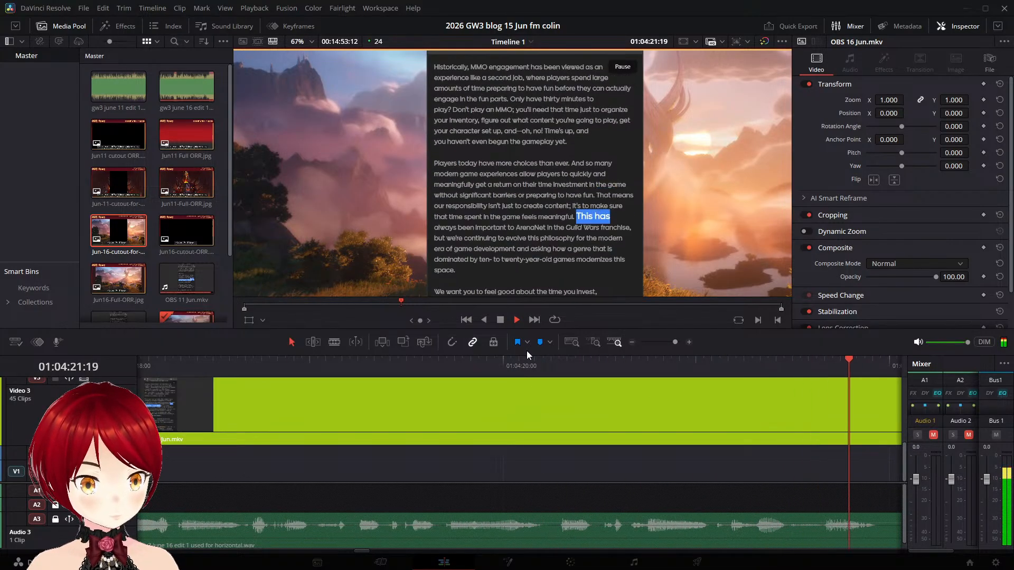
pyautogui.press('space')
pyautogui.moveTo(370, 404); pyautogui.dragTo(592, 416)
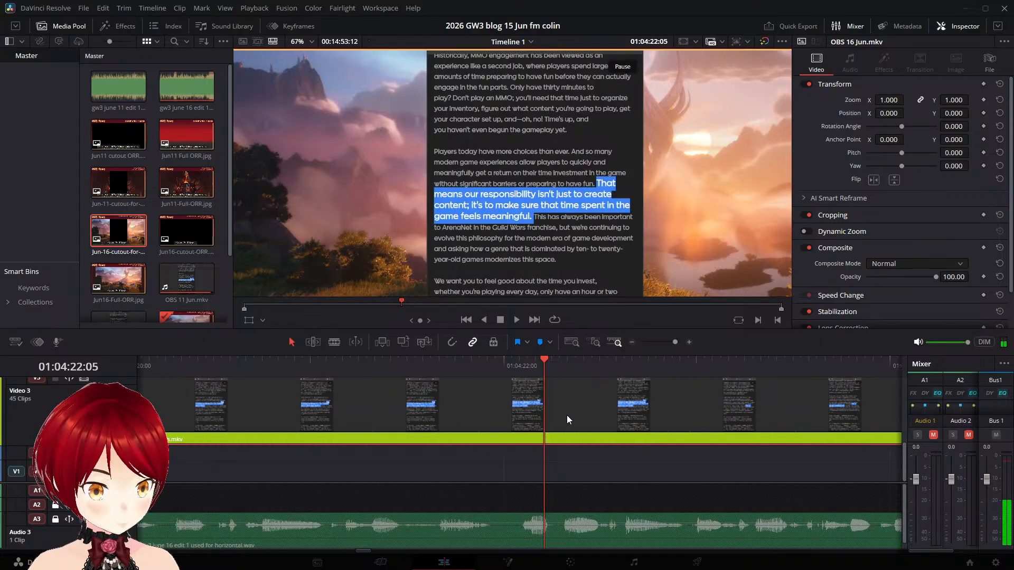
pyautogui.moveTo(335, 399); pyautogui.dragTo(579, 404)
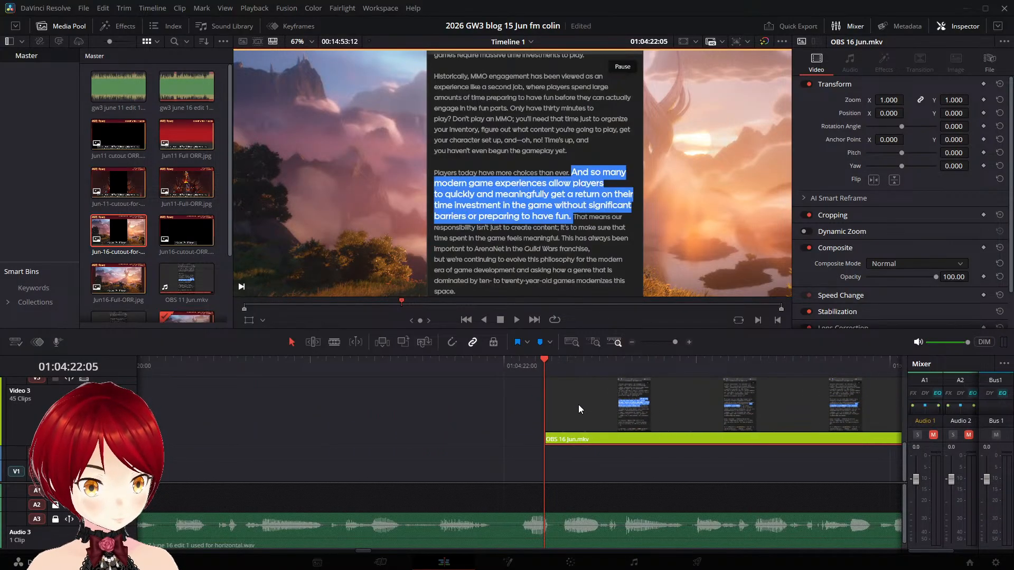
# - Move the "That means our responsibility" part about 15 frames earlier and replay it against the narration
pyautogui.press('space')
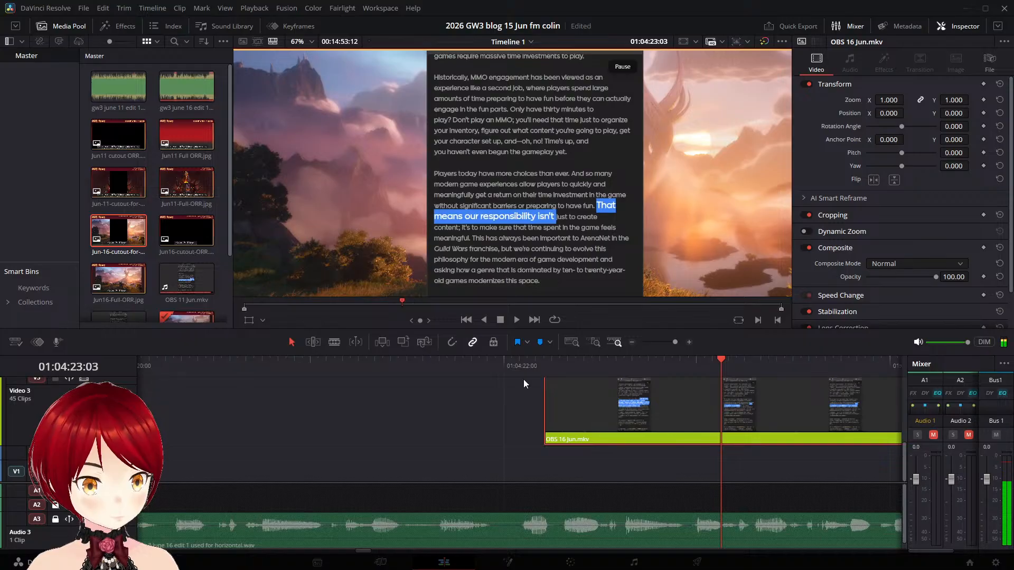
pyautogui.moveTo(591, 411); pyautogui.dragTo(470, 391)
pyautogui.press('space')
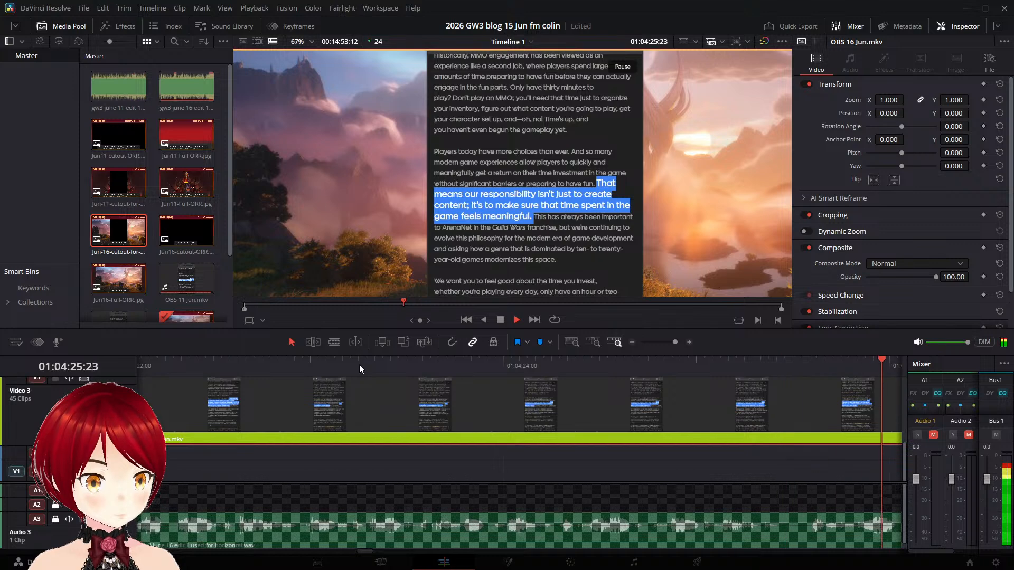
# - Split the "That means our responsibility" part at 01:04:26:06, shortly before the "This has" highlight begins
pyautogui.press('space')
pyautogui.press('Left')
pyautogui.press('Left')
pyautogui.press('Left')
pyautogui.press('Left')
pyautogui.press('Left')
pyautogui.press('Left')
pyautogui.press('Left')
pyautogui.press('Left')
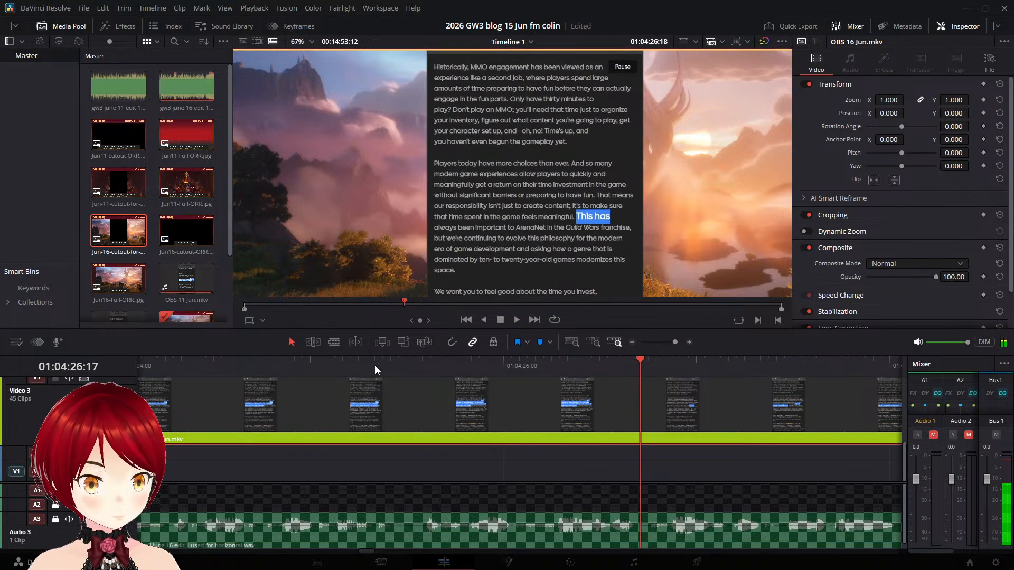
pyautogui.press('Left')
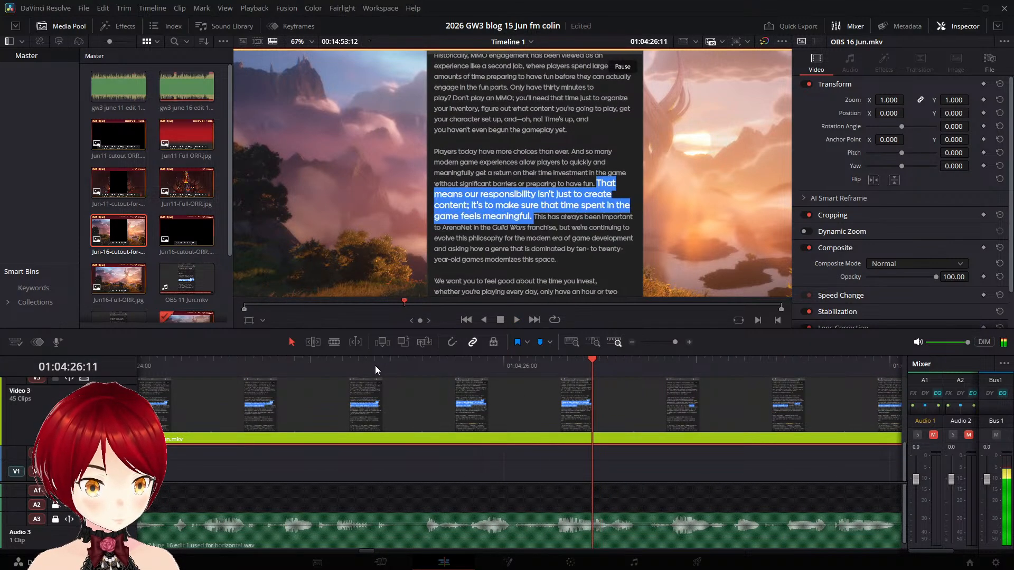
pyautogui.press('Left')
pyautogui.press('Left')
pyautogui.press('Left')
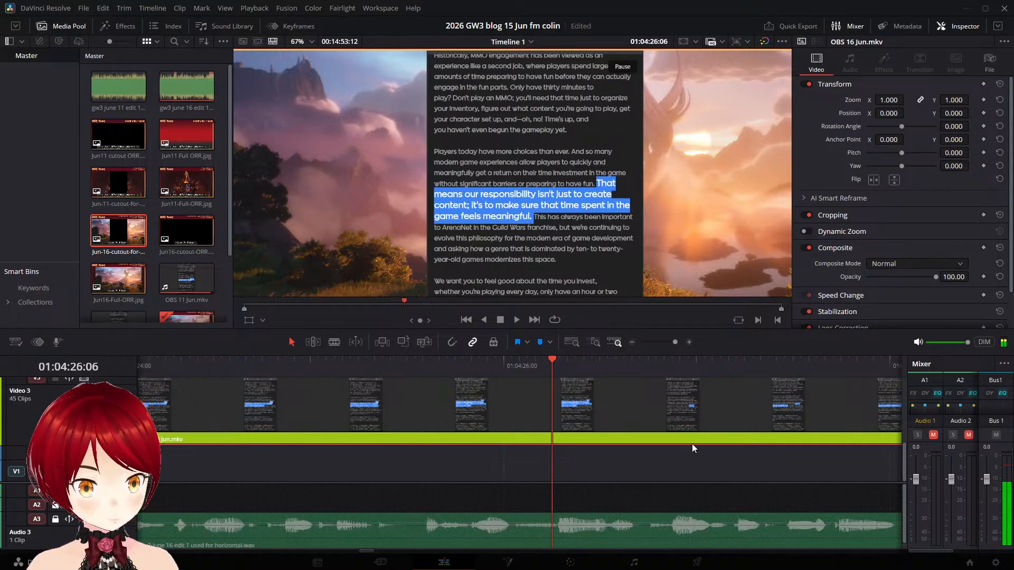
pyautogui.hotkey('ctrl', 'b')
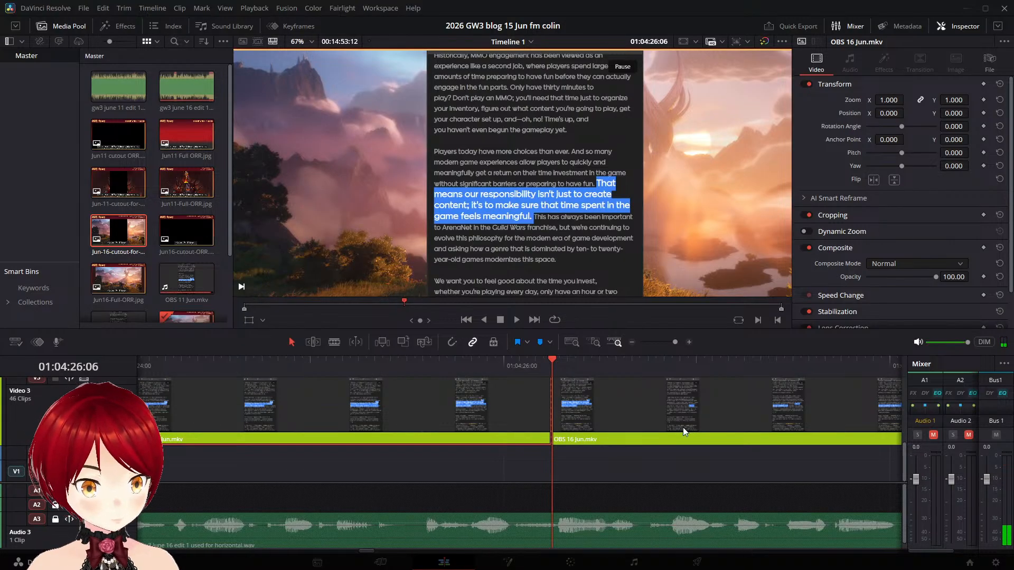
# - Move the "This has always been important" part to start at 01:04:29:06 and replay it against the narration
pyautogui.press('space')
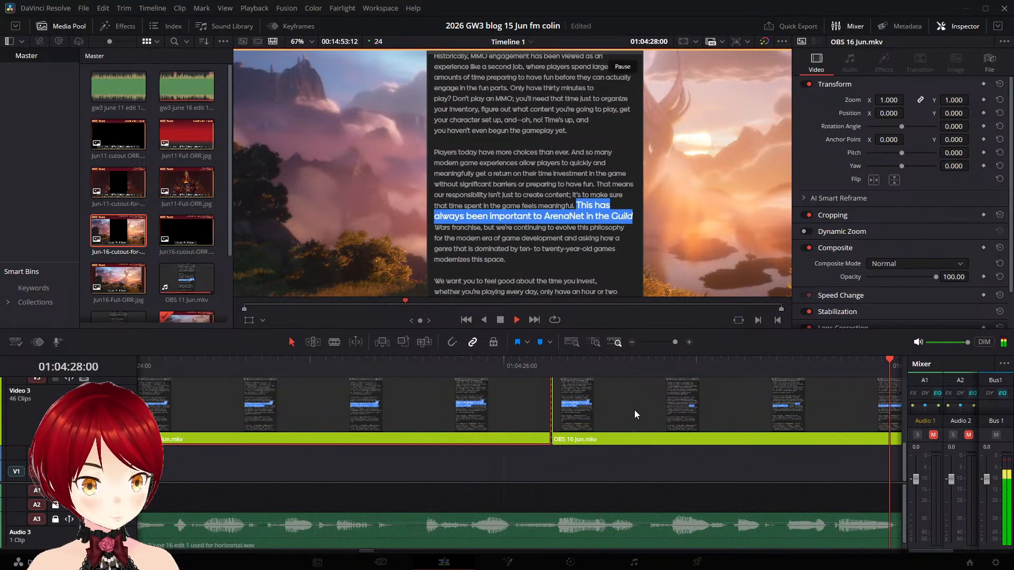
pyautogui.press('space')
pyautogui.moveTo(260, 400); pyautogui.dragTo(826, 423)
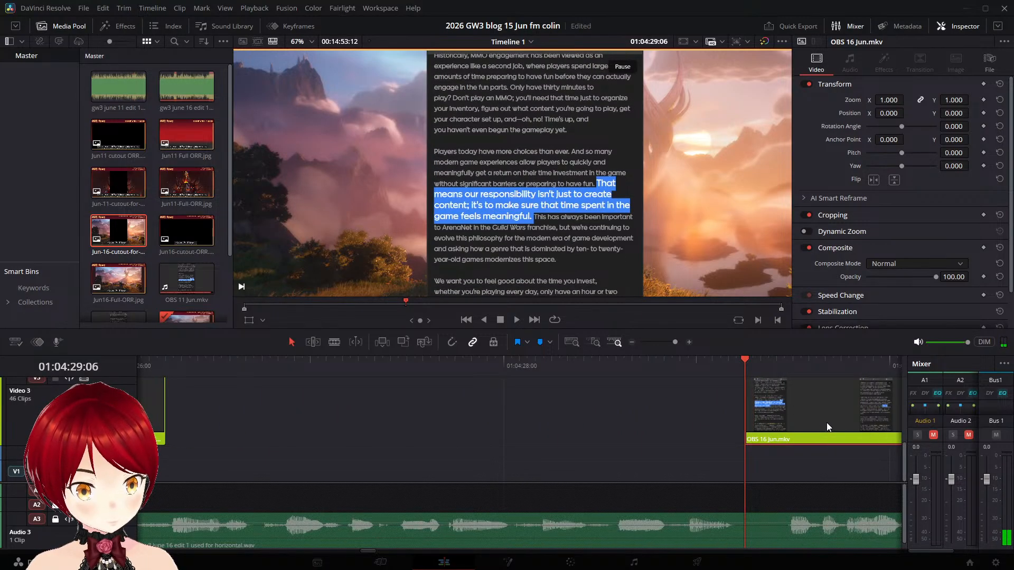
pyautogui.press('space')
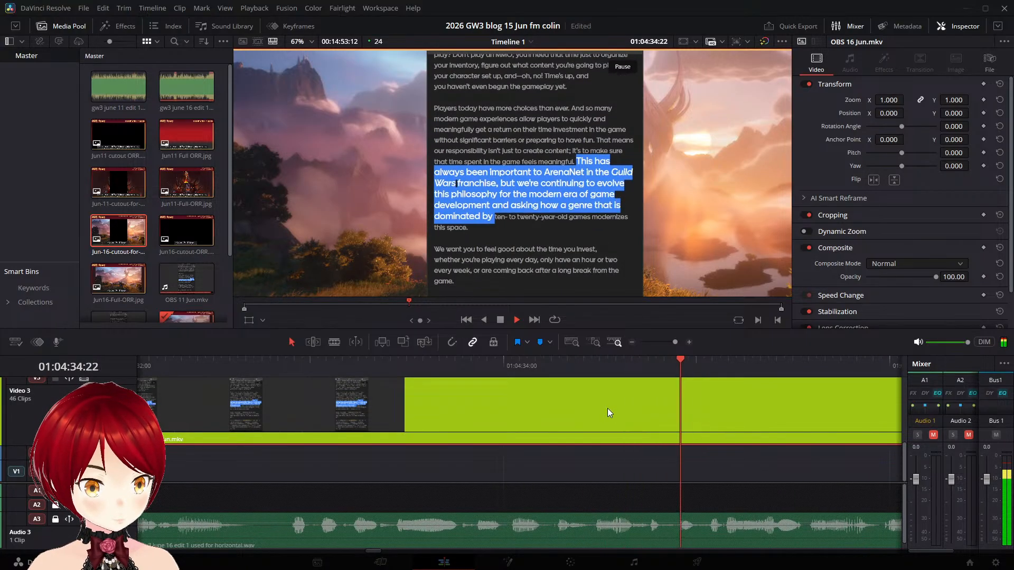
# - Split the "This has always been important" part at 01:04:36:19, before the "We want" highlight begins
pyautogui.press('space')
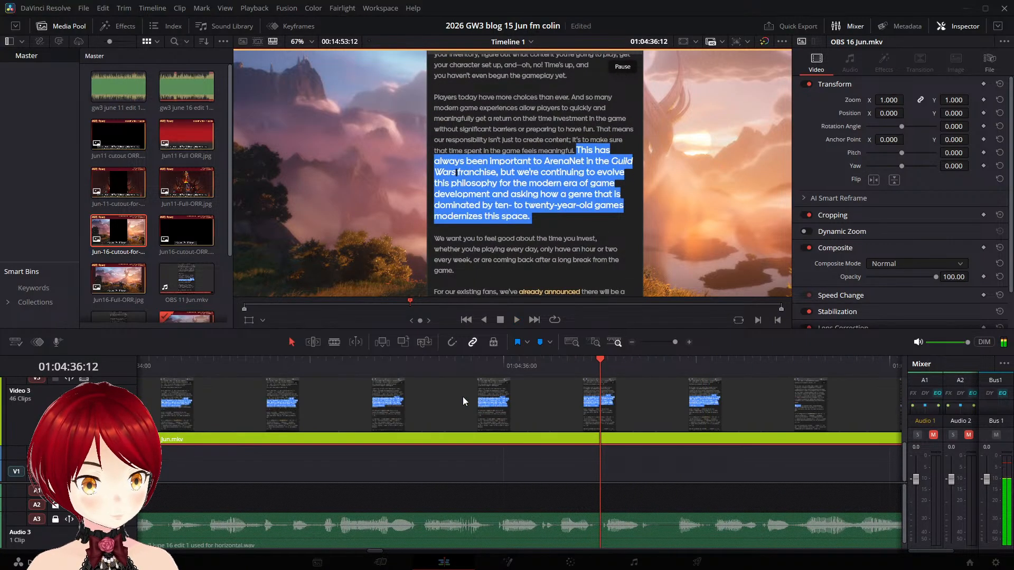
pyautogui.press('Left')
pyautogui.press('Left')
pyautogui.press('Left')
pyautogui.press('Left')
pyautogui.press('Left')
pyautogui.press('Left')
pyautogui.press('Left')
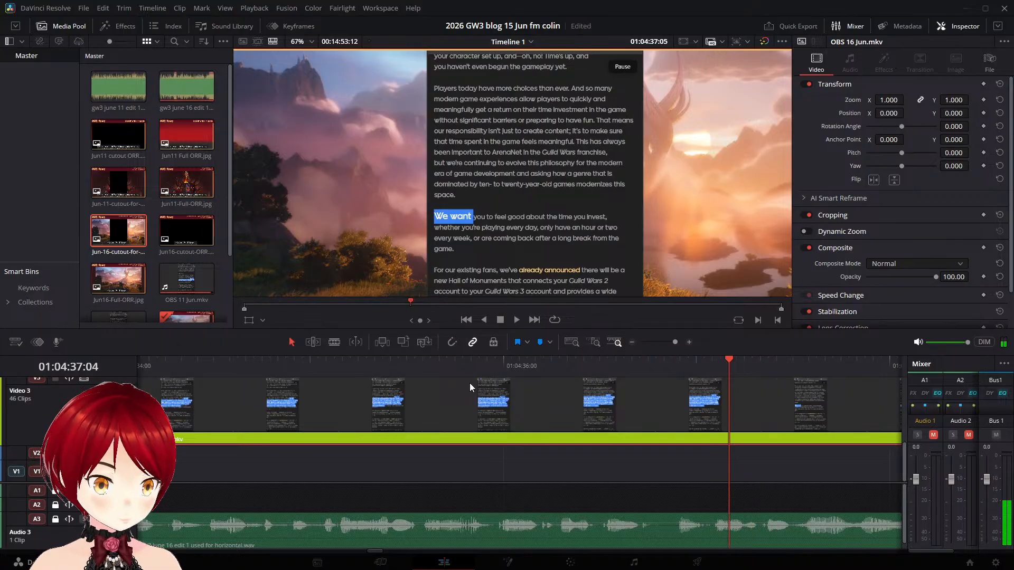
pyautogui.press('Left')
pyautogui.press('Left')
pyautogui.press('Left')
pyautogui.press('Left')
pyautogui.press('Left')
pyautogui.press('Left')
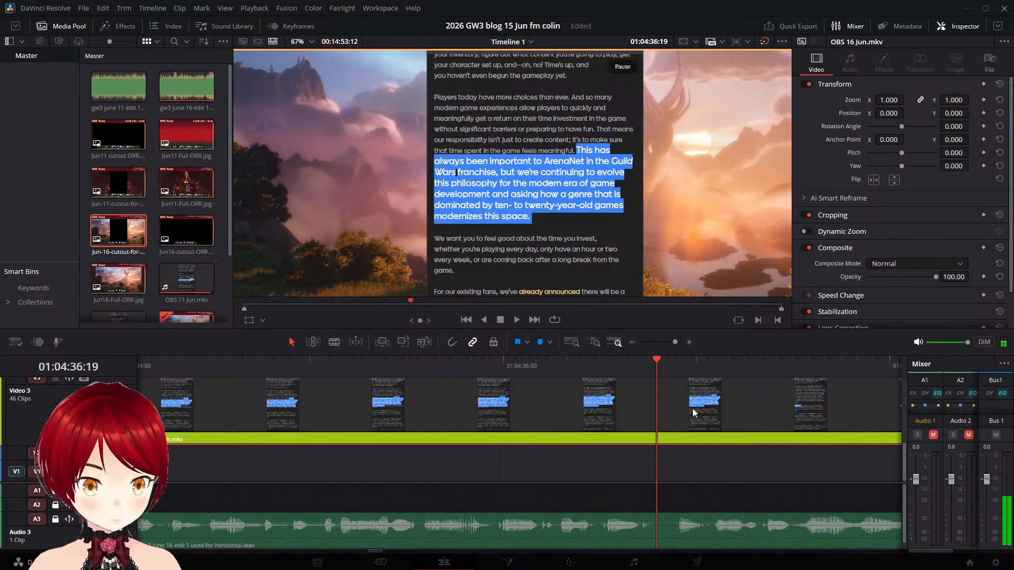
pyautogui.hotkey('ctrl', 'b')
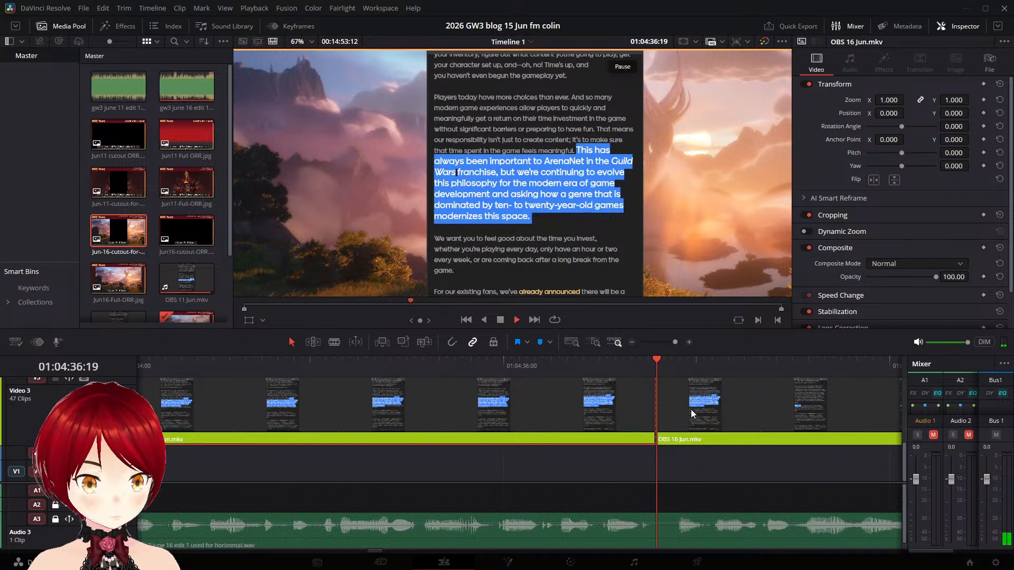
# - Move the "We want you to feel good" part later on Video 3 to match the narration and replay it
pyautogui.press('space')
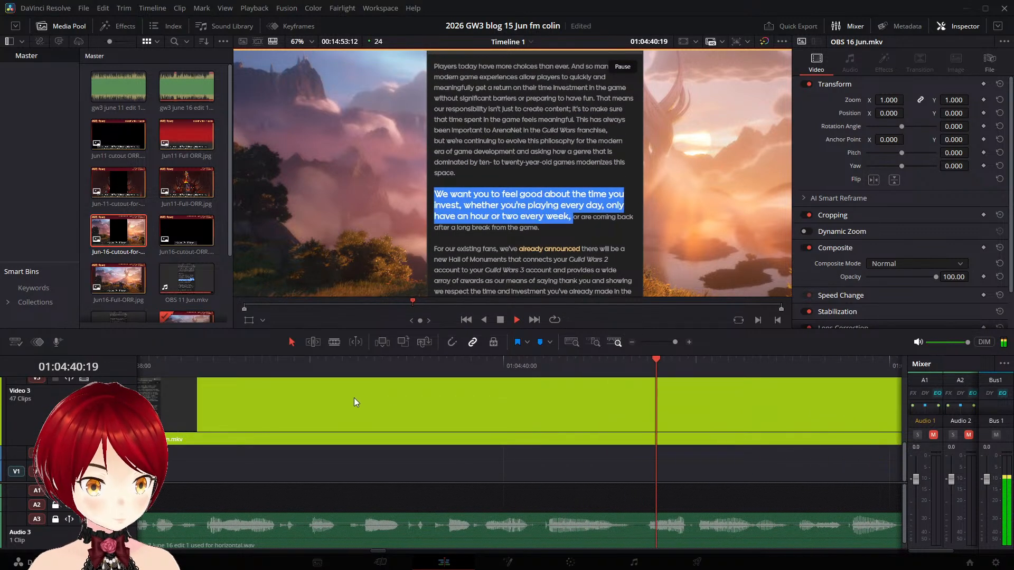
pyautogui.press('space')
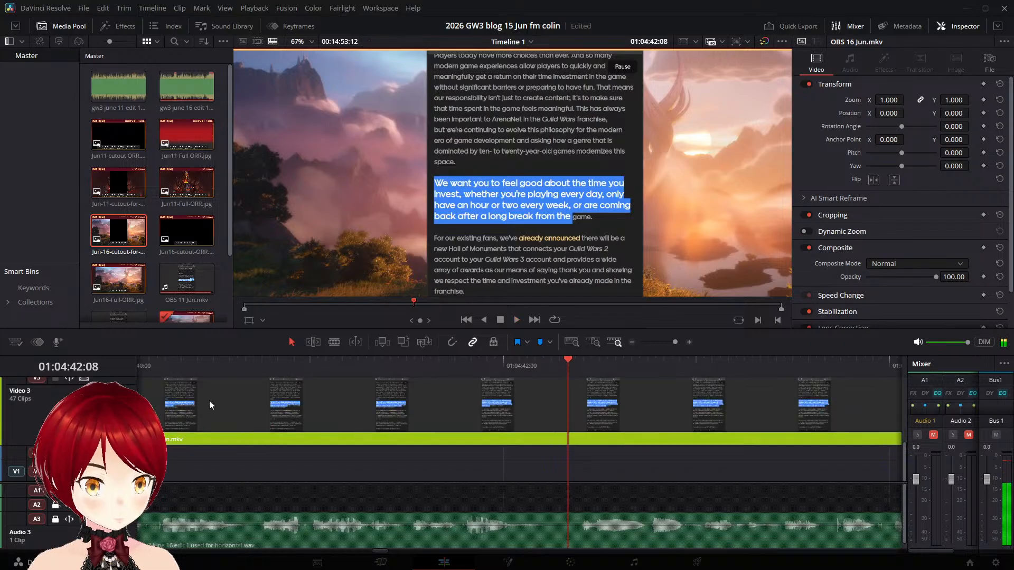
pyautogui.moveTo(365, 419); pyautogui.dragTo(597, 413)
pyautogui.press('space')
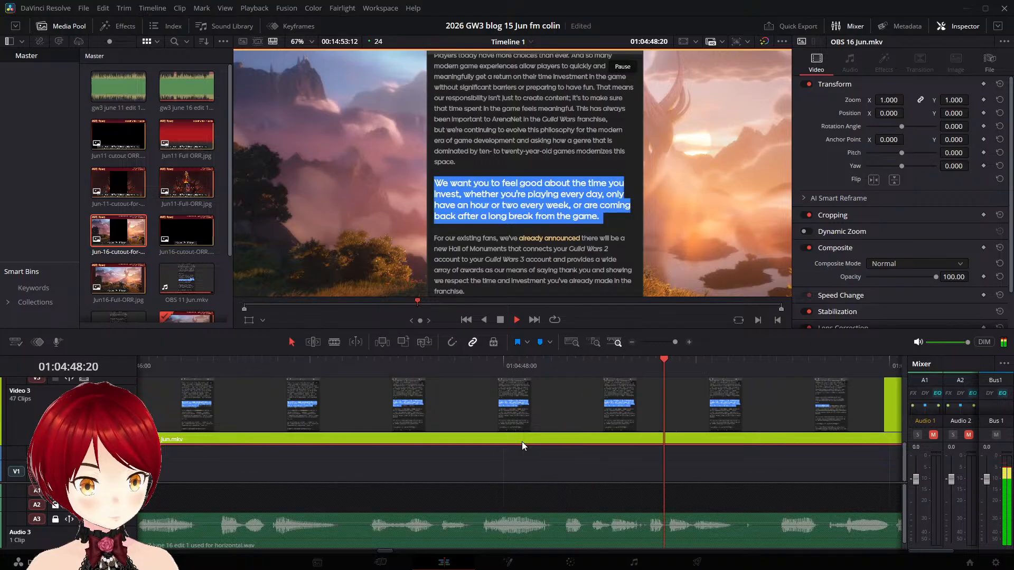
# - Examine the transition from the "We want you" highlight to "For our existing fans" around 01:04:48:17, replaying it against the narration
pyautogui.press('space')
pyautogui.press('Left')
pyautogui.press('Left')
pyautogui.press('Left')
pyautogui.press('Left')
pyautogui.press('Left')
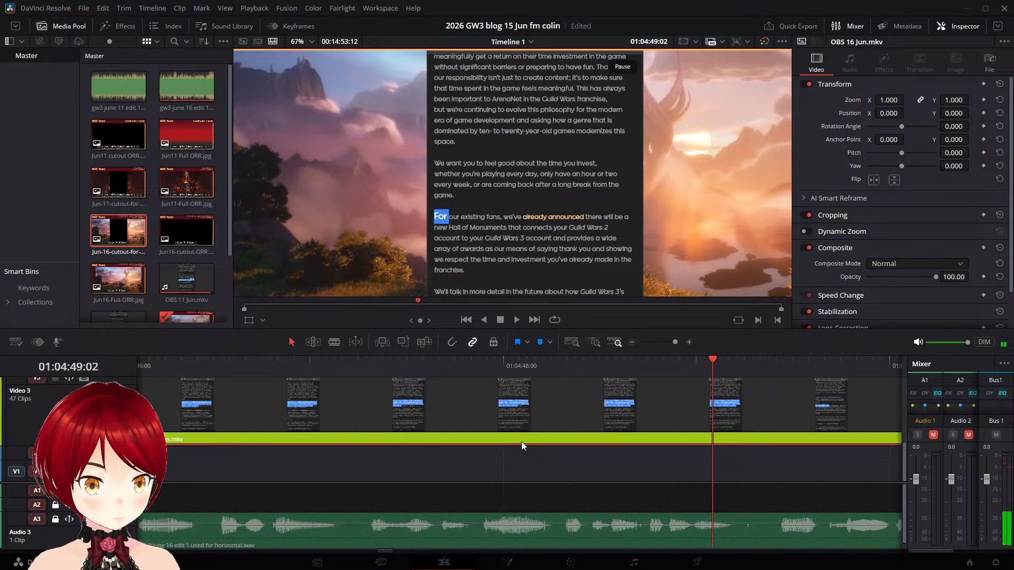
pyautogui.press('Left')
pyautogui.press('Left')
pyautogui.press('Left')
pyautogui.press('Left')
pyautogui.press('Left')
pyautogui.press('Left')
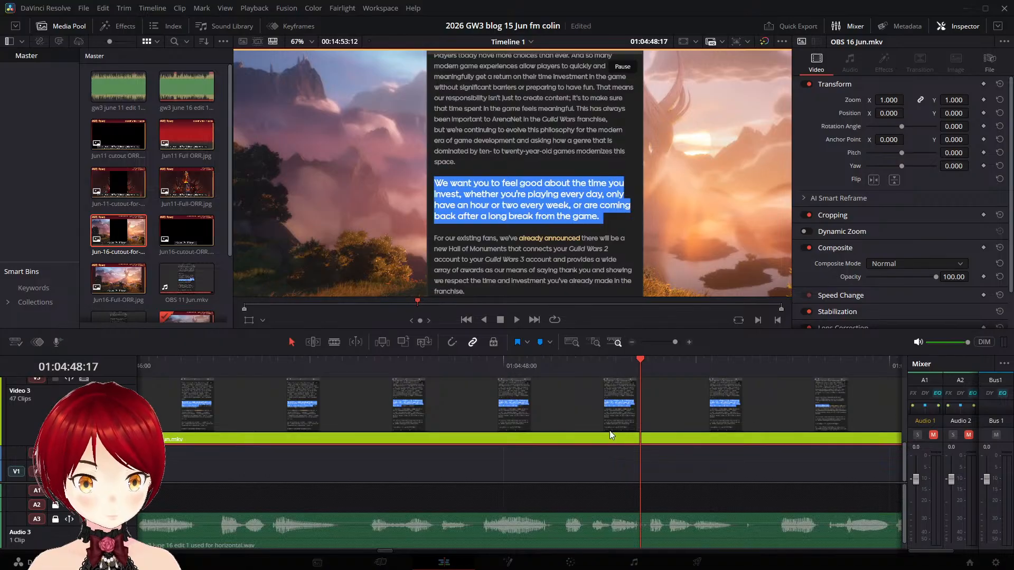
pyautogui.click(744, 366)
pyautogui.press('space')
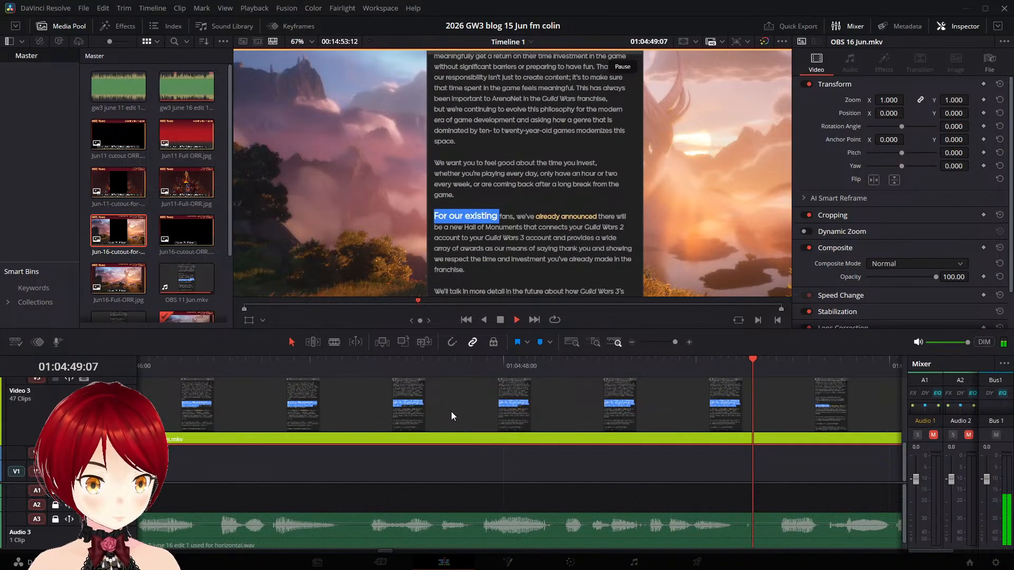
pyautogui.press('space')
pyautogui.click(196, 367)
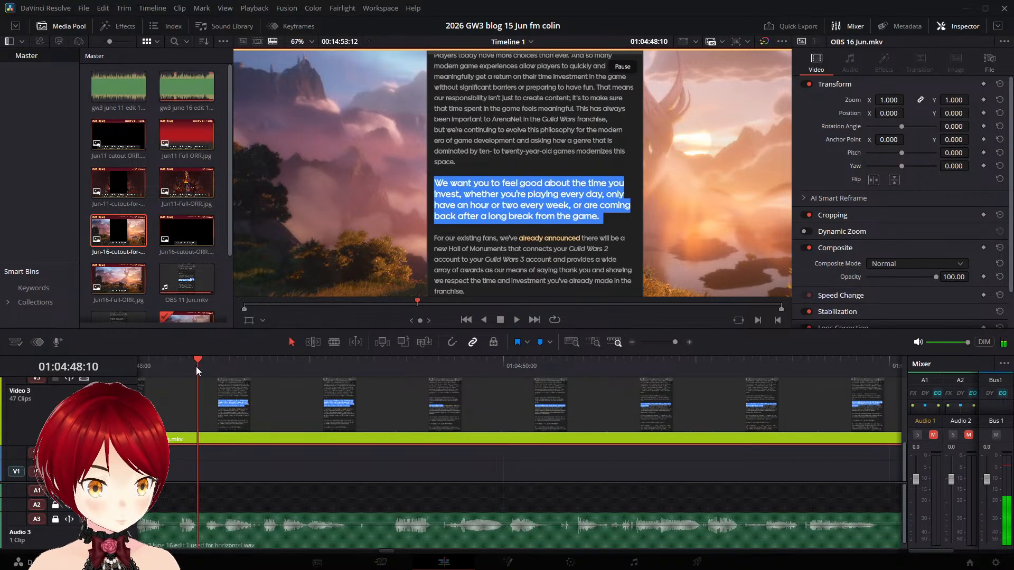
pyautogui.press('space')
pyautogui.press('space')
# - Split the "We want you to feel good" part at 01:04:48:17, shortly before the "For" highlight begins
pyautogui.press('Left')
pyautogui.press('Left')
pyautogui.press('Left')
pyautogui.press('Left')
pyautogui.press('Left')
pyautogui.press('Left')
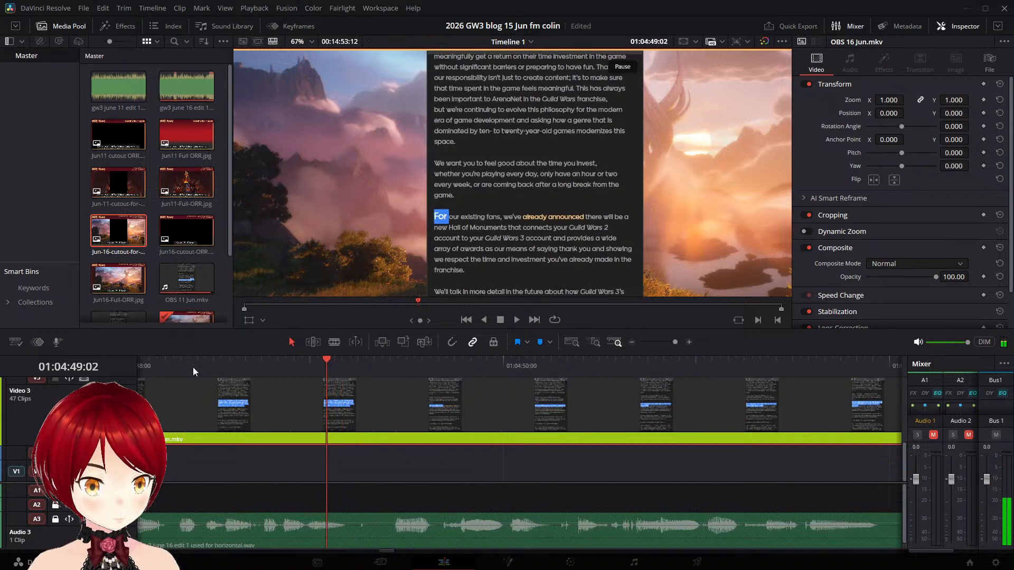
pyautogui.press('Left')
pyautogui.press('Left')
pyautogui.press('Left')
pyautogui.press('Left')
pyautogui.press('Left')
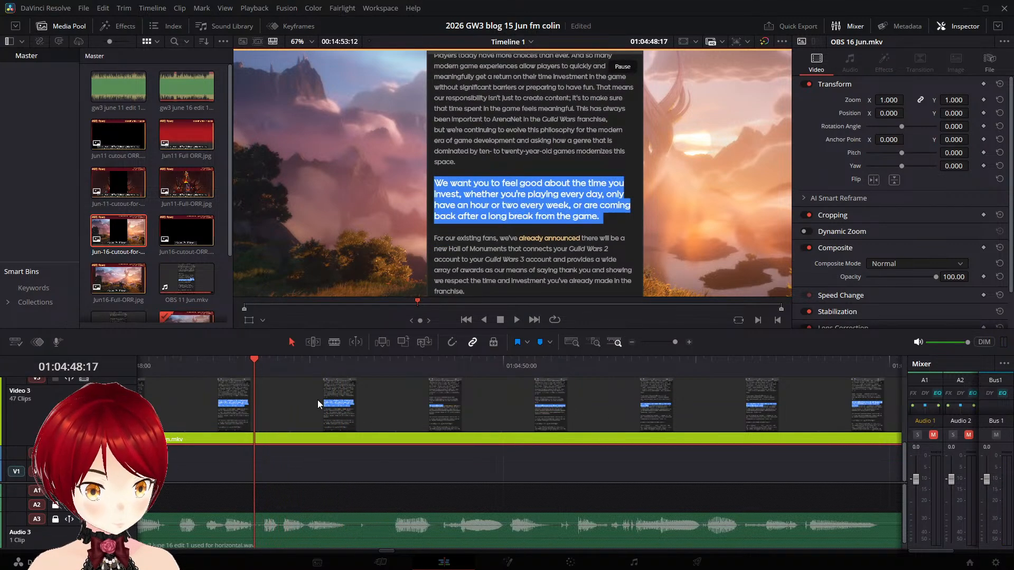
pyautogui.hotkey('ctrl', 'b')
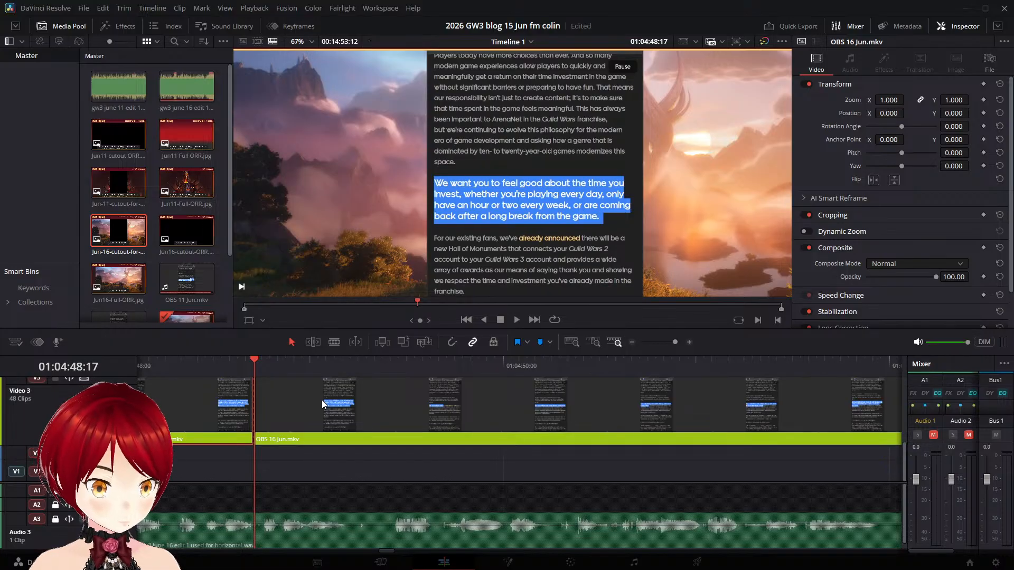
# - Move the "For our existing fans" part later on Video 3 to match the narration and replay it
pyautogui.press('space')
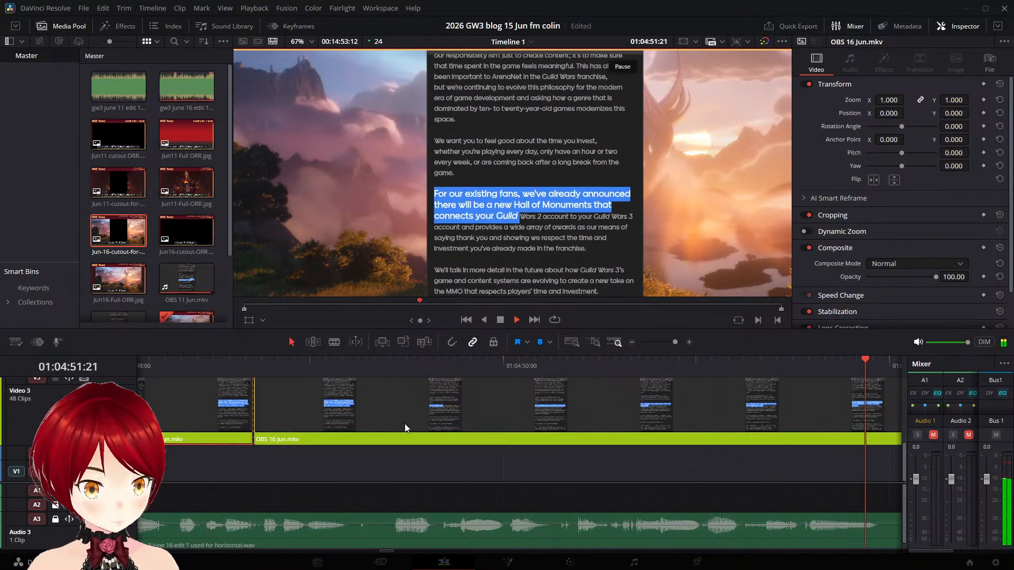
pyautogui.press('space')
pyautogui.moveTo(370, 418); pyautogui.dragTo(487, 411)
pyautogui.press('space')
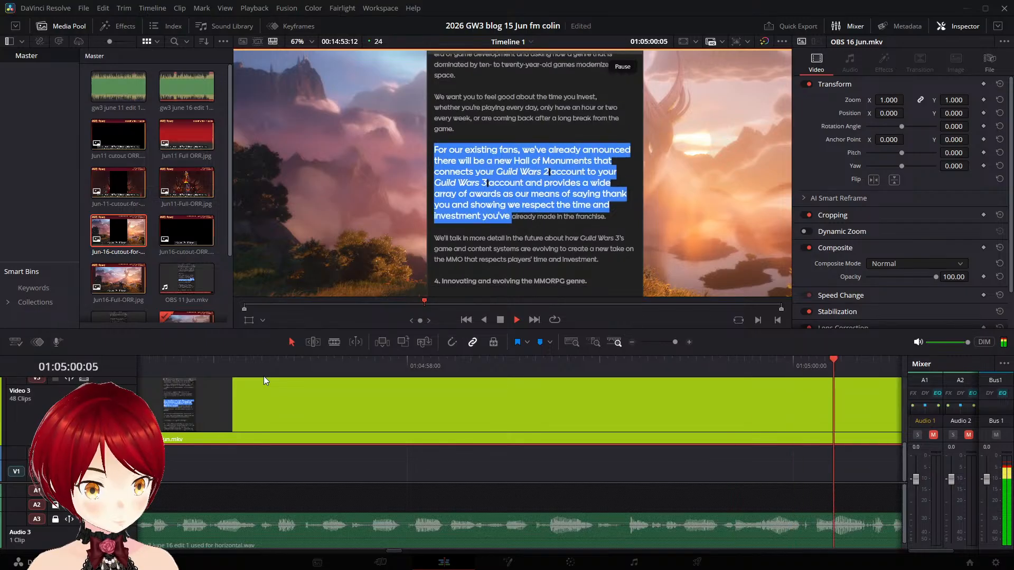
# - Examine the transition from the "For our existing fans" highlight to "We'll talk" around 01:05:01:21, going frame by frame
pyautogui.press('space')
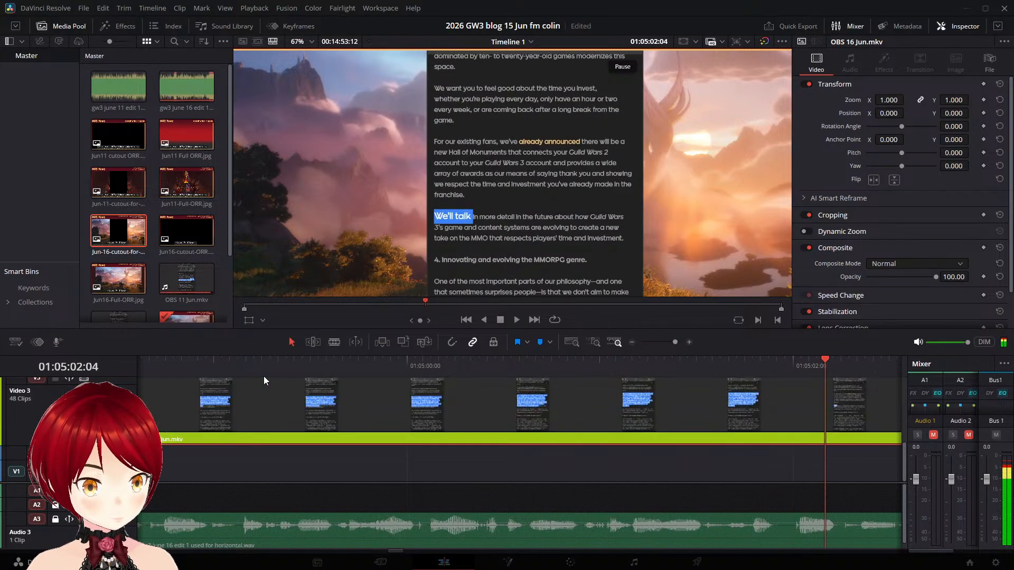
pyautogui.press('Left')
pyautogui.press('Left')
pyautogui.press('Left')
pyautogui.press('Left')
pyautogui.press('Left')
pyautogui.press('Left')
pyautogui.press('Left')
pyautogui.press('Left')
pyautogui.press('Left')
pyautogui.press('Left')
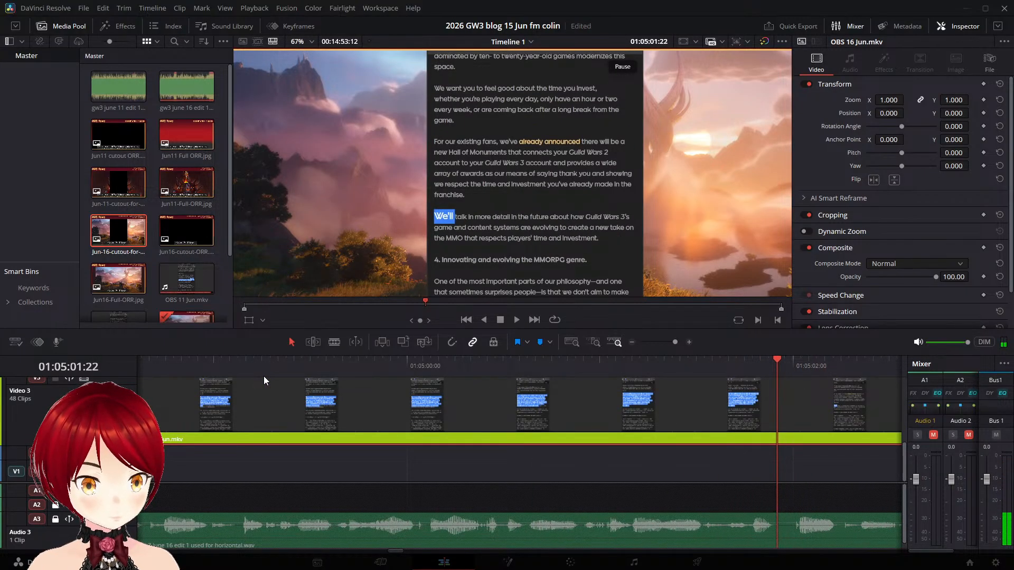
pyautogui.press('Right')
pyautogui.press('Right')
pyautogui.press('Right')
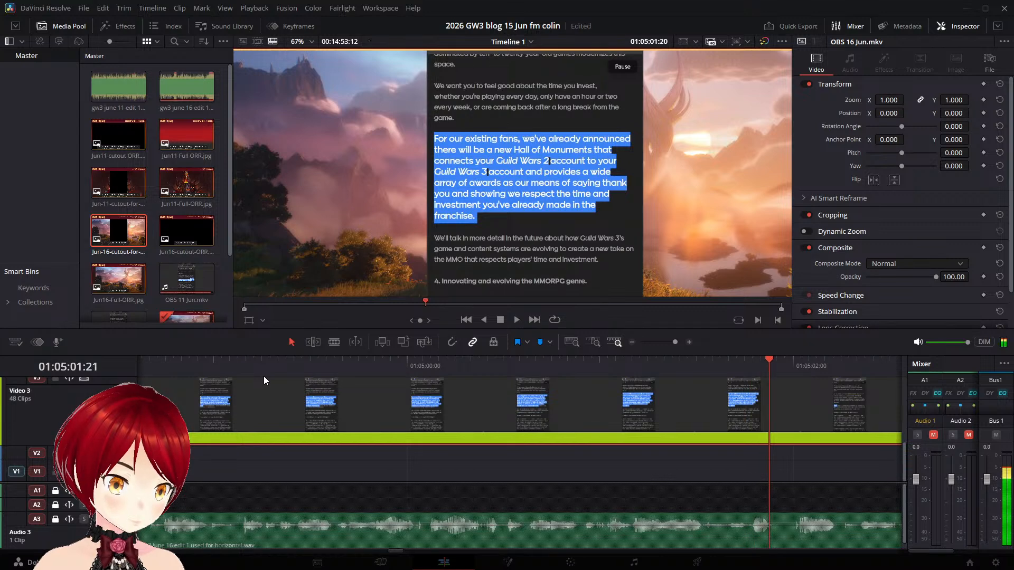
pyautogui.press('Left')
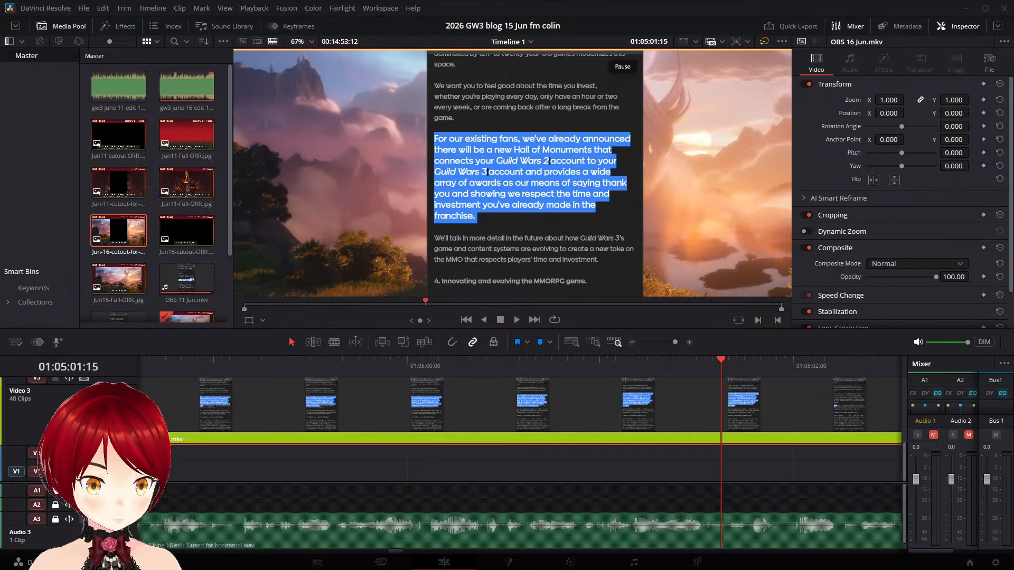
# - Replay the transition to "We'll talk" and split the "For our existing fans" part at 01:05:01:15, shortly before the new highlight begins
pyautogui.click(516, 319)
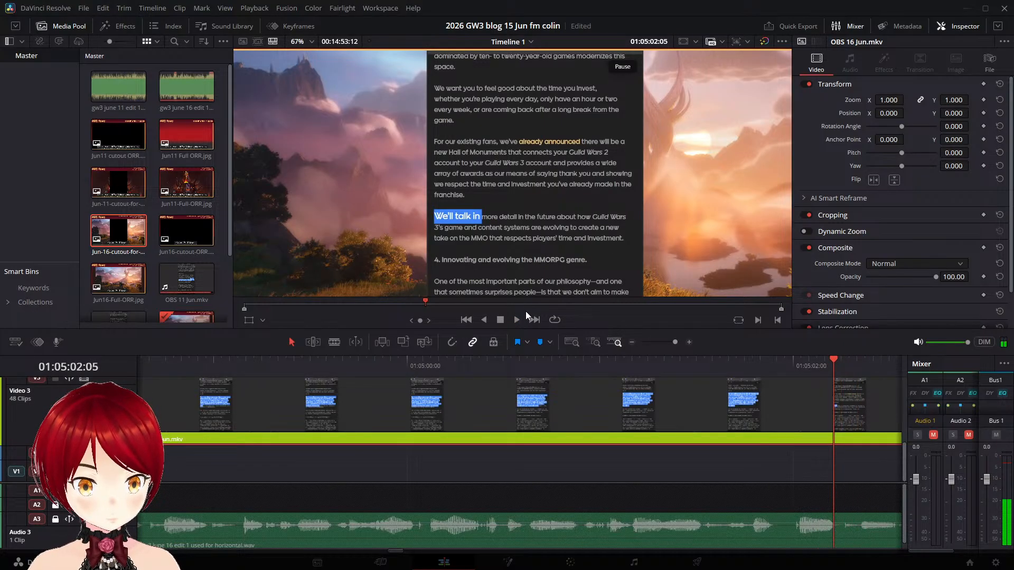
pyautogui.press('Left')
pyautogui.press('Left')
pyautogui.press('Left')
pyautogui.press('Left')
pyautogui.press('Left')
pyautogui.press('Left')
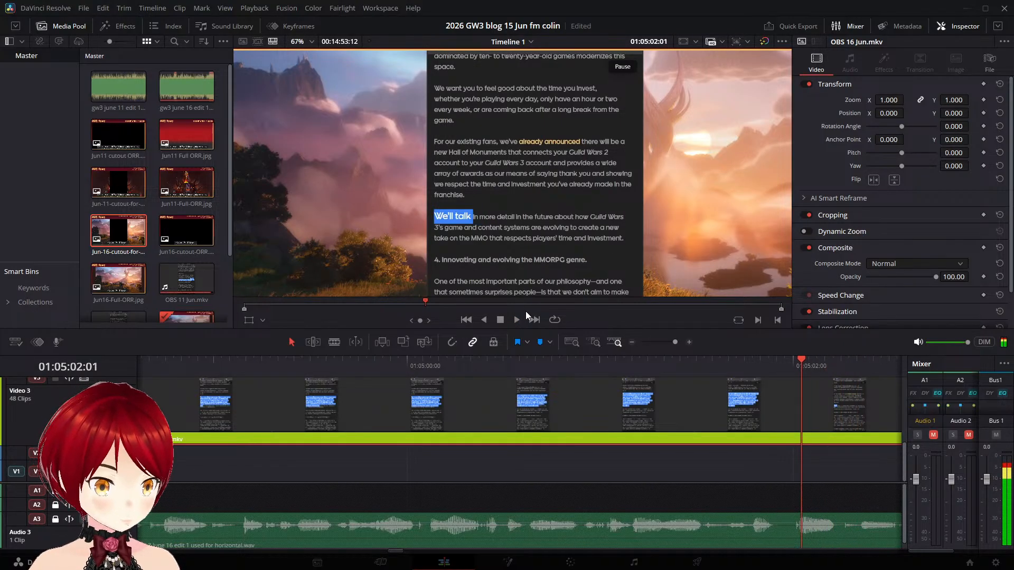
pyautogui.press('Left')
pyautogui.press('Left')
pyautogui.press('Left')
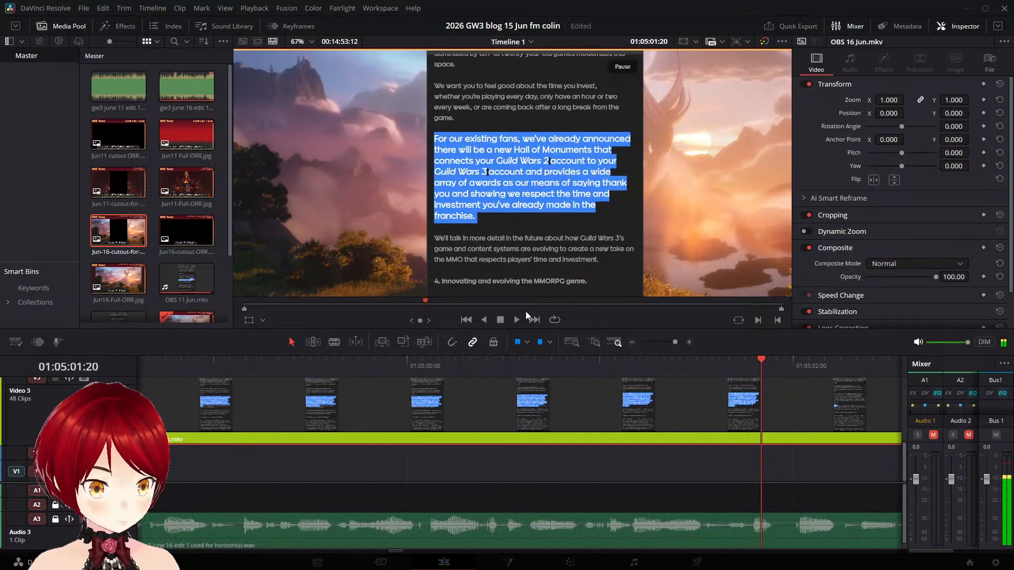
pyautogui.press('Left')
pyautogui.press('Left')
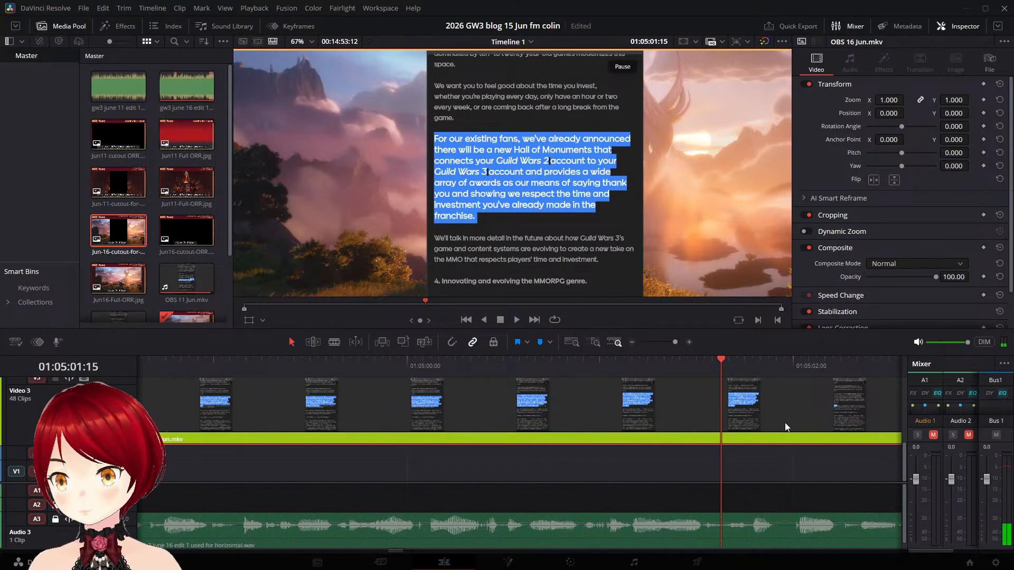
pyautogui.hotkey('ctrl', 'b')
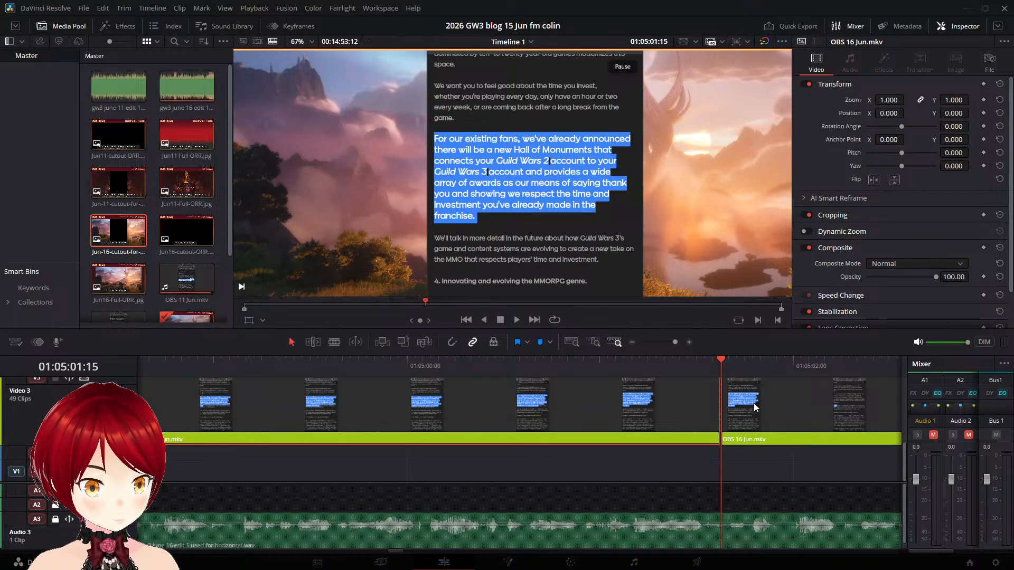
# - Move the "We'll talk in more detail" part later on Video 3 to match the narration and replay it
pyautogui.press('space')
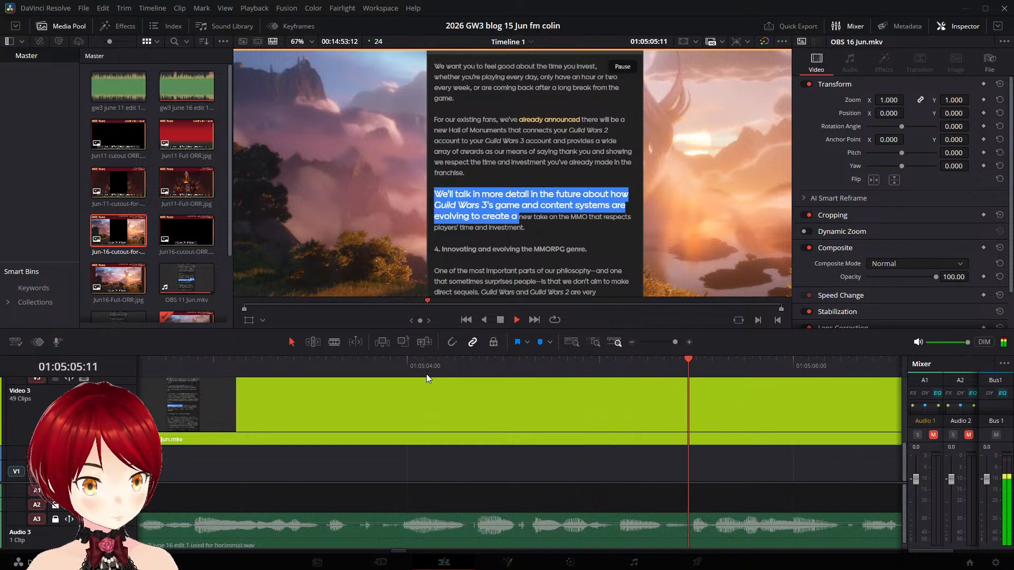
pyautogui.press('space')
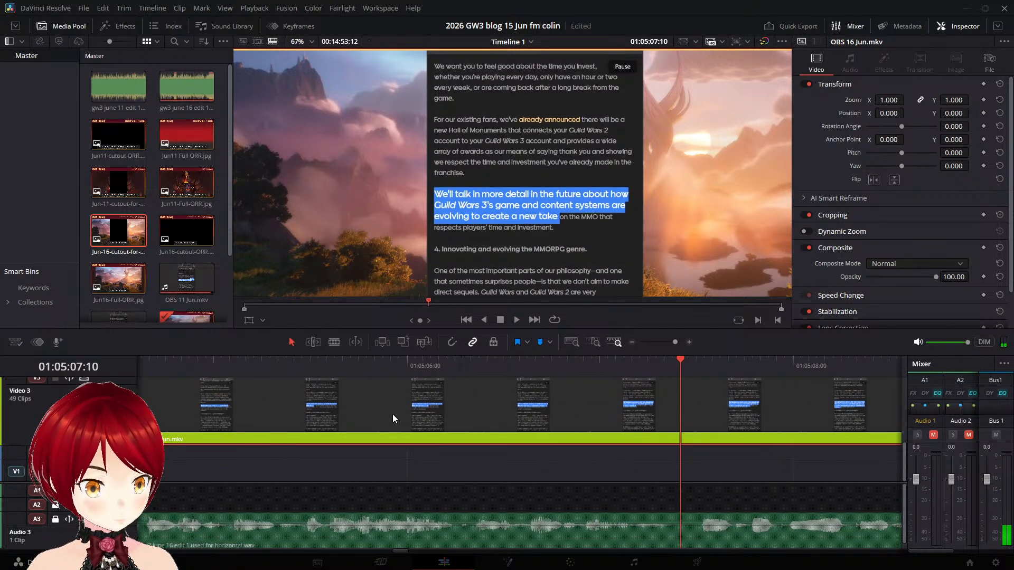
pyautogui.moveTo(392, 415); pyautogui.dragTo(569, 424)
pyautogui.moveTo(327, 400); pyautogui.dragTo(517, 418)
pyautogui.moveTo(365, 409); pyautogui.dragTo(752, 410)
pyautogui.press('space')
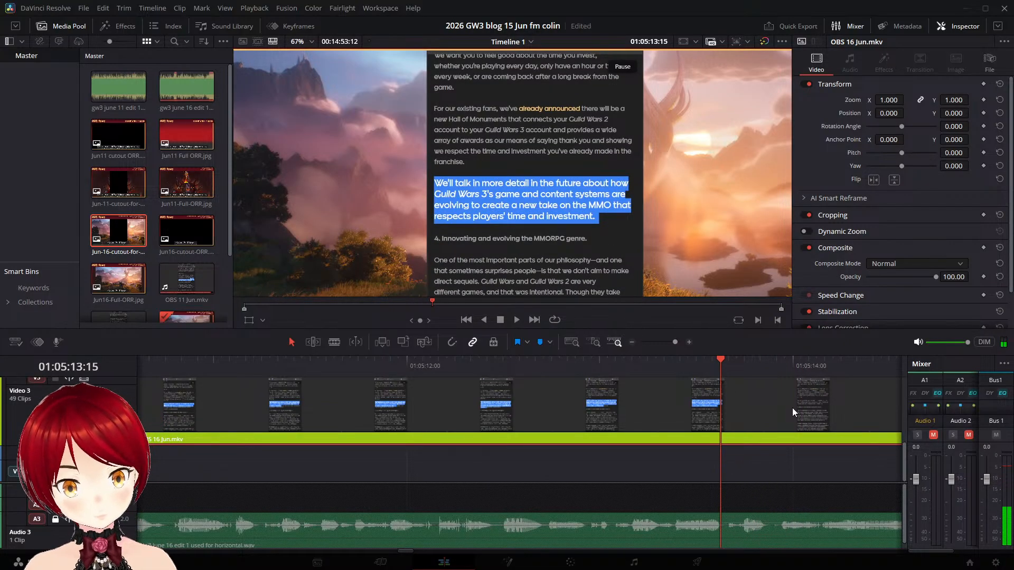
# - Split the "We'll talk" part at 01:05:13:15 and move the "Innovating and evolving the MMORPG genre" part later on Video 3 to match the narration
pyautogui.hotkey('ctrl', 'b')
pyautogui.press('space')
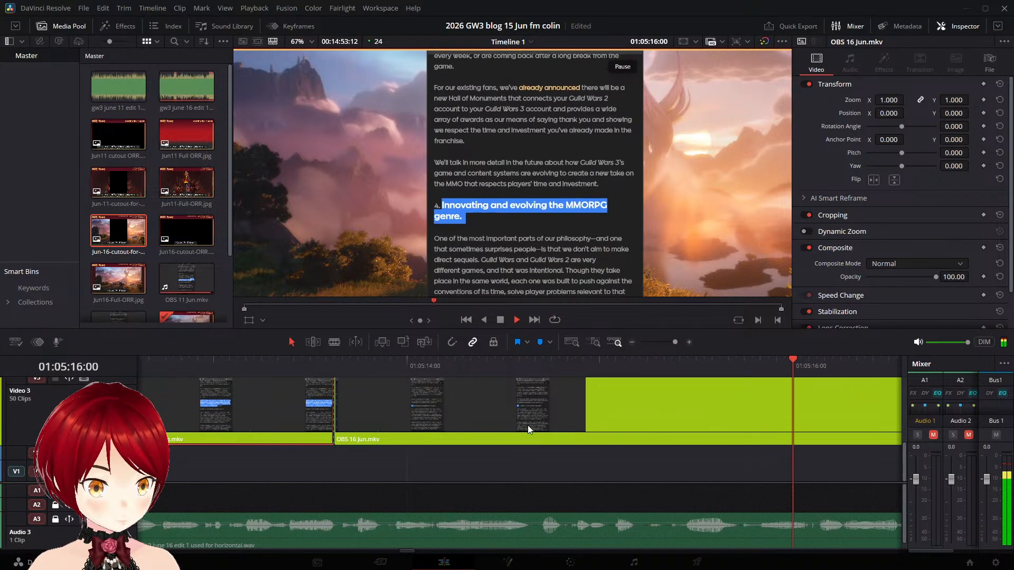
pyautogui.press('space')
pyautogui.moveTo(315, 396); pyautogui.dragTo(686, 428)
pyautogui.press('space')
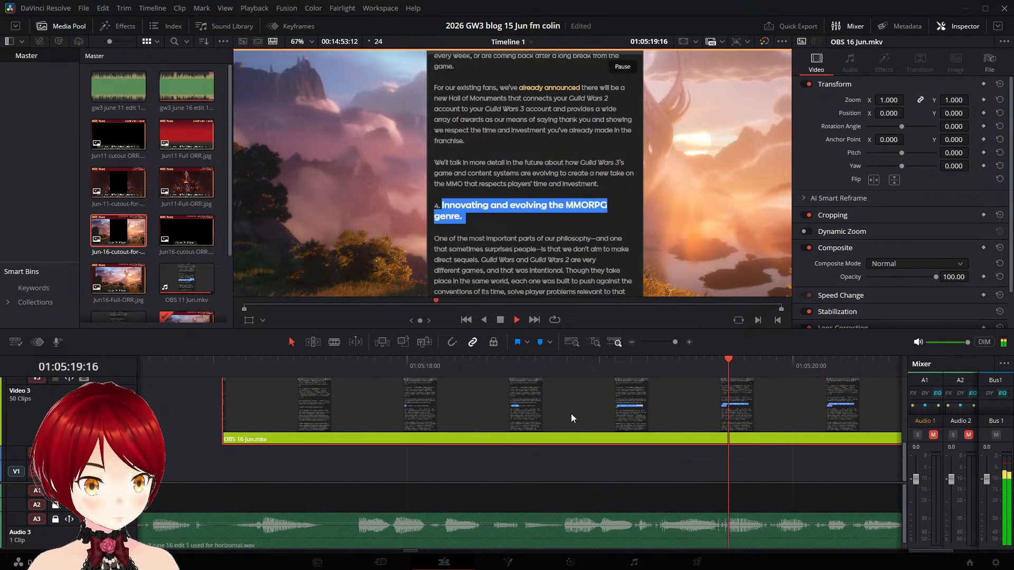
# - Split the "Innovating and evolving the MMORPG genre" part at 01:05:19:20, shortly before the "One of" highlight begins
pyautogui.press('space')
pyautogui.press('Left')
pyautogui.press('Left')
pyautogui.press('Left')
pyautogui.press('Left')
pyautogui.press('Left')
pyautogui.press('Left')
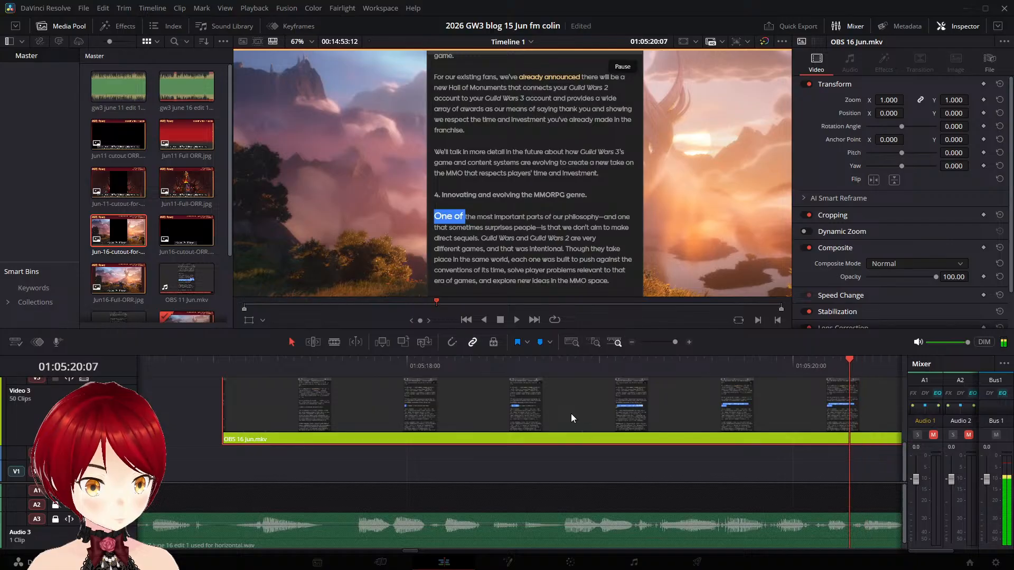
pyautogui.press('Left')
pyautogui.press('Left')
pyautogui.press('Left')
pyautogui.press('Left')
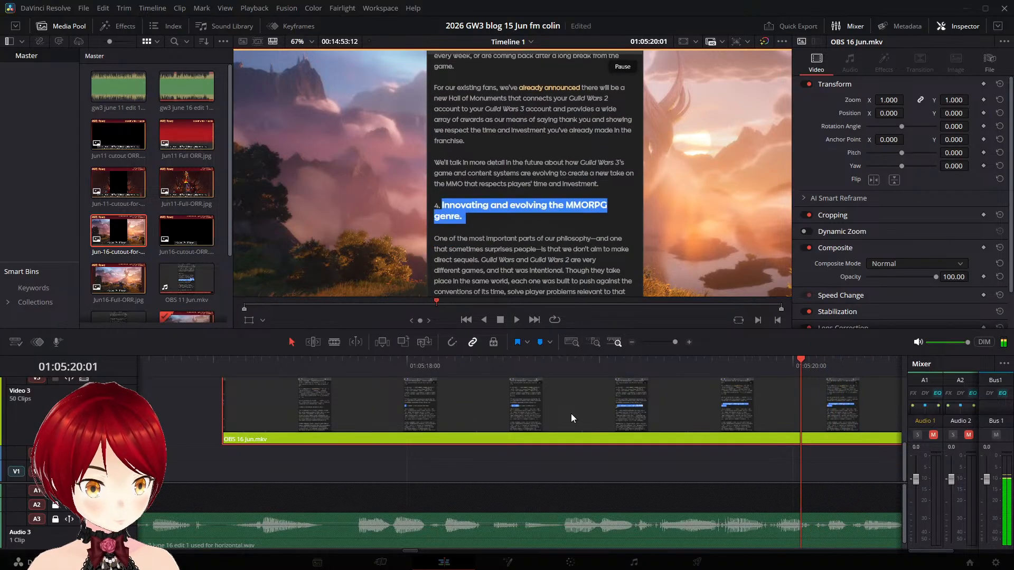
pyautogui.press('Left')
pyautogui.press('Left')
pyautogui.press('Left')
pyautogui.press('Left')
pyautogui.press('Left')
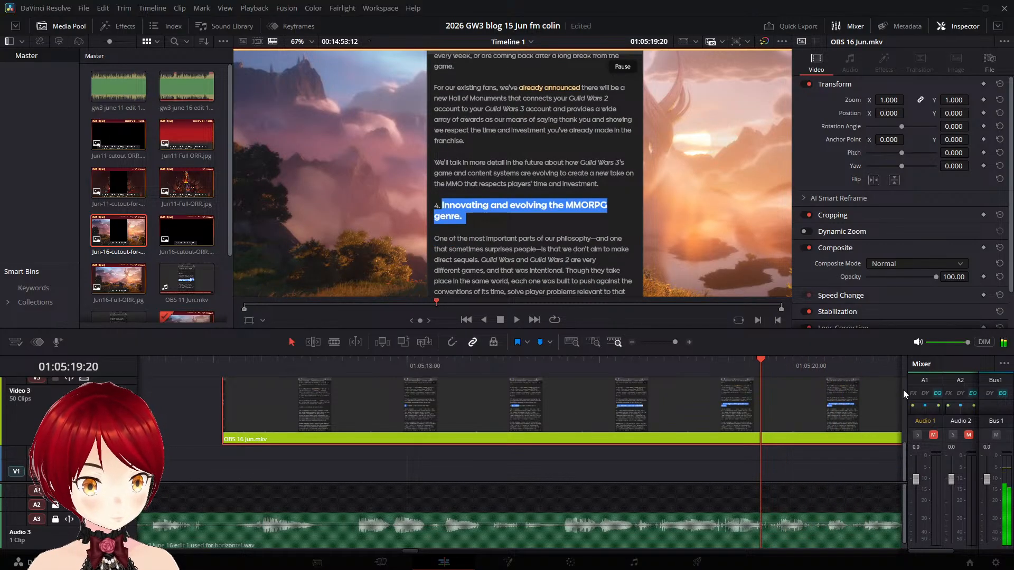
pyautogui.hotkey('ctrl', 'b')
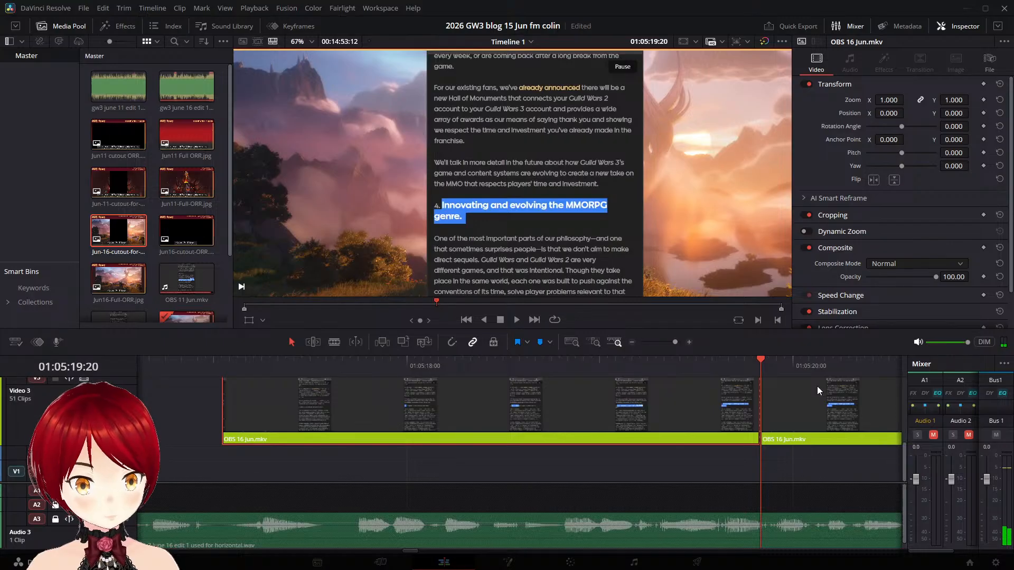
# - Move the "One of the most important parts" part to start at 01:05:21:07 on Video 3 and replay it
pyautogui.press('space')
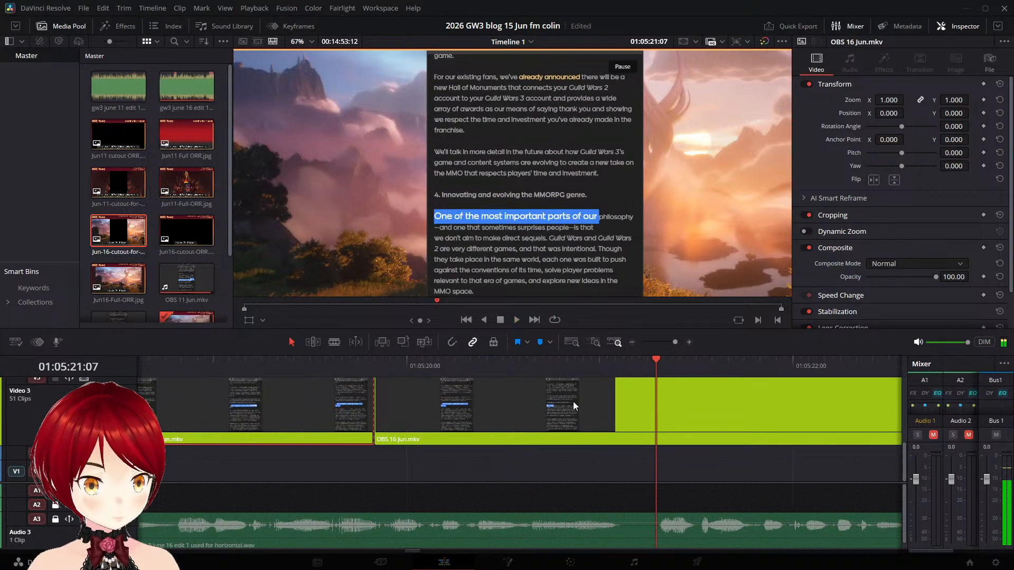
pyautogui.moveTo(454, 395); pyautogui.dragTo(738, 416)
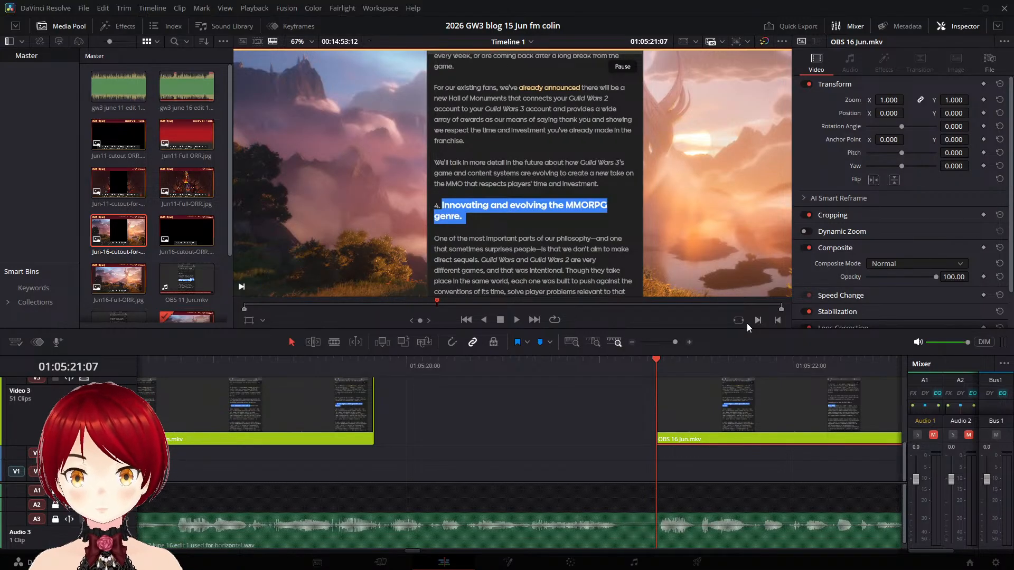
pyautogui.click(480, 368)
pyautogui.press('space')
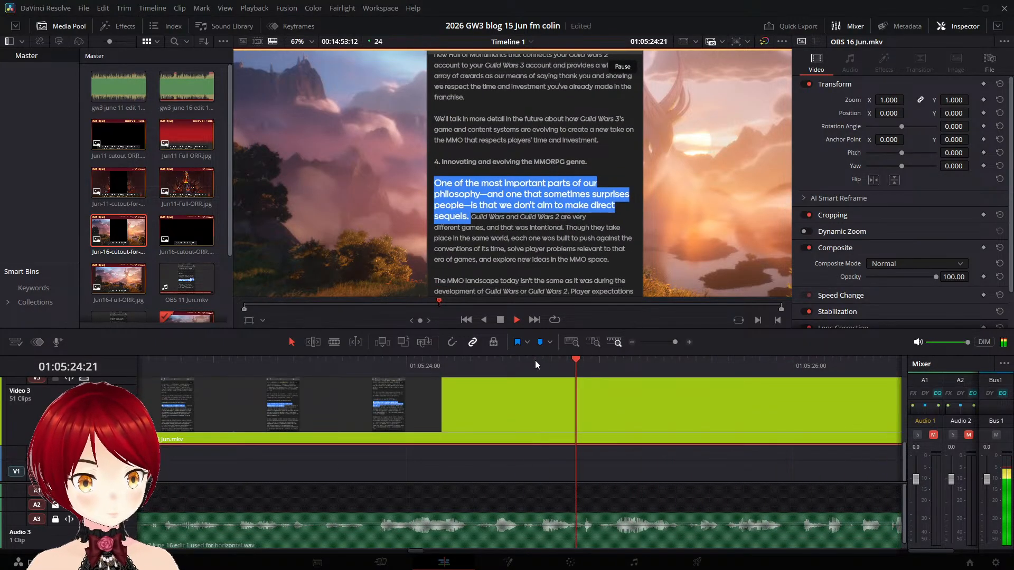
# - Split the "One of the most important parts" part at 01:05:25:14, shortly before the "Guild Wars" highlight begins
pyautogui.press('space')
pyautogui.press('Left')
pyautogui.press('Left')
pyautogui.press('Left')
pyautogui.press('Left')
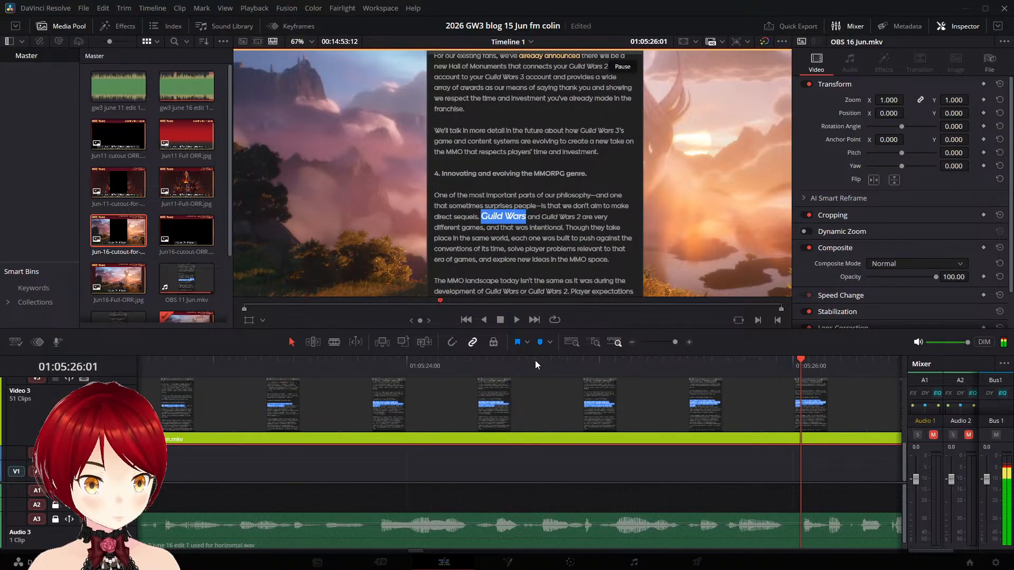
pyautogui.press('Left')
pyautogui.press('Left')
pyautogui.press('Left')
pyautogui.press('Left')
pyautogui.press('Left')
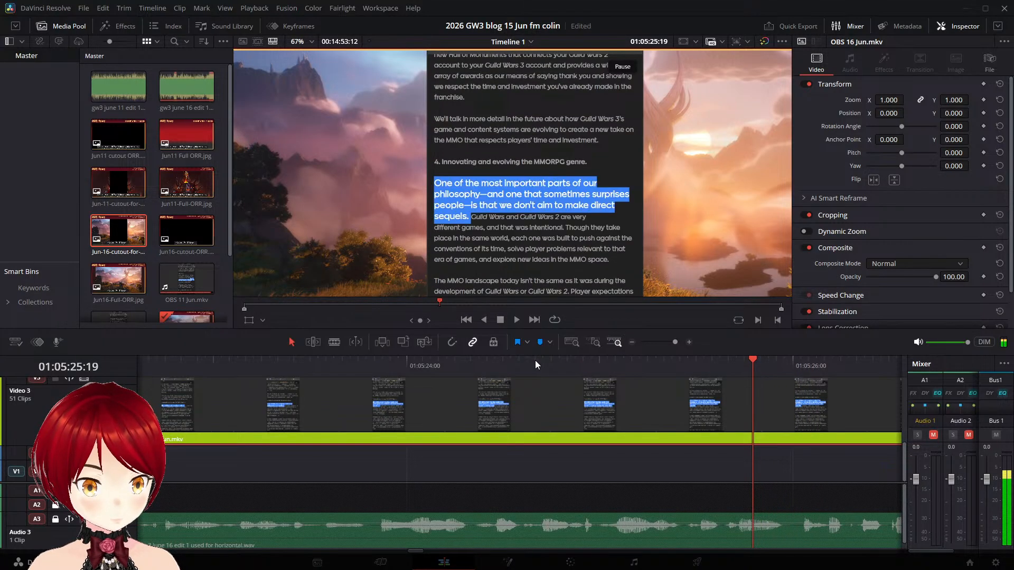
pyautogui.press('Left')
pyautogui.press('Left')
pyautogui.press('Left')
pyautogui.press('Left')
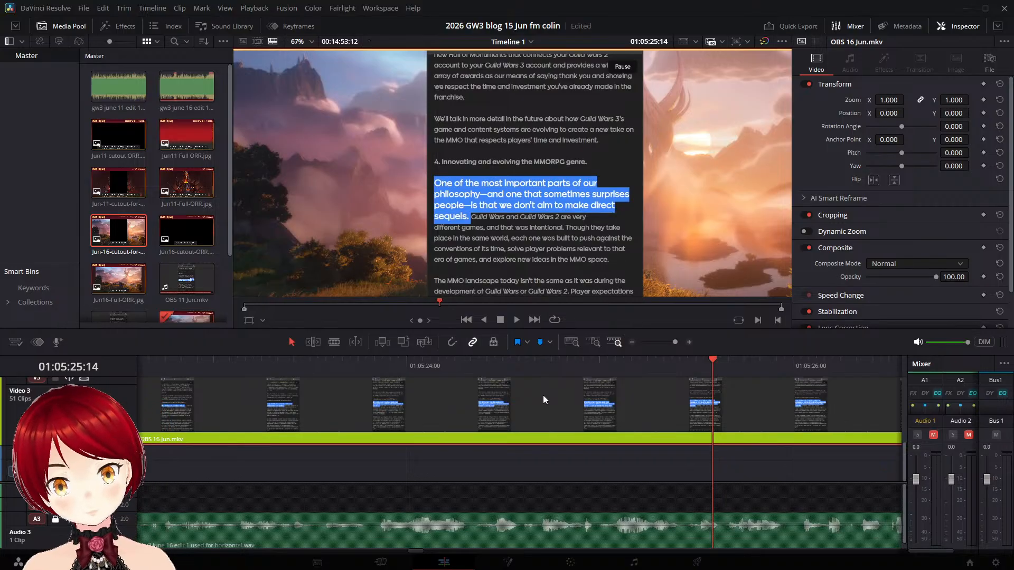
pyautogui.hotkey('ctrl', 'b')
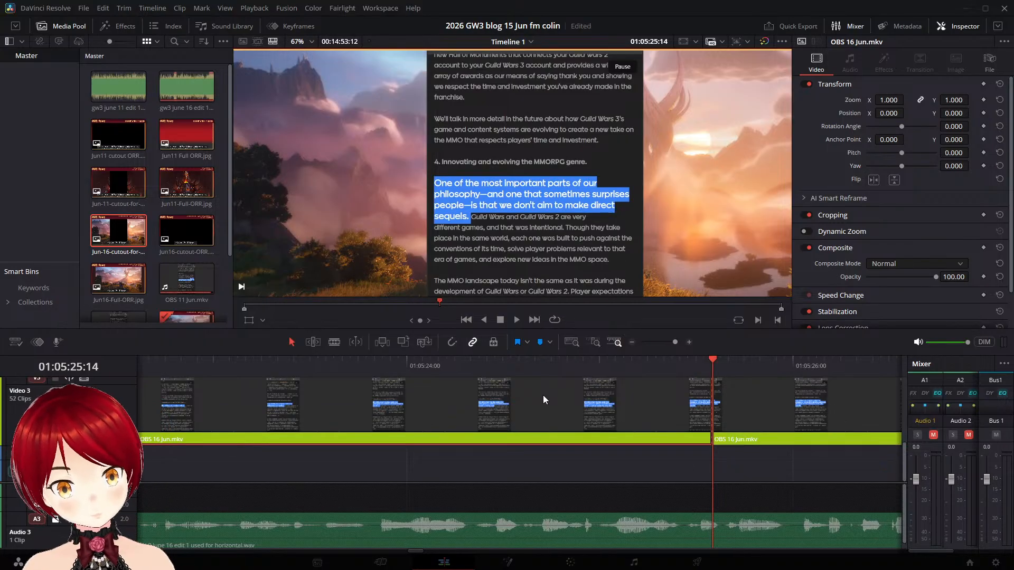
# - Replay the narration around the new cut and move the "Guild Wars and Guild Wars 2" part to start at 01:05:28:07 on Video 3
pyautogui.click(613, 465)
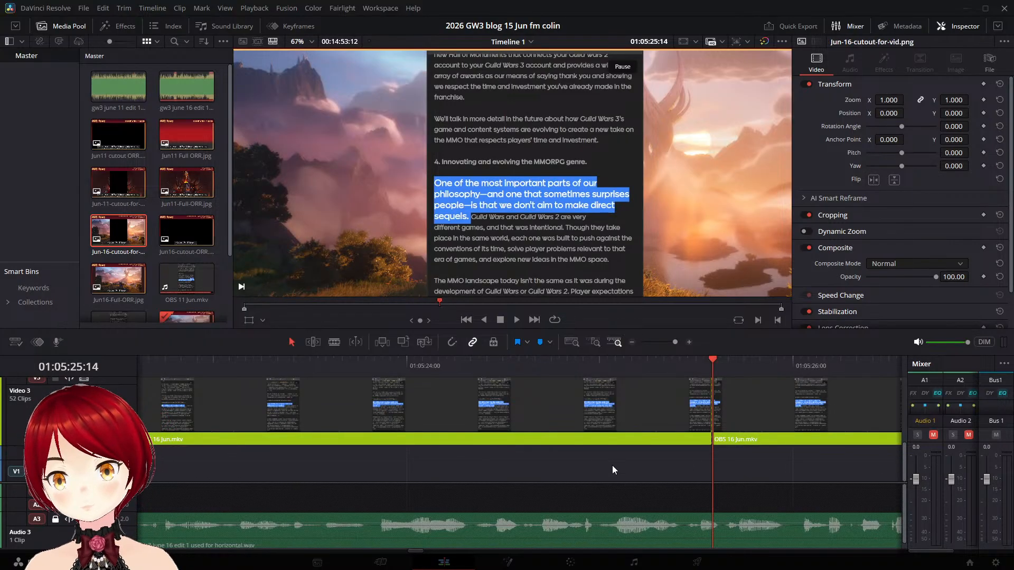
pyautogui.click(535, 369)
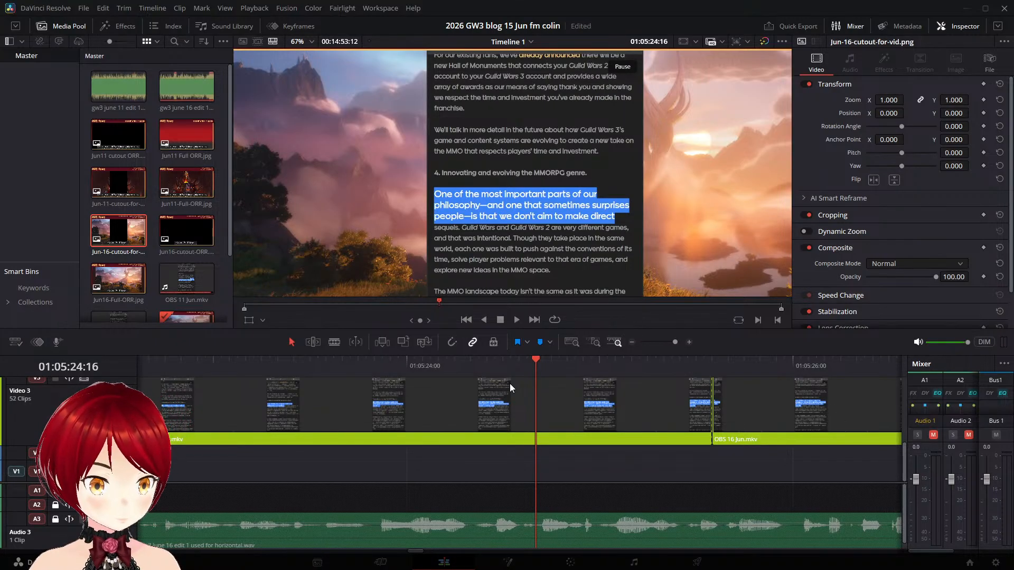
pyautogui.press('space')
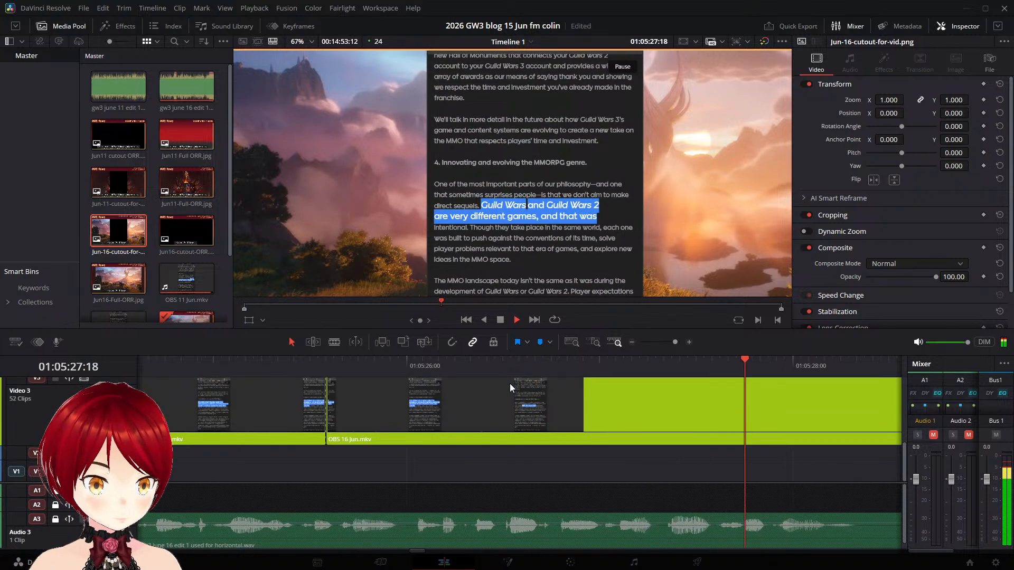
pyautogui.press('space')
pyautogui.moveTo(353, 405); pyautogui.dragTo(883, 412)
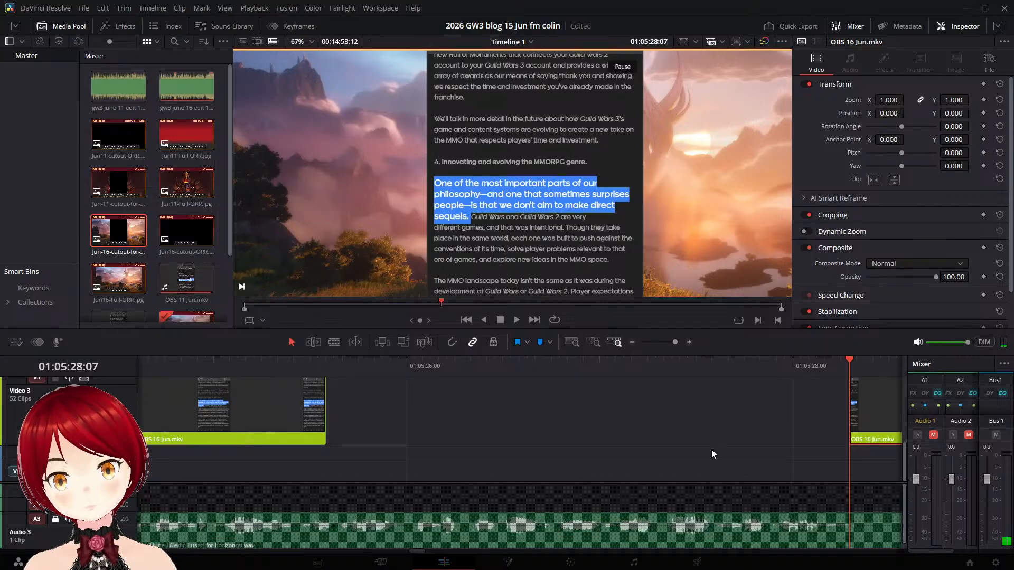
pyautogui.press('space')
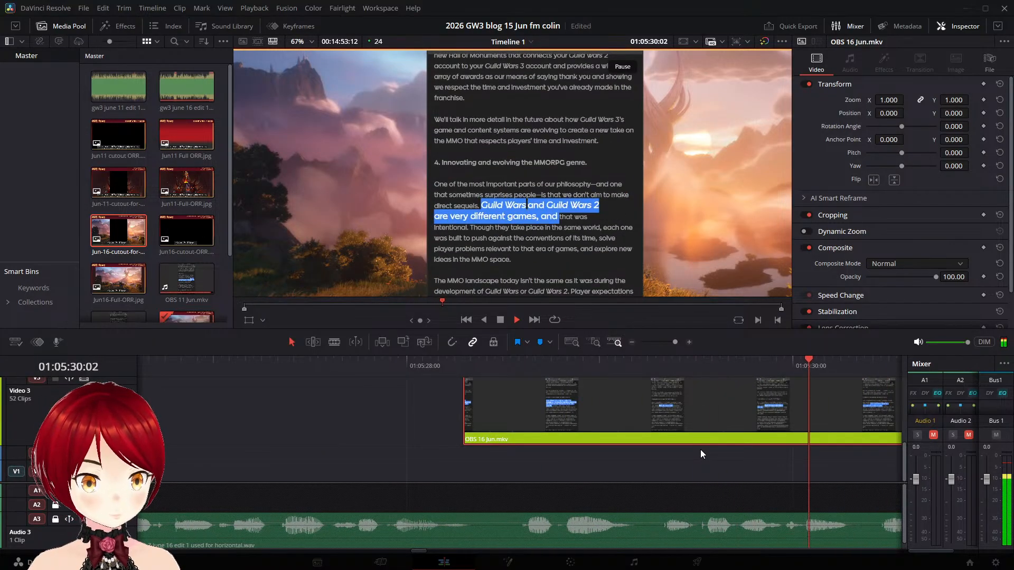
# - Split the "Guild Wars and Guild Wars 2" part at 01:05:31:08, shortly before the "Though" highlight begins
pyautogui.press('space')
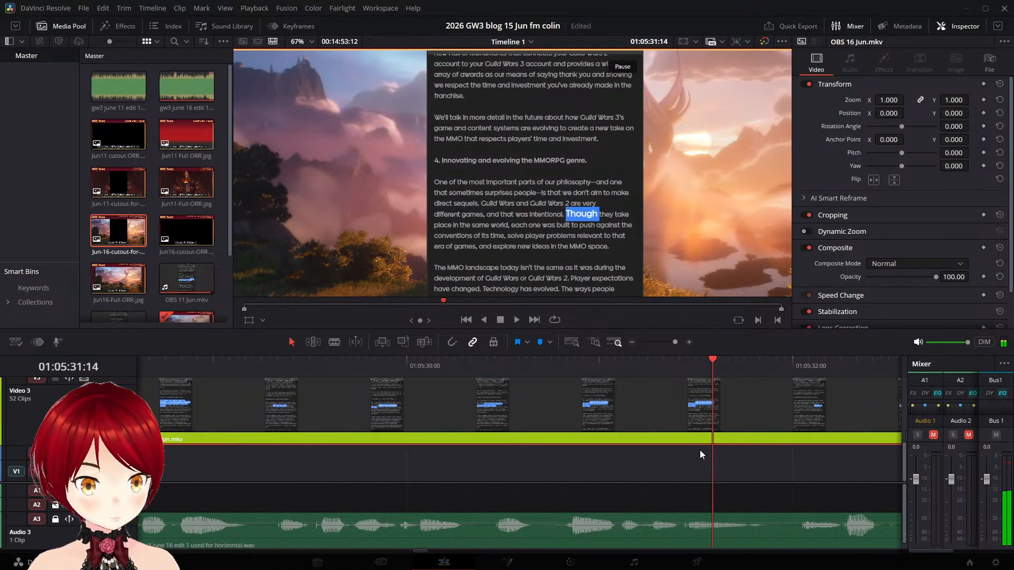
pyautogui.press('Left')
pyautogui.press('Left')
pyautogui.press('Left')
pyautogui.press('Left')
pyautogui.press('Left')
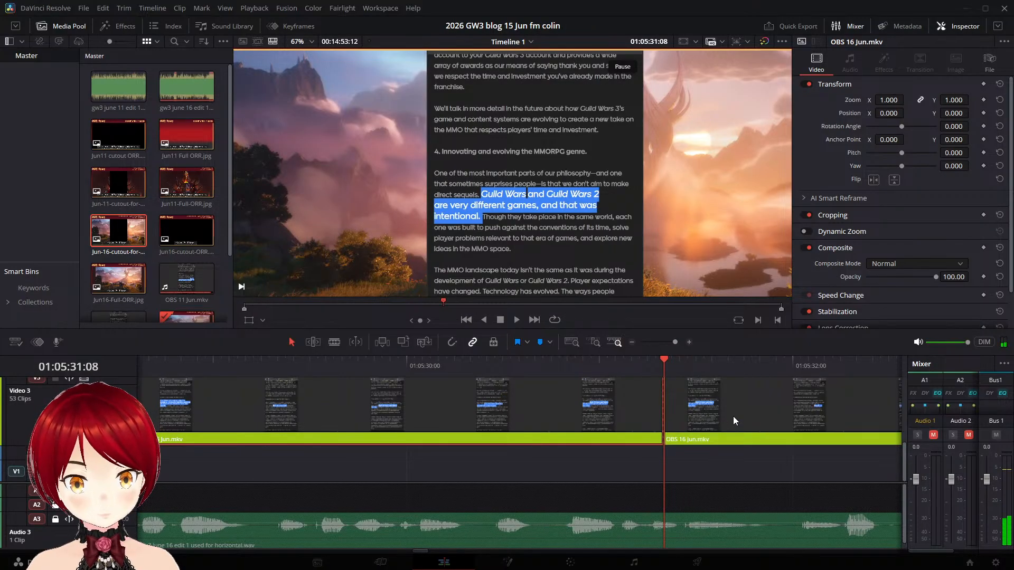
pyautogui.hotkey('ctrl', 'b')
# - Move the "Though they take place in the same world" part later on Video 3 to match the narration and replay it
pyautogui.press('space')
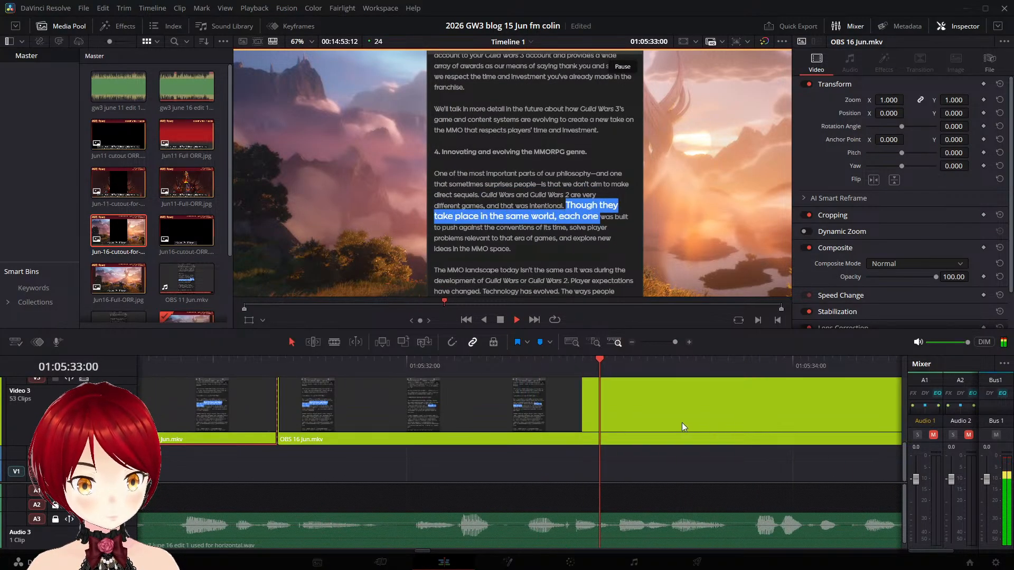
pyautogui.moveTo(333, 406); pyautogui.dragTo(786, 425)
pyautogui.press('space')
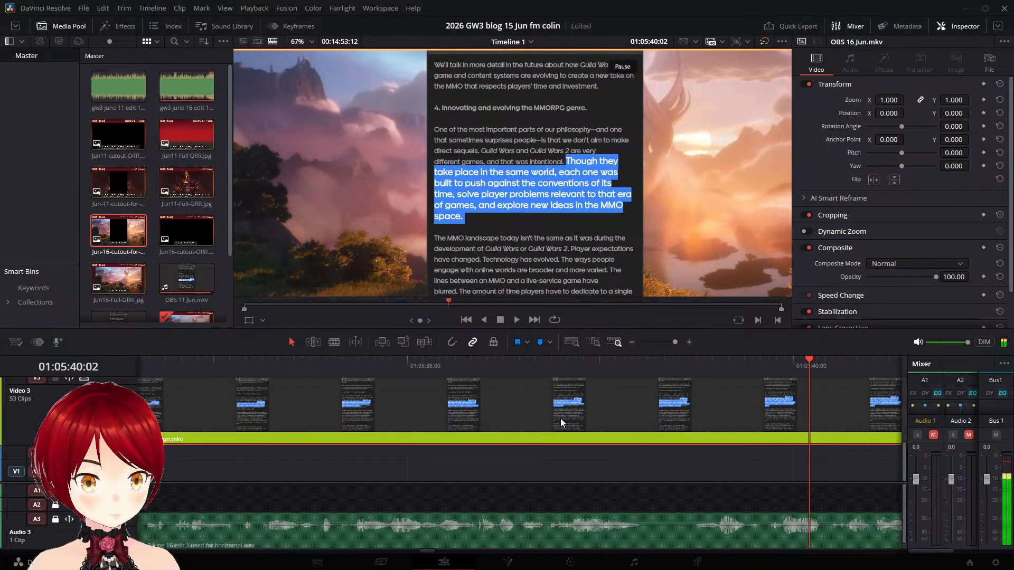
# - Split the "Though they take place in the same world" part at 01:05:40:09, shortly before the "The MMO" highlight begins
pyautogui.press('space')
pyautogui.press('Left')
pyautogui.press('Left')
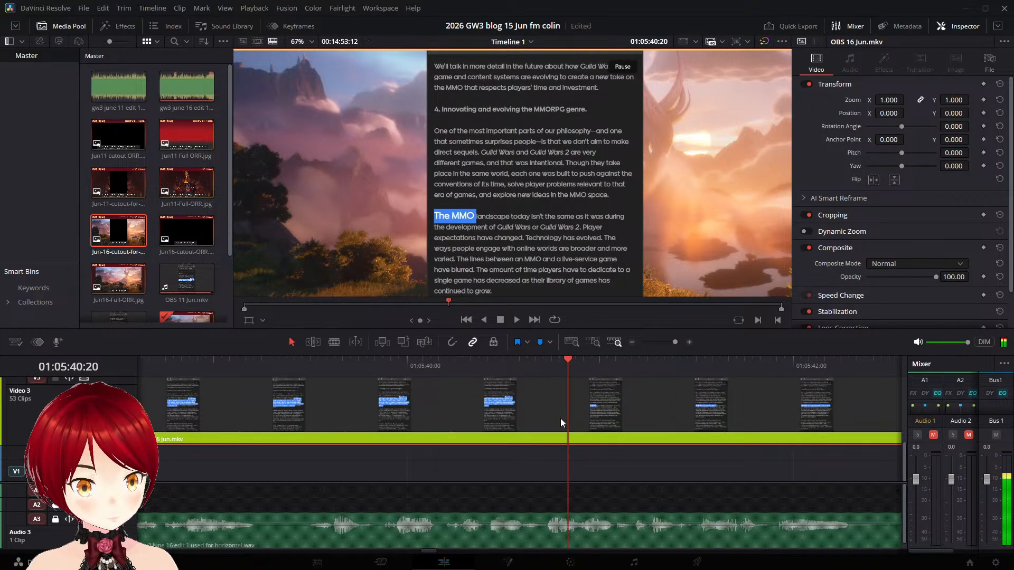
pyautogui.press('Left')
pyautogui.press('Left')
pyautogui.press('Left')
pyautogui.press('Left')
pyautogui.press('Left')
pyautogui.press('Left')
pyautogui.press('Left')
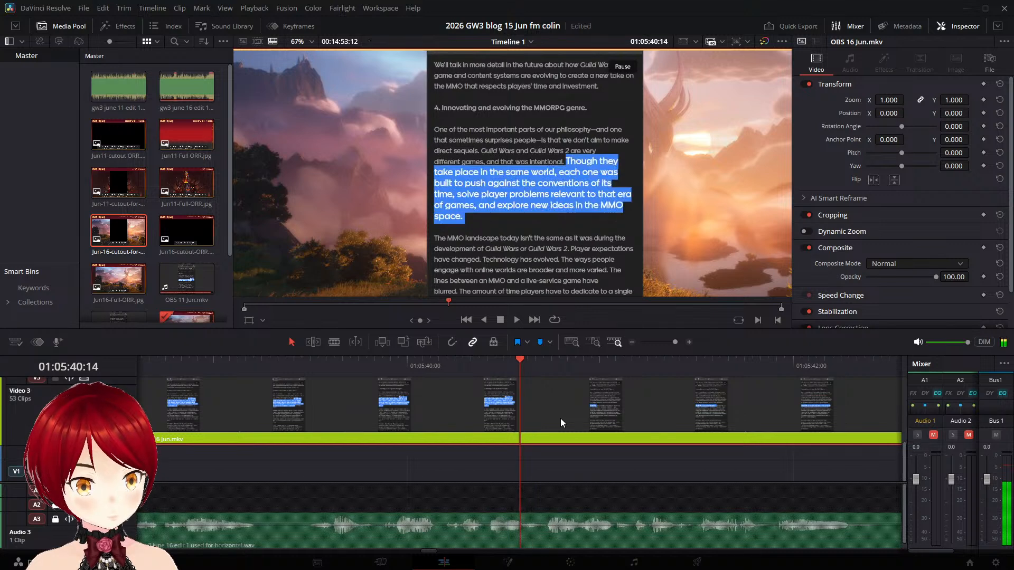
pyautogui.press('Left')
pyautogui.press('Left')
pyautogui.press('Left')
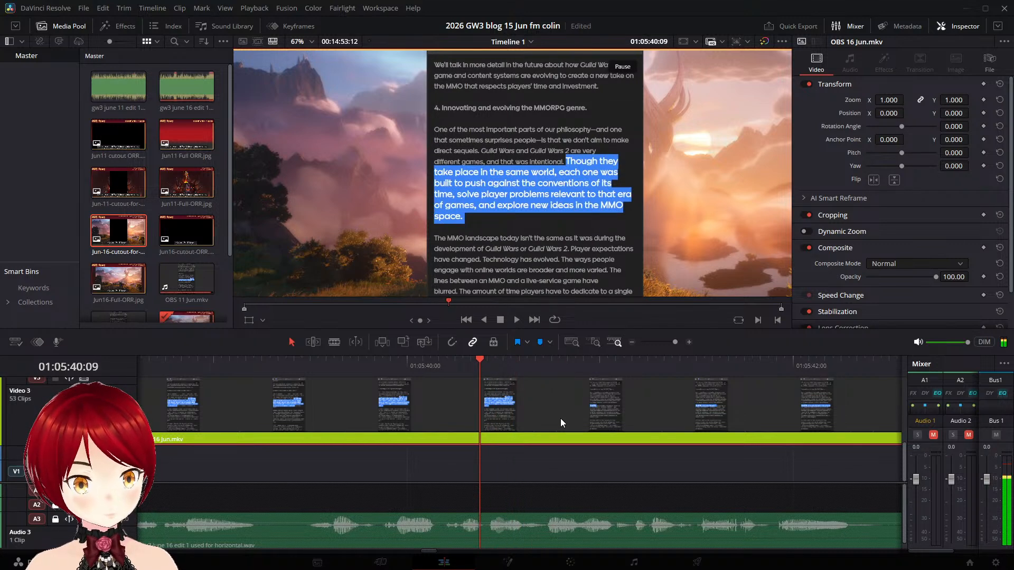
pyautogui.hotkey('ctrl', 'b')
# - Move the "The MMO landscape today" part to start at 01:05:45:15 on Video 3 and play it against the narration
pyautogui.press('space')
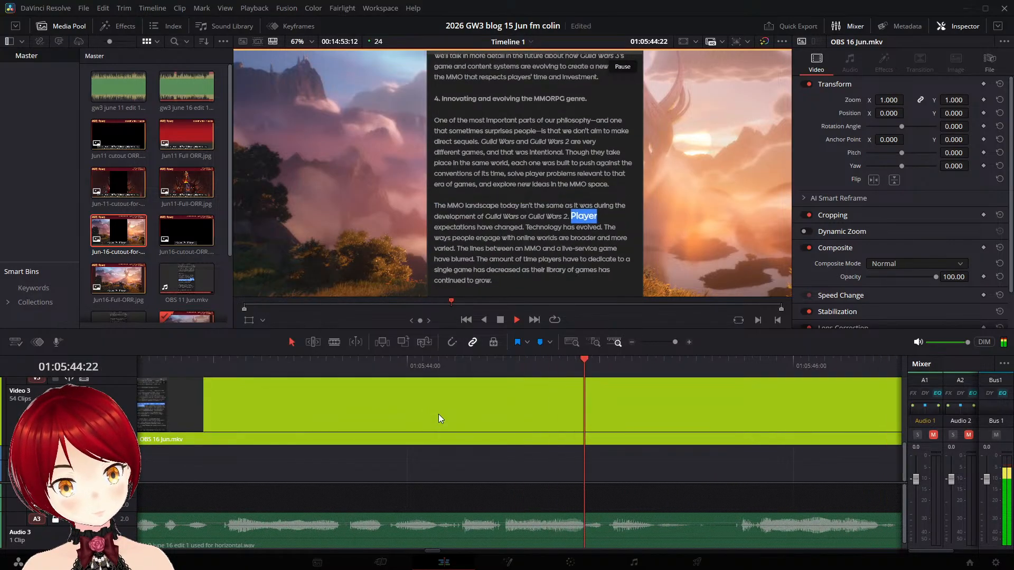
pyautogui.press('space')
pyautogui.moveTo(269, 405); pyautogui.dragTo(409, 407)
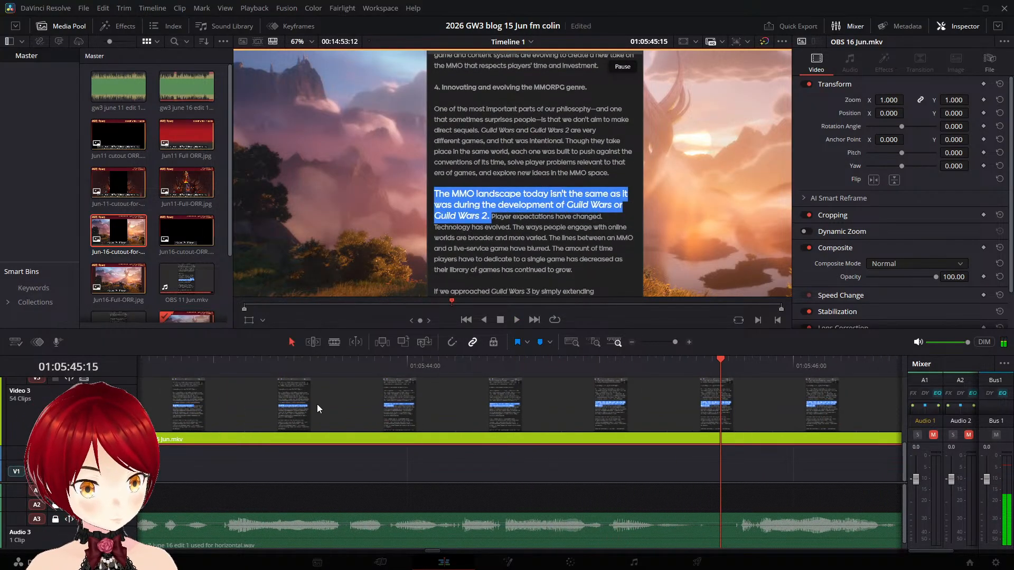
pyautogui.moveTo(317, 404); pyautogui.dragTo(742, 419)
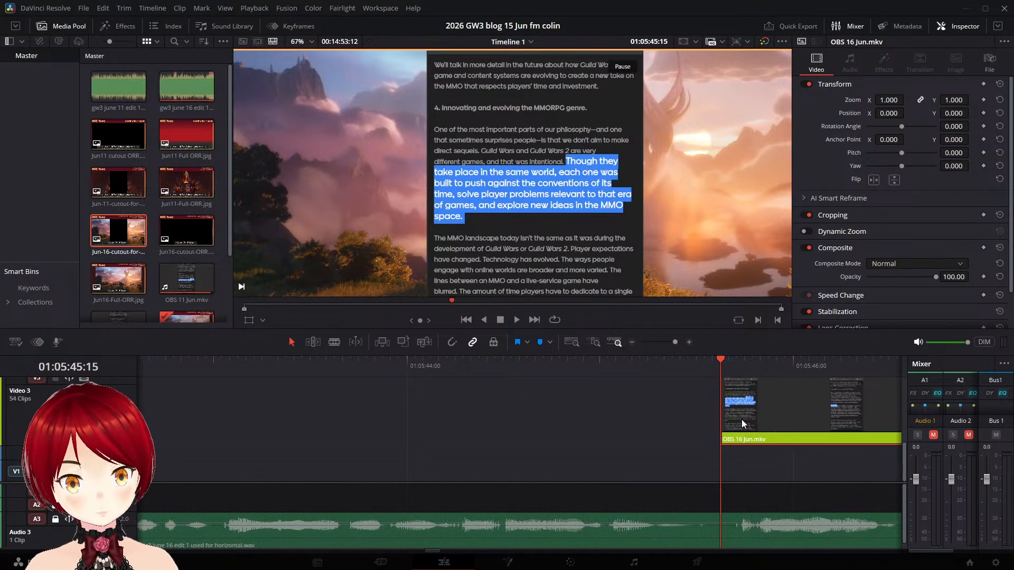
pyautogui.press('space')
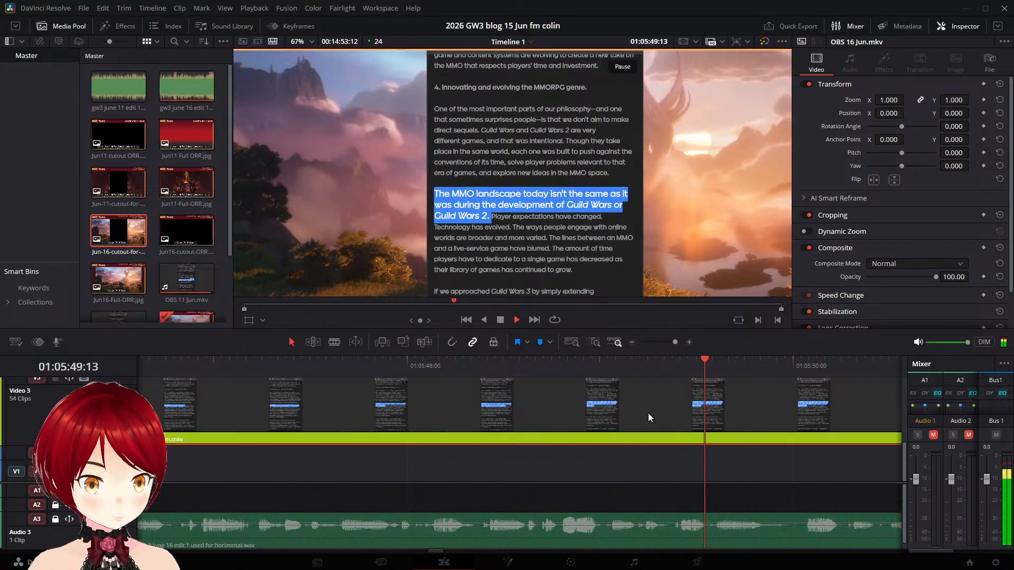
pyautogui.press('space')
pyautogui.press('Left')
pyautogui.press('Left')
pyautogui.press('Left')
pyautogui.press('Left')
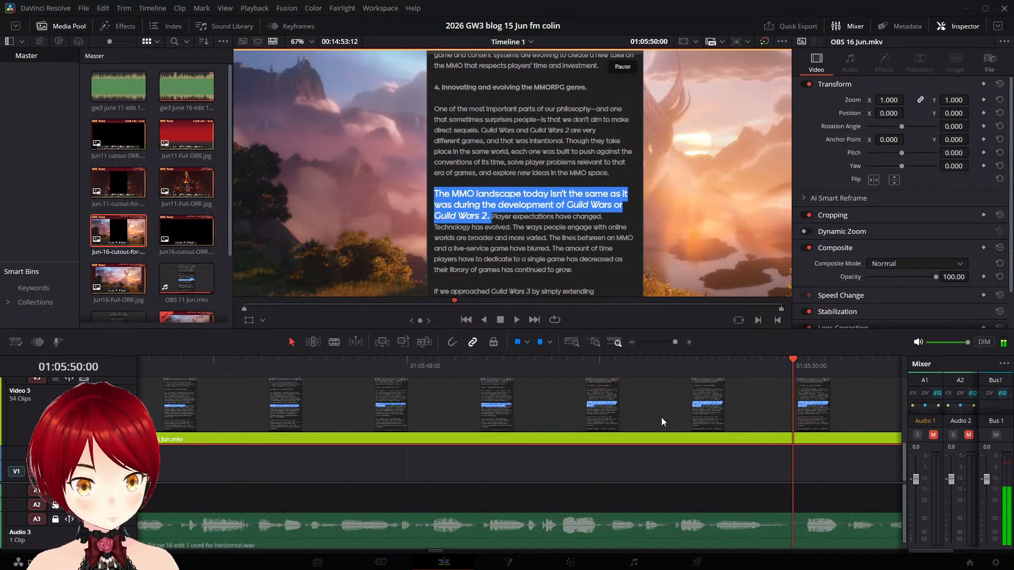
pyautogui.press('Left')
pyautogui.press('Left')
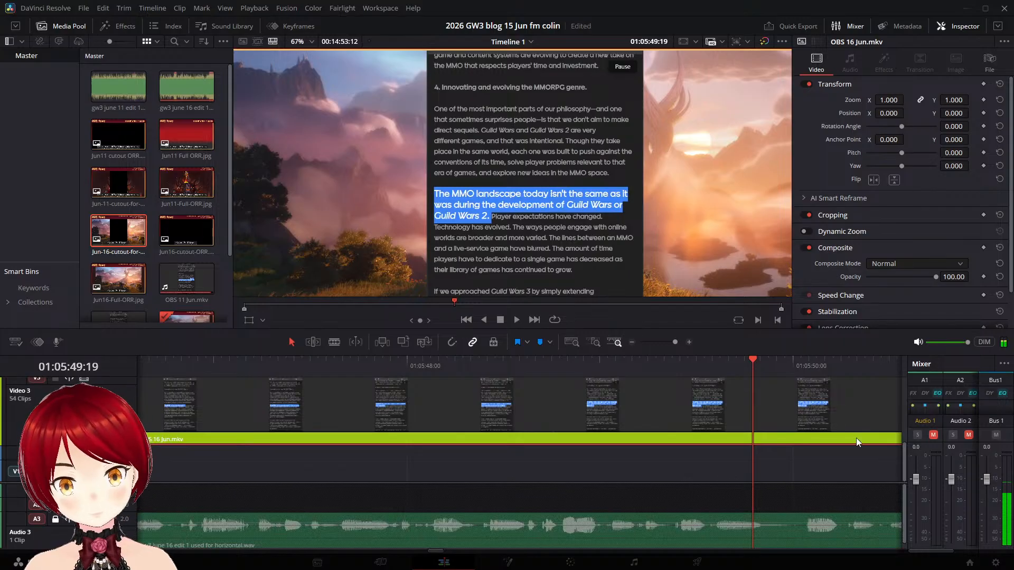
pyautogui.hotkey('ctrl', 'b')
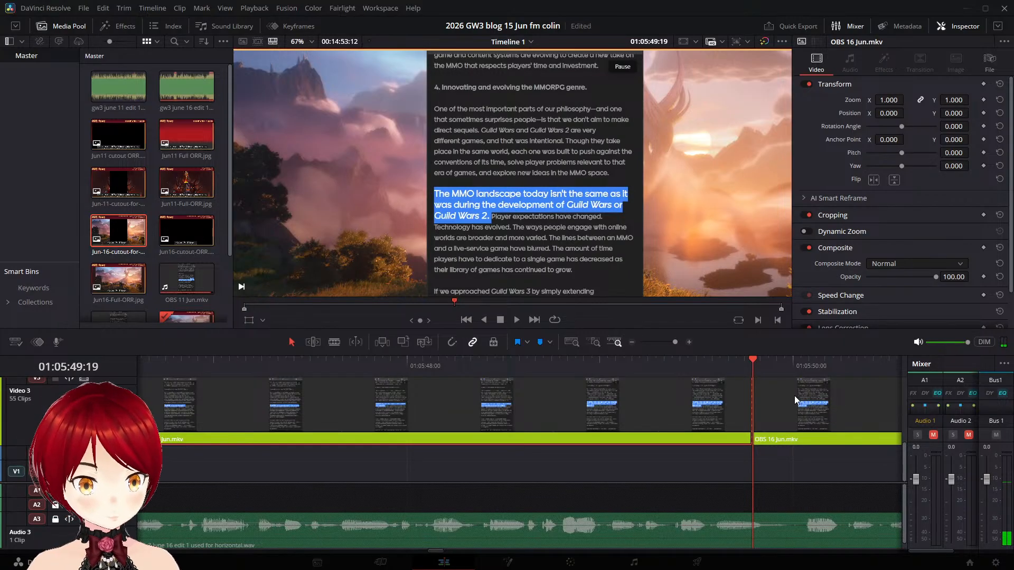
pyautogui.hotkey('ctrl', 's')
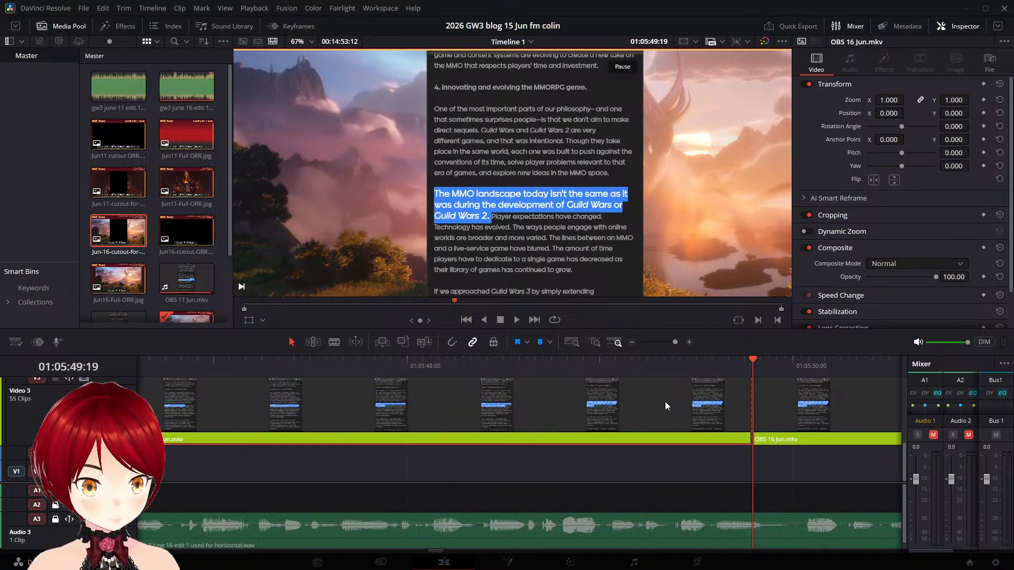
pyautogui.press('space')
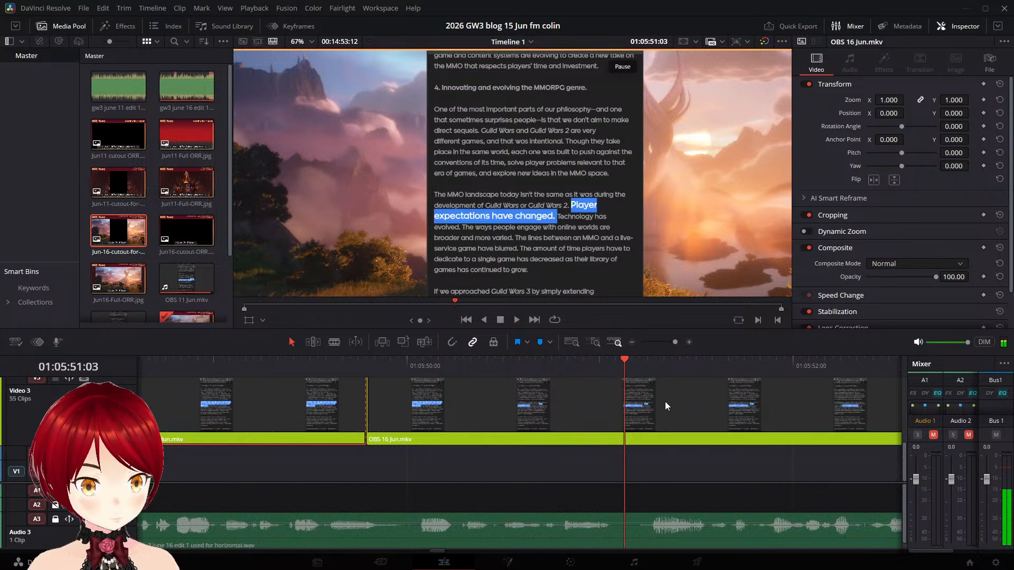
pyautogui.hotkey('ctrl', 'z')
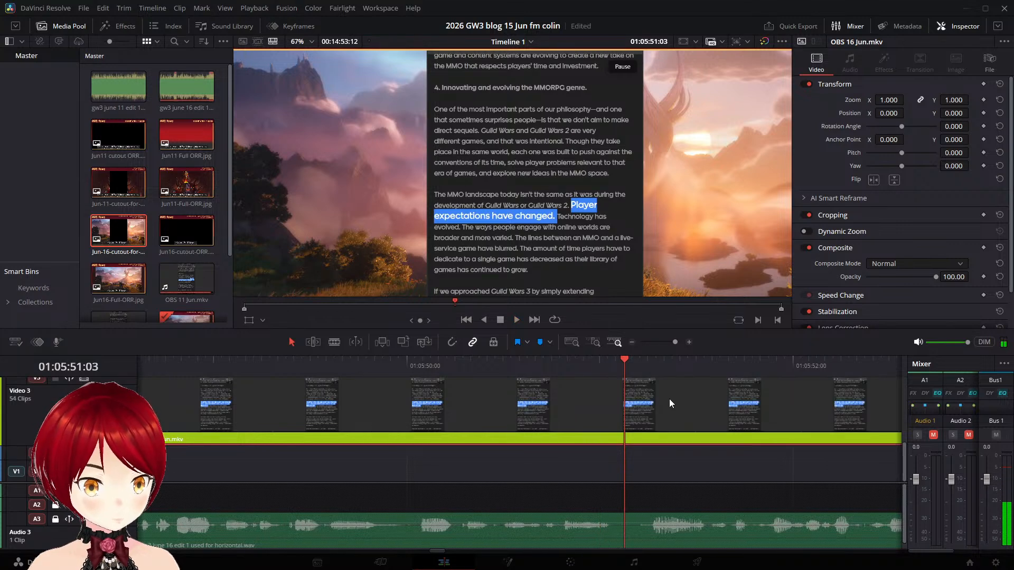
# - Replay the narration, find the frame where the "Player" highlight begins, and split the "The MMO landscape today" part shortly before it at 01:05:49:19
pyautogui.click(413, 367)
pyautogui.press('space')
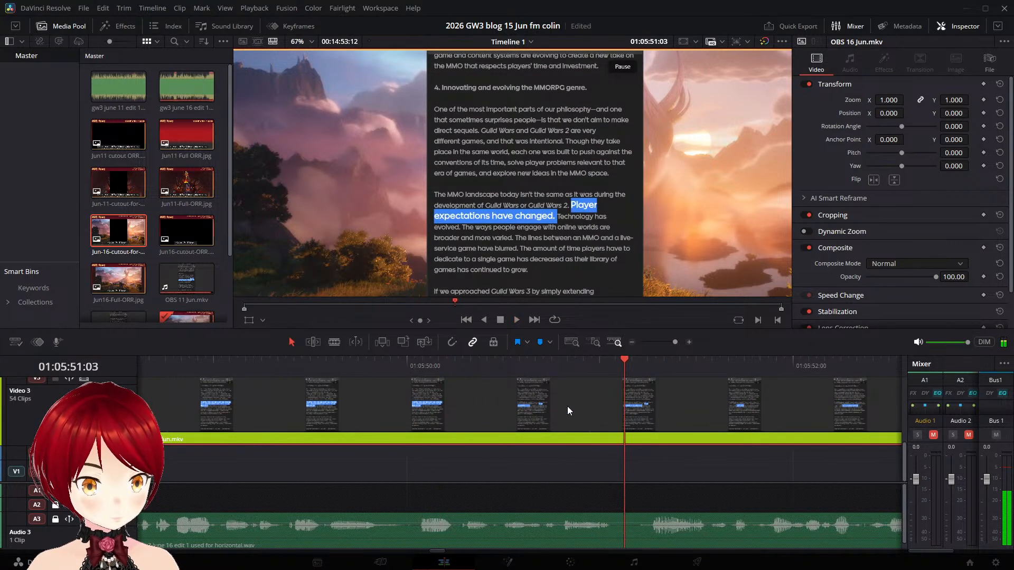
pyautogui.press('j')
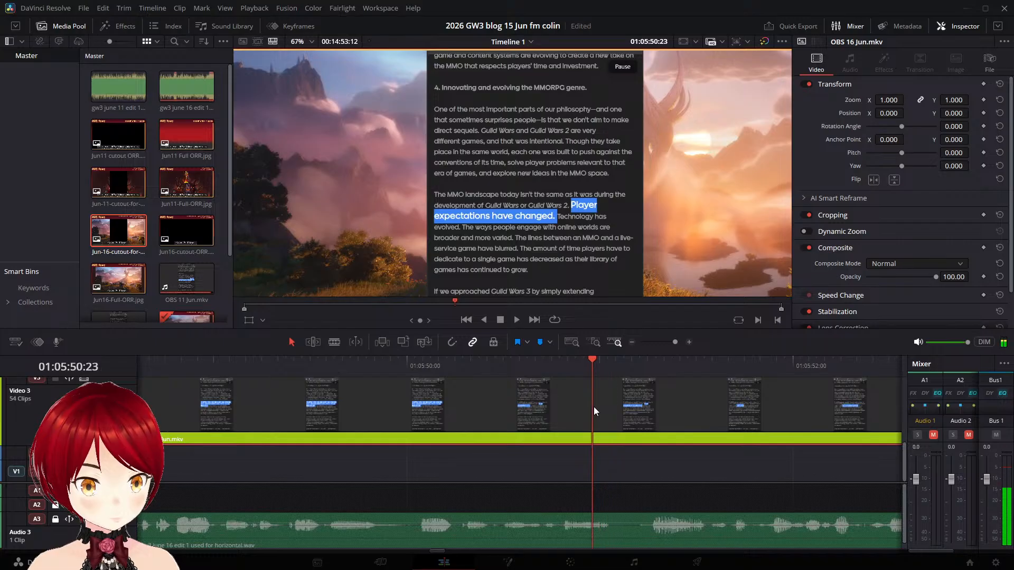
pyautogui.press('Left')
pyautogui.press('Left')
pyautogui.press('Left')
pyautogui.press('Left')
pyautogui.press('Left')
pyautogui.press('Left')
pyautogui.press('Left')
pyautogui.press('Left')
pyautogui.press('Left')
pyautogui.press('Left')
pyautogui.press('Left')
pyautogui.press('Left')
pyautogui.press('Left')
pyautogui.press('Left')
pyautogui.press('Left')
pyautogui.press('Left')
pyautogui.press('Right')
pyautogui.press('Right')
pyautogui.press('Right')
pyautogui.press('Right')
pyautogui.press('Right')
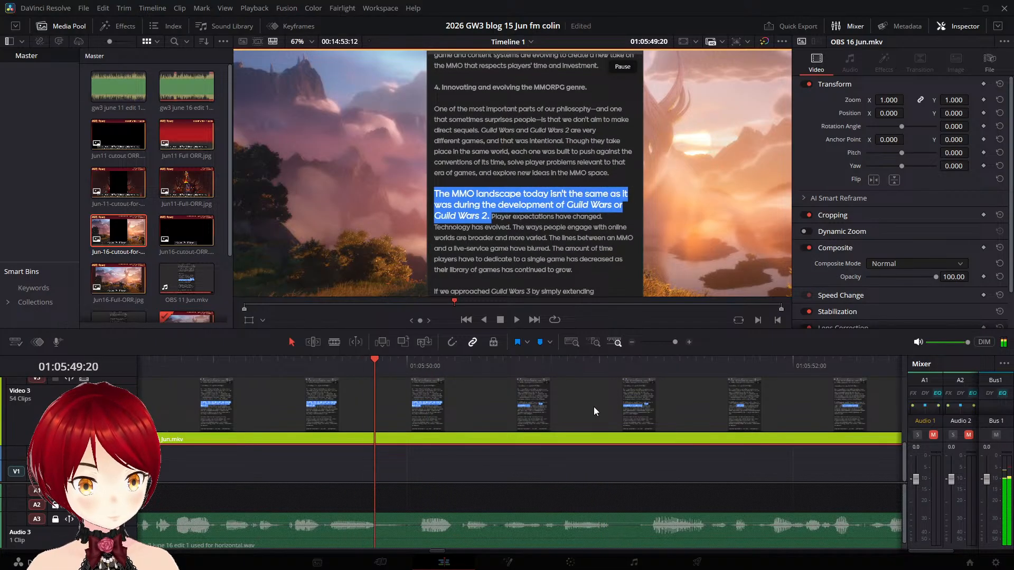
pyautogui.press('Right')
pyautogui.press('Right')
pyautogui.press('Right')
pyautogui.press('Right')
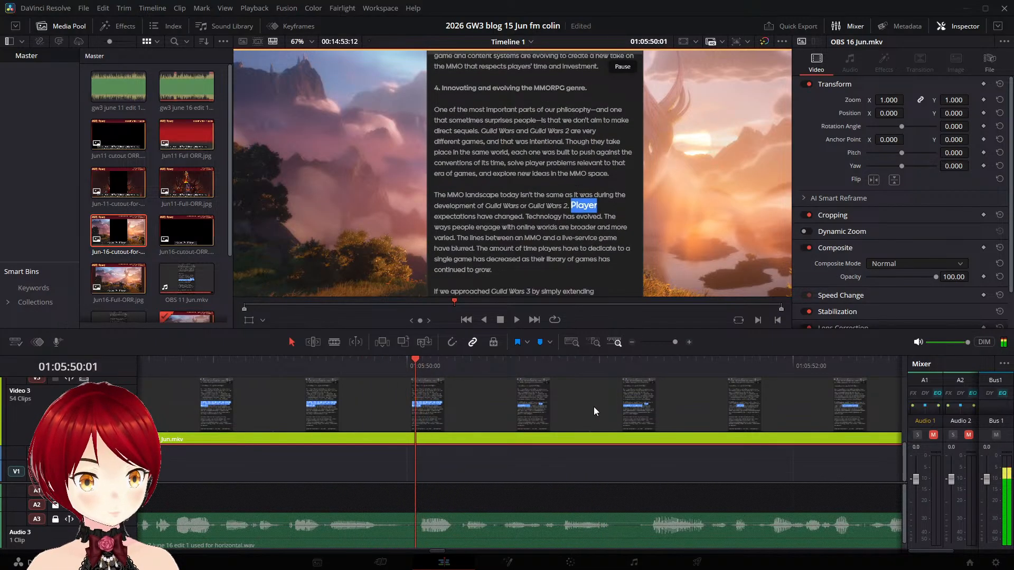
pyautogui.press('Left')
pyautogui.press('Right')
pyautogui.press('Left')
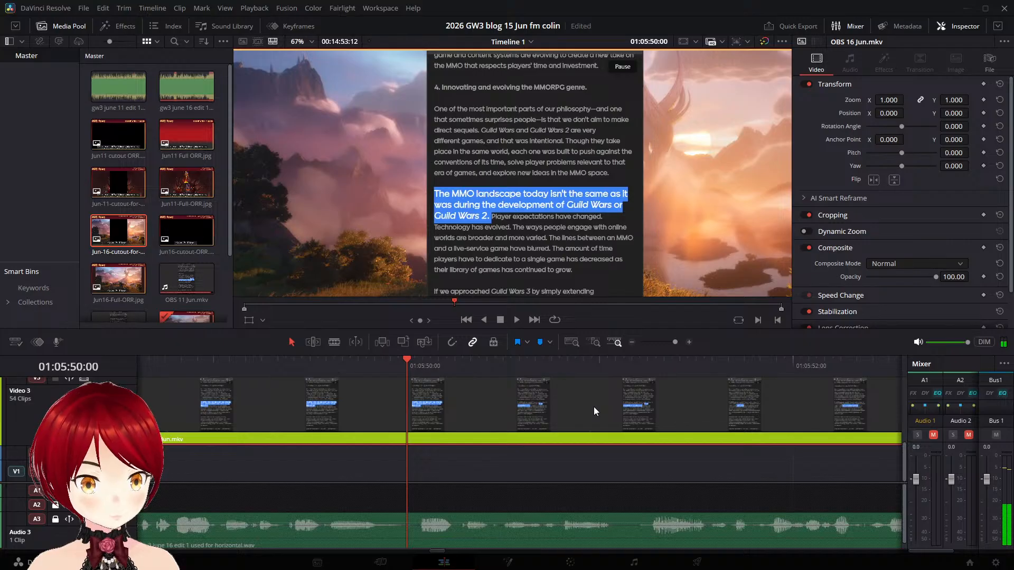
pyautogui.press('Left')
pyautogui.press('Left')
pyautogui.press('Left')
pyautogui.press('Left')
pyautogui.press('Left')
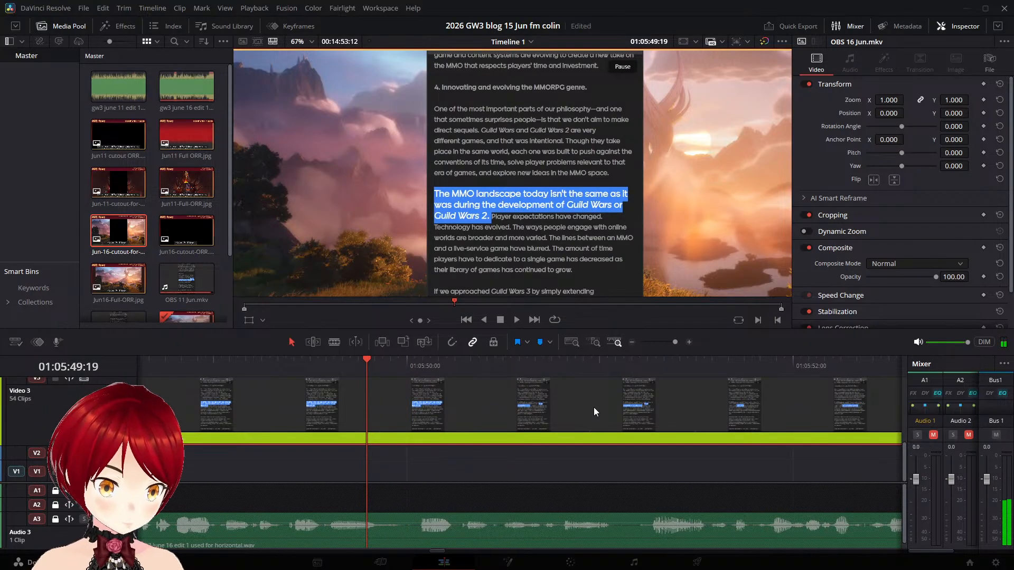
pyautogui.hotkey('ctrl', 'b')
# - Move the "Player expectations have changed" part on Video 3 to start at 01:05:51:02, replaying the narration to judge the timing
pyautogui.press('space')
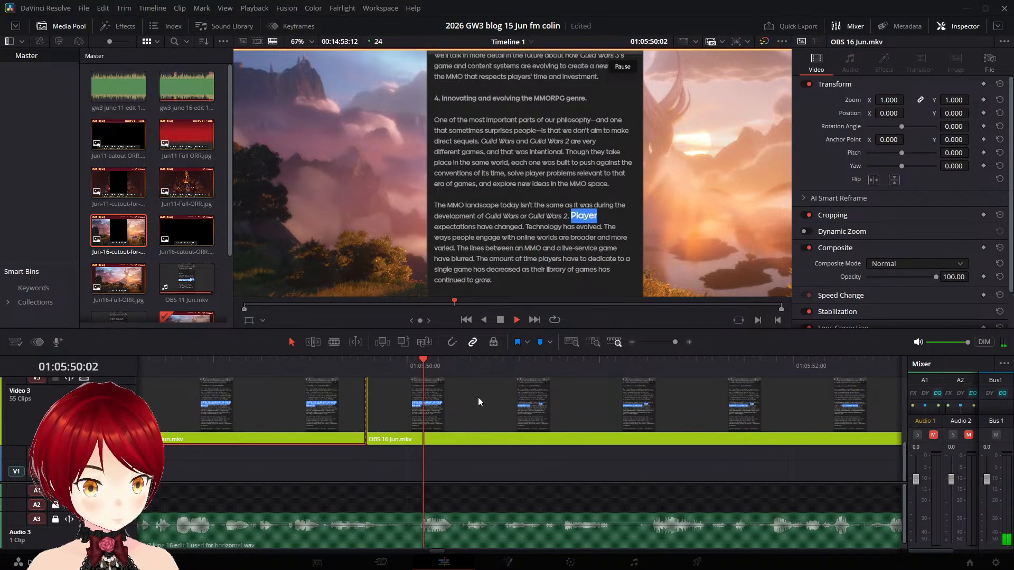
pyautogui.moveTo(445, 413); pyautogui.dragTo(768, 401)
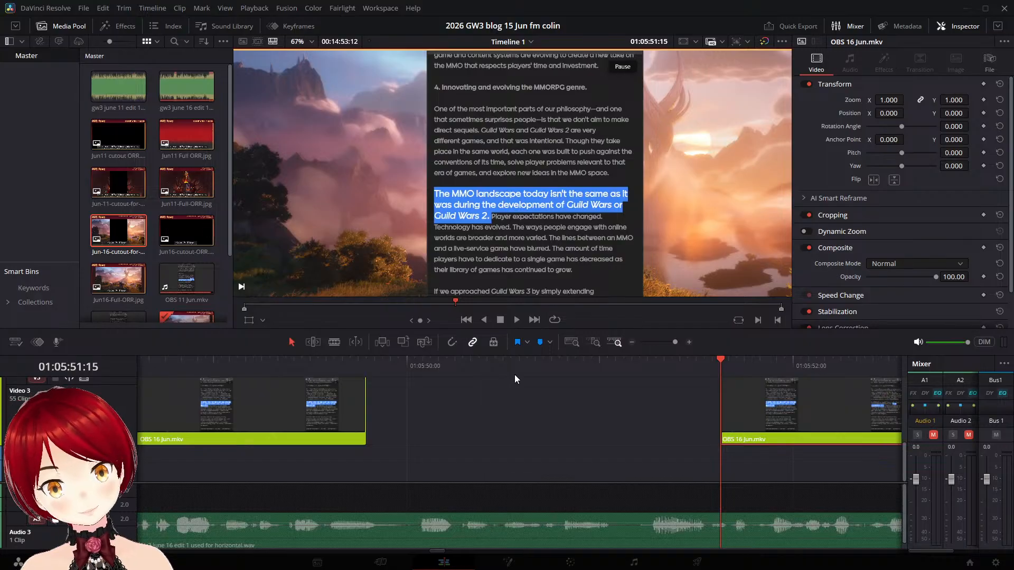
pyautogui.click(238, 360)
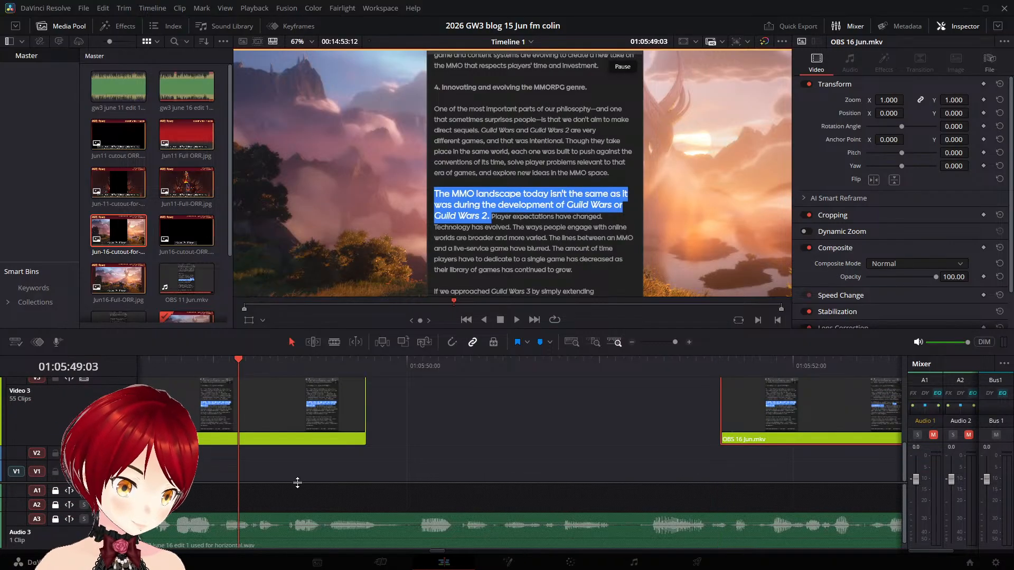
pyautogui.press('space')
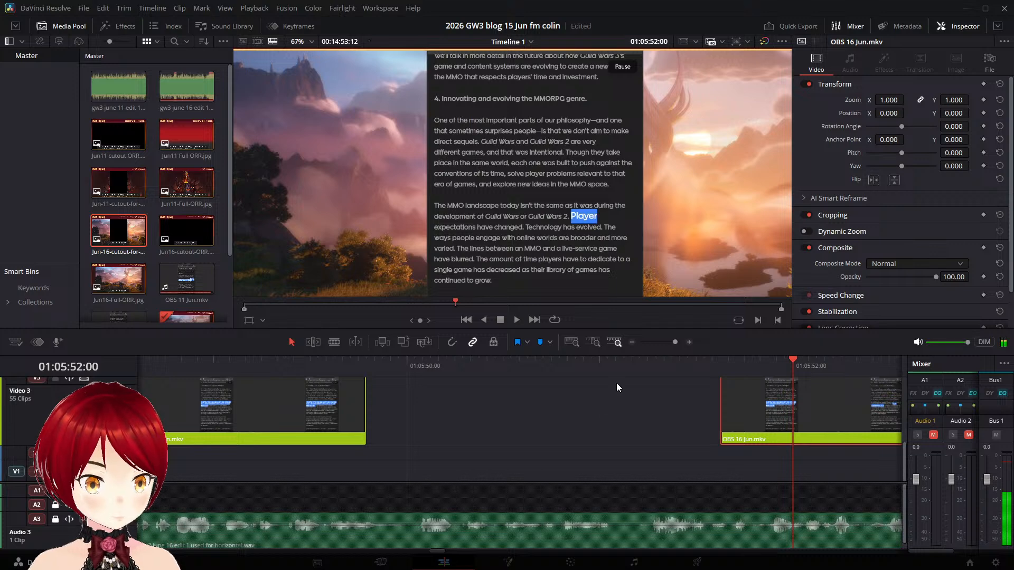
pyautogui.click(592, 363)
pyautogui.press('space')
# - Shift the "Player expectations have changed" part slightly earlier to start at about 01:05:51:00, replay it and save the project
pyautogui.press('space')
pyautogui.moveTo(786, 410); pyautogui.dragTo(681, 407)
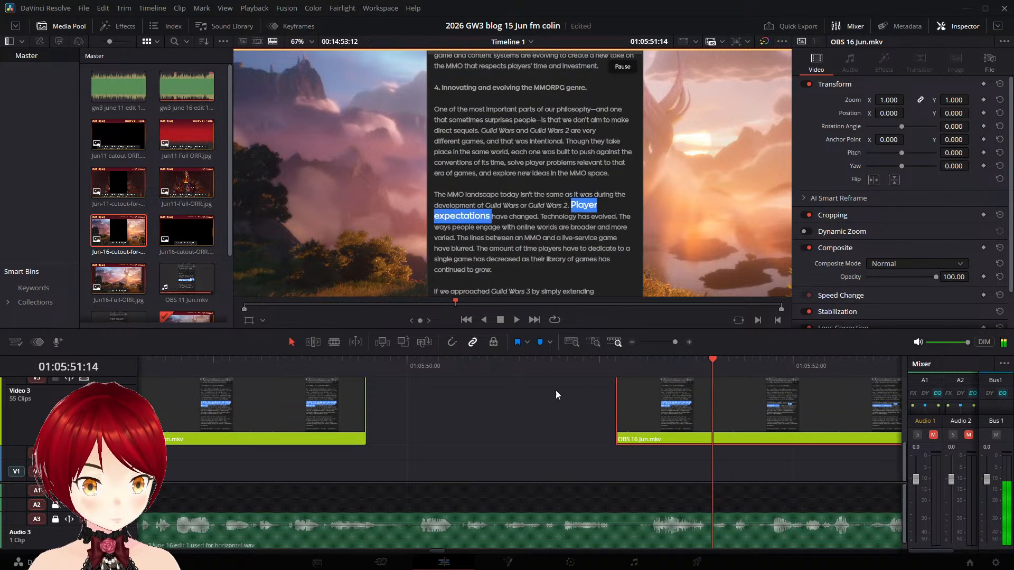
pyautogui.click(574, 365)
pyautogui.press('space')
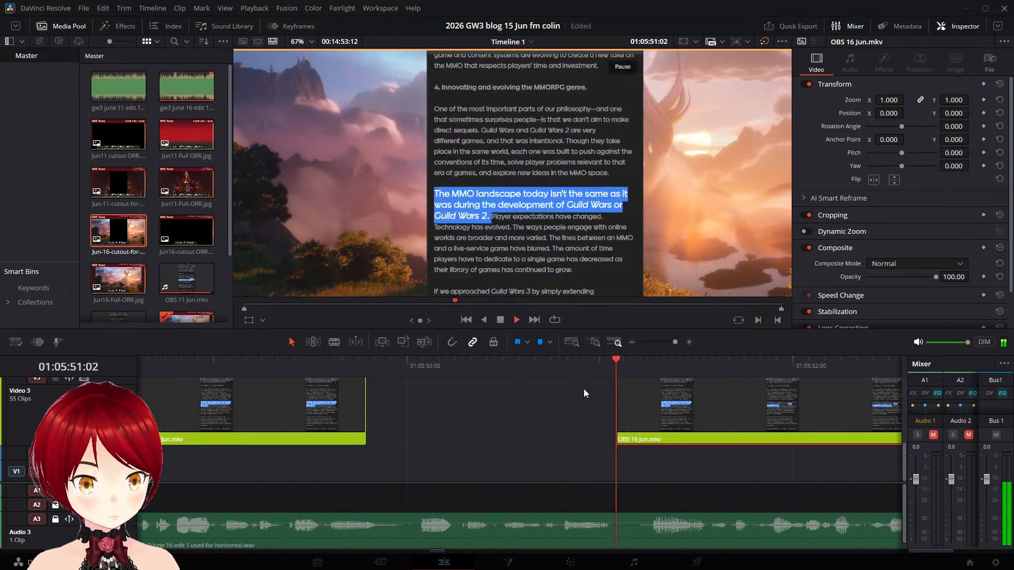
pyautogui.click(608, 361)
pyautogui.click(617, 362)
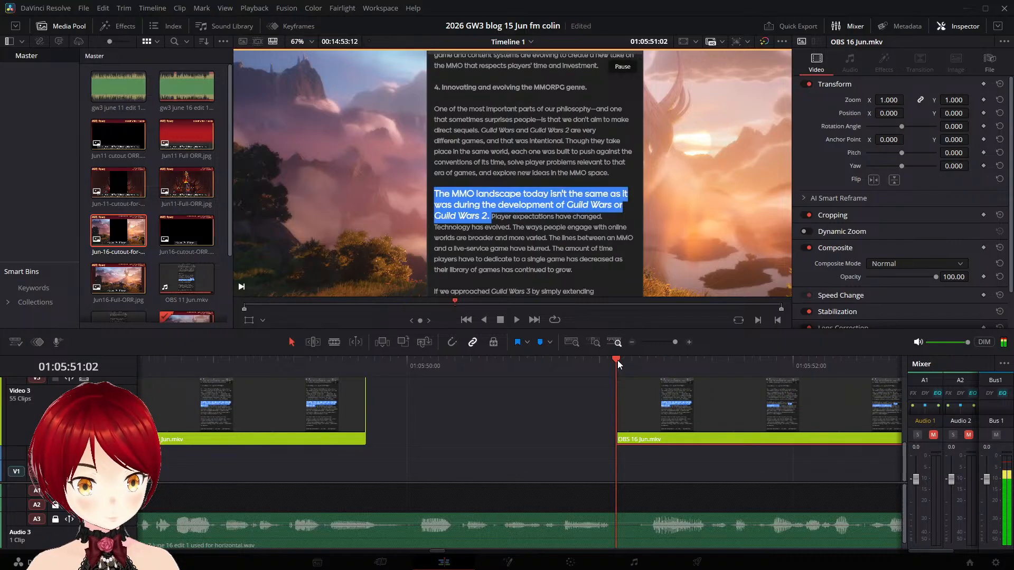
pyautogui.press('space')
pyautogui.moveTo(651, 388); pyautogui.dragTo(636, 387)
pyautogui.click(584, 370)
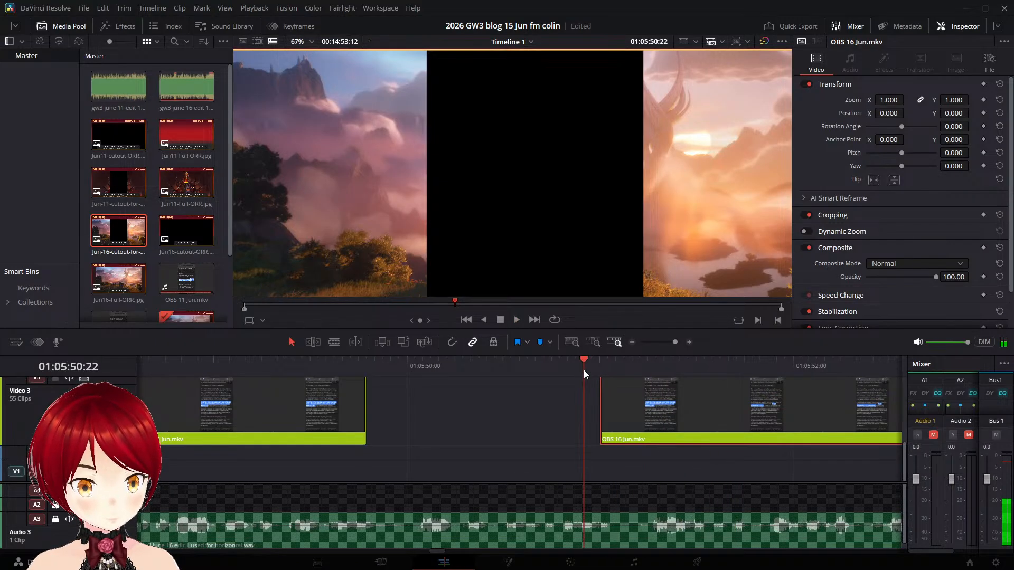
pyautogui.press('space')
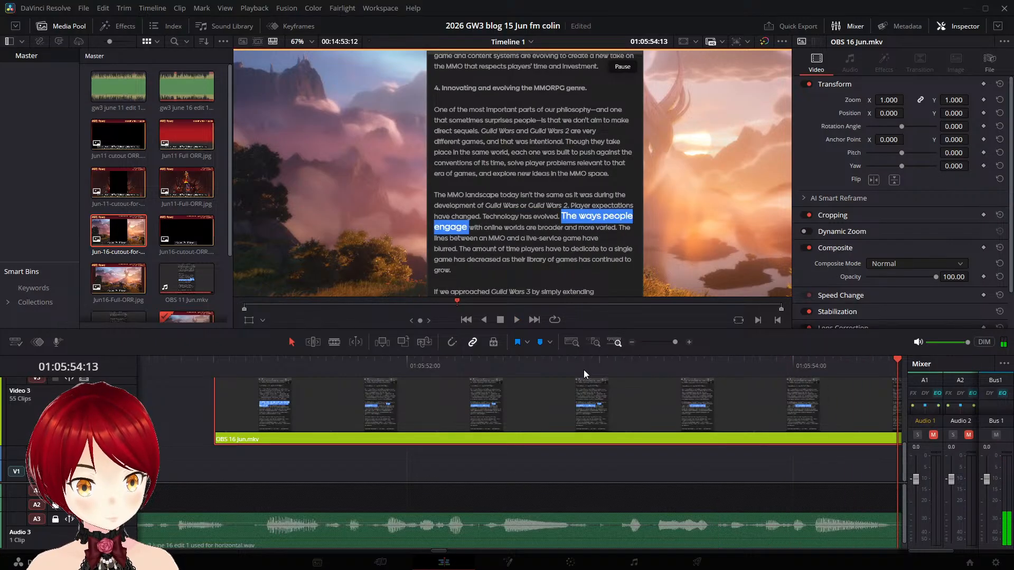
pyautogui.hotkey('ctrl', 's')
# - Split the "Player expectations have changed" part at 01:05:53:19, shortly before the "The ways" highlight begins
pyautogui.press('Left')
pyautogui.press('Left')
pyautogui.press('Left')
pyautogui.press('Left')
pyautogui.press('Left')
pyautogui.press('Left')
pyautogui.press('Left')
pyautogui.press('Left')
pyautogui.press('Left')
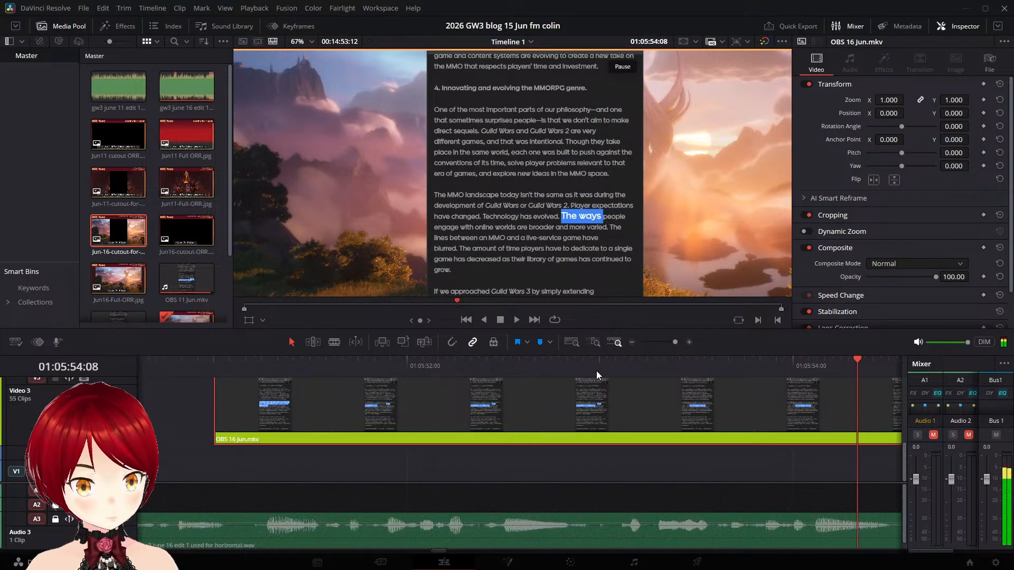
pyautogui.press('Left')
pyautogui.press('Left')
pyautogui.press('Left')
pyautogui.press('Left')
pyautogui.press('Left')
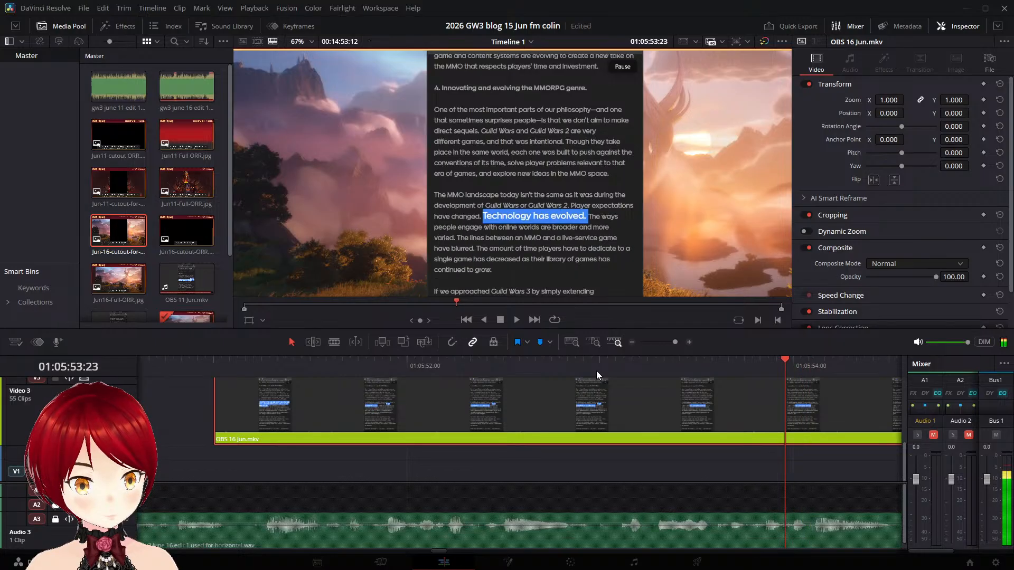
pyautogui.press('Right')
pyautogui.press('Right')
pyautogui.press('Left')
pyautogui.press('Left')
pyautogui.press('Left')
pyautogui.press('Left')
pyautogui.press('Left')
pyautogui.press('Left')
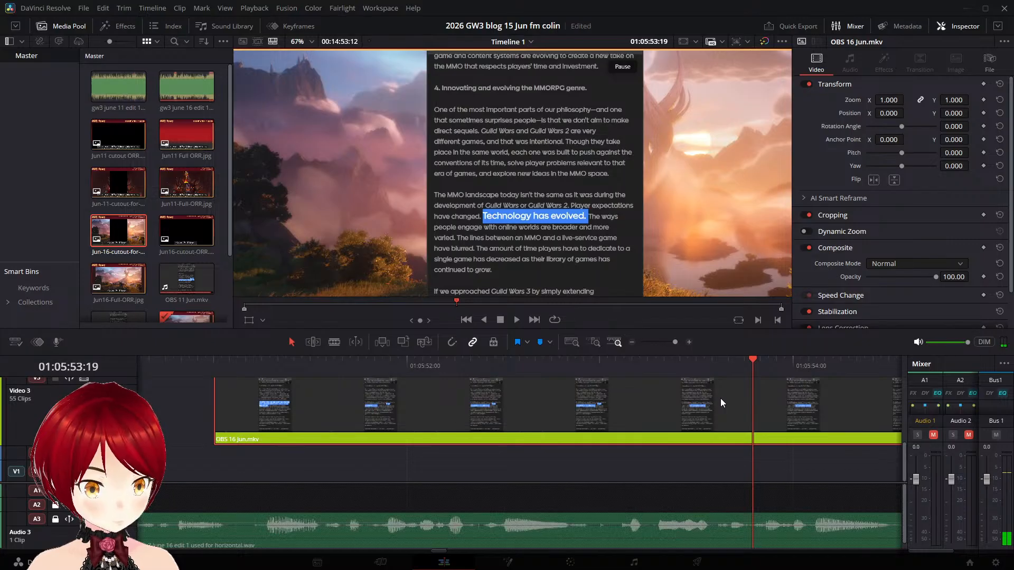
pyautogui.hotkey('ctrl', 'b')
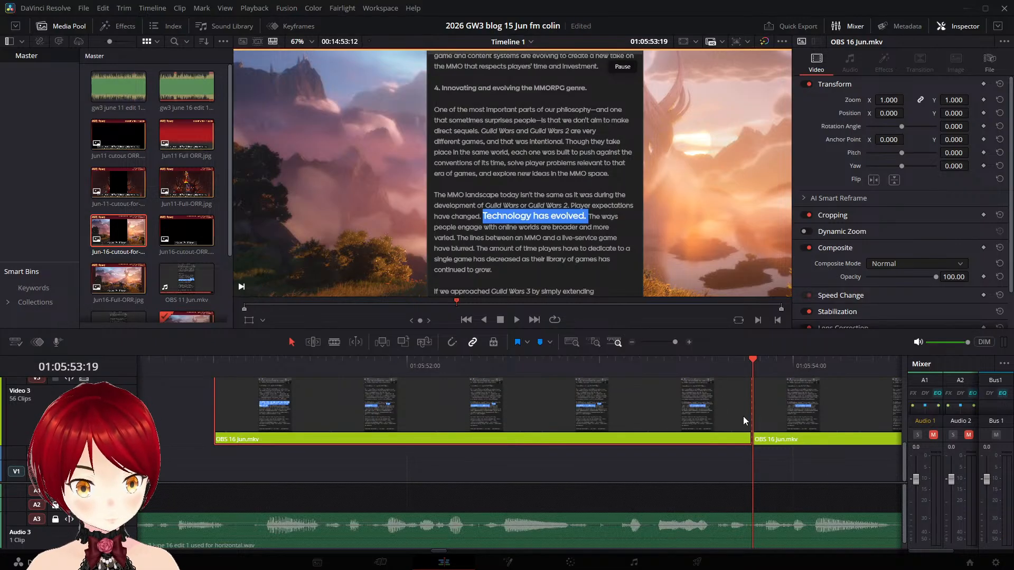
# - Move the "The ways people engage" part to start at 01:05:54:19 on Video 3 and save the project
pyautogui.press('space')
pyautogui.press('space')
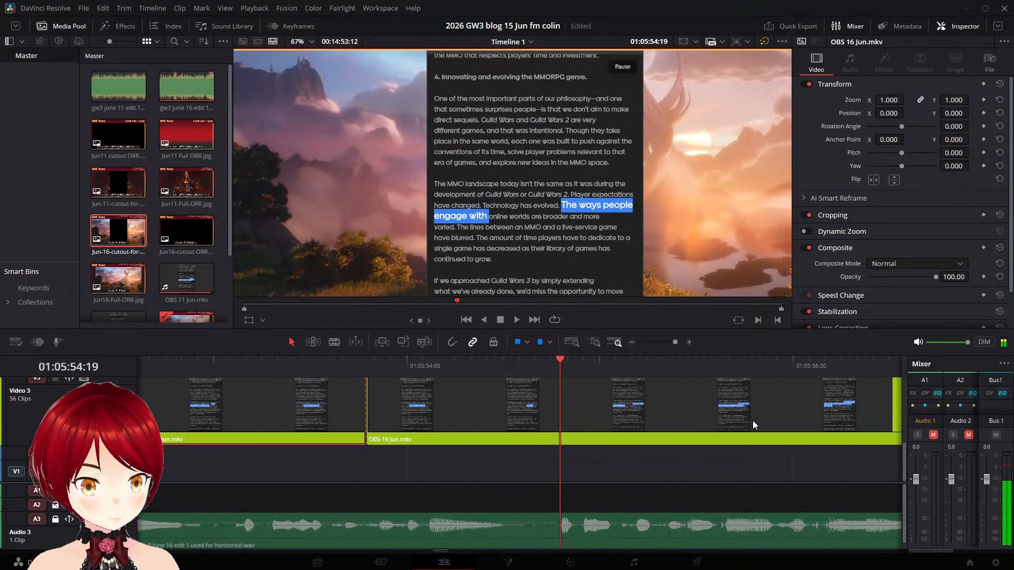
pyautogui.moveTo(522, 408); pyautogui.dragTo(683, 414)
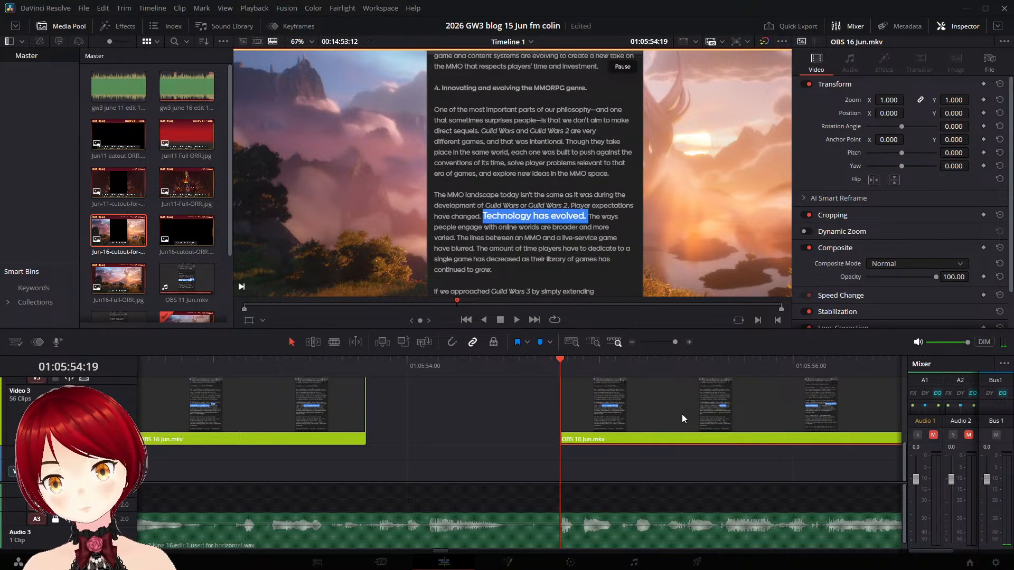
pyautogui.hotkey('ctrl', 's')
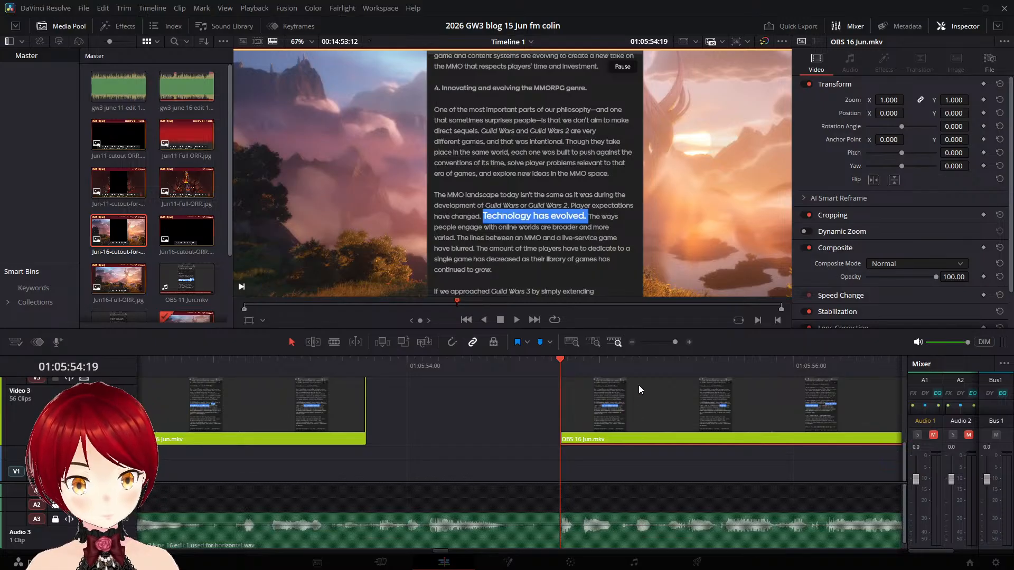
# - Show and hide the retime controls on the "Player expectations have changed" part ending at 01:05:53:19 on Video 3
pyautogui.click(469, 404)
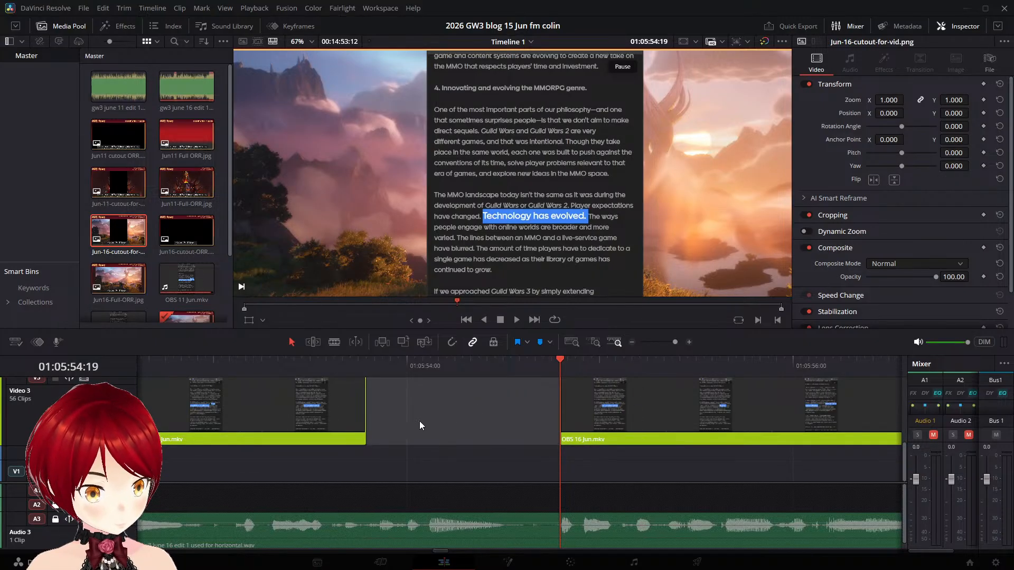
pyautogui.press('Up')
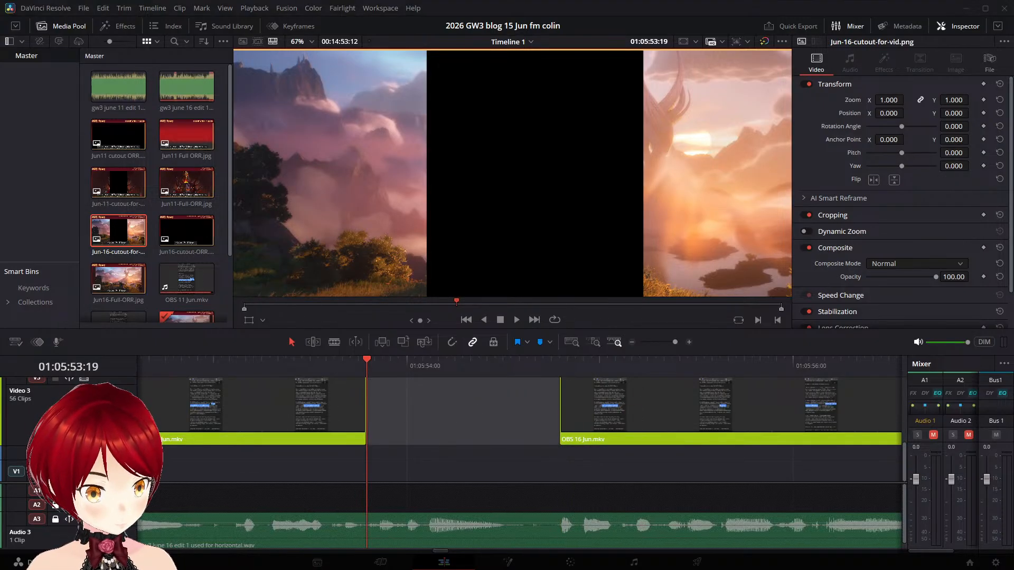
pyautogui.click(350, 402)
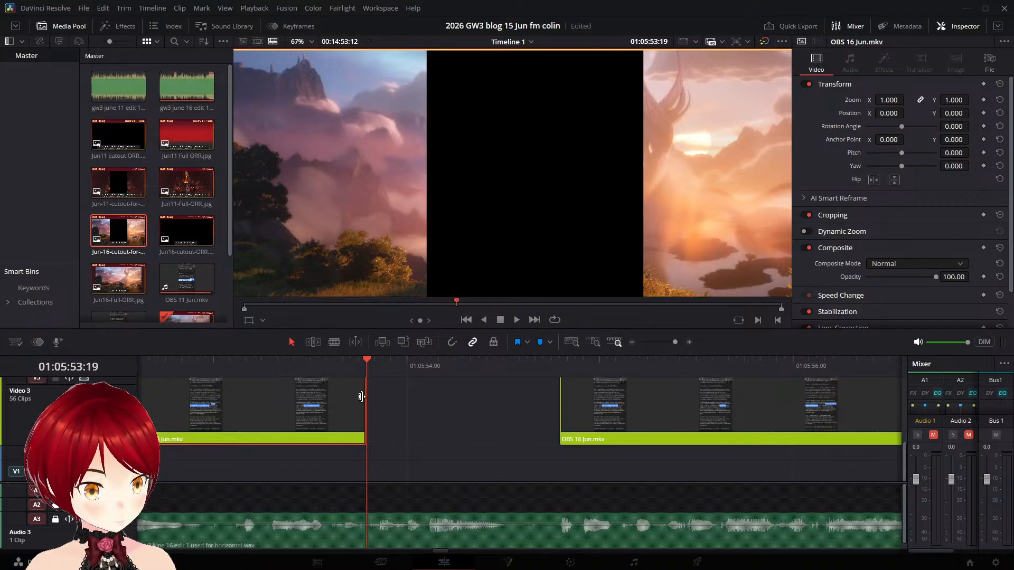
pyautogui.hotkey('ctrl', 'r')
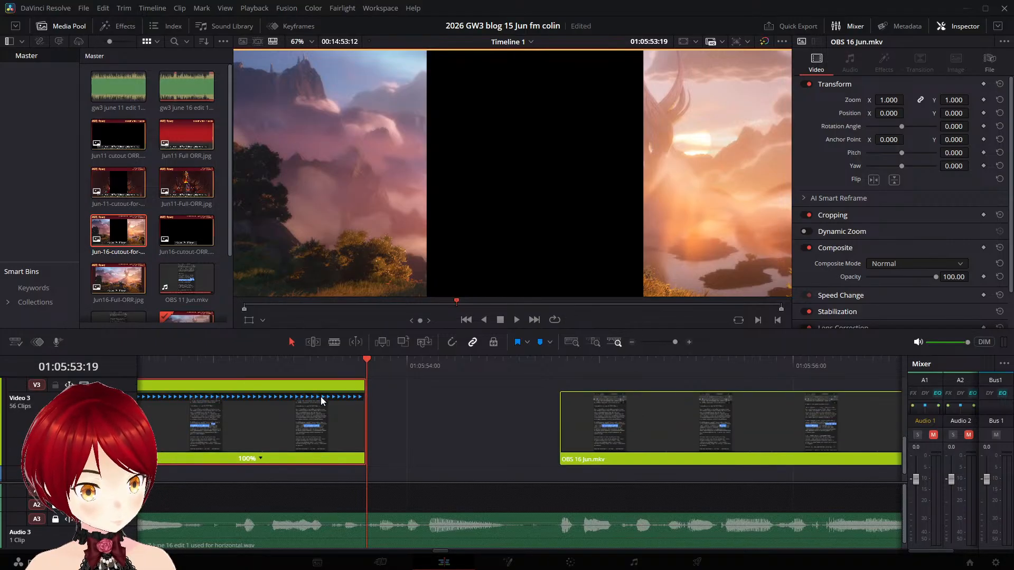
pyautogui.hotkey('ctrl', 'r')
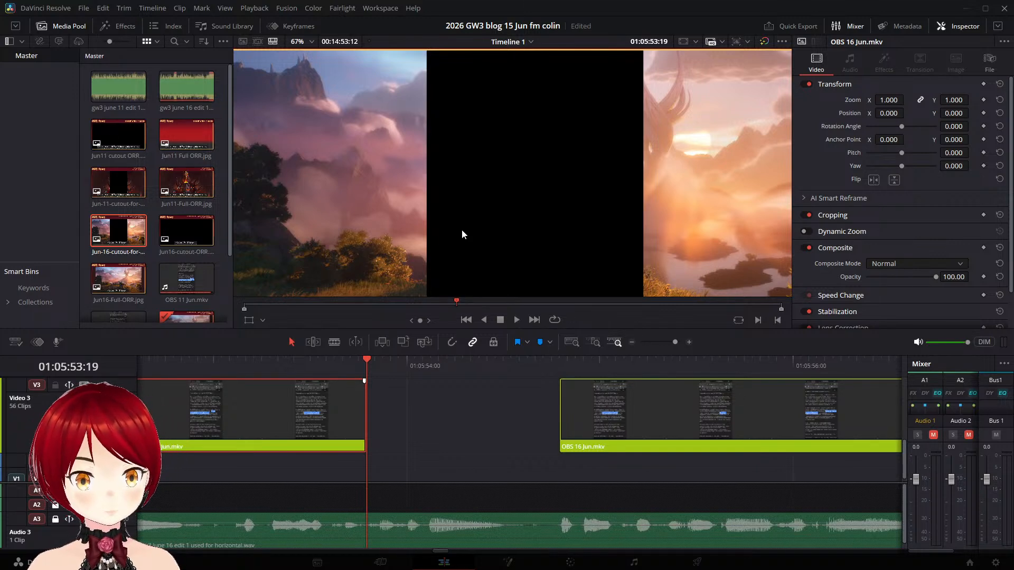
pyautogui.click(446, 448)
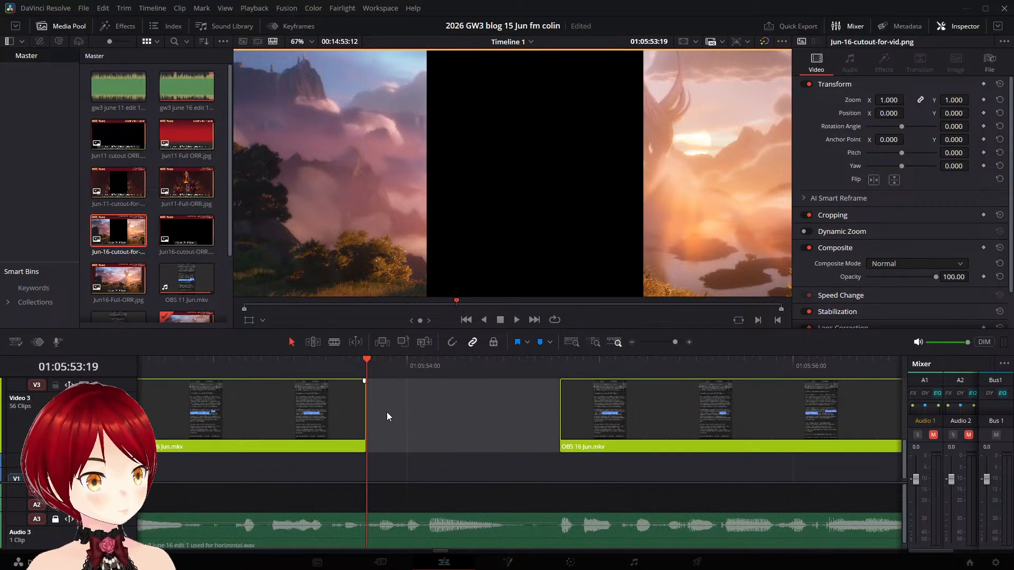
# - Enlarge the timeline area, disable Video 3, and enable Video 4 and Video 5 to bring up the OBS 11 Jun.mkv edit
pyautogui.moveTo(209, 354); pyautogui.dragTo(227, 190)
pyautogui.scroll(3, 426, 330)
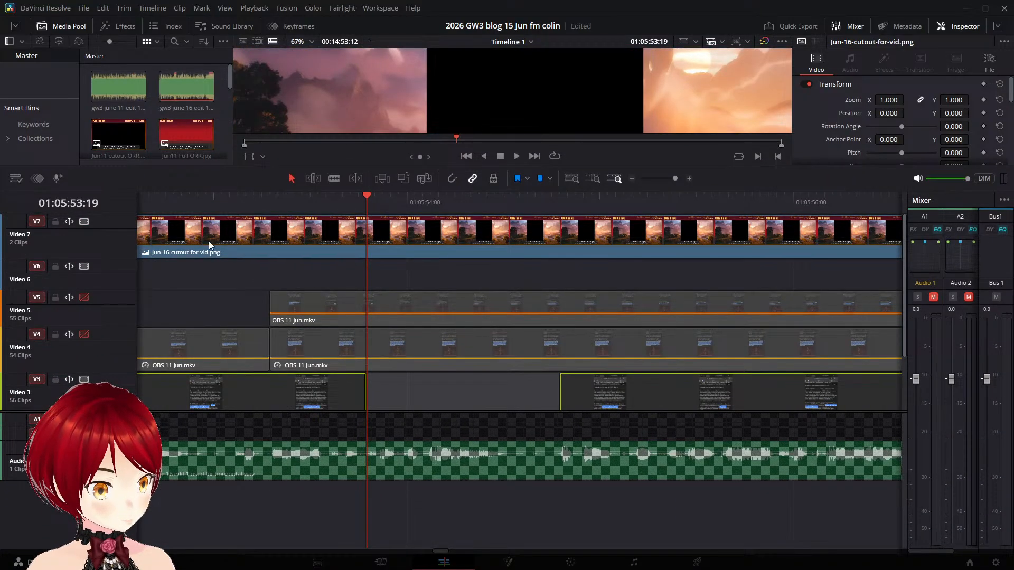
pyautogui.click(84, 379)
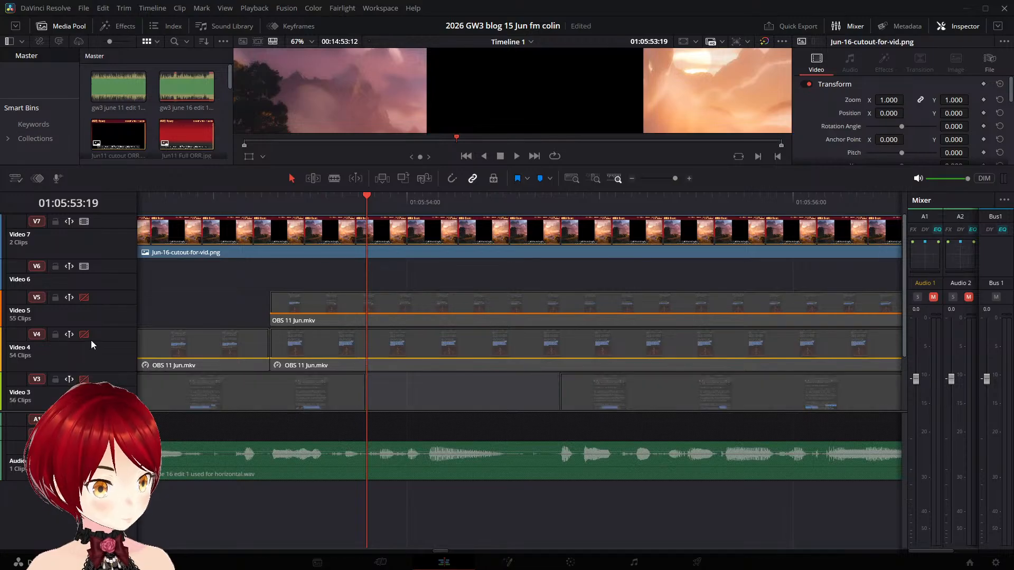
pyautogui.click(84, 334)
pyautogui.click(84, 298)
# - Play the OBS 11 Jun.mkv edit from 01:05:47:17 to 01:06:04:02 in a larger viewer to examine how its highlights are paced
pyautogui.click(277, 197)
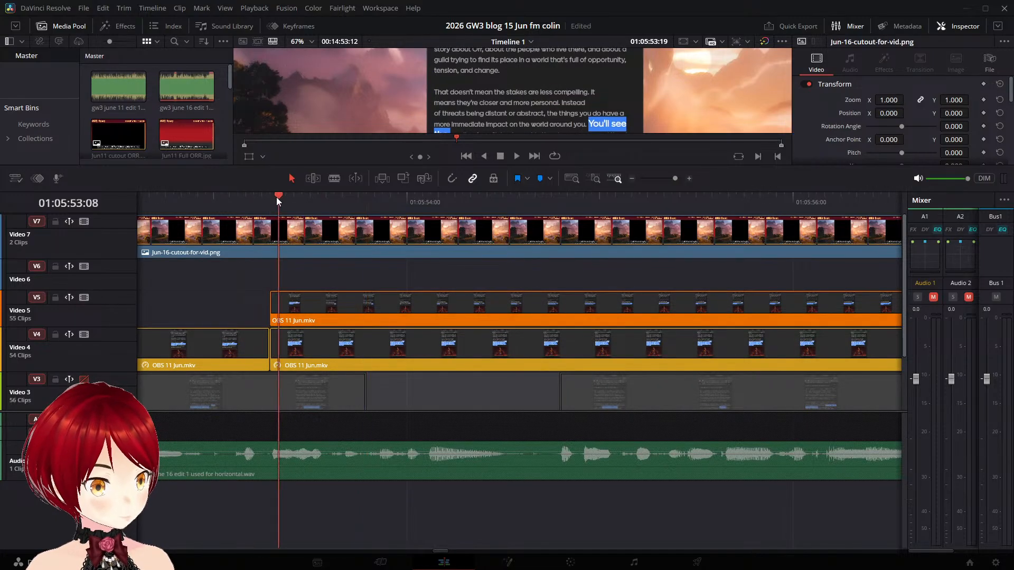
pyautogui.click(266, 203)
pyautogui.press('space')
pyautogui.press('space')
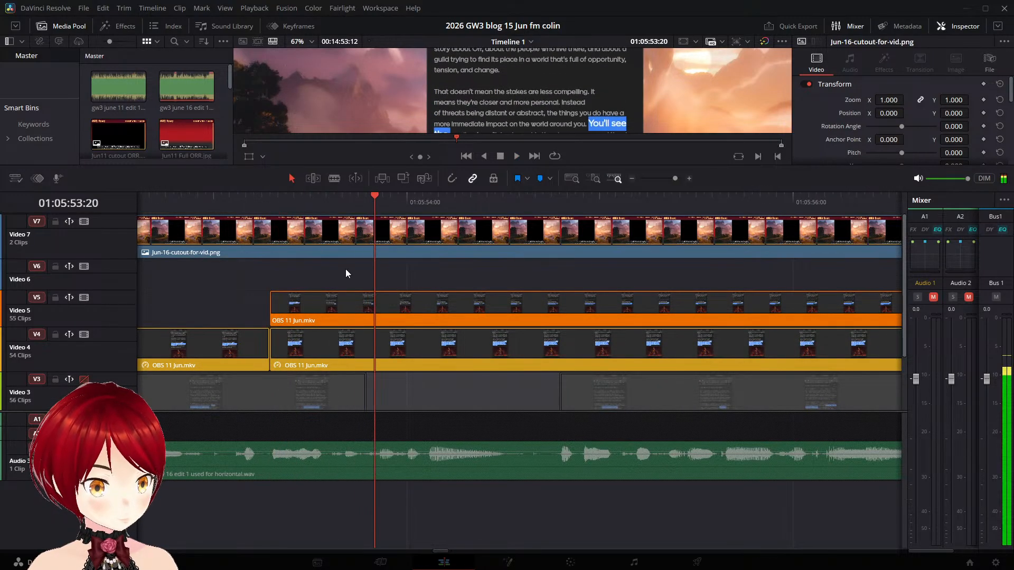
pyautogui.scroll(-2, 496, 385)
pyautogui.scroll(-2, 501, 382)
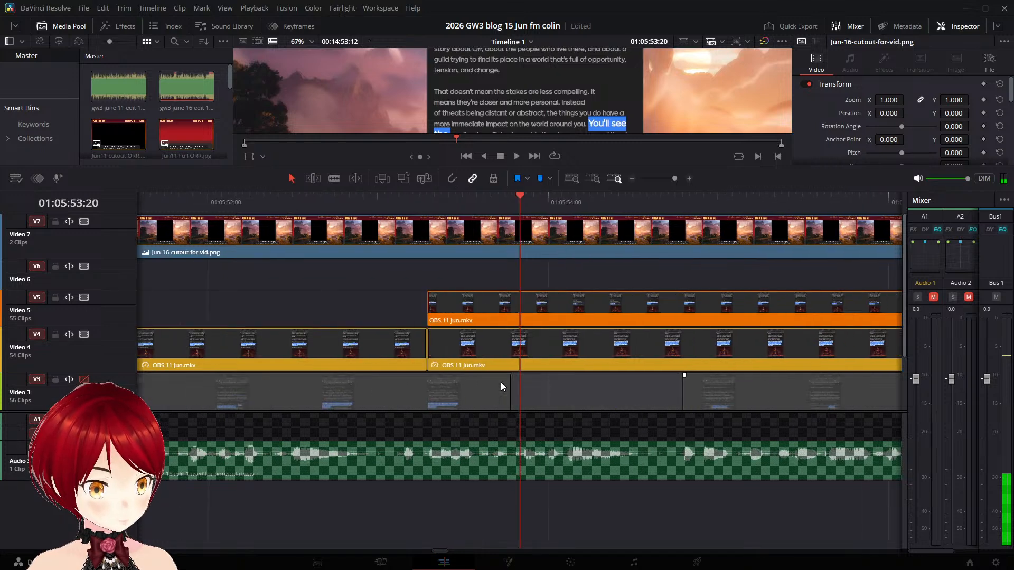
pyautogui.scroll(-3, 489, 386)
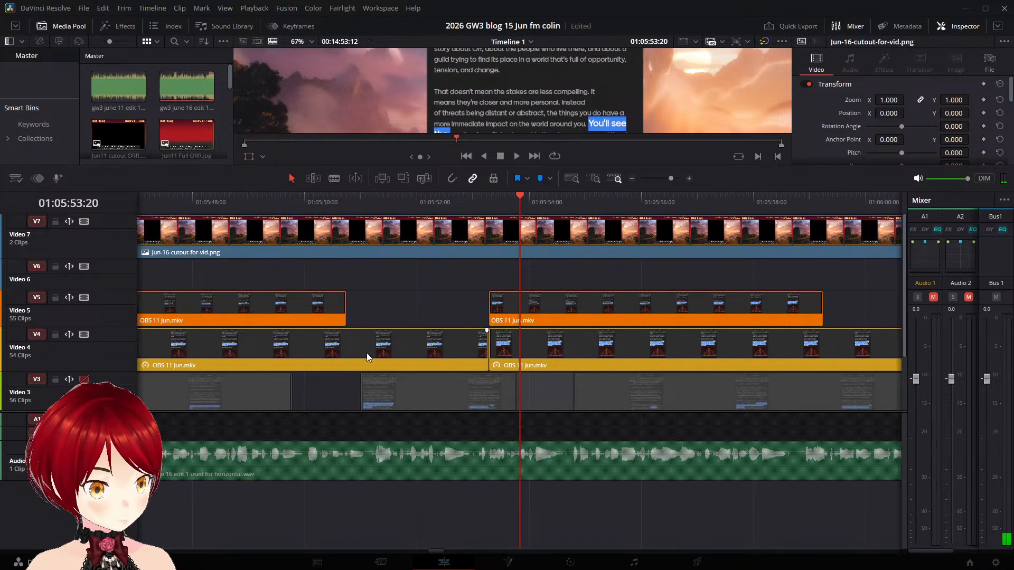
pyautogui.click(176, 197)
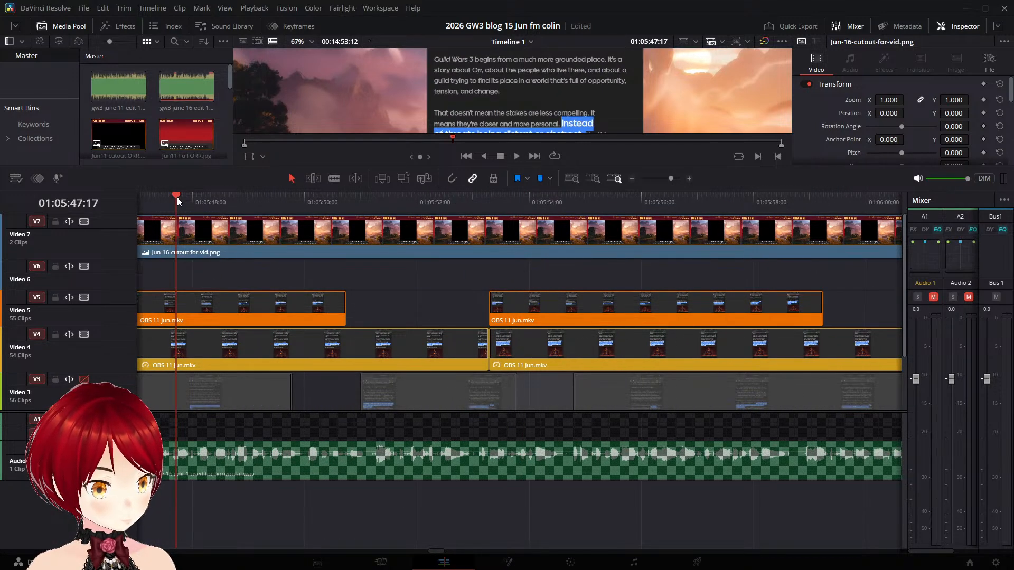
pyautogui.scroll(-2, 277, 230)
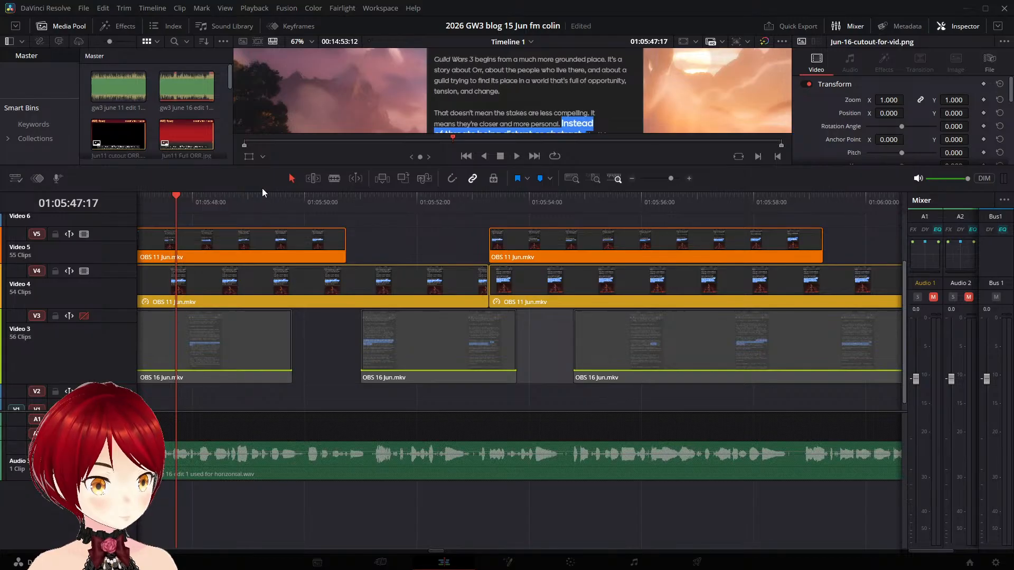
pyautogui.moveTo(260, 192); pyautogui.dragTo(261, 274)
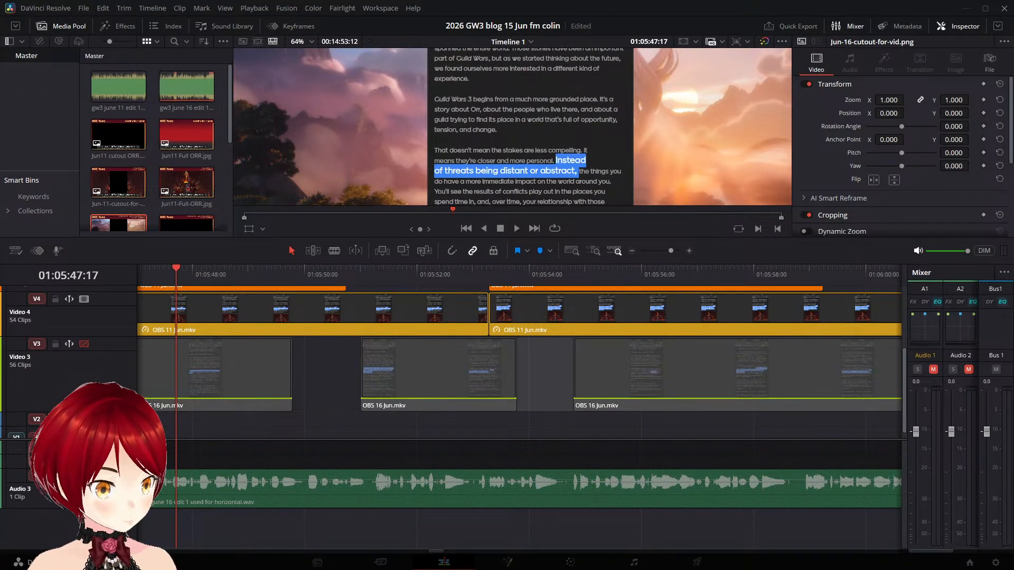
pyautogui.press('space')
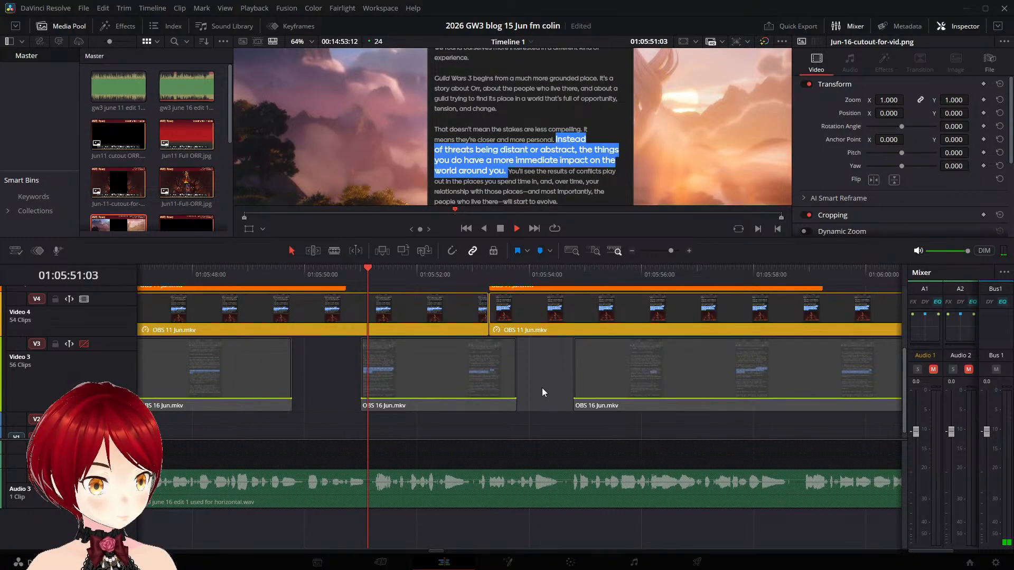
pyautogui.scroll(3, 542, 388)
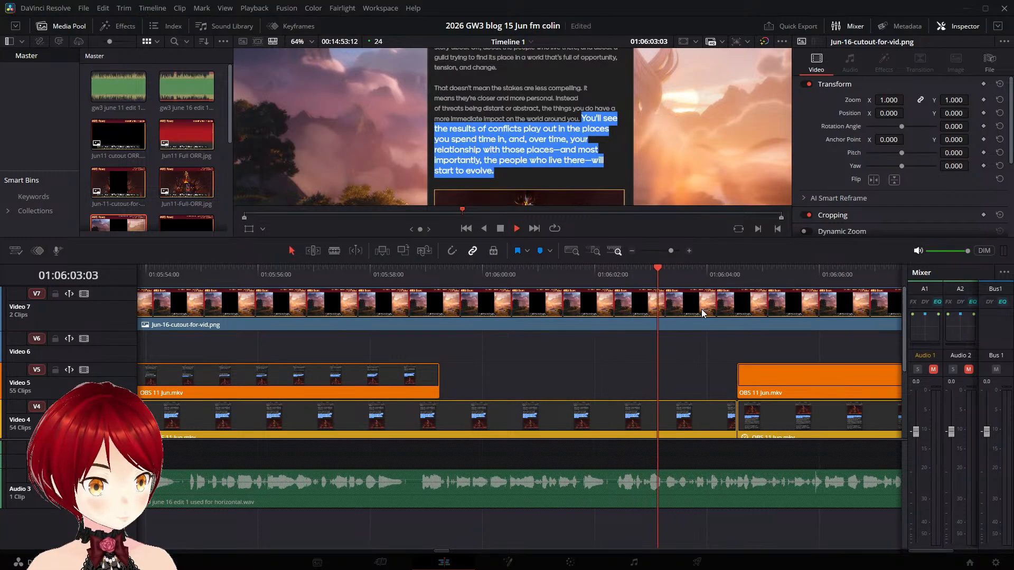
pyautogui.press('space')
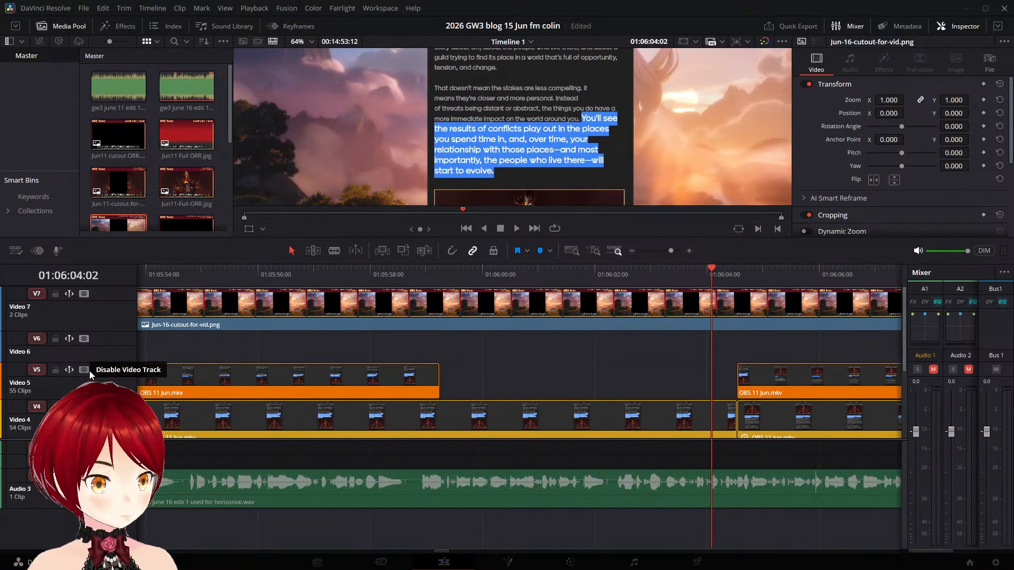
# - Disable Video 5 and Video 4 and enable Video 3 again to return to the OBS 16 Jun.mkv edit
pyautogui.scroll(-3, 106, 381)
pyautogui.scroll(2, 106, 380)
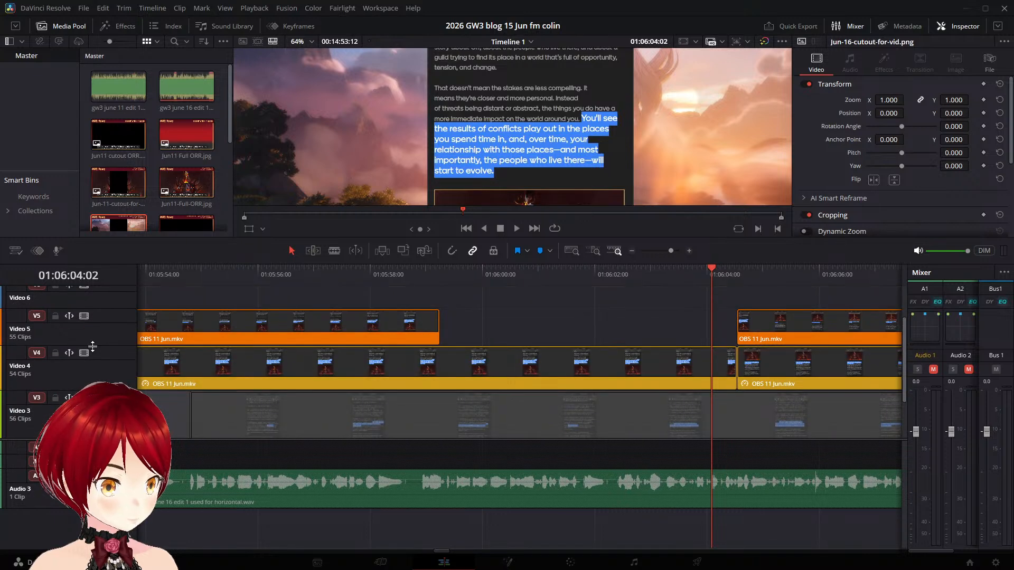
pyautogui.click(88, 317)
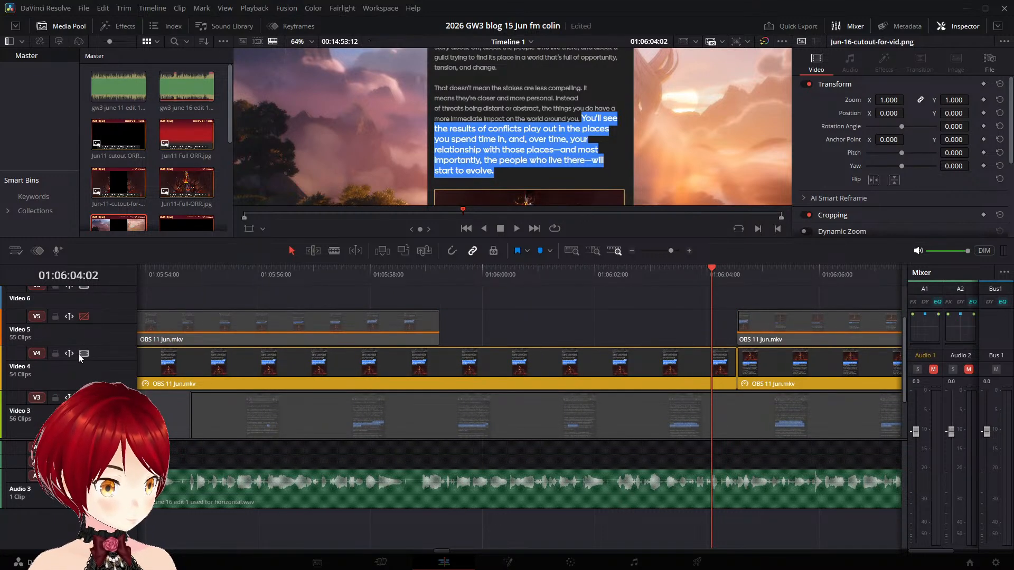
pyautogui.click(84, 354)
pyautogui.click(84, 398)
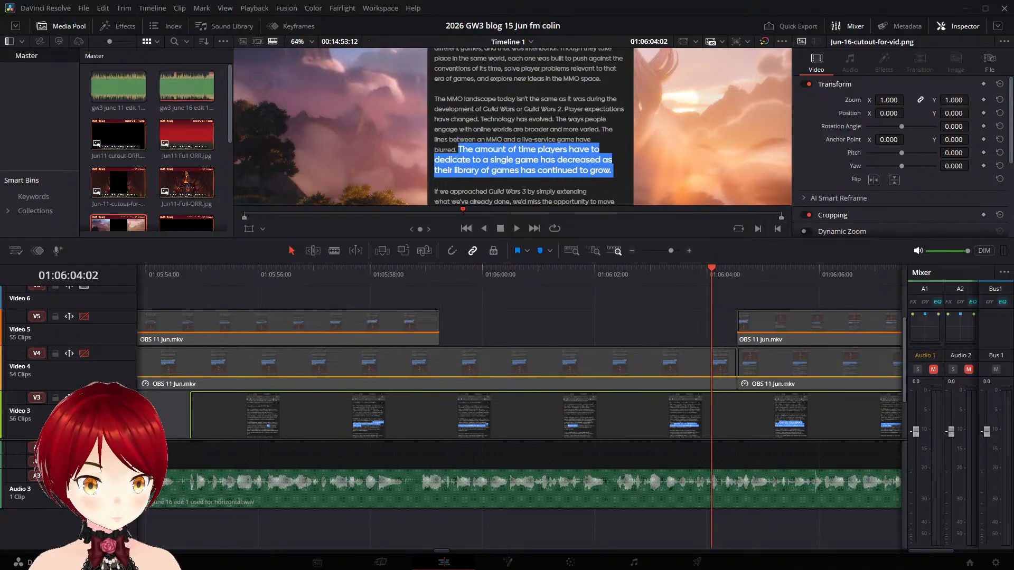
# - Play the "The lines between an MMO" and "The amount of time players" passages on Video 3 to compare their highlights with the narration
pyautogui.click(299, 272)
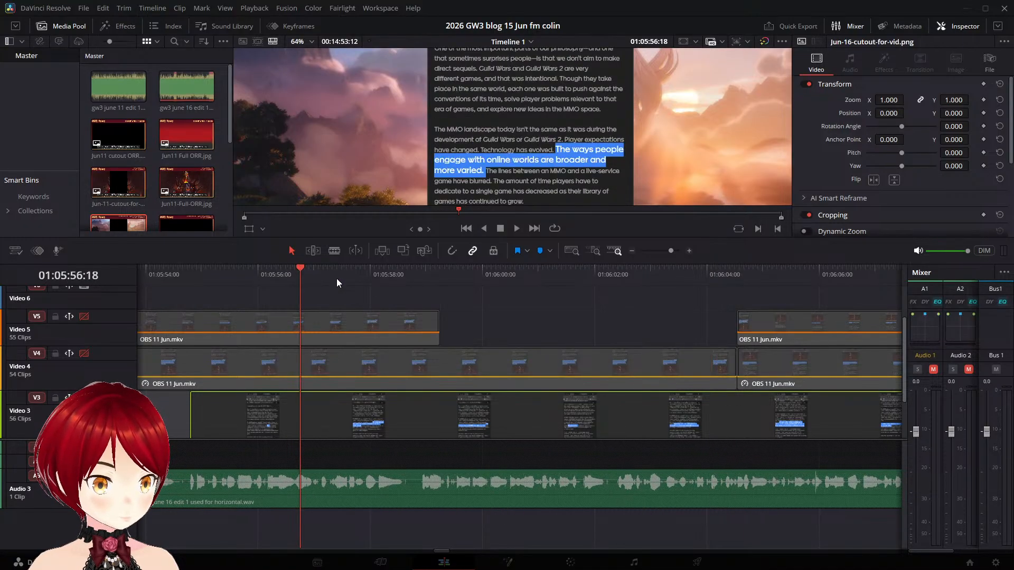
pyautogui.click(388, 274)
pyautogui.click(416, 274)
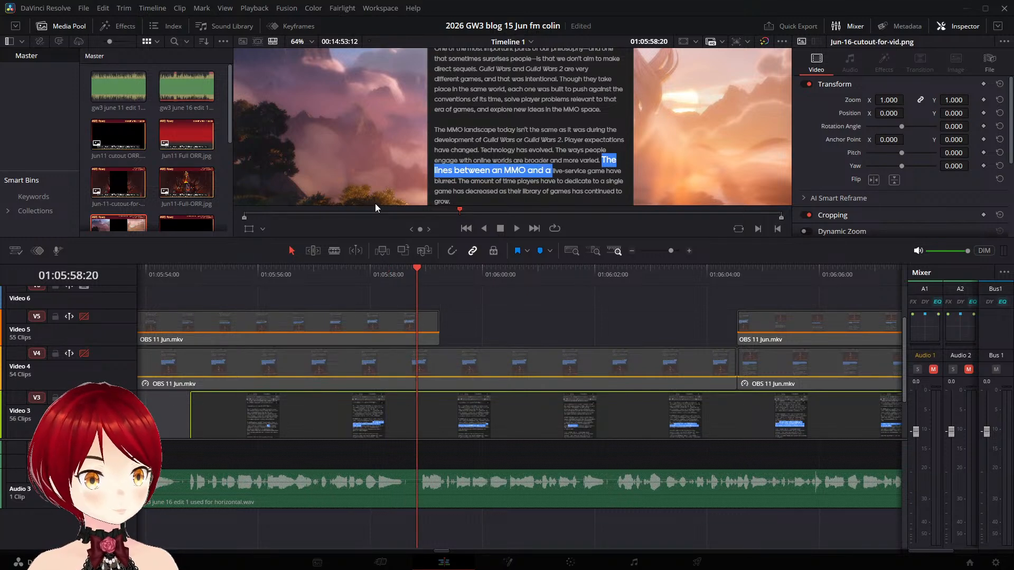
pyautogui.press('space')
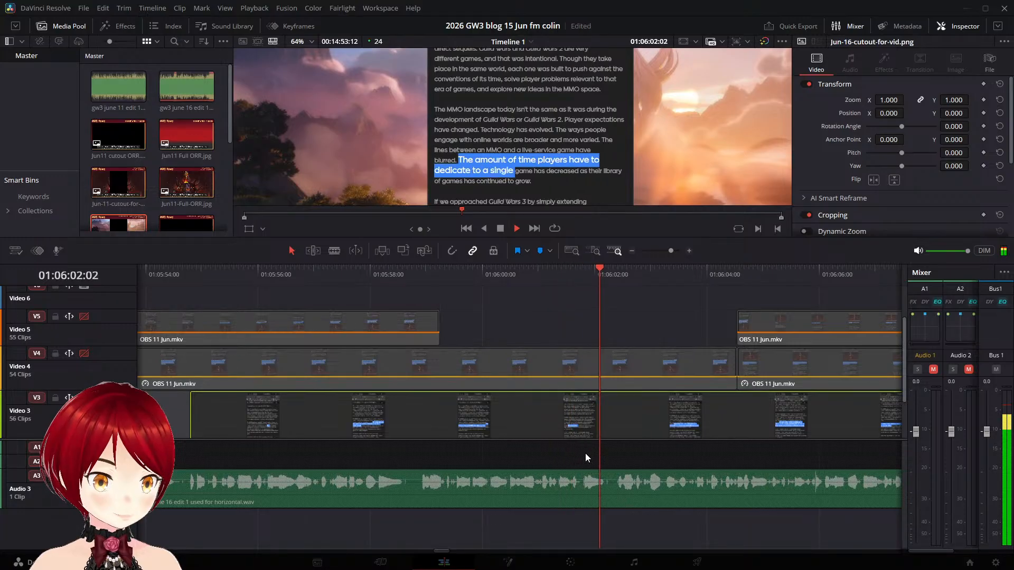
pyautogui.press('space')
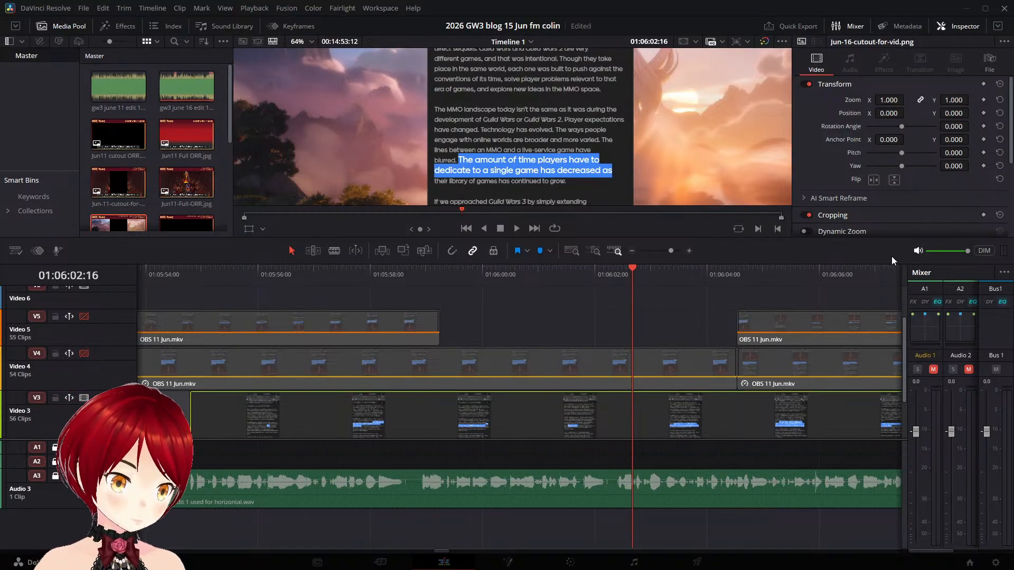
pyautogui.scroll(-3, 741, 331)
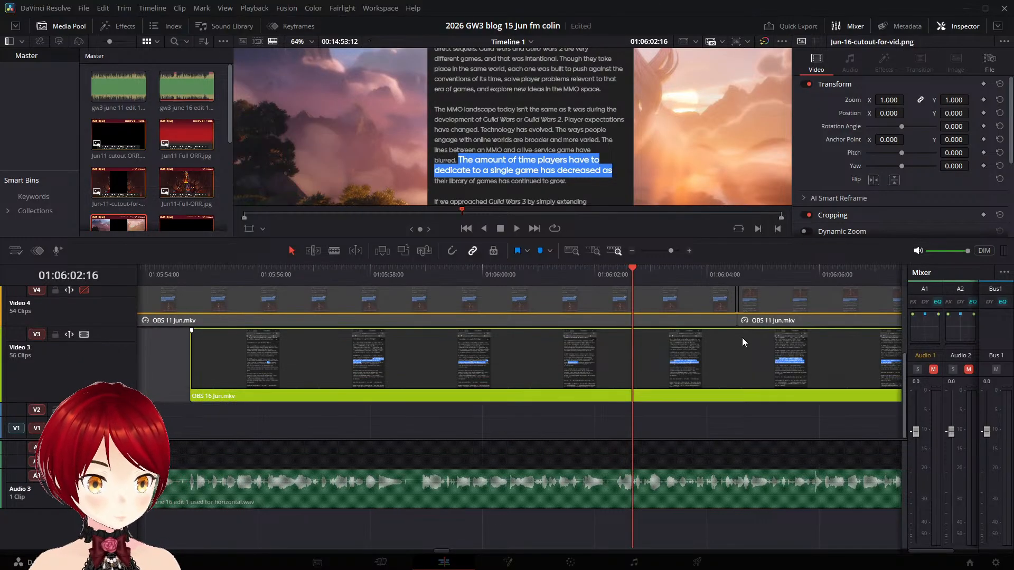
pyautogui.press('space')
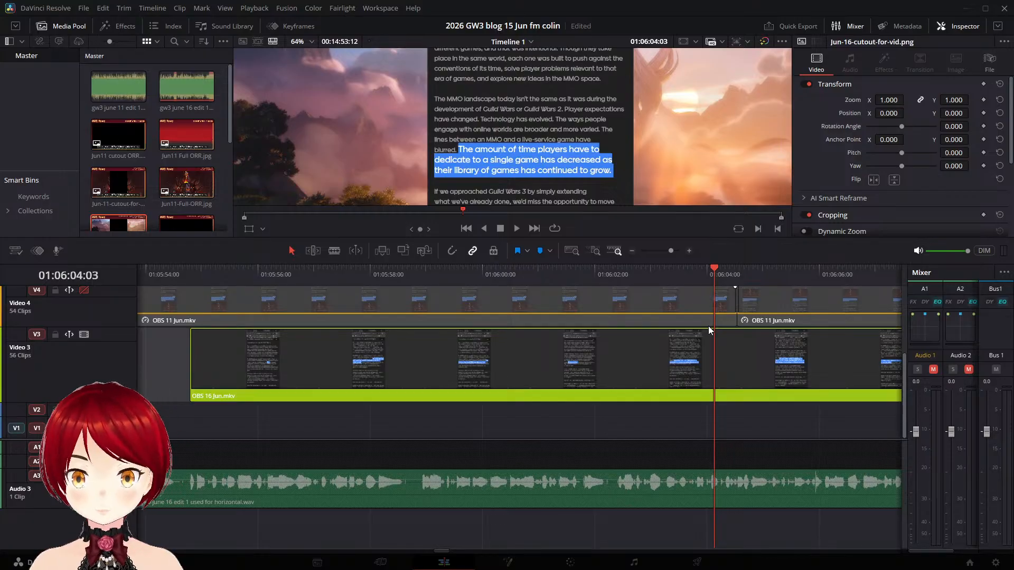
pyautogui.scroll(-3, 709, 333)
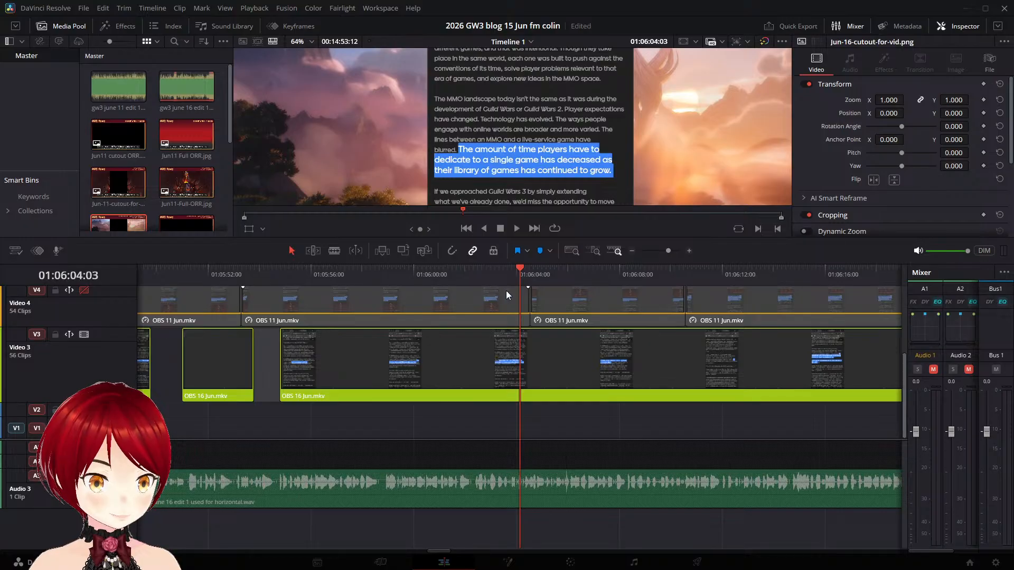
pyautogui.press('space')
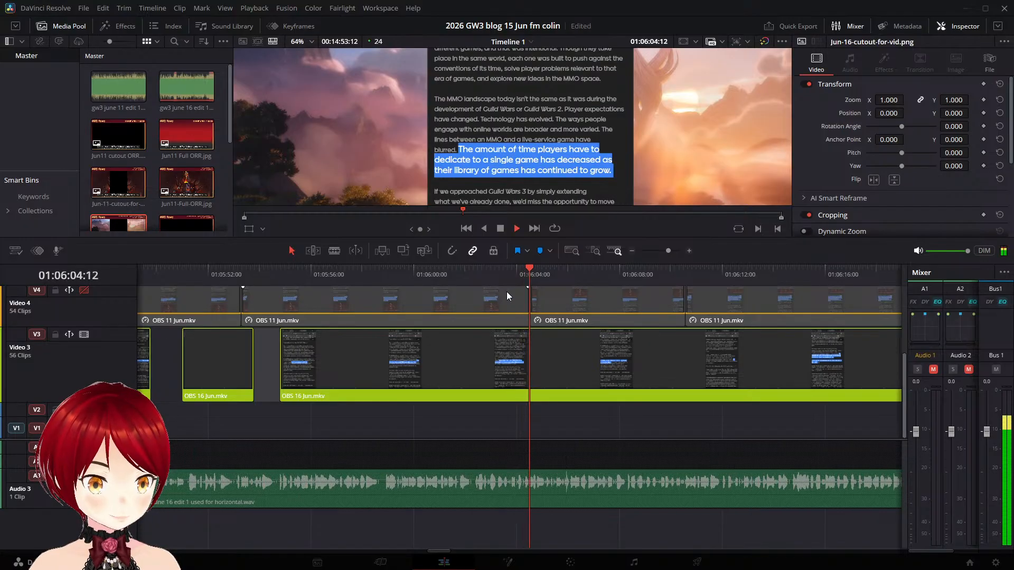
pyautogui.click(466, 284)
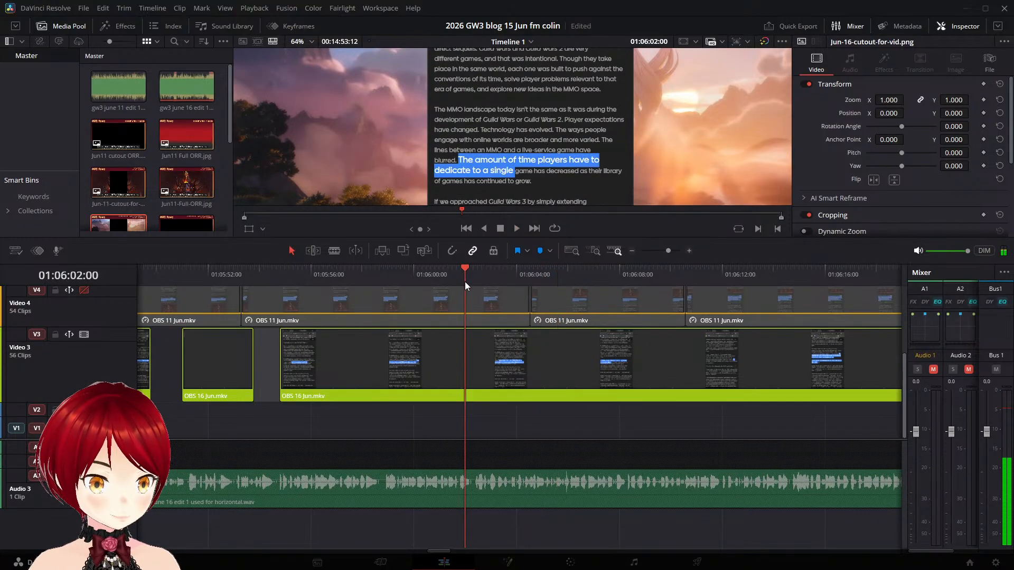
pyautogui.click(408, 279)
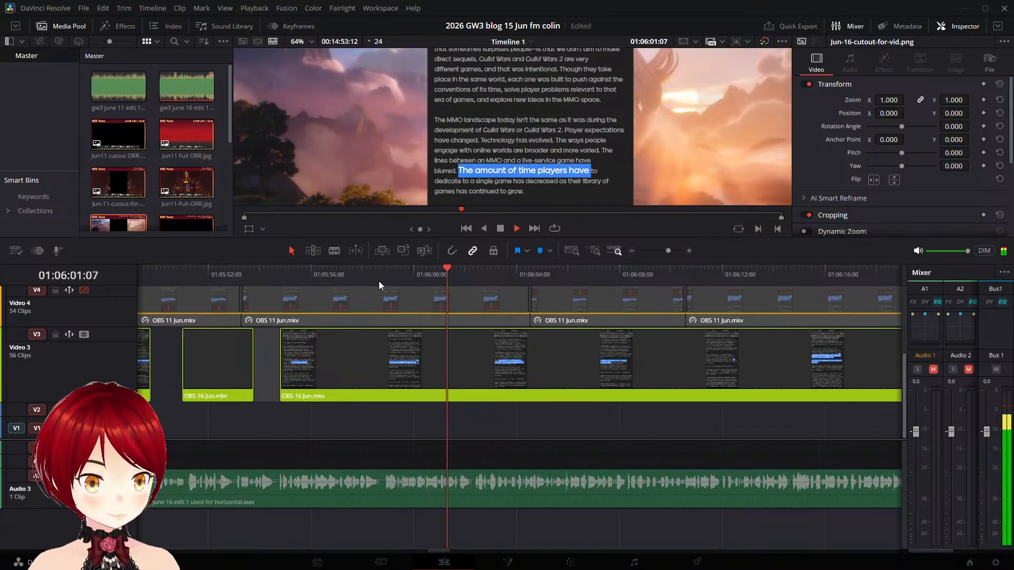
pyautogui.press('space')
# - Split the OBS 16 Jun.mkv clip on Video 3 at 01:05:57:12, just before the "The lines between an MMO" highlight starts
pyautogui.click(265, 279)
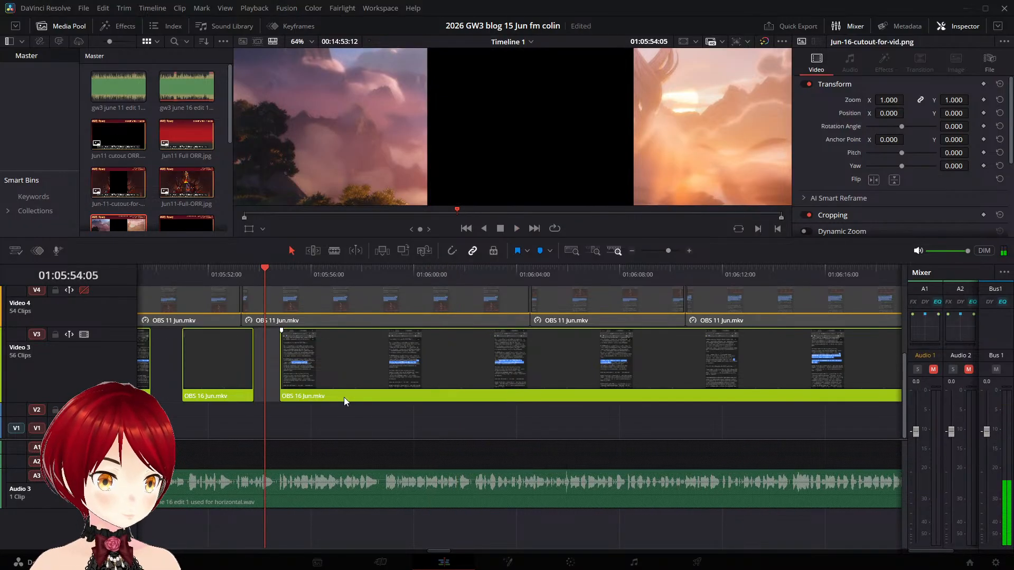
pyautogui.hotkey('ctrl', '=')
pyautogui.press('space')
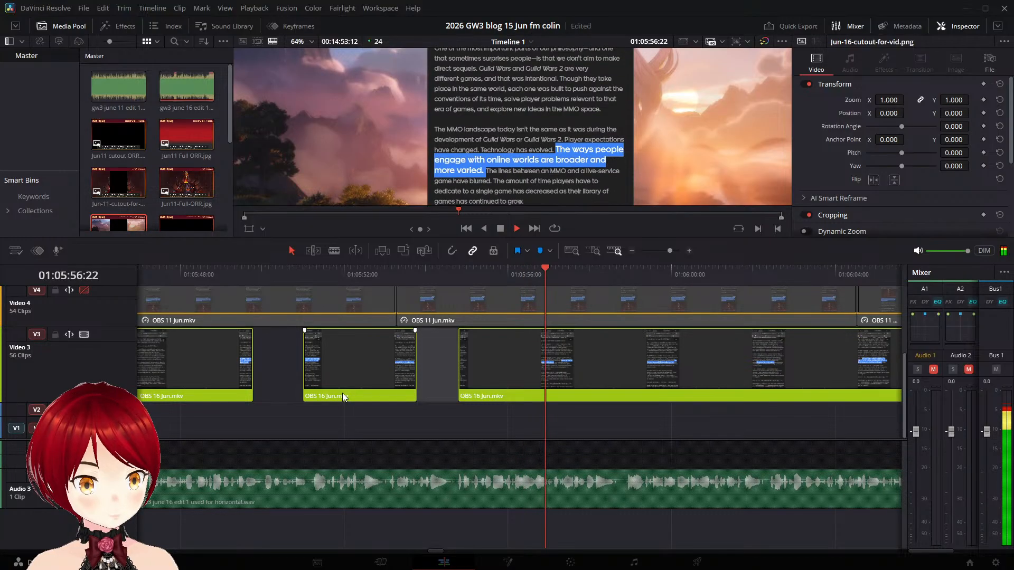
pyautogui.press('space')
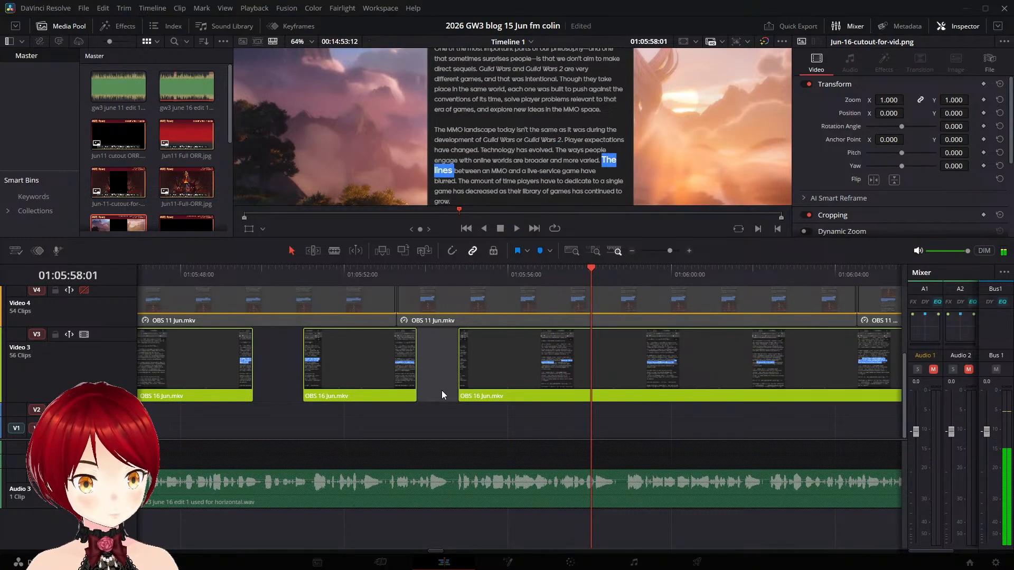
pyautogui.press('Left')
pyautogui.press('Left')
pyautogui.press('Left')
pyautogui.press('Left')
pyautogui.press('Left')
pyautogui.press('Left')
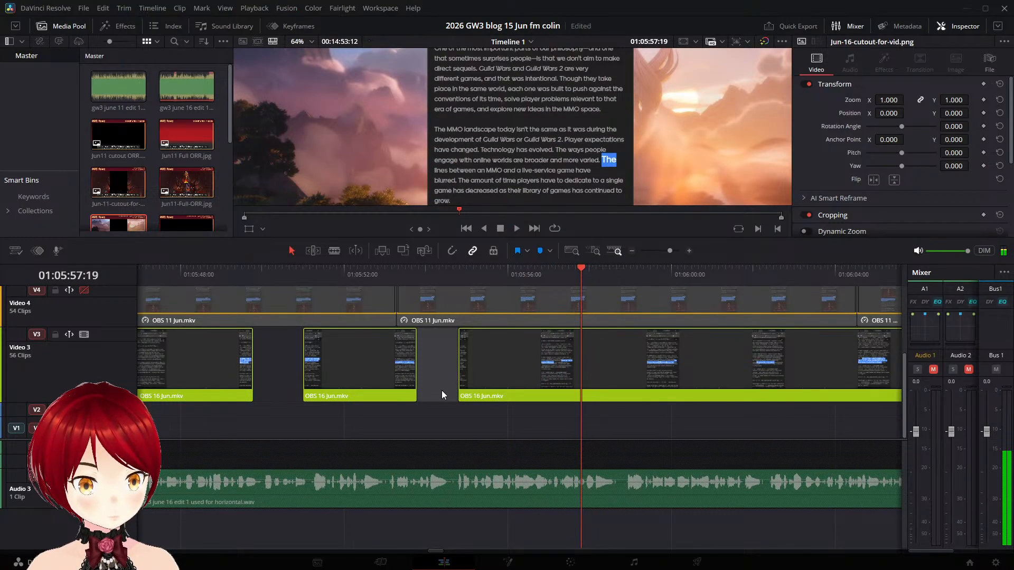
pyautogui.press('Left')
pyautogui.press('Left')
pyautogui.press('Left')
pyautogui.press('Left')
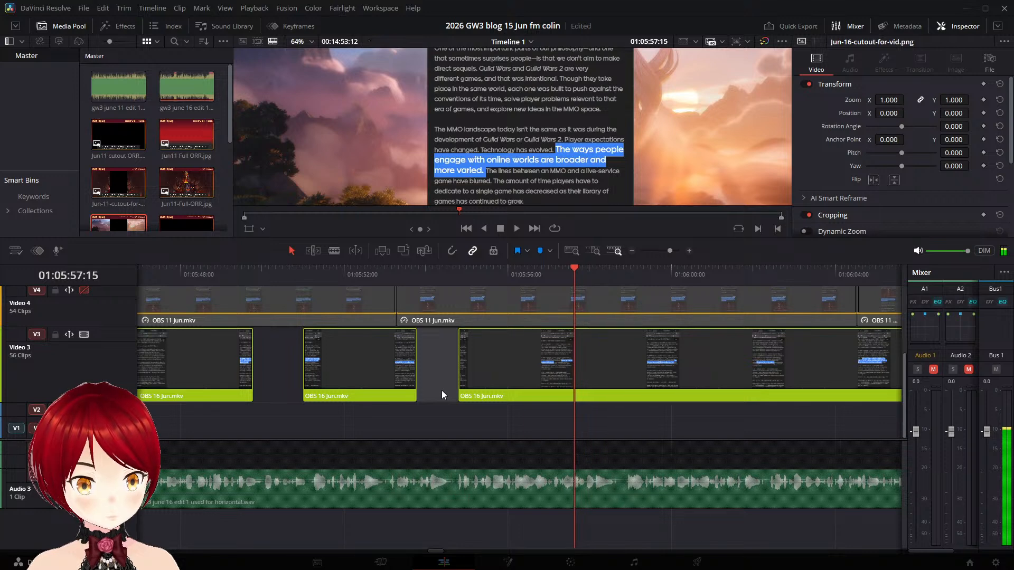
pyautogui.press('Left')
pyautogui.press('Left')
pyautogui.press('Left')
pyautogui.click(672, 370)
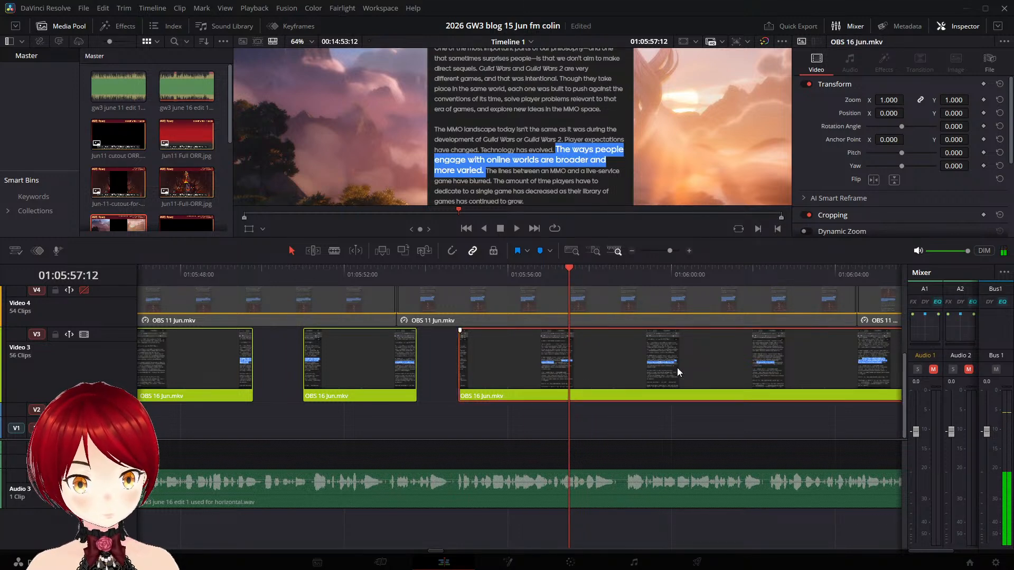
pyautogui.hotkey('ctrl', 'b')
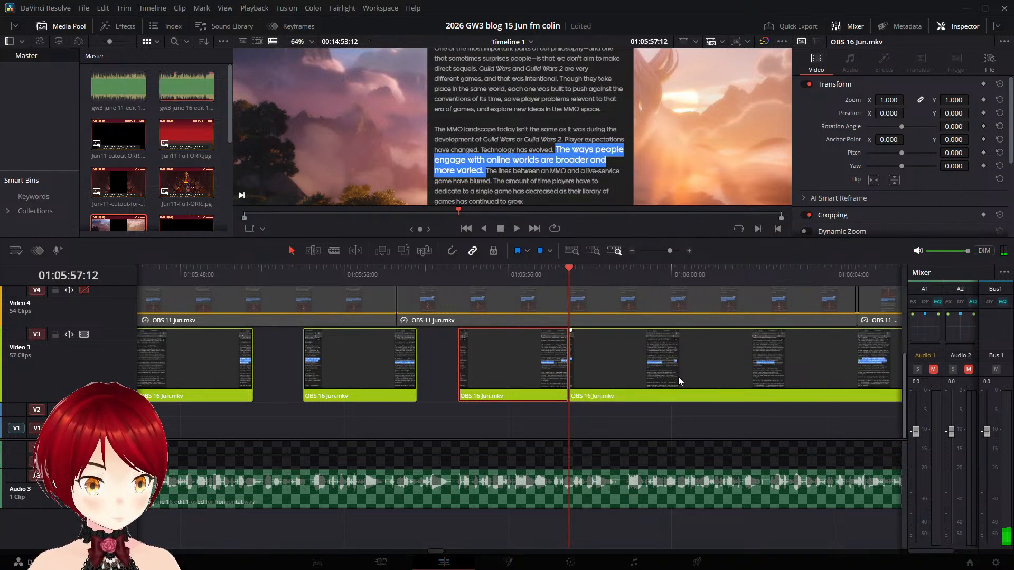
# - Shift the piece with the "The lines between an MMO" highlight later to start at about 01:05:58:18, matching the narration
pyautogui.press('space')
pyautogui.press('space')
pyautogui.click(602, 354)
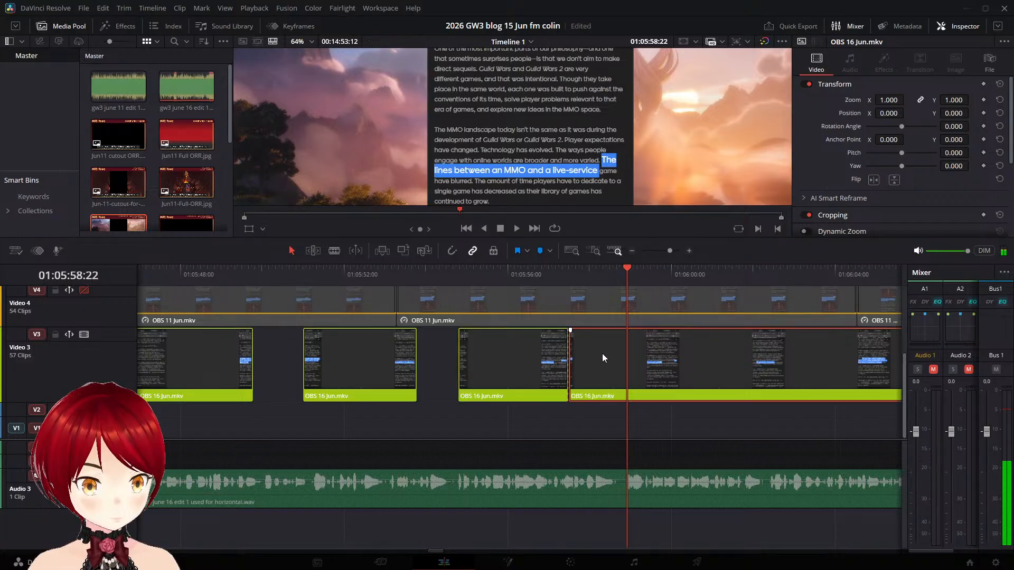
pyautogui.moveTo(602, 353); pyautogui.dragTo(658, 362)
pyautogui.press('space')
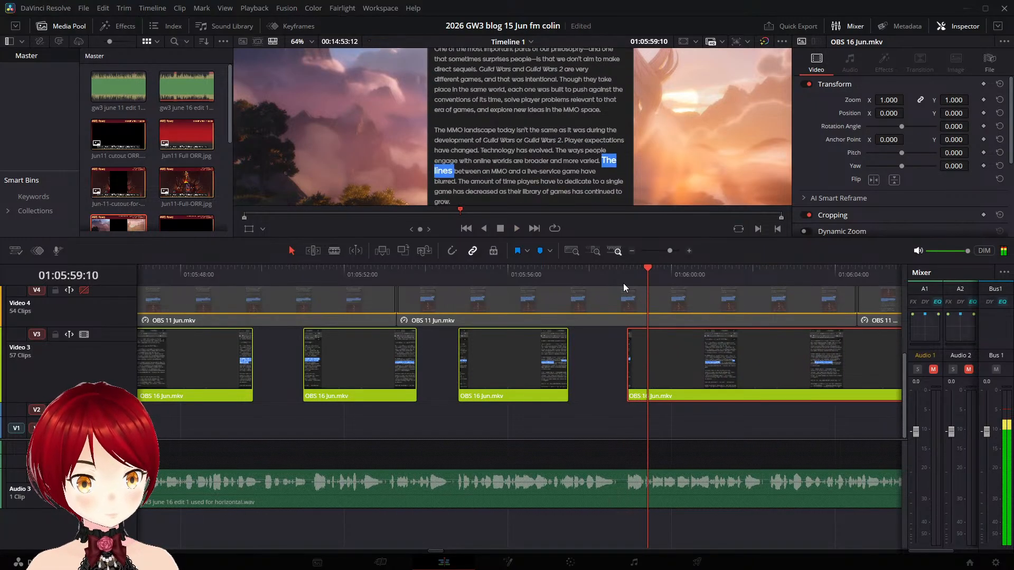
pyautogui.click(623, 278)
pyautogui.press('space')
pyautogui.moveTo(699, 368); pyautogui.dragTo(691, 370)
pyautogui.moveTo(612, 276); pyautogui.dragTo(617, 280)
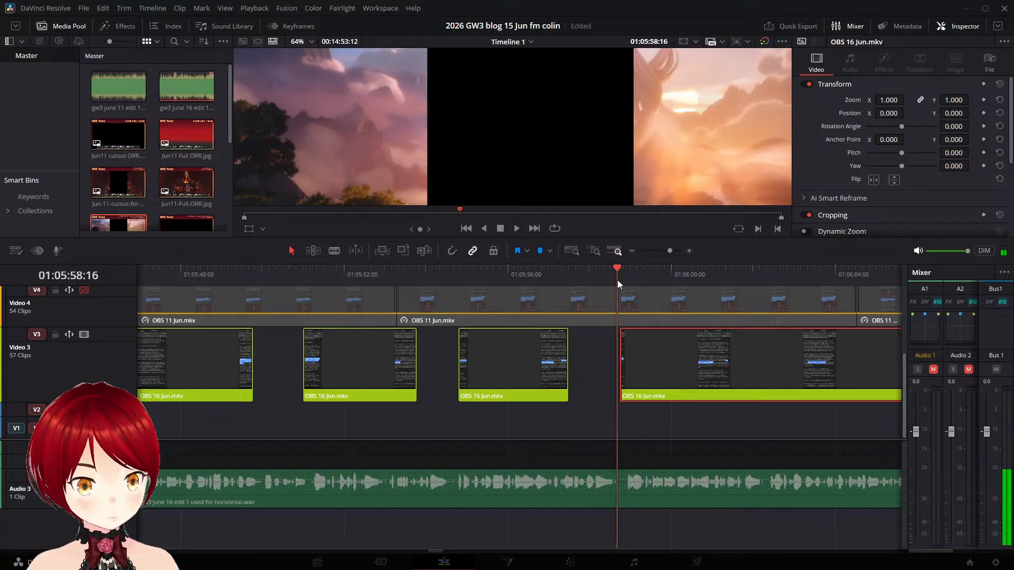
# - Split the shifted OBS 16 Jun.mkv piece at 01:06:01:08, just before the "The amount of time players" highlight starts
pyautogui.press('space')
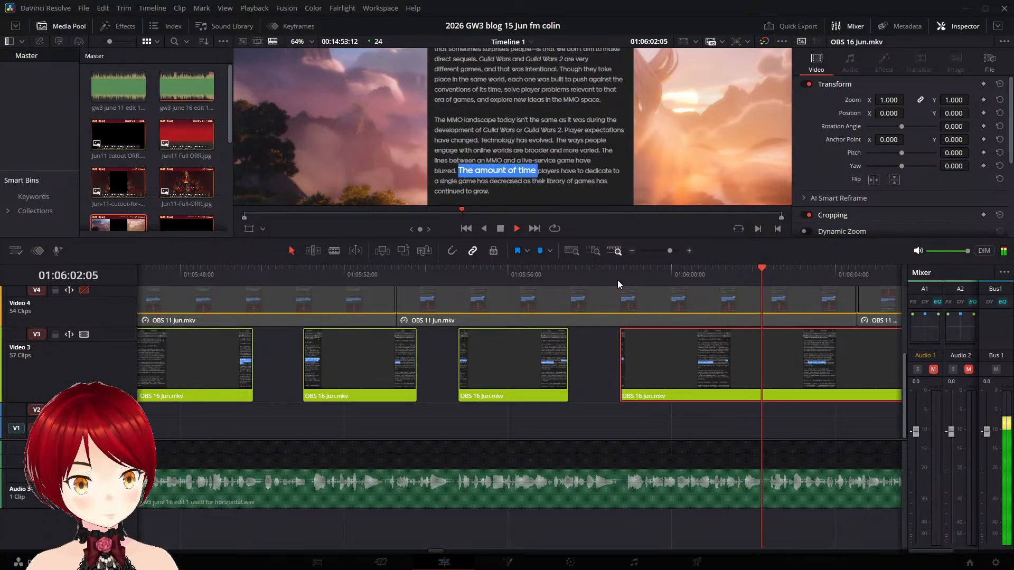
pyautogui.press('space')
pyautogui.click(751, 274)
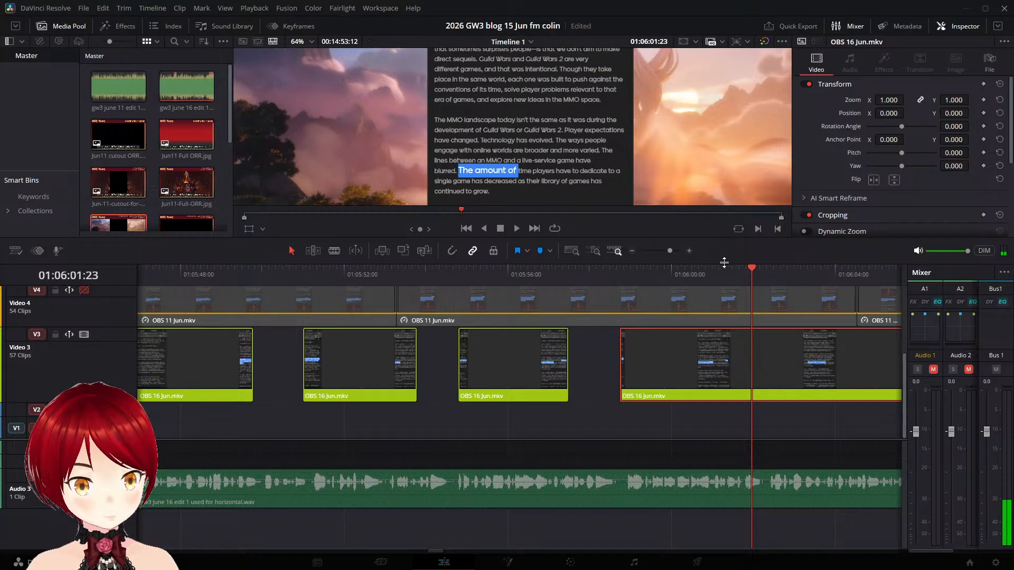
pyautogui.press('Left')
pyautogui.press('Left')
pyautogui.press('Left')
pyautogui.press('Left')
pyautogui.press('Left')
pyautogui.press('Left')
pyautogui.press('Left')
pyautogui.press('Left')
pyautogui.press('Left')
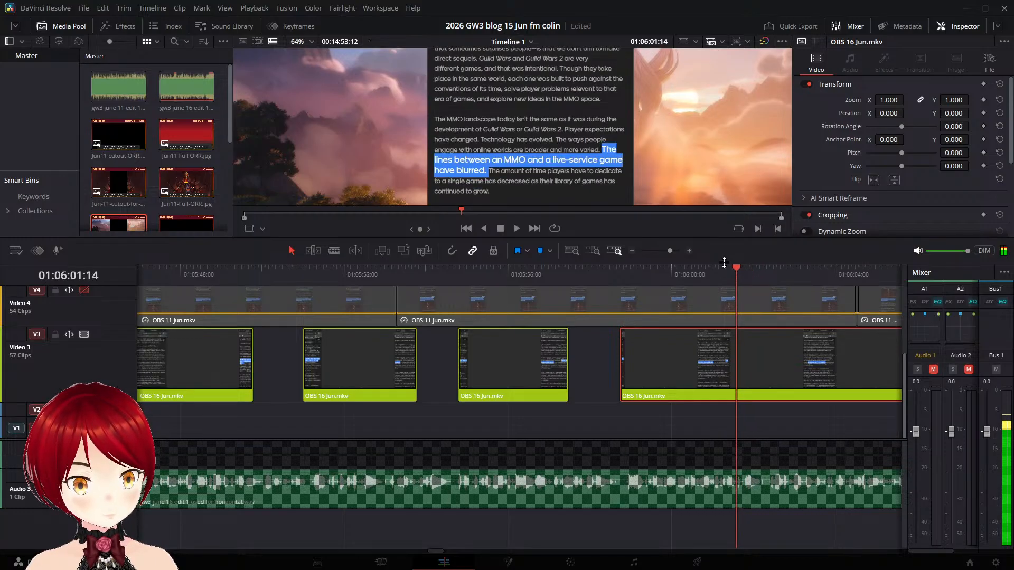
pyautogui.press('Left')
pyautogui.press('Left')
pyautogui.press('Left')
pyautogui.press('Left')
pyautogui.press('Left')
pyautogui.press('Left')
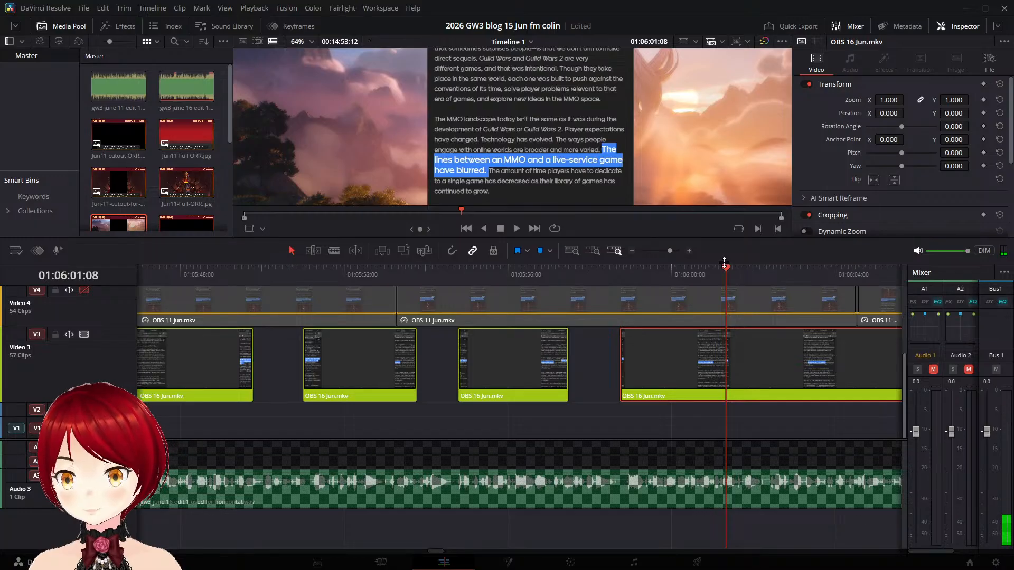
pyautogui.hotkey('ctrl', 'b')
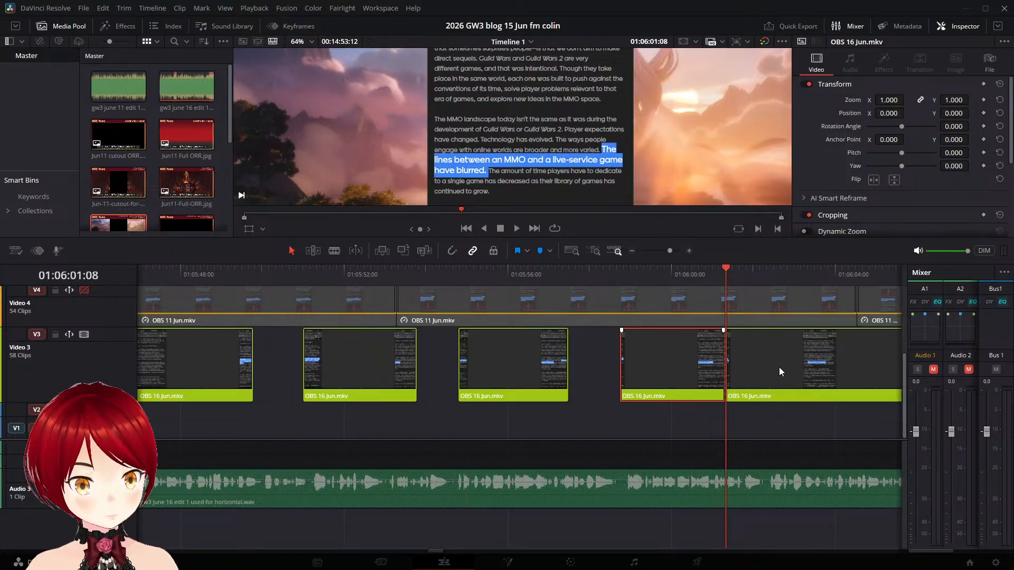
# - Move the piece with the "The amount of time players" highlight 01:01 later so it begins with its narration
pyautogui.click(622, 275)
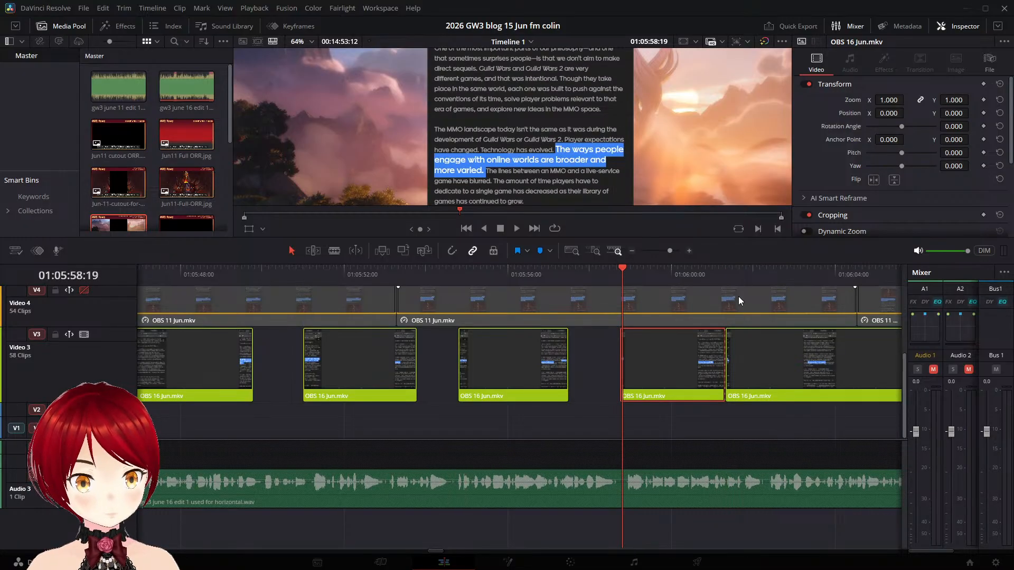
pyautogui.press('space')
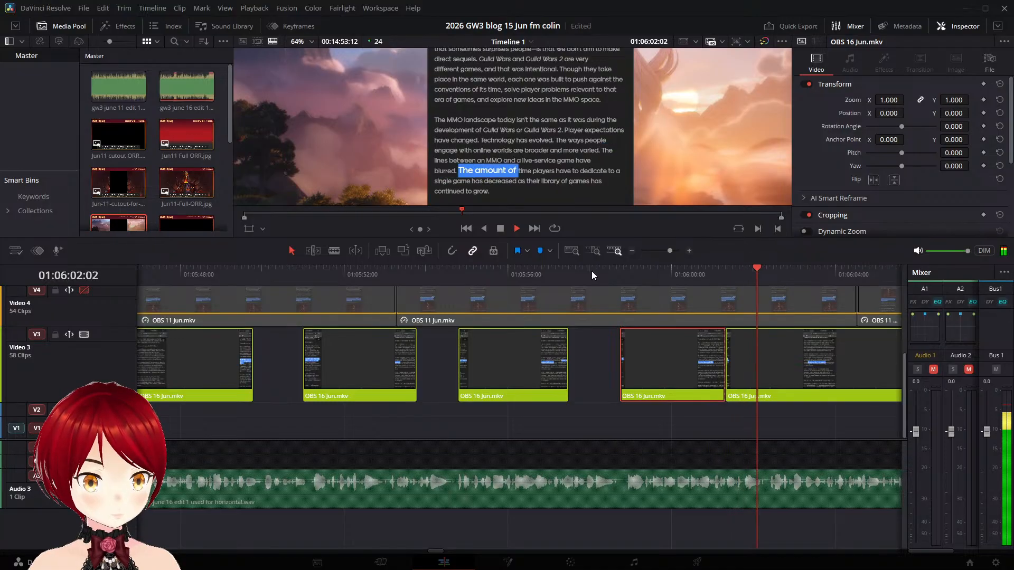
pyautogui.press('space')
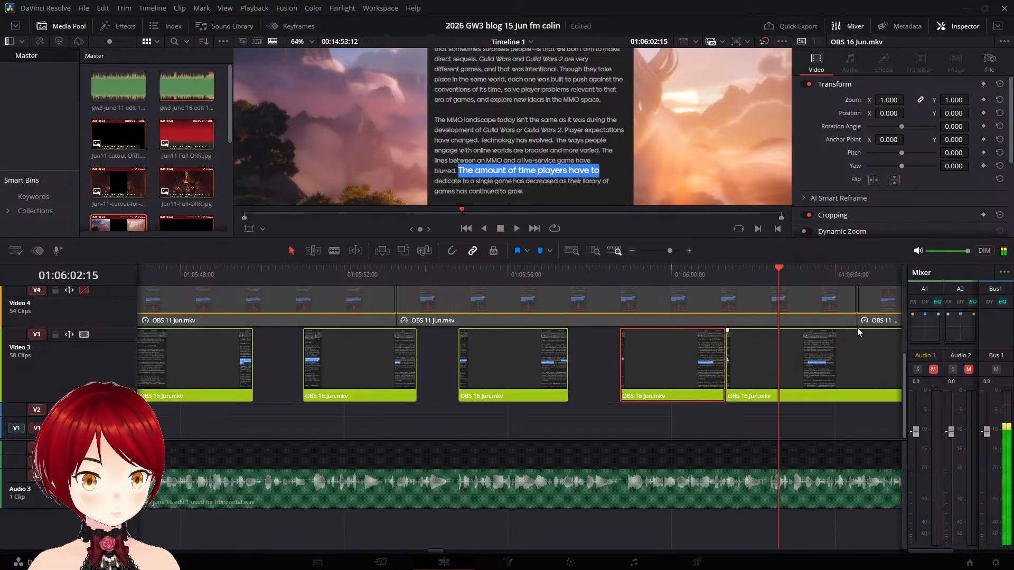
pyautogui.click(767, 270)
pyautogui.click(794, 363)
pyautogui.hotkey('shift', '[')
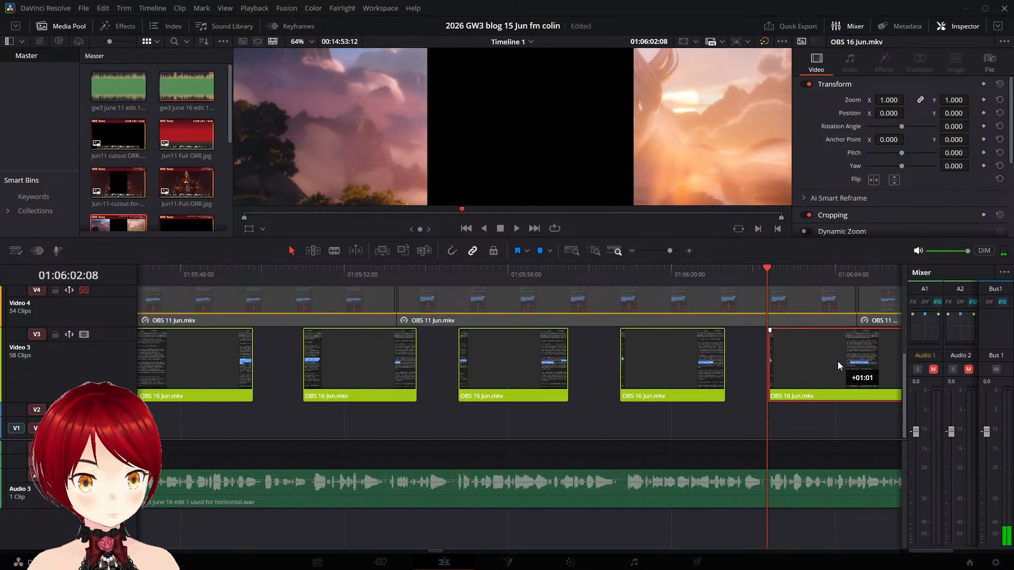
# - Split the OBS 16 Jun.mkv piece at 01:06:06:23, before the "If we approached Guild Wars 3" highlight starts
pyautogui.click(736, 276)
pyautogui.press('space')
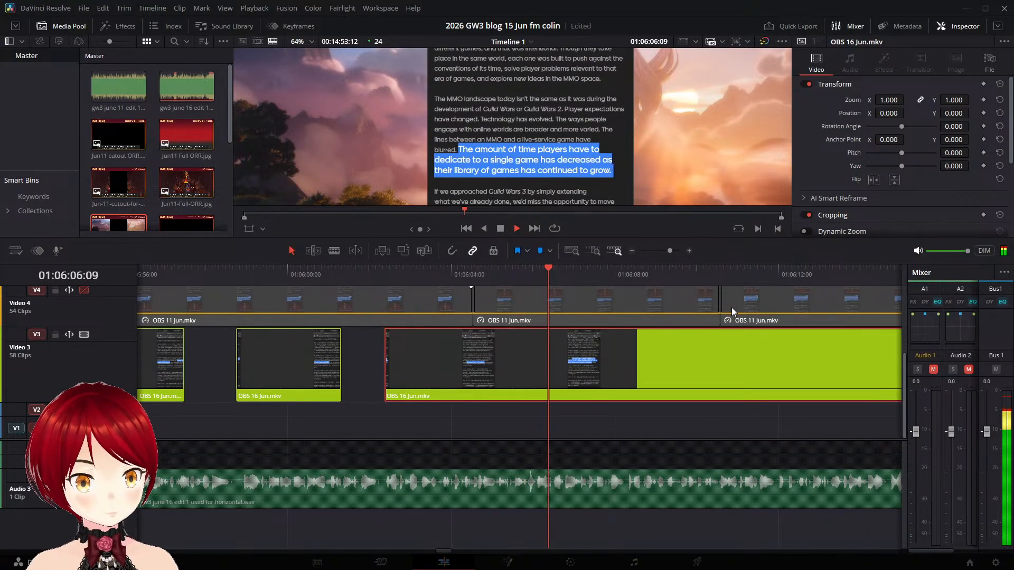
pyautogui.press('space')
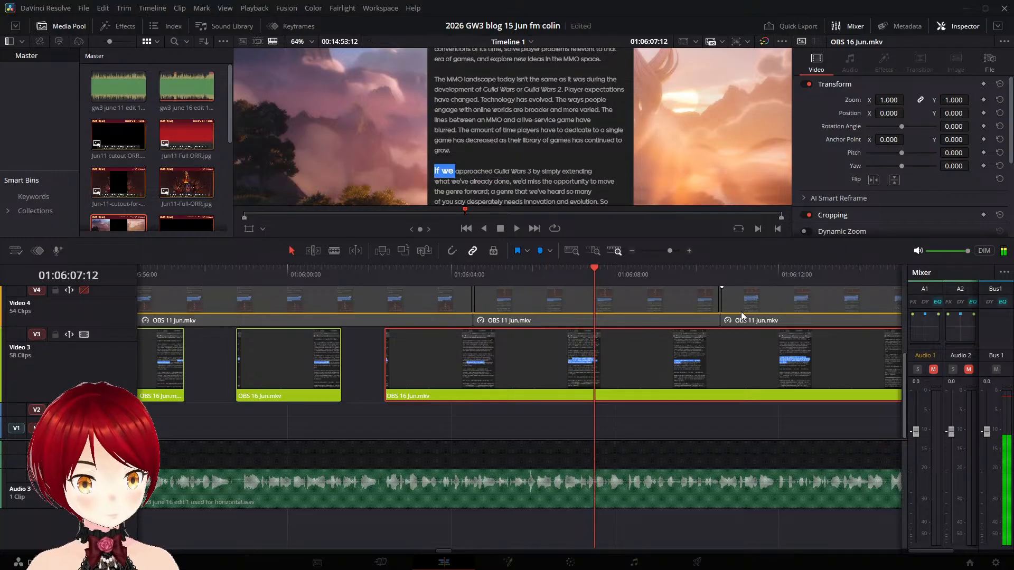
pyautogui.press('Left')
pyautogui.press('Left')
pyautogui.press('Left')
pyautogui.press('Left')
pyautogui.press('Left')
pyautogui.press('Left')
pyautogui.press('Left')
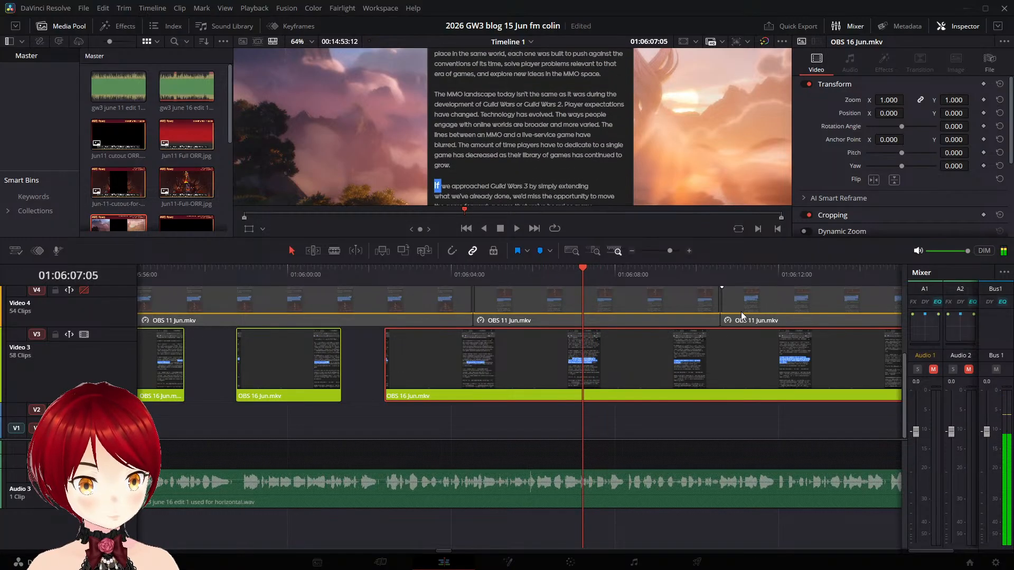
pyautogui.press('Left')
pyautogui.press('Left')
pyautogui.press('Left')
pyautogui.press('Left')
pyautogui.press('Left')
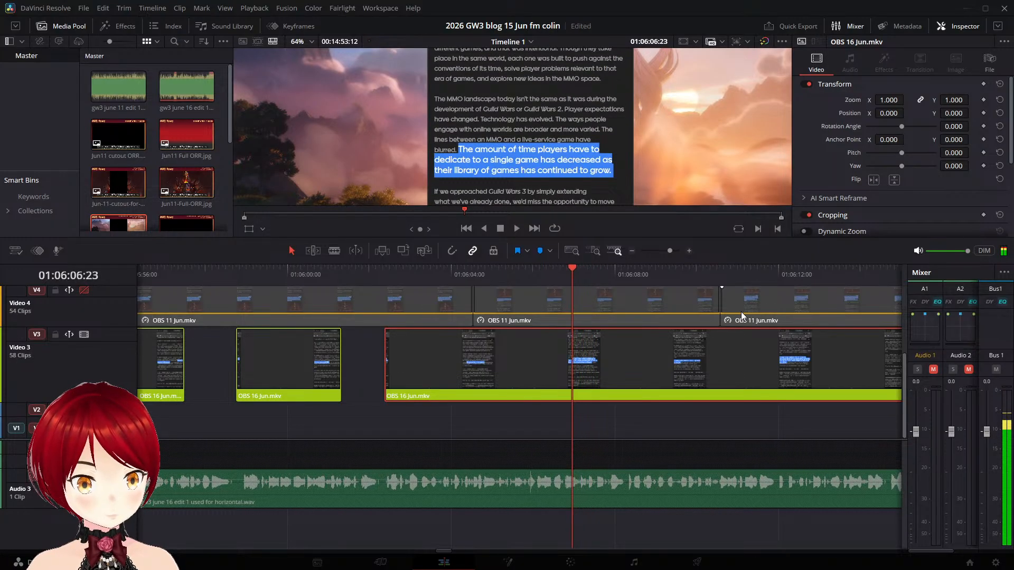
pyautogui.hotkey('ctrl', '\\')
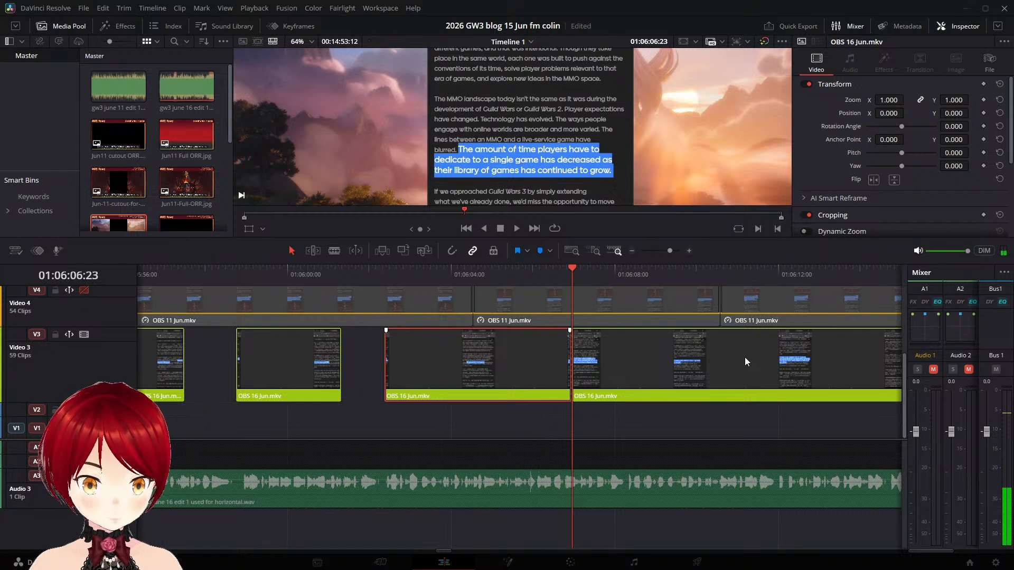
pyautogui.hotkey('ctrl', 's')
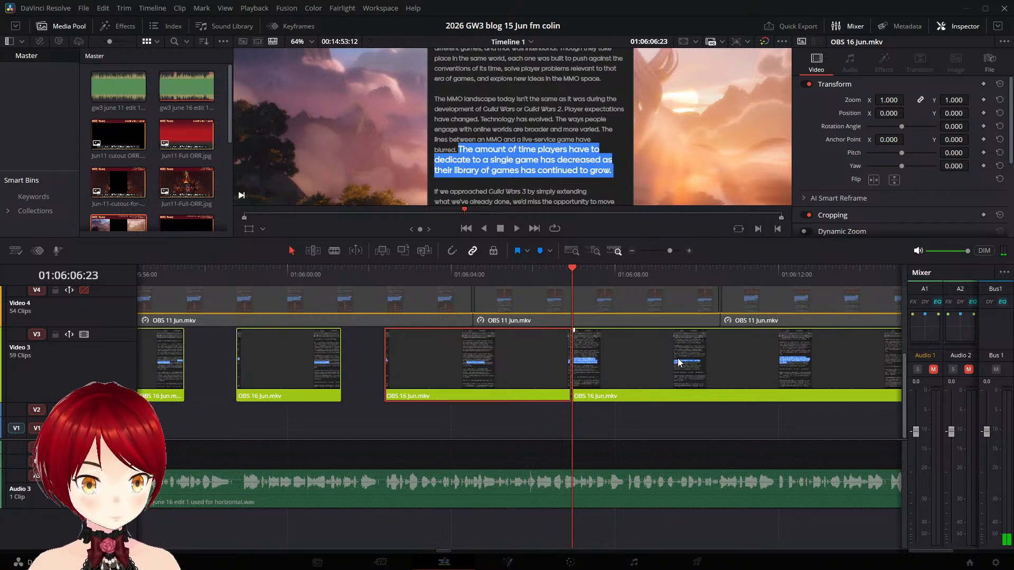
# - Shift the piece with the "If we approached Guild Wars 3" highlight later to start at about 01:06:08:09
pyautogui.press('space')
pyautogui.moveTo(669, 359); pyautogui.dragTo(717, 371)
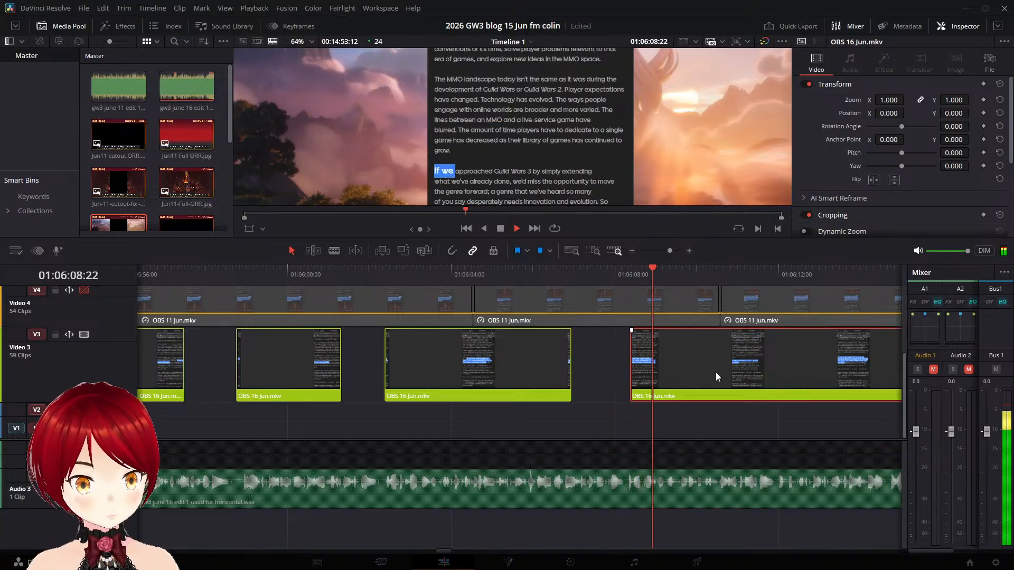
pyautogui.press('space')
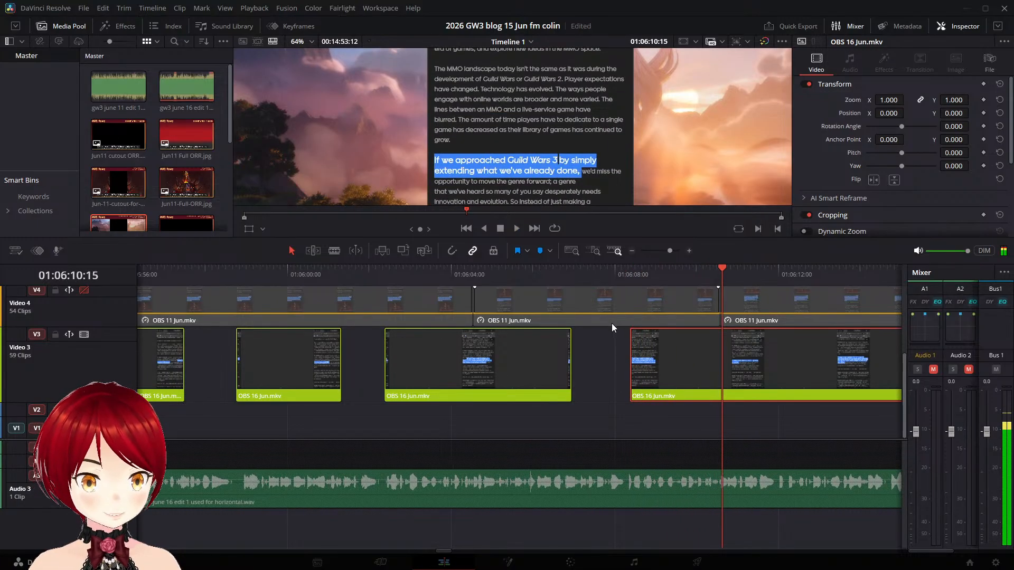
pyautogui.hotkey('ctrl', 's')
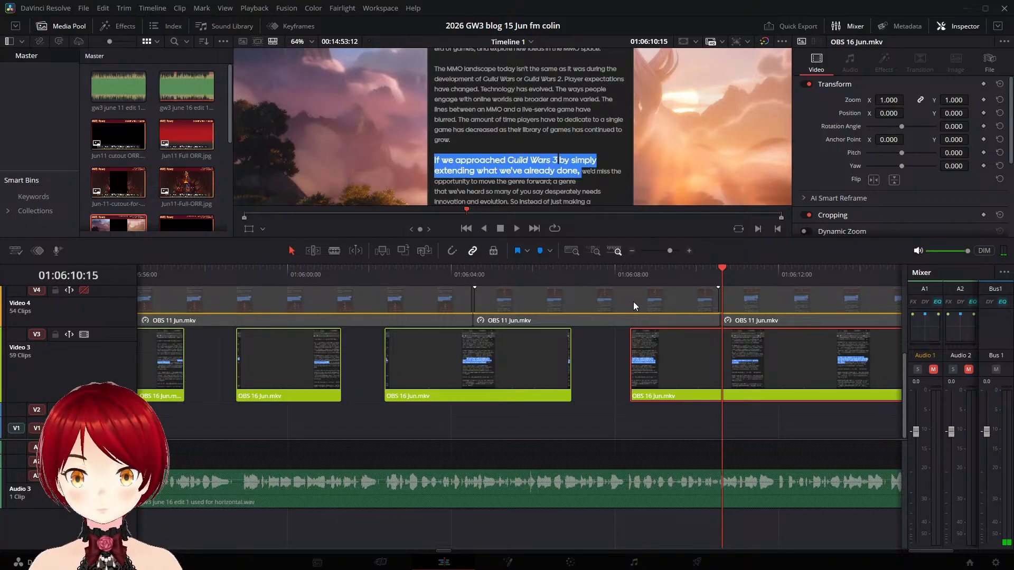
# - Replay the "If we approached Guild Wars 3" passage on Video 3 to compare its highlight timing with the narration
pyautogui.click(610, 272)
pyautogui.press('space')
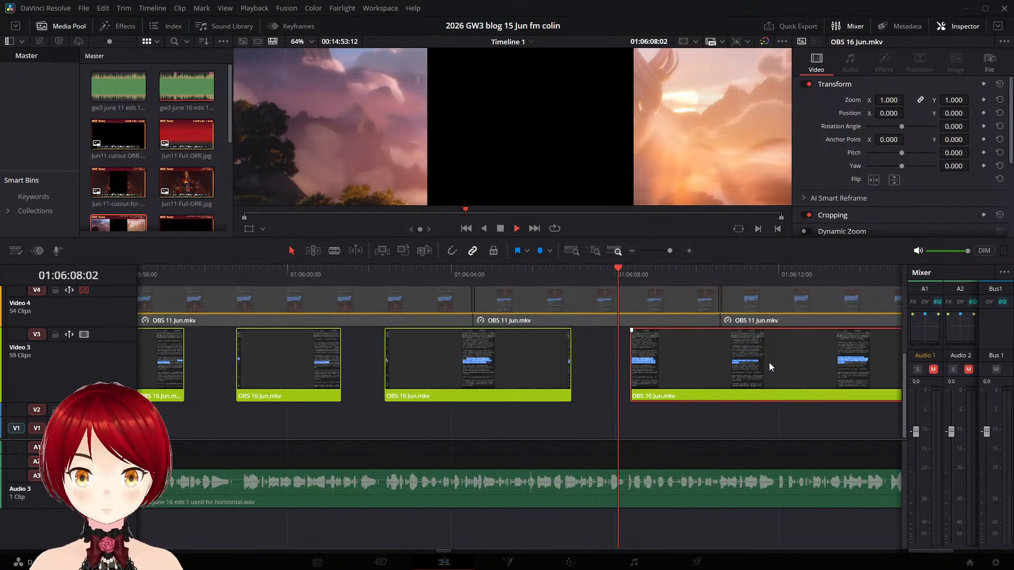
pyautogui.press('space')
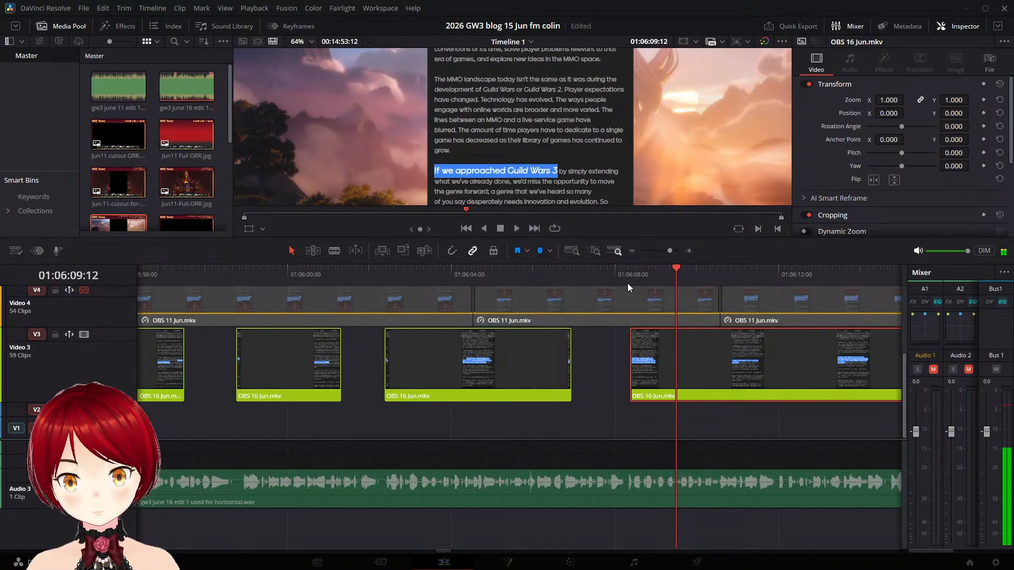
pyautogui.click(610, 275)
pyautogui.press('space')
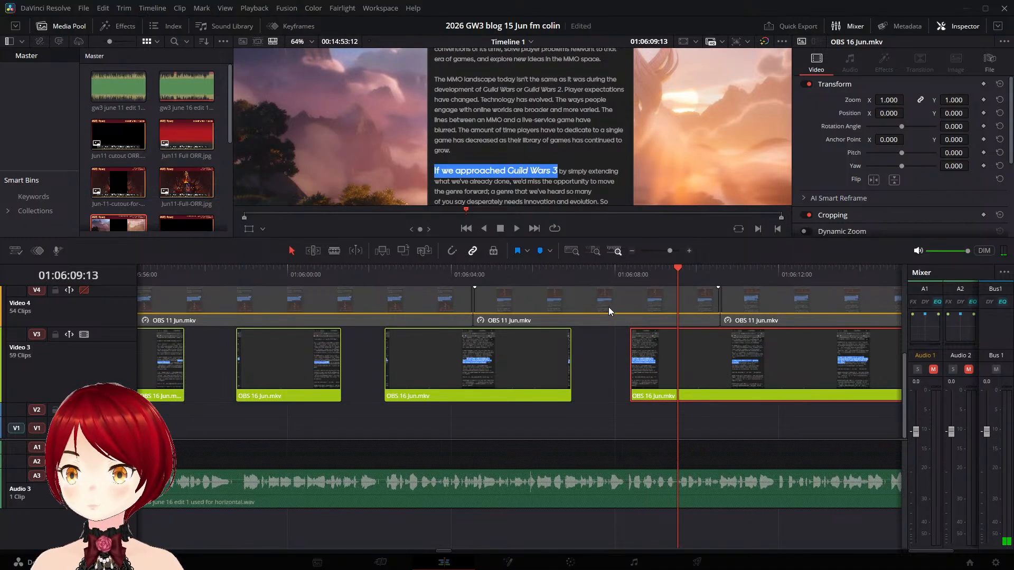
pyautogui.click(614, 277)
pyautogui.click(578, 280)
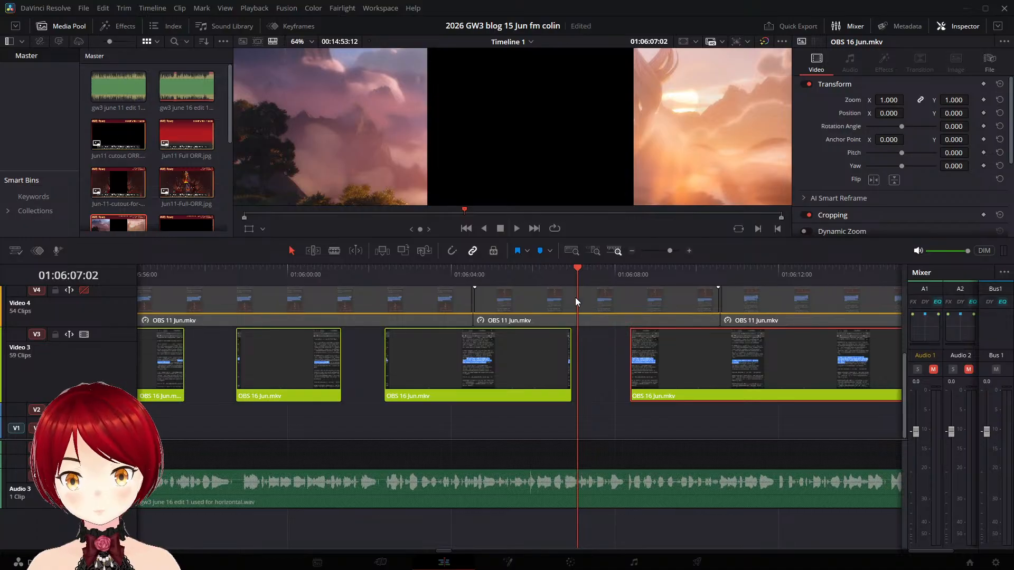
pyautogui.press('space')
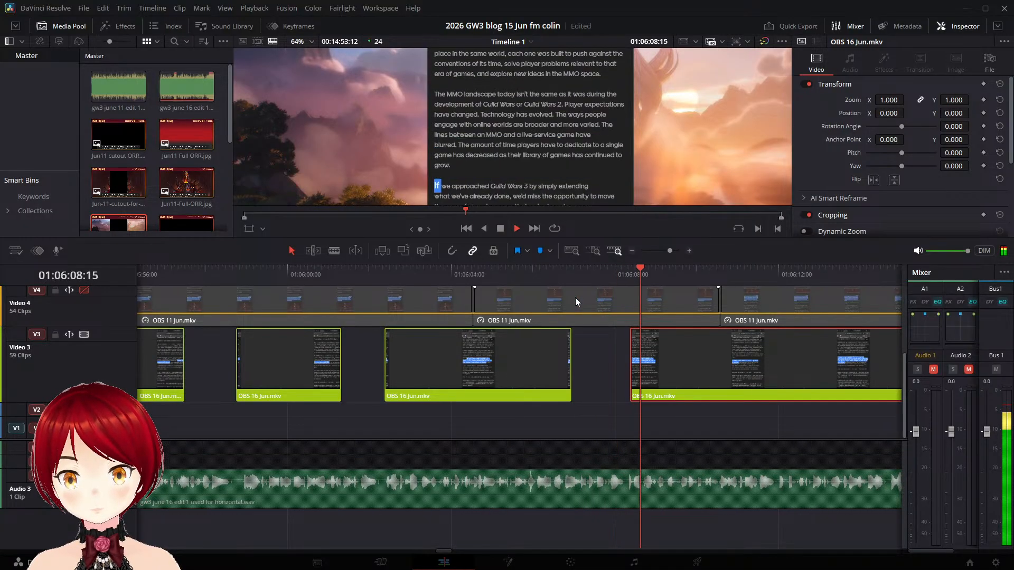
pyautogui.press('space')
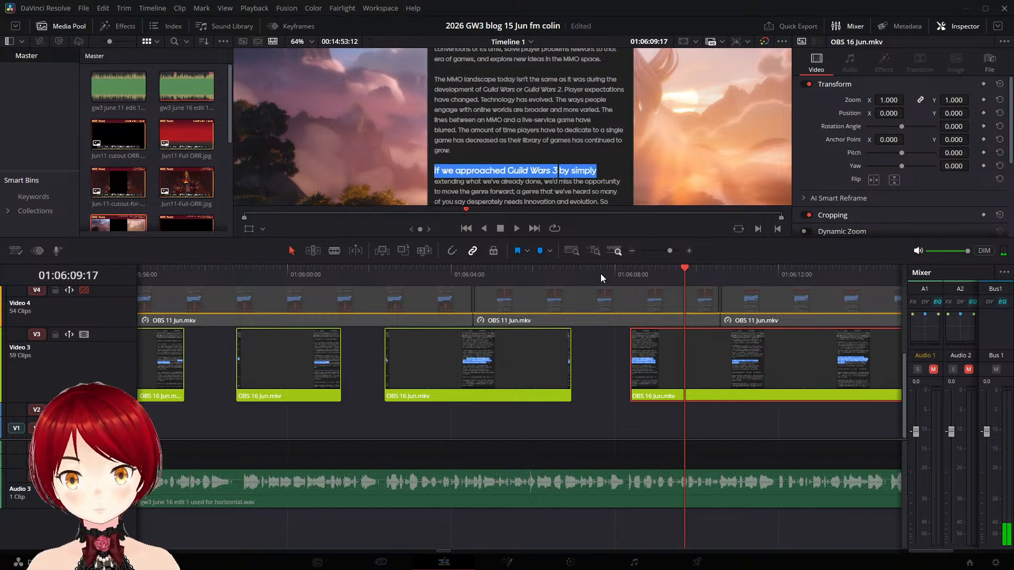
pyautogui.click(617, 278)
pyautogui.press('space')
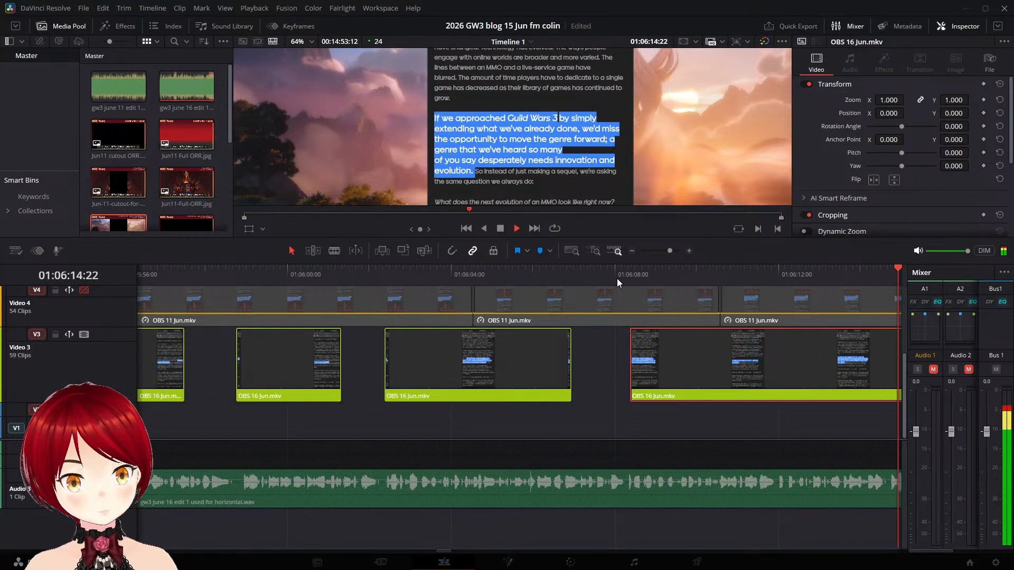
# - Split the OBS 16 Jun.mkv piece at 01:06:15:01, before the "So instead of just making a sequel" highlight starts
pyautogui.press('space')
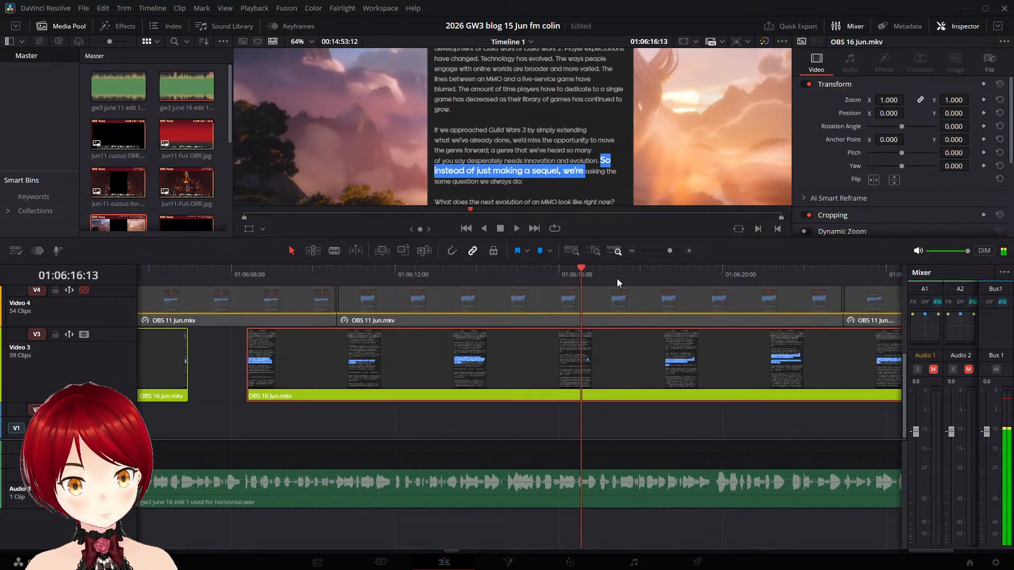
pyautogui.press('j')
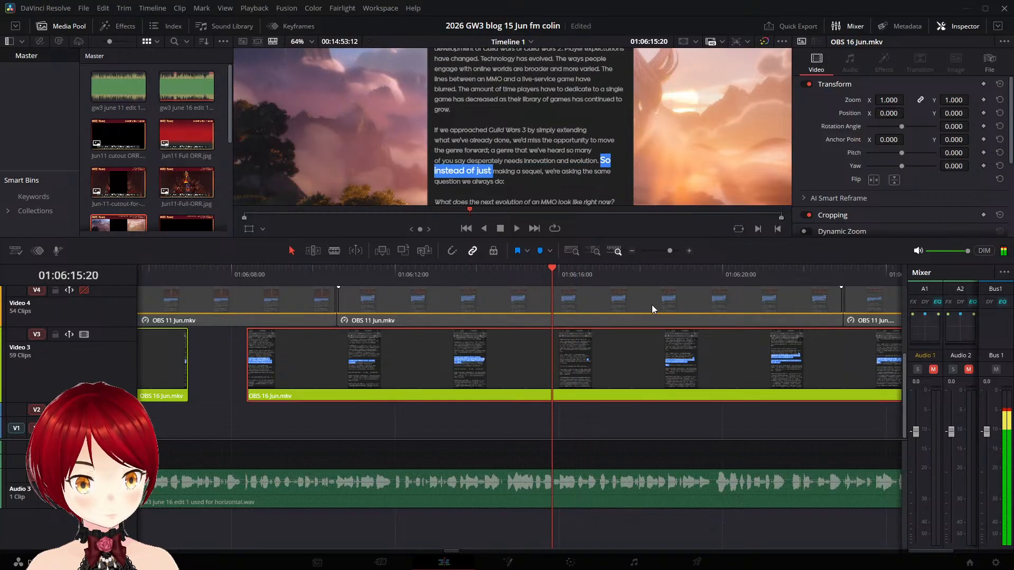
pyautogui.press('Right')
pyautogui.press('Right')
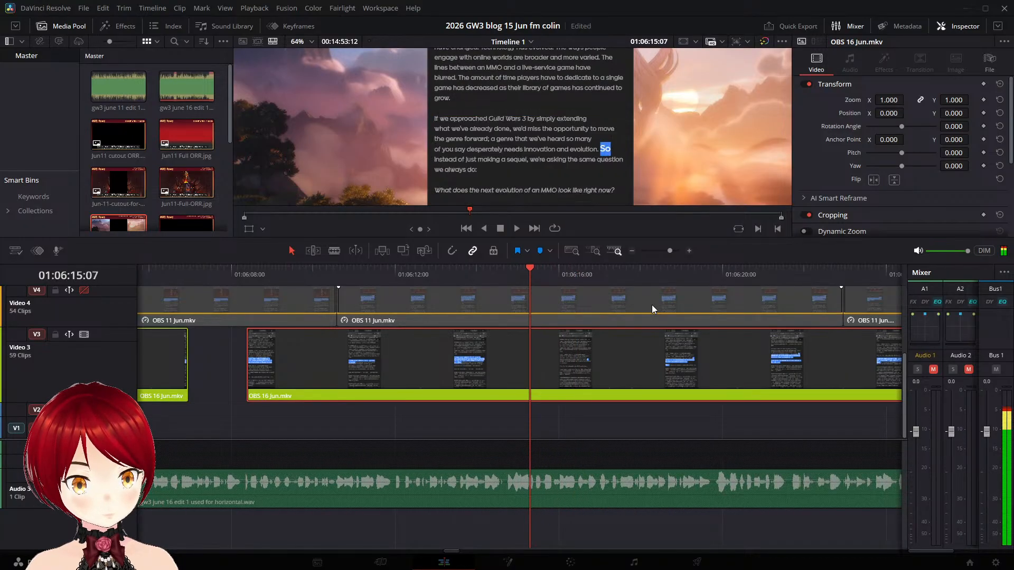
pyautogui.press('Left')
pyautogui.press('Left')
pyautogui.press('Left')
pyautogui.press('Left')
pyautogui.press('Left')
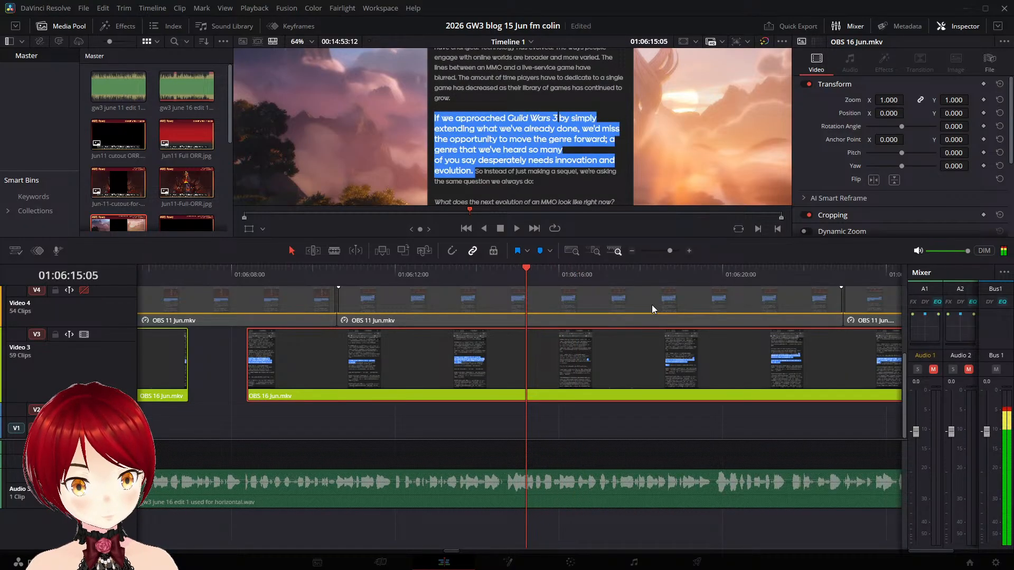
pyautogui.press('Left')
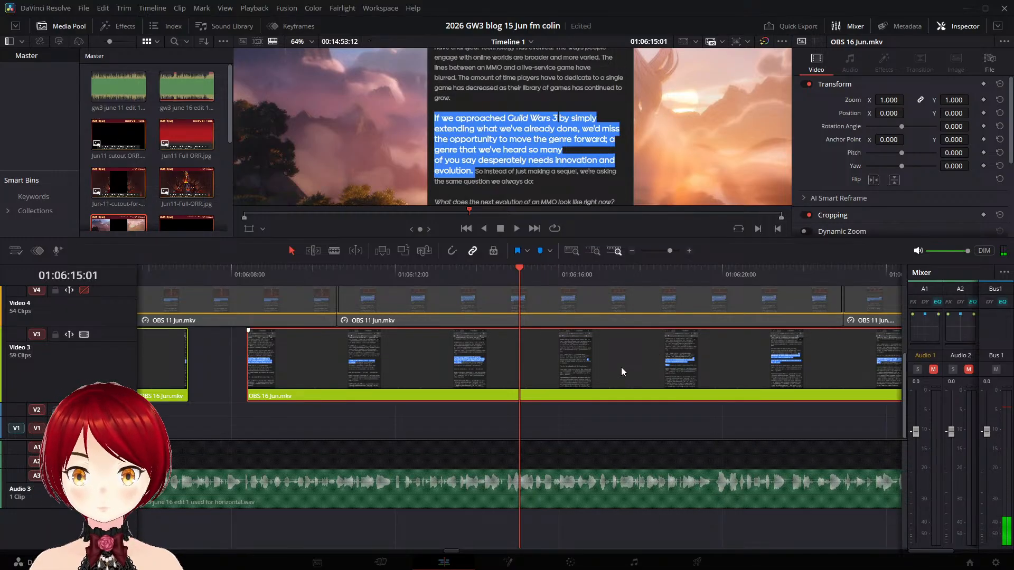
pyautogui.hotkey('ctrl', 'b')
# - Shift the piece with the "So instead of just making a sequel" highlight later to start at about 01:06:19:19
pyautogui.press('space')
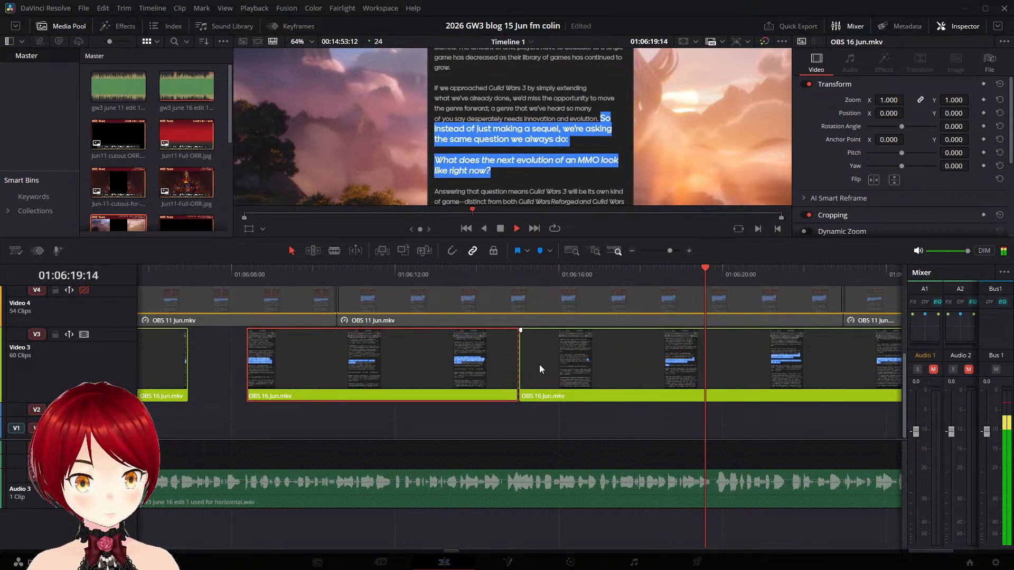
pyautogui.press('space')
pyautogui.moveTo(541, 360); pyautogui.dragTo(735, 370)
# - Split the OBS 16 Jun.mkv piece on Video 3 at 01:06:22:05, before the "What does the next evolution" highlight starts
pyautogui.press('space')
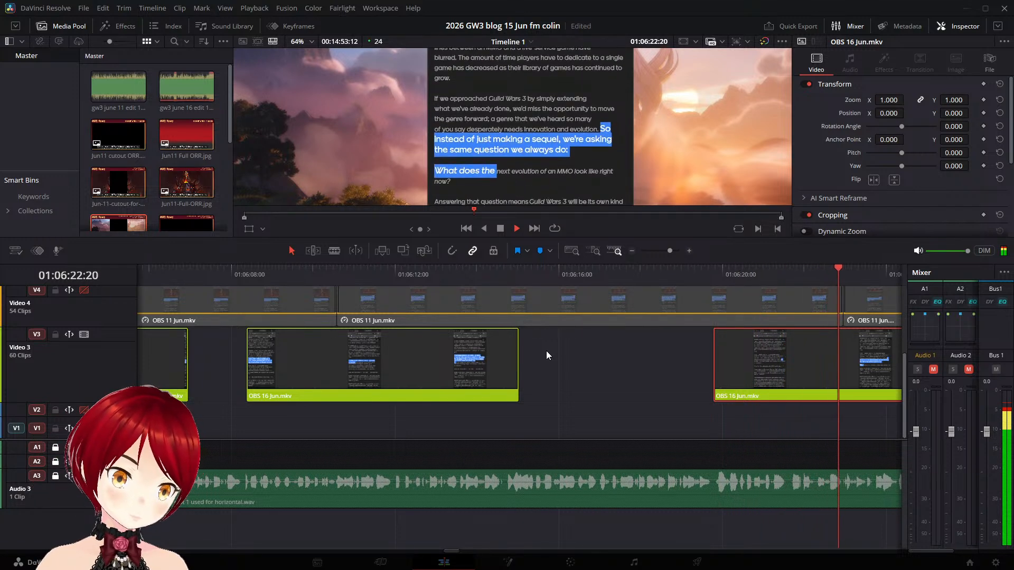
pyautogui.press('space')
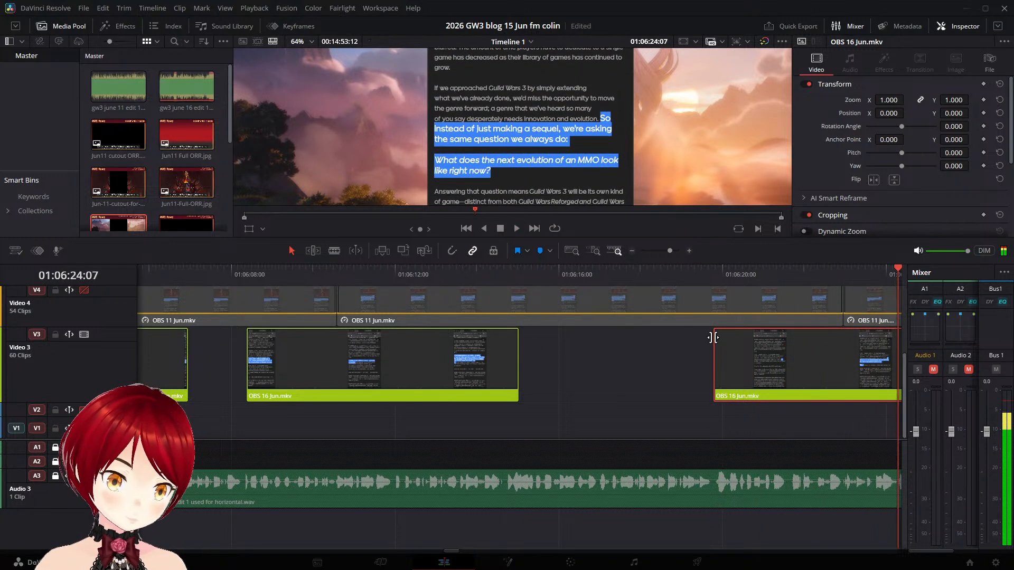
pyautogui.click(765, 278)
pyautogui.click(754, 275)
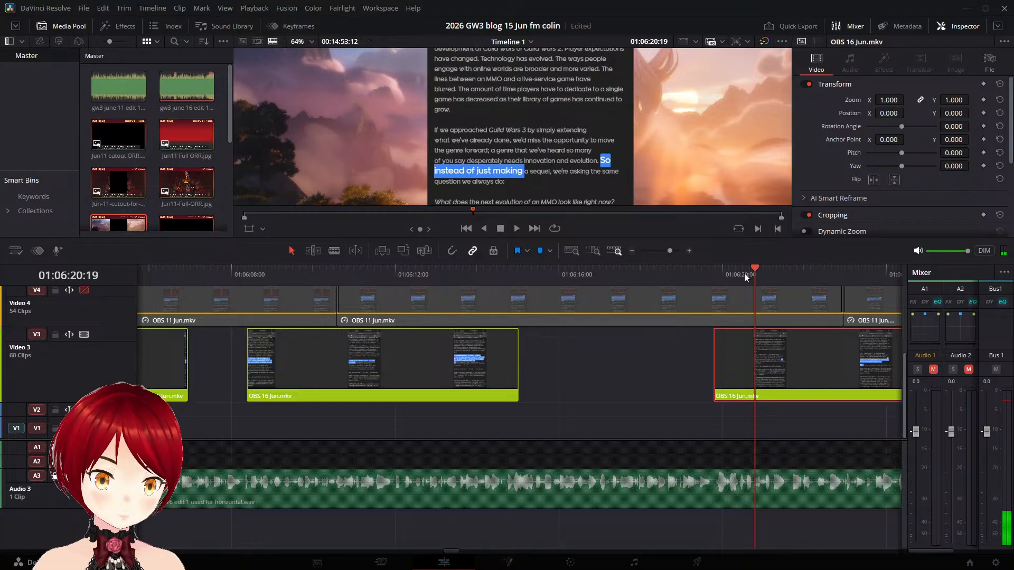
pyautogui.click(731, 275)
pyautogui.press('space')
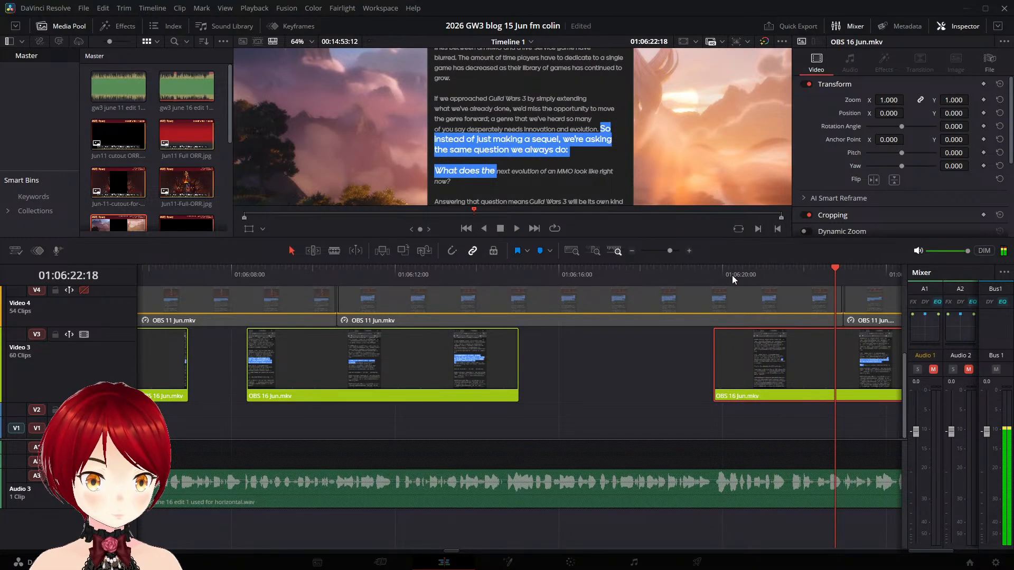
pyautogui.press('j')
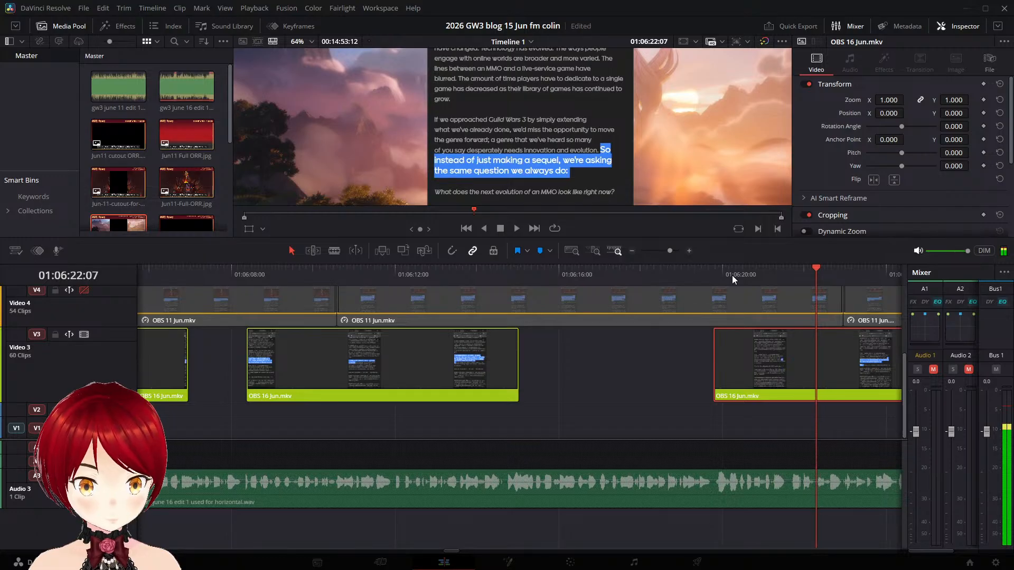
pyautogui.press('Right')
pyautogui.press('Right')
pyautogui.press('Right')
pyautogui.press('Left')
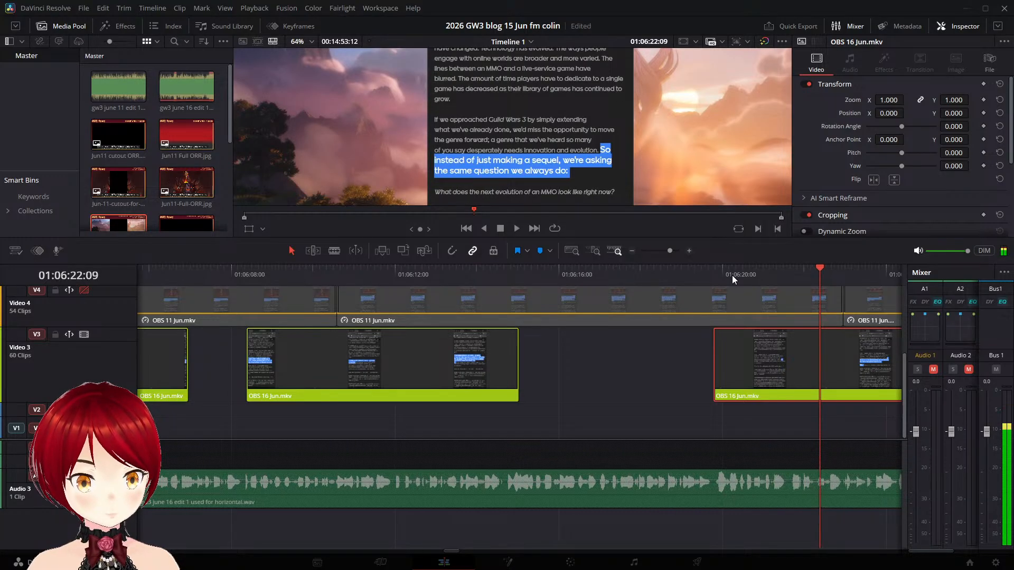
pyautogui.press('Left')
pyautogui.press('Left')
pyautogui.press('Left')
pyautogui.press('Left')
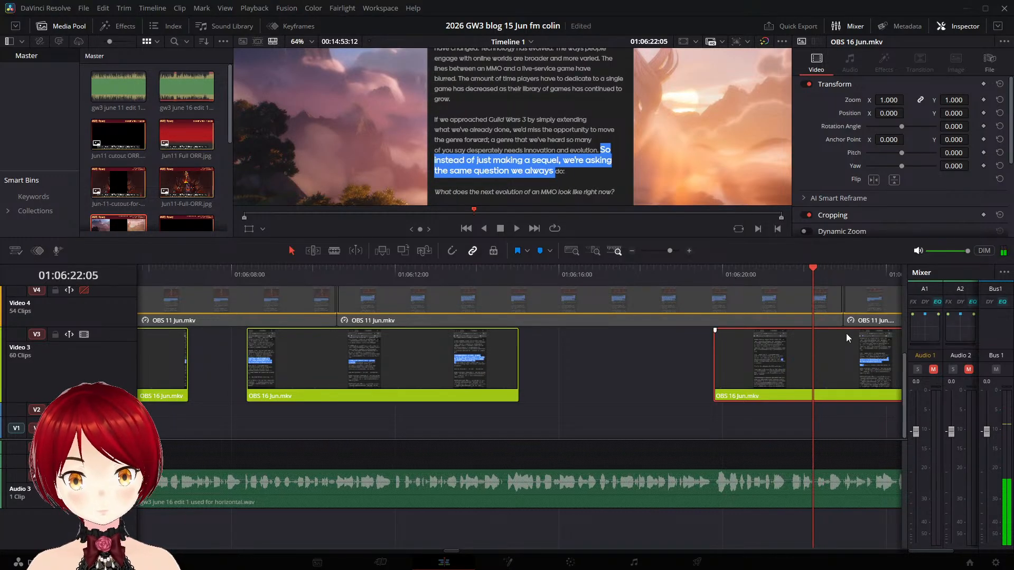
pyautogui.hotkey('ctrl', 'b')
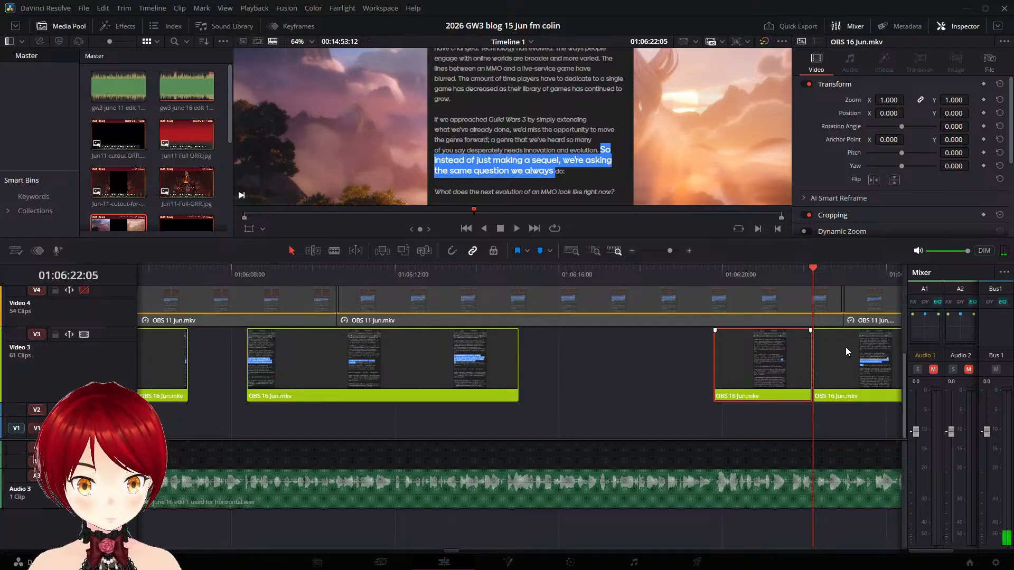
# - Shift the piece with the "What does the next evolution" highlight later to start at about 01:06:24:21
pyautogui.press('space')
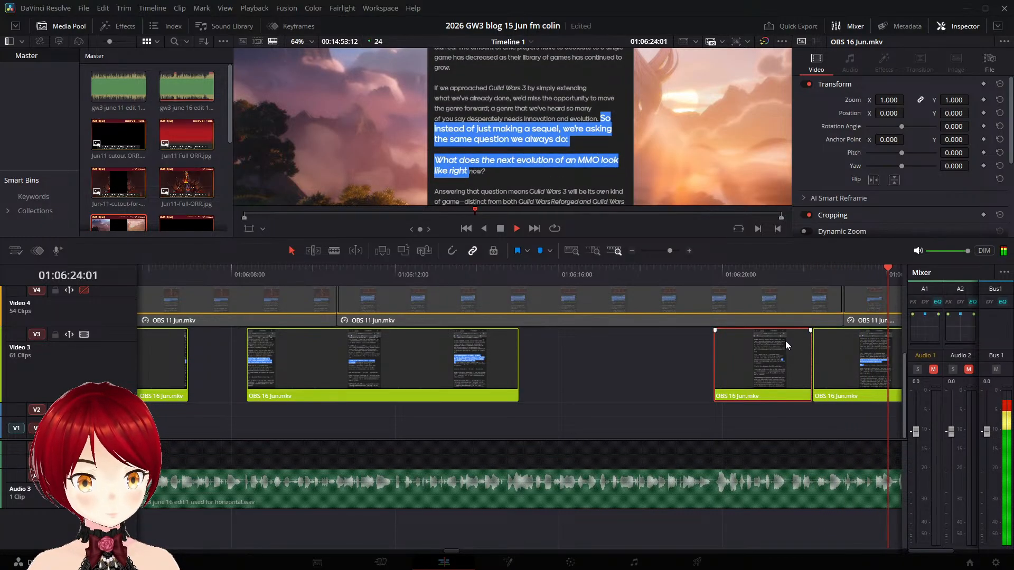
pyautogui.press('space')
pyautogui.moveTo(495, 349); pyautogui.dragTo(604, 356)
# - Save the project and split the OBS 16 Jun.mkv piece at 01:06:27:16, before the "Answering that question" highlight starts
pyautogui.press('space')
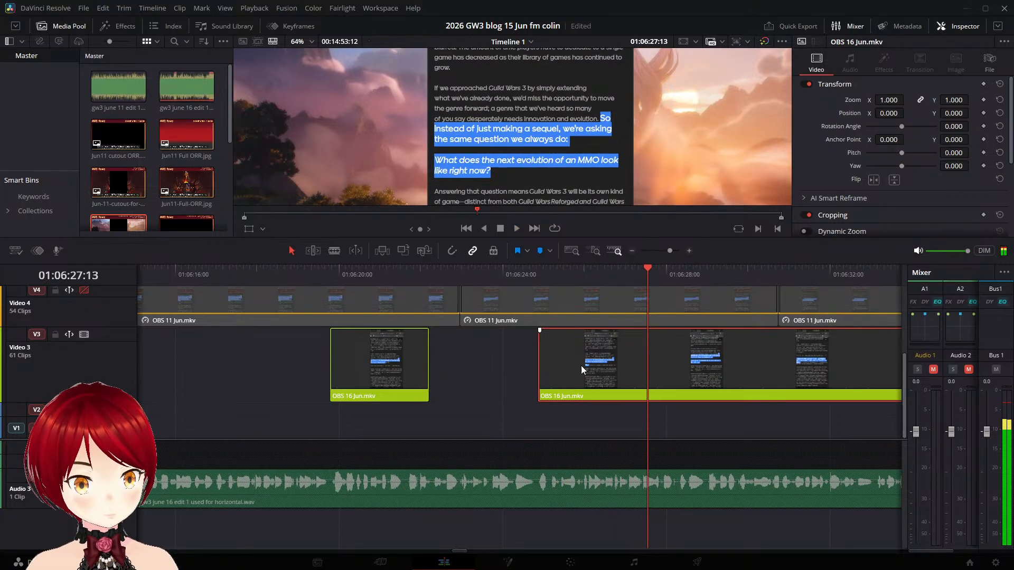
pyautogui.press('space')
pyautogui.press('Left')
pyautogui.press('Left')
pyautogui.press('Left')
pyautogui.press('Left')
pyautogui.press('Left')
pyautogui.press('Left')
pyautogui.press('Left')
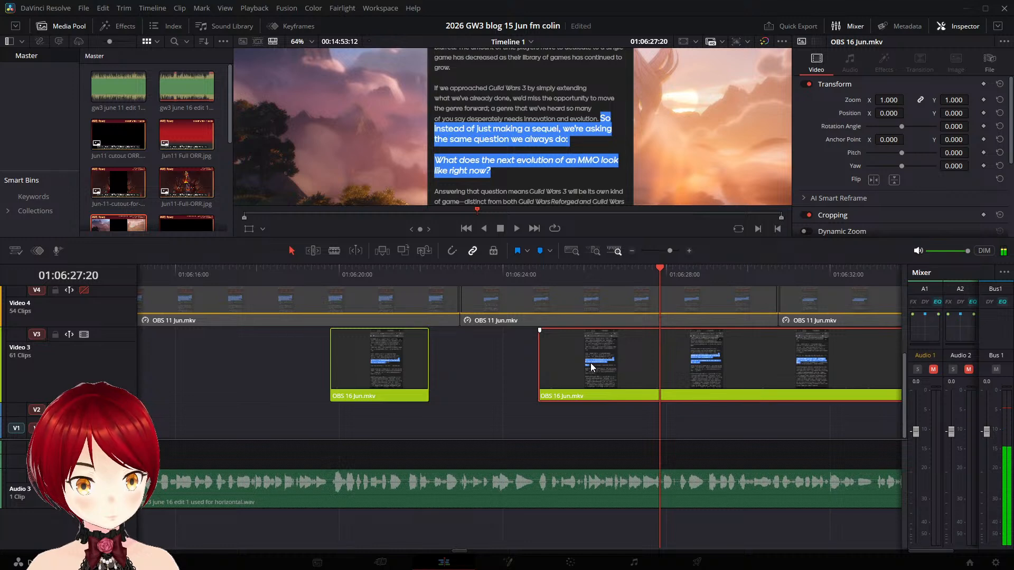
pyautogui.hotkey('ctrl', 's')
pyautogui.press('Left')
pyautogui.press('Left')
pyautogui.press('Left')
pyautogui.press('Left')
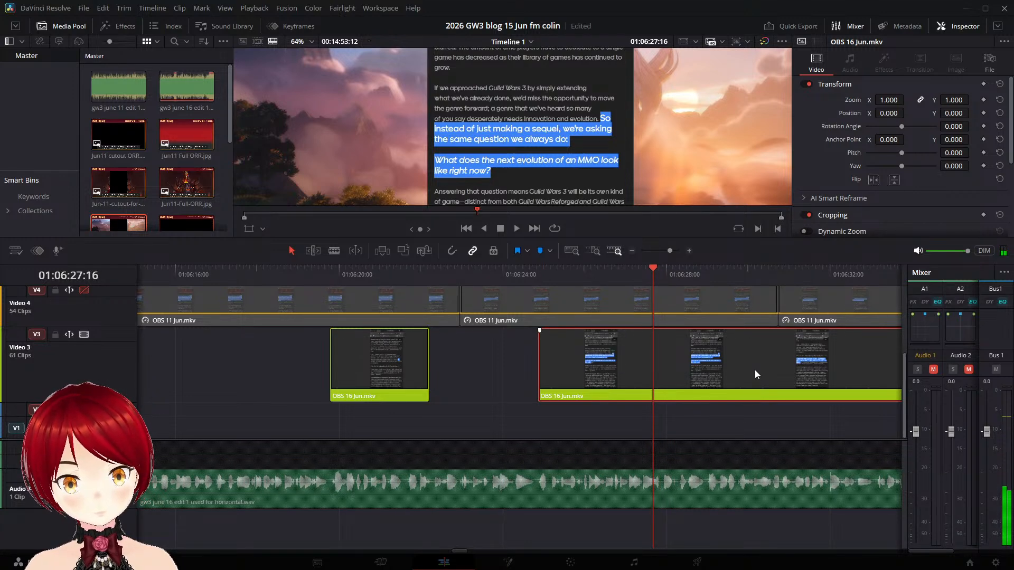
pyautogui.hotkey('ctrl', '\\')
# - Find where the "Answering that question" narration begins and shift its highlight piece later to start at about 01:06:28:21
pyautogui.press('space')
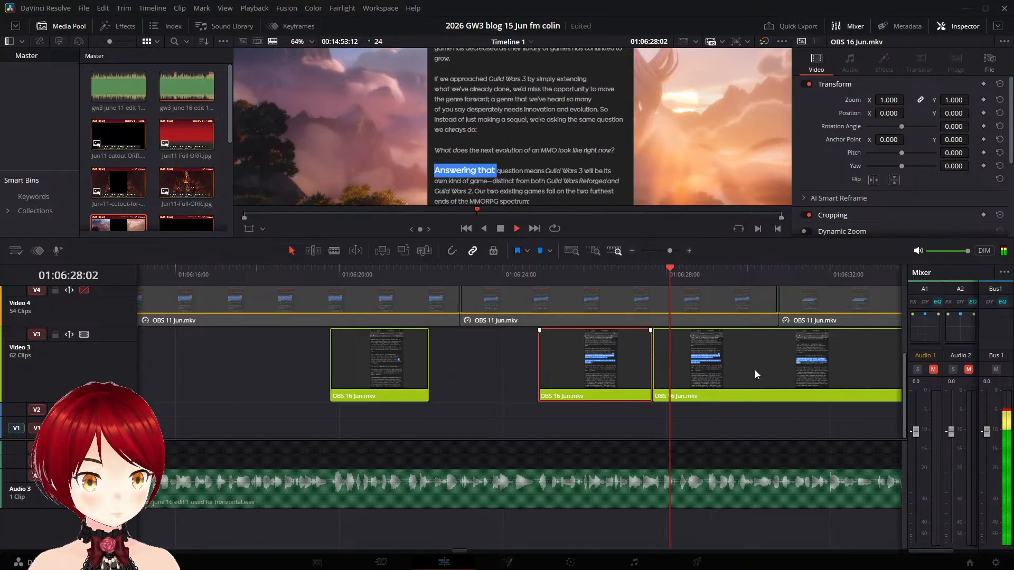
pyautogui.press('space')
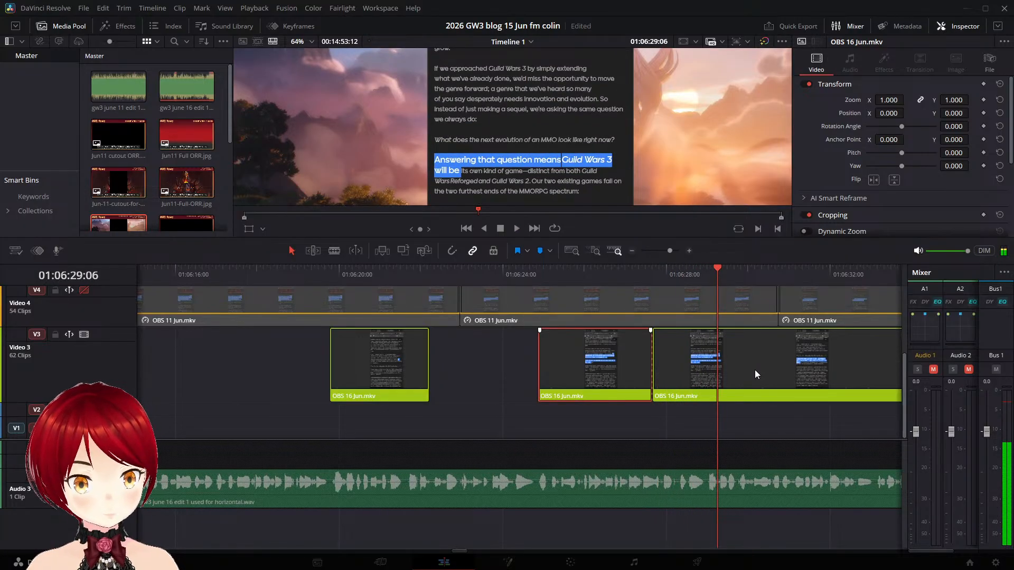
pyautogui.press('Left')
pyautogui.press('Left')
pyautogui.press('Left')
pyautogui.press('Left')
pyautogui.press('Left')
pyautogui.press('Left')
pyautogui.press('Left')
pyautogui.press('Left')
pyautogui.press('Left')
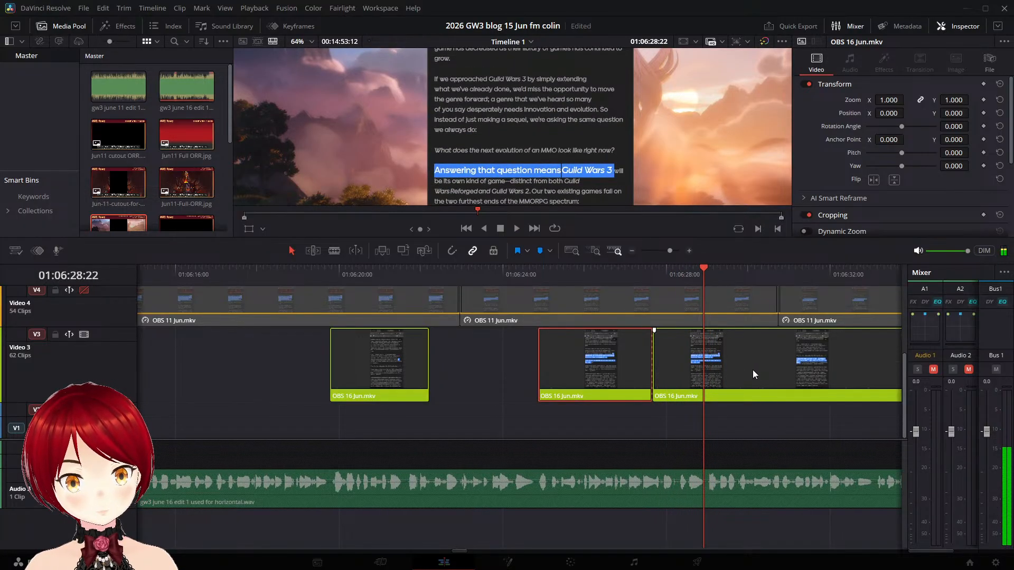
pyautogui.moveTo(691, 364); pyautogui.dragTo(738, 365)
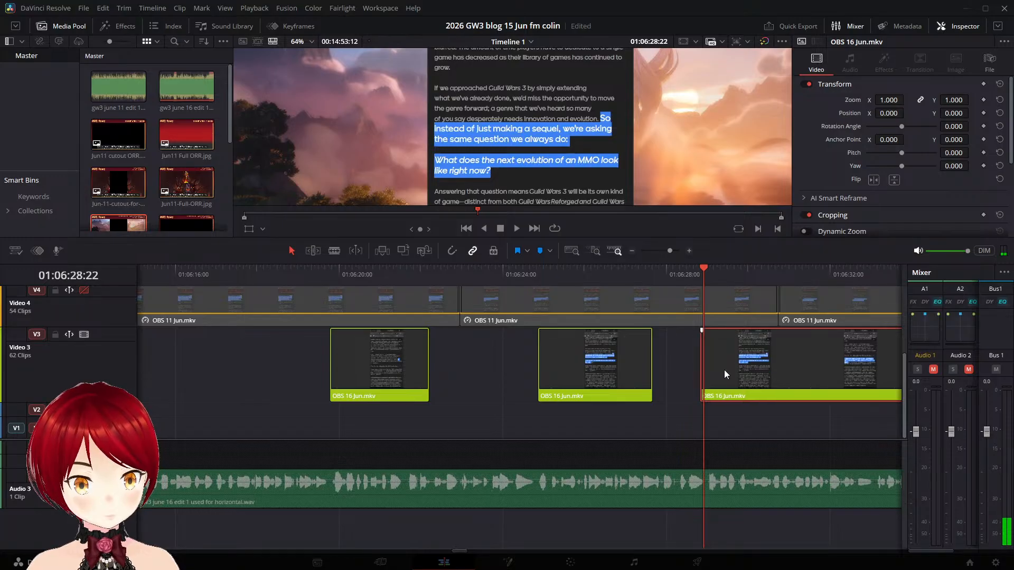
# - Split the OBS 16 Jun.mkv piece at 01:06:33:17, before the "Our two existing games" highlight starts
pyautogui.press('space')
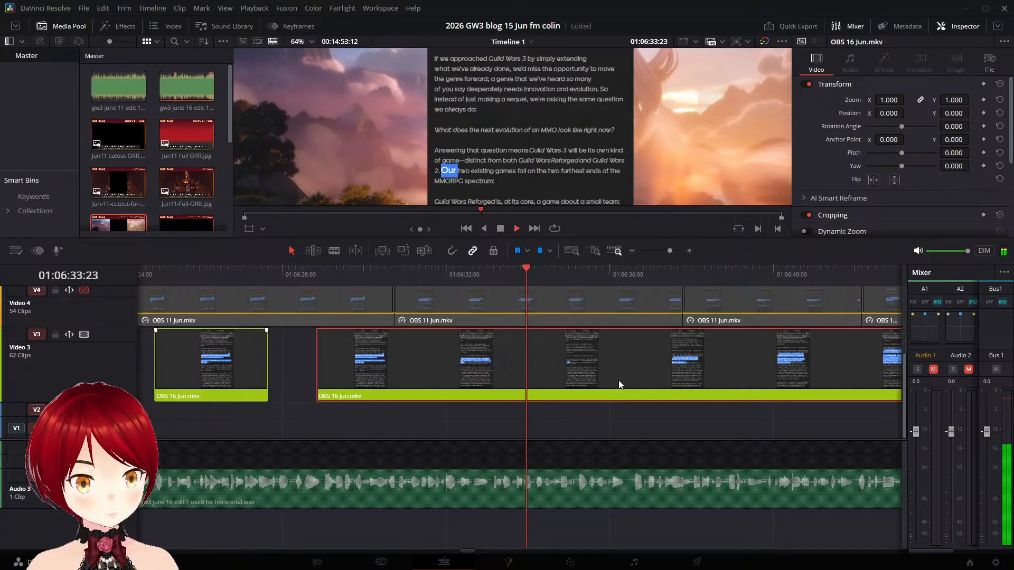
pyautogui.press('space')
pyautogui.press('Left')
pyautogui.press('Left')
pyautogui.press('Left')
pyautogui.press('Left')
pyautogui.press('Left')
pyautogui.press('Left')
pyautogui.press('Left')
pyautogui.press('Left')
pyautogui.press('Left')
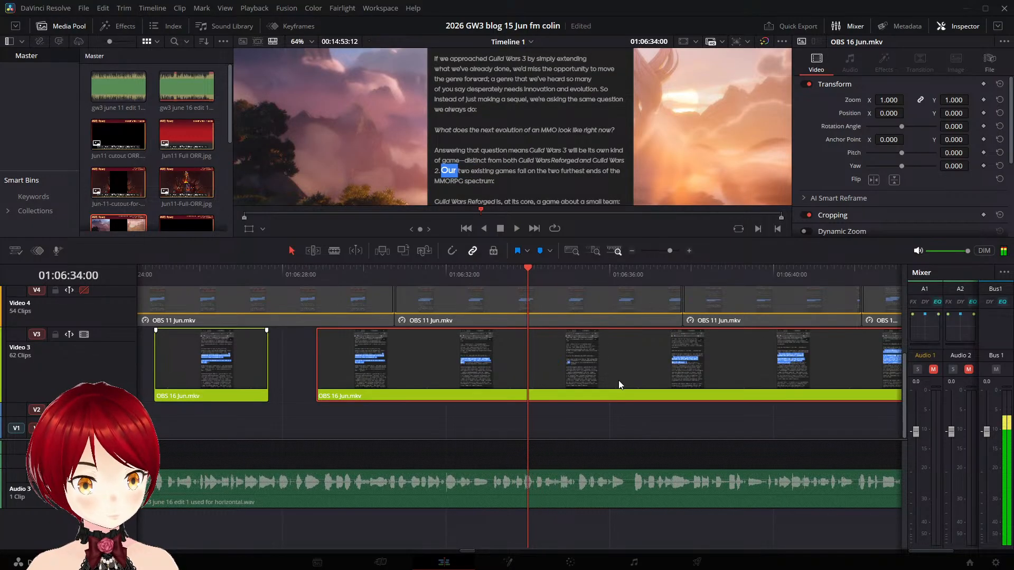
pyautogui.press('Left')
pyautogui.press('Left')
pyautogui.press('Left')
pyautogui.press('Left')
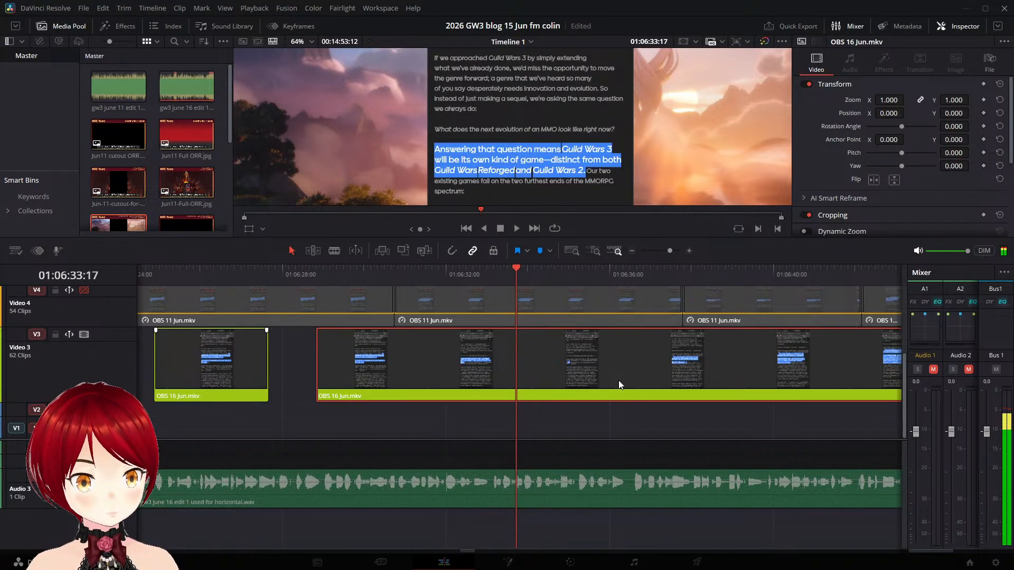
pyautogui.hotkey('ctrl', 'b')
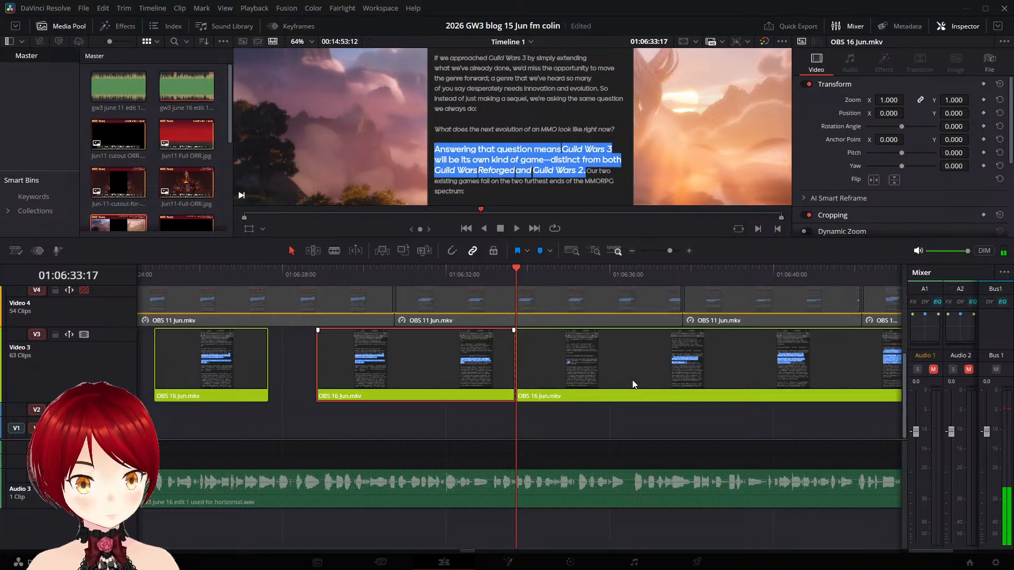
# - Shift the piece with the "Our two existing games" highlight later to start at about 01:06:36:10 and replay it
pyautogui.press('space')
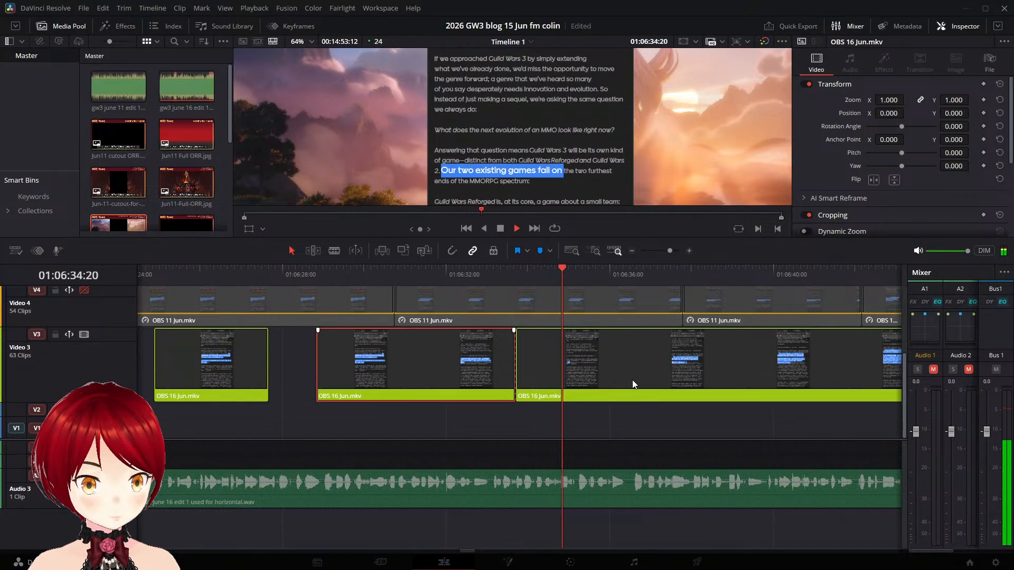
pyautogui.moveTo(538, 359); pyautogui.dragTo(654, 360)
pyautogui.press('space')
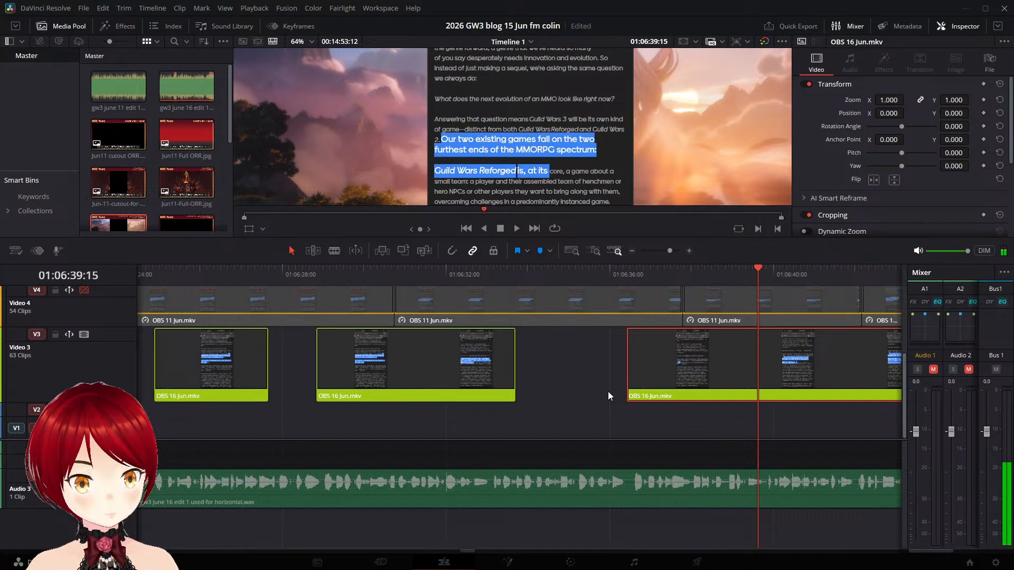
# - Split the OBS 16 Jun.mkv piece at 01:06:38:16, before the "Guild Wars Reforged is, at its core" highlight starts
pyautogui.press('space')
pyautogui.click(683, 276)
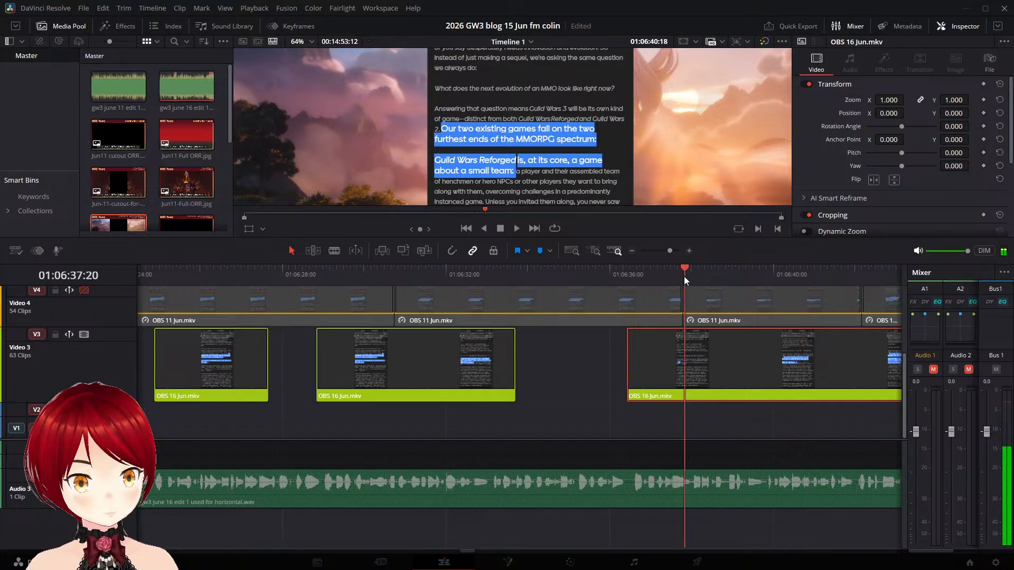
pyautogui.press('space')
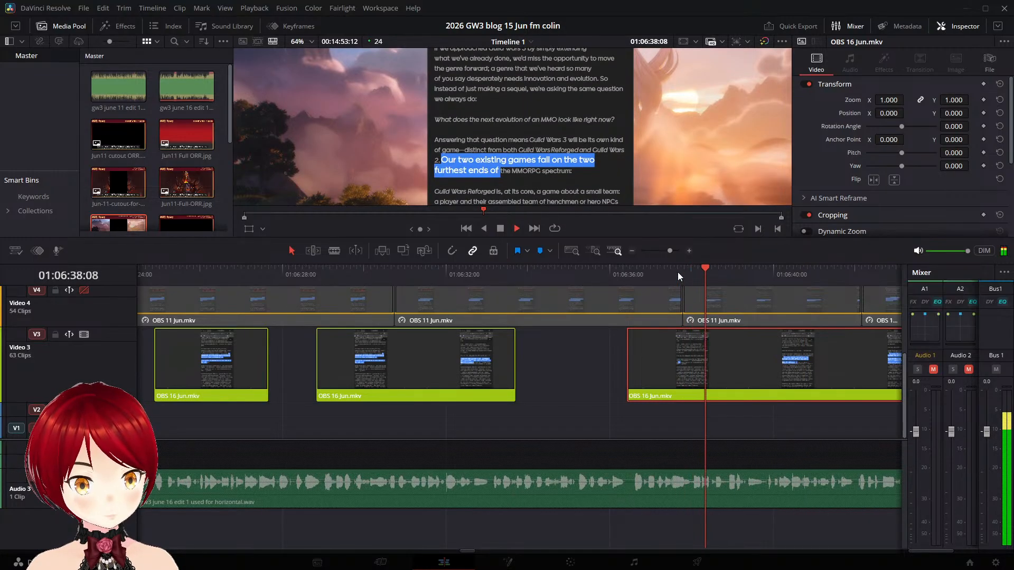
pyautogui.press('space')
pyautogui.press('Left')
pyautogui.press('Left')
pyautogui.press('Left')
pyautogui.press('Left')
pyautogui.press('Left')
pyautogui.press('Left')
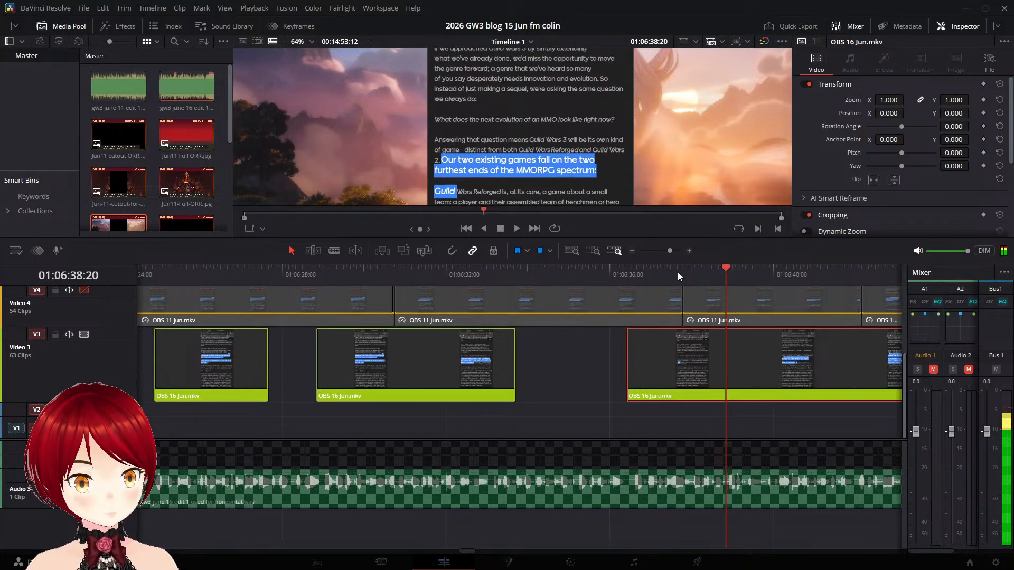
pyautogui.press('Right')
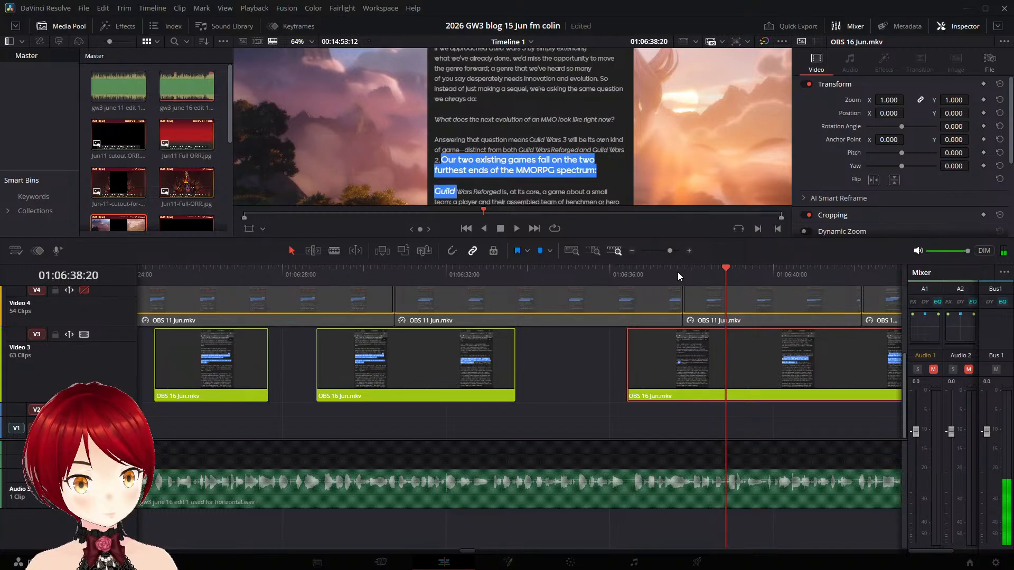
pyautogui.press('Left')
pyautogui.press('Left')
pyautogui.press('Left')
pyautogui.press('Left')
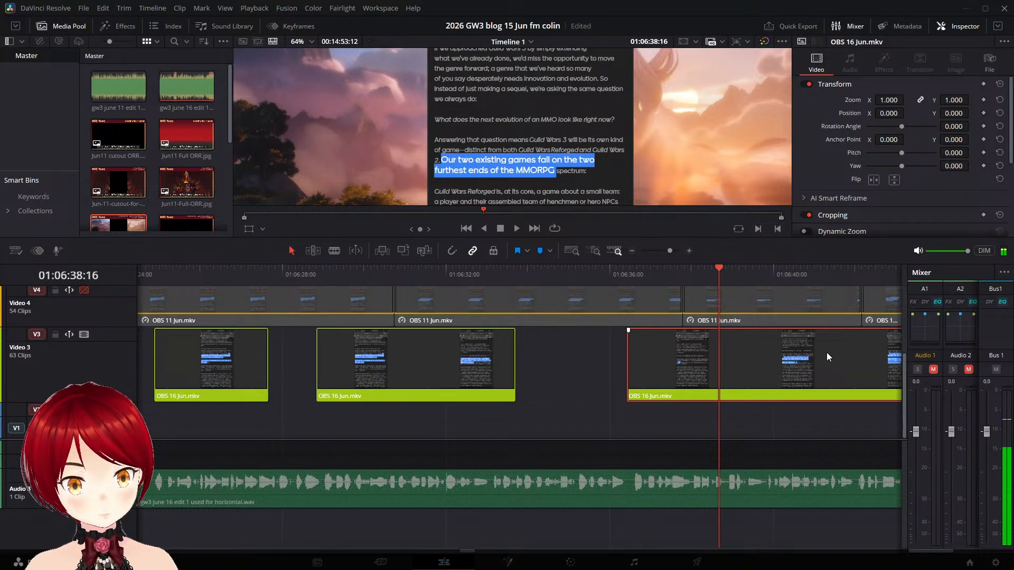
pyautogui.hotkey('ctrl', 'b')
# - Shift the piece with the "Guild Wars Reforged is, at its core" highlight later to start at about 01:06:41:20
pyautogui.press('space')
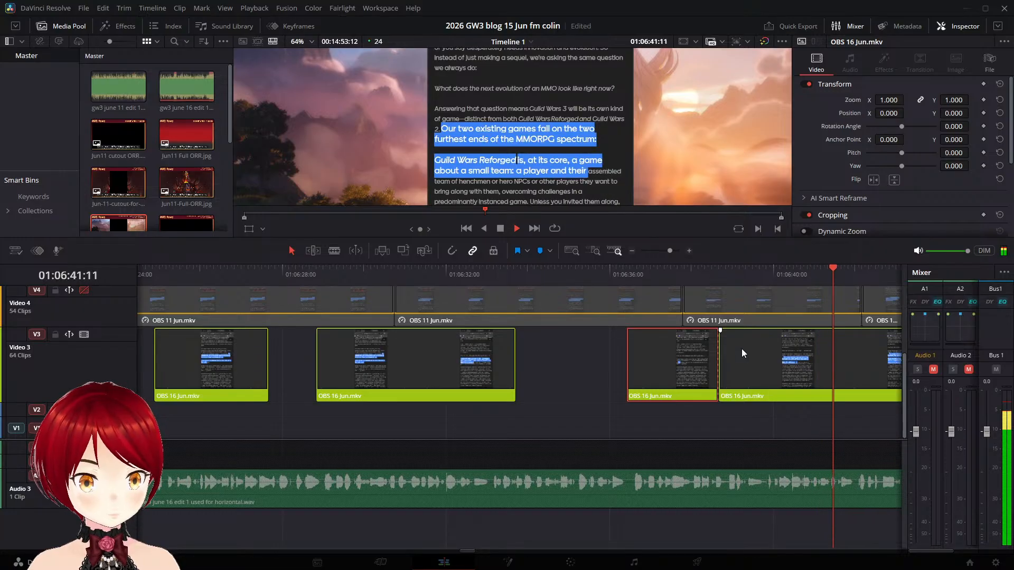
pyautogui.press('space')
pyautogui.moveTo(742, 349); pyautogui.dragTo(879, 351)
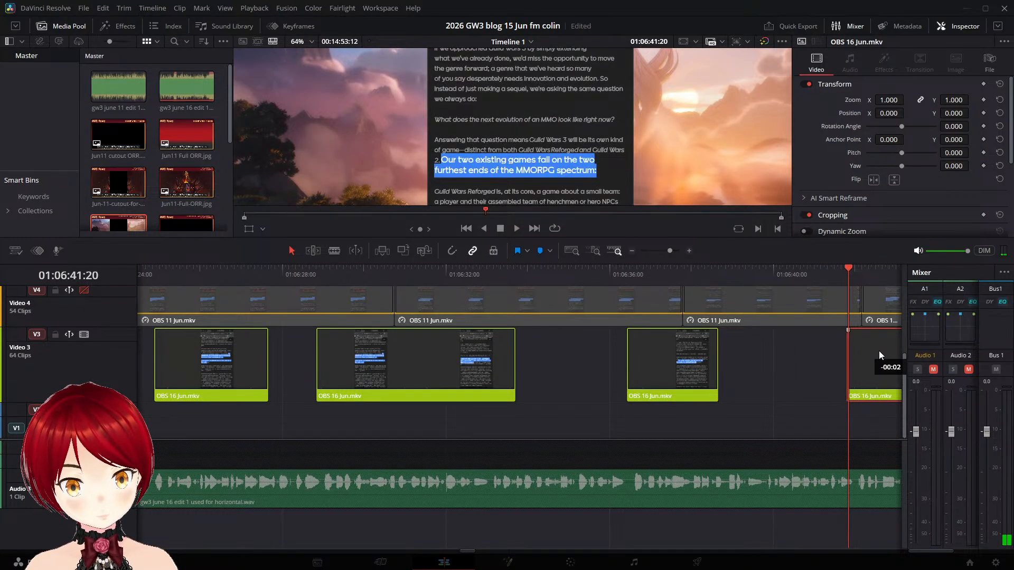
# - Split the OBS 16 Jun.mkv piece at 01:06:49:00, before the "Unless you invited them along" highlight starts
pyautogui.press('space')
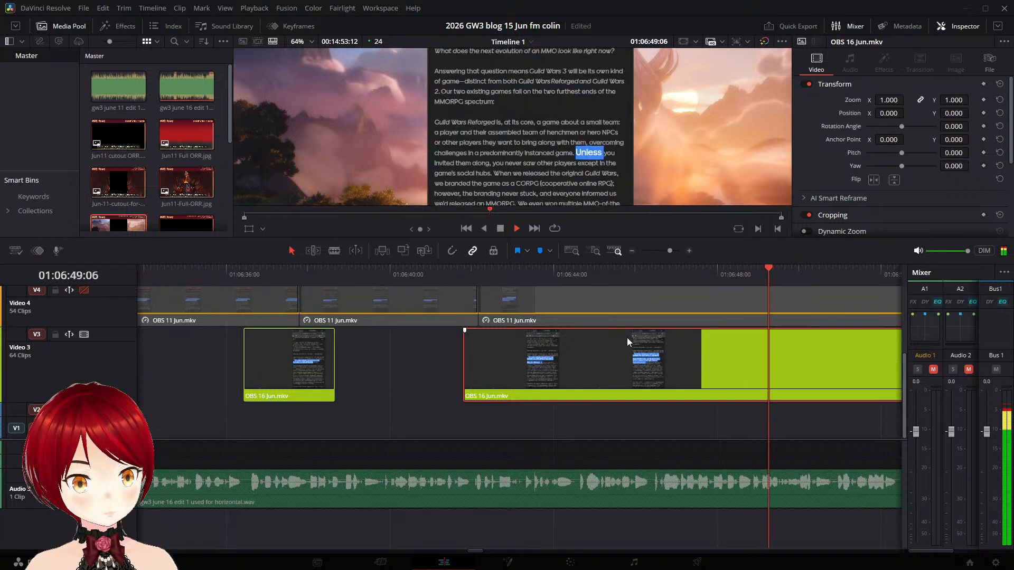
pyautogui.press('space')
pyautogui.press('Left')
pyautogui.press('Left')
pyautogui.press('Left')
pyautogui.press('Left')
pyautogui.press('Left')
pyautogui.press('Left')
pyautogui.press('Left')
pyautogui.press('Left')
pyautogui.press('Left')
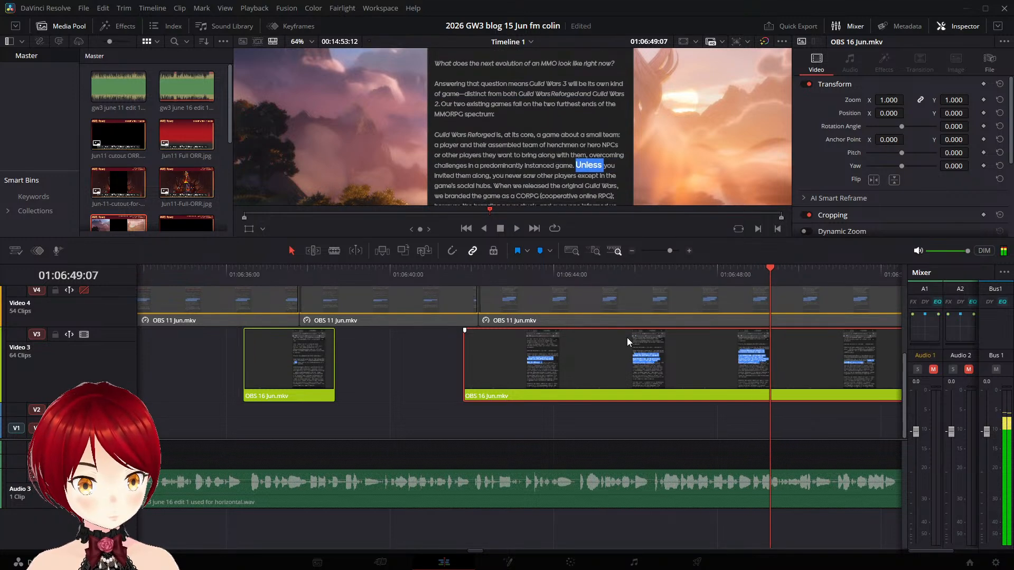
pyautogui.press('Right')
pyautogui.press('Right')
pyautogui.press('Right')
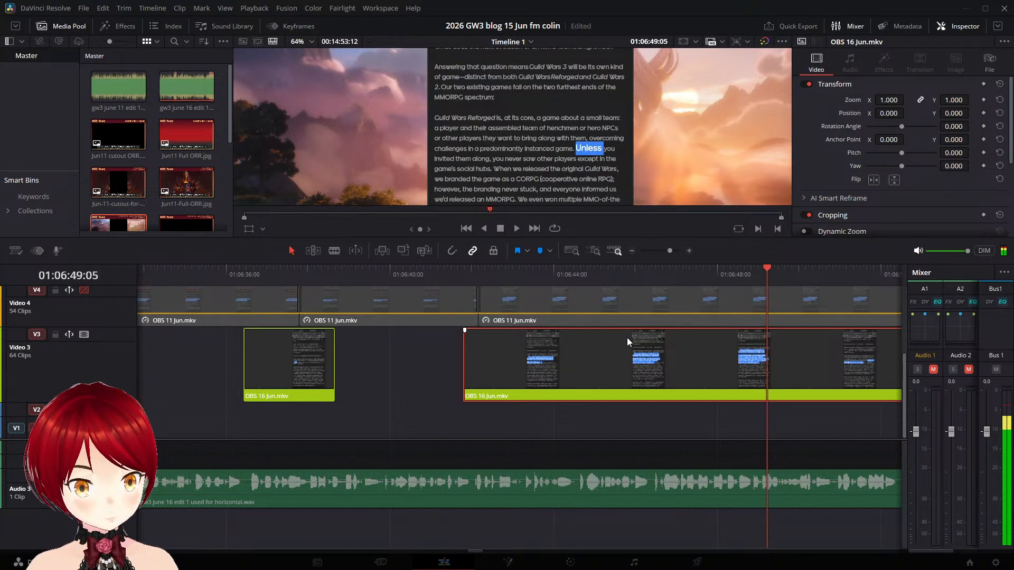
pyautogui.press('Left')
pyautogui.press('Left')
pyautogui.press('Left')
pyautogui.press('Left')
pyautogui.press('Left')
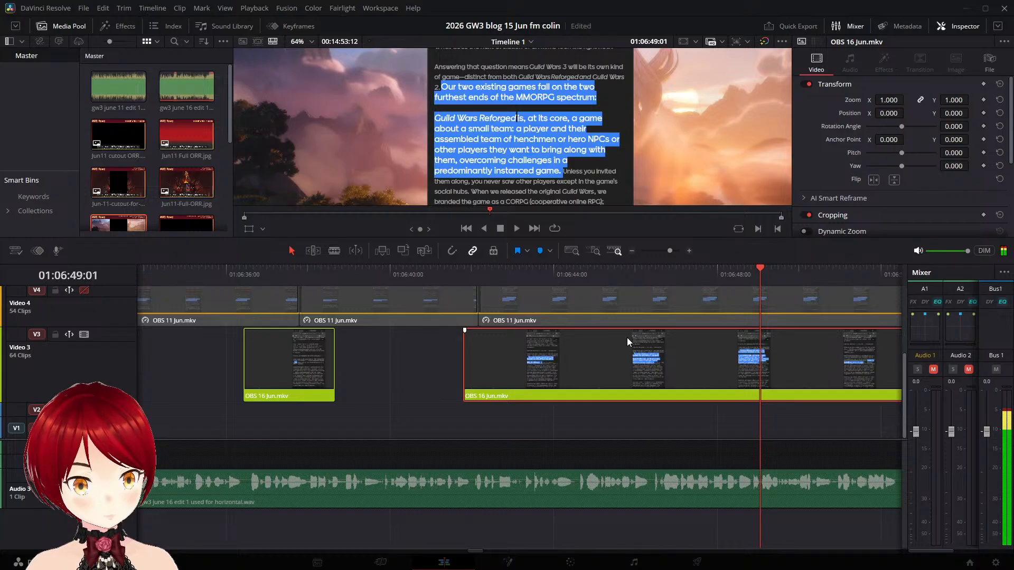
pyautogui.hotkey('ctrl', 'b')
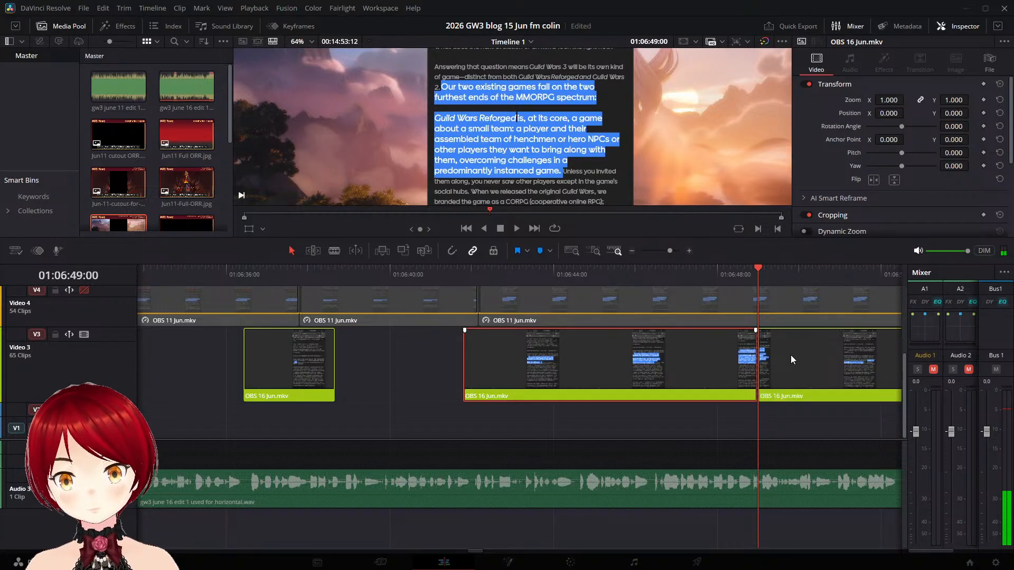
# - Shift the piece with the "Unless you invited them along" highlight later to start at about 01:06:55:14 and replay it
pyautogui.press('space')
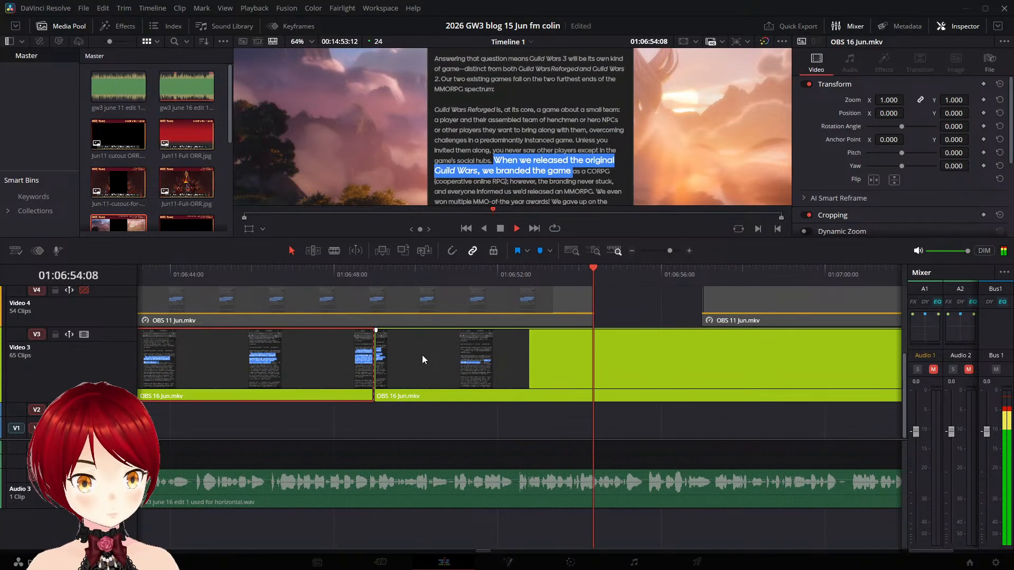
pyautogui.press('space')
pyautogui.moveTo(396, 359); pyautogui.dragTo(666, 366)
pyautogui.press('space')
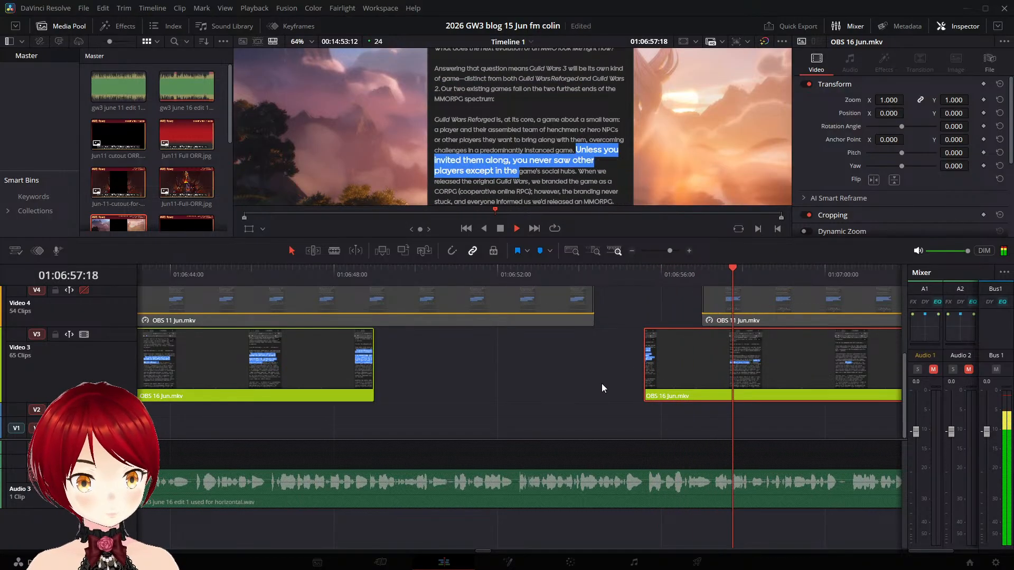
# - Split the OBS 16 Jun.mkv piece at 01:06:58:22, before the "When we released the original Guild Wars" highlight starts
pyautogui.press('space')
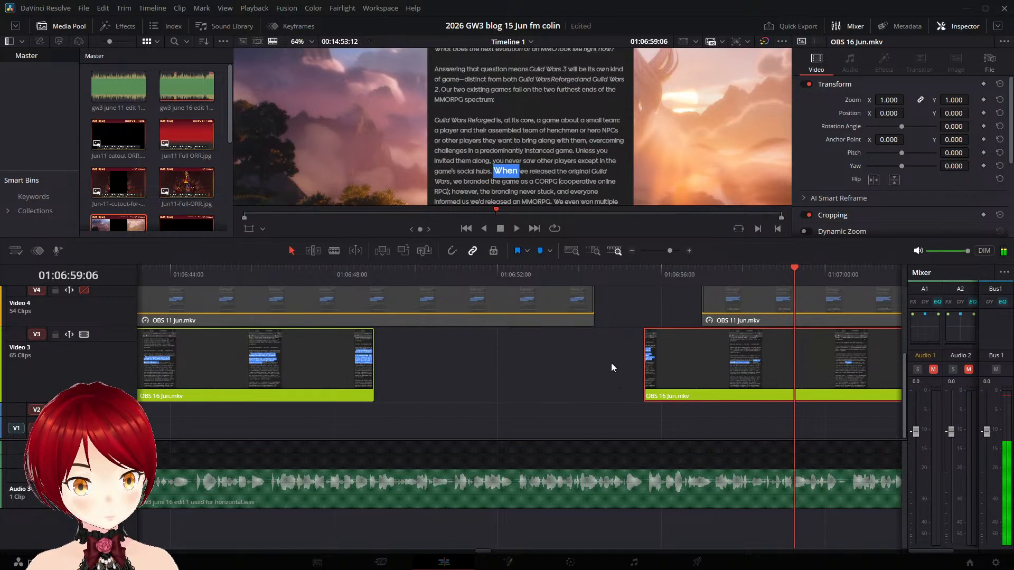
pyautogui.press('Left')
pyautogui.press('Left')
pyautogui.press('Left')
pyautogui.press('Left')
pyautogui.press('Right')
pyautogui.press('Right')
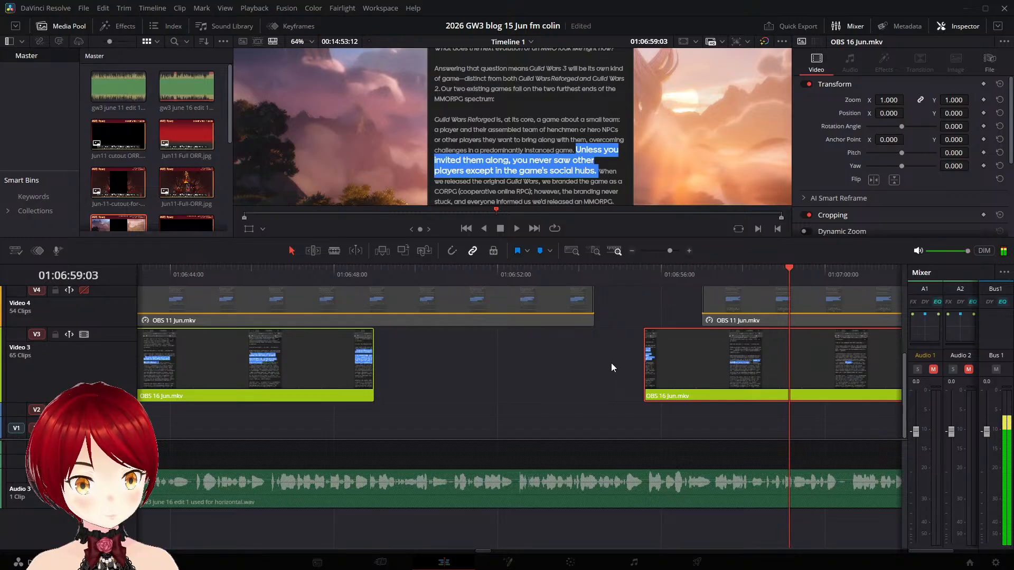
pyautogui.press('Left')
pyautogui.press('Left')
pyautogui.press('Left')
pyautogui.press('Left')
pyautogui.press('Left')
pyautogui.press('Left')
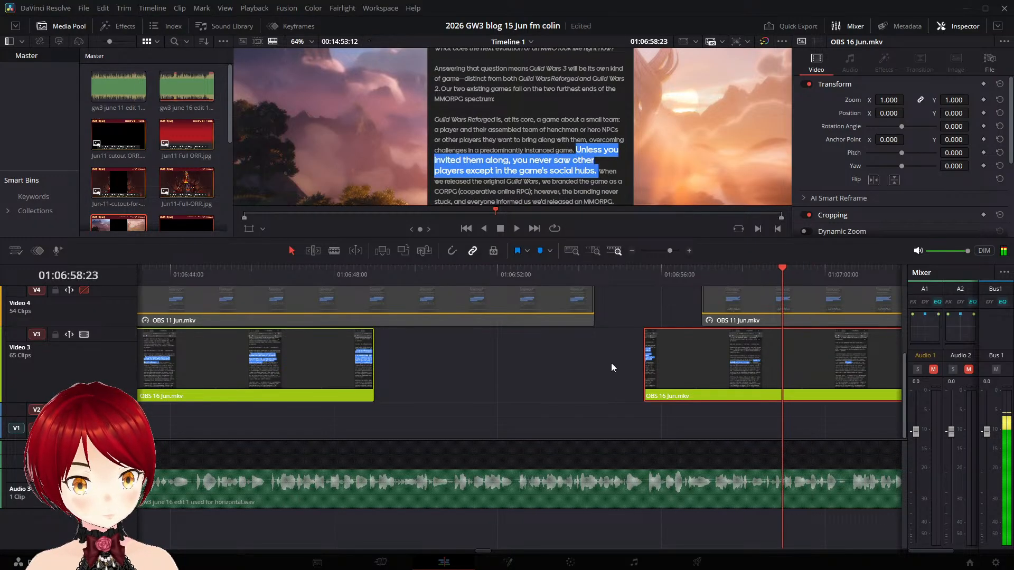
pyautogui.hotkey('ctrl', 'b')
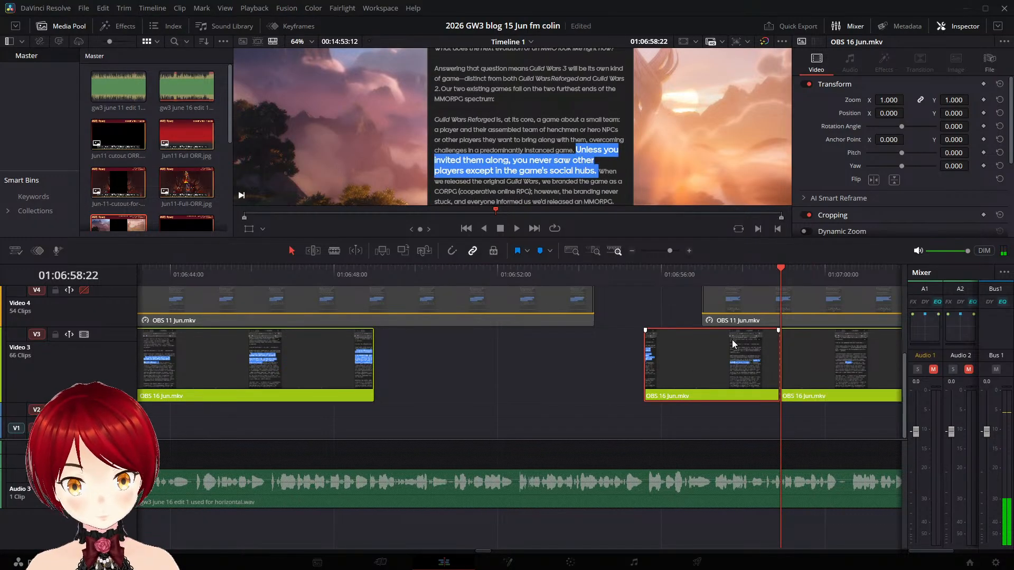
# - Shift the piece with the "When we released the original Guild Wars" highlight later to start at about 01:07:00:13 and replay it
pyautogui.press('space')
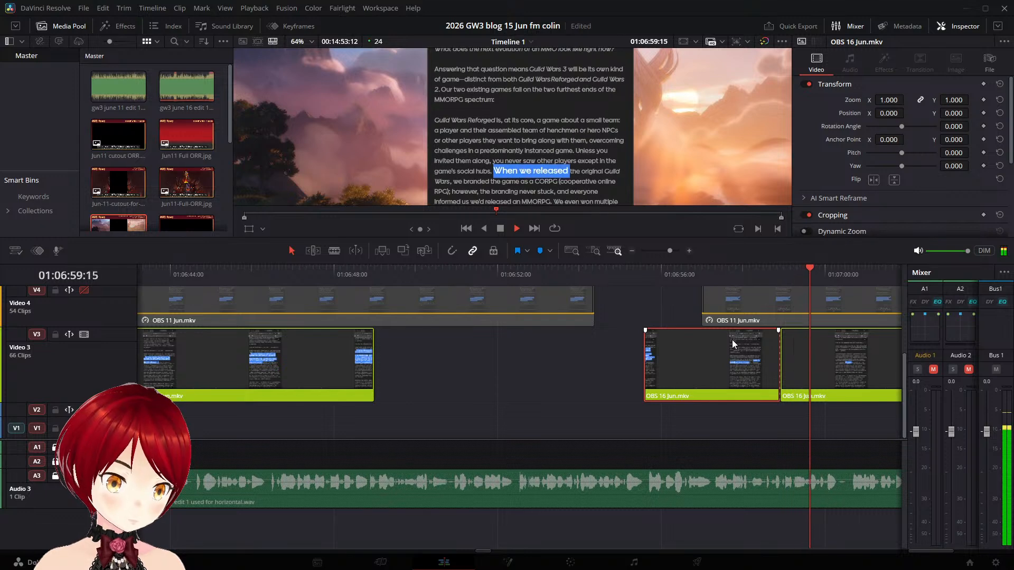
pyautogui.moveTo(800, 353); pyautogui.dragTo(228, 274)
pyautogui.press('space')
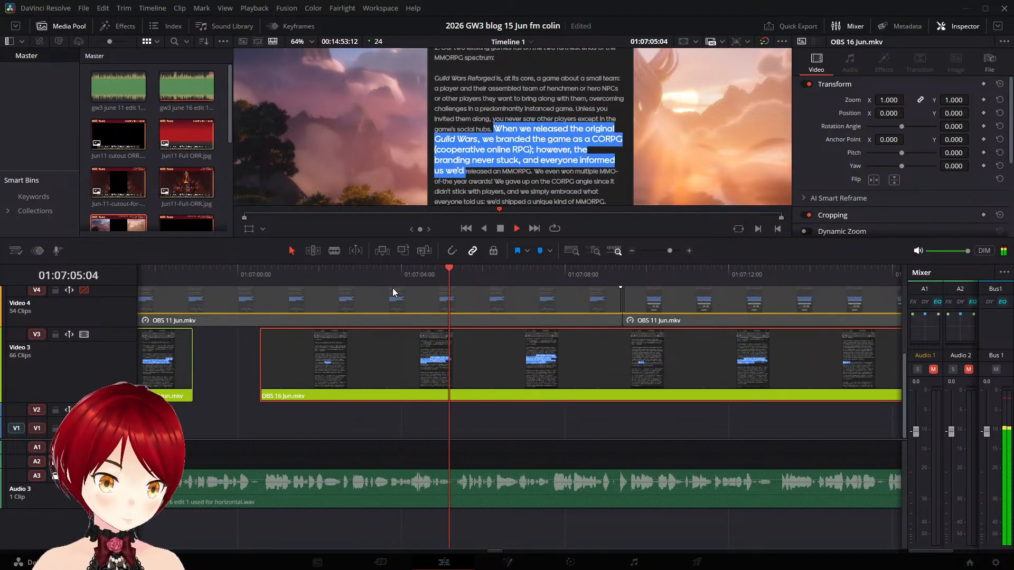
# - Split the OBS 16 Jun.mkv piece at 01:07:06:07, before the "We even won multiple MMO-of-the-year awards" highlight starts
pyautogui.press('space')
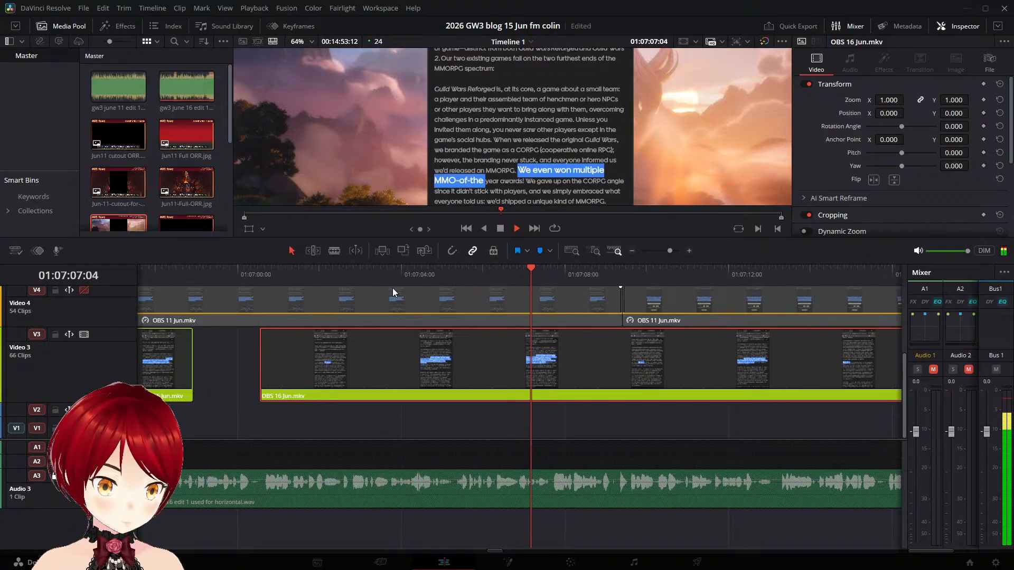
pyautogui.press('Left')
pyautogui.press('Left')
pyautogui.press('Left')
pyautogui.press('Left')
pyautogui.press('Left')
pyautogui.press('Left')
pyautogui.press('Left')
pyautogui.press('Left')
pyautogui.press('Left')
pyautogui.press('Left')
pyautogui.press('Left')
pyautogui.press('Left')
pyautogui.press('Left')
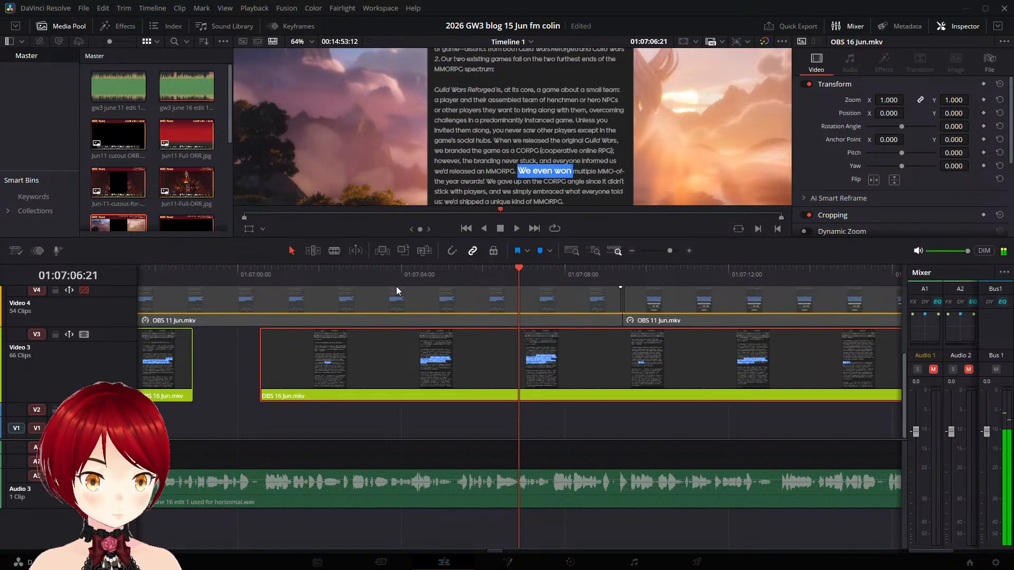
pyautogui.press('Left')
pyautogui.press('Left')
pyautogui.press('Left')
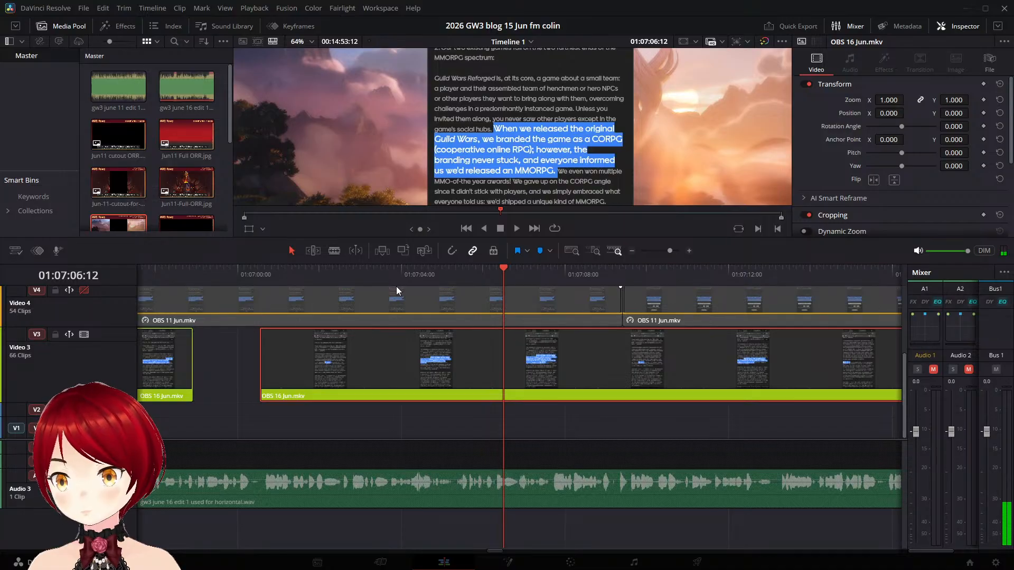
pyautogui.press('Left')
pyautogui.press('Left')
pyautogui.press('Left')
pyautogui.press('Left')
pyautogui.press('Left')
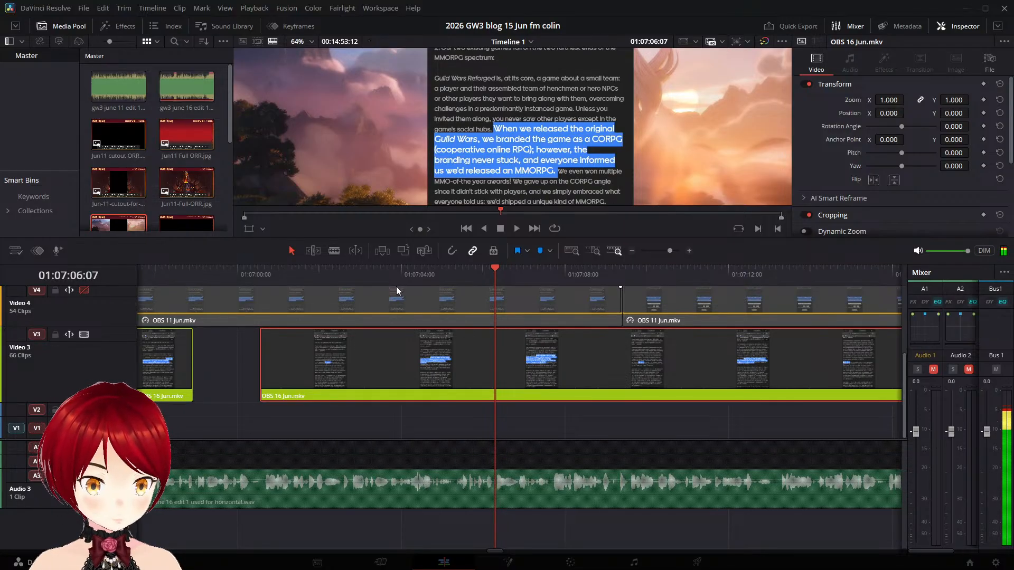
pyautogui.hotkey('ctrl', 'b')
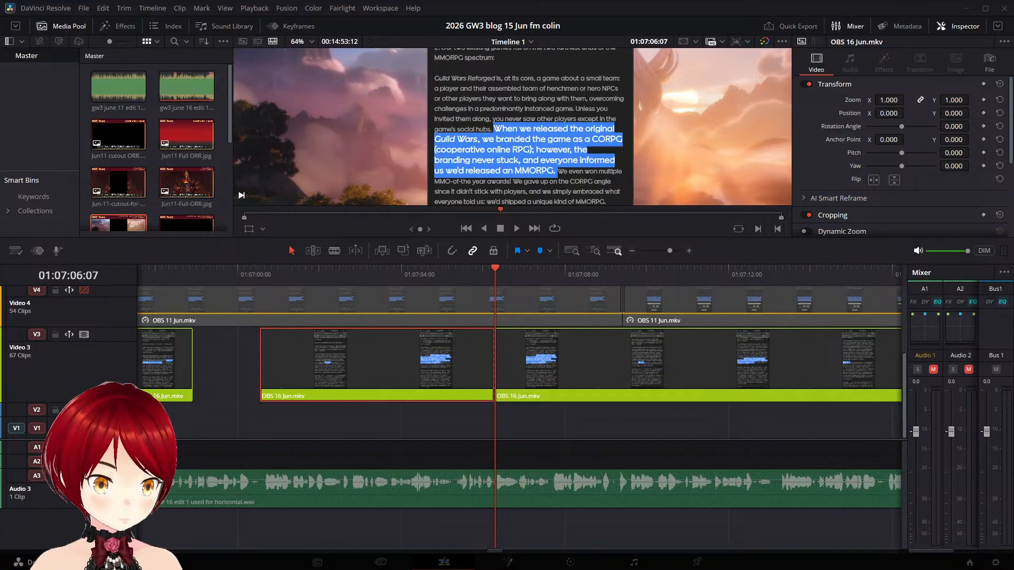
# - Shift the piece with the "We even won multiple" highlight later to start at about 01:07:13:04 and save the project
pyautogui.click(516, 229)
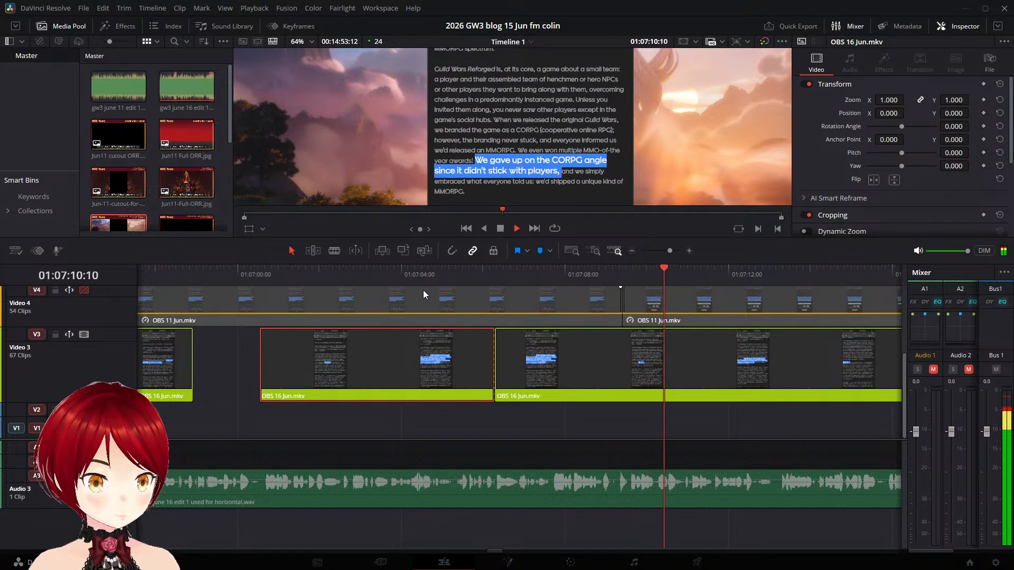
pyautogui.click(404, 276)
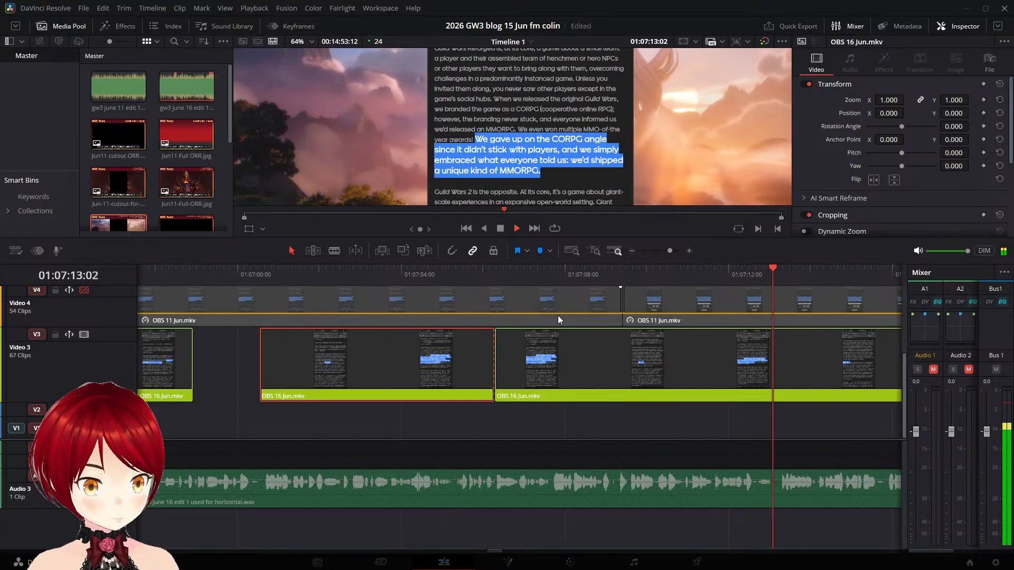
pyautogui.press('space')
pyautogui.moveTo(540, 341); pyautogui.dragTo(815, 353)
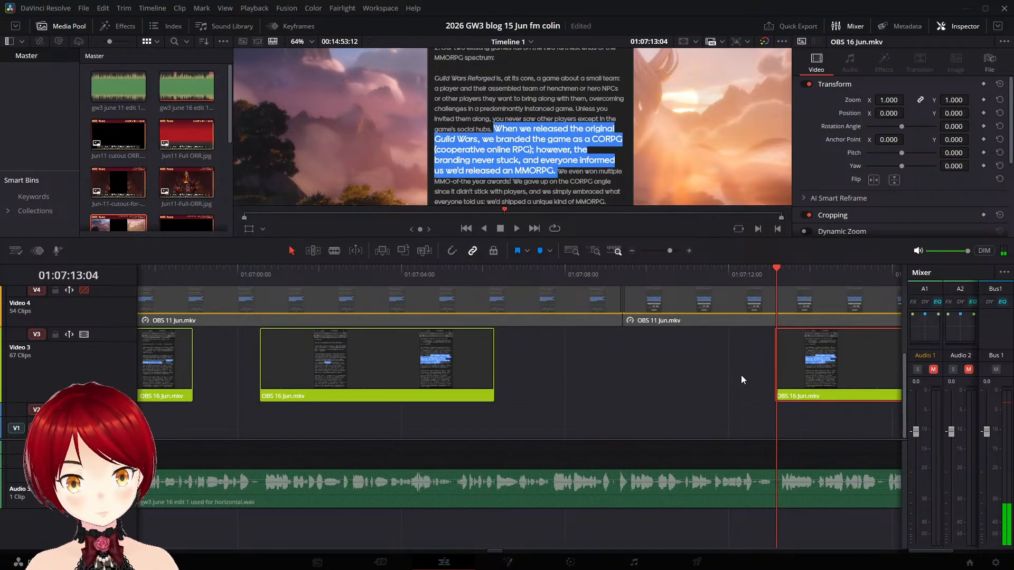
pyautogui.hotkey('ctrl', 's')
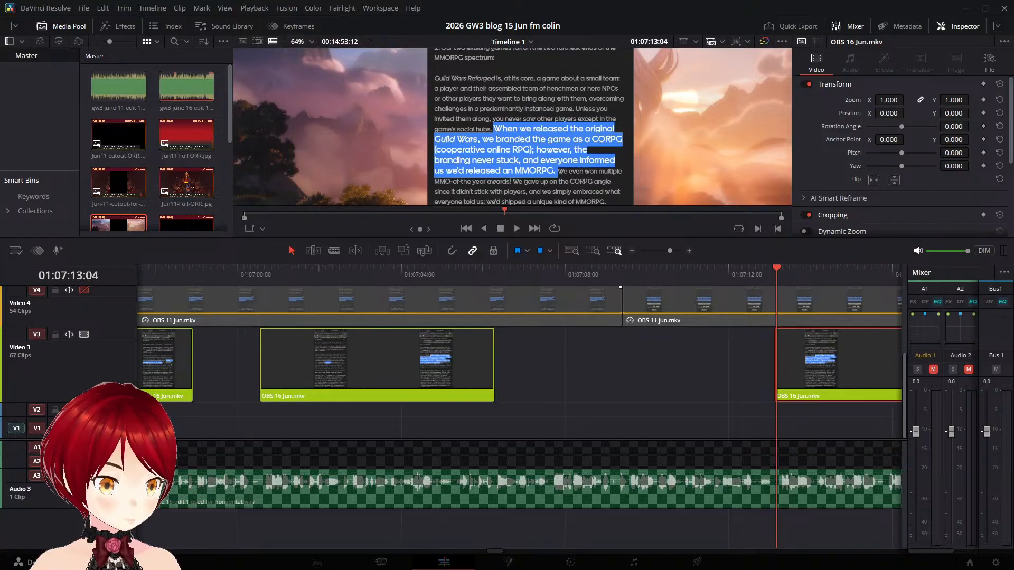
# - Replay the narration across the gap before the "We even won multiple" piece to check its start at 01:07:13:04
pyautogui.click(487, 276)
pyautogui.press('space')
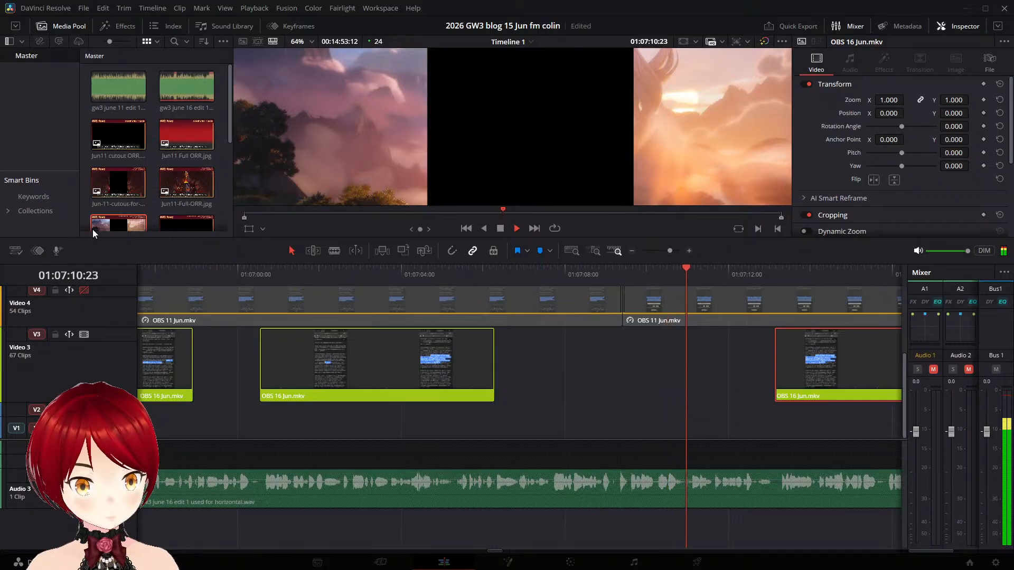
pyautogui.press('space')
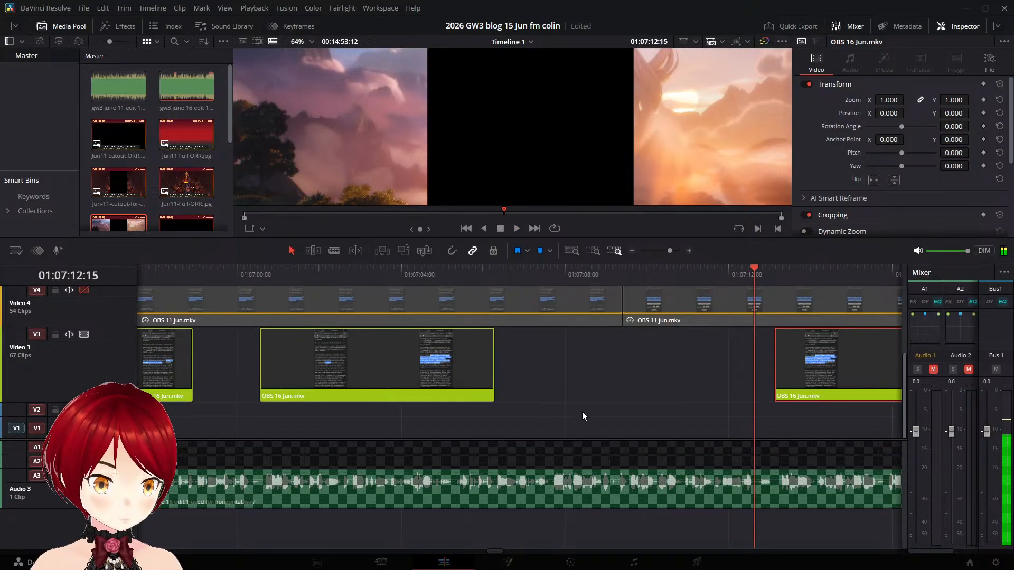
pyautogui.press('space')
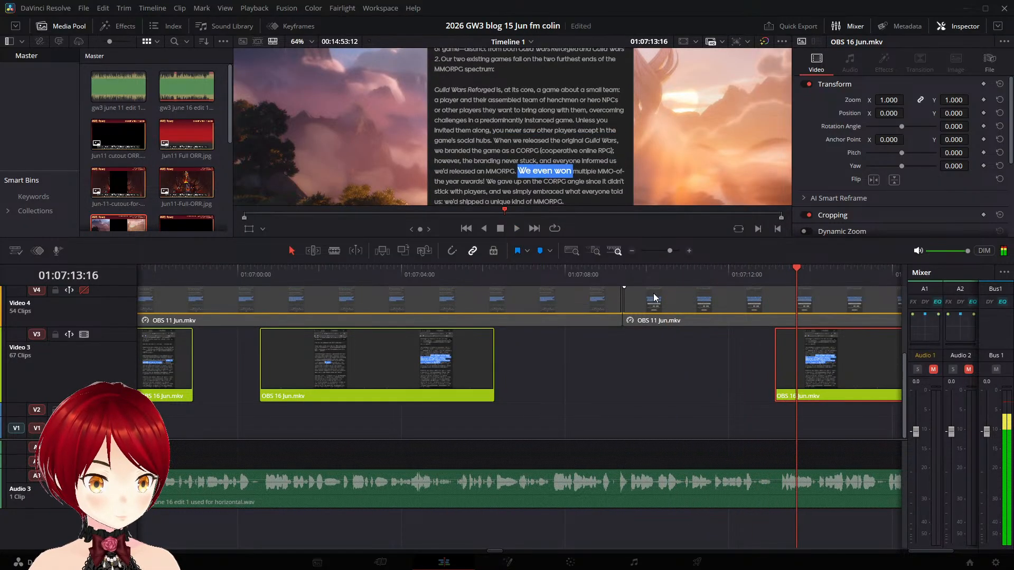
pyautogui.click(681, 276)
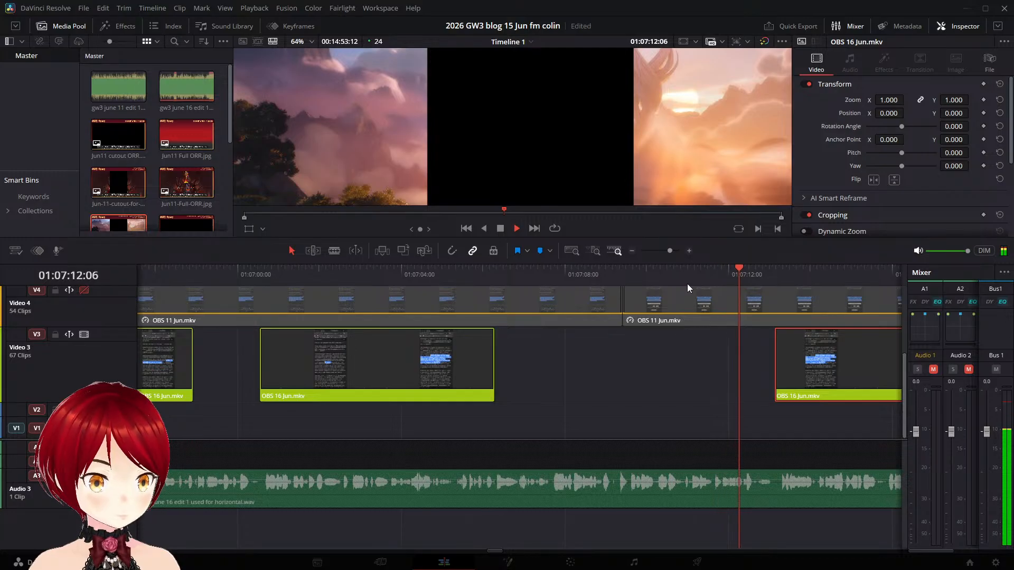
pyautogui.press('space')
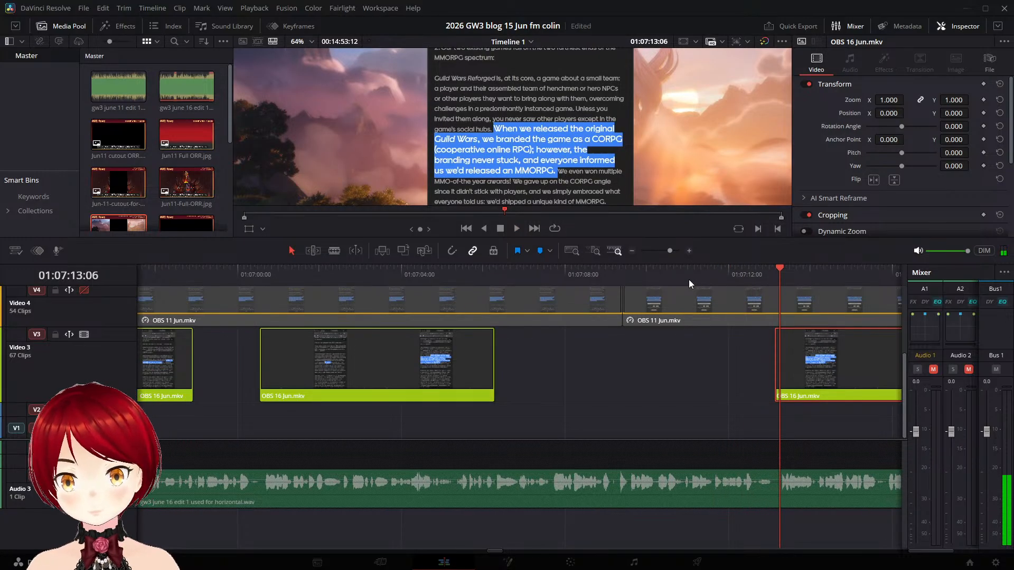
pyautogui.click(692, 274)
pyautogui.press('space')
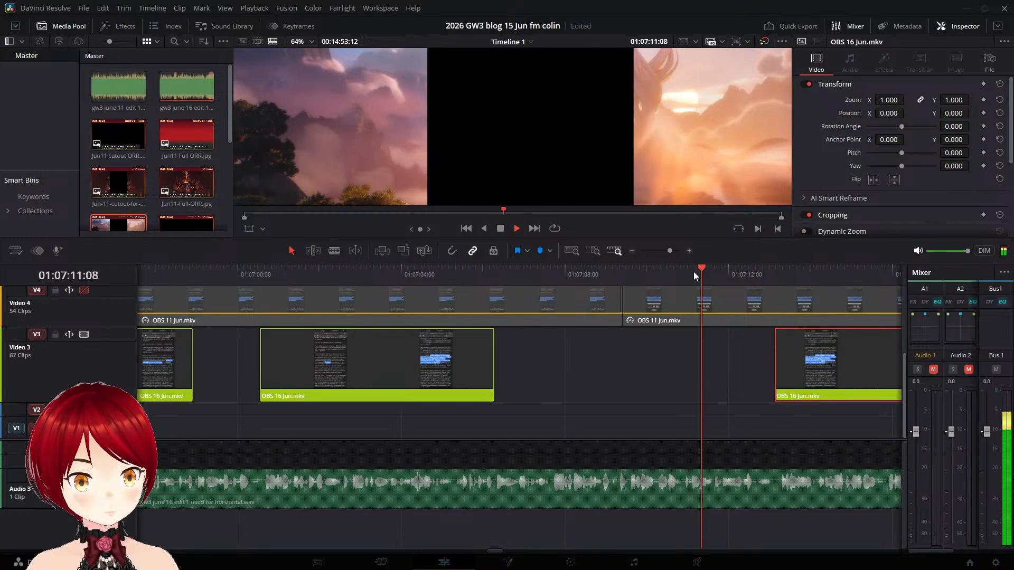
pyautogui.press('space')
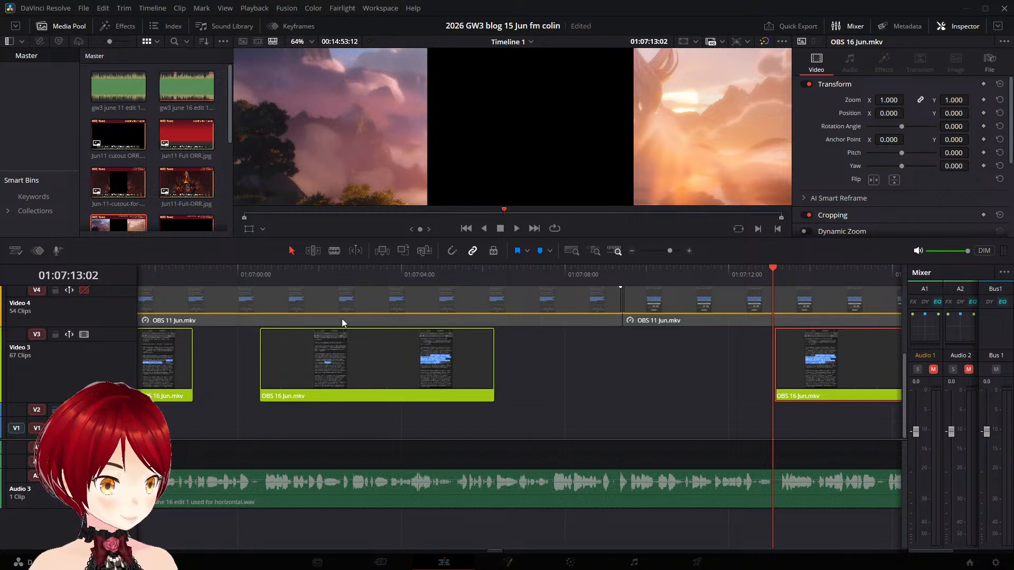
# - Enlarge the Audio 3 track height and magnify its narration waveform around 01:07:11:07
pyautogui.click(699, 273)
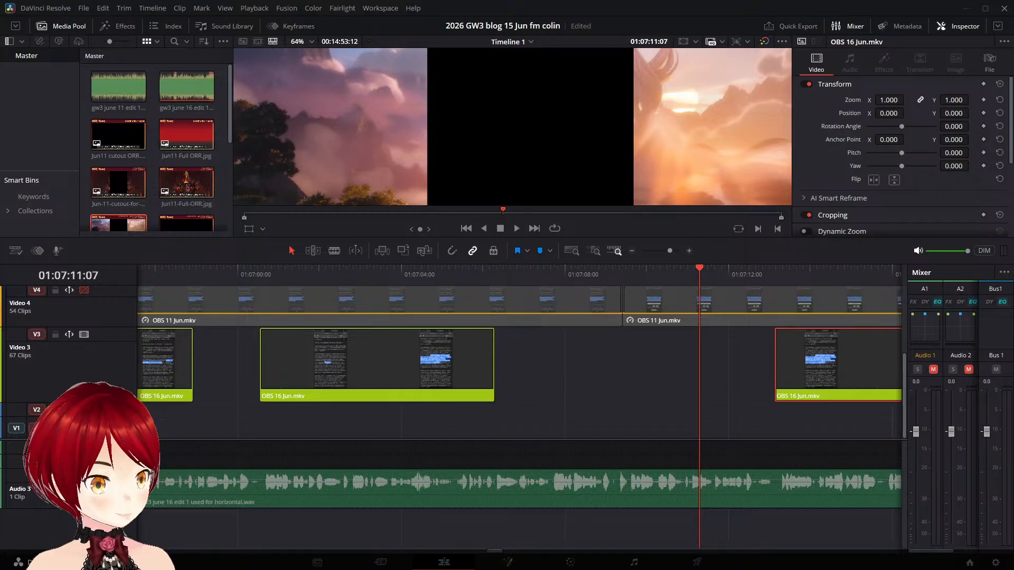
pyautogui.moveTo(106, 441); pyautogui.dragTo(143, 280)
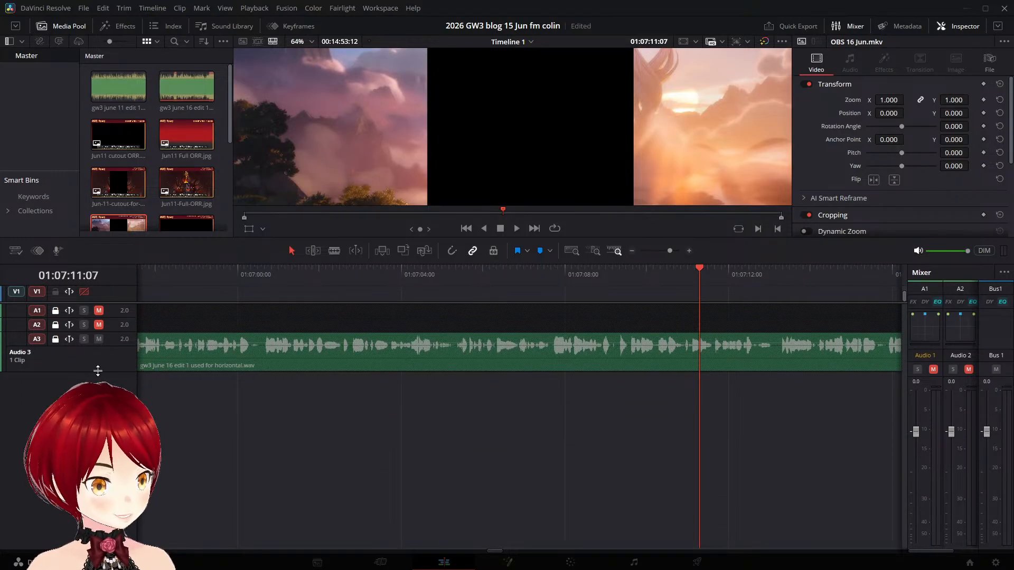
pyautogui.moveTo(95, 369); pyautogui.dragTo(98, 506)
pyautogui.scroll(5, 668, 445)
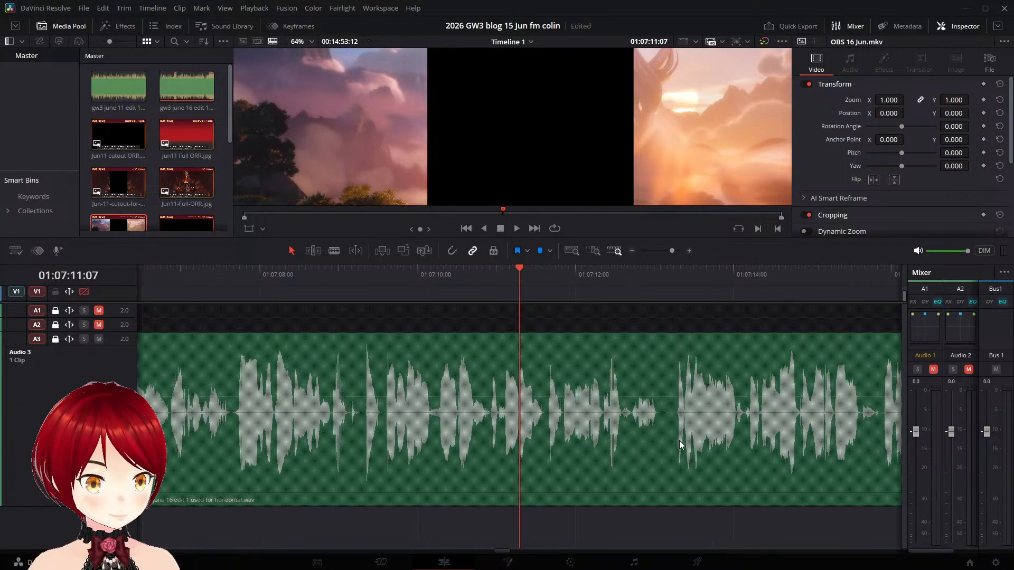
pyautogui.scroll(1, 675, 442)
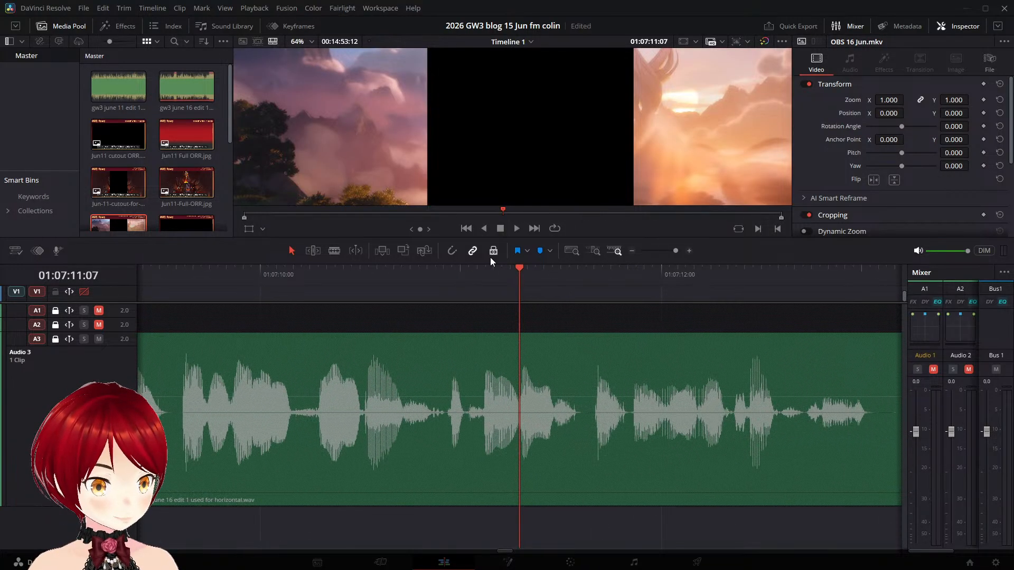
# - Play the enlarged narration waveform from about 01:07:11:00 to 01:07:13:04 to examine the speech before the shifted piece
pyautogui.click(454, 270)
pyautogui.press('space')
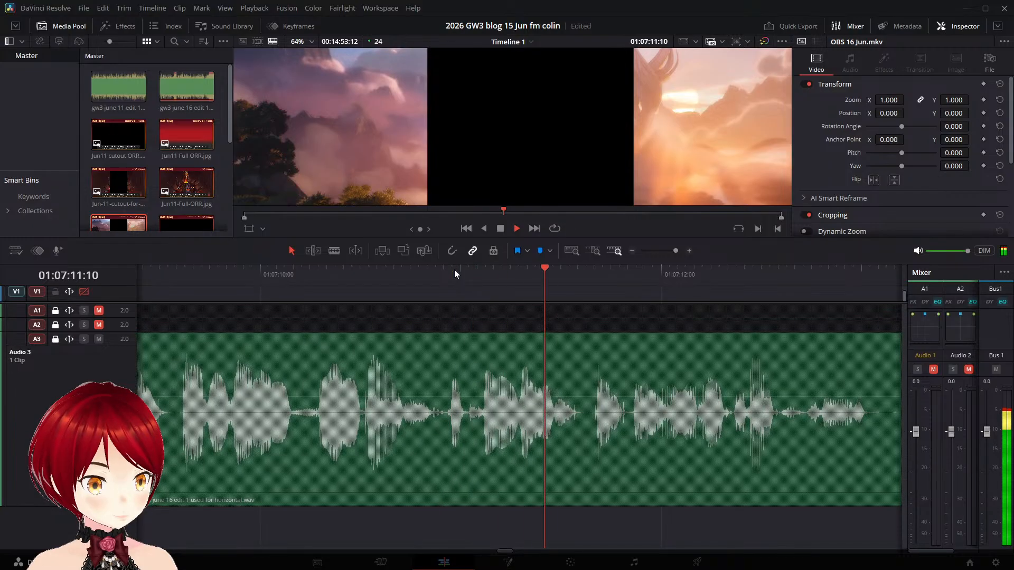
pyautogui.press('space')
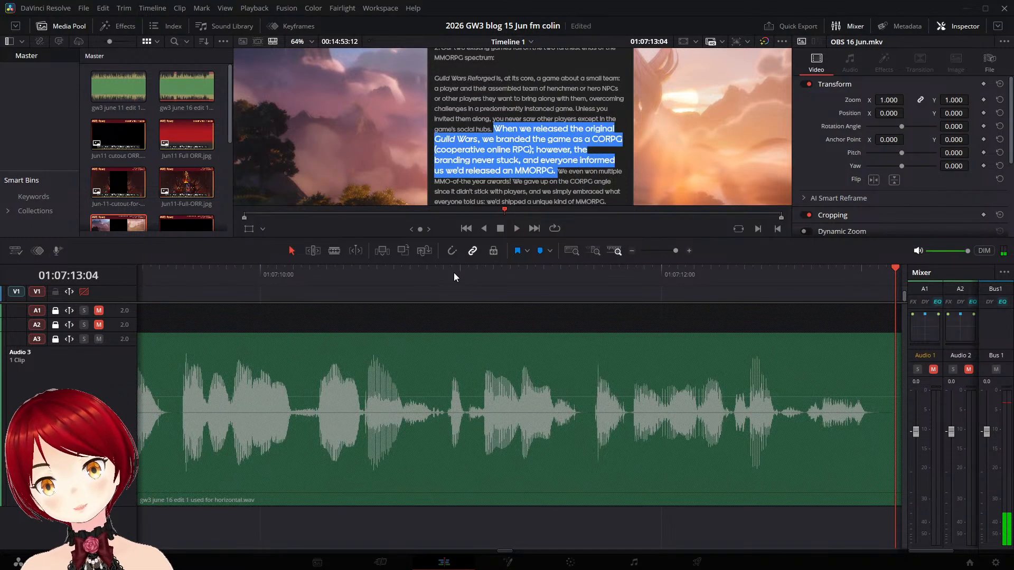
# - Replay the Audio 3 narration between about 01:07:10:11 and 01:07:13:00 to examine where the words break
pyautogui.click(353, 275)
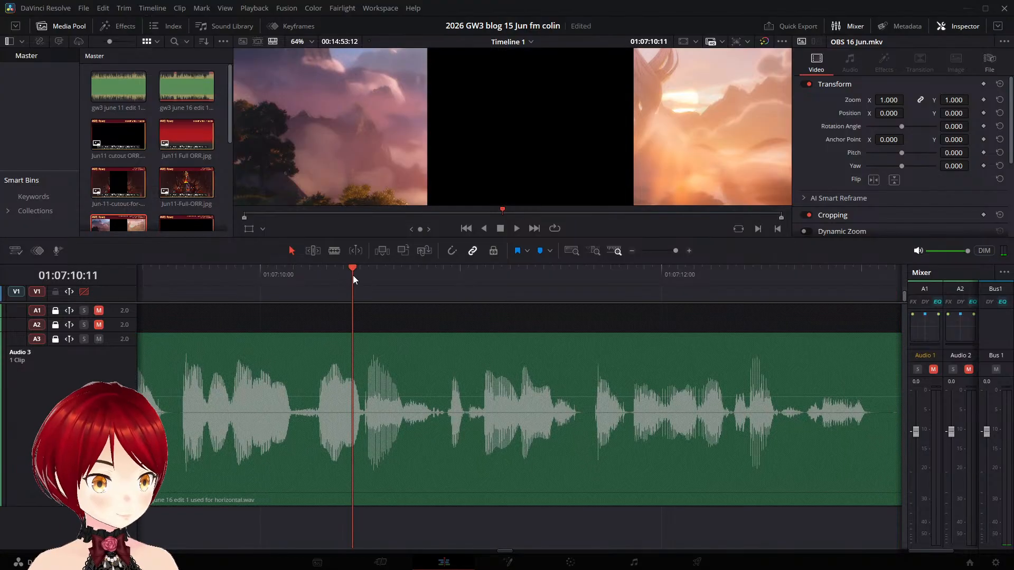
pyautogui.press('space')
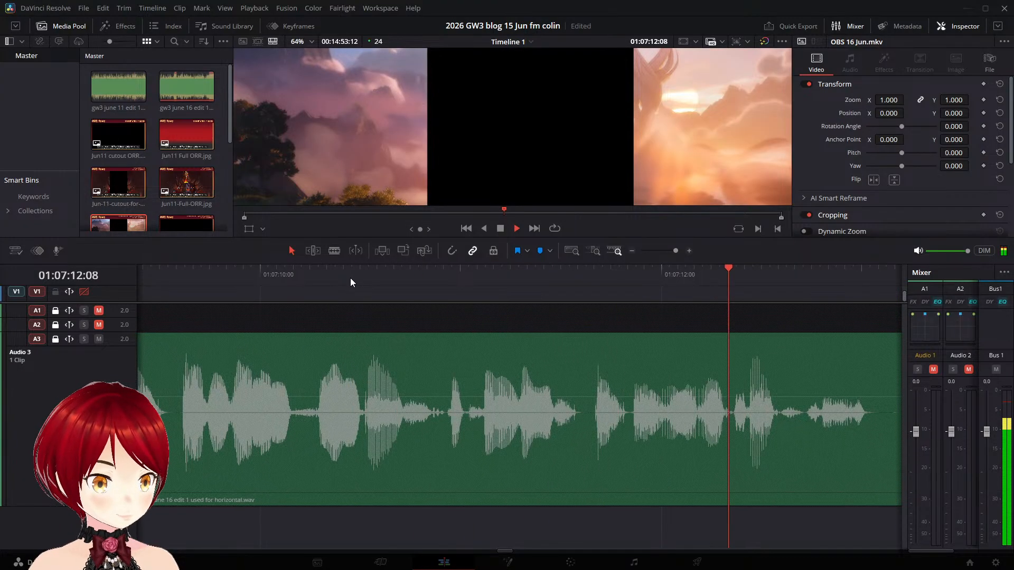
pyautogui.press('space')
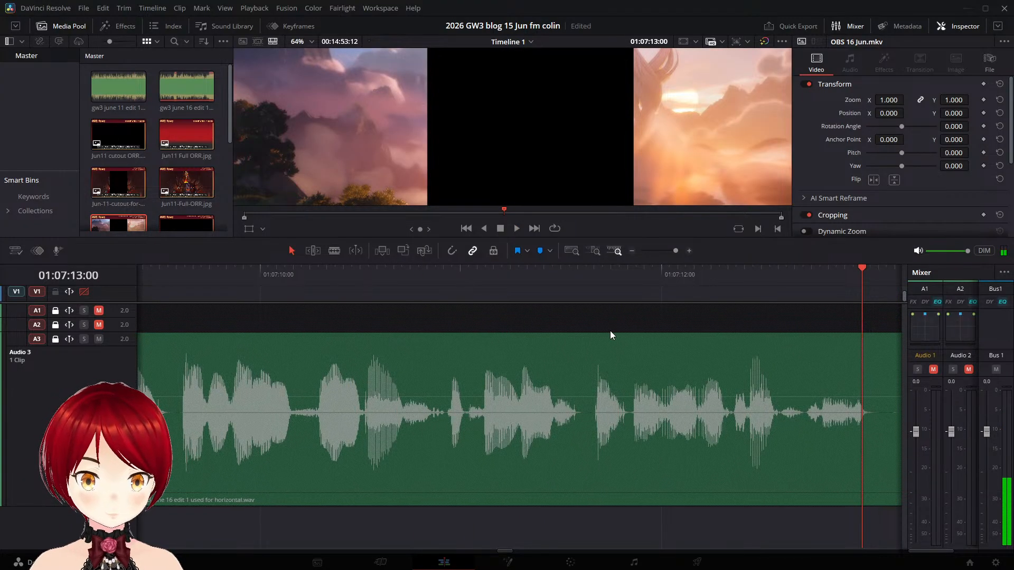
pyautogui.click(571, 275)
pyautogui.press('space')
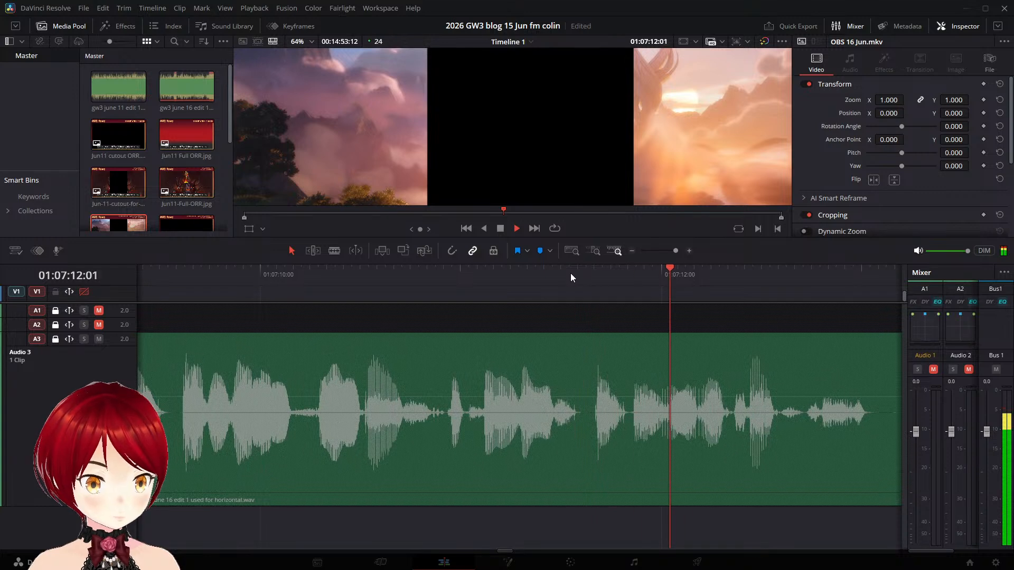
pyautogui.press('space')
pyautogui.click(633, 279)
pyautogui.press('space')
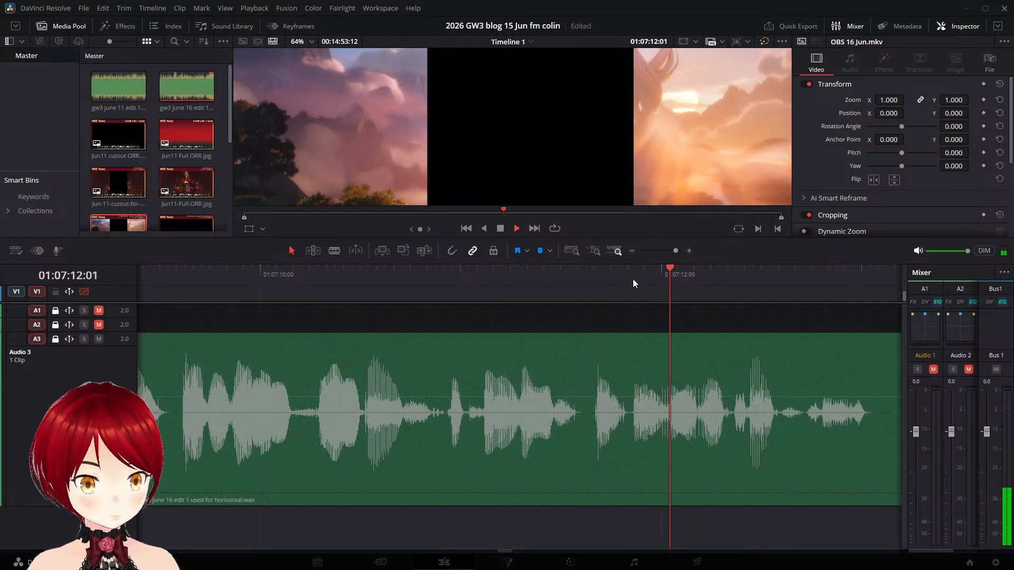
pyautogui.click(587, 280)
pyautogui.press('space')
pyautogui.press('space')
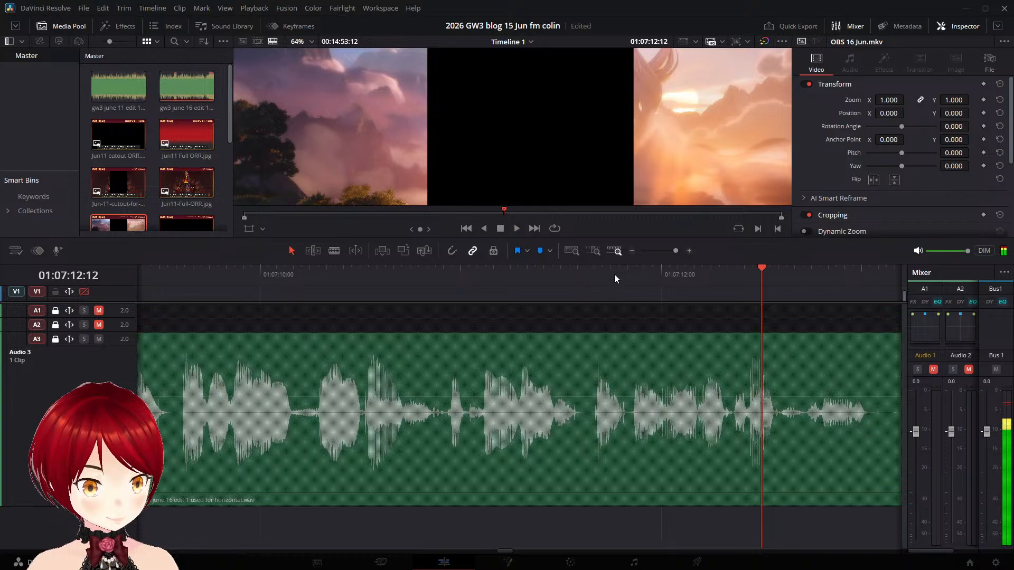
pyautogui.moveTo(613, 274); pyautogui.dragTo(628, 274)
pyautogui.press('space')
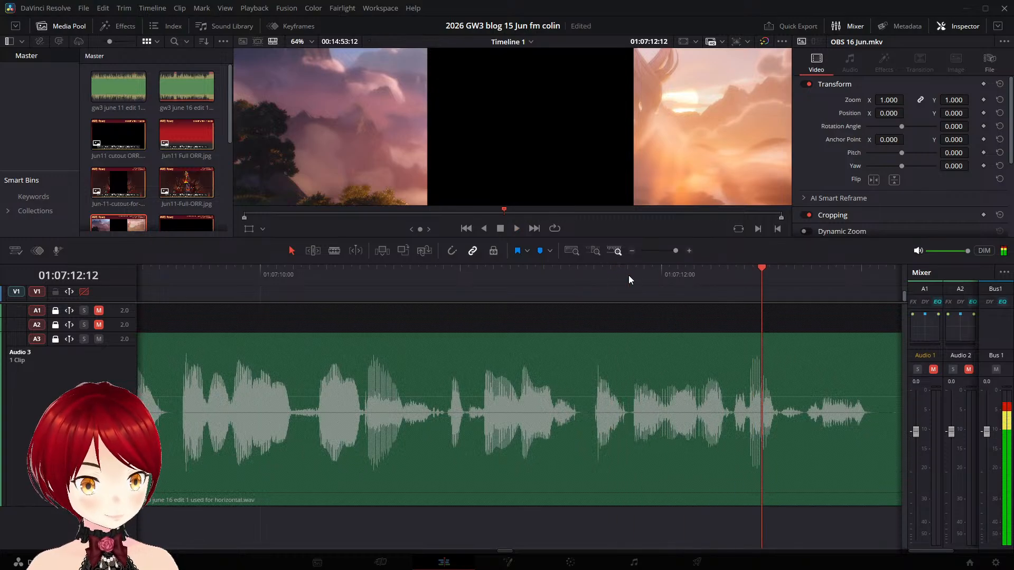
pyautogui.press('space')
# - Unlock the Audio 3 track and split its narration clip at 01:07:11:20
pyautogui.click(629, 275)
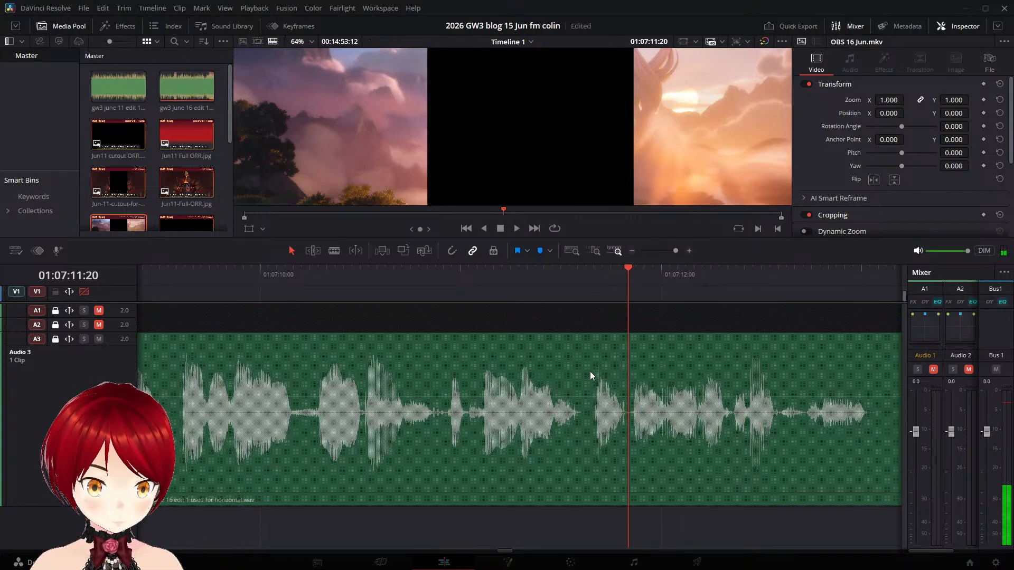
pyautogui.click(753, 382)
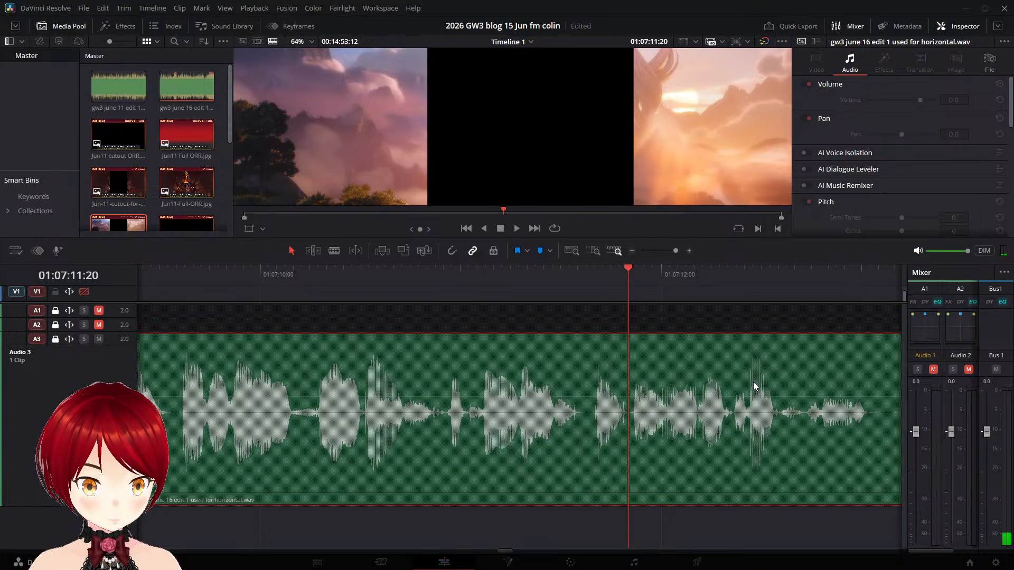
pyautogui.click(53, 340)
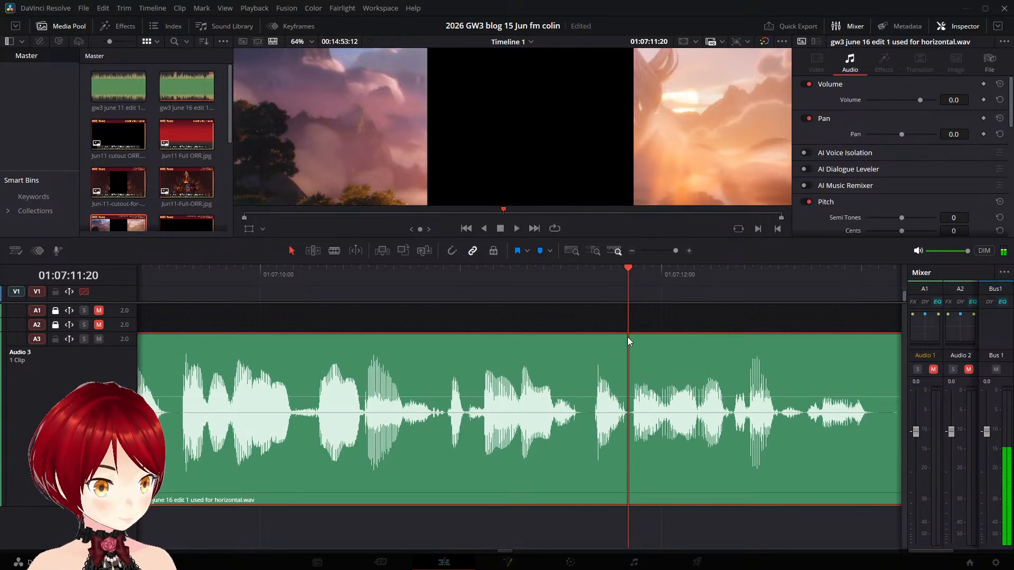
pyautogui.hotkey('ctrl', 'b')
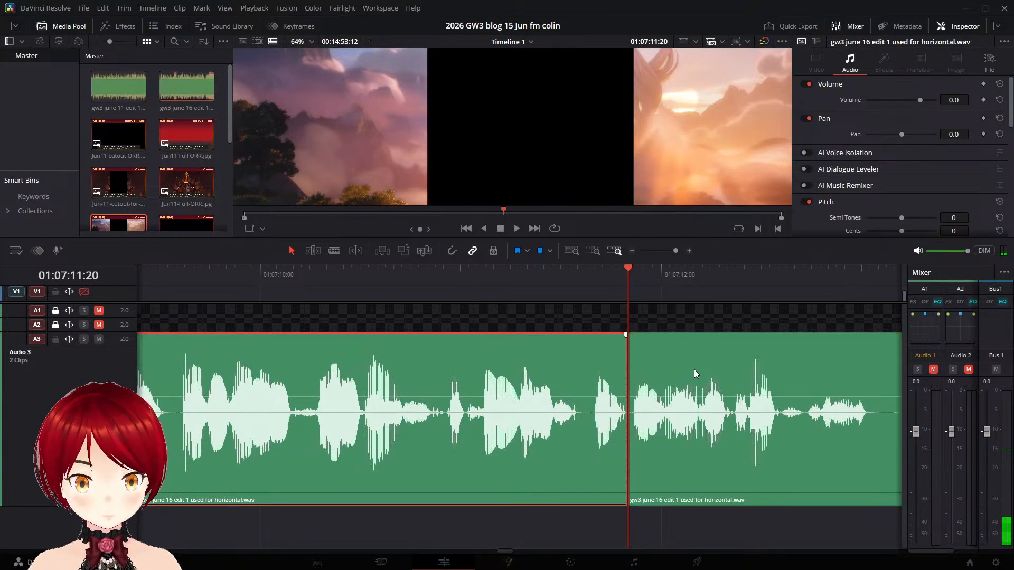
# - Split the Audio 3 narration again at 01:07:13:05, just before the next sentence, and save the project
pyautogui.press('space')
pyautogui.press('space')
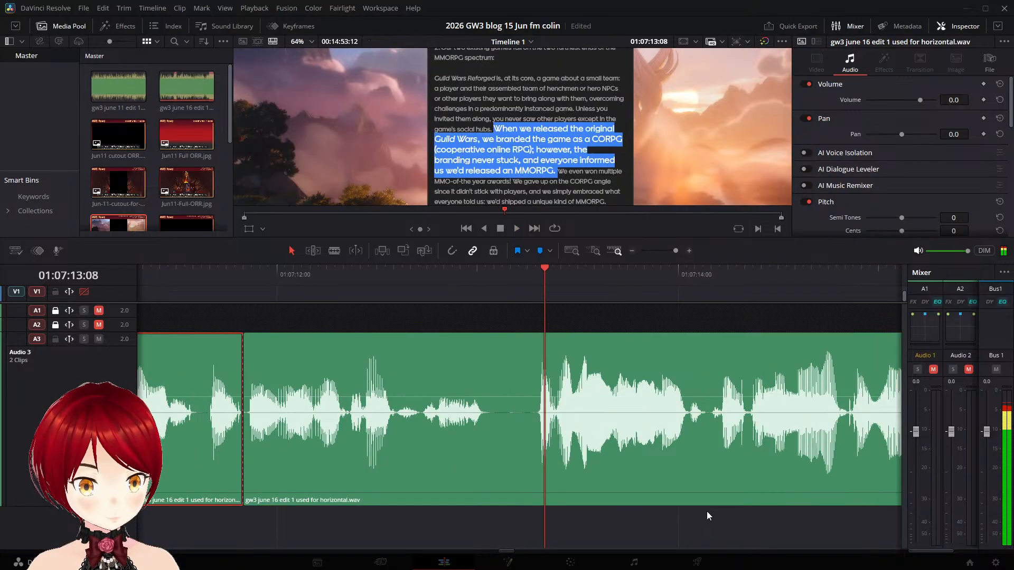
pyautogui.click(520, 280)
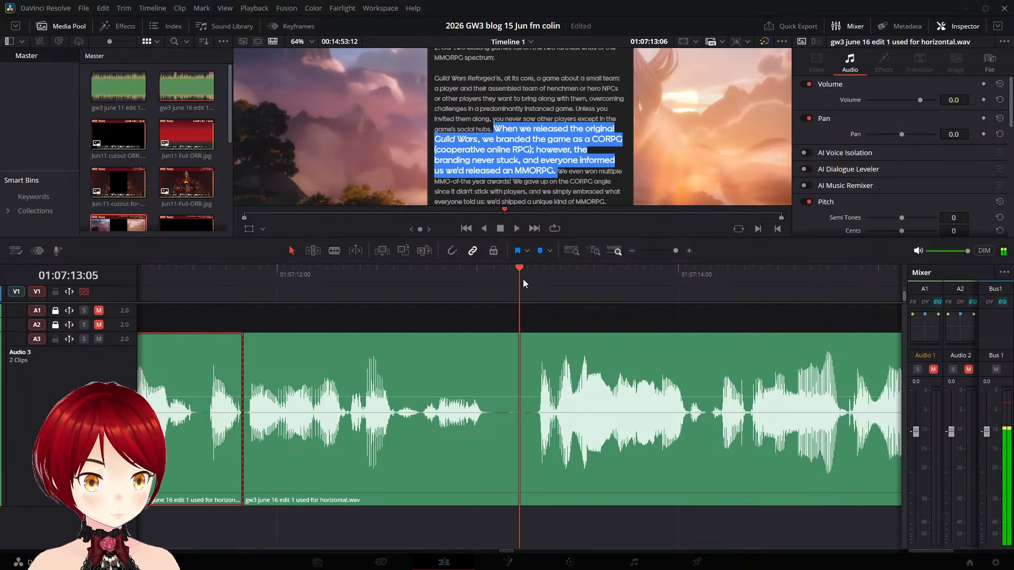
pyautogui.click(583, 406)
pyautogui.hotkey('ctrl', 'b')
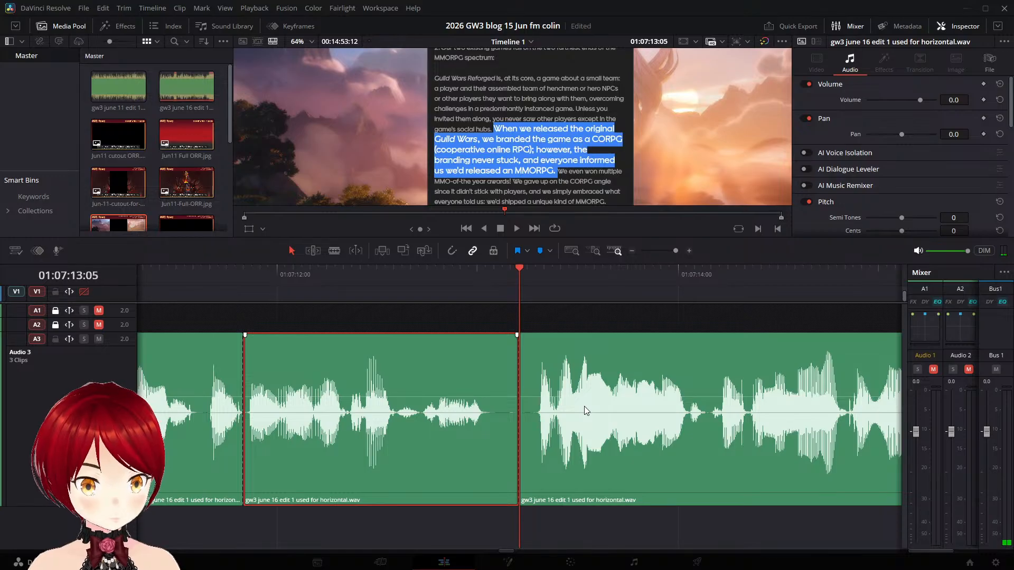
pyautogui.hotkey('ctrl', 's')
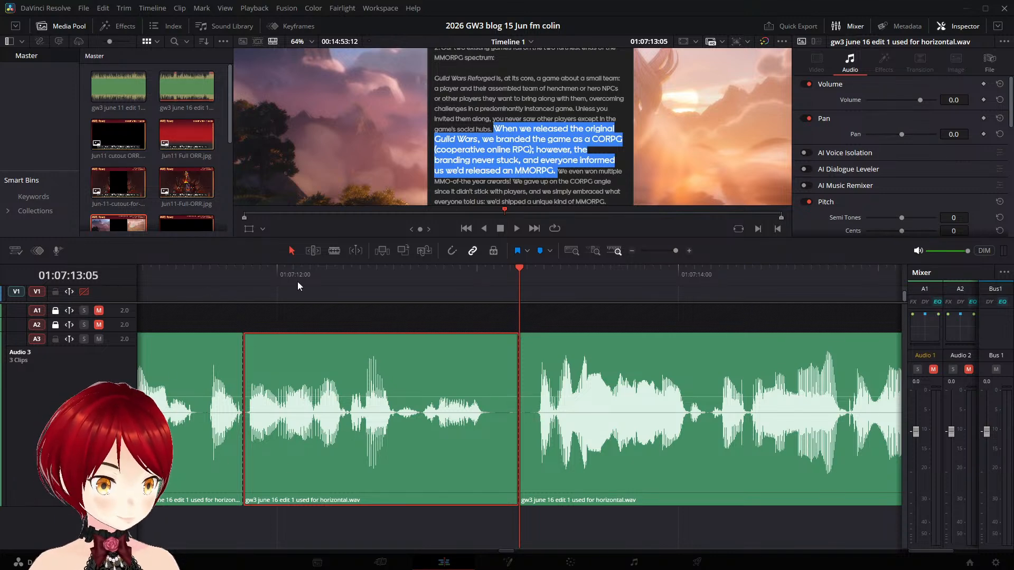
# - Play the isolated narration piece and place a copy of it on Audio 4 starting at about 01:07:10:04
pyautogui.click(188, 272)
pyautogui.press('space')
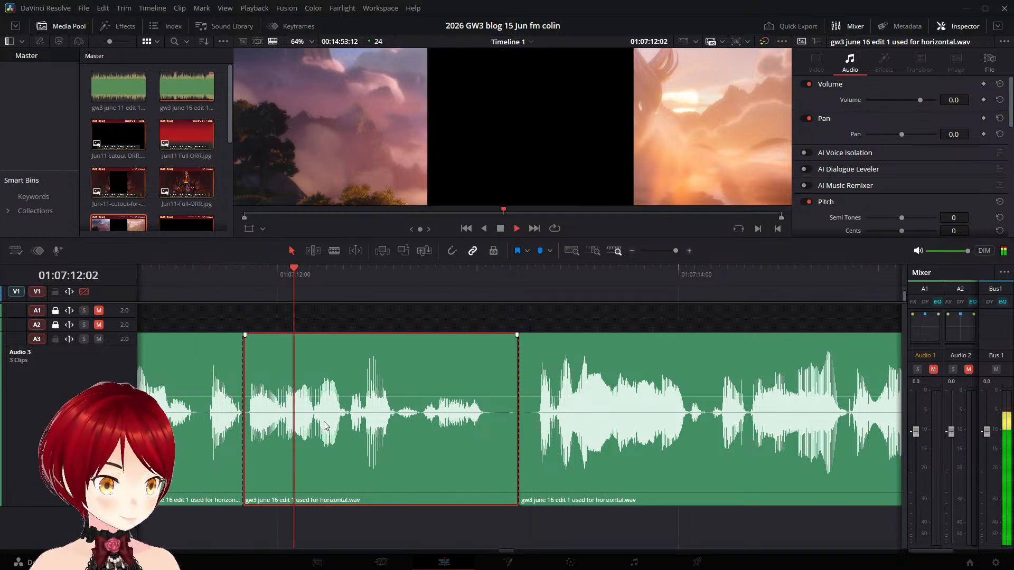
pyautogui.press('space')
pyautogui.scroll(-10, 546, 465)
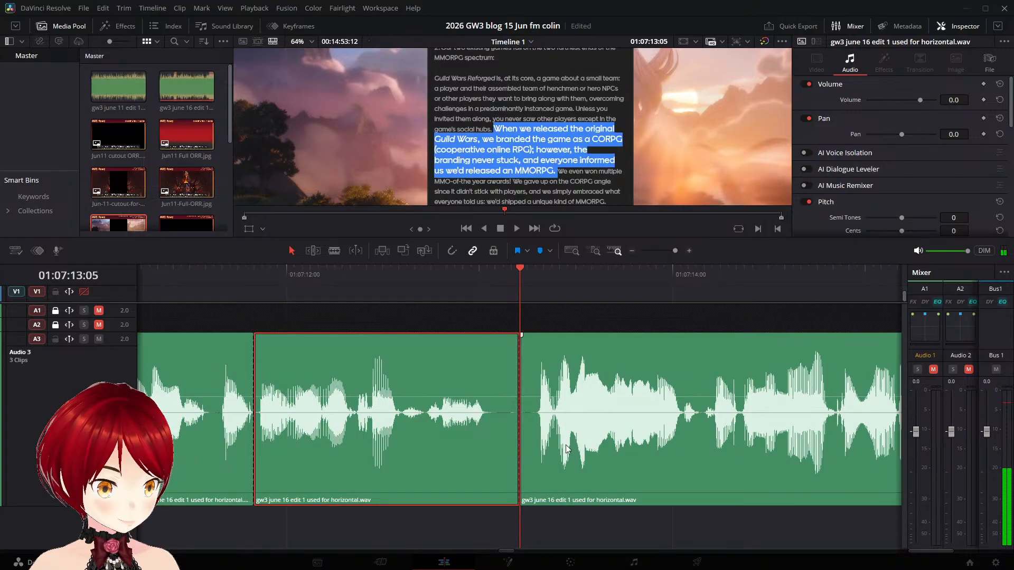
pyautogui.scroll(-4, 545, 465)
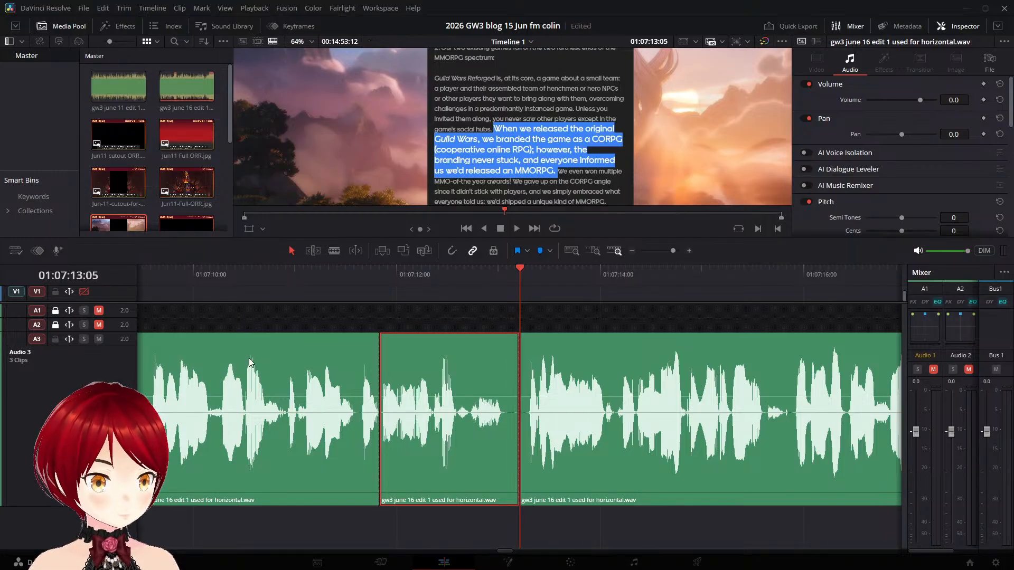
pyautogui.scroll(-3, 505, 433)
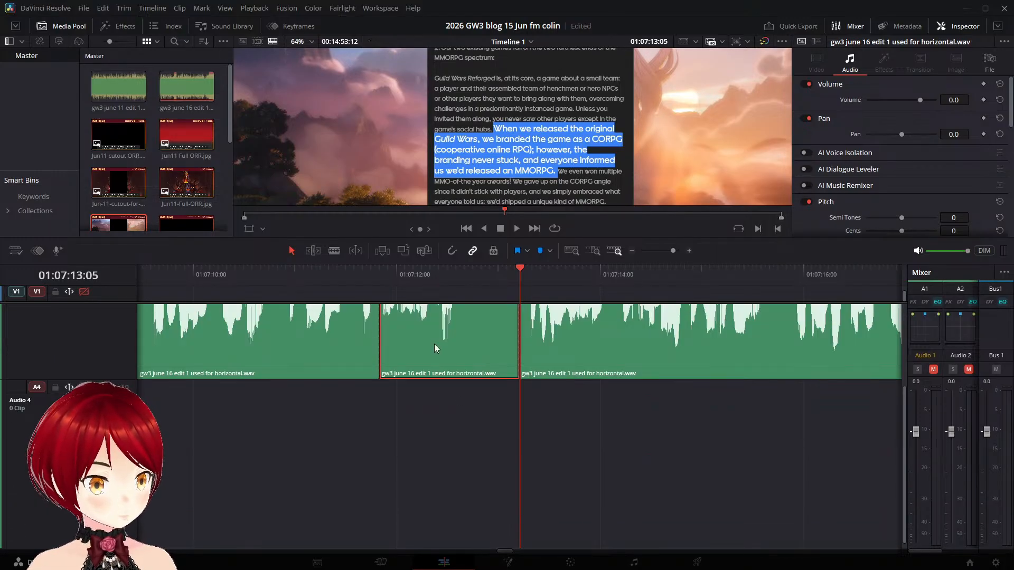
pyautogui.moveTo(434, 344); pyautogui.dragTo(271, 397)
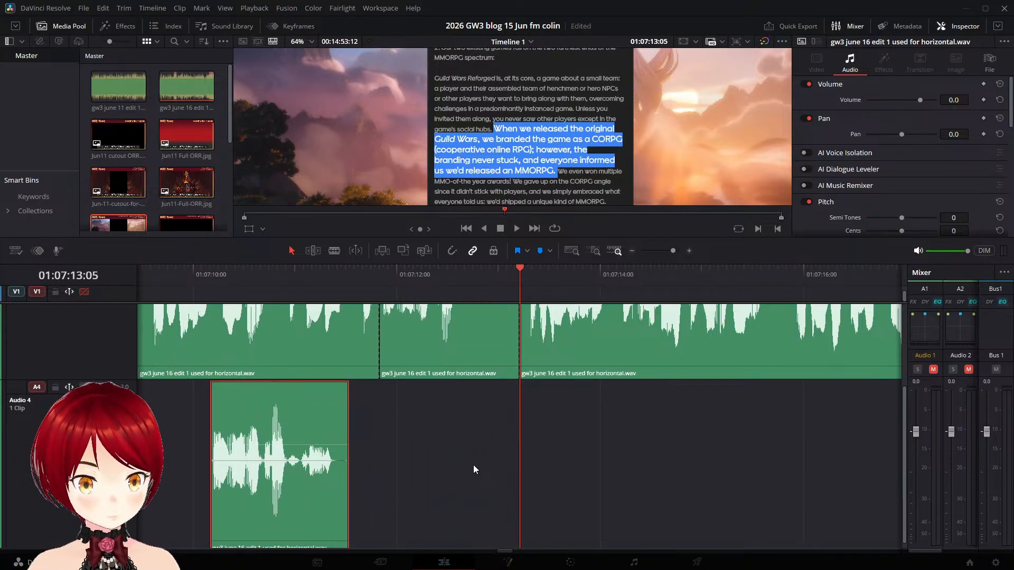
# - Find the word break inside the isolated Audio 3 piece and split it at 01:07:12:08
pyautogui.scroll(3, 480, 462)
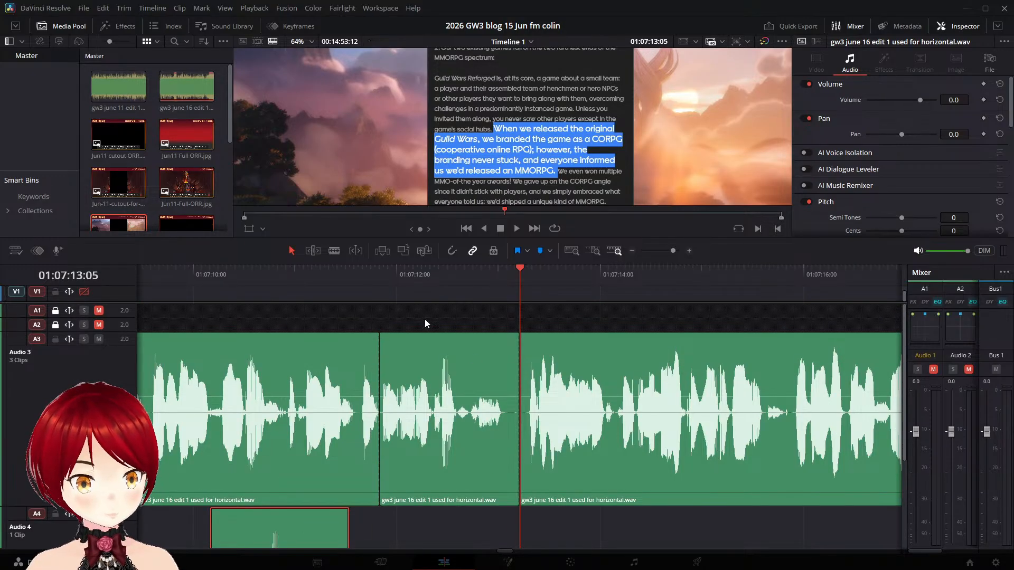
pyautogui.click(374, 267)
pyautogui.press('space')
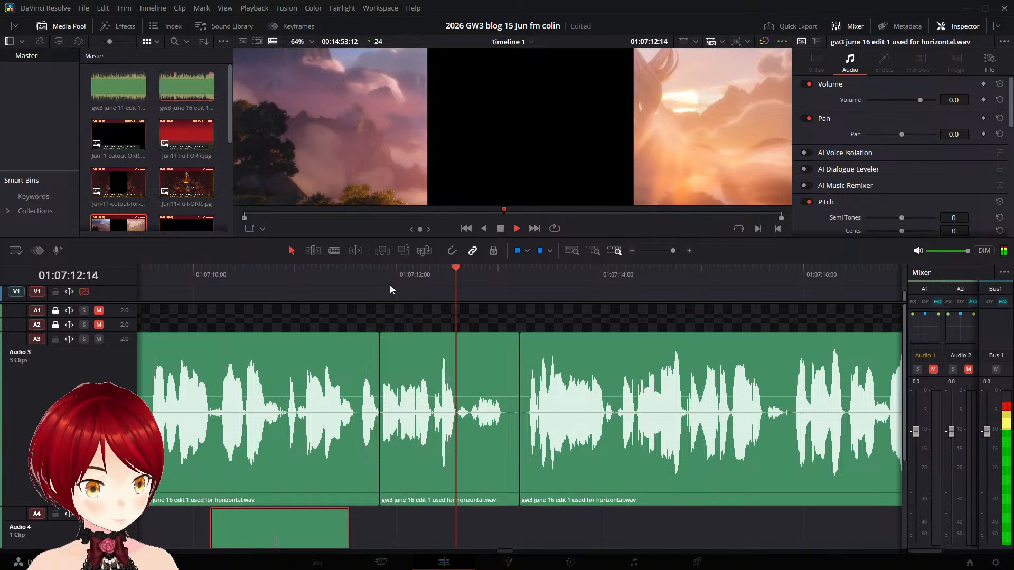
pyautogui.click(434, 279)
pyautogui.click(433, 277)
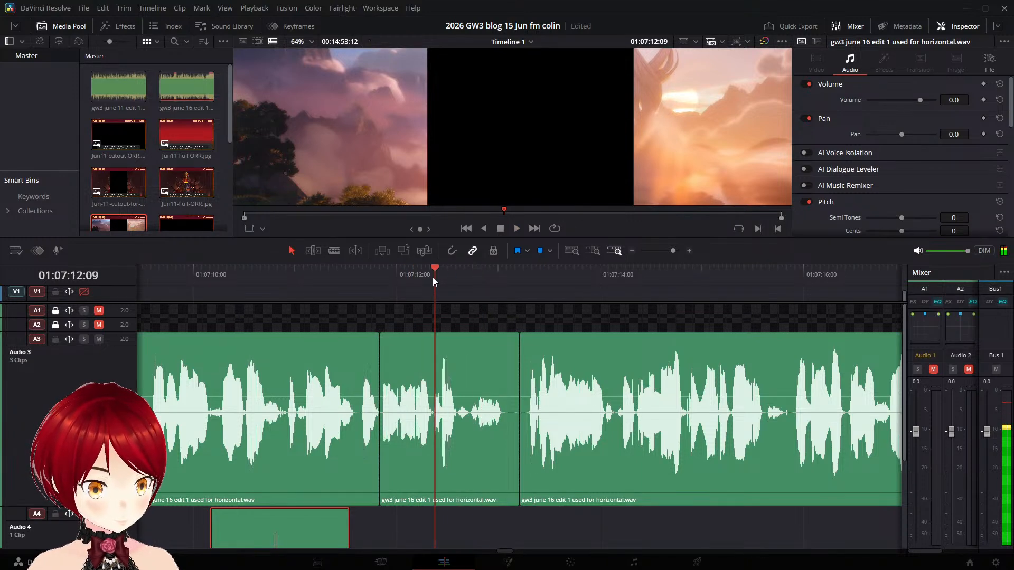
pyautogui.click(428, 278)
pyautogui.click(432, 278)
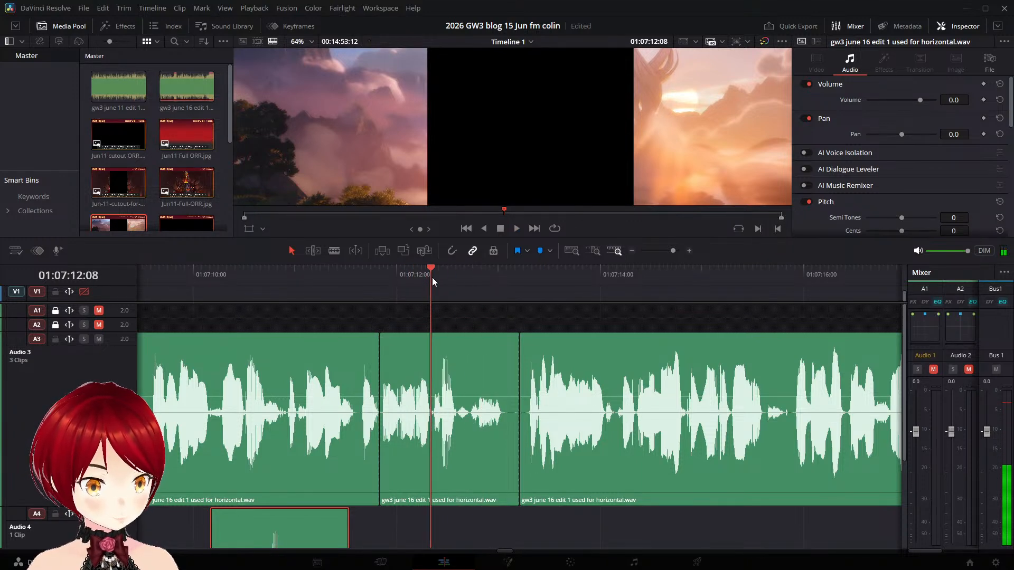
pyautogui.click(480, 381)
pyautogui.hotkey('ctrl', 'b')
# - Play on from the new cut and split the following Audio 3 piece at 01:07:12:10
pyautogui.press('space')
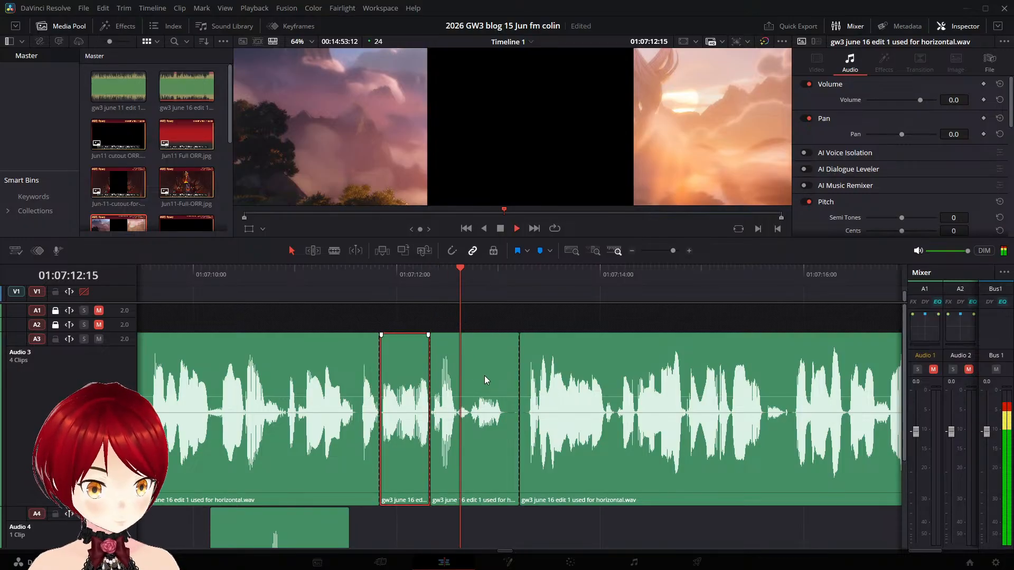
pyautogui.click(461, 274)
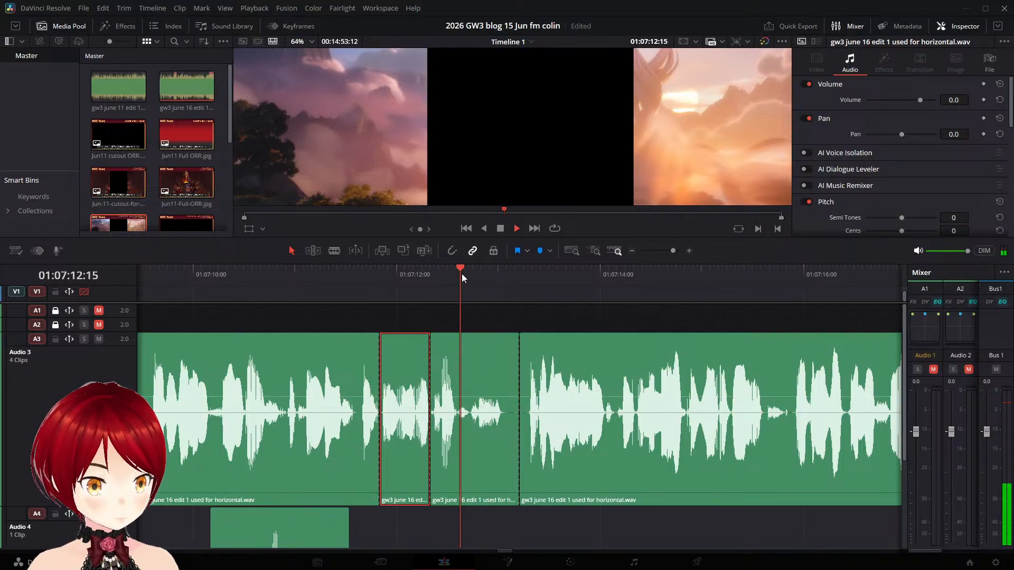
pyautogui.moveTo(462, 273); pyautogui.dragTo(440, 281)
pyautogui.press('space')
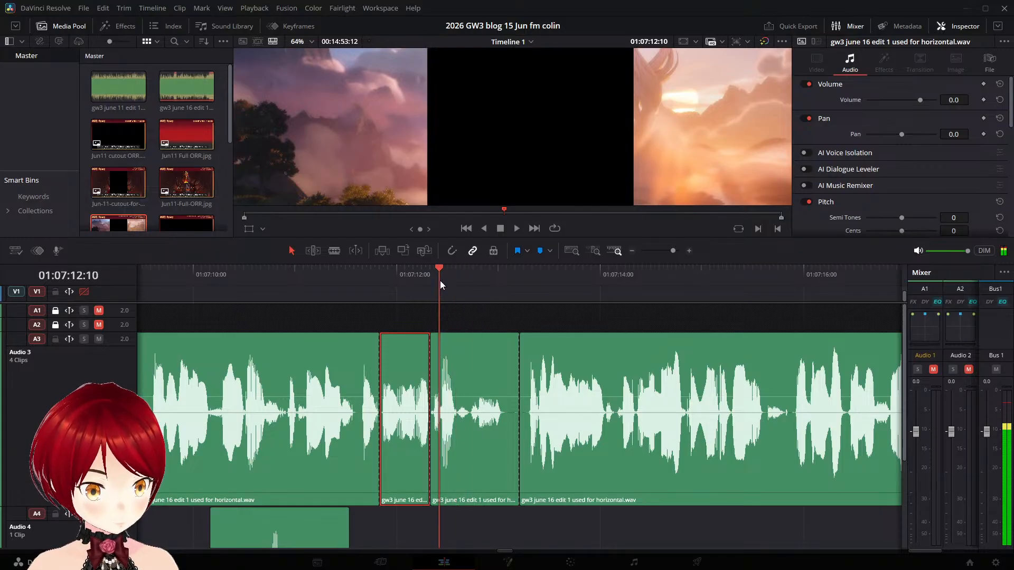
pyautogui.click(457, 344)
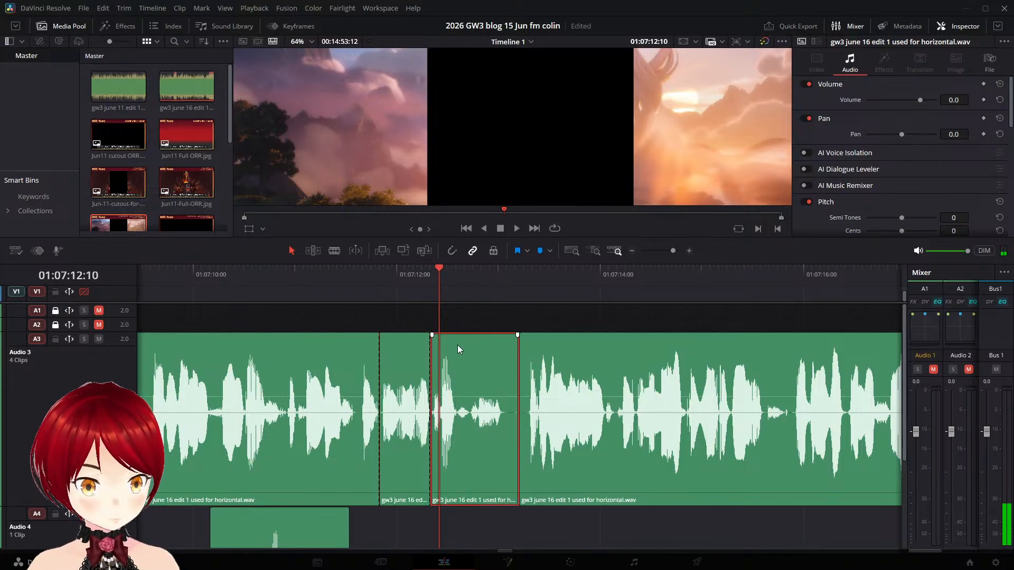
pyautogui.hotkey('ctrl', 'b')
# - Delete the narration sliver between 01:07:12:08 and 01:07:12:10 and move the next piece earlier to start at 01:07:12:08
pyautogui.moveTo(442, 354); pyautogui.dragTo(631, 385)
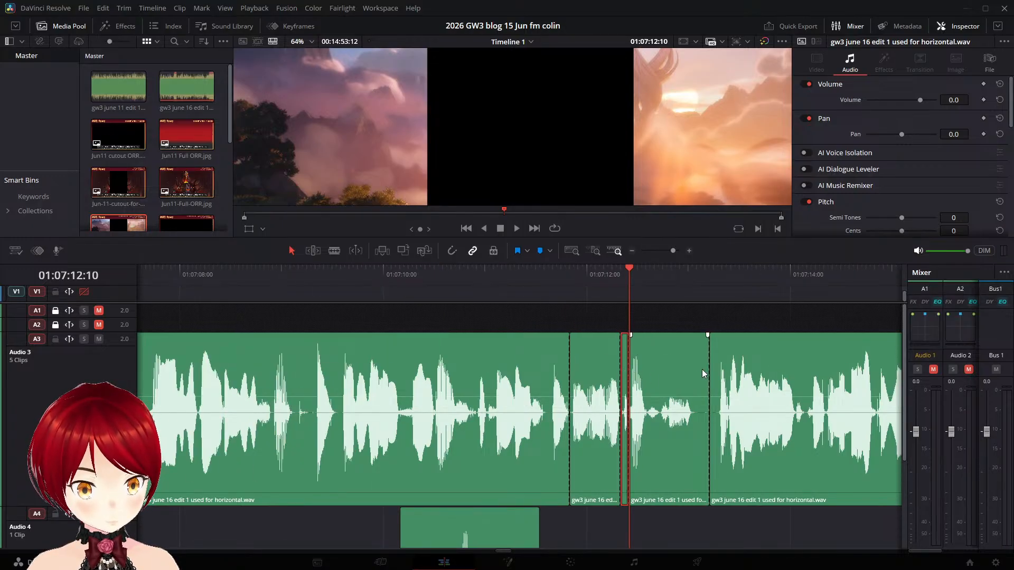
pyautogui.press('BackSpace')
pyautogui.moveTo(663, 343); pyautogui.dragTo(650, 347)
# - Replay the narration across the joined cut at 01:07:12:08 to check the edit, and save the project
pyautogui.click(537, 276)
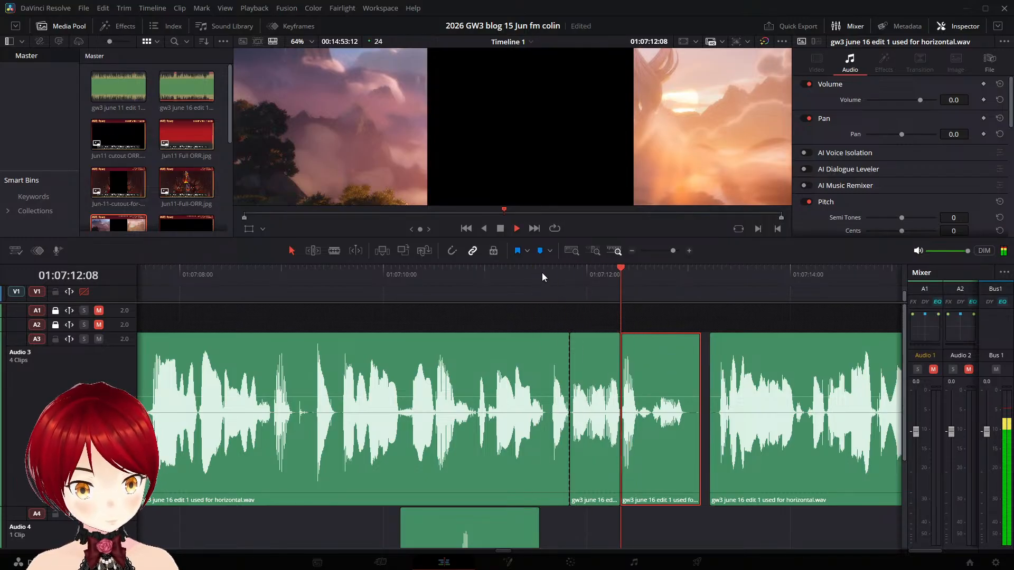
pyautogui.click(493, 274)
pyautogui.press('space')
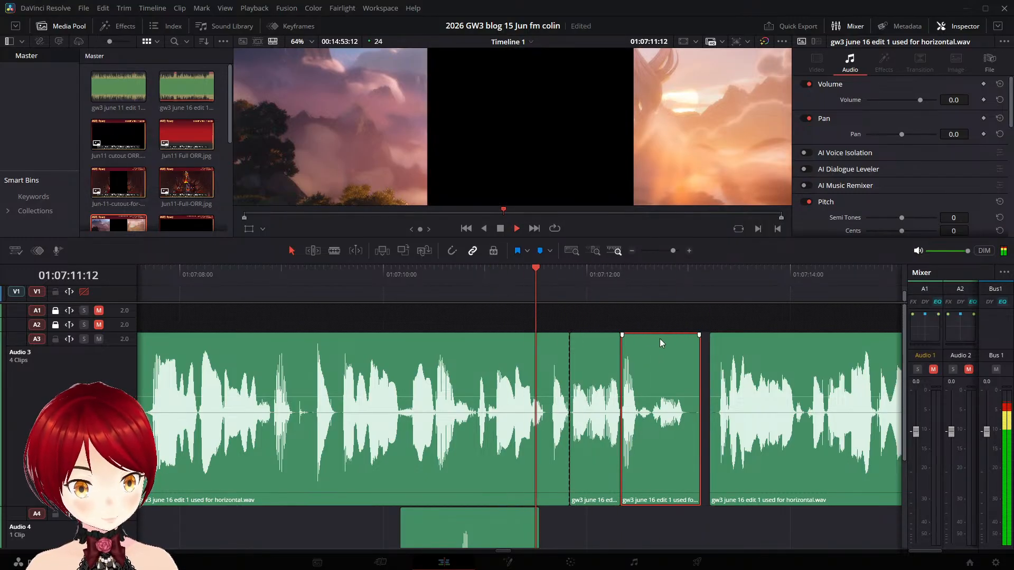
pyautogui.click(580, 276)
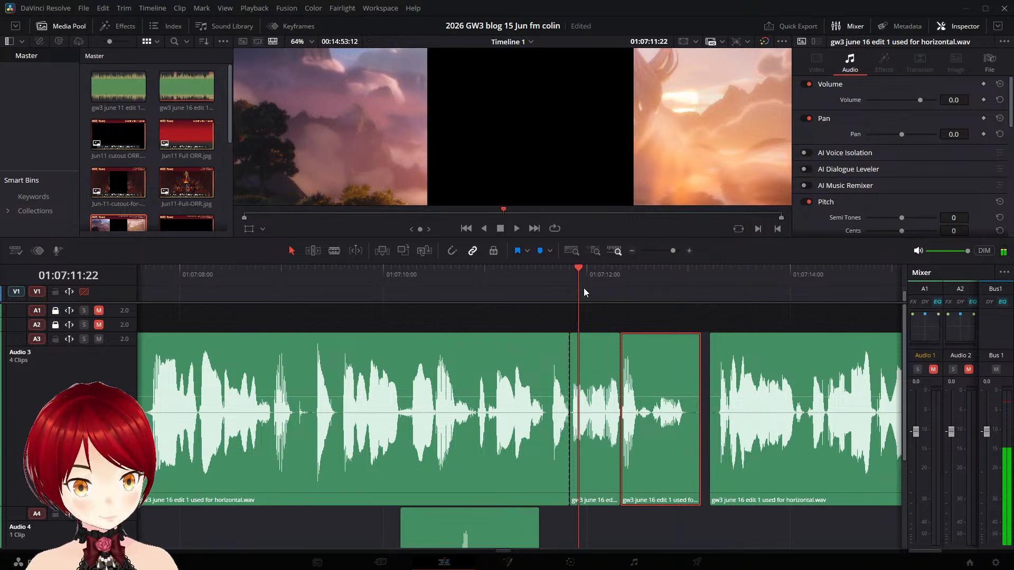
pyautogui.press('space')
pyautogui.press('space')
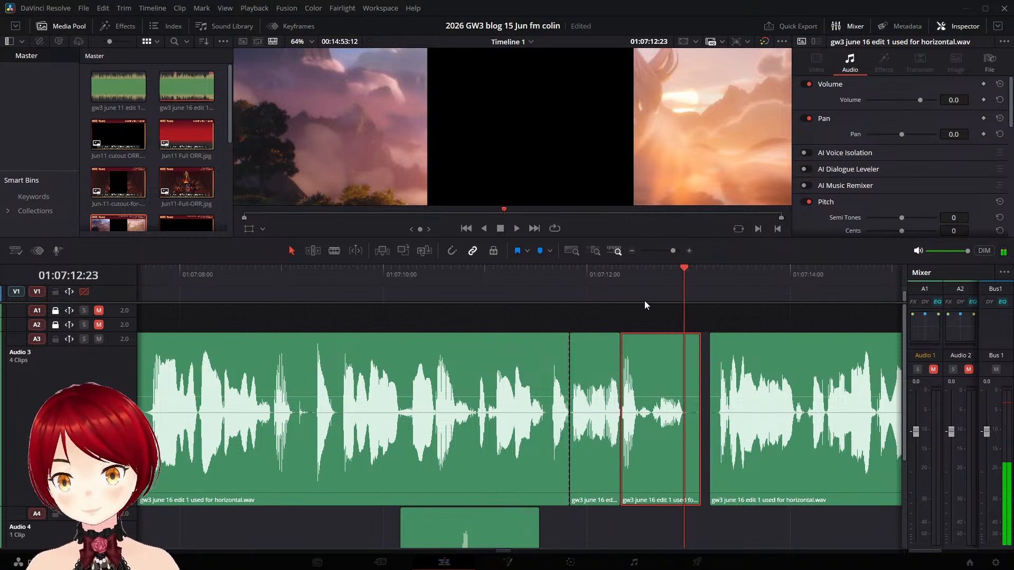
pyautogui.hotkey('ctrl', 's')
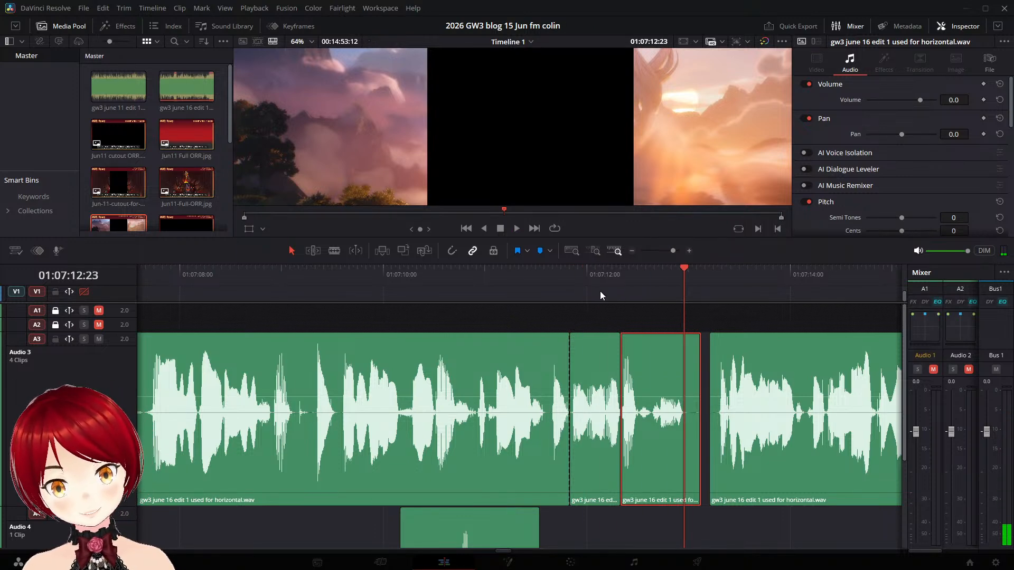
pyautogui.click(581, 277)
pyautogui.press('space')
pyautogui.press('space')
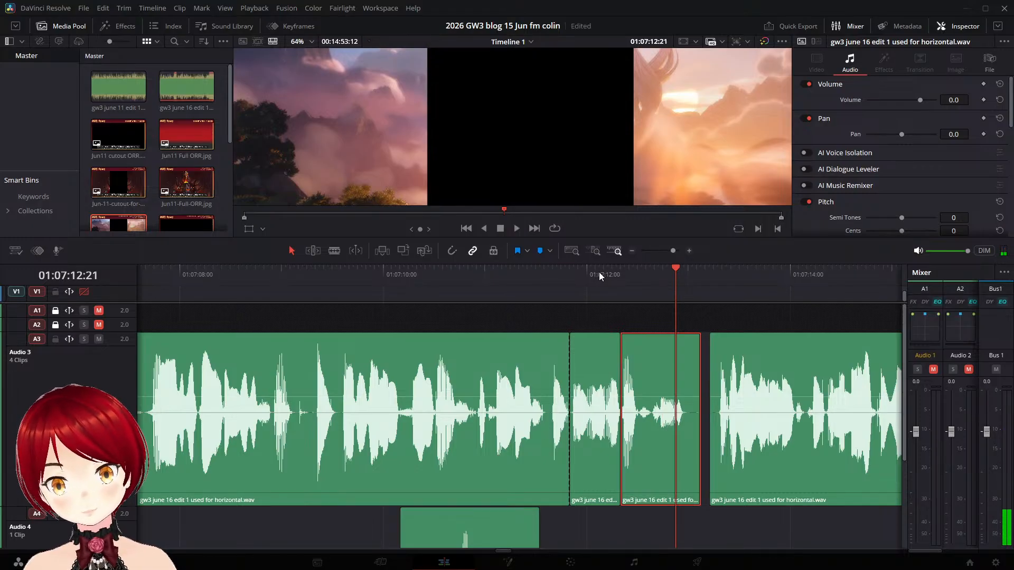
# - Listen repeatedly to the narration from about 01:07:12:03 through the join at 01:07:12:08
pyautogui.click(600, 276)
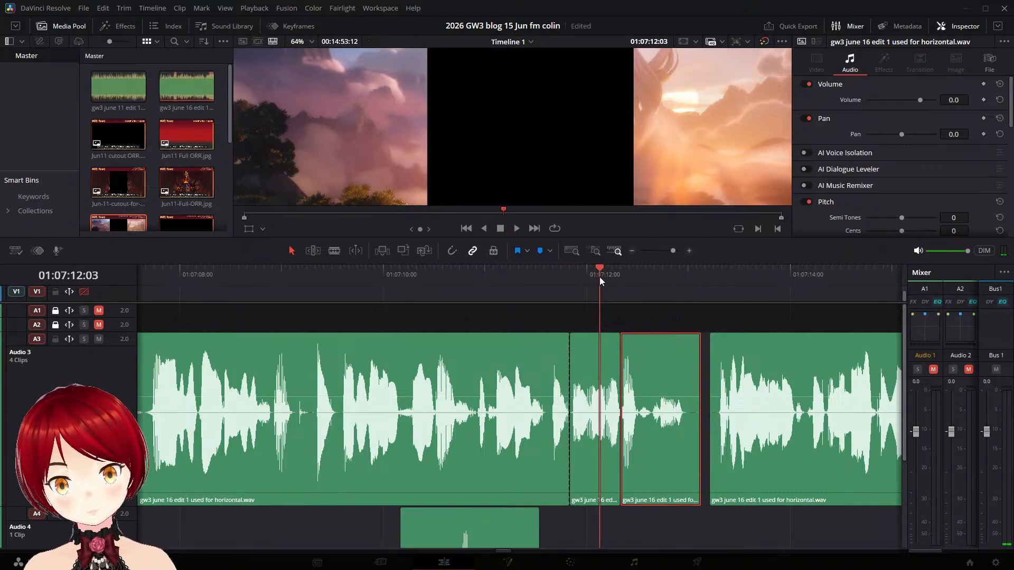
pyautogui.press('space')
pyautogui.click(576, 277)
pyautogui.press('space')
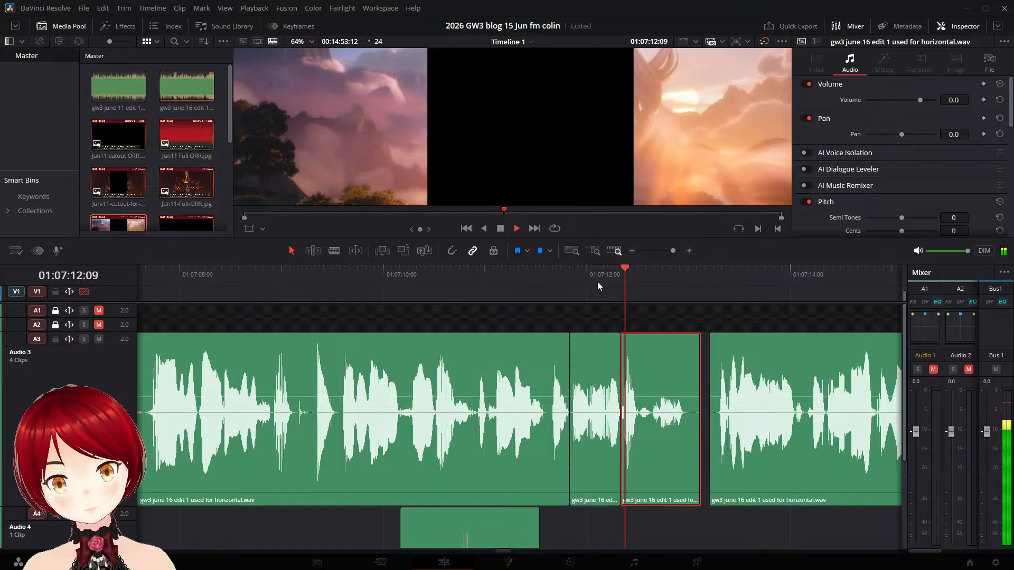
pyautogui.press('space')
pyautogui.press('space')
pyautogui.click(585, 279)
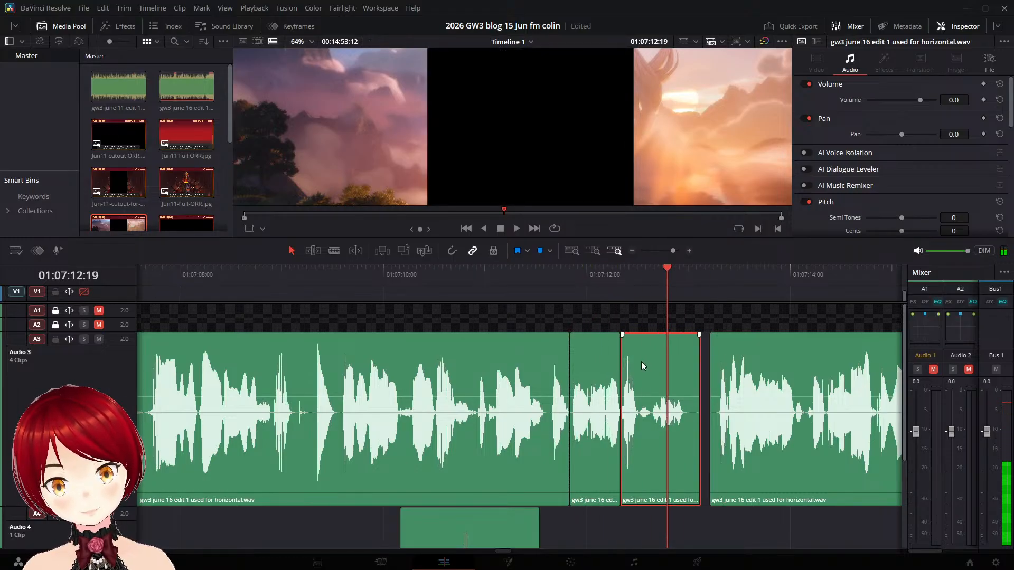
# - Check the join up close and add a short fade-in at the start of the Audio 3 piece beginning at 01:07:12:08
pyautogui.scroll(6, 642, 361)
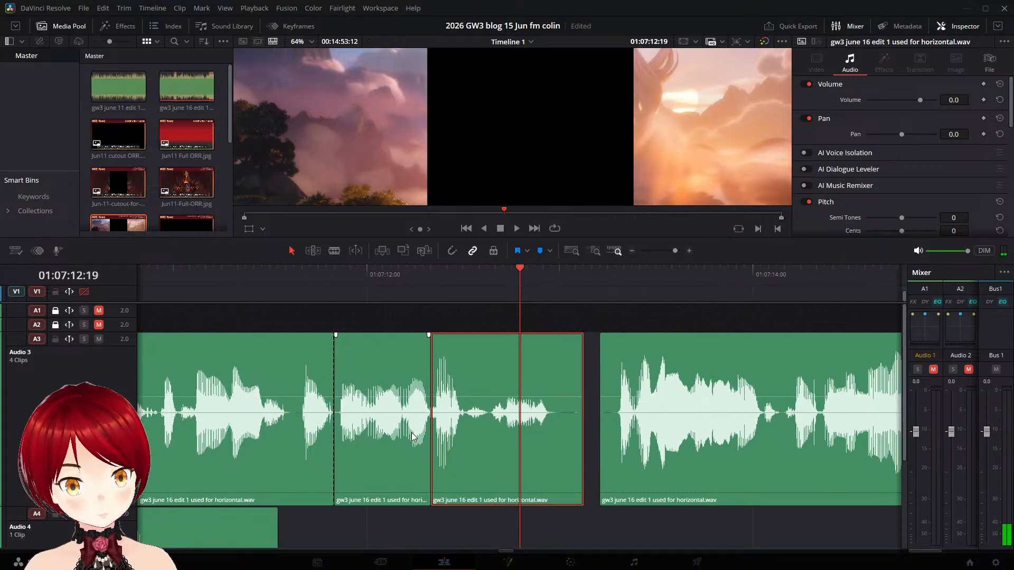
pyautogui.scroll(3, 471, 429)
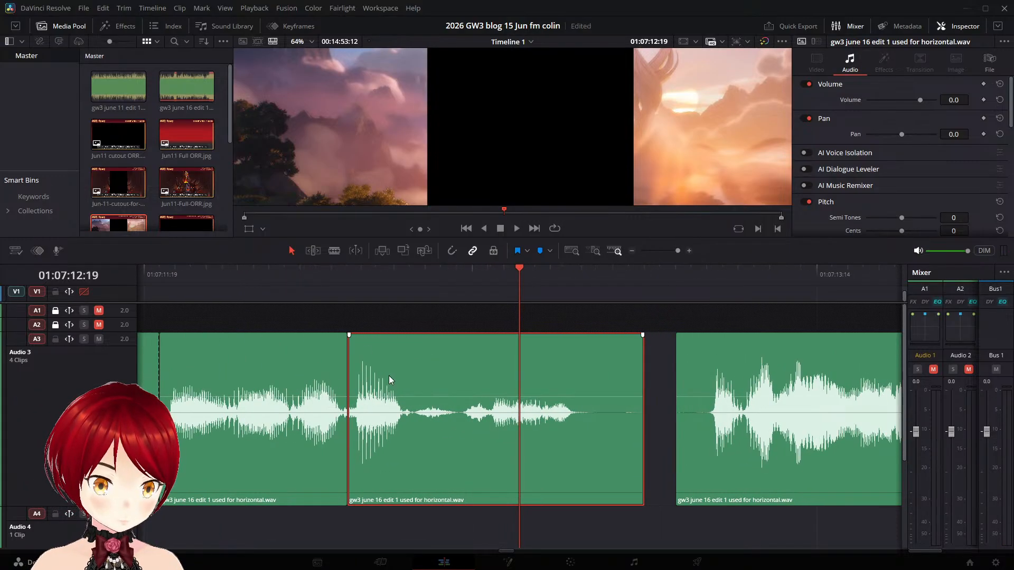
pyautogui.click(271, 279)
pyautogui.press('space')
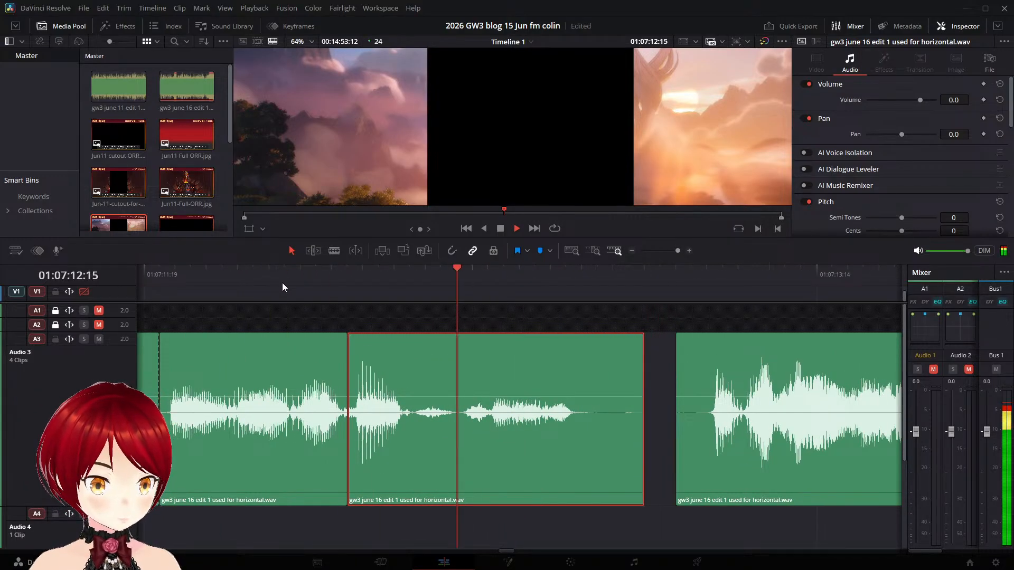
pyautogui.press('space')
pyautogui.moveTo(349, 335); pyautogui.dragTo(371, 335)
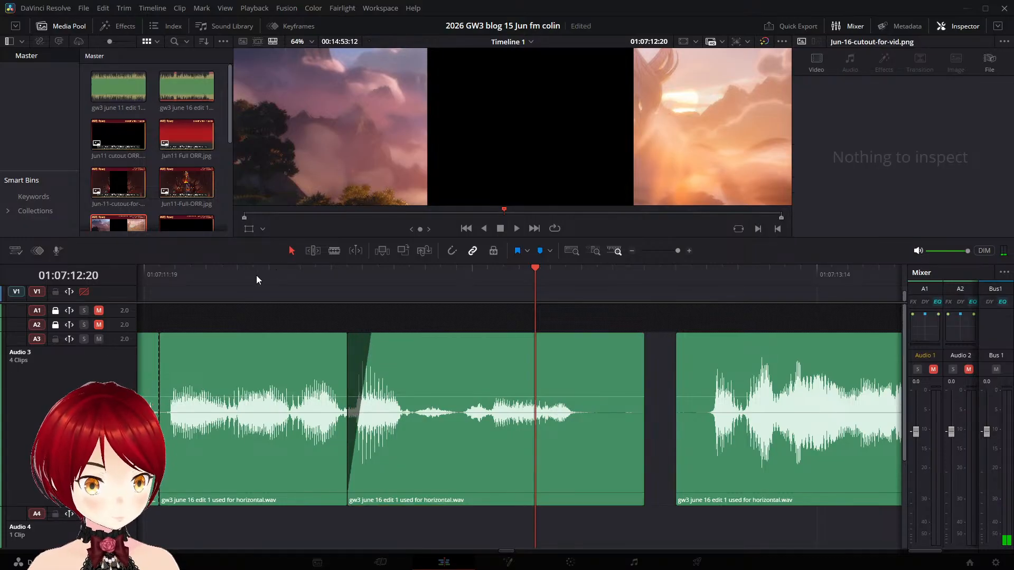
# - Replay the narration from before the join to judge how the new fade-in on the Audio 3 piece sounds
pyautogui.press('space')
pyautogui.click(253, 283)
pyautogui.press('space')
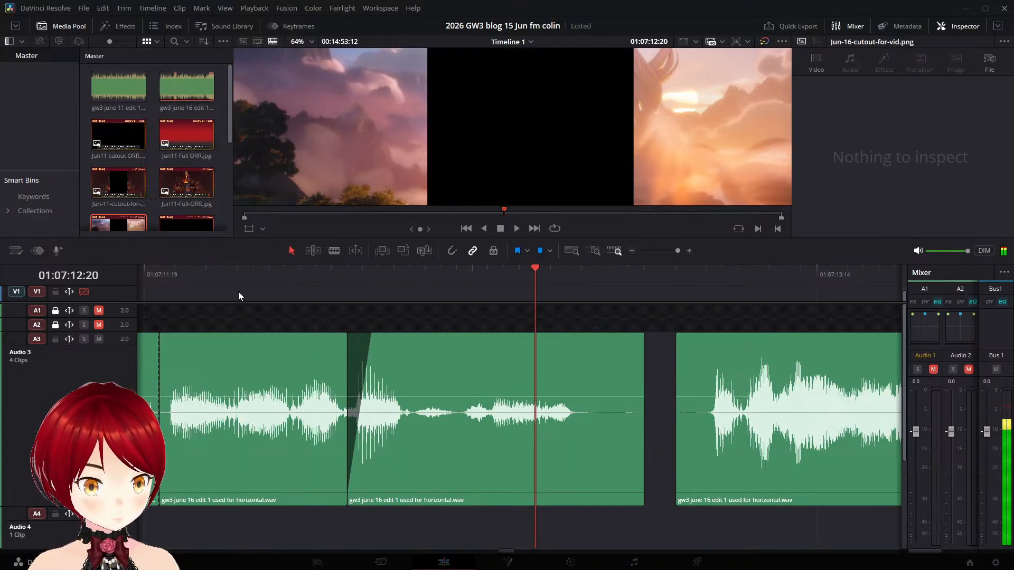
pyautogui.click(205, 270)
pyautogui.press('space')
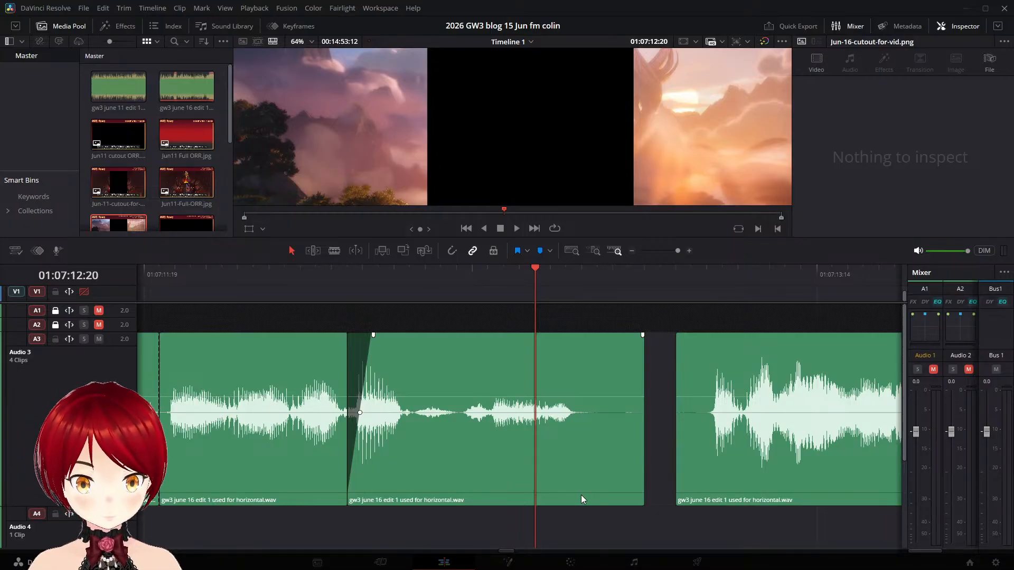
pyautogui.scroll(-5, 417, 382)
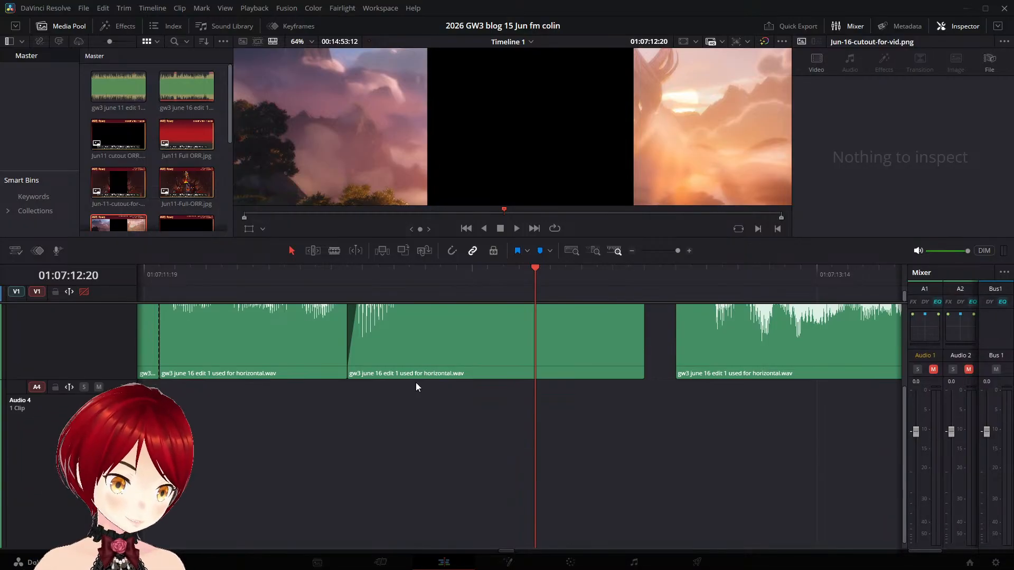
pyautogui.scroll(3, 329, 379)
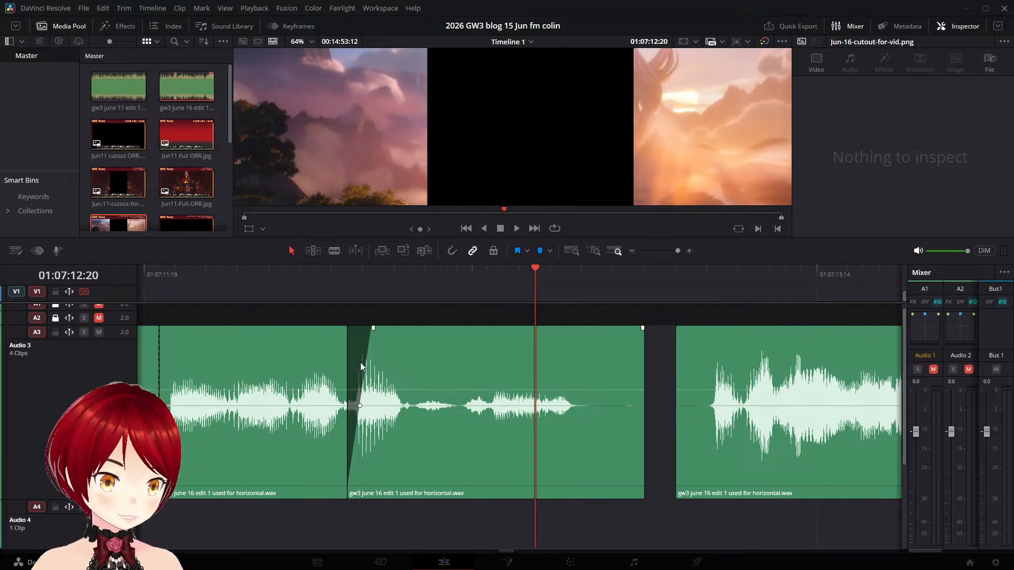
# - Return to the start of the timeline and briefly play the opening
pyautogui.press('Home')
pyautogui.press('space')
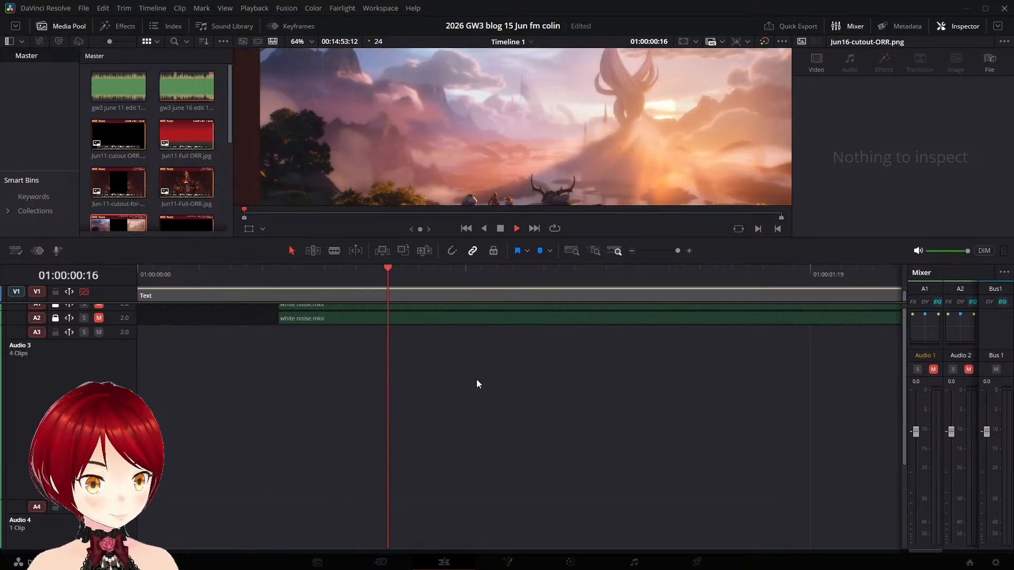
pyautogui.press('space')
pyautogui.scroll(-5, 317, 380)
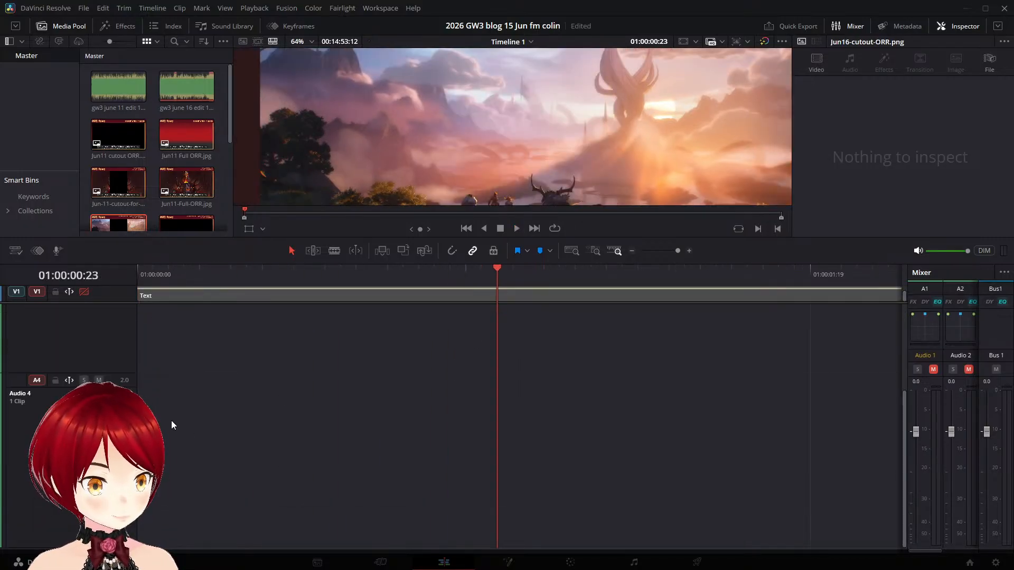
pyautogui.scroll(4, 171, 425)
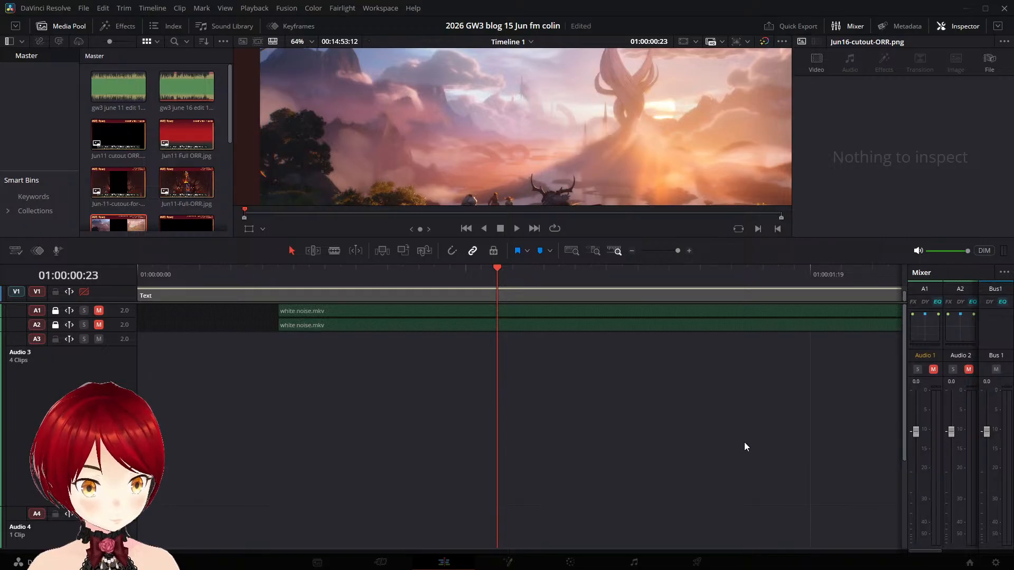
# - Locate the edited narration on Audio 3 and place the playhead ahead of it at 01:07:00:16
pyautogui.scroll(-2, 746, 439)
pyautogui.hscroll(4, 746, 440)
pyautogui.scroll(-3, 745, 439)
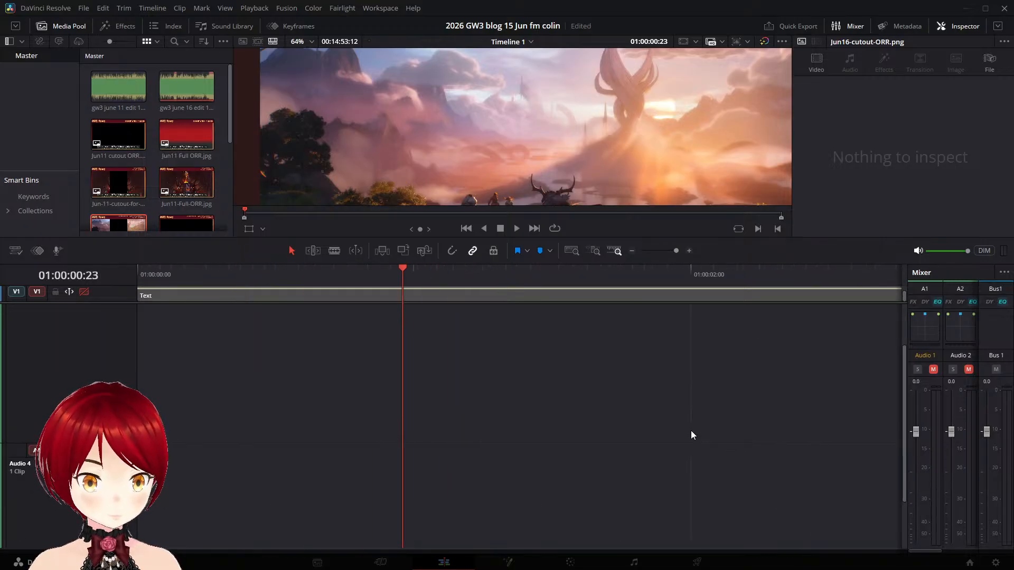
pyautogui.scroll(-10, 691, 430)
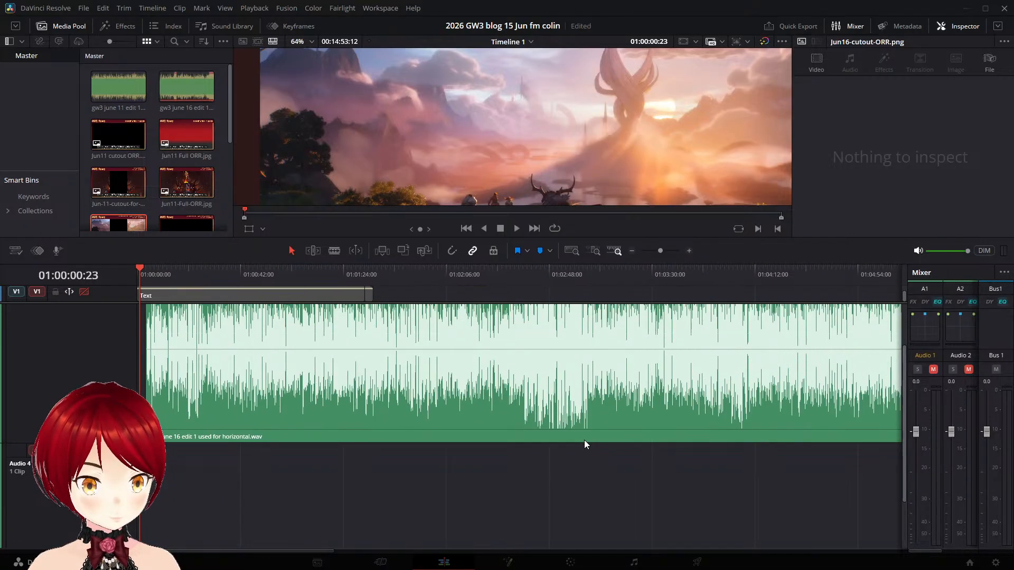
pyautogui.scroll(-2, 585, 441)
pyautogui.scroll(2, 587, 439)
pyautogui.scroll(-1, 588, 442)
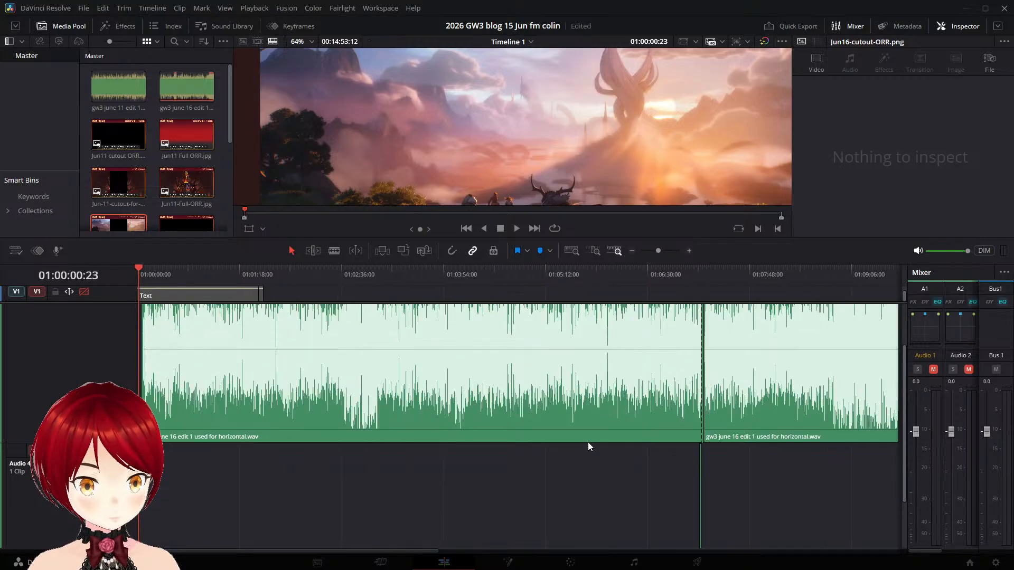
pyautogui.click(688, 267)
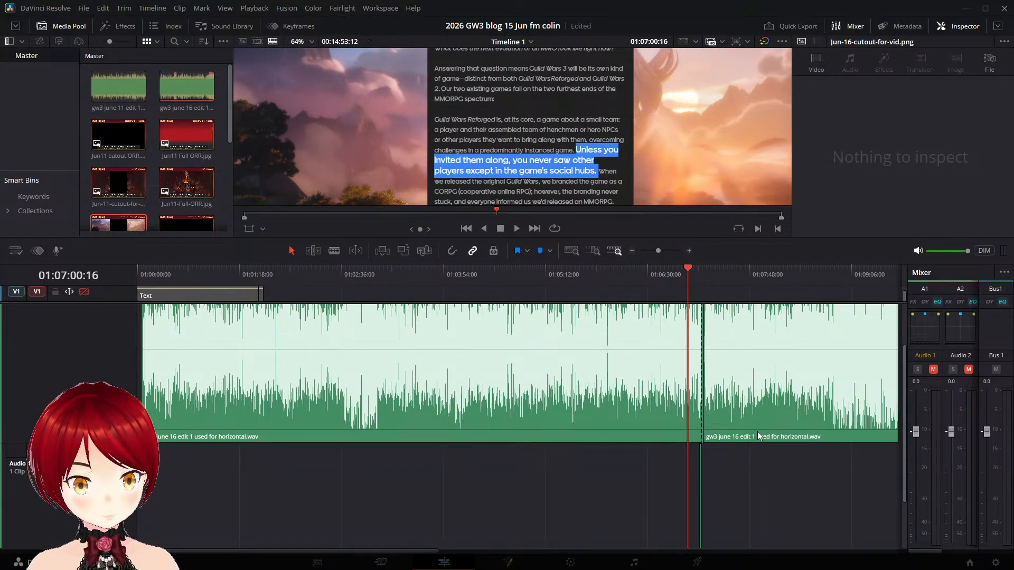
pyautogui.scroll(8, 757, 440)
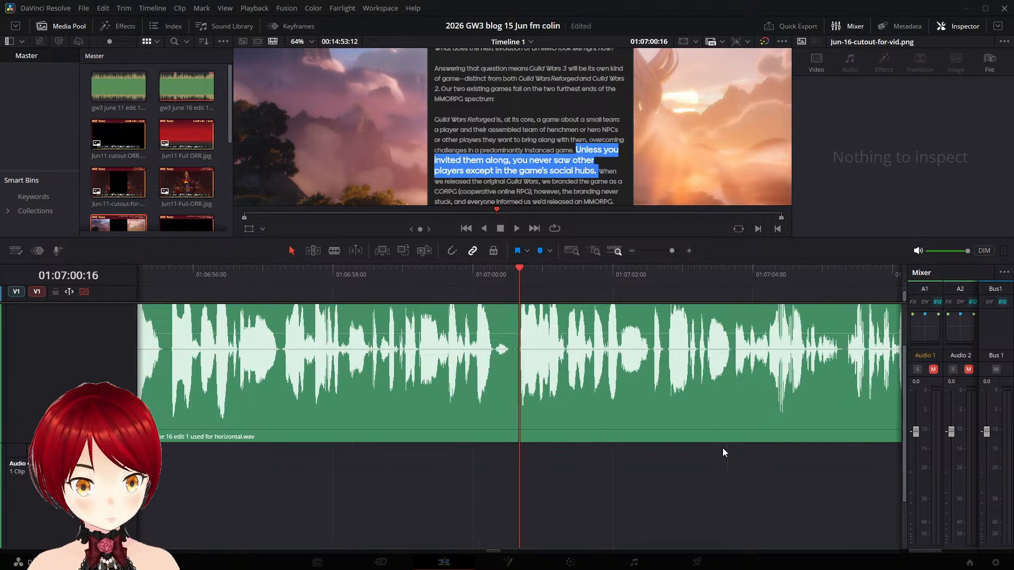
pyautogui.scroll(2, 725, 434)
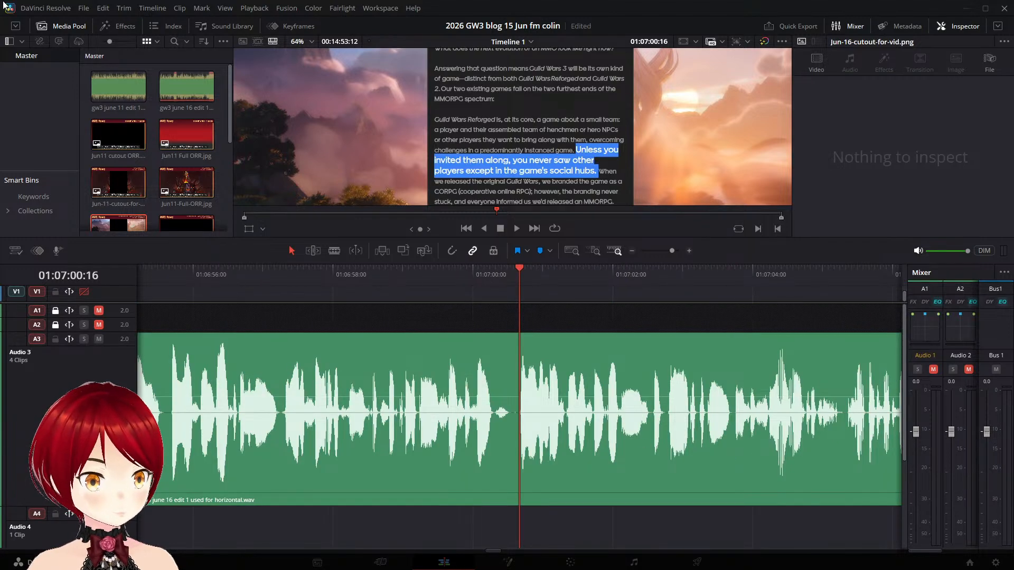
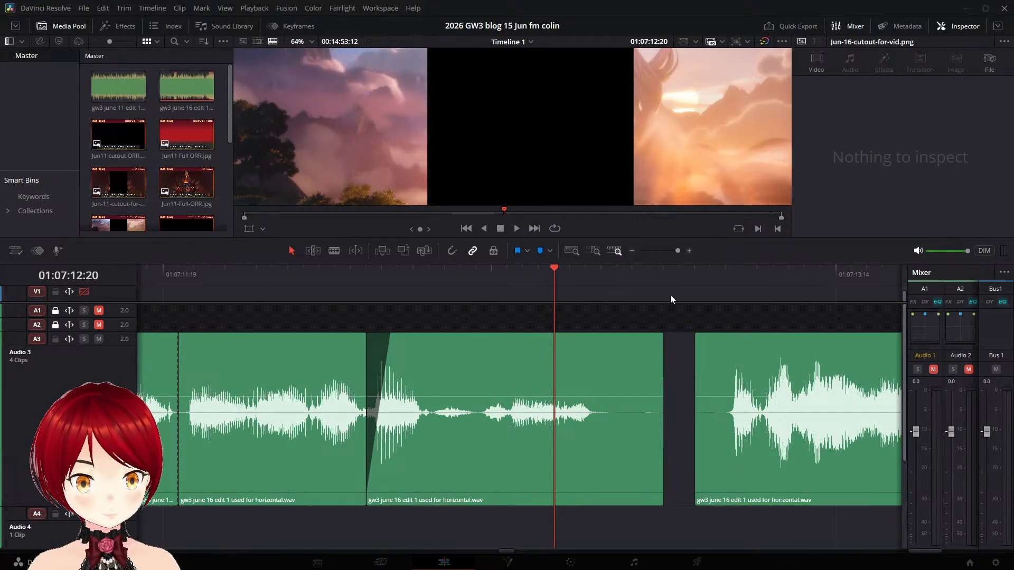
# - Close the gap on Audio 3 around 01:07:13 by moving the following voice clip against the preceding one, and play the passage
pyautogui.scroll(-6, 729, 382)
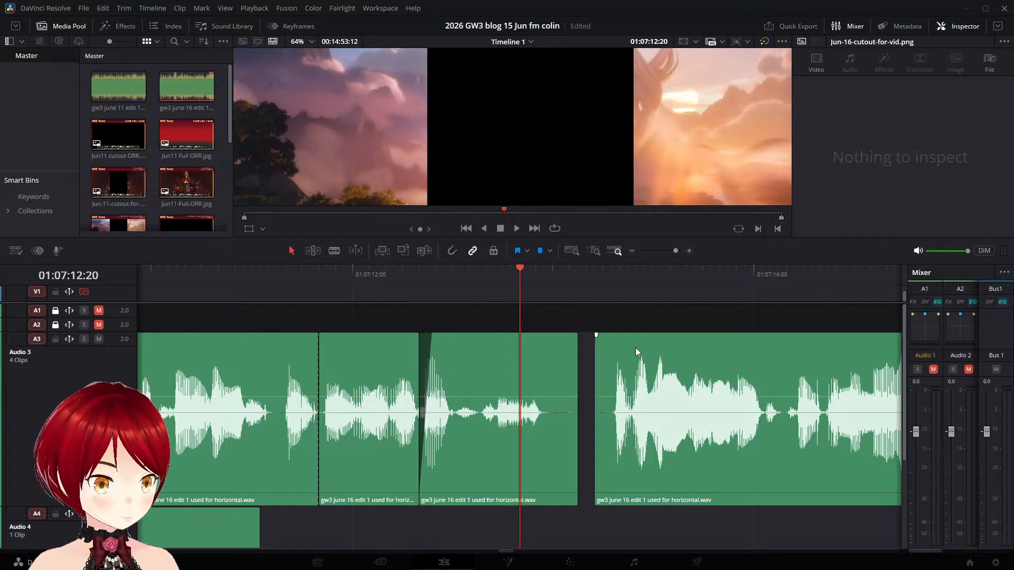
pyautogui.scroll(-2, 623, 402)
pyautogui.scroll(3, 623, 401)
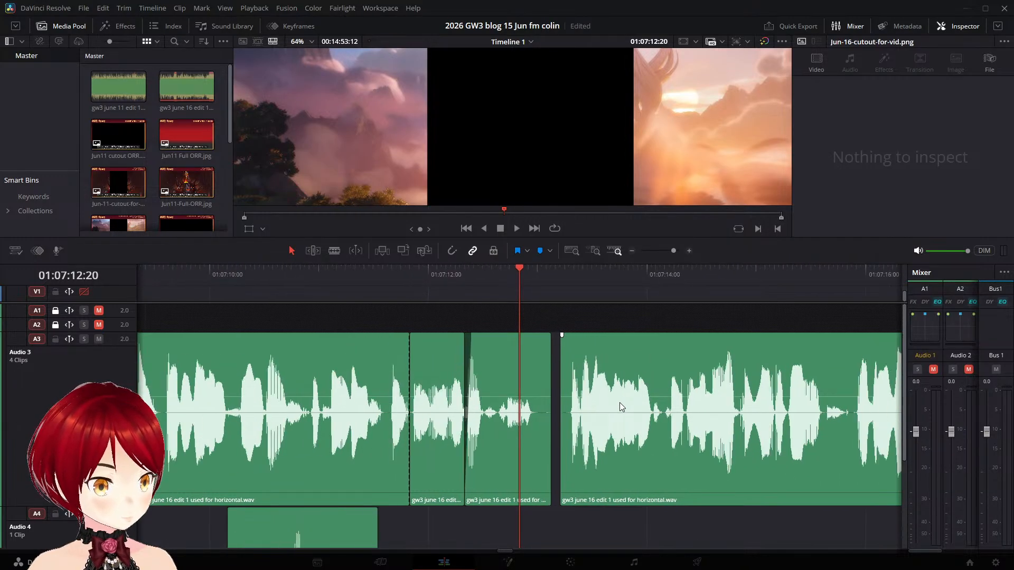
pyautogui.moveTo(706, 379); pyautogui.dragTo(688, 378)
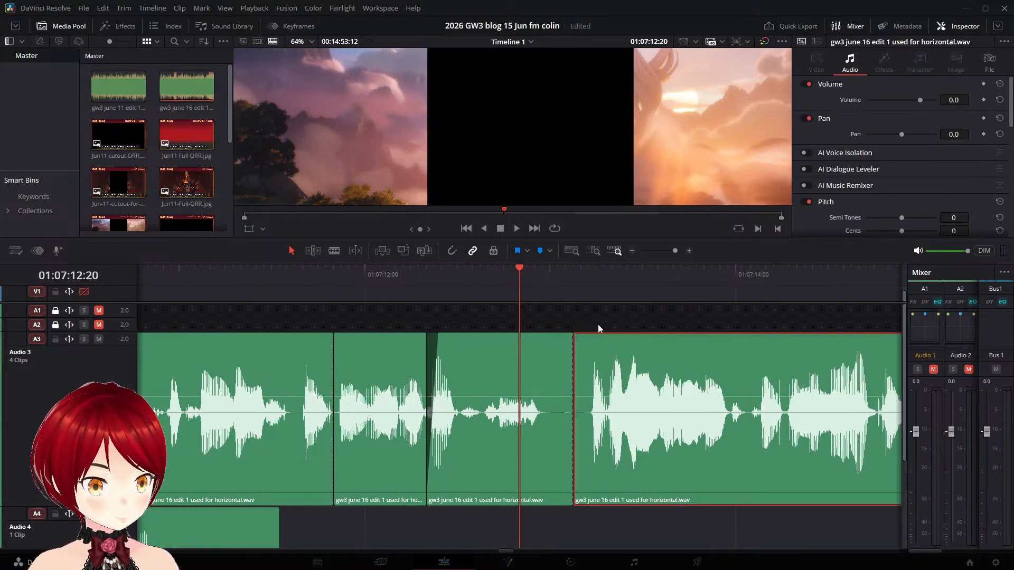
pyautogui.click(163, 269)
pyautogui.press('space')
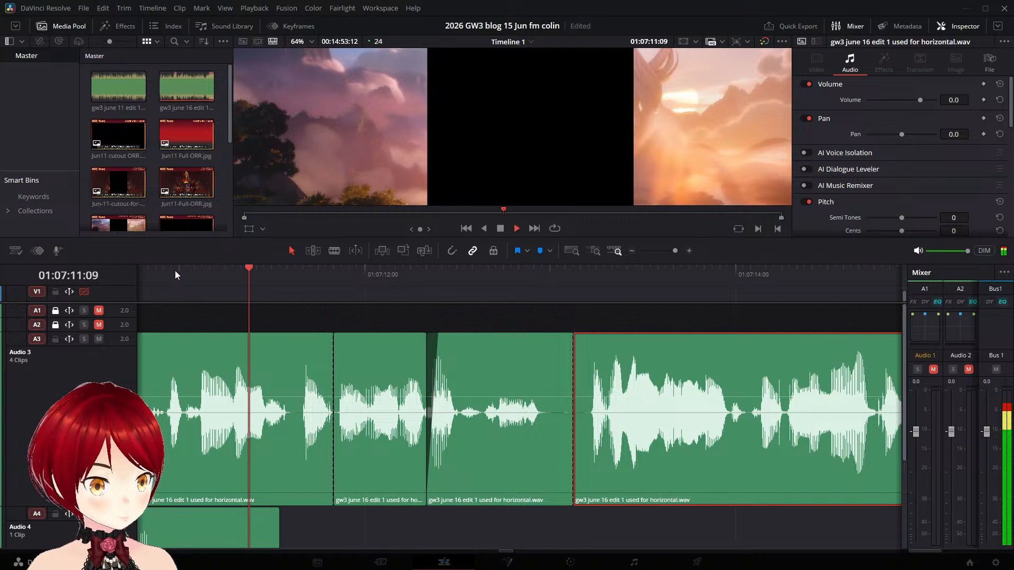
# - Delete the leftover clip on Audio 4 and play back the joined narration clips on Audio 3
pyautogui.click(224, 534)
pyautogui.press('Delete')
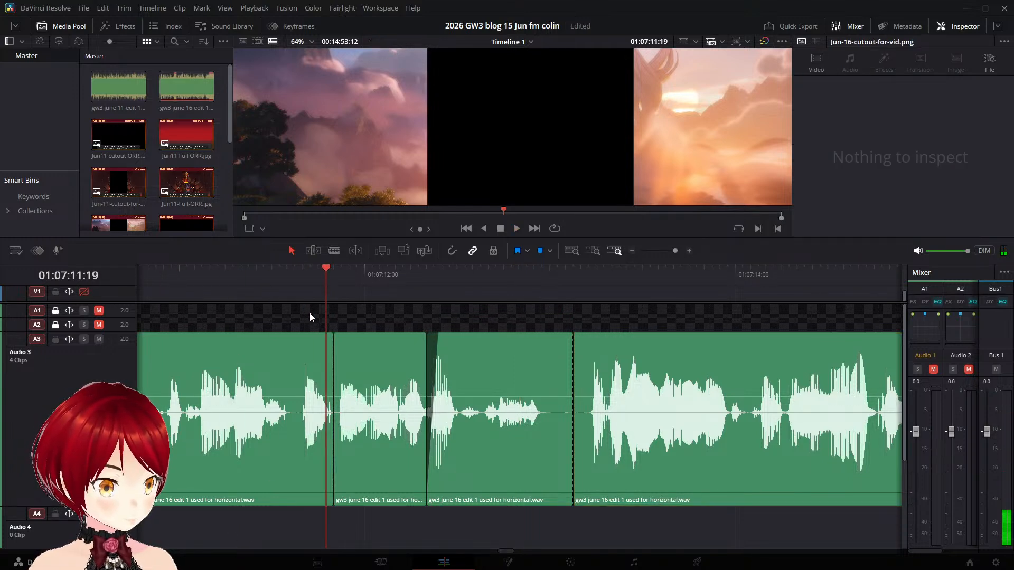
pyautogui.click(211, 277)
pyautogui.press('space')
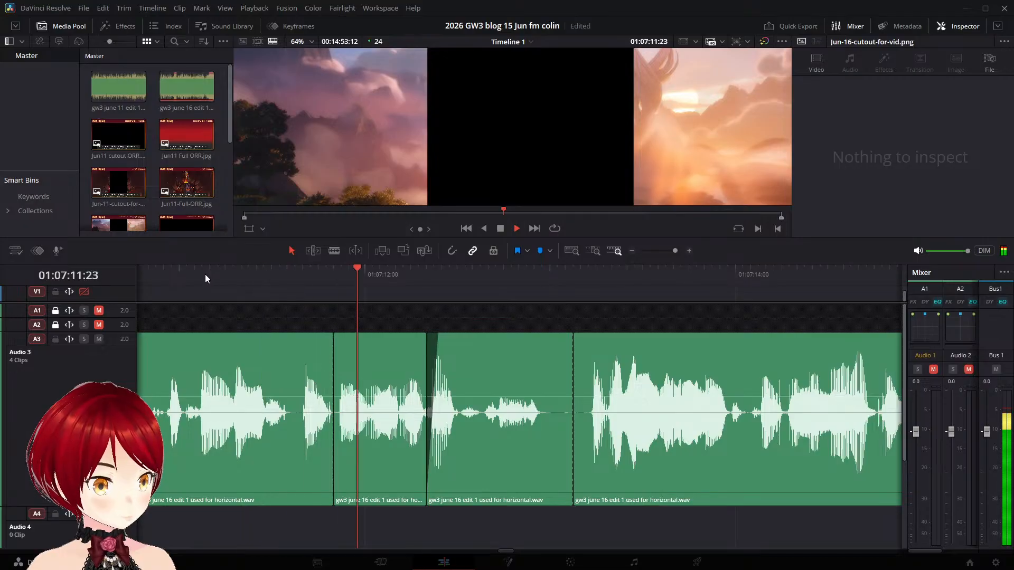
pyautogui.press('space')
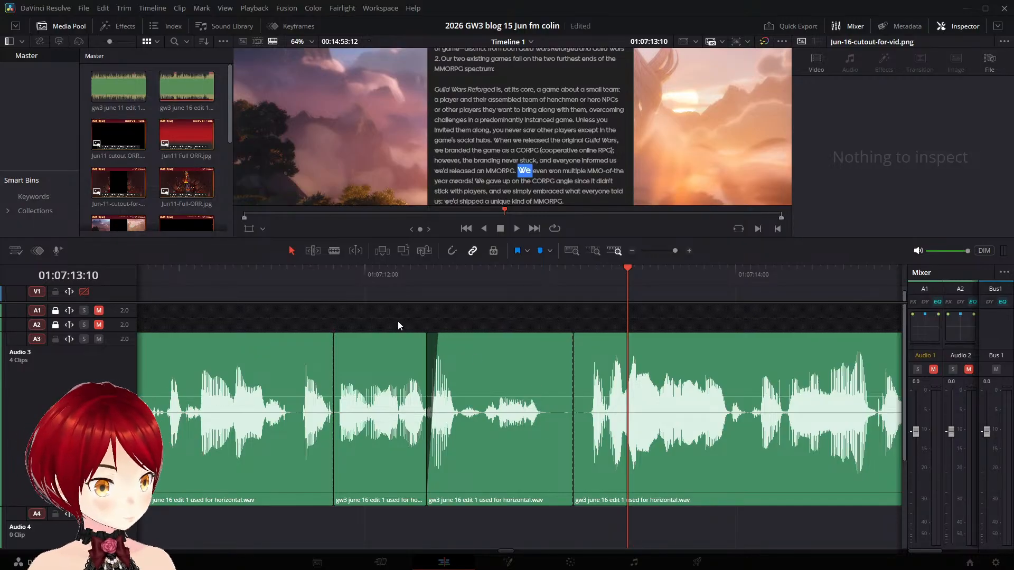
# - Play the start of the OBS 16 Jun.mkv clip on Video 3 to check its highlighted text against the narration
pyautogui.scroll(2, 115, 351)
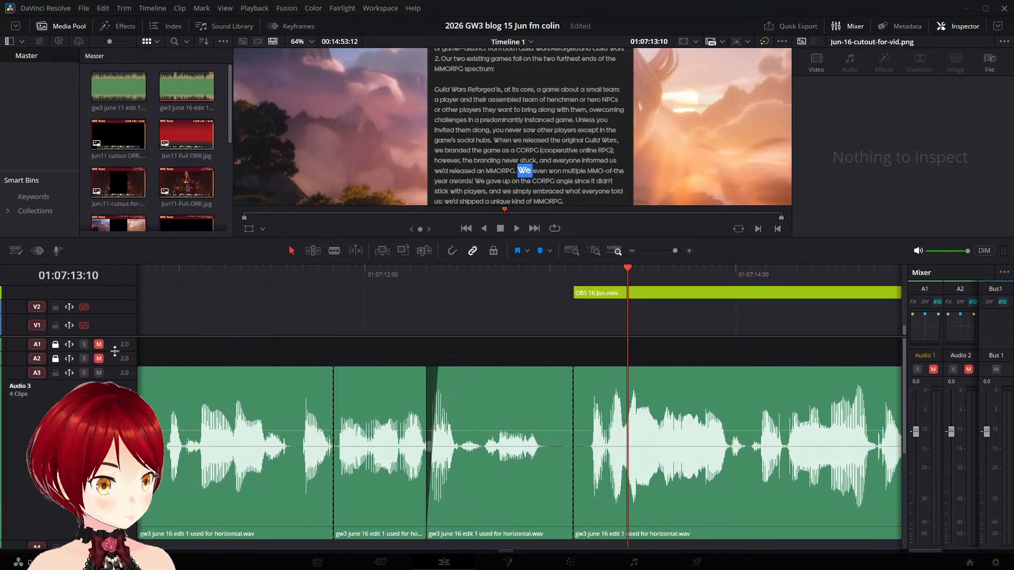
pyautogui.scroll(6, 114, 352)
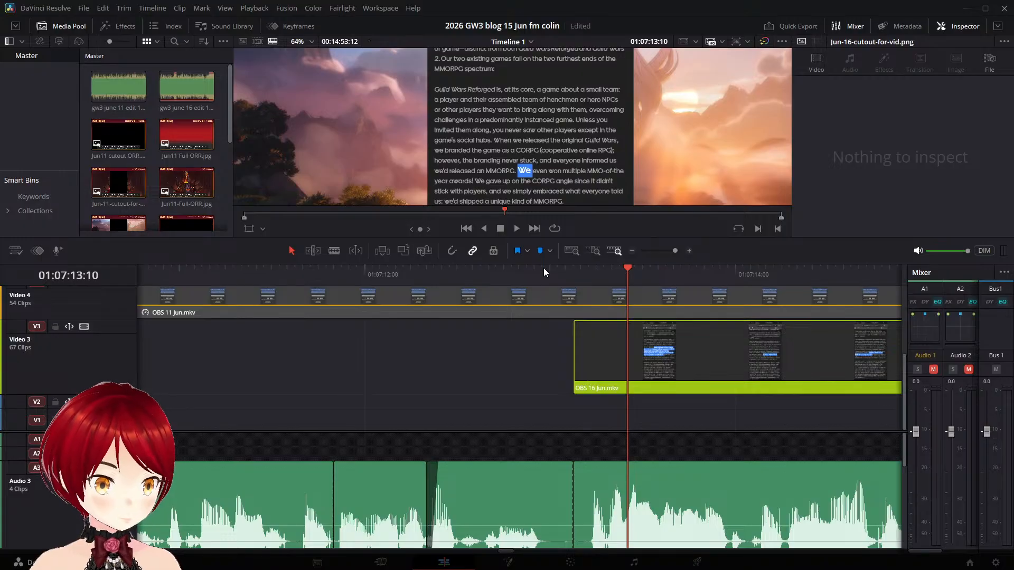
pyautogui.moveTo(595, 282); pyautogui.dragTo(562, 270)
pyautogui.press('space')
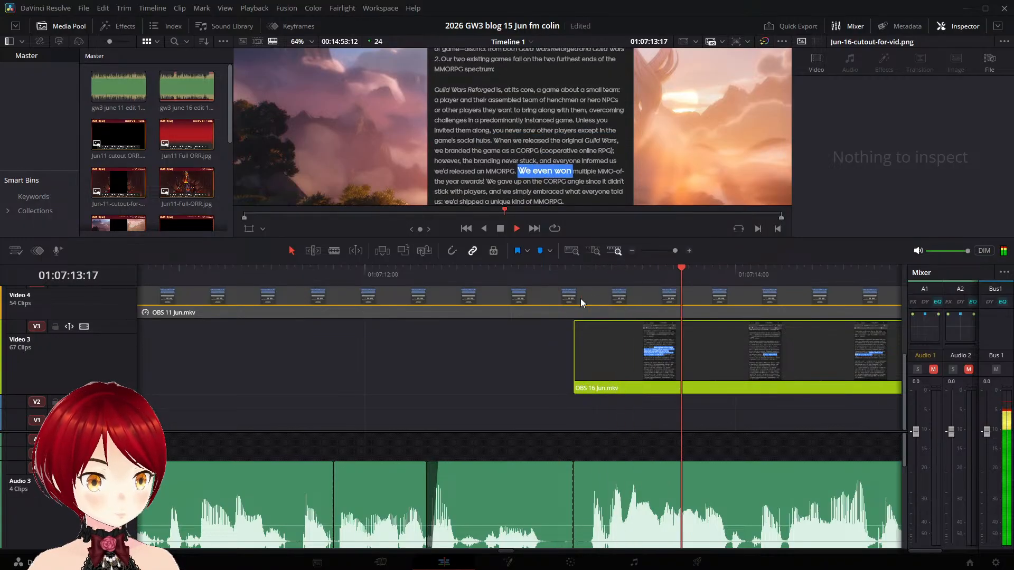
pyautogui.click(288, 274)
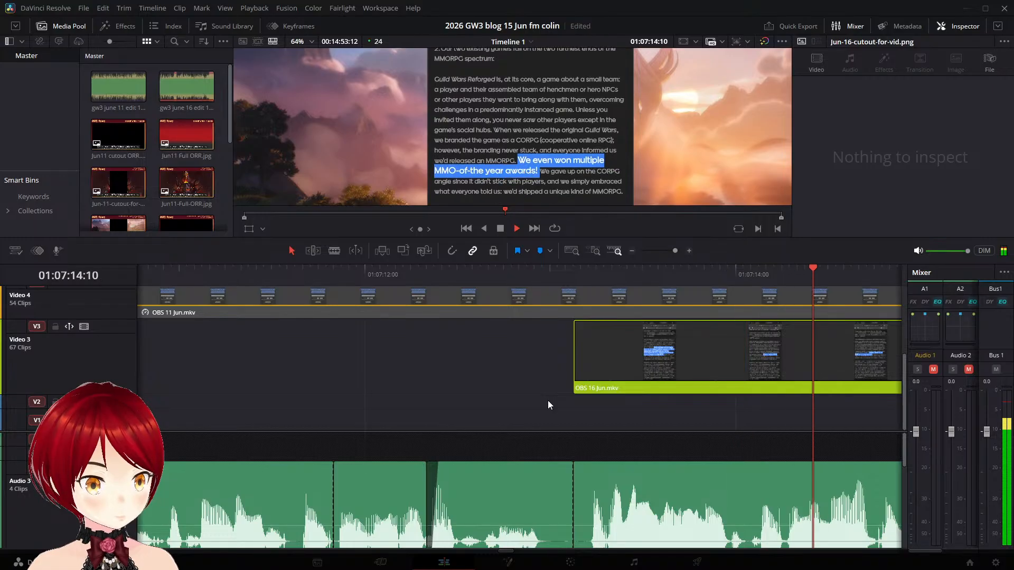
# - Split the OBS 16 Jun.mkv clip on Video 3 at 01:07:15:01, before the "We gave up" highlight begins
pyautogui.press('space')
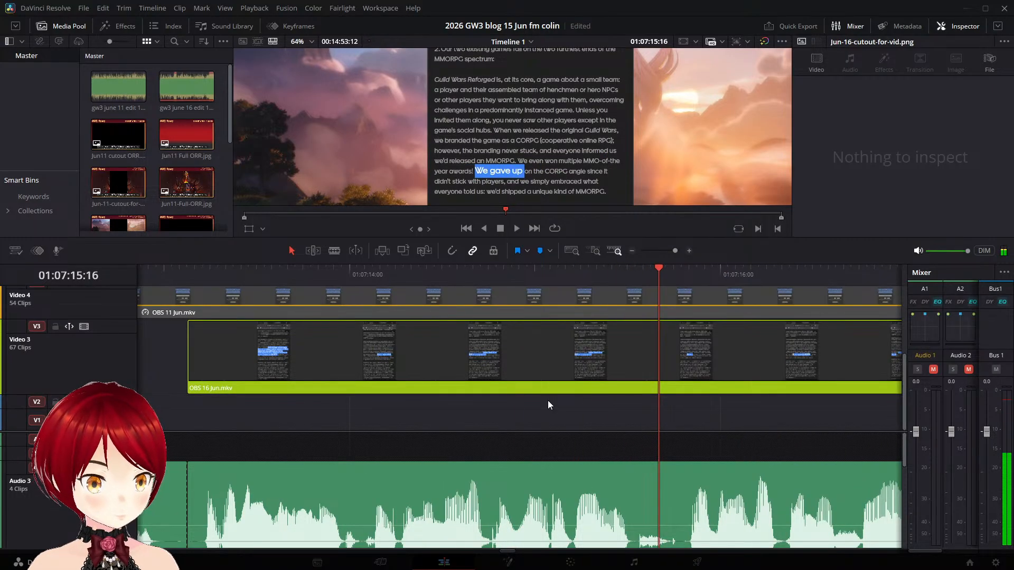
pyautogui.press('Left')
pyautogui.press('Left')
pyautogui.press('Left')
pyautogui.press('Left')
pyautogui.press('Left')
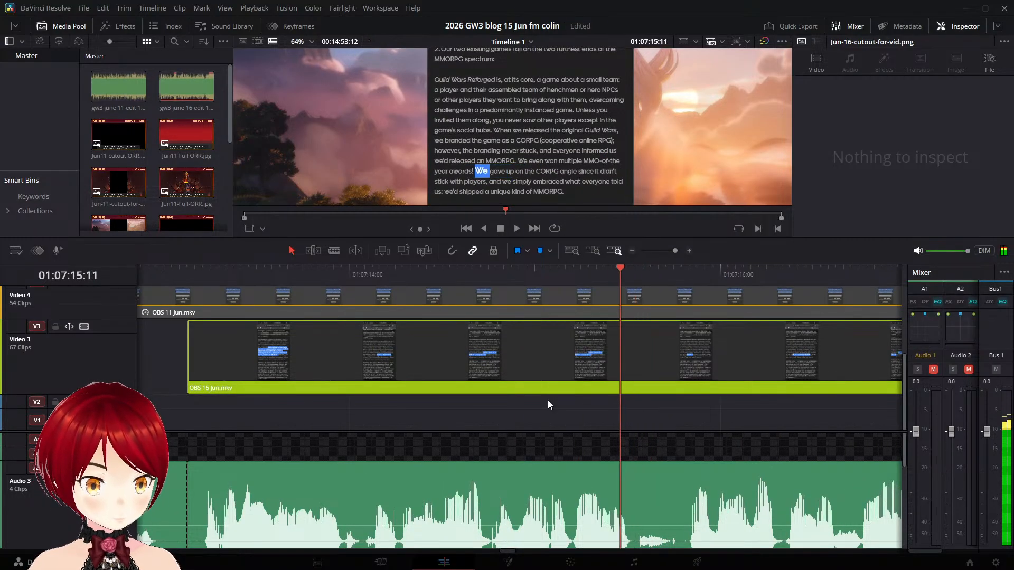
pyautogui.press('Left')
pyautogui.press('Left')
pyautogui.press('Left')
pyautogui.press('Left')
pyautogui.press('Left')
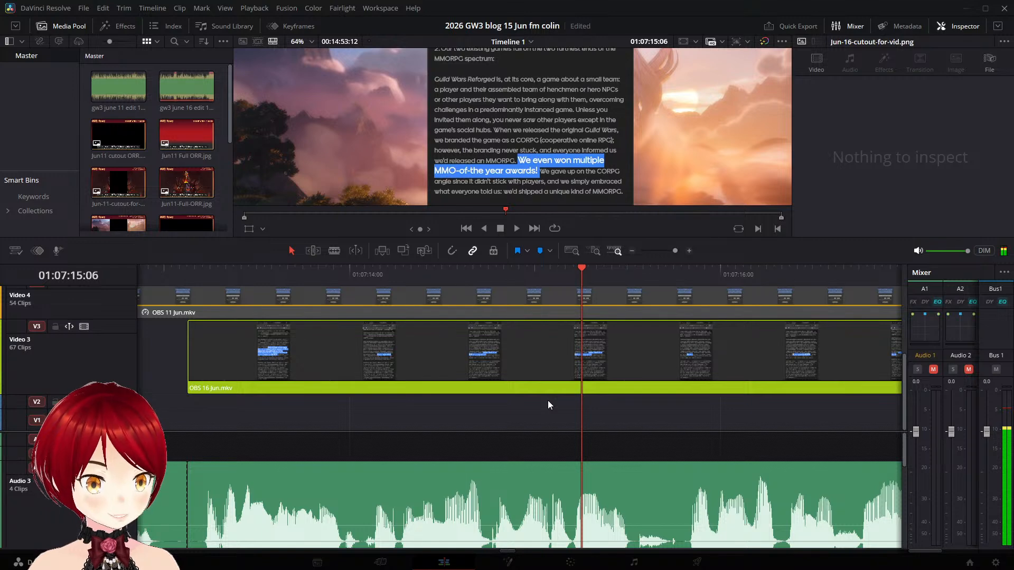
pyautogui.press('Left')
pyautogui.press('Left')
pyautogui.press('Left')
pyautogui.press('Left')
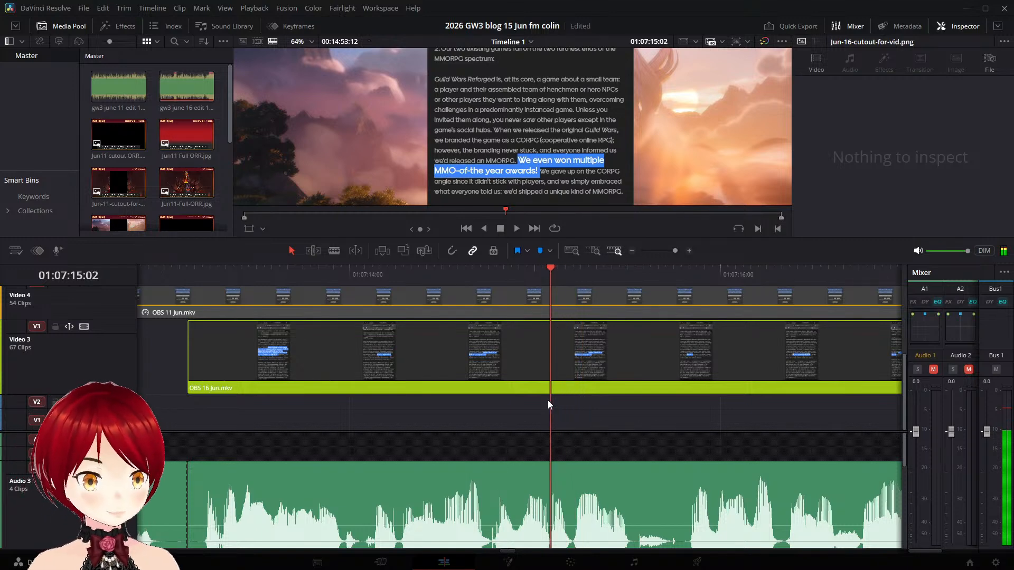
pyautogui.press('Left')
pyautogui.click(618, 364)
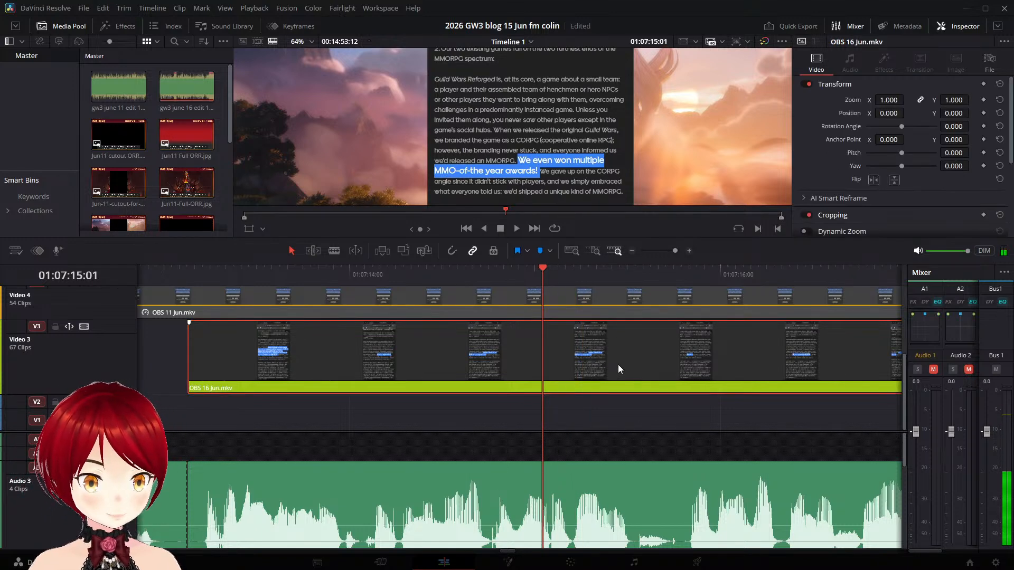
pyautogui.hotkey('ctrl', 'b')
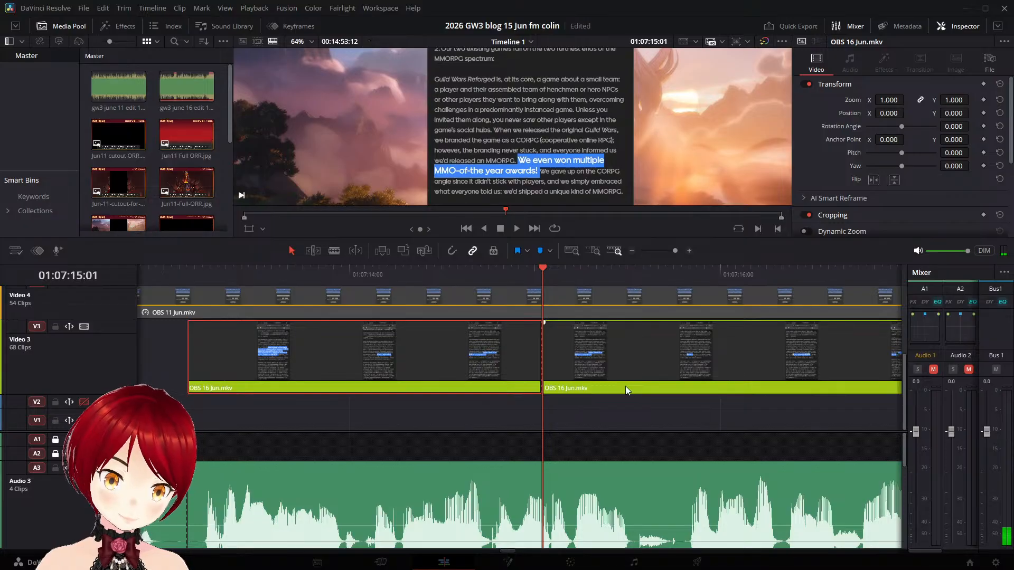
# - Move the part of OBS 16 Jun.mkv after the cut so it starts at 01:07:16:02 on Video 3
pyautogui.press('space')
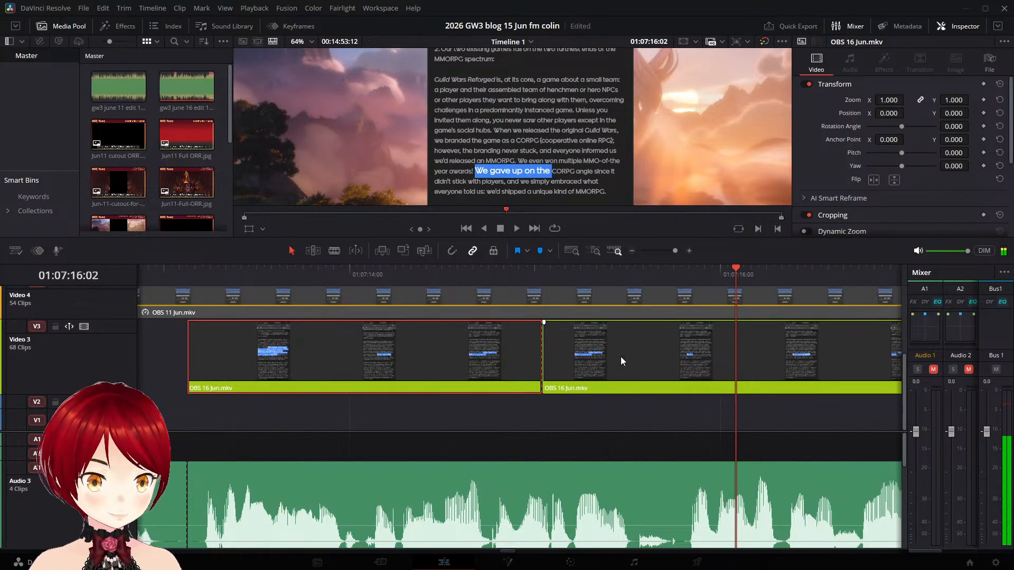
pyautogui.moveTo(620, 356); pyautogui.dragTo(804, 368)
pyautogui.press('space')
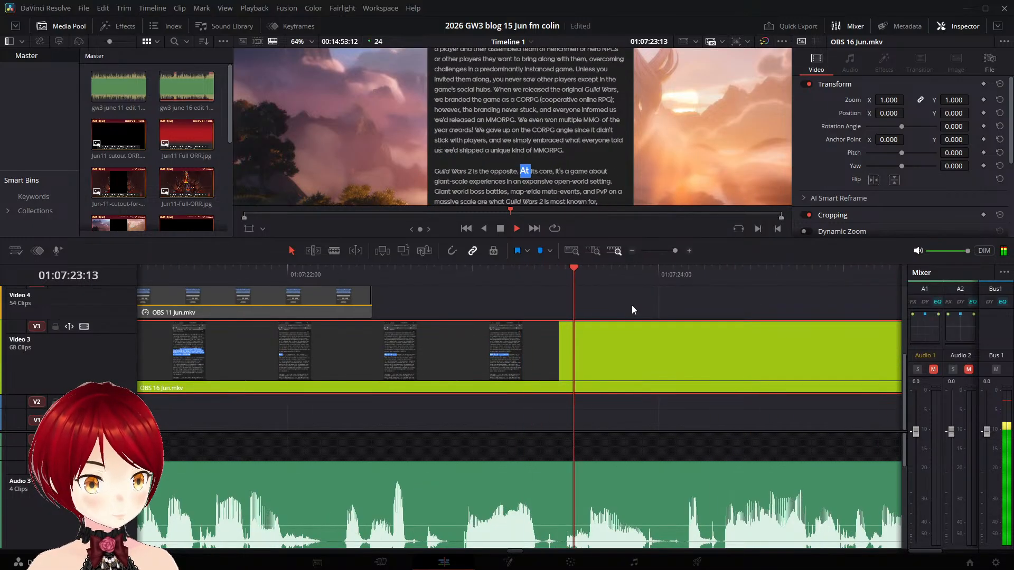
# - Split the OBS 16 Jun.mkv clip on Video 3 at 01:07:21:10, before the "Guild Wars 2 is the opposite" highlight begins
pyautogui.press('space')
pyautogui.press('Left')
pyautogui.press('Left')
pyautogui.press('Left')
pyautogui.press('Left')
pyautogui.press('Left')
pyautogui.press('Left')
pyautogui.press('Left')
pyautogui.press('Left')
pyautogui.press('Left')
pyautogui.press('Left')
pyautogui.press('Left')
pyautogui.press('Left')
pyautogui.press('Left')
pyautogui.press('Left')
pyautogui.press('Left')
pyautogui.press('Left')
pyautogui.press('Left')
pyautogui.press('Left')
pyautogui.press('Left')
pyautogui.press('Left')
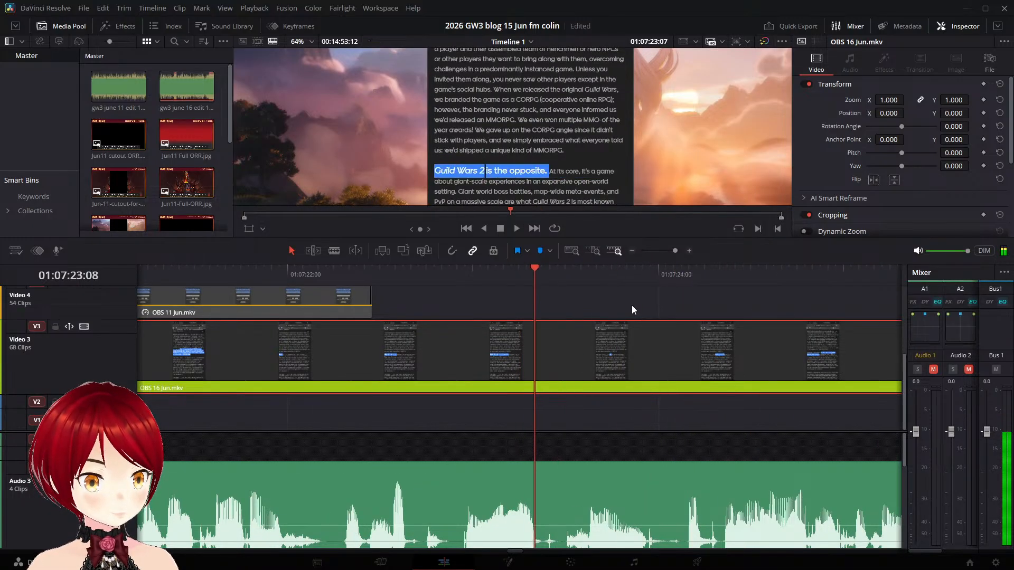
pyautogui.press('Left')
pyautogui.press('Left')
pyautogui.press('Left')
pyautogui.press('Left')
pyautogui.press('Left')
pyautogui.press('Left')
pyautogui.press('Left')
pyautogui.press('Left')
pyautogui.press('Left')
pyautogui.press('Left')
pyautogui.press('Left')
pyautogui.press('Left')
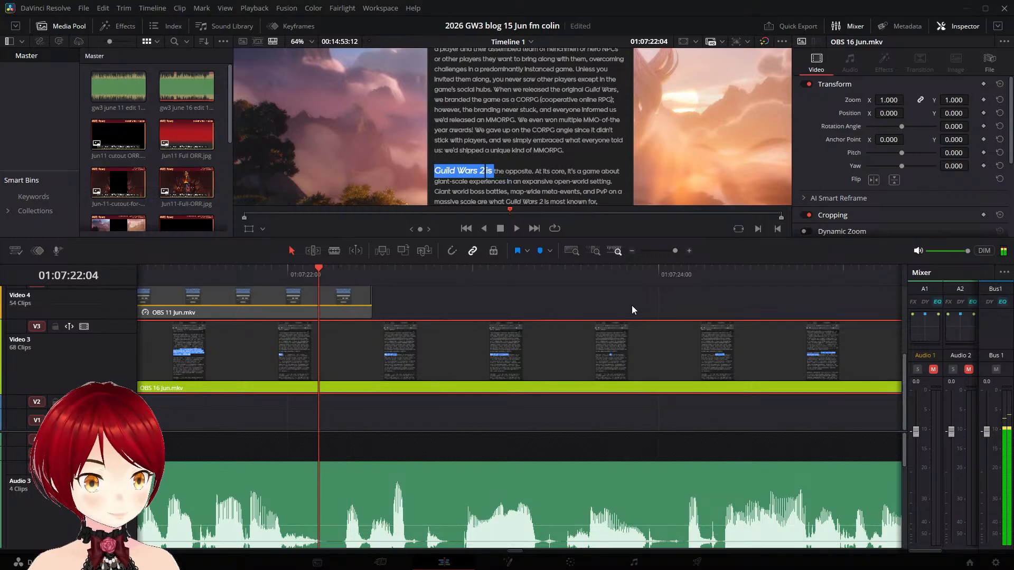
pyautogui.press('Left')
pyautogui.press('Left')
pyautogui.press('Left')
pyautogui.press('Left')
pyautogui.press('Left')
pyautogui.press('Left')
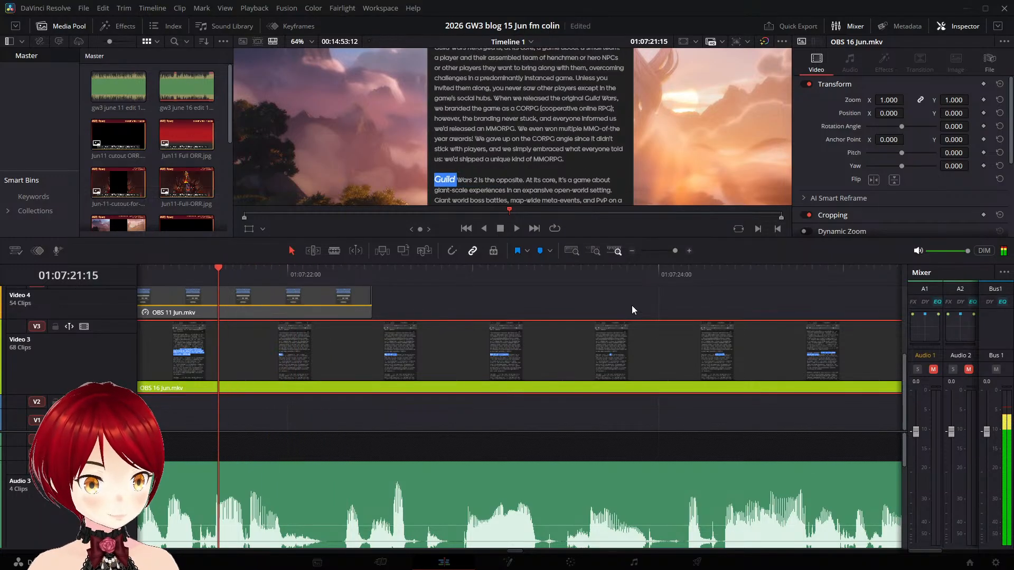
pyautogui.press('Right')
pyautogui.press('Right')
pyautogui.press('Left')
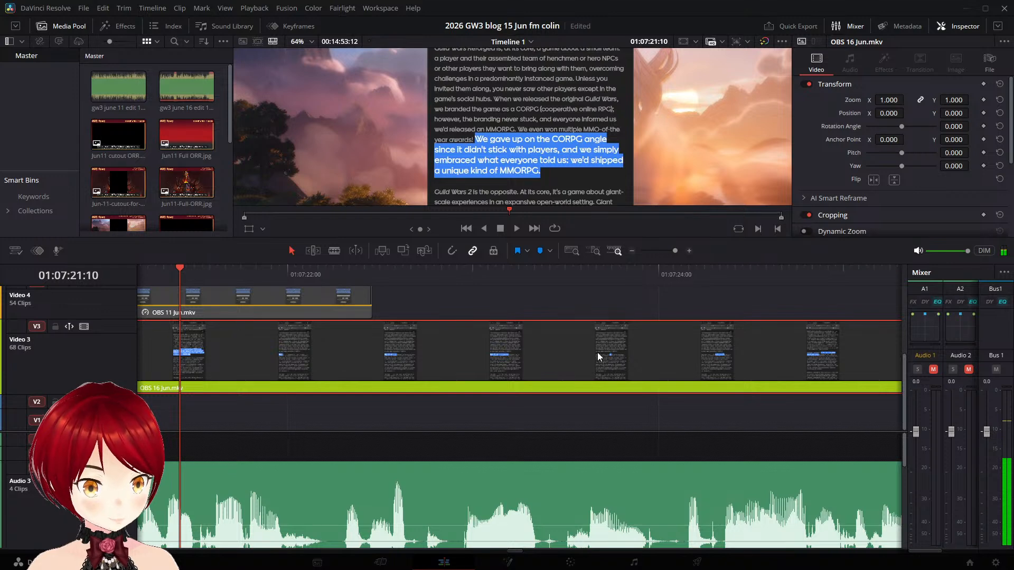
pyautogui.hotkey('ctrl', 'b')
# - Shift the OBS 16 Jun.mkv piece after the new cut so it starts at 01:07:25:15 on Video 3
pyautogui.press('space')
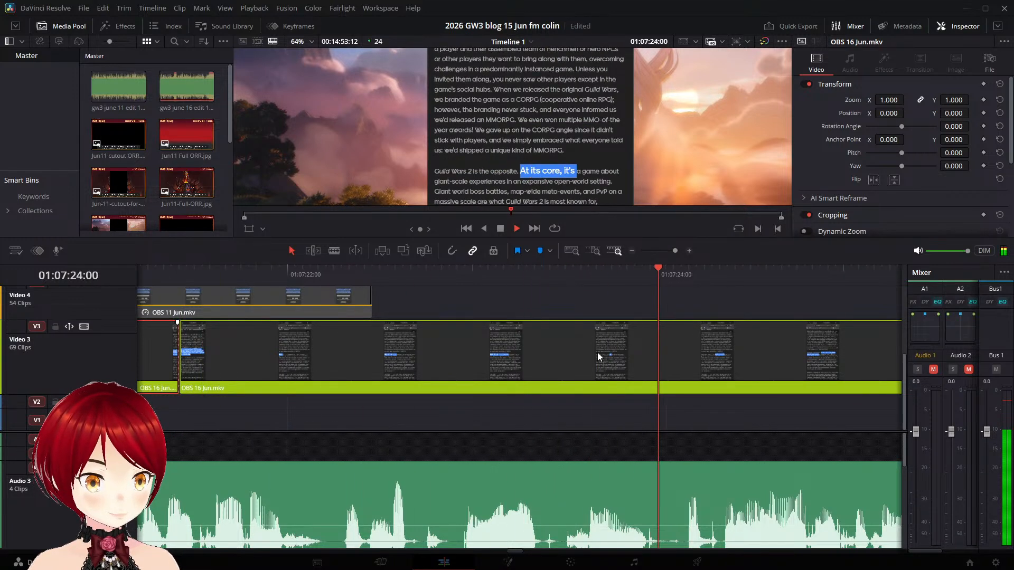
pyautogui.press('space')
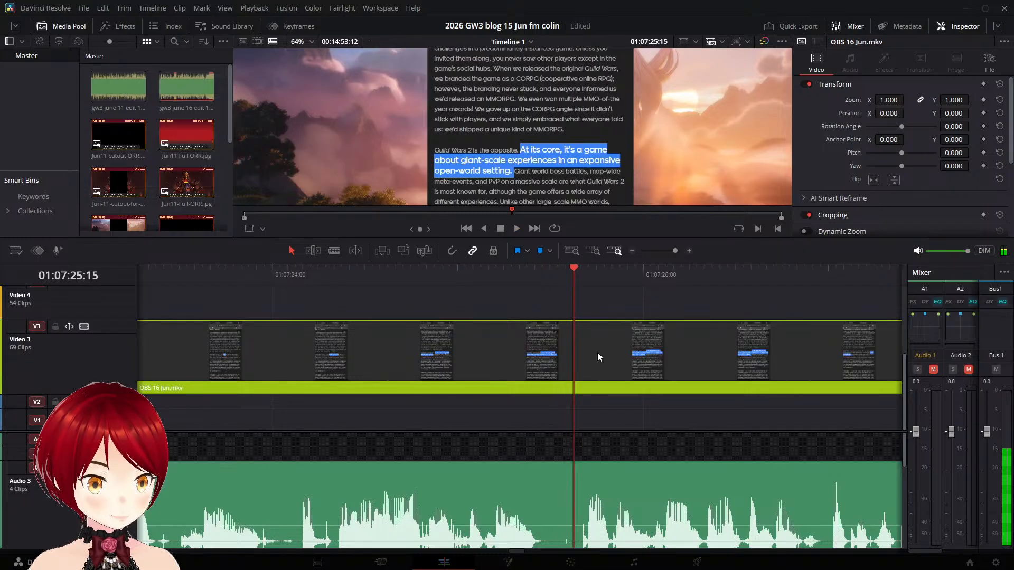
pyautogui.moveTo(550, 379); pyautogui.dragTo(660, 368)
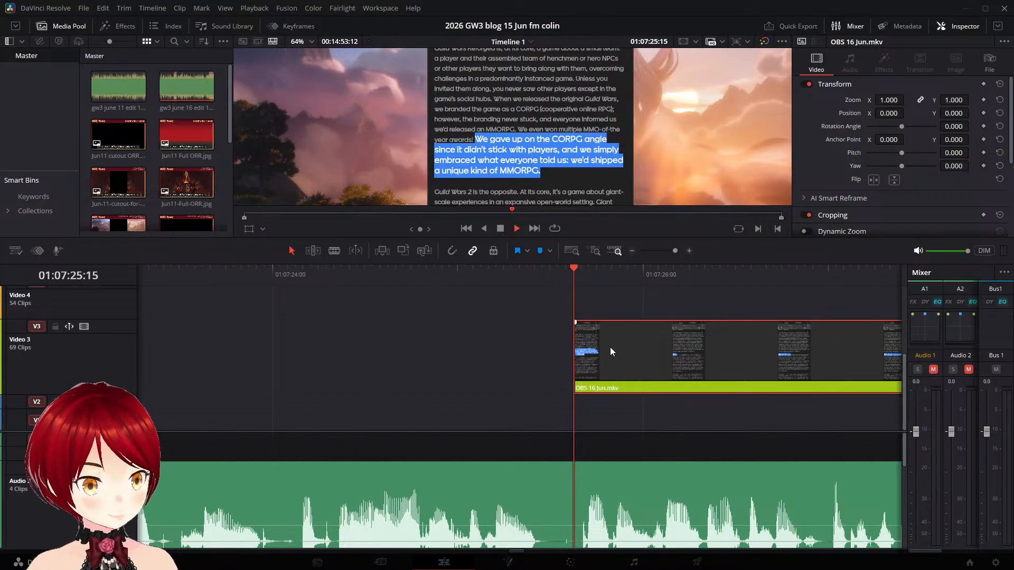
# - Replay the shifted OBS 16 Jun.mkv piece between 01:07:26 and 01:07:30 to compare the highlighted sentences with the narration
pyautogui.press('space')
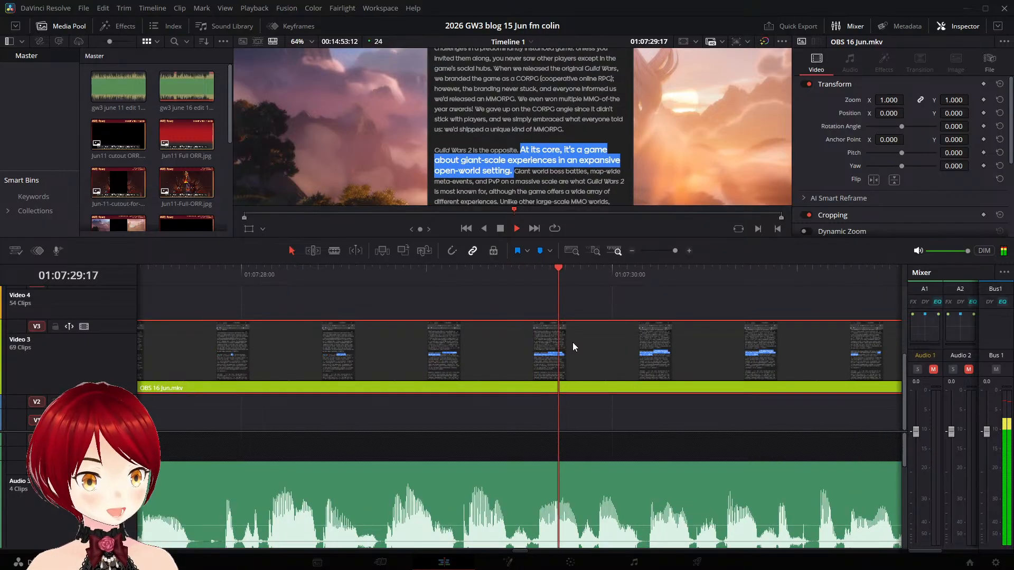
pyautogui.press('space')
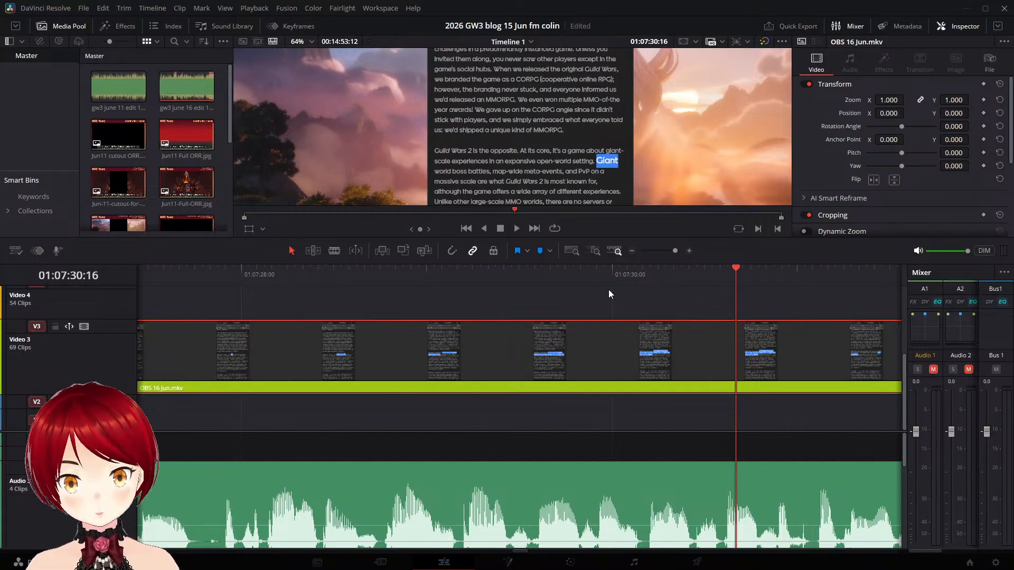
pyautogui.click(228, 273)
pyautogui.press('space')
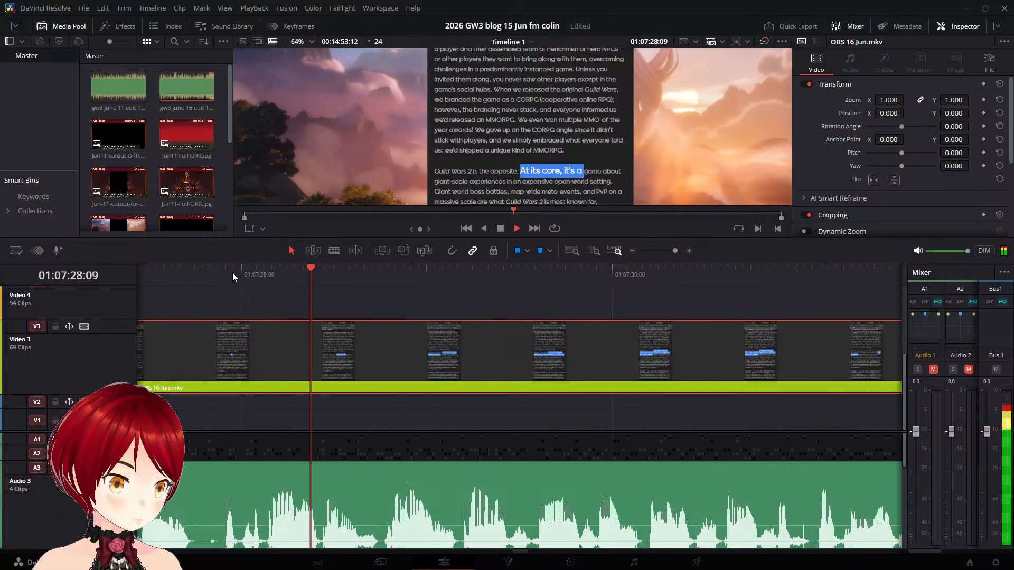
pyautogui.press('space')
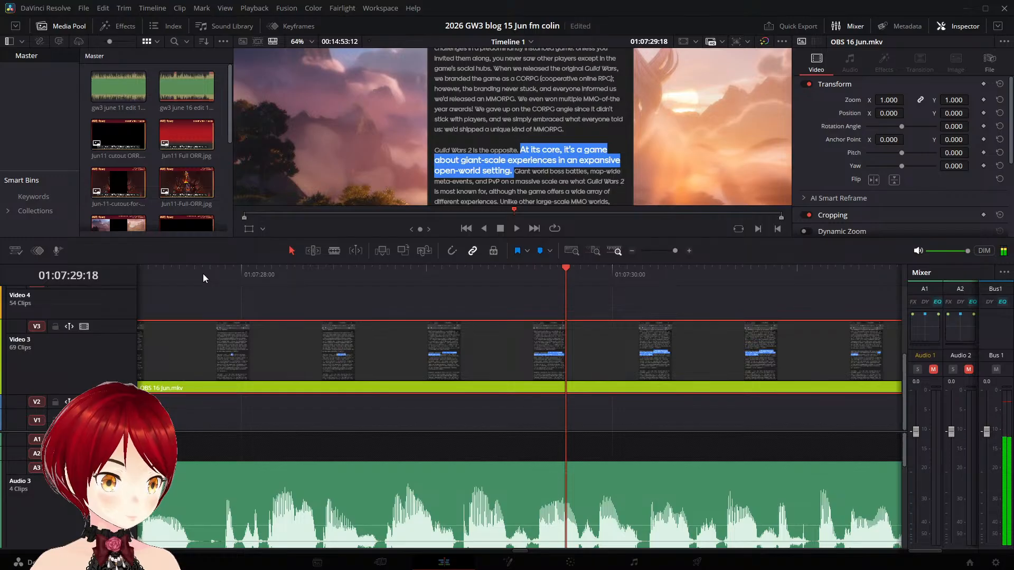
pyautogui.click(163, 274)
pyautogui.hscroll(-5, 175, 283)
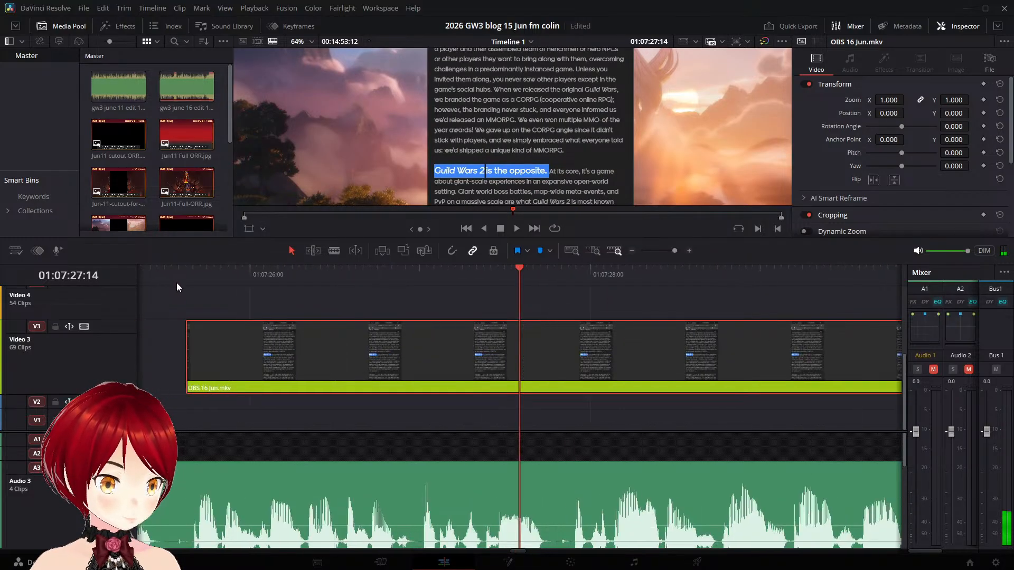
pyautogui.click(278, 276)
pyautogui.click(401, 274)
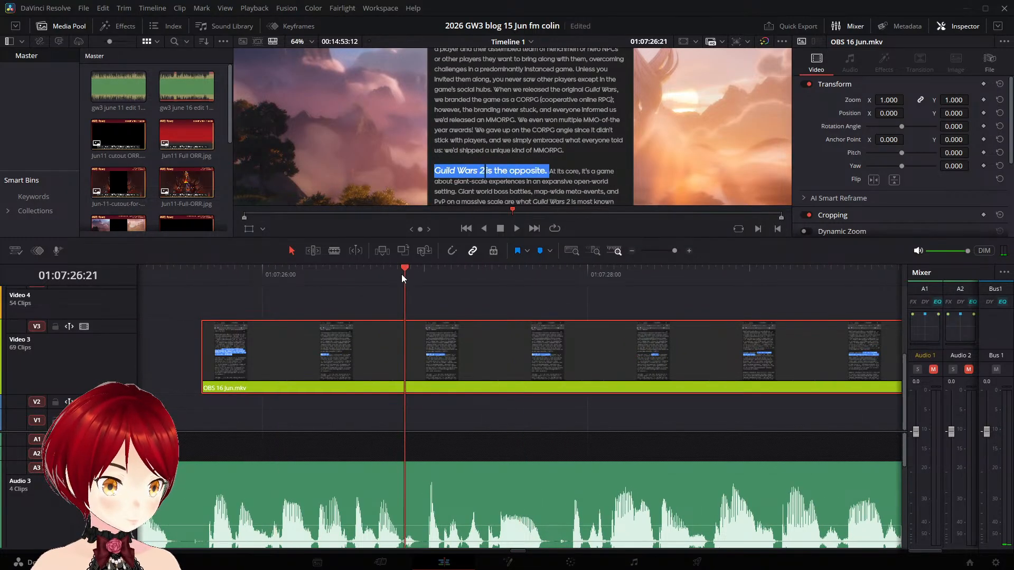
pyautogui.press('space')
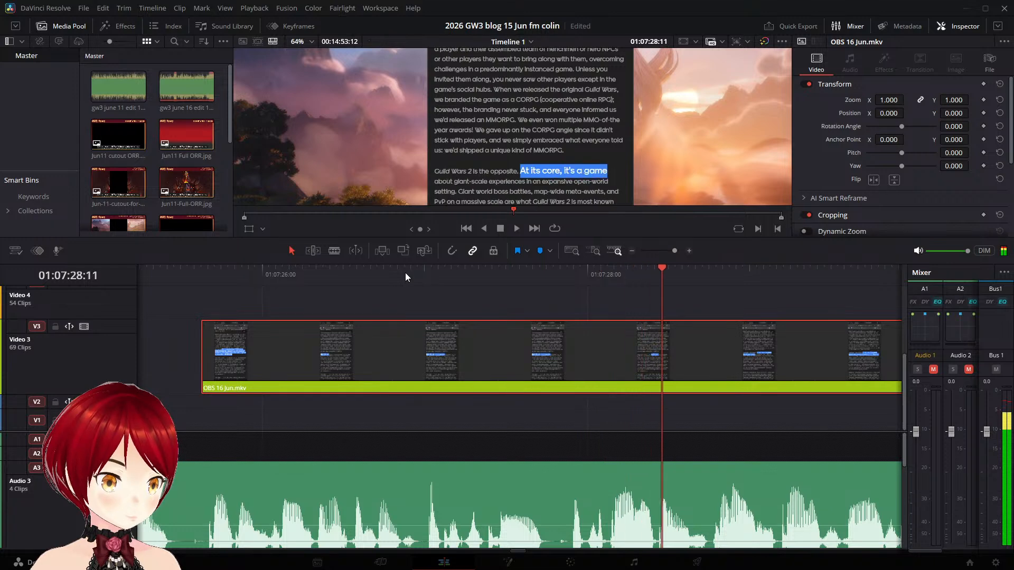
pyautogui.click(405, 273)
pyautogui.press('space')
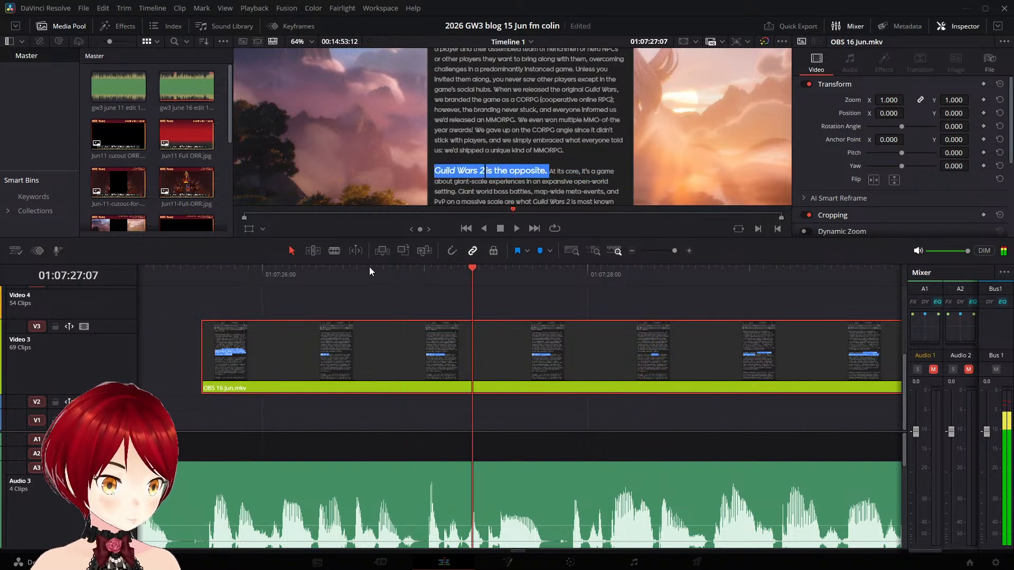
pyautogui.click(200, 274)
pyautogui.press('space')
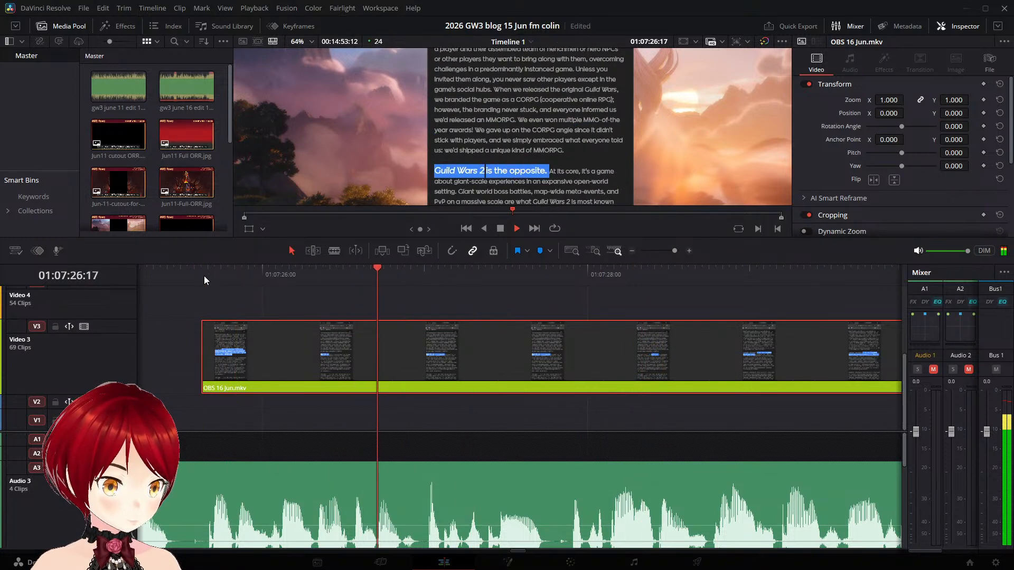
# - Split the OBS 16 Jun.mkv clip on Video 3 at 01:07:27:10, before the "At its core" highlight begins
pyautogui.press('space')
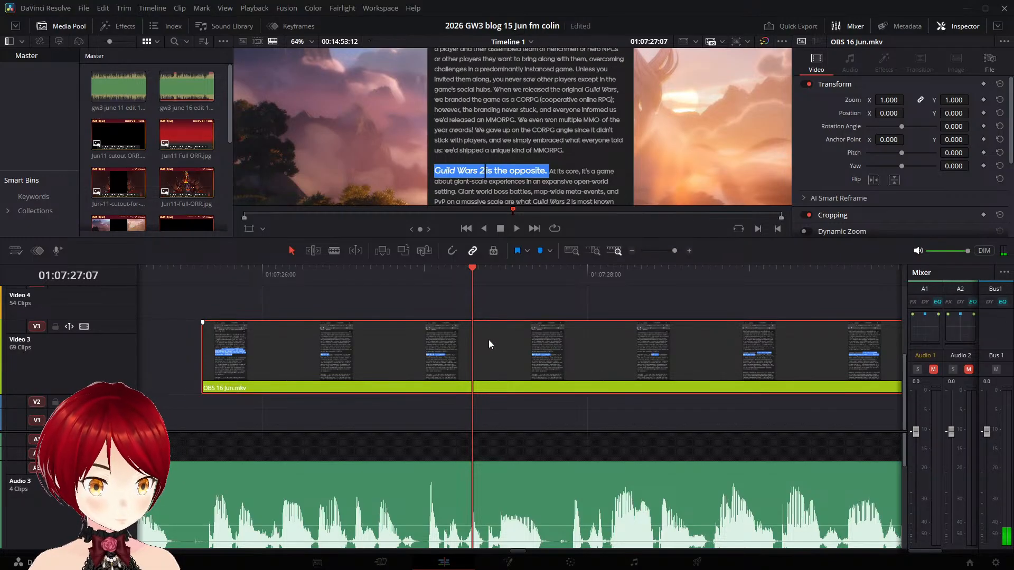
pyautogui.press('space')
pyautogui.press('space')
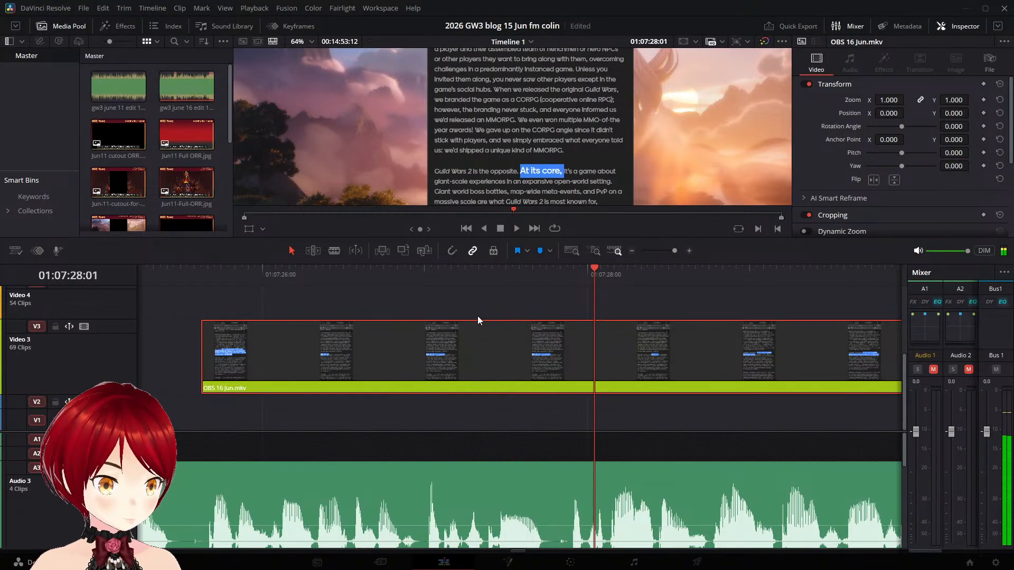
pyautogui.press('Left')
pyautogui.press('Left')
pyautogui.press('Left')
pyautogui.press('Left')
pyautogui.press('Left')
pyautogui.press('Left')
pyautogui.press('Left')
pyautogui.press('Left')
pyautogui.press('Left')
pyautogui.press('Left')
pyautogui.press('Left')
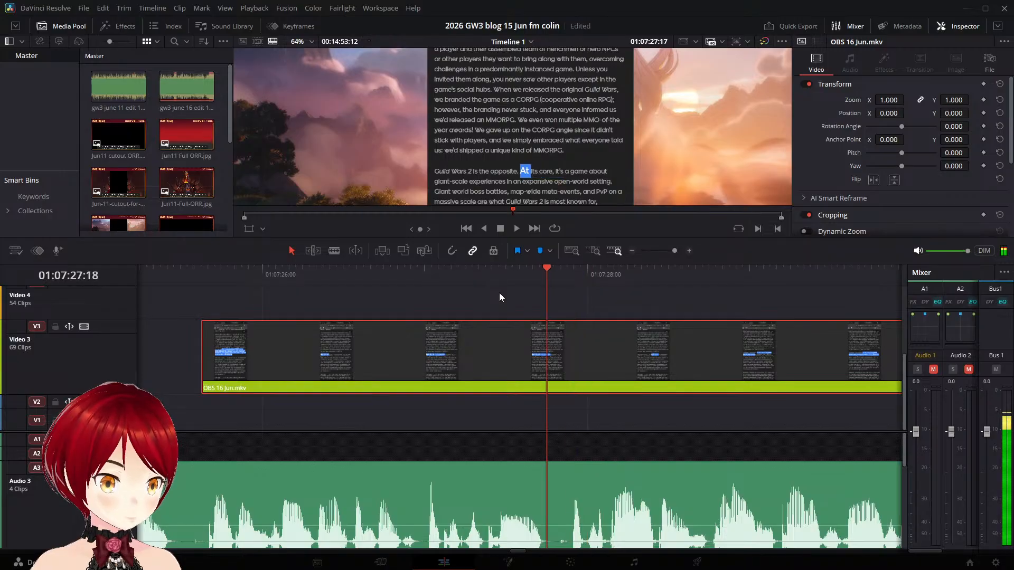
pyautogui.press('Right')
pyautogui.press('Left')
pyautogui.press('Left')
pyautogui.press('Left')
pyautogui.press('Left')
pyautogui.press('Left')
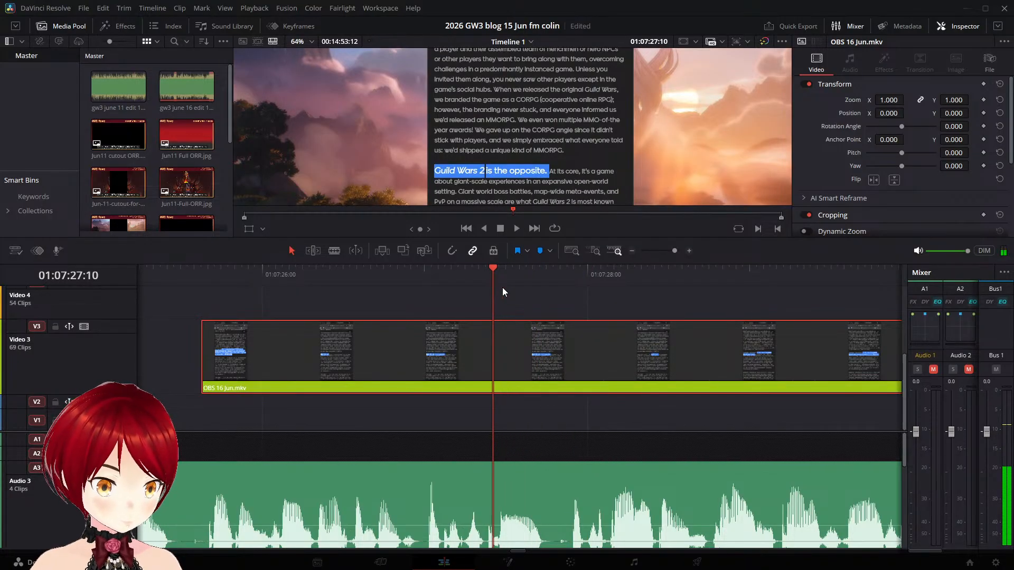
pyautogui.hotkey('ctrl', 'b')
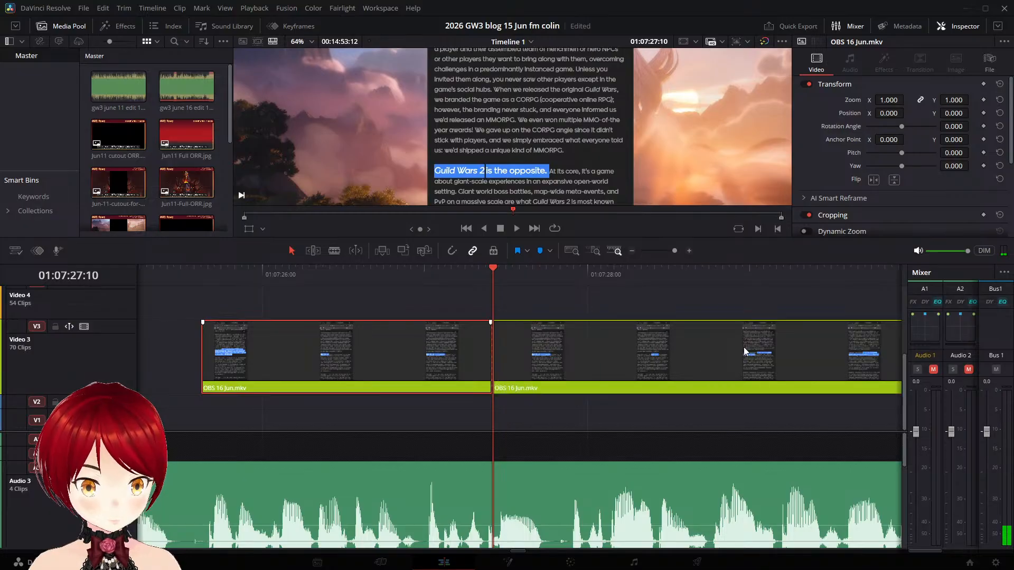
# - Cut out the OBS 16 Jun.mkv section from 01:07:27:10 to 01:07:27:15 on Video 3 and close the gap
pyautogui.press('Right')
pyautogui.press('Right')
pyautogui.press('Right')
pyautogui.press('Right')
pyautogui.press('Right')
pyautogui.press('Right')
pyautogui.press('Right')
pyautogui.press('Right')
pyautogui.press('Right')
pyautogui.press('Right')
pyautogui.press('Right')
pyautogui.press('Right')
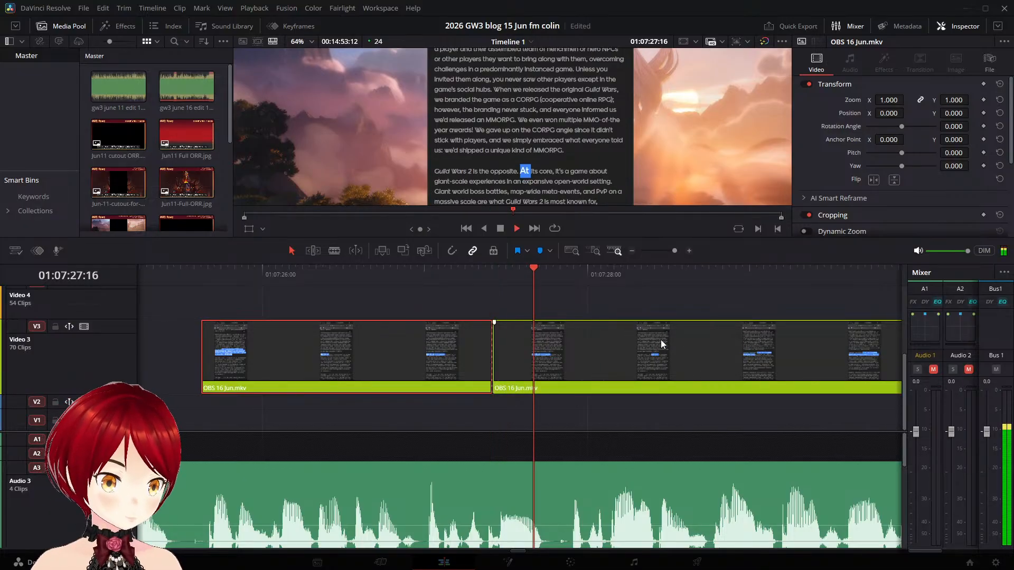
pyautogui.press('Left')
pyautogui.press('Left')
pyautogui.press('Left')
pyautogui.press('Left')
pyautogui.press('Left')
pyautogui.press('Left')
pyautogui.press('Left')
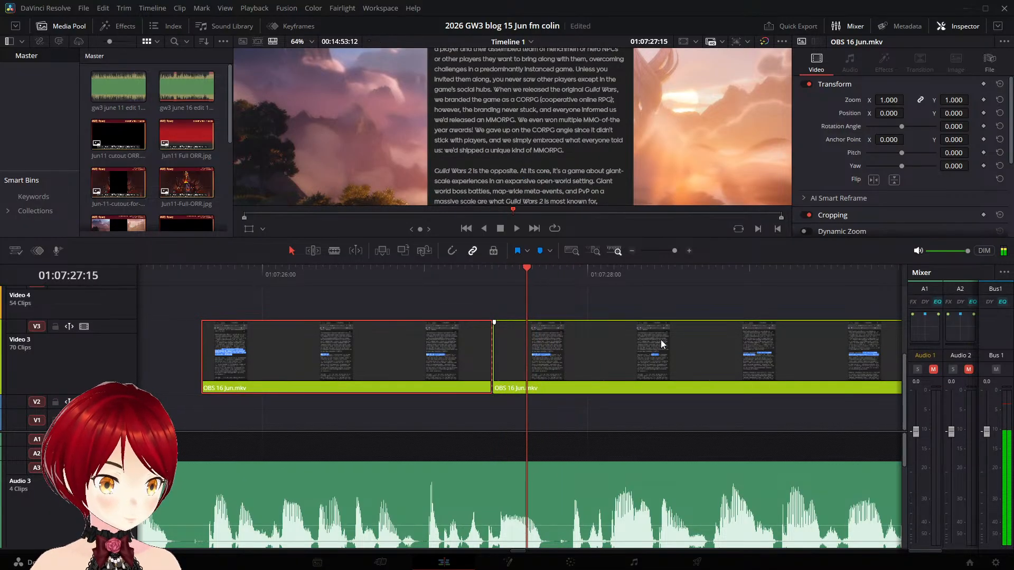
pyautogui.click(661, 345)
pyautogui.hotkey('ctrl', 'b')
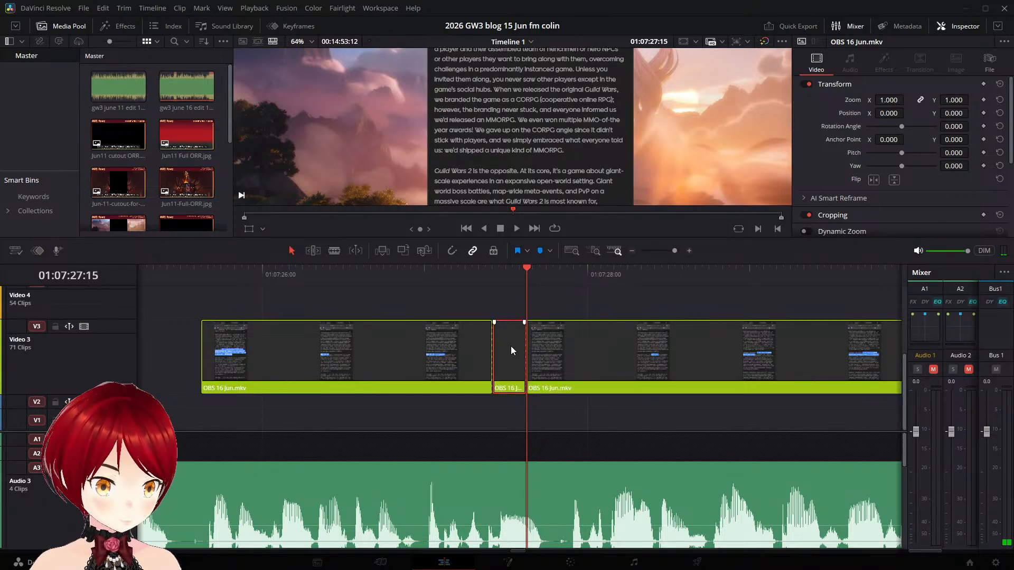
pyautogui.press('Delete')
pyautogui.moveTo(575, 349); pyautogui.dragTo(540, 353)
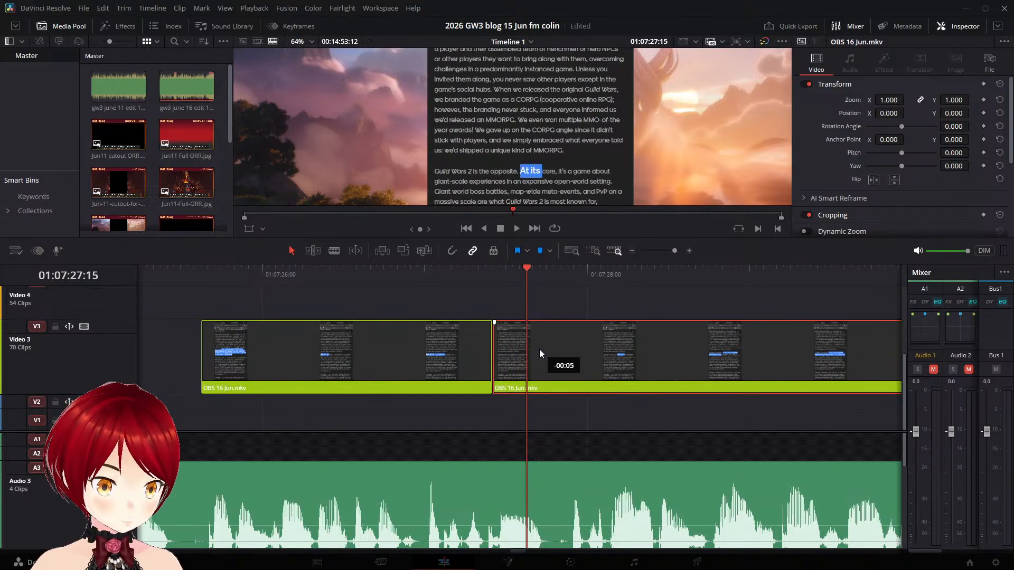
# - Trim the end of the "Guild Wars 2 is the opposite" piece to 01:07:27:00 and move the following piece up against it
pyautogui.click(331, 276)
pyautogui.press('space')
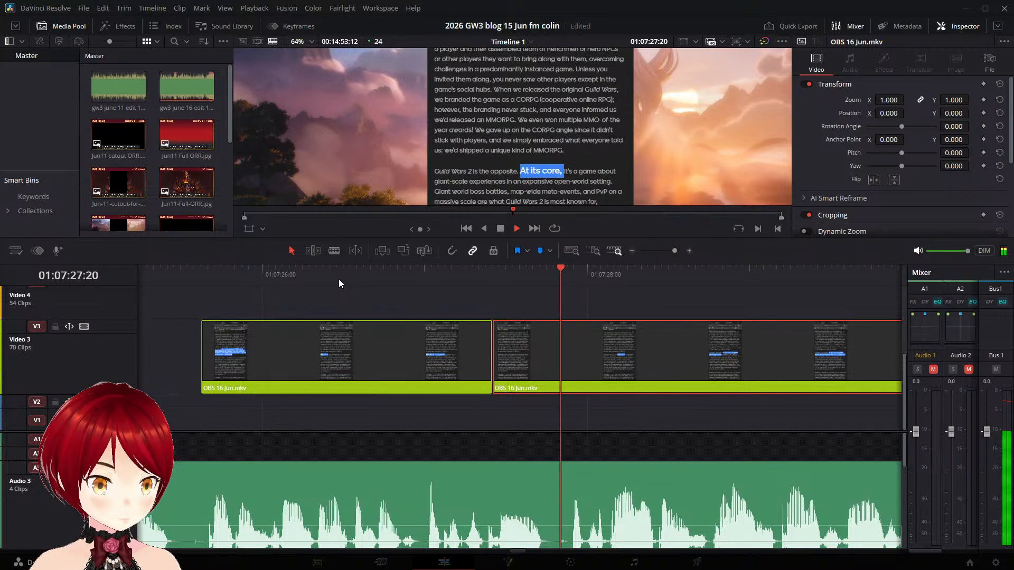
pyautogui.press('space')
pyautogui.click(350, 270)
pyautogui.press('space')
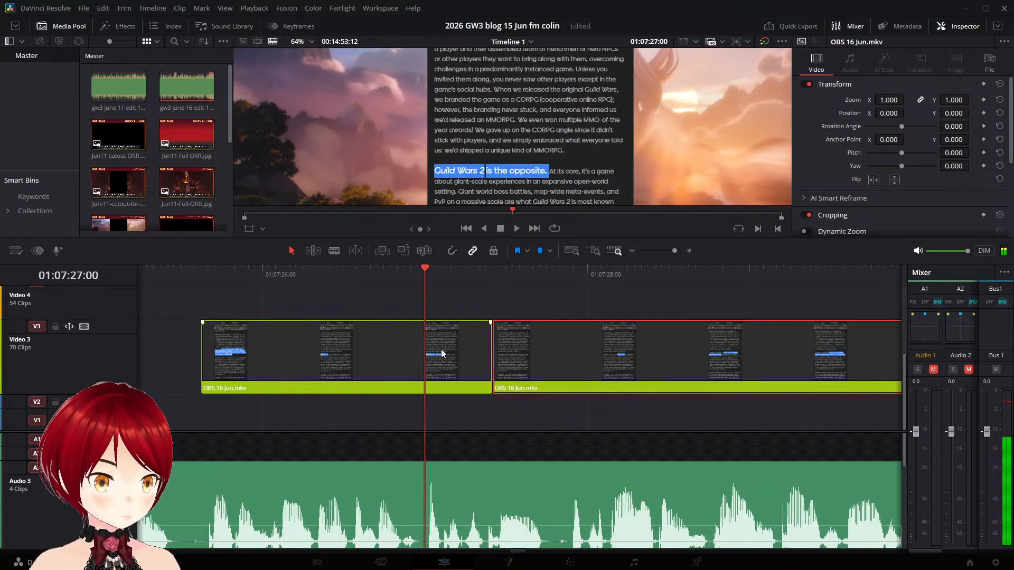
pyautogui.moveTo(493, 348); pyautogui.dragTo(431, 348)
pyautogui.moveTo(543, 361); pyautogui.dragTo(502, 363)
# - Split the OBS 16 Jun.mkv clip on Video 3 at 01:07:29:19, before the "Giant world boss battles" highlight begins
pyautogui.click(327, 274)
pyautogui.press('space')
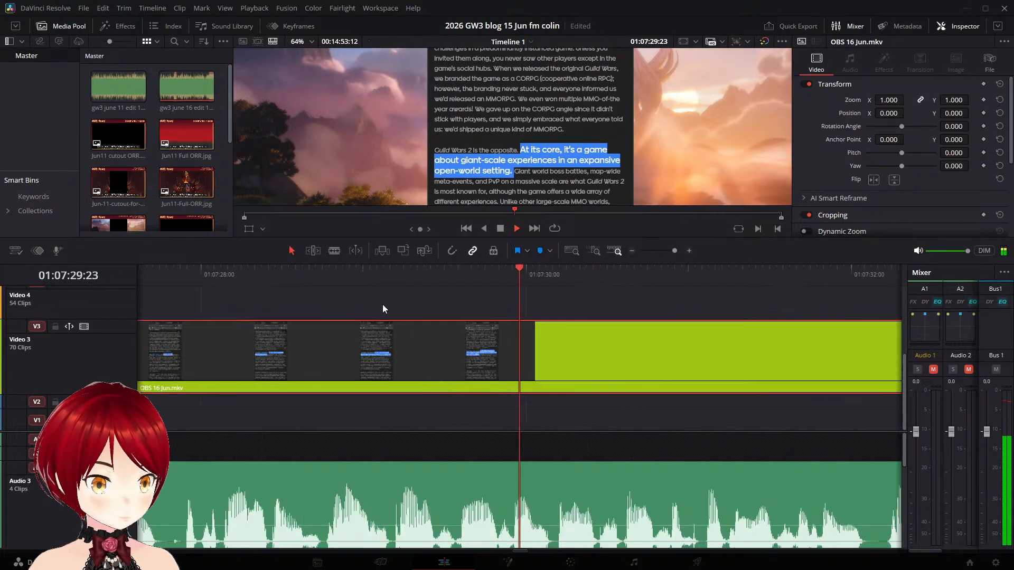
pyautogui.press('Left')
pyautogui.press('Left')
pyautogui.press('Left')
pyautogui.press('Left')
pyautogui.press('Left')
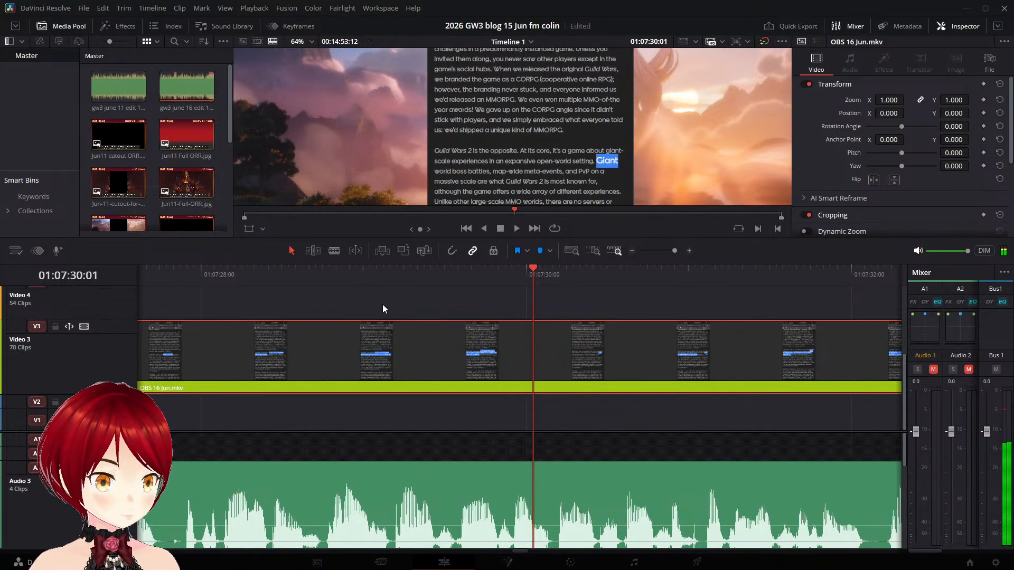
pyautogui.press('Left')
pyautogui.press('Left')
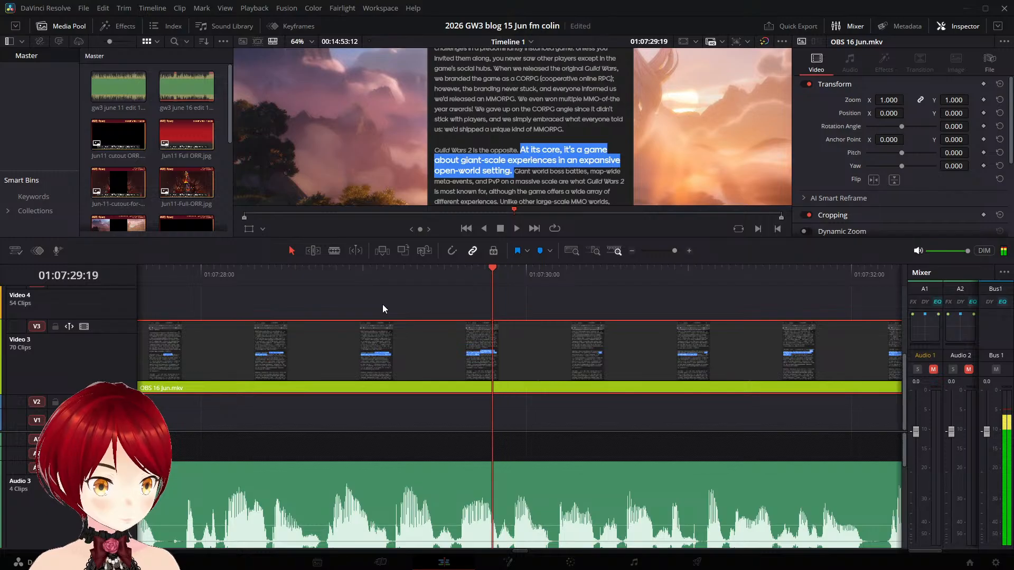
pyautogui.hotkey('ctrl', 'b')
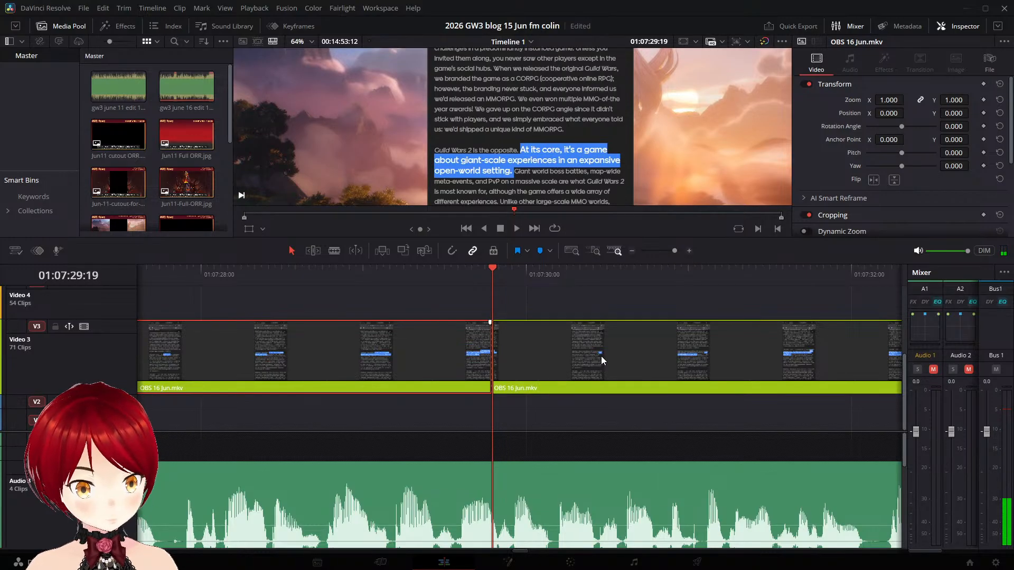
# - Shift the "Giant world boss battles" piece on Video 3 so it starts at about 01:07:32:00, matching the narration
pyautogui.press('space')
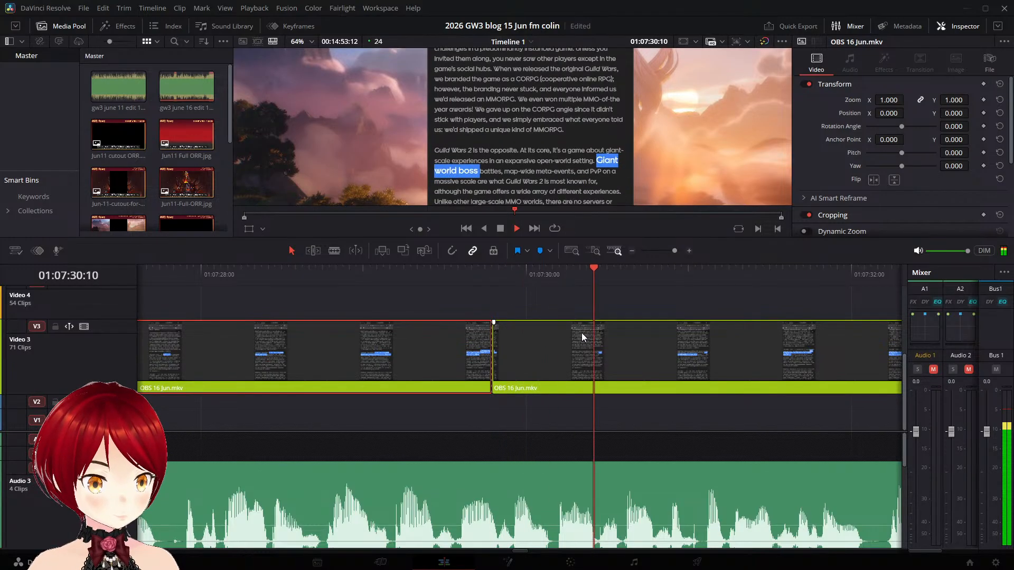
pyautogui.press('space')
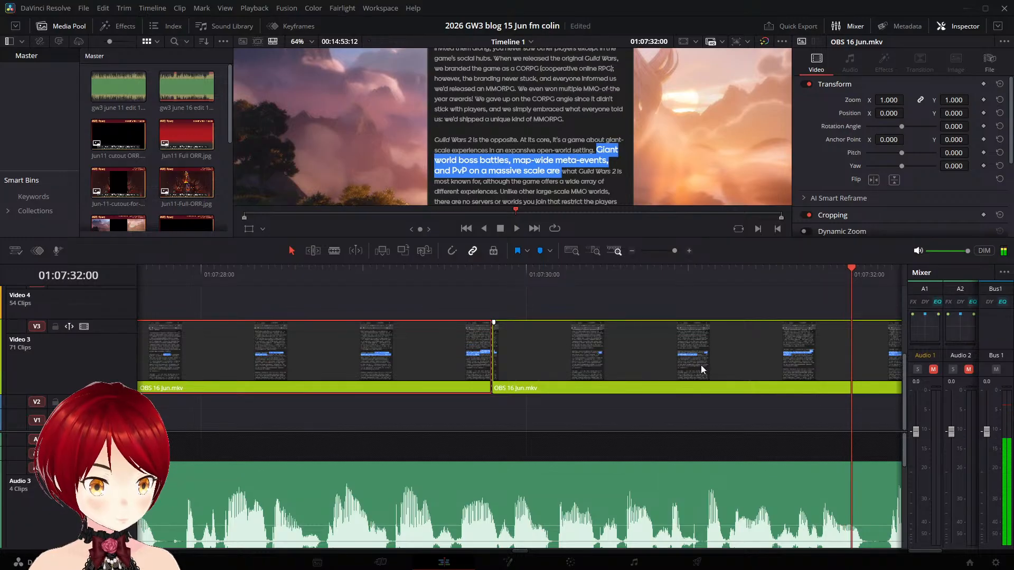
pyautogui.moveTo(565, 348); pyautogui.dragTo(881, 357)
# - Split the OBS 16 Jun.mkv clip on Video 3 at 01:07:37:19, before the "Unlike other large-scale MMO worlds" highlight begins
pyautogui.press('space')
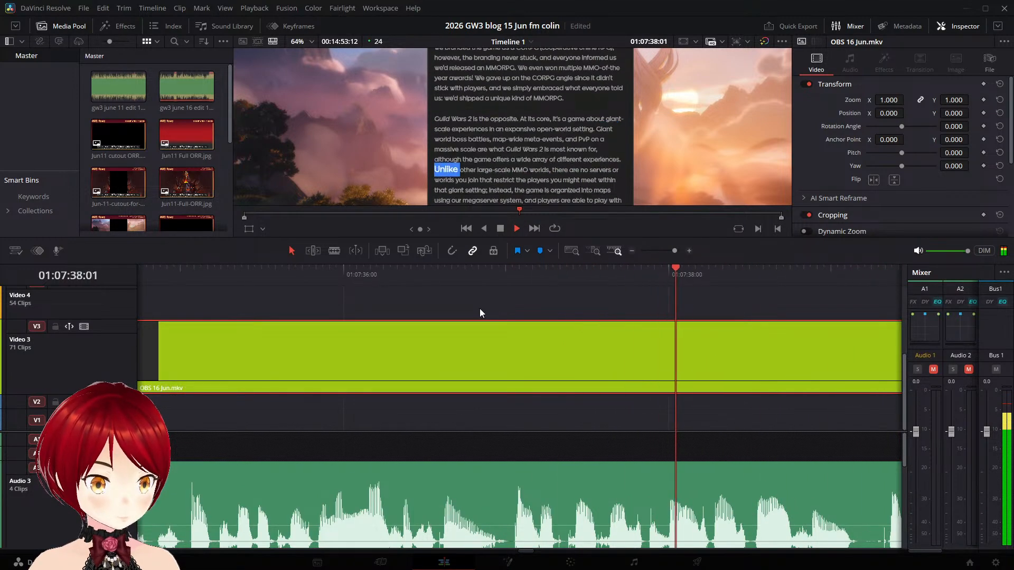
pyautogui.press('space')
pyautogui.press('Left')
pyautogui.press('Left')
pyautogui.press('Left')
pyautogui.press('Left')
pyautogui.press('Left')
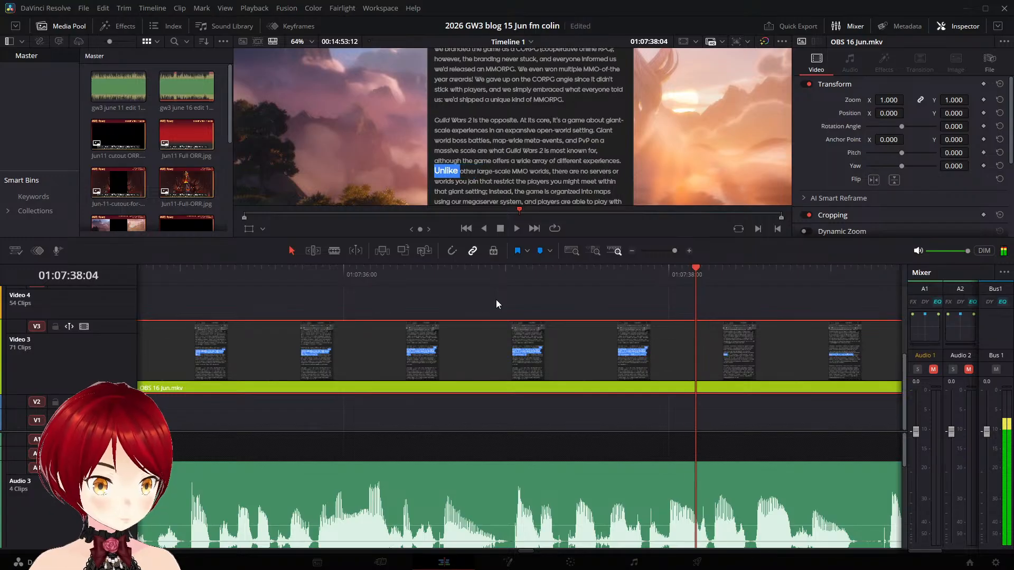
pyautogui.press('Left')
pyautogui.press('Left')
pyautogui.press('Left')
pyautogui.press('Left')
pyautogui.press('Left')
pyautogui.press('Left')
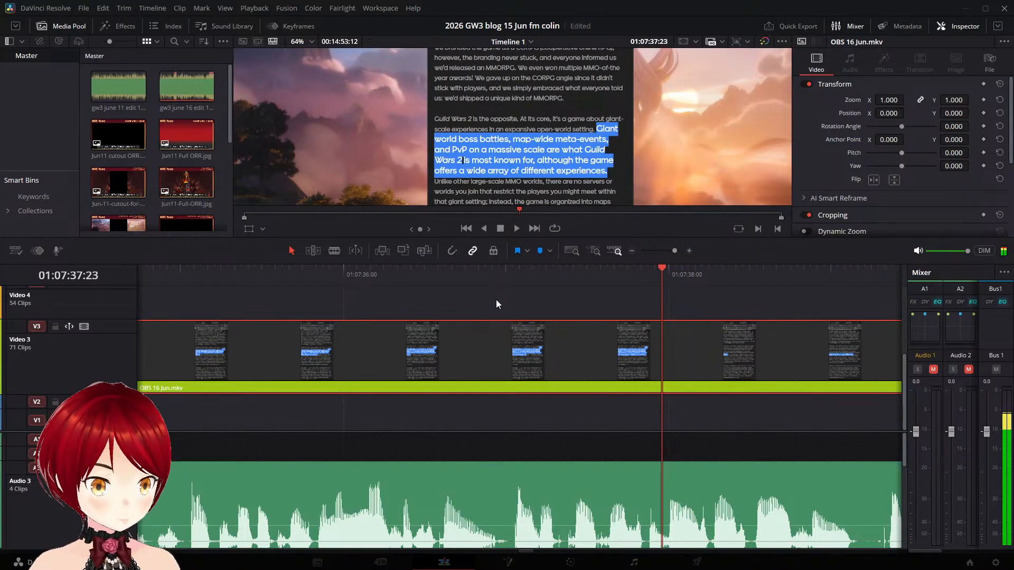
pyautogui.press('Left')
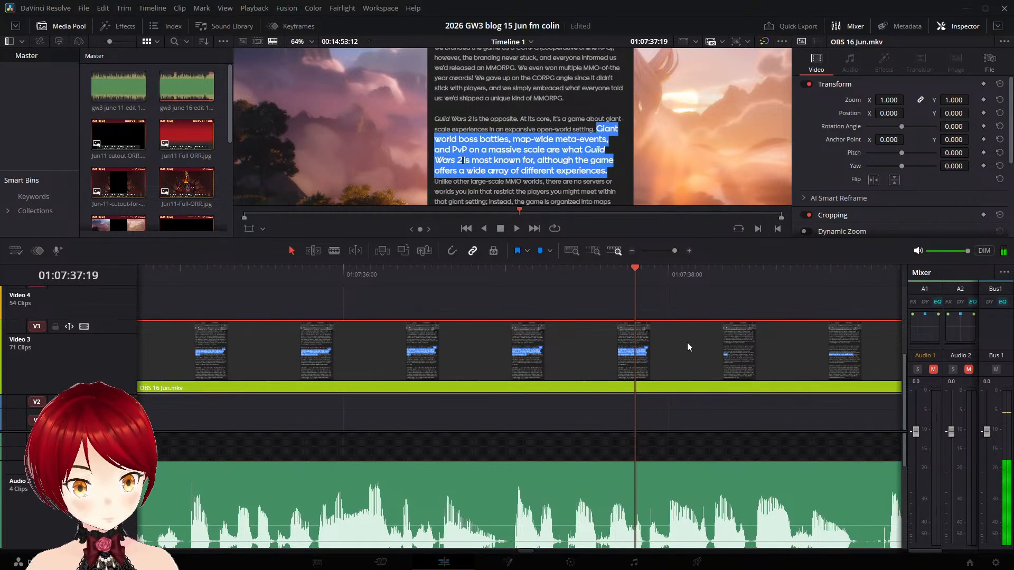
pyautogui.hotkey('ctrl', 'b')
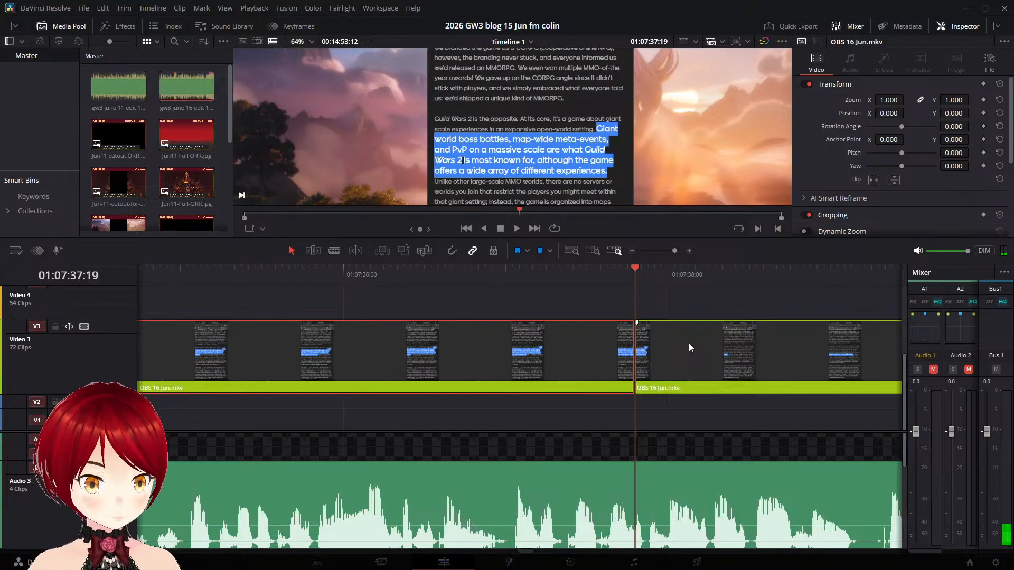
# - Shift the "Unlike other large-scale MMO worlds" piece later on Video 3 to where the narration reaches that sentence
pyautogui.press('space')
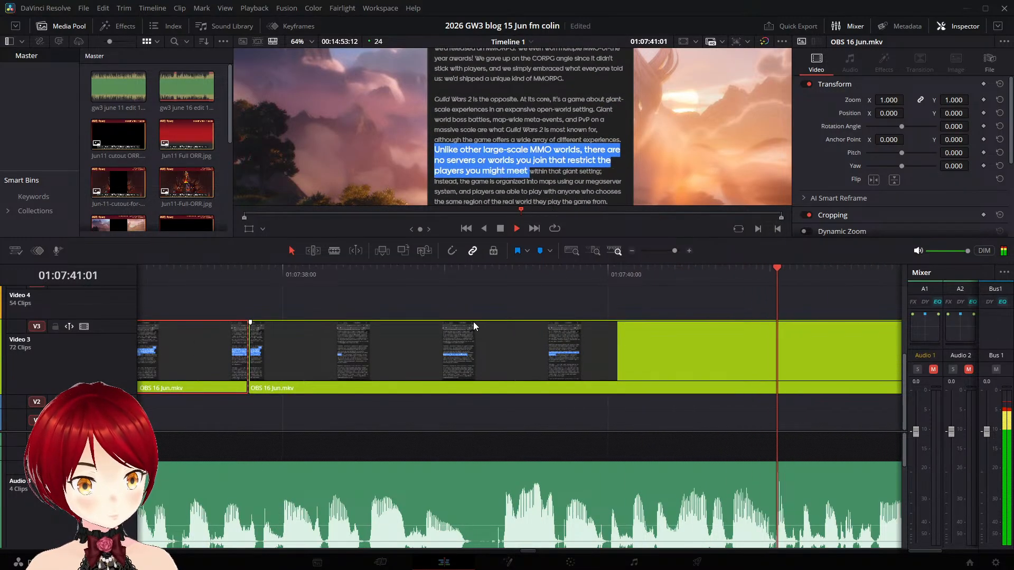
pyautogui.press('space')
pyautogui.moveTo(265, 343); pyautogui.dragTo(482, 351)
pyautogui.moveTo(321, 364); pyautogui.dragTo(631, 354)
# - Split the OBS 16 Jun.mkv clip on Video 3 at 01:07:52:05, before the "Guild Wars 3 lands near the middle" highlight begins
pyautogui.press('space')
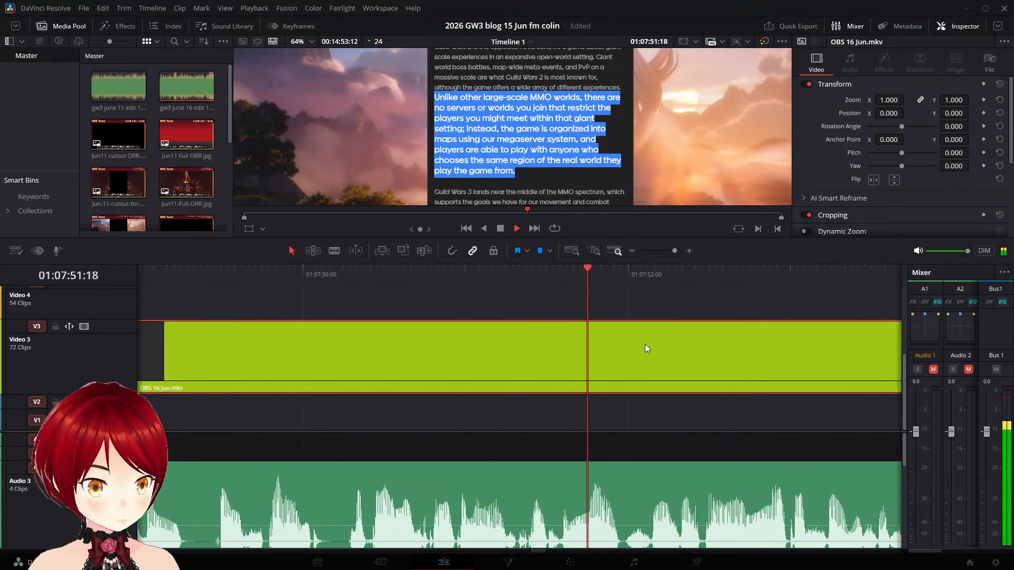
pyautogui.press('space')
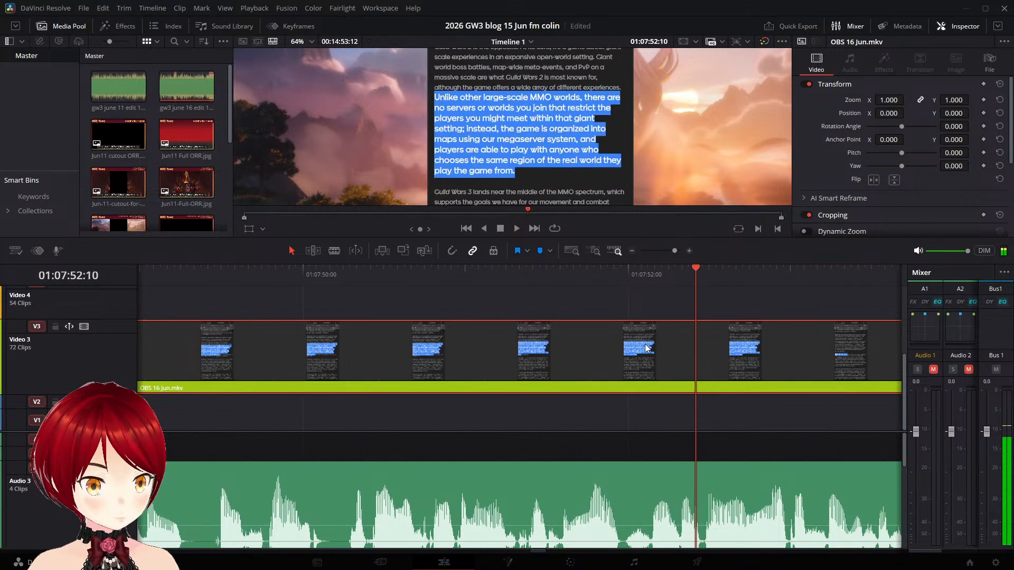
pyautogui.press('Left')
pyautogui.press('Left')
pyautogui.press('Left')
pyautogui.press('Left')
pyautogui.press('Left')
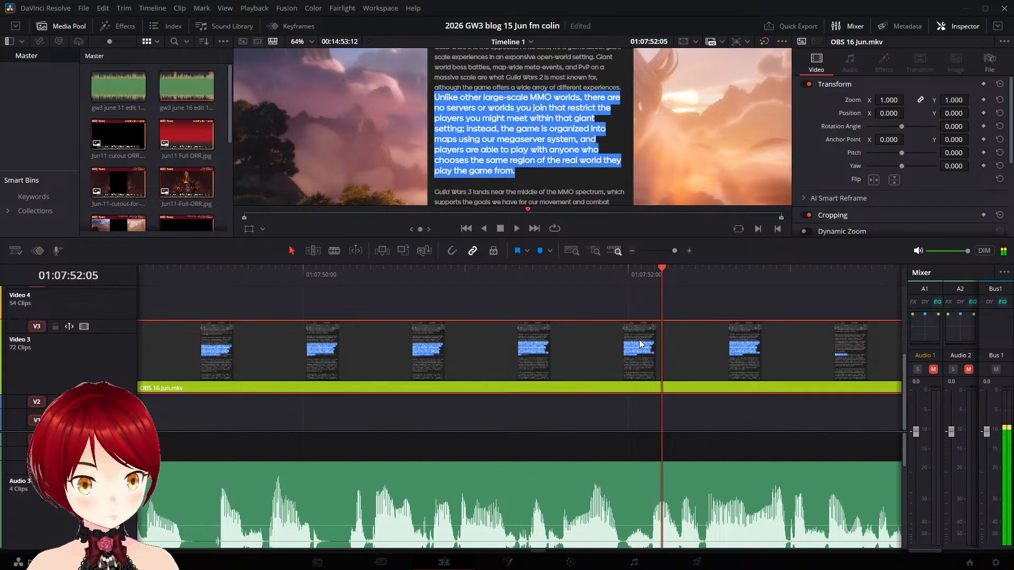
pyautogui.hotkey('ctrl', 'b')
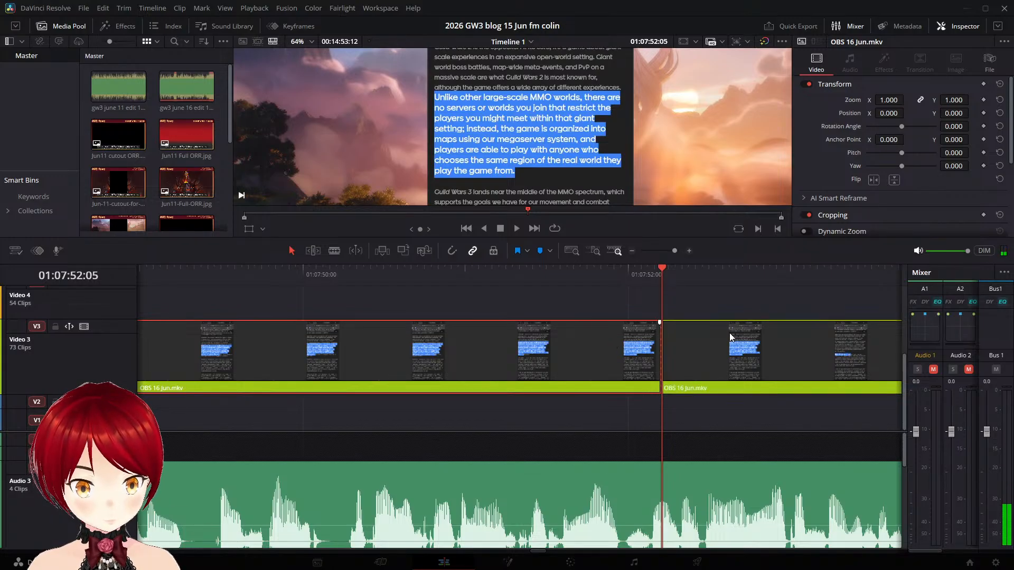
# - Shift the "Guild Wars 3 lands near the middle" piece on Video 3 so it starts at about 01:07:59:17
pyautogui.press('space')
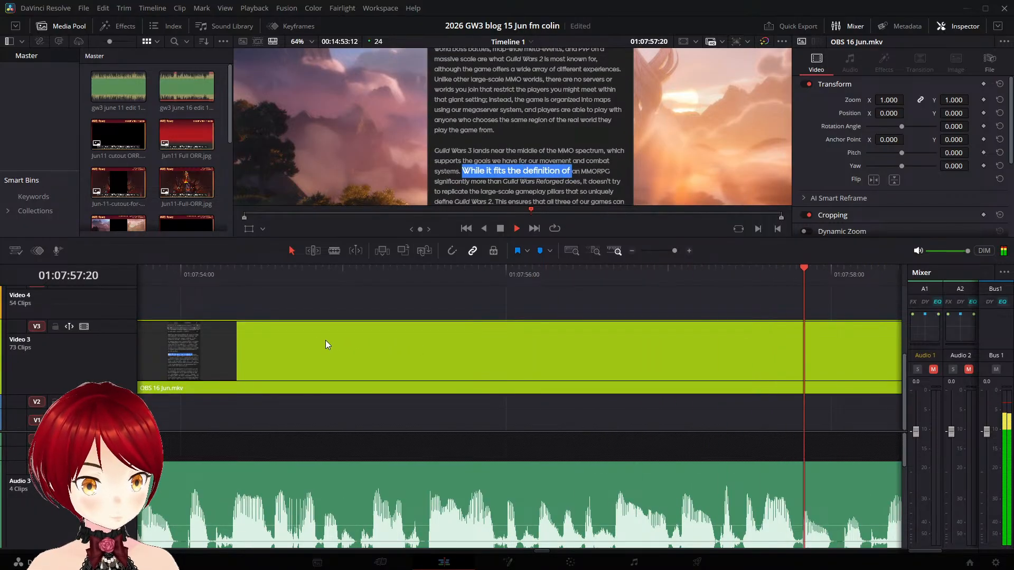
pyautogui.press('space')
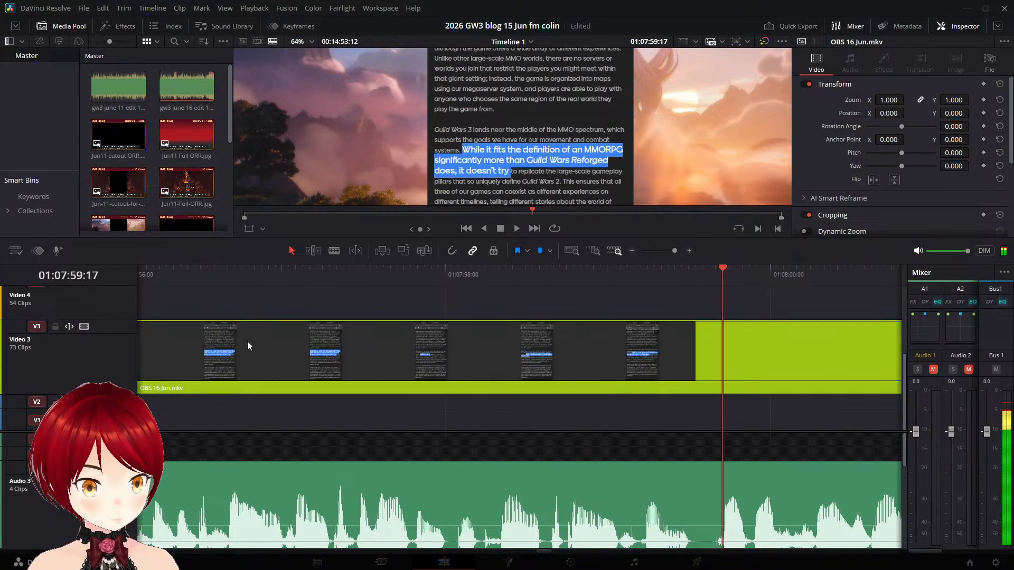
pyautogui.moveTo(248, 342); pyautogui.dragTo(395, 351)
pyautogui.moveTo(280, 341); pyautogui.dragTo(783, 353)
# - Split the OBS 16 Jun.mkv clip on Video 3 at 01:08:04:06, before the "While it fits the definition" highlight begins
pyautogui.press('space')
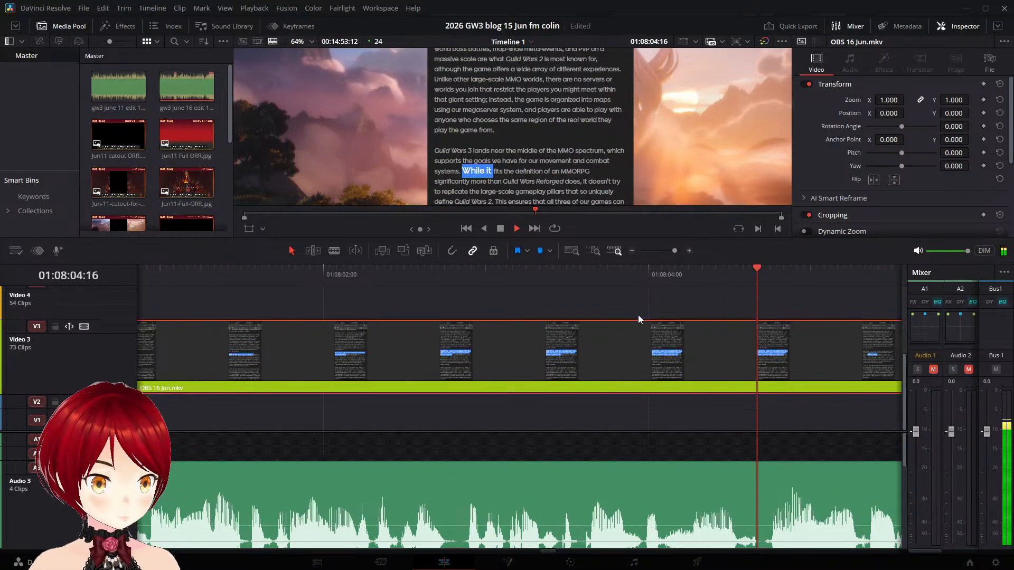
pyautogui.press('space')
pyautogui.press('Left')
pyautogui.press('Left')
pyautogui.press('Left')
pyautogui.press('Left')
pyautogui.press('Left')
pyautogui.press('Left')
pyautogui.press('Left')
pyautogui.press('Left')
pyautogui.press('Left')
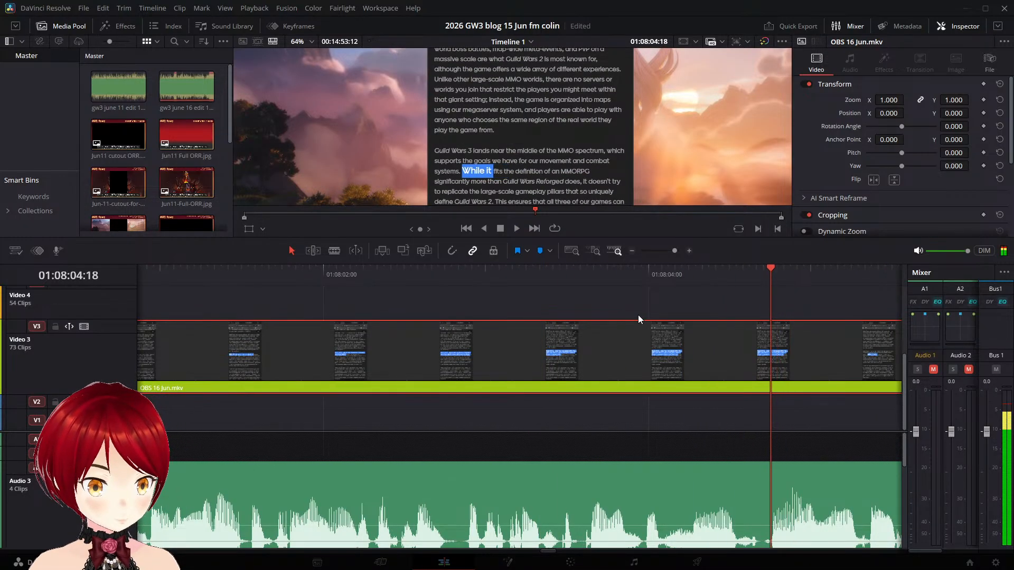
pyautogui.press('Left')
pyautogui.press('Left')
pyautogui.press('Left')
pyautogui.press('Left')
pyautogui.press('Left')
pyautogui.press('Left')
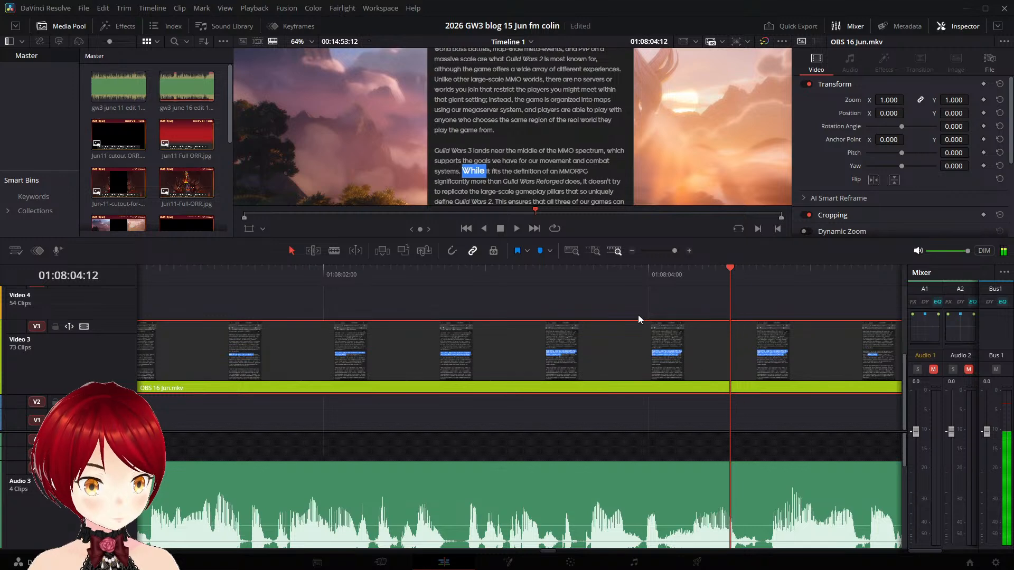
pyautogui.press('Left')
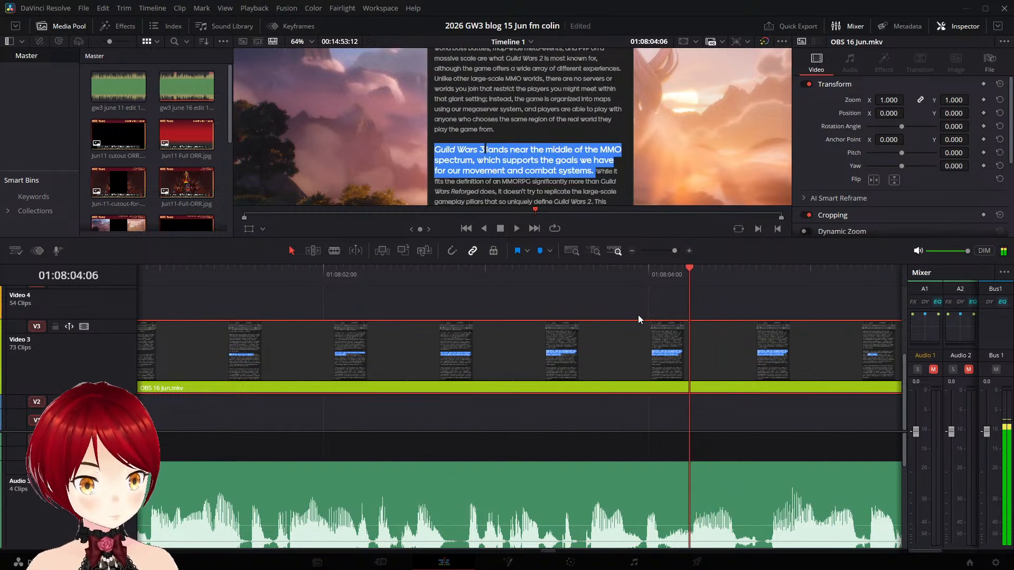
pyautogui.hotkey('ctrl', 'b')
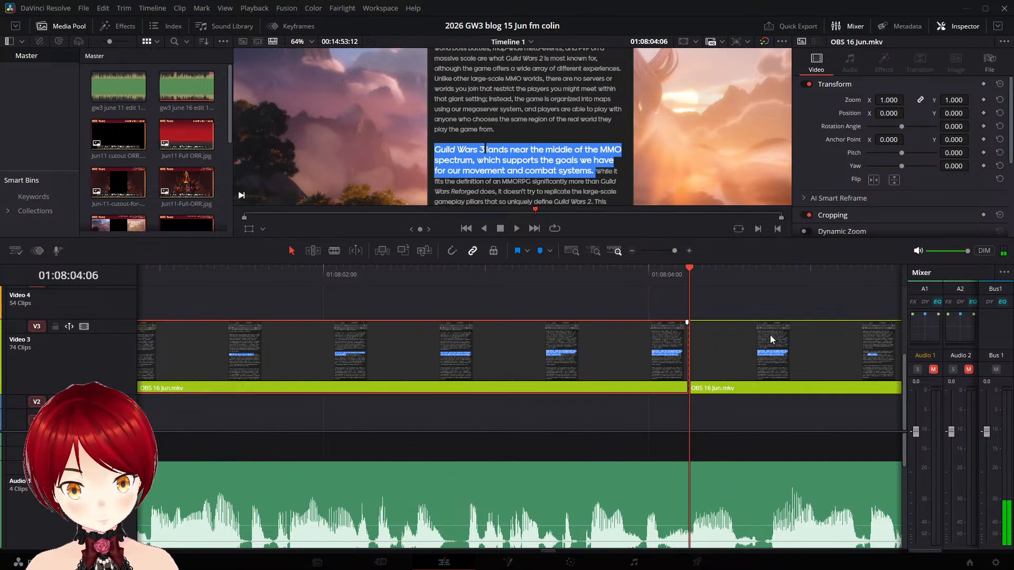
# - Shift the "While it fits the definition" piece later on Video 3 to where the narration reaches that sentence
pyautogui.press('space')
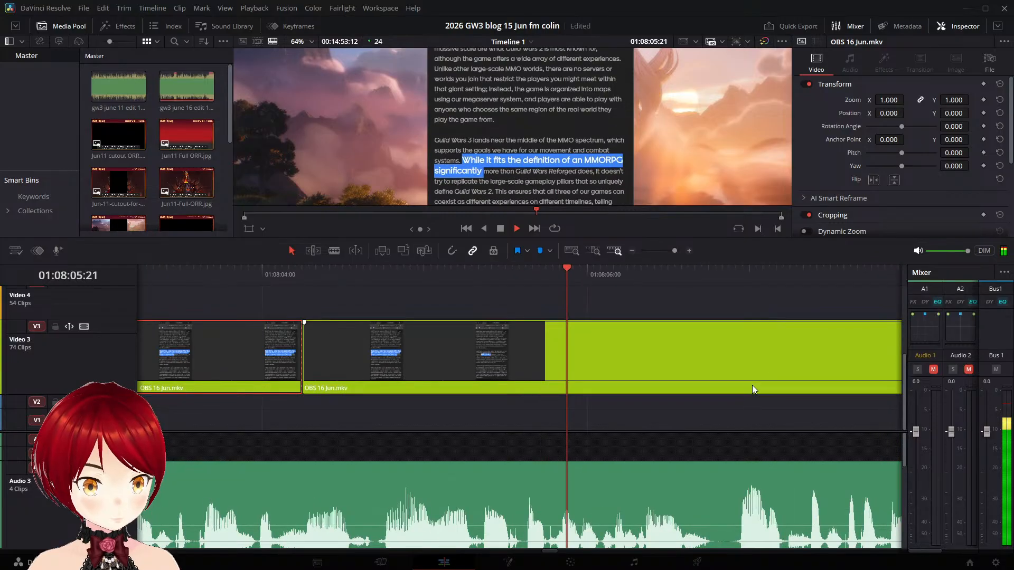
pyautogui.press('space')
pyautogui.moveTo(396, 349); pyautogui.dragTo(782, 364)
# - Split the OBS 16 Jun.mkv clip on Video 3 at 01:08:12:17, before the "This ensures that all three of our games" highlight begins
pyautogui.press('space')
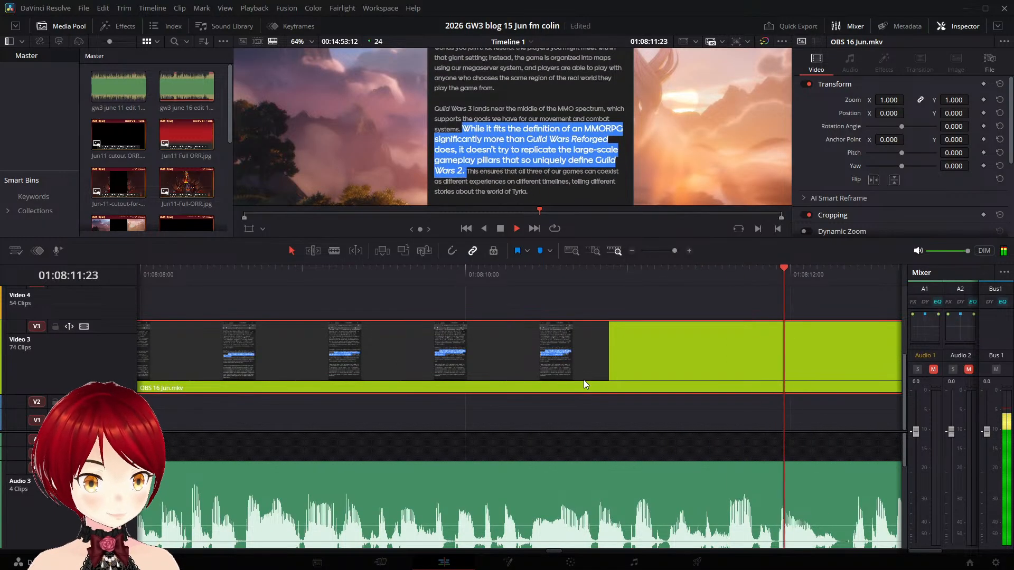
pyautogui.press('space')
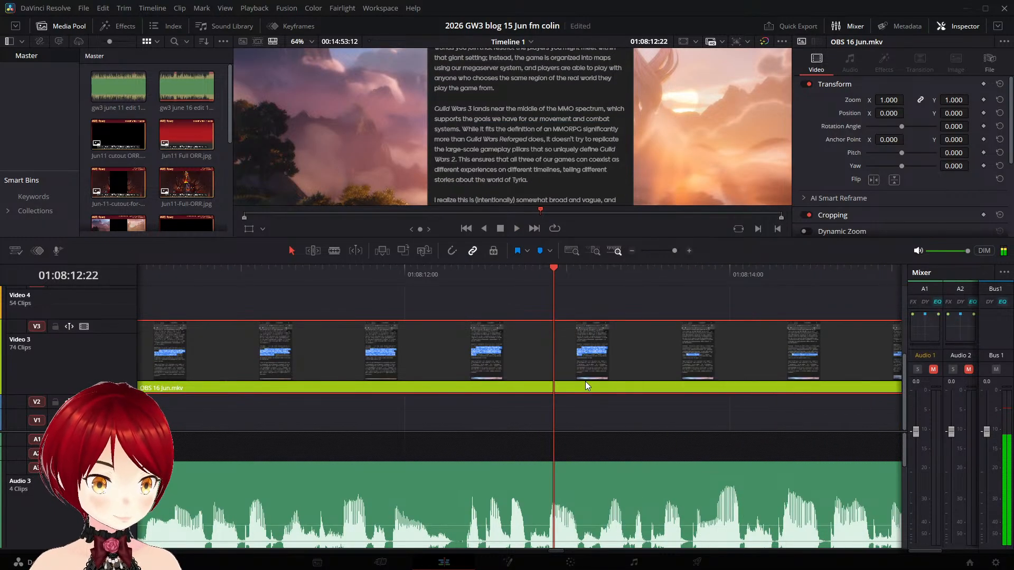
pyautogui.press('Left')
pyautogui.press('Left')
pyautogui.press('Left')
pyautogui.press('Left')
pyautogui.press('Left')
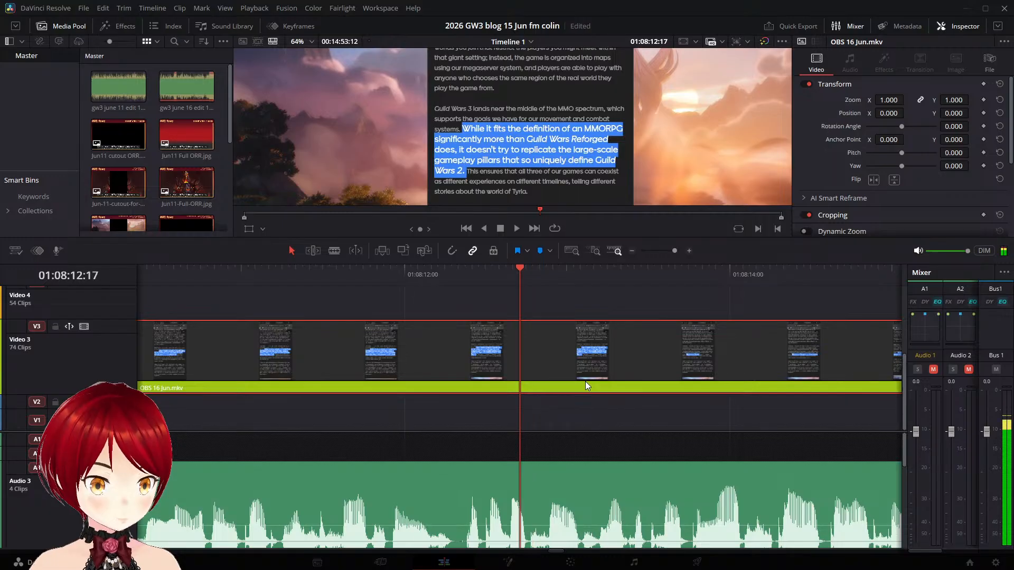
pyautogui.hotkey('ctrl', 'b')
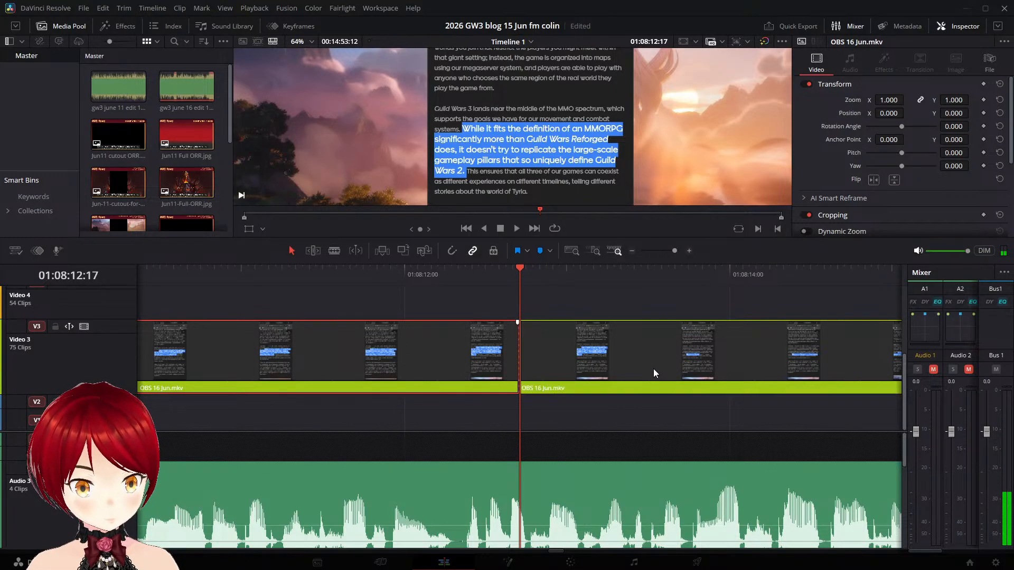
# - Shift the "This ensures that all three of our games" piece on Video 3 so it starts at about 01:08:17:14
pyautogui.press('space')
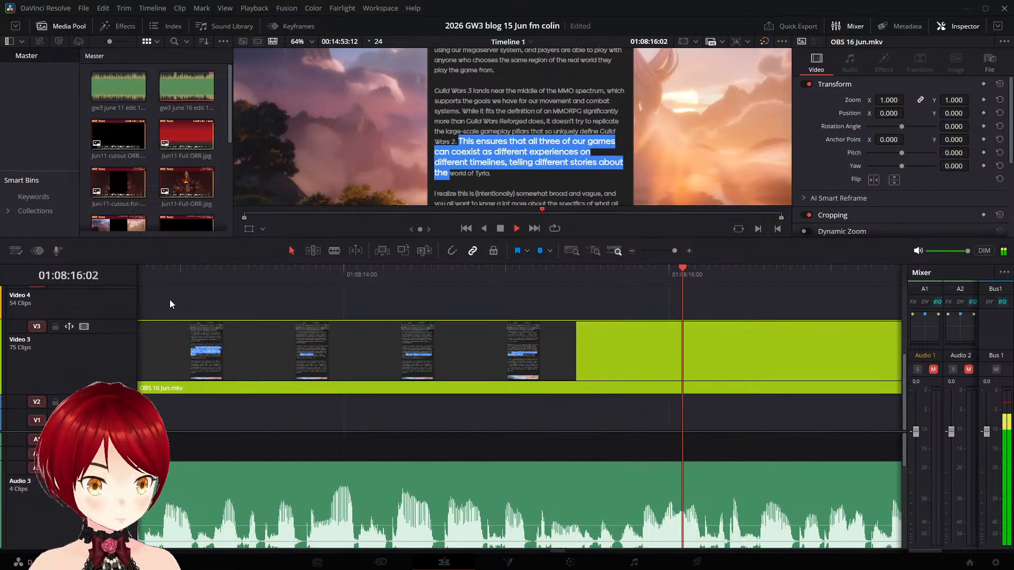
pyautogui.press('space')
pyautogui.moveTo(212, 347); pyautogui.dragTo(460, 357)
pyautogui.moveTo(286, 338); pyautogui.dragTo(480, 362)
pyautogui.moveTo(374, 352); pyautogui.dragTo(617, 364)
# - Split the OBS 16 Jun.mkv clip on Video 3 at 01:08:22:04, before the "I realize this is (intentionally) somewhat broad" highlight begins
pyautogui.press('space')
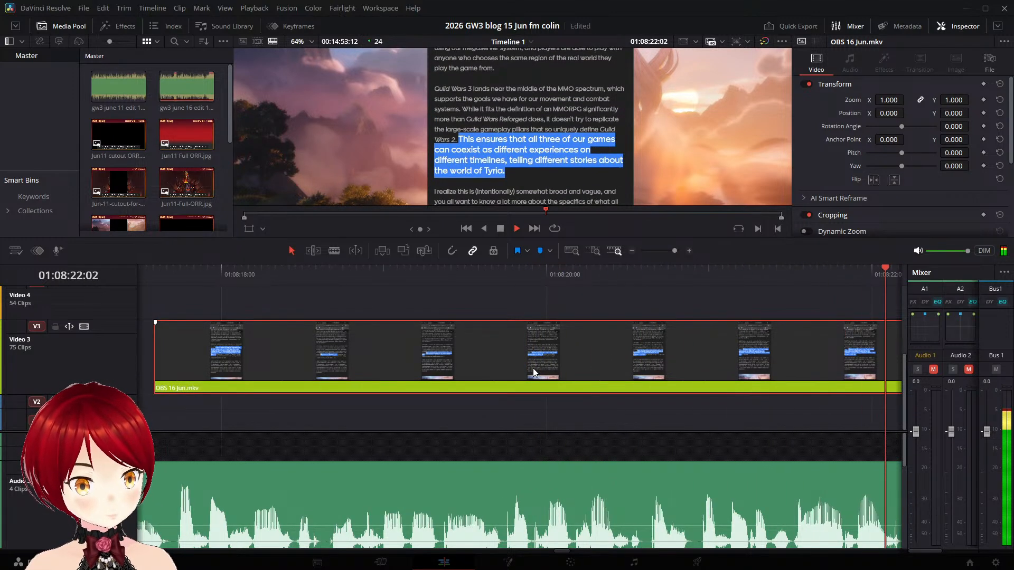
pyautogui.press('space')
pyautogui.press('Left')
pyautogui.press('Left')
pyautogui.press('Left')
pyautogui.press('Left')
pyautogui.press('Left')
pyautogui.press('Left')
pyautogui.press('Left')
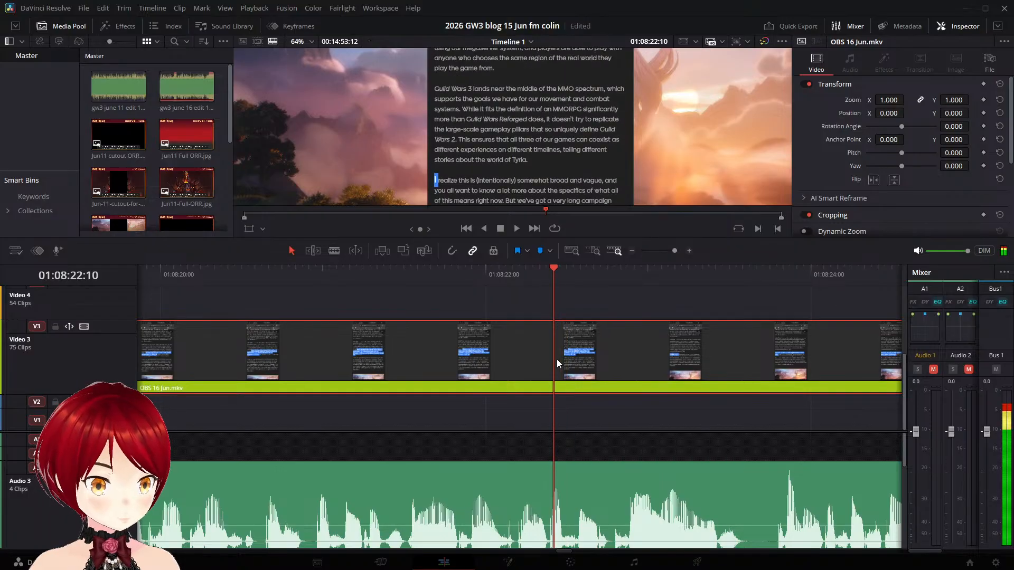
pyautogui.press('Left')
pyautogui.press('Left')
pyautogui.press('Left')
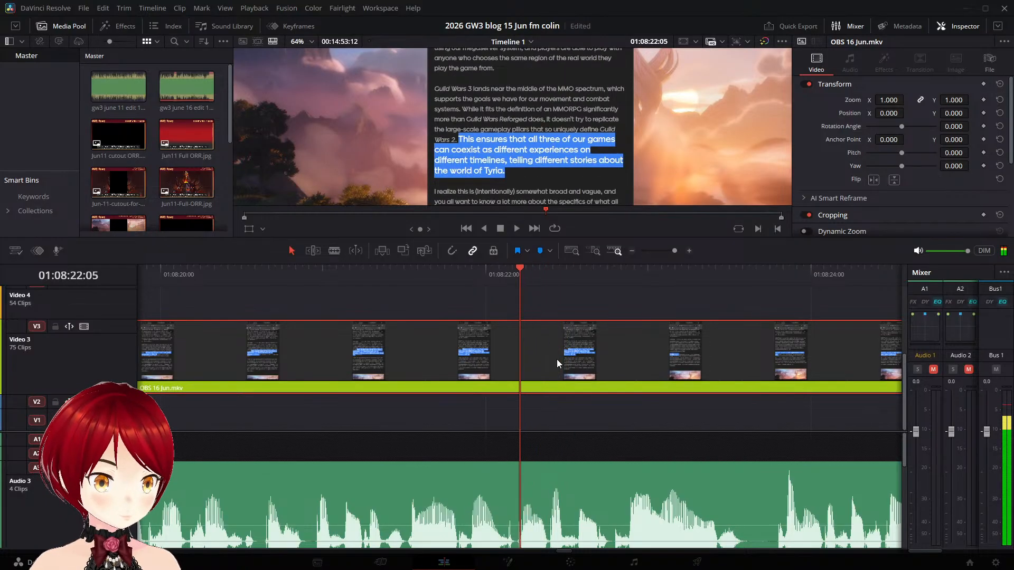
pyautogui.hotkey('ctrl', 'b')
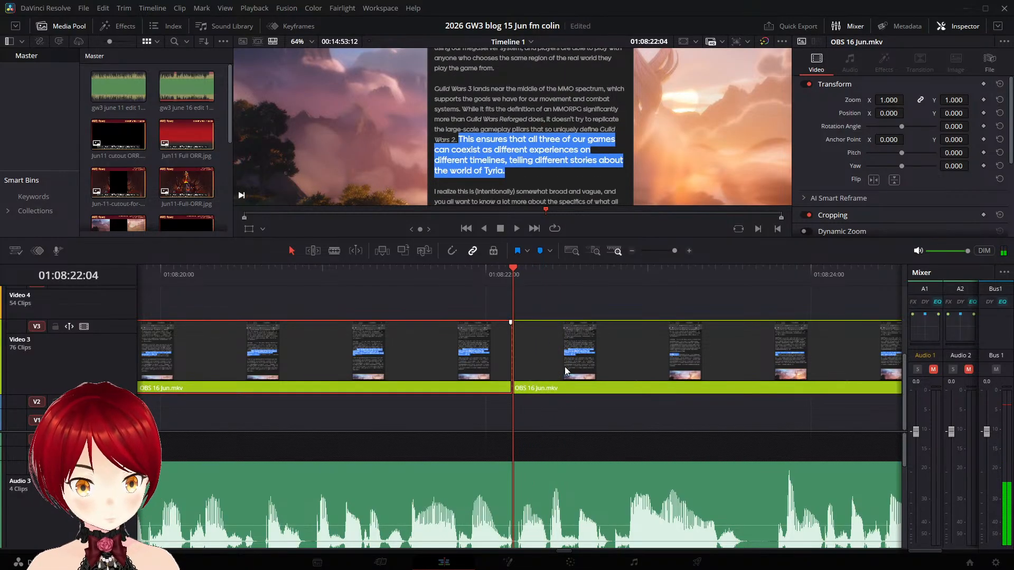
# - Shift the "I realize this is (intentionally) somewhat broad" piece later on Video 3 to where the narration reaches that sentence
pyautogui.press('space')
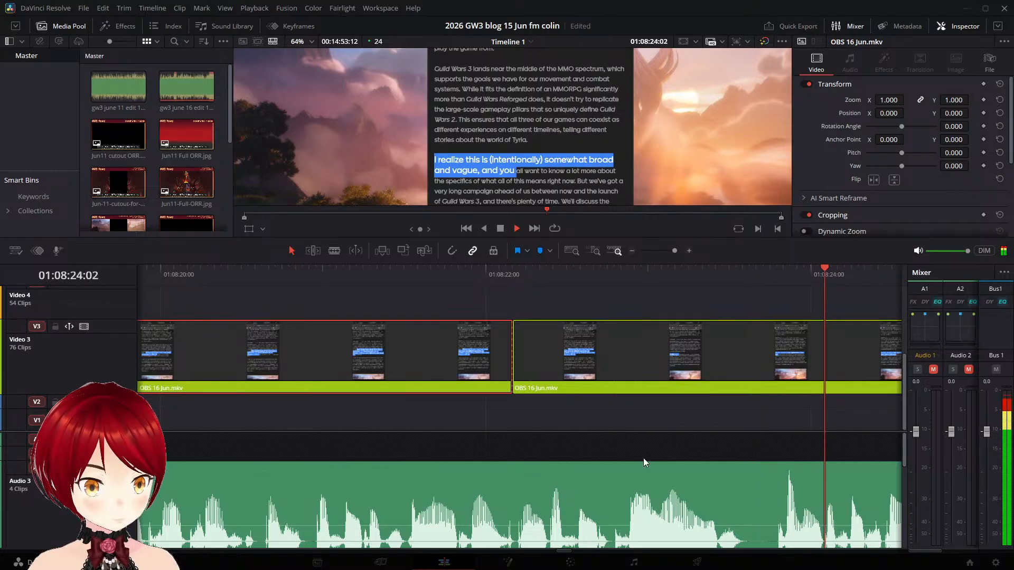
pyautogui.press('space')
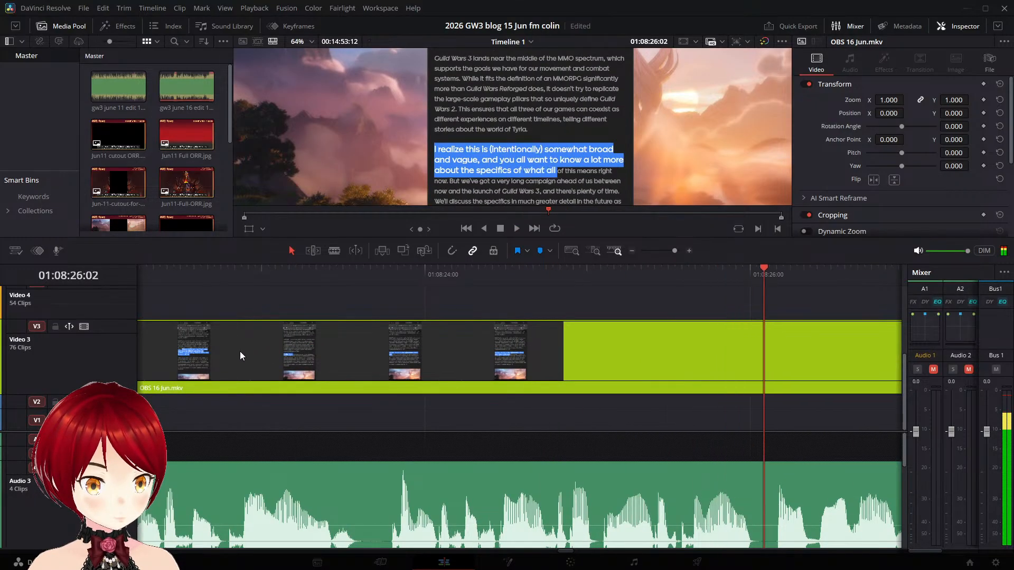
pyautogui.moveTo(240, 351); pyautogui.dragTo(563, 366)
pyautogui.moveTo(471, 350); pyautogui.dragTo(799, 376)
# - Split the OBS 16 Jun.mkv clip on Video 3 at 01:08:31:10, before the "But we've got a very long campaign" highlight begins
pyautogui.press('space')
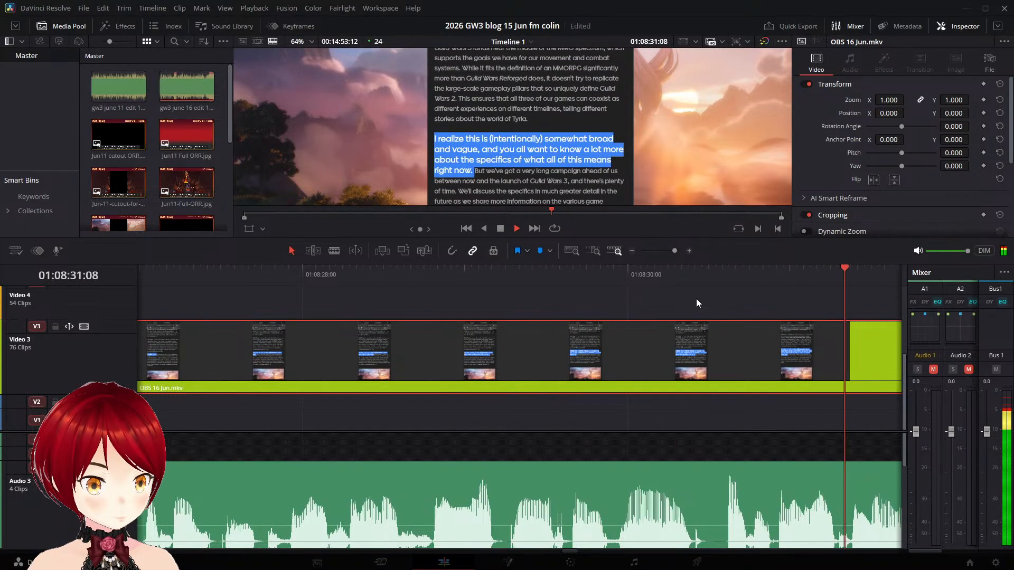
pyautogui.press('Left')
pyautogui.press('Left')
pyautogui.press('Left')
pyautogui.press('Left')
pyautogui.press('Left')
pyautogui.press('Left')
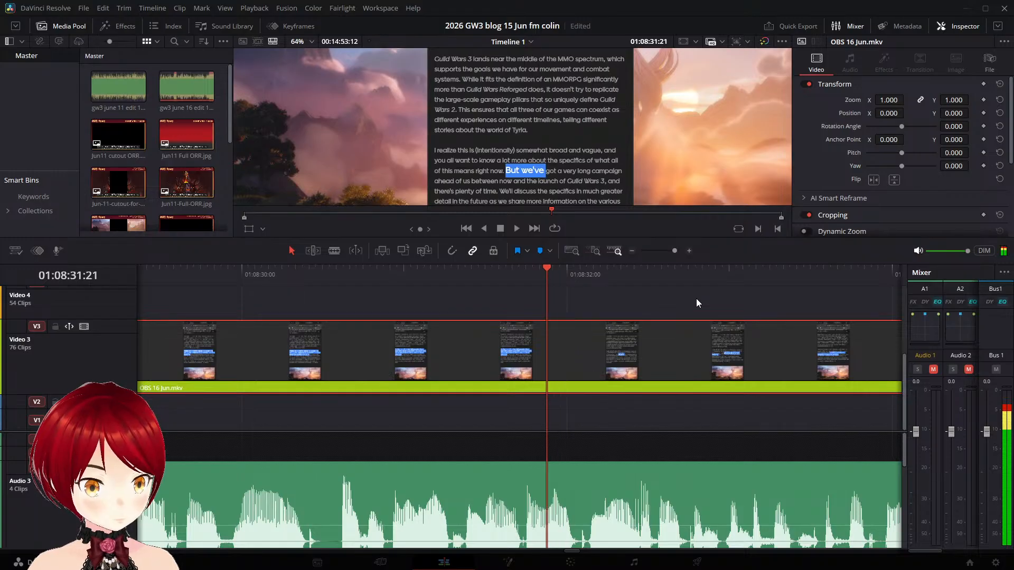
pyautogui.press('Left')
pyautogui.press('Left')
pyautogui.press('Left')
pyautogui.press('Left')
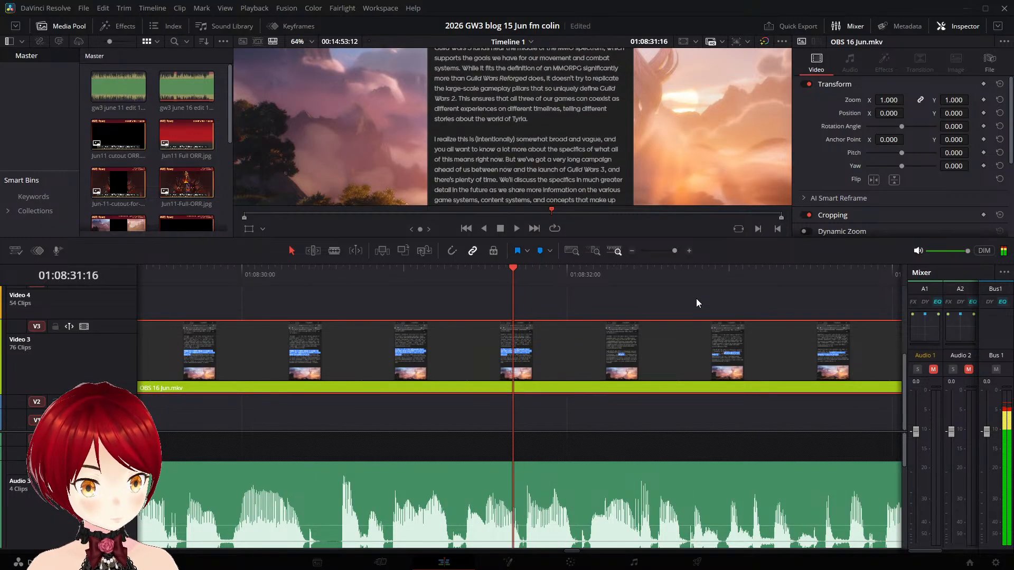
pyautogui.press('Left')
pyautogui.press('Left')
pyautogui.press('Left')
pyautogui.press('Left')
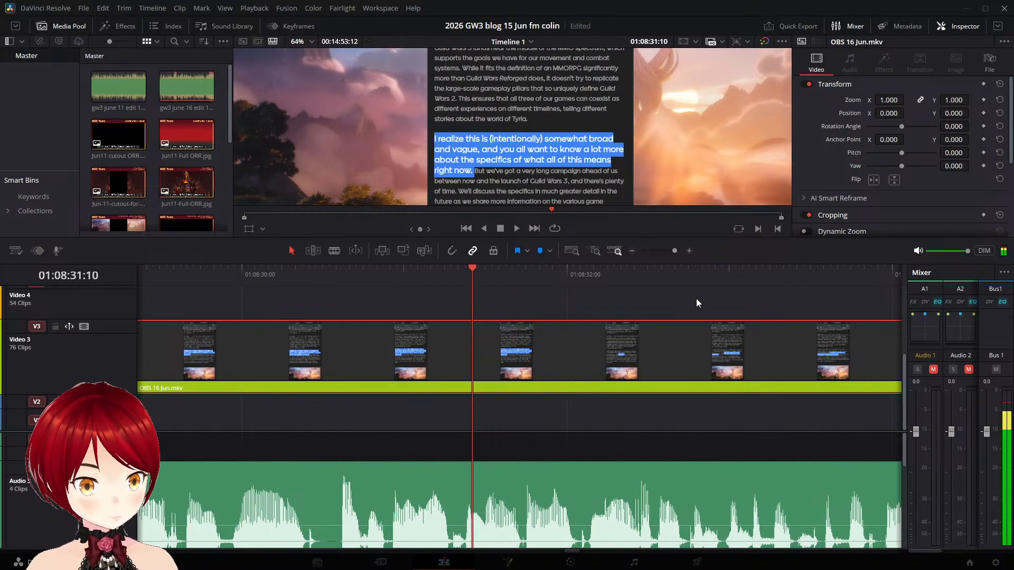
pyautogui.hotkey('ctrl', 'b')
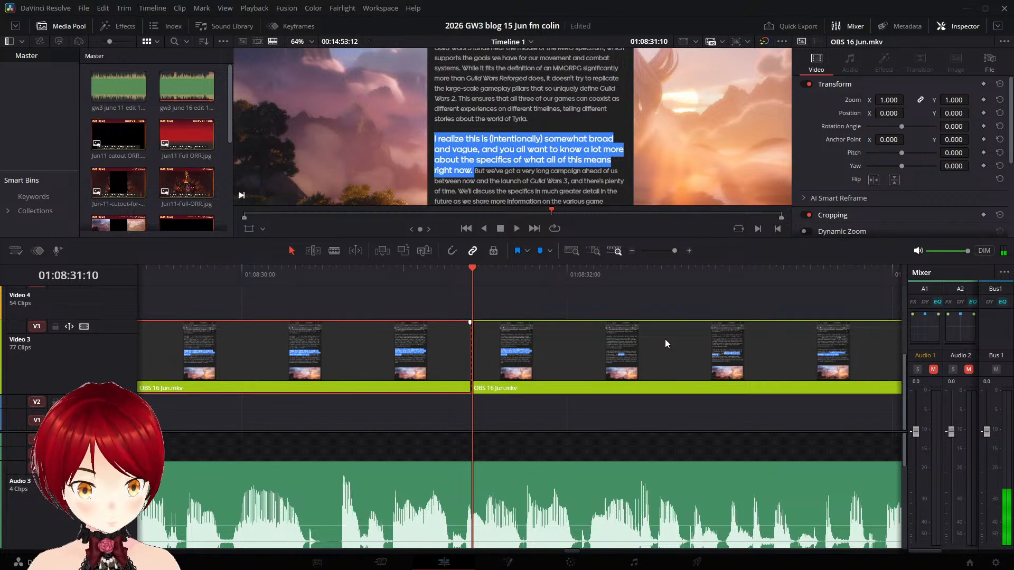
# - Shift the "But we've got a very long campaign" piece on Video 3 so it starts at about 01:08:35:10
pyautogui.press('space')
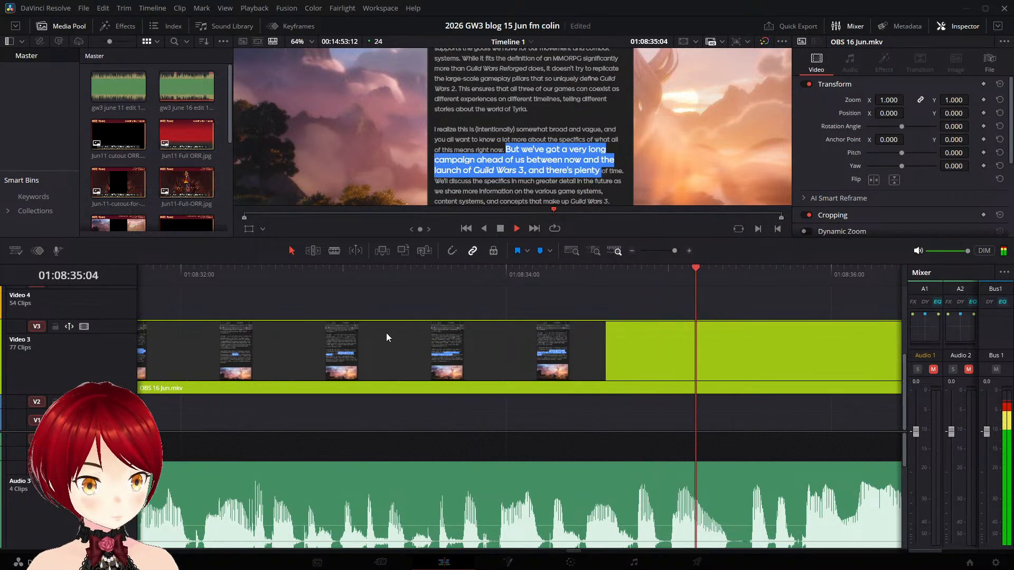
pyautogui.press('space')
pyautogui.moveTo(198, 338); pyautogui.dragTo(811, 370)
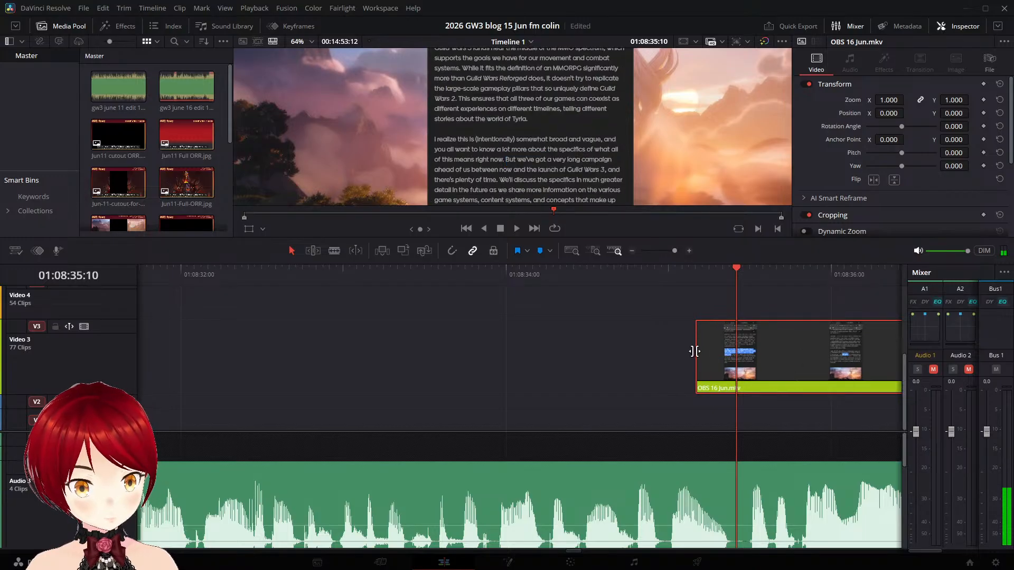
pyautogui.moveTo(715, 349); pyautogui.dragTo(759, 348)
# - Split the OBS 16 Jun.mkv clip on Video 3 at 01:08:40:05, before the "We'll discuss the specifics" highlight begins
pyautogui.press('space')
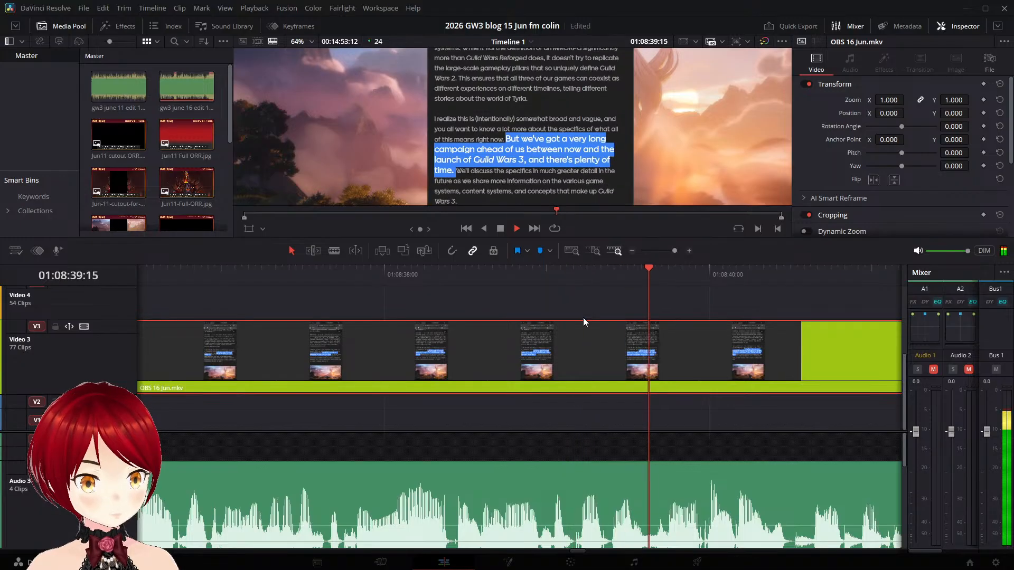
pyautogui.press('space')
pyautogui.press('Left')
pyautogui.press('Left')
pyautogui.press('Left')
pyautogui.press('Left')
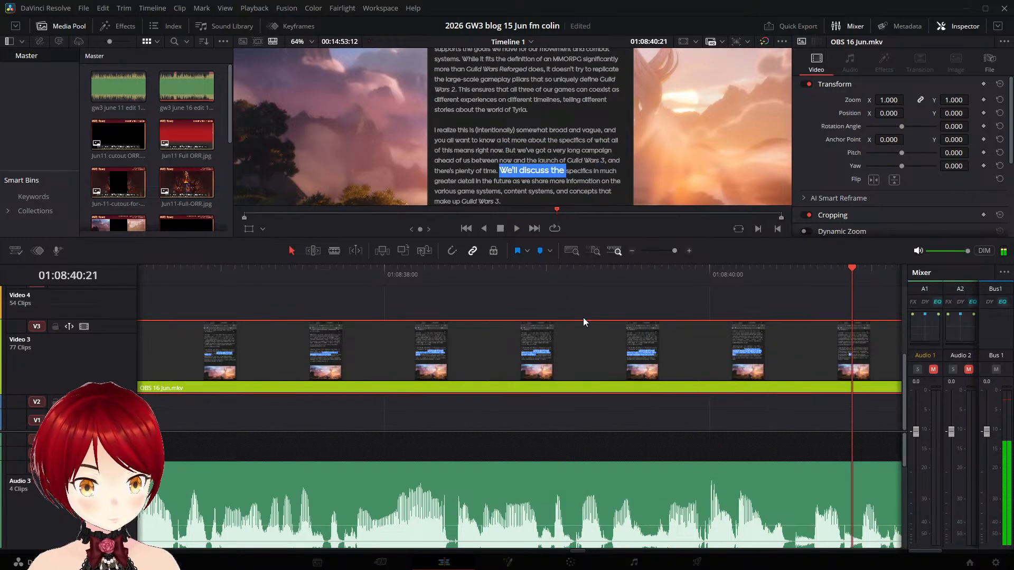
pyautogui.press('Left')
pyautogui.press('Left')
pyautogui.press('Left')
pyautogui.press('Left')
pyautogui.press('Left')
pyautogui.press('Left')
pyautogui.press('Left')
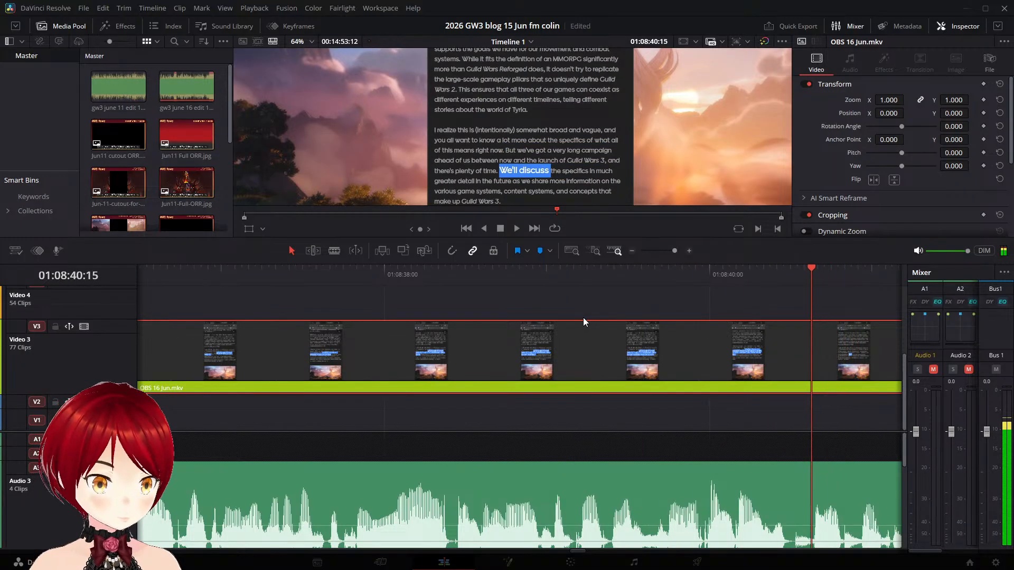
pyautogui.press('Left')
pyautogui.press('Left')
pyautogui.press('Left')
pyautogui.press('Left')
pyautogui.press('Left')
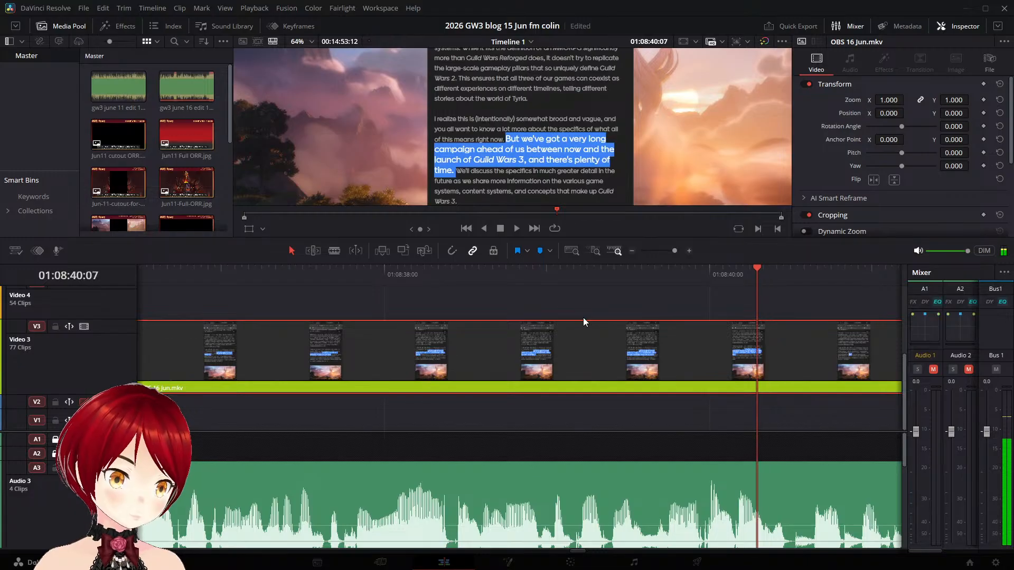
pyautogui.press('Left')
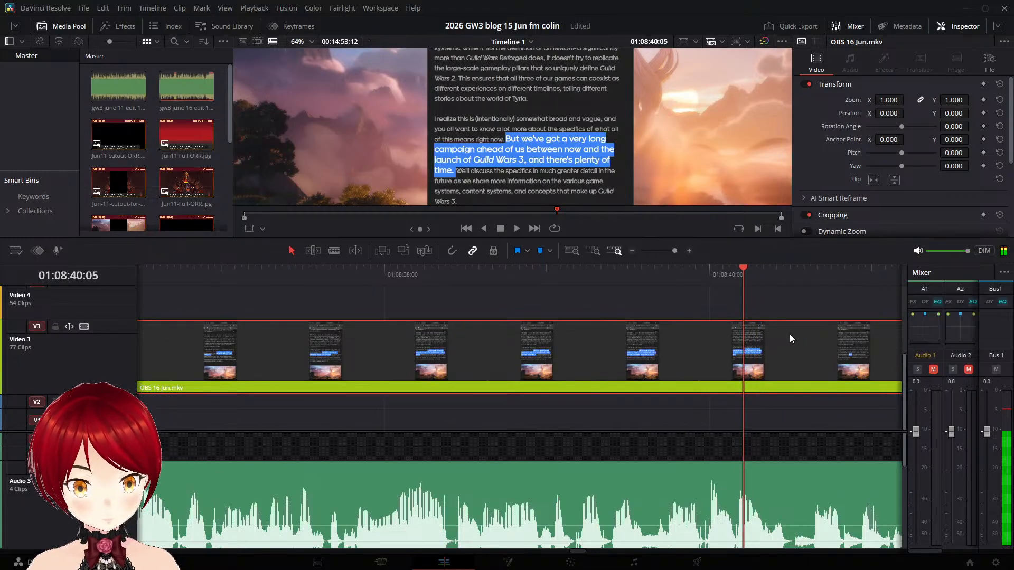
pyautogui.hotkey('ctrl', 'b')
# - Replay the narration around the new cut and shift the "We'll discuss the specifics" piece later on Video 3 to match it
pyautogui.press('space')
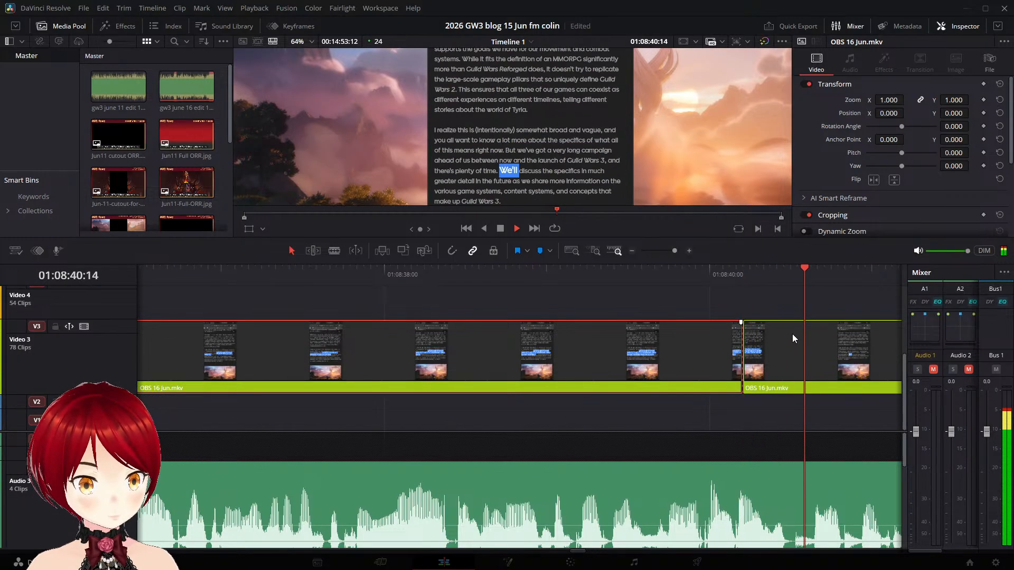
pyautogui.press('space')
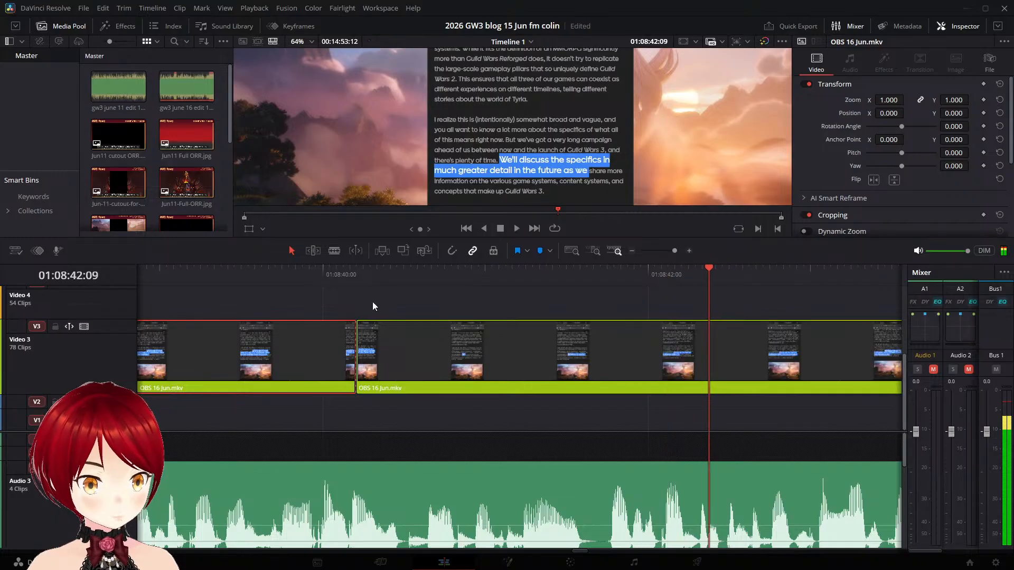
pyautogui.click(287, 277)
pyautogui.press('space')
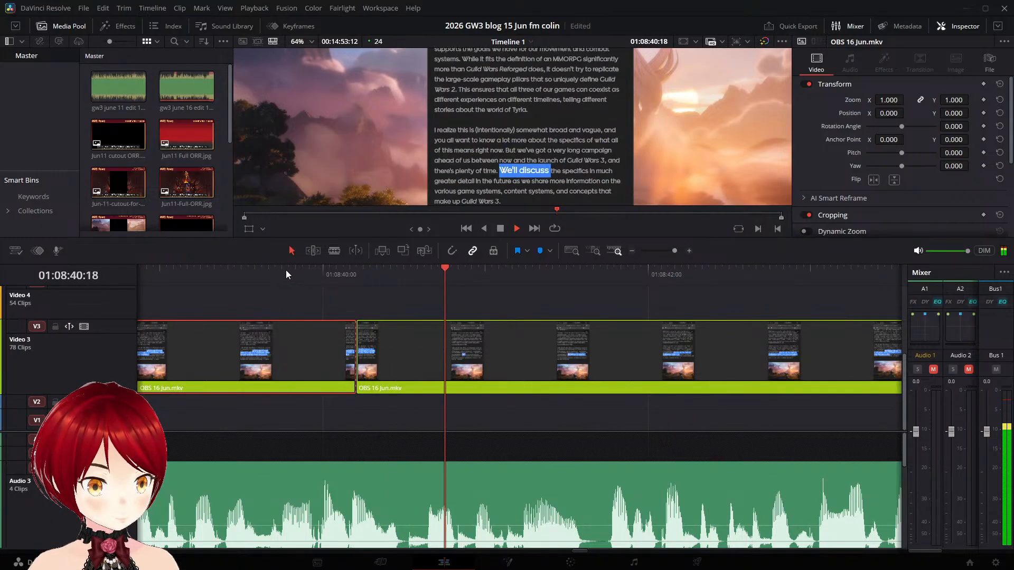
pyautogui.press('space')
pyautogui.moveTo(376, 332); pyautogui.dragTo(594, 362)
# - Split the OBS 16 Jun.mkv clip on Video 3 at 01:08:47:08, before the "Looking Ahead" highlight begins
pyautogui.press('space')
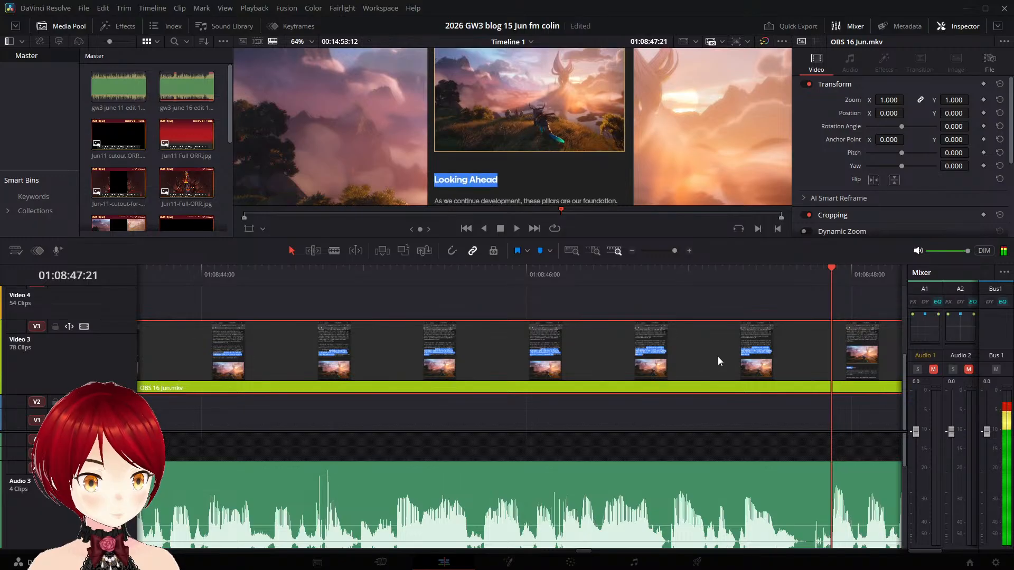
pyautogui.press('Left')
pyautogui.press('Left')
pyautogui.press('Left')
pyautogui.press('Left')
pyautogui.press('Left')
pyautogui.press('Left')
pyautogui.press('Left')
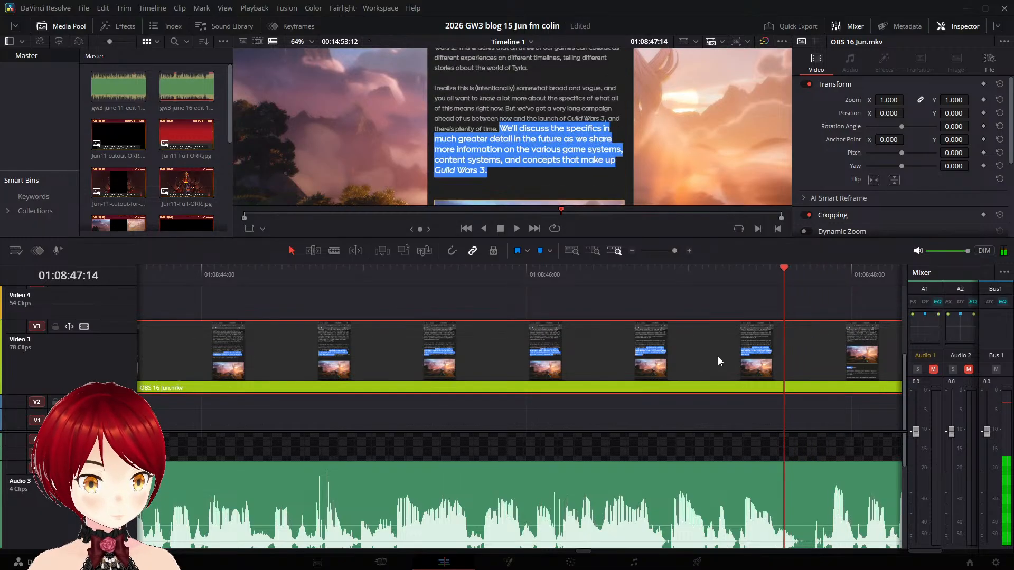
pyautogui.press('Left')
pyautogui.press('Left')
pyautogui.press('Left')
pyautogui.press('Left')
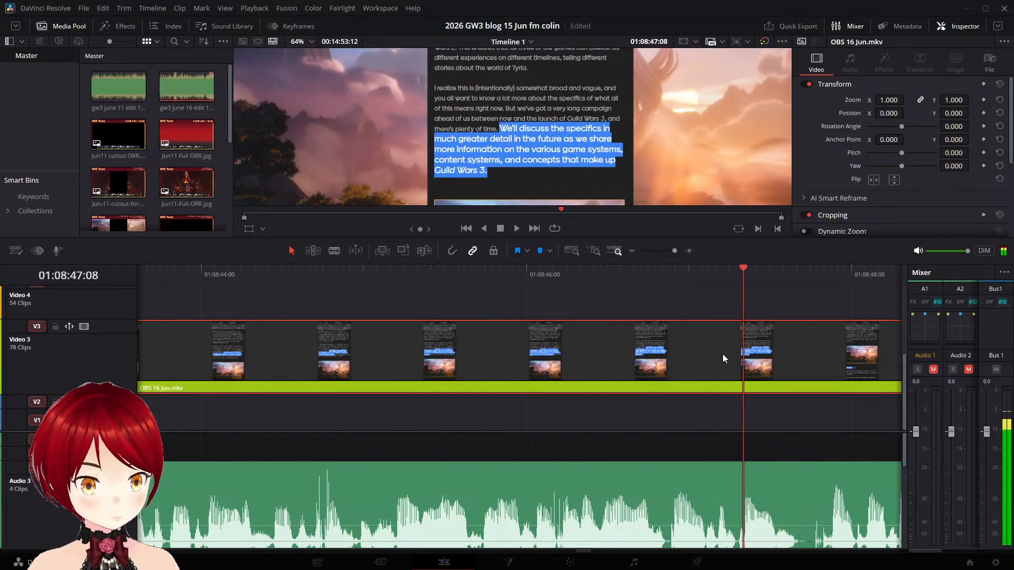
pyautogui.hotkey('ctrl', 'b')
# - Shift the "Looking Ahead" piece on Video 3 so it starts at about 01:08:51:05, and replay it against the narration
pyautogui.press('space')
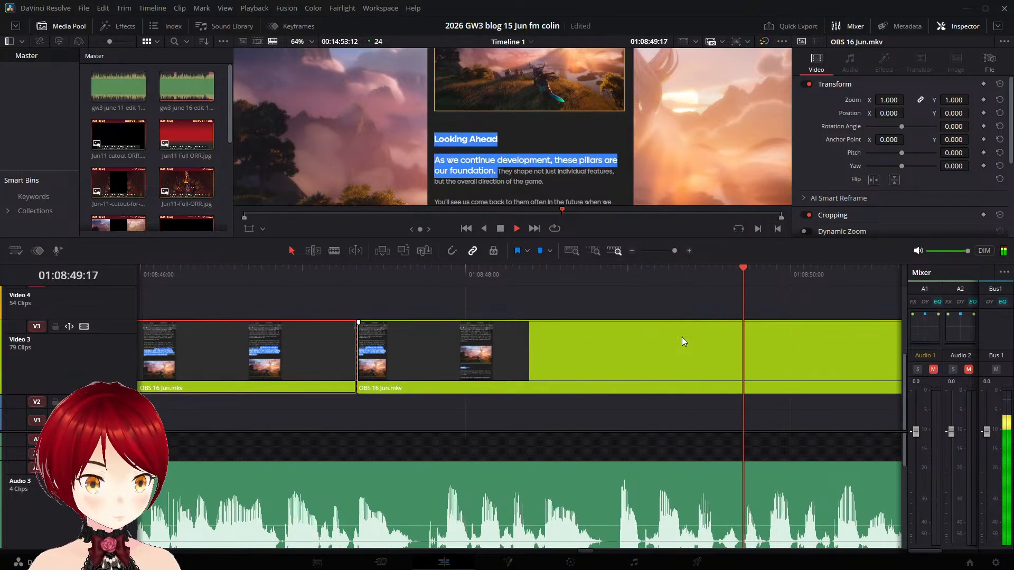
pyautogui.press('space')
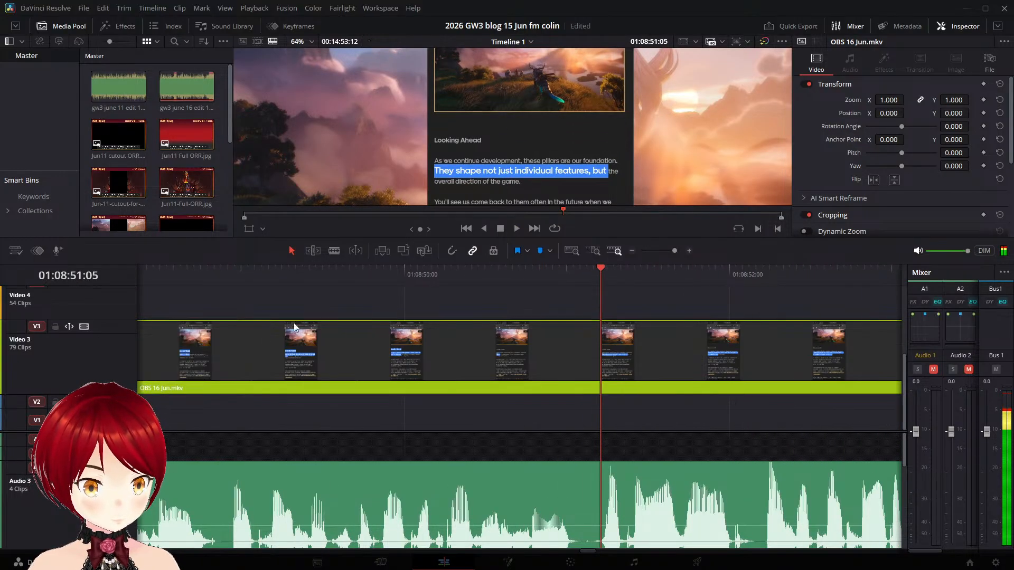
pyautogui.moveTo(291, 338); pyautogui.dragTo(699, 385)
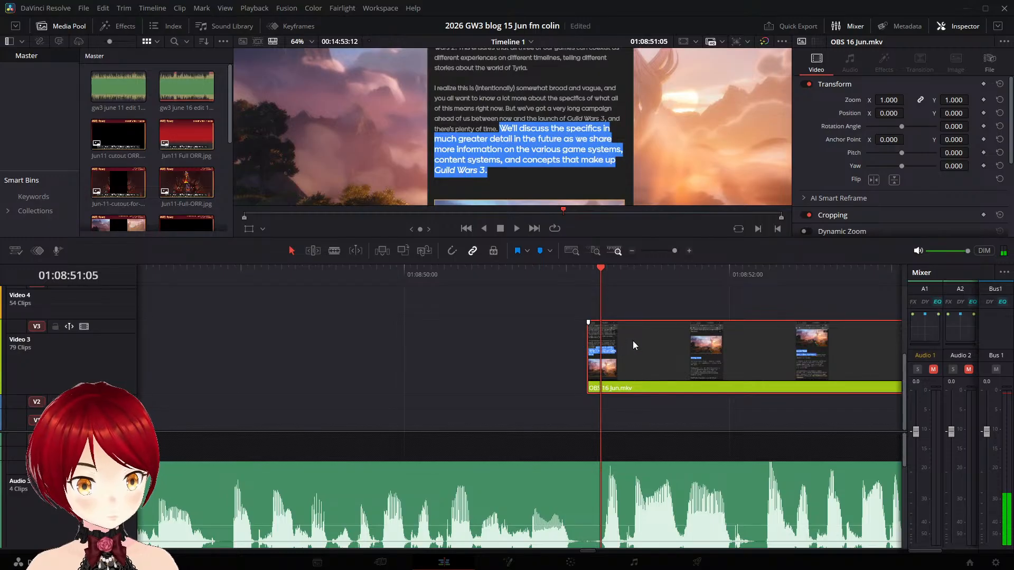
pyautogui.moveTo(633, 345)
pyautogui.mouseDown()
pyautogui.moveTo(665, 344)
pyautogui.moveTo(649, 345)
pyautogui.mouseUp()
pyautogui.press('space')
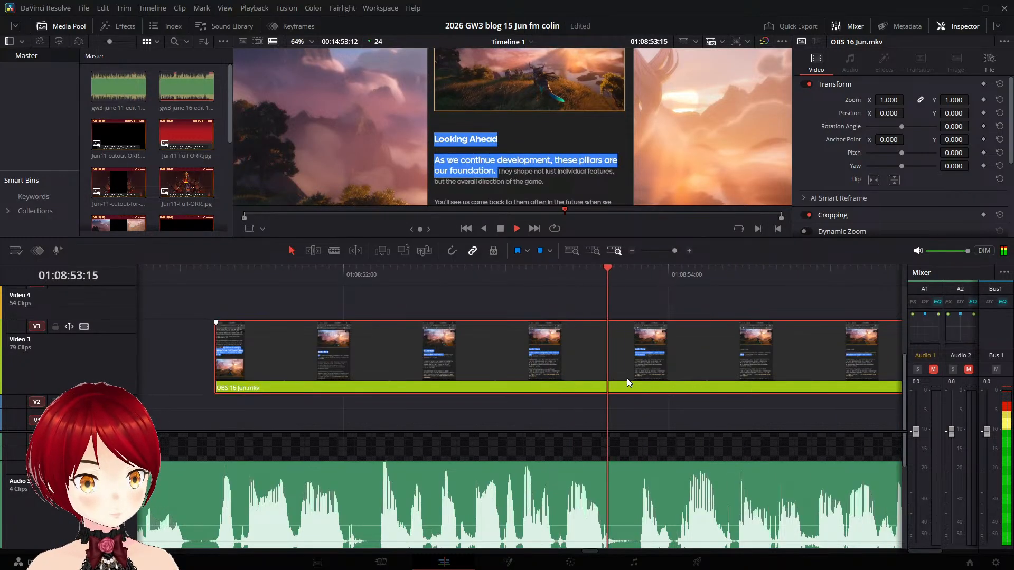
pyautogui.click(214, 271)
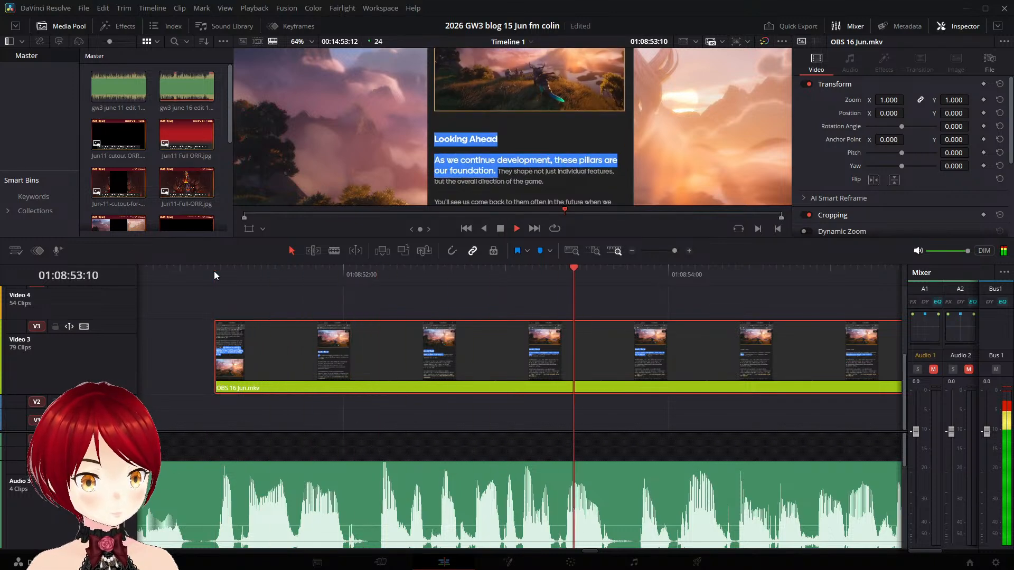
# - Split the OBS 16 Jun.mkv clip on Video 3 at 01:08:53:20, before the "They shape not just individual features" highlight begins
pyautogui.click(212, 271)
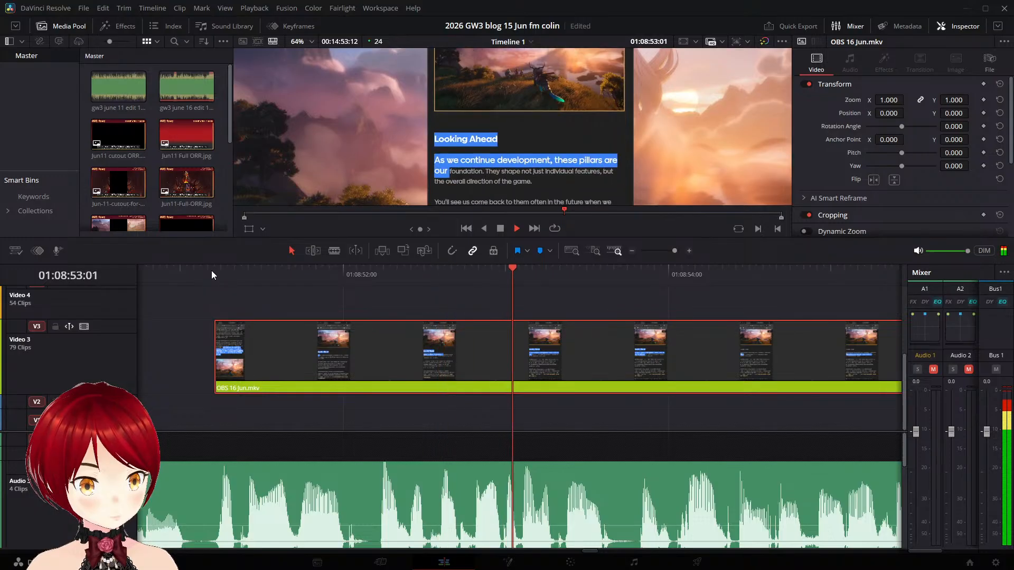
pyautogui.press('space')
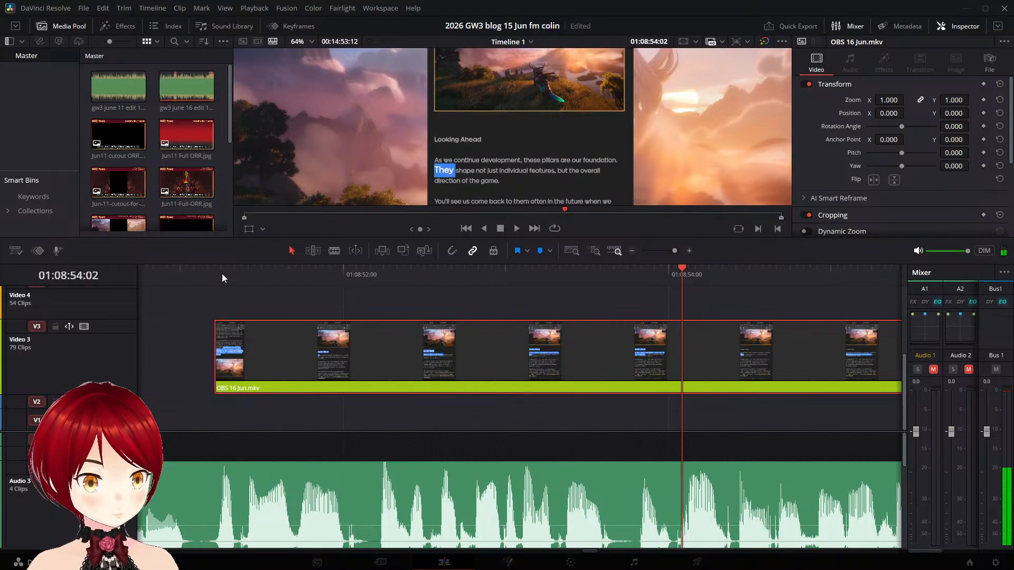
pyautogui.press('Left')
pyautogui.press('Left')
pyautogui.press('Left')
pyautogui.press('Left')
pyautogui.press('Left')
pyautogui.press('Left')
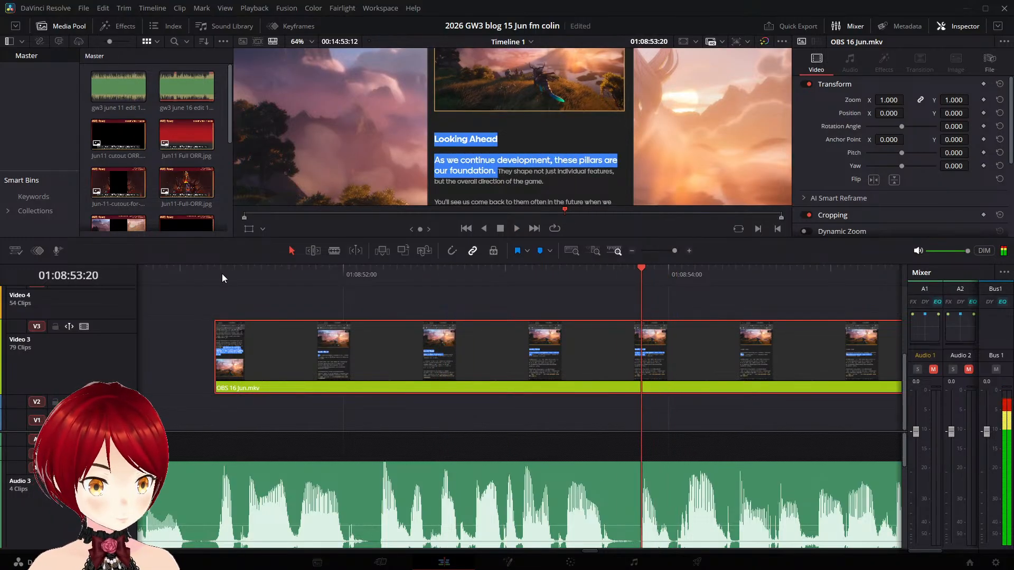
pyautogui.hotkey('ctrl', 'b')
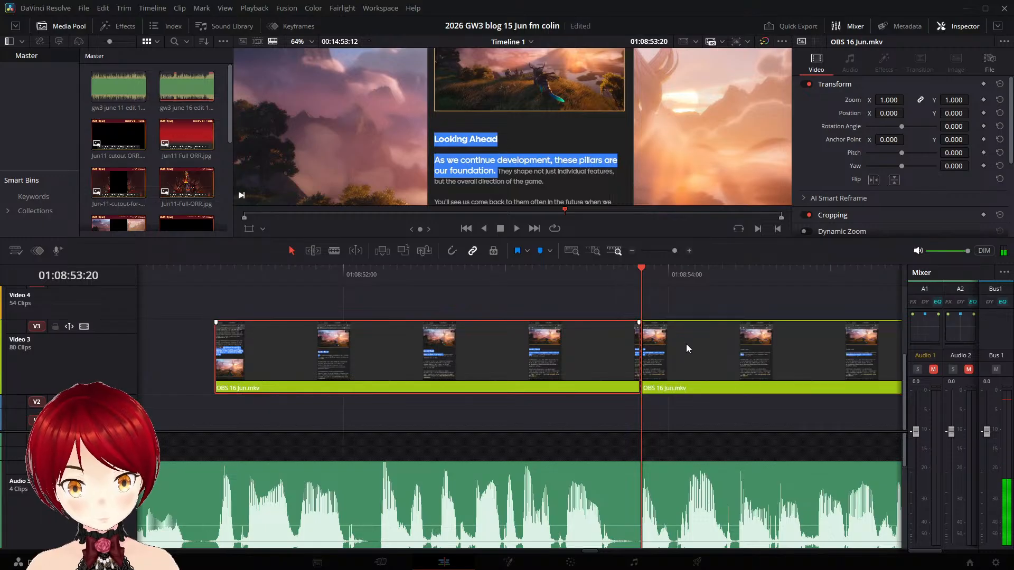
# - Play past the new cut and shift the "They shape" piece later on Video 3 so it starts at about 01:08:55:17
pyautogui.press('space')
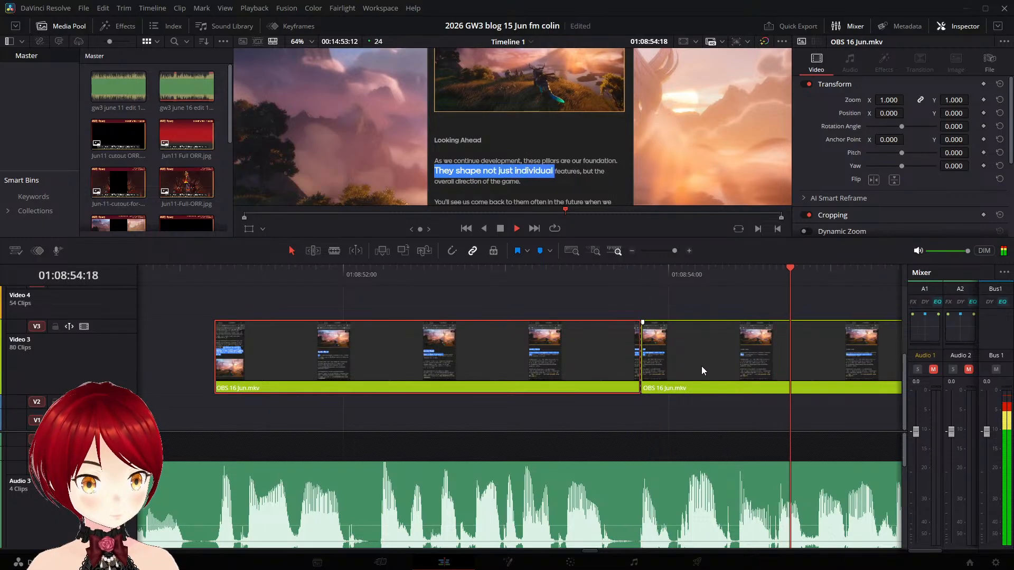
pyautogui.press('space')
pyautogui.moveTo(418, 337); pyautogui.dragTo(723, 365)
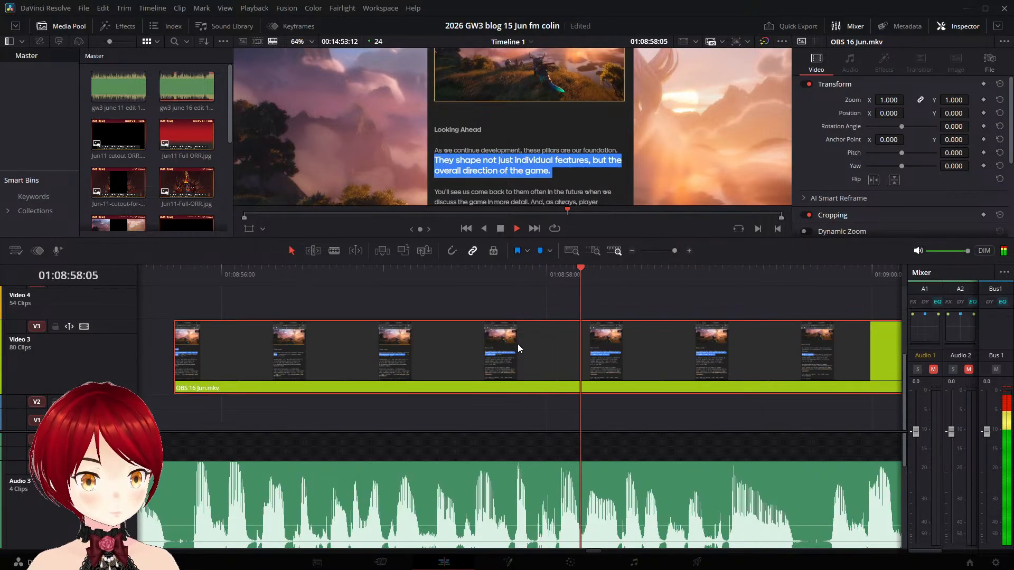
# - Split the OBS 16 Jun.mkv clip on Video 3 at 01:08:58:16, before the "You'll see us come back to them" highlight begins
pyautogui.press('space')
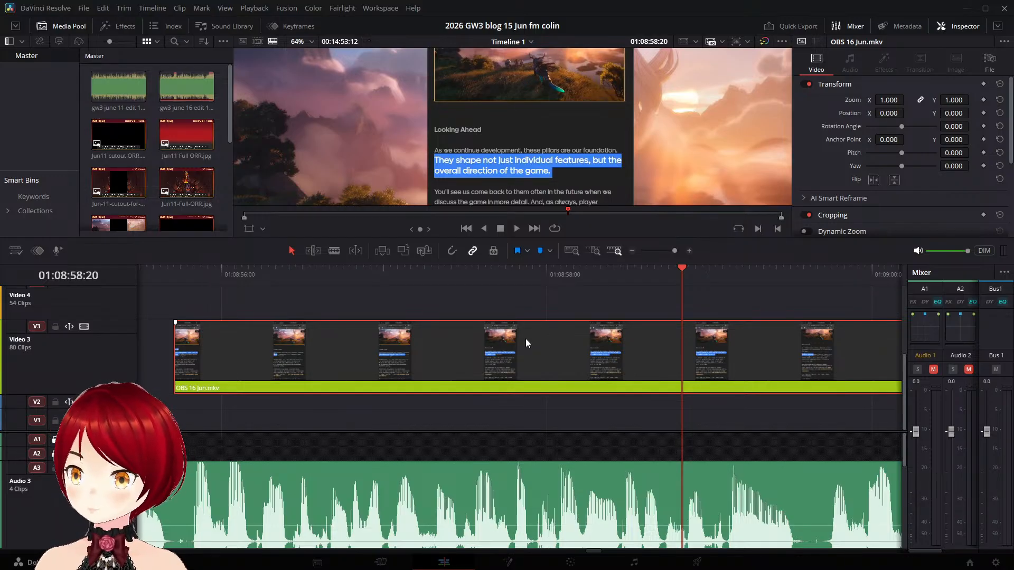
pyautogui.press('Right')
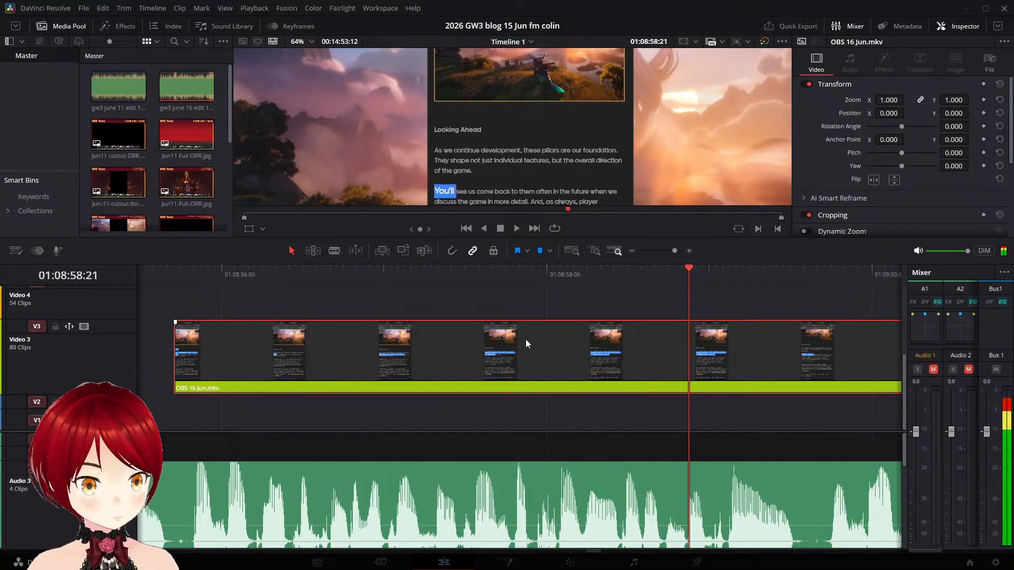
pyautogui.press('Left')
pyautogui.press('Left')
pyautogui.press('Left')
pyautogui.press('Left')
pyautogui.press('Left')
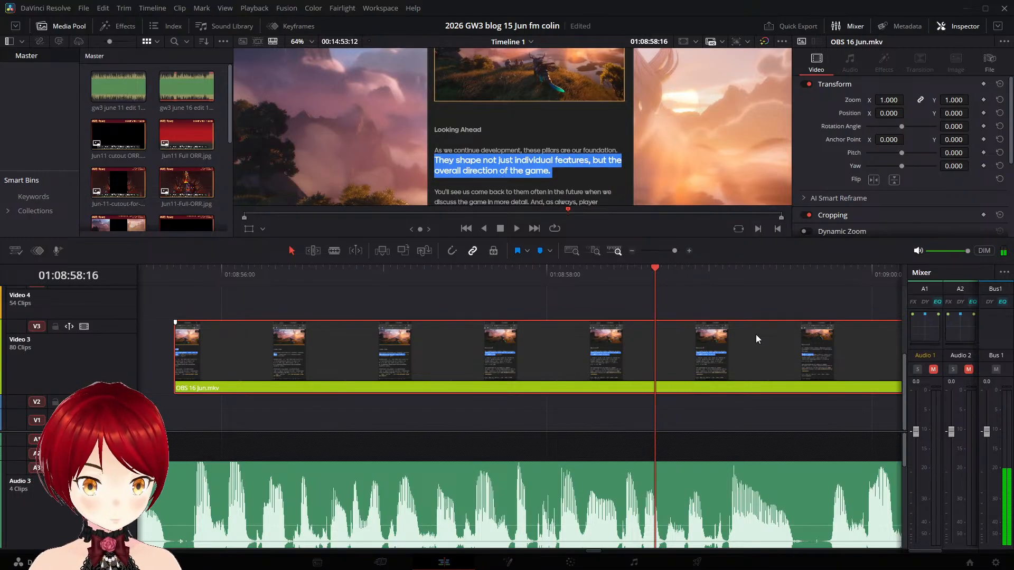
pyautogui.hotkey('ctrl', 'b')
# - Match the "You'll see us come back" piece to the narration by moving its start on Video 3 to 01:08:59:14
pyautogui.press('space')
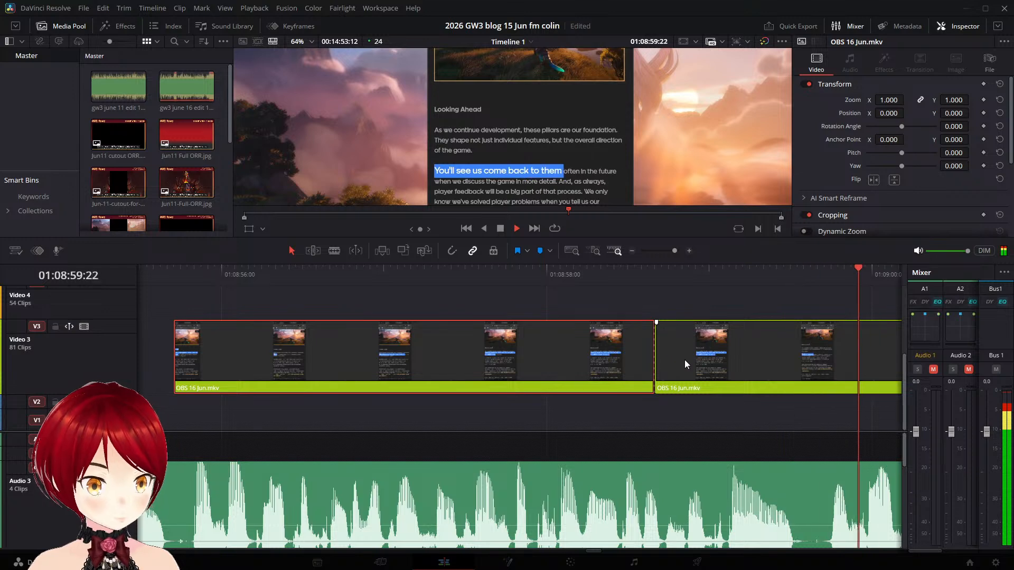
pyautogui.press('space')
pyautogui.moveTo(683, 353); pyautogui.dragTo(899, 375)
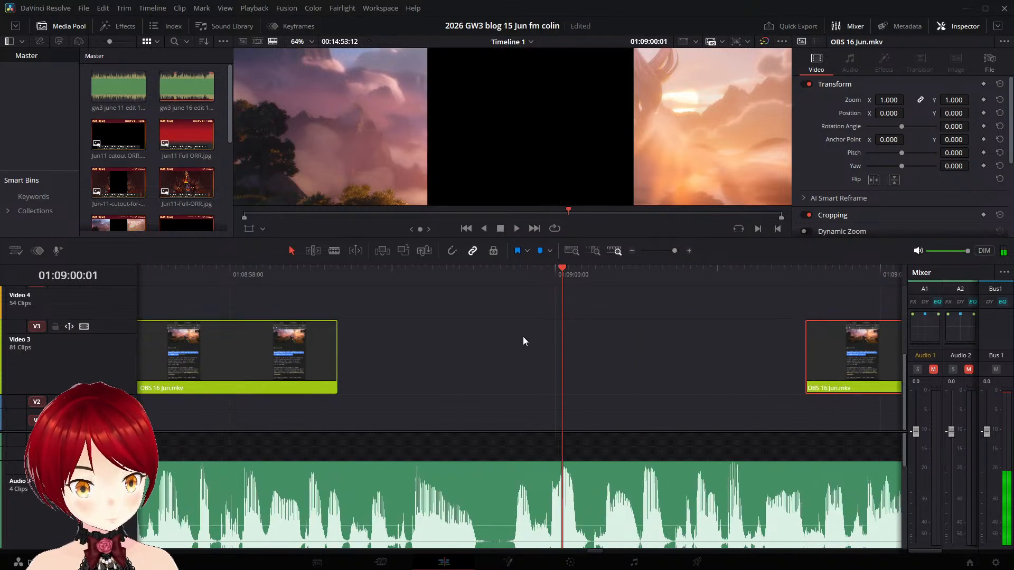
pyautogui.click(507, 277)
pyautogui.press('space')
pyautogui.press('space')
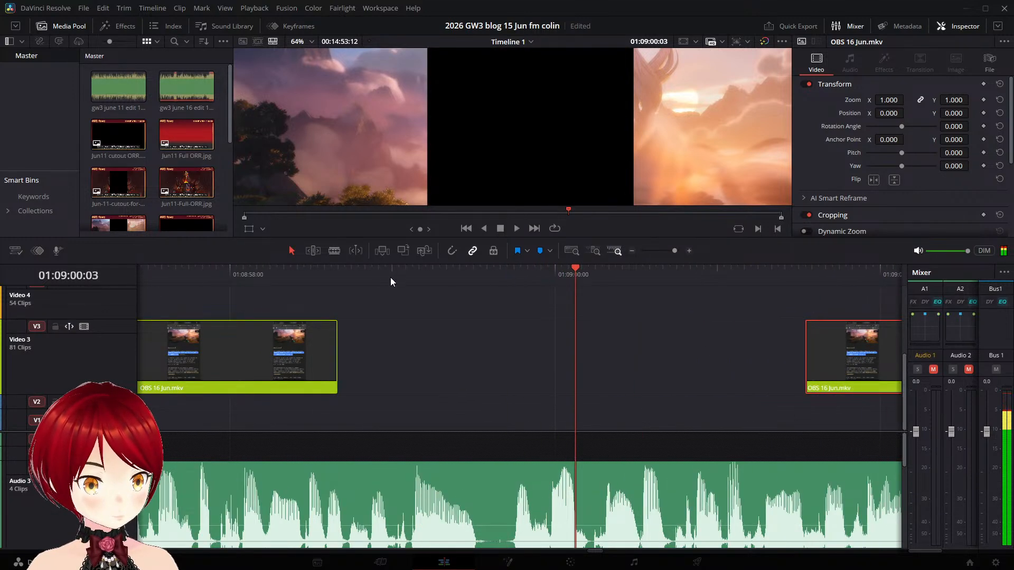
pyautogui.click(392, 277)
pyautogui.press('space')
pyautogui.press('space')
pyautogui.moveTo(843, 360); pyautogui.dragTo(523, 360)
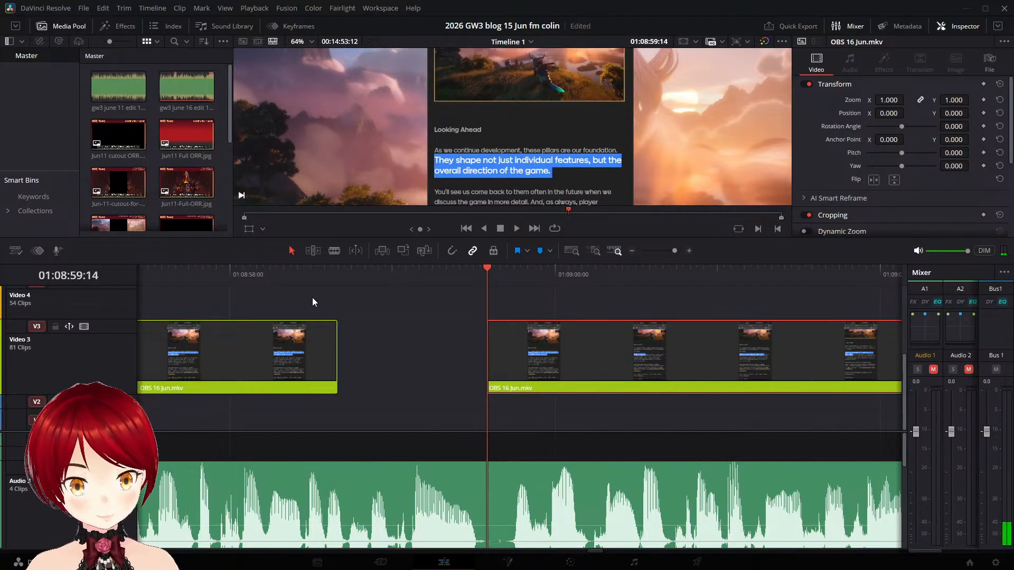
# - Replay the narration across the gap before the "You'll see us" piece to check its timing
pyautogui.click(315, 272)
pyautogui.press('space')
pyautogui.press('space')
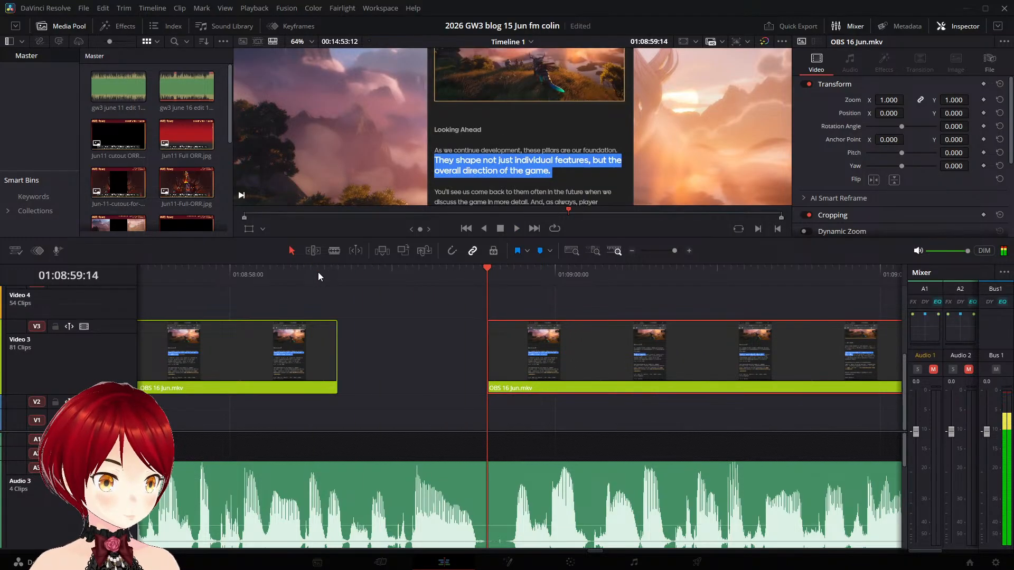
pyautogui.click(344, 278)
pyautogui.press('space')
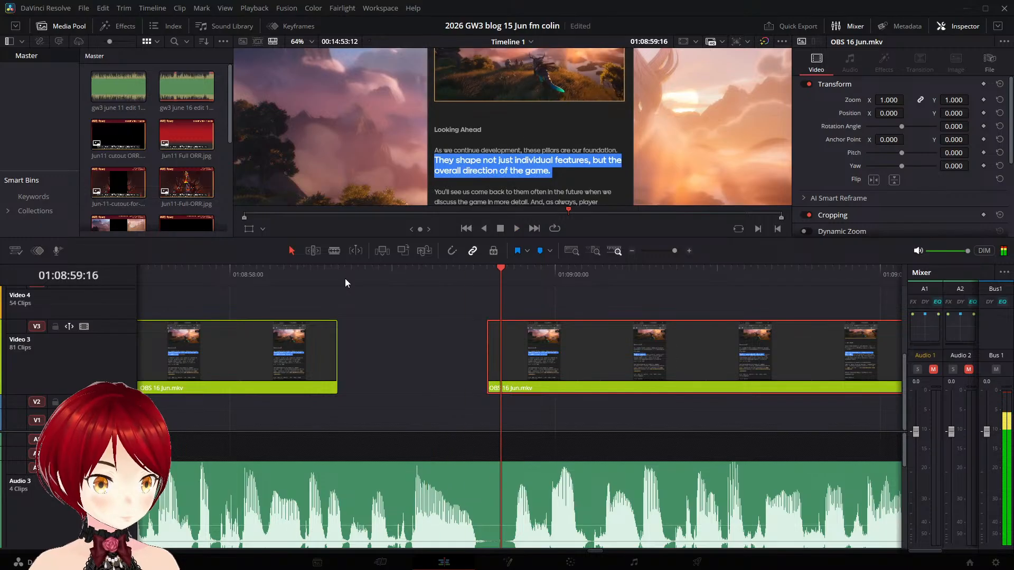
pyautogui.click(344, 277)
pyautogui.press('space')
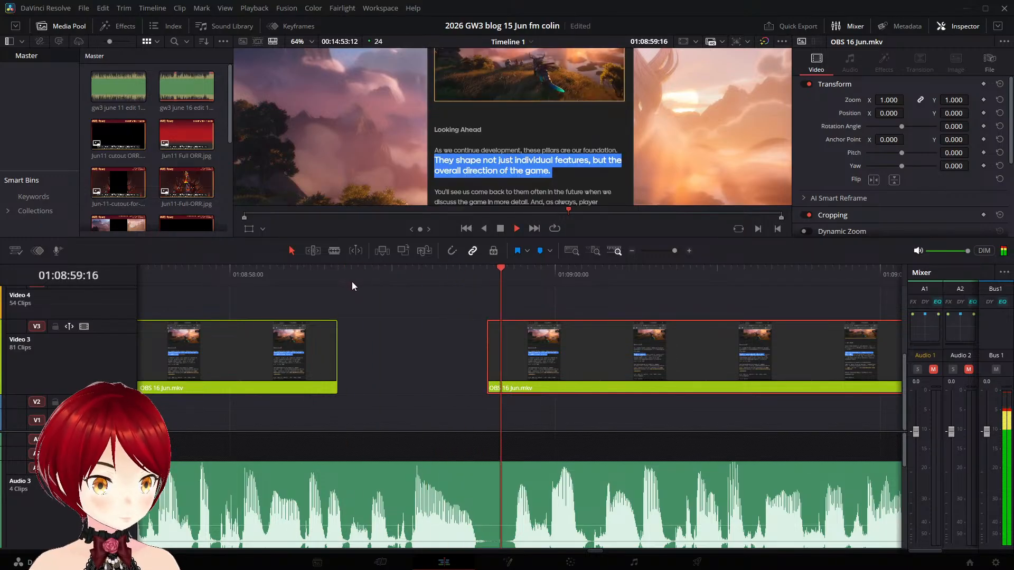
pyautogui.press('space')
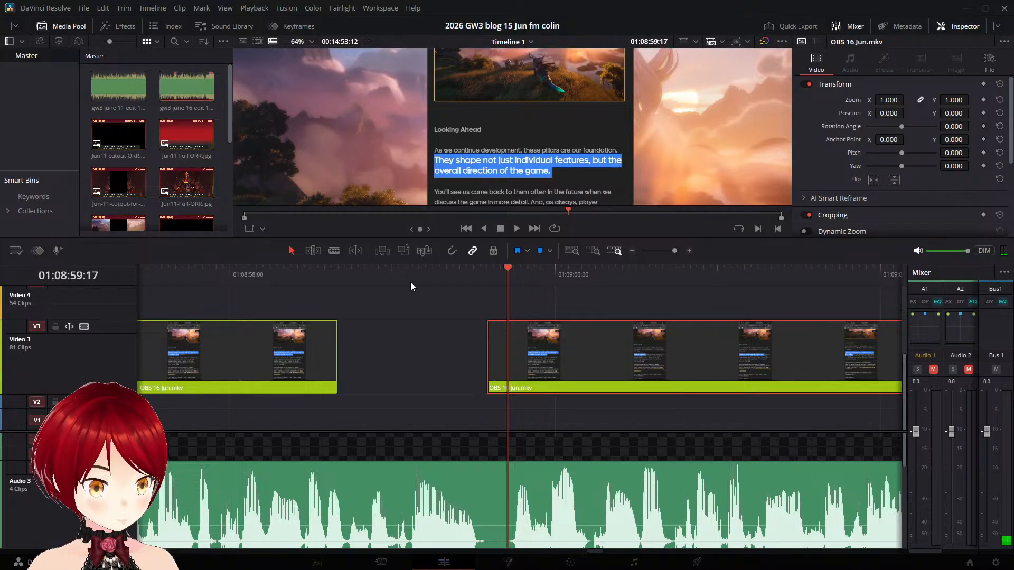
# - Save the project as a copy named "the game" and replay the narration over the gap on Video 3
pyautogui.hotkey('alt', 'f')
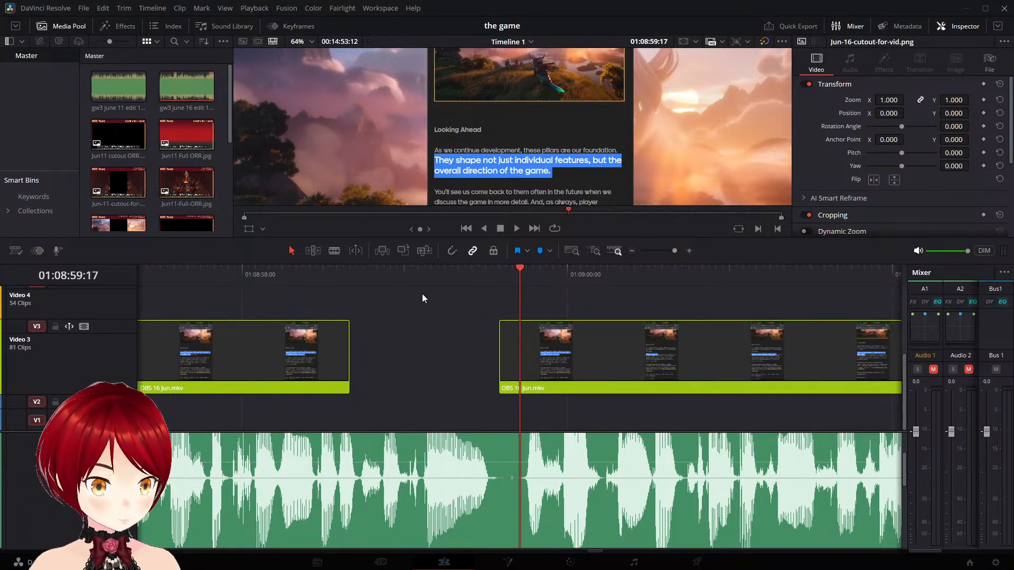
pyautogui.click(408, 270)
pyautogui.press('space')
pyautogui.click(403, 279)
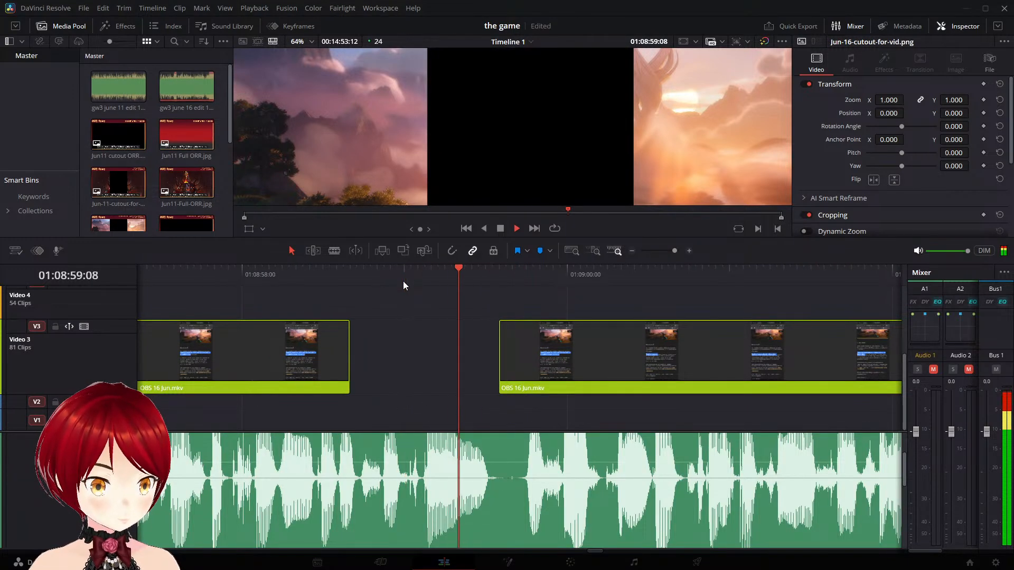
pyautogui.press('space')
# - Split the narration clip on Audio 3 at 01:08:59:00 and 01:08:59:15 to isolate the short phrase over the gap
pyautogui.click(463, 447)
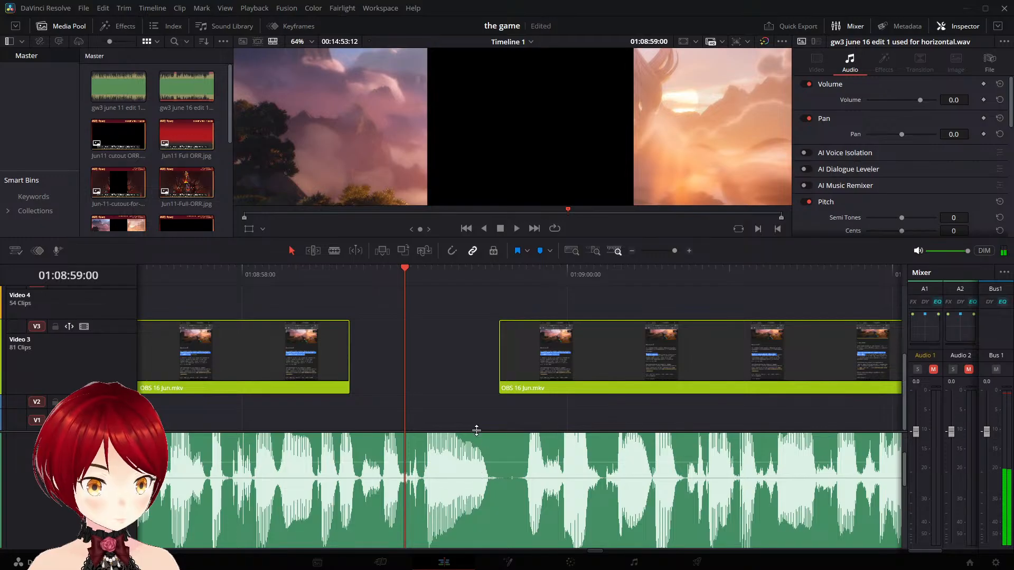
pyautogui.hotkey('ctrl', 'b')
pyautogui.press('space')
pyautogui.press('space')
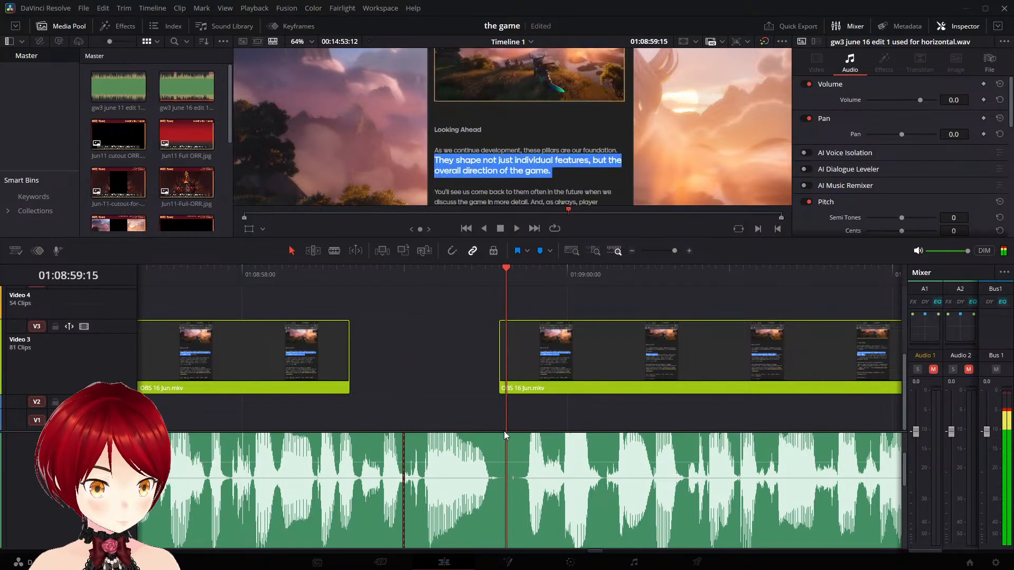
pyautogui.click(532, 450)
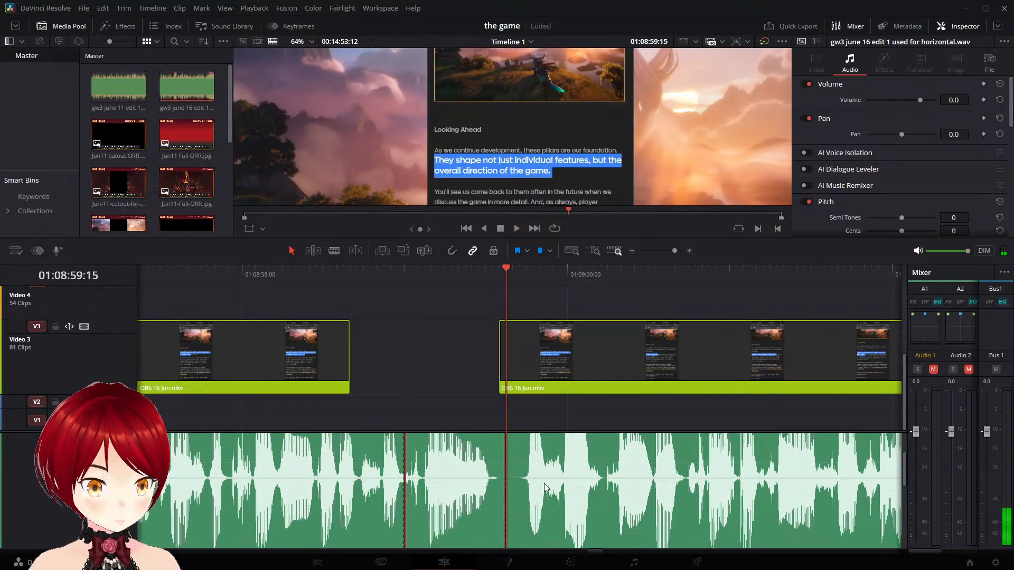
# - Copy the isolated narration phrase down to Audio 4 at the same time position and play it back
pyautogui.scroll(-3, 547, 488)
pyautogui.scroll(1, 507, 484)
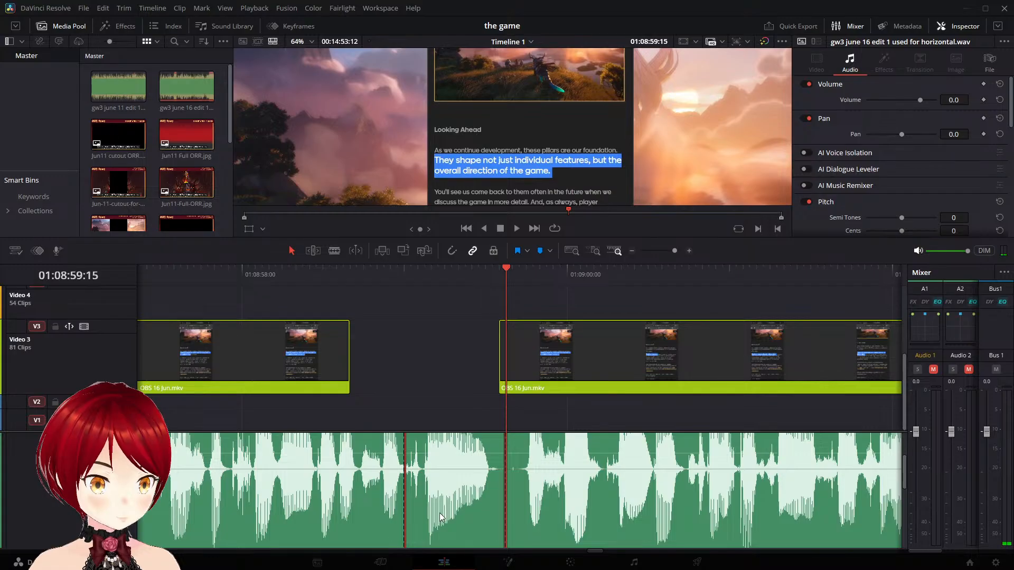
pyautogui.moveTo(438, 478); pyautogui.dragTo(440, 526)
pyautogui.click(413, 278)
pyautogui.press('space')
pyautogui.press('space')
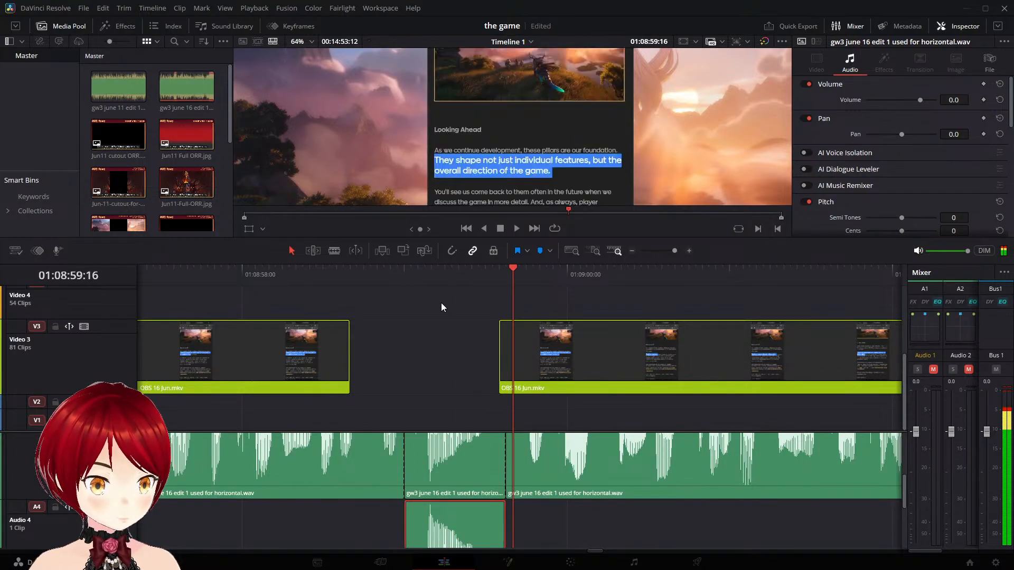
# - Return to the original "2026 GW3 blog 15 Jun" project and play the narration from the gap on Video 3 onward
pyautogui.click(83, 9)
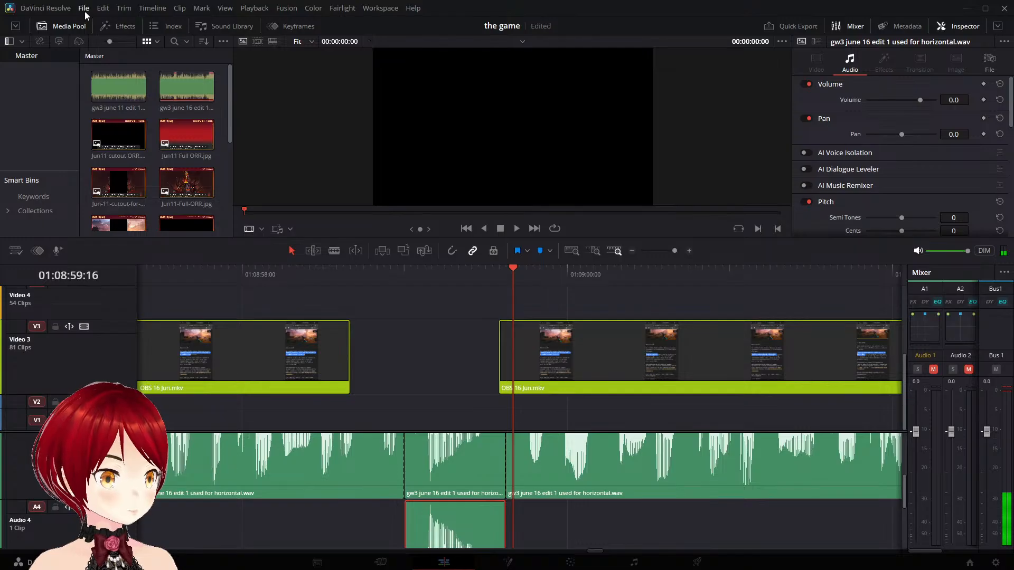
pyautogui.click(106, 85)
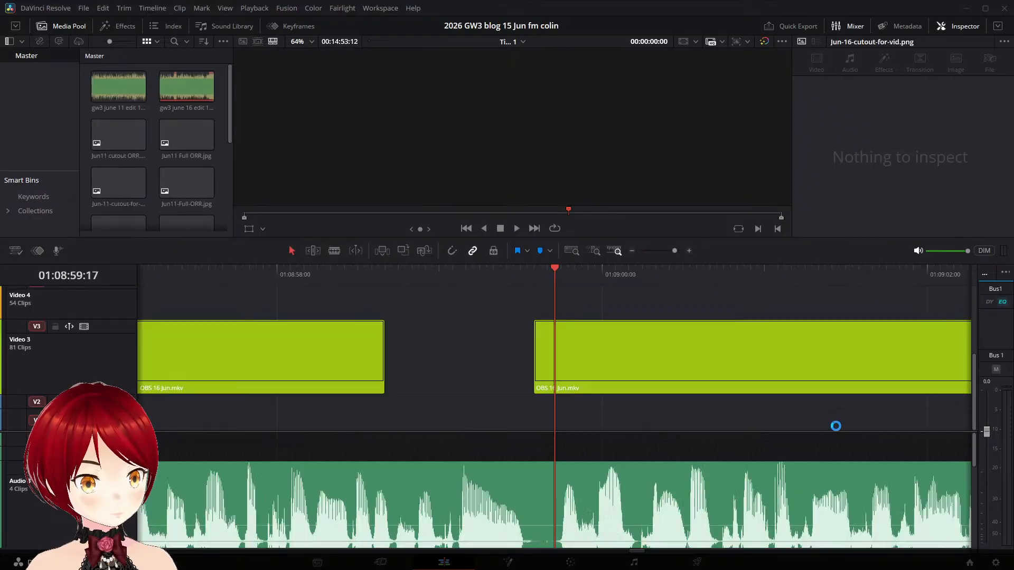
pyautogui.click(411, 269)
pyautogui.press('space')
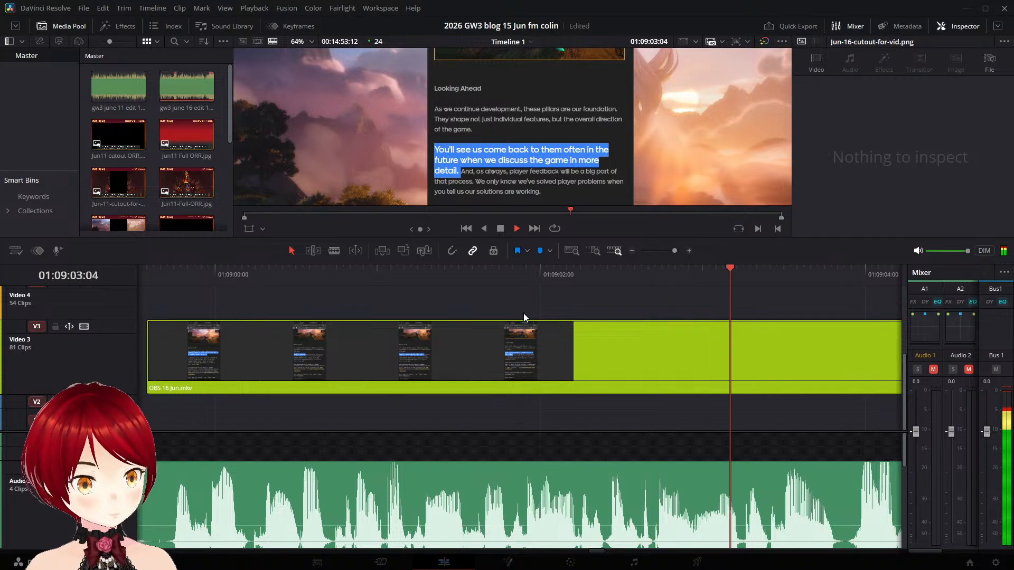
# - Split the OBS 16 Jun.mkv clip on Video 3 at 01:09:03:09, before the "And, as always" highlight begins
pyautogui.press('space')
pyautogui.press('Left')
pyautogui.press('Left')
pyautogui.press('Left')
pyautogui.press('Left')
pyautogui.press('Left')
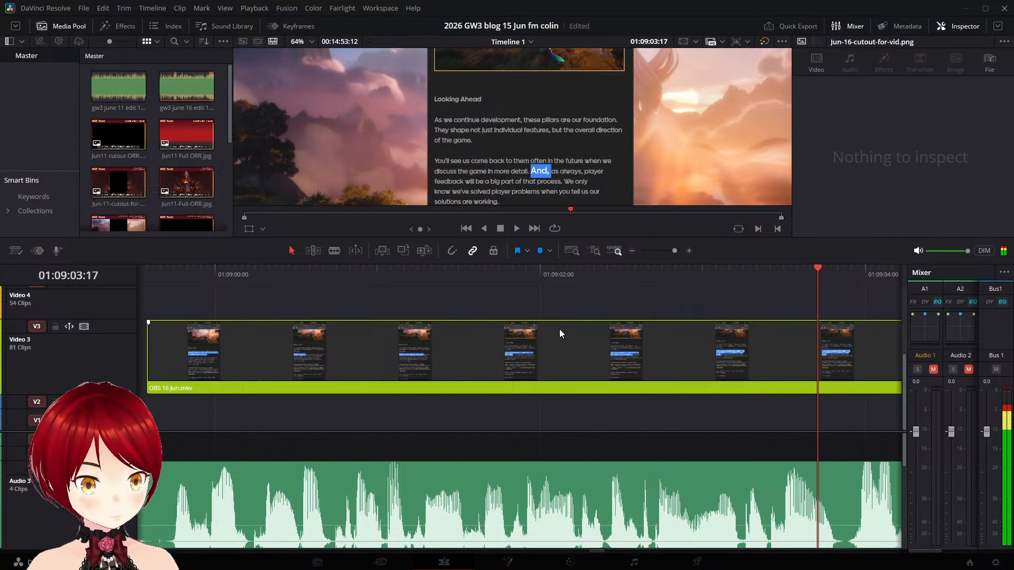
pyautogui.press('Left')
pyautogui.press('Left')
pyautogui.press('Left')
pyautogui.press('Left')
pyautogui.press('Left')
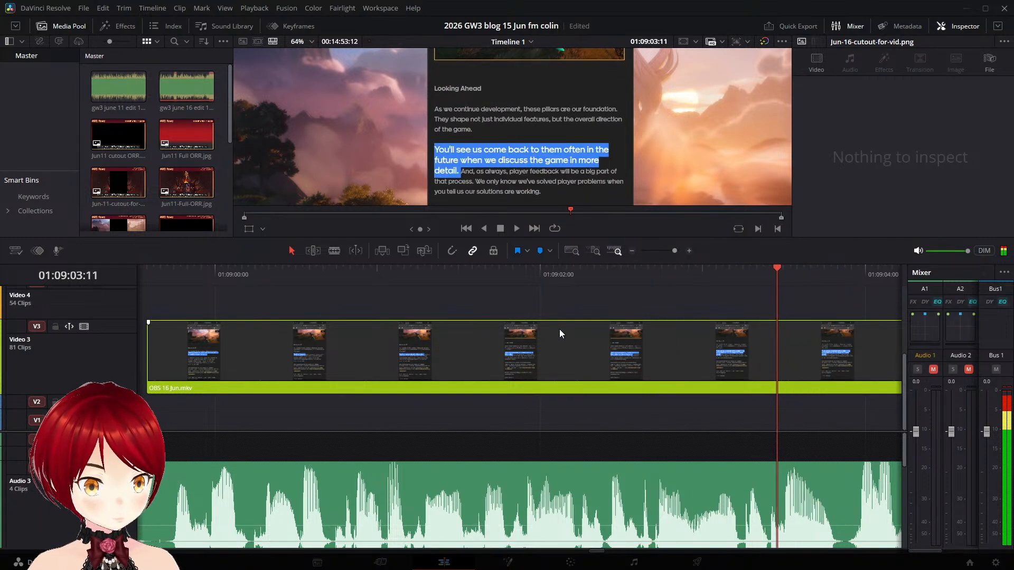
pyautogui.click(779, 345)
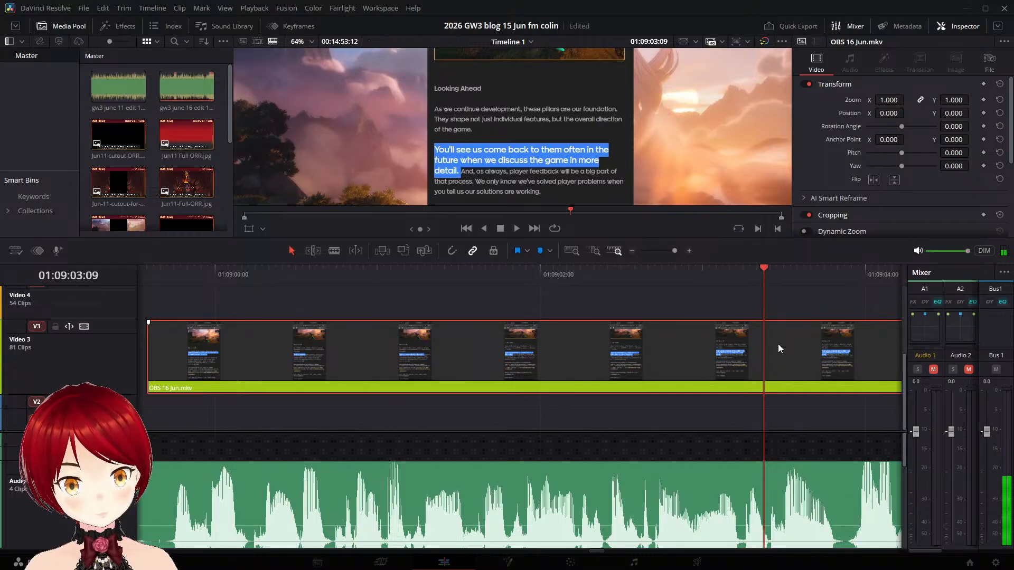
pyautogui.hotkey('ctrl', '\\')
# - Play the narration repeatedly across the cut at 01:09:03:09 to judge when the "And, as always" sentence starts
pyautogui.press('space')
pyautogui.press('space')
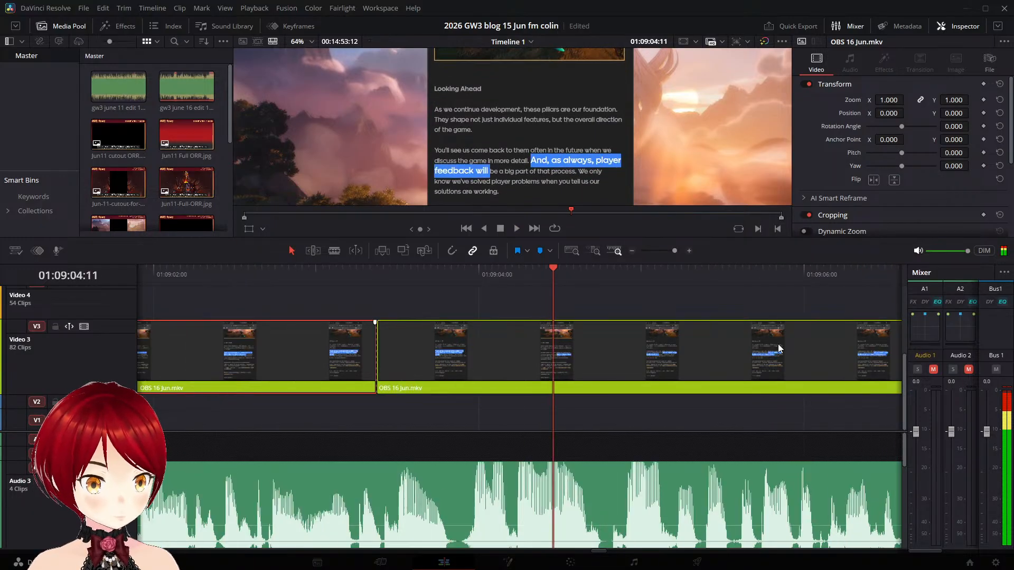
pyautogui.click(376, 274)
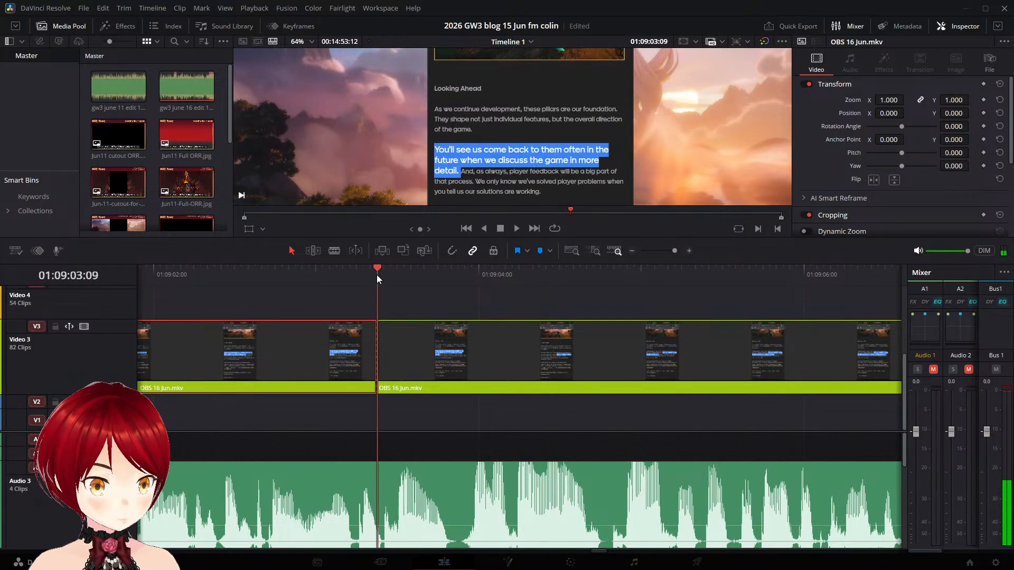
pyautogui.press('space')
pyautogui.press('space')
pyautogui.click(344, 272)
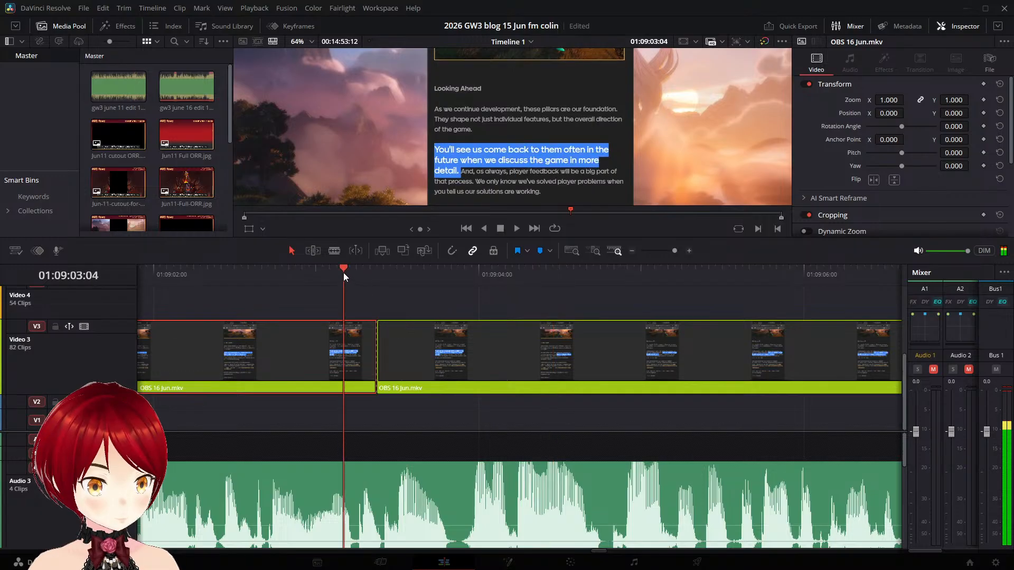
pyautogui.press('space')
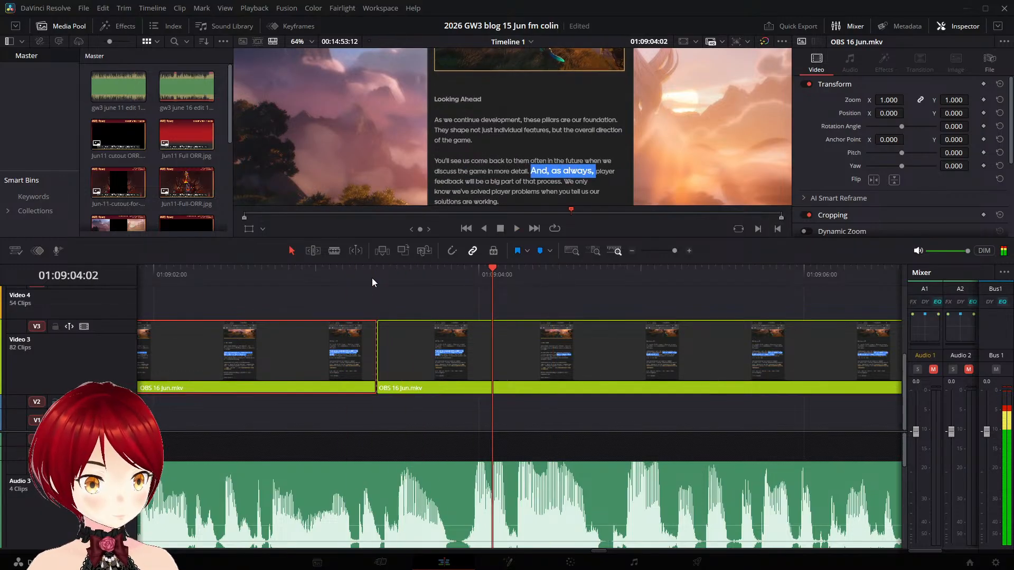
pyautogui.click(385, 276)
pyautogui.click(375, 275)
pyautogui.press('space')
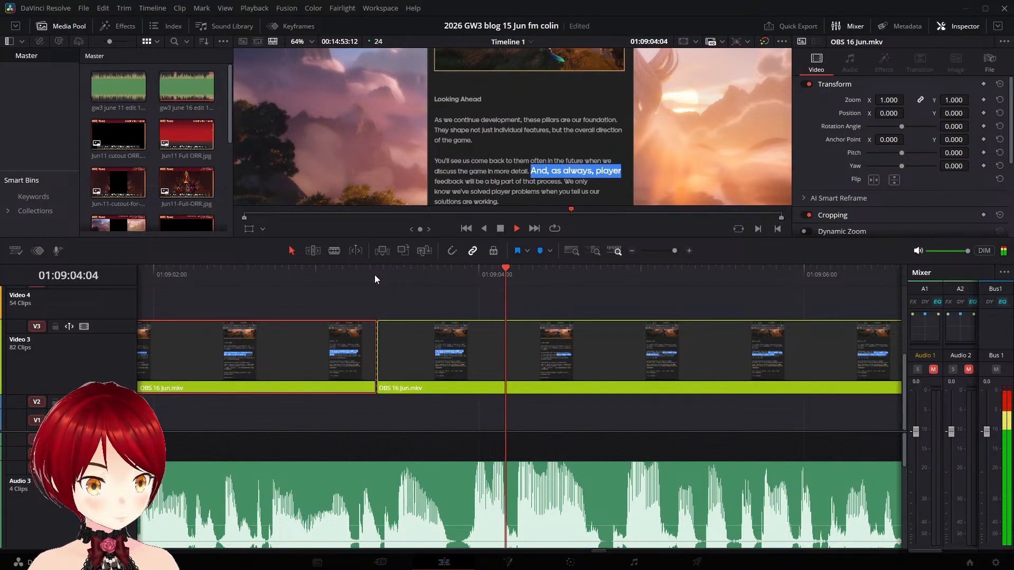
pyautogui.press('space')
pyautogui.click(371, 271)
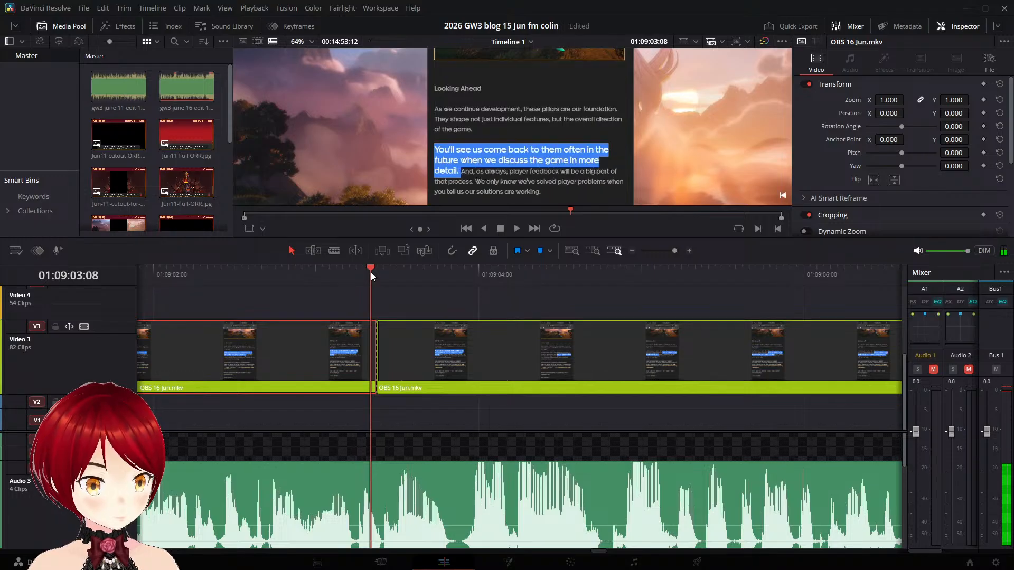
pyautogui.press('space')
# - Move the "And, as always" clip on Video 3 about 10 frames later, play it against the narration and save the project
pyautogui.press('space')
pyautogui.moveTo(413, 343); pyautogui.dragTo(483, 344)
pyautogui.press('space')
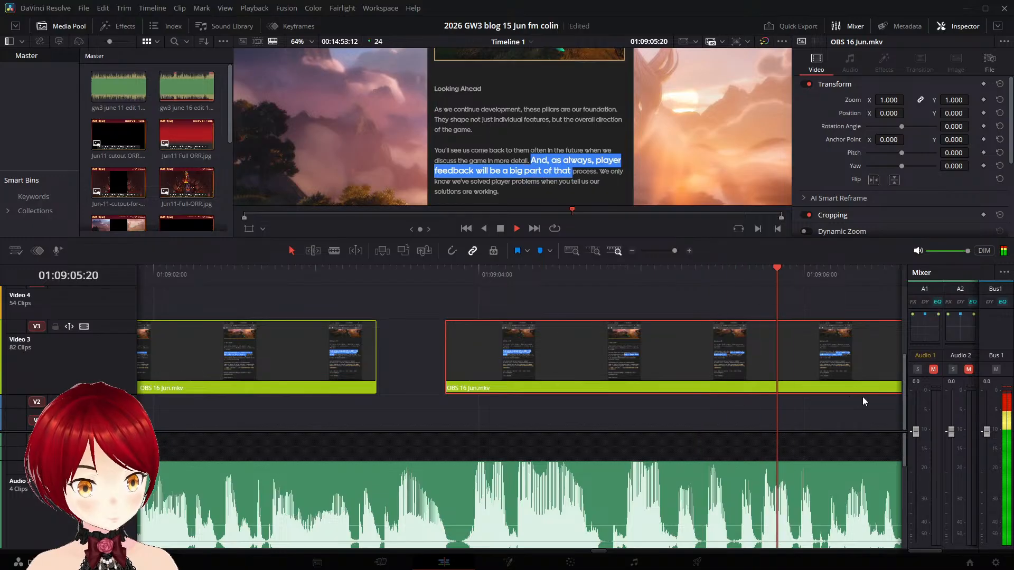
pyautogui.press('space')
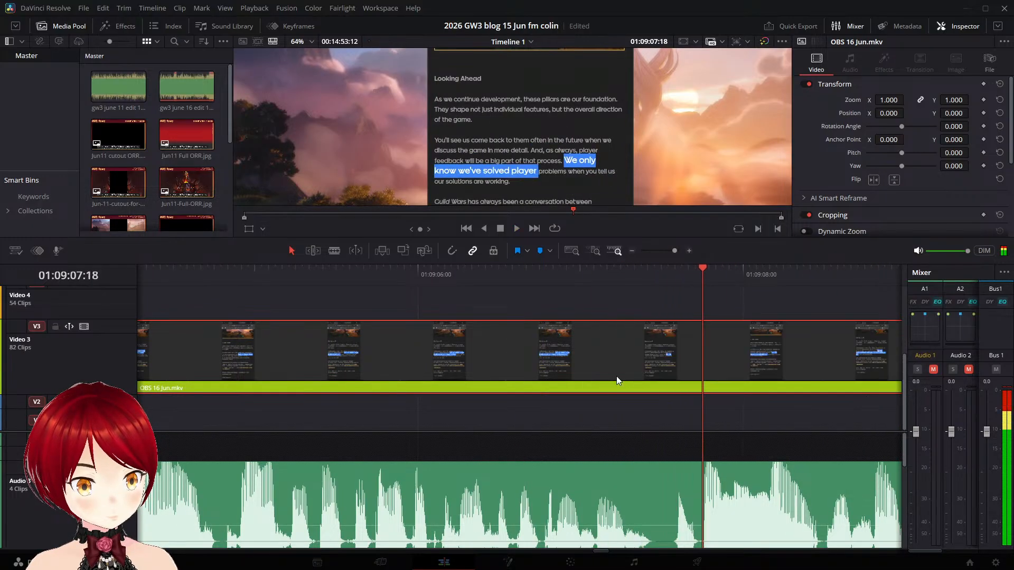
pyautogui.hotkey('ctrl', 's')
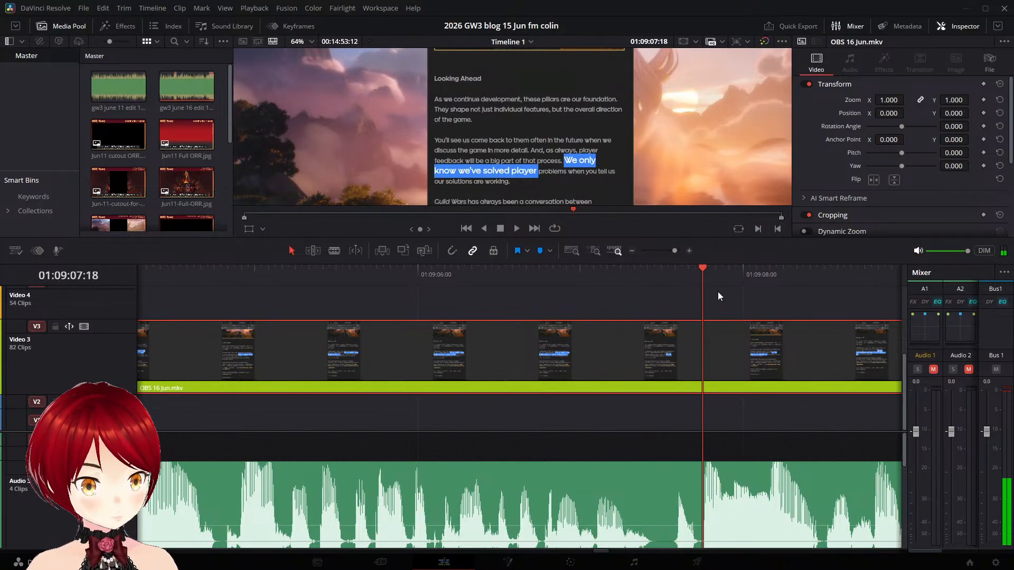
# - Replay the moved "And, as always" clip from the gap to check its highlight timing against the narration
pyautogui.moveTo(705, 262); pyautogui.dragTo(153, 264)
pyautogui.press('Left')
pyautogui.press('Left')
pyautogui.press('Left')
pyautogui.press('Left')
pyautogui.press('Left')
pyautogui.press('Left')
pyautogui.press('Left')
pyautogui.press('Left')
pyautogui.press('Left')
pyautogui.press('Left')
pyautogui.press('Left')
pyautogui.press('Left')
pyautogui.press('Left')
pyautogui.press('Left')
pyautogui.press('Left')
pyautogui.press('Left')
pyautogui.press('Left')
pyautogui.press('Left')
pyautogui.press('Left')
pyautogui.press('Left')
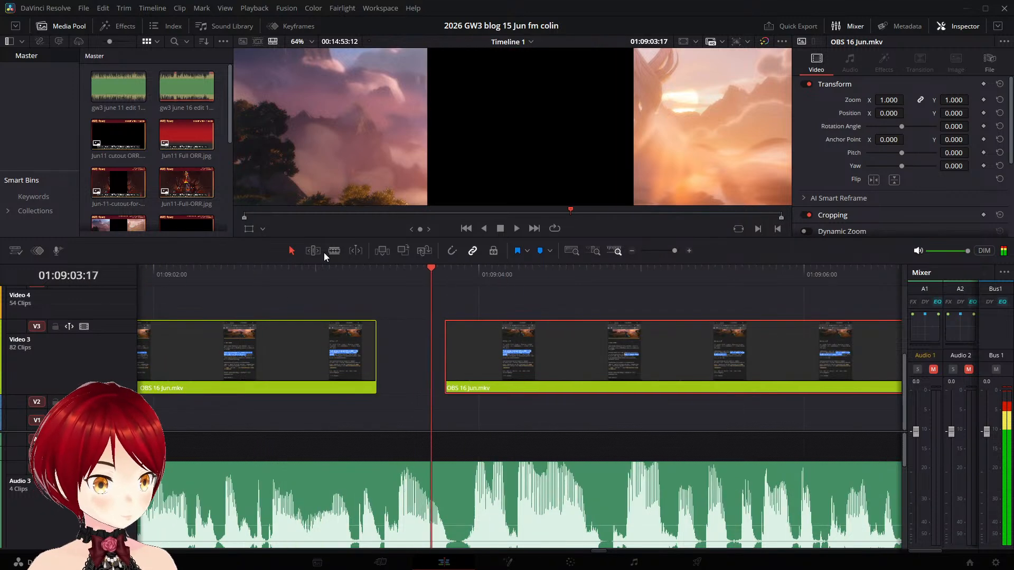
pyautogui.press('space')
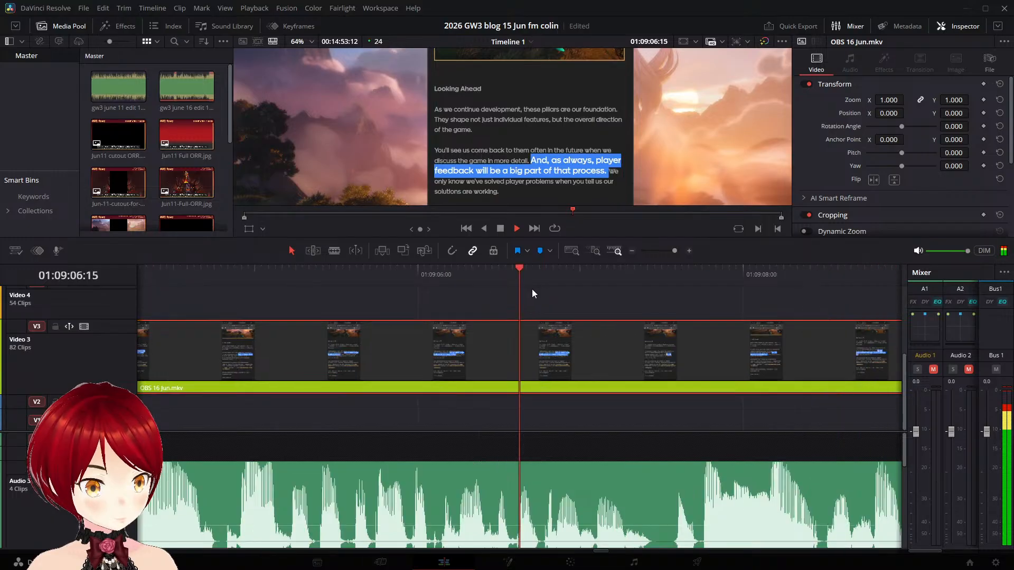
pyautogui.press('space')
pyautogui.press('Left')
pyautogui.press('Left')
pyautogui.press('Left')
pyautogui.press('Left')
pyautogui.press('Left')
pyautogui.press('Left')
pyautogui.press('Left')
pyautogui.press('Left')
pyautogui.press('Left')
pyautogui.press('Left')
pyautogui.press('Left')
pyautogui.press('Left')
pyautogui.press('Left')
pyautogui.press('Left')
pyautogui.press('Left')
pyautogui.press('Left')
pyautogui.press('Left')
pyautogui.press('Left')
pyautogui.press('Left')
pyautogui.press('Left')
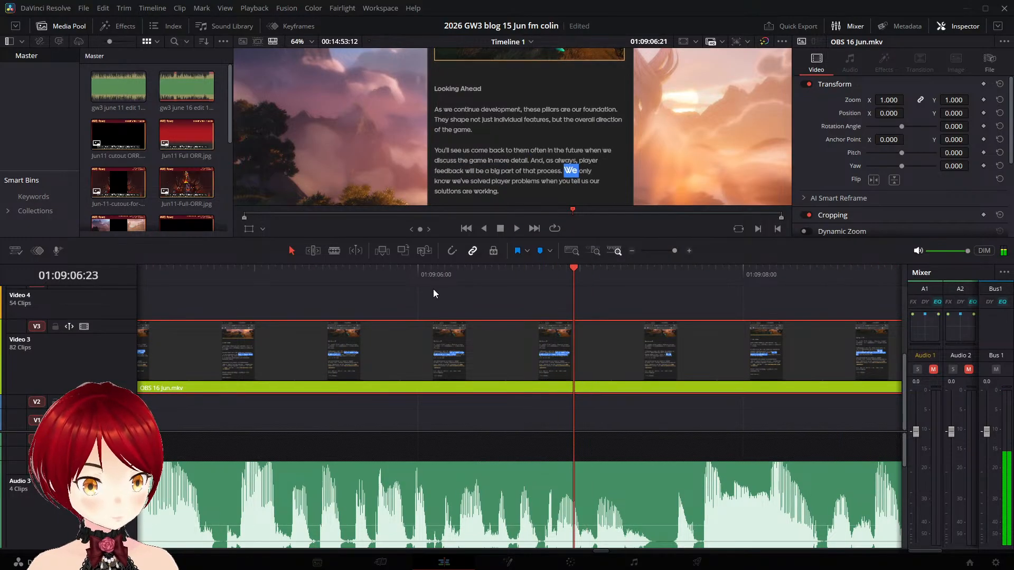
pyautogui.press('Left')
pyautogui.press('Left')
pyautogui.press('Left')
pyautogui.press('Left')
pyautogui.press('Left')
pyautogui.press('Left')
pyautogui.press('Left')
pyautogui.press('Left')
pyautogui.press('Left')
pyautogui.press('Left')
pyautogui.press('Left')
pyautogui.press('Left')
pyautogui.press('Left')
pyautogui.press('Left')
pyautogui.press('Left')
pyautogui.press('Left')
pyautogui.press('Left')
pyautogui.press('Left')
pyautogui.press('Left')
pyautogui.press('Left')
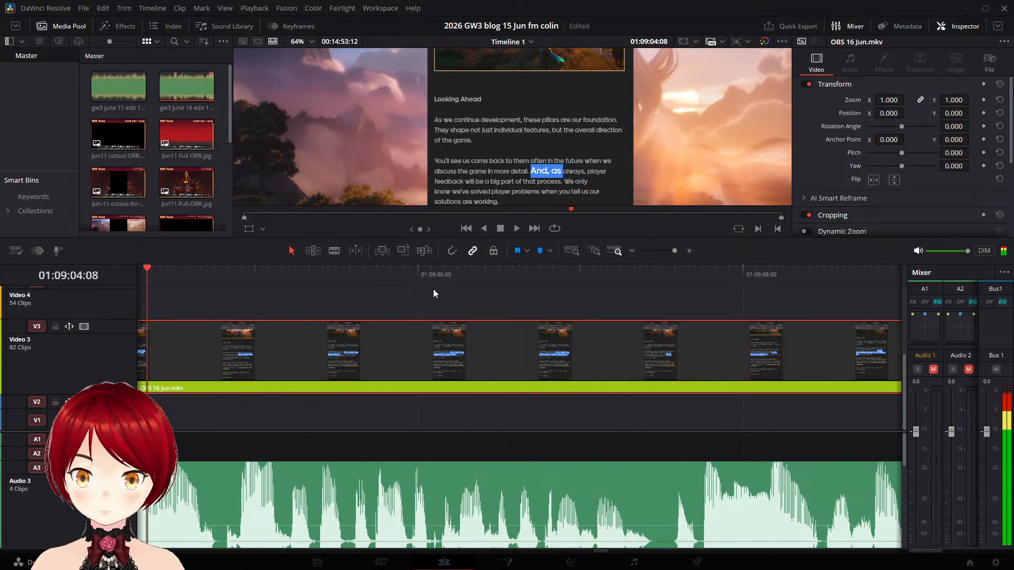
pyautogui.press('space')
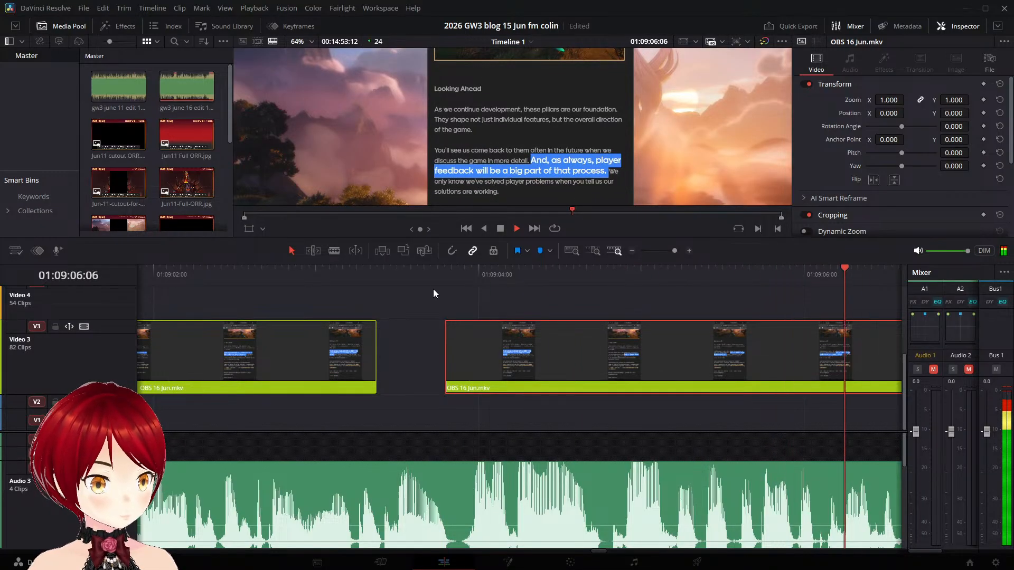
# - Split the OBS 16 Jun.mkv clip on Video 3 at 01:09:06:17, before the "We only" highlight begins
pyautogui.press('space')
pyautogui.press('Left')
pyautogui.press('Left')
pyautogui.press('Left')
pyautogui.press('Left')
pyautogui.press('Left')
pyautogui.press('Left')
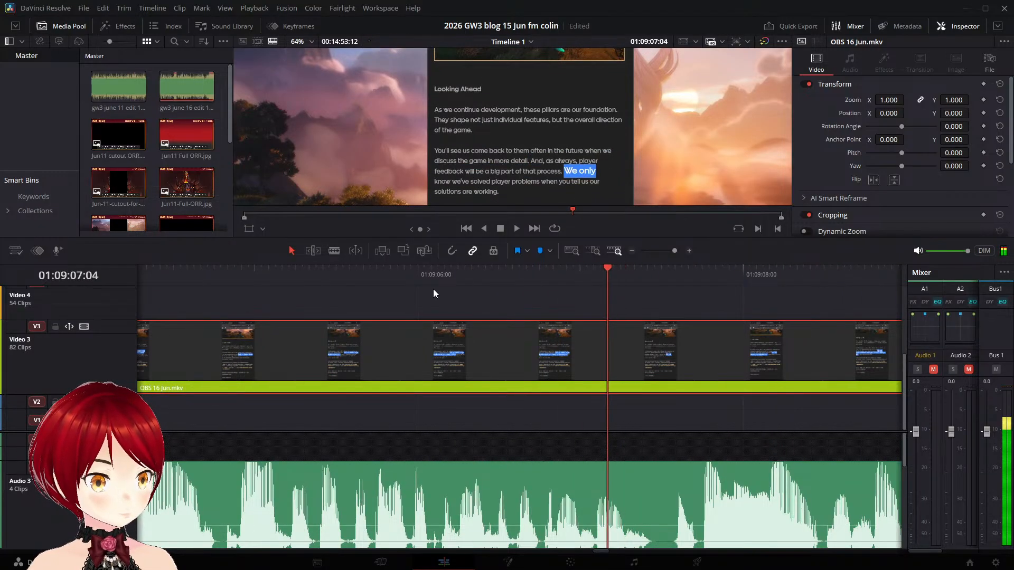
pyautogui.press('Left')
pyautogui.press('Left')
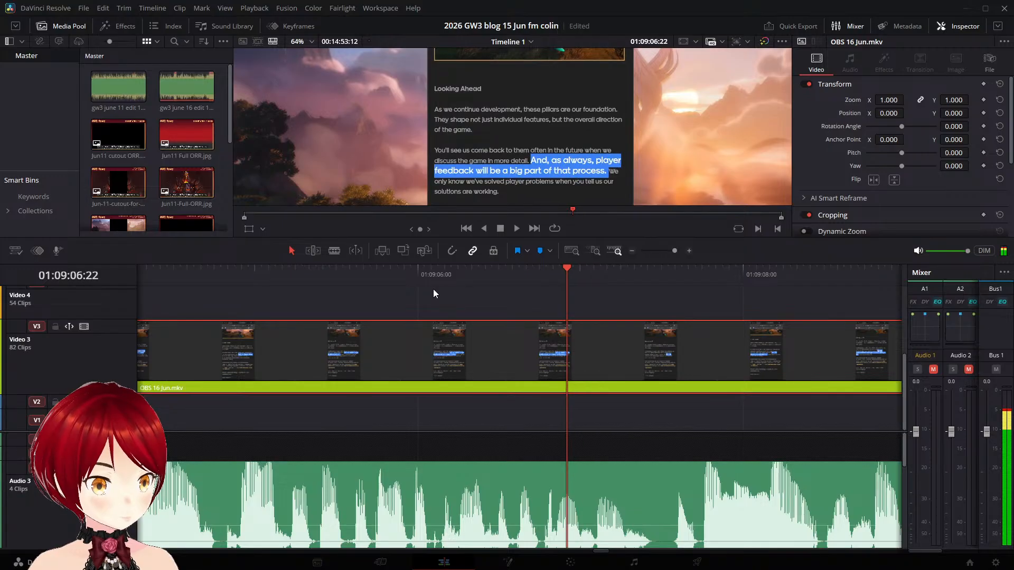
pyautogui.press('Left')
pyautogui.press('Left')
pyautogui.press('Left')
pyautogui.press('Left')
pyautogui.press('Left')
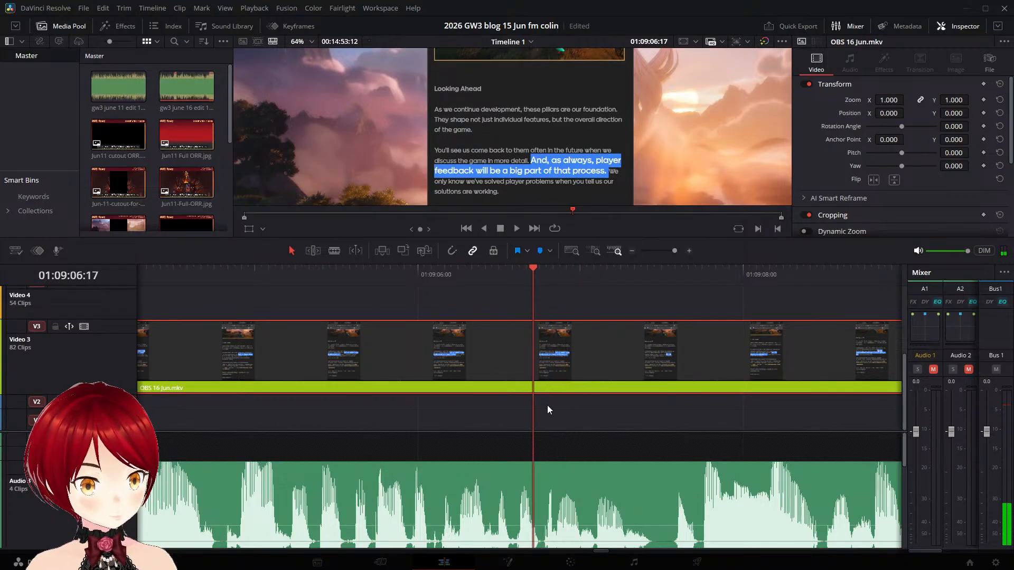
pyautogui.hotkey('ctrl', 'b')
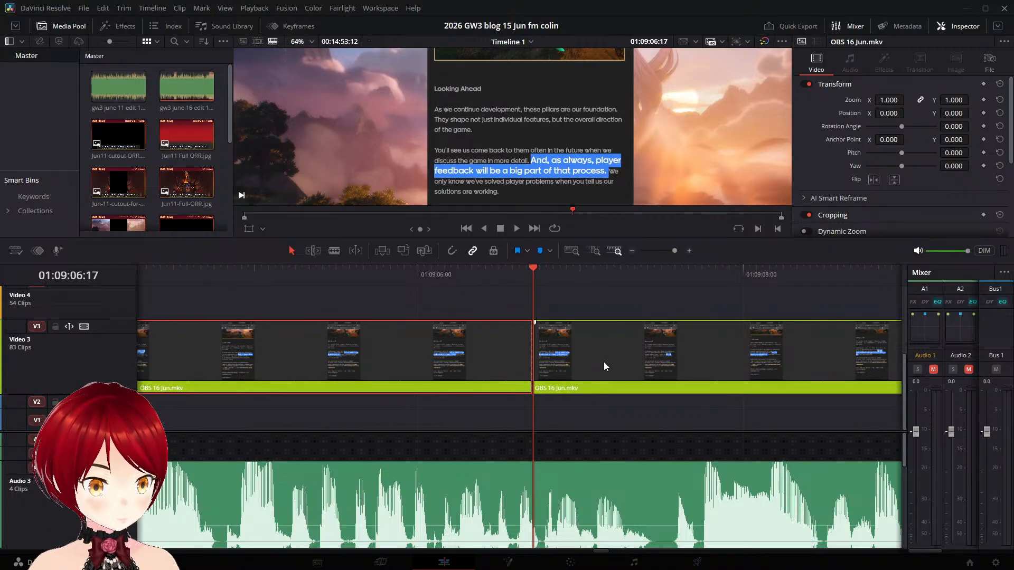
# - Move the "We only know we've solved player problems" clip 20 frames later on Video 3 and play it back
pyautogui.press('space')
pyautogui.moveTo(563, 357); pyautogui.dragTo(700, 366)
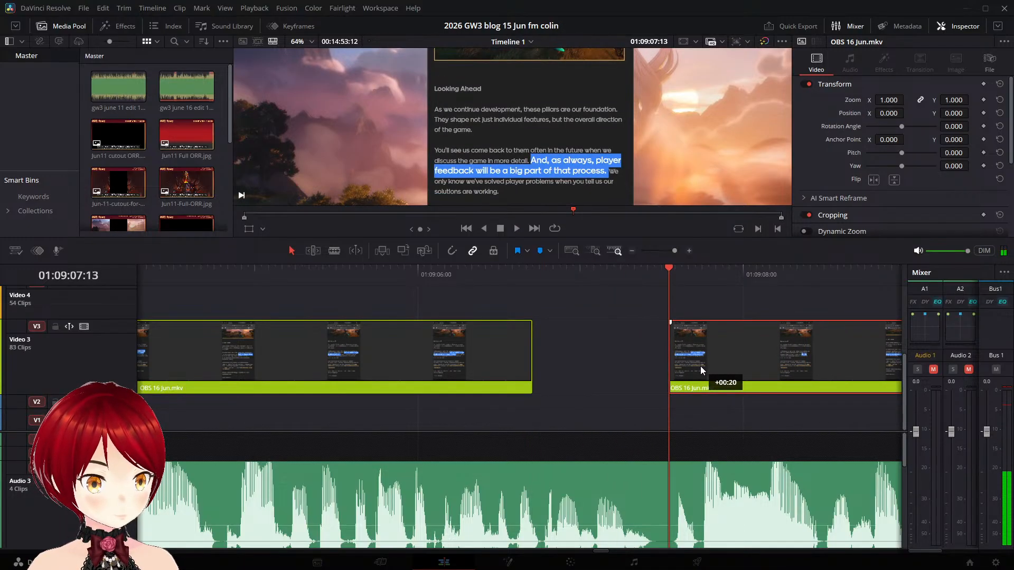
pyautogui.press('space')
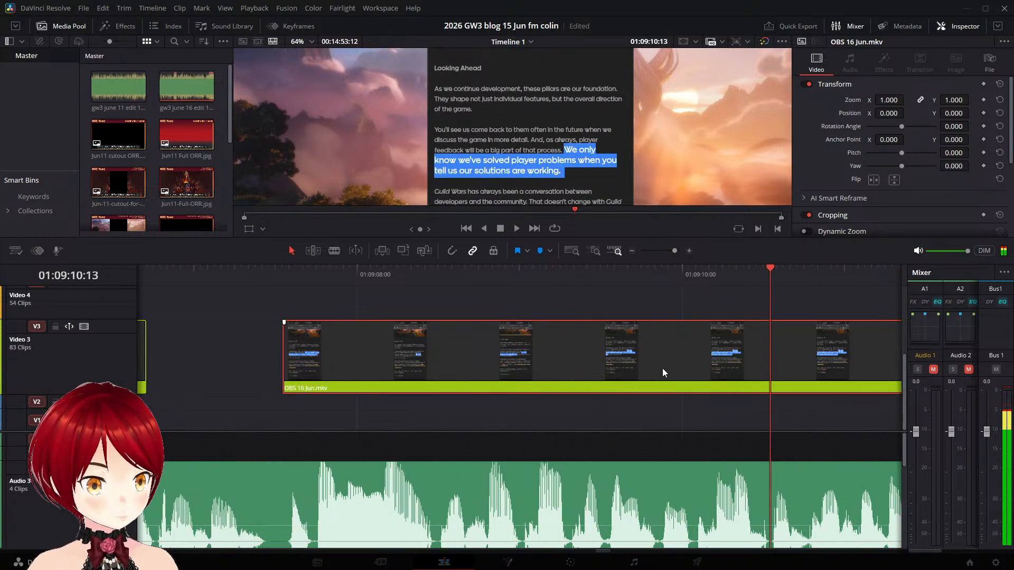
# - Split the clip on Video 3 at 01:09:10:20, before the "Guild Wars has always been" highlight begins
pyautogui.press('space')
pyautogui.press('Left')
pyautogui.press('Left')
pyautogui.press('Left')
pyautogui.press('Left')
pyautogui.press('Left')
pyautogui.press('Left')
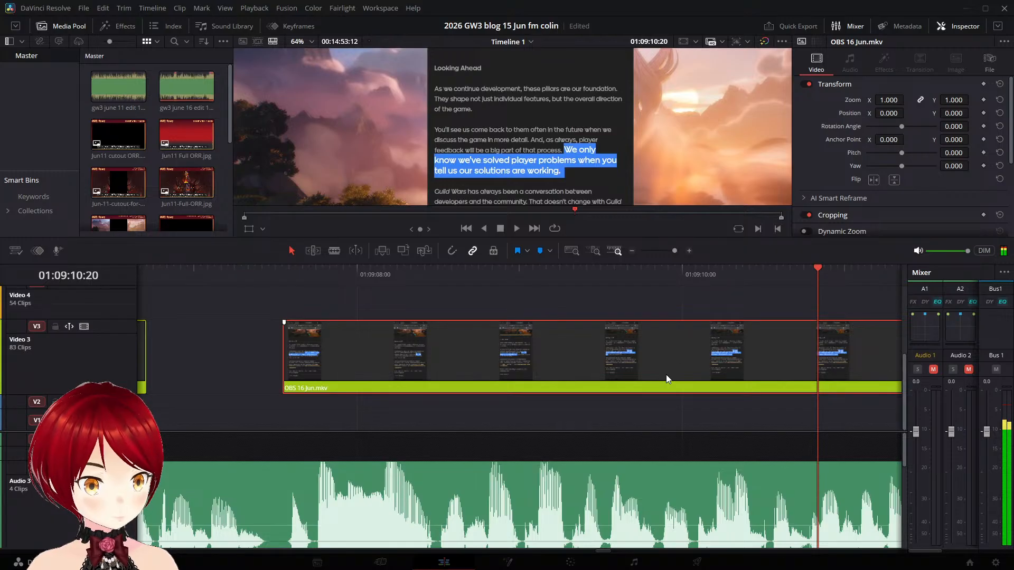
pyautogui.hotkey('ctrl', 'b')
# - Move the "Guild Wars has always been a conversation" clip to start at about 01:09:12:04 and play it against the narration
pyautogui.press('space')
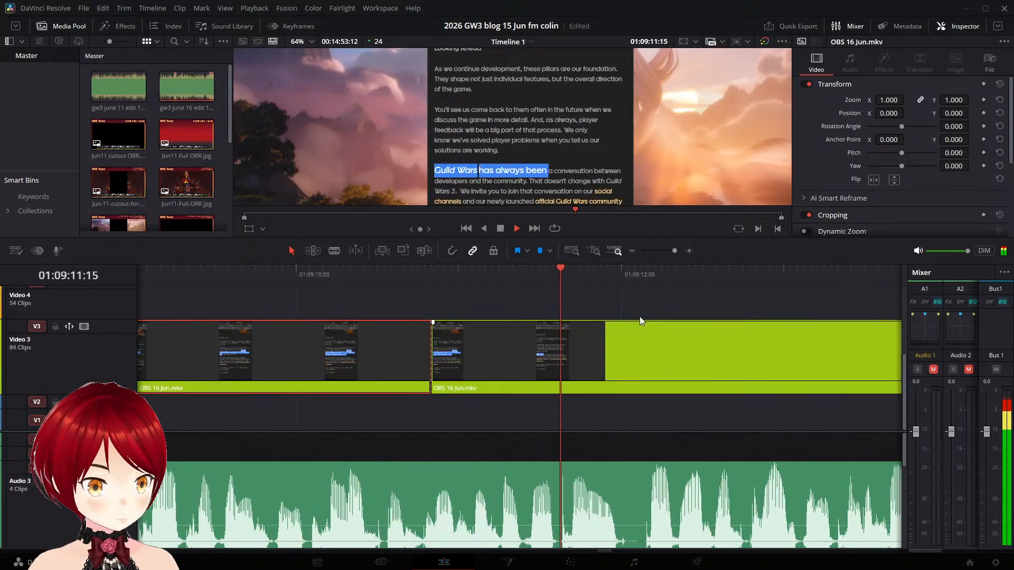
pyautogui.moveTo(496, 328); pyautogui.dragTo(679, 362)
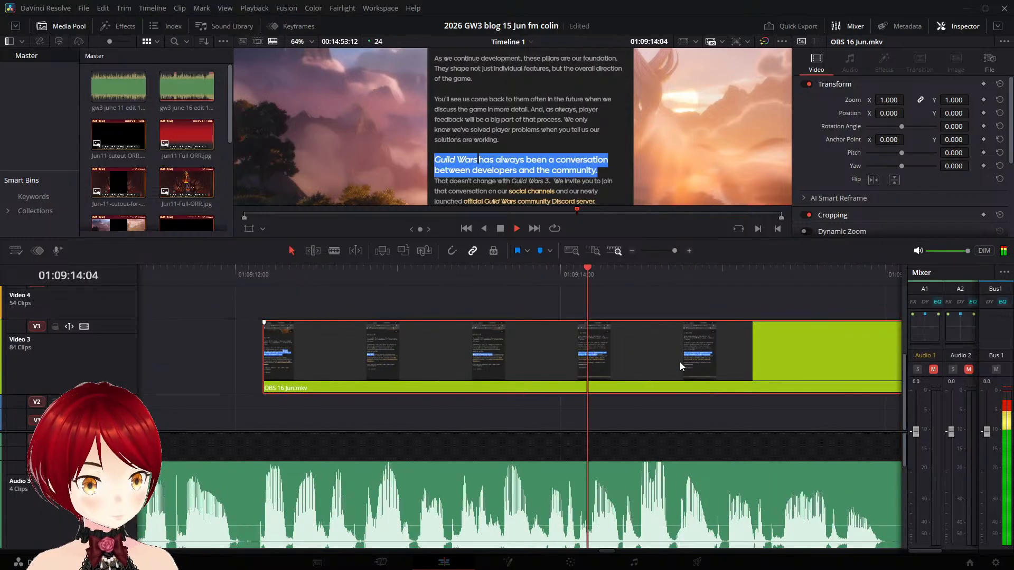
pyautogui.press('space')
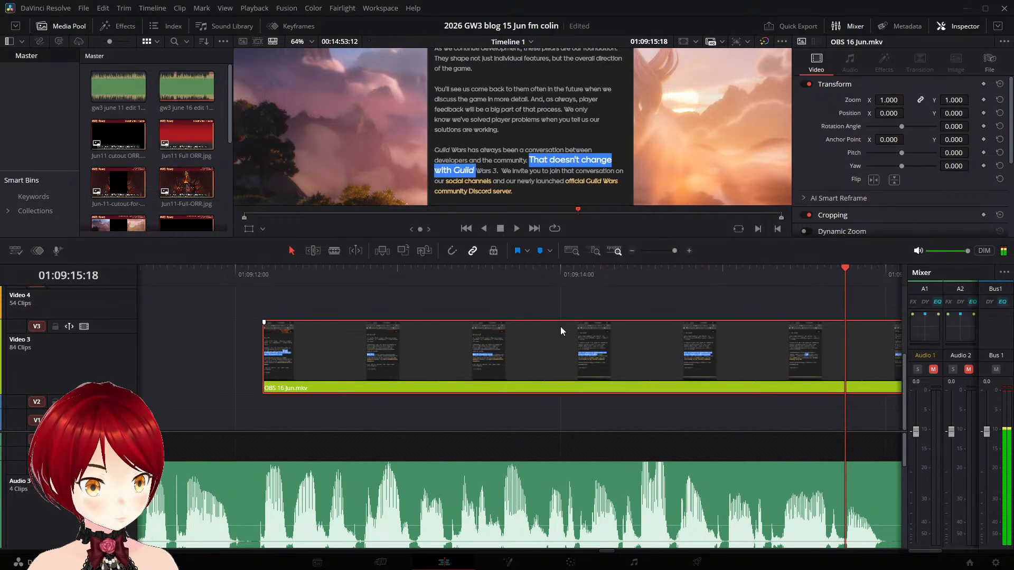
# - Split the clip on Video 3 at 01:09:14:20, before the "That doesn't change" highlight begins
pyautogui.press('Left')
pyautogui.press('Left')
pyautogui.press('Left')
pyautogui.press('Left')
pyautogui.press('Left')
pyautogui.press('Left')
pyautogui.press('Left')
pyautogui.press('Left')
pyautogui.press('Left')
pyautogui.press('Left')
pyautogui.press('Left')
pyautogui.press('Left')
pyautogui.press('Left')
pyautogui.press('Left')
pyautogui.press('Left')
pyautogui.press('Left')
pyautogui.press('Left')
pyautogui.press('Left')
pyautogui.press('Left')
pyautogui.press('Left')
pyautogui.press('Right')
pyautogui.press('Right')
pyautogui.press('Right')
pyautogui.press('Right')
pyautogui.press('Right')
pyautogui.press('Right')
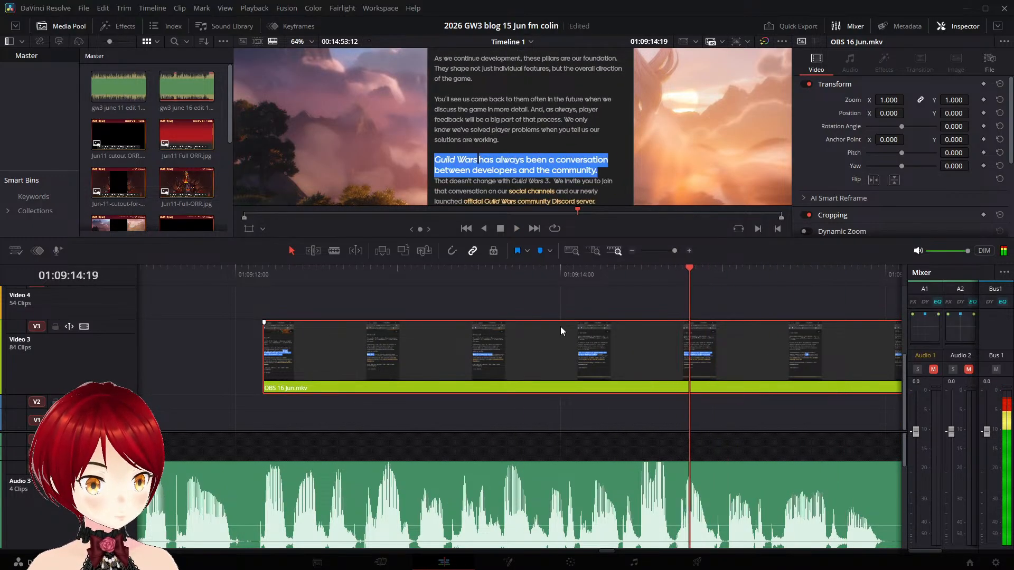
pyautogui.press('Right')
pyautogui.press('Right')
pyautogui.press('Left')
pyautogui.press('Left')
pyautogui.press('Left')
pyautogui.press('Left')
pyautogui.press('Left')
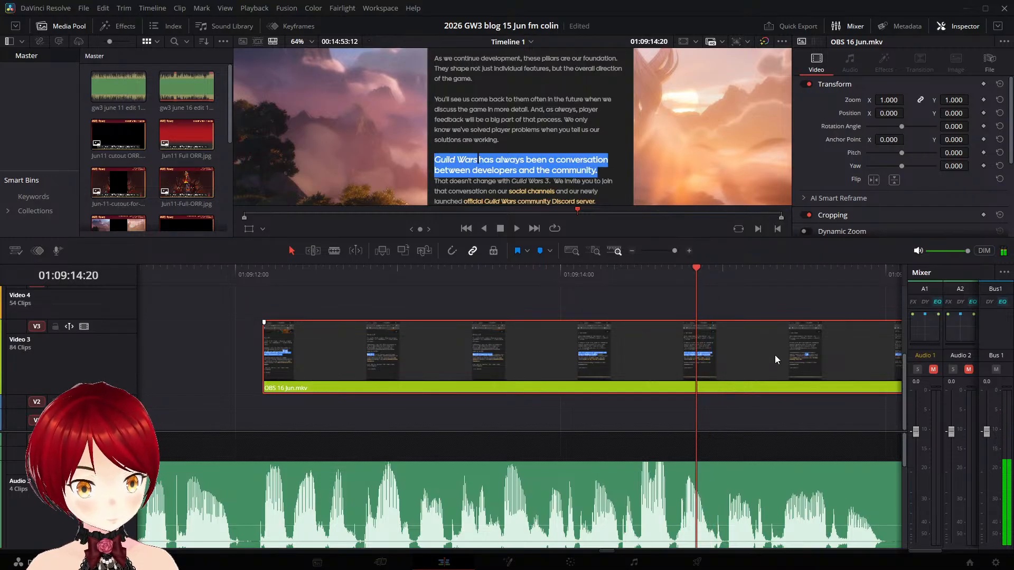
pyautogui.hotkey('ctrl', 'b')
# - Play the narration past the cut at 01:09:14:20, save the project and replay from the cut
pyautogui.press('space')
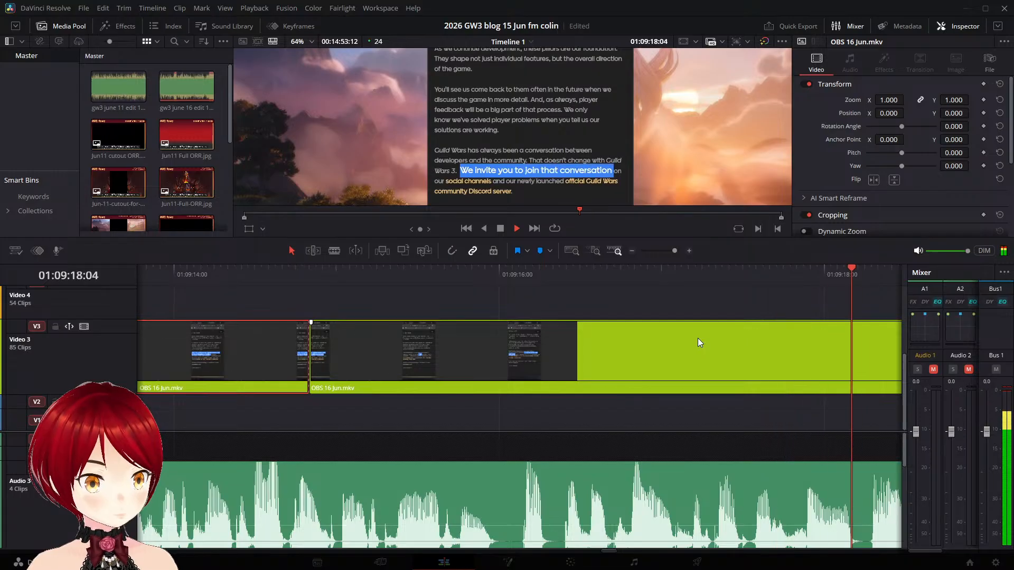
pyautogui.press('space')
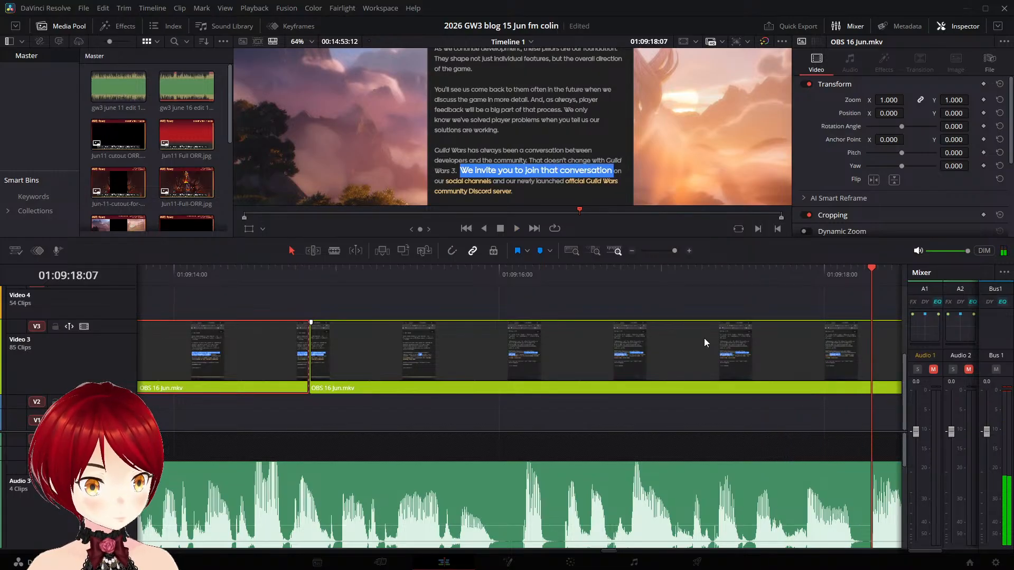
pyautogui.hotkey('ctrl', 's')
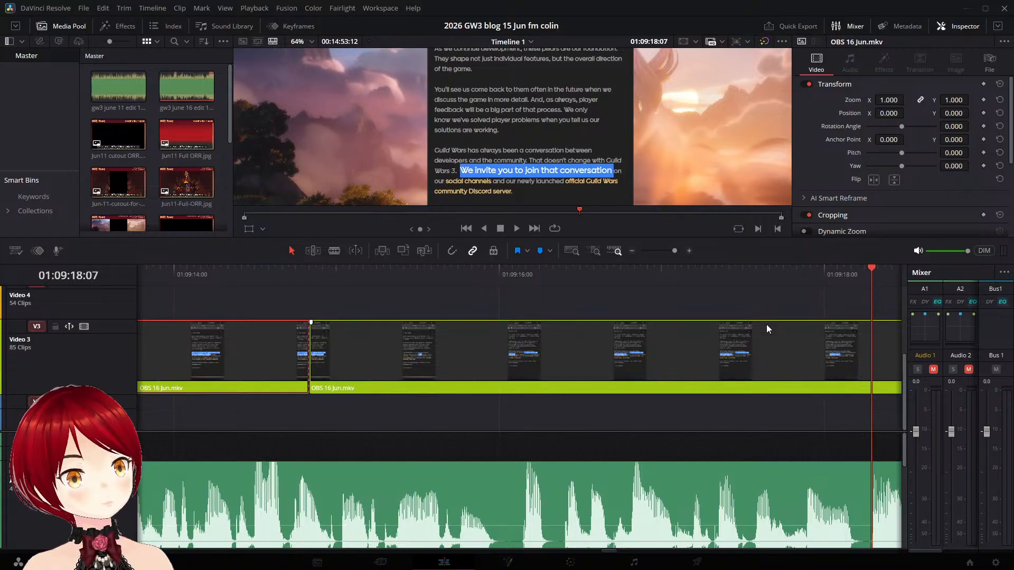
pyautogui.click(312, 275)
pyautogui.press('space')
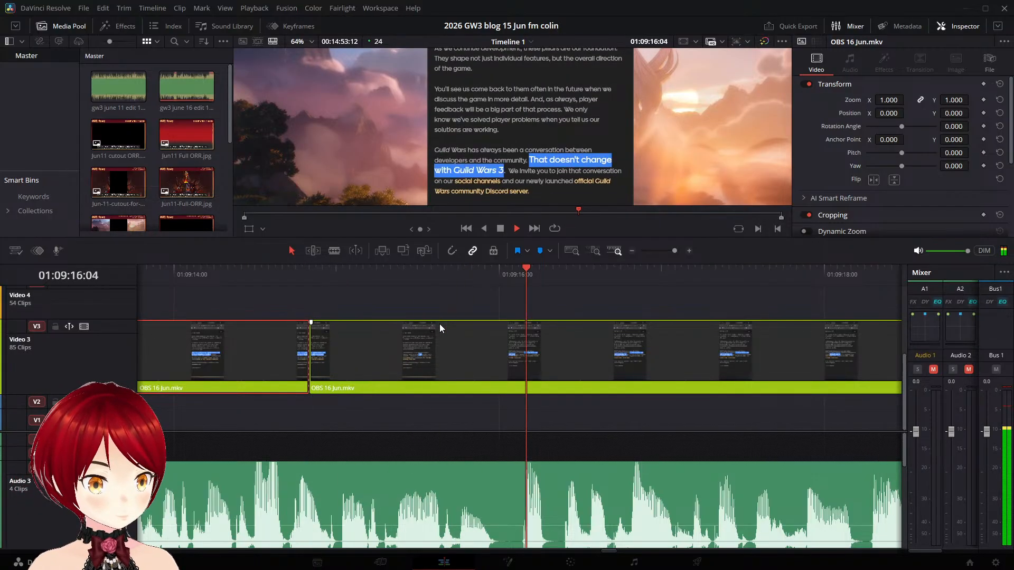
pyautogui.press('space')
# - Move the "That doesn't change with Guild Wars 3" clip to start at about 01:09:15:20 and play it back
pyautogui.click(310, 269)
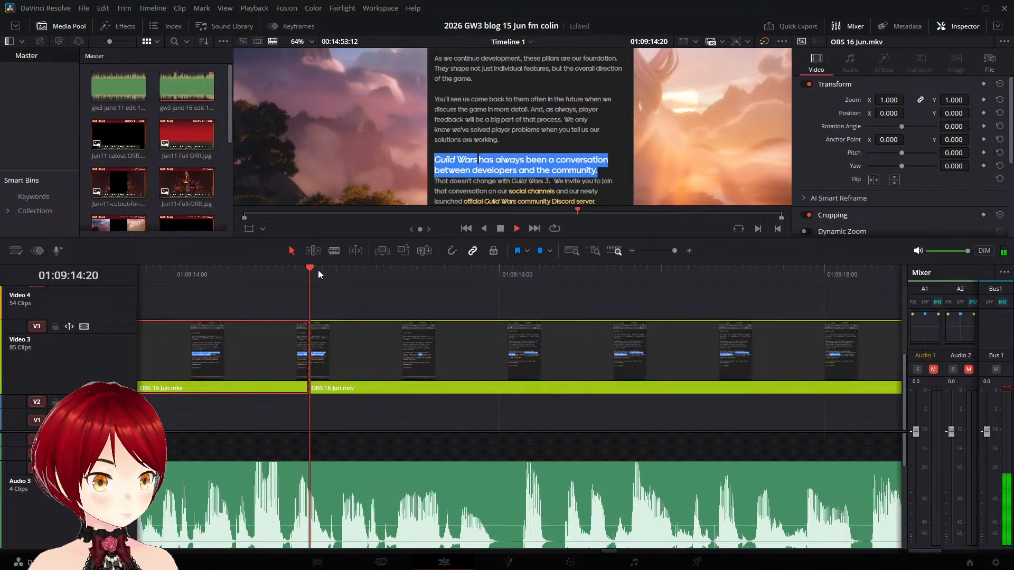
pyautogui.press('space')
pyautogui.moveTo(362, 334); pyautogui.dragTo(531, 350)
pyautogui.press('space')
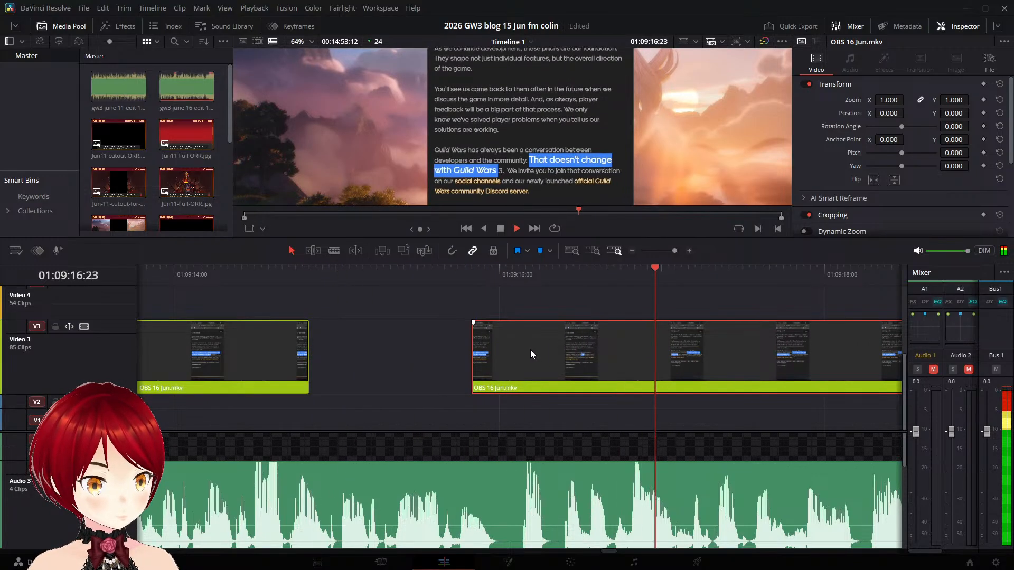
# - Split the Video 3 clip at 01:09:18:00, right after the "That doesn't change with Guild Wars 3" highlight completes
pyautogui.press('space')
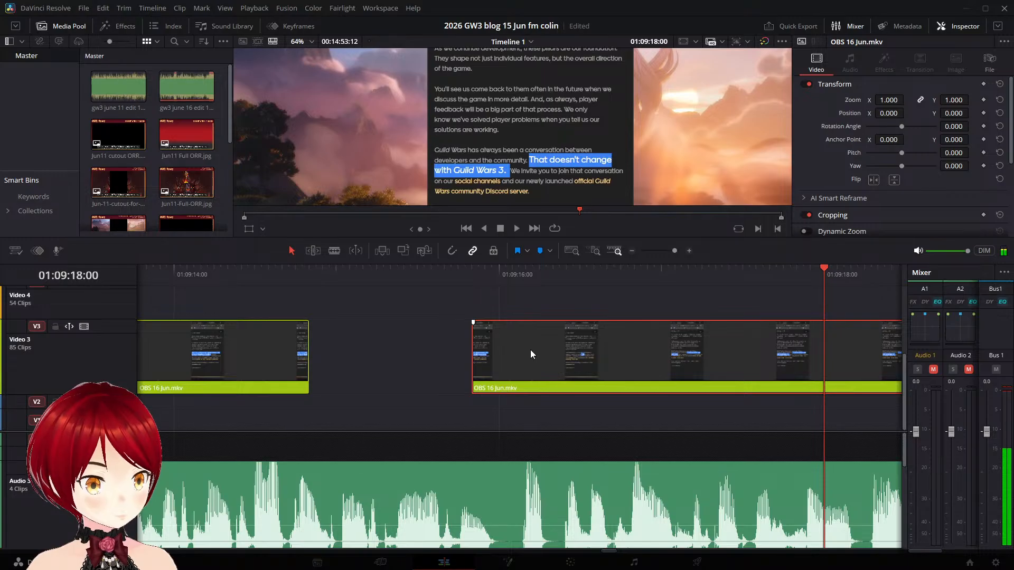
pyautogui.press('Right')
pyautogui.press('Right')
pyautogui.press('Right')
pyautogui.press('Right')
pyautogui.press('Right')
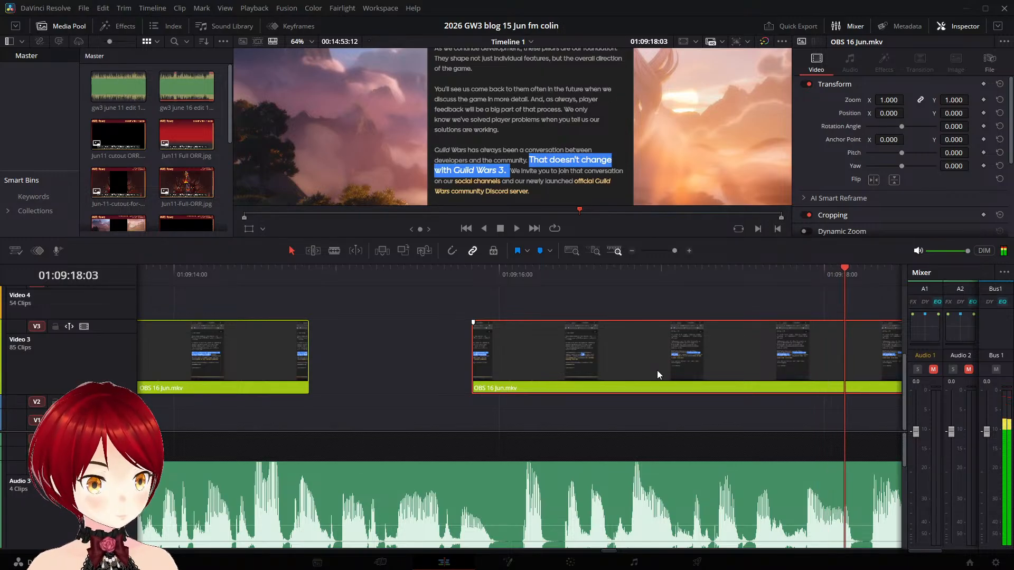
pyautogui.press('Left')
pyautogui.press('Left')
pyautogui.press('Left')
pyautogui.press('Left')
pyautogui.press('Left')
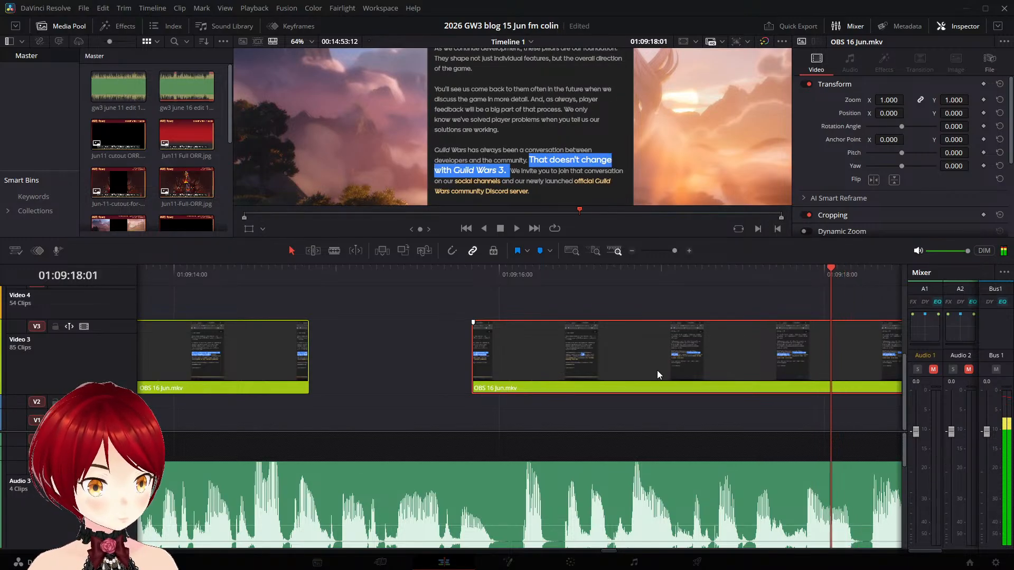
pyautogui.hotkey('ctrl', 'b')
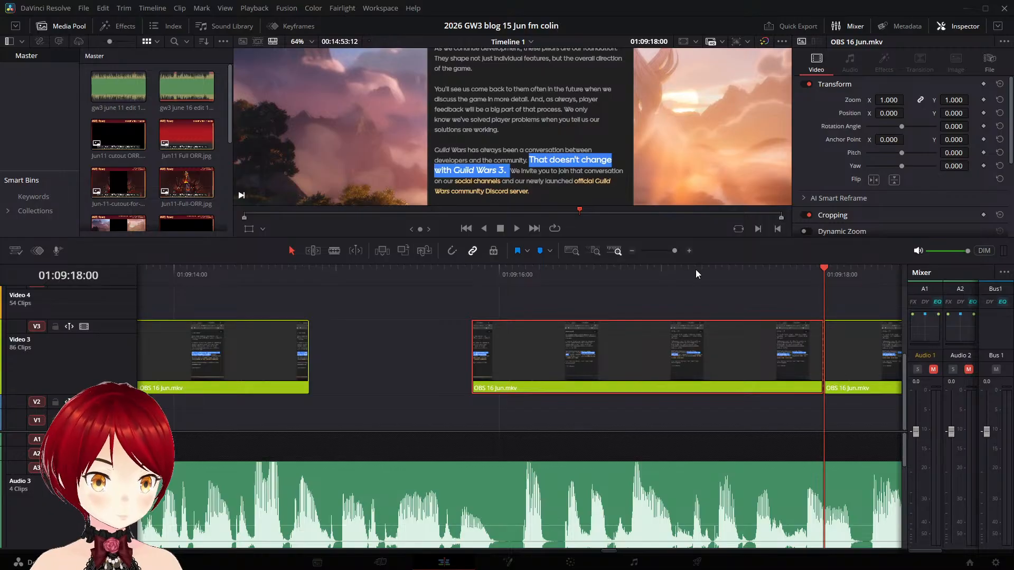
# - Play across the cut at 01:09:18:00 and move the "We invite you to join" clip to start at about 01:09:18:09
pyautogui.click(642, 270)
pyautogui.press('space')
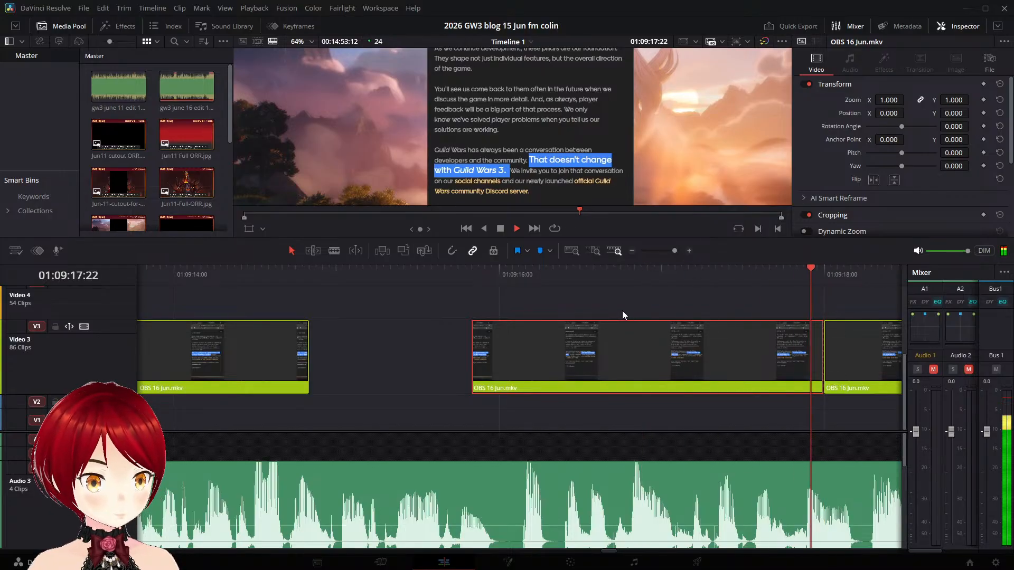
pyautogui.click(346, 274)
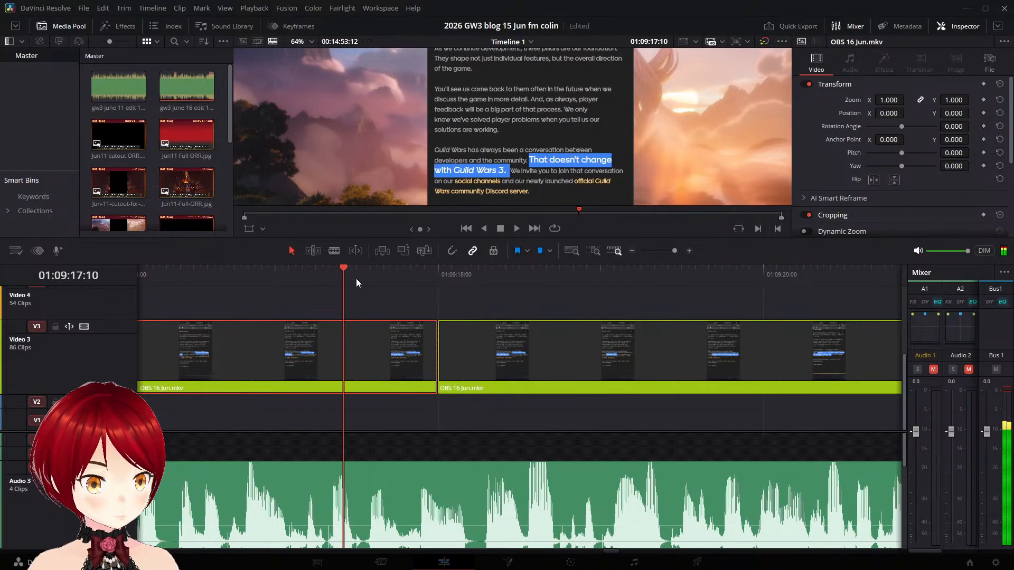
pyautogui.press('space')
pyautogui.moveTo(473, 337); pyautogui.dragTo(535, 341)
pyautogui.click(465, 282)
pyautogui.press('space')
# - Move the "We invite you to join" clip to start at about 01:09:18:04 and play it against the narration
pyautogui.click(419, 275)
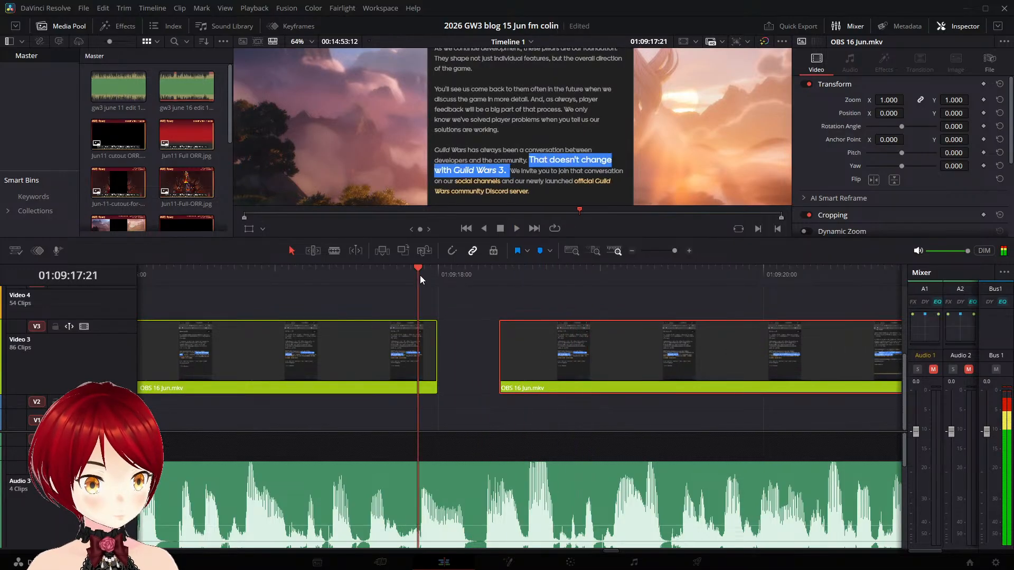
pyautogui.click(457, 275)
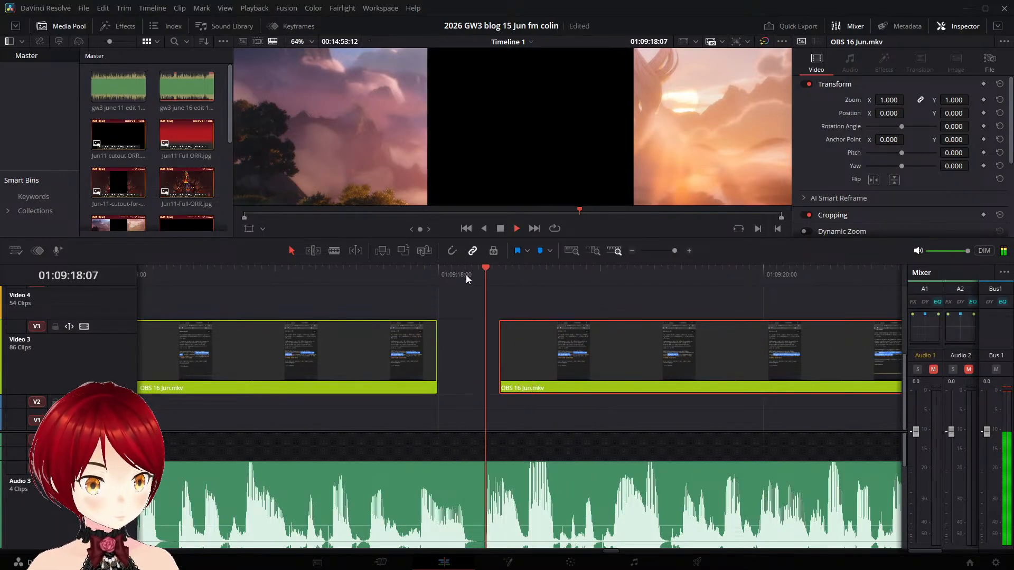
pyautogui.click(466, 274)
pyautogui.click(466, 274)
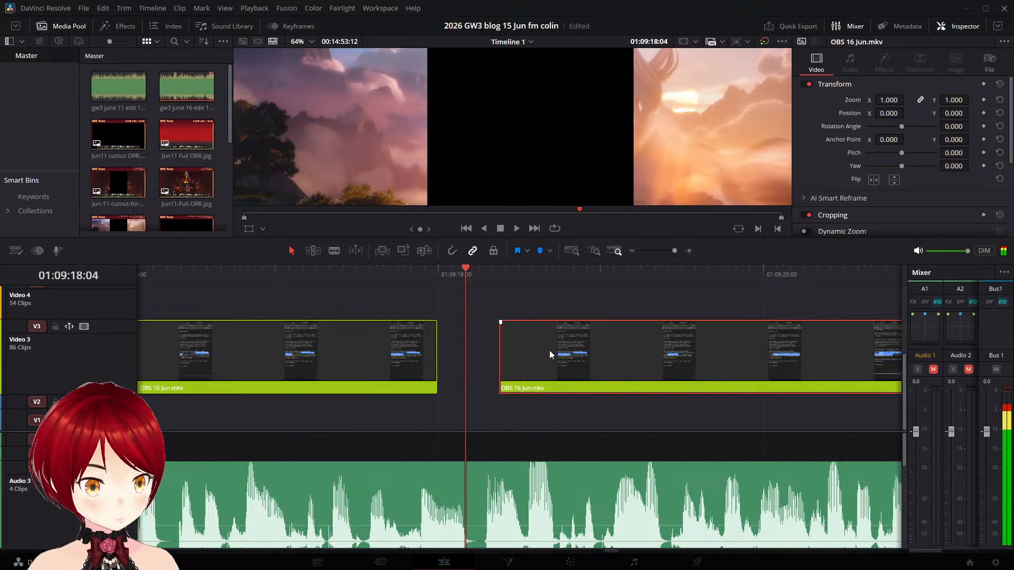
pyautogui.moveTo(549, 350); pyautogui.dragTo(521, 358)
pyautogui.click(429, 277)
pyautogui.press('space')
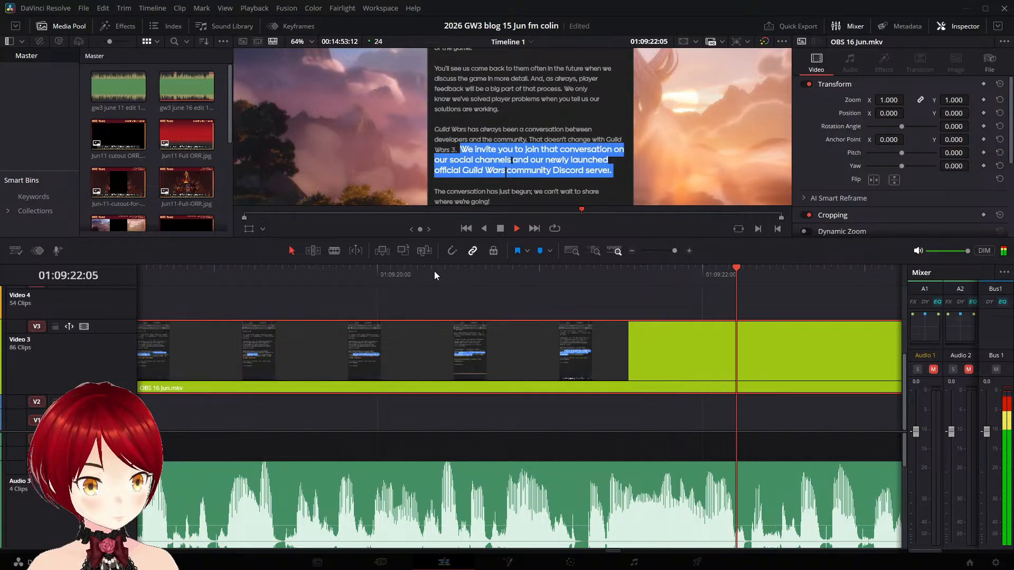
# - Split the Video 3 clip at 01:09:22:11, before the "The conversation has just begun" highlight begins
pyautogui.press('space')
pyautogui.press('Left')
pyautogui.press('Left')
pyautogui.press('Left')
pyautogui.press('Left')
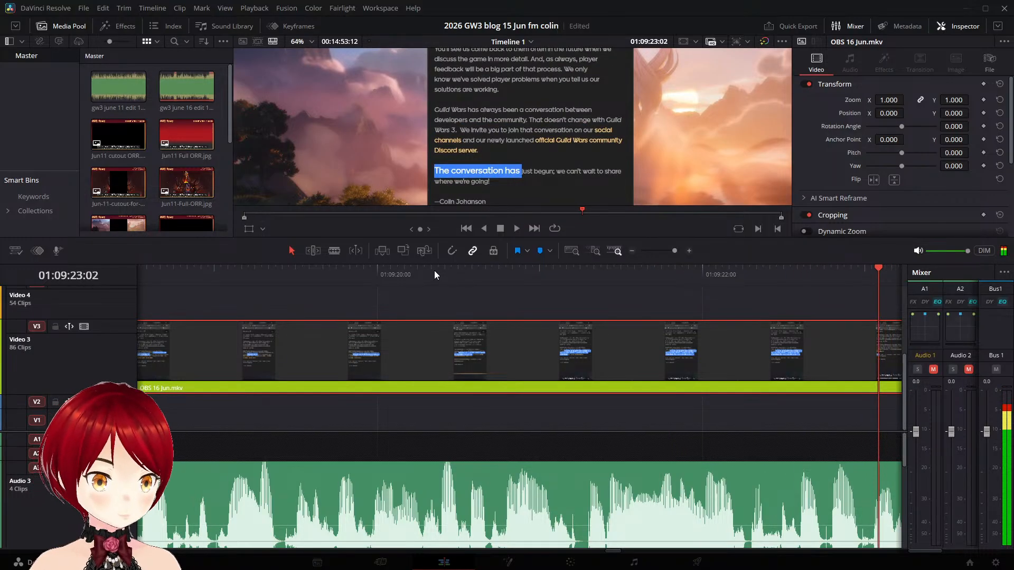
pyautogui.press('Left')
pyautogui.press('Left')
pyautogui.press('Left')
pyautogui.press('Left')
pyautogui.press('Left')
pyautogui.press('Left')
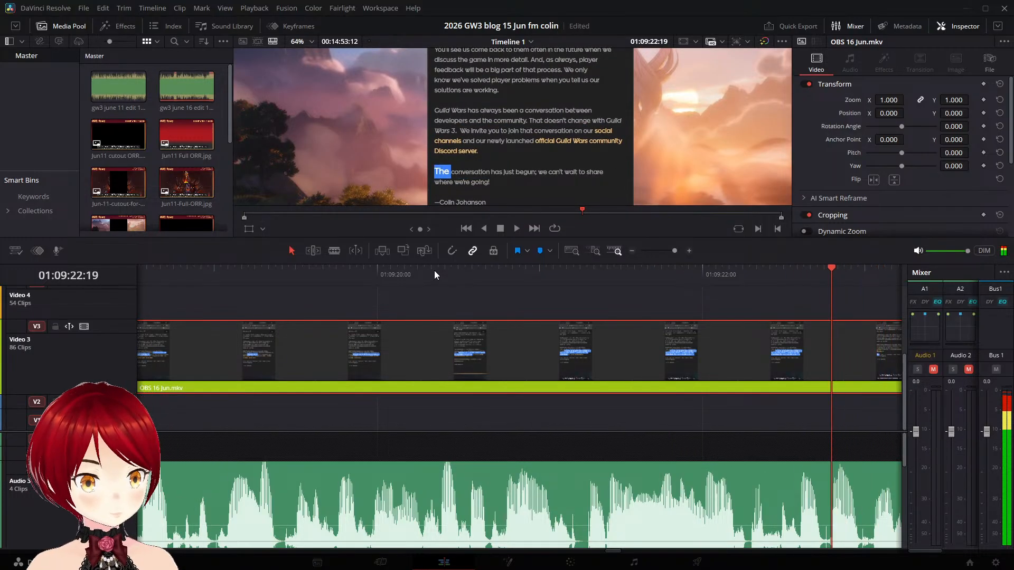
pyautogui.press('Left')
pyautogui.press('Left')
pyautogui.press('Left')
pyautogui.press('Left')
pyautogui.press('Left')
pyautogui.press('Left')
pyautogui.press('Left')
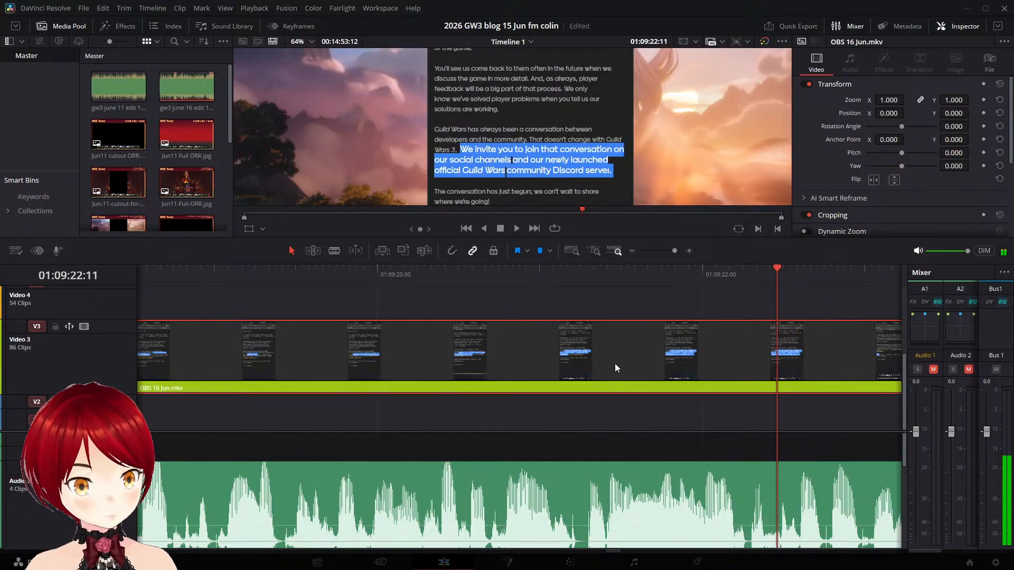
pyautogui.hotkey('ctrl', 'b')
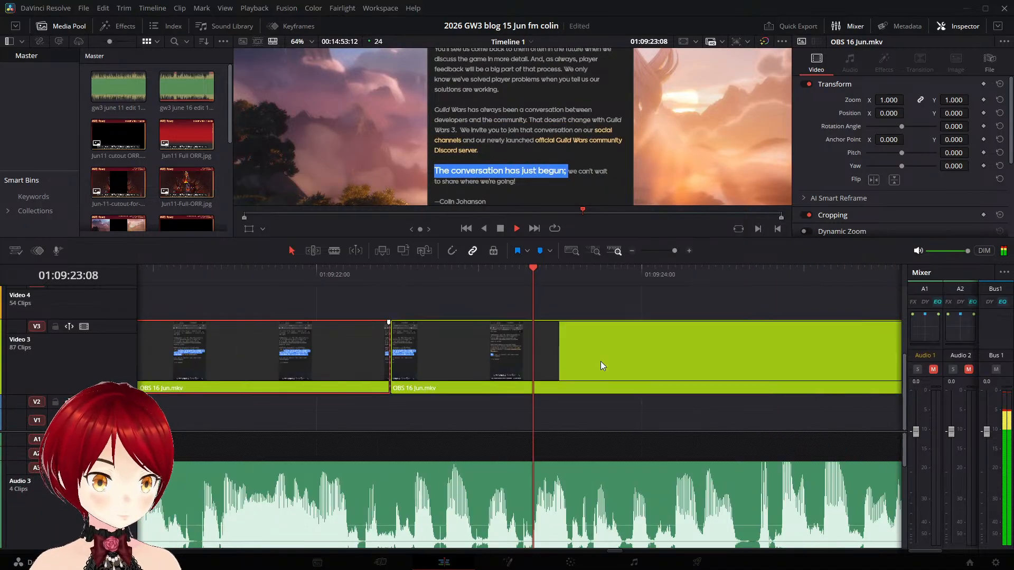
# - Move the "The conversation has just begun" clip to start at about 01:09:24:13 and play it back against the narration
pyautogui.moveTo(453, 341); pyautogui.dragTo(765, 373)
pyautogui.press('space')
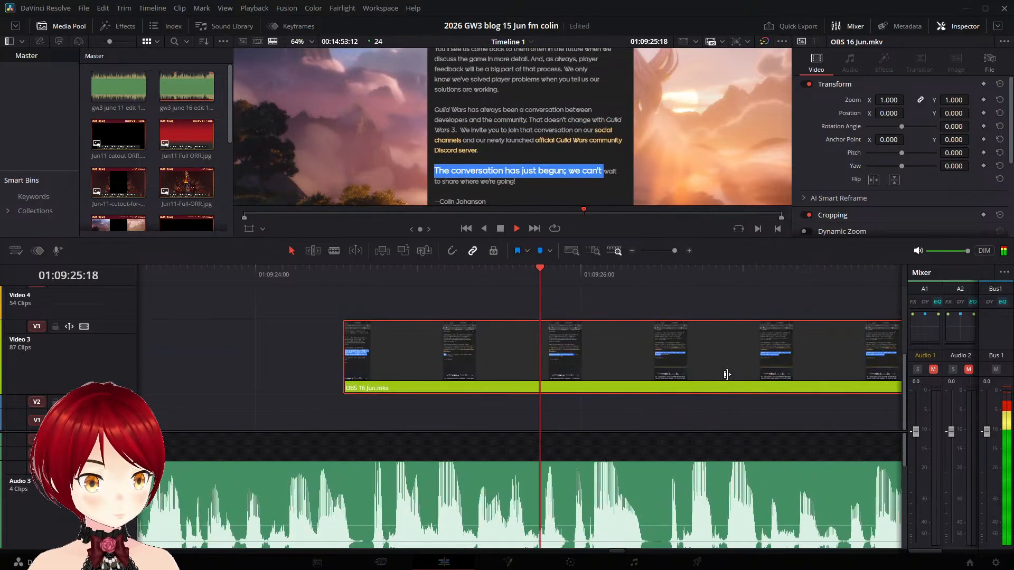
pyautogui.press('space')
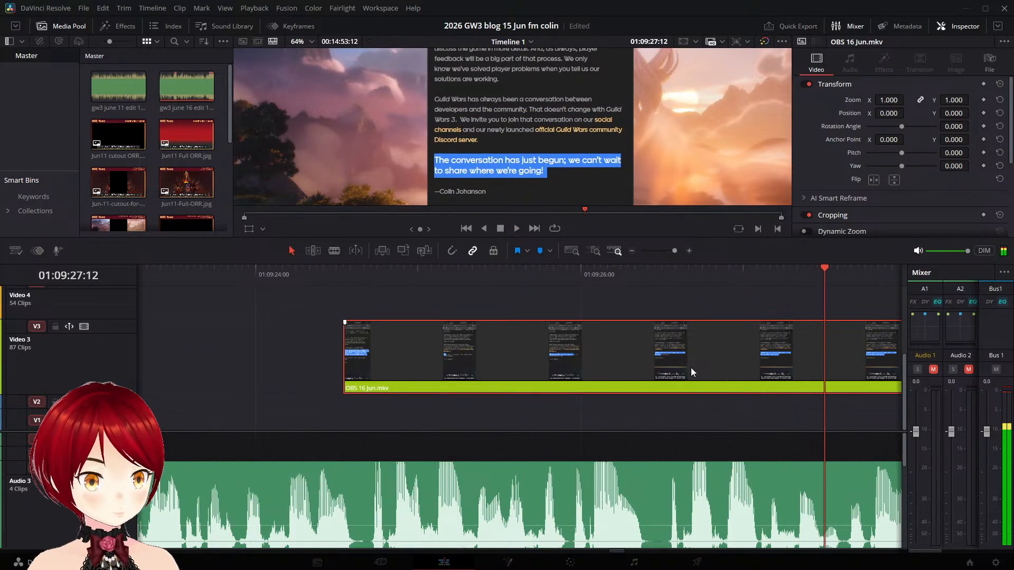
pyautogui.scroll(-3, 635, 452)
pyautogui.scroll(3, 608, 492)
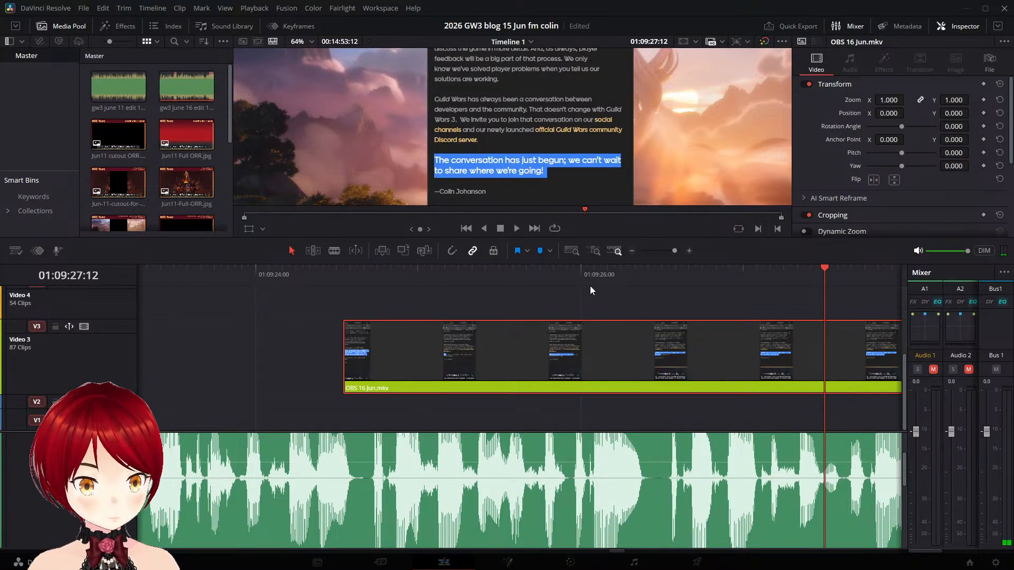
pyautogui.press('space')
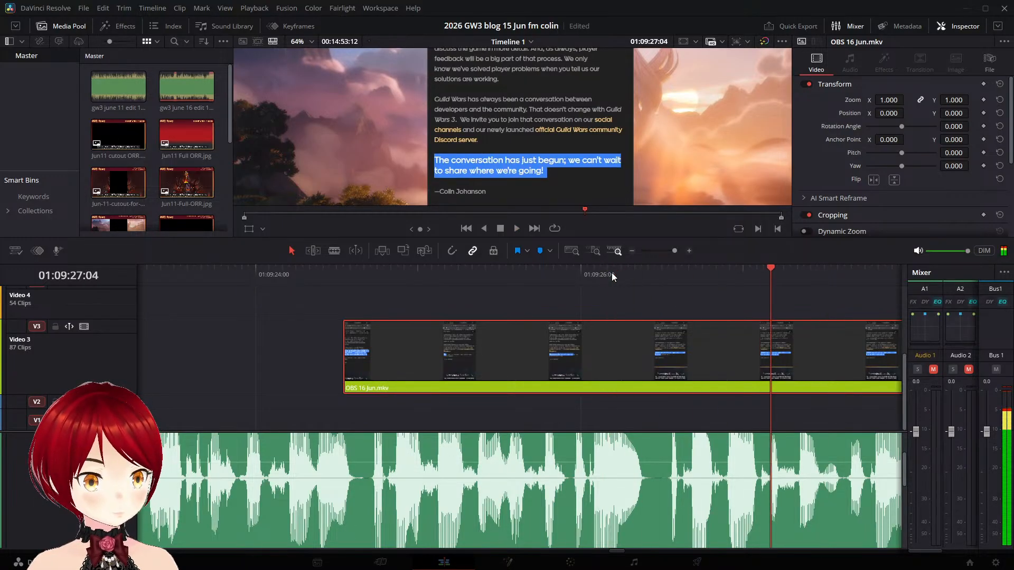
pyautogui.click(465, 274)
pyautogui.press('space')
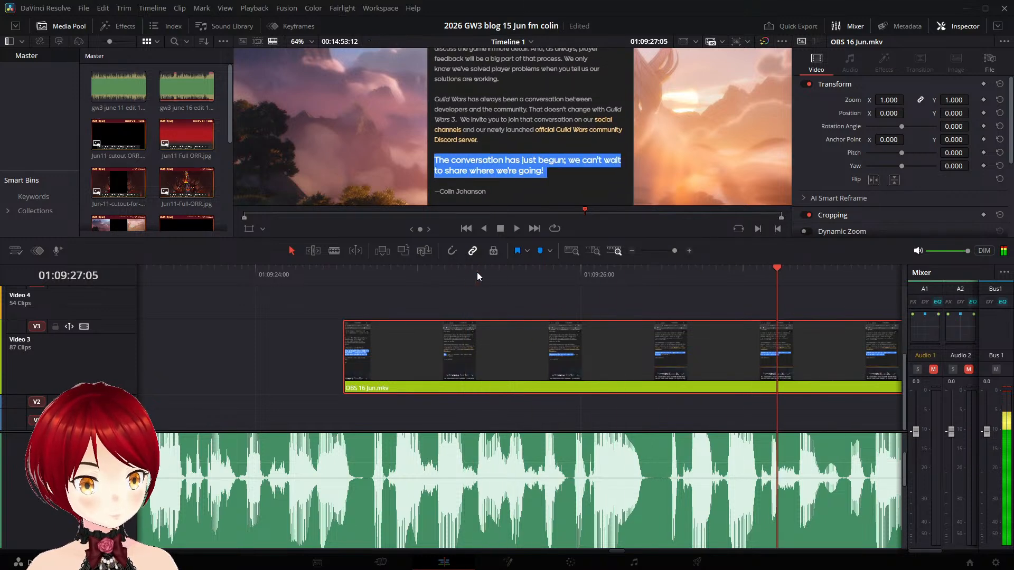
# - Split the Video 3 clip at 01:09:27:11, before the author's signature line becomes highlighted
pyautogui.press('space')
pyautogui.press('Left')
pyautogui.press('Left')
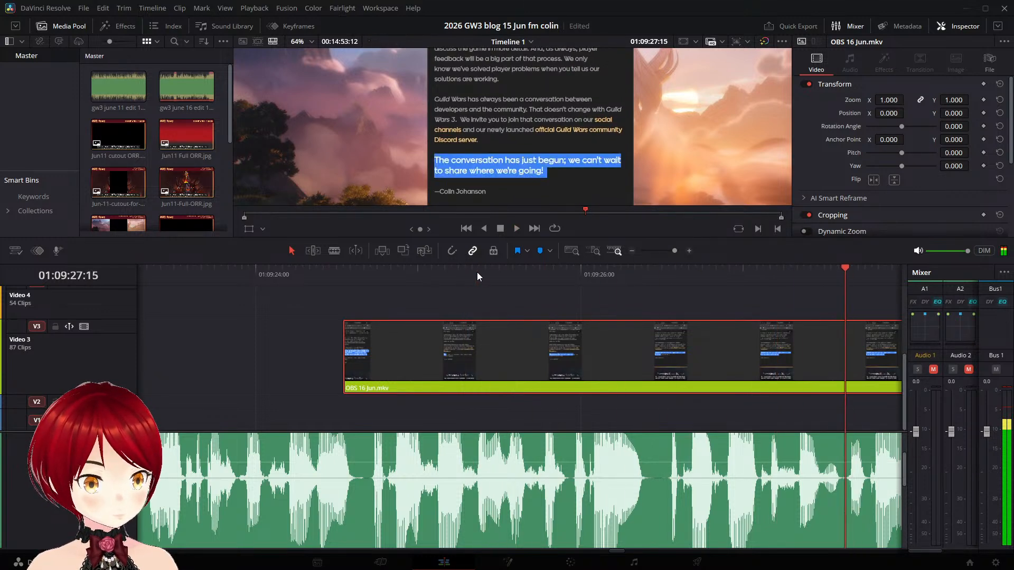
pyautogui.press('Right')
pyautogui.press('Left')
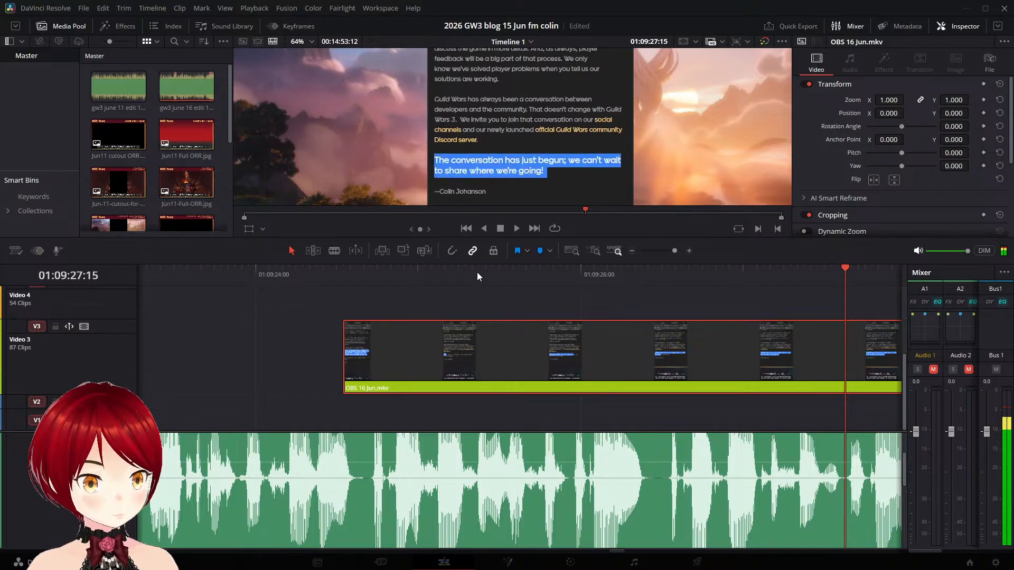
pyautogui.press('Left')
pyautogui.press('Left')
pyautogui.press('Left')
pyautogui.press('Left')
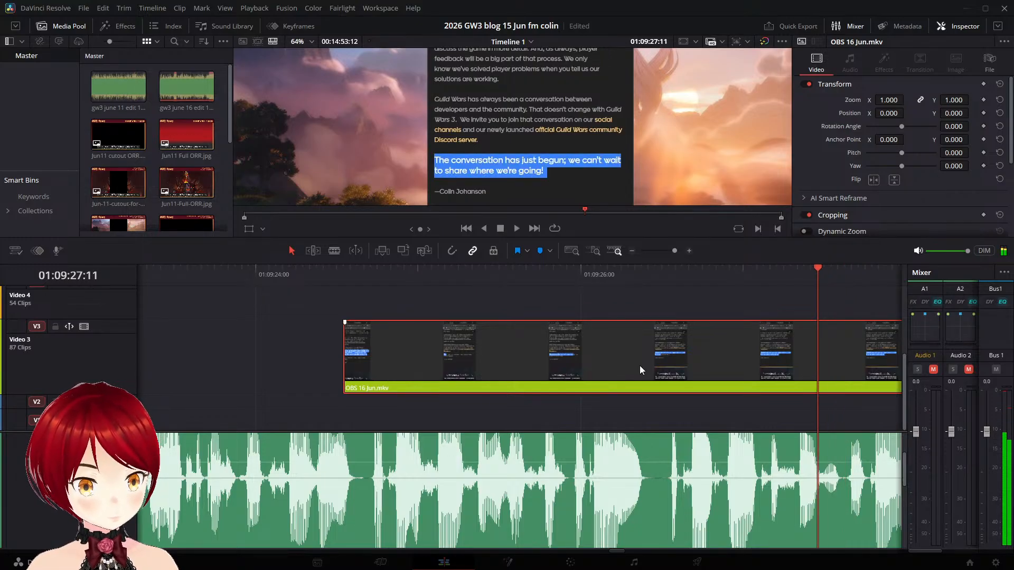
pyautogui.press('space')
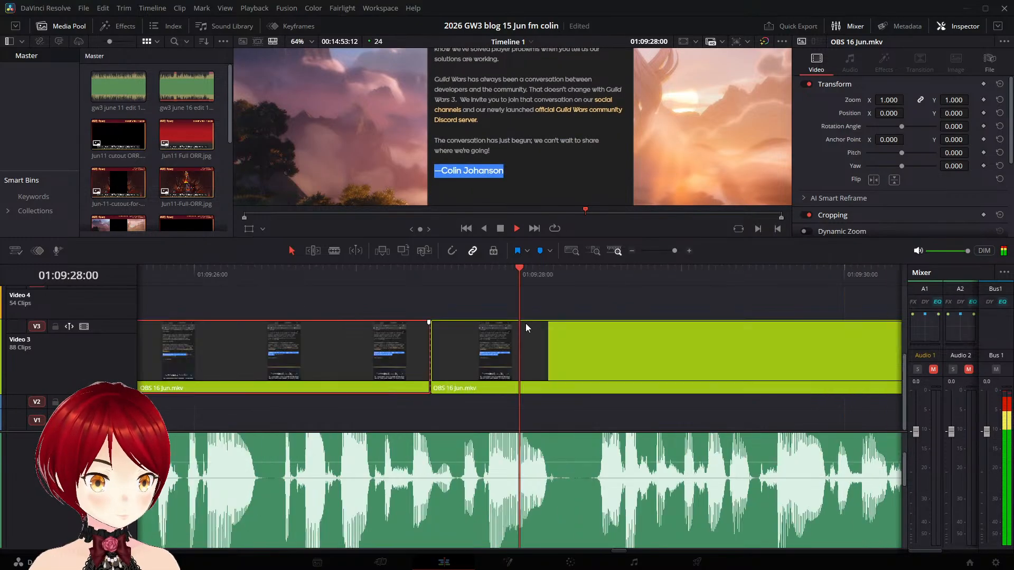
# - Move the author signature clip to start at about 01:09:28:20 and play it against the narration
pyautogui.press('space')
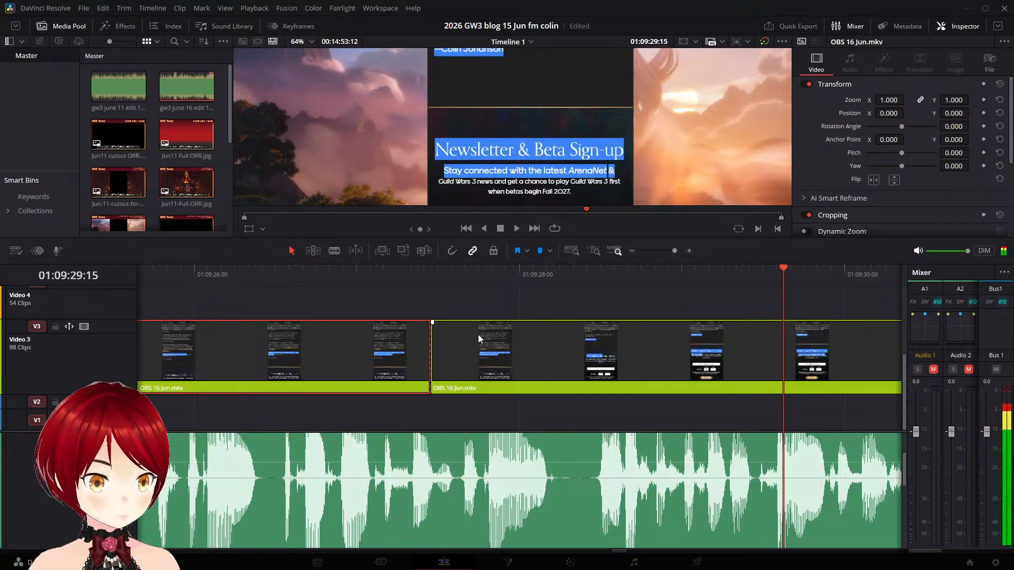
pyautogui.click(477, 334)
pyautogui.press('BackSpace')
pyautogui.click(531, 279)
pyautogui.press('space')
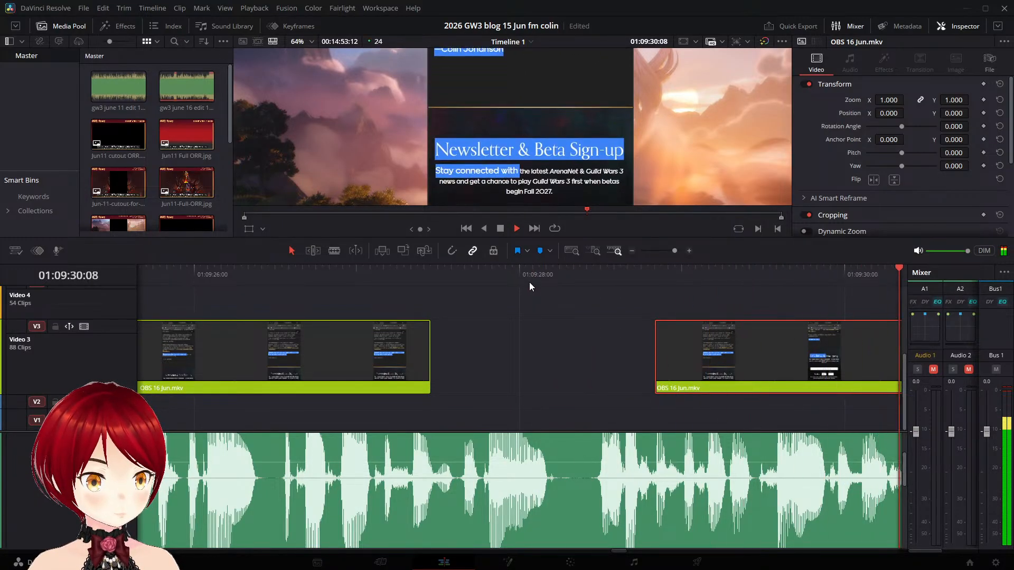
pyautogui.press('space')
pyautogui.click(206, 279)
pyautogui.press('space')
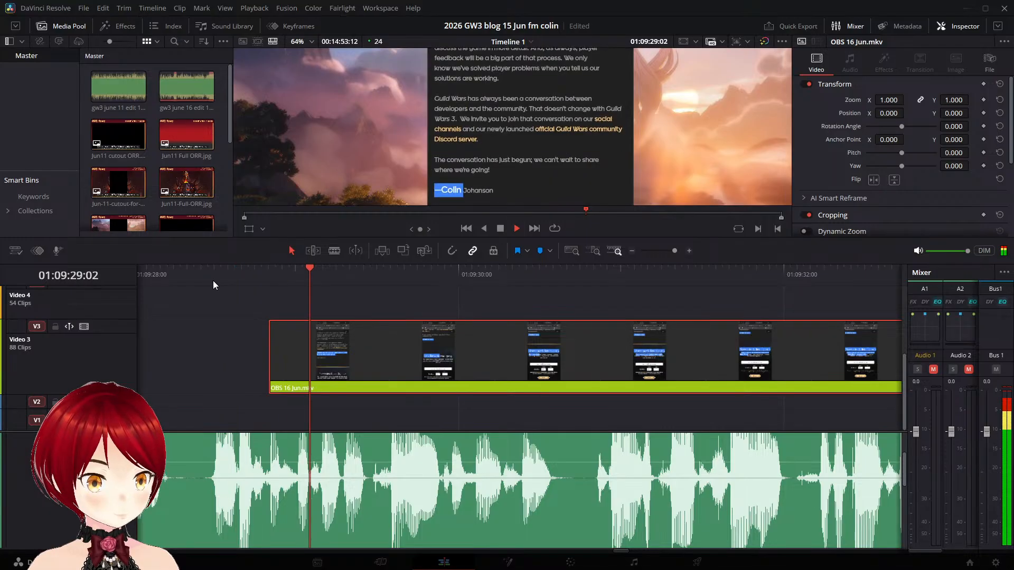
# - Split the author signature clip at 01:09:29:08, before the footage scrolls on to the newsletter section
pyautogui.press('space')
pyautogui.click(349, 269)
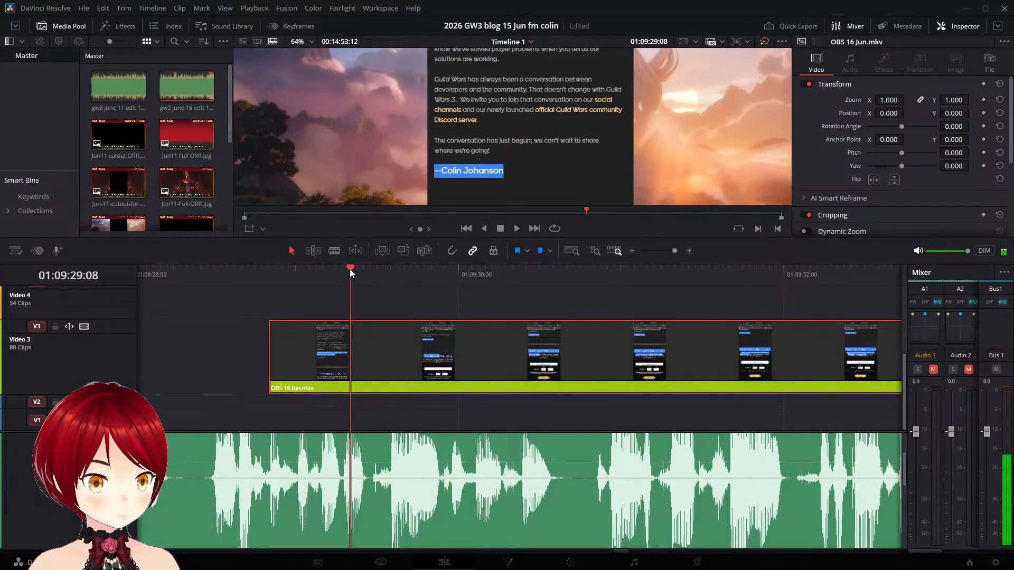
pyautogui.press('space')
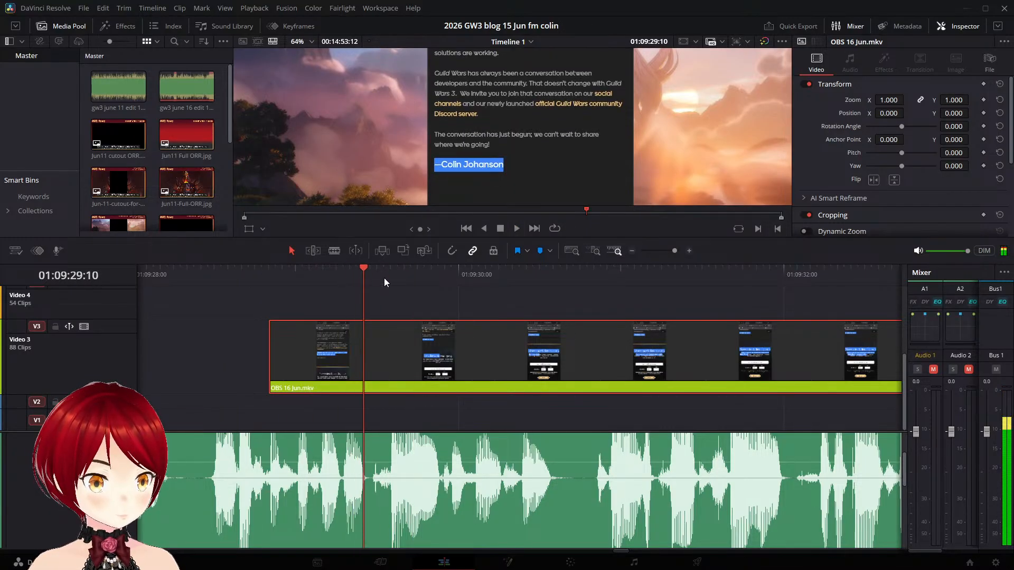
pyautogui.press('space')
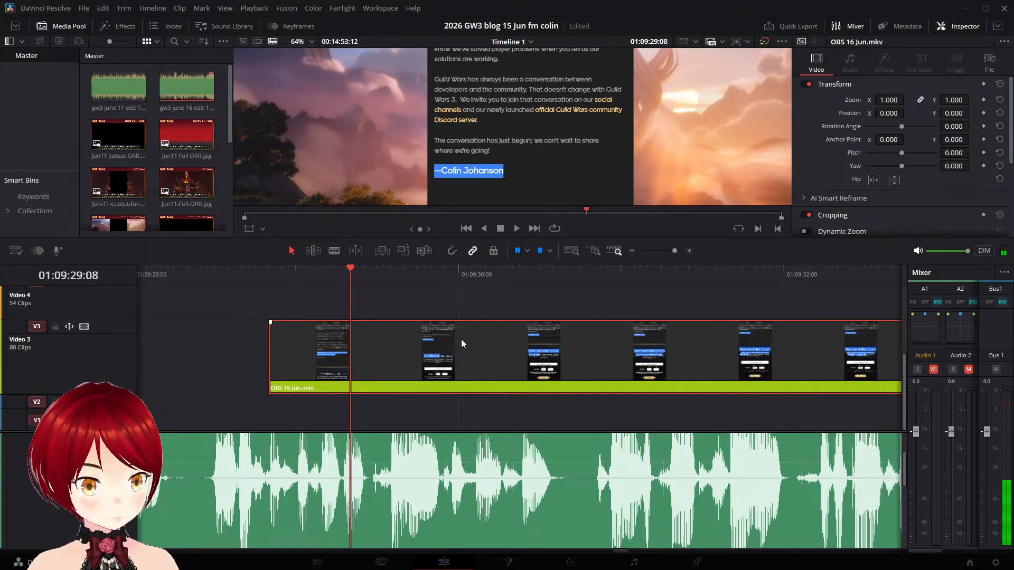
pyautogui.hotkey('ctrl', 'b')
# - Play the narration past the cut, move the "Newsletter & Beta Sign-up" clip to start at 01:09:30:21 and play it back
pyautogui.press('space')
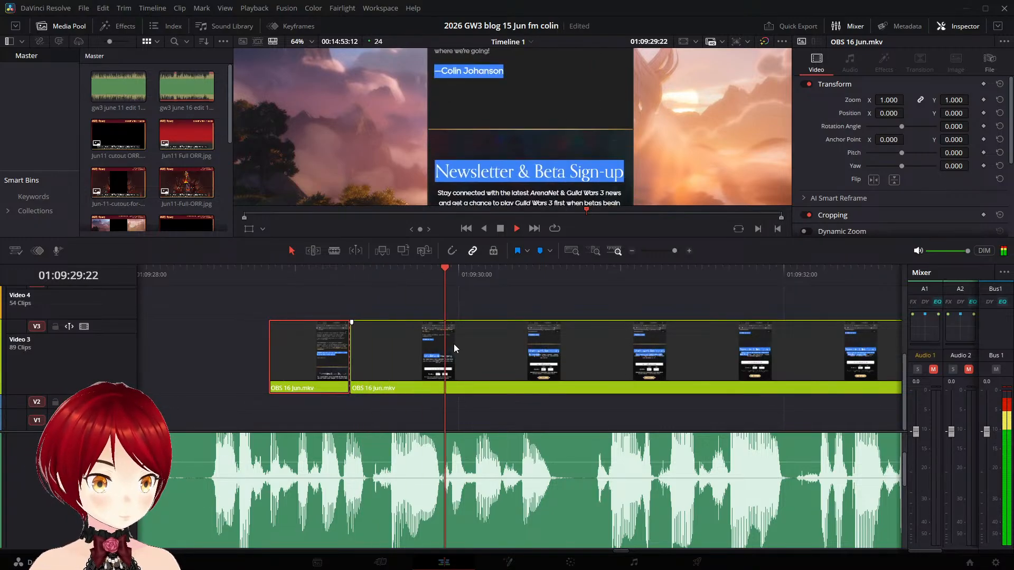
pyautogui.press('space')
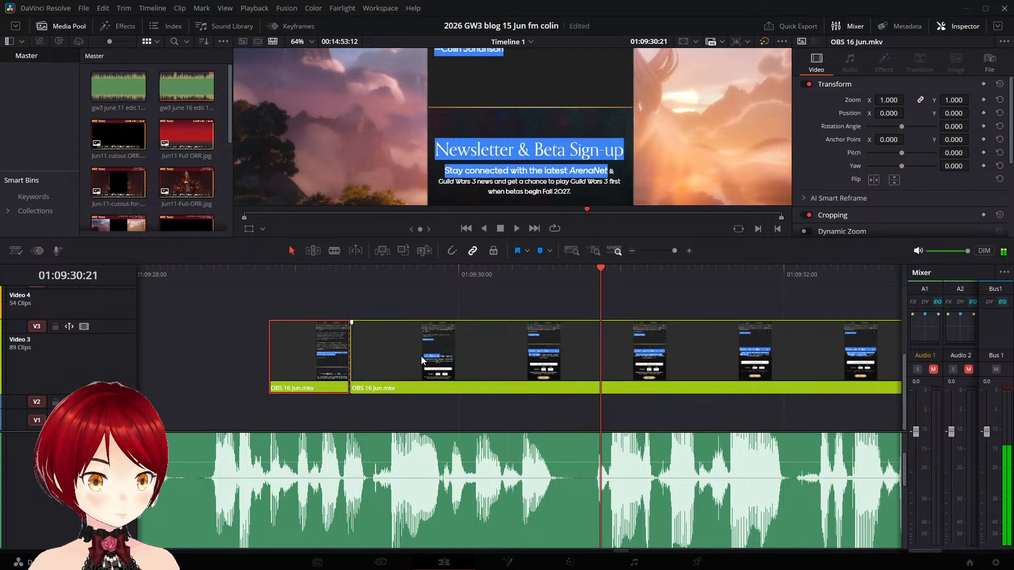
pyautogui.moveTo(420, 356); pyautogui.dragTo(677, 368)
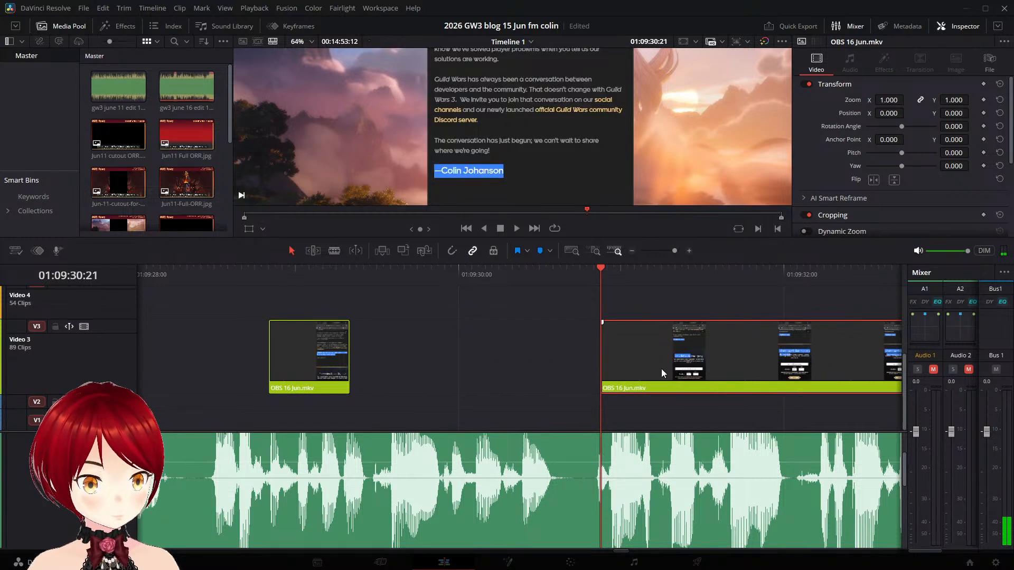
pyautogui.press('space')
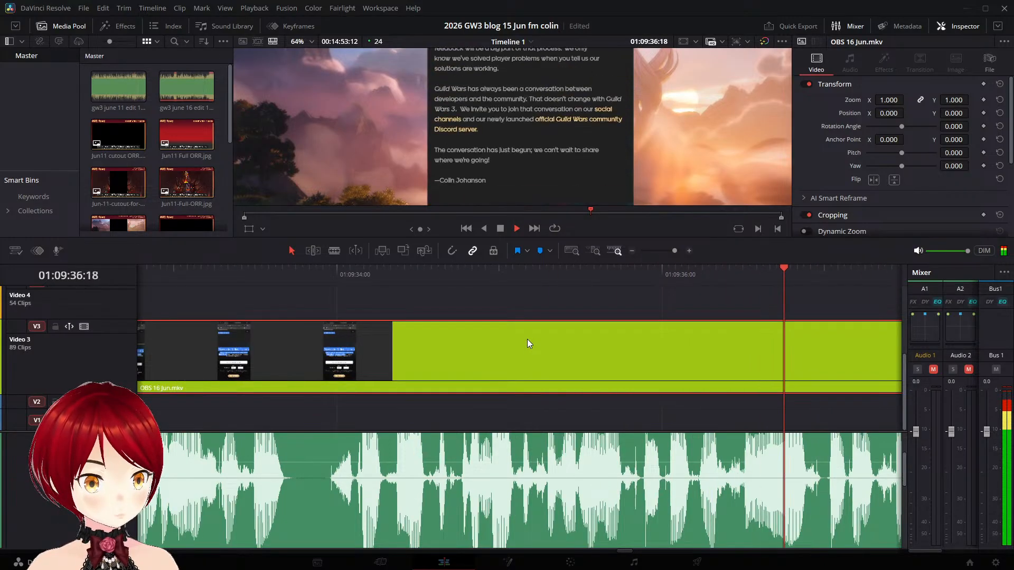
# - Split the "Newsletter & Beta Sign-up" clip on Video 3 at 01:09:36:12, just before the highlight disappears from its text
pyautogui.press('space')
pyautogui.press('Left')
pyautogui.press('Left')
pyautogui.press('Left')
pyautogui.press('Left')
pyautogui.press('Left')
pyautogui.press('Left')
pyautogui.press('Left')
pyautogui.press('Left')
pyautogui.press('Left')
pyautogui.press('Left')
pyautogui.press('Left')
pyautogui.press('Left')
pyautogui.press('Left')
pyautogui.press('Left')
pyautogui.press('Left')
pyautogui.press('Left')
pyautogui.press('Left')
pyautogui.press('Left')
pyautogui.press('Left')
pyautogui.press('Left')
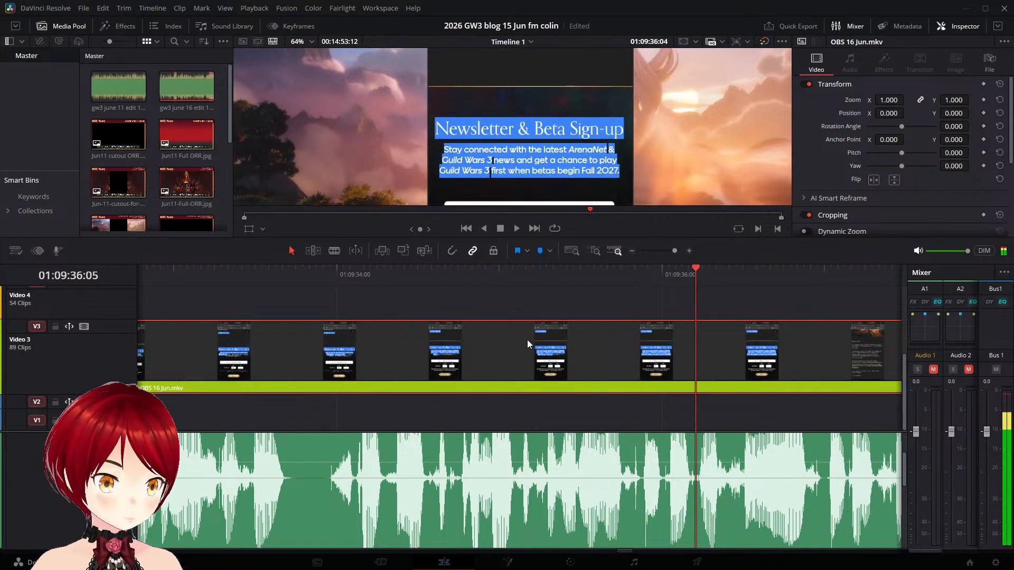
pyautogui.press('Left')
pyautogui.press('Left')
pyautogui.press('Left')
pyautogui.press('Left')
pyautogui.press('Left')
pyautogui.press('Left')
pyautogui.press('Right')
pyautogui.press('Right')
pyautogui.press('Right')
pyautogui.press('Right')
pyautogui.press('Right')
pyautogui.press('Right')
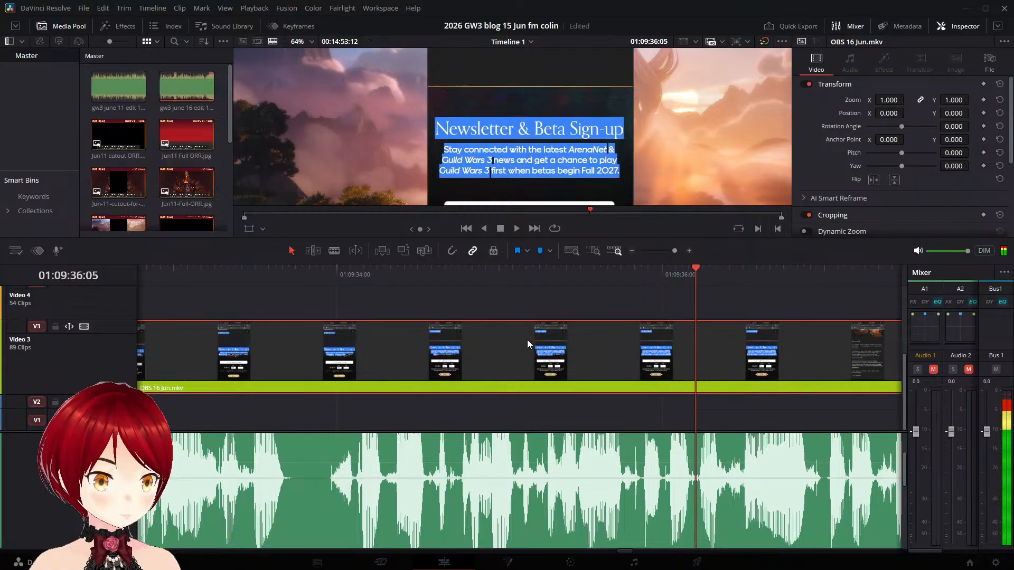
pyautogui.press('Right')
pyautogui.press('Right')
pyautogui.press('Right')
pyautogui.press('Right')
pyautogui.press('Right')
pyautogui.press('Right')
pyautogui.press('Right')
pyautogui.press('Right')
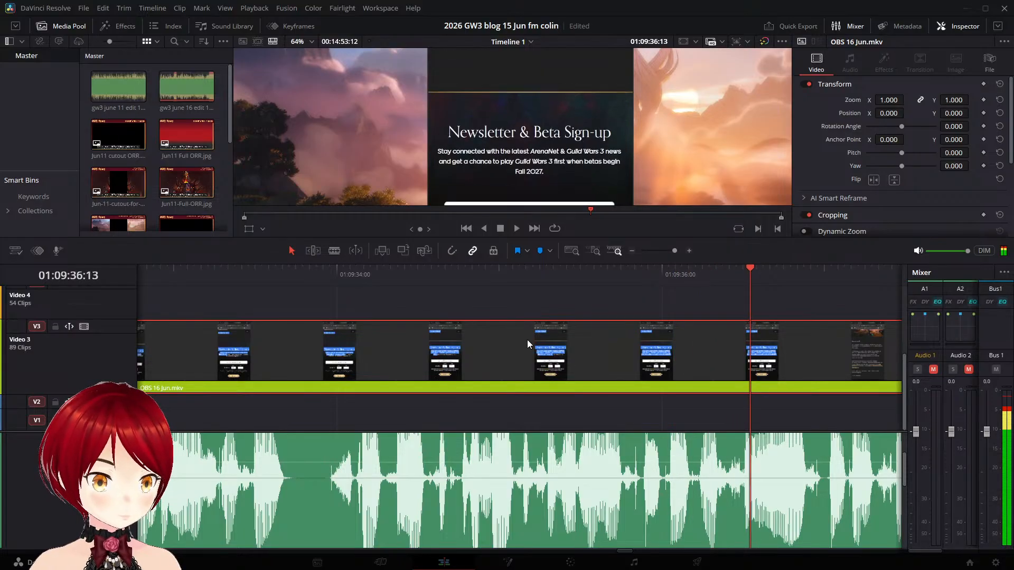
pyautogui.press('Left')
pyautogui.press('Left')
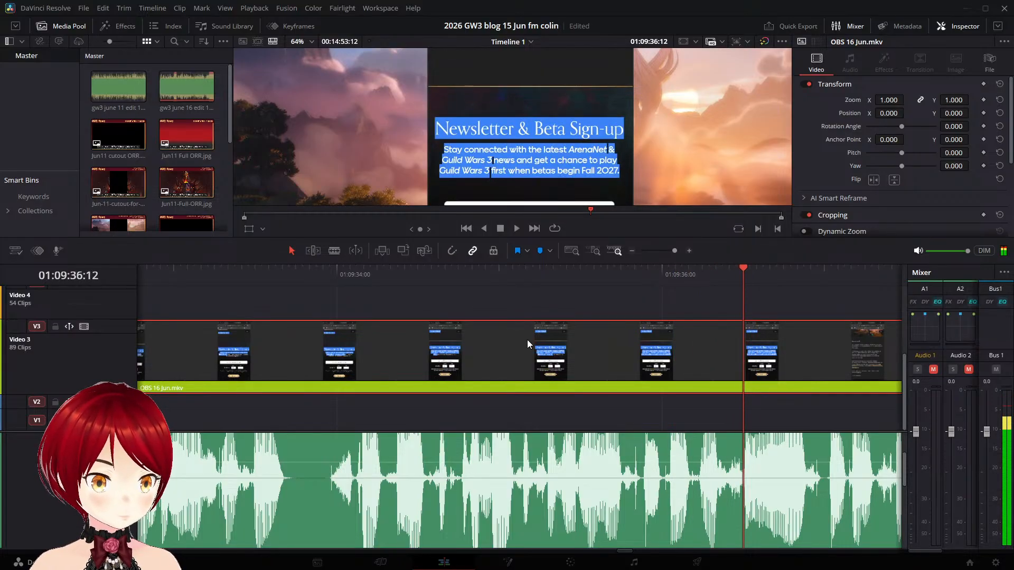
pyautogui.hotkey('ctrl', 'b')
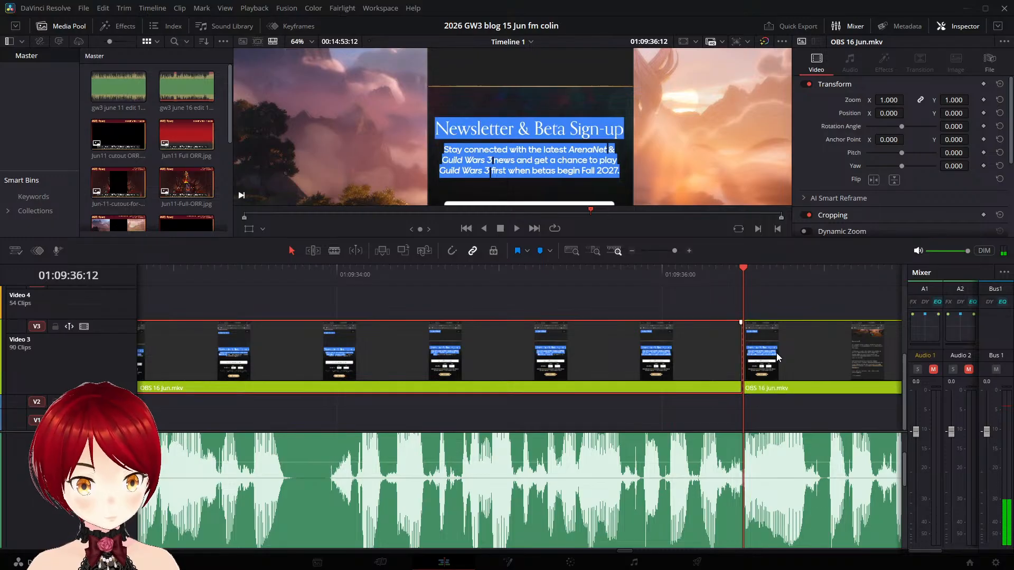
# - Split the remaining newsletter footage at 01:09:37:14, where the Birthdate fields are highlighted, and delete everything after that cut
pyautogui.press('space')
pyautogui.press('space')
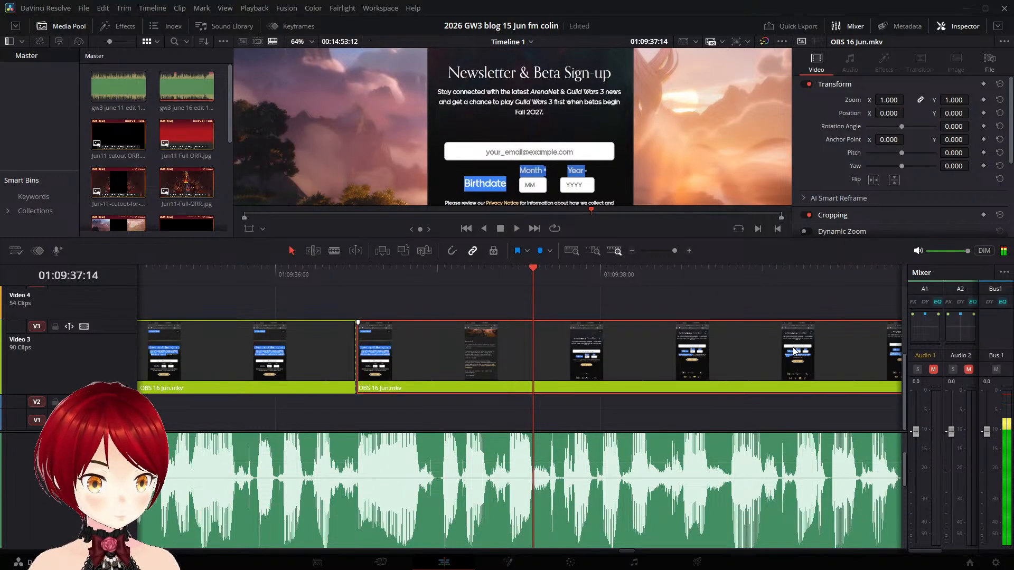
pyautogui.press('Delete')
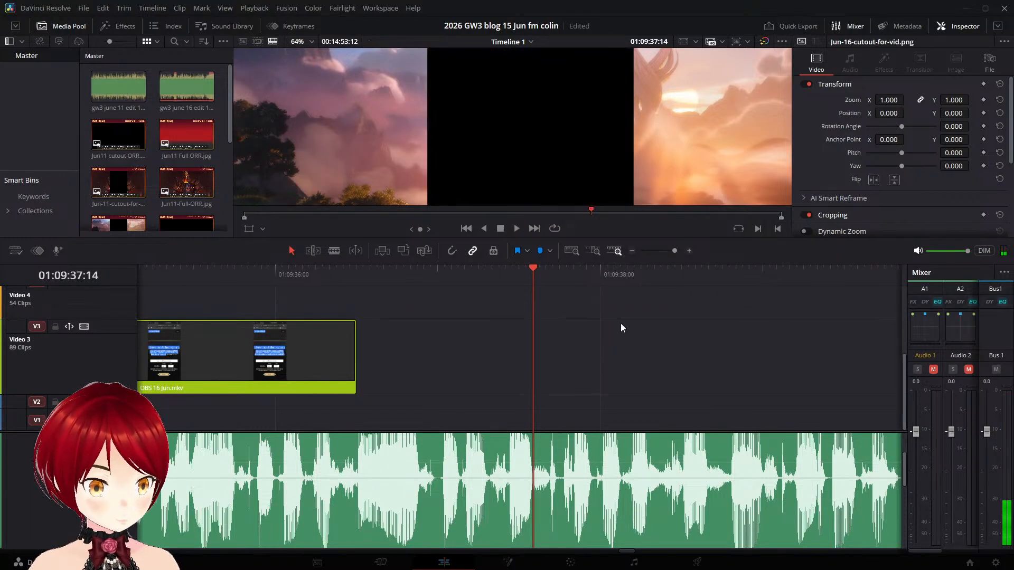
pyautogui.hotkey('ctrl', 'z')
pyautogui.hotkey('ctrl', 'b')
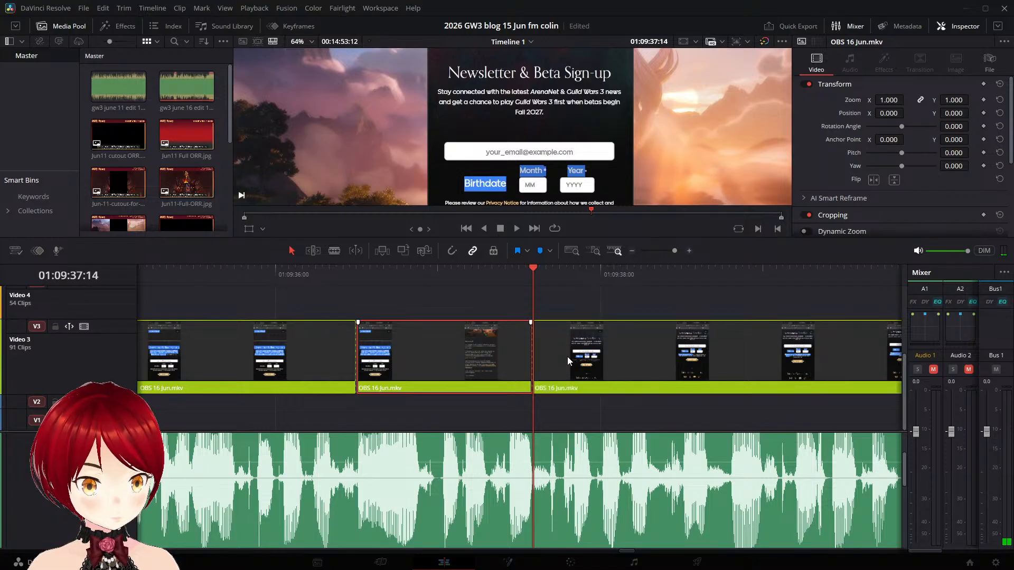
pyautogui.press('Delete')
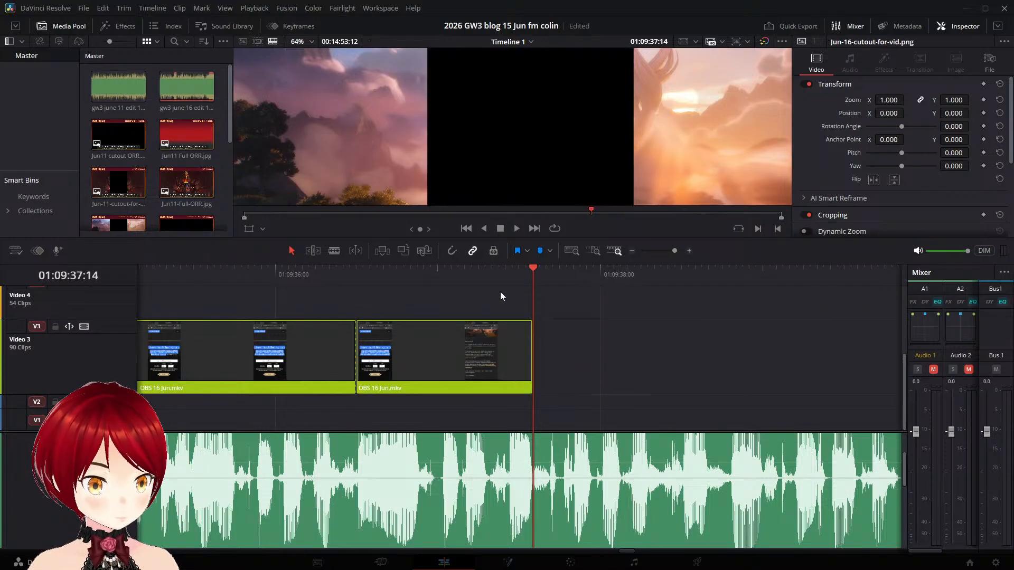
# - Replay the narration around the cuts and delete the leftover scrolling piece between 01:09:36:12 and 01:09:37:14 on Video 3
pyautogui.click(493, 285)
pyautogui.press('space')
pyautogui.click(417, 275)
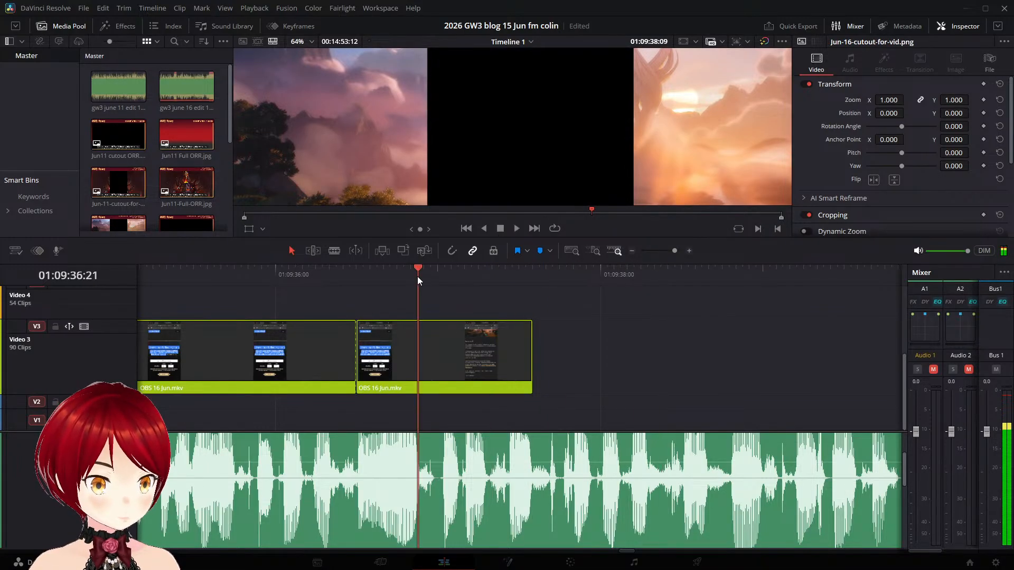
pyautogui.press('space')
pyautogui.click(262, 273)
pyautogui.press('space')
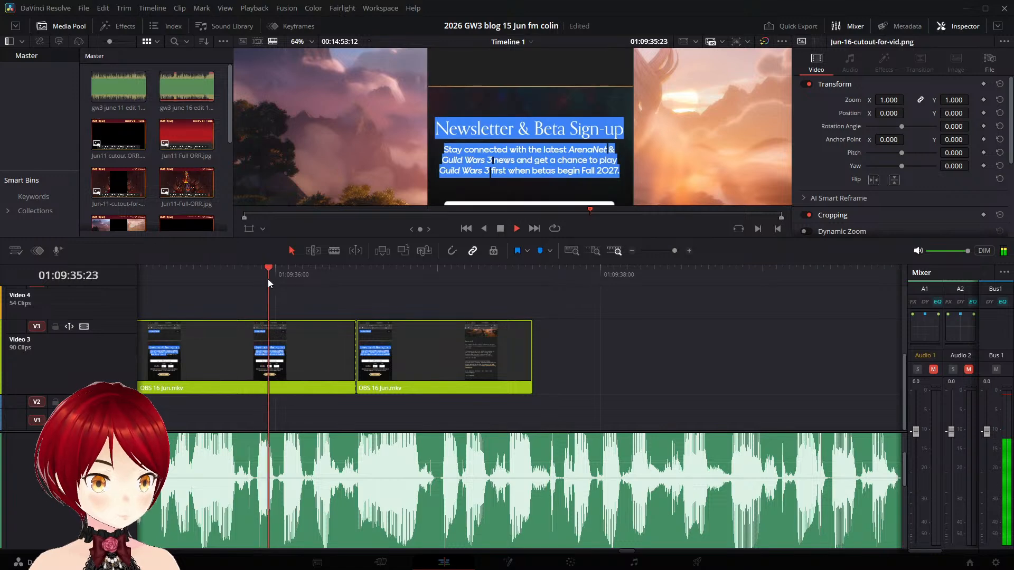
pyautogui.press('space')
pyautogui.click(410, 376)
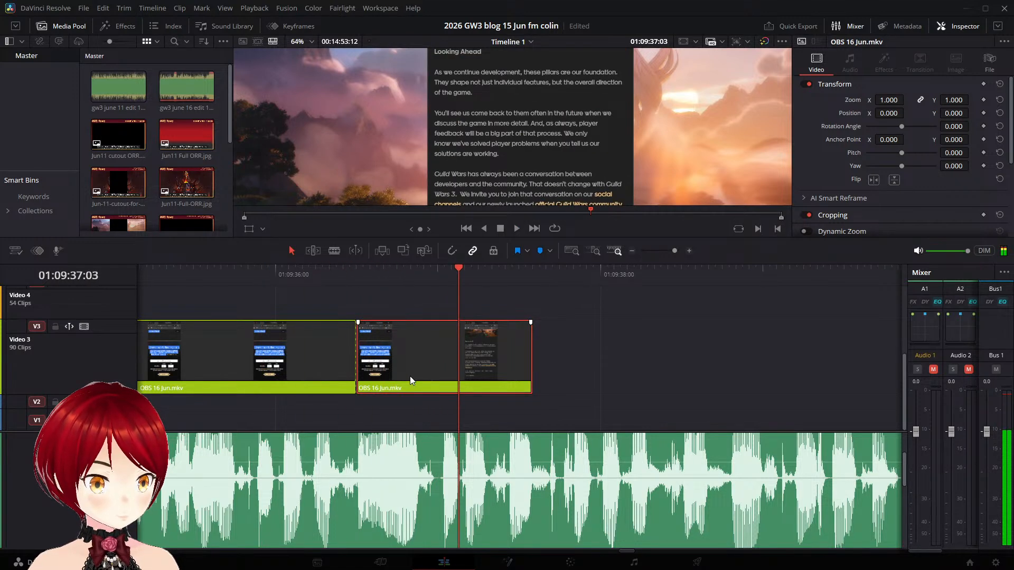
pyautogui.press('Delete')
# - Play the closing narration through to its end and lower the Bus 1 level to -3.4
pyautogui.click(161, 274)
pyautogui.press('space')
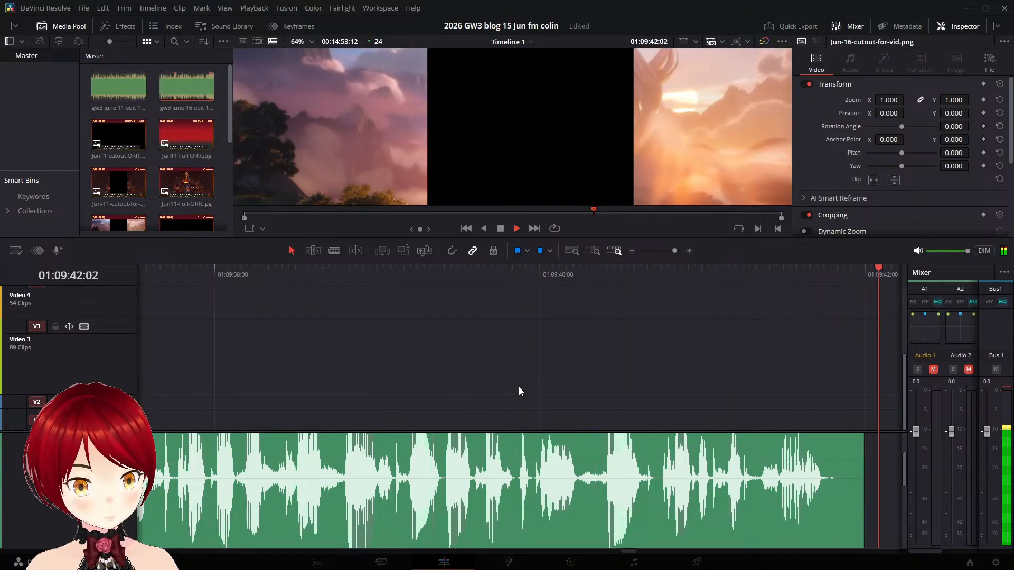
pyautogui.press('space')
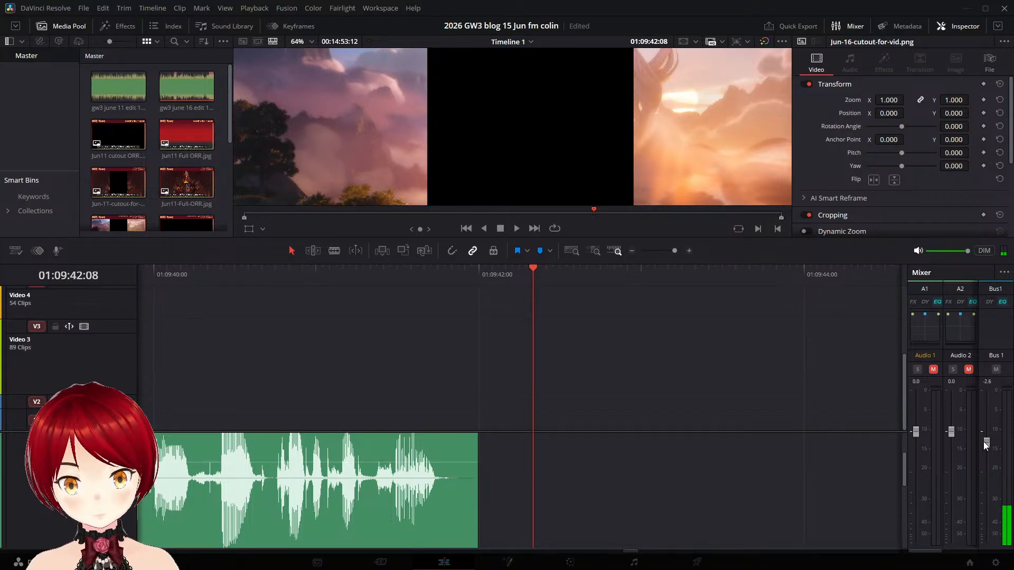
pyautogui.press('space')
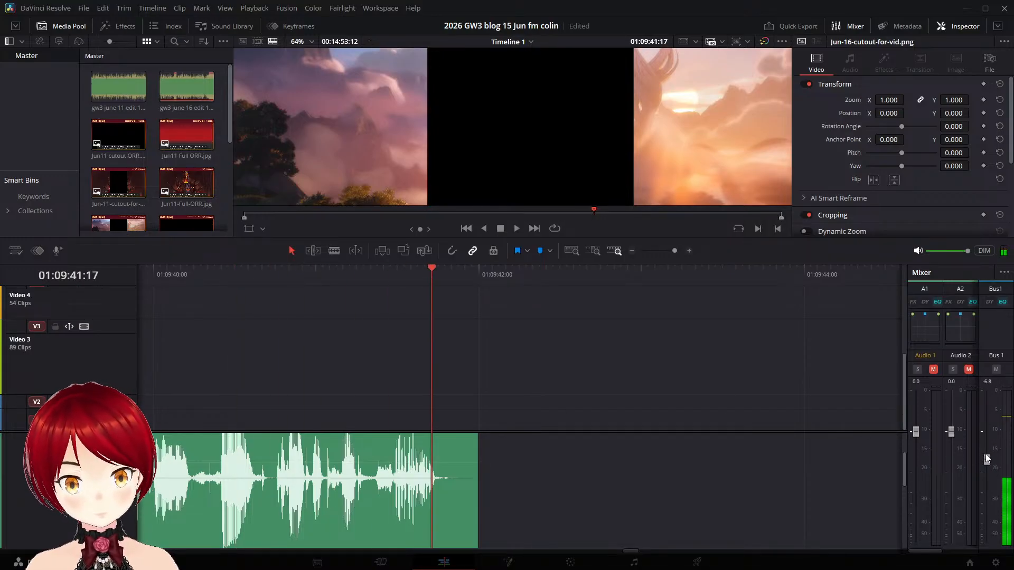
pyautogui.click(189, 271)
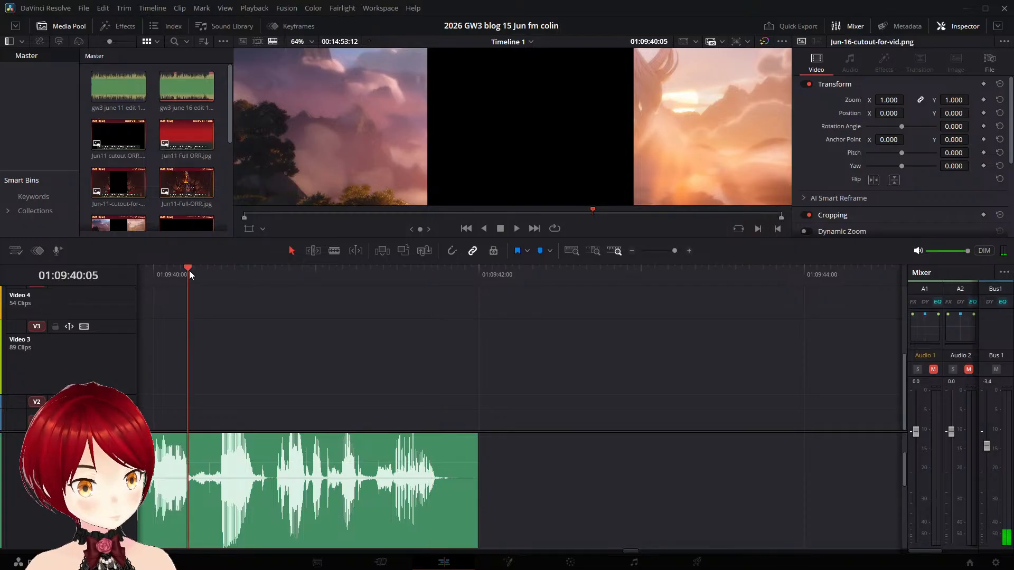
pyautogui.press('space')
pyautogui.press('space')
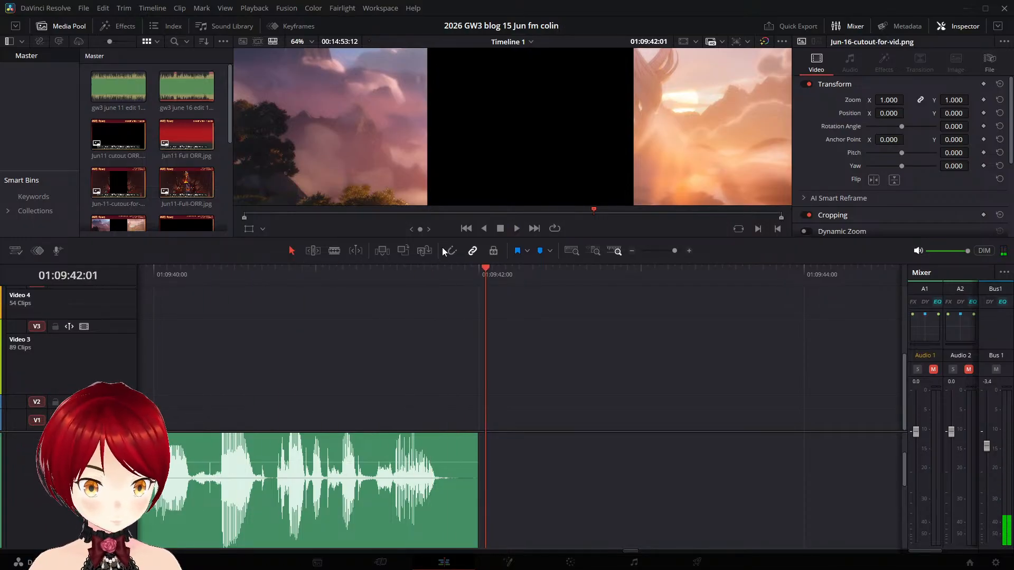
# - Play back the closing sentences from 01:09:18:16, lower the Bus 1 level to -4.1 and listen to them again
pyautogui.press('j')
pyautogui.press('j')
pyautogui.press('j')
pyautogui.press('j')
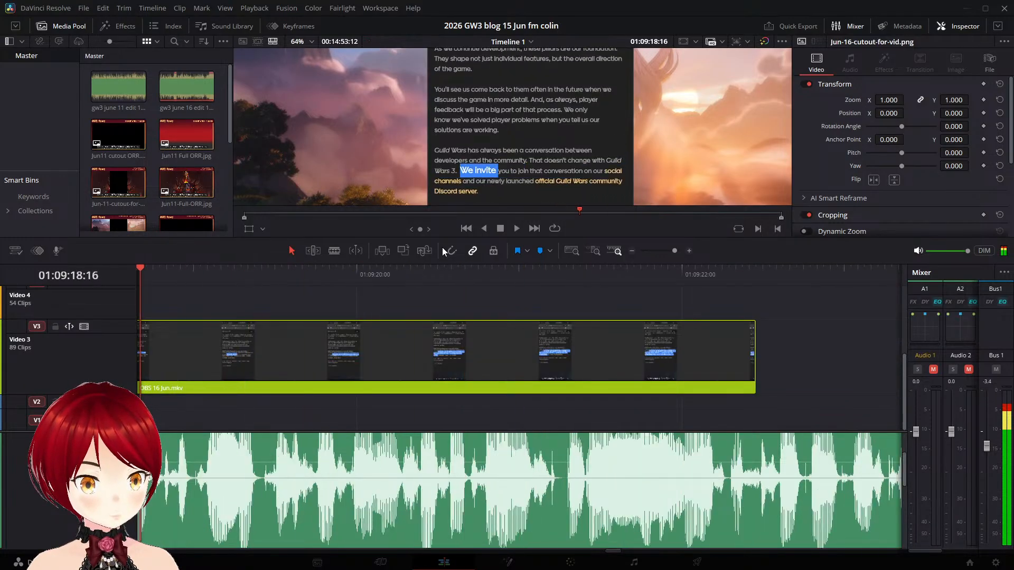
pyautogui.press('l')
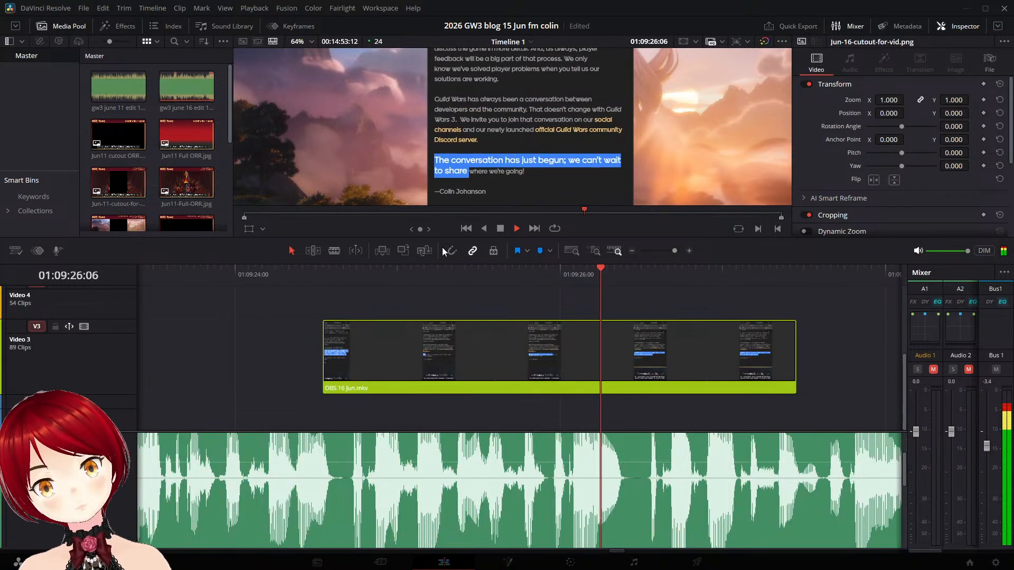
pyautogui.press('space')
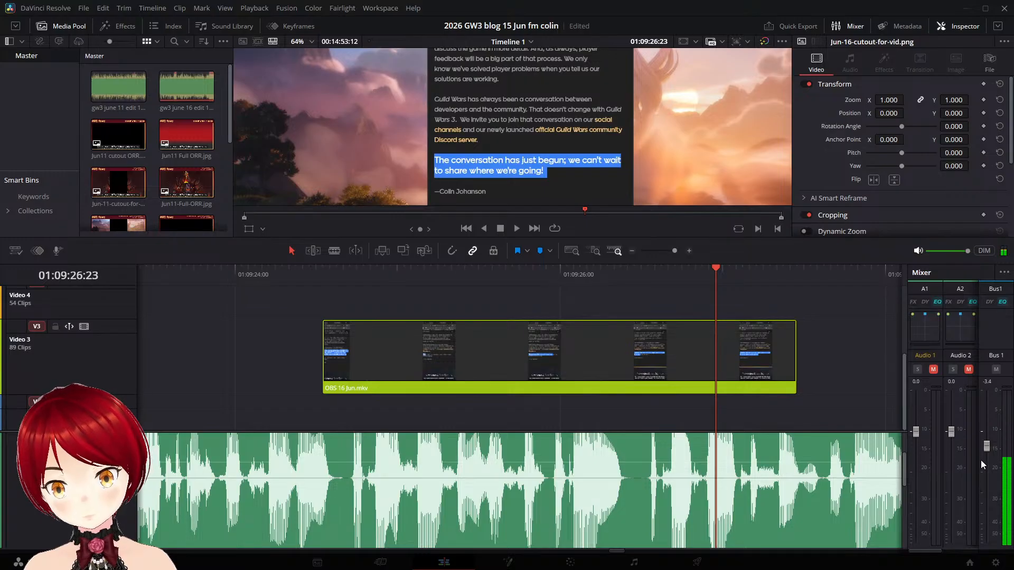
pyautogui.moveTo(984, 446); pyautogui.dragTo(987, 449)
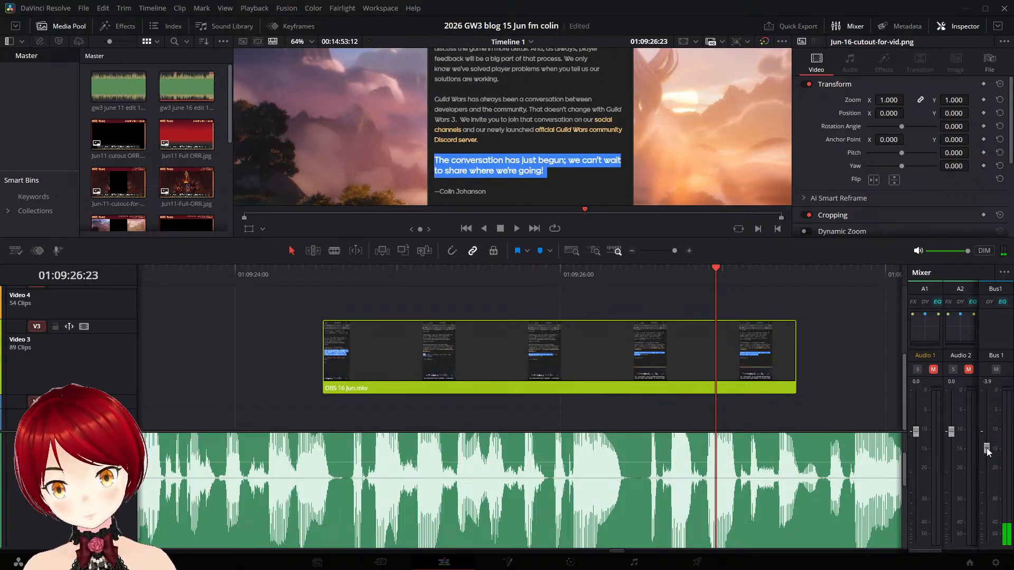
pyautogui.click(195, 277)
pyautogui.press('space')
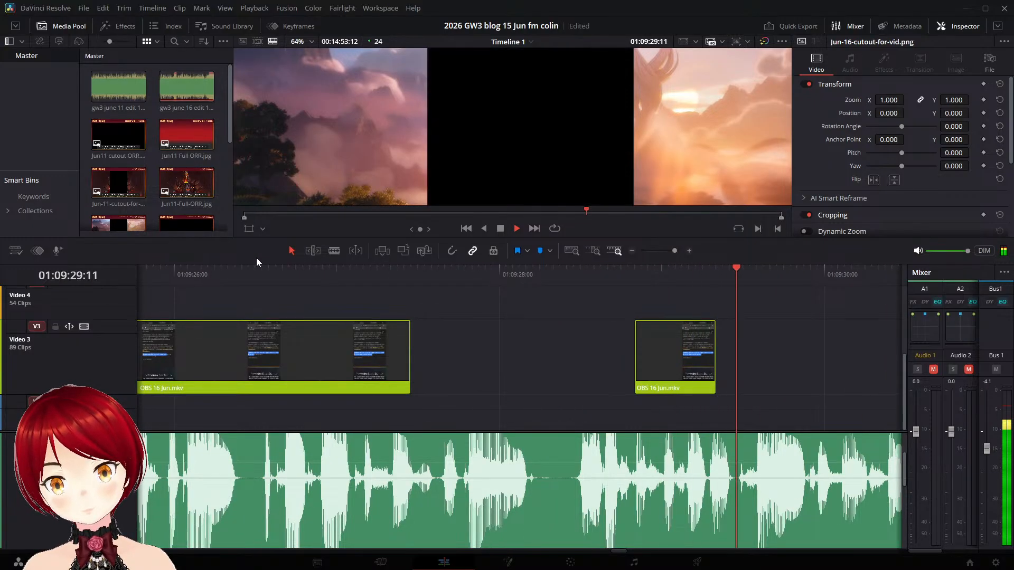
pyautogui.press('space')
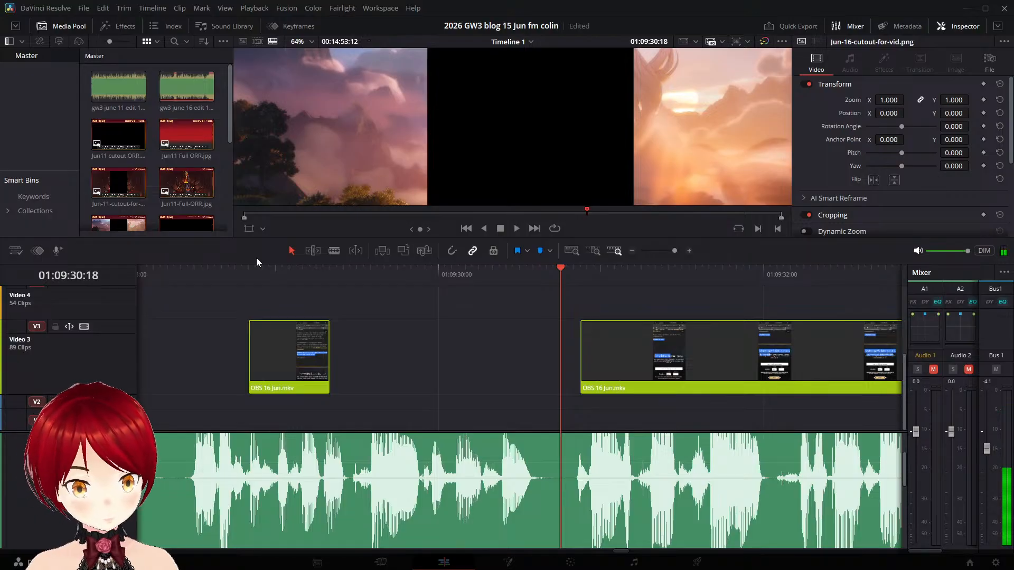
# - Rewind to about 01:08:41:19 and play forward through the "Looking Ahead" section to check the sound and footage sync
pyautogui.press('j')
pyautogui.press('j')
pyautogui.press('j')
pyautogui.press('j')
pyautogui.press('j')
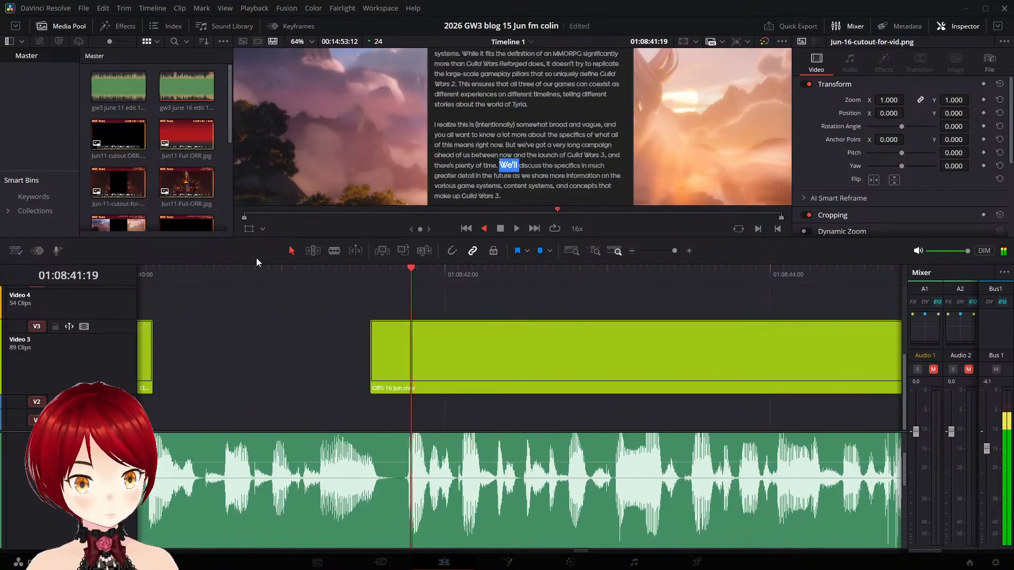
pyautogui.press('l')
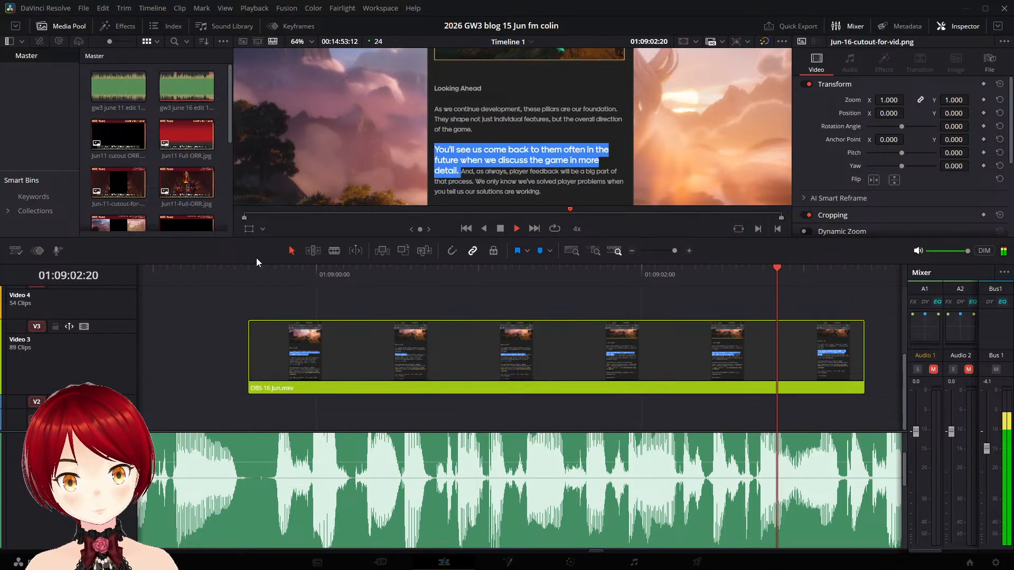
pyautogui.press('l')
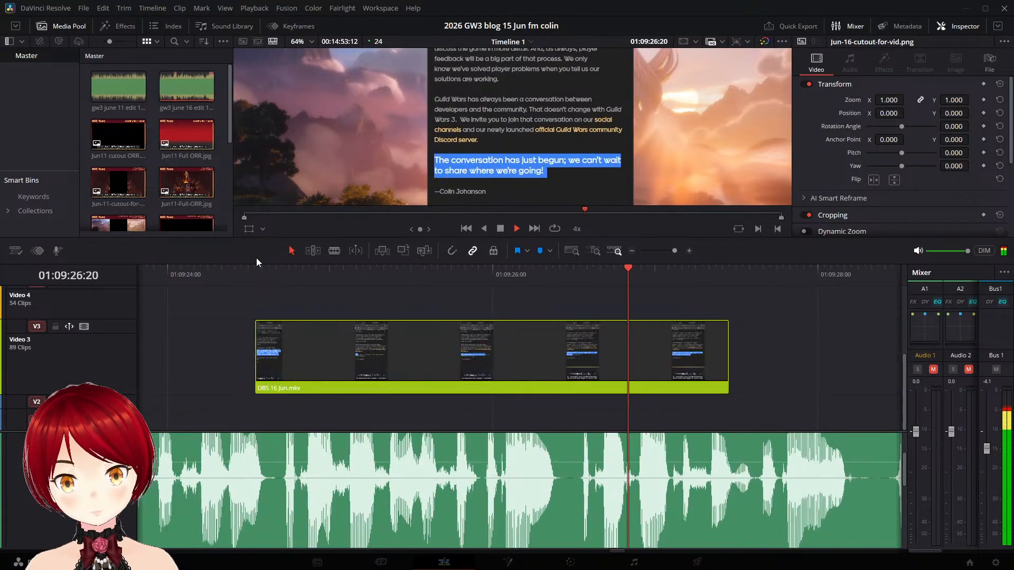
pyautogui.press('k')
# - Return to the start of the timeline at 01:00:00:00 and zoom out to view the first minutes of the edit
pyautogui.press('Home')
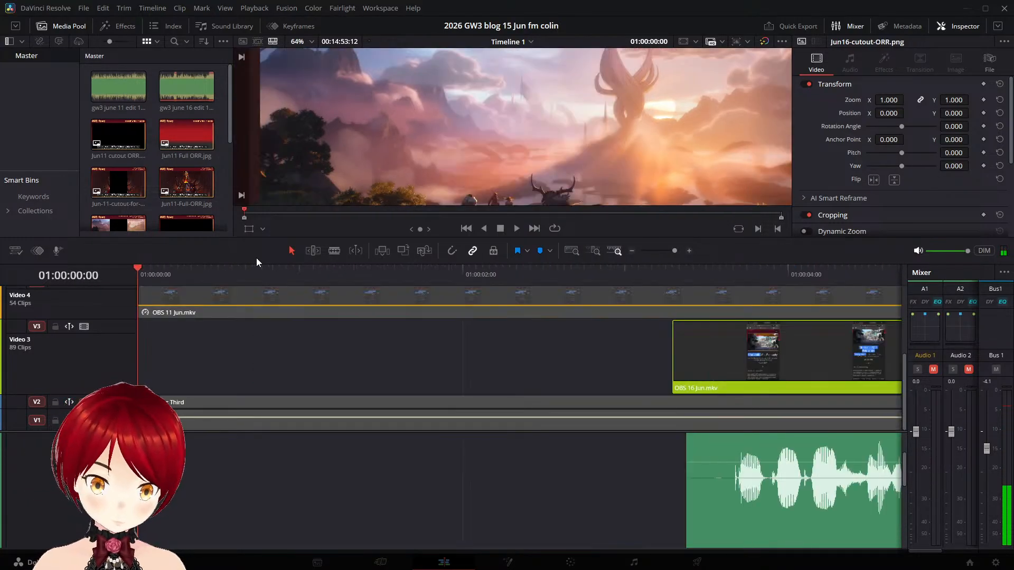
pyautogui.scroll(-10, 565, 443)
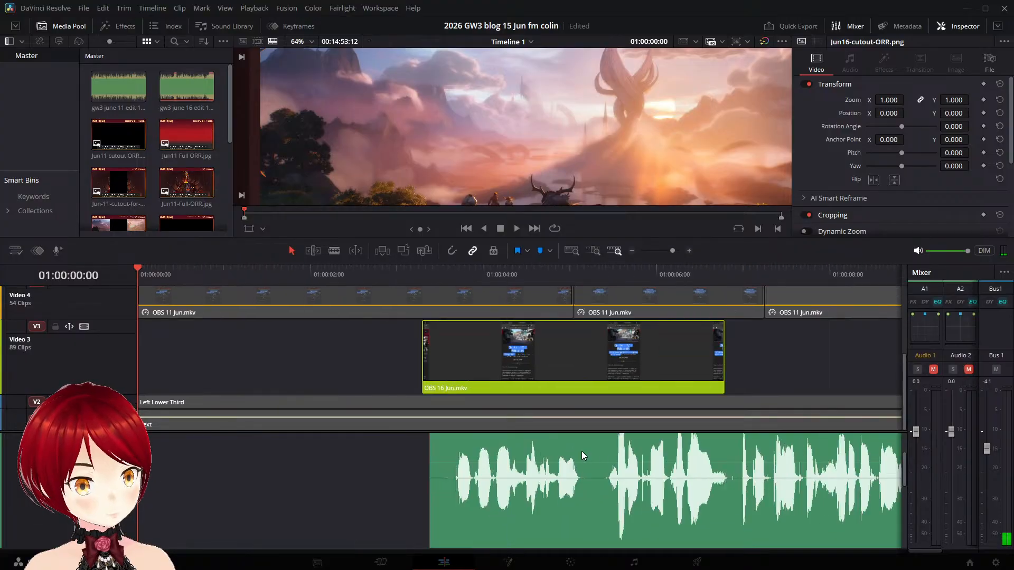
pyautogui.scroll(-1, 586, 452)
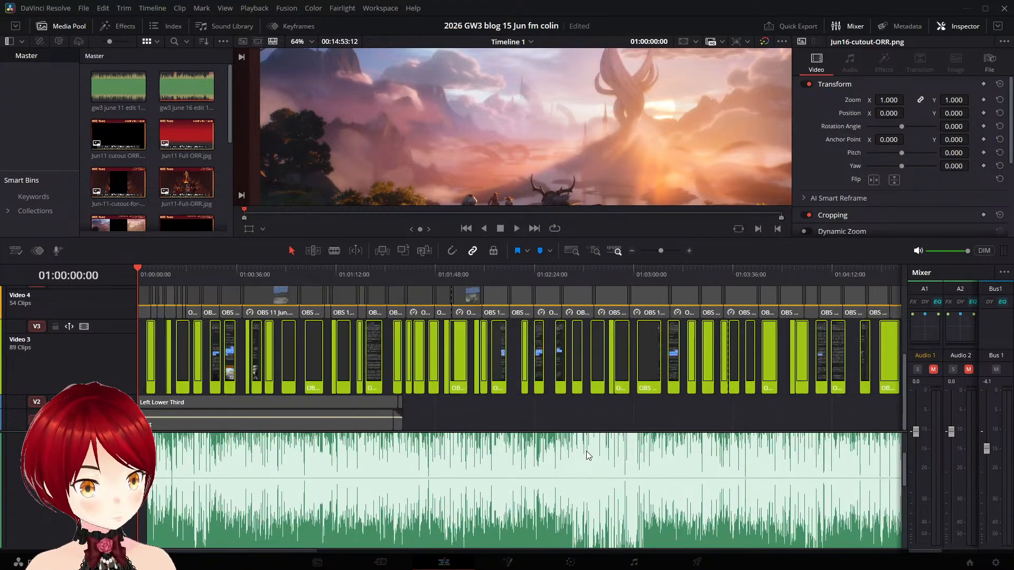
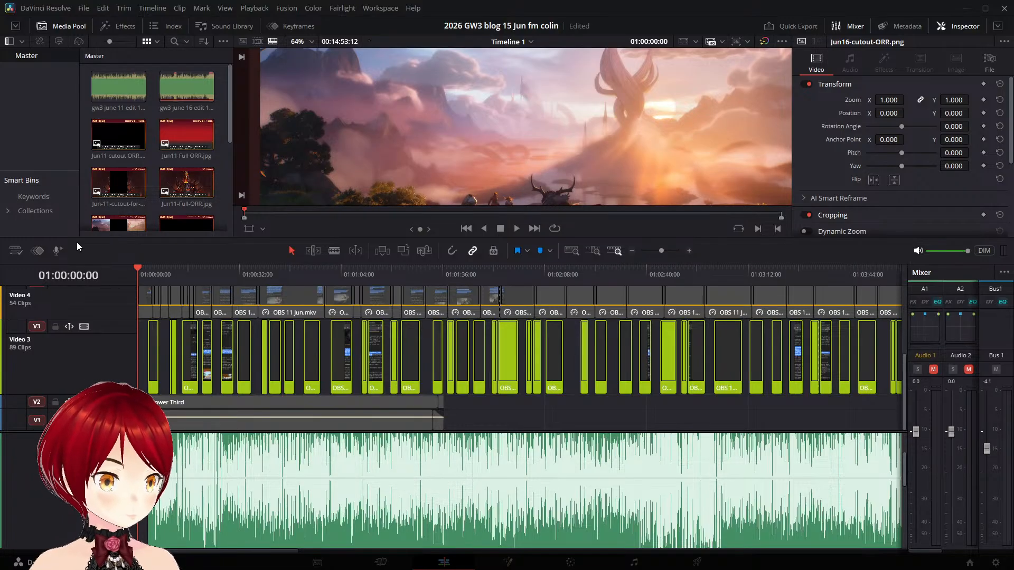
# - Enlarge the timeline area and add an empty video track directly above Video 3
pyautogui.moveTo(117, 262); pyautogui.dragTo(117, 190)
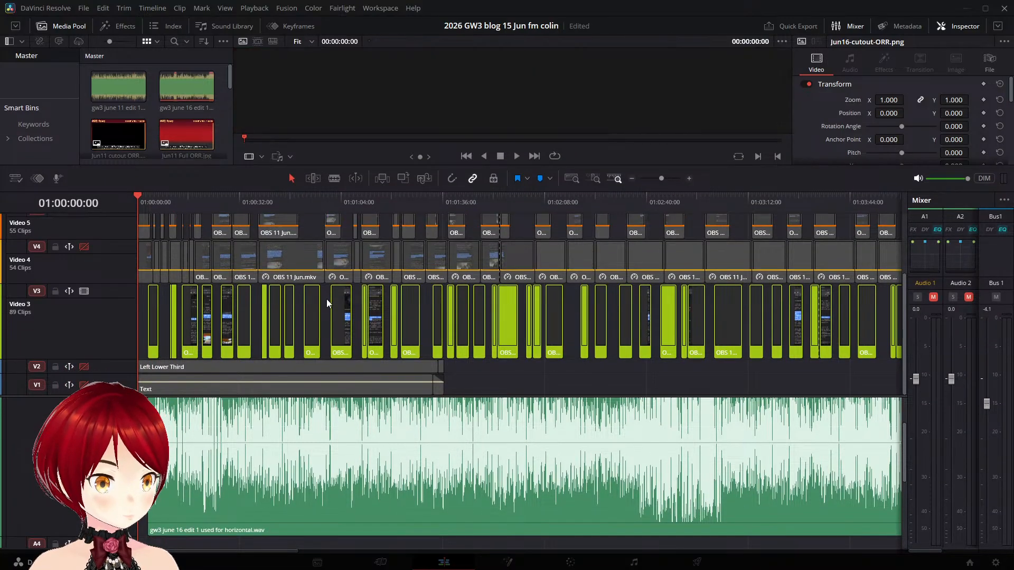
pyautogui.scroll(3, 317, 345)
pyautogui.scroll(-3, 317, 346)
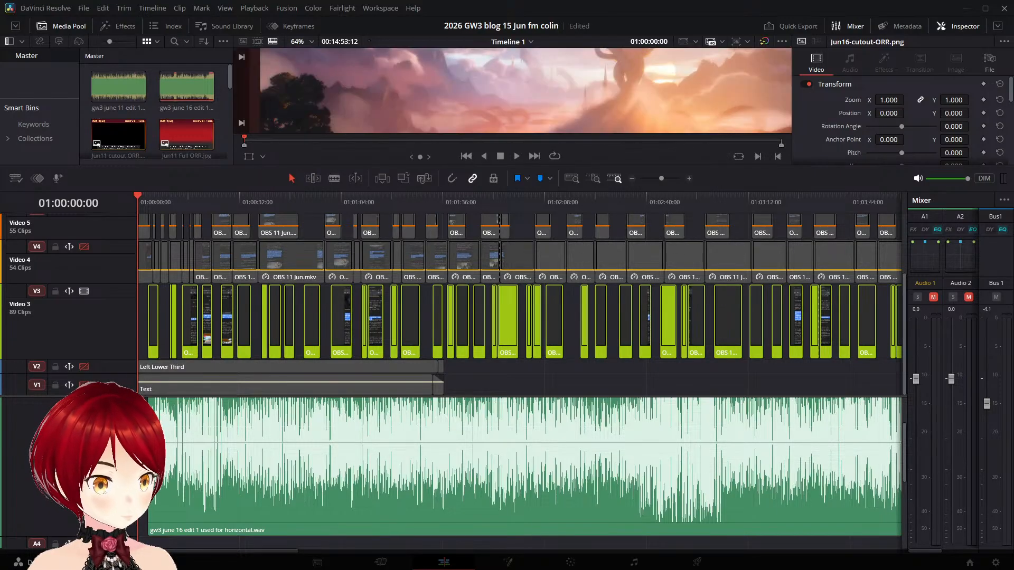
pyautogui.scroll(3, 454, 381)
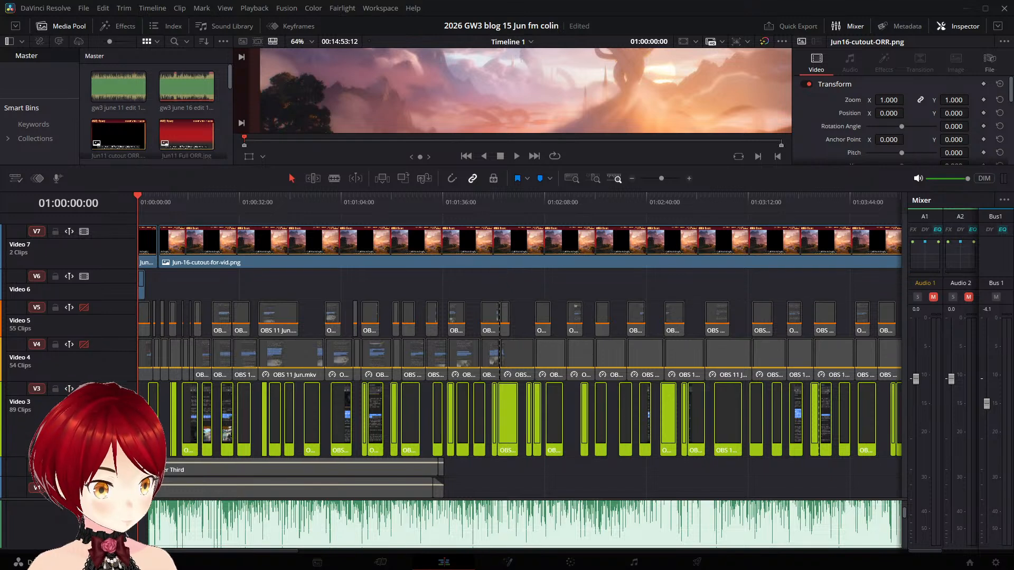
pyautogui.scroll(-3, 454, 357)
pyautogui.scroll(3, 454, 356)
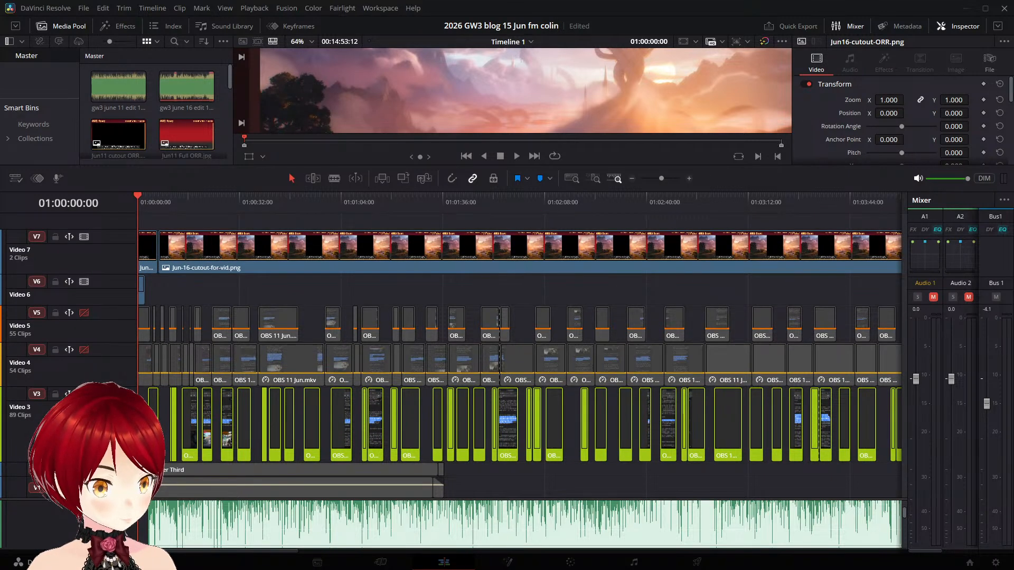
pyautogui.scroll(-1, 308, 395)
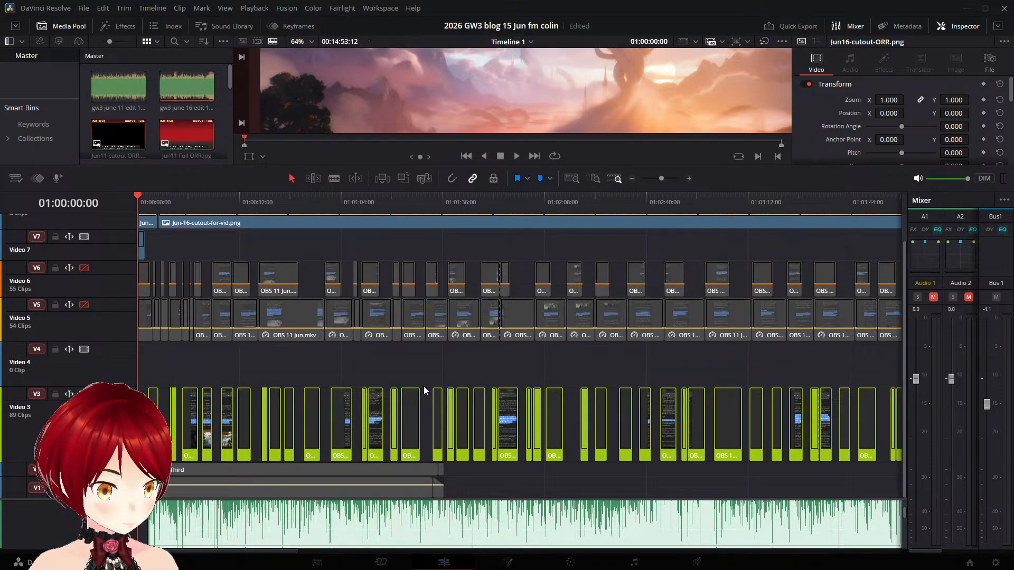
# - Select all the OBS 16 Jun.mkv clips on Video 3 and duplicate them onto the empty Video 4 track
pyautogui.hscroll(2, 515, 415)
pyautogui.scroll(-1, 512, 422)
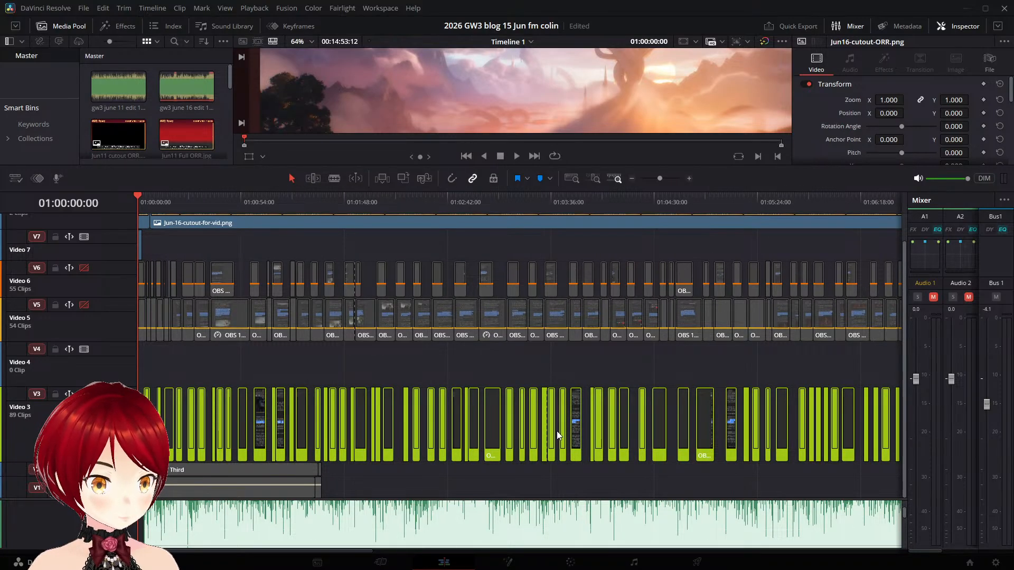
pyautogui.hscroll(3, 560, 433)
pyautogui.scroll(-5, 561, 429)
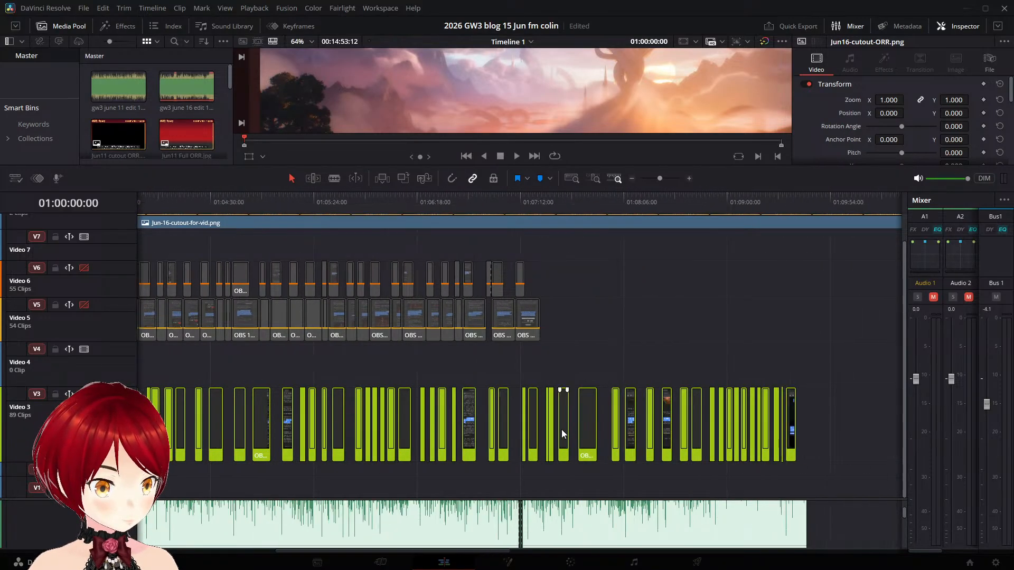
pyautogui.scroll(1, 341, 420)
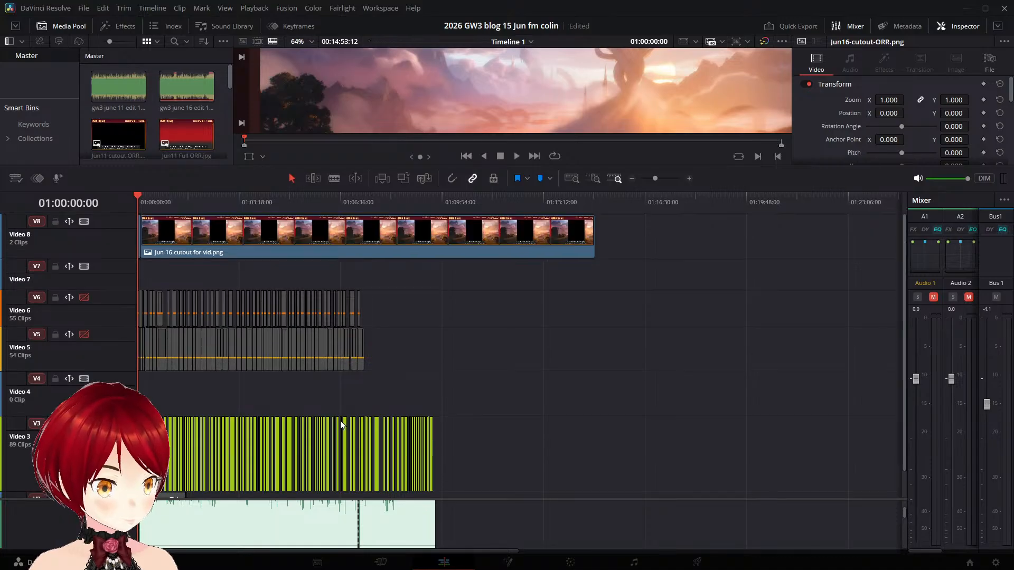
pyautogui.scroll(-1, 343, 422)
pyautogui.moveTo(471, 416); pyautogui.dragTo(139, 423)
pyautogui.moveTo(199, 405); pyautogui.dragTo(201, 358)
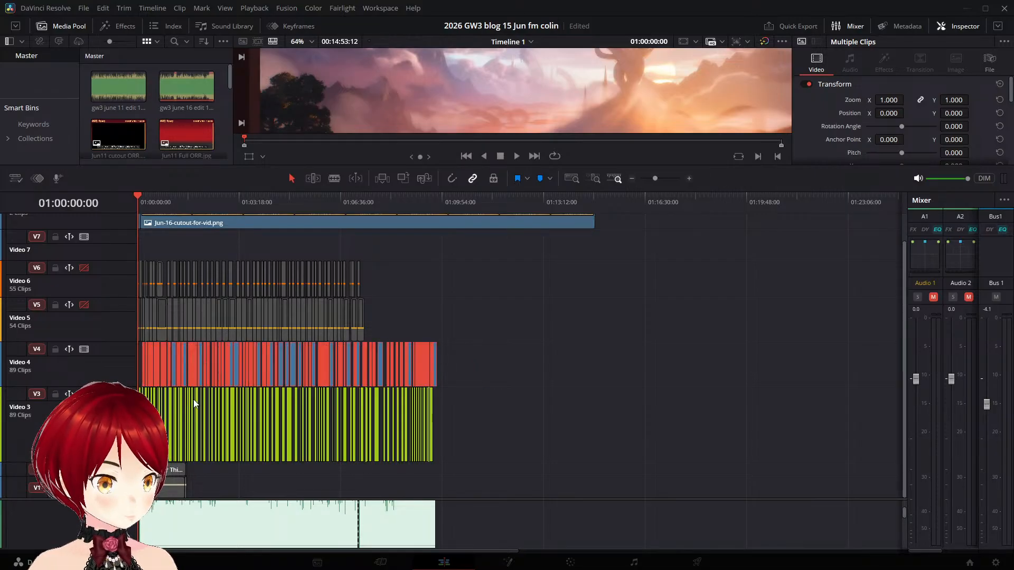
# - Shift the duplicated clips on Video 4 earlier so they line up exactly with their originals on Video 3
pyautogui.scroll(8, 202, 410)
pyautogui.scroll(4, 217, 424)
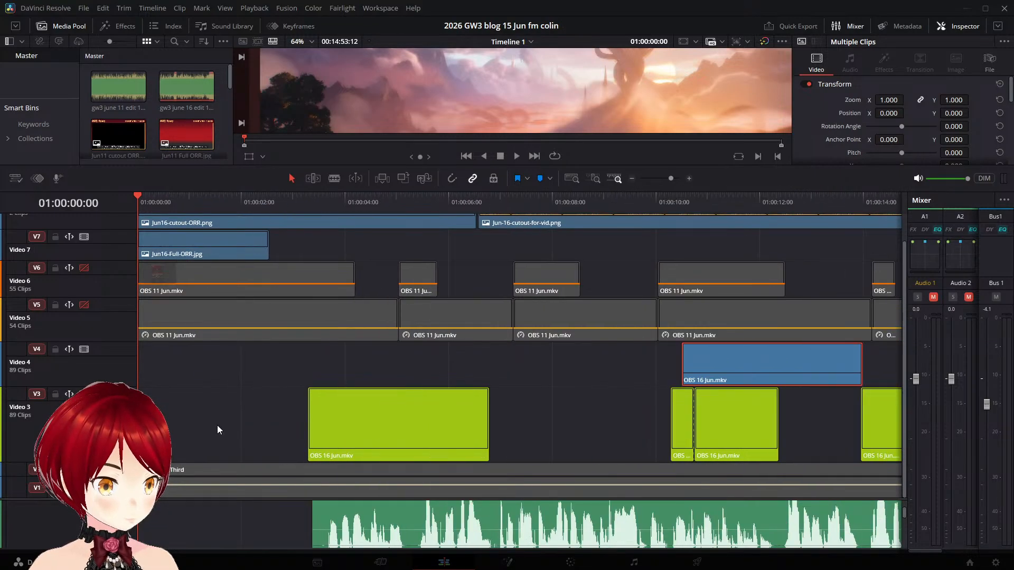
pyautogui.moveTo(548, 374); pyautogui.dragTo(283, 369)
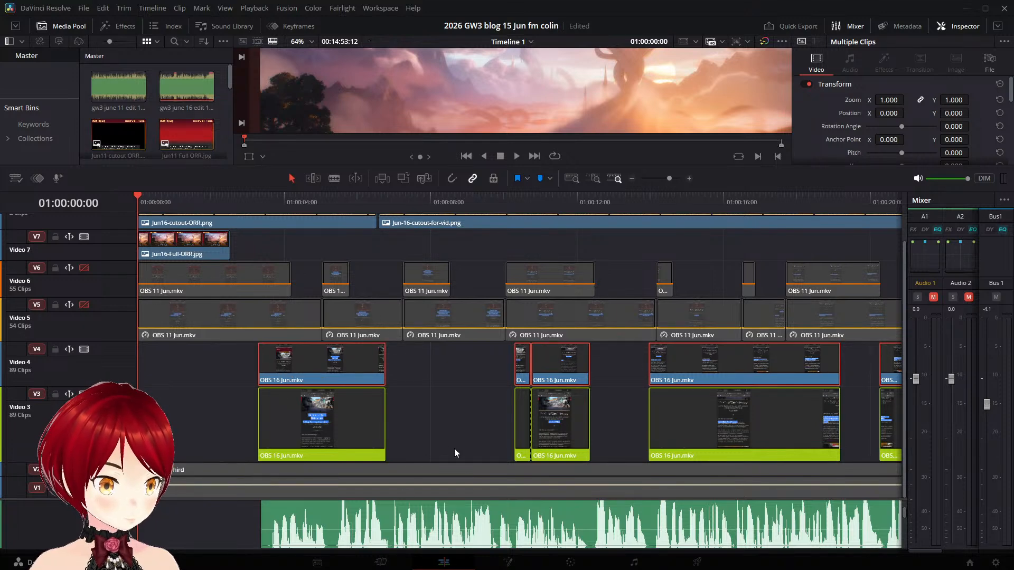
# - Give all the OBS 16 Jun.mkv clips on Video 4 the same clip colour as the Video 5 clips
pyautogui.click(454, 448)
pyautogui.click(199, 379)
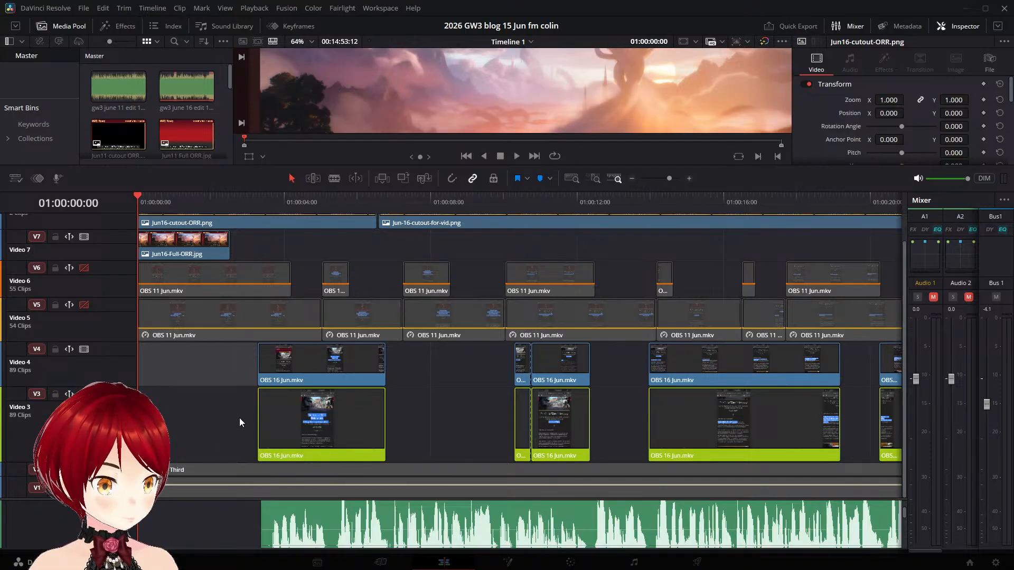
pyautogui.press('y')
pyautogui.click(220, 414)
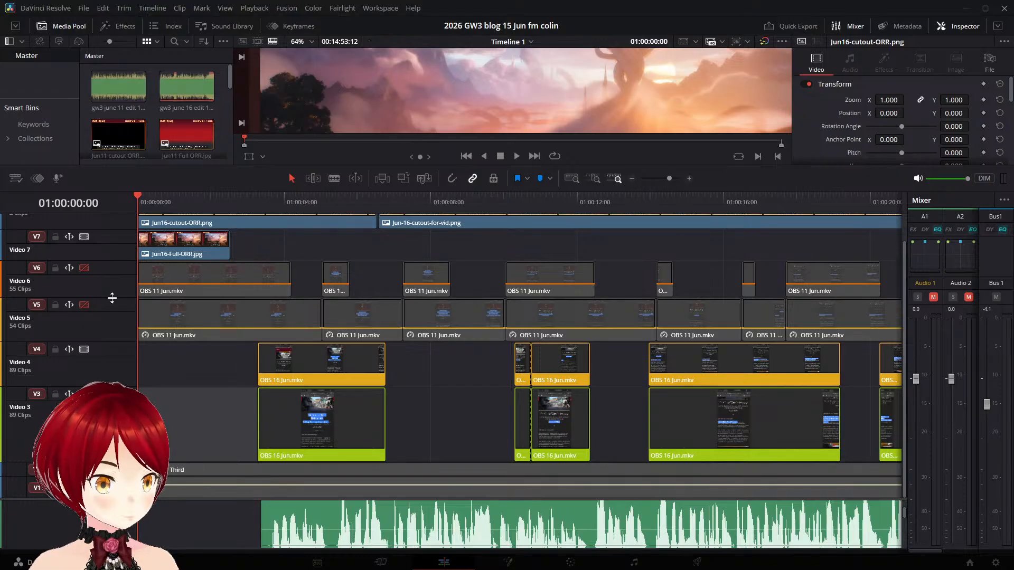
# - Temporarily enable Video 5 and Video 6 and play from 01:00:10:01 to examine how the layered OBS 11 Jun.mkv clips work together
pyautogui.click(84, 305)
pyautogui.click(84, 268)
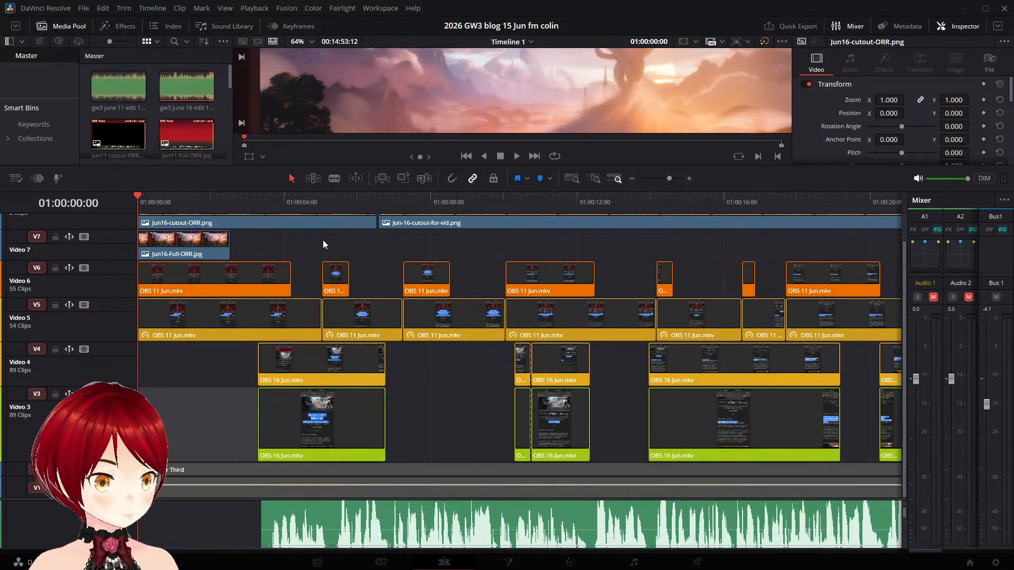
pyautogui.click(298, 204)
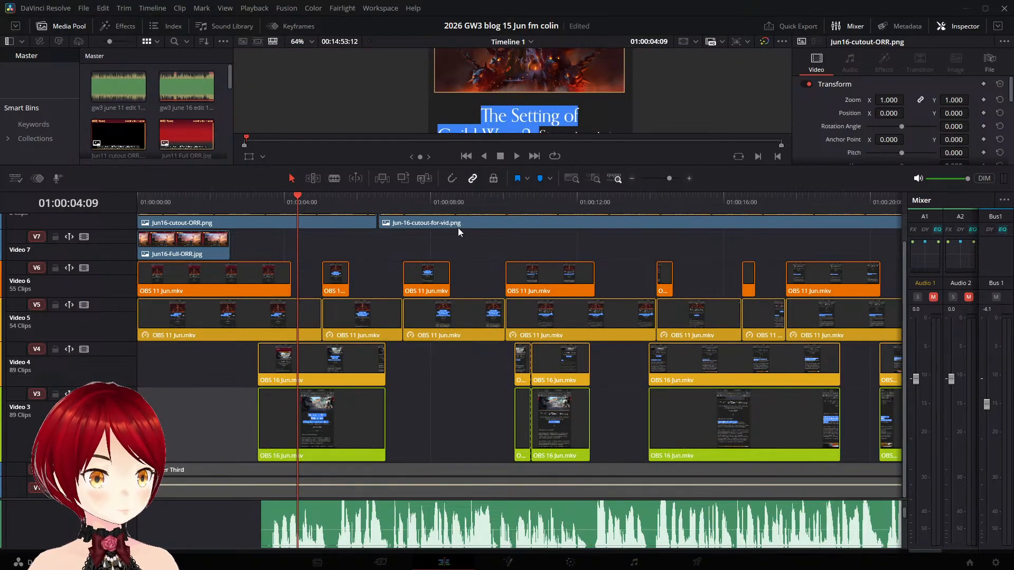
pyautogui.click(631, 201)
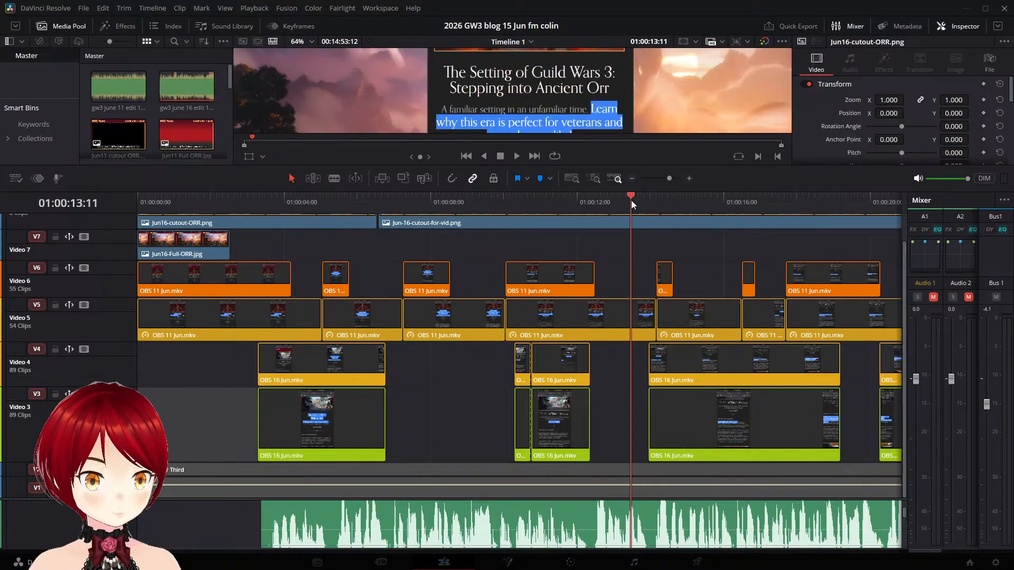
pyautogui.click(505, 203)
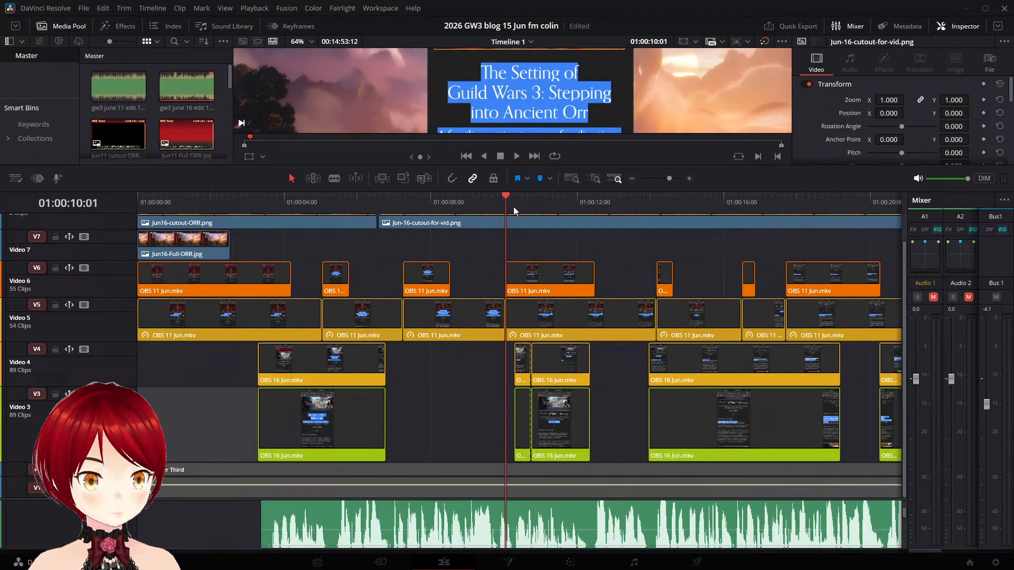
pyautogui.click(514, 159)
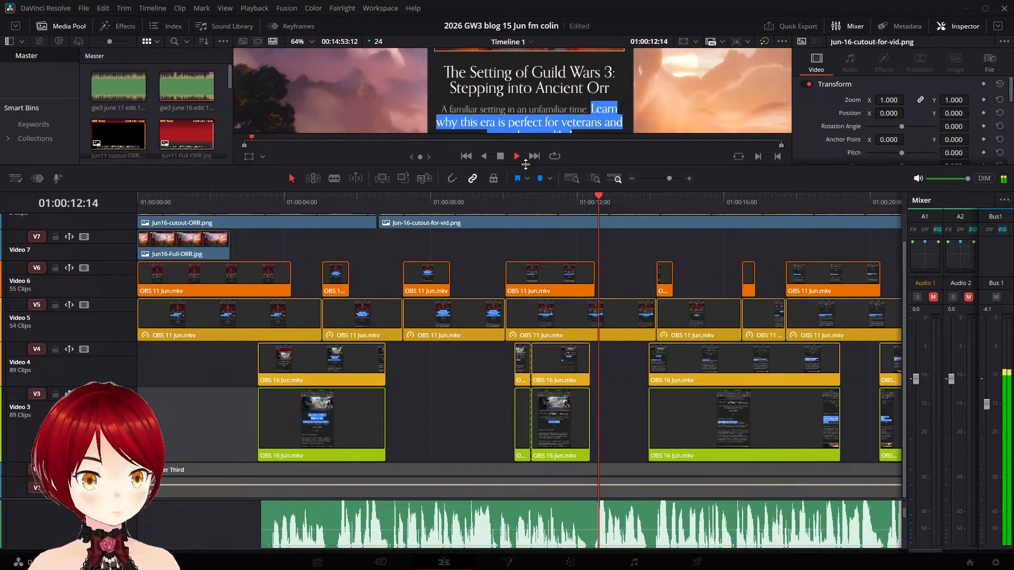
pyautogui.click(499, 157)
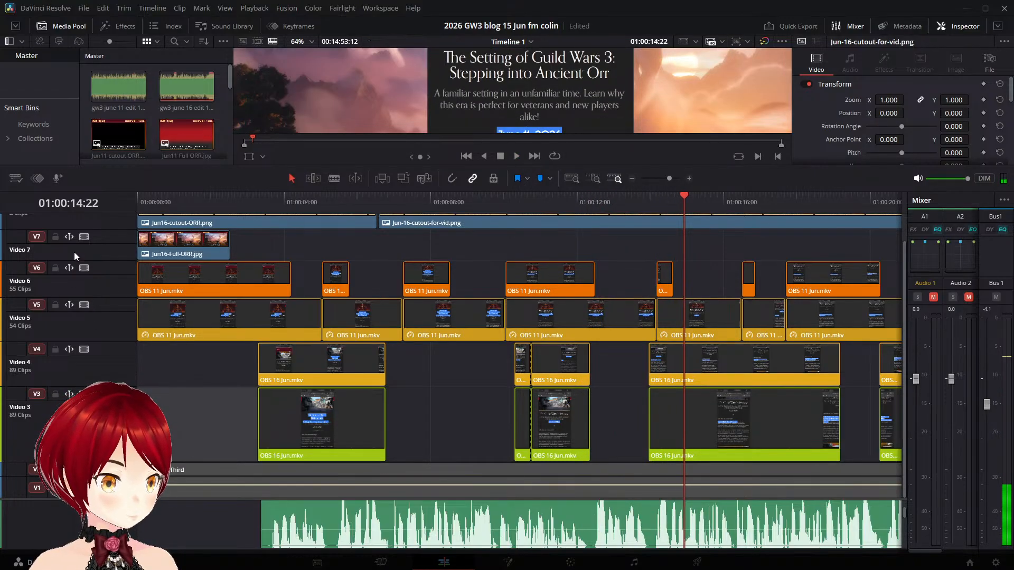
pyautogui.click(83, 269)
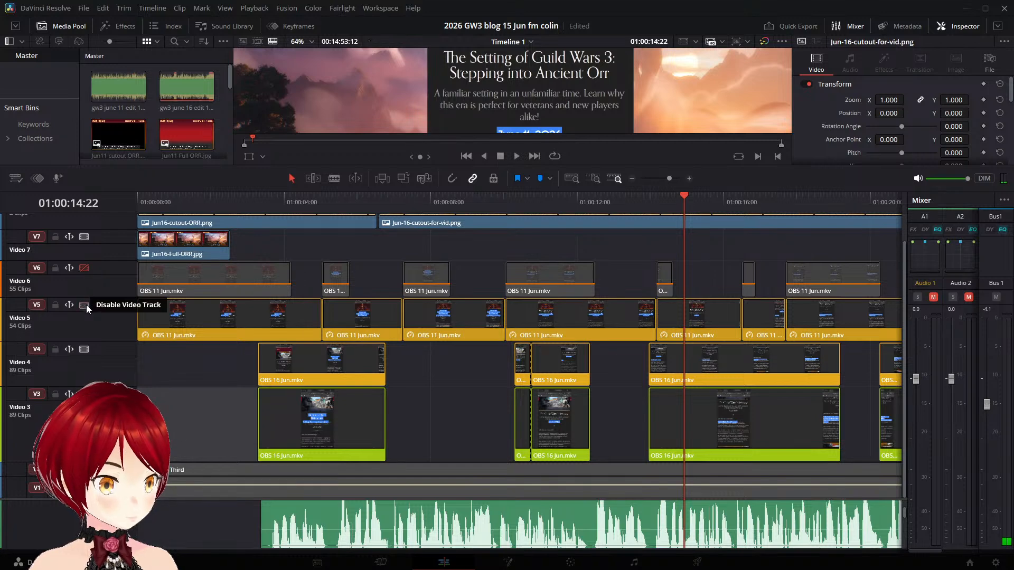
pyautogui.click(85, 305)
# - Convert the first OBS 16 Jun.mkv clip on Video 3 to a freeze frame holding the highlighted title and subtitle
pyautogui.click(366, 412)
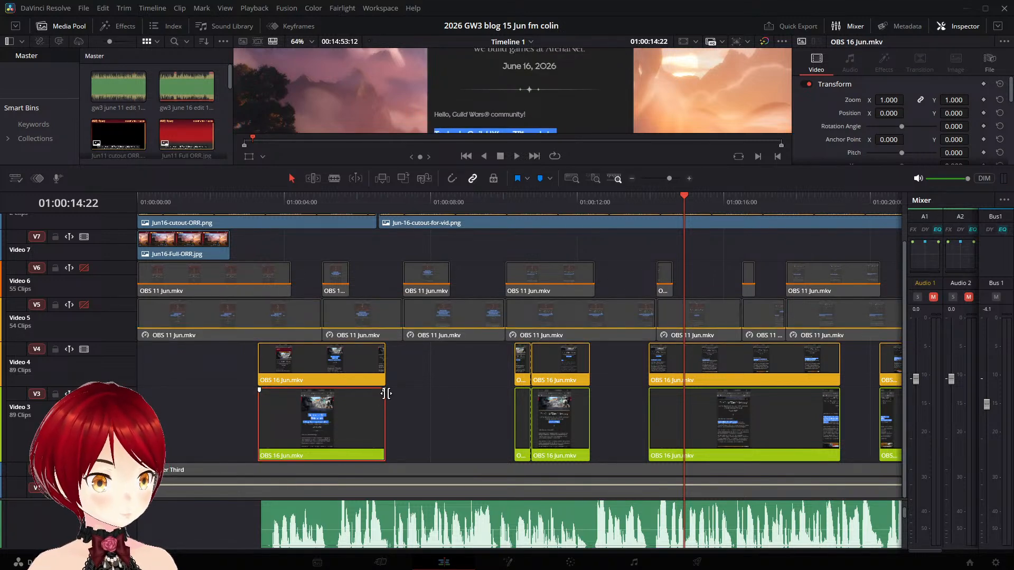
pyautogui.moveTo(486, 192); pyautogui.dragTo(480, 291)
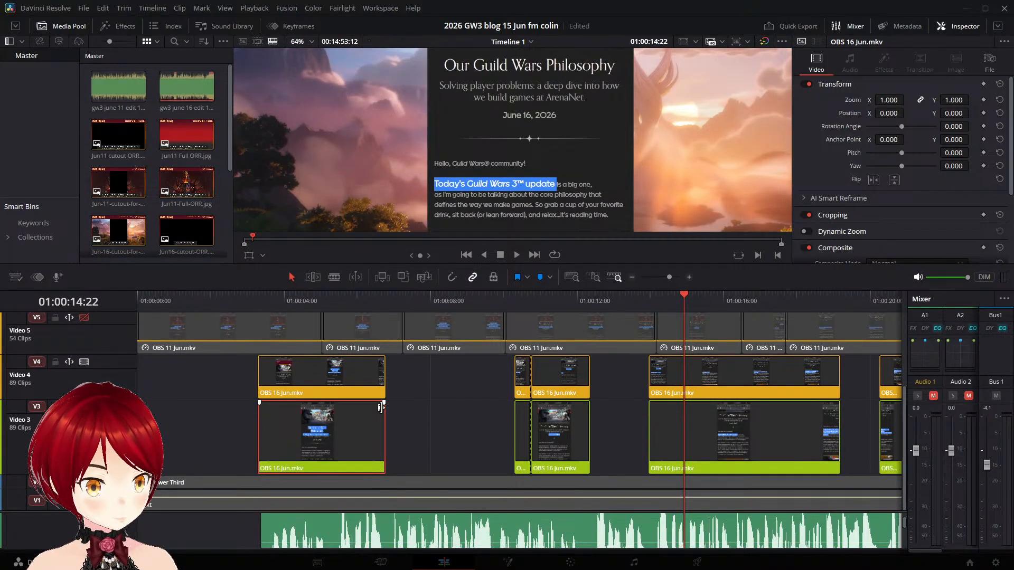
pyautogui.click(380, 408)
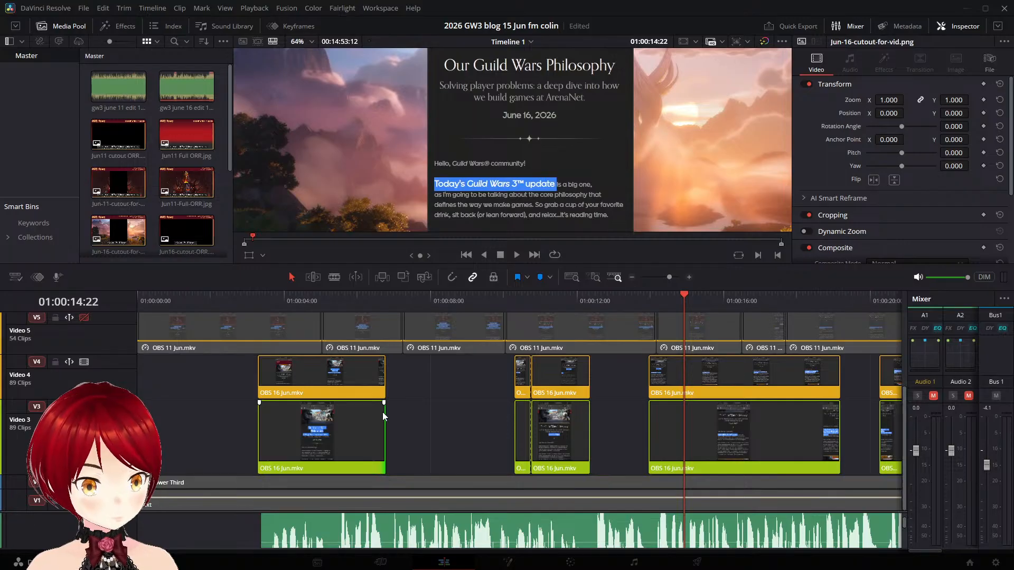
pyautogui.click(413, 376)
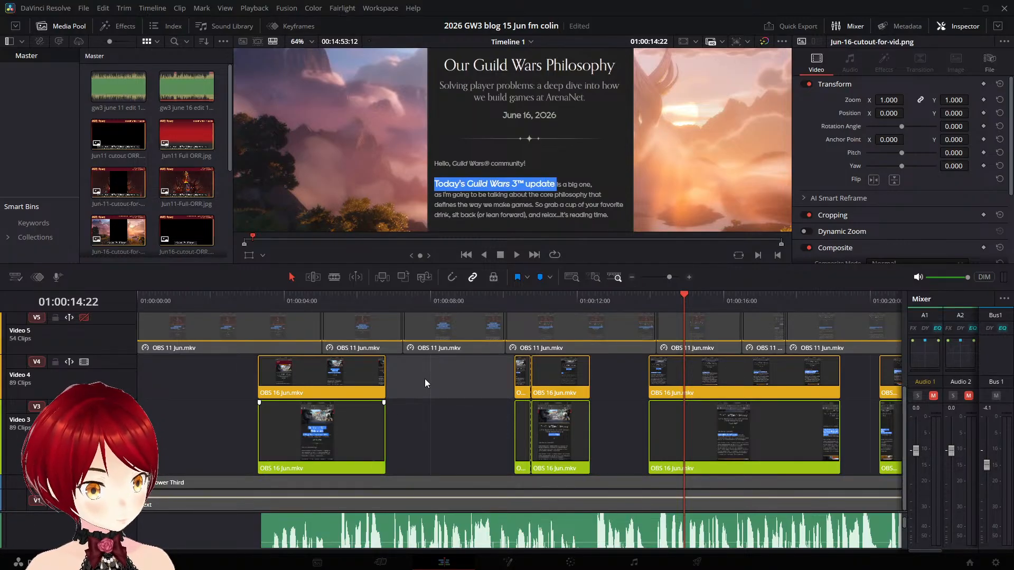
pyautogui.click(351, 412)
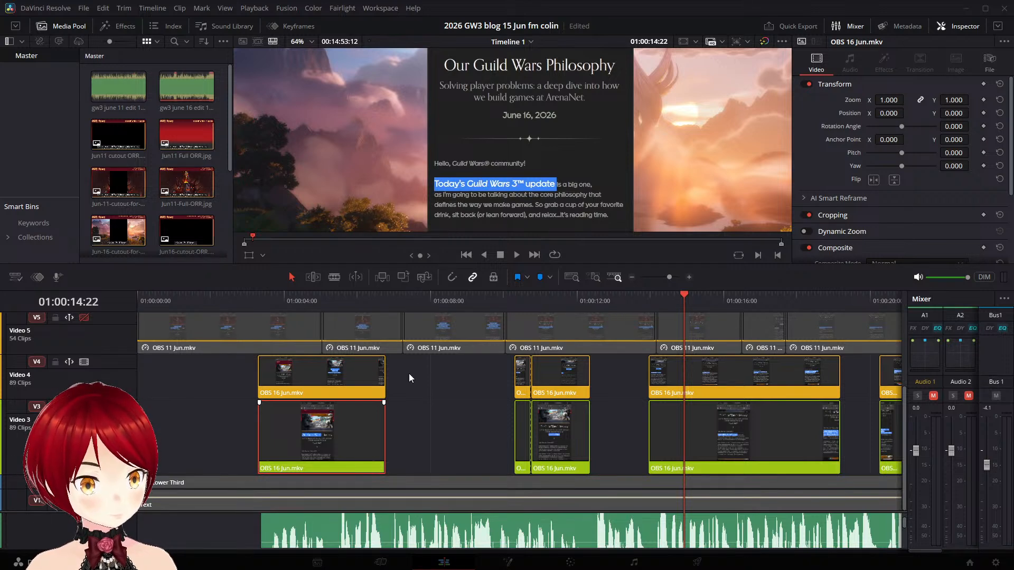
pyautogui.hotkey('ctrl', 'z')
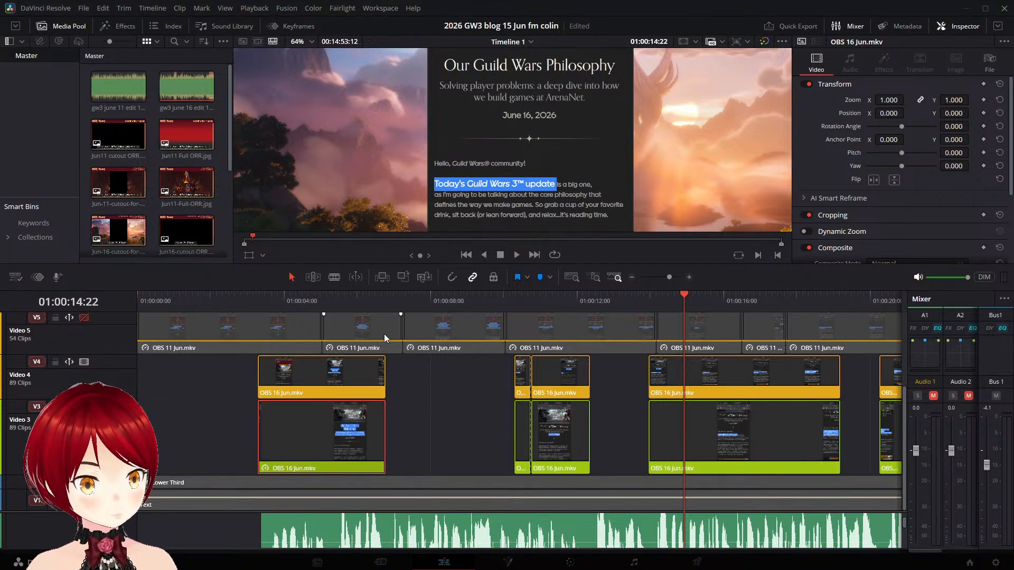
# - Check the frozen clip with Video 4 temporarily disabled and extend its end to meet the next clip on Video 3
pyautogui.click(84, 363)
pyautogui.click(372, 295)
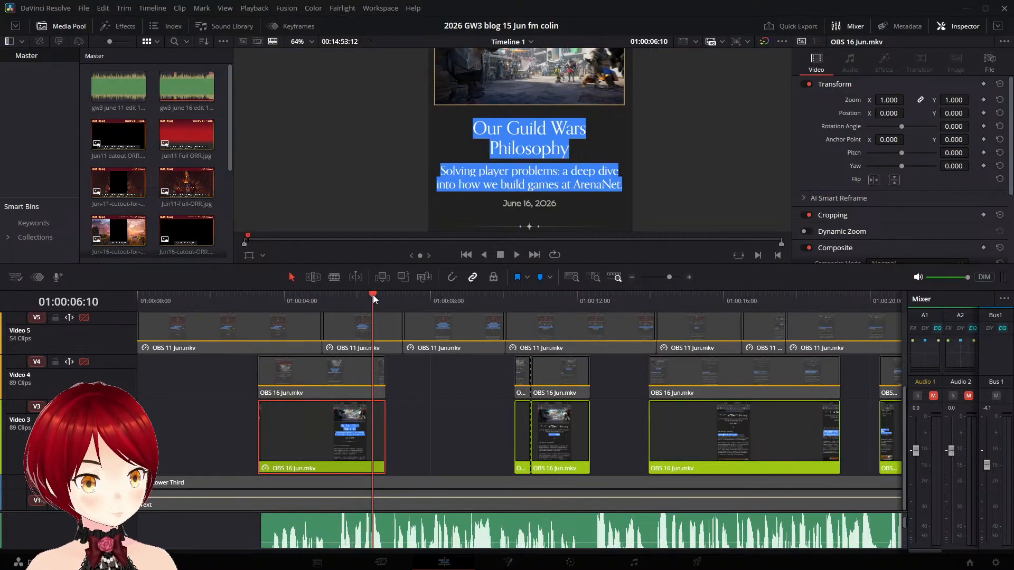
pyautogui.moveTo(373, 294)
pyautogui.mouseDown()
pyautogui.moveTo(386, 295)
pyautogui.moveTo(374, 294)
pyautogui.mouseUp()
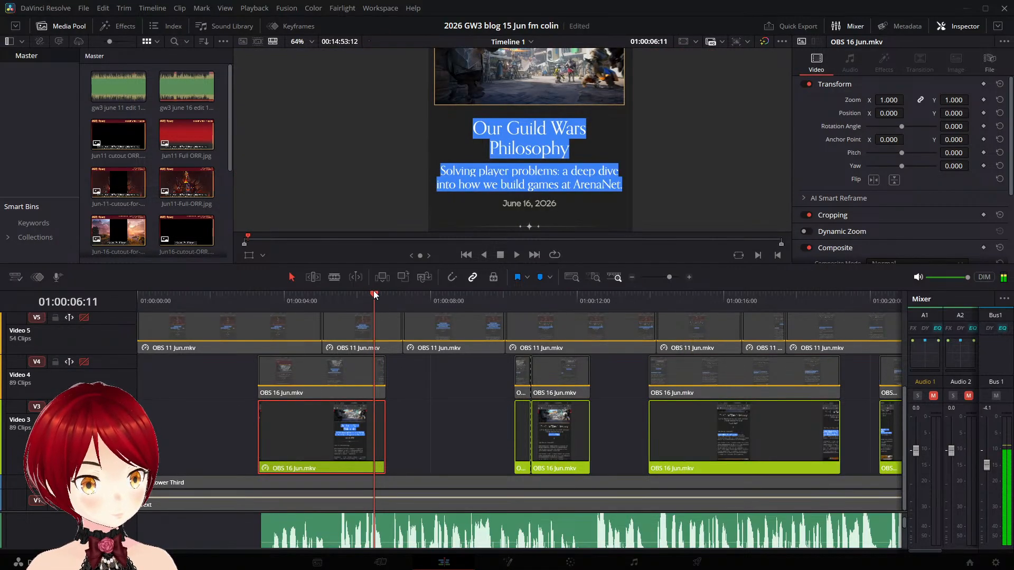
pyautogui.click(86, 363)
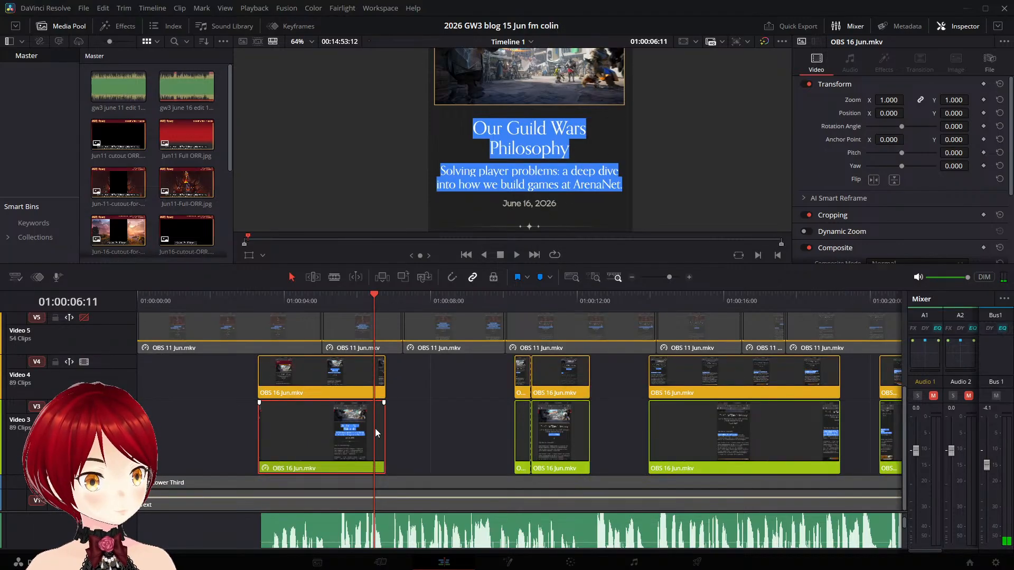
pyautogui.moveTo(385, 424); pyautogui.dragTo(514, 428)
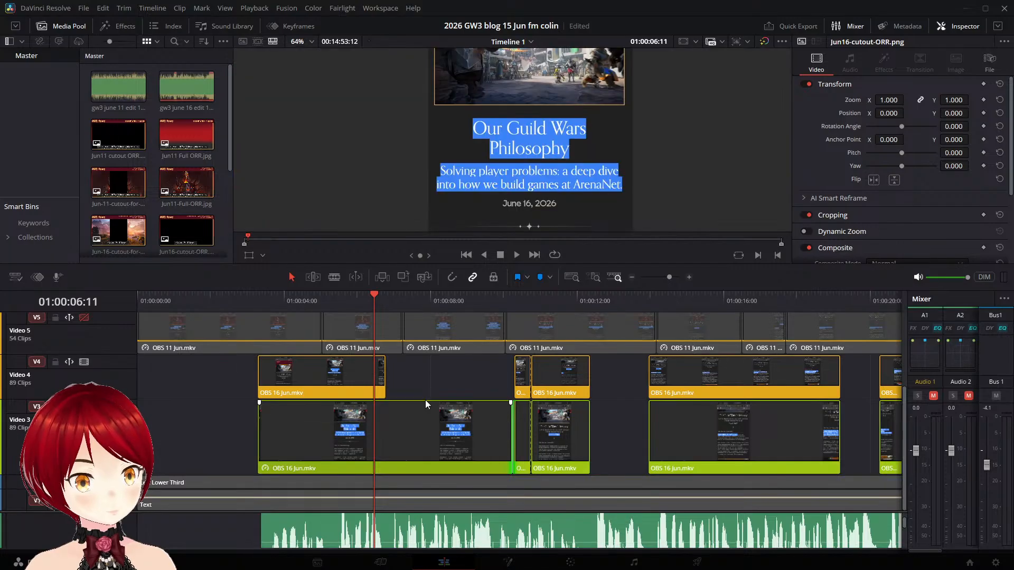
# - Play from 01:00:03:21 to check that the frozen title fills the gap, and return the playhead to 01:00:03:09
pyautogui.click(280, 306)
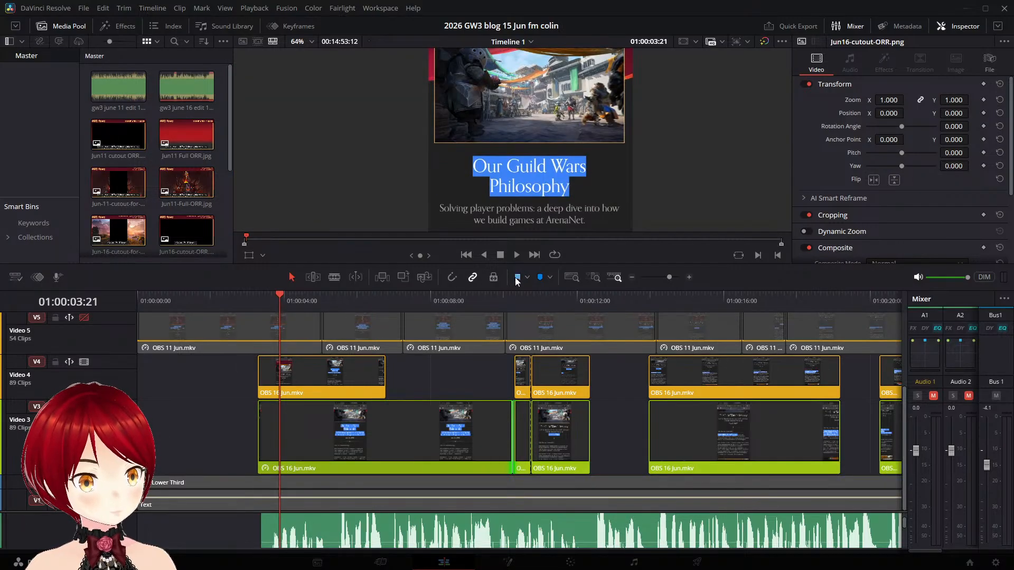
pyautogui.click(521, 258)
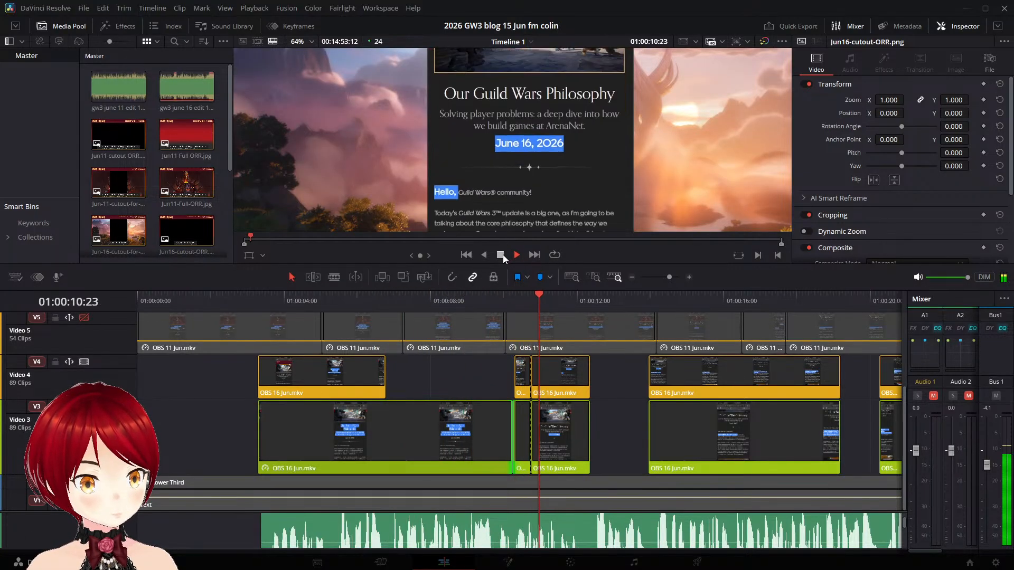
pyautogui.click(503, 255)
pyautogui.click(237, 292)
pyautogui.moveTo(252, 293); pyautogui.dragTo(261, 295)
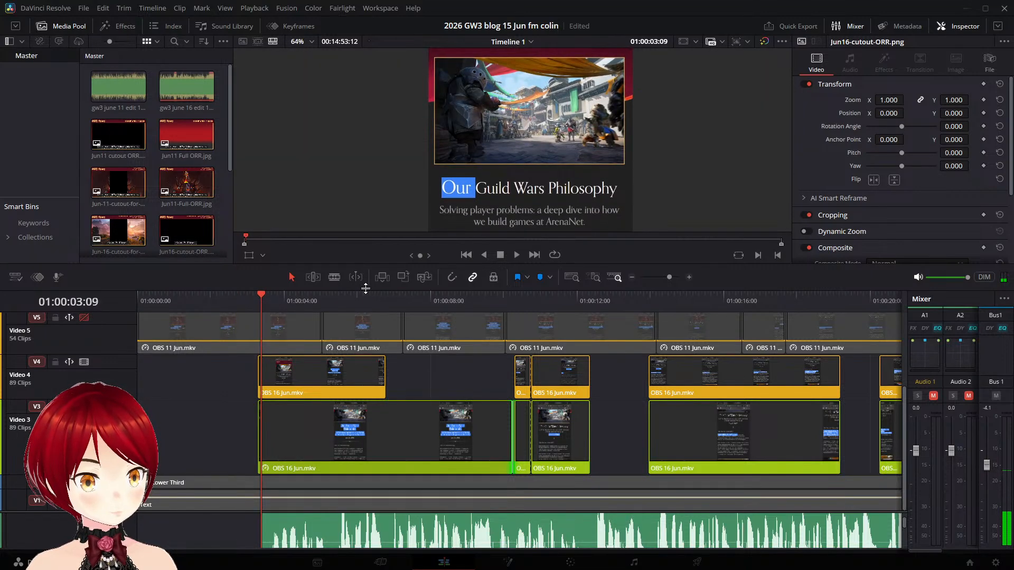
# - Enlarge the timeline area again and increase the height of Video 4 to match Video 3
pyautogui.moveTo(367, 290); pyautogui.dragTo(367, 235)
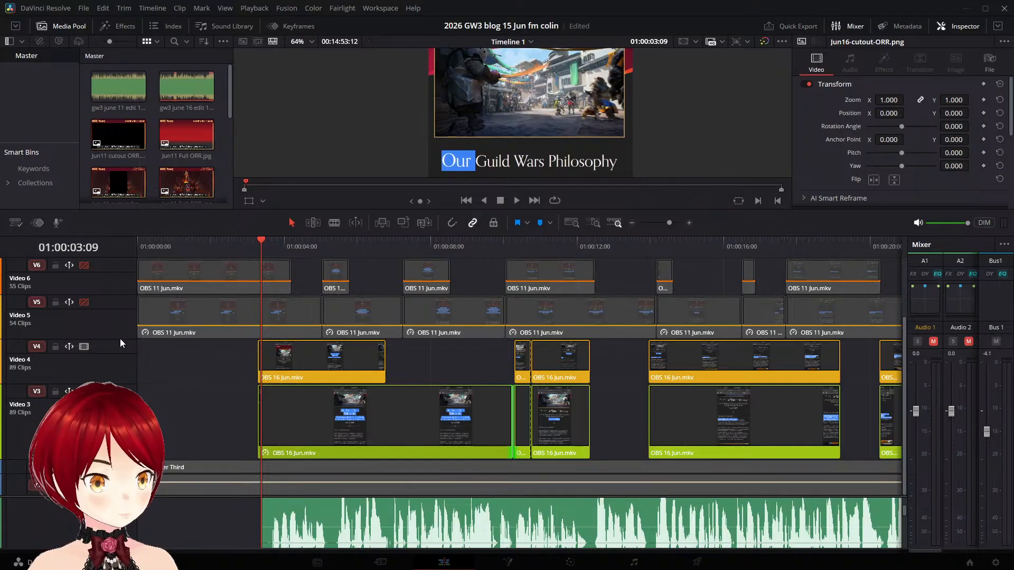
pyautogui.moveTo(119, 342); pyautogui.dragTo(119, 311)
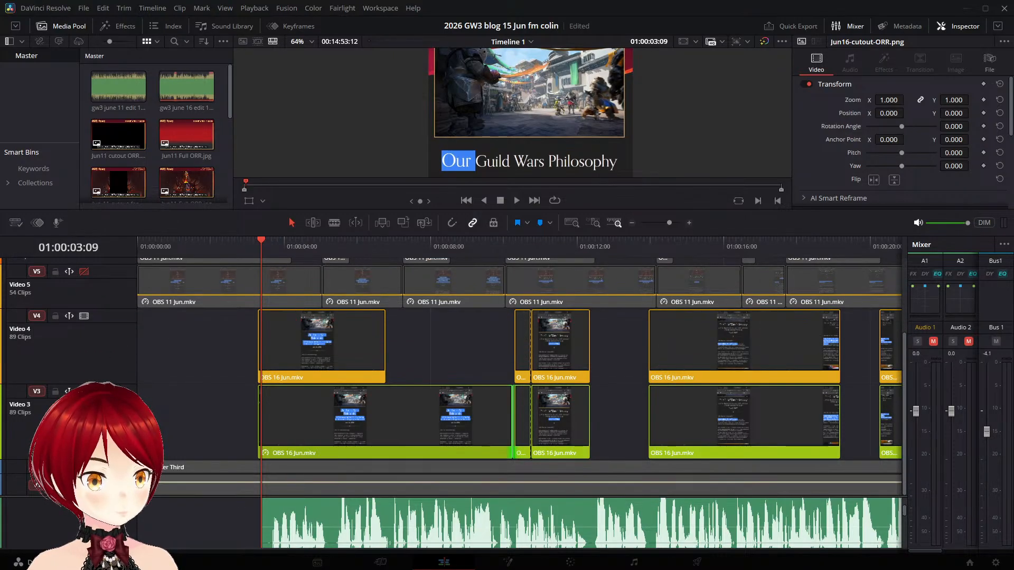
# - Show the retime controls on the first OBS 16 Jun.mkv clip on Video 4
pyautogui.click(356, 325)
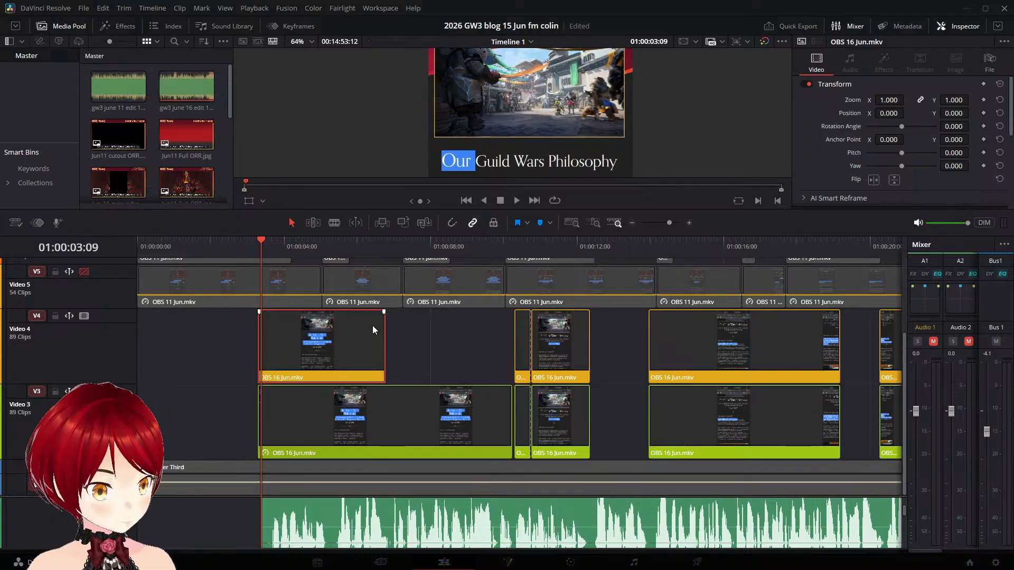
pyautogui.hotkey('ctrl', 'r')
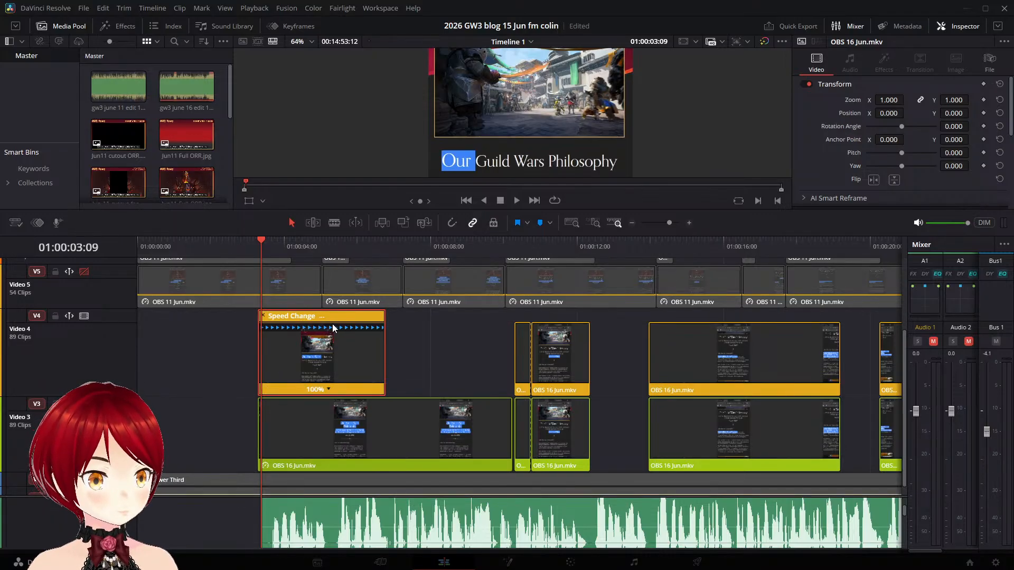
pyautogui.click(328, 391)
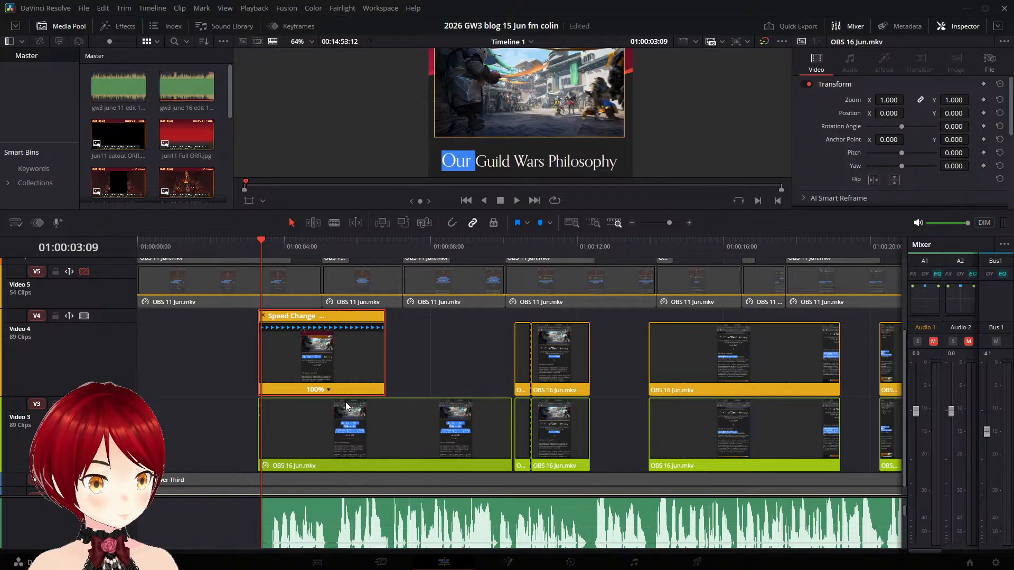
pyautogui.click(345, 404)
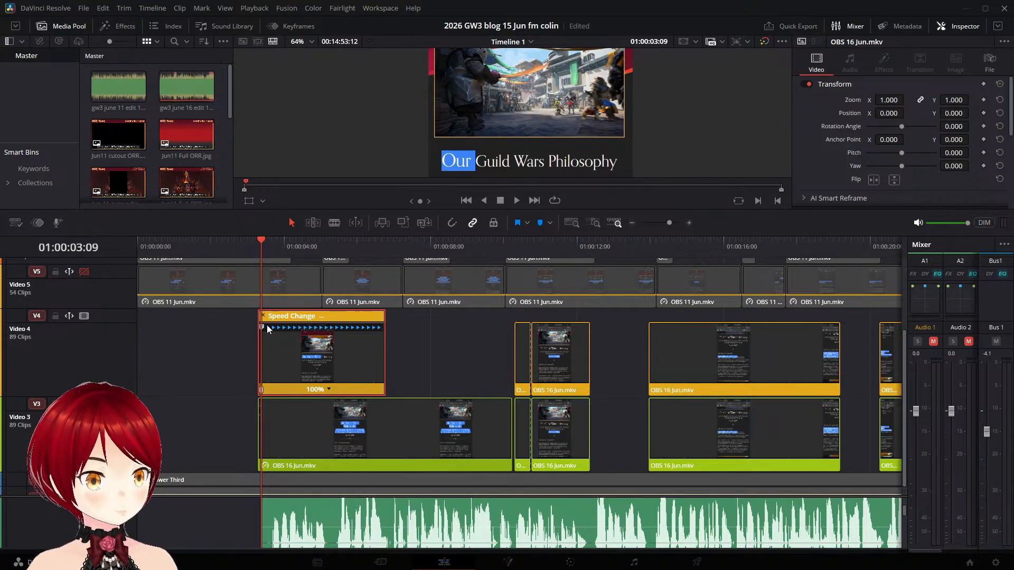
pyautogui.moveTo(267, 330); pyautogui.dragTo(310, 328)
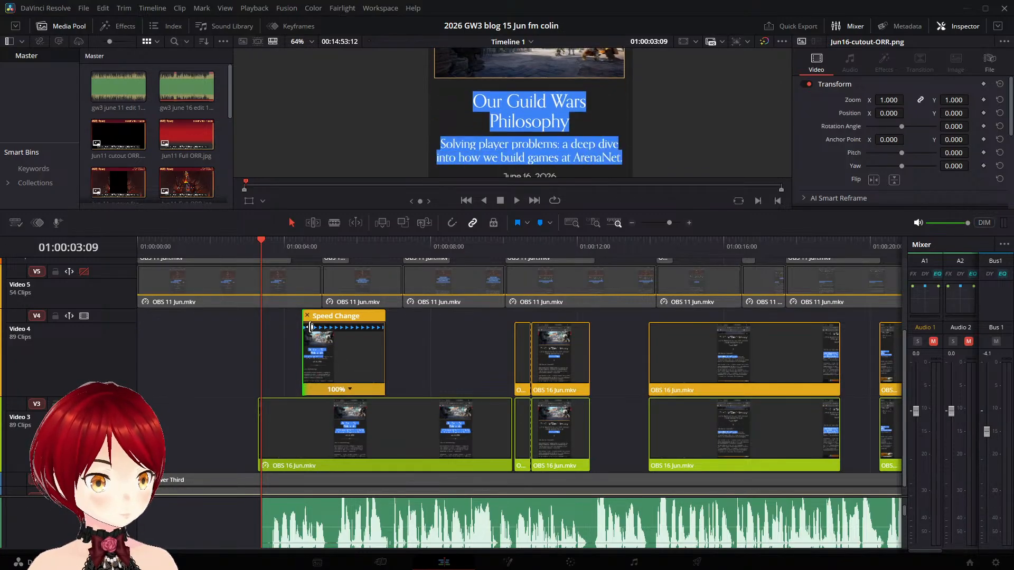
pyautogui.hotkey('ctrl', 'z')
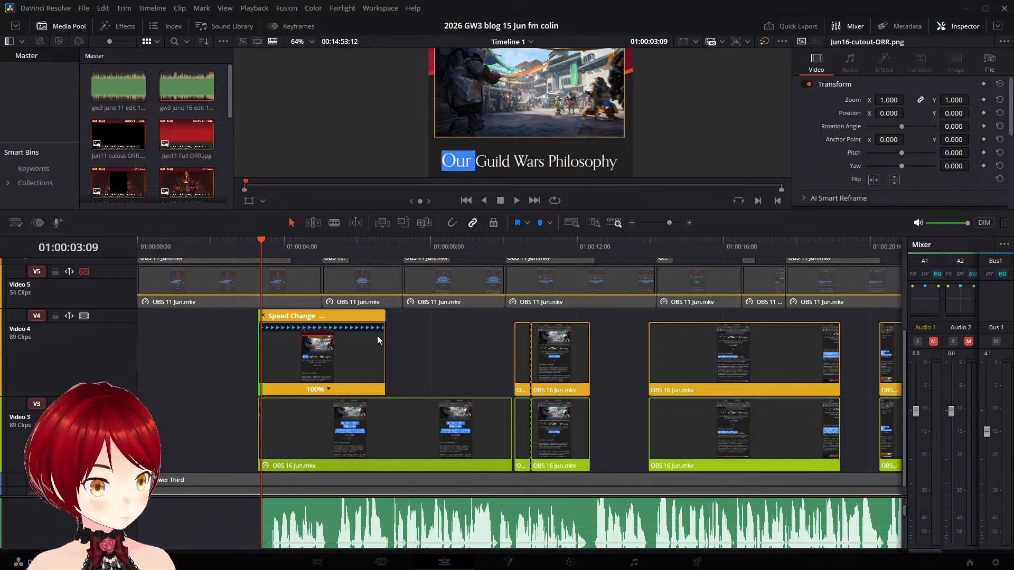
pyautogui.moveTo(374, 331); pyautogui.dragTo(385, 328)
pyautogui.hotkey('ctrl', 'z')
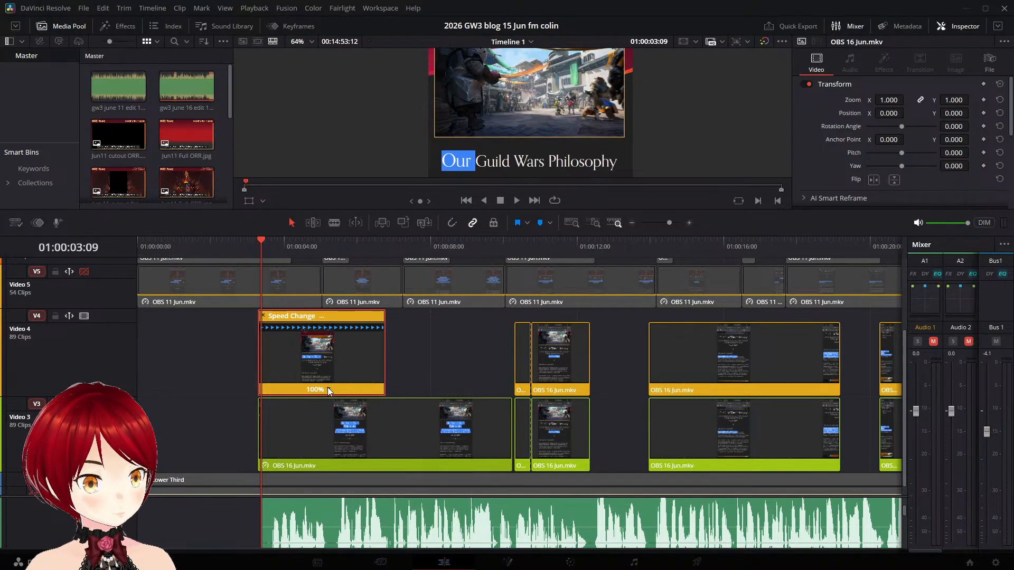
# - Add a speed point to the first Video 4 clip at 01:00:06:02 and slow the segment before it to 88%
pyautogui.click(395, 366)
pyautogui.click(334, 392)
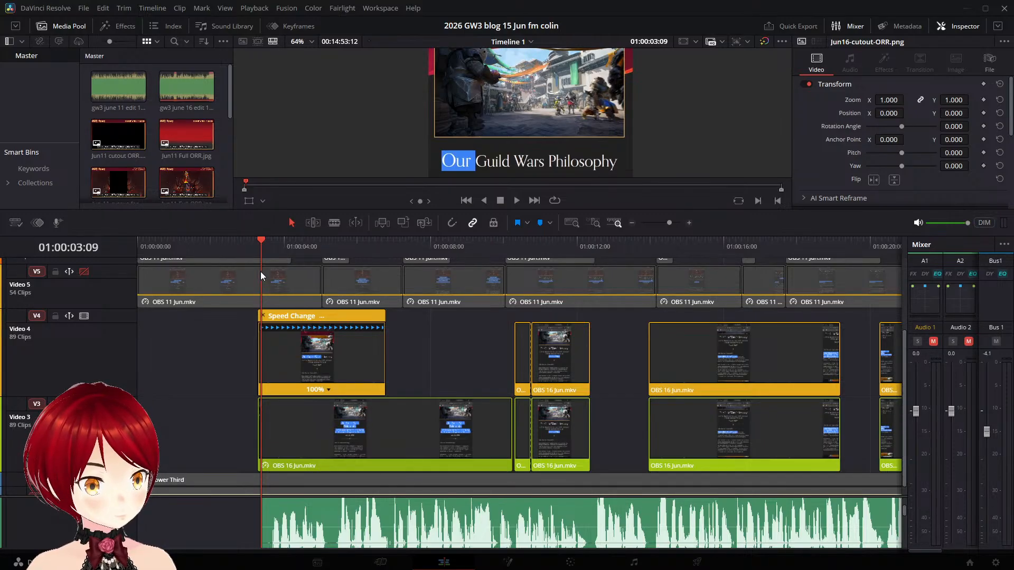
pyautogui.moveTo(264, 241); pyautogui.dragTo(359, 336)
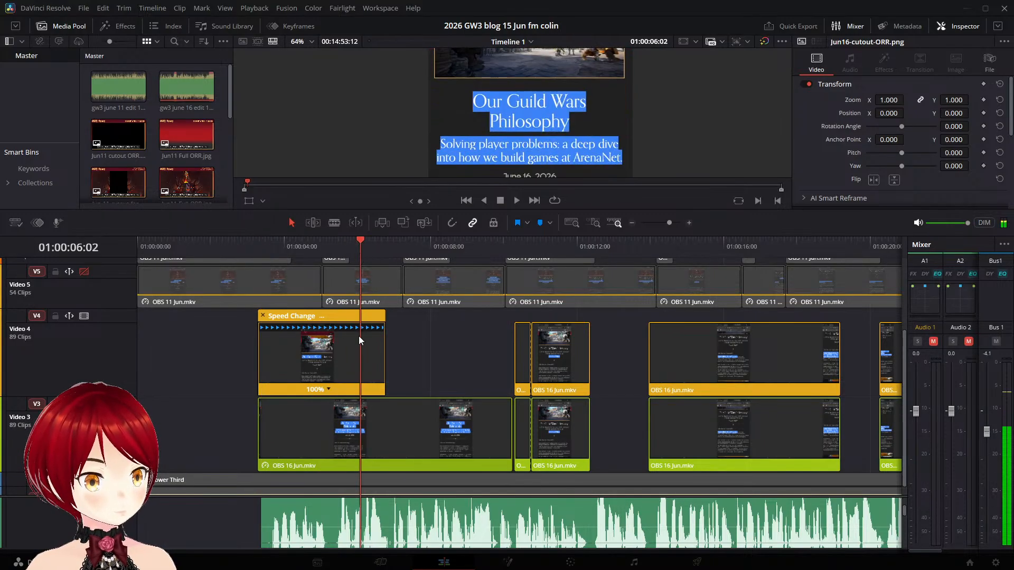
pyautogui.click(330, 388)
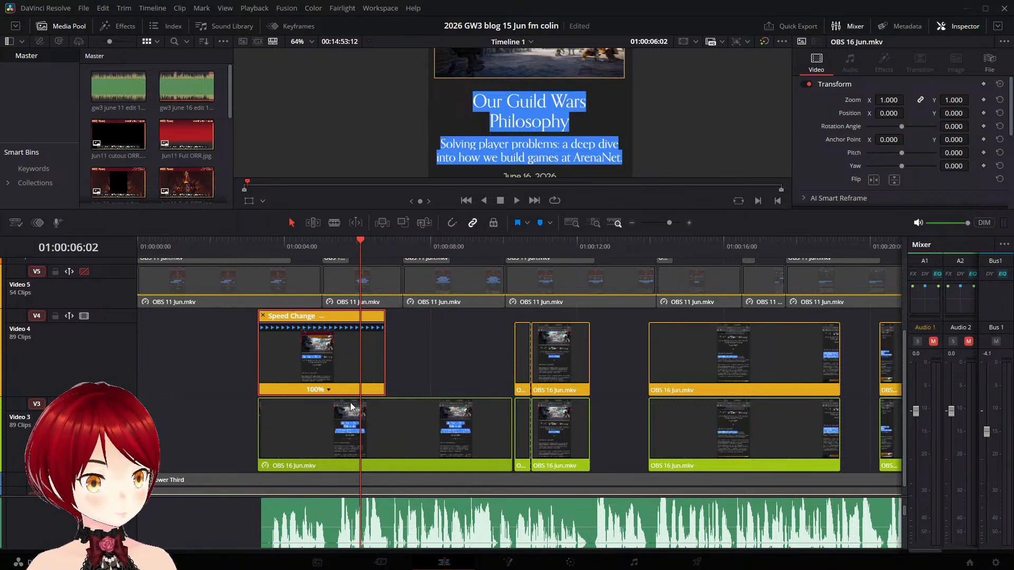
pyautogui.moveTo(359, 327); pyautogui.dragTo(374, 328)
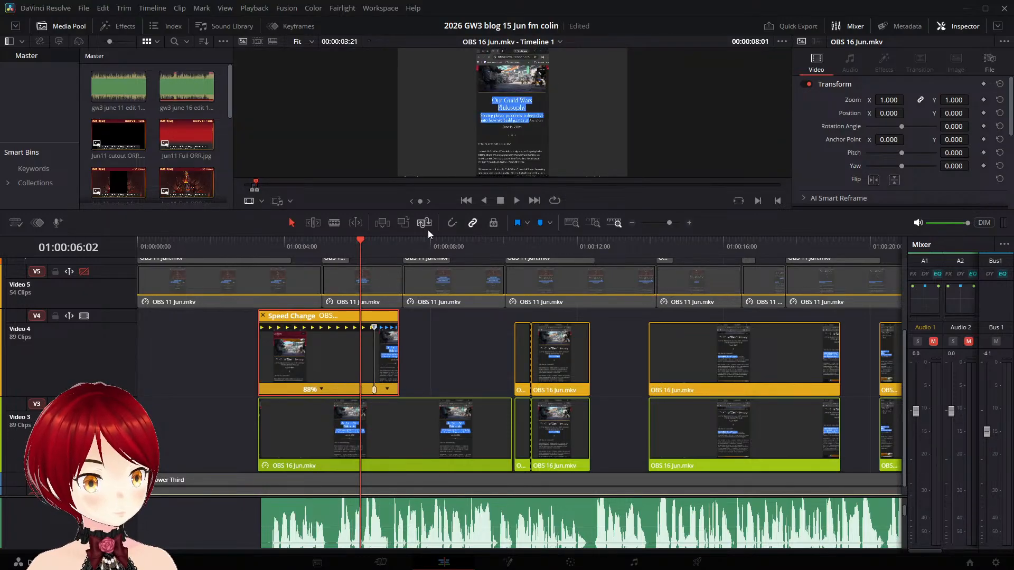
# - Enlarge the viewer and play the slowed Video 4 clip from 01:00:03:08 to check its timing
pyautogui.moveTo(369, 246); pyautogui.dragTo(260, 242)
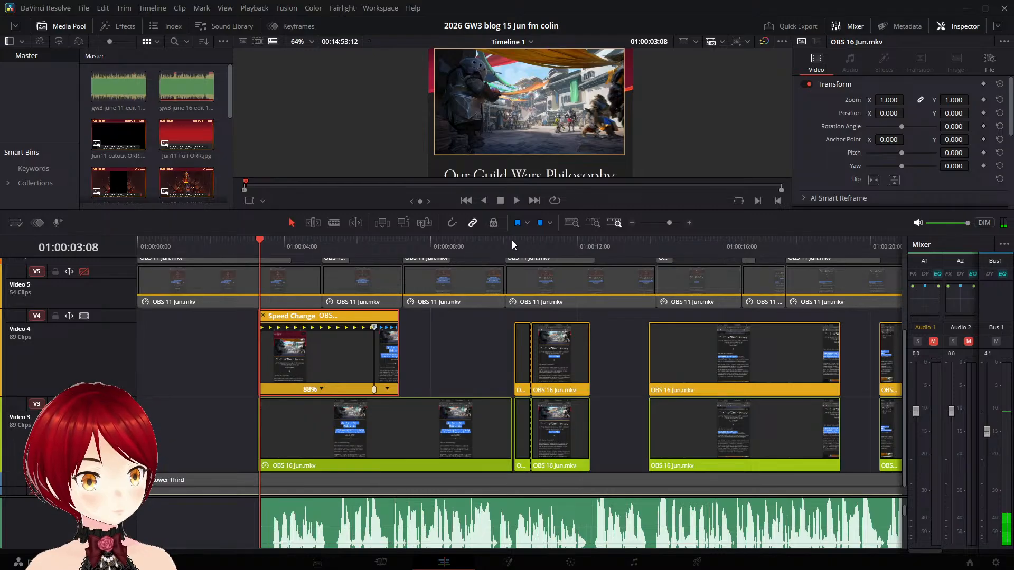
pyautogui.moveTo(516, 236); pyautogui.dragTo(523, 288)
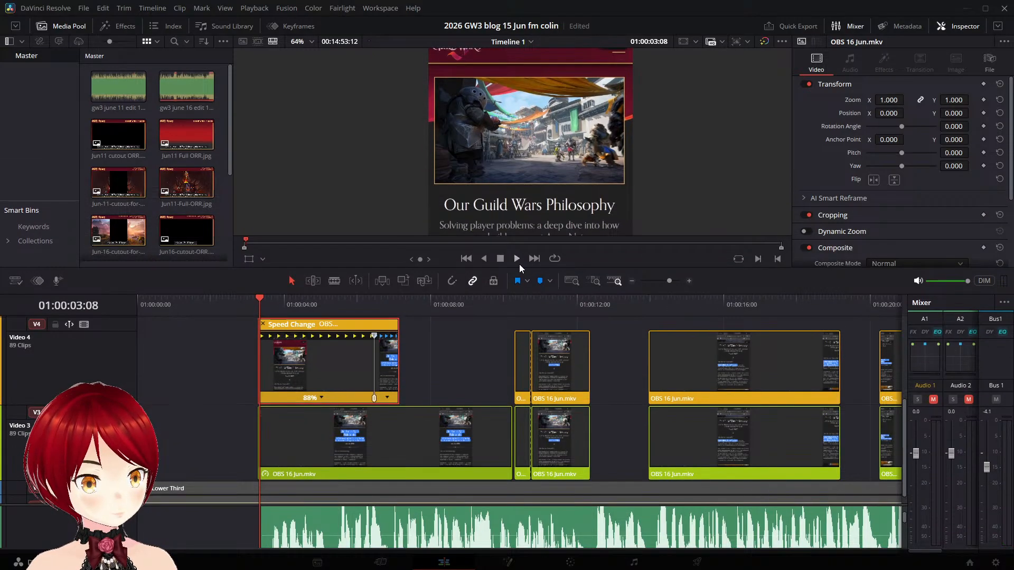
pyautogui.click(519, 264)
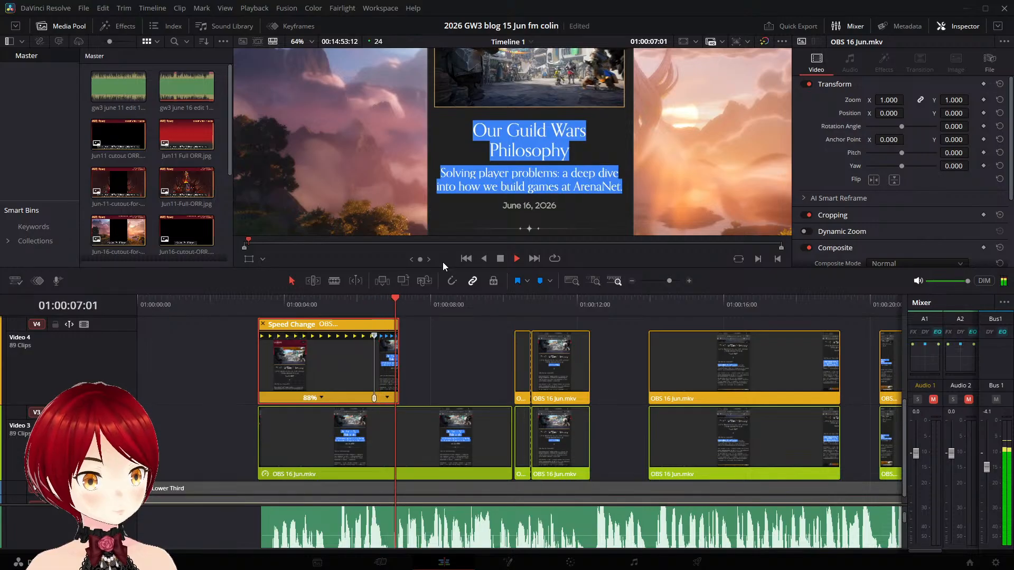
pyautogui.click(499, 258)
# - Extend the end of the first Video 4 clip and move its speed point to slow the first segment to 61%
pyautogui.click(397, 342)
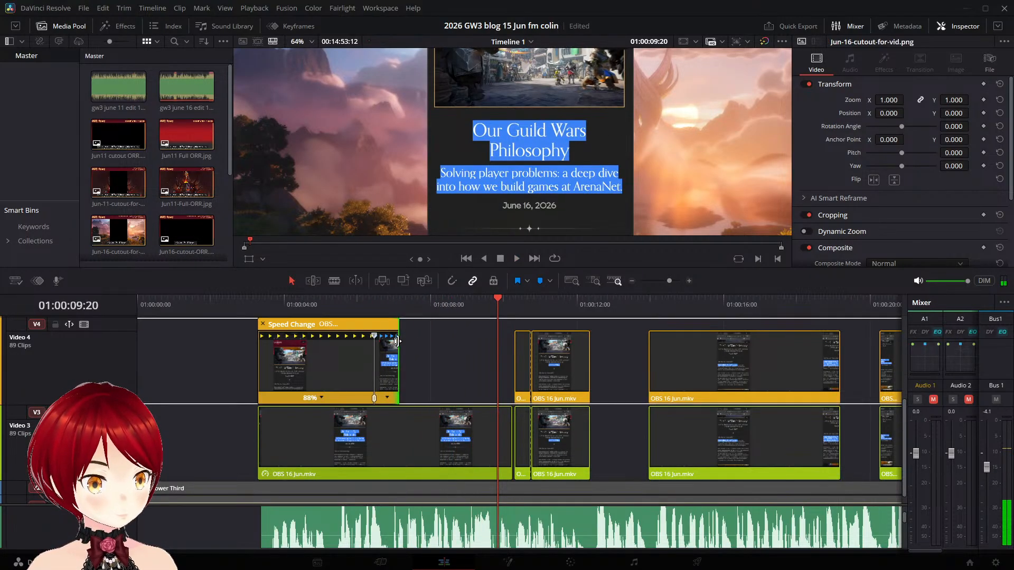
pyautogui.moveTo(400, 342); pyautogui.dragTo(496, 351)
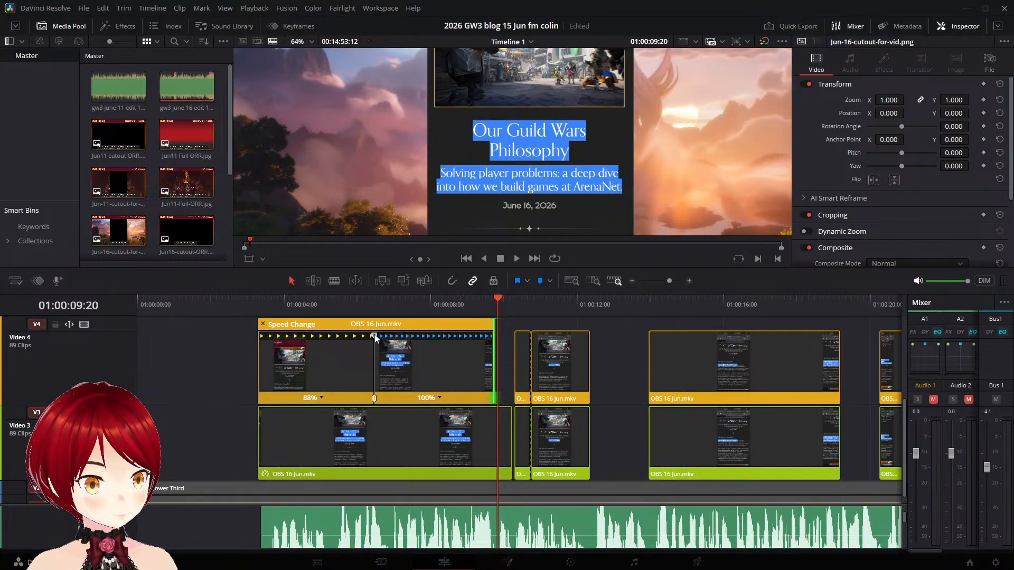
pyautogui.moveTo(375, 335); pyautogui.dragTo(408, 343)
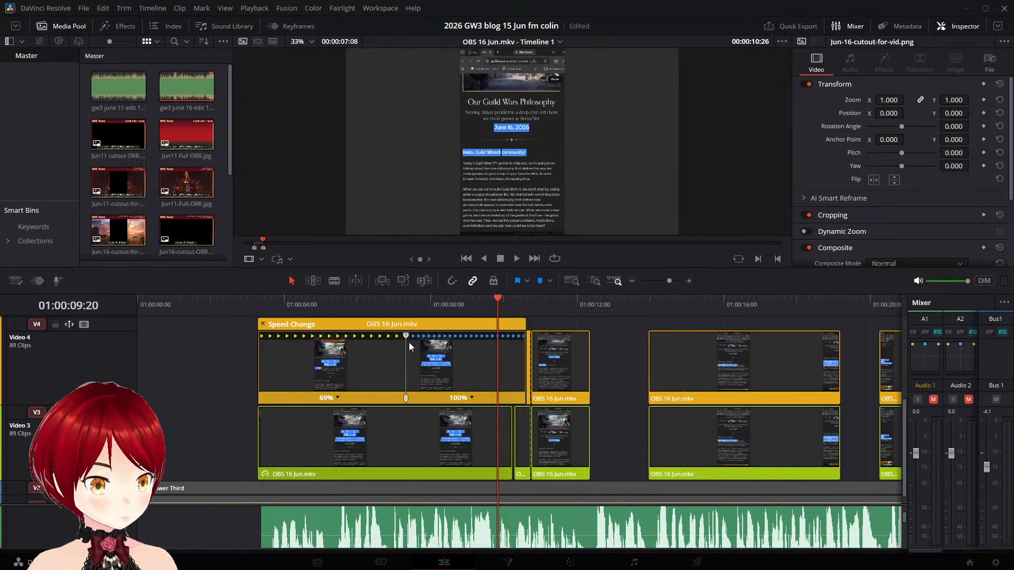
pyautogui.hotkey('ctrl', 'z')
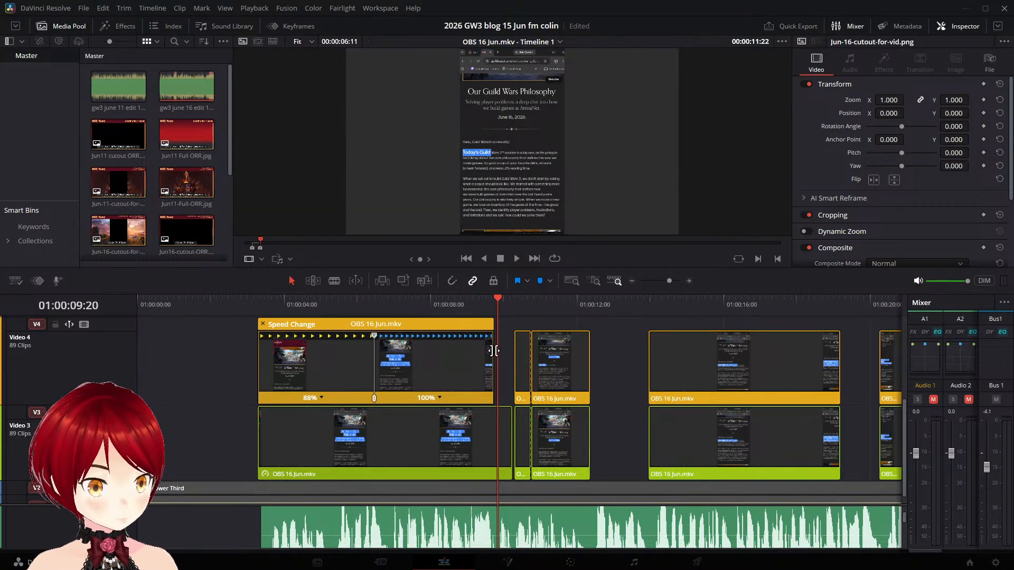
pyautogui.moveTo(494, 351); pyautogui.dragTo(439, 351)
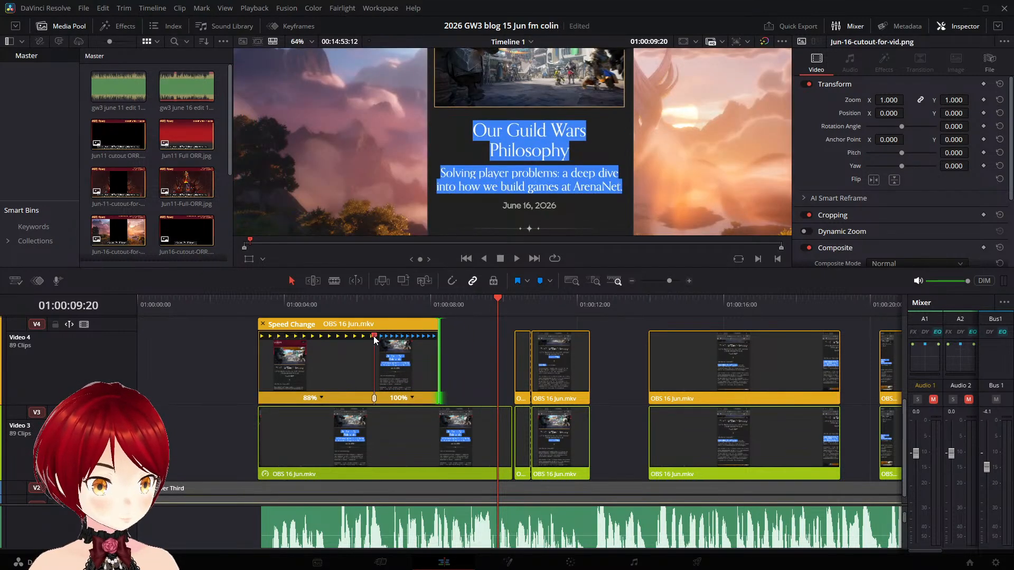
pyautogui.moveTo(374, 337); pyautogui.dragTo(424, 338)
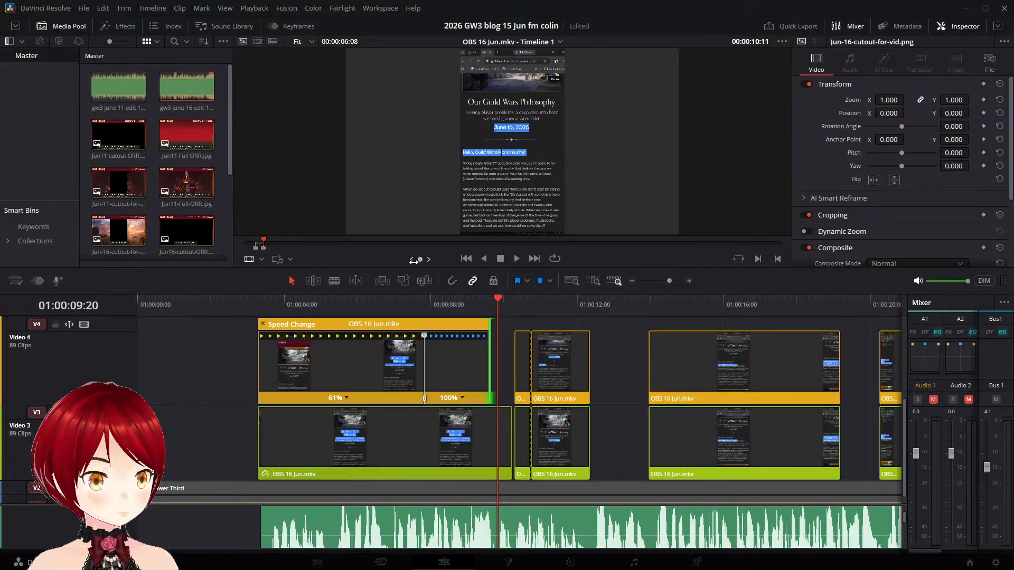
# - Play the slowed title clip from just before its start to check how the text highlighting follows the narration
pyautogui.click(363, 299)
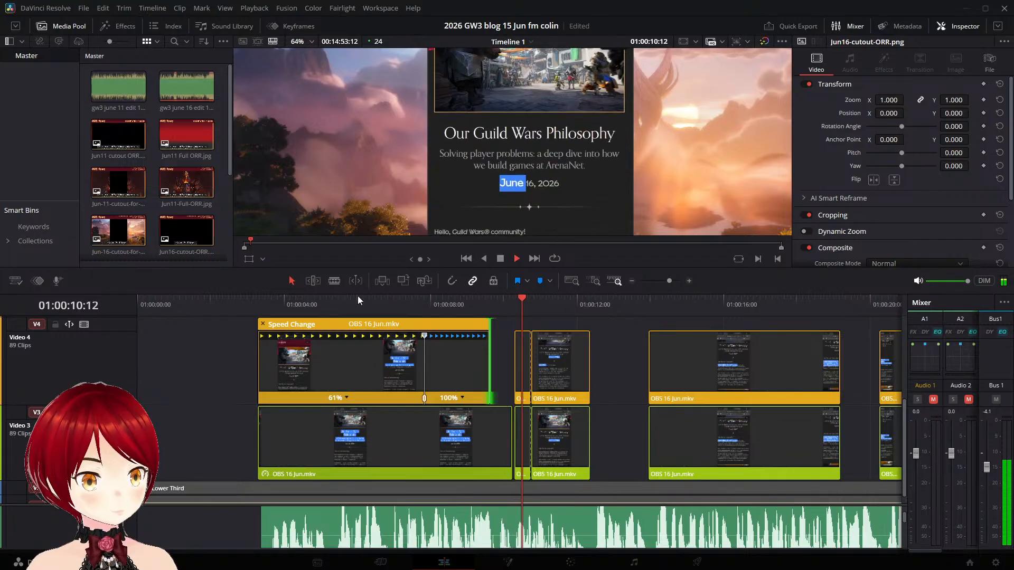
pyautogui.click(253, 299)
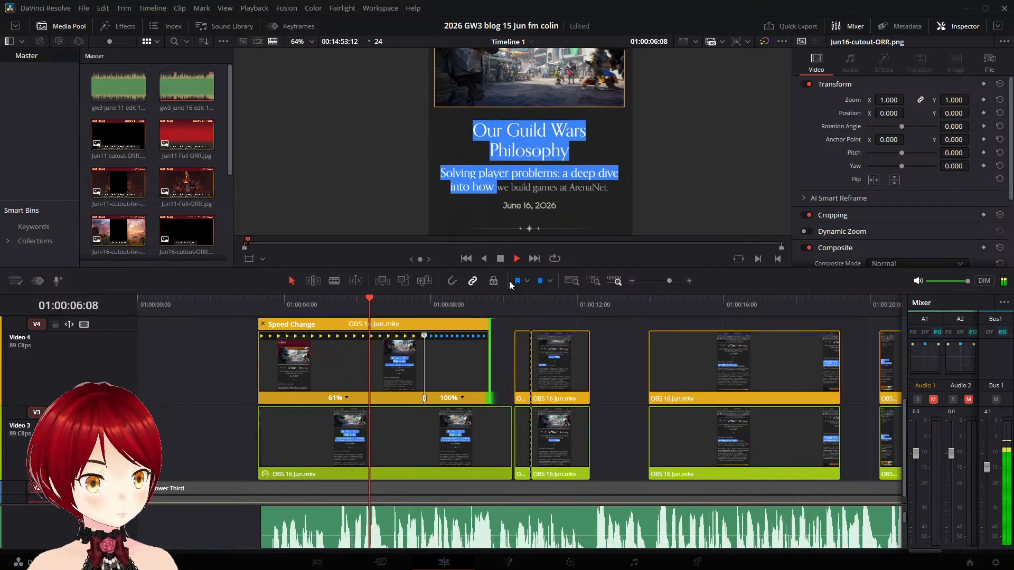
pyautogui.click(501, 260)
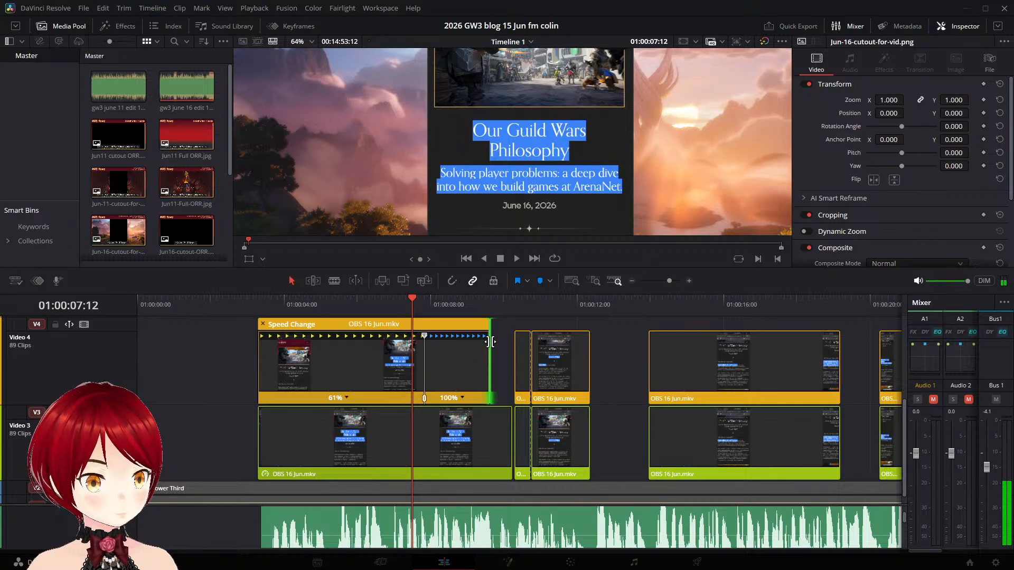
# - Split the first Video 4 clip at 01:00:08:13 and delete the part after the cut
pyautogui.moveTo(406, 299); pyautogui.dragTo(450, 305)
pyautogui.click(402, 345)
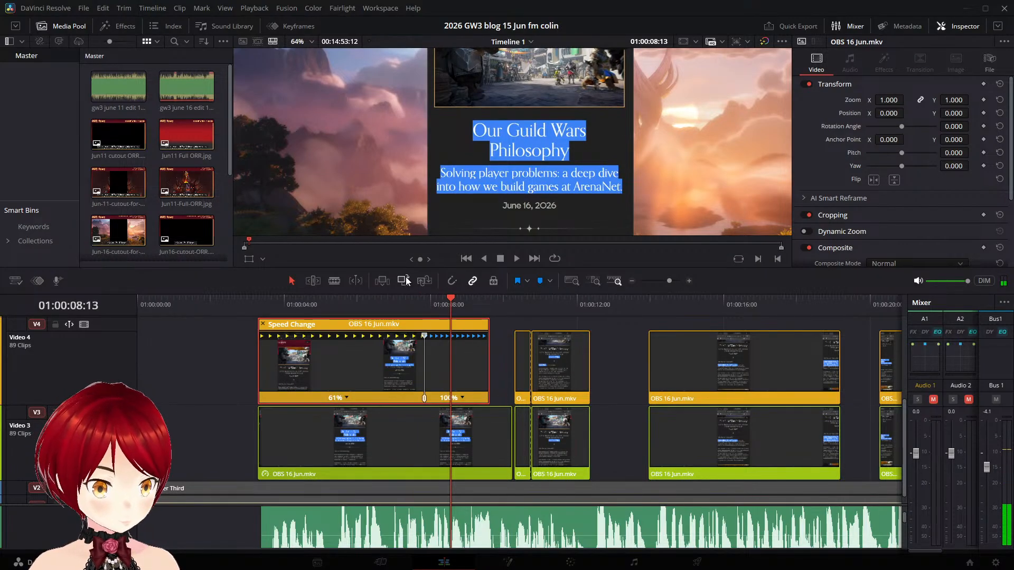
pyautogui.hotkey('ctrl', 'b')
pyautogui.click(461, 351)
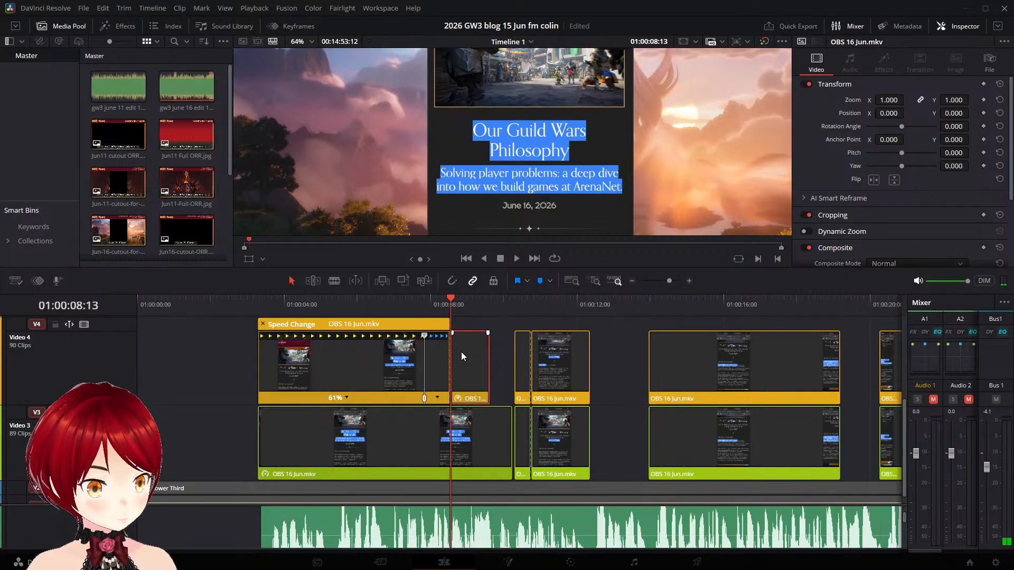
pyautogui.press('Delete')
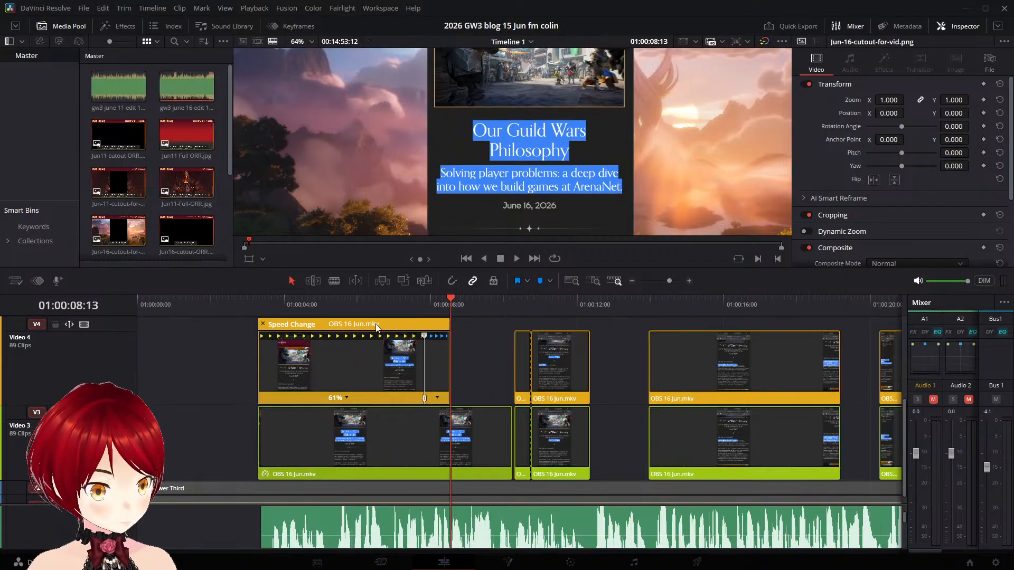
# - Play the shortened title clip from its start to about 01:00:04:21 to compare the highlighting with the narration
pyautogui.click(324, 306)
pyautogui.click(262, 299)
pyautogui.press('space')
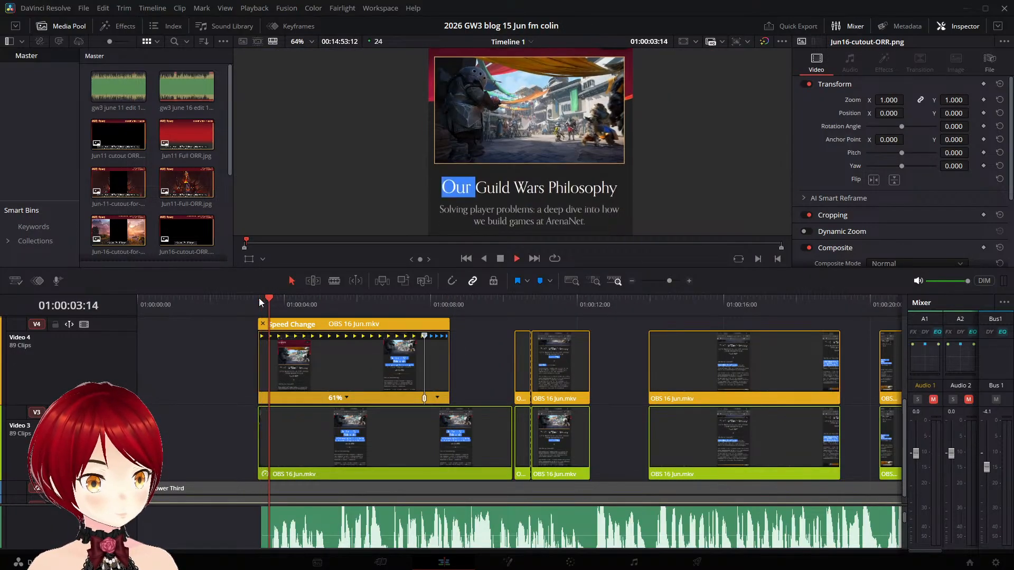
pyautogui.press('space')
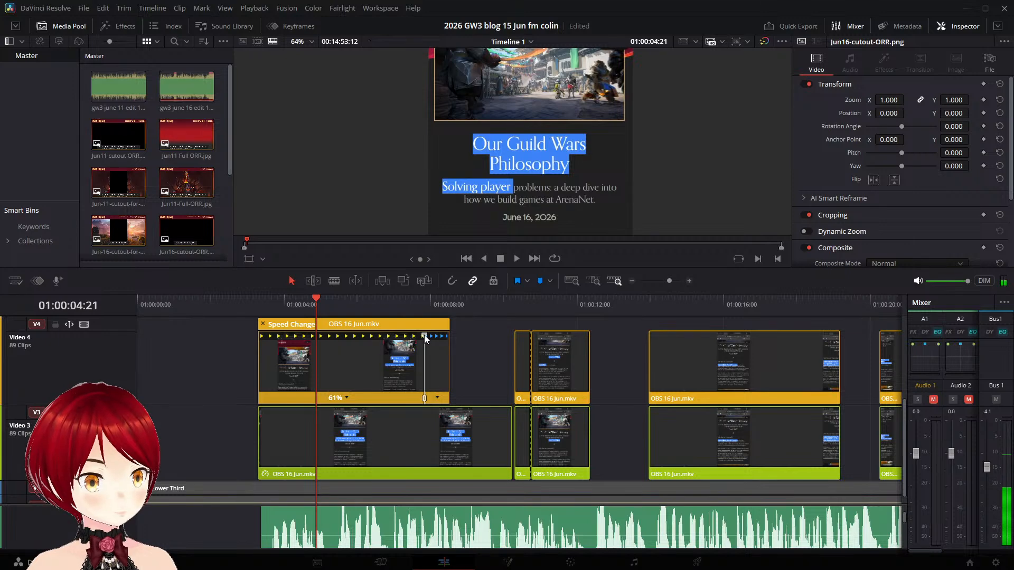
# - Slow the clip's first segment to 56% and replay it from 01:00:03:08 to check the highlighting
pyautogui.moveTo(423, 335); pyautogui.dragTo(443, 335)
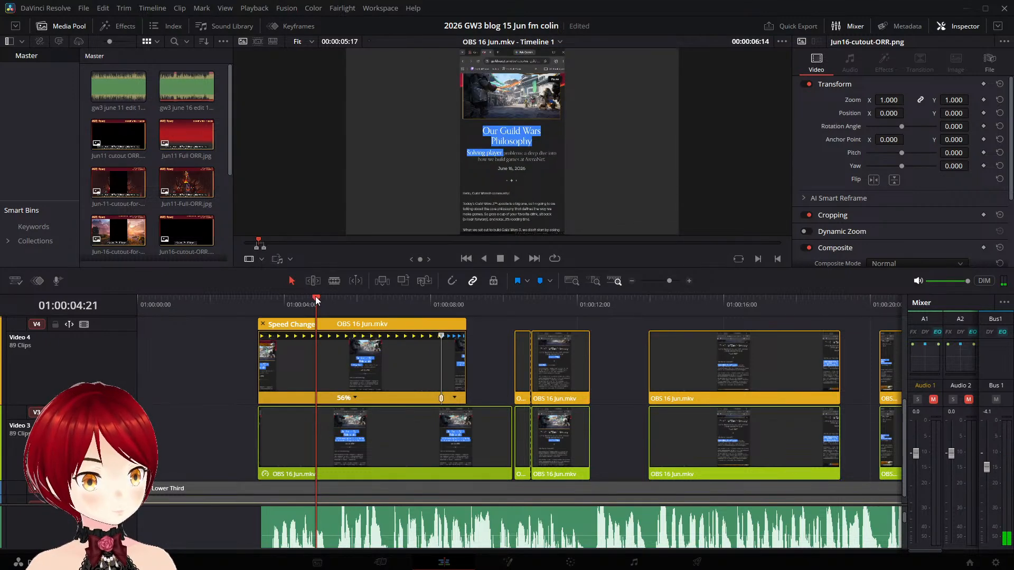
pyautogui.moveTo(315, 297); pyautogui.dragTo(259, 295)
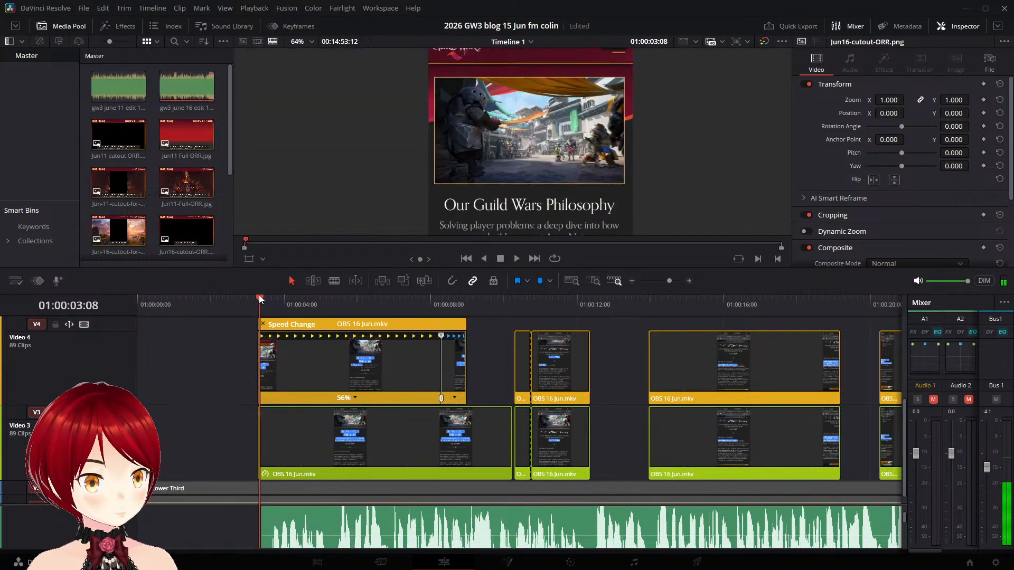
pyautogui.press('space')
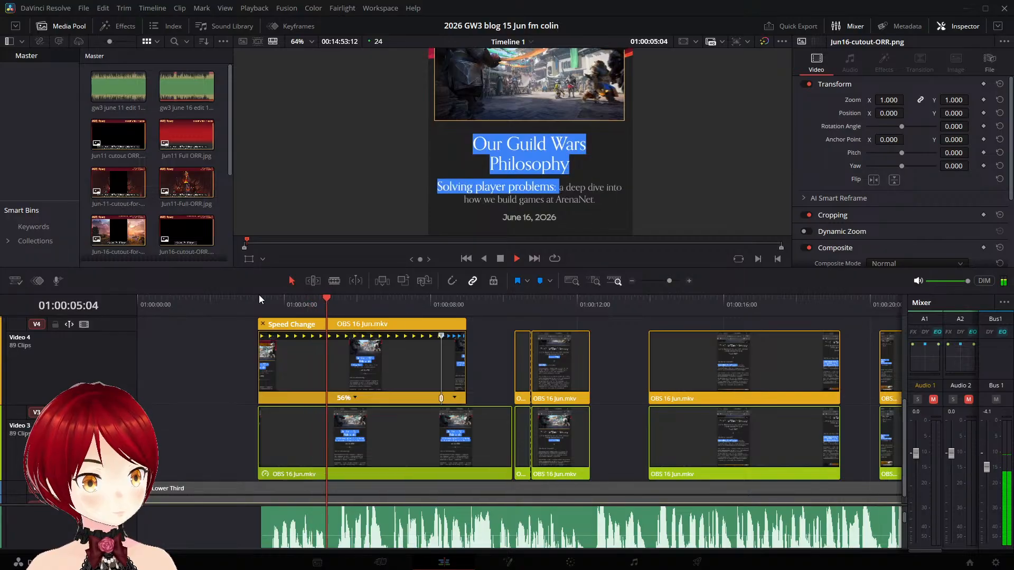
pyautogui.press('space')
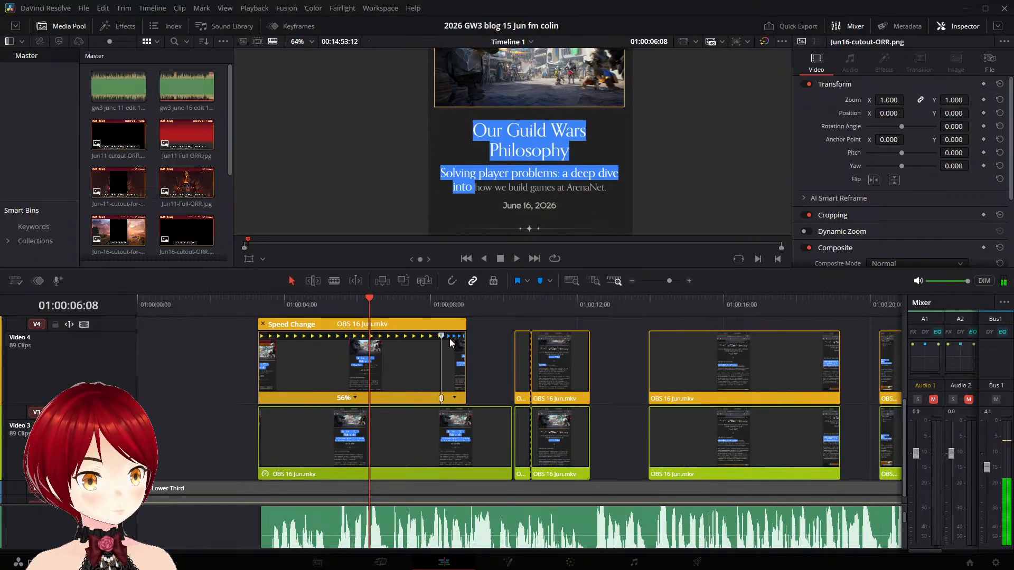
# - Slow the clip's first segment to 48%, trim its end just past the speed point, and play through to 01:00:09:05
pyautogui.moveTo(445, 335); pyautogui.dragTo(480, 339)
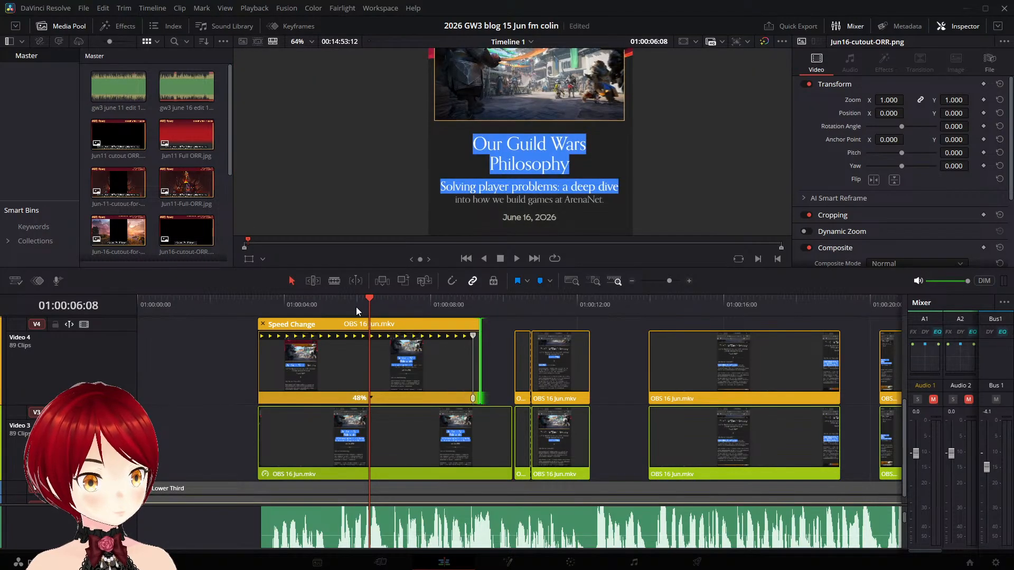
pyautogui.press('space')
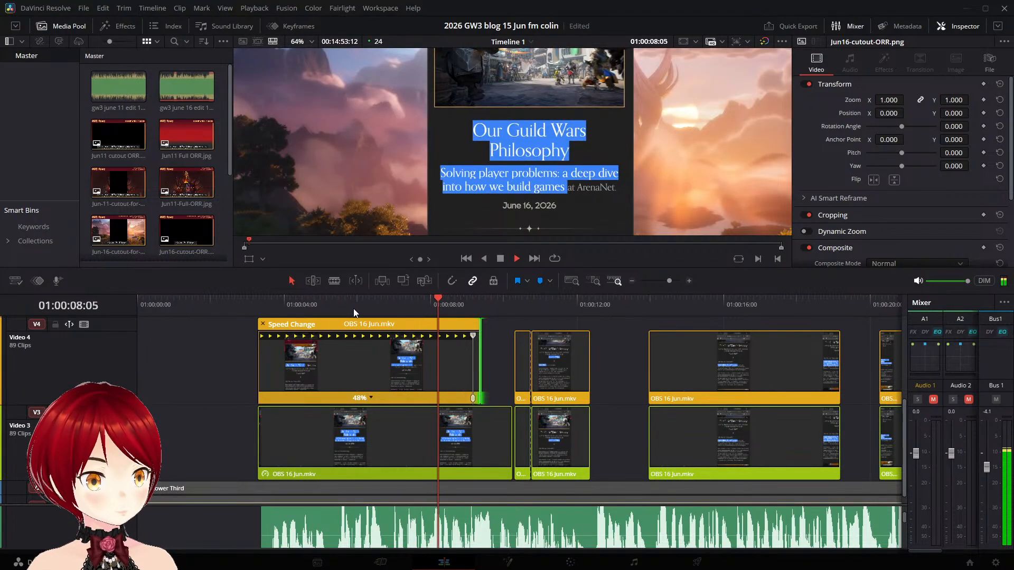
pyautogui.press('space')
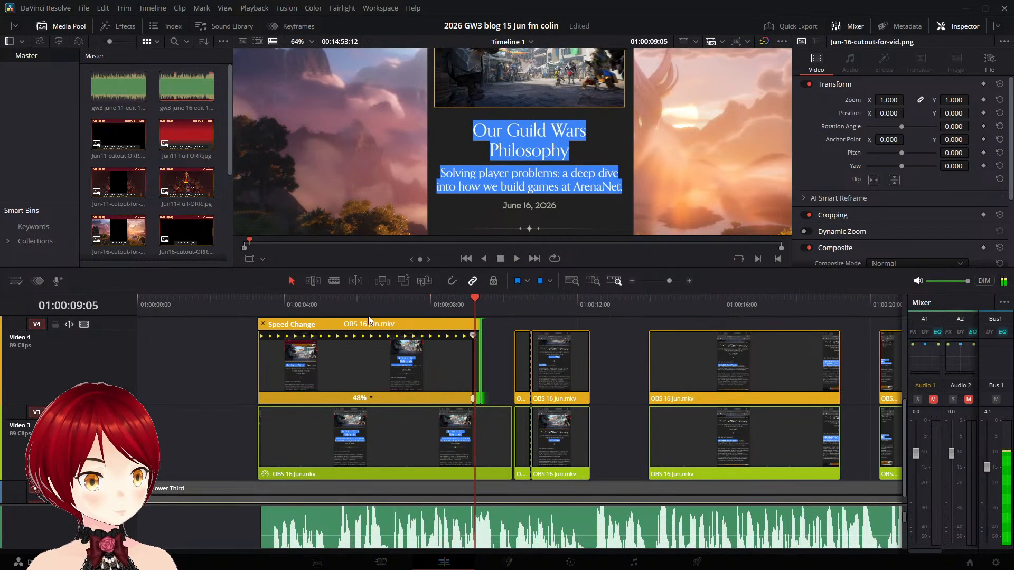
# - Extend the end of the slowed title clip on Video 4 to about 01:00:09:13 and play through from about 01:00:05
pyautogui.moveTo(479, 338); pyautogui.dragTo(489, 337)
pyautogui.click(471, 336)
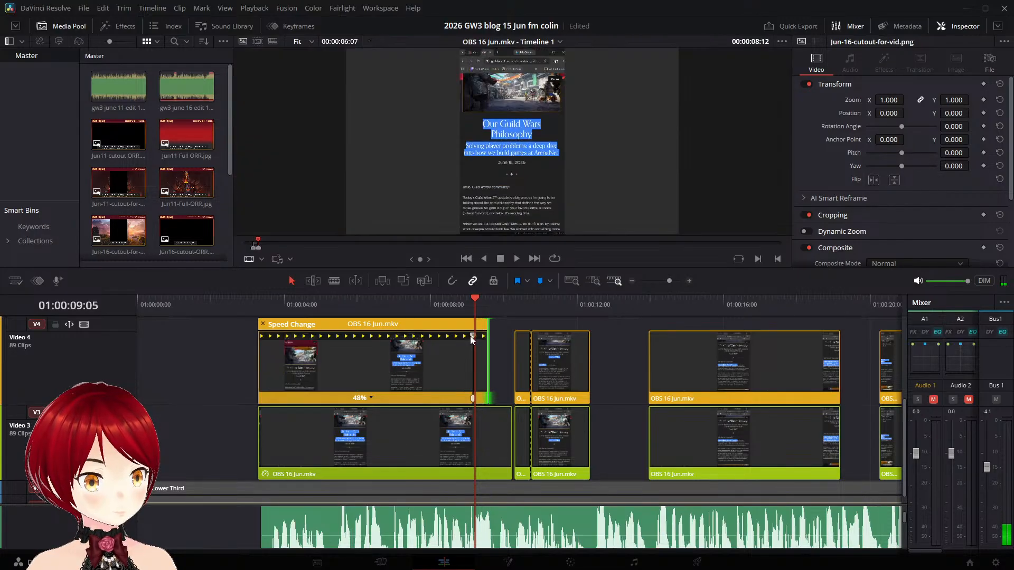
pyautogui.click(324, 303)
pyautogui.press('space')
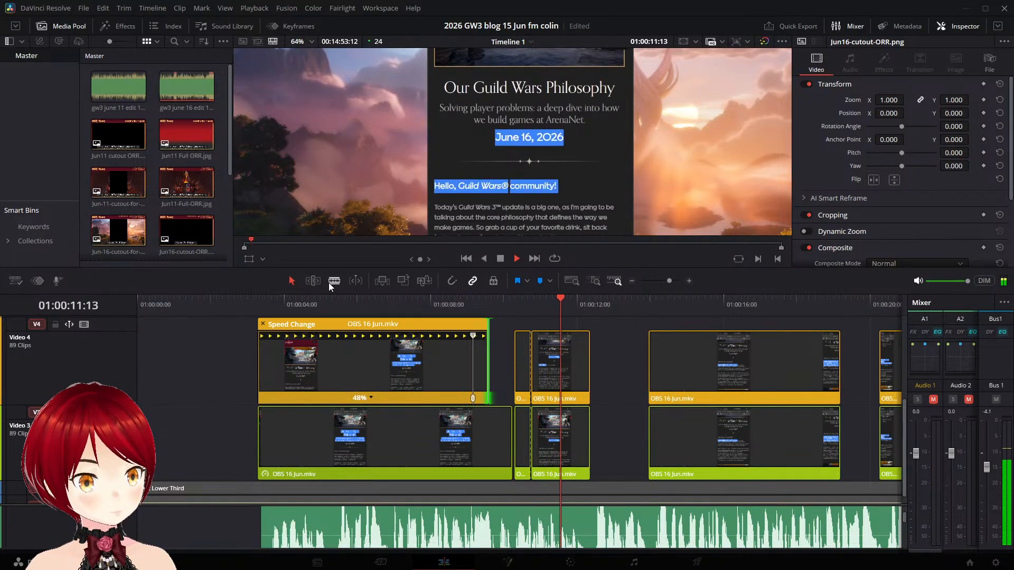
pyautogui.press('space')
# - Replay the gap before the short June 16 date clip on Video 4 to find where the narration speaks the date
pyautogui.click(520, 359)
pyautogui.press('space')
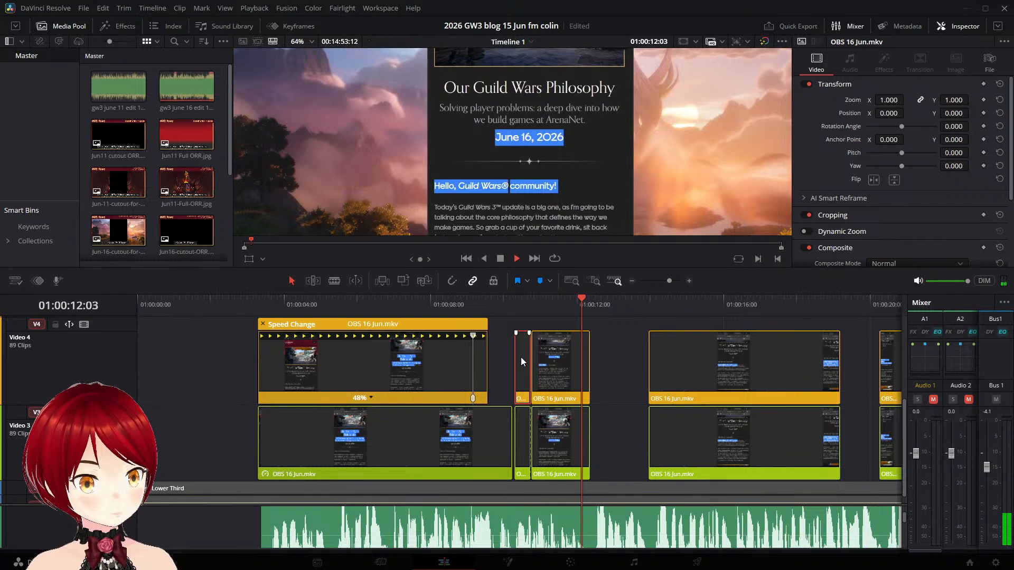
pyautogui.click(515, 305)
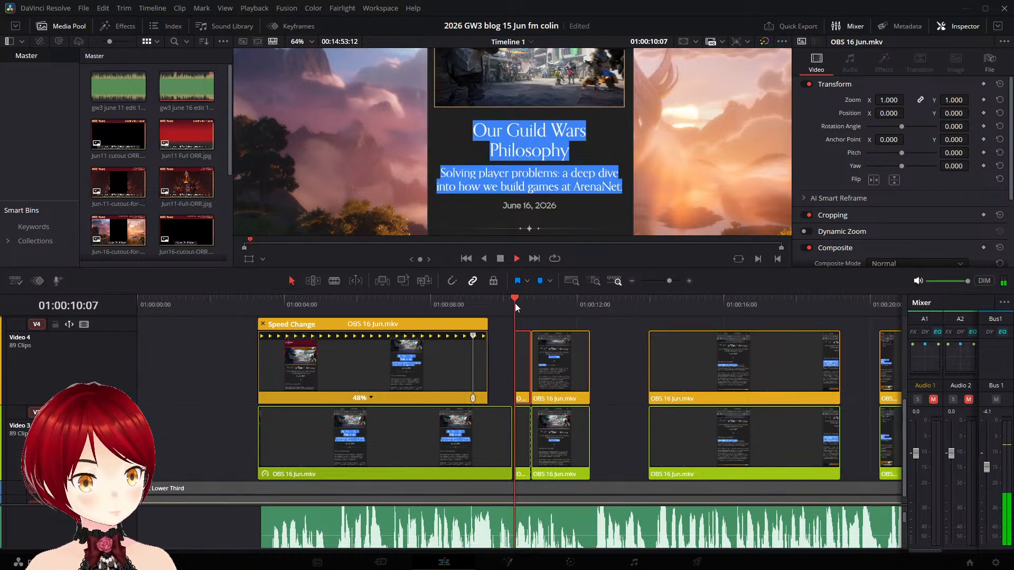
pyautogui.press('space')
pyautogui.press('space')
pyautogui.click(510, 304)
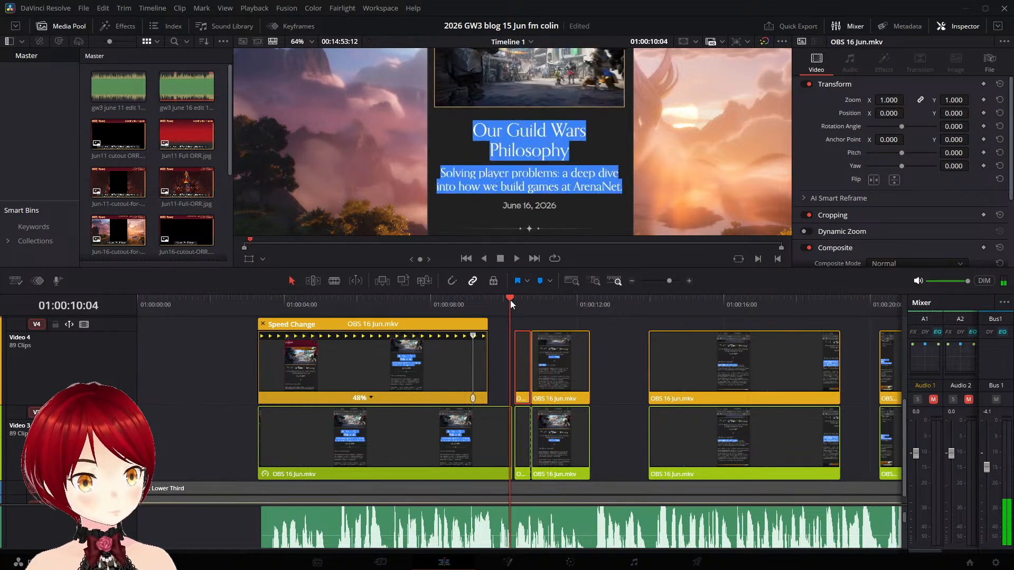
pyautogui.click(503, 303)
# - Replay from 01:00:09:21 and move the short date clip on Video 4 to start at that point
pyautogui.press('space')
pyautogui.press('space')
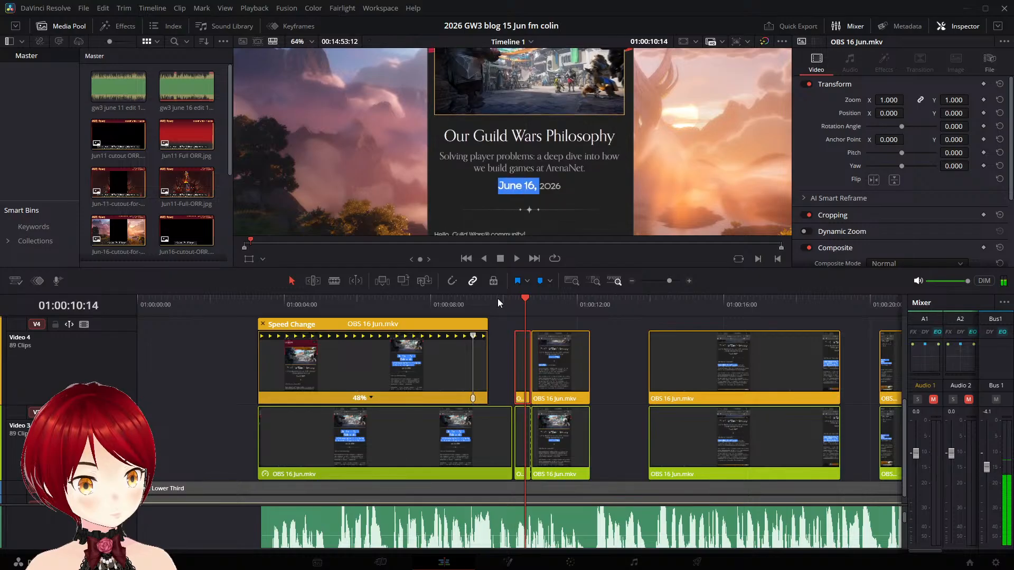
pyautogui.click(499, 304)
pyautogui.press('space')
pyautogui.press('space')
pyautogui.click(499, 303)
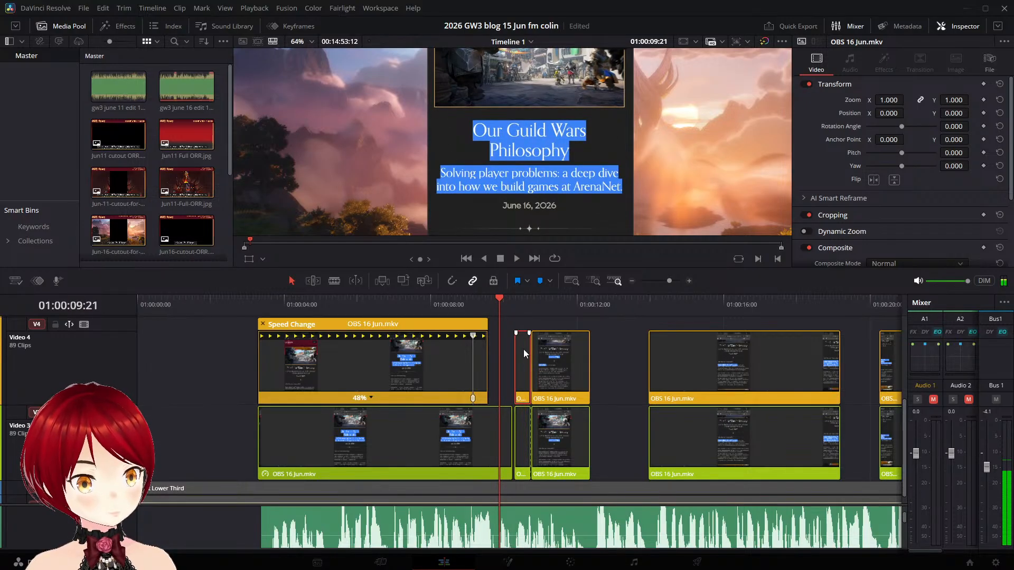
pyautogui.moveTo(523, 349); pyautogui.dragTo(506, 348)
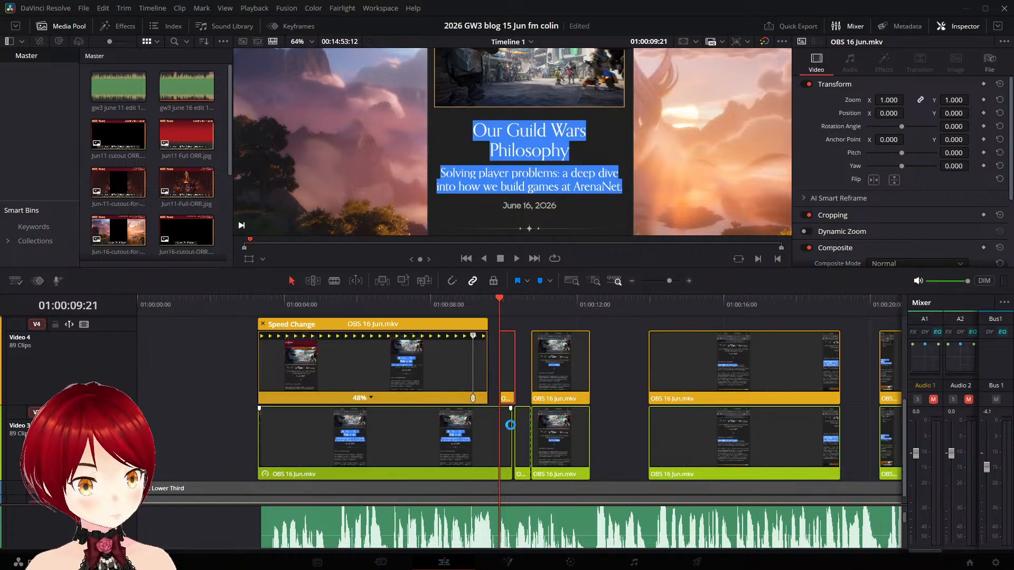
pyautogui.click(526, 429)
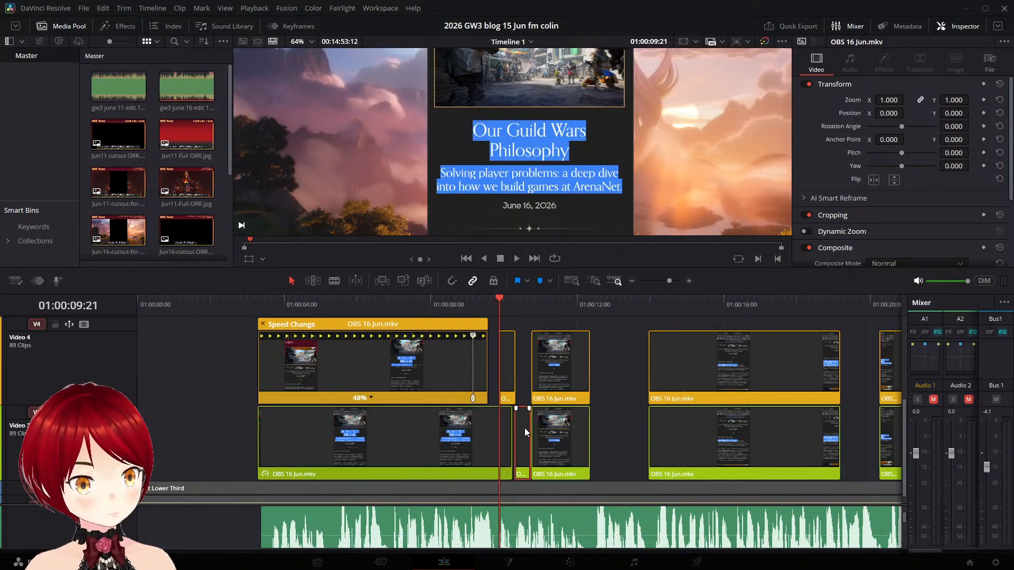
pyautogui.hotkey('ctrl', 'r')
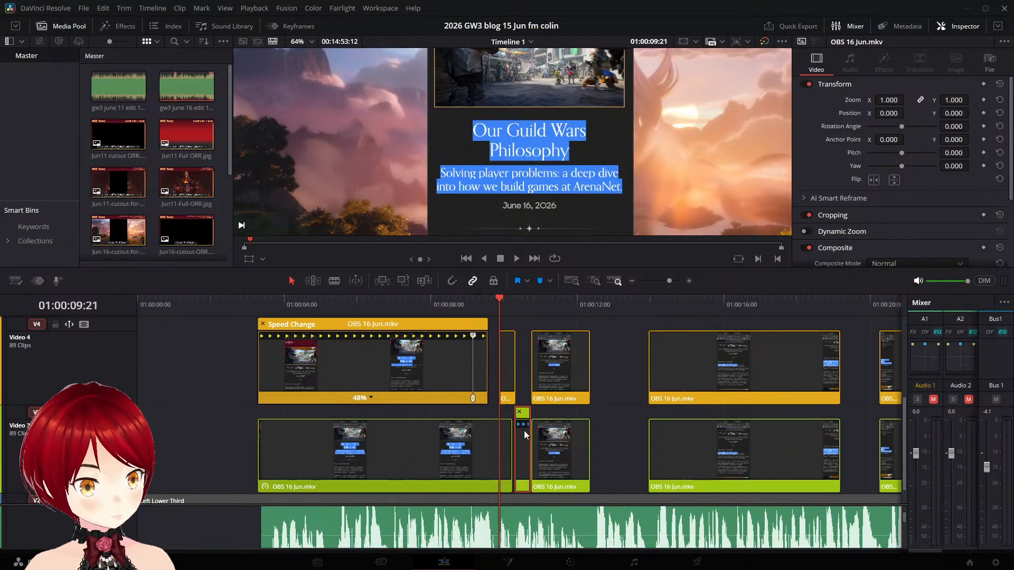
pyautogui.hotkey('ctrl', 'r')
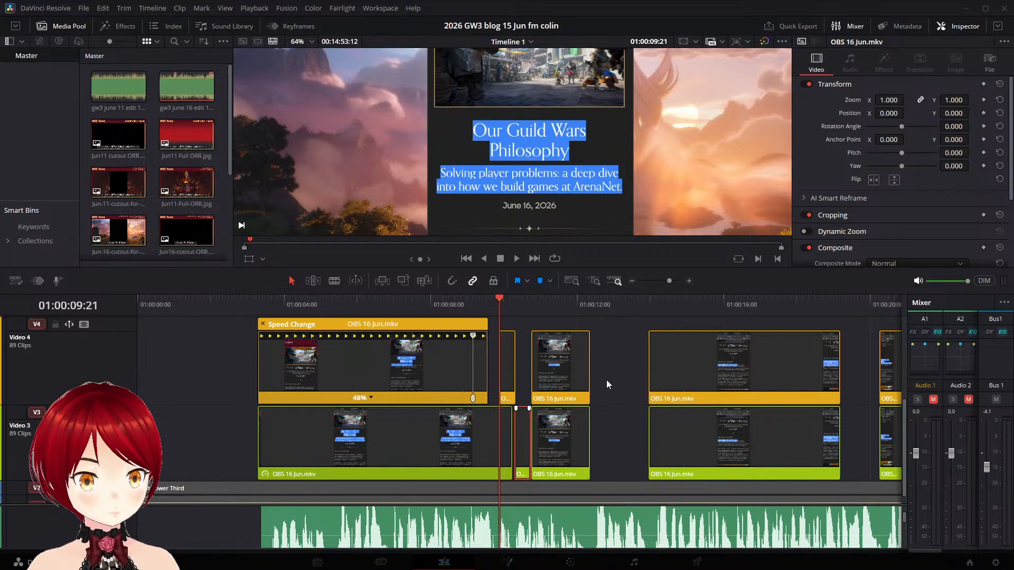
# - Move the short date clip on Video 3 to about 01:00:09:21 and lengthen it to about 01:00:10:14
pyautogui.press('d')
pyautogui.doubleClick(521, 422)
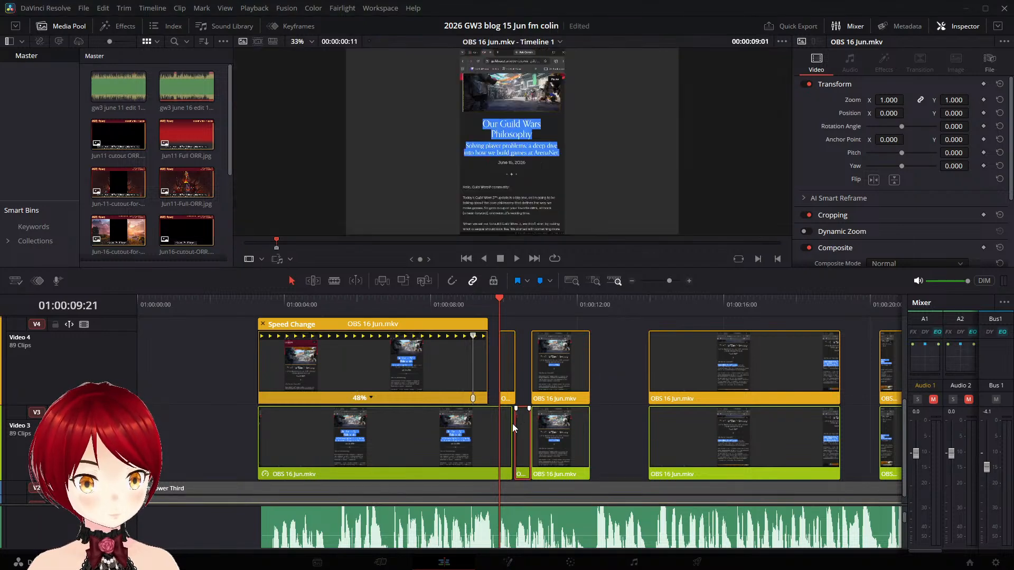
pyautogui.moveTo(526, 423)
pyautogui.mouseDown()
pyautogui.moveTo(512, 422)
pyautogui.moveTo(525, 424)
pyautogui.mouseUp()
pyautogui.click(516, 424)
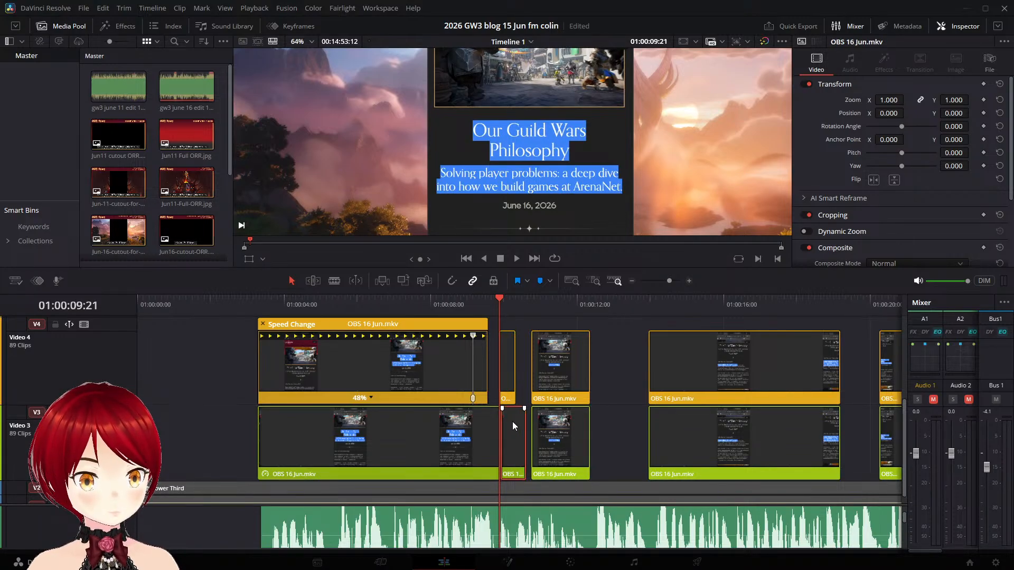
# - Play the repositioned date section, then step frame by frame from 01:00:09:22 to 01:00:10:10 to compare the two video tracks
pyautogui.click(515, 258)
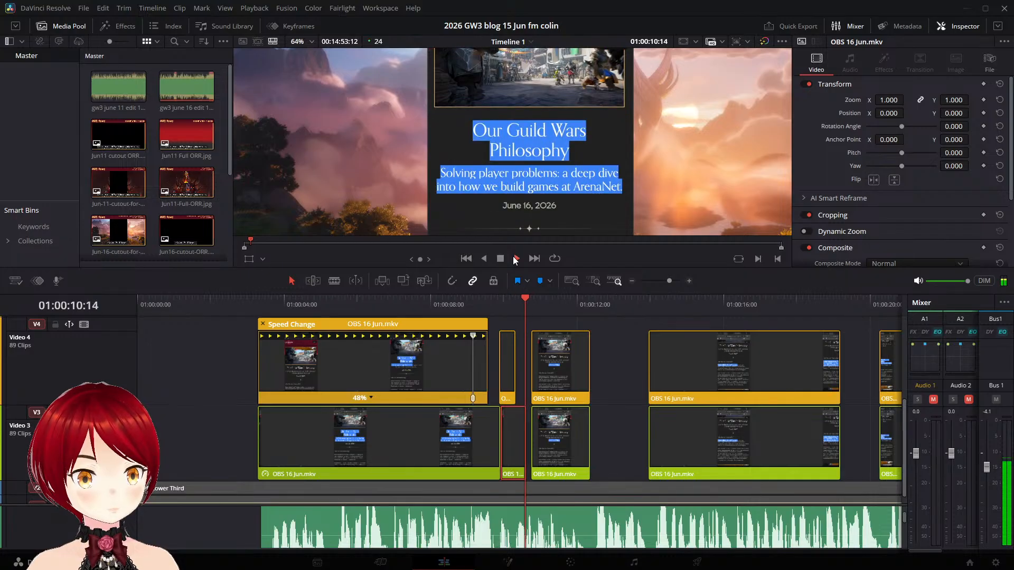
pyautogui.click(502, 258)
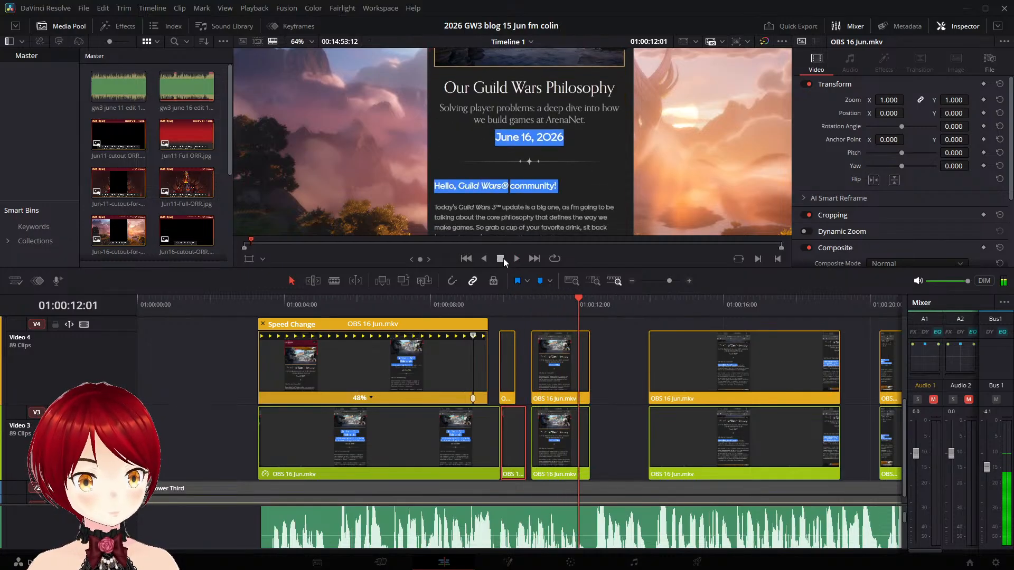
pyautogui.click(499, 298)
pyautogui.press('Right')
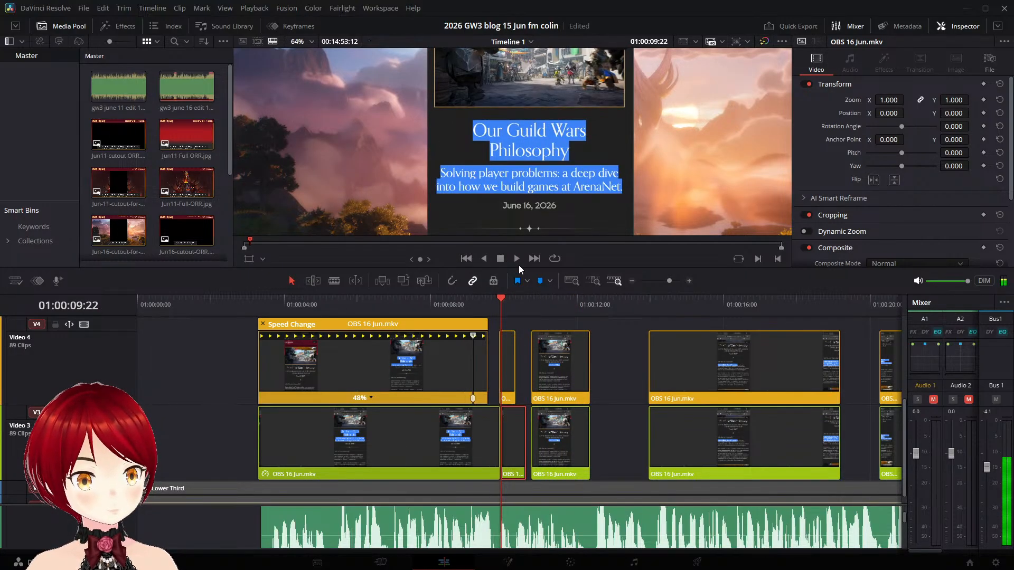
pyautogui.press('Right')
pyautogui.press('Right')
pyautogui.press('Right')
pyautogui.press('Right')
pyautogui.press('Right')
pyautogui.press('Right')
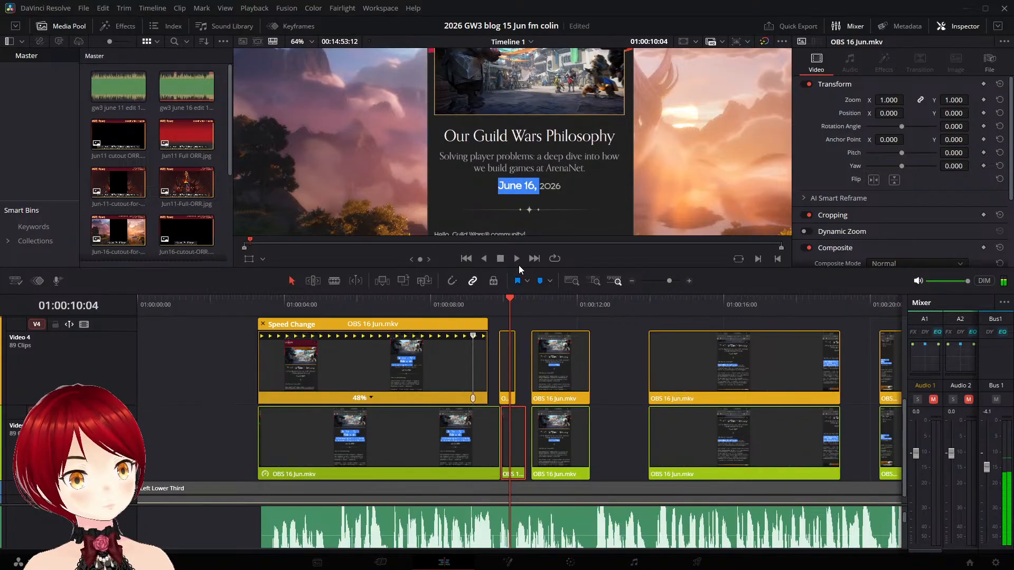
pyautogui.press('Right')
pyautogui.press('Right')
pyautogui.press('Right')
pyautogui.press('Right')
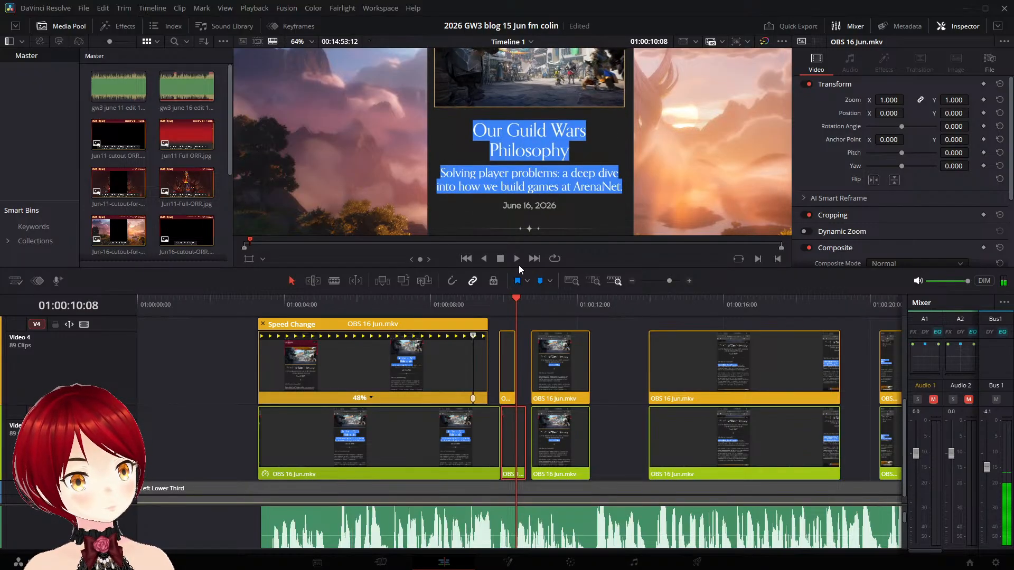
pyautogui.press('Right')
pyautogui.press('Right')
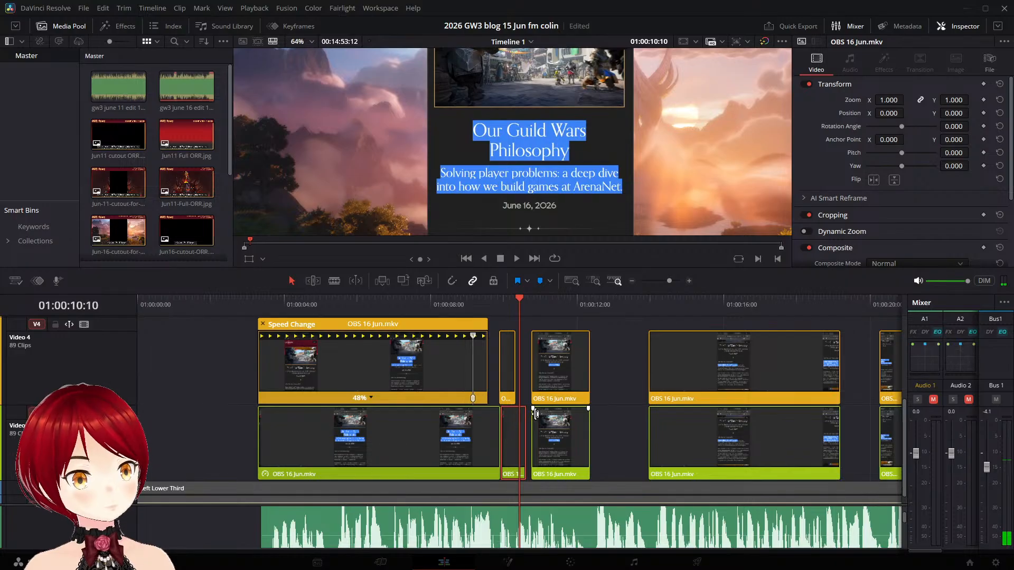
# - Undo the lengthening of the short Video 3 clip and extend its end to about 01:00:10:11 instead
pyautogui.hotkey('ctrl', 'z')
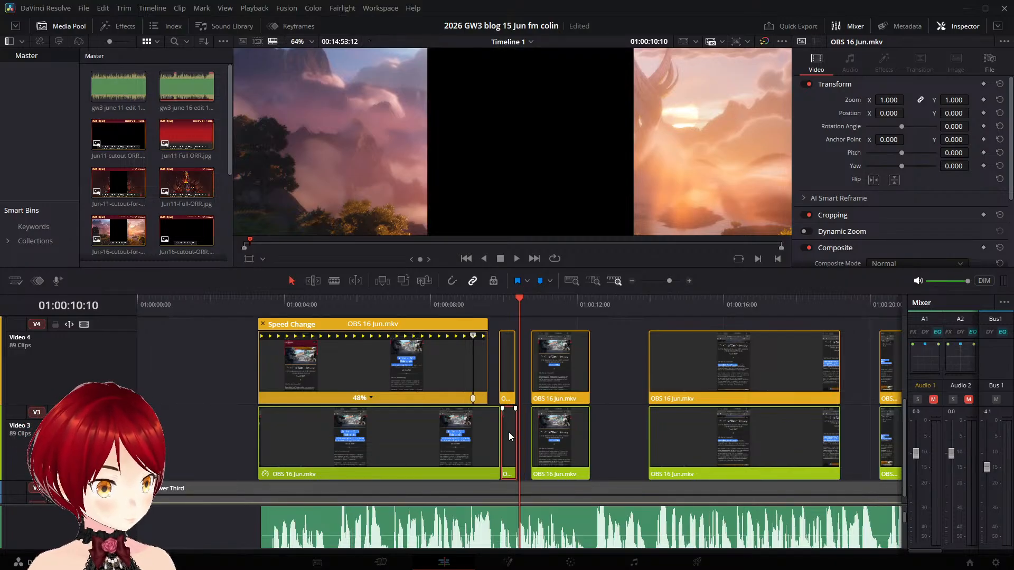
pyautogui.click(505, 361)
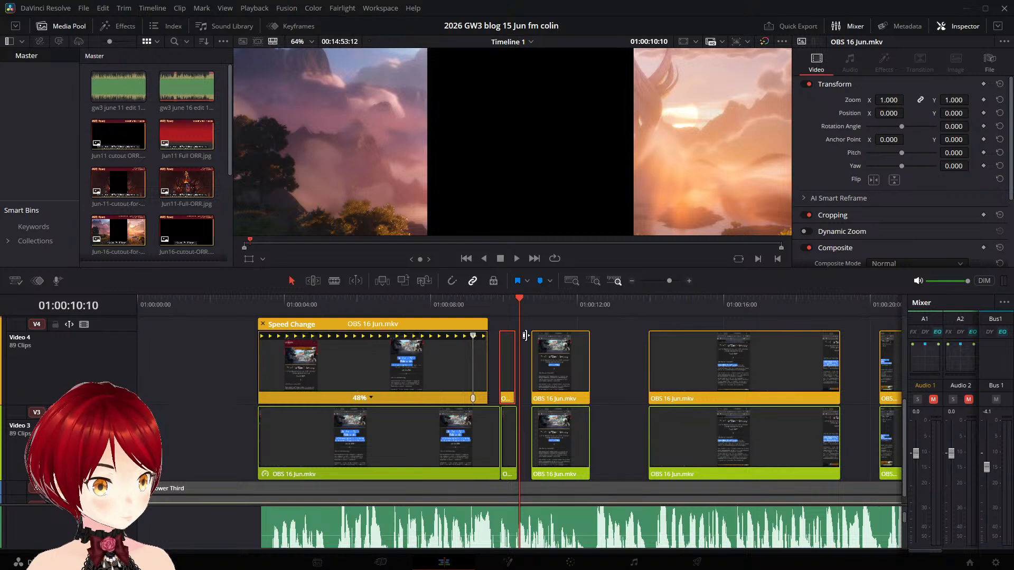
pyautogui.moveTo(521, 298); pyautogui.dragTo(477, 299)
pyautogui.click(509, 423)
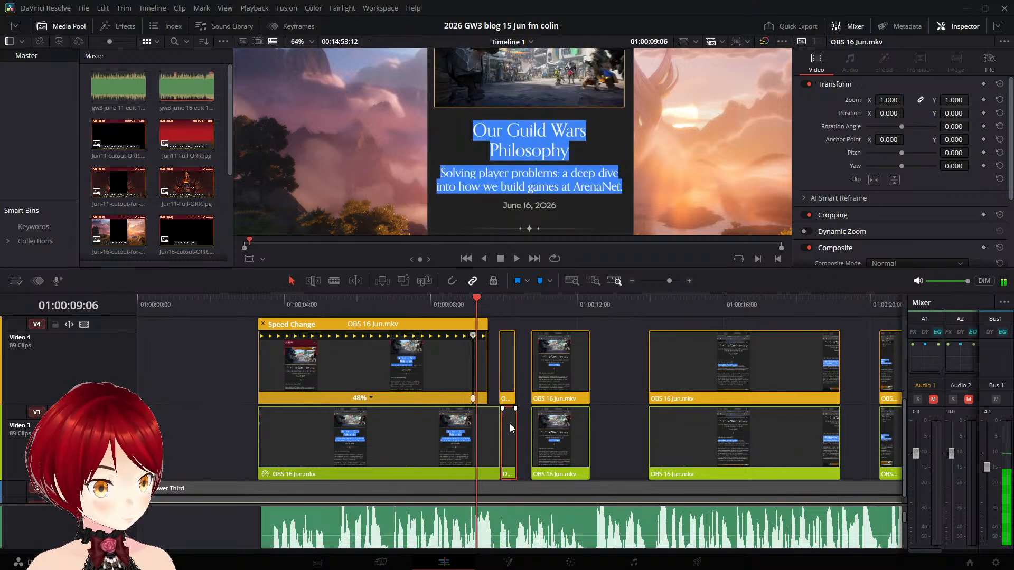
pyautogui.moveTo(515, 423); pyautogui.dragTo(523, 422)
pyautogui.moveTo(477, 300); pyautogui.dragTo(521, 299)
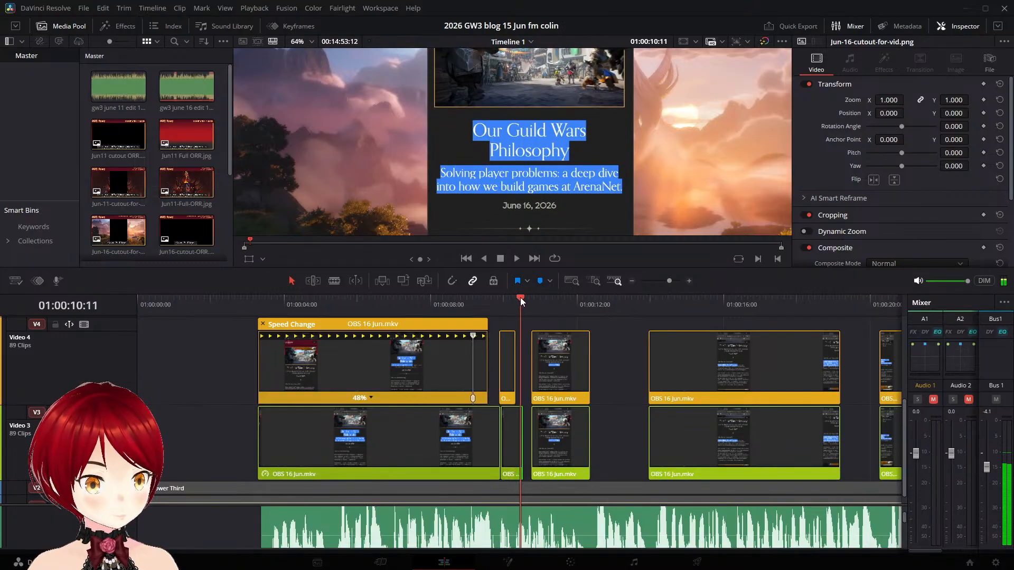
# - Trim the start of the short Video 3 clip a few frames later and play past its end to check it
pyautogui.click(513, 431)
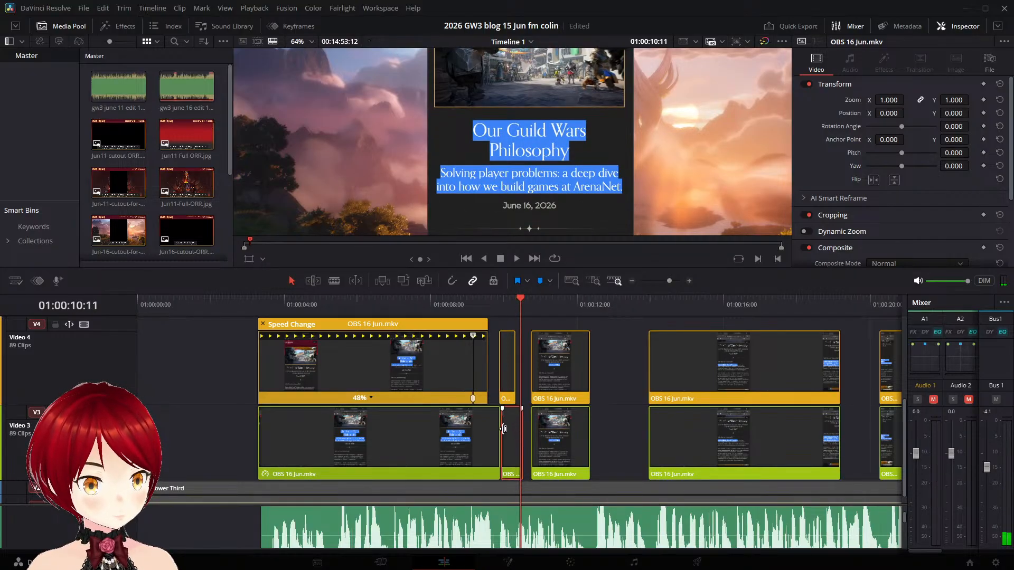
pyautogui.moveTo(513, 430); pyautogui.dragTo(521, 434)
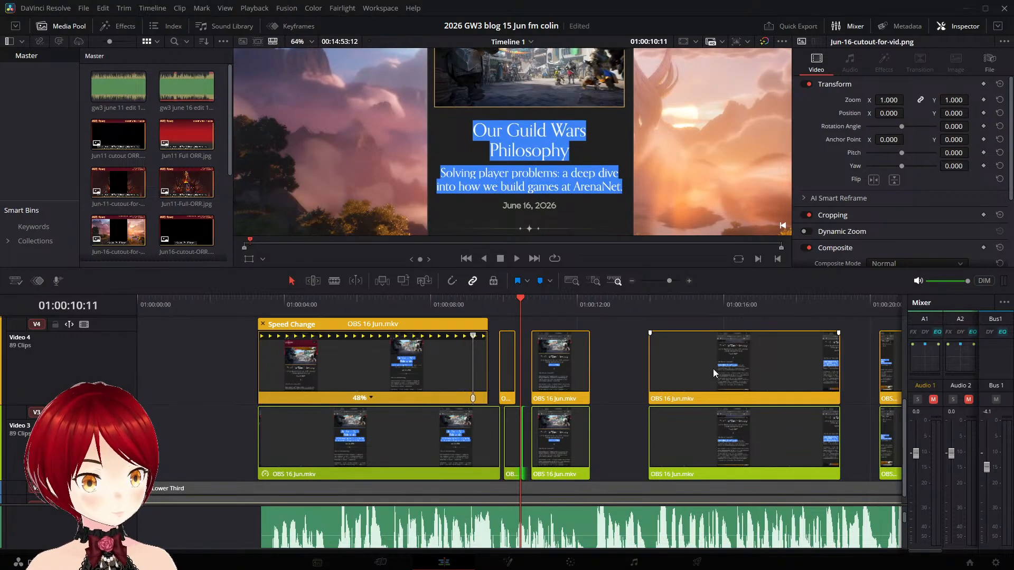
pyautogui.press('space')
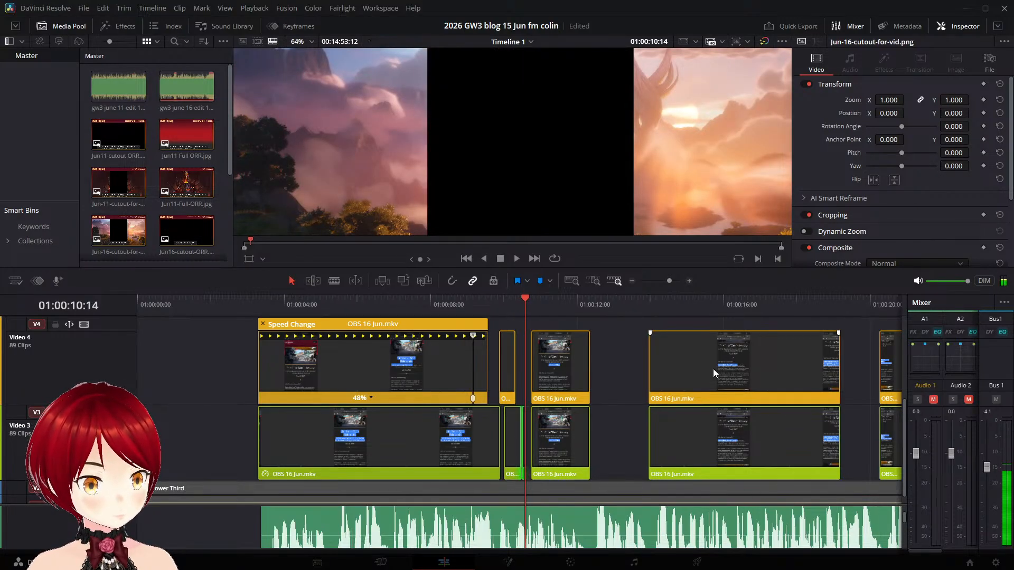
pyautogui.press('space')
# - Delete the short Video 3 clip and trim the end of the Video 3 title clip to about 01:00:09:13
pyautogui.click(515, 433)
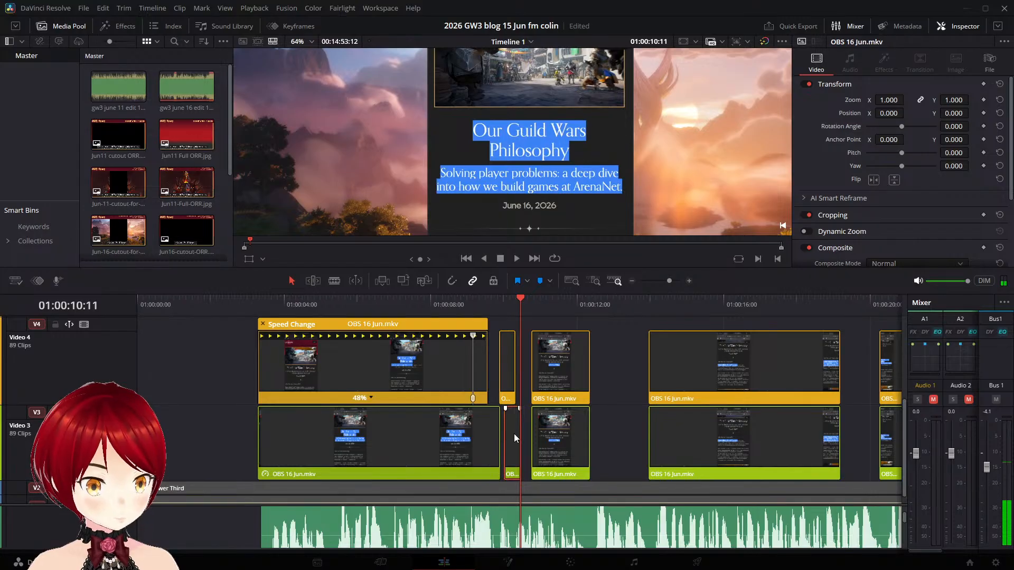
pyautogui.hotkey('ctrl', 's')
pyautogui.press('BackSpace')
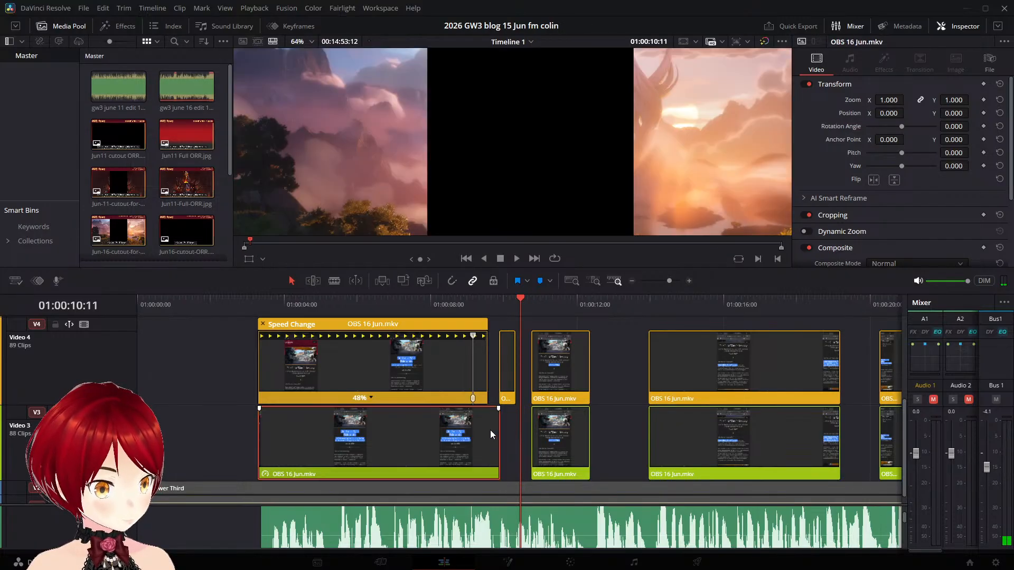
pyautogui.moveTo(499, 434); pyautogui.dragTo(489, 435)
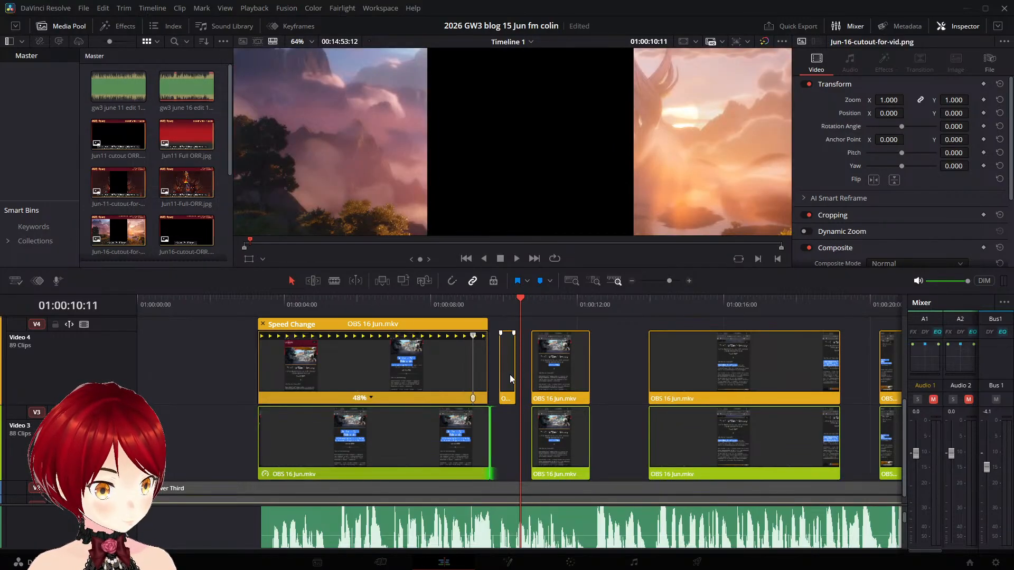
# - Duplicate the short date clip from Video 4 onto Video 3 directly below it and place the playhead at 01:00:10:07
pyautogui.click(509, 371)
pyautogui.moveTo(508, 371); pyautogui.dragTo(508, 428)
pyautogui.moveTo(526, 304); pyautogui.dragTo(516, 307)
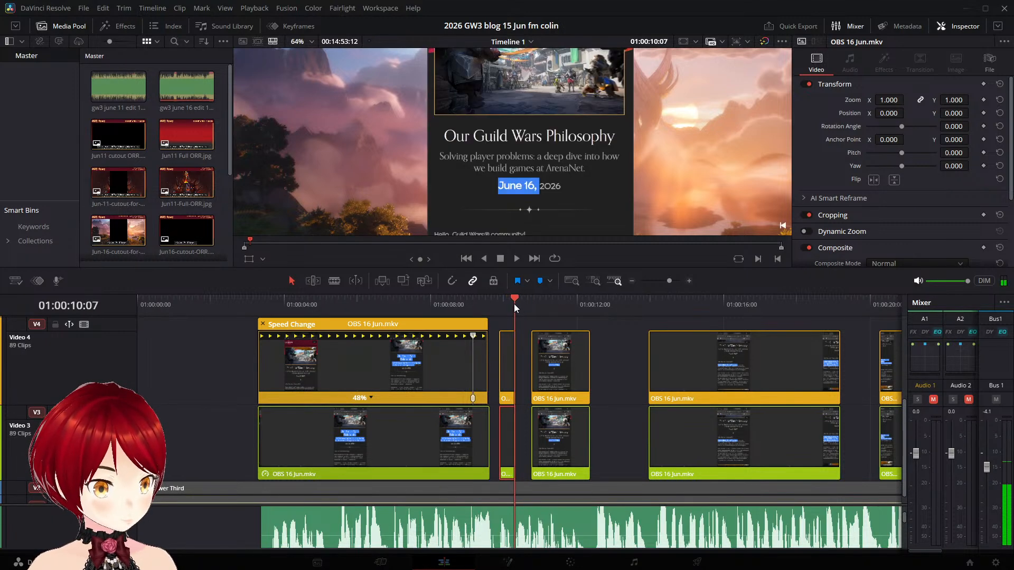
# - Split the duplicated date clip on Video 3 at 01:00:10:07 and play a few frames past the cut
pyautogui.click(508, 424)
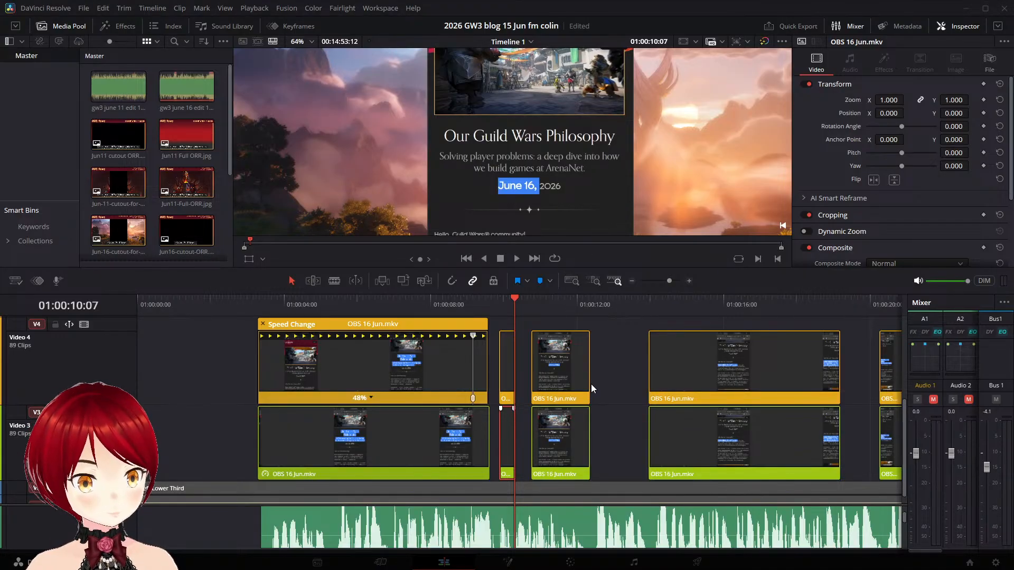
pyautogui.hotkey('ctrl', 'b')
pyautogui.press('space')
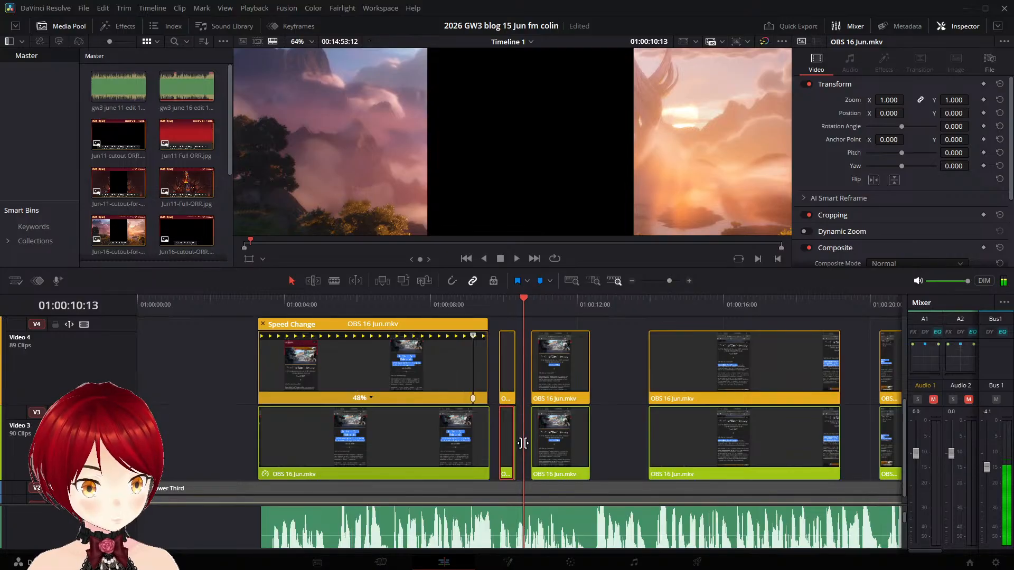
# - Extend the end of the duplicated Video 3 date clip to about 01:00:10:11 and step through its last frames
pyautogui.moveTo(515, 439); pyautogui.dragTo(520, 438)
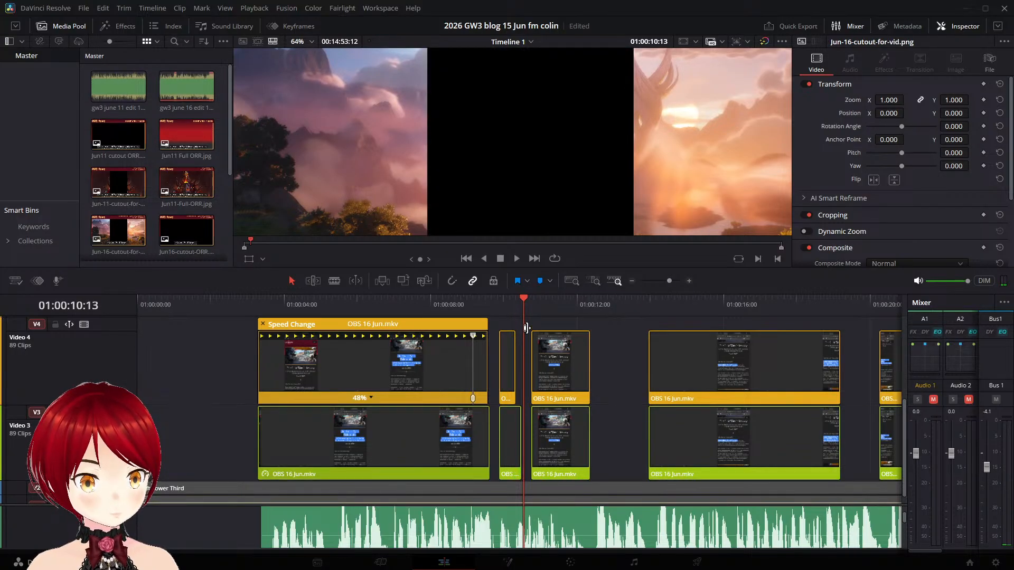
pyautogui.press('Left')
pyautogui.press('Left')
pyautogui.press('Left')
pyautogui.press('Left')
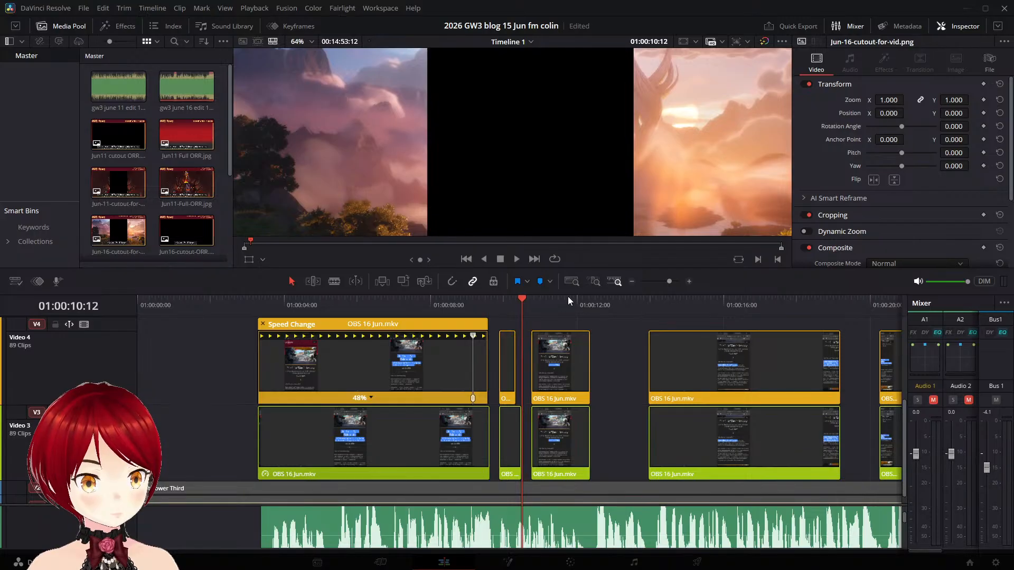
pyautogui.press('Right')
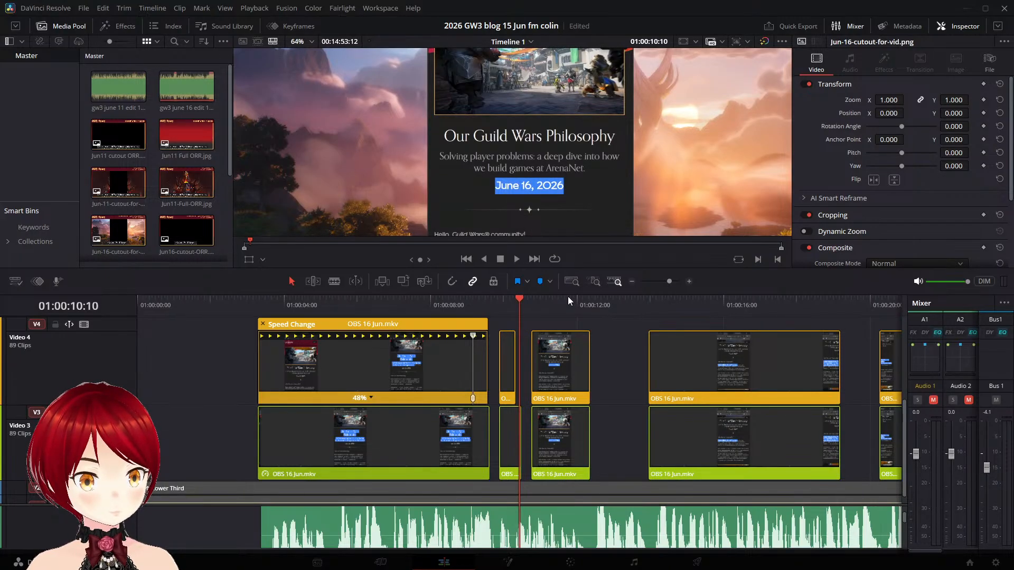
# - Extend the end of the short Video 3 date clip to meet the following greeting clip and play the section from 01:00:09:08
pyautogui.press('Left')
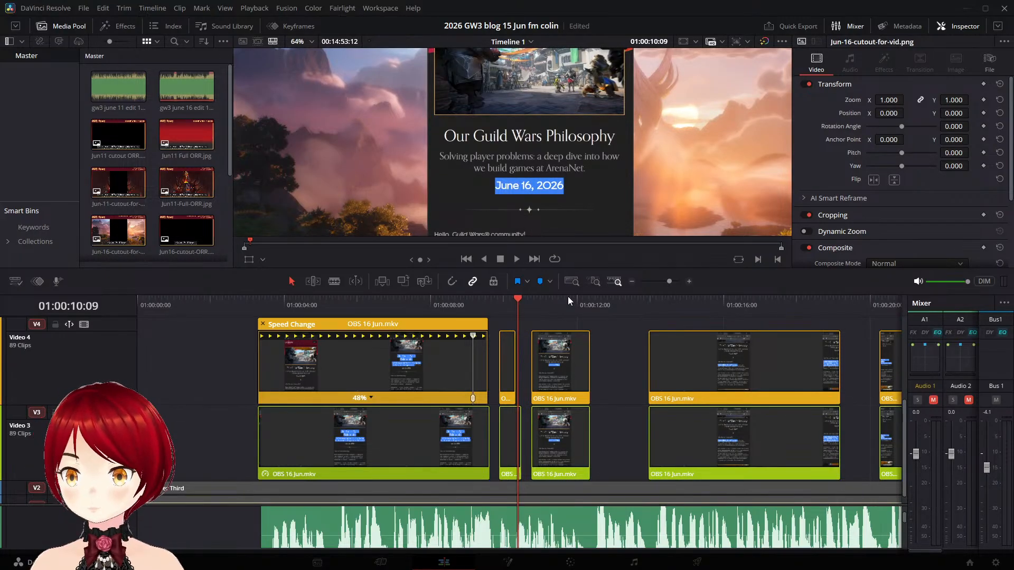
pyautogui.click(512, 429)
pyautogui.moveTo(522, 430); pyautogui.dragTo(530, 431)
pyautogui.click(479, 299)
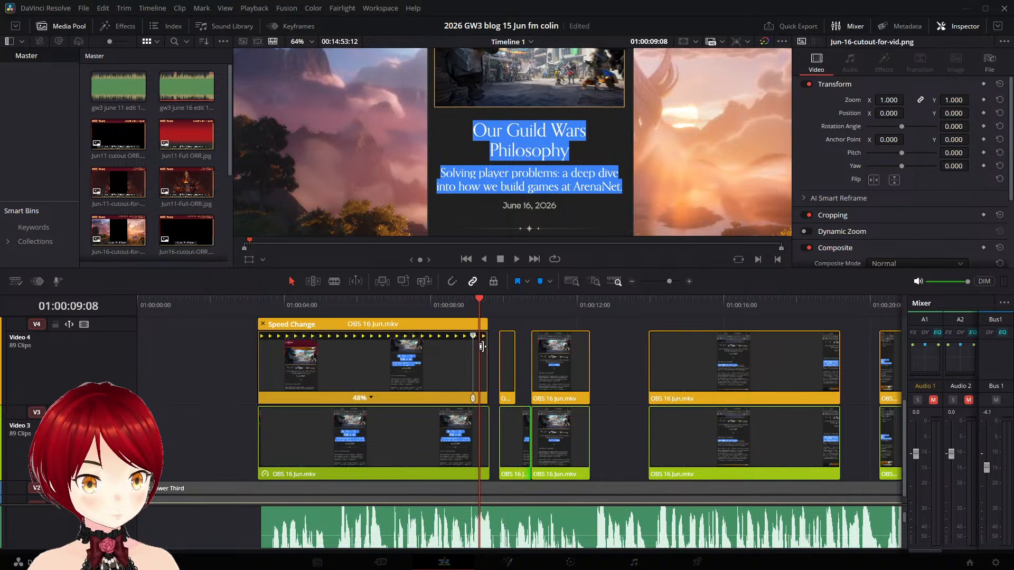
pyautogui.press('space')
pyautogui.press('space')
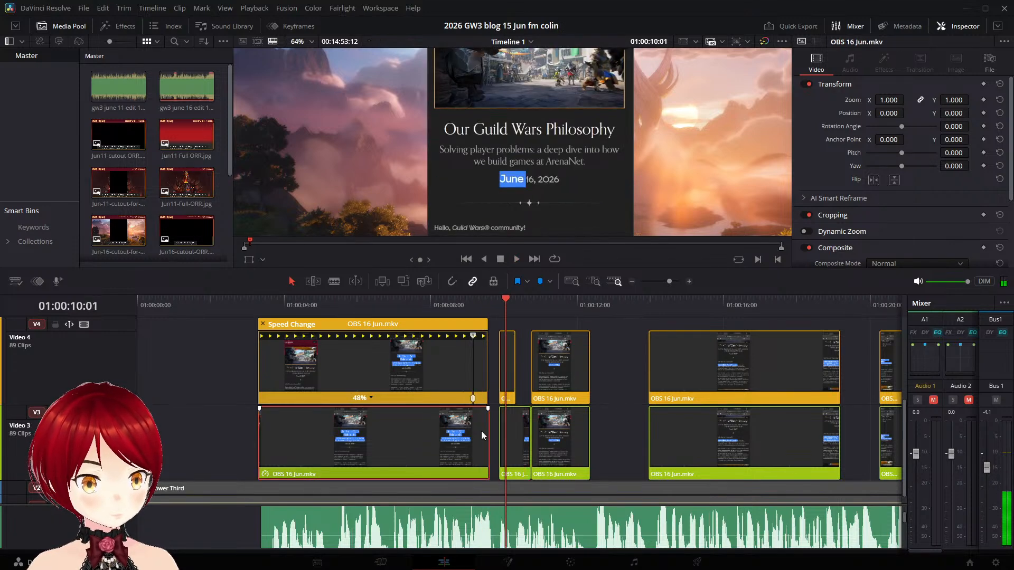
# - Extend the end of the Video 3 title clip to the start of the date clip and play back the joined section
pyautogui.moveTo(488, 430); pyautogui.dragTo(499, 428)
pyautogui.click(415, 302)
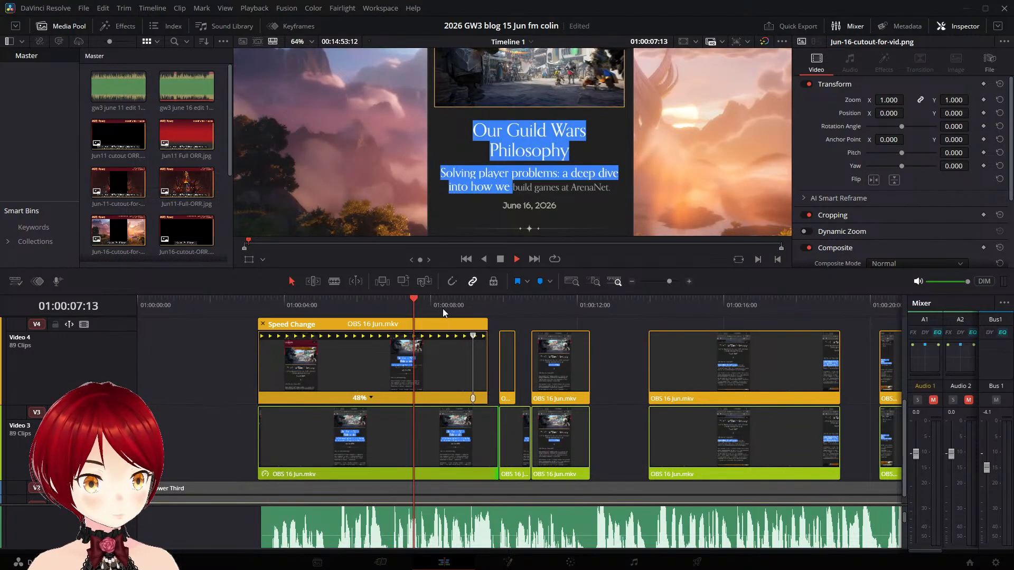
pyautogui.press('space')
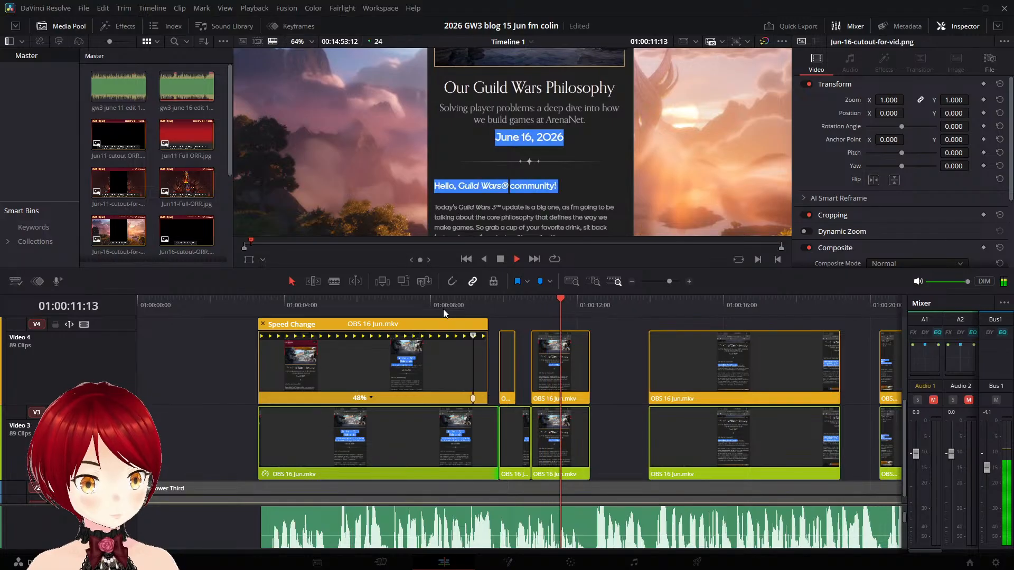
pyautogui.press('space')
pyautogui.click(487, 302)
pyautogui.press('space')
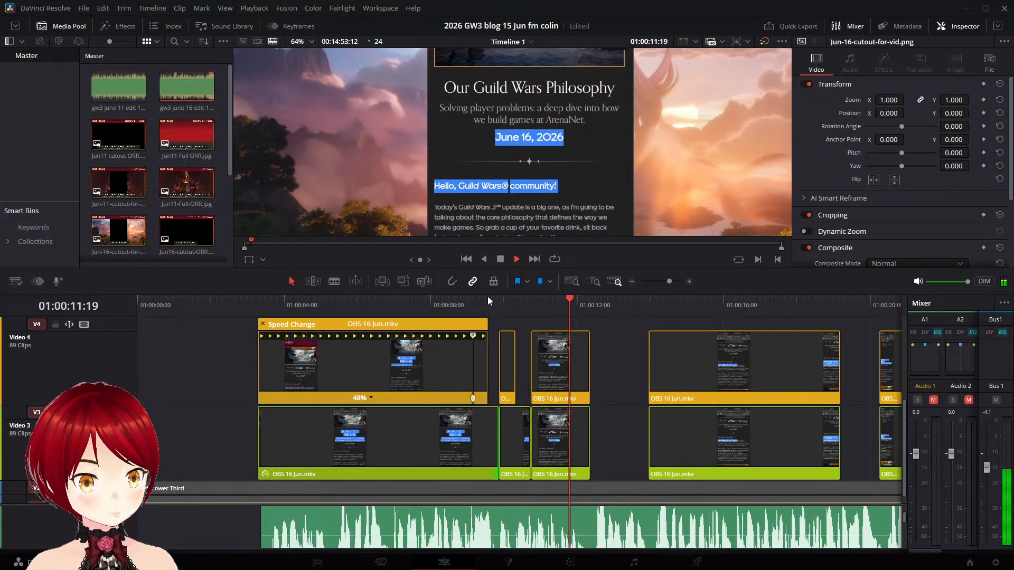
pyautogui.press('space')
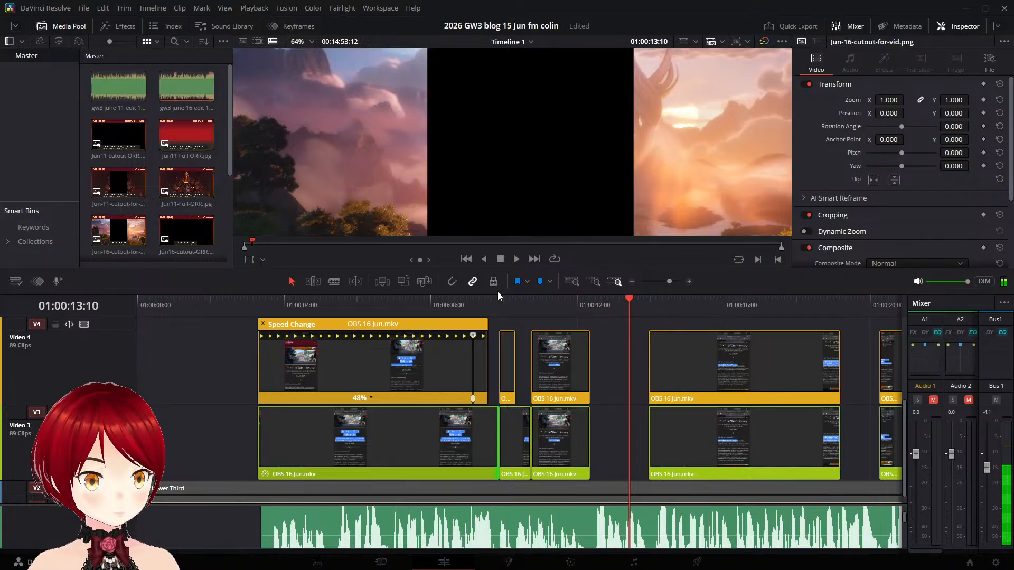
# - Move the greeting clips on Video 3 and Video 4 together to start at about 01:00:11:08 and play them back
pyautogui.click(560, 361)
pyautogui.keyDown('ctrl'); pyautogui.click(563, 420); pyautogui.keyUp('ctrl')
pyautogui.moveTo(559, 369); pyautogui.dragTo(581, 363)
pyautogui.click(532, 301)
pyautogui.press('space')
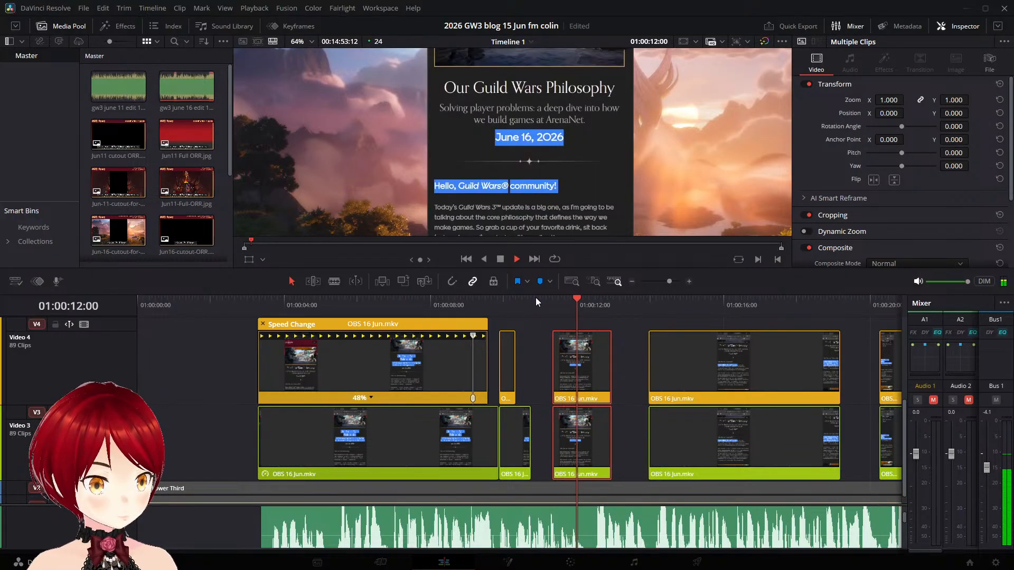
pyautogui.press('space')
# - Play the greeting section repeatedly from around 01:00:11:08 to compare the "Hello, Guild Wars community!" highlight with the narration
pyautogui.click(545, 300)
pyautogui.press('space')
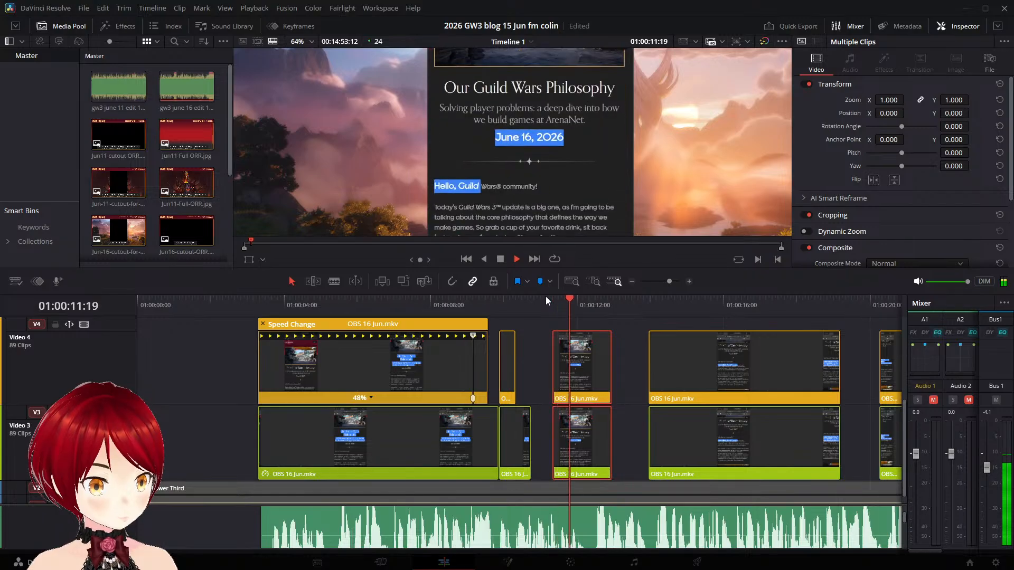
pyautogui.press('space')
pyautogui.press('space')
pyautogui.press('space')
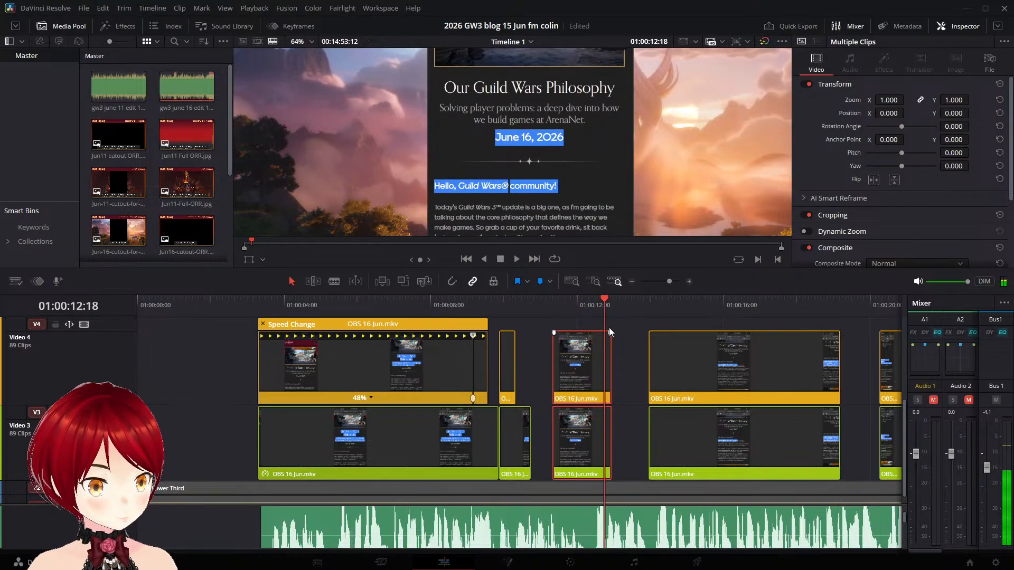
pyautogui.press('space')
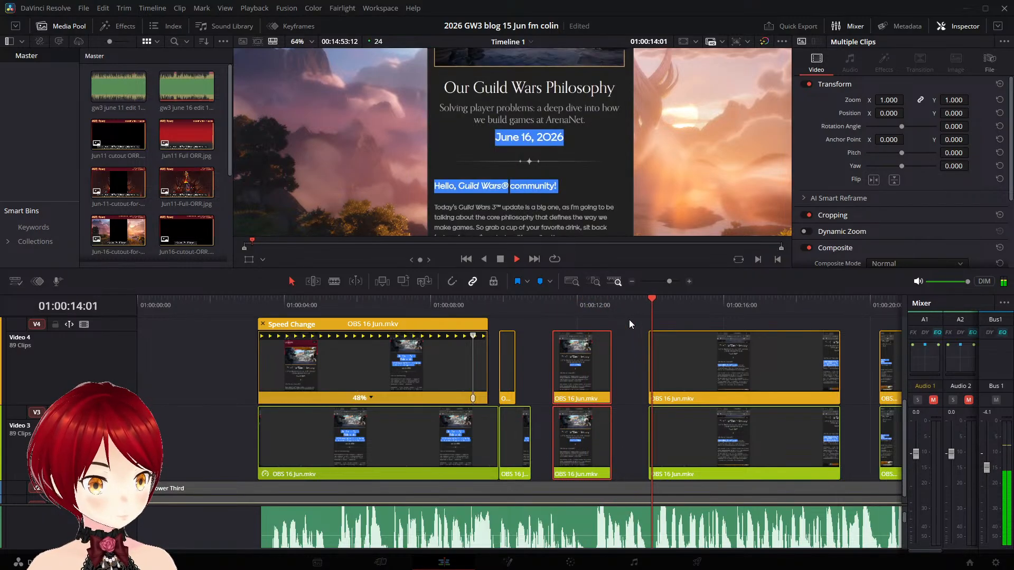
pyautogui.press('space')
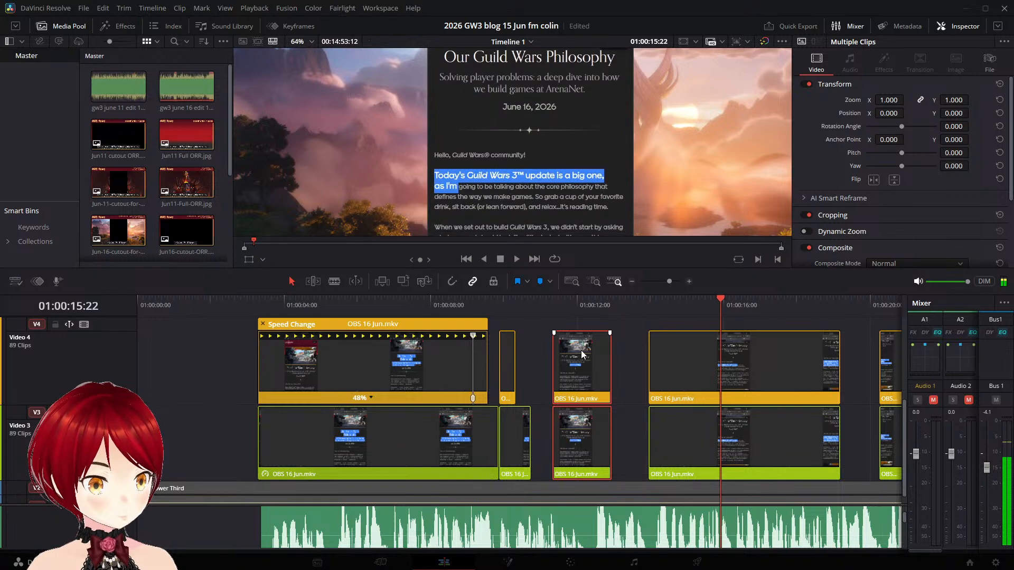
pyautogui.click(546, 302)
pyautogui.press('space')
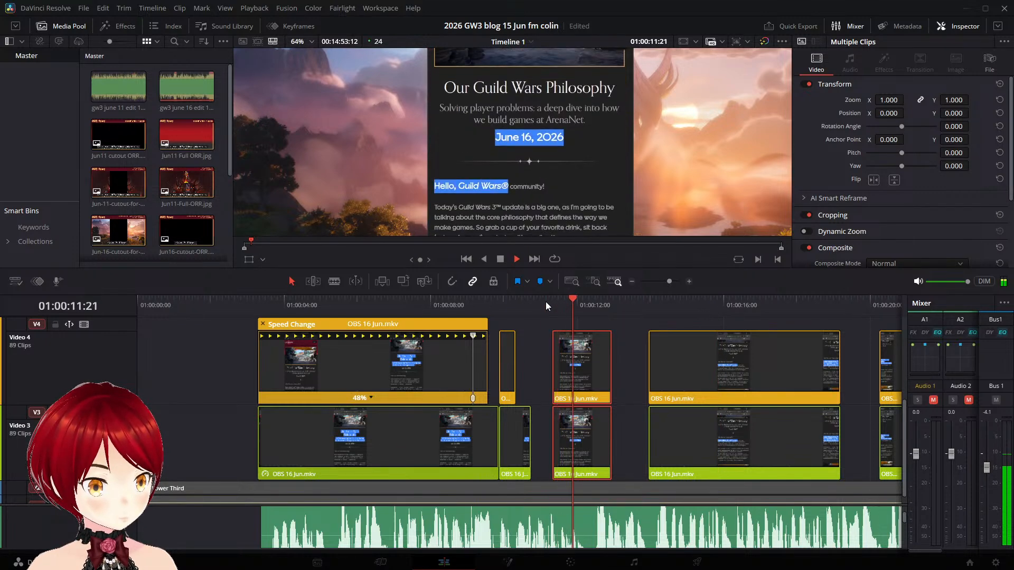
pyautogui.moveTo(546, 303); pyautogui.dragTo(563, 303)
pyautogui.press('space')
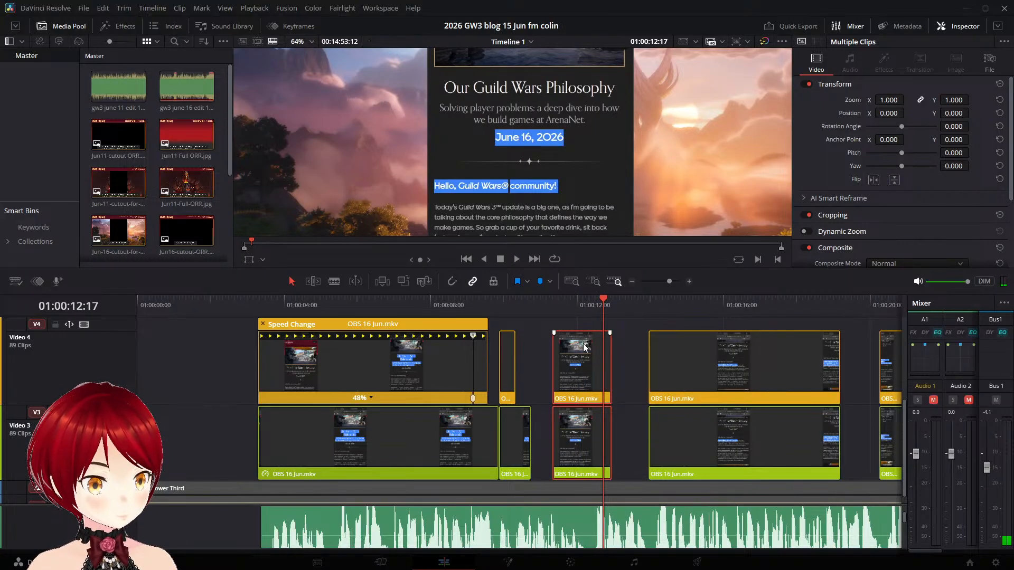
pyautogui.scroll(2, 601, 347)
pyautogui.scroll(-2, 691, 385)
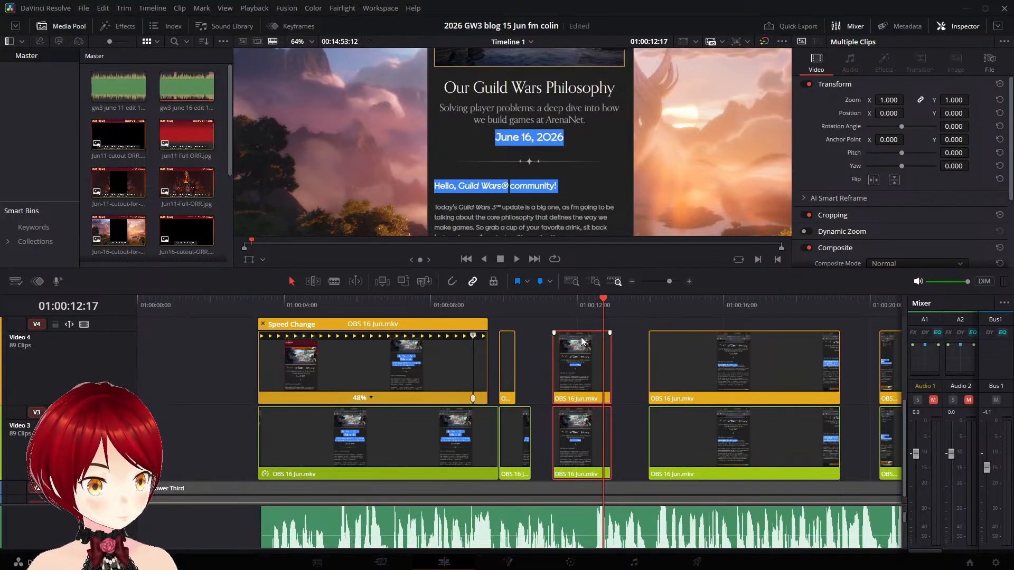
pyautogui.click(550, 300)
pyautogui.click(552, 300)
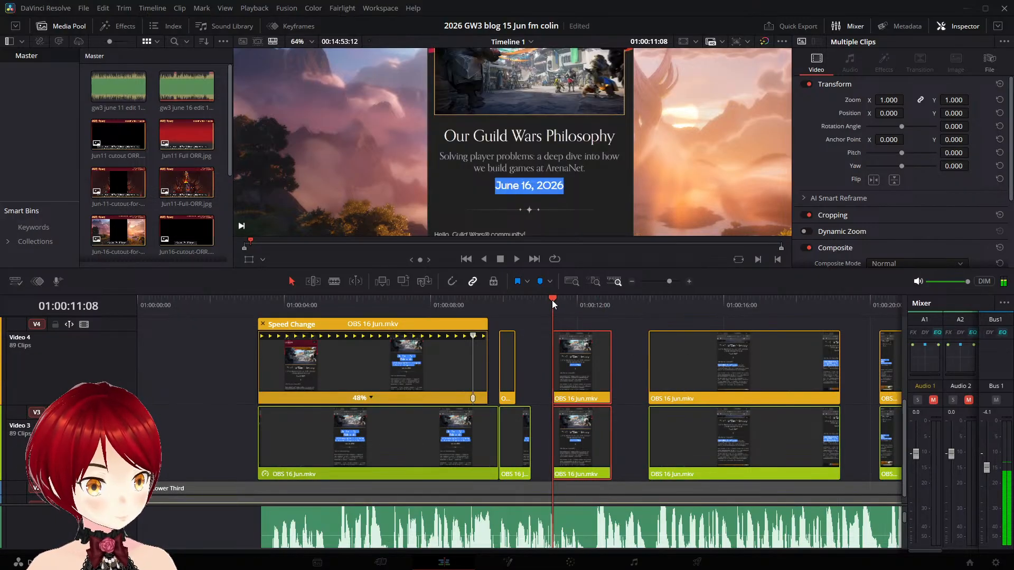
pyautogui.press('space')
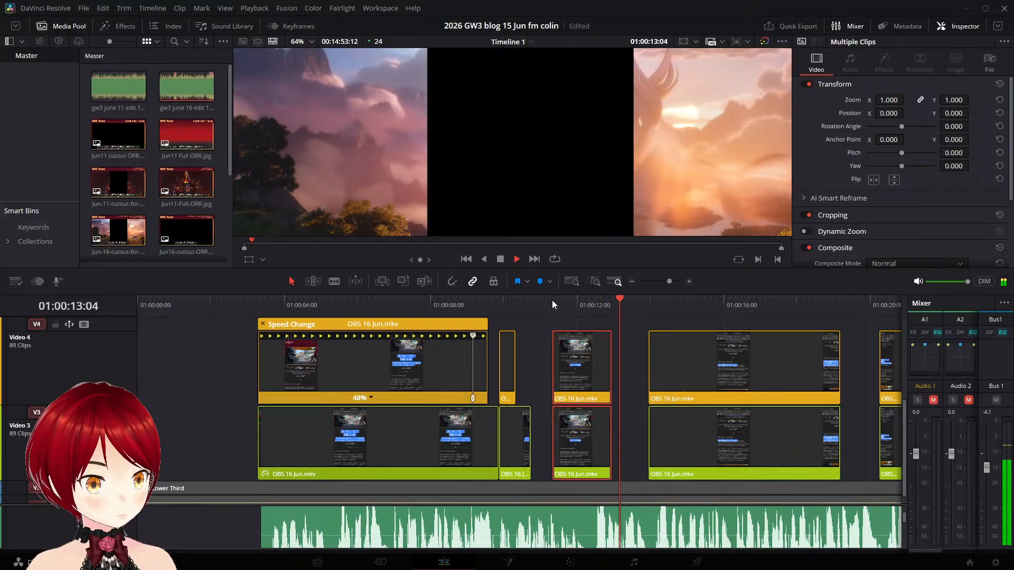
pyautogui.click(553, 302)
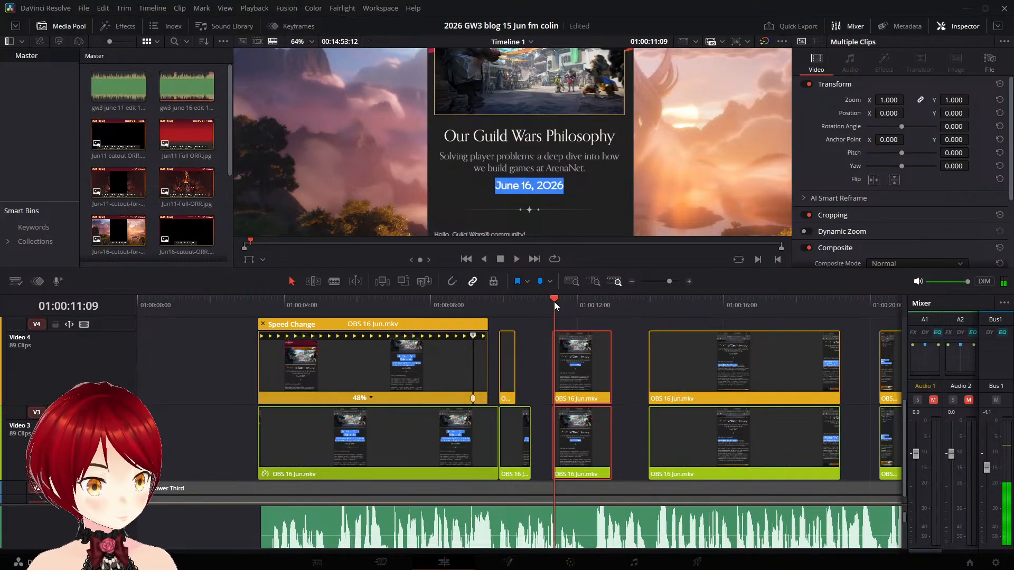
# - Shift the Video 4 greeting clip to start at about 01:00:12:10, shorten the Video 3 copy to about 01:00:12:02, and review the timing
pyautogui.click(552, 302)
pyautogui.moveTo(611, 353); pyautogui.dragTo(639, 352)
pyautogui.press('space')
pyautogui.press('space')
pyautogui.press('space')
pyautogui.moveTo(566, 301); pyautogui.dragTo(589, 301)
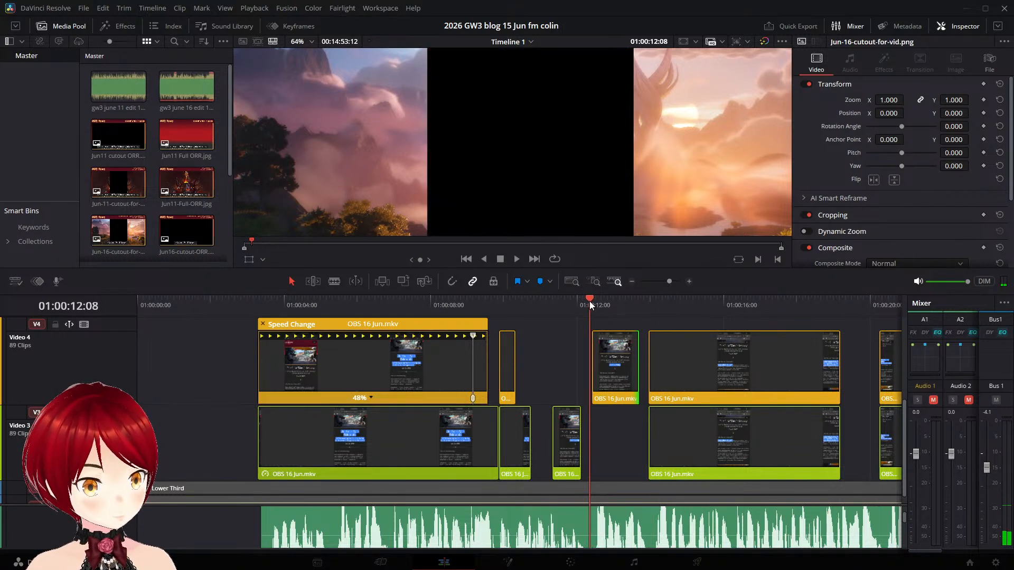
pyautogui.press('space')
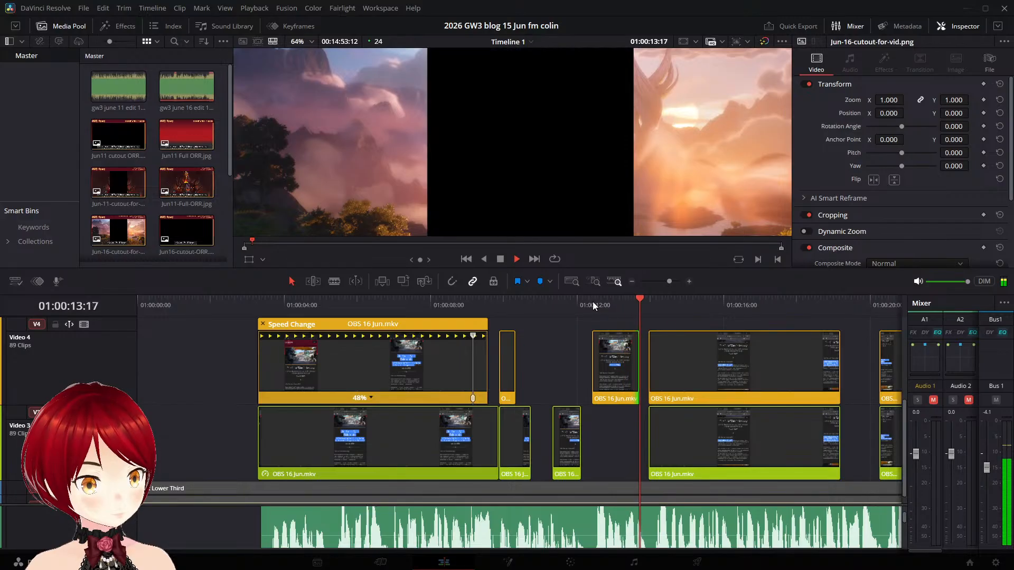
pyautogui.press('space')
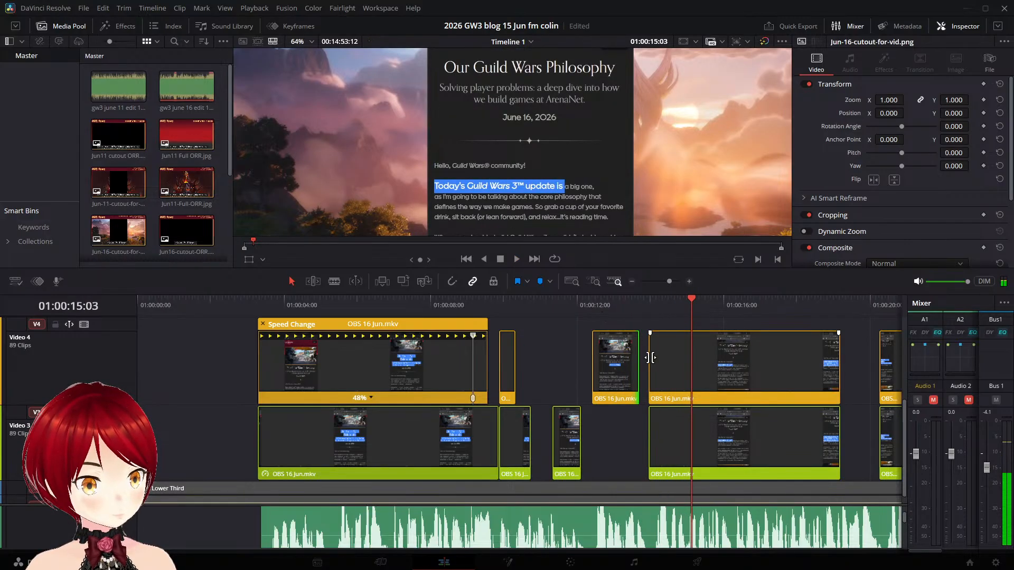
pyautogui.click(588, 304)
pyautogui.press('space')
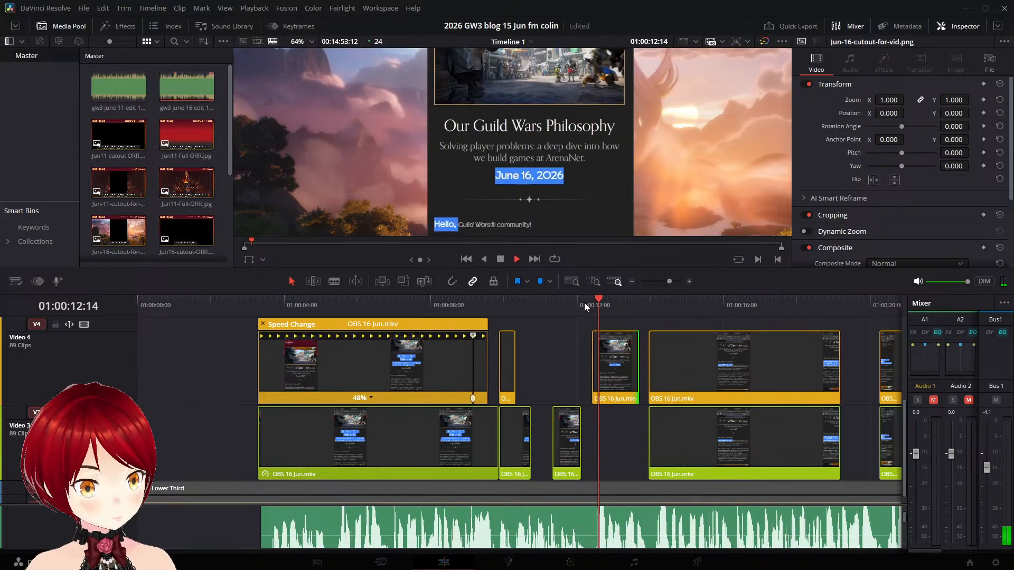
pyautogui.press('space')
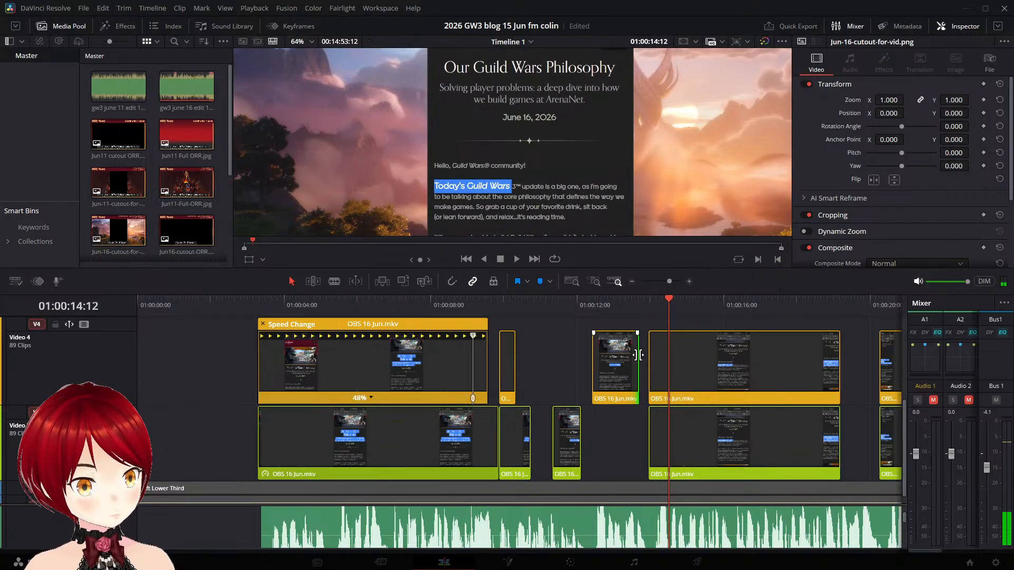
# - Extend the end of the Video 4 greeting clip to meet the following clip and play back the transition
pyautogui.moveTo(637, 355); pyautogui.dragTo(647, 354)
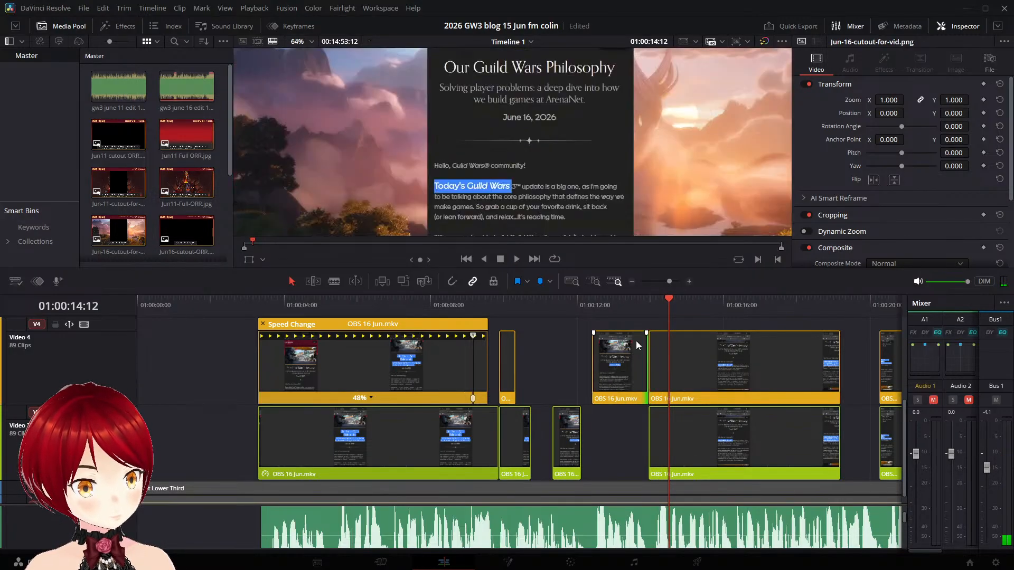
pyautogui.click(581, 302)
pyautogui.press('space')
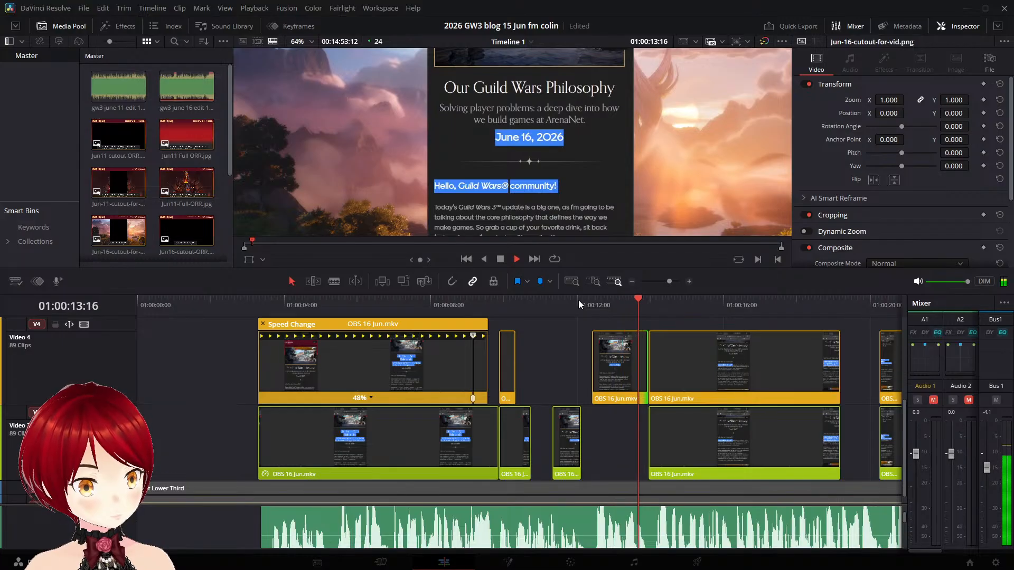
pyautogui.press('space')
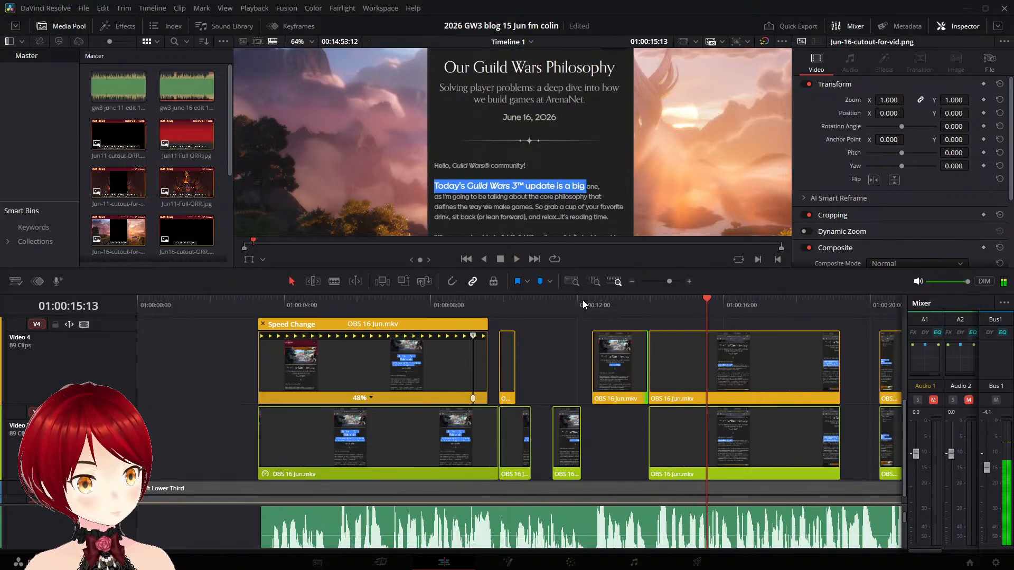
pyautogui.click(591, 304)
pyautogui.press('space')
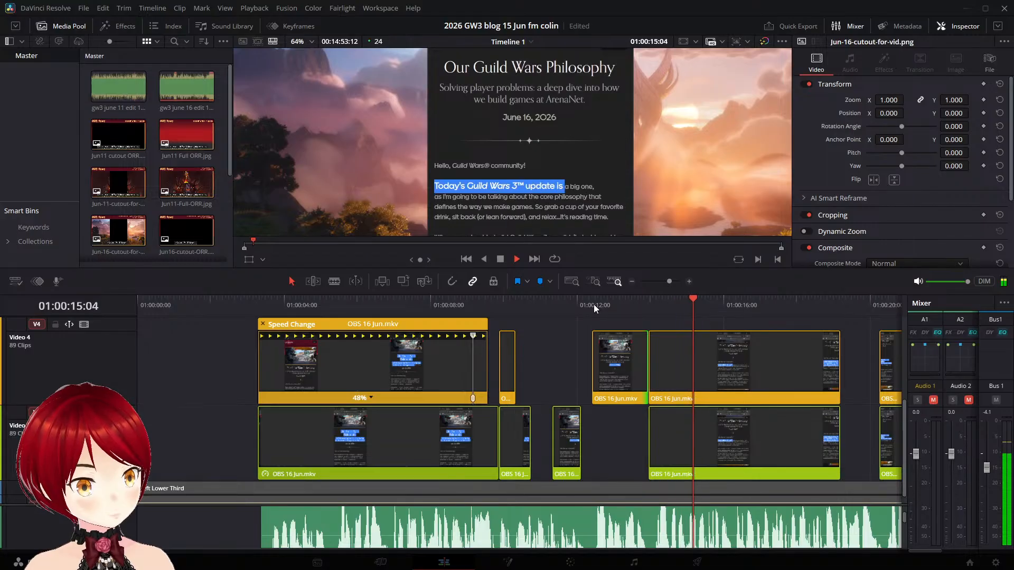
pyautogui.press('space')
# - Delete the short greeting clip from Video 3
pyautogui.click(565, 431)
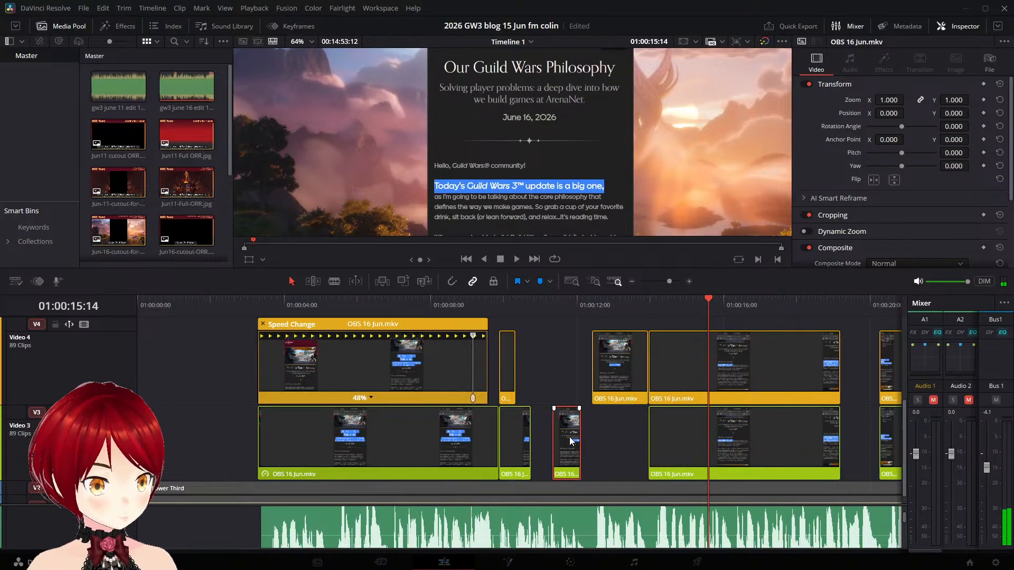
pyautogui.press('Delete')
# - Try to extend the end of the short Video 3 date clip to about 01:00:13:12, play it back and undo the extension
pyautogui.moveTo(534, 440); pyautogui.dragTo(632, 441)
pyautogui.click(440, 305)
pyautogui.press('space')
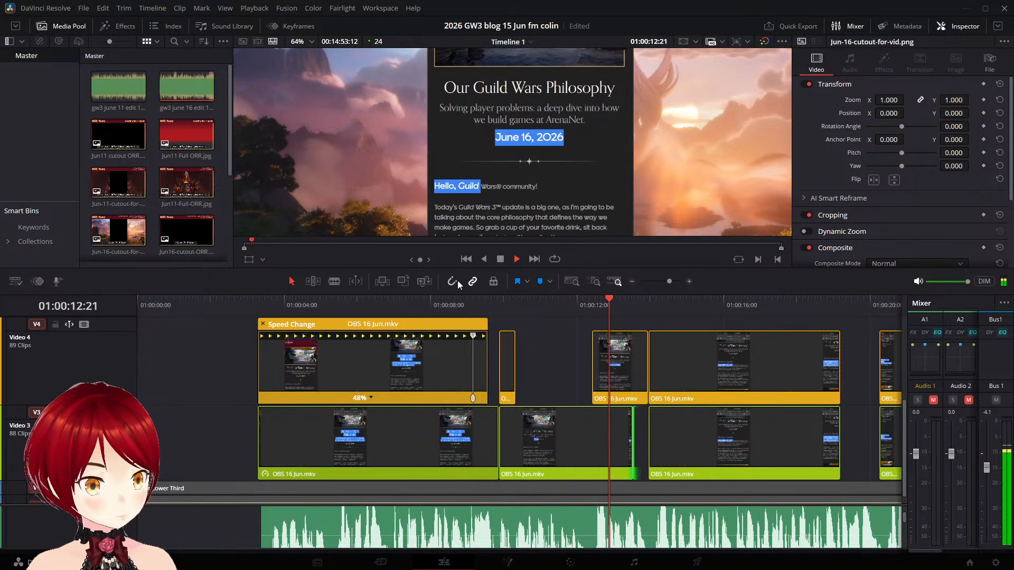
pyautogui.press('space')
pyautogui.hotkey('ctrl', 'z')
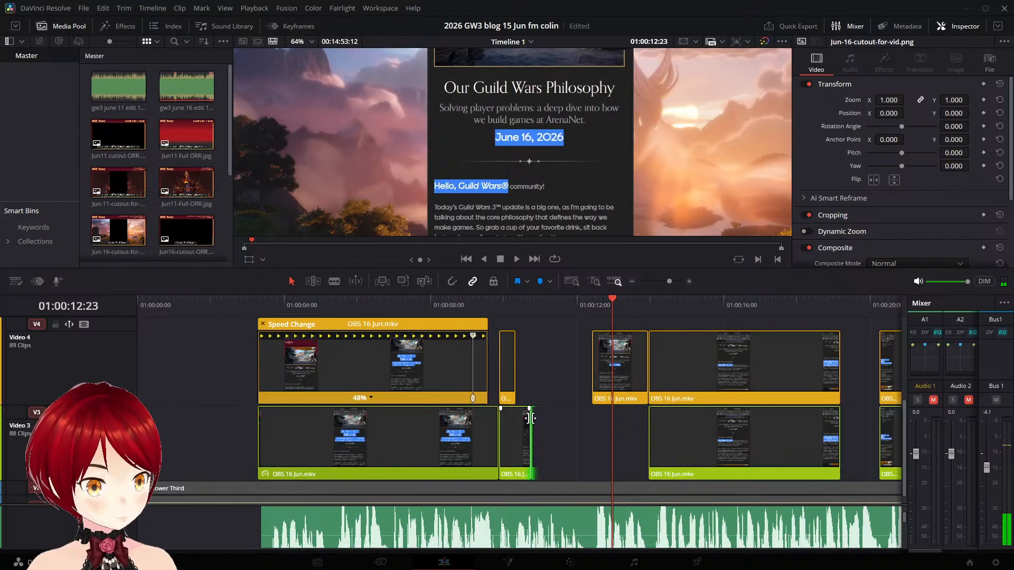
# - Move the playhead back to 01:00:09:06 and delete the short date clip after the title clip on Video 3
pyautogui.moveTo(611, 299); pyautogui.dragTo(477, 304)
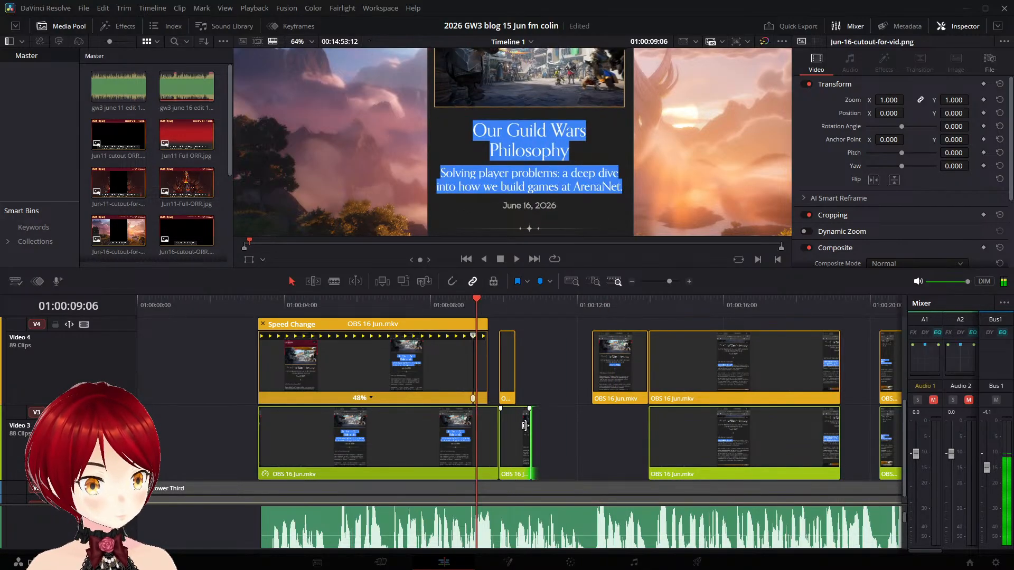
pyautogui.click(563, 446)
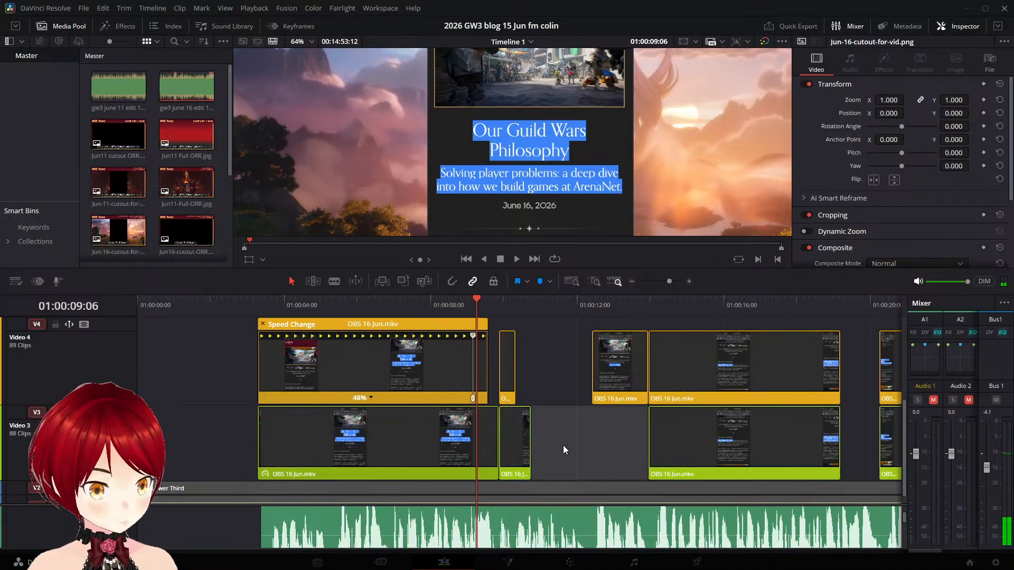
pyautogui.click(506, 437)
pyautogui.press('BackSpace')
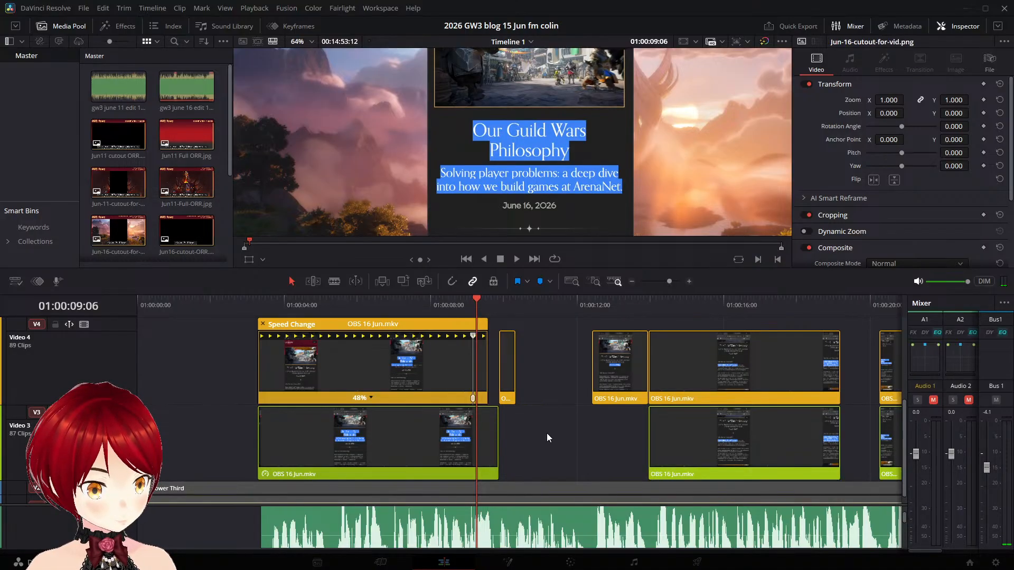
# - Duplicate the short Video 4 date clip onto Video 3 starting at about 01:00:10:09 and split the copy at 01:00:10:19
pyautogui.moveTo(506, 357); pyautogui.dragTo(525, 418)
pyautogui.moveTo(481, 294); pyautogui.dragTo(532, 311)
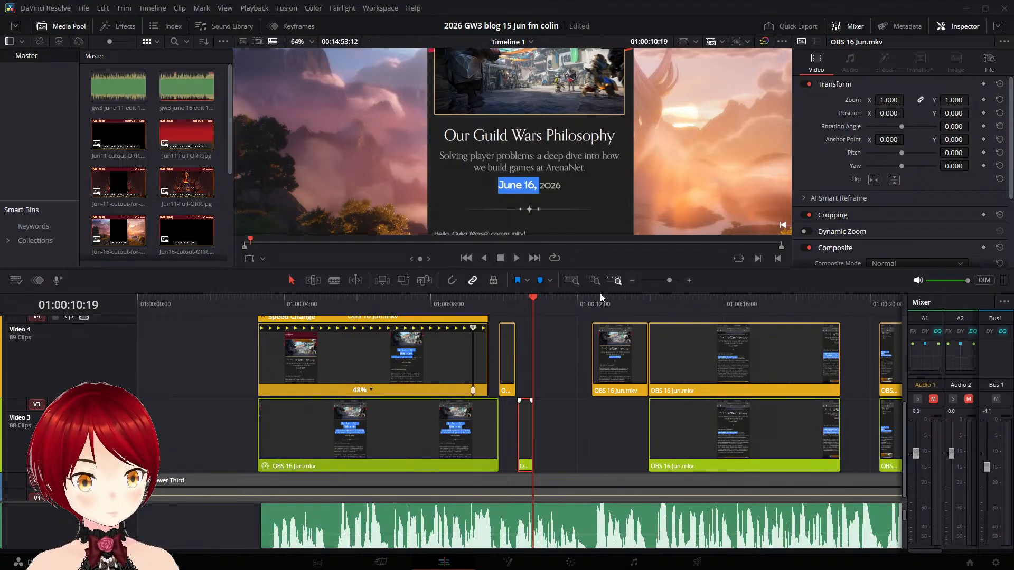
pyautogui.hotkey('ctrl', 'b')
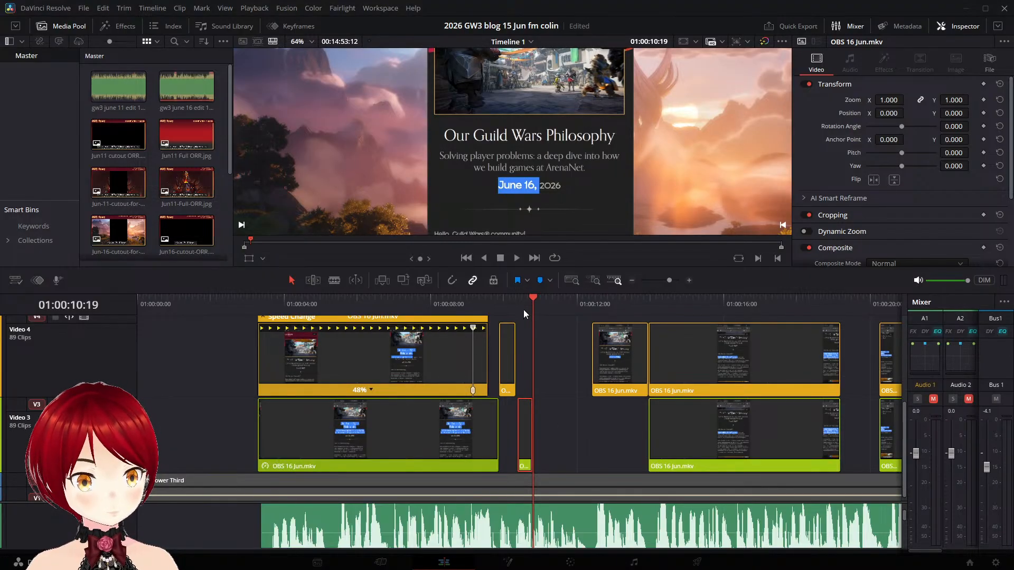
# - Extend the end of the short Video 3 date clip to about 01:00:11:17 and play back the result
pyautogui.press('Left')
pyautogui.press('Left')
pyautogui.press('Left')
pyautogui.press('Left')
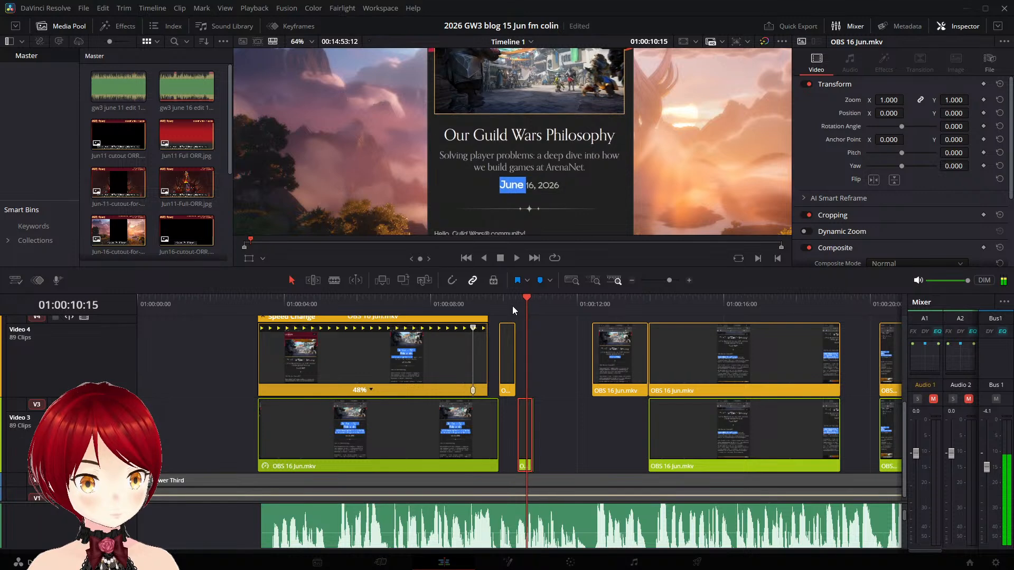
pyautogui.moveTo(532, 423); pyautogui.dragTo(567, 422)
pyautogui.click(518, 258)
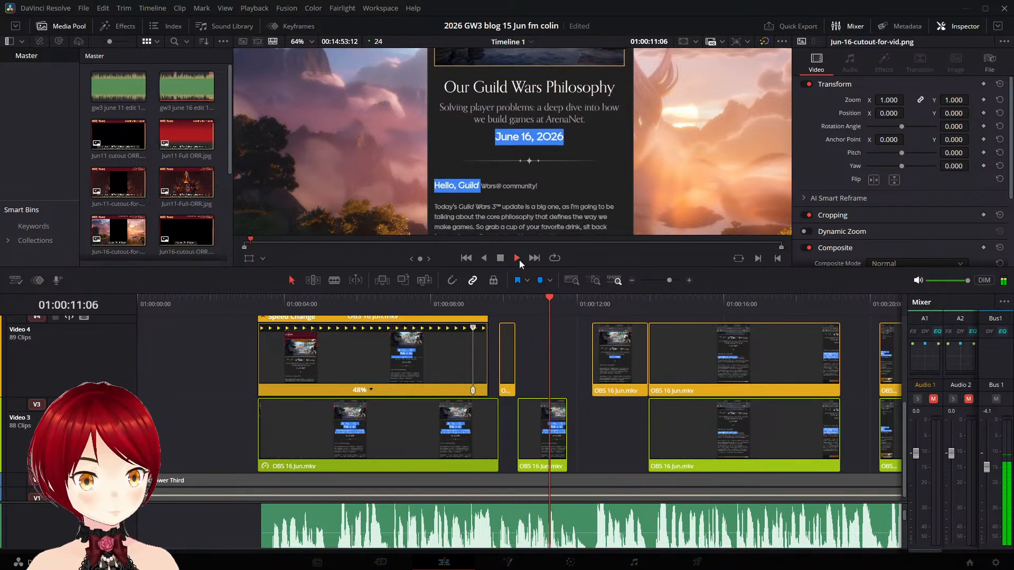
pyautogui.click(550, 446)
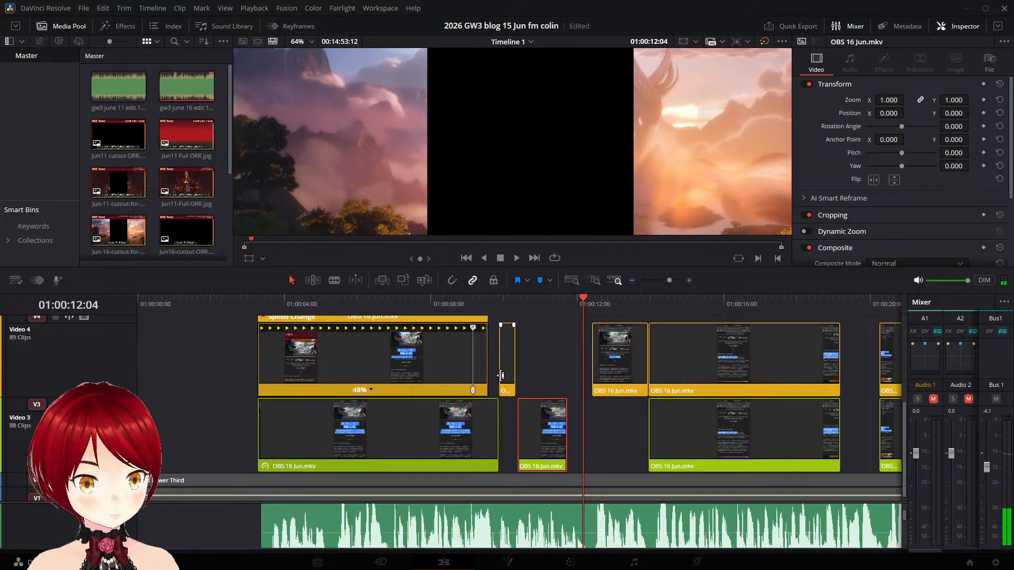
pyautogui.click(546, 353)
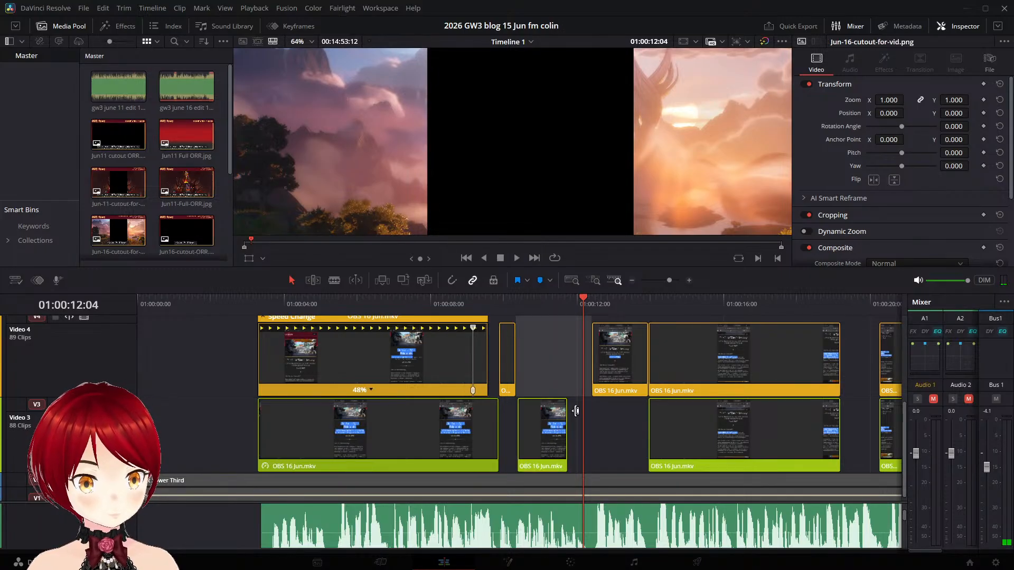
pyautogui.click(547, 429)
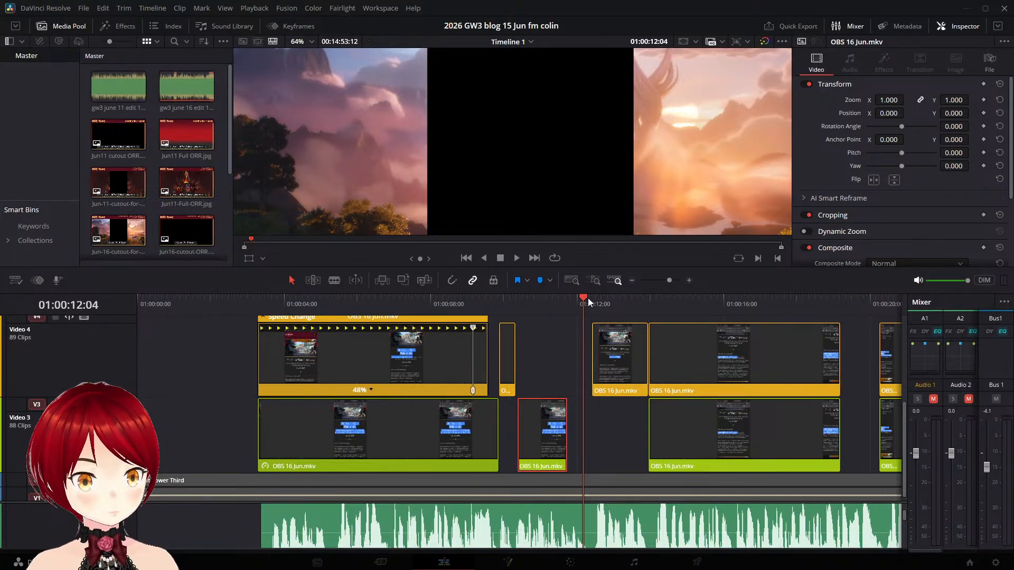
# - Isolate the fully highlighted date frame on Video 3 by splitting the clip at 01:00:10:23 and 01:00:10:22
pyautogui.moveTo(585, 297); pyautogui.dragTo(540, 294)
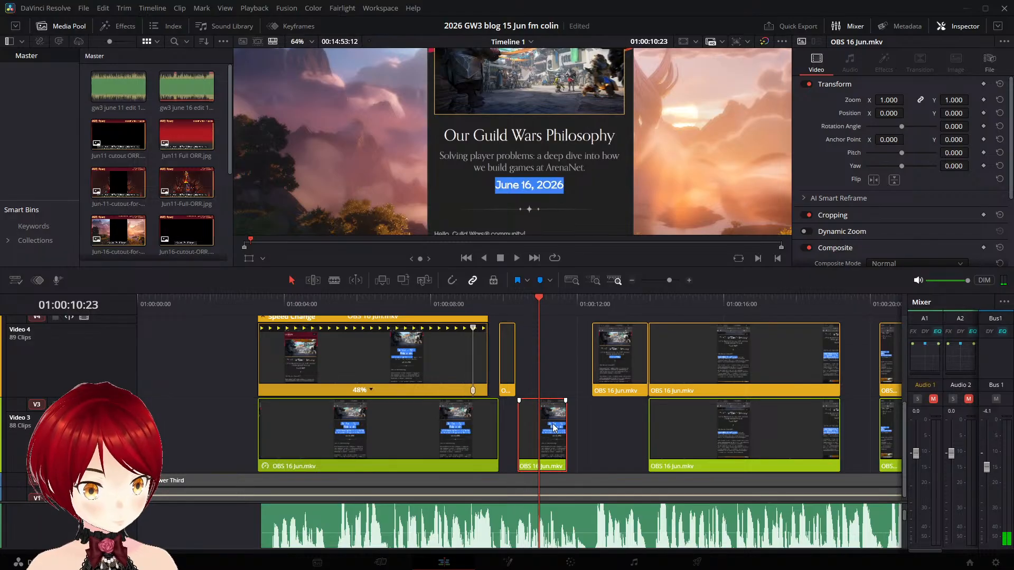
pyautogui.hotkey('ctrl', 'b')
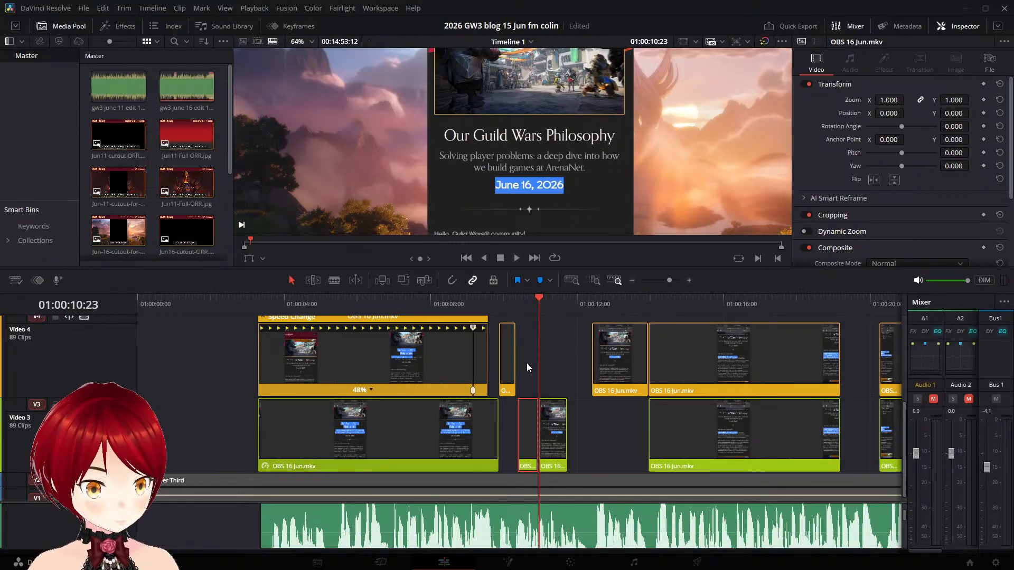
pyautogui.press('Right')
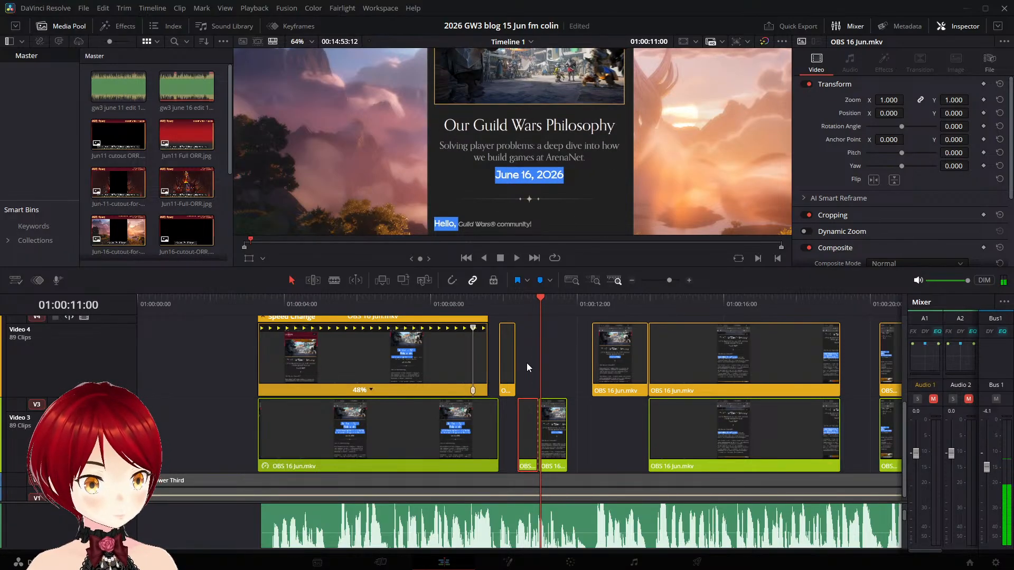
pyautogui.press('Left')
pyautogui.press('Left')
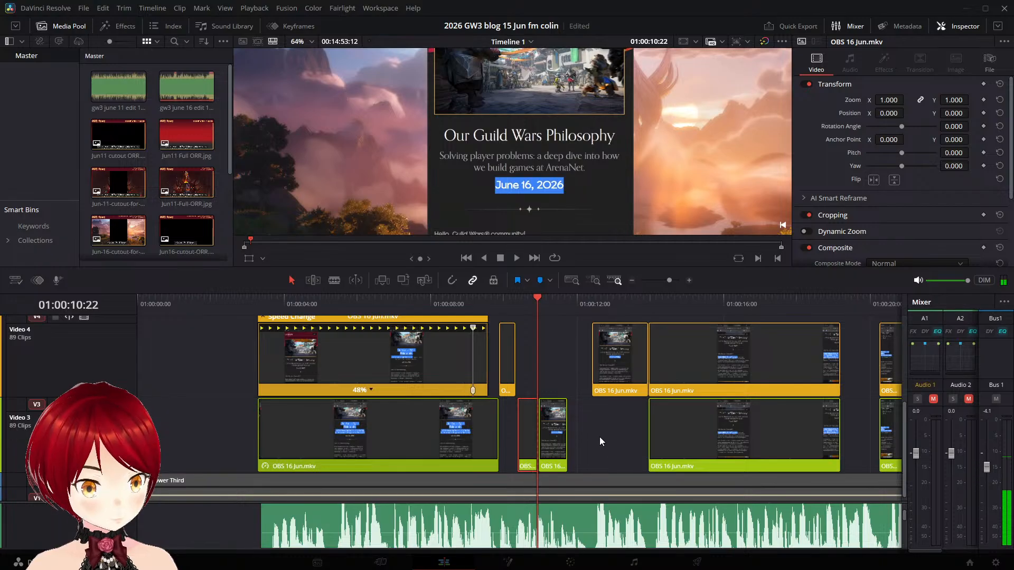
pyautogui.scroll(8, 600, 436)
pyautogui.scroll(3, 591, 455)
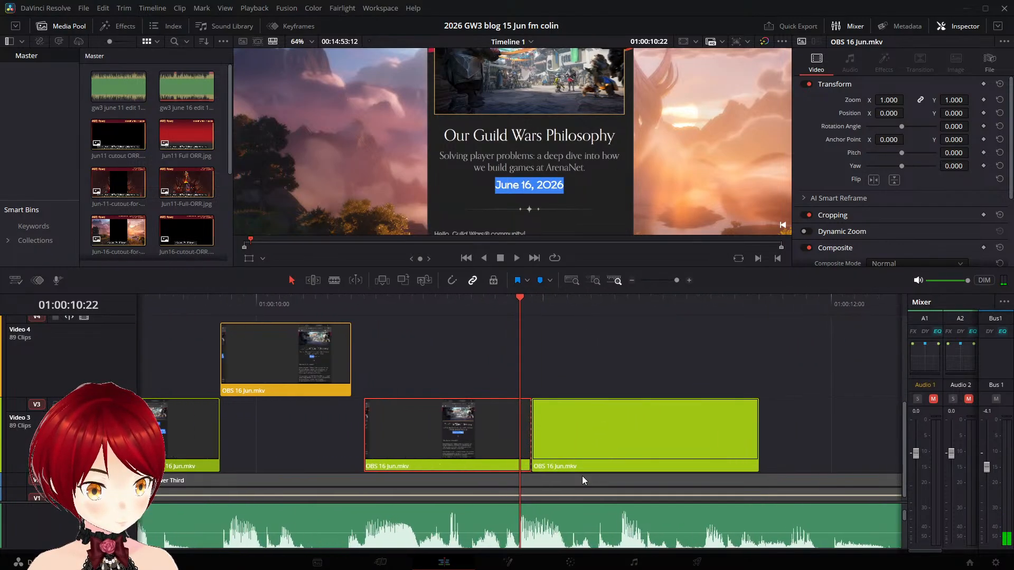
pyautogui.hotkey('ctrl', '\\')
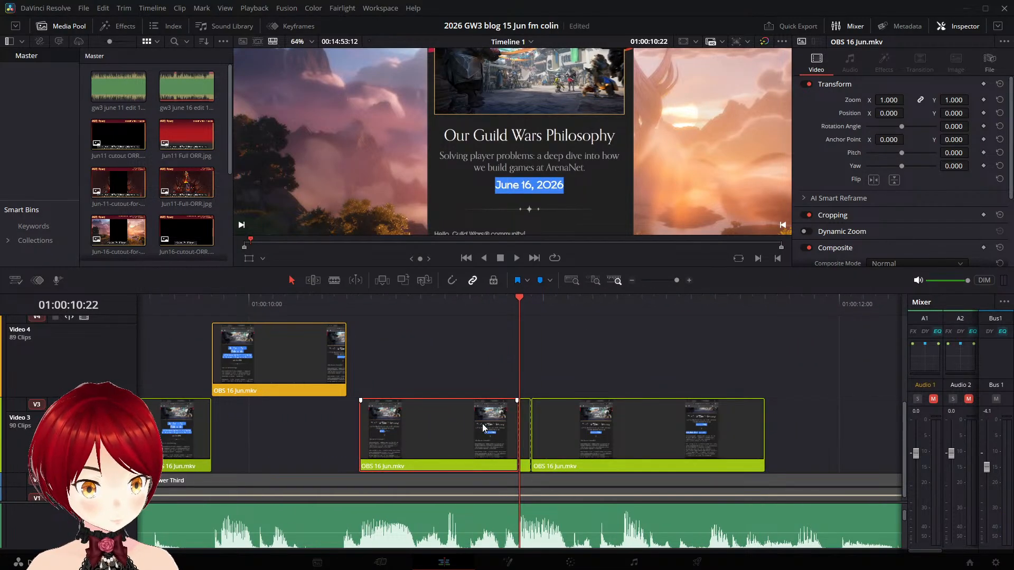
# - Delete the Video 3 date pieces before and after the isolated frame at 01:00:10:22, keeping only that frame
pyautogui.click(613, 404)
pyautogui.press('BackSpace')
pyautogui.click(419, 417)
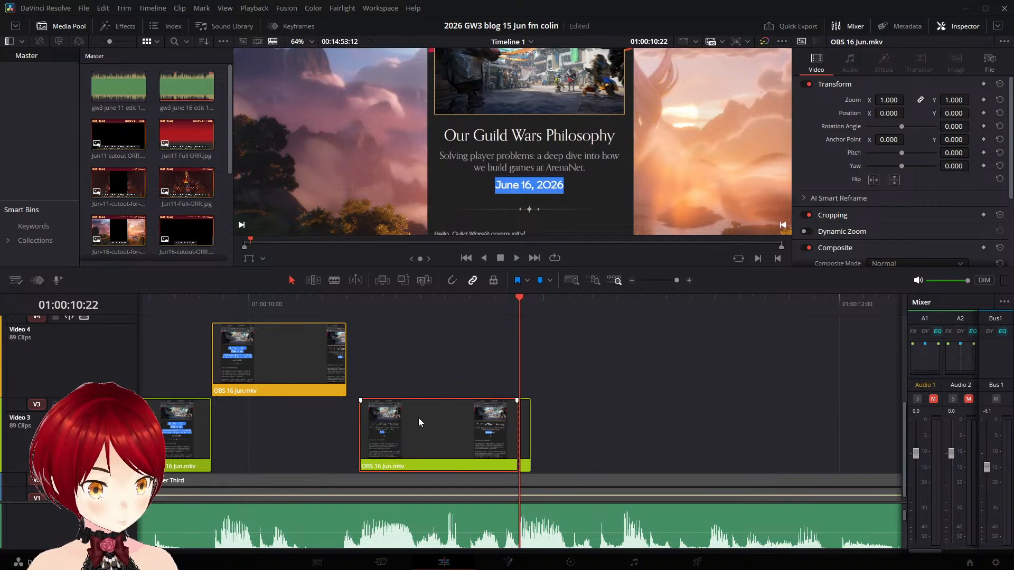
pyautogui.press('BackSpace')
pyautogui.click(528, 420)
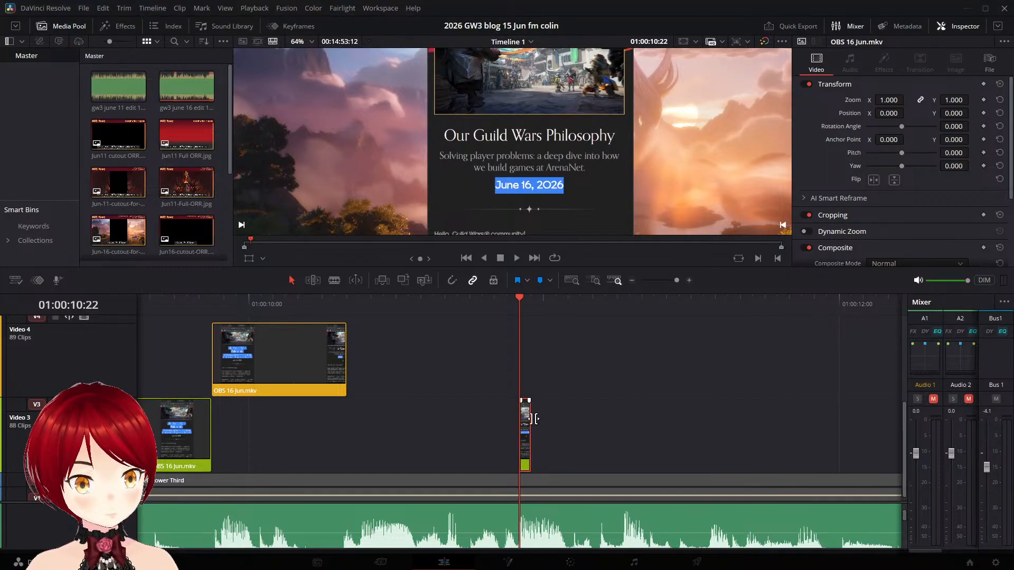
# - Stretch the isolated Video 3 date frame to span about 01:00:10:07 to 01:00:11:03 and play it back
pyautogui.moveTo(532, 422); pyautogui.dragTo(581, 422)
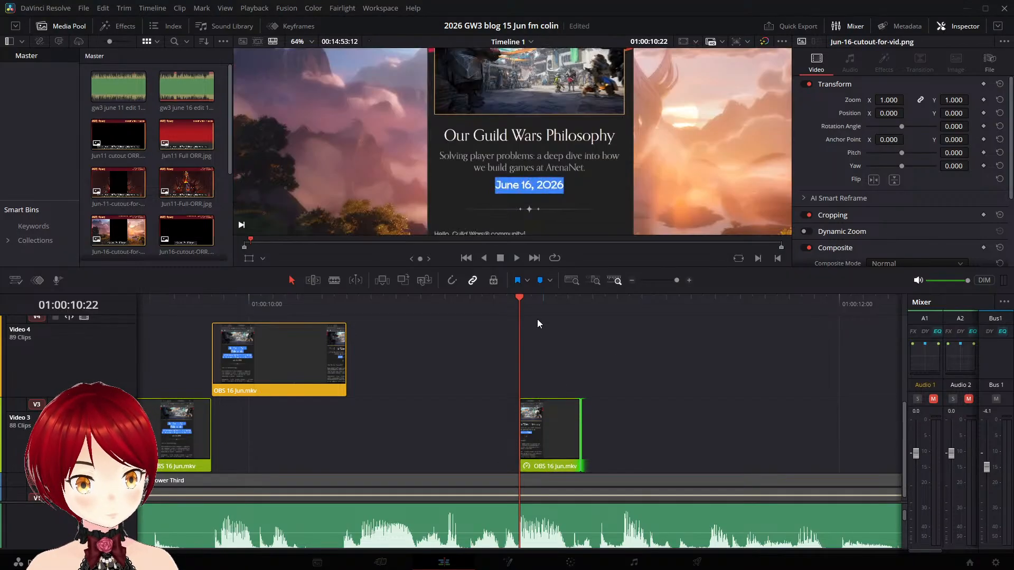
pyautogui.click(517, 258)
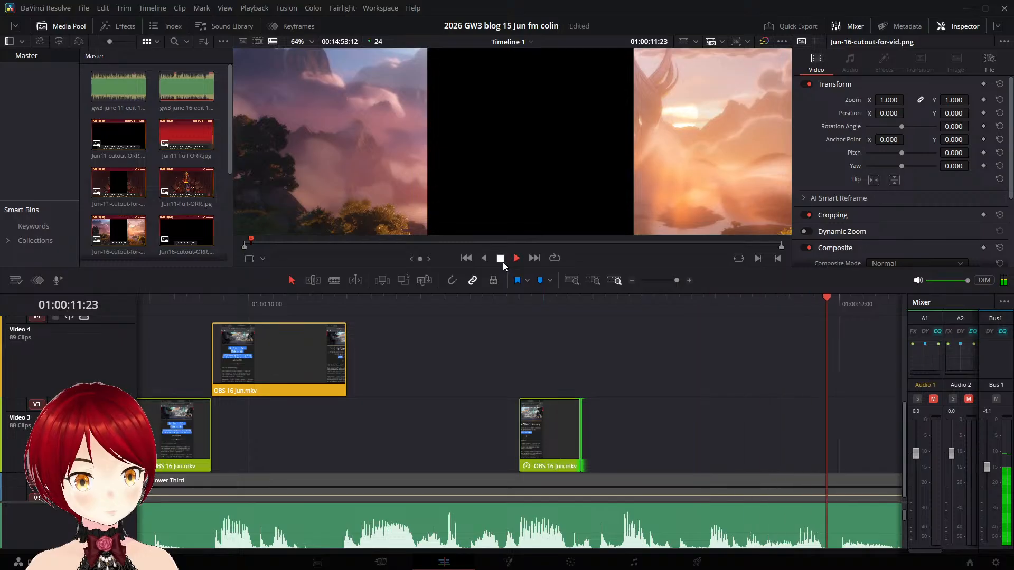
pyautogui.moveTo(517, 430); pyautogui.dragTo(333, 421)
pyautogui.click(277, 299)
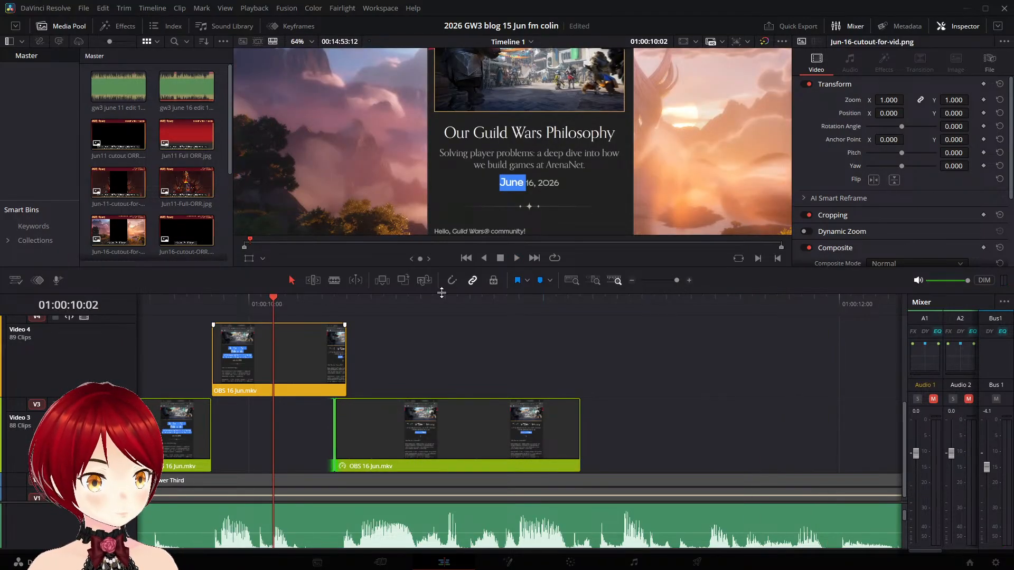
pyautogui.click(515, 259)
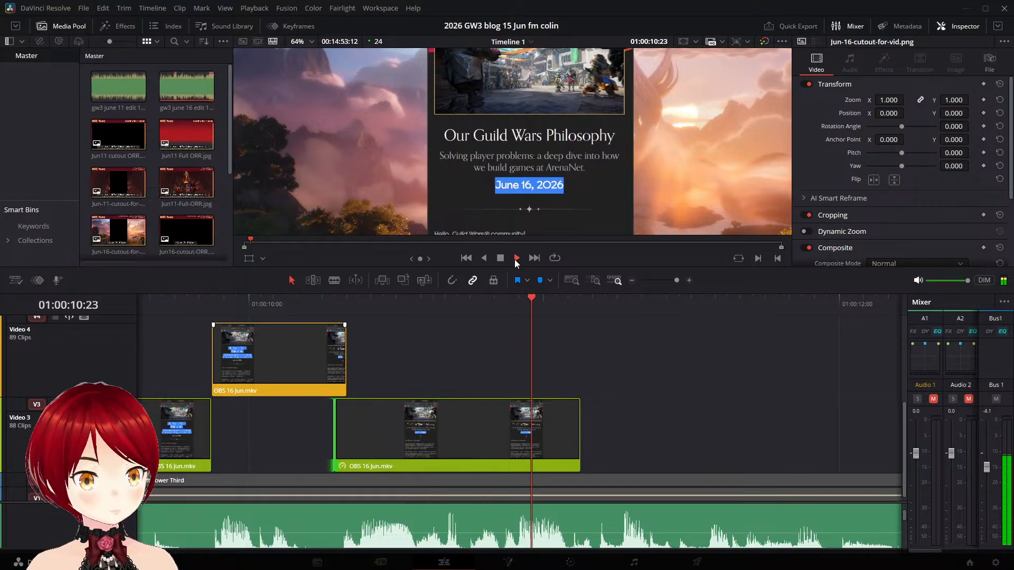
pyautogui.click(500, 257)
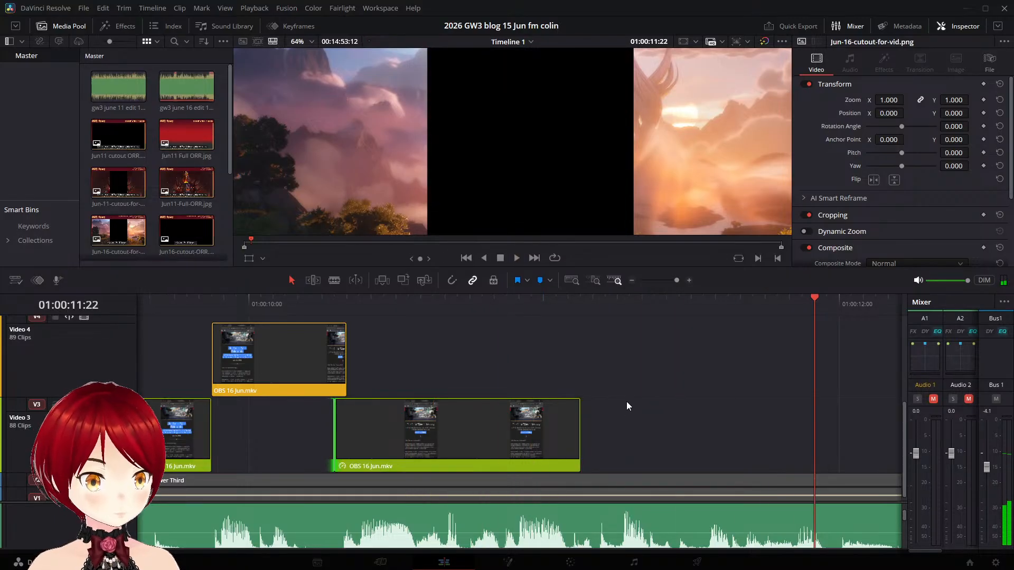
# - Extend the end of the Video 3 date frame clip to about the start of the next Video 4 clip after 01:00:12:00
pyautogui.hscroll(4, 626, 388)
pyautogui.scroll(-2, 613, 377)
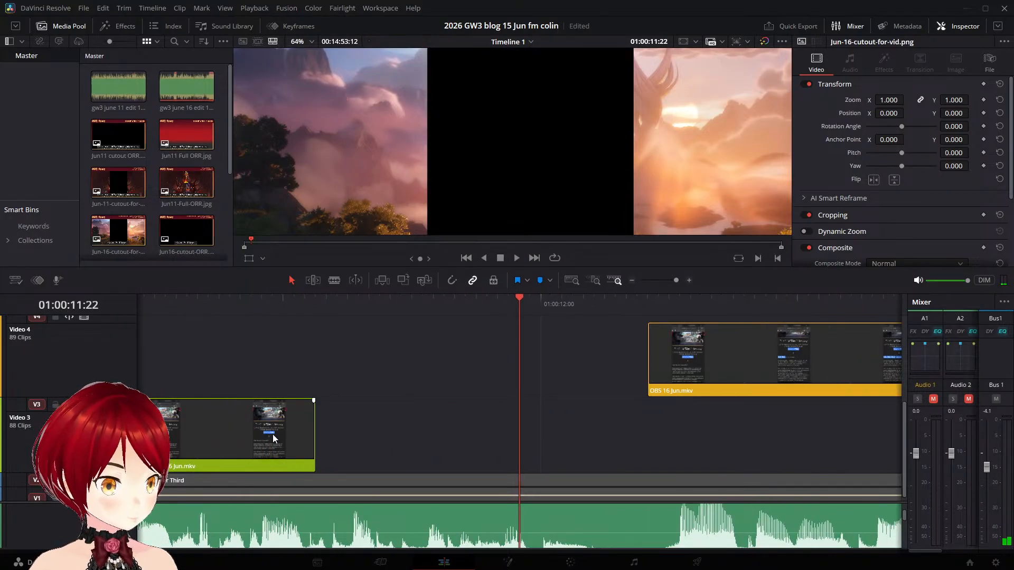
pyautogui.moveTo(314, 416); pyautogui.dragTo(658, 438)
pyautogui.scroll(-4, 564, 422)
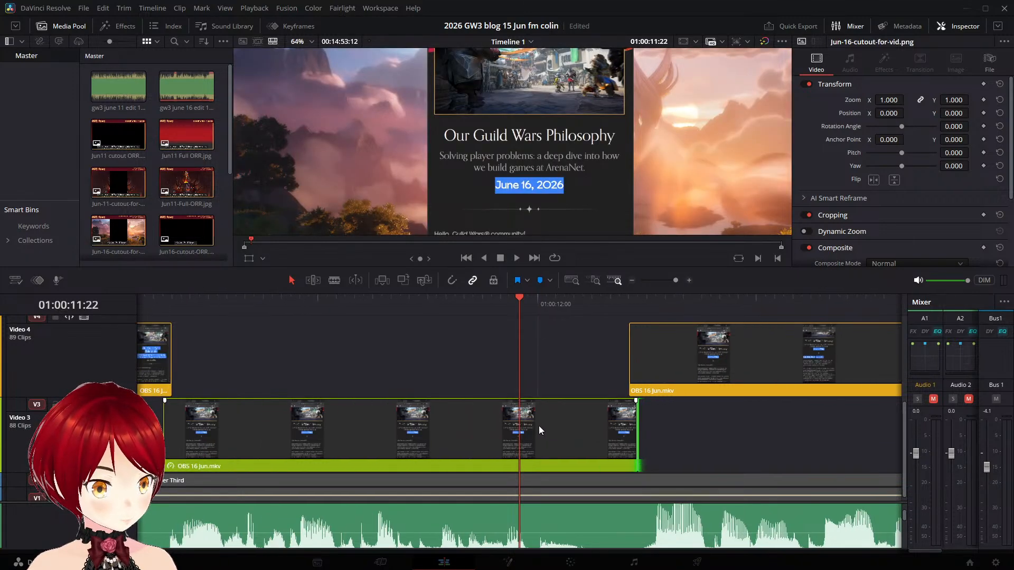
# - Play the timeline from the start of the extended date clip through the opening-paragraph highlight into the following gap
pyautogui.click(171, 308)
pyautogui.press('space')
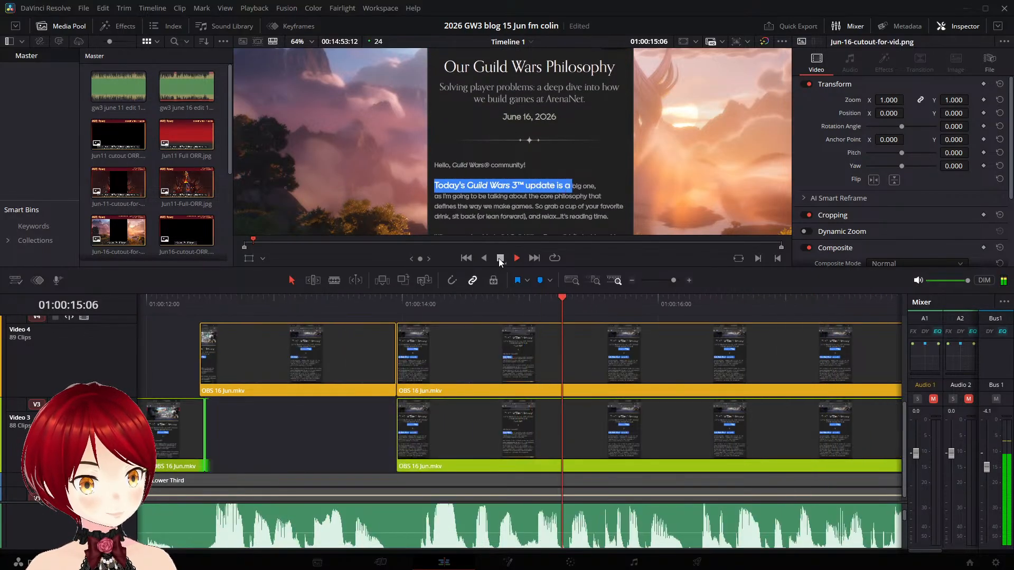
pyautogui.click(500, 258)
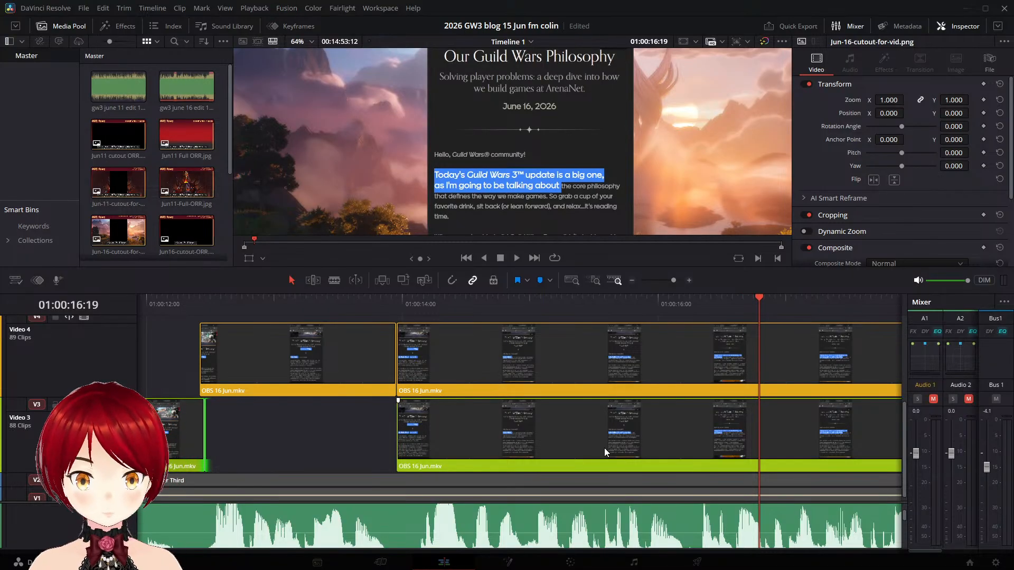
pyautogui.hscroll(10, 452, 358)
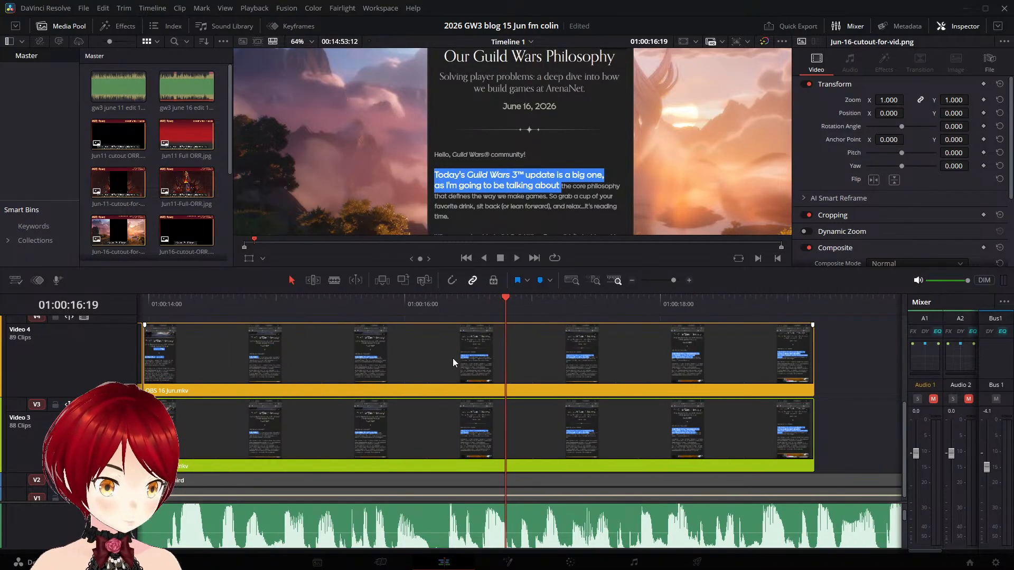
pyautogui.press('space')
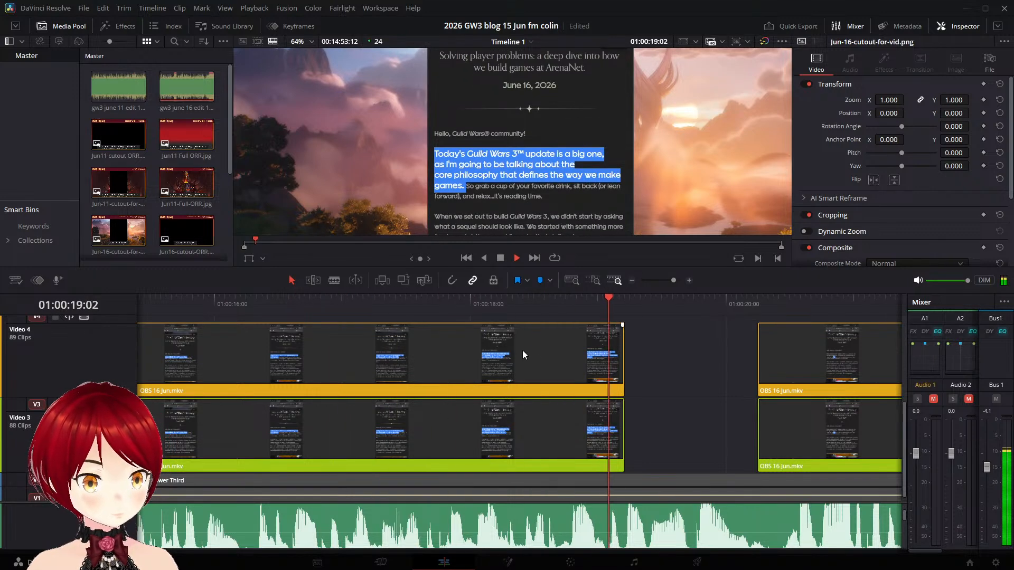
pyautogui.press('space')
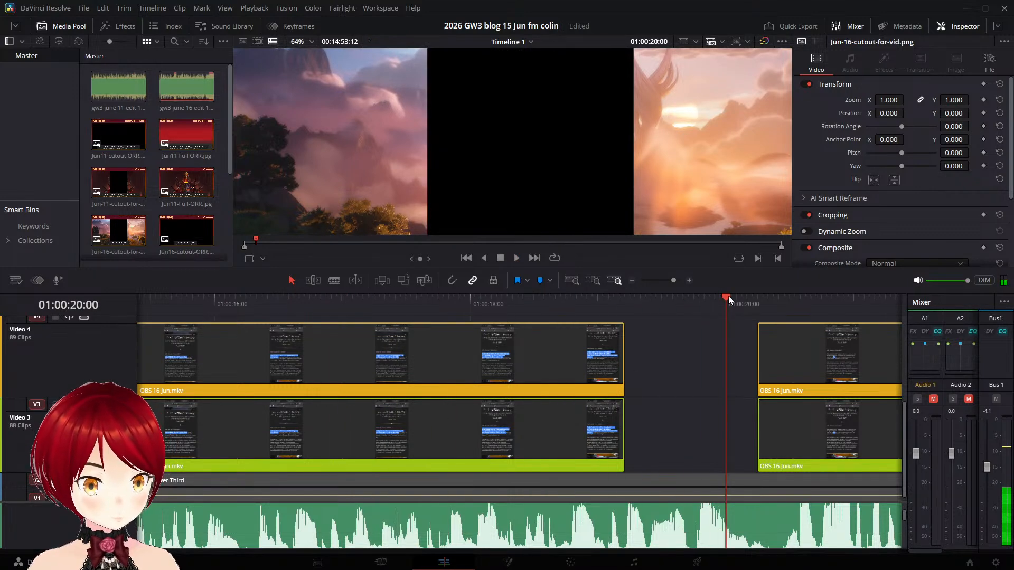
# - Split off the last frame of the Video 3 opening-paragraph clip at 01:00:19:04 and move the playhead back to 01:00:18:17
pyautogui.moveTo(728, 296); pyautogui.dragTo(624, 287)
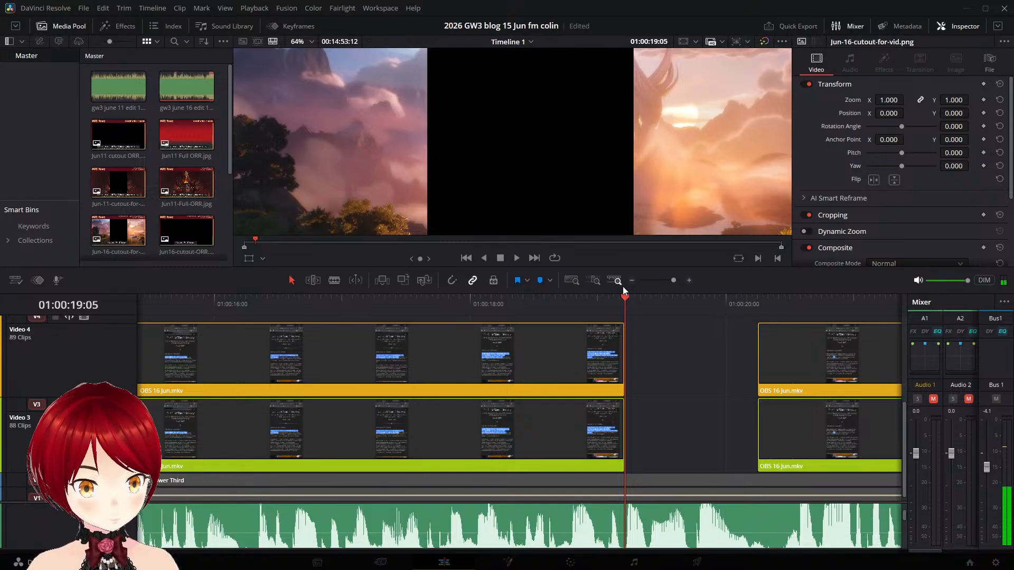
pyautogui.press('Left')
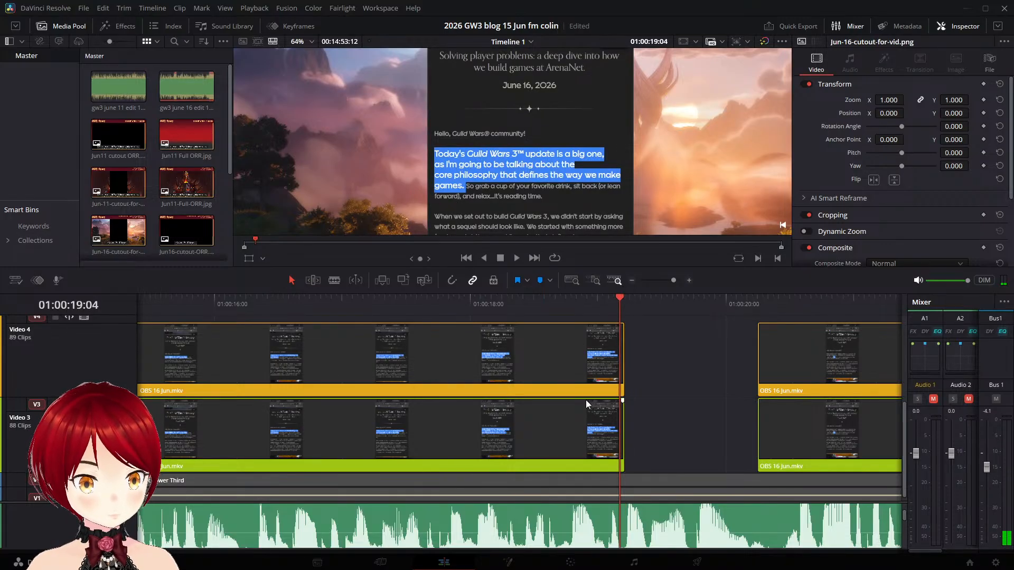
pyautogui.click(606, 435)
pyautogui.press('Left')
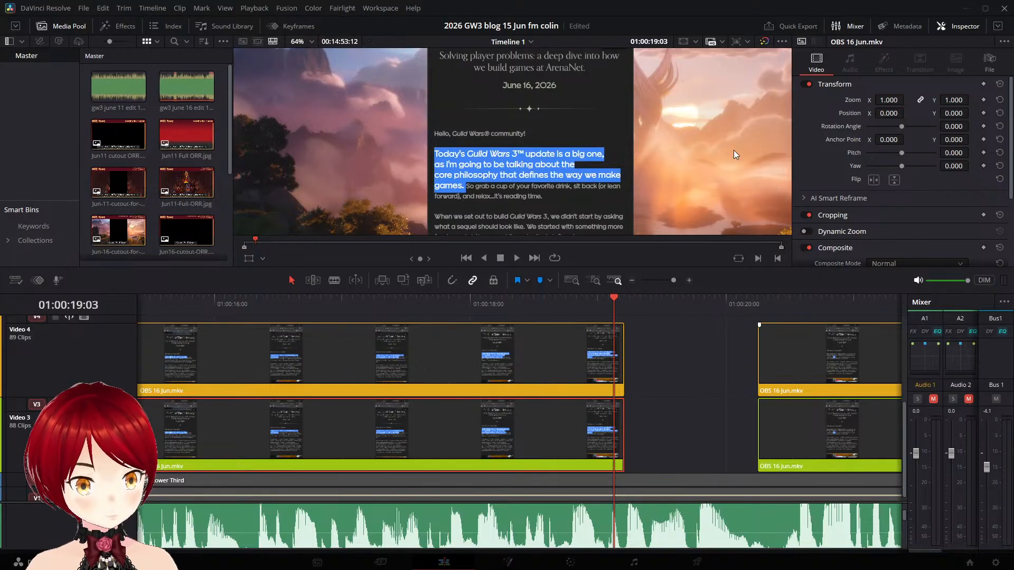
pyautogui.moveTo(629, 301); pyautogui.dragTo(623, 303)
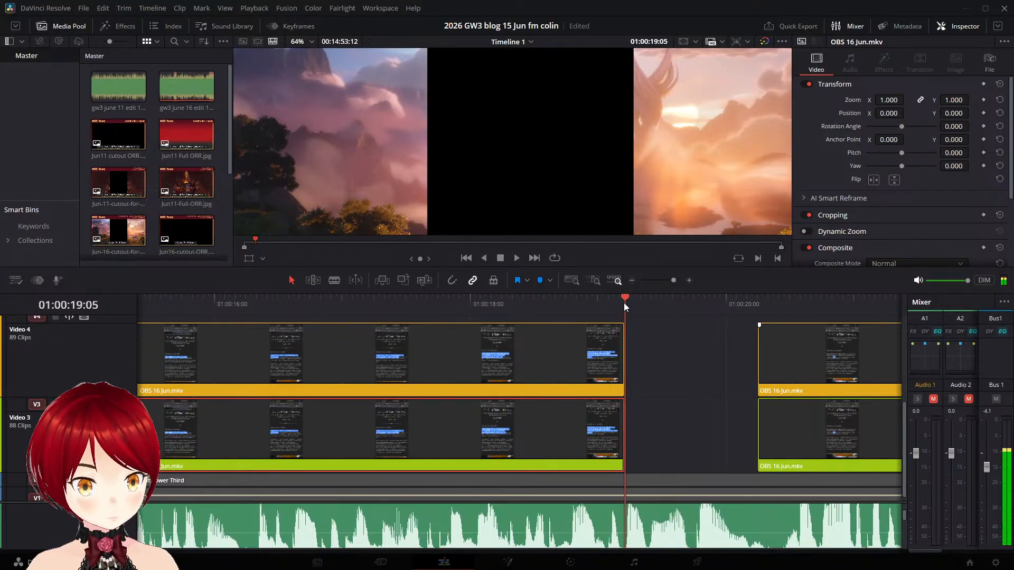
pyautogui.click(619, 302)
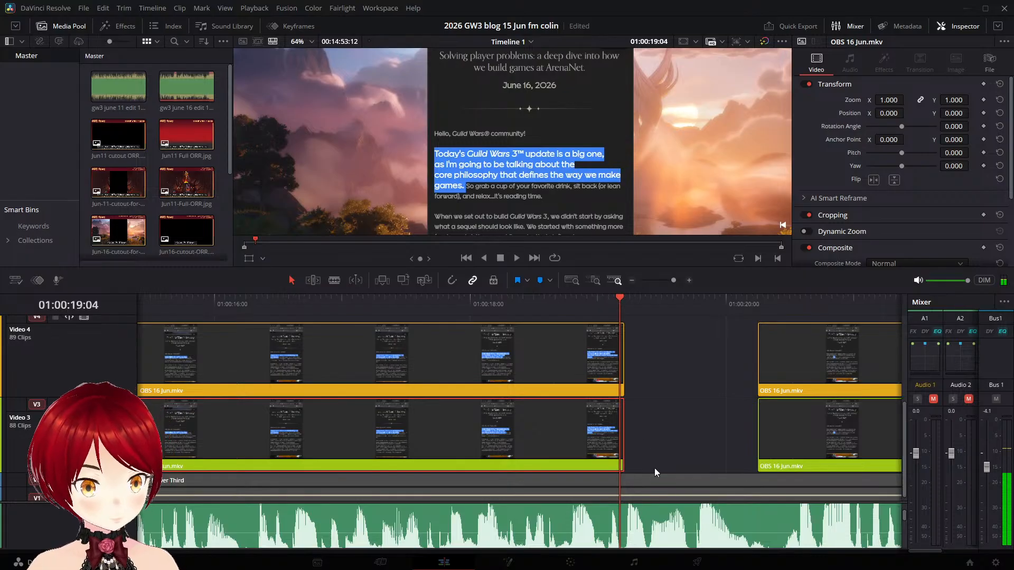
pyautogui.hscroll(-3, 655, 468)
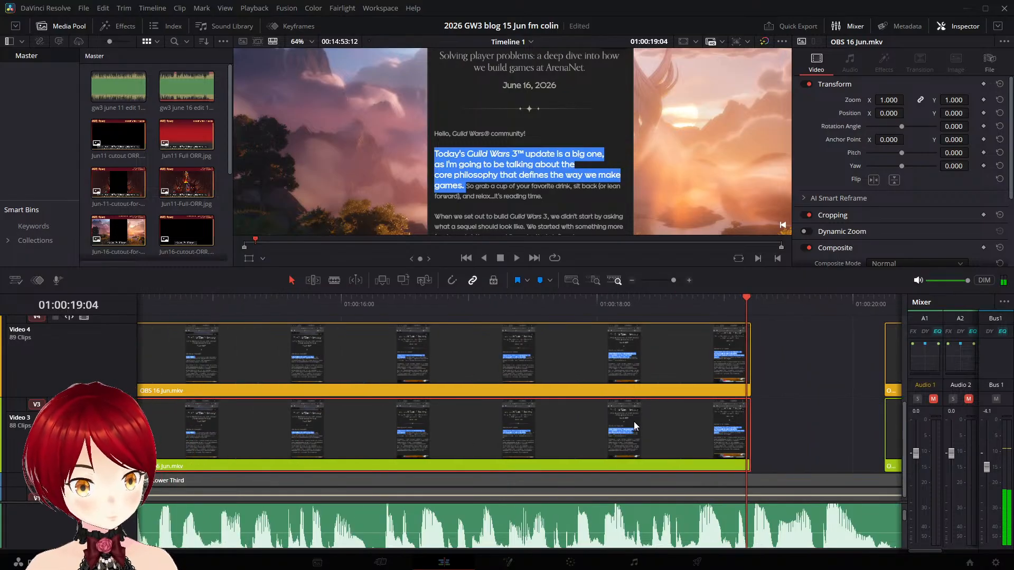
pyautogui.click(749, 426)
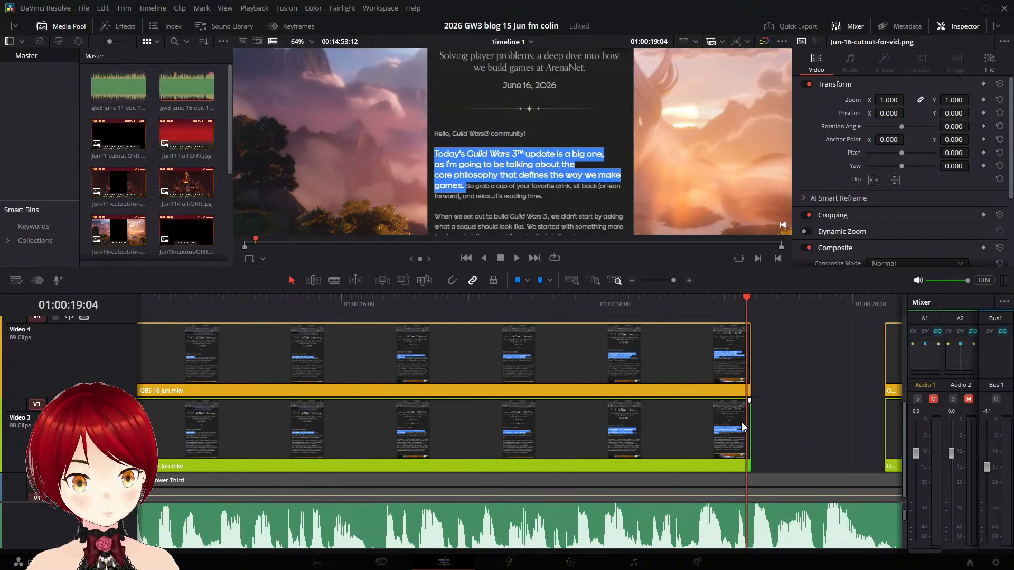
pyautogui.click(740, 420)
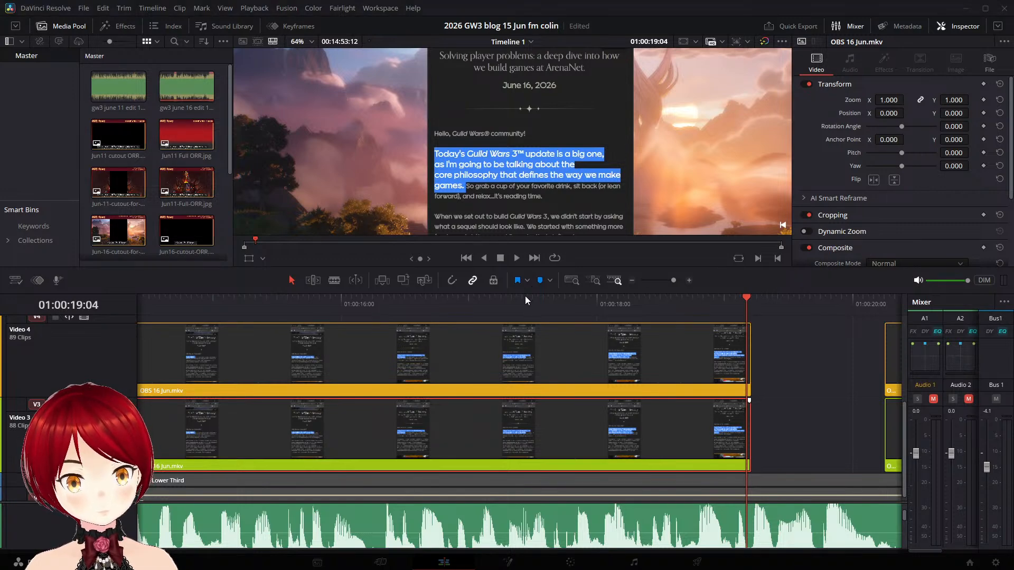
pyautogui.hotkey('ctrl', 'b')
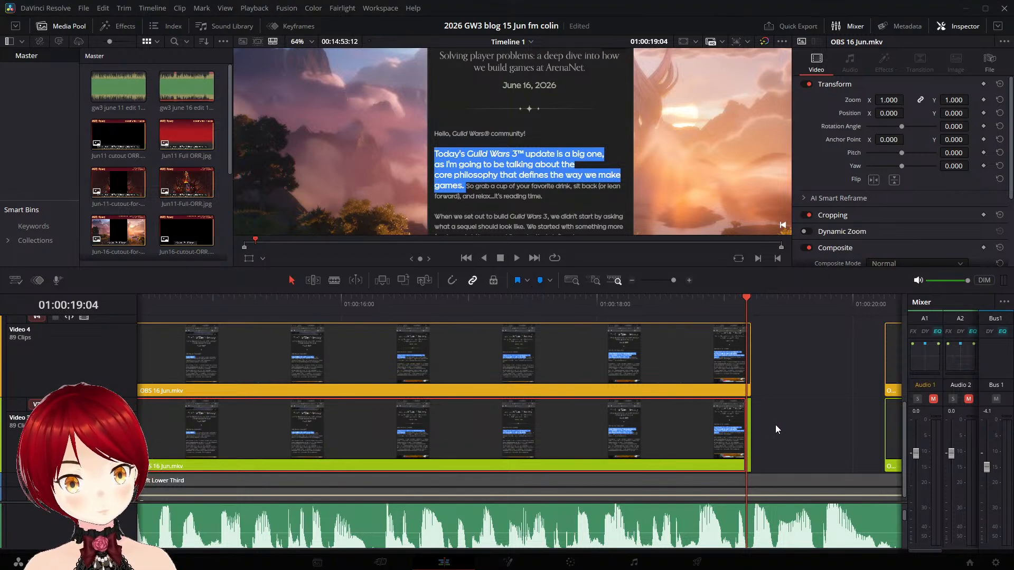
pyautogui.moveTo(750, 303); pyautogui.dragTo(687, 303)
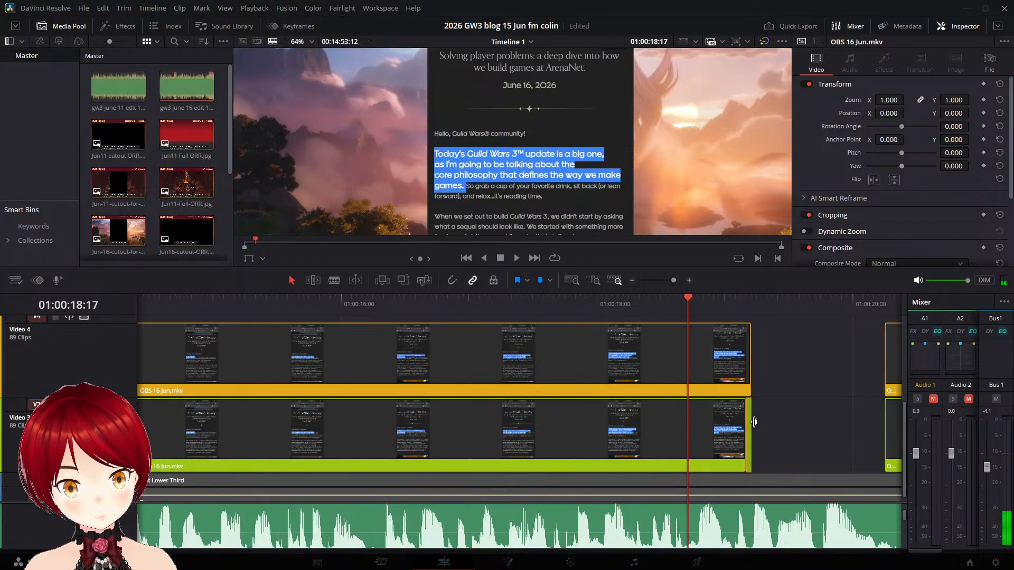
# - Stretch the isolated Video 3 opening-paragraph frame to end at about 01:00:19:22 and play it back
pyautogui.click(753, 422)
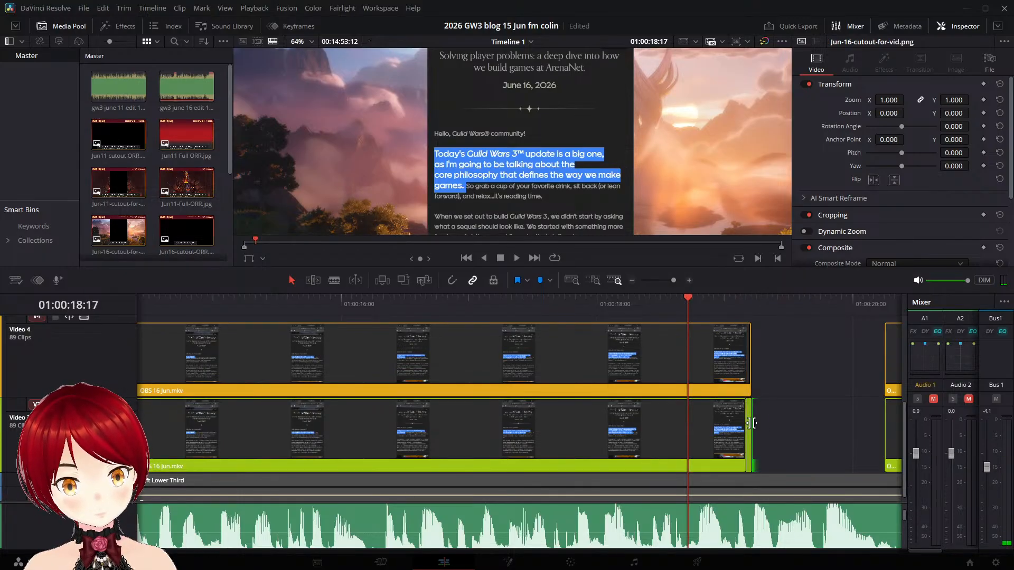
pyautogui.moveTo(751, 422); pyautogui.dragTo(842, 423)
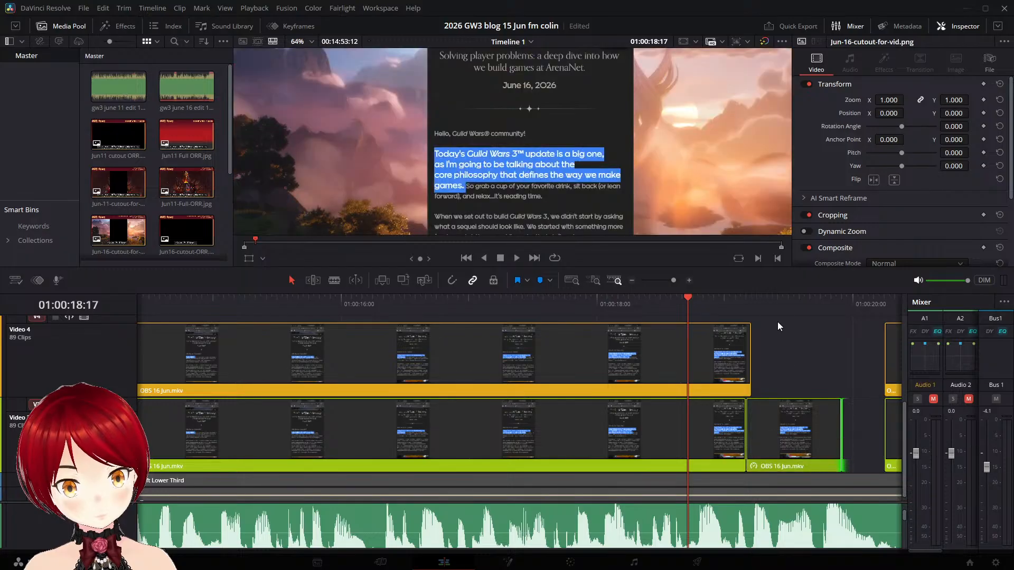
pyautogui.click(772, 304)
pyautogui.click(692, 303)
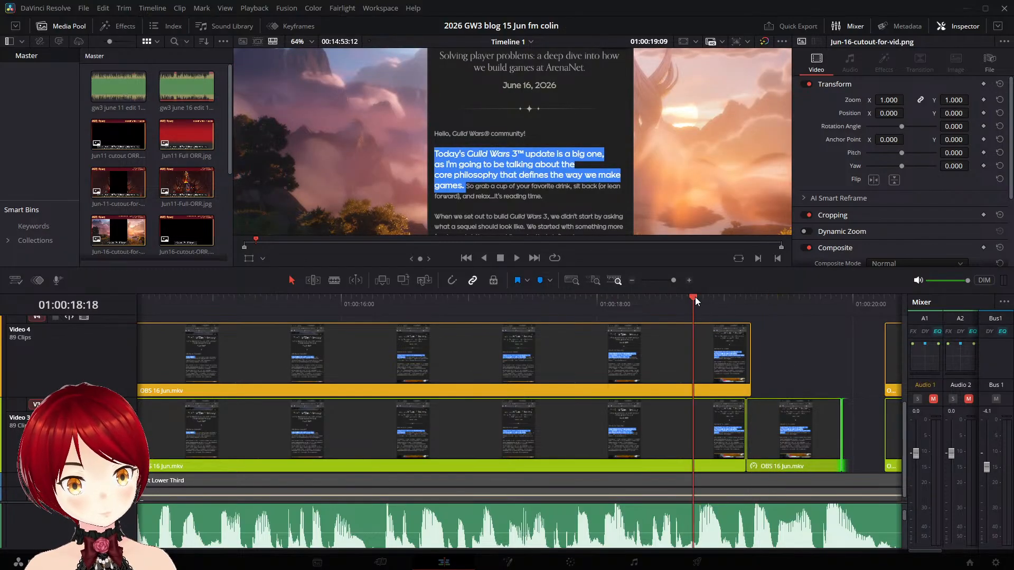
pyautogui.press('space')
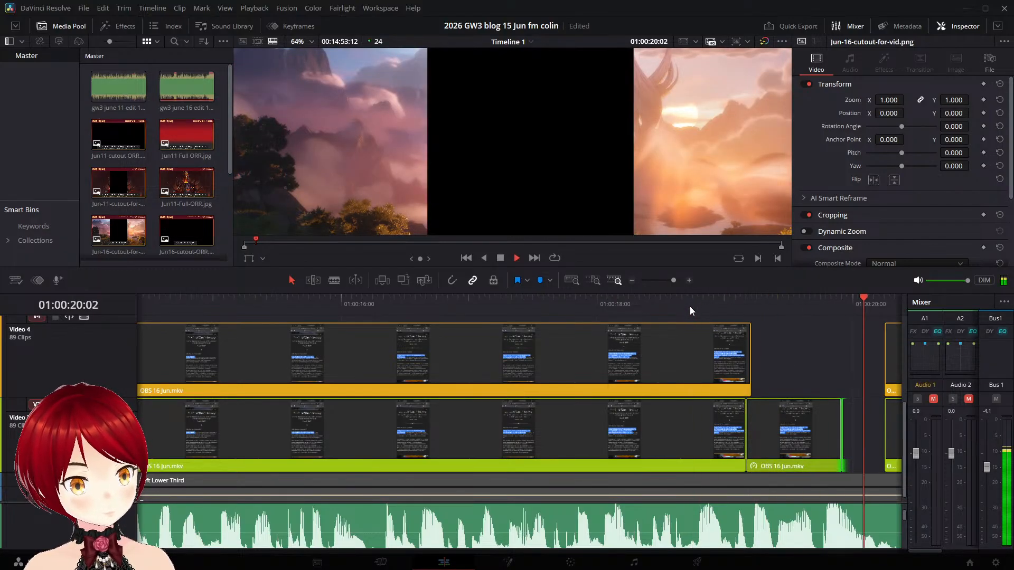
pyautogui.press('space')
# - Delete the Video 3 opening-paragraph segment before the held frame and extend that frame's end to about 01:00:20:03
pyautogui.click(681, 416)
pyautogui.press('BackSpace')
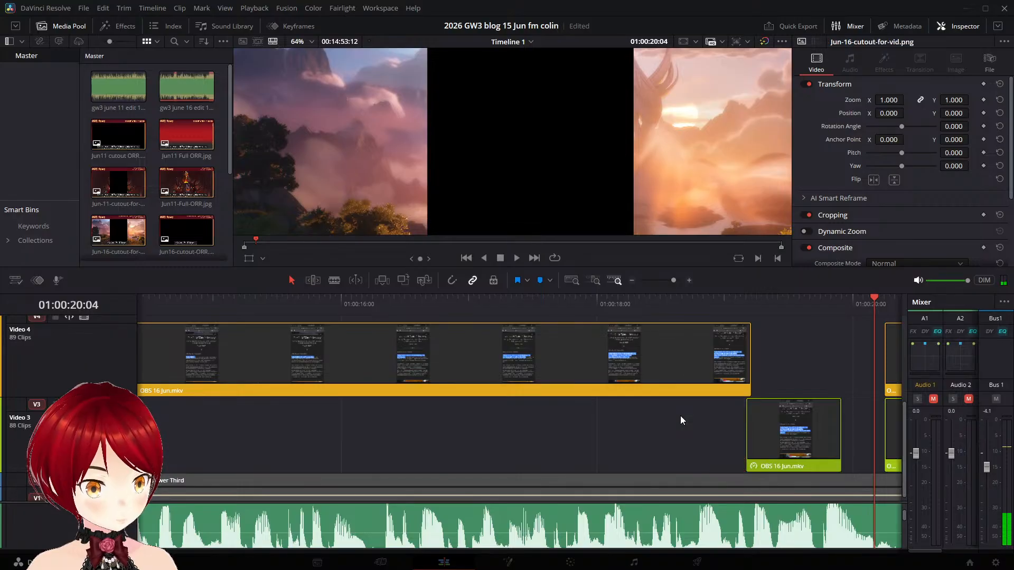
pyautogui.click(778, 430)
pyautogui.moveTo(843, 420); pyautogui.dragTo(869, 422)
# - Show the retime controls on the Video 4 opening-paragraph clip and play it from its start to 01:00:19:01
pyautogui.click(534, 300)
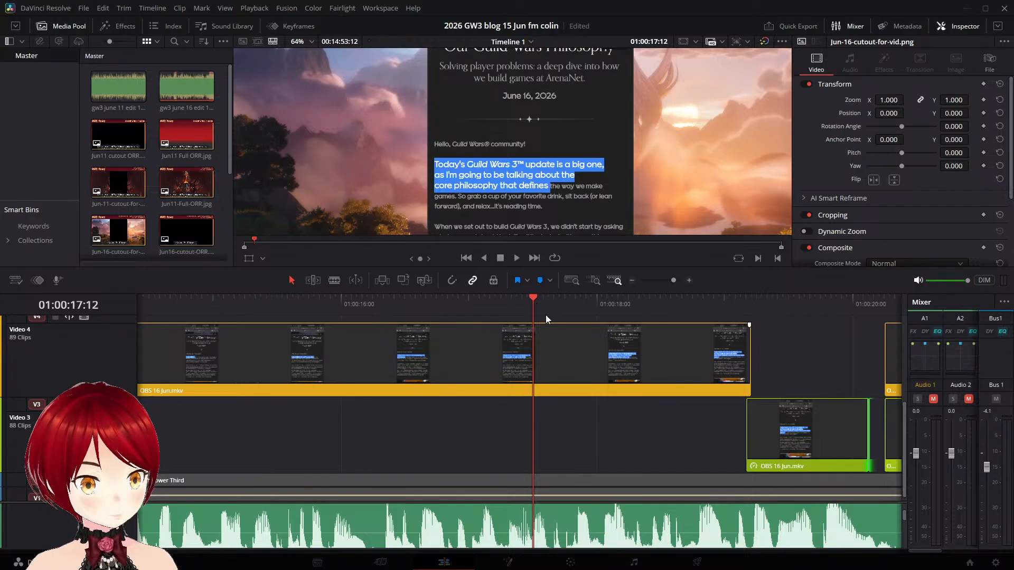
pyautogui.scroll(-3, 549, 338)
pyautogui.click(596, 328)
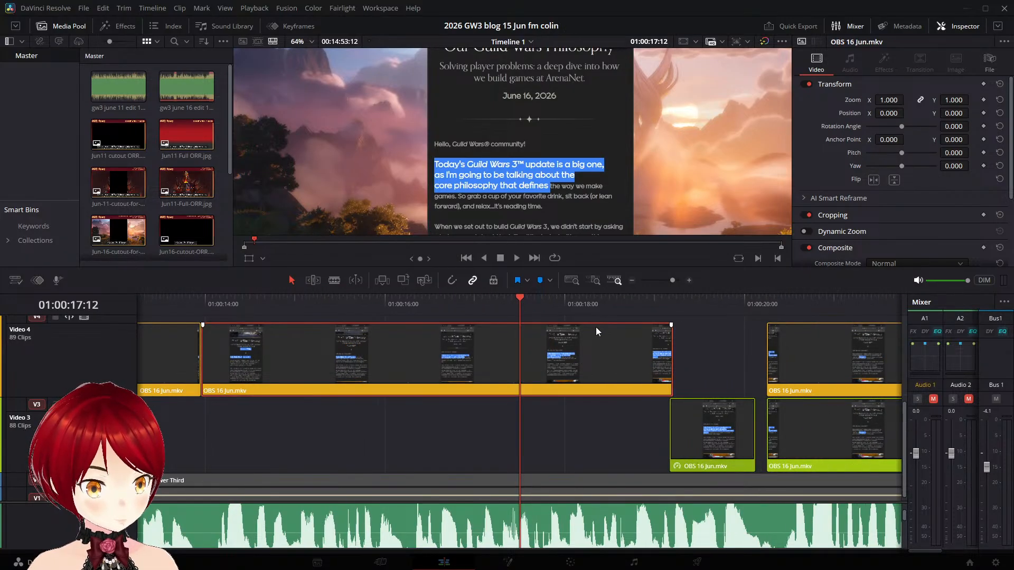
pyautogui.hotkey('ctrl', 'r')
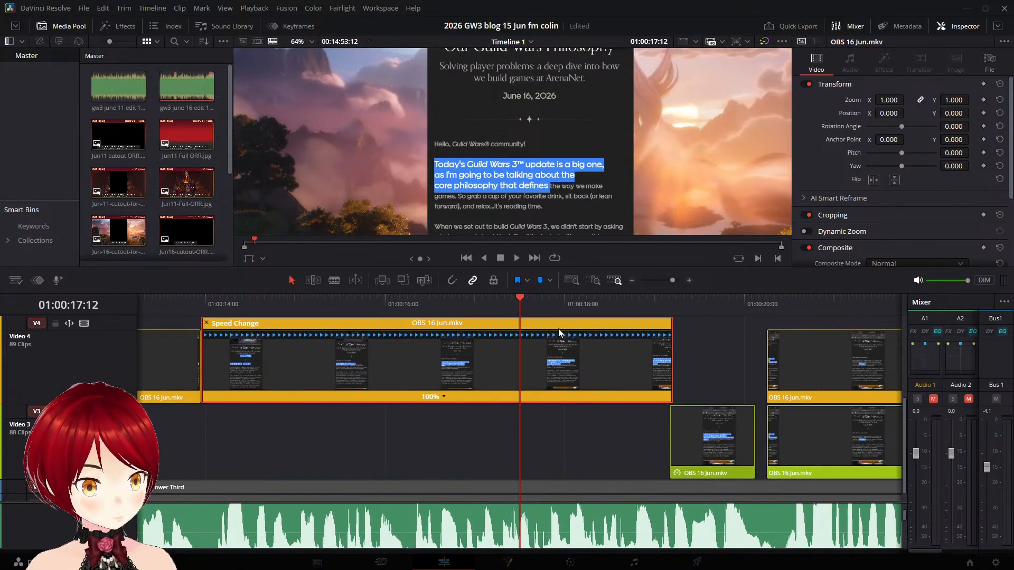
pyautogui.click(212, 300)
pyautogui.press('space')
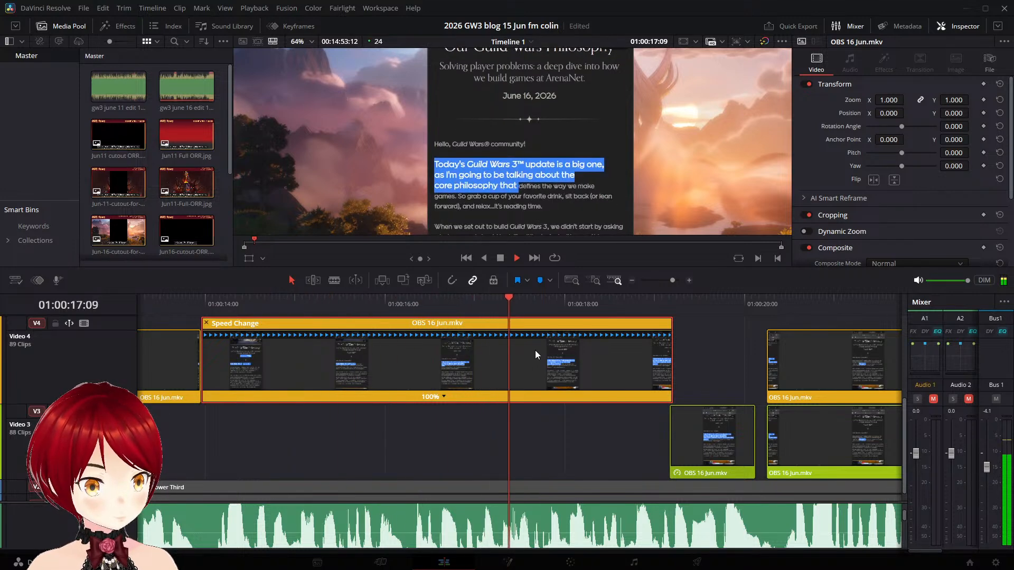
pyautogui.press('space')
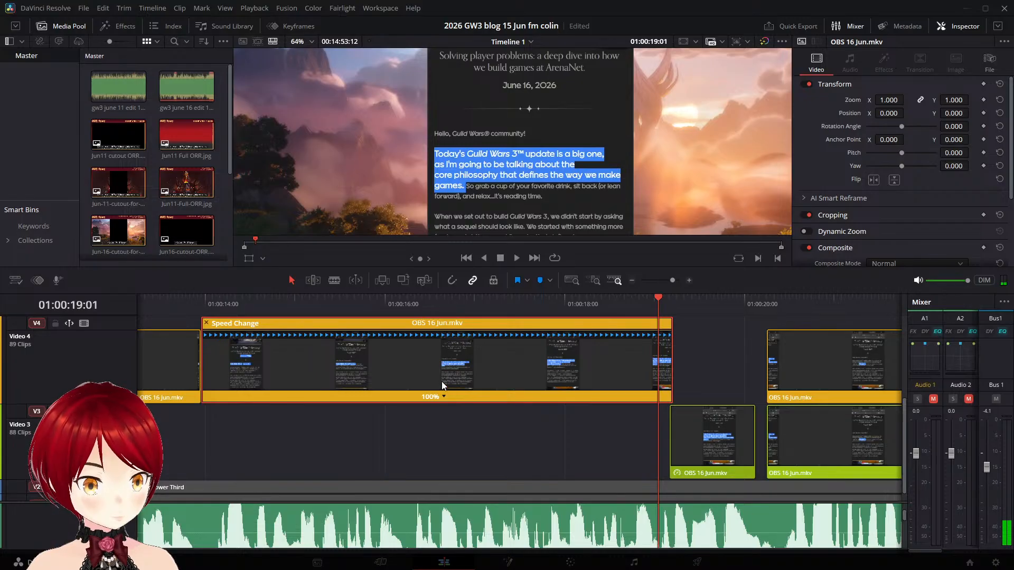
# - Add a speed point at 01:00:19:01 in the Video 4 opening-paragraph clip, slow the part before it to 89%, and play it back
pyautogui.click(461, 413)
pyautogui.moveTo(660, 336); pyautogui.dragTo(714, 338)
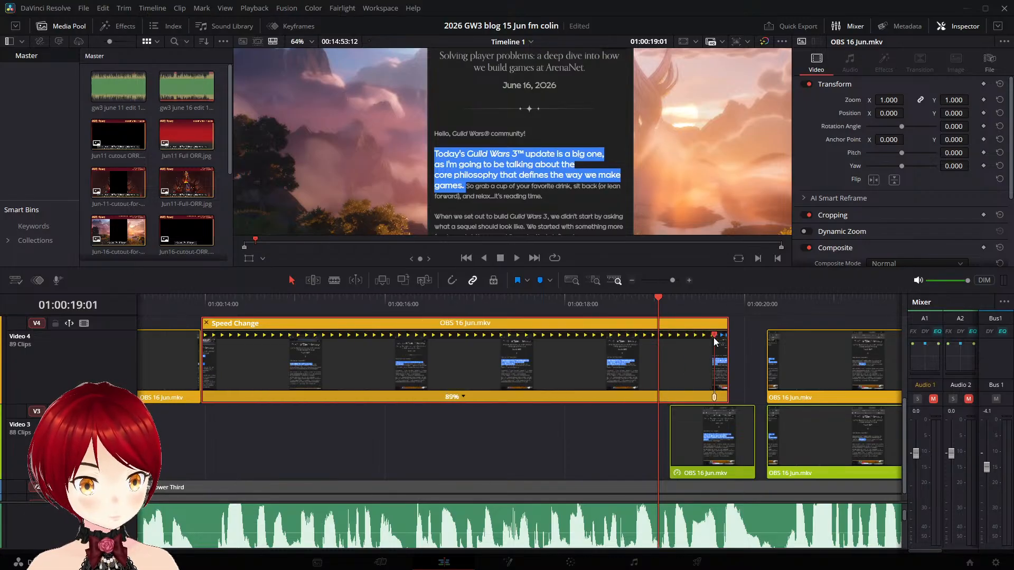
pyautogui.click(274, 299)
pyautogui.press('space')
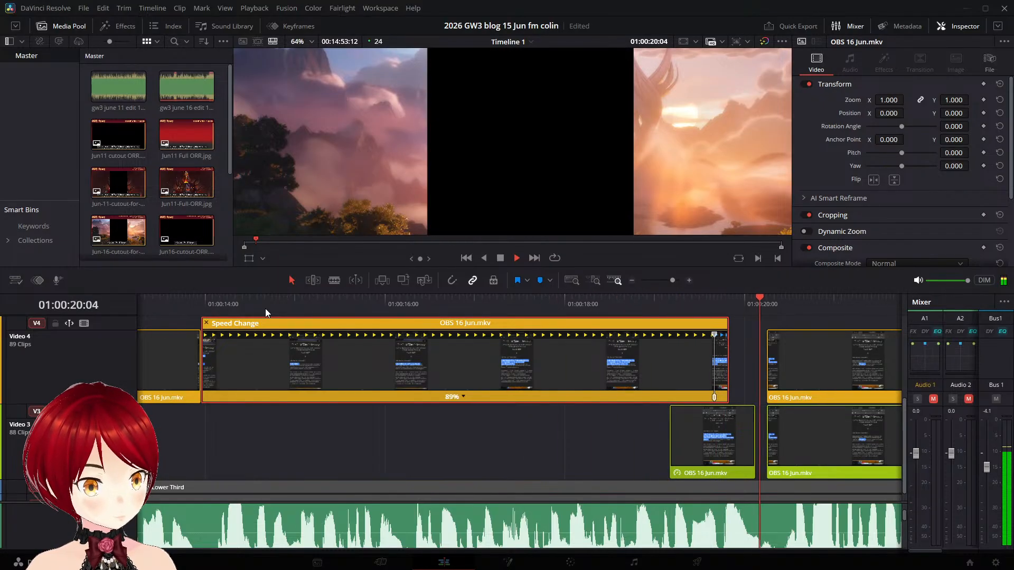
pyautogui.press('space')
# - Extend the held Video 3 opening-paragraph frame by 3 frames to meet the next clip, and play through into the following gap
pyautogui.click(664, 460)
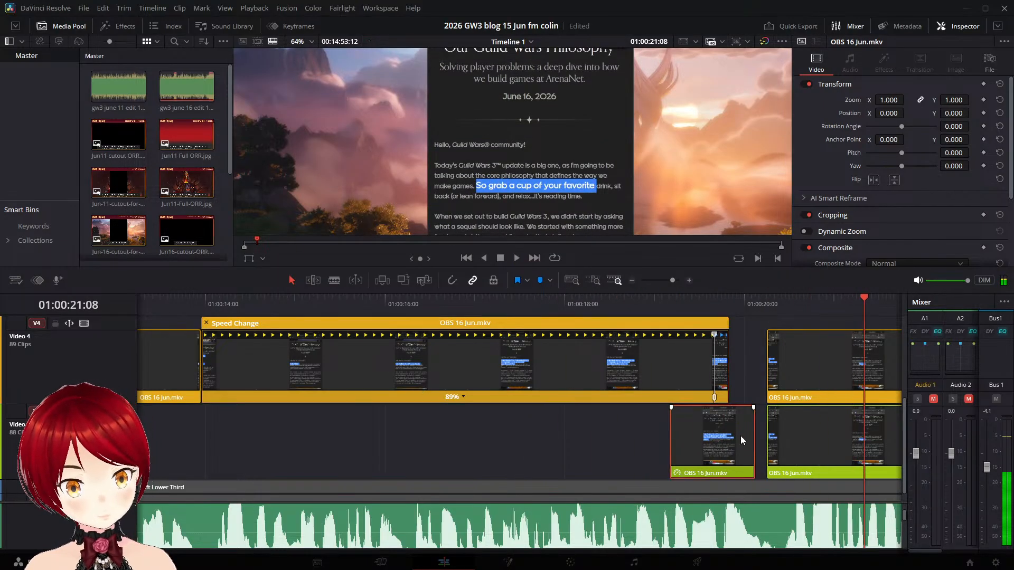
pyautogui.moveTo(754, 431); pyautogui.dragTo(766, 431)
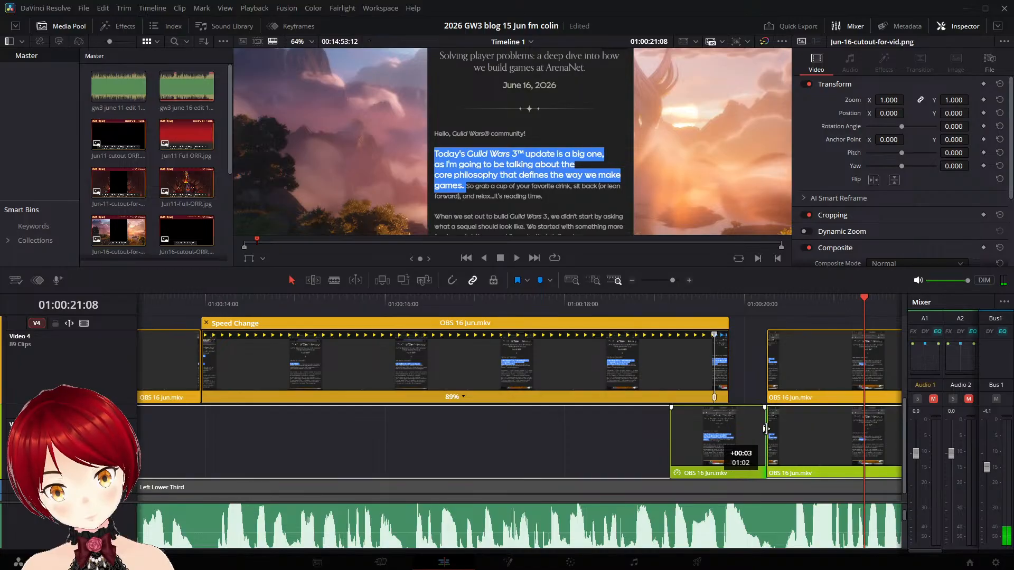
pyautogui.click(464, 301)
pyautogui.press('space')
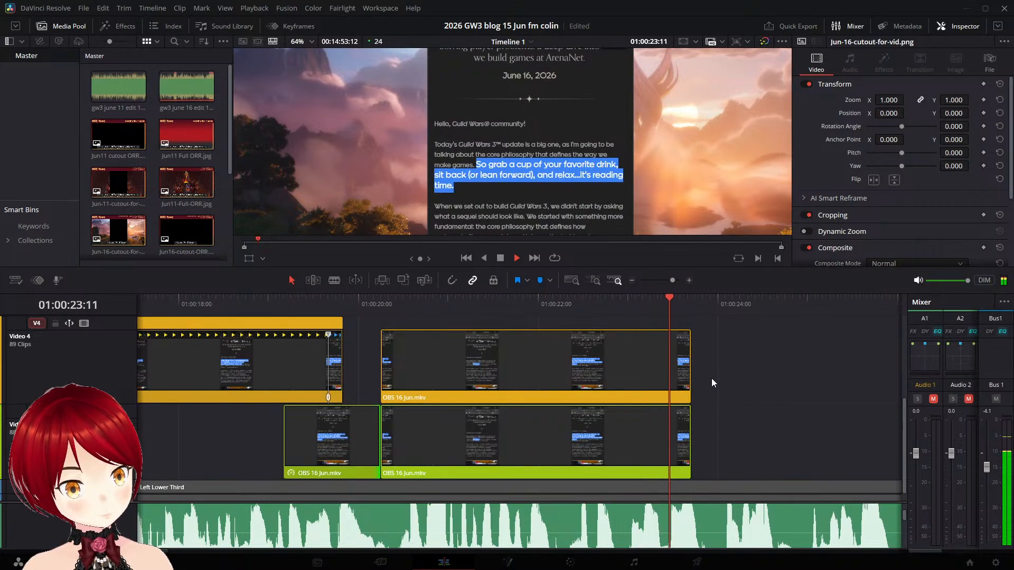
pyautogui.press('space')
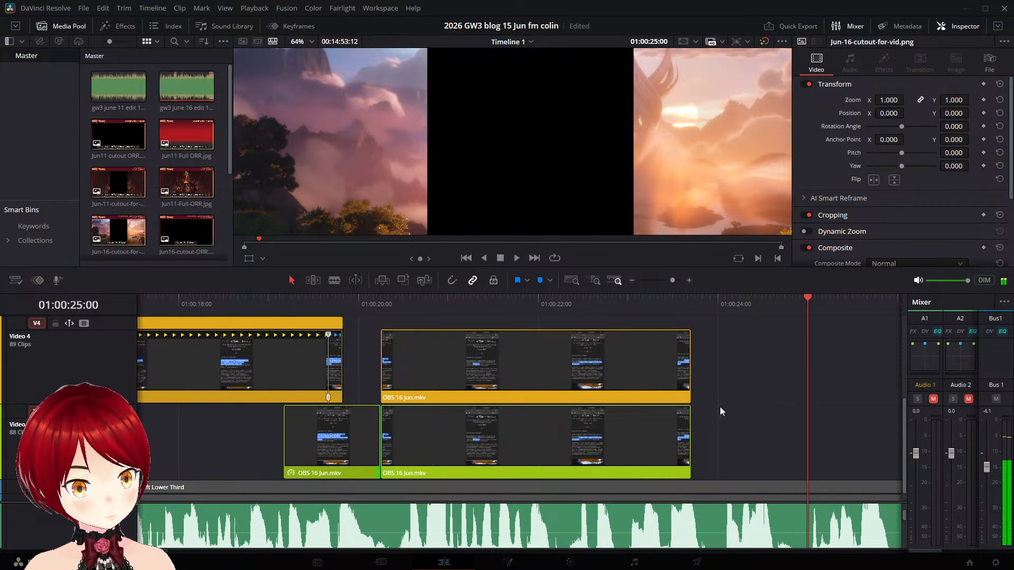
pyautogui.scroll(-1, 721, 407)
pyautogui.click(426, 440)
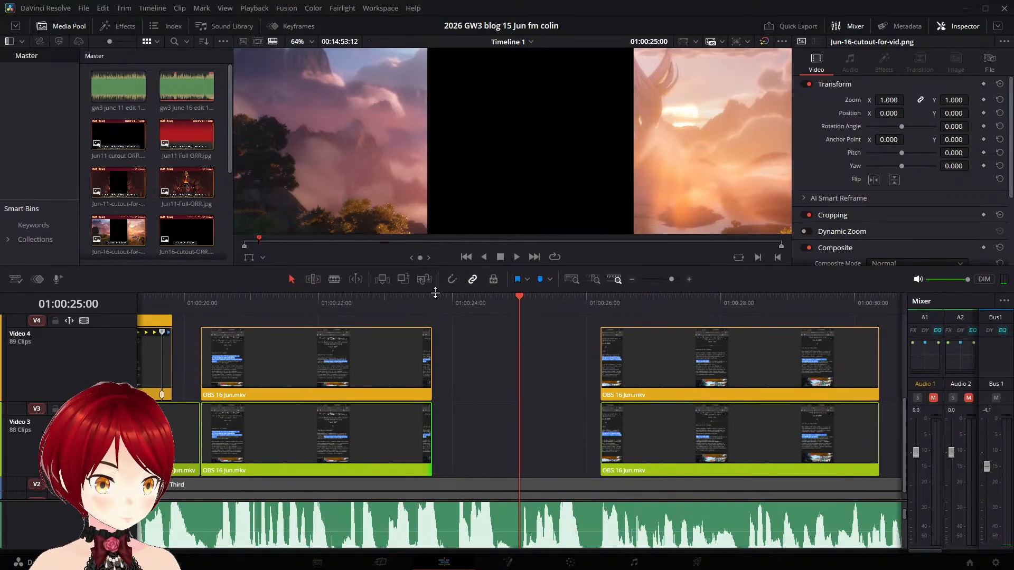
pyautogui.moveTo(521, 297); pyautogui.dragTo(435, 301)
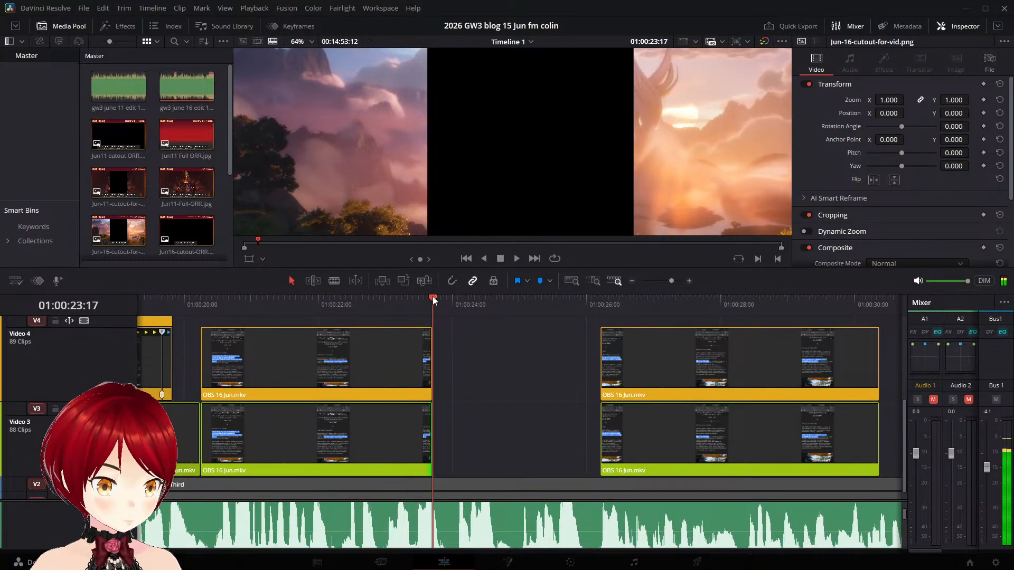
pyautogui.press('Left')
pyautogui.hscroll(-4, 483, 390)
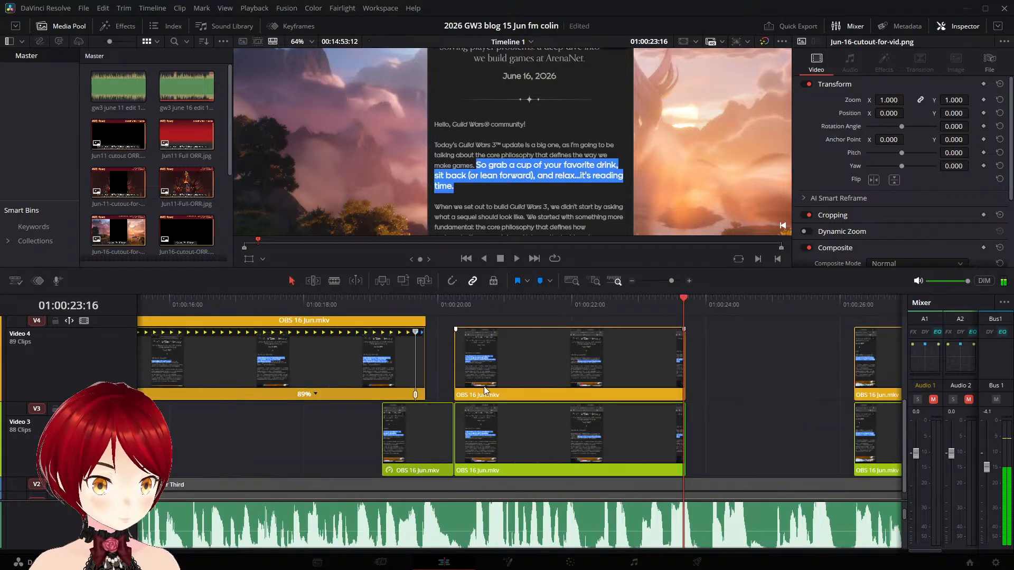
pyautogui.hscroll(-4, 484, 391)
pyautogui.press('space')
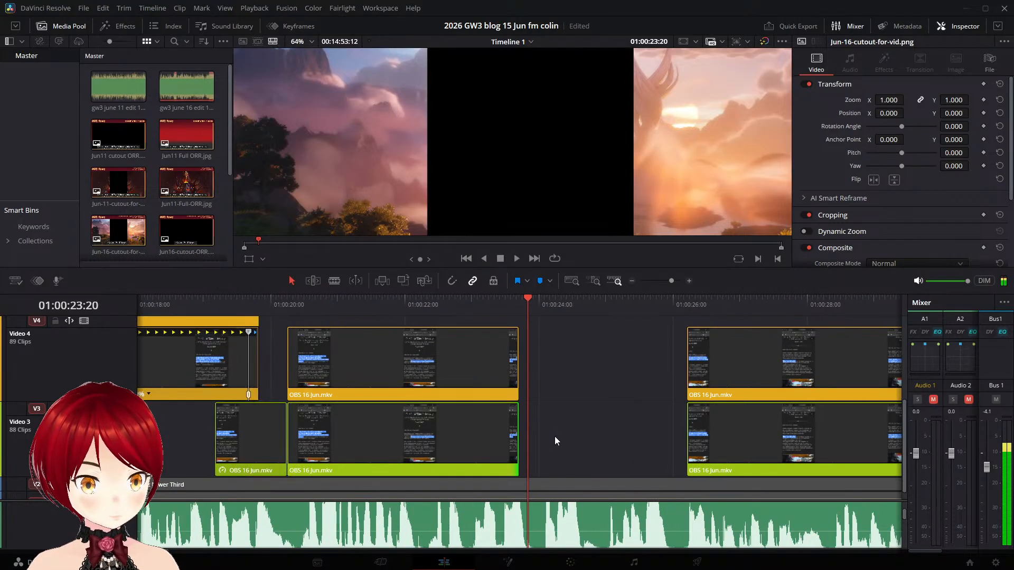
pyautogui.press('space')
pyautogui.press('space')
pyautogui.moveTo(603, 414); pyautogui.dragTo(556, 408)
pyautogui.hscroll(-3, 556, 409)
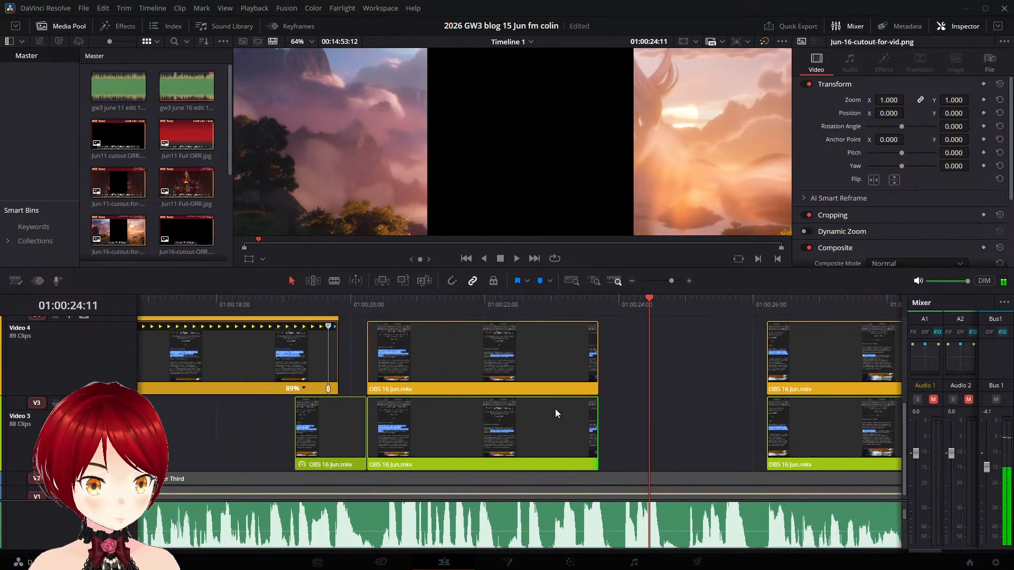
pyautogui.hscroll(-6, 555, 410)
pyautogui.moveTo(623, 412); pyautogui.dragTo(117, 373)
pyautogui.hscroll(-1, 453, 401)
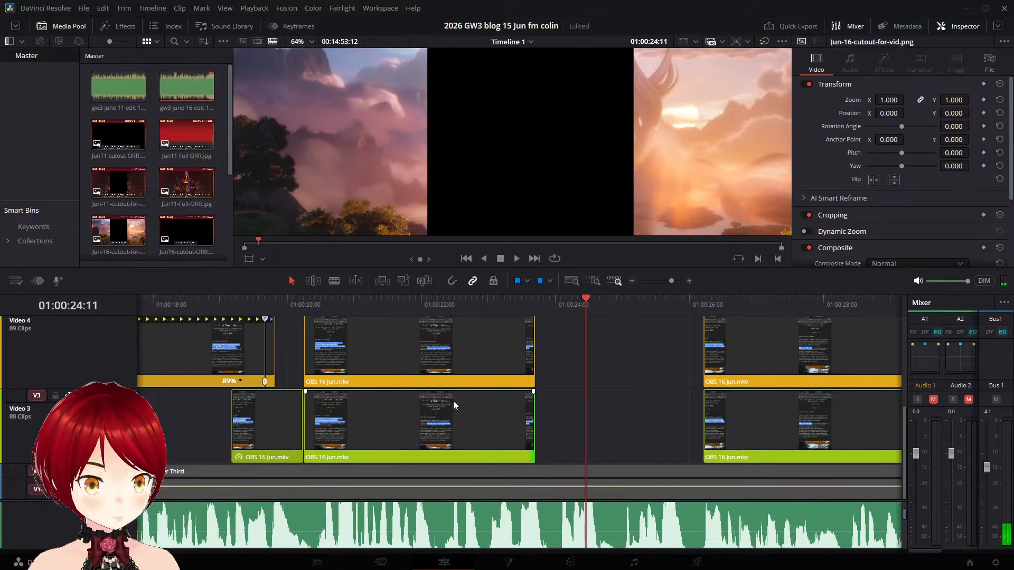
pyautogui.hscroll(-7, 454, 405)
pyautogui.moveTo(740, 413); pyautogui.dragTo(209, 381)
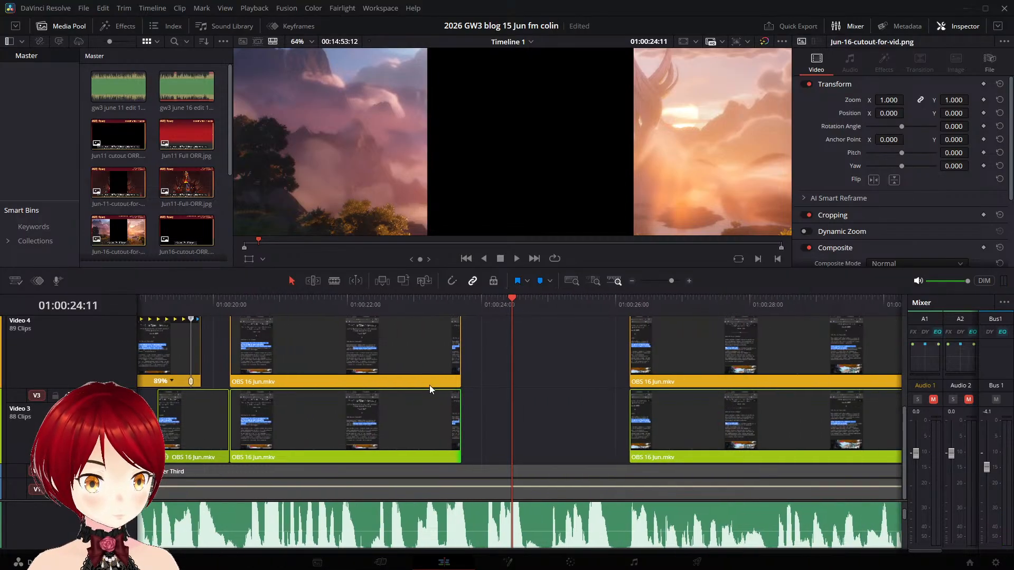
# - Split off the last frame of the Video 3 "So grab a cup of your favorite drink" clip at 01:00:23:16
pyautogui.click(426, 428)
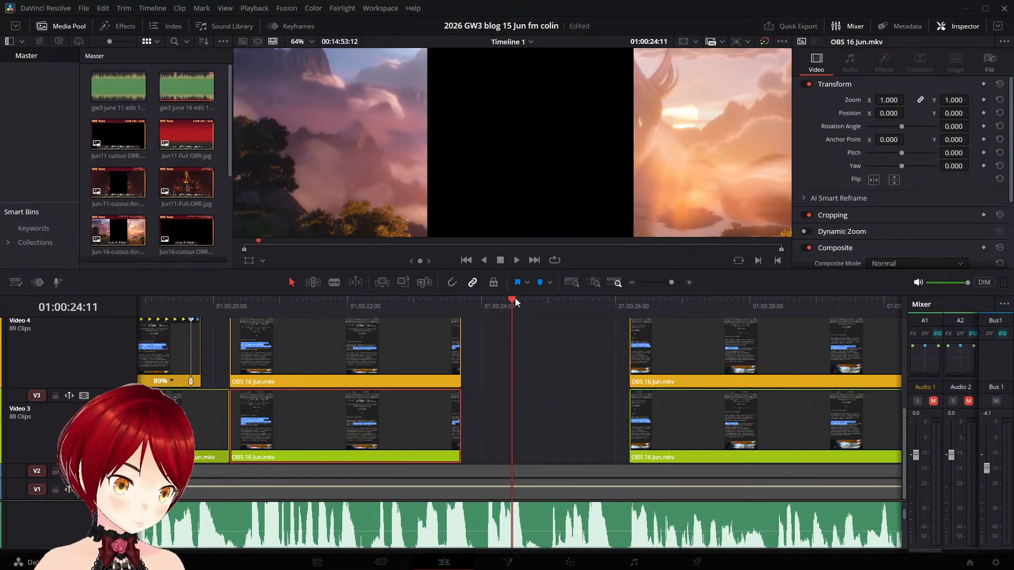
pyautogui.moveTo(513, 299); pyautogui.dragTo(462, 303)
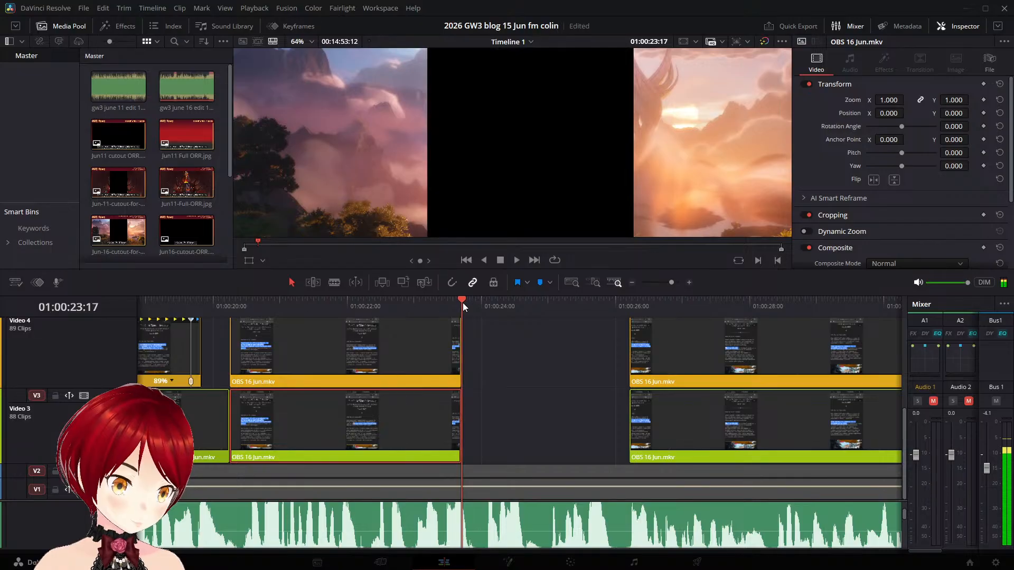
pyautogui.press('Left')
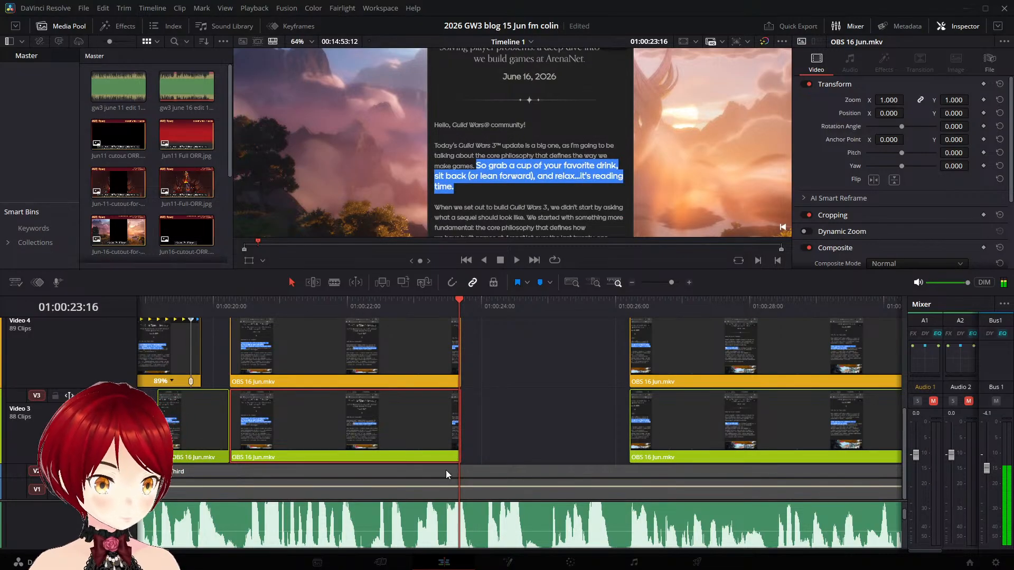
pyautogui.hscroll(-3, 448, 442)
pyautogui.scroll(6, 702, 452)
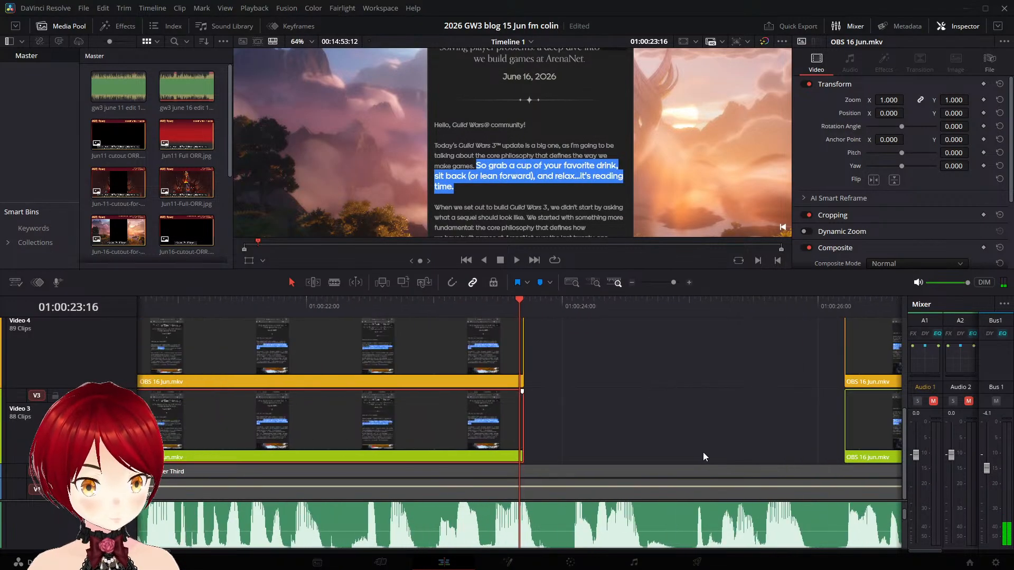
pyautogui.click(520, 413)
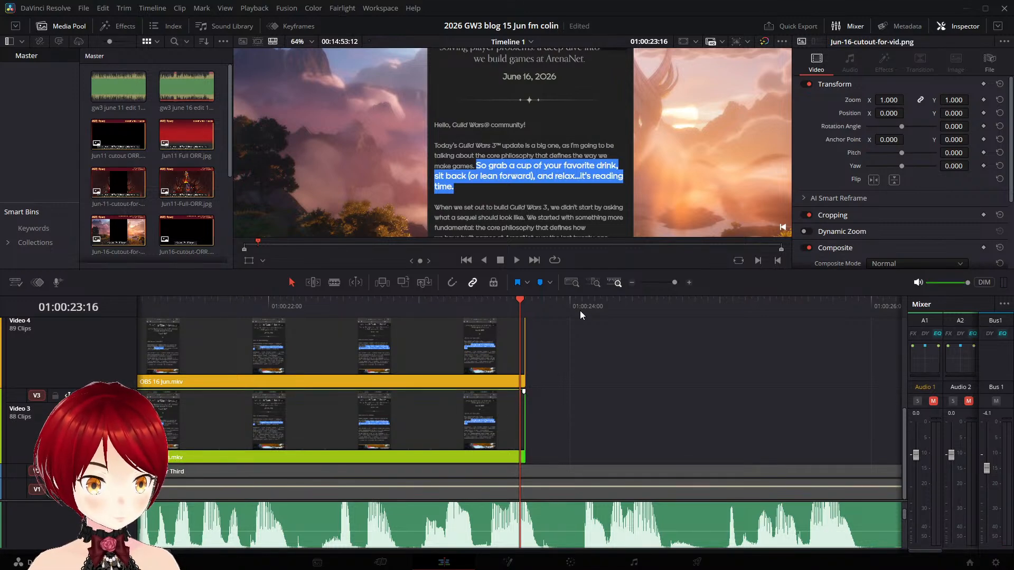
pyautogui.click(516, 401)
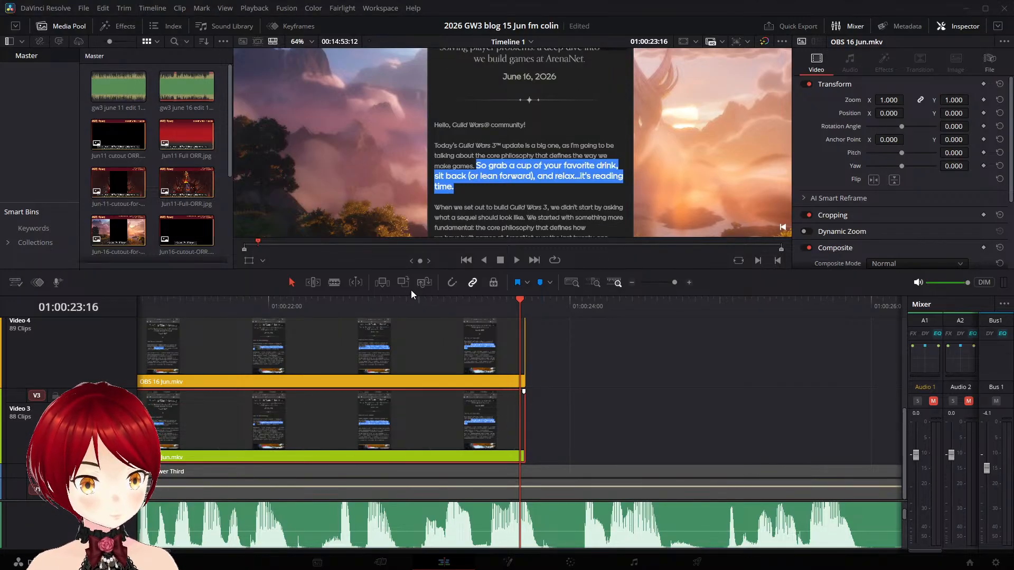
pyautogui.hotkey('ctrl', 'b')
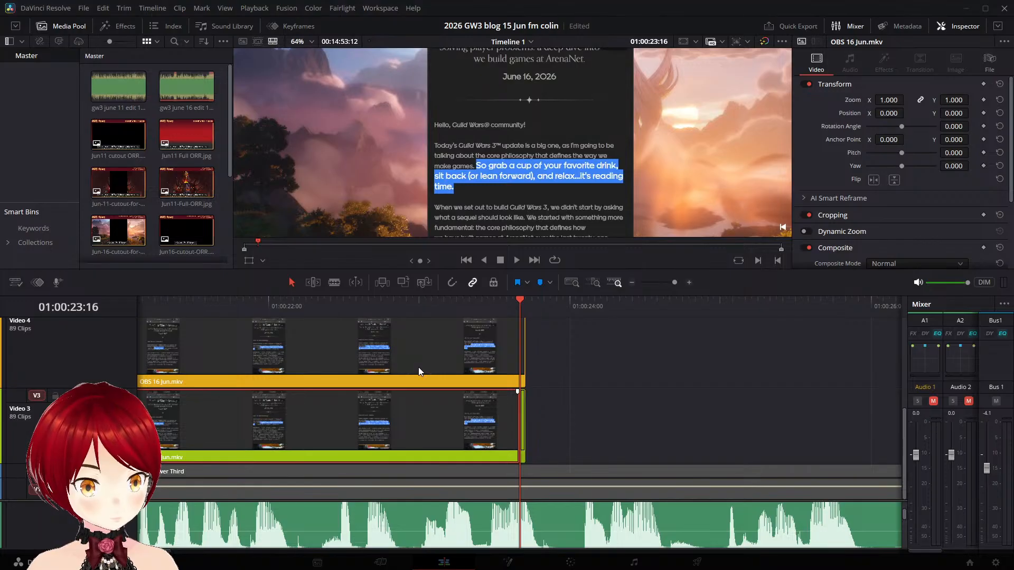
pyautogui.hotkey('ctrl', 's')
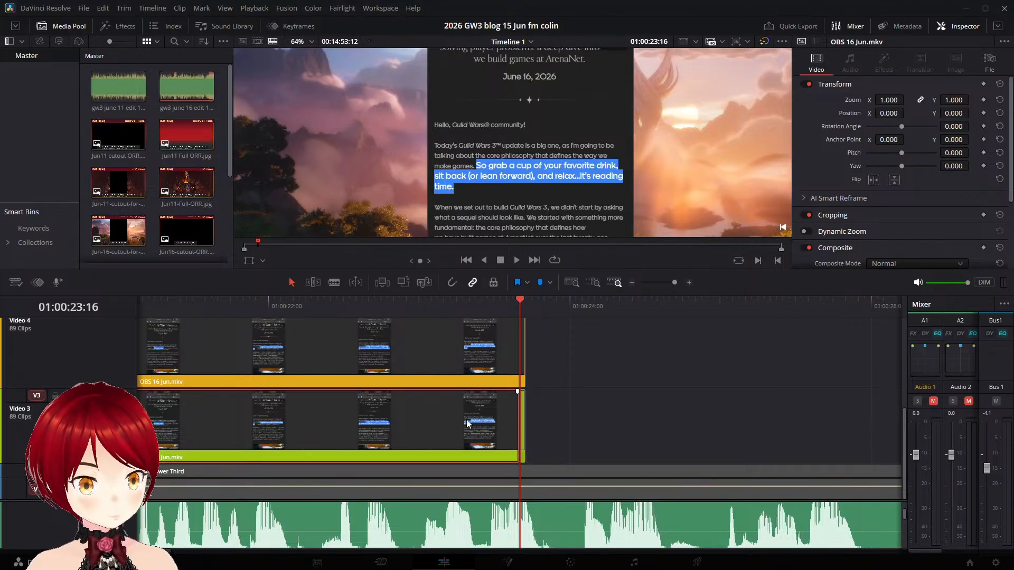
# - Delete the Video 3 segment before the split-off frame and extend the frame to the start of the next clip after 01:00:26:00
pyautogui.press('BackSpace')
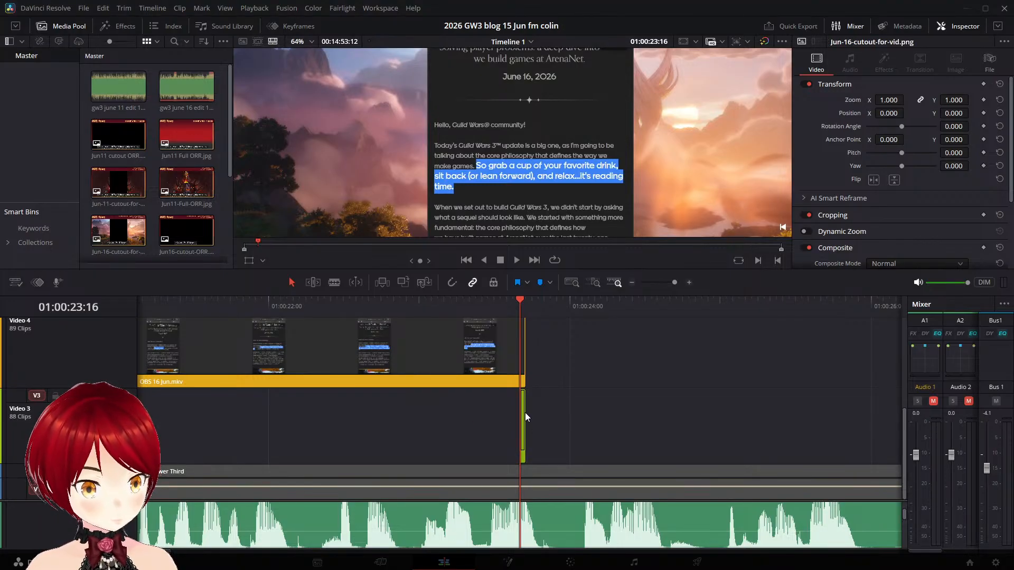
pyautogui.moveTo(524, 414); pyautogui.dragTo(742, 423)
pyautogui.moveTo(518, 299)
pyautogui.mouseDown()
pyautogui.moveTo(529, 301)
pyautogui.moveTo(501, 300)
pyautogui.mouseUp()
pyautogui.press('space')
pyautogui.press('space')
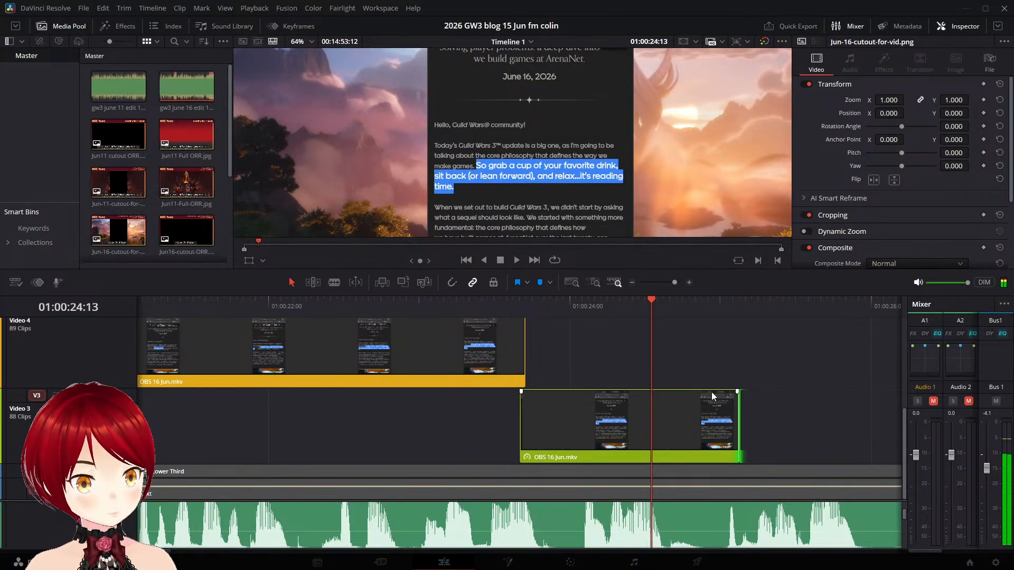
pyautogui.scroll(-4, 710, 396)
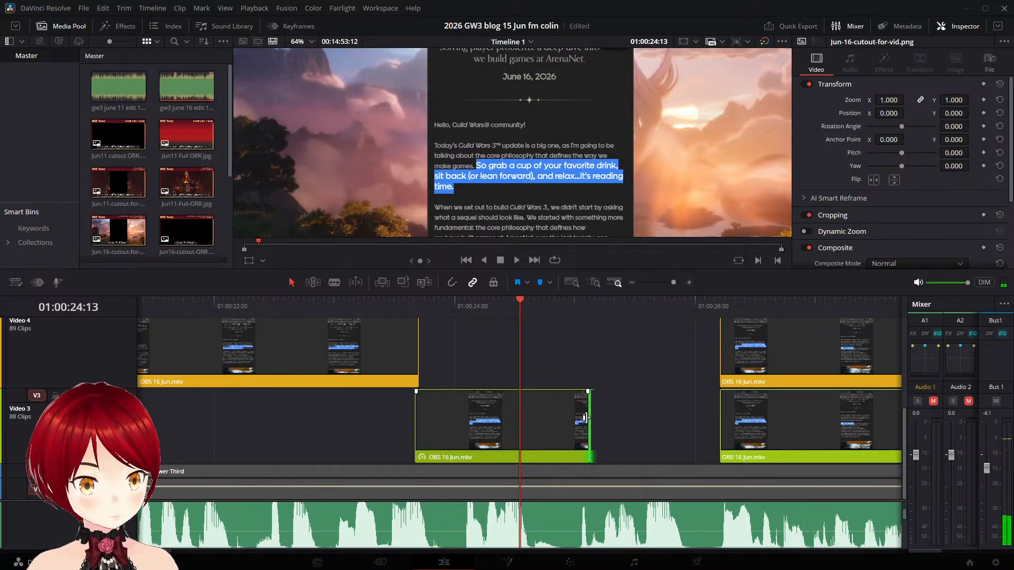
pyautogui.moveTo(590, 427); pyautogui.dragTo(720, 427)
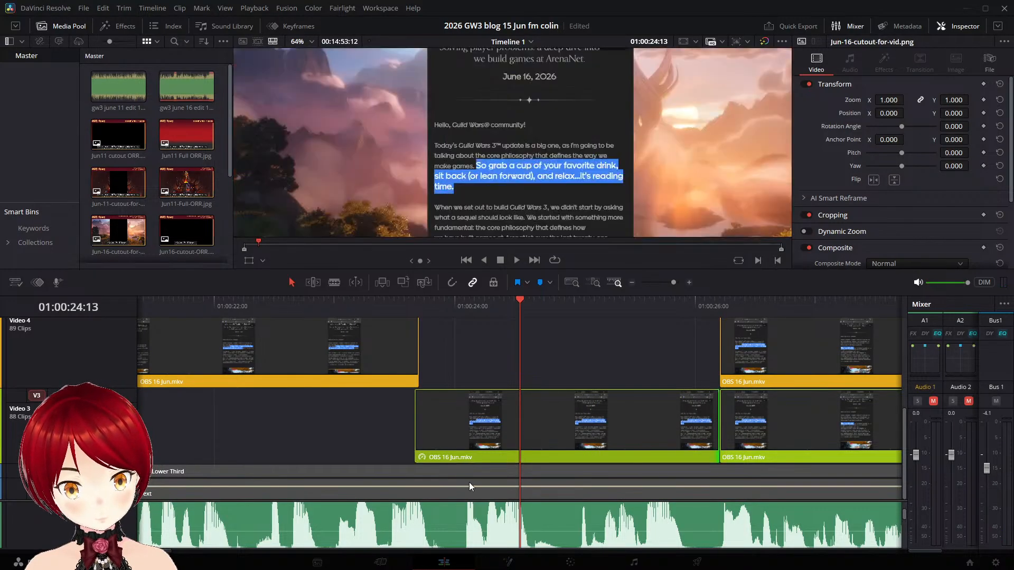
# - Add a speed point at 01:00:22:08 in the Video 4 "So grab a cup" clip, slow the part before it to 77%, and play it back
pyautogui.click(375, 348)
pyautogui.scroll(2, 369, 387)
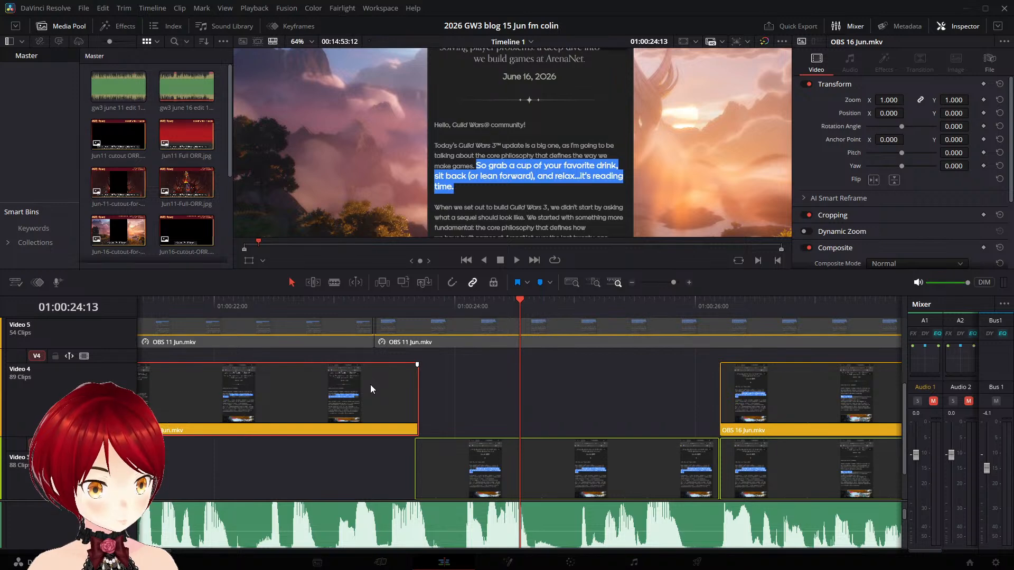
pyautogui.hotkey('ctrl', 'r')
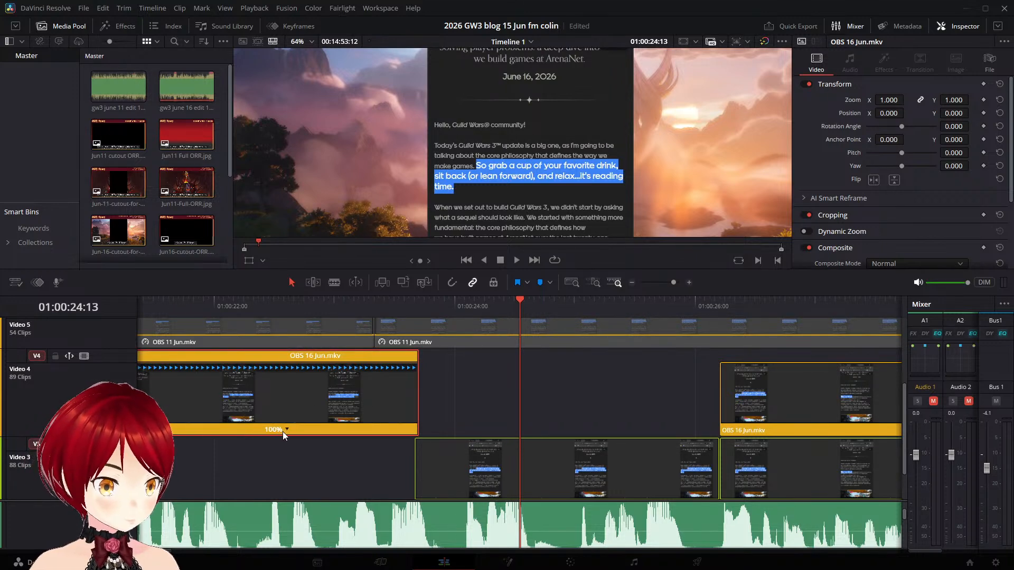
pyautogui.moveTo(522, 300); pyautogui.dragTo(399, 296)
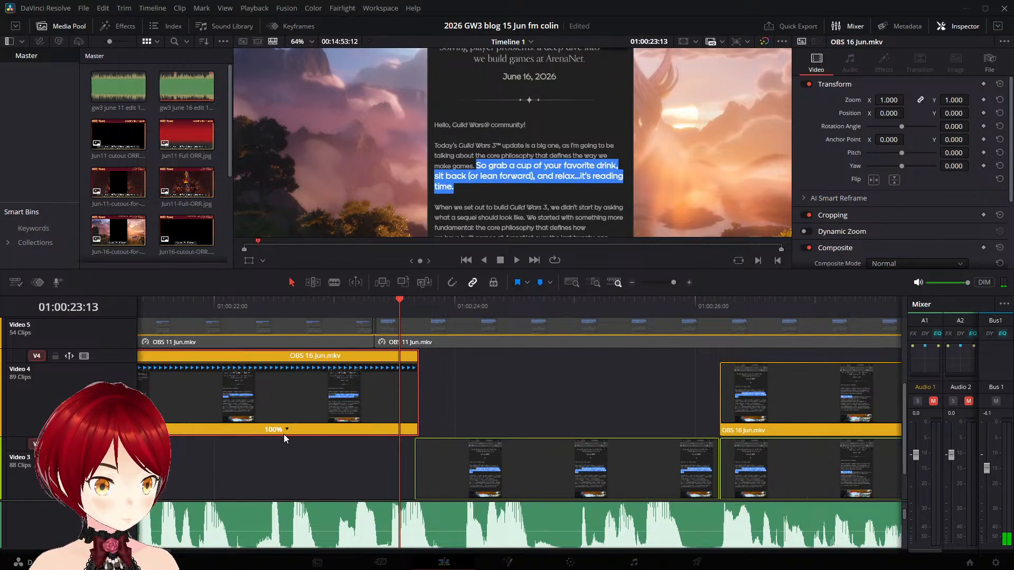
pyautogui.moveTo(402, 298); pyautogui.dragTo(254, 284)
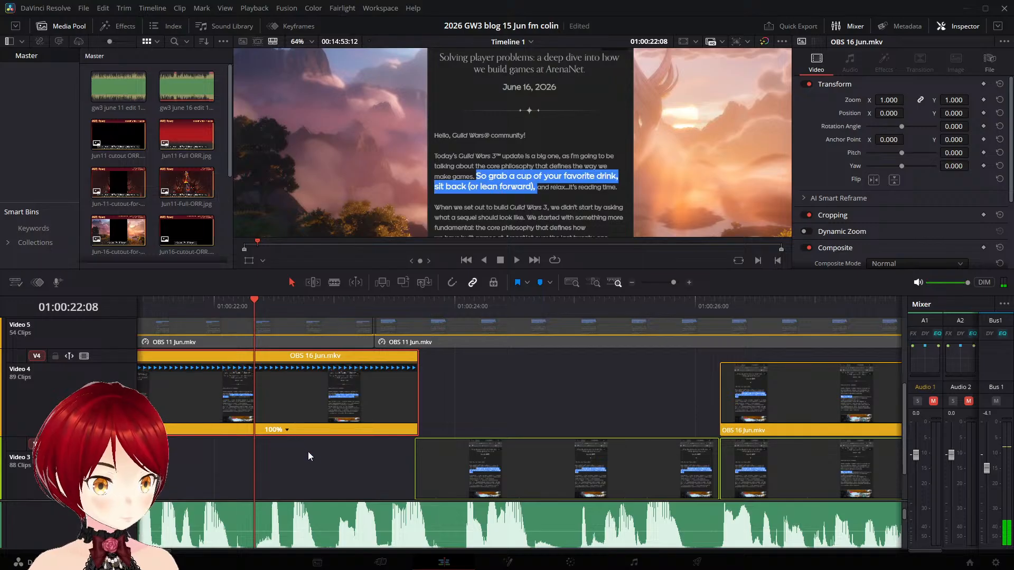
pyautogui.click(321, 445)
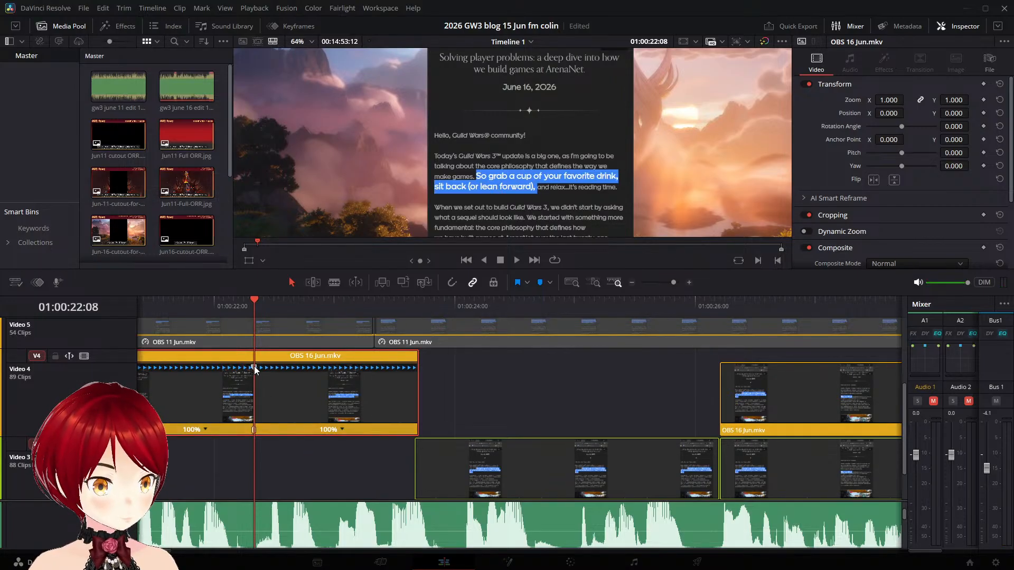
pyautogui.moveTo(255, 366); pyautogui.dragTo(332, 375)
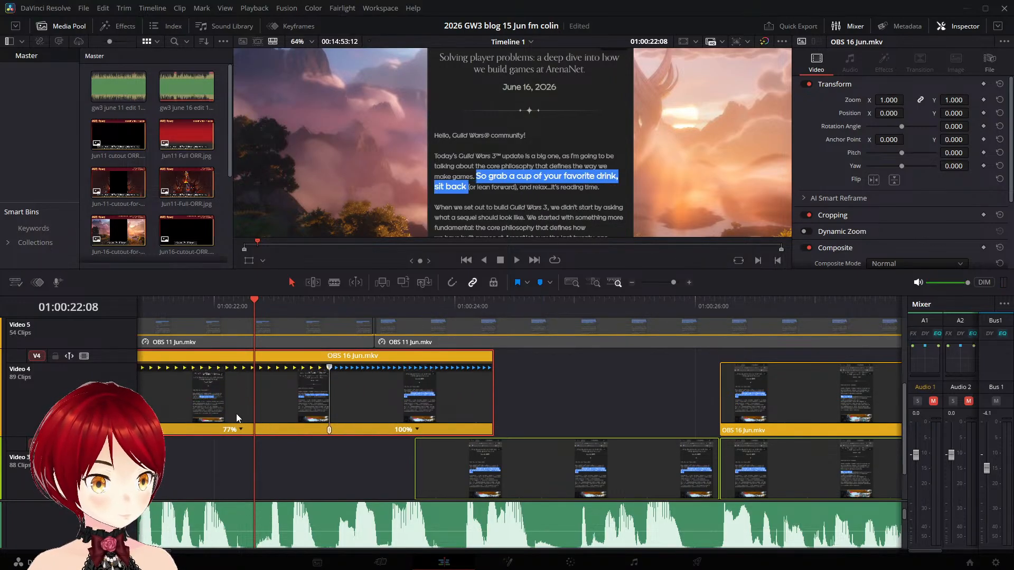
pyautogui.moveTo(220, 446); pyautogui.dragTo(525, 465)
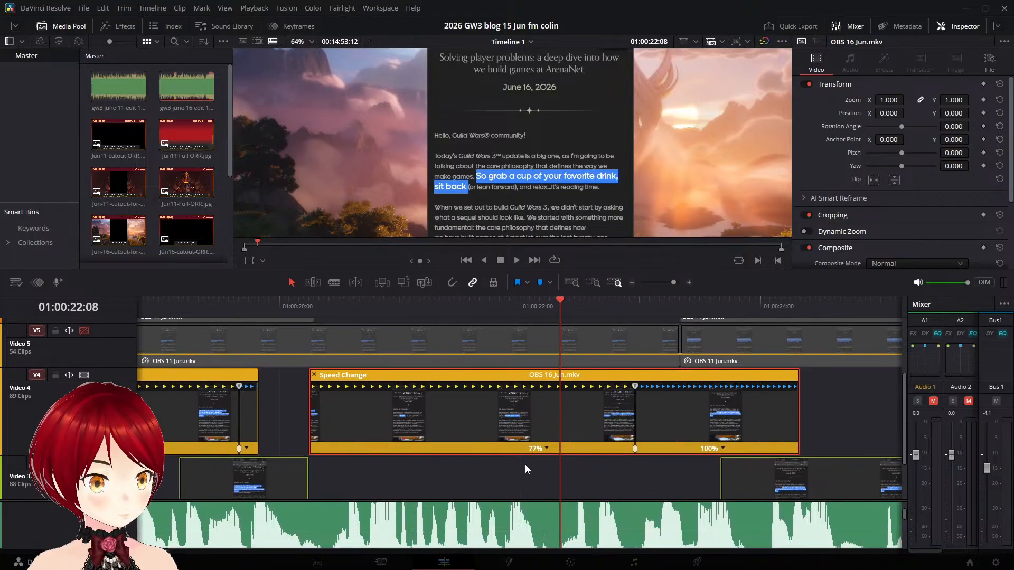
pyautogui.click(310, 304)
pyautogui.press('space')
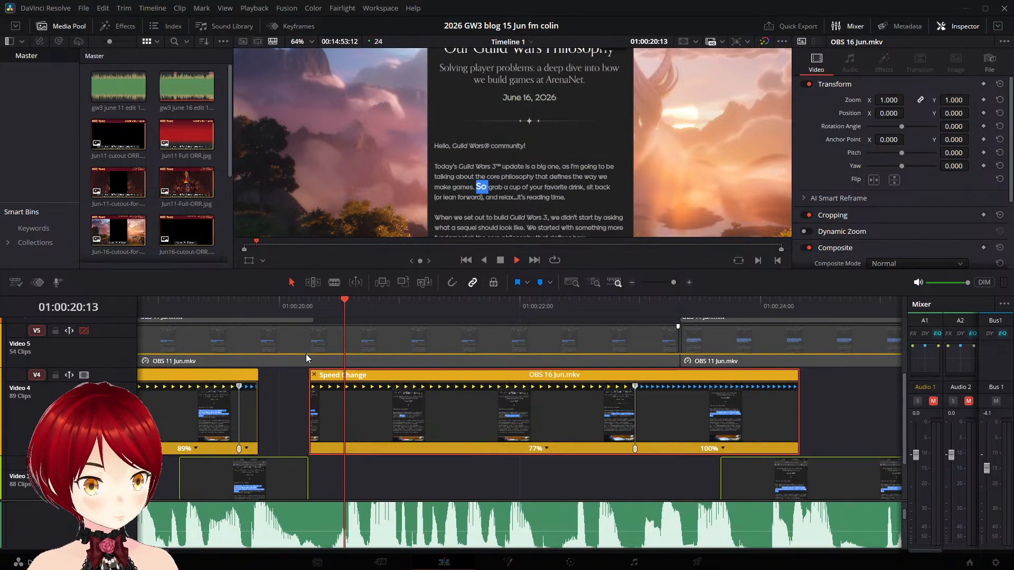
pyautogui.click(316, 301)
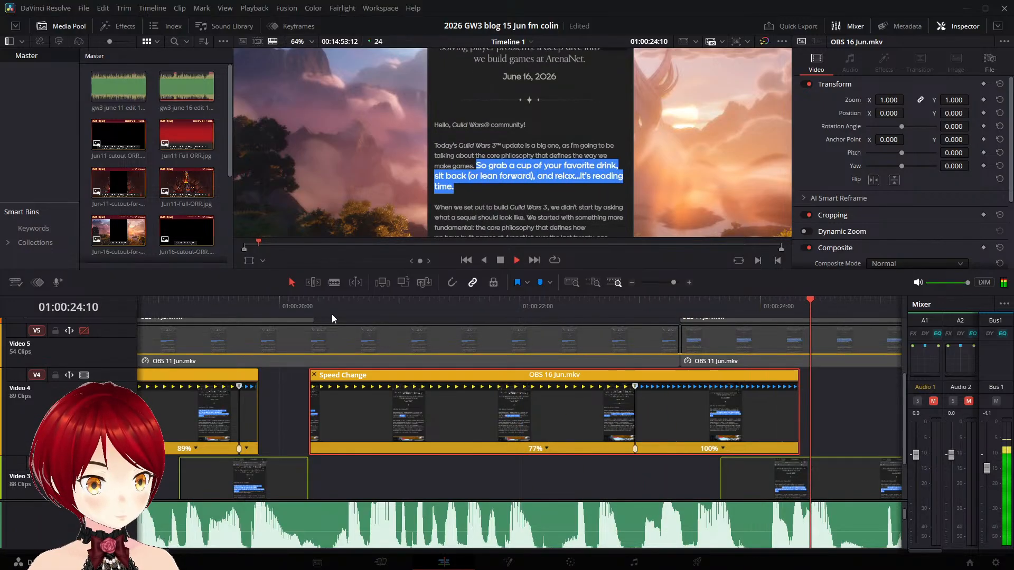
pyautogui.press('space')
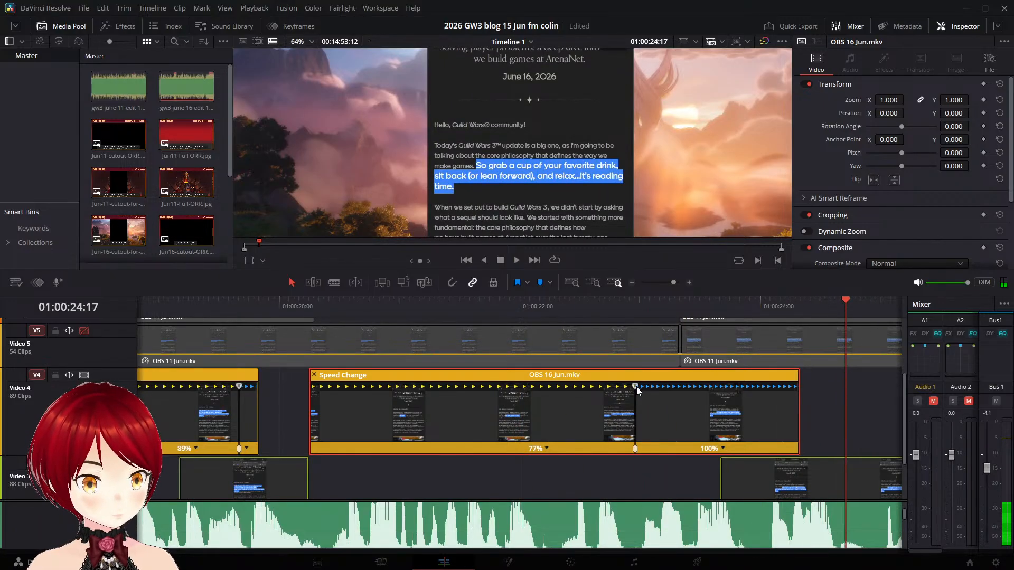
# - Slow the part before the speed point in the "So grab a cup" clip to 68%, play it back, and save the project
pyautogui.moveTo(636, 386); pyautogui.dragTo(674, 388)
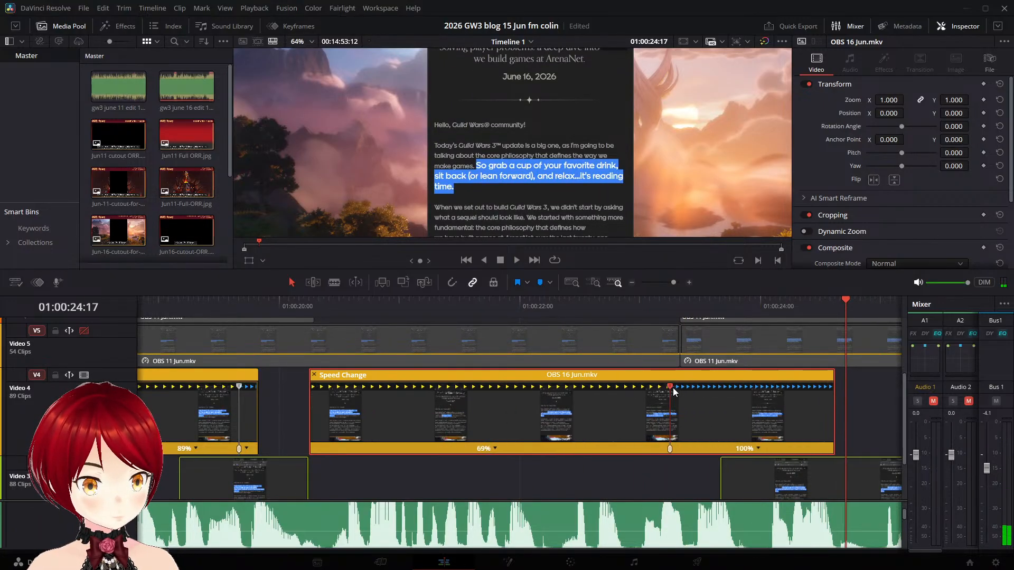
pyautogui.click(309, 303)
pyautogui.press('space')
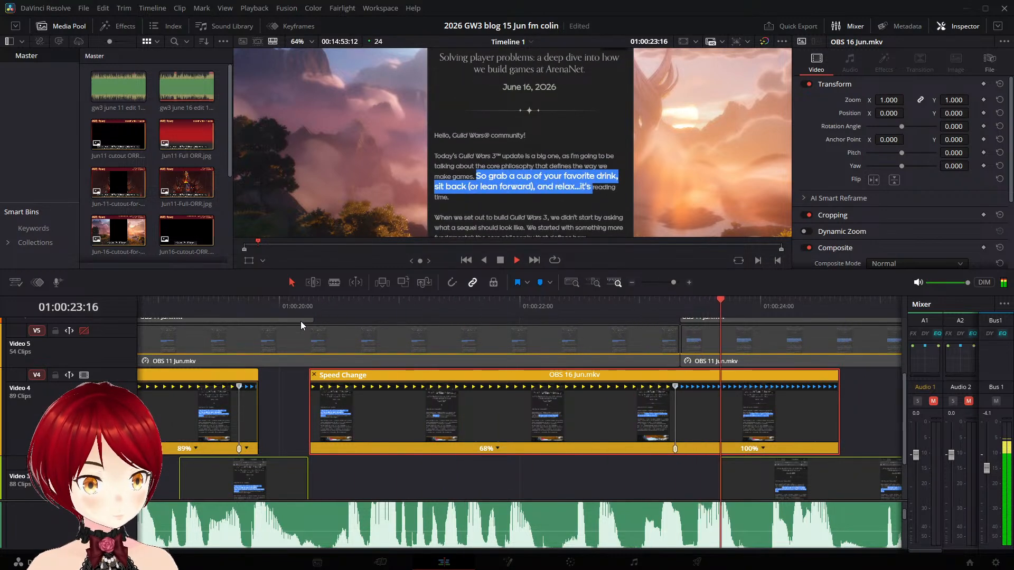
pyautogui.press('space')
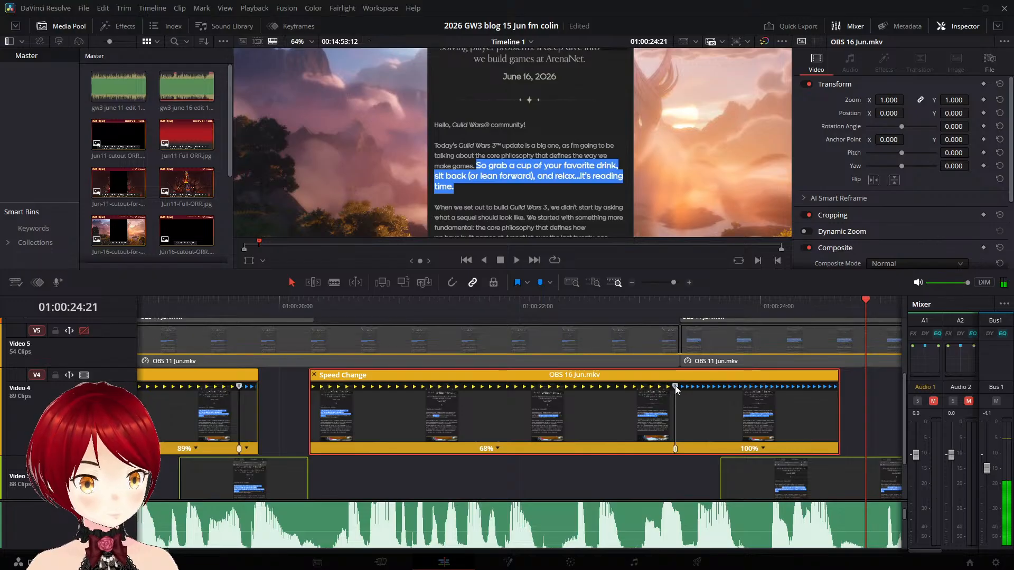
pyautogui.hotkey('ctrl', 's')
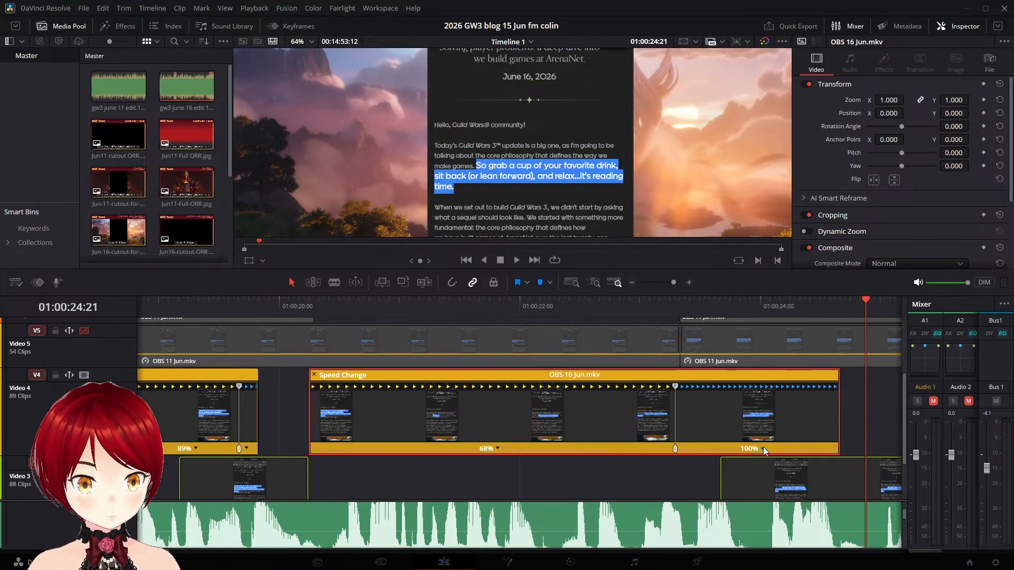
# - Lower the speed of the part before the "So grab a cup" clip's speed point to 59% and save
pyautogui.moveTo(677, 387); pyautogui.dragTo(733, 389)
pyautogui.scroll(-2, 763, 401)
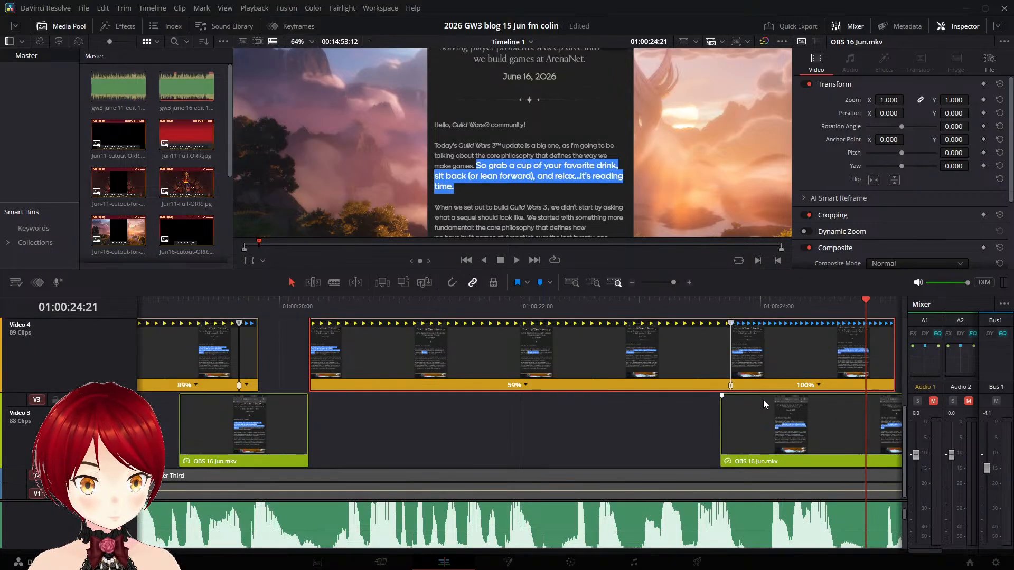
pyautogui.hotkey('ctrl', 's')
pyautogui.press('Delete')
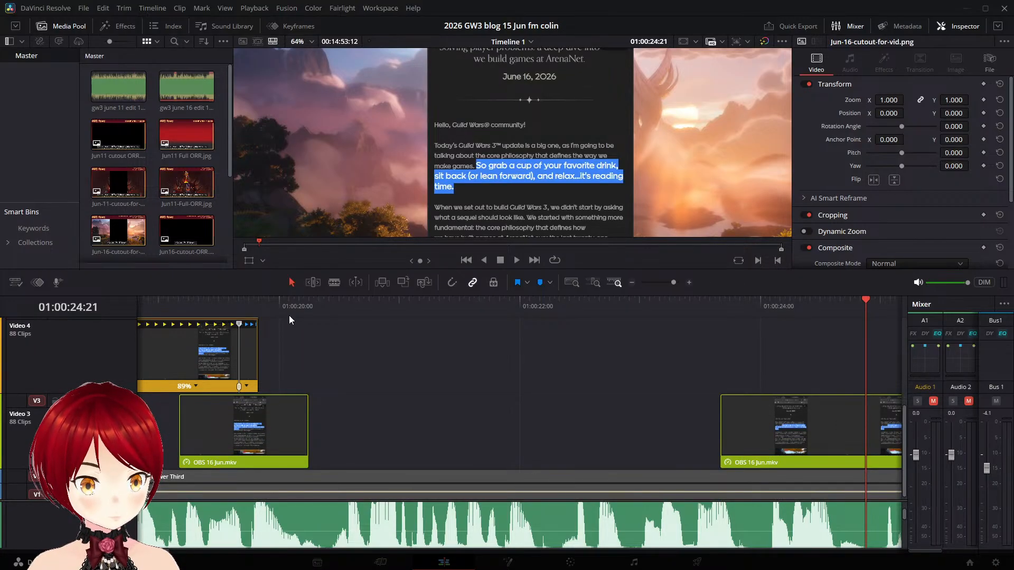
pyautogui.hotkey('ctrl', 's')
pyautogui.scroll(-1, 293, 404)
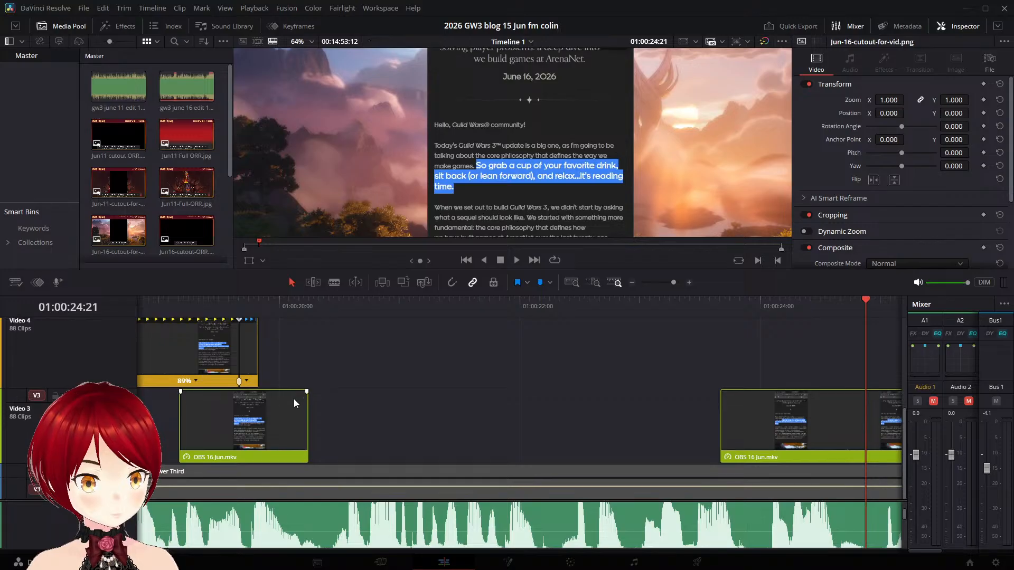
pyautogui.click(289, 306)
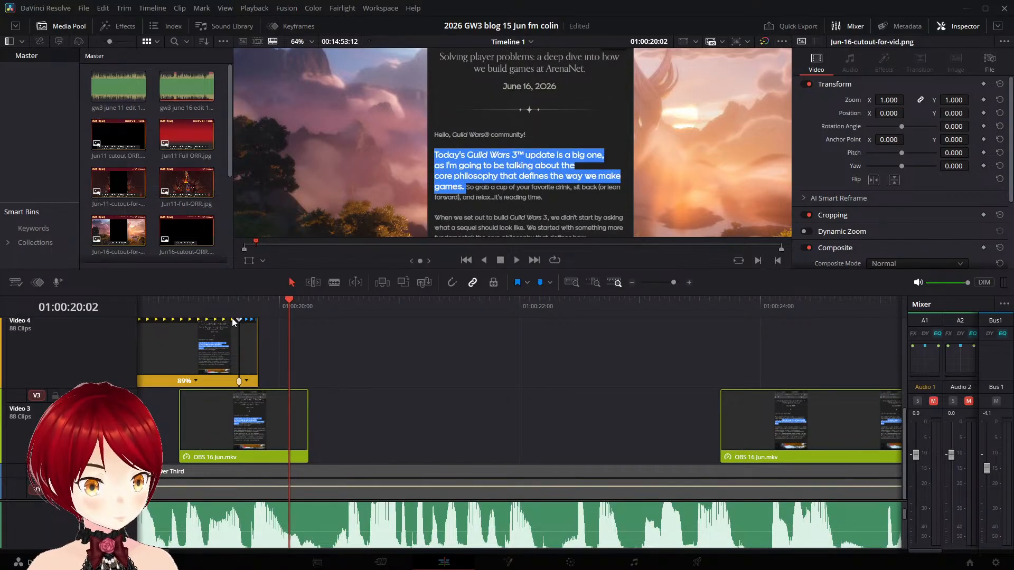
pyautogui.click(219, 303)
pyautogui.press('space')
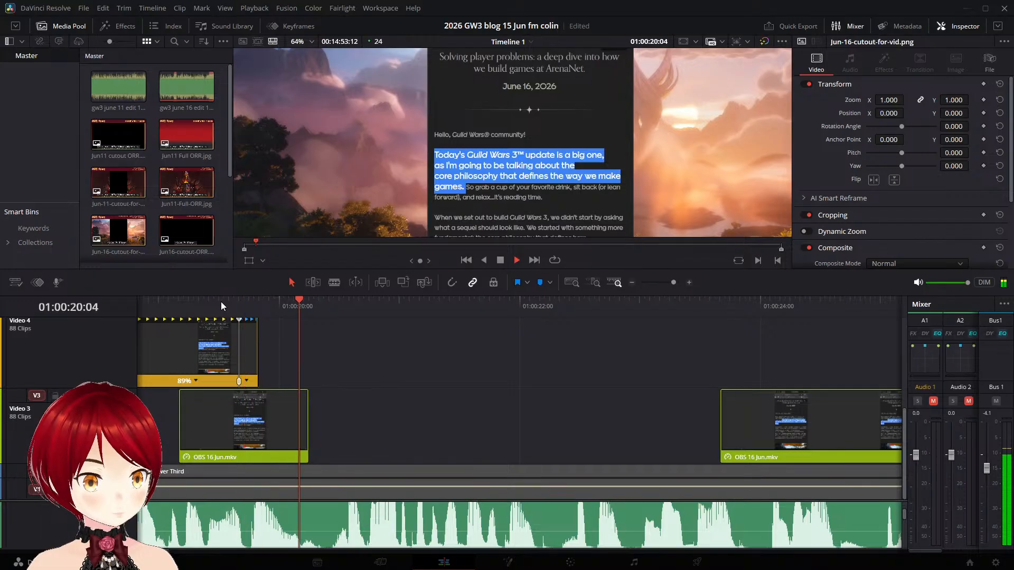
pyautogui.click(373, 378)
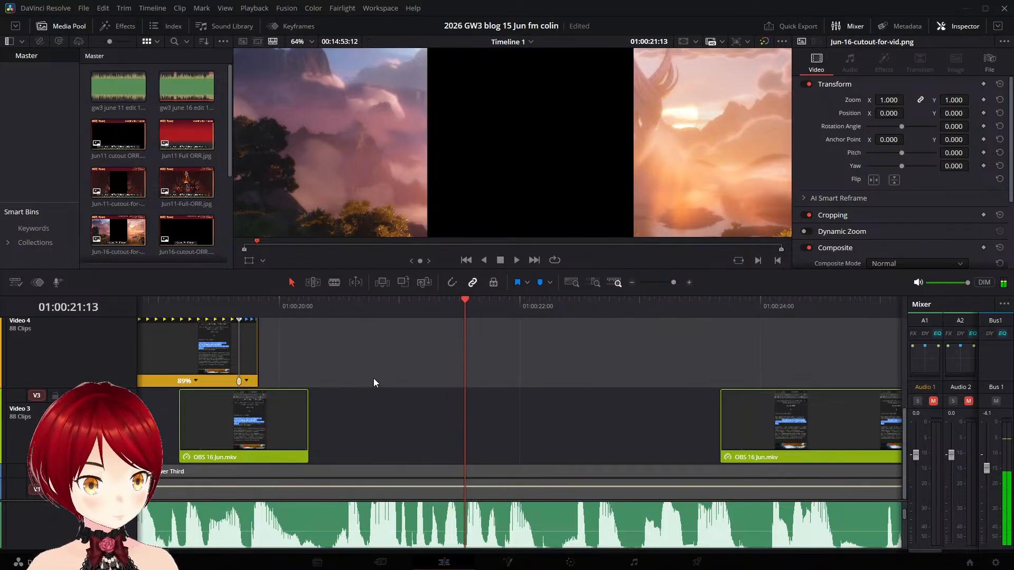
pyautogui.hotkey('ctrl', 'z')
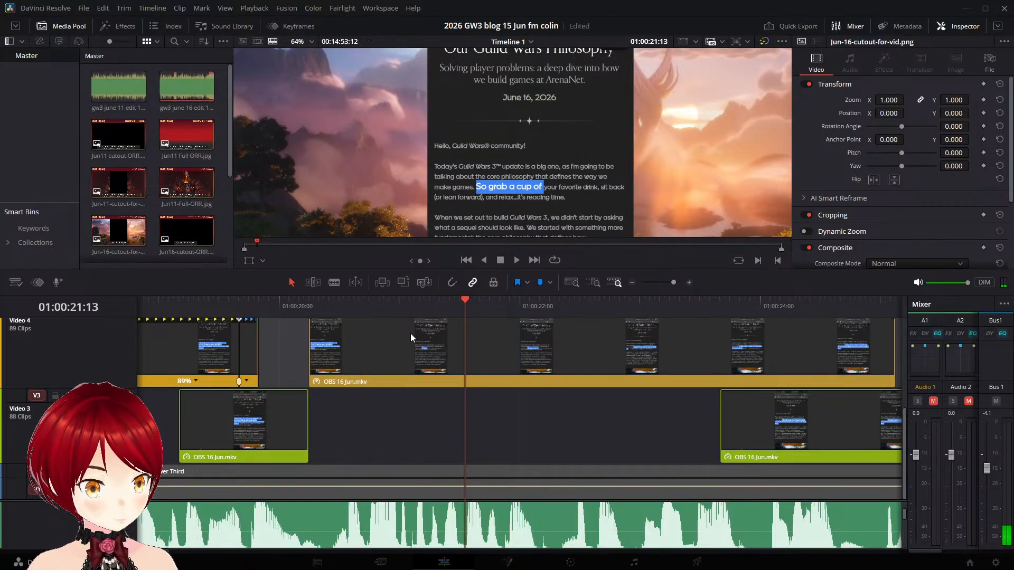
# - Stretch the slowed part of the Video 4 "So grab a cup" clip until its speed point sits at about 01:00:24:15, and play through to the following gap
pyautogui.press('space')
pyautogui.scroll(4, 789, 365)
pyautogui.scroll(-4, 787, 374)
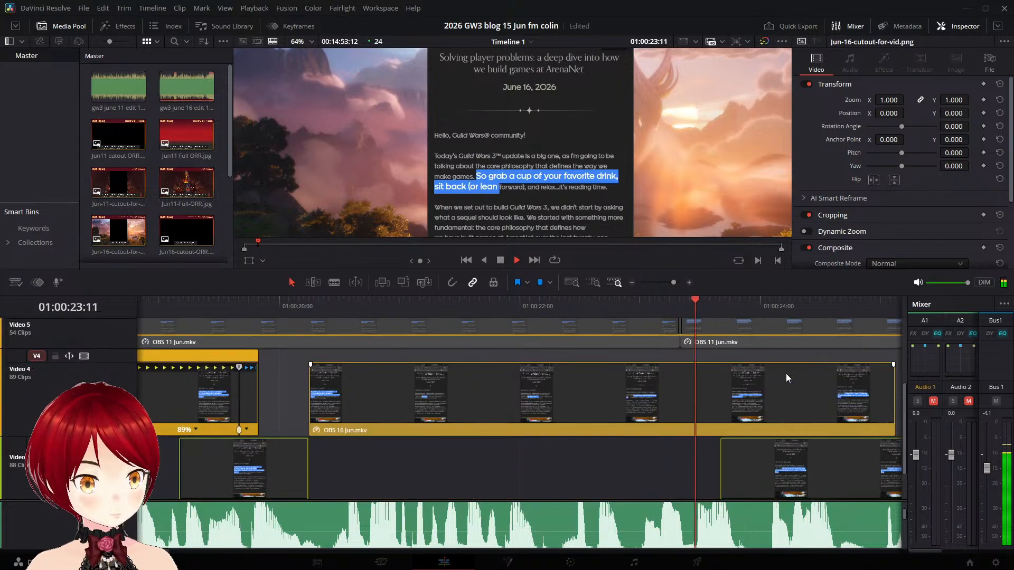
pyautogui.press('space')
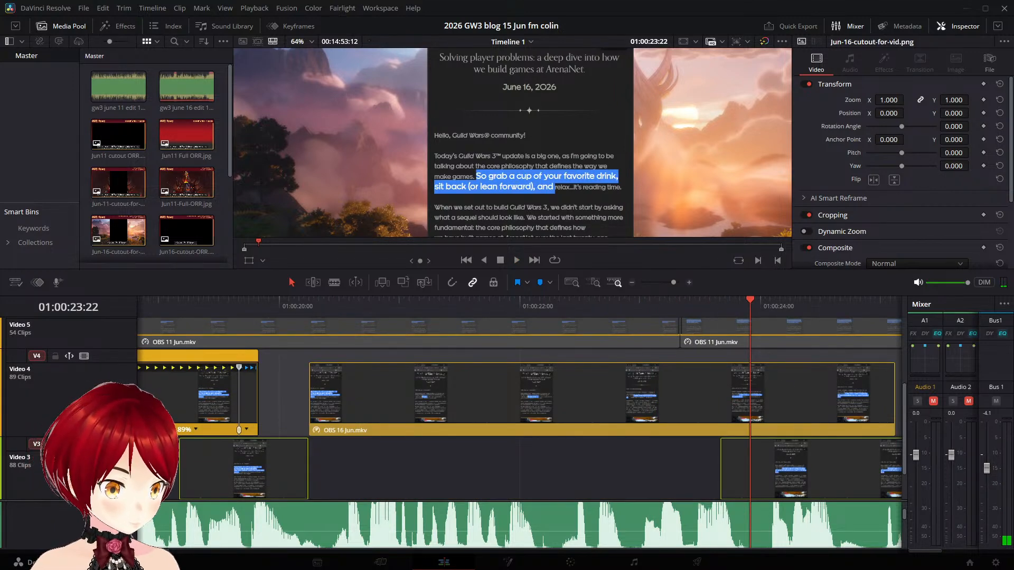
pyautogui.moveTo(739, 501); pyautogui.dragTo(739, 530)
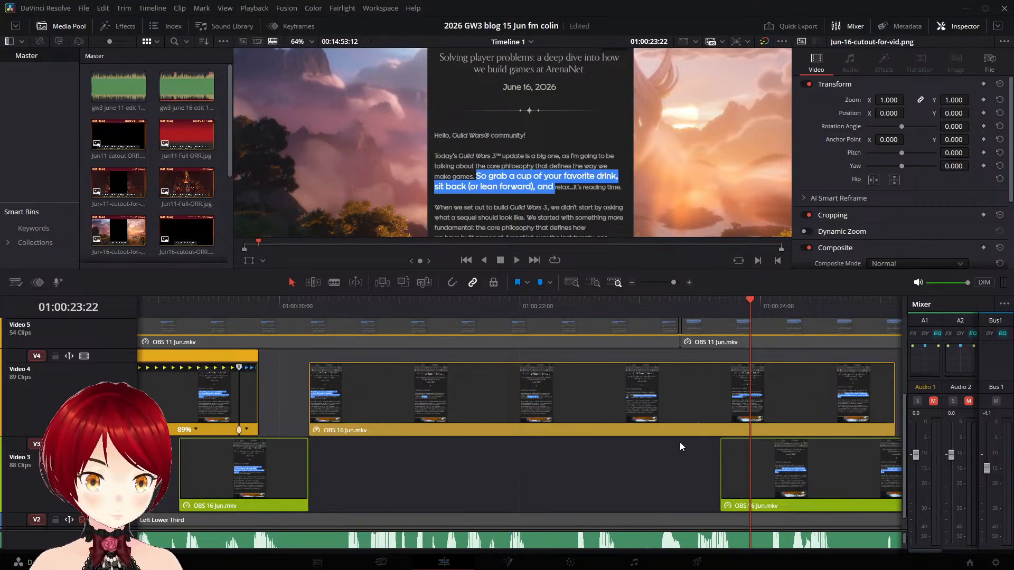
pyautogui.scroll(3, 739, 444)
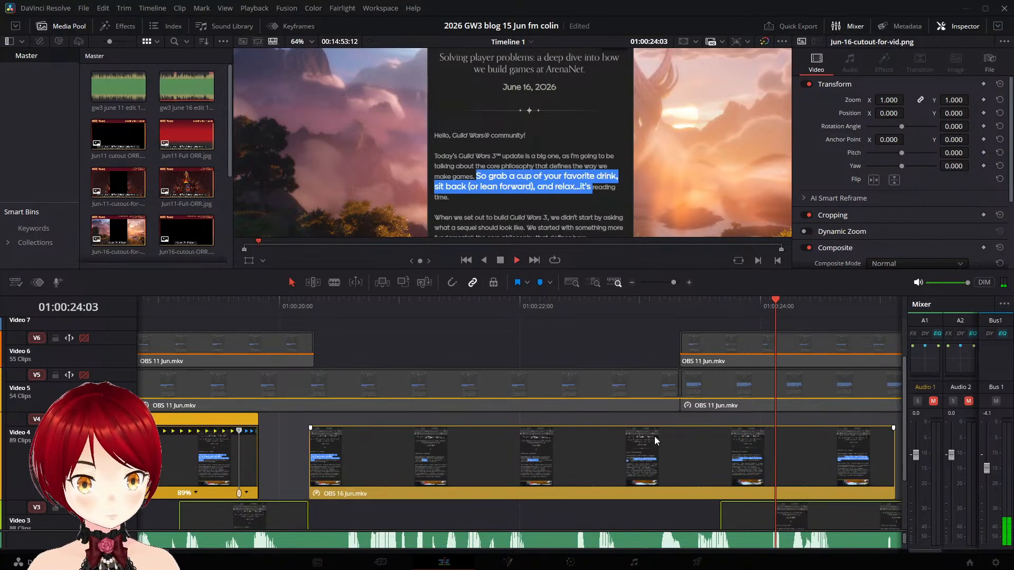
pyautogui.click(609, 447)
pyautogui.hotkey('ctrl', 'r')
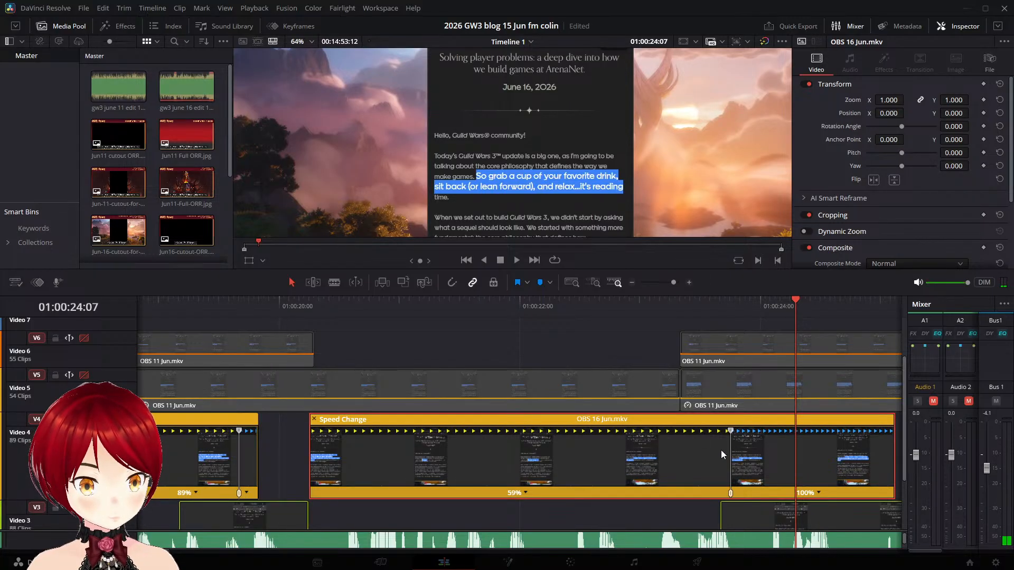
pyautogui.moveTo(727, 449); pyautogui.dragTo(426, 423)
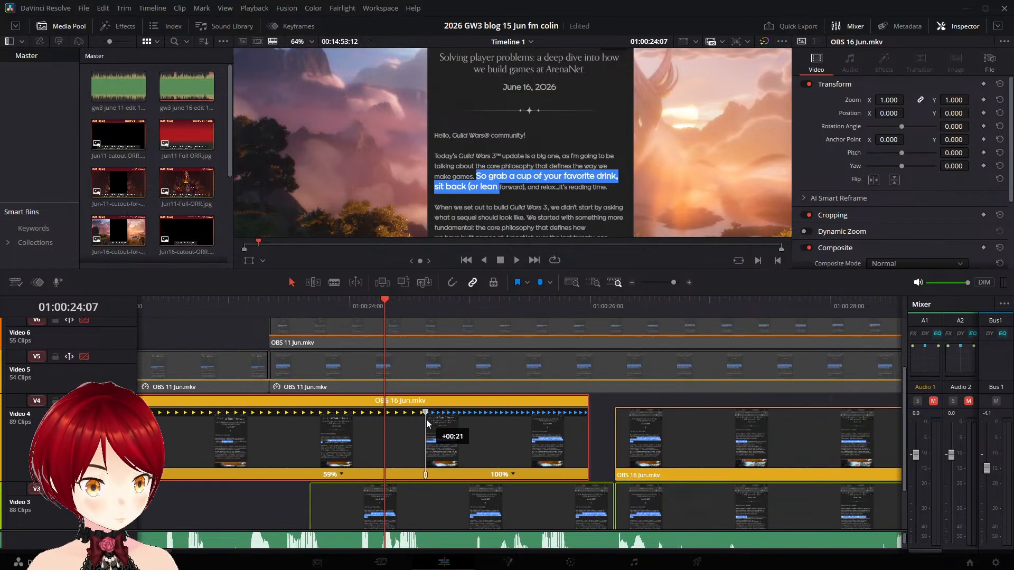
pyautogui.click(209, 303)
pyautogui.press('space')
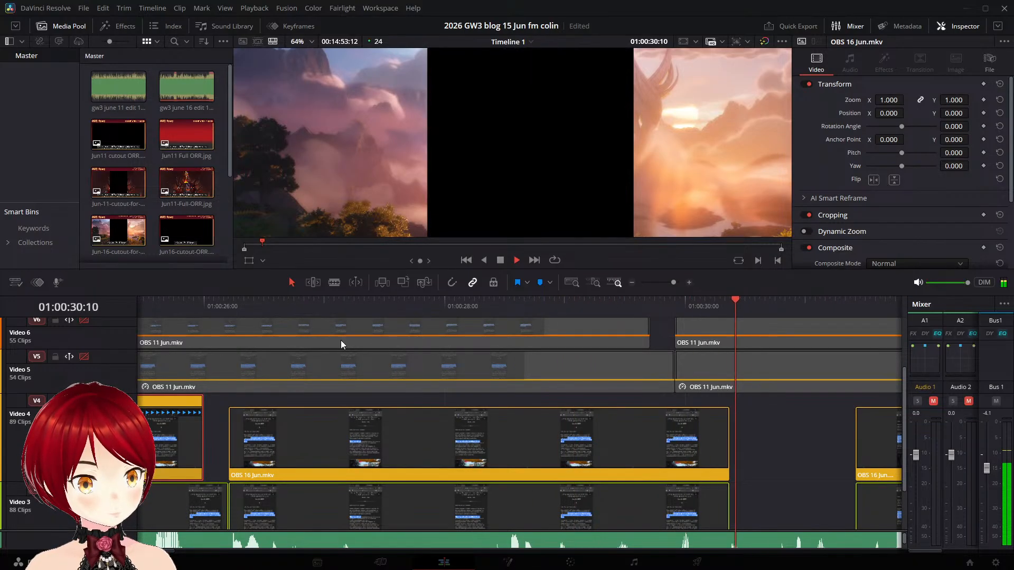
pyautogui.press('space')
# - Split off the last frame of the Video 3 "When we set out to build Guild Wars 3" clip at 01:00:30:08
pyautogui.scroll(-2, 783, 465)
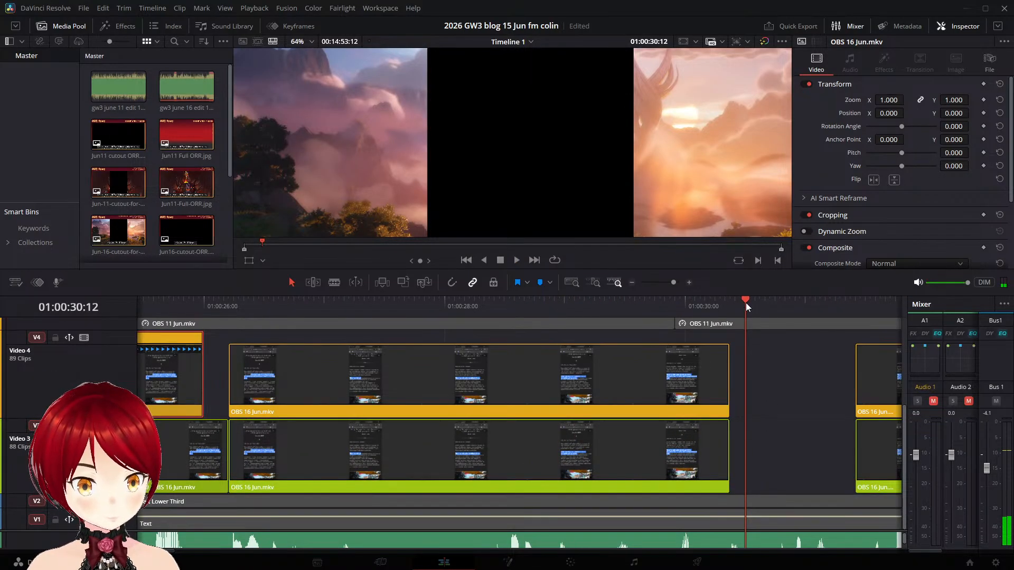
pyautogui.moveTo(746, 302); pyautogui.dragTo(726, 306)
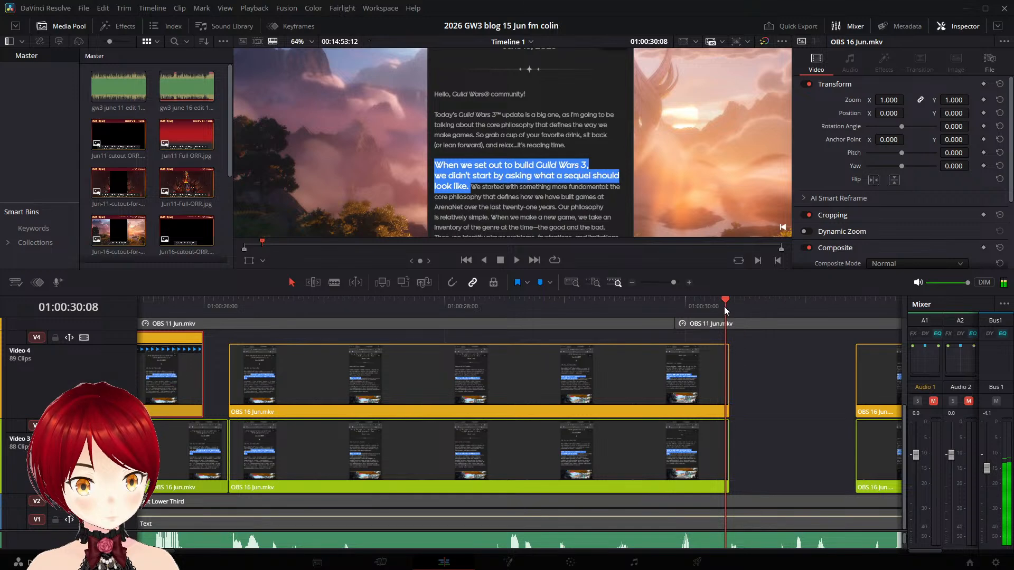
pyautogui.click(727, 455)
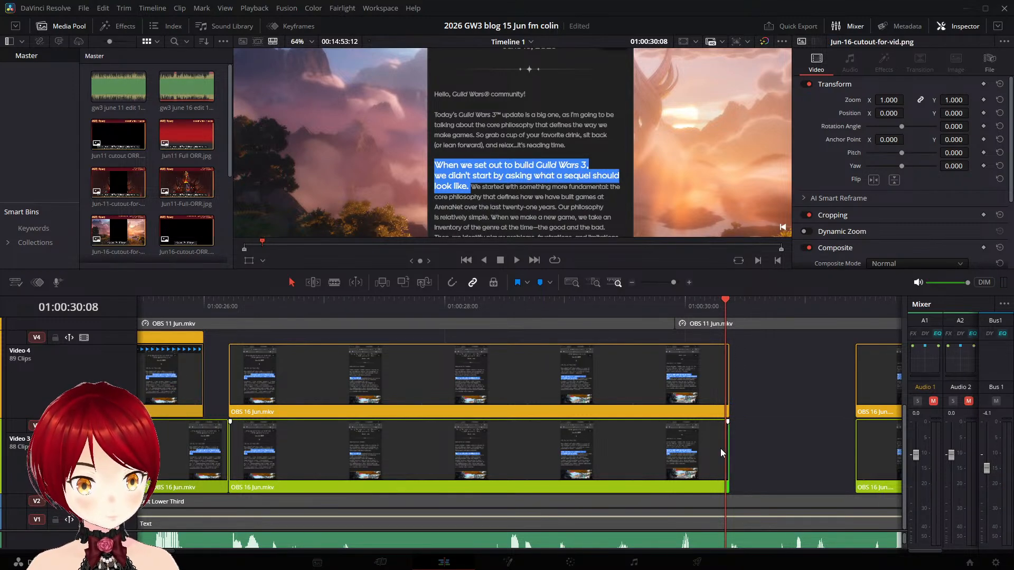
pyautogui.click(709, 446)
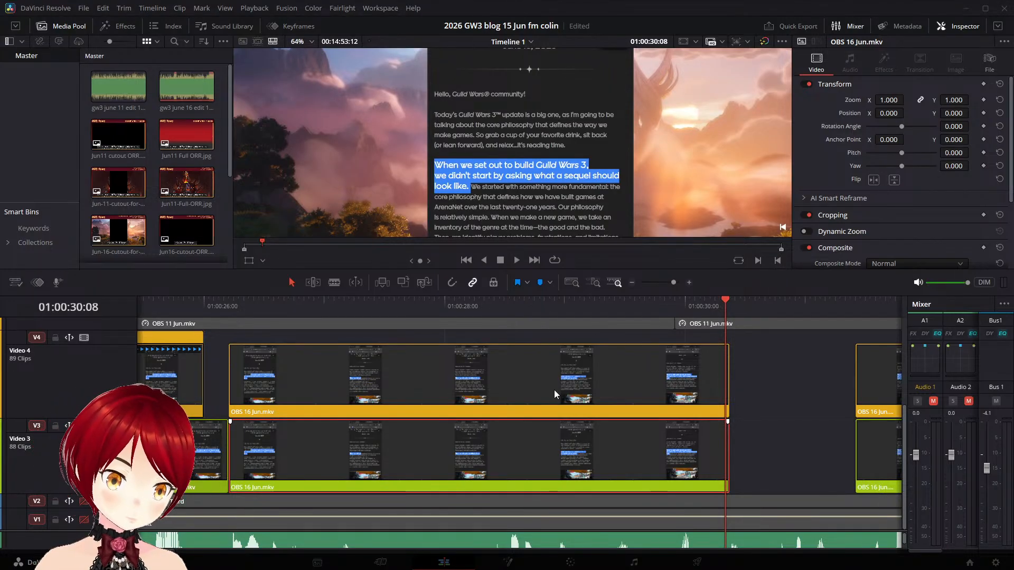
pyautogui.hotkey('ctrl', 'b')
# - Extend the split-off Video 3 frame to the start of the next clip, delete the segment before it, and save the project
pyautogui.moveTo(730, 440); pyautogui.dragTo(857, 452)
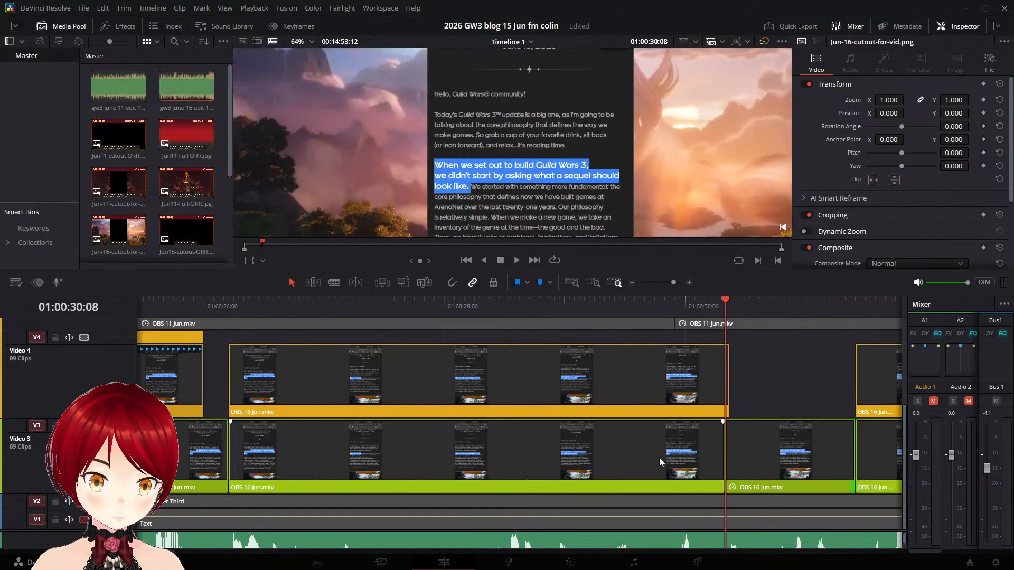
pyautogui.press('BackSpace')
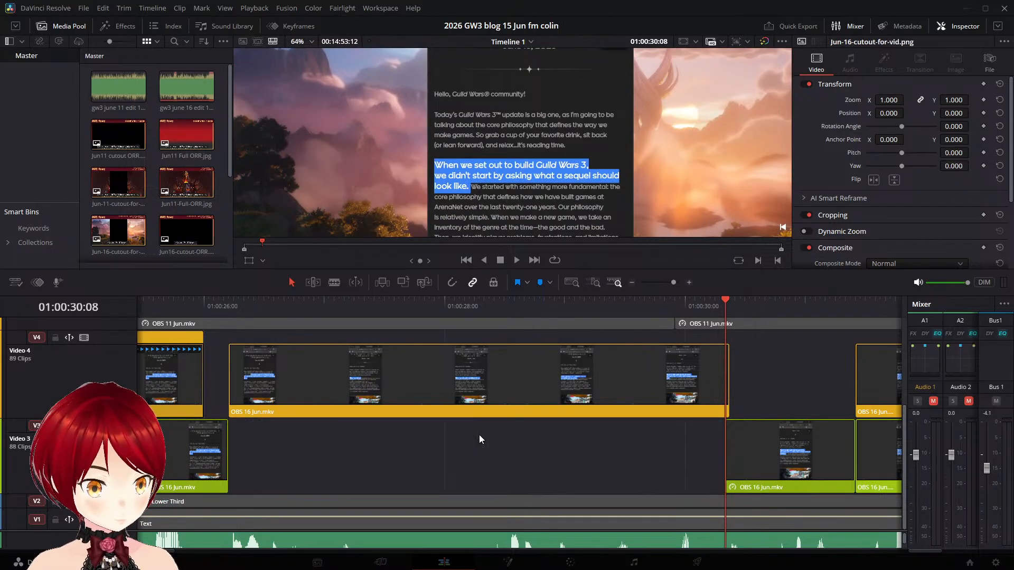
pyautogui.hotkey('ctrl', 's')
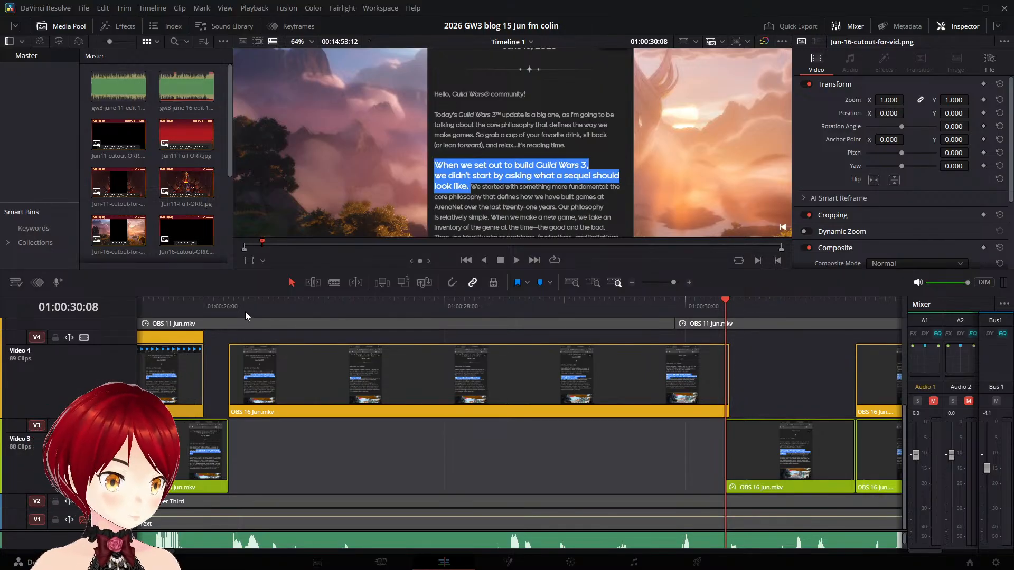
# - Show retime controls on the Video 4 "When we set out to build Guild Wars 3" clip and add a speed point at 01:00:30:03
pyautogui.click(231, 309)
pyautogui.press('space')
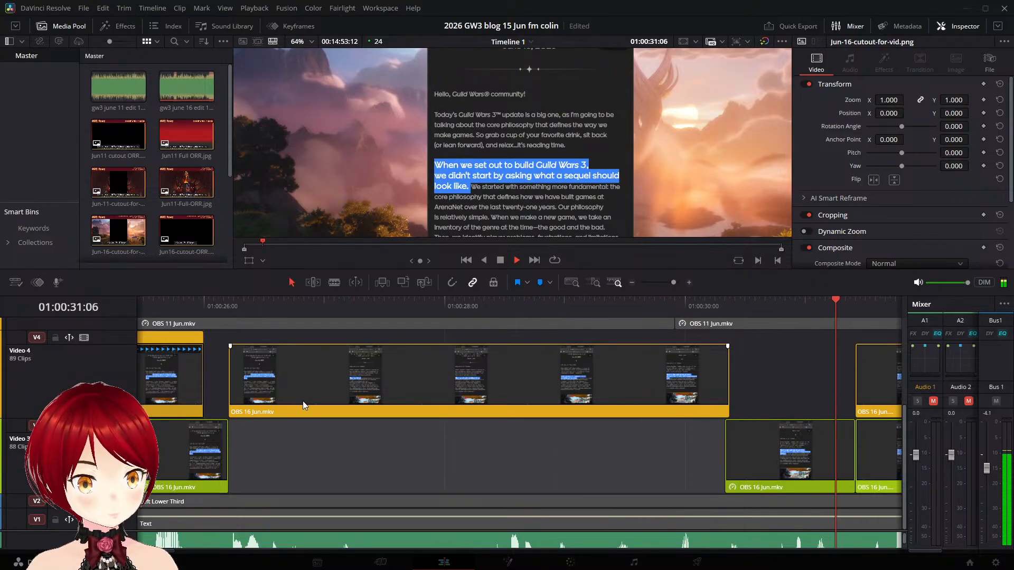
pyautogui.press('space')
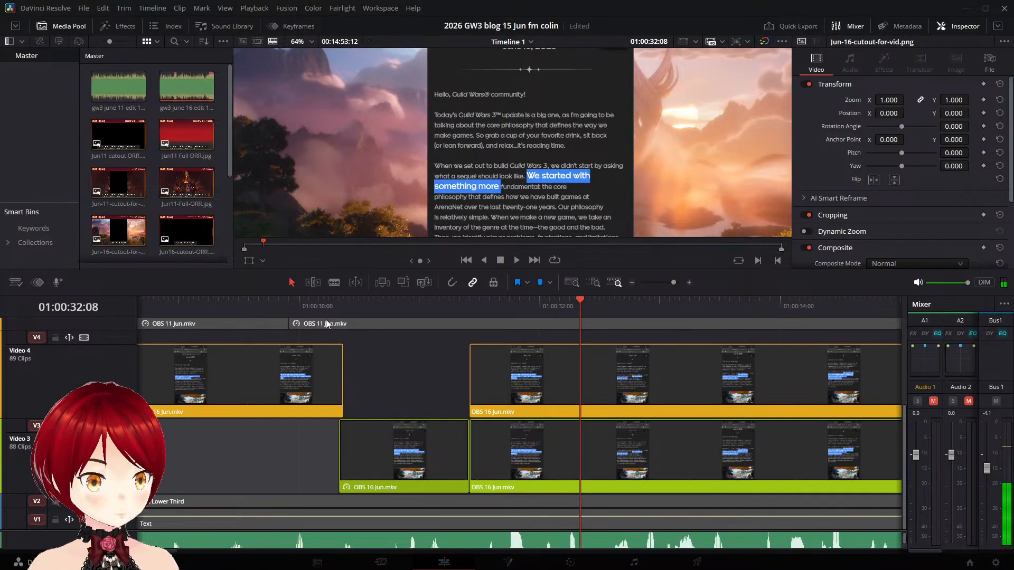
pyautogui.click(200, 305)
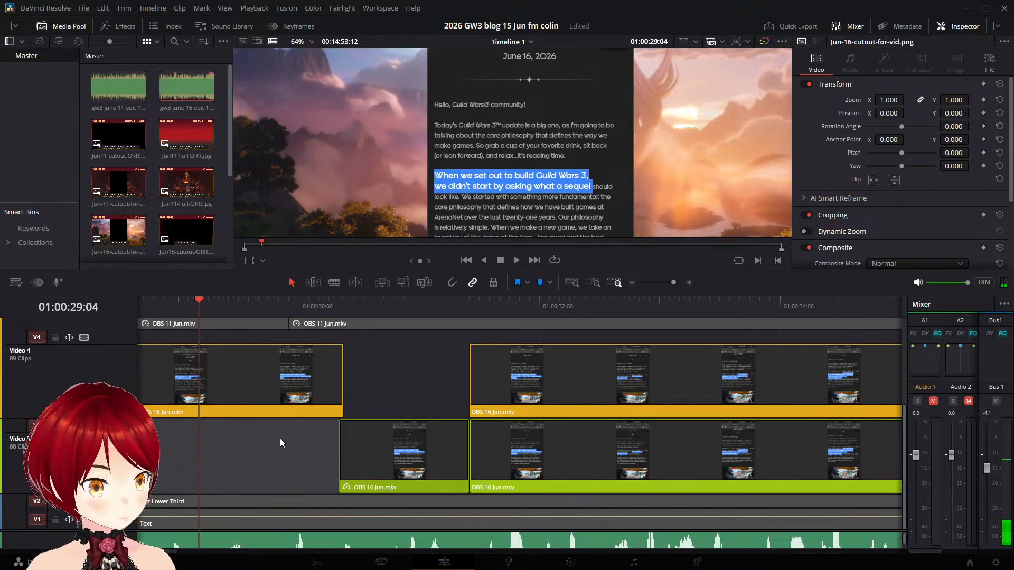
pyautogui.moveTo(265, 433); pyautogui.dragTo(706, 414)
pyautogui.click(425, 416)
pyautogui.hotkey('ctrl', 'r')
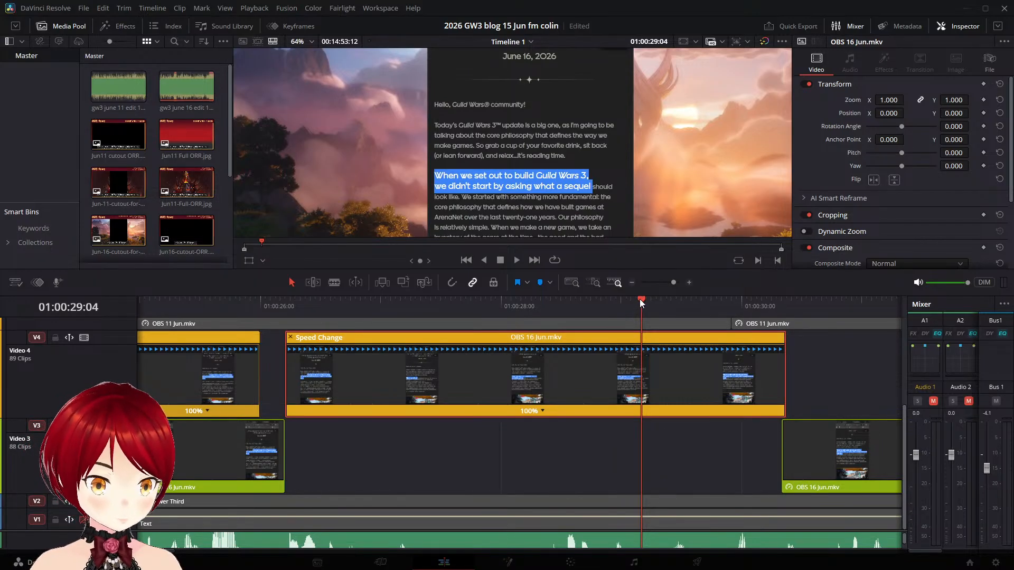
pyautogui.moveTo(657, 298); pyautogui.dragTo(755, 310)
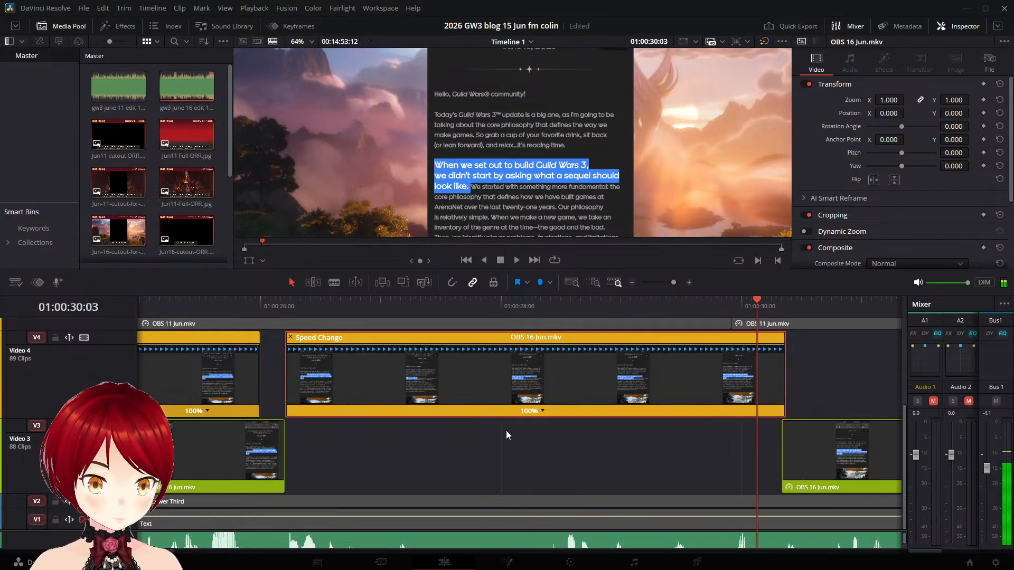
pyautogui.click(544, 412)
pyautogui.click(591, 427)
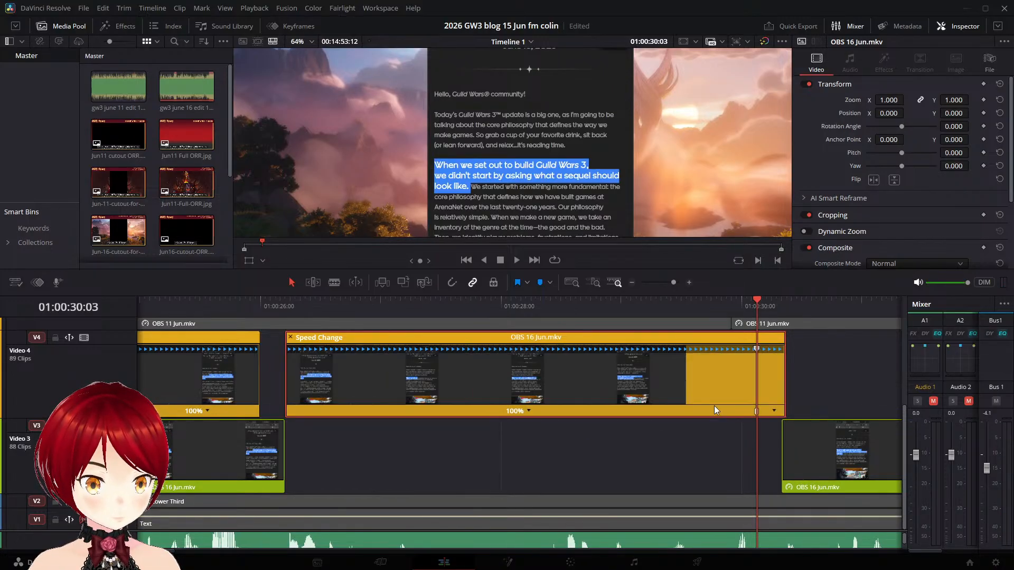
# - Stretch the part before that speed point to 84% speed, ending at about 01:00:30:21, and play through to the following gap
pyautogui.moveTo(667, 439); pyautogui.dragTo(360, 393)
pyautogui.moveTo(448, 349); pyautogui.dragTo(538, 352)
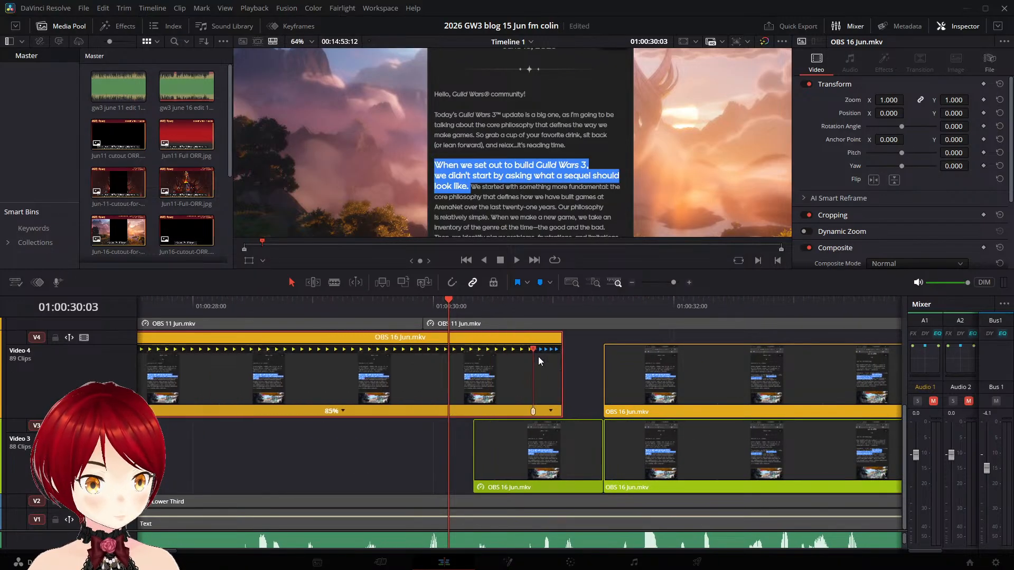
pyautogui.click(164, 305)
pyautogui.press('space')
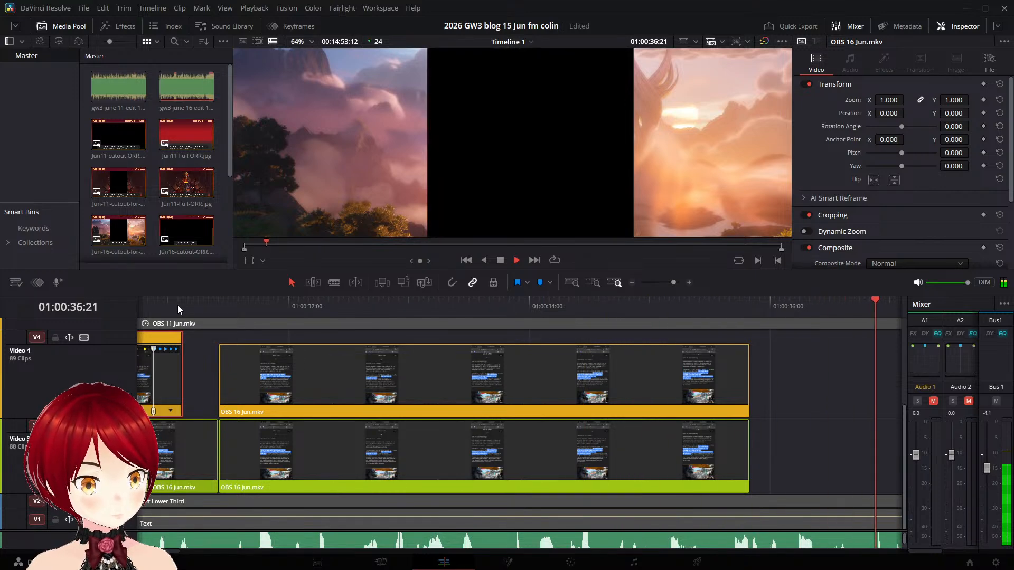
pyautogui.press('space')
# - Split off the last frame of the Video 3 "We started with something more fundamental" clip at 01:00:35:19 and extend it to the next clip
pyautogui.hscroll(8, 666, 429)
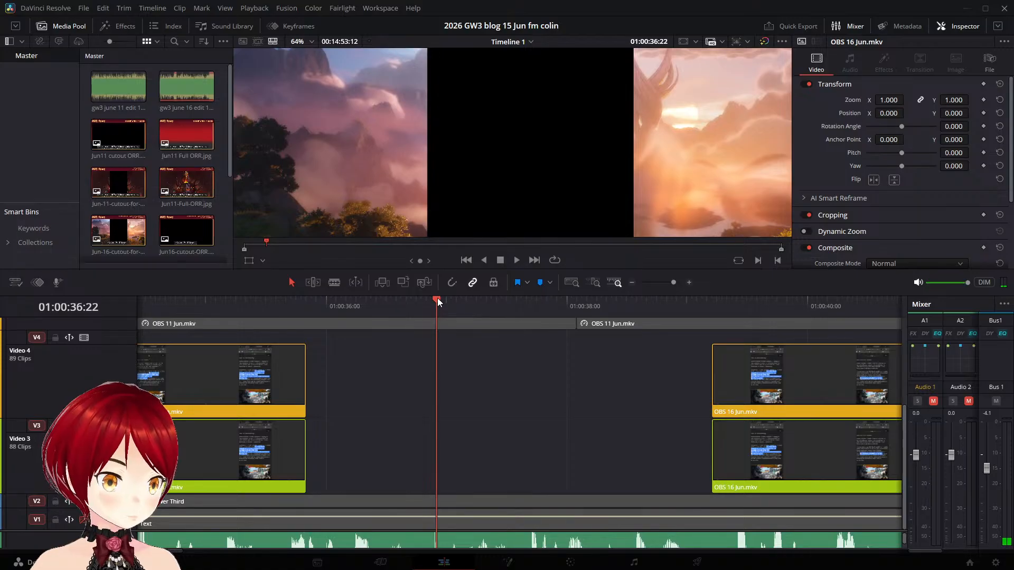
pyautogui.moveTo(438, 302); pyautogui.dragTo(306, 289)
pyautogui.press('Left')
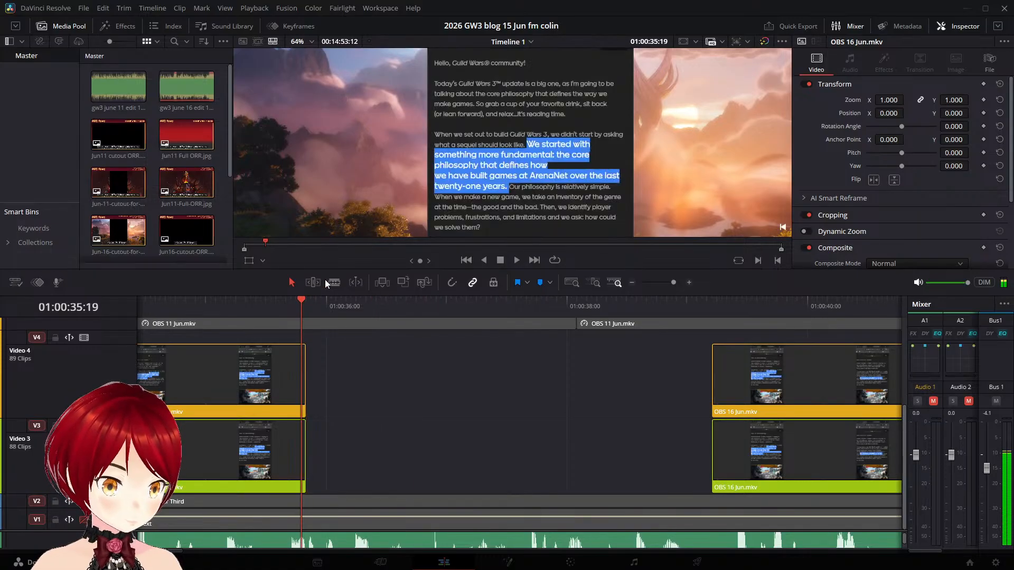
pyautogui.click(292, 439)
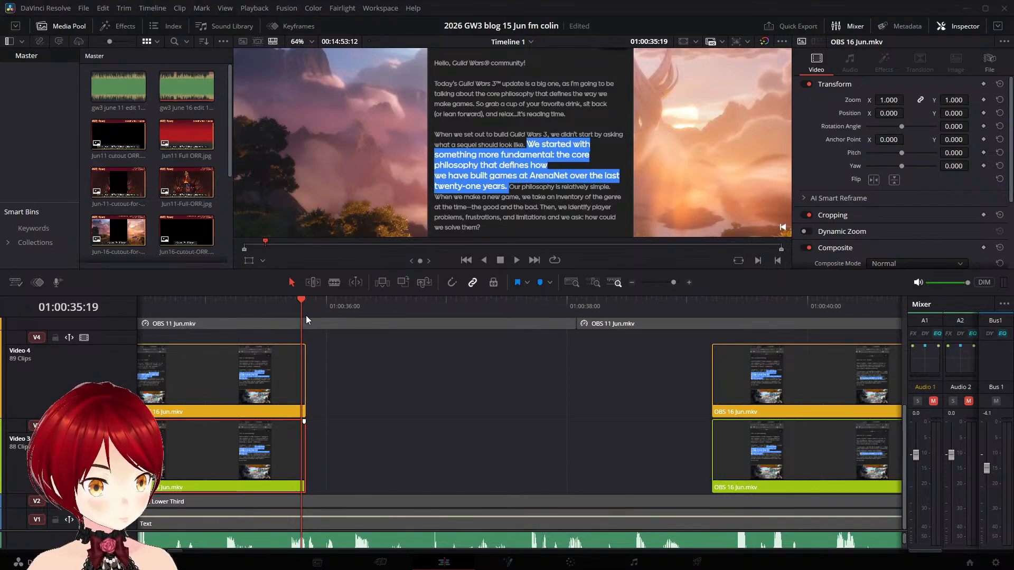
pyautogui.hotkey('ctrl', 'b')
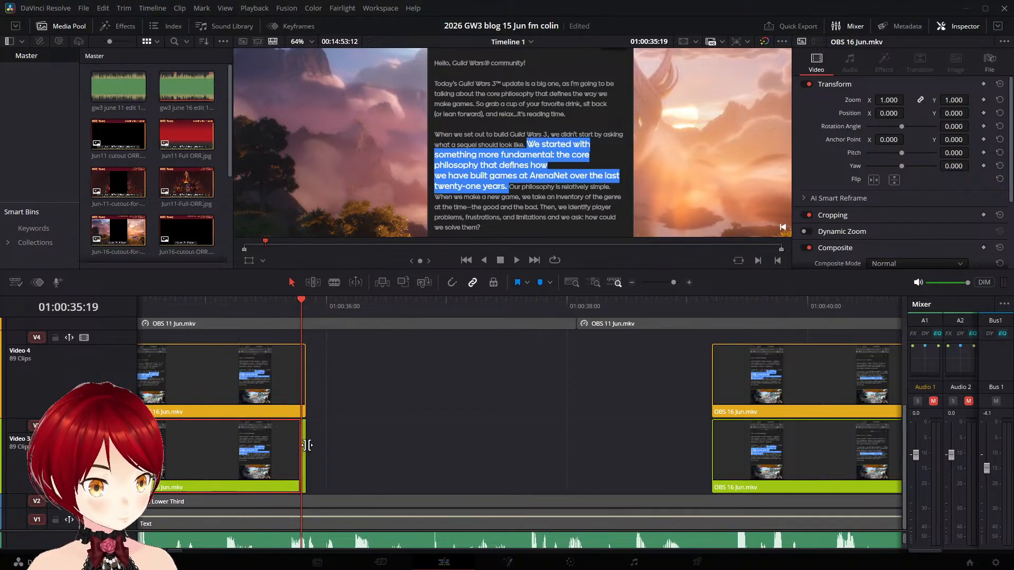
pyautogui.moveTo(307, 445); pyautogui.dragTo(715, 495)
# - Add a speed point at 01:00:35:18 on the matching Video 4 clip and stretch the part before it to 62% speed
pyautogui.click(285, 357)
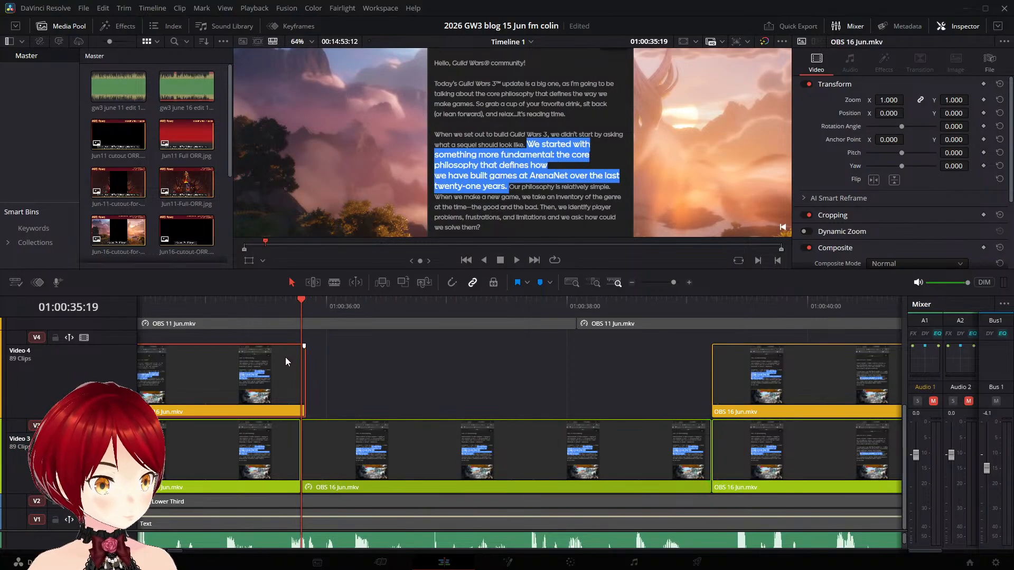
pyautogui.moveTo(303, 297); pyautogui.dragTo(297, 299)
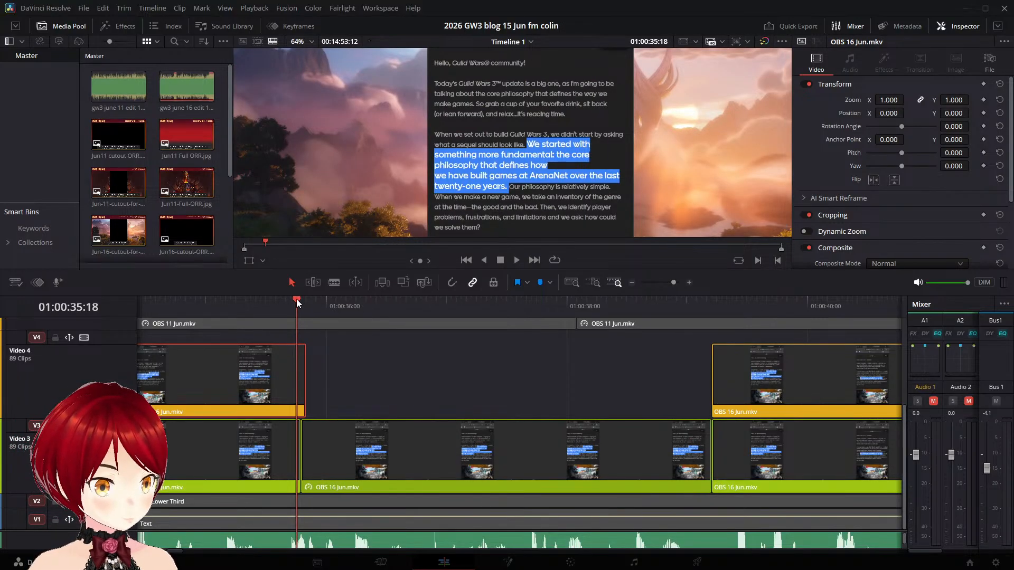
pyautogui.hotkey('ctrl', 'r')
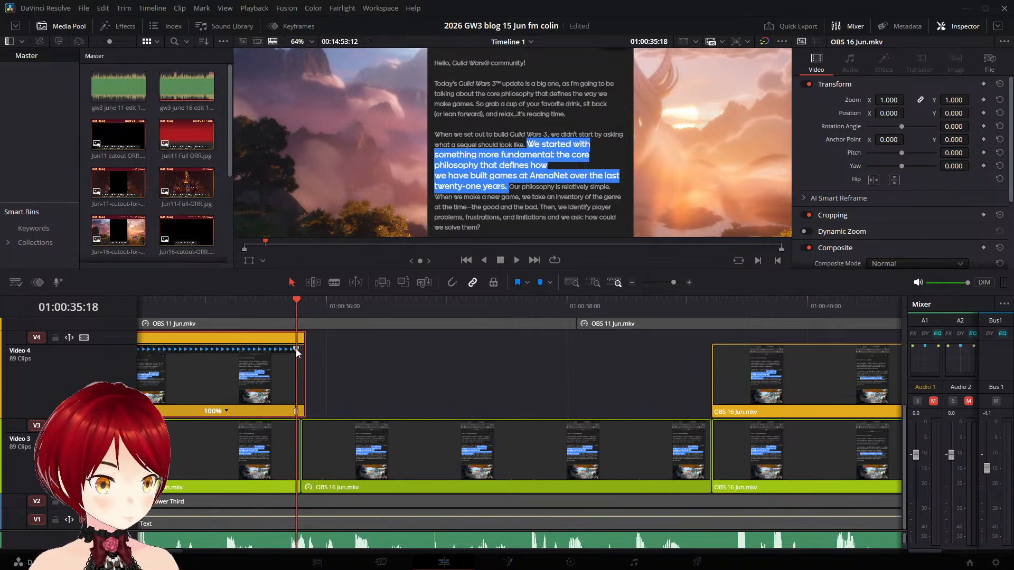
pyautogui.moveTo(296, 348); pyautogui.dragTo(612, 369)
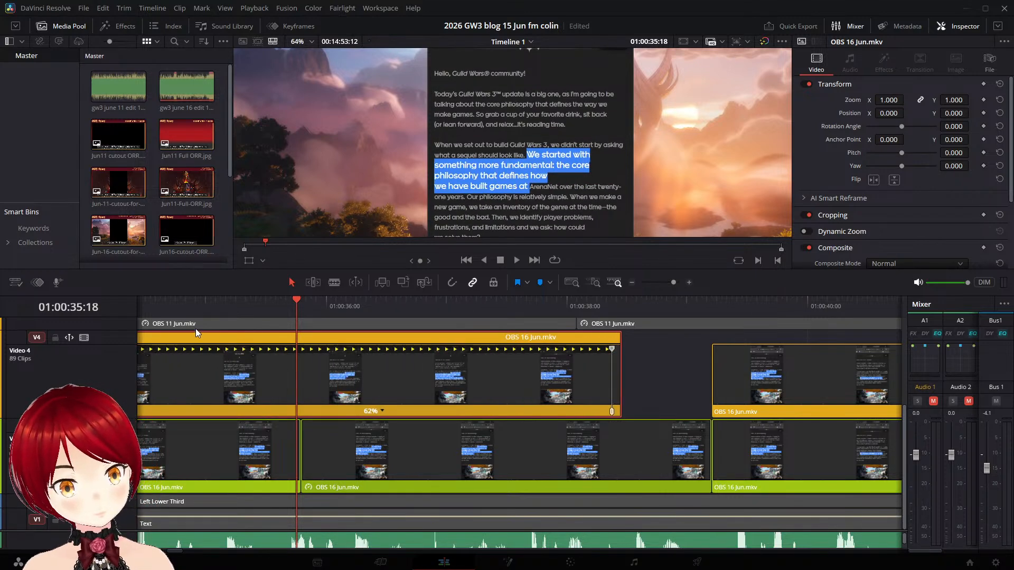
# - Play back the slowed Video 4 clip, stretch the part before its speed point further to 59%, replay it, and save the project
pyautogui.moveTo(300, 300); pyautogui.dragTo(163, 310)
pyautogui.press('space')
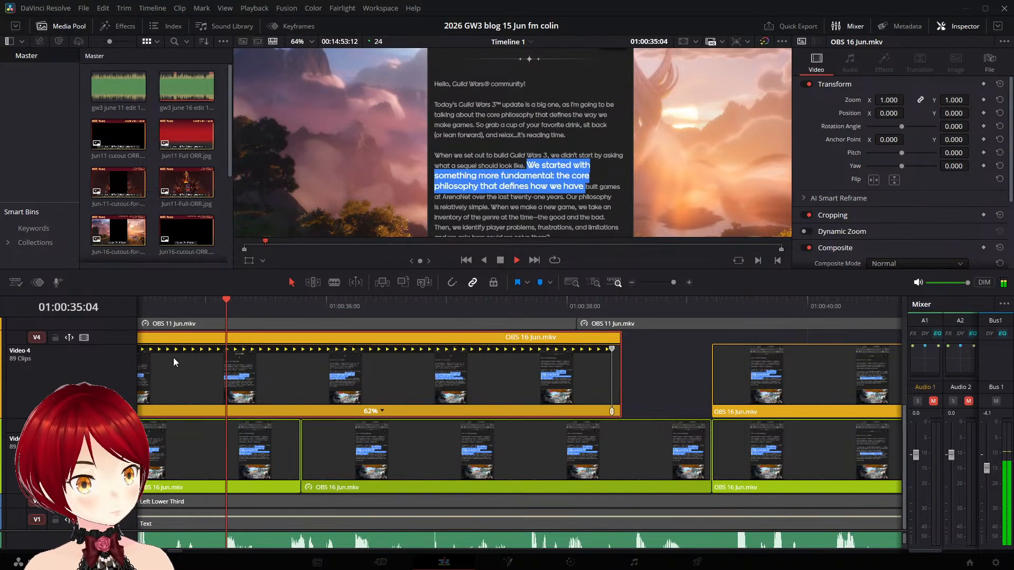
pyautogui.press('space')
pyautogui.press('j')
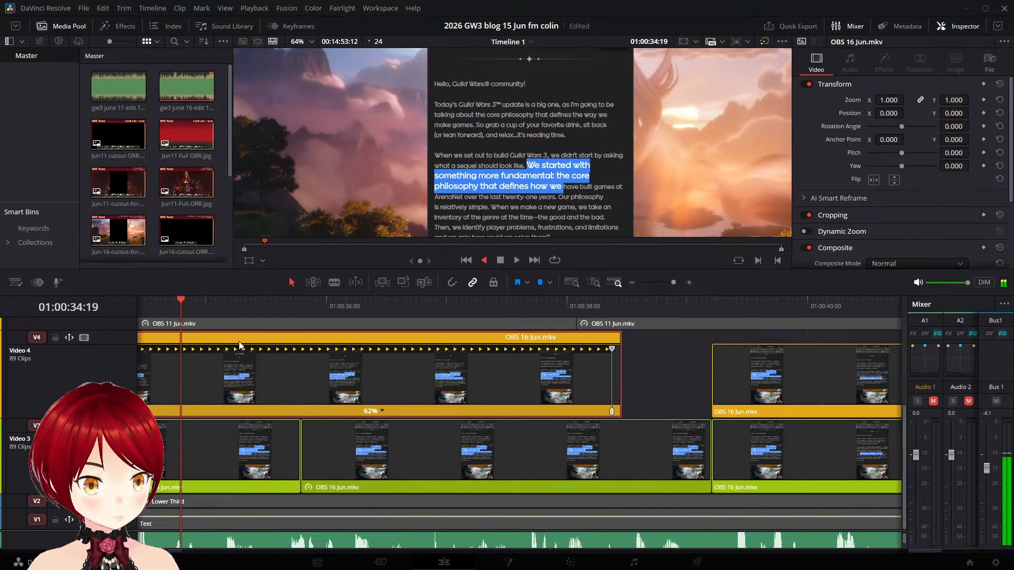
pyautogui.press('j')
pyautogui.press('space')
pyautogui.press('space')
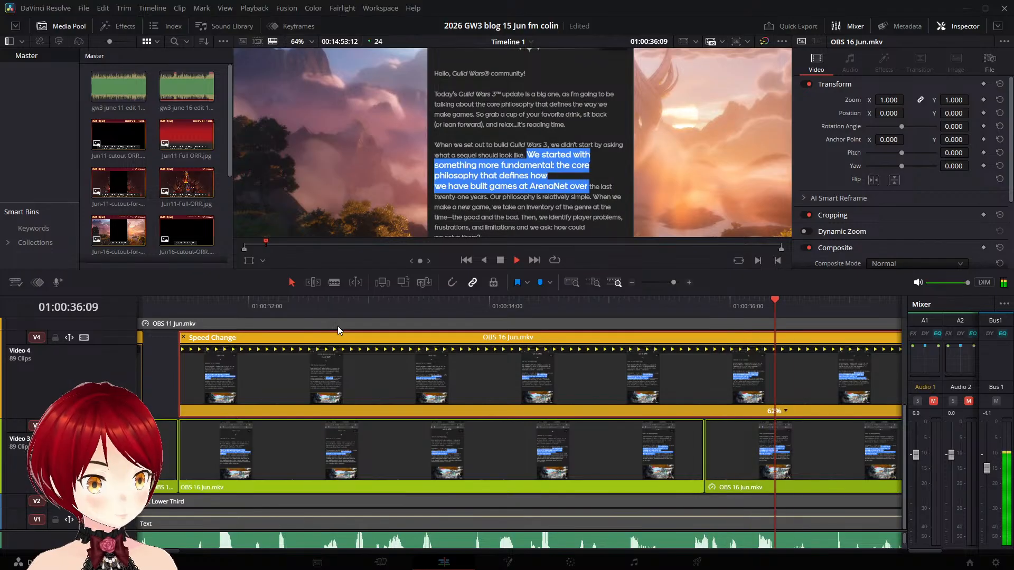
pyautogui.press('space')
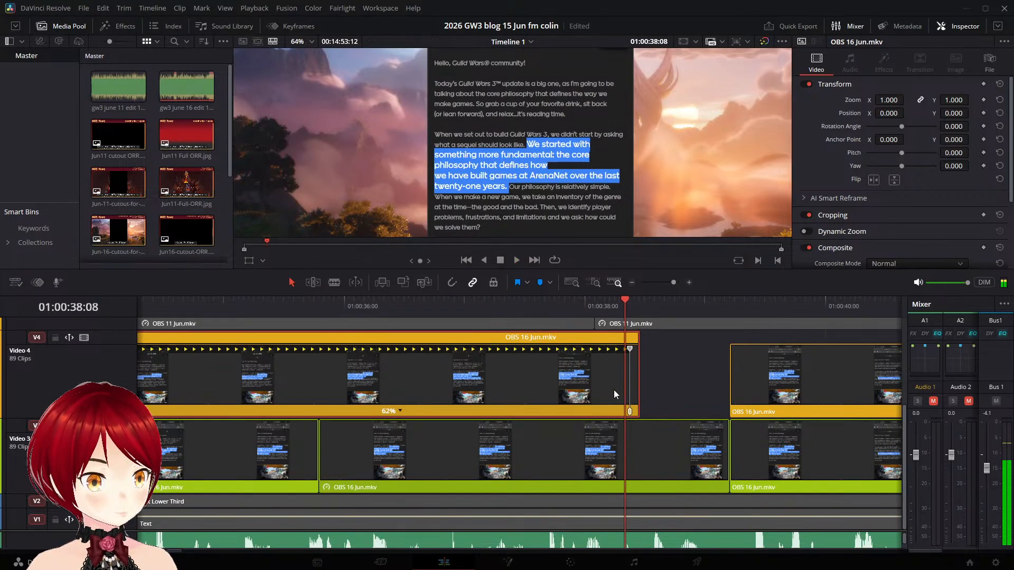
pyautogui.moveTo(629, 348); pyautogui.dragTo(658, 350)
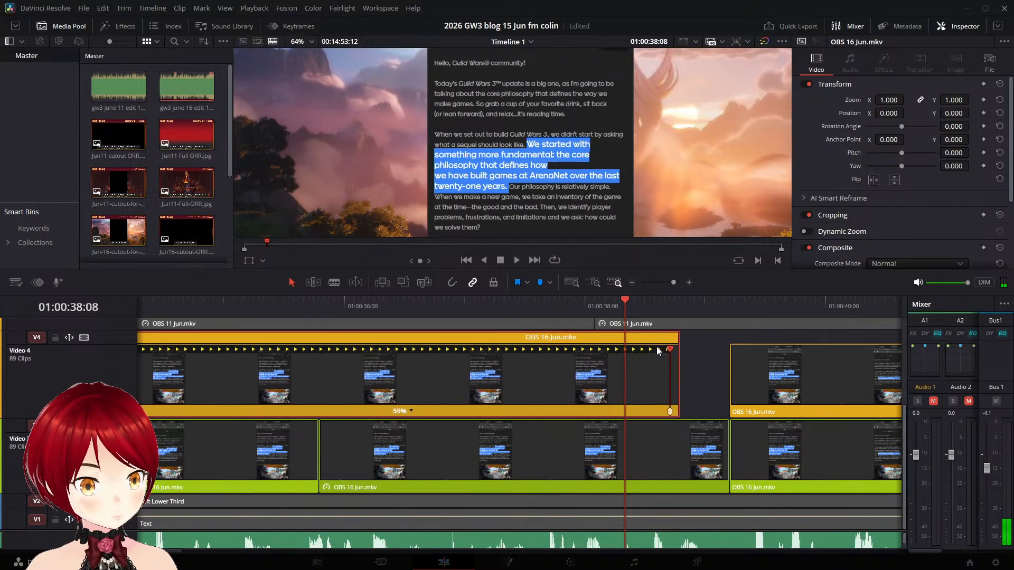
pyautogui.click(183, 306)
pyautogui.press('space')
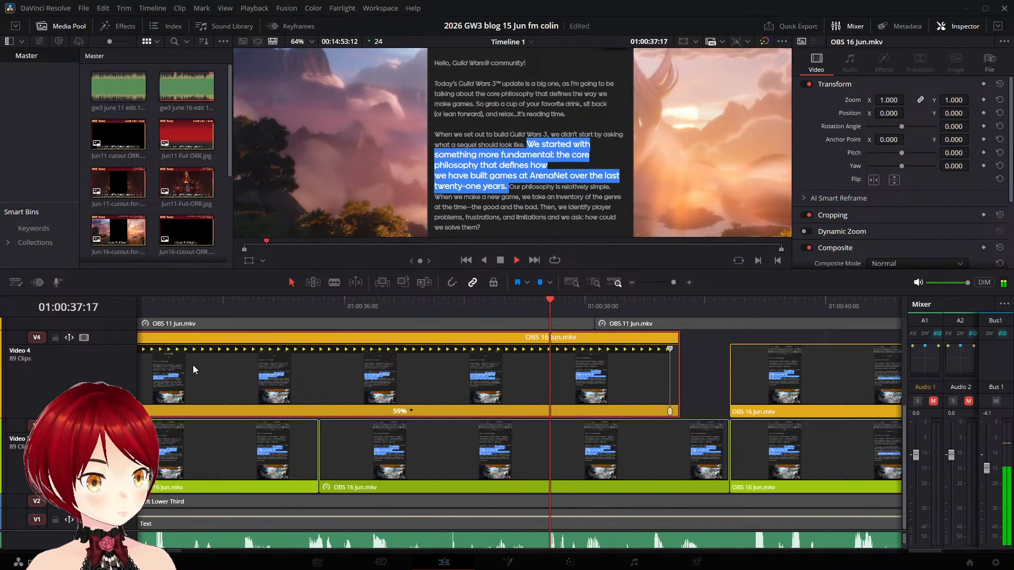
pyautogui.press('space')
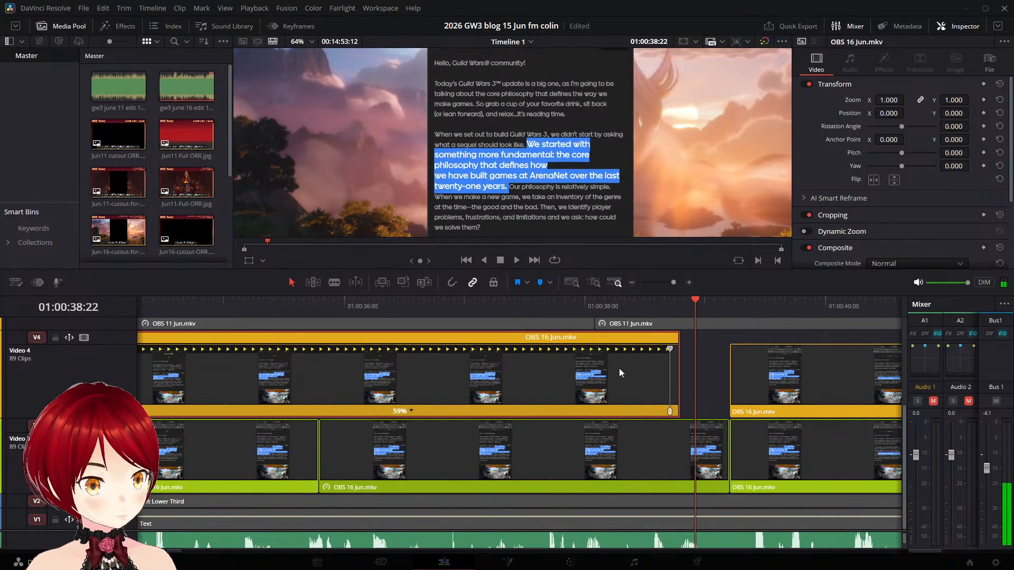
pyautogui.hotkey('ctrl', 's')
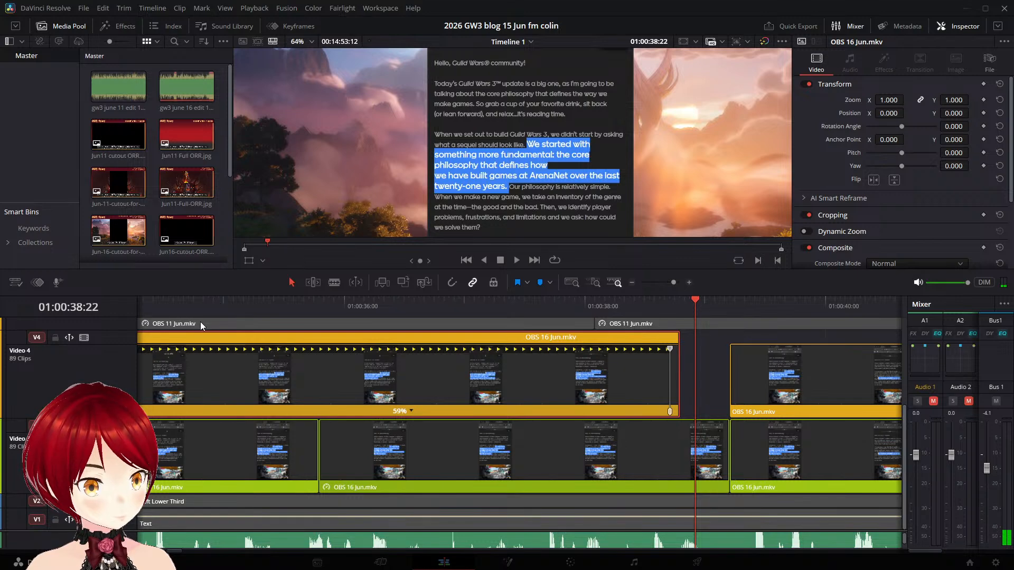
# - Replay the slowed clip, nudge its speed point to about 01:00:38:18, and play on past the next gap
pyautogui.click(190, 308)
pyautogui.press('space')
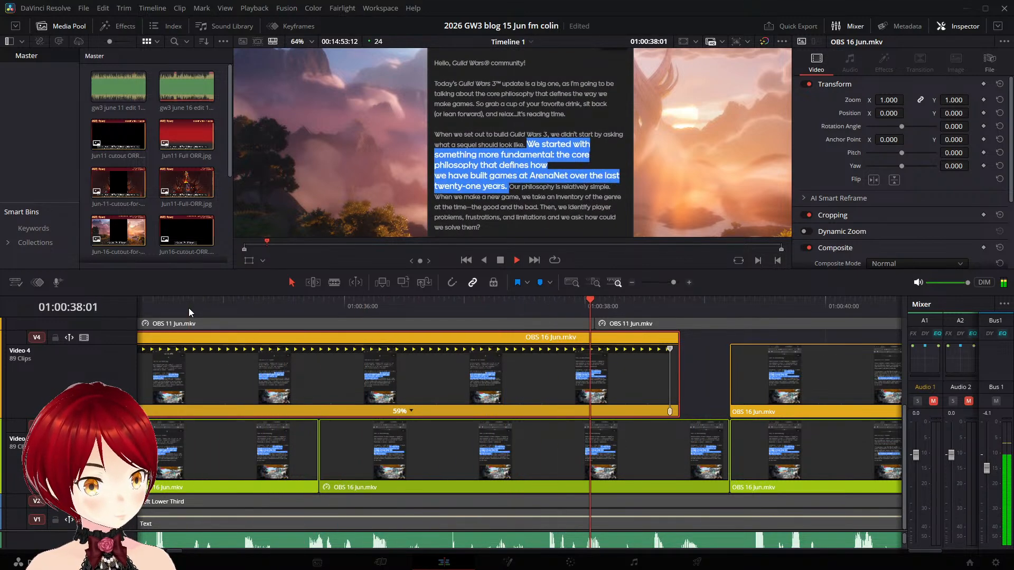
pyautogui.press('space')
pyautogui.moveTo(671, 350); pyautogui.dragTo(678, 349)
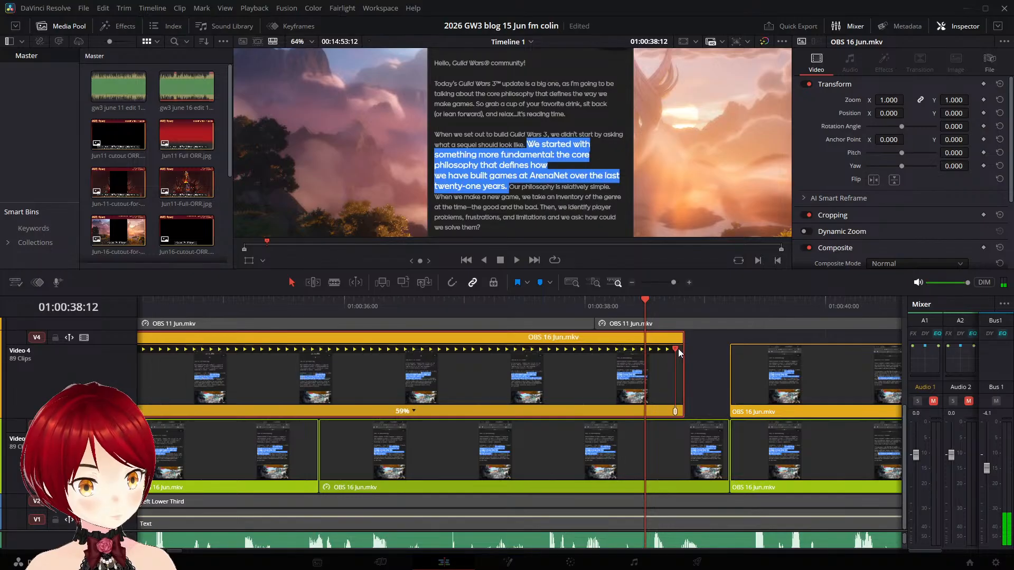
pyautogui.click(281, 311)
pyautogui.press('space')
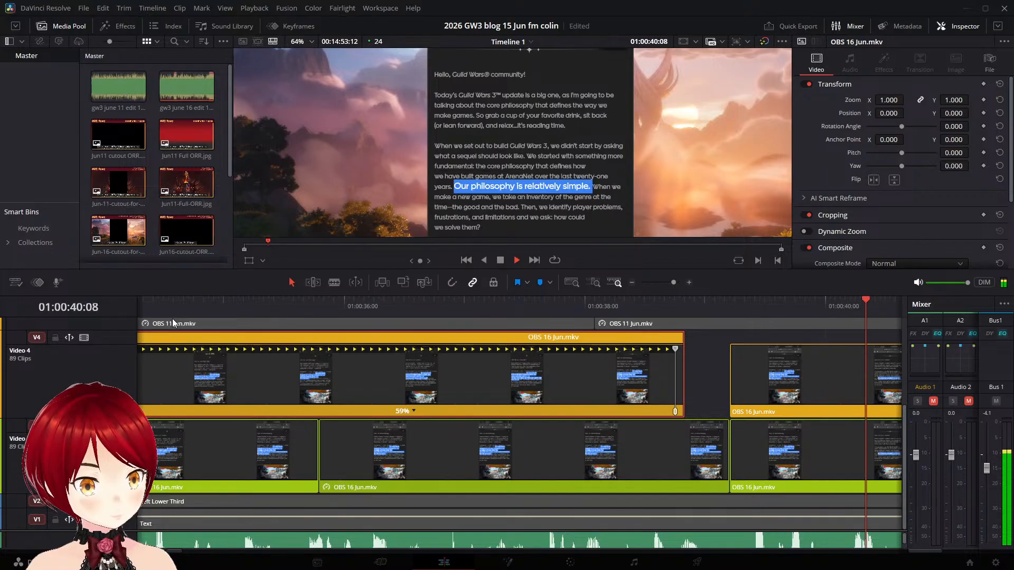
pyautogui.press('space')
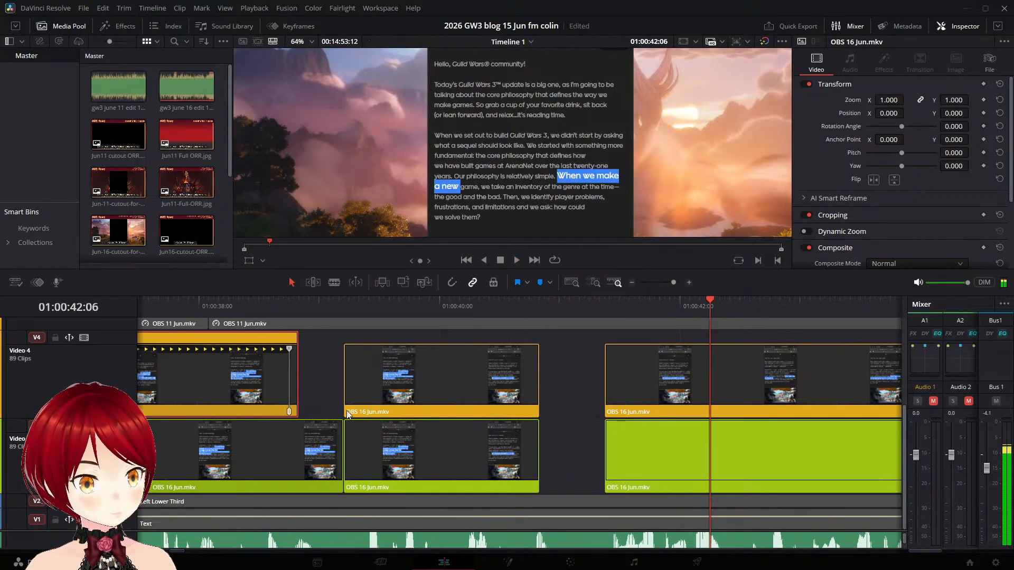
# - Split off the last frame of the Video 3 "Our philosophy is relatively simple" clip at 01:00:40:19, extend it to the next clip, and play it back
pyautogui.click(511, 459)
pyautogui.moveTo(709, 299); pyautogui.dragTo(539, 313)
pyautogui.press('Left')
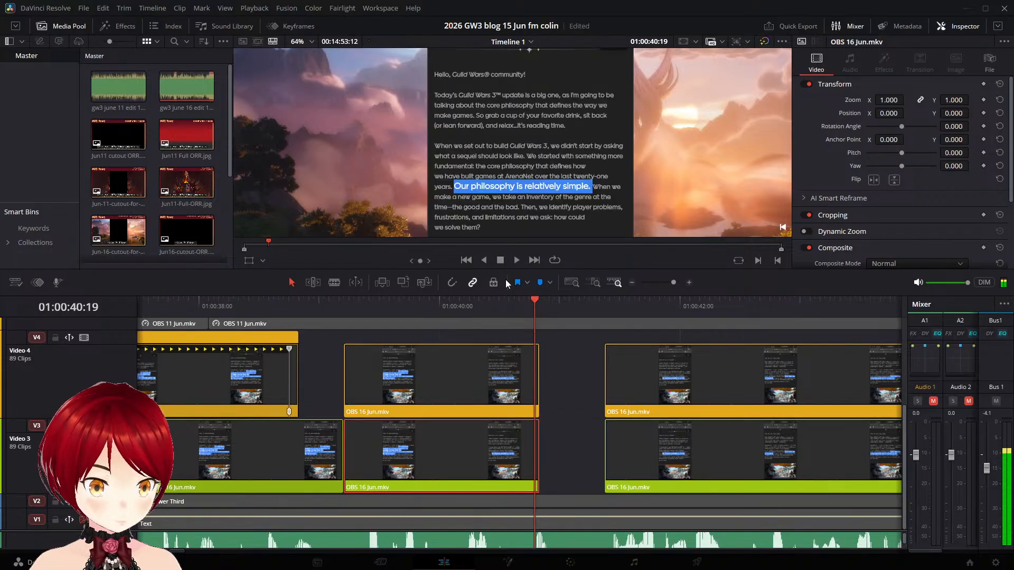
pyautogui.hotkey('ctrl', 's')
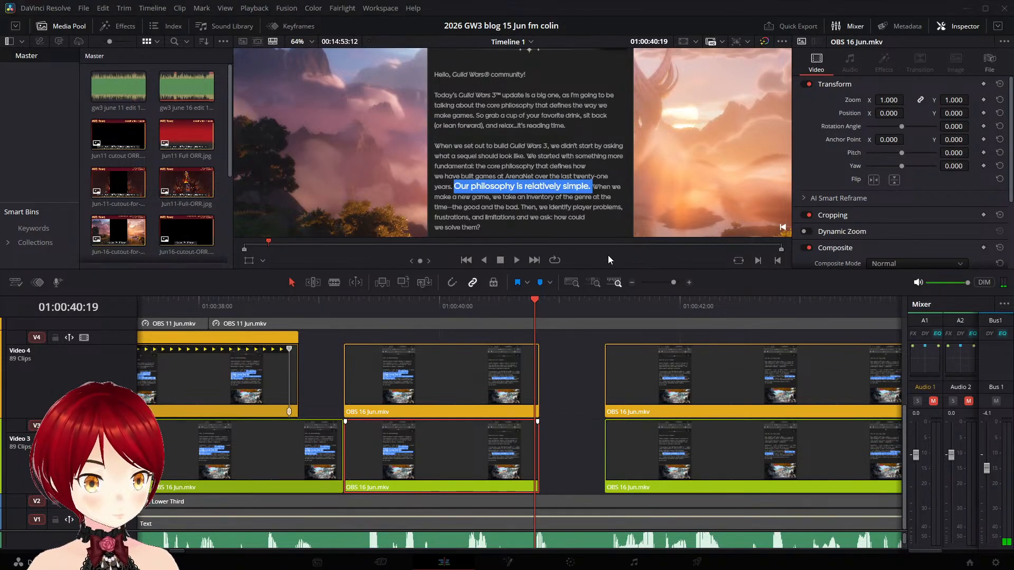
pyautogui.hotkey('ctrl', 'b')
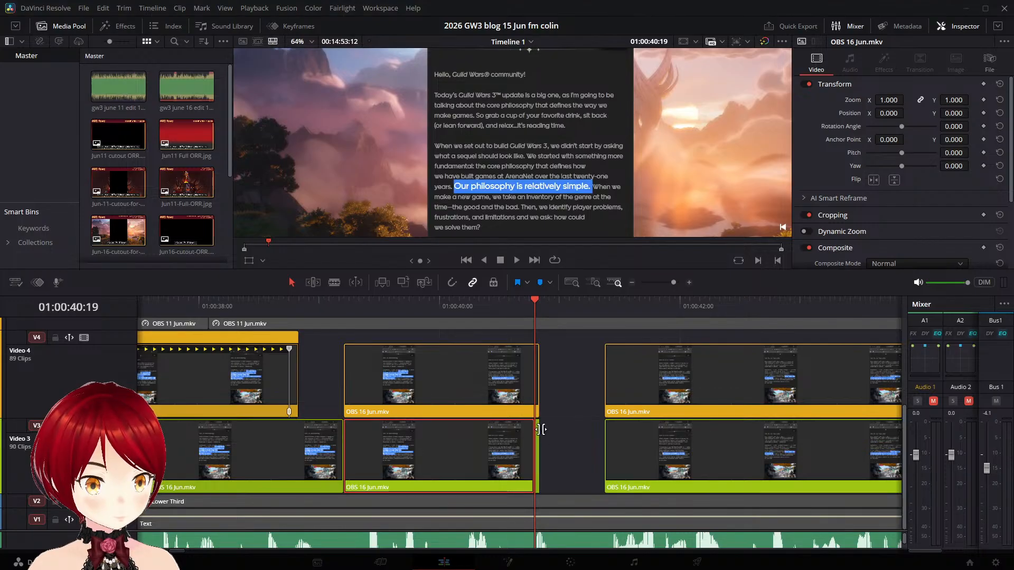
pyautogui.click(543, 436)
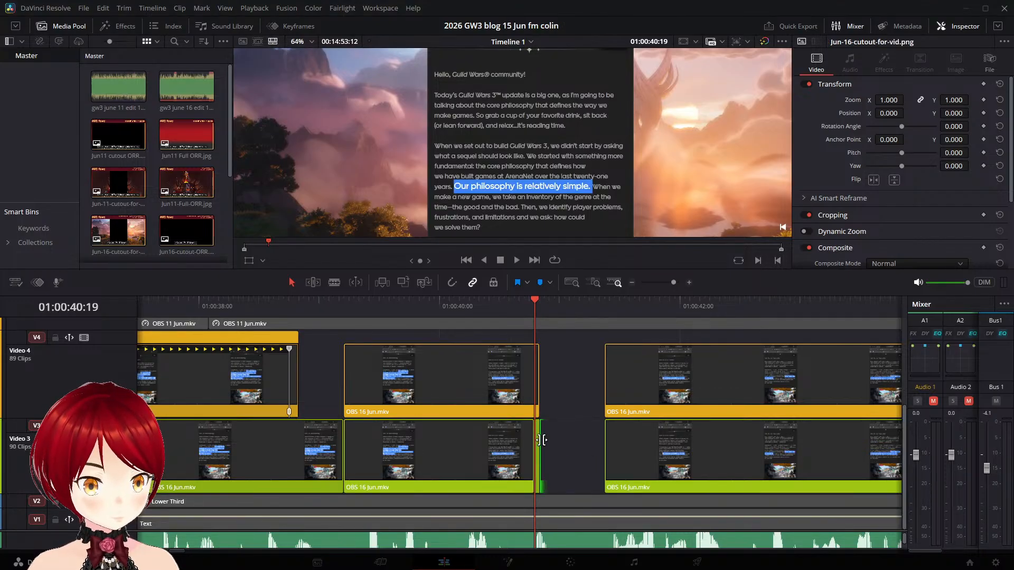
pyautogui.moveTo(542, 440); pyautogui.dragTo(611, 447)
pyautogui.click(504, 305)
pyautogui.press('space')
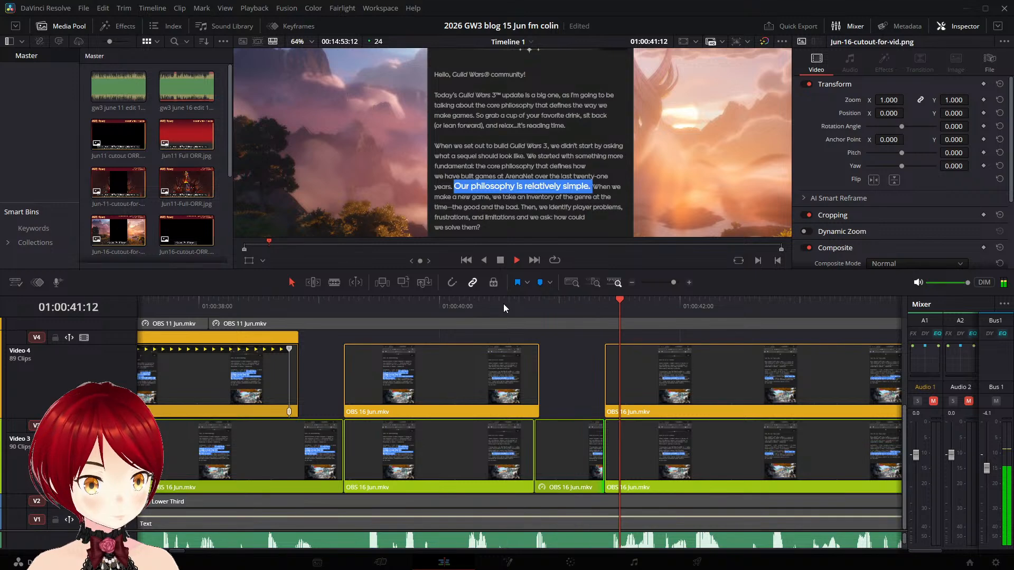
# - Add a speed point at 01:00:40:18 on the matching Video 4 clip, stretch the part before it to 77% speed, and play past the next gap
pyautogui.click(445, 305)
pyautogui.click(506, 363)
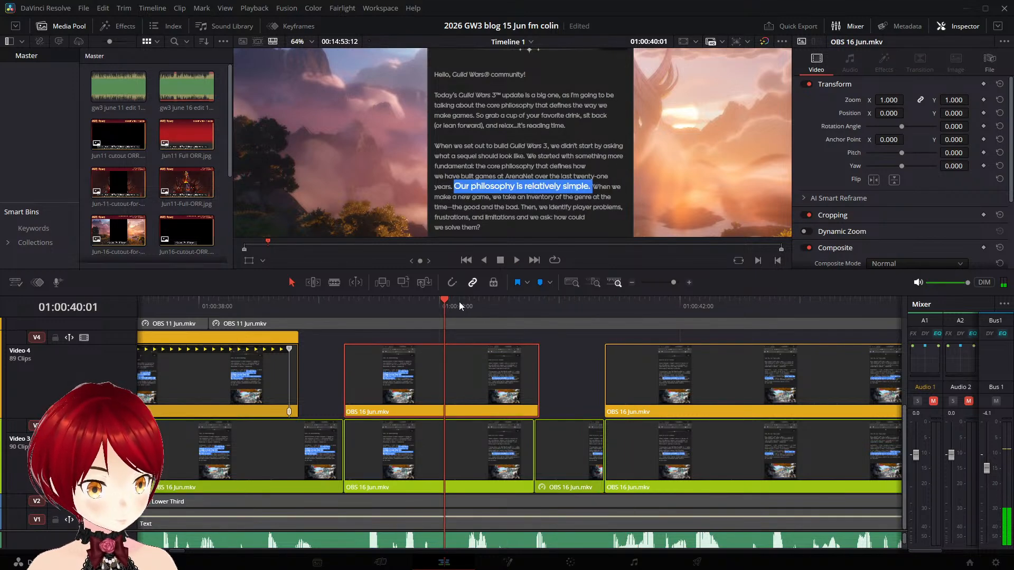
pyautogui.moveTo(445, 299); pyautogui.dragTo(534, 302)
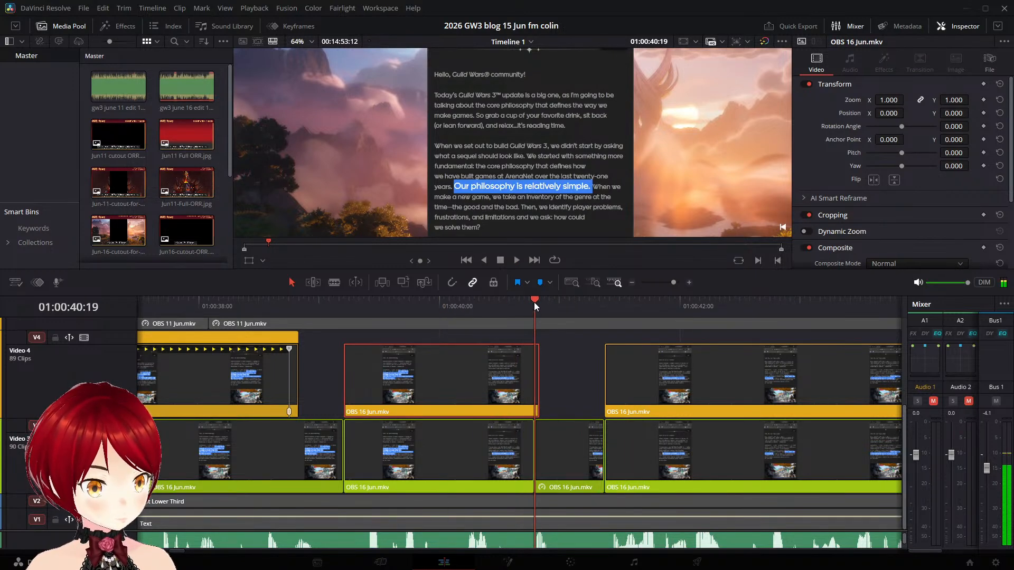
pyautogui.hotkey('ctrl', 'r')
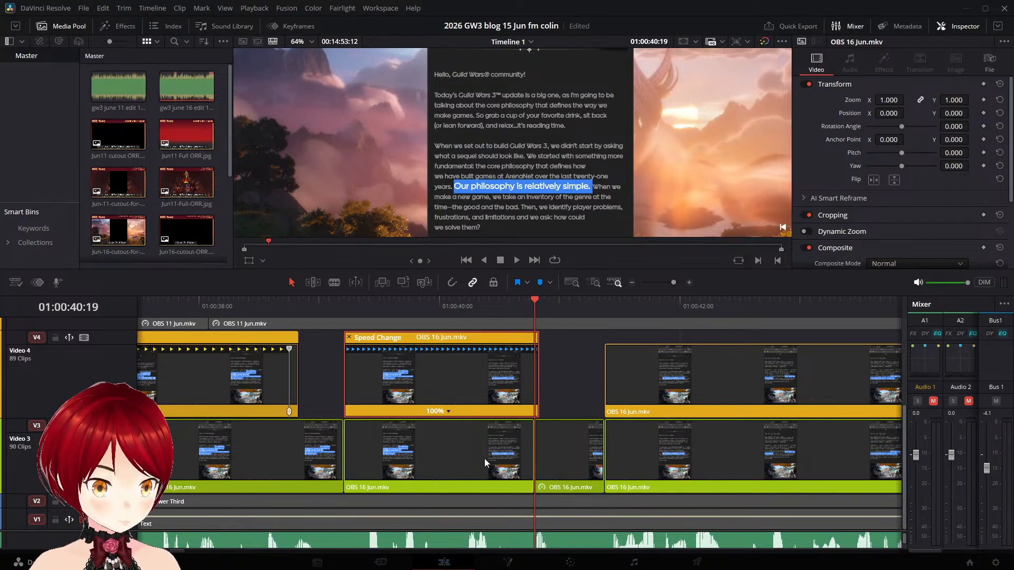
pyautogui.click(530, 299)
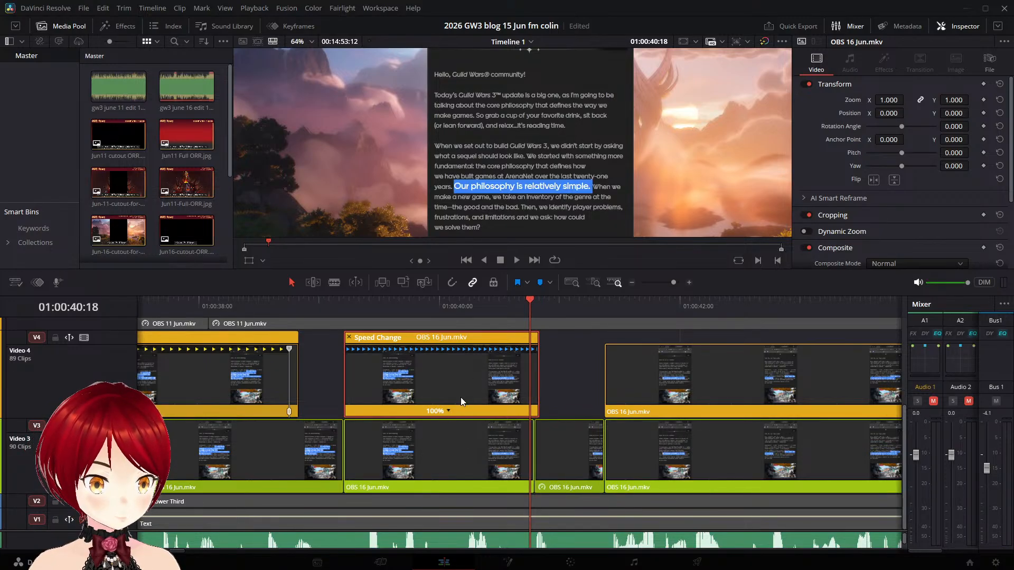
pyautogui.click(449, 412)
pyautogui.click(473, 425)
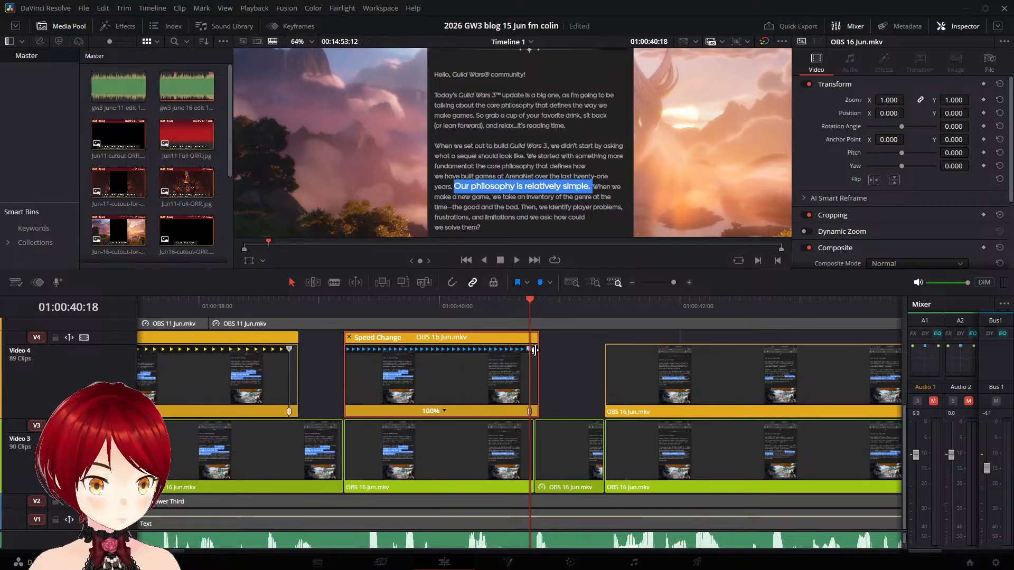
pyautogui.moveTo(532, 351); pyautogui.dragTo(585, 350)
pyautogui.click(344, 300)
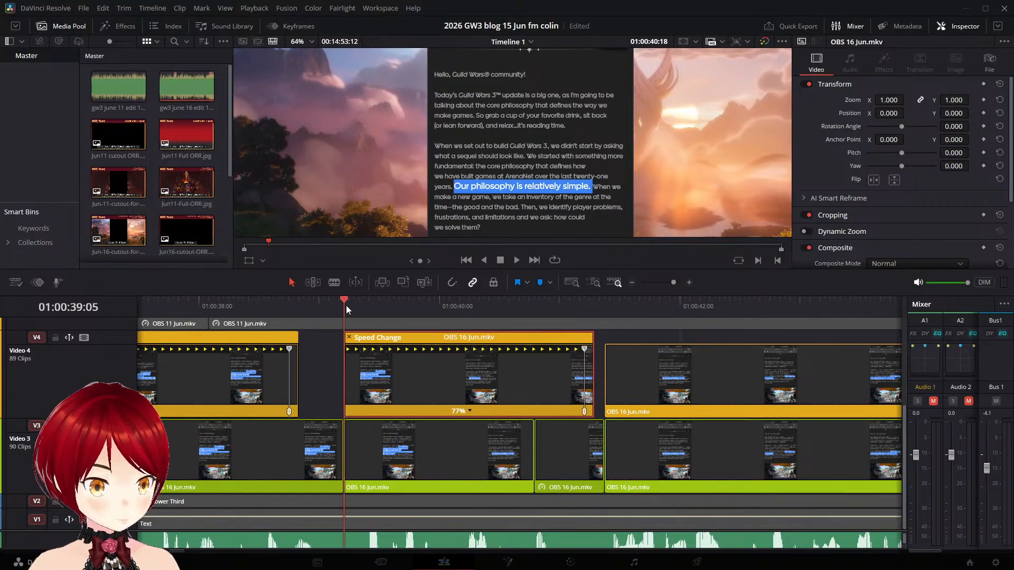
pyautogui.press('space')
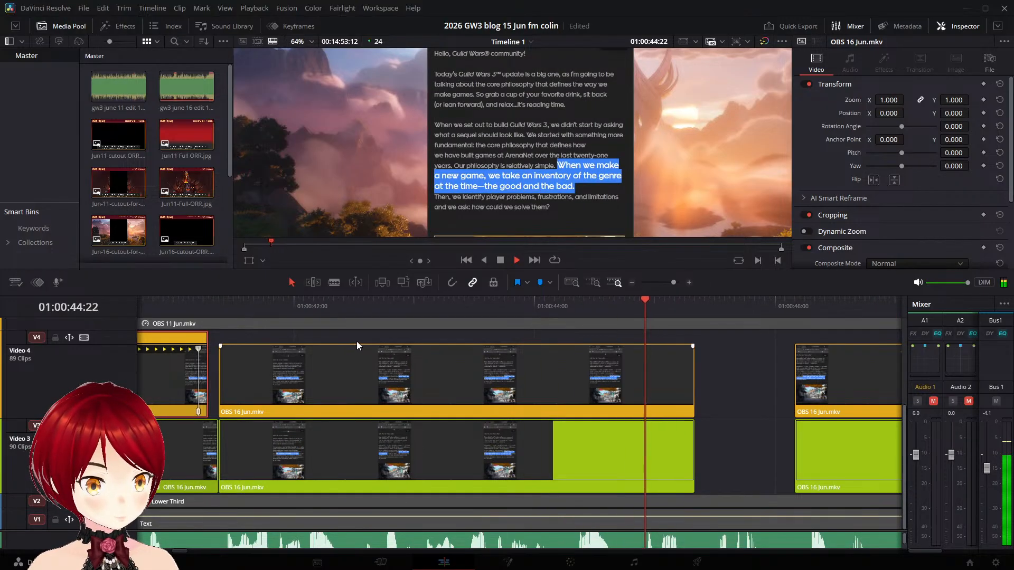
pyautogui.press('space')
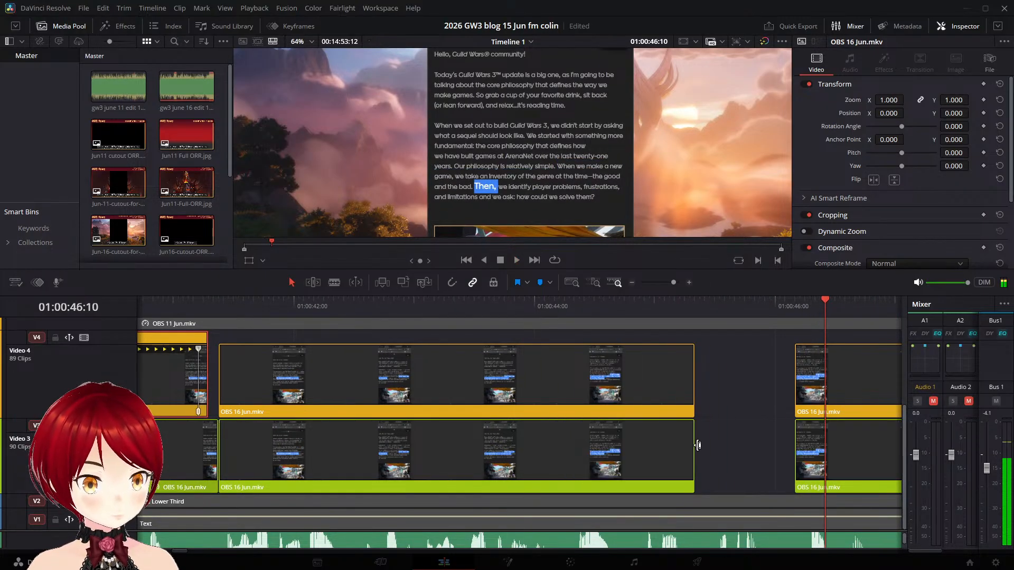
# - Split off the last frame of the Video 3 "When we make a new game" clip at 01:00:45:07 and extend it to the next clip
pyautogui.moveTo(827, 297); pyautogui.dragTo(690, 302)
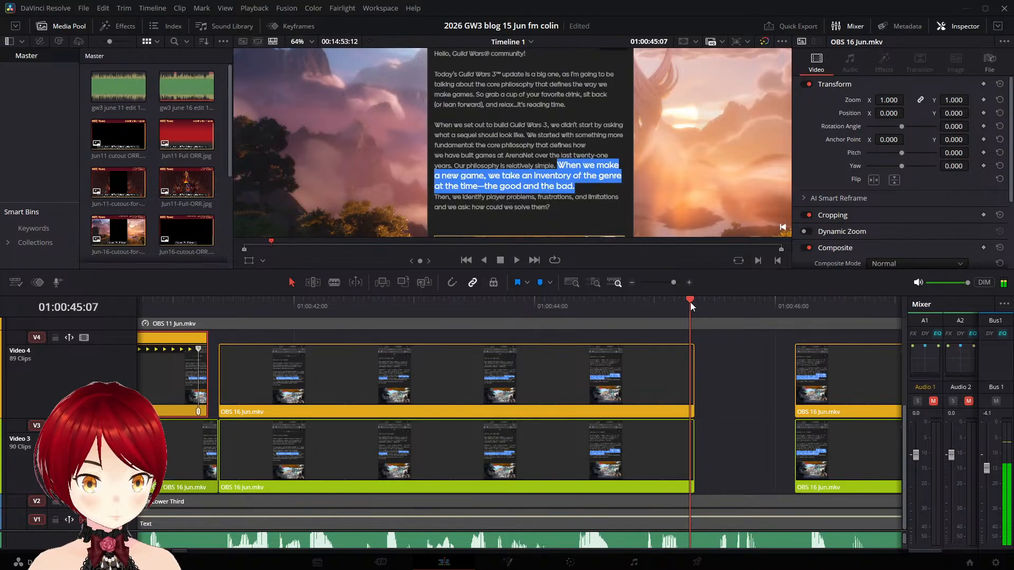
pyautogui.click(656, 445)
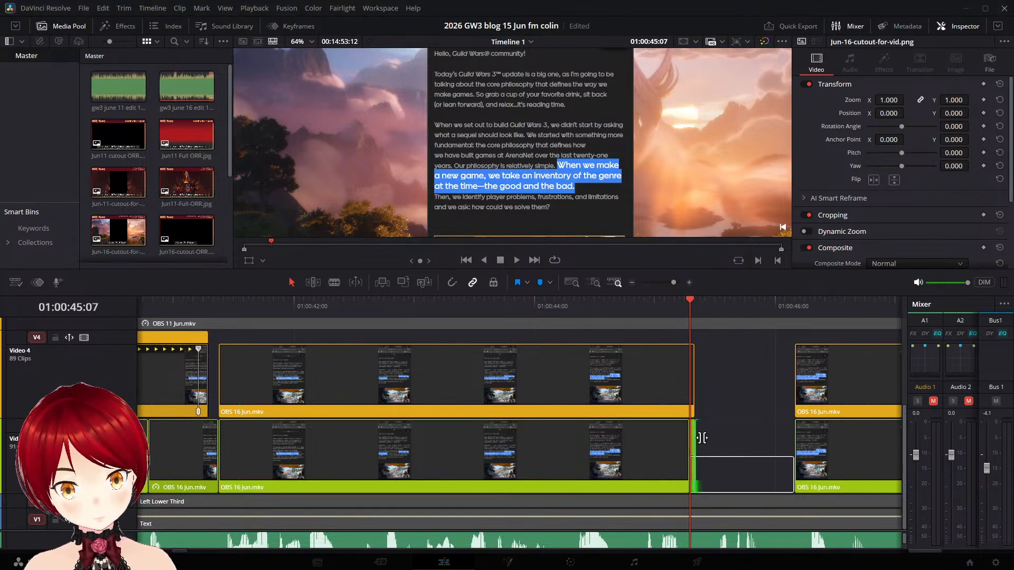
pyautogui.moveTo(695, 439); pyautogui.dragTo(794, 443)
# - Add a speed point at 01:00:45:06 on the Video 4 clip above, stretch the part before it to 84% speed, and play it back
pyautogui.click(669, 396)
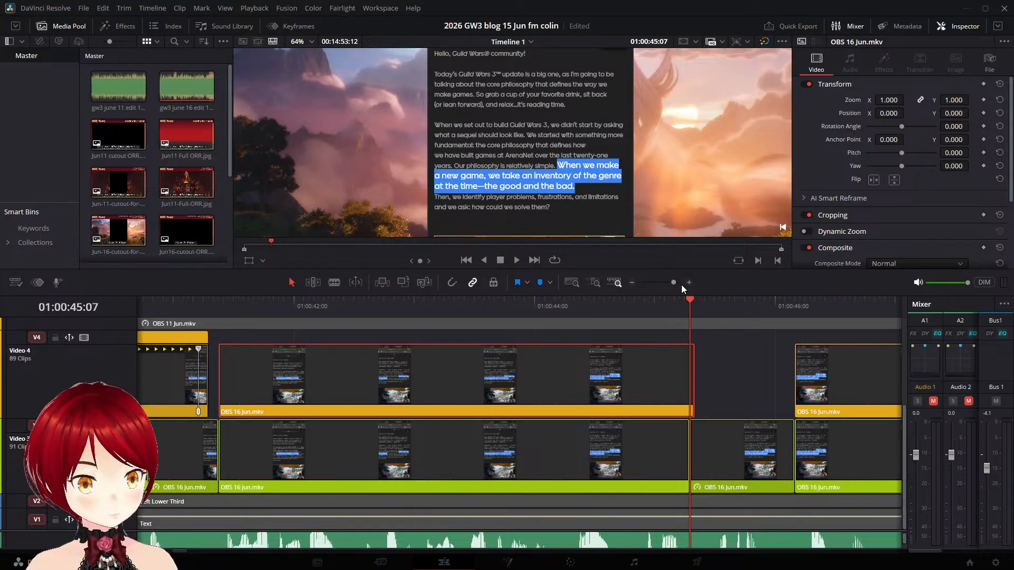
pyautogui.press('Left')
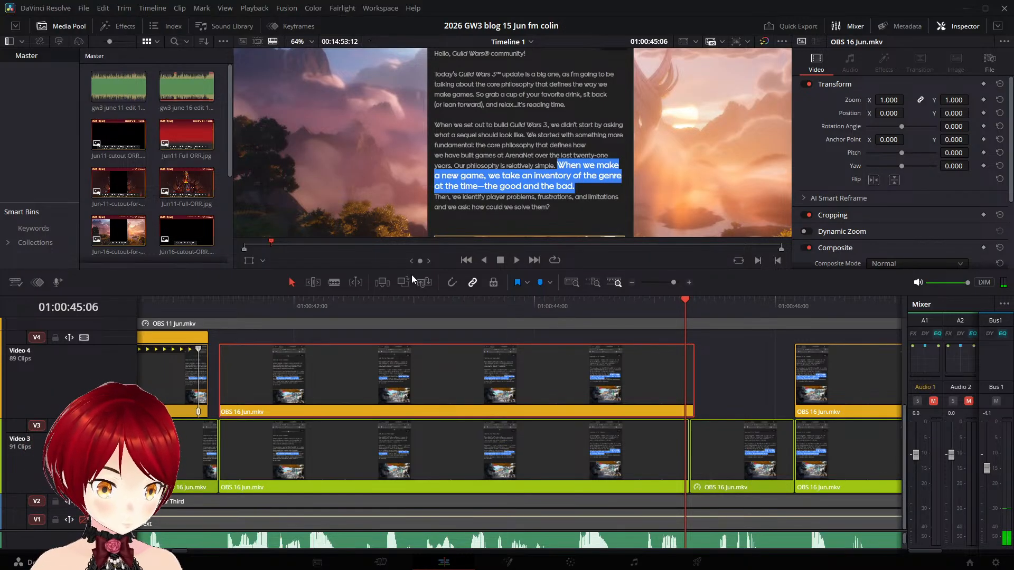
pyautogui.hotkey('ctrl', 'r')
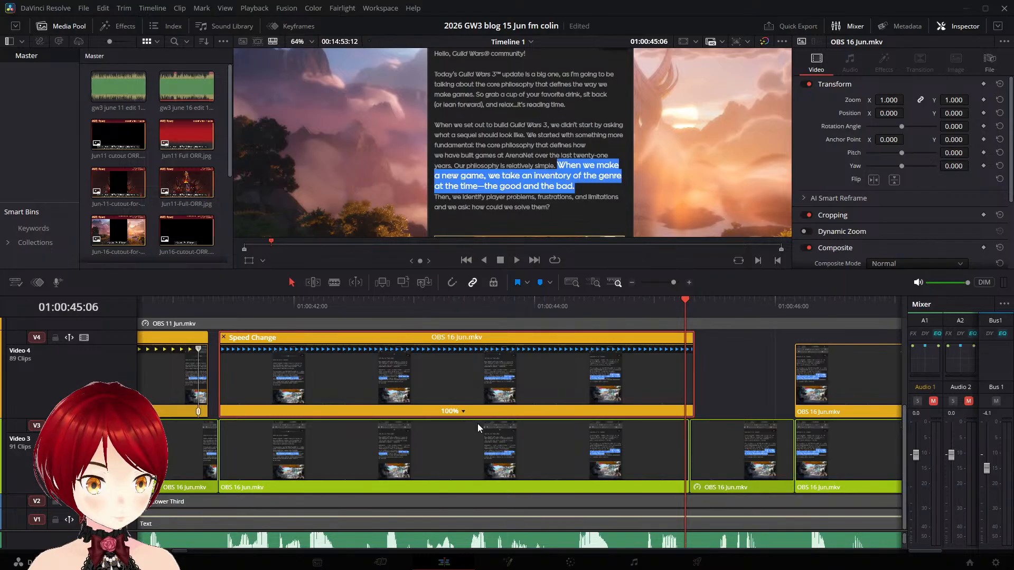
pyautogui.moveTo(687, 350); pyautogui.dragTo(775, 351)
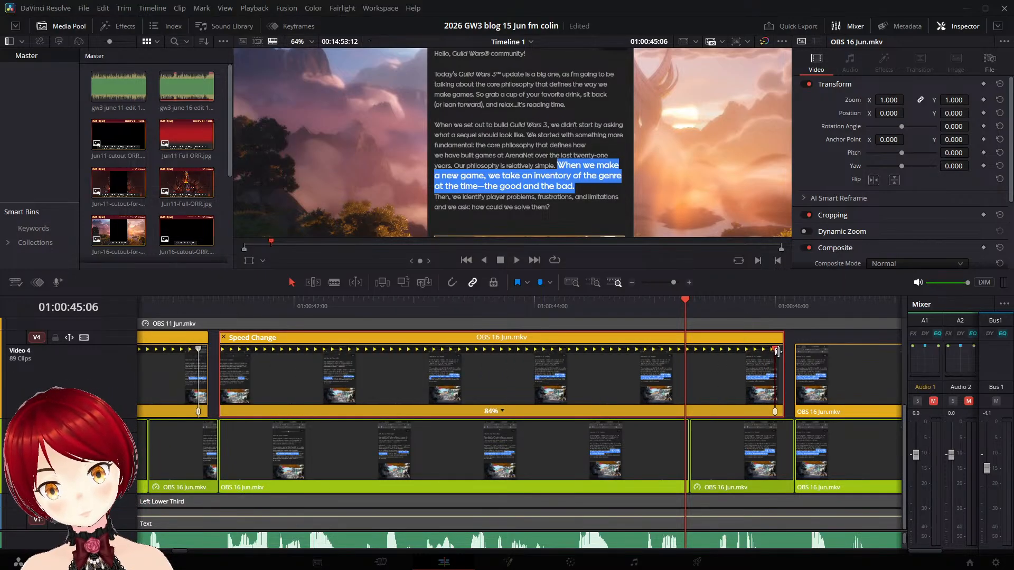
pyautogui.click(207, 308)
pyautogui.press('space')
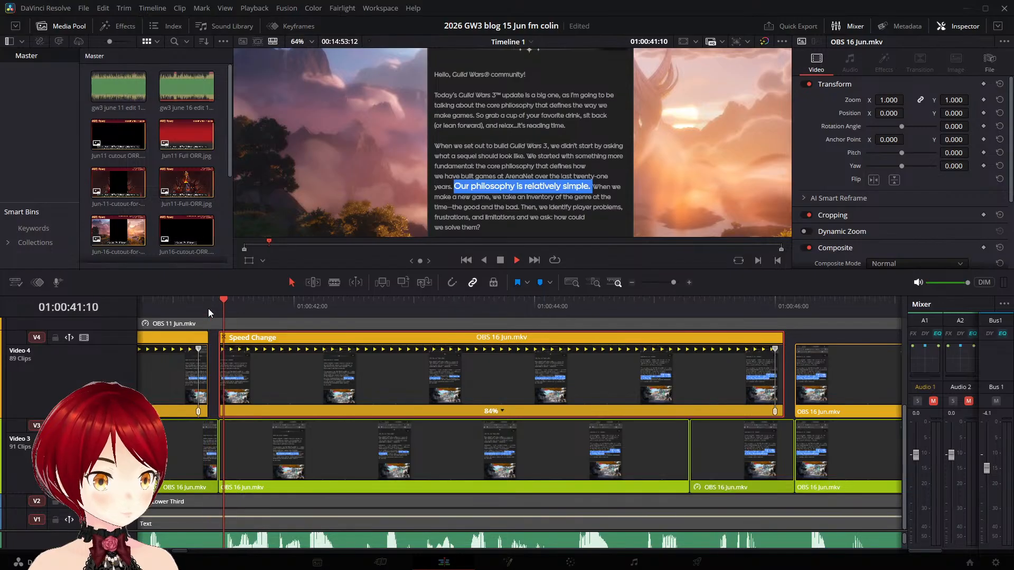
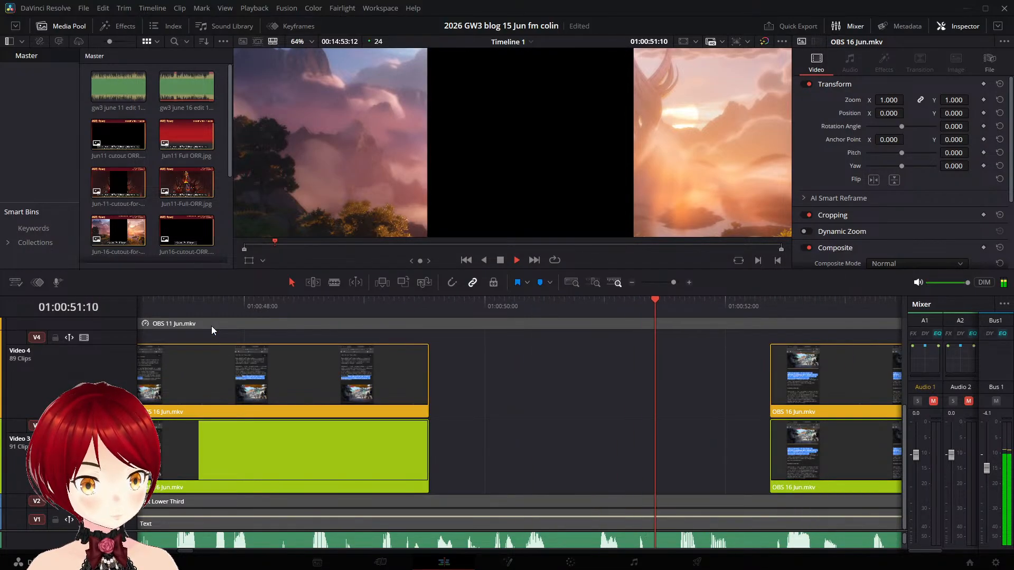
# - Split off the last frame of the Video 3 "Then, we identify player problems" clip at 01:00:49:12 and extend it to the next clip
pyautogui.press('space')
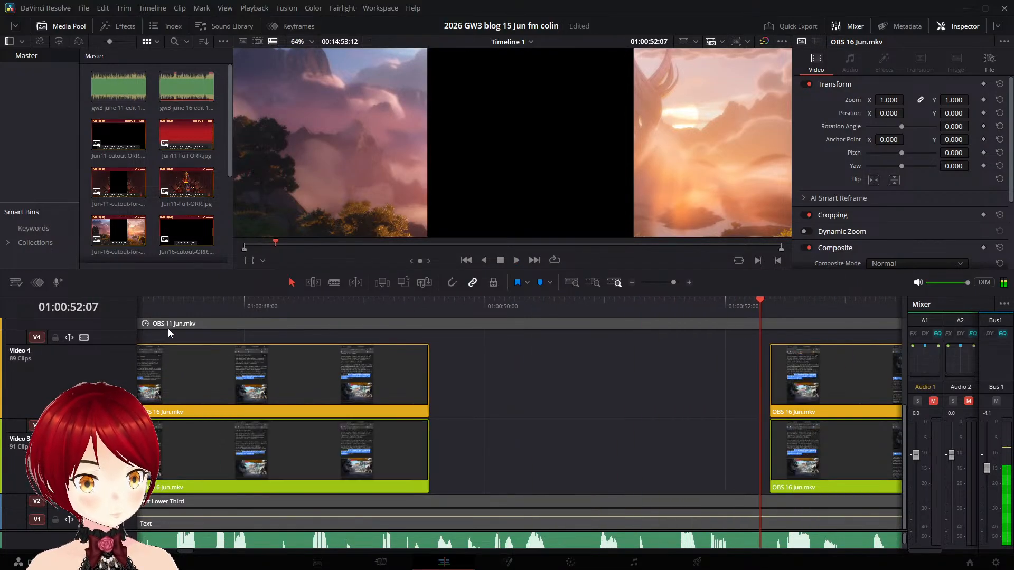
pyautogui.click(352, 443)
pyautogui.moveTo(760, 299); pyautogui.dragTo(430, 293)
pyautogui.press('Left')
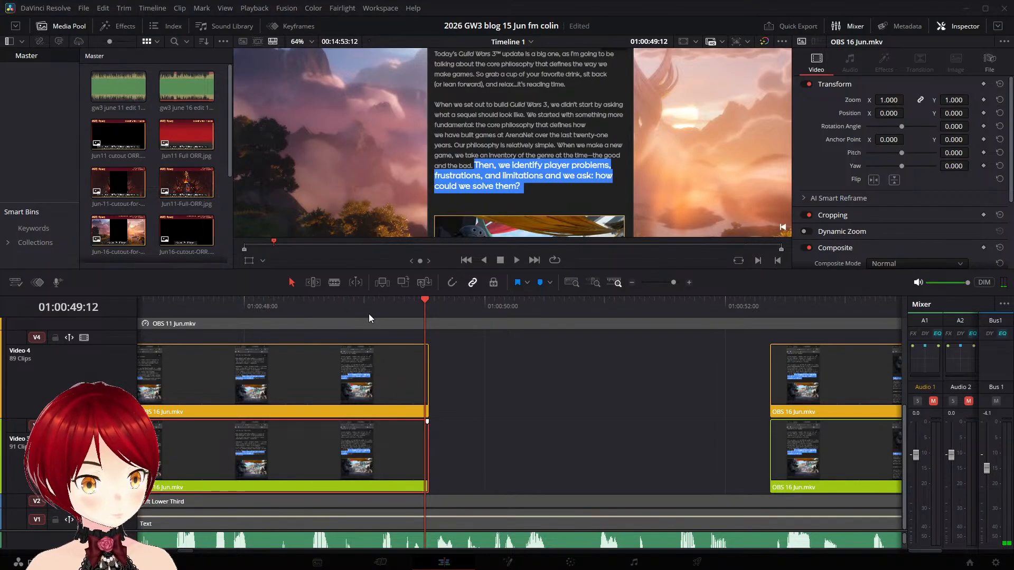
pyautogui.hotkey('ctrl', '\\')
pyautogui.click(434, 438)
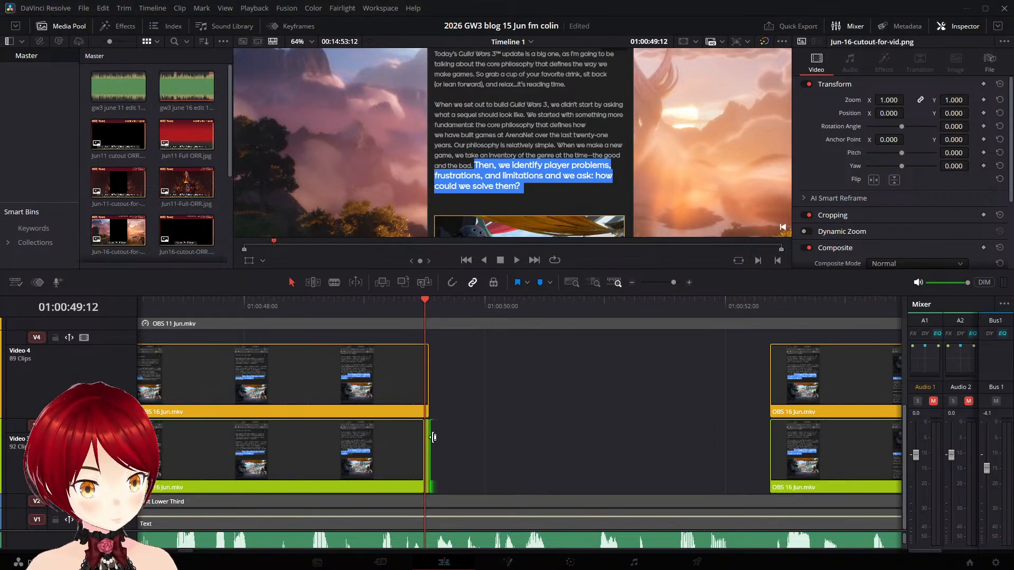
pyautogui.moveTo(431, 439); pyautogui.dragTo(772, 469)
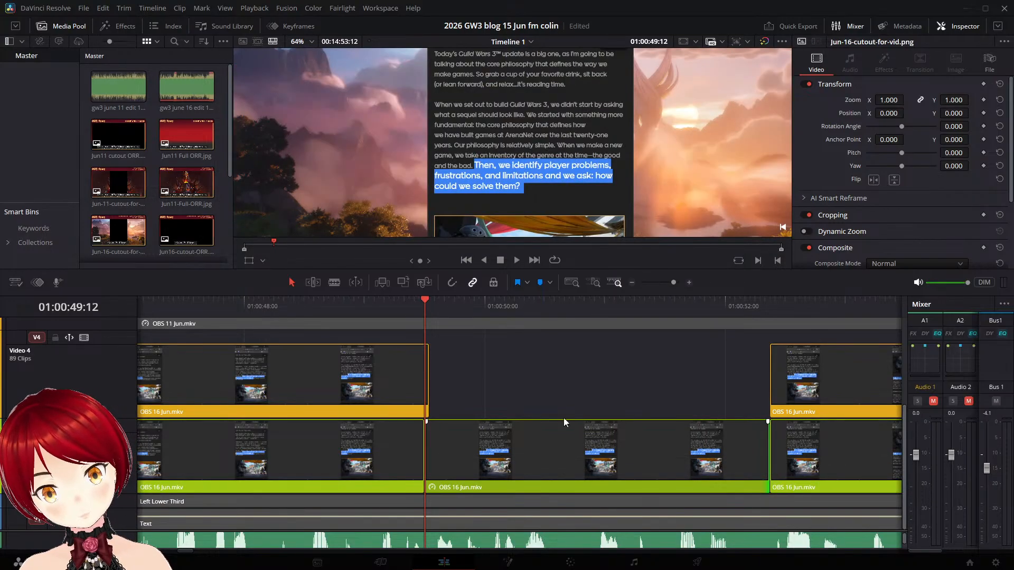
# - Add a speed point at 01:00:49:11 on the Video 4 clip above and stretch the part before it to 54% speed
pyautogui.click(361, 382)
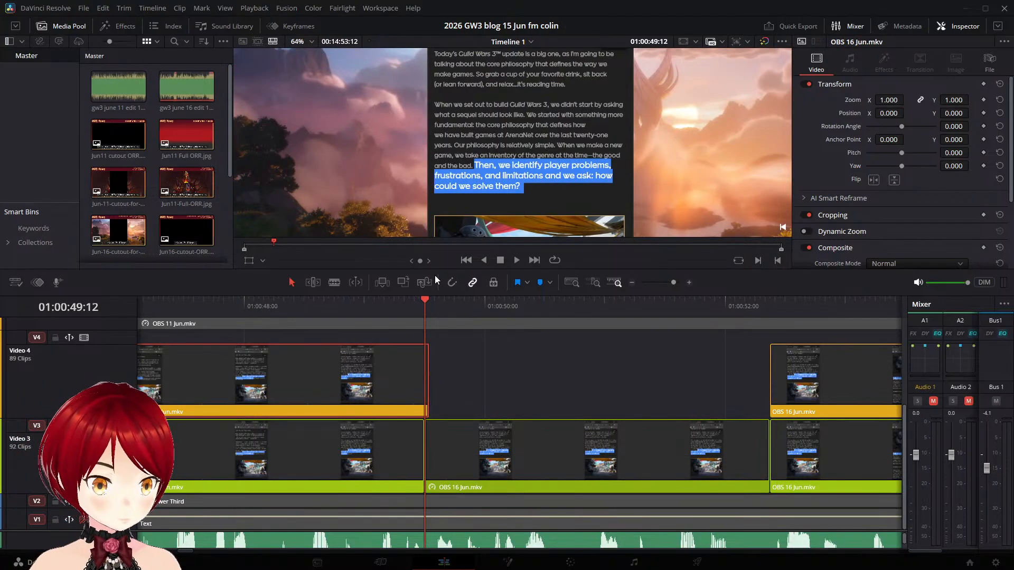
pyautogui.press('Left')
pyautogui.hotkey('ctrl', 'r')
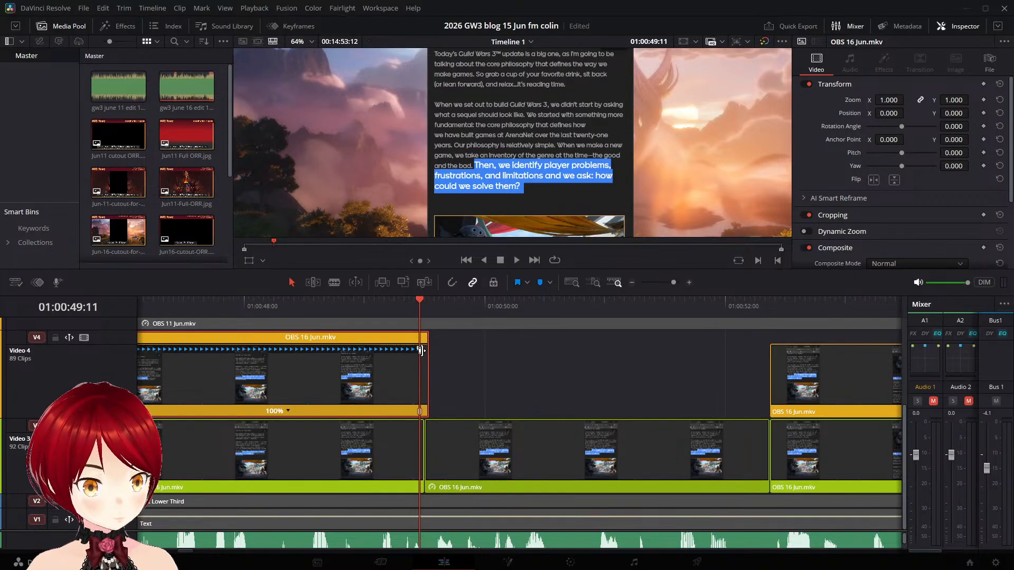
pyautogui.moveTo(426, 349); pyautogui.dragTo(752, 376)
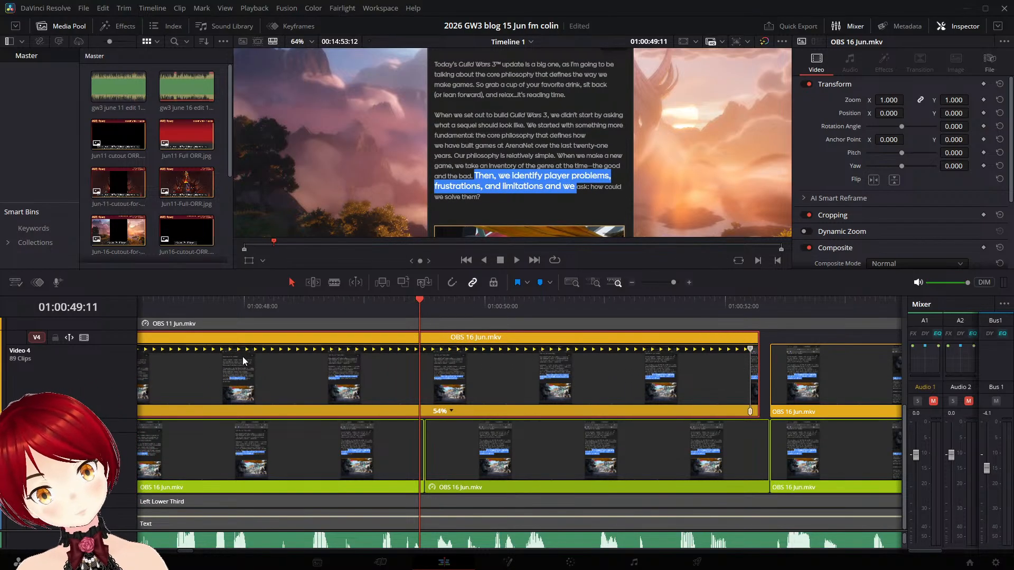
# - Review the edit from the start of the timeline, playing through to the "So grab a cup" clip
pyautogui.moveTo(427, 300); pyautogui.dragTo(132, 292)
pyautogui.hscroll(15, 441, 445)
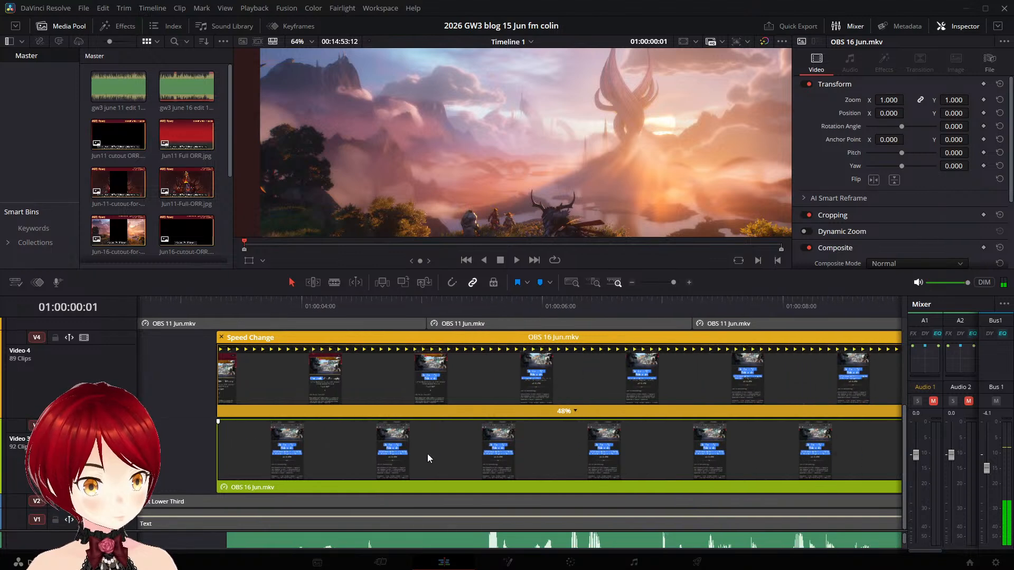
pyautogui.hscroll(12, 425, 455)
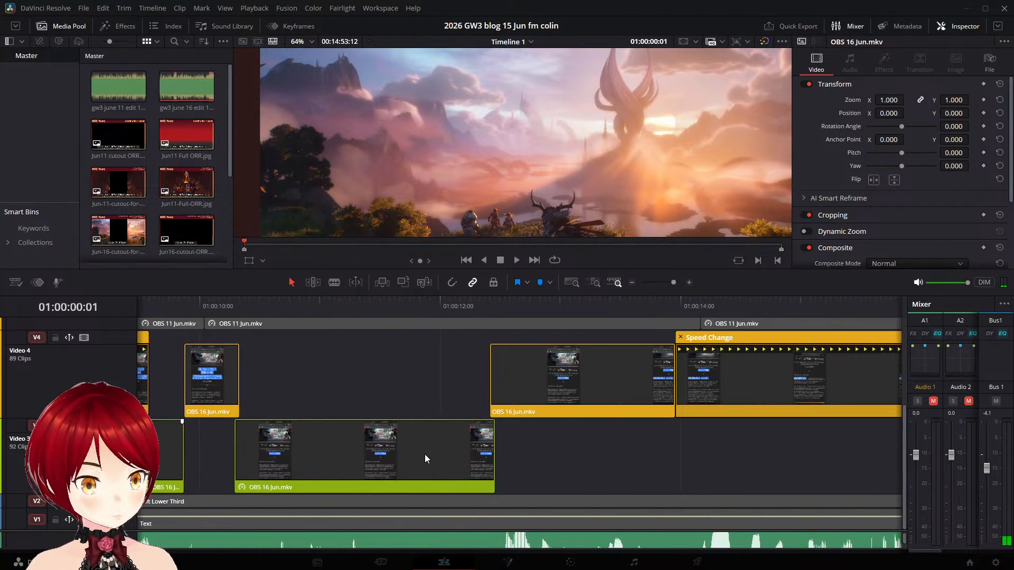
pyautogui.hscroll(2, 425, 455)
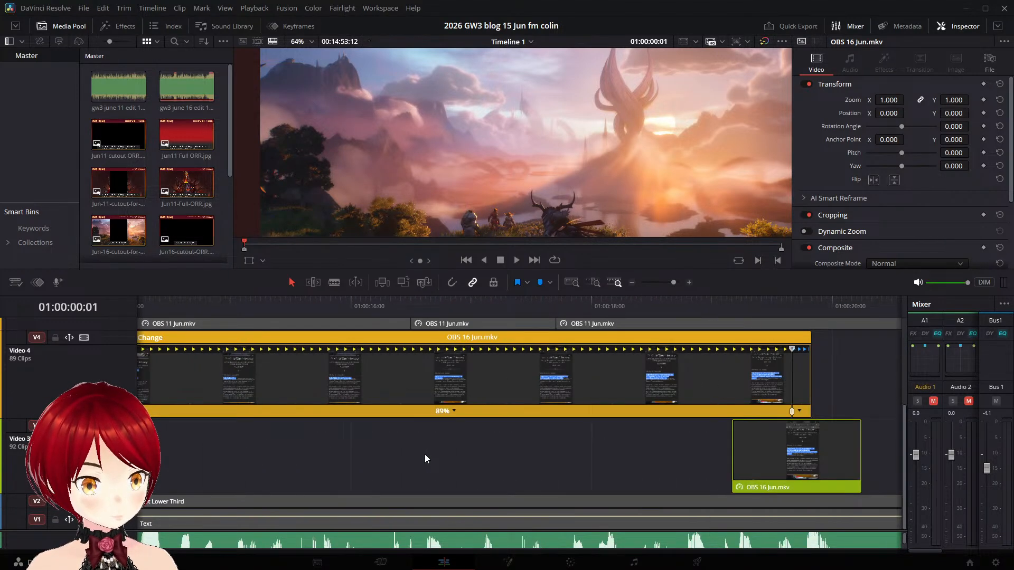
pyautogui.hscroll(4, 425, 454)
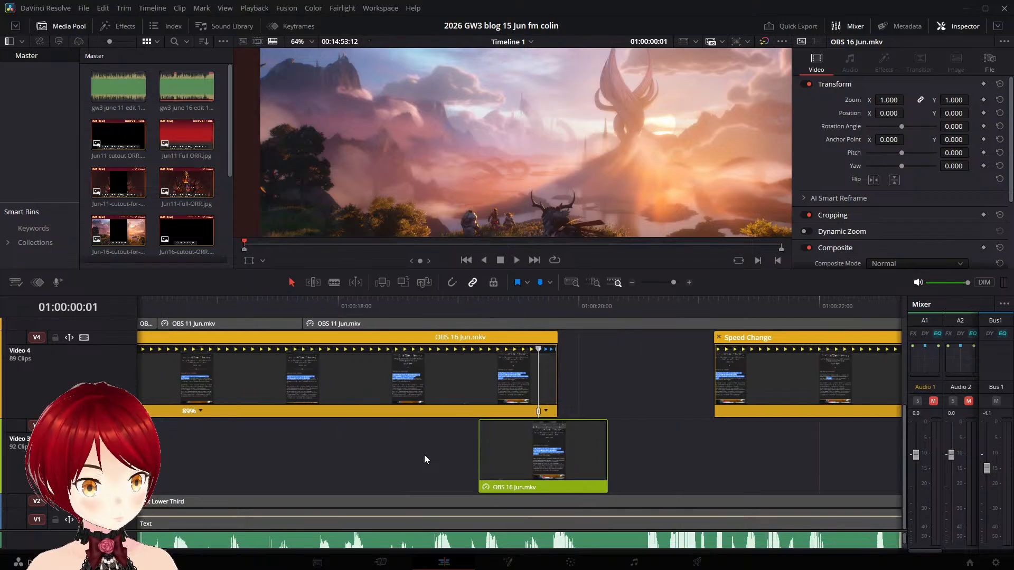
pyautogui.hscroll(5, 424, 457)
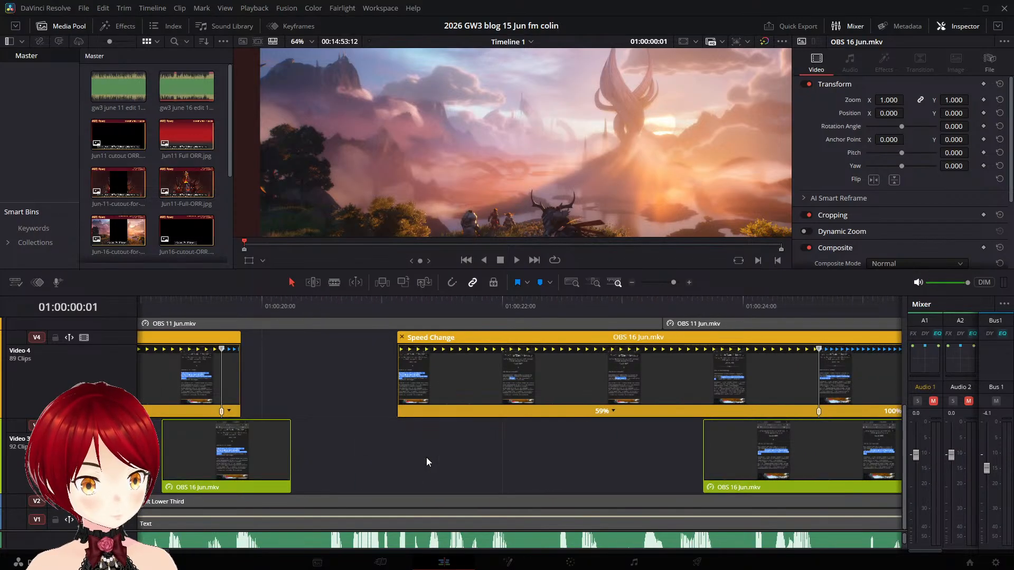
pyautogui.click(369, 463)
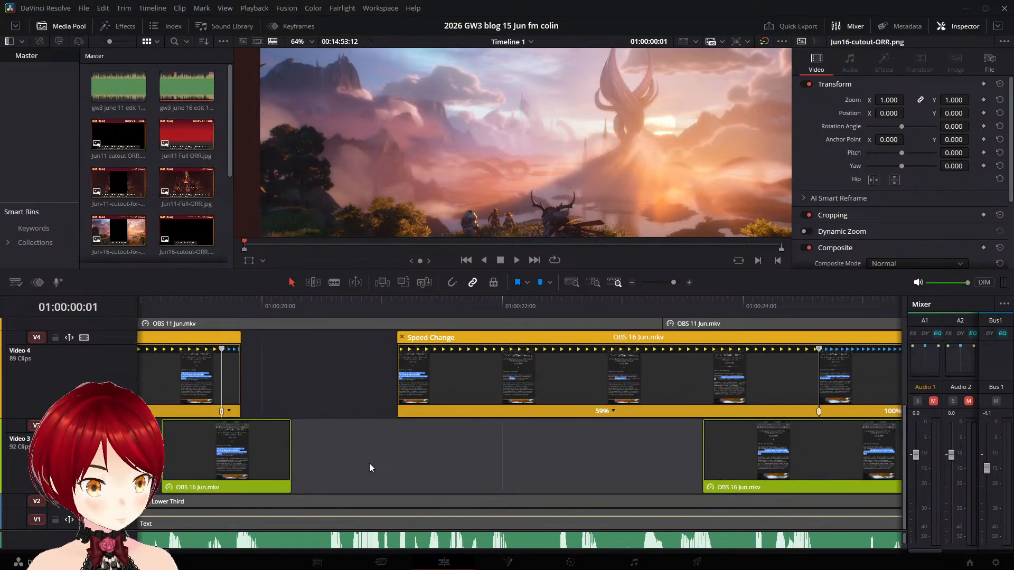
pyautogui.hscroll(3, 369, 464)
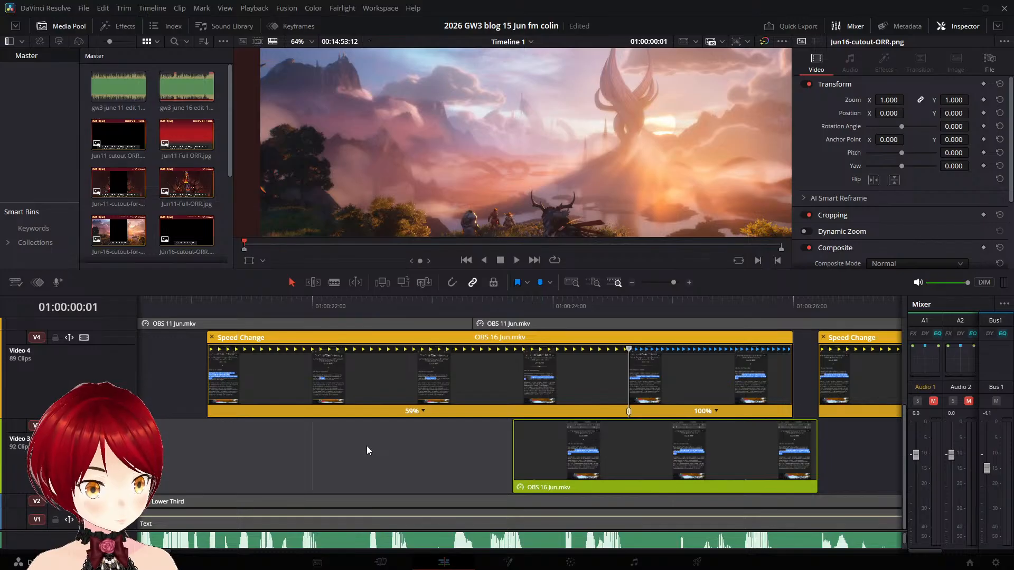
pyautogui.press('space')
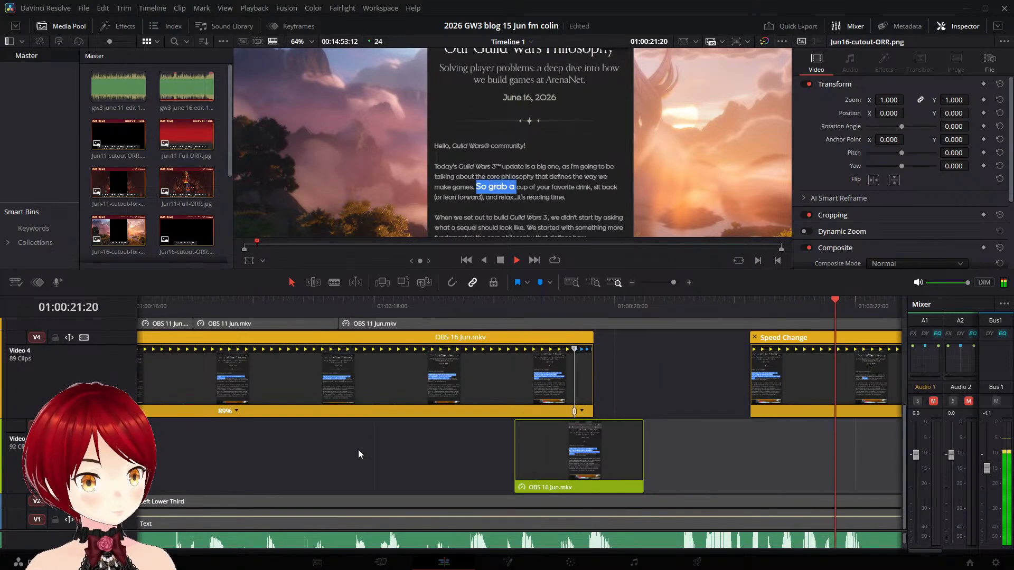
pyautogui.press('space')
# - Replay the gap after the "Today's Guild Wars 3 update" clip around 01:00:20:00 and save the project
pyautogui.click(192, 305)
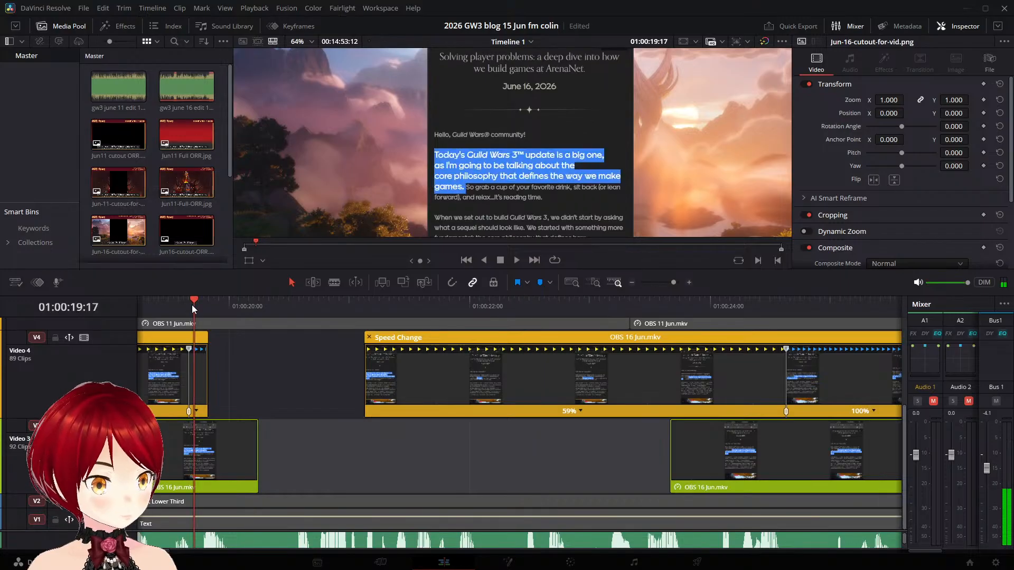
pyautogui.press('space')
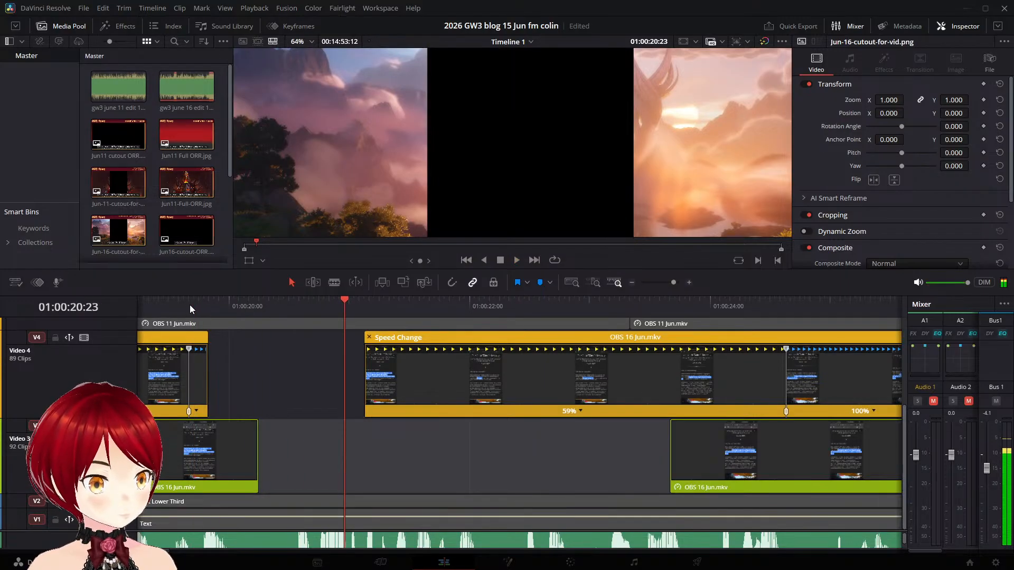
pyautogui.click(185, 306)
pyautogui.press('space')
pyautogui.press('space')
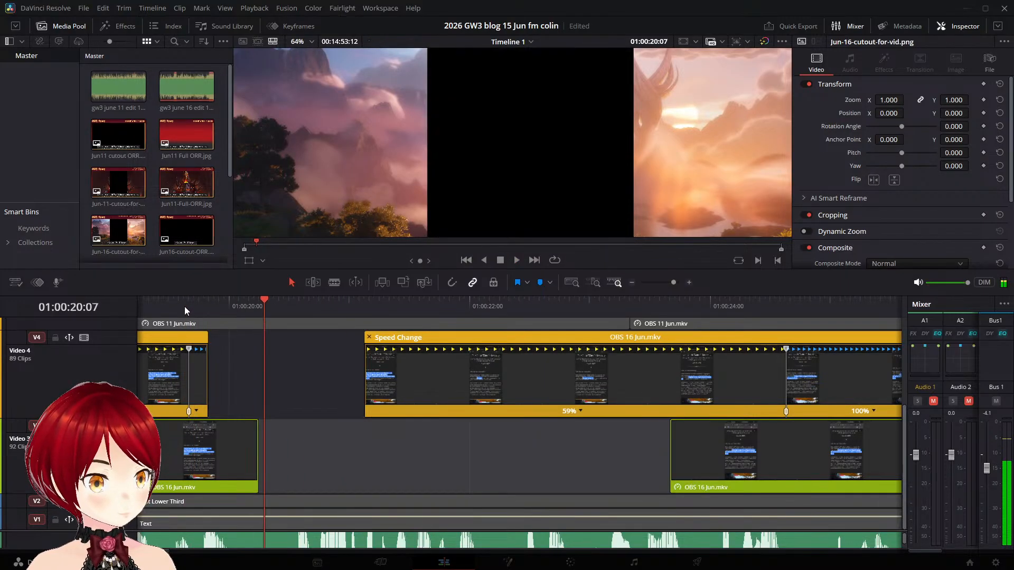
pyautogui.click(177, 309)
pyautogui.hotkey('ctrl', 's')
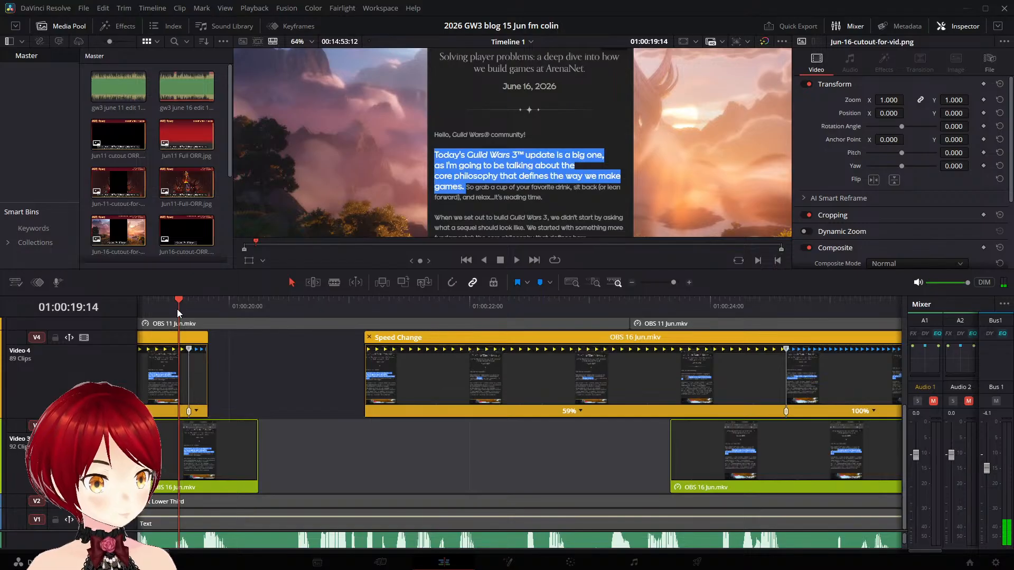
pyautogui.click(244, 310)
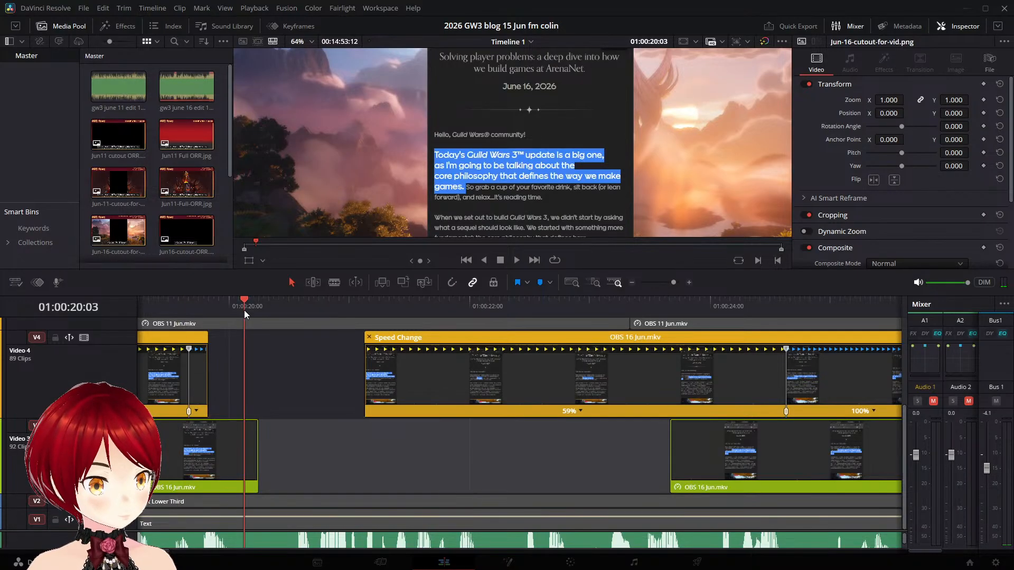
pyautogui.press('space')
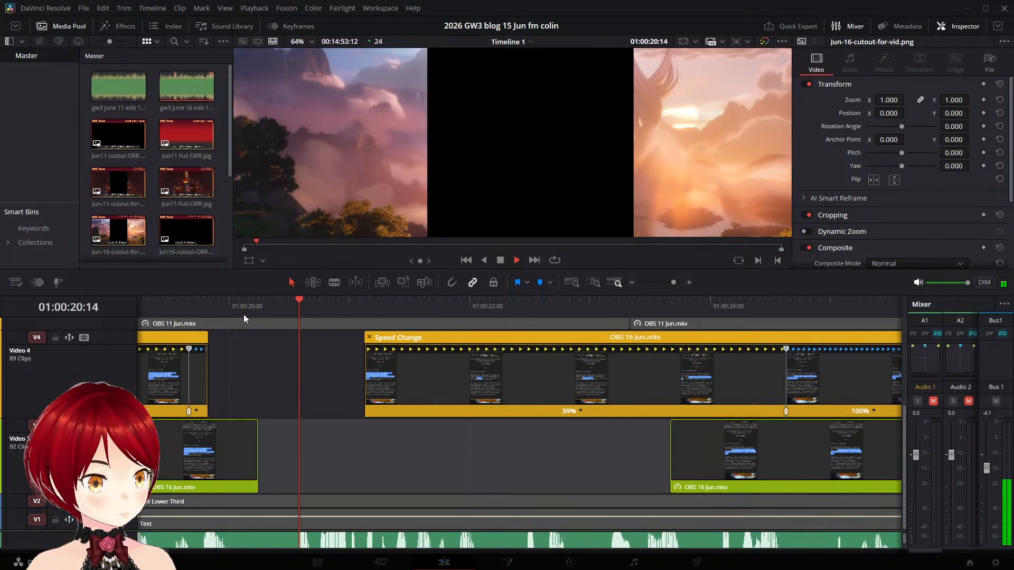
pyautogui.press('space')
# - Extend the end of the Video 3 "Today's Guild Wars 3 update" clip to the start of the next Video 4 clip
pyautogui.click(250, 459)
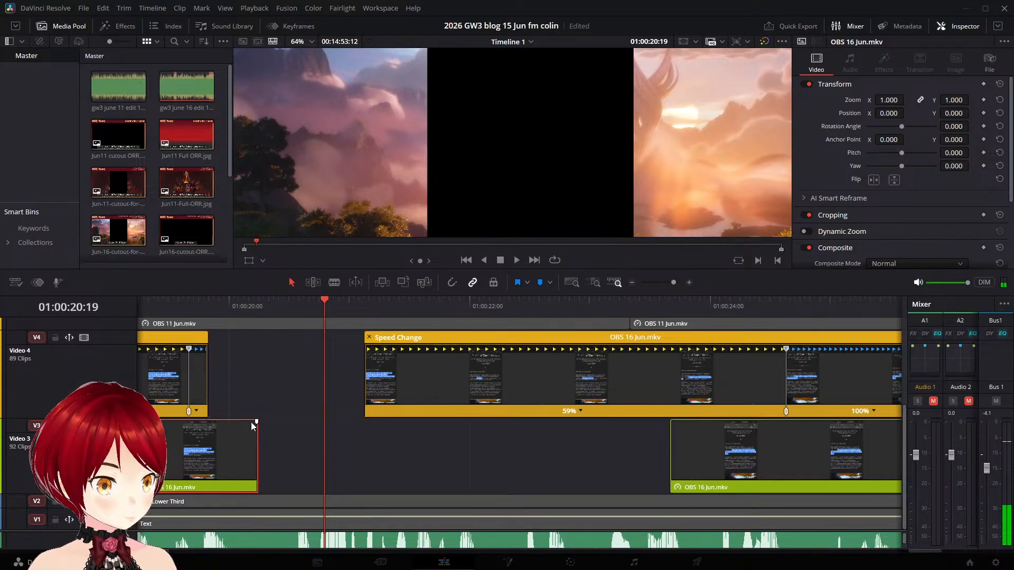
pyautogui.moveTo(324, 301); pyautogui.dragTo(225, 325)
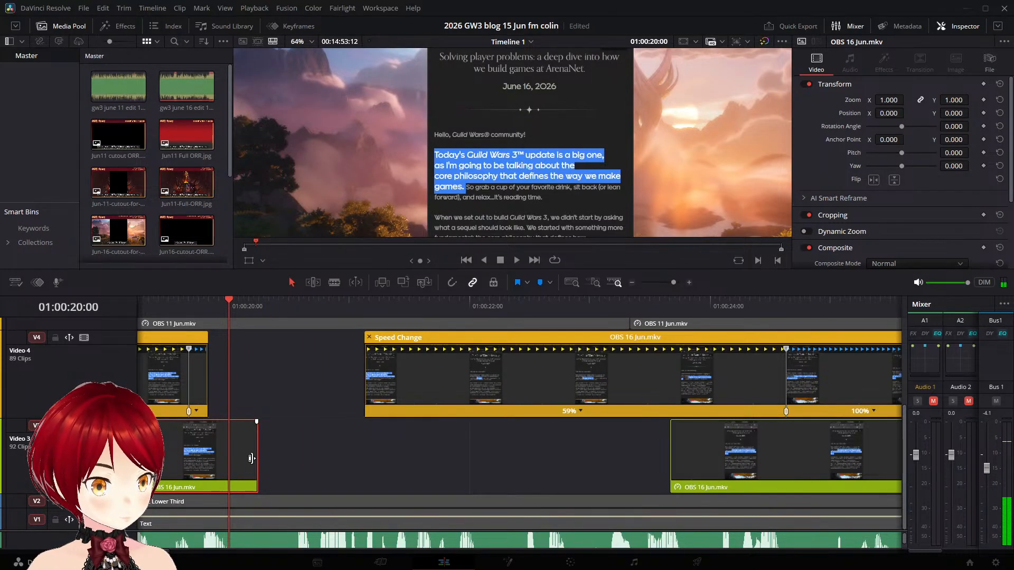
pyautogui.moveTo(257, 456); pyautogui.dragTo(364, 456)
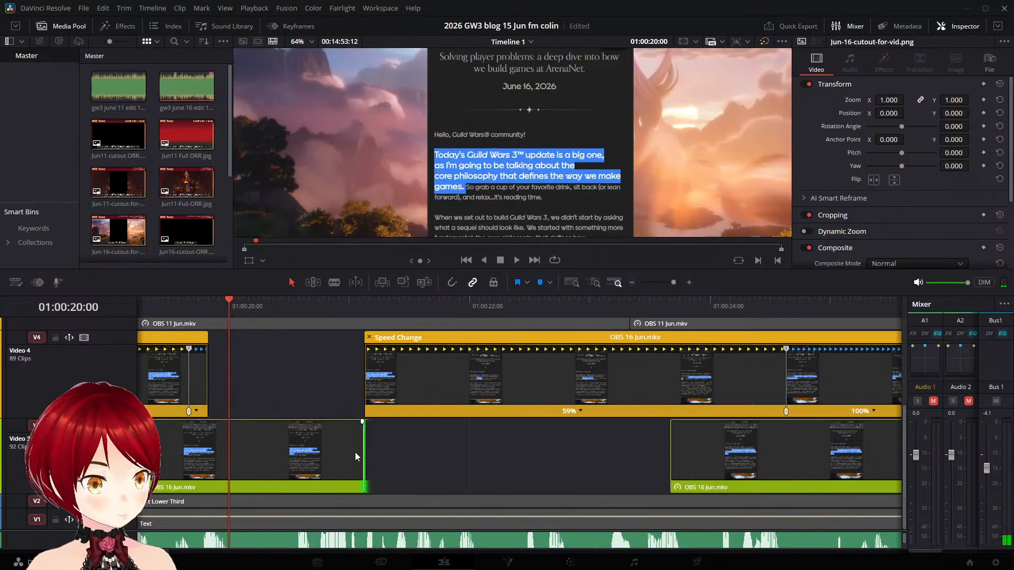
# - Stretch the main section of the Video 4 "Today's Guild Wars 3 update" clip to 77% speed and play it back
pyautogui.moveTo(191, 351); pyautogui.dragTo(293, 350)
pyautogui.moveTo(230, 300); pyautogui.dragTo(172, 330)
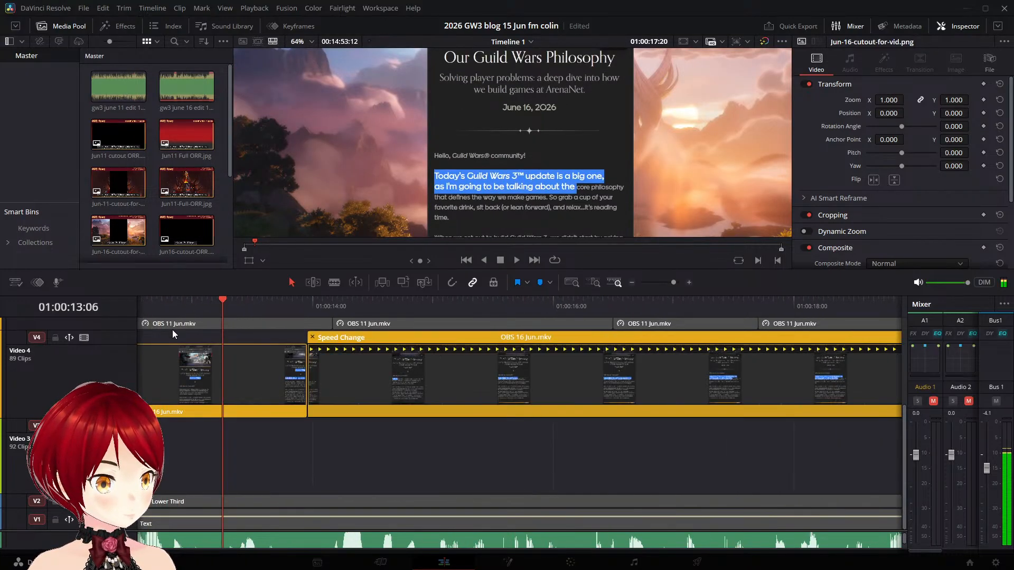
pyautogui.press('space')
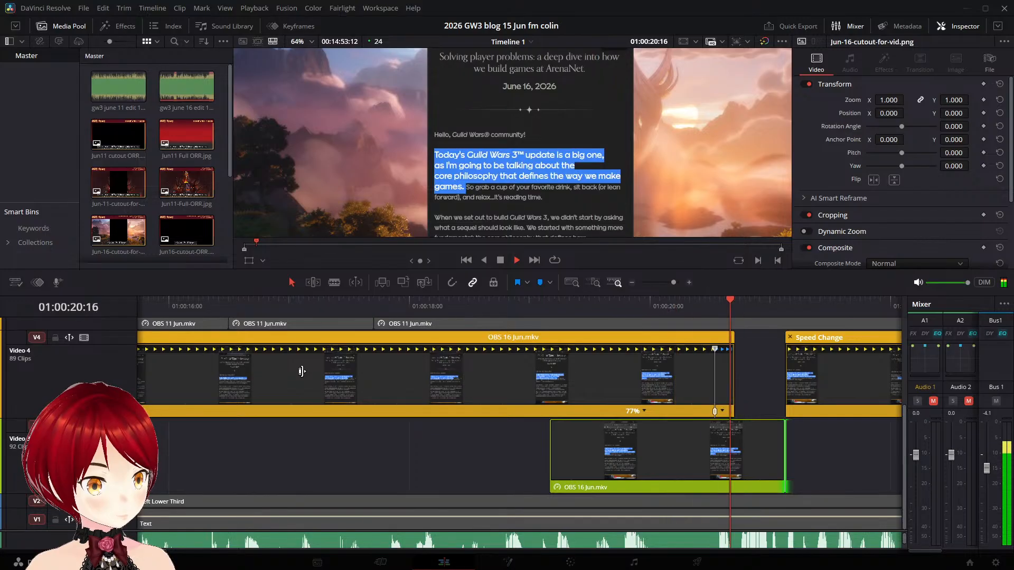
pyautogui.press('space')
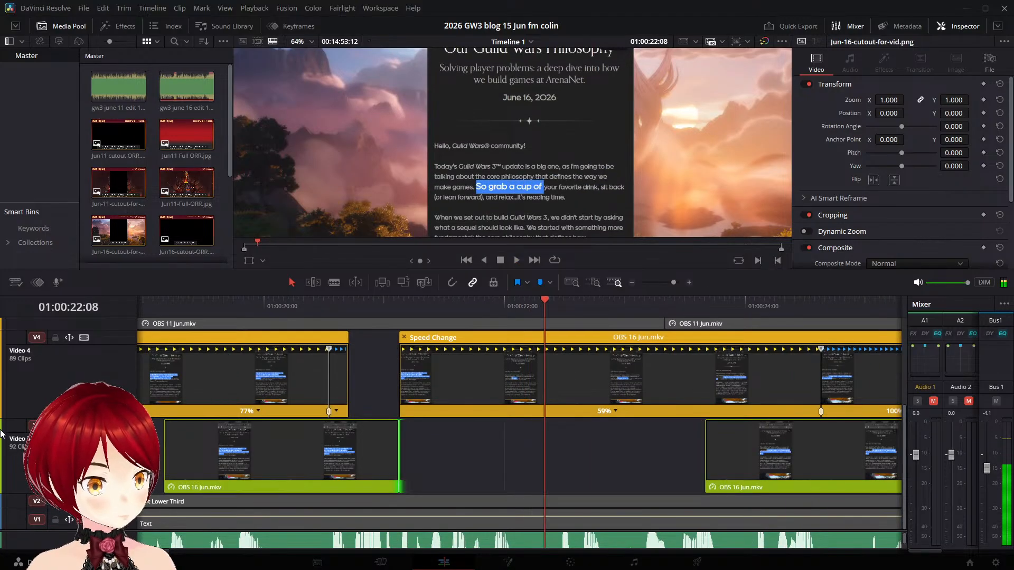
# - Replay the gap, then trim the end of the 77% Video 4 clip back to just before 01:00:20:12
pyautogui.click(292, 297)
pyautogui.press('space')
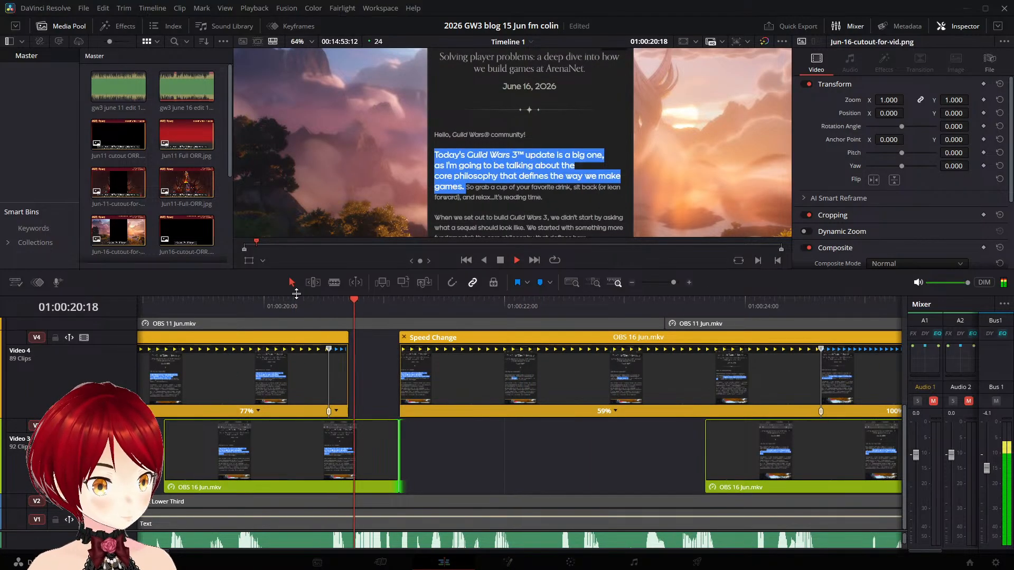
pyautogui.click(273, 300)
pyautogui.moveTo(273, 300); pyautogui.dragTo(313, 350)
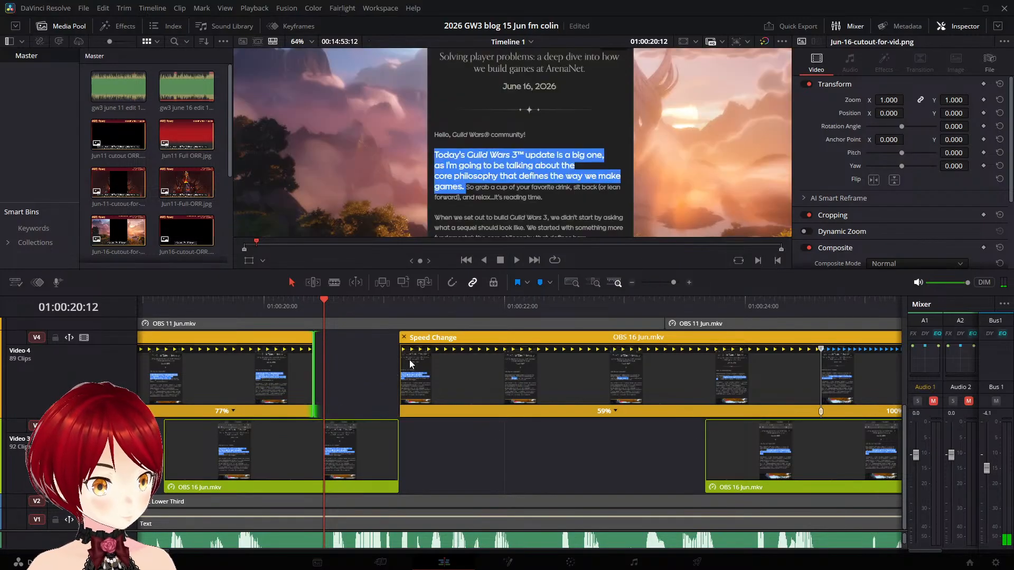
# - Extend the start of the Video 4 "So grab a cup" clip back to 01:00:20:12 and play across the cut
pyautogui.click(391, 361)
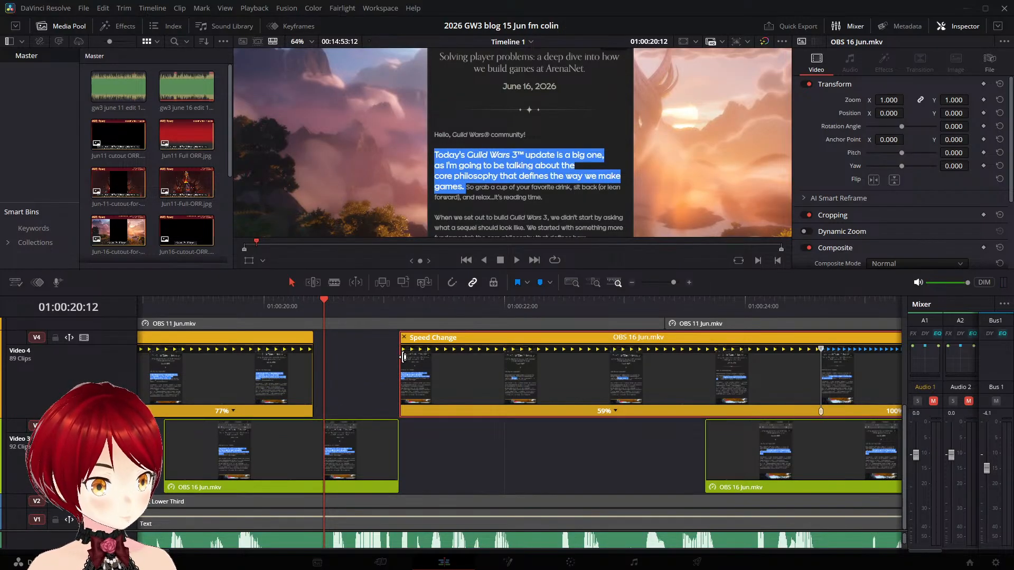
pyautogui.moveTo(399, 356); pyautogui.dragTo(318, 354)
pyautogui.press('space')
pyautogui.press('space')
pyautogui.click(259, 307)
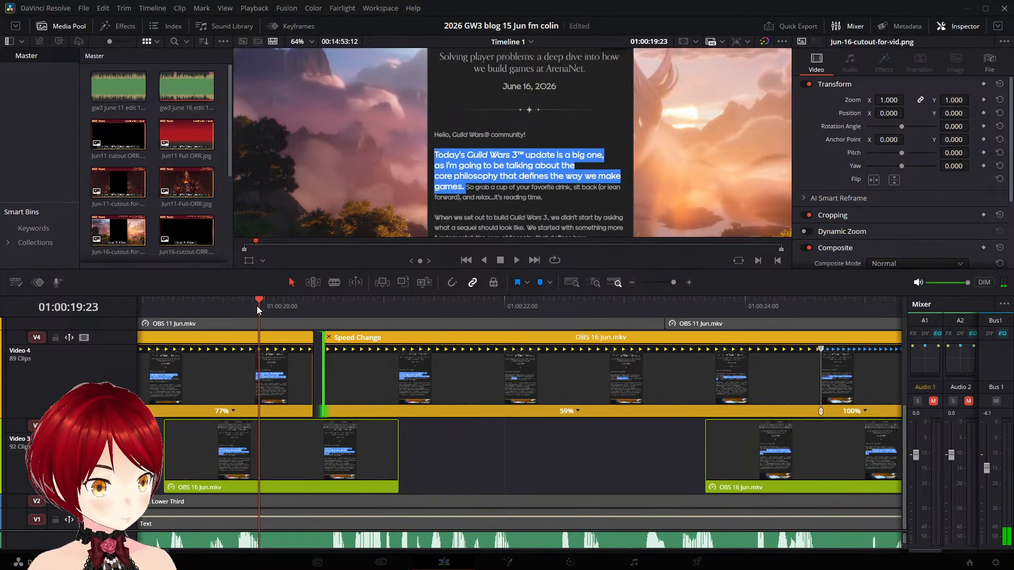
pyautogui.press('space')
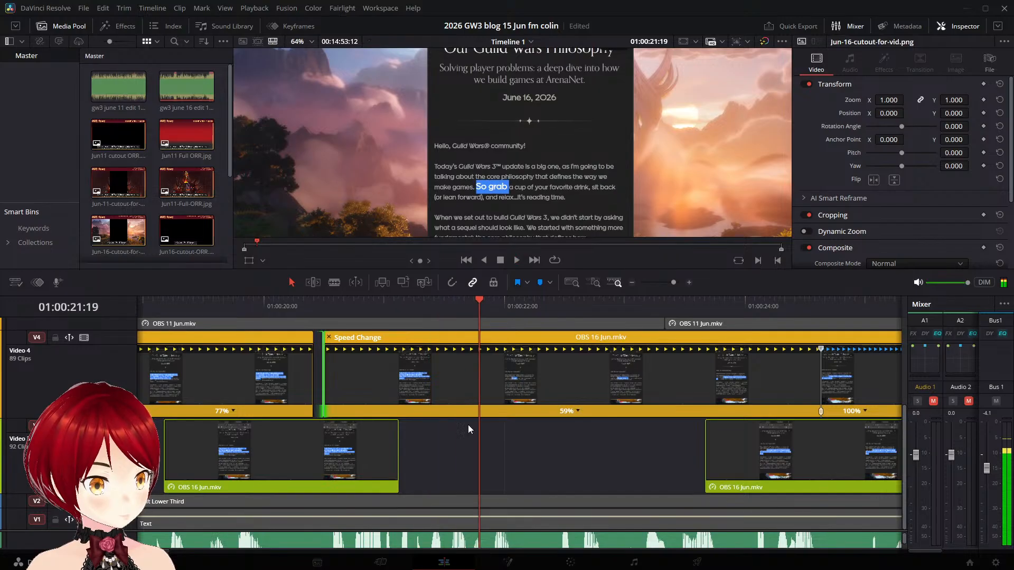
pyautogui.press('space')
pyautogui.click(560, 451)
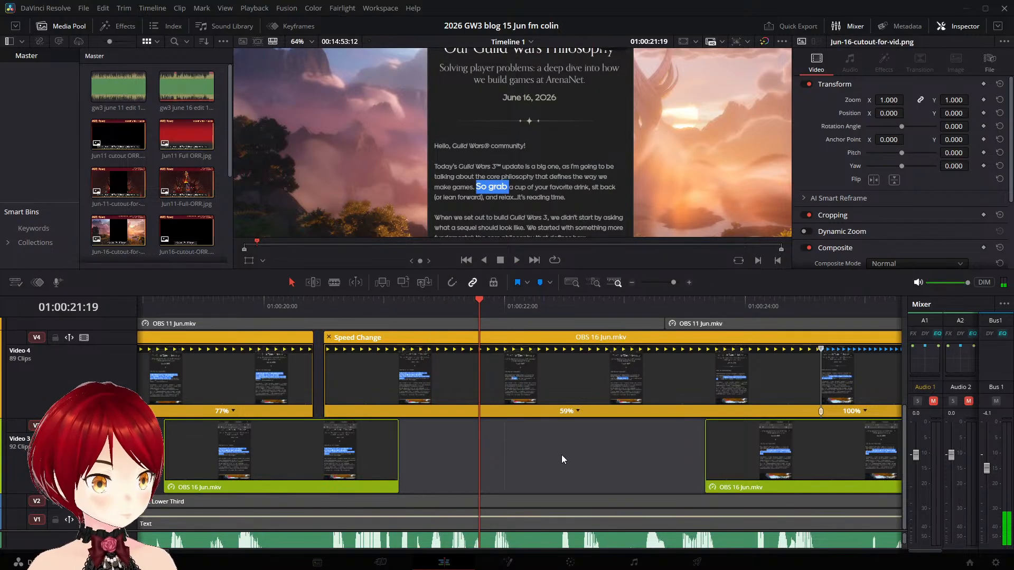
pyautogui.scroll(-10, 562, 453)
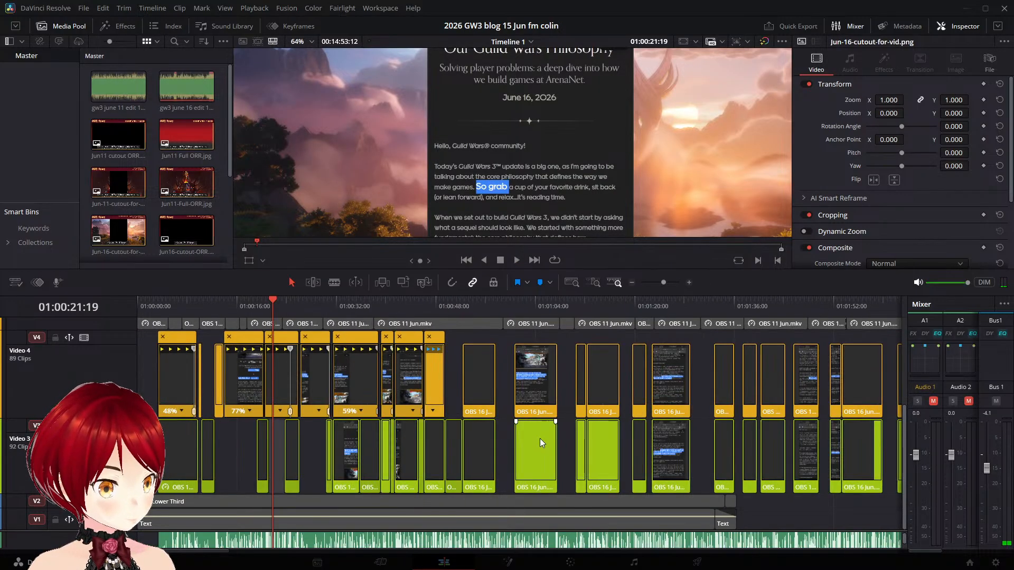
pyautogui.press('BackSpace')
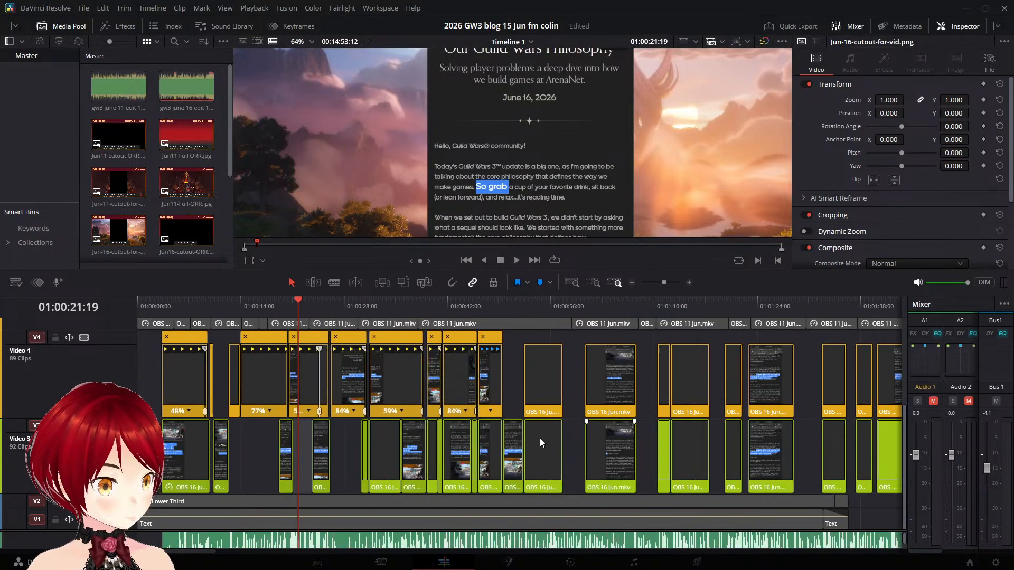
# - Play back the "We started with something more fundamental" and "So grab a cup" sections and look over the clips and gaps that follow
pyautogui.click(211, 313)
pyautogui.click(351, 303)
pyautogui.press('space')
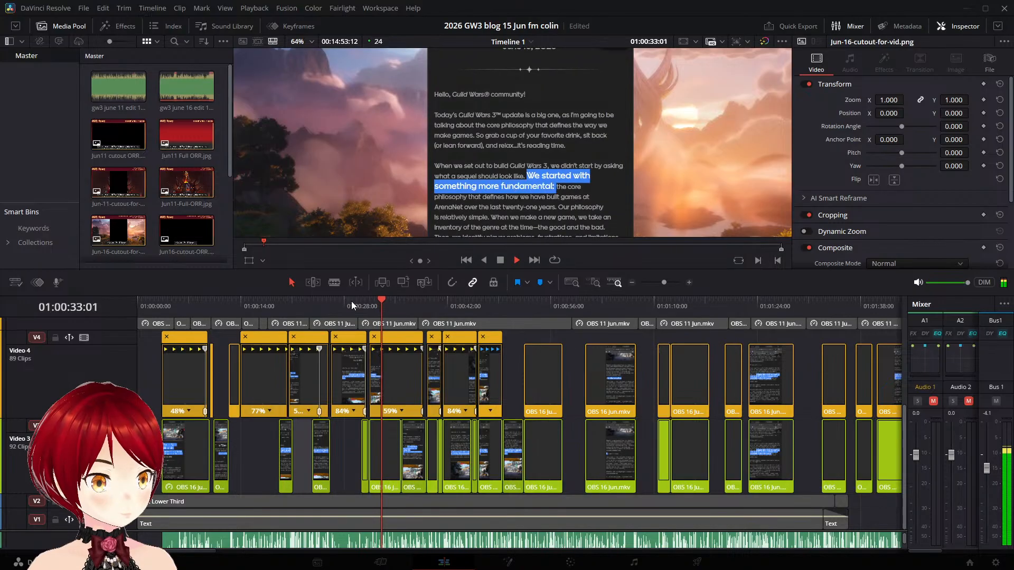
pyautogui.click(354, 304)
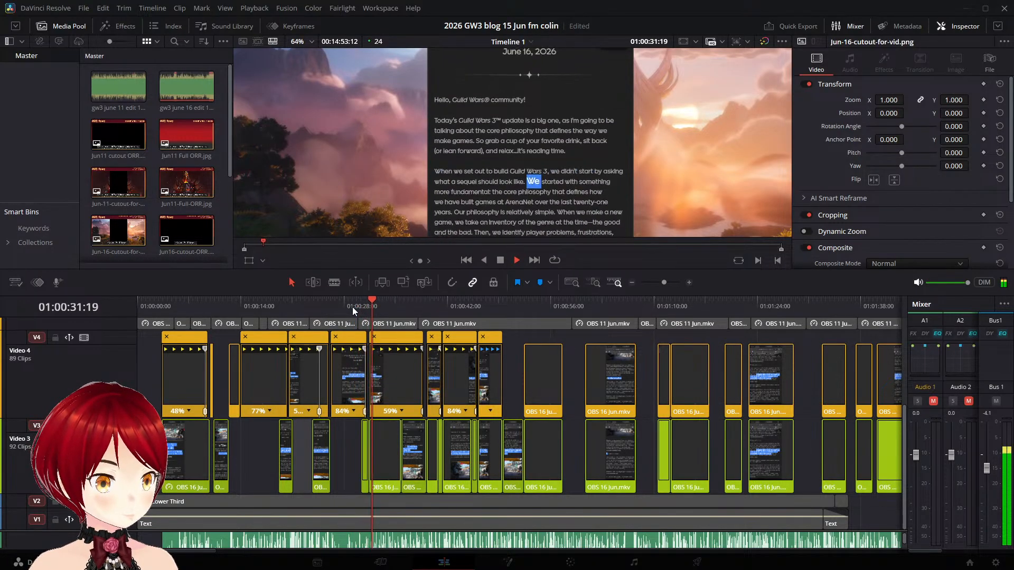
pyautogui.press('space')
pyautogui.scroll(3, 383, 380)
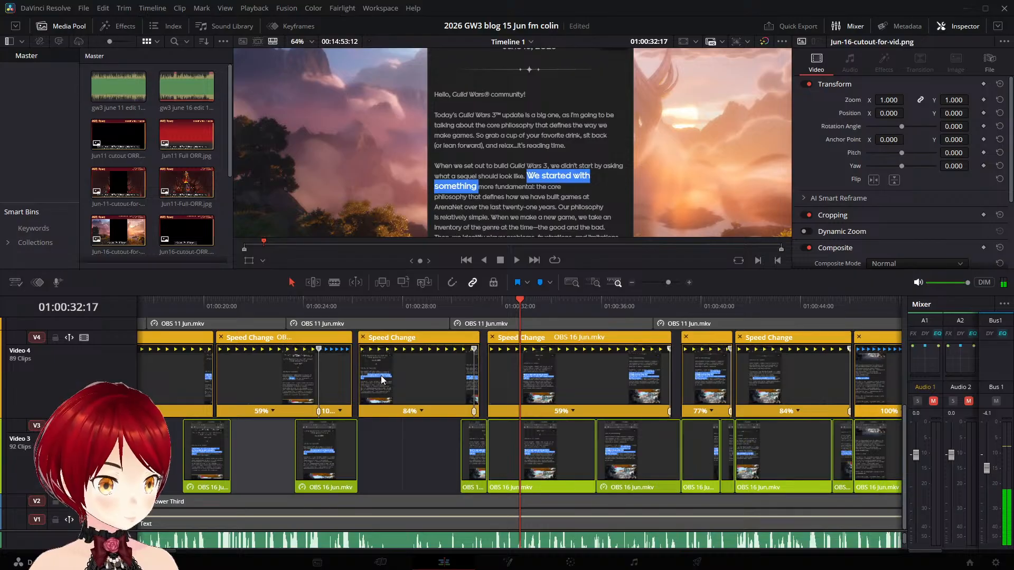
pyautogui.click(239, 304)
pyautogui.press('space')
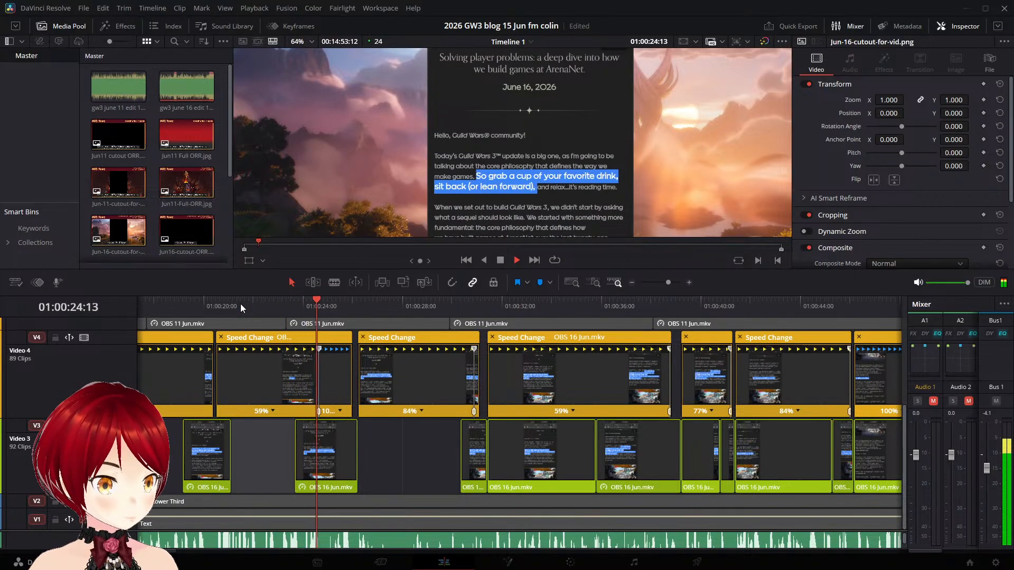
pyautogui.click(167, 300)
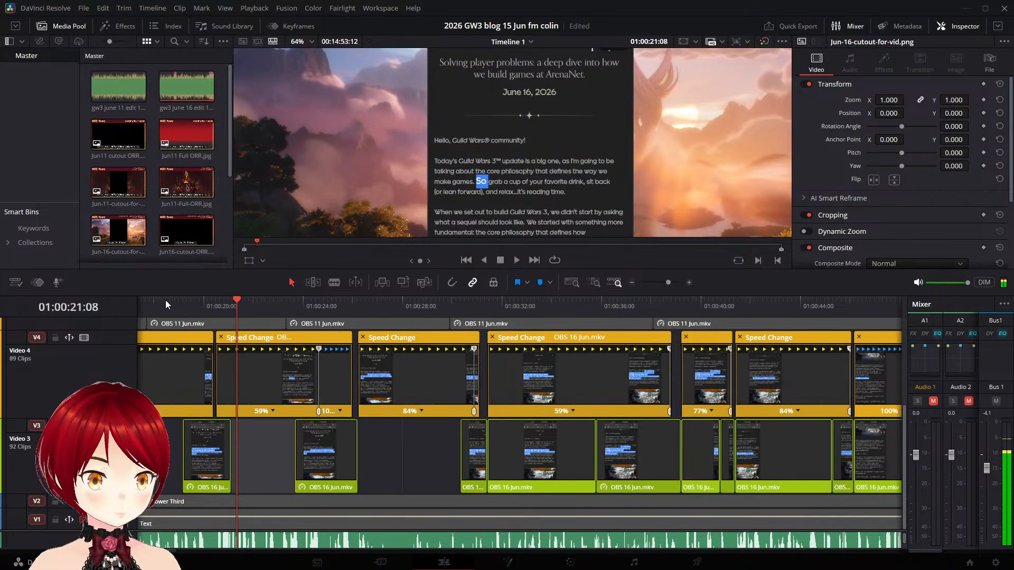
pyautogui.hscroll(10, 386, 454)
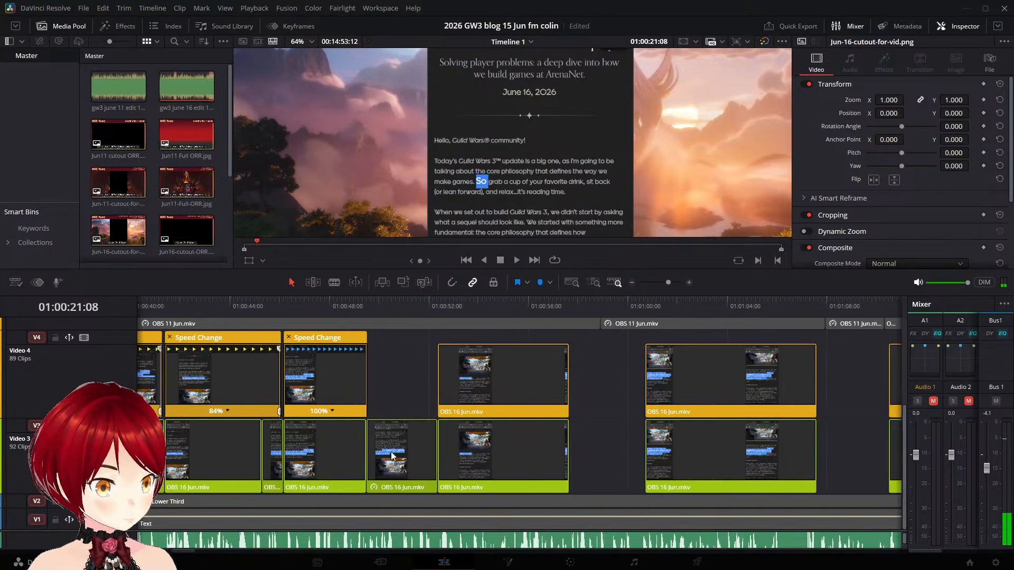
pyautogui.hscroll(3, 391, 452)
pyautogui.hscroll(-20, 305, 433)
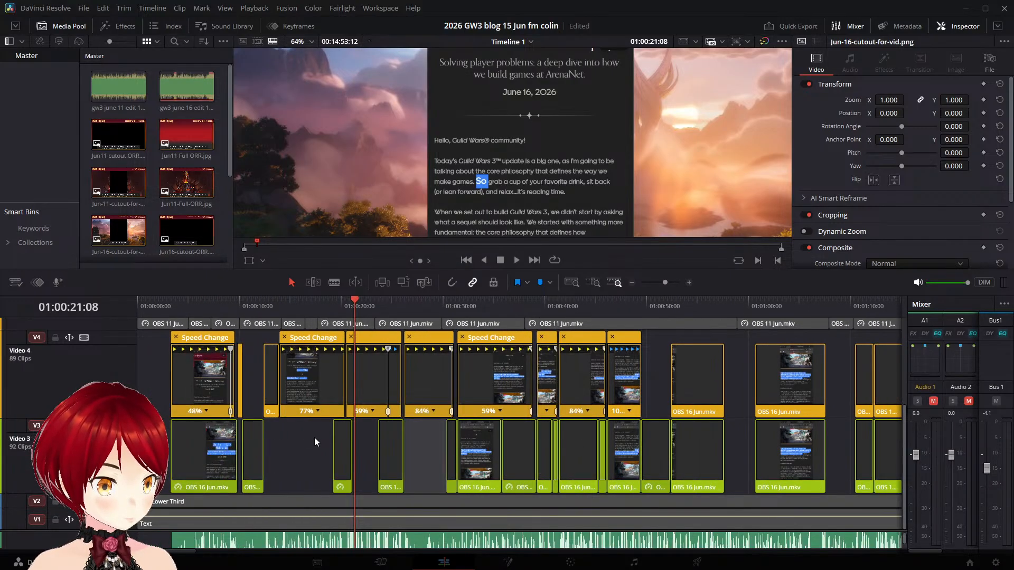
# - Undo the recent retiming and trims of the Video 4 "Today's Guild Wars 3 update" and "So grab a cup" clips
pyautogui.hotkey('ctrl', 'z')
pyautogui.hotkey('ctrl', 'z')
pyautogui.hotkey('ctrl', 'z')
pyautogui.hotkey('ctrl', 'z')
pyautogui.hotkey('ctrl', 'z')
pyautogui.hotkey('ctrl', 'z')
pyautogui.hotkey('ctrl', 'z')
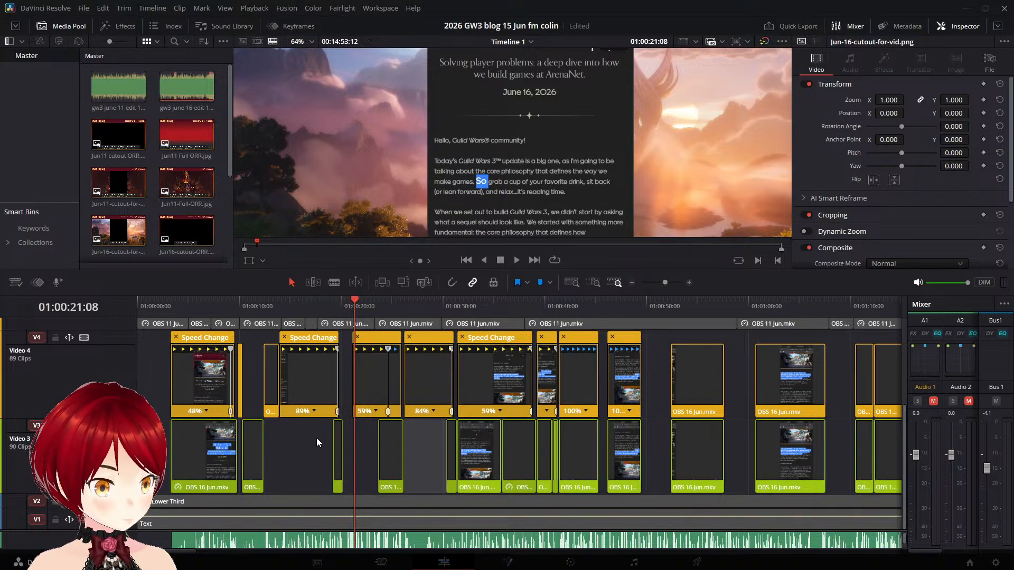
# - Play across the gap after the 89% Video 4 clip and extend the Video 3 clip beneath it to the start of the "So grab a cup" clip
pyautogui.click(302, 307)
pyautogui.press('space')
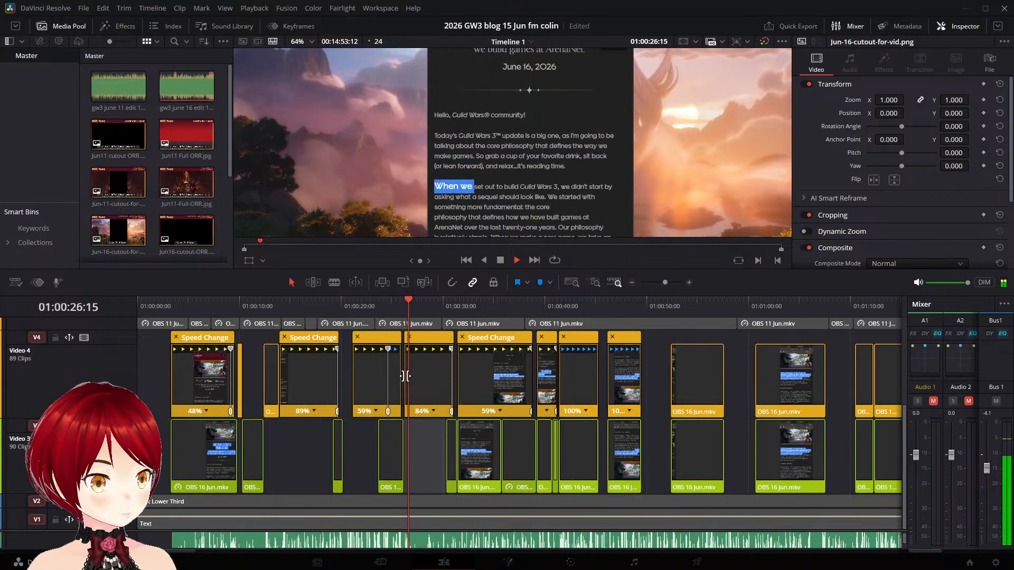
pyautogui.press('space')
pyautogui.scroll(5, 323, 385)
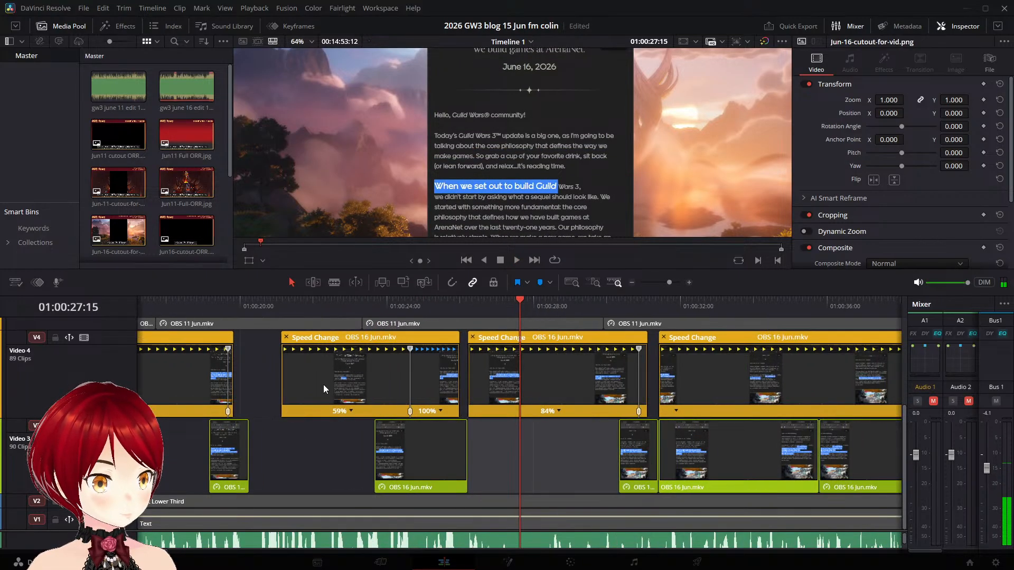
pyautogui.click(171, 309)
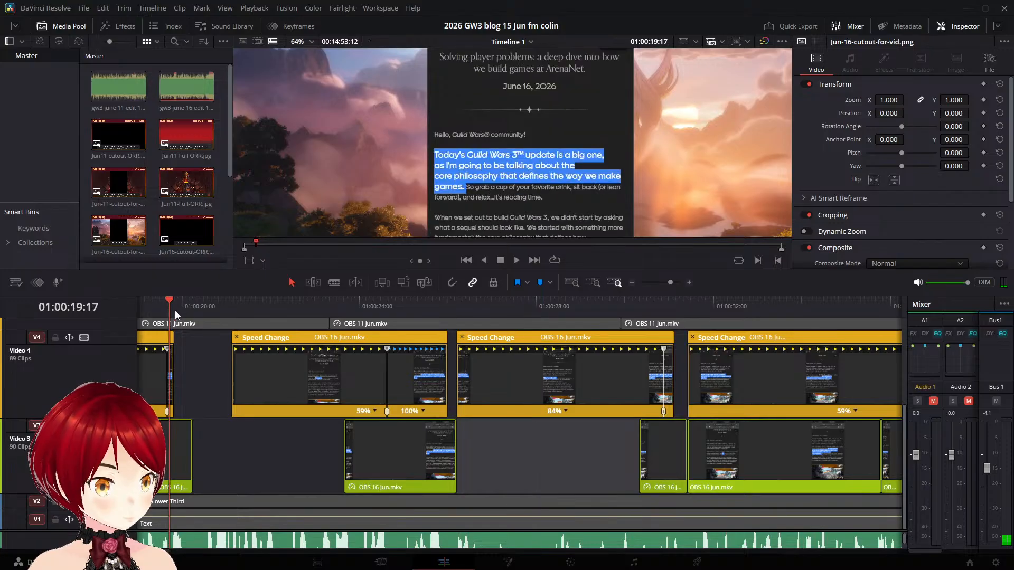
pyautogui.press('space')
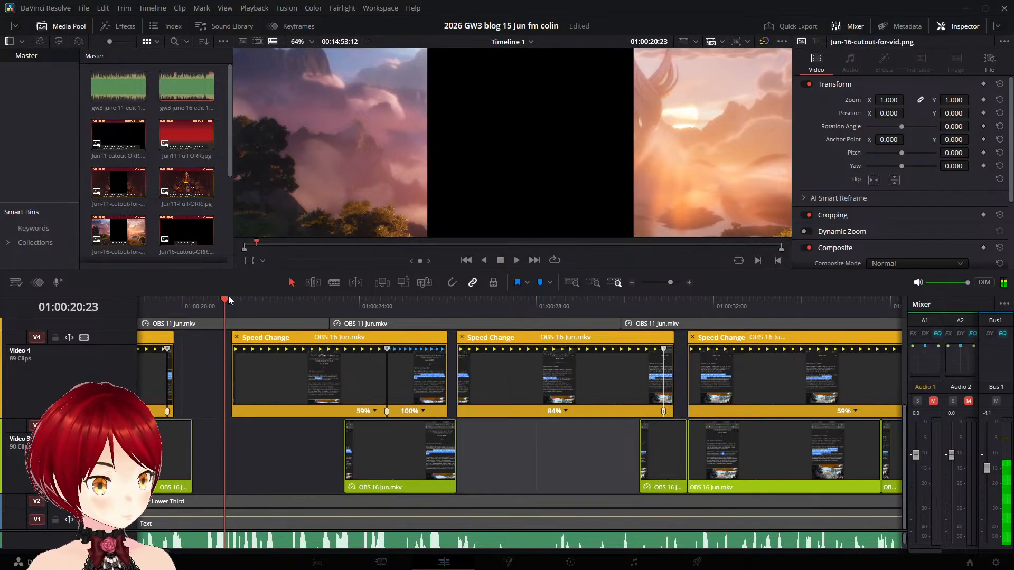
pyautogui.moveTo(200, 299); pyautogui.dragTo(144, 297)
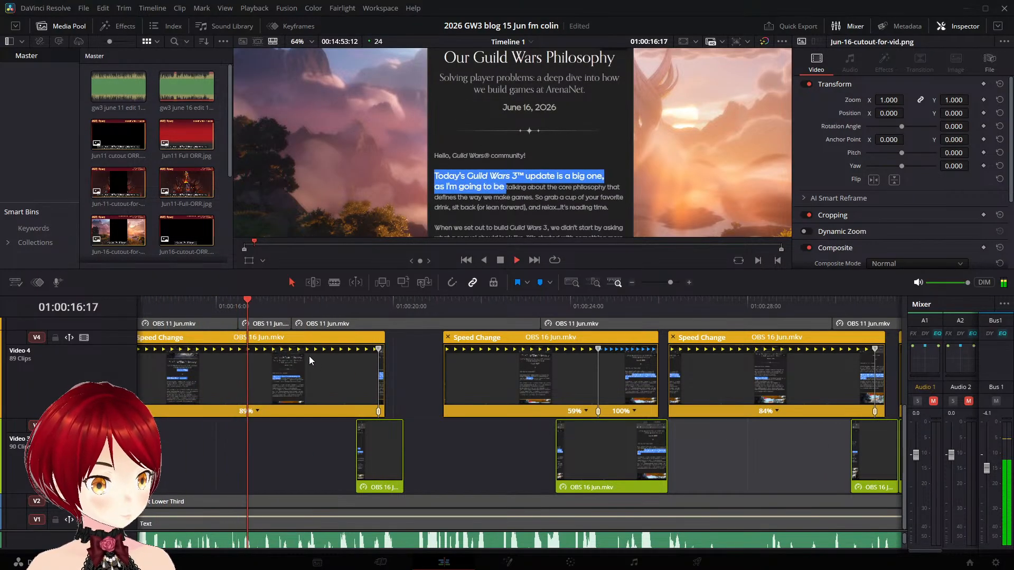
pyautogui.moveTo(402, 452); pyautogui.dragTo(443, 453)
pyautogui.press('space')
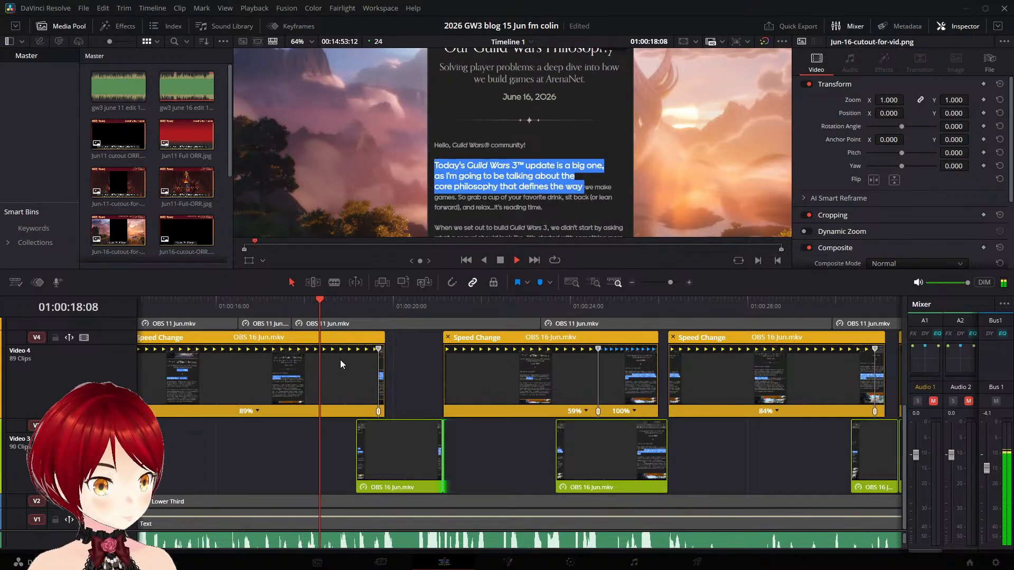
pyautogui.press('space')
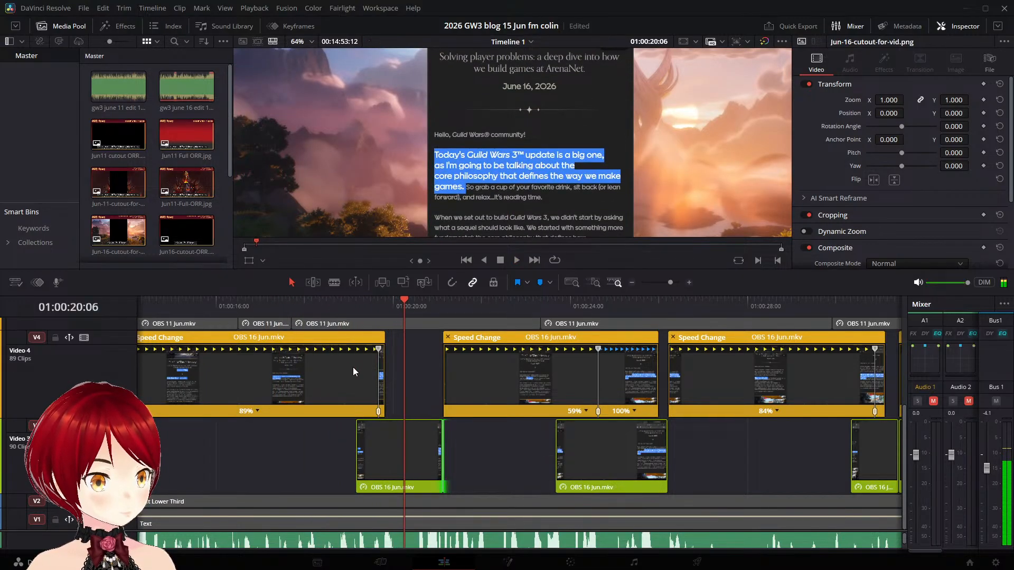
# - Try shifting the speed point near the end of the 89% Video 4 clip slightly toward the gap
pyautogui.moveTo(379, 348)
pyautogui.mouseDown()
pyautogui.moveTo(394, 349)
pyautogui.moveTo(365, 358)
pyautogui.moveTo(388, 351)
pyautogui.mouseUp()
pyautogui.click(378, 302)
pyautogui.hotkey('ctrl', 'z')
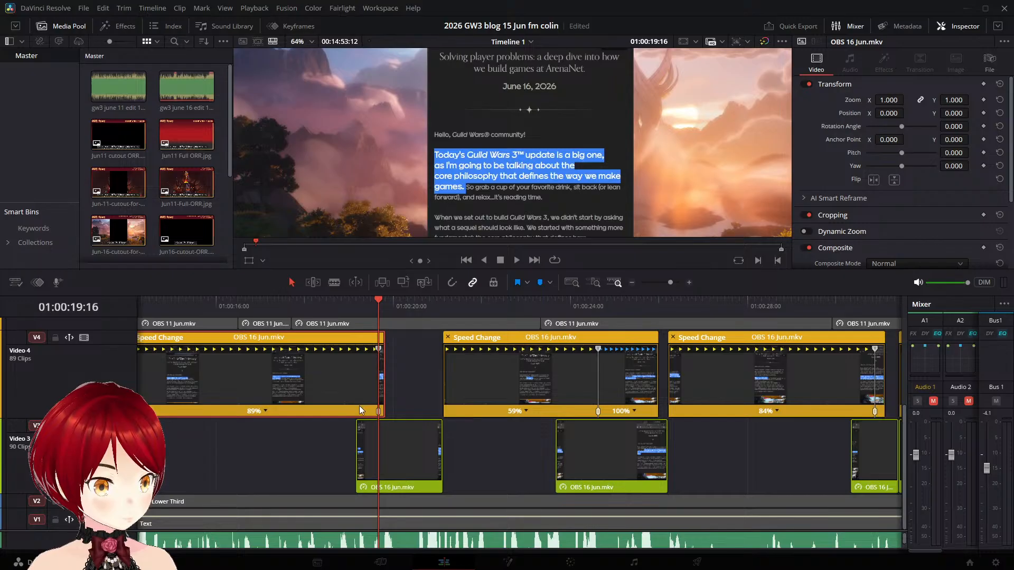
# - Stretch the main section of the 89% Video 4 clip to 87% speed, play it back across the gap and save the project
pyautogui.scroll(-2, 359, 406)
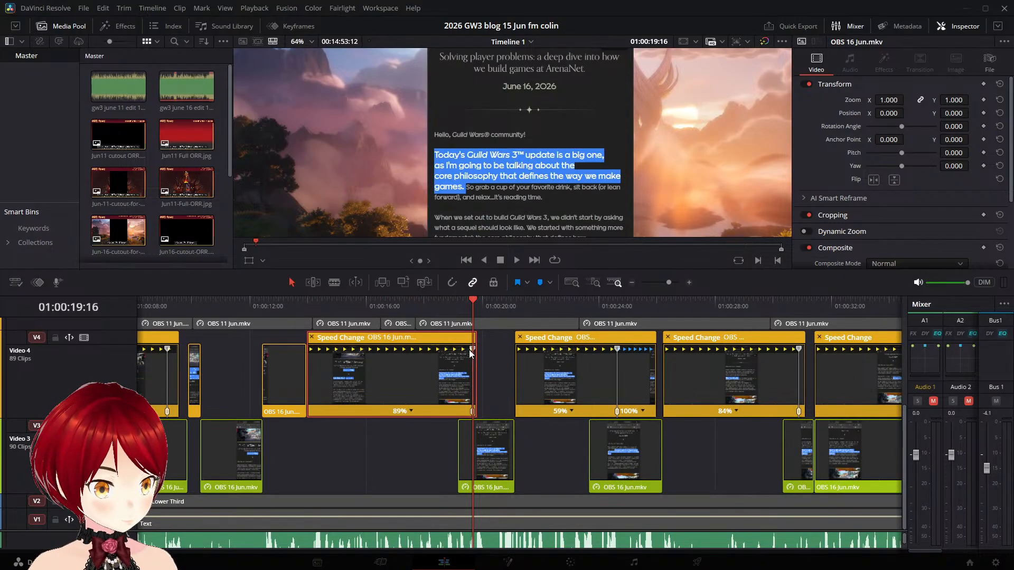
pyautogui.moveTo(471, 348); pyautogui.dragTo(448, 347)
pyautogui.scroll(2, 452, 362)
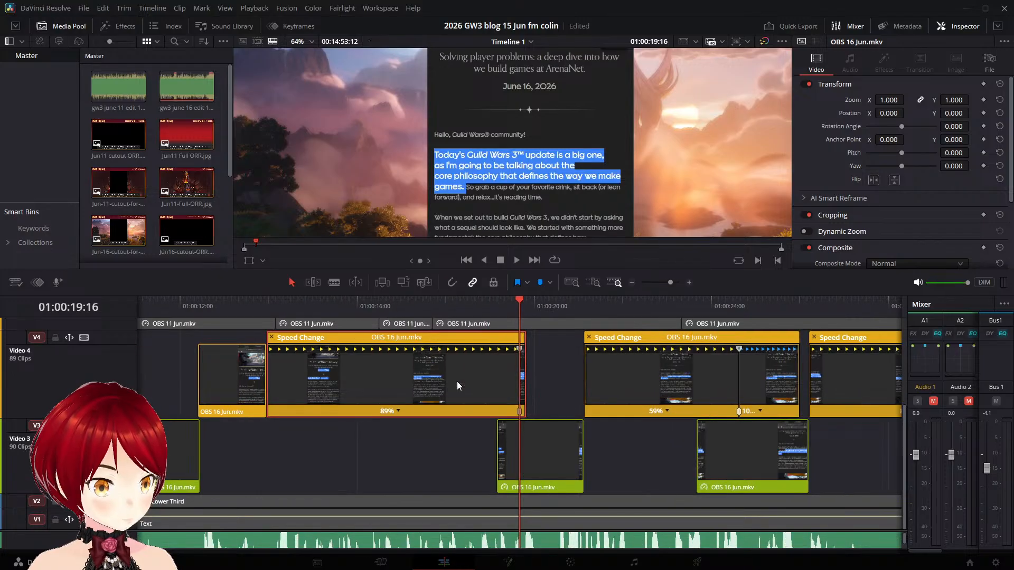
pyautogui.moveTo(525, 362)
pyautogui.mouseDown()
pyautogui.moveTo(518, 347)
pyautogui.moveTo(528, 347)
pyautogui.mouseUp()
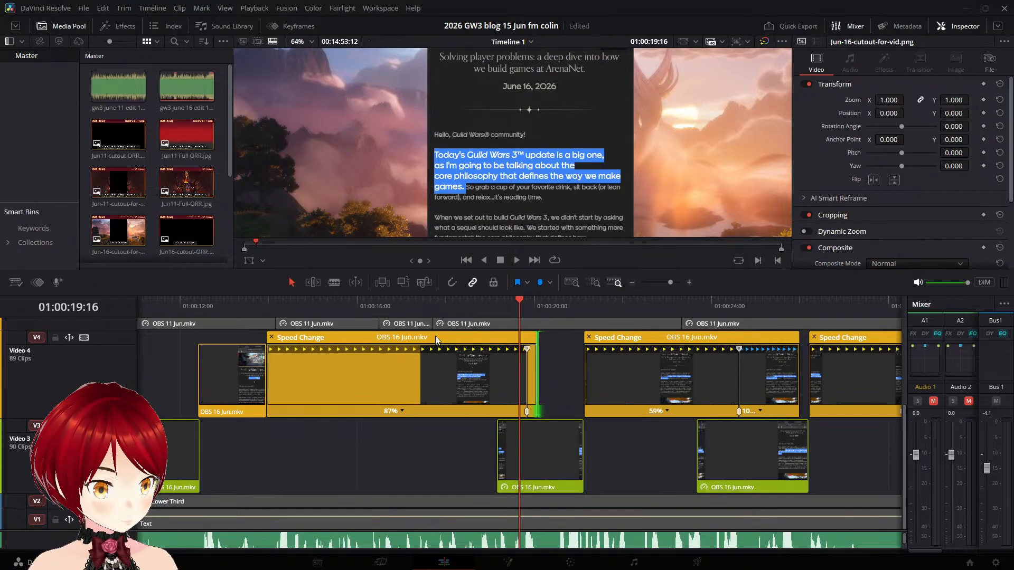
pyautogui.click(352, 303)
pyautogui.press('space')
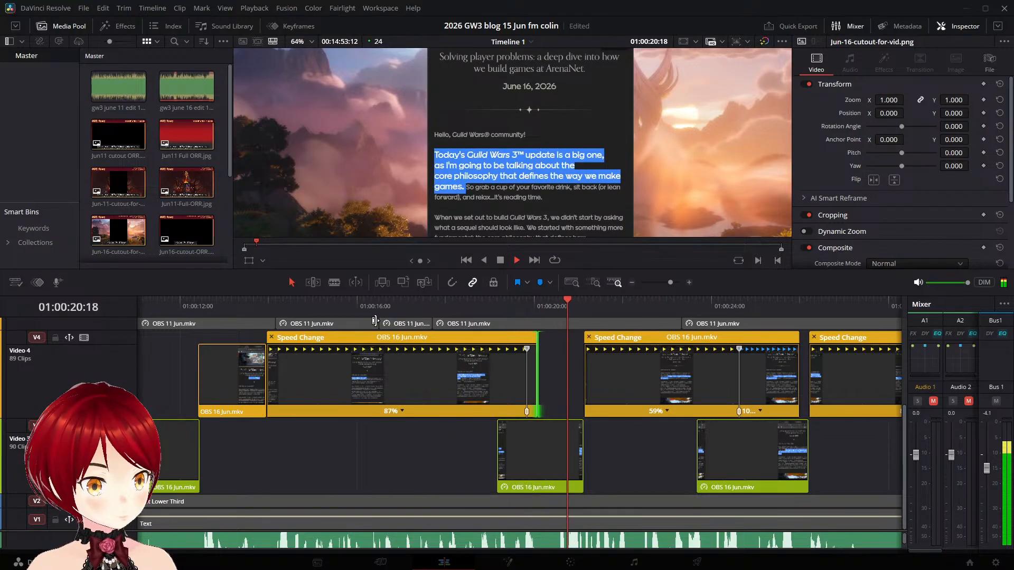
pyautogui.press('space')
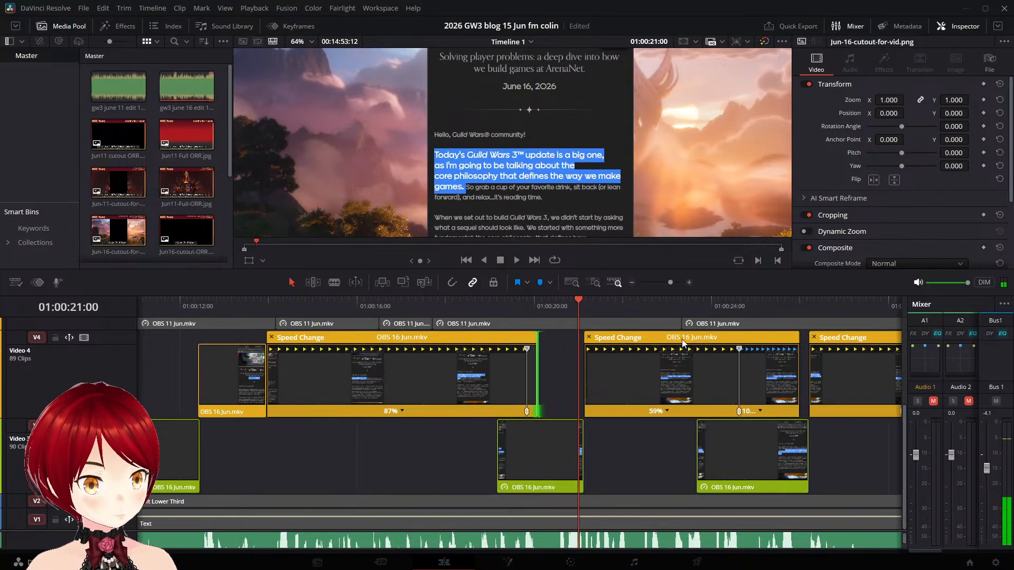
pyautogui.hotkey('ctrl', 's')
# - Move the Video 4 "So grab a cup" clip about half a second earlier and replay the narration around the remaining gap
pyautogui.moveTo(579, 302); pyautogui.dragTo(535, 301)
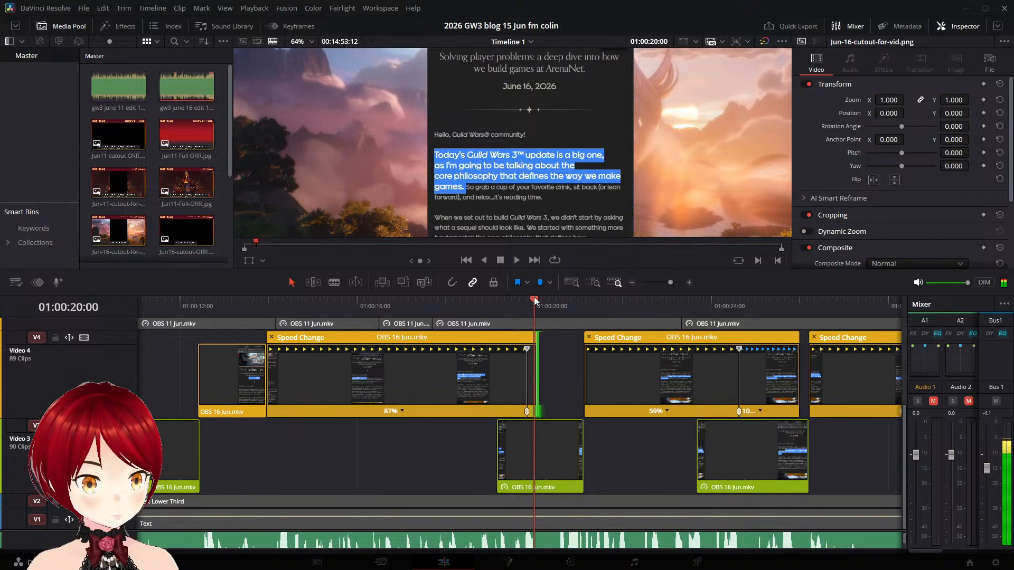
pyautogui.moveTo(629, 354); pyautogui.dragTo(607, 352)
pyautogui.press('space')
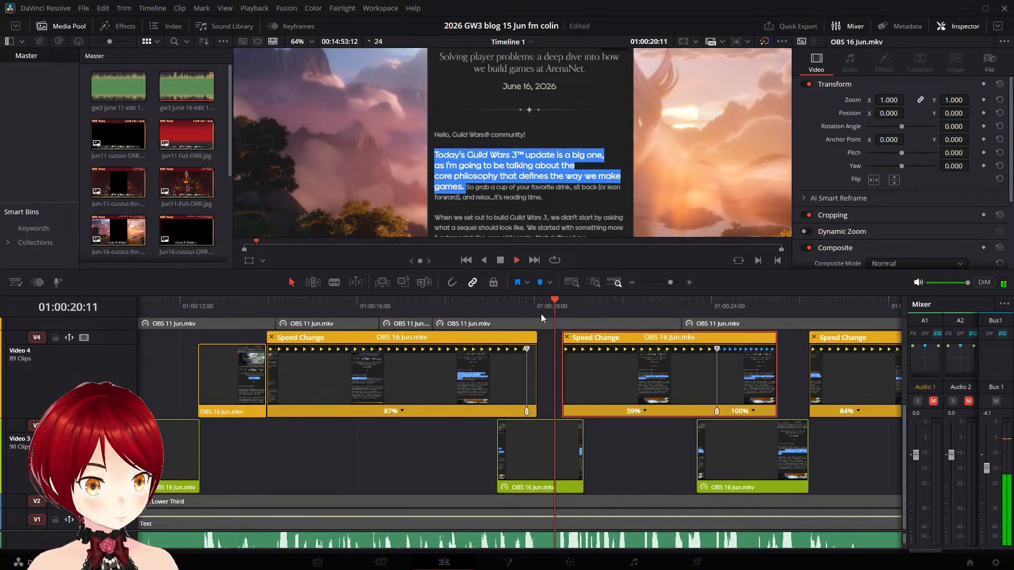
pyautogui.press('space')
pyautogui.click(461, 313)
pyautogui.press('space')
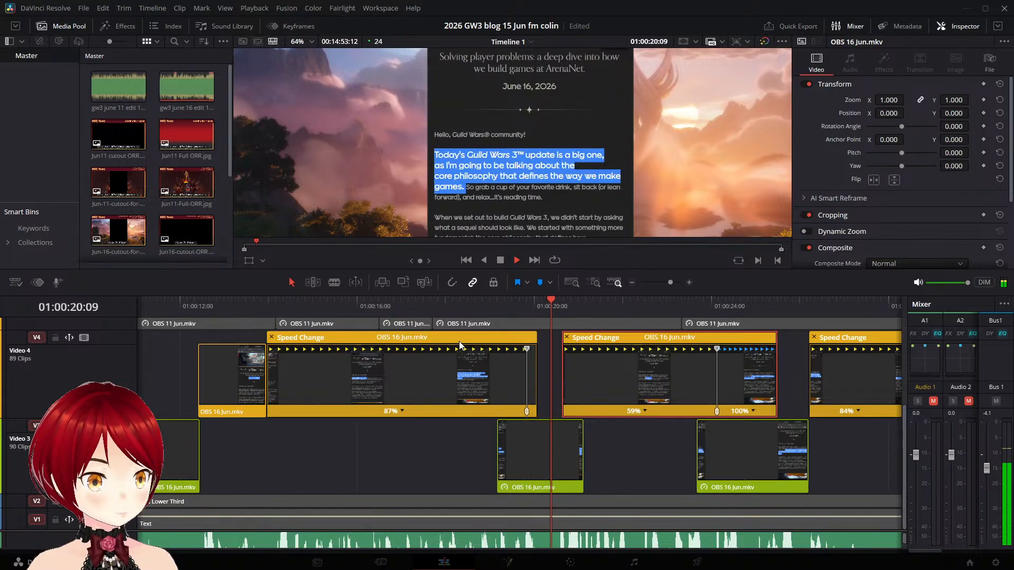
pyautogui.press('space')
pyautogui.click(543, 306)
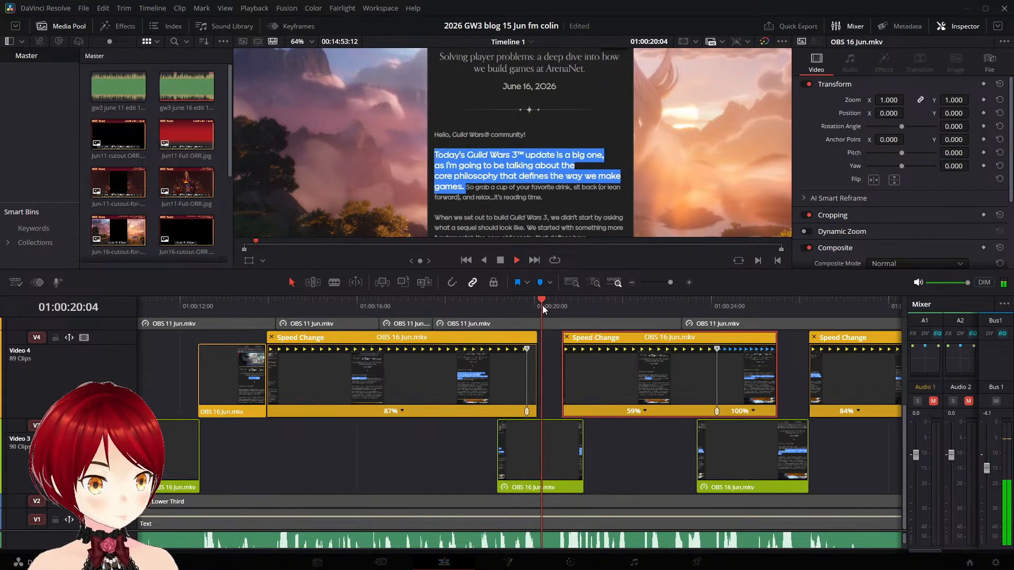
pyautogui.press('space')
pyautogui.click(542, 305)
pyautogui.press('space')
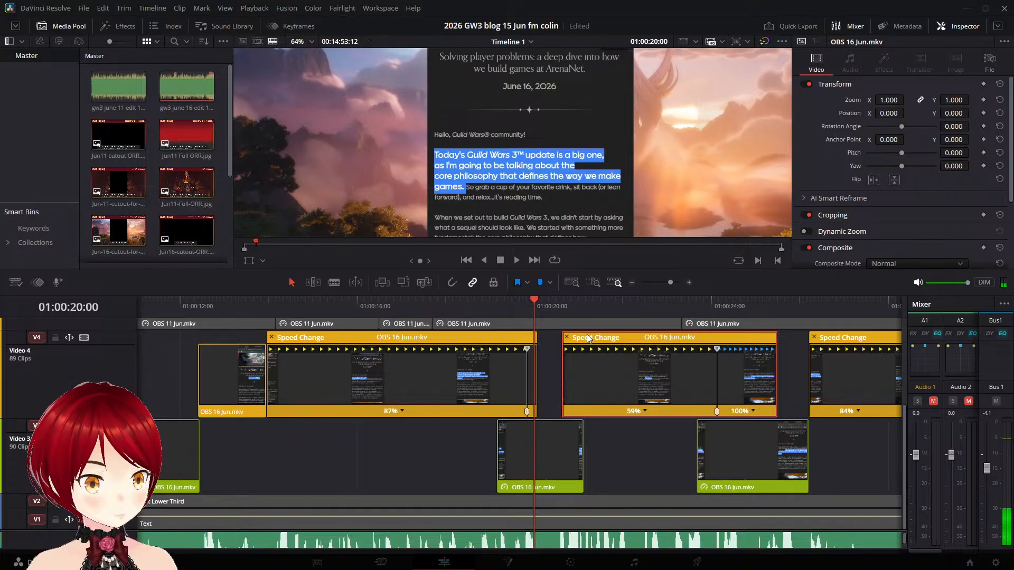
# - Nudge the Video 4 "So grab a cup" clip earlier to start at about 01:00:20:07, playing back the transition to check its timing
pyautogui.moveTo(589, 339); pyautogui.dragTo(582, 339)
pyautogui.press('space')
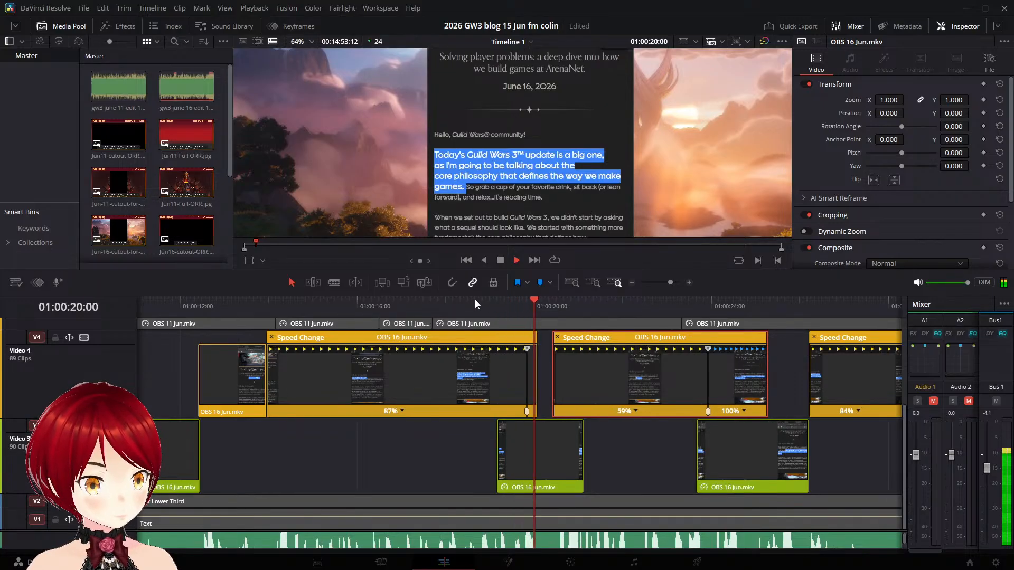
pyautogui.press('space')
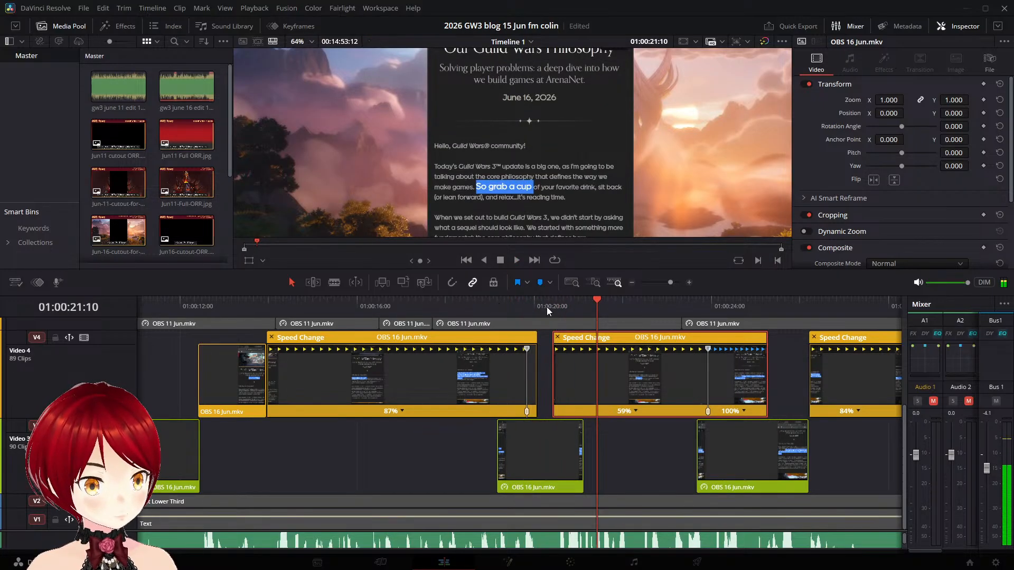
pyautogui.moveTo(568, 339); pyautogui.dragTo(563, 338)
pyautogui.press('space')
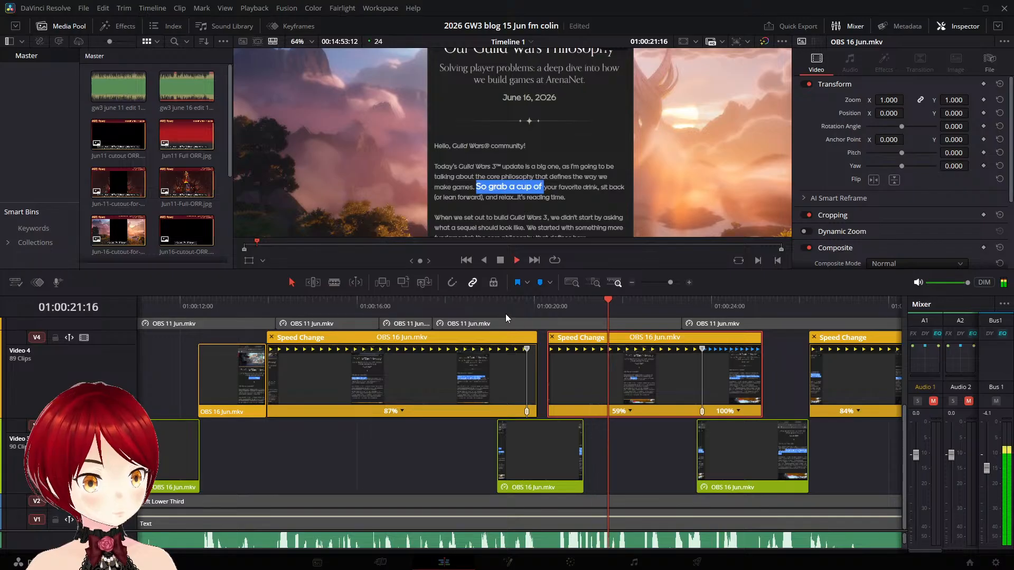
pyautogui.click(506, 313)
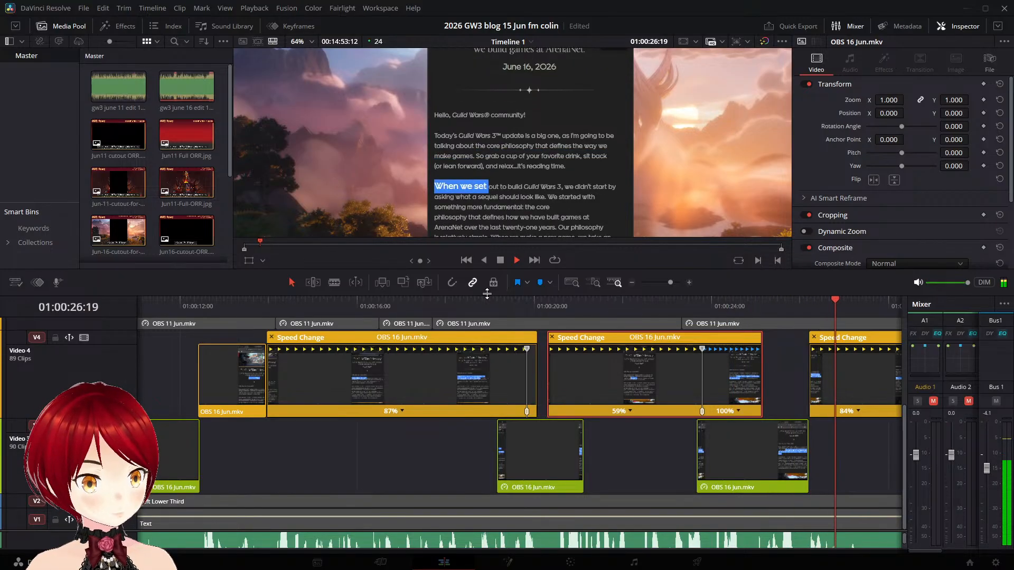
# - Move the Video 4 "When we set out" clip slightly earlier to start at about 01:00:26:01 and play back the lead-in
pyautogui.click(700, 310)
pyautogui.press('space')
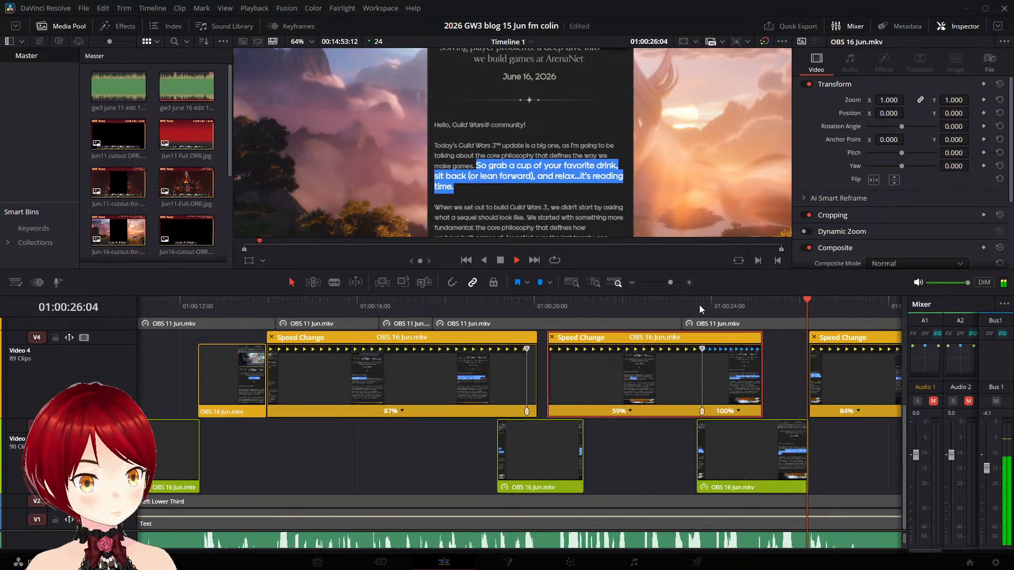
pyautogui.press('space')
pyautogui.moveTo(831, 340); pyautogui.dragTo(823, 341)
pyautogui.click(710, 310)
pyautogui.press('space')
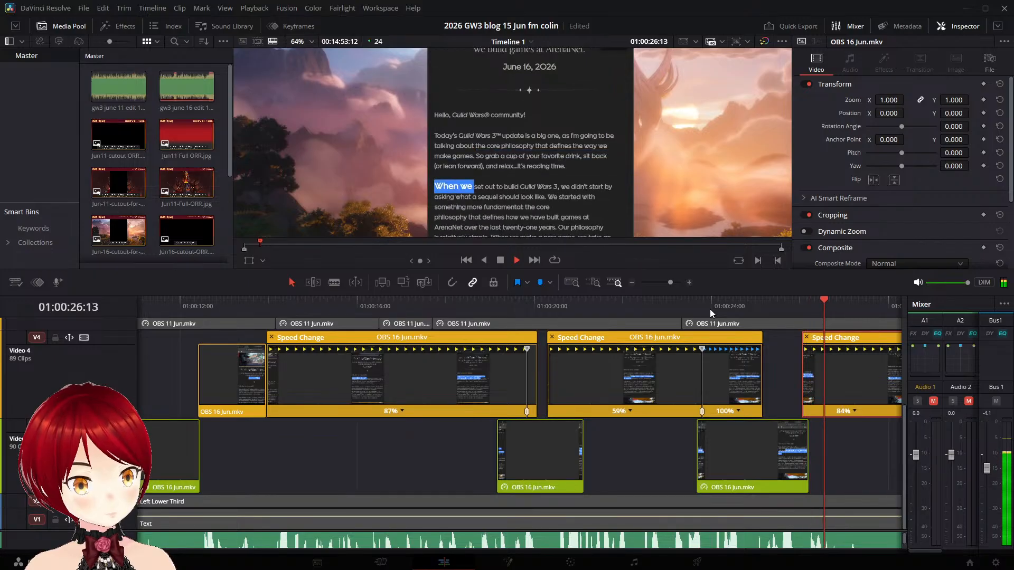
pyautogui.press('space')
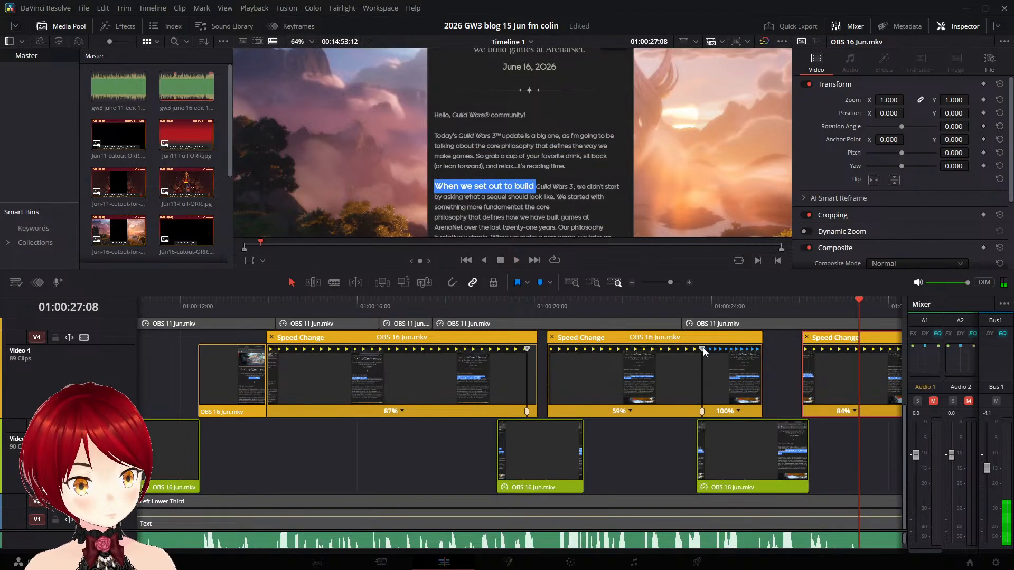
# - Slow the main section of the Video 4 "So grab a cup" clip to 45% speed and play it back
pyautogui.moveTo(703, 349); pyautogui.dragTo(716, 348)
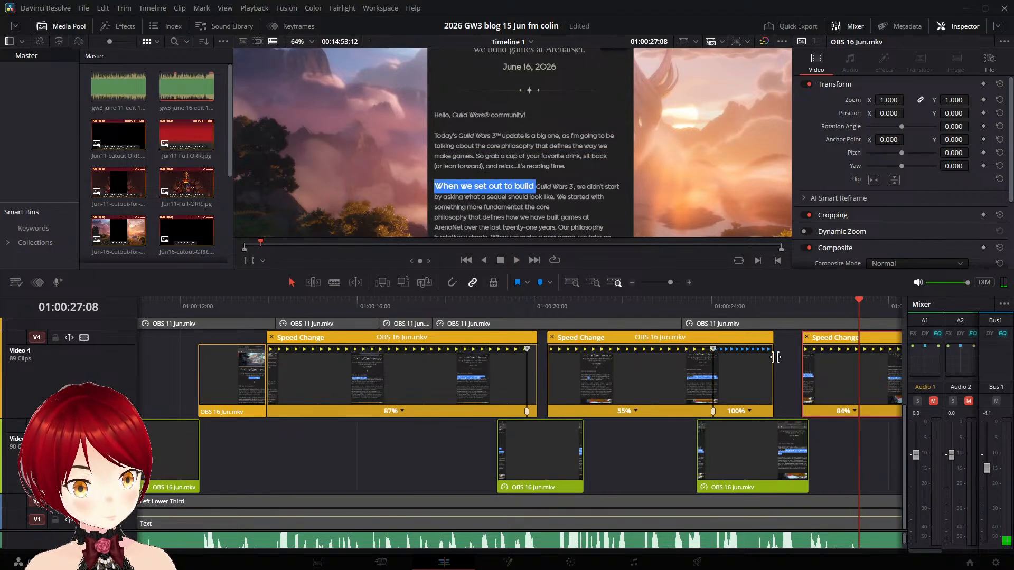
pyautogui.moveTo(777, 358); pyautogui.dragTo(750, 349)
pyautogui.click(542, 309)
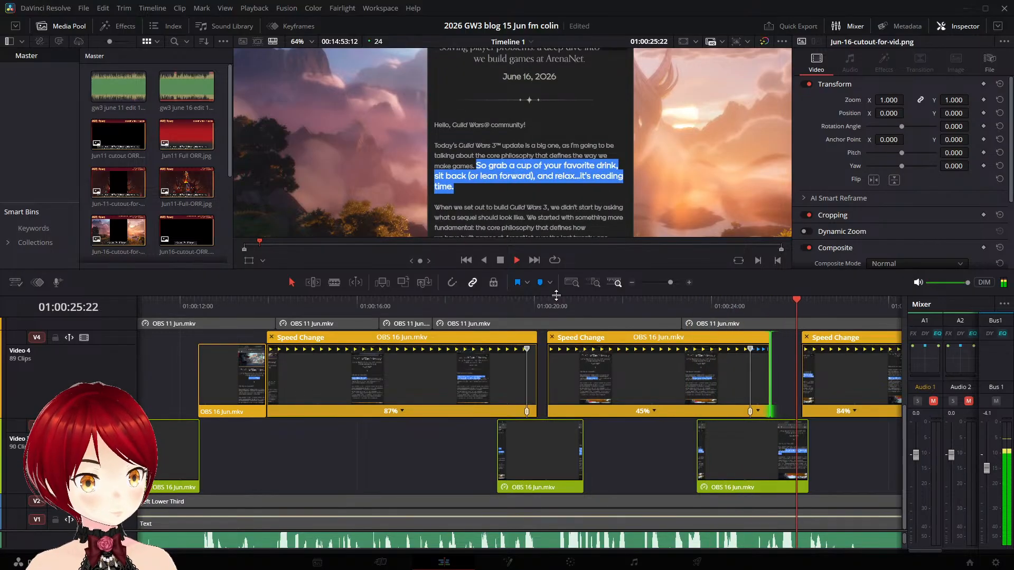
# - Undo the 45% retime of the Video 4 "So grab a cup" clip, extend its end by about 0.75 seconds and play it back
pyautogui.press('space')
pyautogui.hotkey('ctrl', 'z')
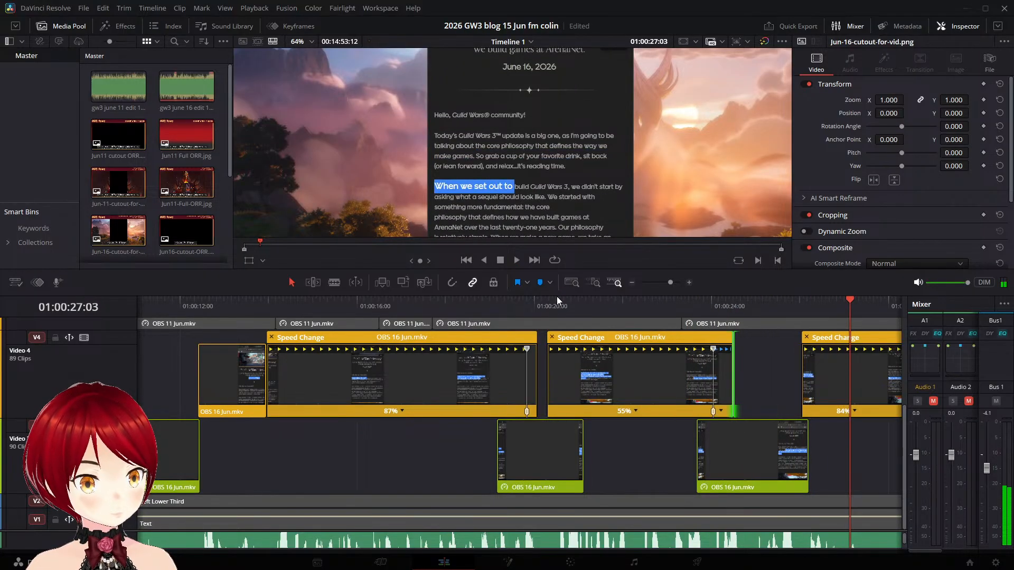
pyautogui.moveTo(734, 351); pyautogui.dragTo(768, 351)
pyautogui.click(560, 307)
pyautogui.press('space')
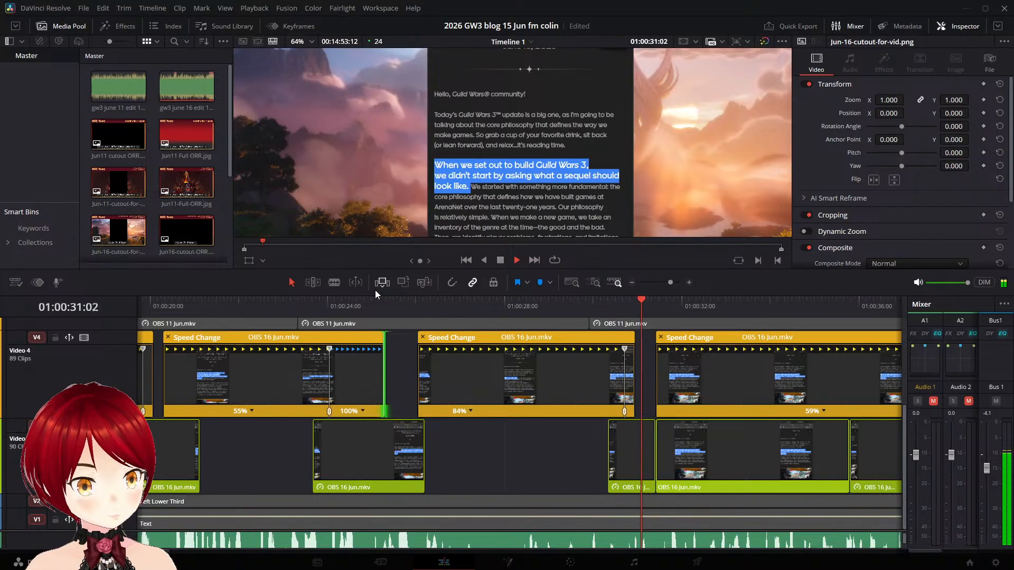
# - Slow the main section of the Video 4 "When we set out" clip to 81% speed and replay it against the narration
pyautogui.press('space')
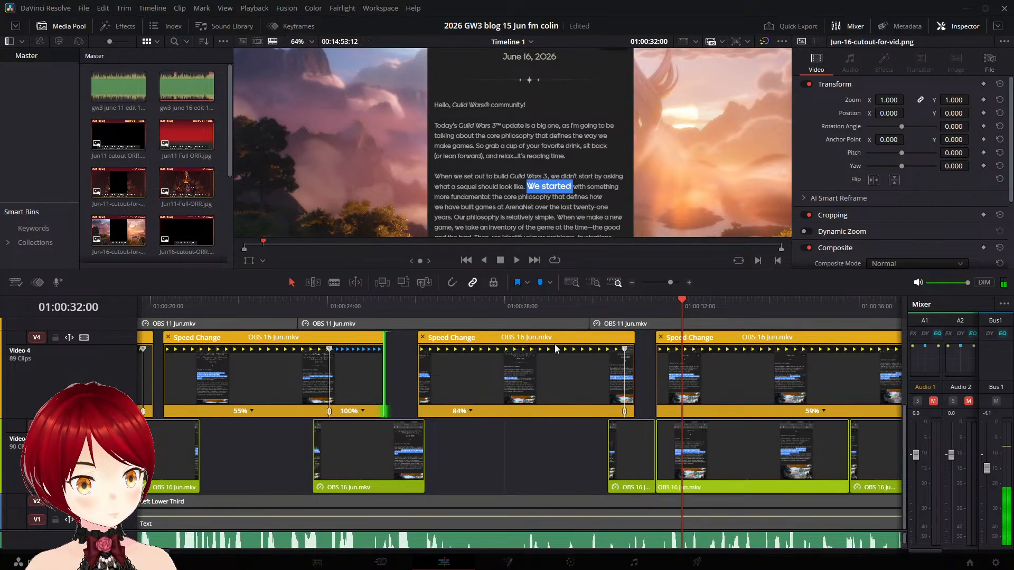
pyautogui.click(536, 307)
pyautogui.press('space')
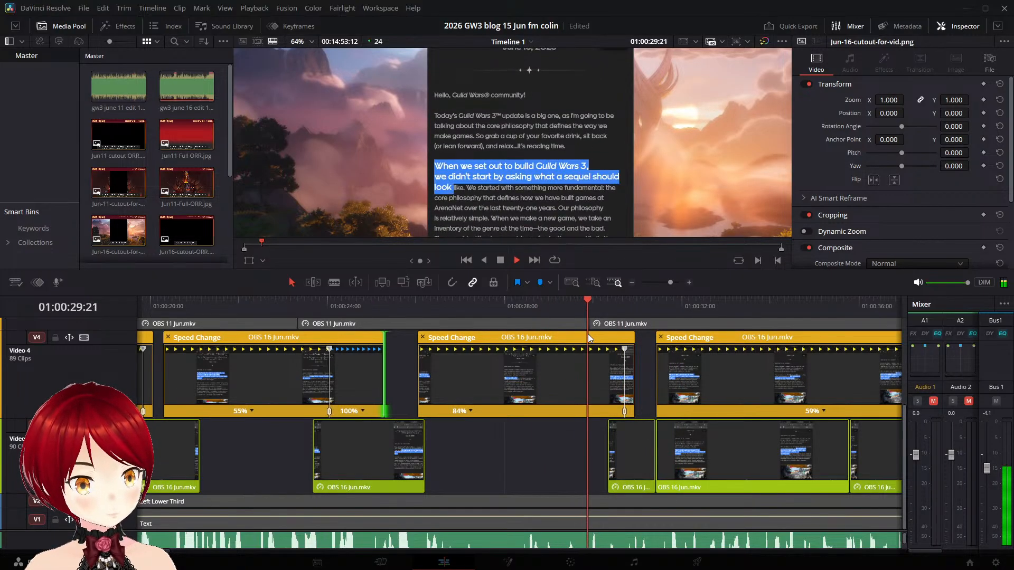
pyautogui.press('space')
pyautogui.moveTo(624, 348); pyautogui.dragTo(633, 347)
pyautogui.click(555, 322)
pyautogui.press('space')
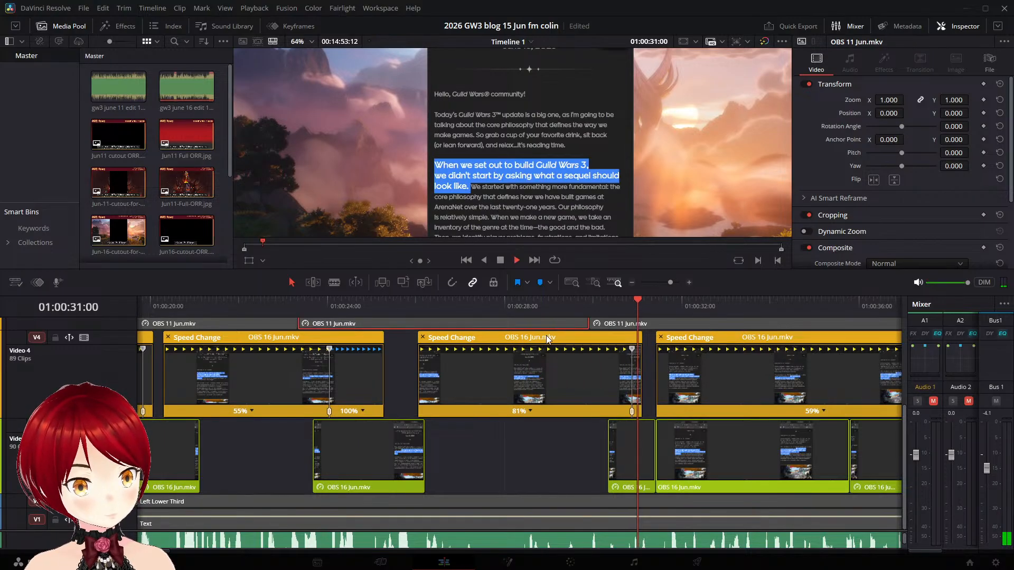
pyautogui.click(500, 316)
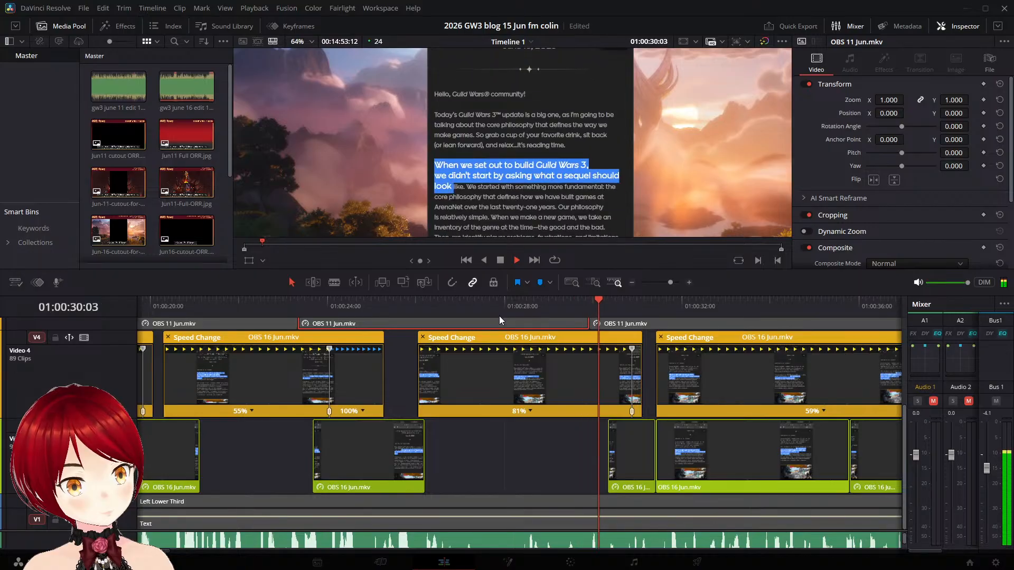
pyautogui.press('space')
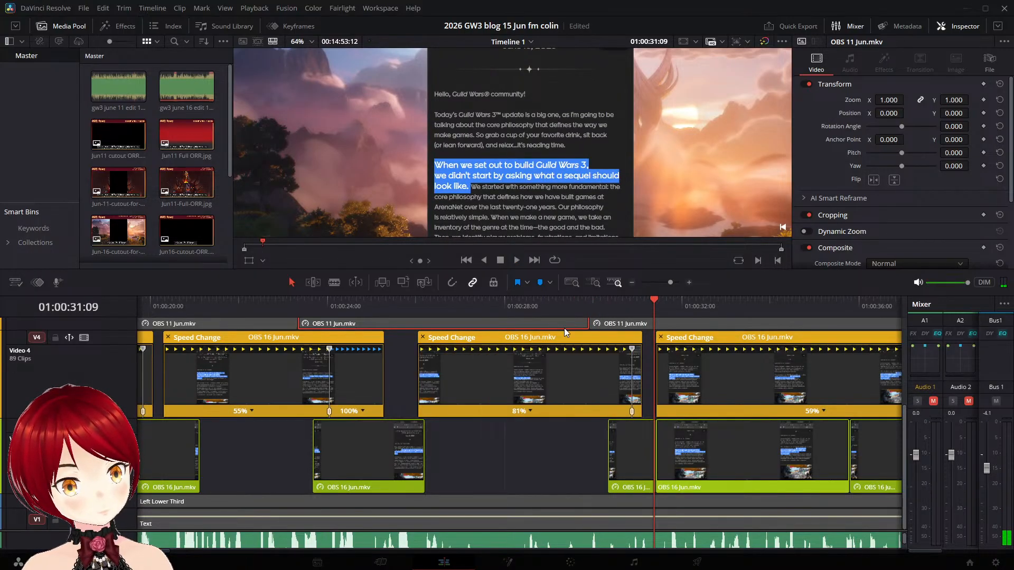
# - Trim the end of the Video 4 "When we set out" clip back to about 01:00:30:22 and play back the transition
pyautogui.click(493, 306)
pyautogui.press('space')
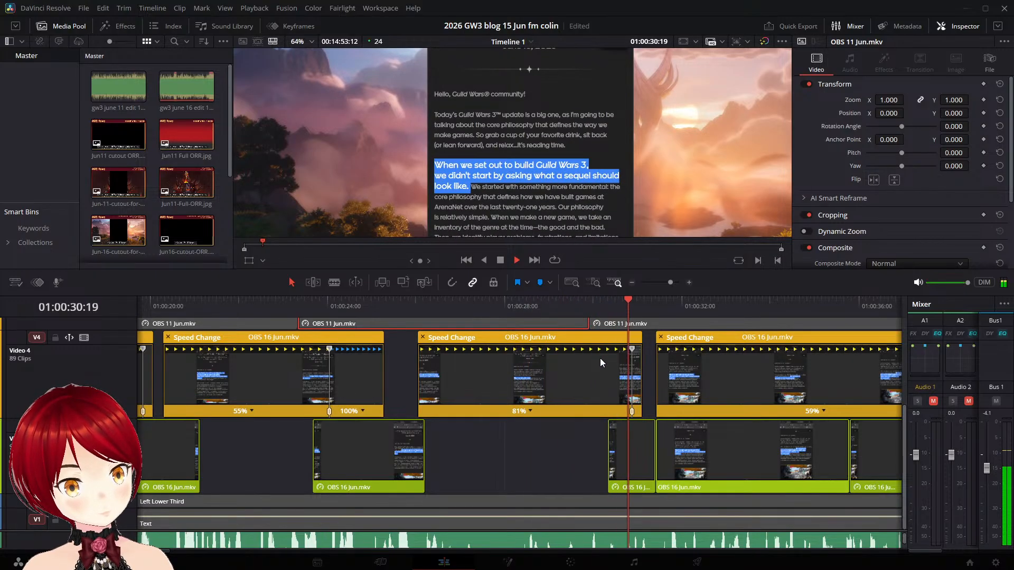
pyautogui.press('space')
pyautogui.moveTo(643, 351); pyautogui.dragTo(634, 354)
pyautogui.click(567, 320)
pyautogui.press('space')
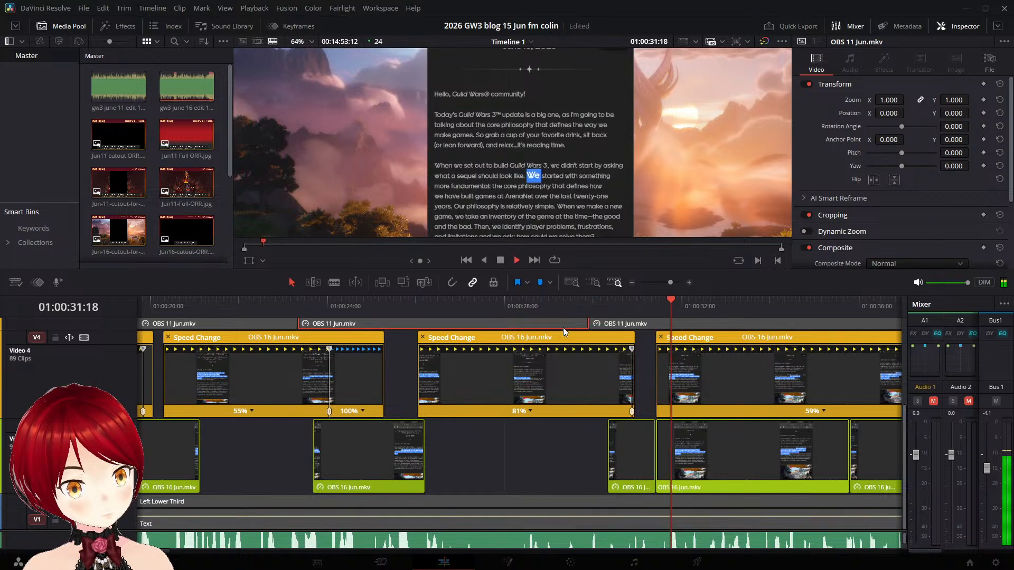
pyautogui.press('space')
# - Replay the transition and set the end of the Video 4 "When we set out" clip to about 01:00:31:00
pyautogui.click(550, 307)
pyautogui.press('space')
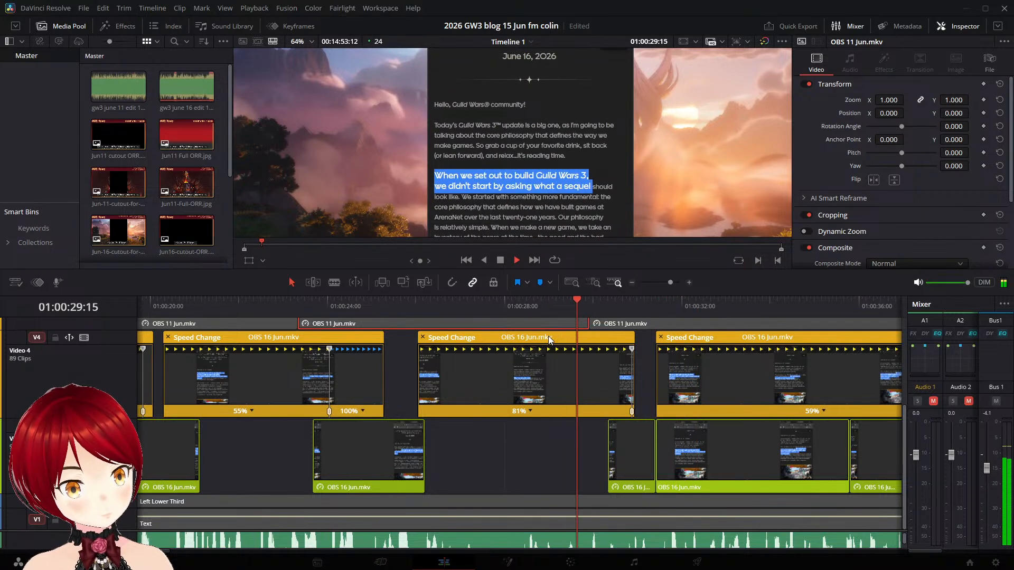
pyautogui.press('space')
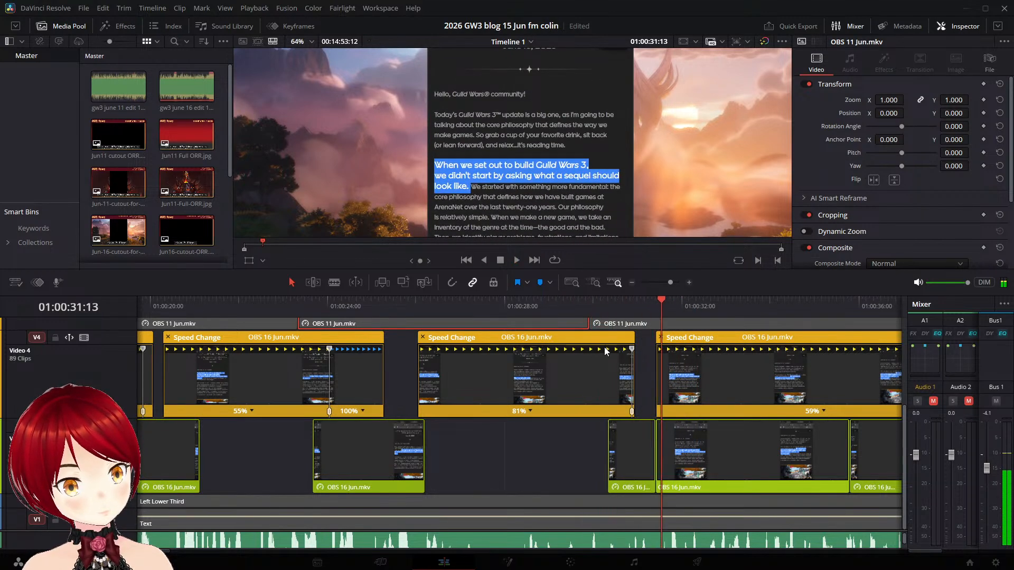
pyautogui.moveTo(632, 348); pyautogui.dragTo(638, 348)
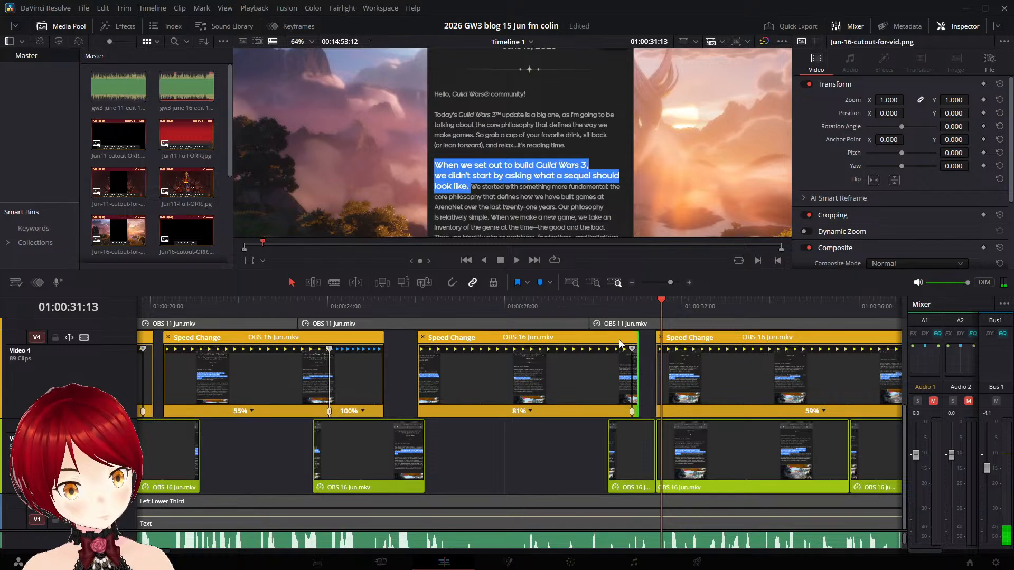
pyautogui.click(550, 312)
pyautogui.press('space')
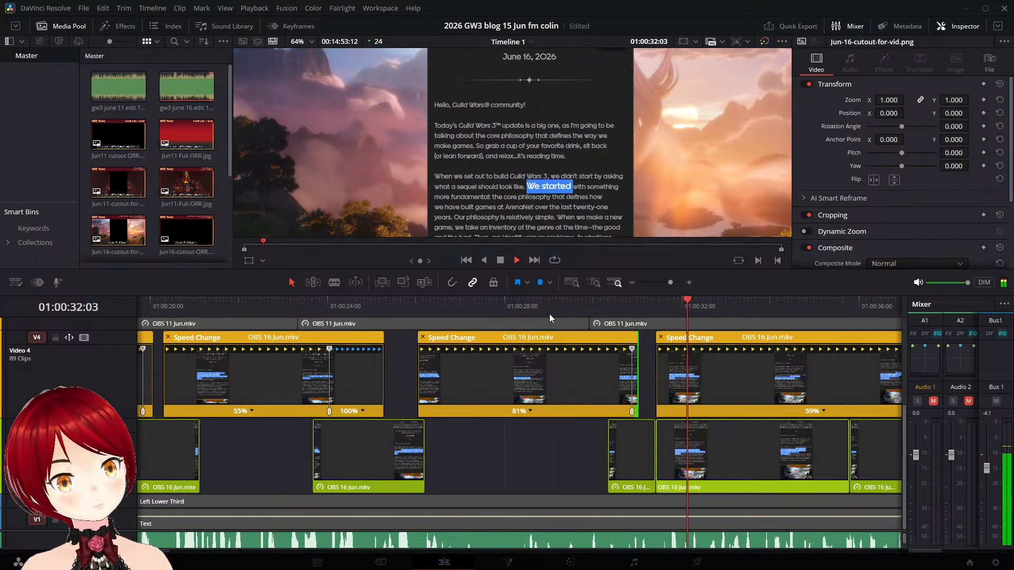
# - Nudge the Video 4 "We started with" clip about a quarter second earlier to start at about 01:00:31:04, playing back its timing
pyautogui.press('space')
pyautogui.moveTo(680, 338); pyautogui.dragTo(675, 338)
pyautogui.click(616, 314)
pyautogui.press('space')
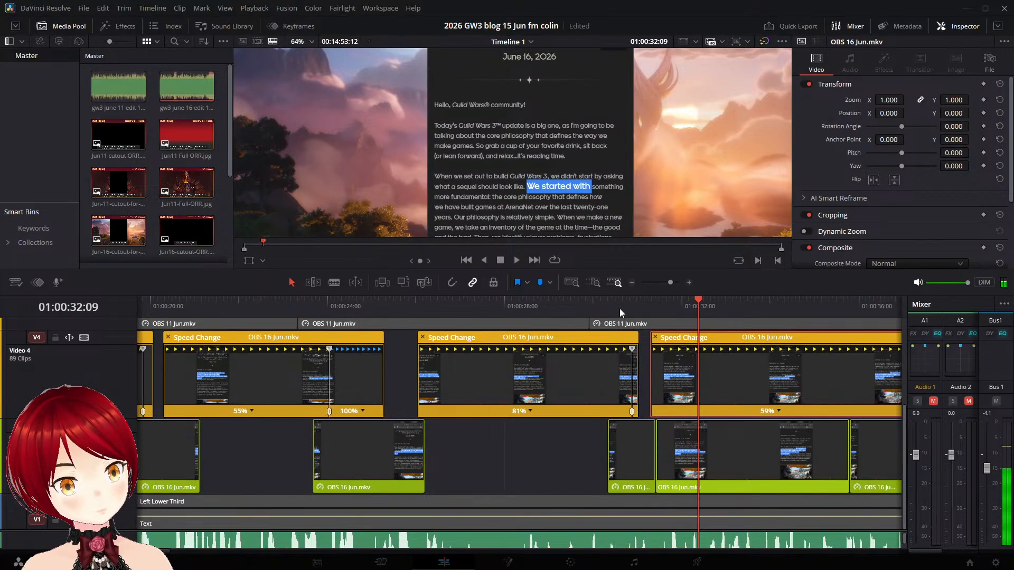
pyautogui.click(628, 302)
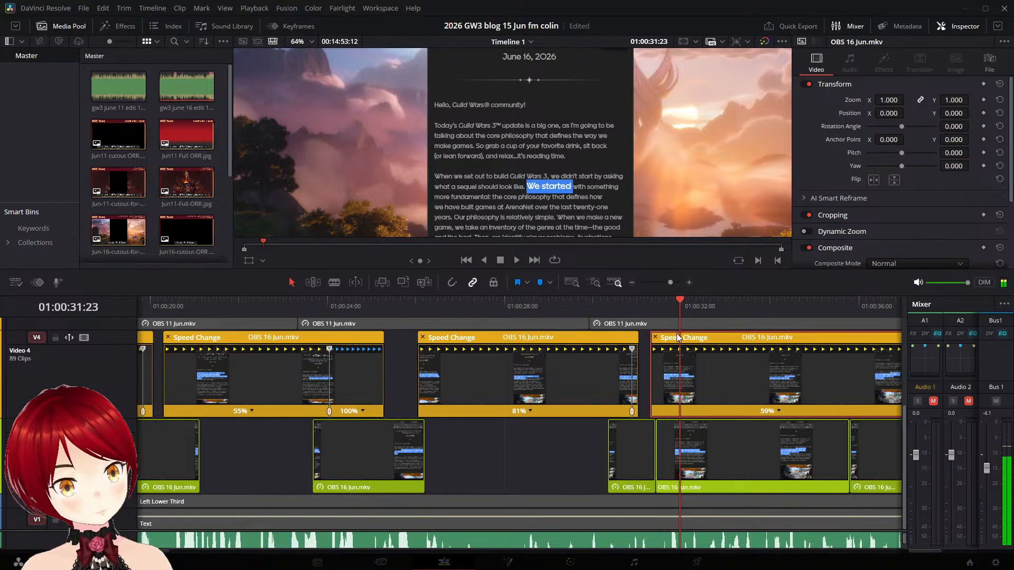
pyautogui.moveTo(670, 339); pyautogui.dragTo(668, 339)
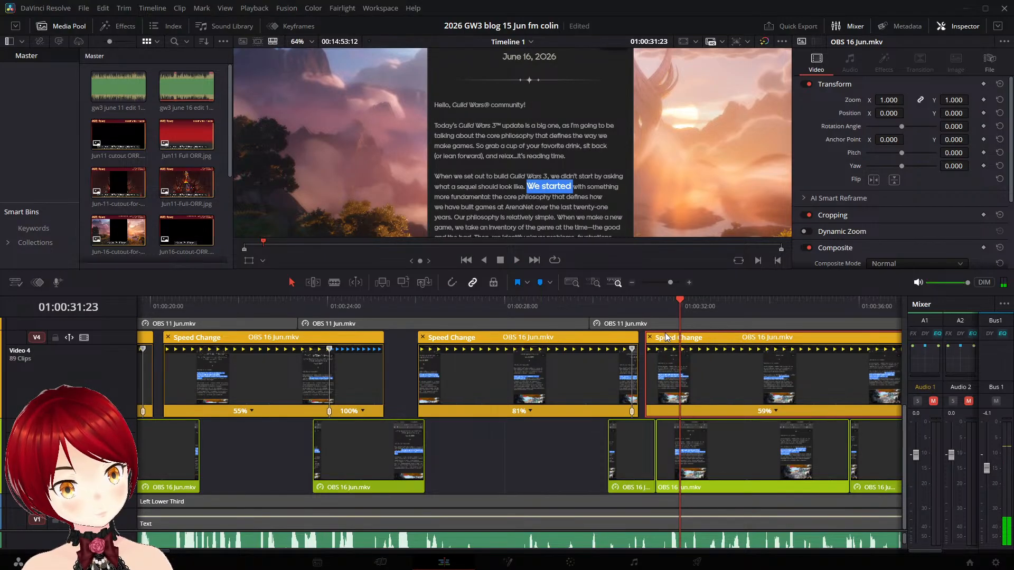
pyautogui.click(607, 308)
pyautogui.press('space')
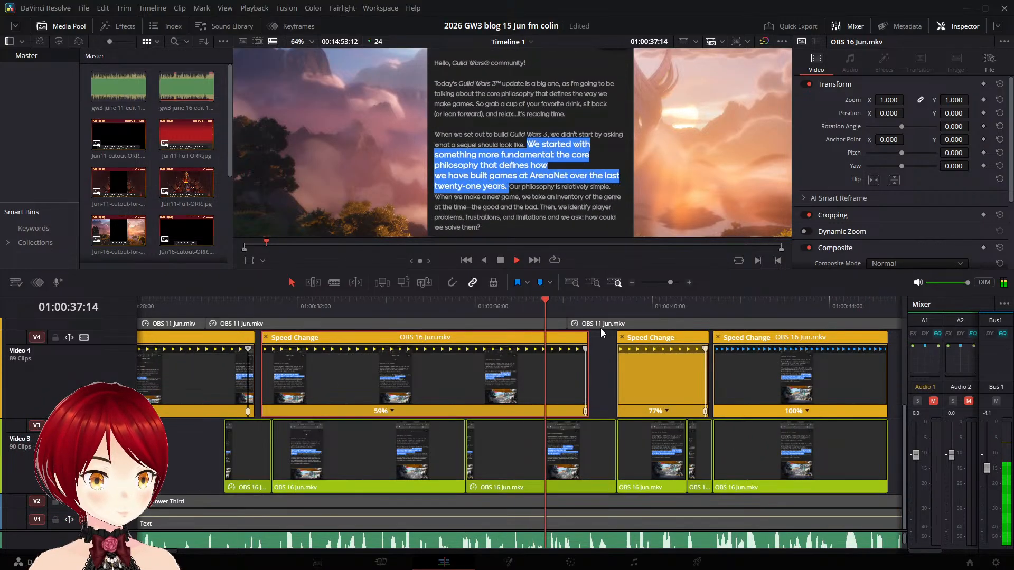
# - Extend the end of the Video 4 "We started with" clip, slow its main section to 58% speed and play it back
pyautogui.press('space')
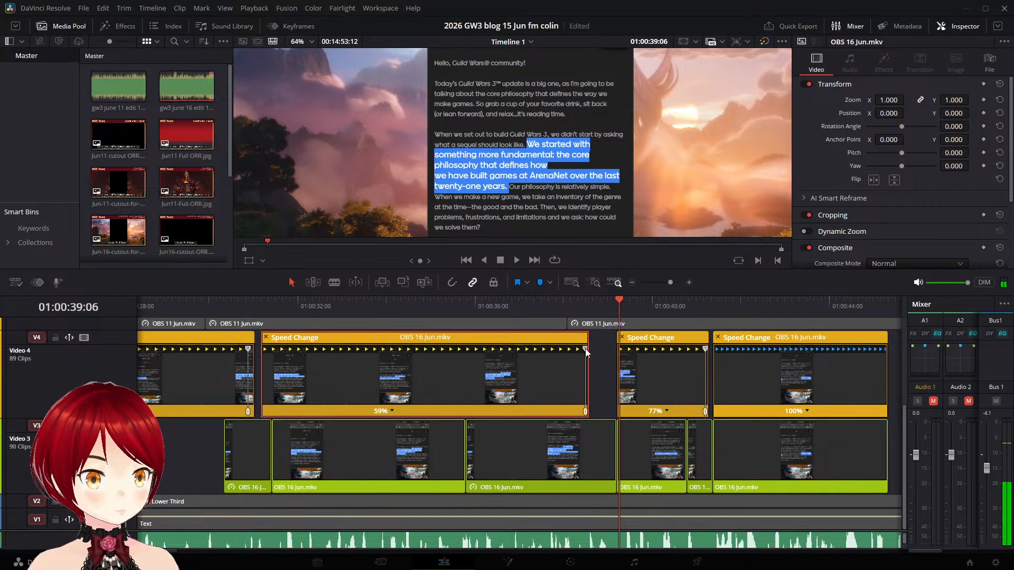
pyautogui.moveTo(586, 349); pyautogui.dragTo(598, 353)
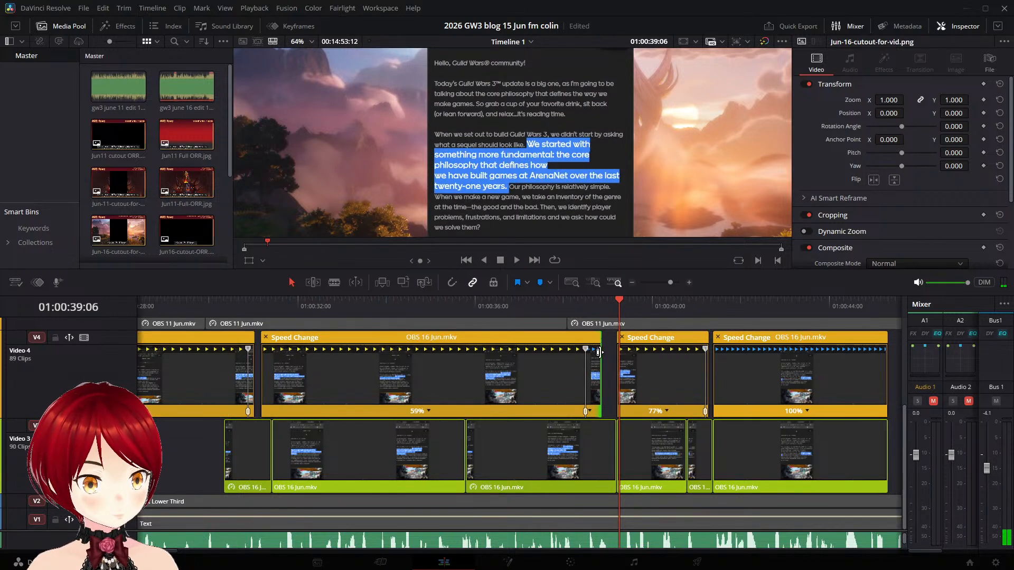
pyautogui.click(476, 308)
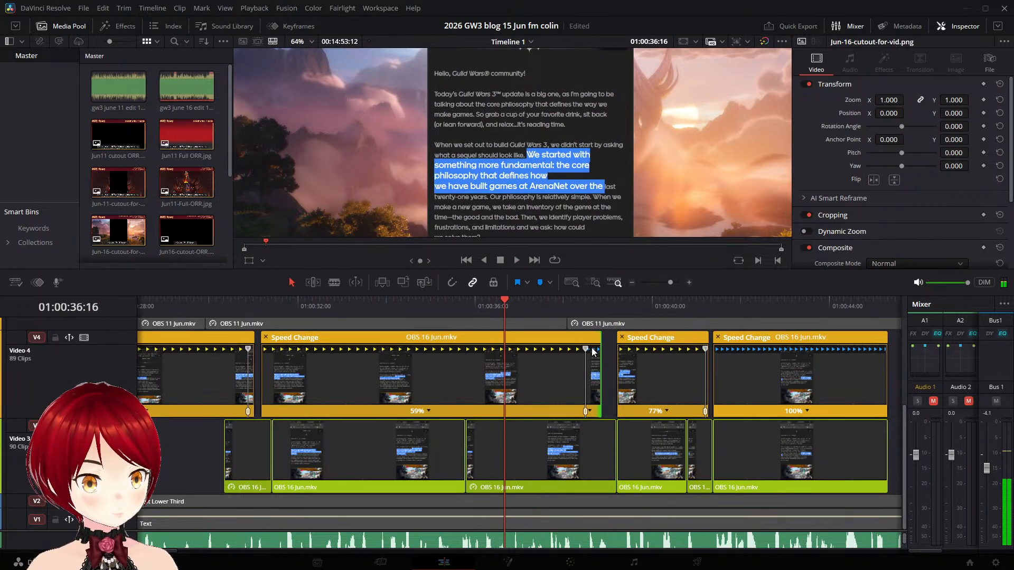
pyautogui.moveTo(588, 349); pyautogui.dragTo(593, 351)
pyautogui.click(463, 324)
pyautogui.press('space')
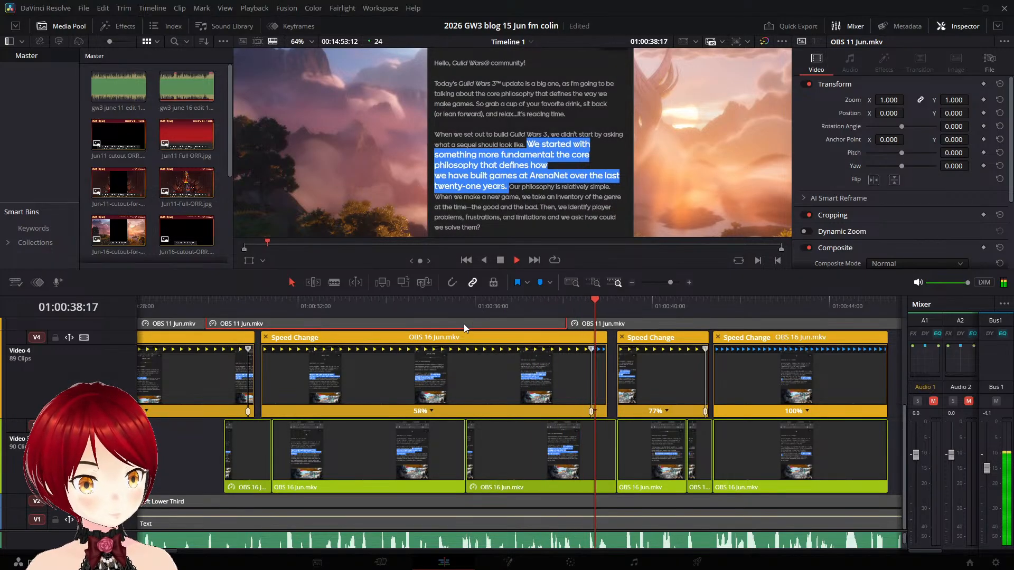
pyautogui.press('space')
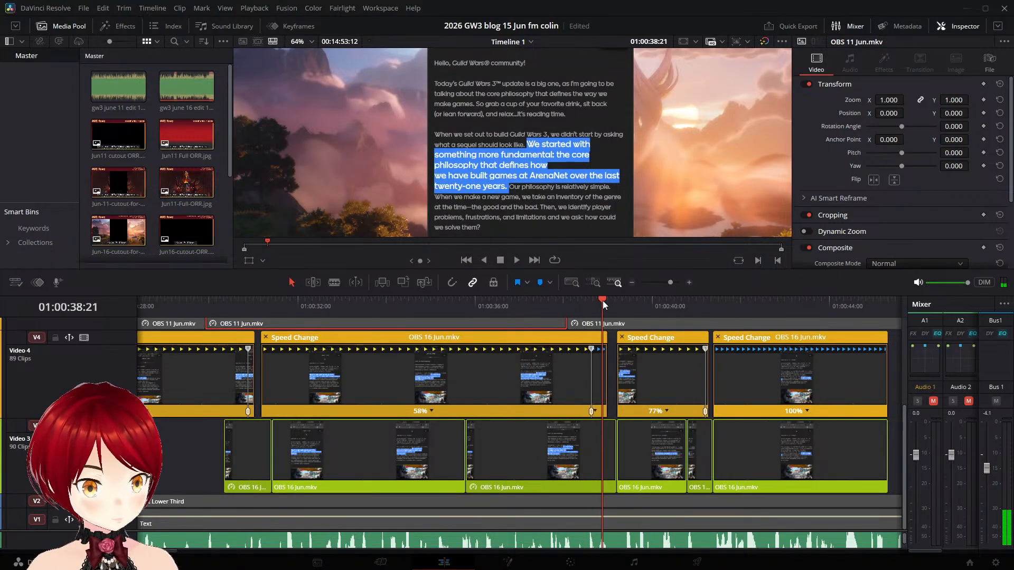
# - Slow the main section of the Video 4 "We started with" clip further to 56% speed and replay its ending
pyautogui.moveTo(603, 300); pyautogui.dragTo(578, 303)
pyautogui.moveTo(607, 354)
pyautogui.mouseDown()
pyautogui.moveTo(591, 351)
pyautogui.moveTo(603, 349)
pyautogui.mouseUp()
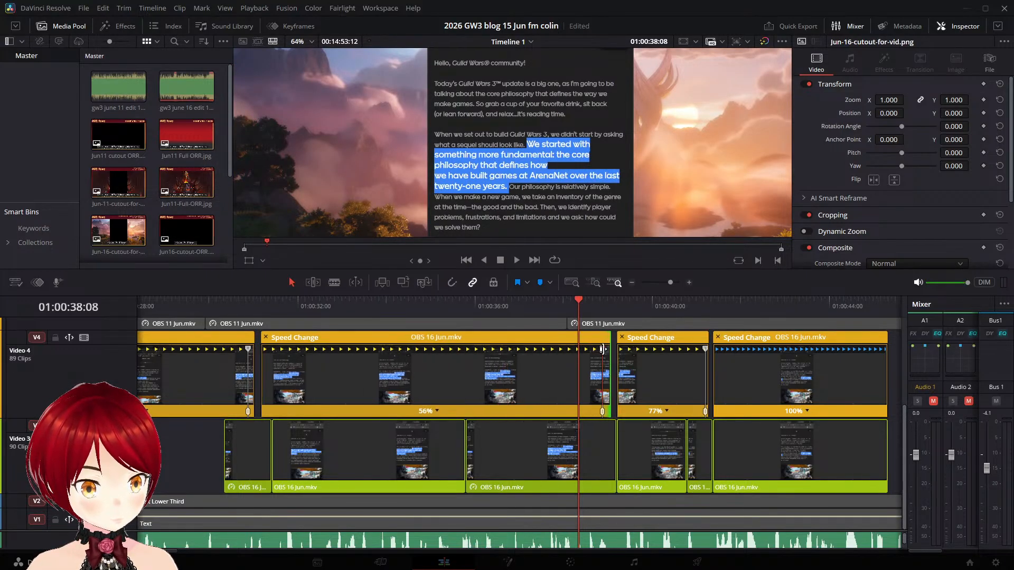
pyautogui.click(504, 310)
pyautogui.press('space')
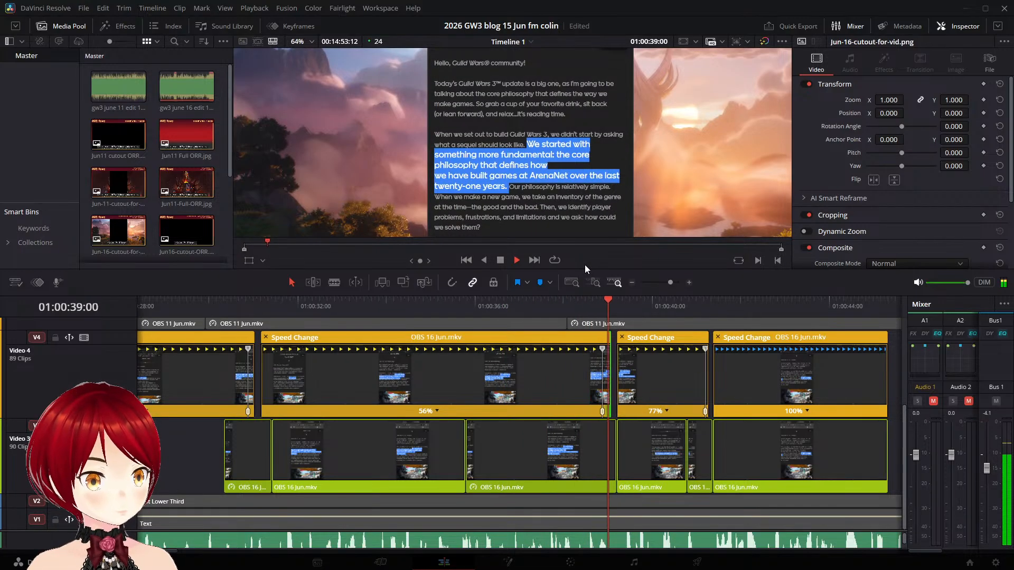
pyautogui.press('space')
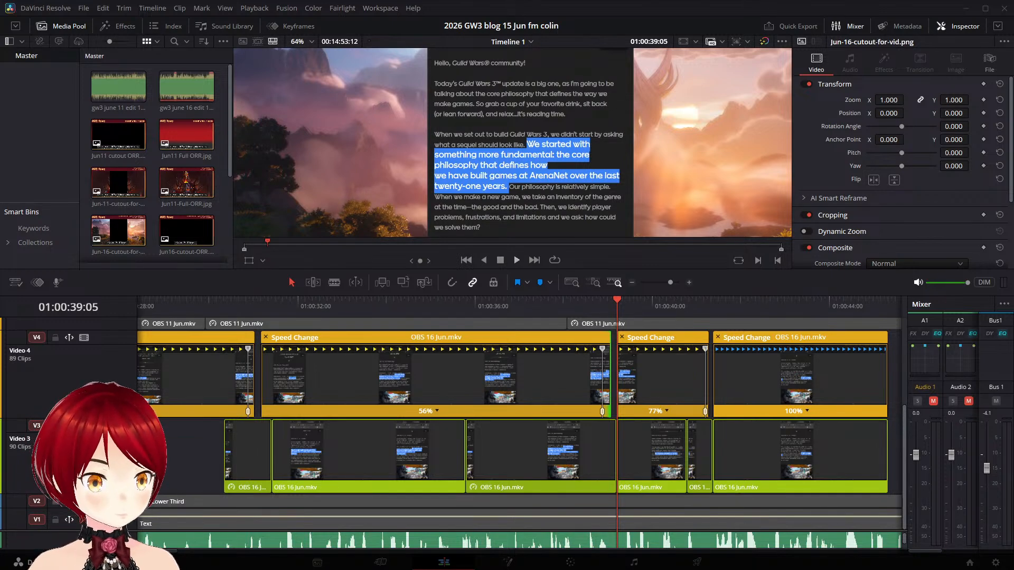
# - Play through the "Our philosophy" clip and move the Video 4 "When we make a new game" clip a frame or two earlier
pyautogui.press('space')
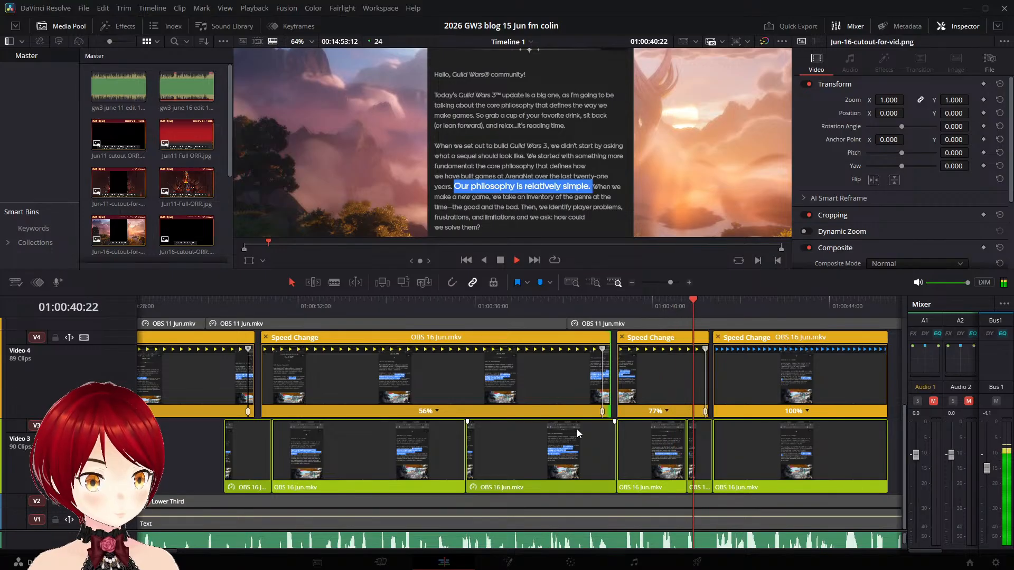
pyautogui.press('space')
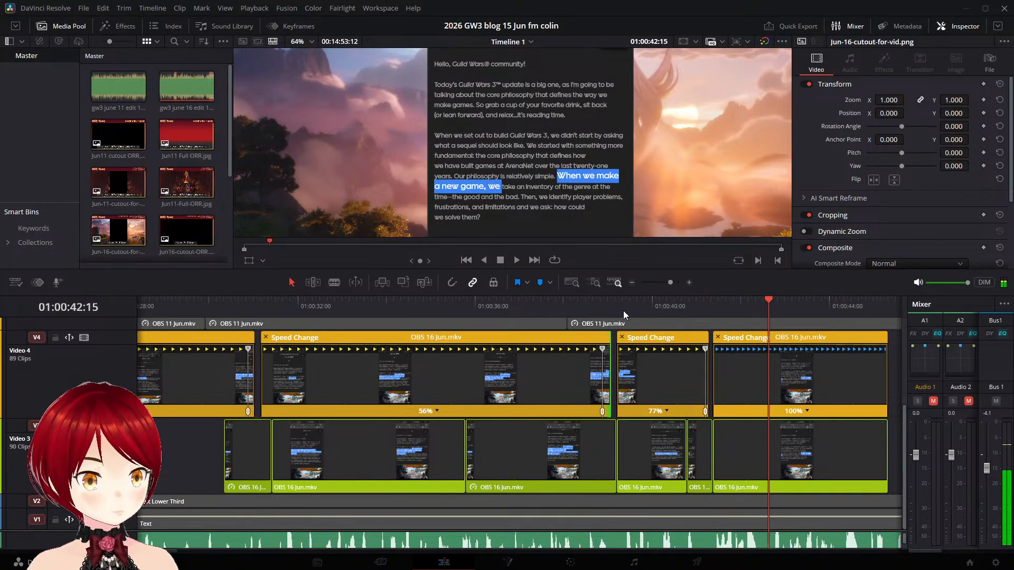
pyautogui.click(621, 304)
pyautogui.press('space')
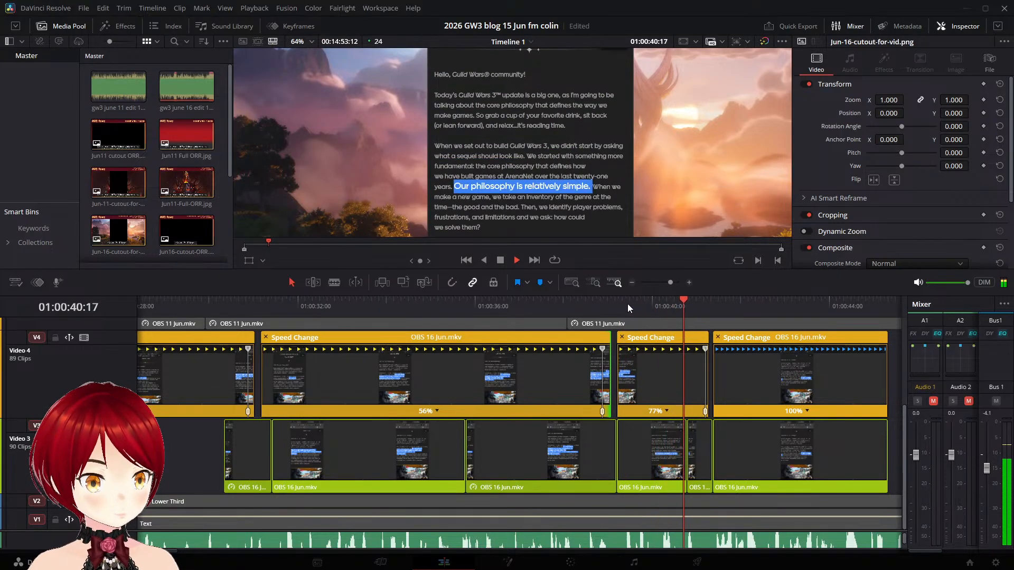
pyautogui.press('space')
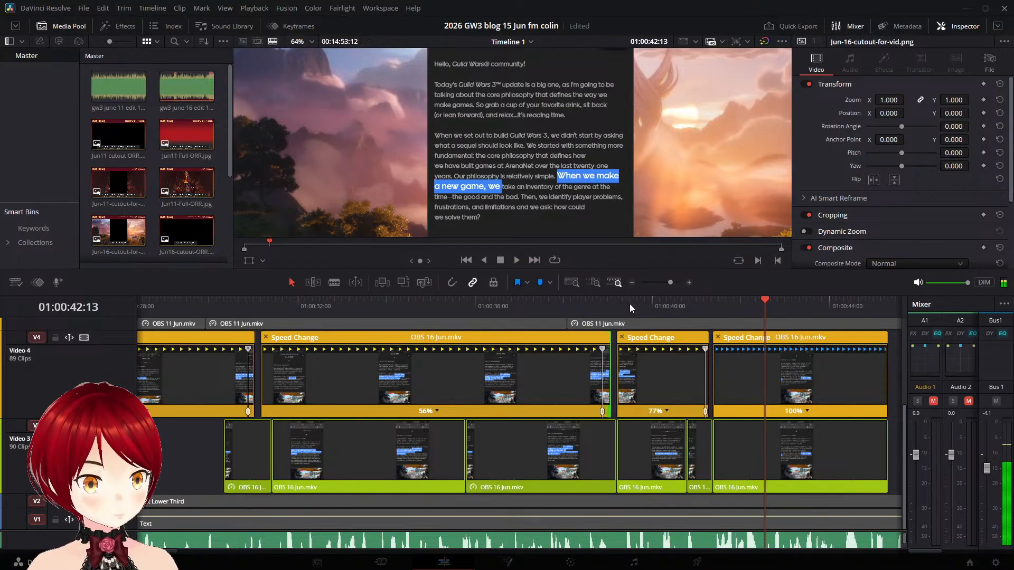
pyautogui.click(738, 339)
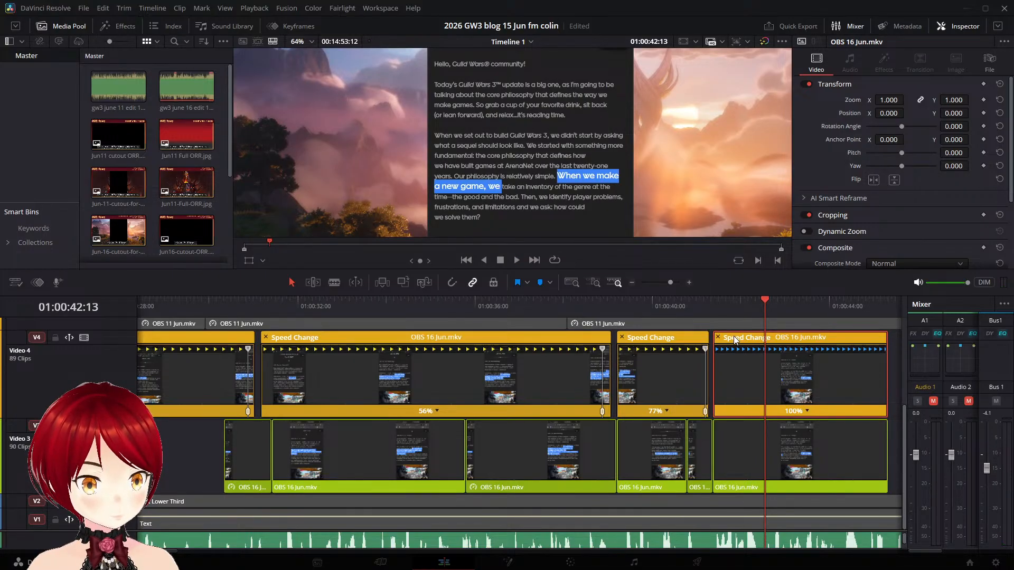
pyautogui.moveTo(733, 338); pyautogui.dragTo(729, 341)
pyautogui.click(663, 305)
pyautogui.press('space')
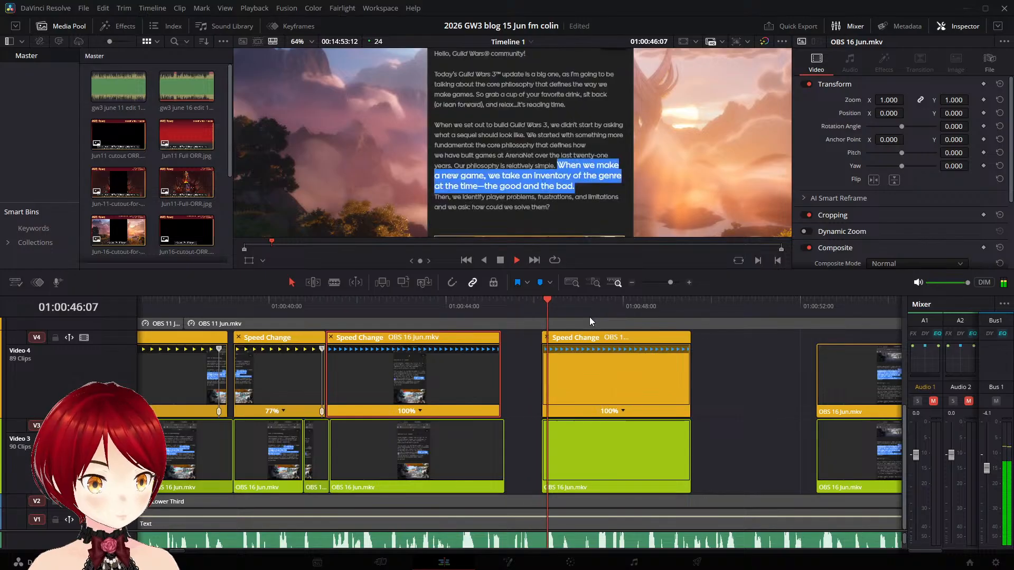
pyautogui.press('space')
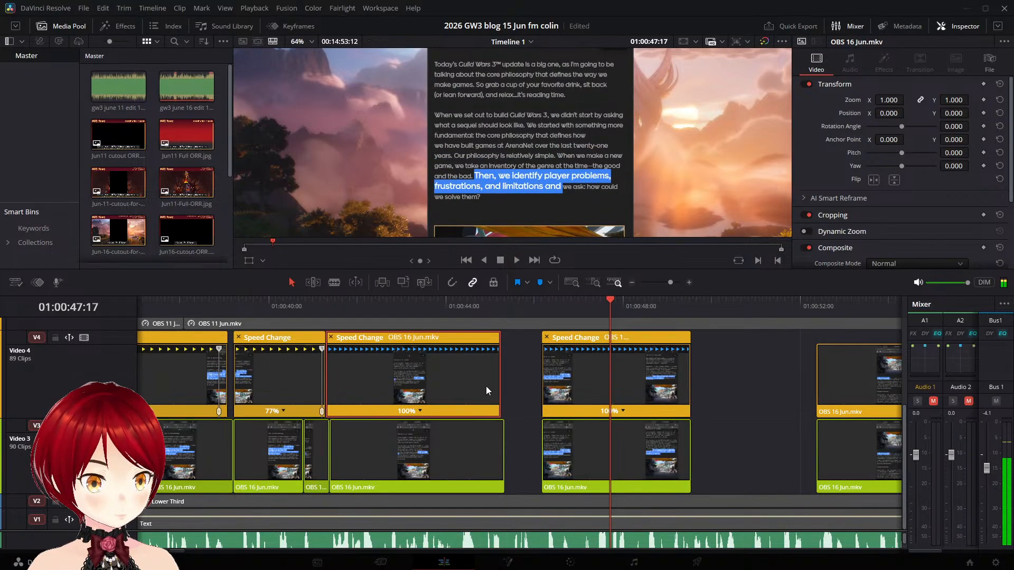
# - Add a speed point at 01:00:45:00 in the Video 4 "When we make a new game" clip, slow its main section to 82% and play it back
pyautogui.click(363, 304)
pyautogui.press('space')
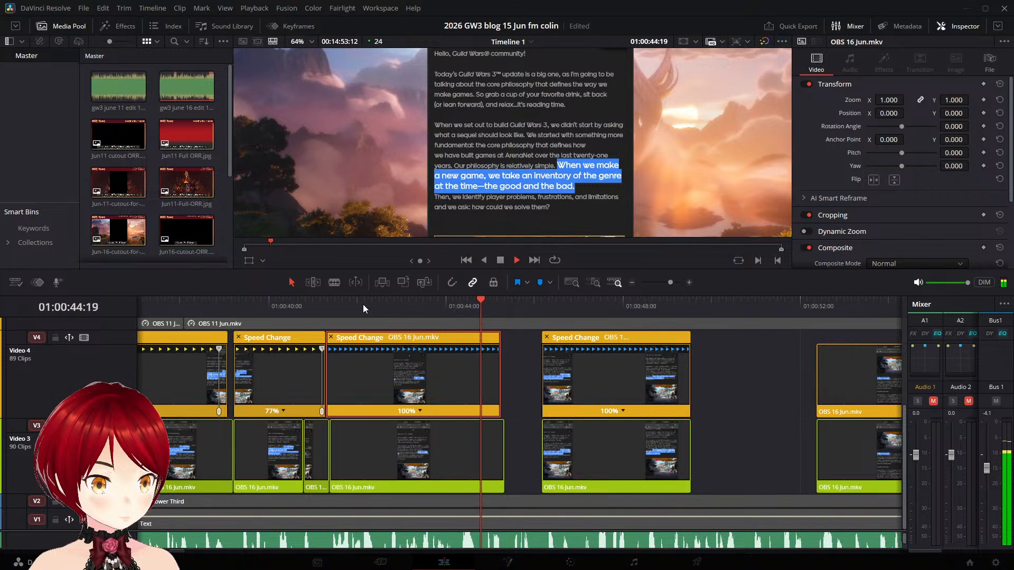
pyautogui.press('space')
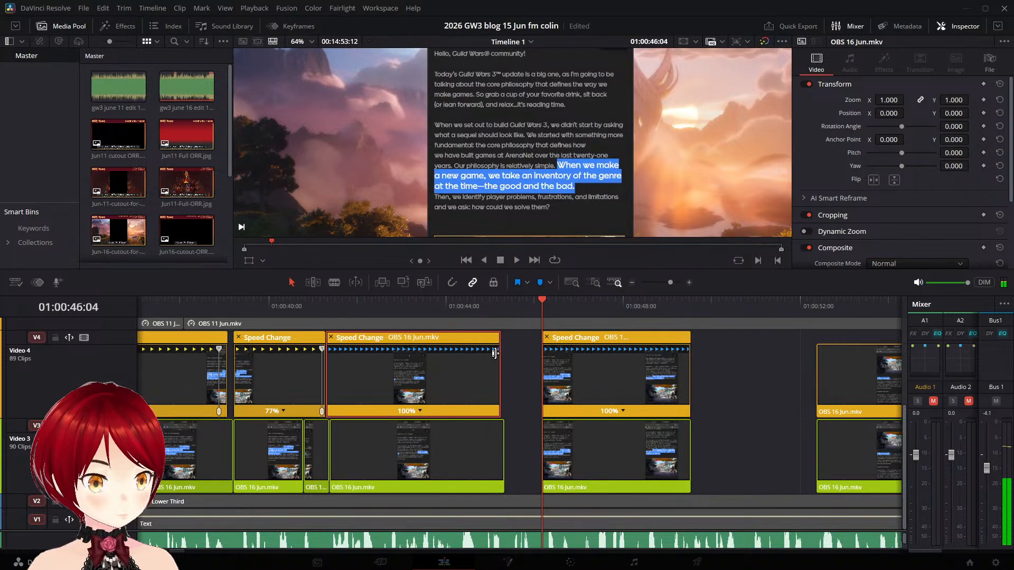
pyautogui.click(490, 304)
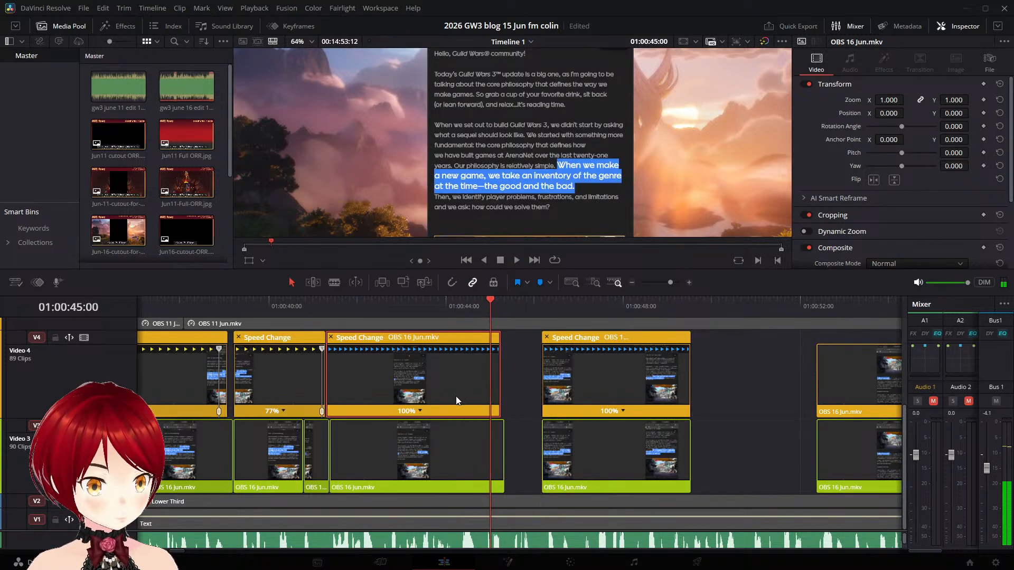
pyautogui.click(436, 422)
pyautogui.moveTo(490, 351); pyautogui.dragTo(525, 351)
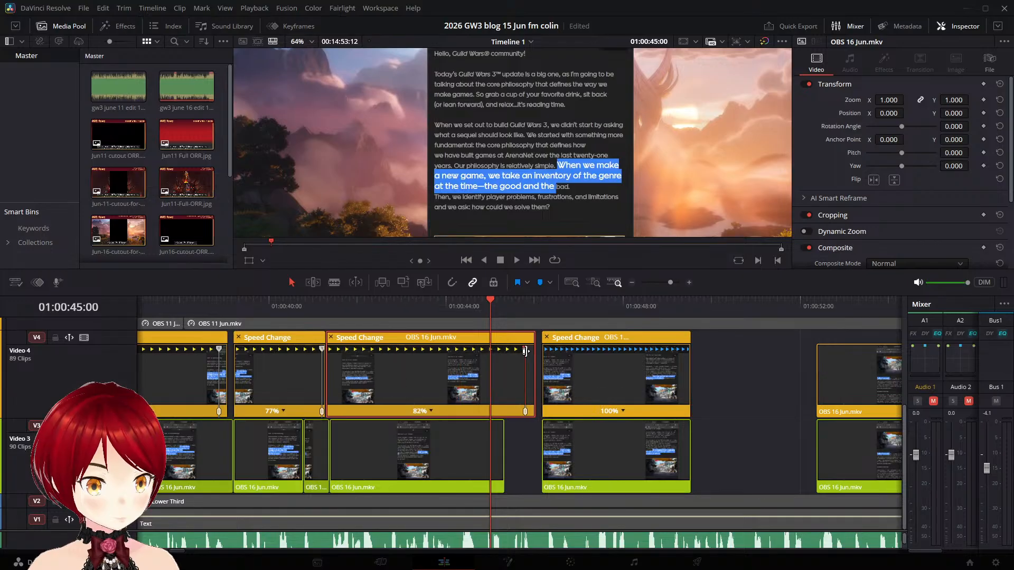
pyautogui.click(414, 304)
pyautogui.press('space')
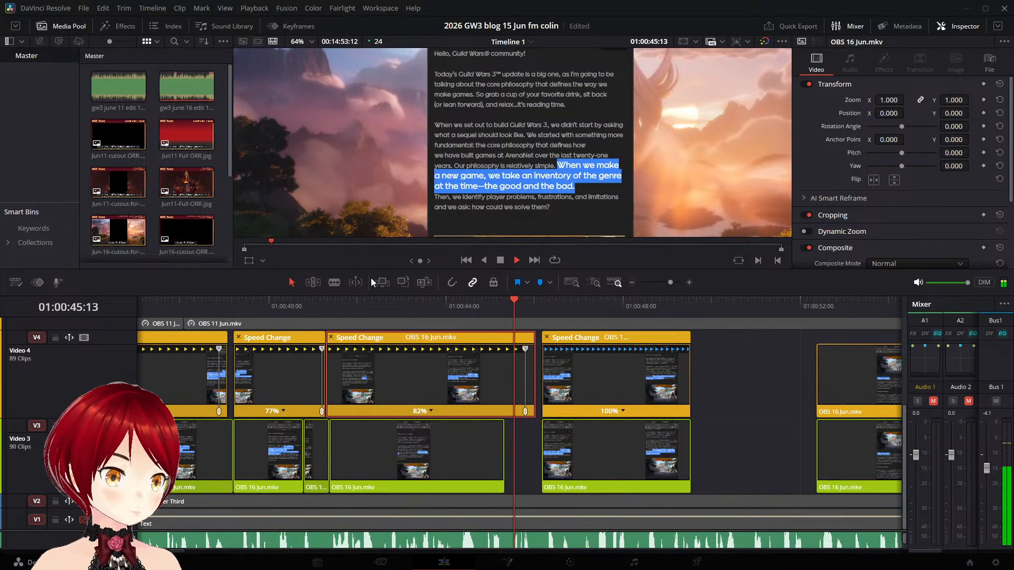
pyautogui.press('space')
# - Split the Video 3 "When we make a new game" clip at 01:00:45:06, freeze its tail piece and extend it to the next clip
pyautogui.click(477, 437)
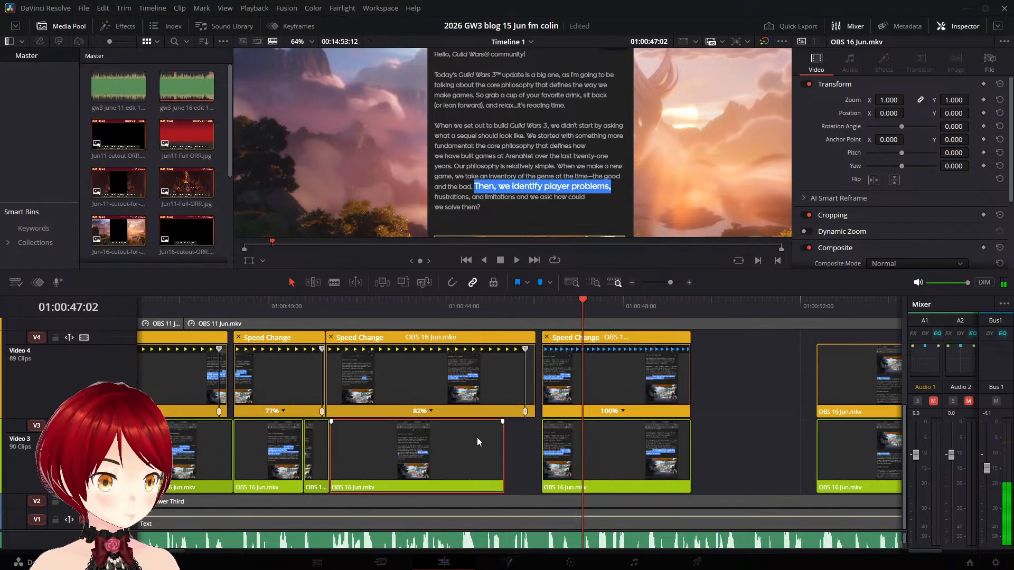
pyautogui.moveTo(582, 300); pyautogui.dragTo(504, 307)
pyautogui.press('Left')
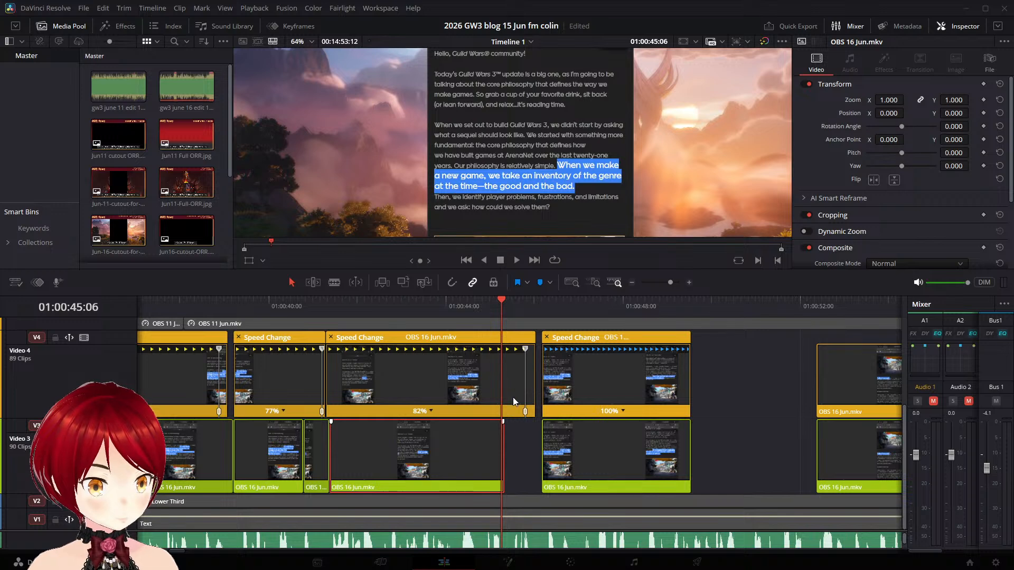
pyautogui.hotkey('ctrl', 'b')
pyautogui.moveTo(504, 441); pyautogui.dragTo(550, 439)
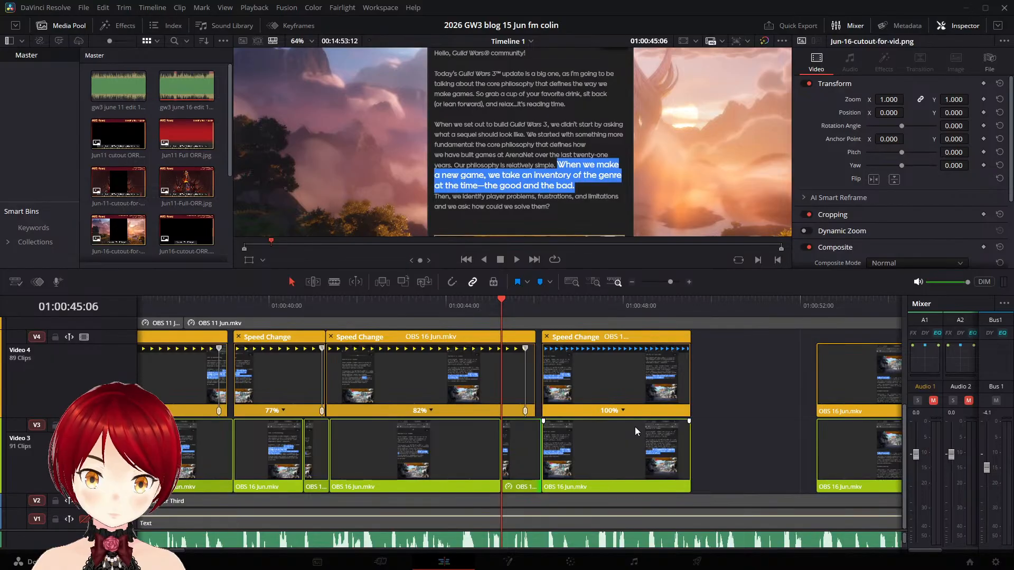
# - Play through the "Then, we identify player problems" clip repeatedly and into the following gap to check the highlight timing against the narration
pyautogui.click(533, 303)
pyautogui.press('space')
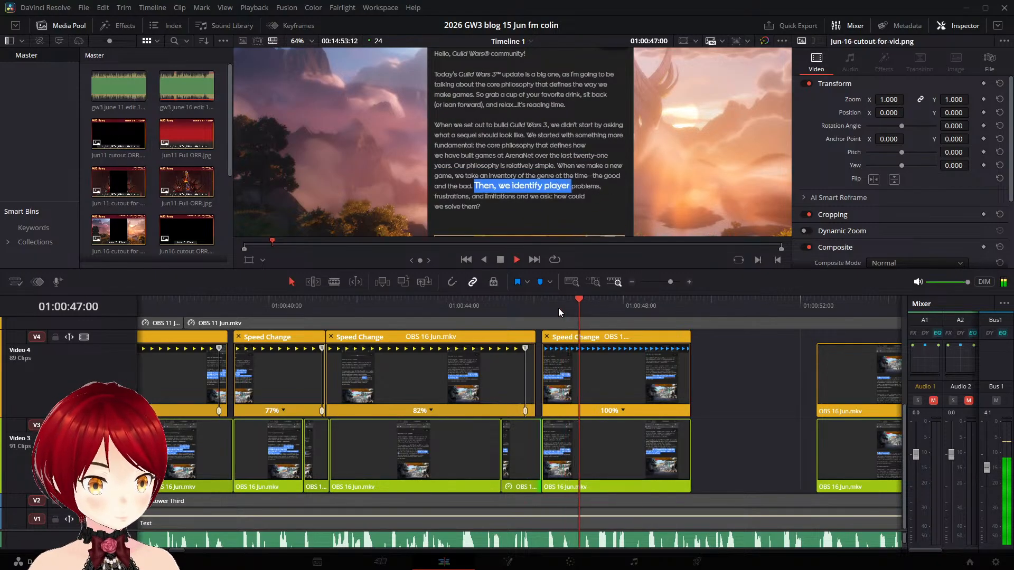
pyautogui.press('space')
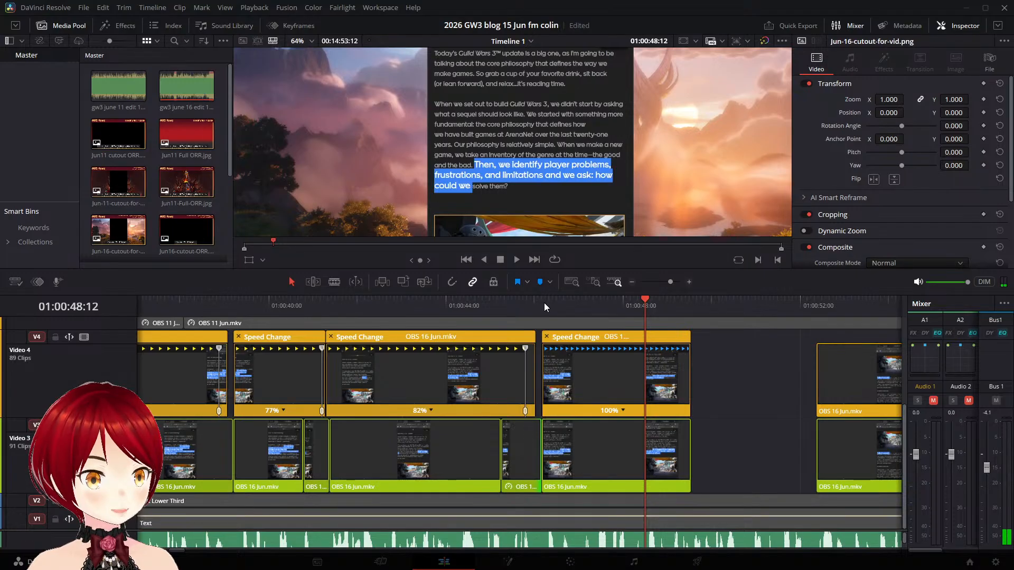
pyautogui.click(537, 304)
pyautogui.press('space')
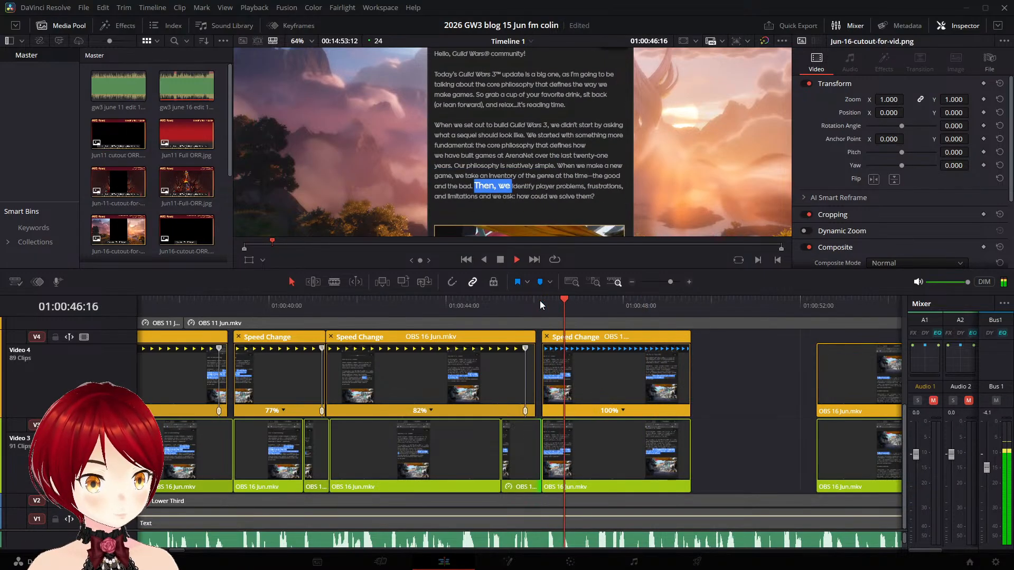
pyautogui.press('space')
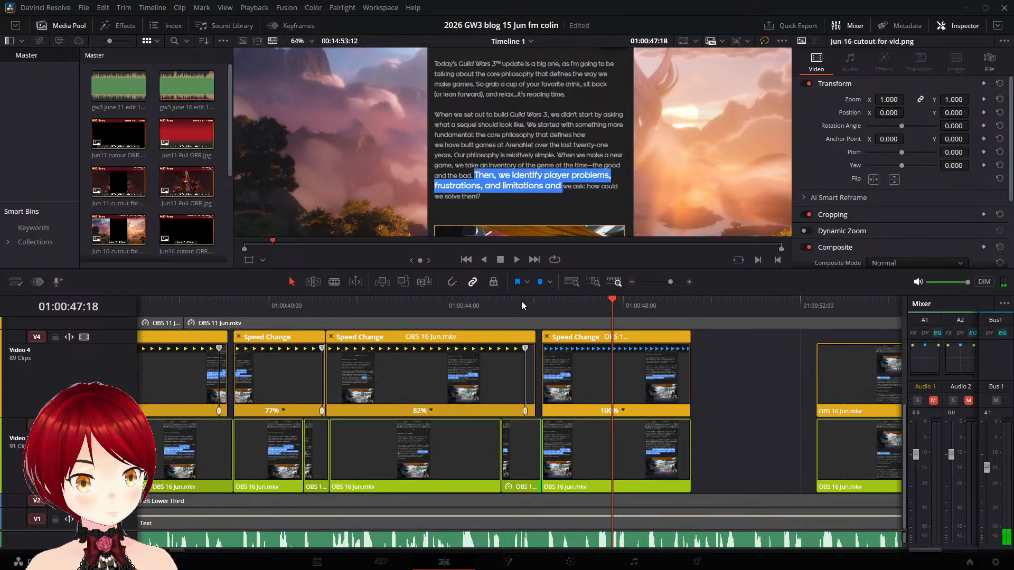
pyautogui.click(521, 300)
pyautogui.press('space')
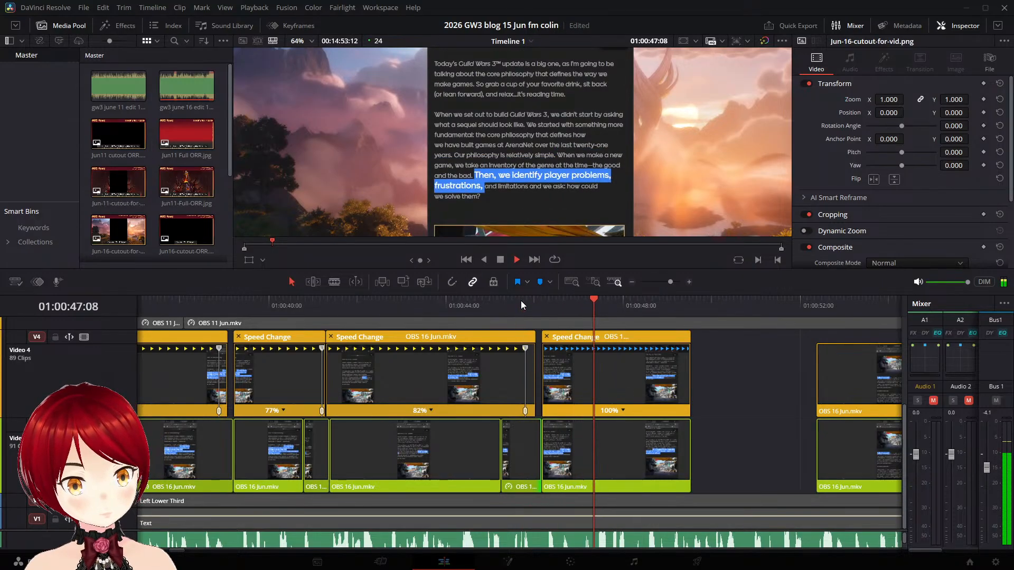
pyautogui.press('space')
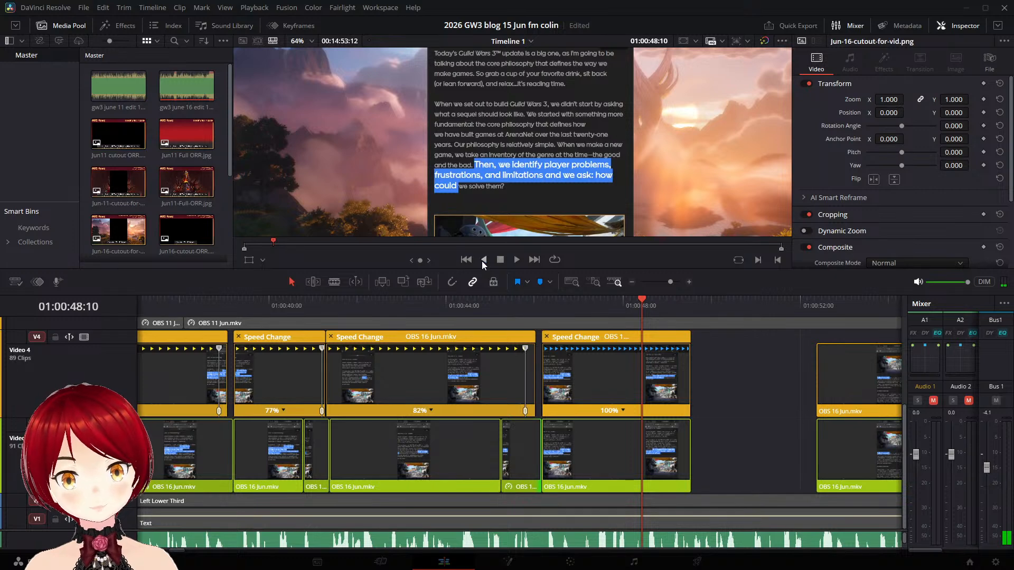
pyautogui.click(427, 301)
pyautogui.press('space')
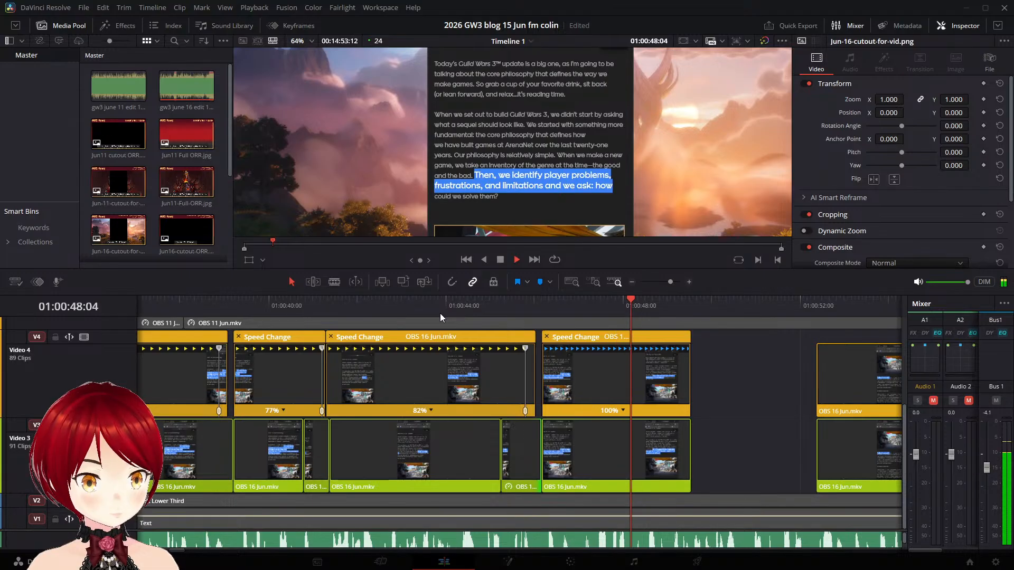
pyautogui.press('space')
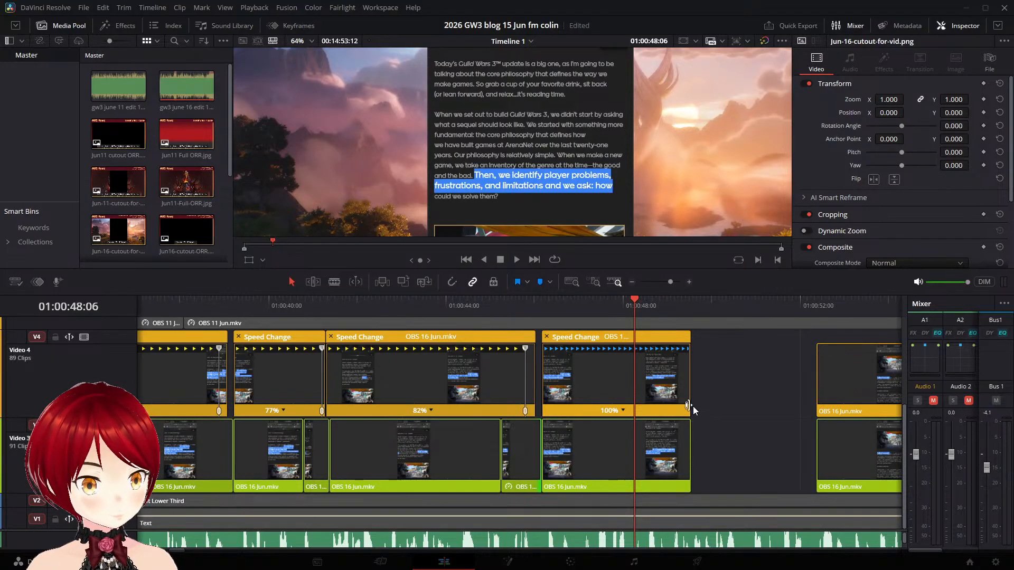
pyautogui.click(527, 306)
pyautogui.press('space')
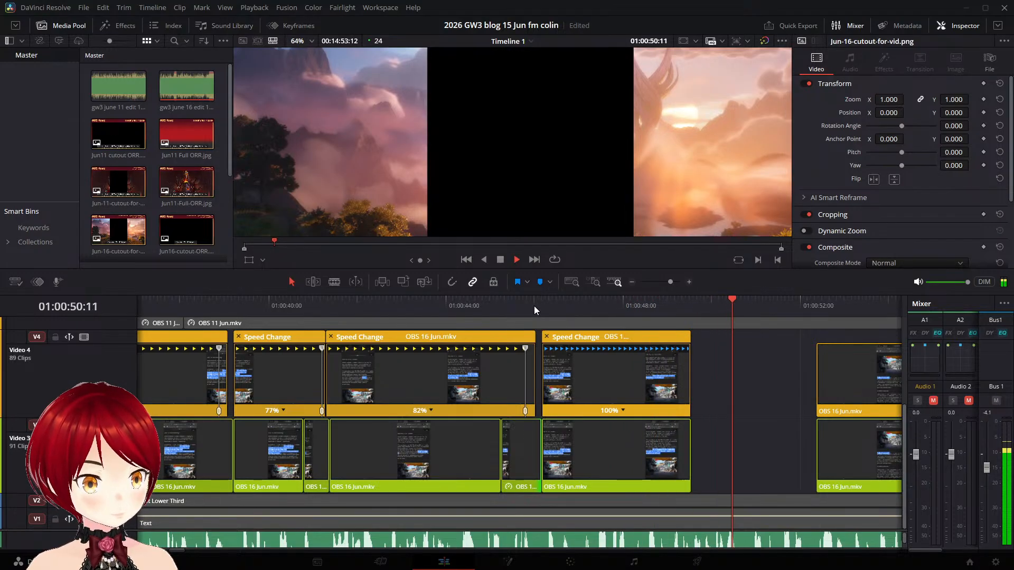
pyautogui.press('space')
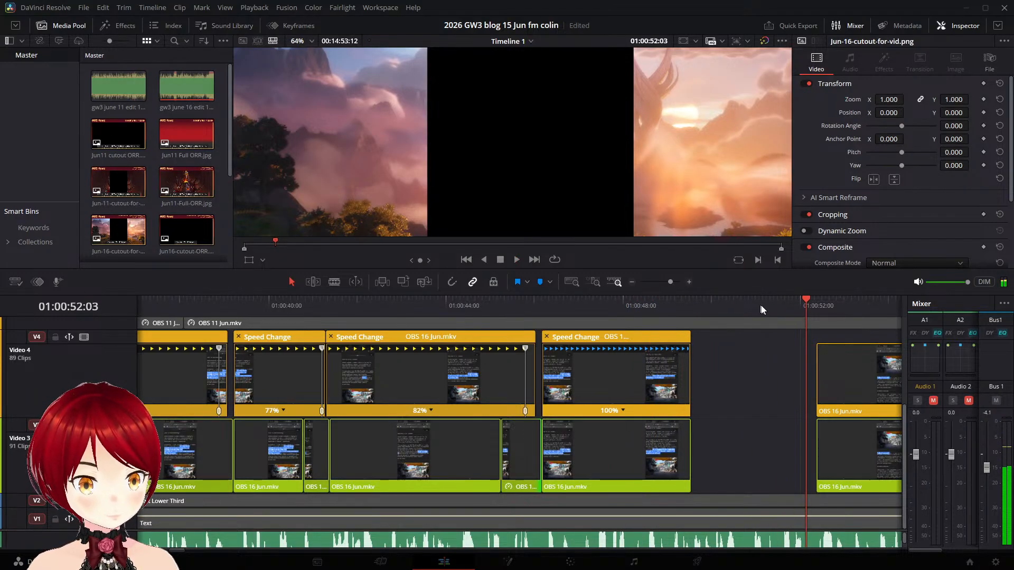
# - Split the Video 3 "Then, we identify" clip at 01:00:49:11, freeze its tail piece and extend it to the next clip
pyautogui.moveTo(807, 297); pyautogui.dragTo(690, 305)
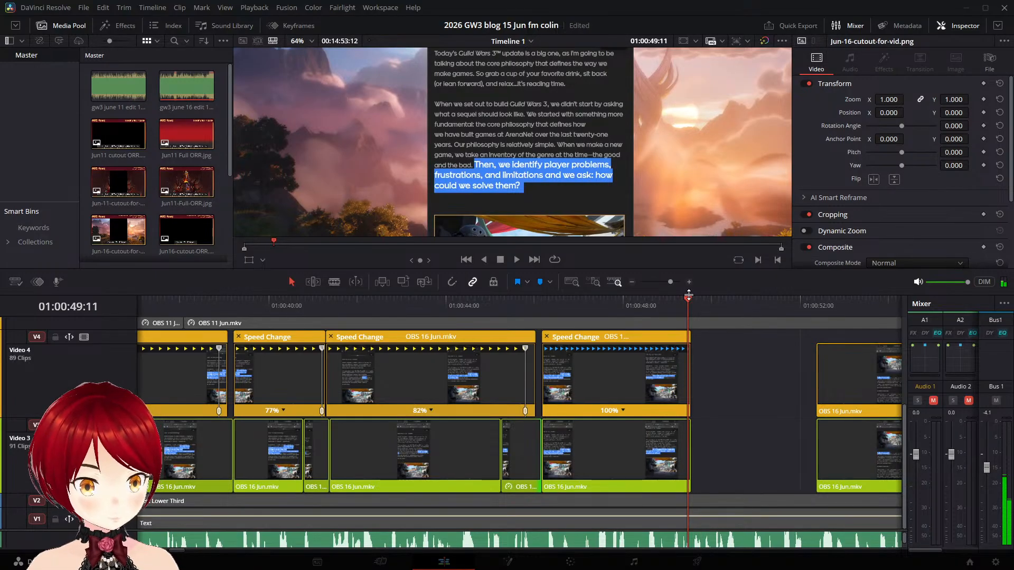
pyautogui.rightClick(662, 446)
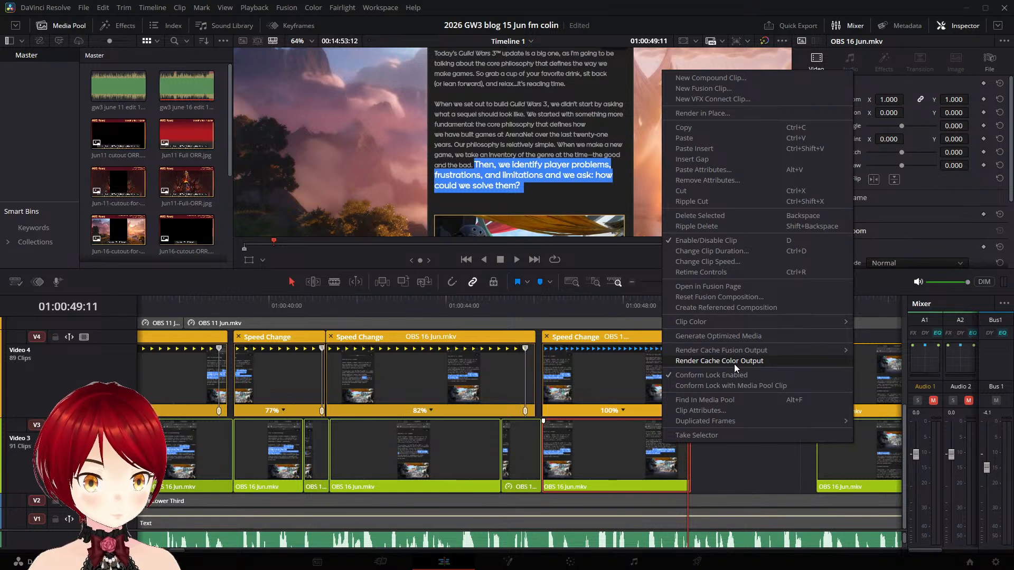
pyautogui.click(728, 461)
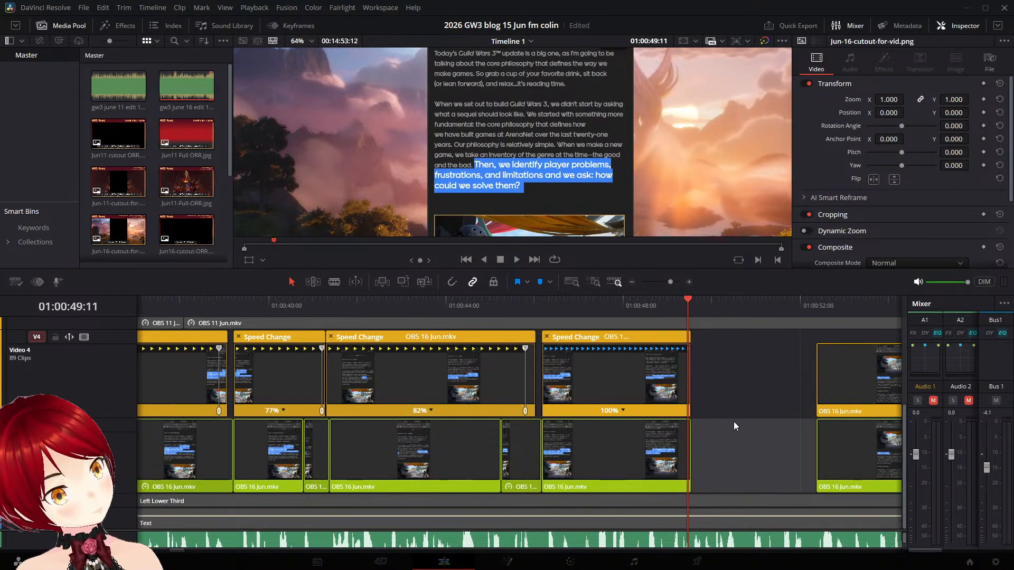
pyautogui.rightClick(660, 450)
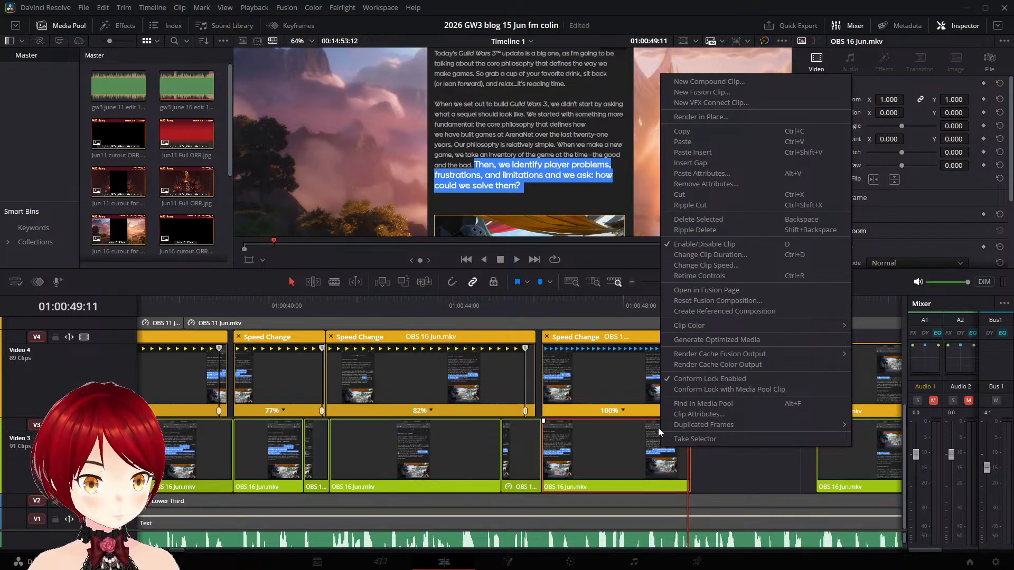
pyautogui.click(753, 267)
pyautogui.click(706, 316)
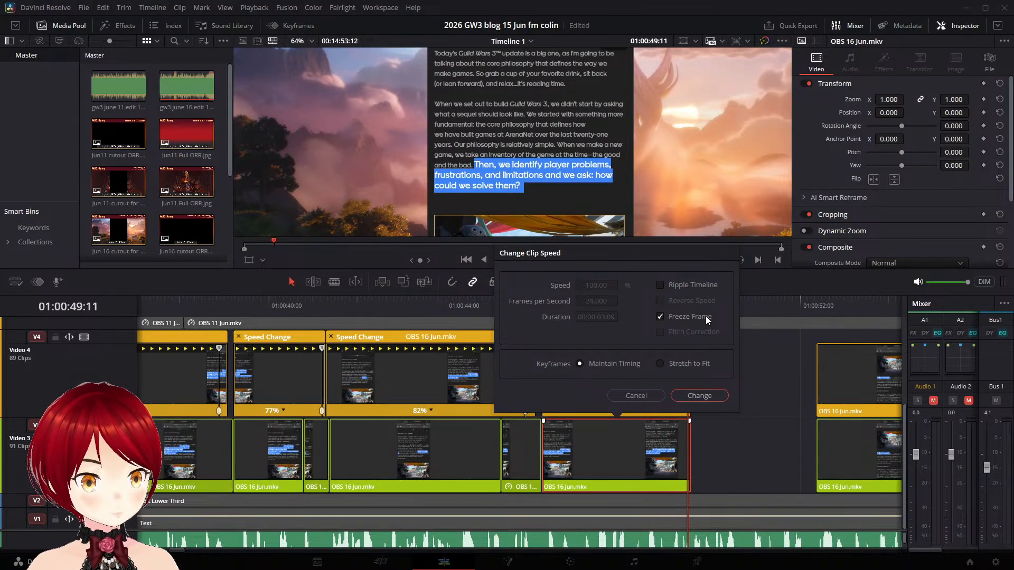
pyautogui.click(711, 398)
pyautogui.press('space')
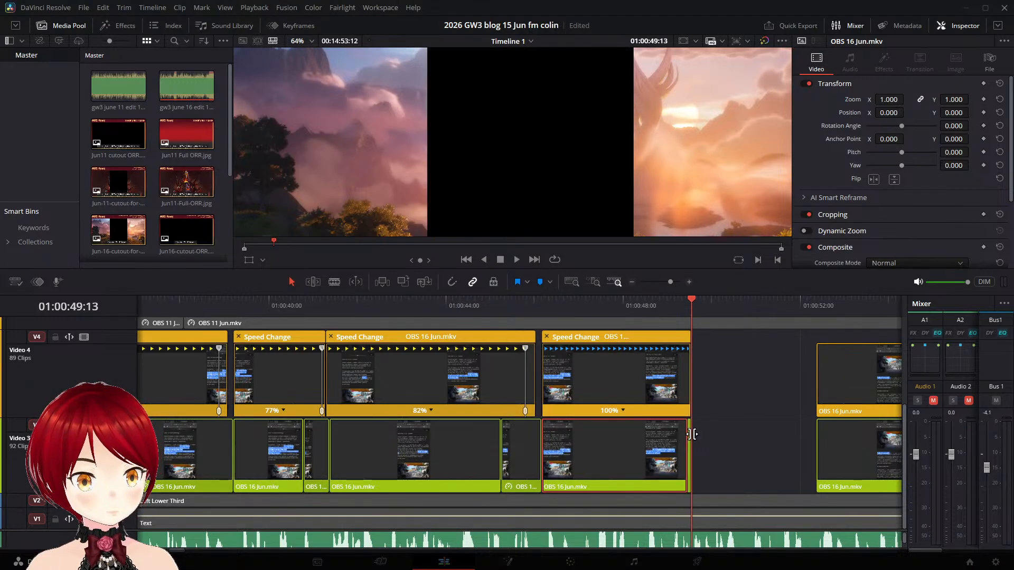
pyautogui.press('space')
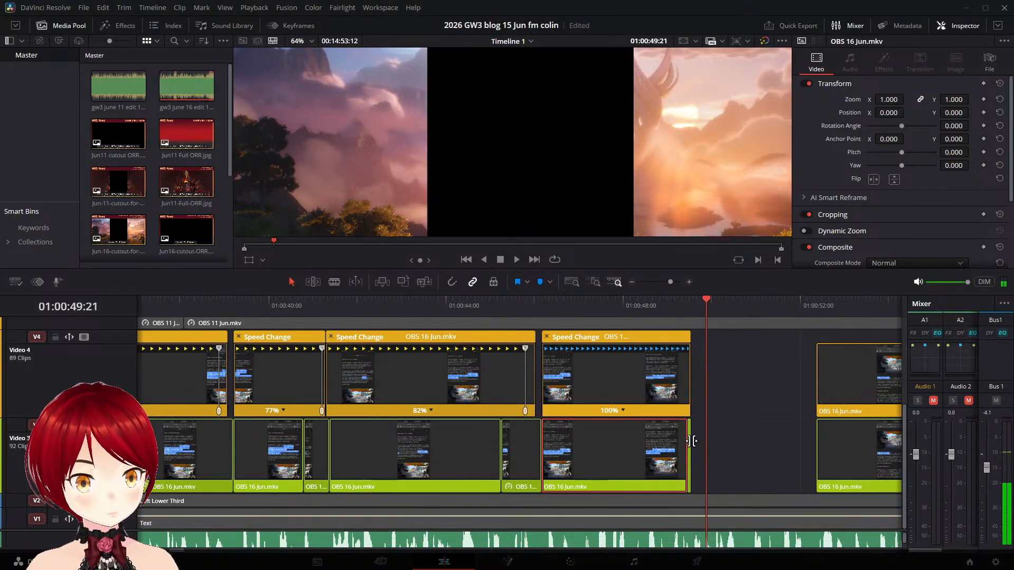
pyautogui.moveTo(691, 440); pyautogui.dragTo(816, 450)
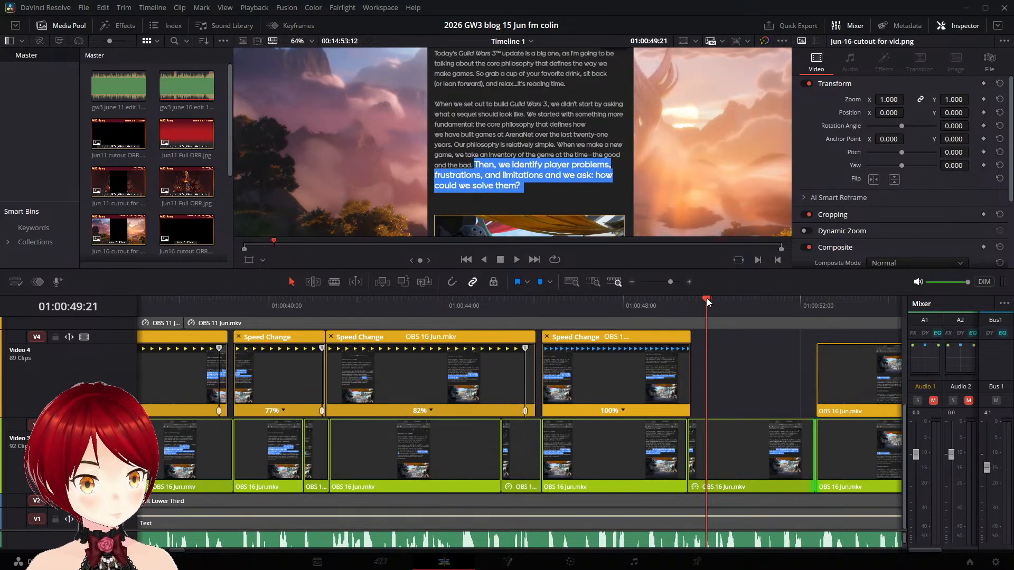
# - Add a speed point at 01:00:49:06 in the Video 4 "Then, we identify" clip, slow its main section to 54% and play it back
pyautogui.moveTo(708, 302); pyautogui.dragTo(679, 299)
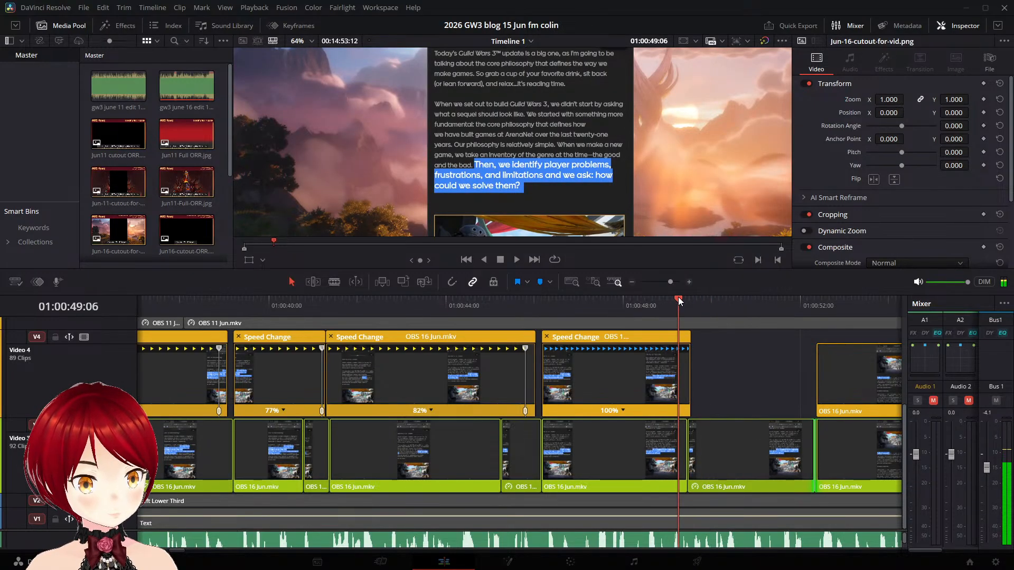
pyautogui.click(622, 409)
pyautogui.click(669, 426)
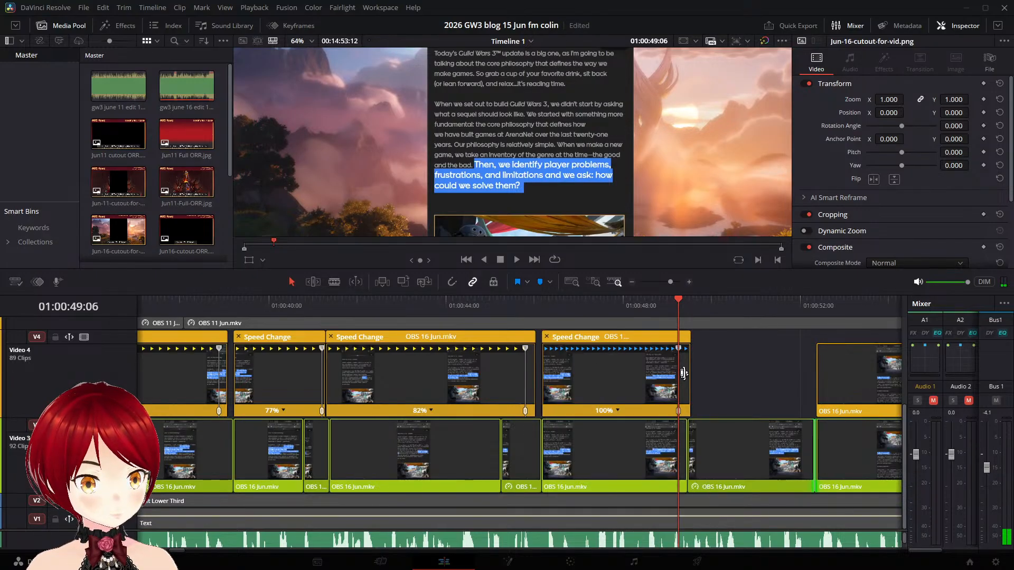
pyautogui.moveTo(679, 347); pyautogui.dragTo(794, 357)
pyautogui.click(542, 305)
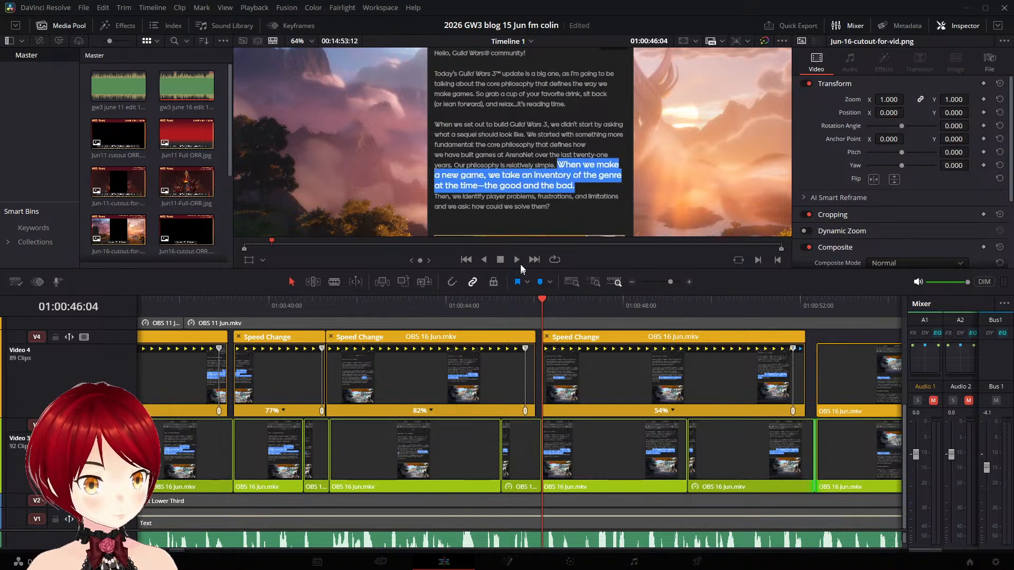
pyautogui.click(516, 260)
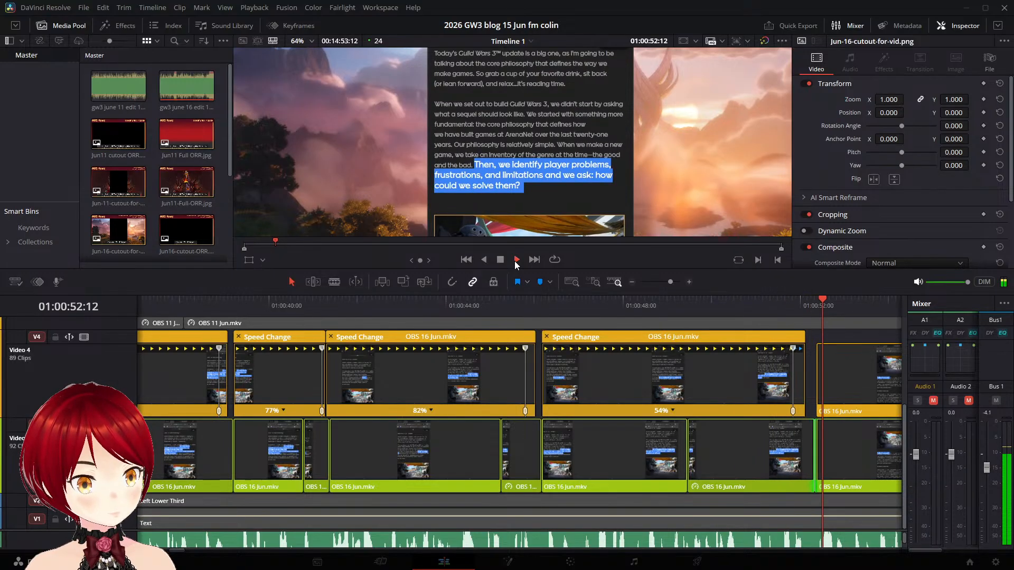
pyautogui.click(502, 261)
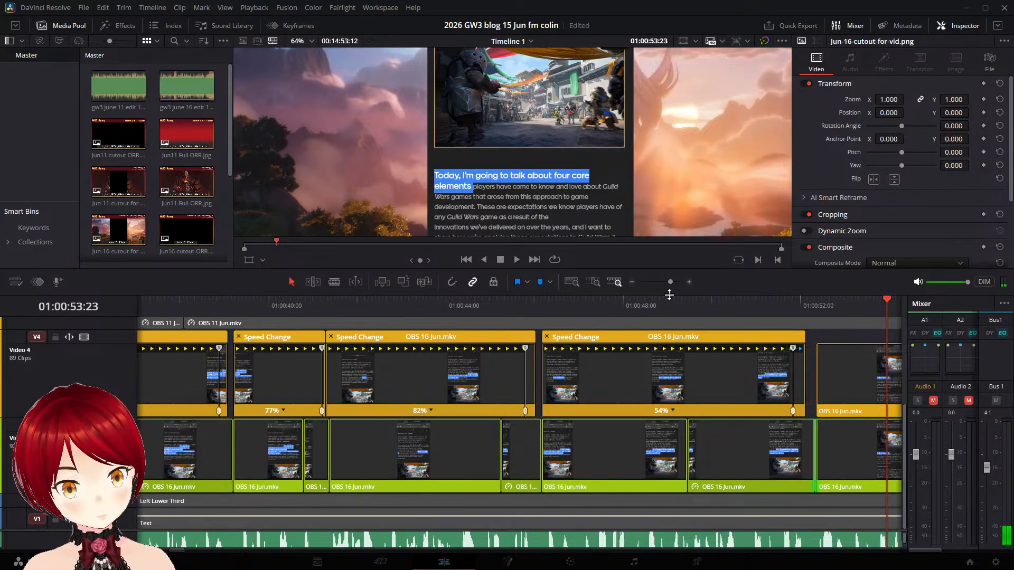
# - Extend the frozen Video 3 "Then, we identify" piece slightly past the start of the "Today, I'm going to talk" clip and replay the transition
pyautogui.click(717, 307)
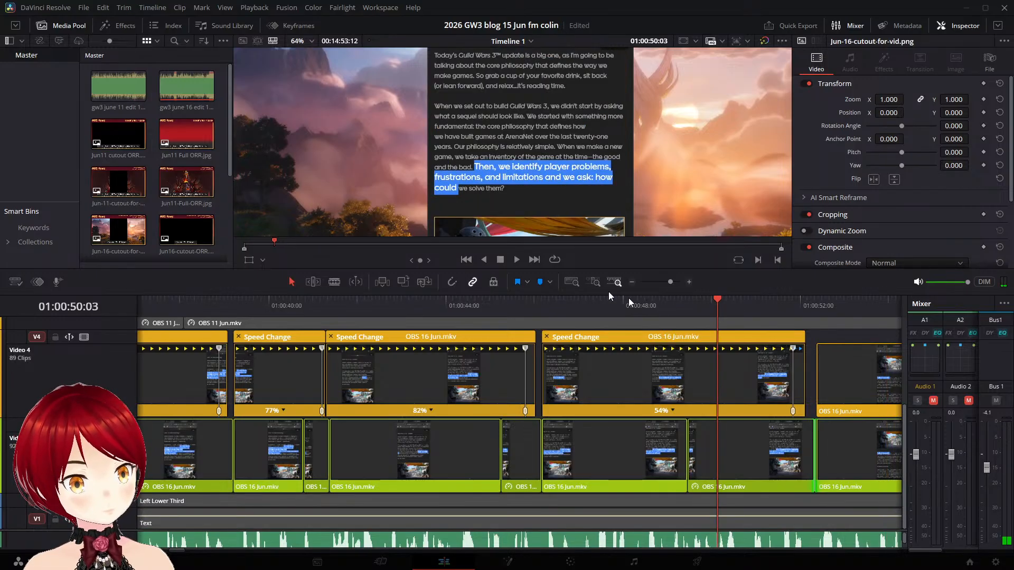
pyautogui.click(516, 260)
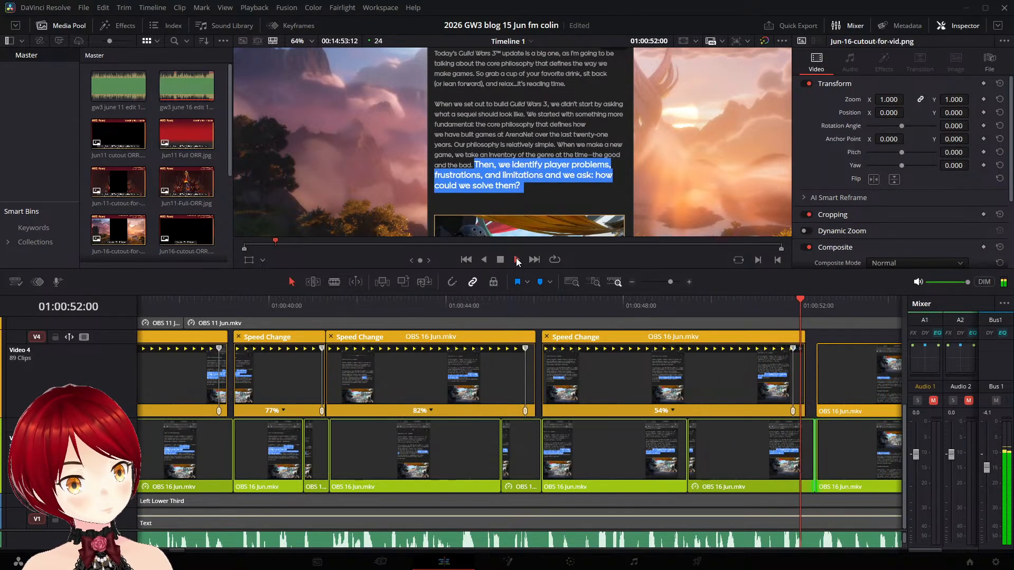
pyautogui.click(499, 260)
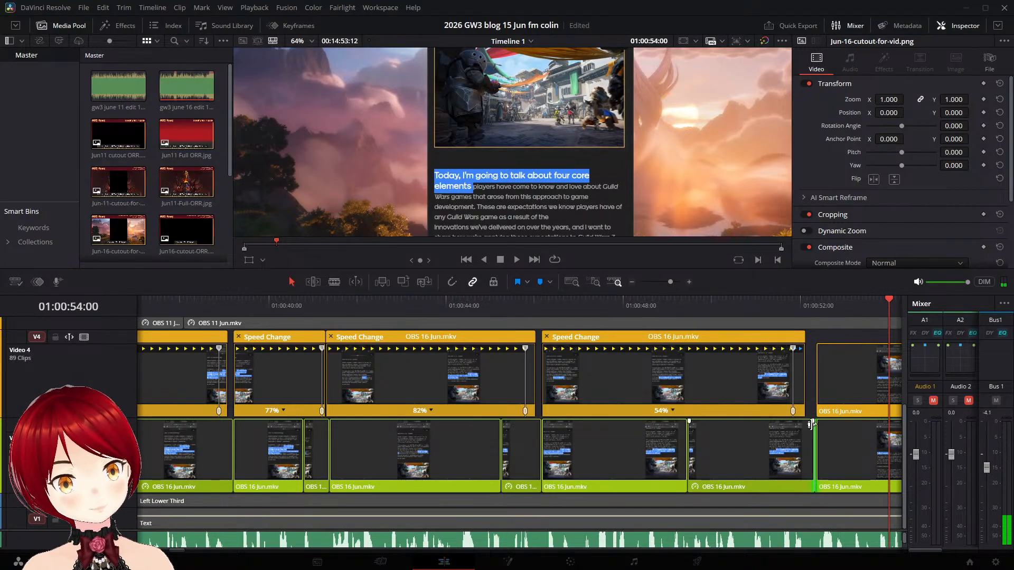
pyautogui.click(790, 439)
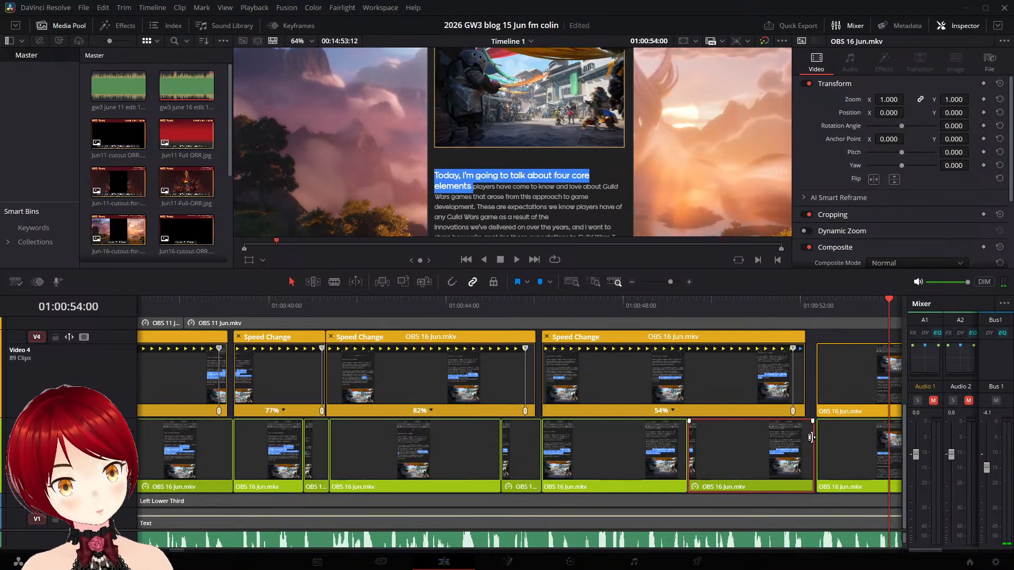
pyautogui.moveTo(813, 438); pyautogui.dragTo(826, 442)
pyautogui.click(825, 436)
pyautogui.click(810, 438)
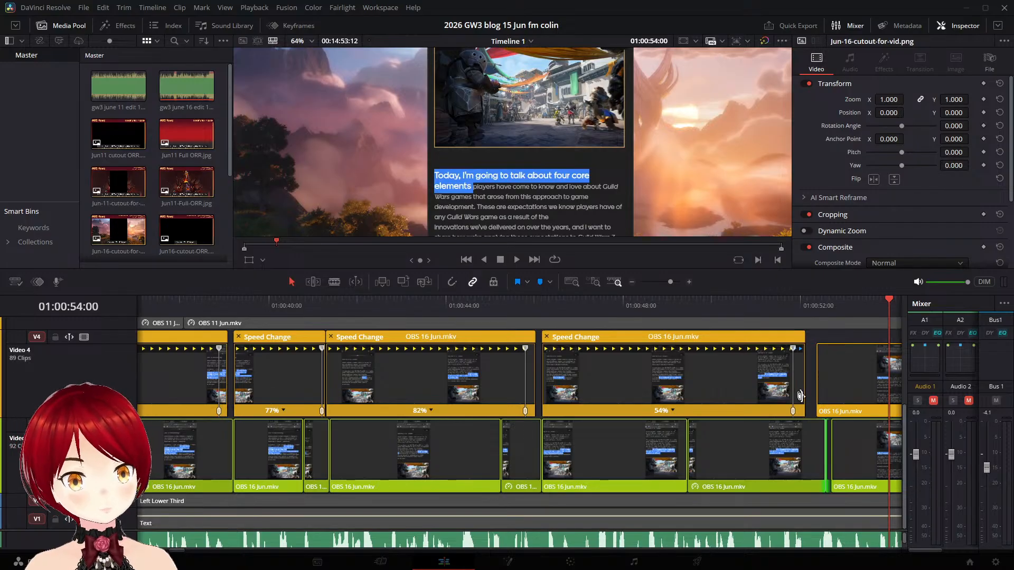
pyautogui.click(697, 302)
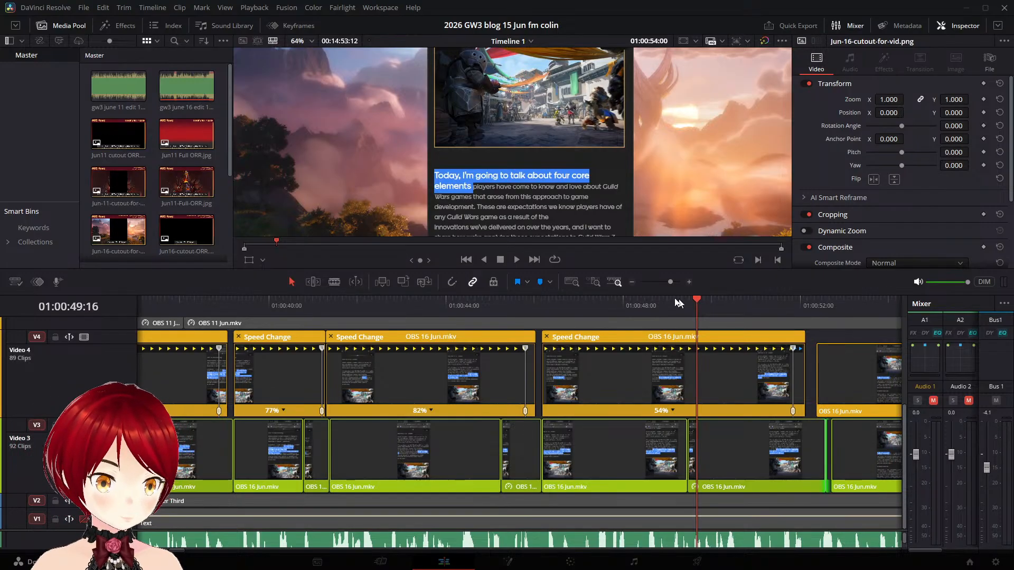
pyautogui.click(517, 260)
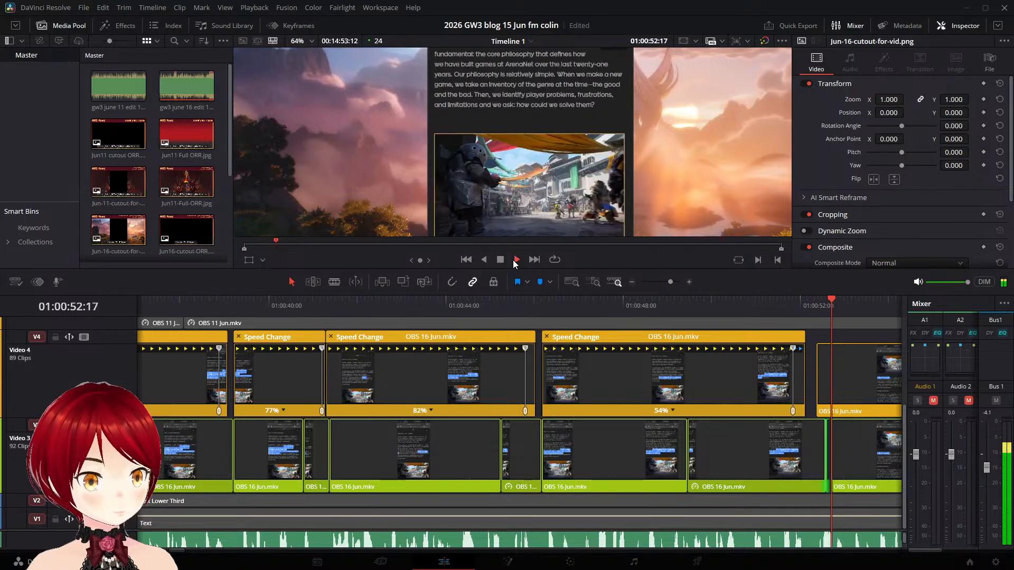
pyautogui.click(503, 259)
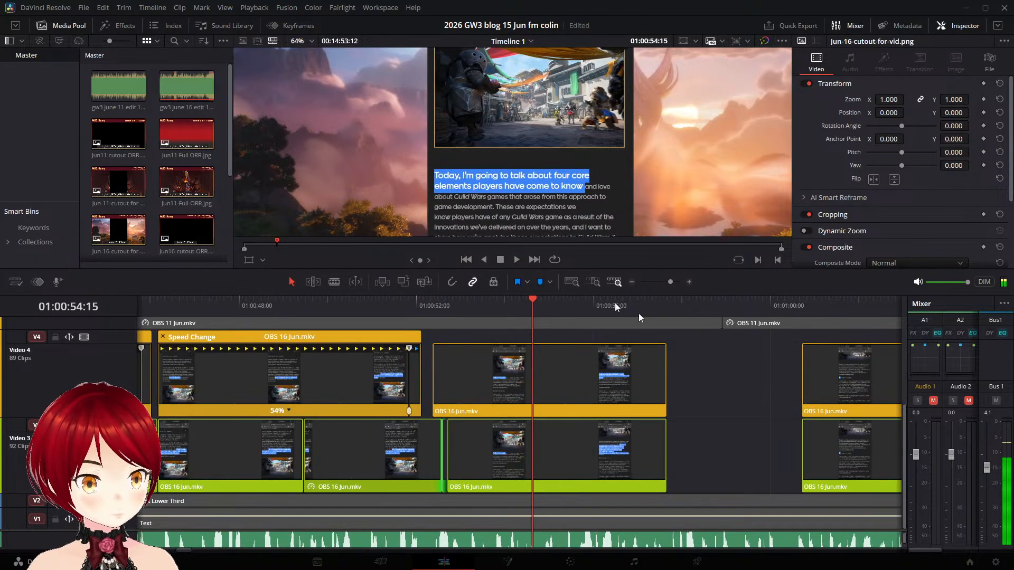
# - Shift the Video 4 "Today, I'm going to talk" clip slightly earlier and play through it into the following gap
pyautogui.click(474, 361)
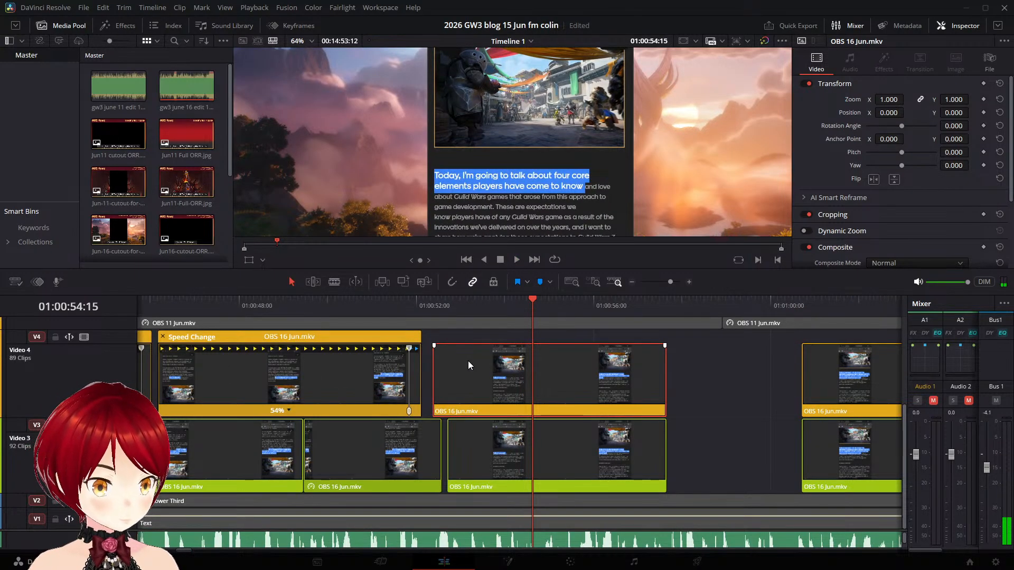
pyautogui.moveTo(468, 361); pyautogui.dragTo(462, 359)
pyautogui.click(405, 306)
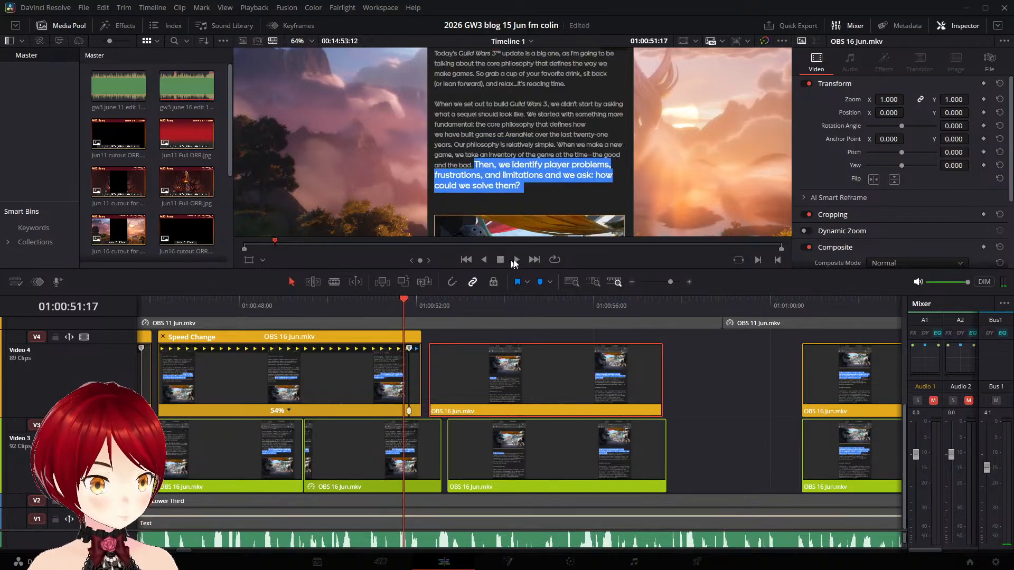
pyautogui.click(519, 261)
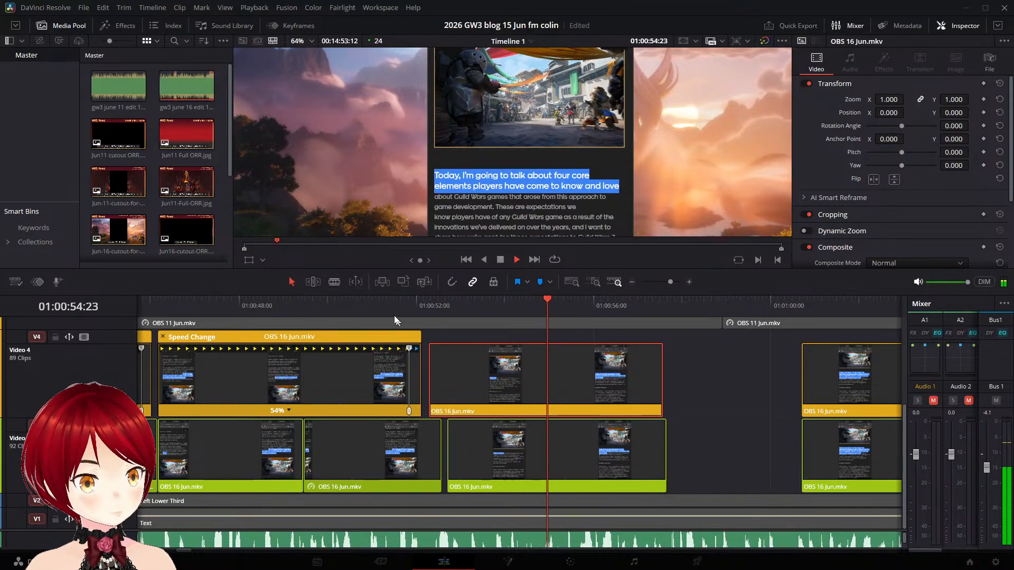
pyautogui.click(376, 306)
pyautogui.click(517, 262)
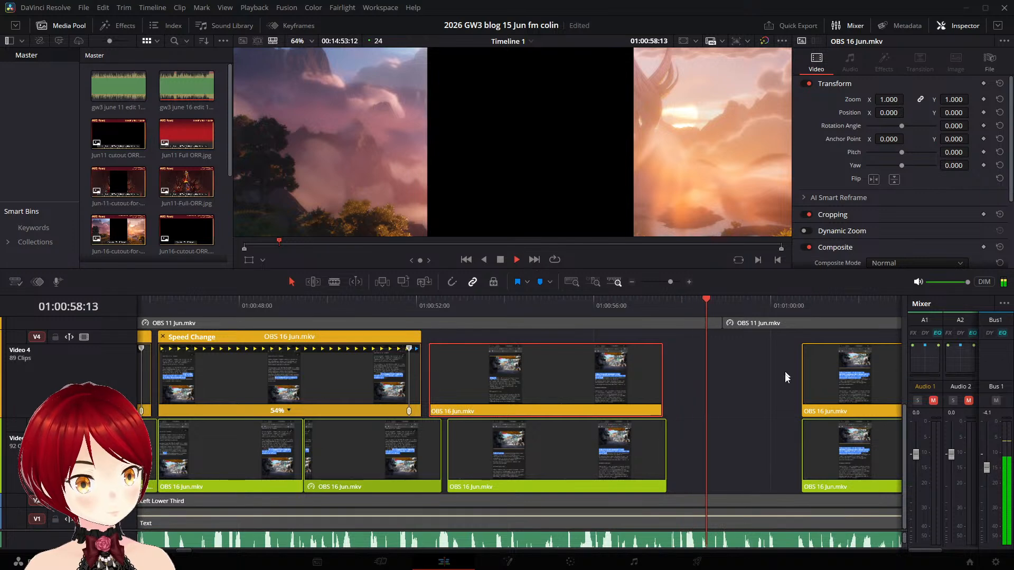
pyautogui.click(500, 259)
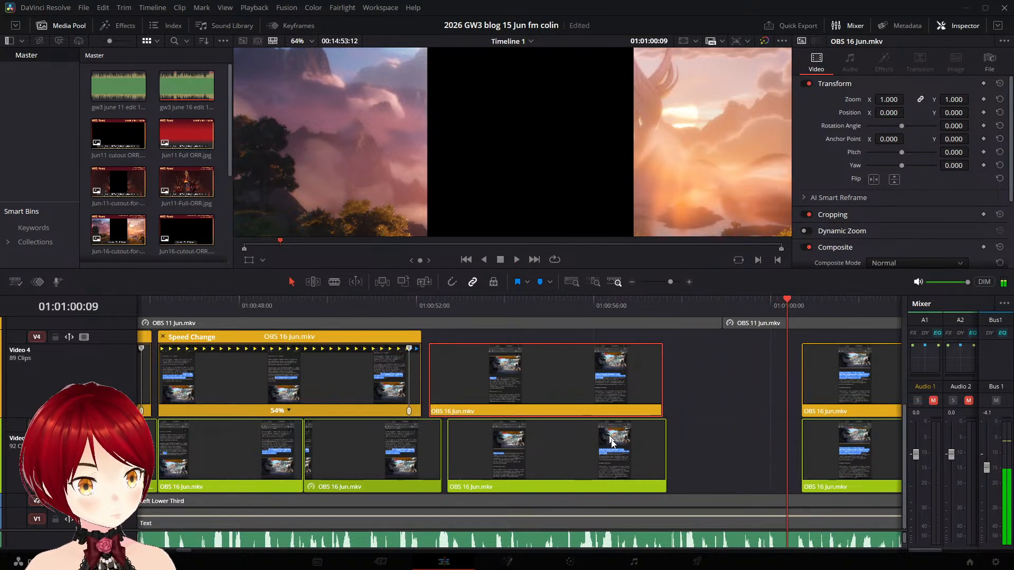
# - Split the Video 3 "Today, I'm going to talk" clip at 01:00:57:14, freeze its tail piece and extend it to the next clip
pyautogui.click(639, 458)
pyautogui.hotkey('ctrl', 's')
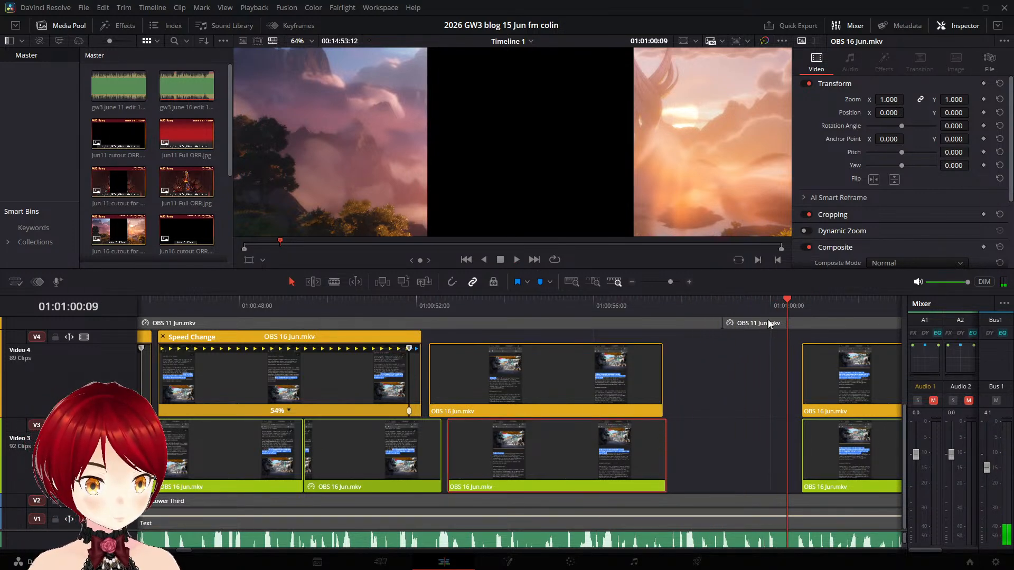
pyautogui.moveTo(789, 299); pyautogui.dragTo(666, 298)
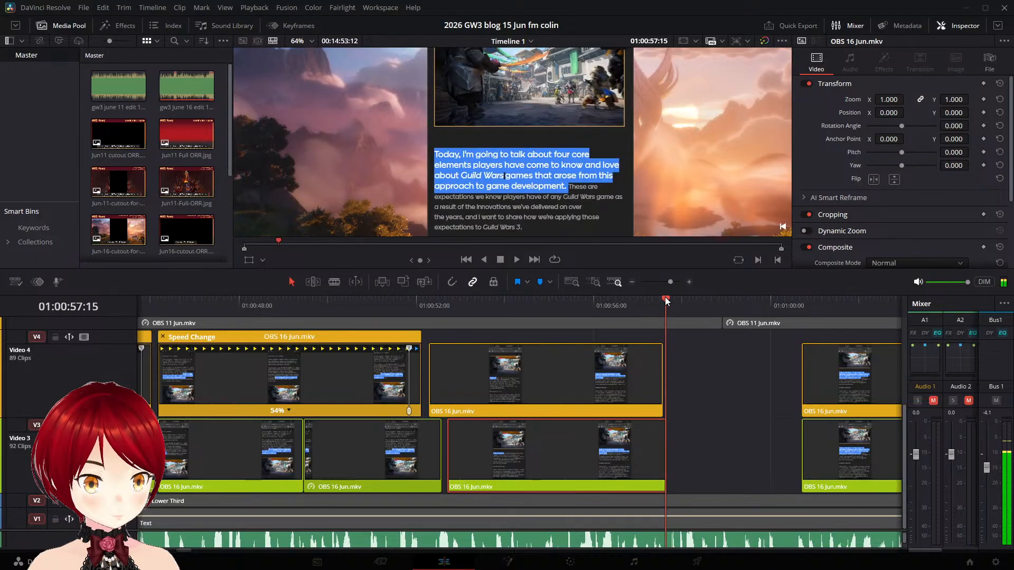
pyautogui.press('Left')
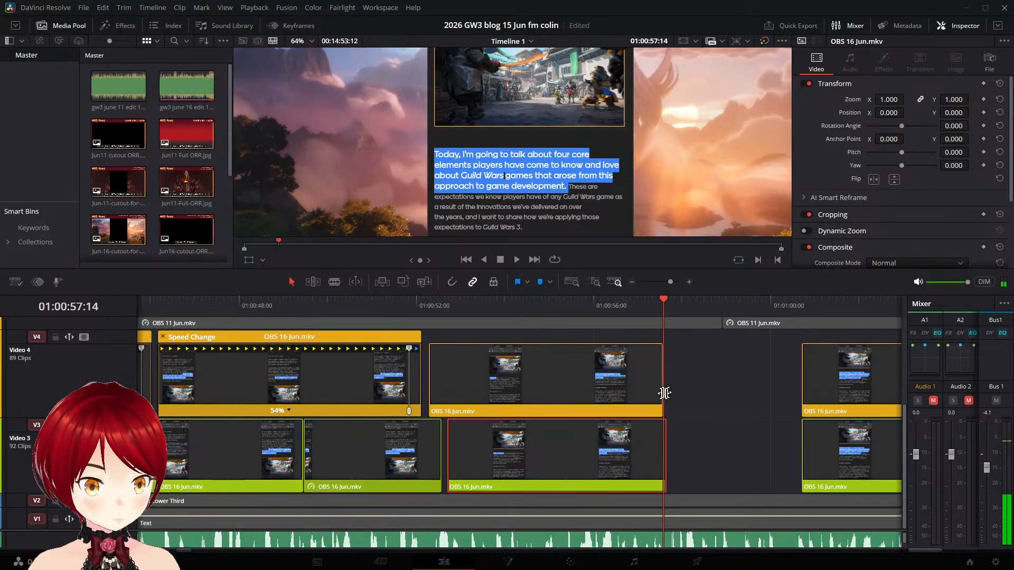
pyautogui.rightClick(645, 431)
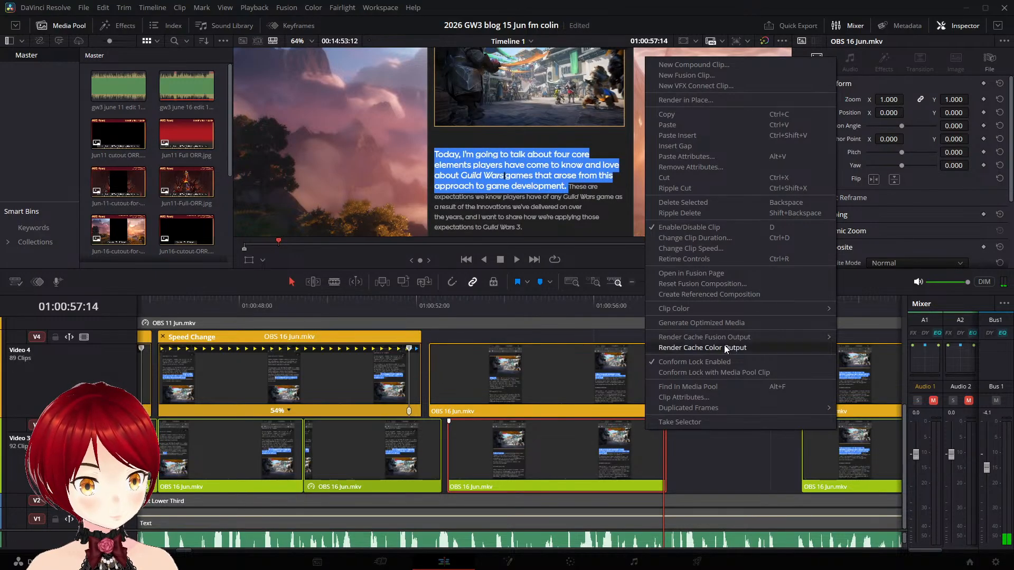
pyautogui.click(763, 249)
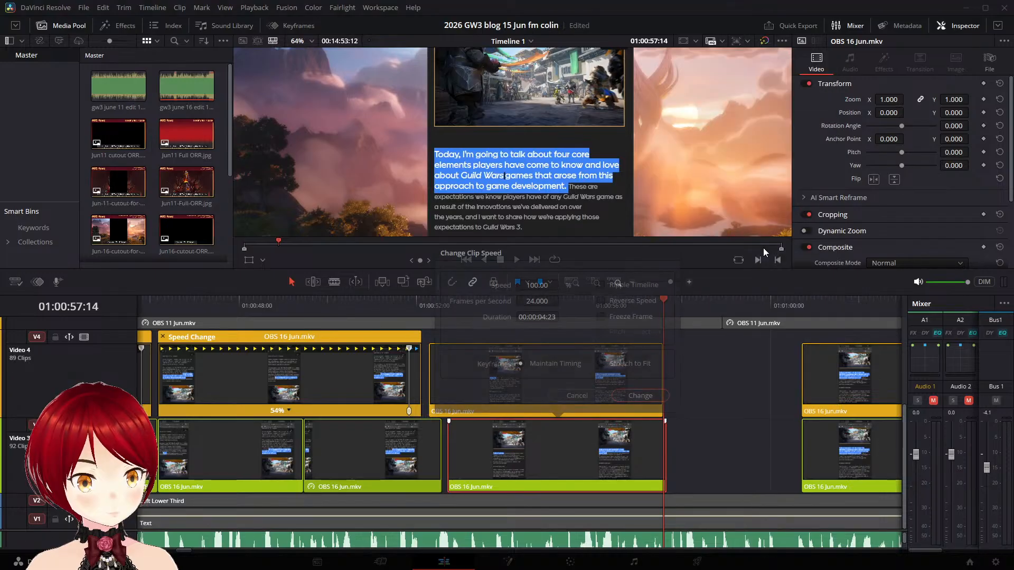
pyautogui.click(640, 395)
pyautogui.moveTo(671, 445); pyautogui.dragTo(845, 463)
# - Add a speed point at 01:00:57:09 in the Video 4 "Today" clip, slow its main section to 63% and save the project
pyautogui.moveTo(663, 299)
pyautogui.mouseDown()
pyautogui.moveTo(562, 293)
pyautogui.moveTo(655, 301)
pyautogui.mouseUp()
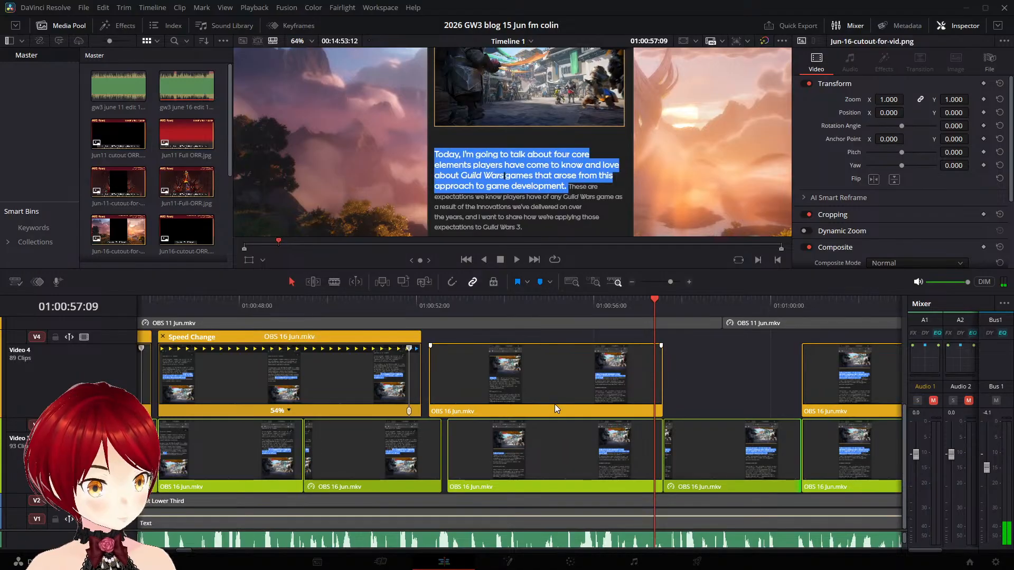
pyautogui.click(589, 381)
pyautogui.hotkey('ctrl', 'r')
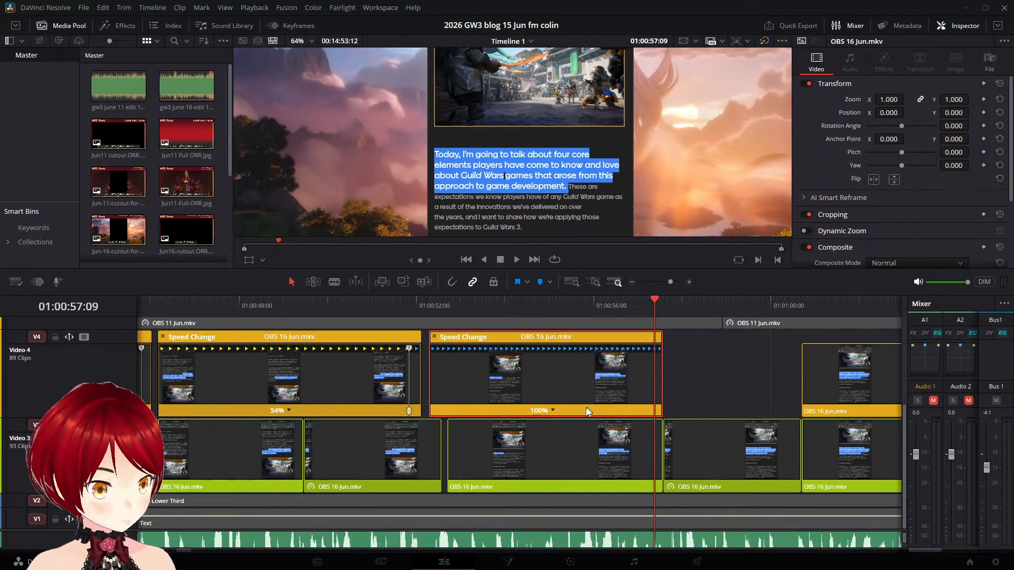
pyautogui.click(553, 411)
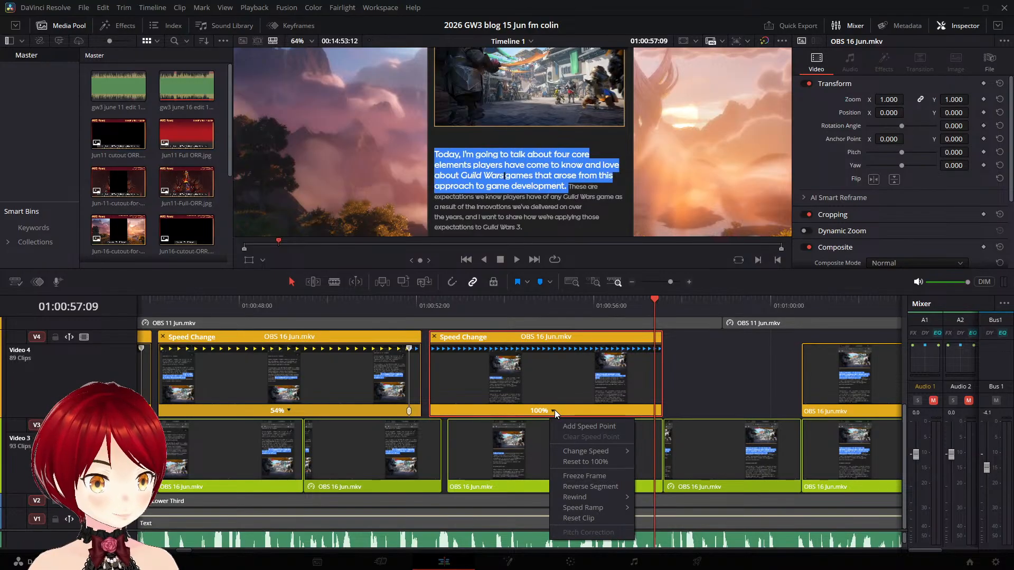
pyautogui.click(571, 425)
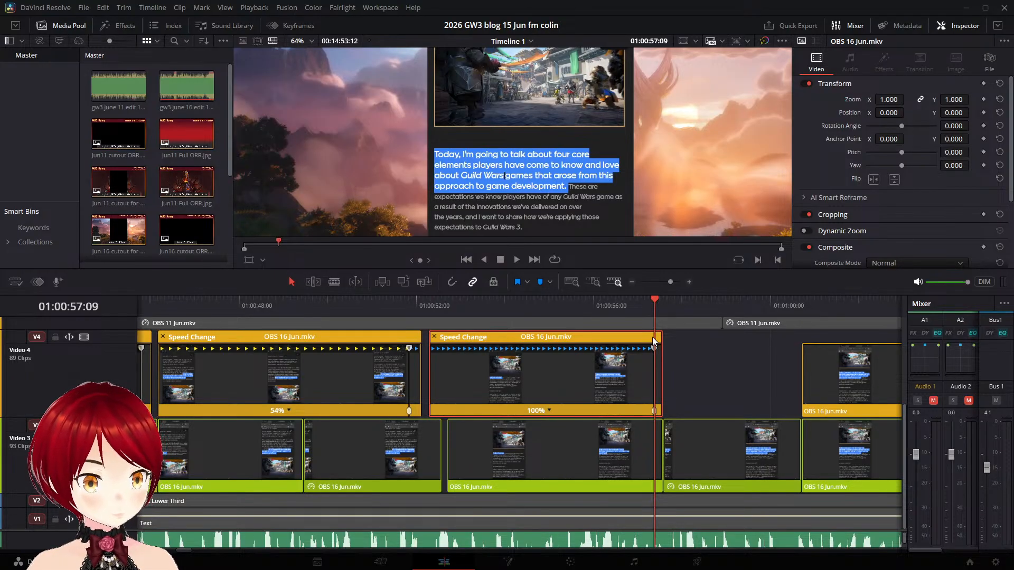
pyautogui.moveTo(654, 347); pyautogui.dragTo(785, 352)
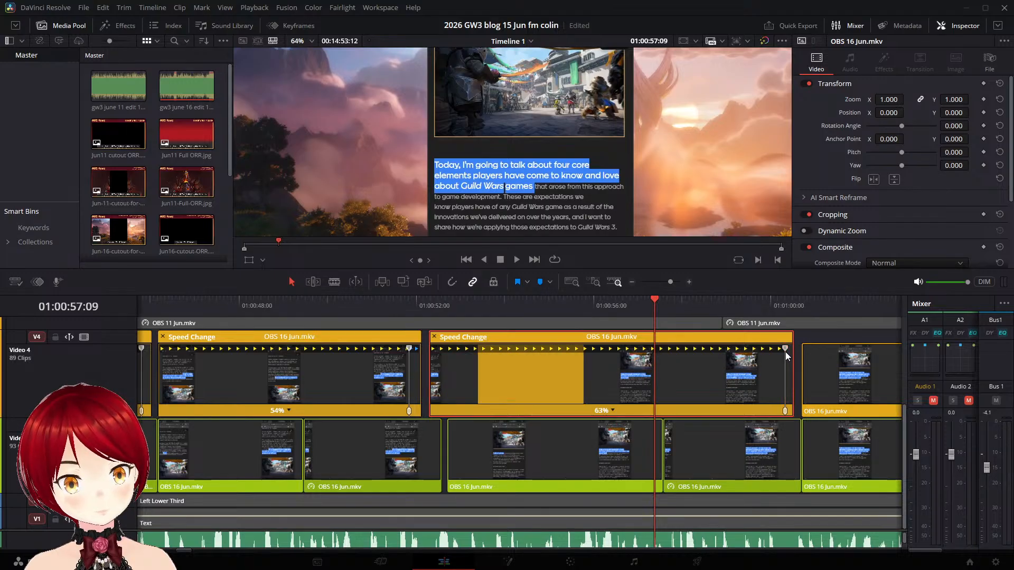
pyautogui.hotkey('ctrl', 's')
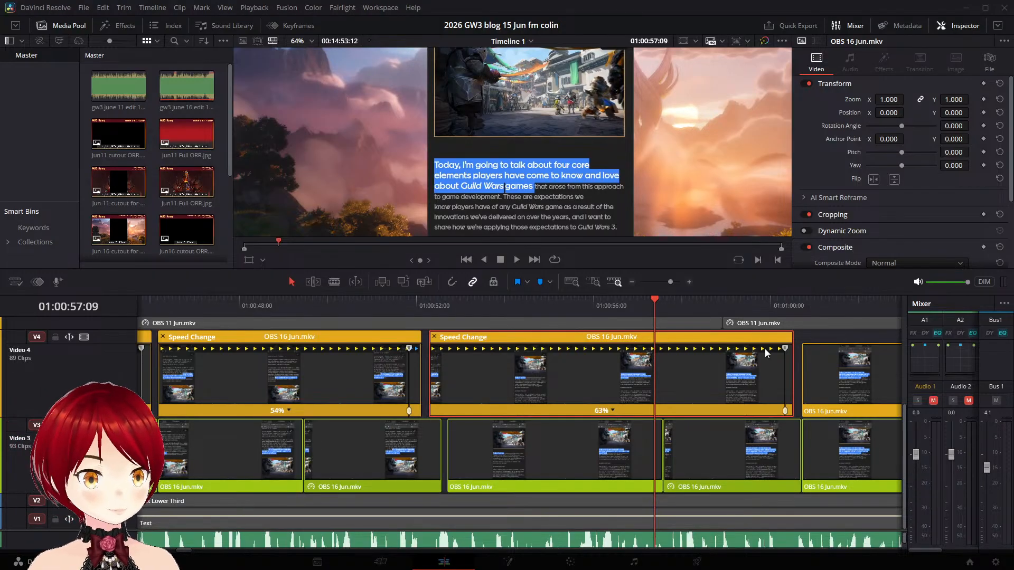
# - Play from 01:00:54:21 through the "These are expectations" clip and the following gap to check the highlight timing against the narration
pyautogui.click(544, 299)
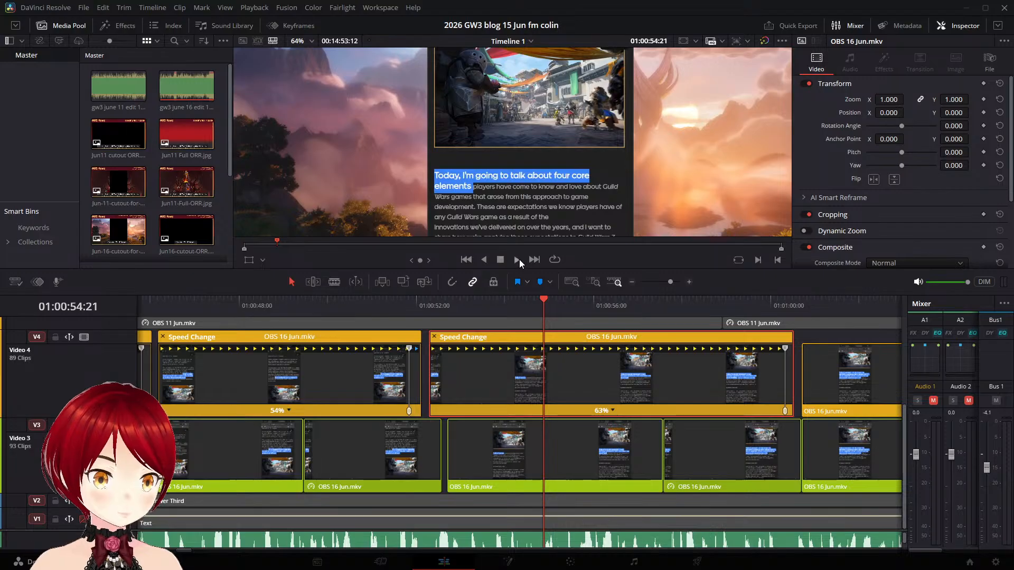
pyautogui.click(518, 259)
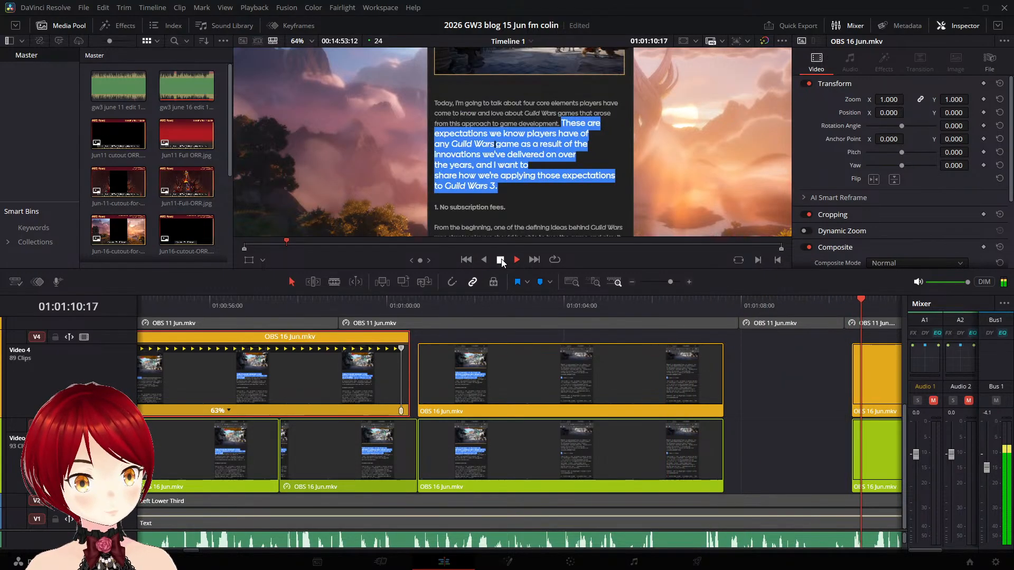
pyautogui.click(501, 260)
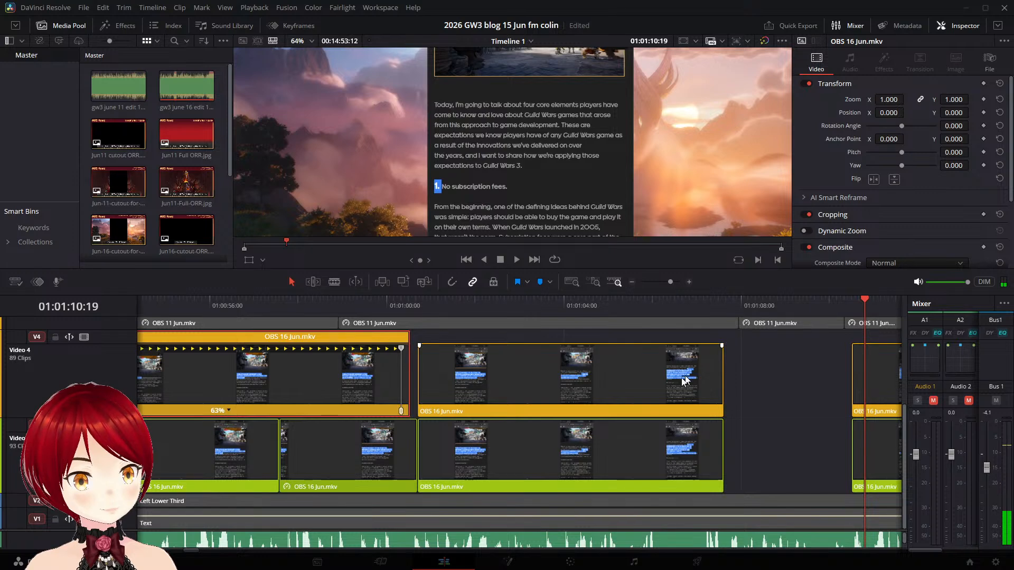
# - Split the Video 3 "These are expectations" clip at 01:01:07:13, freeze its tail piece, extend it to the next clip and save the project
pyautogui.click(667, 381)
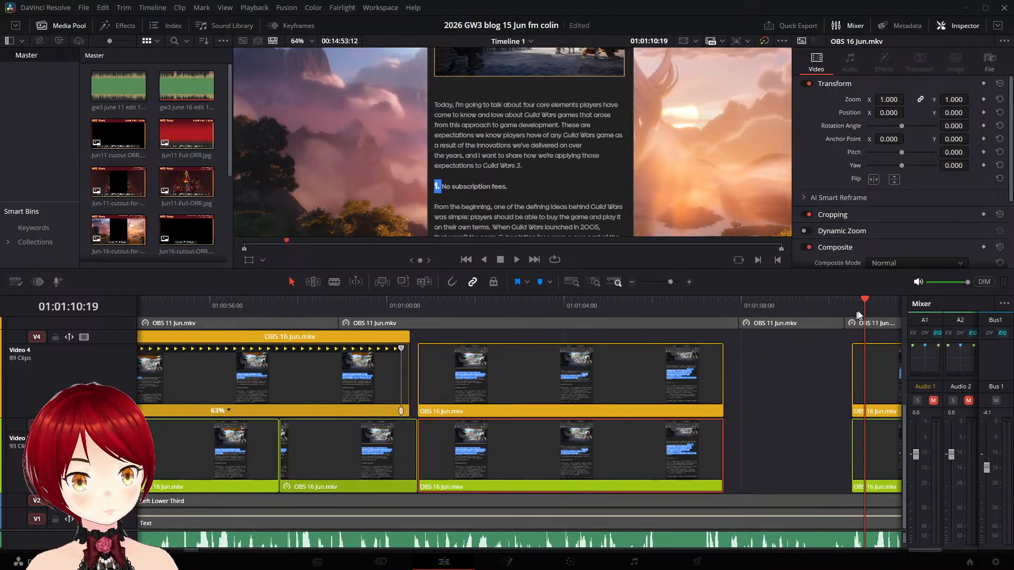
pyautogui.moveTo(866, 300); pyautogui.dragTo(723, 294)
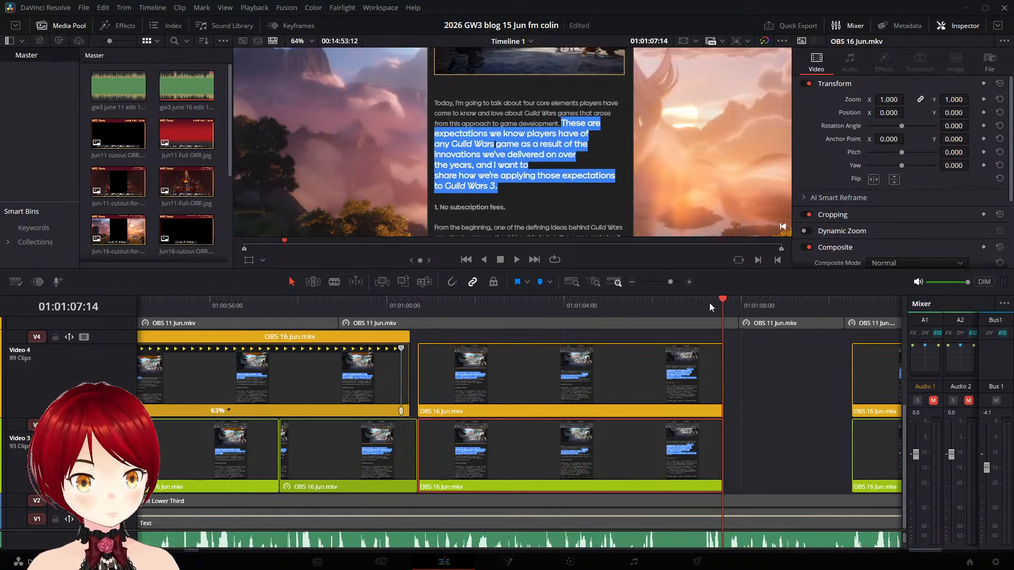
pyautogui.press('Left')
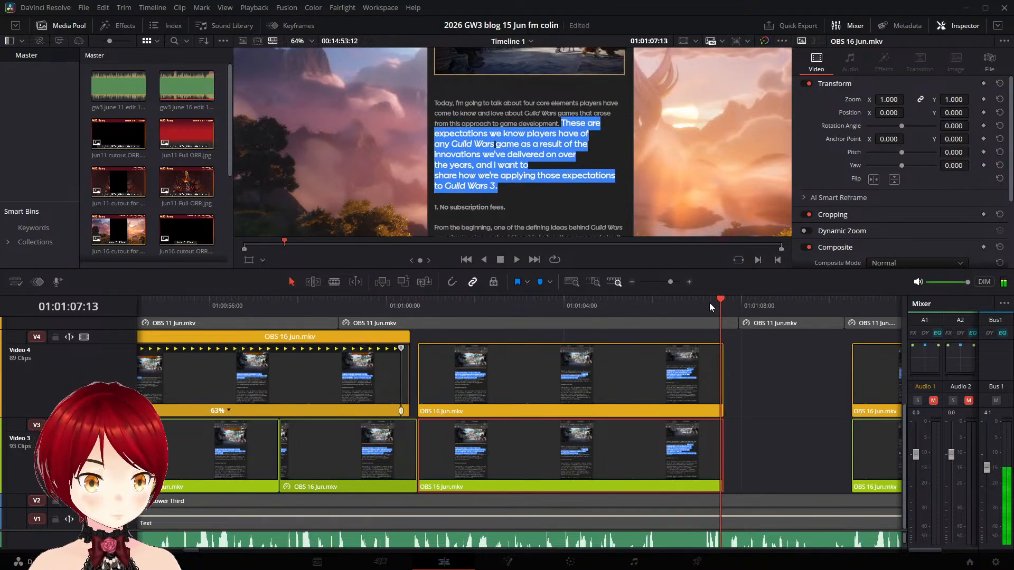
pyautogui.rightClick(694, 436)
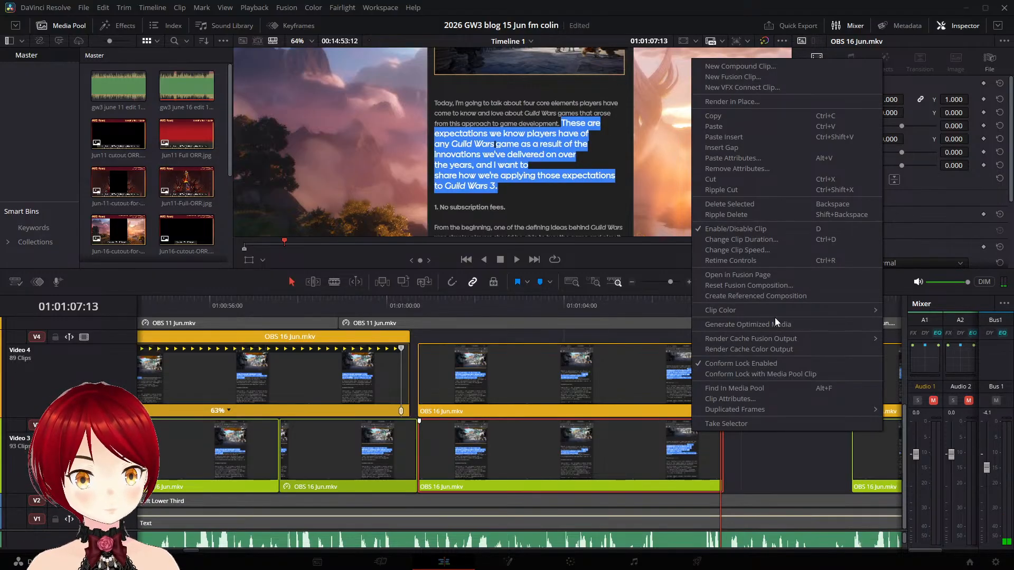
pyautogui.click(737, 250)
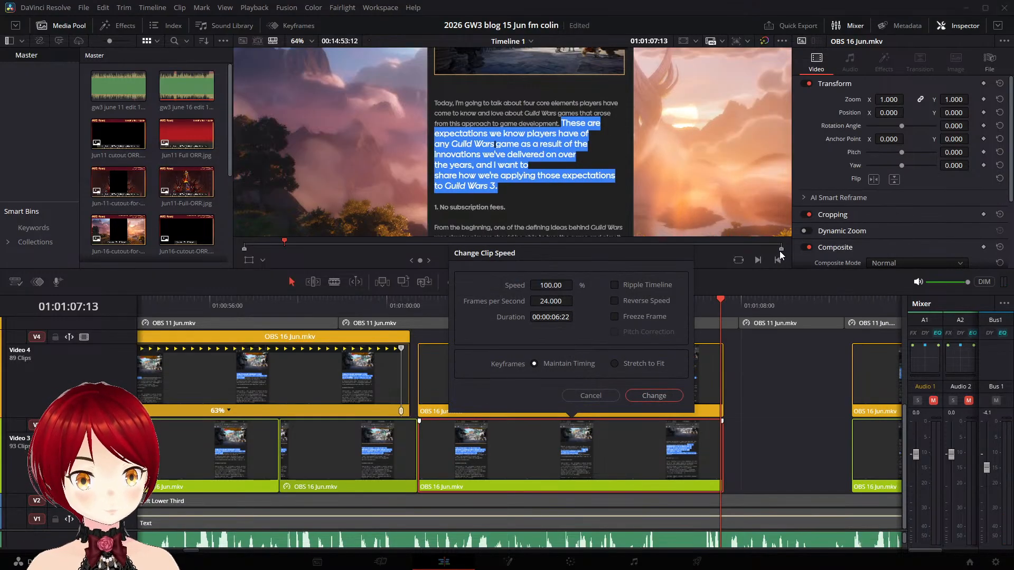
pyautogui.click(631, 314)
pyautogui.click(654, 395)
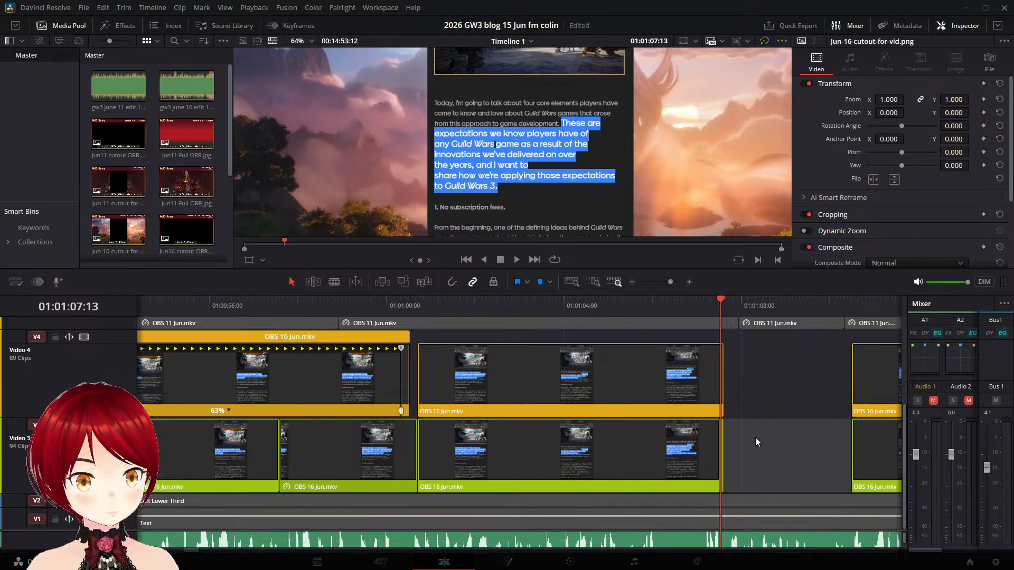
pyautogui.moveTo(722, 299); pyautogui.dragTo(664, 300)
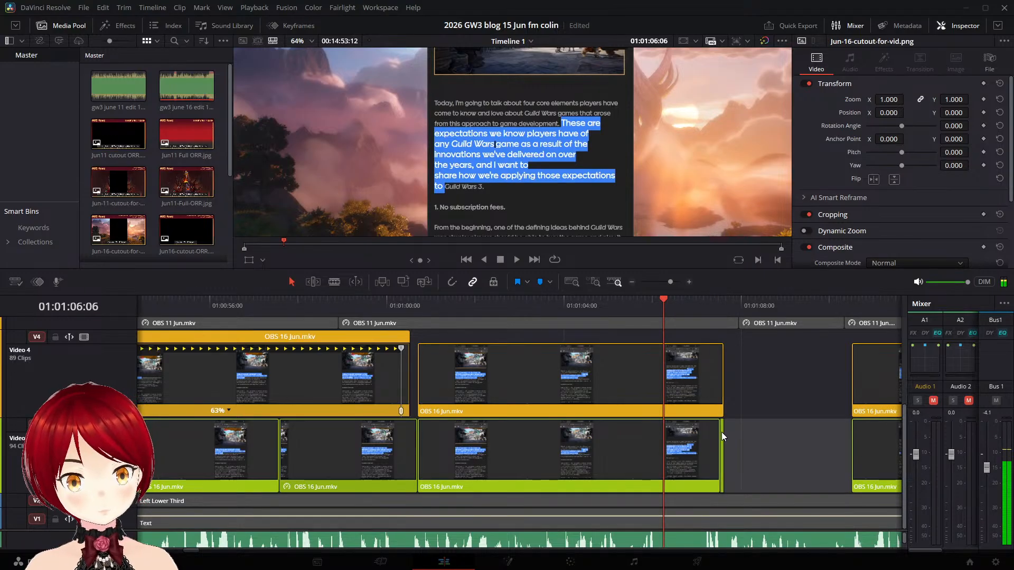
pyautogui.hotkey('ctrl', 's')
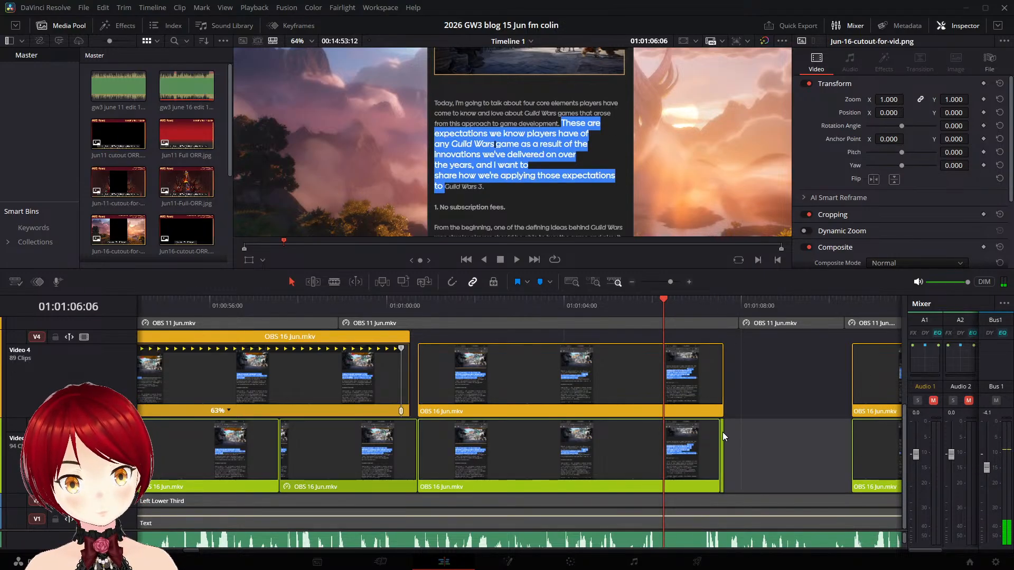
pyautogui.moveTo(722, 433); pyautogui.dragTo(849, 446)
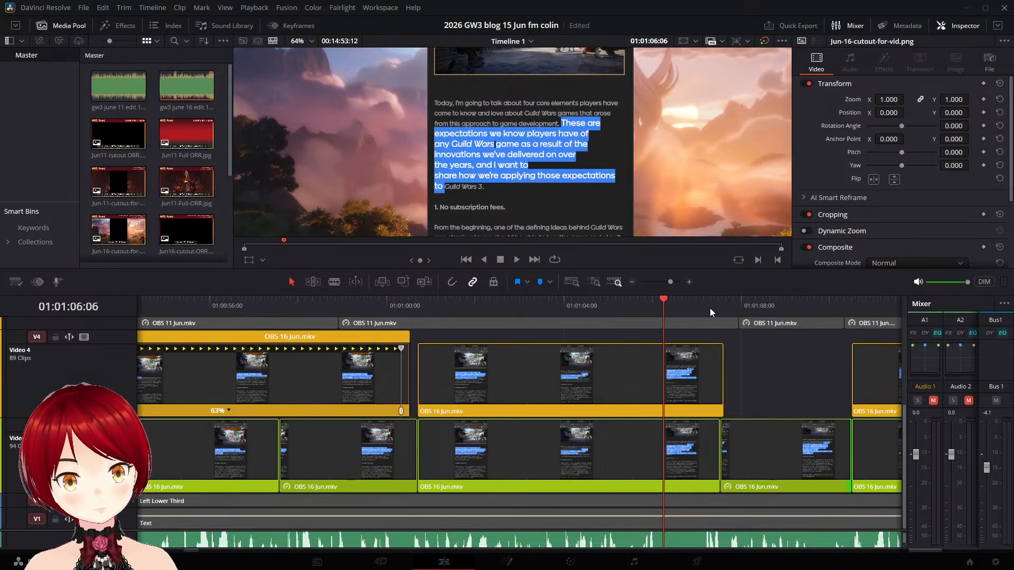
# - Add a speed point near the end of the Video 4 "These are expectations" clip and slow its main section to 71%
pyautogui.click(710, 309)
pyautogui.click(517, 260)
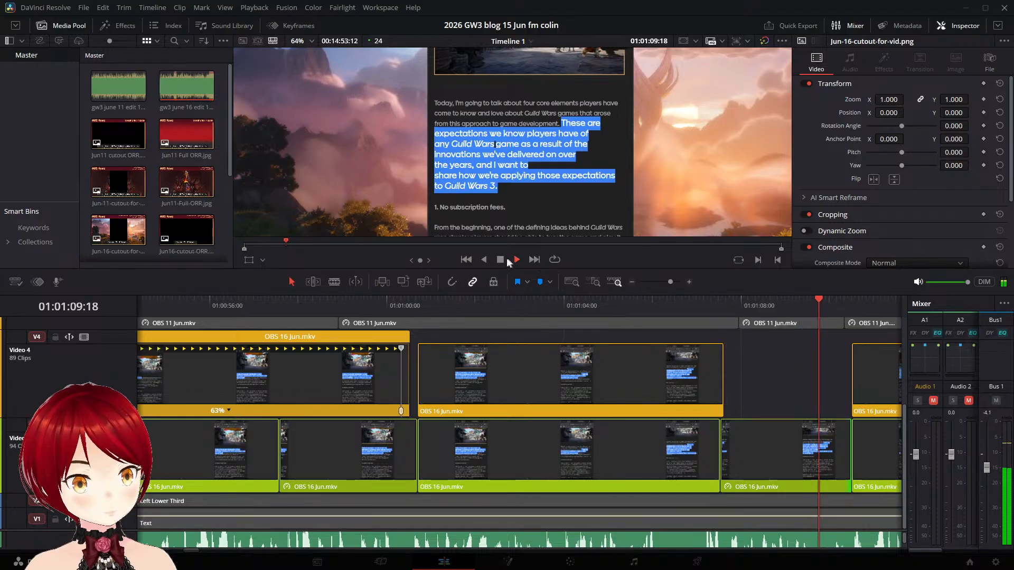
pyautogui.click(543, 305)
pyautogui.click(517, 260)
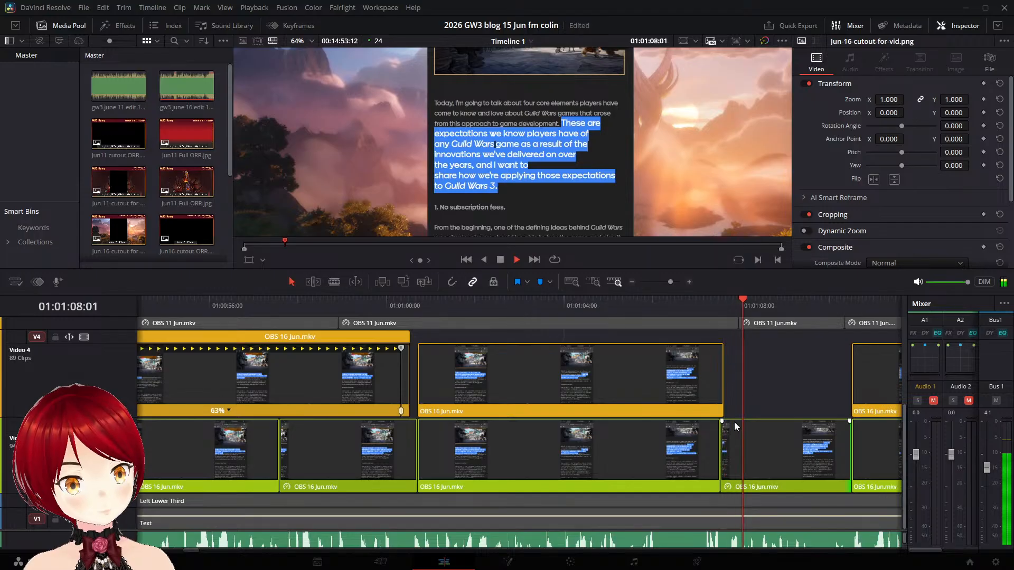
pyautogui.click(501, 260)
pyautogui.click(546, 370)
pyautogui.hotkey('ctrl', 'r')
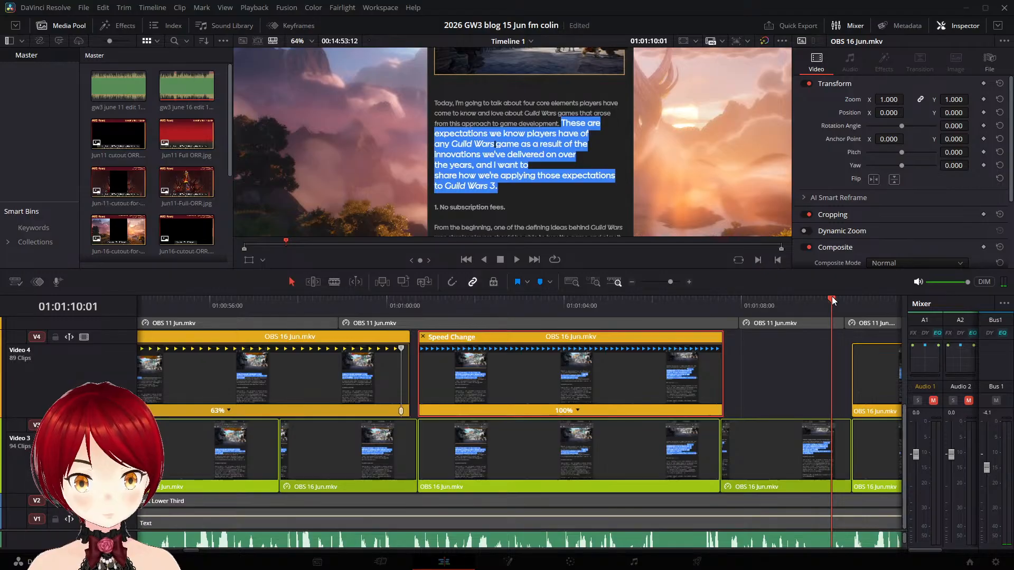
pyautogui.moveTo(832, 297); pyautogui.dragTo(714, 291)
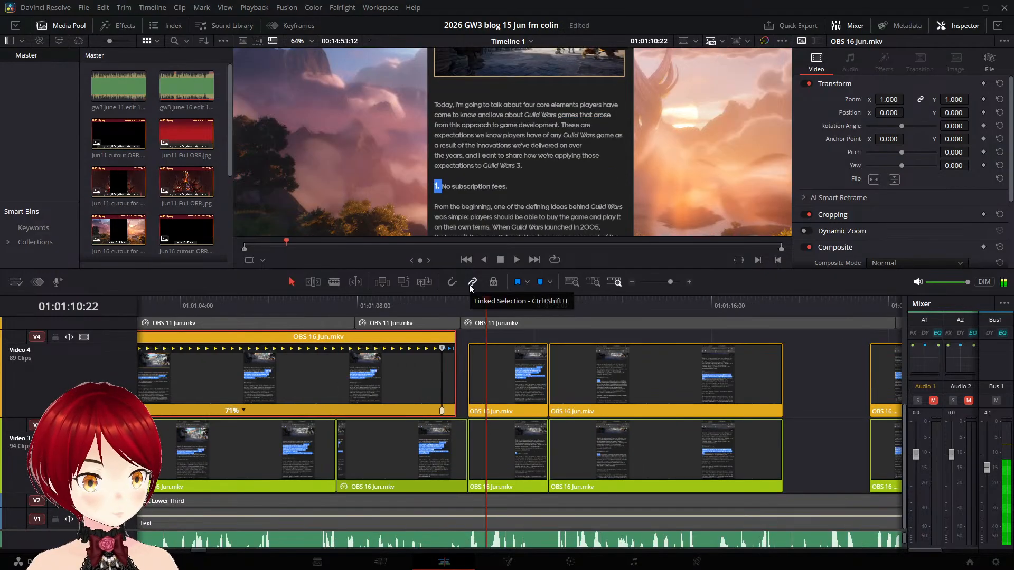
pyautogui.press('Right')
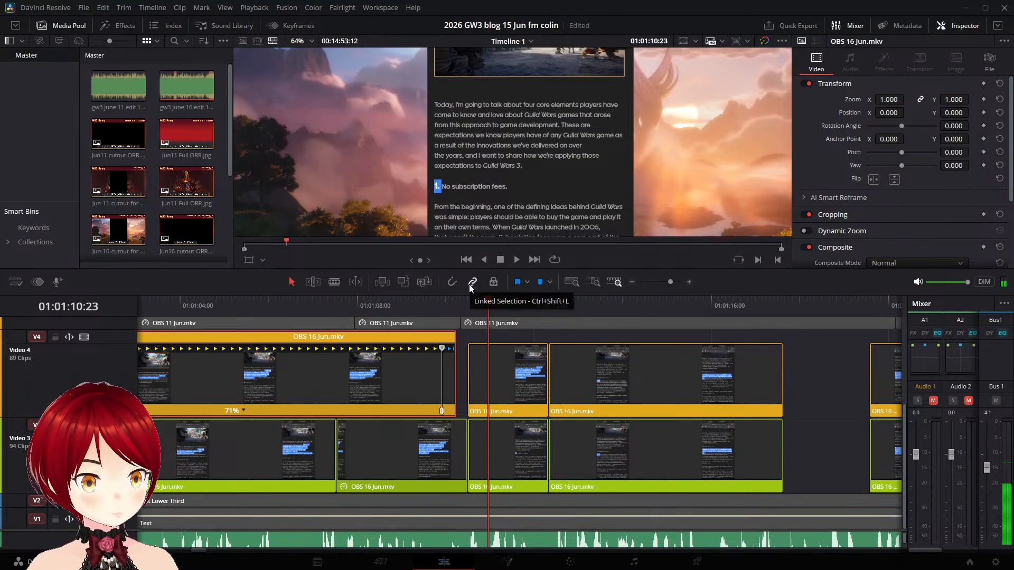
# - Split the Video 4 "1. No subscription fees." clip at 01:01:10:23 and 01:01:11:09, and delete the piece between the cuts
pyautogui.click(516, 369)
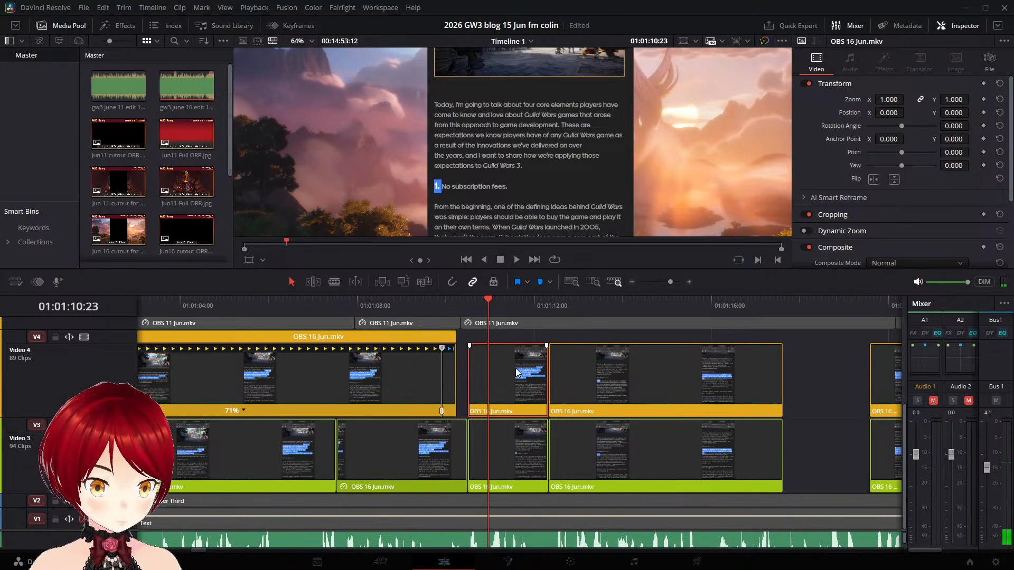
pyautogui.hotkey('ctrl', 'b')
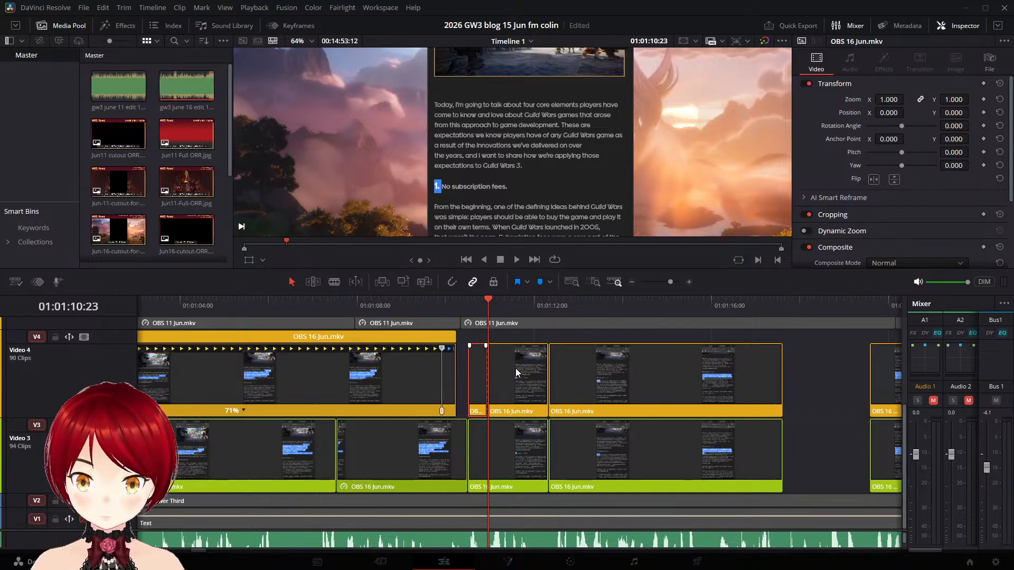
pyautogui.press('space')
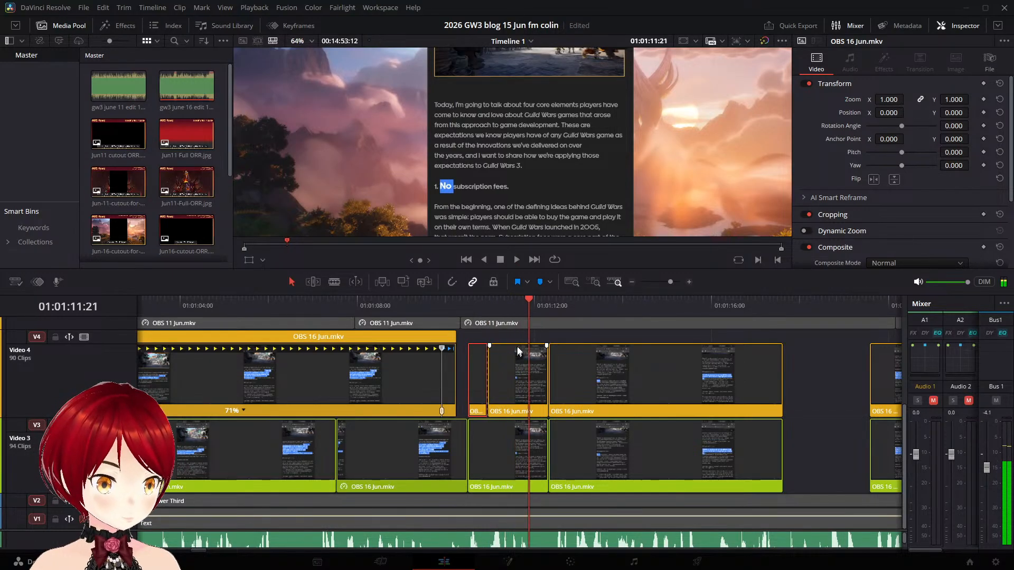
pyautogui.moveTo(529, 299); pyautogui.dragTo(507, 299)
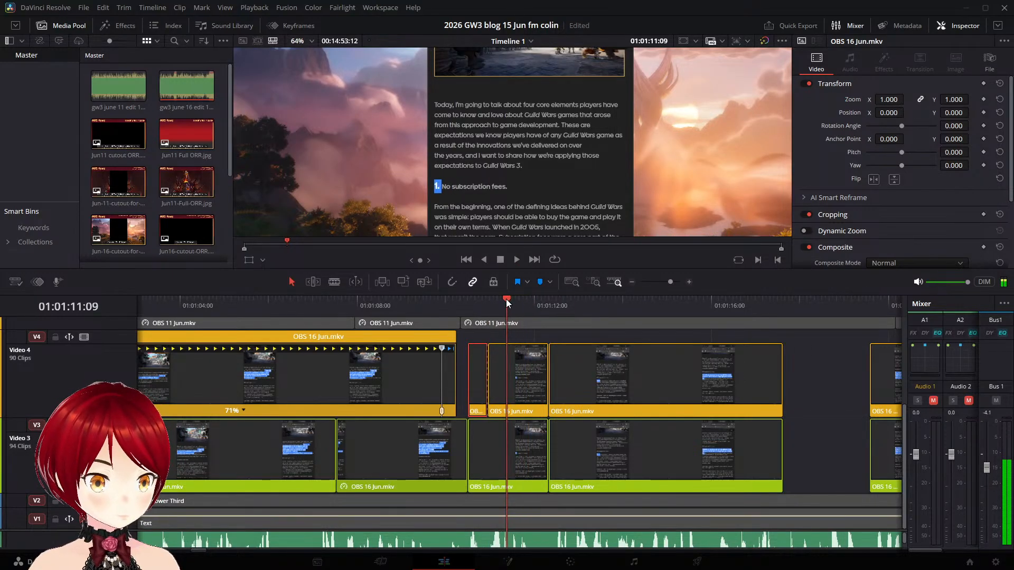
pyautogui.click(517, 357)
pyautogui.hotkey('ctrl', 'b')
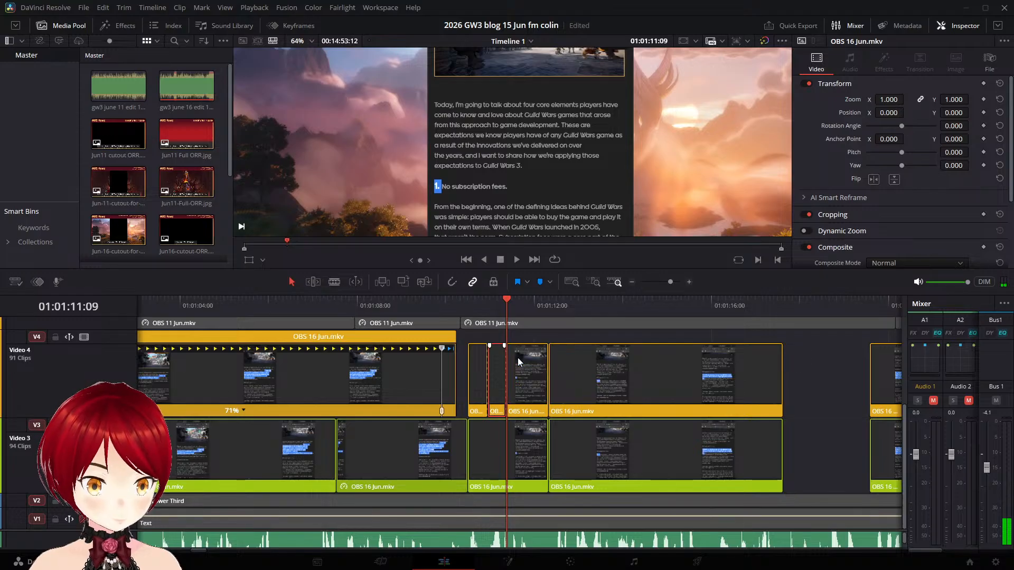
pyautogui.press('BackSpace')
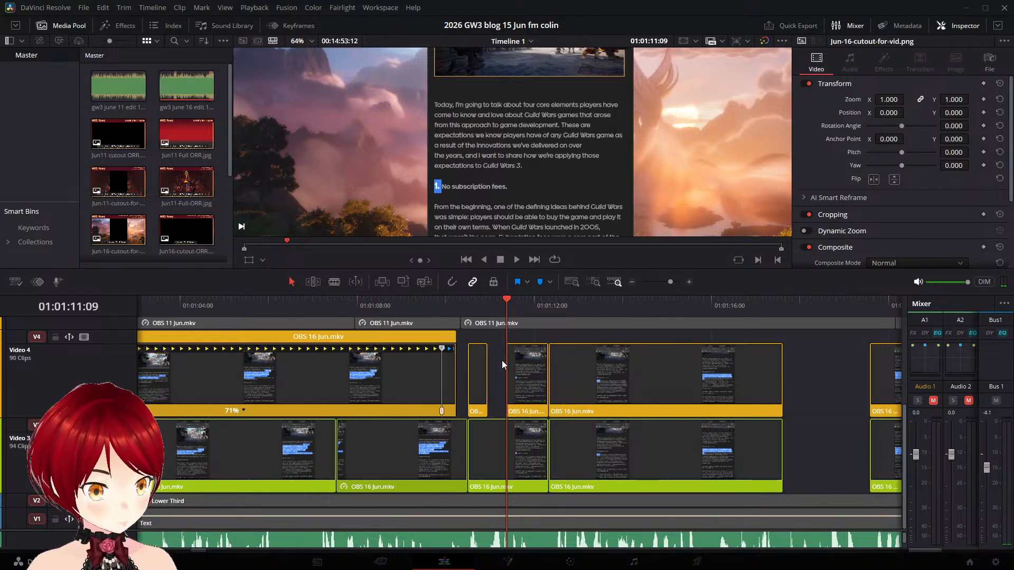
# - Shift the remaining Video 4 "No subscription fees." piece earlier into the gap and play it against the narration
pyautogui.click(469, 305)
pyautogui.moveTo(523, 362); pyautogui.dragTo(504, 362)
pyautogui.moveTo(496, 357); pyautogui.dragTo(503, 359)
pyautogui.click(460, 303)
pyautogui.moveTo(460, 303)
pyautogui.mouseDown()
pyautogui.moveTo(470, 302)
pyautogui.moveTo(461, 302)
pyautogui.mouseUp()
pyautogui.press('space')
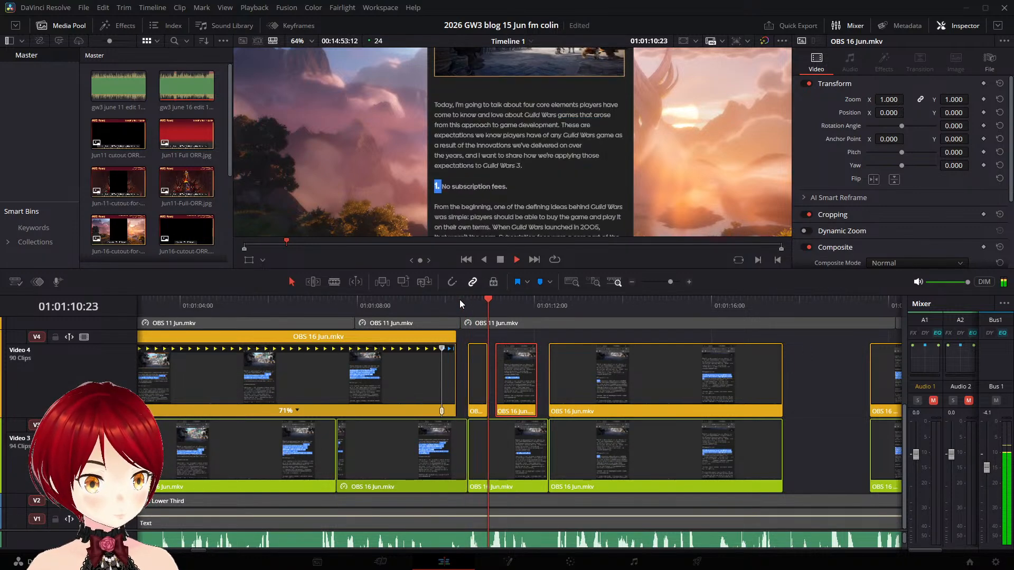
pyautogui.press('space')
# - Shorten the end of the small Video 4 "1." piece, move the "No subscription fees." piece slightly earlier and replay the section
pyautogui.click(477, 354)
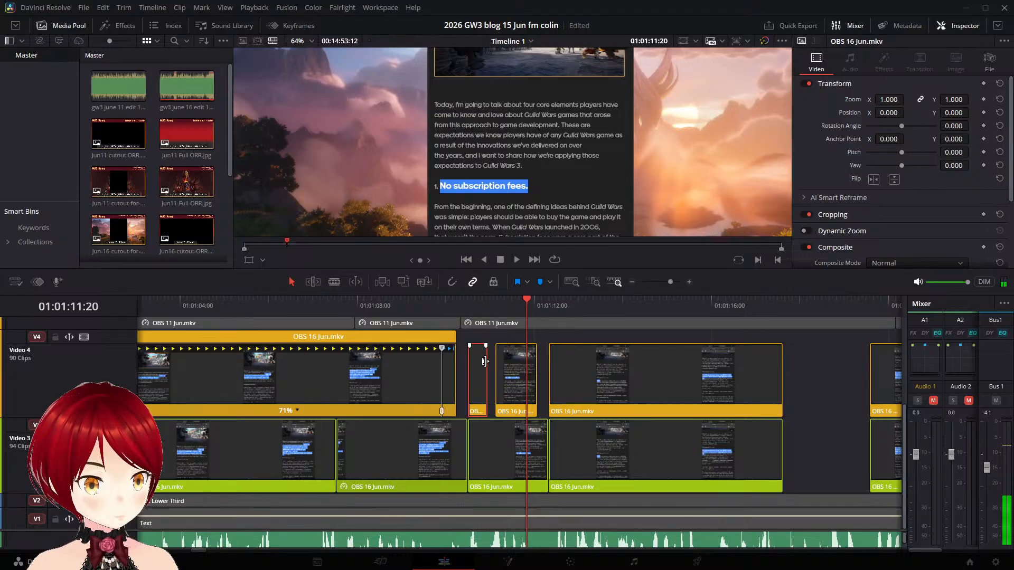
pyautogui.moveTo(485, 361); pyautogui.dragTo(478, 361)
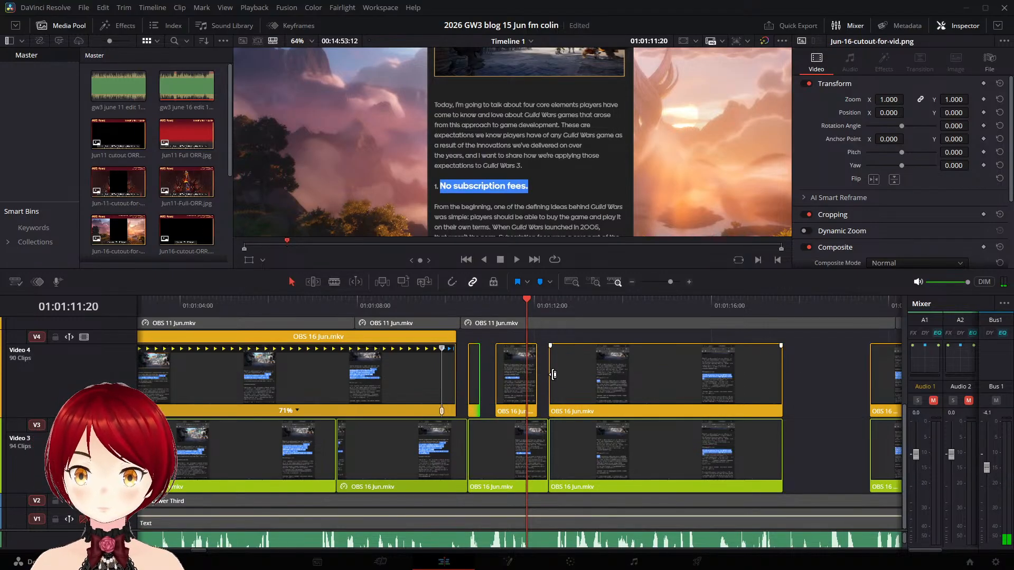
pyautogui.click(513, 366)
pyautogui.moveTo(512, 361); pyautogui.dragTo(505, 362)
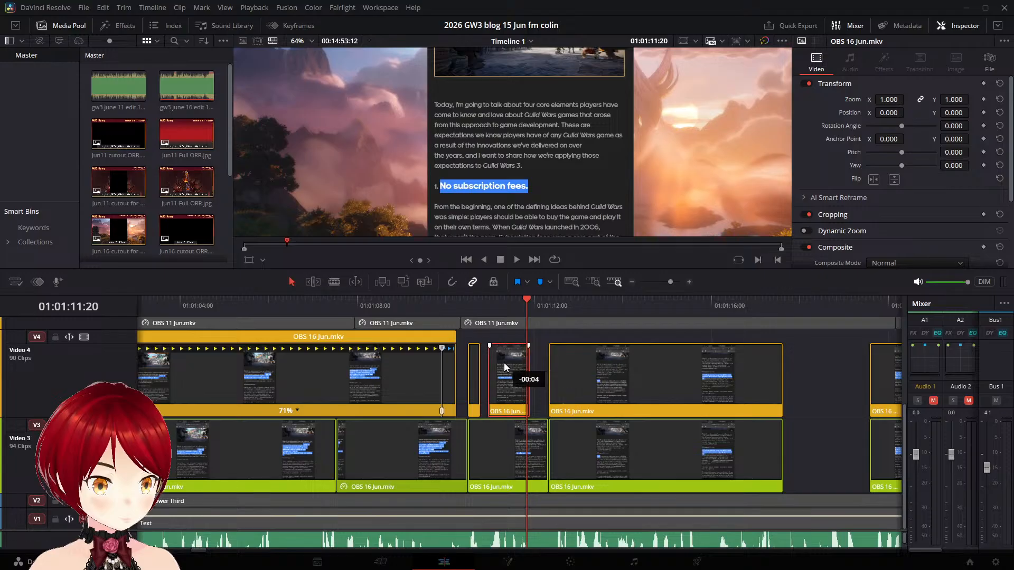
pyautogui.click(459, 306)
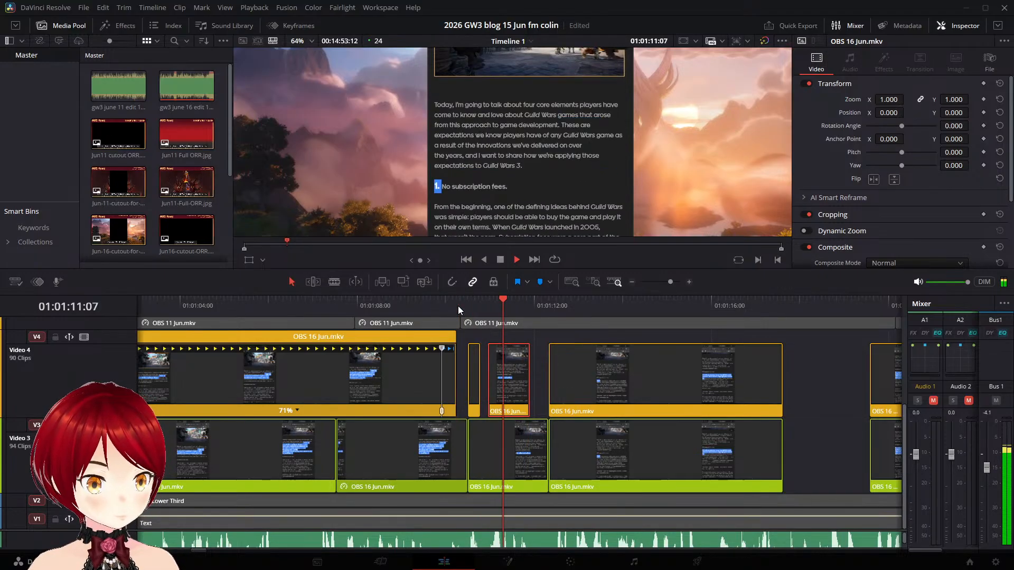
pyautogui.press('space')
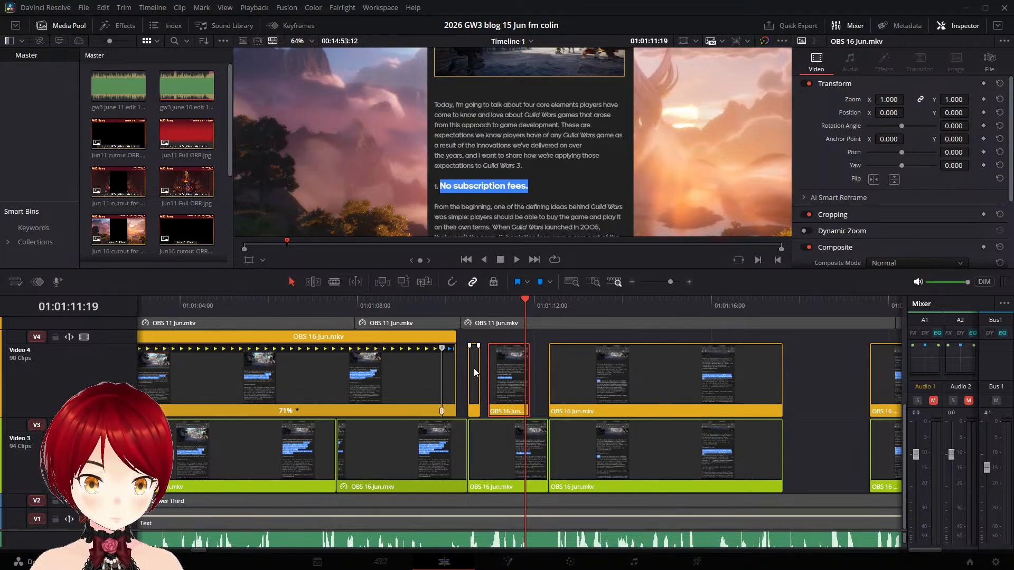
# - Butt the Video 4 "No subscription fees." piece against the shortened "1." piece and play through to the next clip
pyautogui.click(474, 373)
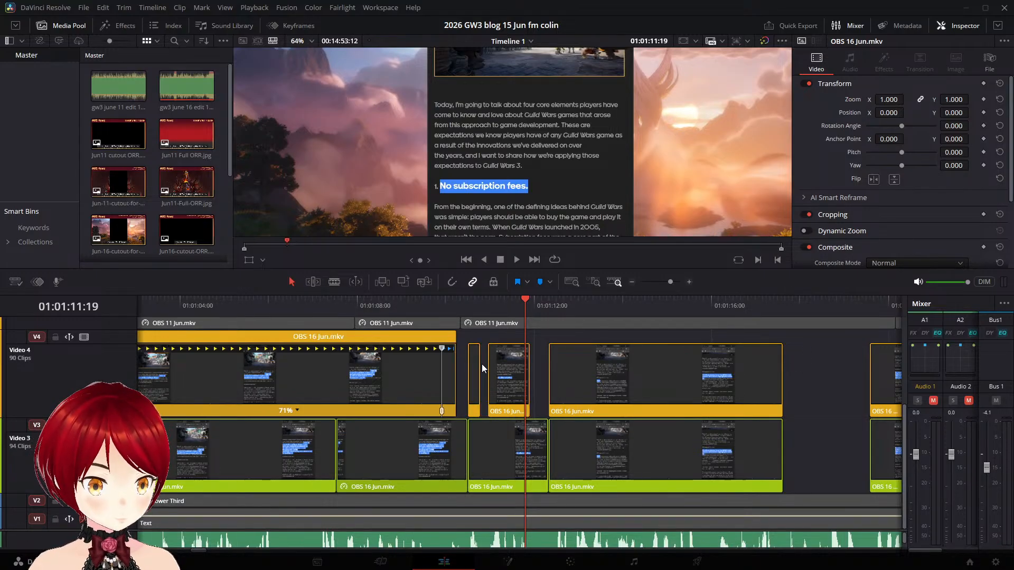
pyautogui.click(483, 365)
pyautogui.moveTo(502, 370); pyautogui.dragTo(496, 370)
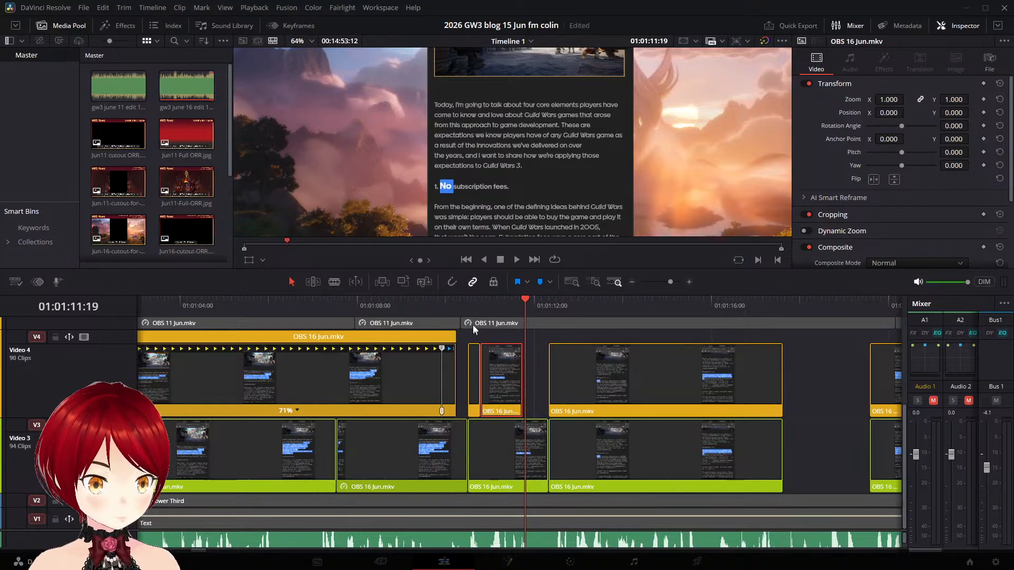
pyautogui.click(462, 301)
pyautogui.press('space')
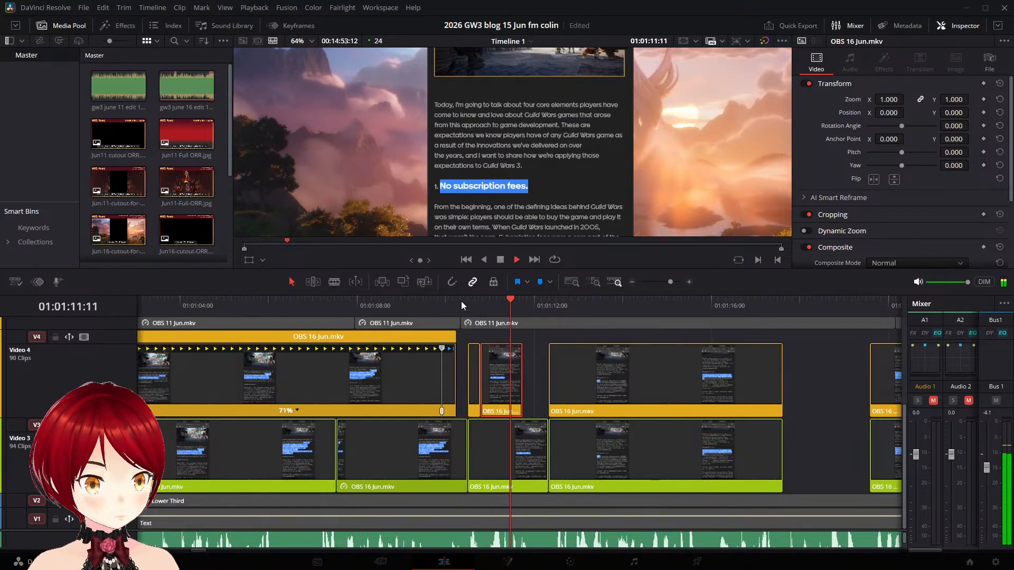
pyautogui.click(464, 303)
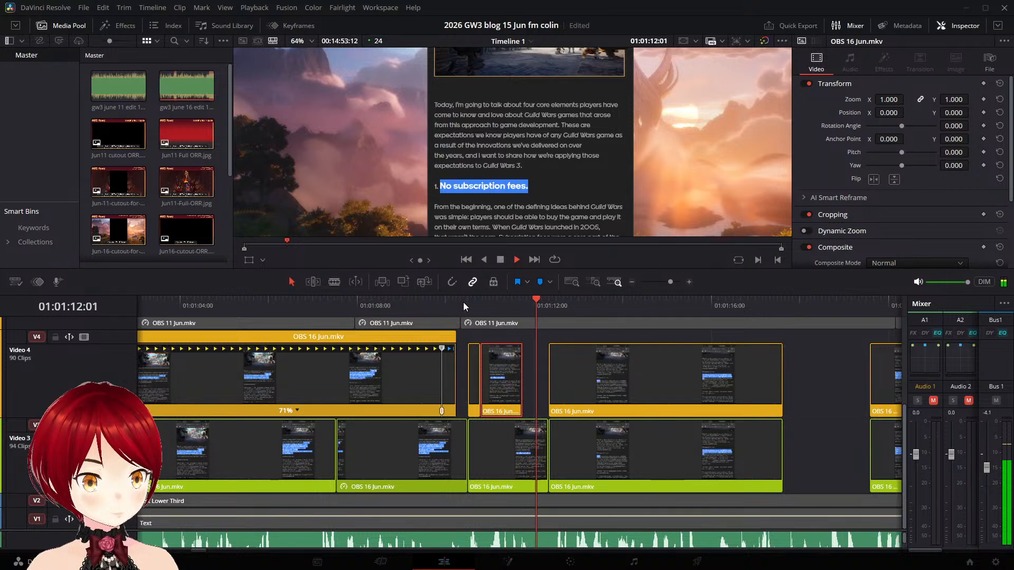
pyautogui.press('space')
# - Save the project, delete the Video 3 "1. No subscription fees." clip and copy the Video 4 "No subscription fees." piece down in its place
pyautogui.click(520, 460)
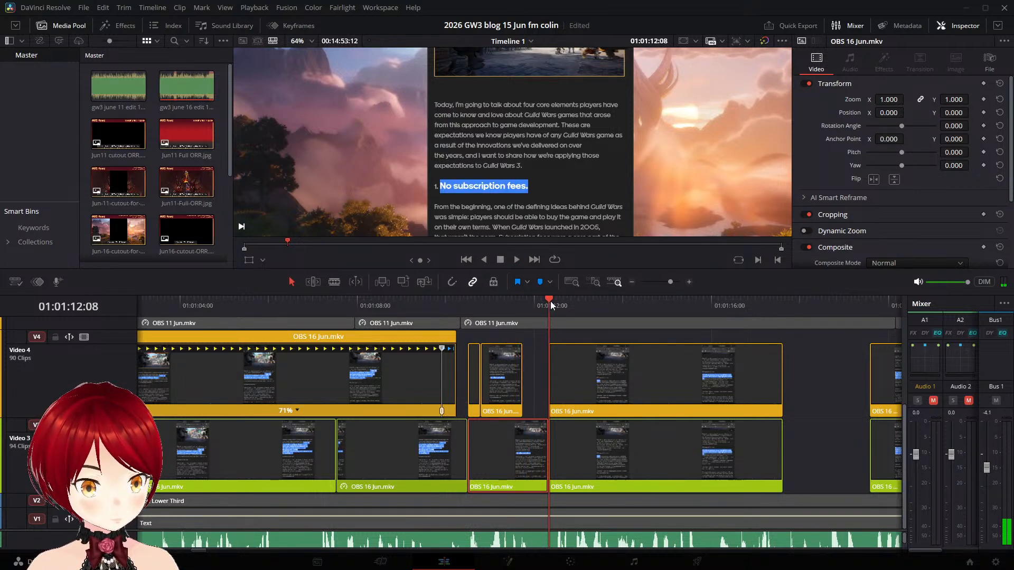
pyautogui.hotkey('ctrl', 's')
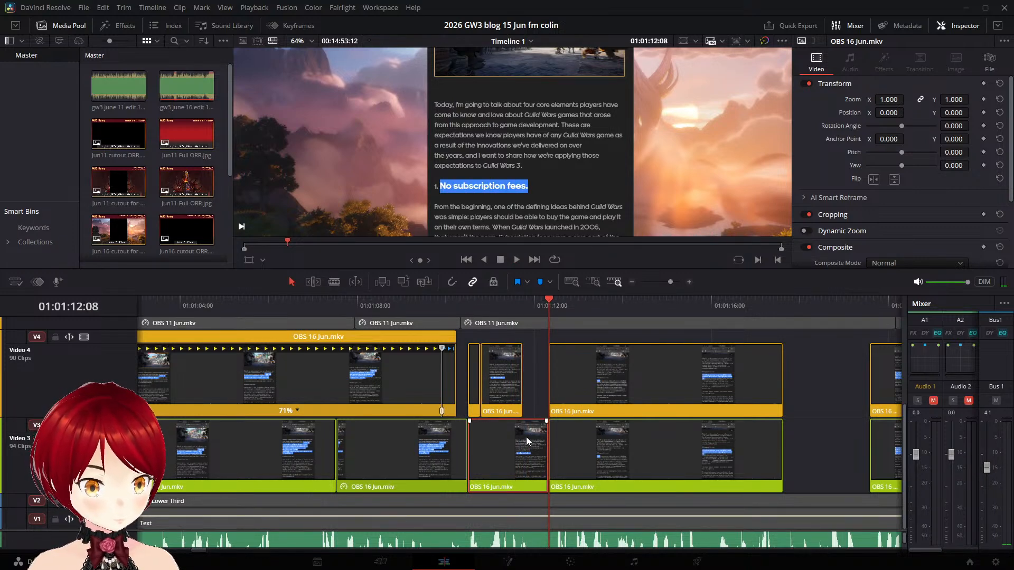
pyautogui.press('Delete')
pyautogui.click(501, 383)
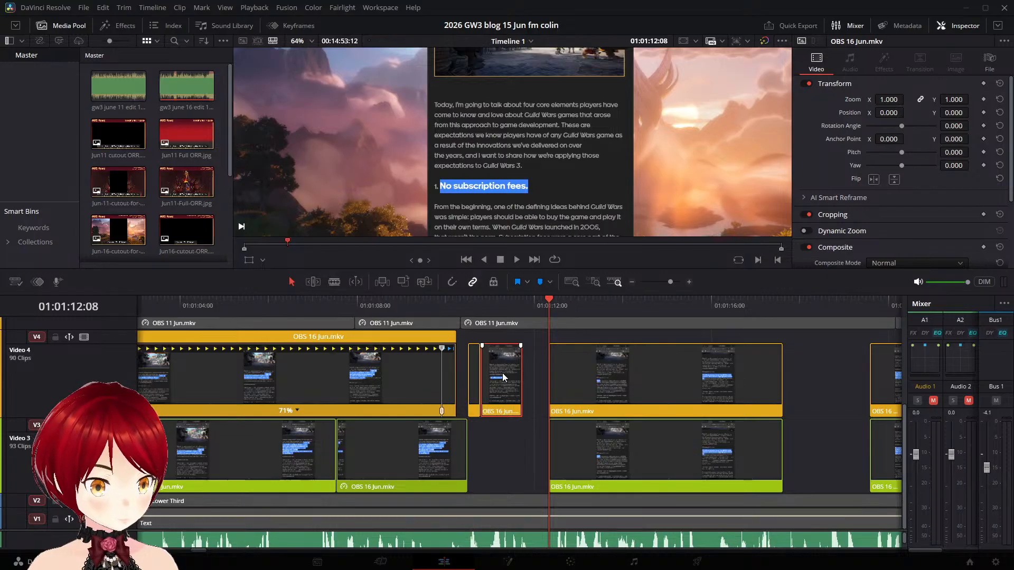
pyautogui.moveTo(502, 373); pyautogui.dragTo(498, 439)
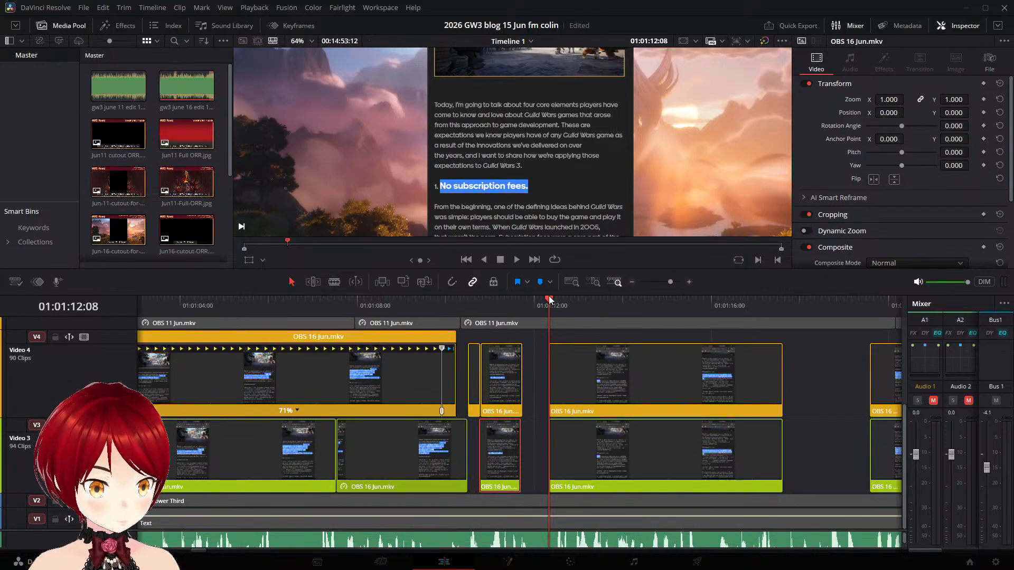
pyautogui.moveTo(549, 300); pyautogui.dragTo(515, 306)
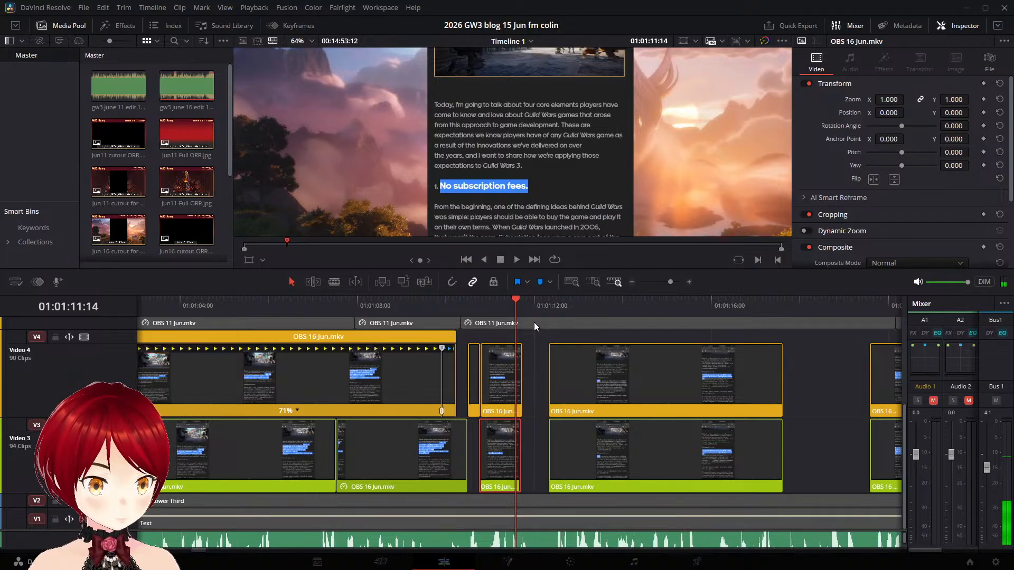
pyautogui.press('Up')
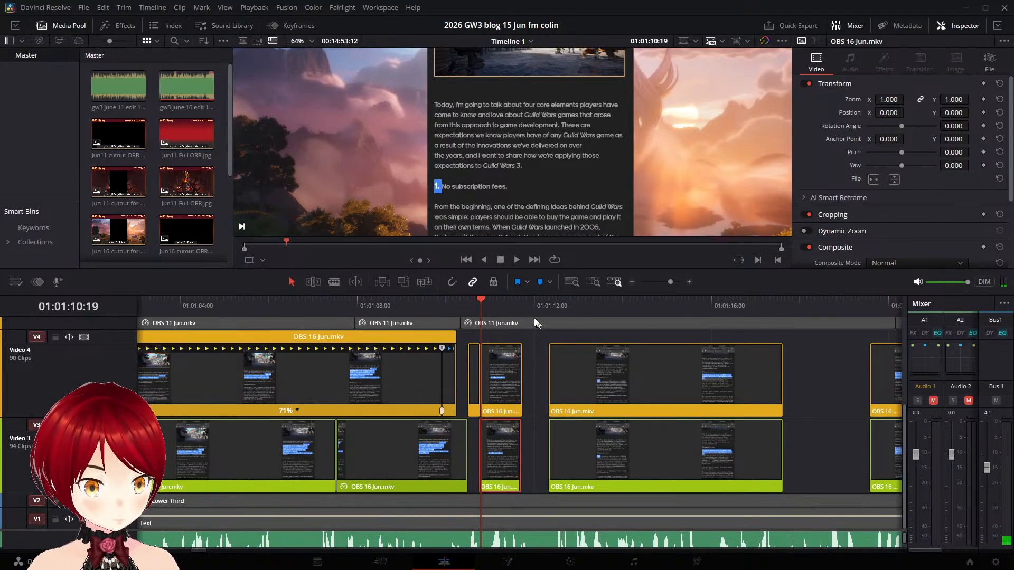
# - Freeze the tail of the Video 3 "No subscription fees." clip from 01:01:11:15 onward
pyautogui.click(526, 305)
pyautogui.click(521, 305)
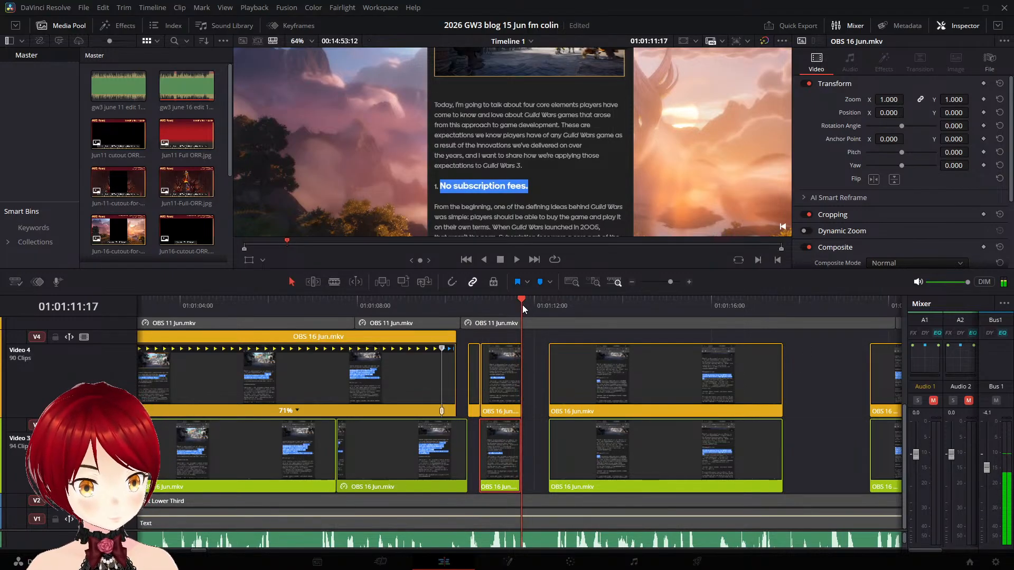
pyautogui.press('Left')
pyautogui.press('Left')
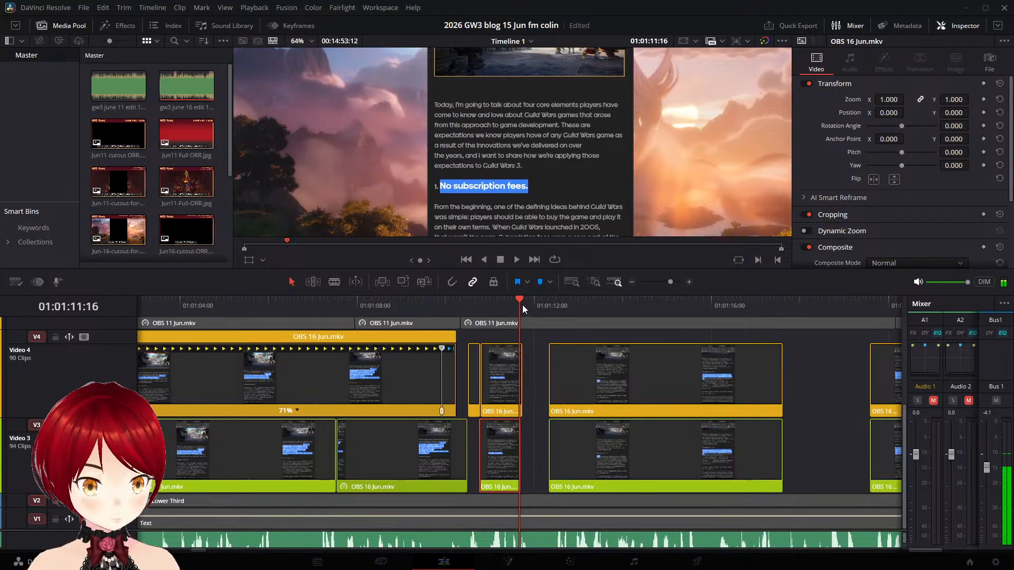
pyautogui.rightClick(504, 443)
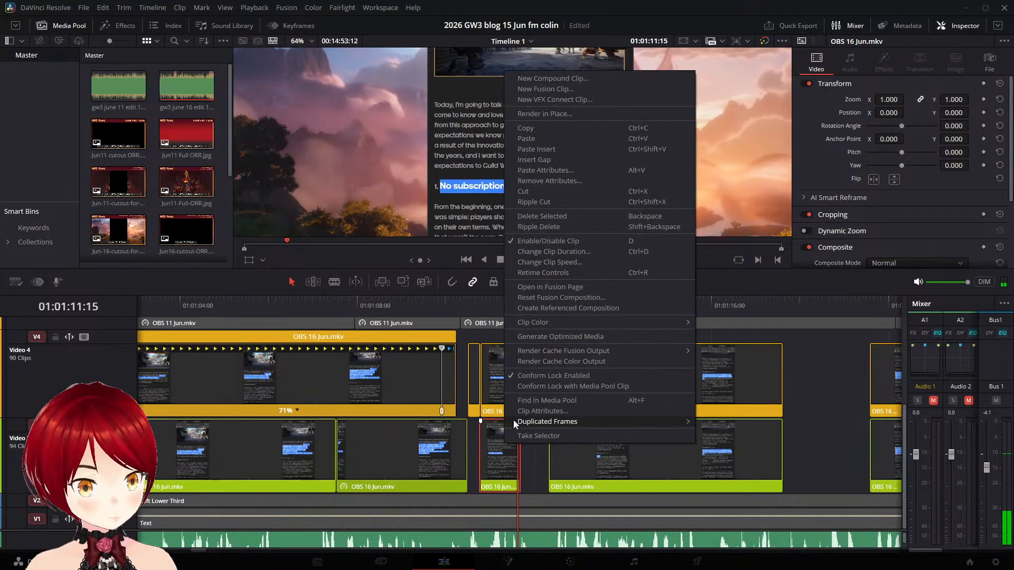
pyautogui.click(569, 263)
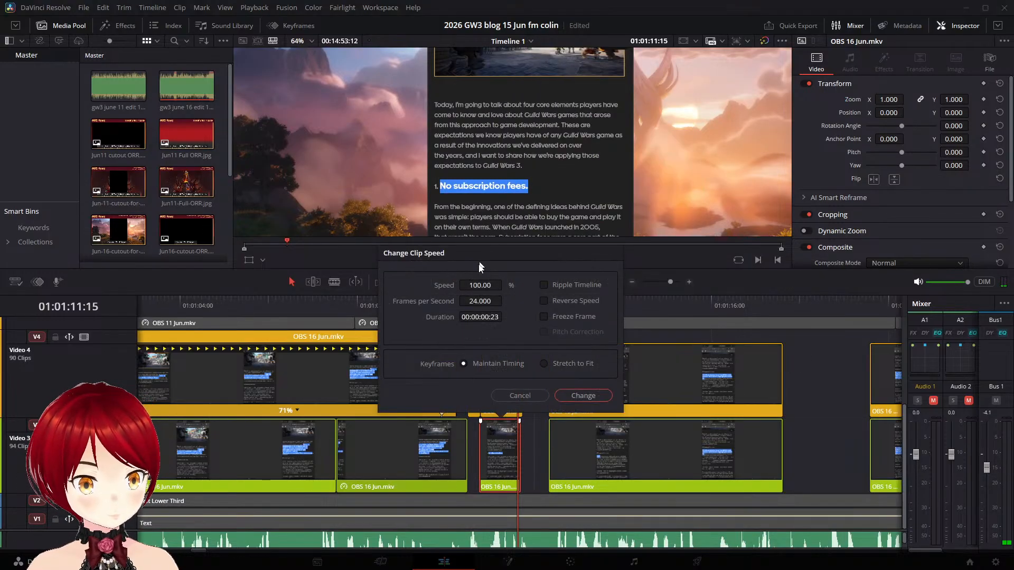
pyautogui.click(595, 396)
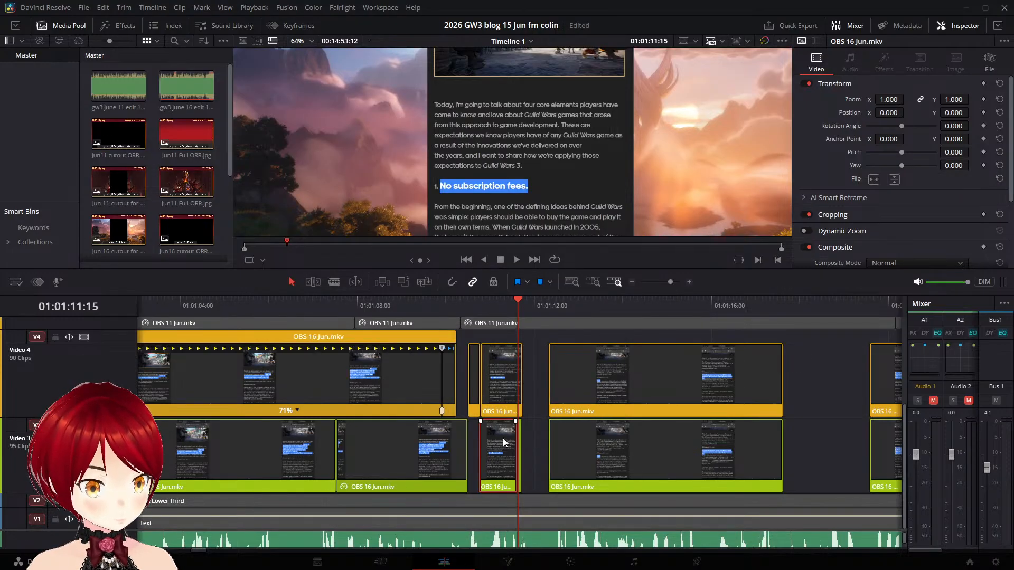
# - Delete the unfrozen Video 3 "No subscription fees." piece and extend the frozen sliver forward to meet the next clip
pyautogui.press('Delete')
pyautogui.hscroll(-3, 524, 445)
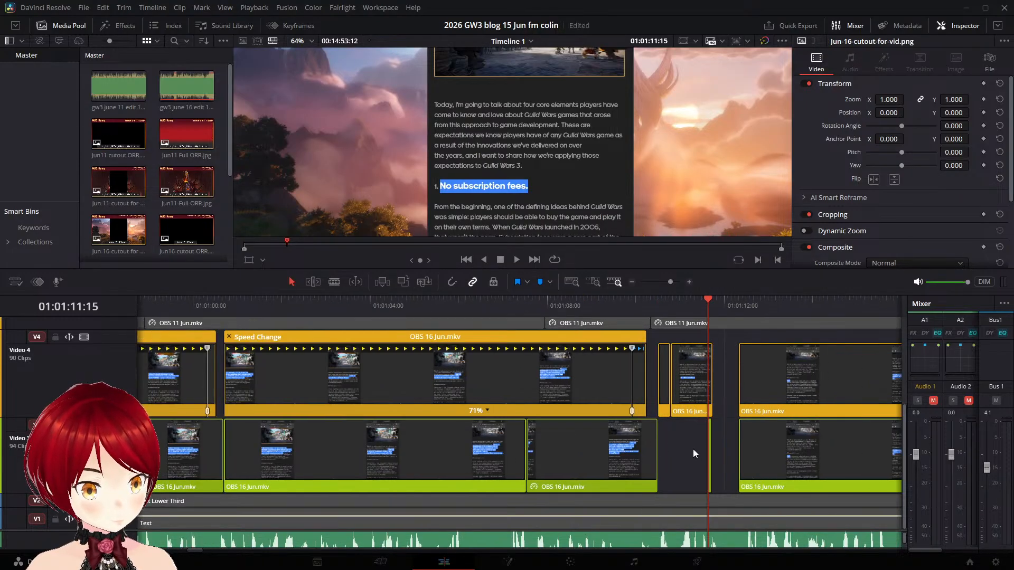
pyautogui.scroll(3, 696, 451)
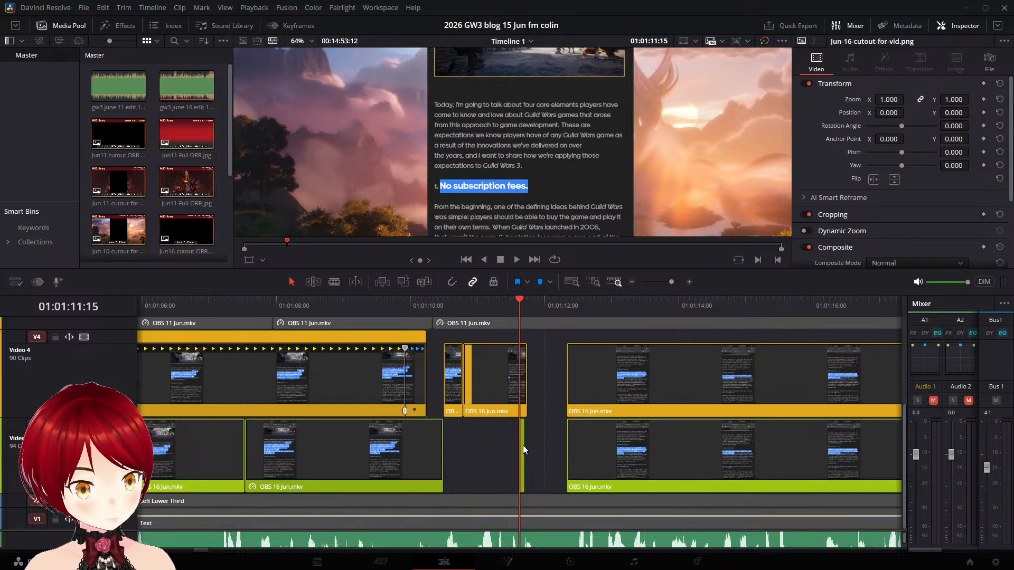
pyautogui.moveTo(523, 442); pyautogui.dragTo(564, 441)
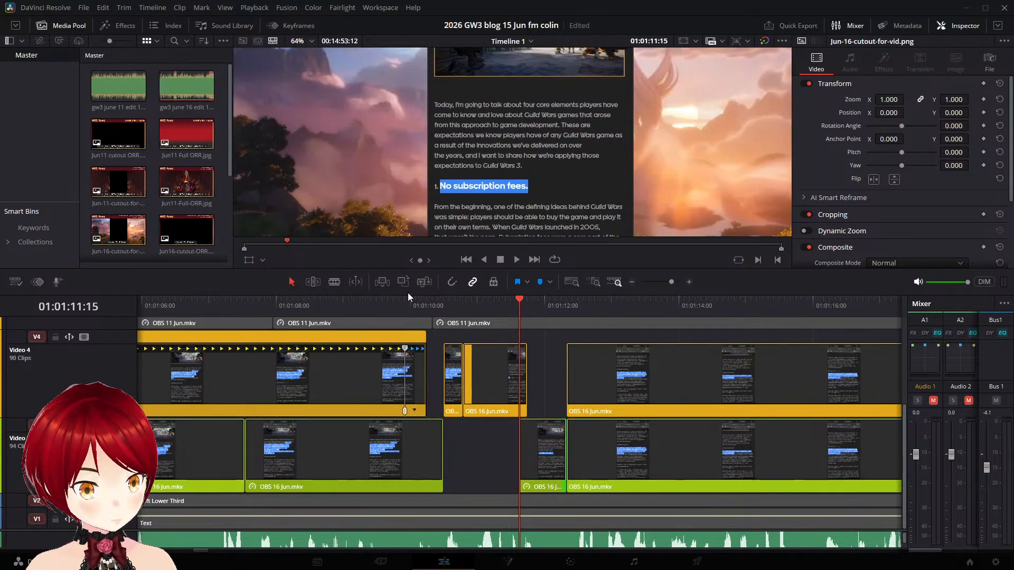
# - Play the section through the following gap, select the Video 3 "From the beginning" clip and save the project
pyautogui.click(423, 302)
pyautogui.press('space')
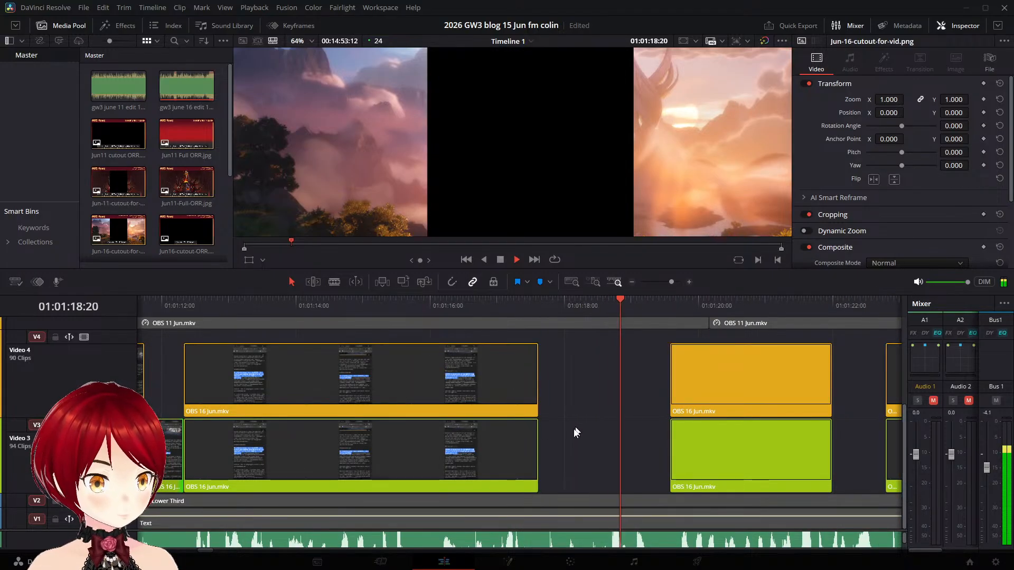
pyautogui.press('space')
pyautogui.click(498, 435)
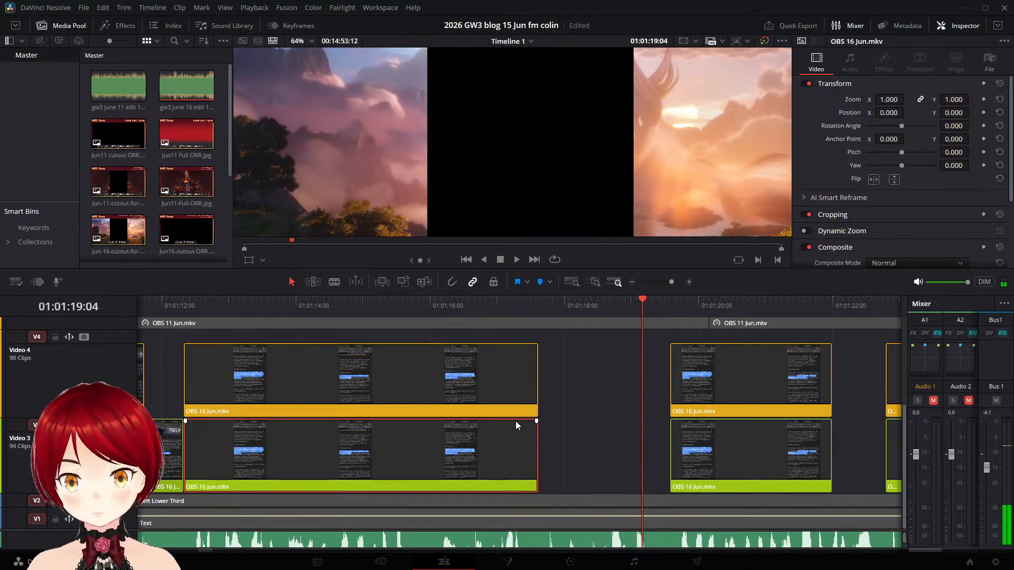
pyautogui.hotkey('ctrl', 's')
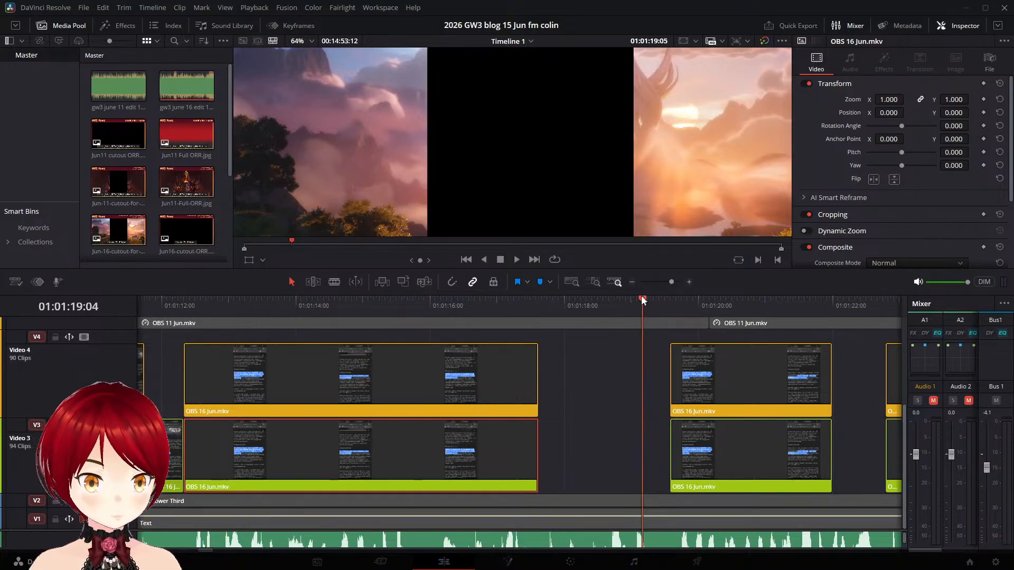
# - Freeze the tail of the Video 3 "From the beginning" clip from 01:01:17:13 onward
pyautogui.moveTo(642, 297); pyautogui.dragTo(538, 299)
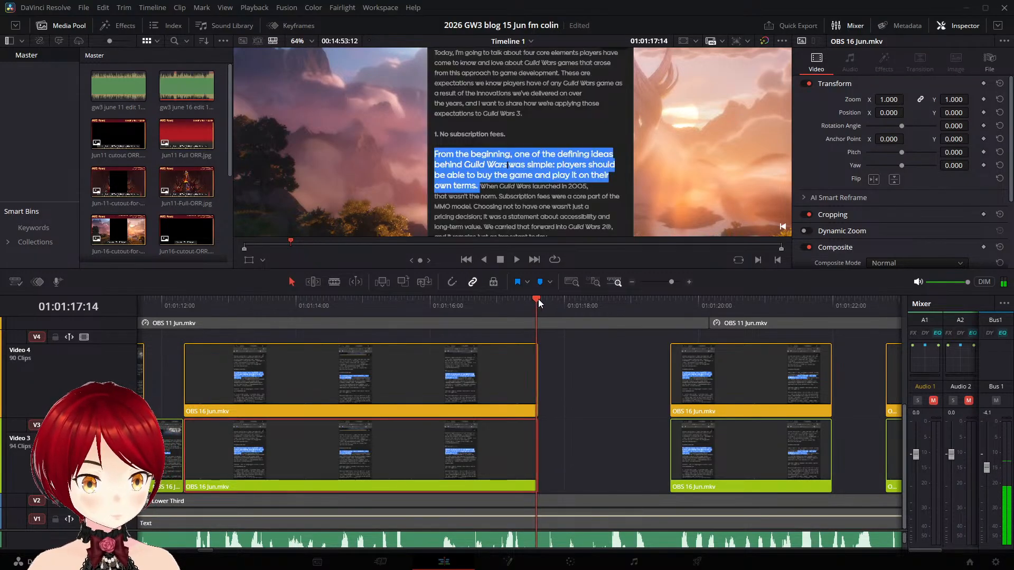
pyautogui.press('Right')
pyautogui.press('Left')
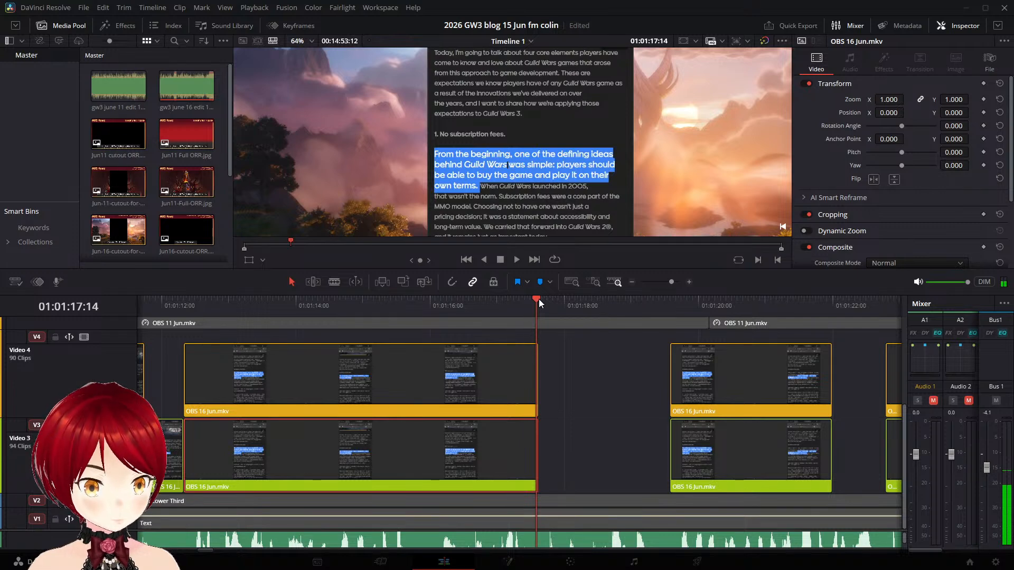
pyautogui.press('Left')
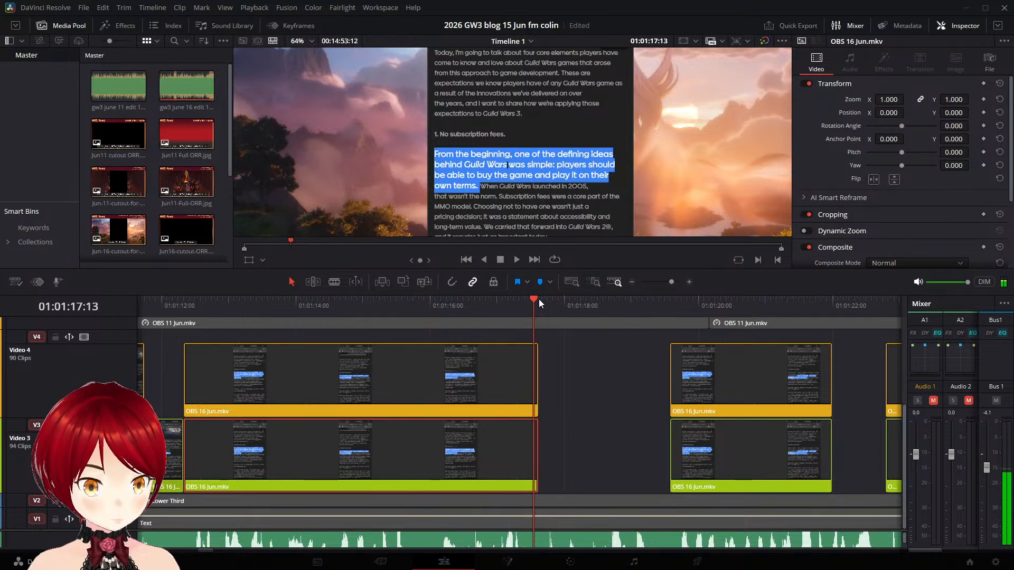
pyautogui.rightClick(502, 443)
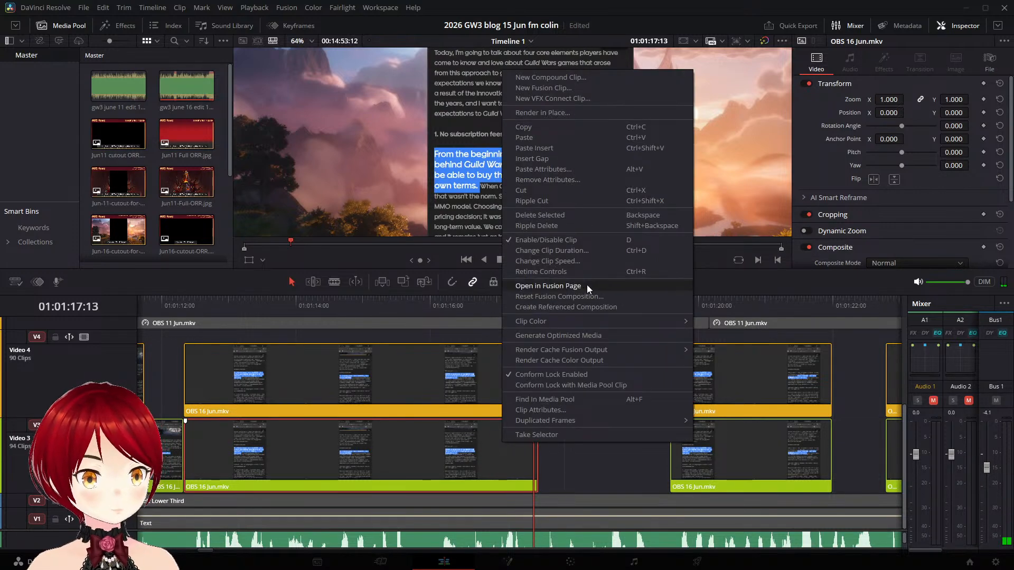
pyautogui.click(588, 260)
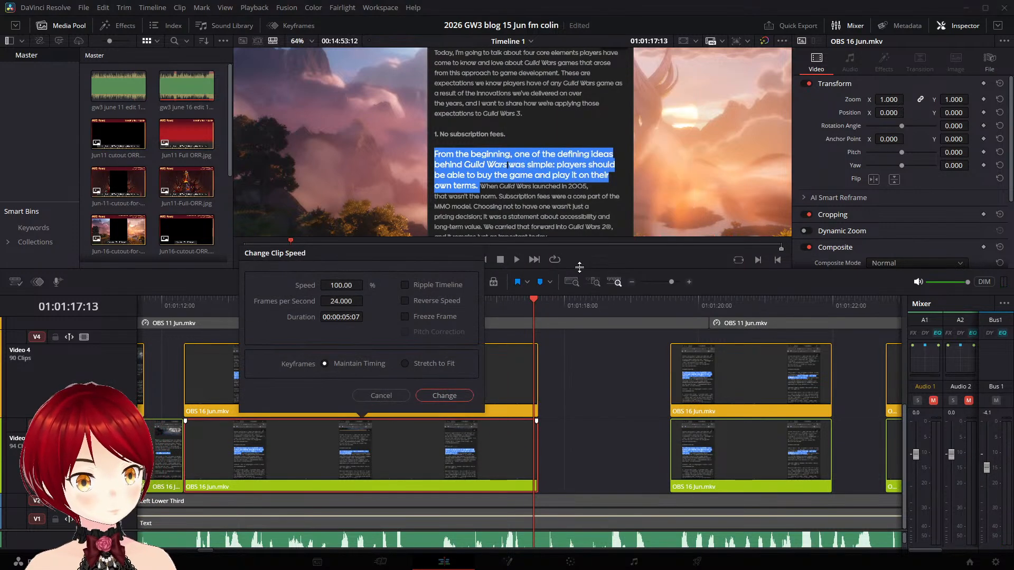
pyautogui.click(423, 318)
pyautogui.click(453, 395)
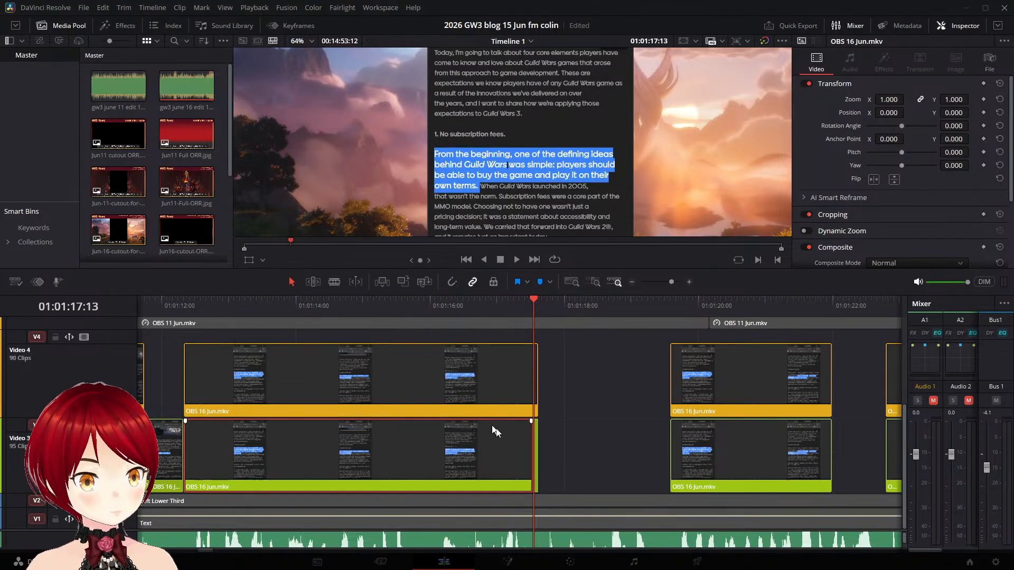
# - Extend the frozen tail of the Video 3 "From the beginning" clip to the next clip and scrub through it
pyautogui.click(549, 443)
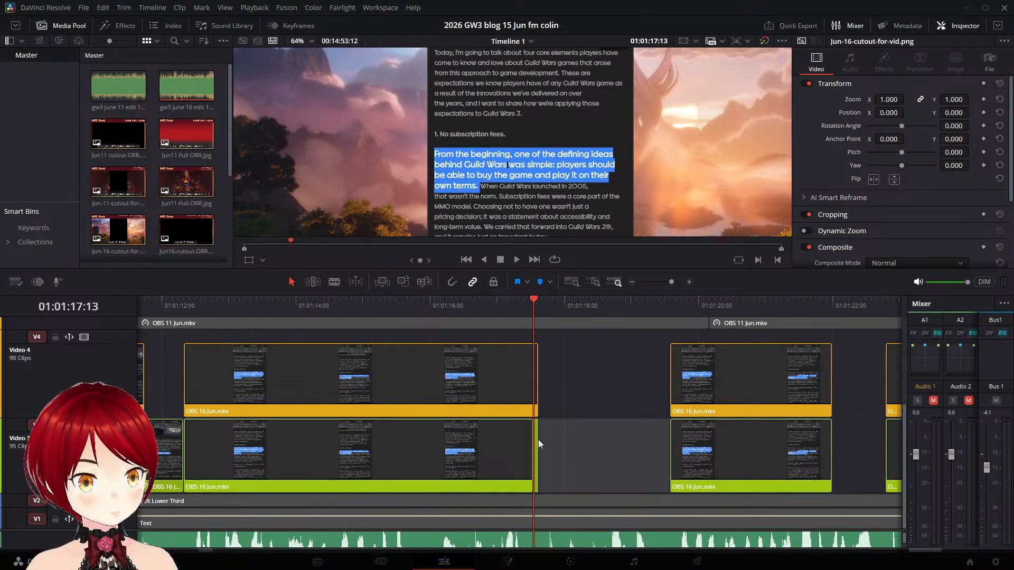
pyautogui.moveTo(537, 439); pyautogui.dragTo(668, 447)
pyautogui.moveTo(604, 302); pyautogui.dragTo(627, 306)
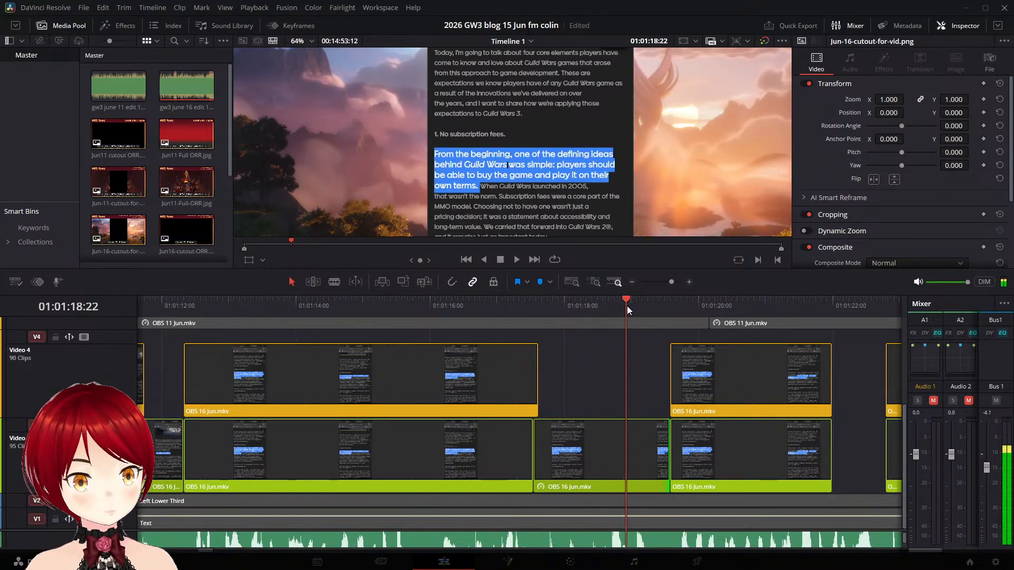
# - Add a speed point at 01:01:17:11 in the Video 4 "From the beginning" clip, slow it to 74% toward the next clip and play it
pyautogui.click(180, 305)
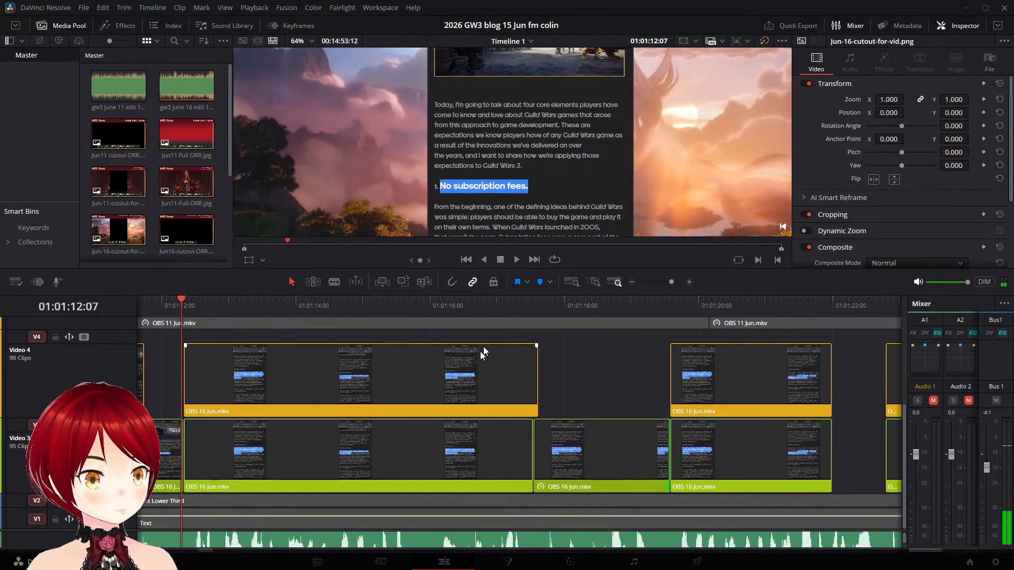
pyautogui.click(506, 365)
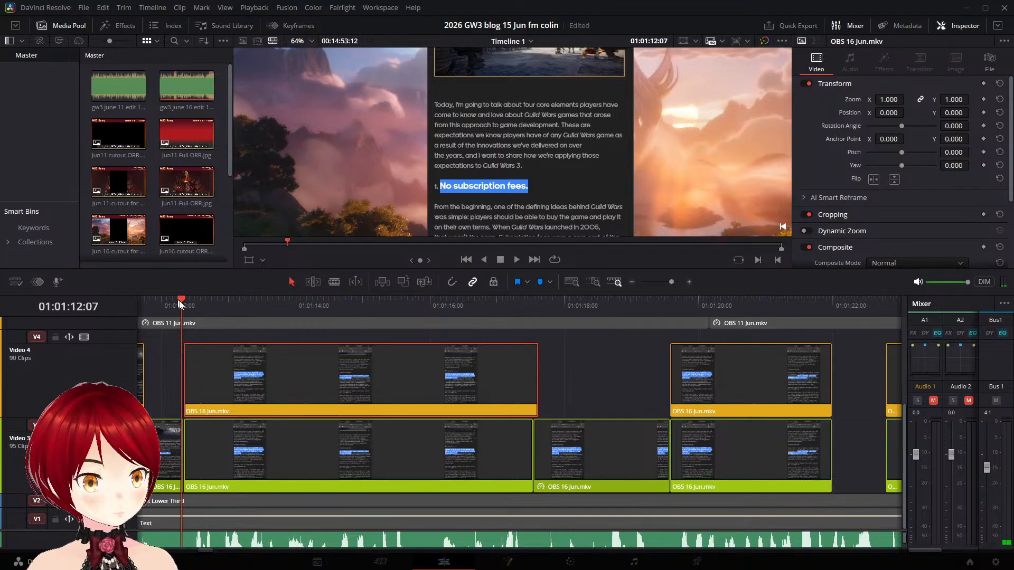
pyautogui.moveTo(181, 297); pyautogui.dragTo(527, 327)
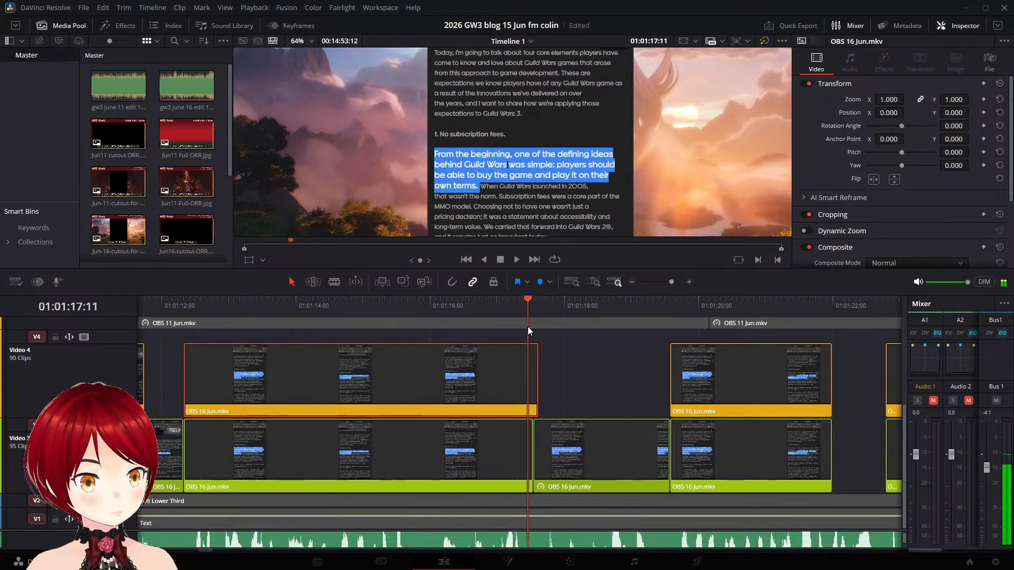
pyautogui.hotkey('ctrl', 'r')
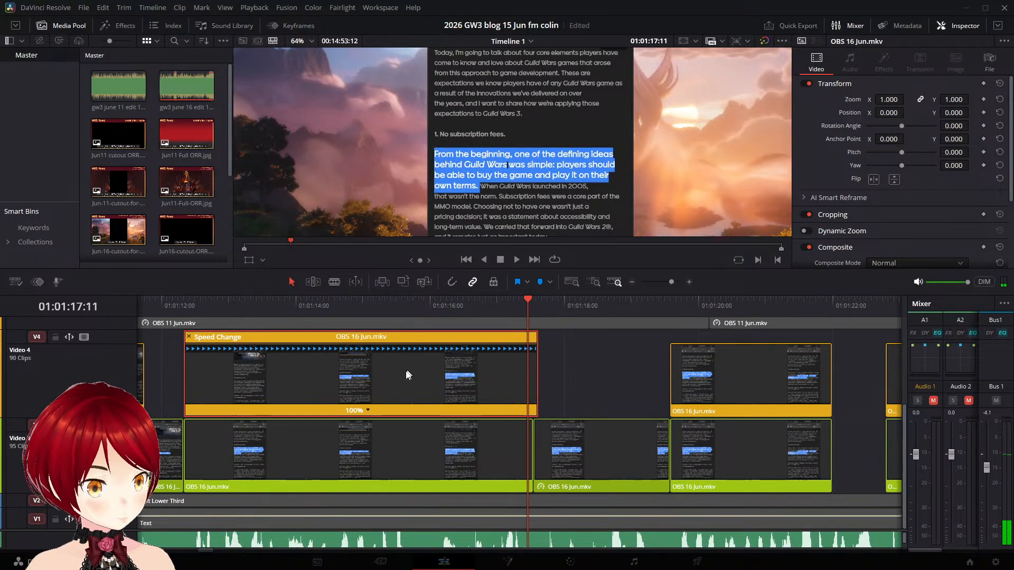
pyautogui.click(367, 410)
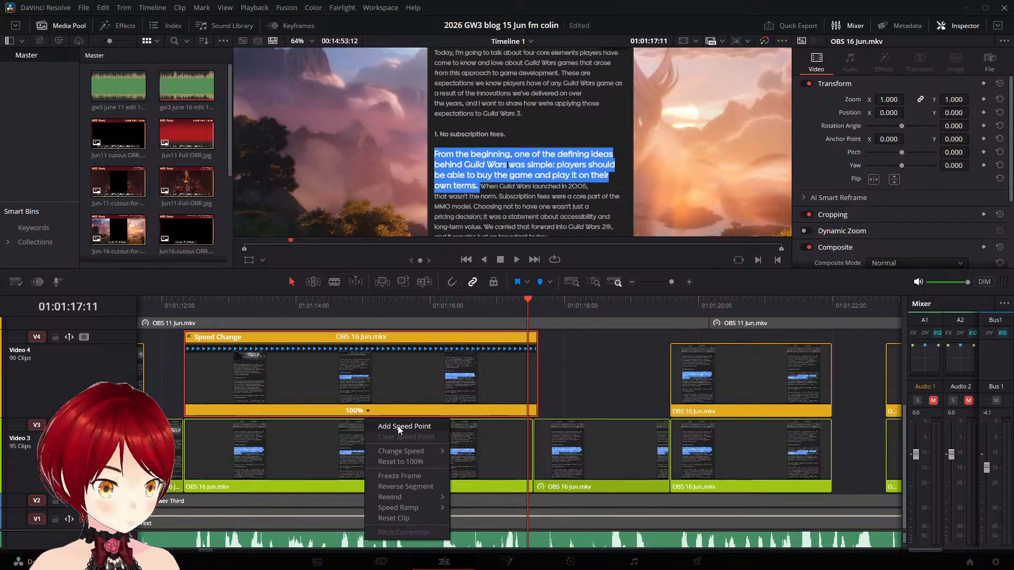
pyautogui.click(401, 440)
pyautogui.moveTo(528, 347); pyautogui.dragTo(652, 353)
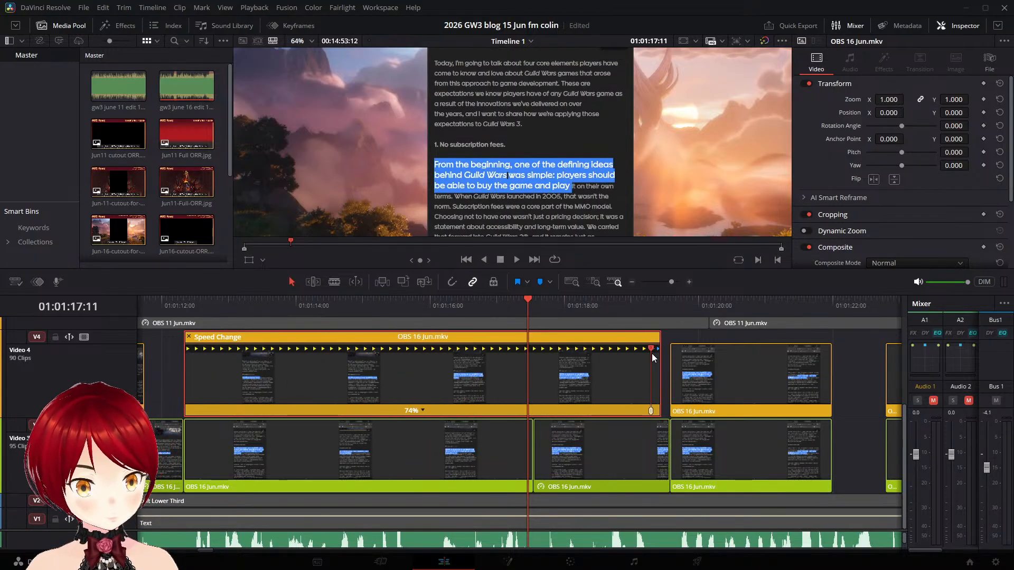
pyautogui.click(170, 305)
pyautogui.press('space')
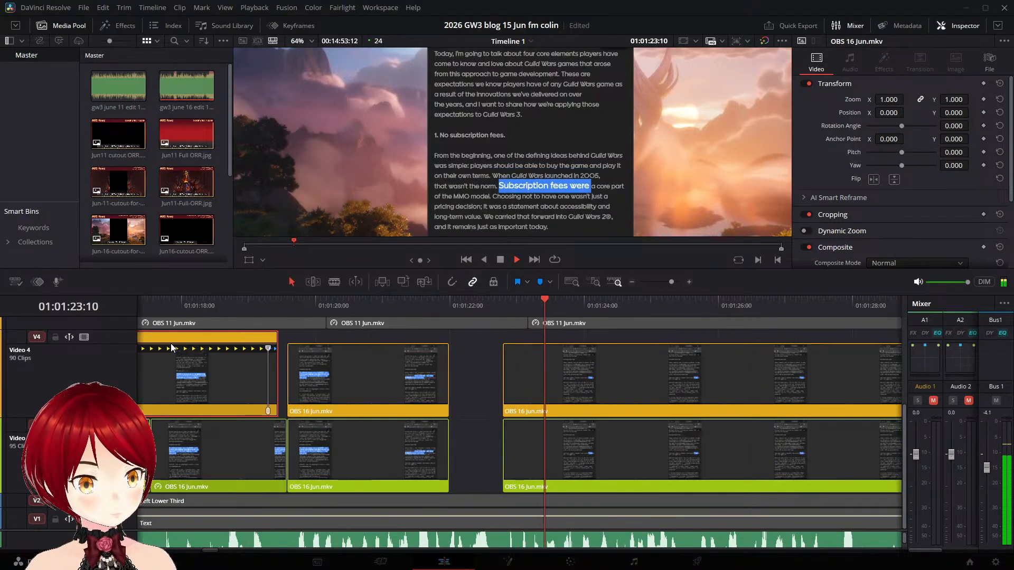
pyautogui.press('space')
# - Freeze the tail of the Video 3 "When Guild Wars launched" clip from 01:01:21:22 onward and extend it to the next clip
pyautogui.moveTo(461, 303); pyautogui.dragTo(447, 306)
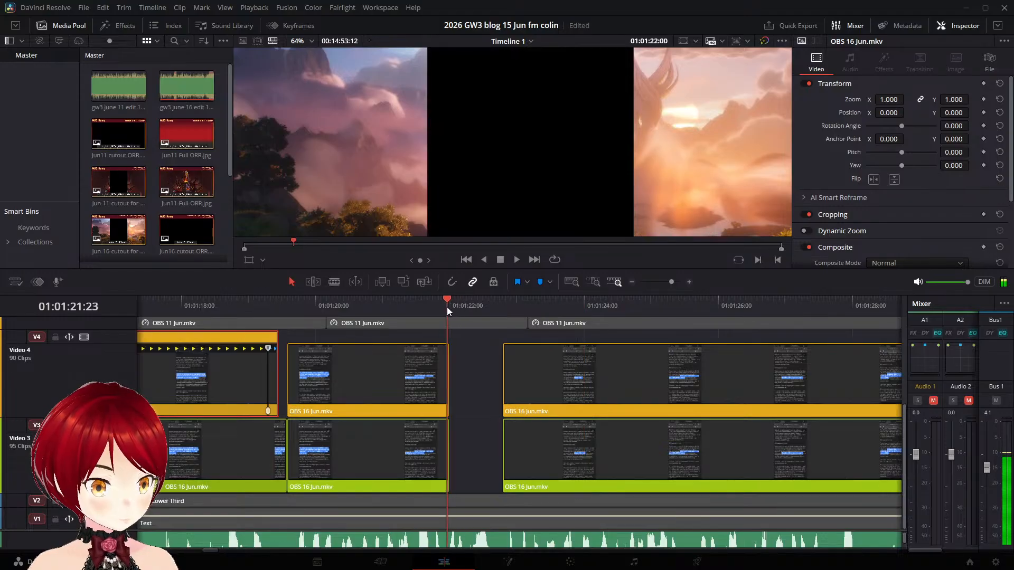
pyautogui.press('Right')
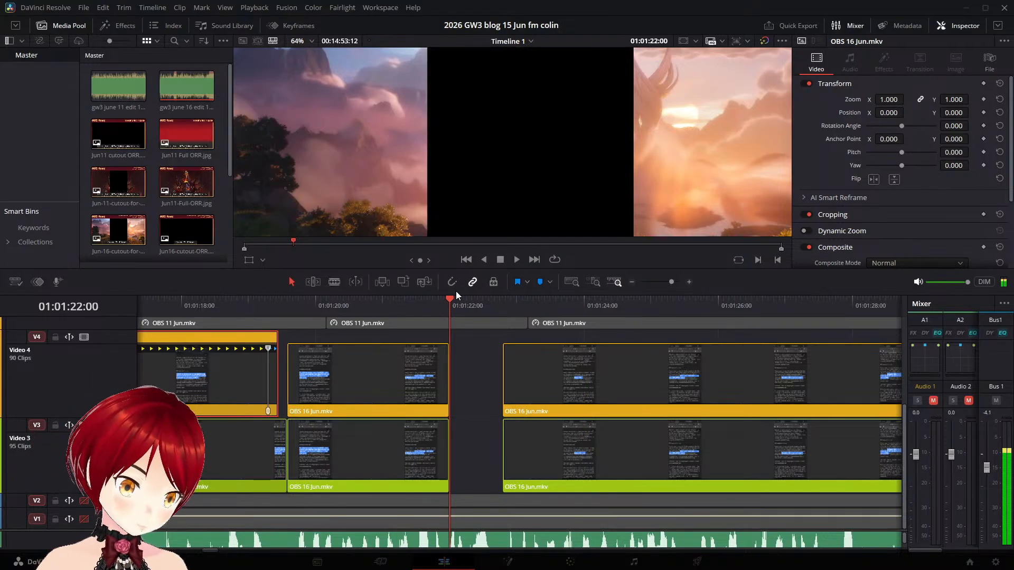
pyautogui.press('Left')
pyautogui.press('Right')
pyautogui.press('Right')
pyautogui.press('Left')
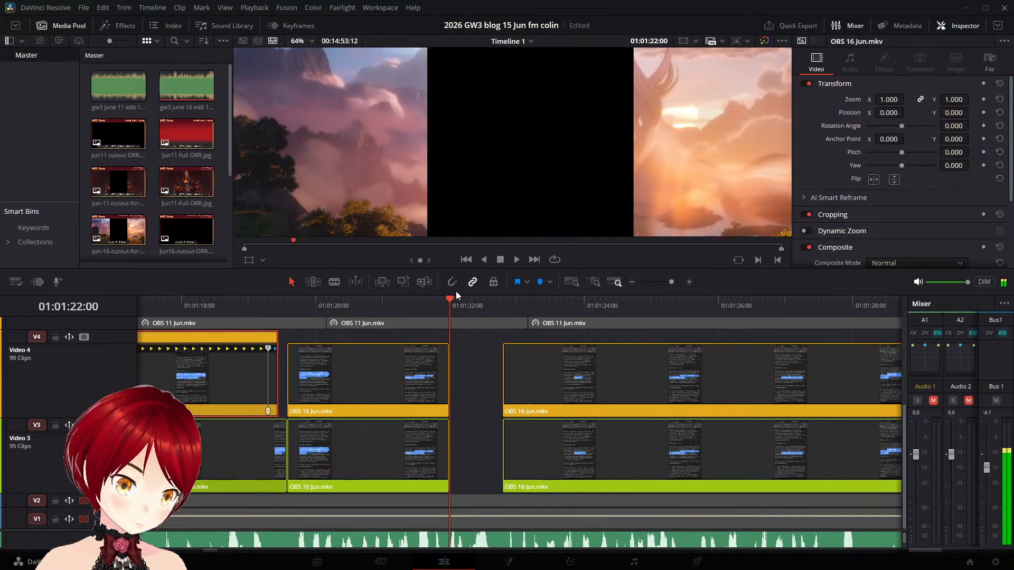
pyautogui.press('Left')
pyautogui.press('Right')
pyautogui.press('Left')
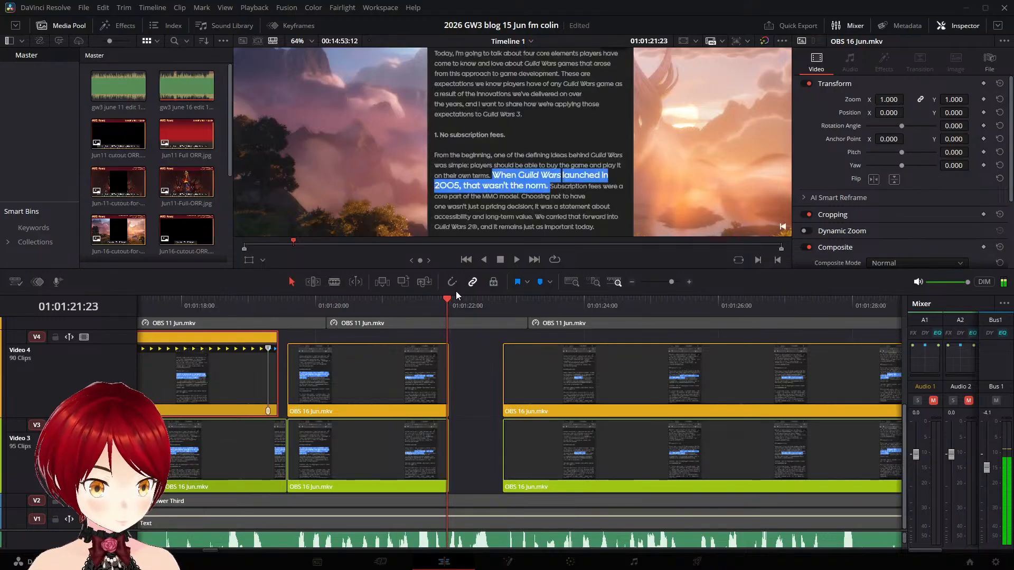
pyautogui.press('Right')
pyautogui.hscroll(-3, 462, 385)
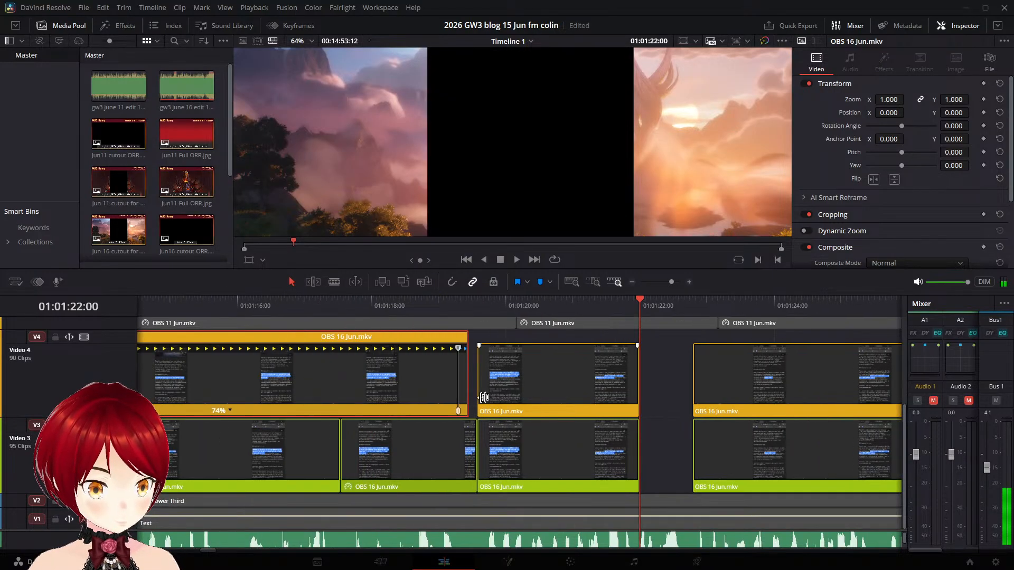
pyautogui.press('Right')
pyautogui.press('Left')
pyautogui.press('Left')
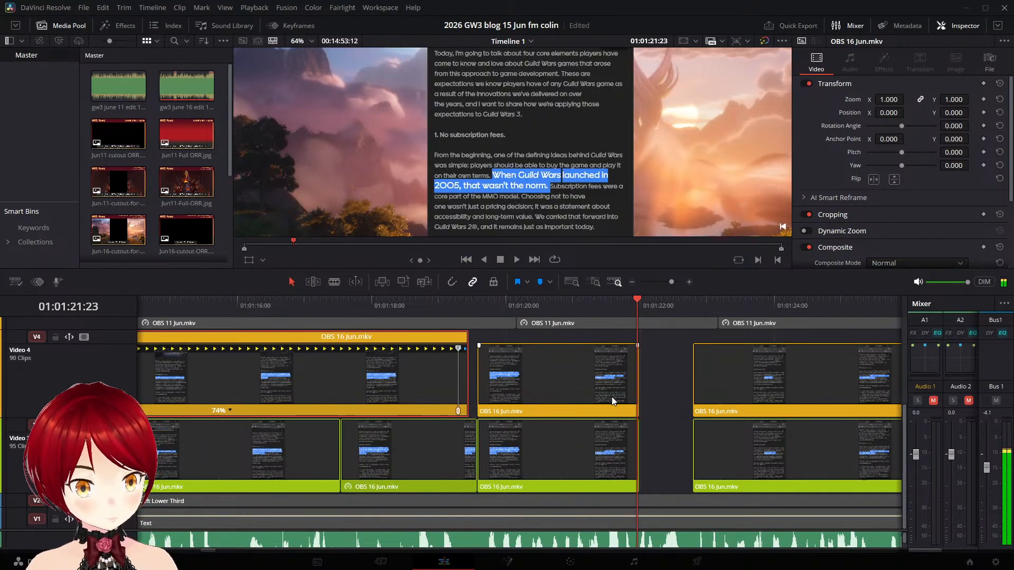
pyautogui.press('Right')
pyautogui.press('Left')
pyautogui.press('Left')
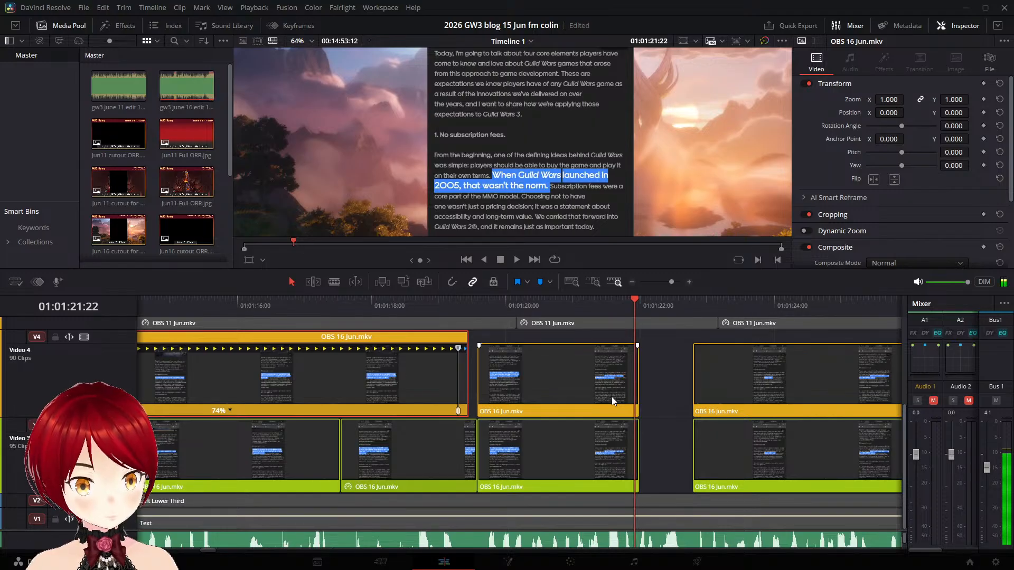
pyautogui.rightClick(610, 458)
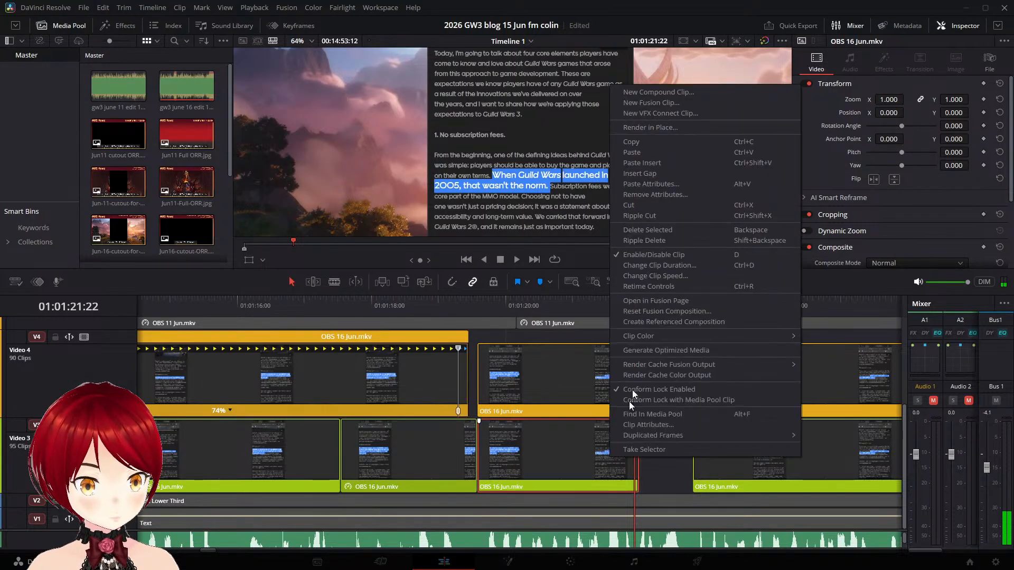
pyautogui.click(680, 277)
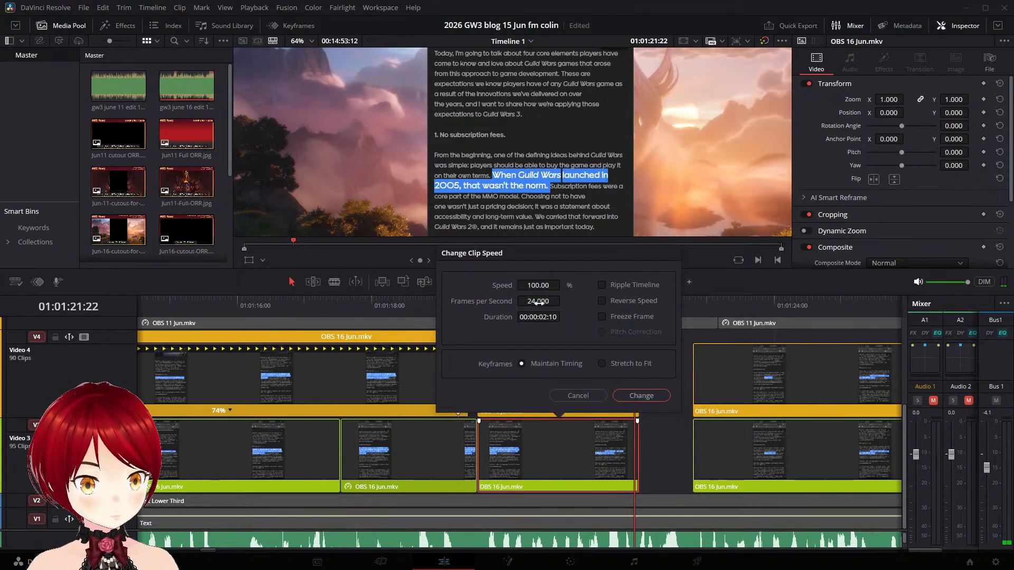
pyautogui.click(604, 316)
pyautogui.click(636, 394)
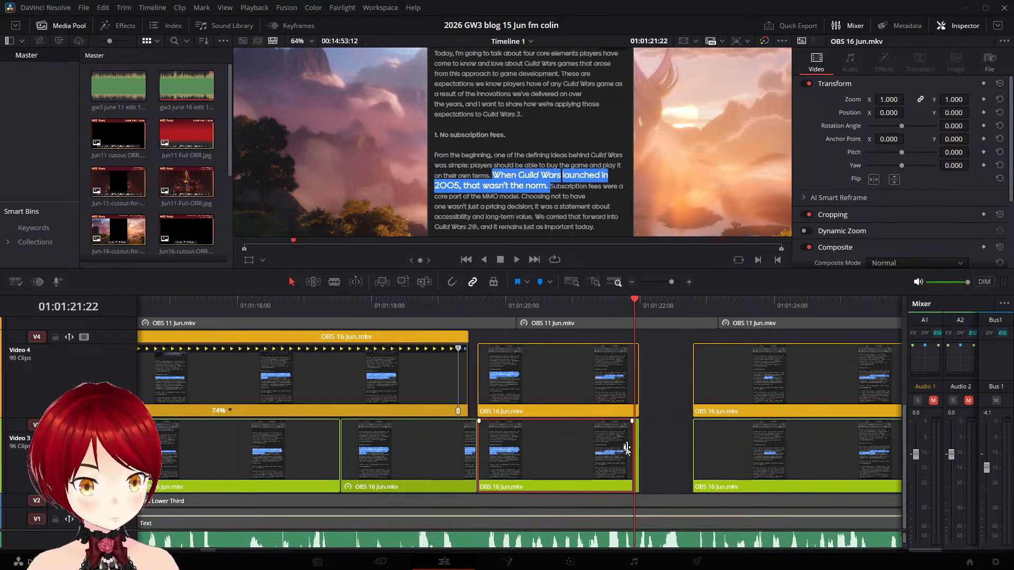
pyautogui.moveTo(639, 447); pyautogui.dragTo(692, 444)
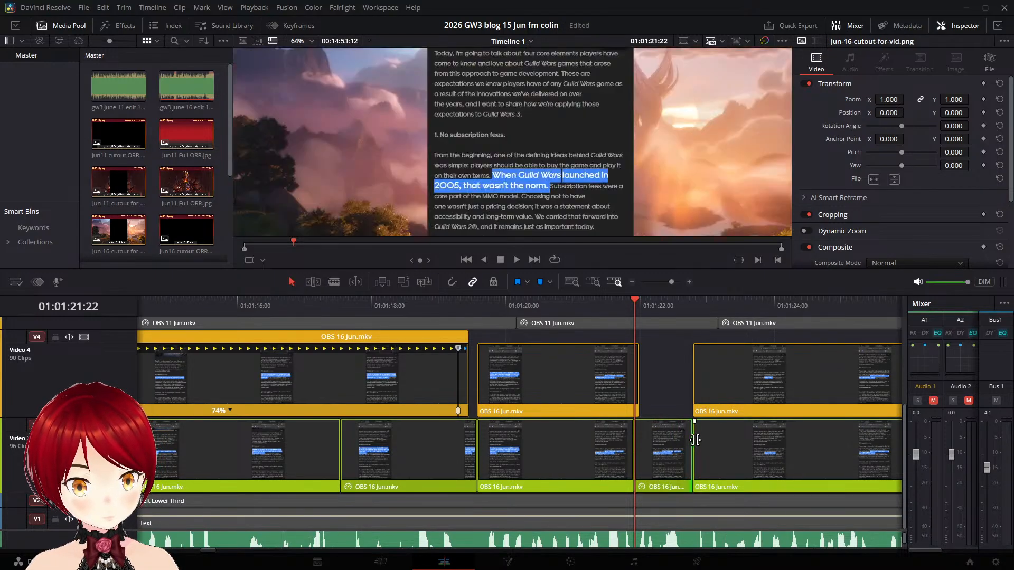
# - Add a speed point at 01:01:21:21 in the Video 4 "When Guild Wars launched" clip and slow it to 74% toward the next clip
pyautogui.click(633, 294)
pyautogui.click(581, 357)
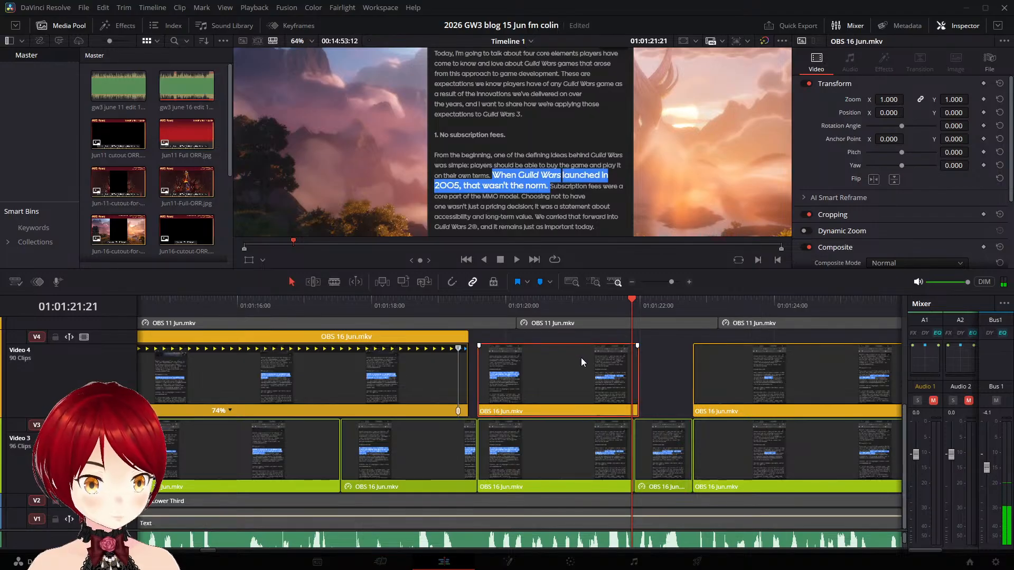
pyautogui.hotkey('ctrl', 'r')
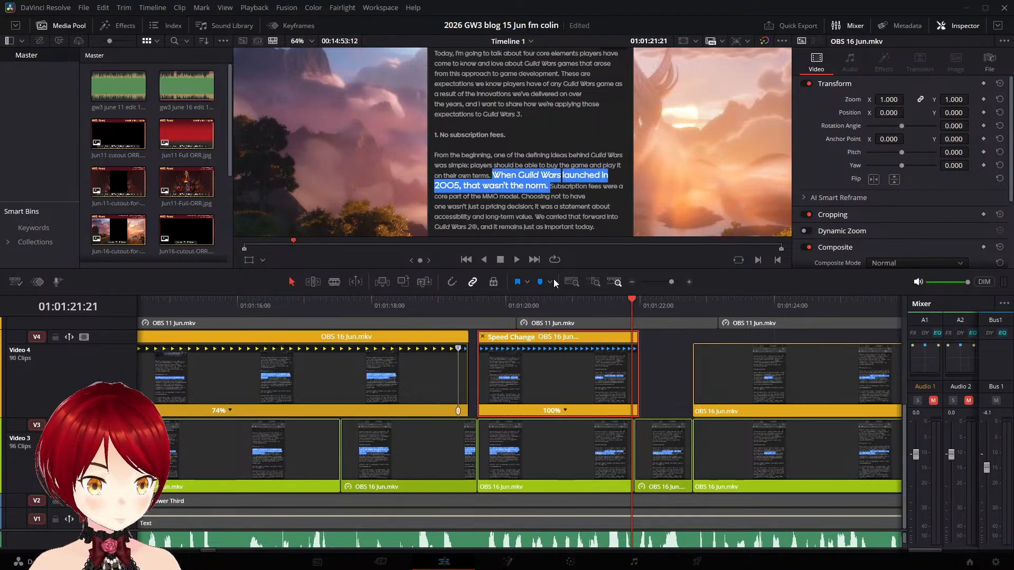
pyautogui.click(566, 410)
pyautogui.click(585, 428)
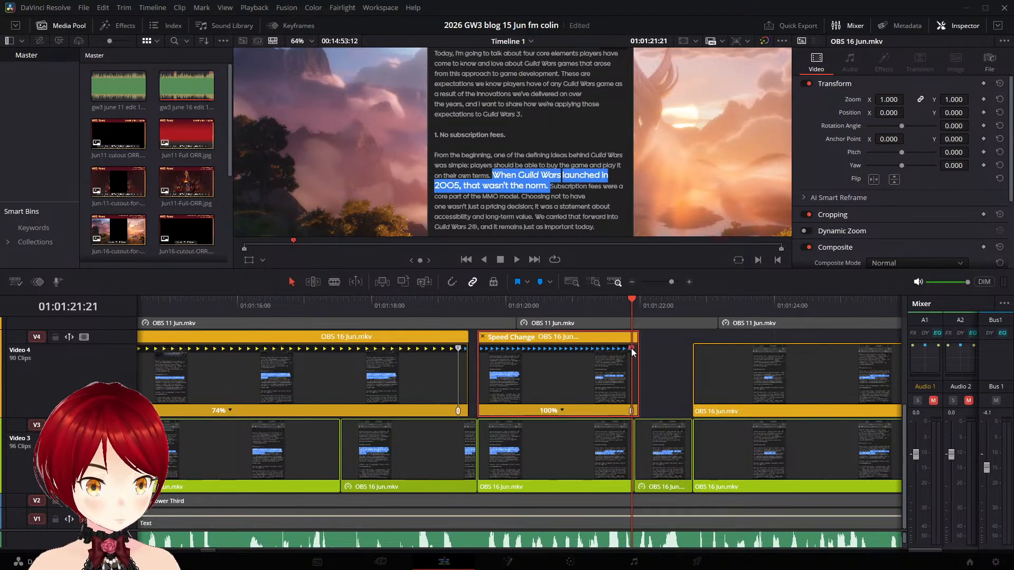
pyautogui.moveTo(632, 350); pyautogui.dragTo(686, 356)
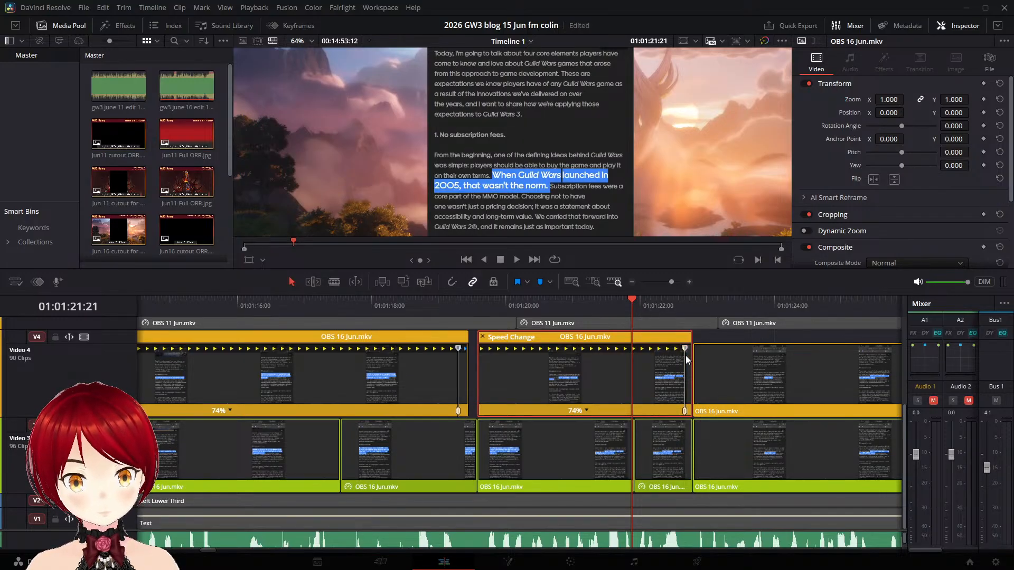
# - Play the timeline from 01:01:19:03 through the slowed clip and into the "Subscription fees" clip
pyautogui.click(447, 303)
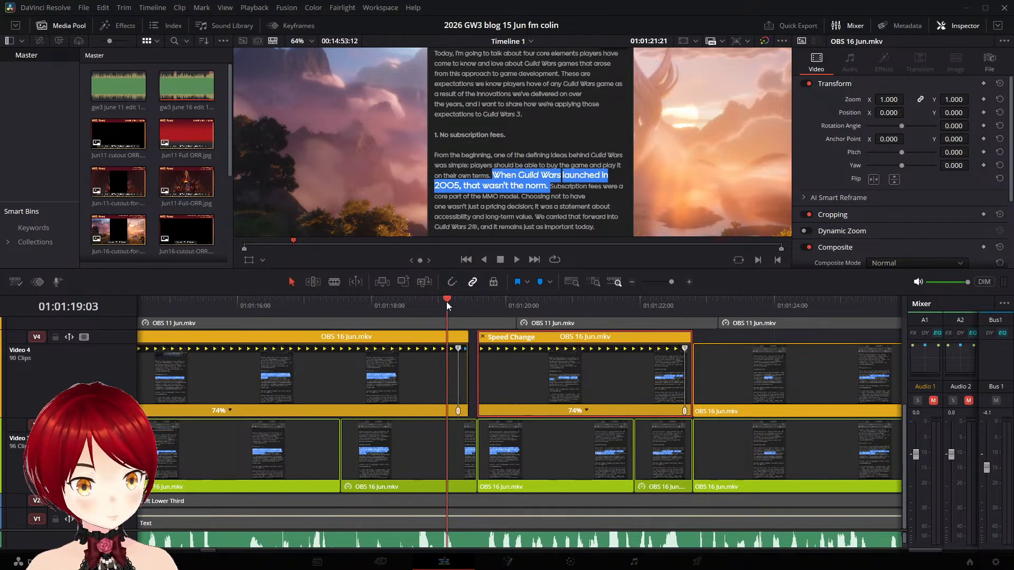
pyautogui.press('space')
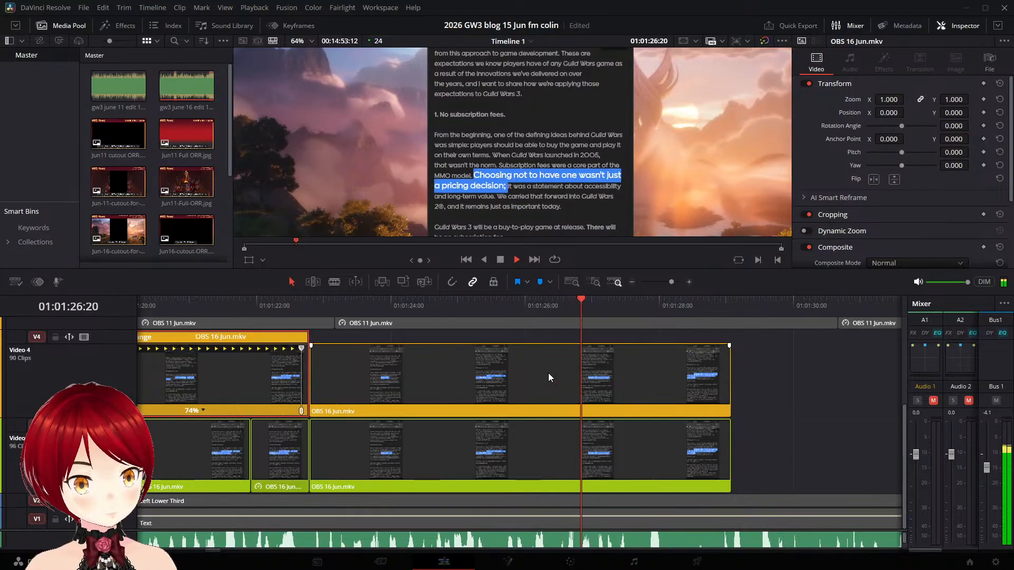
pyautogui.press('space')
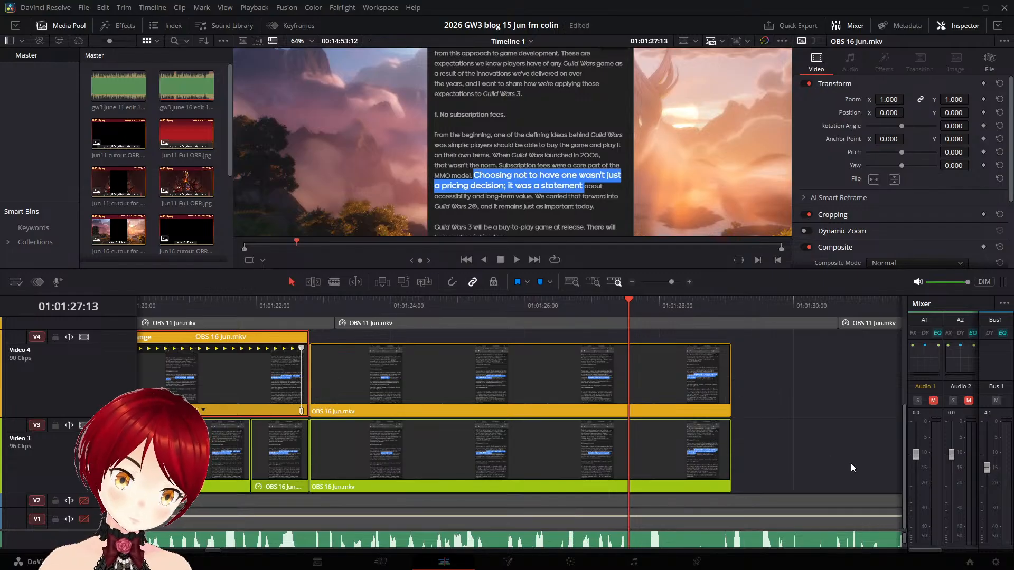
# - Freeze the tail of the Video 3 "Subscription fees" clip from 01:01:29:00 onward
pyautogui.scroll(-1, 779, 451)
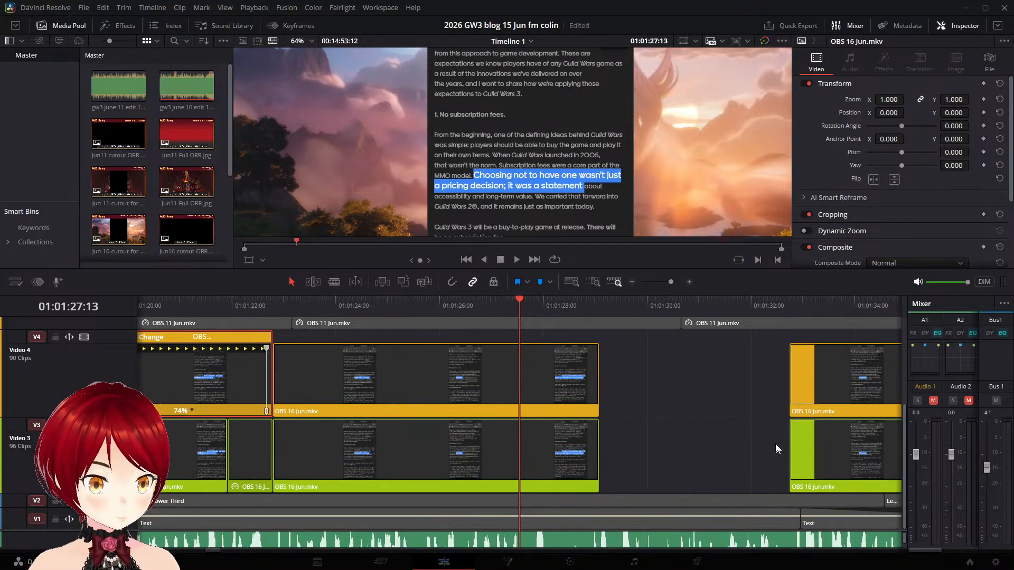
pyautogui.moveTo(521, 299); pyautogui.dragTo(600, 313)
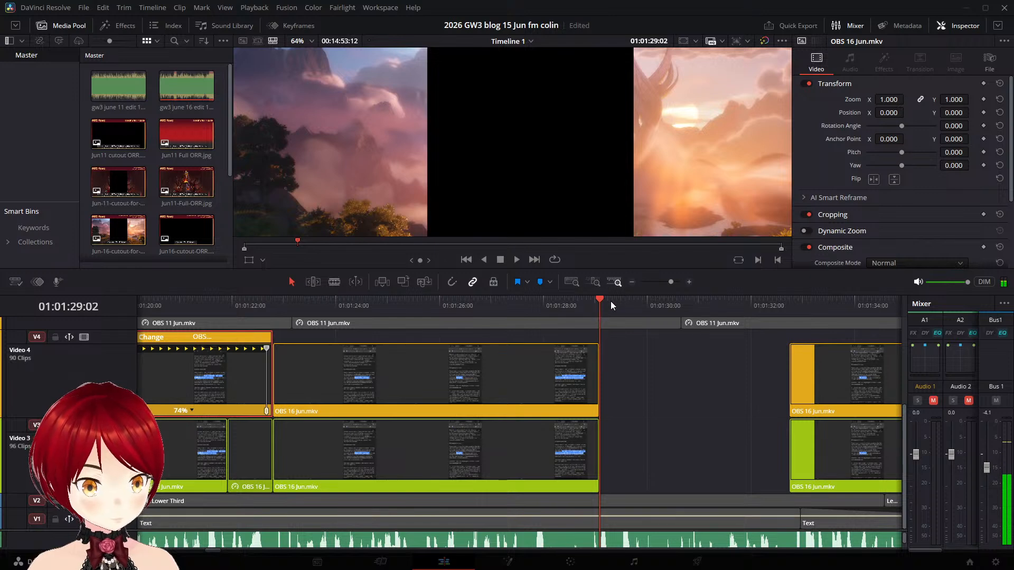
pyautogui.press('Left')
pyautogui.press('Right')
pyautogui.press('Left')
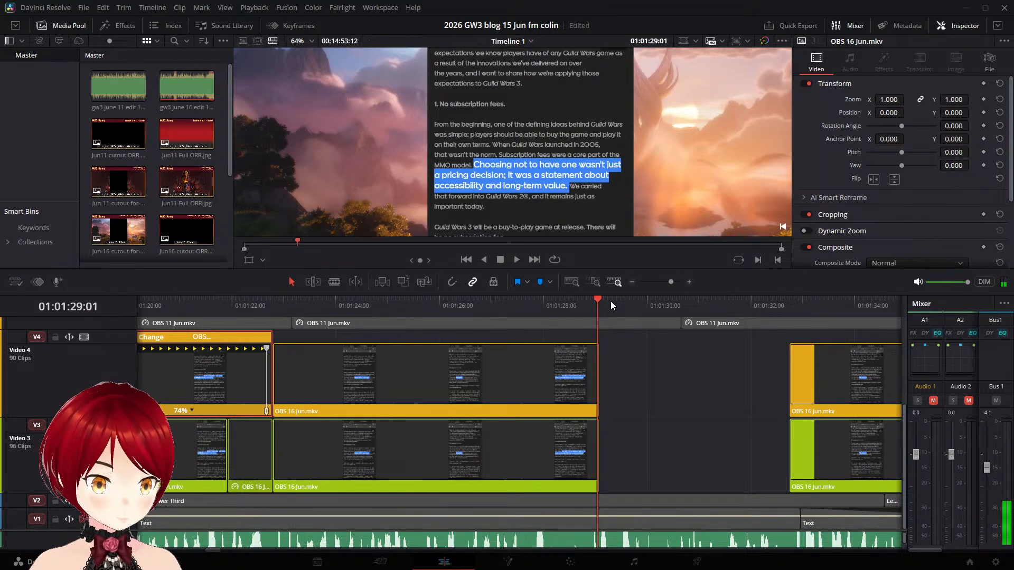
pyautogui.press('Left')
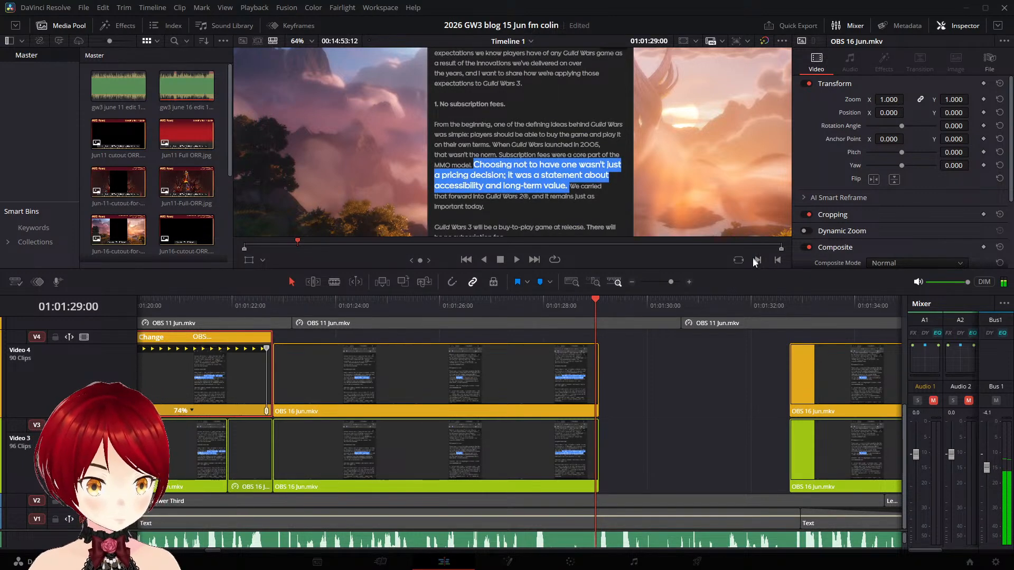
pyautogui.rightClick(570, 443)
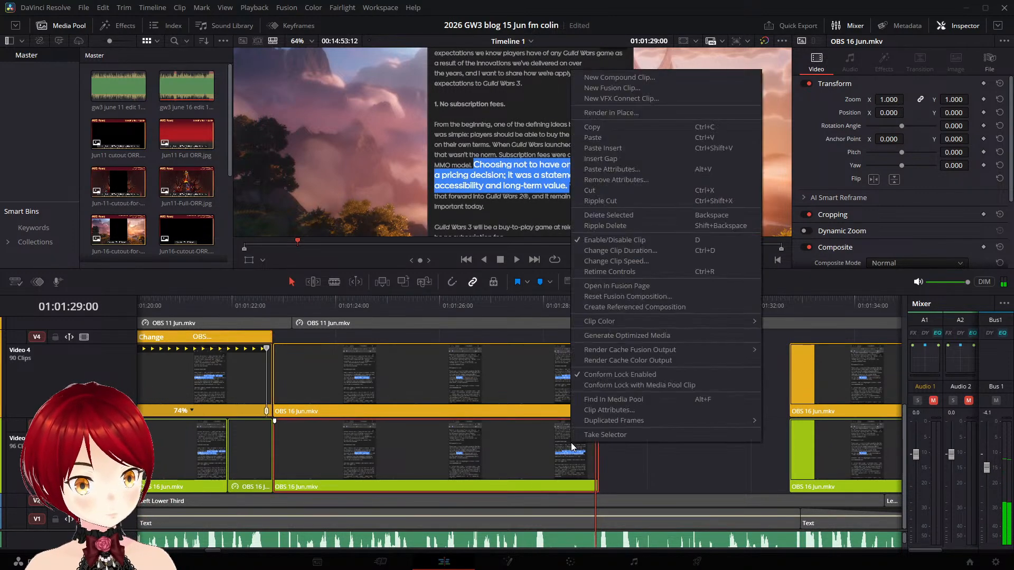
pyautogui.click(635, 262)
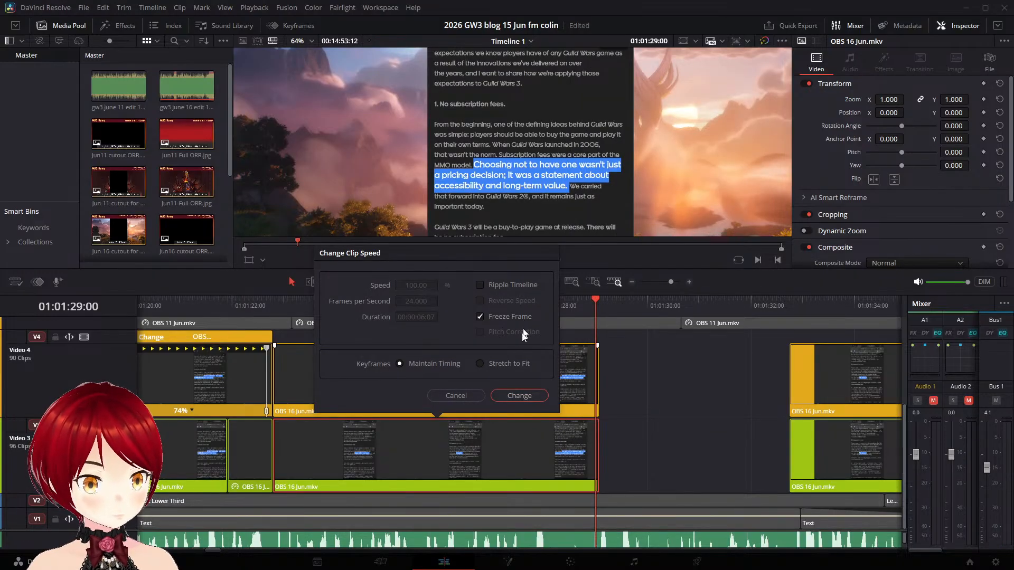
pyautogui.click(521, 396)
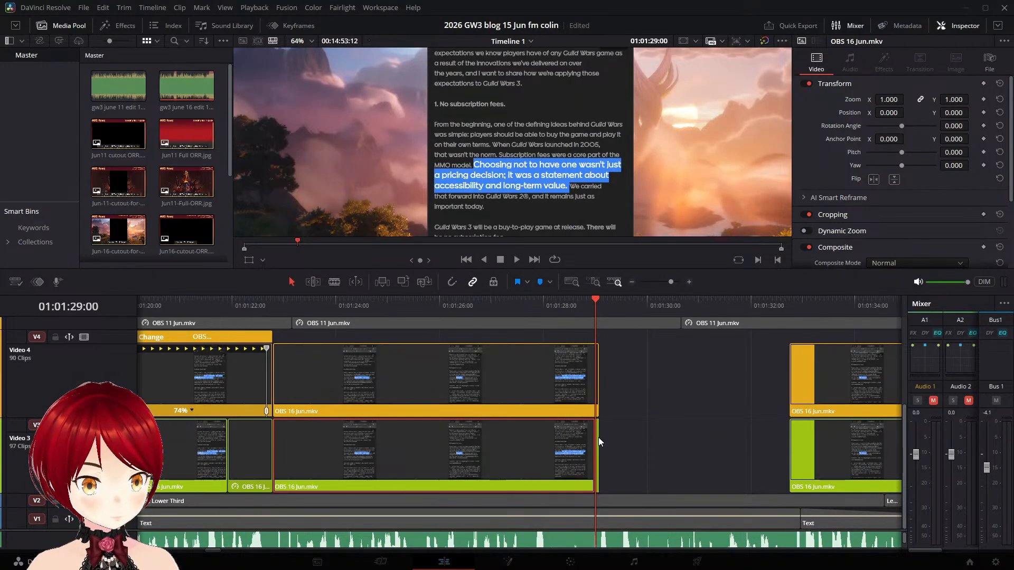
# - Extend the frozen tail of the Video 3 "Subscription fees" clip to the next clip and play into it
pyautogui.moveTo(598, 438); pyautogui.dragTo(800, 457)
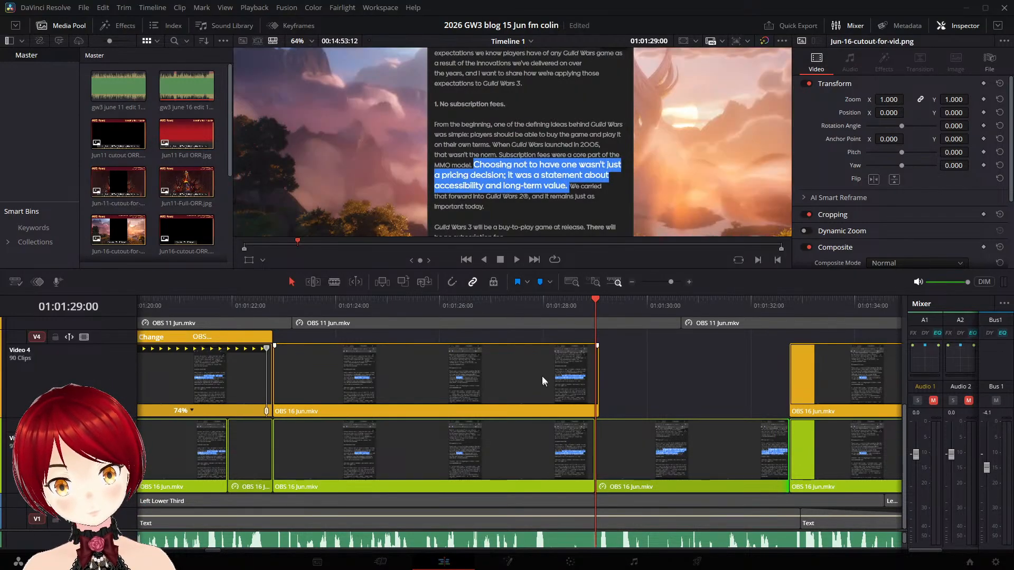
pyautogui.click(551, 306)
pyautogui.press('space')
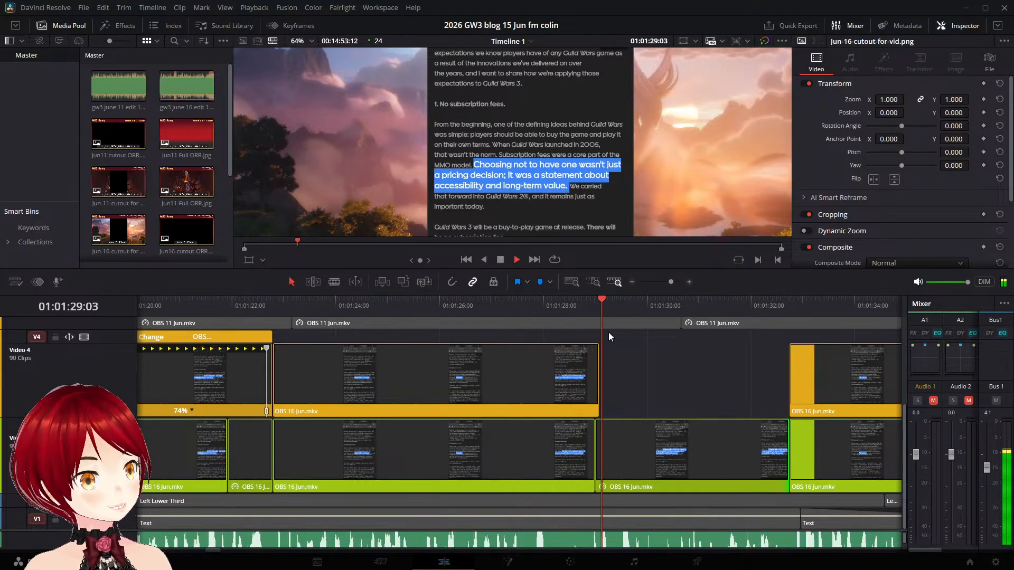
pyautogui.press('space')
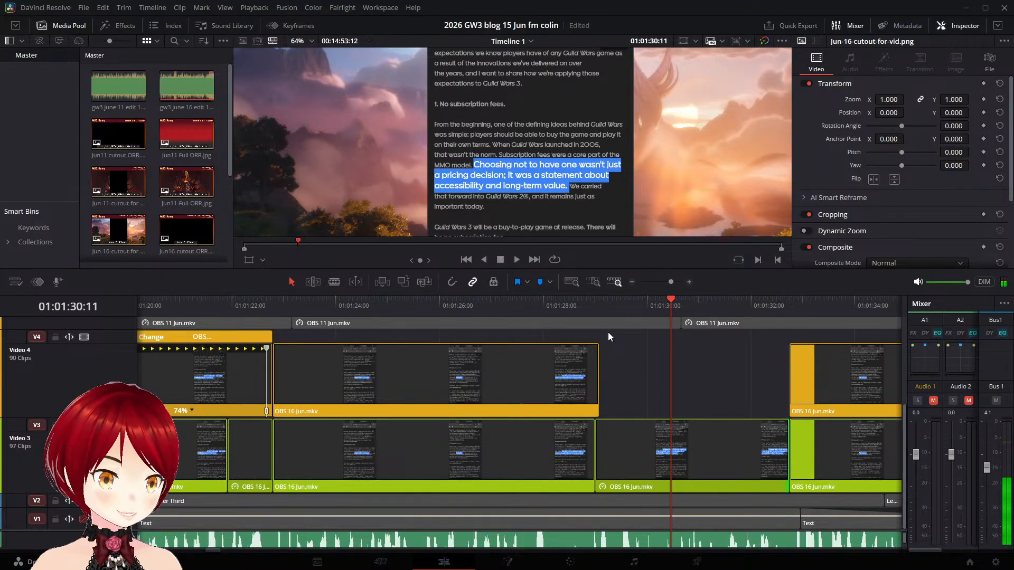
# - Show the retime controls on the Video 4 "Subscription fees" clip and move the playhead to 01:01:28:23 near its end
pyautogui.click(566, 394)
pyautogui.hotkey('ctrl', 'r')
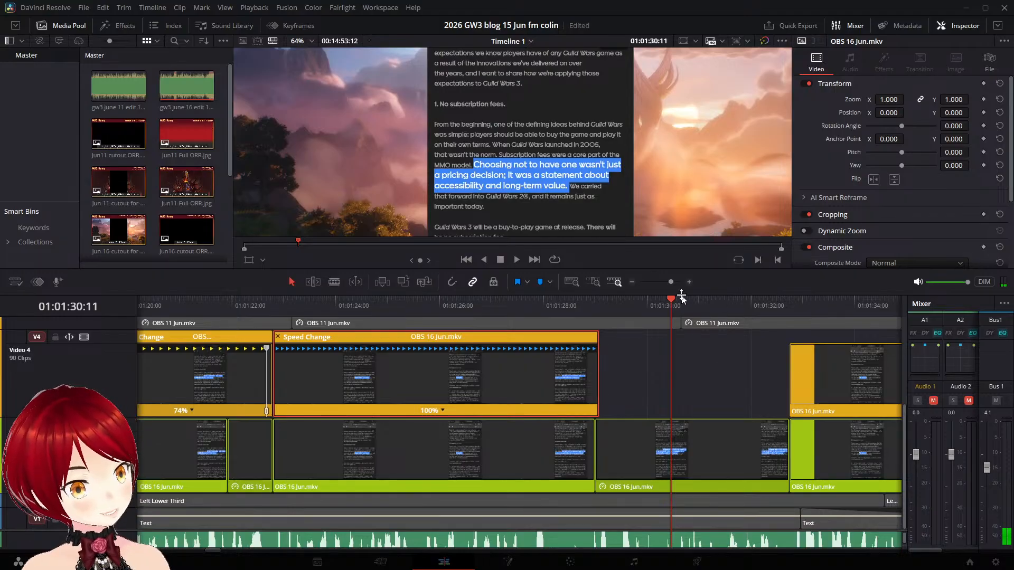
pyautogui.moveTo(671, 298); pyautogui.dragTo(595, 299)
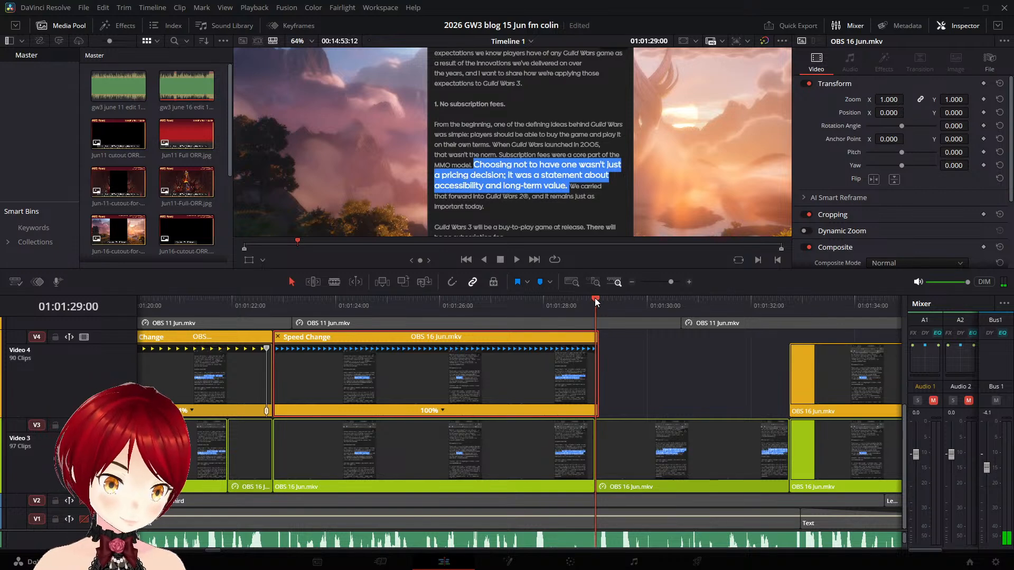
pyautogui.moveTo(595, 298); pyautogui.dragTo(596, 297)
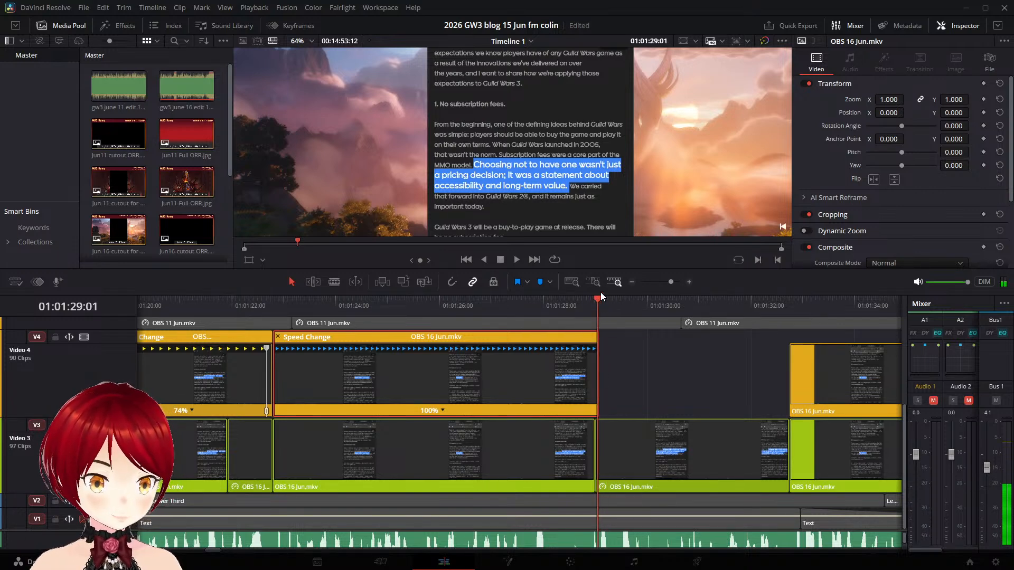
pyautogui.press('Left')
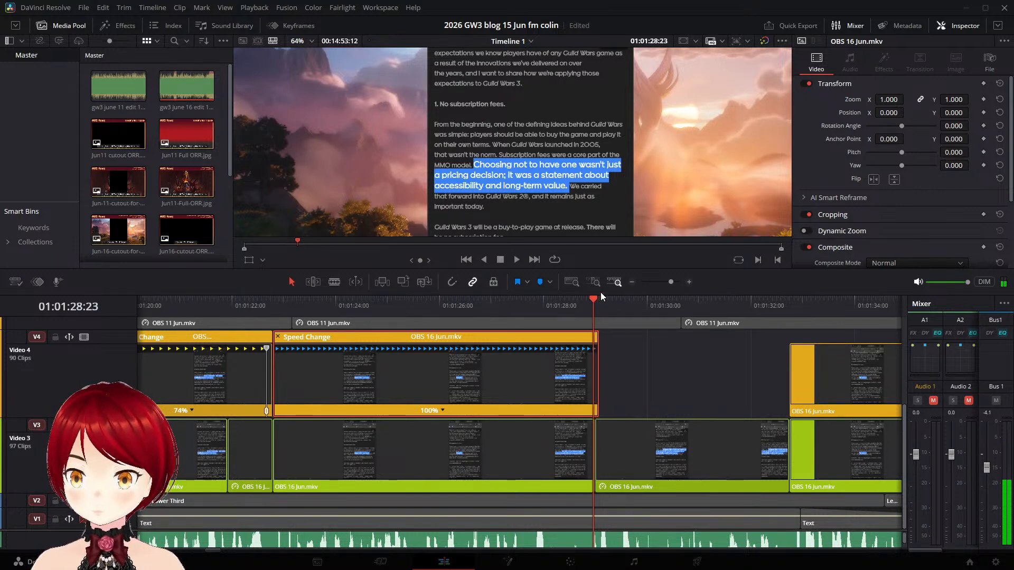
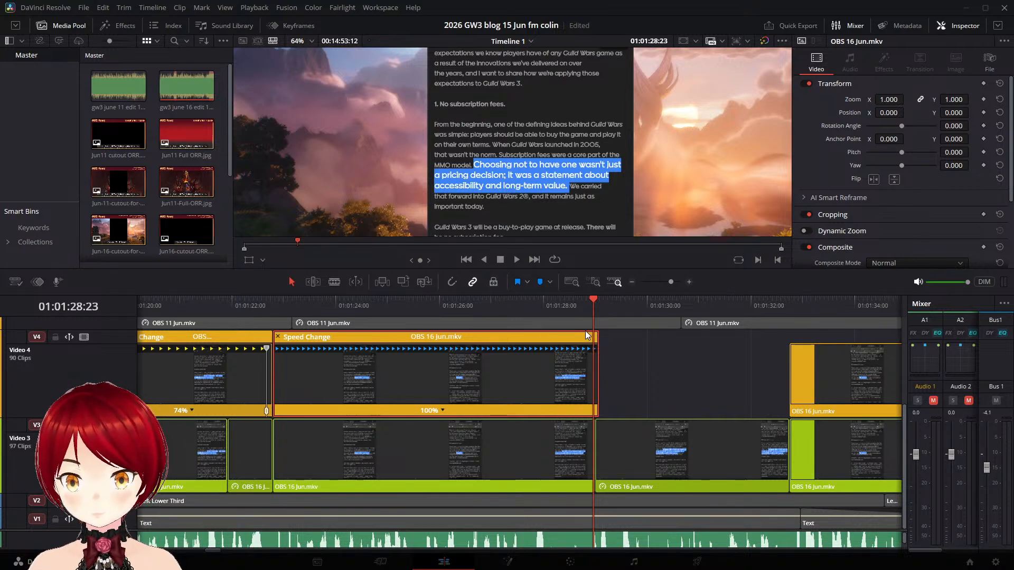
# - Add a speed point at 01:01:28:23 on the Video 4 "Subscription fees" clip and try to stretch the retimed segment toward the next clip
pyautogui.scroll(3, 586, 331)
pyautogui.scroll(-3, 586, 346)
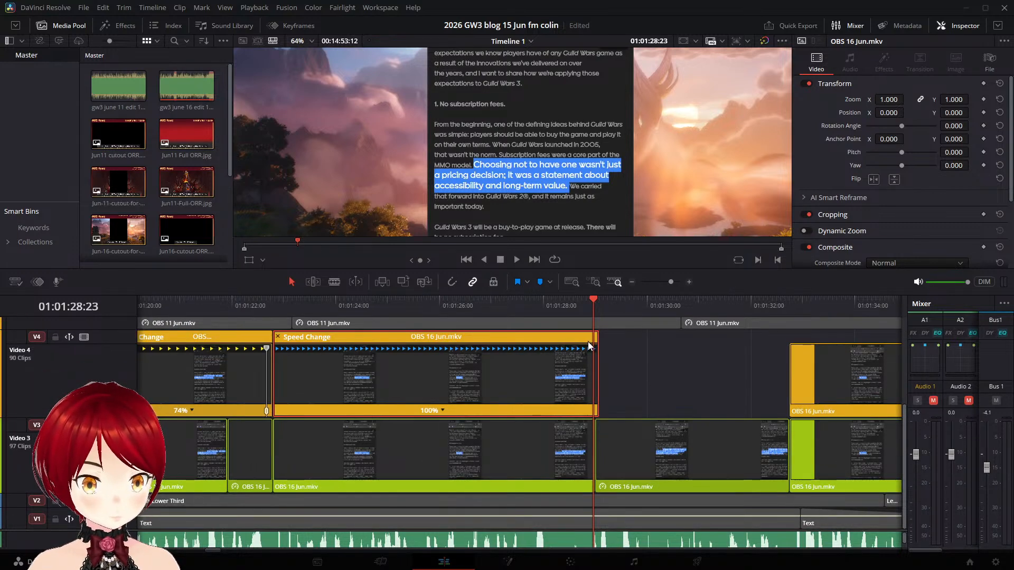
pyautogui.click(443, 411)
pyautogui.click(463, 427)
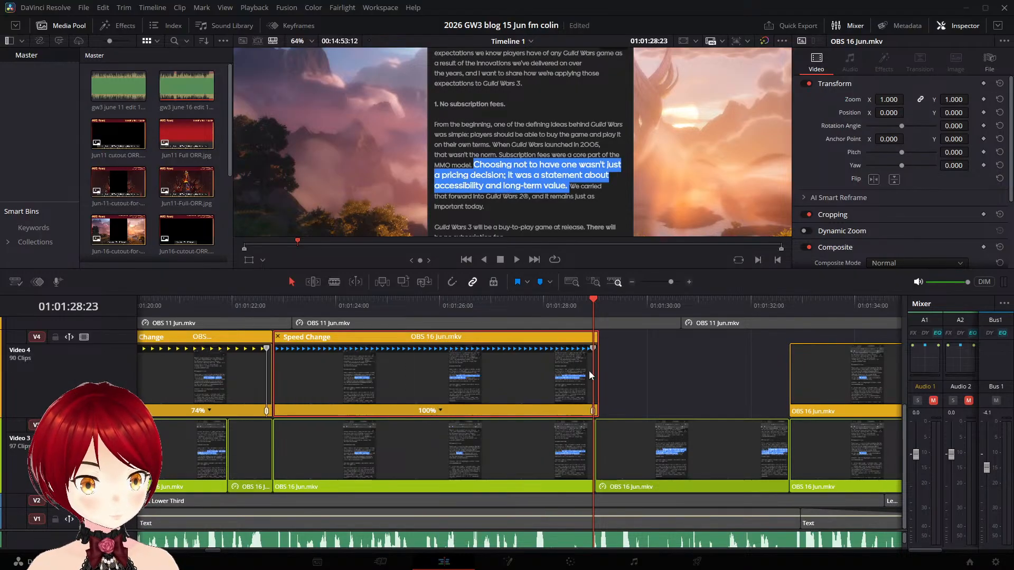
pyautogui.moveTo(591, 350); pyautogui.dragTo(747, 365)
pyautogui.hotkey('ctrl', 'z')
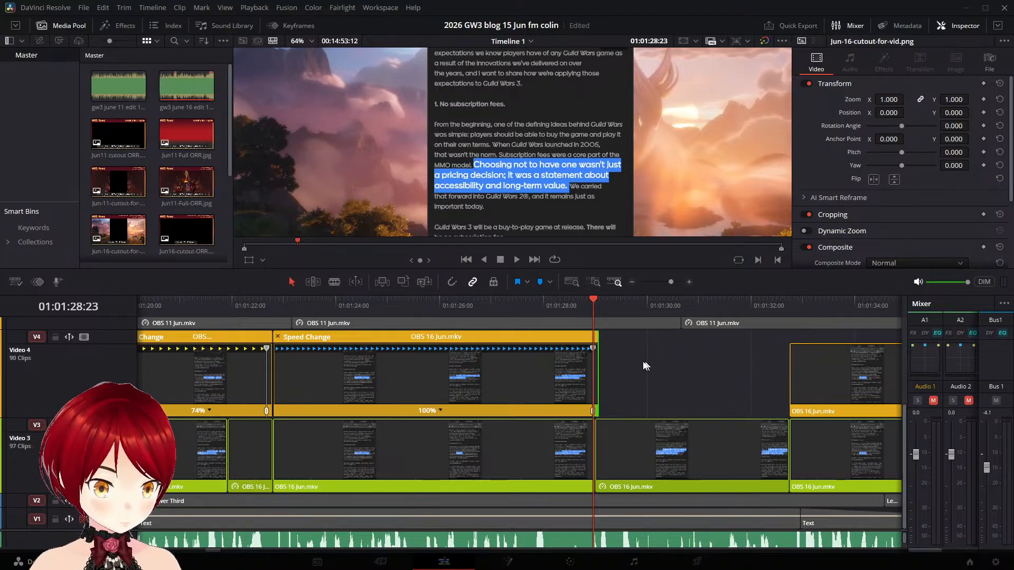
pyautogui.moveTo(587, 349); pyautogui.dragTo(693, 356)
pyautogui.hotkey('ctrl', 'z')
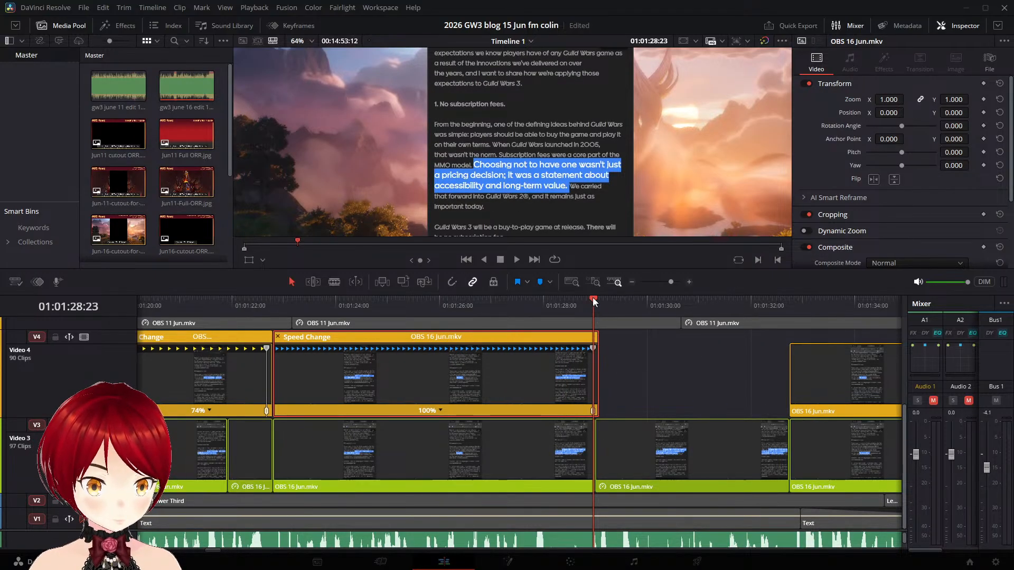
# - Try moving the Video 4 clip's speed point earlier, then undo back past the Video 3 frozen tail extension
pyautogui.click(650, 308)
pyautogui.moveTo(591, 349)
pyautogui.mouseDown()
pyautogui.moveTo(637, 348)
pyautogui.moveTo(571, 348)
pyautogui.mouseUp()
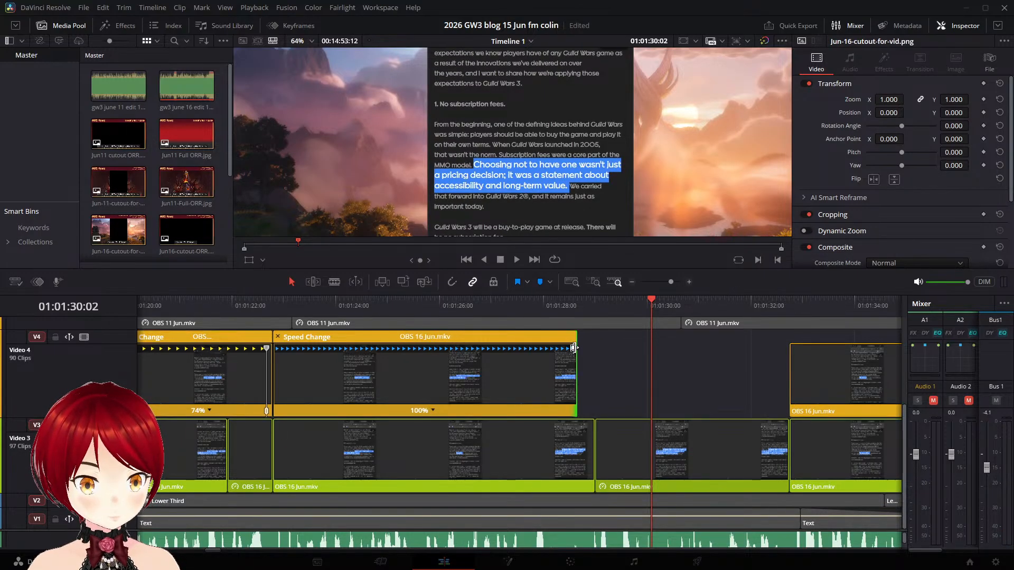
pyautogui.hotkey('ctrl', 'z')
pyautogui.hotkey('ctrl', 'z')
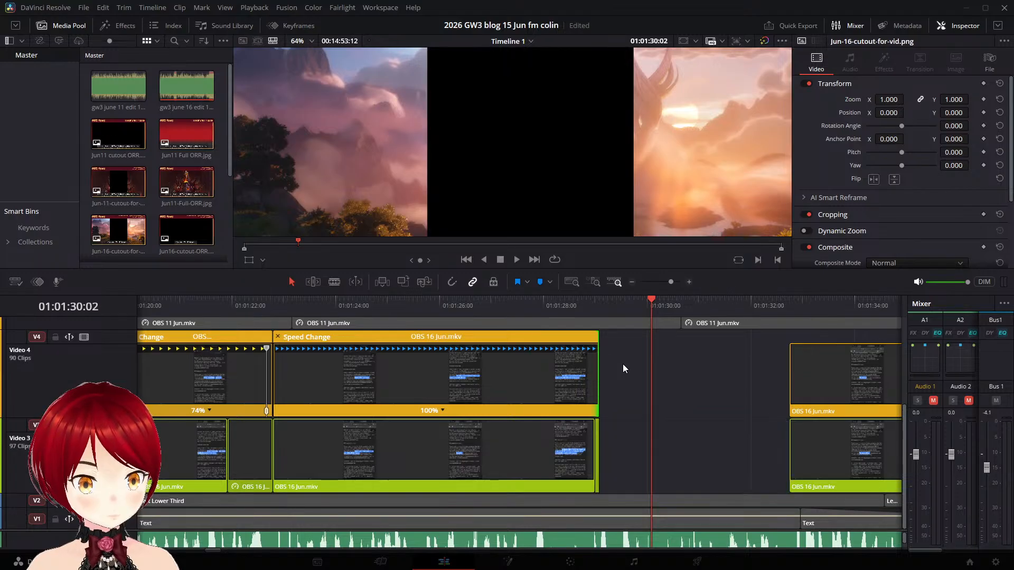
# - Extend the frozen tail of the Video 3 "Subscription fees" clip again until it meets the next clip
pyautogui.click(632, 407)
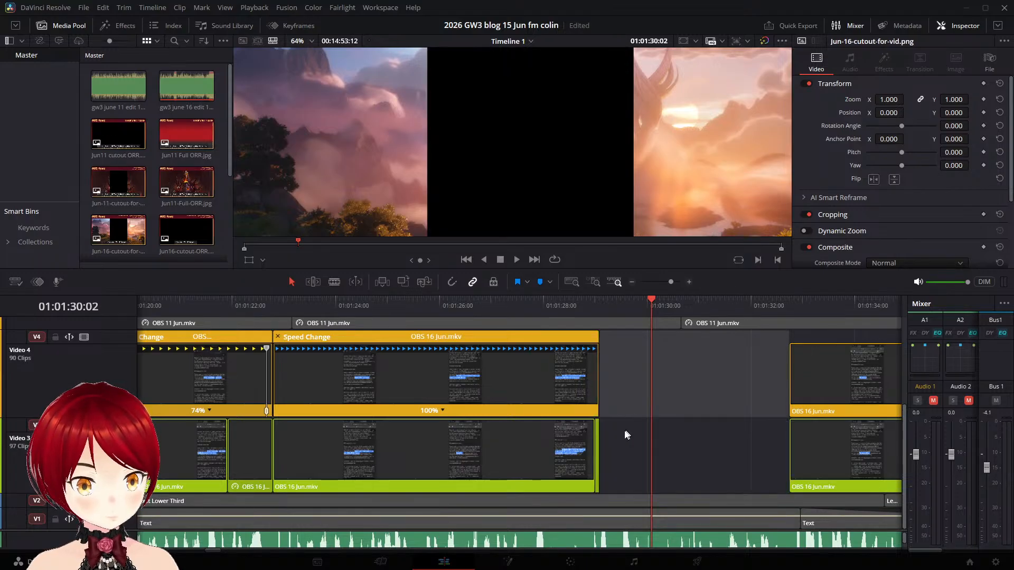
pyautogui.click(600, 444)
pyautogui.moveTo(600, 444); pyautogui.dragTo(792, 452)
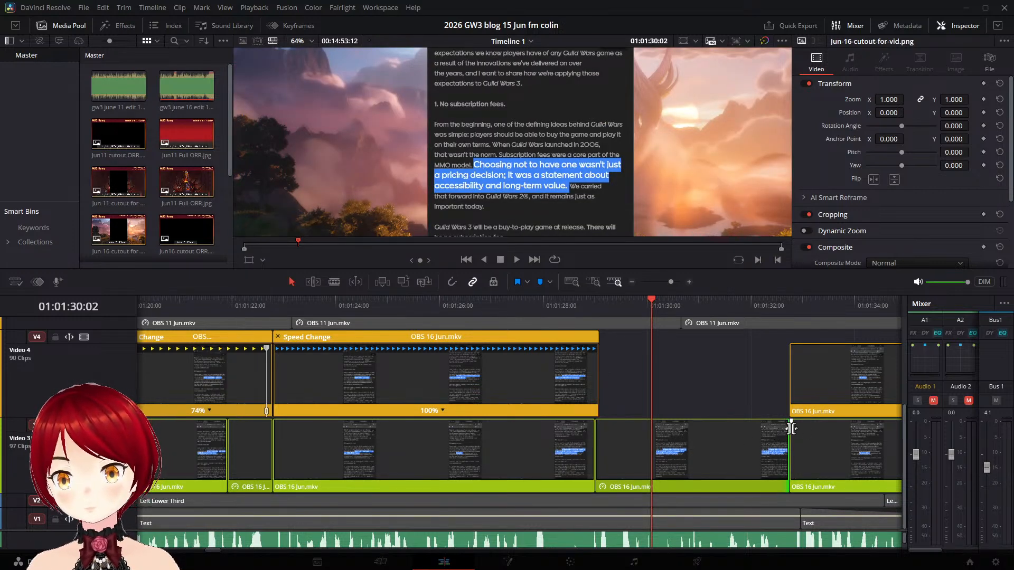
# - Add a speed point at 01:01:28:19 on the Video 4 "Subscription fees" clip and slow the segment before it to 63%
pyautogui.click(559, 388)
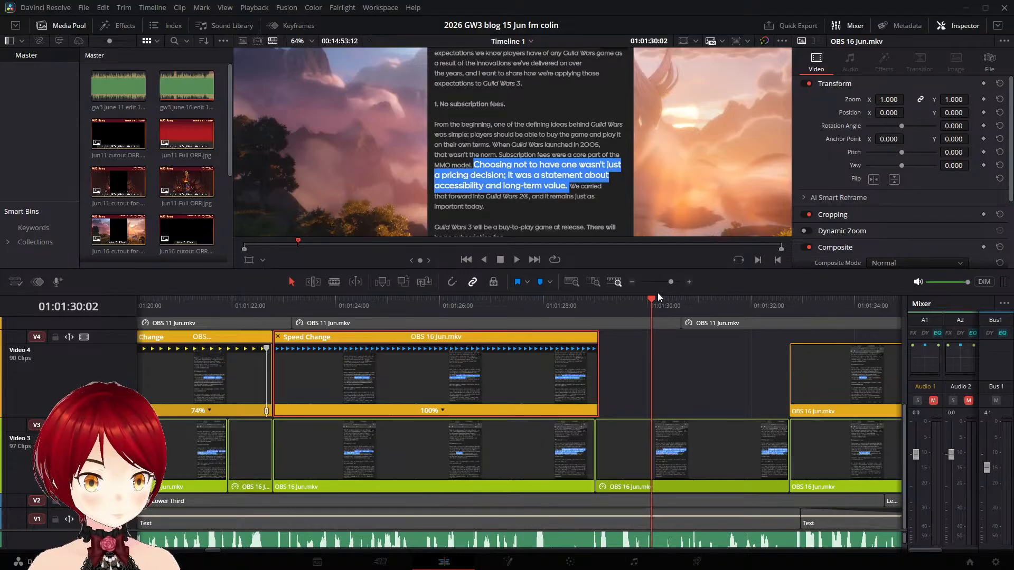
pyautogui.moveTo(653, 303); pyautogui.dragTo(585, 301)
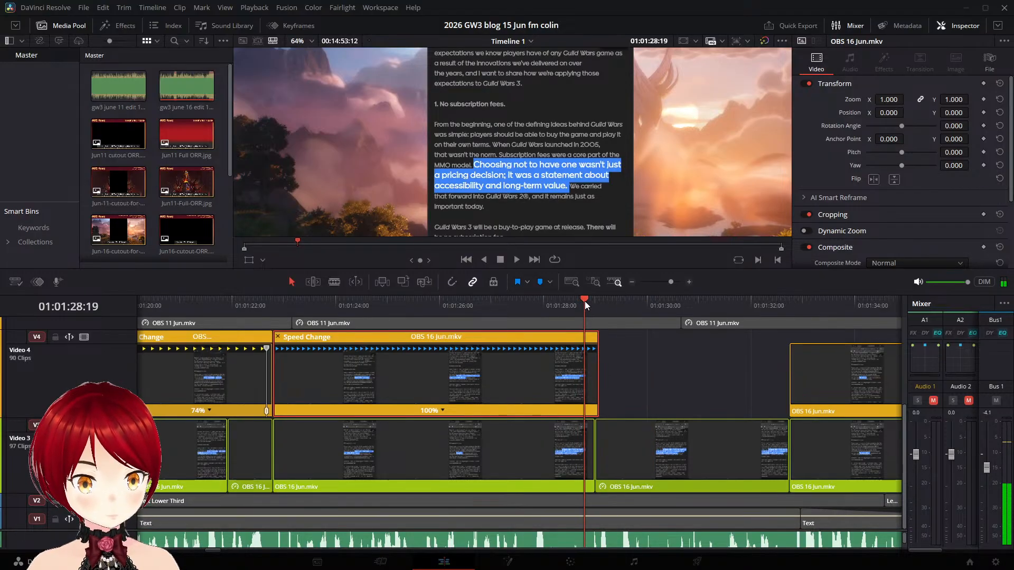
pyautogui.click(442, 411)
pyautogui.click(452, 426)
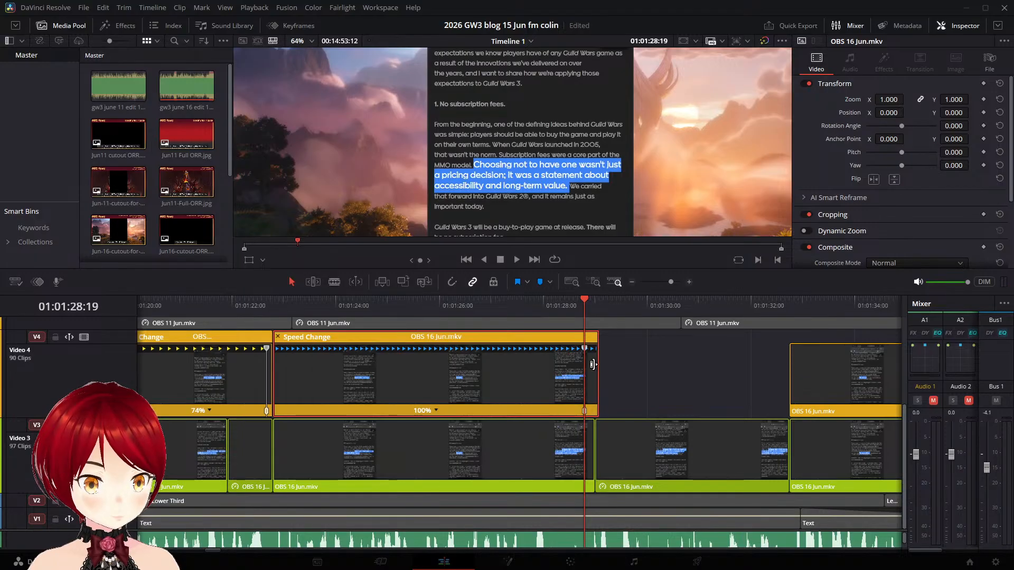
pyautogui.moveTo(585, 350); pyautogui.dragTo(767, 374)
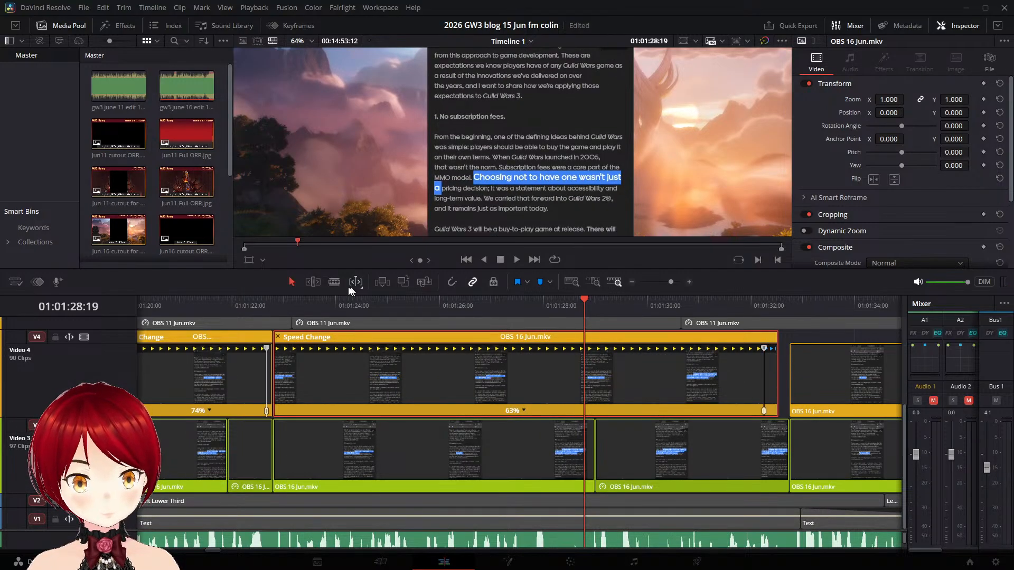
# - Play the slowed Video 4 clip from its start, shorten its segment to 95% speed, and reset it to 100%
pyautogui.click(275, 307)
pyautogui.click(516, 261)
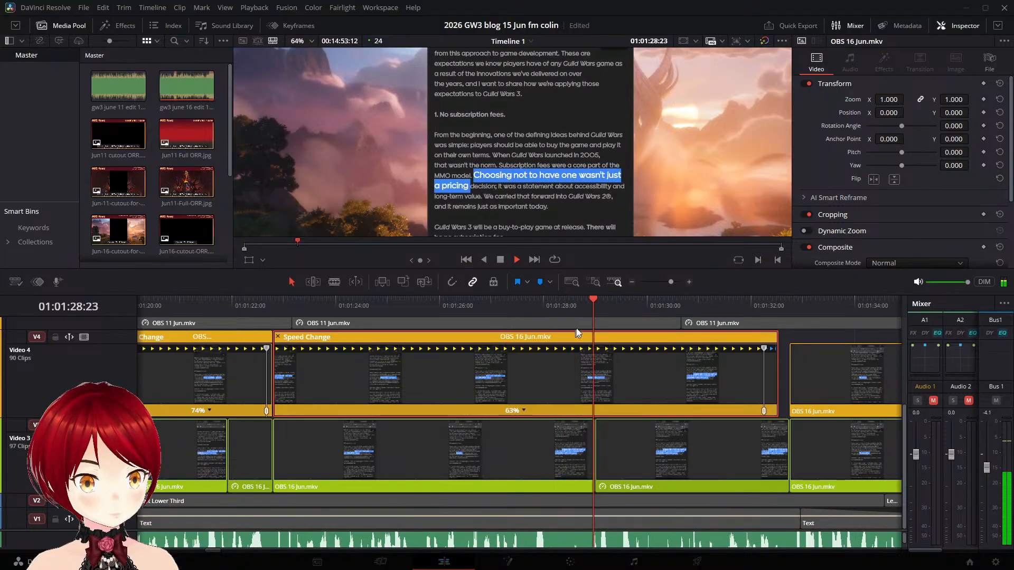
pyautogui.click(500, 259)
pyautogui.moveTo(762, 350); pyautogui.dragTo(615, 344)
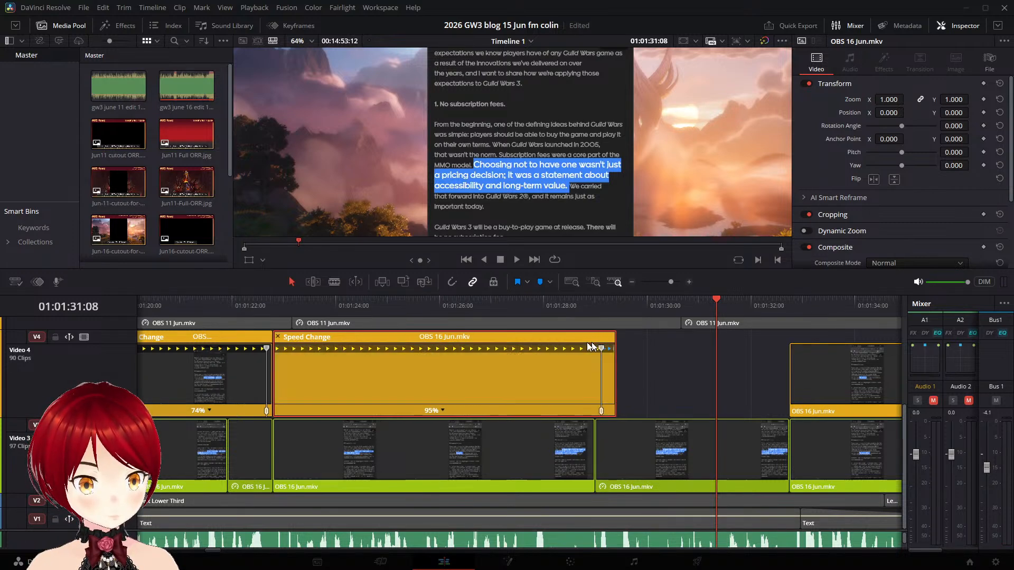
pyautogui.click(443, 409)
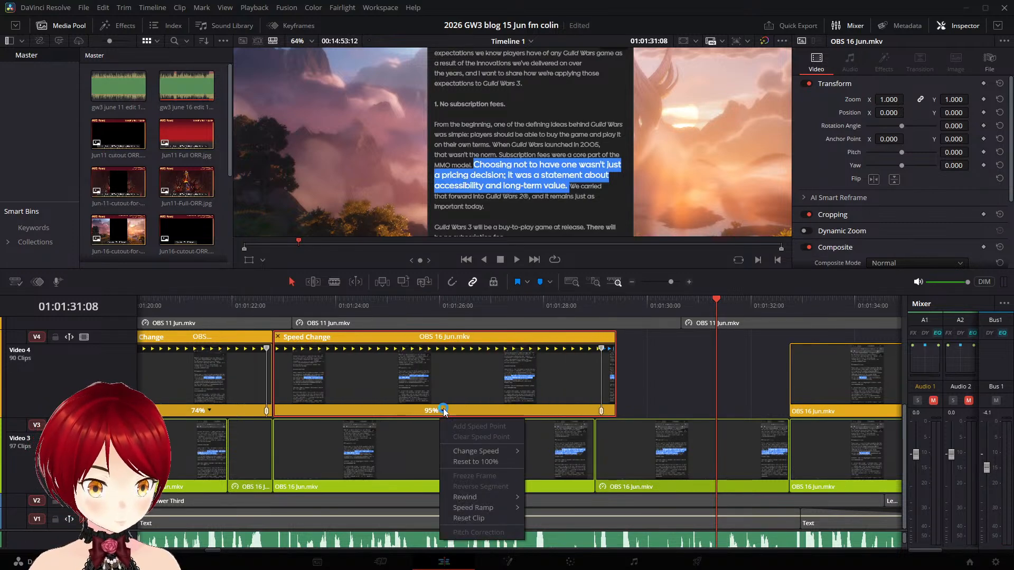
pyautogui.click(466, 463)
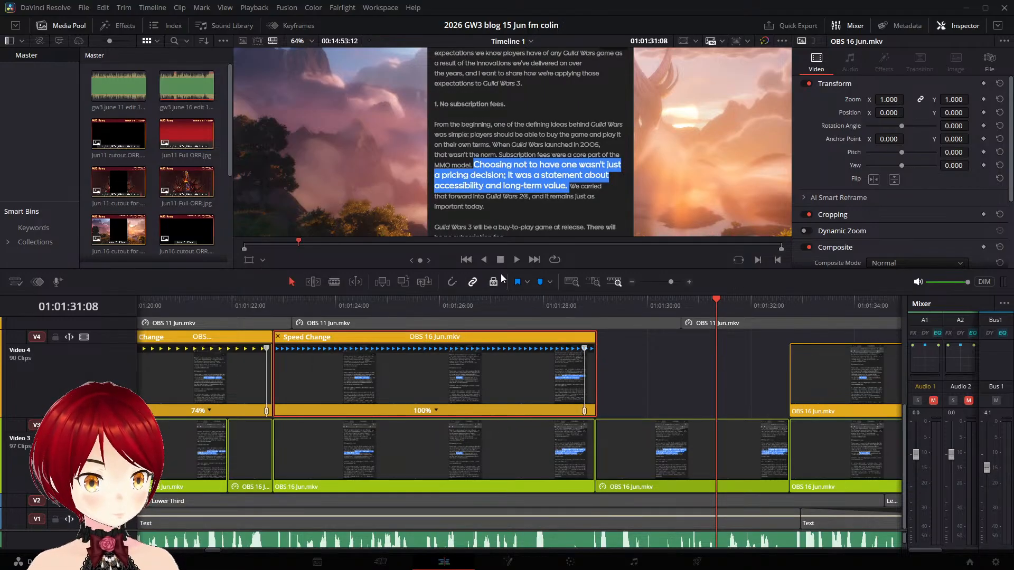
# - Play the Video 4 "Subscription fees" clip from 01:01:22:21, from 01:01:21:01 and from 01:01:24:12 to compare its highlights with the narration
pyautogui.click(279, 312)
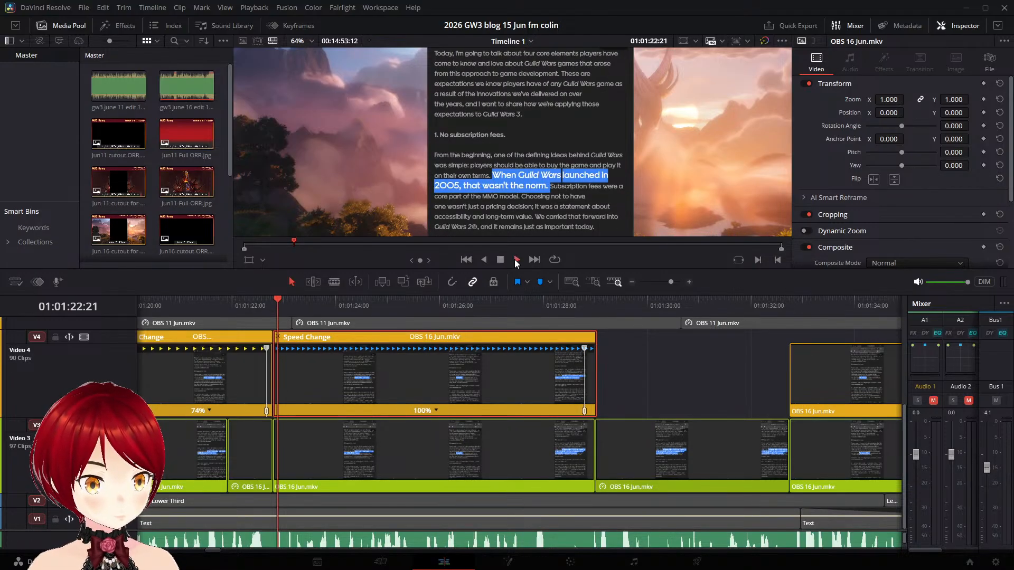
pyautogui.click(516, 260)
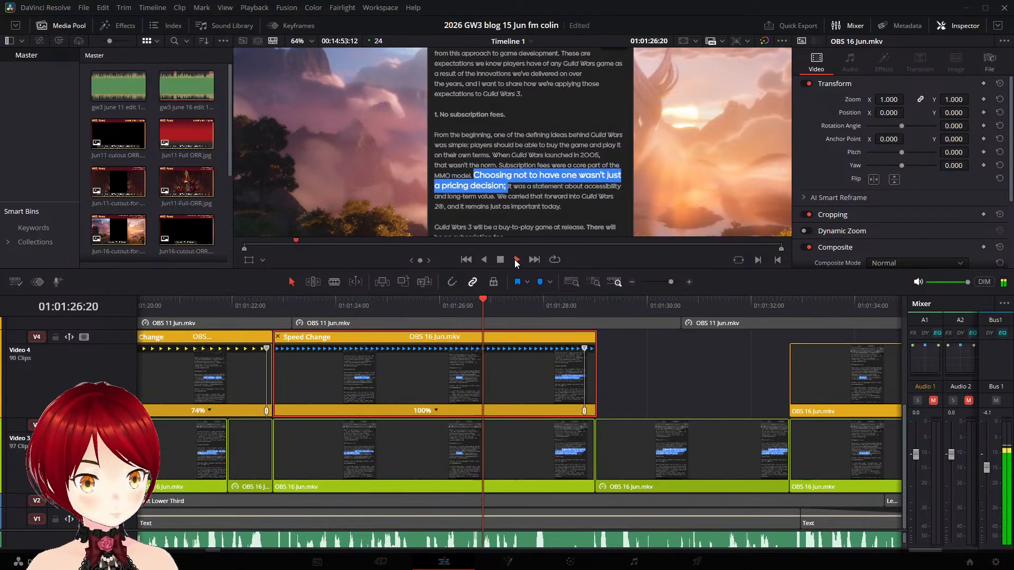
pyautogui.click(501, 260)
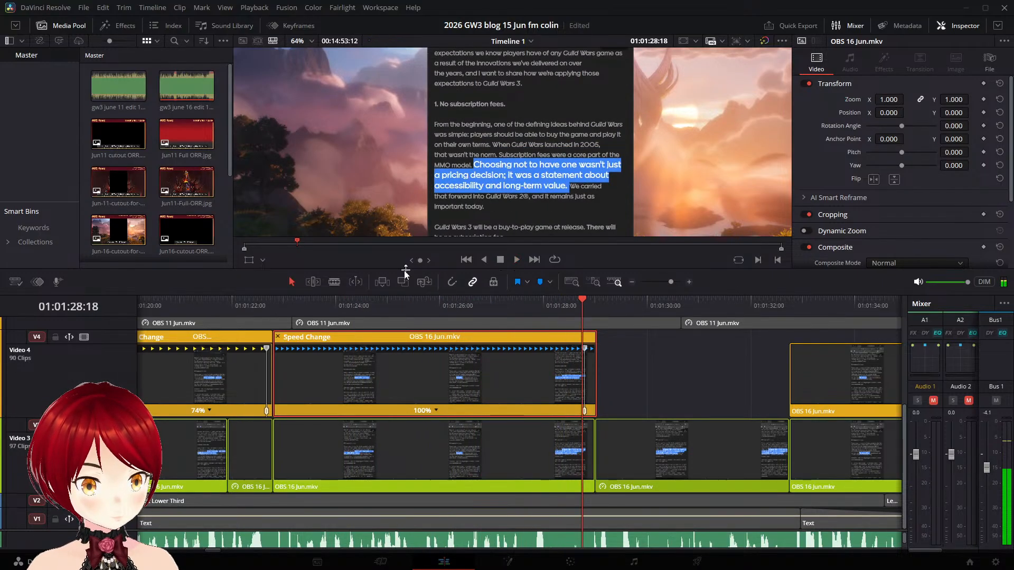
pyautogui.click(182, 306)
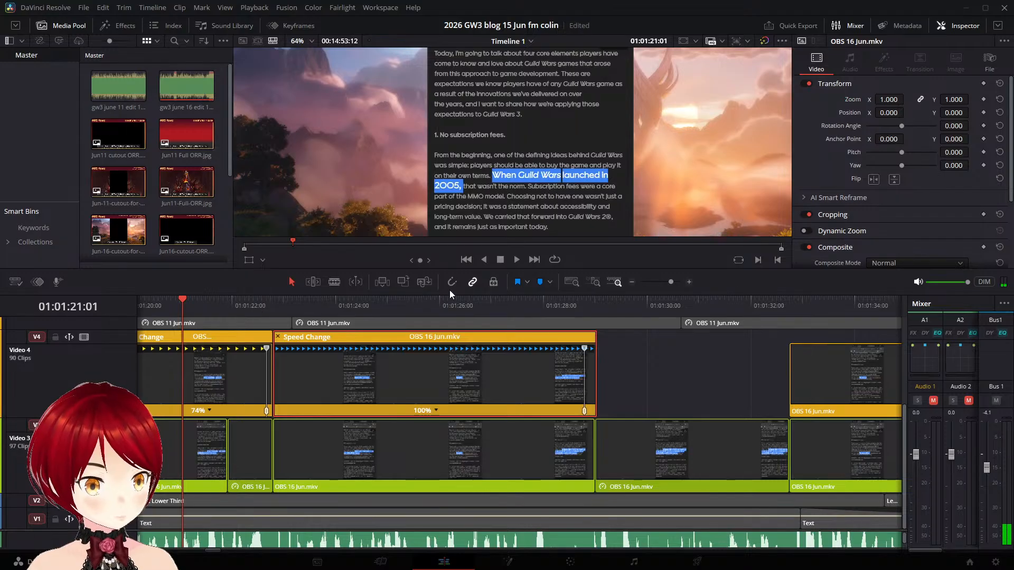
pyautogui.click(517, 263)
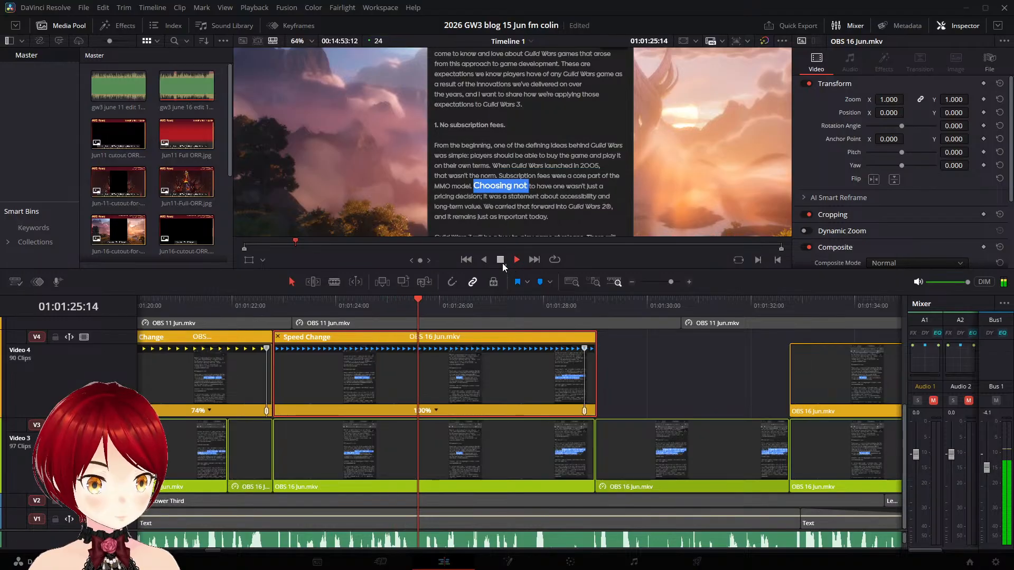
pyautogui.click(500, 259)
pyautogui.click(363, 308)
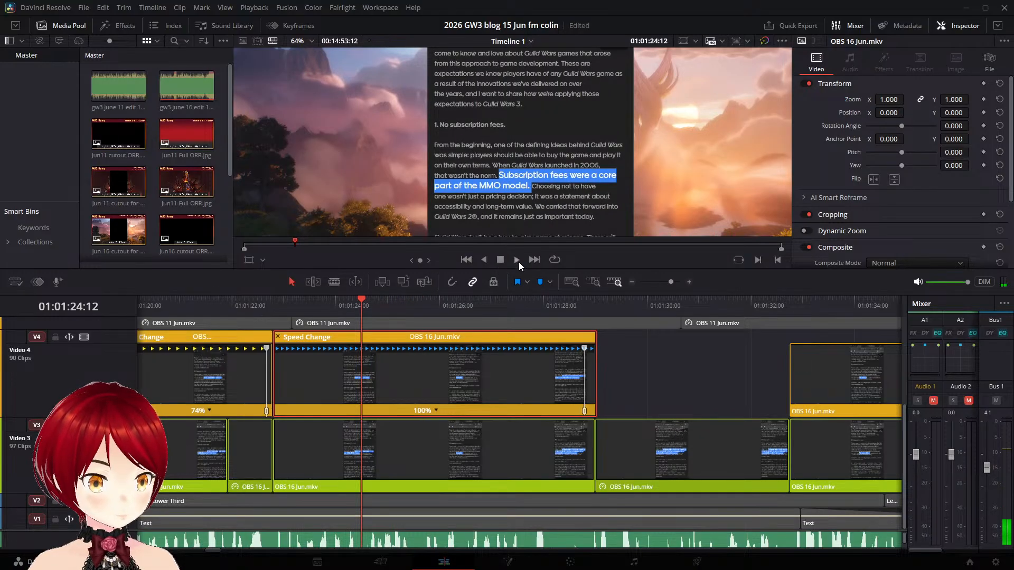
pyautogui.click(517, 261)
pyautogui.click(500, 260)
pyautogui.click(341, 302)
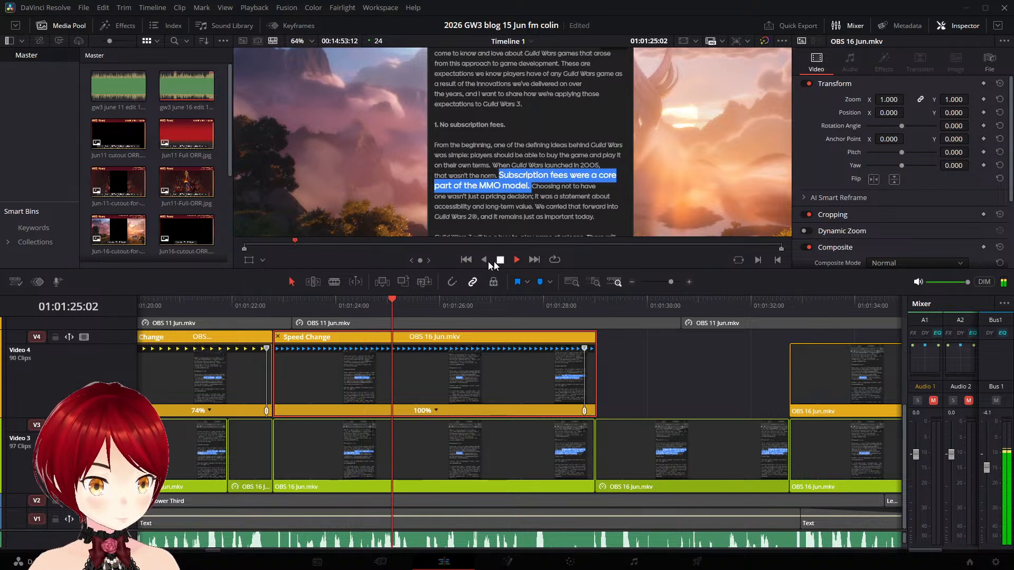
# - Play from the start of the Video 4 "Subscription fees" clip in short stretches, past its end to 01:01:31:06
pyautogui.click(286, 302)
pyautogui.click(517, 259)
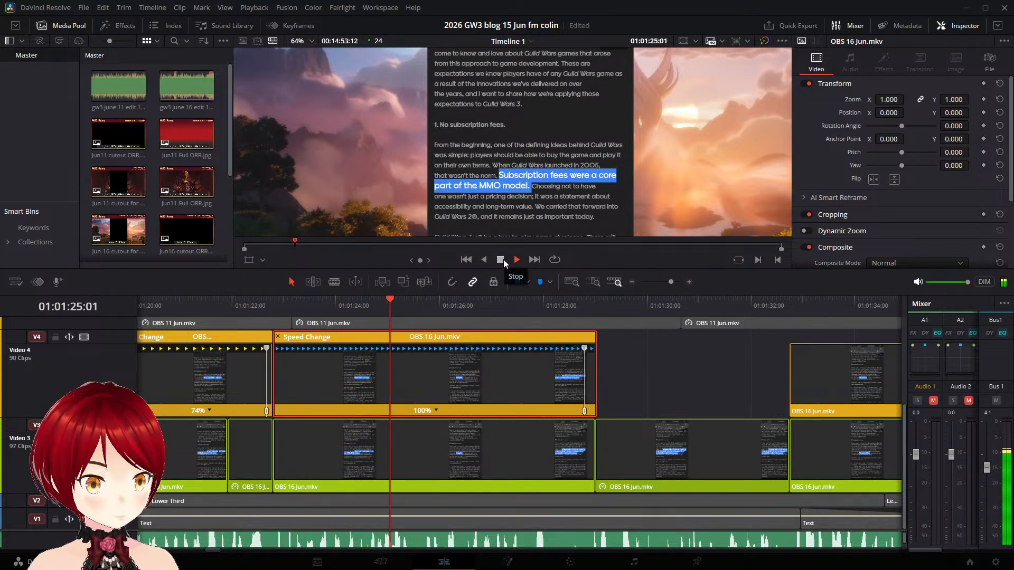
pyautogui.click(501, 259)
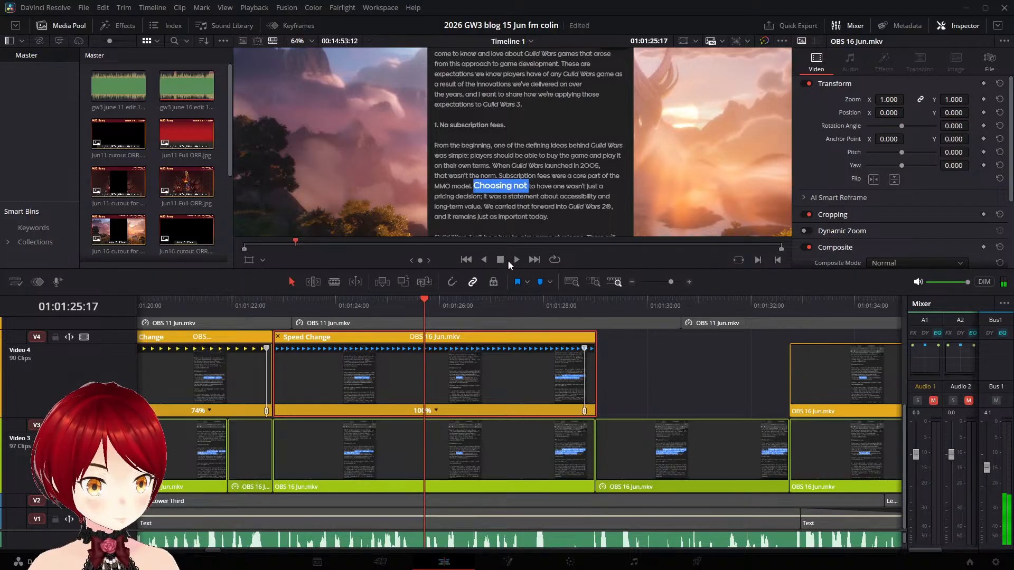
pyautogui.click(515, 259)
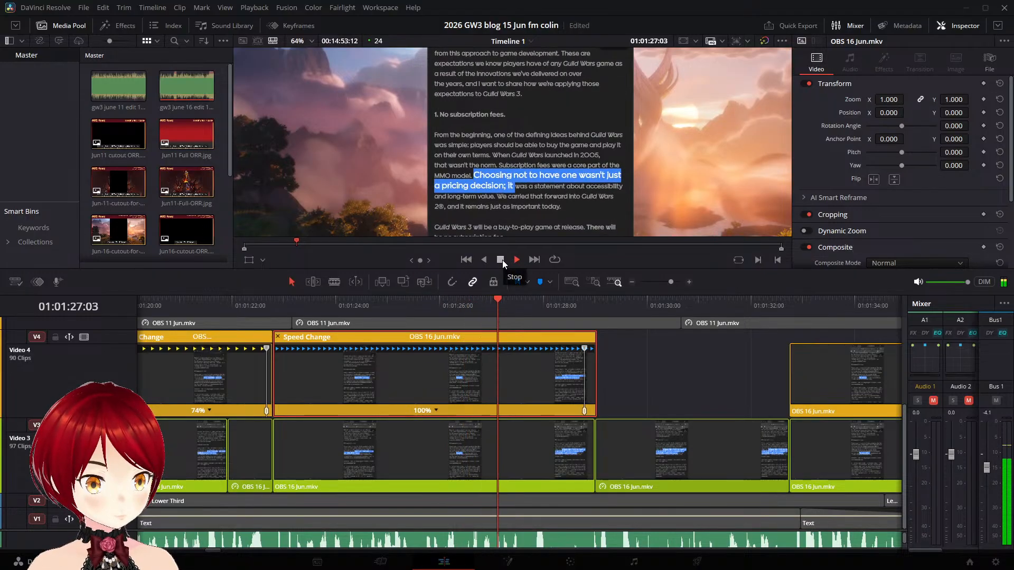
pyautogui.click(501, 260)
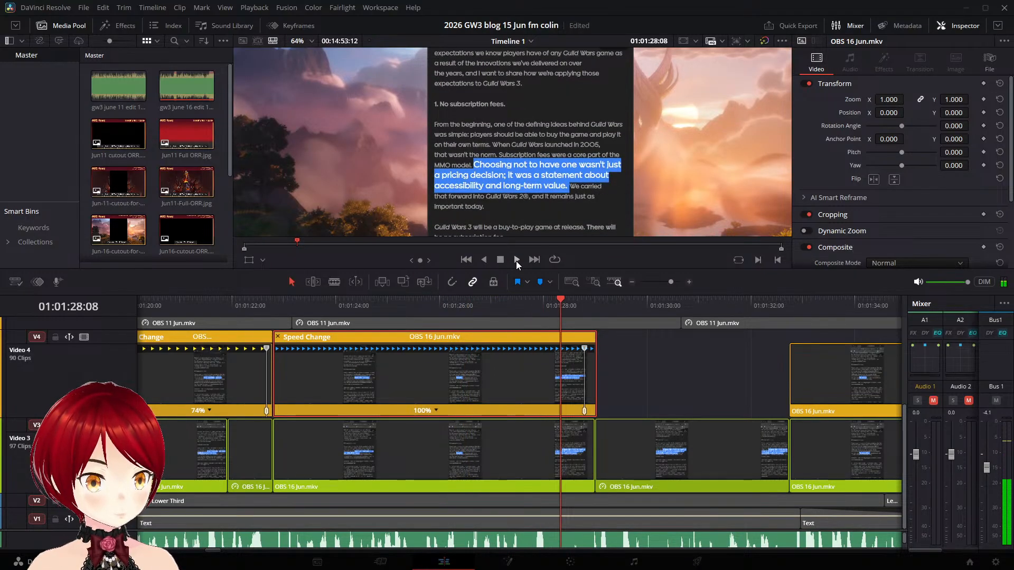
pyautogui.click(516, 260)
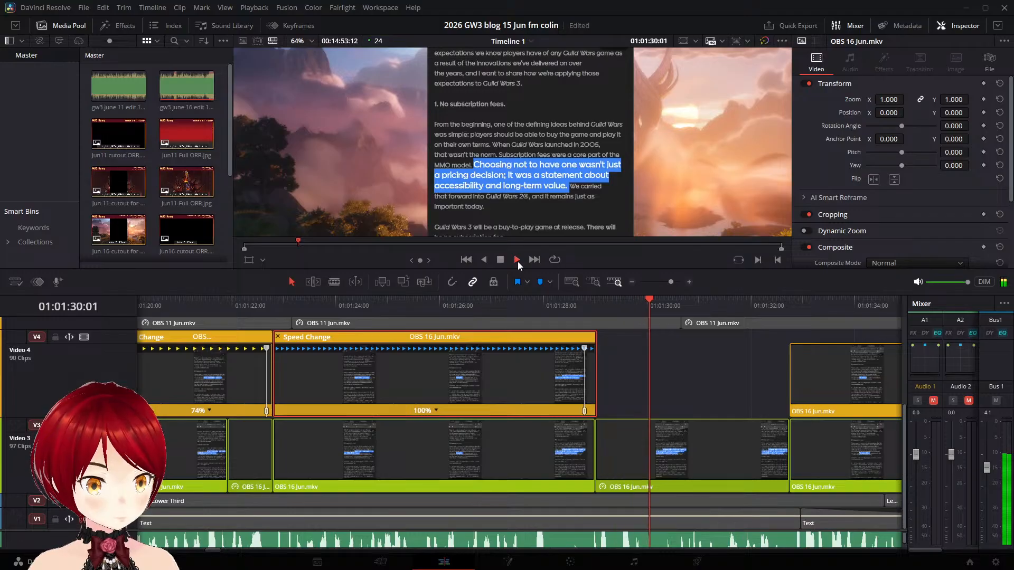
pyautogui.click(500, 260)
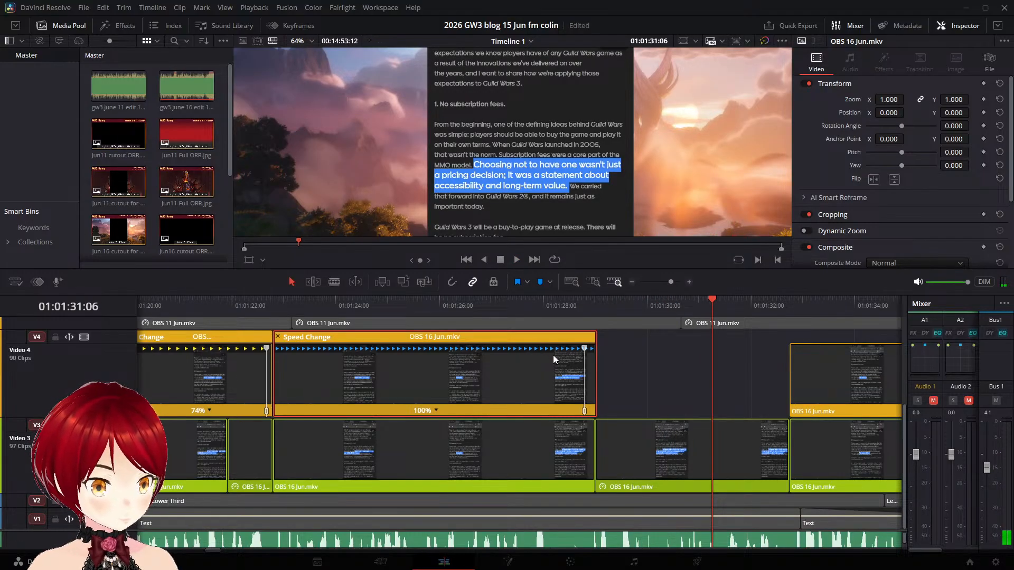
# - Split the Video 4 "Subscription fees" clip at 01:01:28:13 and select the short tail piece
pyautogui.moveTo(710, 299); pyautogui.dragTo(572, 296)
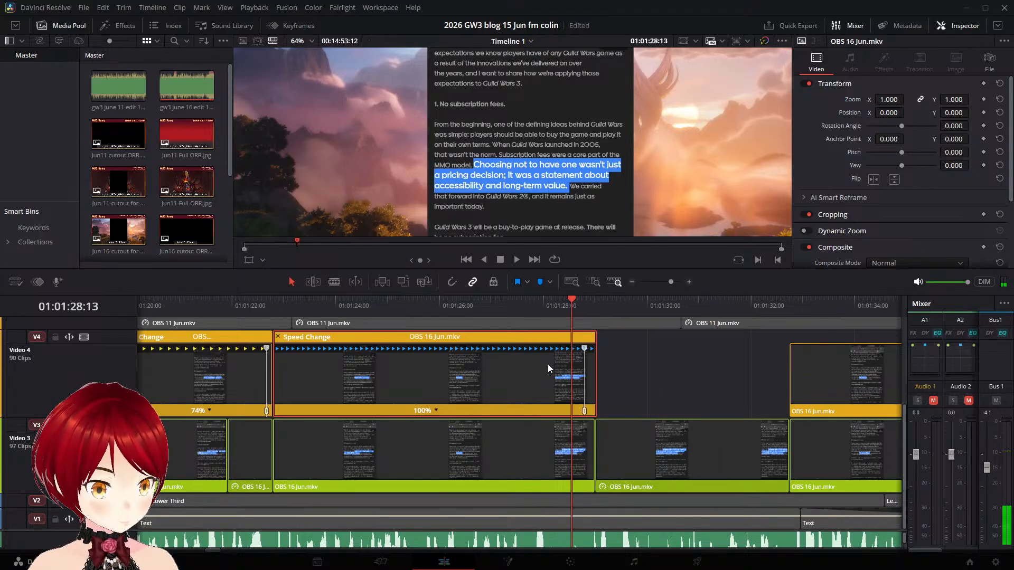
pyautogui.hotkey('ctrl', 'b')
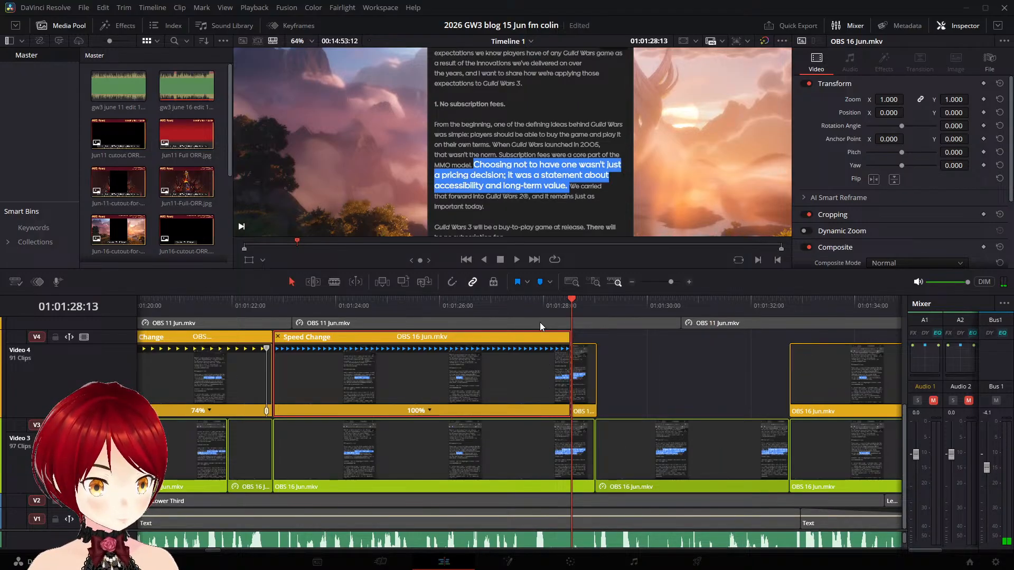
pyautogui.click(592, 368)
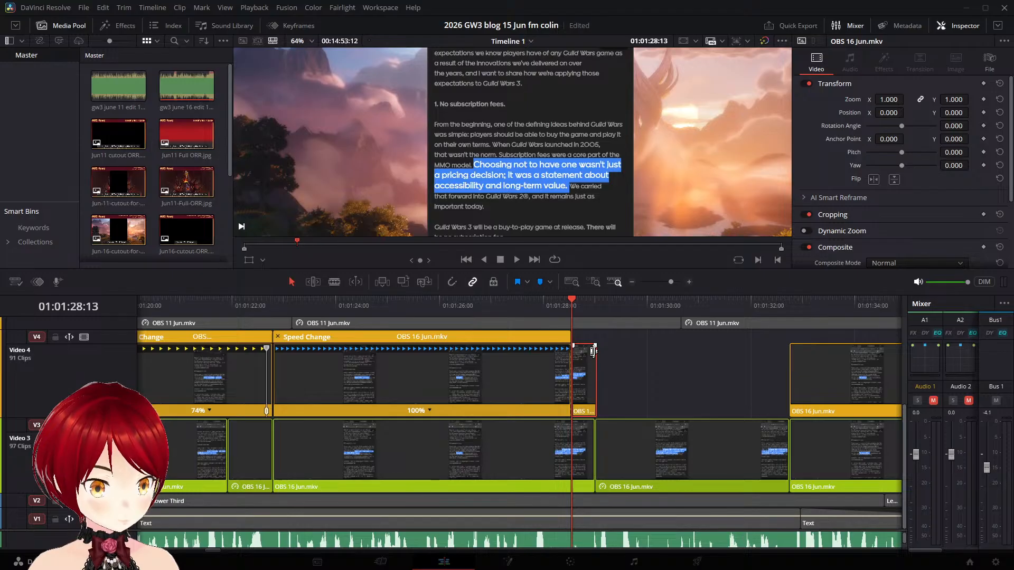
# - Play the narration across the new Video 4 cut twice from mid-clip, stopping in the gap at 01:01:30:04
pyautogui.click(455, 306)
pyautogui.click(517, 260)
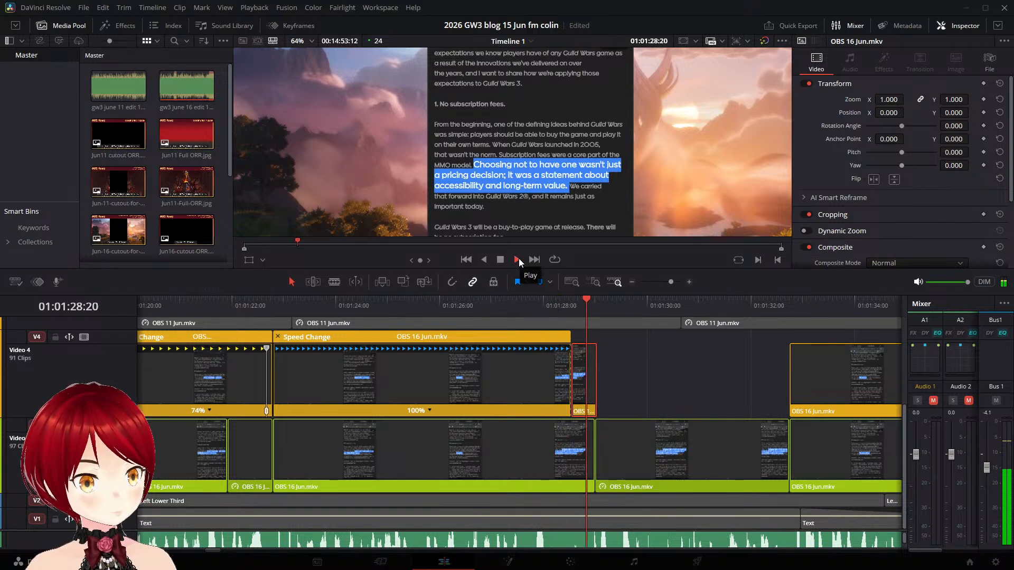
pyautogui.click(359, 304)
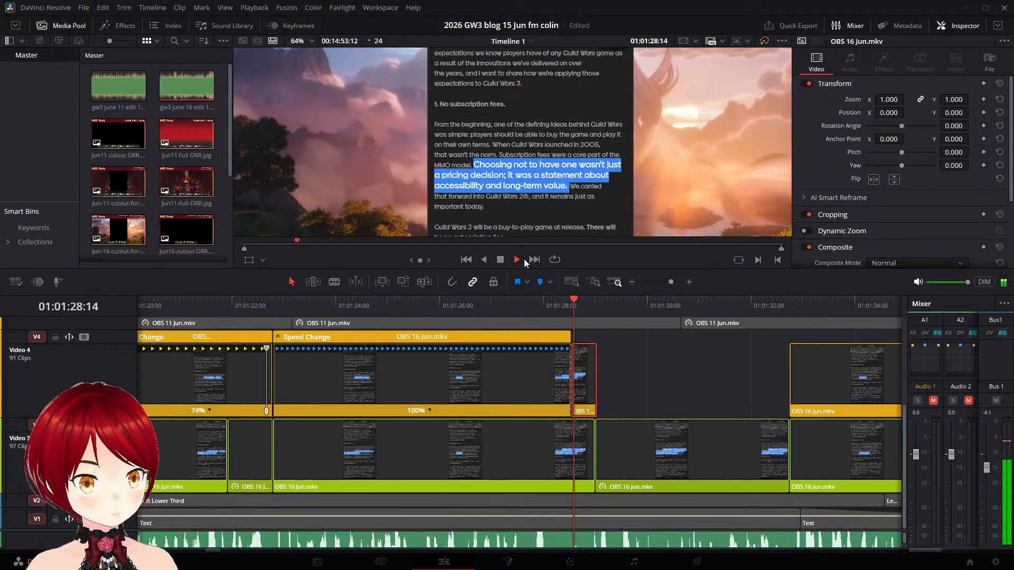
pyautogui.press('space')
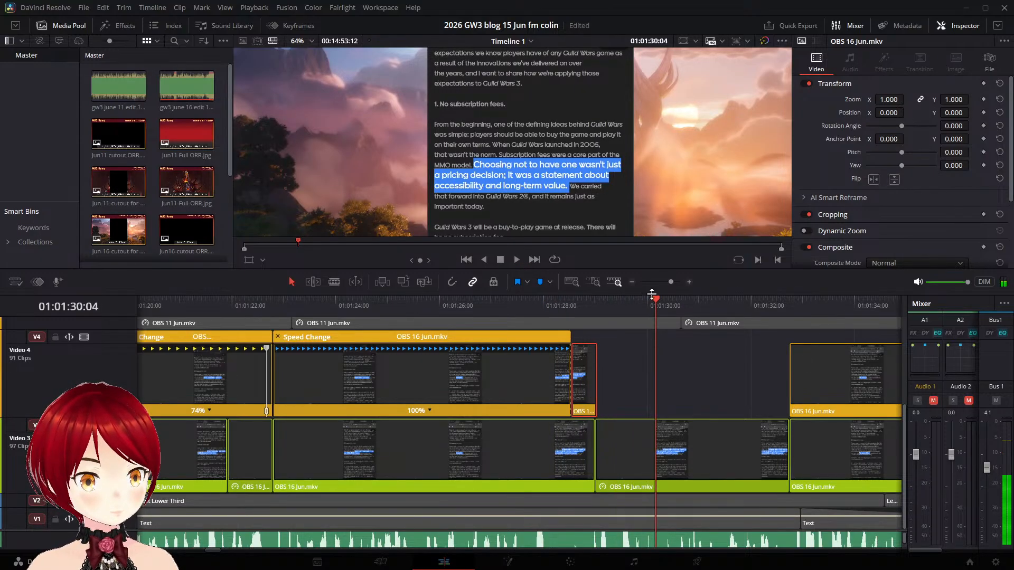
# - Split the Video 4 "Choosing not to have one" clip at 01:01:27:01 and delete the short tail piece bordering the gap
pyautogui.moveTo(651, 294); pyautogui.dragTo(493, 291)
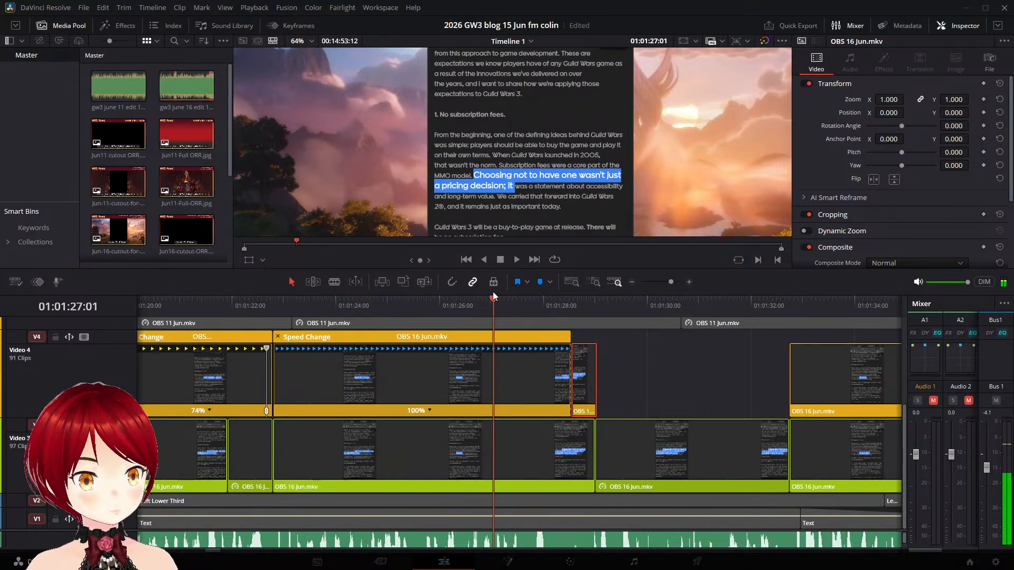
pyautogui.click(515, 352)
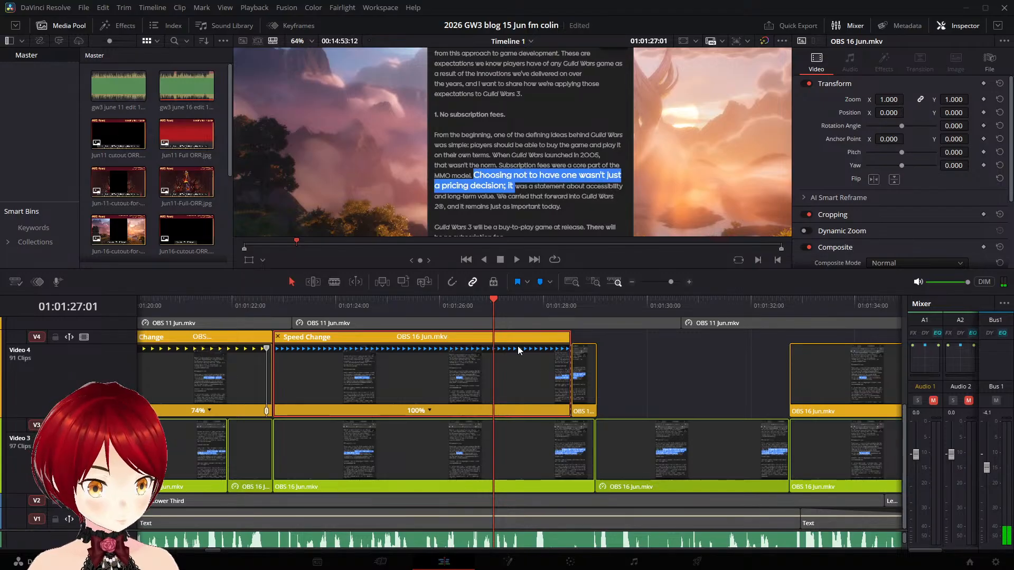
pyautogui.hotkey('ctrl', 'b')
pyautogui.click(588, 370)
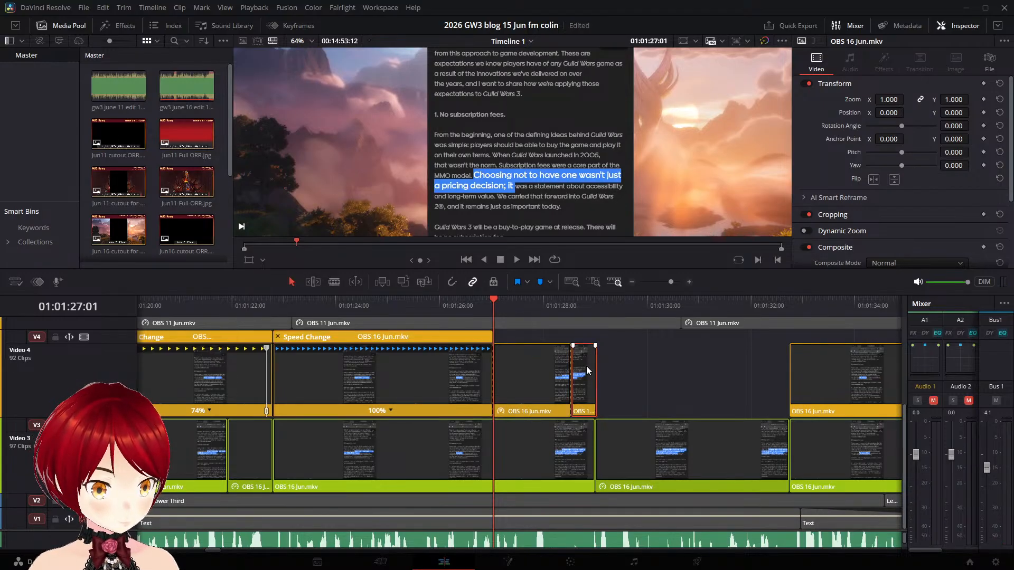
pyautogui.press('BackSpace')
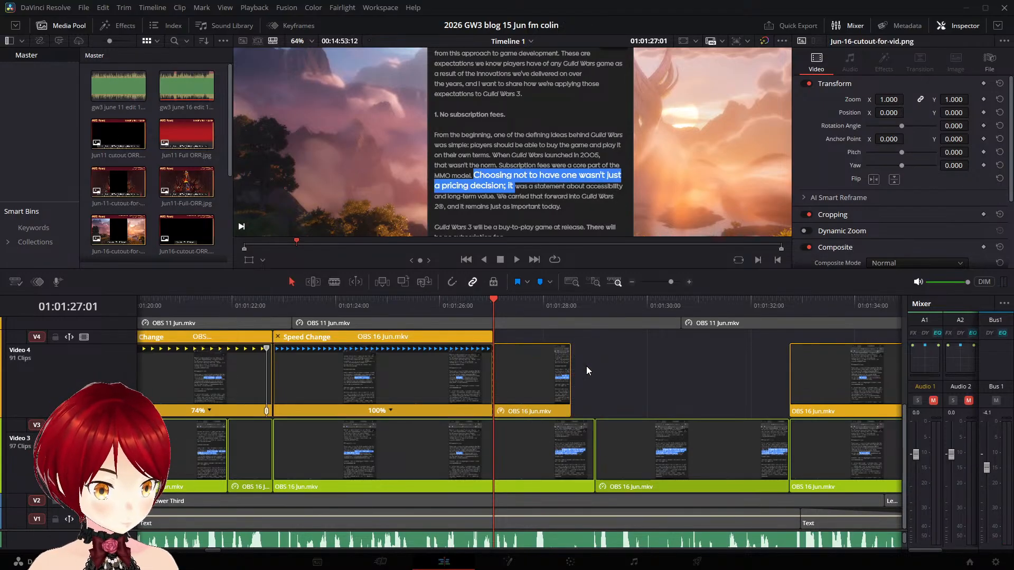
# - Select the remaining Video 4 piece after the new cut and play the narration in stretches across the gap to 01:01:32:17
pyautogui.click(543, 370)
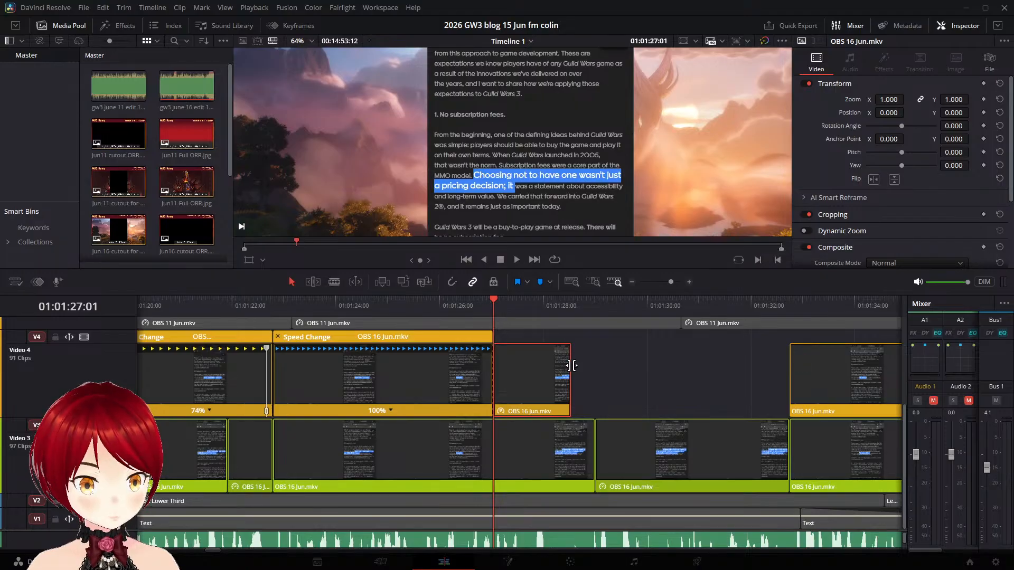
pyautogui.click(519, 259)
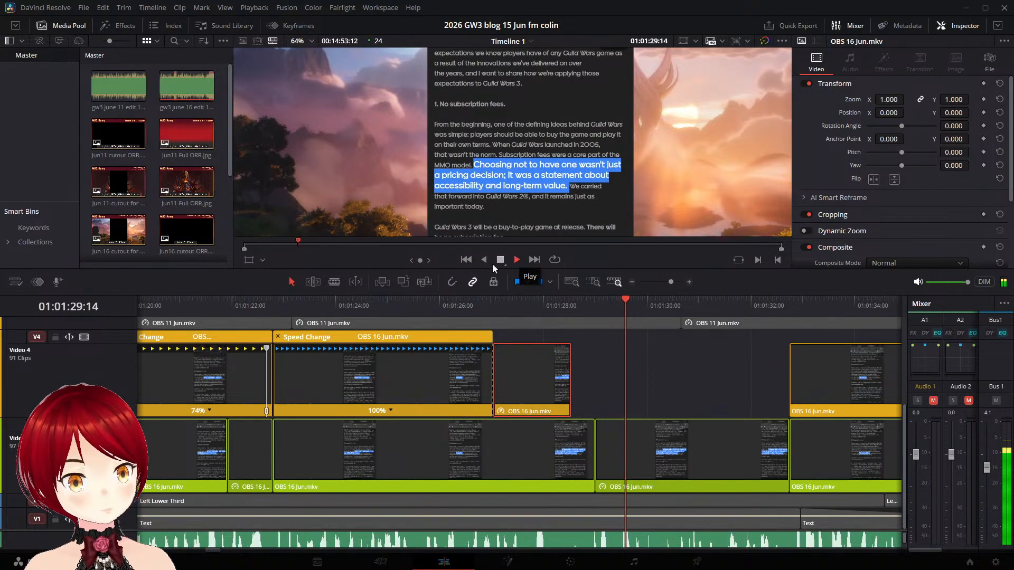
pyautogui.click(231, 300)
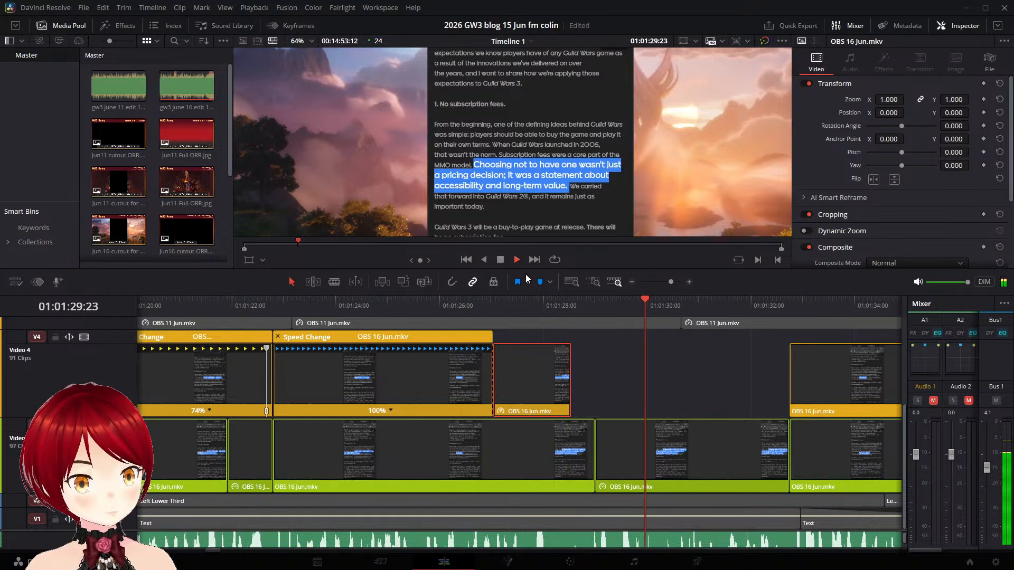
pyautogui.click(501, 260)
pyautogui.click(516, 260)
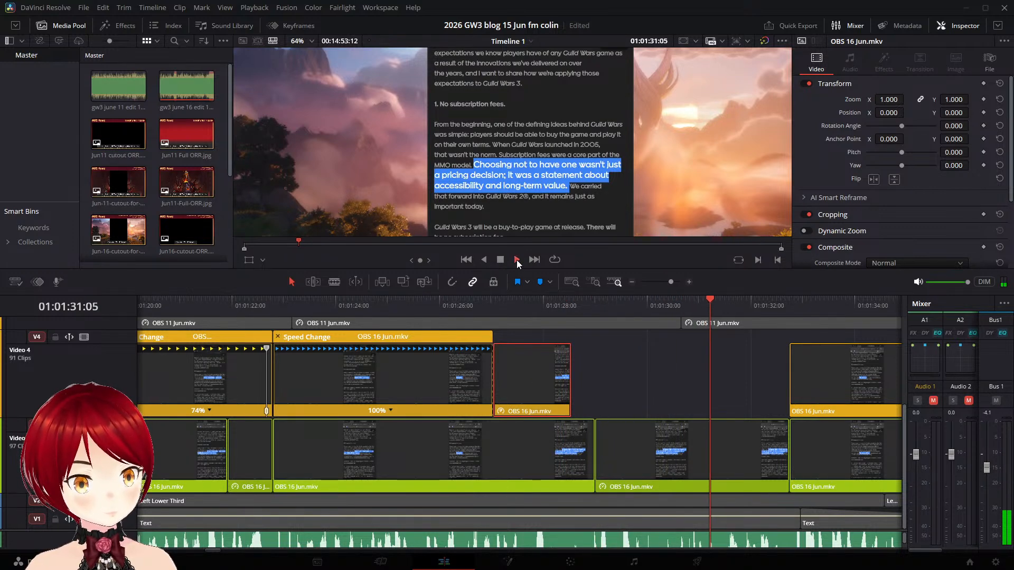
pyautogui.click(500, 260)
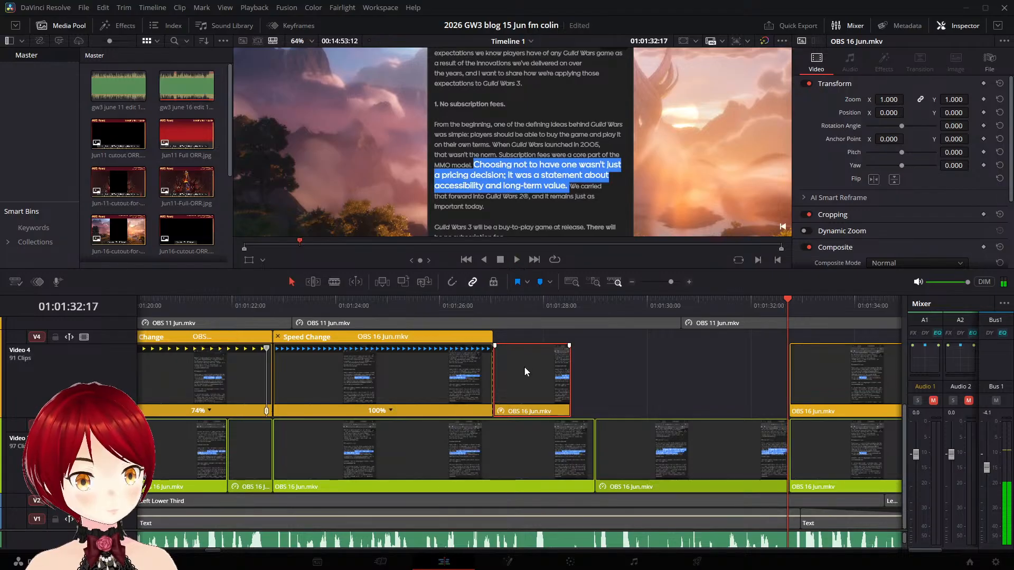
# - Add a speed point at 01:01:28:05 to the short Video 4 piece and stretch it to 25% speed to fill most of the gap
pyautogui.hotkey('ctrl', 'r')
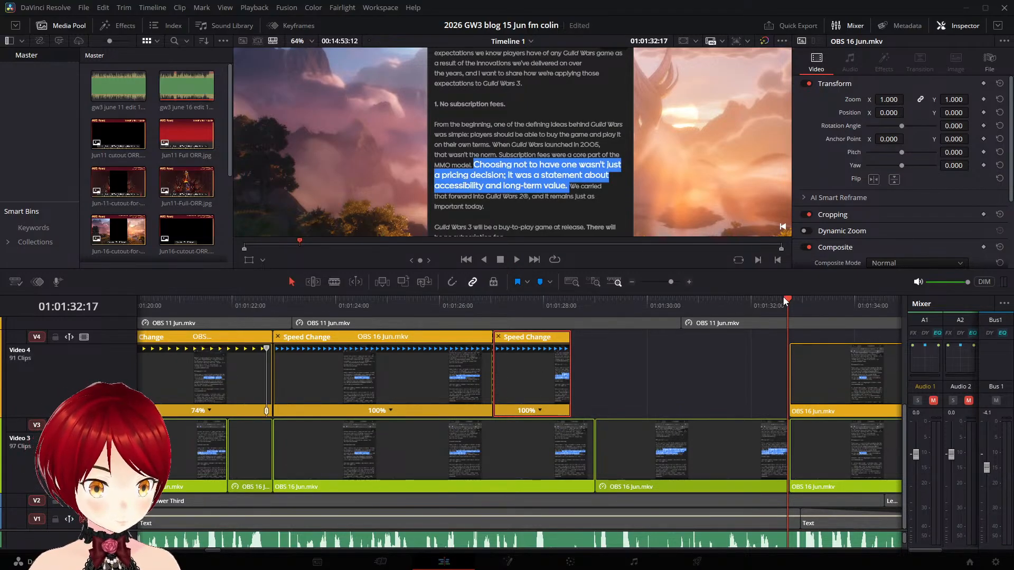
pyautogui.moveTo(788, 299); pyautogui.dragTo(555, 299)
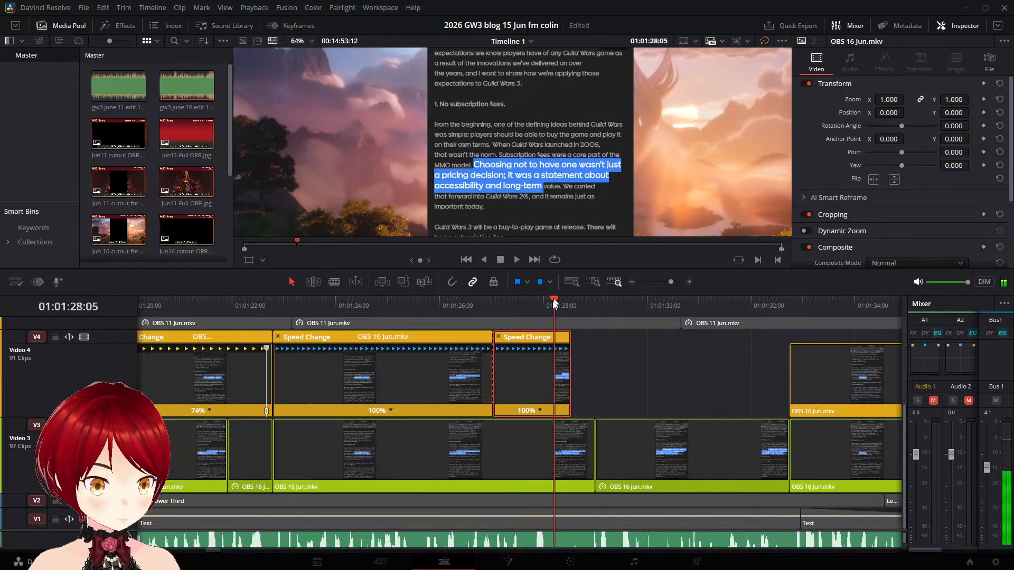
pyautogui.click(540, 412)
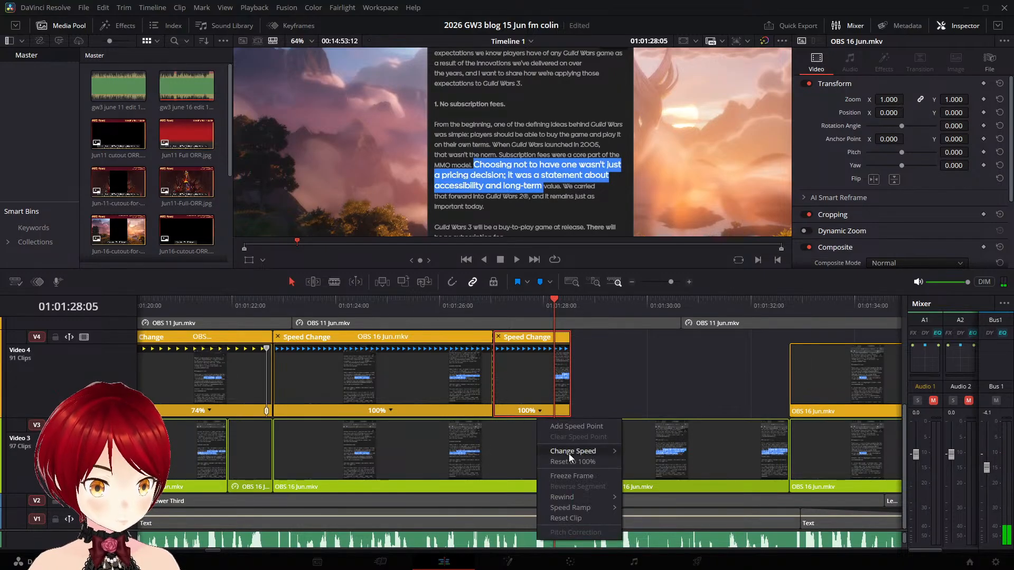
pyautogui.click(586, 427)
pyautogui.moveTo(553, 350); pyautogui.dragTo(742, 353)
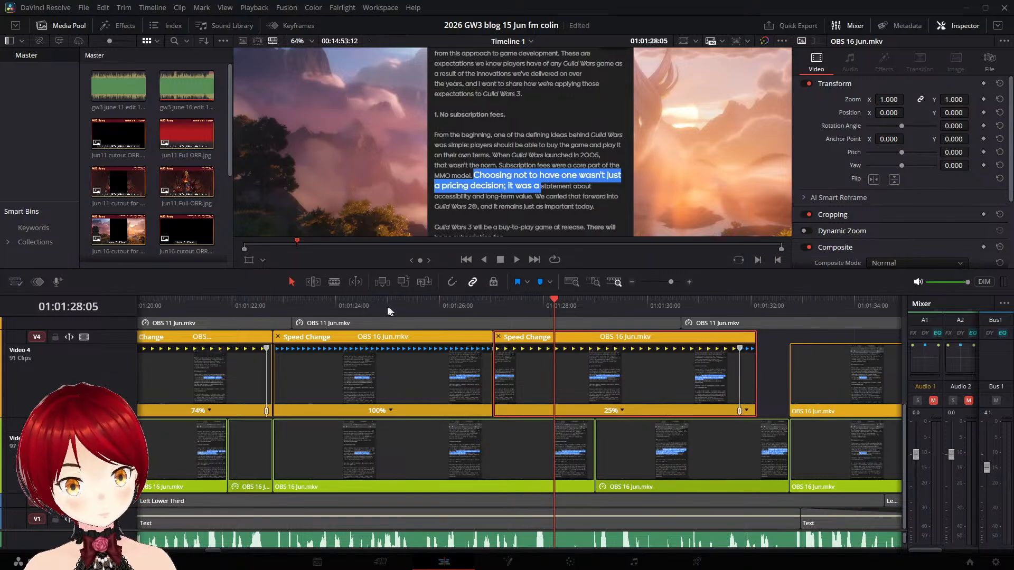
# - Play from the preceding Video 4 clip through the retimed piece to 01:01:33:23, and save the project
pyautogui.click(286, 307)
pyautogui.press('space')
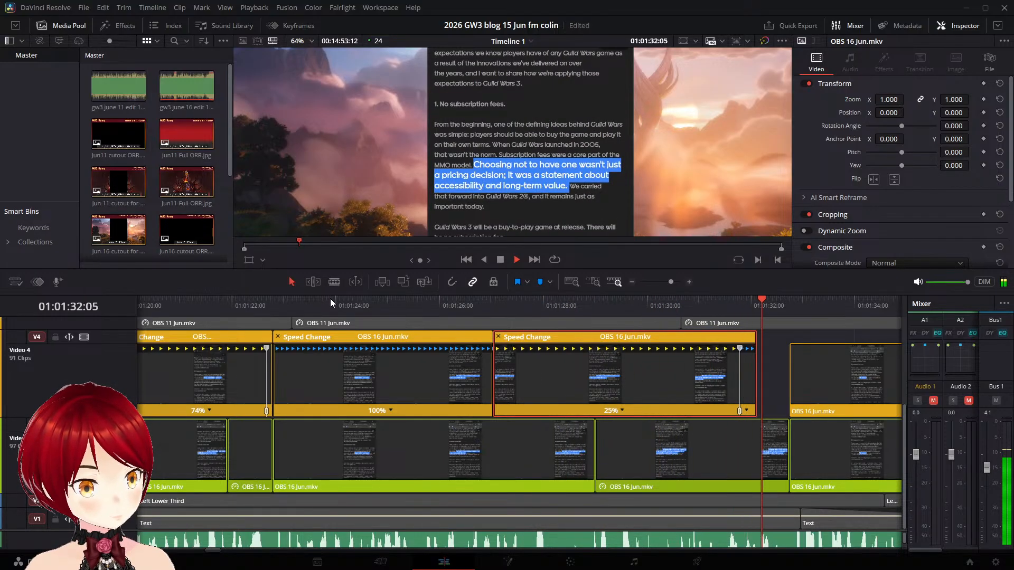
pyautogui.press('space')
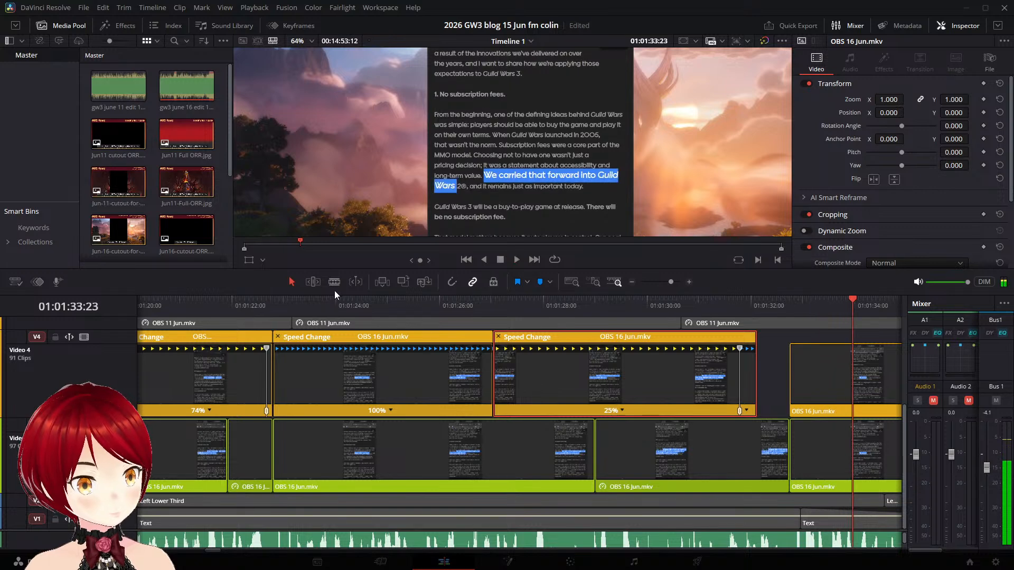
pyautogui.hotkey('ctrl', 's')
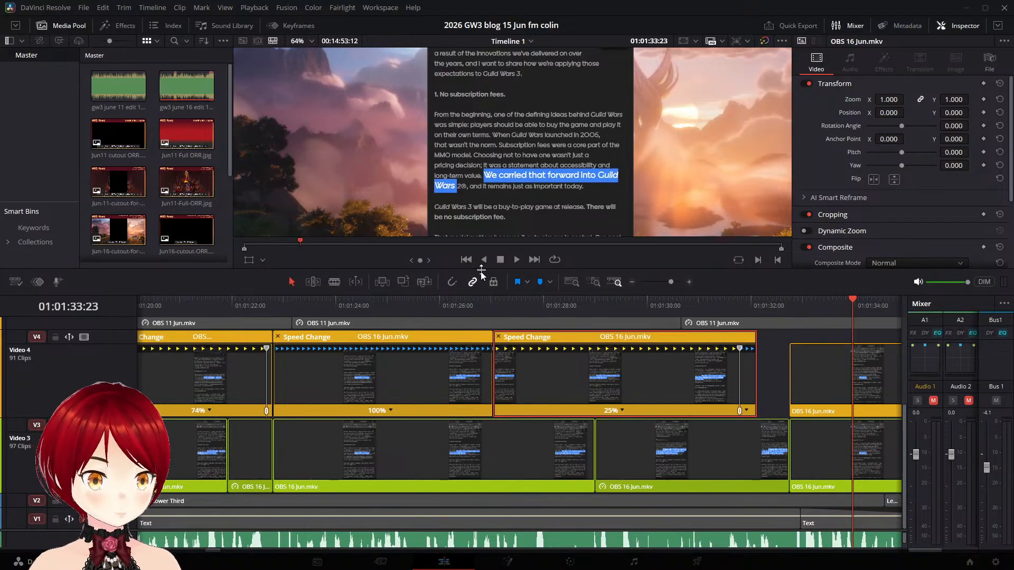
# - Play on from before the 25% piece into the "Guild Wars 3 will be a buy-to-play game" clip
pyautogui.click(471, 306)
pyautogui.press('space')
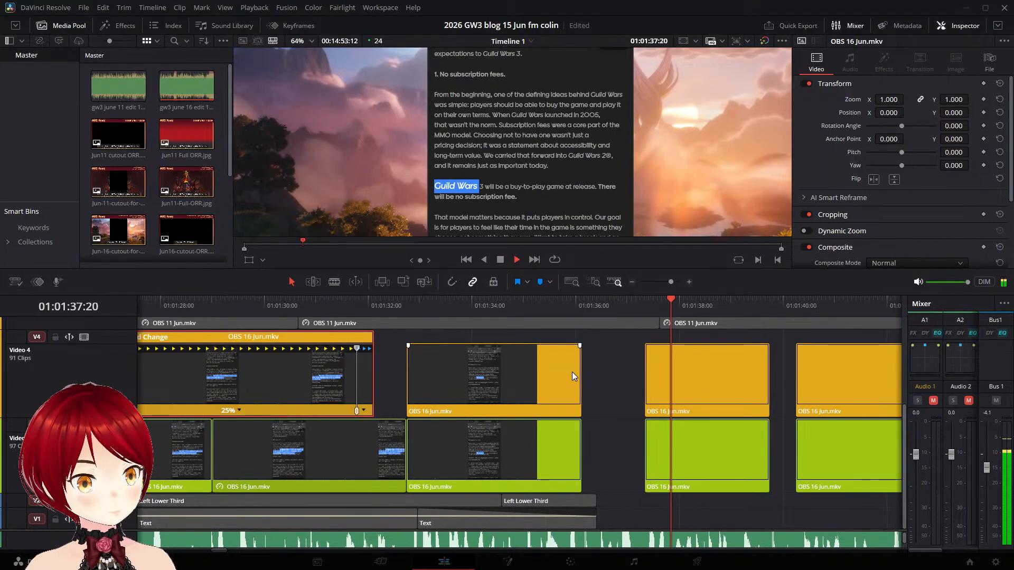
pyautogui.click(677, 300)
# - Freeze the Video 3 "We carried that forward" clip from 01:01:36:01 and extend the frozen tail to the next clip
pyautogui.moveTo(676, 299); pyautogui.dragTo(578, 318)
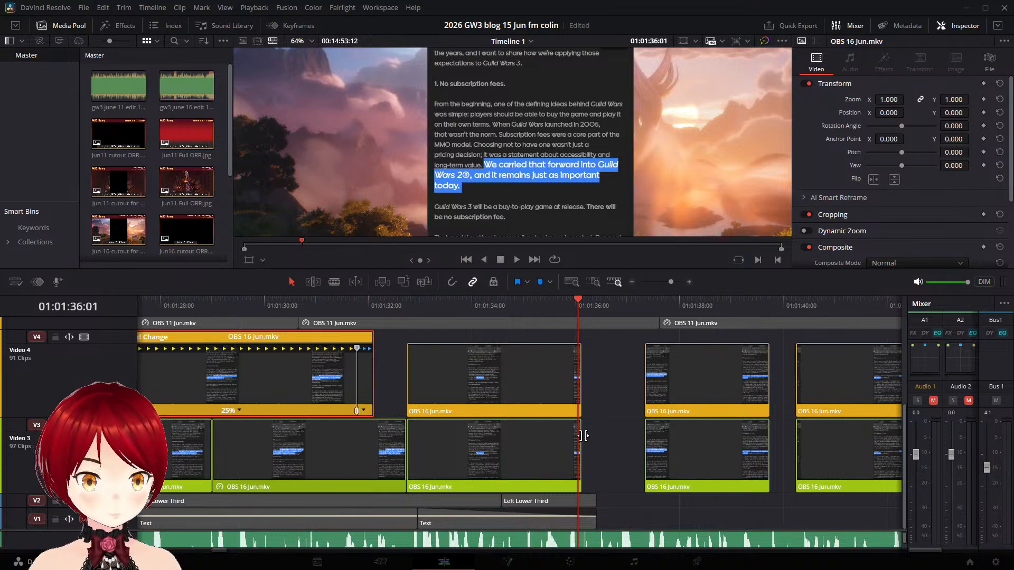
pyautogui.scroll(2, 609, 453)
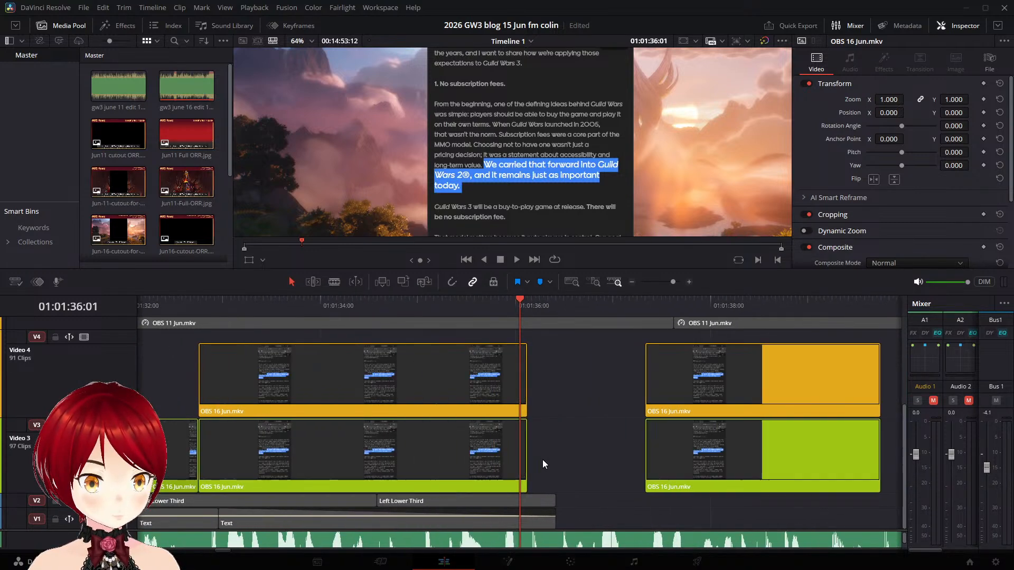
pyautogui.rightClick(511, 449)
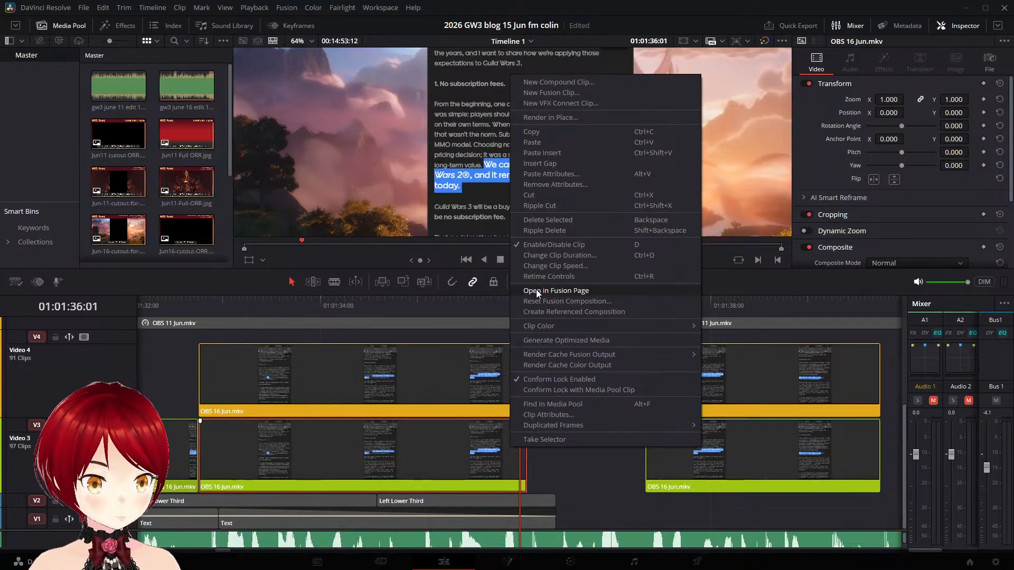
pyautogui.click(620, 268)
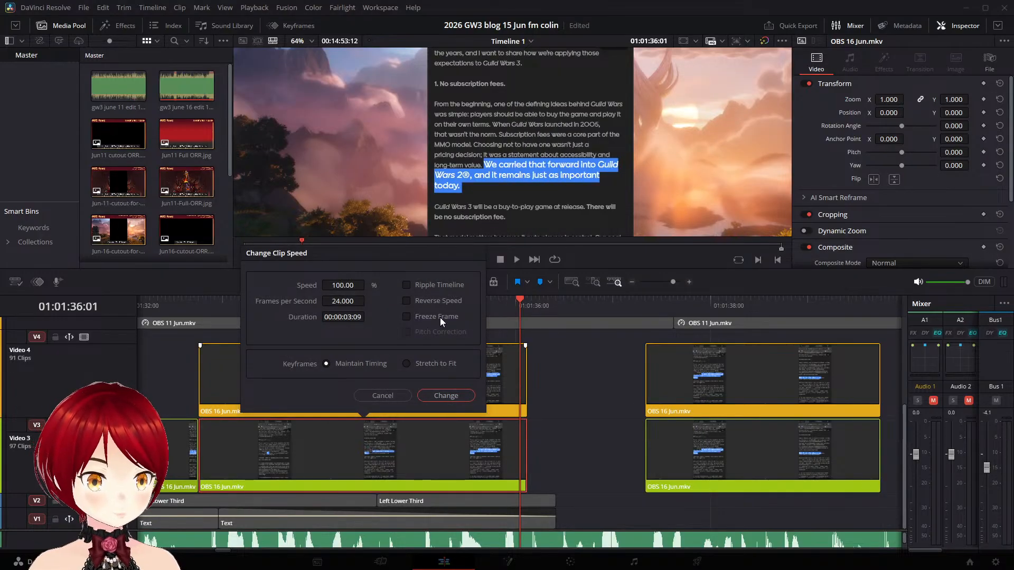
pyautogui.click(458, 396)
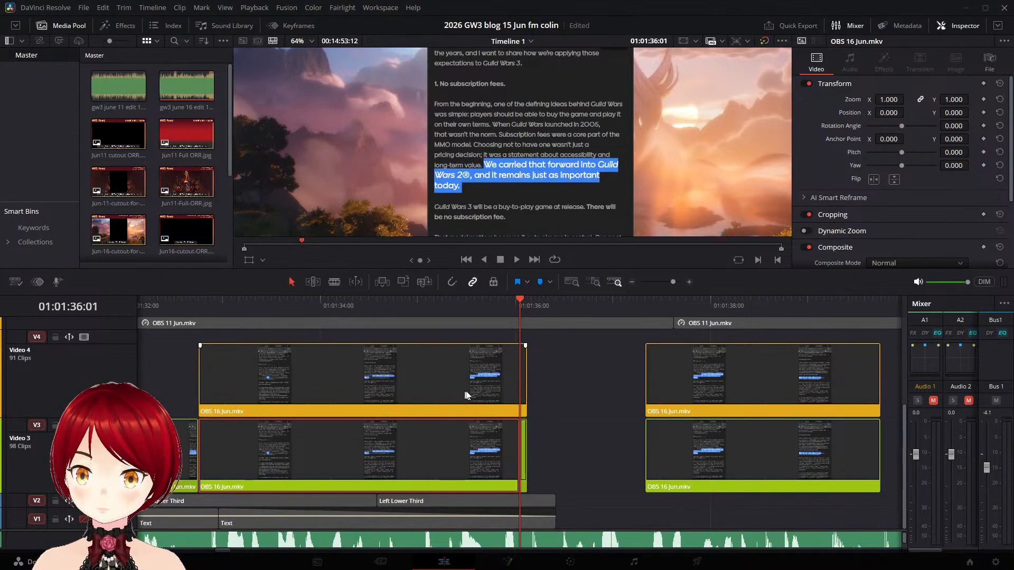
pyautogui.moveTo(526, 432); pyautogui.dragTo(646, 447)
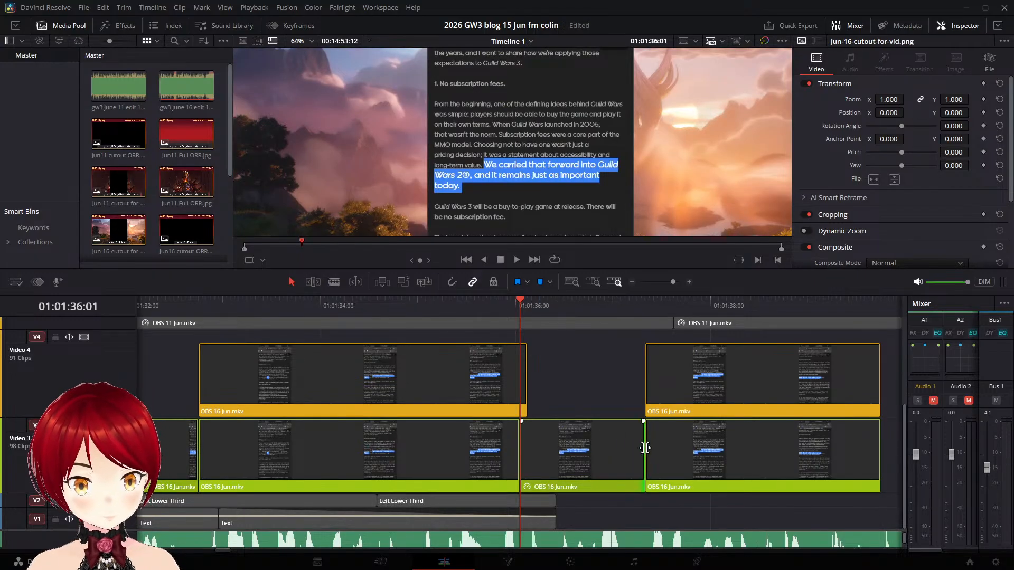
# - Select the Video 4 "We carried that forward" clip and play it from its start, stopping in the gap at 01:01:37:04
pyautogui.click(429, 395)
pyautogui.click(492, 356)
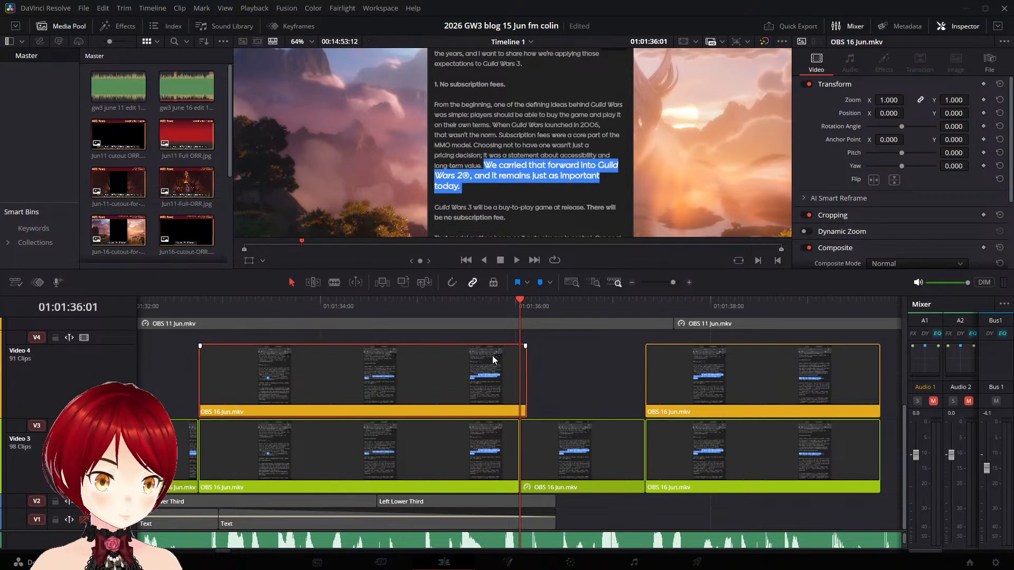
pyautogui.click(198, 304)
pyautogui.press('space')
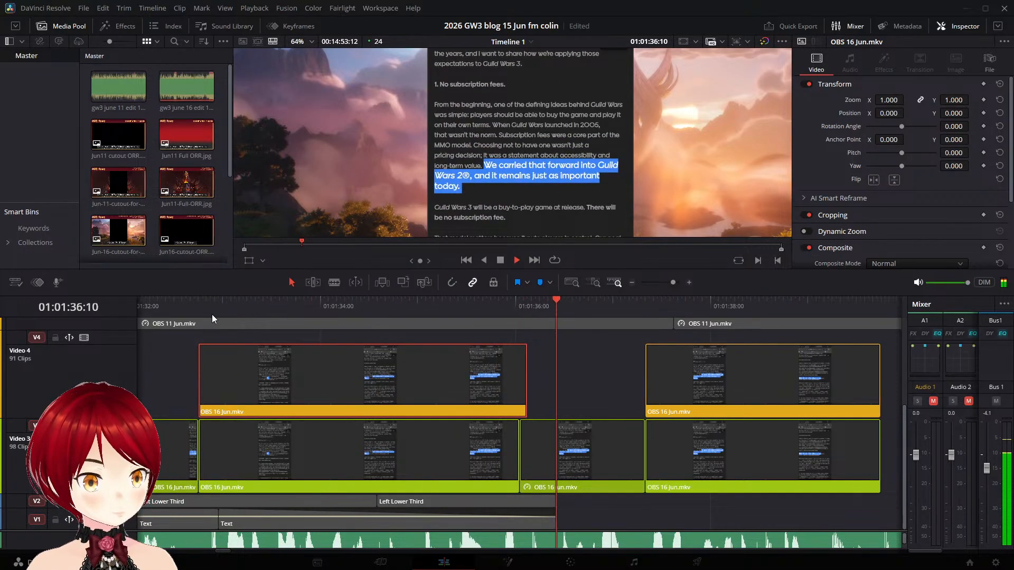
pyautogui.press('space')
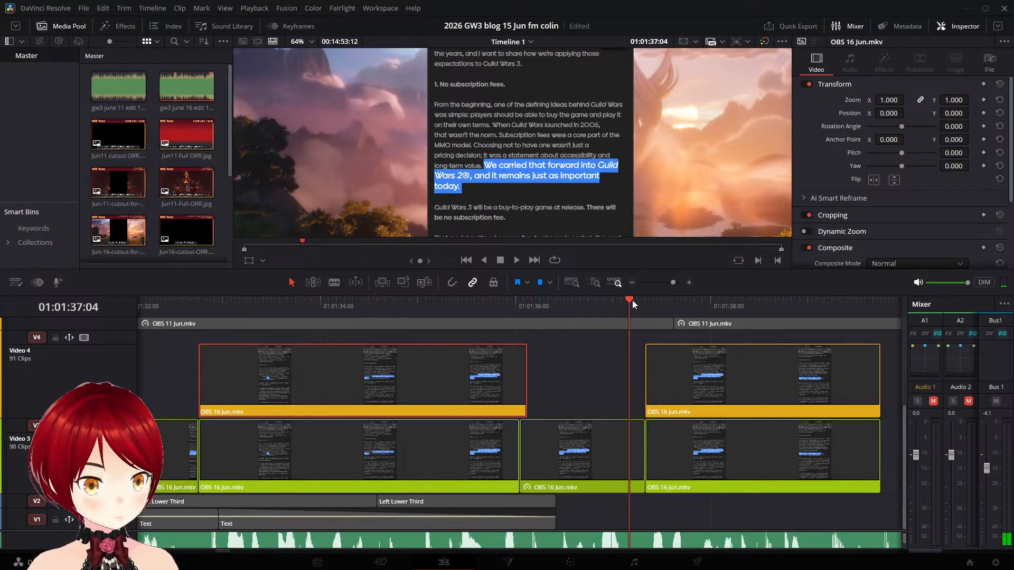
# - Add a speed point at 01:01:36:00 to the Video 4 "We carried that forward" clip and stretch it to 76% speed
pyautogui.moveTo(632, 300); pyautogui.dragTo(515, 306)
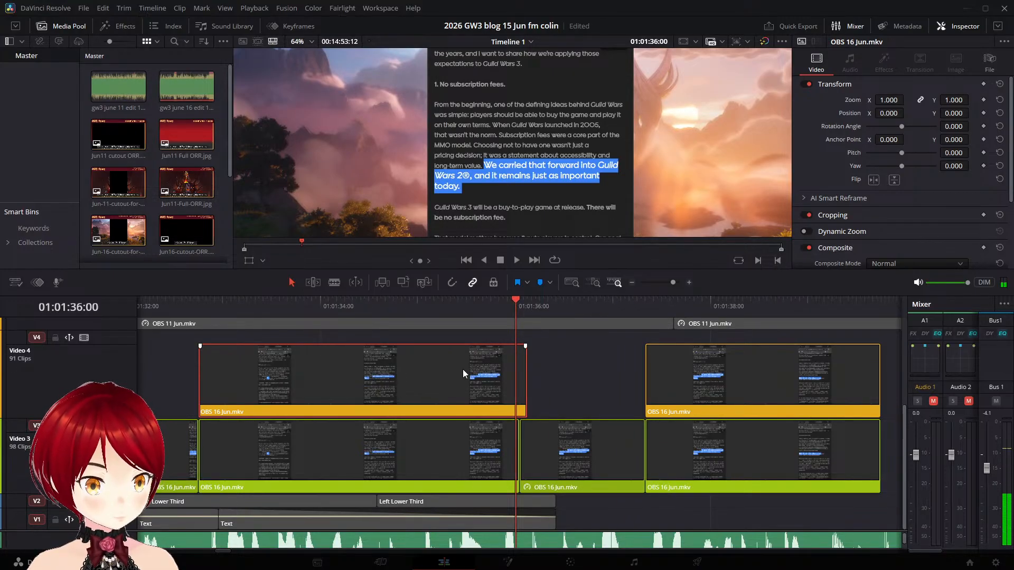
pyautogui.hotkey('ctrl', 'r')
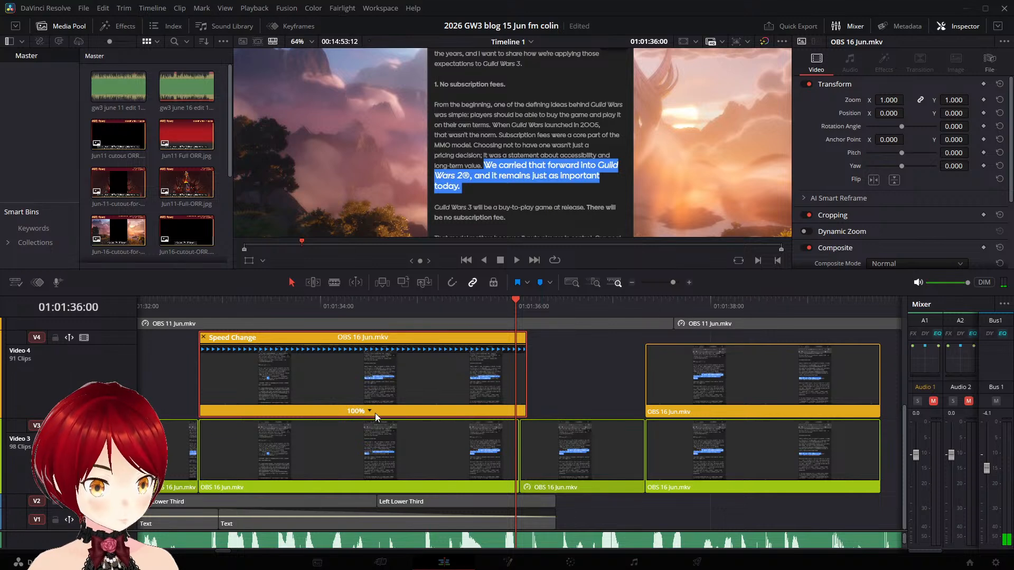
pyautogui.click(406, 424)
pyautogui.press('space')
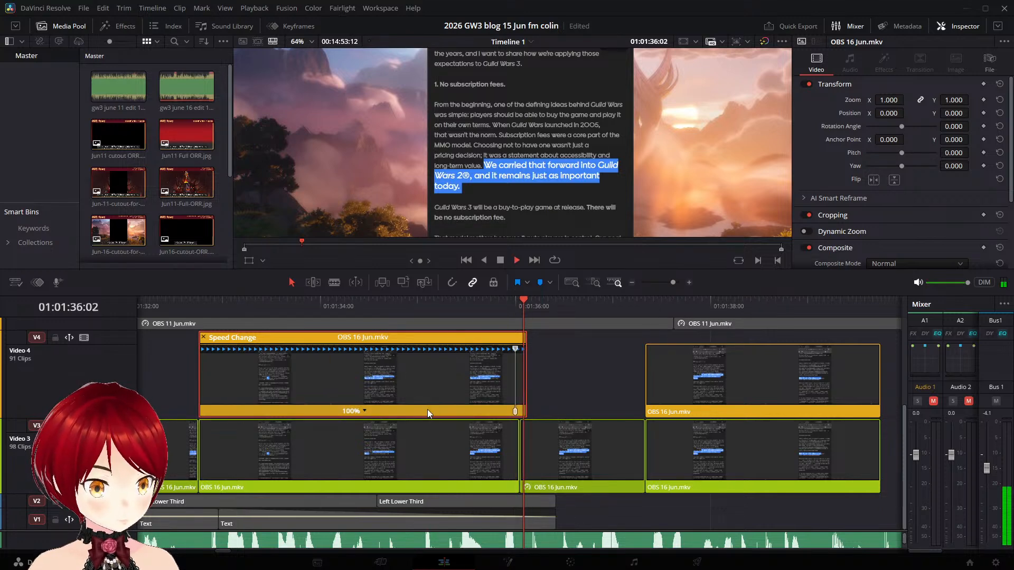
pyautogui.press('space')
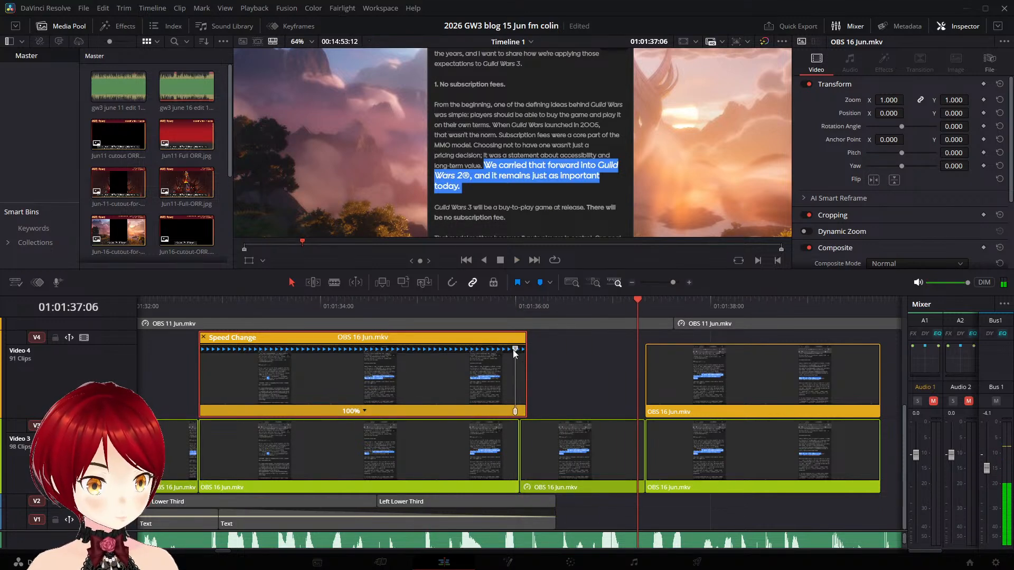
pyautogui.moveTo(513, 349); pyautogui.dragTo(621, 360)
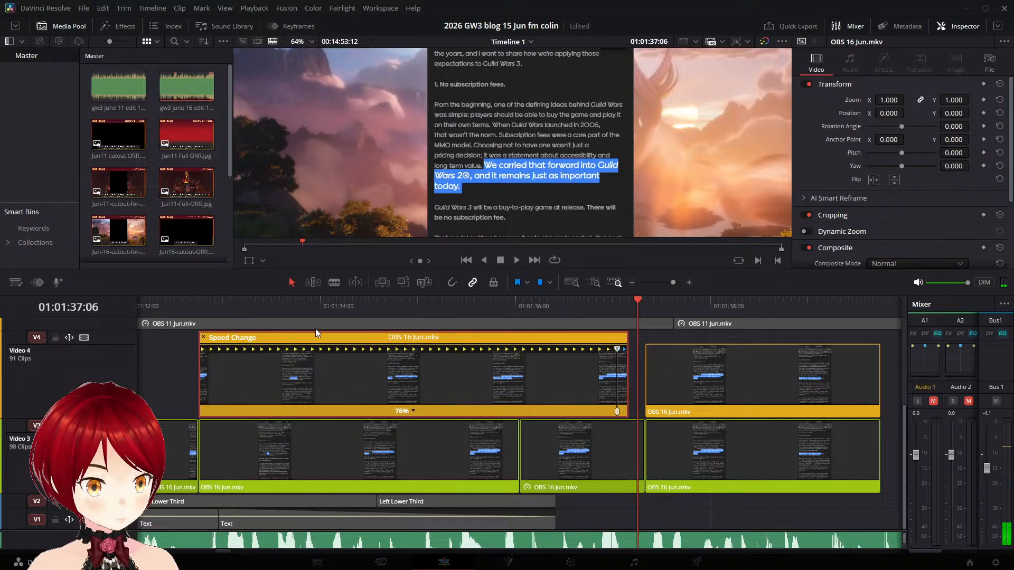
# - Play from the start of the 76% Video 4 clip through the next clip and gap to 01:01:41:11
pyautogui.click(205, 309)
pyautogui.press('space')
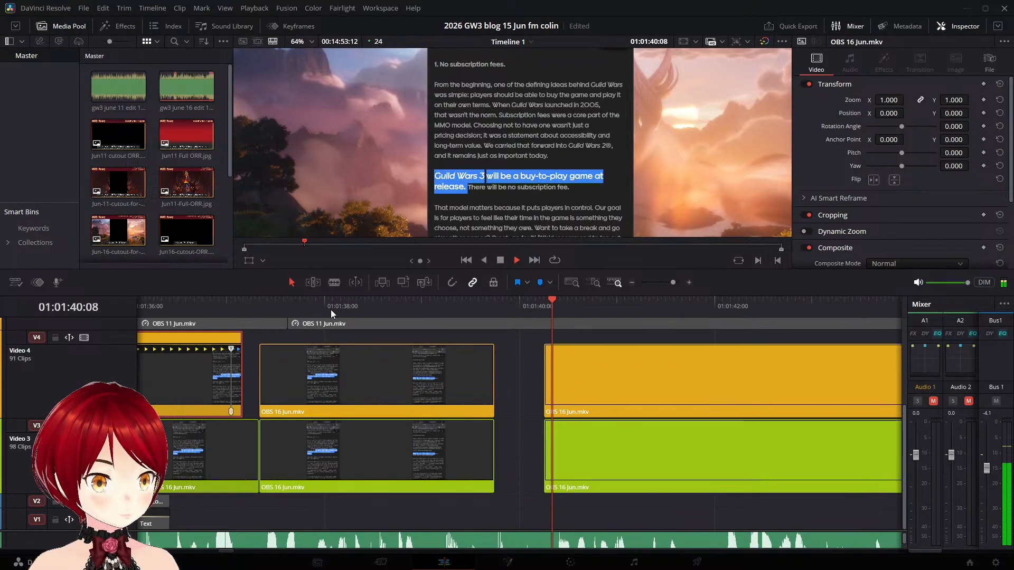
pyautogui.press('space')
# - Split the Video 3 "Guild Wars 3 will be a buy-to-play game" clip at 01:01:39:17, just before its end
pyautogui.click(446, 436)
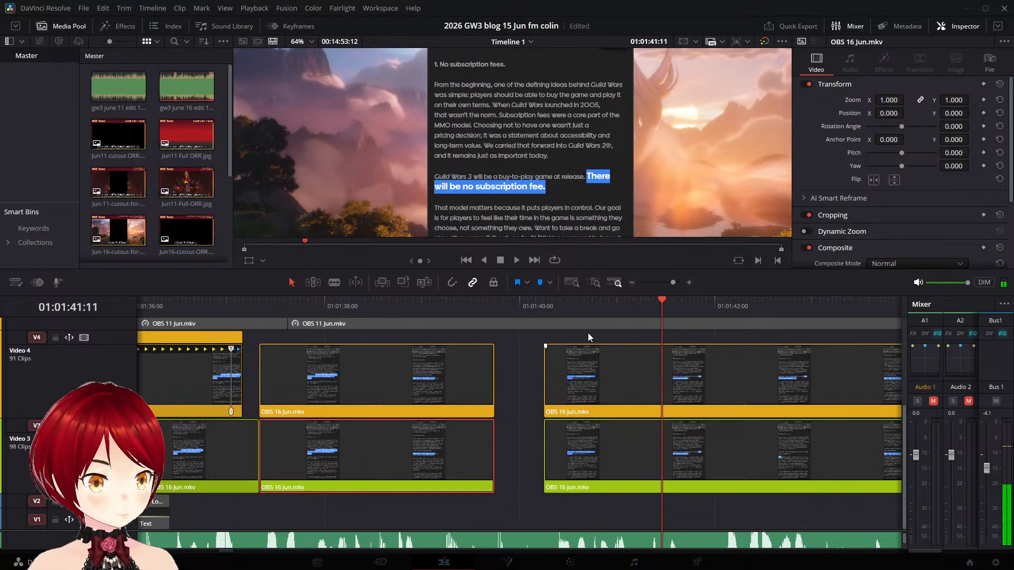
pyautogui.click(568, 305)
pyautogui.moveTo(553, 305); pyautogui.dragTo(498, 309)
pyautogui.press('Left')
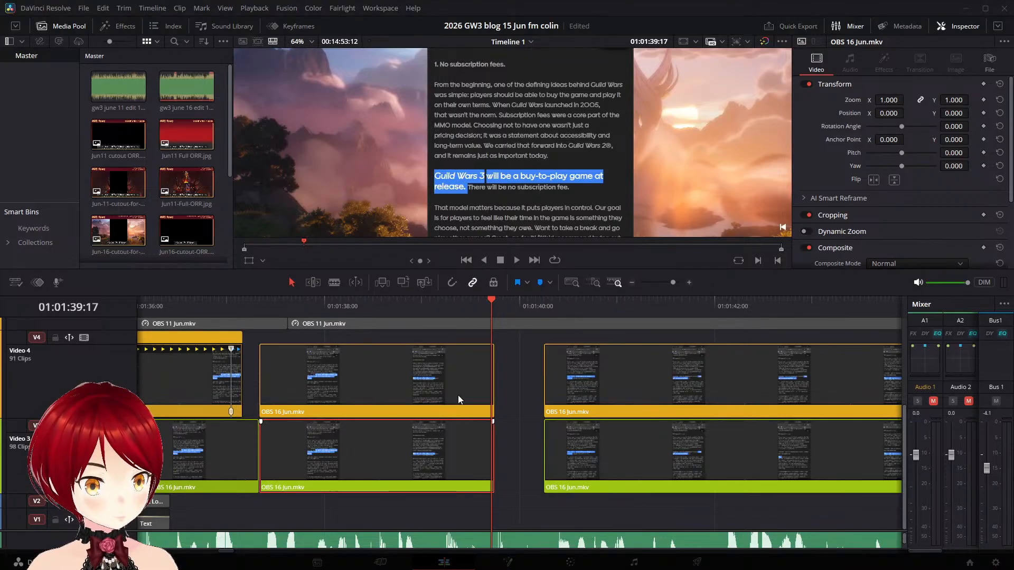
pyautogui.hotkey('ctrl', 'b')
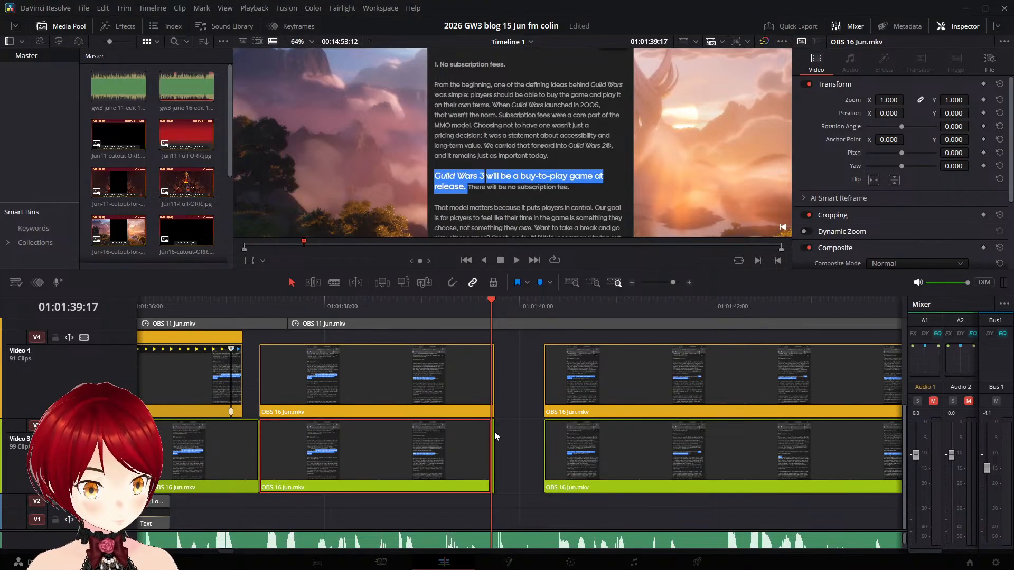
# - Extend the frozen end piece of the Video 3 "Guild Wars 3 will be a buy-to-play game" clip to the next clip and play across it
pyautogui.press('space')
pyautogui.press('space')
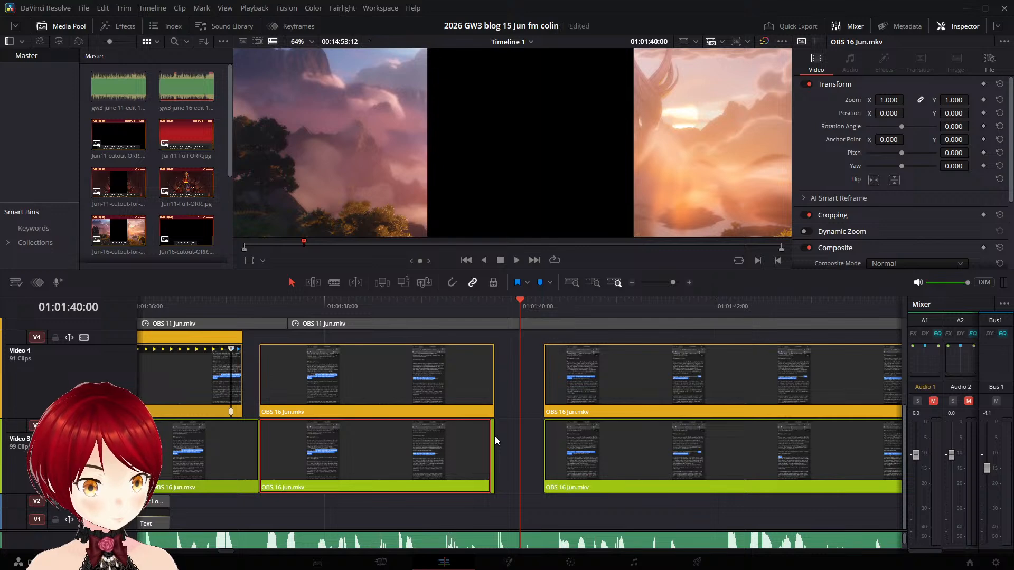
pyautogui.moveTo(492, 437); pyautogui.dragTo(543, 441)
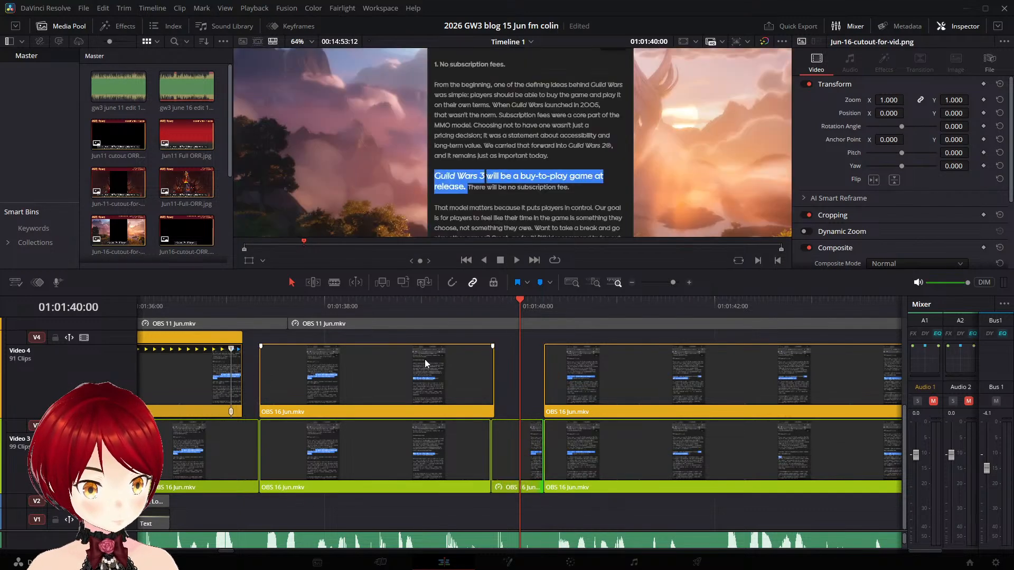
pyautogui.click(424, 301)
pyautogui.press('space')
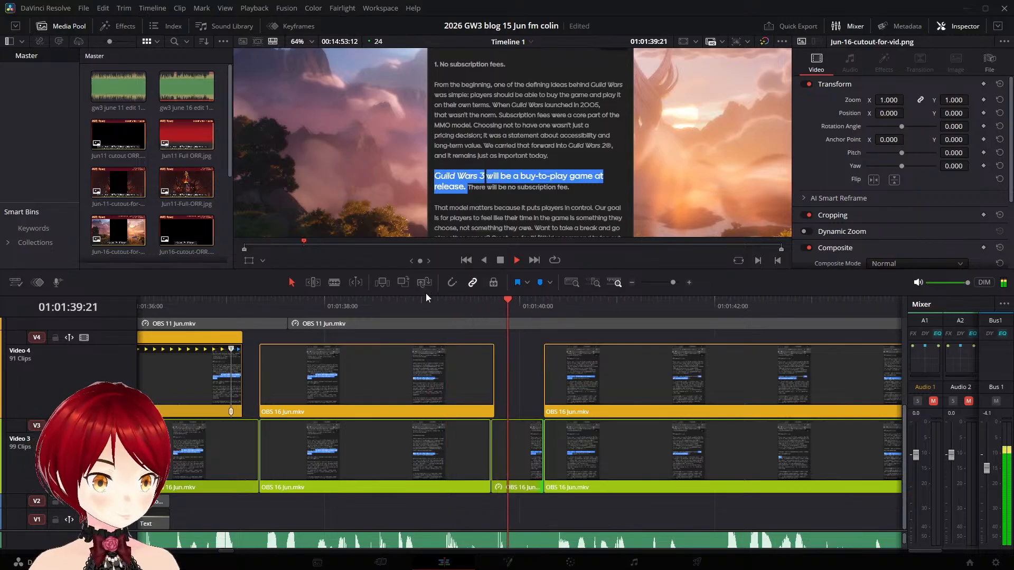
pyautogui.press('space')
# - Add a speed point at 01:01:39:15 to the Video 4 "Guild Wars 3 will be a buy-to-play game" clip and stretch it to 85% speed
pyautogui.click(457, 362)
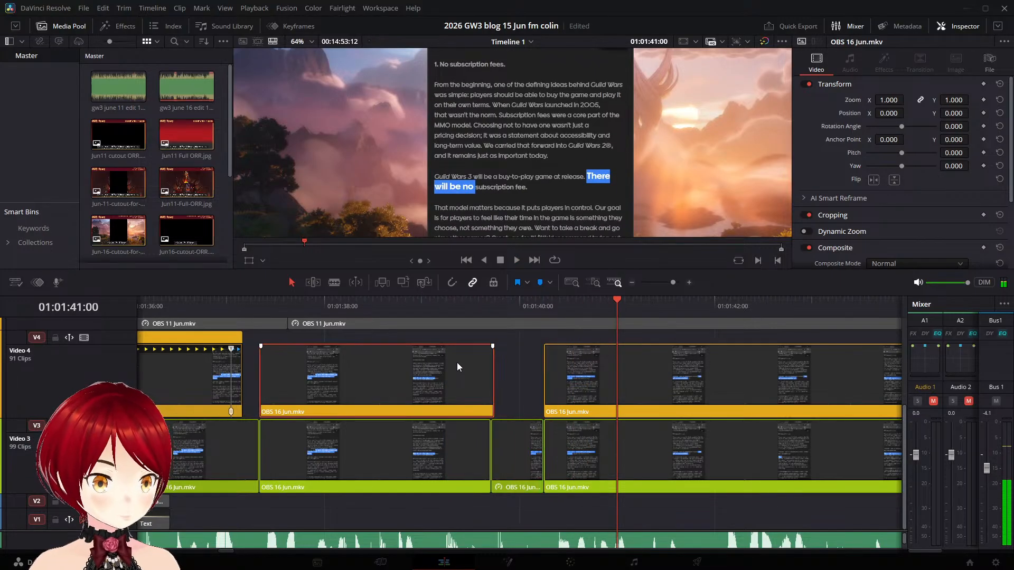
pyautogui.moveTo(619, 301); pyautogui.dragTo(483, 307)
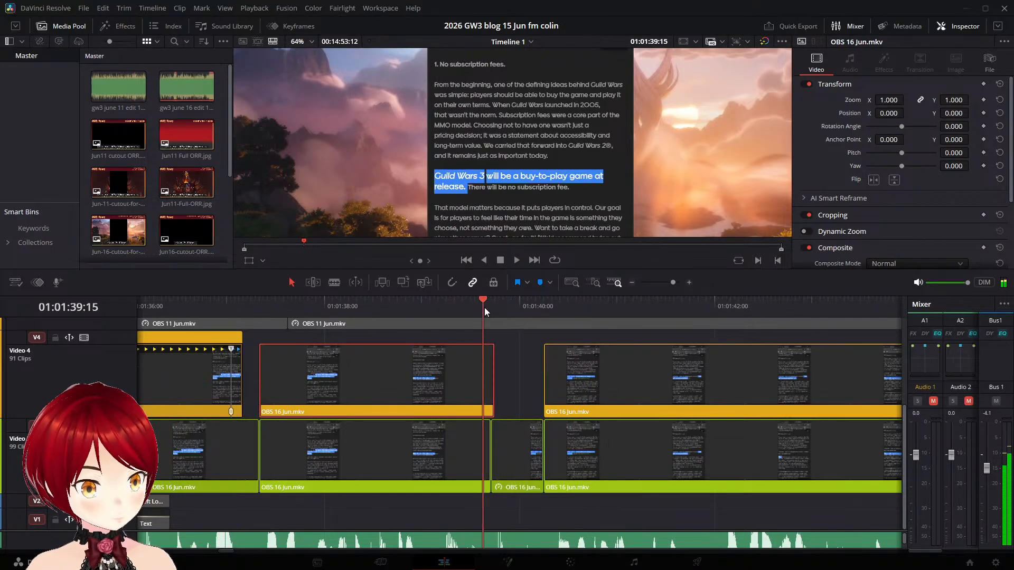
pyautogui.hotkey('ctrl', 'r')
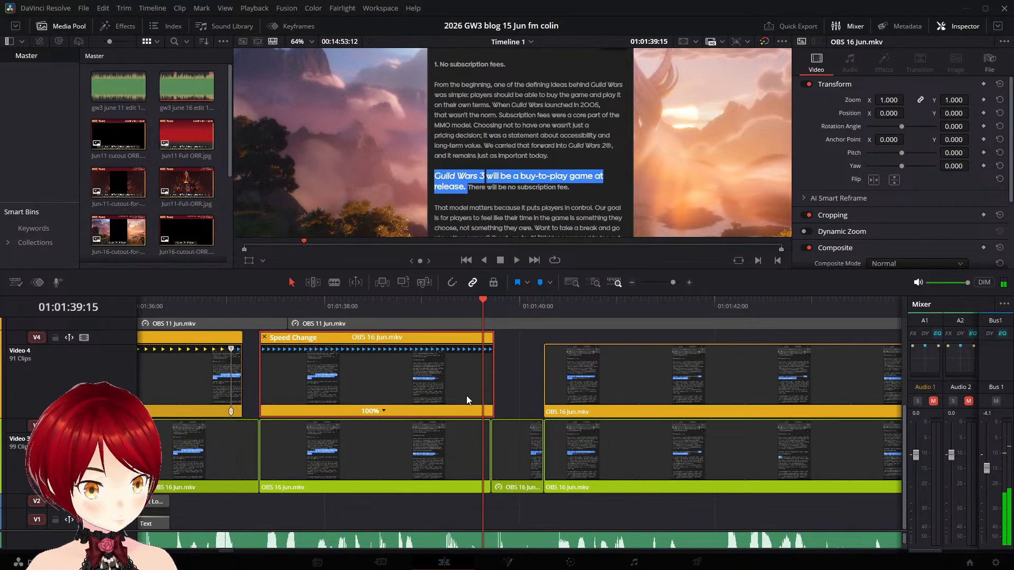
pyautogui.click(385, 411)
pyautogui.click(401, 427)
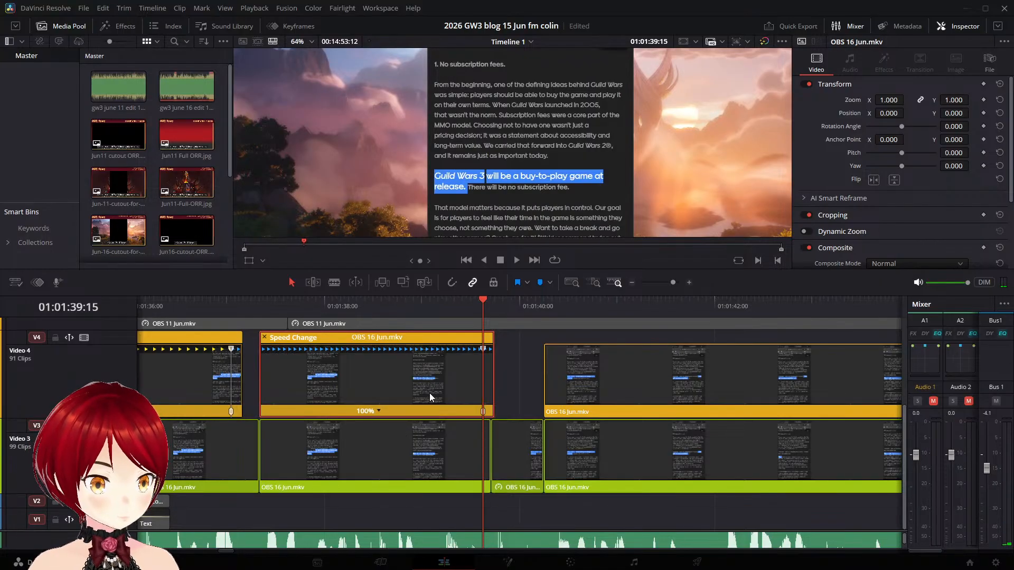
pyautogui.moveTo(512, 306)
pyautogui.mouseDown()
pyautogui.moveTo(561, 312)
pyautogui.moveTo(516, 309)
pyautogui.moveTo(552, 309)
pyautogui.moveTo(524, 311)
pyautogui.mouseUp()
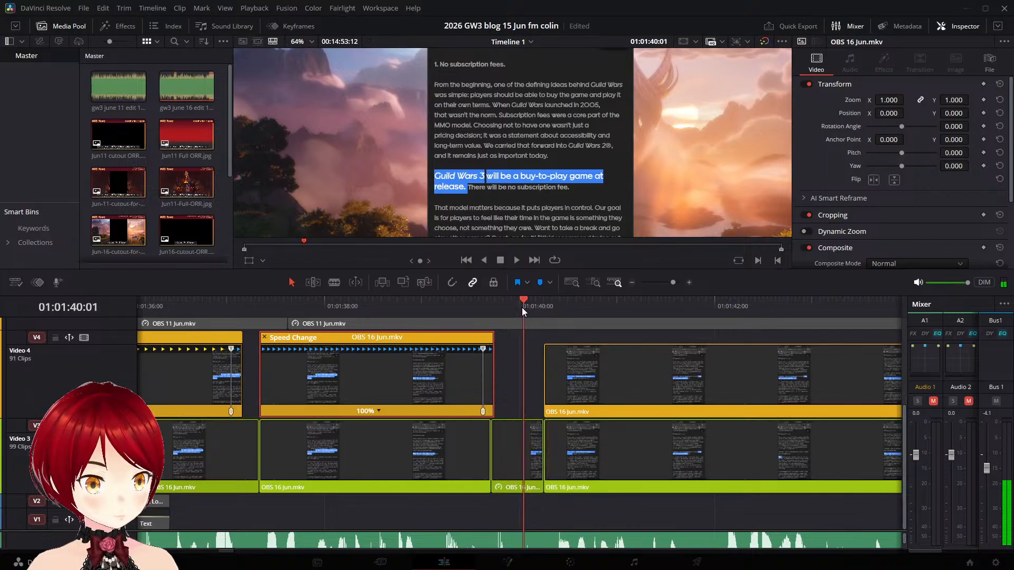
pyautogui.moveTo(484, 350); pyautogui.dragTo(525, 357)
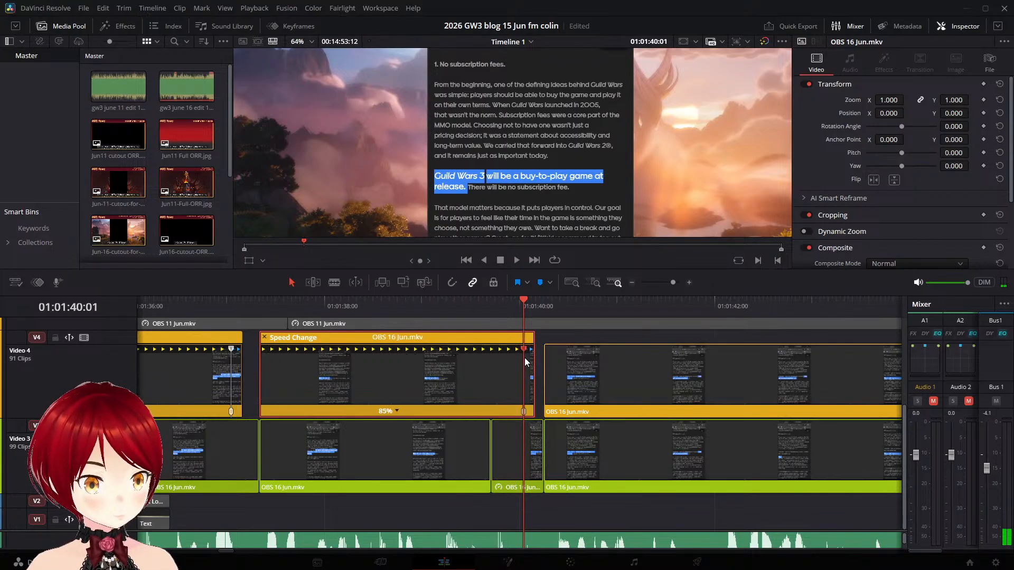
# - Play from just before the 85% Video 4 clip through the next clip, stopping in the gap at 01:01:45:08
pyautogui.click(243, 312)
pyautogui.press('space')
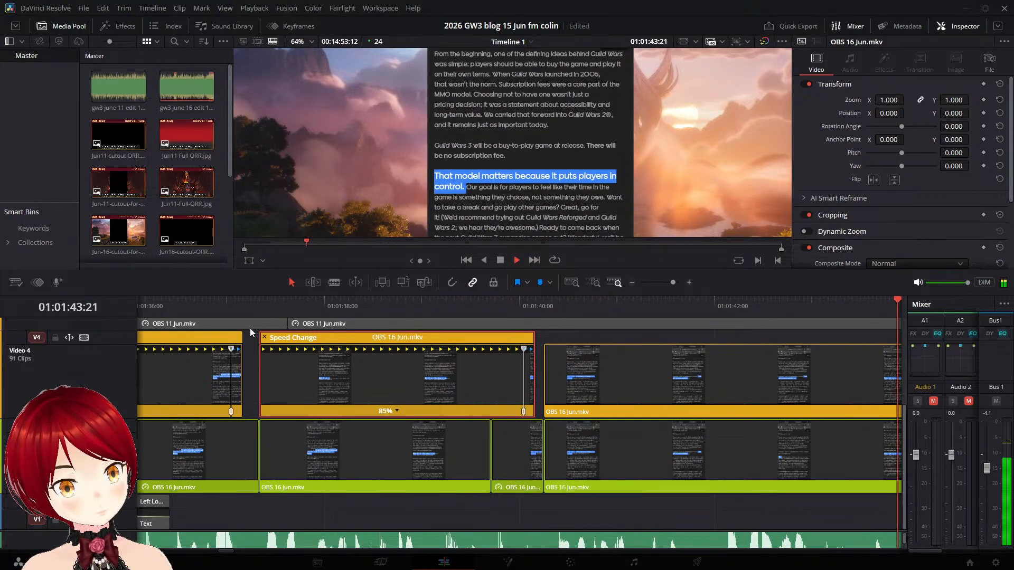
pyautogui.press('space')
# - Split the Video 3 "That model matters" clip at 01:01:44:08 and extend its end piece as a freeze frame to the next clip
pyautogui.click(537, 455)
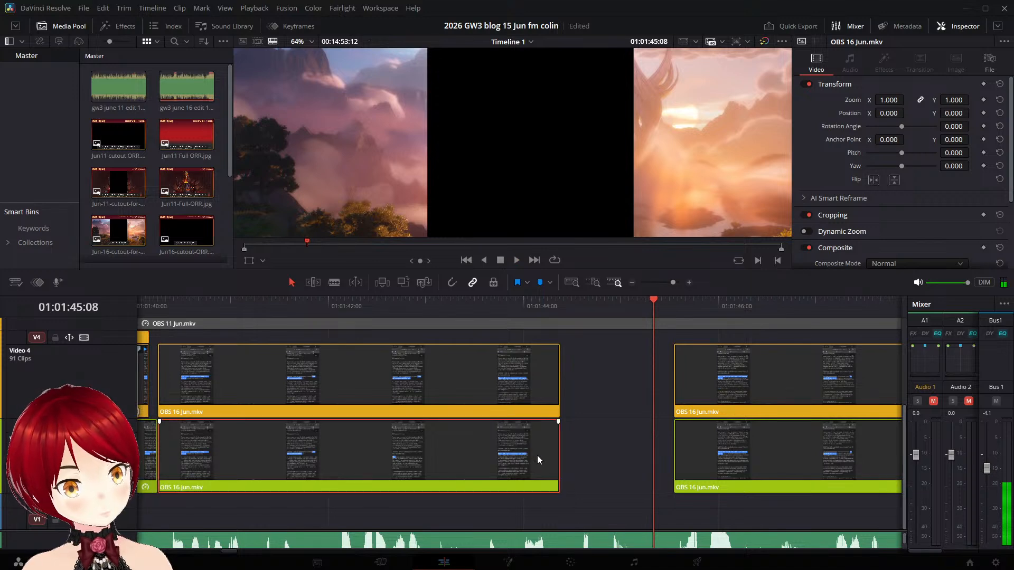
pyautogui.moveTo(655, 299); pyautogui.dragTo(560, 298)
pyautogui.press('Left')
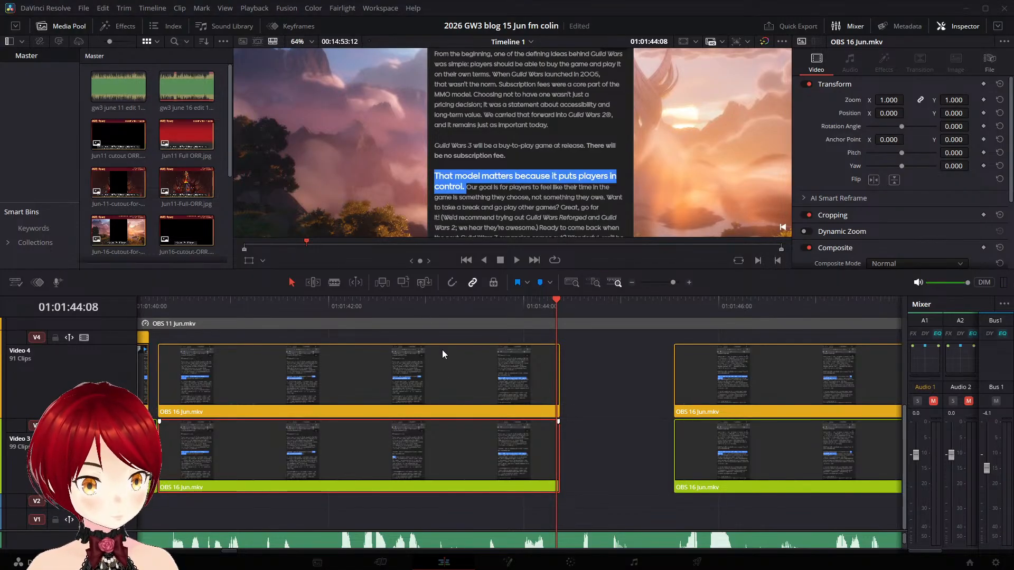
pyautogui.hotkey('ctrl', 'b')
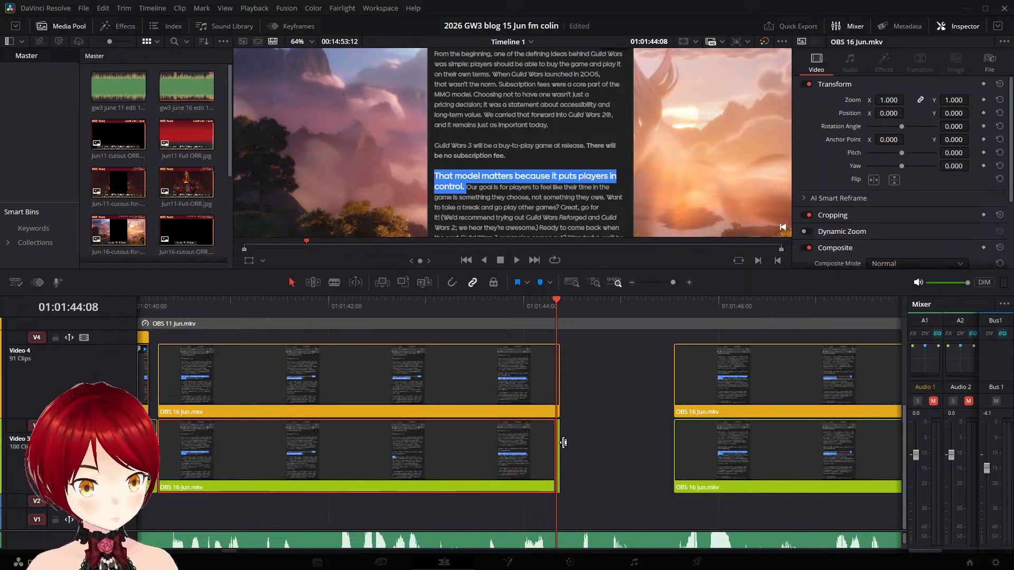
pyautogui.moveTo(560, 444); pyautogui.dragTo(677, 449)
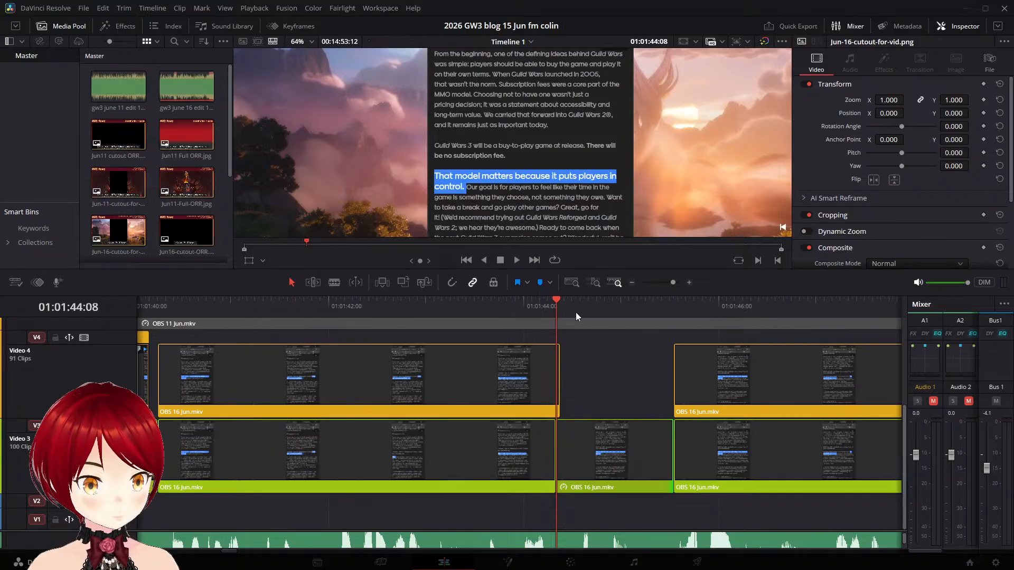
# - Try adding a speed point at 01:01:44:06 to the Video 4 "That model matters" clip and stretching it to 79% speed
pyautogui.click(549, 303)
pyautogui.click(494, 386)
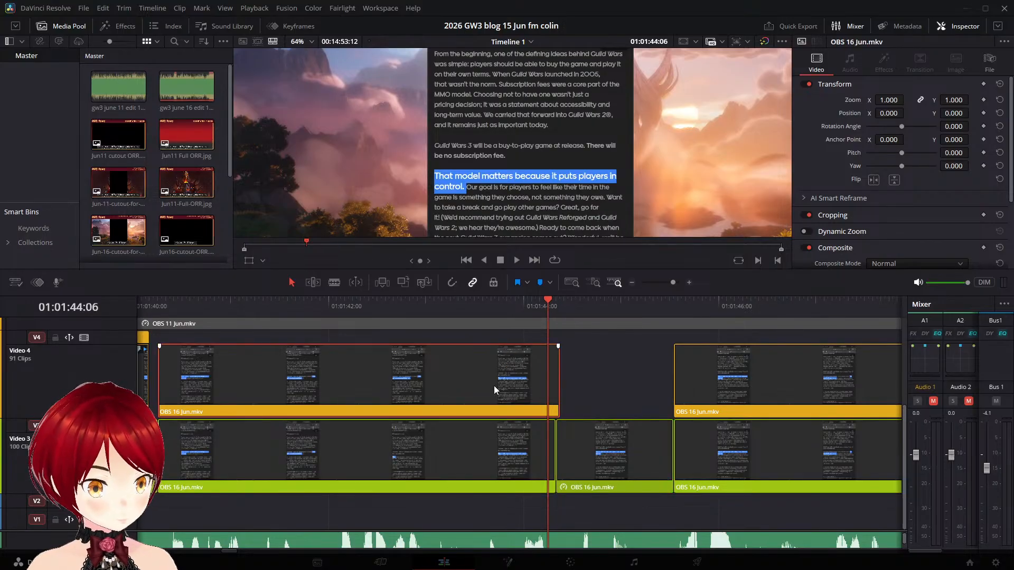
pyautogui.hotkey('ctrl', 'r')
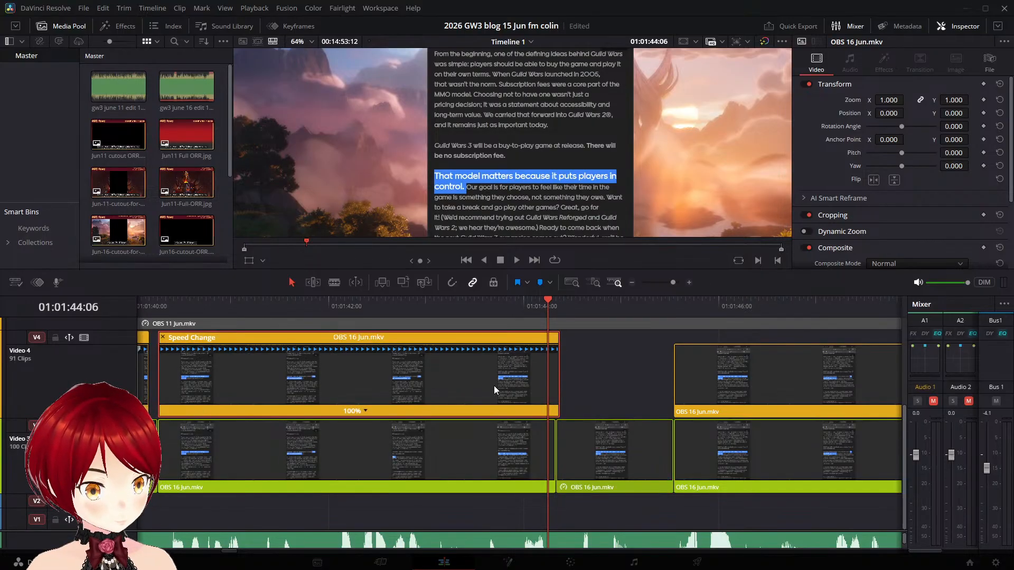
pyautogui.click(365, 411)
pyautogui.click(385, 424)
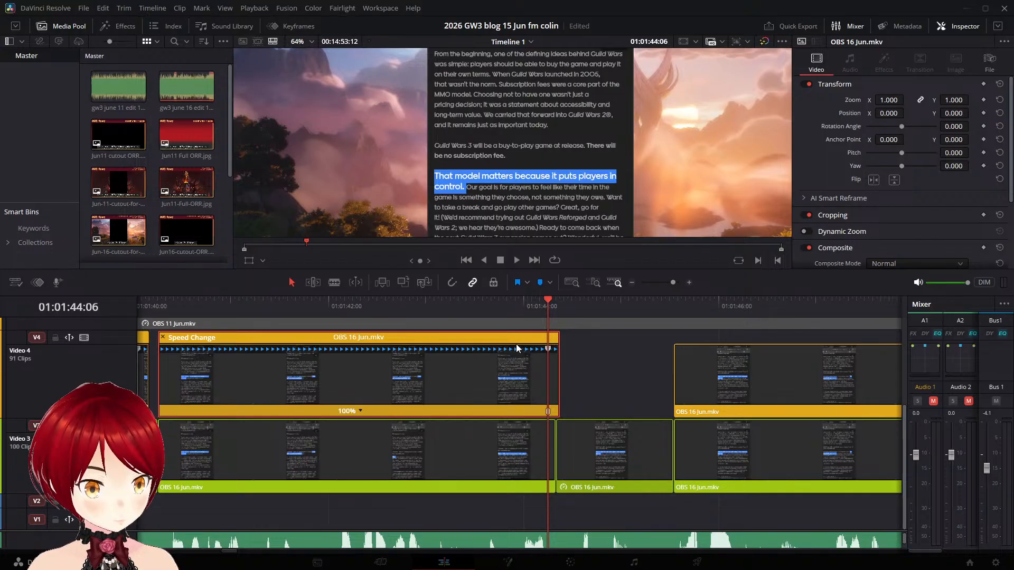
pyautogui.press('space')
pyautogui.press('space')
pyautogui.moveTo(547, 350); pyautogui.dragTo(649, 355)
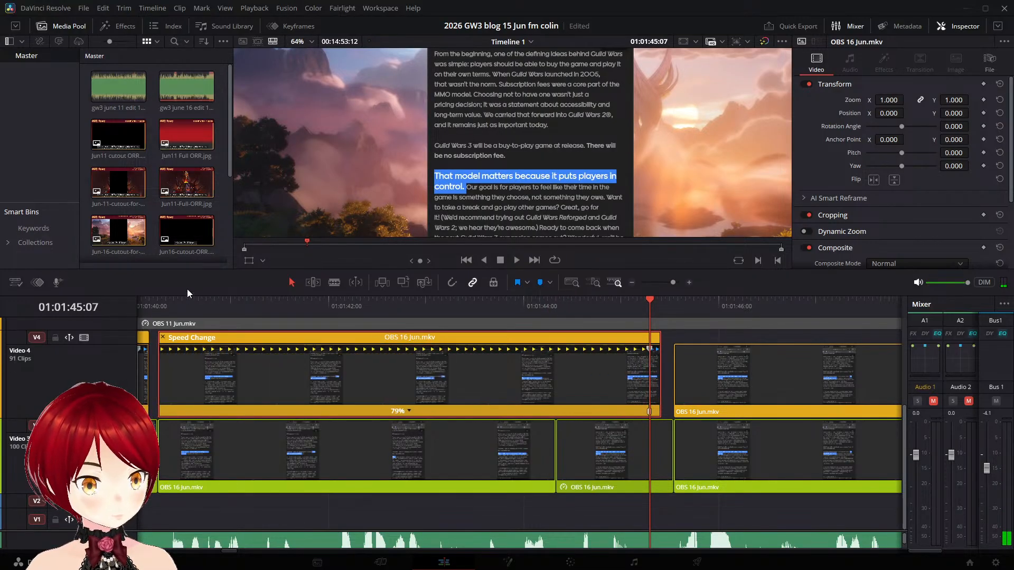
# - Play the 79% Video 4 clip twice from near its start against the narration, and undo its stretch and speed point
pyautogui.click(181, 309)
pyautogui.press('space')
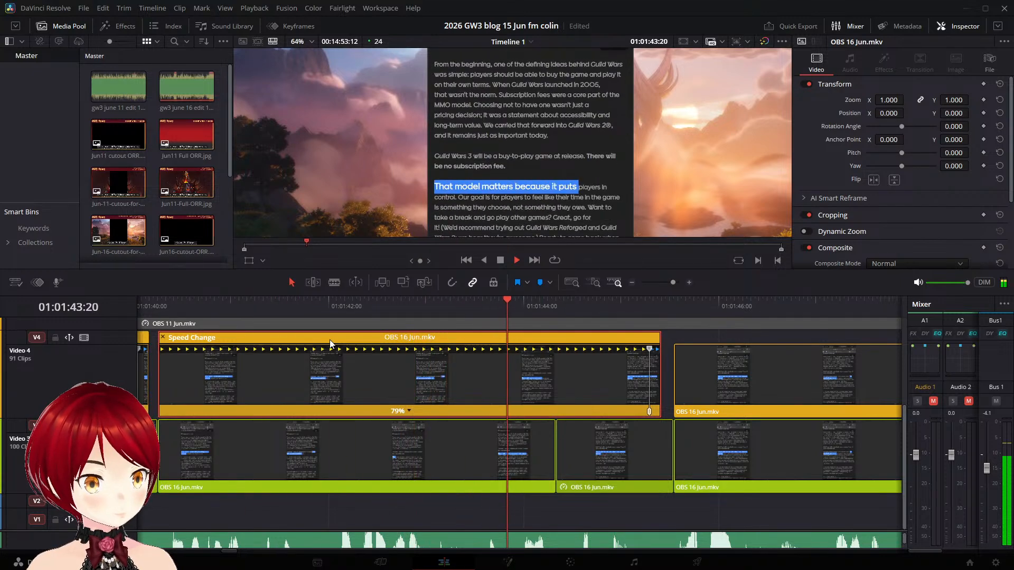
pyautogui.press('space')
pyautogui.click(153, 307)
pyautogui.press('space')
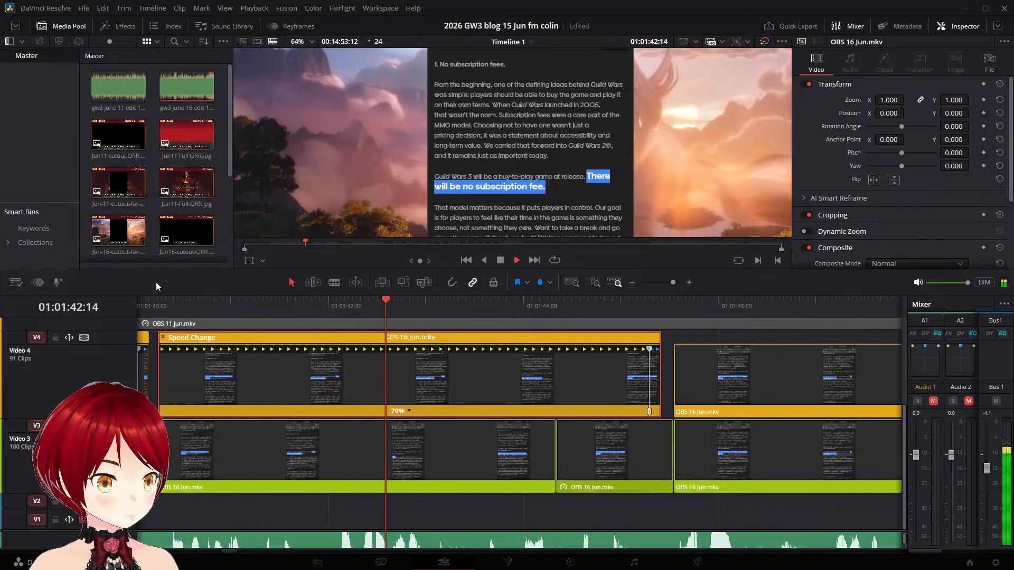
pyautogui.press('space')
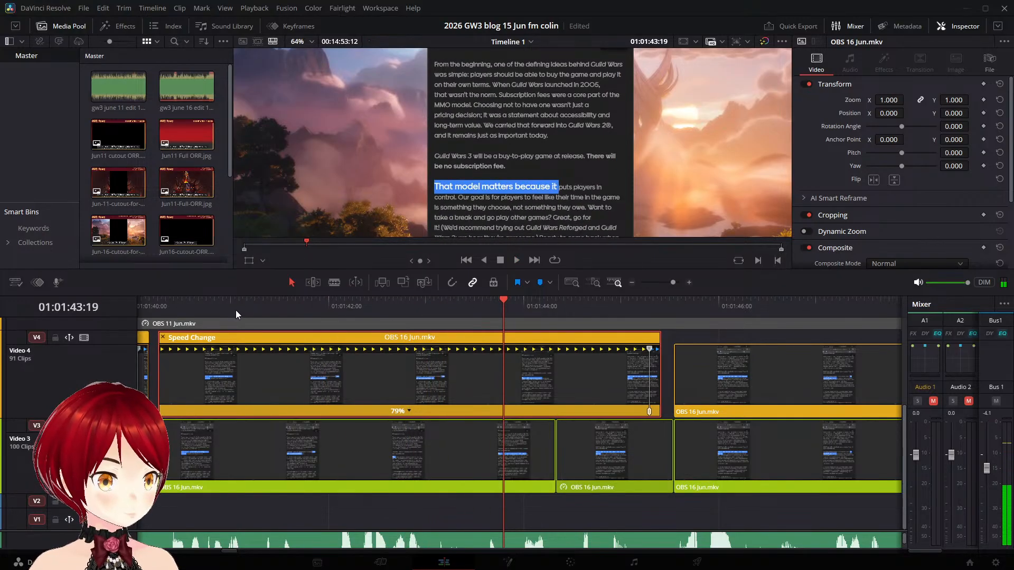
pyautogui.hotkey('ctrl', 'z')
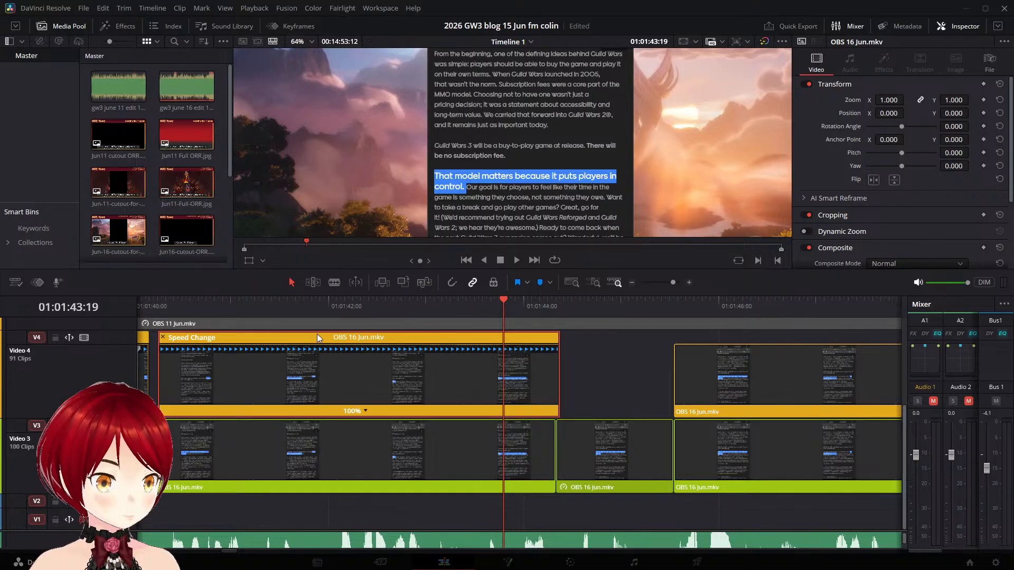
# - Play the 100% Video 4 "There will be no subscription fee" clip from near its start and split it at 01:01:43:06
pyautogui.click(290, 308)
pyautogui.press('space')
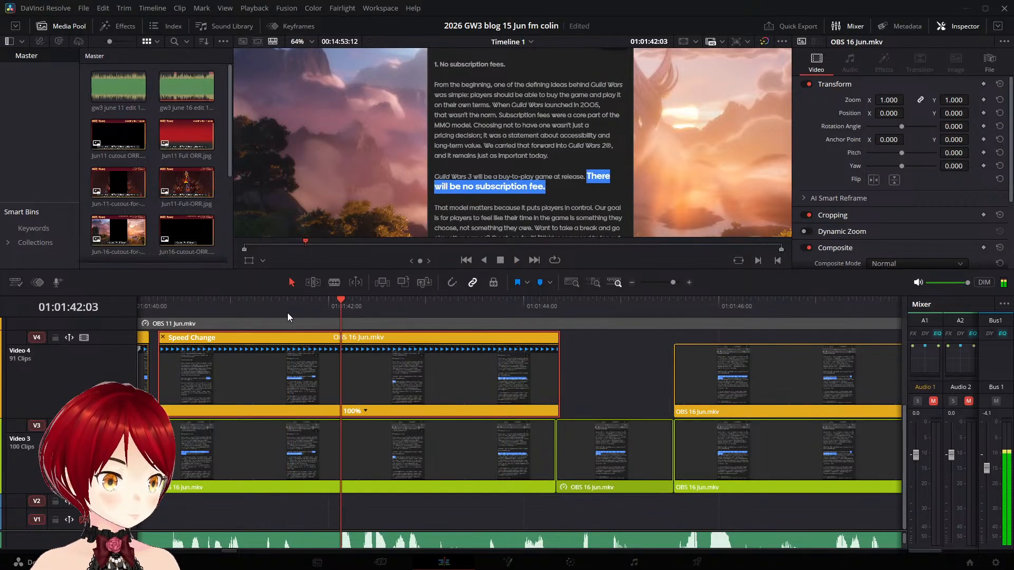
pyautogui.press('space')
pyautogui.click(183, 300)
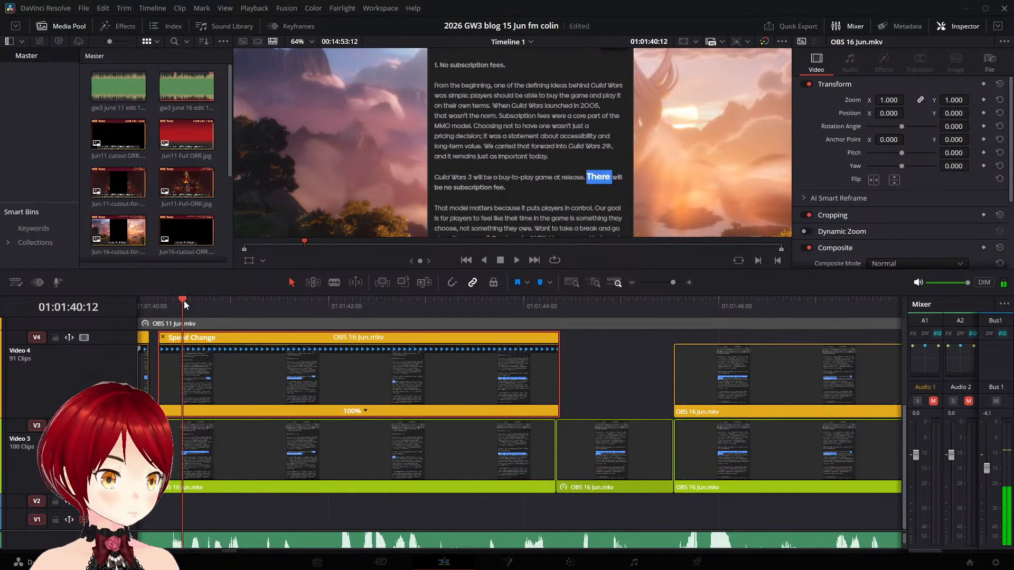
pyautogui.press('space')
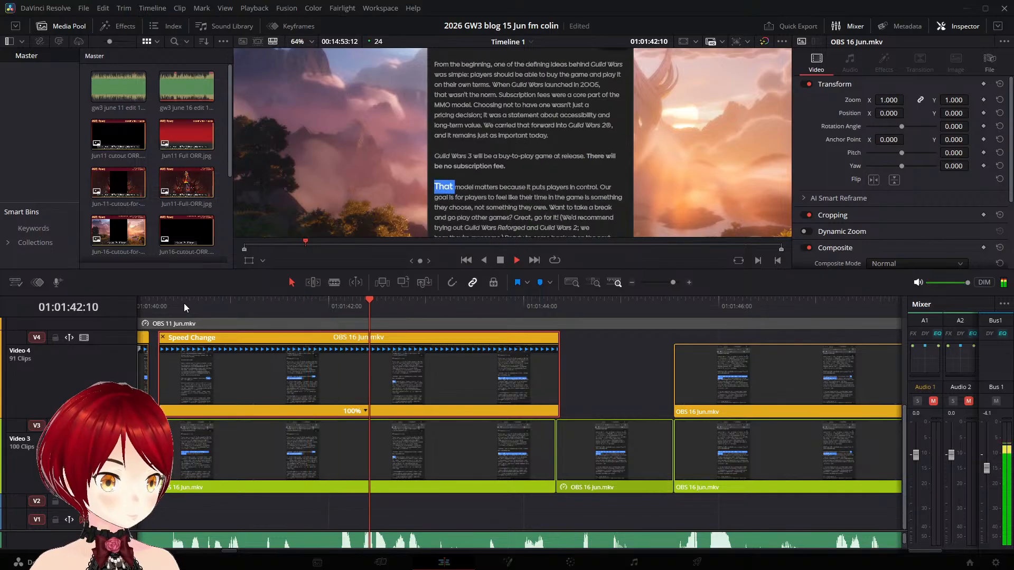
pyautogui.press('space')
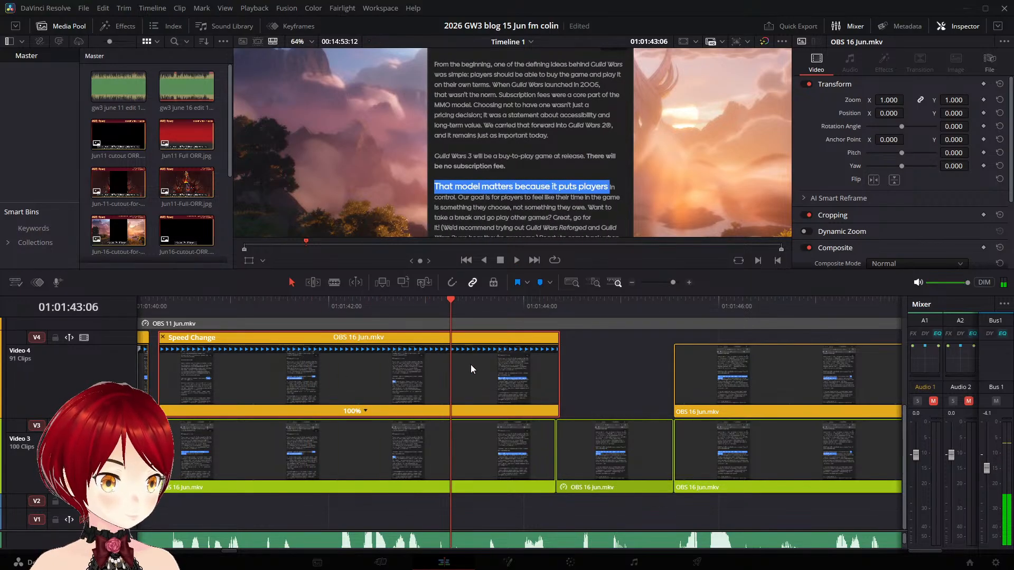
pyautogui.hotkey('ctrl', 'b')
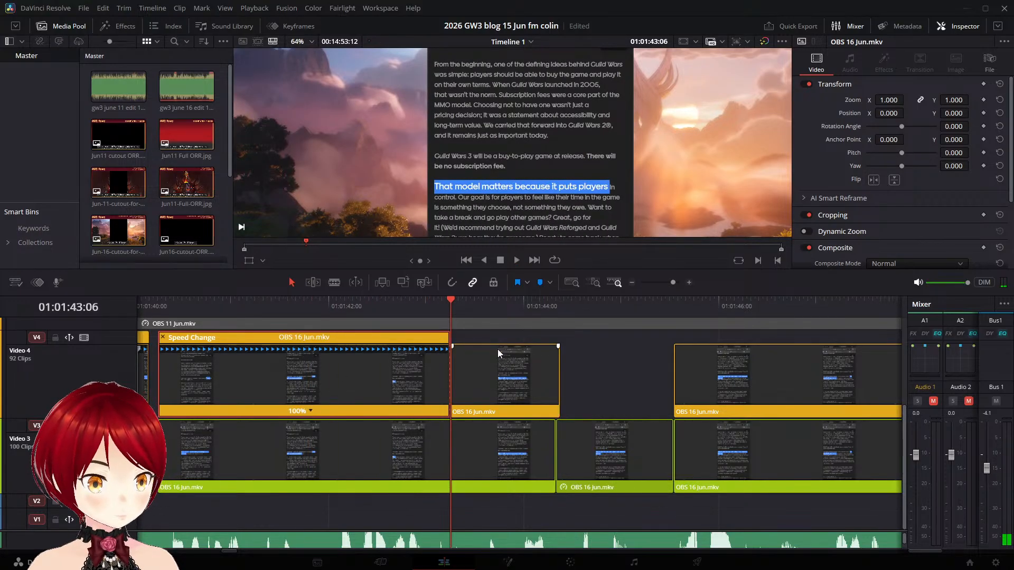
# - Add a speed point at 01:01:44:04 to the second Video 4 "That model matters" piece and stretch it to 48% speed
pyautogui.click(511, 357)
pyautogui.hotkey('ctrl', 'r')
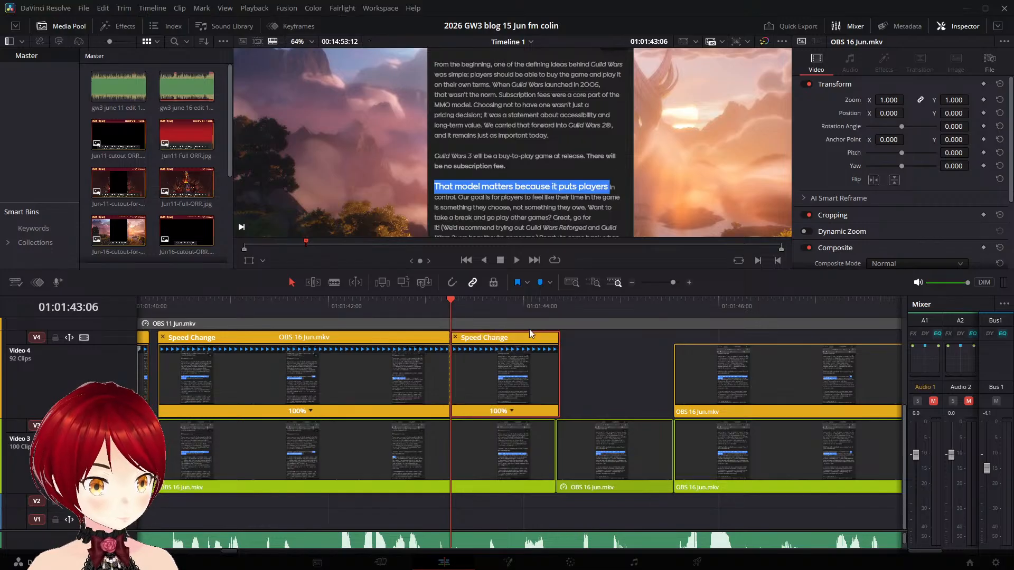
pyautogui.moveTo(447, 295); pyautogui.dragTo(540, 308)
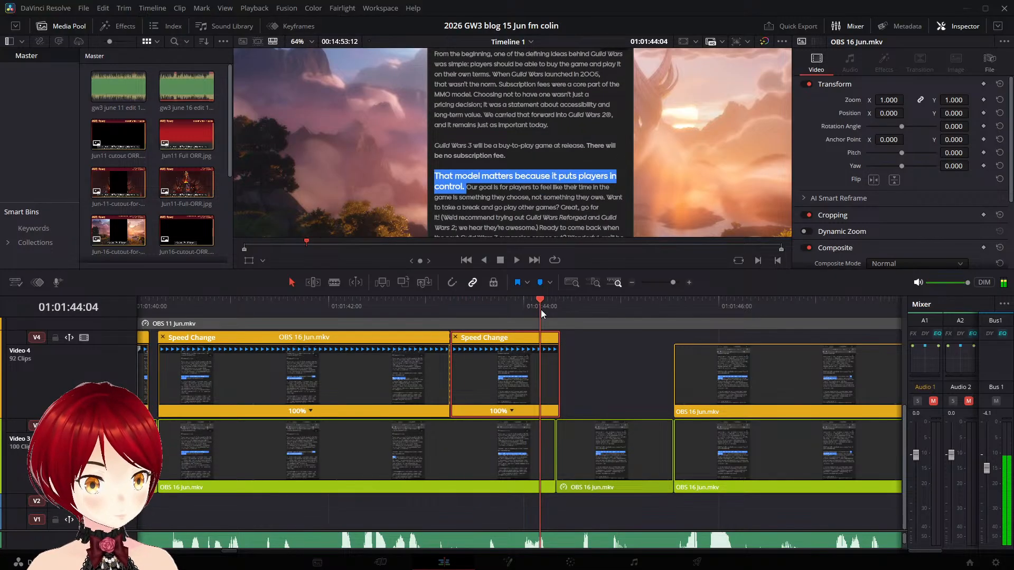
pyautogui.click(512, 412)
pyautogui.click(528, 423)
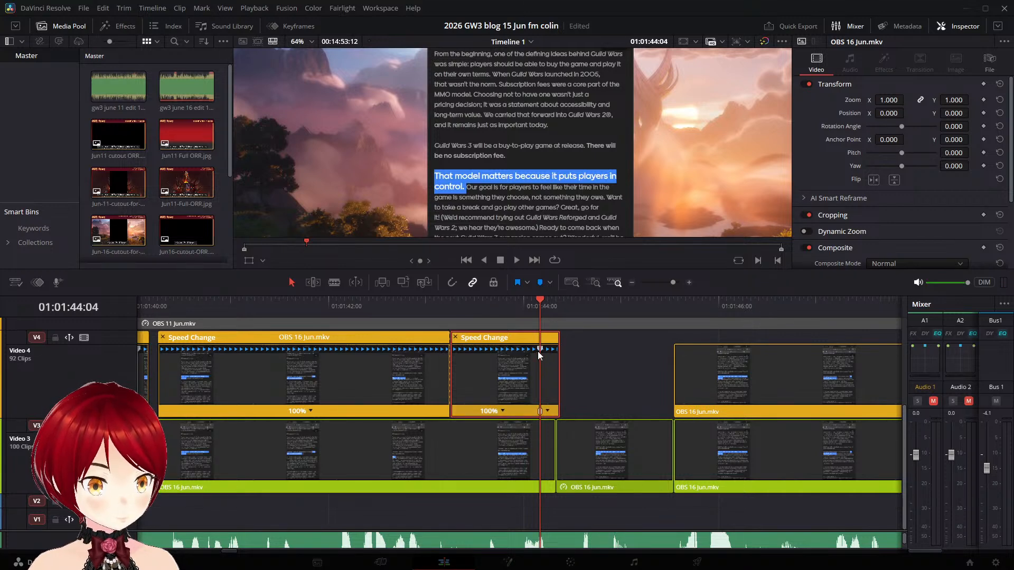
pyautogui.moveTo(539, 347); pyautogui.dragTo(637, 348)
# - Play across the retimed Video 4 "That model matters" piece and shorten it to 52% speed to match the narration
pyautogui.click(372, 309)
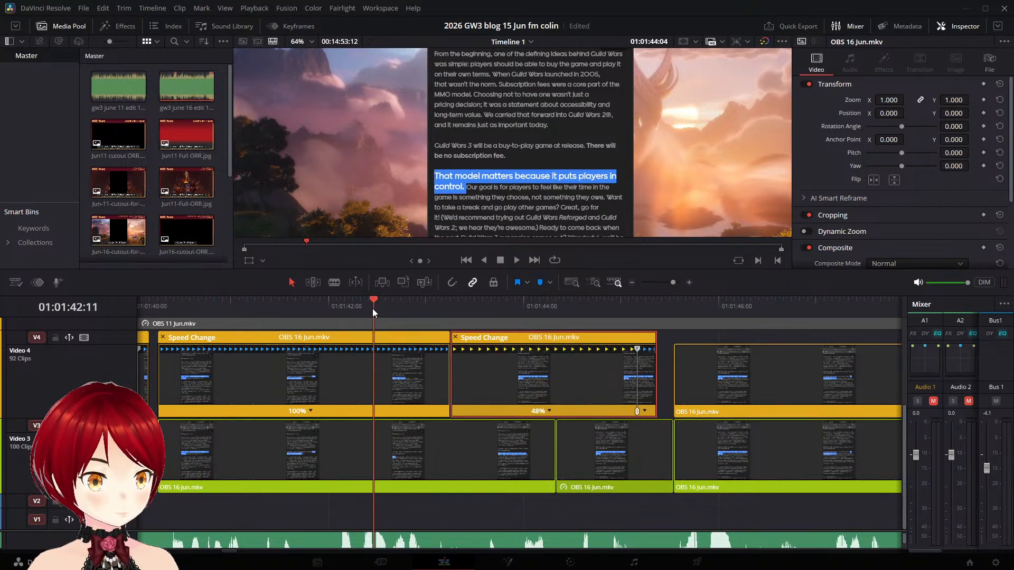
pyautogui.press('space')
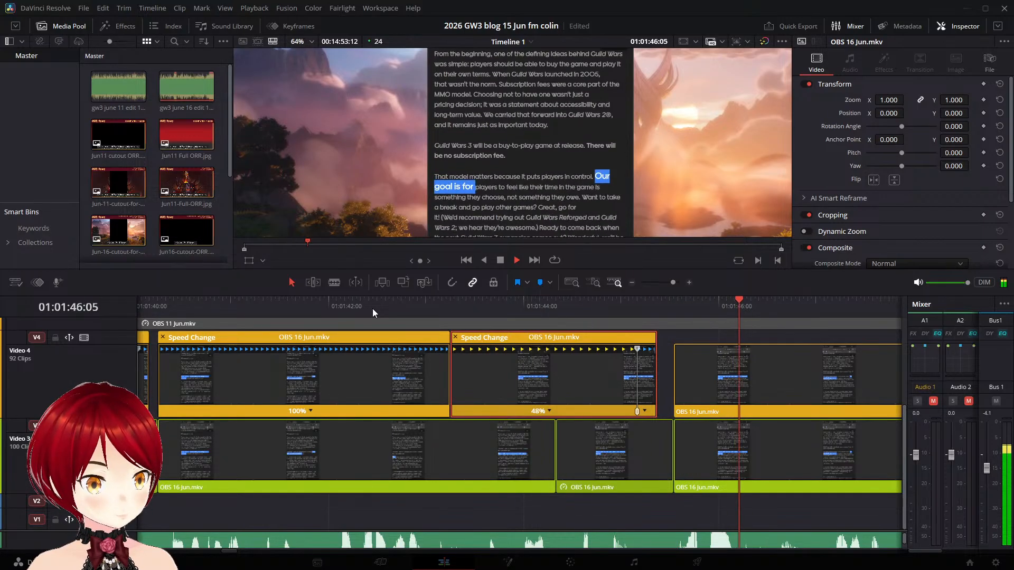
pyautogui.press('space')
pyautogui.moveTo(637, 349); pyautogui.dragTo(623, 350)
pyautogui.click(467, 307)
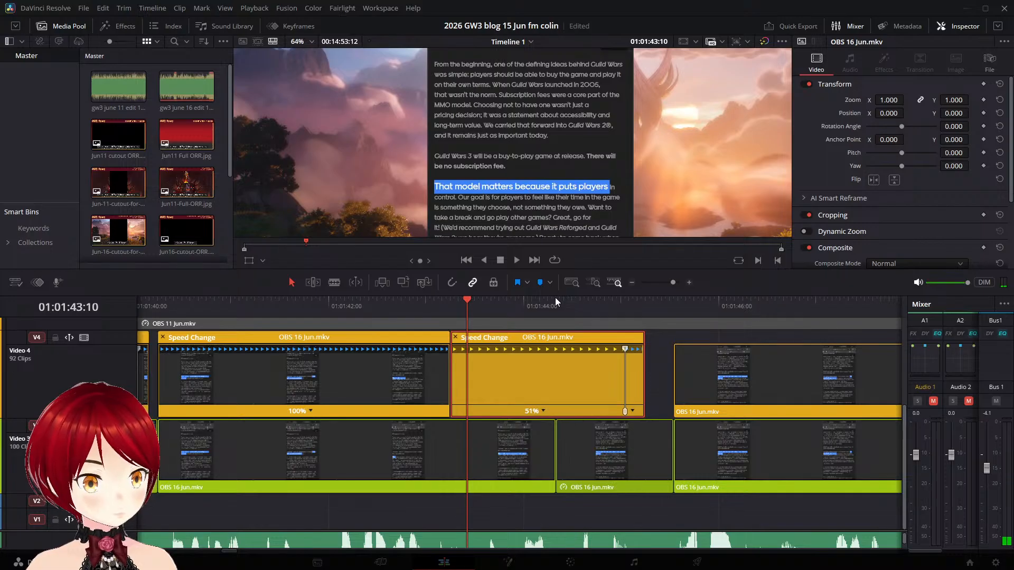
pyautogui.press('space')
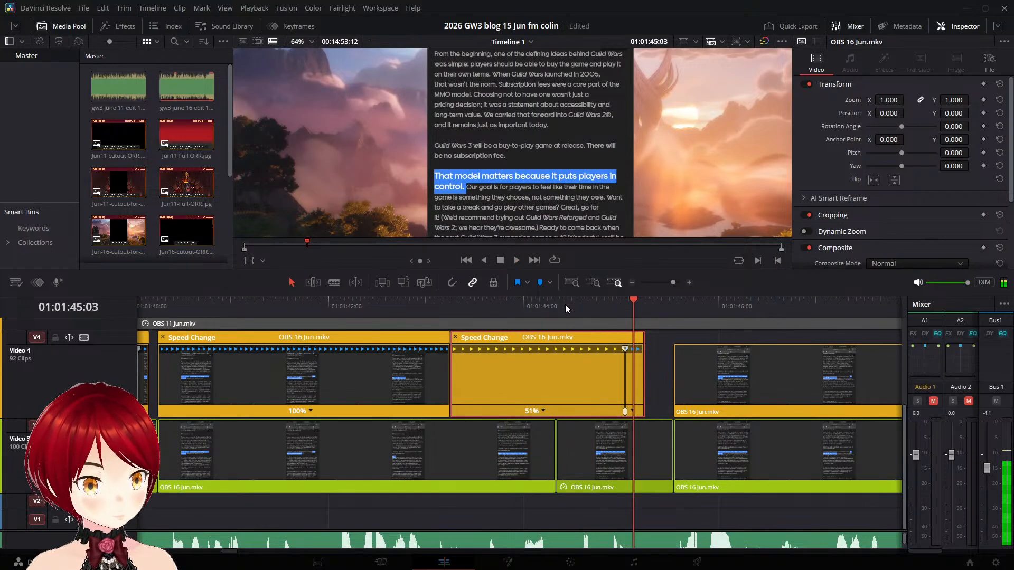
pyautogui.moveTo(624, 349); pyautogui.dragTo(619, 349)
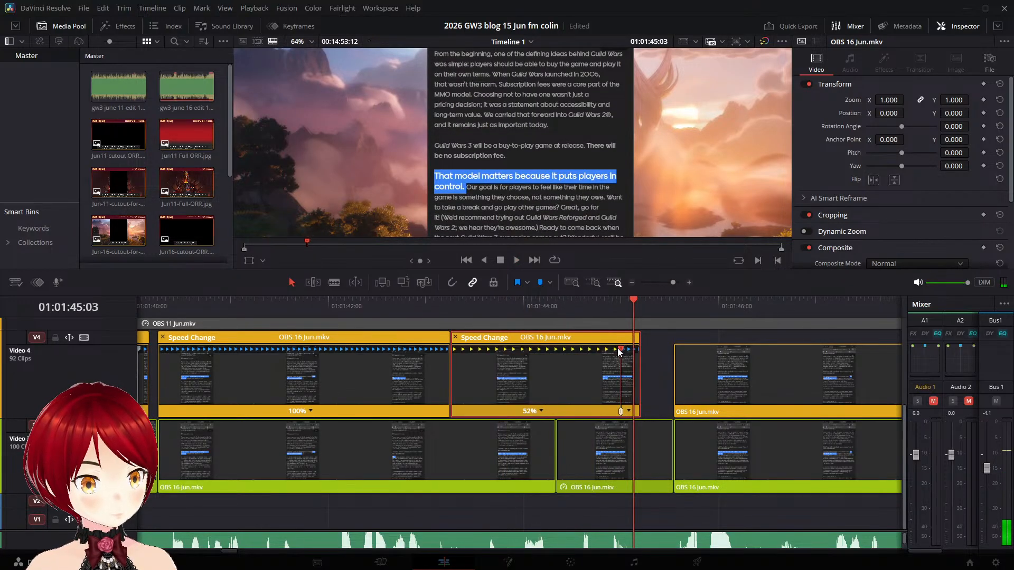
# - Play from the 52% Video 4 "That model matters" piece through the "Our goal is for players to feel" clip against the narration
pyautogui.click(511, 304)
pyautogui.press('space')
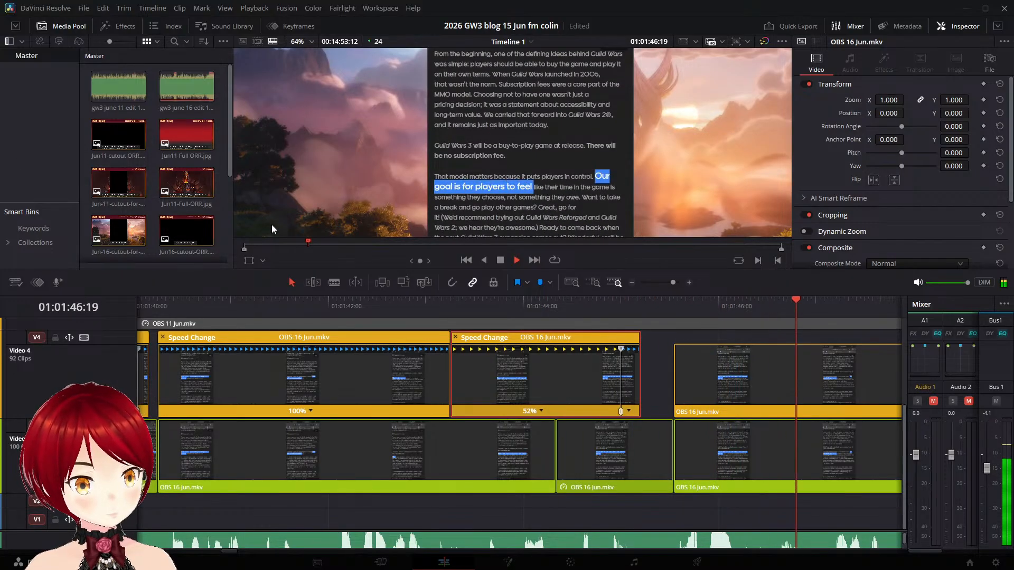
pyautogui.press('space')
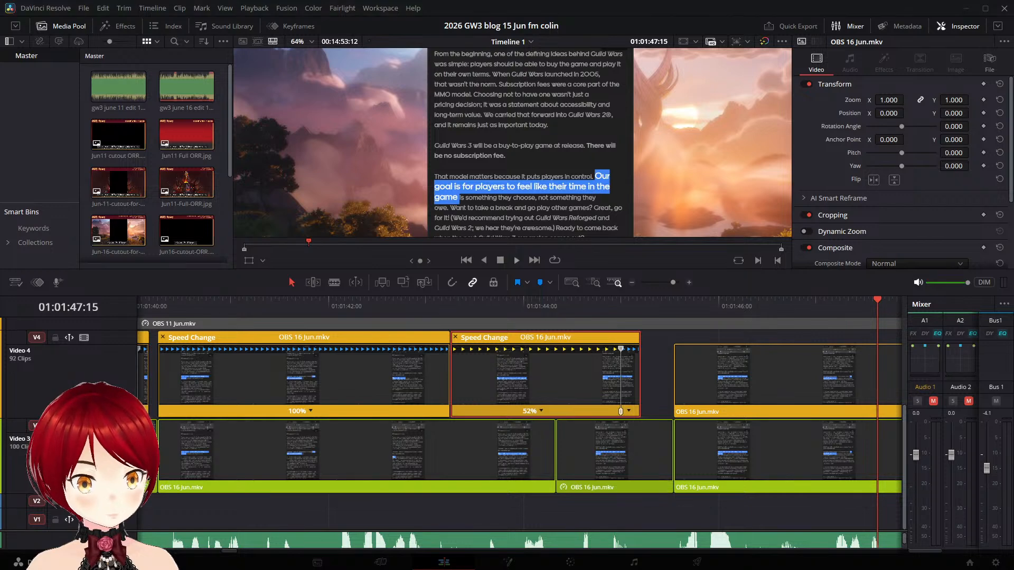
pyautogui.click(516, 260)
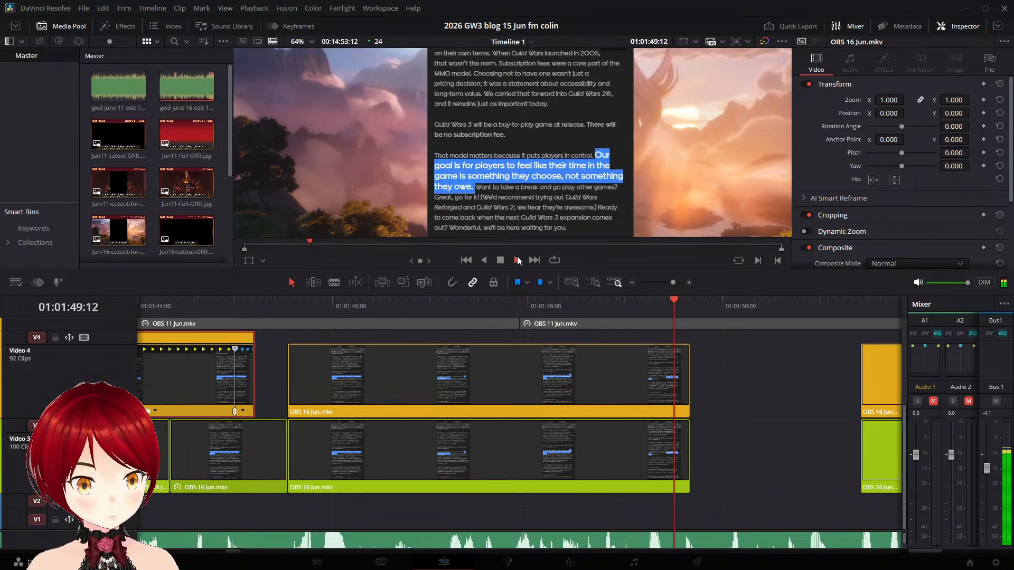
pyautogui.click(842, 300)
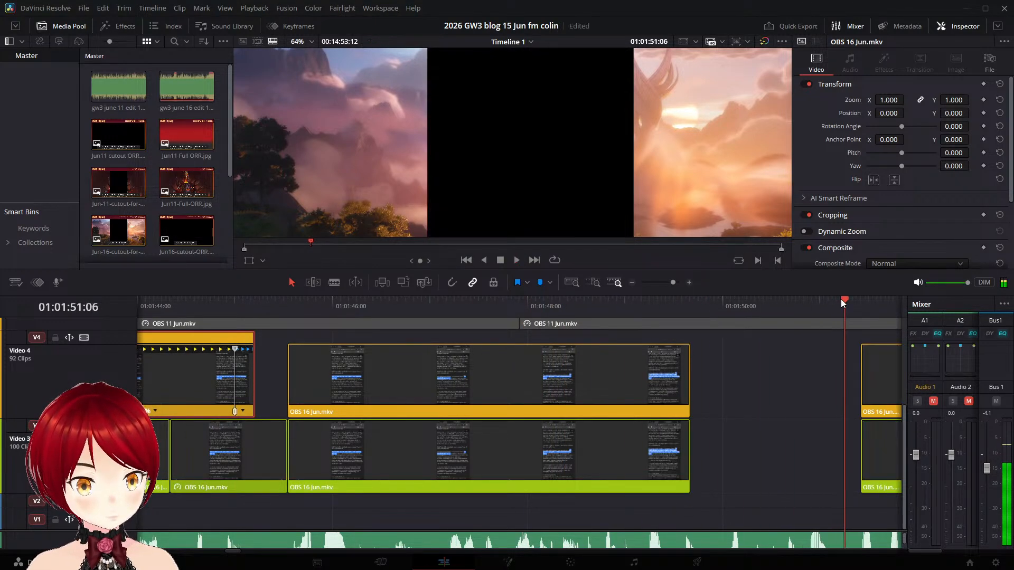
# - Split the Video 3 "Our goal is for players" clip at 01:01:49:15, freeze its final piece and extend it to the next clip
pyautogui.moveTo(841, 299); pyautogui.dragTo(689, 306)
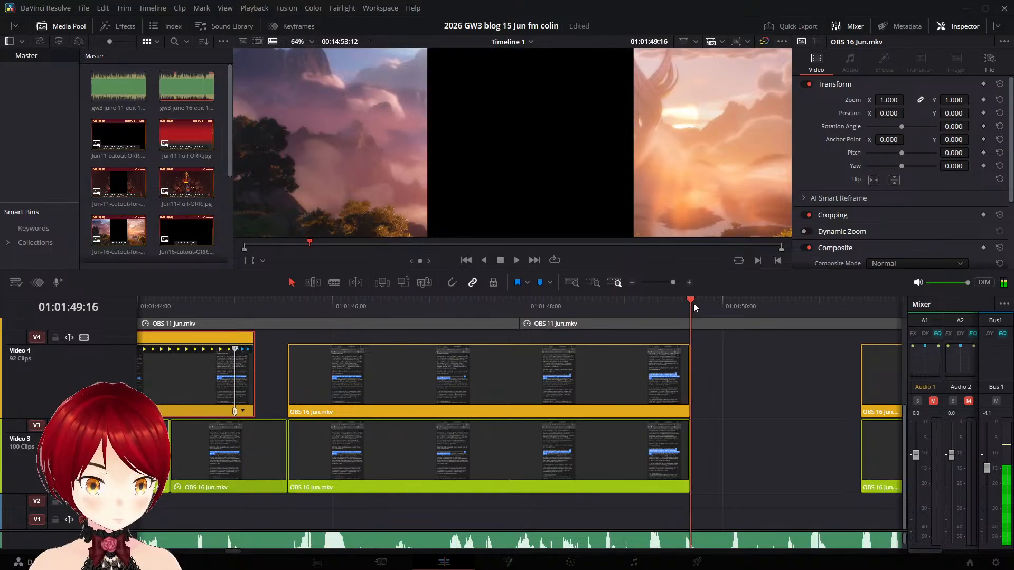
pyautogui.press('Left')
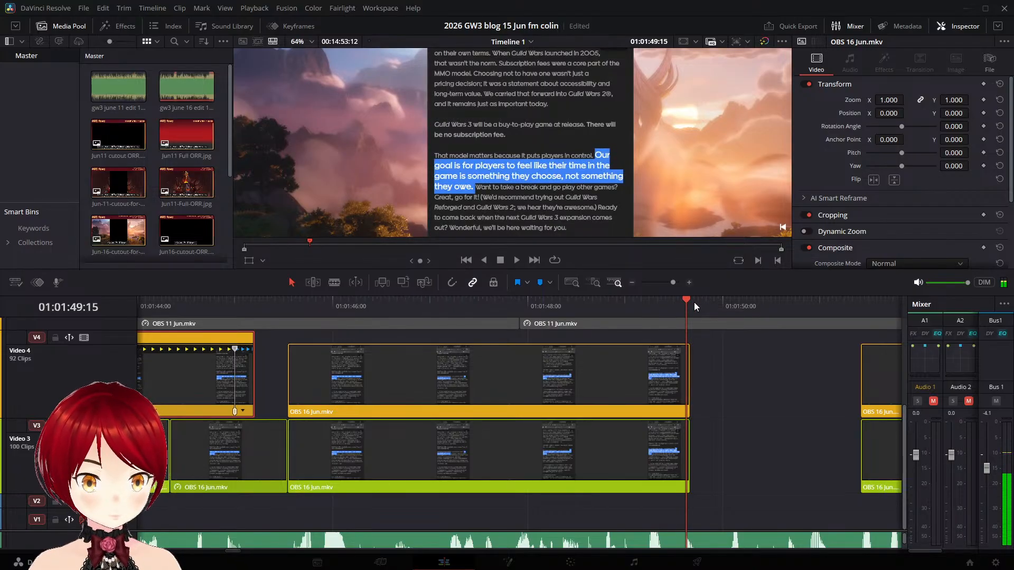
pyautogui.click(680, 444)
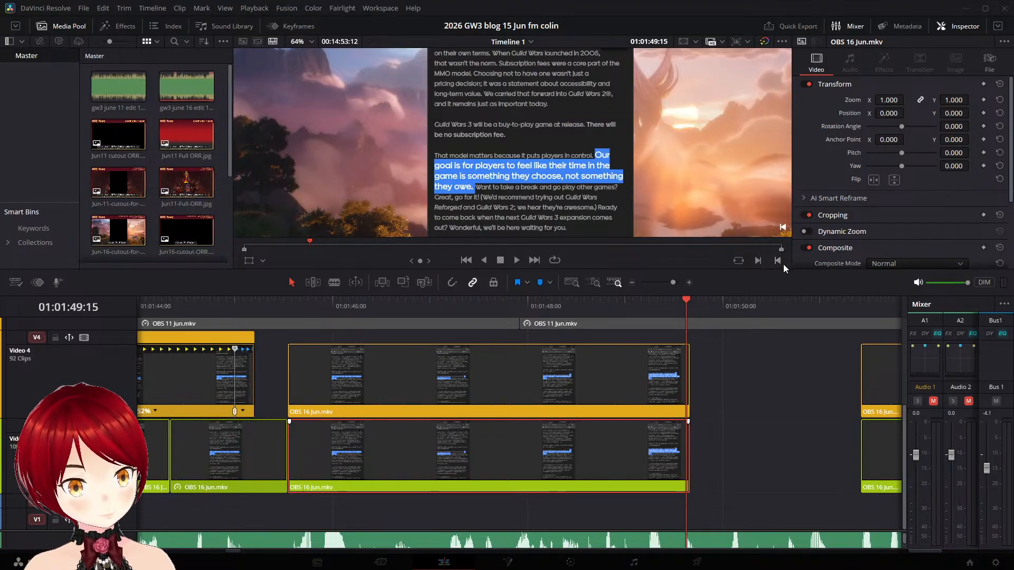
pyautogui.hotkey('ctrl', 'b')
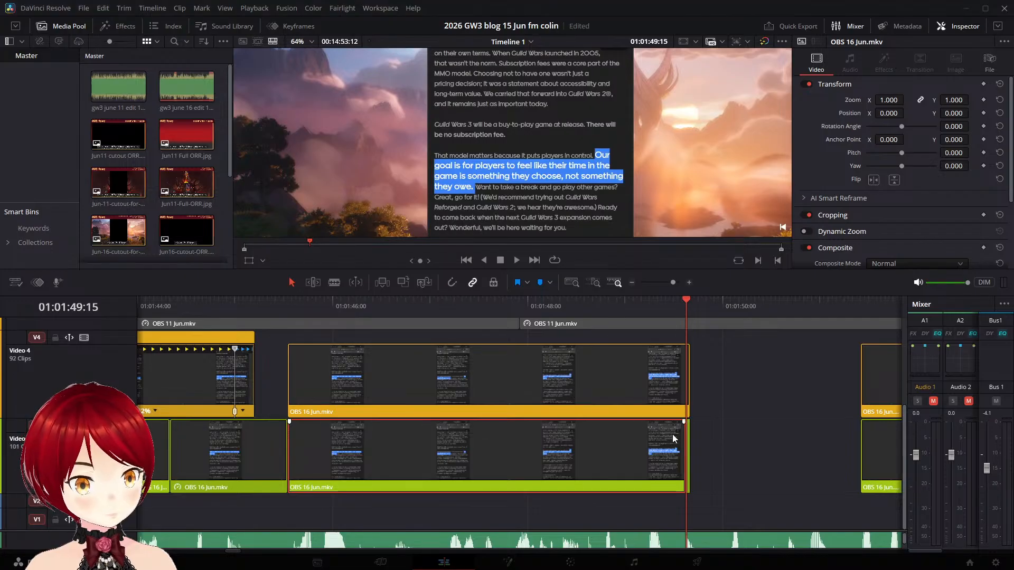
pyautogui.moveTo(691, 441); pyautogui.dragTo(792, 451)
pyautogui.click(688, 449)
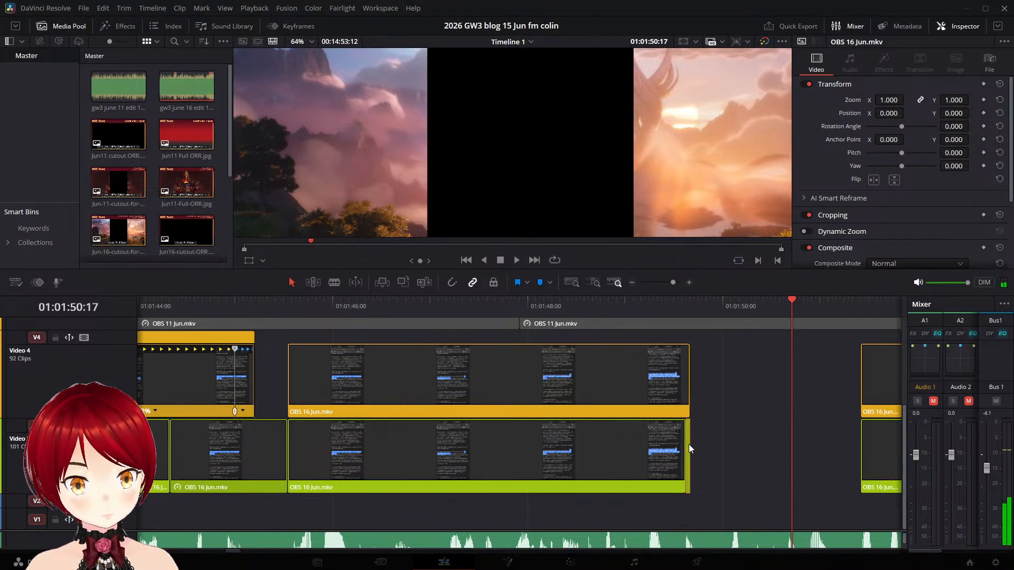
pyautogui.moveTo(690, 449); pyautogui.dragTo(861, 463)
pyautogui.moveTo(800, 305); pyautogui.dragTo(614, 299)
pyautogui.press('space')
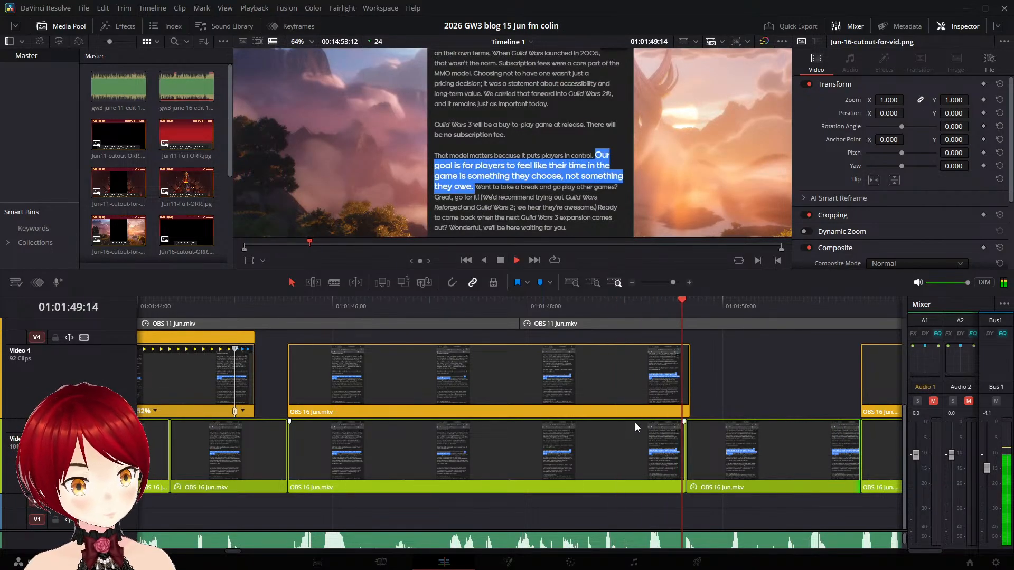
pyautogui.press('space')
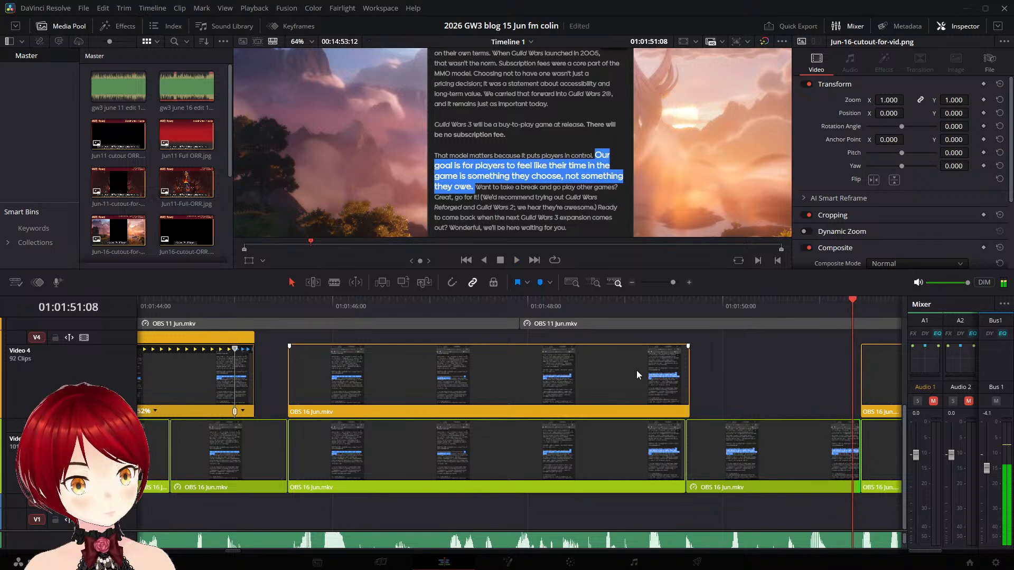
# - Add a speed point at 01:01:49:01 to the Video 4 "Our goal is for players" clip and stretch the section before it to 69% speed
pyautogui.click(636, 370)
pyautogui.moveTo(854, 299); pyautogui.dragTo(648, 306)
pyautogui.press('Left')
pyautogui.press('Left')
pyautogui.press('Left')
pyautogui.press('Left')
pyautogui.press('Left')
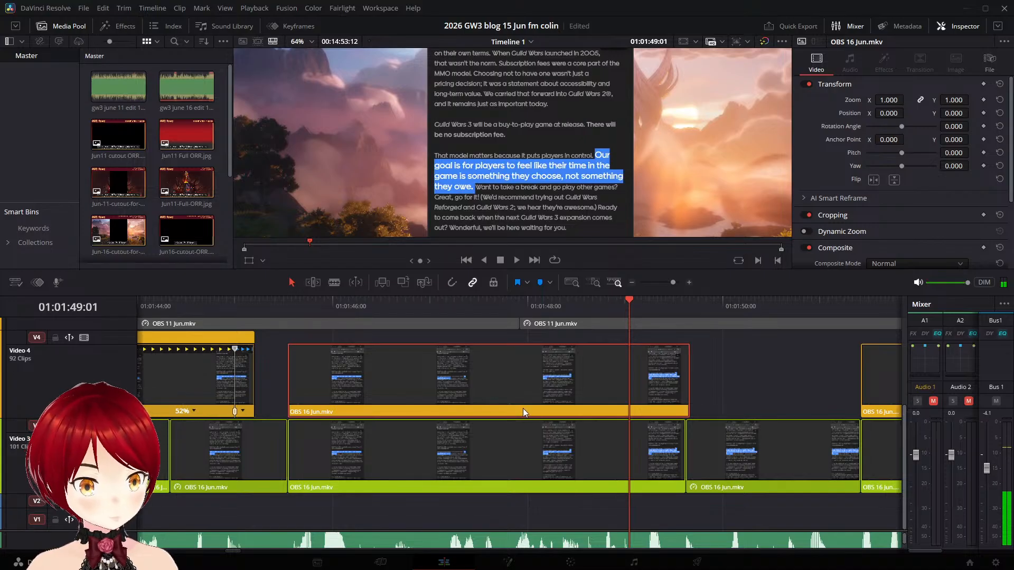
pyautogui.hotkey('ctrl', 'r')
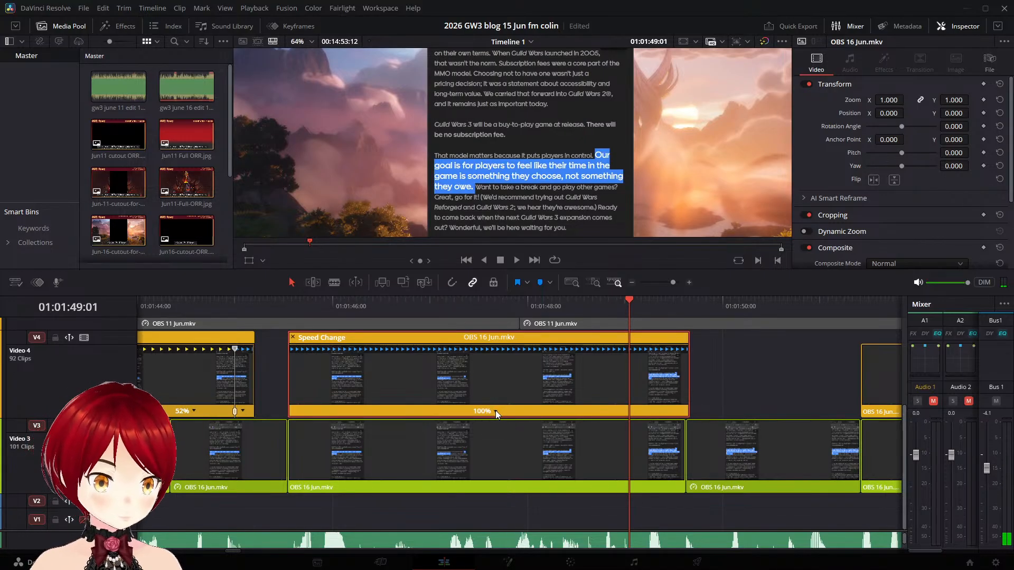
pyautogui.hotkey('ctrl', 'shift', 'r')
pyautogui.press('space')
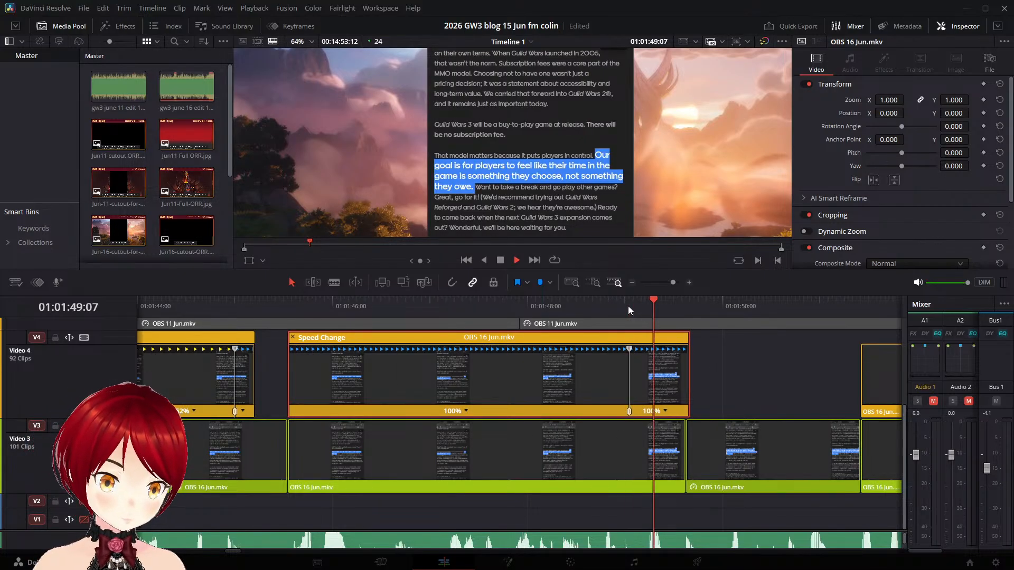
pyautogui.press('space')
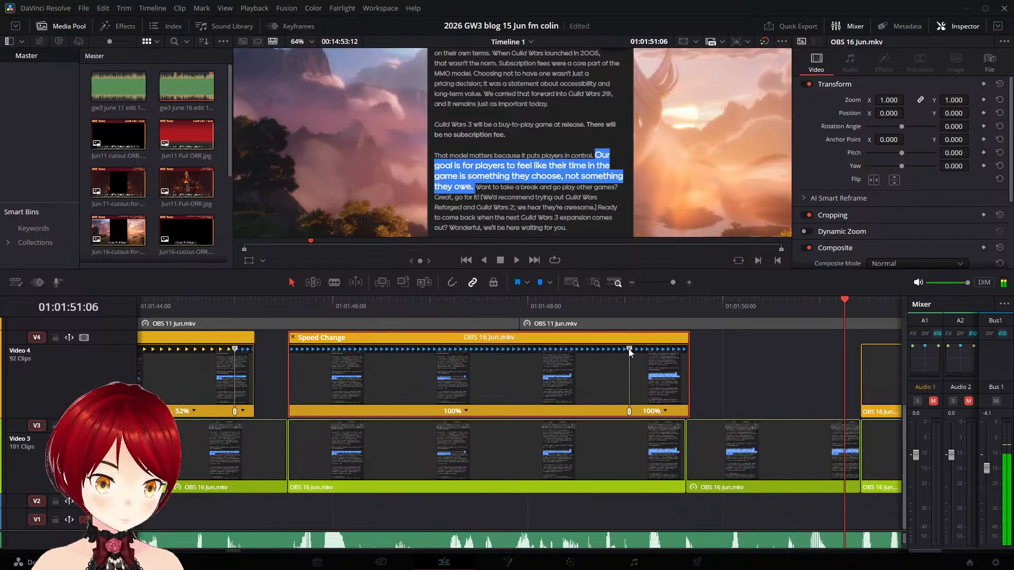
pyautogui.moveTo(629, 349); pyautogui.dragTo(777, 363)
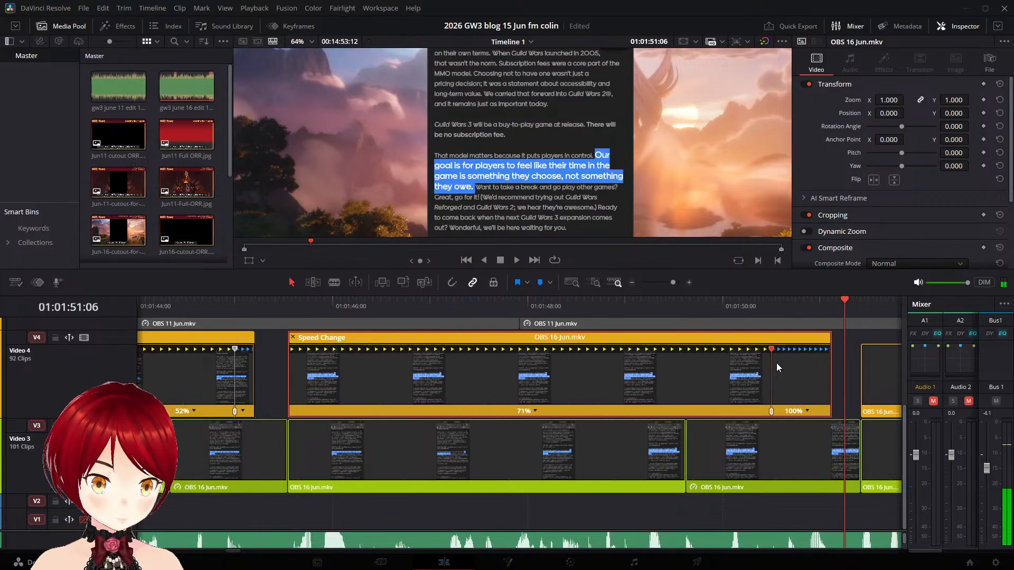
# - Play the 69% Video 4 clip against the narration and continue to the gap after the "We'd recommend trying out" clip
pyautogui.click(400, 311)
pyautogui.press('space')
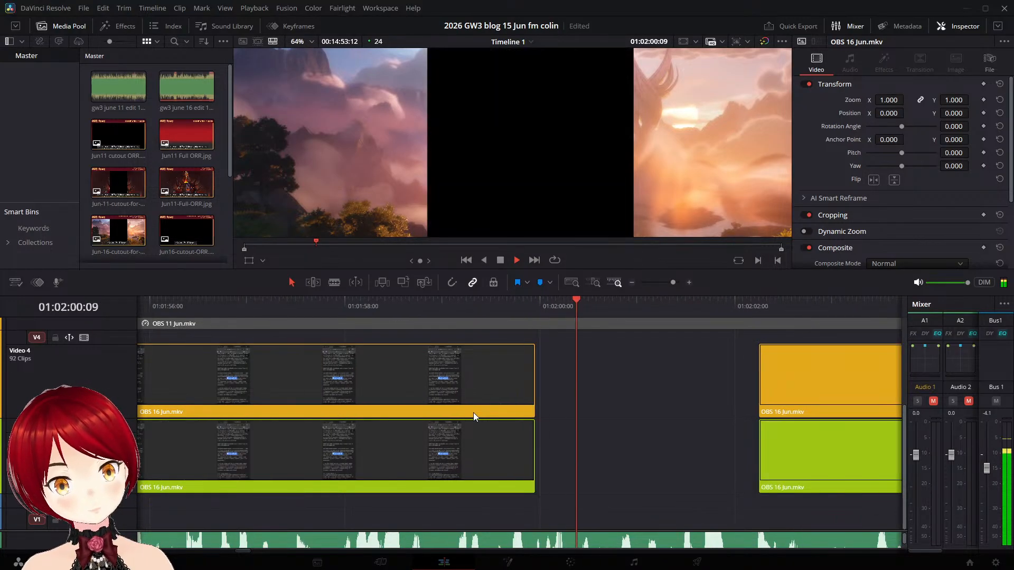
pyautogui.press('space')
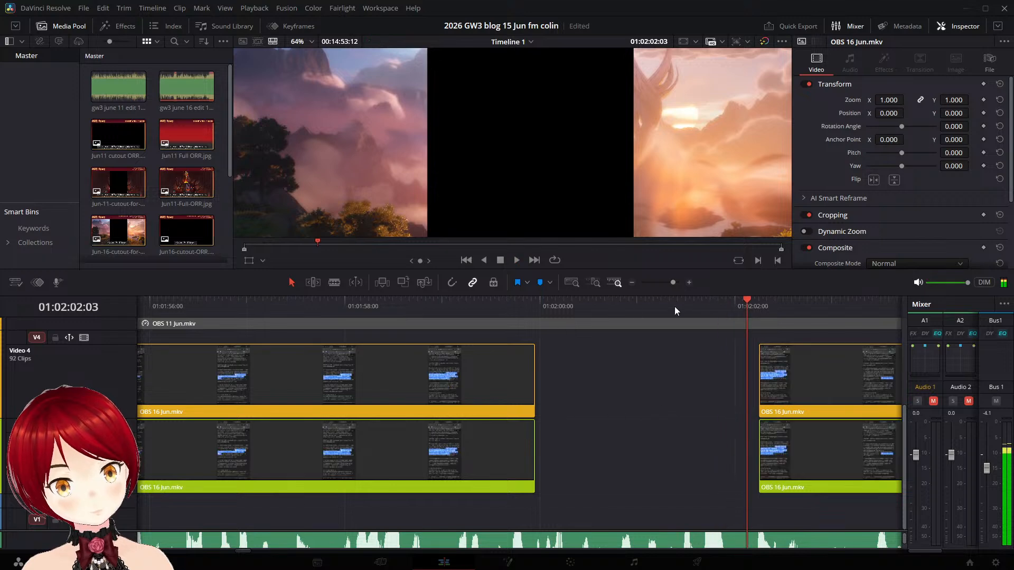
# - Split the Video 3 "We'd recommend trying out" clip at 01:01:59:22, freeze its final piece and extend it to the next clip
pyautogui.moveTo(742, 302); pyautogui.dragTo(534, 294)
pyautogui.click(519, 445)
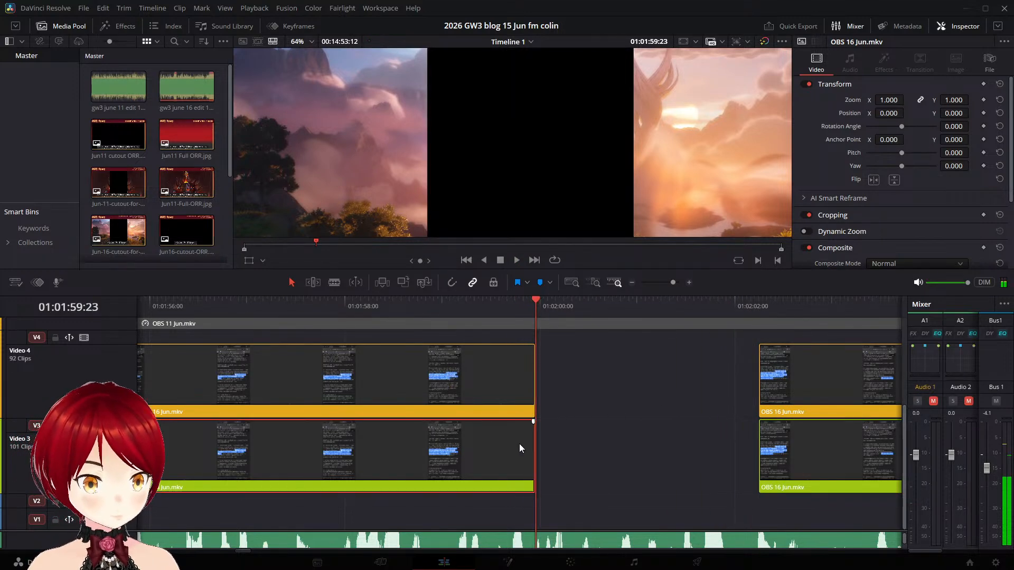
pyautogui.press('Left')
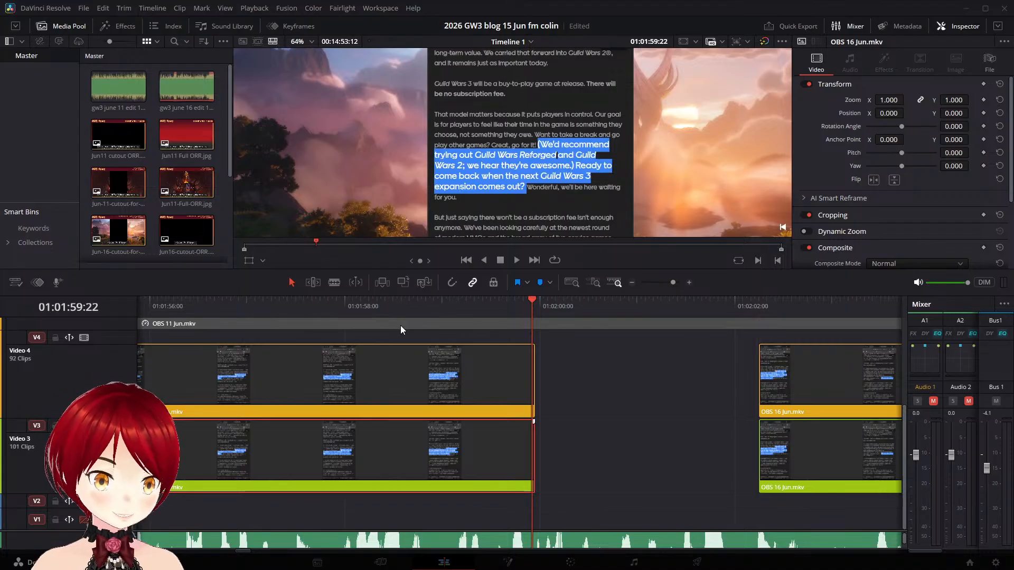
pyautogui.hotkey('ctrl', 'b')
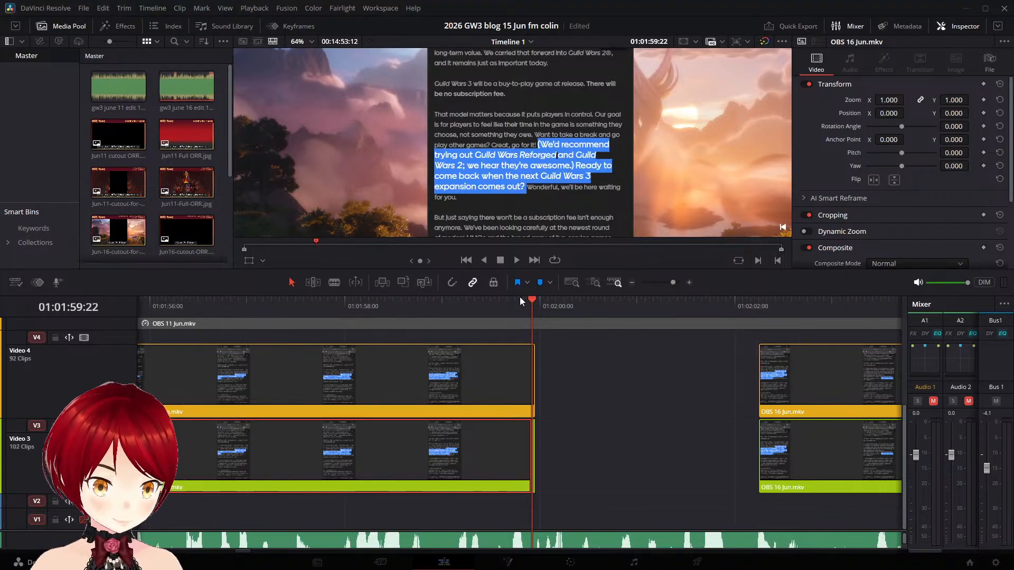
pyautogui.moveTo(532, 300); pyautogui.dragTo(482, 301)
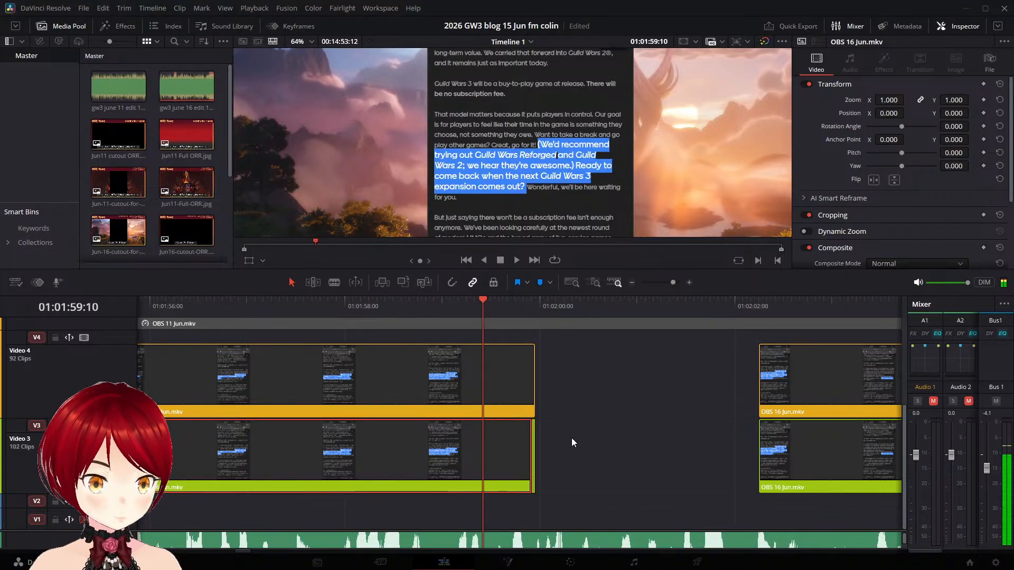
pyautogui.click(534, 436)
pyautogui.moveTo(534, 436); pyautogui.dragTo(760, 462)
# - Replay the "We'd recommend trying out" passage, show retime controls on its Video 4 clip and add a speed point at 01:01:58:02
pyautogui.press('space')
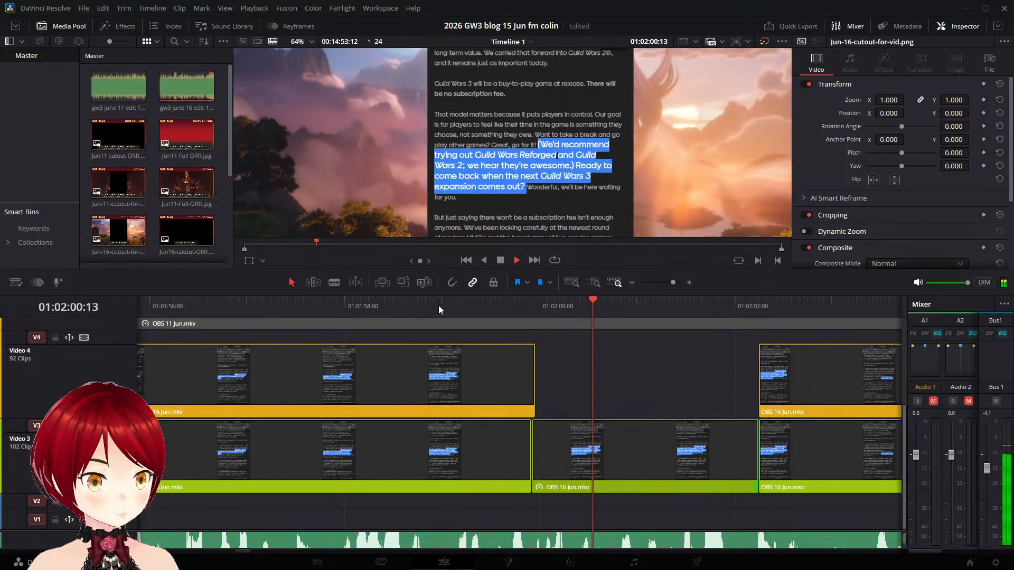
pyautogui.click(225, 306)
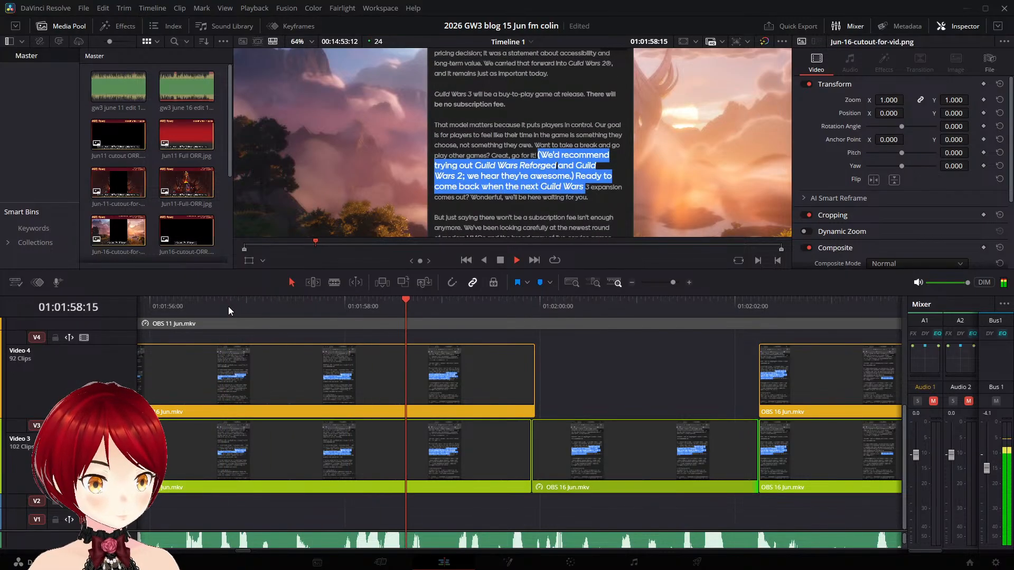
pyautogui.click(194, 303)
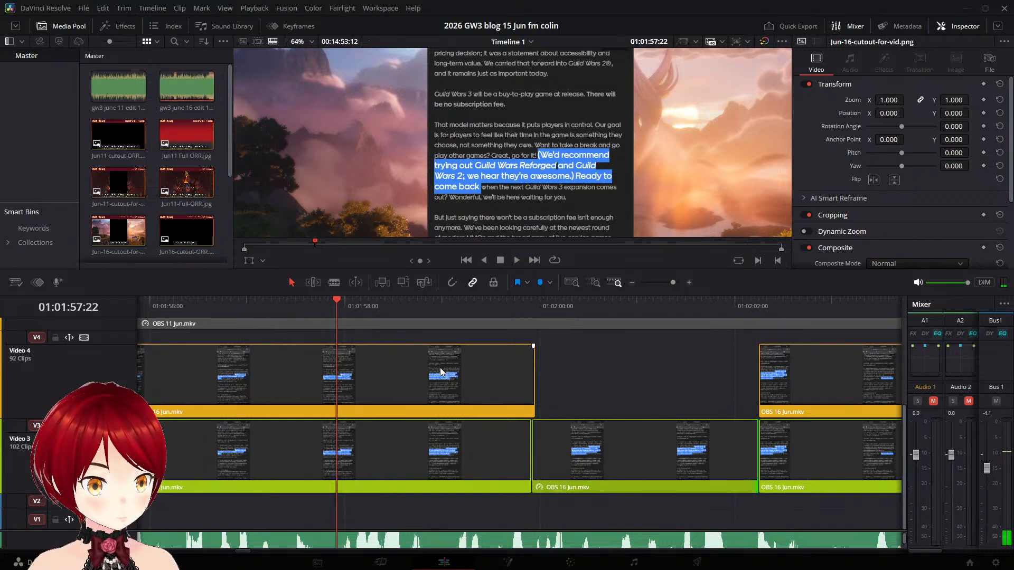
pyautogui.click(390, 376)
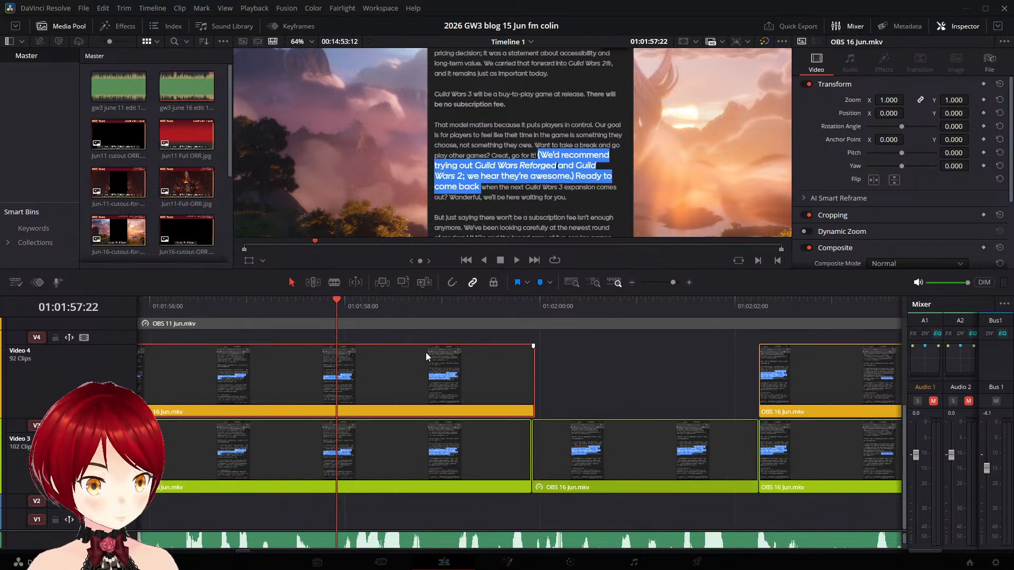
pyautogui.moveTo(336, 300); pyautogui.dragTo(354, 297)
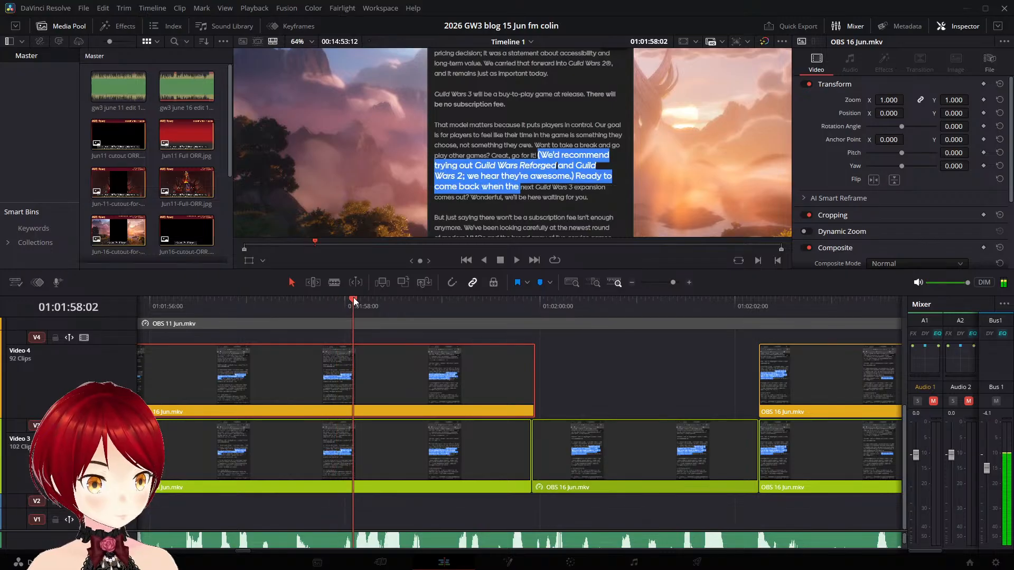
pyautogui.hotkey('ctrl', 'r')
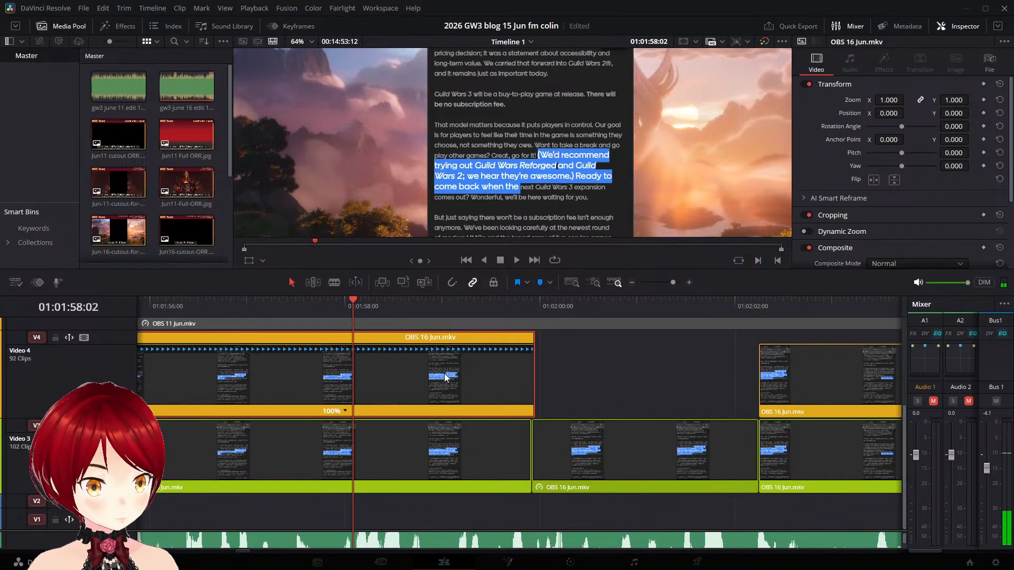
pyautogui.click(362, 423)
# - Play across the new speed point against the narration and slow the Video 4 section before it to 99% speed
pyautogui.click(162, 306)
pyautogui.press('space')
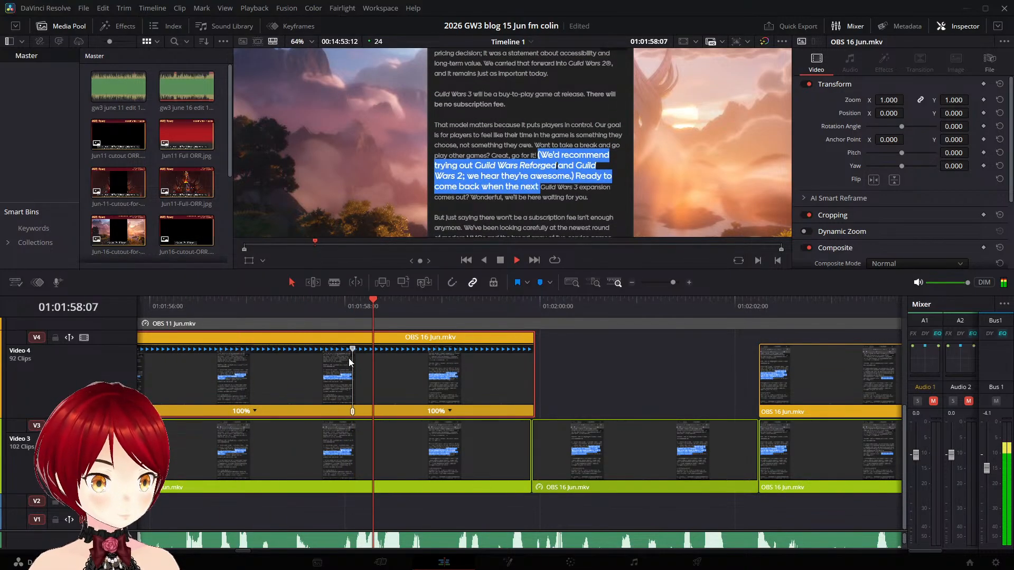
pyautogui.press('space')
pyautogui.moveTo(354, 347); pyautogui.dragTo(357, 357)
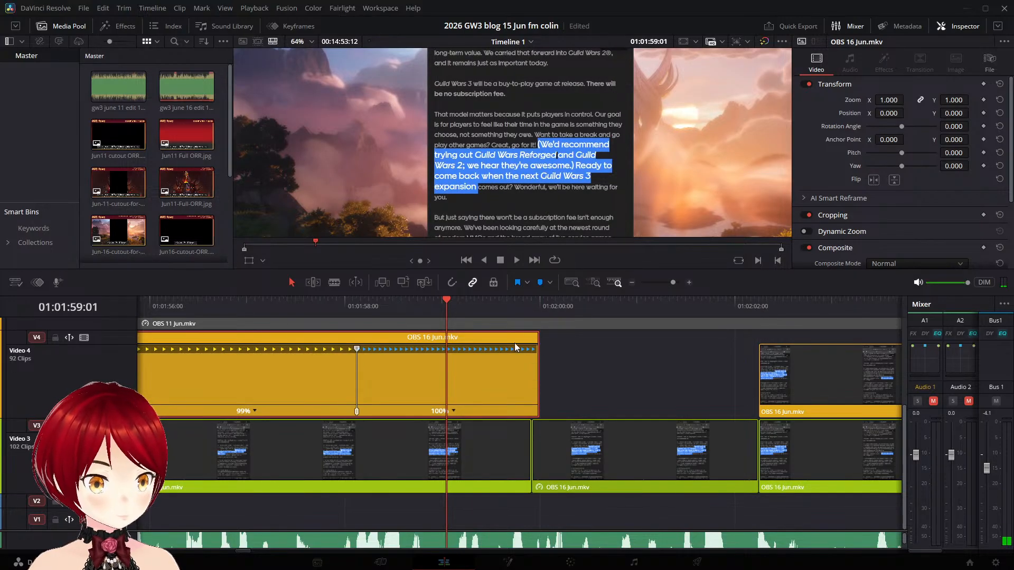
# - Add a second speed point at 01:01:59:20 to the same Video 4 clip and stretch the middle section to 46% speed
pyautogui.moveTo(449, 300); pyautogui.dragTo(523, 315)
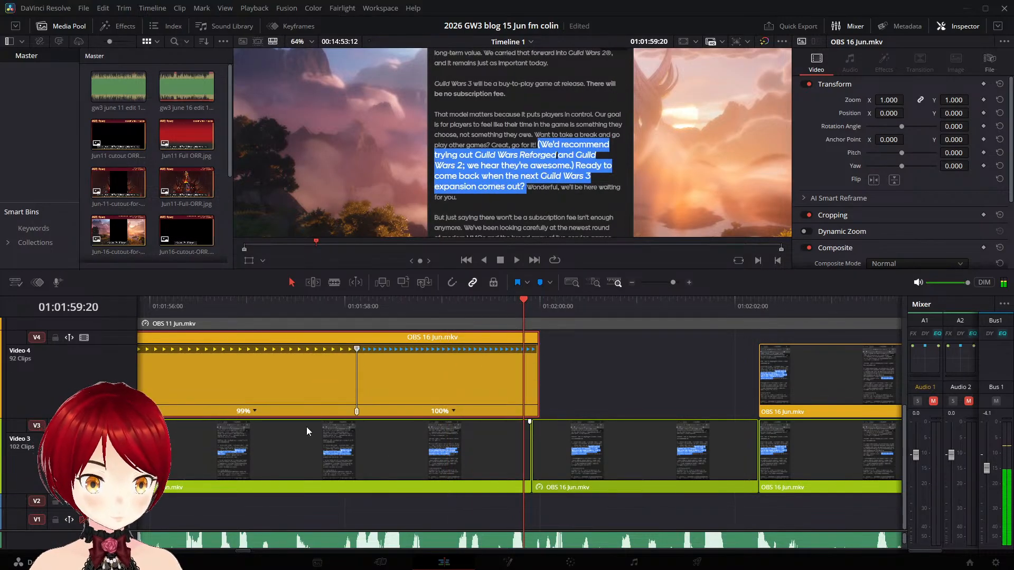
pyautogui.click(455, 411)
pyautogui.click(473, 423)
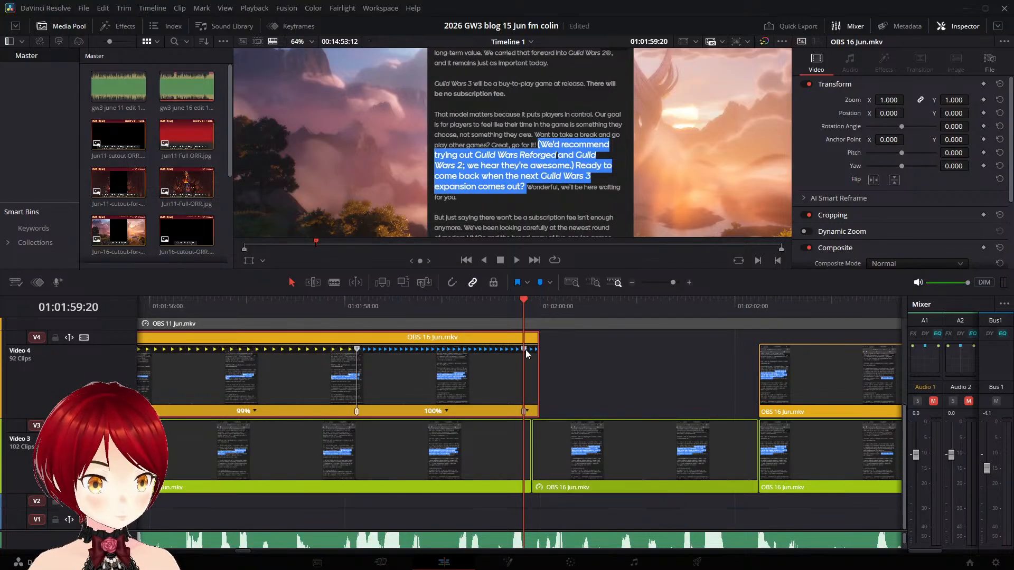
pyautogui.moveTo(525, 349); pyautogui.dragTo(723, 367)
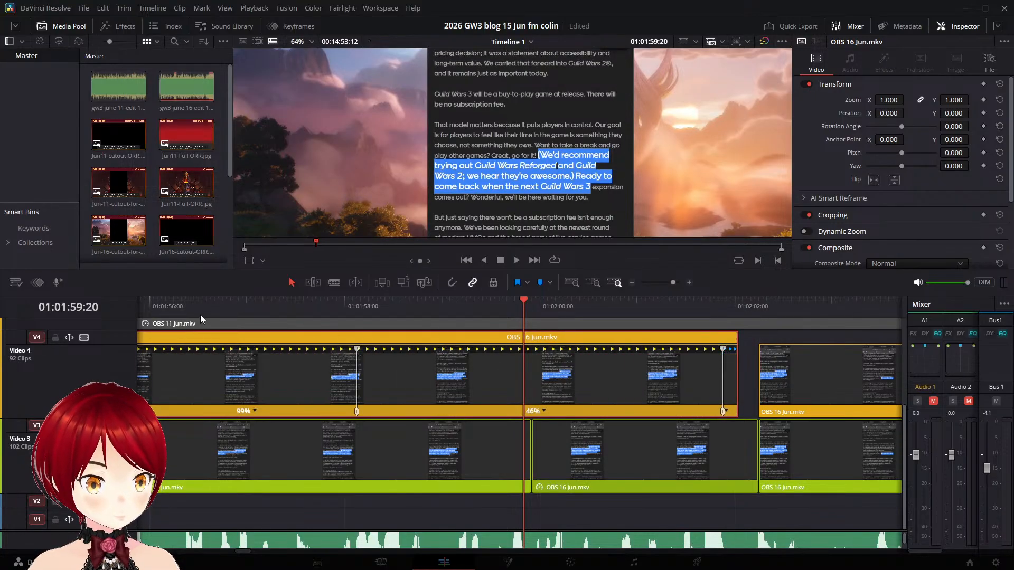
# - Play the retimed Video 4 "We'd recommend trying out" clip across its first speed point against the narration
pyautogui.click(201, 301)
pyautogui.press('space')
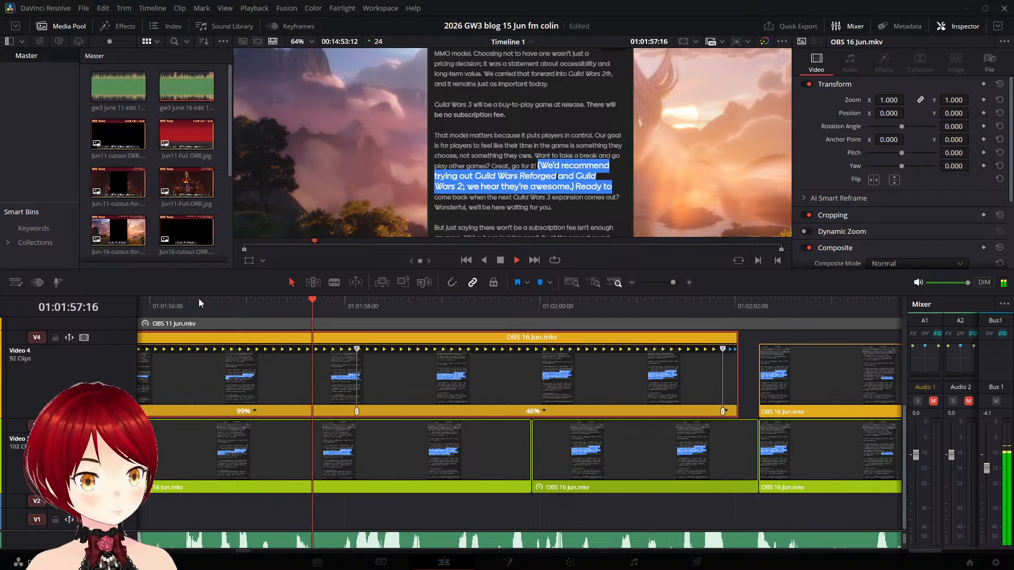
pyautogui.press('space')
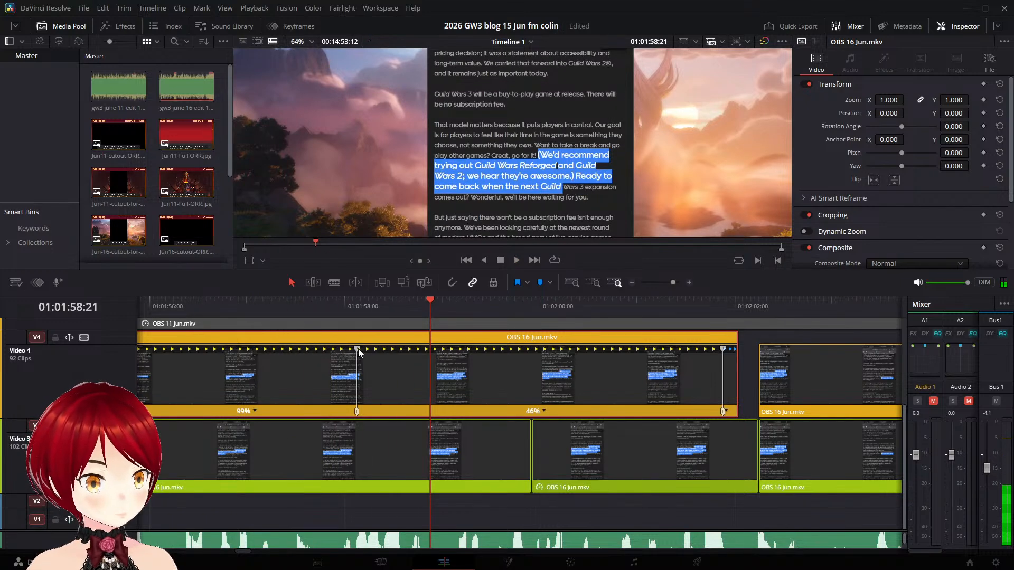
# - Undo the speed changes and remove both speed points from the Video 4 "We'd recommend trying out" clip
pyautogui.hotkey('ctrl', 's')
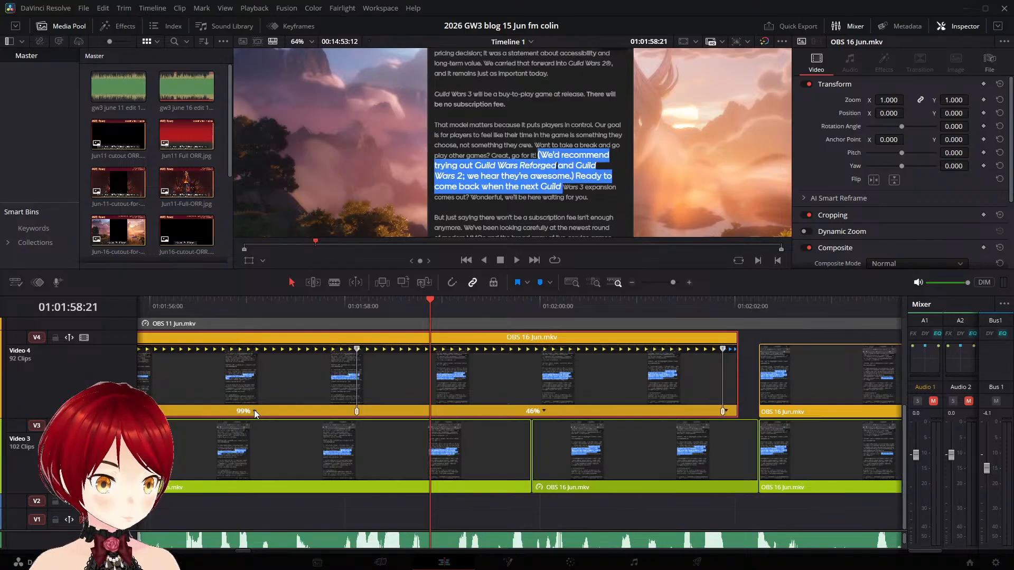
pyautogui.hotkey('ctrl', 'z')
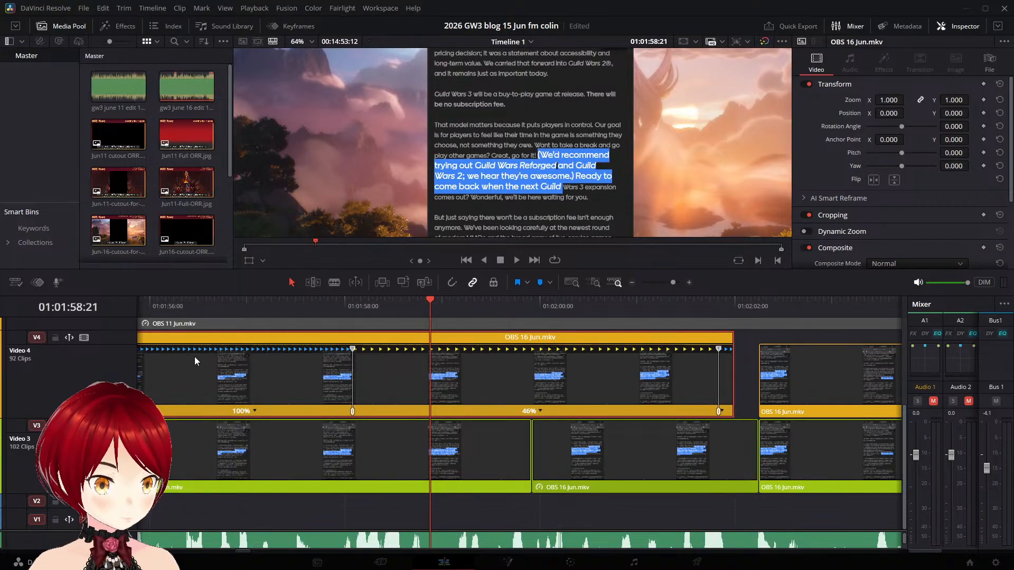
pyautogui.click(182, 307)
pyautogui.press('space')
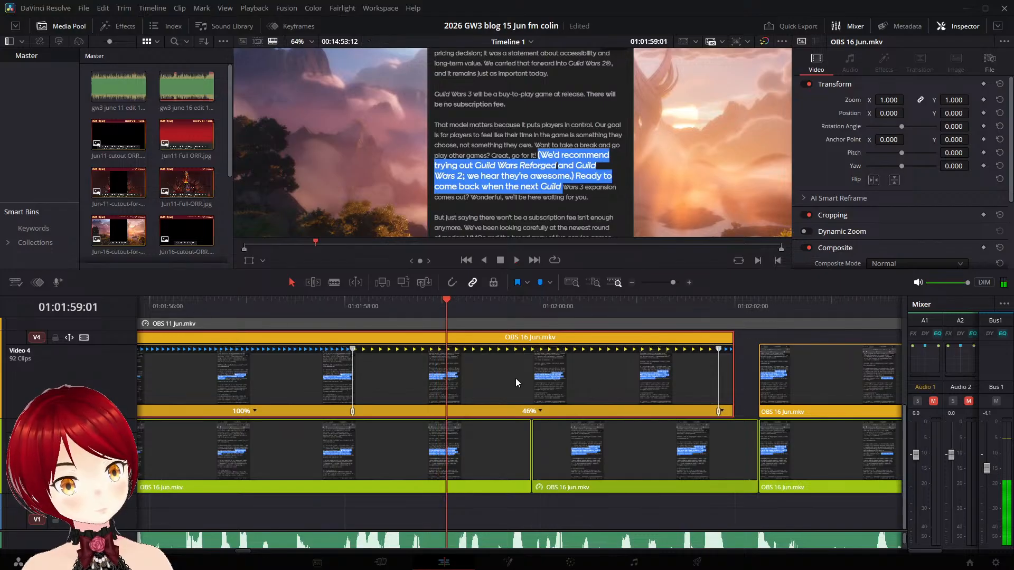
pyautogui.hotkey('ctrl', 'z')
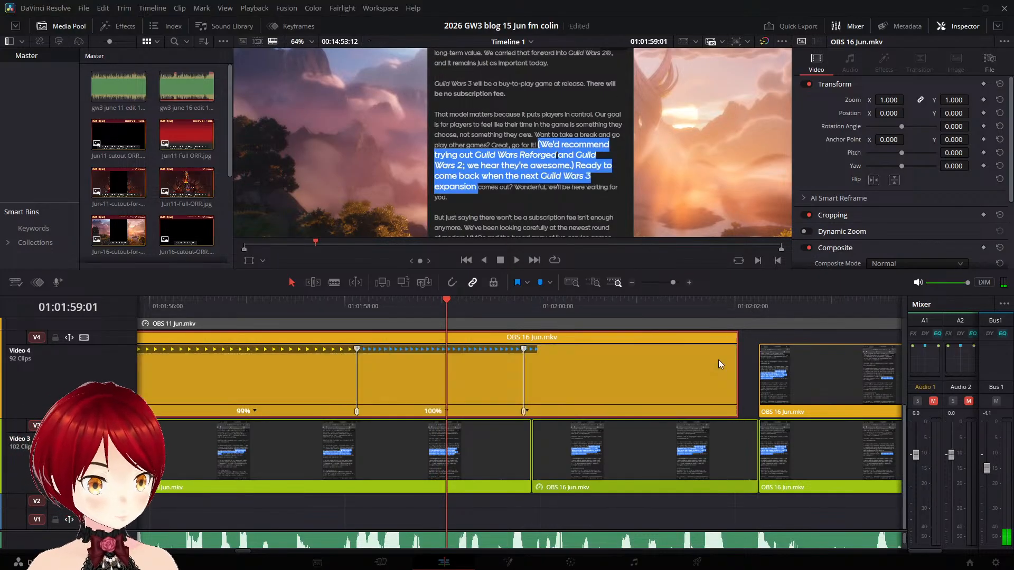
pyautogui.hotkey('ctrl', 'z')
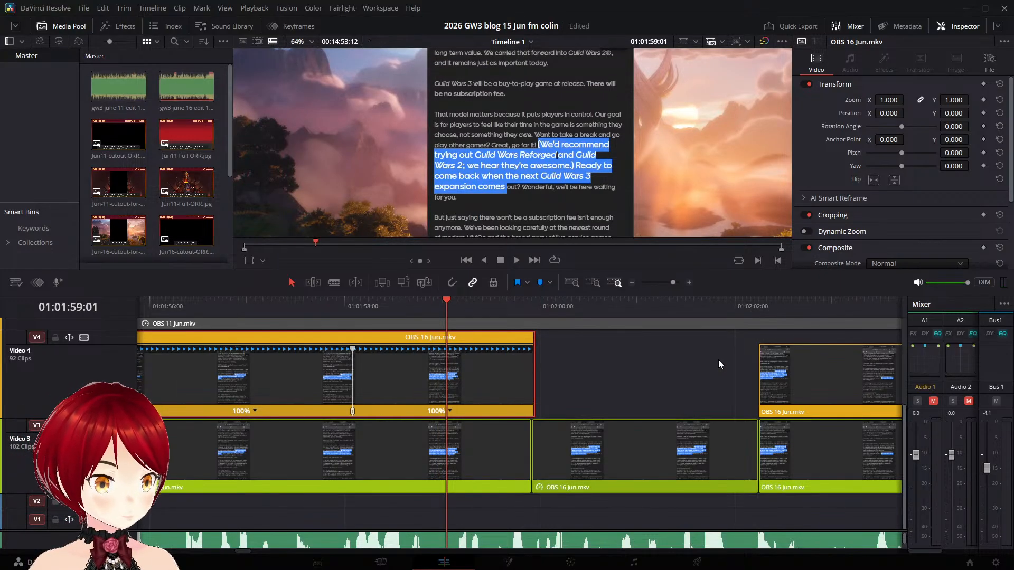
pyautogui.hotkey('ctrl', 'z')
# - Play the restored Video 4 clip against the narration and split it at 01:01:57:21
pyautogui.click(184, 305)
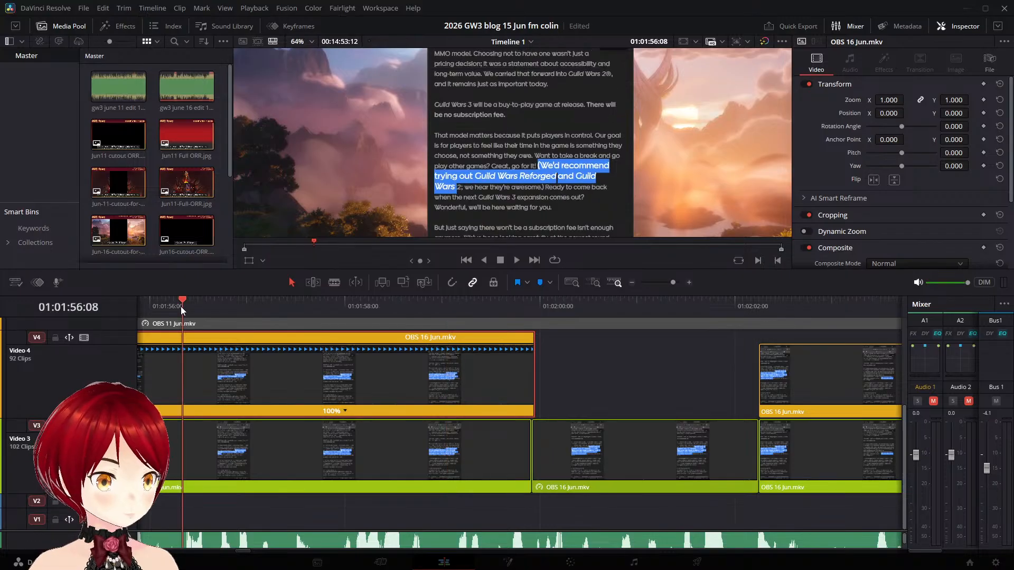
pyautogui.press('space')
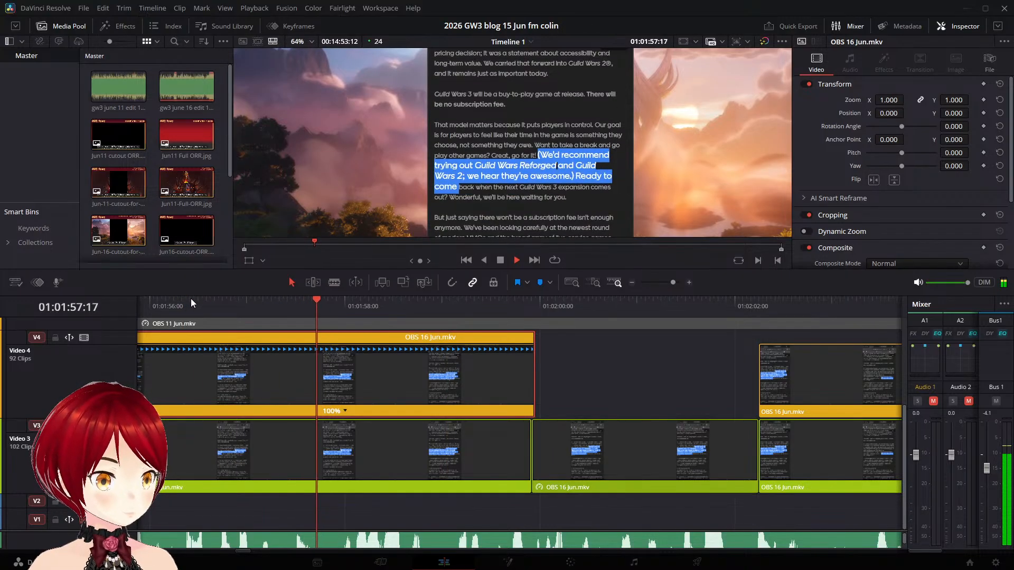
pyautogui.press('space')
pyautogui.hotkey('ctrl', 'b')
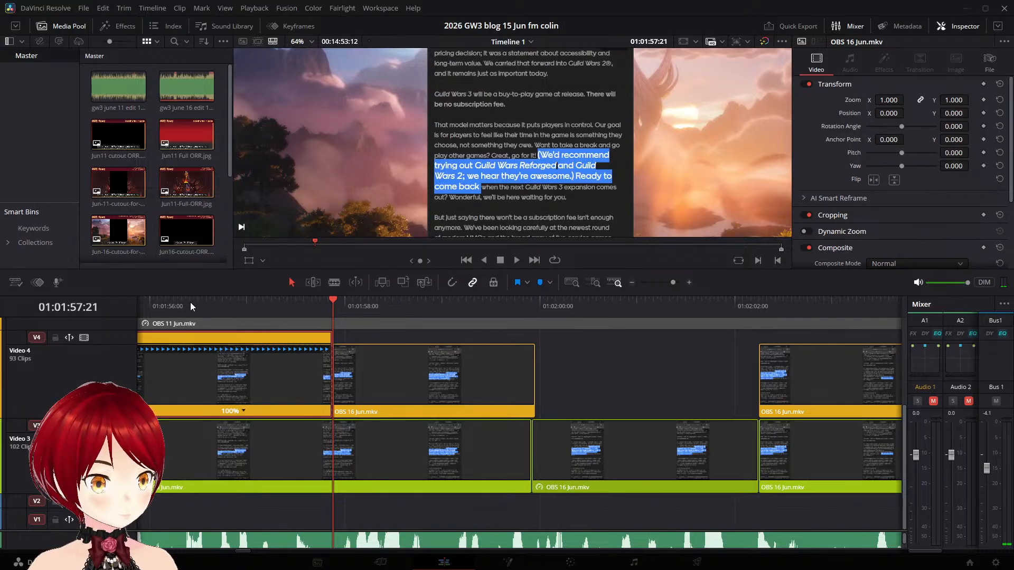
# - Play twice across the new cut in Video 4 to compare the highlighted text with the narration
pyautogui.click(171, 302)
pyautogui.press('space')
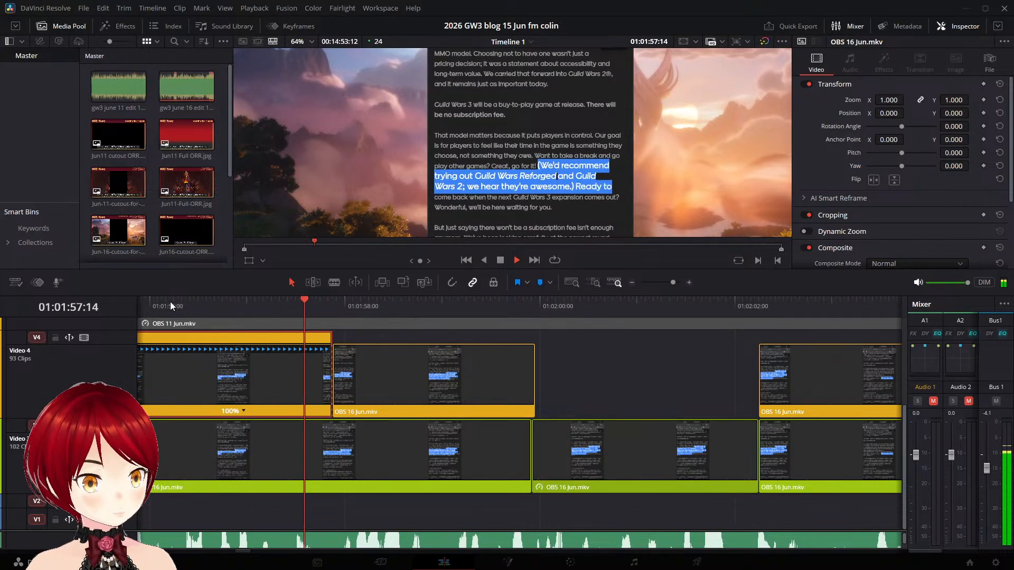
pyautogui.press('space')
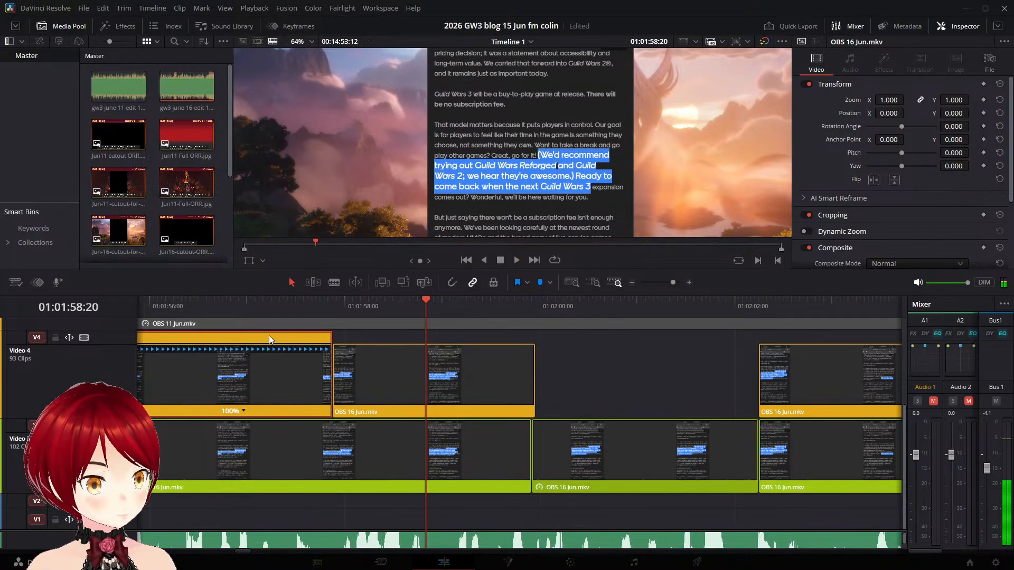
pyautogui.click(167, 300)
pyautogui.press('space')
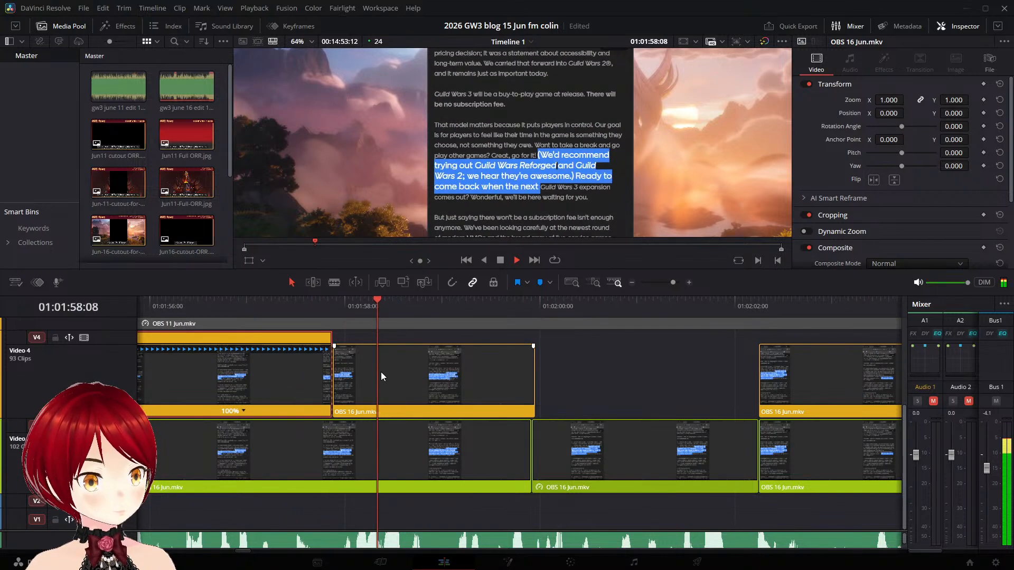
pyautogui.press('space')
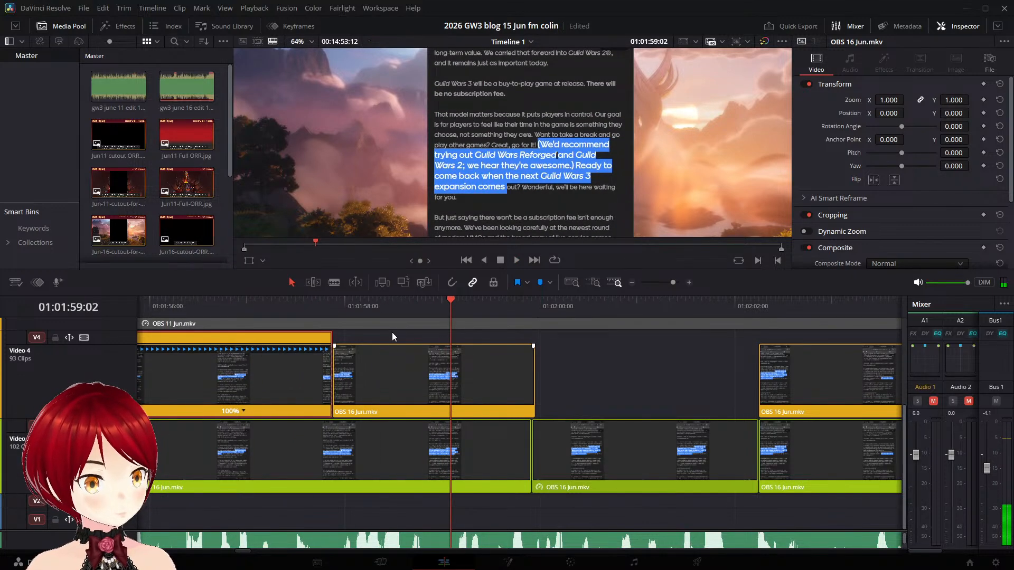
# - Delete the Video 4 piece after the cut and extend the end of the first piece back over the gap
pyautogui.click(501, 368)
pyautogui.press('BackSpace')
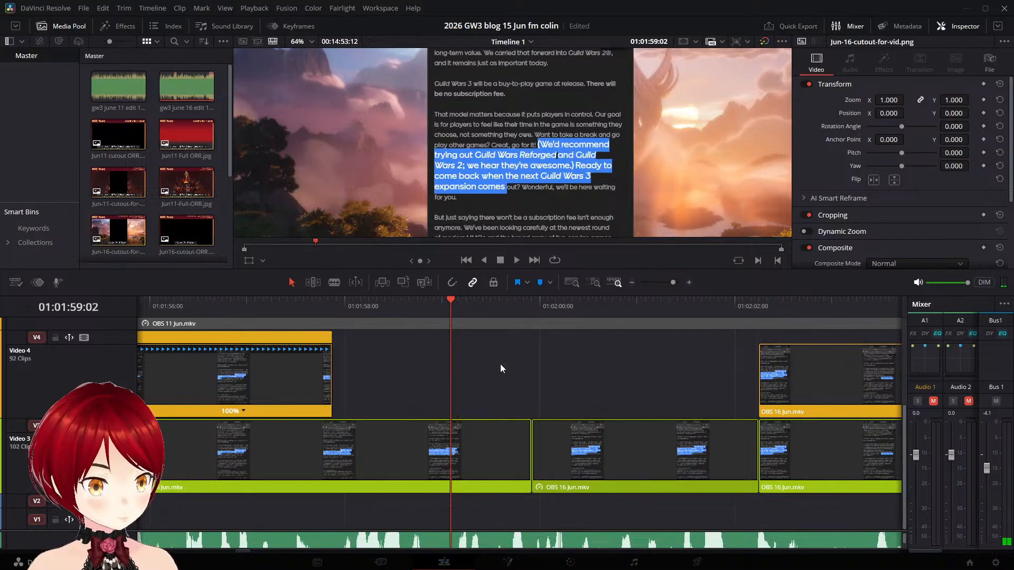
pyautogui.click(299, 363)
pyautogui.moveTo(333, 361); pyautogui.dragTo(605, 363)
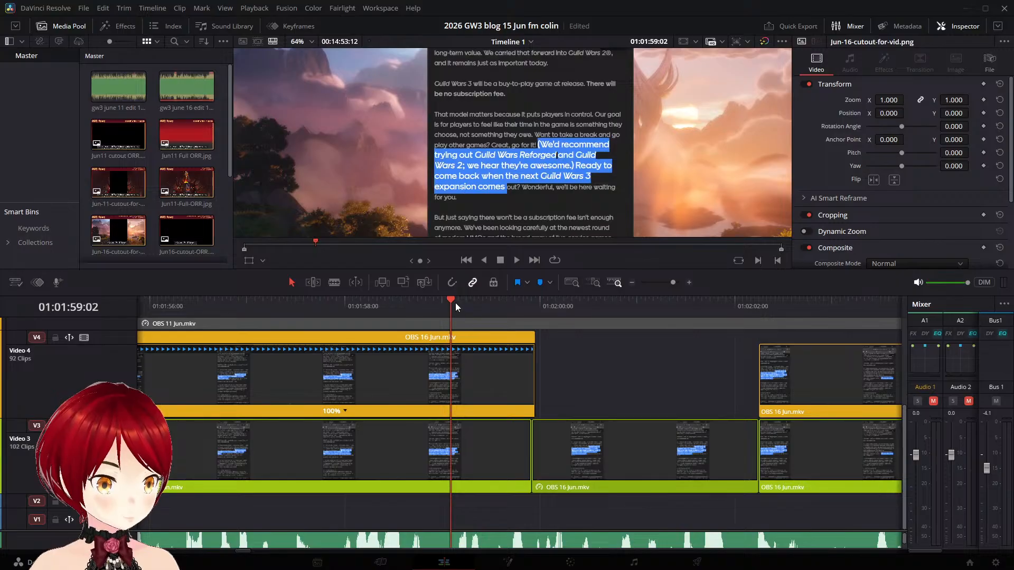
# - Save the project, add a speed point at 01:01:59:02 to the Video 4 clip and stretch the section before it by about two seconds
pyautogui.hotkey('ctrl', 's')
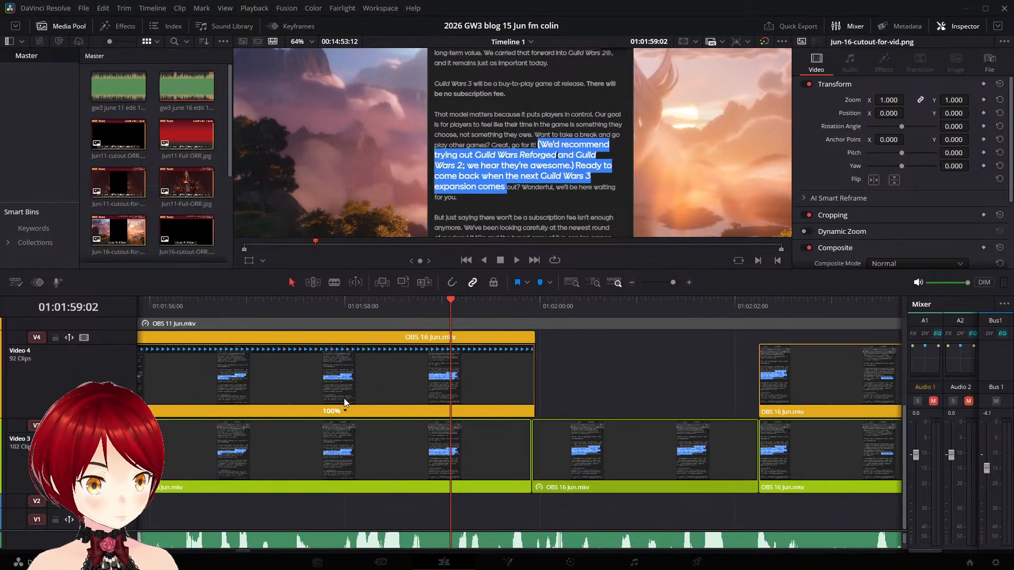
pyautogui.click(352, 410)
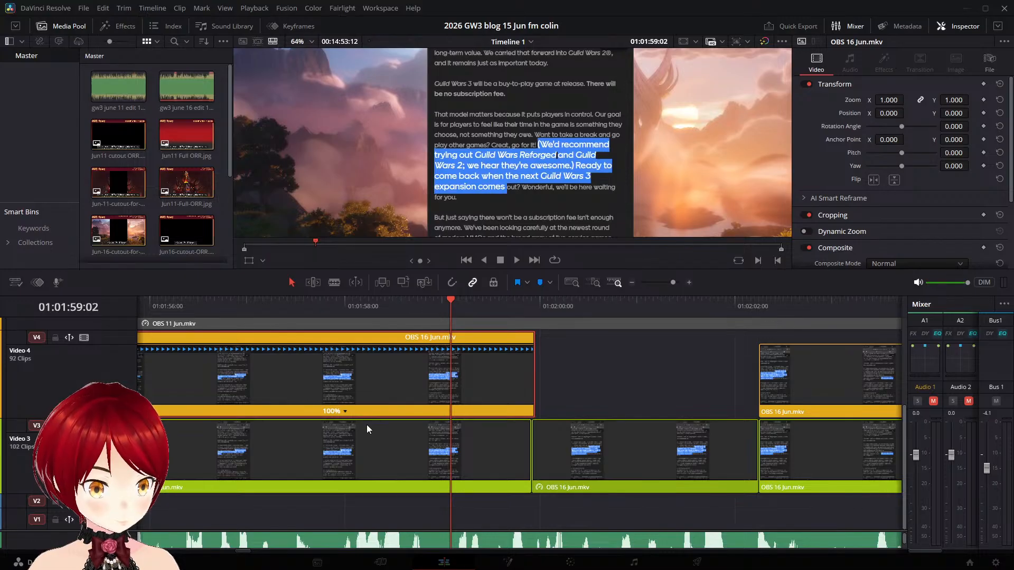
pyautogui.click(367, 425)
pyautogui.moveTo(450, 350); pyautogui.dragTo(646, 360)
# - Play the slowed Video 4 clip and the following "Wonderful, we'll be here waiting" clip against the narration
pyautogui.click(215, 303)
pyautogui.press('space')
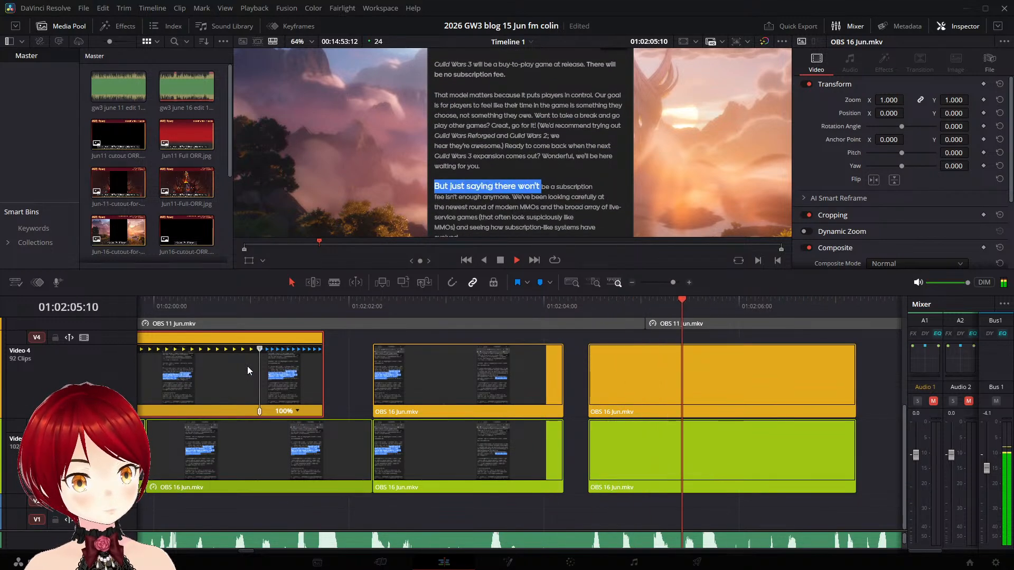
pyautogui.press('space')
pyautogui.click(497, 314)
pyautogui.press('space')
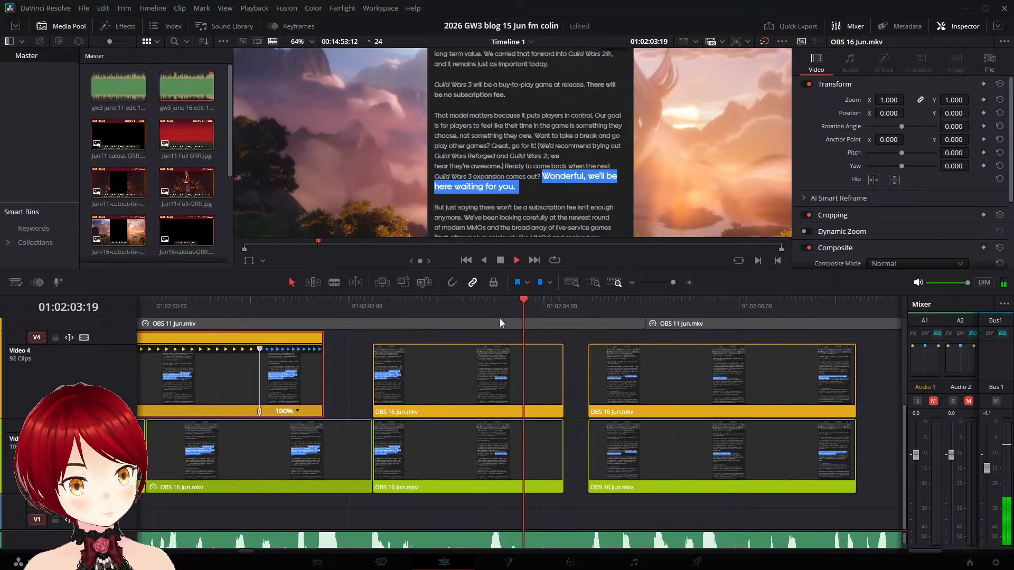
pyautogui.click(510, 308)
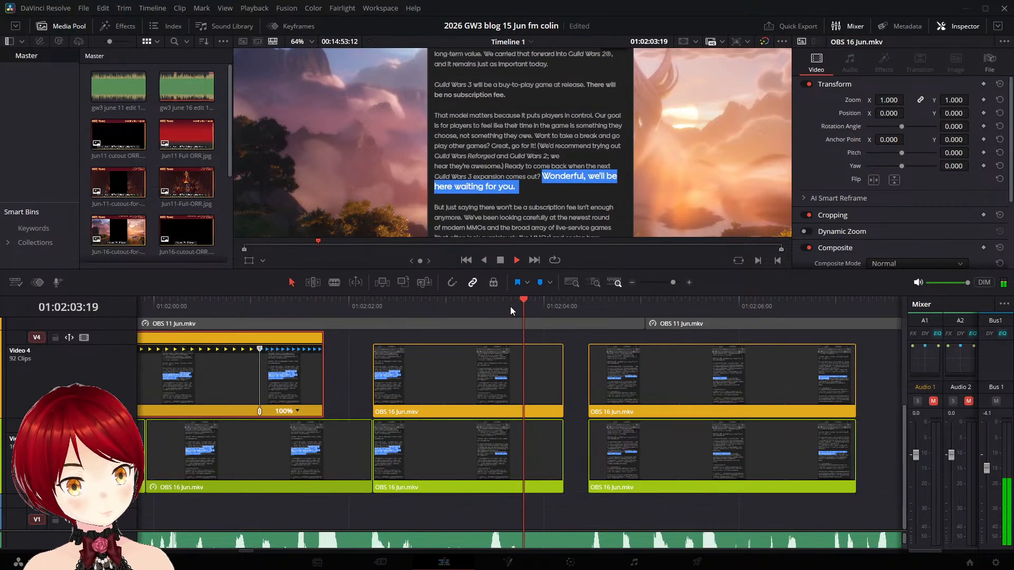
pyautogui.press('space')
pyautogui.click(439, 303)
pyautogui.press('space')
pyautogui.press('space')
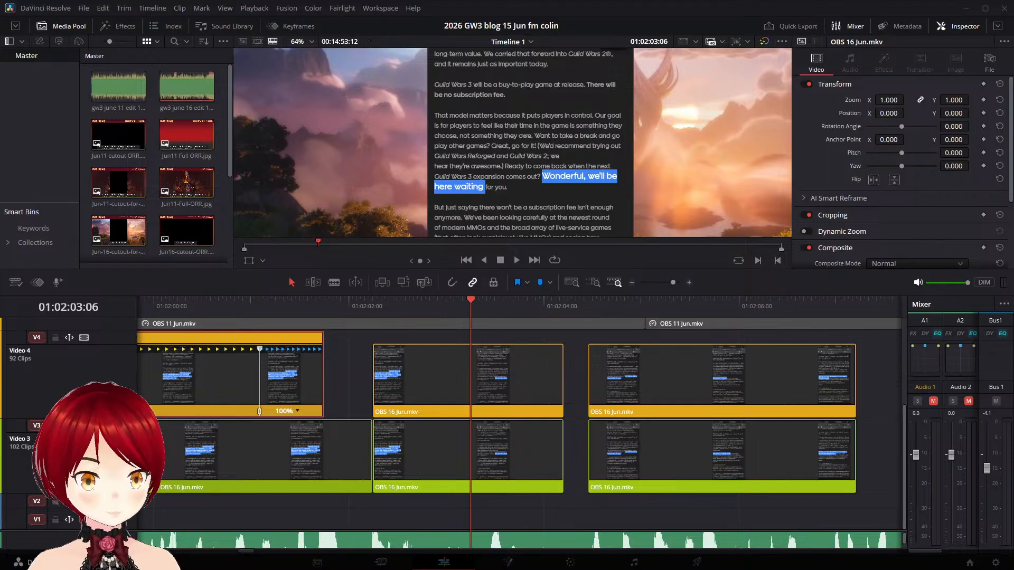
# - Scrub from the slowed Video 4 section to the "But just saying" clip and back to 01:02:01:12 to check the highlights, and clear the selection
pyautogui.click(231, 302)
pyautogui.click(208, 304)
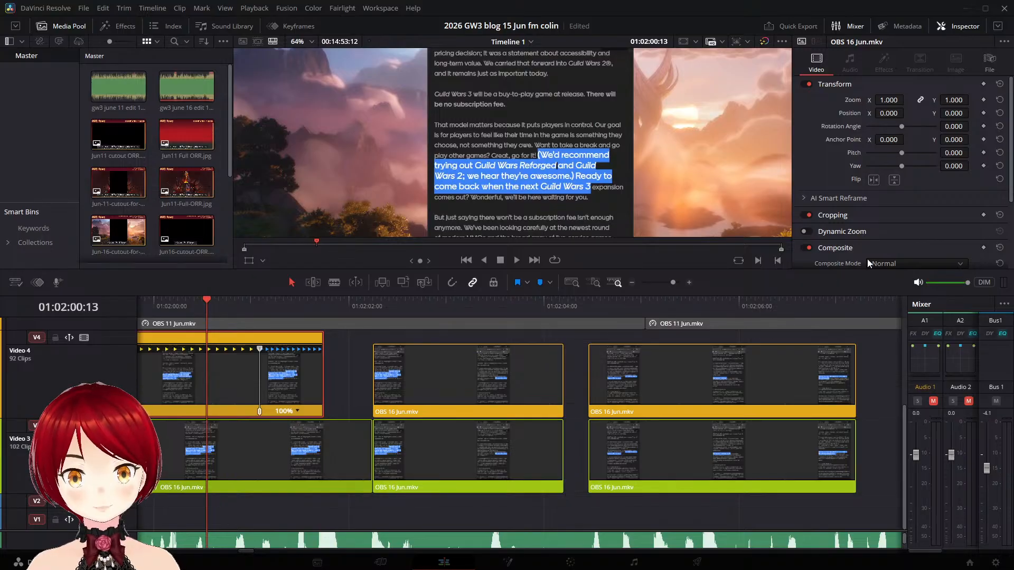
pyautogui.moveTo(252, 301); pyautogui.dragTo(616, 312)
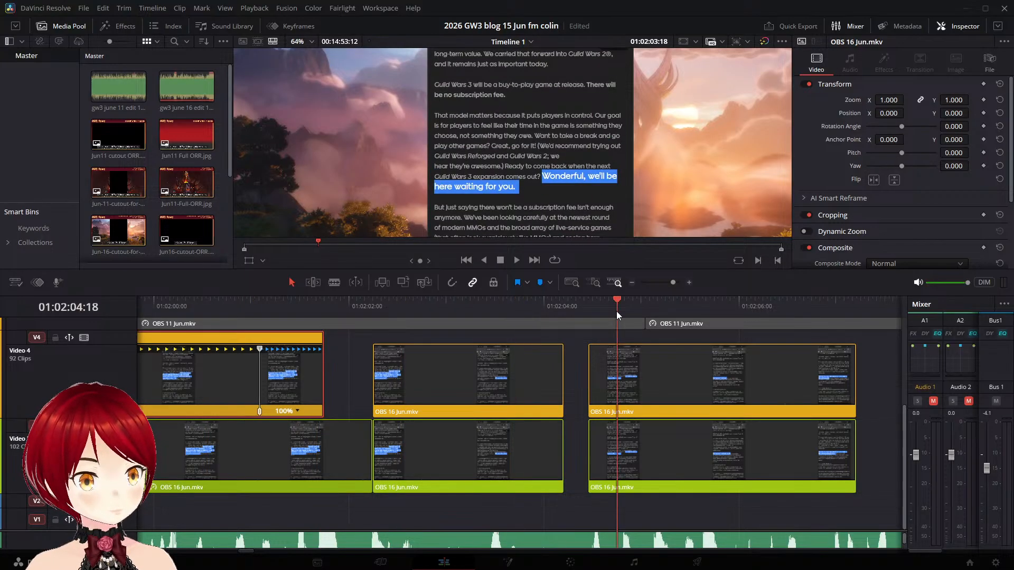
pyautogui.click(346, 310)
pyautogui.click(317, 309)
pyautogui.click(300, 301)
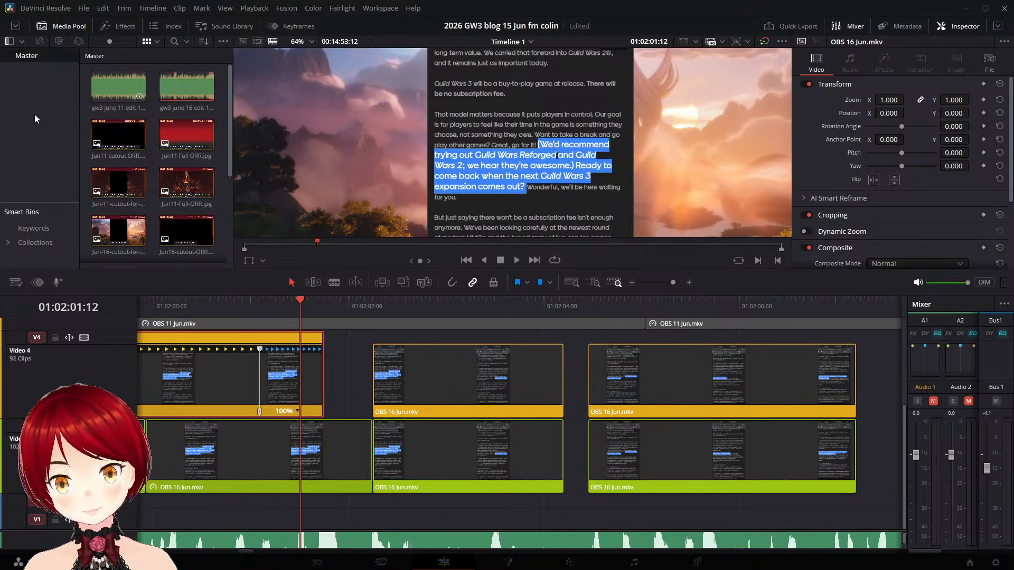
pyautogui.click(411, 511)
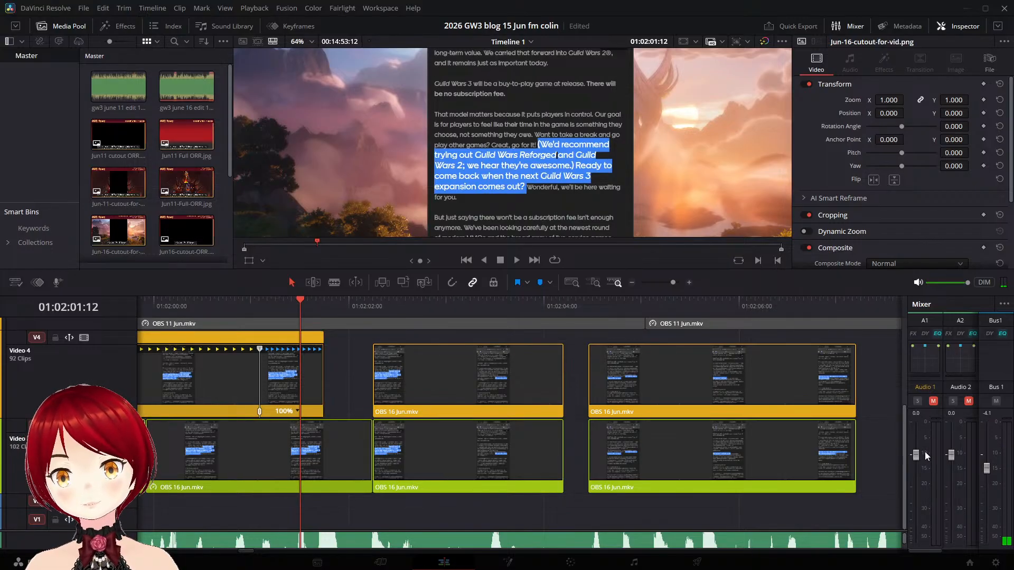